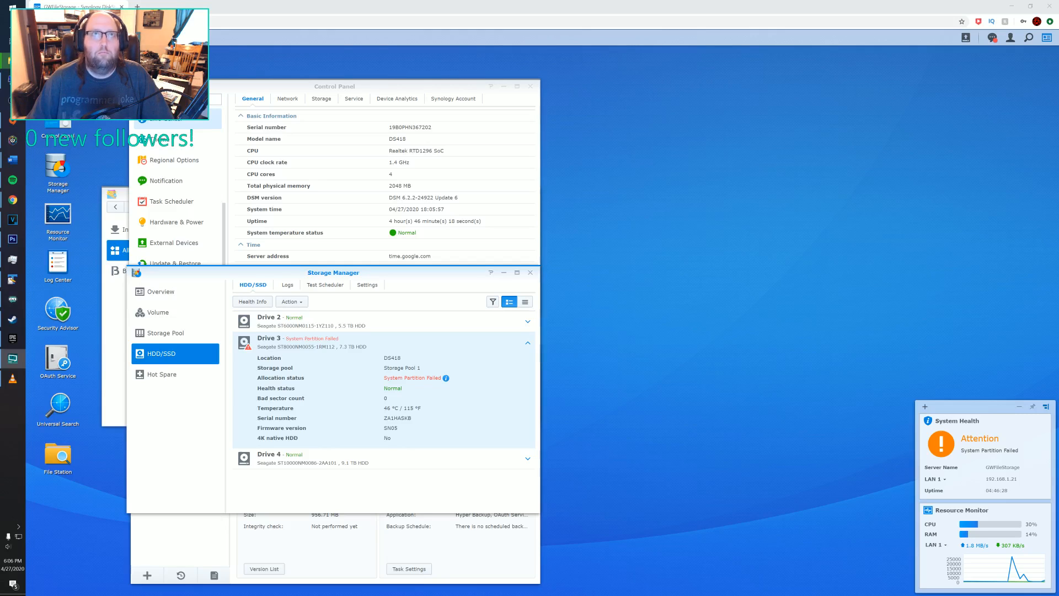
- Check the Music For Streams folder and its parent folder in File Explorer, and minimize the window
mouse_move(7, 61)
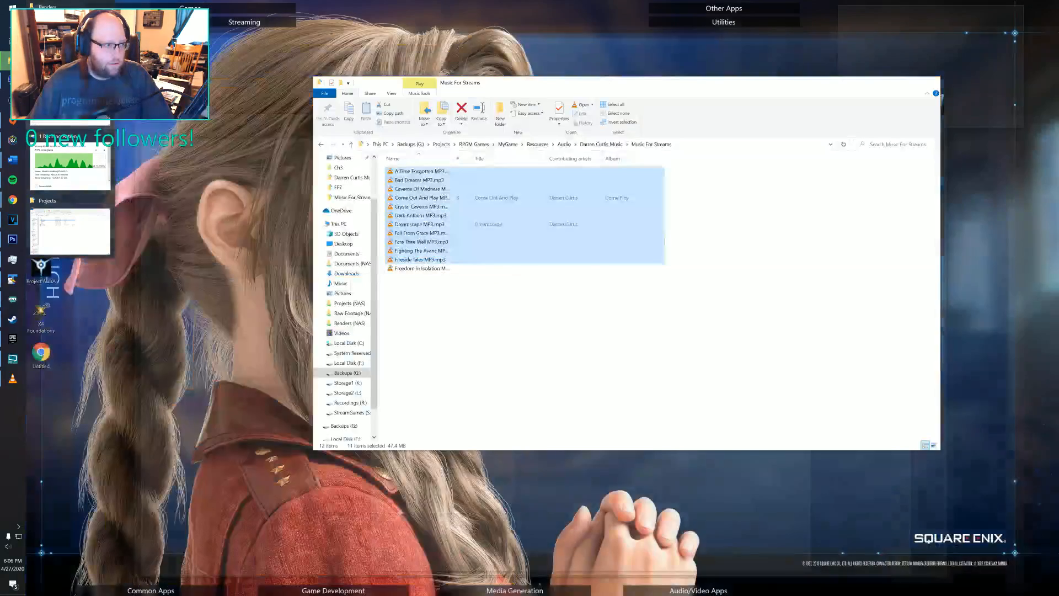
left_click(61, 251)
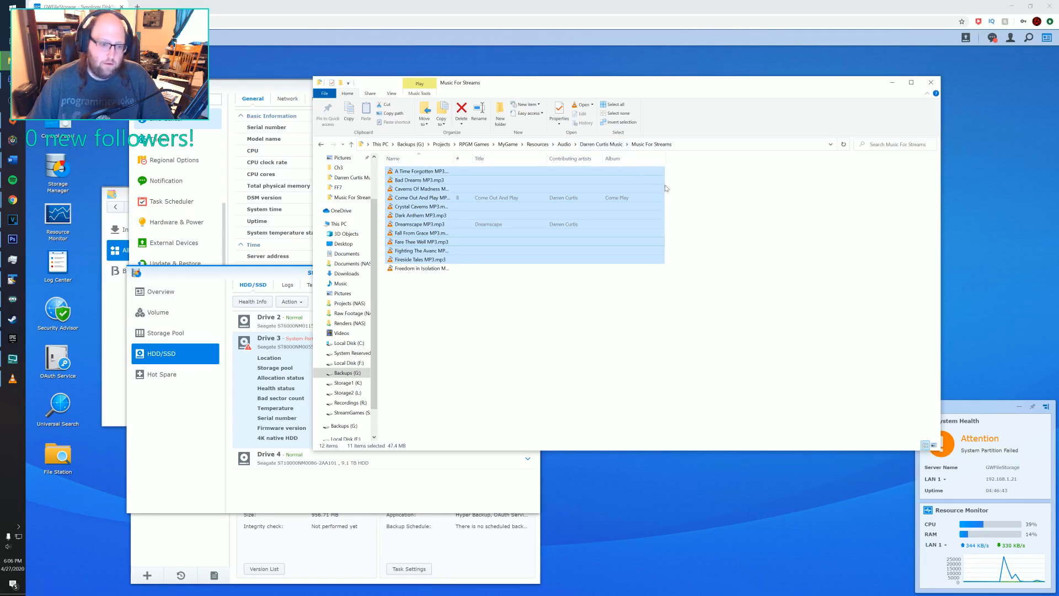
left_click(600, 145)
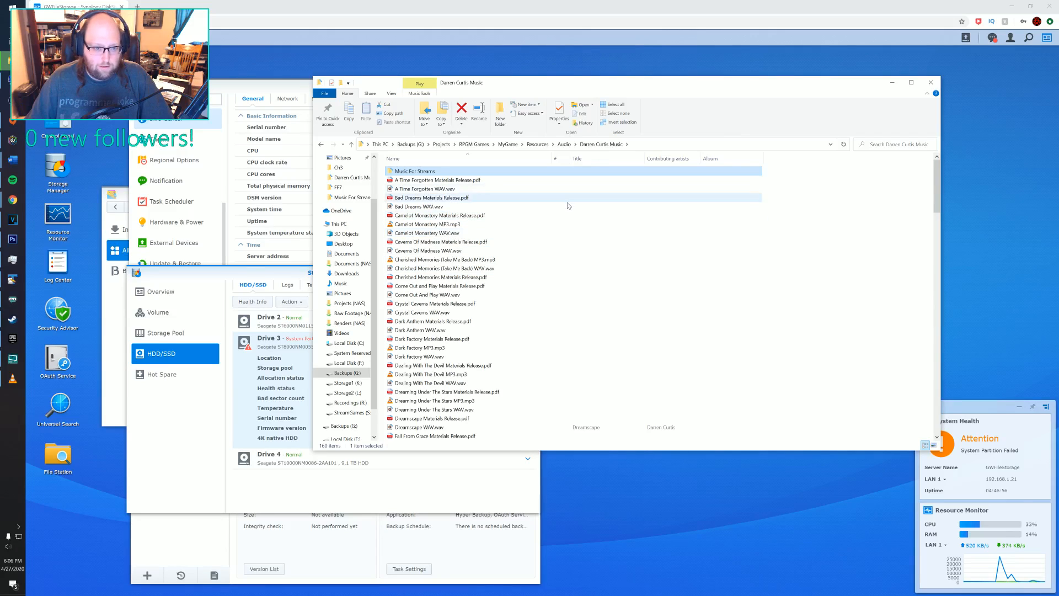
double_click(416, 172)
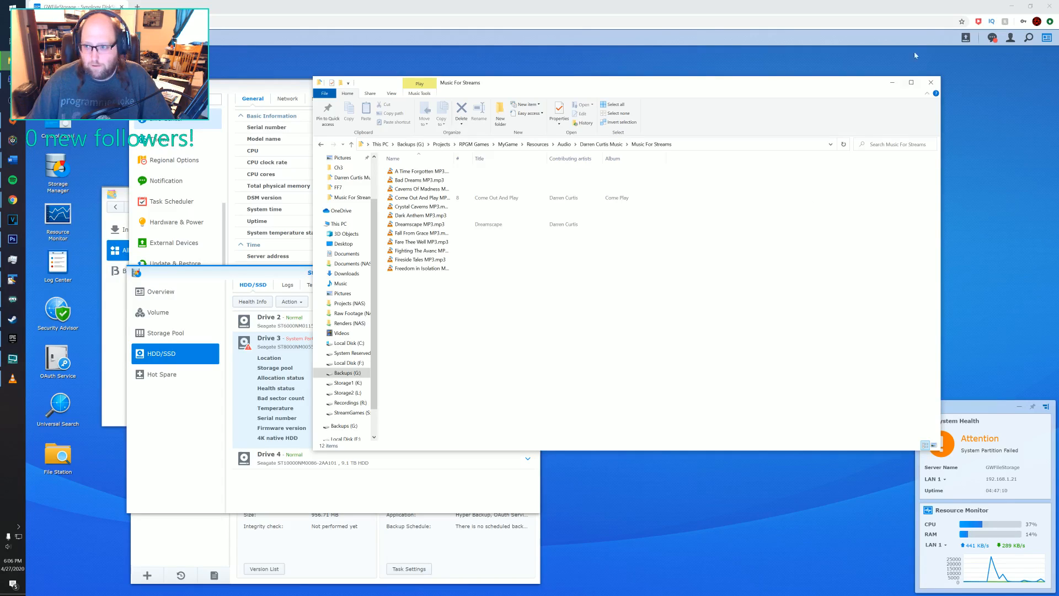
left_click(892, 83)
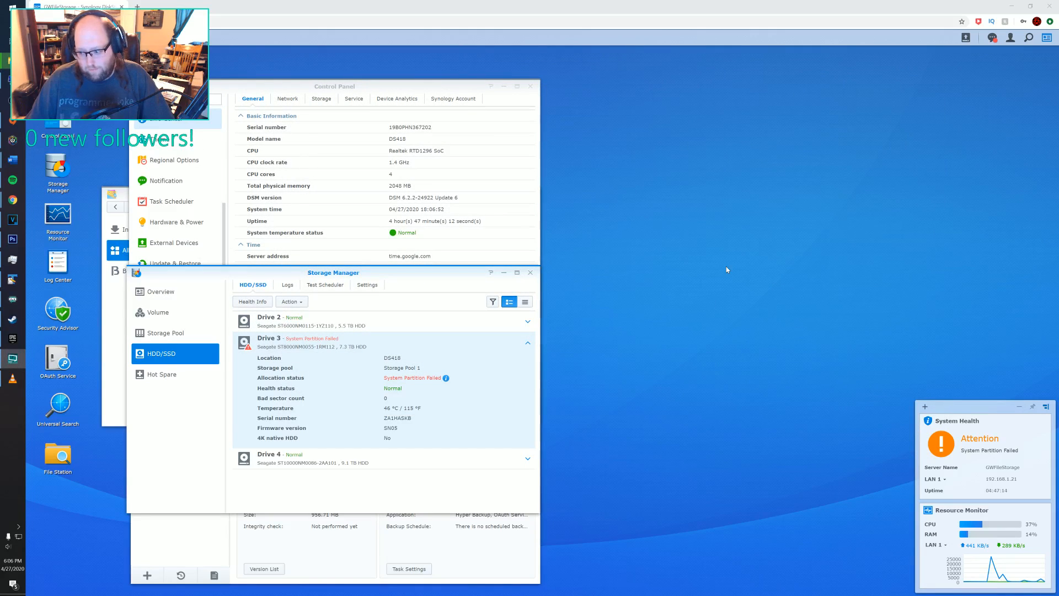
- View the details of Volume 1 in the NAS Storage Manager
left_click(1029, 6)
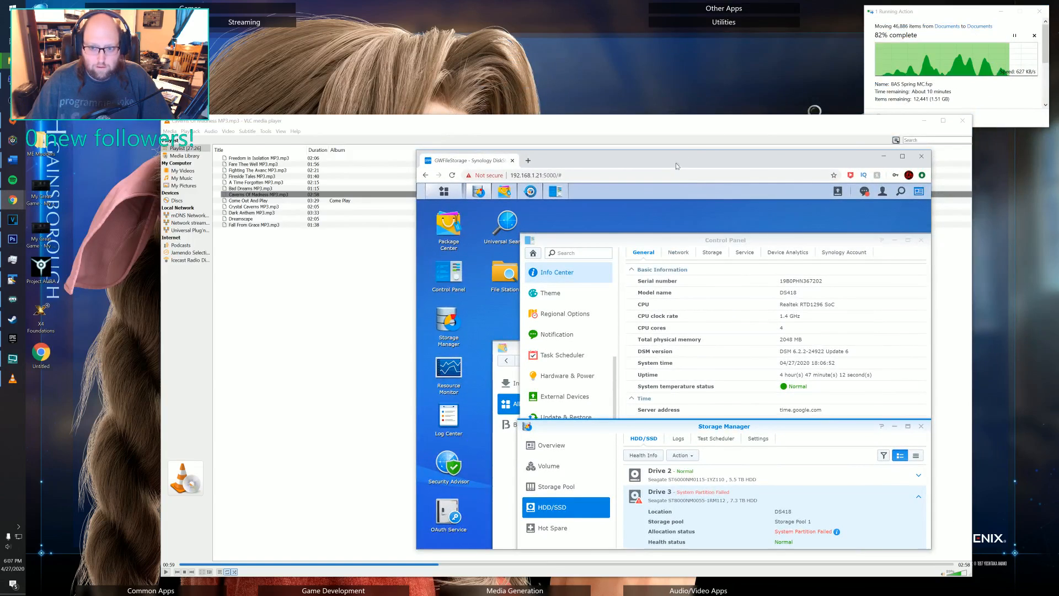
double_click(677, 164)
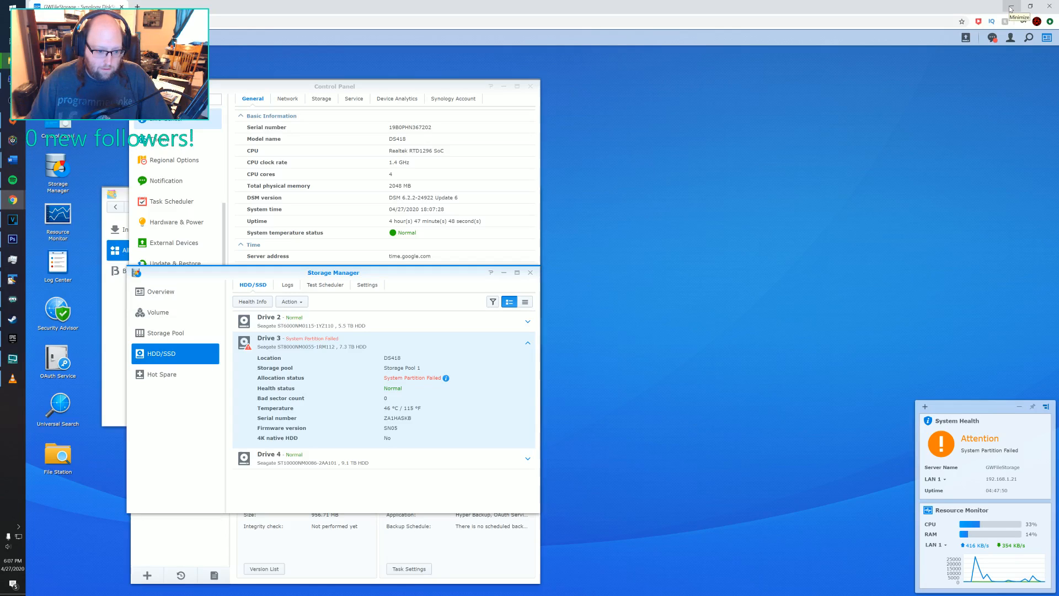
left_click(160, 313)
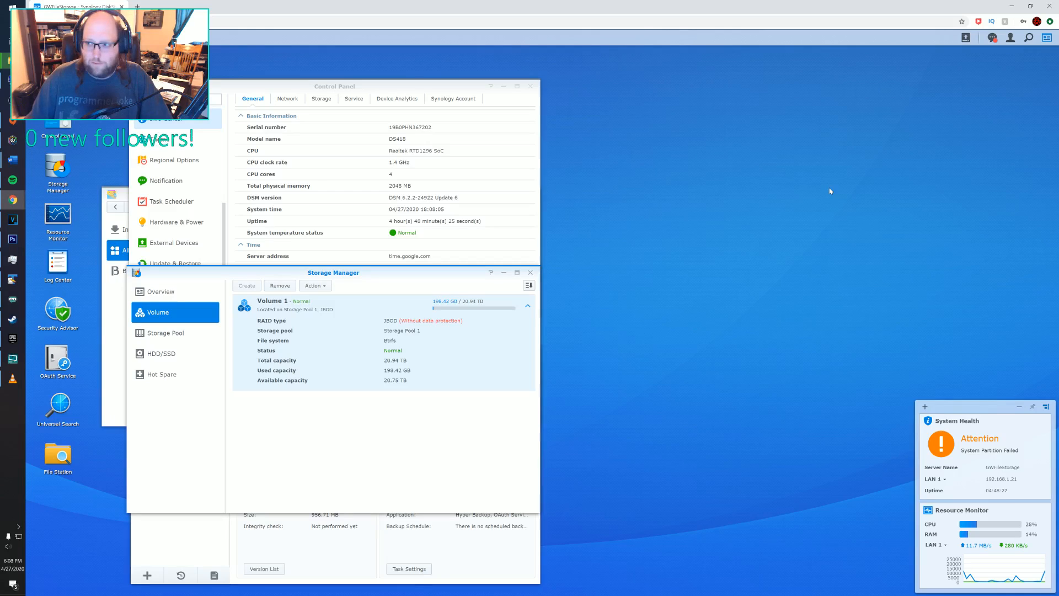
- Clear the desktop by minimizing the browser, the media player, the tags.txt text editor and the music streaming window
left_click(1011, 8)
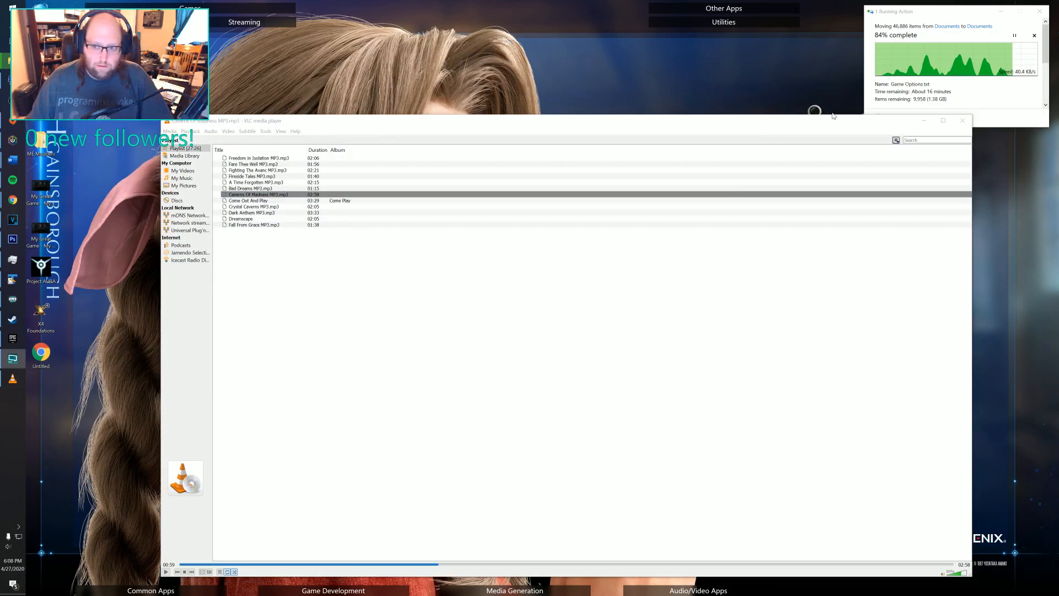
left_click(924, 122)
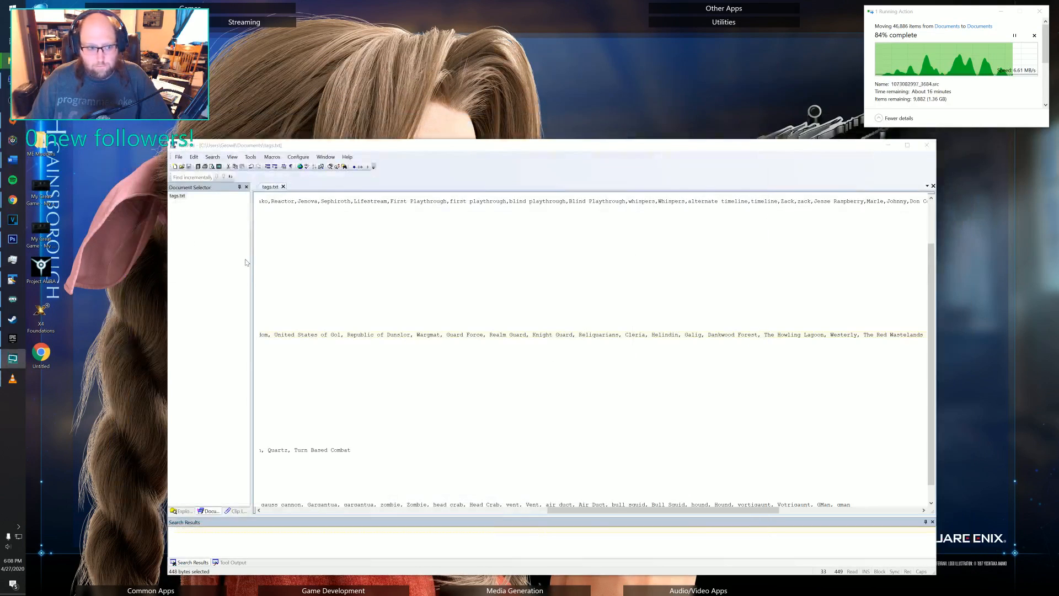
left_click(889, 147)
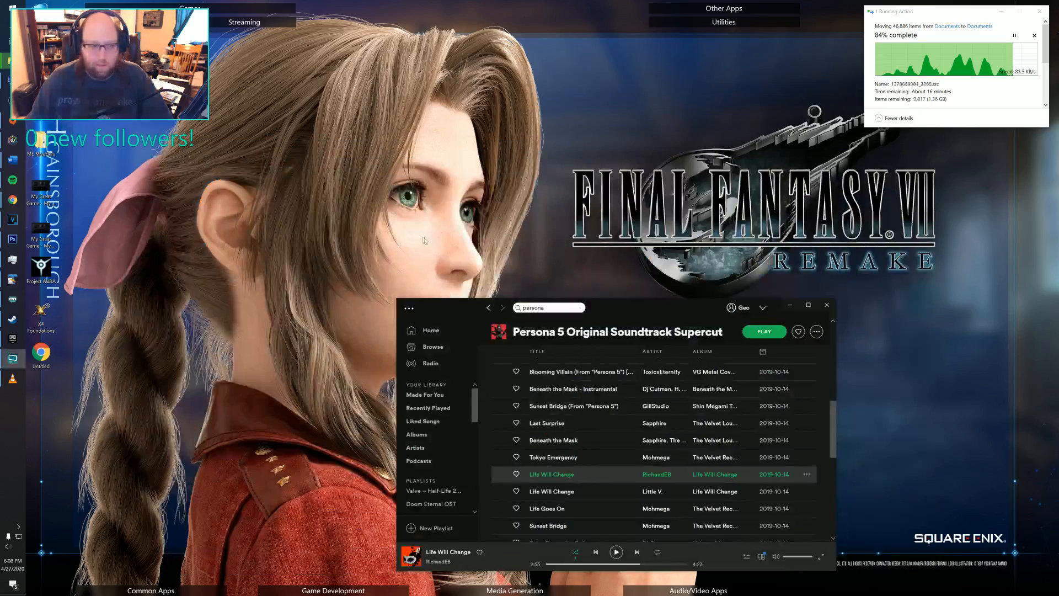
left_click(790, 306)
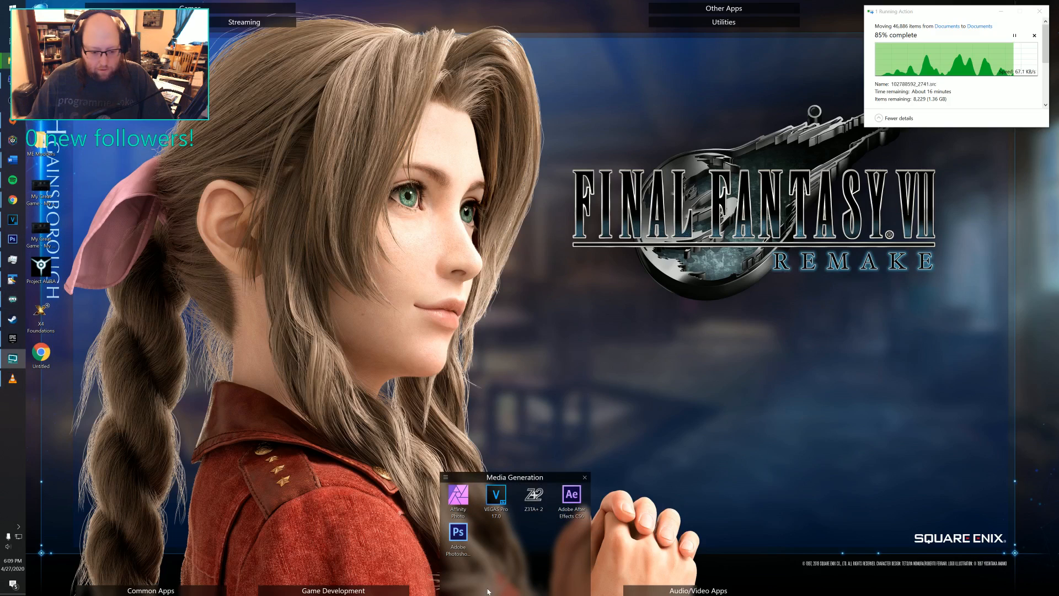
- Launch RPG Maker MV and collapse the Scene1 branch in the map tree
mouse_move(316, 585)
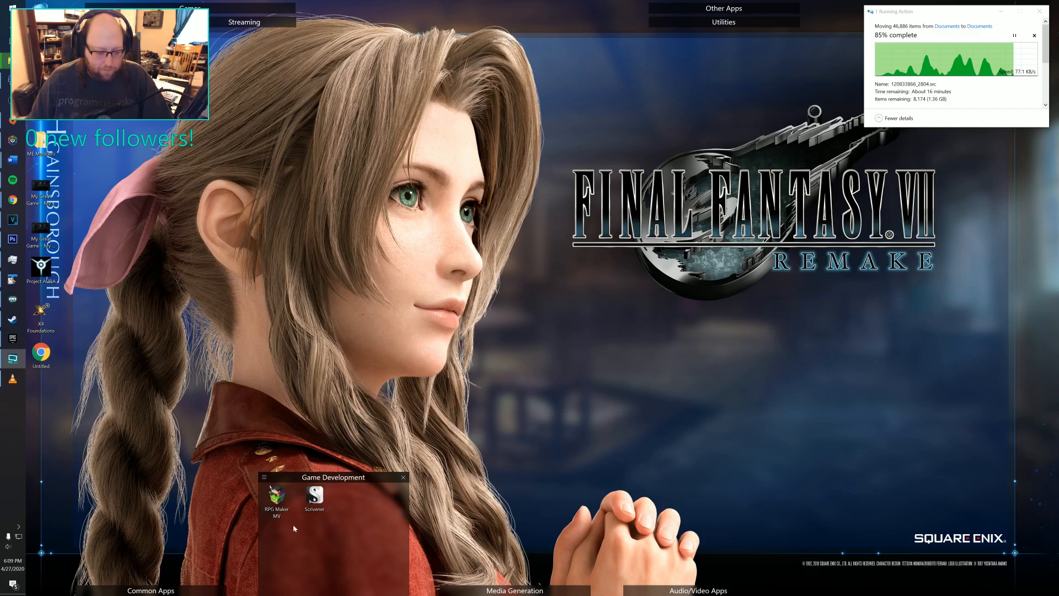
double_click(276, 496)
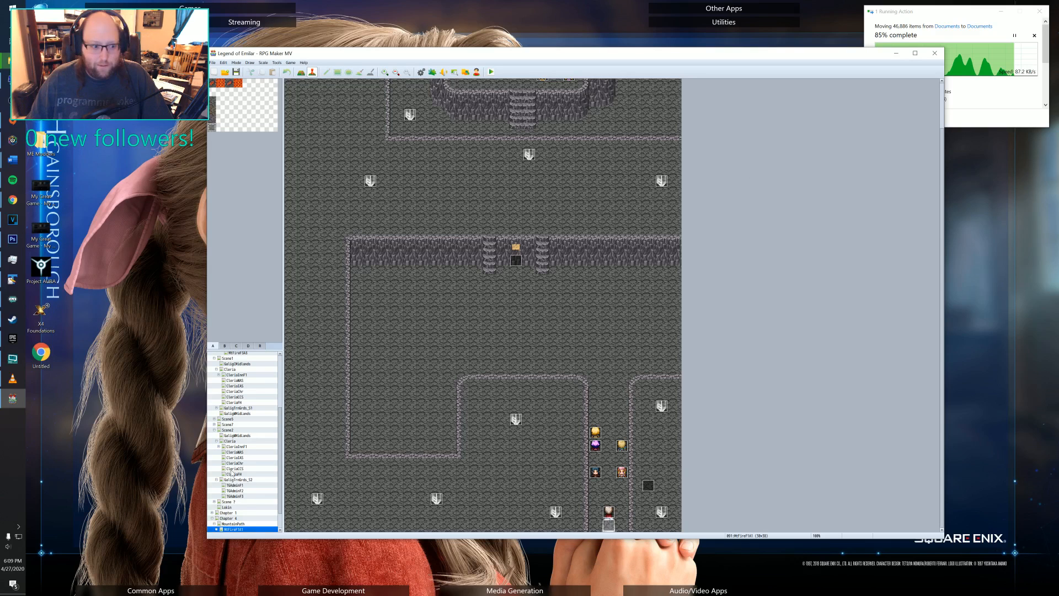
left_click(229, 358)
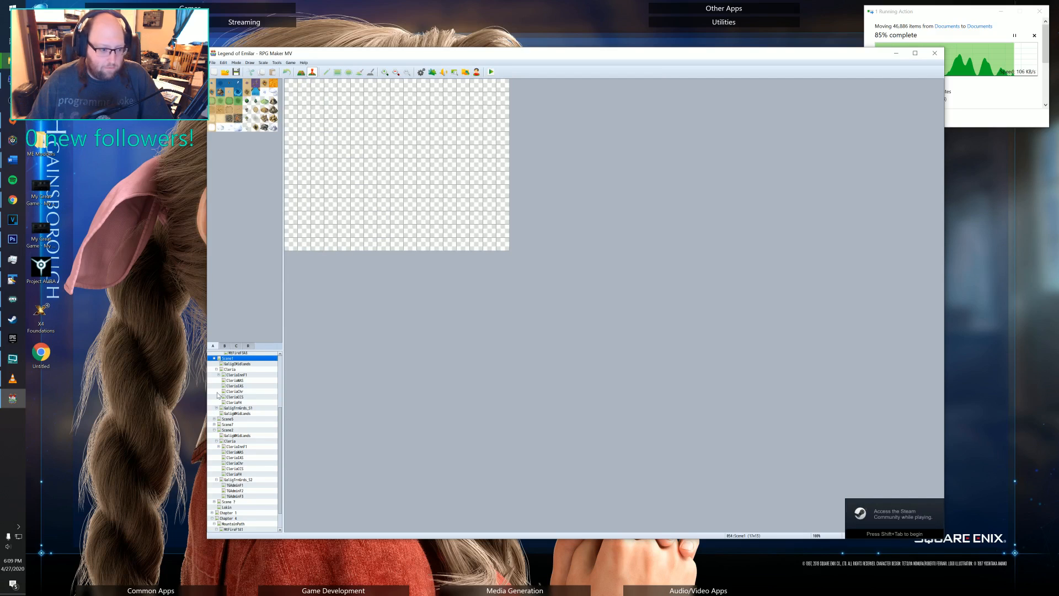
left_click(214, 359)
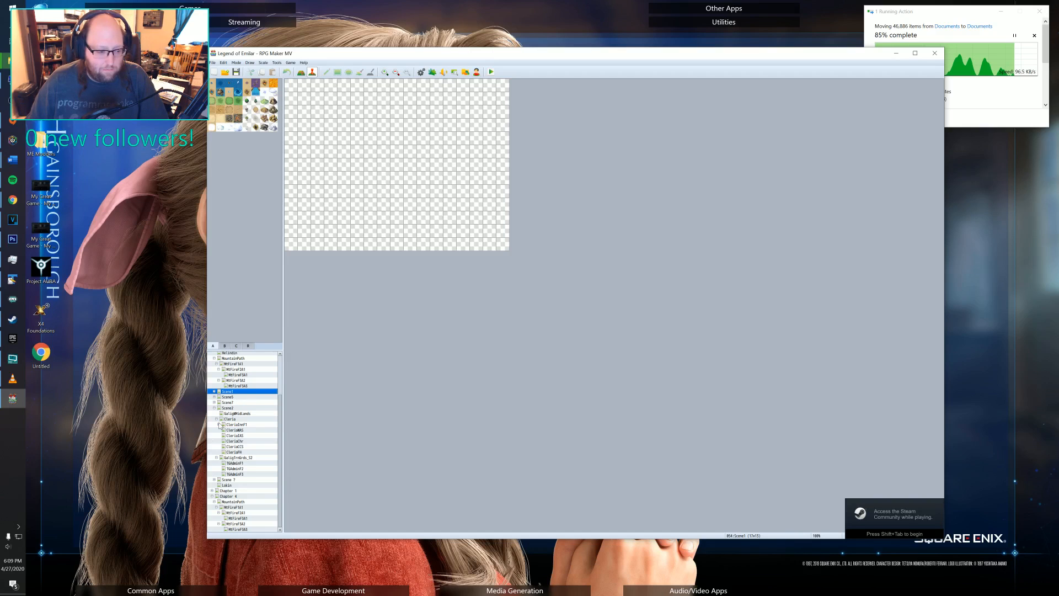
- Open the Cleria town map under Scene2 and look over its northern part around the inn
left_click(229, 407)
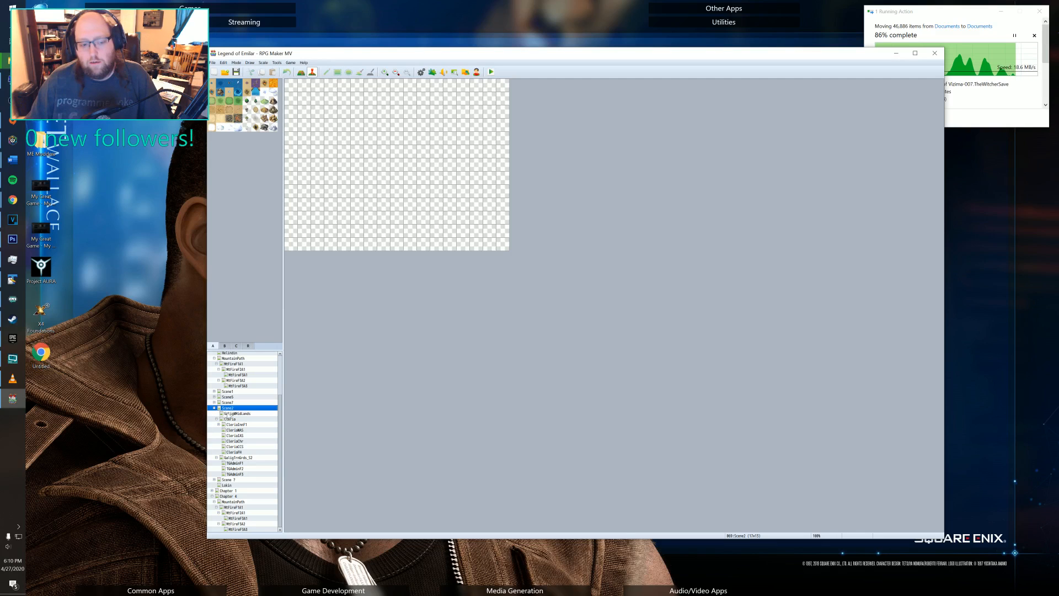
left_click(228, 413)
left_click(234, 419)
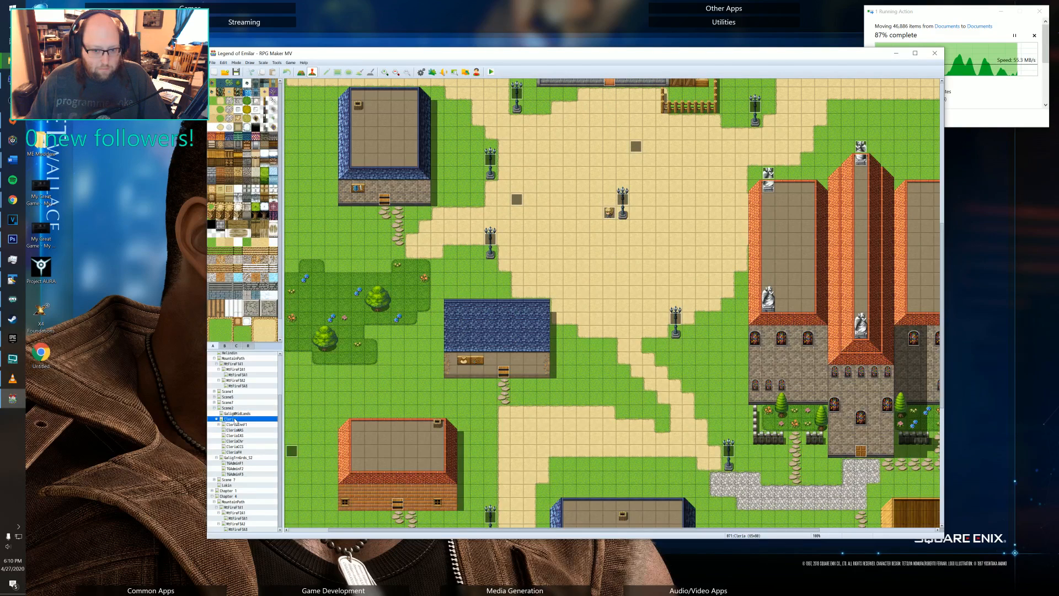
scroll(499, 446, "up", 5)
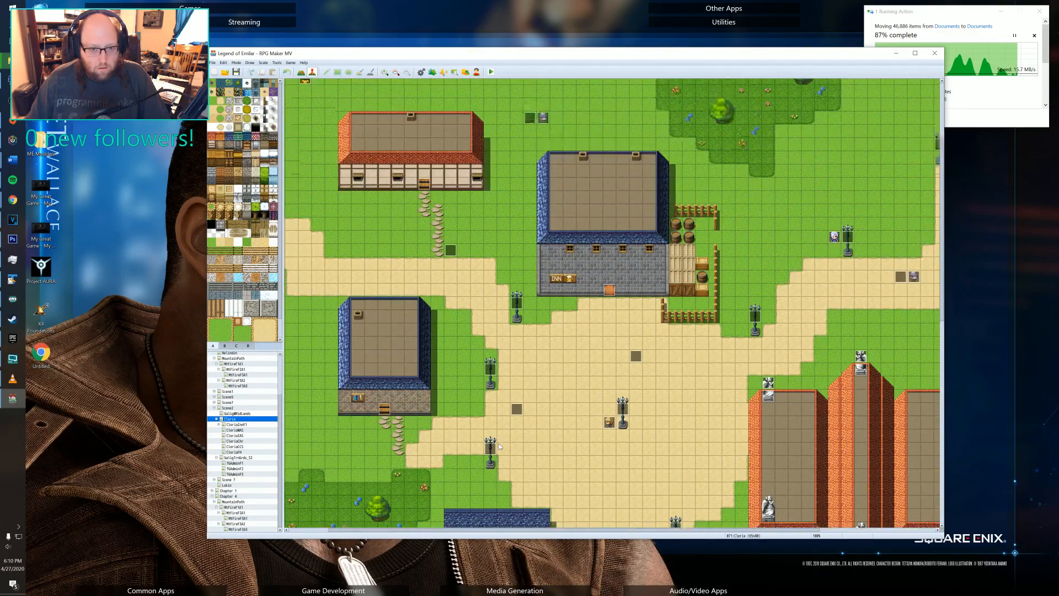
scroll(500, 446, "up", 3)
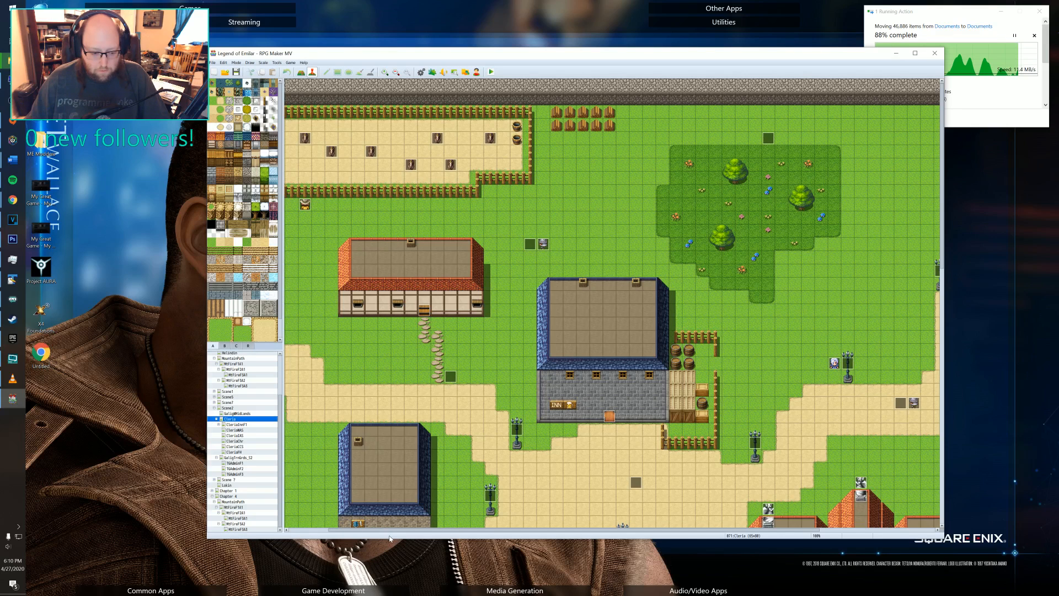
- Reduce the height of the RPG Maker MV window and launch Scrivener, continuing with the trial
left_click_drag(390, 539, 389, 460)
mouse_move(349, 593)
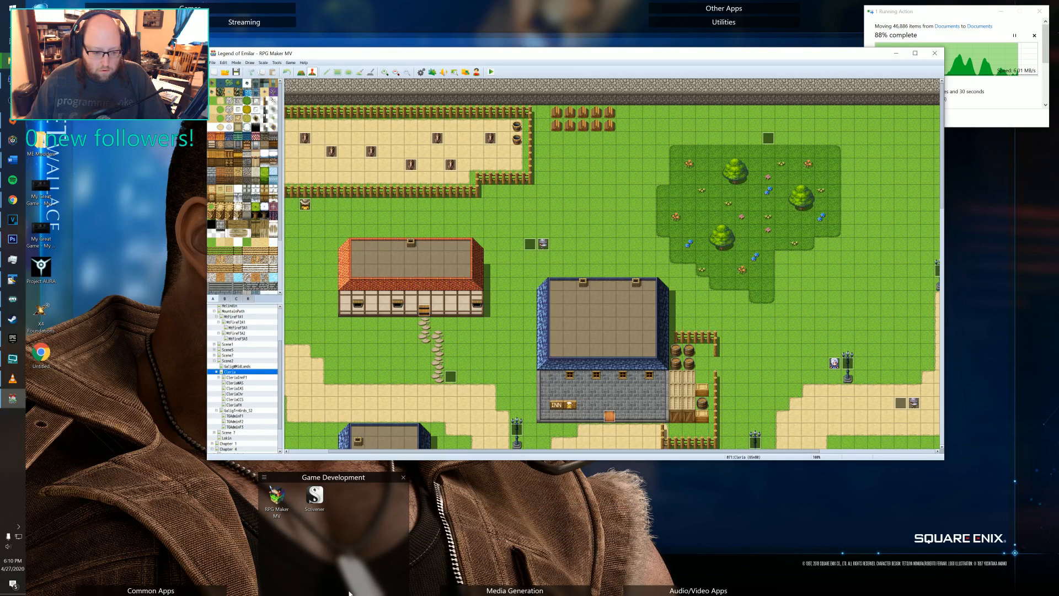
double_click(316, 498)
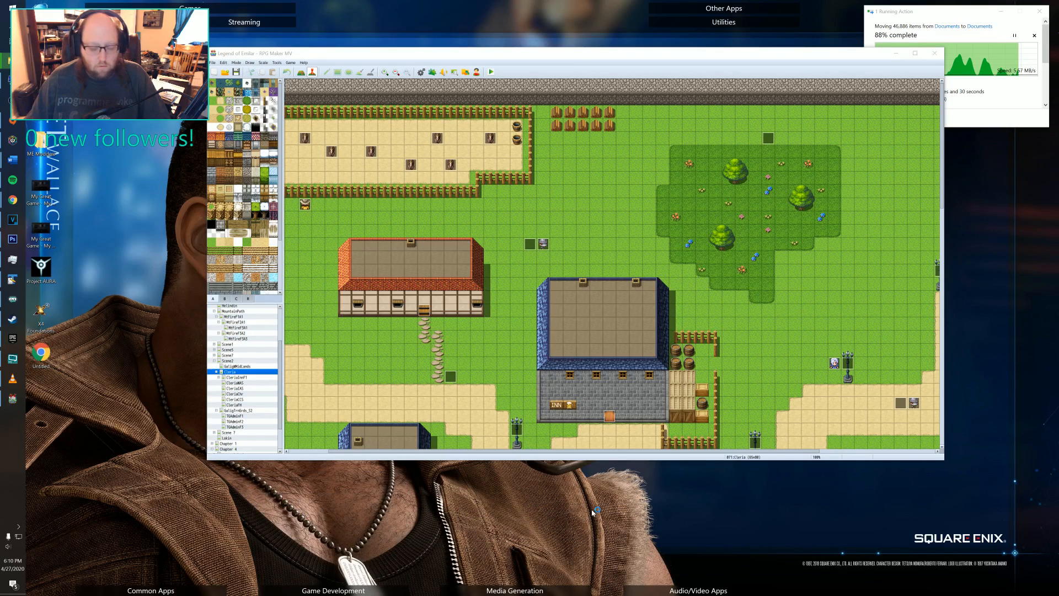
mouse_move(479, 588)
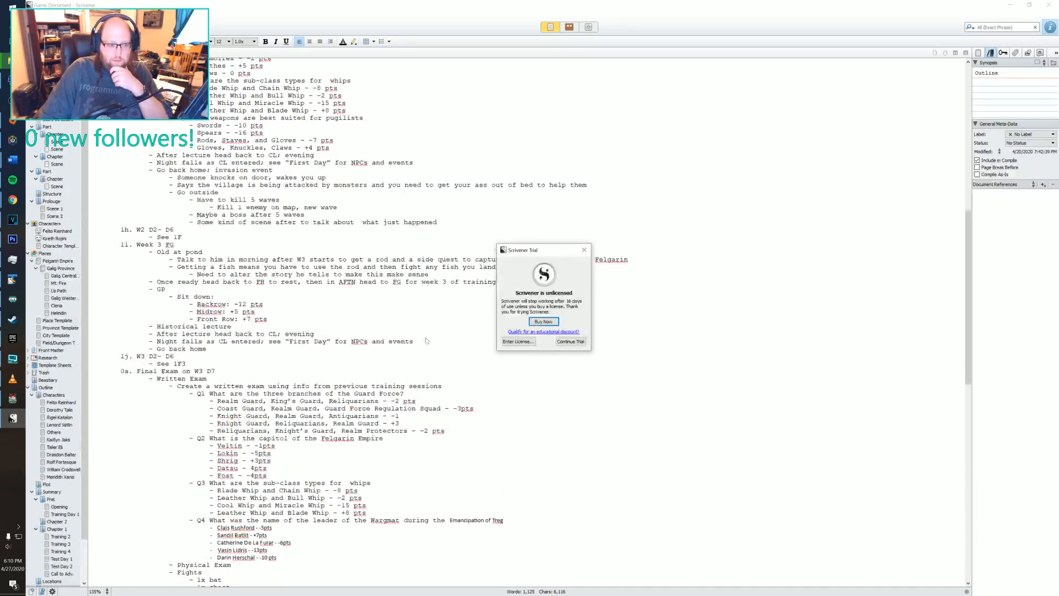
left_click(571, 341)
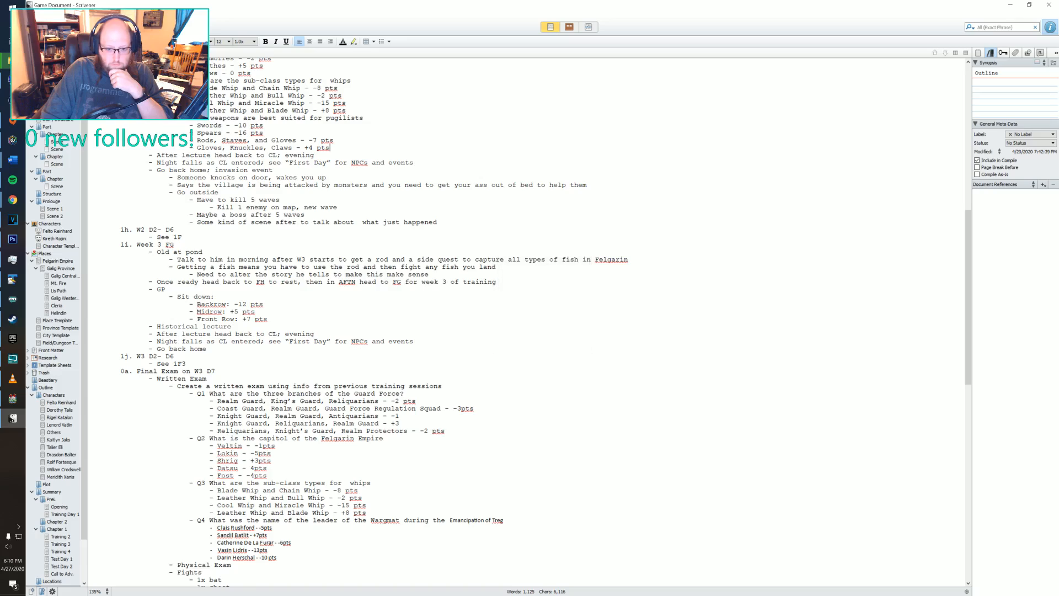
- Read the game outline from the Week 3 section through the final exam and graduation to the chapter list
scroll(524, 320, "down", 10)
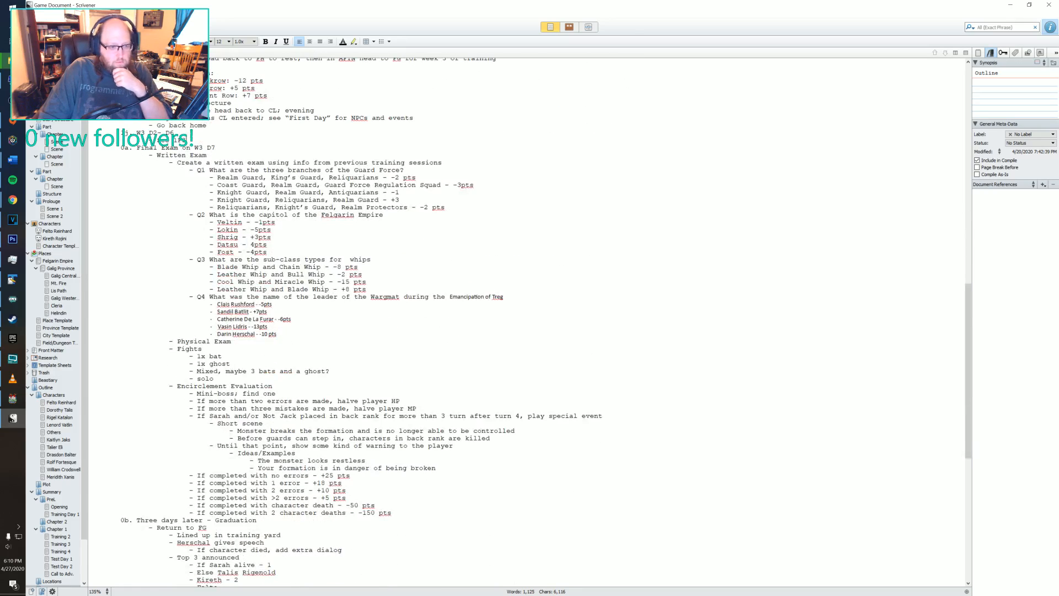
scroll(524, 320, "down", 10)
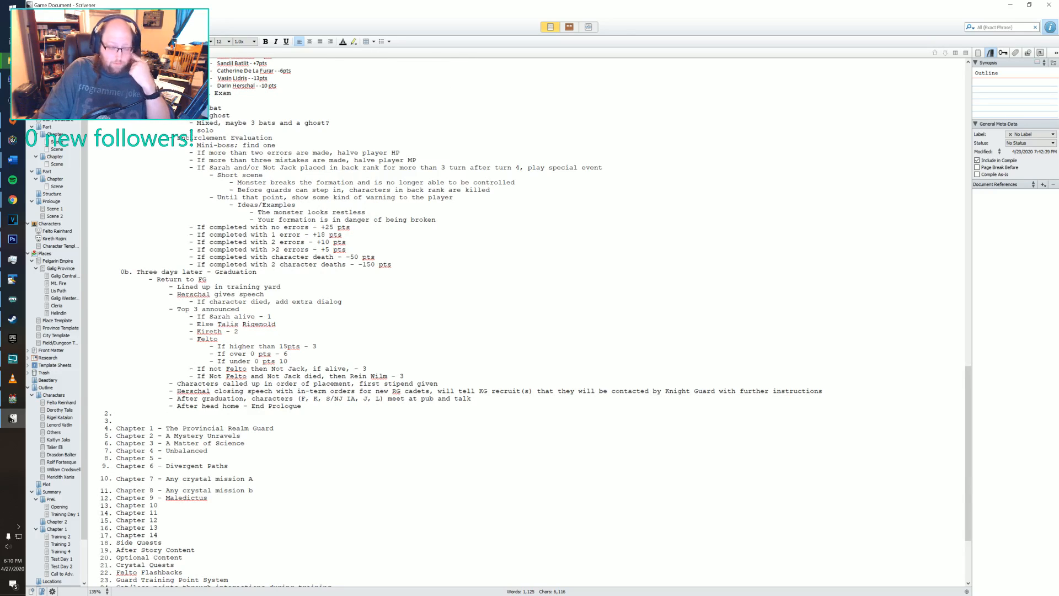
scroll(524, 320, "up", 15)
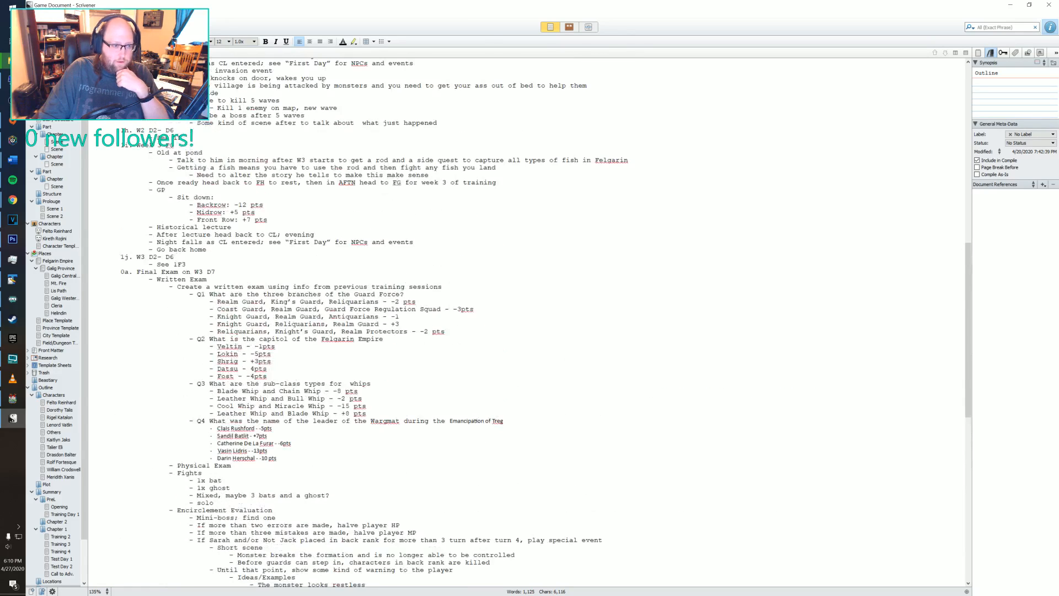
scroll(524, 320, "down", 10)
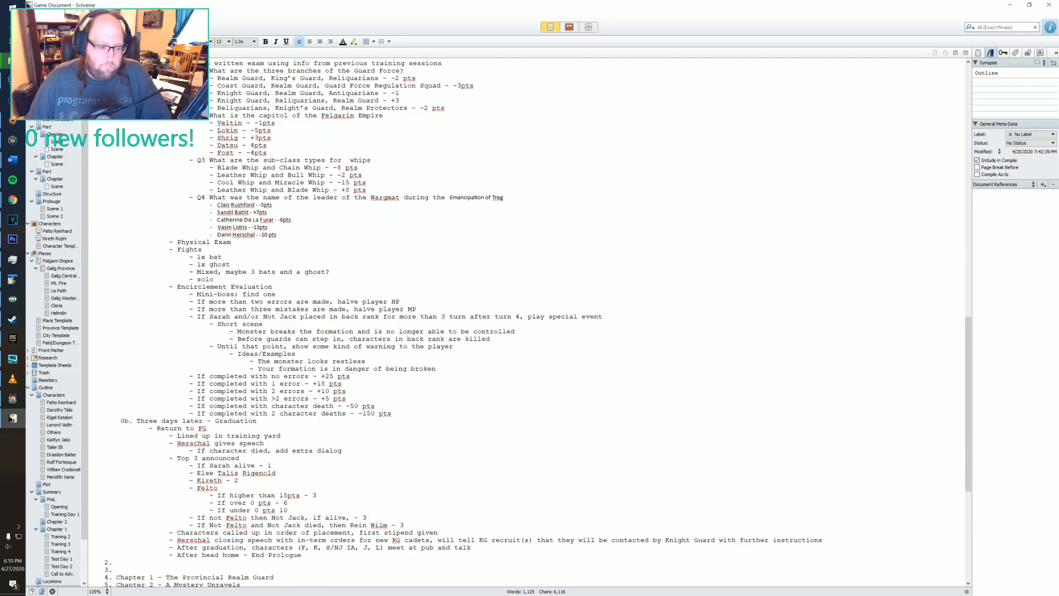
scroll(524, 320, "down", 4)
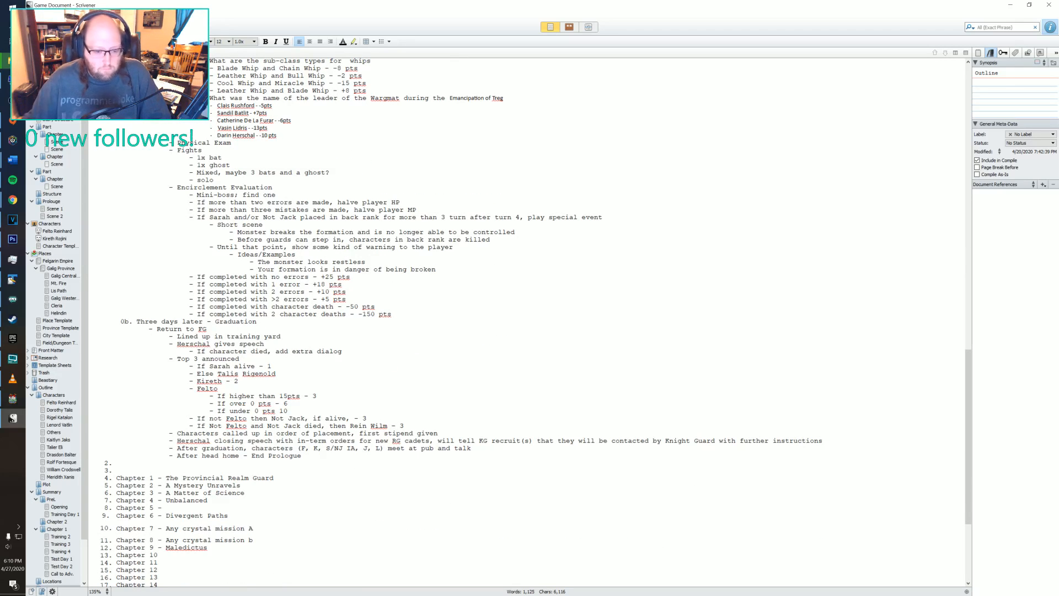
scroll(524, 320, "down", 5)
- Review the start of the outline, highlighting the night 1 lines "Player can go to bar or church for some special scenes" and "Night falls as you enter CL"
scroll(524, 320, "up", 15)
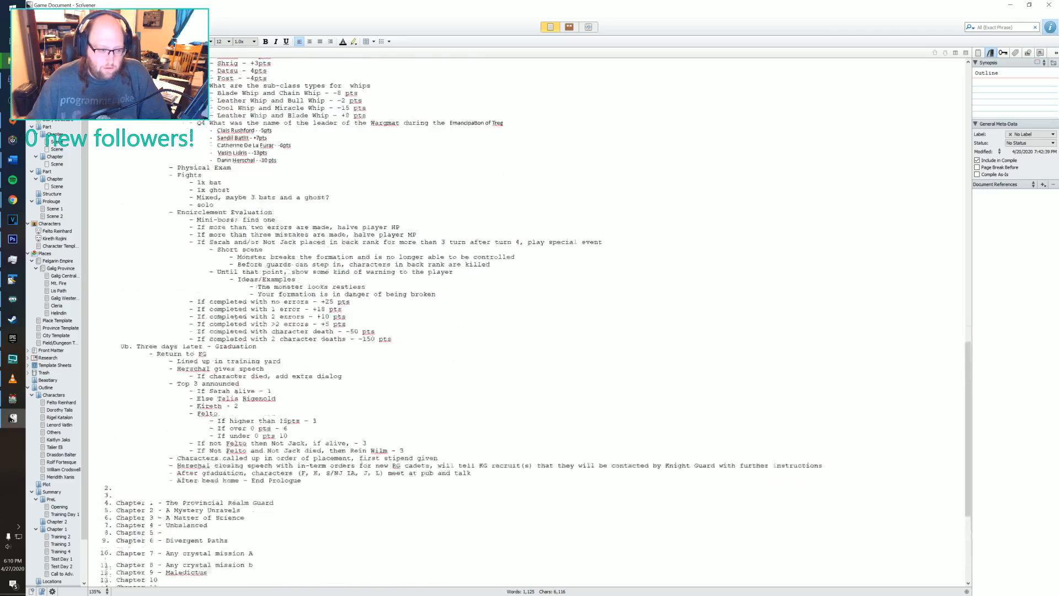
scroll(524, 320, "up", 4)
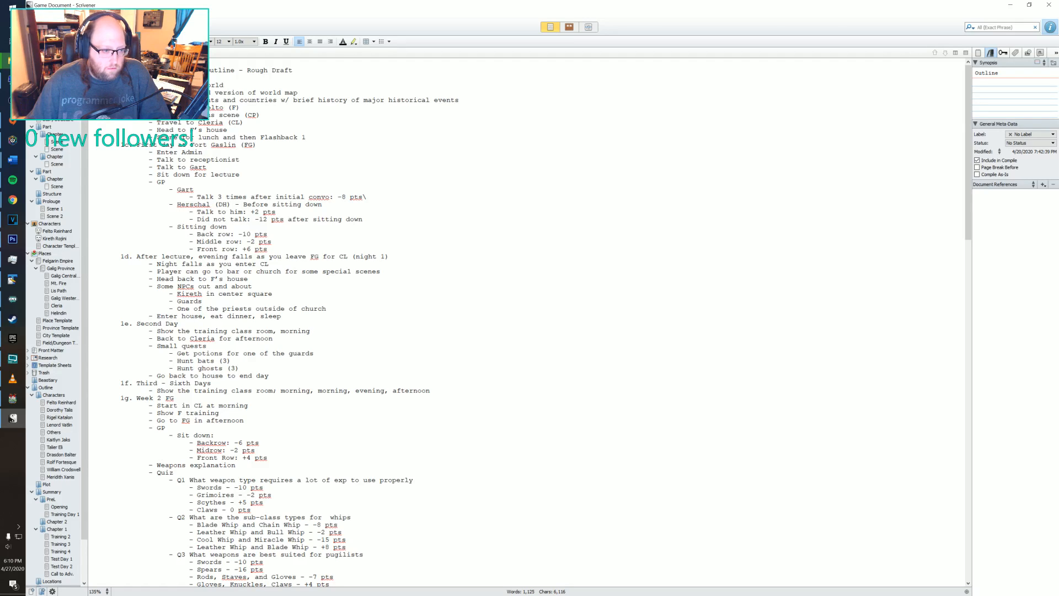
scroll(529, 323, "down", 5)
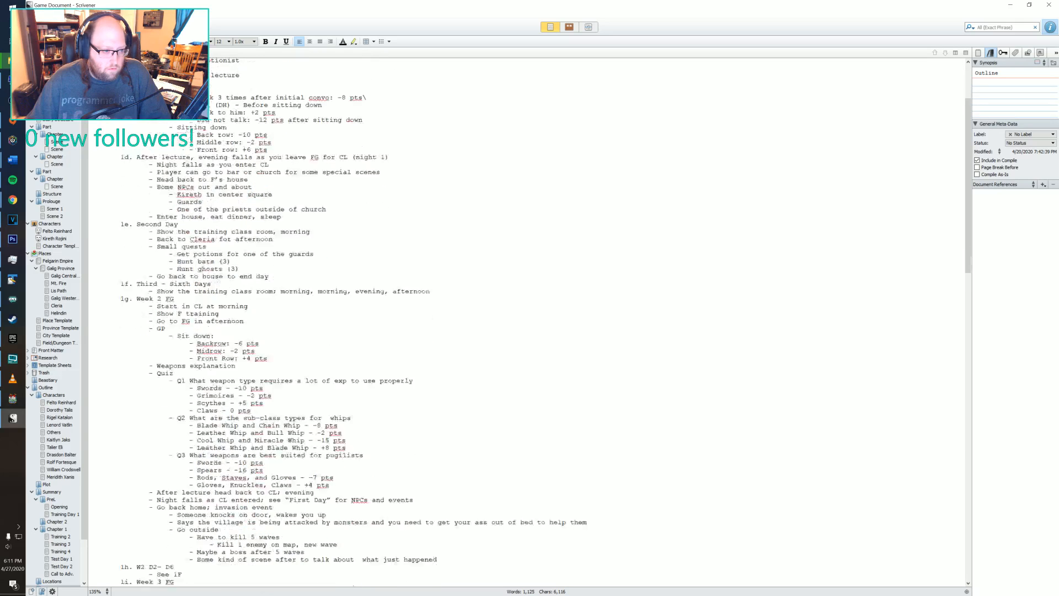
scroll(530, 323, "up", 5)
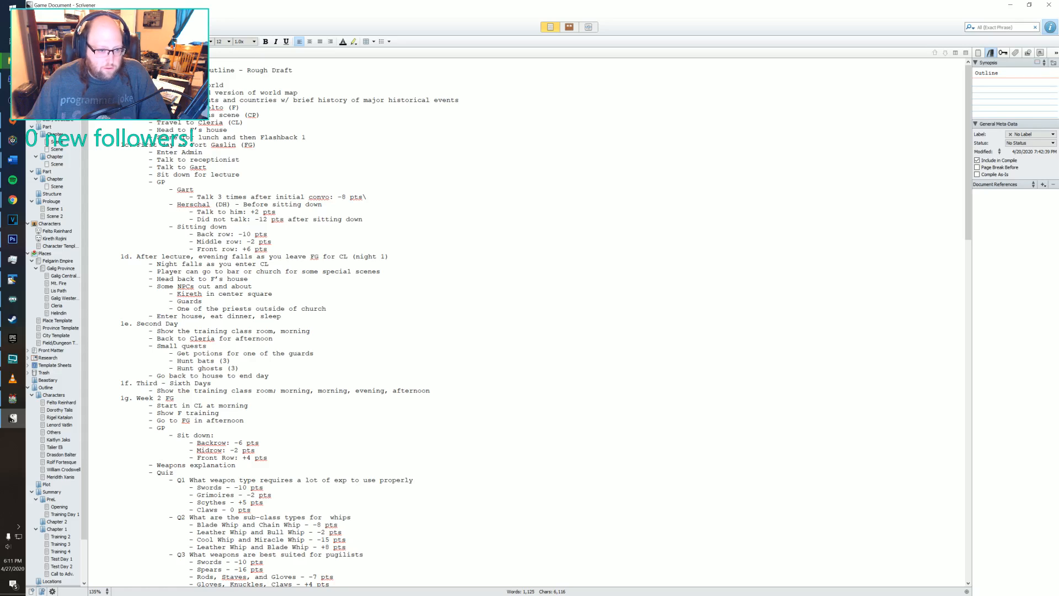
left_click_drag(156, 272, 381, 271)
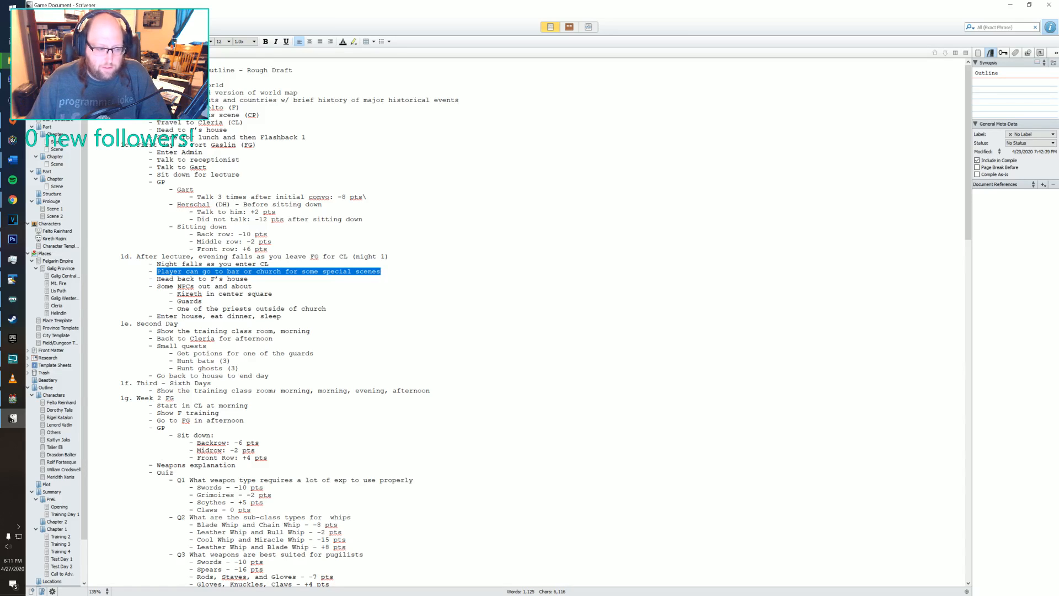
left_click_drag(156, 264, 271, 264)
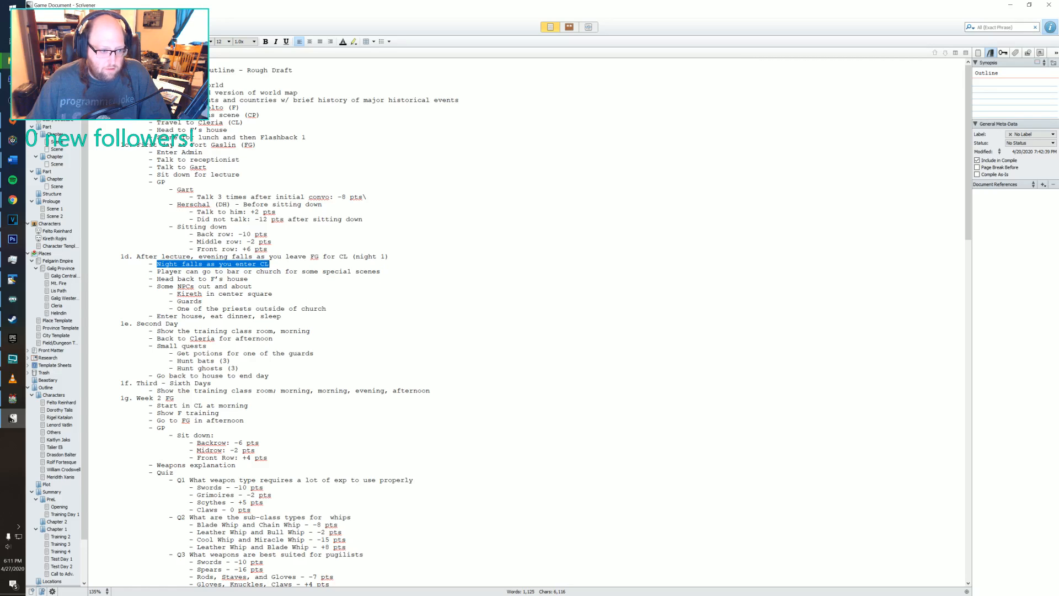
- Switch to RPG Maker MV, open the training grounds map under Scene1 and inspect the event near its southern entrance
left_click(12, 398)
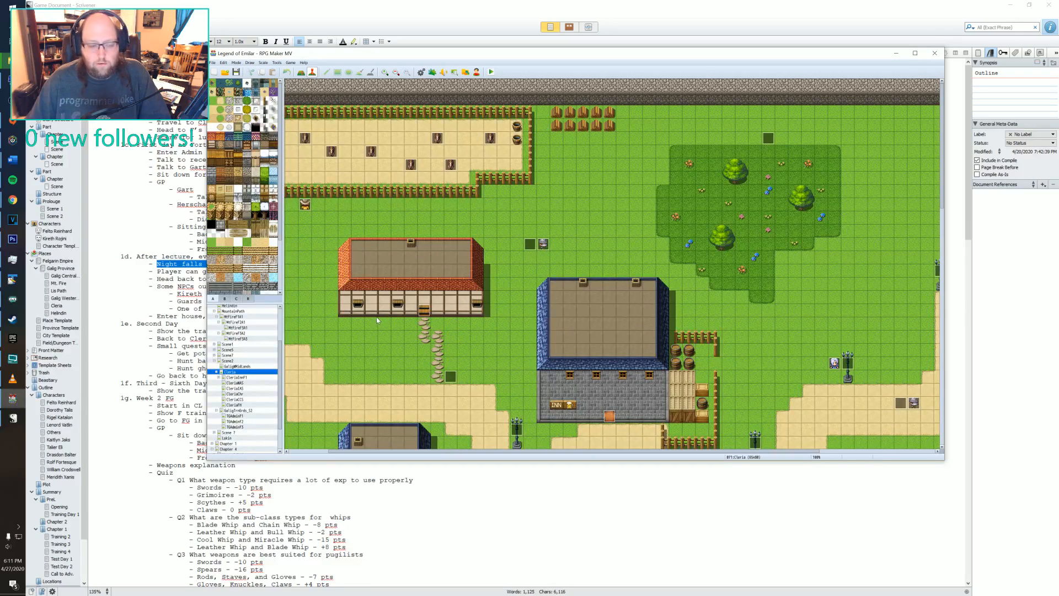
left_click(214, 361)
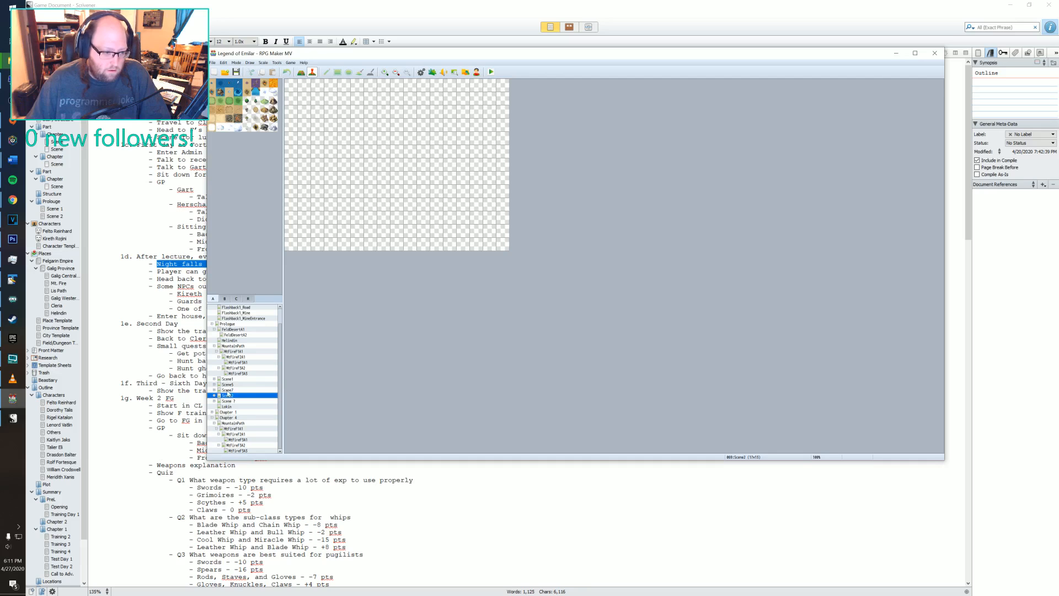
left_click(228, 379)
left_click(215, 379)
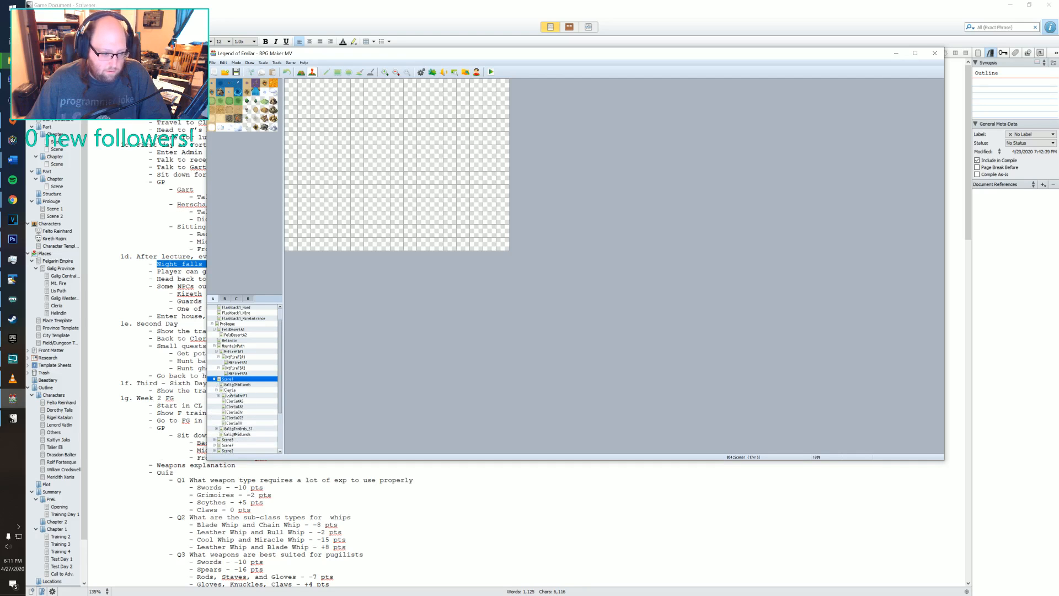
left_click(229, 390)
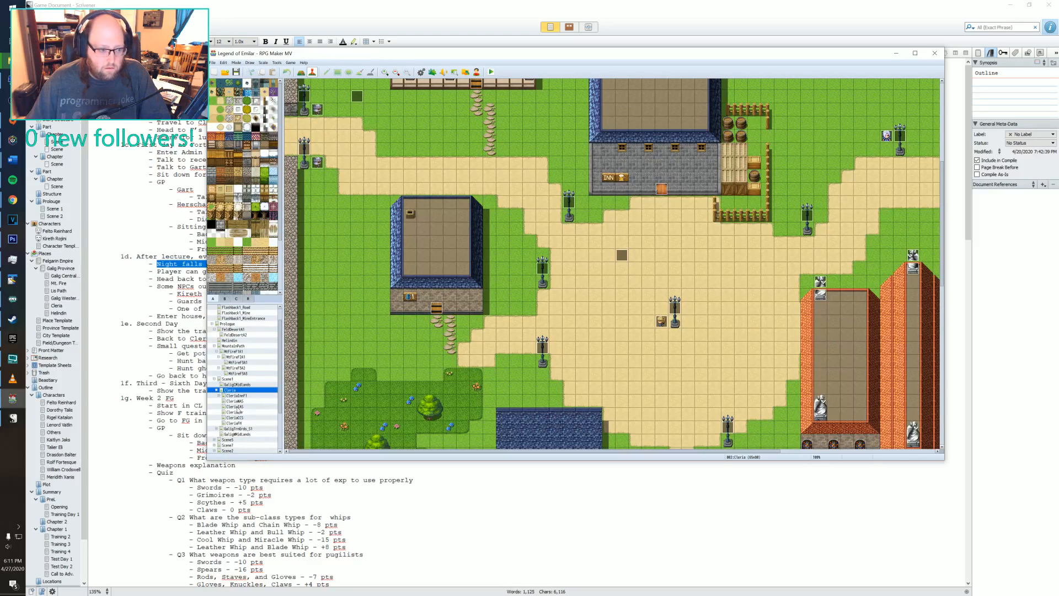
left_click(227, 429)
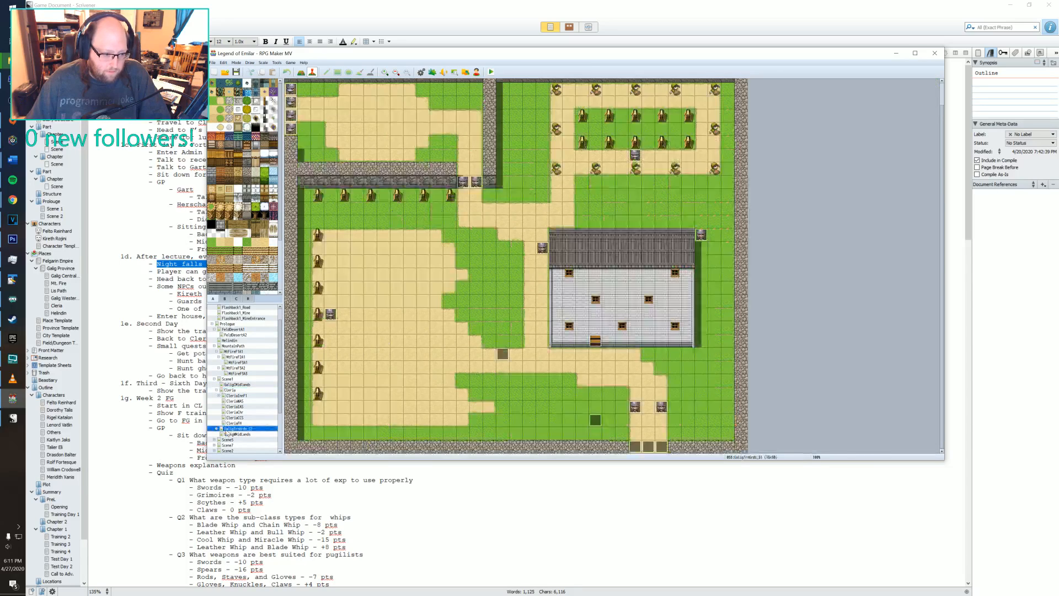
double_click(595, 421)
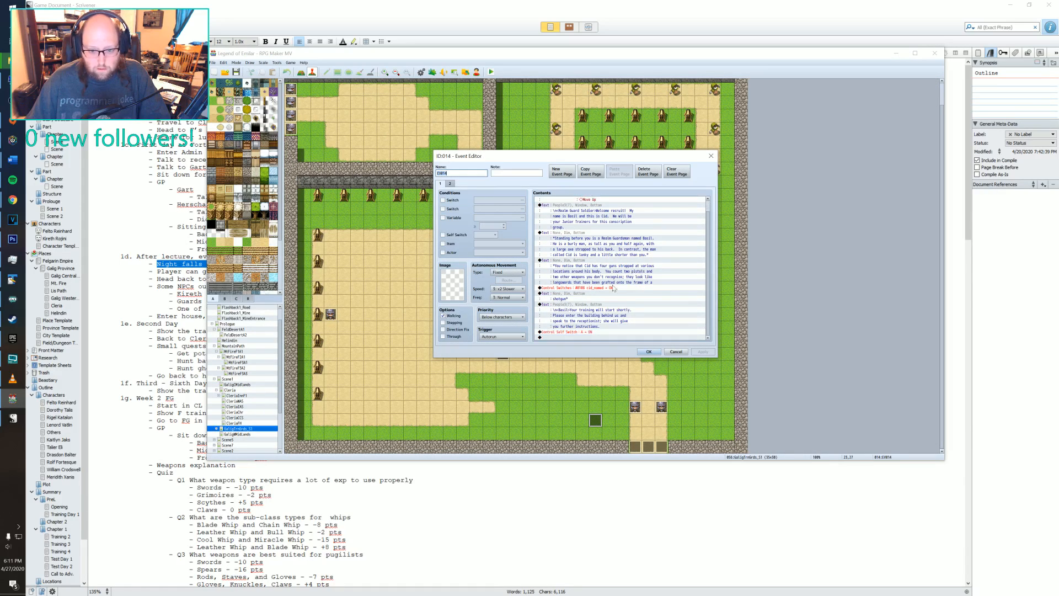
key("Escape")
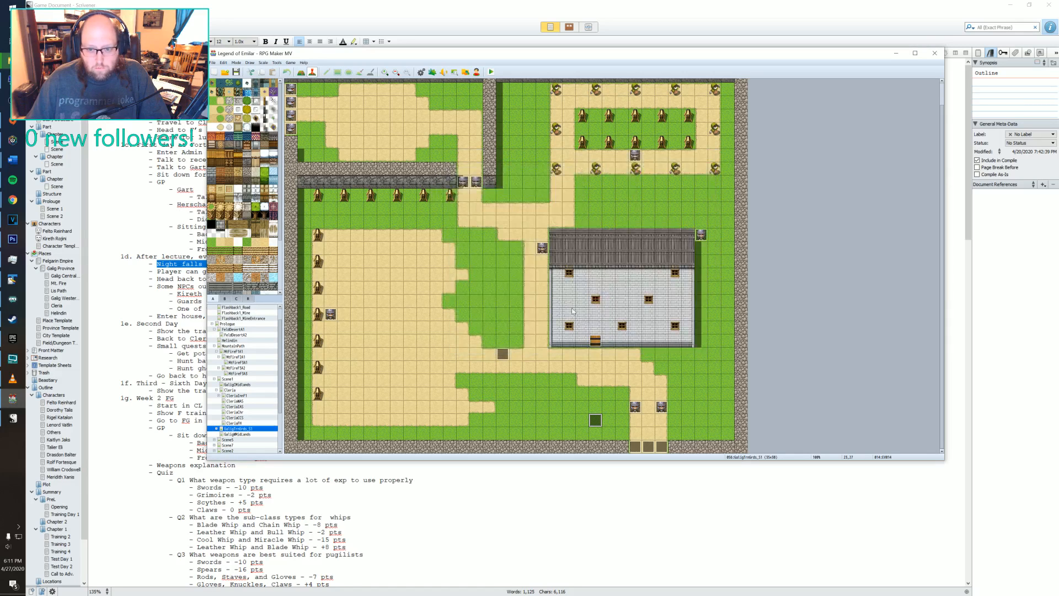
- Open the TGAdminF2 map and review the three pages of the lecture event EV015
left_click(216, 429)
left_click(239, 440)
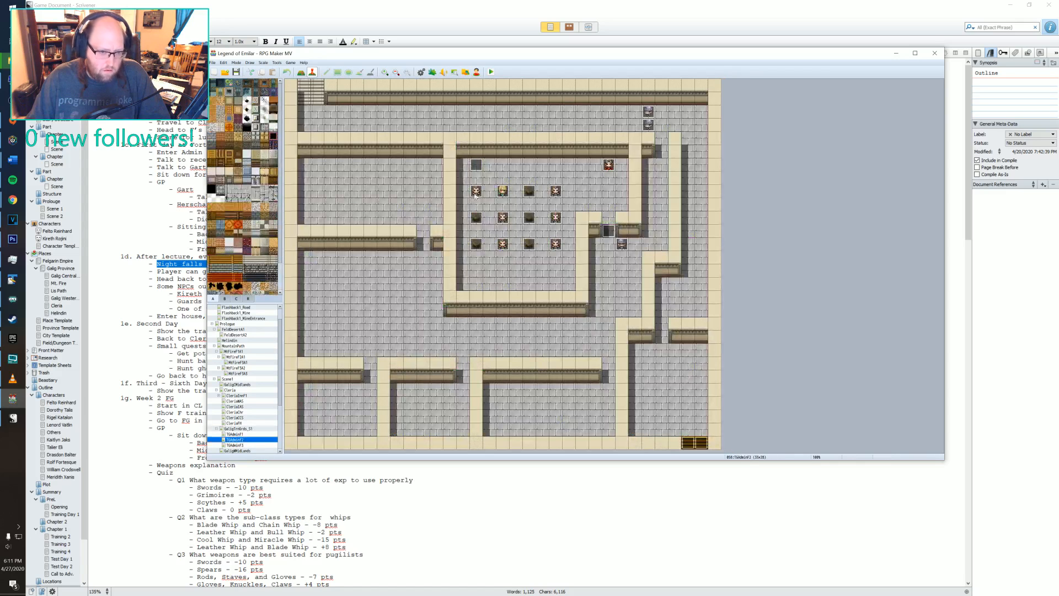
double_click(476, 164)
scroll(604, 259, "down", 10)
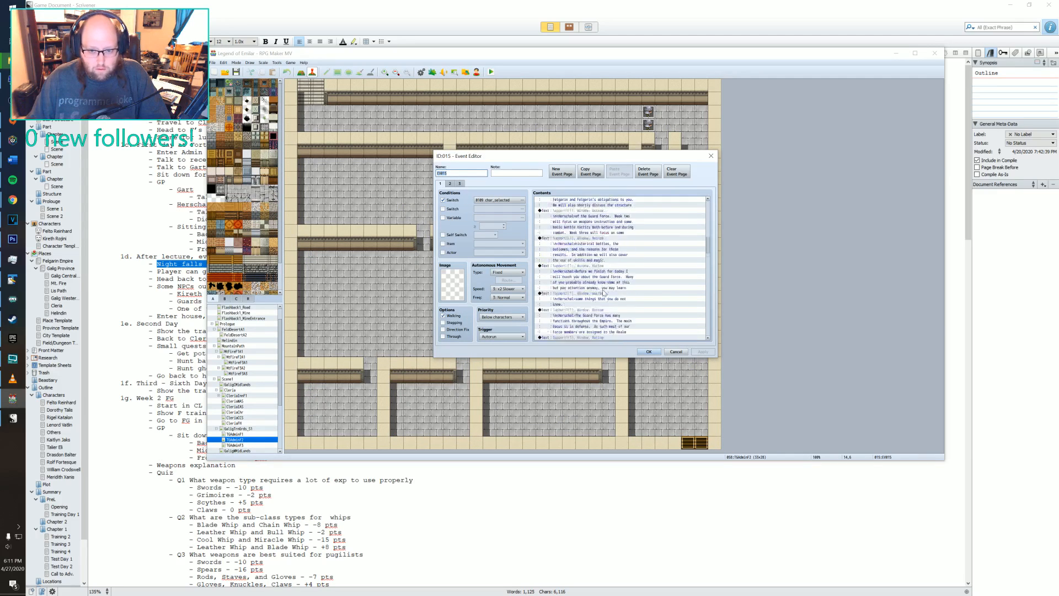
left_click(453, 184)
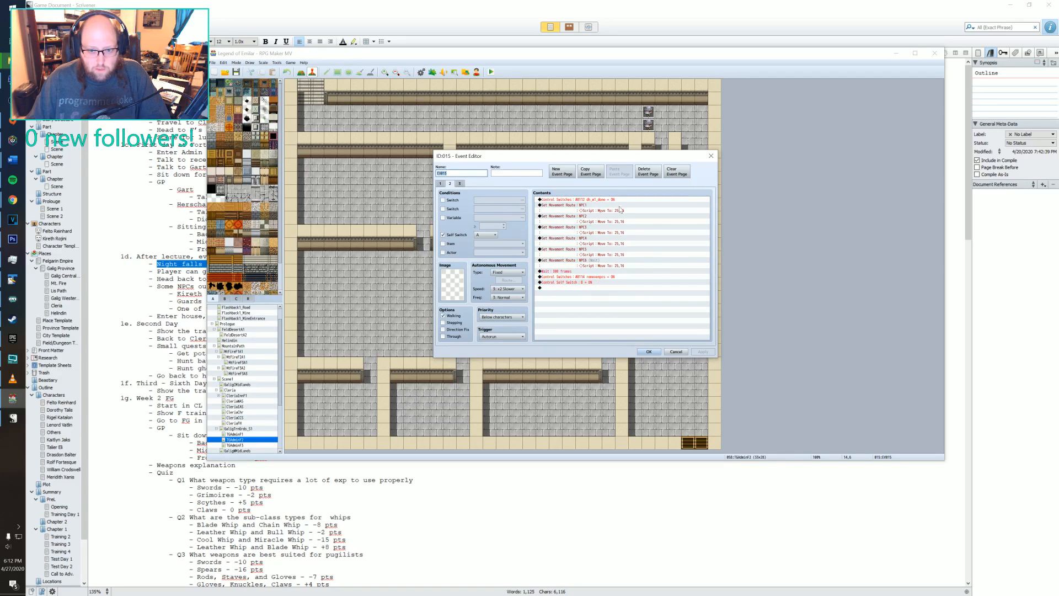
left_click(459, 183)
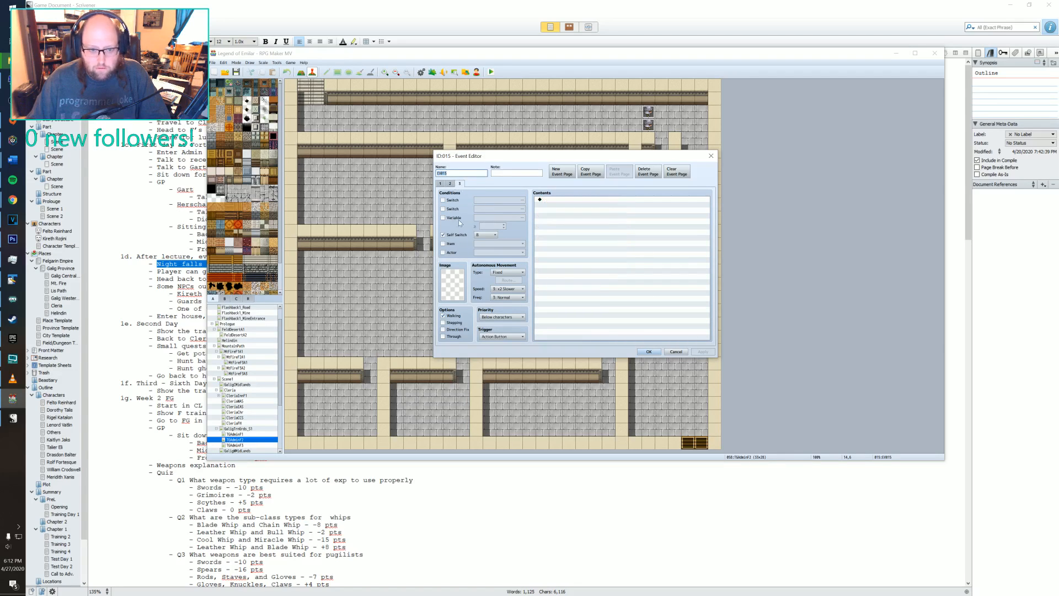
left_click(449, 183)
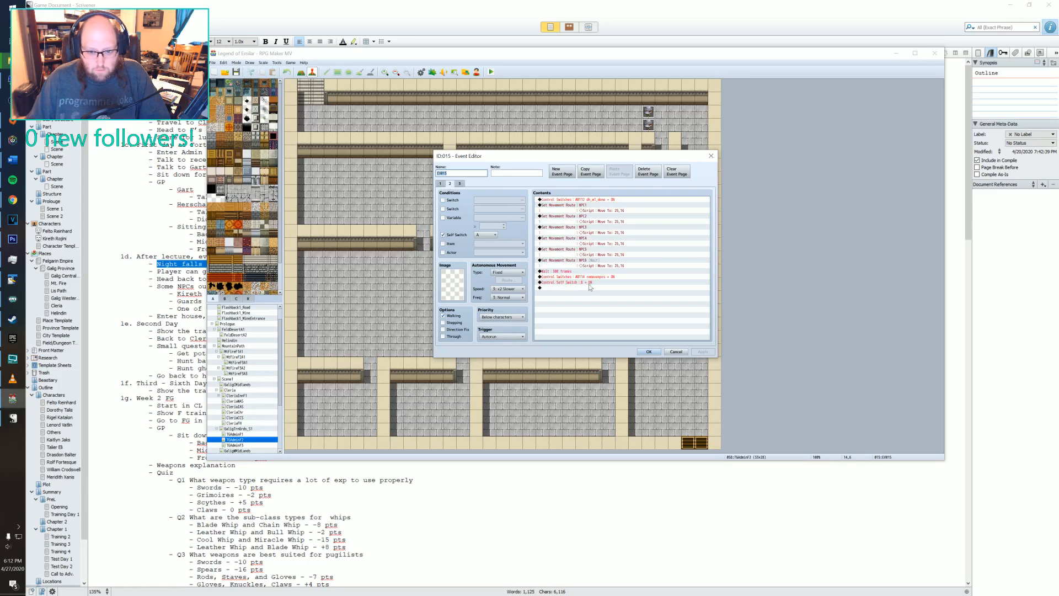
- Start a new Control Switches command before the removenpcs switch command on page 2 of event EV015
left_click(567, 282)
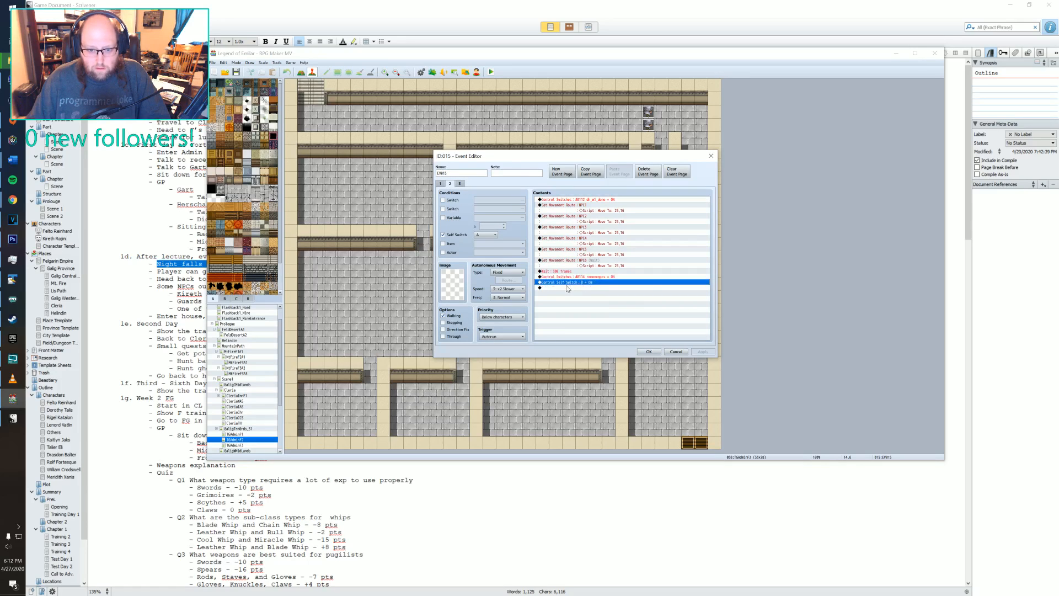
left_click(641, 278)
right_click(623, 277)
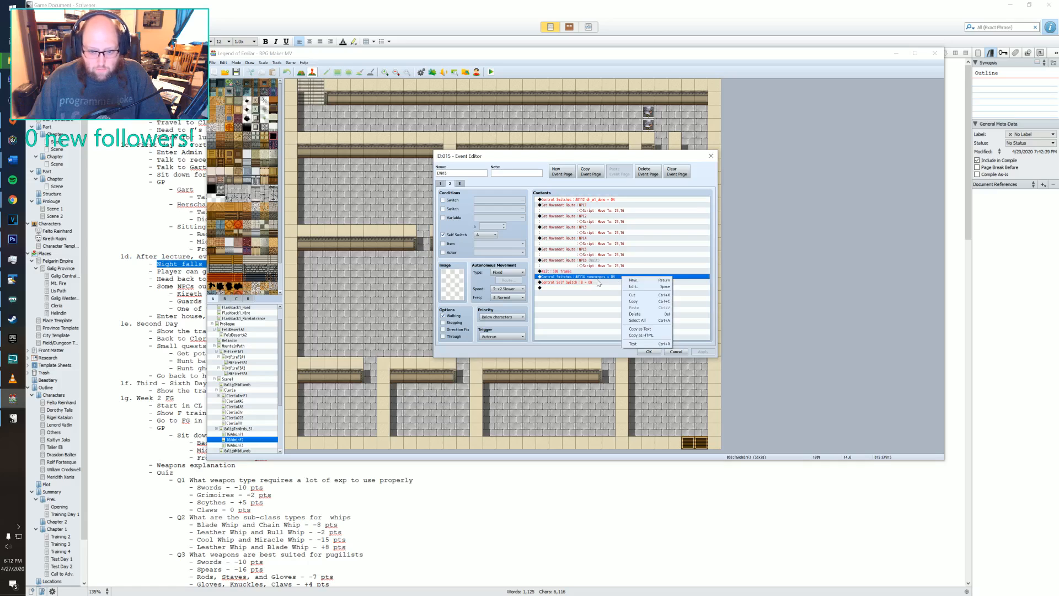
left_click(634, 281)
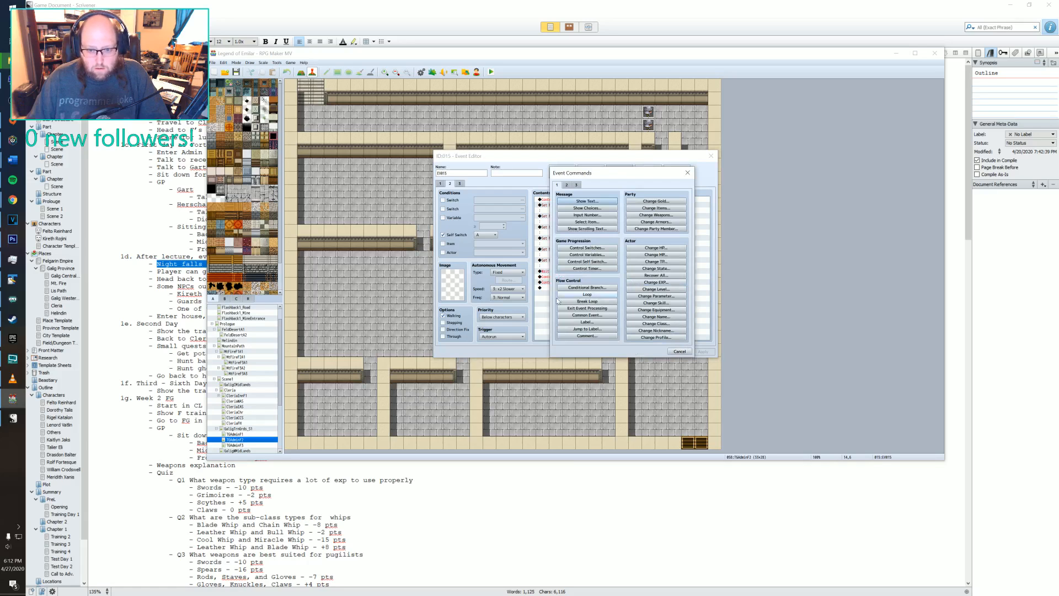
left_click(585, 247)
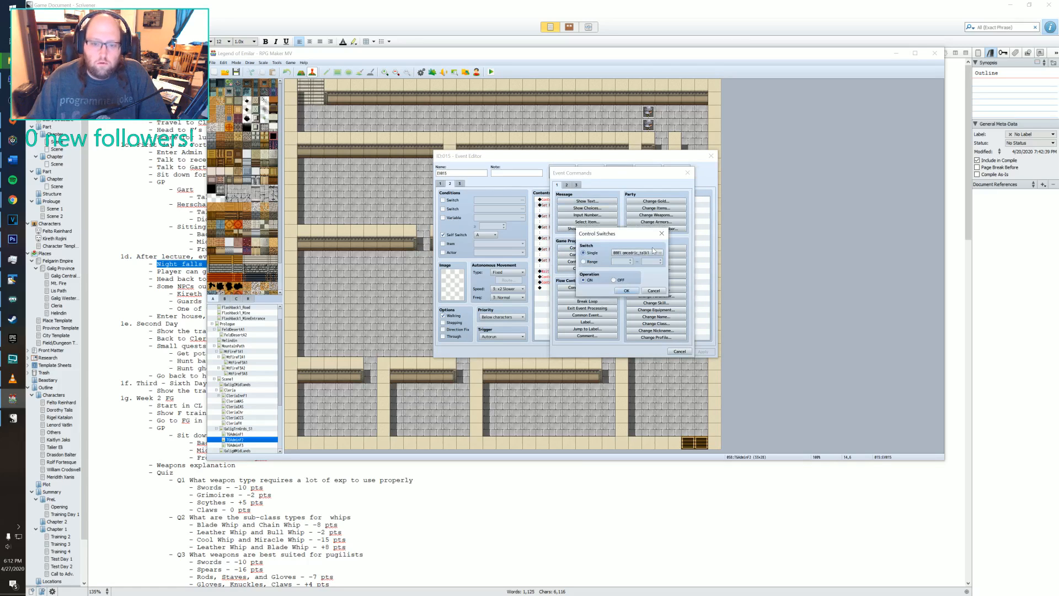
- Browse the switch ranges and select the unnamed switch 0127 for the new command
left_click(653, 251)
left_click(580, 231)
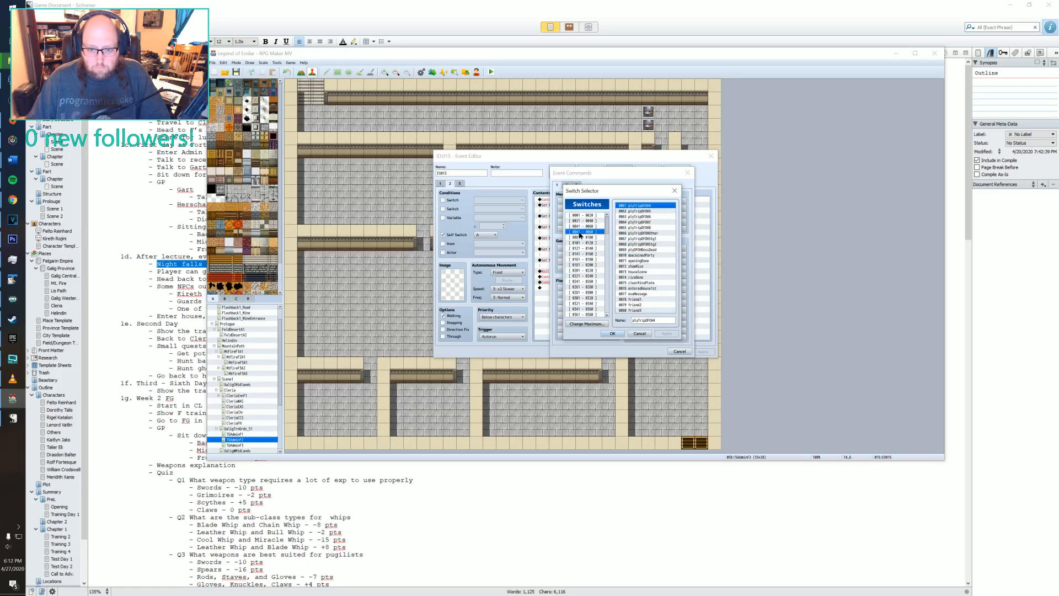
left_click(578, 242)
left_click(578, 248)
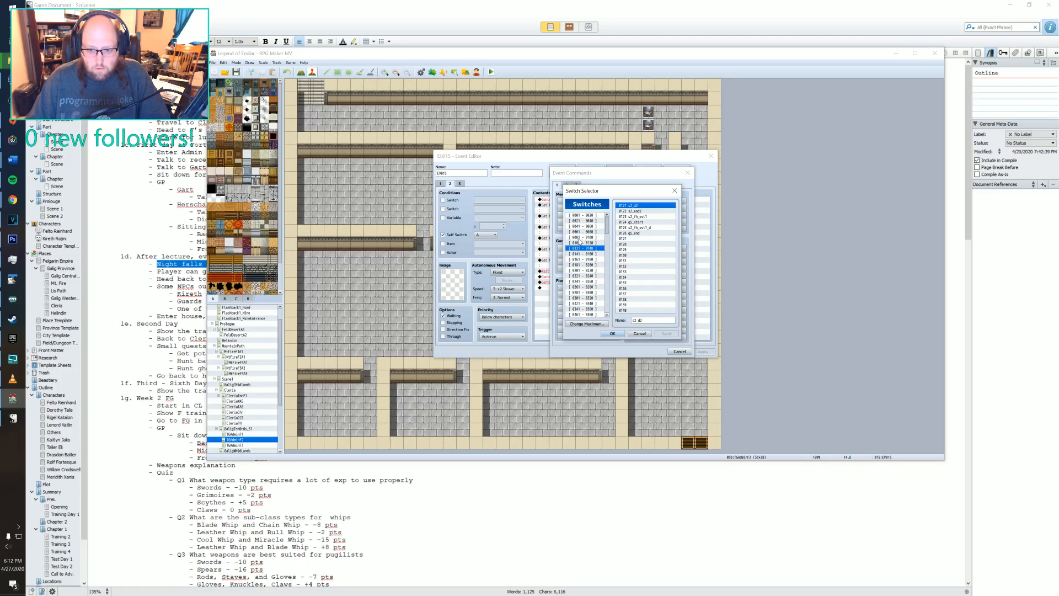
left_click(580, 243)
left_click(579, 238)
left_click(579, 232)
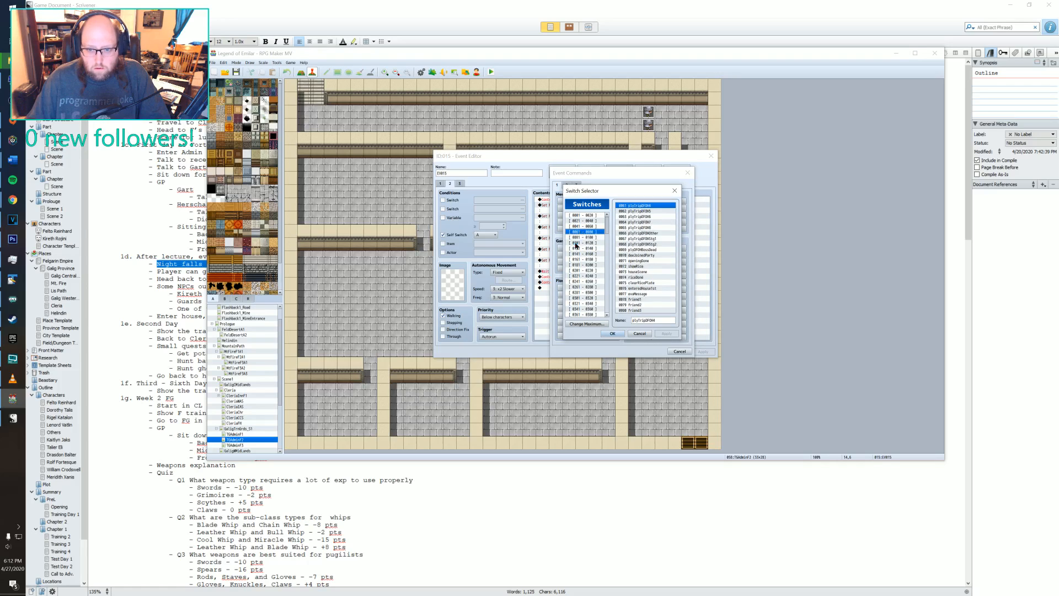
left_click(575, 243)
left_click(575, 249)
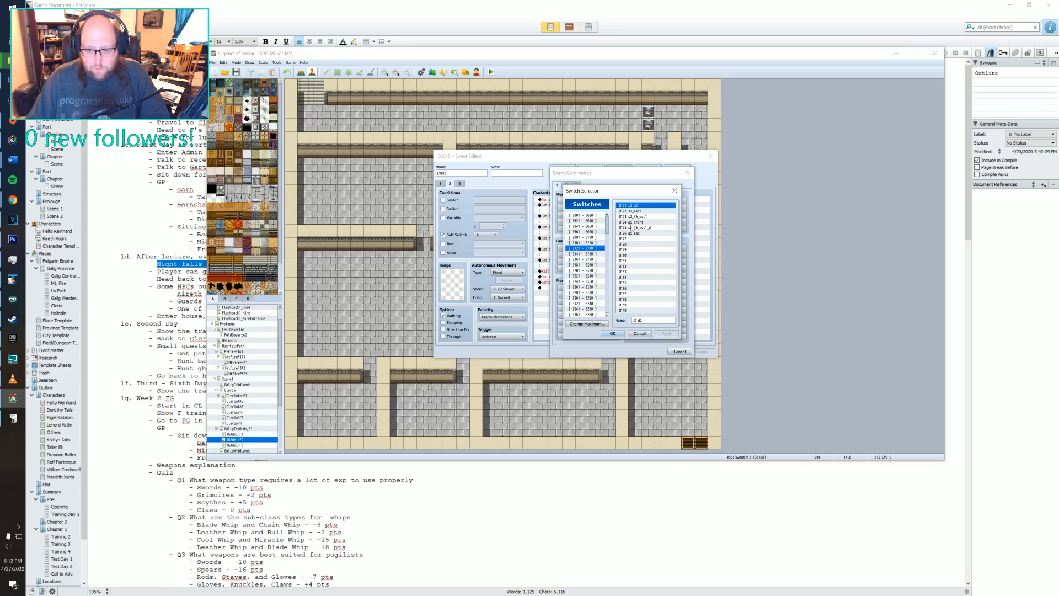
left_click(589, 243)
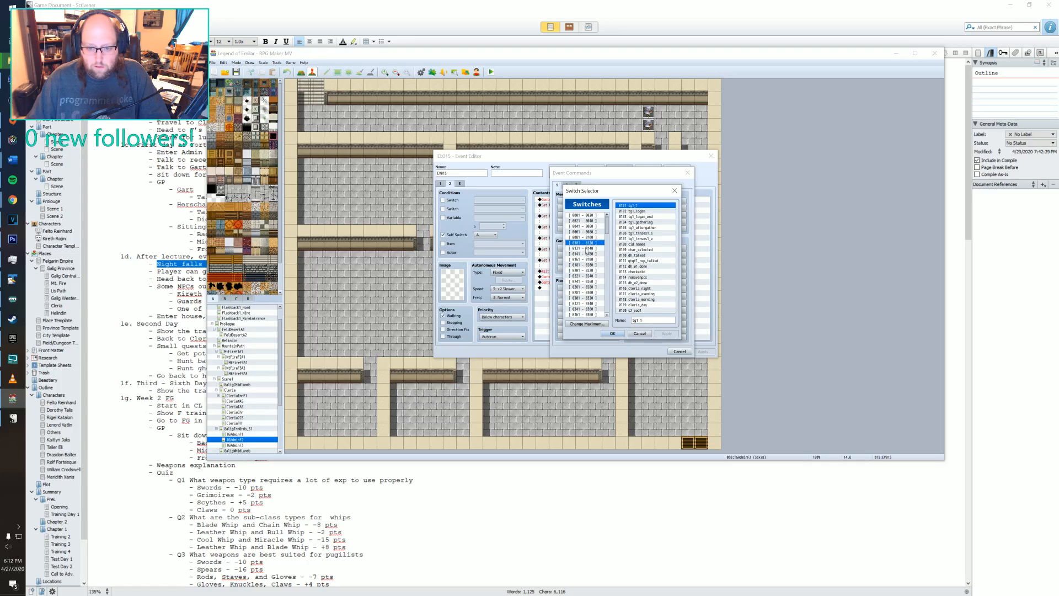
left_click(586, 250)
left_click(645, 233)
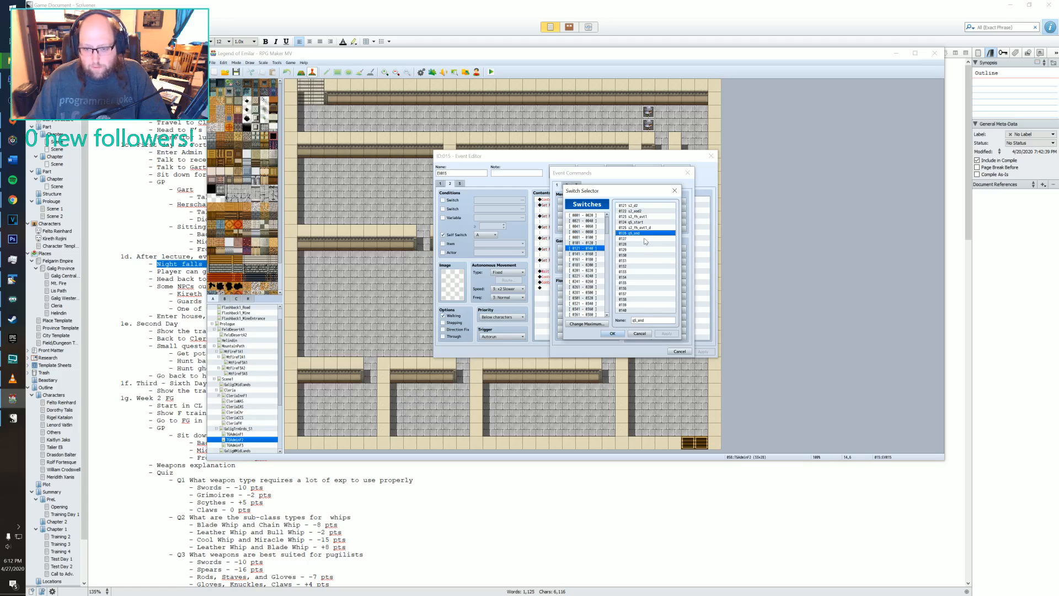
left_click(643, 238)
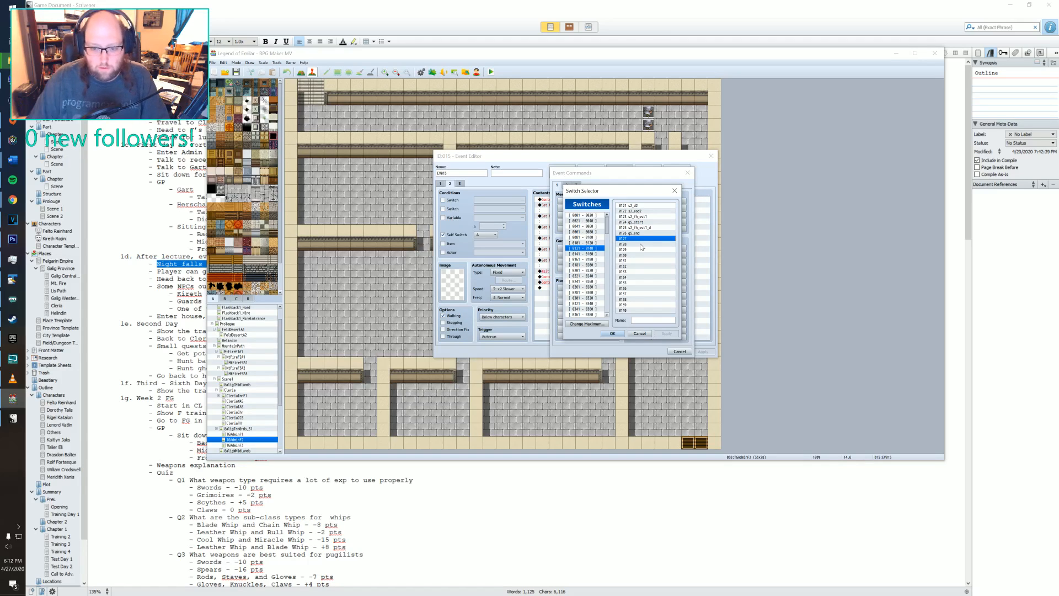
- Name switch 0127 t_d1_end, add the command turning it ON, and save event EV015
left_click(652, 320)
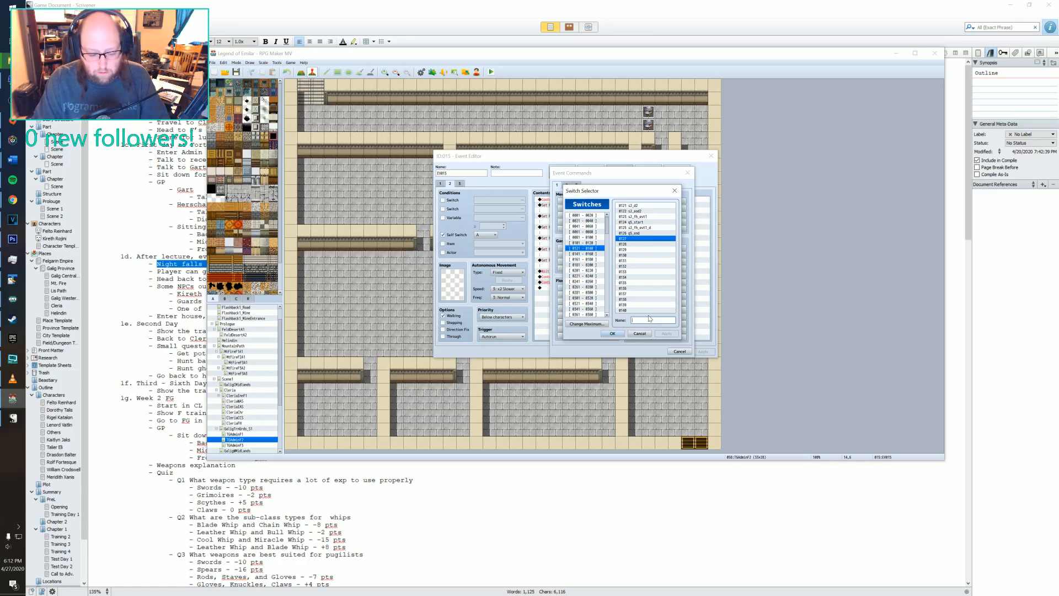
type("t_")
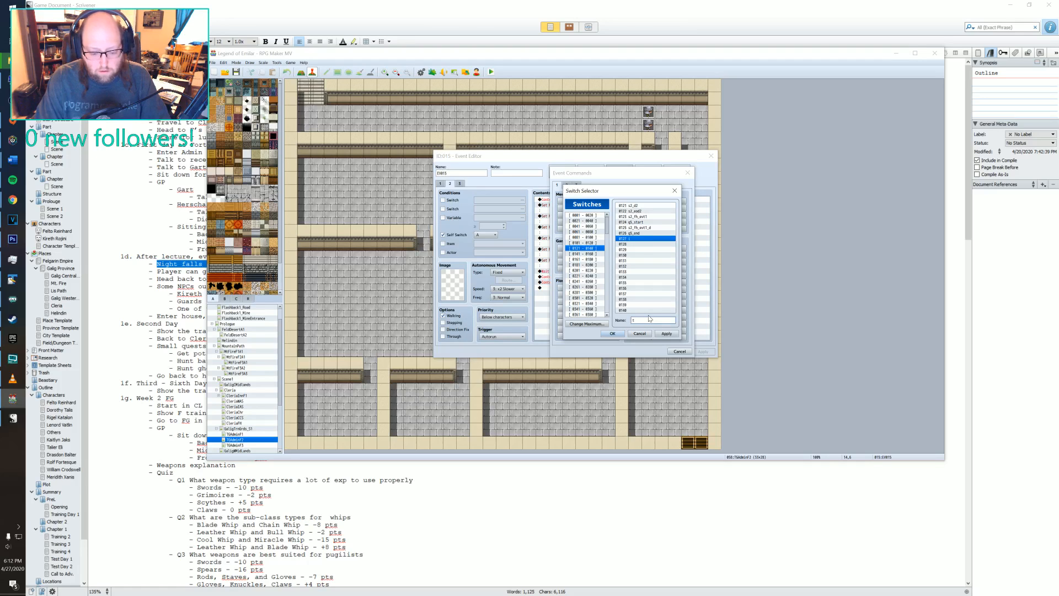
type("d1_end")
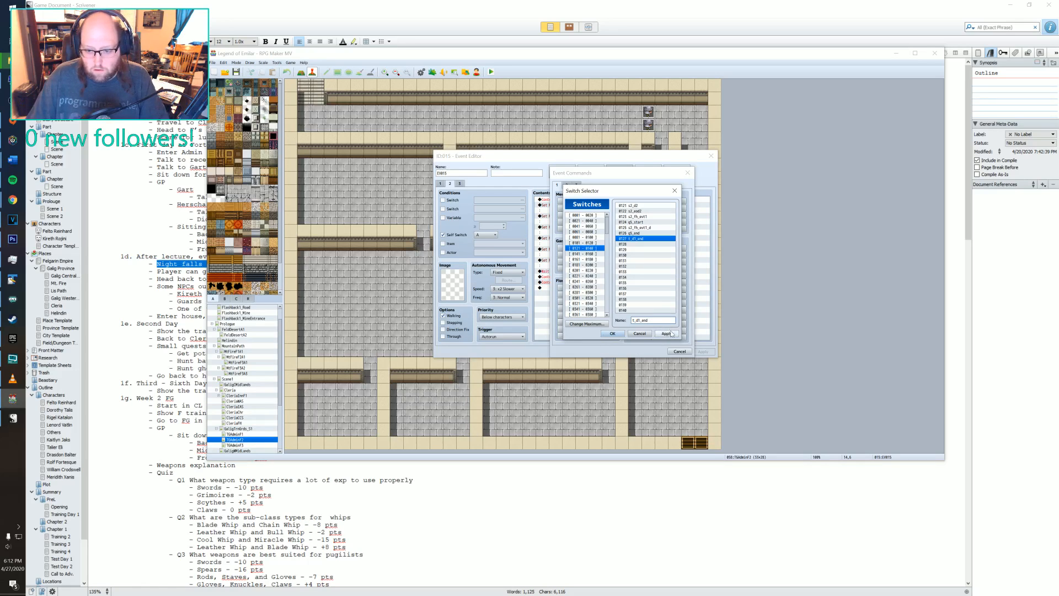
left_click(667, 334)
left_click(612, 333)
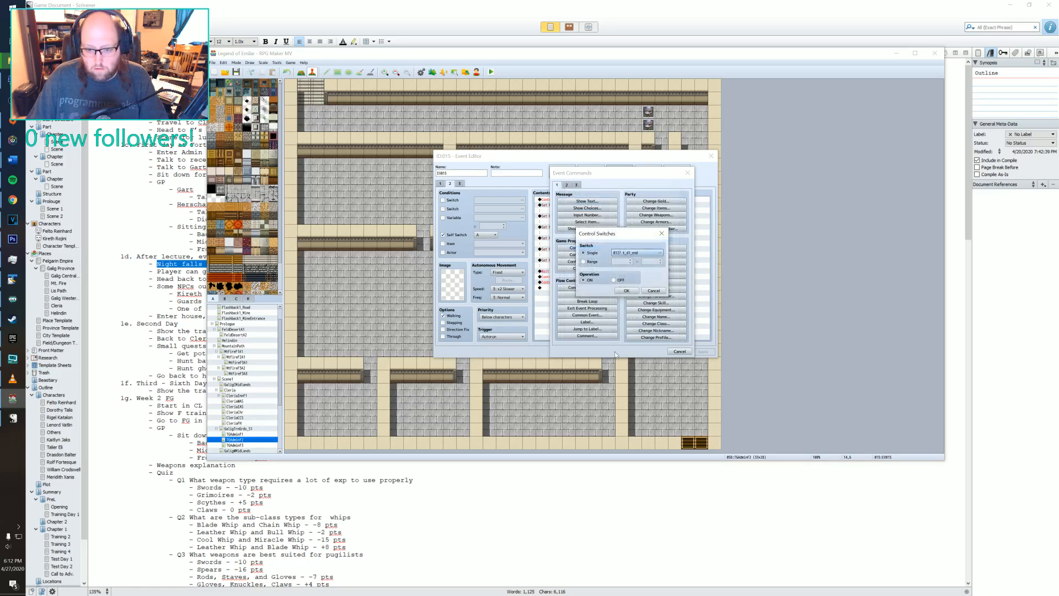
left_click(626, 291)
left_click(701, 352)
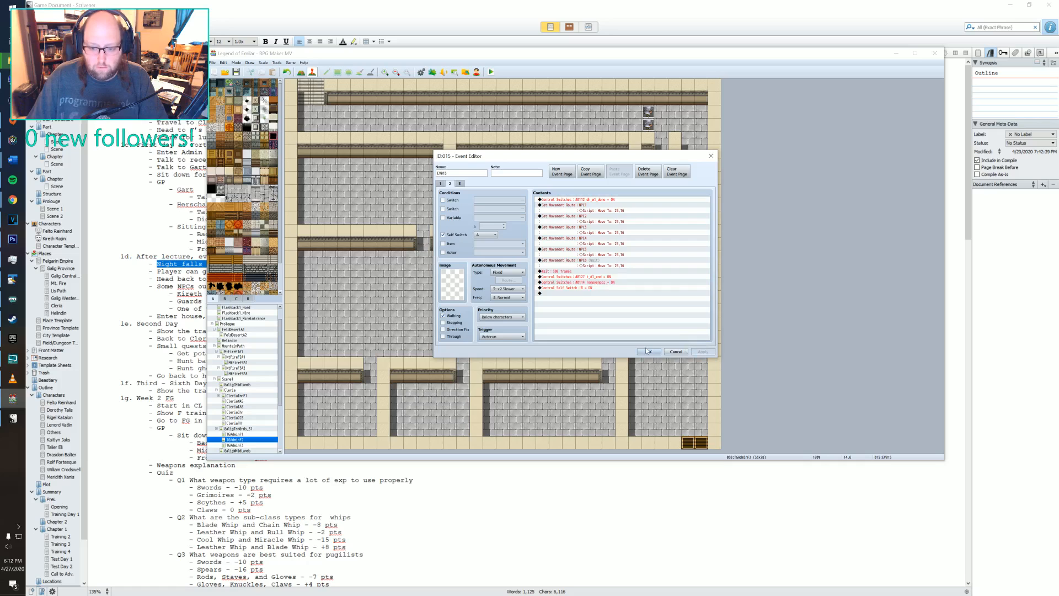
left_click(649, 351)
- Look through the Scene1 maps, from TGAdminF1 and the training grounds to the forest map listed after TGAdminF3
left_click(235, 435)
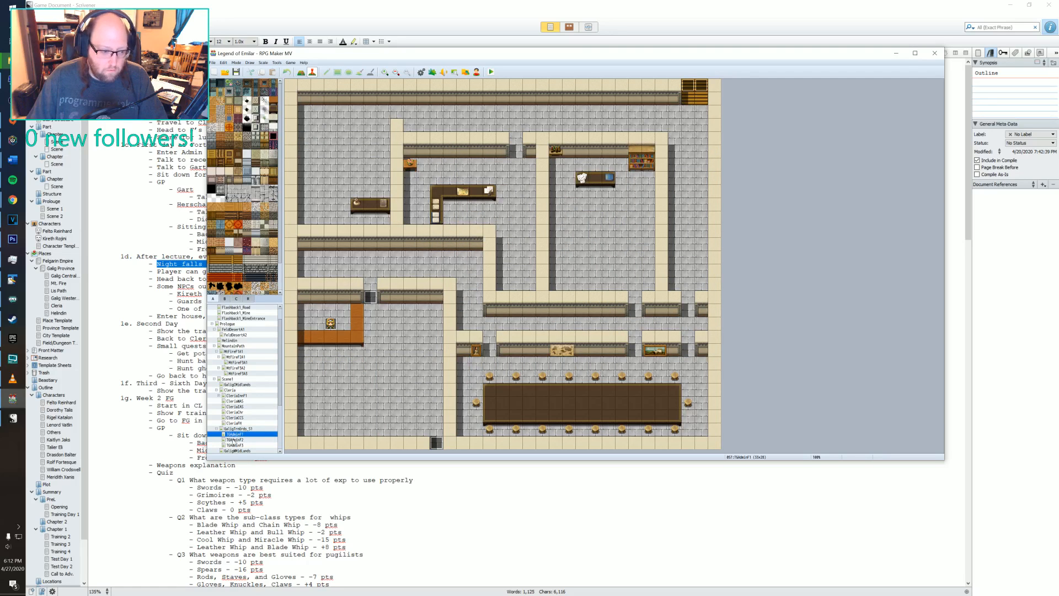
left_click(236, 428)
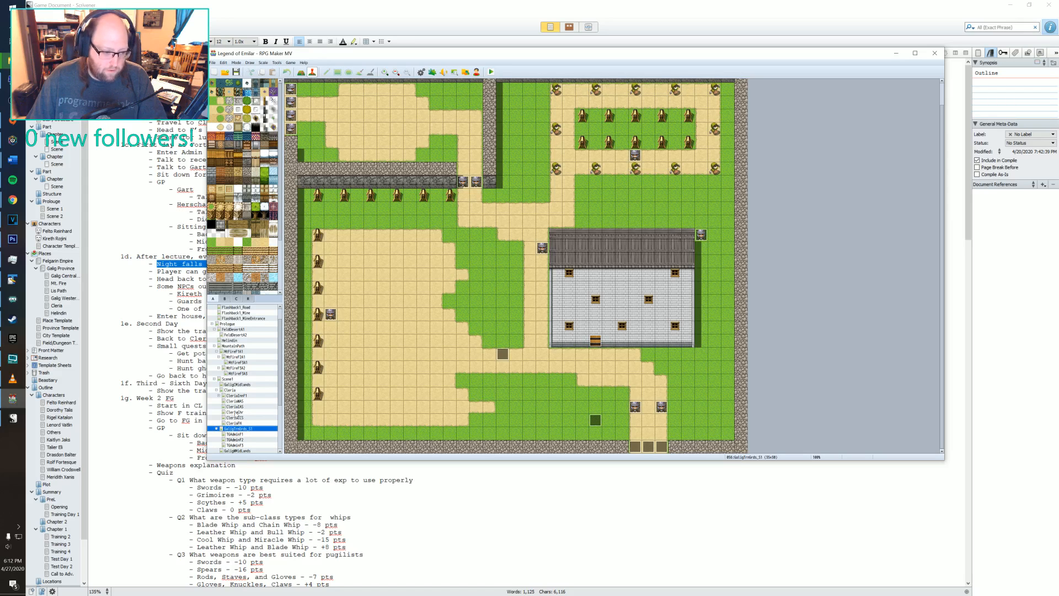
left_click(235, 385)
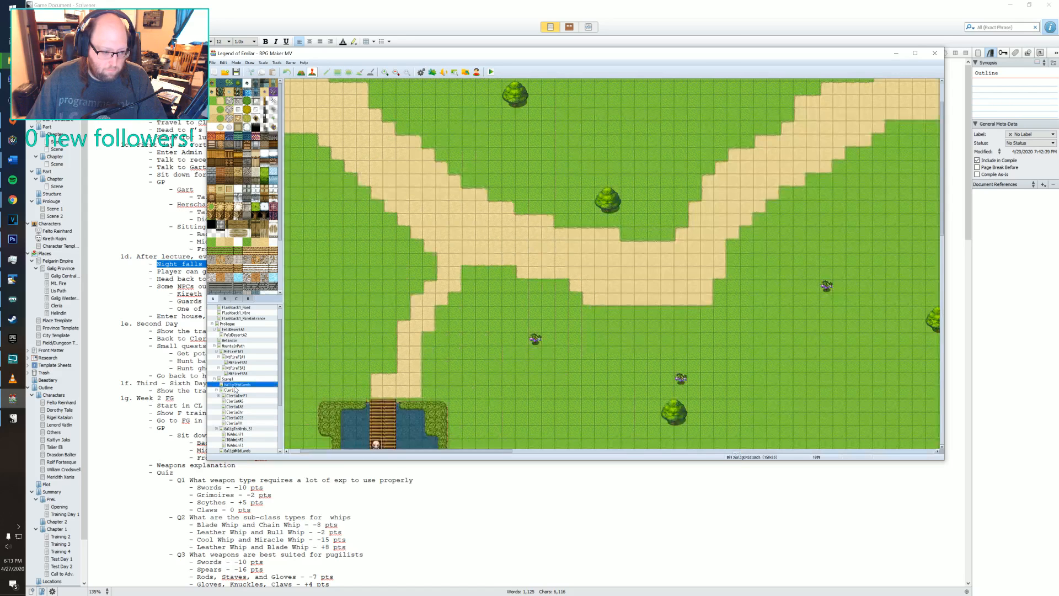
left_click(236, 380)
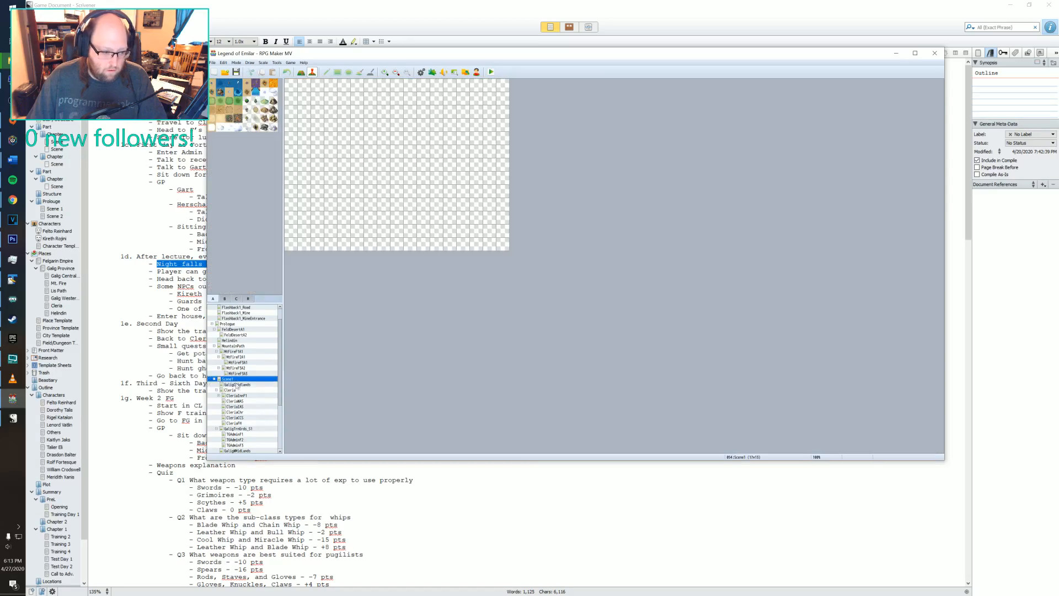
scroll(237, 397, "down", 1)
left_click(236, 434)
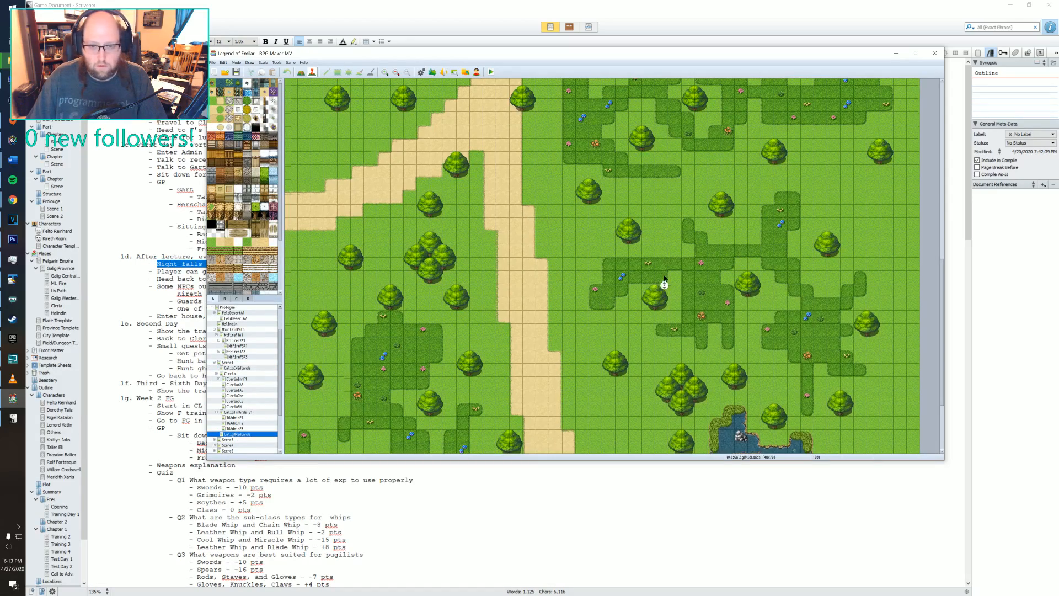
- Open the lighting event EV001 beside the northern path exit of the forest map
scroll(664, 281, "up", 5)
double_click(490, 98)
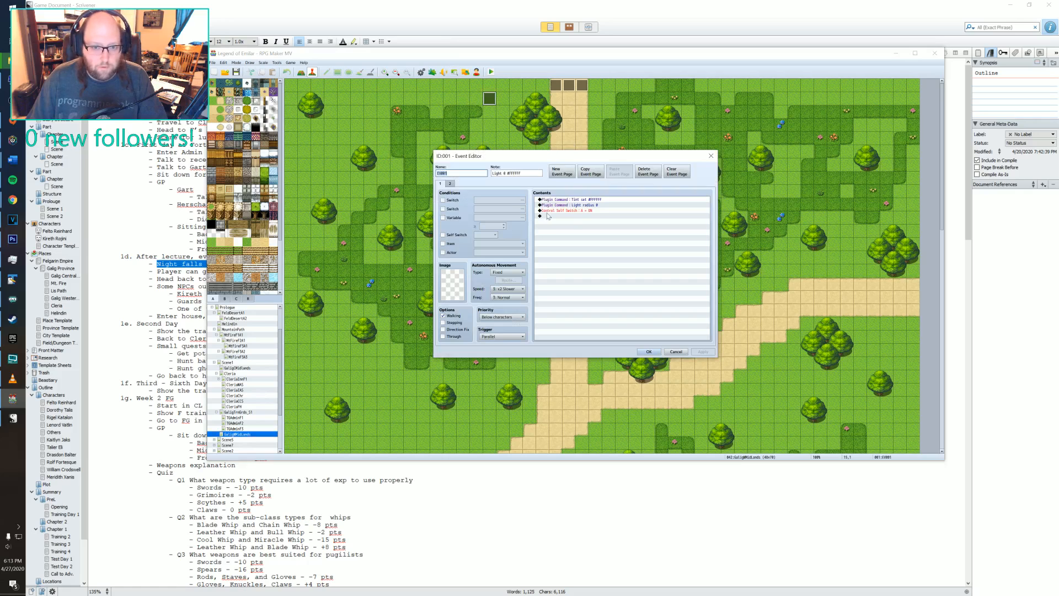
left_click(710, 157)
double_click(488, 99)
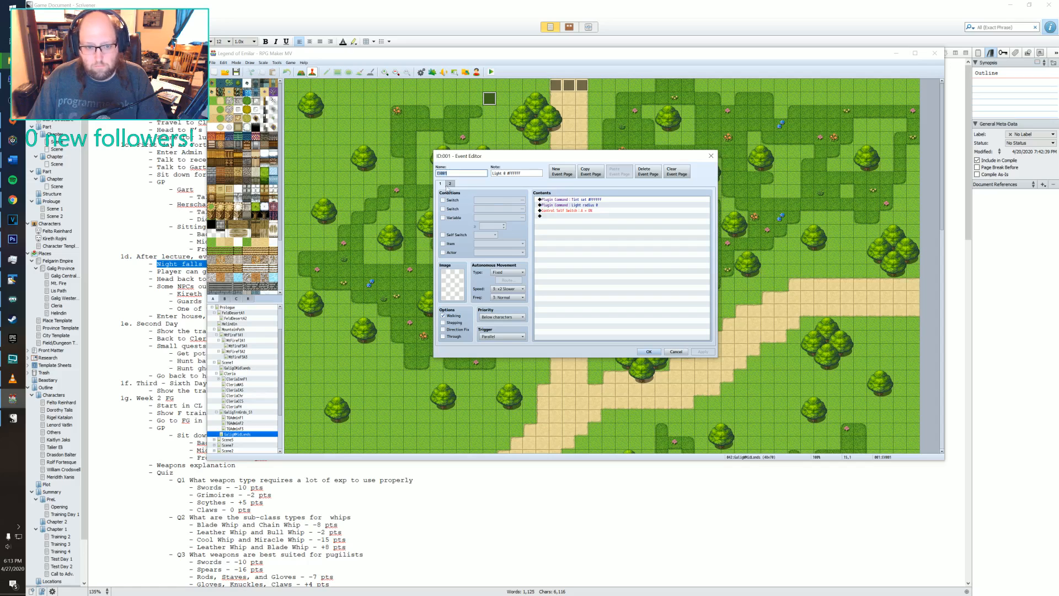
- Review both pages of the lighting event EV001, close it unchanged, and expand the Scene2 map group
left_click(449, 183)
left_click(440, 183)
left_click(711, 156)
scroll(271, 396, "down", 2)
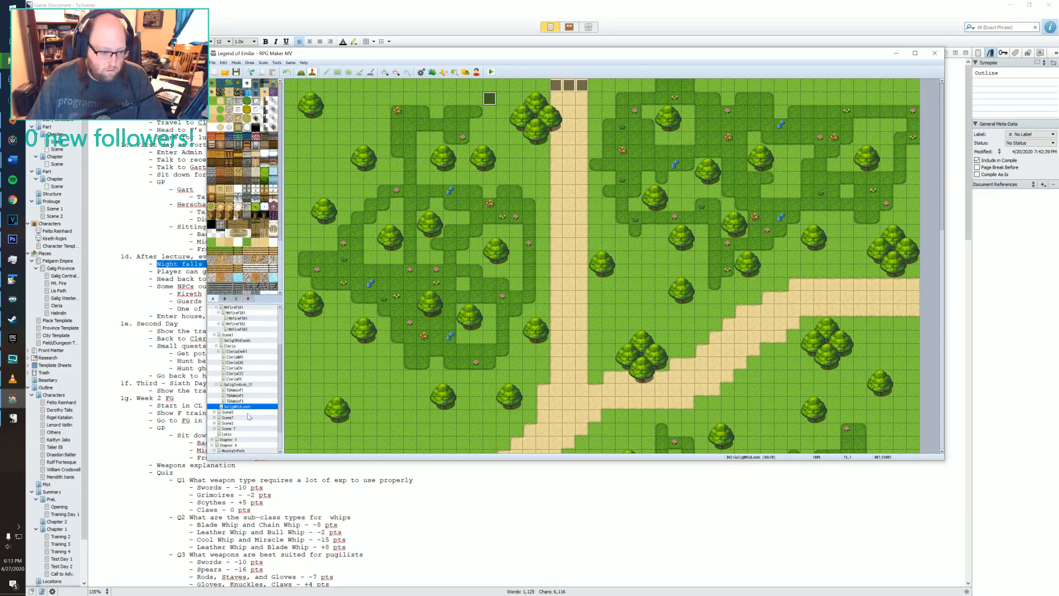
scroll(243, 410, "down", 2)
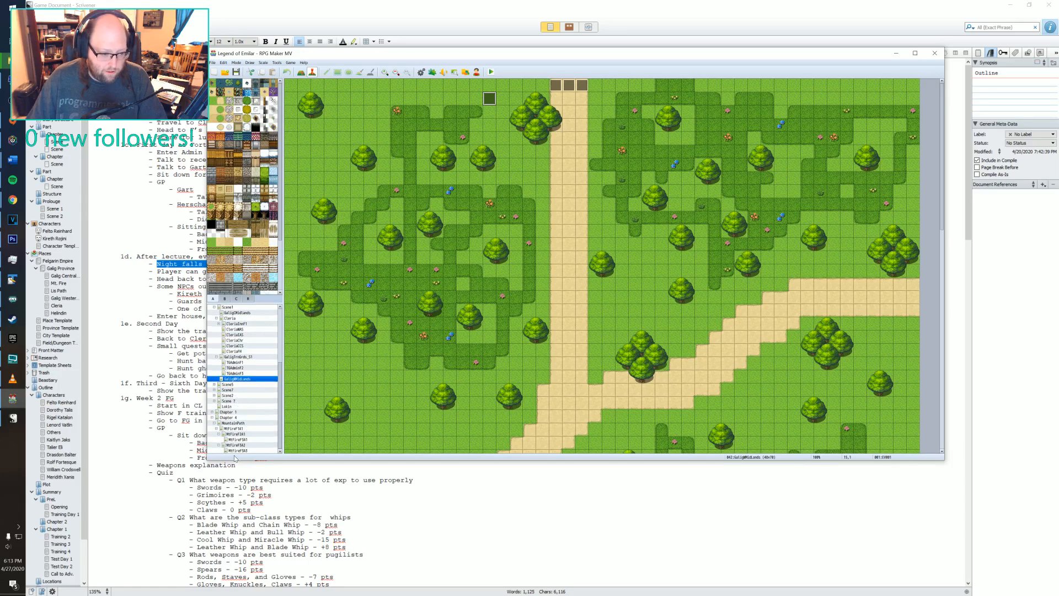
left_click(227, 396)
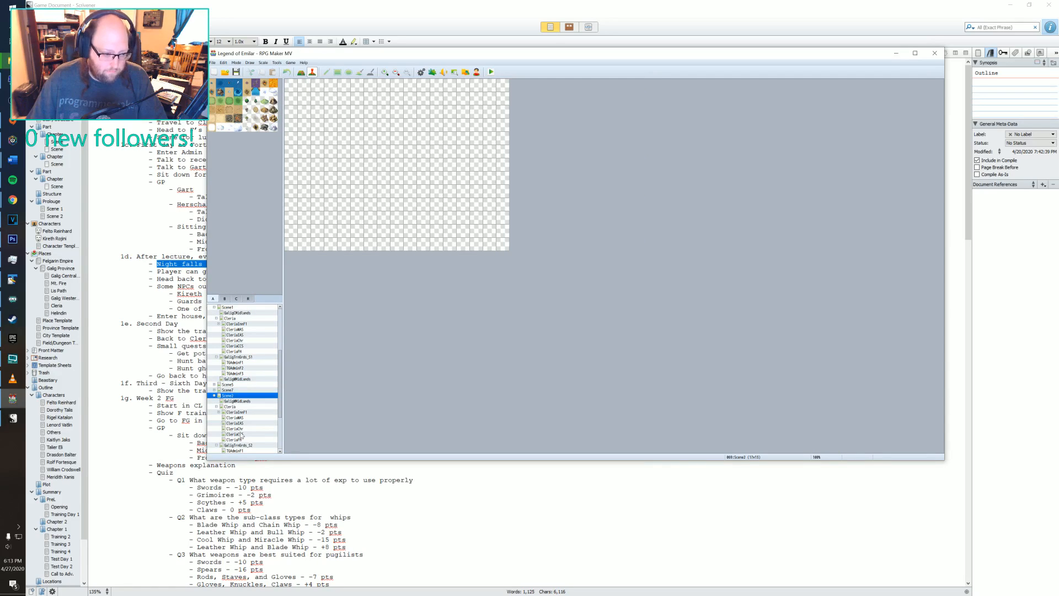
- Put the interior map with the bench rows back under Scene2's Cleria map and open the Cleria town map
scroll(240, 433, "down", 1)
left_click_drag(241, 414, 234, 388)
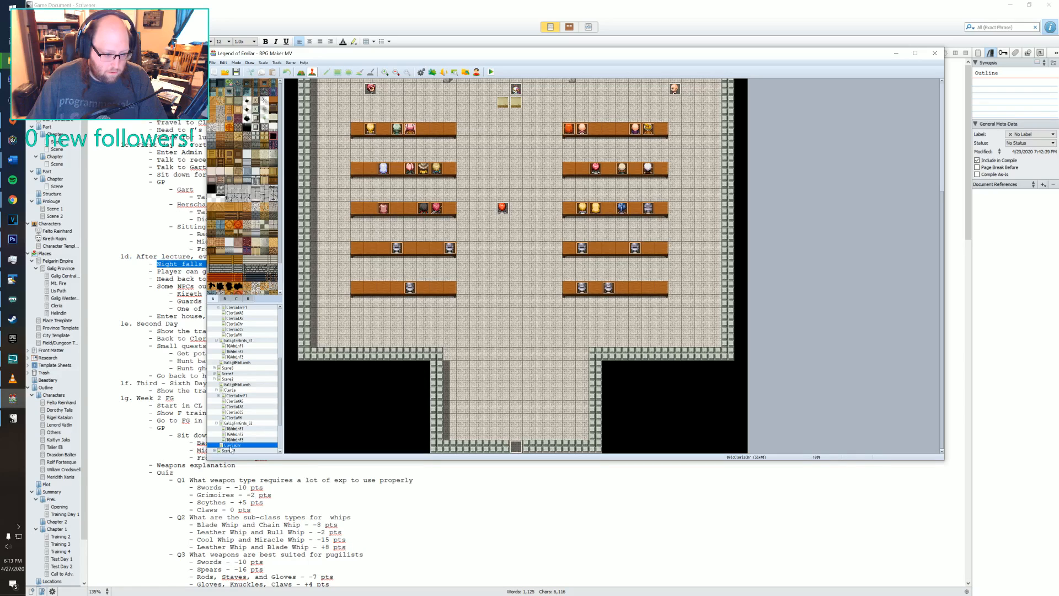
left_click_drag(231, 448, 234, 390)
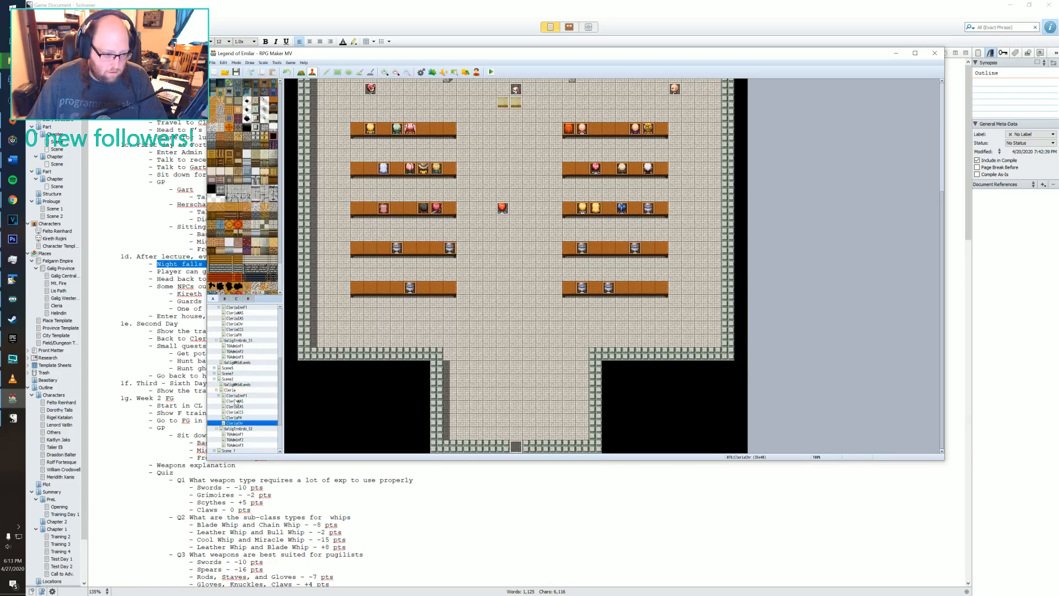
left_click(235, 390)
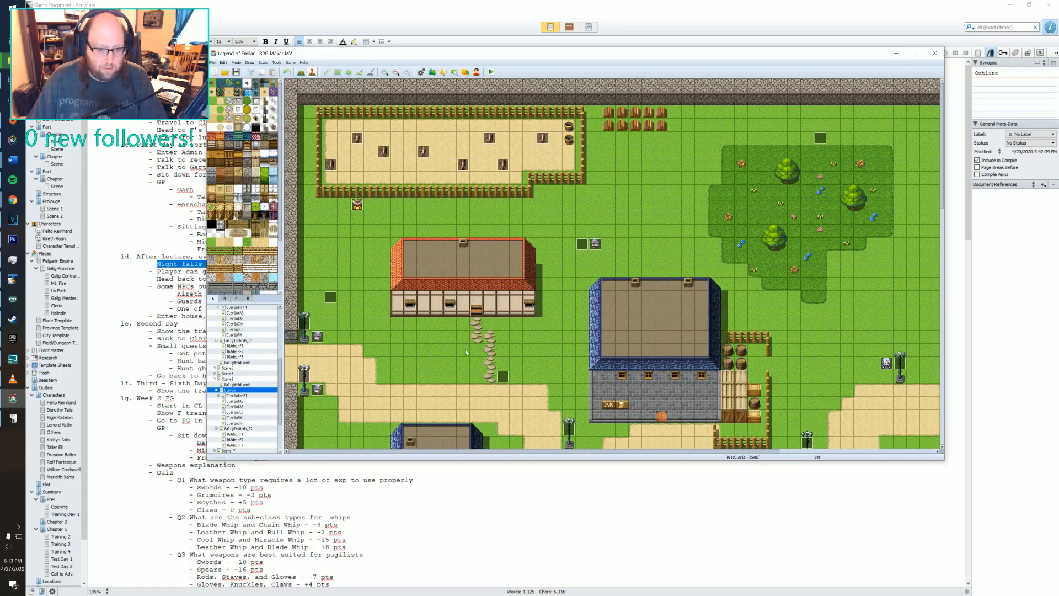
- Inspect Cleria's events EV036 below the red-roofed house and EV035 near the western gate, and copy EV035
double_click(502, 377)
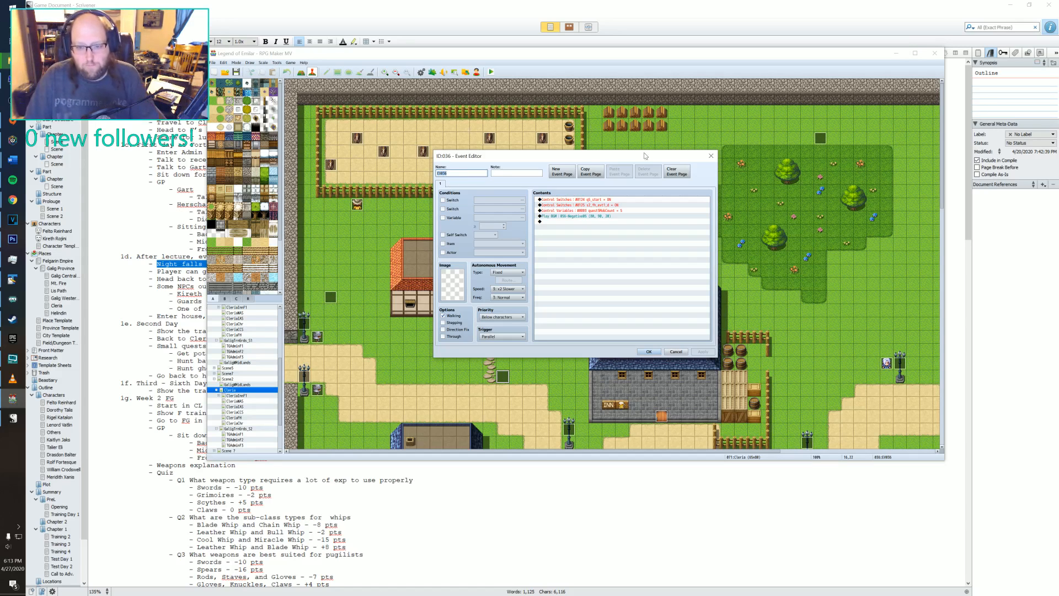
left_click(711, 155)
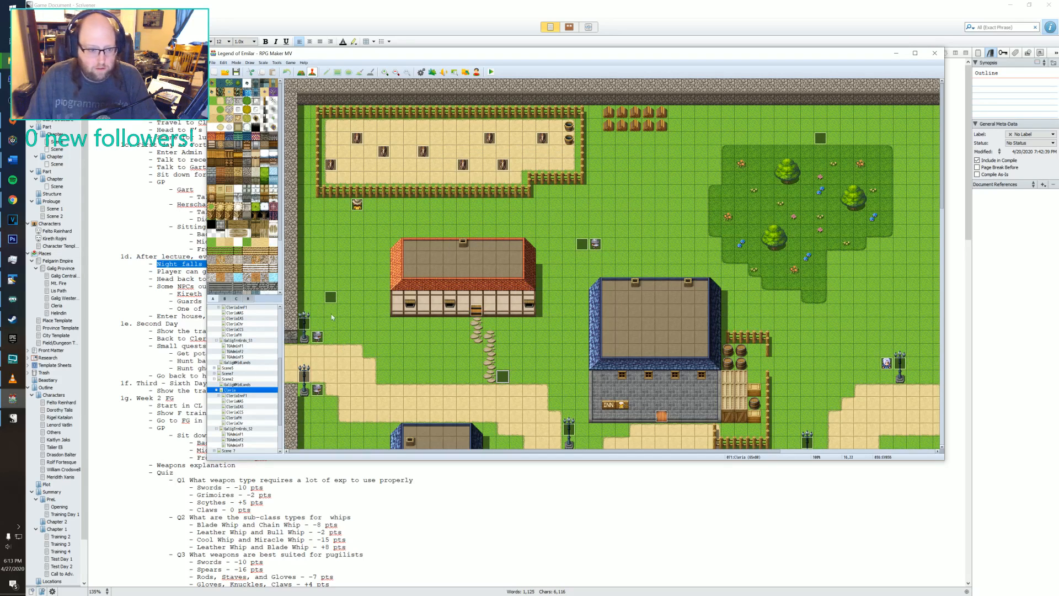
double_click(330, 297)
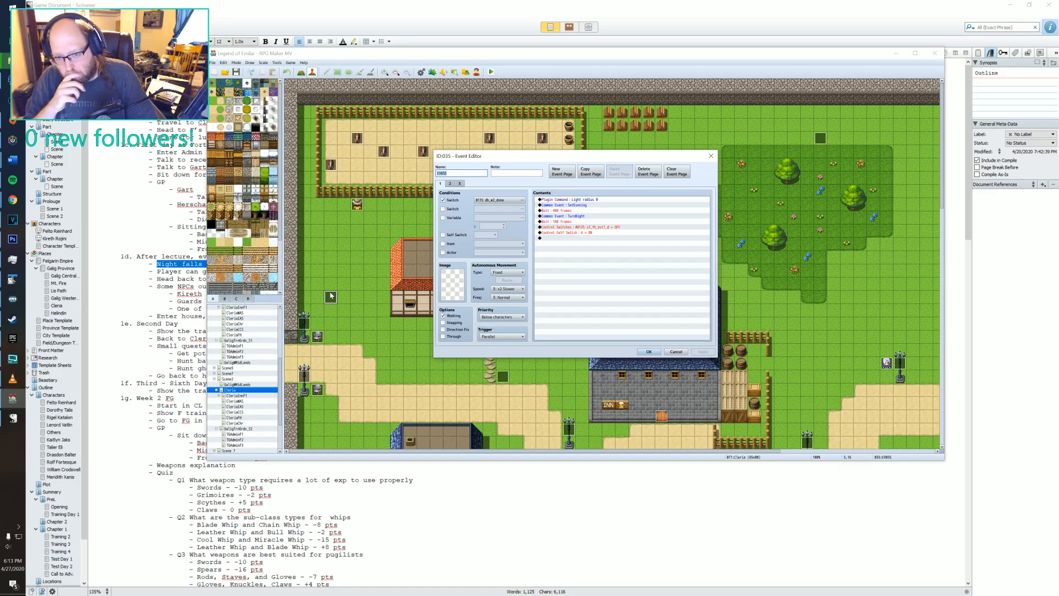
left_click(711, 156)
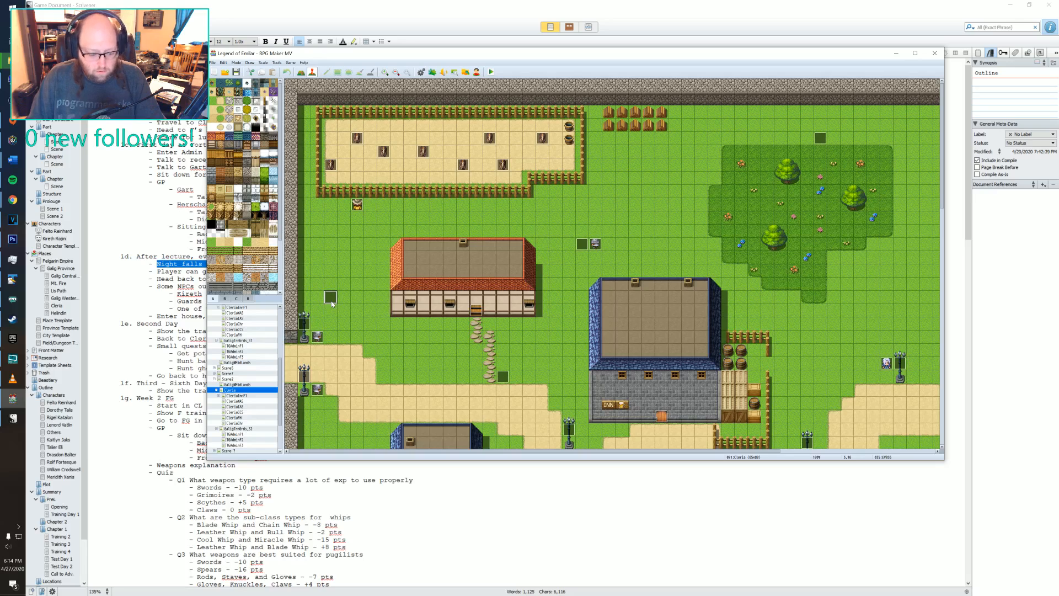
- Paste the copied nightfall event beside EV001 on Scene1's forest map and delete the old EV001
left_click(236, 362)
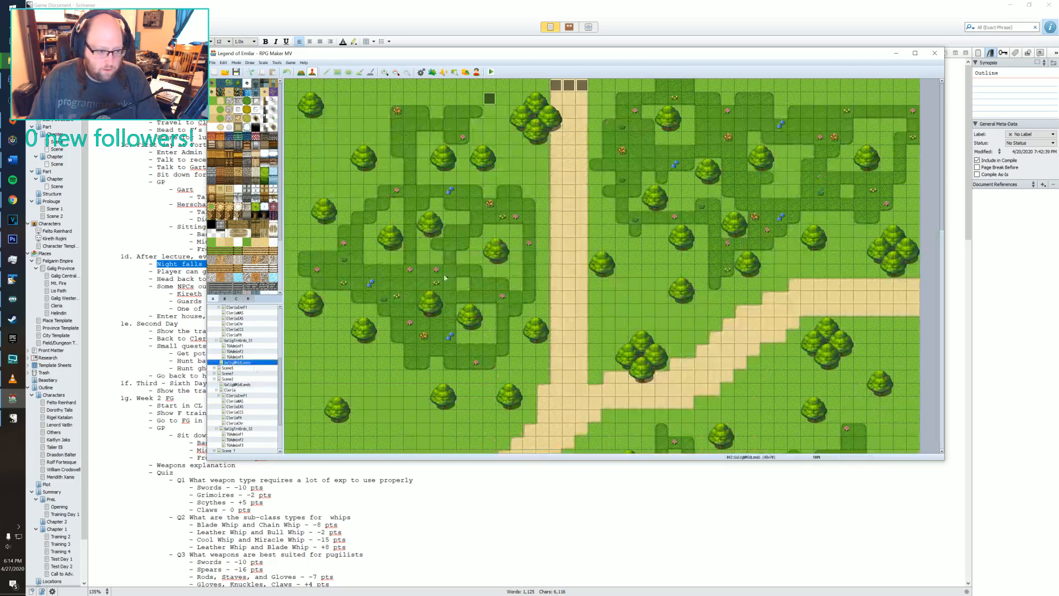
left_click(502, 101)
key("ctrl+v")
left_click(494, 103)
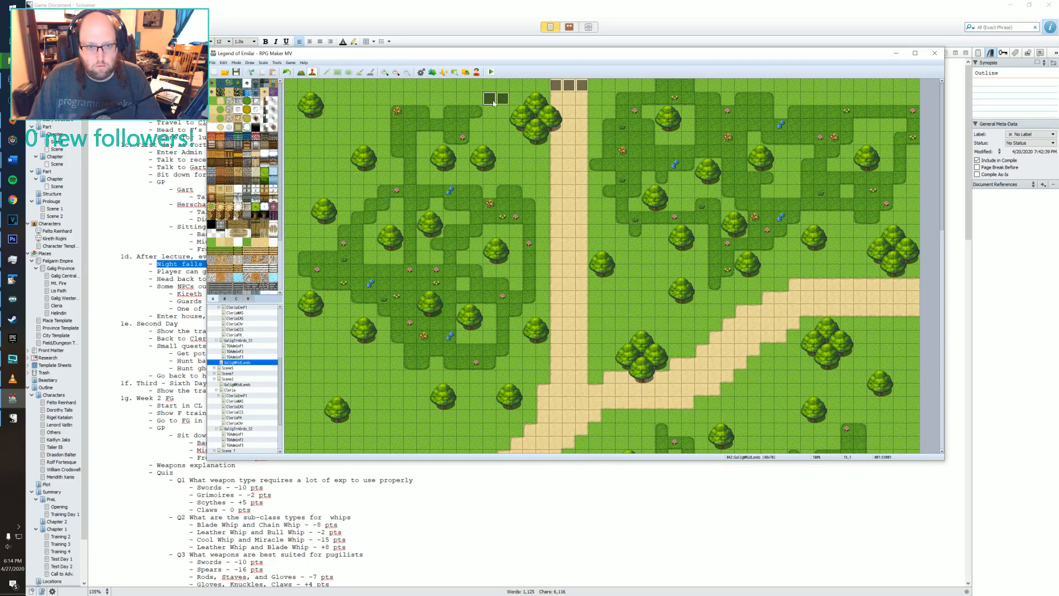
key("Delete")
- Set the pasted forest event's first-page switch condition to 0127 t_d1_end and save the event
double_click(502, 99)
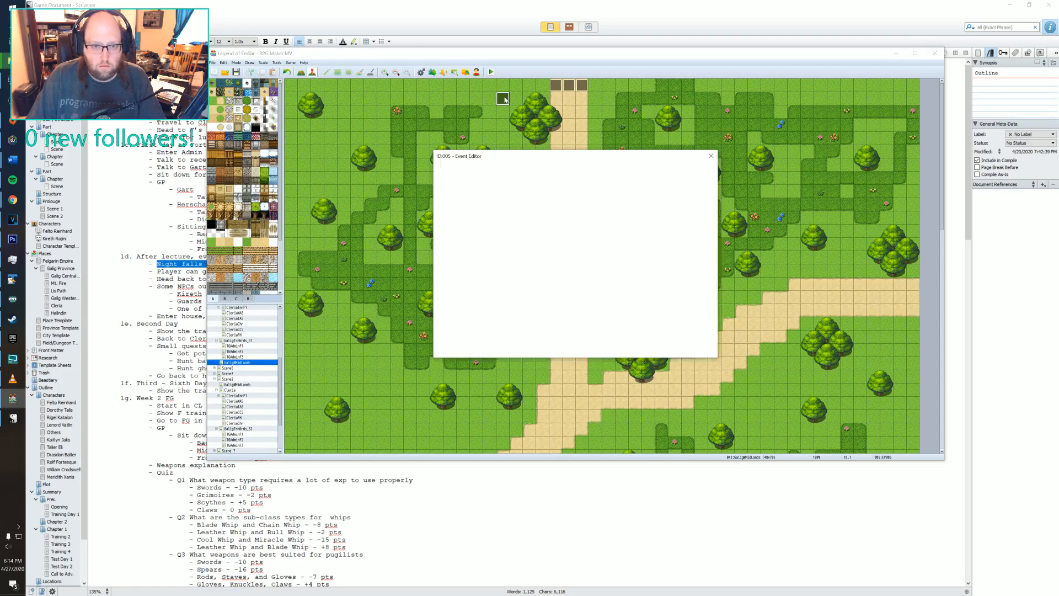
left_click(499, 199)
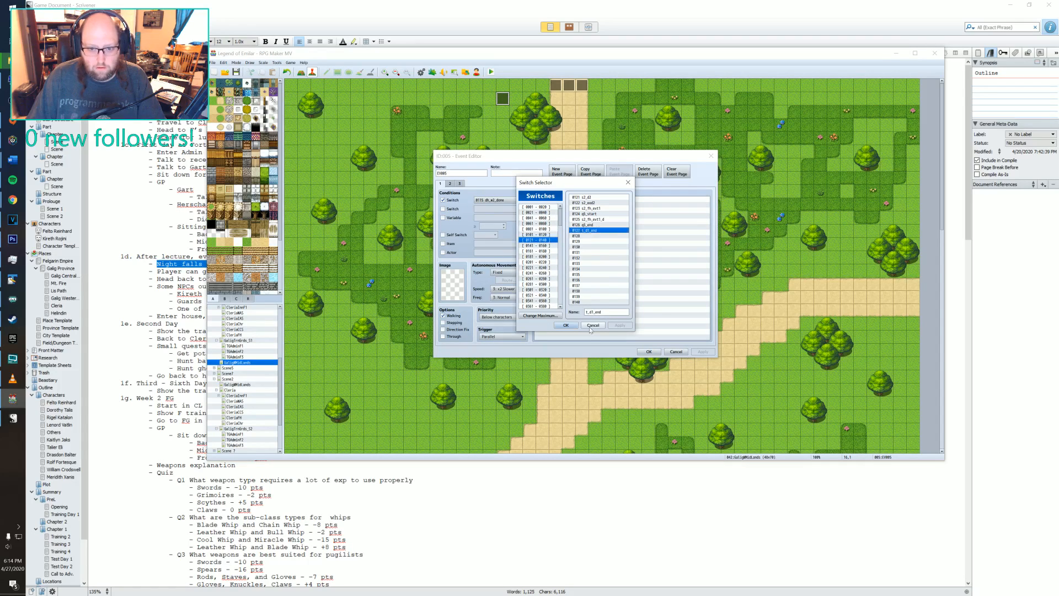
left_click(565, 325)
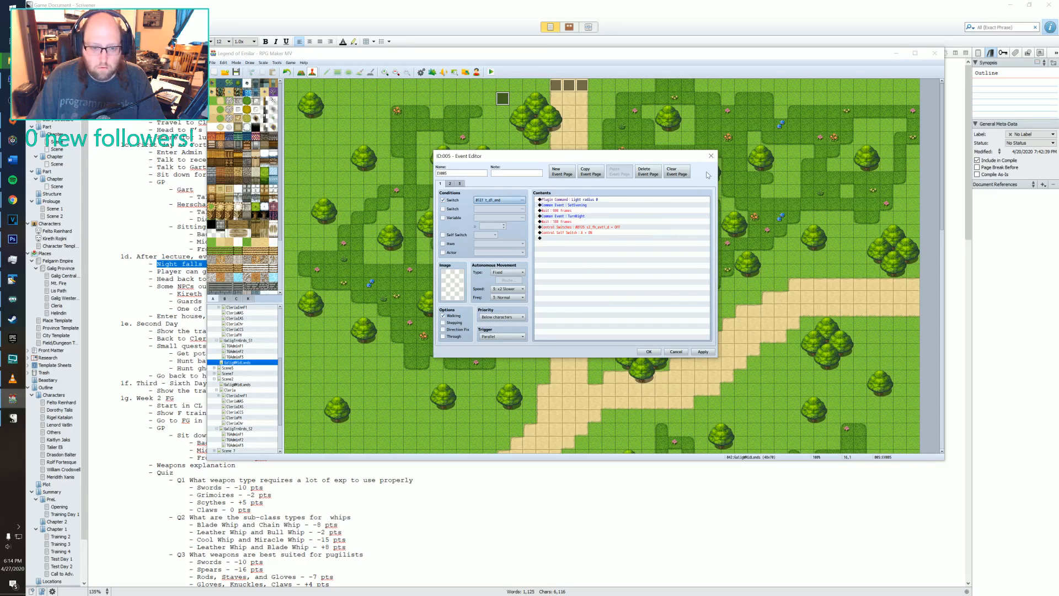
left_click(711, 155)
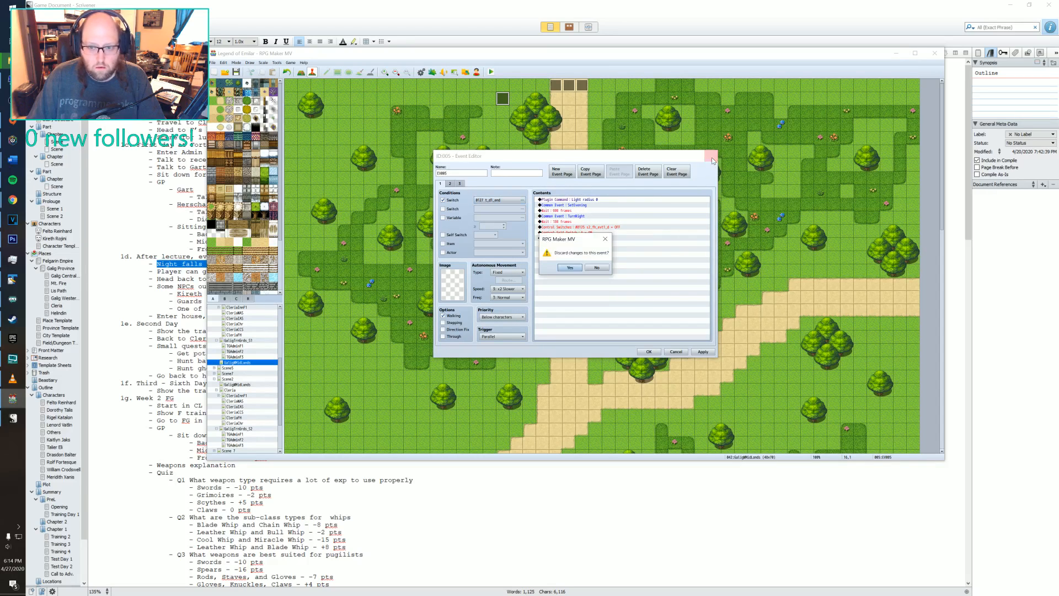
left_click(597, 267)
left_click(649, 351)
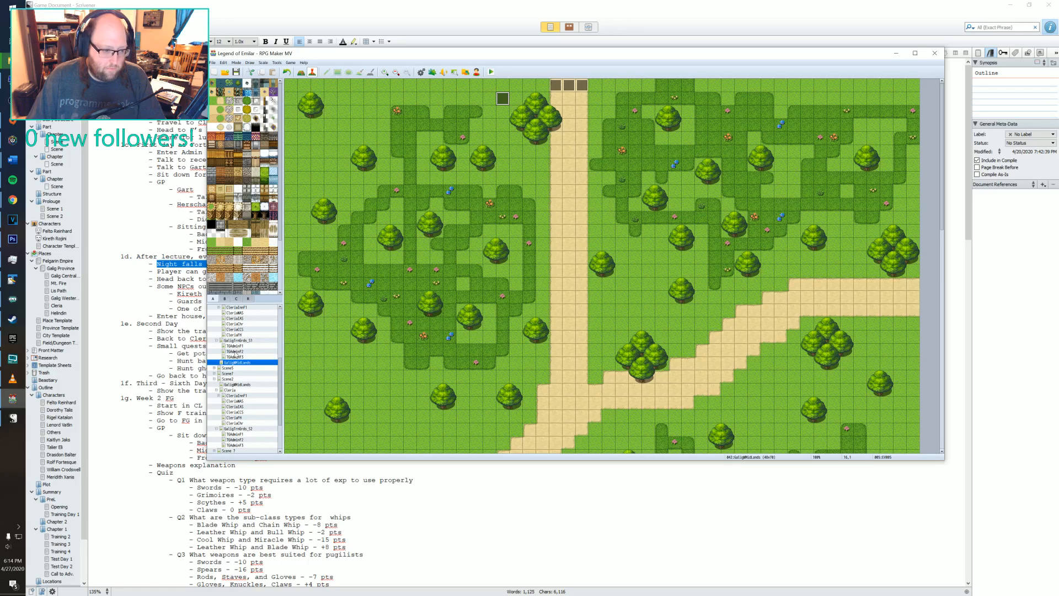
- Paste the nightfall event onto the Scene1 training grounds map and place it on the administration building's roof
left_click(235, 336)
left_click(234, 339)
left_click(557, 367)
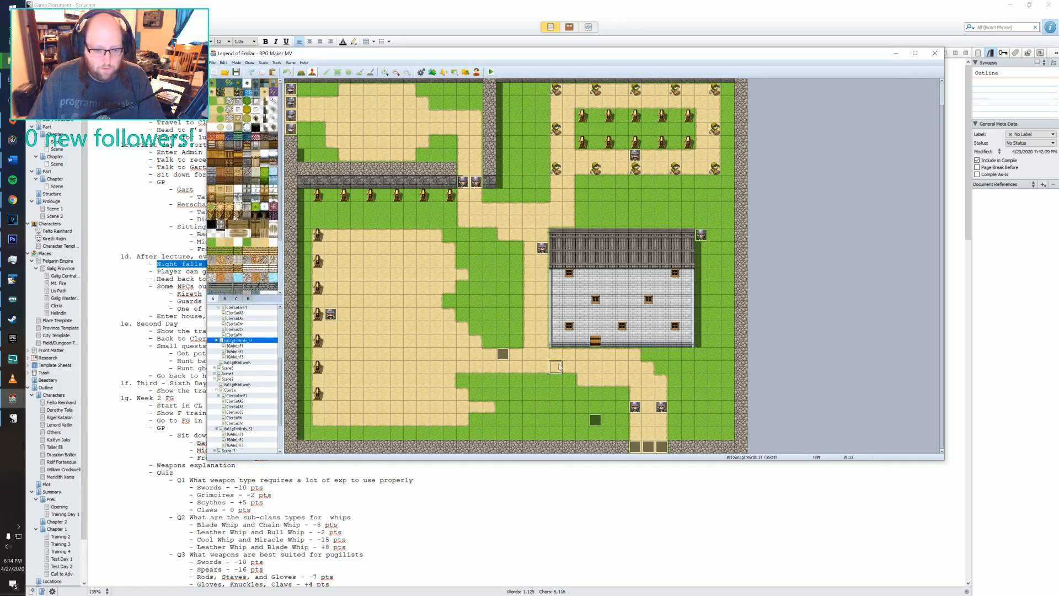
key("ctrl+v")
double_click(556, 367)
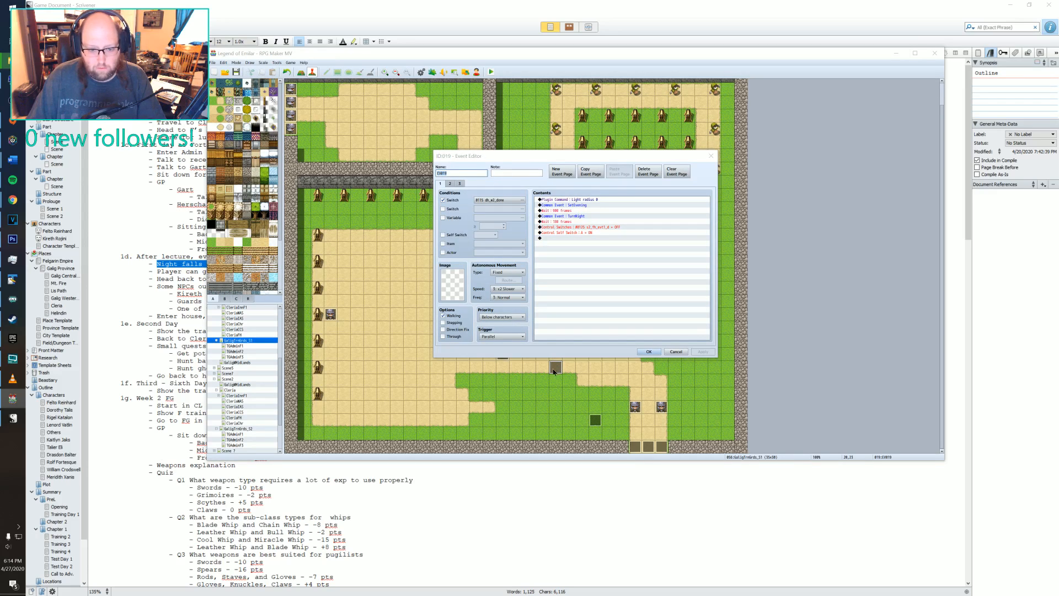
left_click(672, 354)
left_click_drag(555, 368, 582, 248)
- Inspect the old tint event EV015 on the path southwest of the building and delete it
double_click(500, 351)
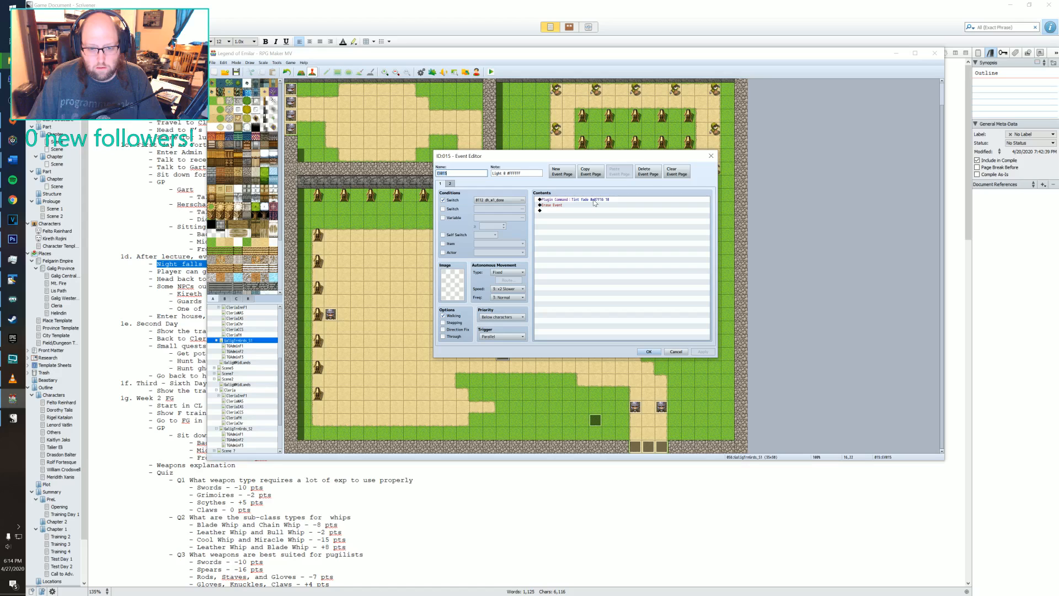
left_click(711, 155)
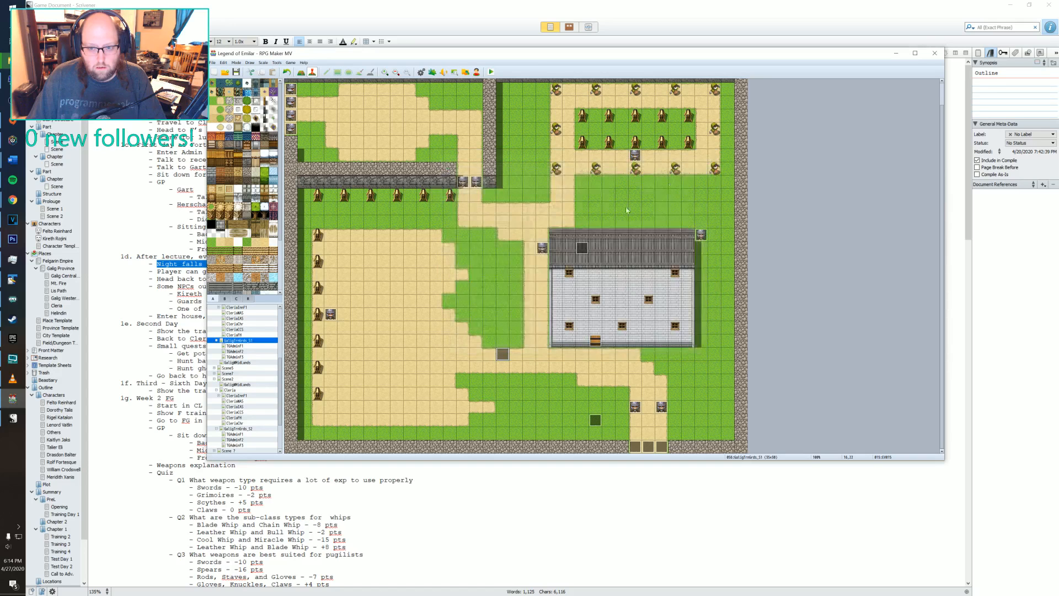
key("ctrl+x")
key("ctrl+v")
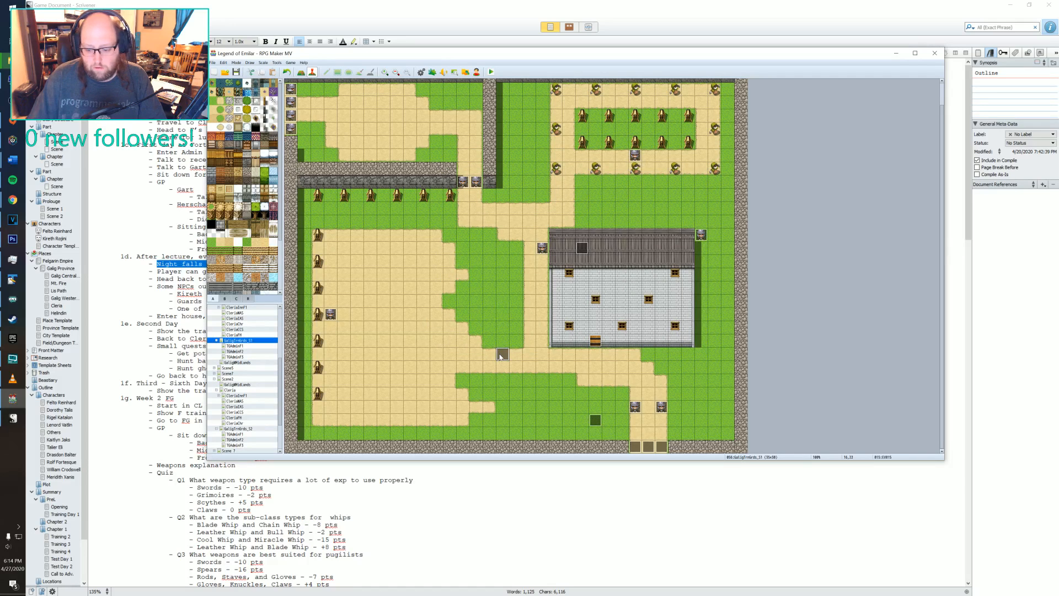
key("Delete")
- Check the welcome dialogue event EV014 near the southern entrance and move it onto the roof beside the nightfall event
double_click(594, 420)
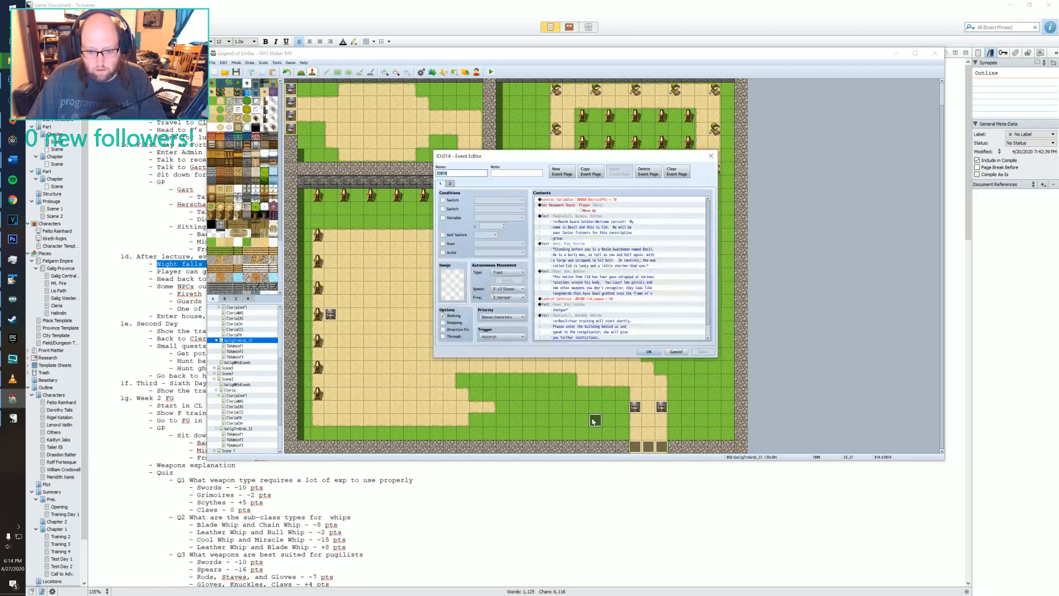
left_click(711, 156)
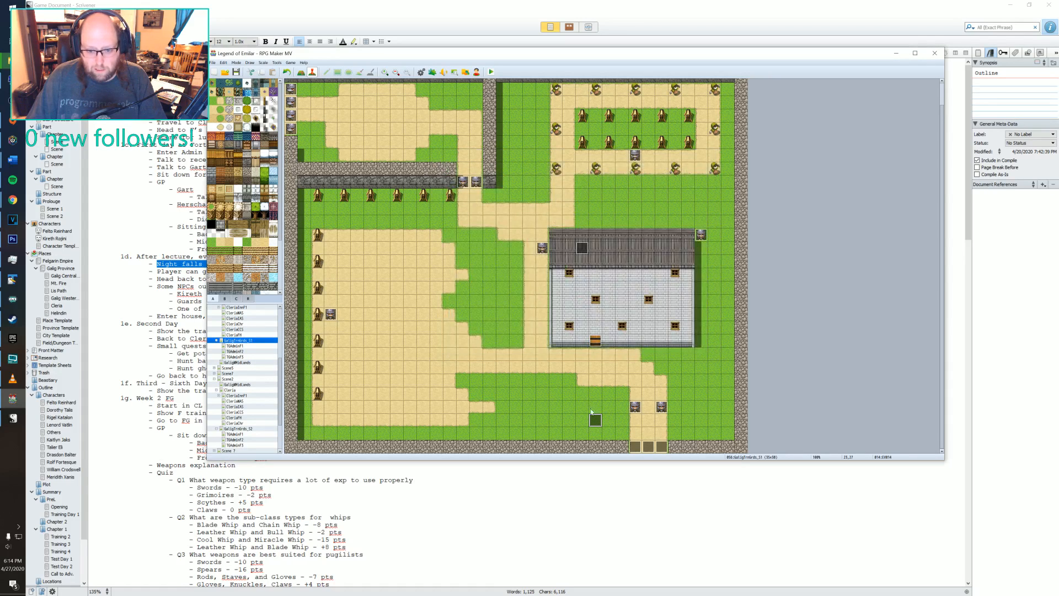
left_click(607, 251)
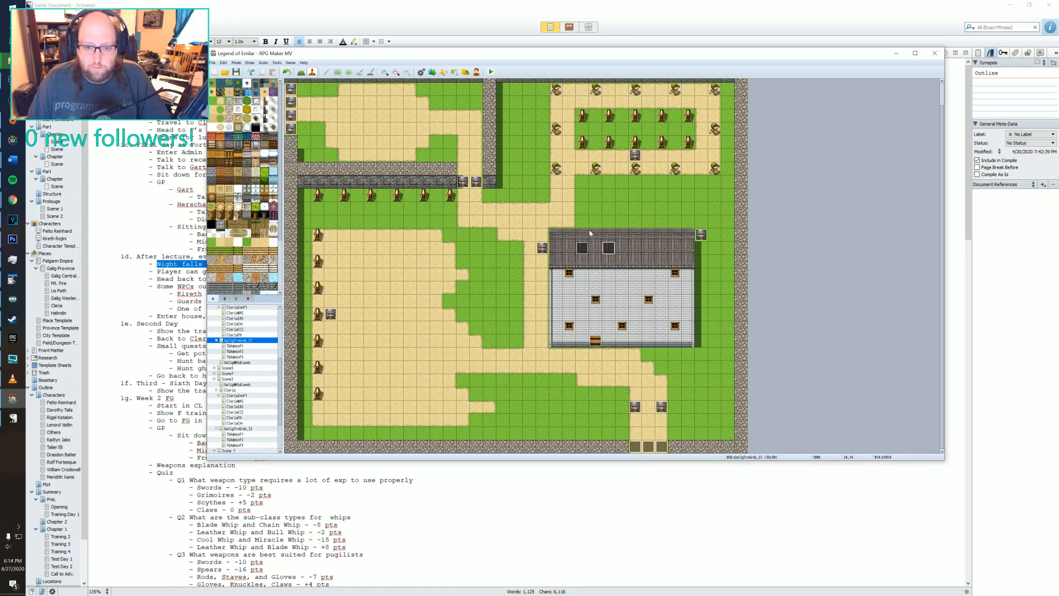
- Set the first-page switch condition of roof event EV019 to 0127 t_d1_end and save the event
double_click(582, 248)
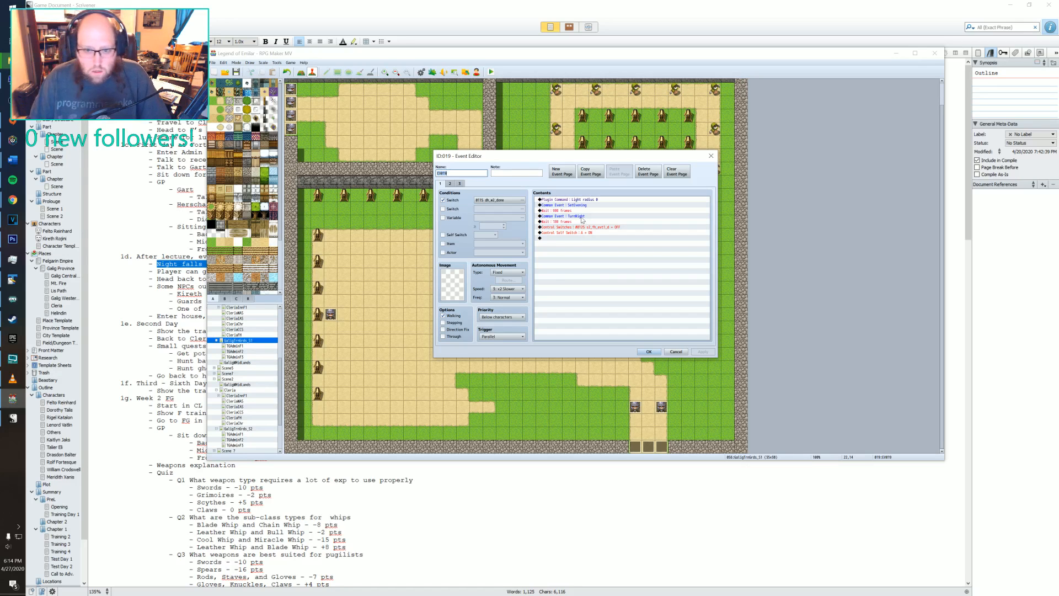
left_click(499, 199)
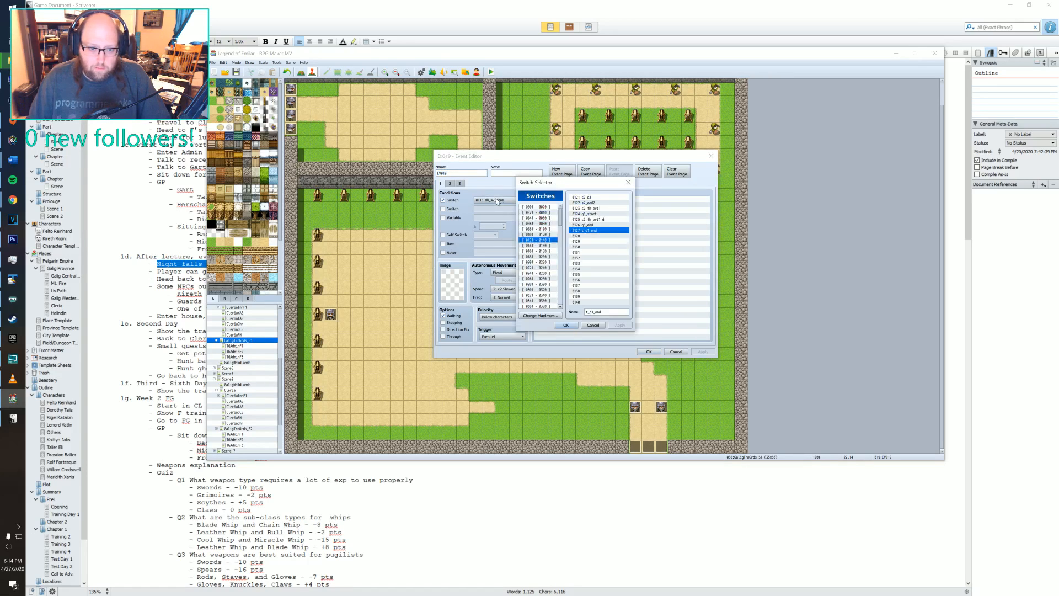
left_click(565, 325)
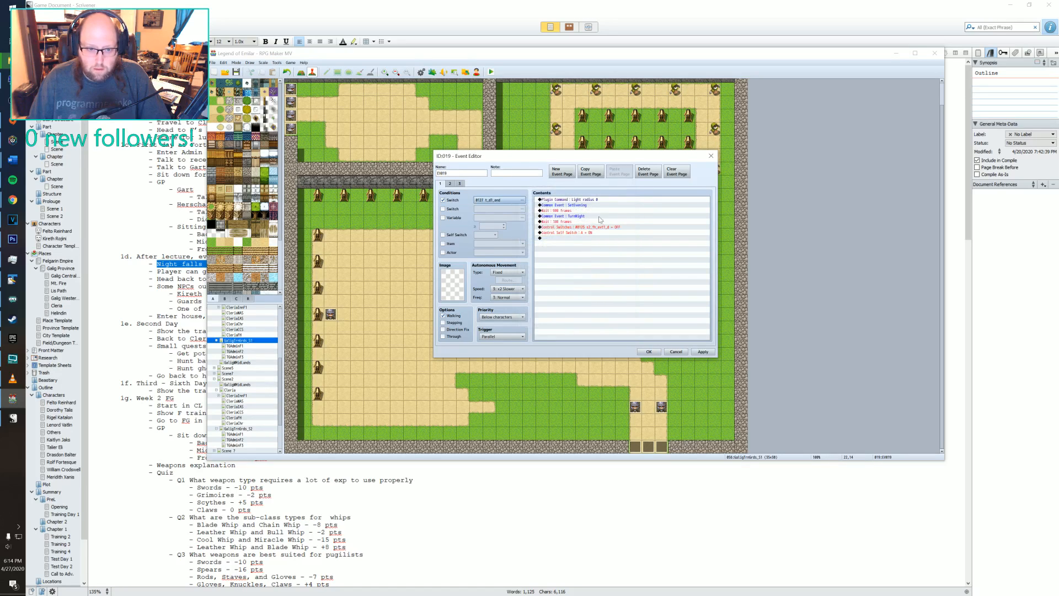
left_click(572, 205)
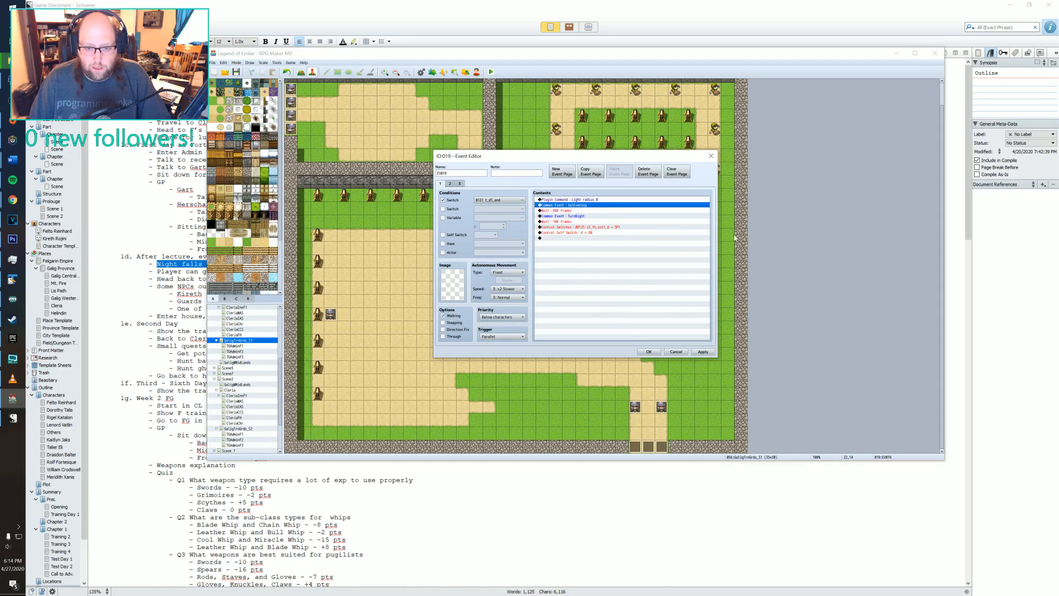
left_click(649, 351)
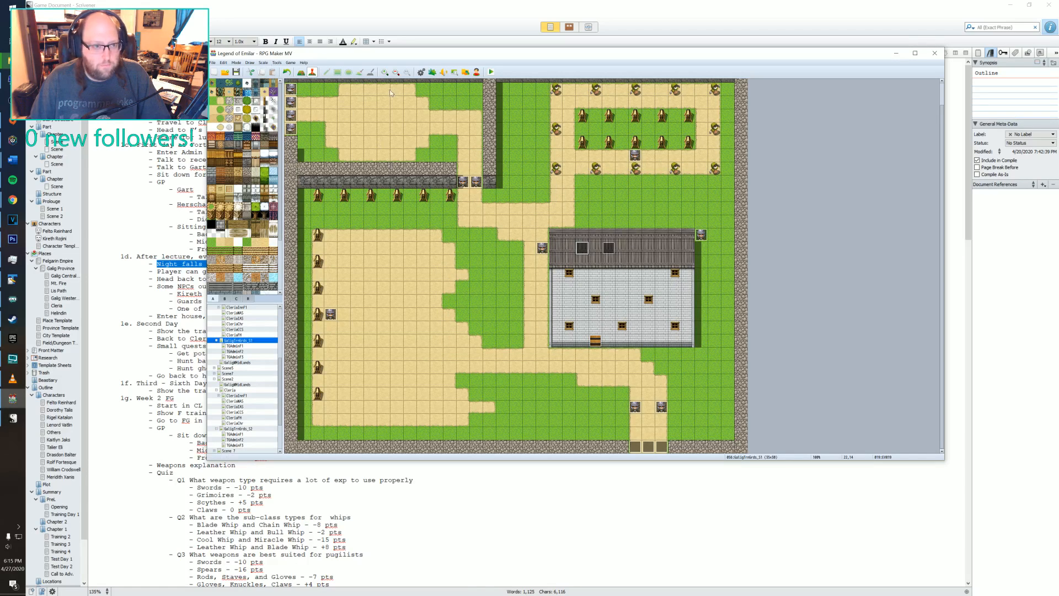
- Duplicate the common event TurnEvening into empty slot 0012 of the database's common events
left_click(421, 72)
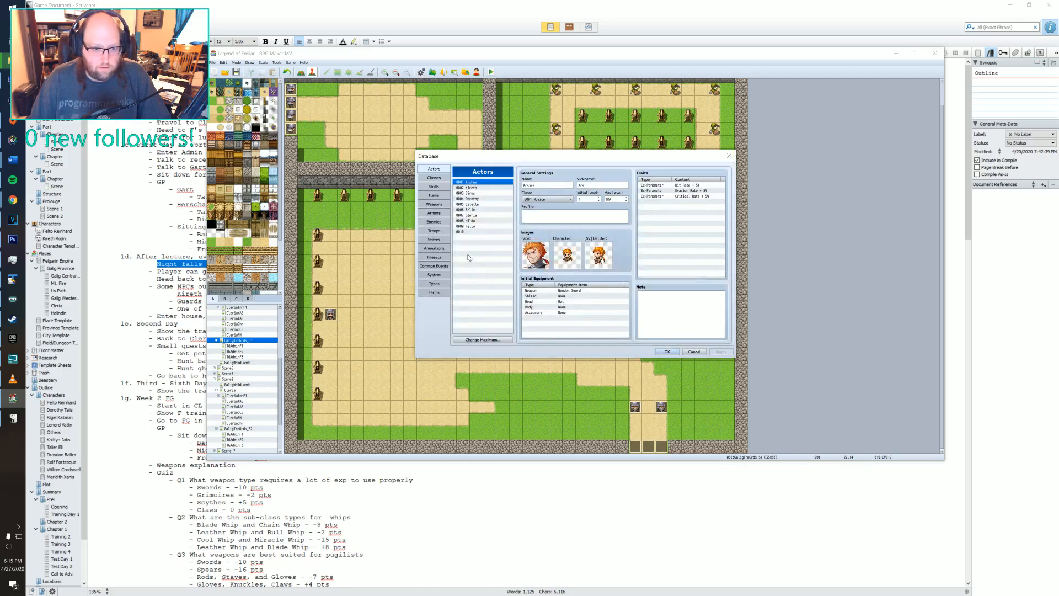
left_click(434, 266)
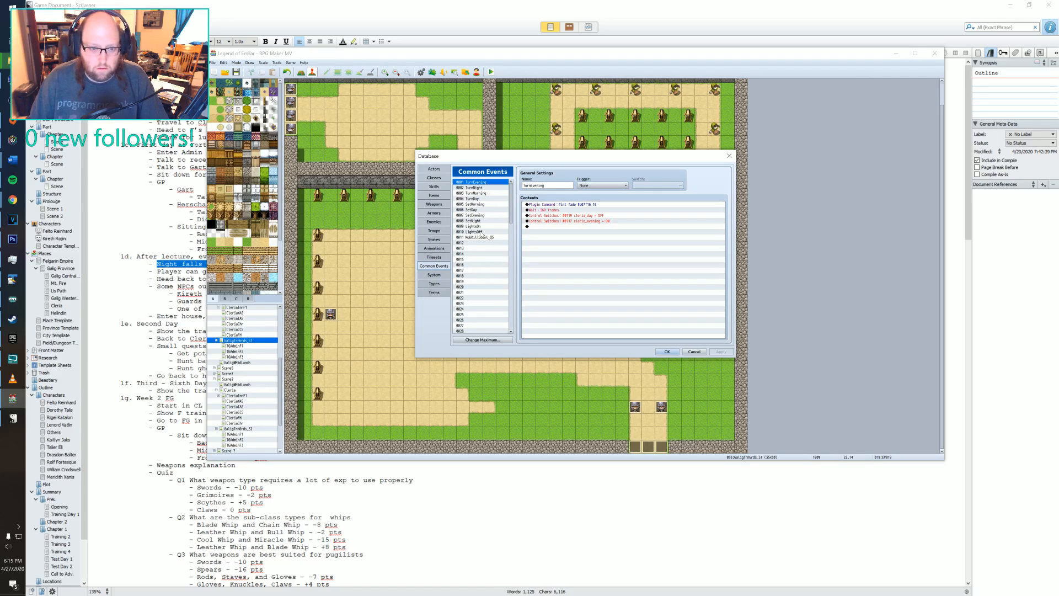
left_click(472, 243)
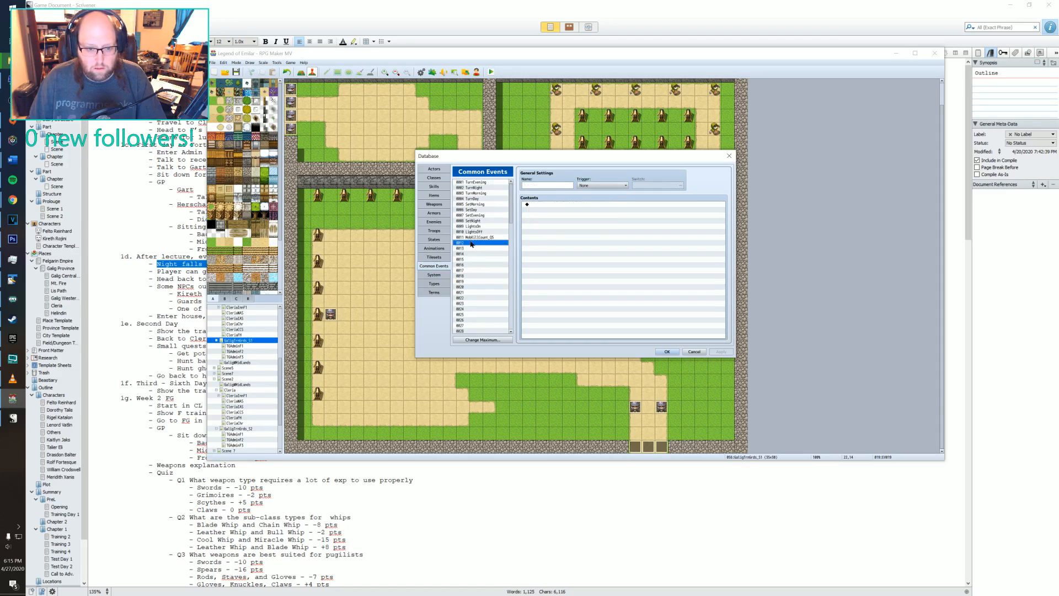
left_click(479, 182)
right_click(479, 185)
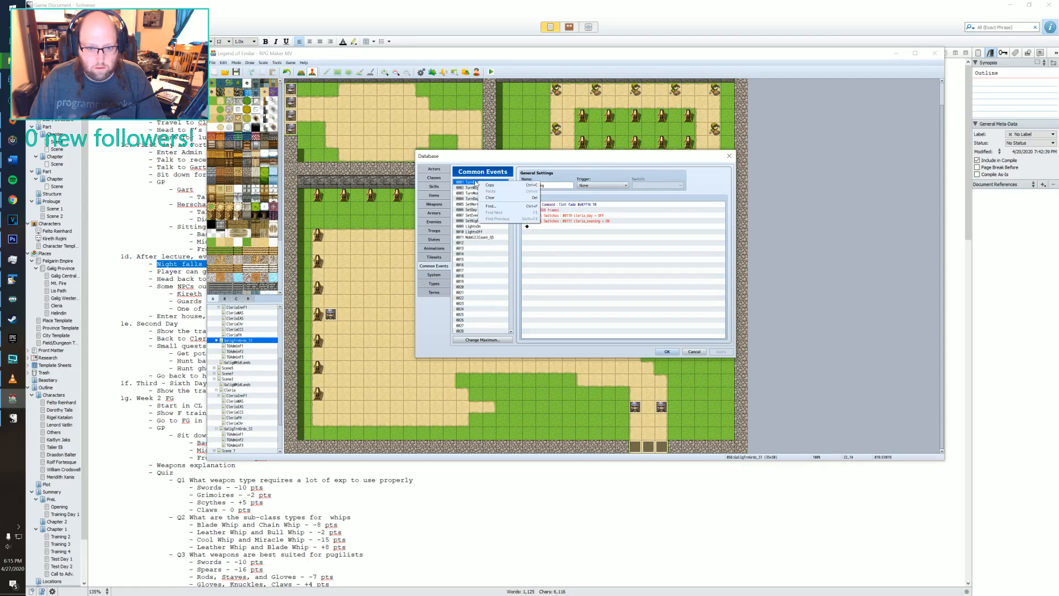
left_click(489, 189)
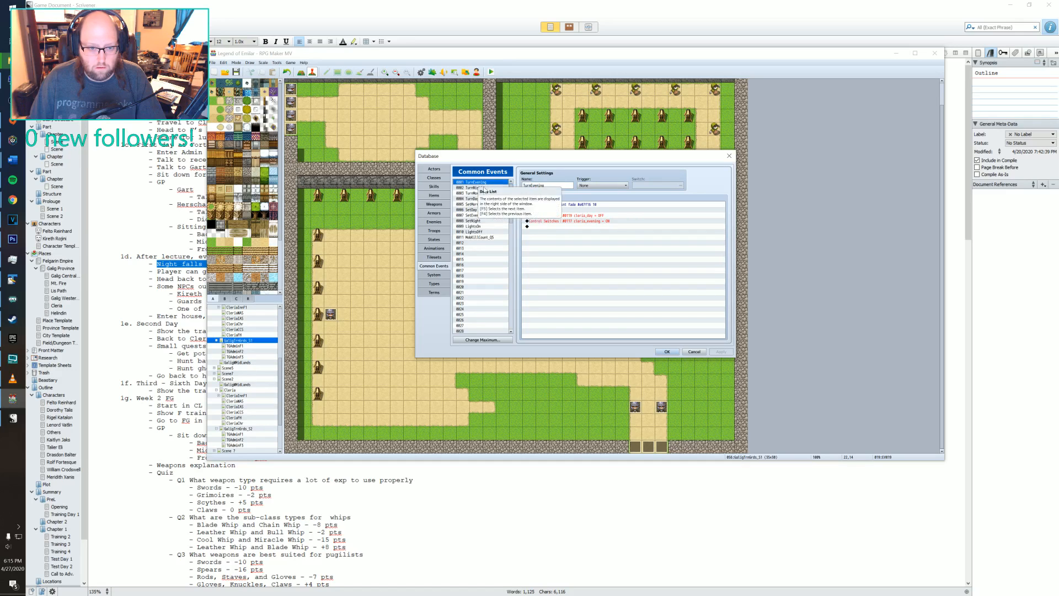
left_click(469, 245)
right_click(468, 245)
left_click(478, 253)
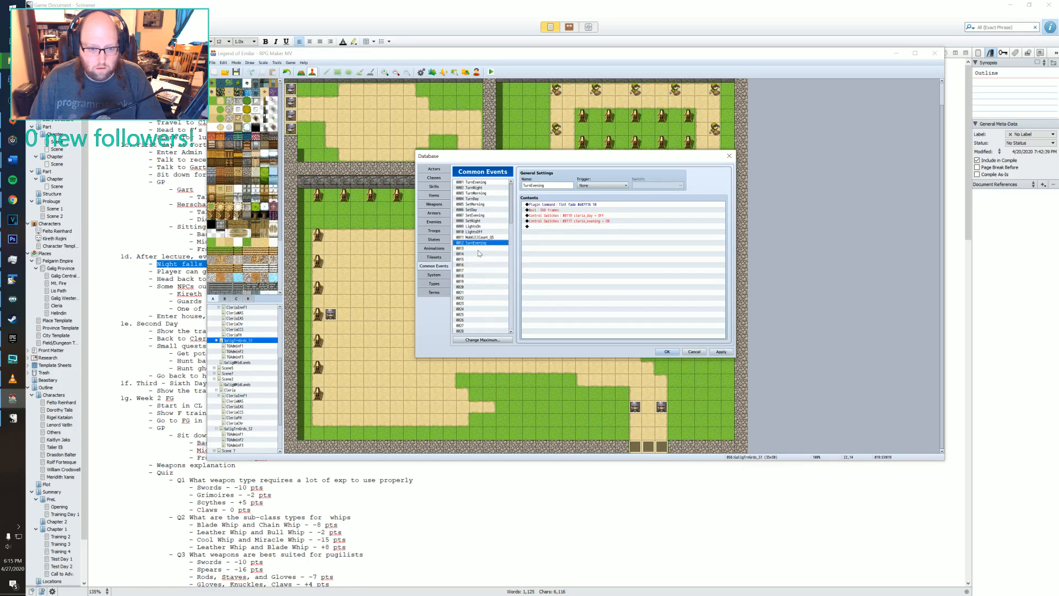
- Copy the tint hex code from the duplicate's plugin command and load it as the foreground colour in Photoshop's Color Picker
double_click(570, 207)
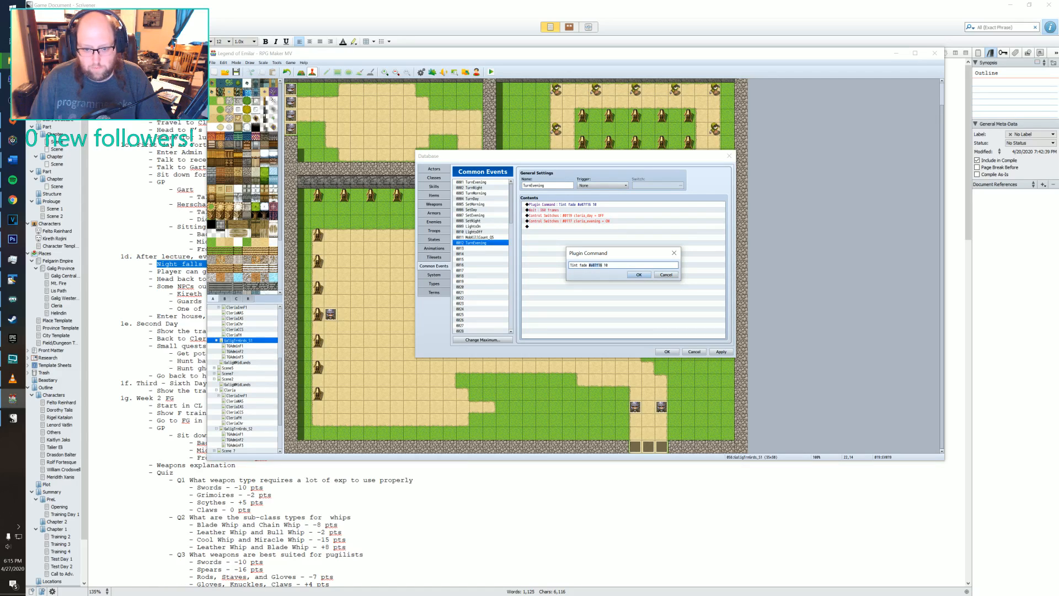
left_click(634, 275)
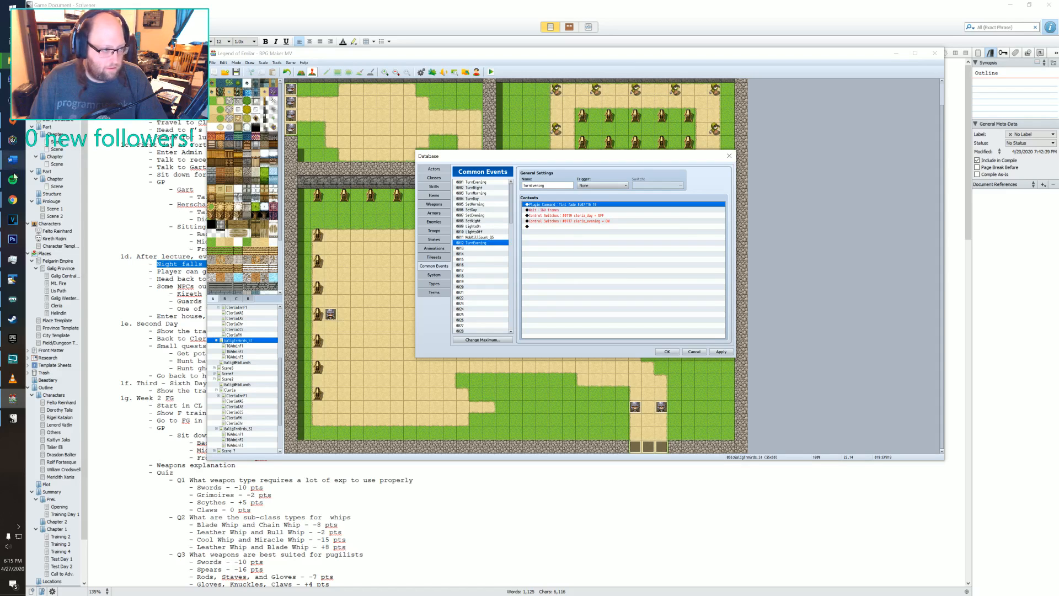
left_click(13, 243)
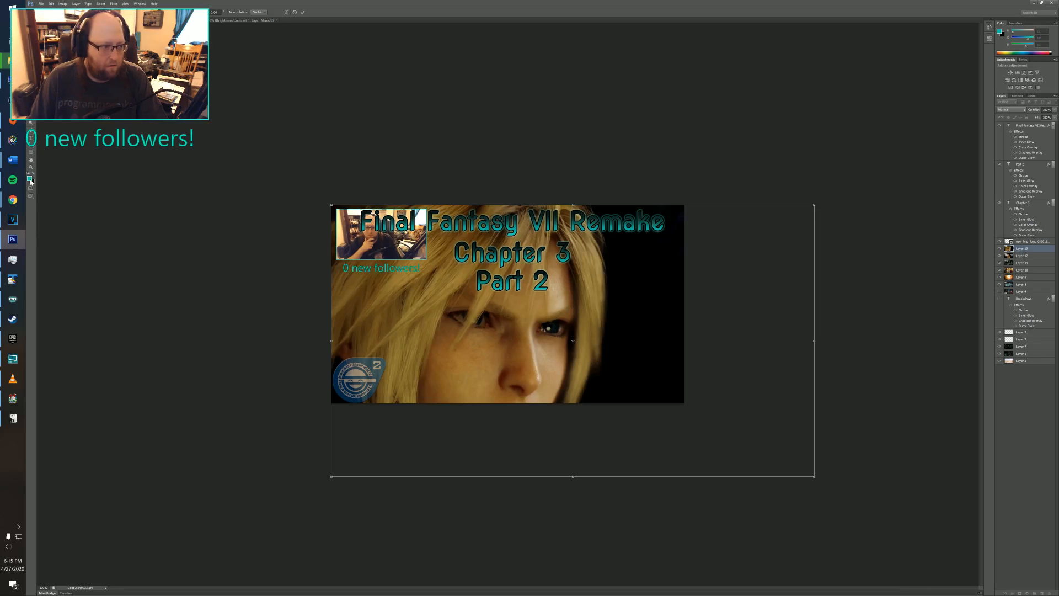
key("Return")
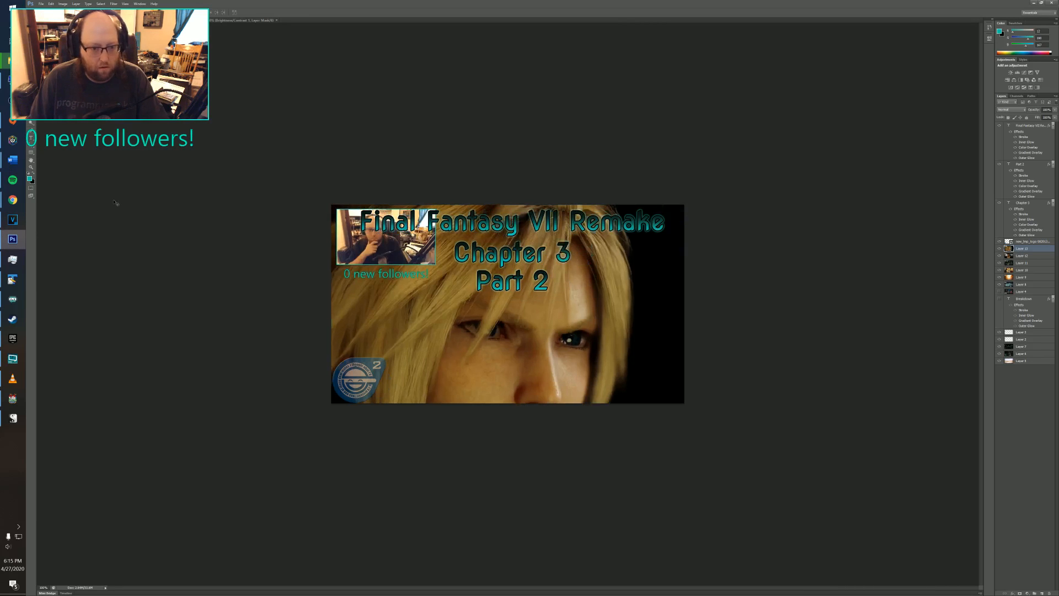
left_click(30, 179)
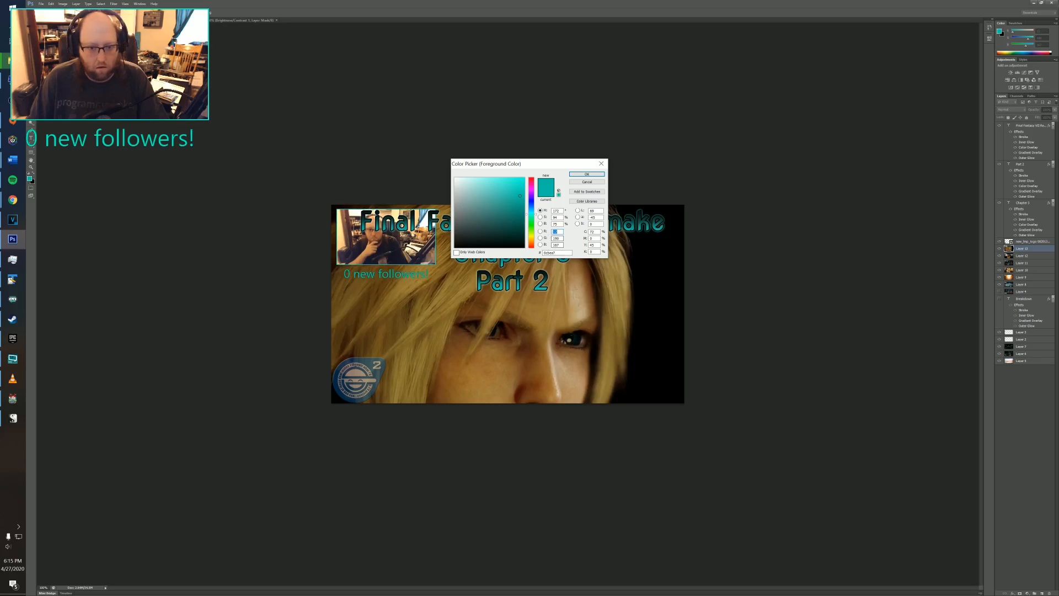
key("ctrl+v")
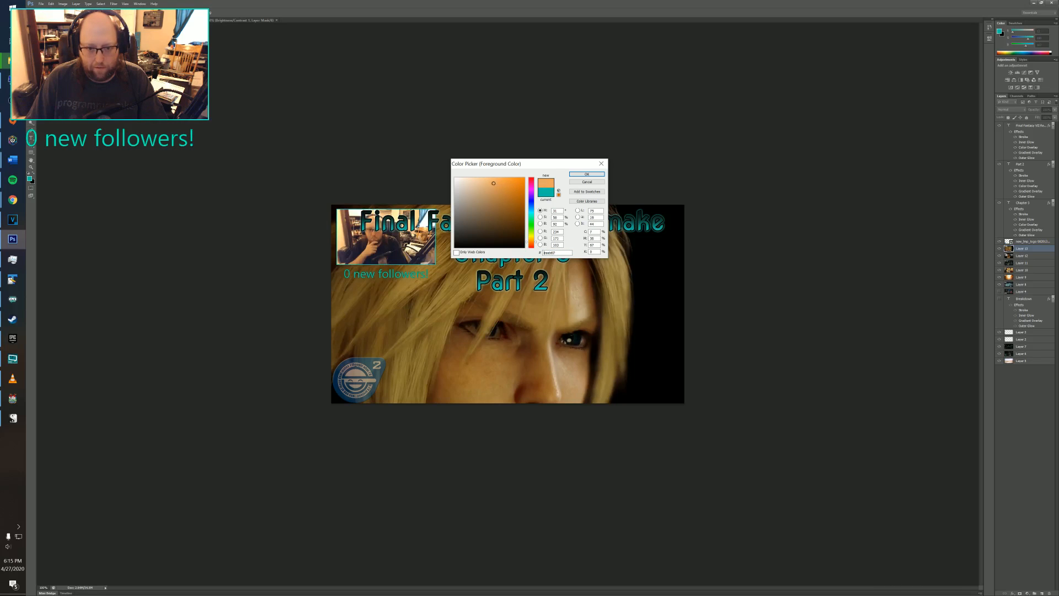
- Adjust the picked colour to a lighter golden orange with hue 41 and copy its hex code
mouse_move(494, 183)
left_mouse_down()
mouse_move(481, 182)
mouse_move(518, 185)
mouse_move(507, 181)
left_mouse_up()
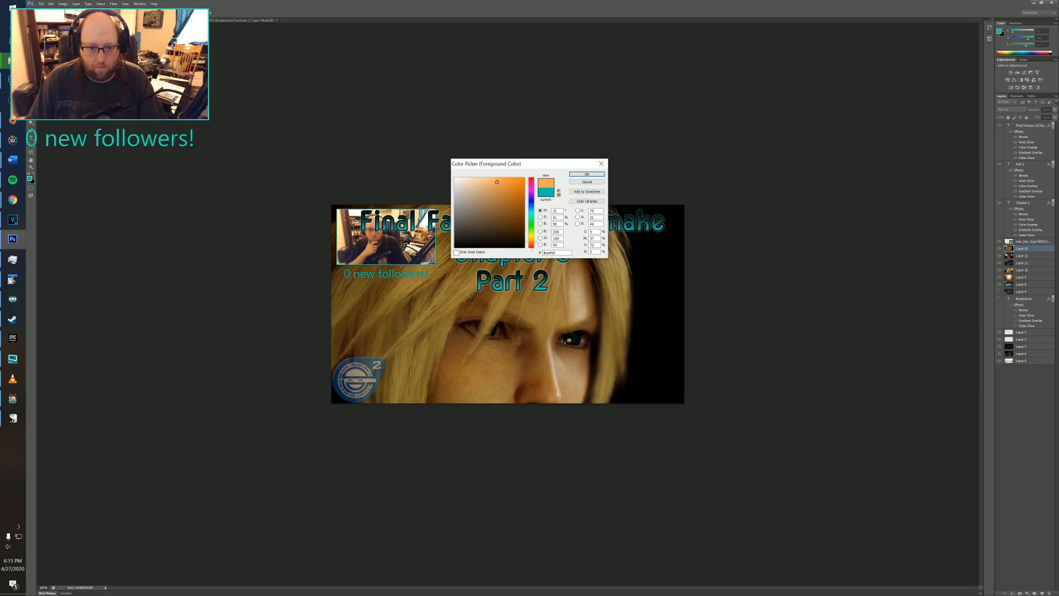
double_click(553, 254)
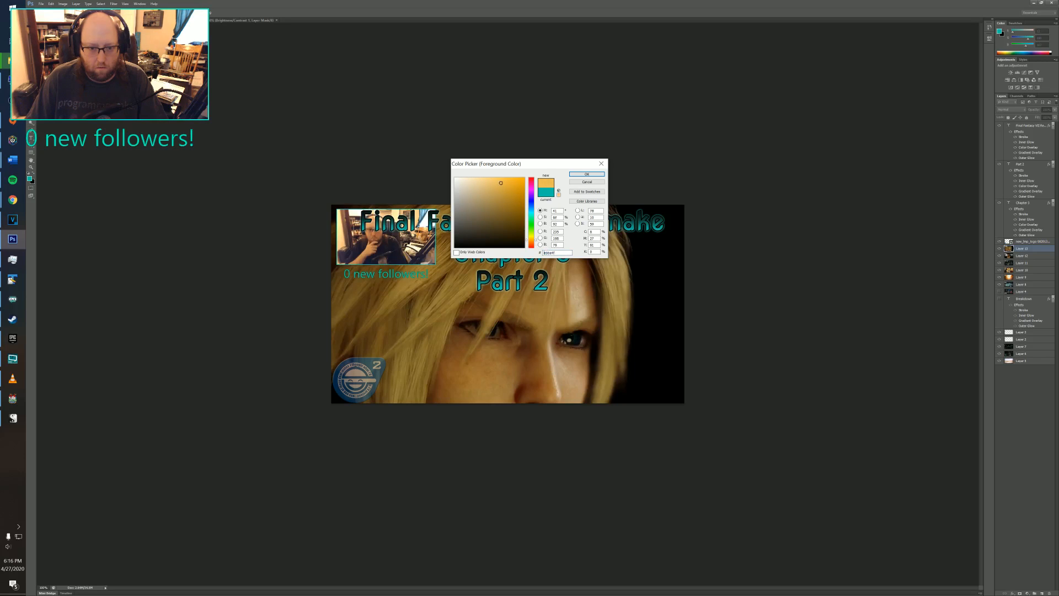
left_click_drag(502, 181, 498, 181)
left_click_drag(558, 252, 539, 254)
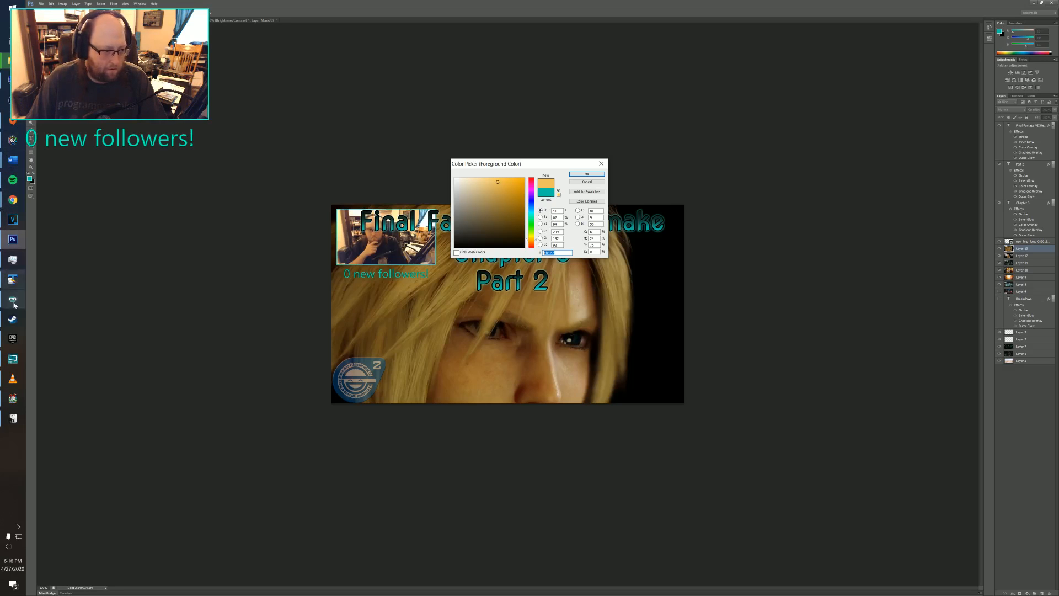
- Switch back to RPG Maker MV and replace the hex colour in common event 0012's Tint Fade plugin command with the copied code
left_click(13, 398)
right_click(583, 204)
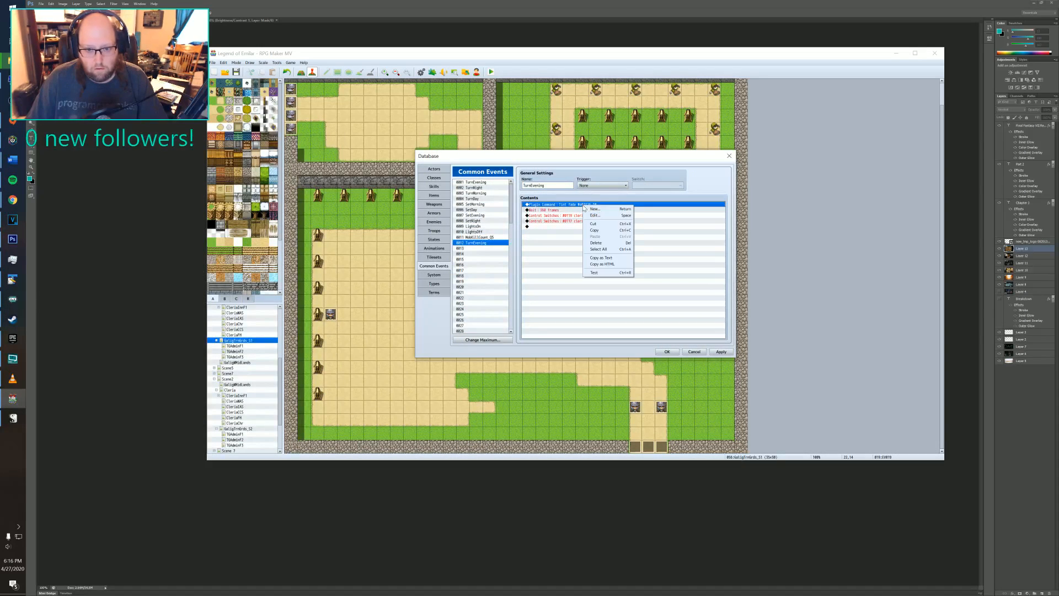
left_click(595, 210)
left_click(589, 266)
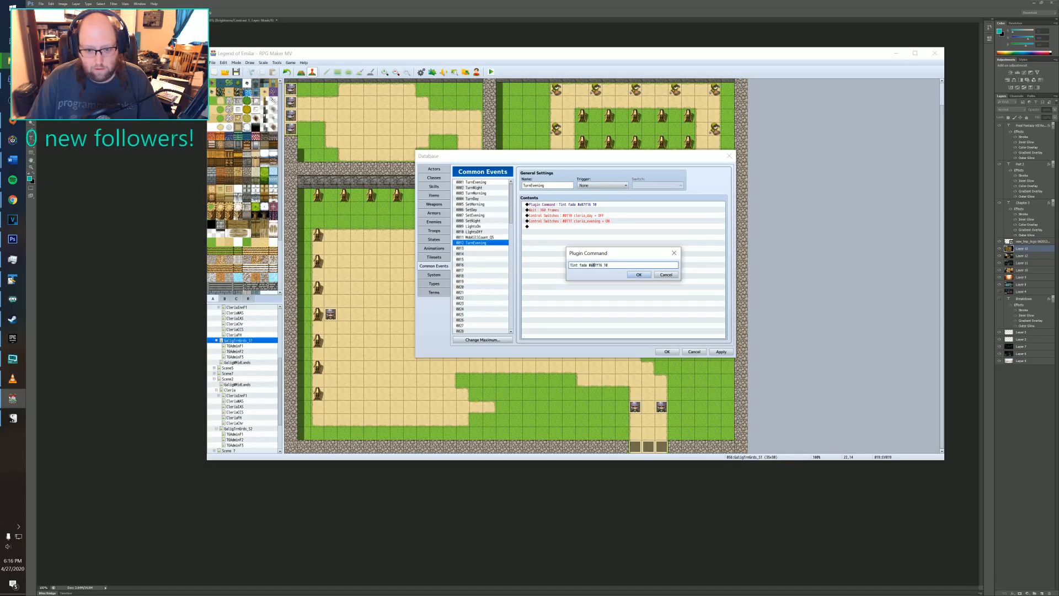
type("efc85c")
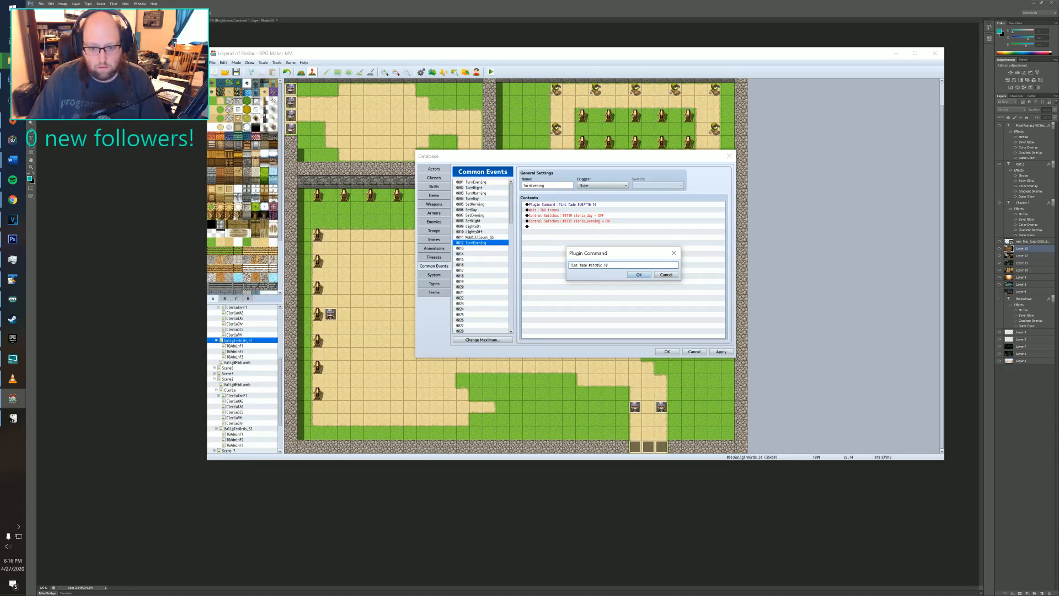
left_click(637, 274)
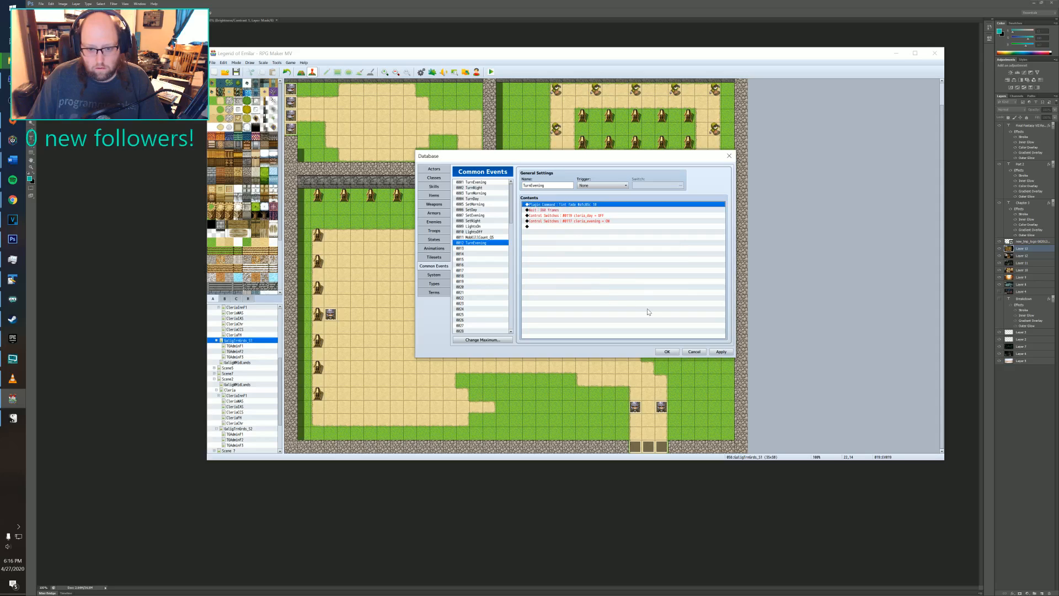
left_click(582, 215)
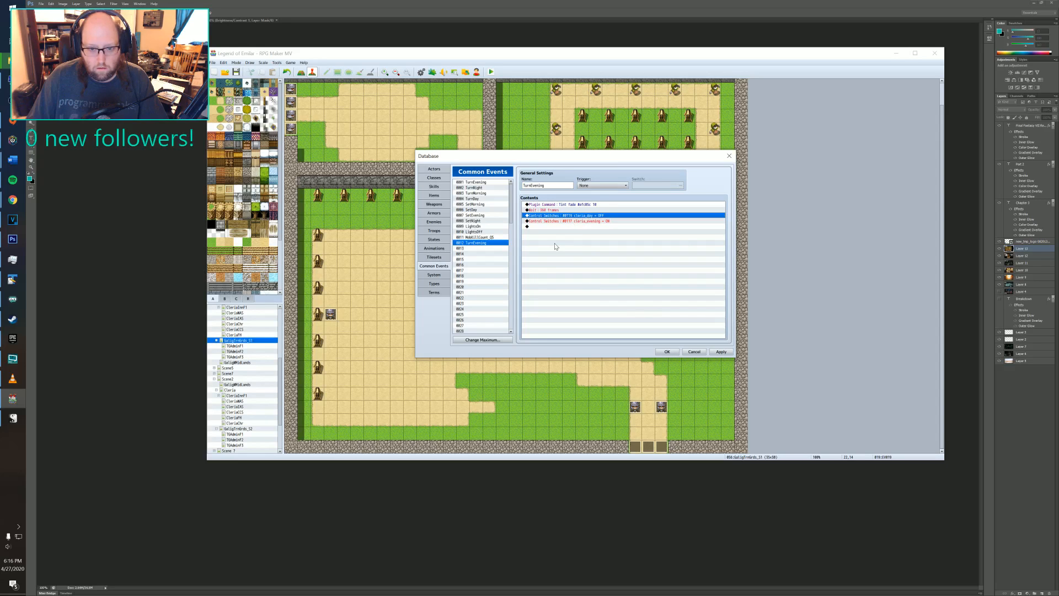
left_click(579, 222)
double_click(599, 222)
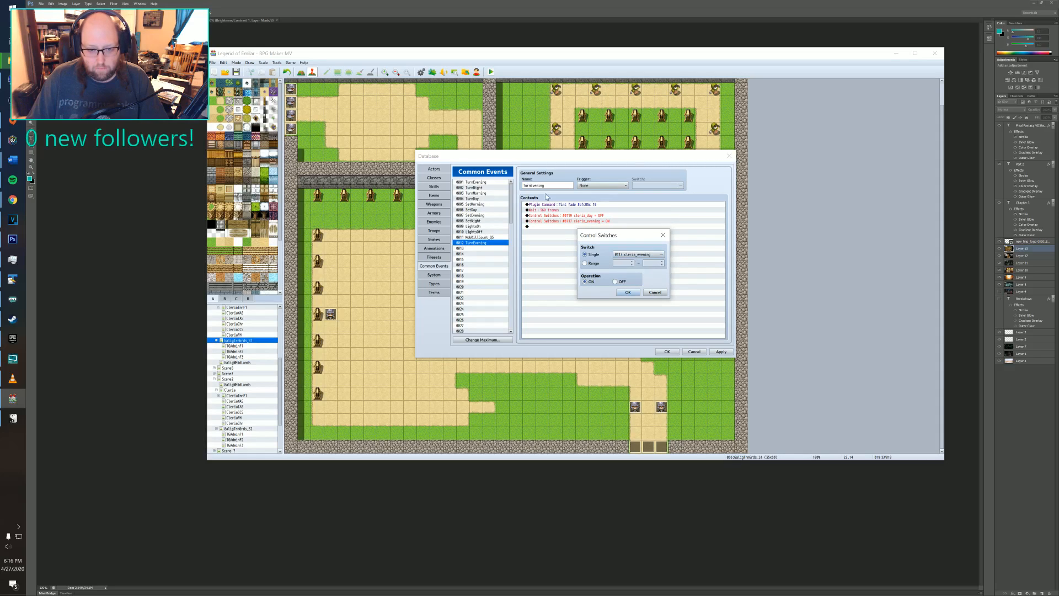
left_click(531, 188)
left_click(652, 293)
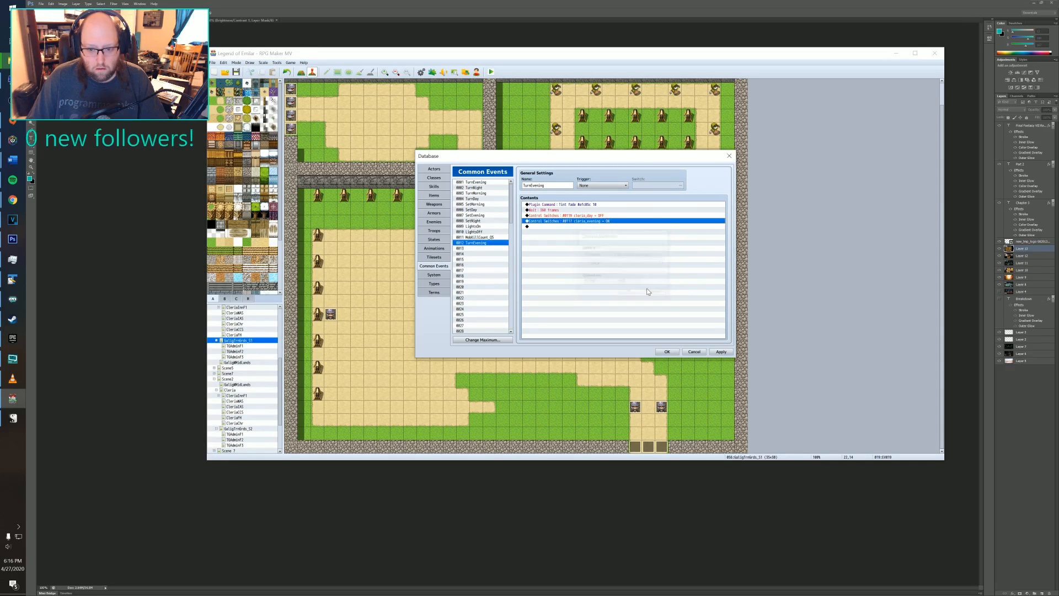
- Rename common event 0012 to TurnPreEvening
left_click(545, 186)
left_click(531, 186)
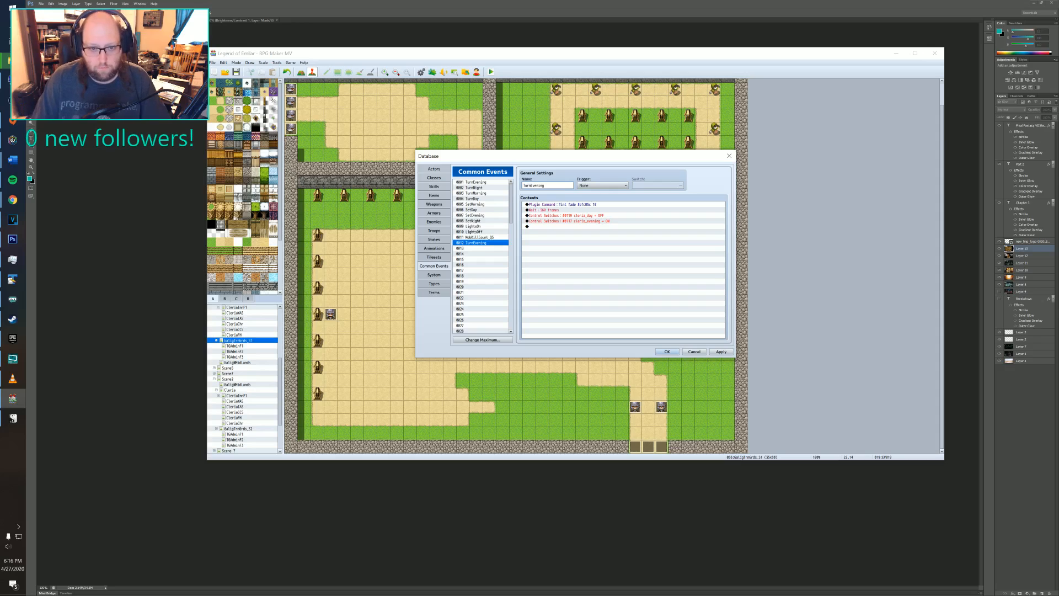
type("Pre")
- Name switch 0128 cleria_pre_evn and make TurnPreEvening's last command turn it ON instead of cleria_evening
left_click(574, 227)
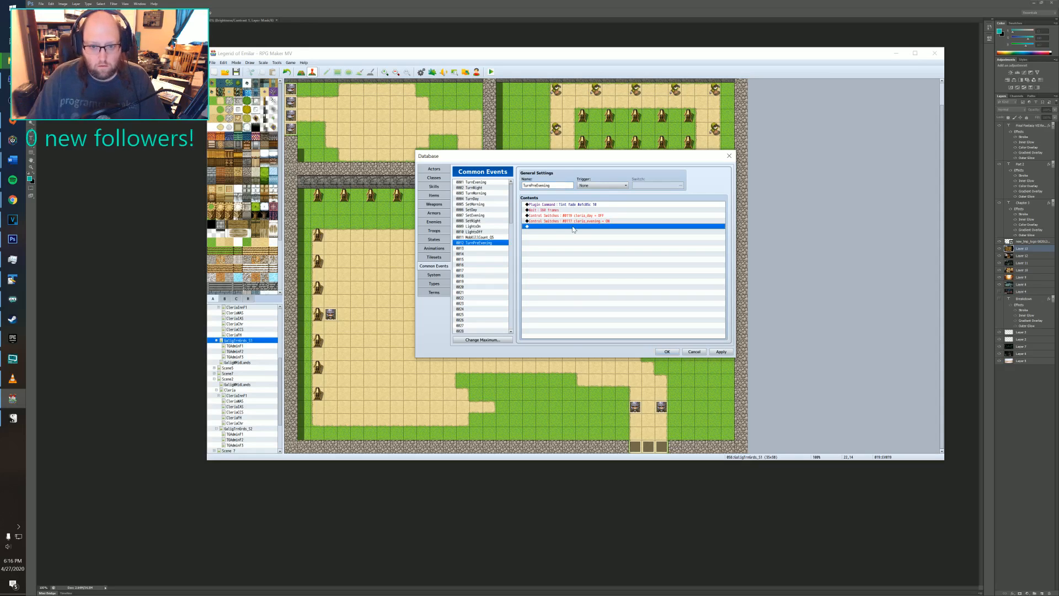
left_click(573, 222)
double_click(573, 221)
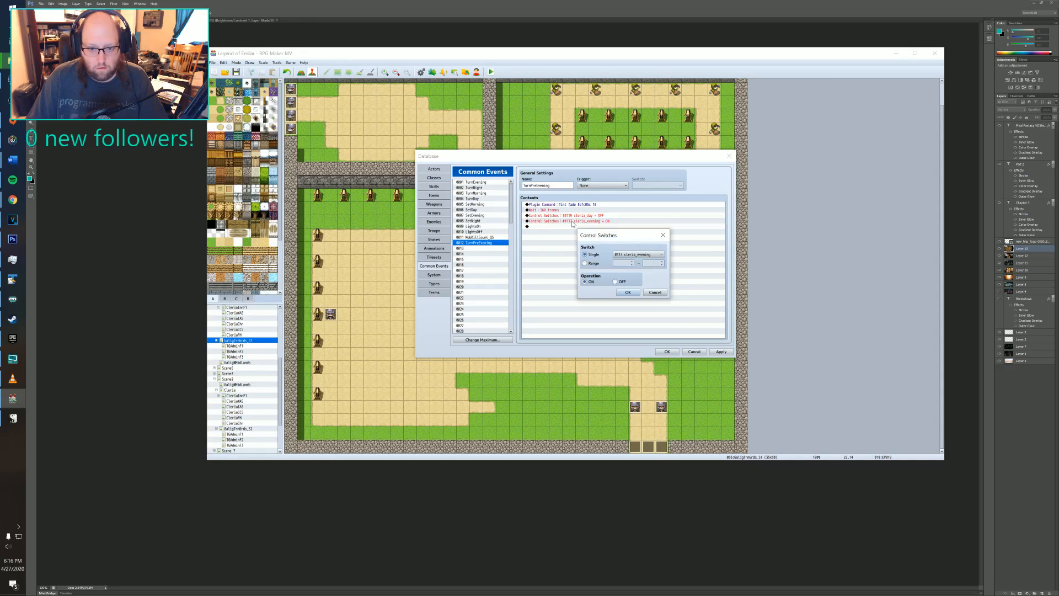
left_click(635, 254)
left_click(639, 246)
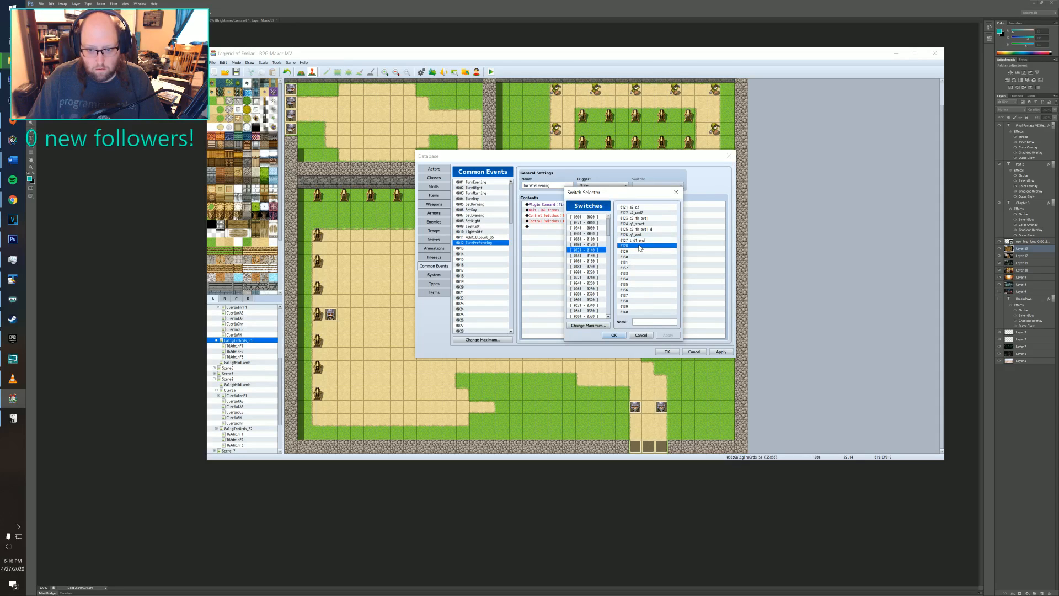
left_click_drag(623, 194, 673, 211)
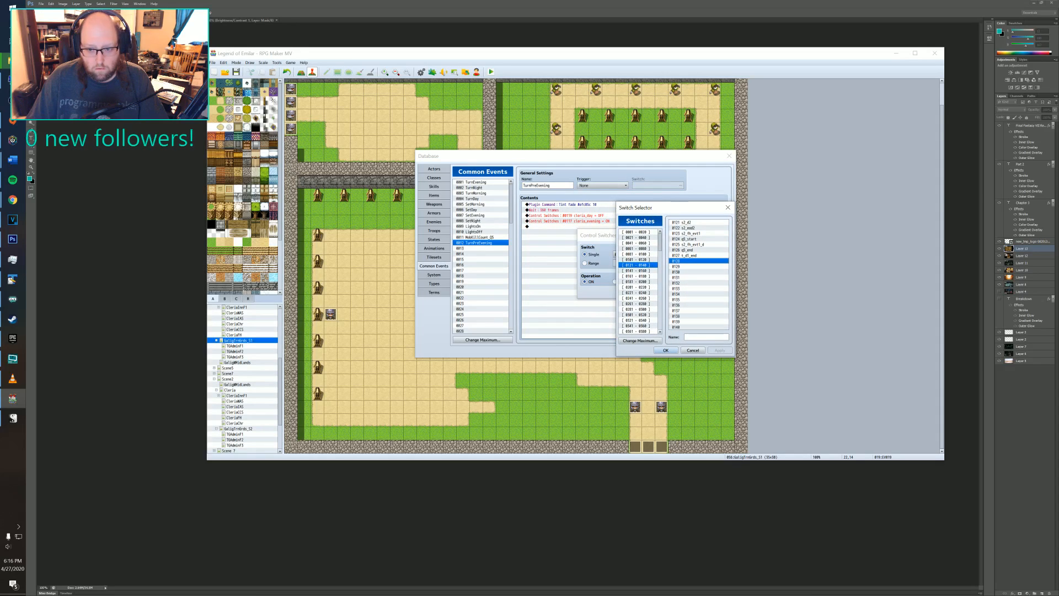
left_click(686, 337)
type("c")
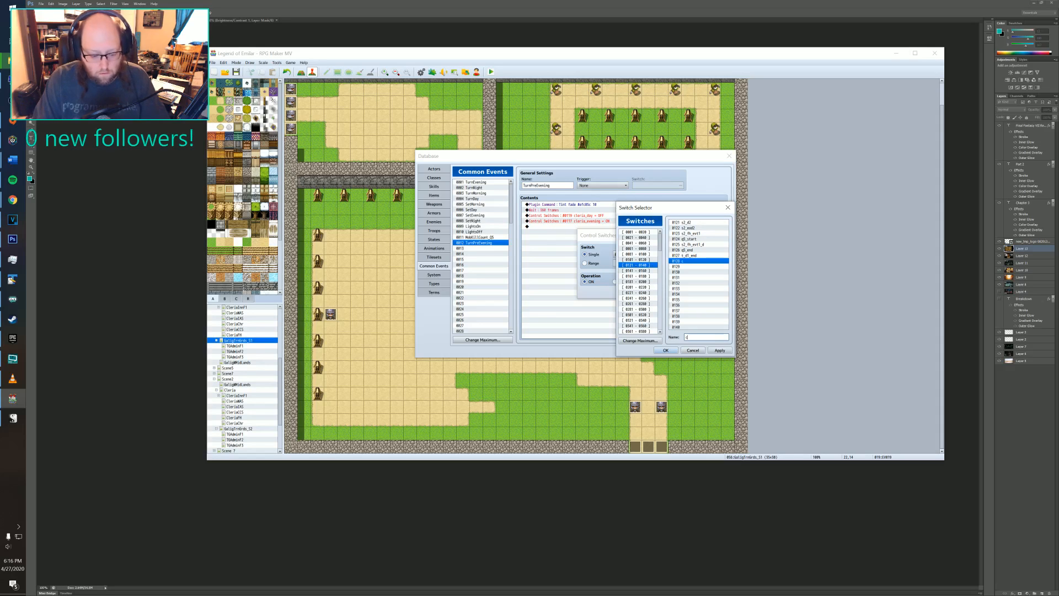
type("leria_pre_evn")
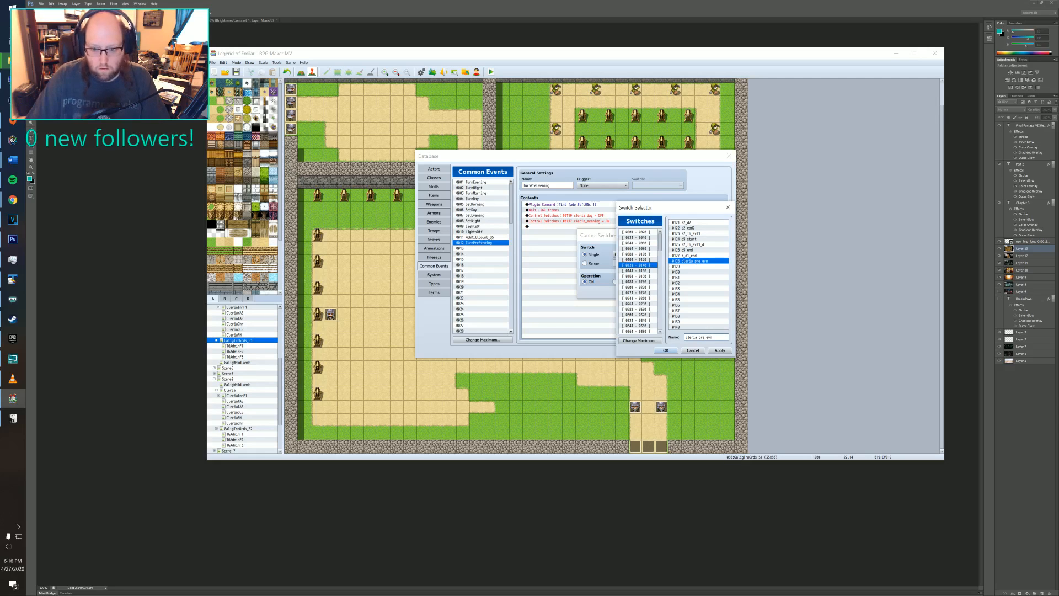
left_click(720, 350)
left_click(673, 350)
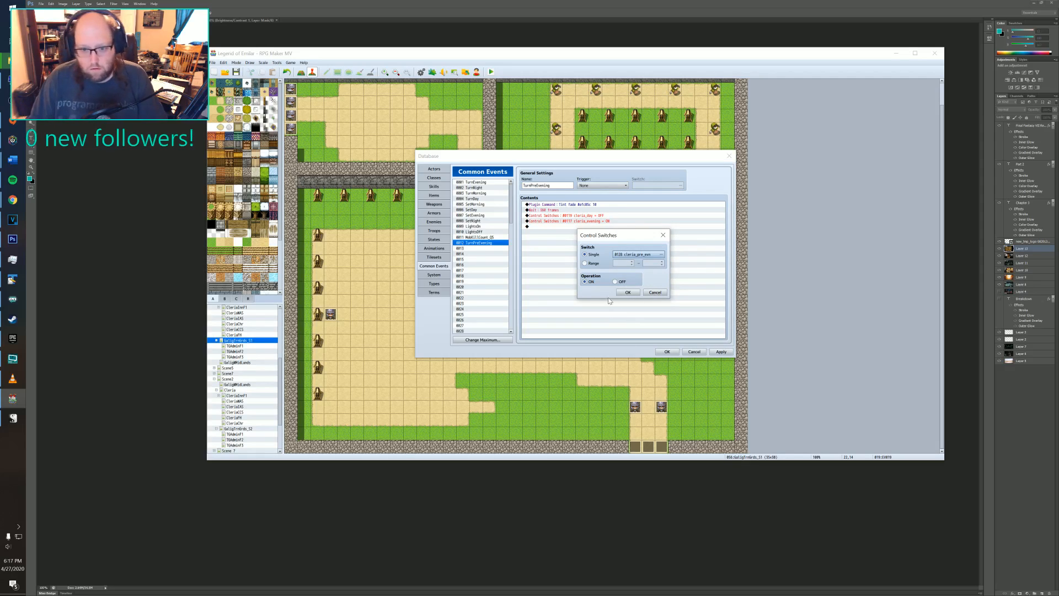
left_click(627, 293)
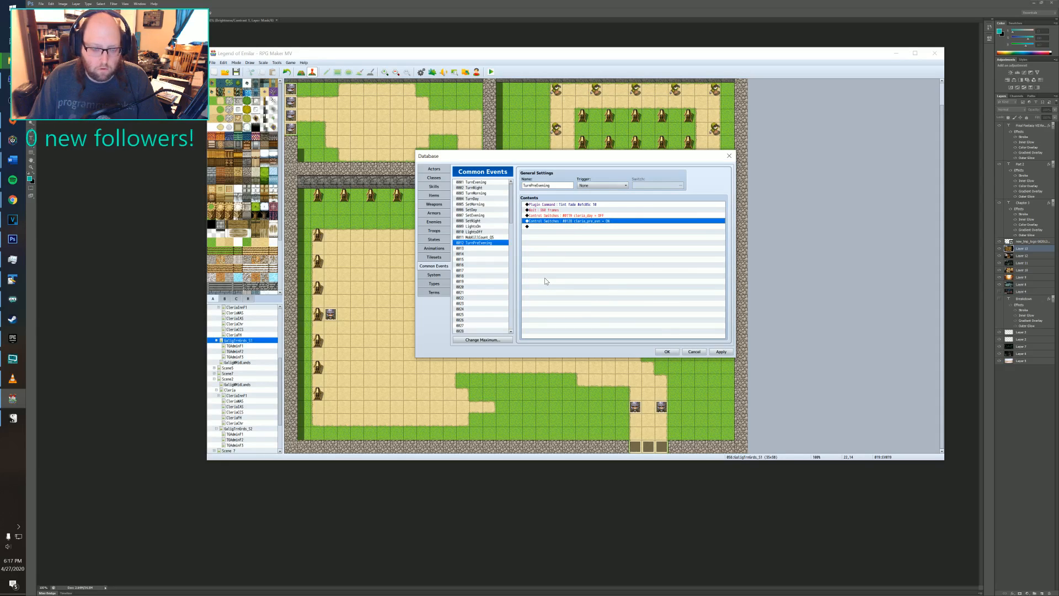
- In common event TurnEvening, insert a Conditional Branch for cleria_day ON with an Else branch before the cleria_day OFF command
left_click(482, 182)
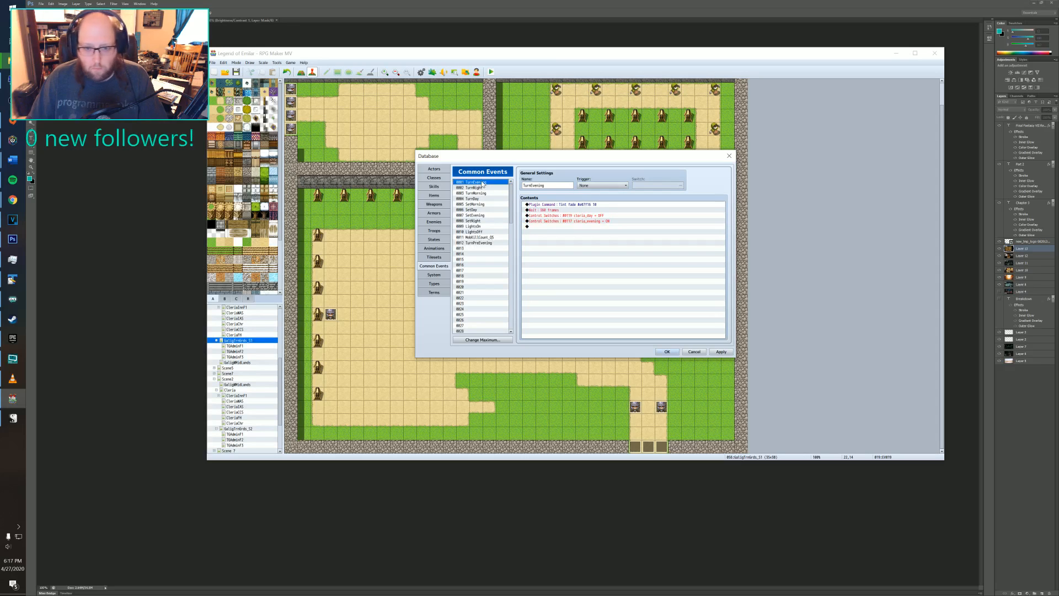
left_click(556, 216)
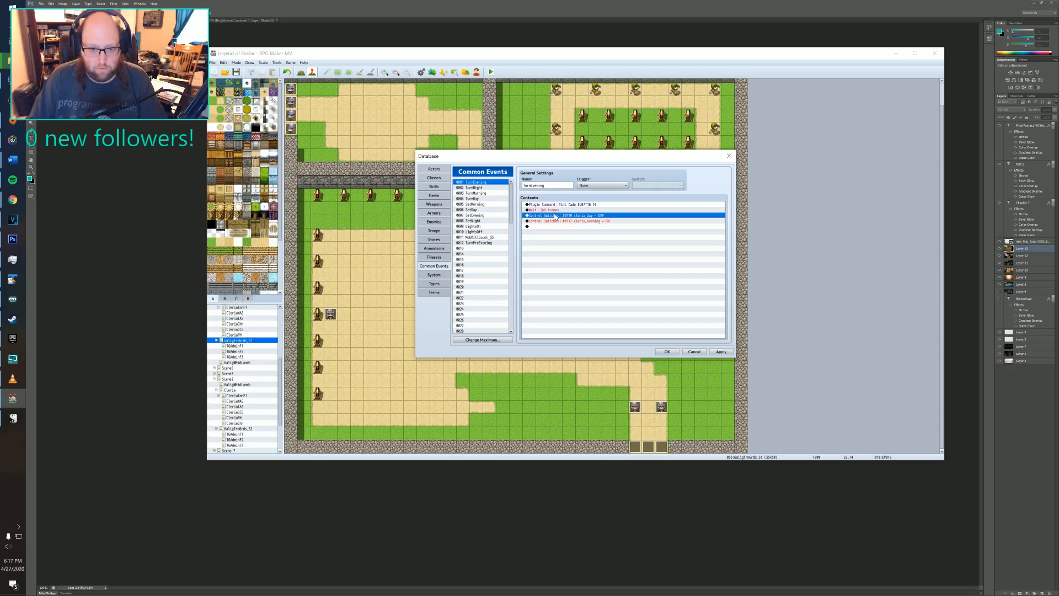
right_click(556, 216)
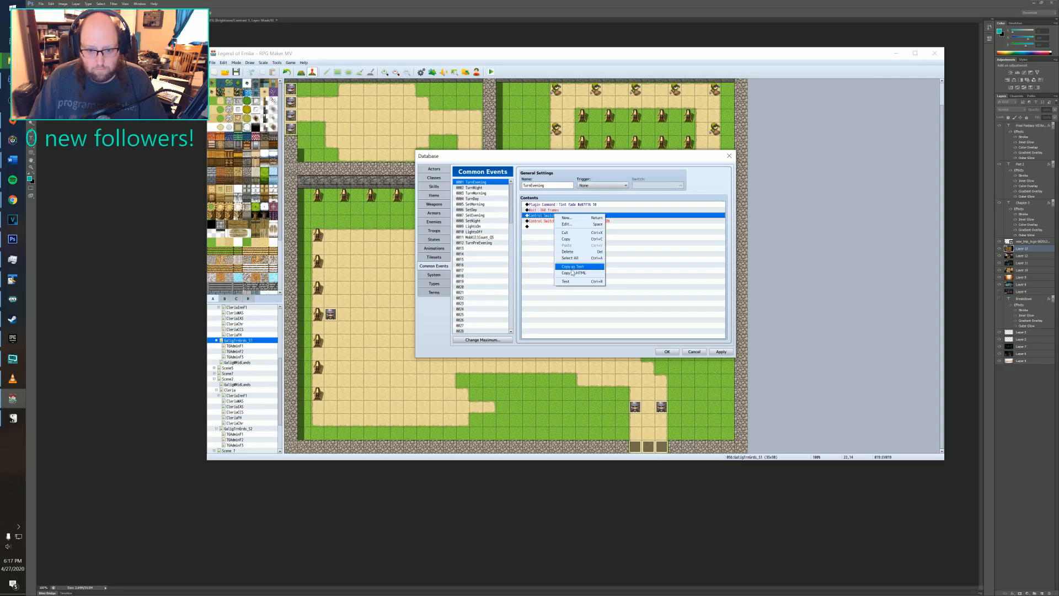
left_click(567, 218)
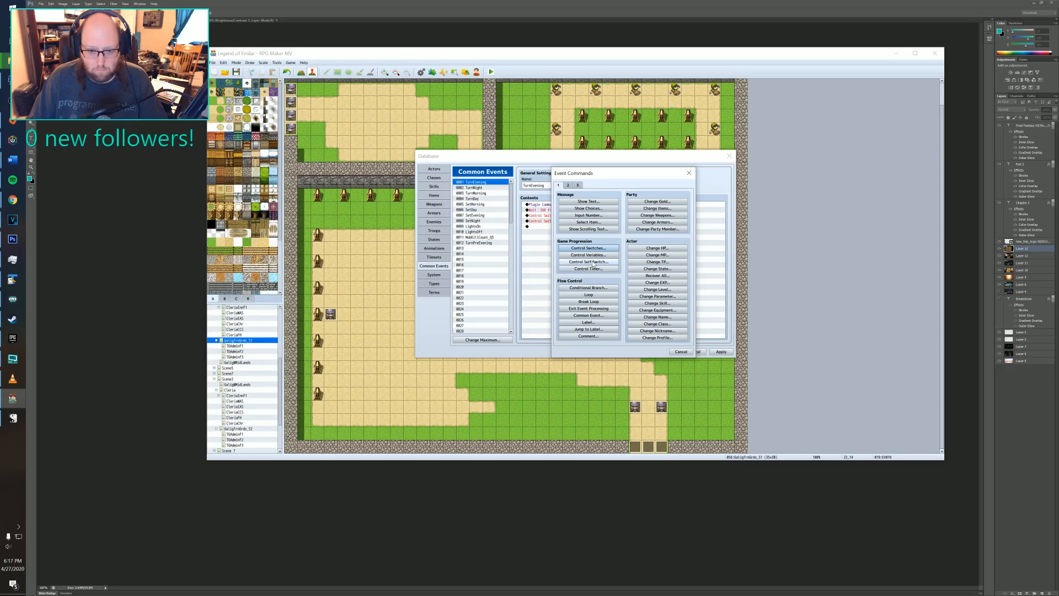
left_click(568, 288)
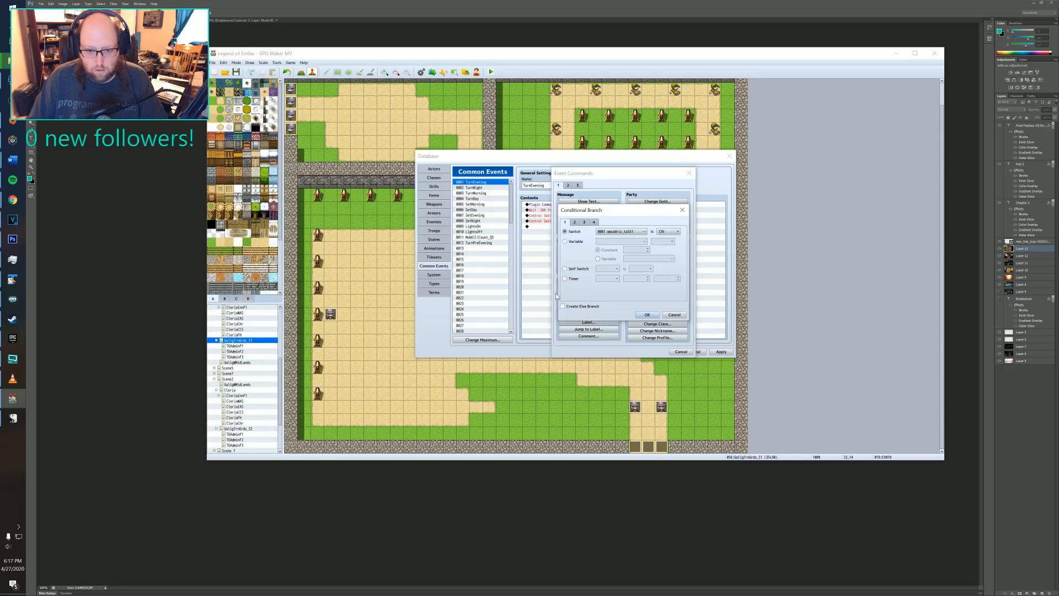
left_click(632, 232)
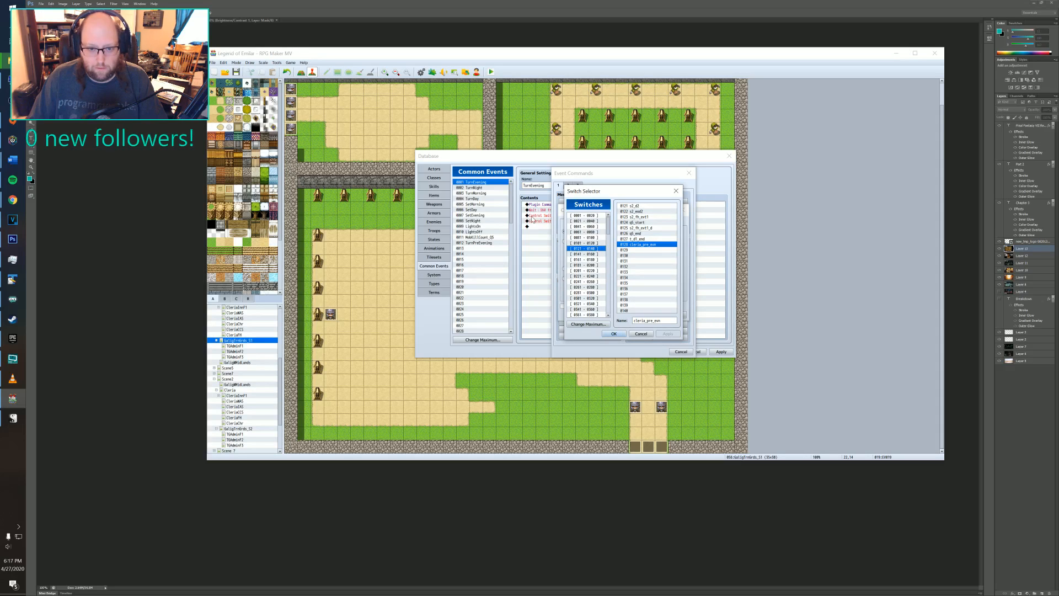
left_click(584, 244)
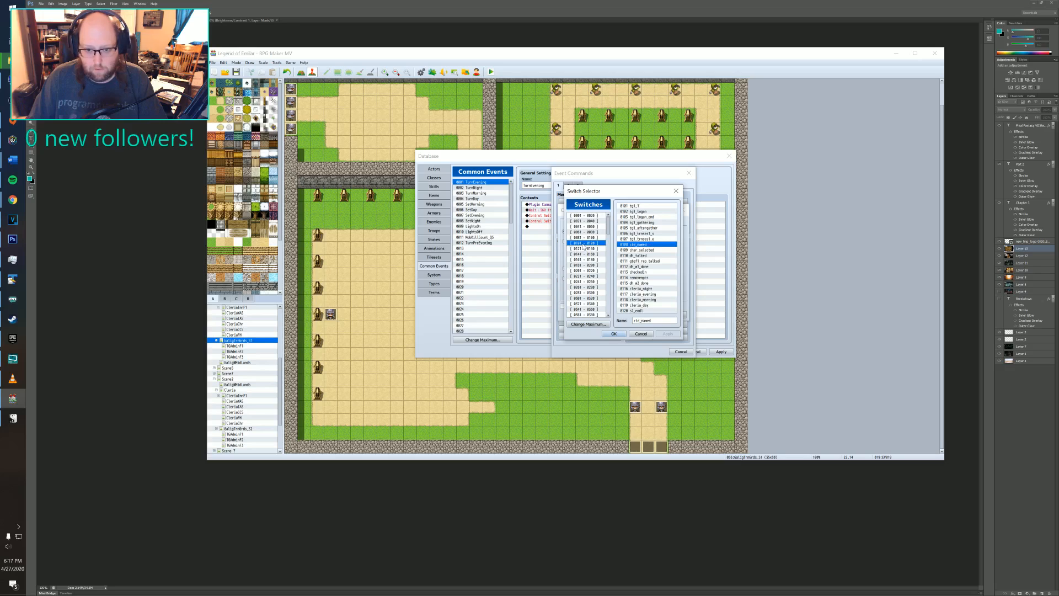
left_click(637, 305)
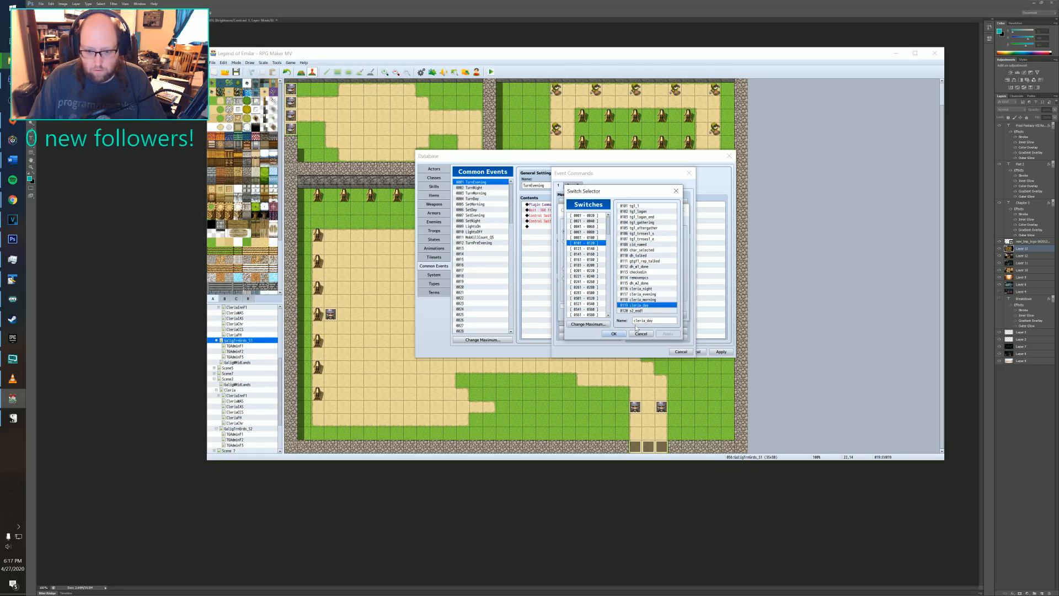
left_click(614, 334)
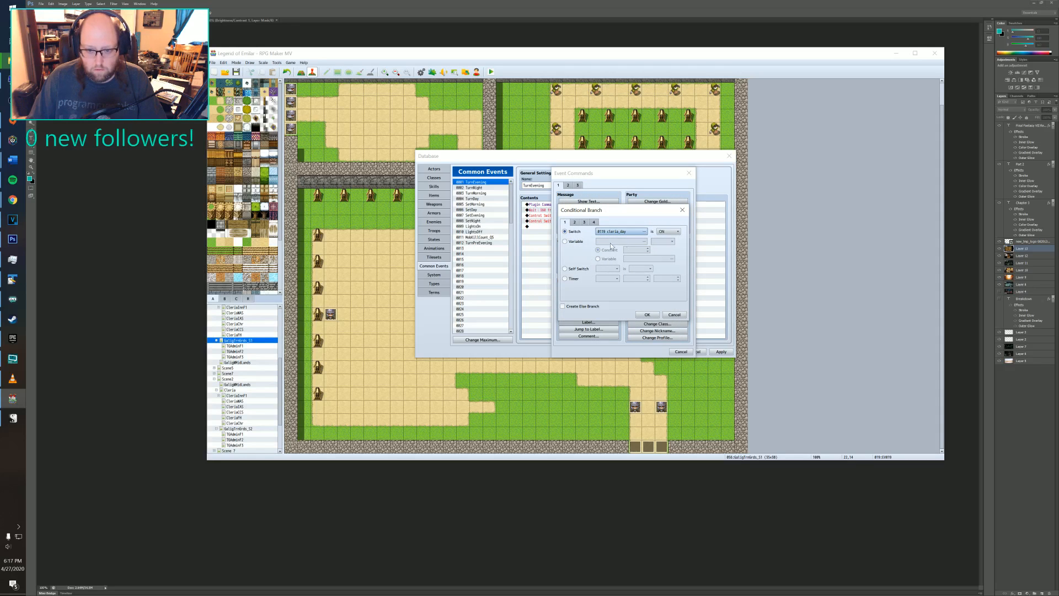
left_click(587, 306)
left_click(646, 315)
- Inside the Else branch, add a nested Conditional Branch without an Else that checks whether switch 0128 cleria_pre_evn is ON
left_click(546, 227)
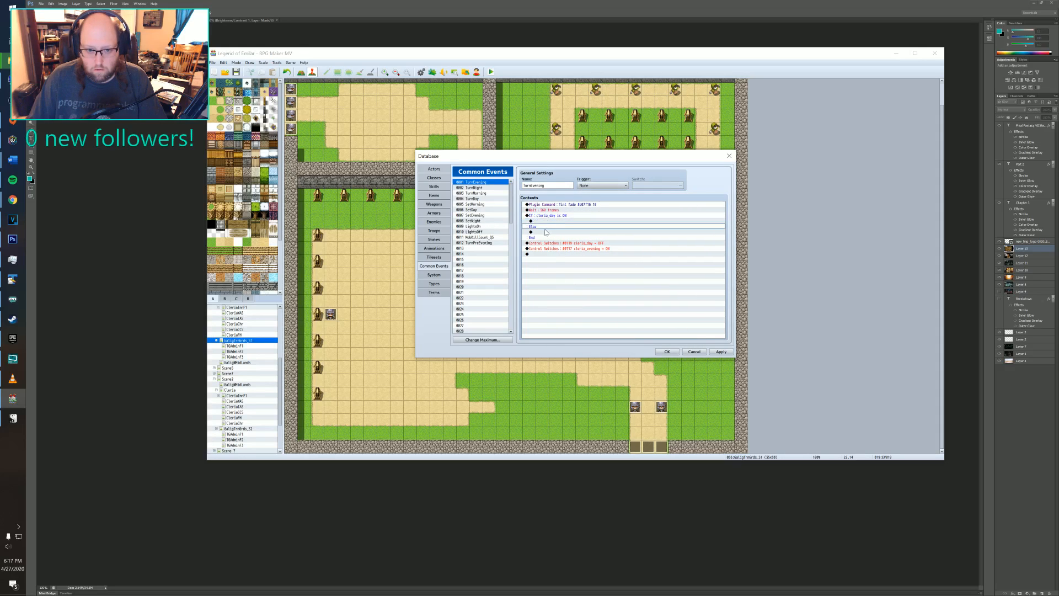
double_click(545, 233)
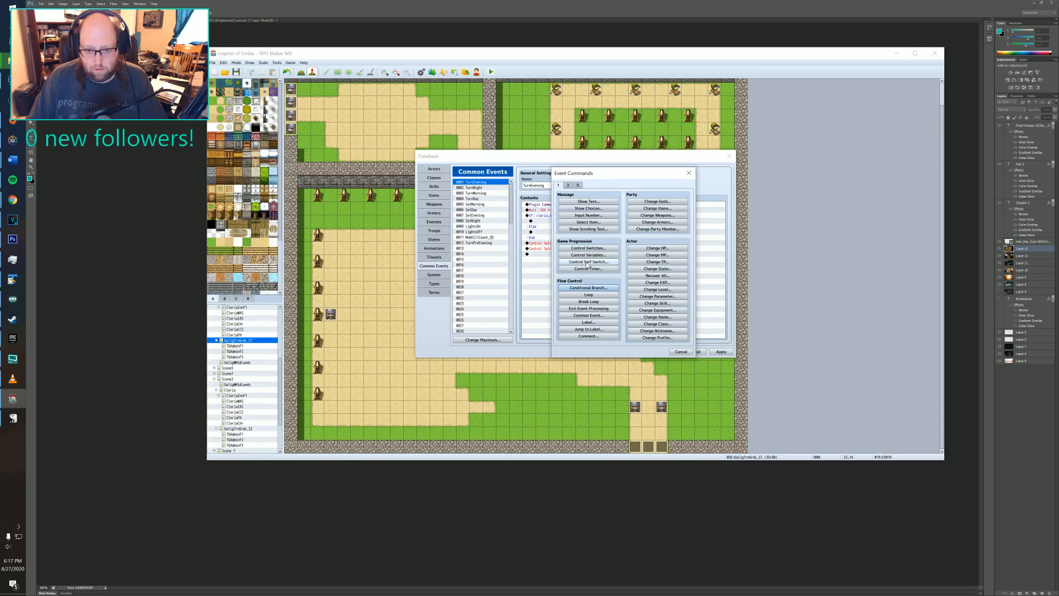
left_click(584, 289)
left_click(616, 239)
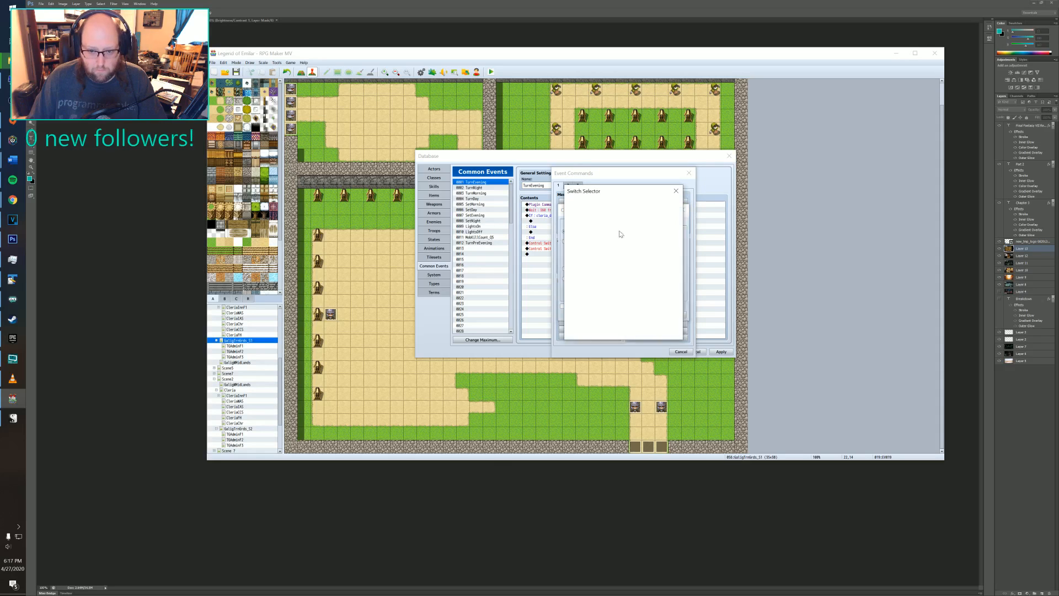
left_click(583, 248)
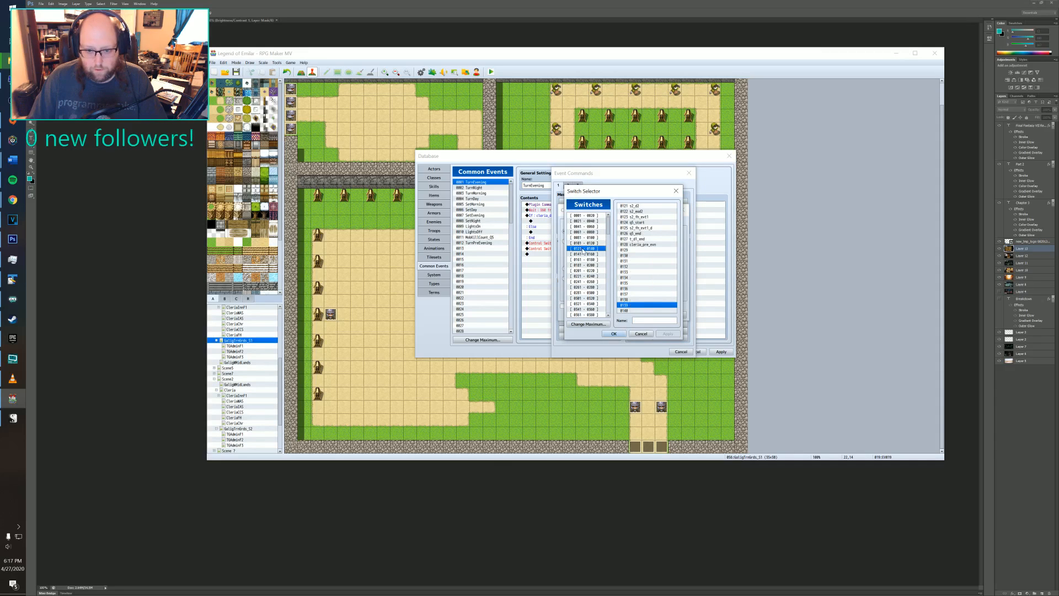
left_click(640, 245)
left_click(614, 334)
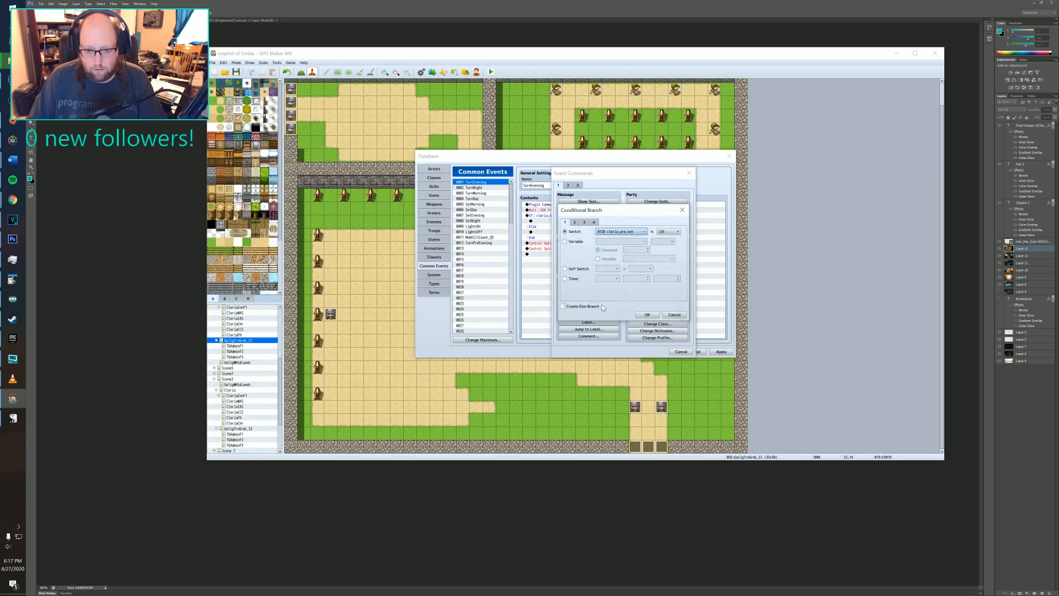
left_click(646, 315)
- Copy the cleria_day OFF command from below the branches into the If cleria_day is ON branch
left_click(570, 259)
left_click(564, 266)
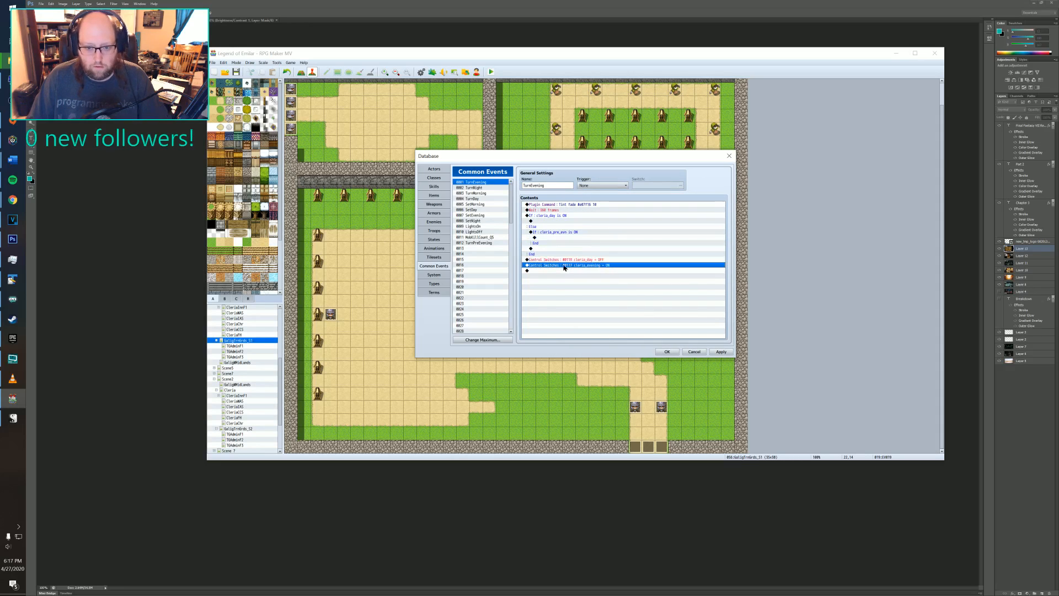
left_click(564, 259)
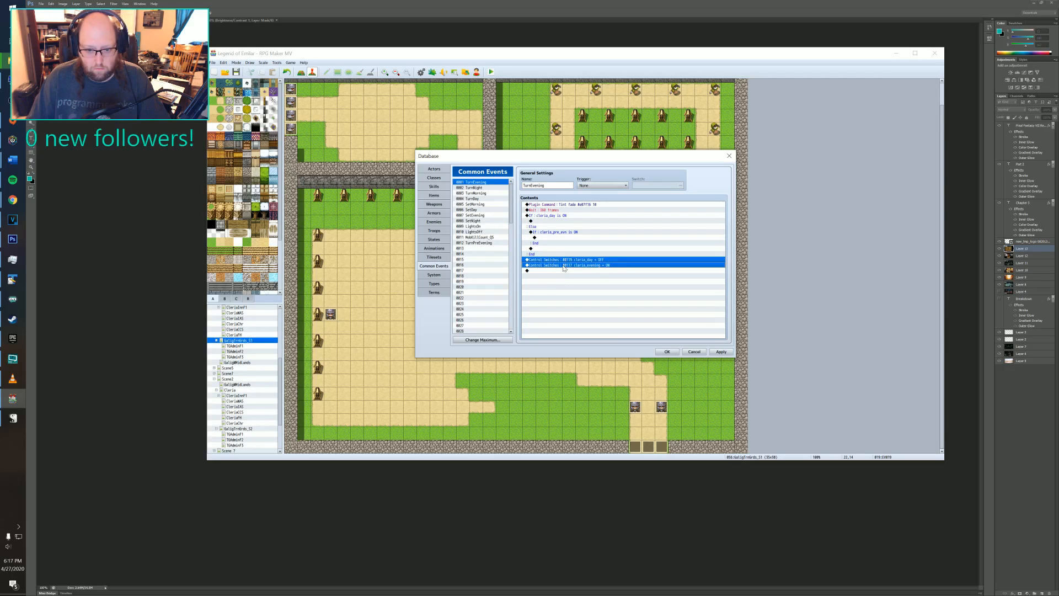
left_click_drag(564, 264, 564, 224)
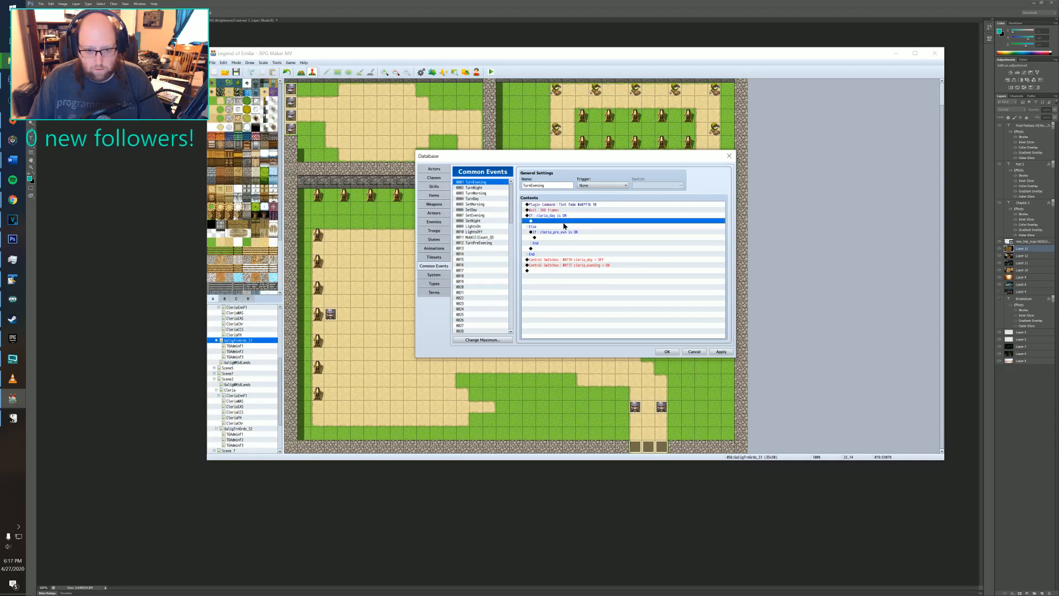
double_click(559, 254)
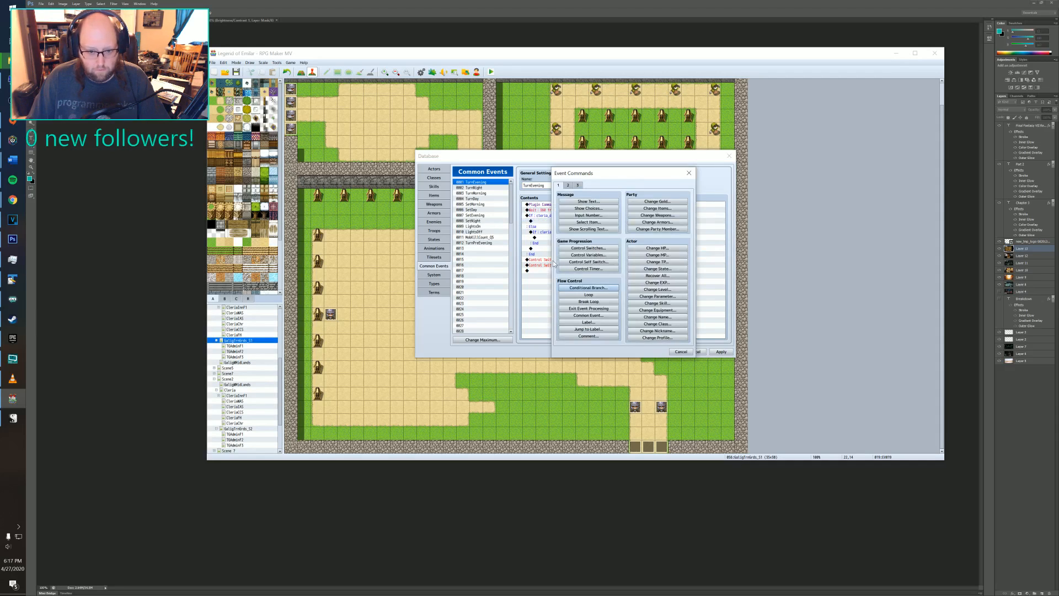
left_click(681, 352)
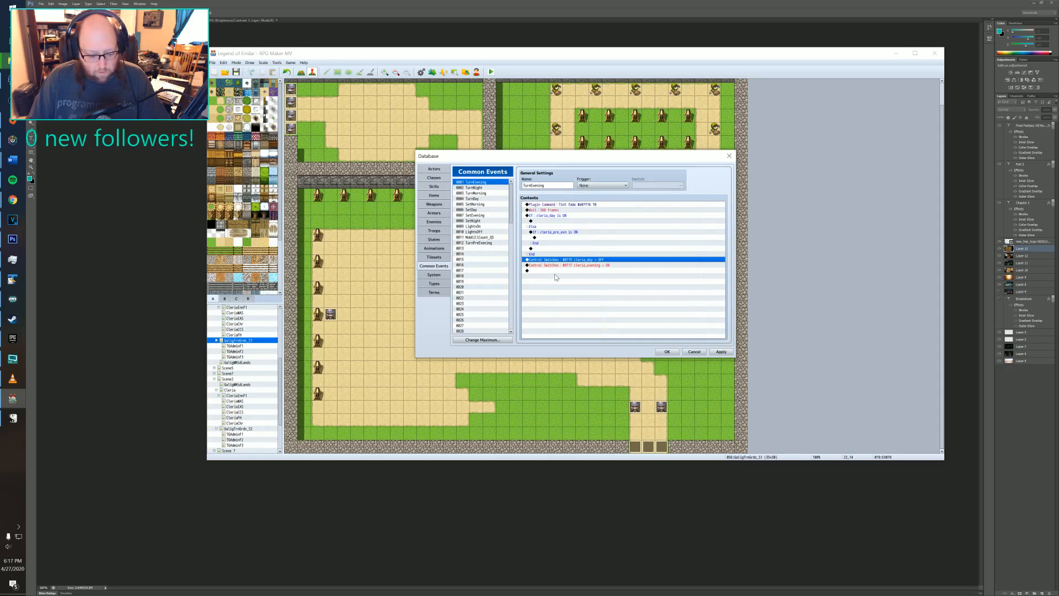
key("ctrl+c")
left_click(554, 221)
key("ctrl+v")
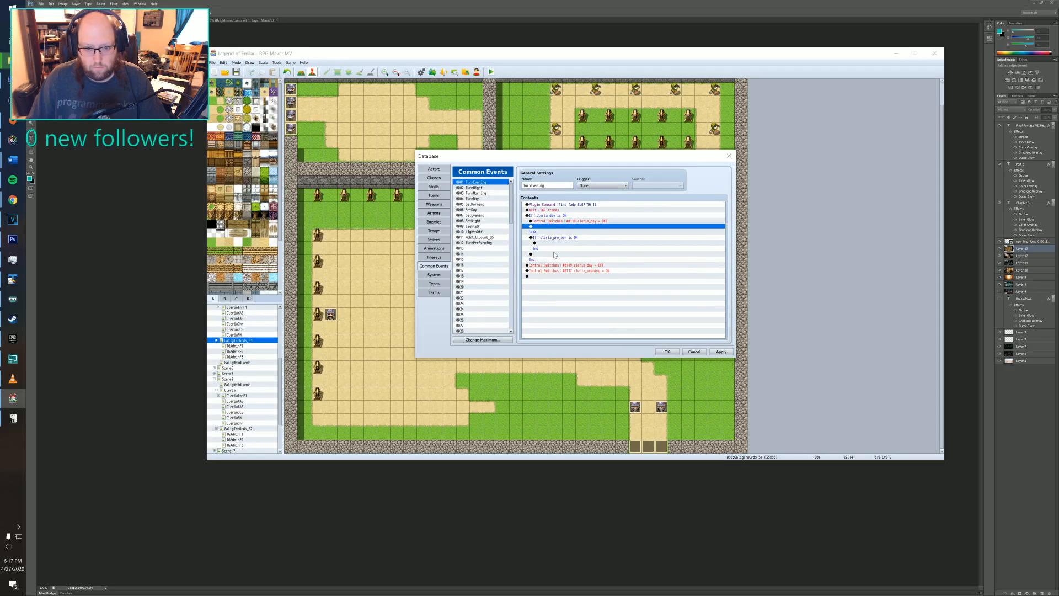
- Paste the copied switch command into the nested cleria_pre_evn branch and change it to turn cleria_pre_evn OFF
left_click(552, 243)
key("ctrl+v")
double_click(555, 242)
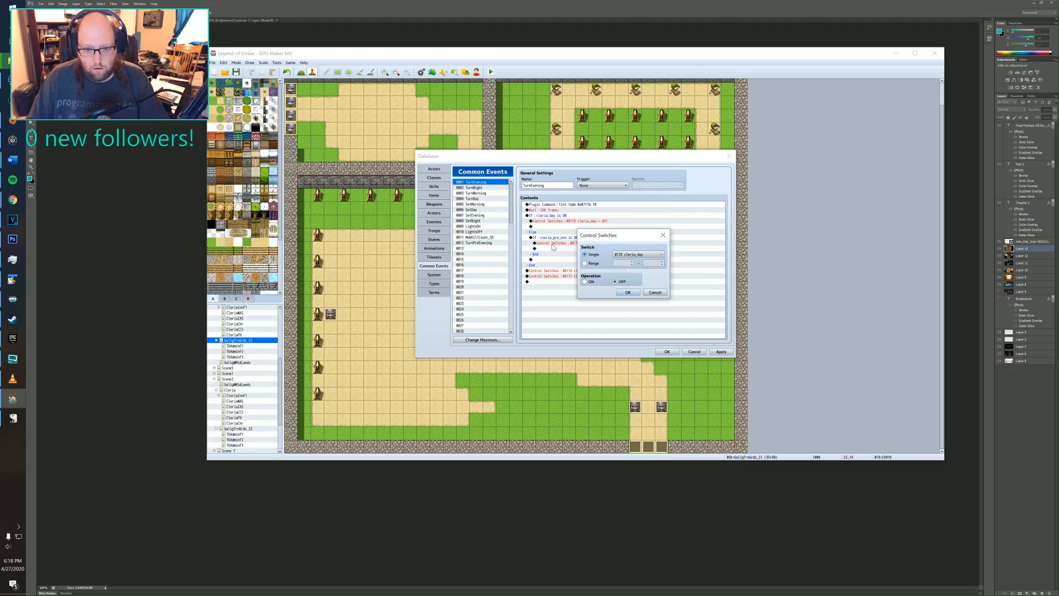
left_click(641, 257)
left_click(613, 335)
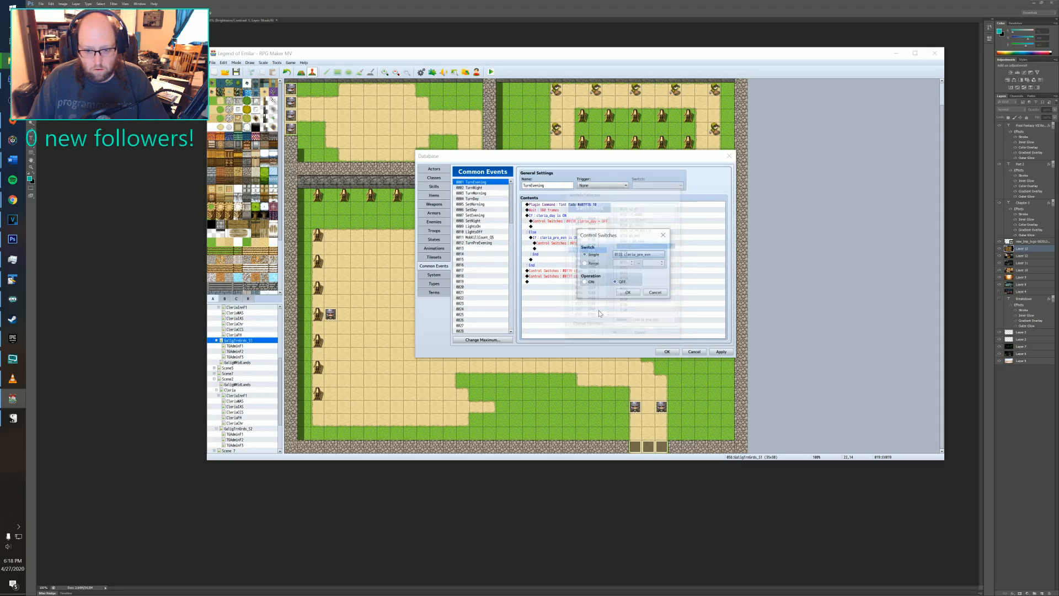
left_click(623, 292)
- Delete the leftover cleria_day OFF command below the branches, then apply the changes and close the database
left_click(566, 271)
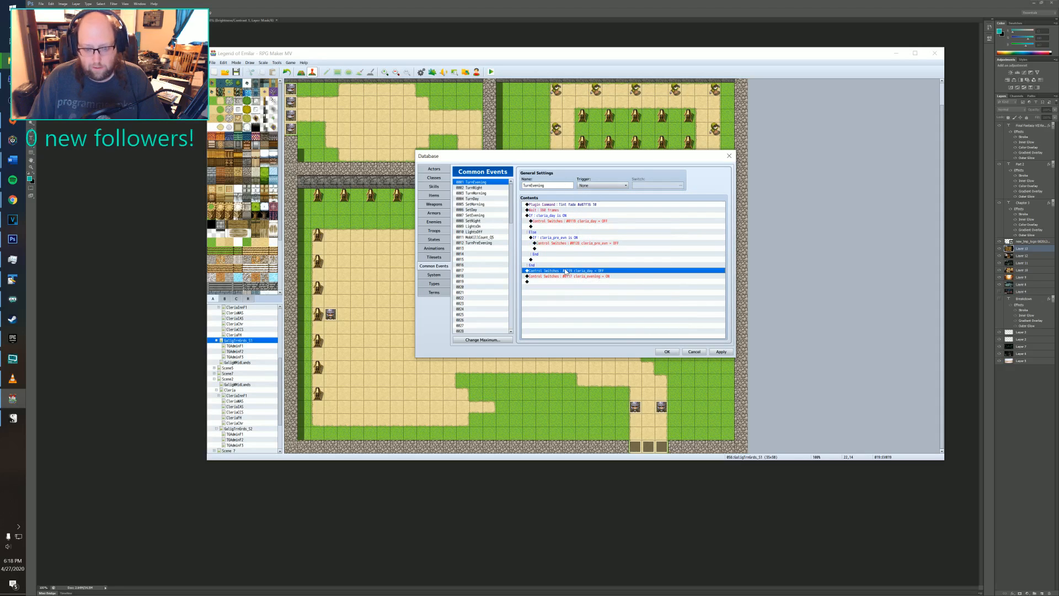
key("Delete")
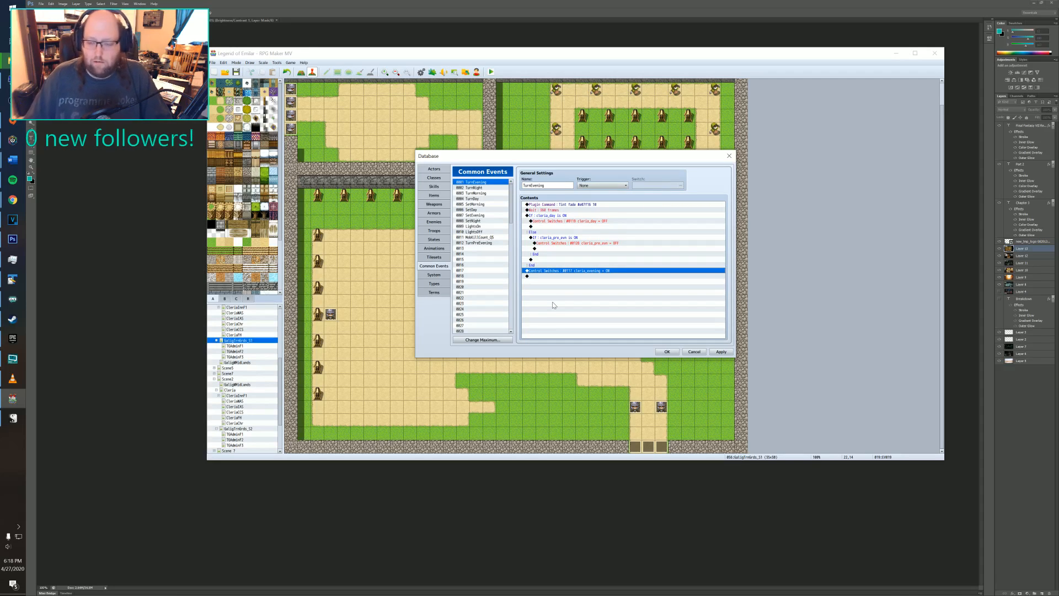
left_click(721, 351)
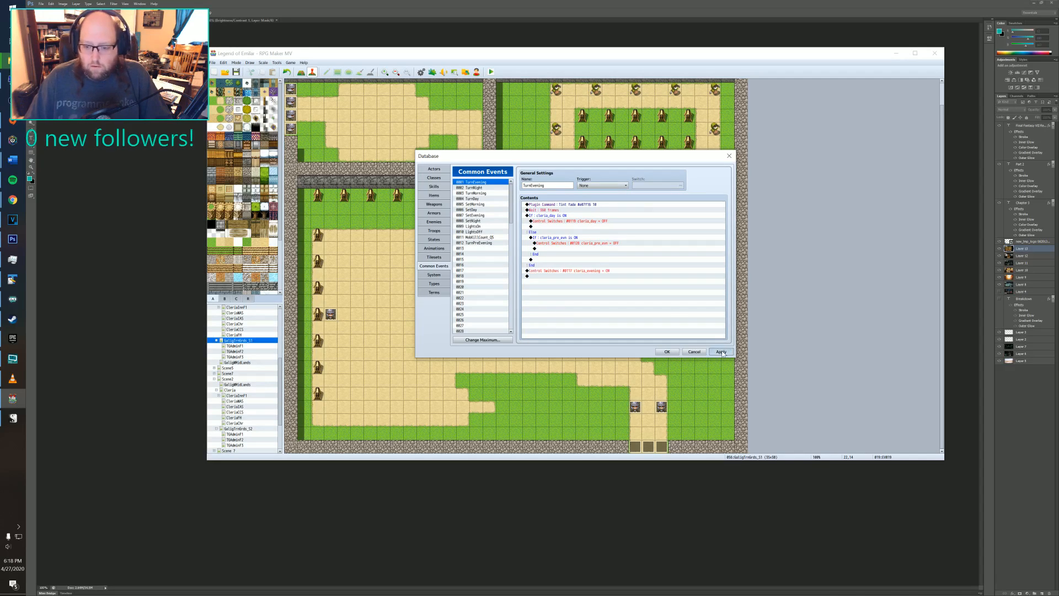
left_click(667, 352)
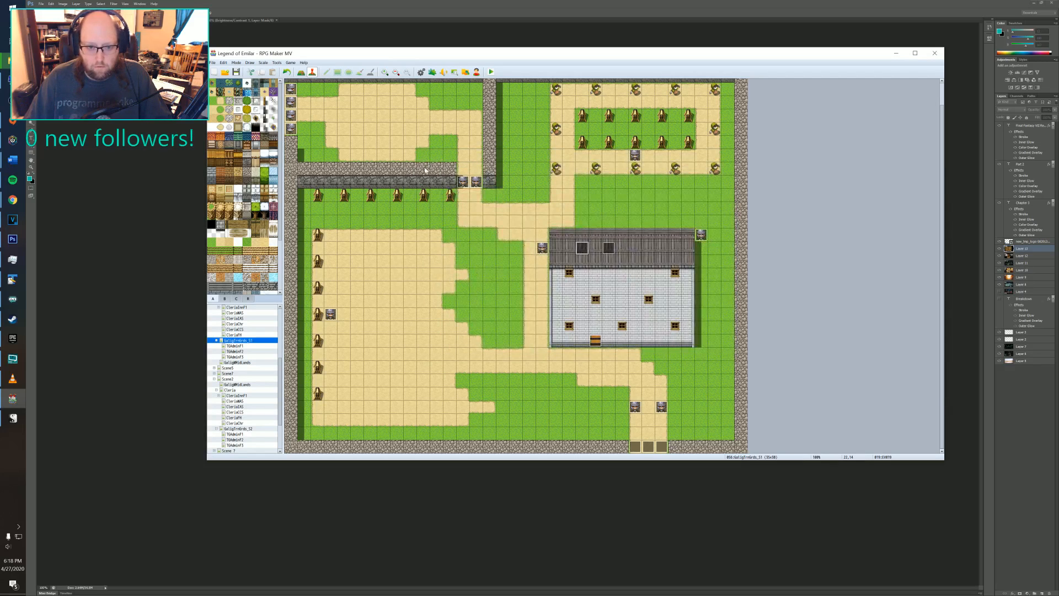
- Create a new event on the dirt path southwest of the building and give it an orange-haired character image from Actor1
left_click(540, 383)
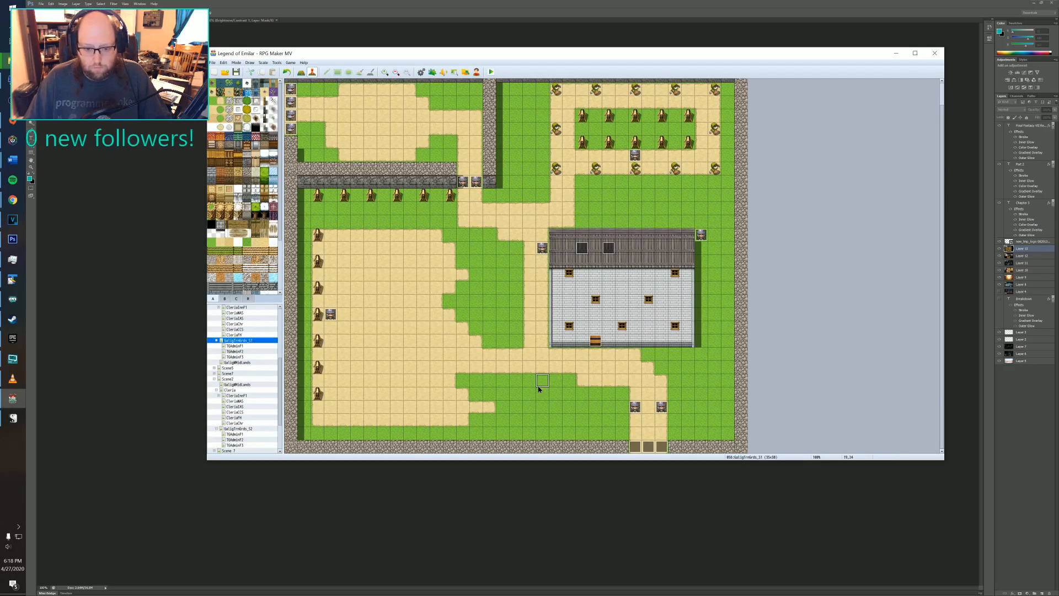
right_click(543, 383)
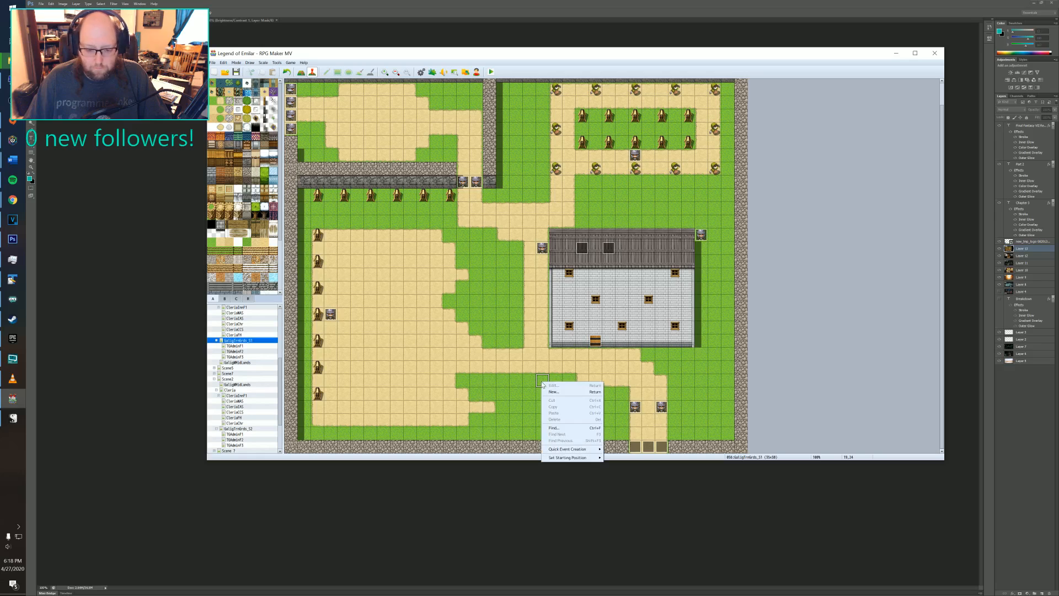
left_click(503, 361)
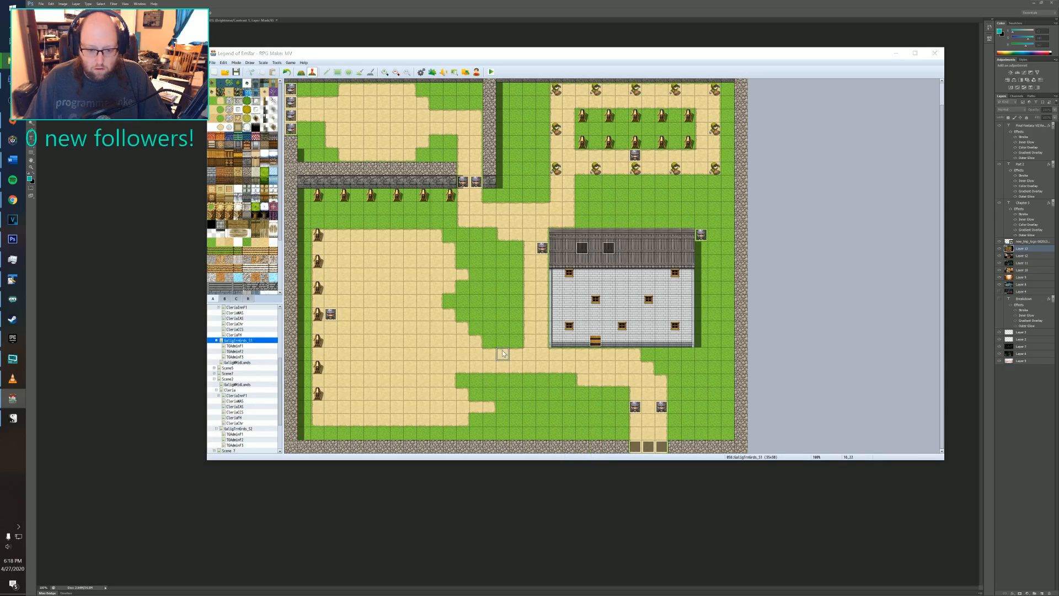
double_click(503, 359)
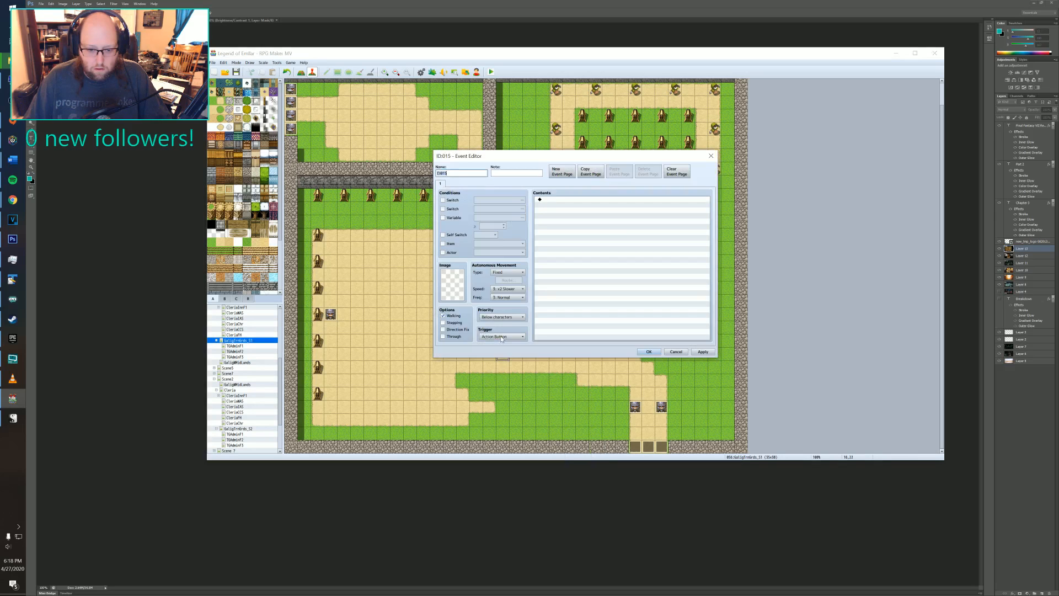
double_click(444, 288)
double_click(454, 287)
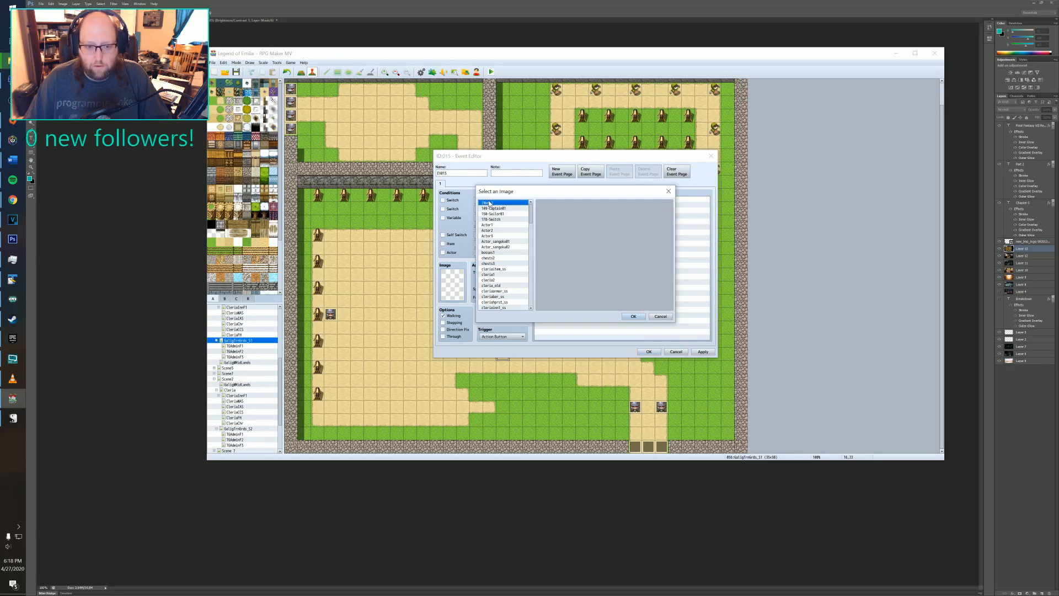
left_click(491, 225)
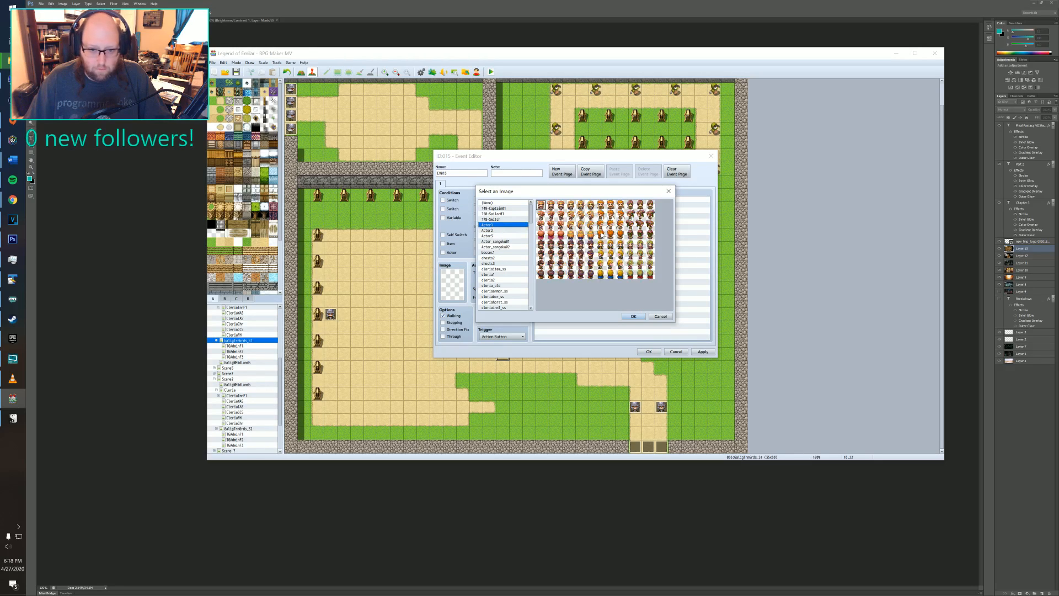
left_click(633, 317)
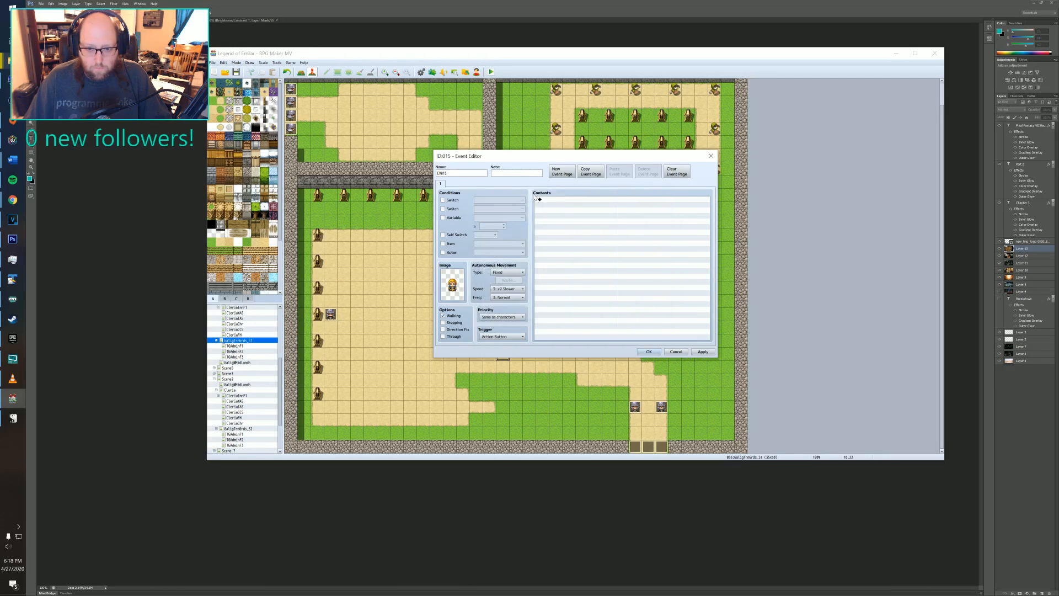
- Add a Control Switches command to the new event that turns cleria_pre_evn ON, then apply and close the event
double_click(548, 201)
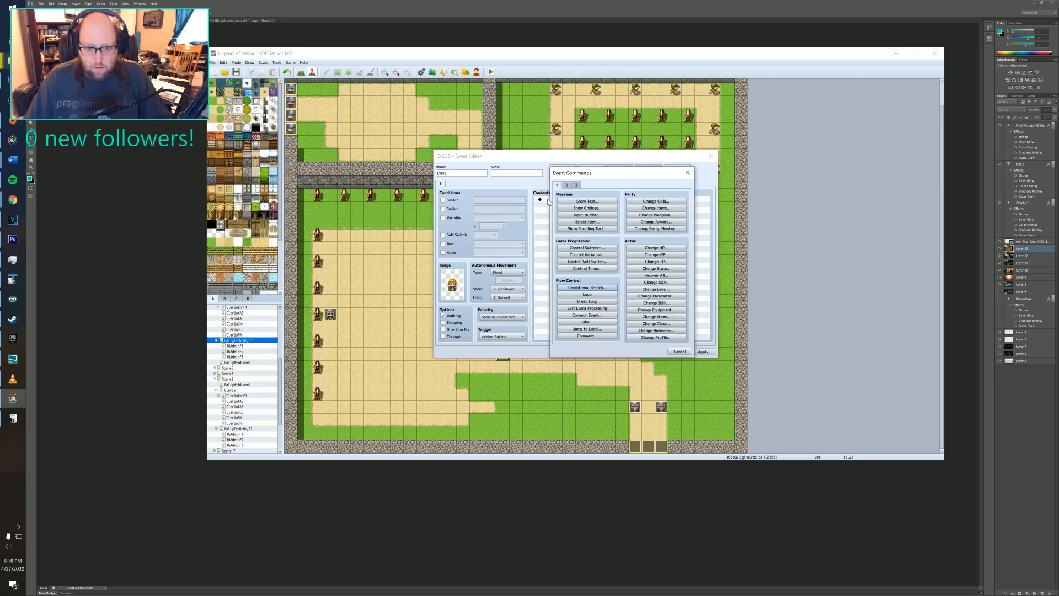
left_click(584, 249)
left_click(630, 253)
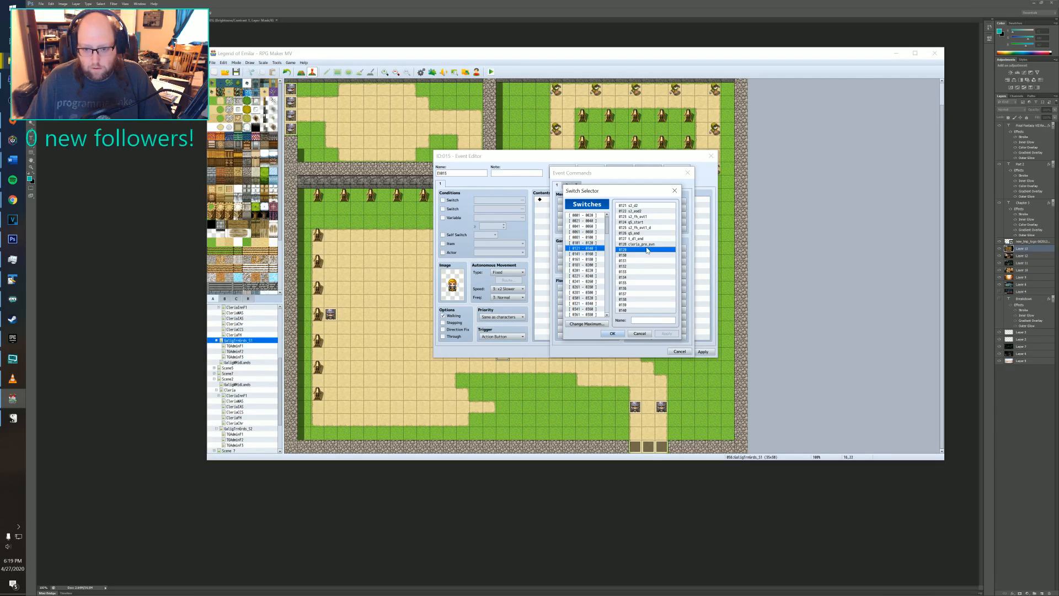
left_click(613, 334)
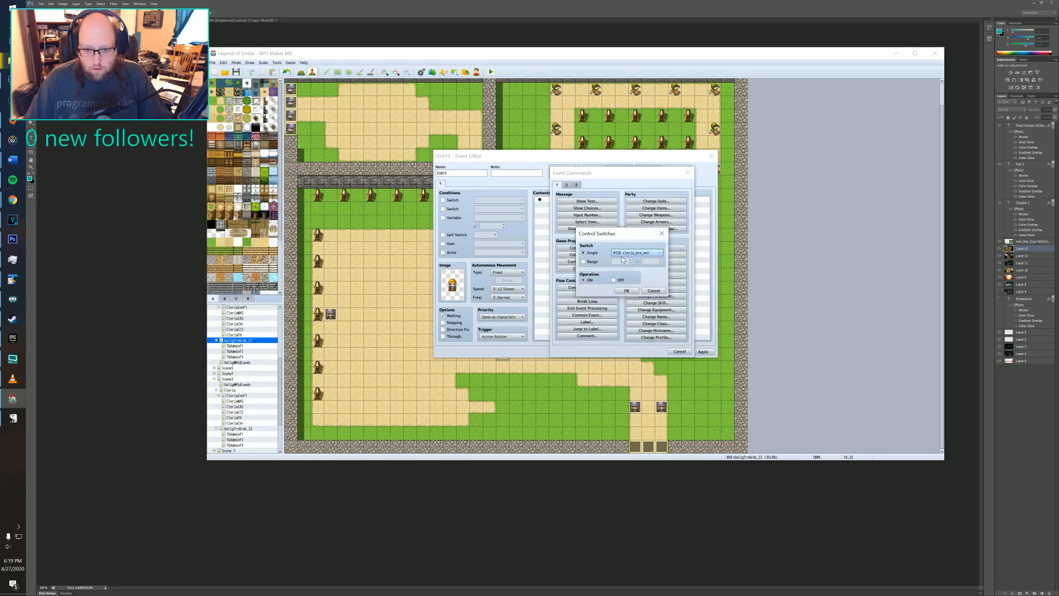
left_click(627, 291)
left_click(703, 353)
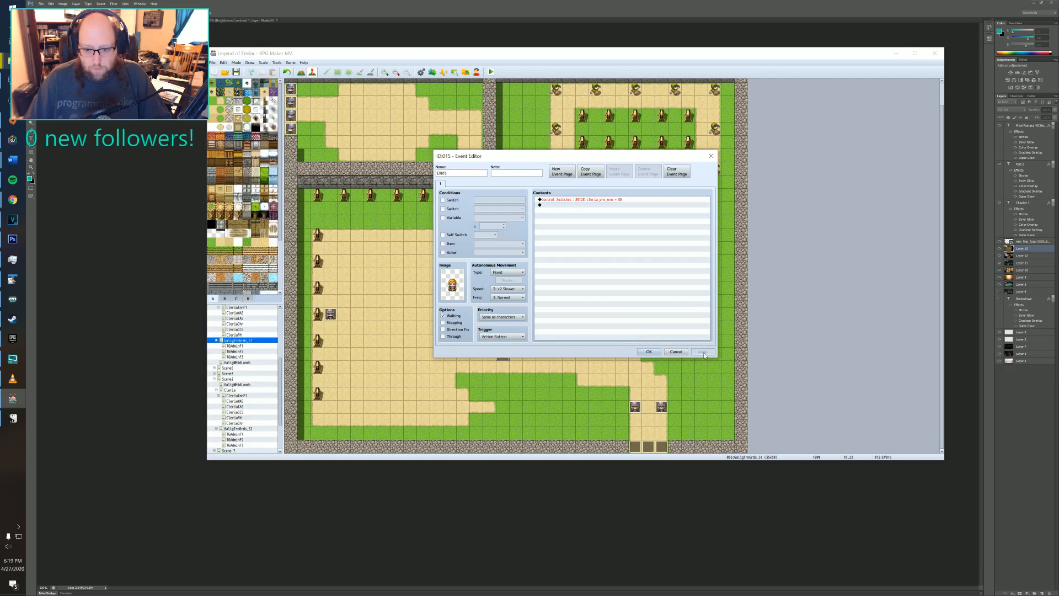
left_click(647, 352)
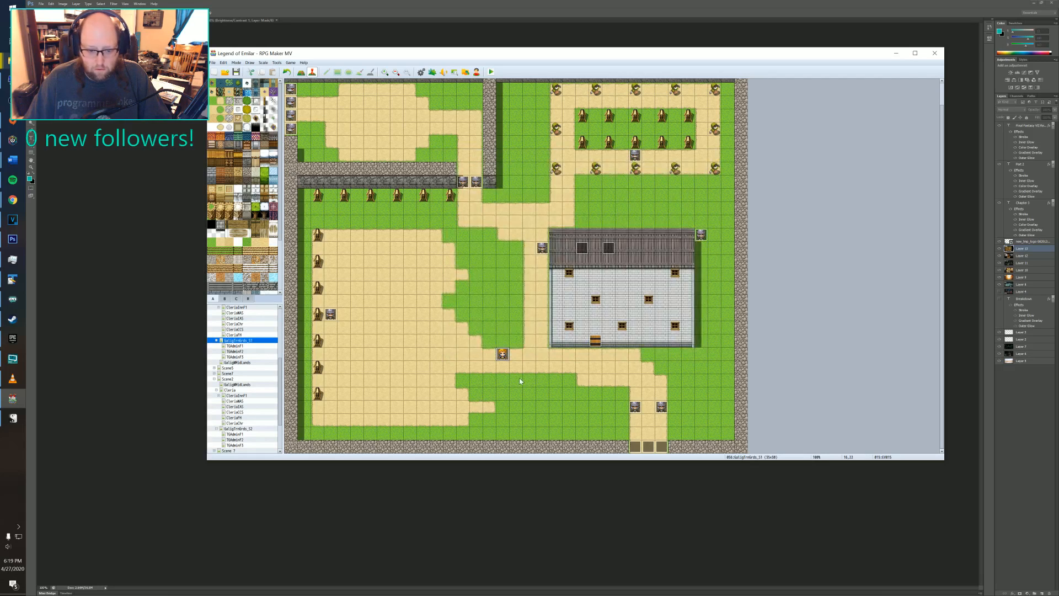
- Set the player's starting position on the grass two tiles below the new orange-haired character event
right_click(499, 380)
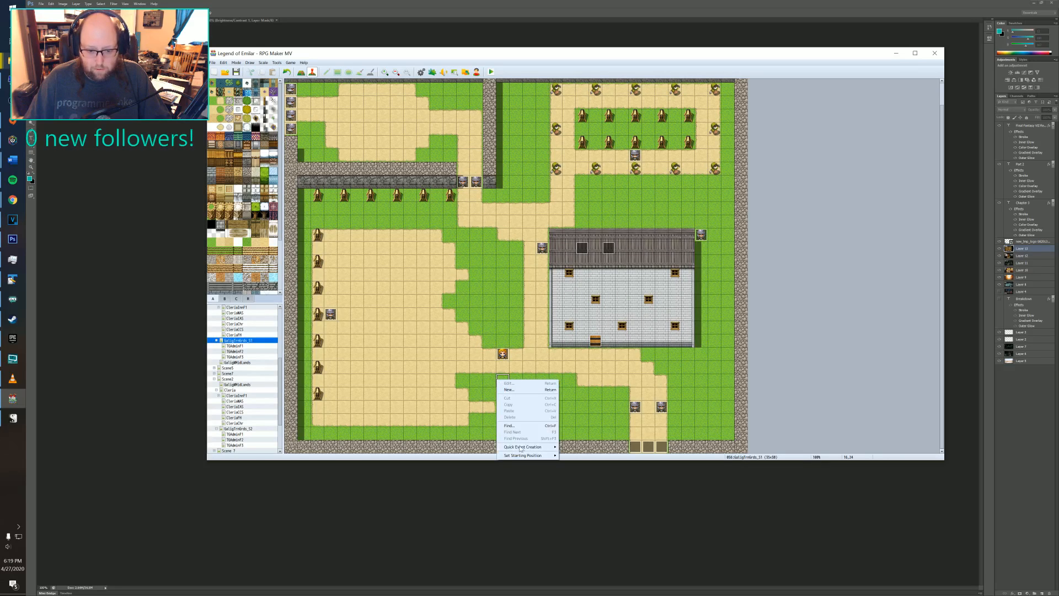
mouse_move(524, 455)
left_click(578, 457)
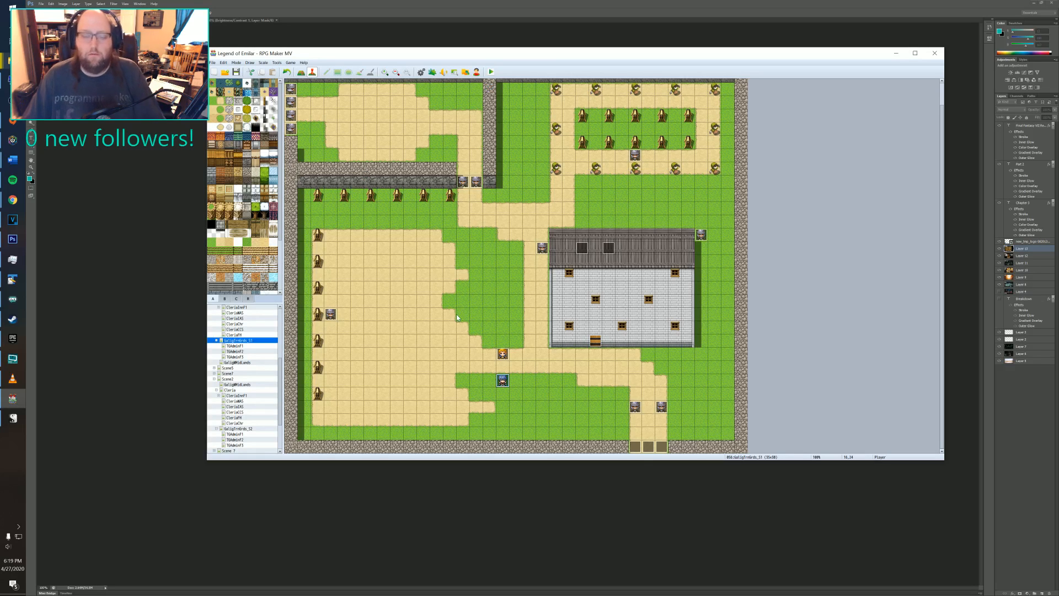
- Playtest a new game from the new starting position and advance through the opening dialogue
key("ctrl+r")
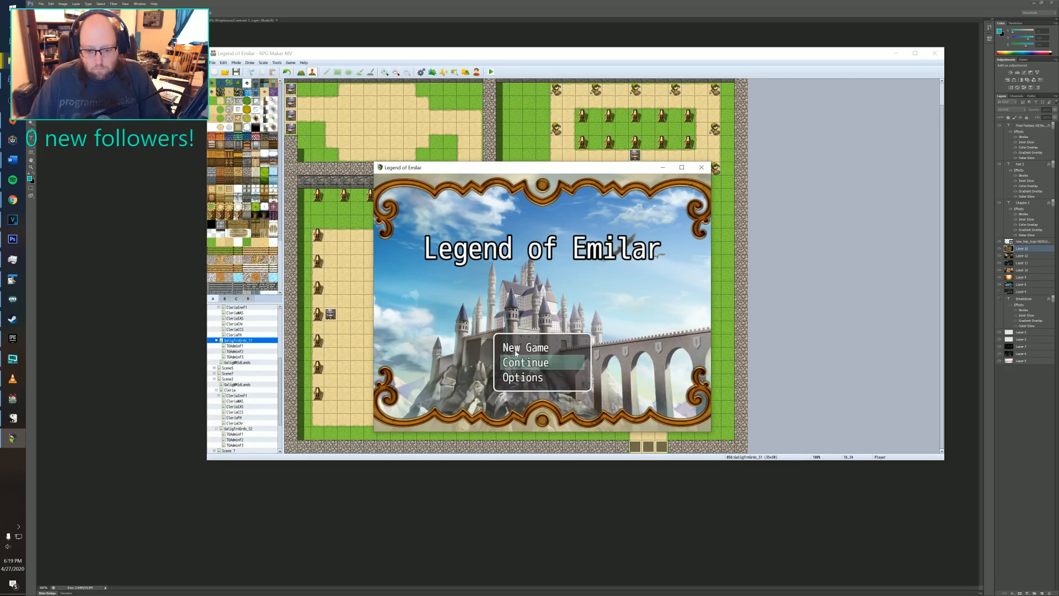
left_click(515, 352)
left_click(515, 352)
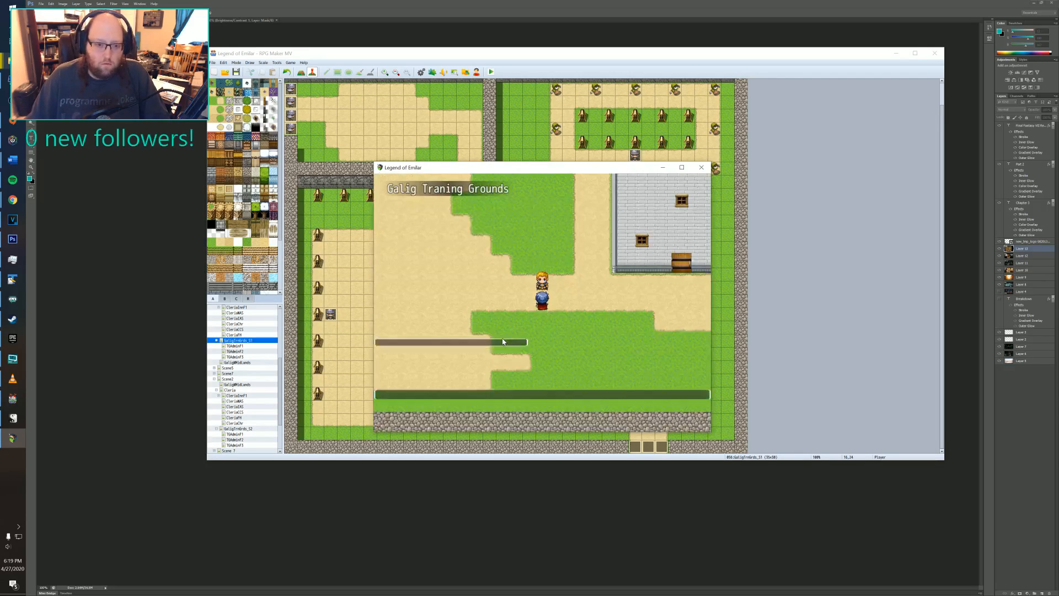
left_click(500, 388)
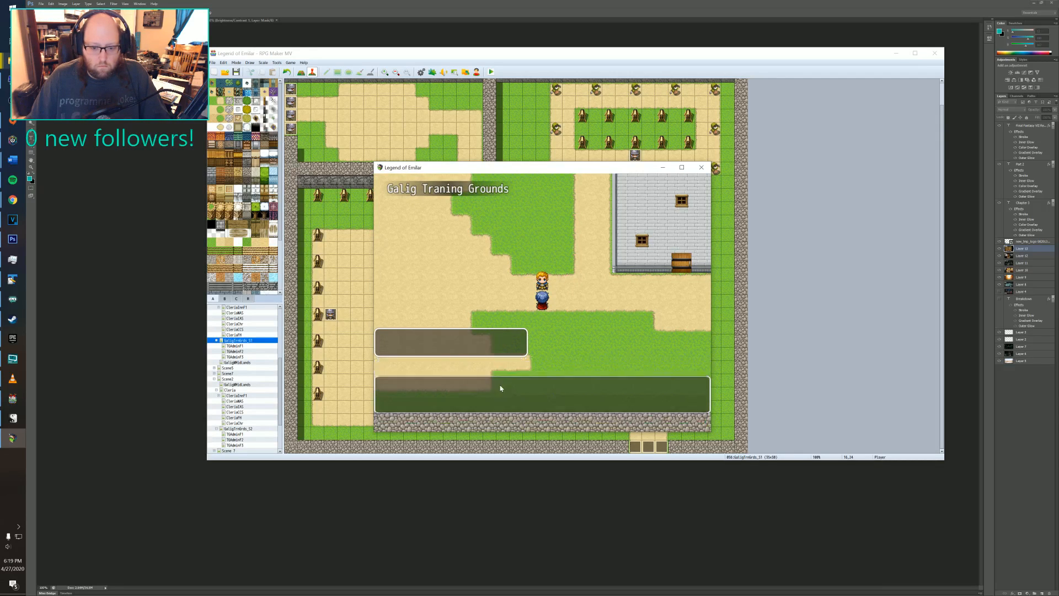
left_click(501, 387)
left_click(499, 387)
left_click(500, 387)
left_click(500, 387)
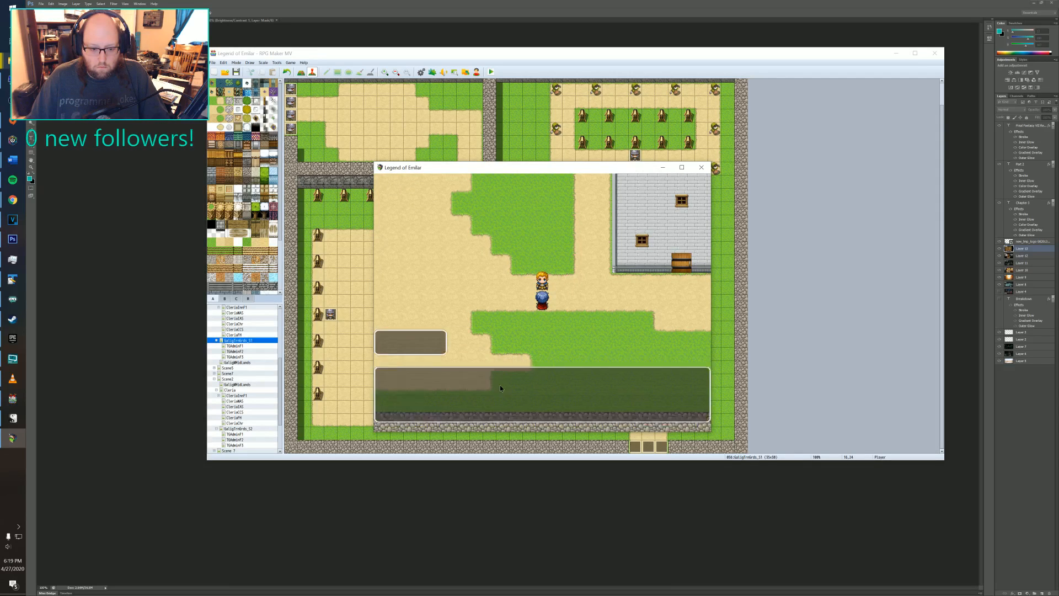
left_click(500, 388)
left_click(500, 386)
- Walk the player around the orange-haired character to test the event, then close the playtest
left_click(566, 342)
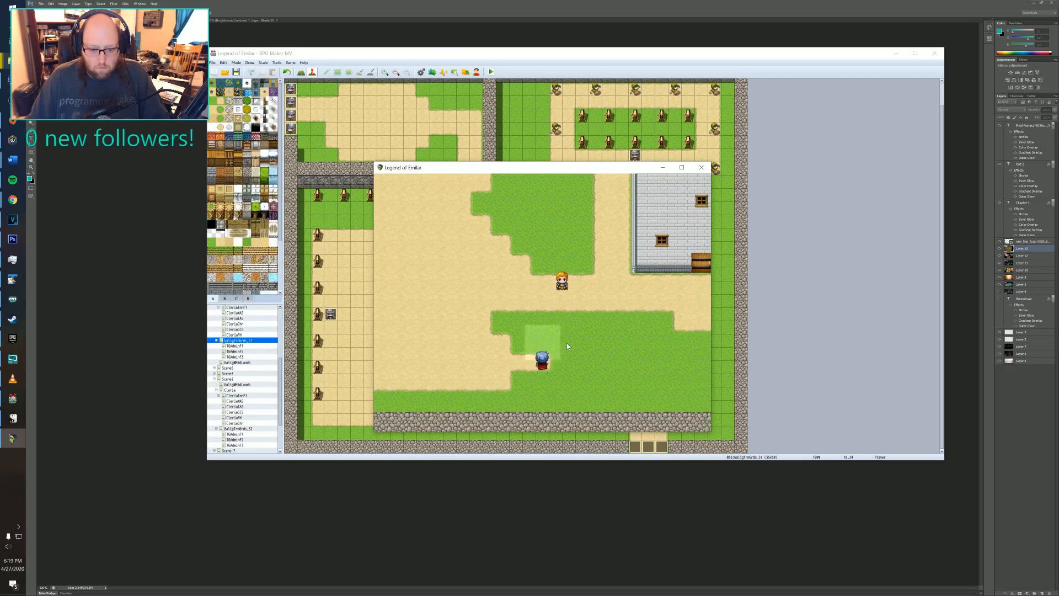
left_click(564, 321)
left_click(543, 301)
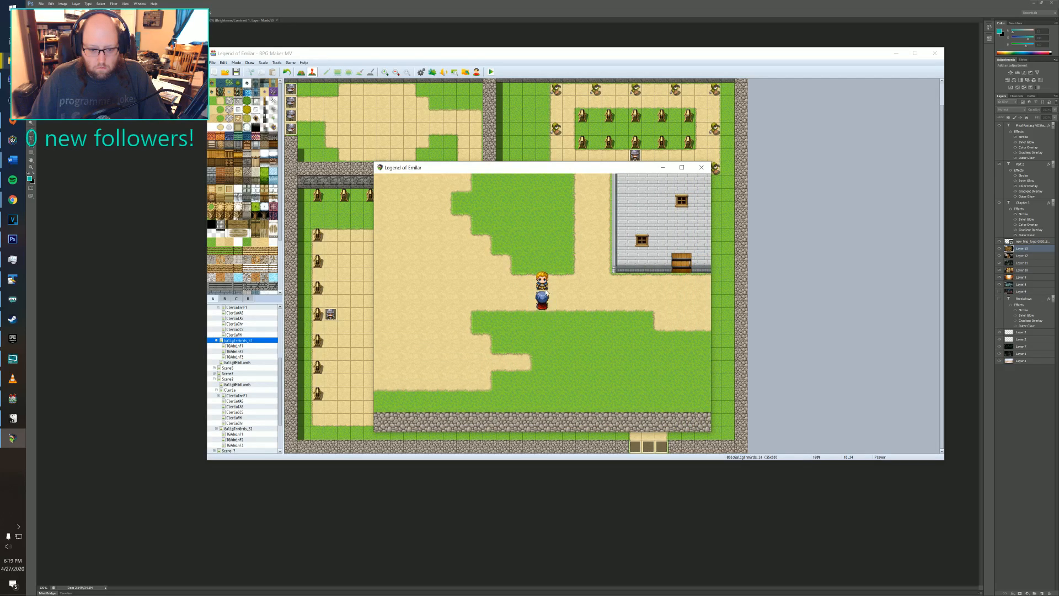
left_click(557, 353)
left_click(554, 305)
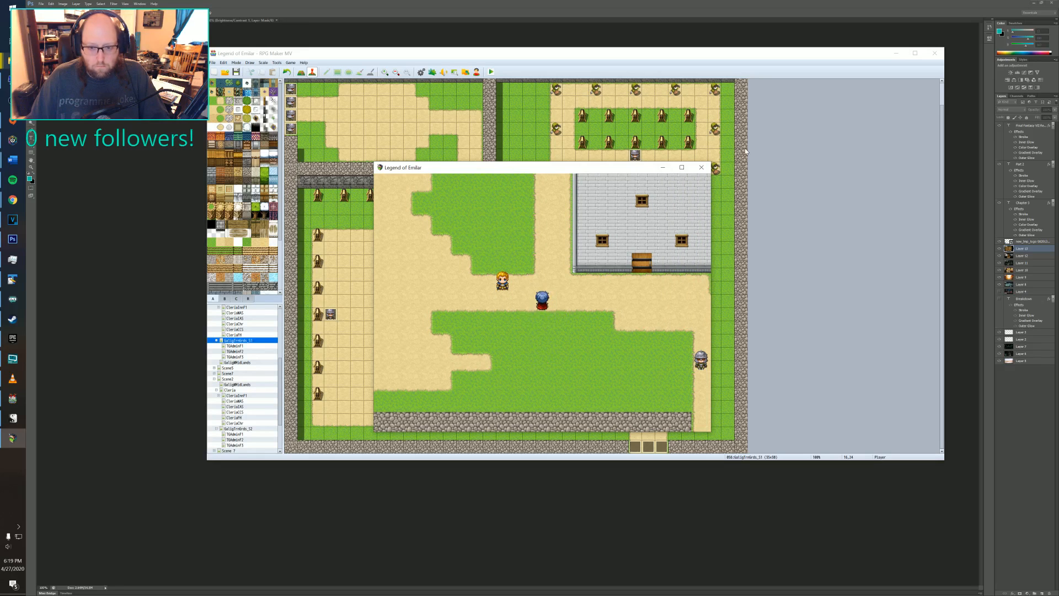
left_click(699, 166)
- Change the first Common Event command in event EV019 on the building's roof to SetDay
double_click(607, 250)
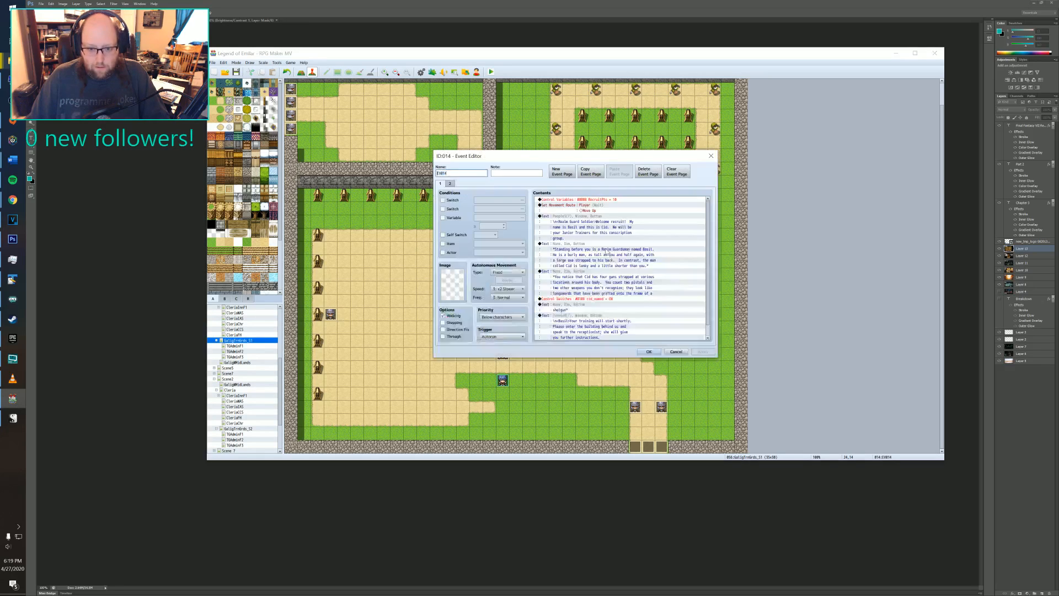
left_click(712, 157)
double_click(583, 248)
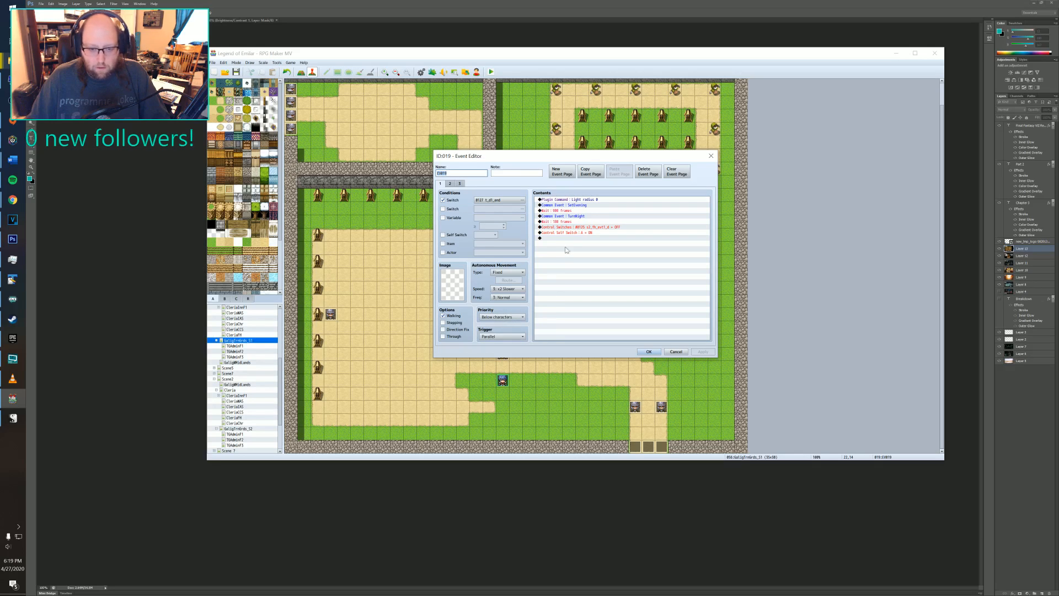
double_click(569, 205)
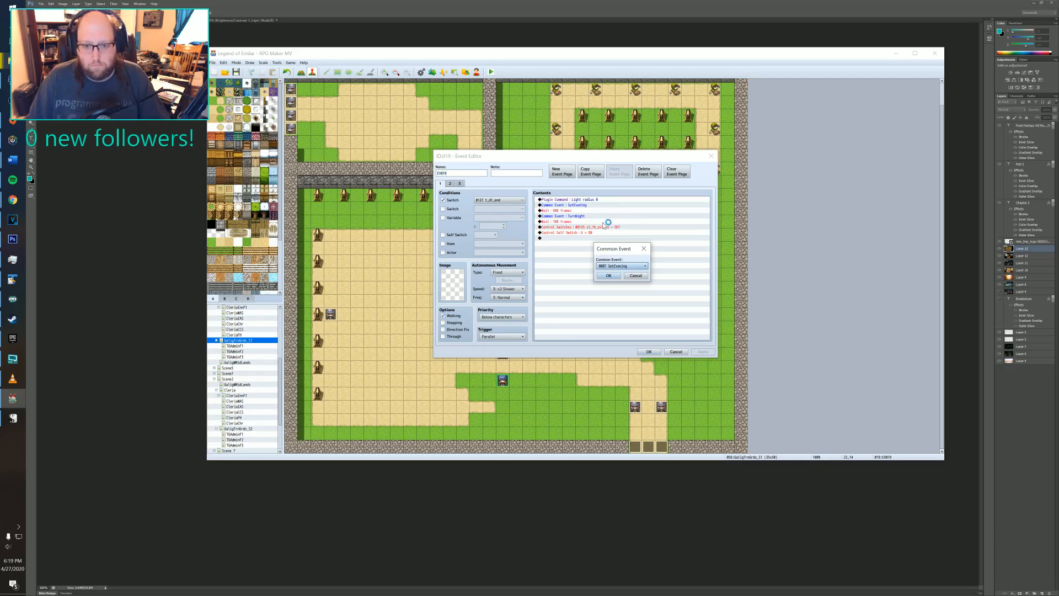
left_click(633, 266)
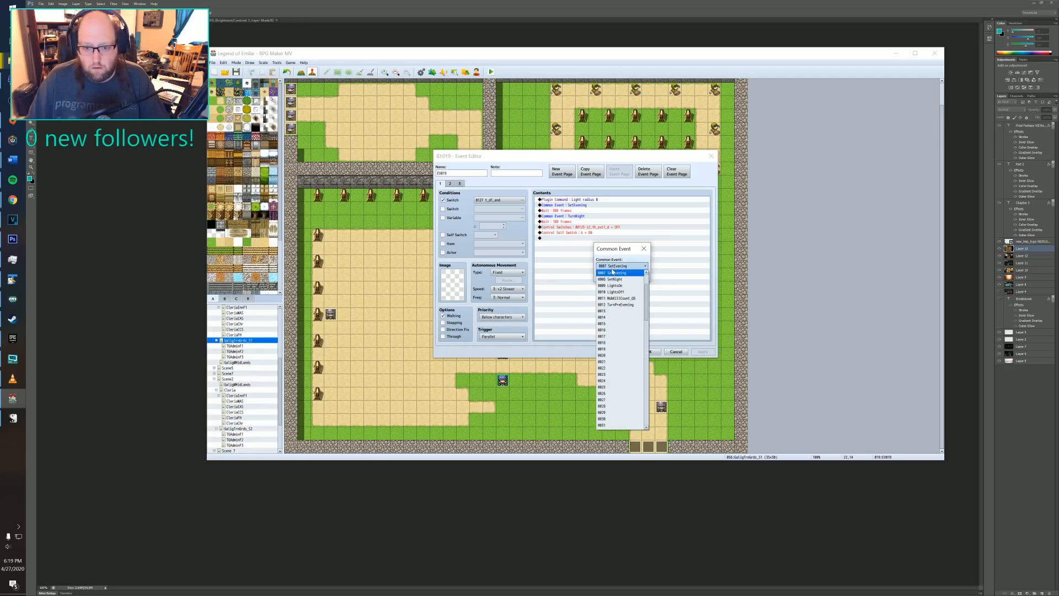
left_click(621, 307)
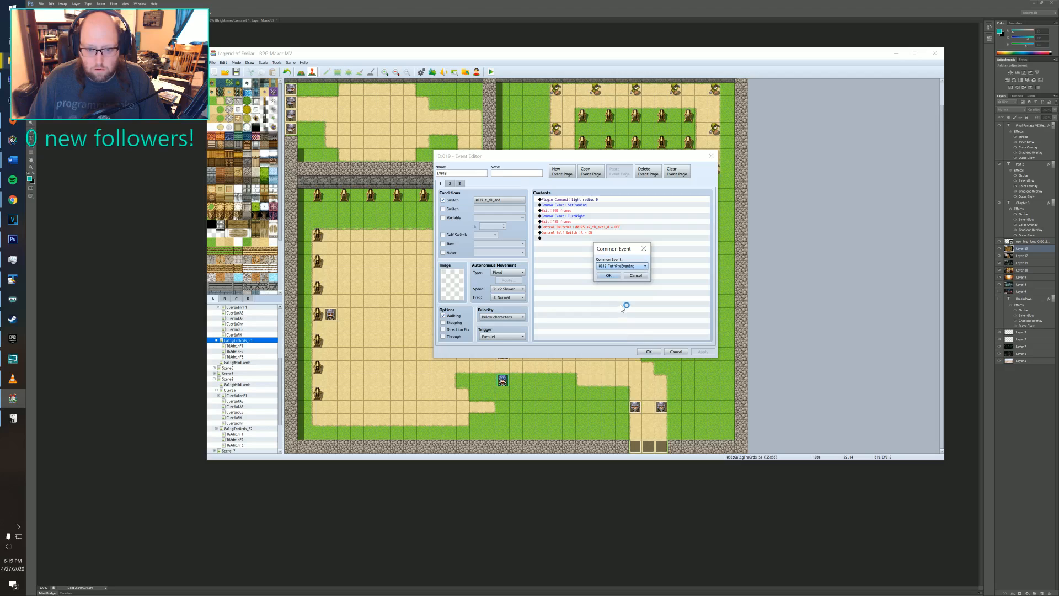
left_click(619, 266)
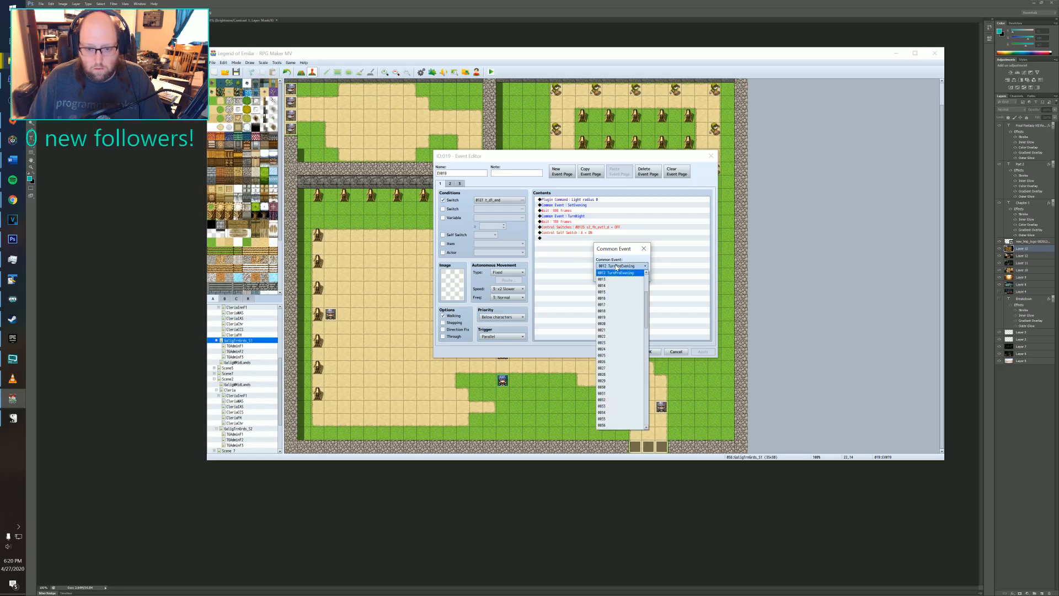
scroll(615, 298, "up", 3)
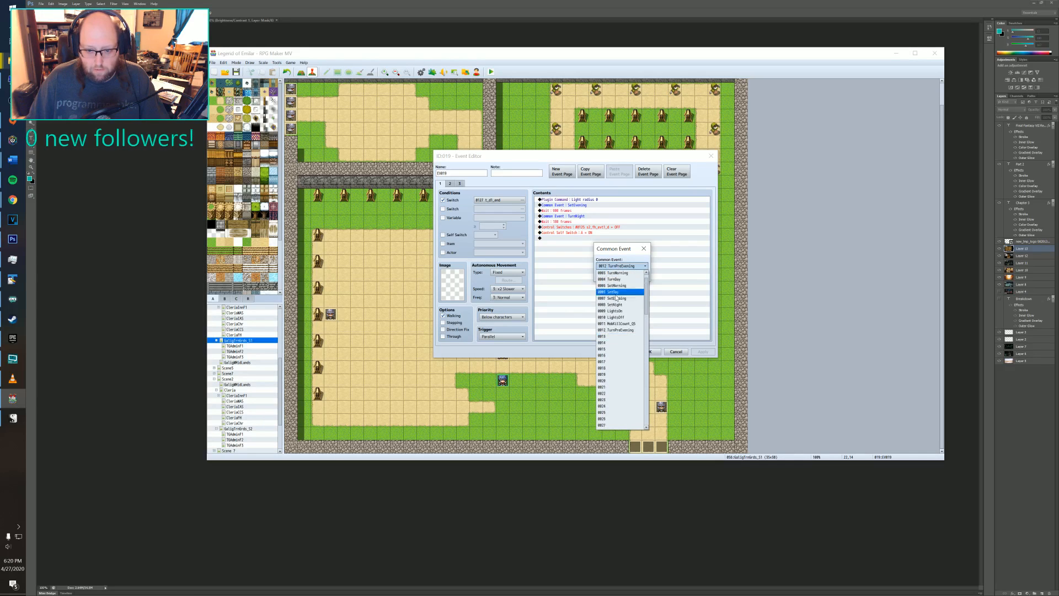
left_click(615, 303)
left_click(607, 276)
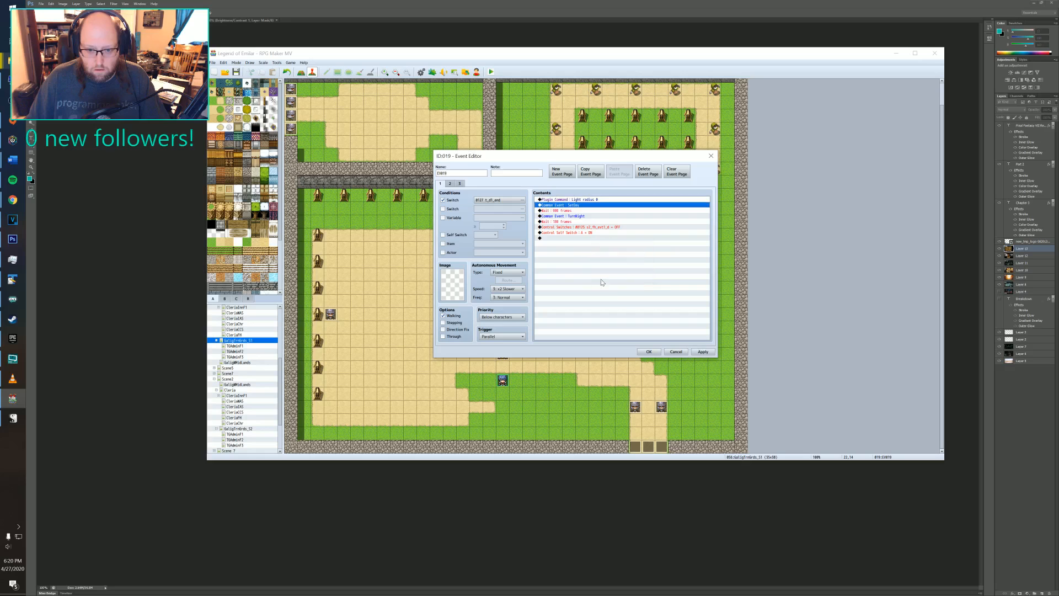
- Change the TurnNight Common Event command in EV019 to TurnPreEvening
double_click(582, 215)
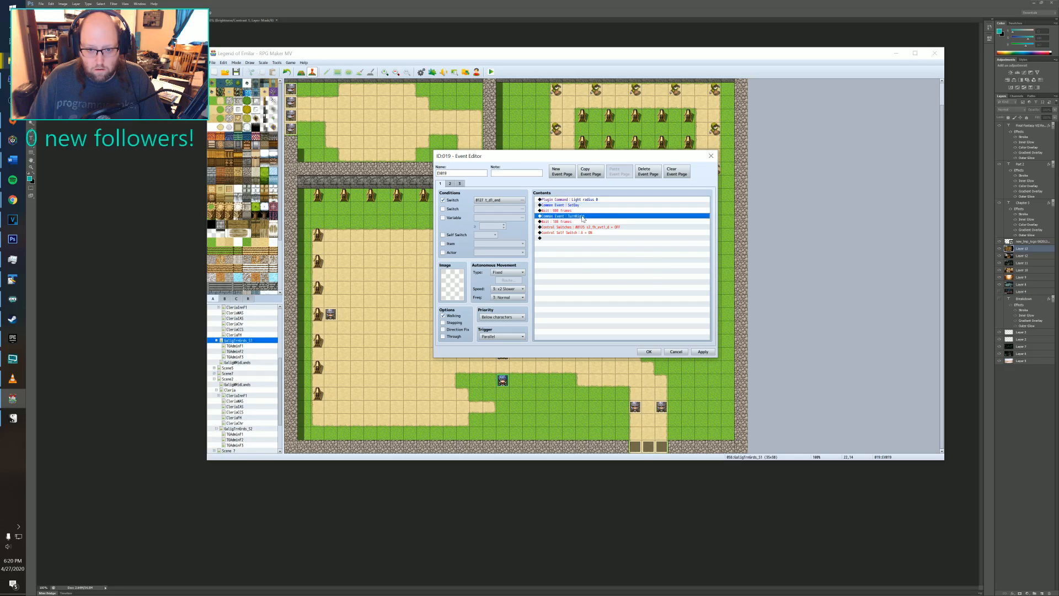
left_click(618, 266)
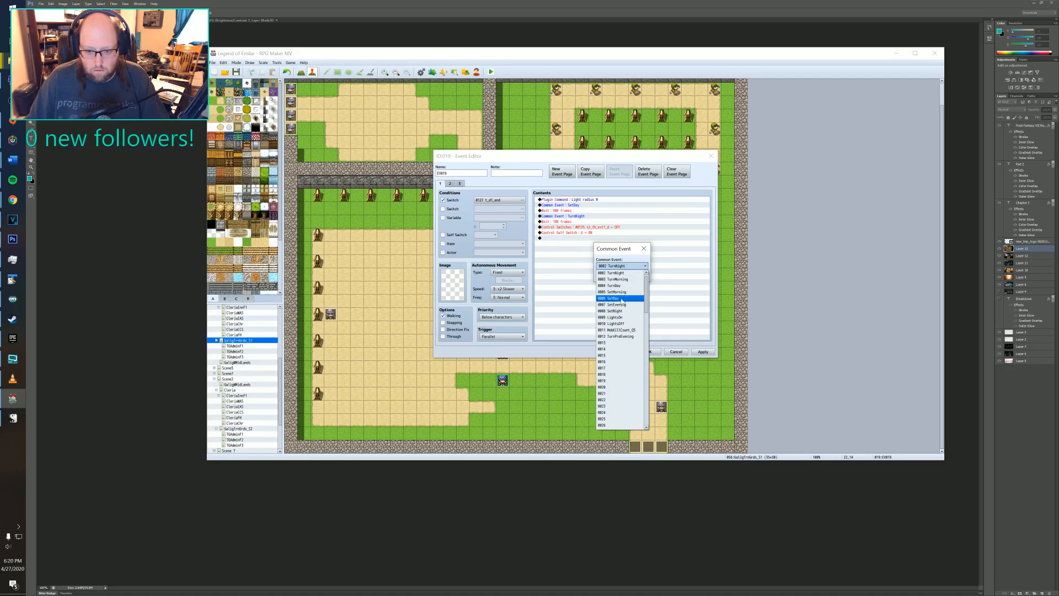
left_click(616, 337)
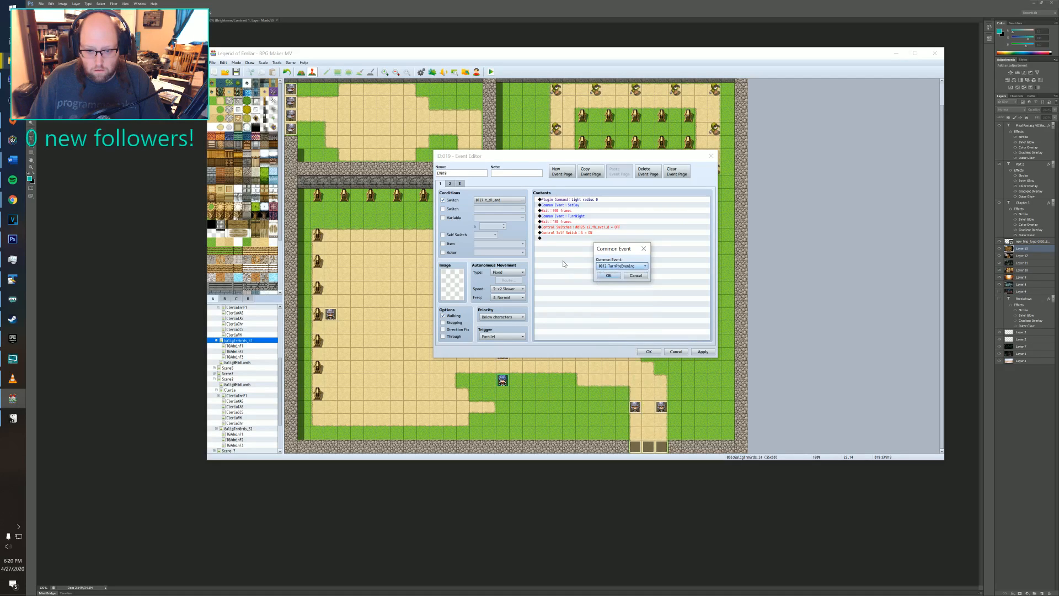
left_click(609, 276)
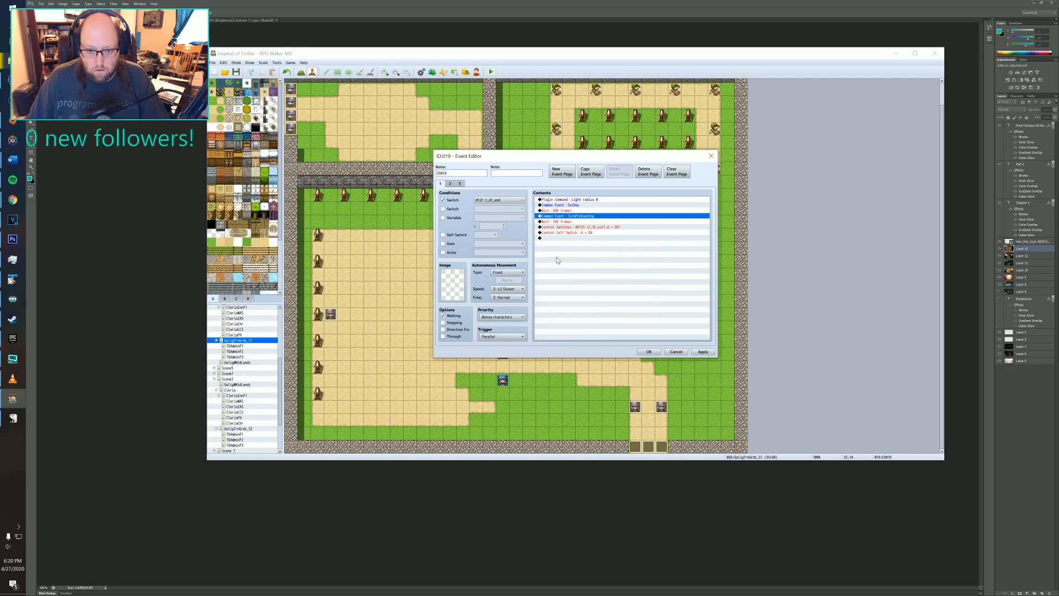
- Delete the Control Switches OFF command above the self switch command in EV019, then apply and close the event
left_click(579, 227)
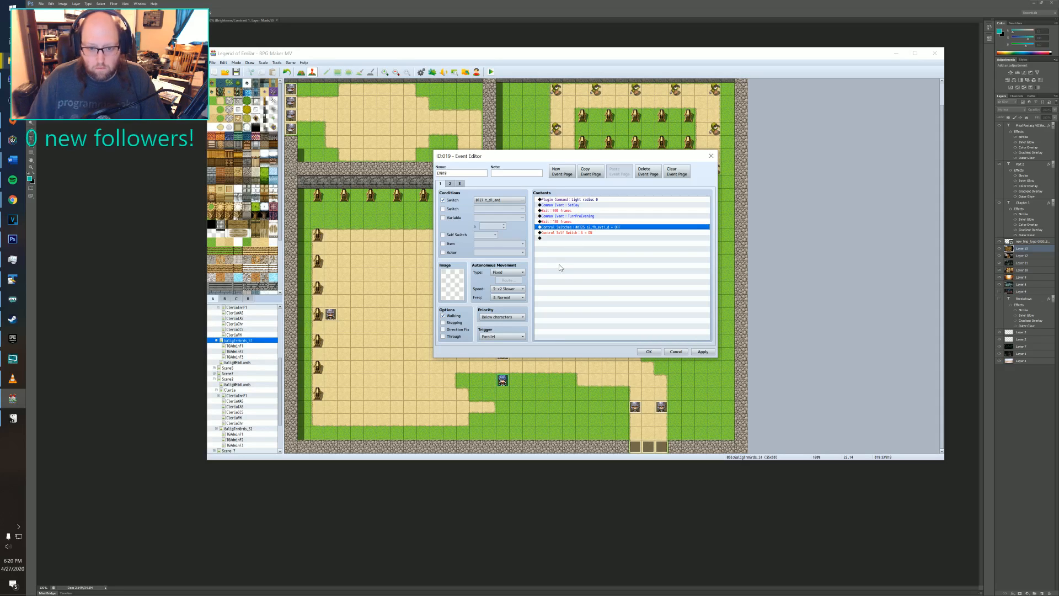
key("Delete")
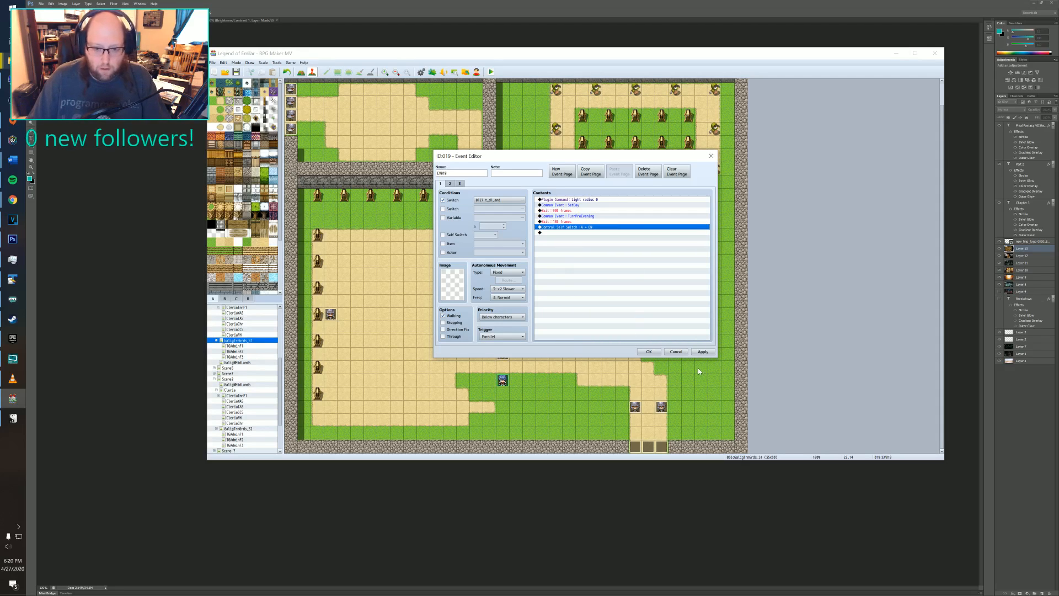
left_click(704, 353)
left_click(647, 352)
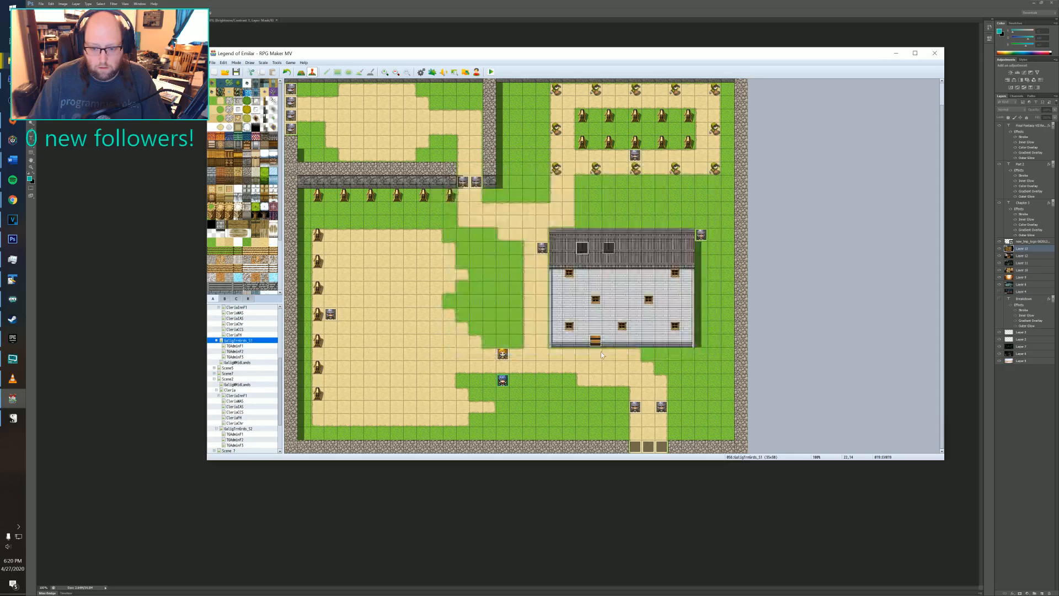
- Enable the Self Switch condition on page 1 of the opening dialogue event EV014 and save the event
double_click(608, 247)
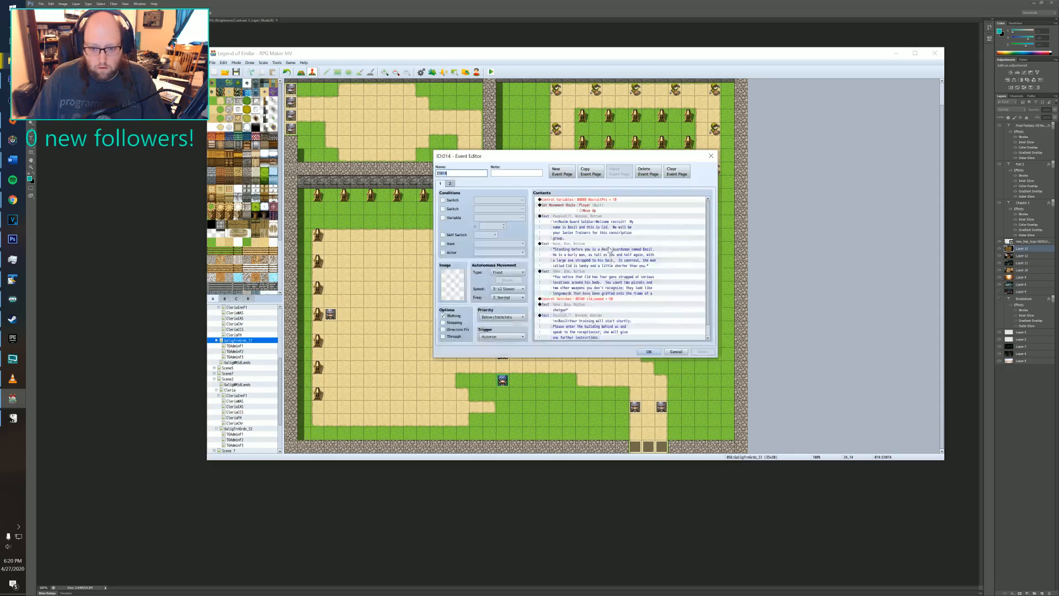
left_click(450, 185)
left_click(441, 184)
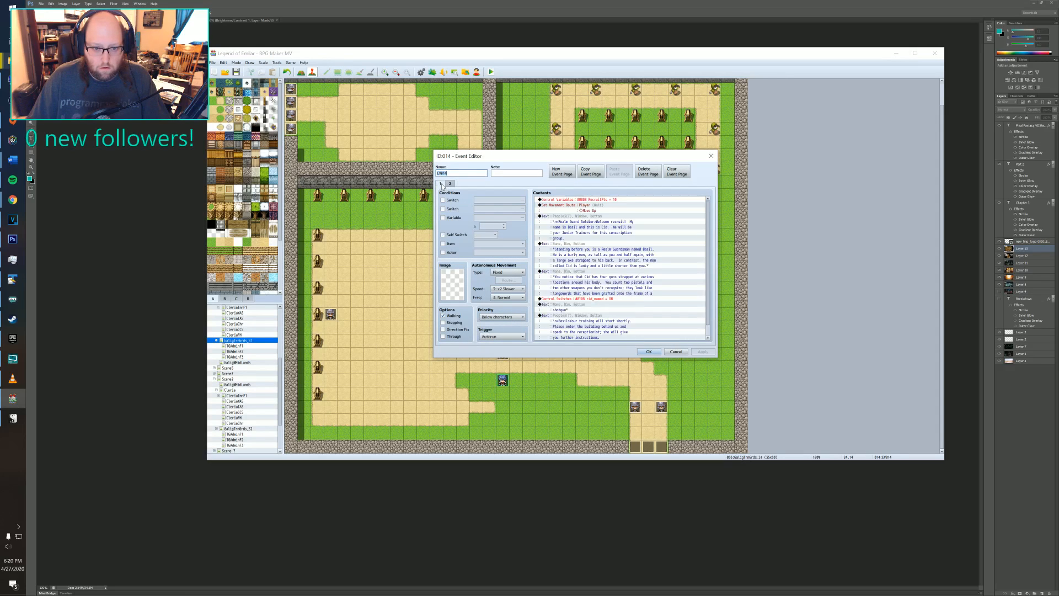
left_click(443, 235)
left_click(645, 352)
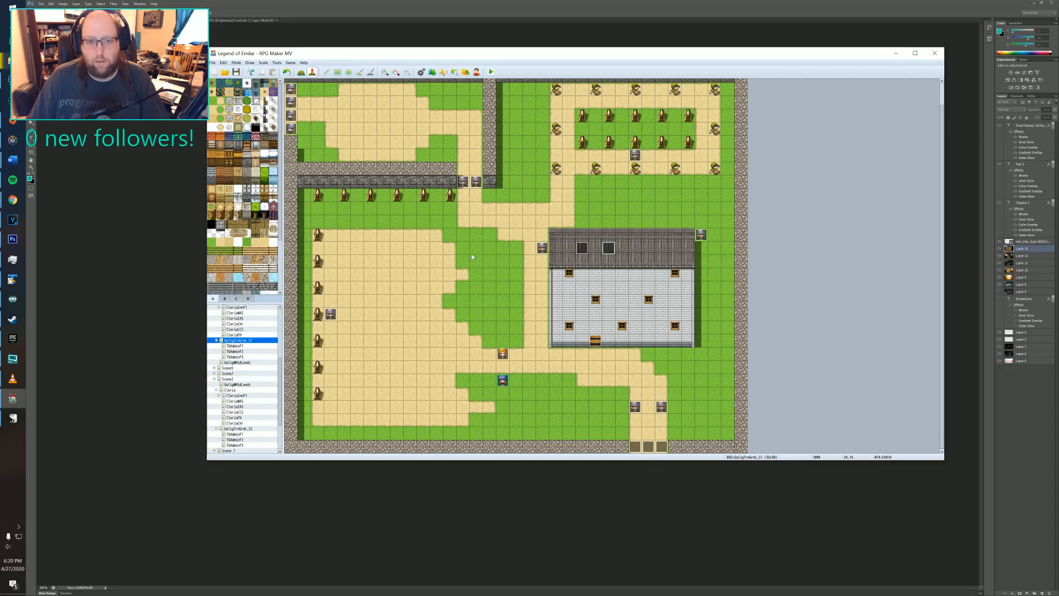
- Playtest a new game on the Galig training grounds, walking around the orange-haired character and the building to check the nightfall, and end the playtest
left_click(491, 72)
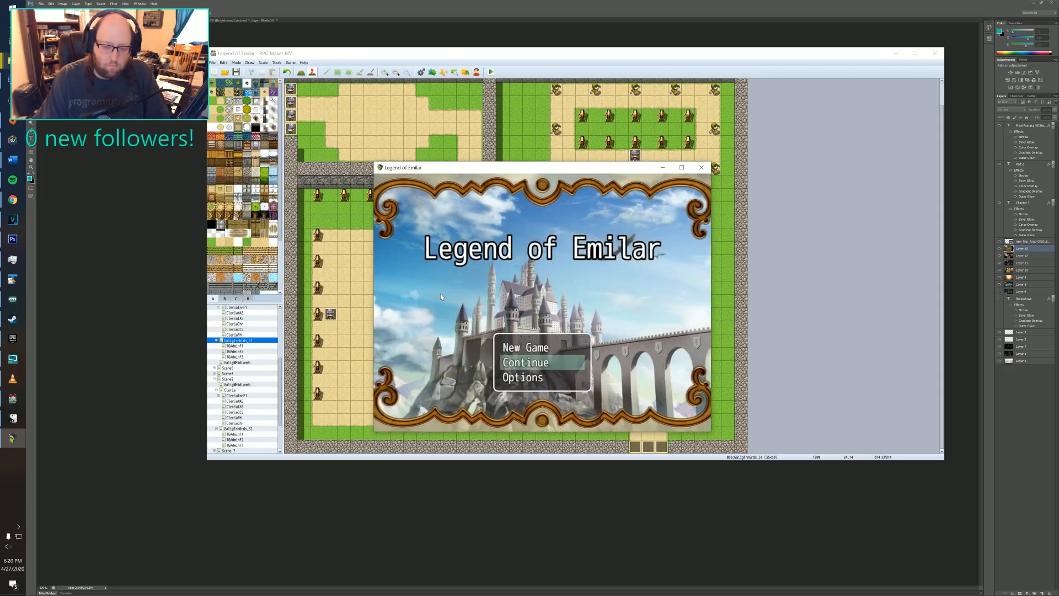
key("Return")
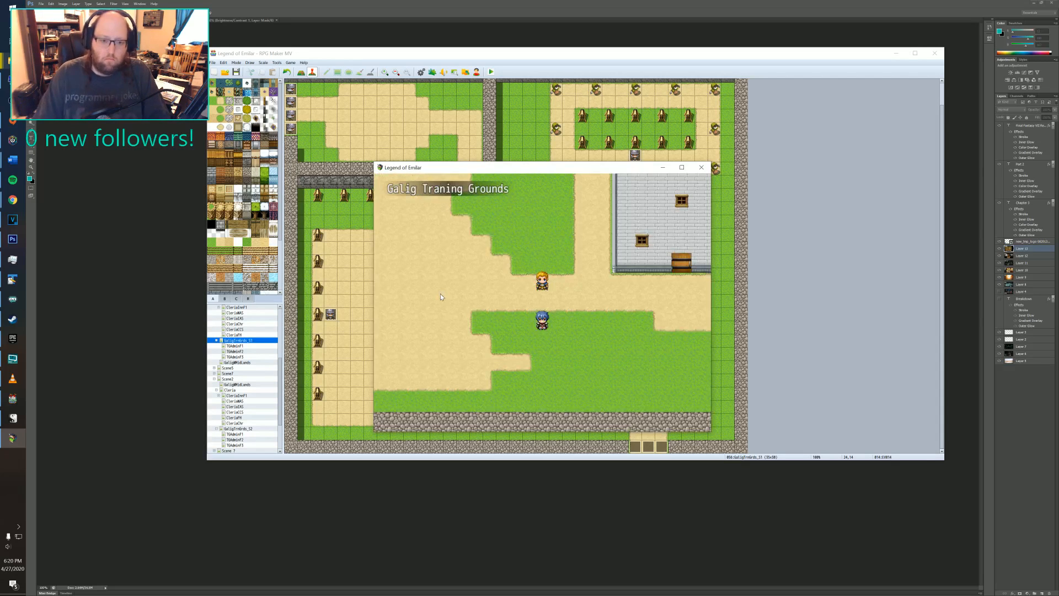
key("Up")
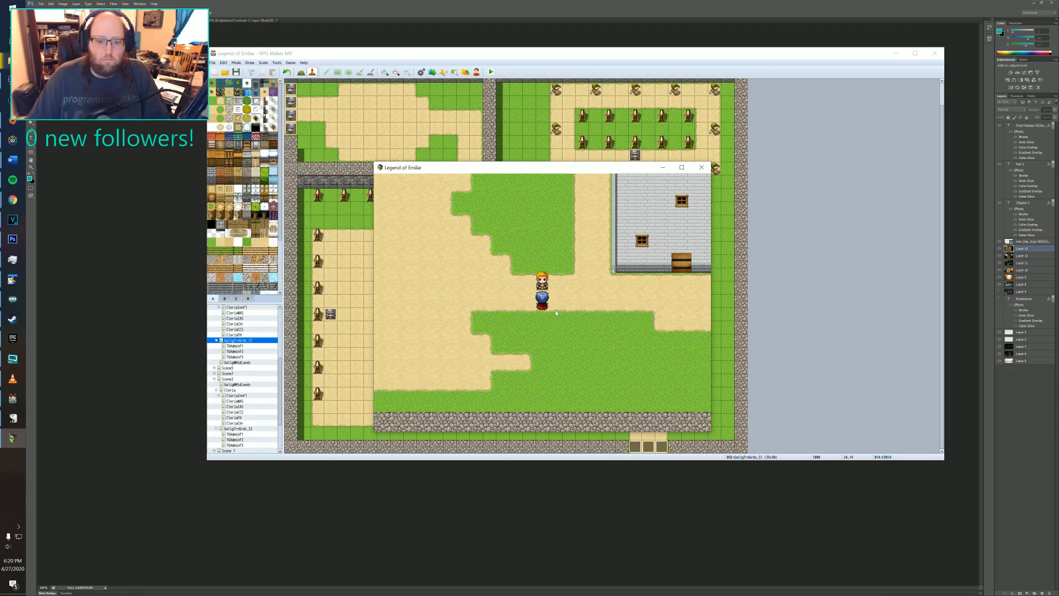
left_click(575, 341)
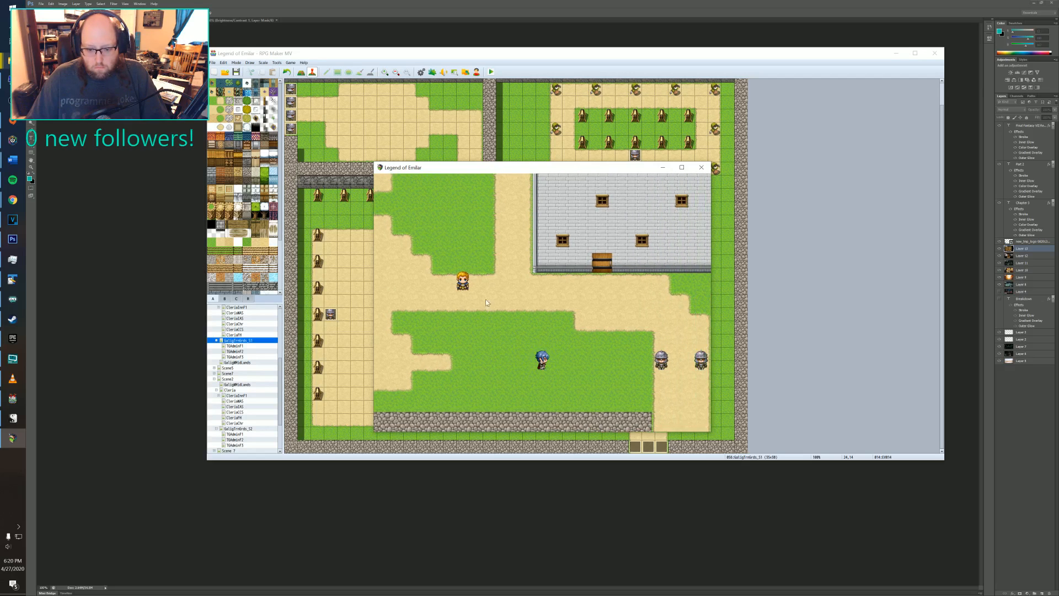
mouse_move(488, 293)
left_mouse_down()
mouse_move(513, 246)
mouse_move(561, 228)
mouse_move(537, 224)
left_mouse_up()
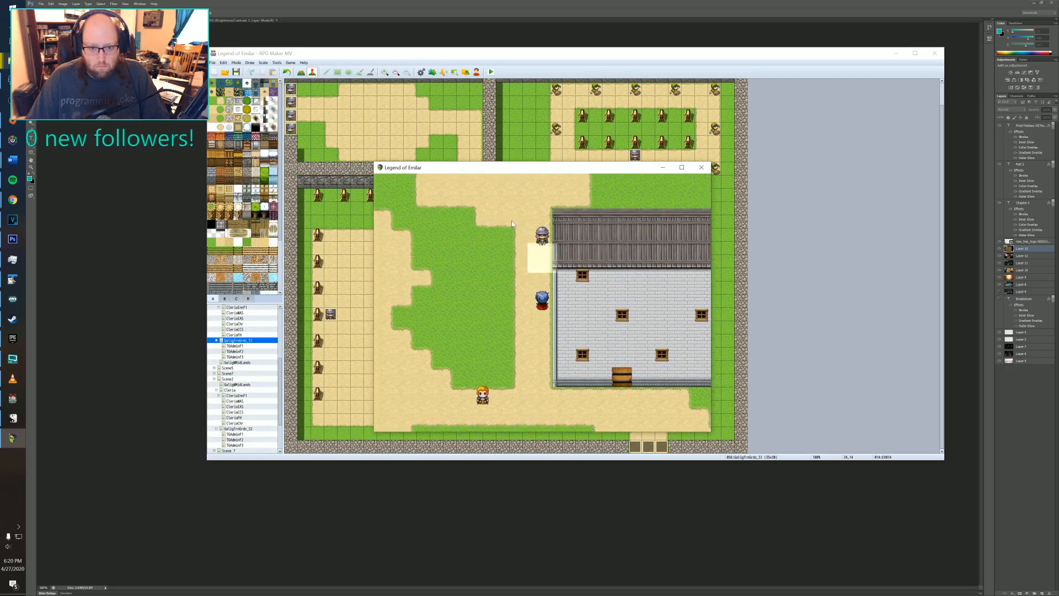
left_click_drag(482, 265, 483, 289)
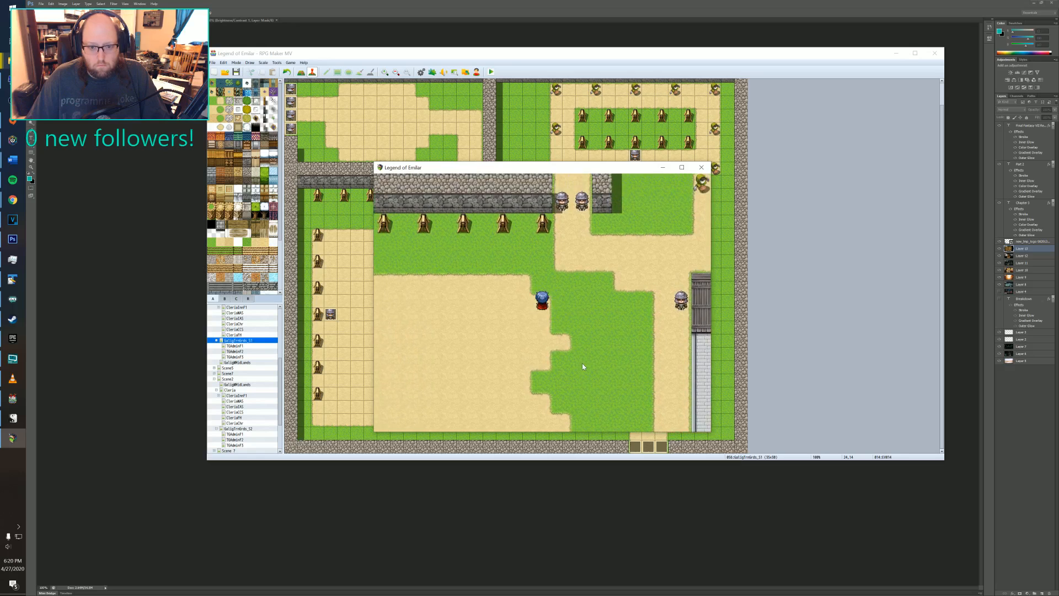
left_click(581, 363)
left_click(591, 313)
left_click(563, 354)
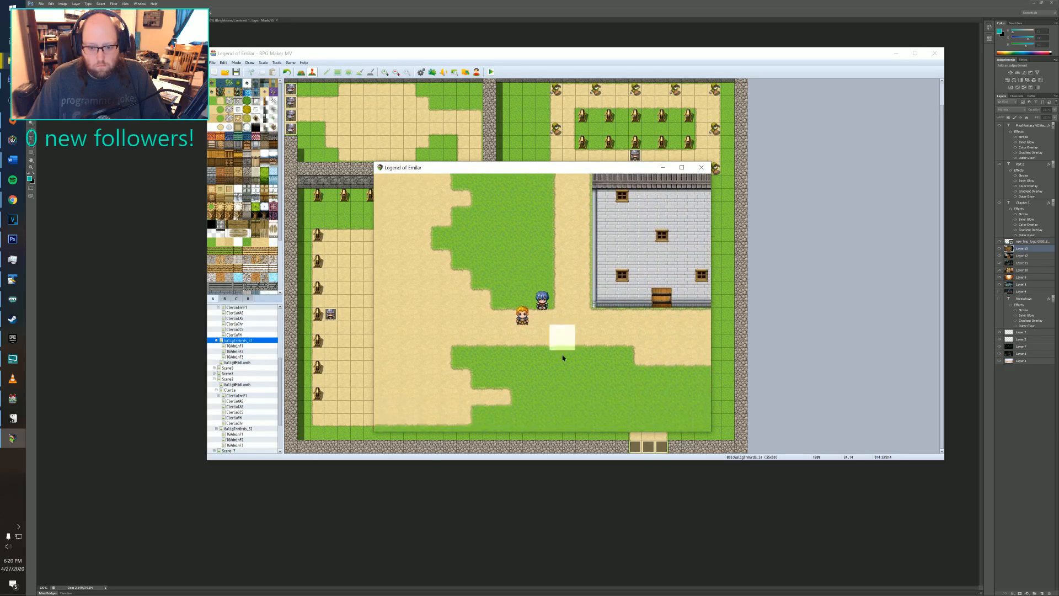
left_click(564, 342)
left_click(583, 321)
left_click(524, 321)
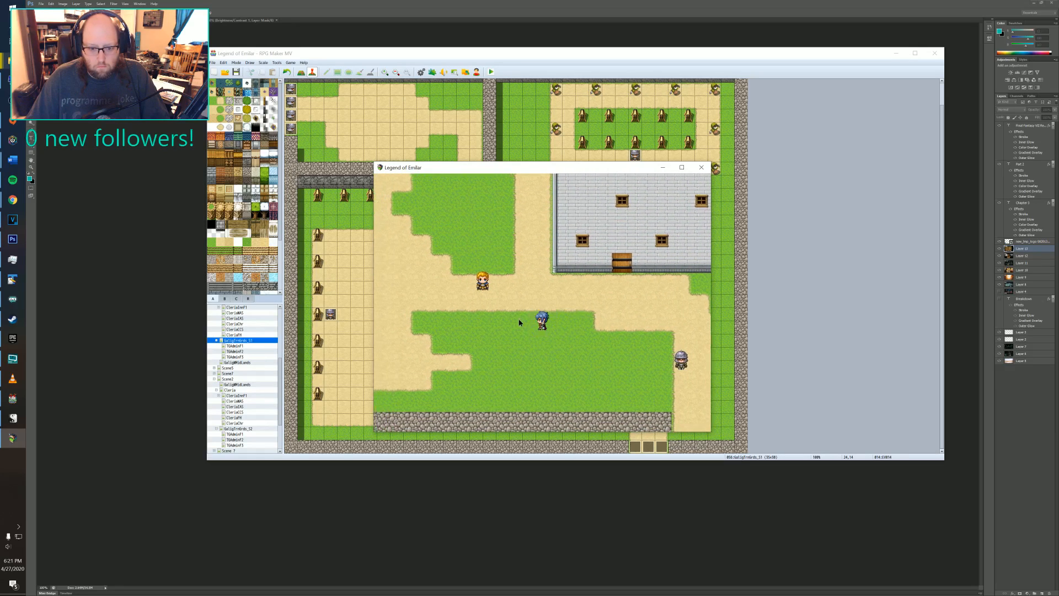
left_click(509, 321)
left_click(501, 319)
left_click(538, 256)
left_click(539, 255)
left_click(614, 303)
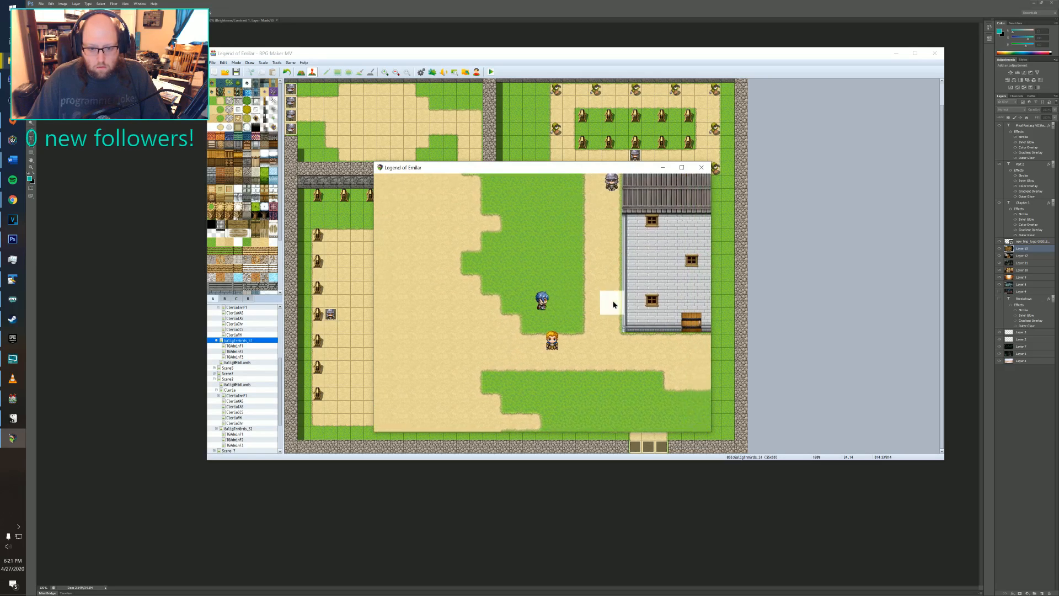
left_click(560, 361)
left_click(560, 359)
left_click(540, 324)
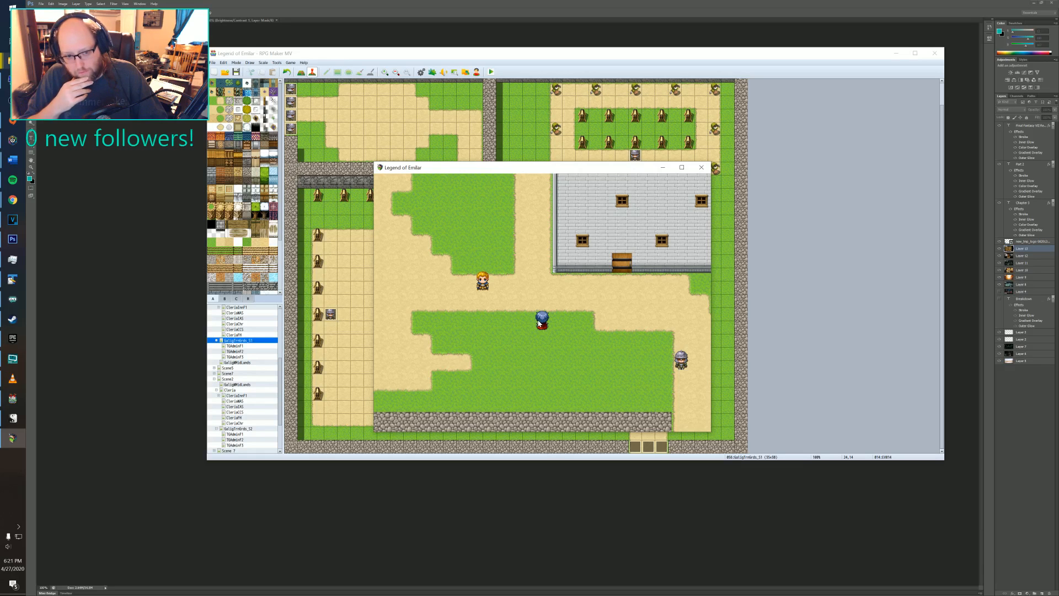
left_click(700, 170)
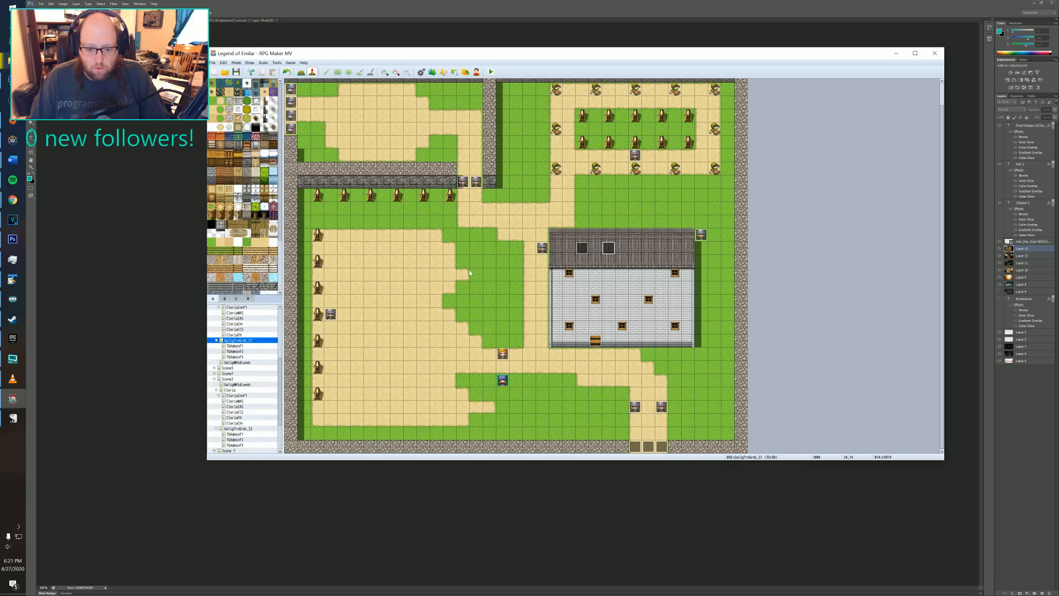
- Open the wooded Galig map listed after TGAdminF3 and inspect the commands of event EV005 beside the path entrance
left_click(236, 362)
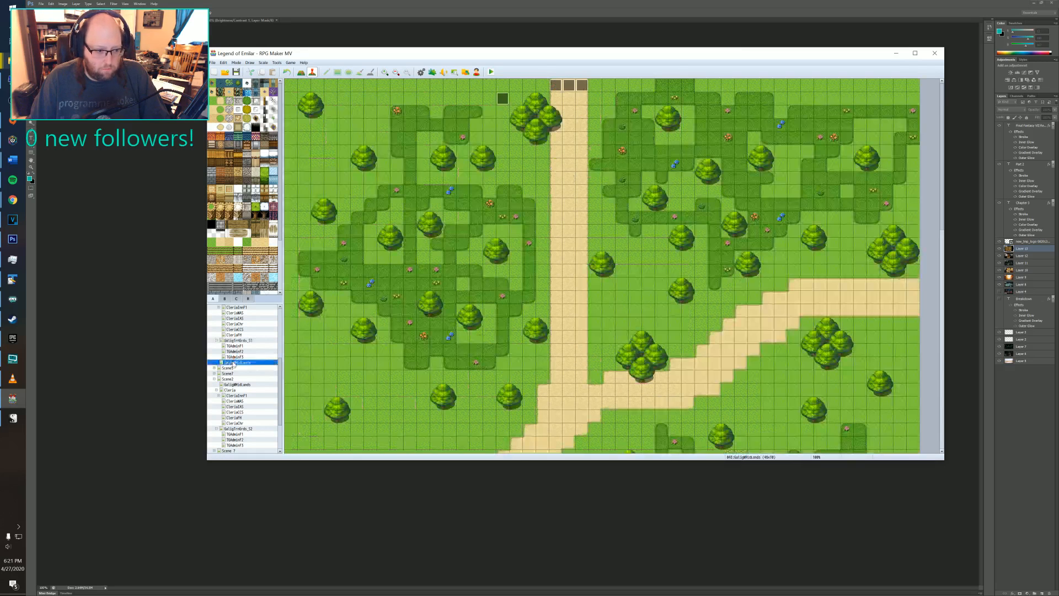
double_click(502, 100)
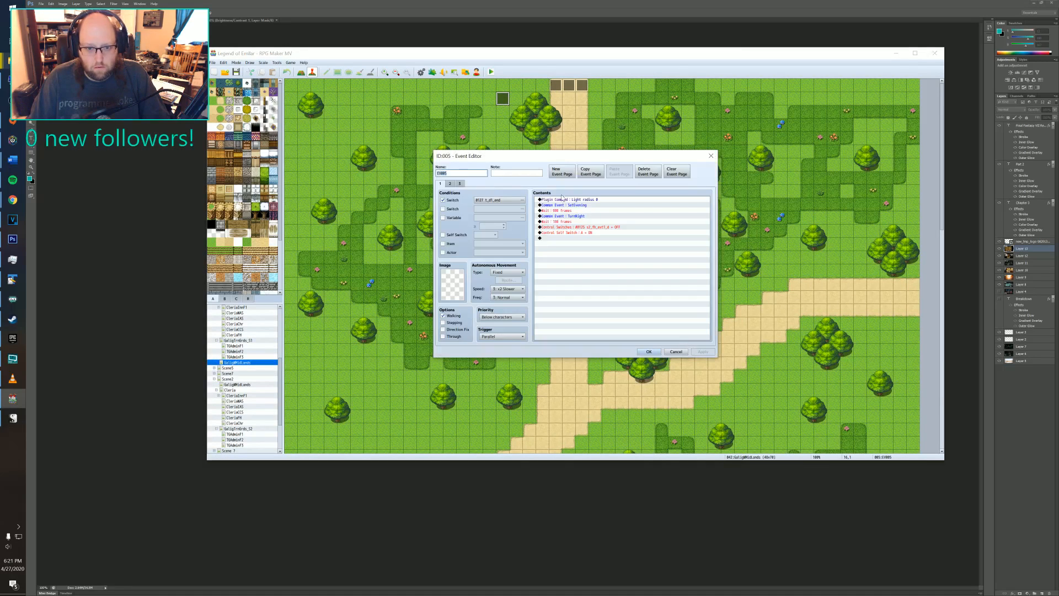
left_click(711, 157)
- Set the player's starting position on the dirt path at tile 21,3, just below the map's upper entrance
right_click(570, 107)
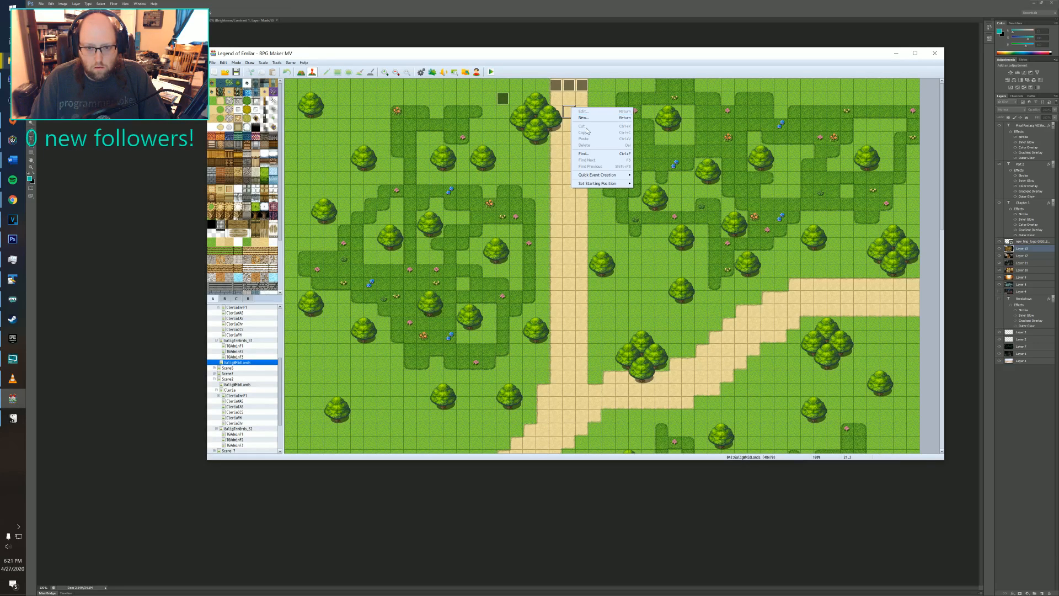
mouse_move(593, 176)
key("Escape")
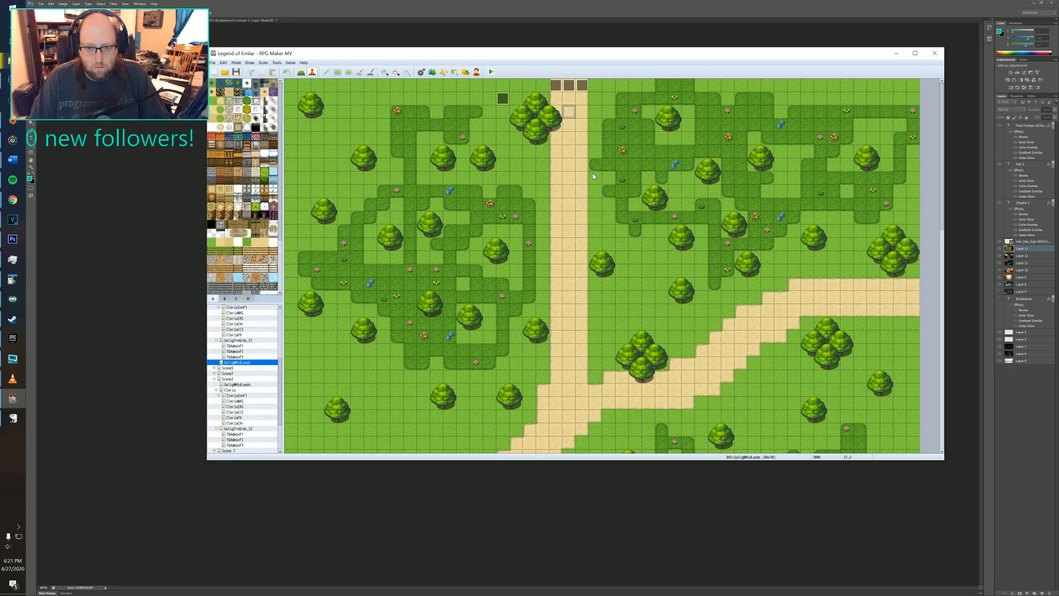
right_click(572, 113)
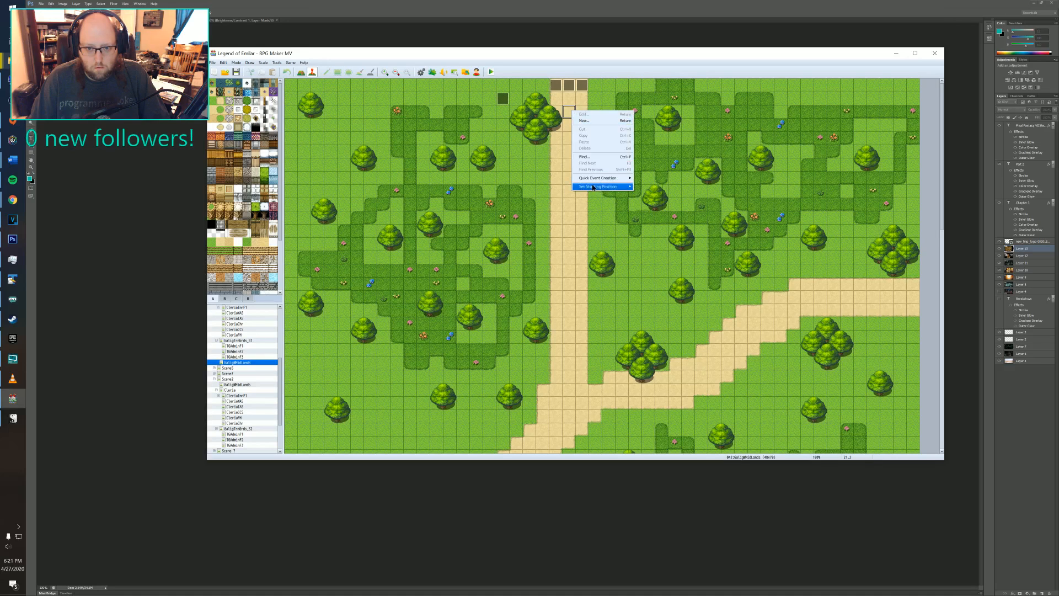
key("Escape")
right_click(573, 126)
mouse_move(604, 200)
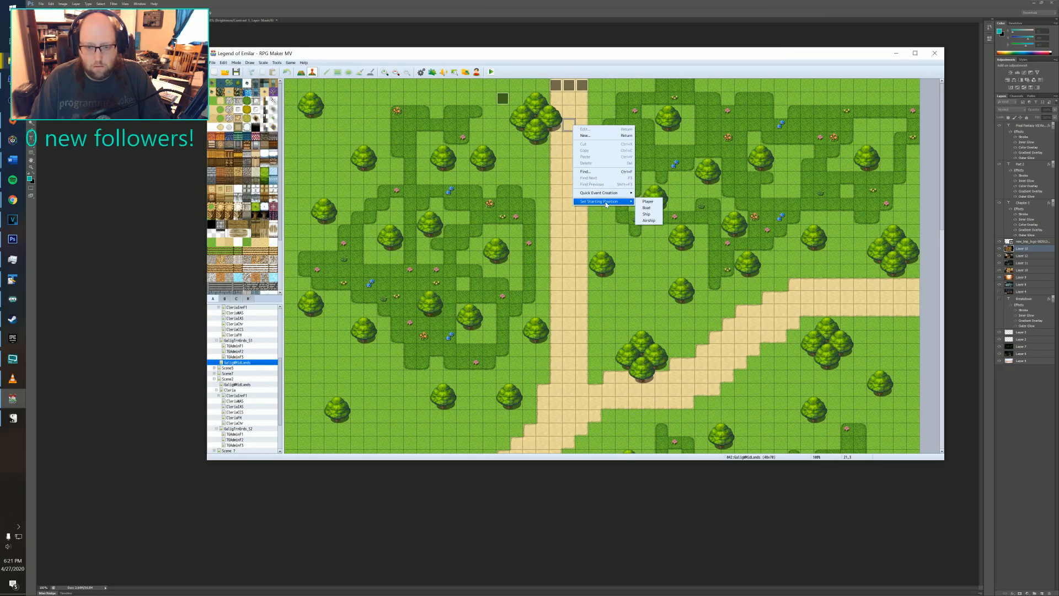
left_click(646, 202)
- Review the pages of event EV005, disable the Switch condition on page 1, and save the event
double_click(499, 102)
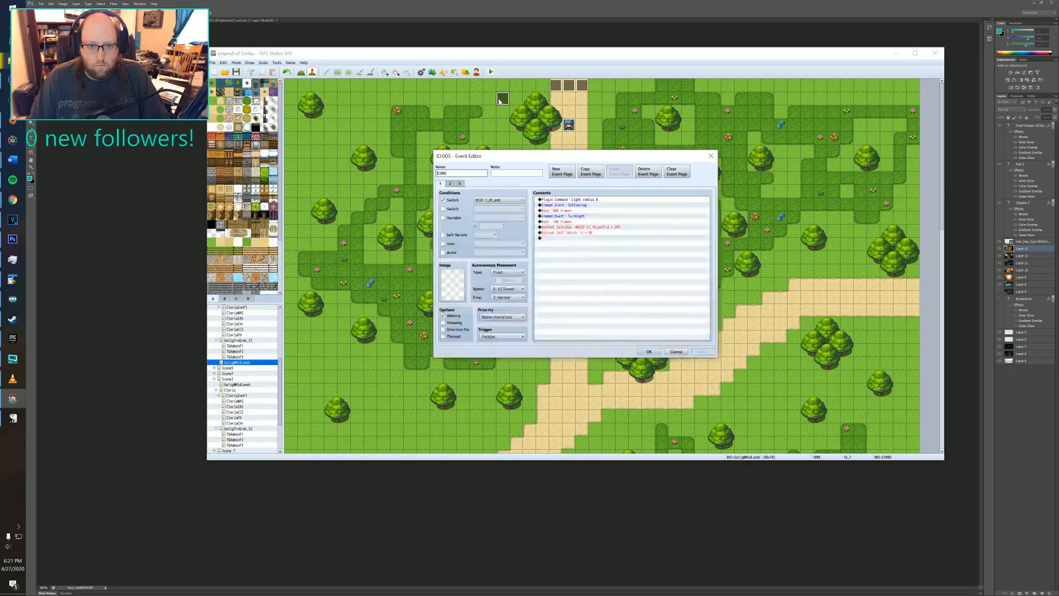
left_click(450, 184)
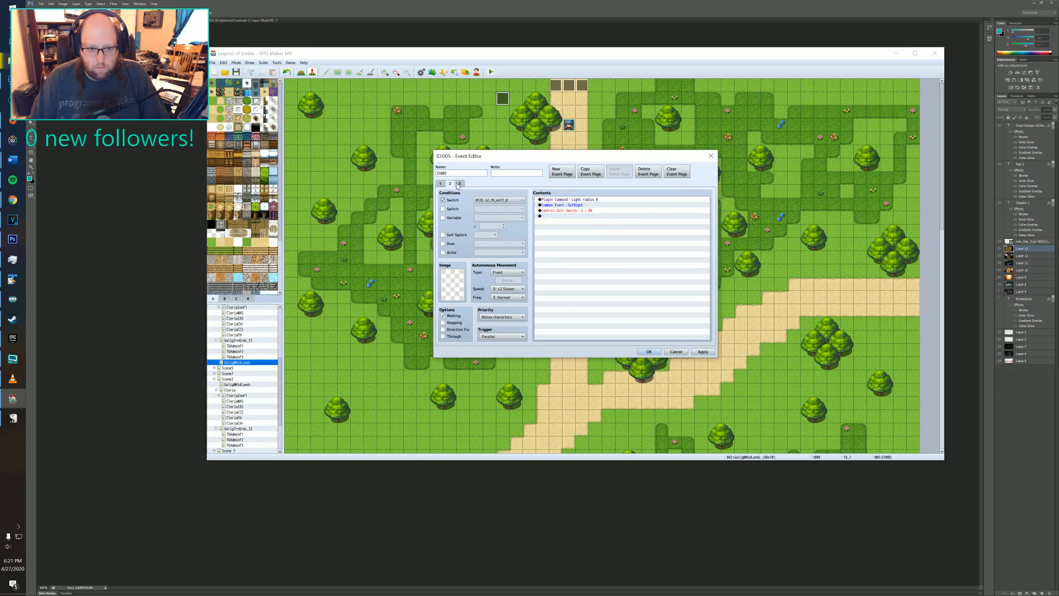
left_click(459, 184)
left_click(441, 184)
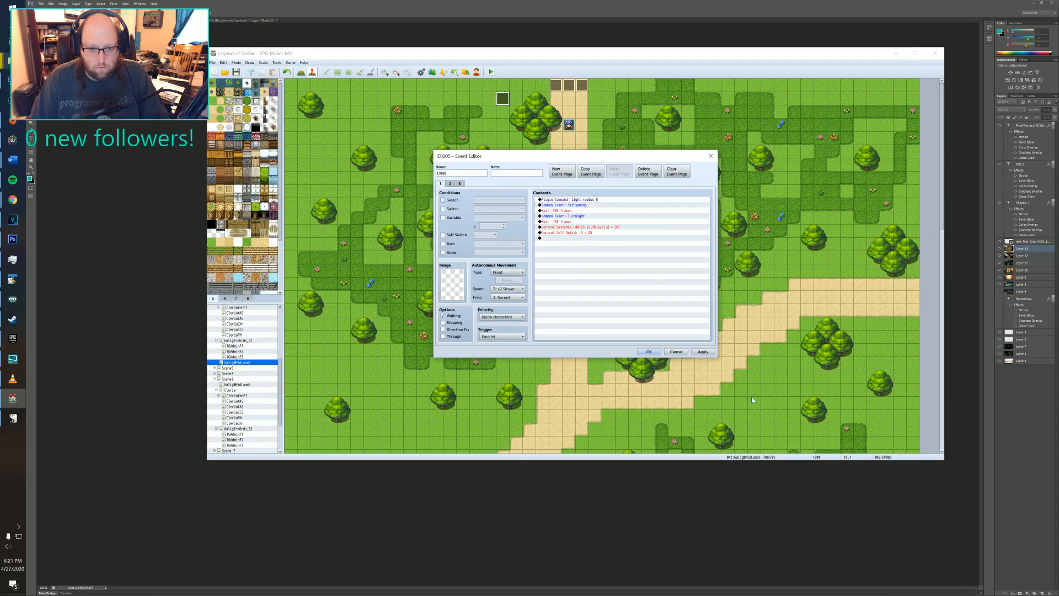
left_click(649, 352)
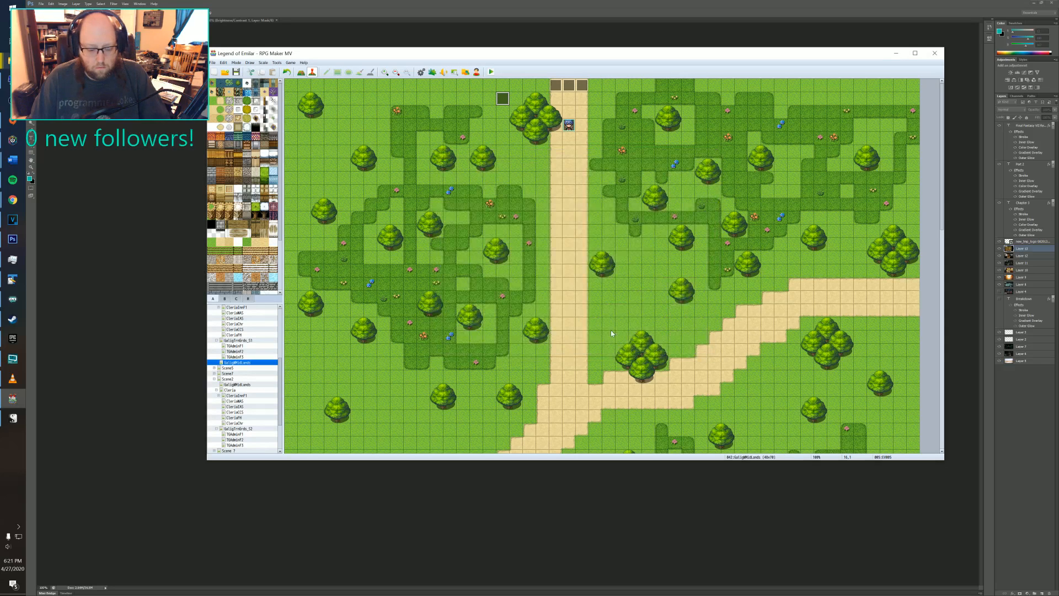
- Playtest a new game on the wooded map, open the developer console to inspect it, and close the console and the game
key("super")
key("super")
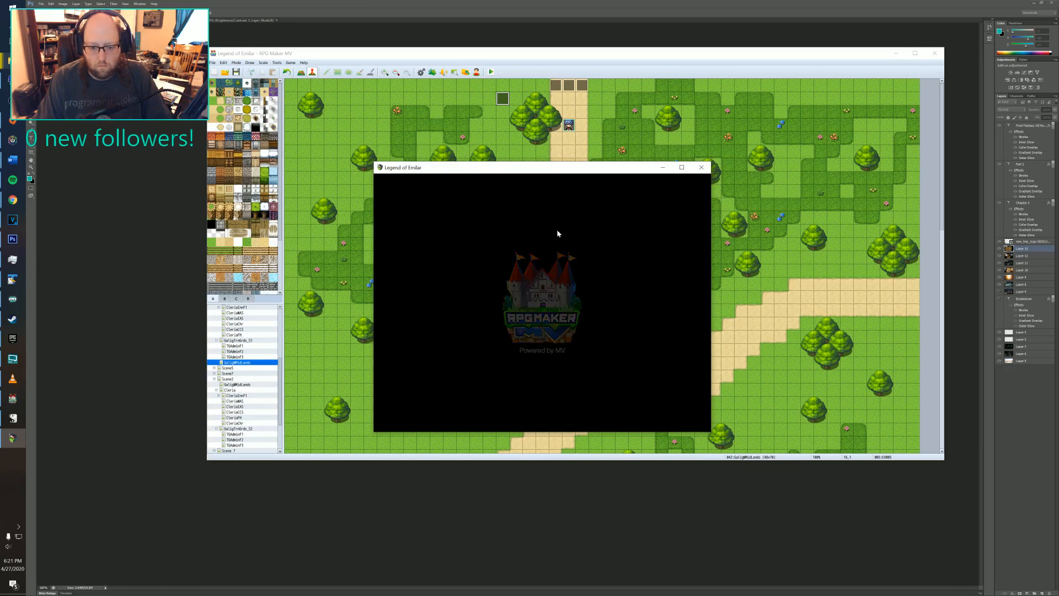
key("Up")
key("Return")
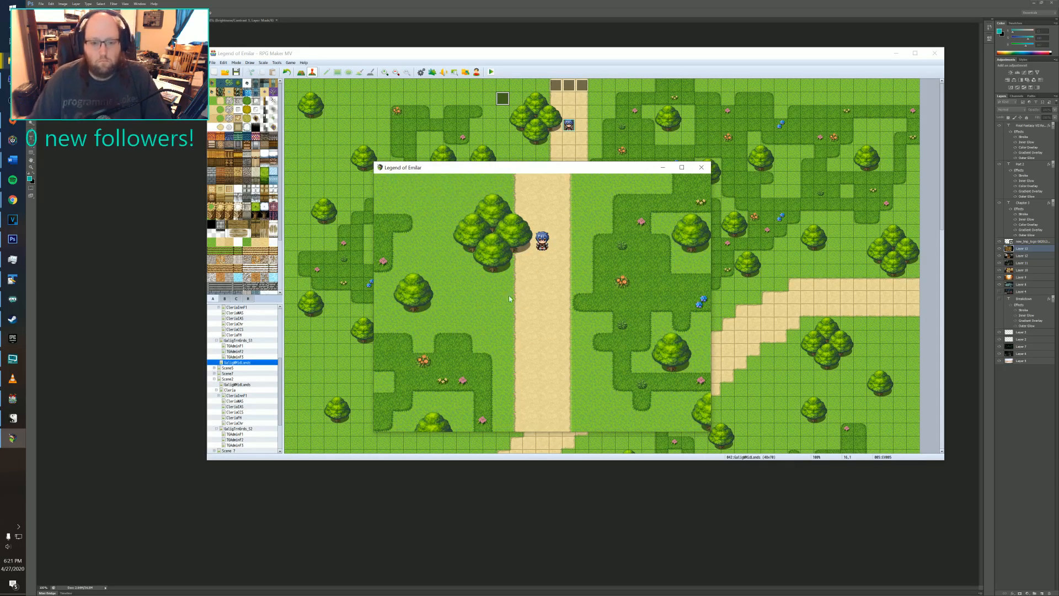
key("F12")
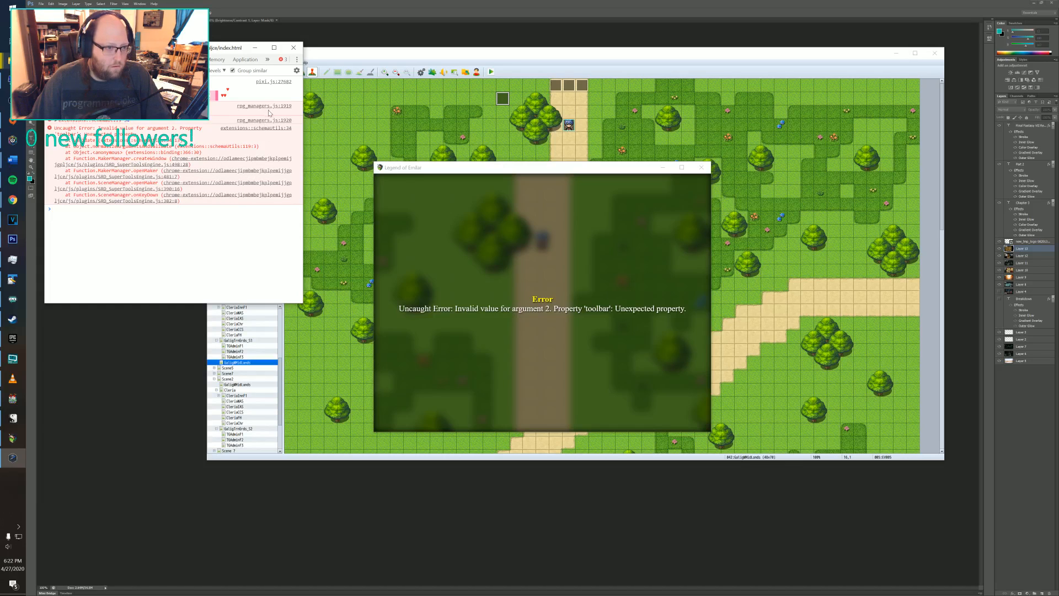
left_click(294, 48)
left_click(701, 167)
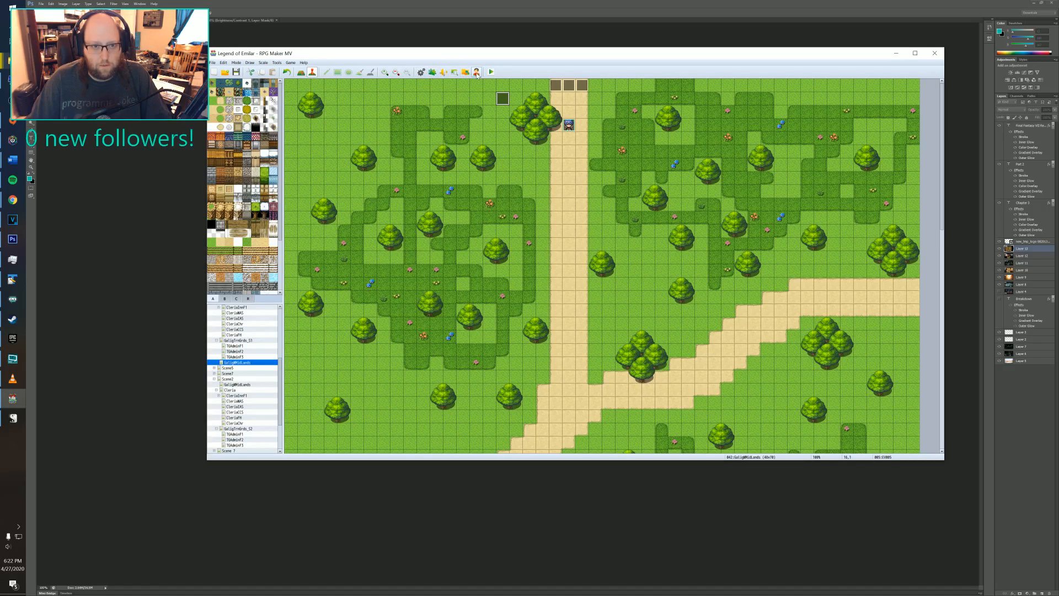
- Turn the SRD_SuperToolsEngine plugin off in the Plugin Manager and apply the change
left_click(454, 72)
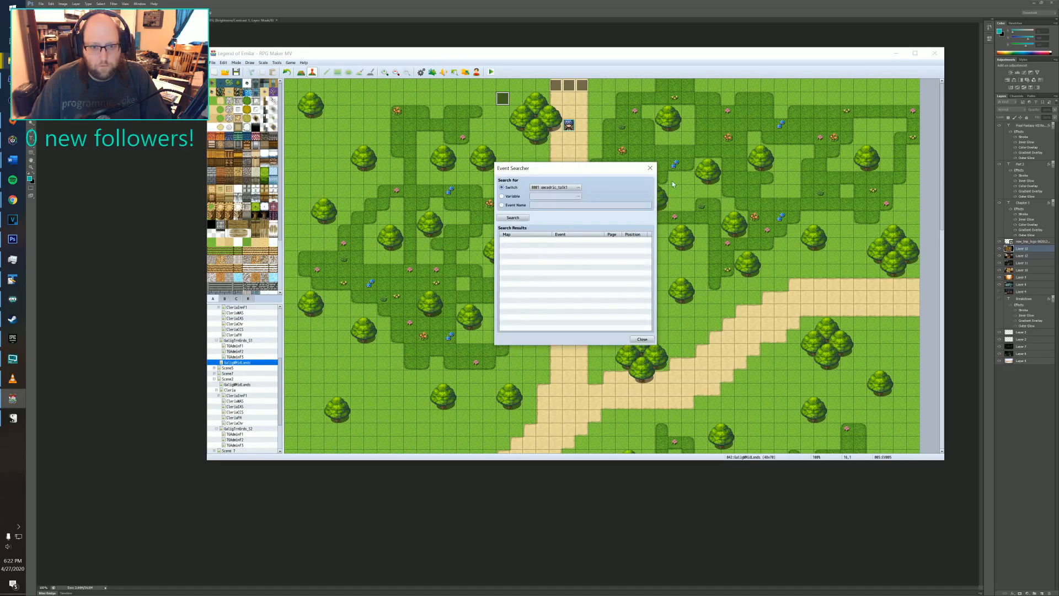
left_click(432, 72)
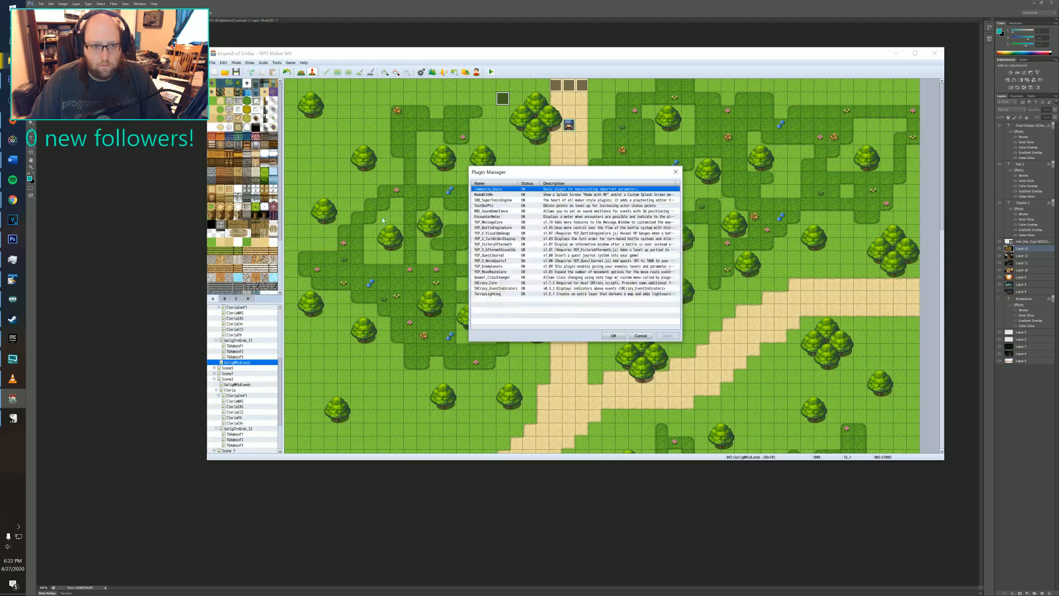
left_click(485, 200)
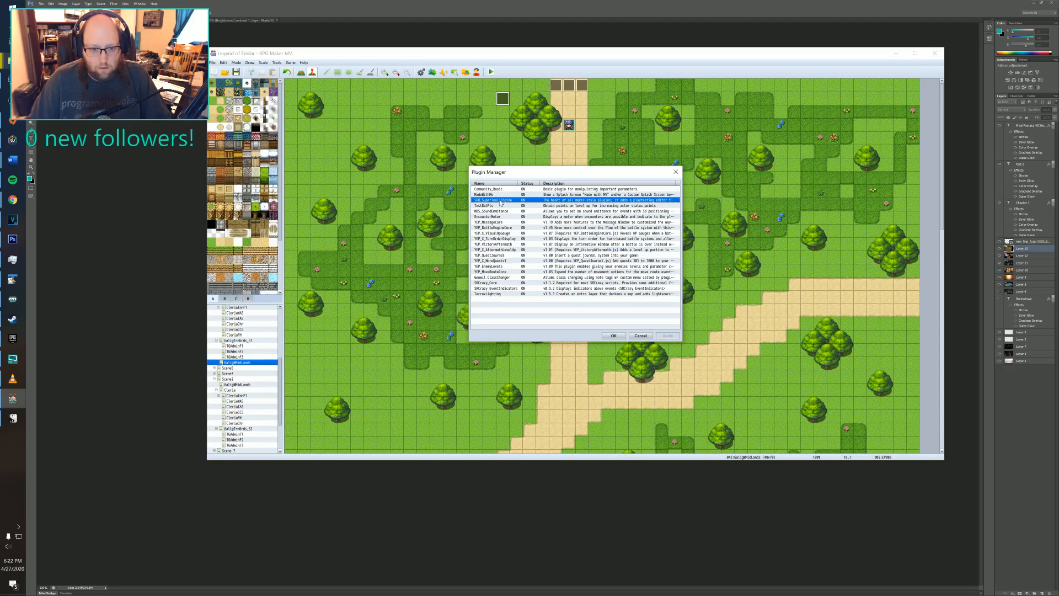
left_click(501, 203)
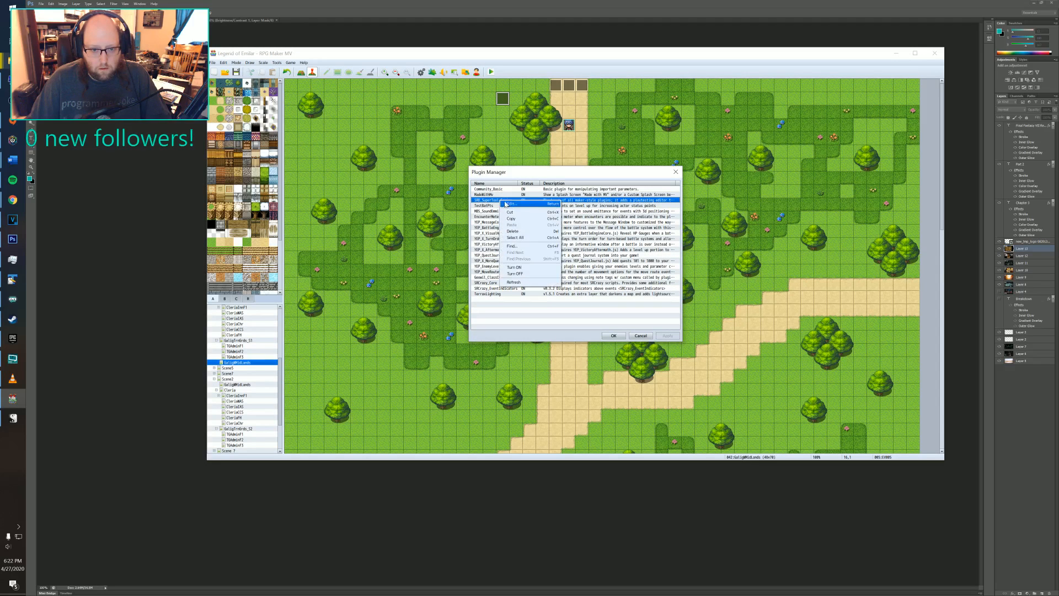
left_click(516, 272)
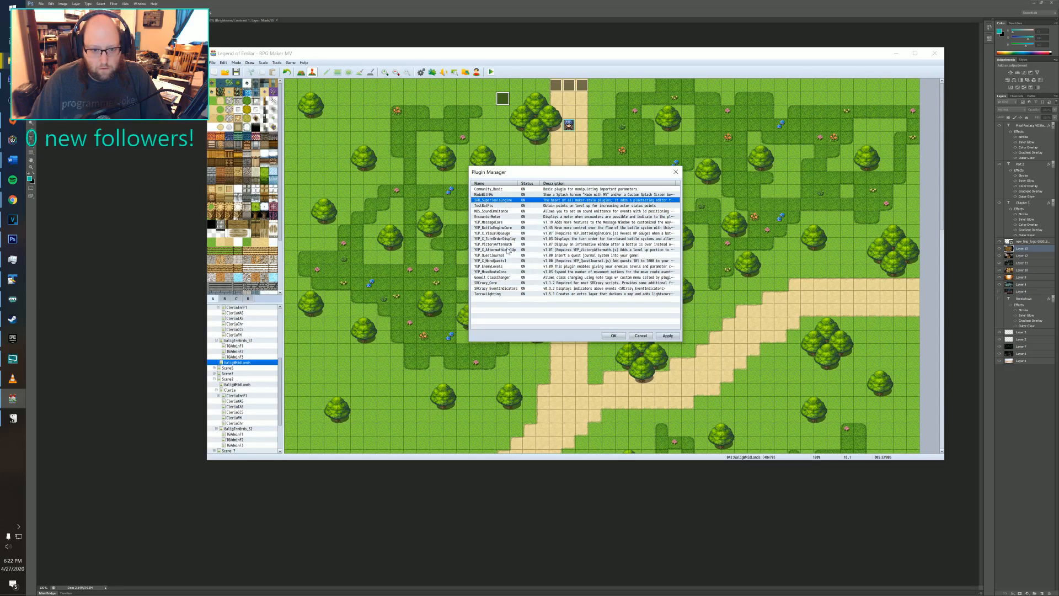
right_click(500, 202)
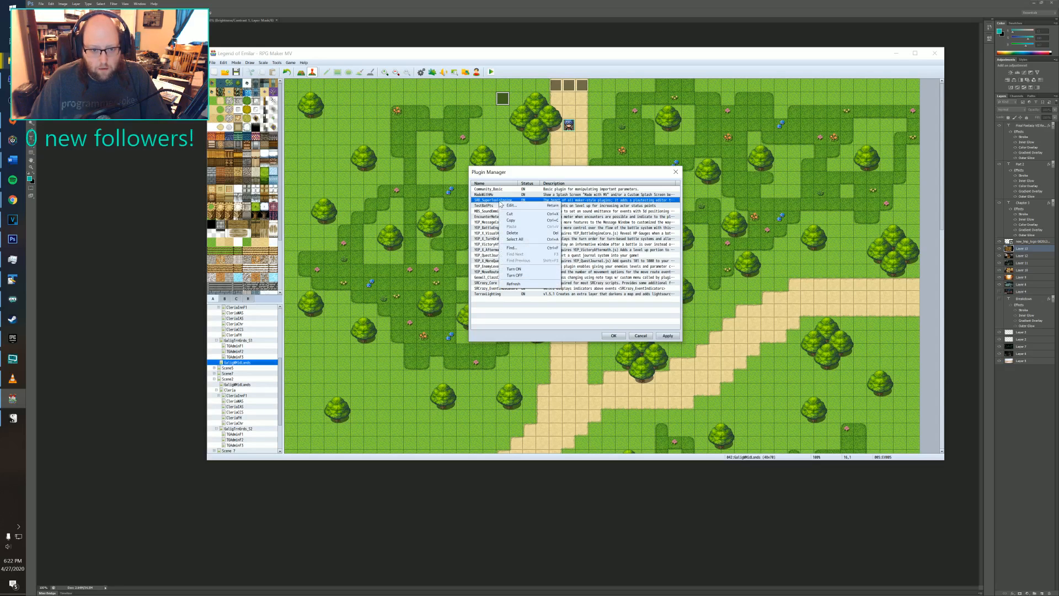
left_click(514, 275)
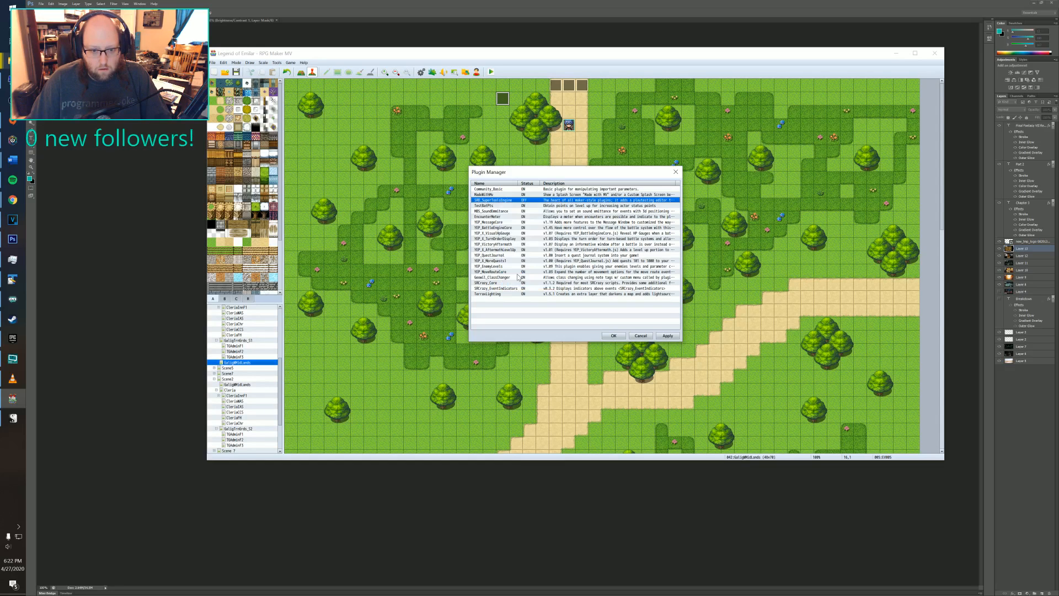
left_click(491, 206)
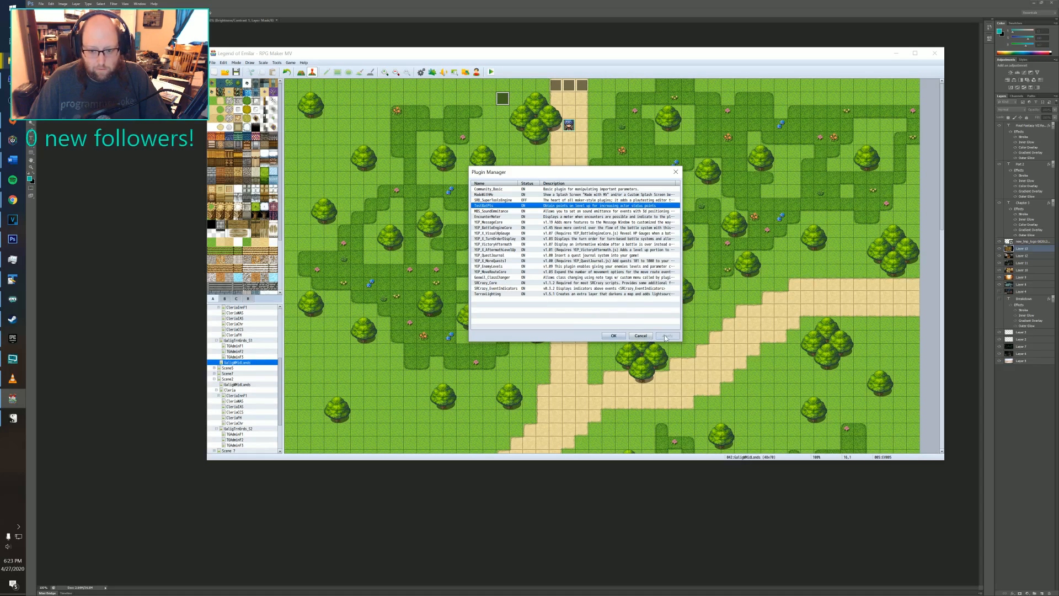
left_click(614, 335)
- Save the game changes, launch a playtest to check the developer console at the title screen, and close both windows
left_click(491, 71)
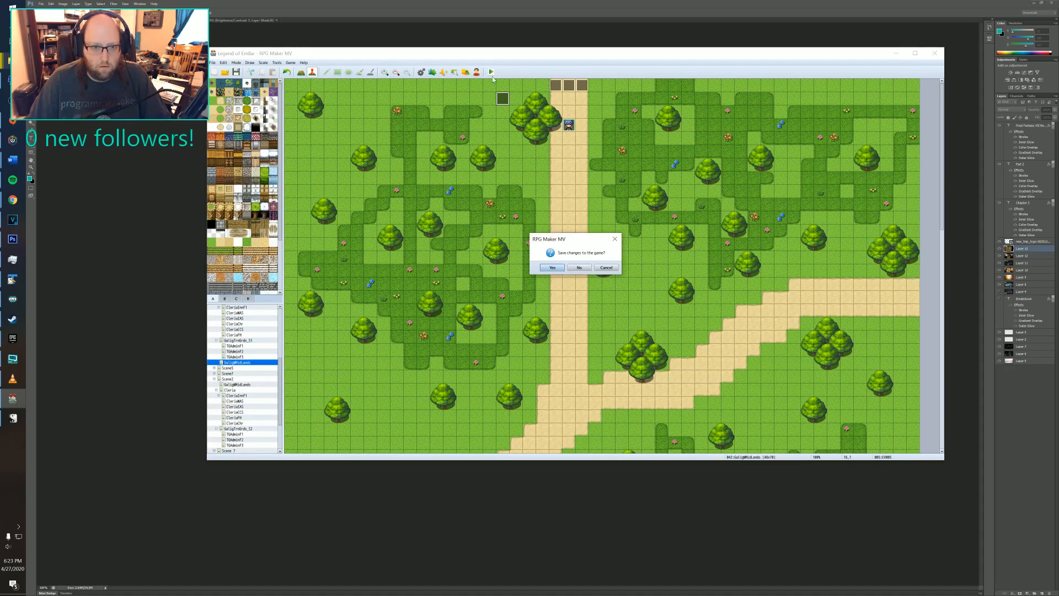
left_click(549, 267)
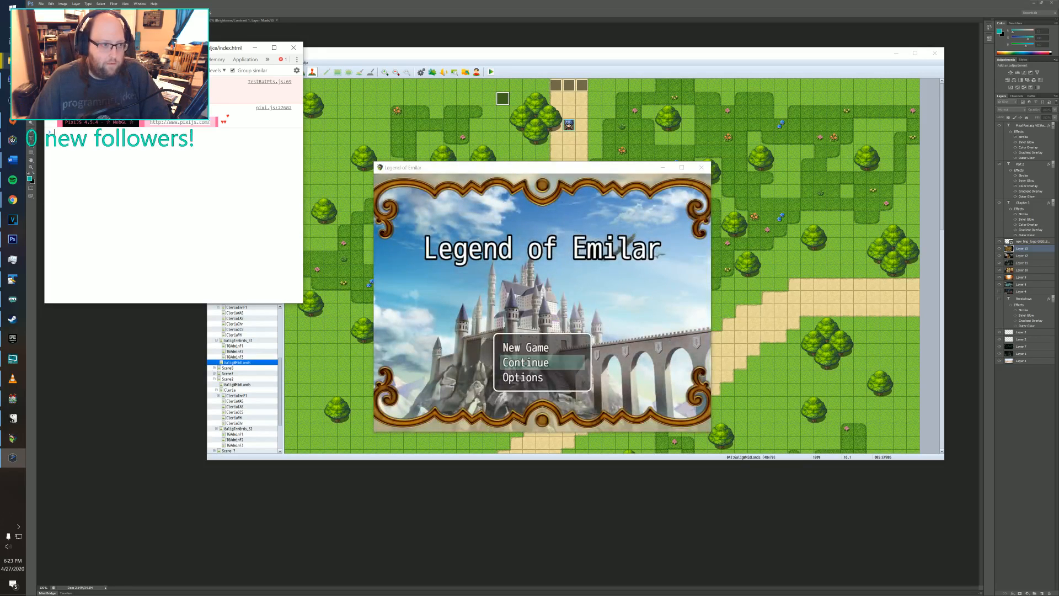
left_click(293, 48)
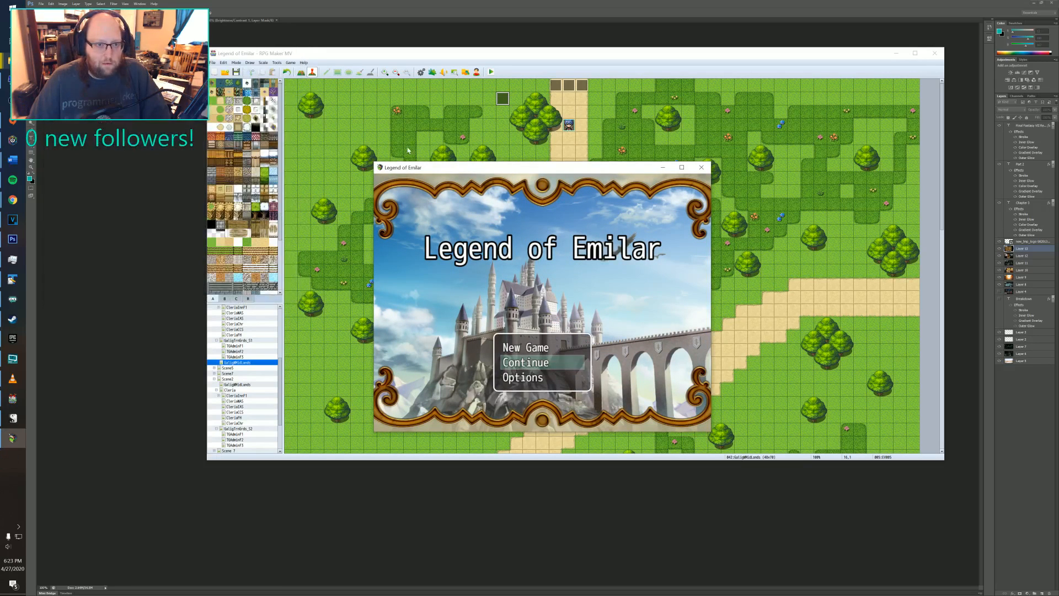
left_click(701, 168)
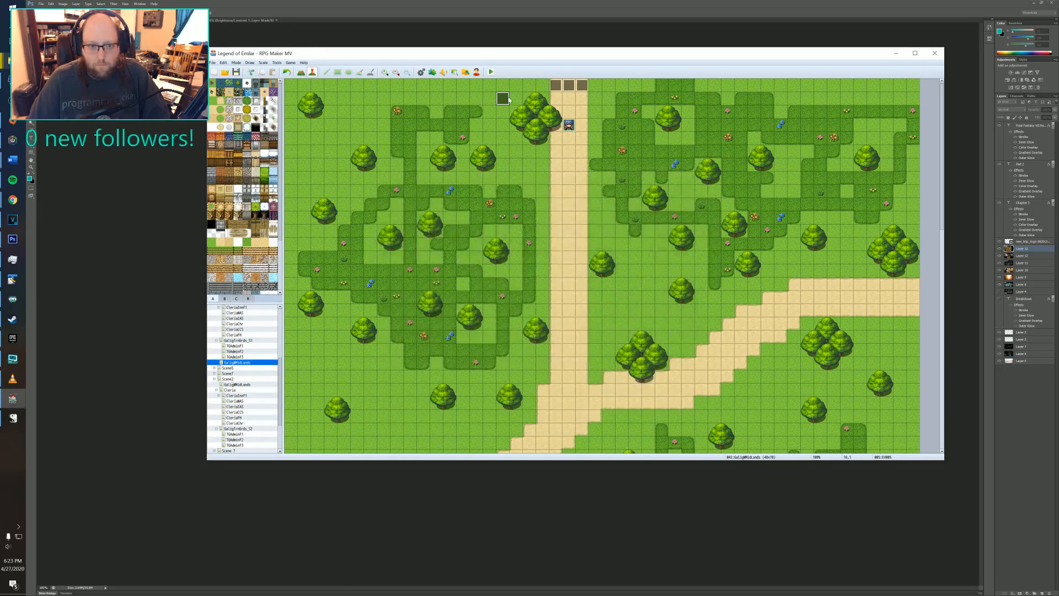
- Turn the TestBatPts level-up status points plugin off in the Plugin Manager and apply the change
left_click(430, 73)
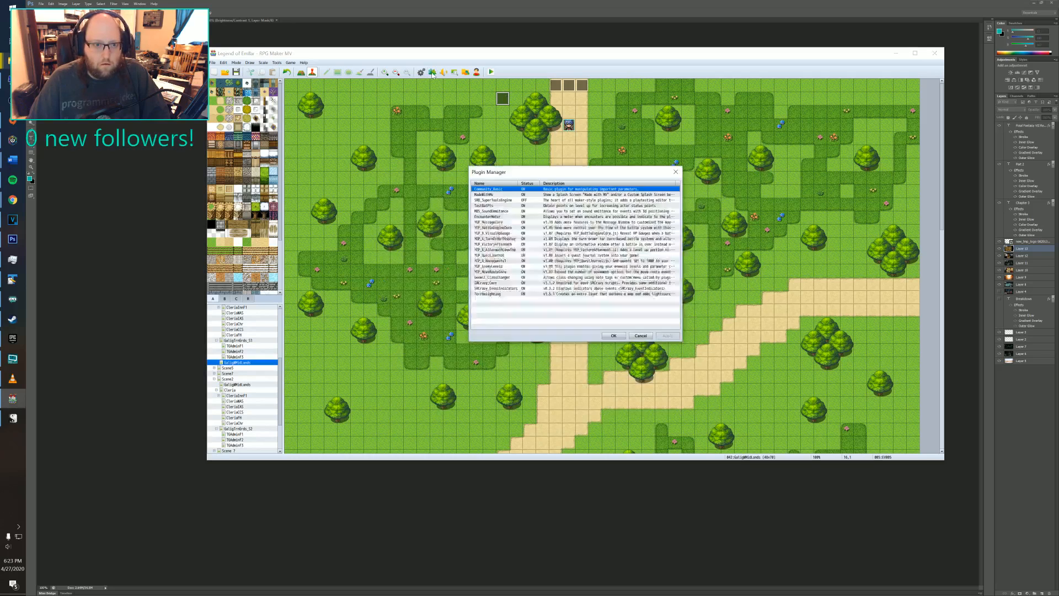
left_click(495, 206)
double_click(497, 206)
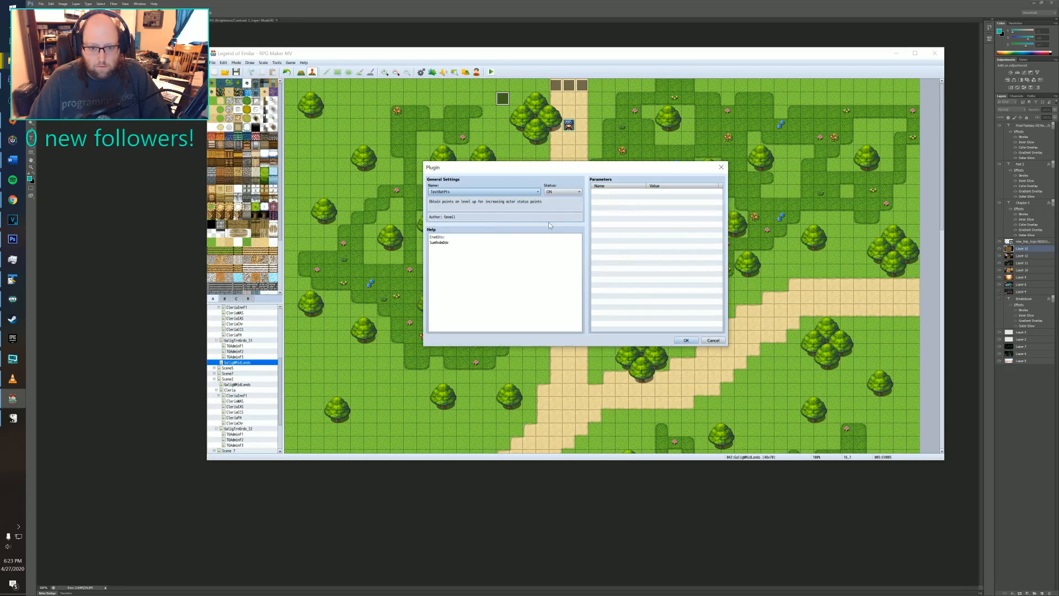
left_click(550, 193)
left_click(551, 204)
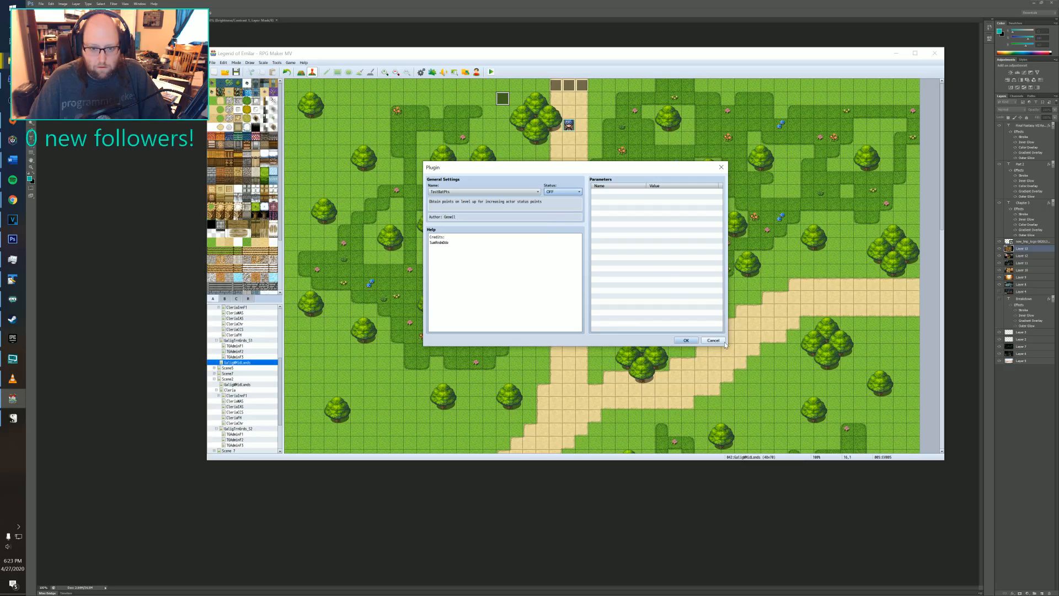
left_click(686, 339)
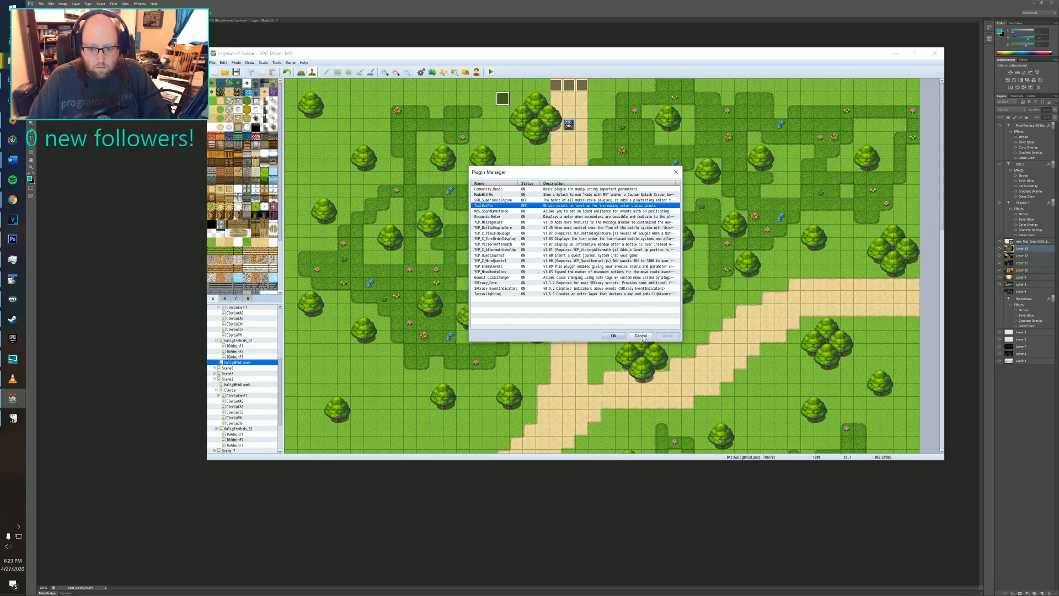
left_click(612, 335)
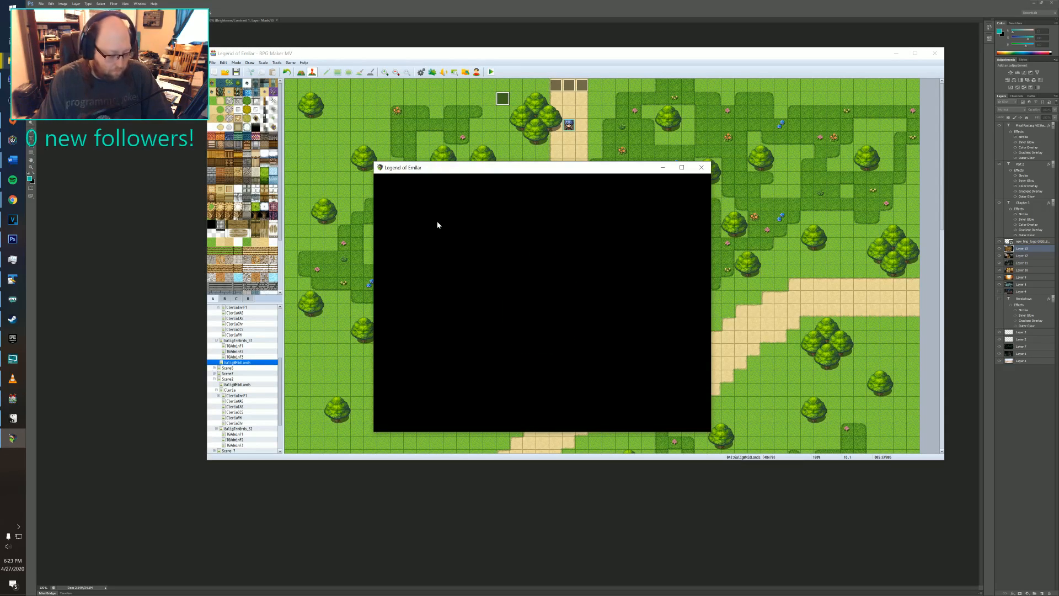
- Playtest a new game with the developer console open, walk the player around Galig West Midlands, and close the console and game
key("Return")
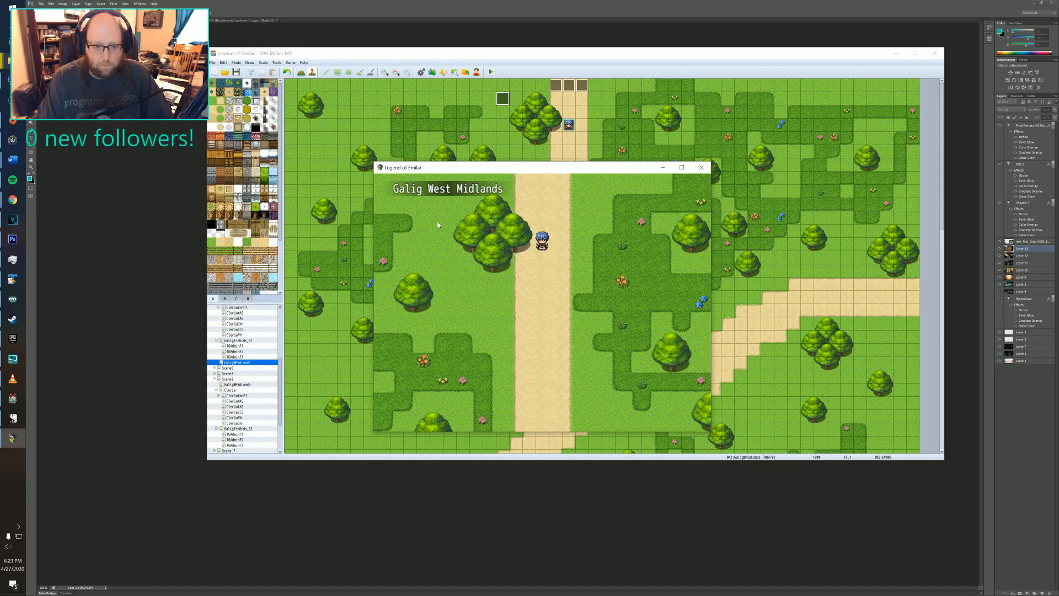
key("F8")
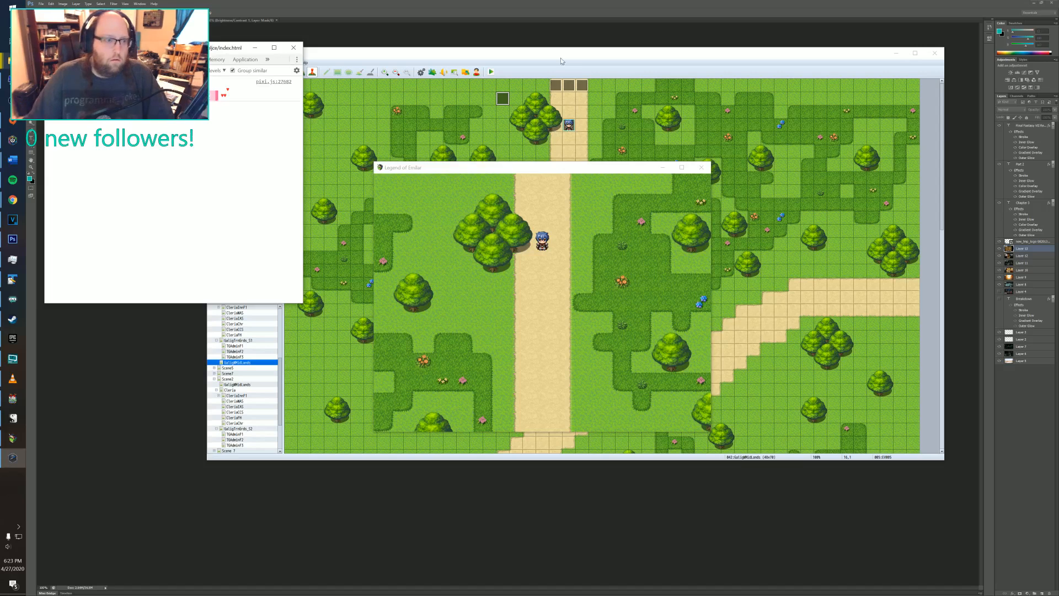
left_click(422, 214)
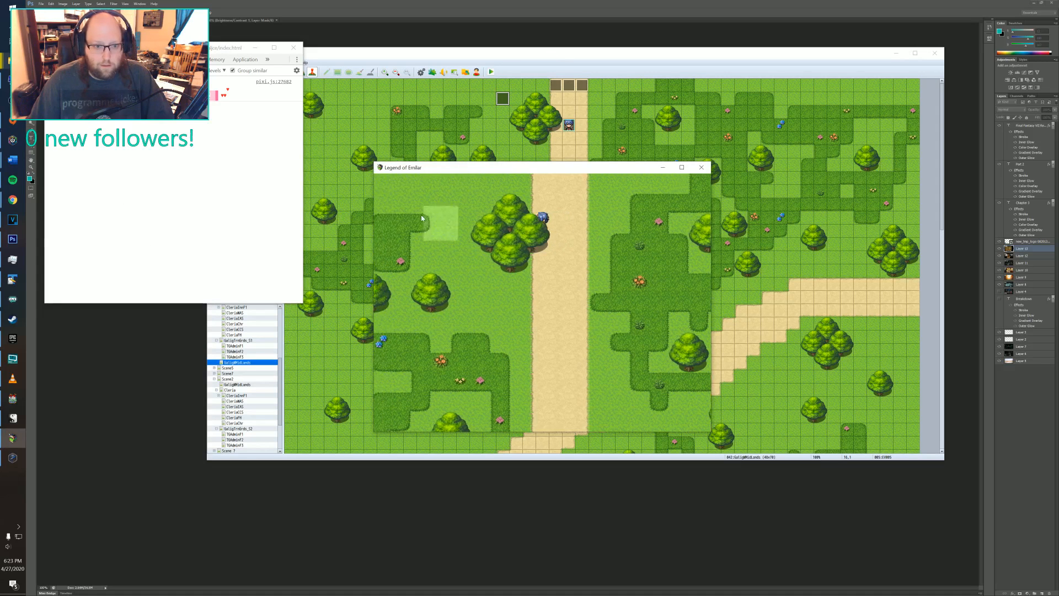
left_click(634, 284)
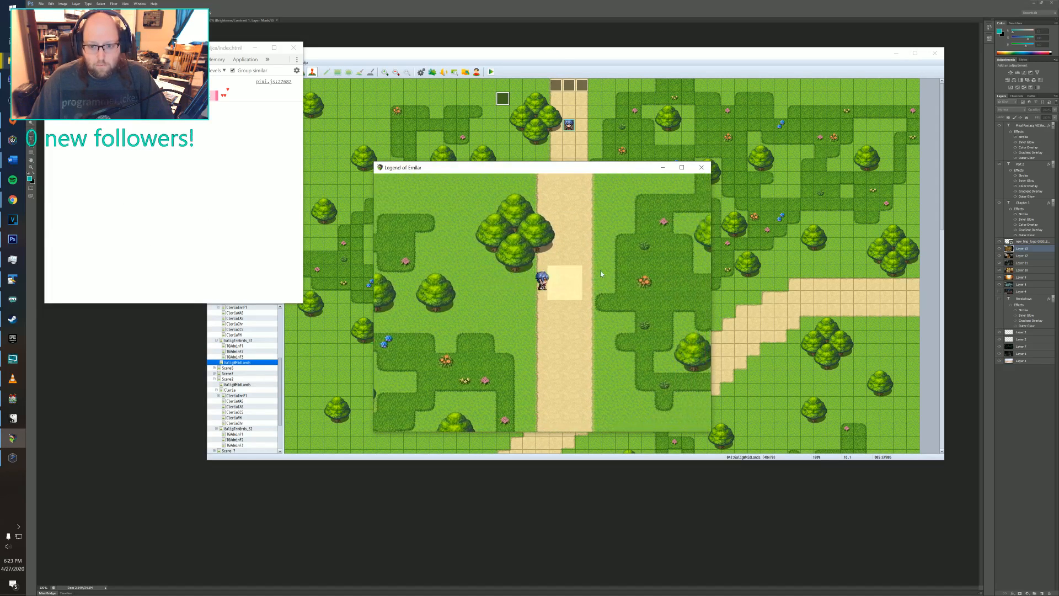
left_click(522, 291)
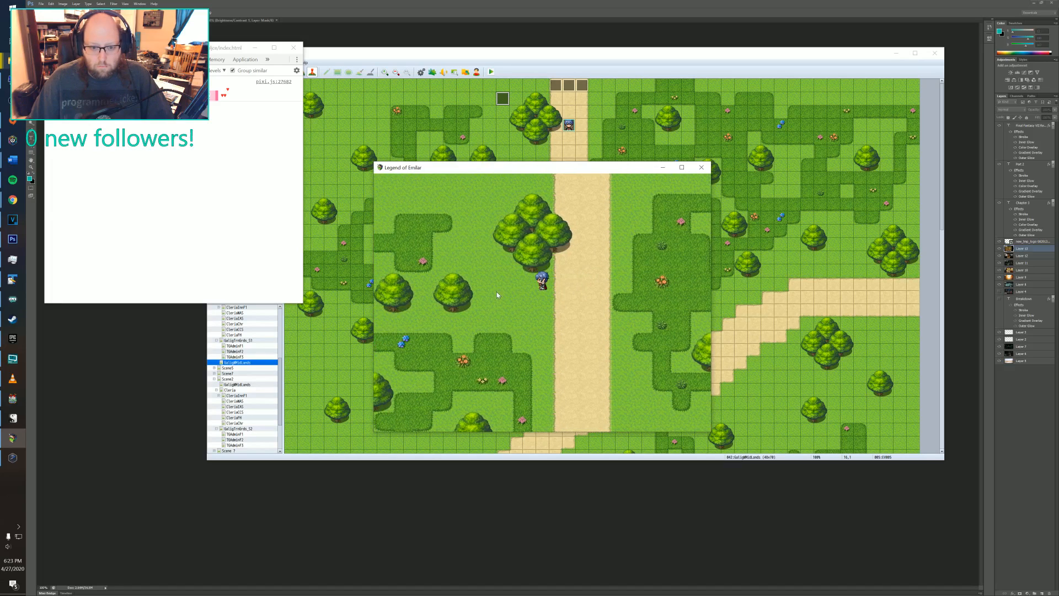
left_click(574, 264)
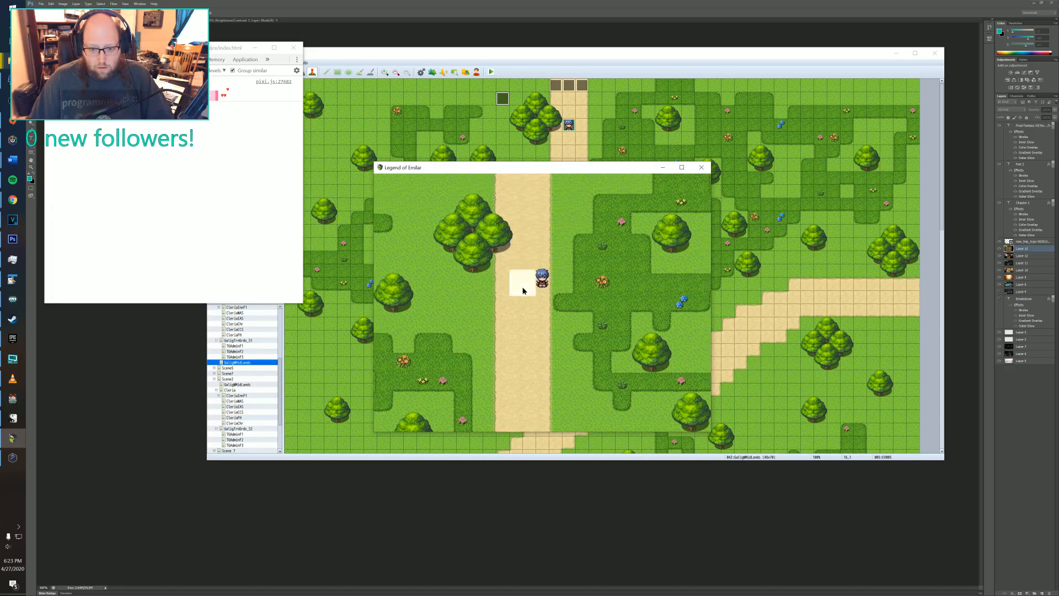
left_click(487, 236)
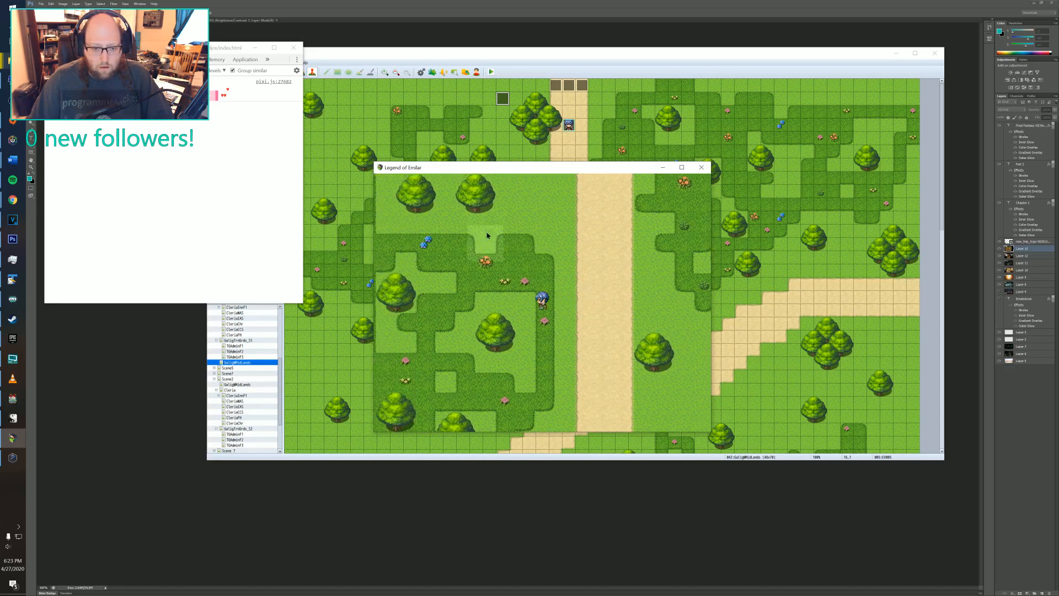
left_click(552, 208)
left_click(563, 210)
left_click(524, 213)
left_click(508, 236)
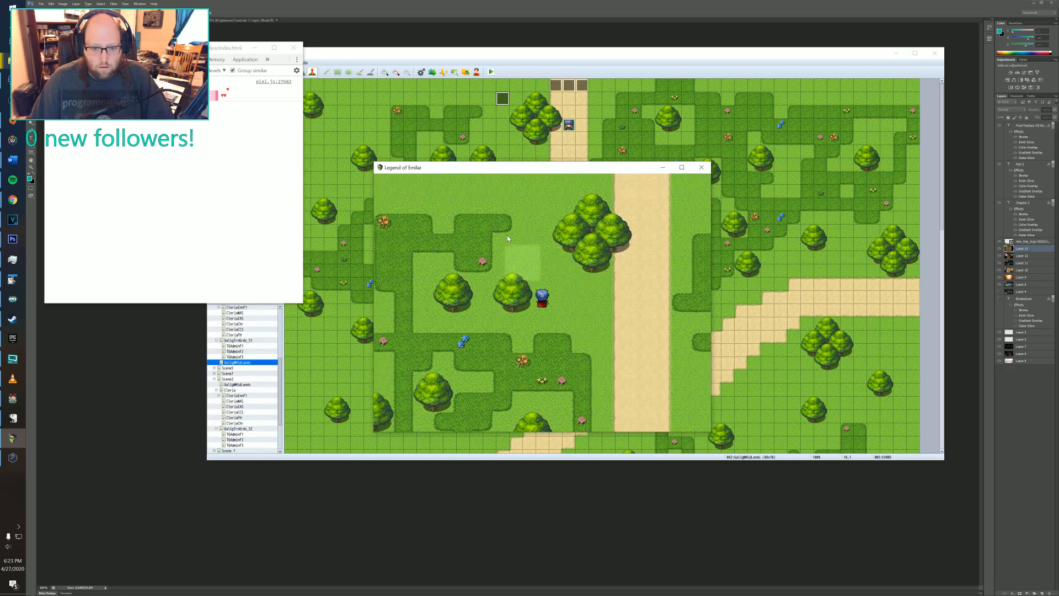
left_click(293, 48)
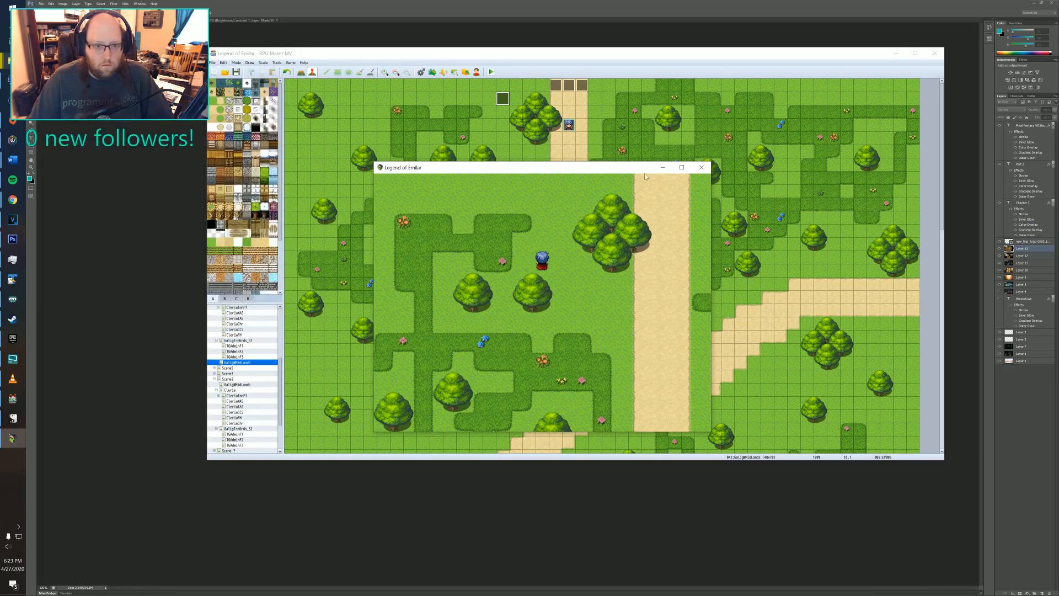
left_click(701, 167)
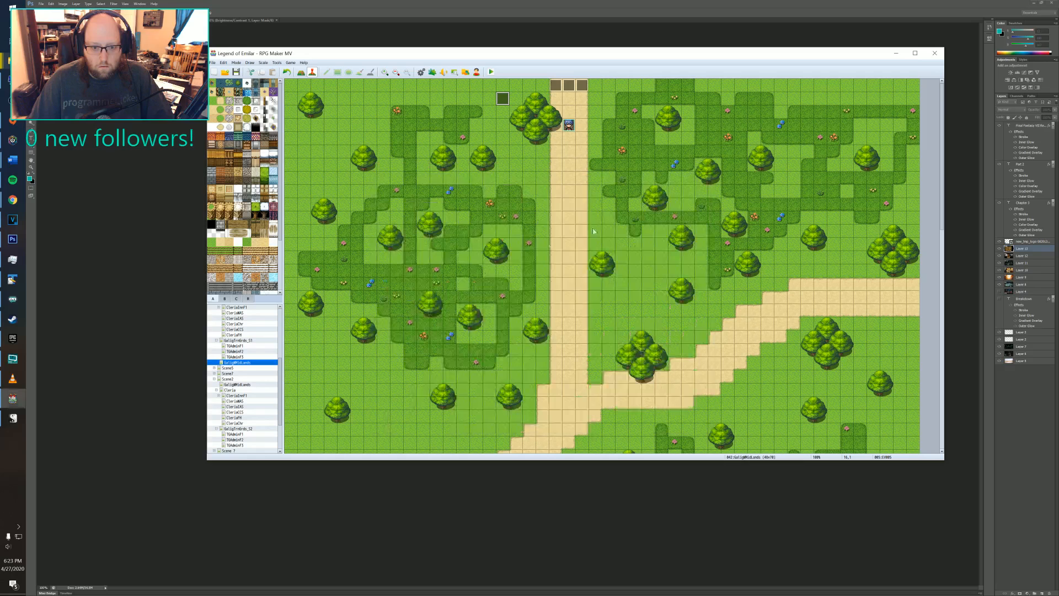
- Inspect the commands on page 1 of event EV005 near the map's upper entrance, and close the event without changes
double_click(495, 101)
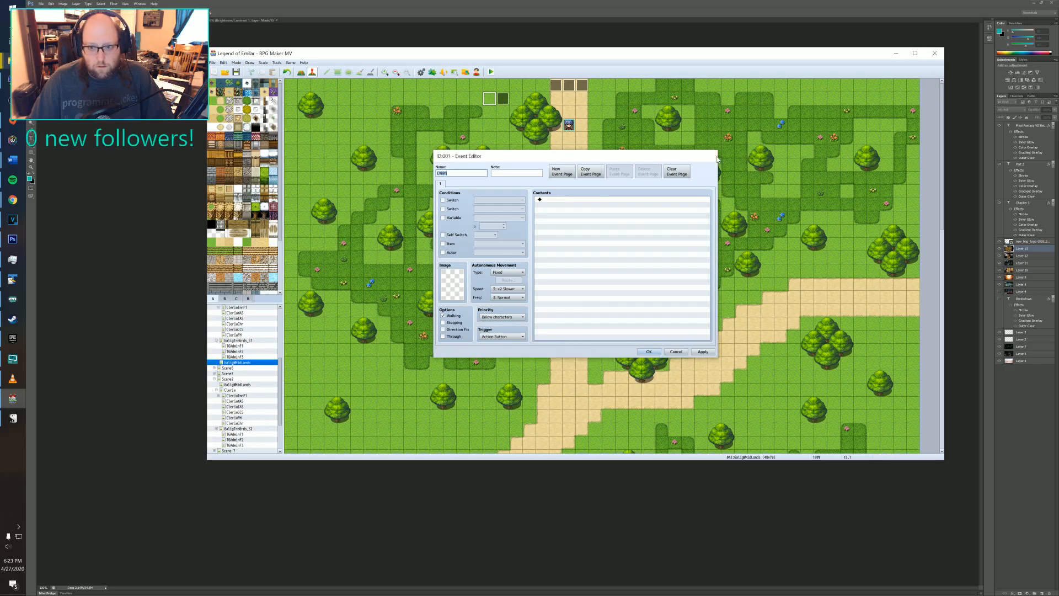
key("Escape")
double_click(501, 100)
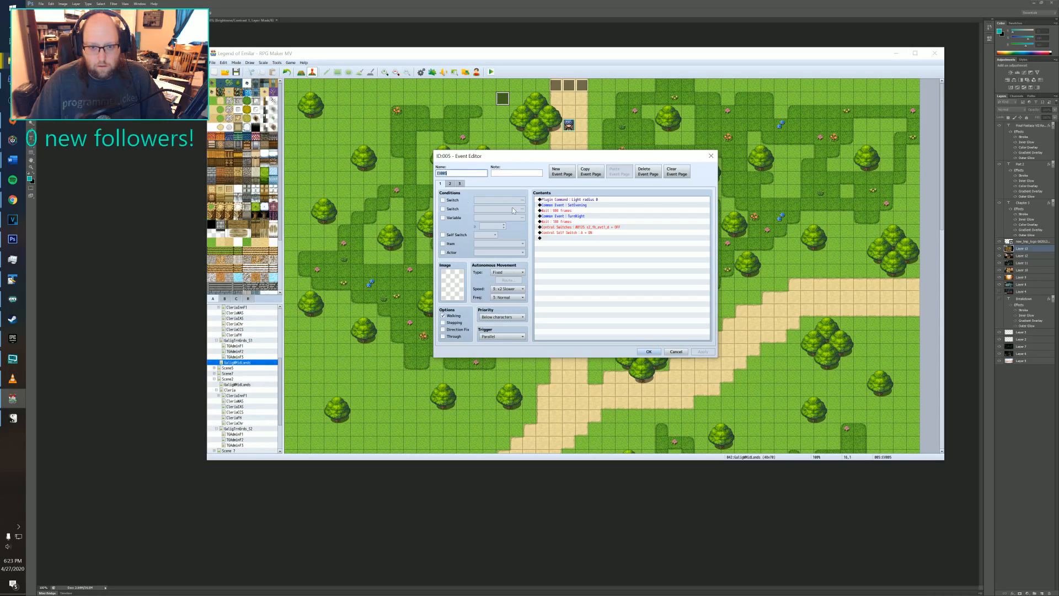
left_click(568, 212)
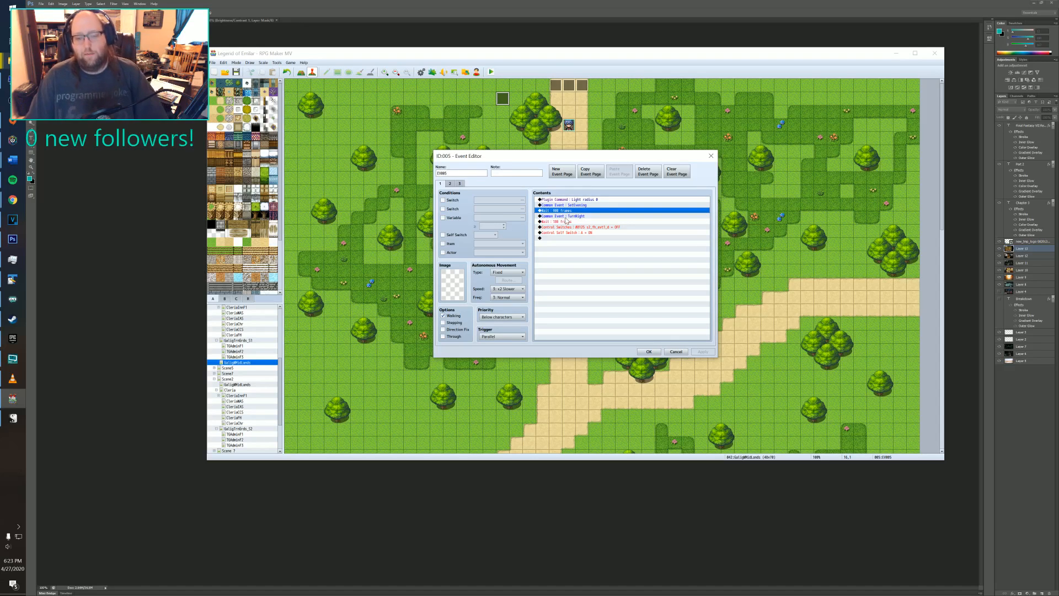
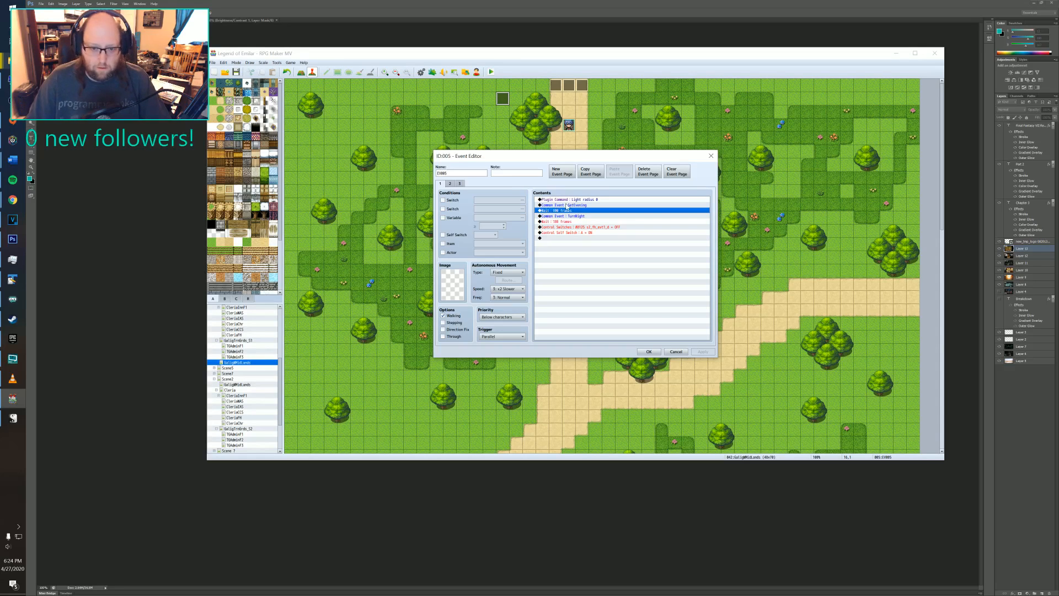
left_click(573, 200)
left_click(516, 173)
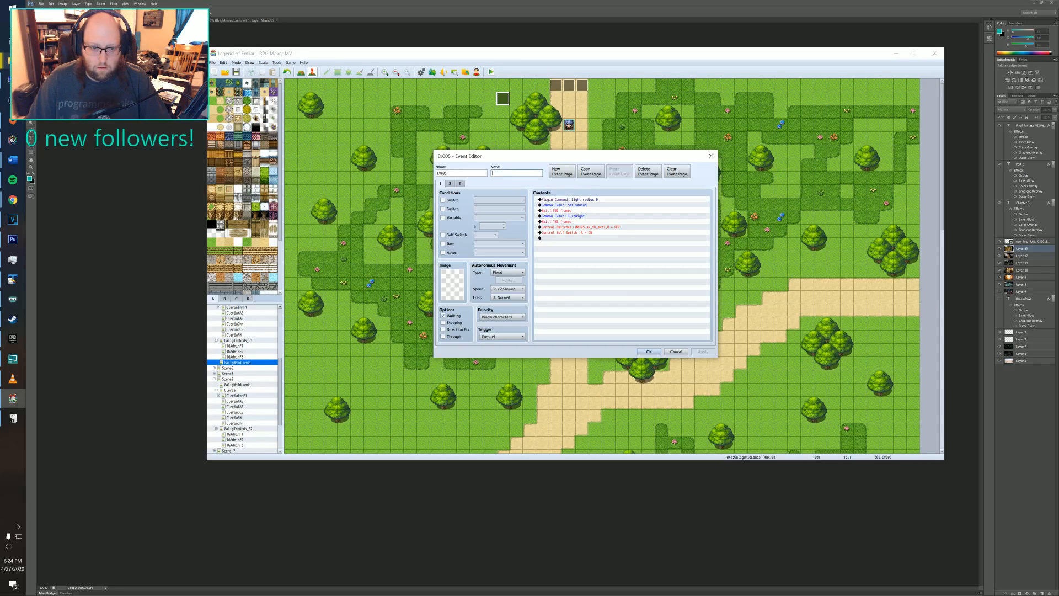
left_click(562, 199)
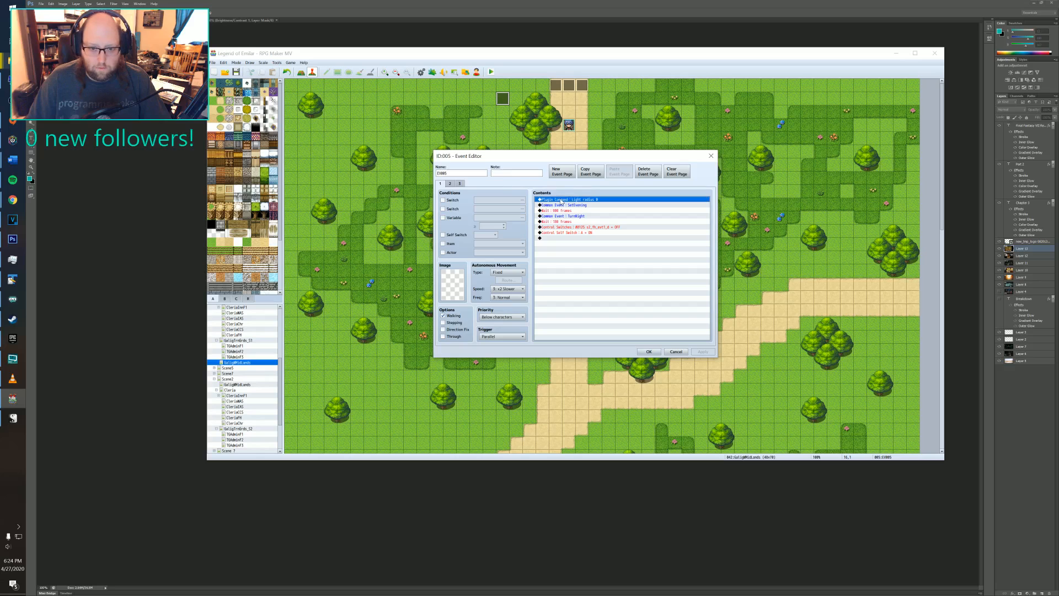
left_click(711, 156)
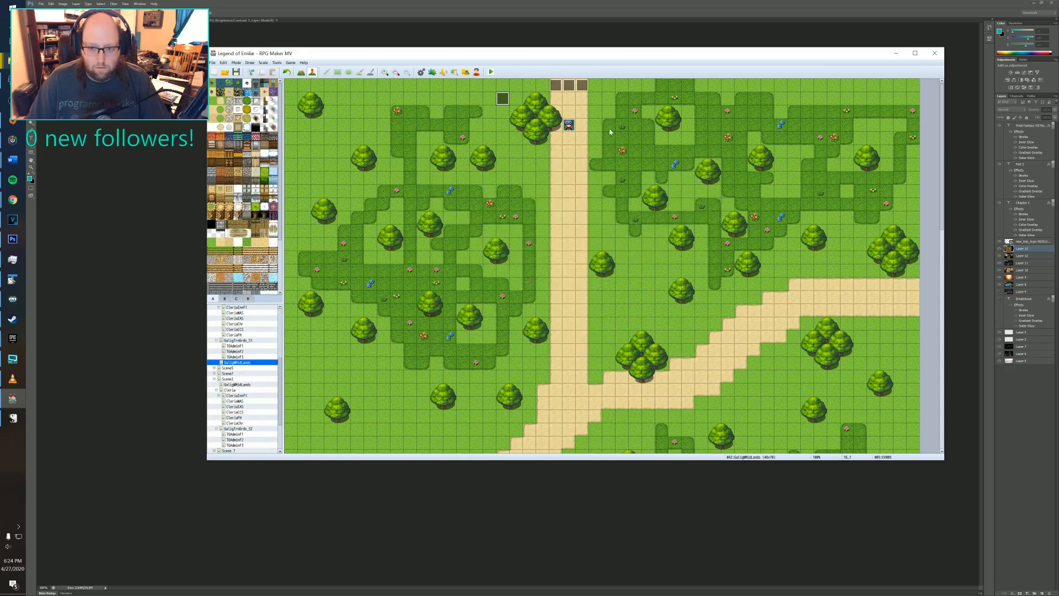
- Open the Cleria map under Scene2 and inspect nightfall event EV035 and lamp post event EV037 without changing them
left_click(236, 373)
scroll(242, 411, "down", 1)
left_click(237, 373)
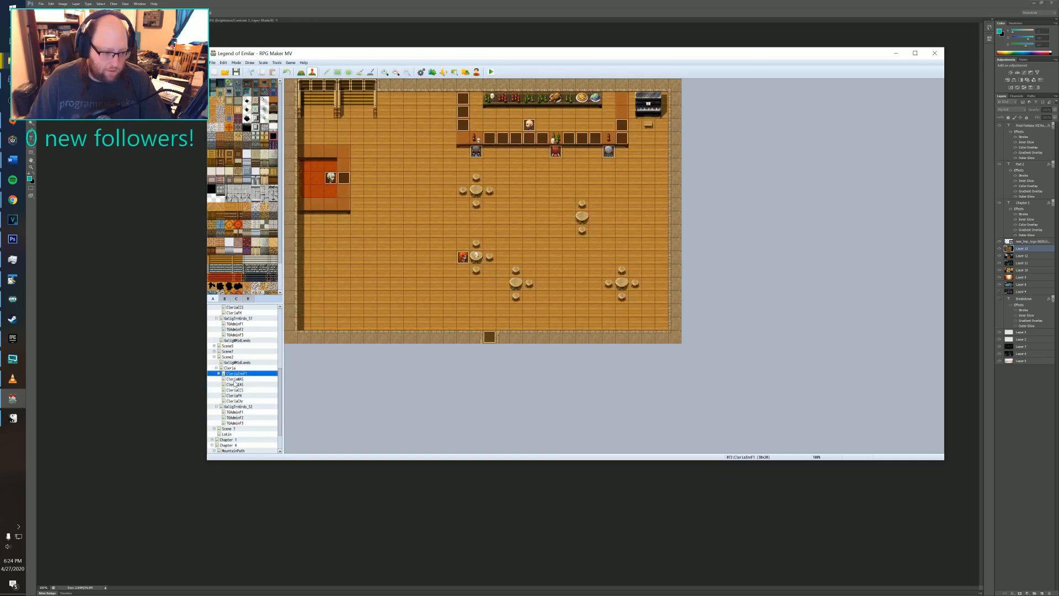
left_click(229, 368)
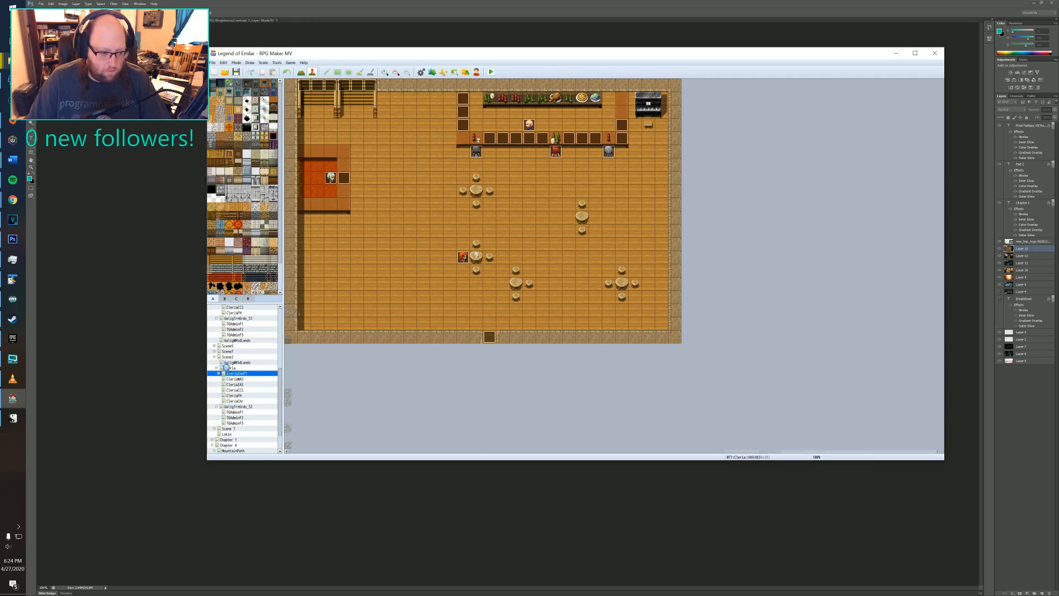
double_click(330, 297)
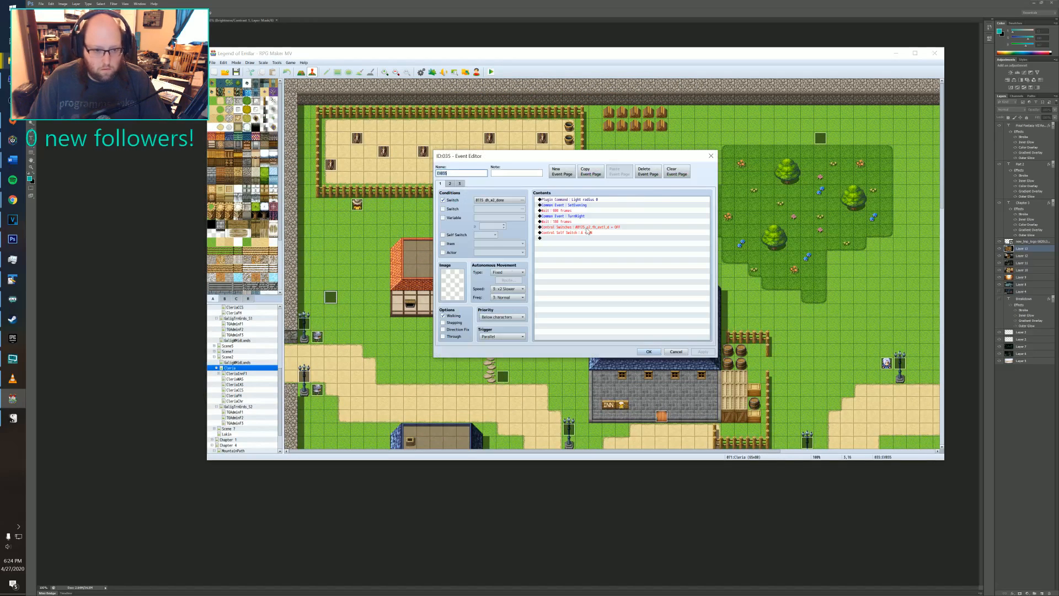
left_click(710, 156)
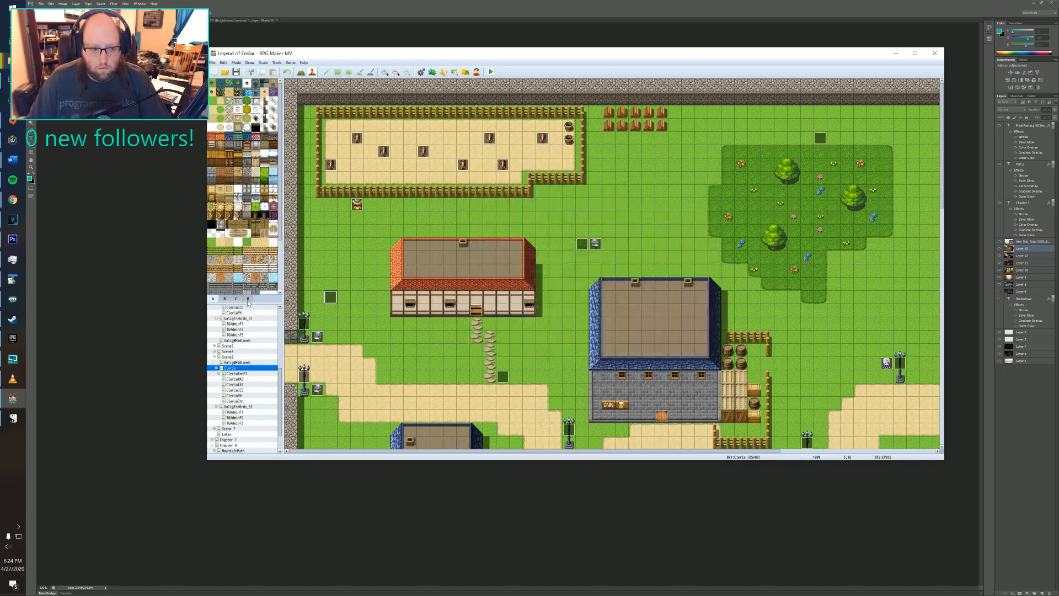
double_click(307, 323)
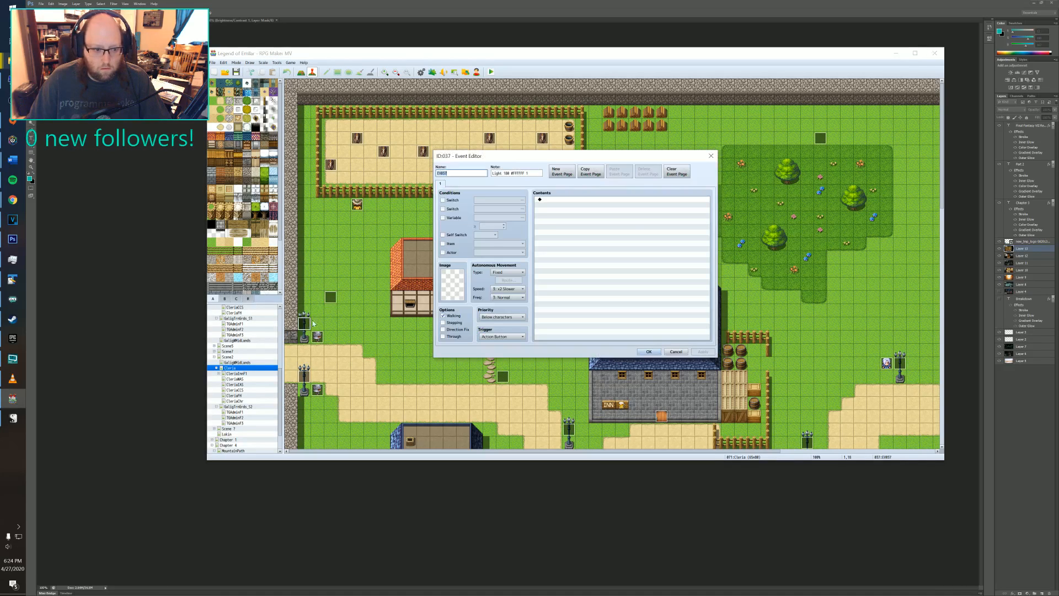
left_click(711, 156)
double_click(331, 303)
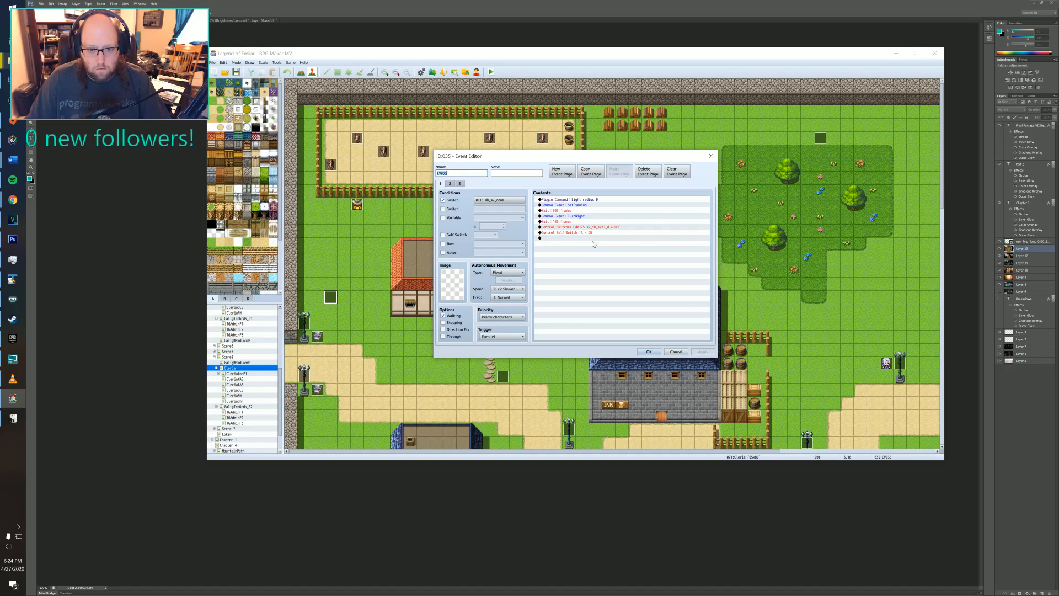
left_click(712, 156)
- Open the GaligWMidLands map under Scene1 and inspect the page 1 commands of event EV005, leaving the event unchanged
scroll(498, 342, "down", 3)
scroll(497, 342, "down", 1)
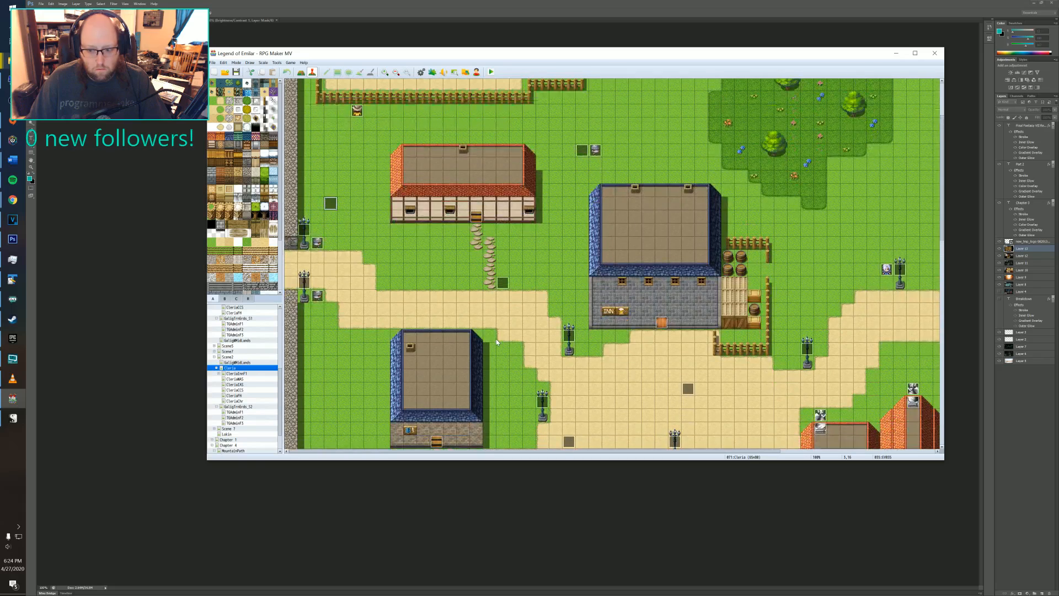
scroll(498, 342, "up", 3)
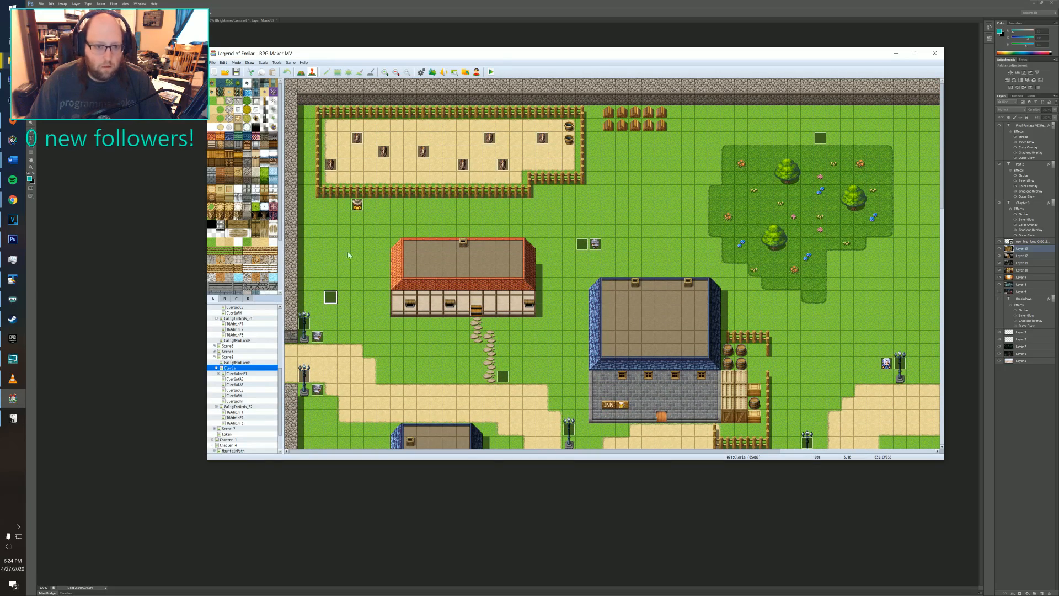
scroll(235, 378, "up", 6)
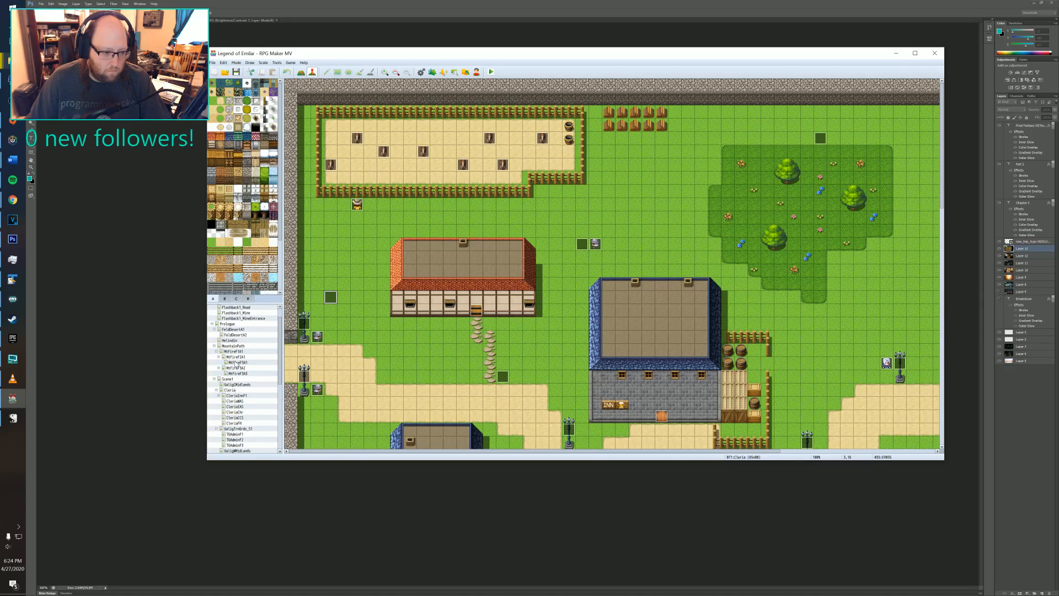
scroll(238, 364, "down", 3)
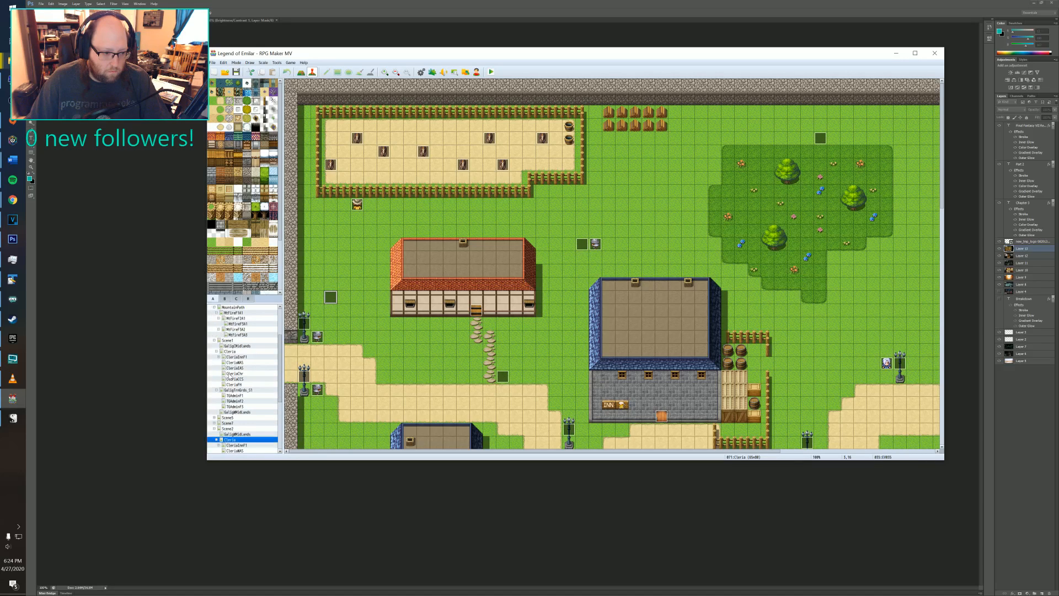
left_click(232, 390)
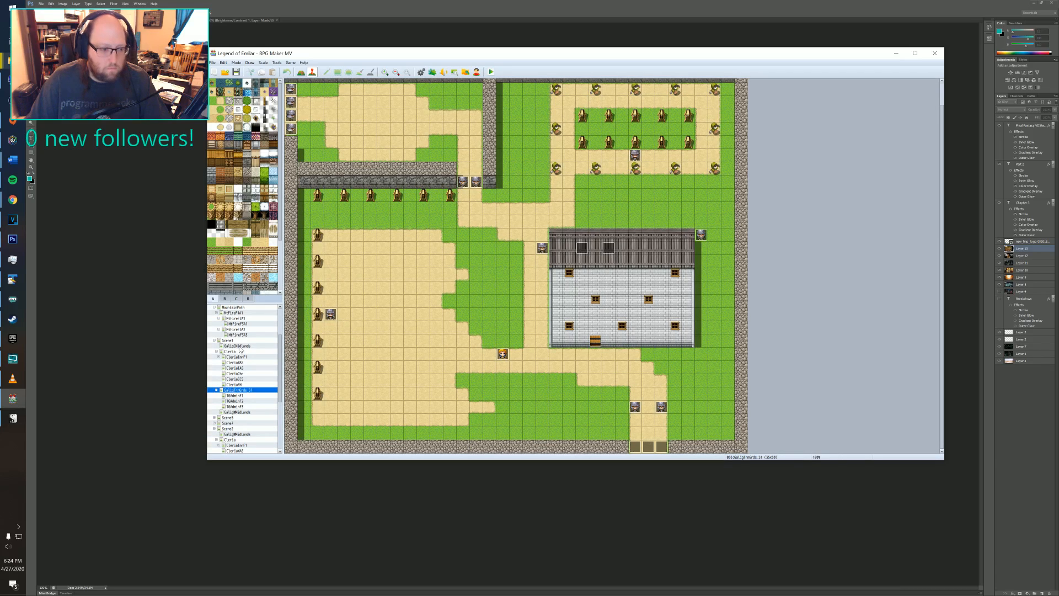
left_click(236, 412)
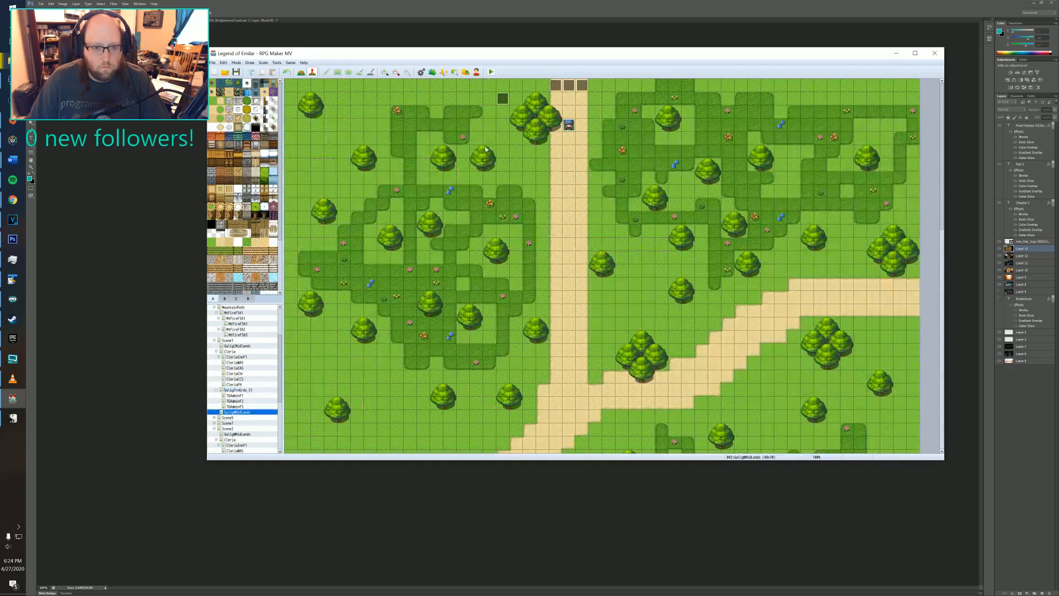
double_click(503, 99)
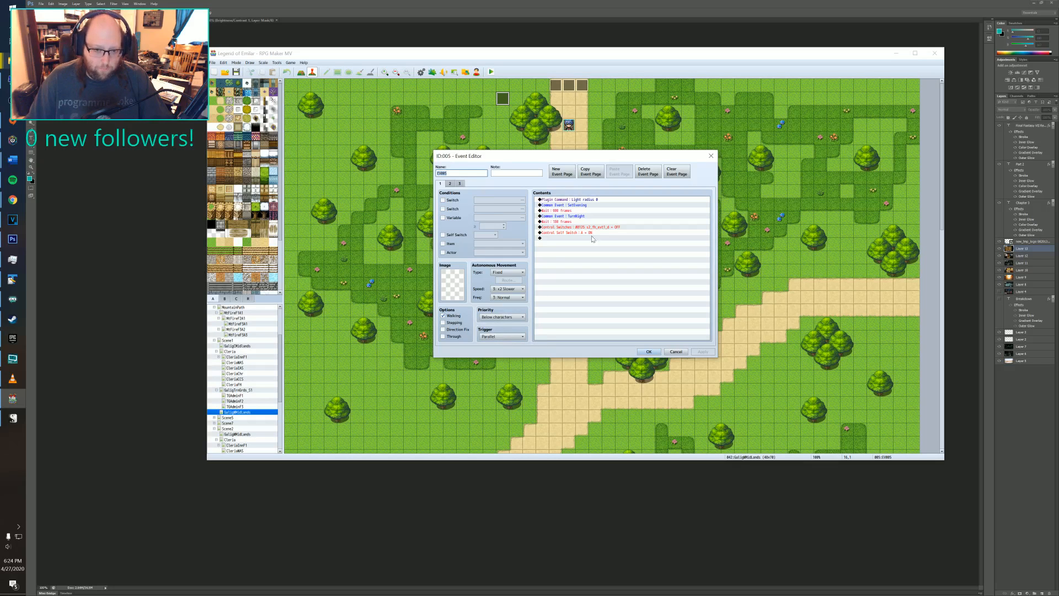
left_click(568, 201)
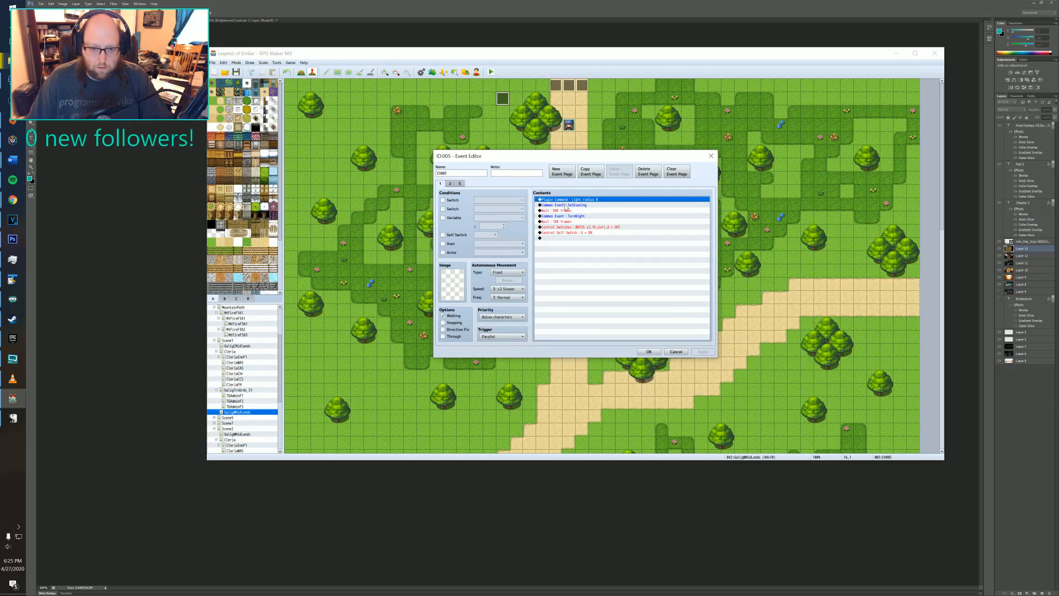
left_click(560, 205)
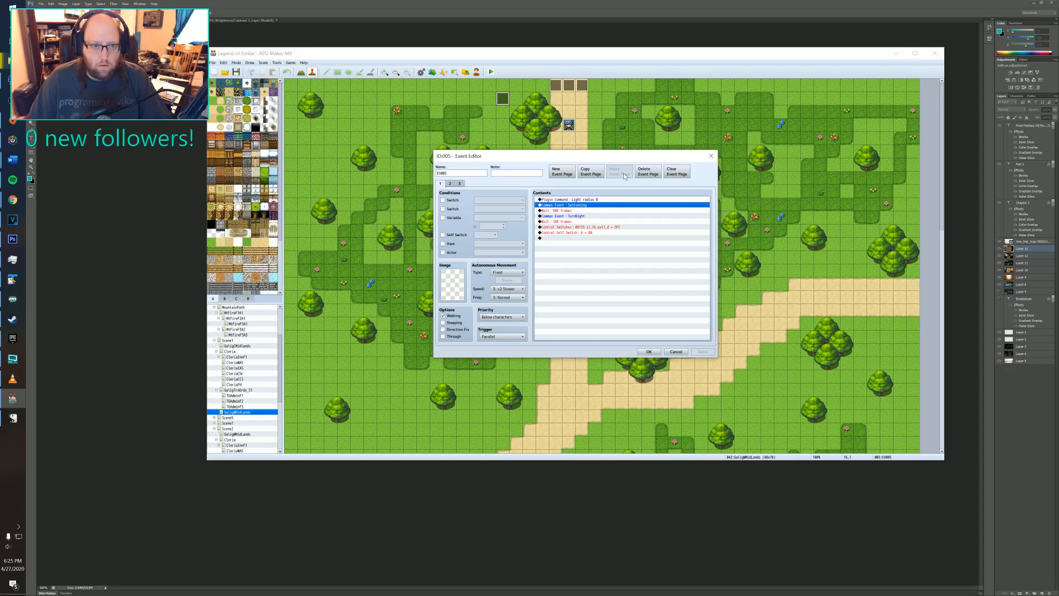
key("Escape")
- Inspect the SetEvening common event's tint command in the Database and review EV005 again without changing either
left_click(421, 73)
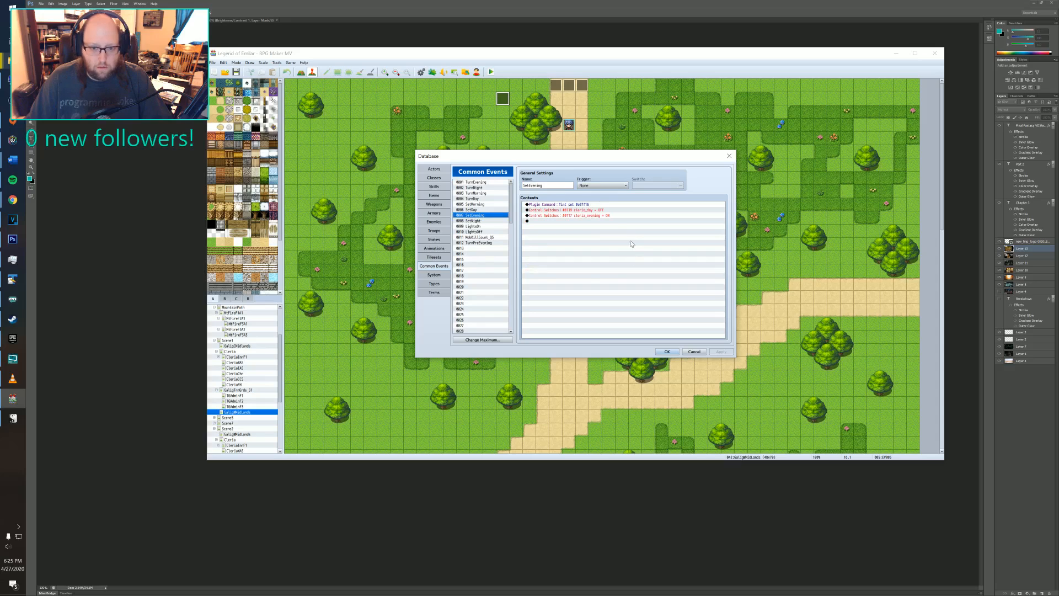
left_click(555, 205)
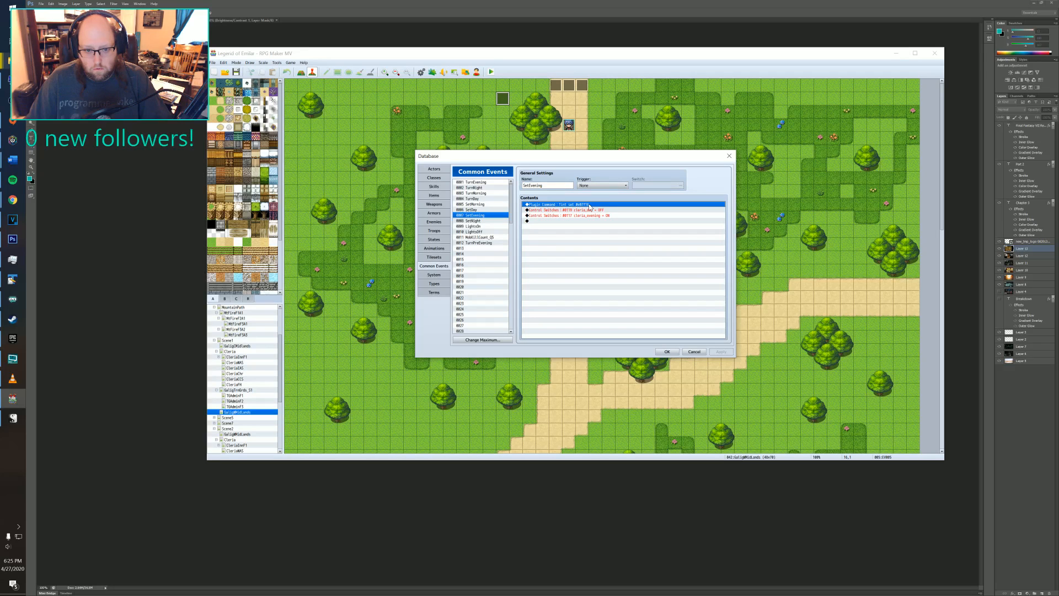
left_click(729, 155)
double_click(502, 98)
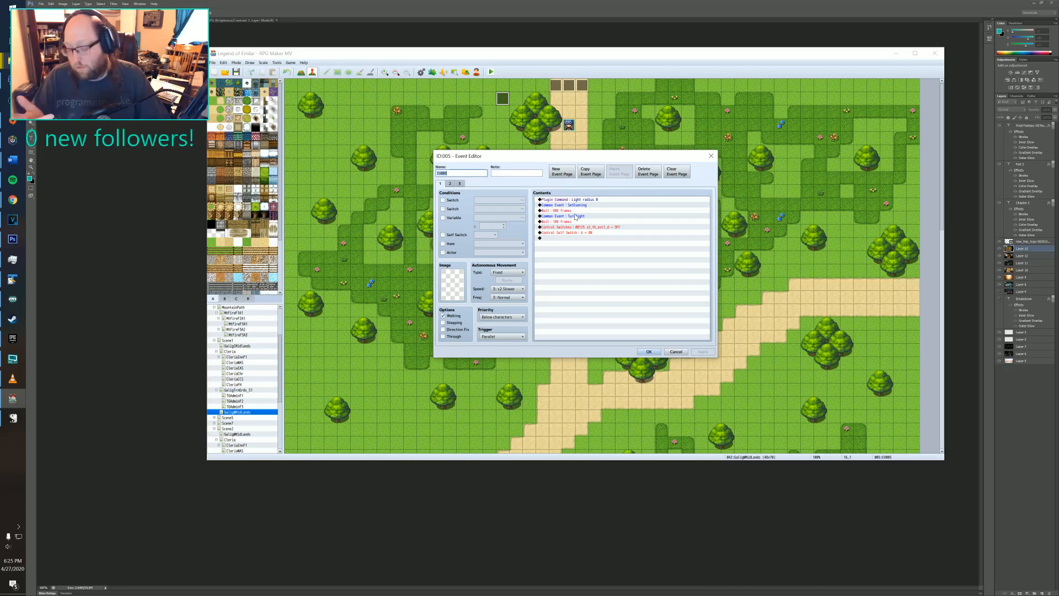
left_click(711, 156)
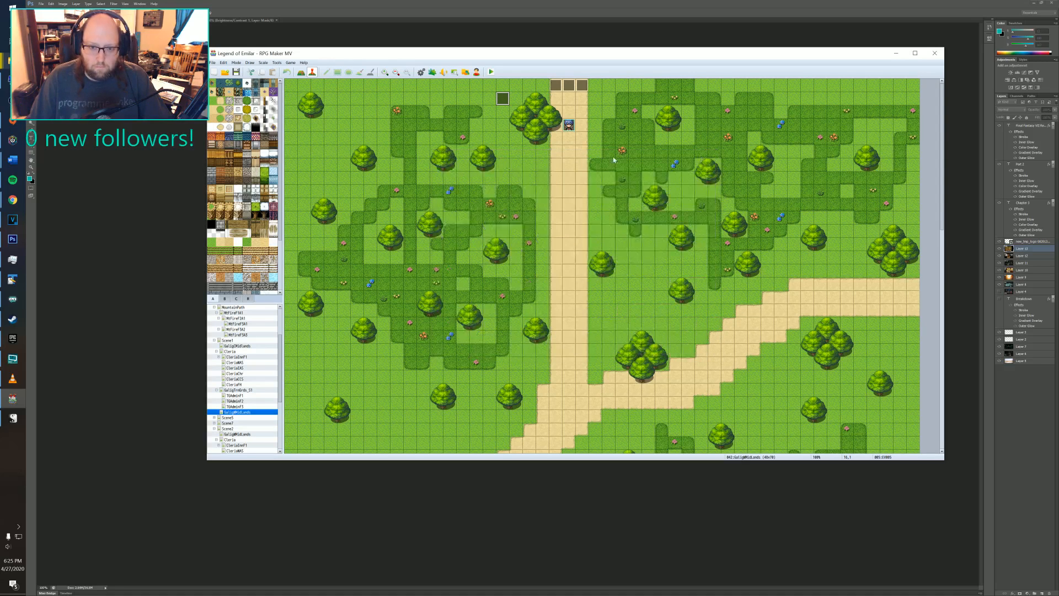
- Check the TerraxLighting and event indicator plugin entries in the Plugin Manager and cancel without changes
left_click(433, 72)
left_click(483, 294)
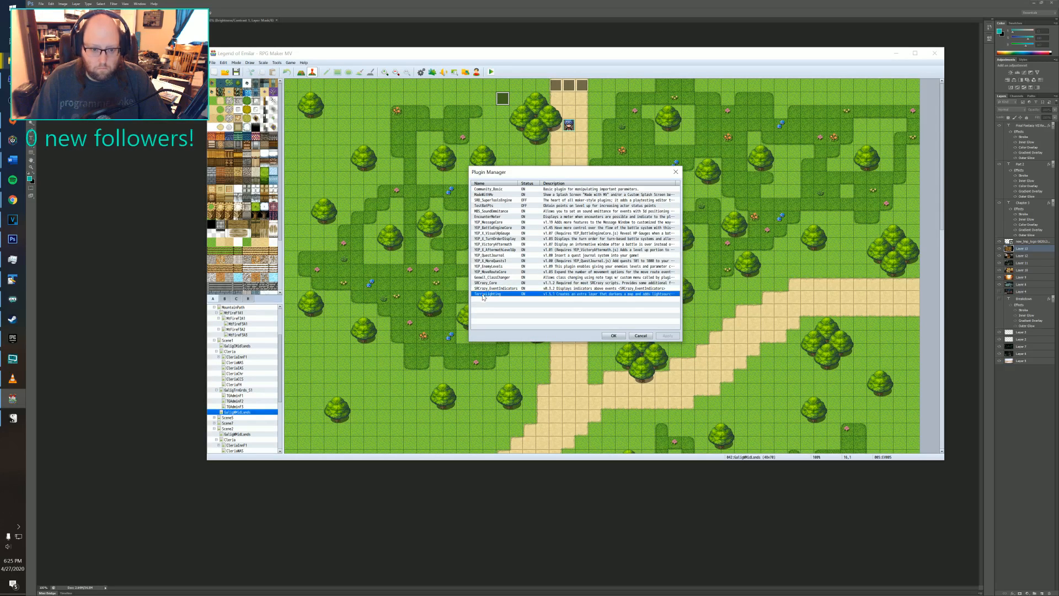
left_click(486, 289)
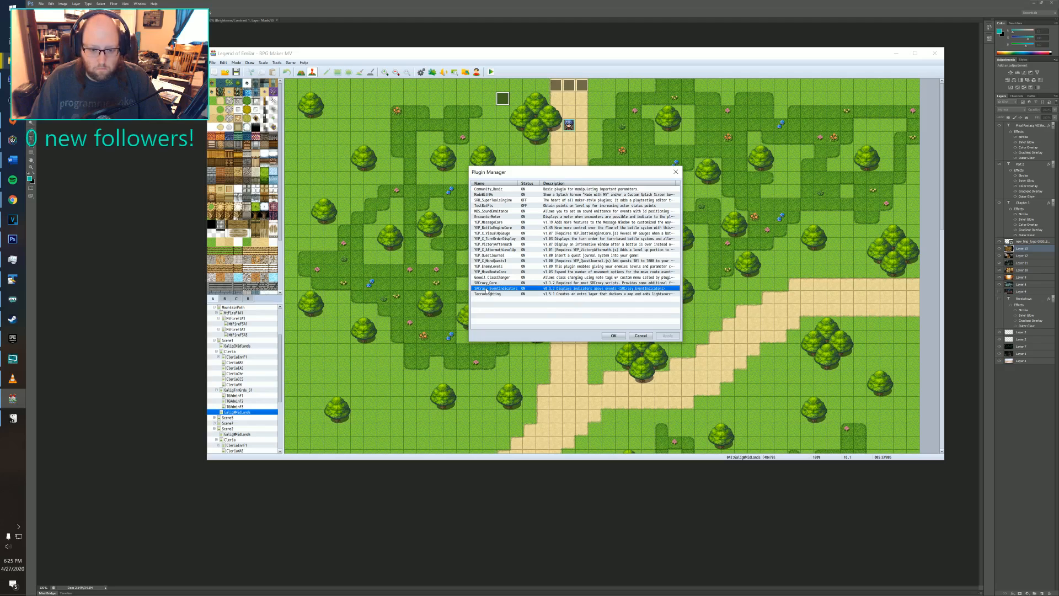
left_click(640, 335)
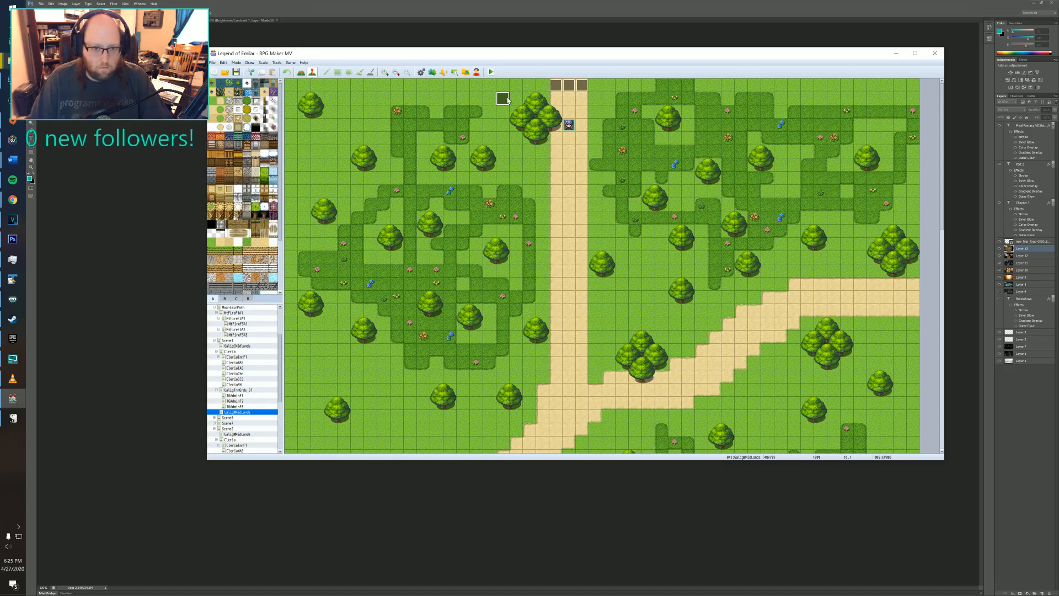
- Open the MAP001 test map and inspect transfer event EV004 and nightfall event EV019 without changing them
scroll(251, 344, "up", 4)
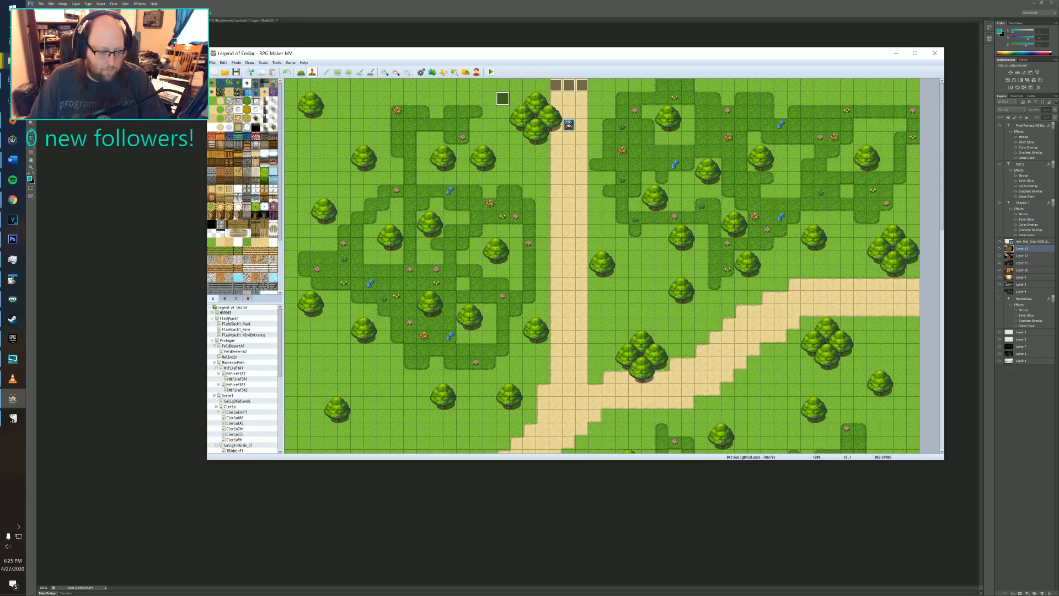
left_click(226, 313)
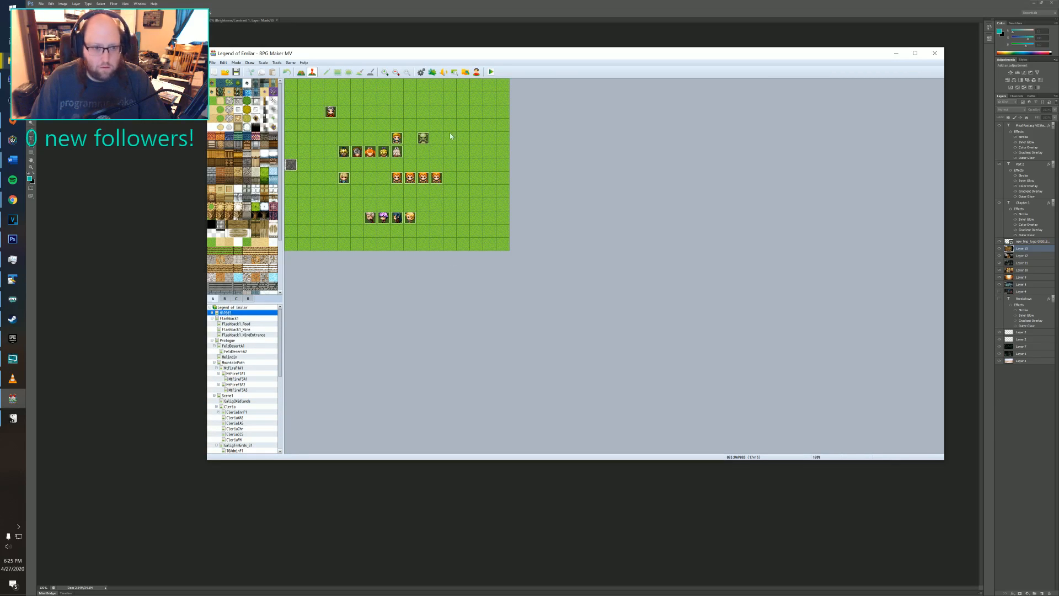
double_click(291, 165)
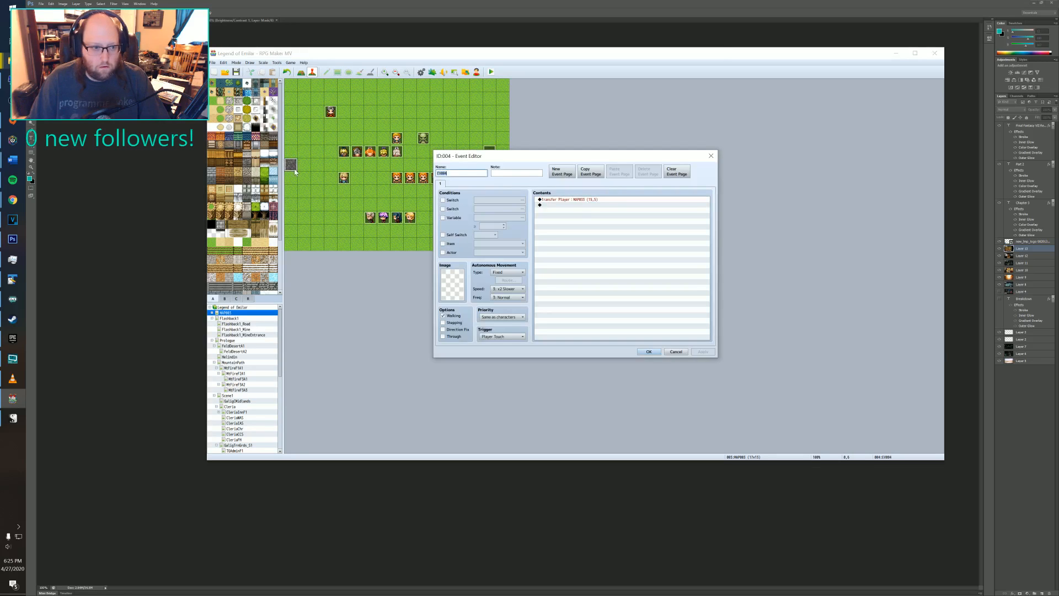
left_click(711, 156)
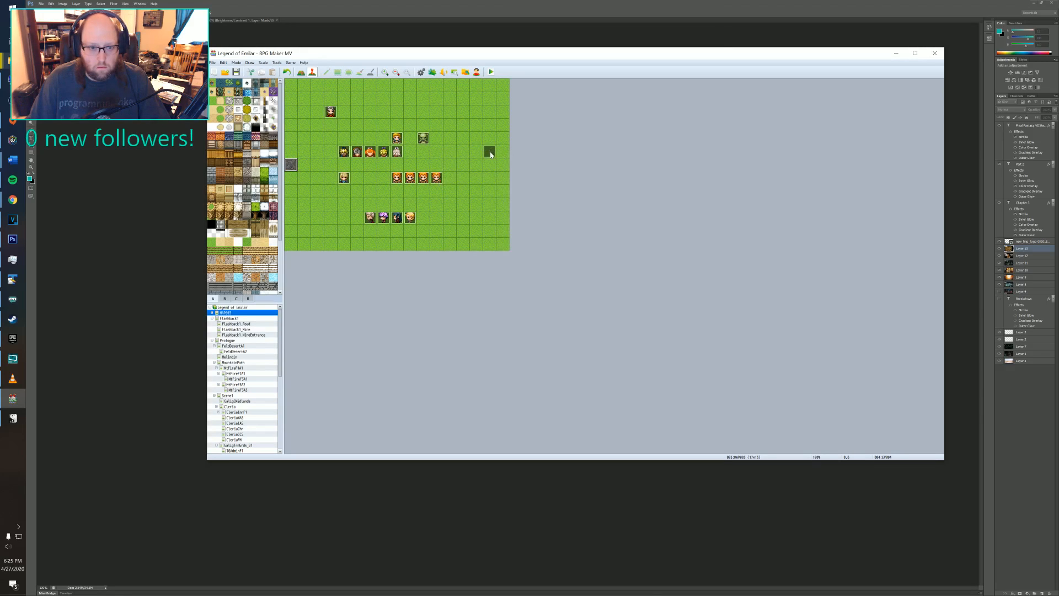
left_click(487, 177)
double_click(490, 151)
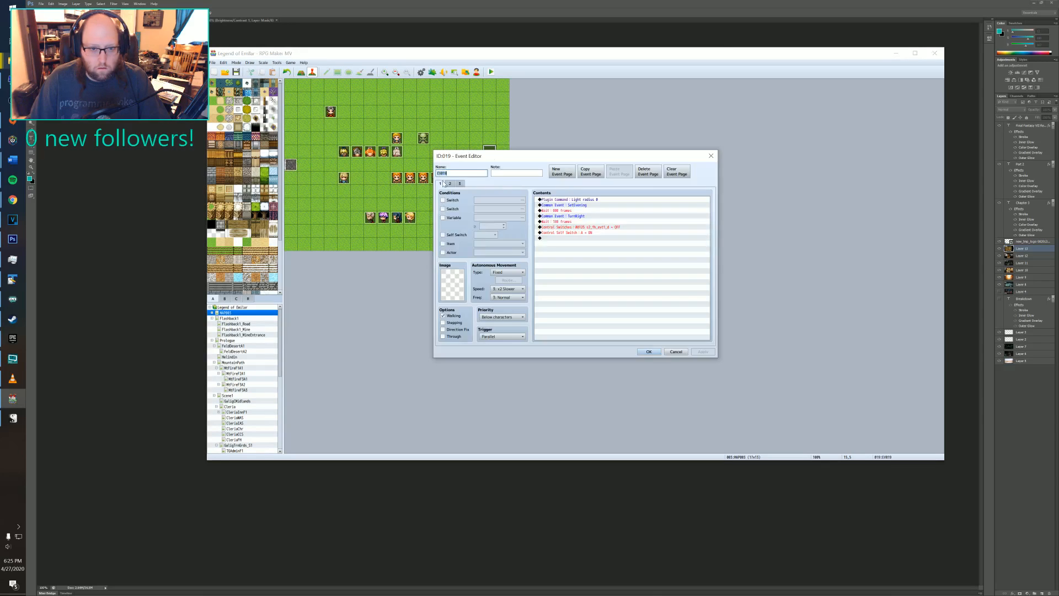
left_click(580, 199)
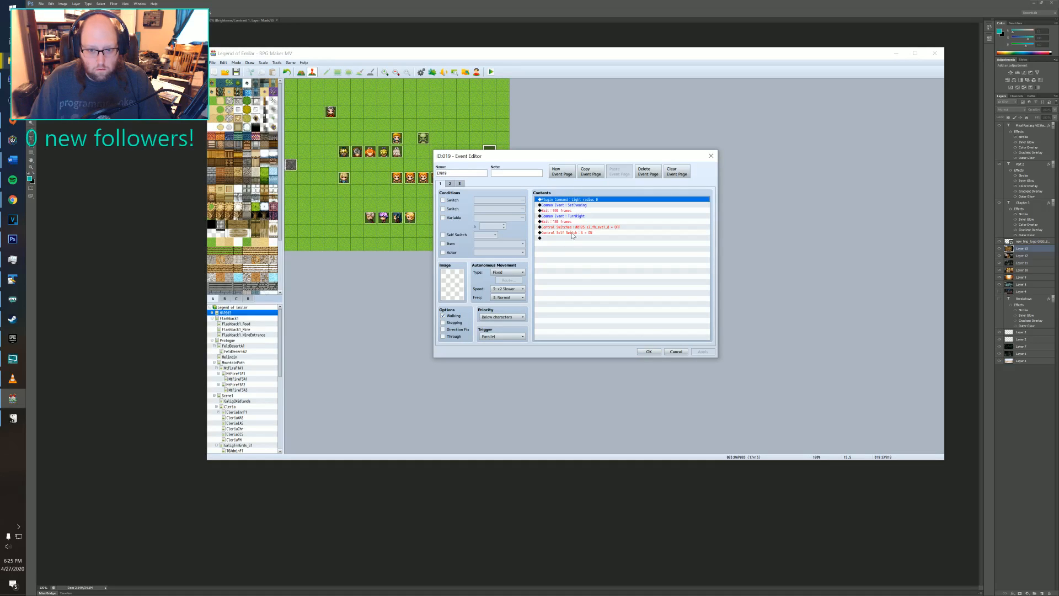
left_click(667, 351)
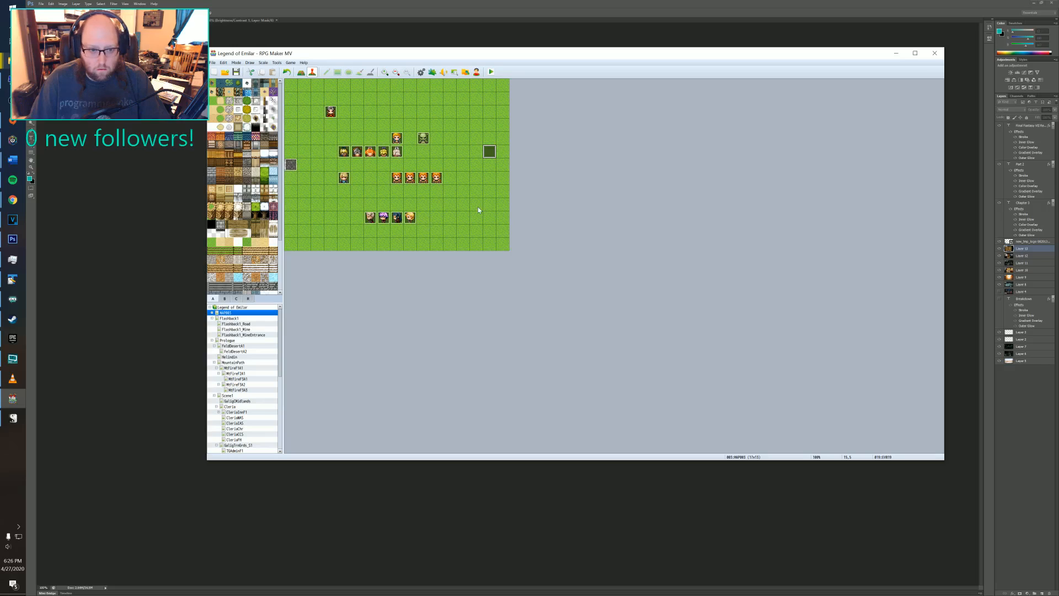
- Set the player's starting position on MAP001 at tile 14,9, playtest a new game from there, and close the game
right_click(478, 207)
mouse_move(495, 283)
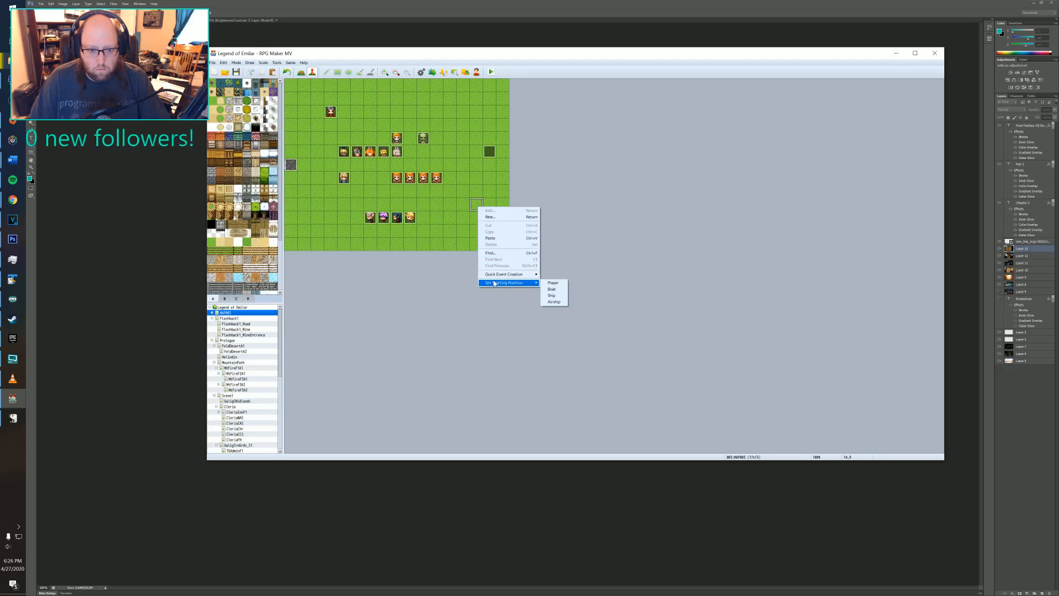
left_click(554, 284)
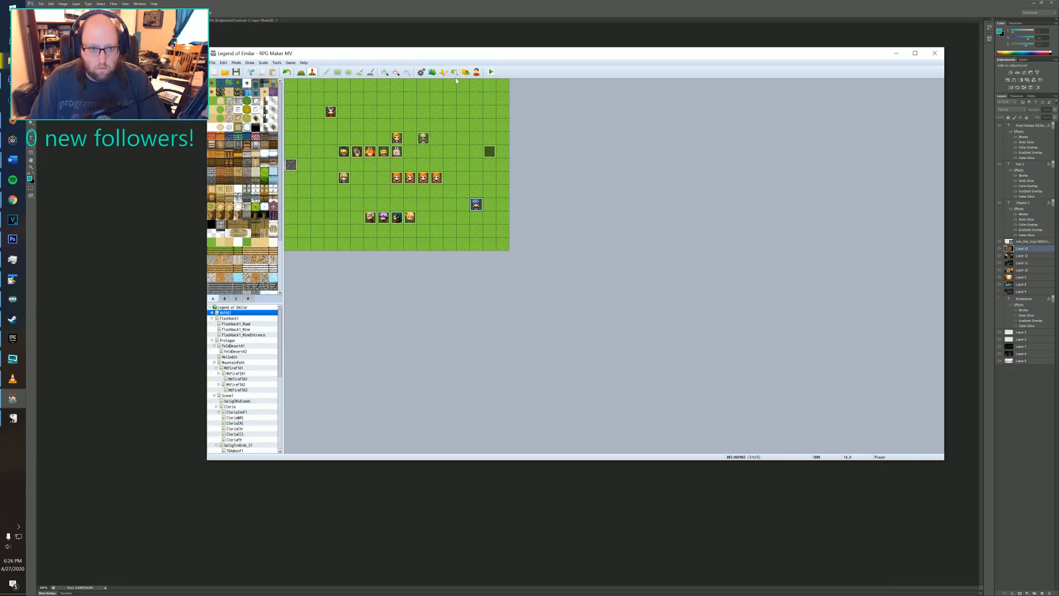
left_click(491, 72)
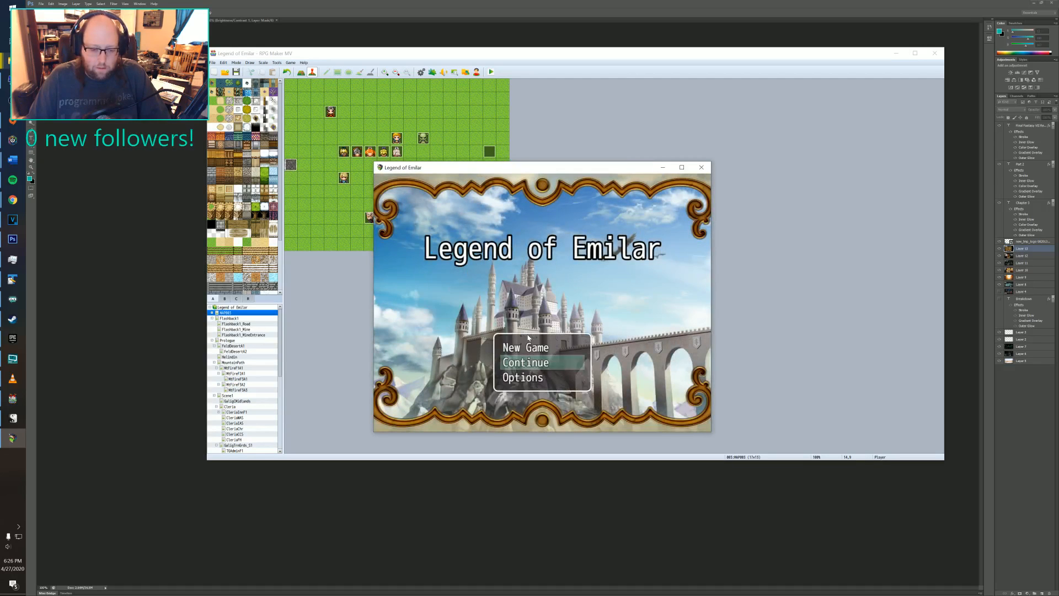
double_click(527, 343)
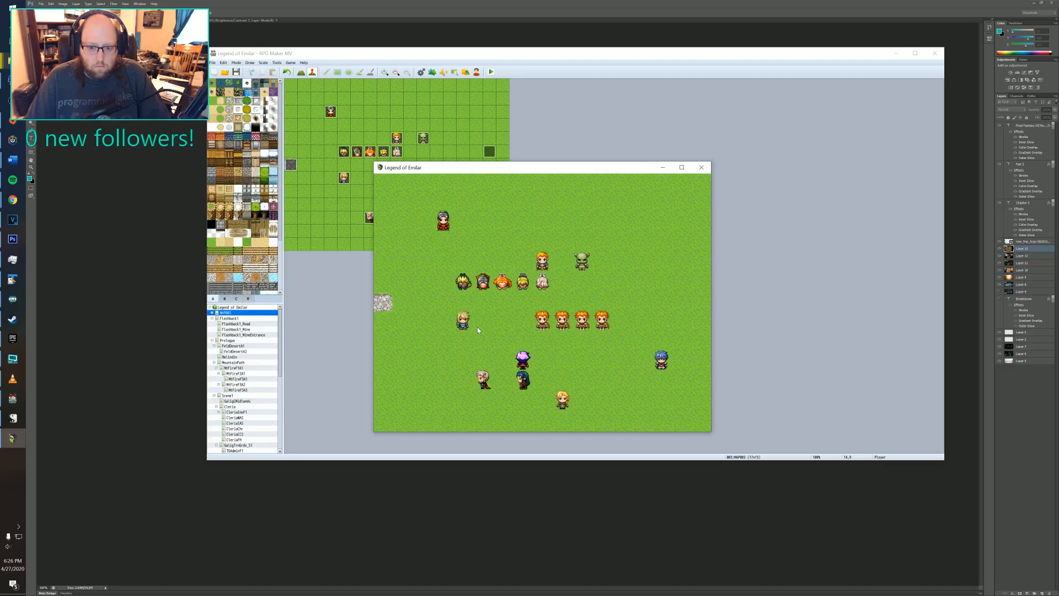
left_click(701, 167)
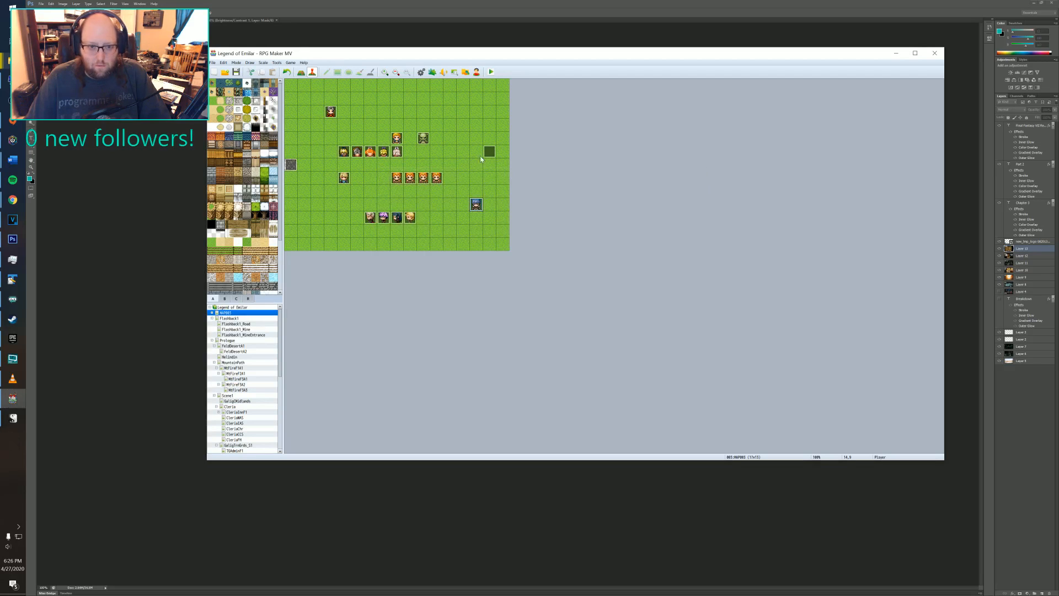
- Copy the Tint set plugin command from the SetEvening common event into page 1 of EV019, above its SetEvening call
double_click(489, 151)
left_click(711, 155)
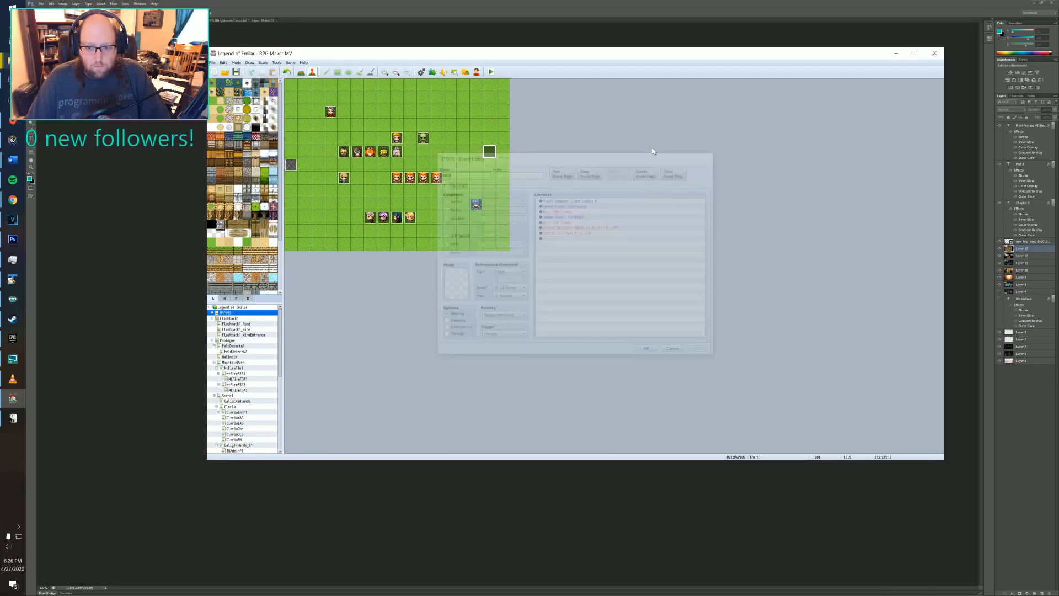
left_click(421, 72)
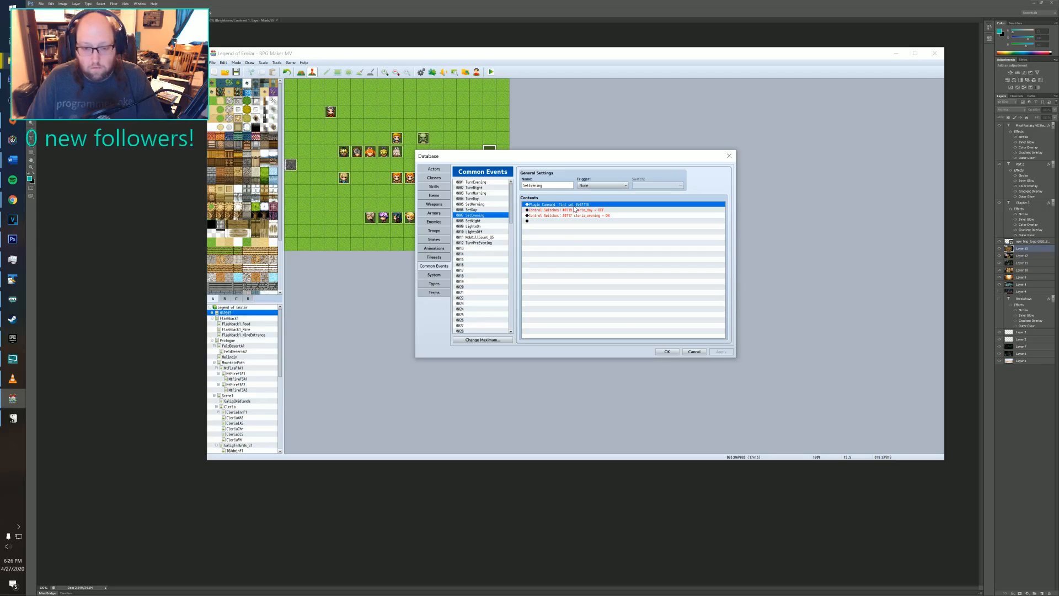
left_click(666, 352)
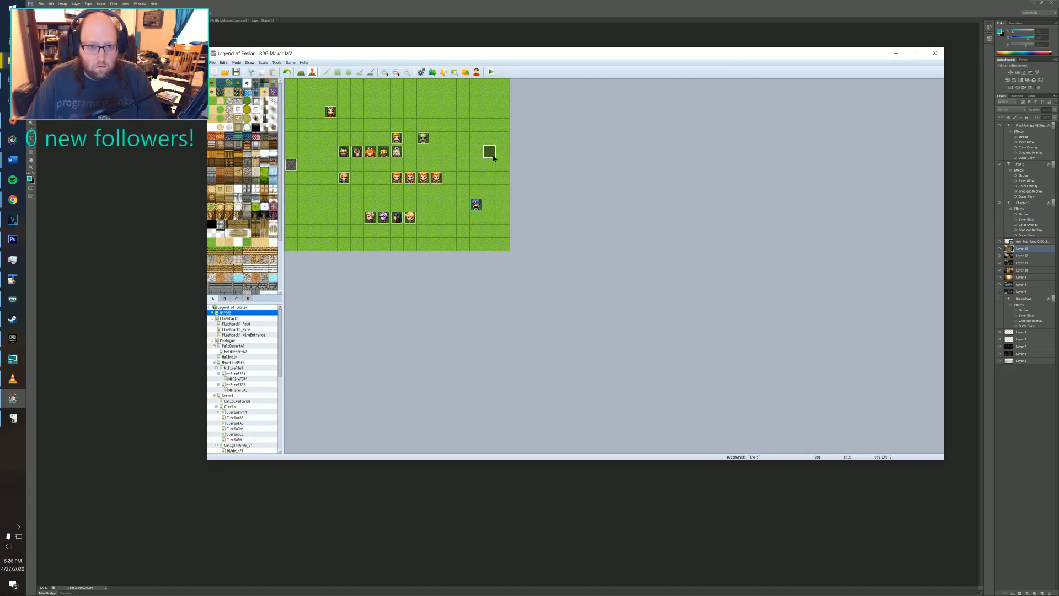
double_click(493, 155)
left_click(576, 205)
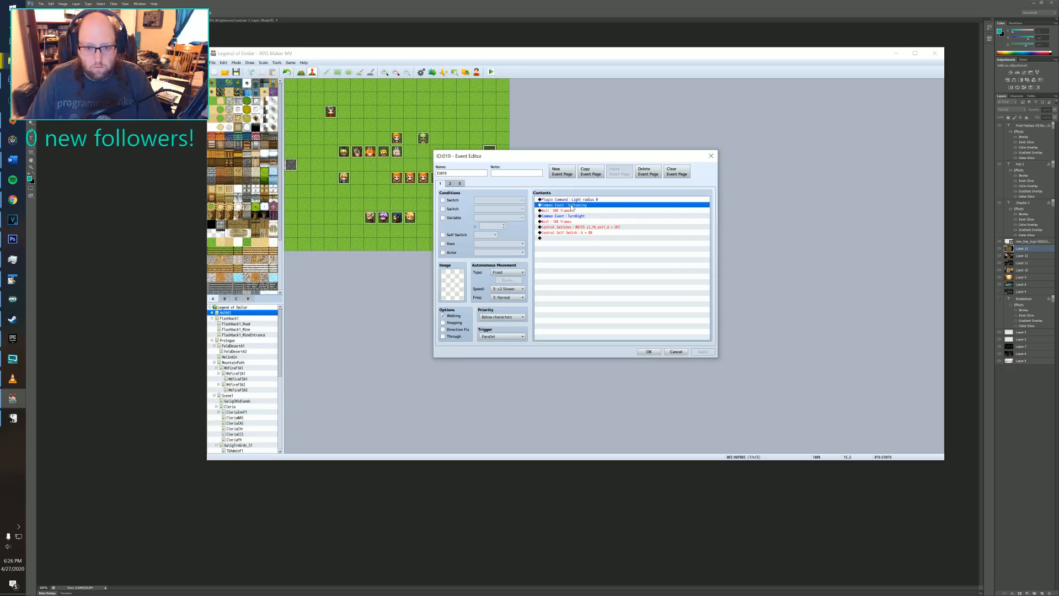
type("Plugin Command : Tint set #a07f16")
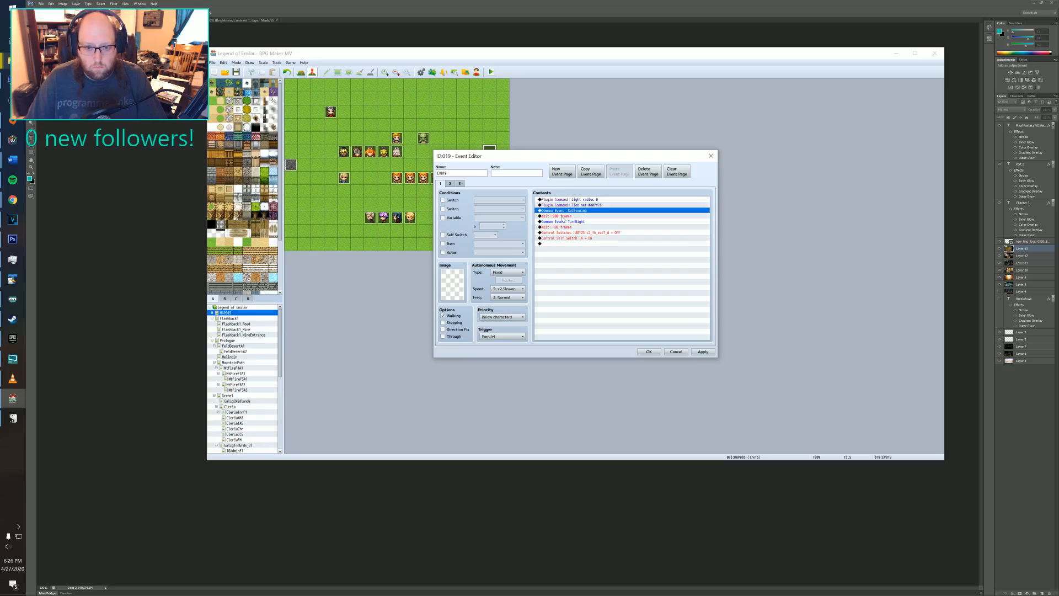
- Delete every command from the SetEvening call onward on page 1 of EV019 and display the event's page 2
left_click(564, 236, "shift")
left_click(575, 243, "shift")
key("Delete")
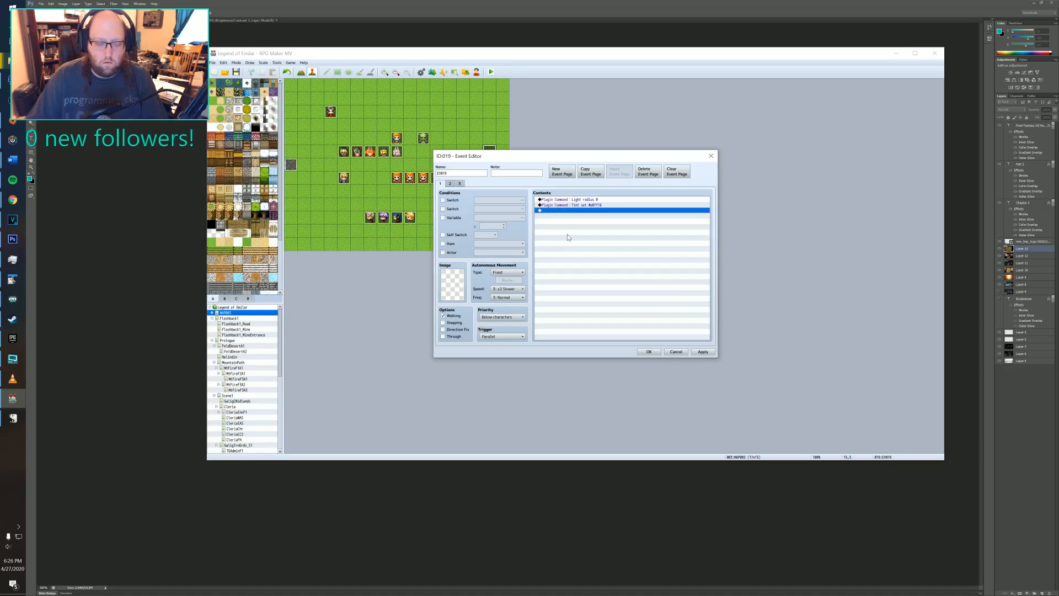
left_click(450, 184)
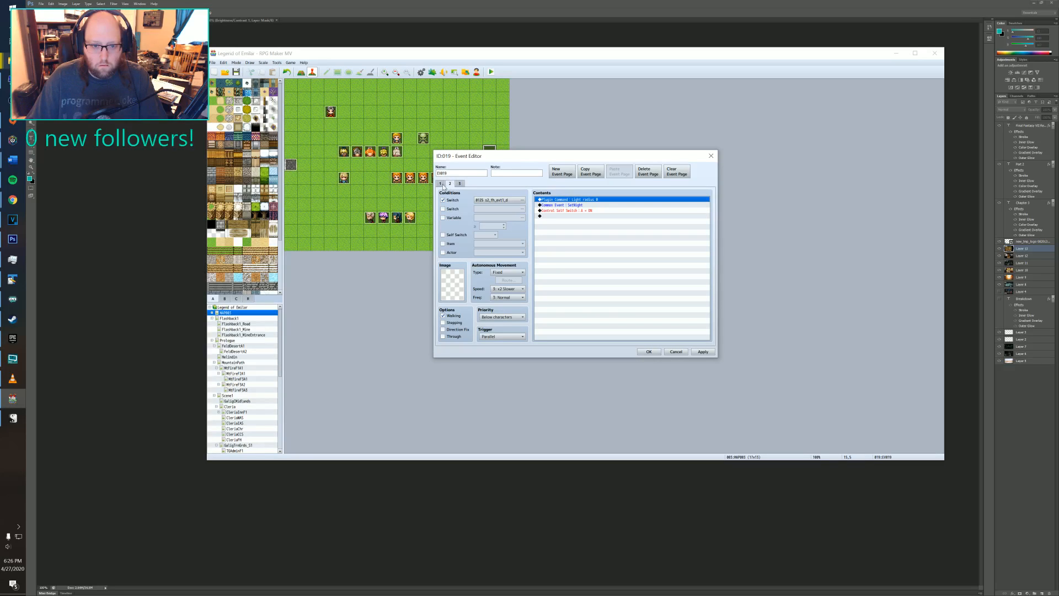
- Review the remaining pages of EV019, return to page 1, apply the edits and close the event editor
left_click(460, 184)
left_click(441, 184)
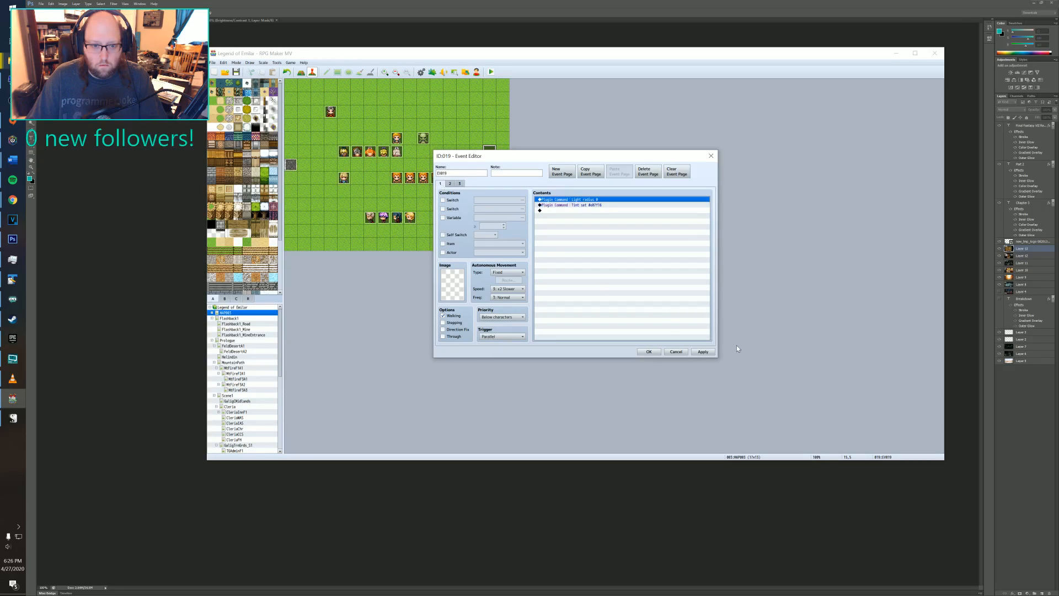
left_click(703, 351)
left_click(656, 351)
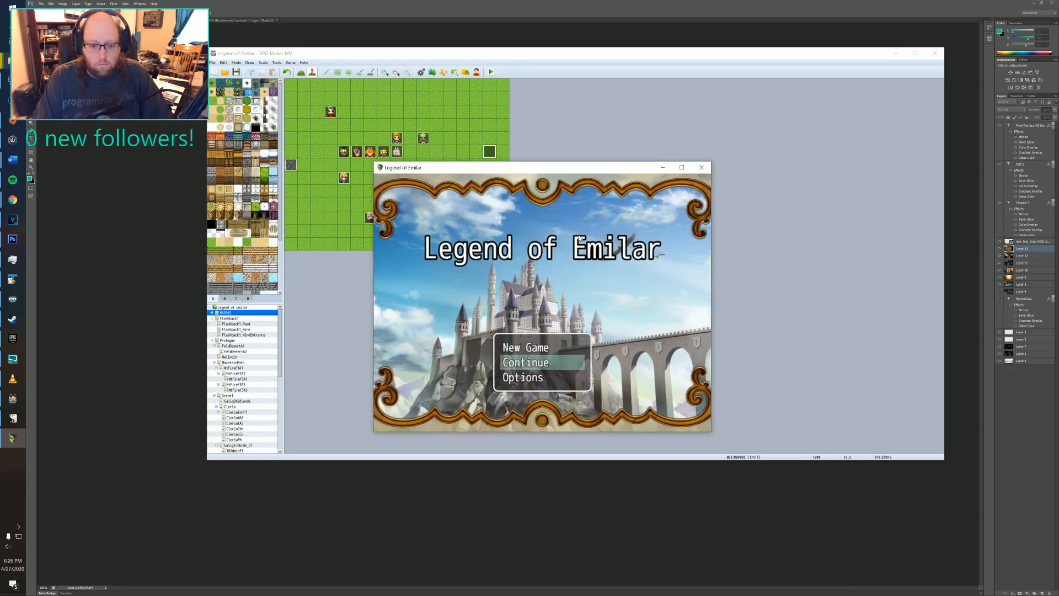
- Playtest the game on MAP001, walk the player around the open grass to check the tint, and close the game
key("Return")
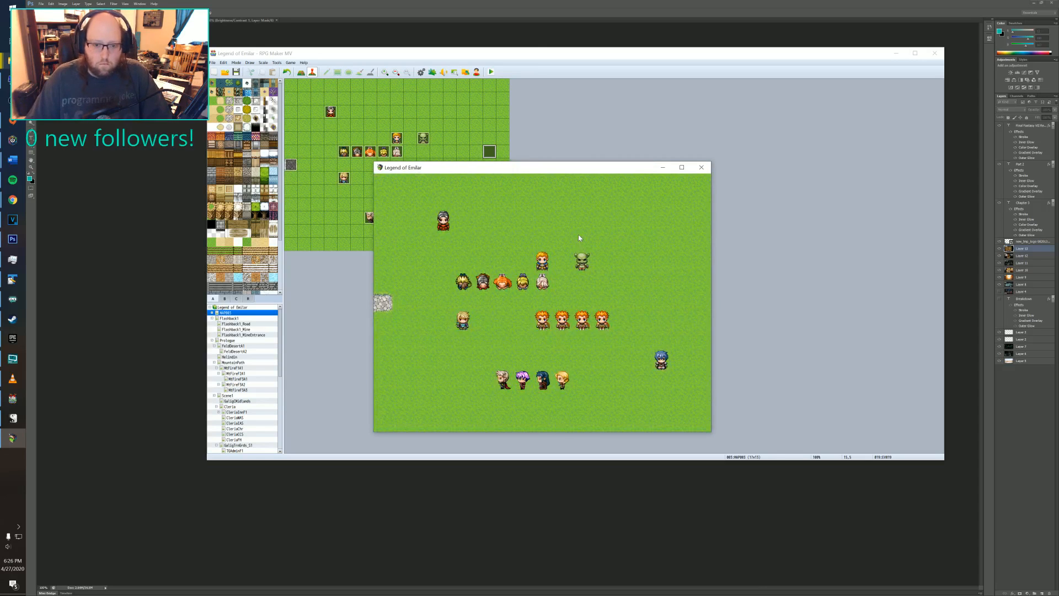
left_click(635, 318)
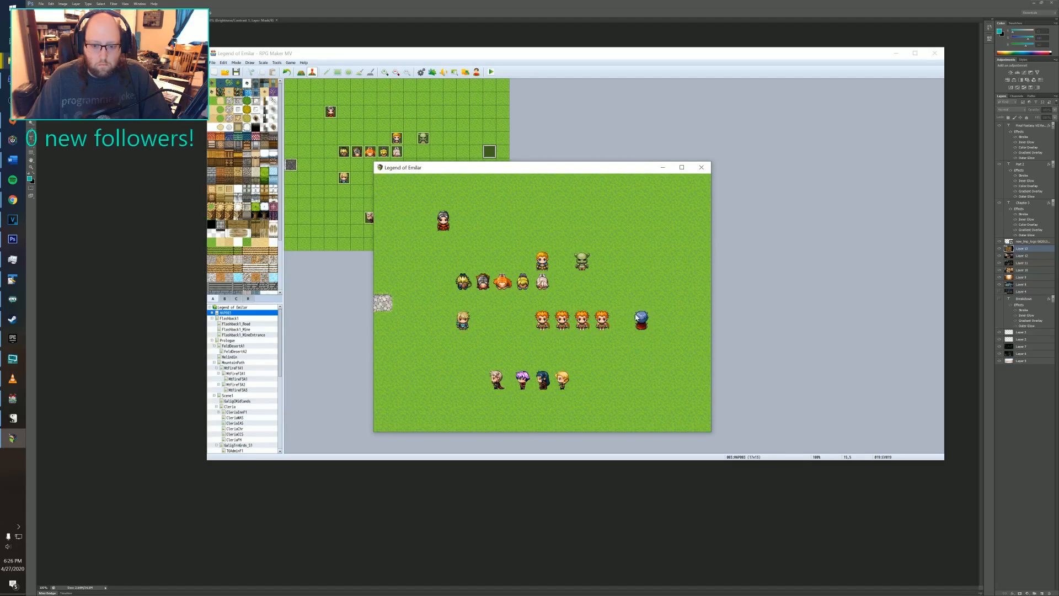
left_click(622, 361)
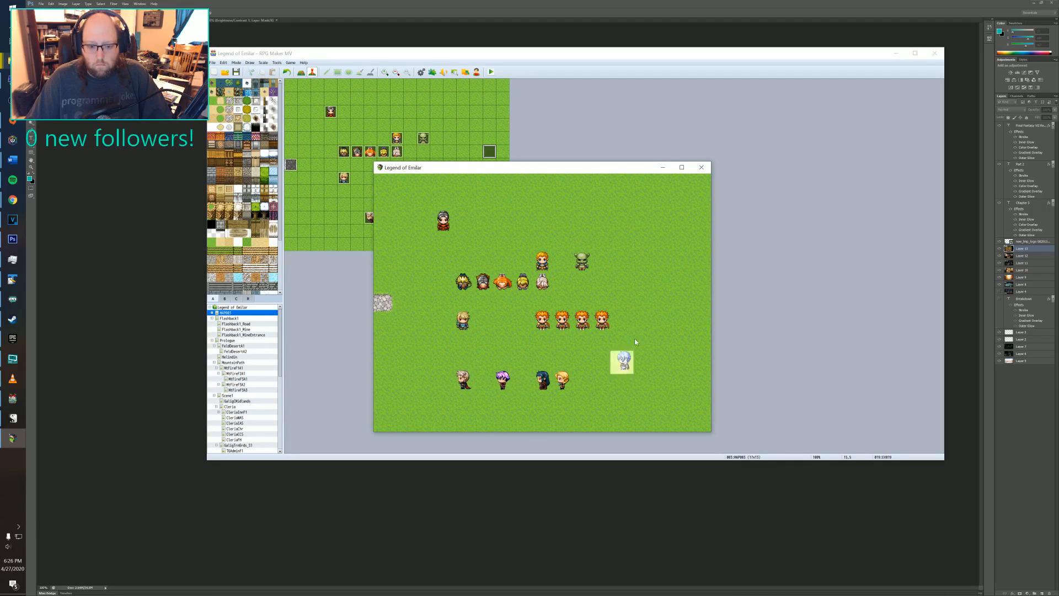
left_click(655, 279)
left_click(637, 258)
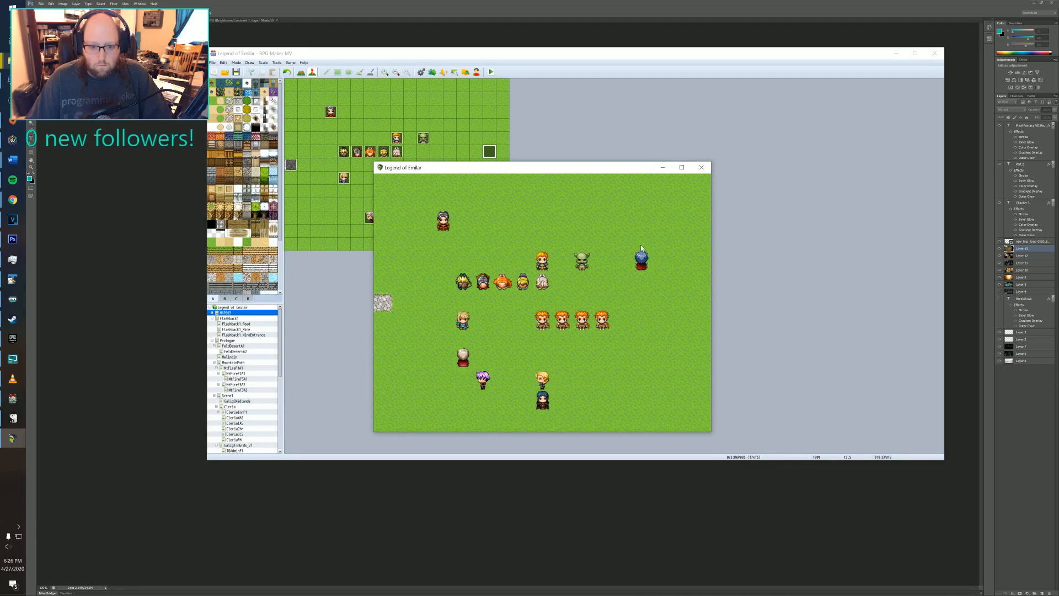
left_click(688, 265)
left_click(681, 323)
left_click(656, 349)
left_click(626, 359)
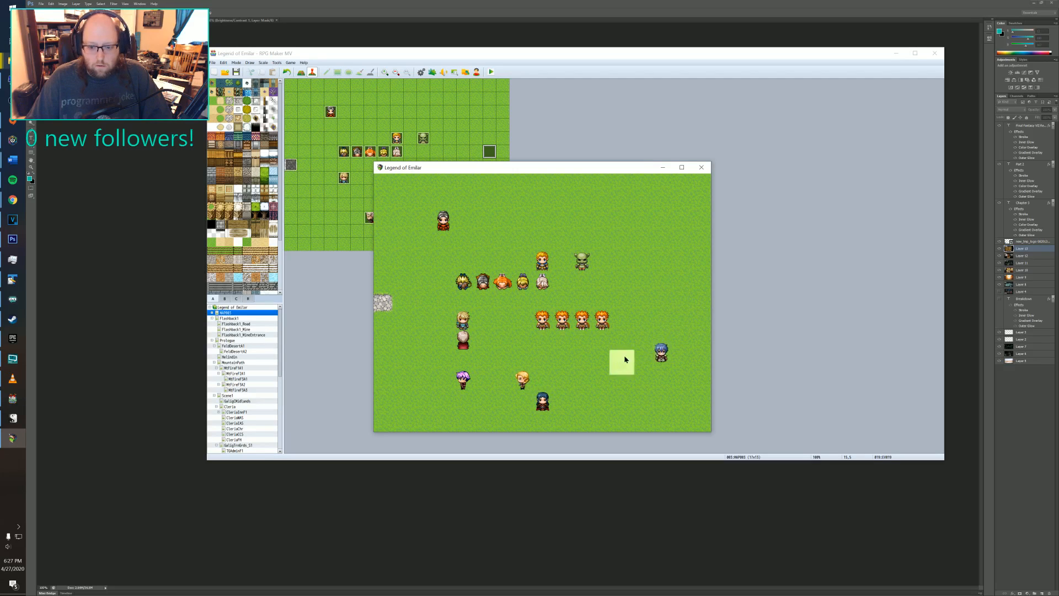
left_click(623, 400)
left_click(659, 389)
left_click(642, 322)
left_click(647, 369)
left_click(684, 362)
left_click(659, 321)
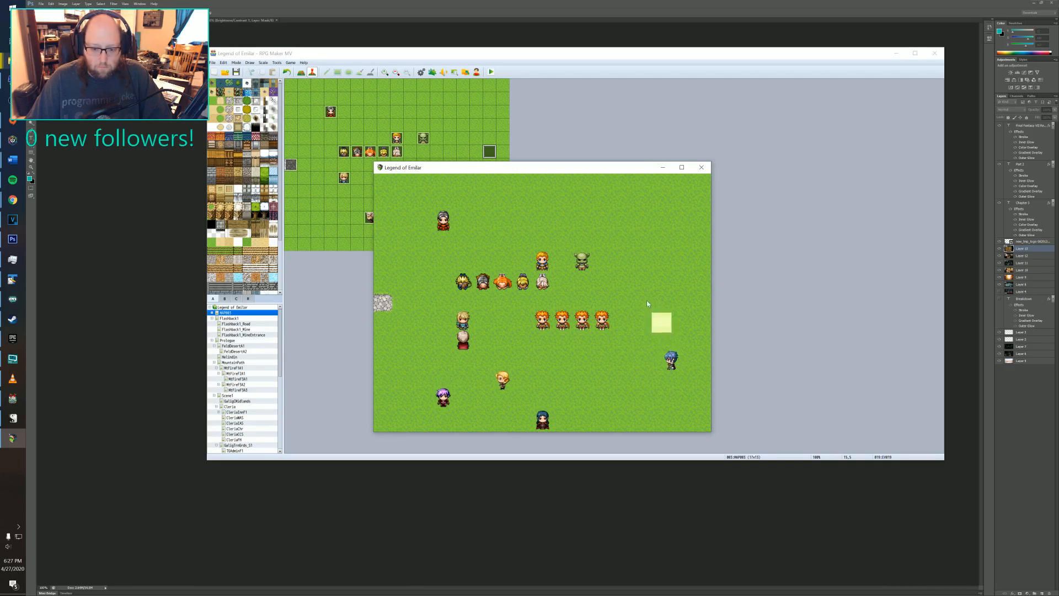
left_click(629, 288)
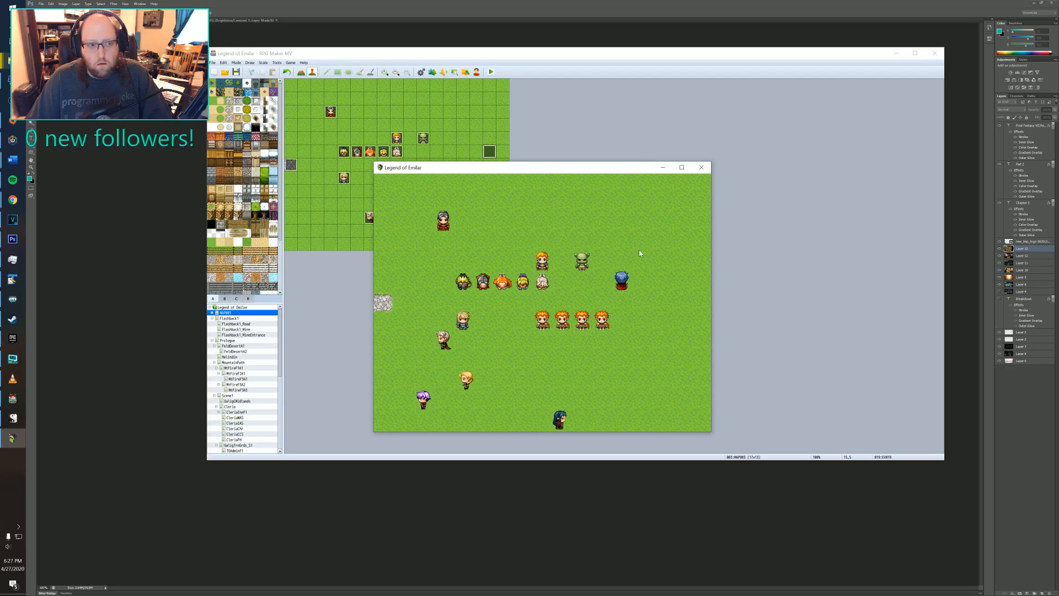
left_click(702, 167)
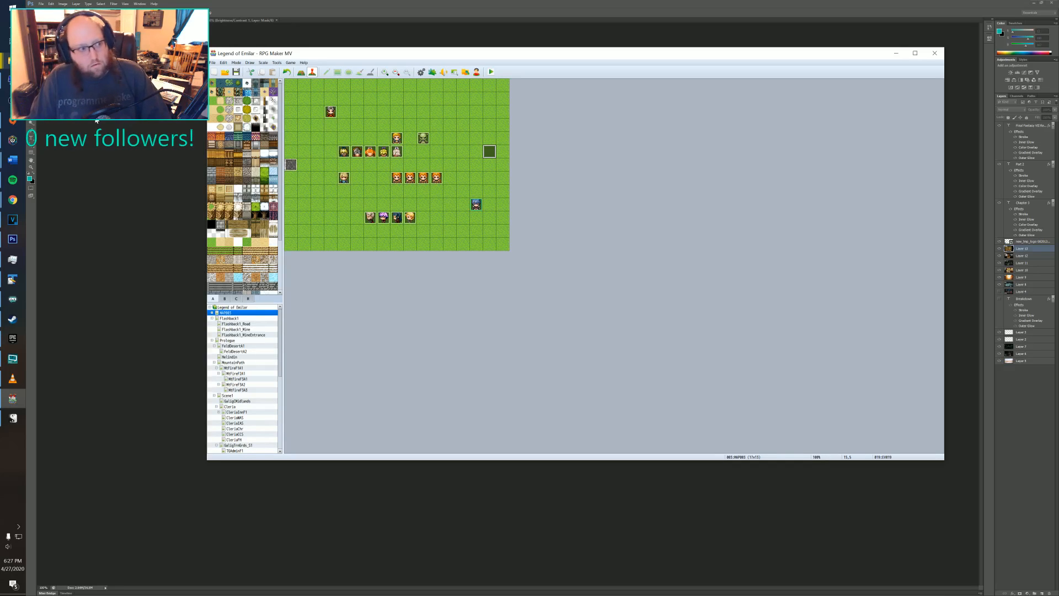
- Resume the paused transfer of the Renders files and minimize its progress window
mouse_move(5, 61)
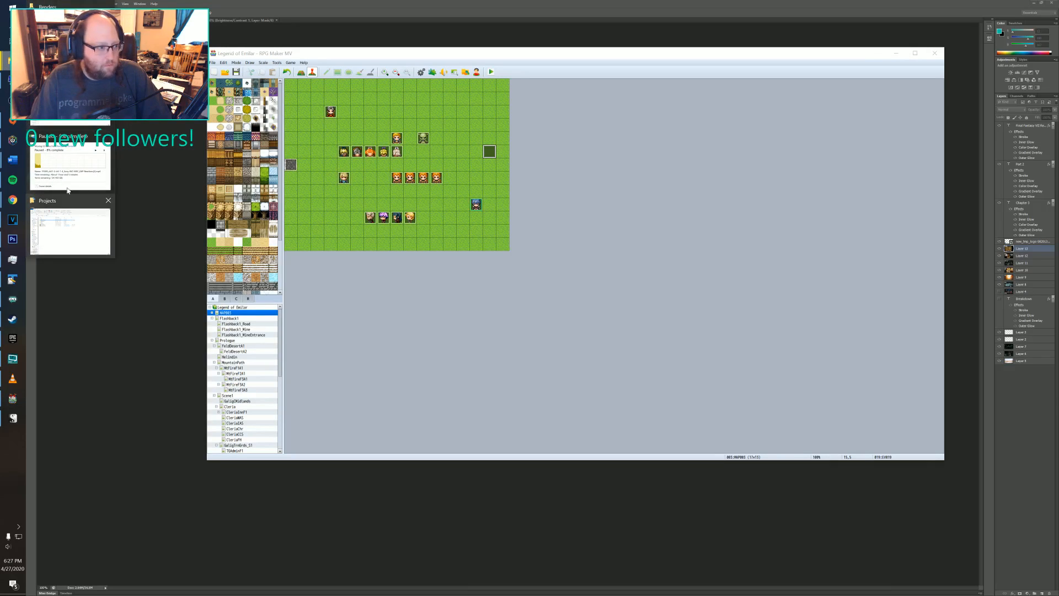
left_click(68, 166)
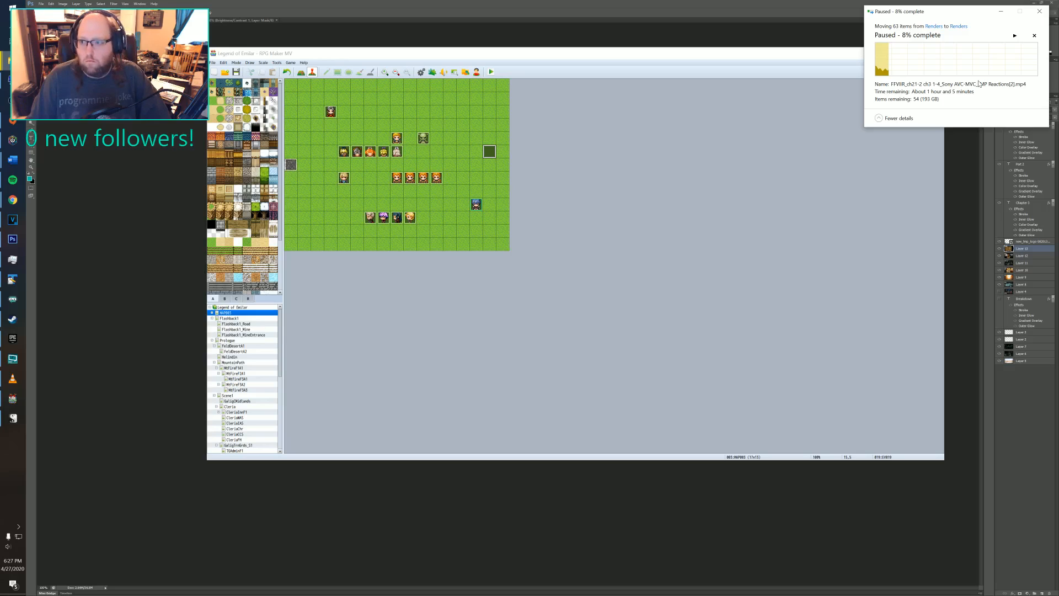
left_click(1015, 35)
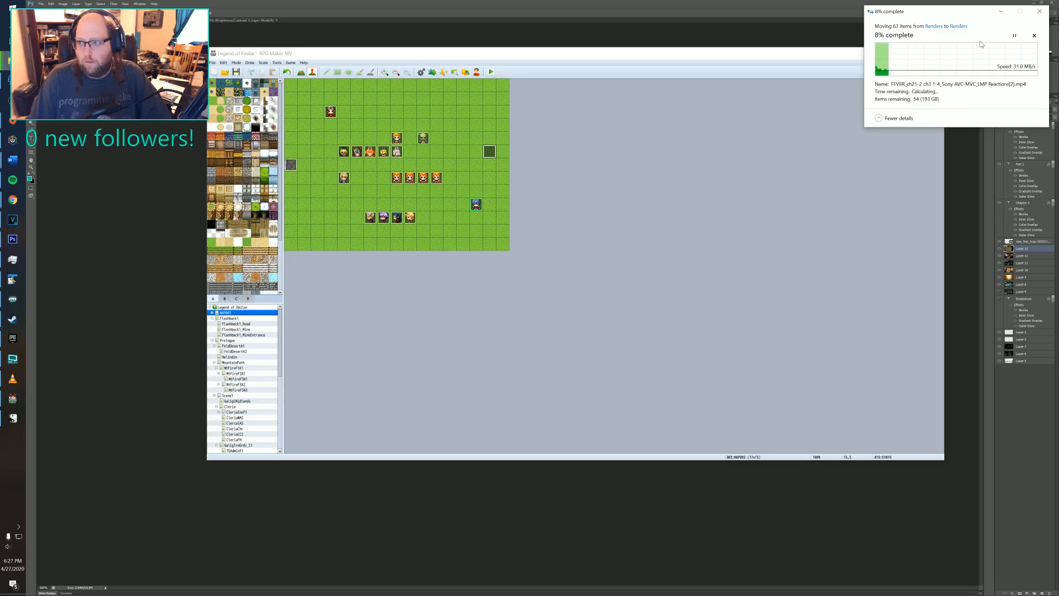
left_click(1005, 14)
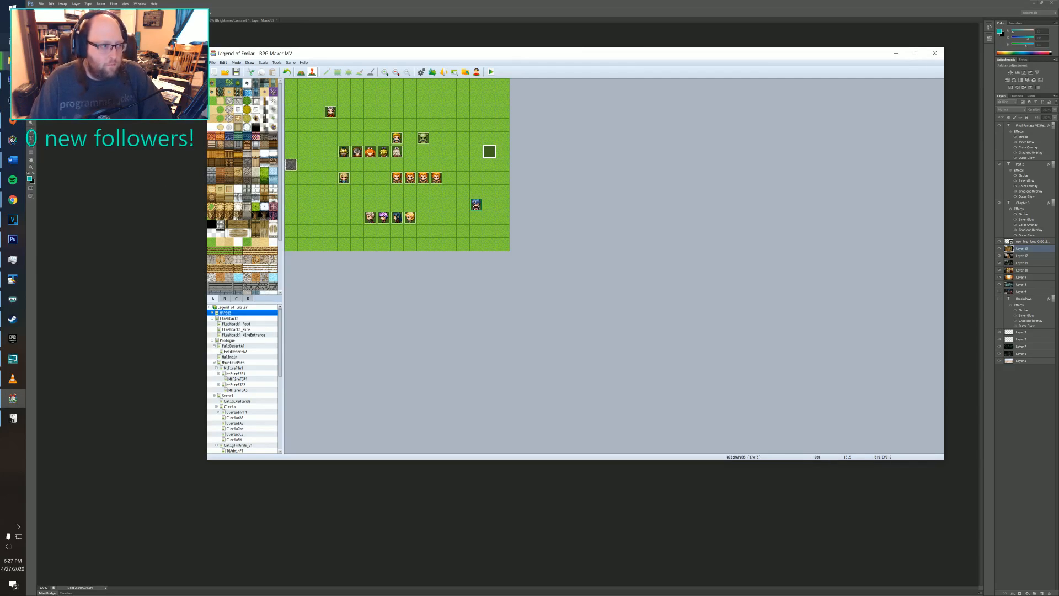
- Open the TerraxLightingDemo project file from RPGM Games > PluginTests > TerraxLighting in the Projects folder on Backups (G:)
left_click(12, 60)
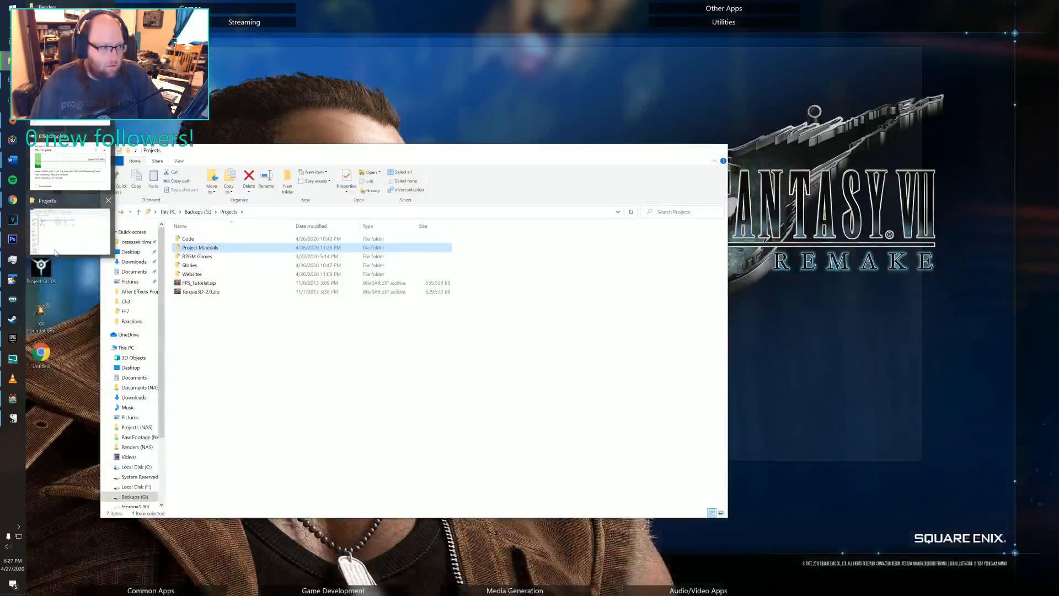
left_click(61, 243)
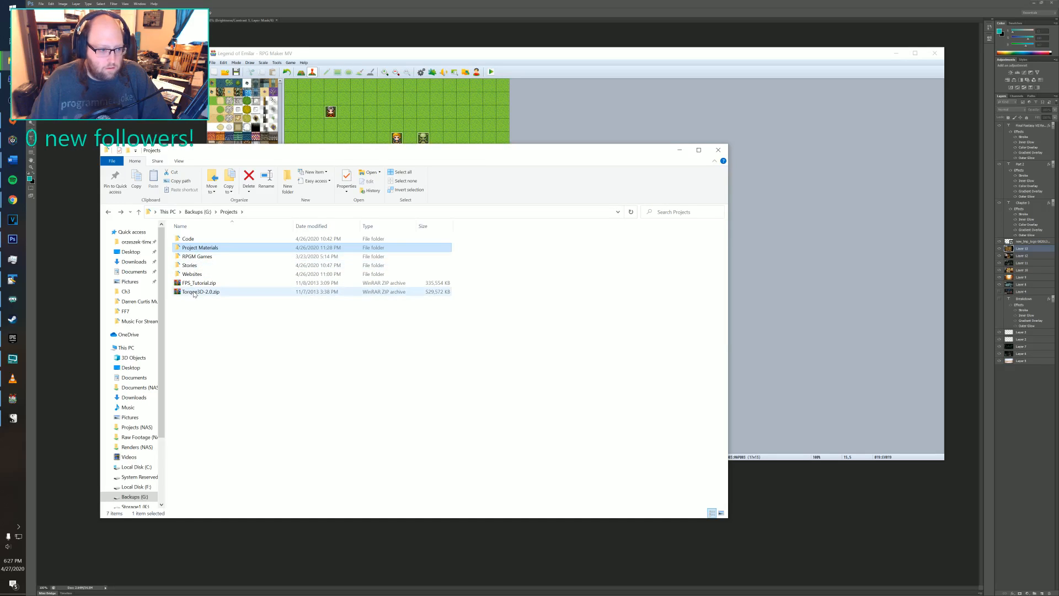
double_click(198, 257)
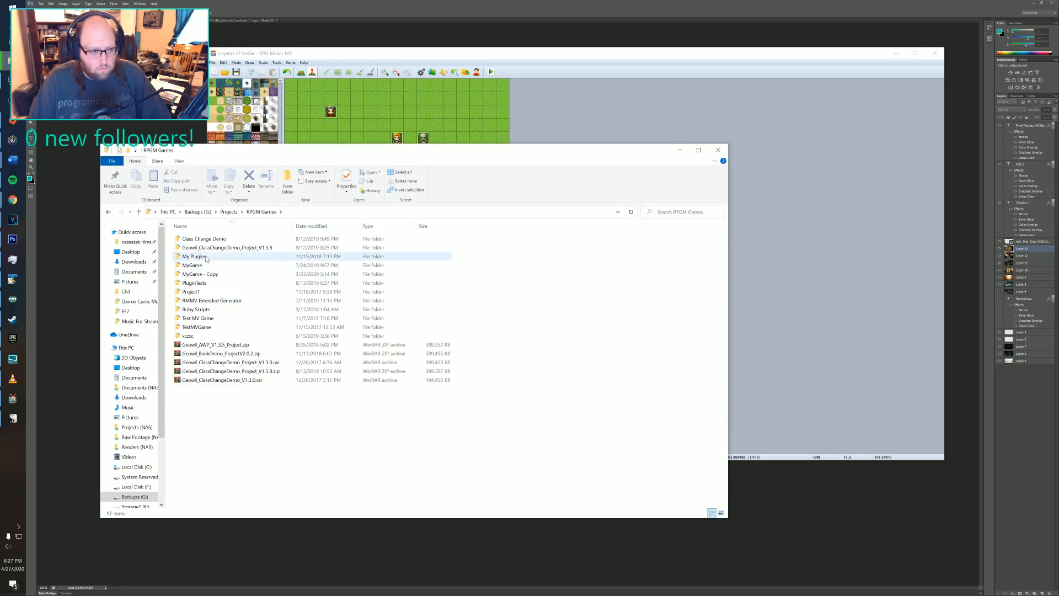
double_click(202, 293)
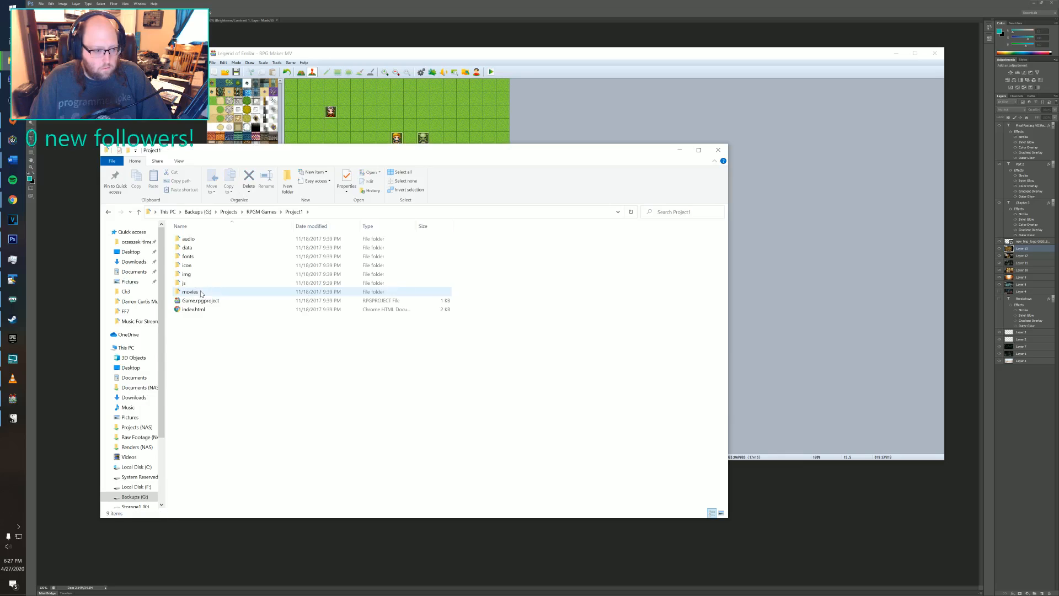
key("BackSpace")
double_click(195, 283)
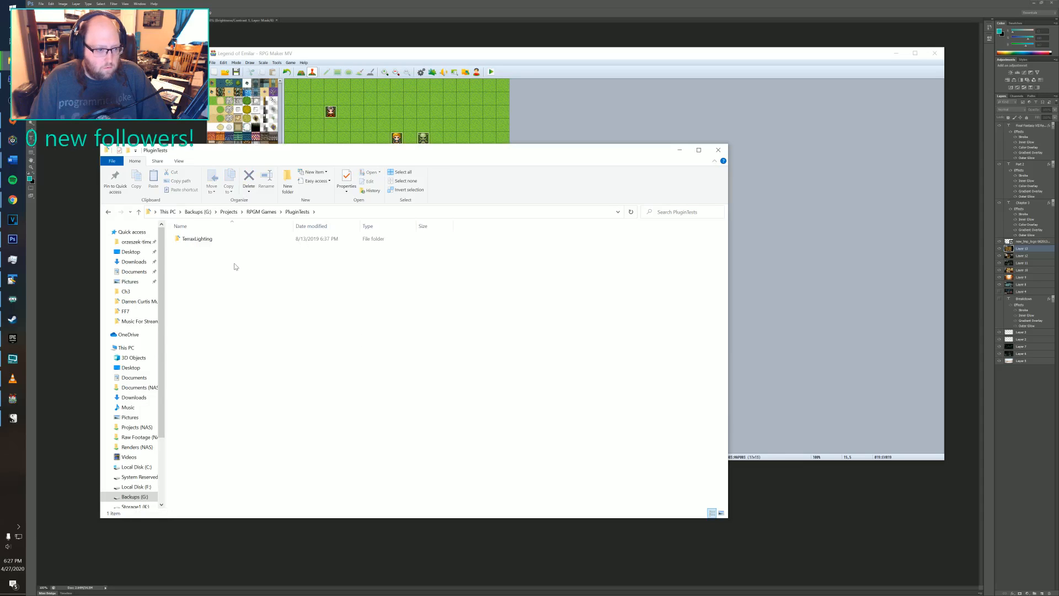
double_click(194, 239)
double_click(227, 240)
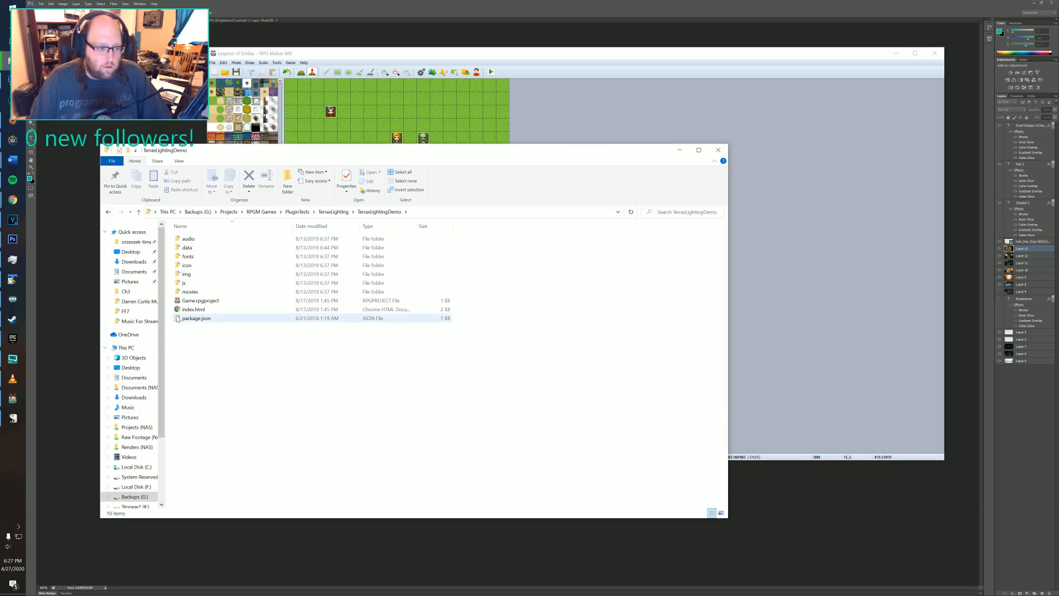
double_click(200, 301)
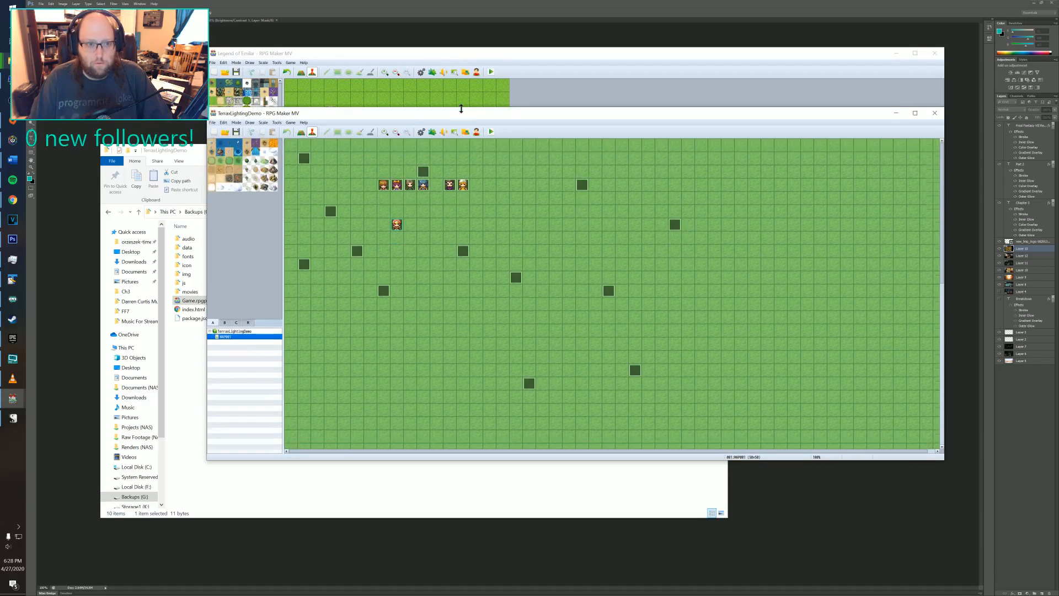
- Playtest a new game of TerraxLightingDemo and have the first character in the row change the time of day to morning
left_click_drag(469, 74, 423, 104)
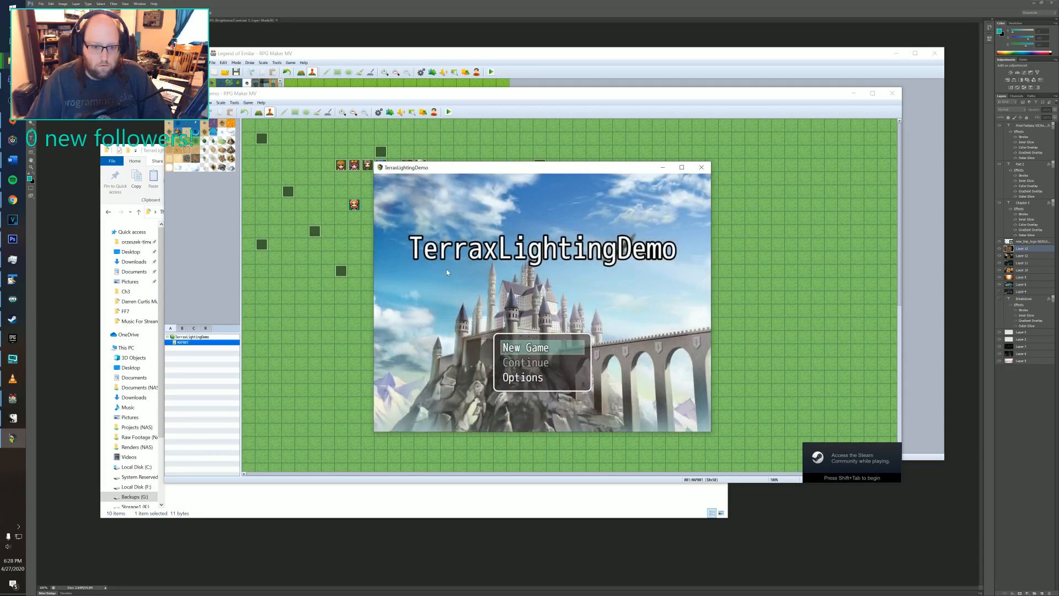
key("Return")
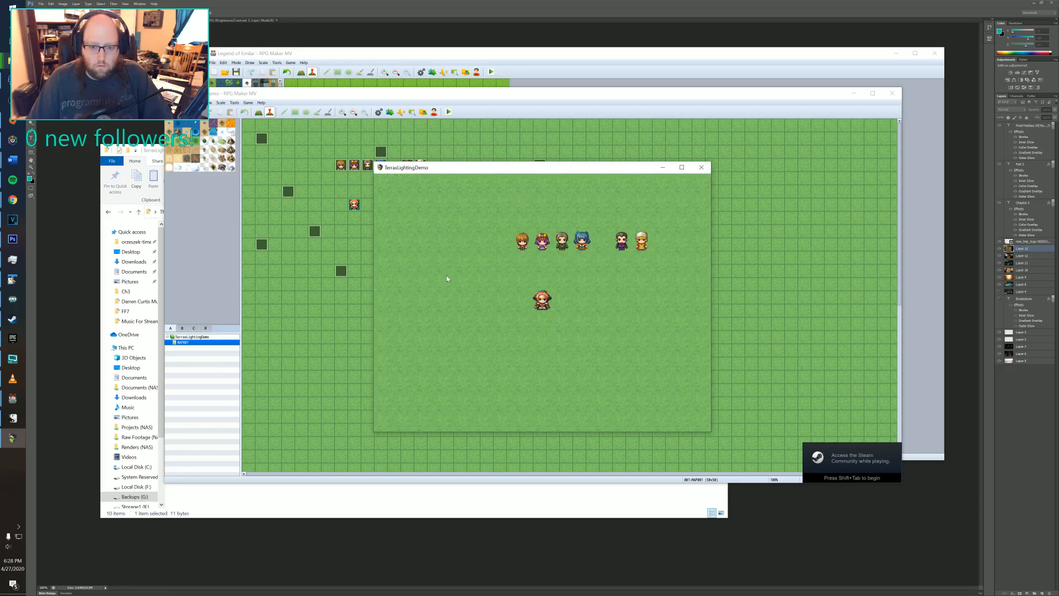
left_click(486, 282)
left_click(523, 259)
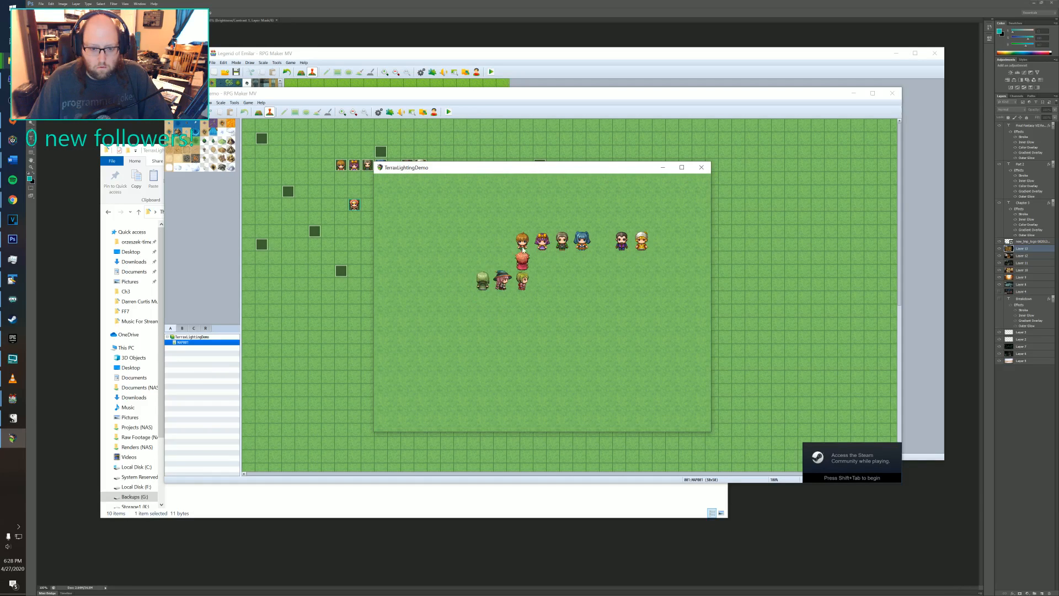
left_click(523, 249)
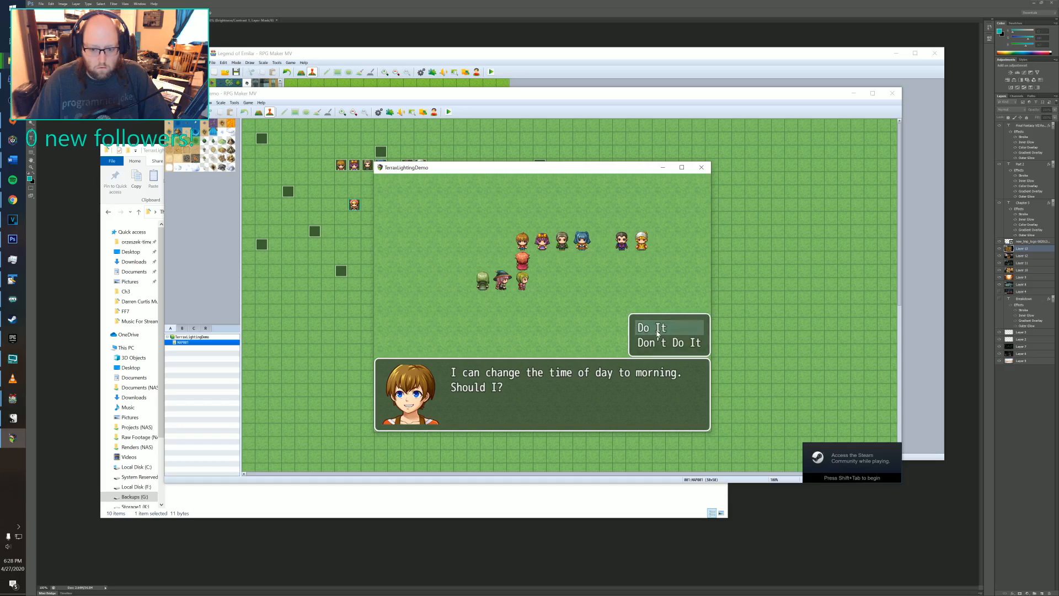
left_click(657, 331)
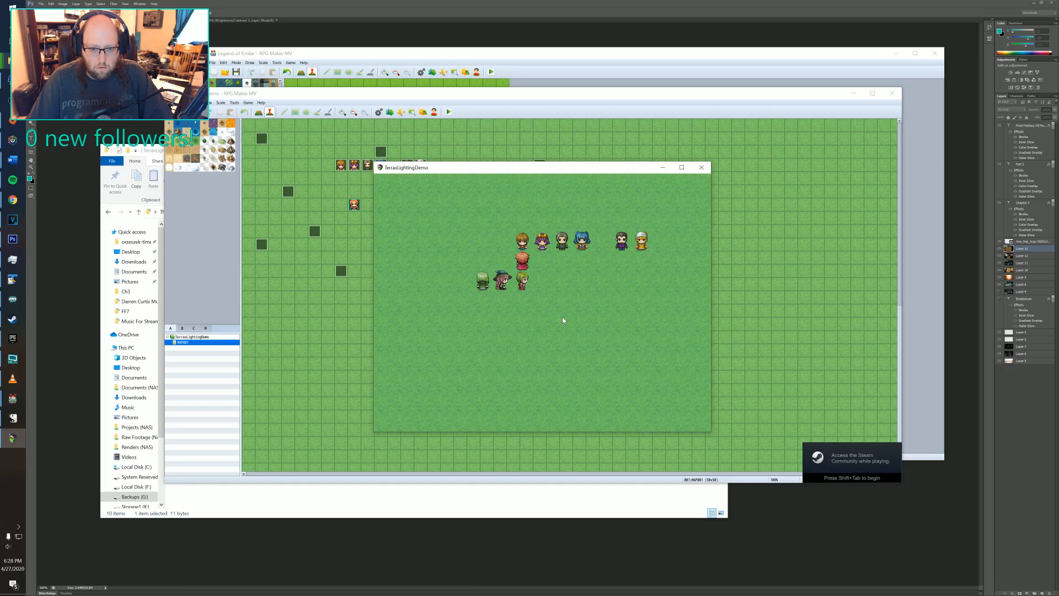
- Walk the party around under the morning tint and have the second character change the time of day to normal
left_click(598, 290)
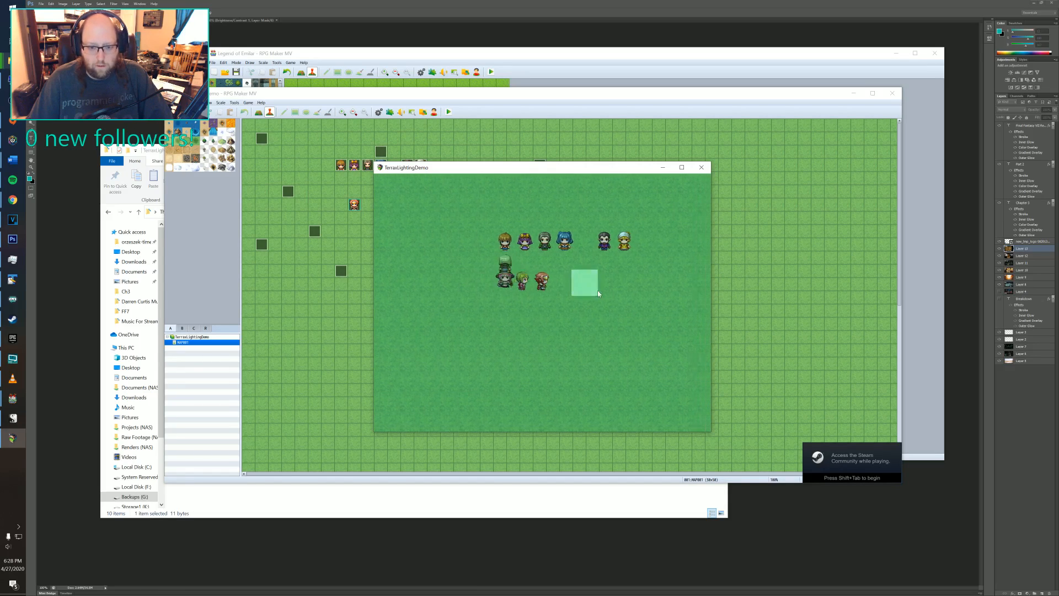
left_click(466, 243)
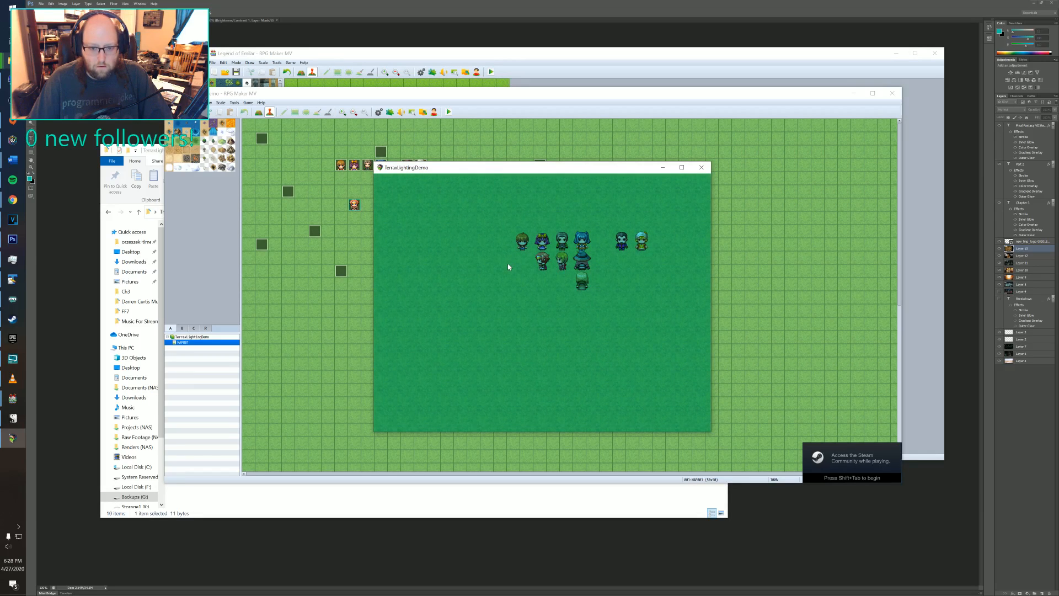
left_click(543, 245)
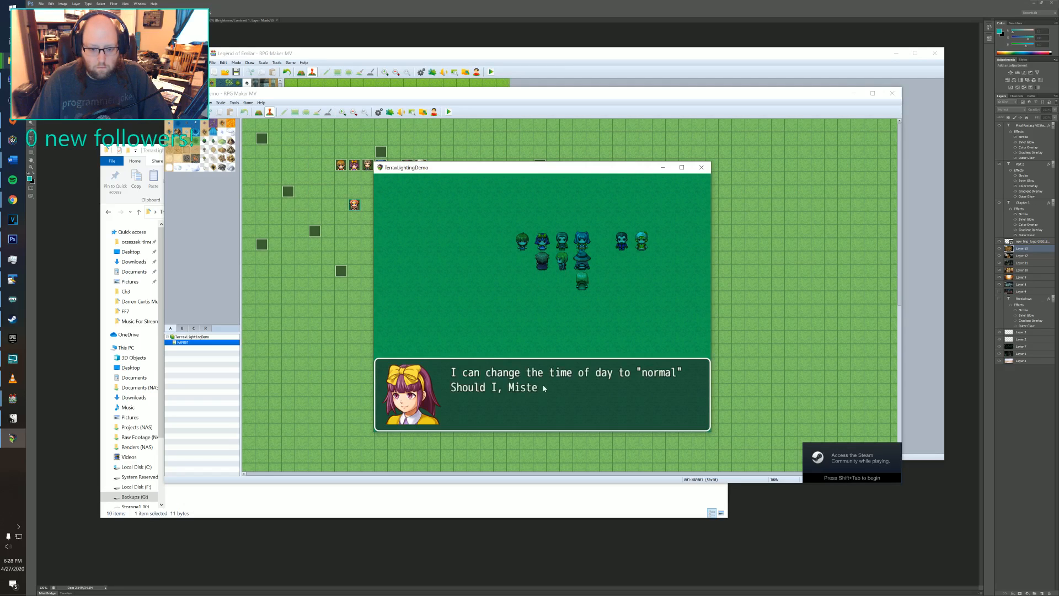
key("Return")
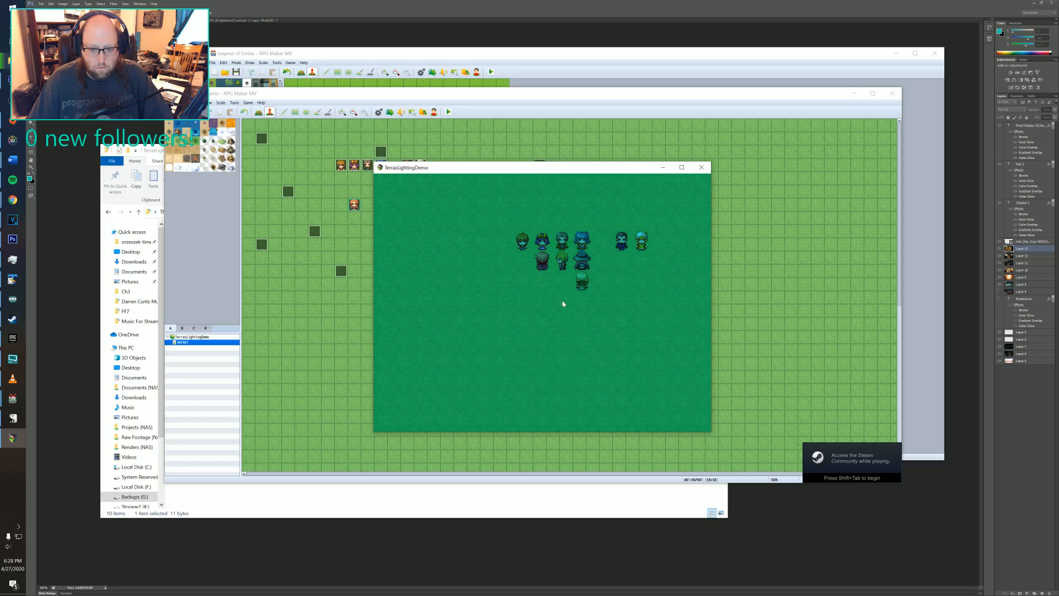
- Walk the party past the row of characters and have the third one change the time of day to evening
left_click(621, 300)
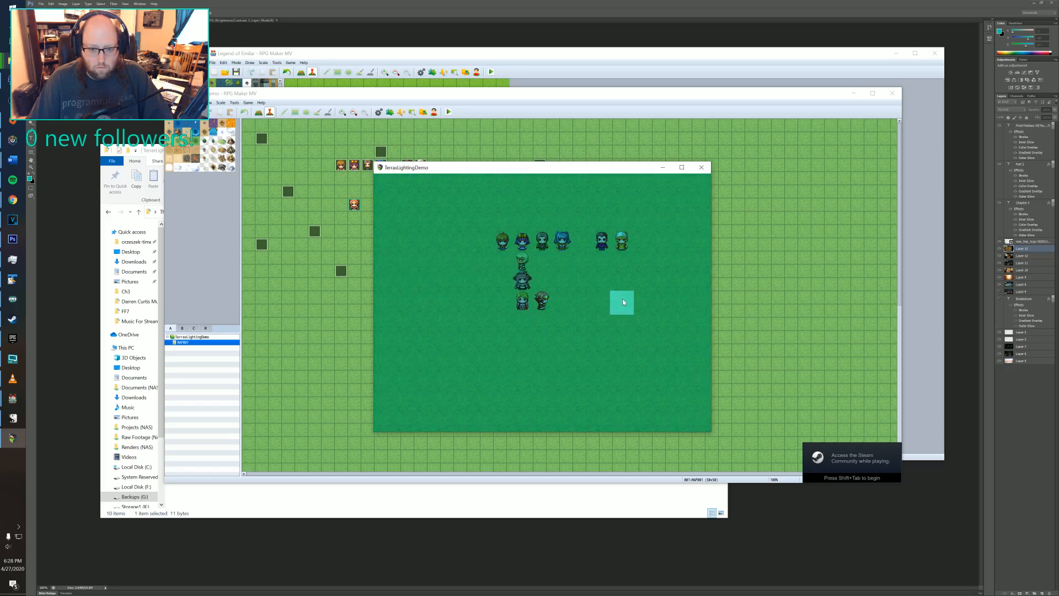
left_click(576, 269)
left_click(489, 271)
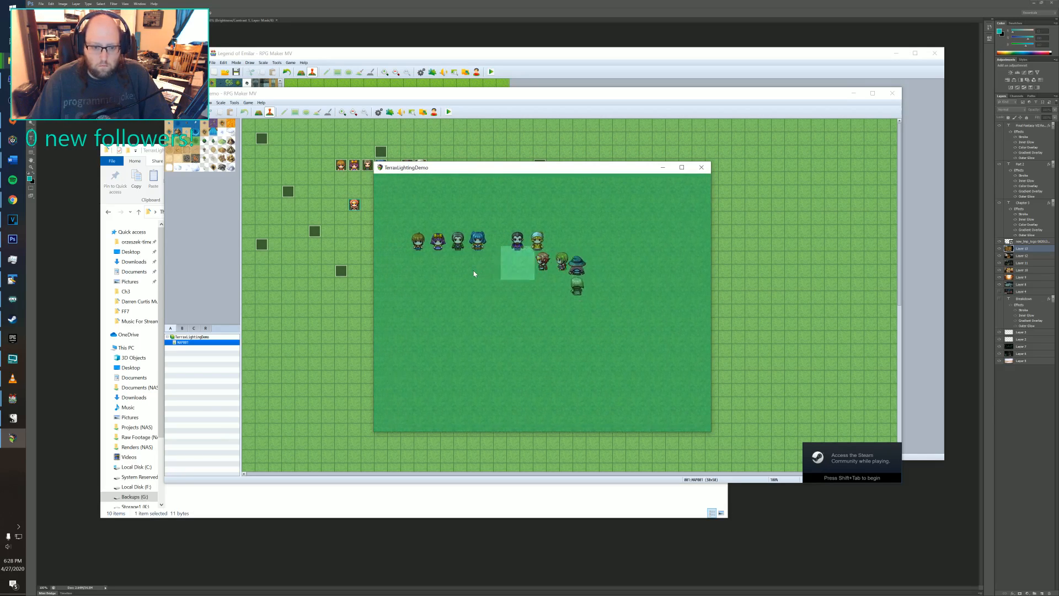
left_click(475, 269)
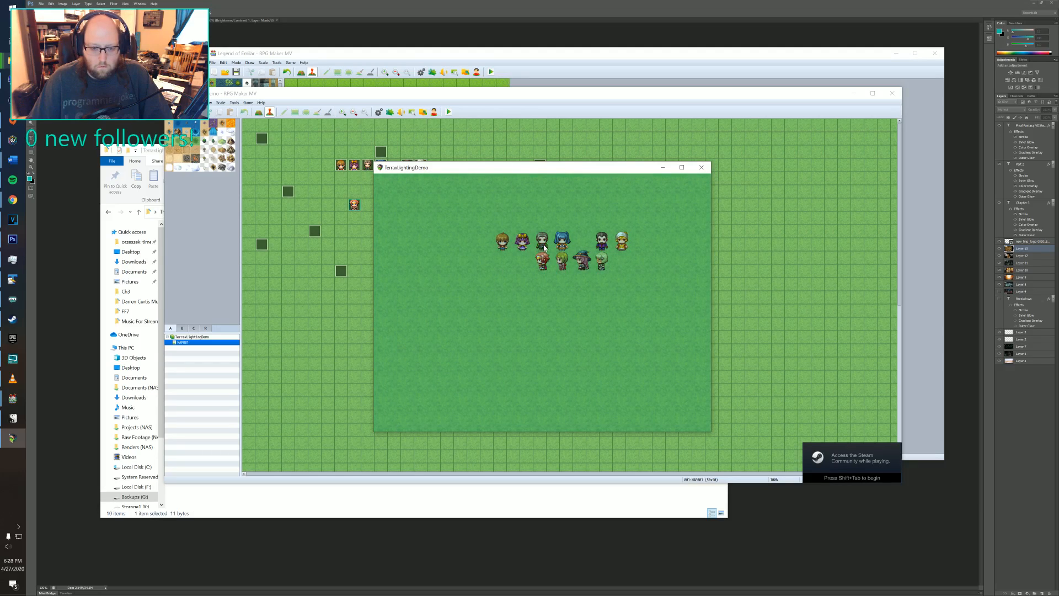
left_click(544, 247)
left_click(549, 372)
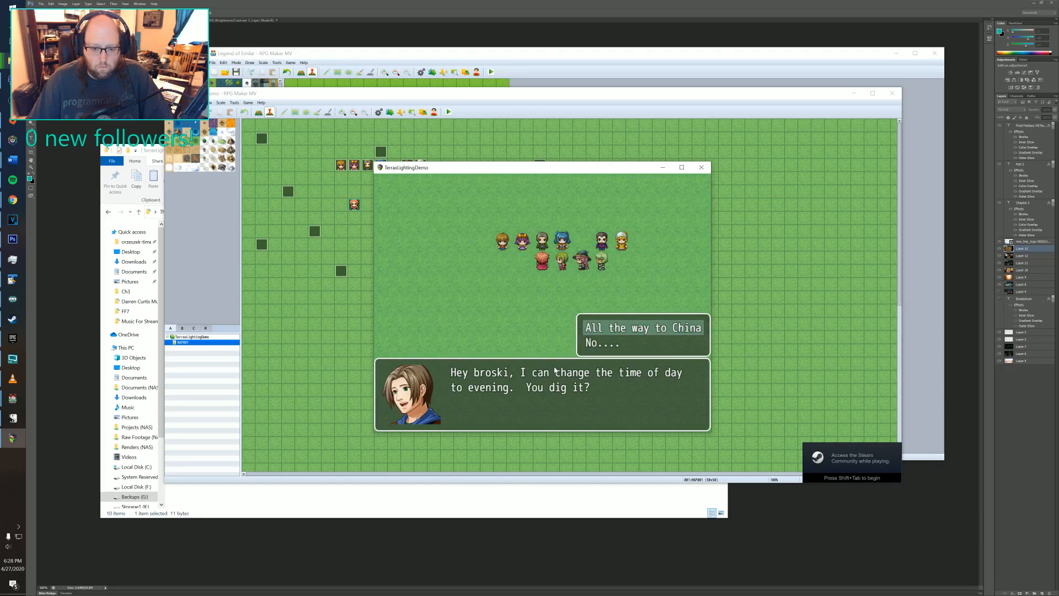
left_click(628, 330)
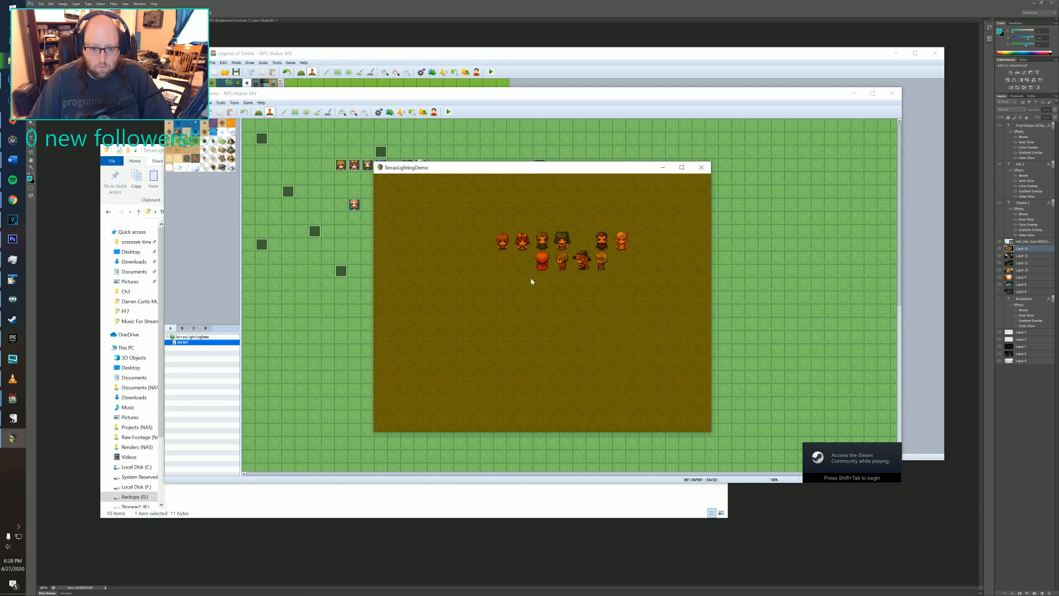
- Walk the party to the fourth character in the row, start her dialogue and accept her offer to change the time of day
left_click(562, 263)
left_click(545, 249)
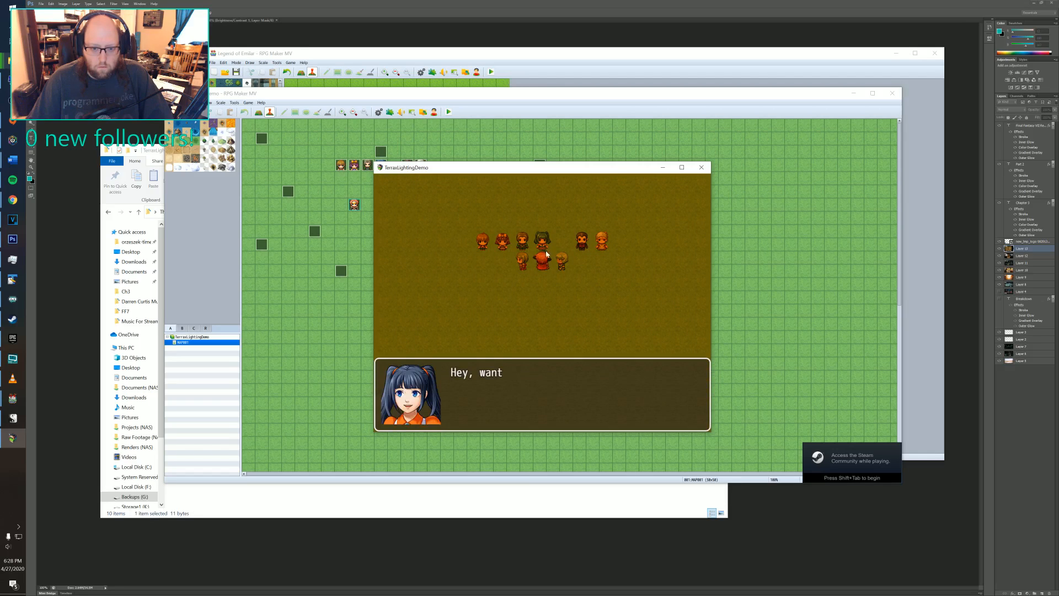
left_click(589, 330)
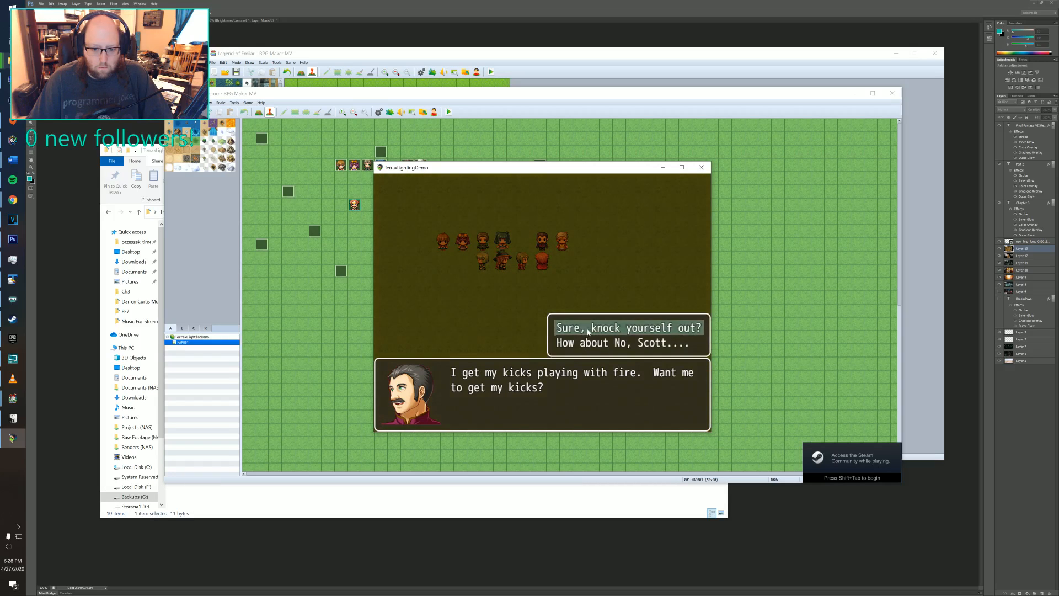
- Answer the moustached man with "Sure, knock yourself out?" and walk the party around the map under the darkening tint
left_click(588, 332)
left_click(531, 323)
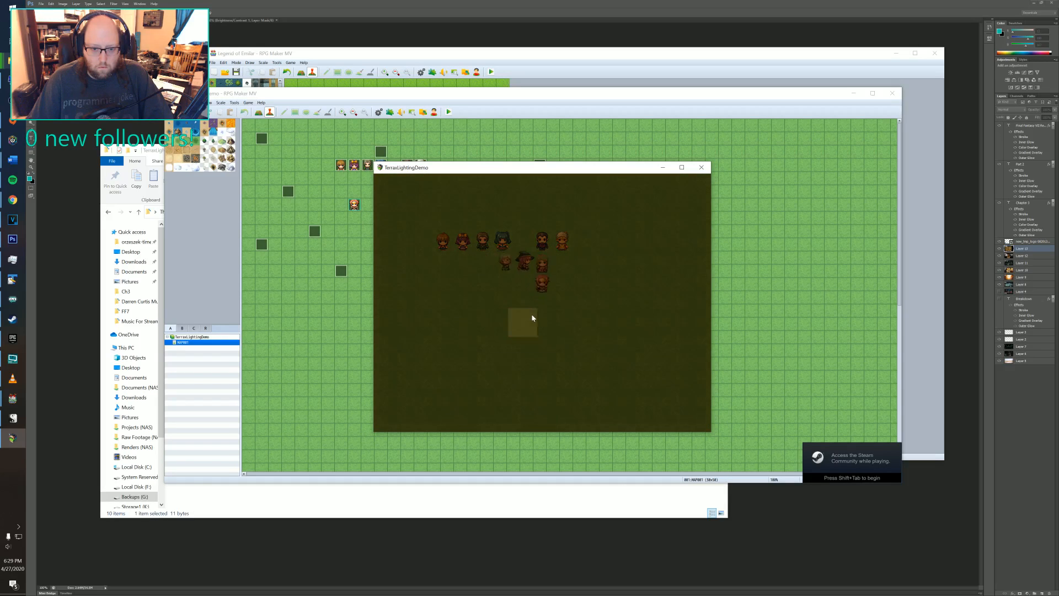
left_click(441, 302)
left_click(538, 400)
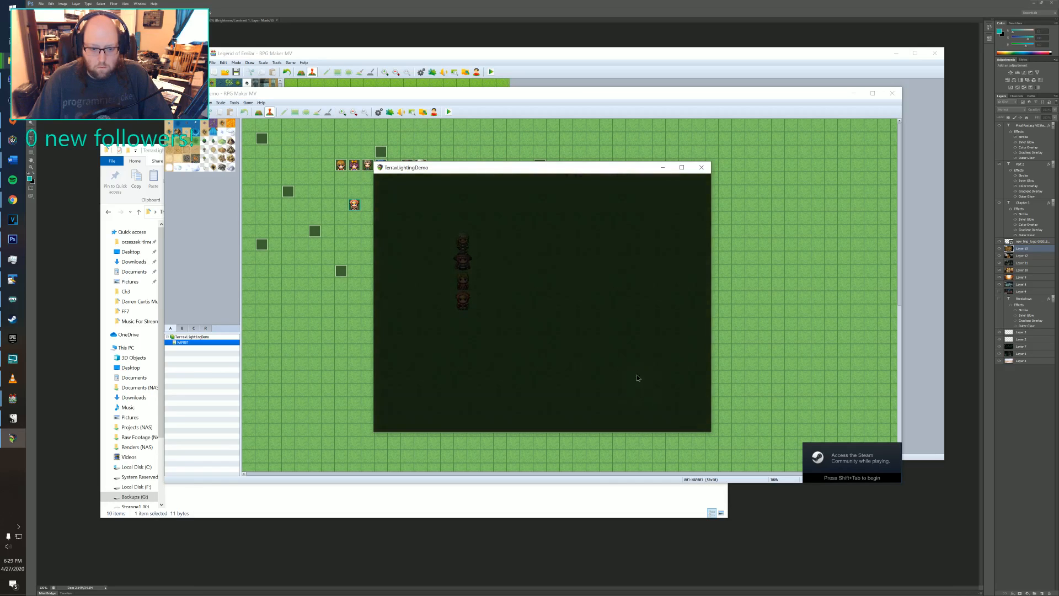
left_click(577, 220)
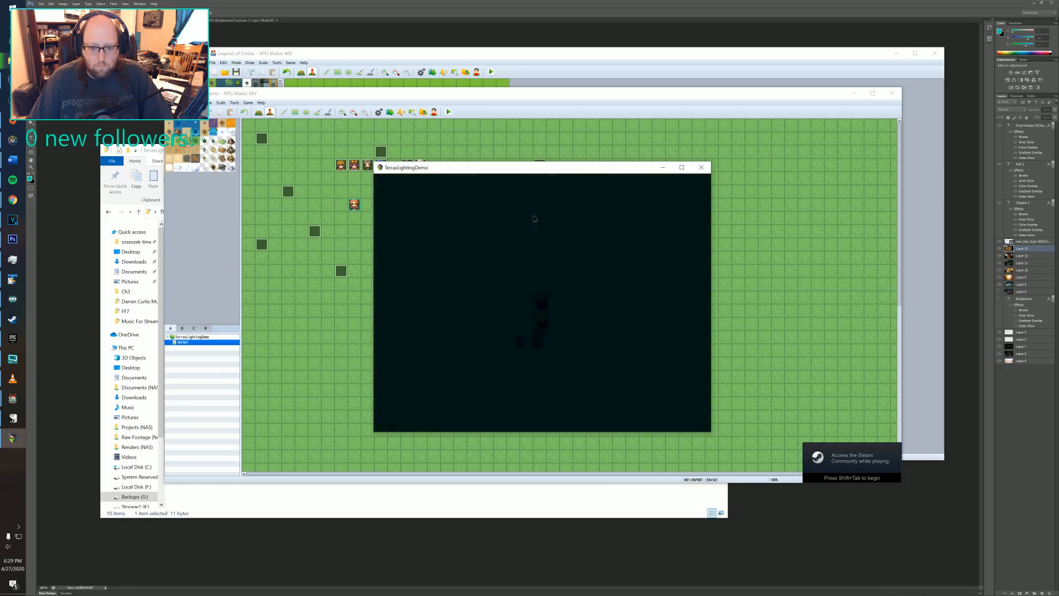
left_click(578, 219)
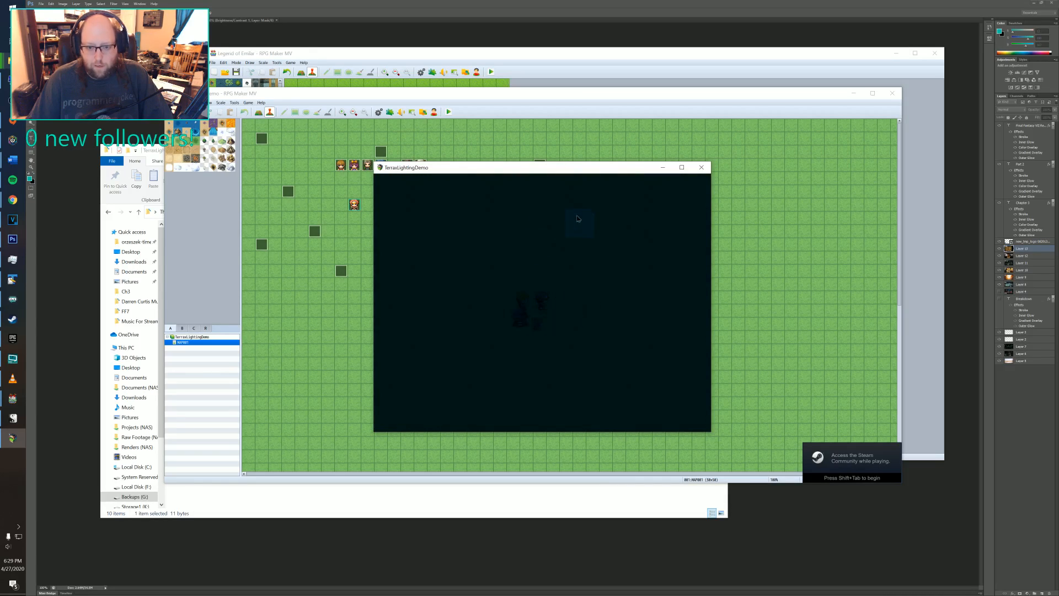
left_click(542, 214)
left_click(504, 273)
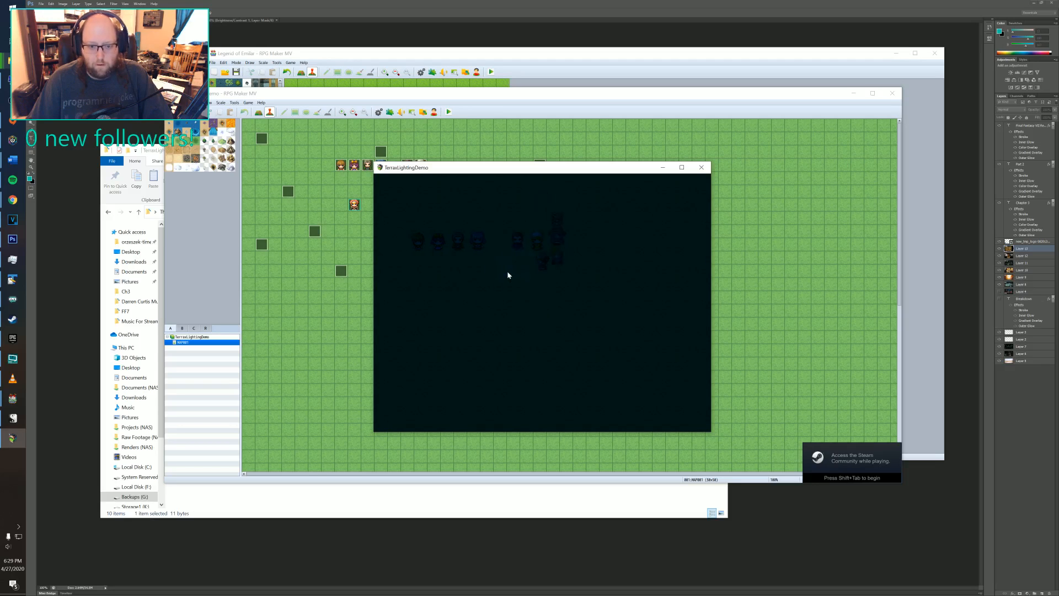
- Answer the moustached man with "How about No, Scott...." and walk the party through the green light around the row of characters
left_click(541, 243)
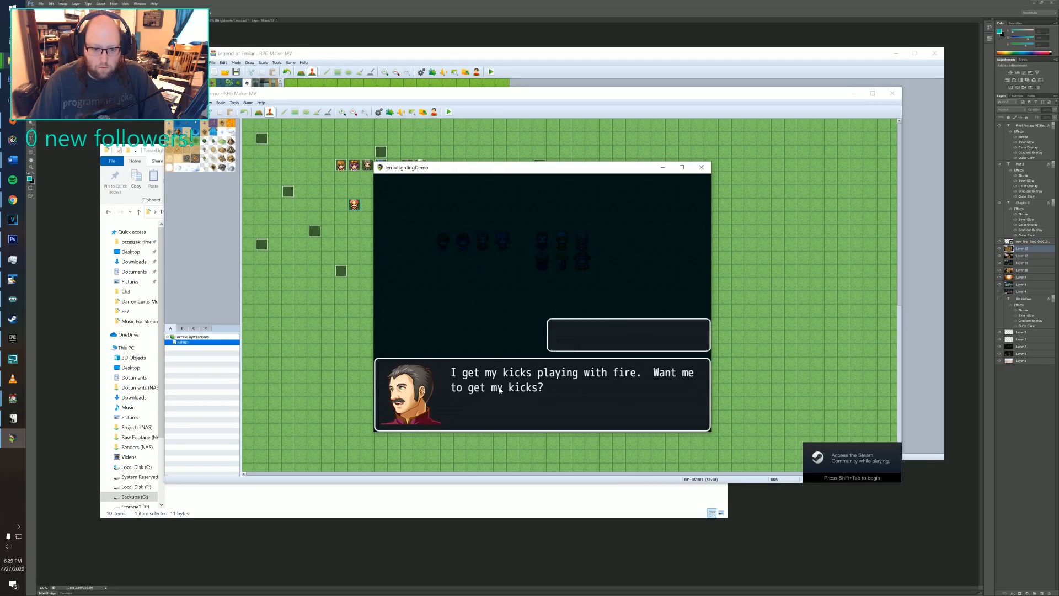
left_click(586, 344)
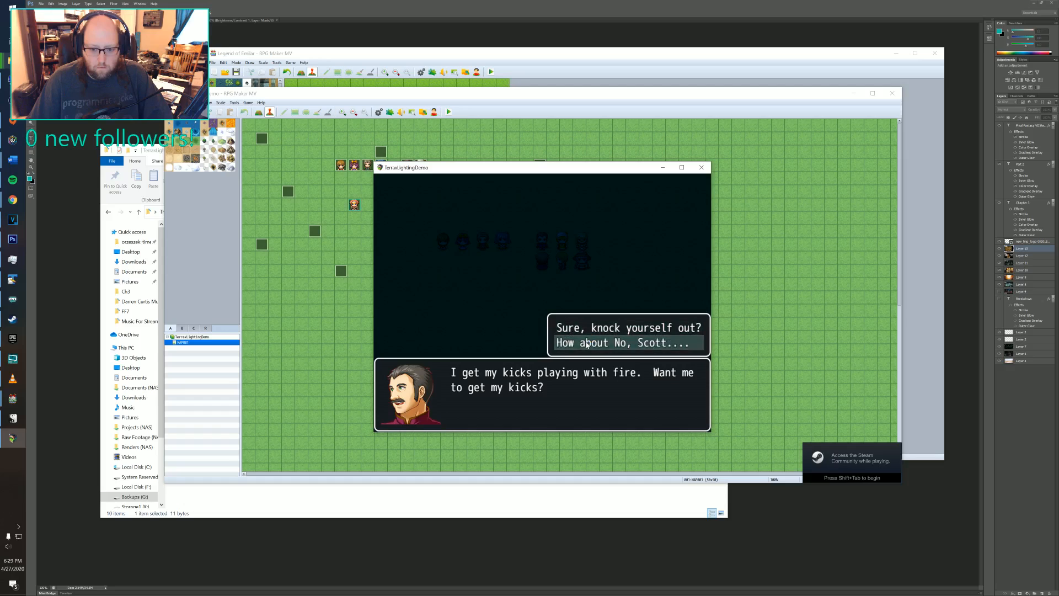
left_click(586, 345)
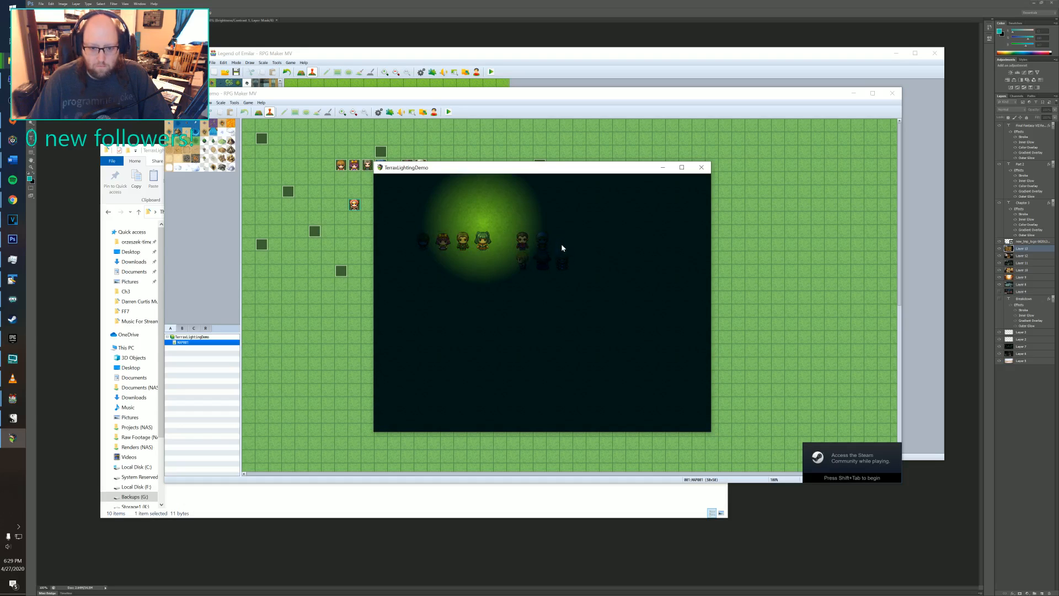
left_click(499, 263)
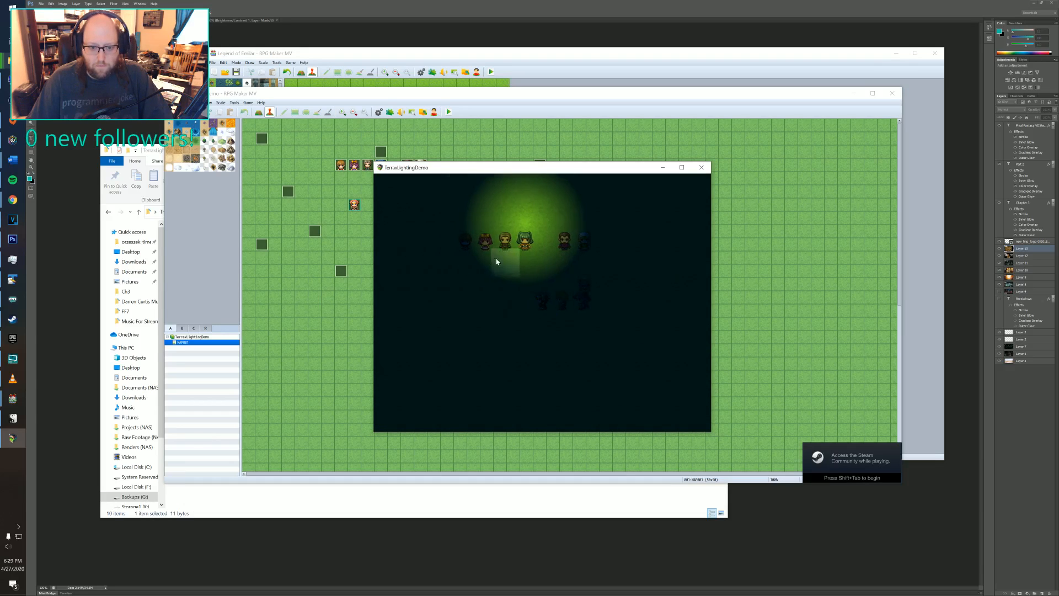
left_click(551, 210)
left_click(586, 268)
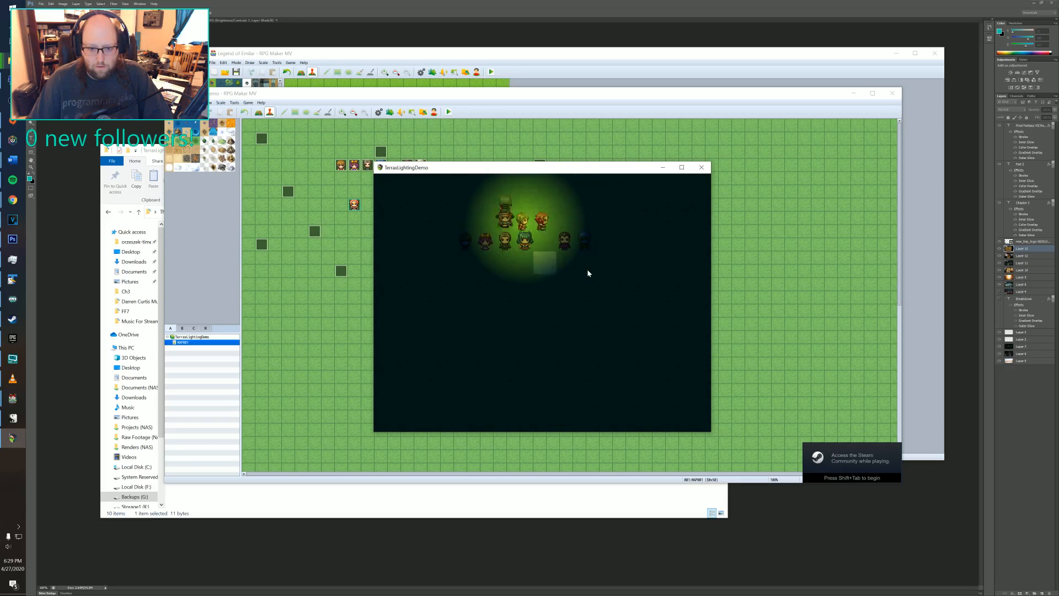
- Answer the moustached man with "Sure, knock yourself out?" again, then walk the party into the dark area and back to the row
left_click(565, 243)
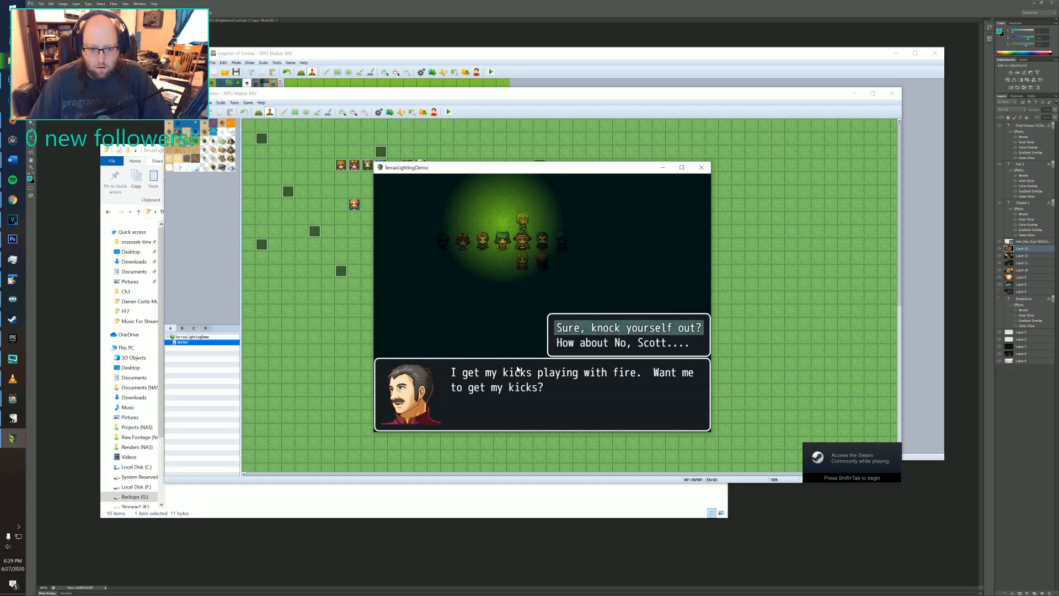
left_click(567, 330)
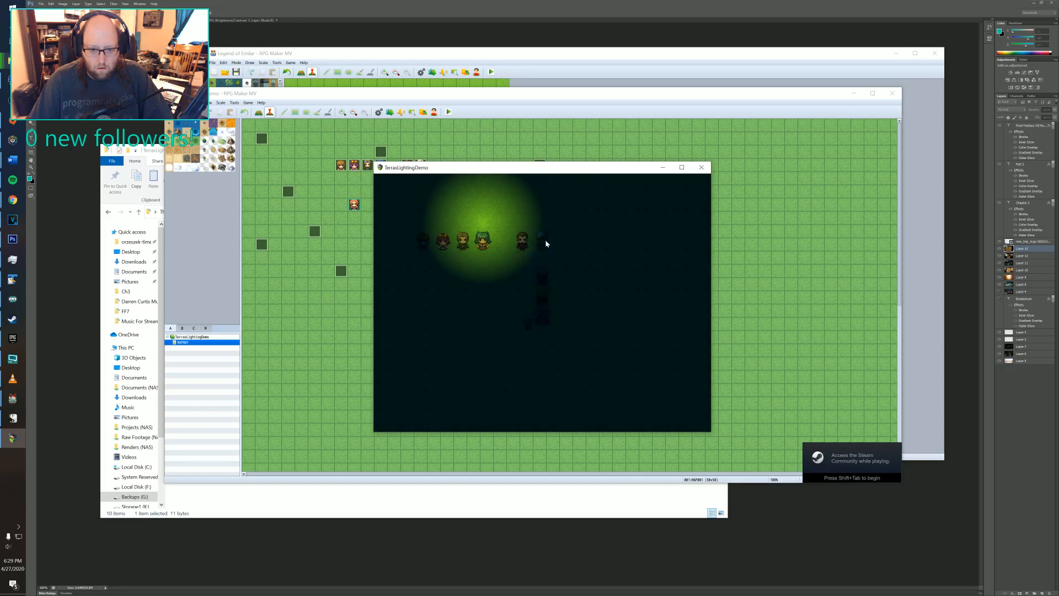
left_click(405, 359)
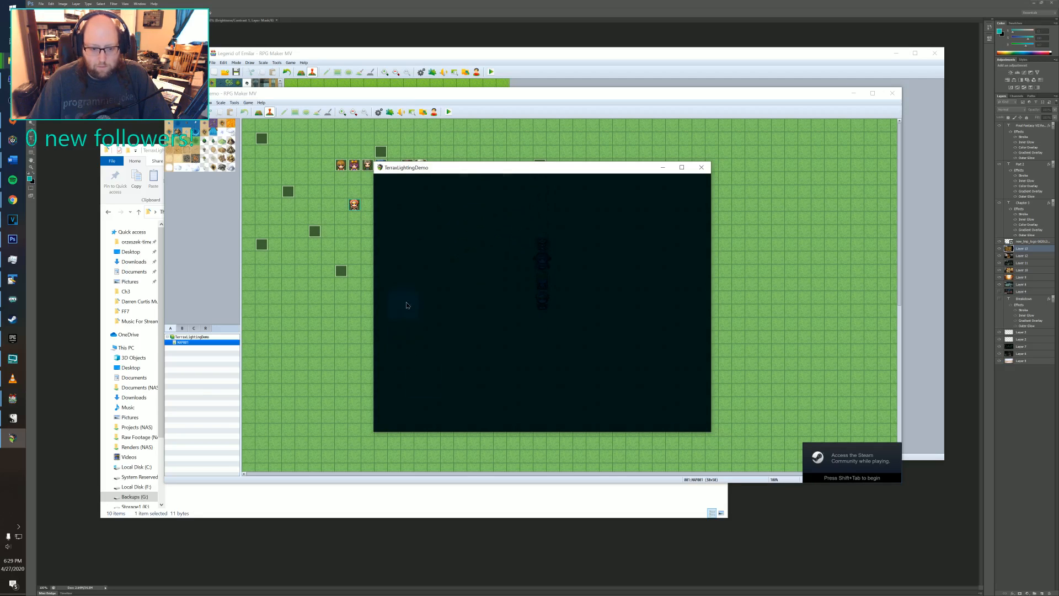
left_click(464, 214)
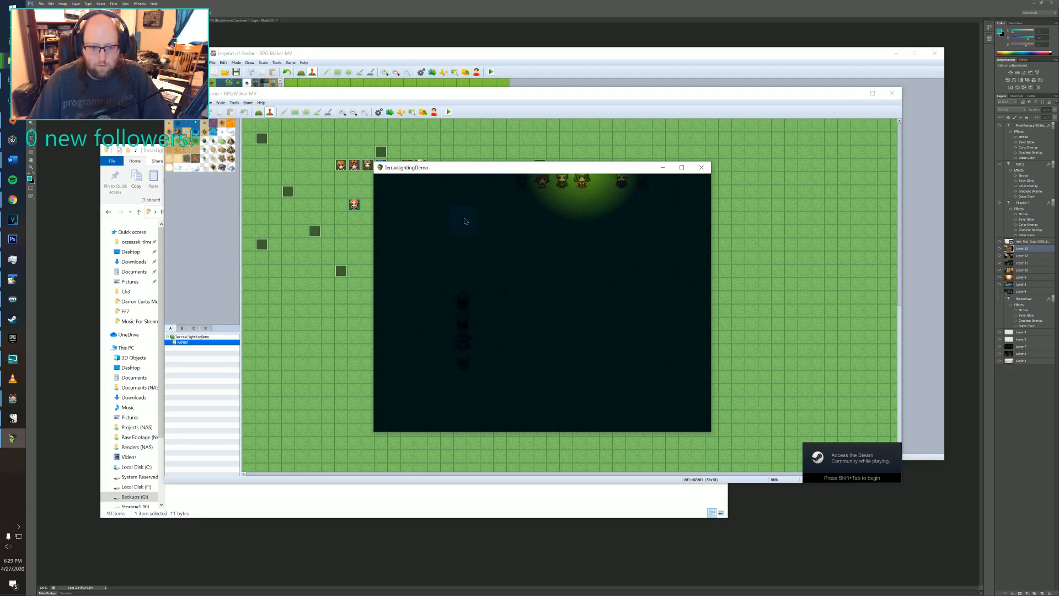
left_click(586, 264)
left_click(590, 255)
left_click(548, 245)
left_click(520, 243)
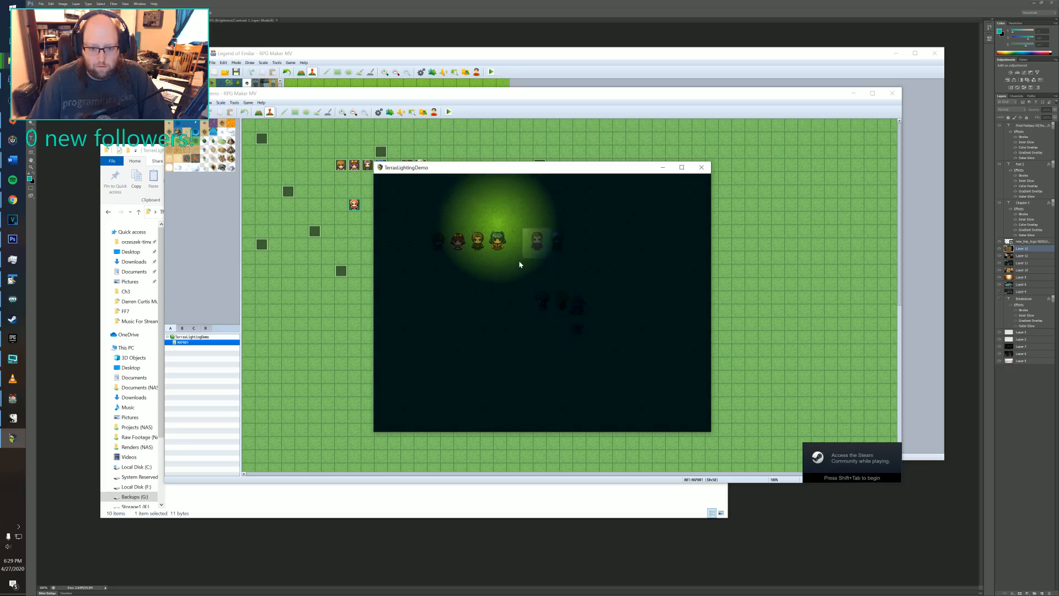
- Decline the moustached man's offer once more and walk the party around the last character in the row
left_click(558, 257)
left_click(602, 339)
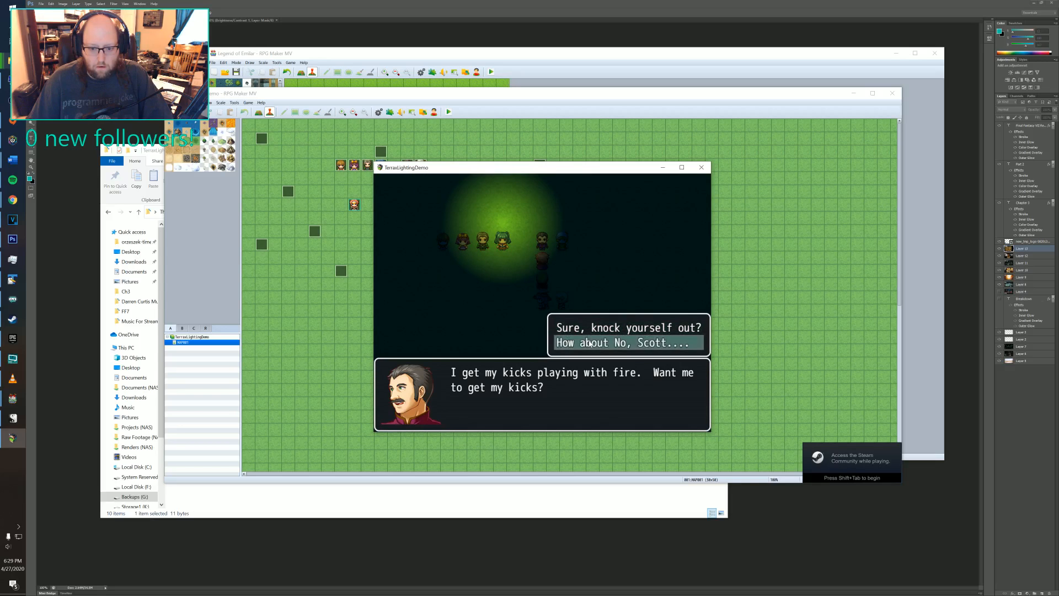
left_click(628, 342)
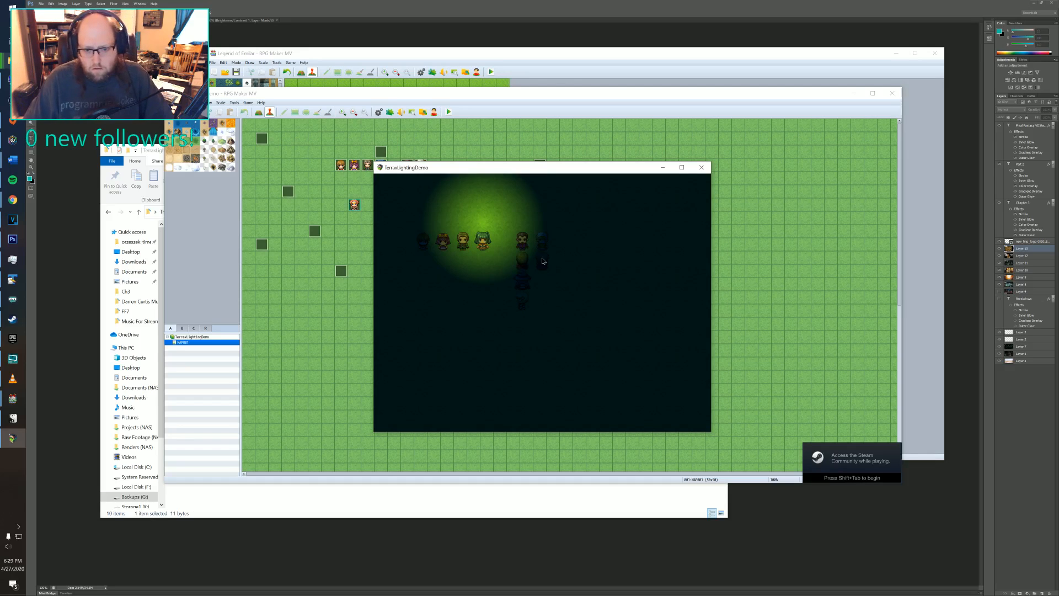
key("Right")
key("Up")
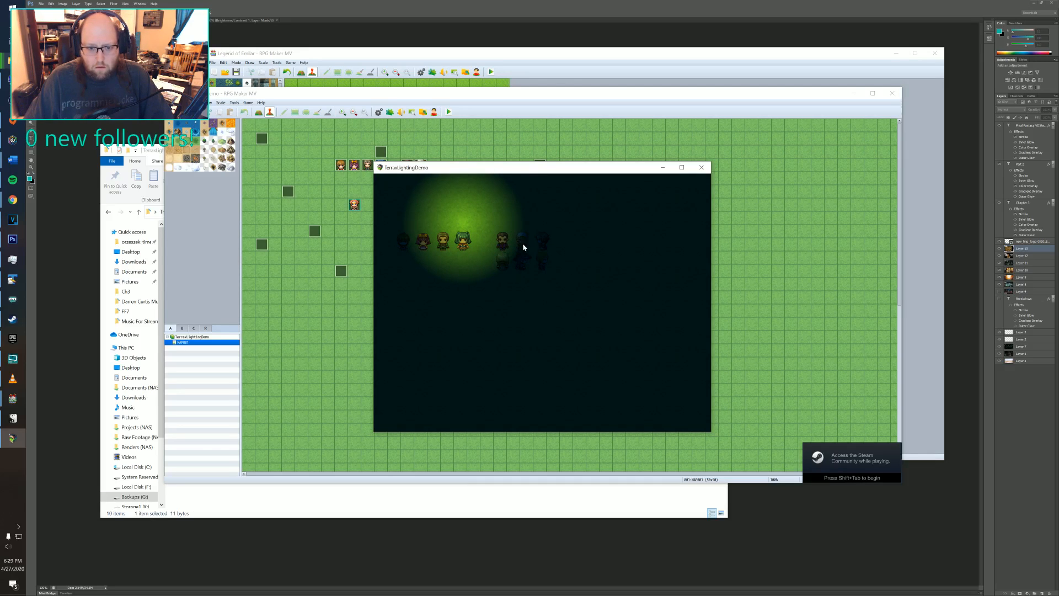
key("Left")
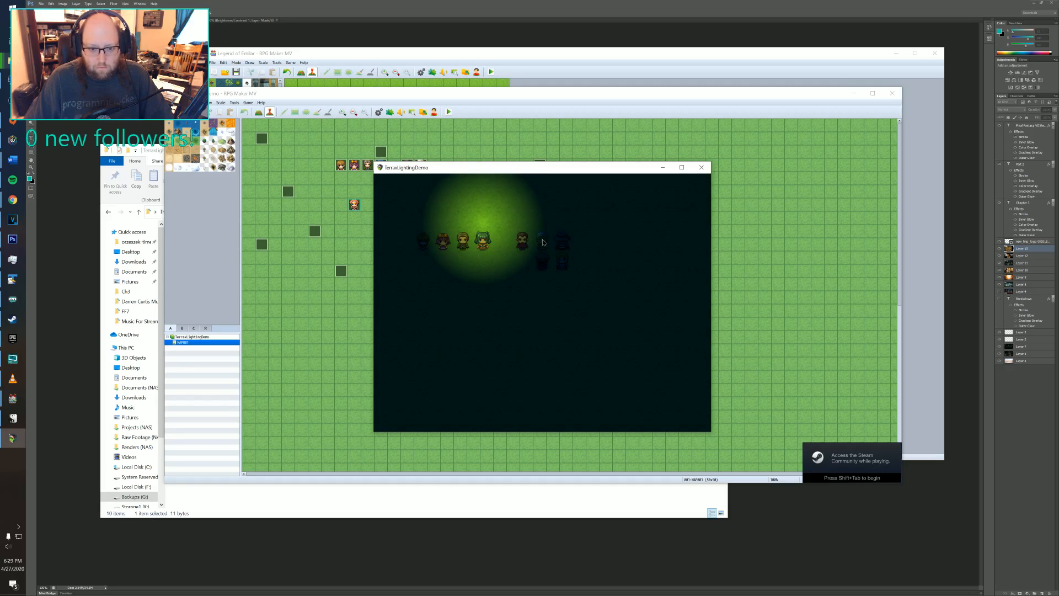
key("Left")
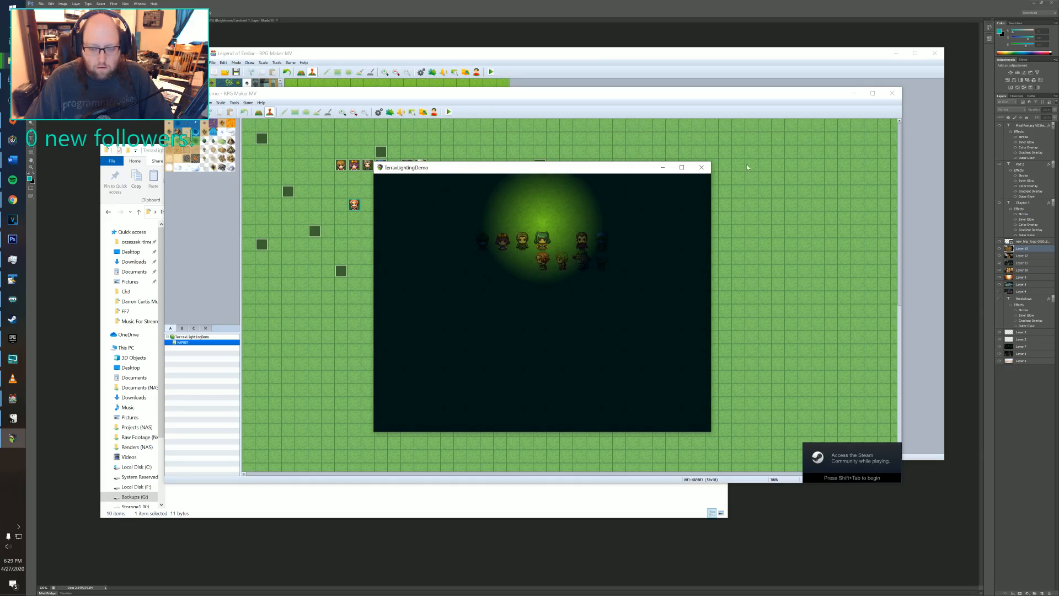
- End the playtest and inspect the plugin command in the event of the last character in the row
left_click(701, 167)
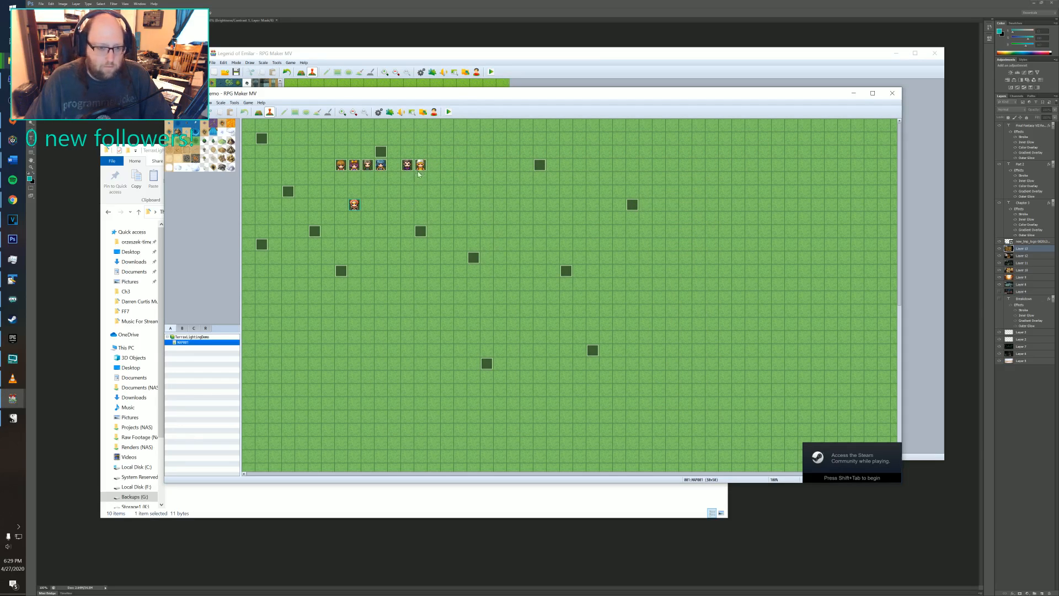
double_click(421, 169)
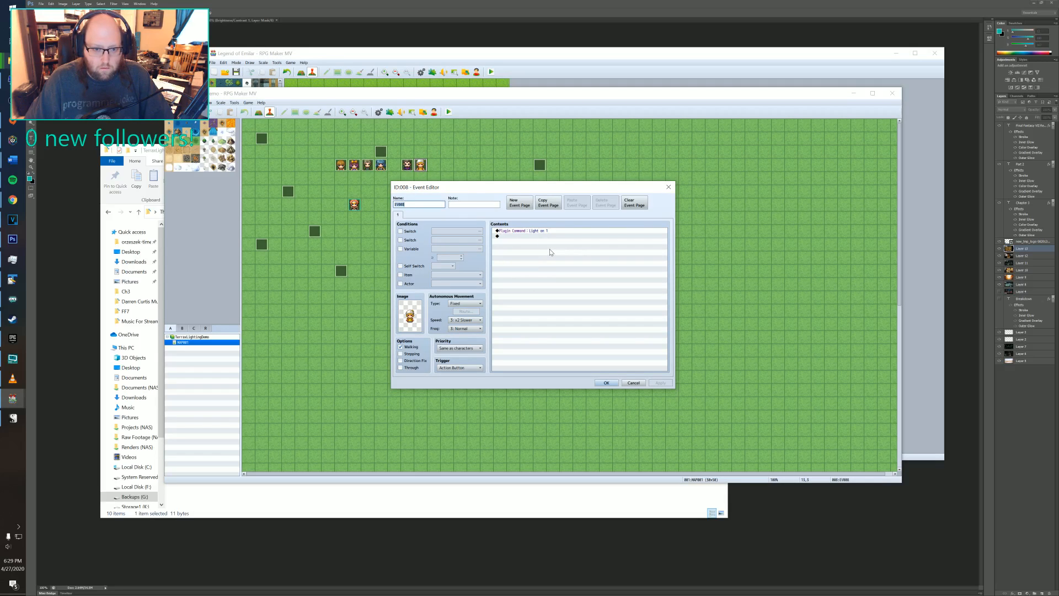
left_click(668, 187)
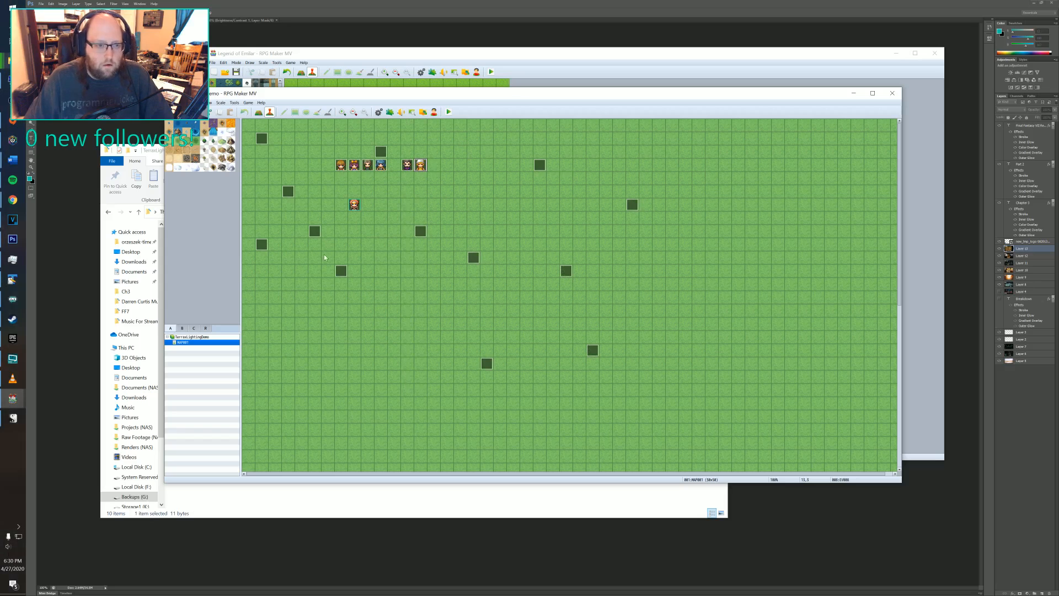
- Close the TerraxLightingDemo project and reopen it from its project file in the TerraxLightingDemo folder
left_click(892, 92)
left_click(557, 111)
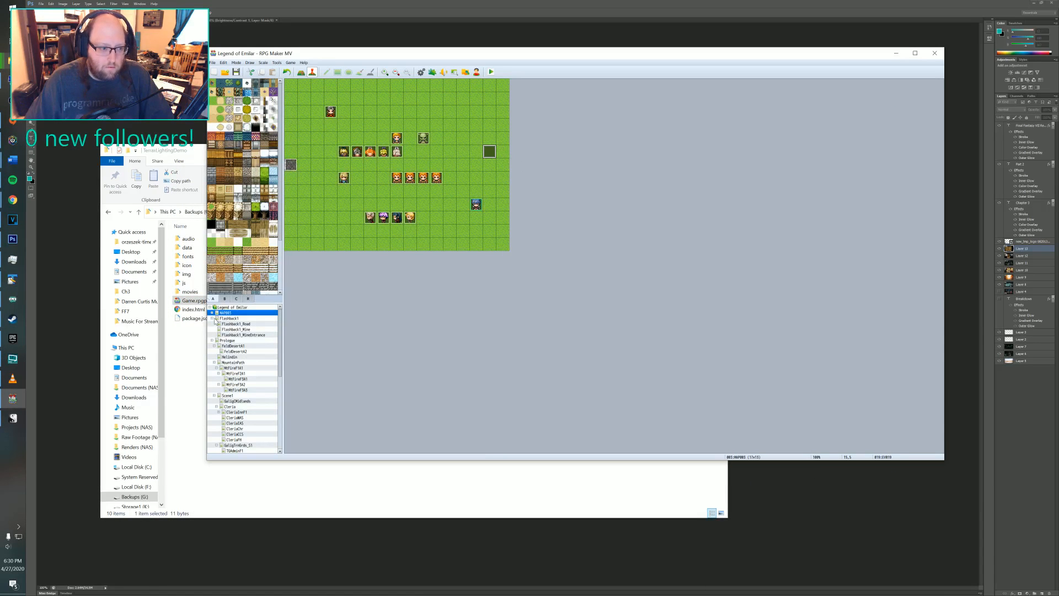
left_click(193, 300)
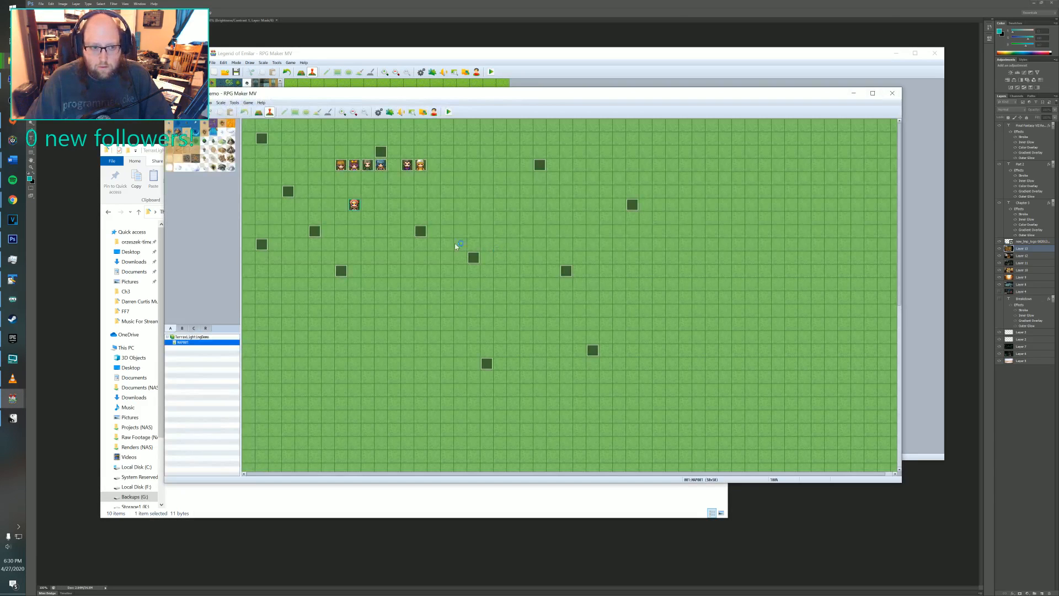
- Inspect the light event in the map's upper-left corner and the one directly above the fourth character, checking their commands and notes
double_click(262, 140)
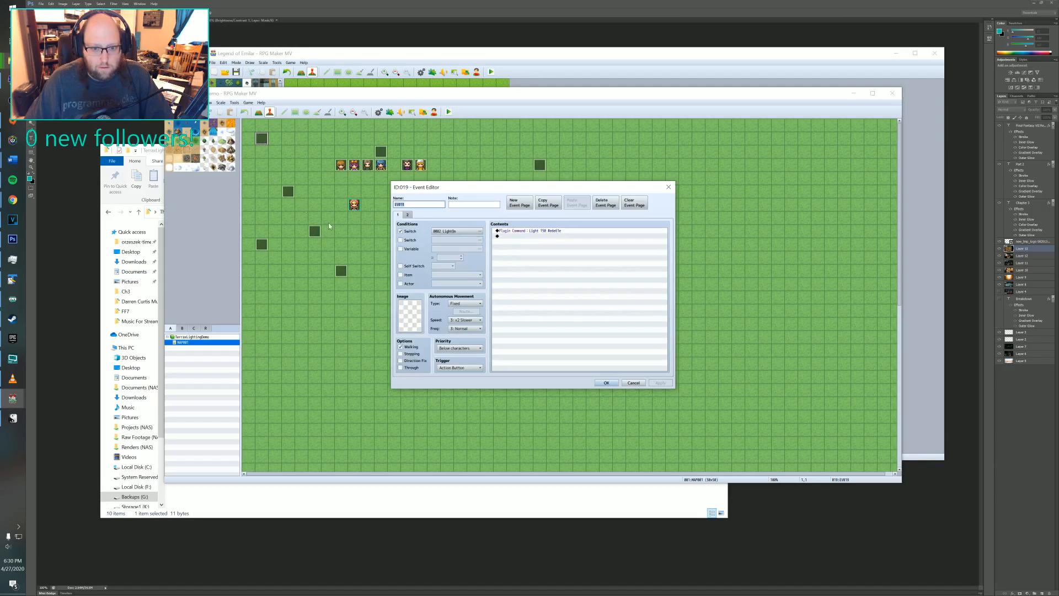
left_click(669, 187)
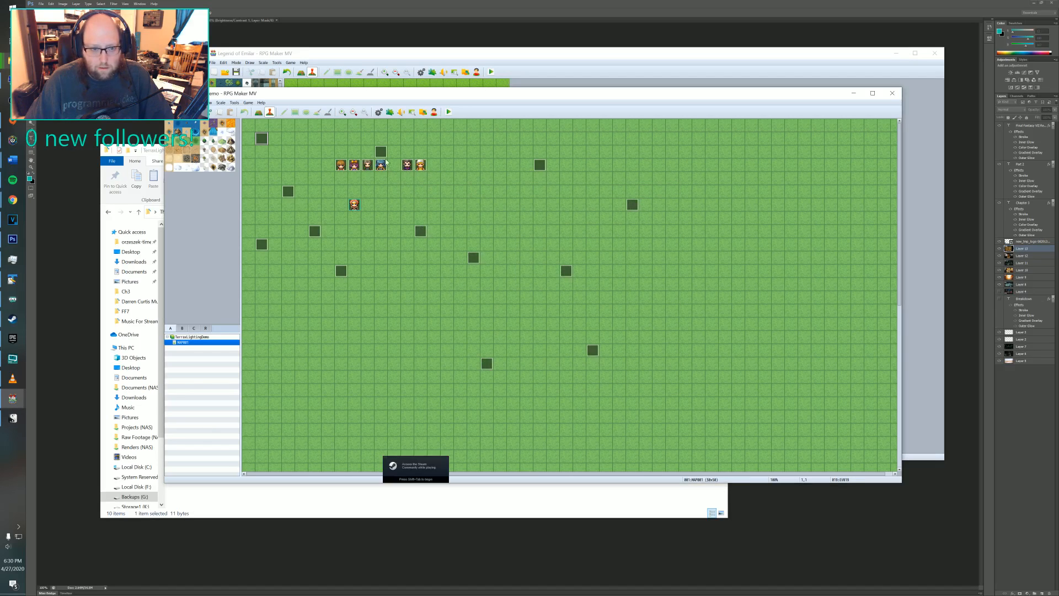
double_click(381, 152)
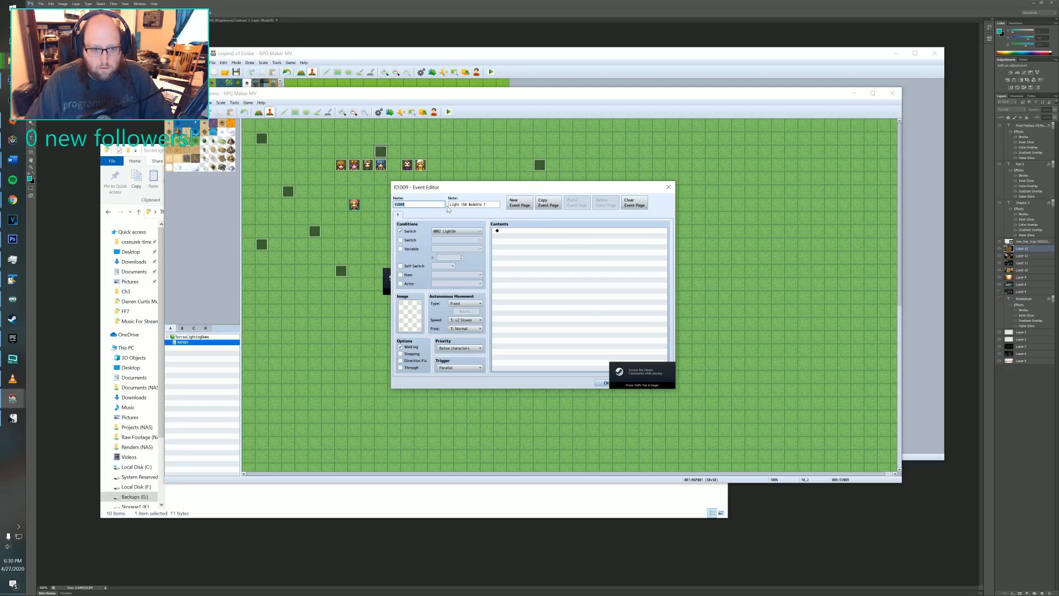
- Examine the plugin commands inside the map's light and fire events, EV006 and EV013, without changing them
left_click(668, 187)
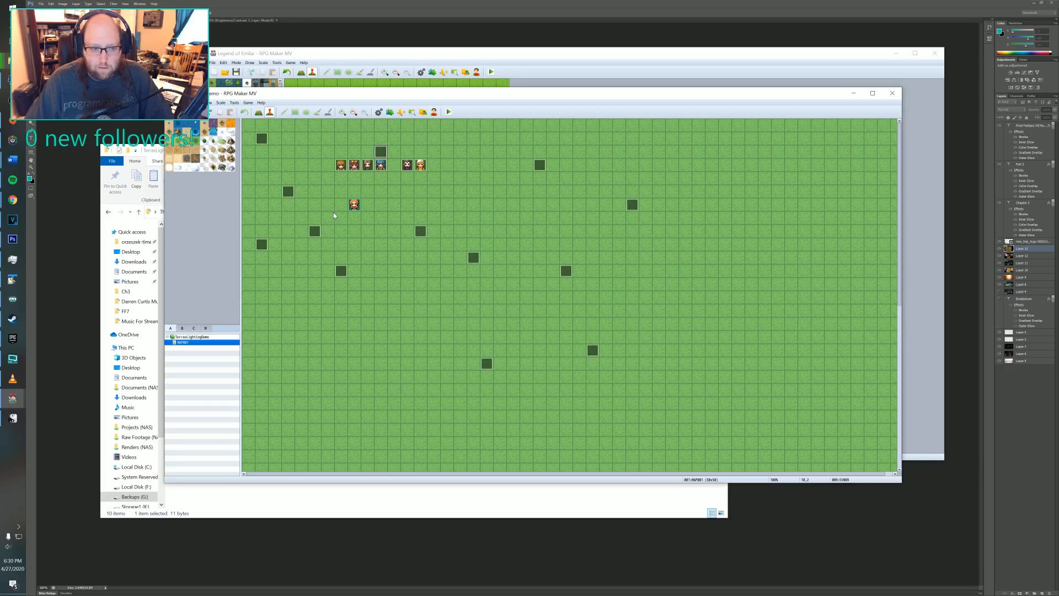
double_click(315, 230)
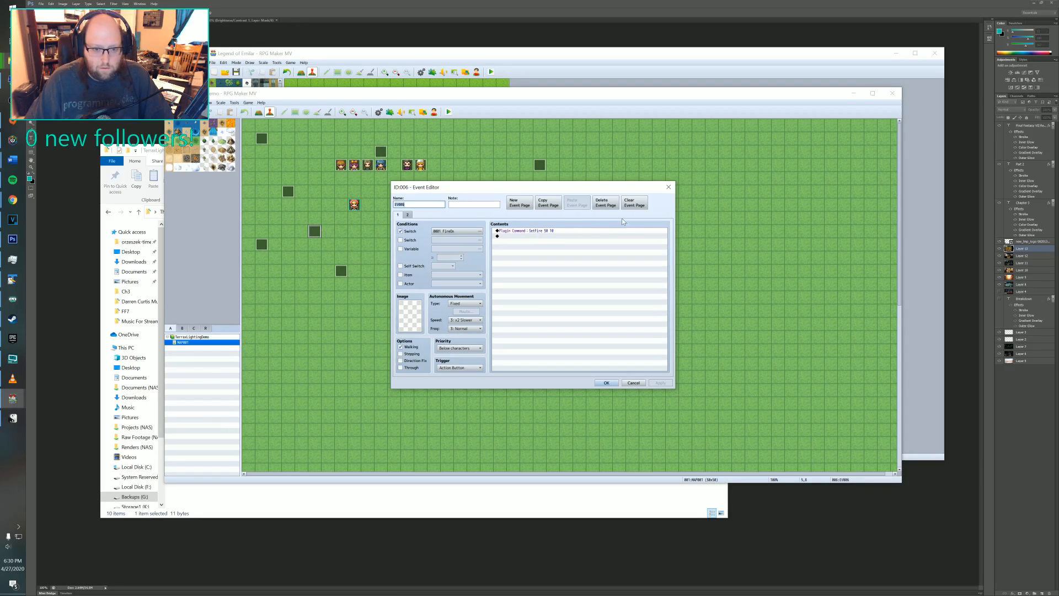
left_click(669, 187)
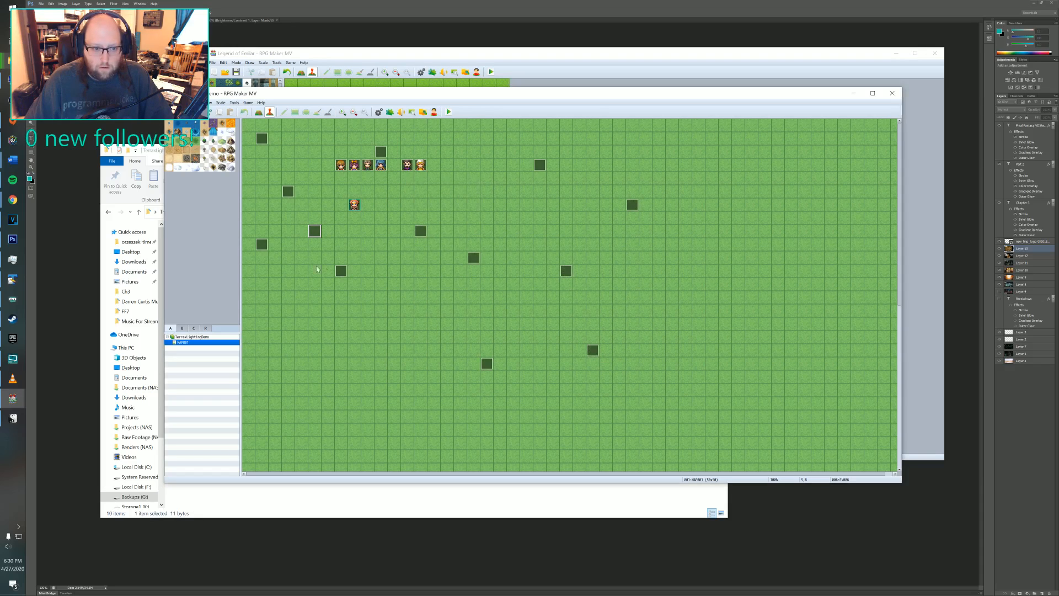
double_click(341, 270)
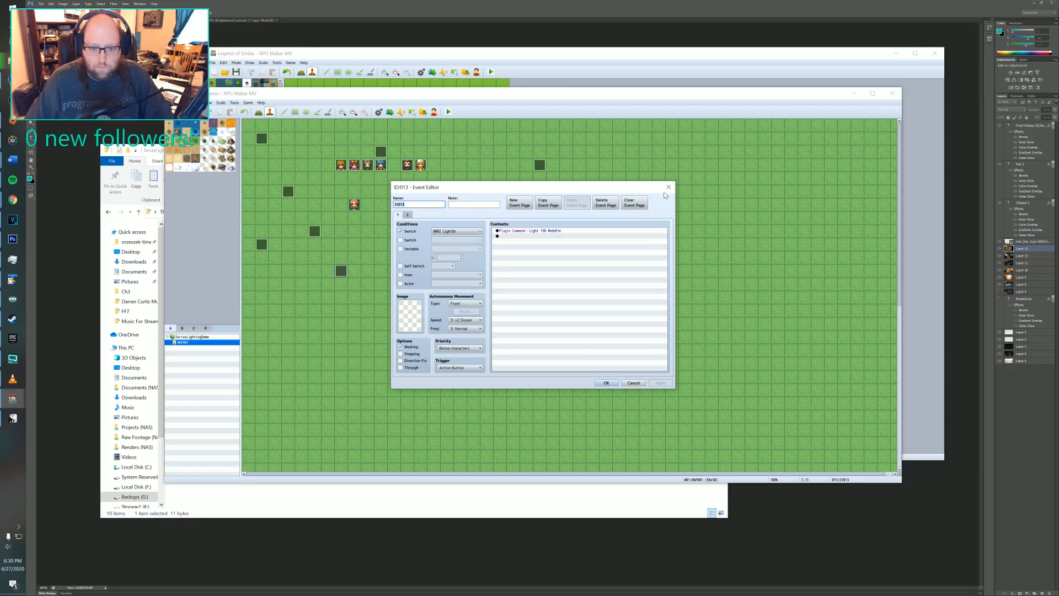
left_click(668, 187)
double_click(314, 230)
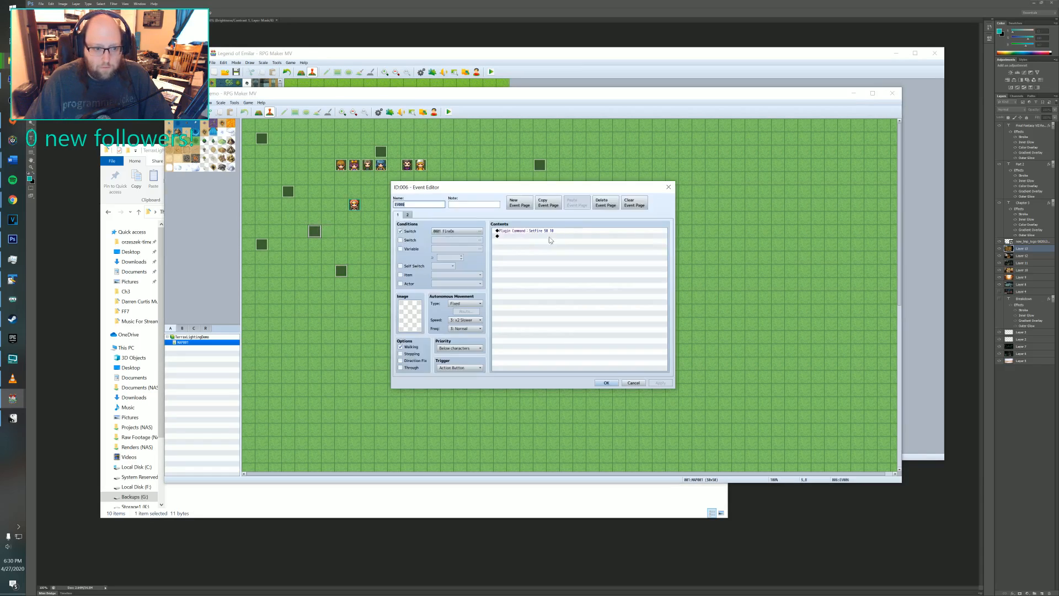
double_click(530, 232)
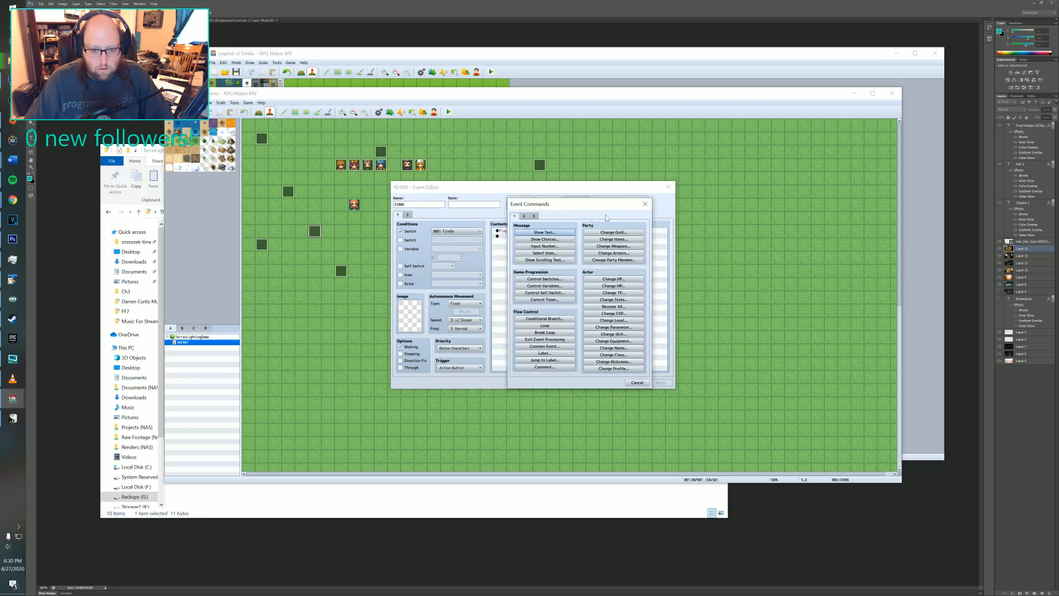
left_click(645, 203)
left_click(663, 185)
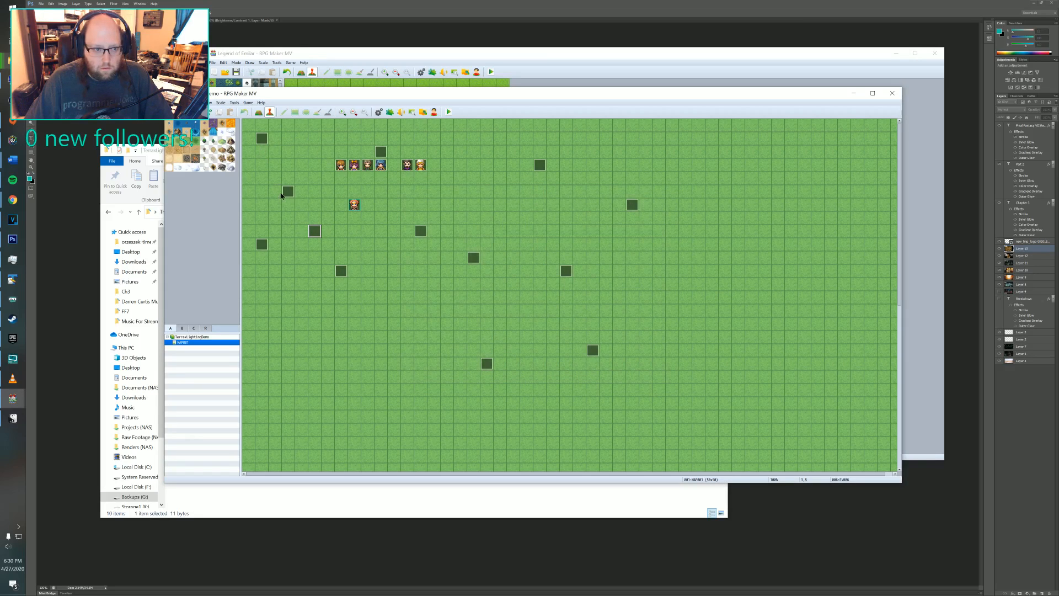
- Review the plugin commands in event EV017 on the demo map and close it unchanged
double_click(281, 195)
left_click(671, 186)
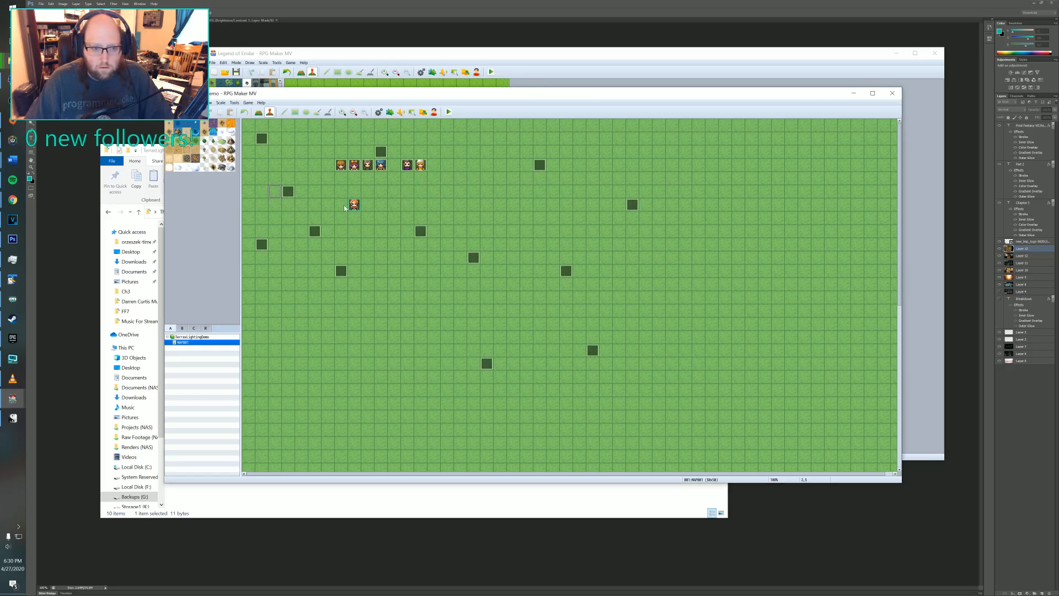
double_click(288, 191)
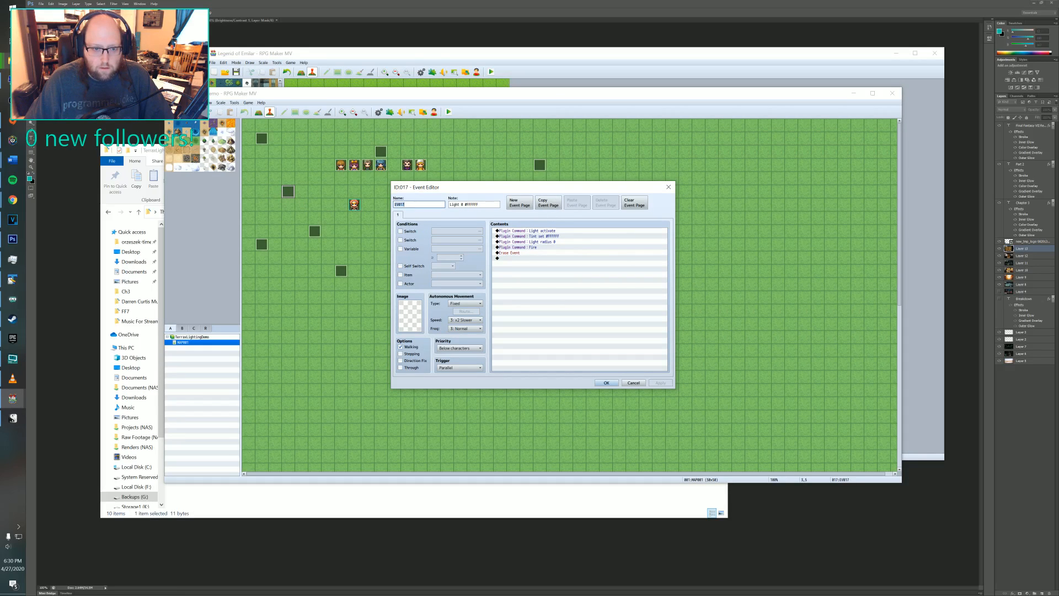
left_click(668, 187)
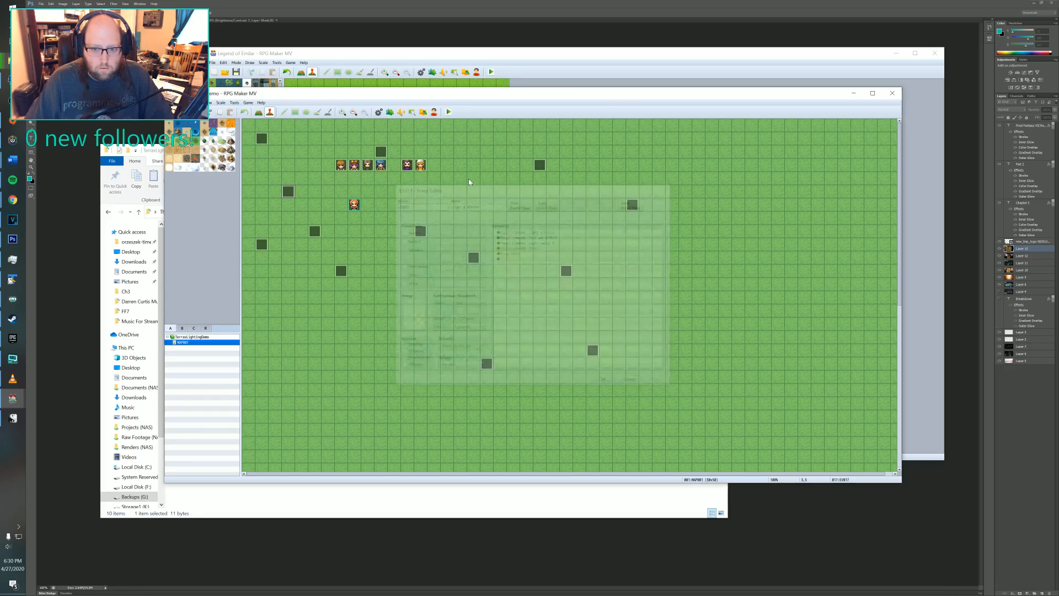
- Copy the Setfire plugin command text from event EV006 into the event's note and save the event
double_click(313, 232)
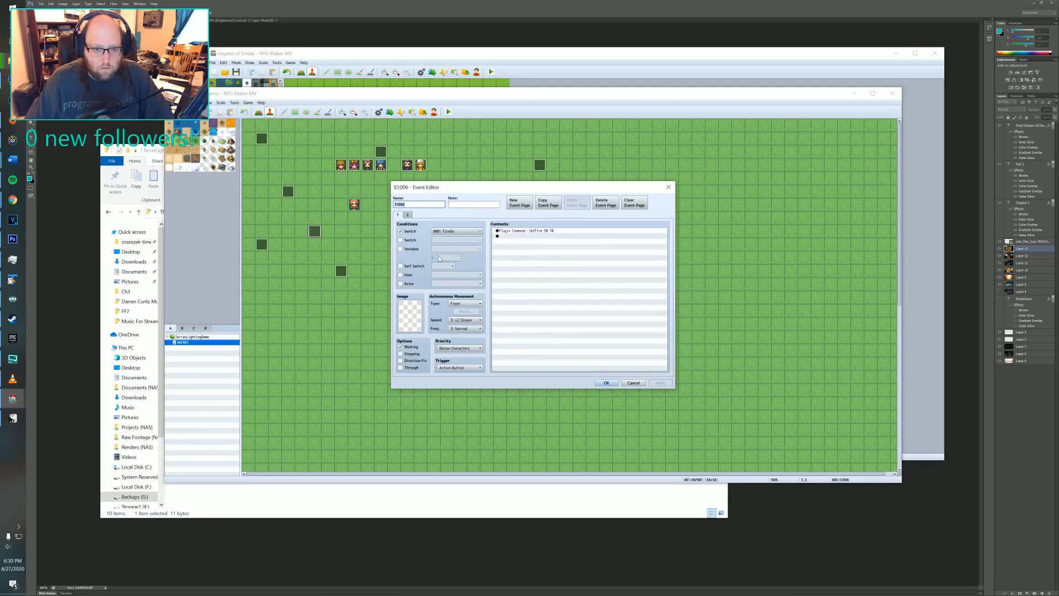
left_click(514, 232)
right_click(516, 232)
left_click(524, 240)
key("ctrl+c")
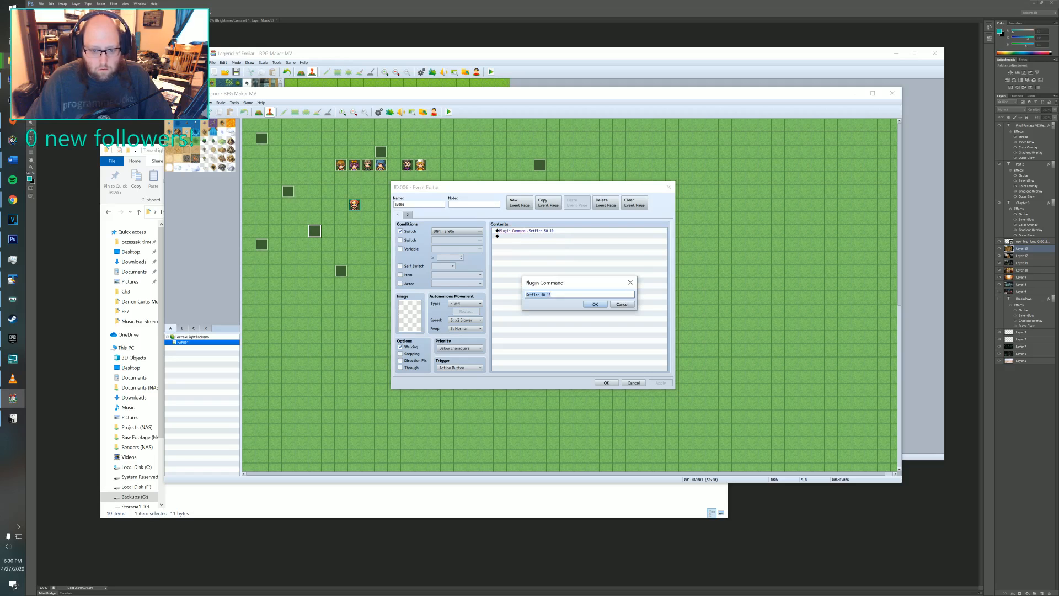
left_click(595, 304)
key("ctrl+v")
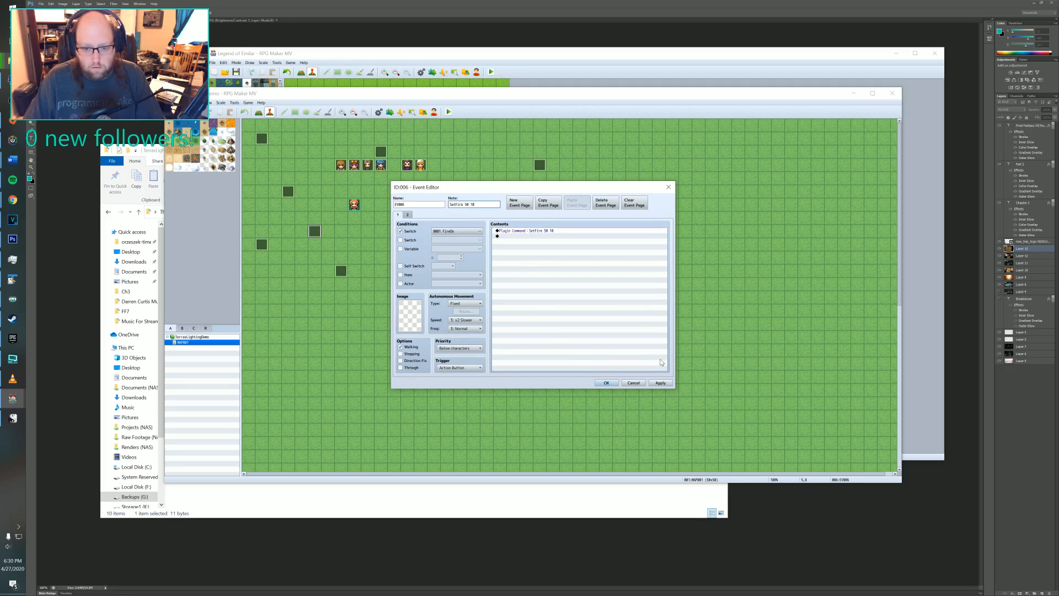
left_click(660, 382)
left_click(607, 382)
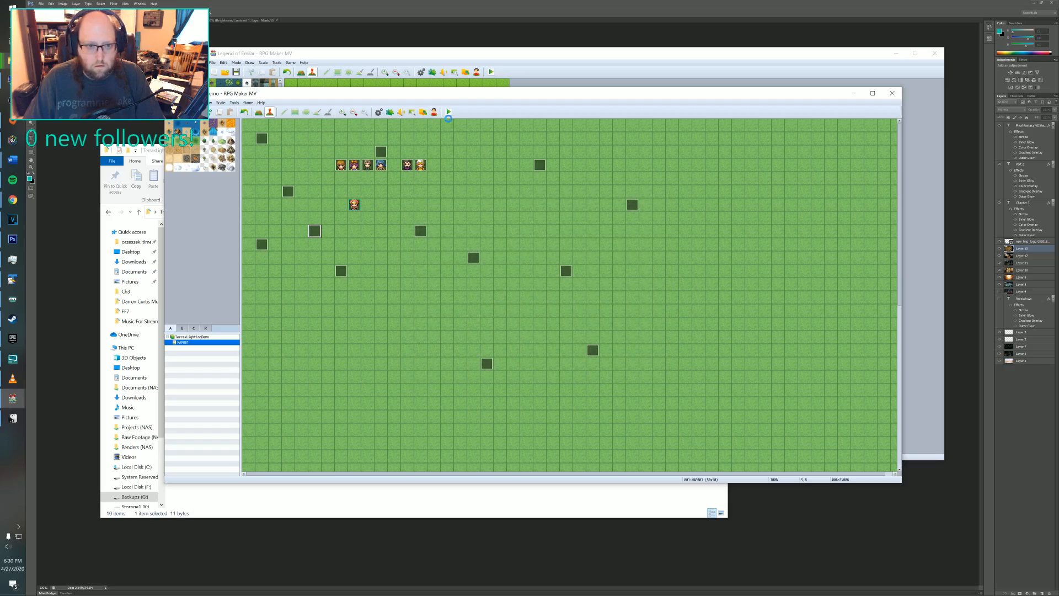
- Launch a playtest of the lighting demo and start a new game
left_click(448, 113)
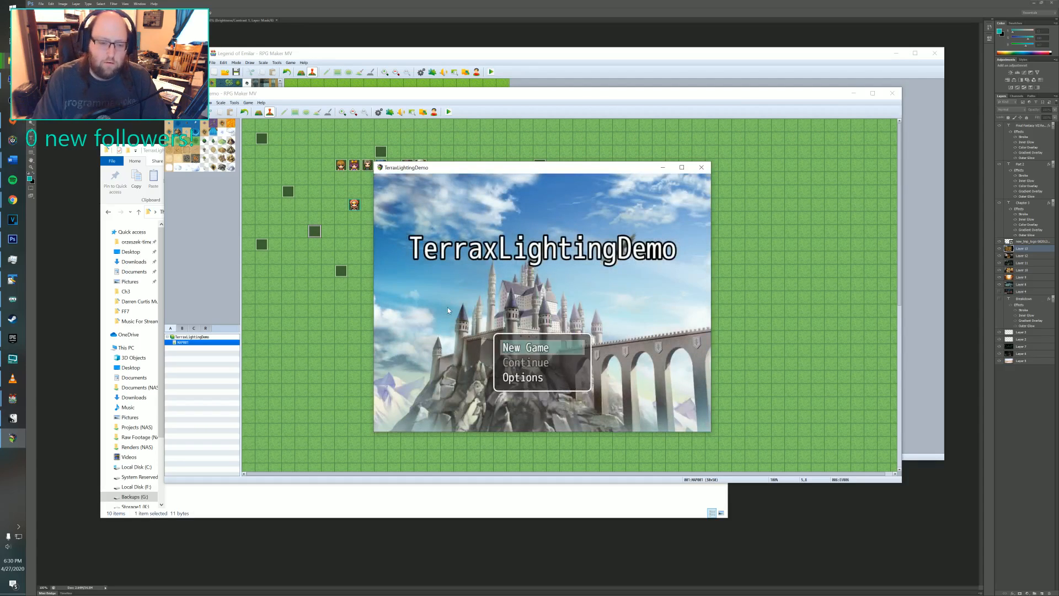
key("Up")
key("Up")
key("Up")
key("Return")
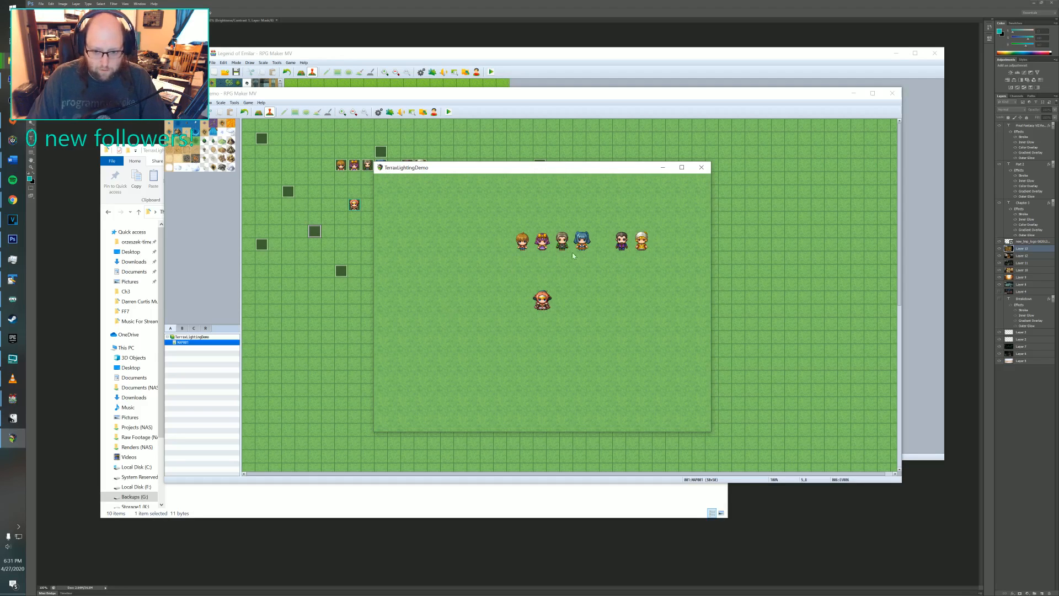
- Talk to the blue-haired character and accept the offer to bring night with "Umm, sure?"
left_click(572, 254)
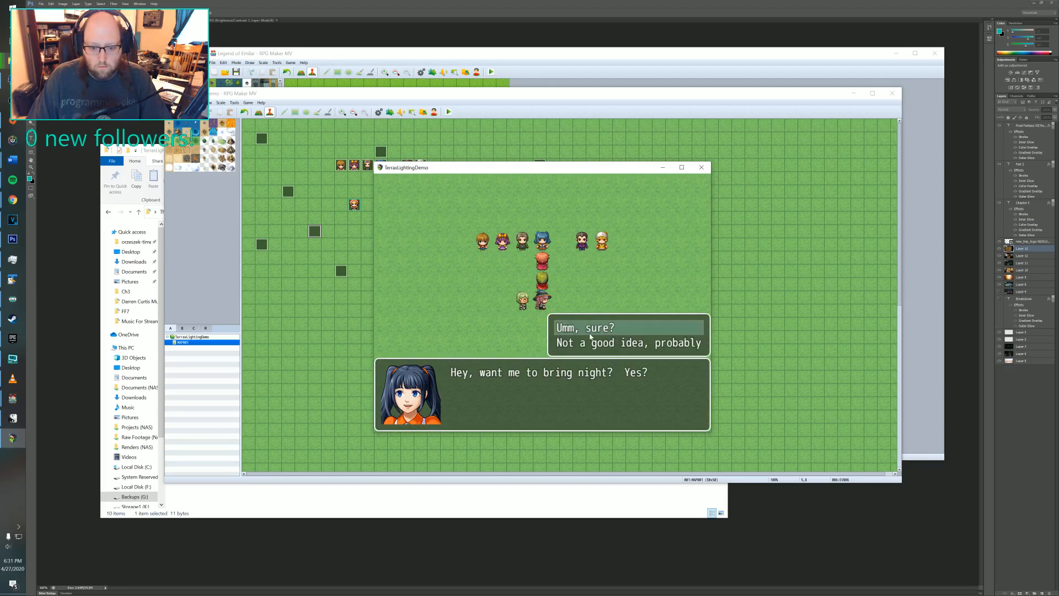
left_click(590, 328)
left_click(577, 264)
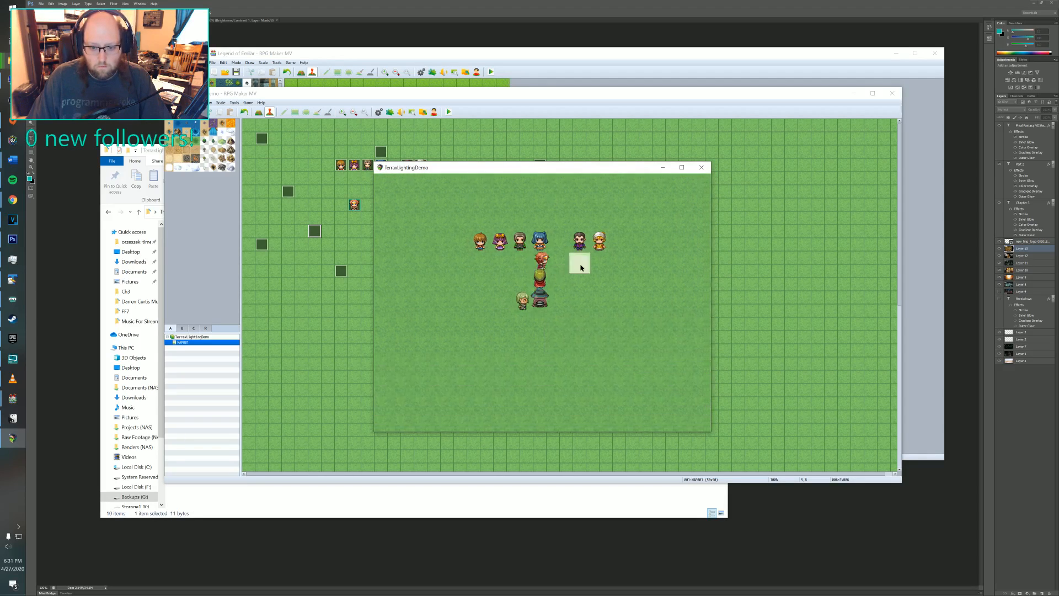
left_click(548, 239)
left_click(508, 368)
left_click(585, 328)
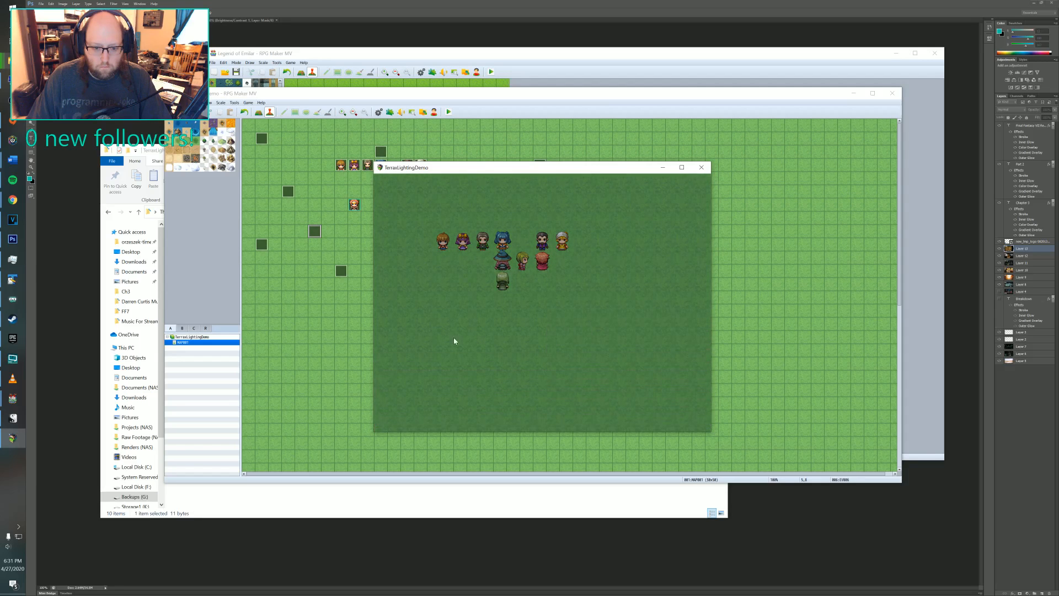
- Walk the party around the map to observe the night tint fading in
left_click(422, 351)
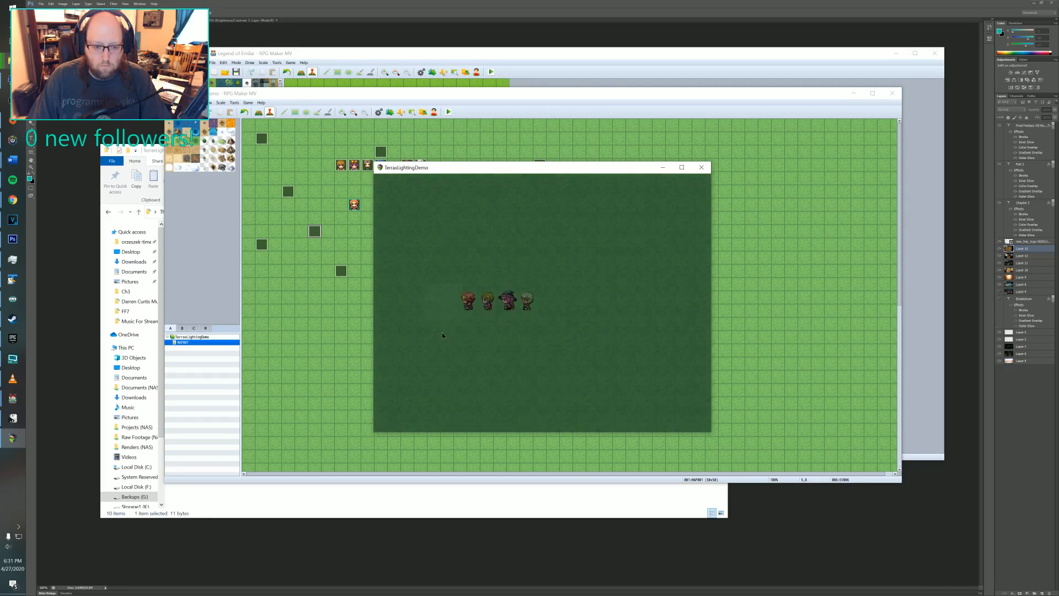
left_click(462, 425)
left_click(564, 372)
left_click(485, 238)
left_click(484, 234)
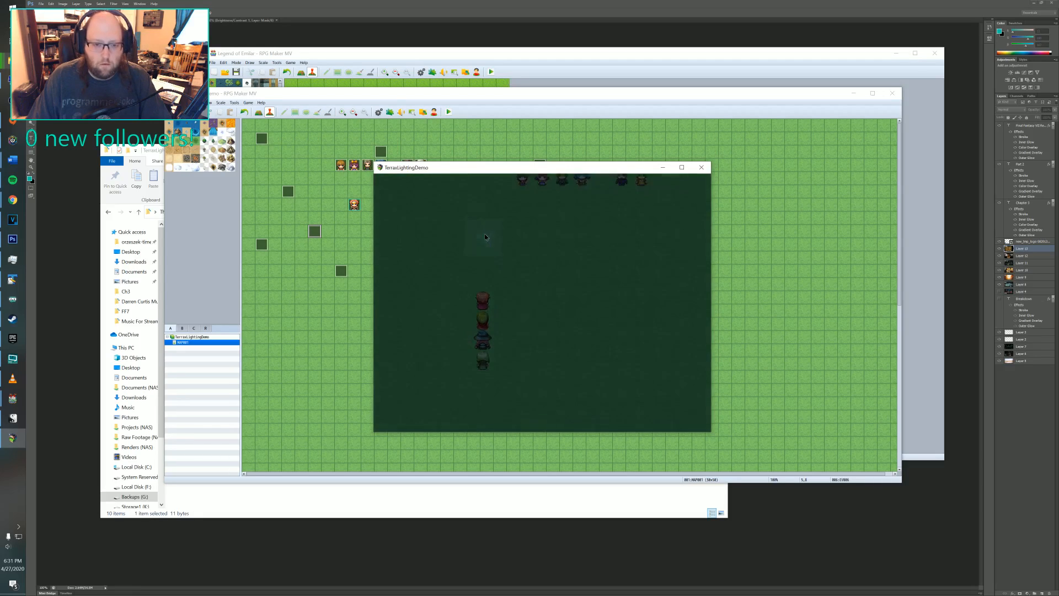
- Approach the character who plays with fire and accept the offer with "Sure, knock yourself out?"
left_click(554, 259)
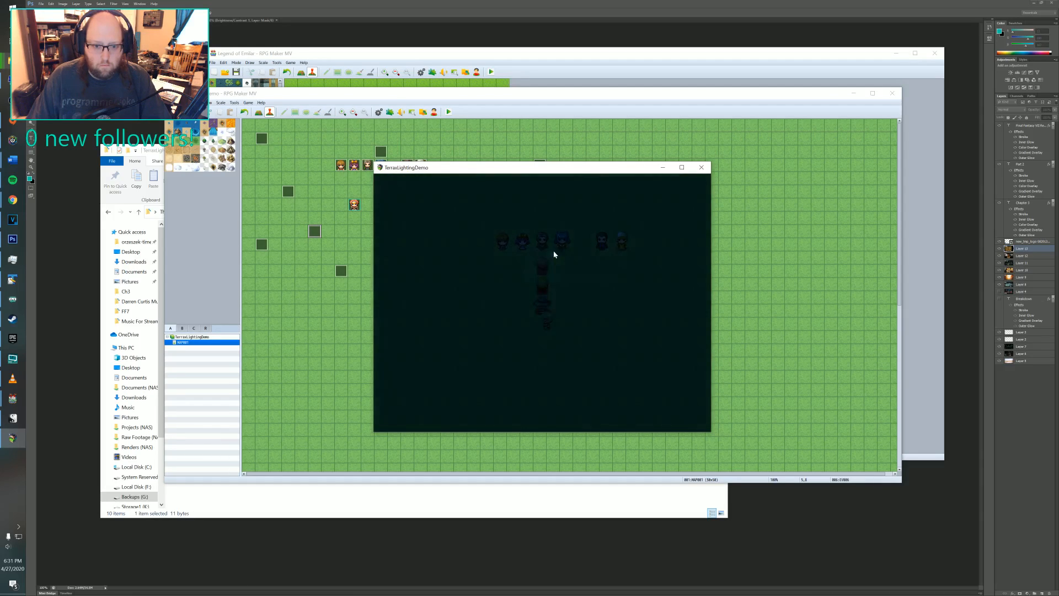
left_click(557, 258)
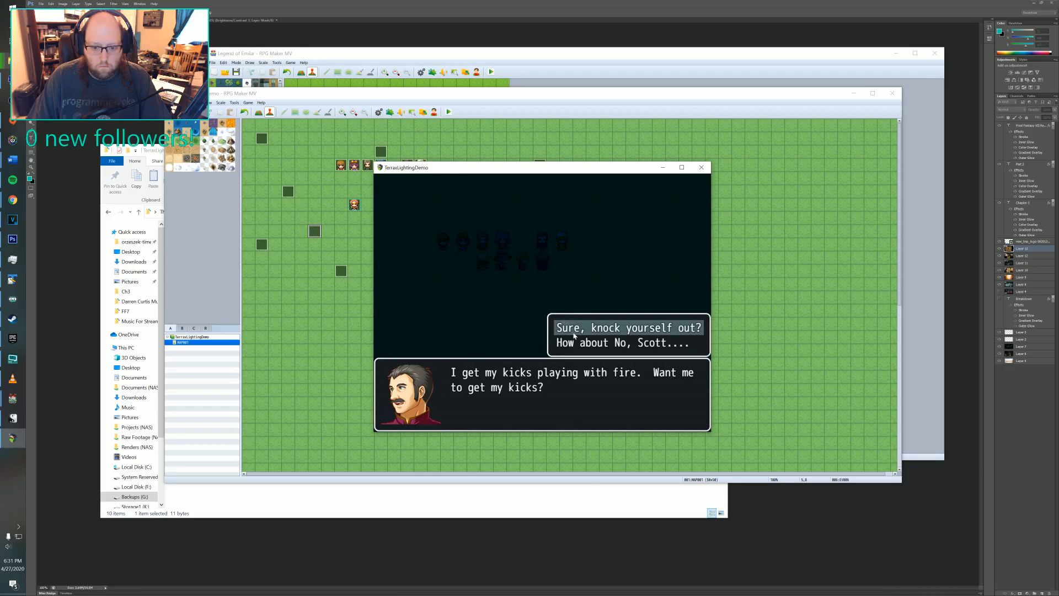
left_click(575, 339)
left_click(568, 338)
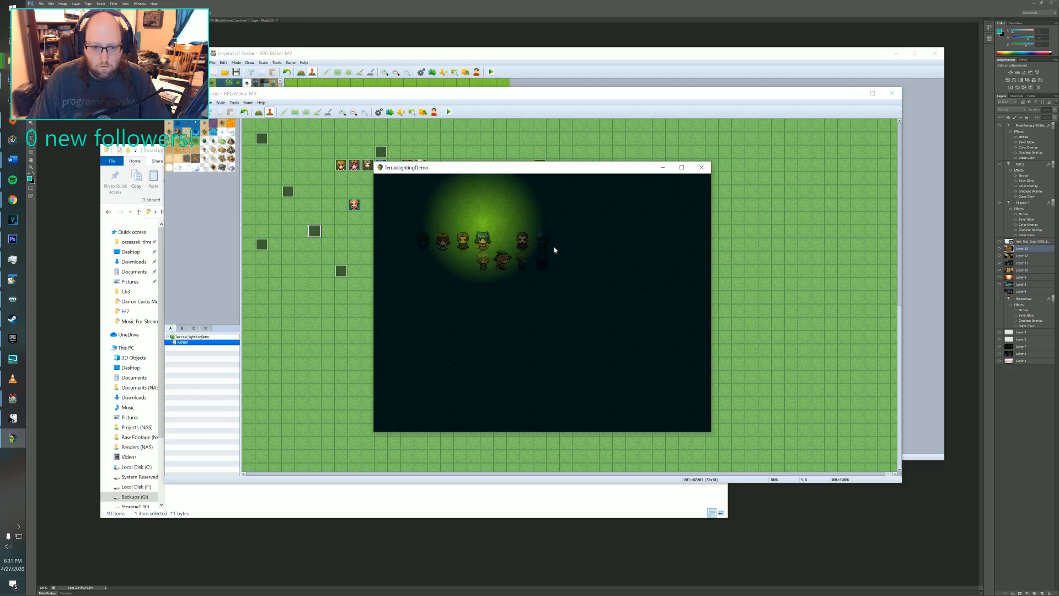
- Walk the party around the lit area to check the fire light, and end the playtest
left_click(495, 299)
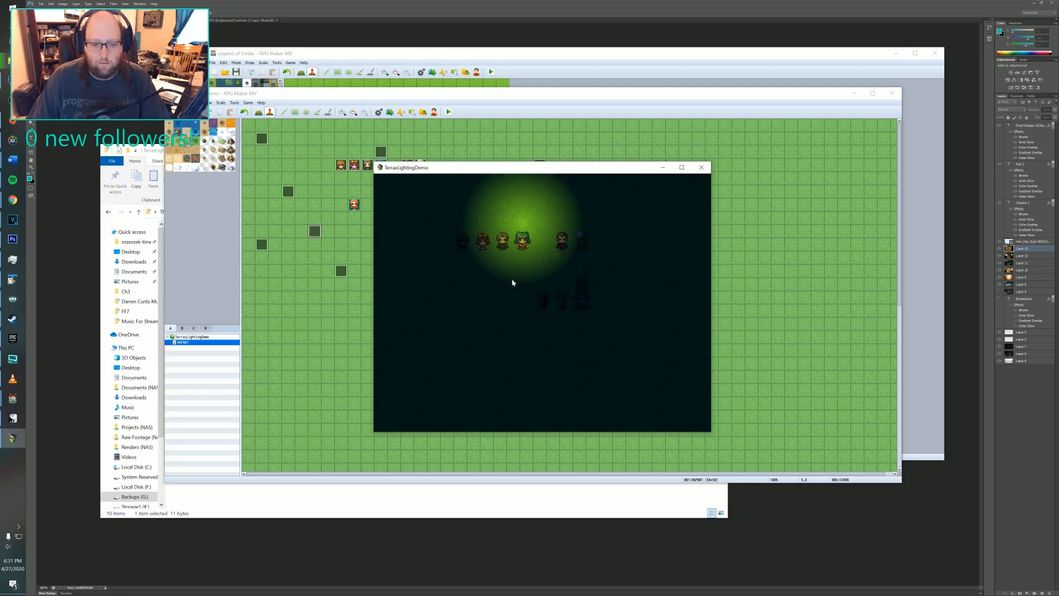
left_click(573, 278)
left_click(495, 268)
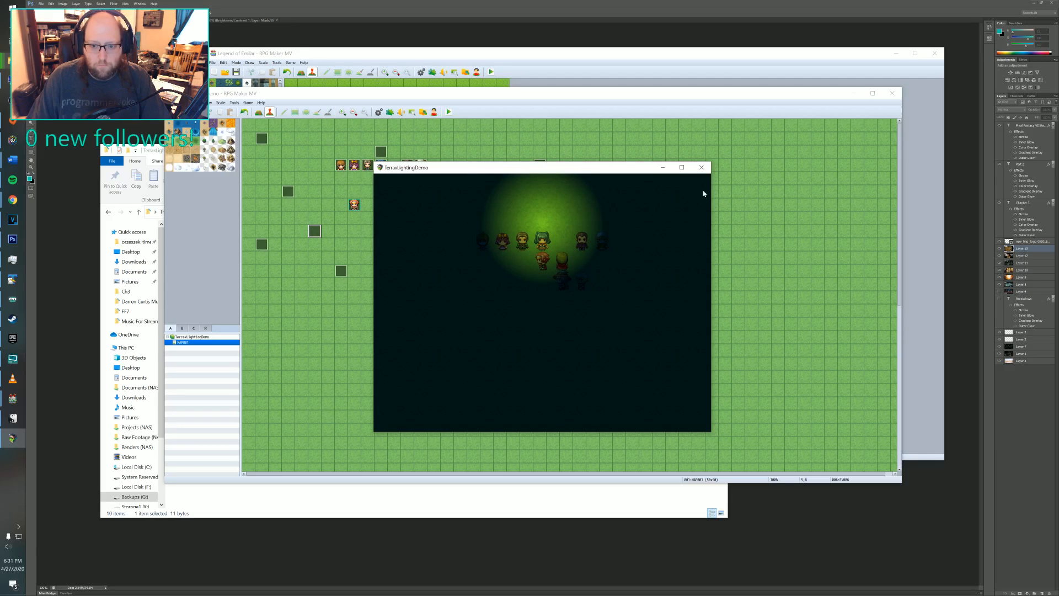
left_click(701, 167)
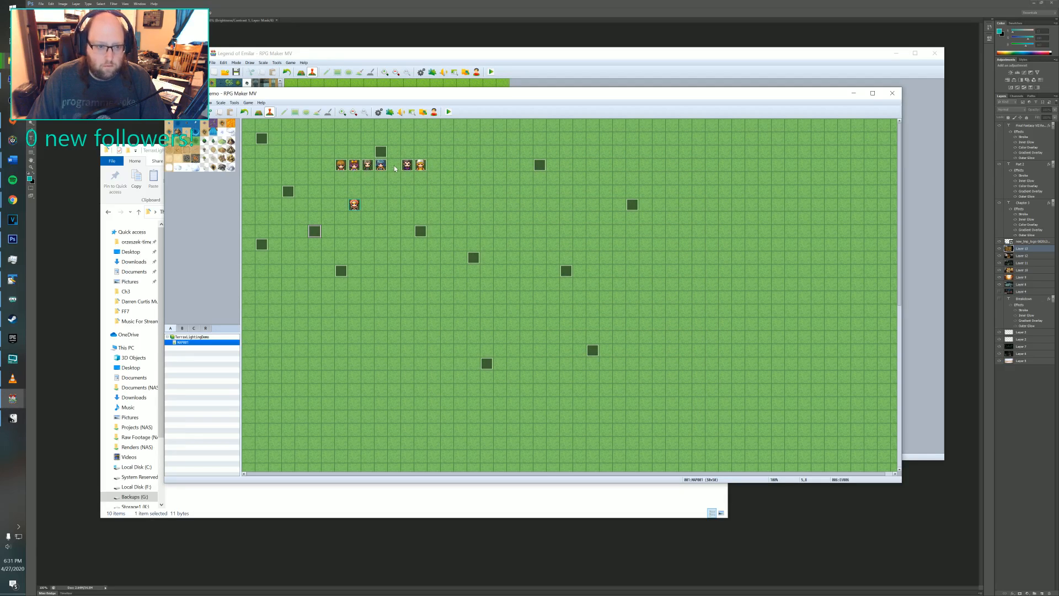
- Compare the Tint fade command in night event EV004 with the tint command of event EV019 in the Legend of Emilar project
double_click(382, 165)
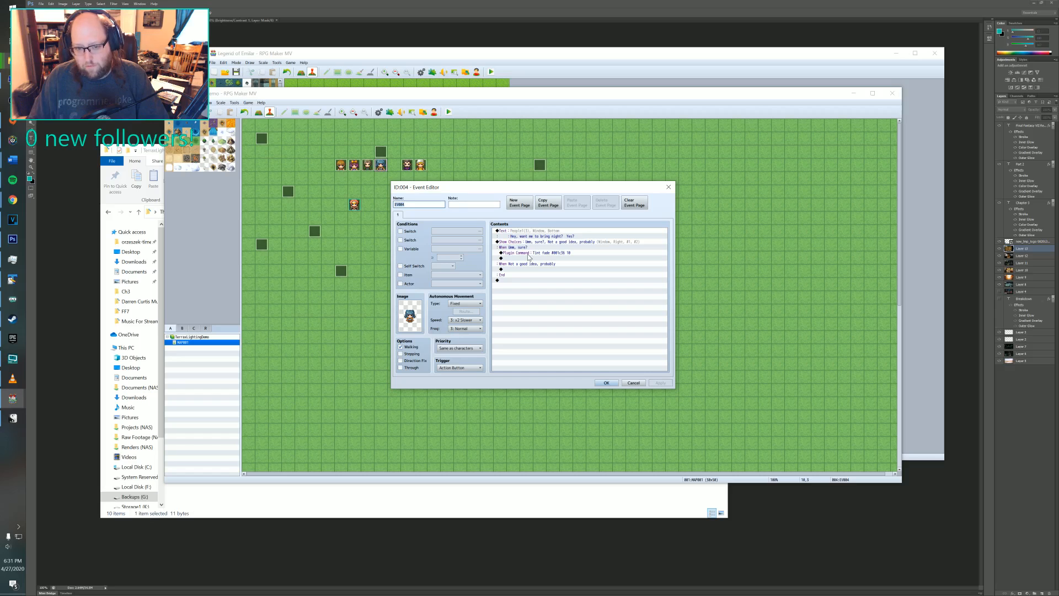
left_click(547, 71)
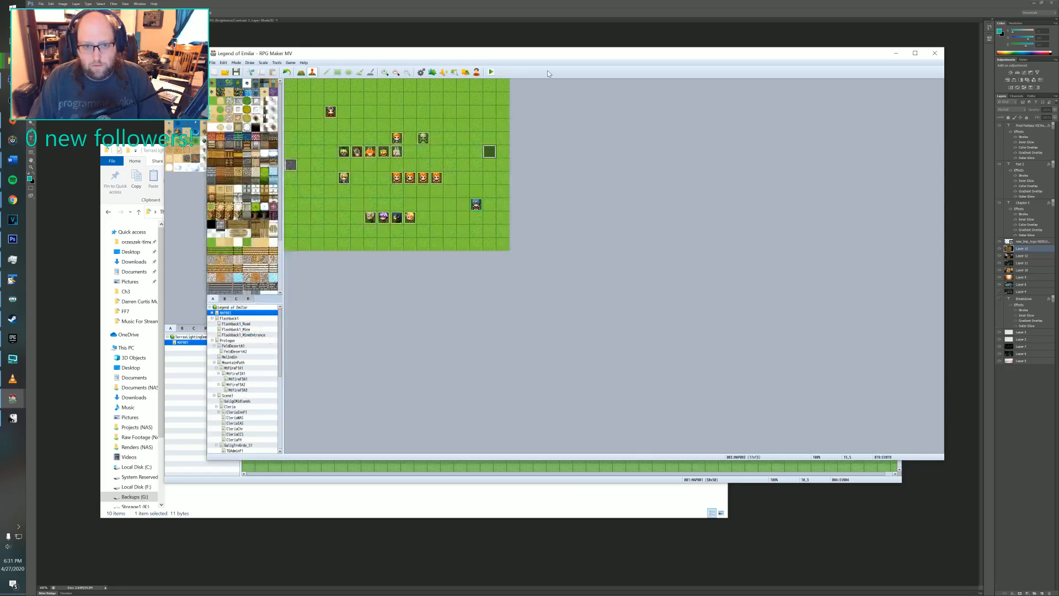
double_click(489, 151)
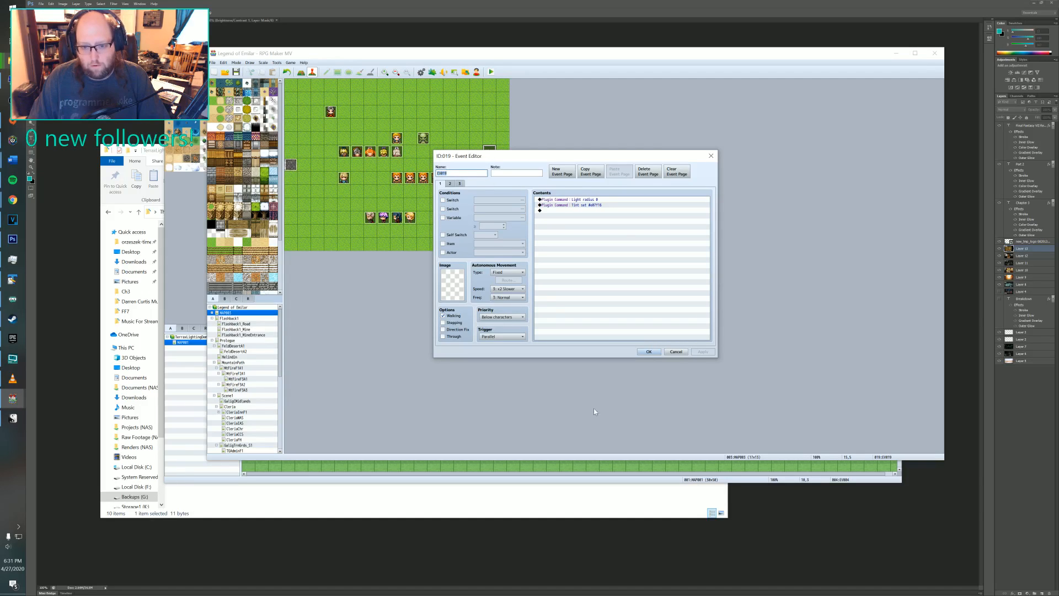
left_click(563, 473)
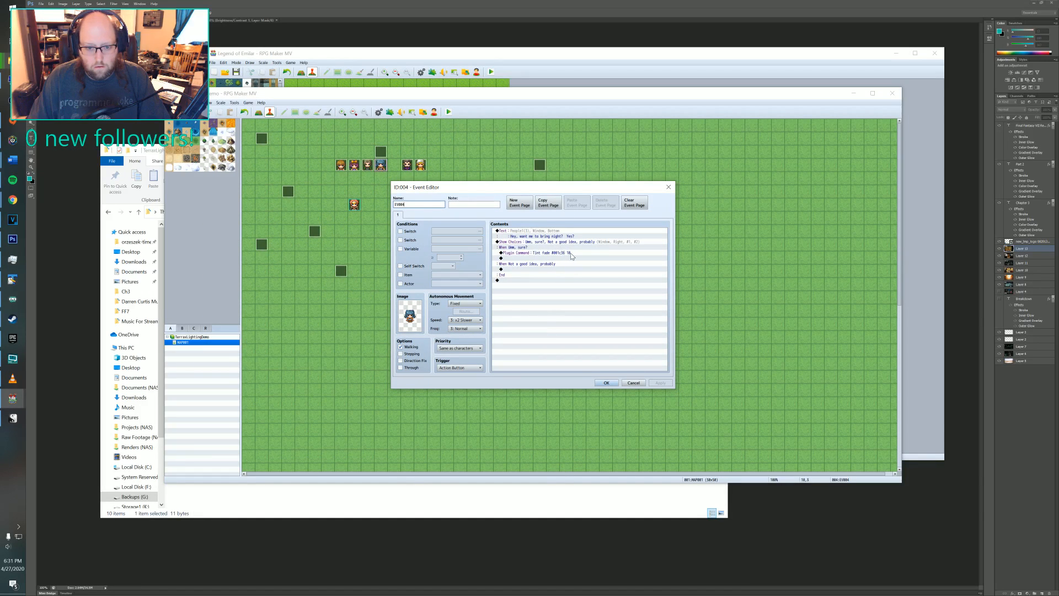
left_click(668, 187)
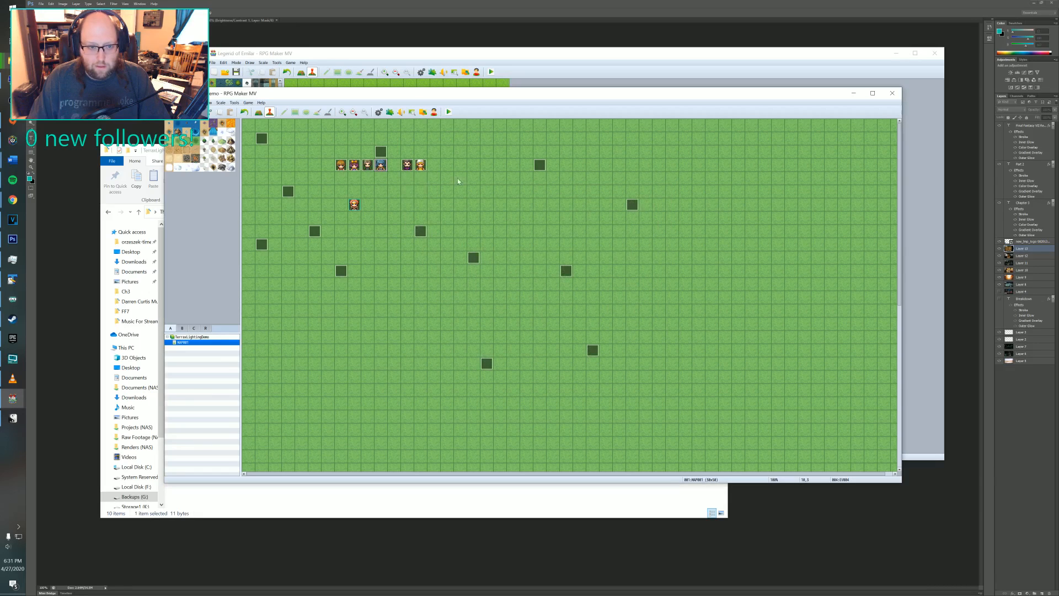
- Examine the Tint fade plugin commands in the evening event EV003 and the night event EV004
double_click(368, 165)
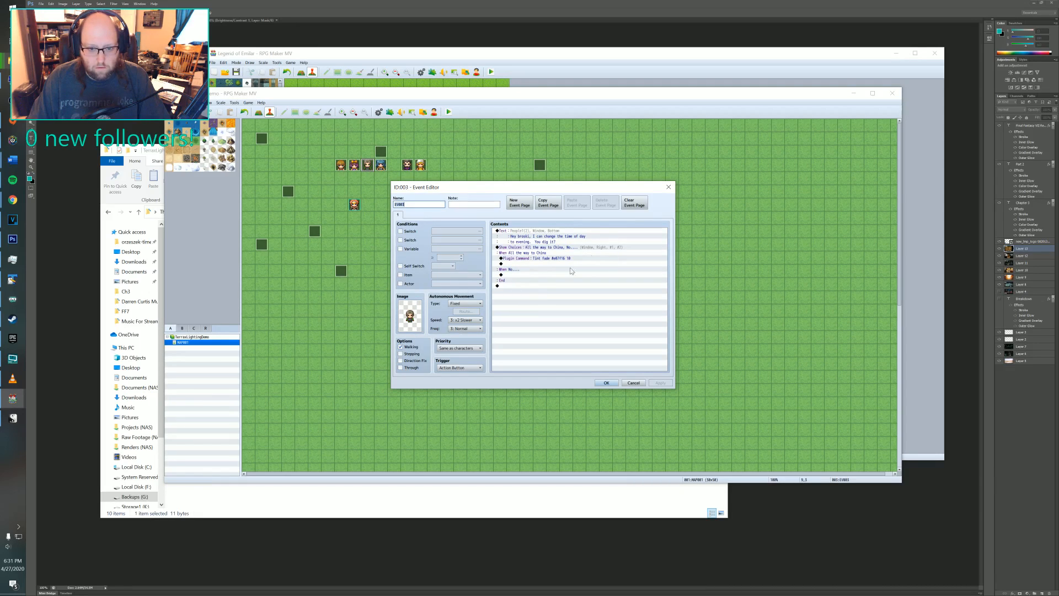
double_click(367, 164)
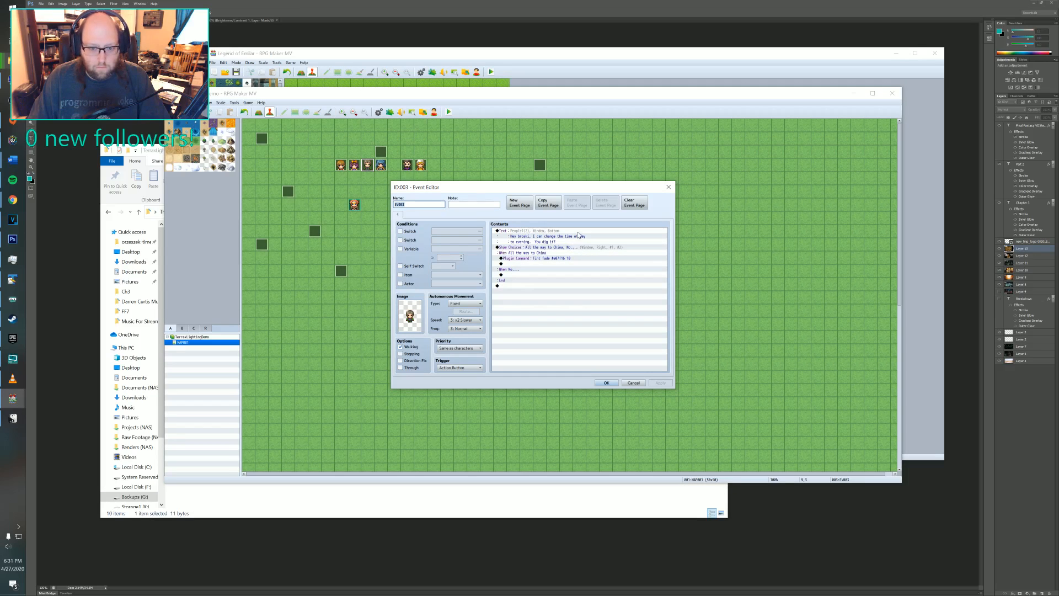
left_click(560, 259)
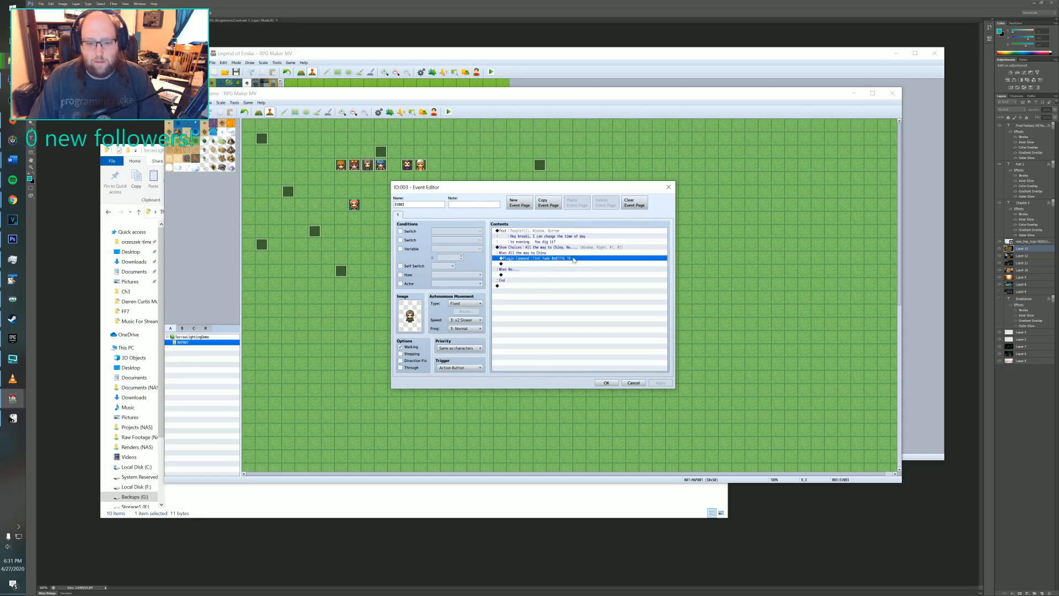
left_click(667, 188)
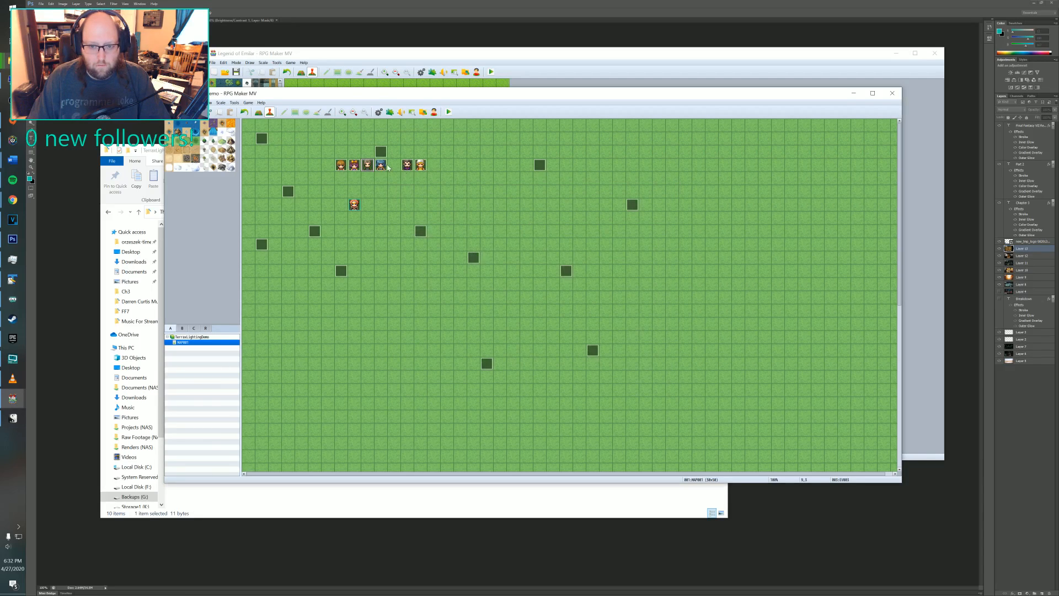
double_click(383, 167)
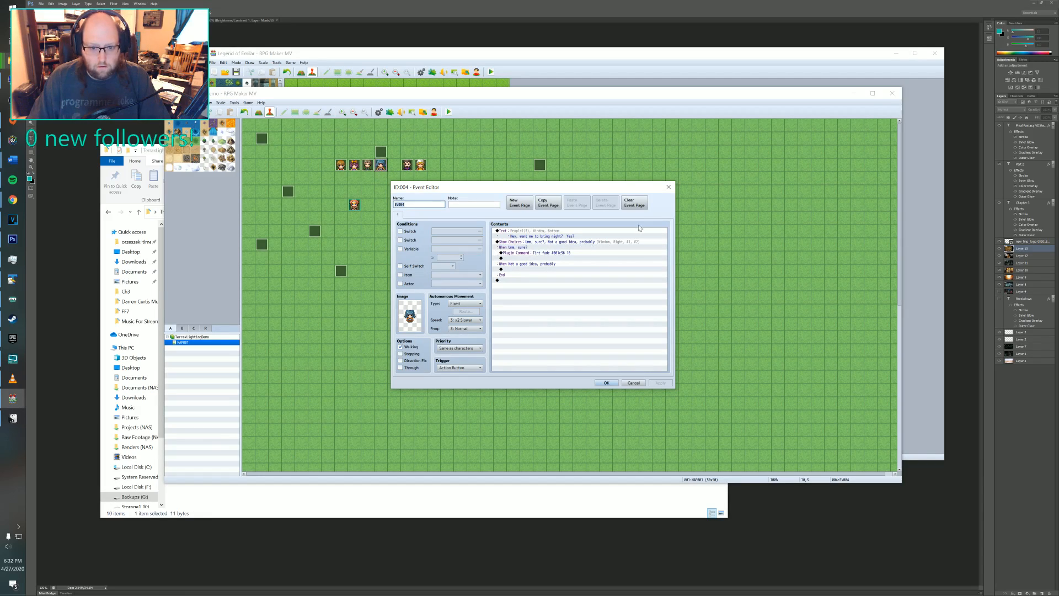
left_click(668, 188)
double_click(369, 167)
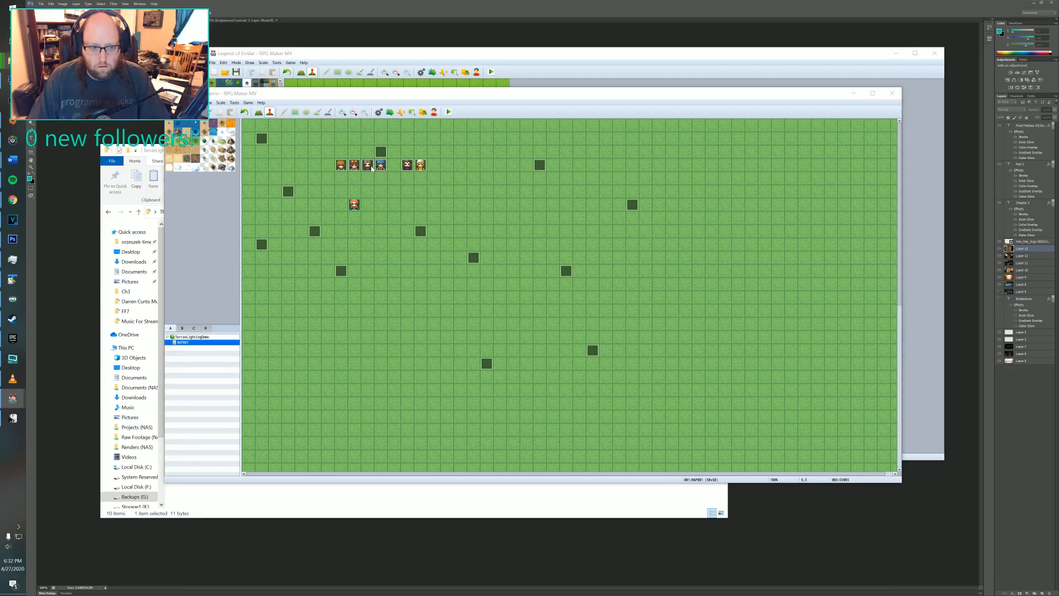
left_click(668, 187)
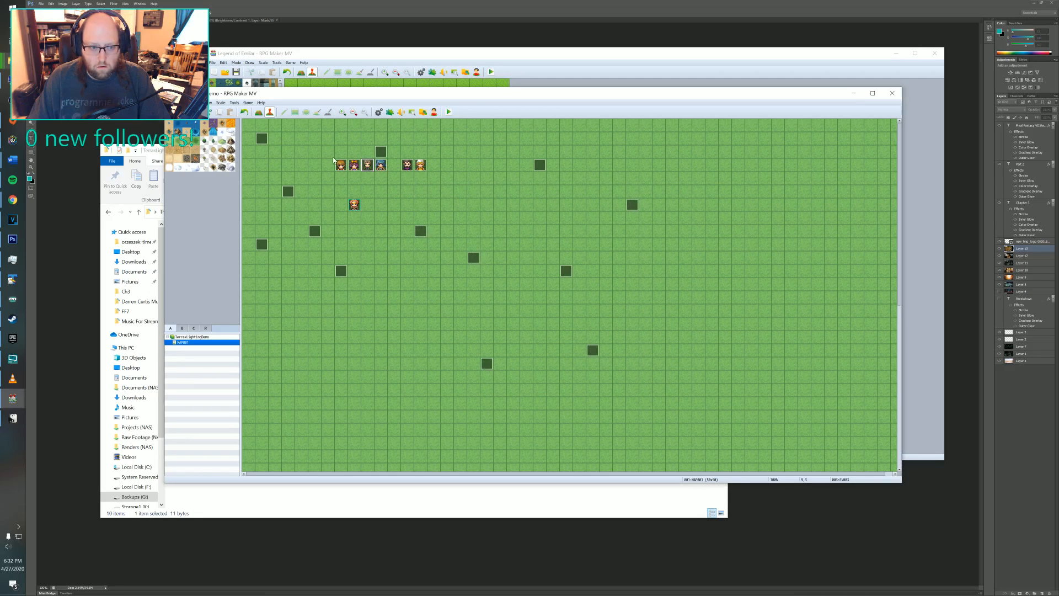
- Replace "fade" with "set" in the Tint plugin command of the morning event EV001
double_click(341, 165)
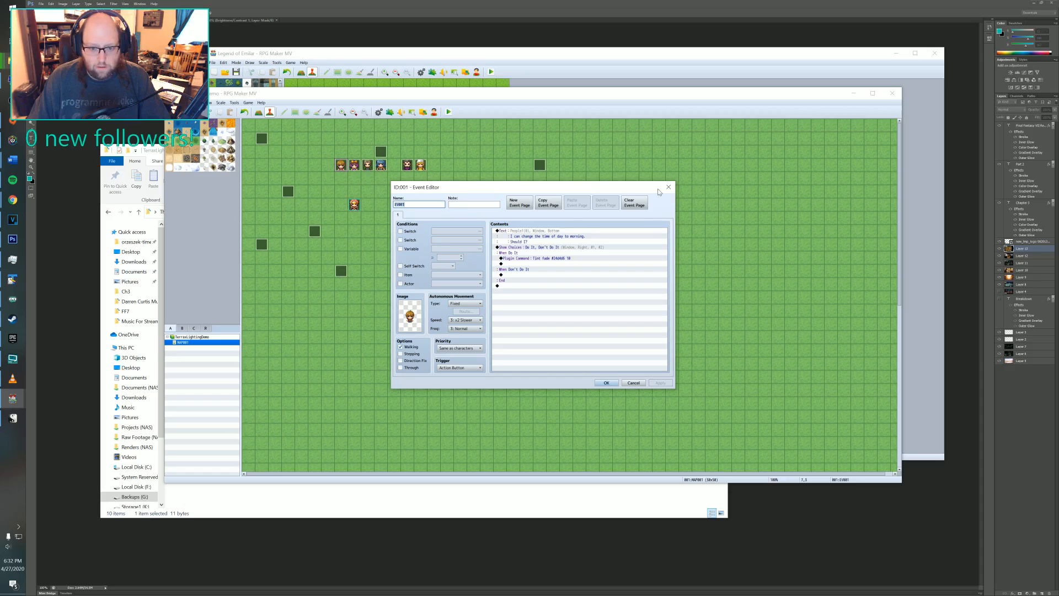
left_click(550, 259)
double_click(550, 260)
left_click(536, 294)
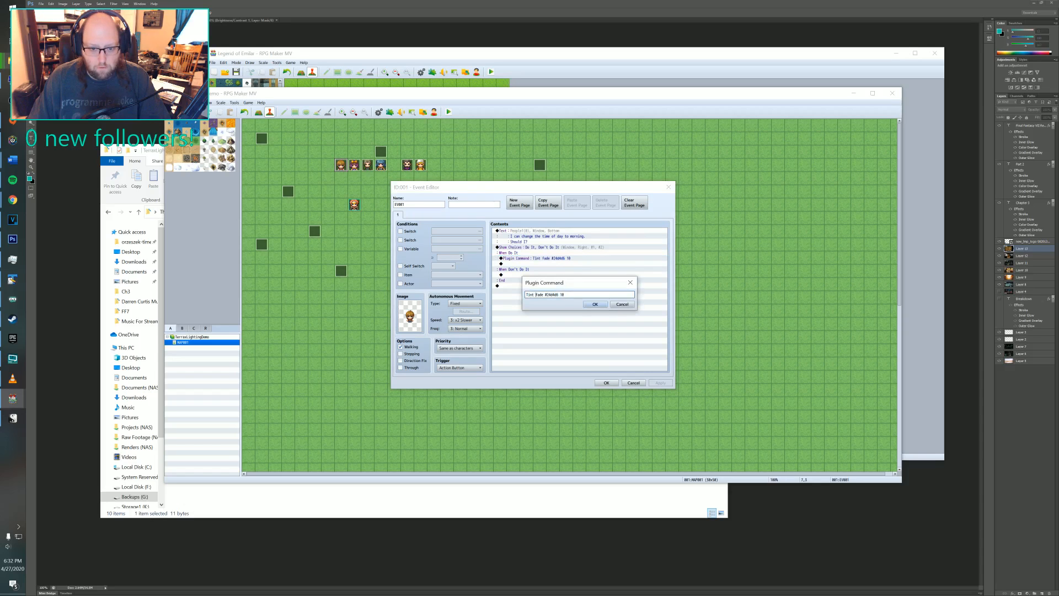
key("Delete")
key("Delete")
key("Delete")
key("Delete")
type("set")
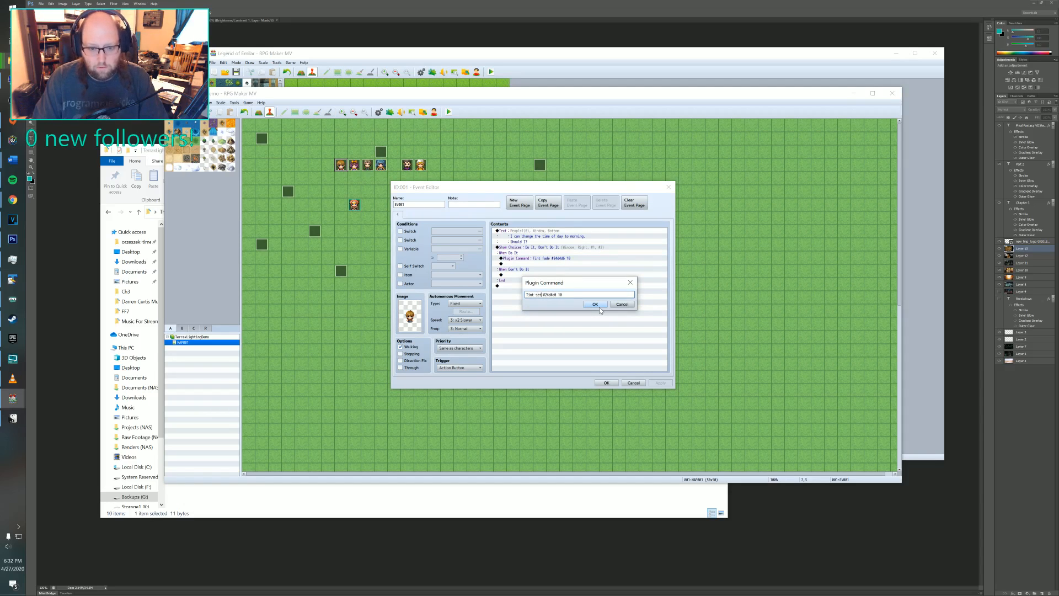
left_click(596, 305)
- Remove the trailing duration value from EV001's Tint set command and save the event
double_click(532, 259)
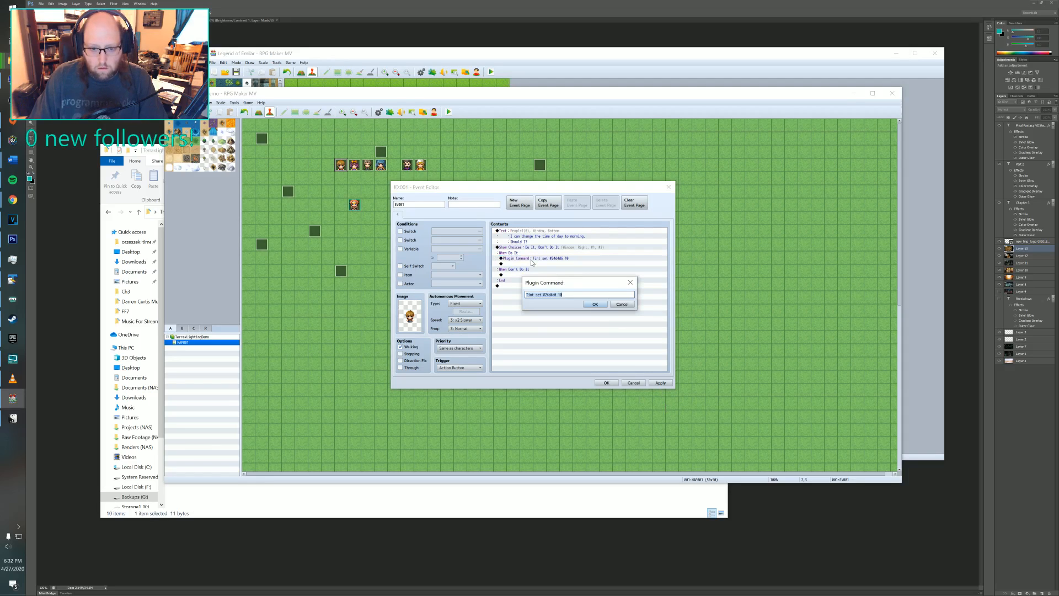
key("End")
key("BackSpace")
key("BackSpace")
key("BackSpace")
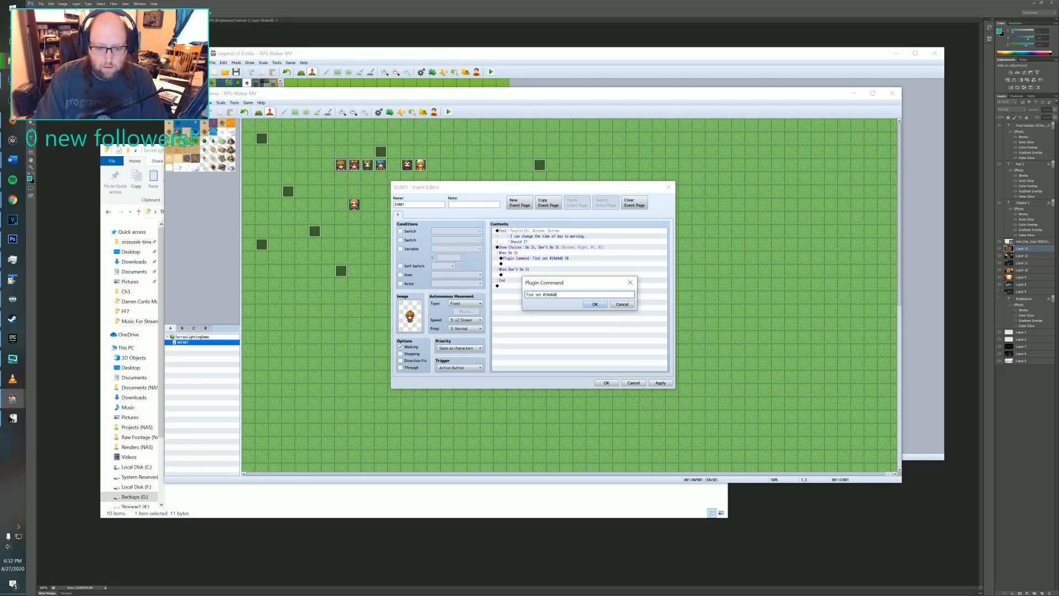
left_click(593, 305)
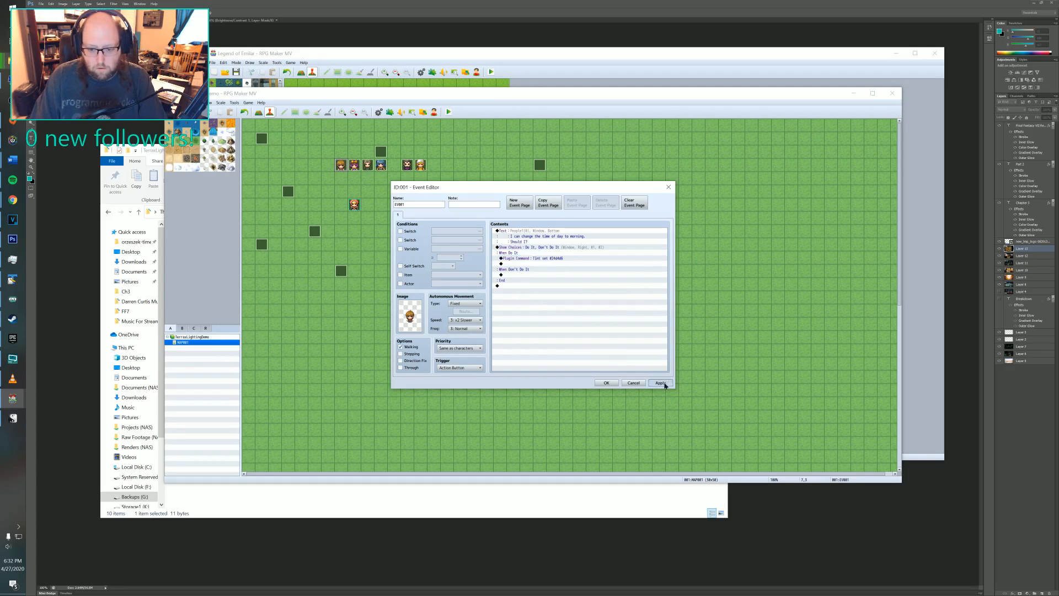
left_click(606, 383)
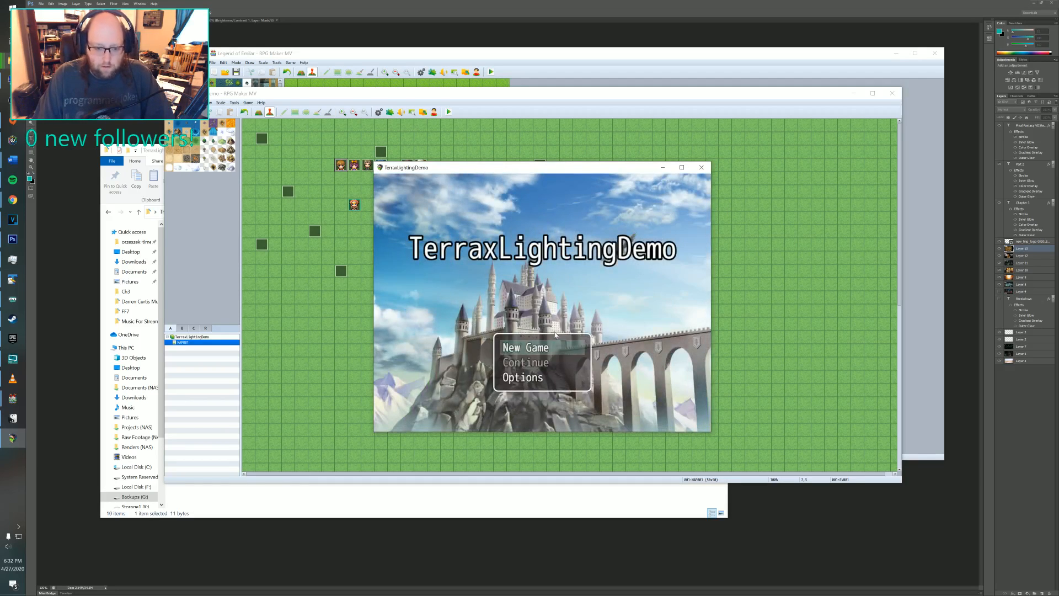
- Playtest a new game, accept the morning change with "Do It", and end the playtest
key("Return")
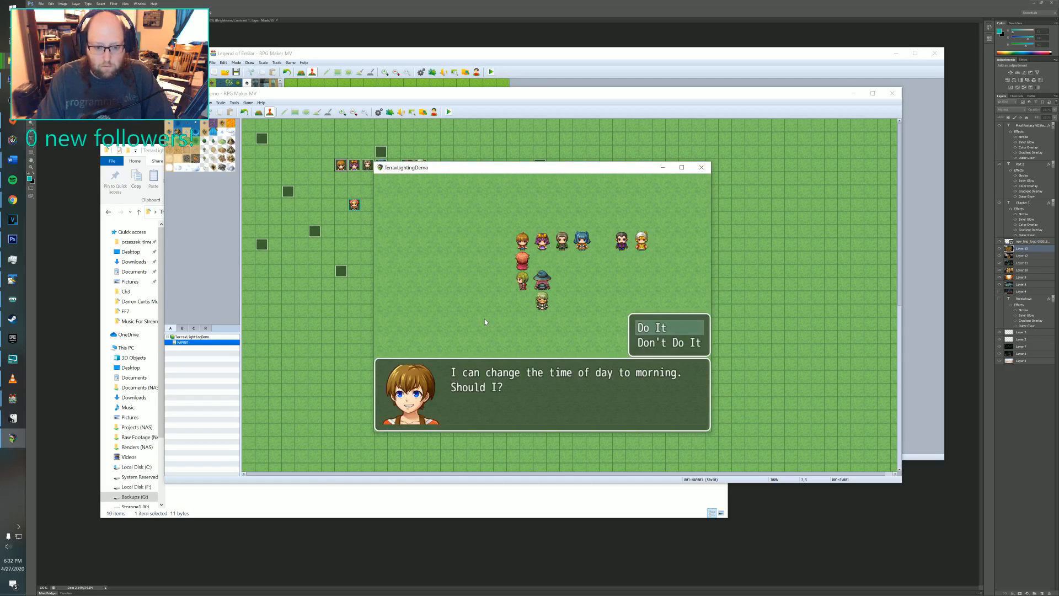
key("Return")
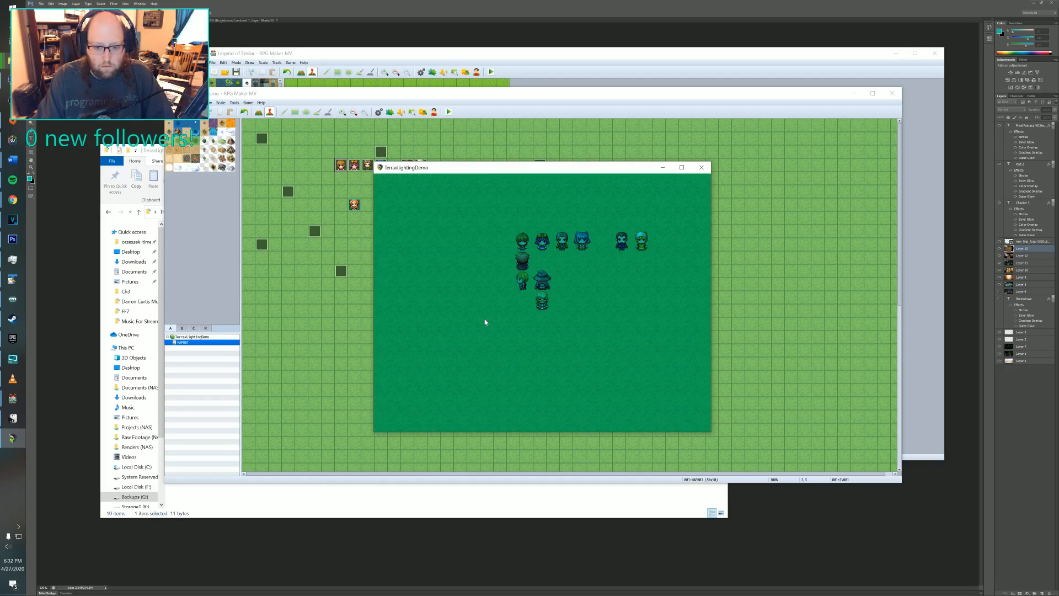
left_click(701, 168)
- Look into light event EV019, and copy the Light note text of parallel event EV017
double_click(267, 142)
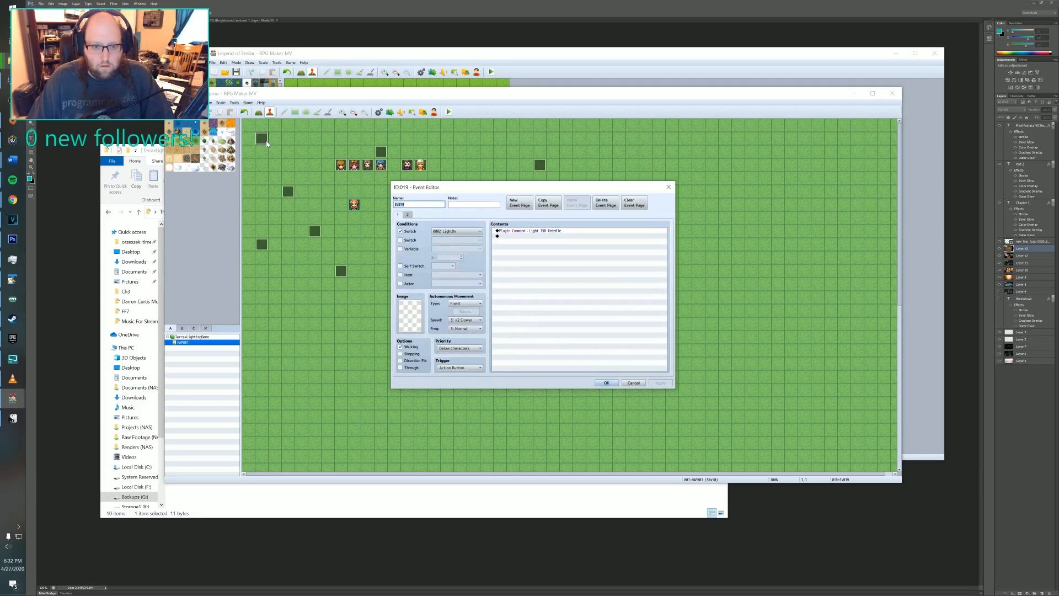
left_click(668, 187)
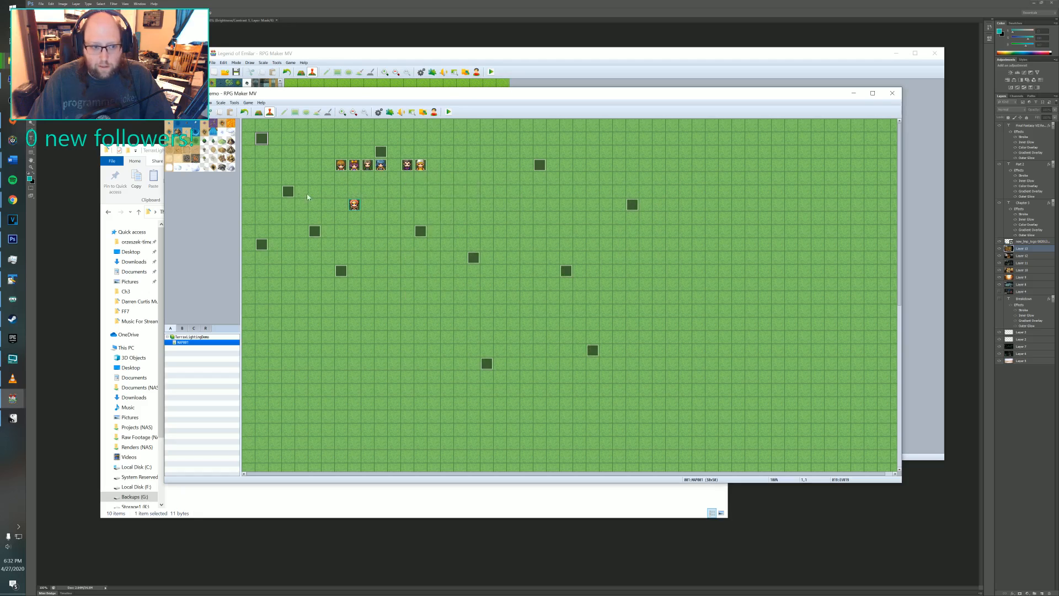
double_click(287, 191)
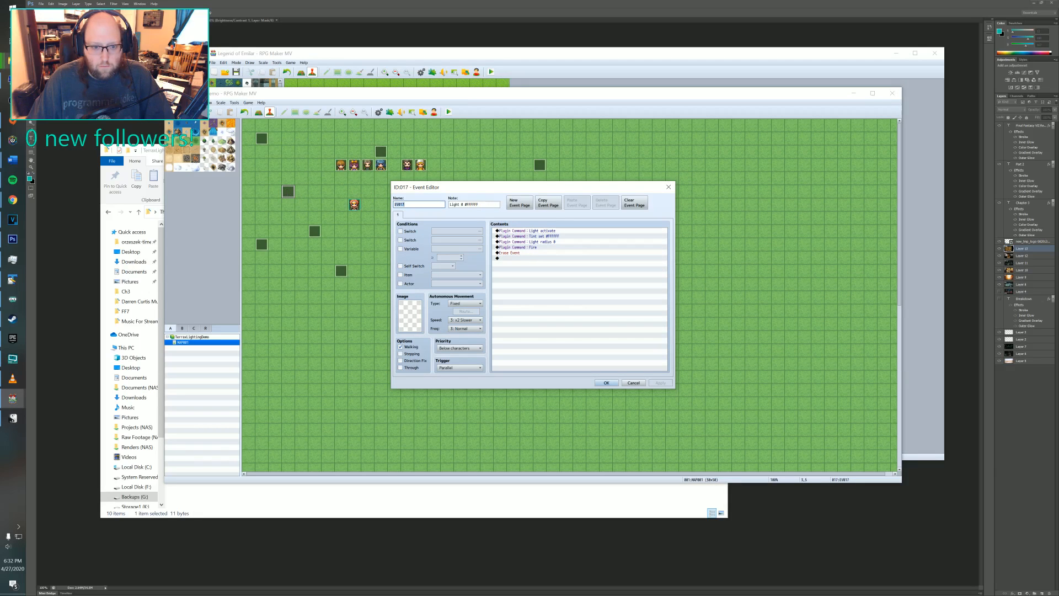
key("Tab")
key("ctrl+c")
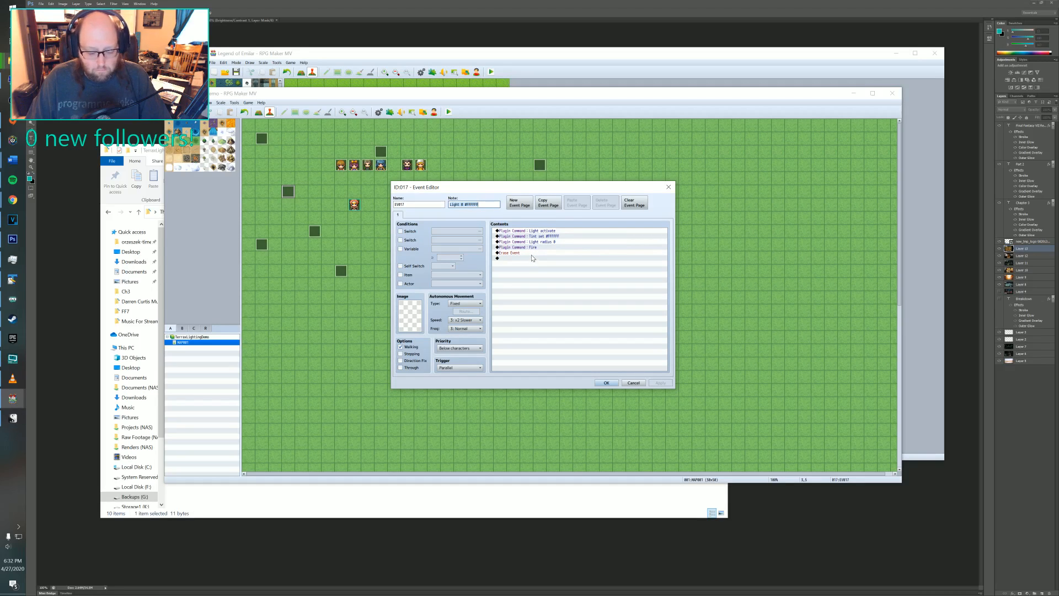
left_click(670, 188)
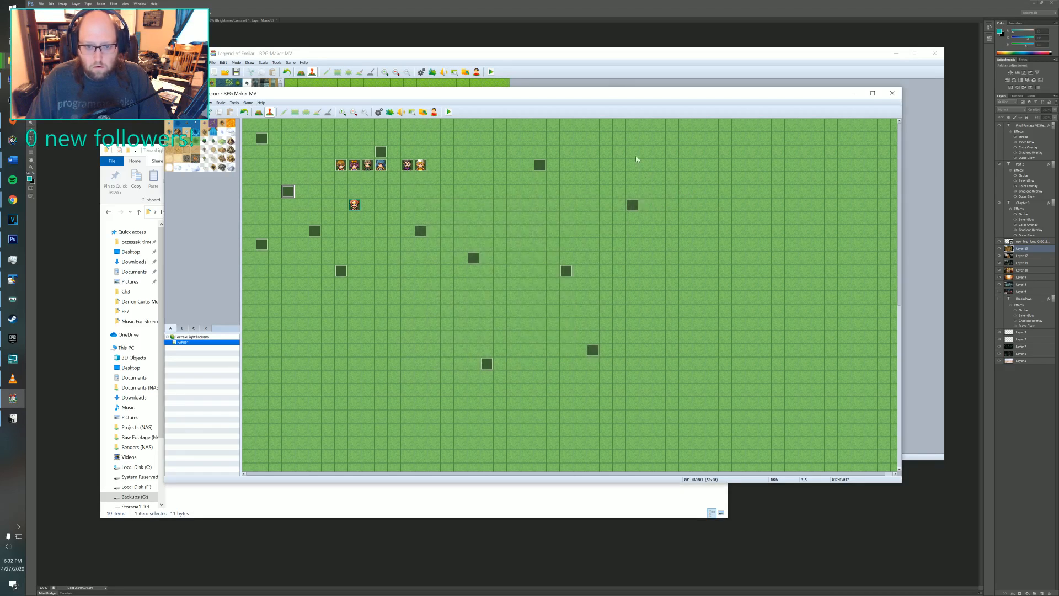
- Switch to the Legend of Emilar project and create a new event on MAP001 with the copied Light note
key("alt+Tab")
left_click(711, 156)
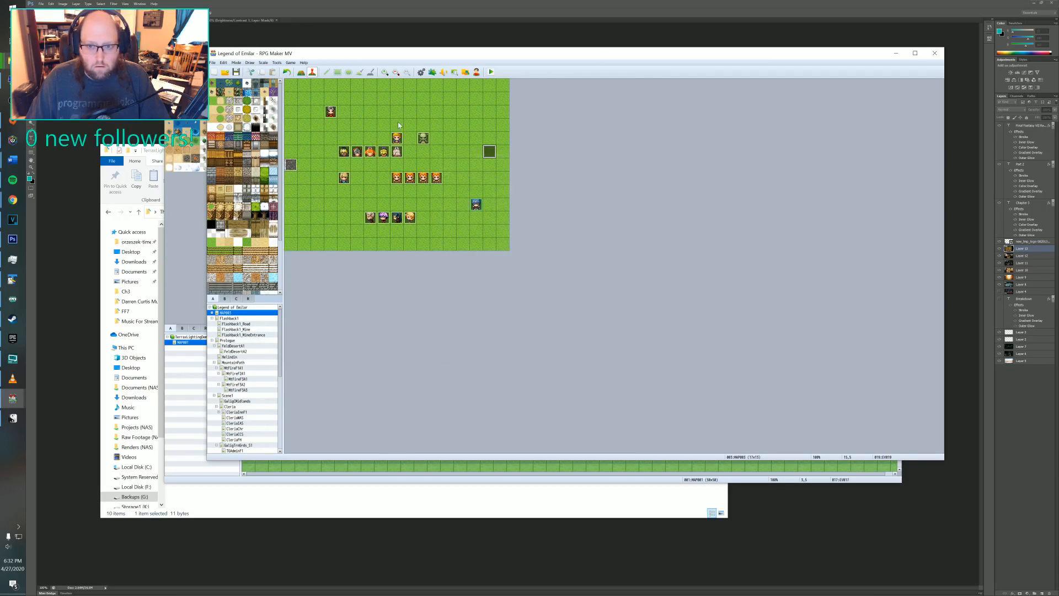
double_click(409, 111)
key("ctrl+v")
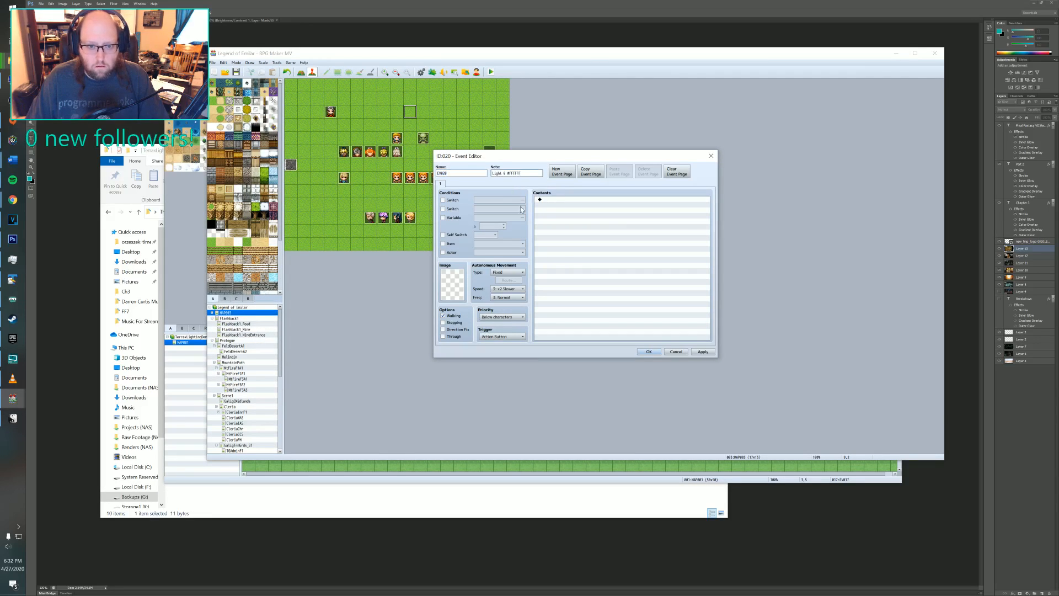
left_click(543, 200)
- Copy the four plugin commands of the demo's EV017 into the new Legend of Emilar event EV020
left_click(202, 311)
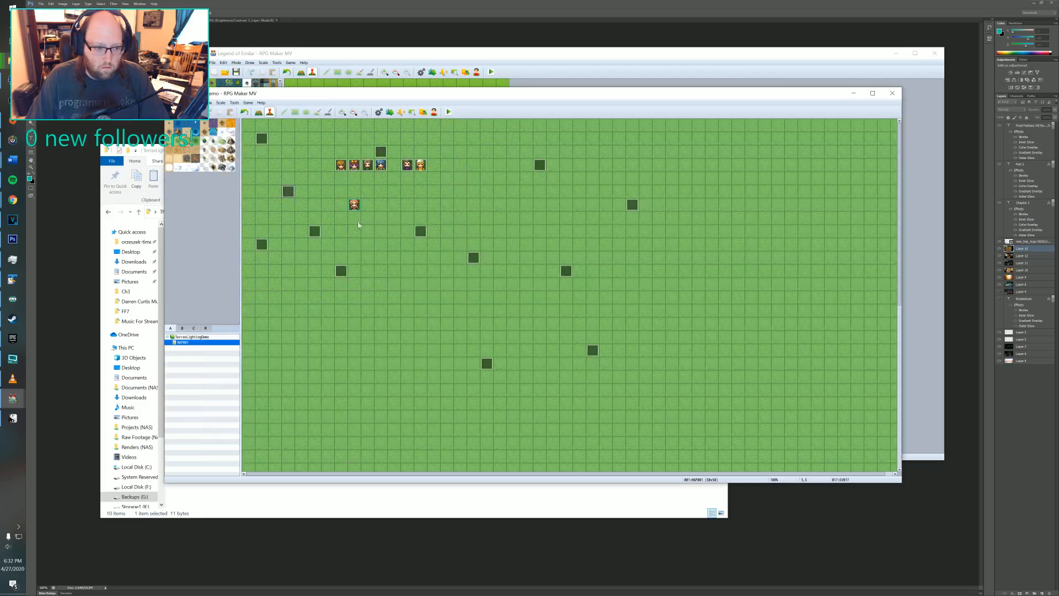
double_click(288, 191)
left_click(522, 231)
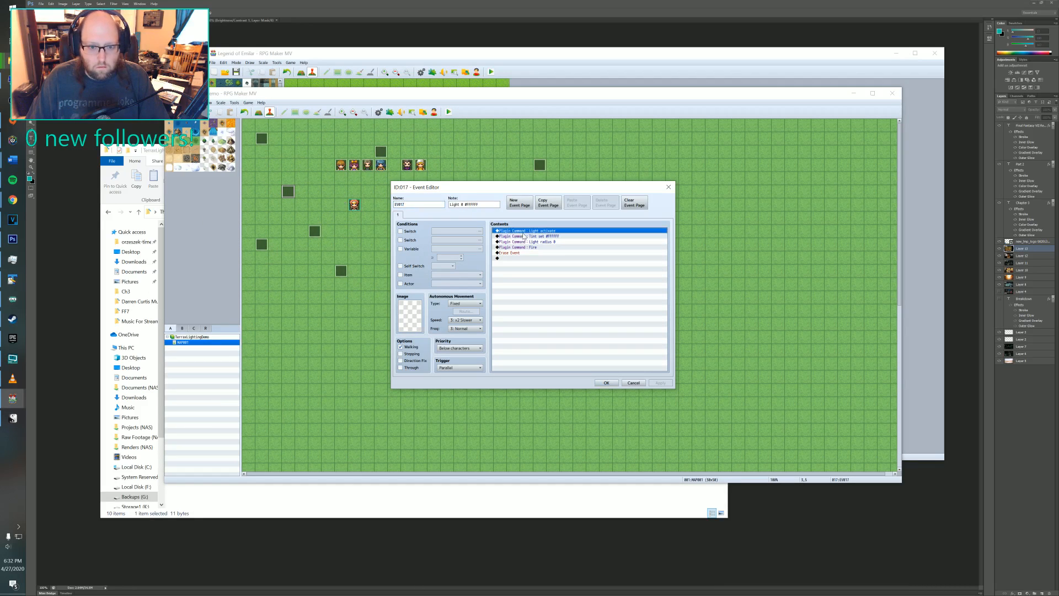
left_click(525, 247, "shift")
left_click(528, 65)
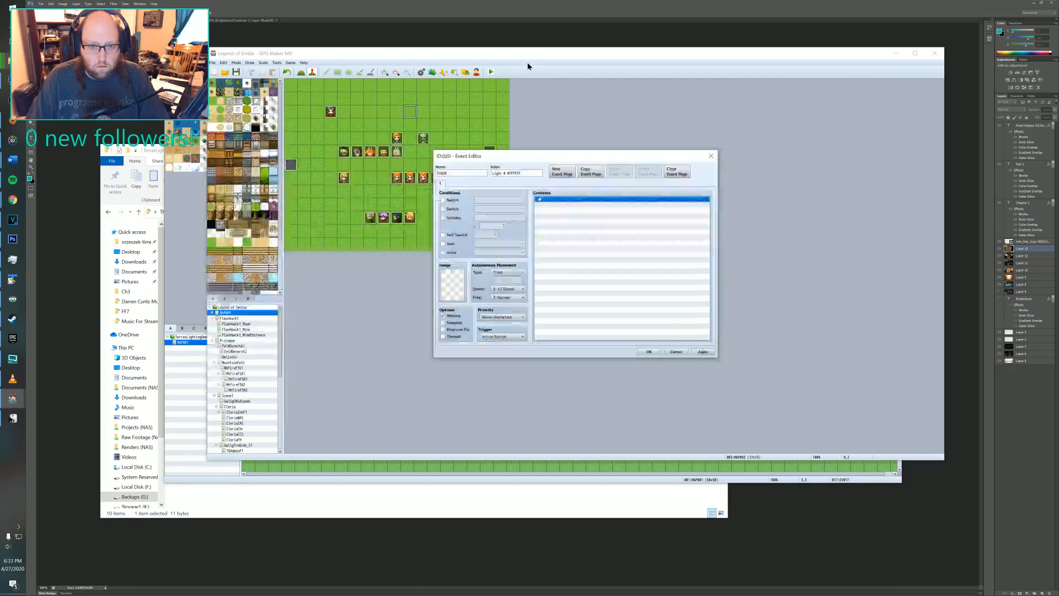
key("ctrl+v")
- Delete the Tint set and Fire commands from EV020, save the event, and check the map in a playtest
left_click(568, 200)
left_click(569, 205)
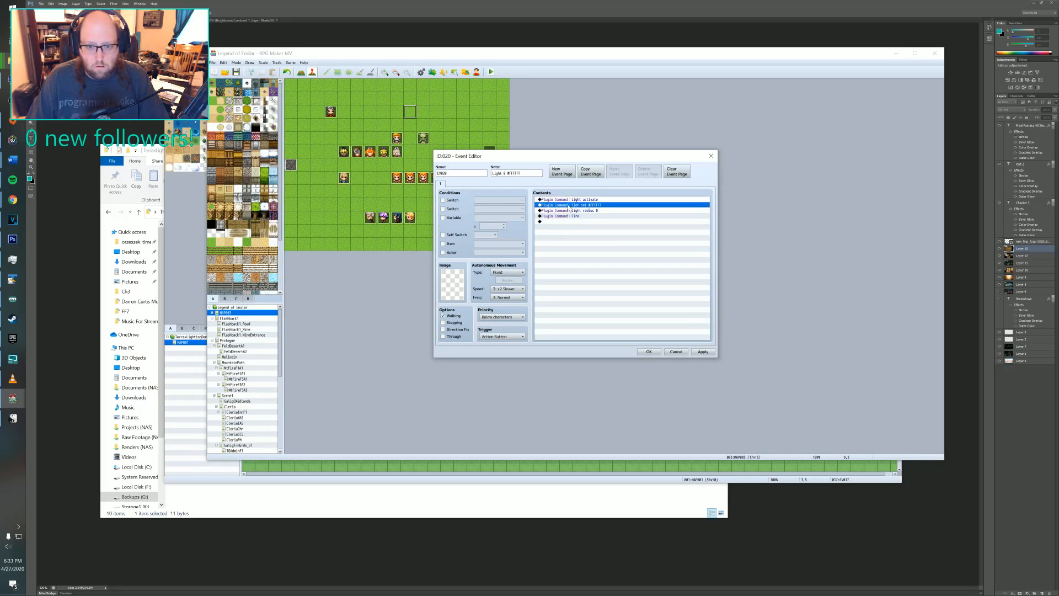
key("Delete")
key("Down")
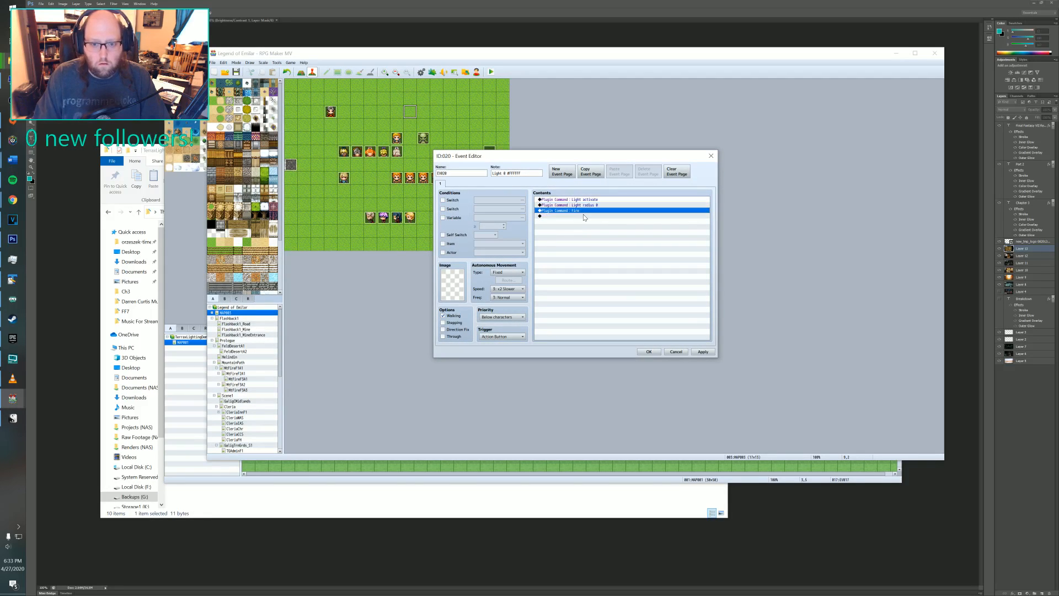
key("Delete")
left_click(648, 353)
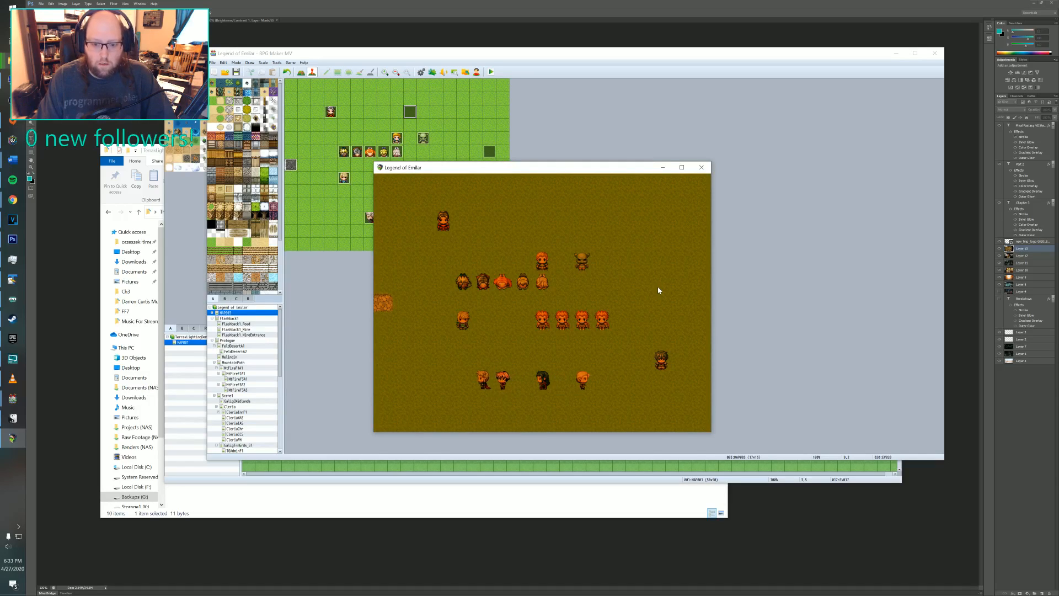
left_click(702, 168)
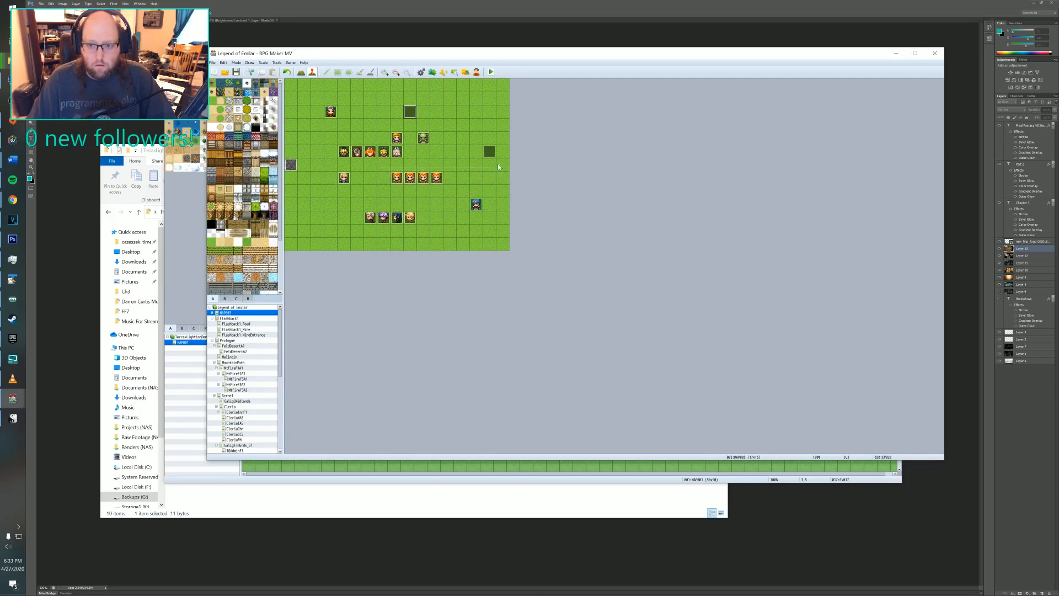
- Delete the Light radius and Tint set commands from the first page of event EV019
double_click(476, 152)
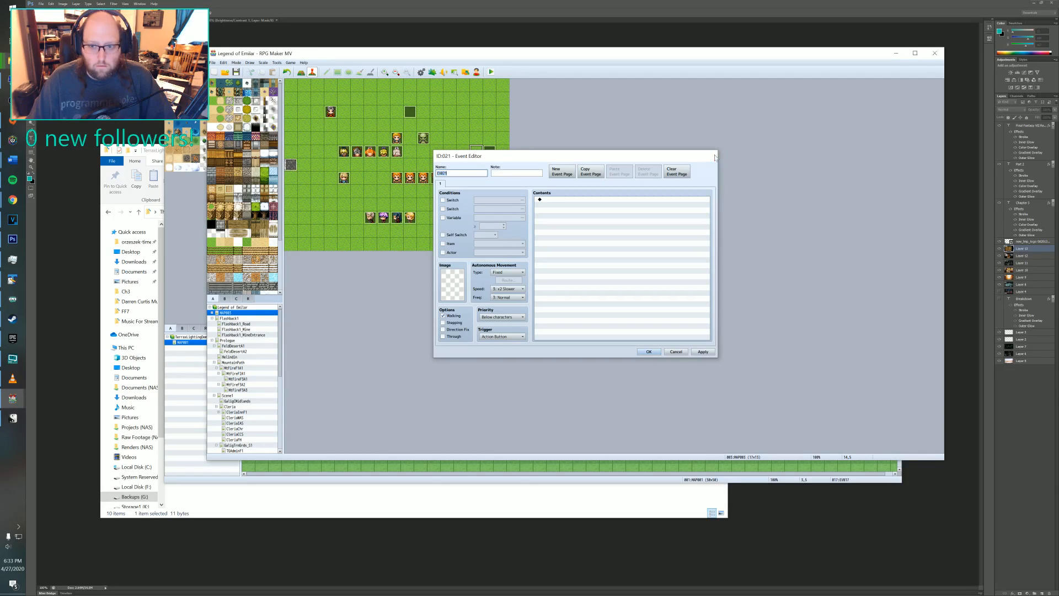
left_click(676, 352)
double_click(489, 152)
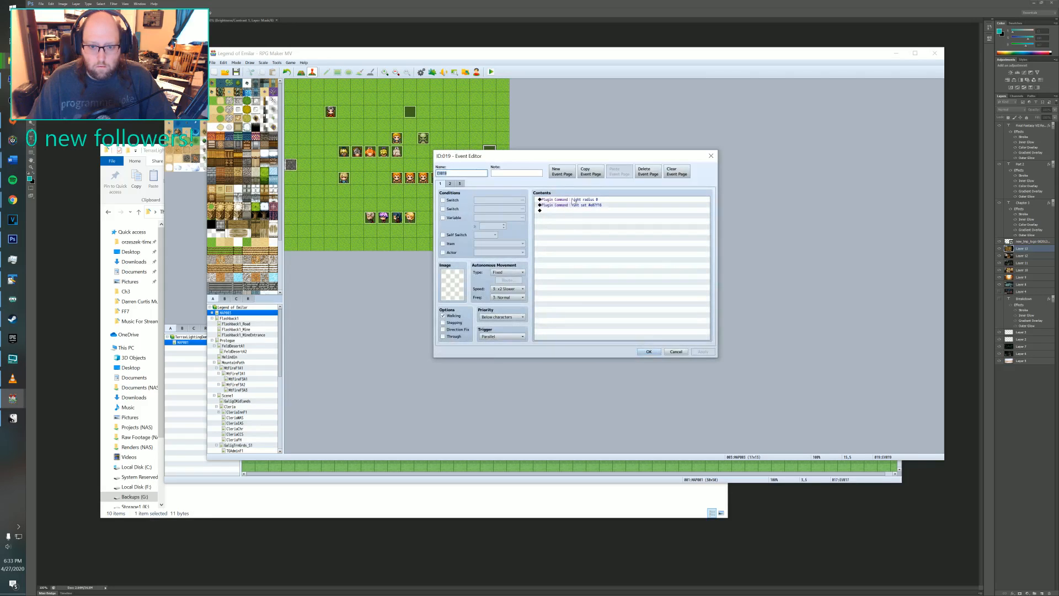
left_click(577, 199)
key("Delete")
key("Delete")
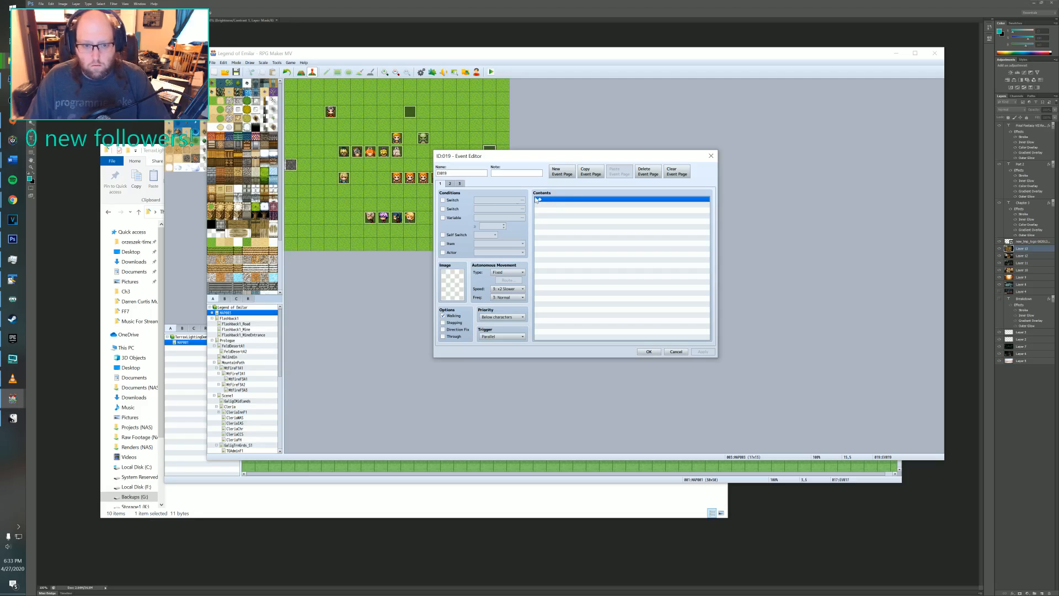
double_click(561, 199)
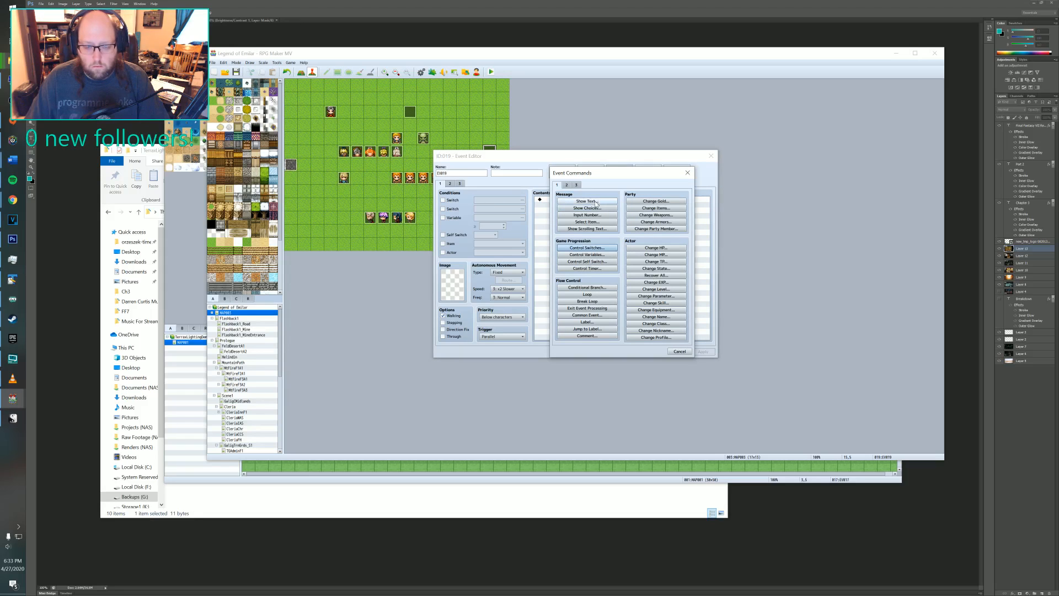
left_click(591, 248)
left_click(631, 252)
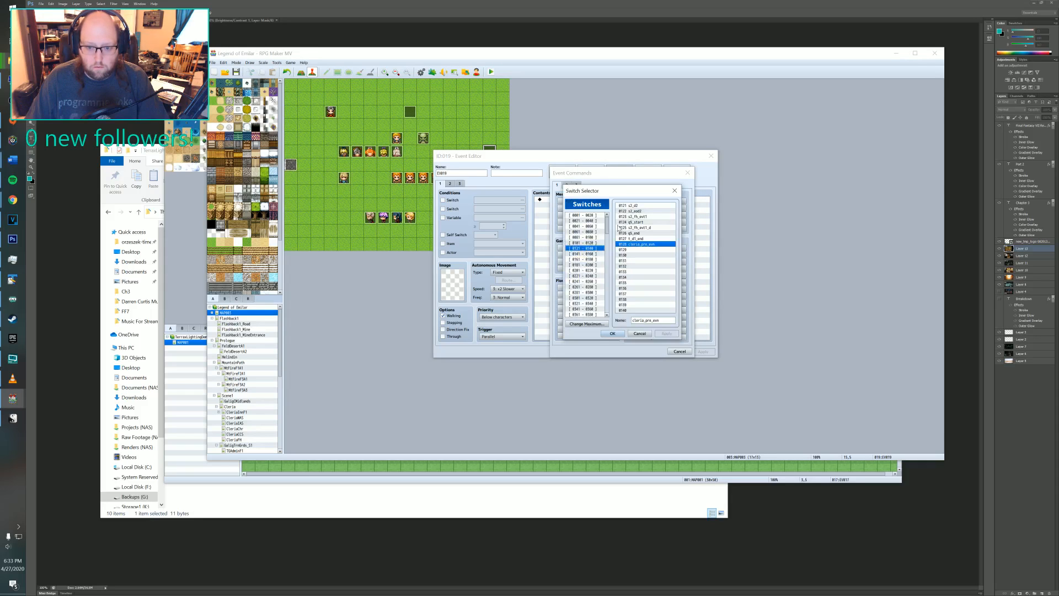
left_click(584, 243)
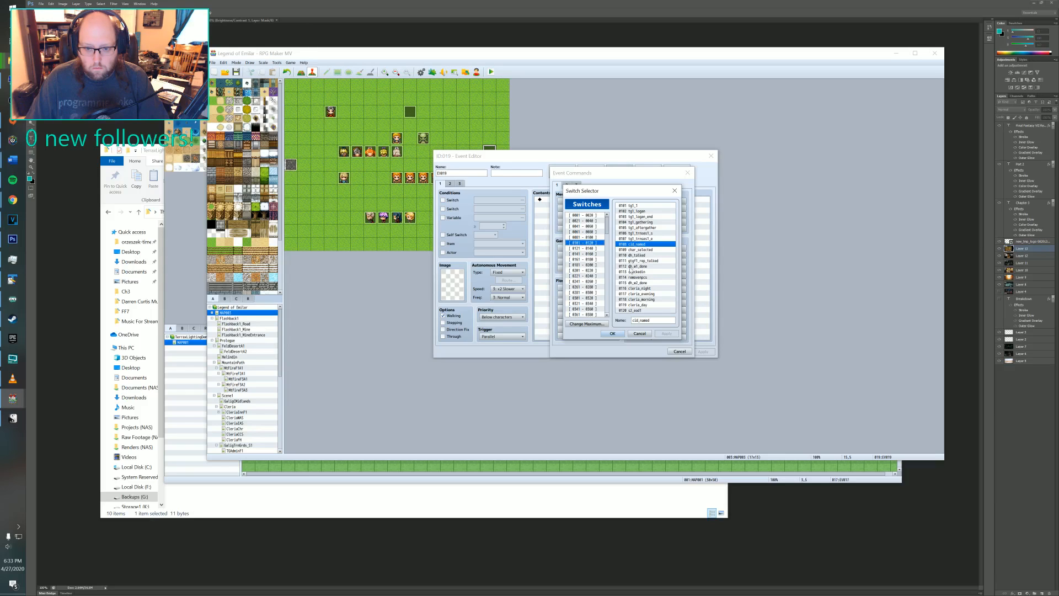
left_click(639, 333)
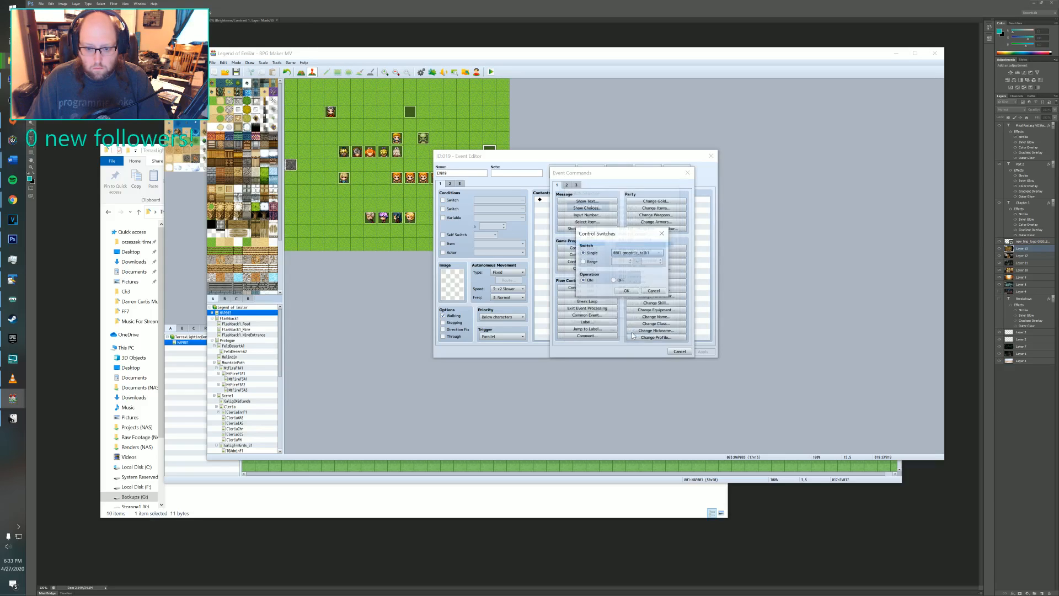
left_click(654, 292)
- Add a call to the SetDay common event to the first page of event EV019
left_click(590, 317)
left_click(629, 266)
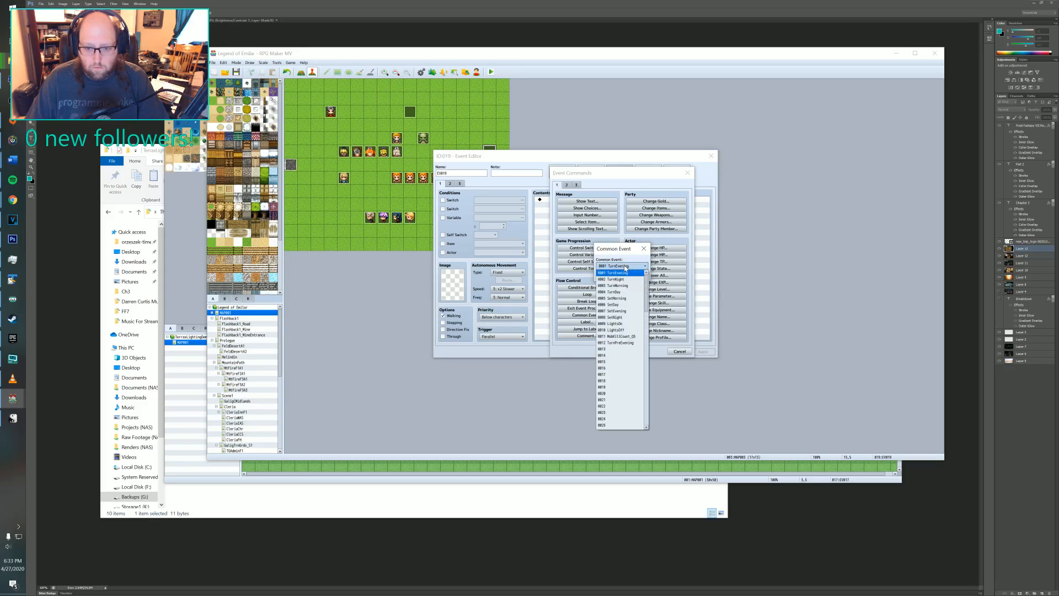
left_click(618, 307)
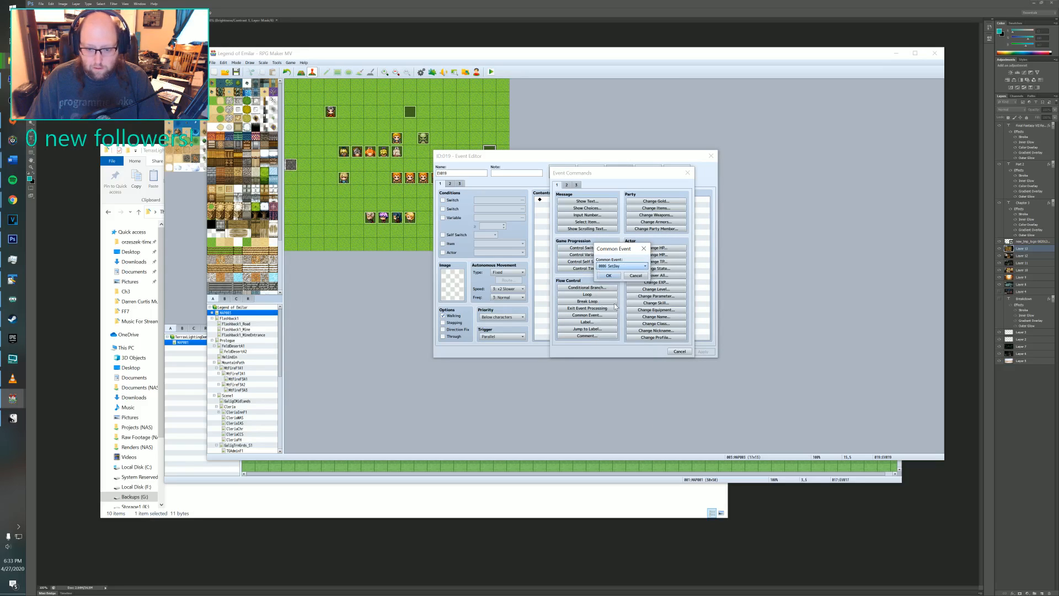
left_click(619, 277)
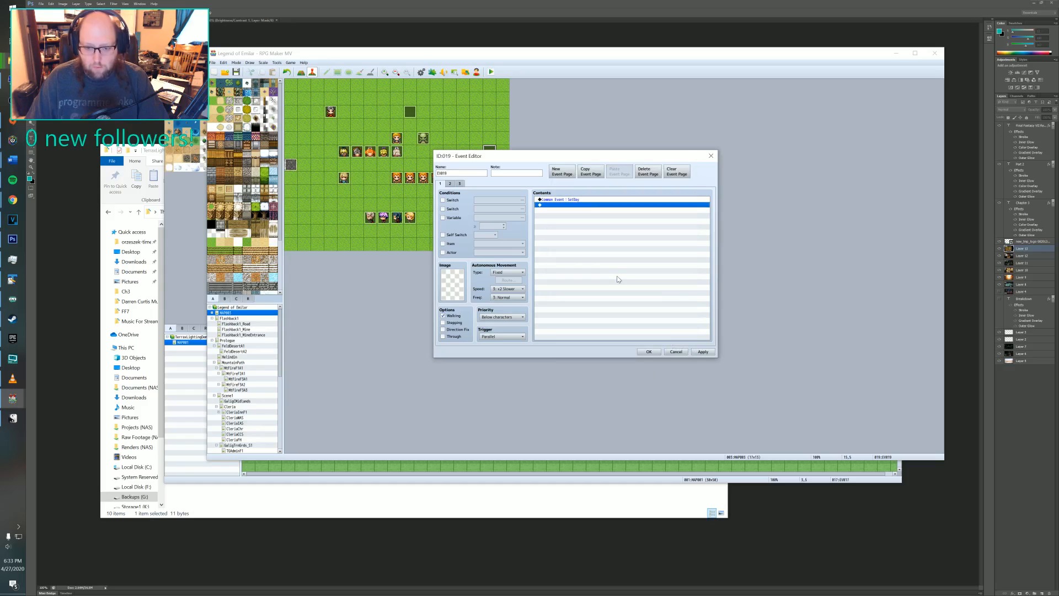
- Add a call to the TurnPreEvening common event below the SetDay call and save event EV019
double_click(575, 204)
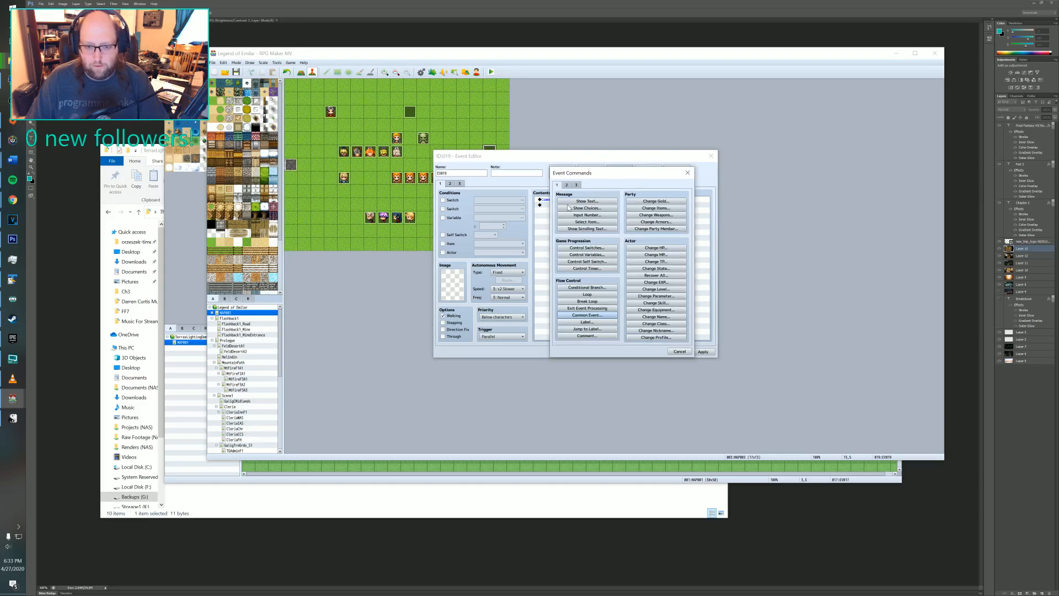
left_click(584, 317)
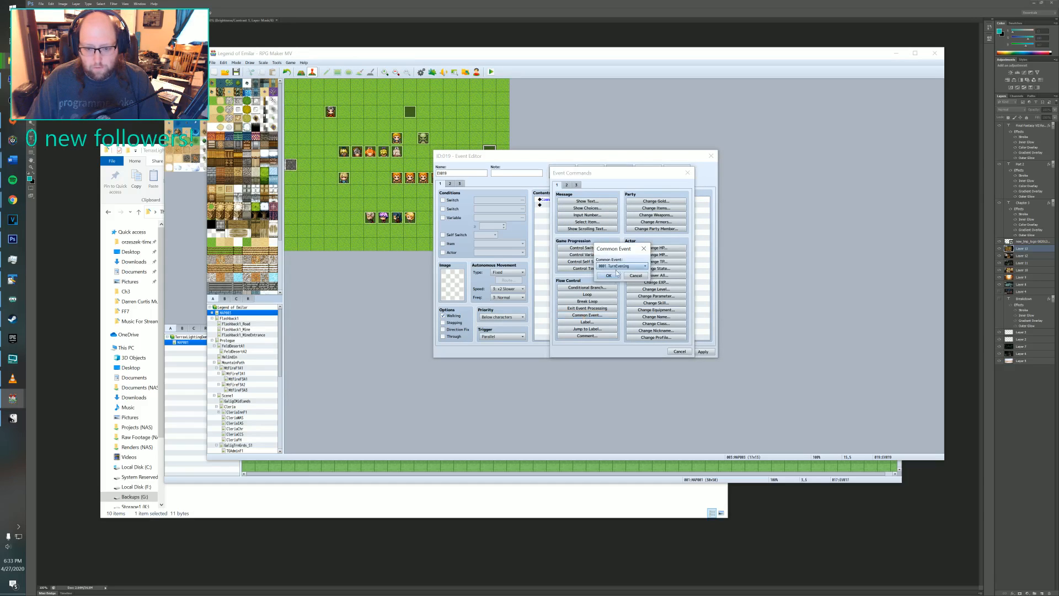
left_click(615, 266)
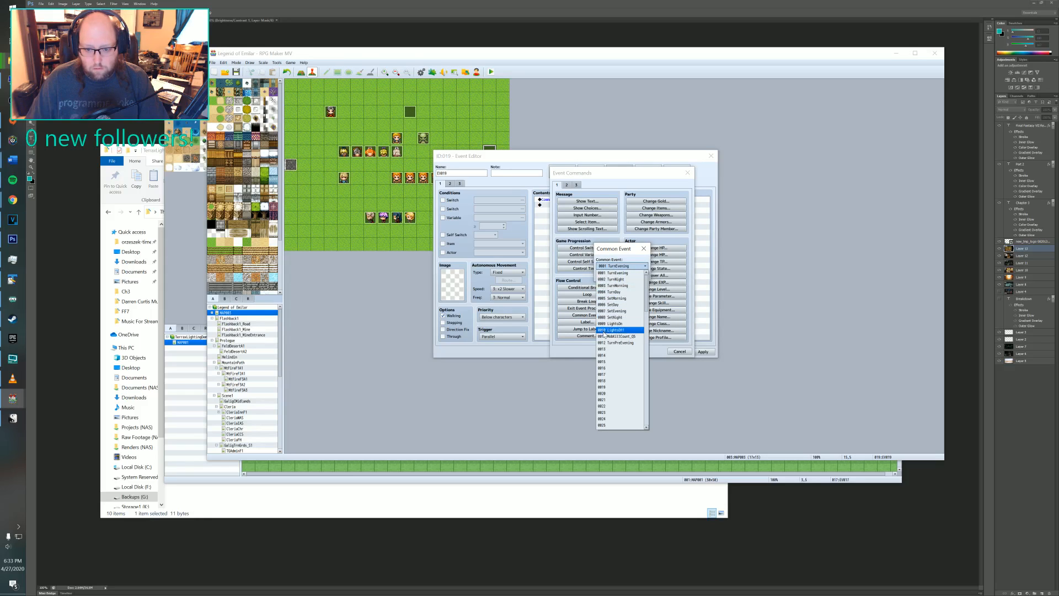
left_click(614, 343)
left_click(608, 275)
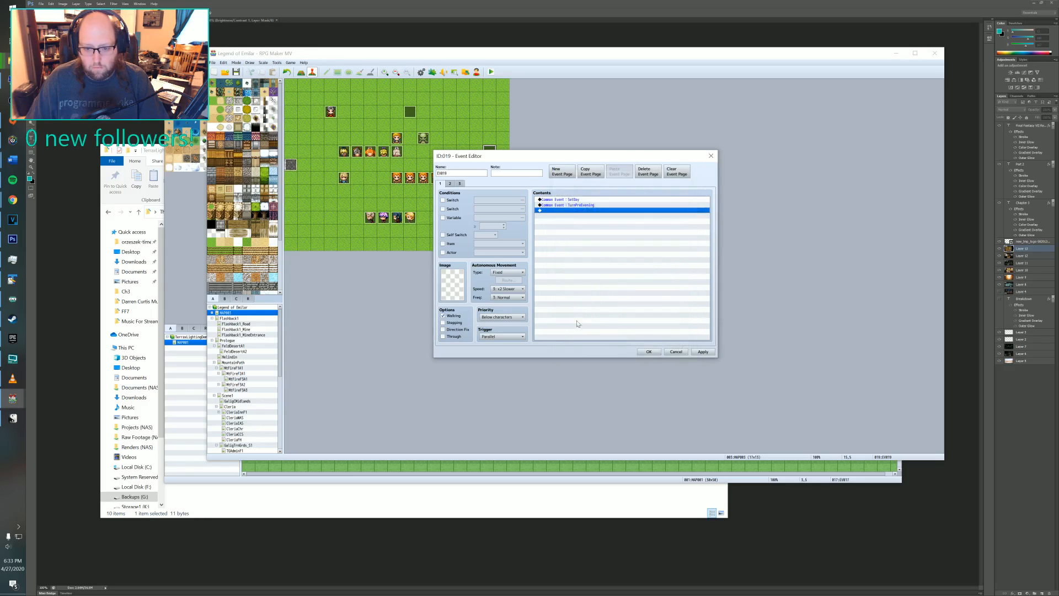
left_click(703, 351)
left_click(648, 352)
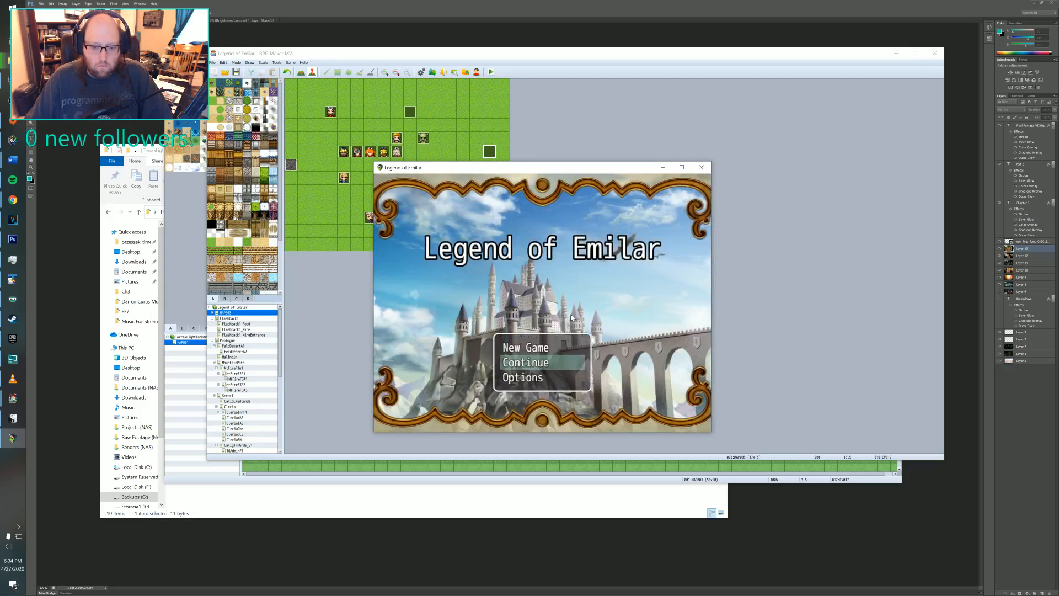
- Playtest MAP001 from a new game, walk the character across the map to check the lighting, and end the playtest
left_click(548, 350)
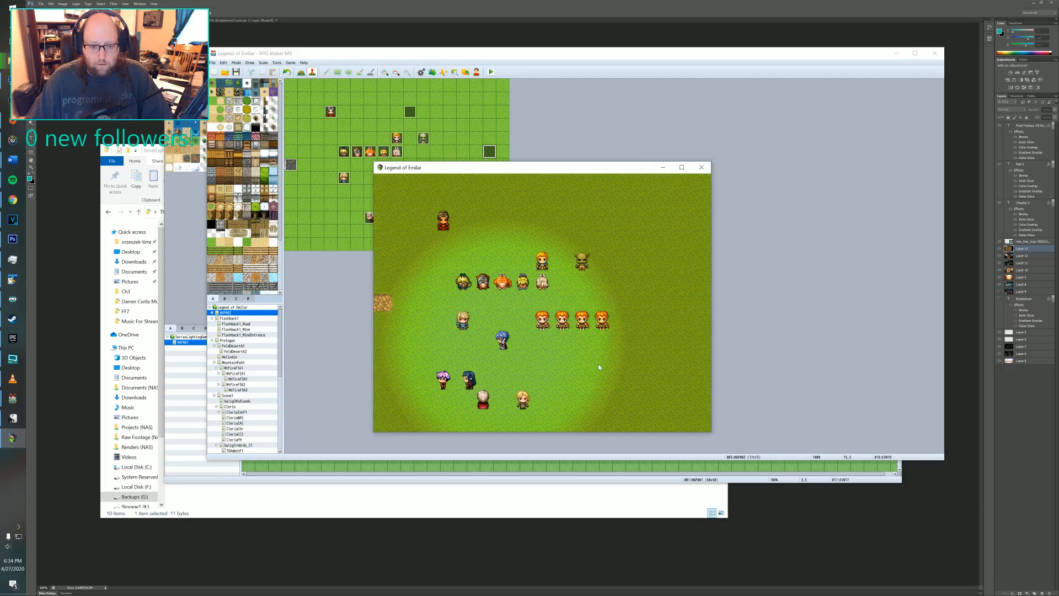
left_click(622, 362)
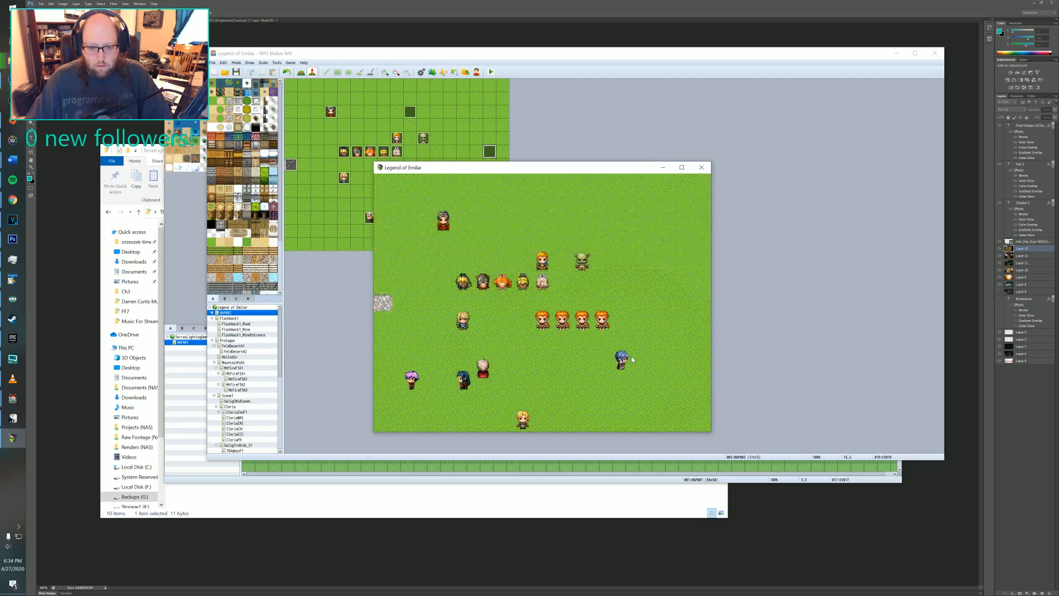
right_click(656, 267)
left_click(702, 169)
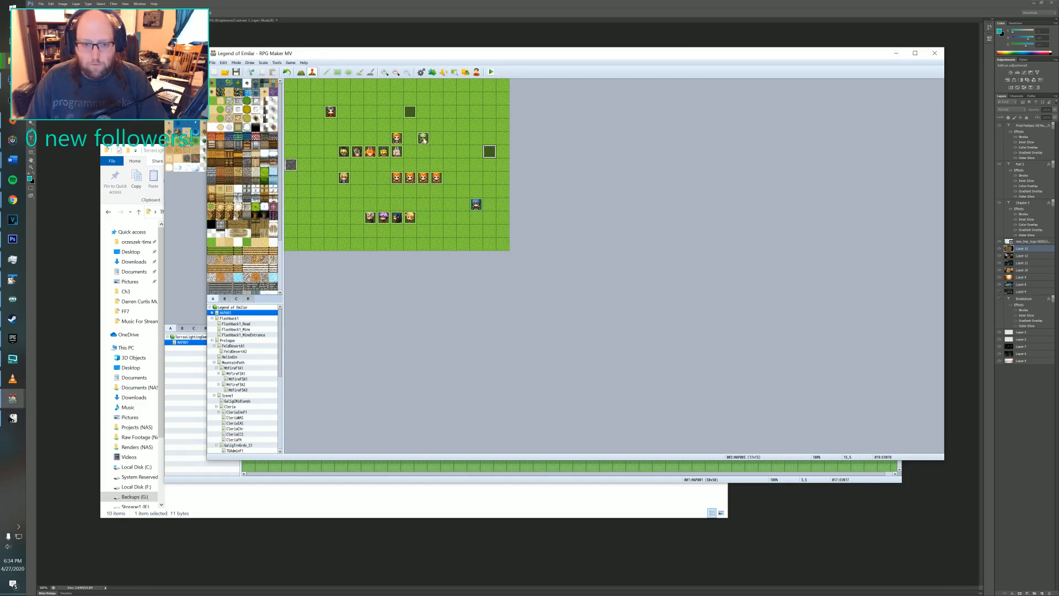
double_click(487, 150)
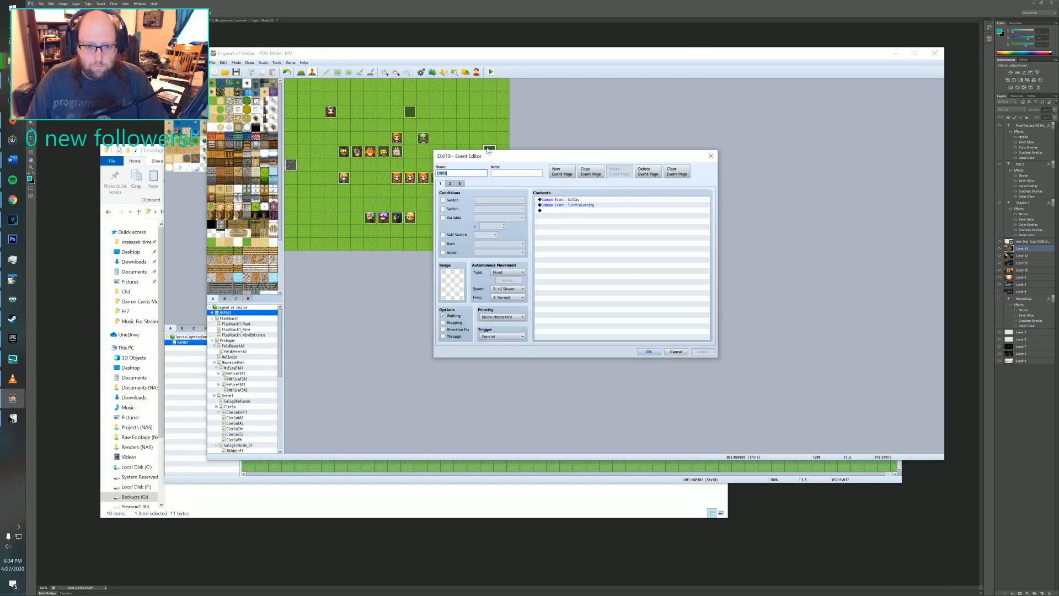
left_click(566, 201)
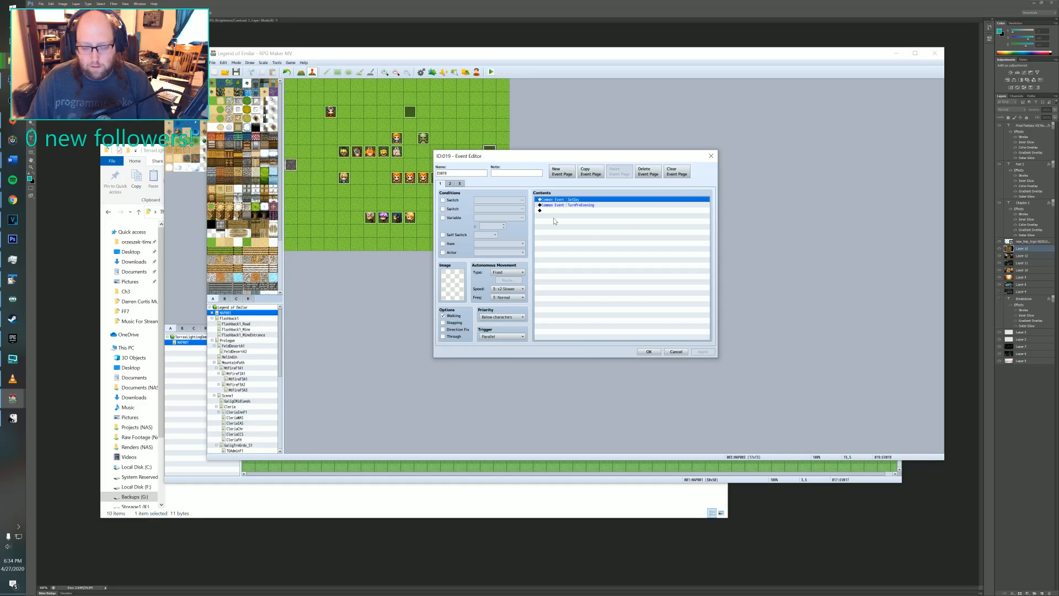
left_click(710, 155)
- Copy the Light radius plugin command from event EV017 in the TerraxLightingDemo project and return to Legend of Emilar
left_click(270, 469)
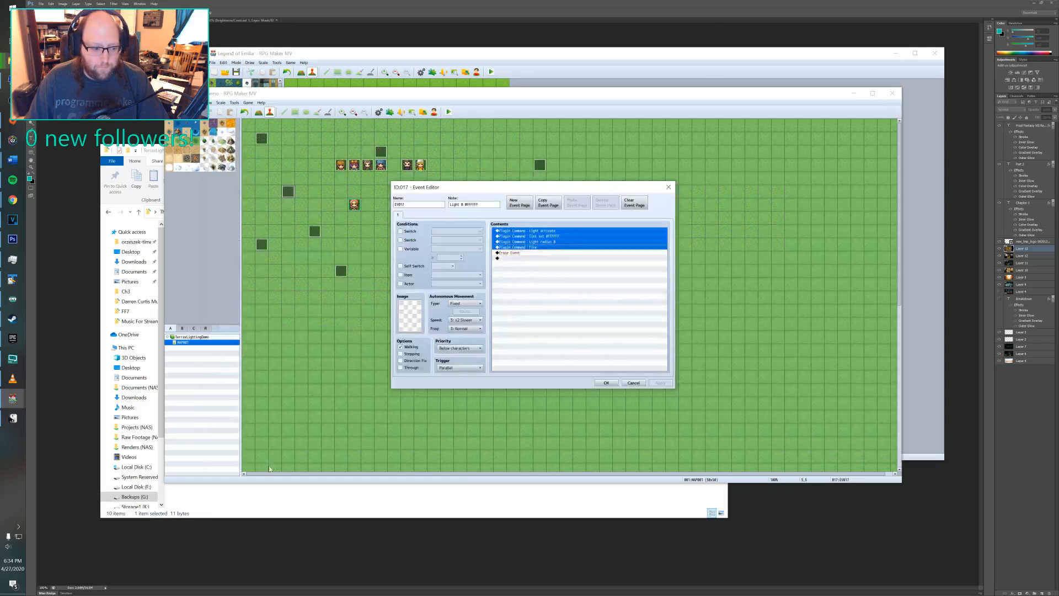
left_click(539, 242)
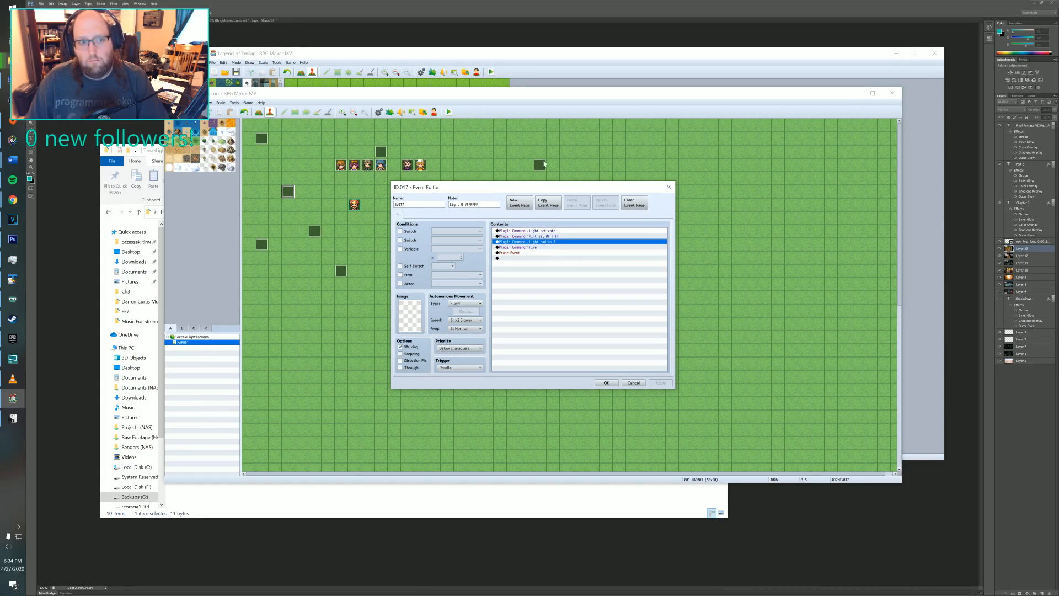
left_click(393, 58)
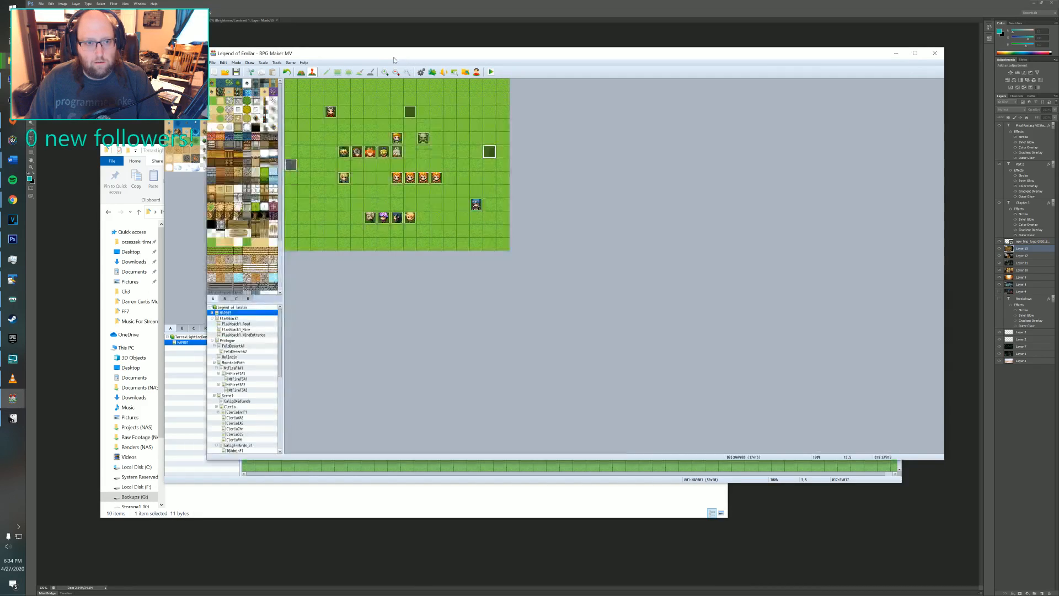
- Paste the copied Light radius command above the Wait in the TurnDay common event and apply the change
left_click(420, 74)
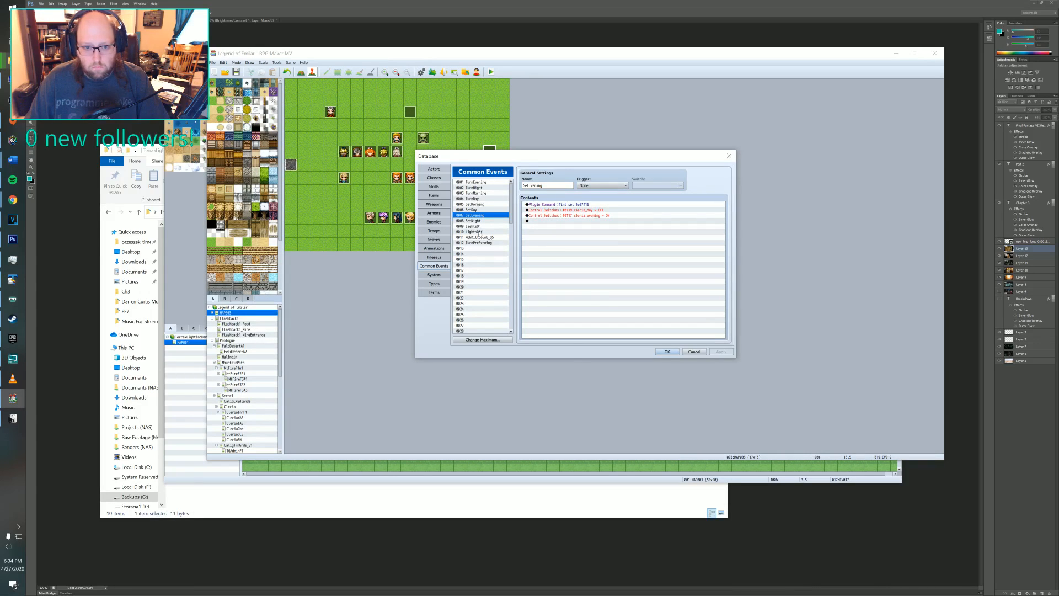
left_click(478, 242)
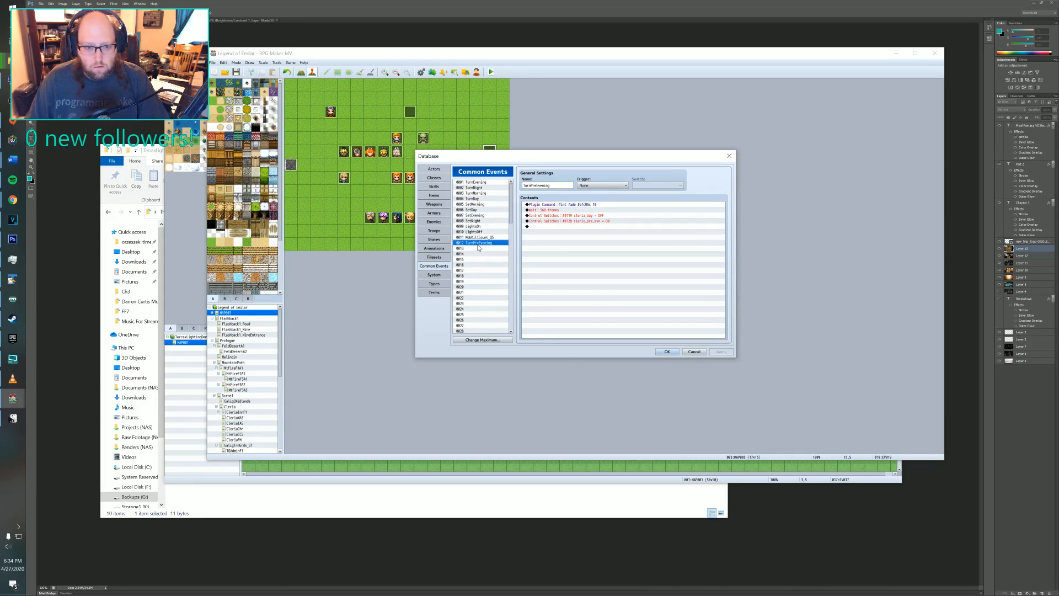
left_click(470, 199)
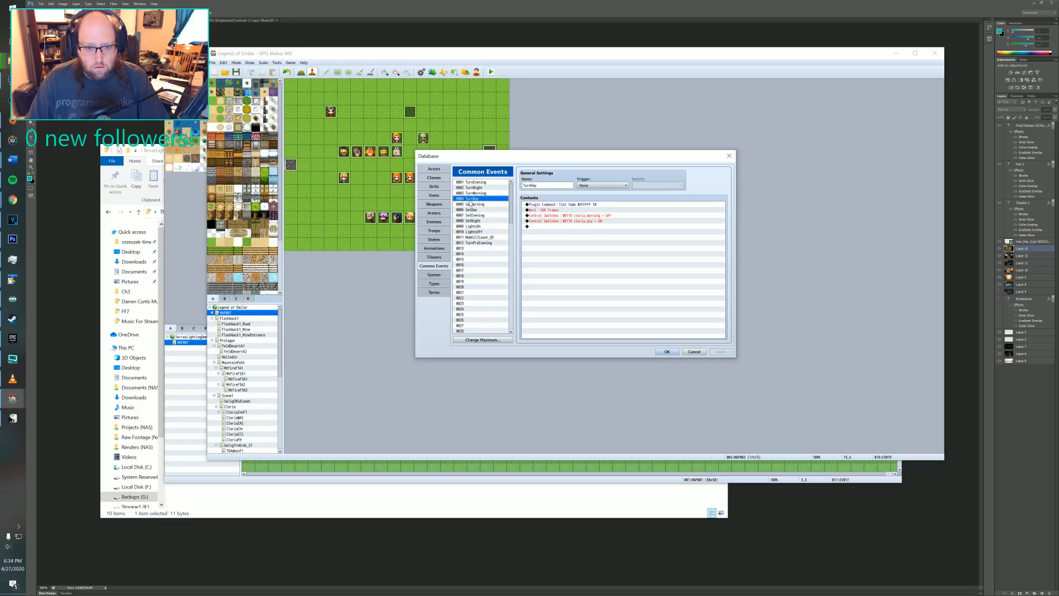
left_click(618, 211)
key("ctrl+v")
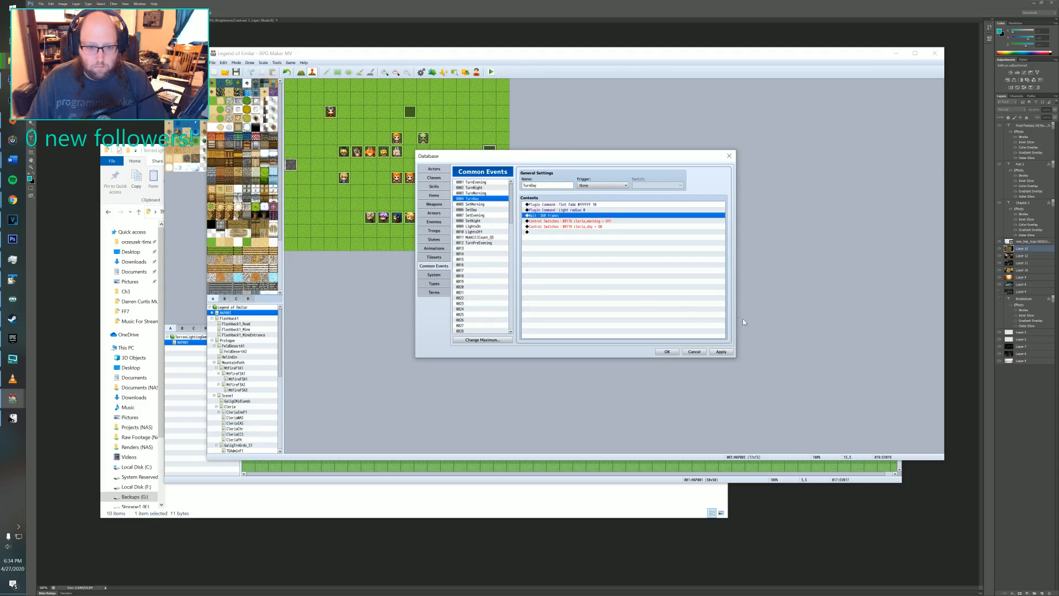
left_click(721, 352)
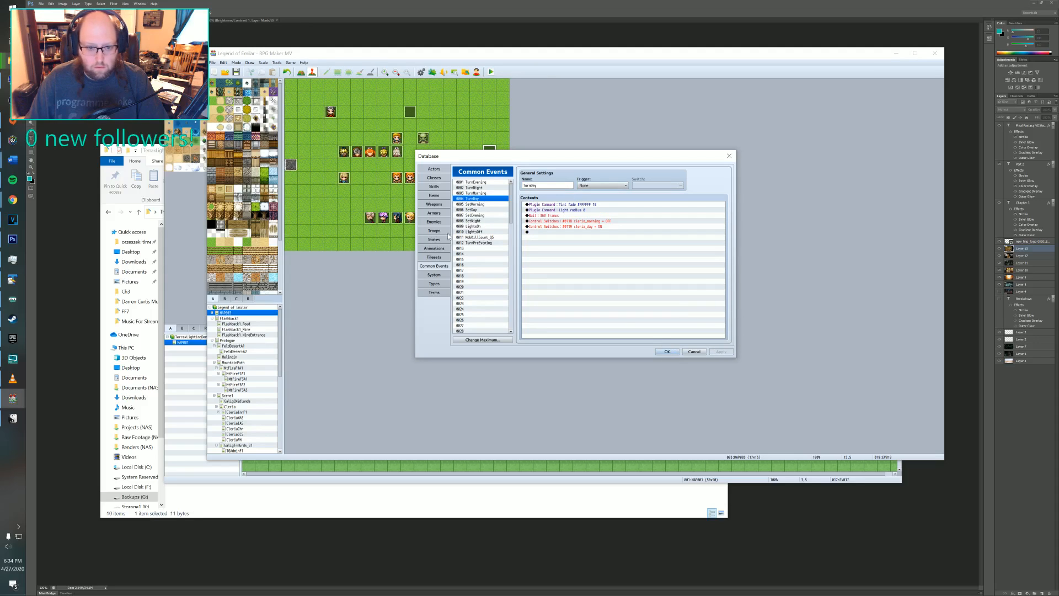
- Paste the Light radius command above the Tint set command in the SetDay common event and save the database
left_click(478, 210)
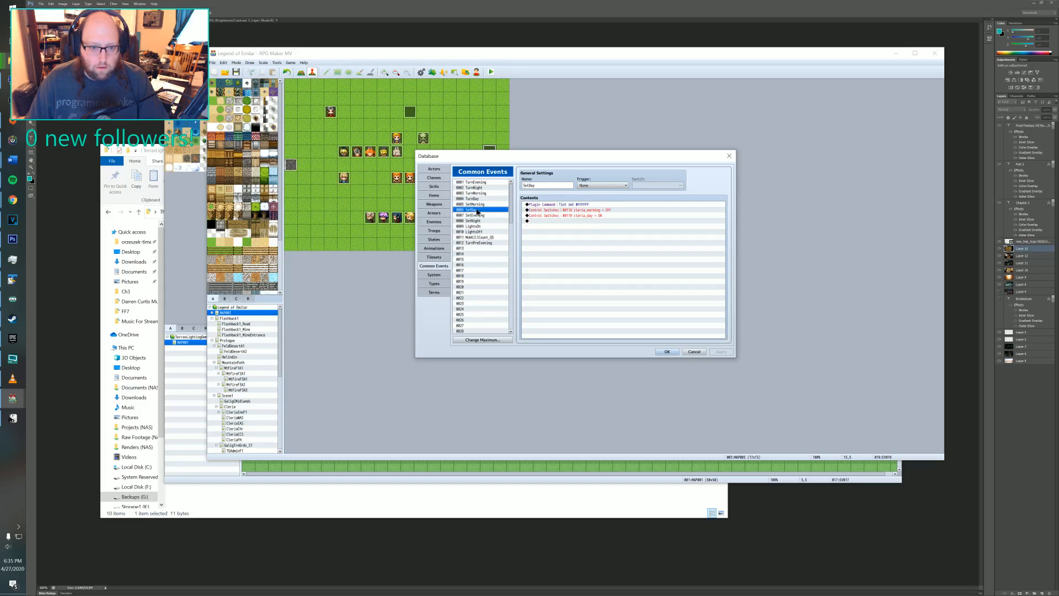
left_click(576, 209)
key("ctrl+v")
left_click(720, 352)
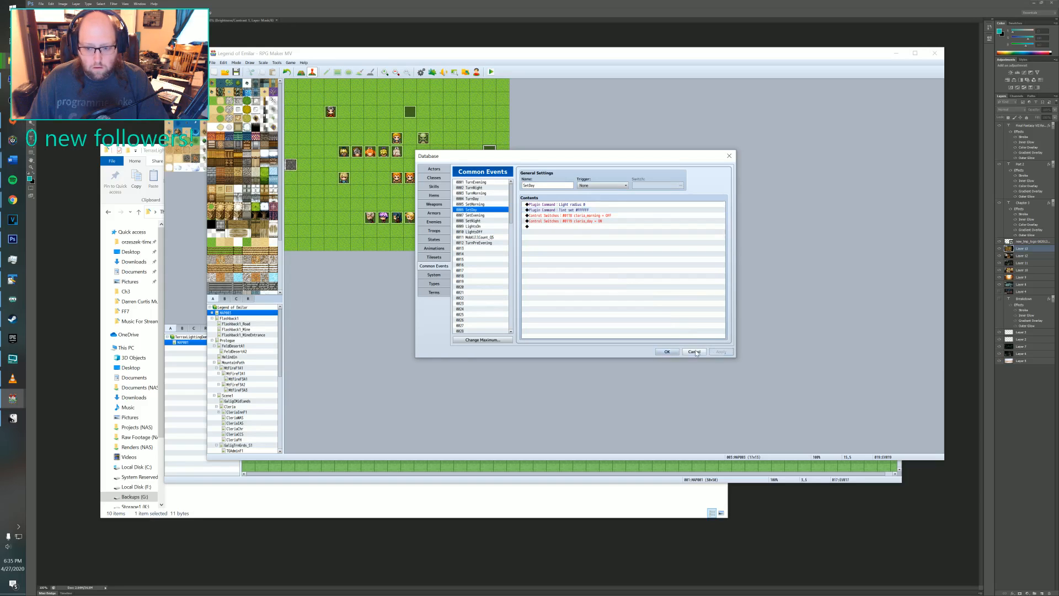
left_click(666, 351)
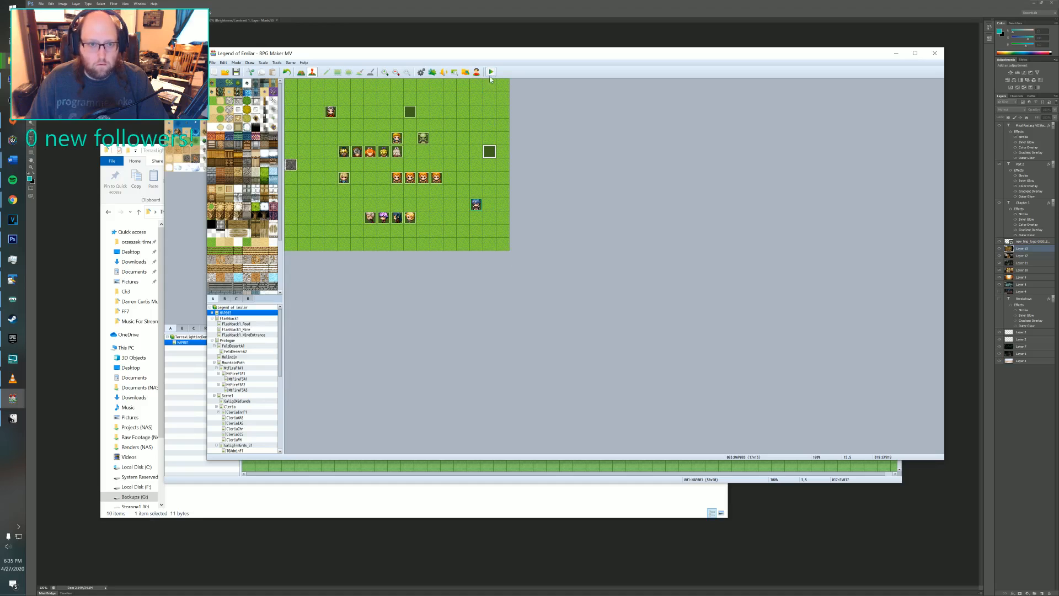
- Add a Wait command of 180 frames to the first page of event EV019
double_click(490, 152)
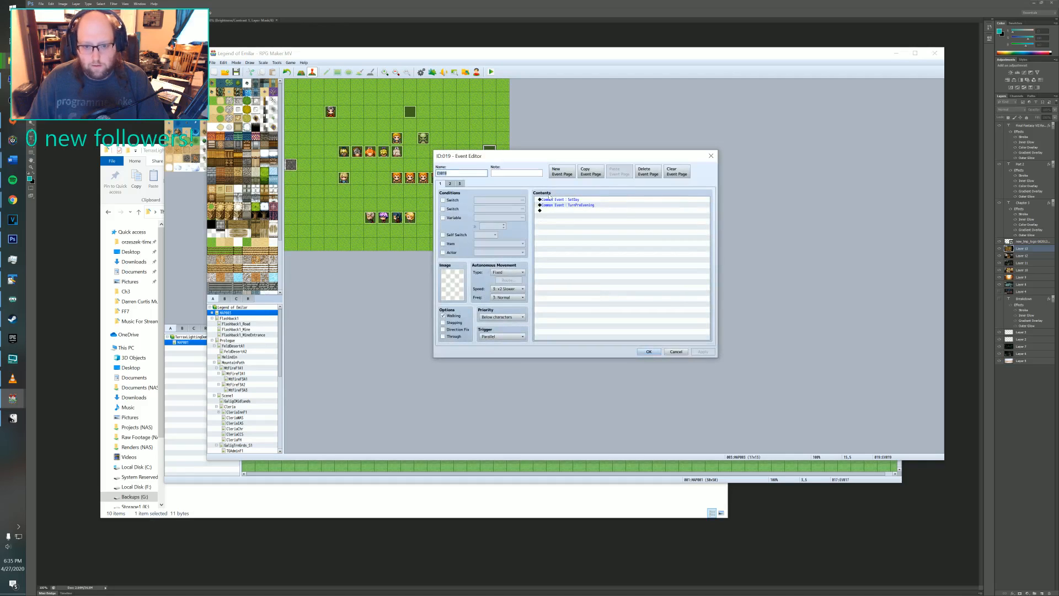
double_click(593, 212)
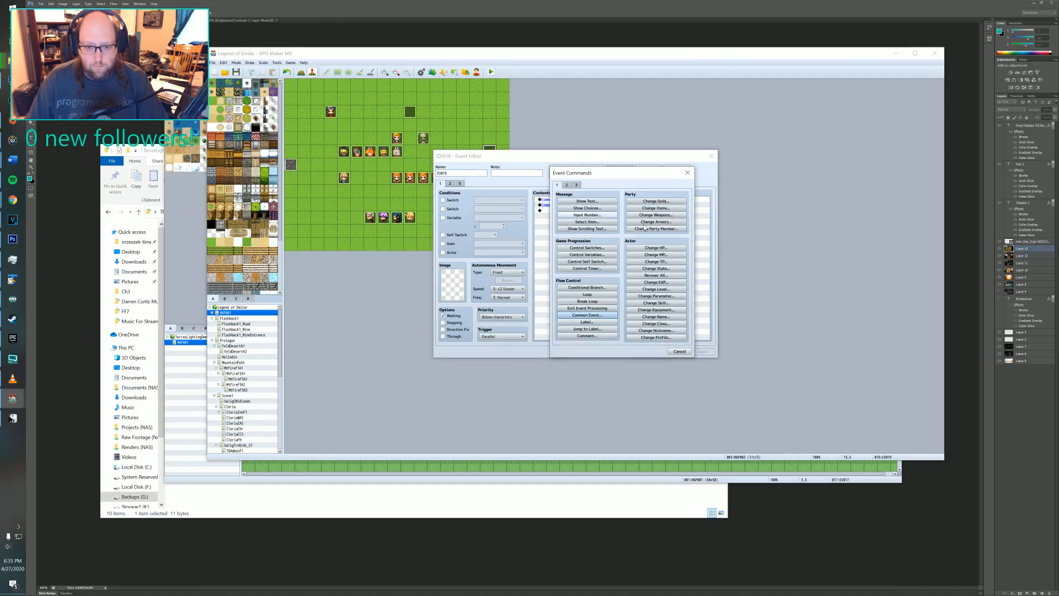
key("Escape")
left_click(549, 200)
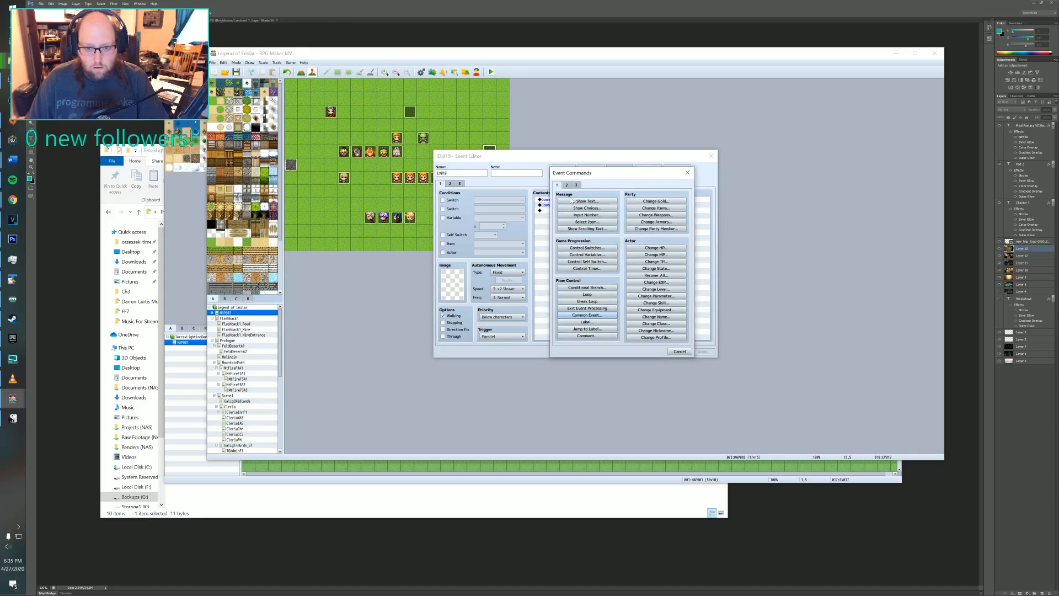
left_click(567, 185)
left_click(654, 202)
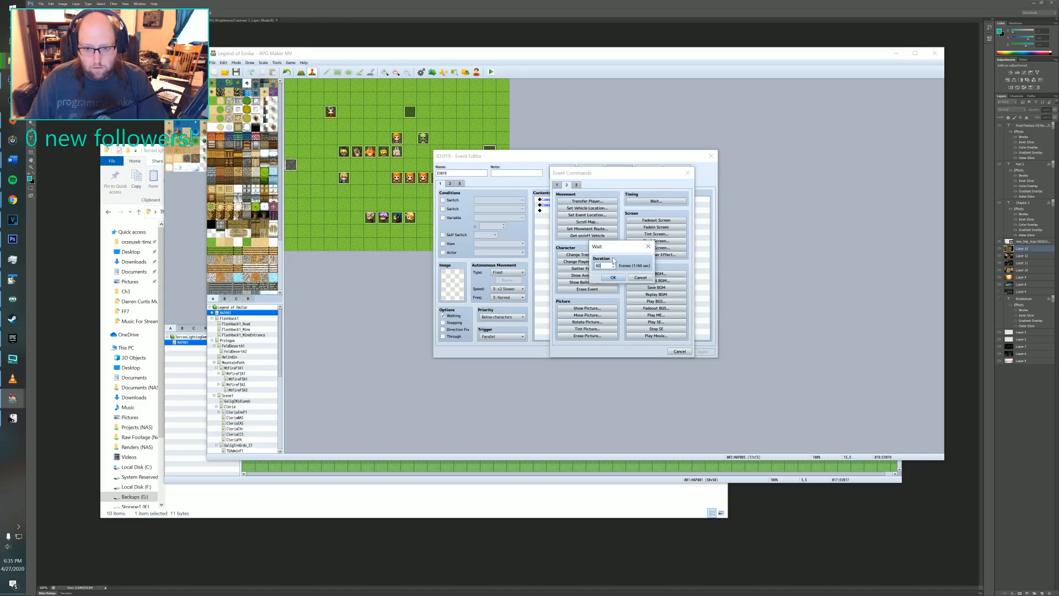
type("18")
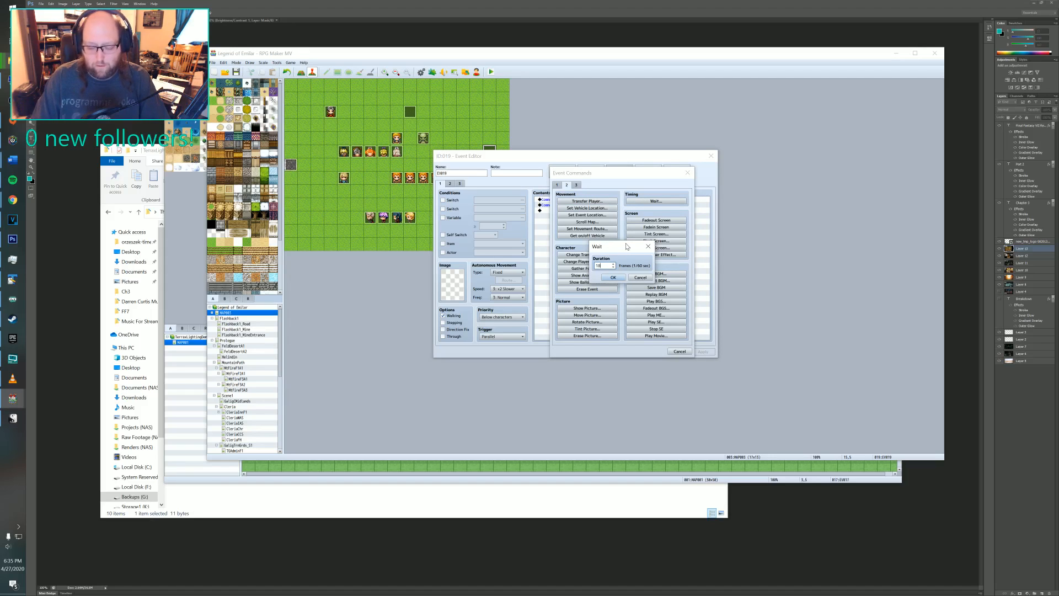
type("0")
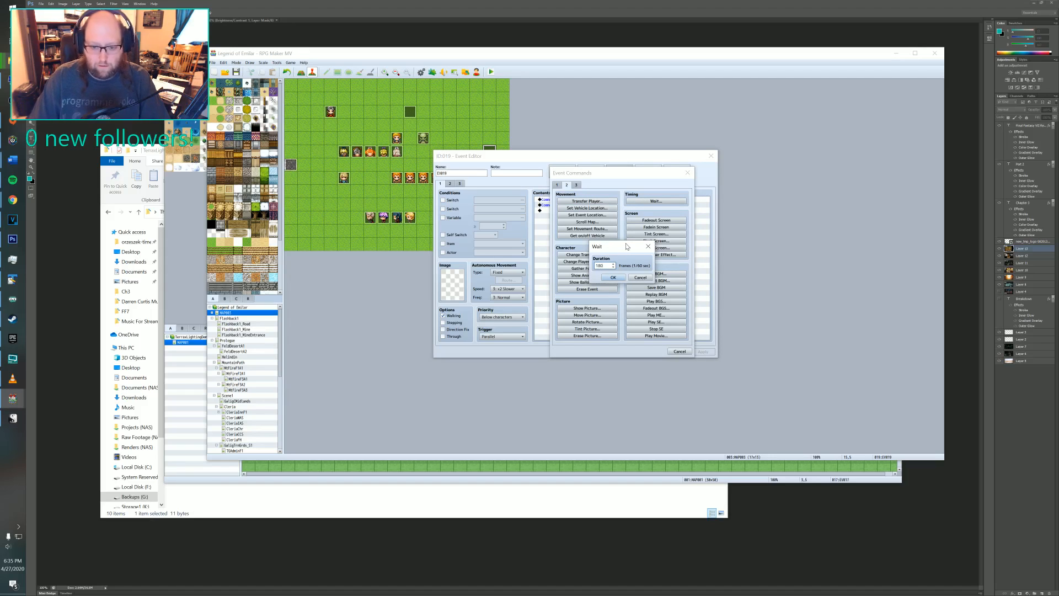
left_click(613, 278)
- Add a call to the TurnEvening common event after the Wait command on event EV019's first page
double_click(553, 217)
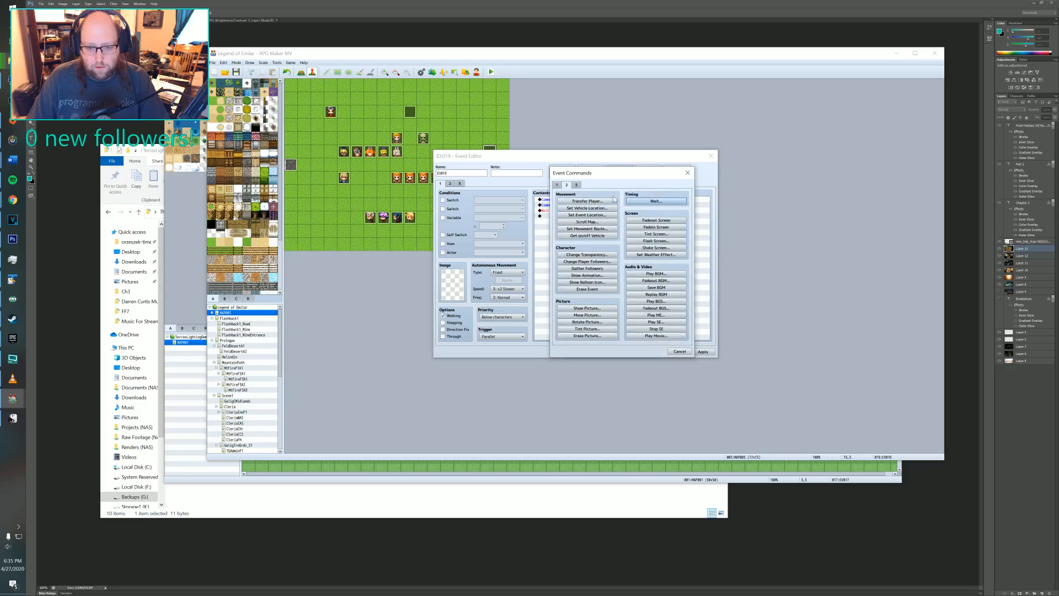
left_click(558, 185)
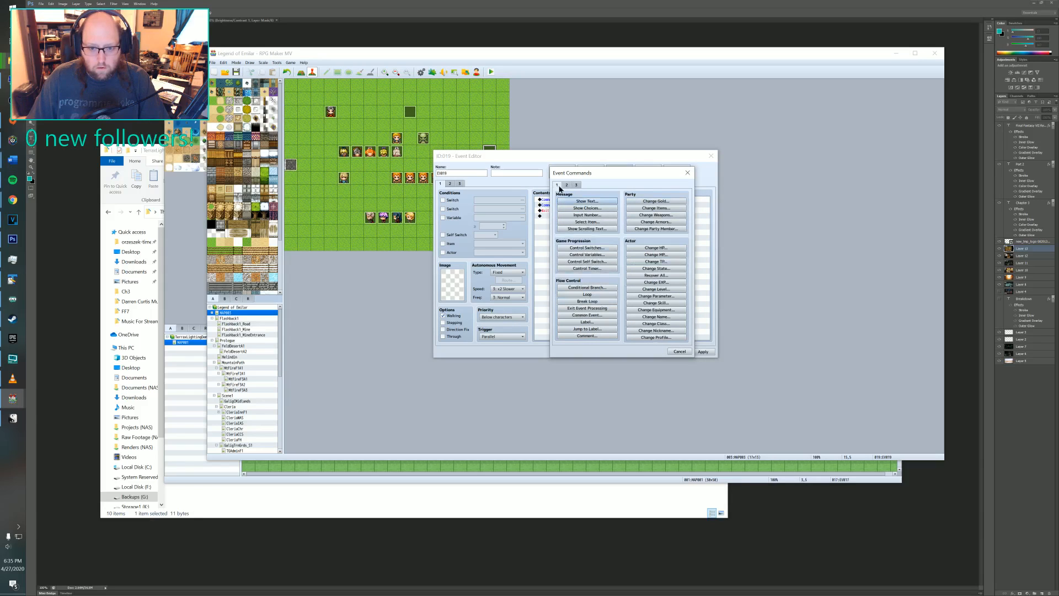
left_click(582, 316)
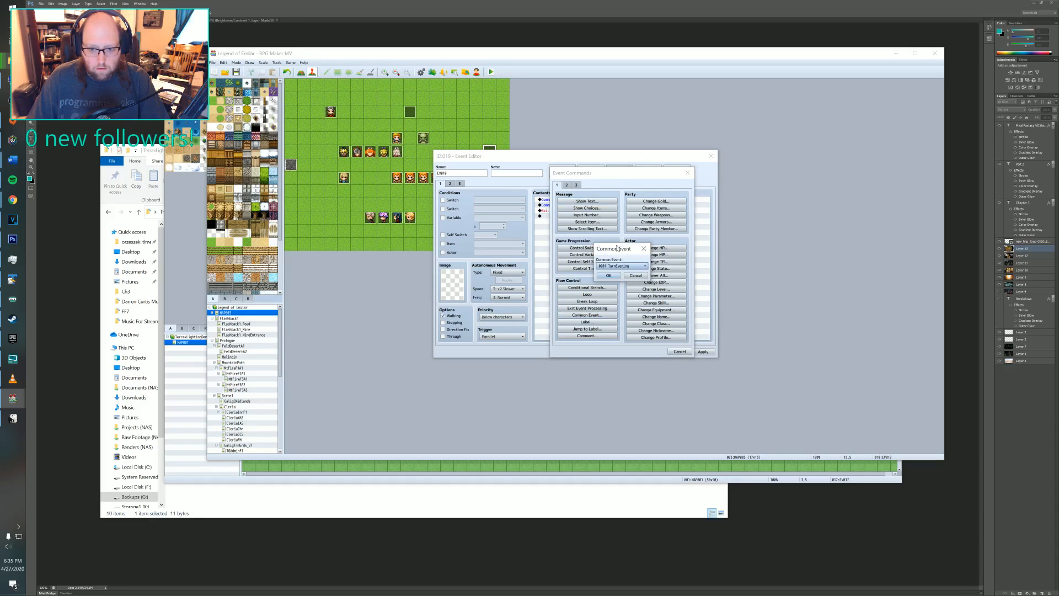
left_click(617, 266)
left_click(617, 269)
left_click(609, 276)
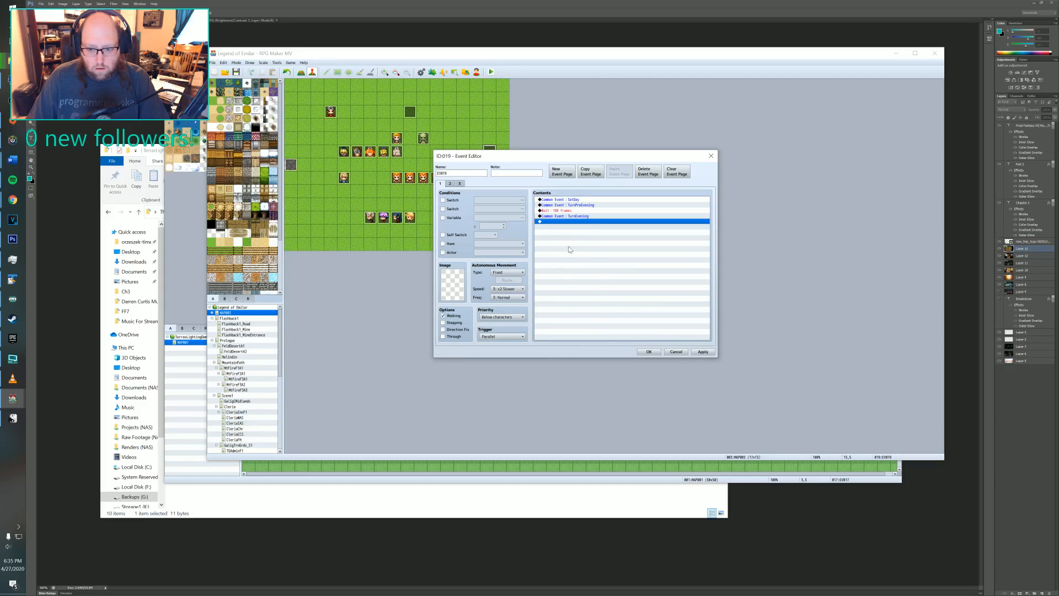
- Add a Control Self Switch command setting A to ON at the end of EV019's first page
double_click(567, 222)
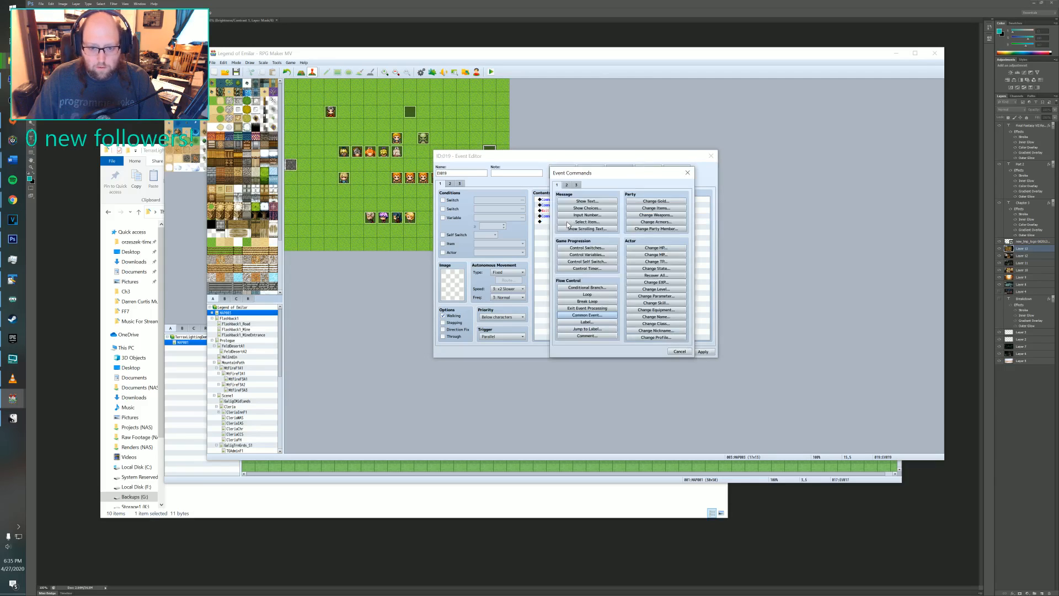
left_click(582, 262)
left_click(614, 286)
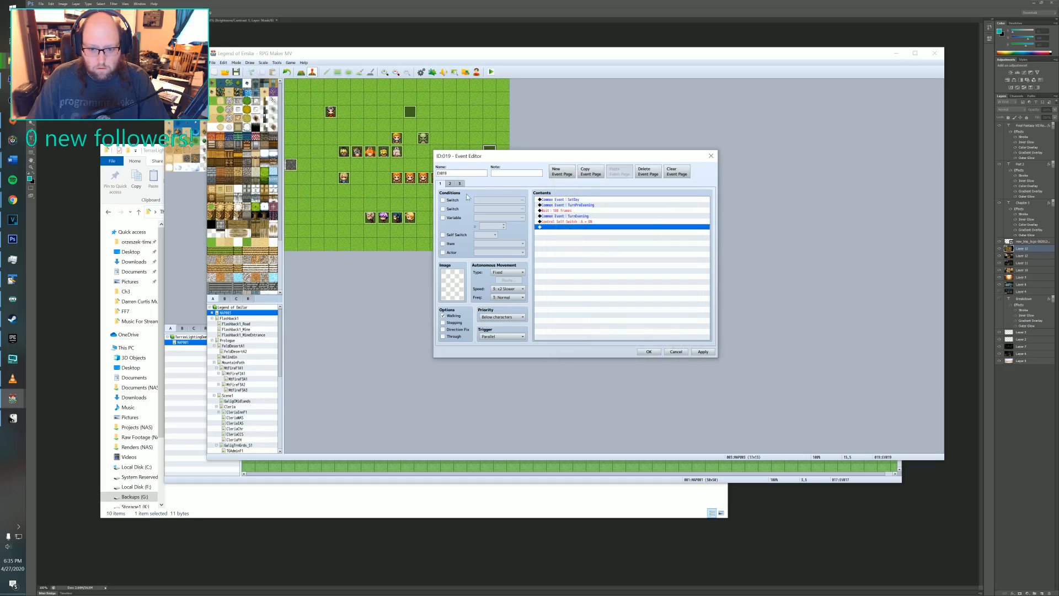
- Delete EV019's second page, which holds the Light radius and SetNight commands
left_click(450, 184)
left_click(442, 201)
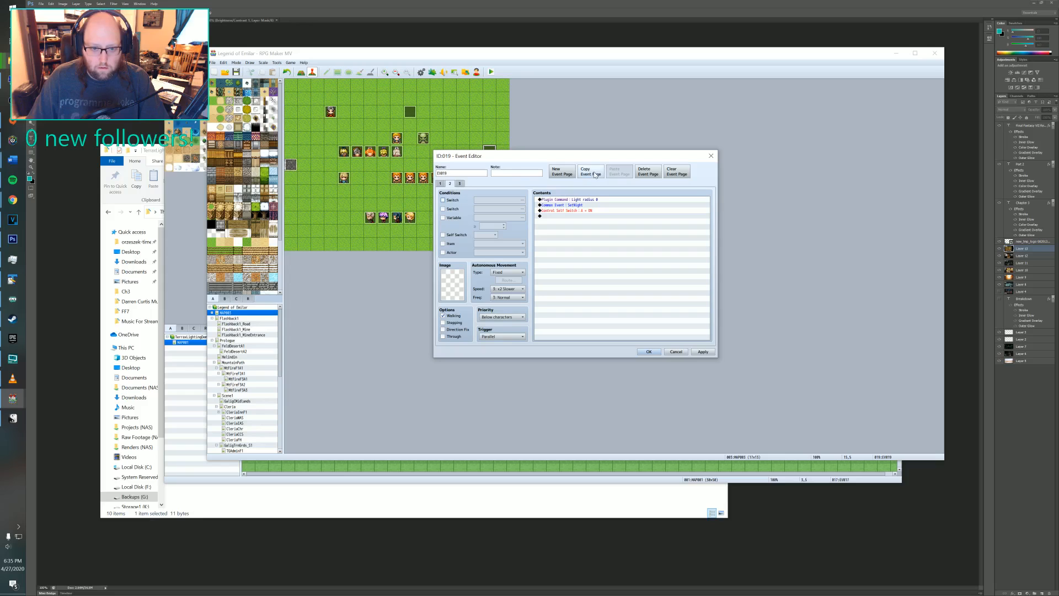
left_click(655, 173)
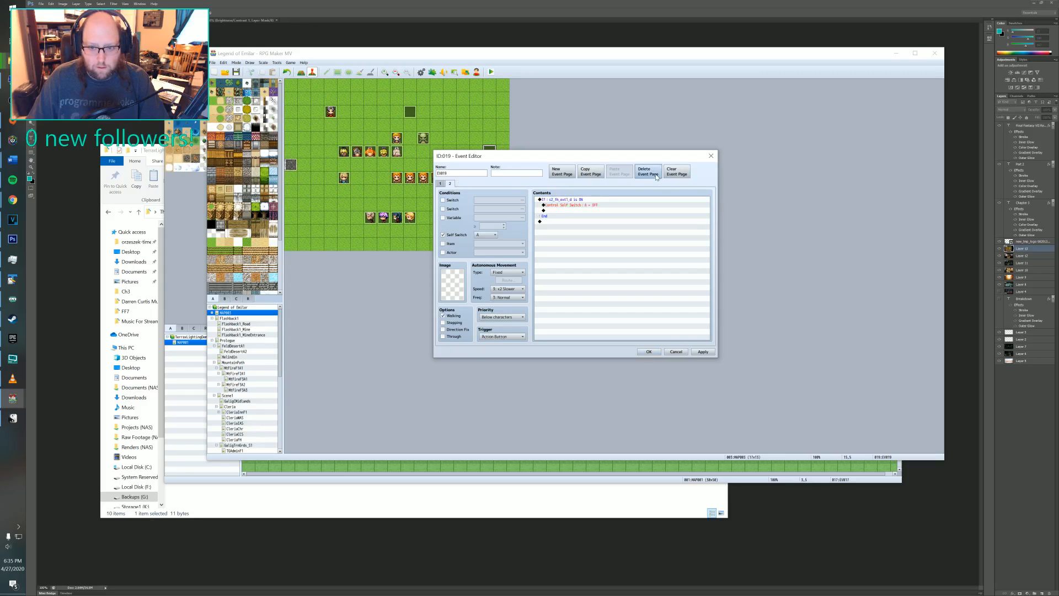
- Remove the conditional branch from EV019's remaining self-switch A page and save the event
left_click(568, 199)
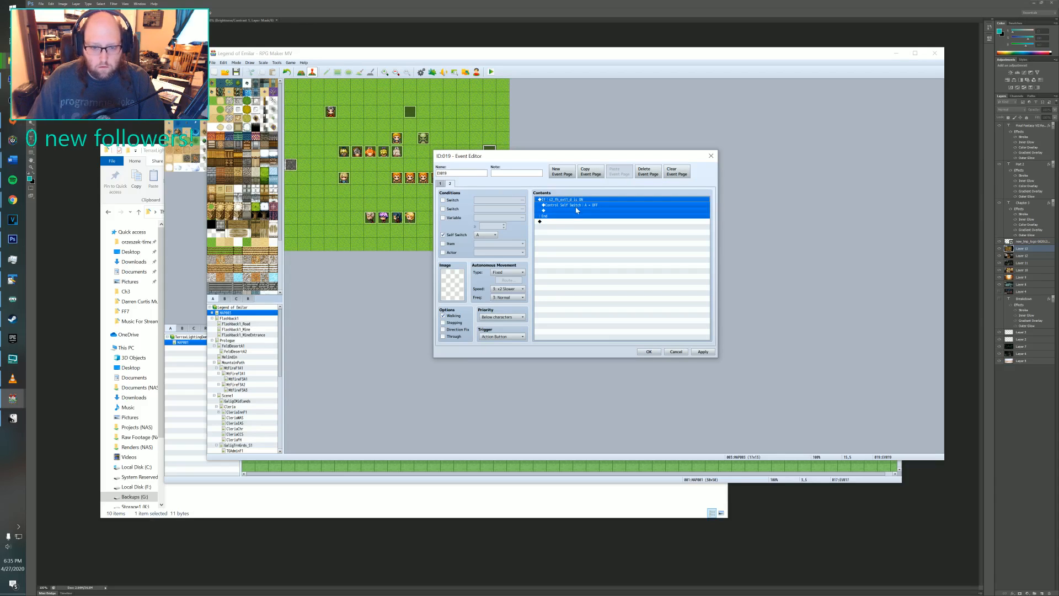
key("Delete")
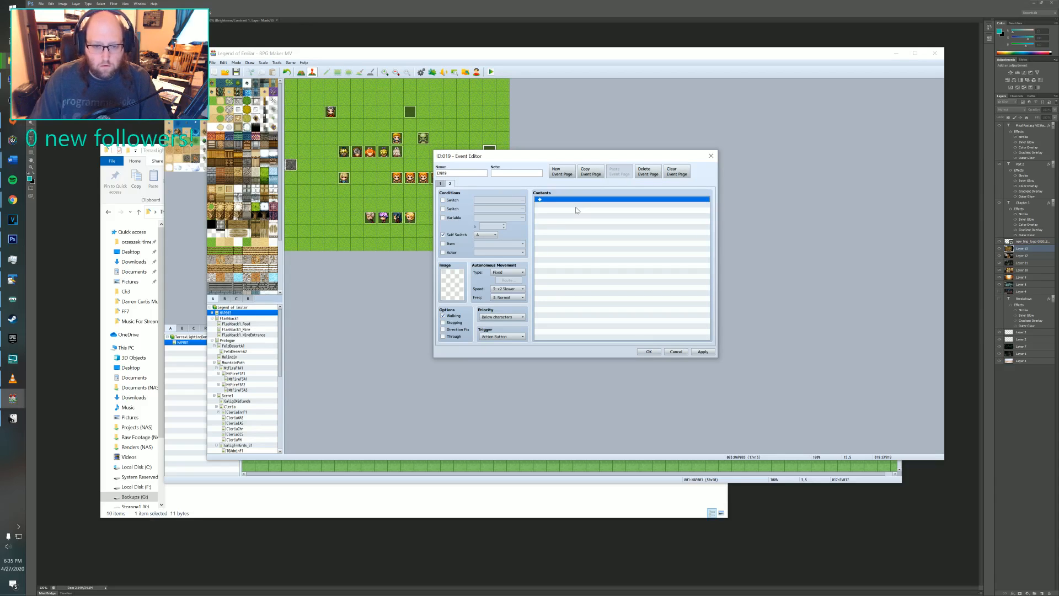
left_click(705, 354)
left_click(648, 352)
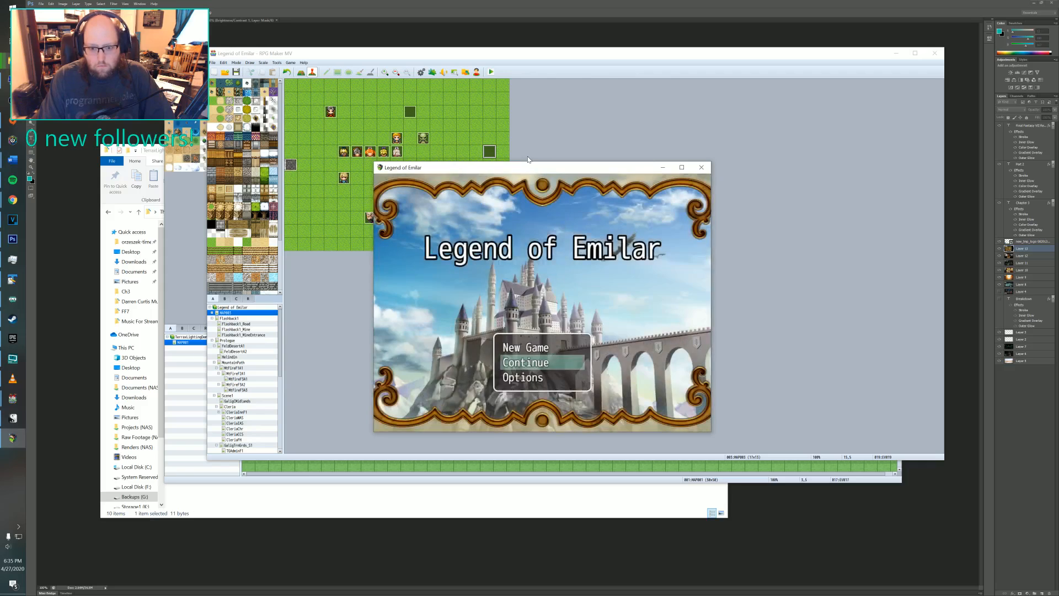
- Playtest the map, walking the character around to check the evening tint transition, and close the game
key("Return")
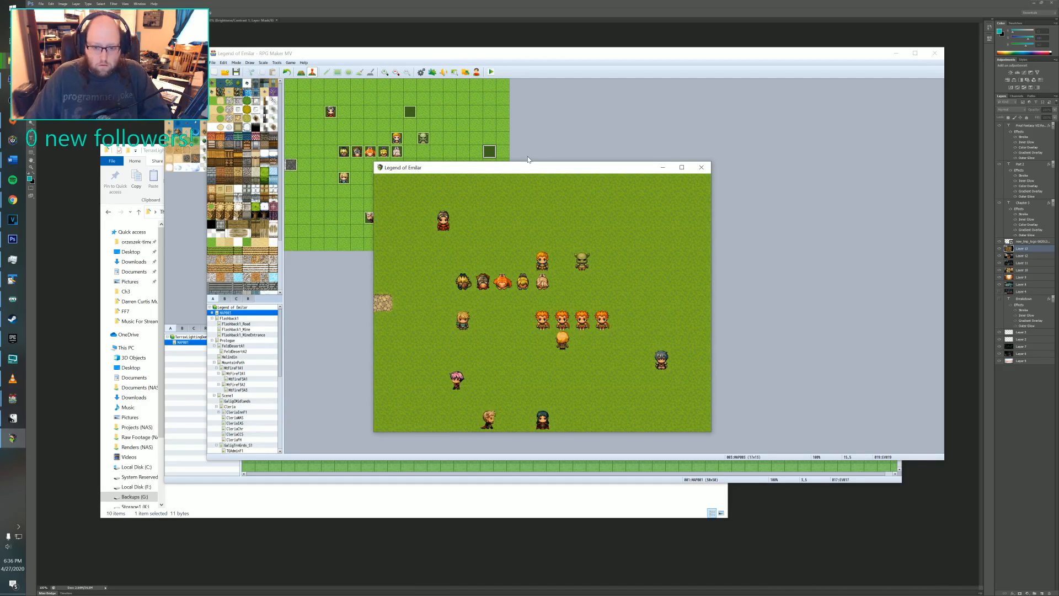
left_click(582, 362)
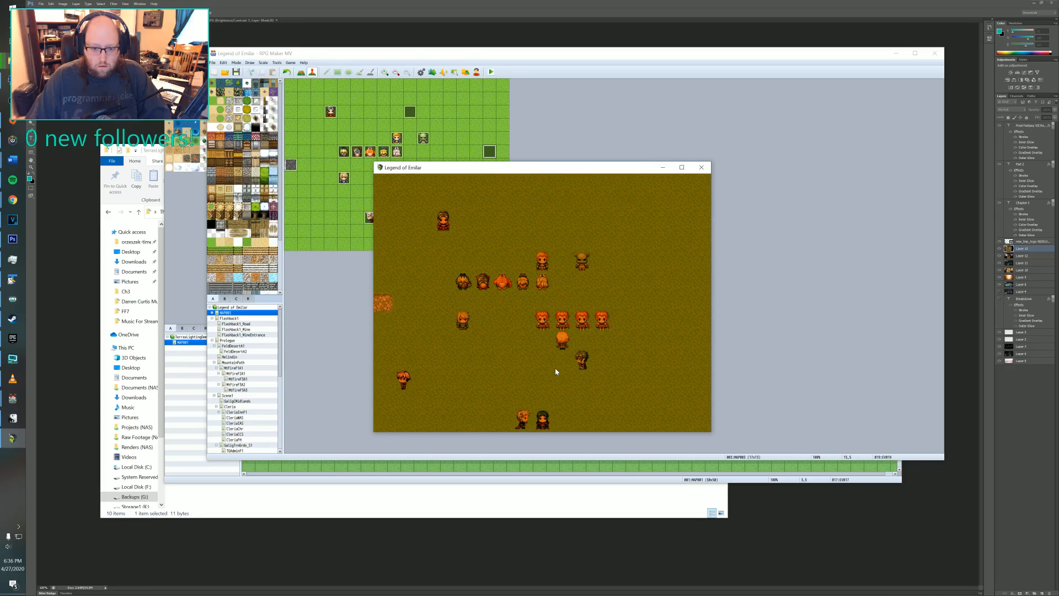
left_click(621, 366)
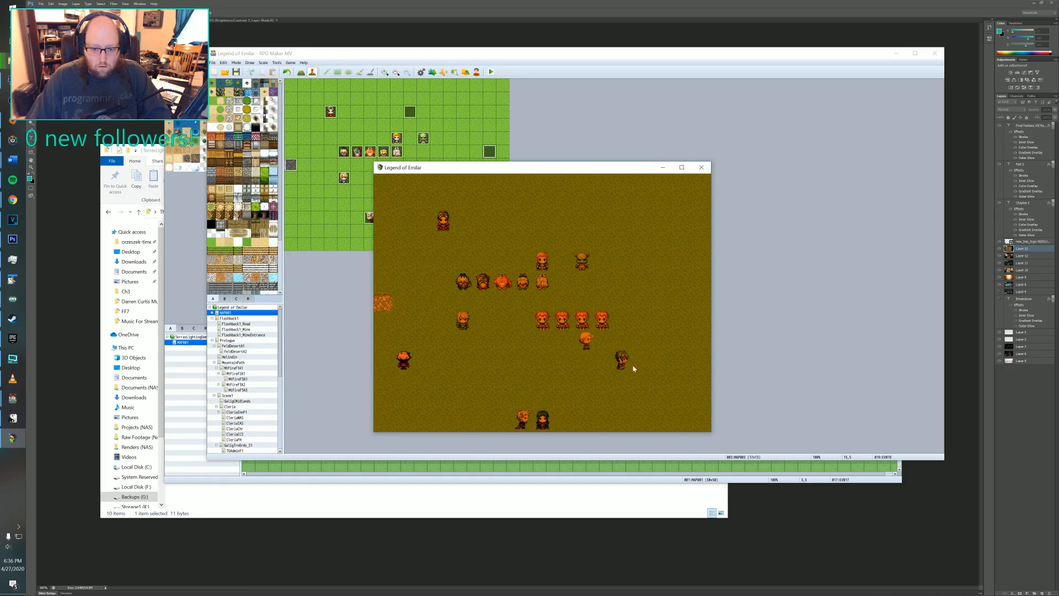
left_click(658, 363)
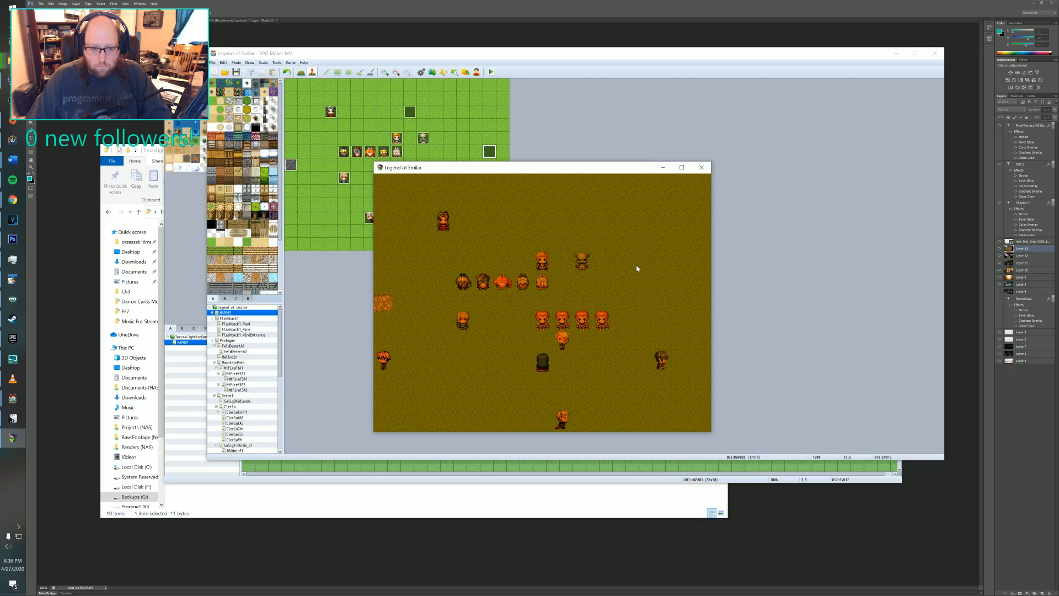
left_click(702, 169)
- Review EV019's command list and compare the tint commands in the TurnEvening and TurnPreEvening common events
double_click(487, 153)
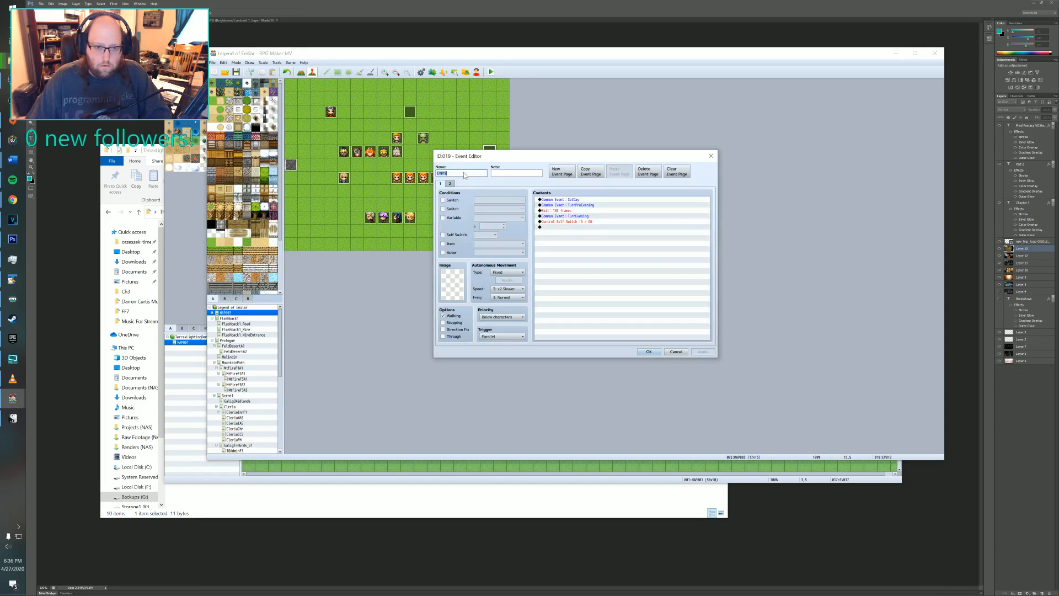
left_click(579, 217)
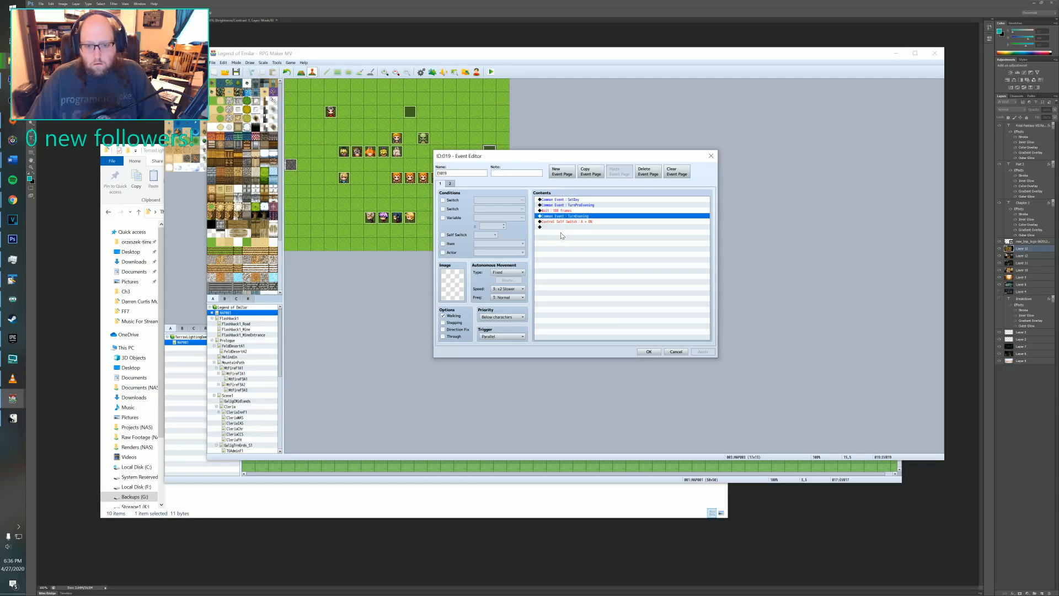
left_click(648, 352)
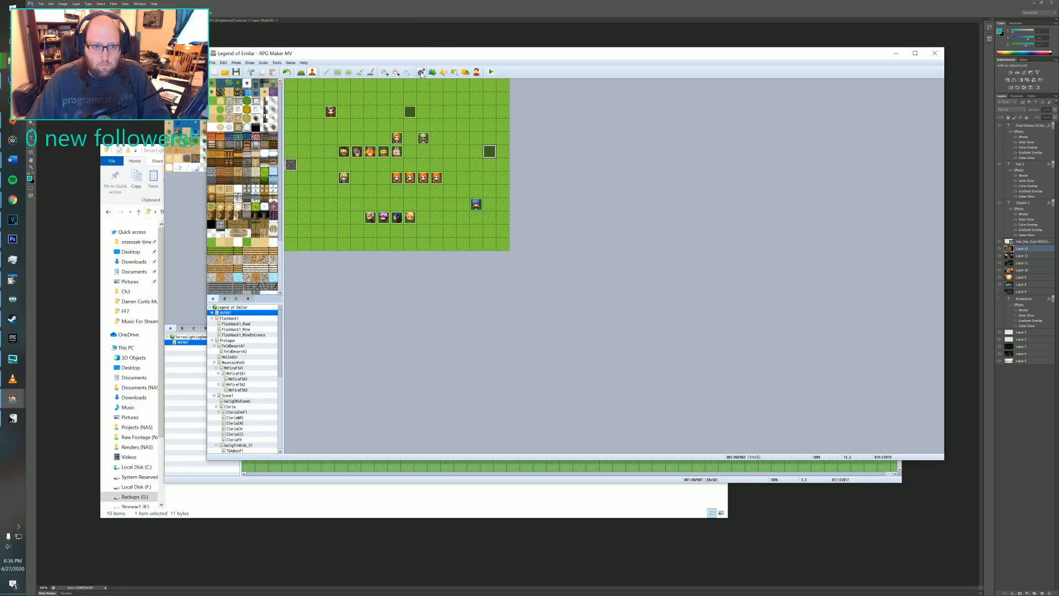
left_click(421, 73)
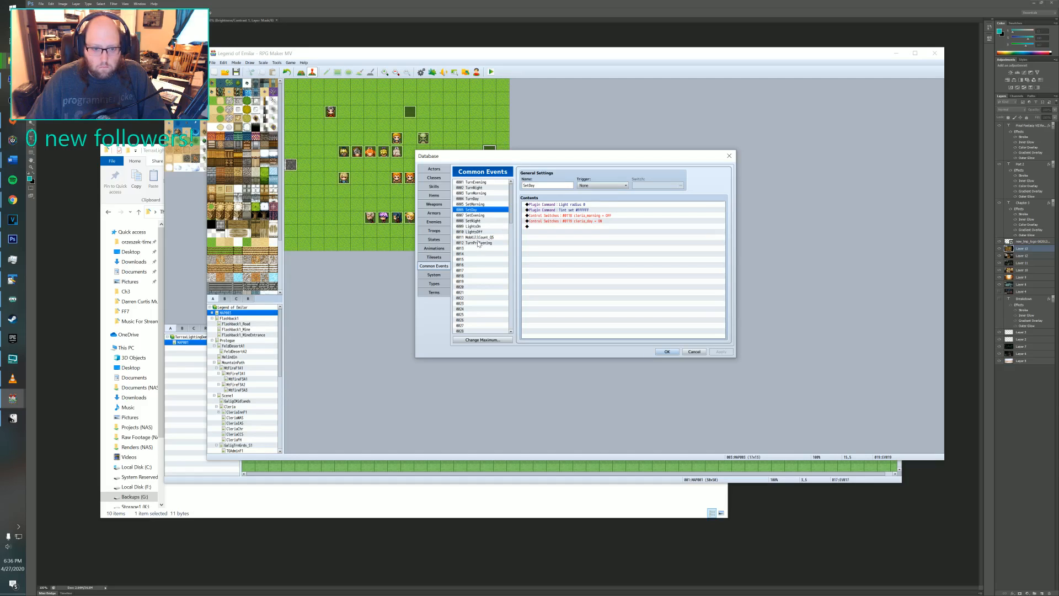
left_click(475, 182)
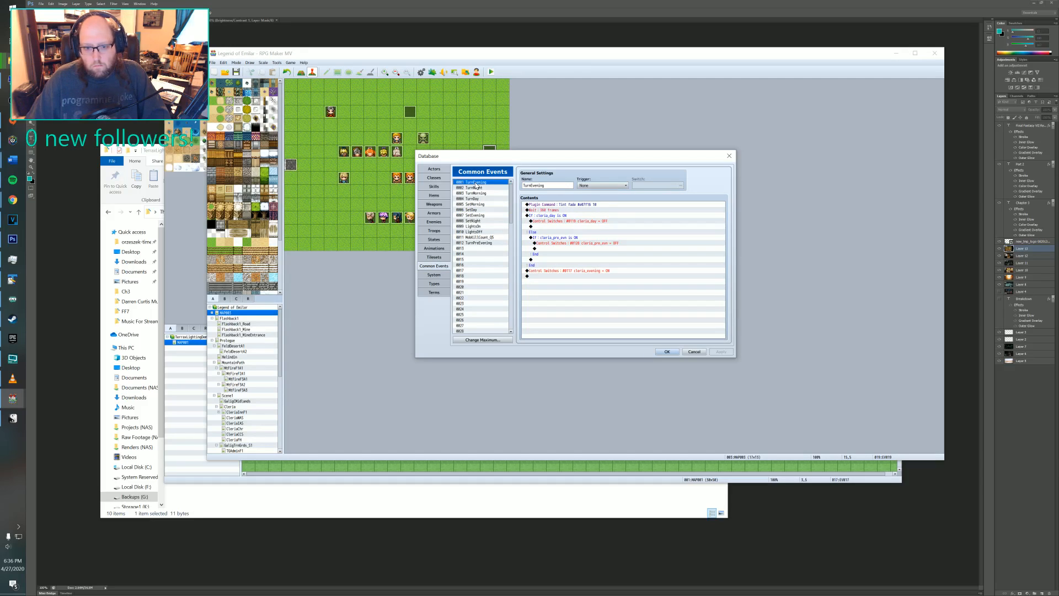
left_click(616, 204)
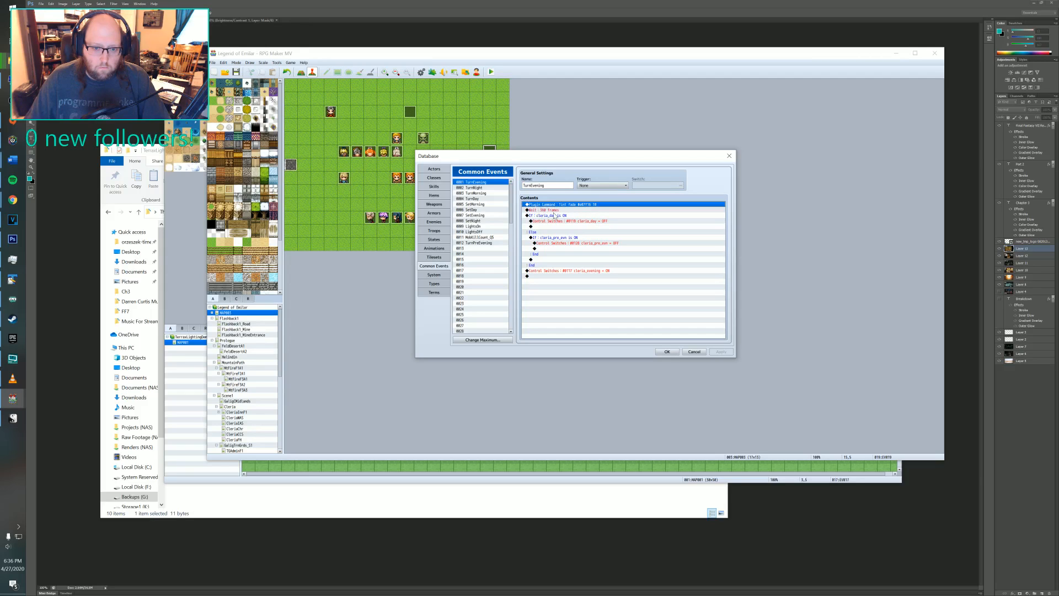
left_click(478, 243)
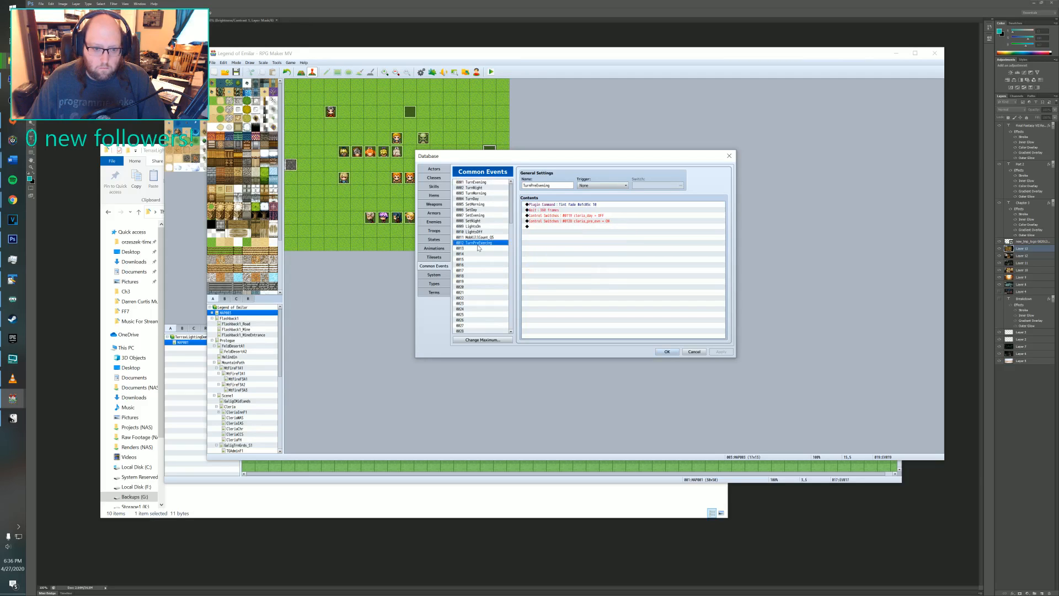
- Set the fade speed of the Tint fade plugin command in the TurnEvening common event to 20 and save the database
left_click(474, 183)
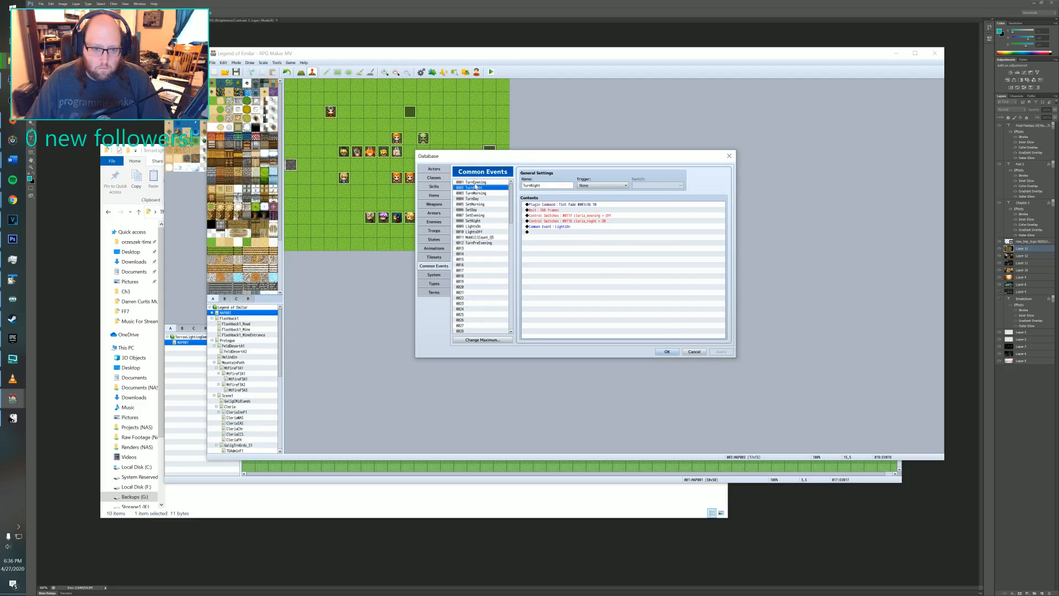
left_click(594, 205)
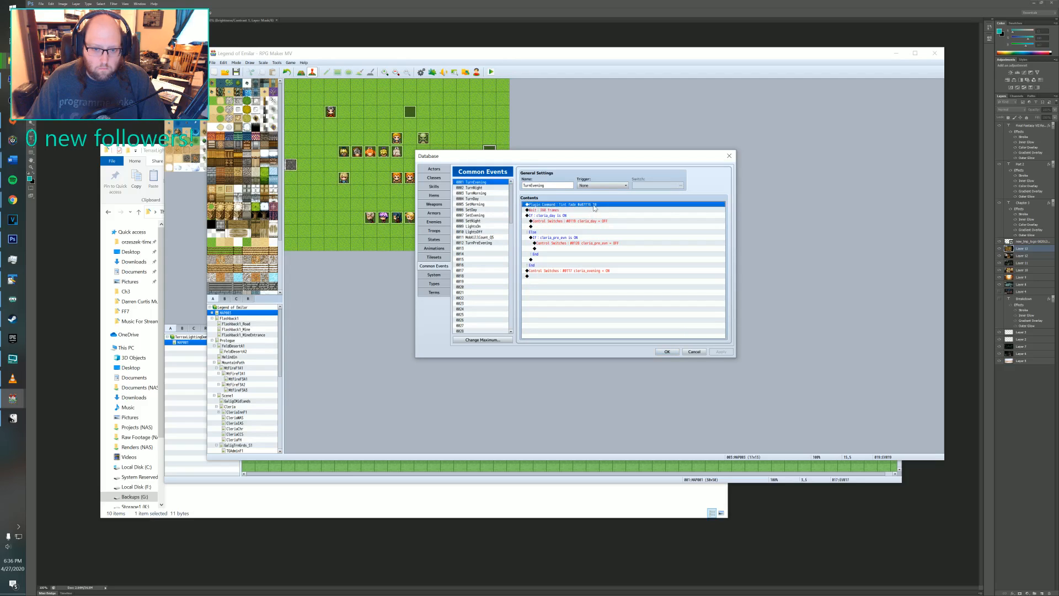
double_click(597, 205)
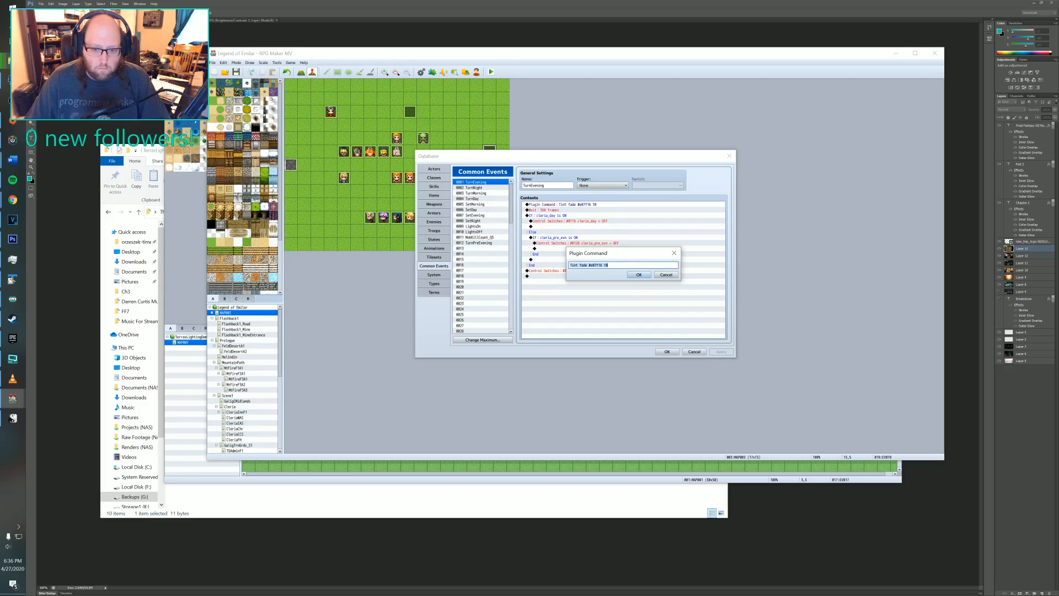
key("BackSpace")
key("BackSpace")
type("20")
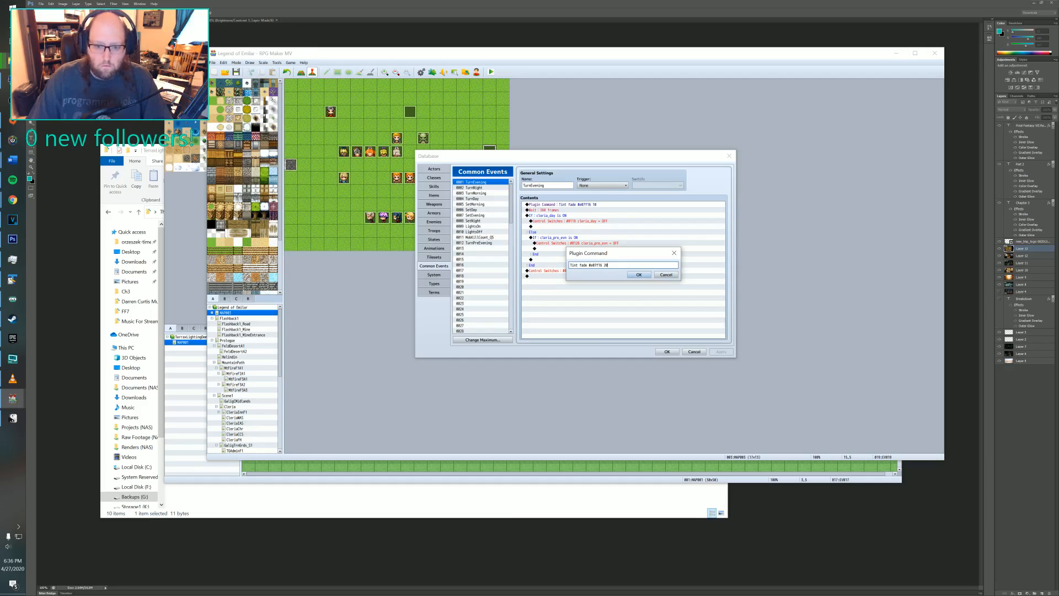
key("Return")
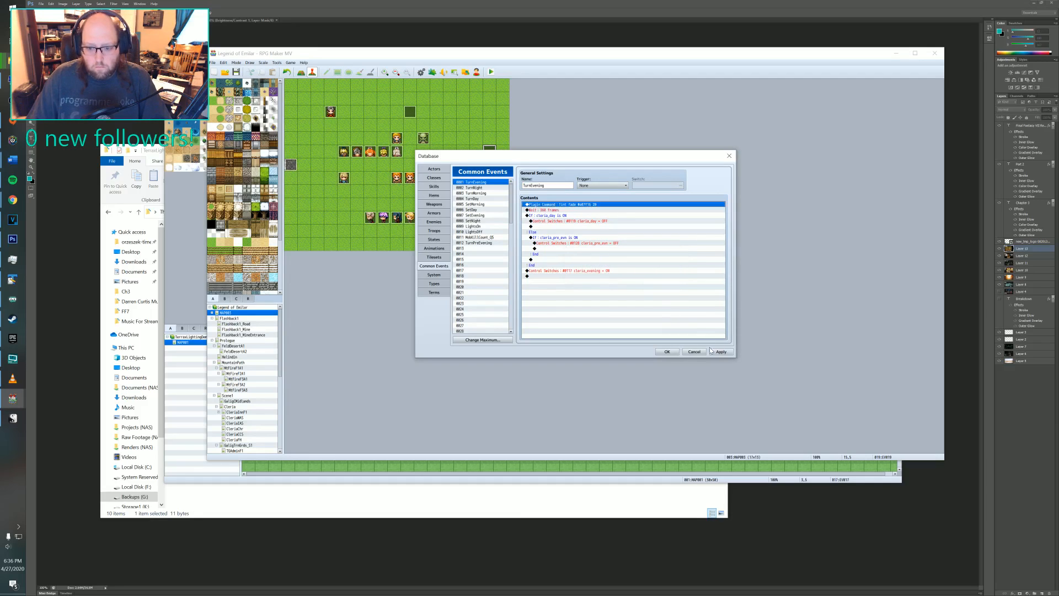
left_click(667, 352)
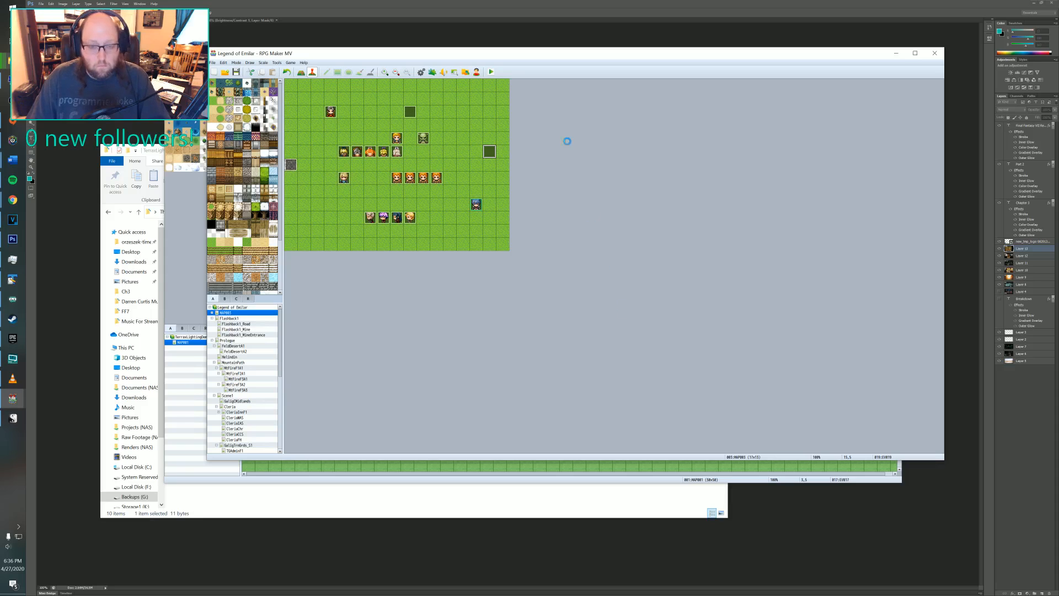
- Playtest from a new game, walking the character around the map to check the evening fade, and close the game
left_click(491, 73)
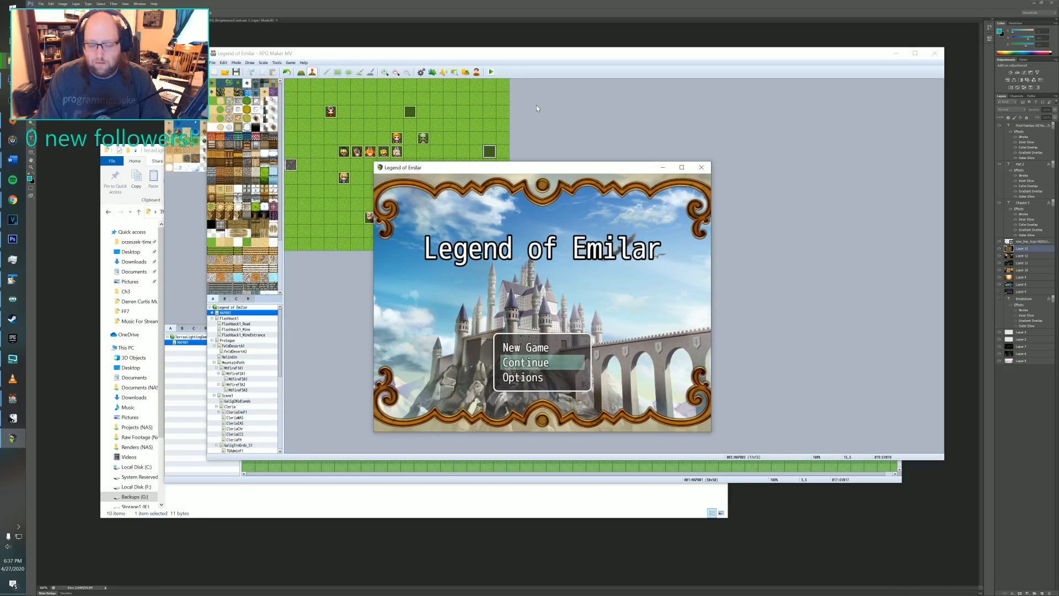
key("Up")
key("Return")
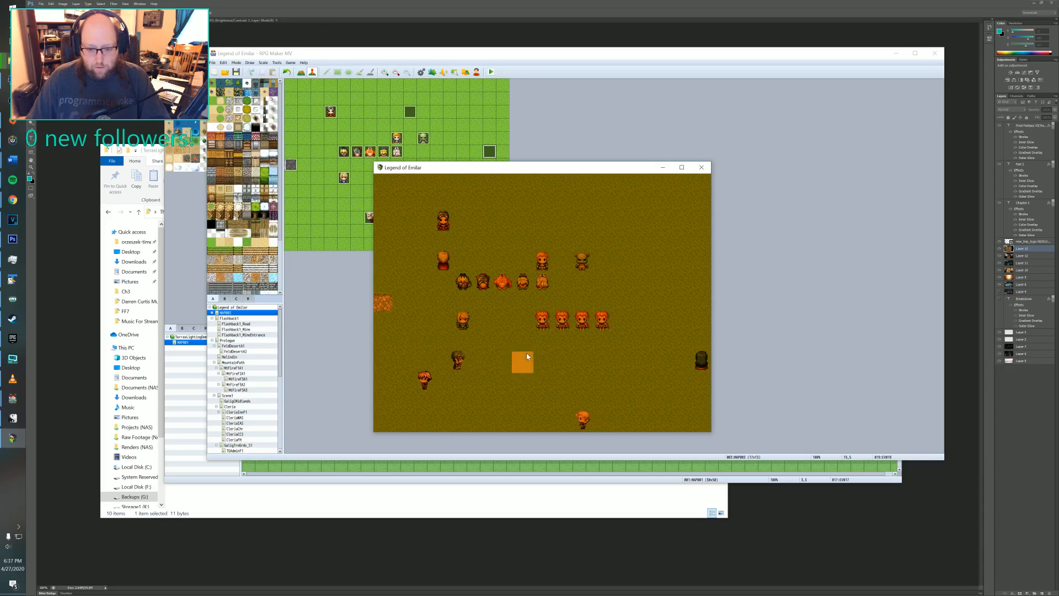
left_click(581, 358)
left_click(620, 361)
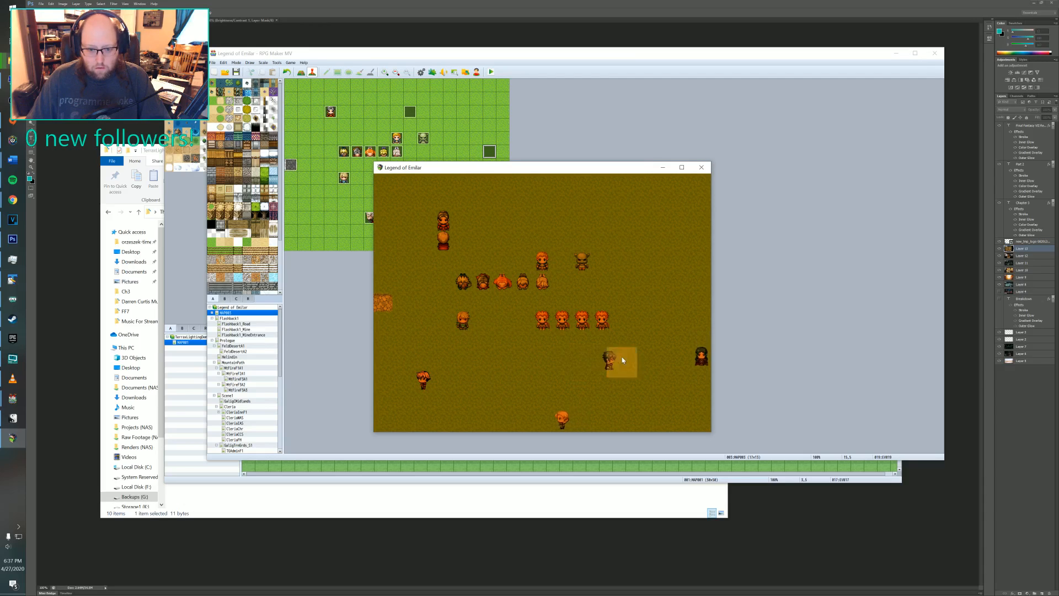
left_click(662, 302)
left_click(641, 222)
left_click(624, 219)
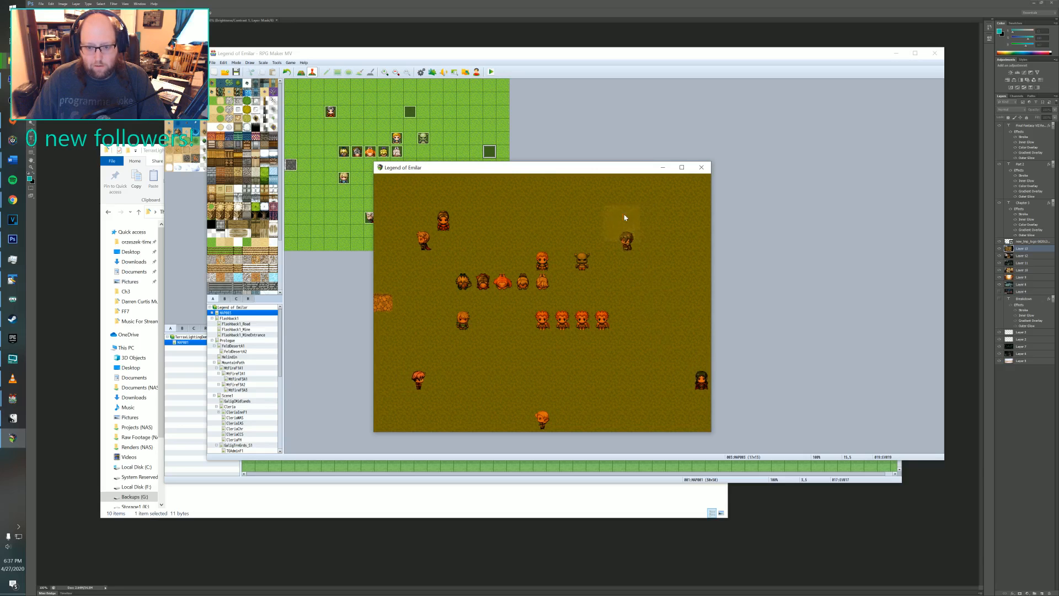
left_click(541, 218)
left_click(504, 227)
left_click(468, 243)
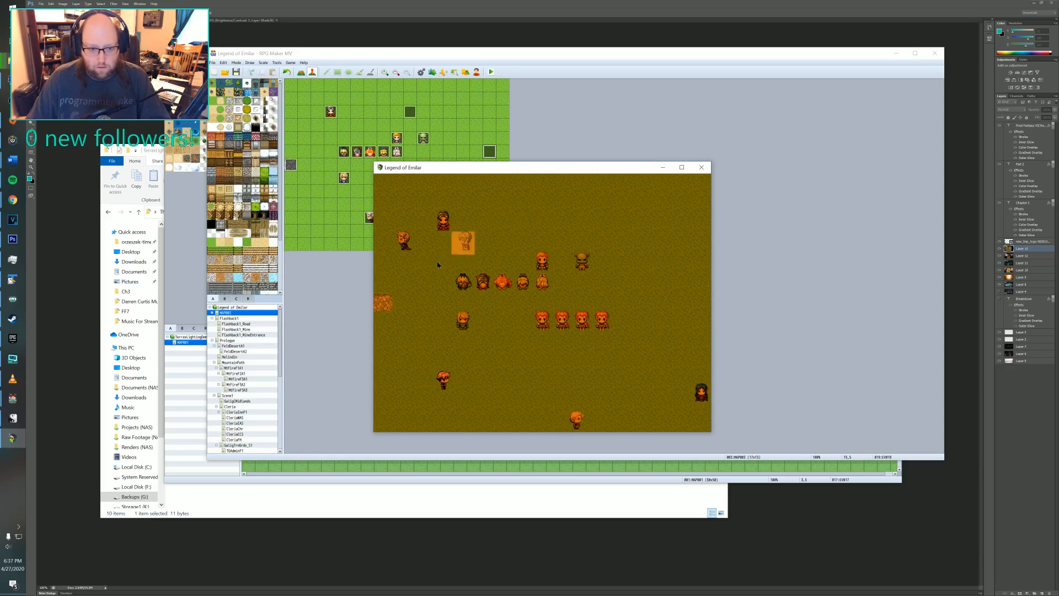
left_click(428, 321)
left_click(504, 380)
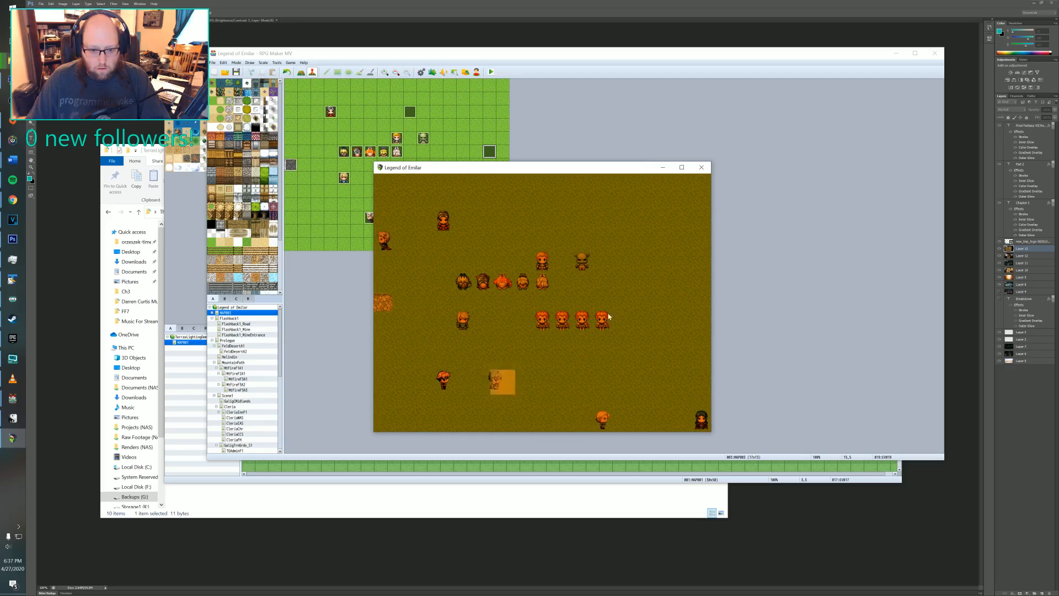
left_click(701, 167)
- Delete the TurnPreEvening common event call and the wait following it from EV019's command list and save the event
double_click(489, 152)
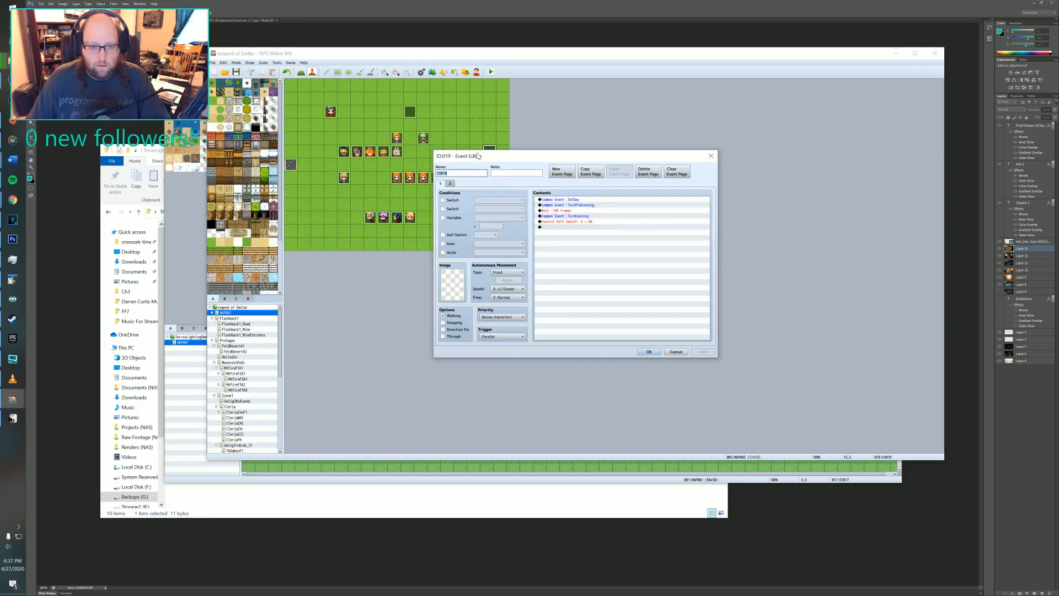
left_click(579, 205)
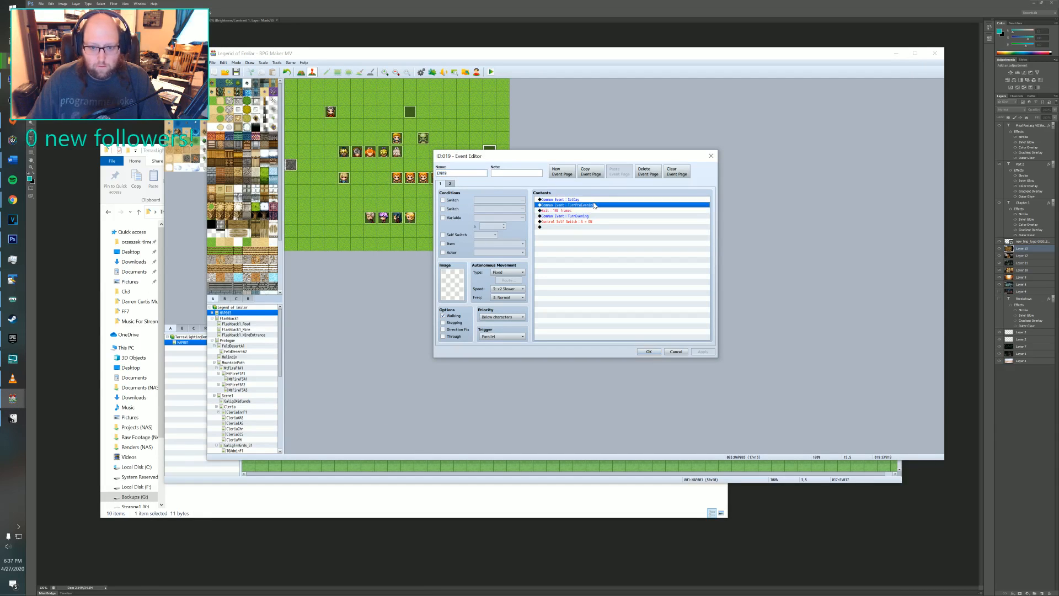
key("Delete")
key("Delete")
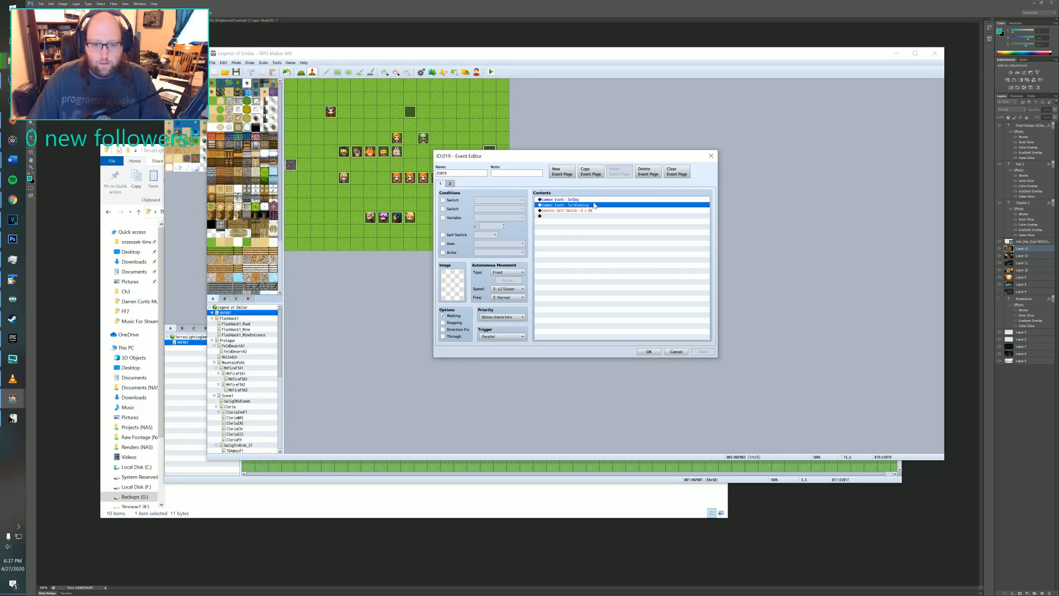
left_click(647, 351)
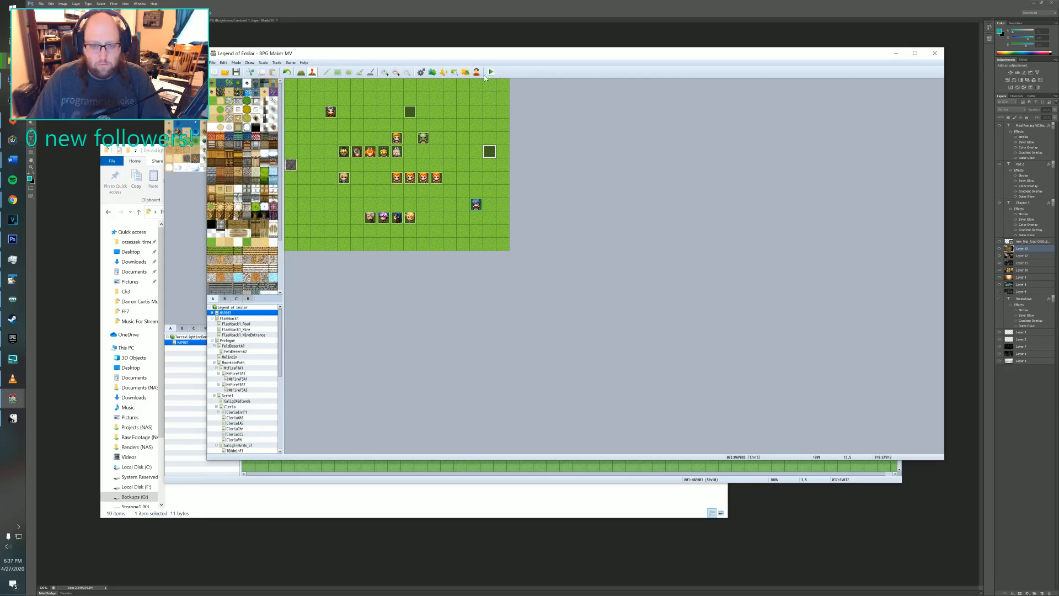
- Playtest from a new game to check the direct fade from day to evening, and close the game
key("ctrl+r")
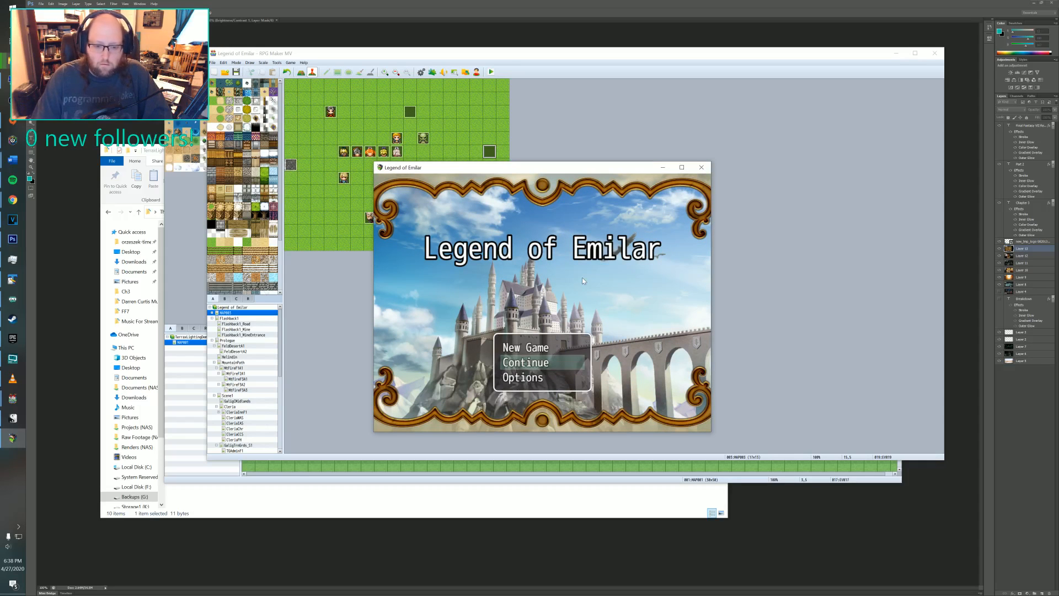
key("Up")
key("Return")
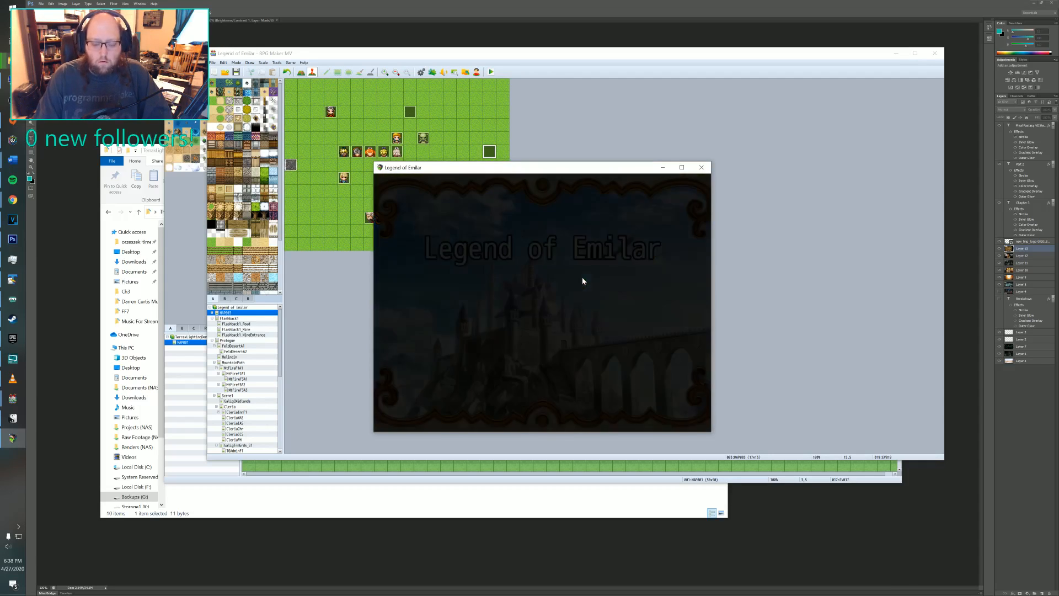
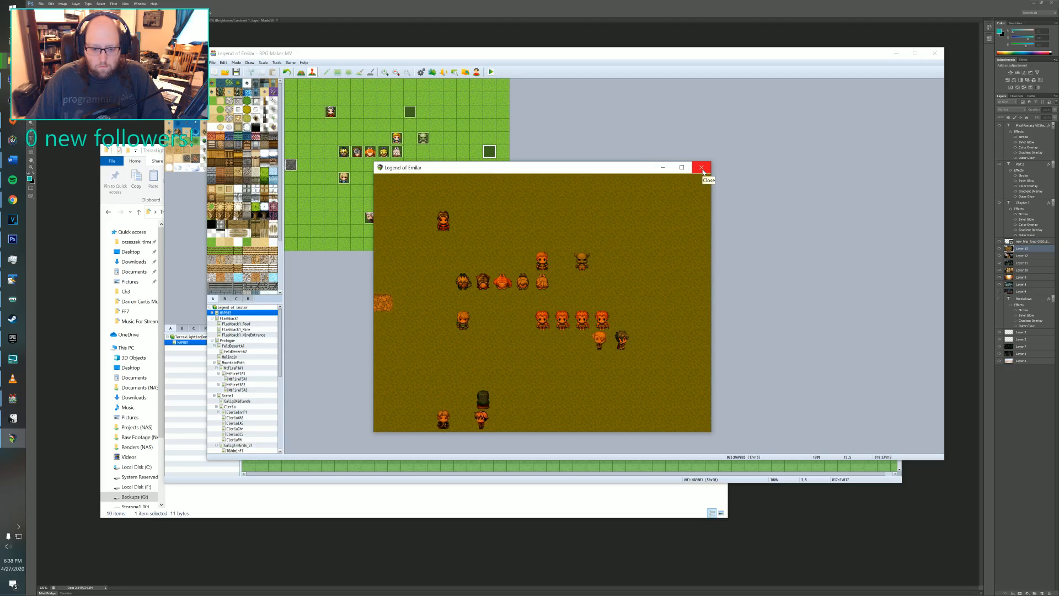
left_click(701, 168)
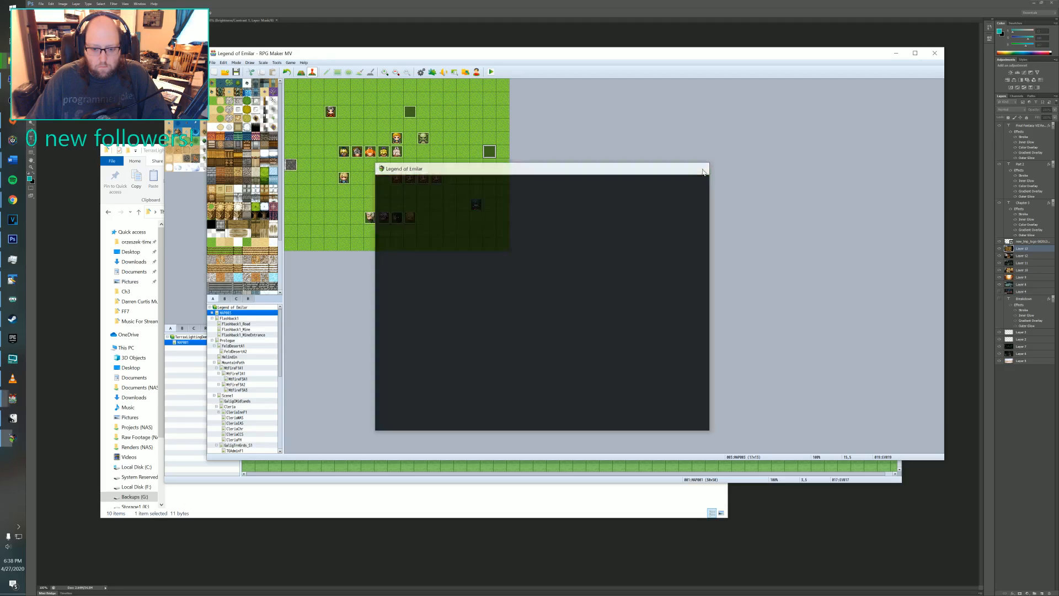
- Recheck EV019's commands, set the Tint fade speed in the TurnEvening common event to 12, and save the database
double_click(492, 156)
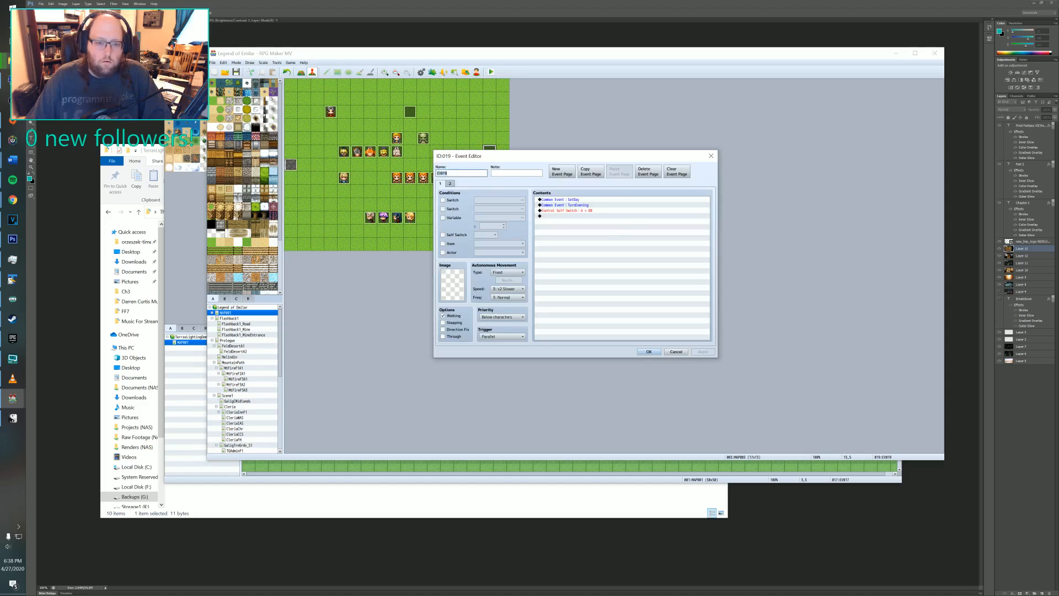
left_click(710, 157)
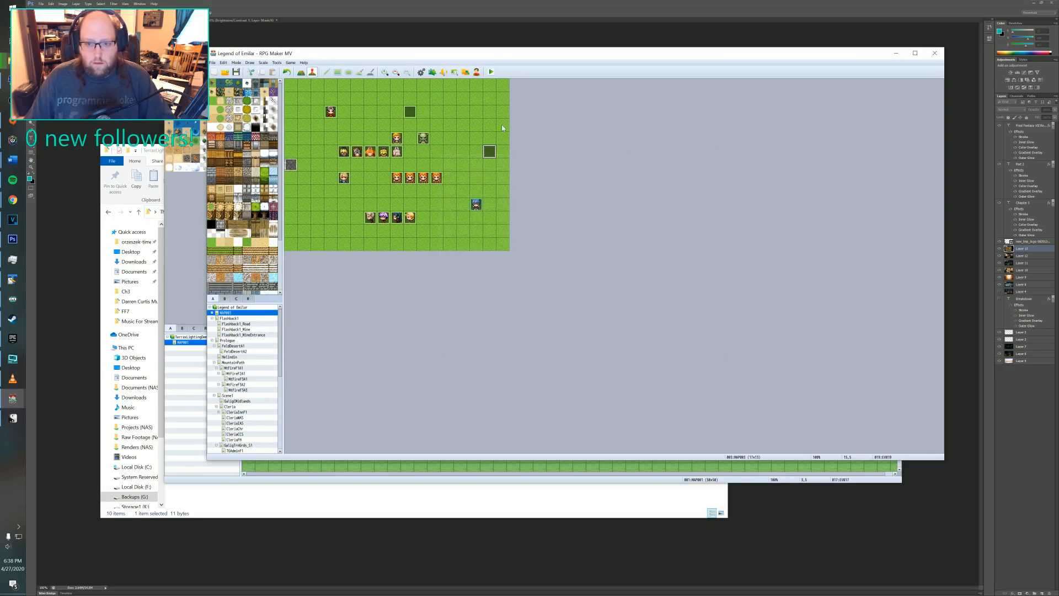
left_click(421, 71)
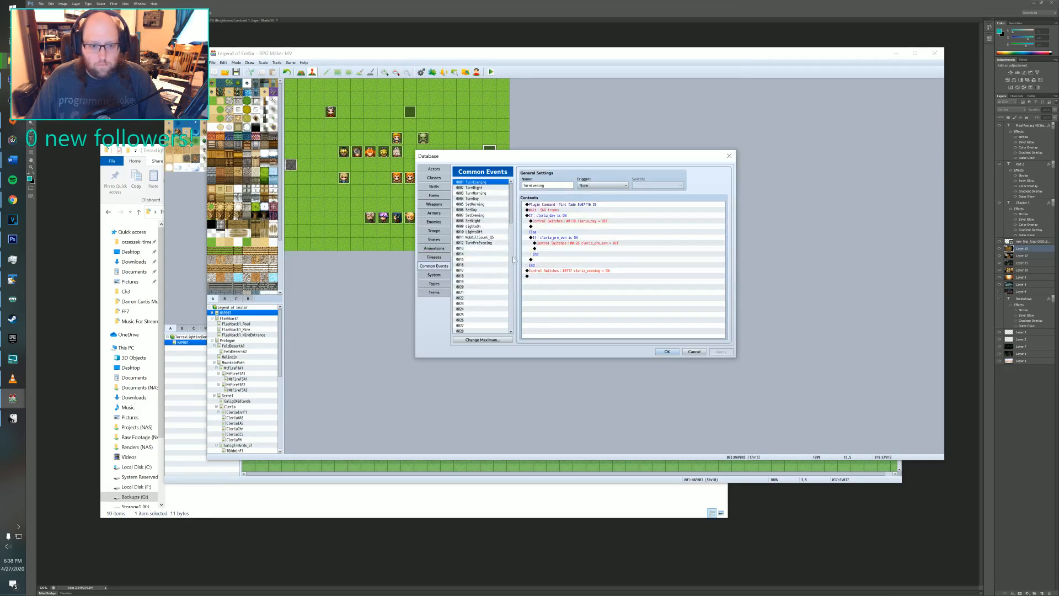
double_click(583, 205)
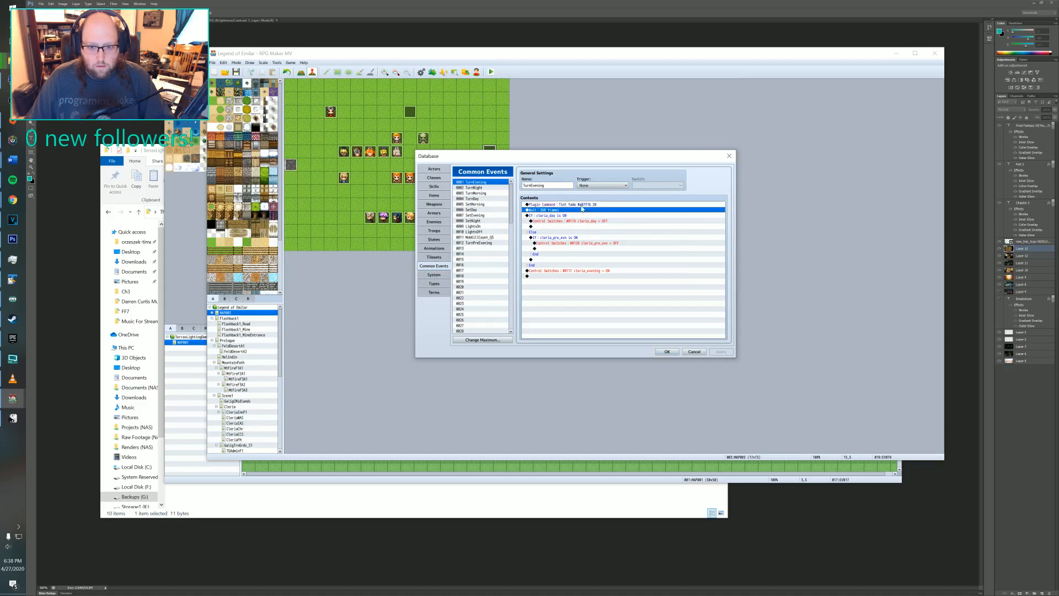
left_click(609, 265)
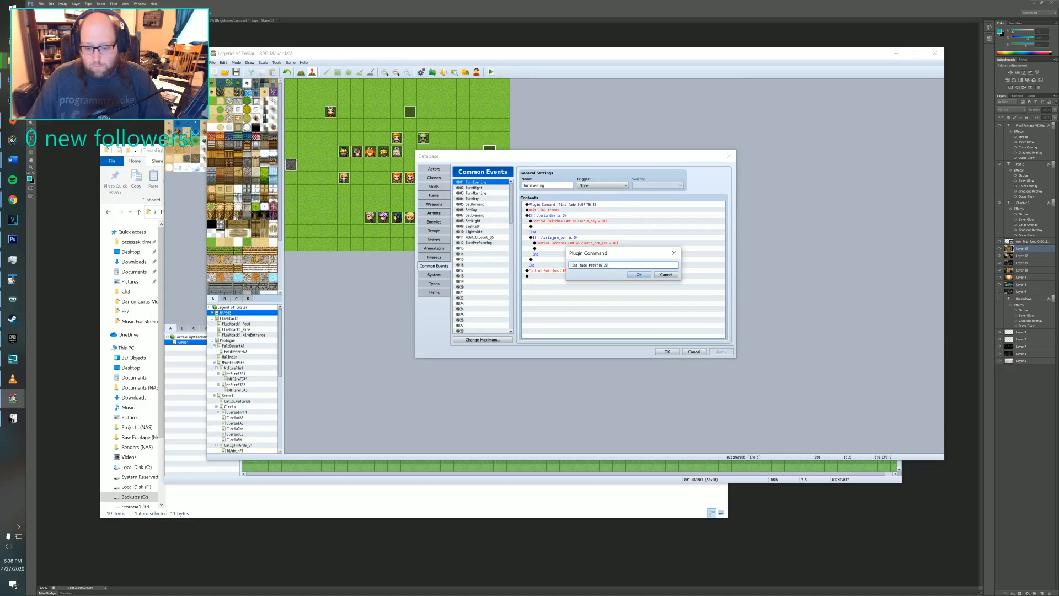
key("BackSpace")
key("BackSpace")
key("BackSpace")
type("12")
left_click(639, 275)
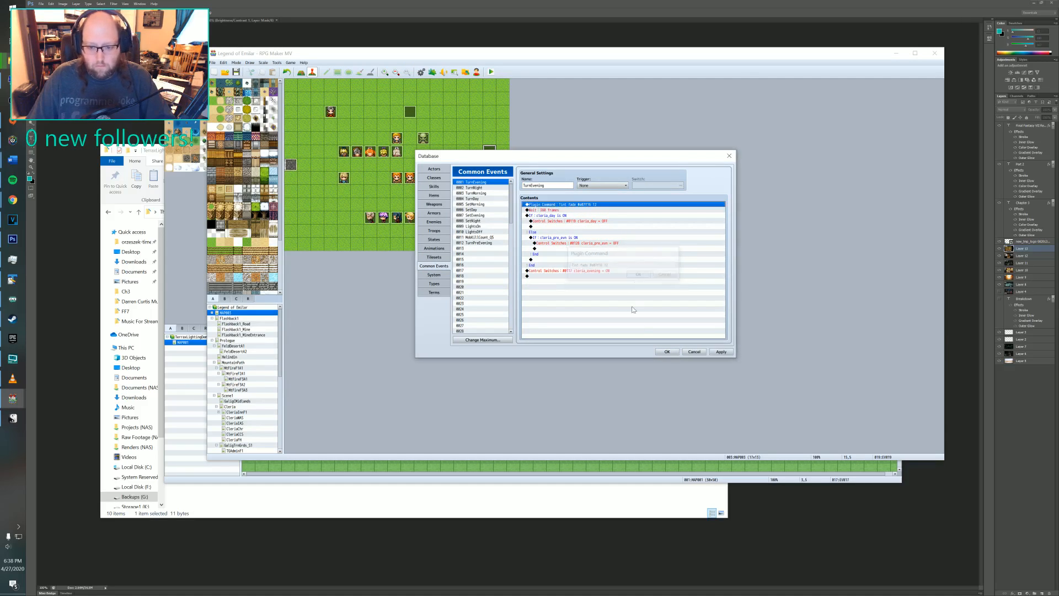
left_click(667, 352)
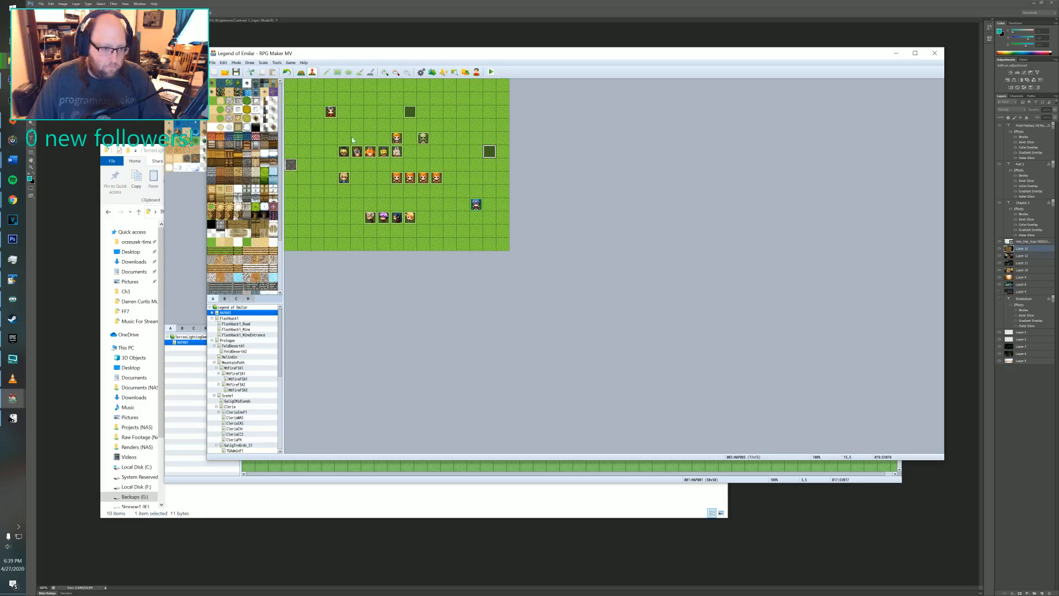
- Open the Galig training grounds map and review the light commands of event EV020 on the building's roof
left_click(411, 112)
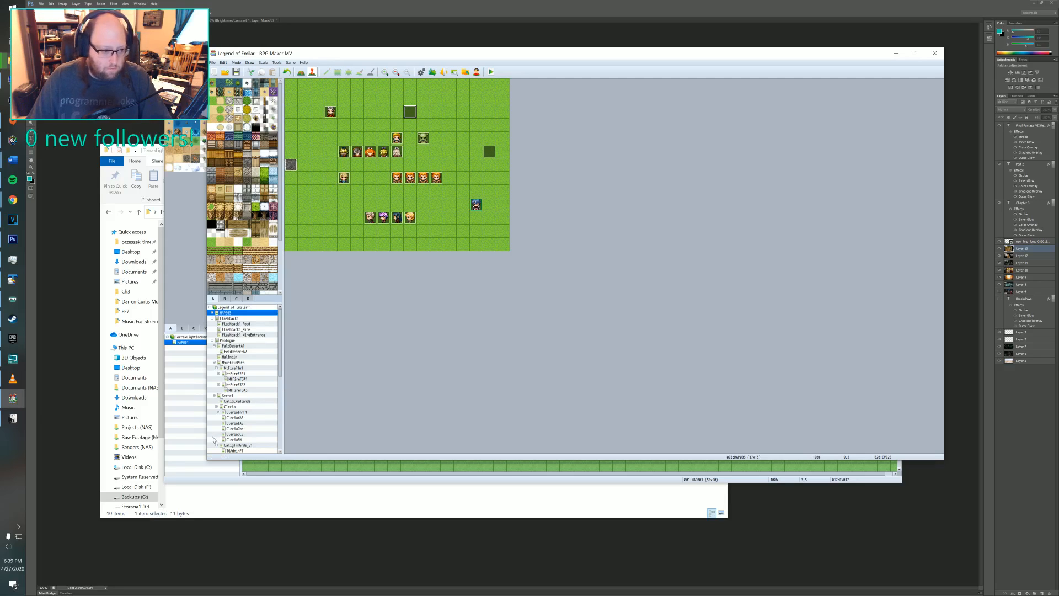
left_click(234, 412)
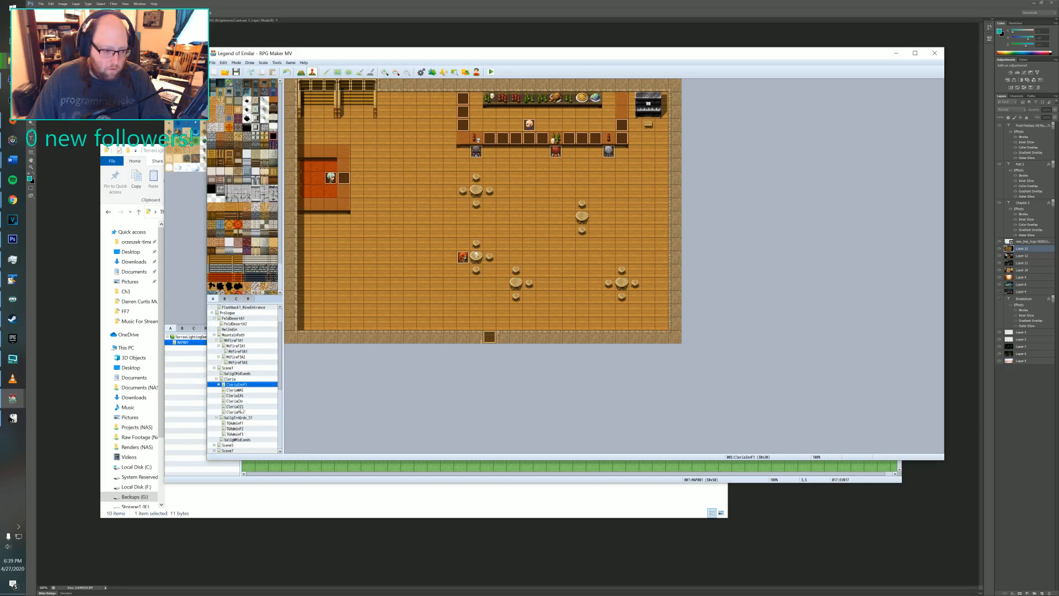
left_click(234, 423)
left_click(236, 418)
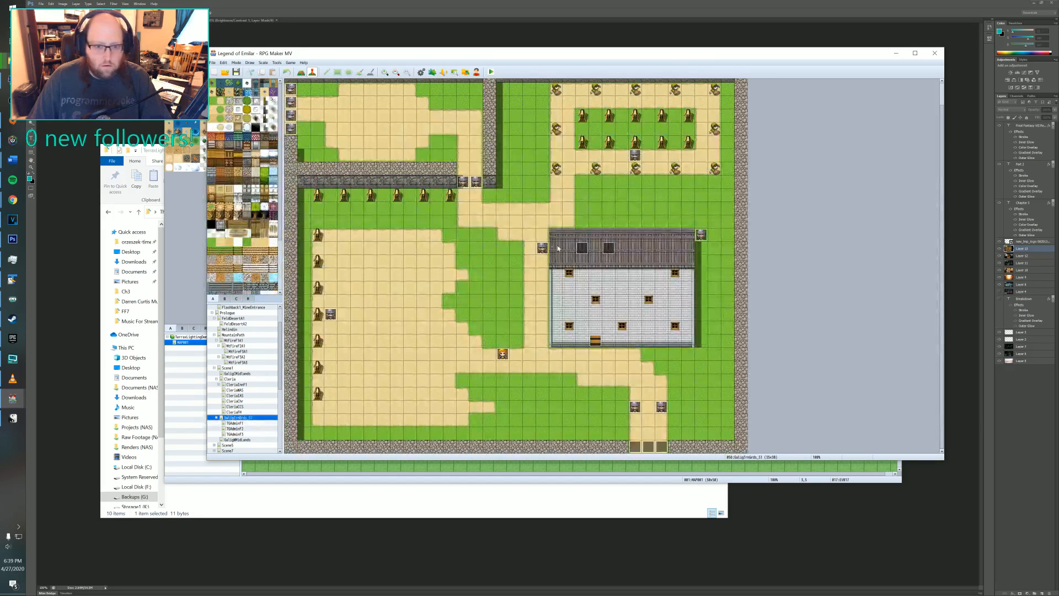
left_click(644, 260)
double_click(647, 262)
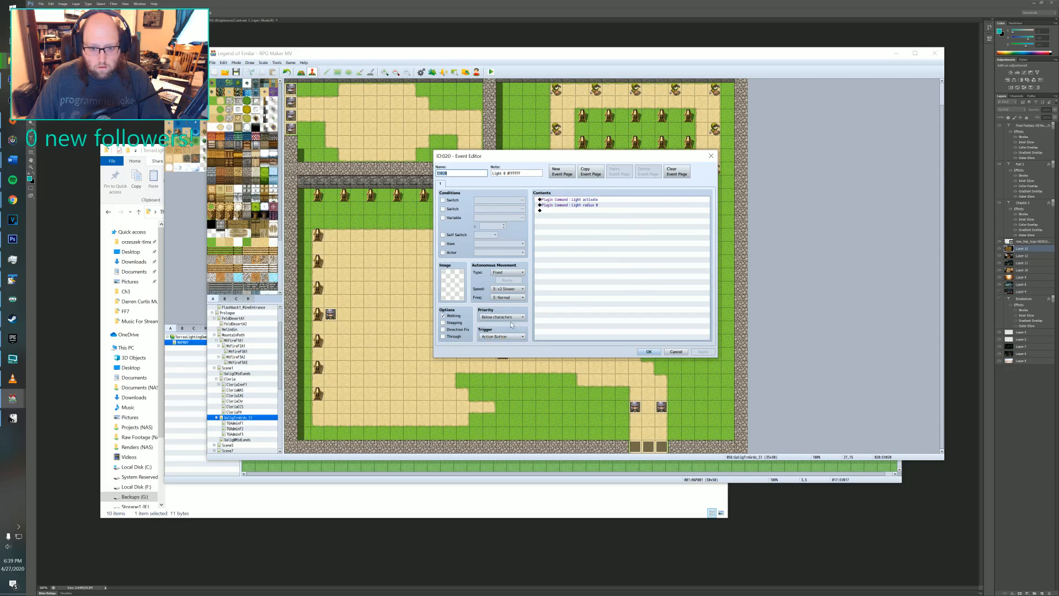
left_click(677, 352)
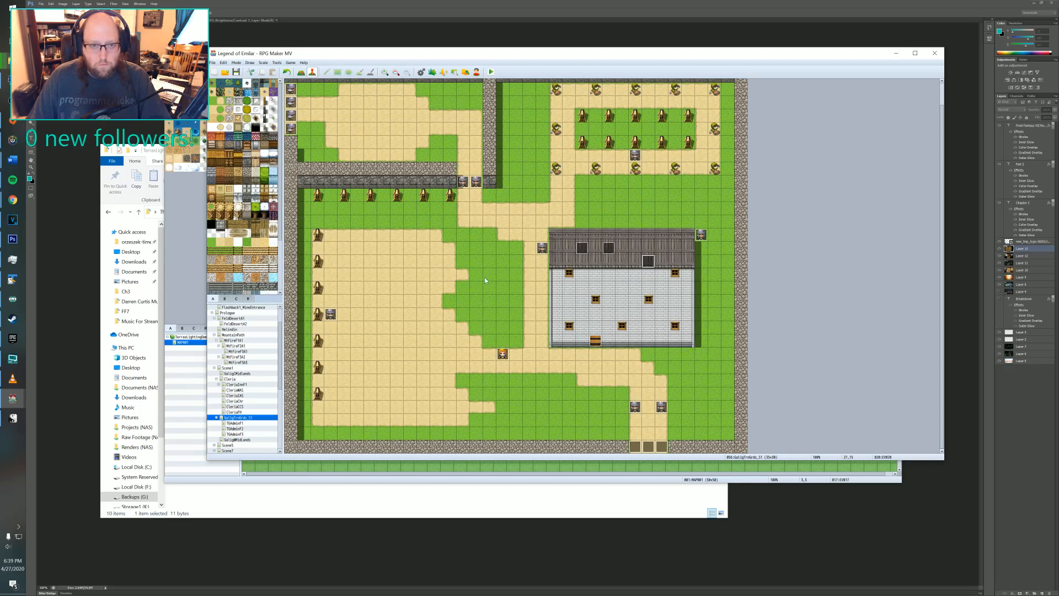
- Set the player's starting position on the grass two tiles below the character event on the training grounds path
right_click(491, 314)
right_click(500, 378)
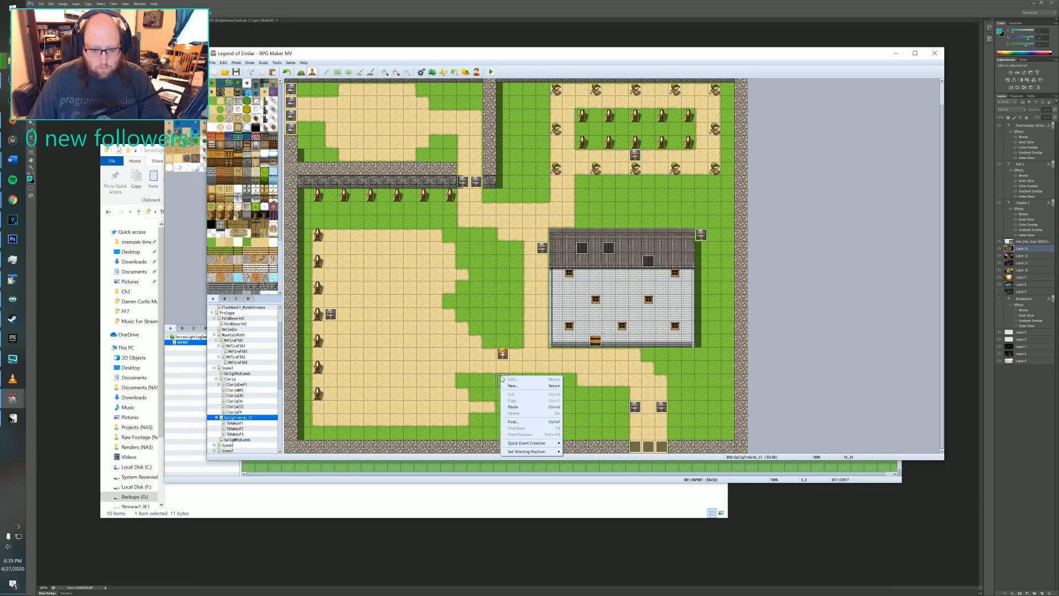
mouse_move(543, 451)
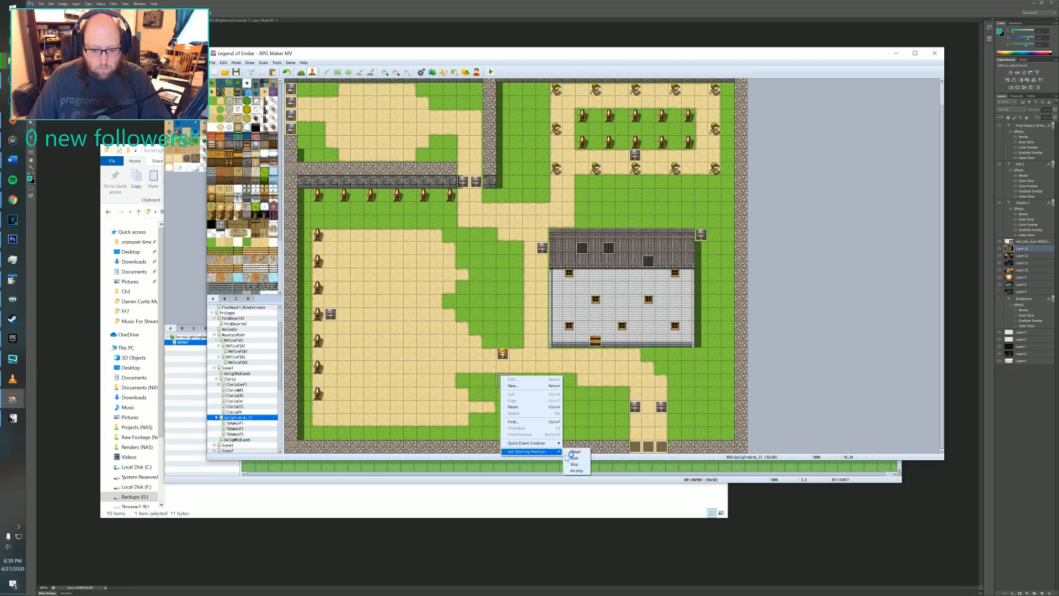
left_click(579, 453)
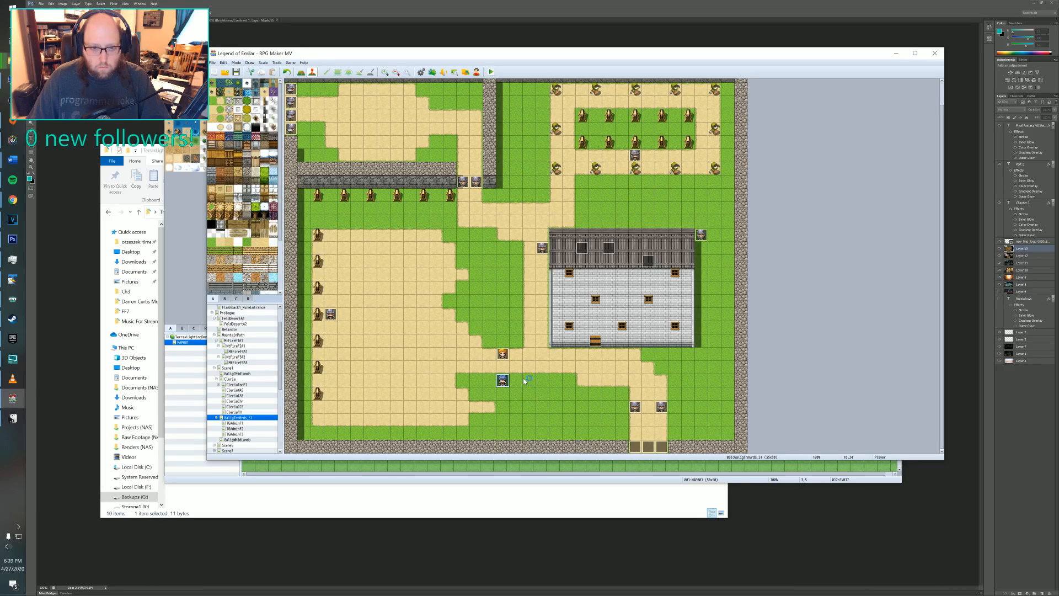
- Playtest from a new game, walking the character around the training grounds to check the lighting, and close the game
left_click(491, 72)
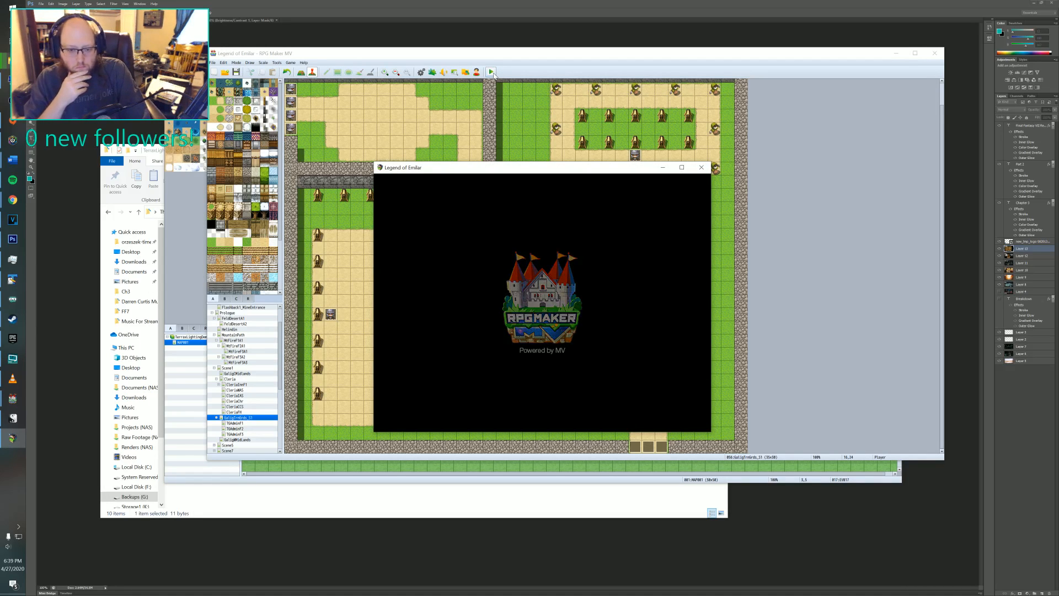
key("Up")
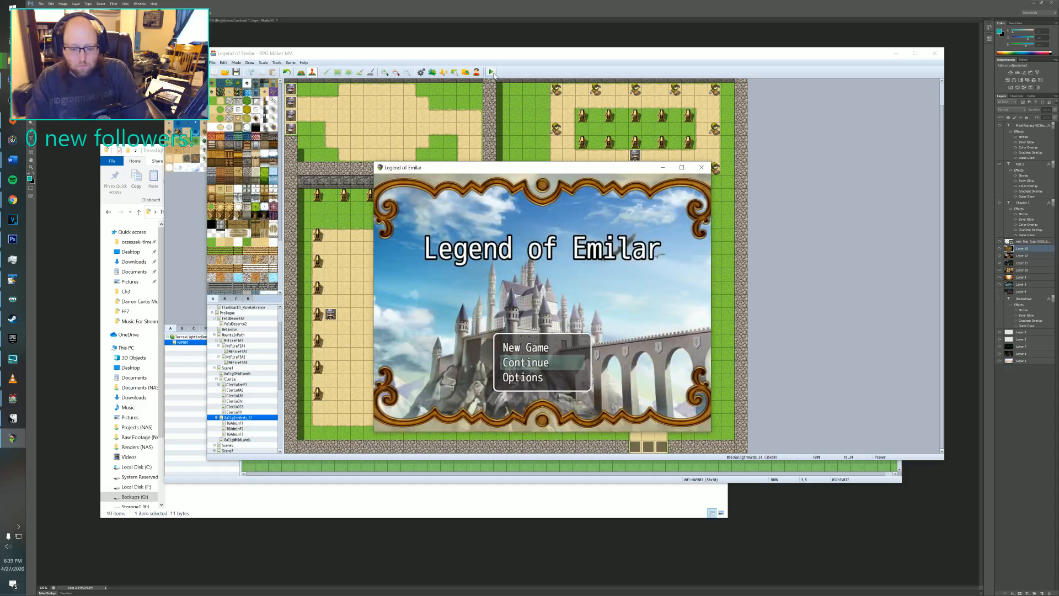
key("Return")
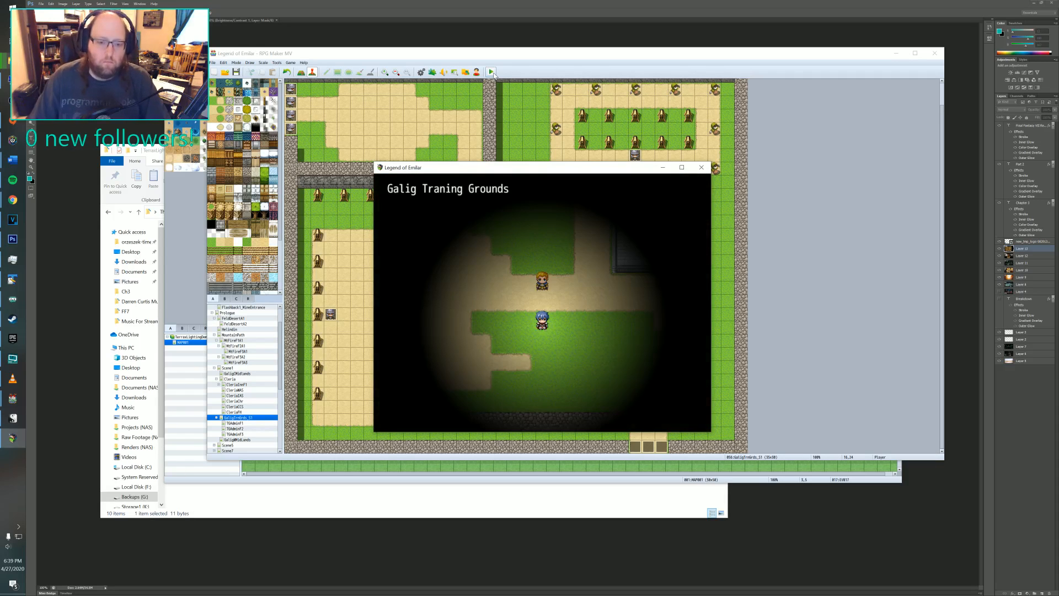
left_click(549, 292)
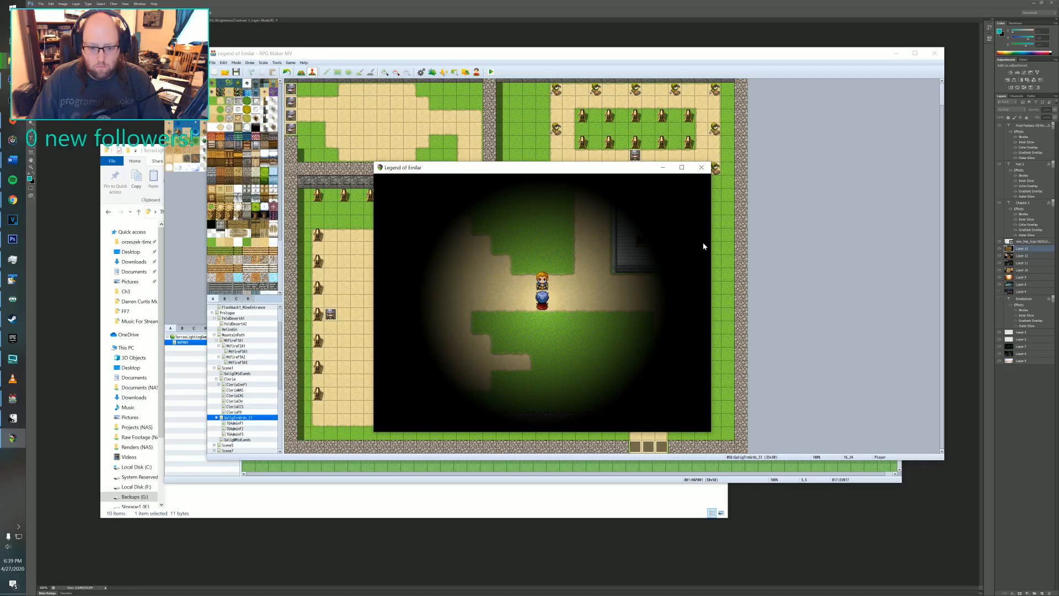
key("Right")
key("Right")
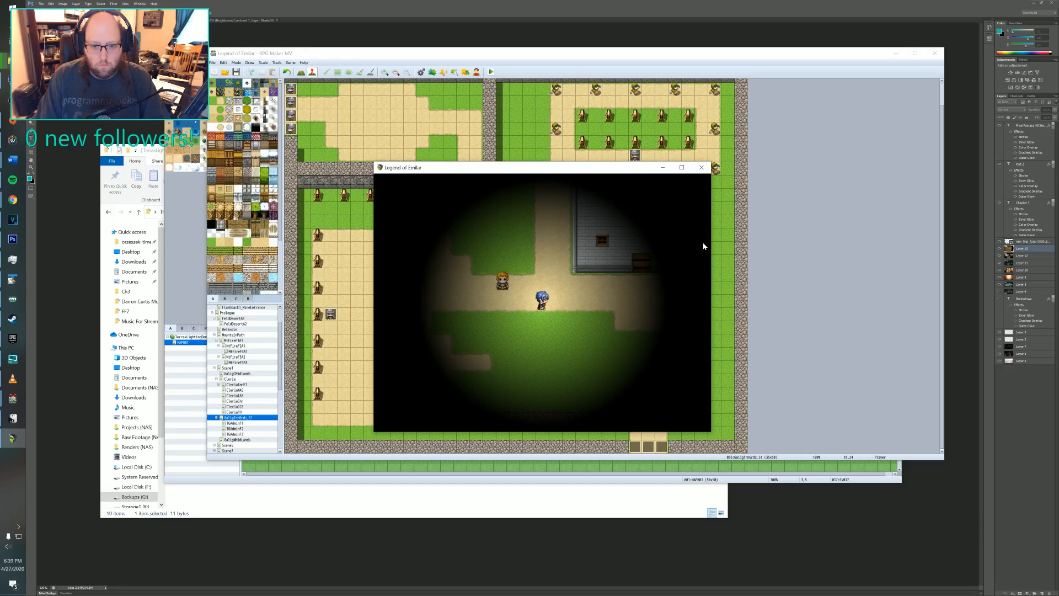
key("Down")
key("Down")
key("Down")
key("Down")
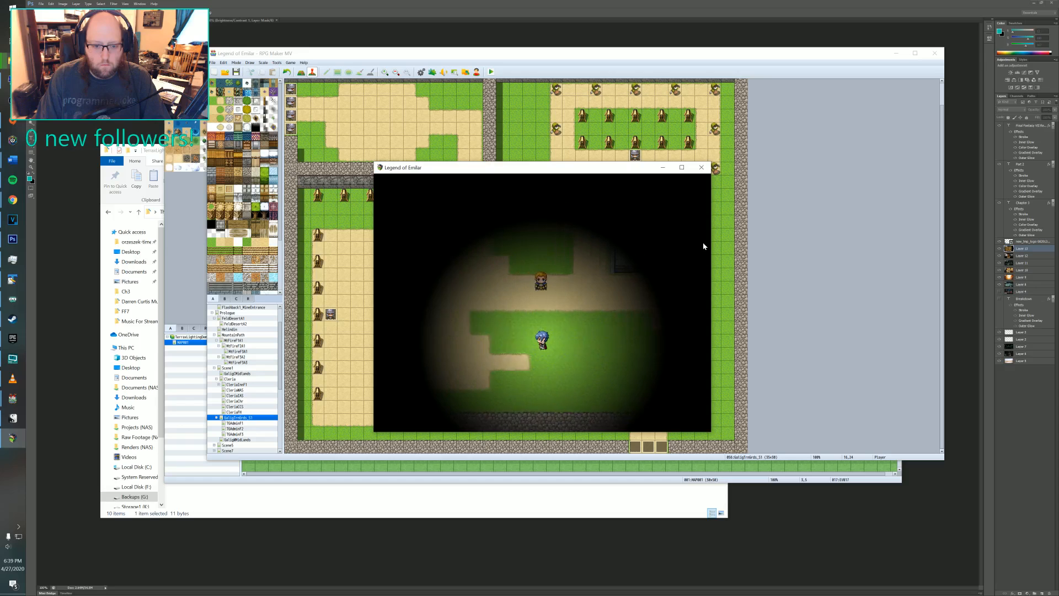
key("Up")
key("Up")
key("Up")
key("Up")
key("Up")
key("Up")
key("Up")
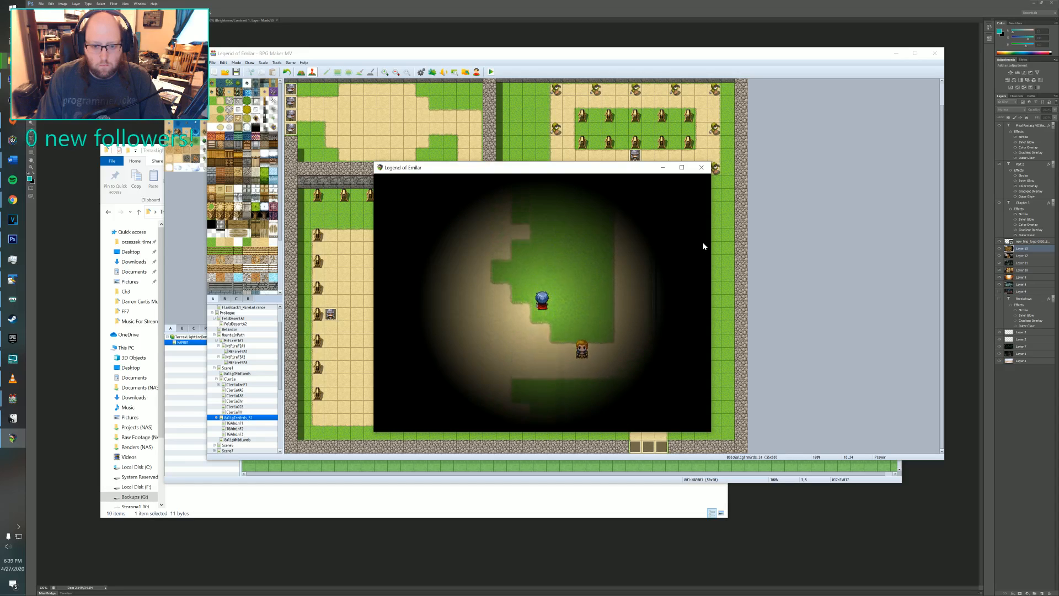
key("Right")
key("Right")
key("Right")
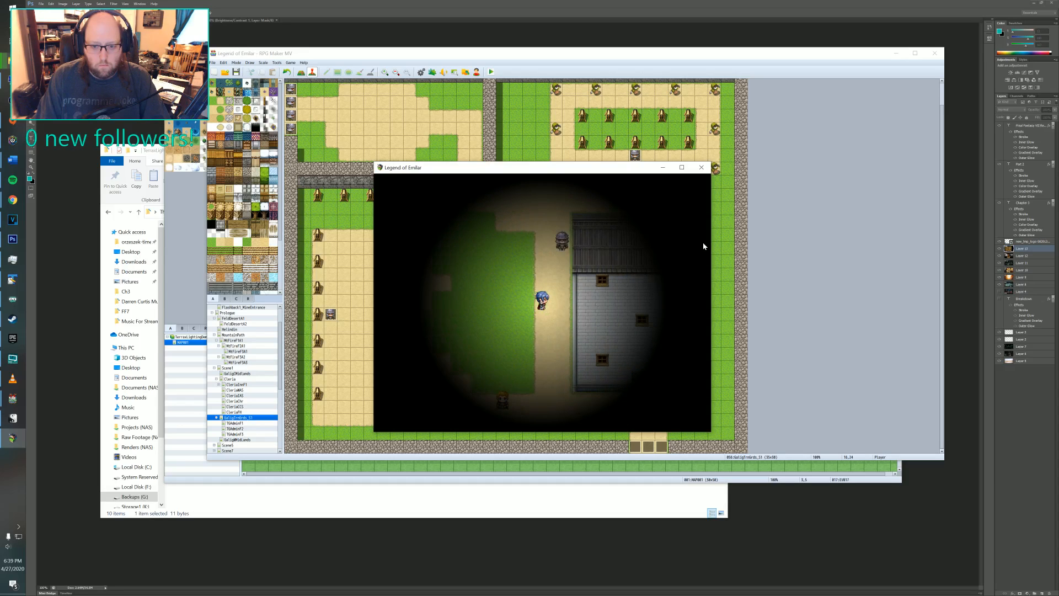
key("Escape")
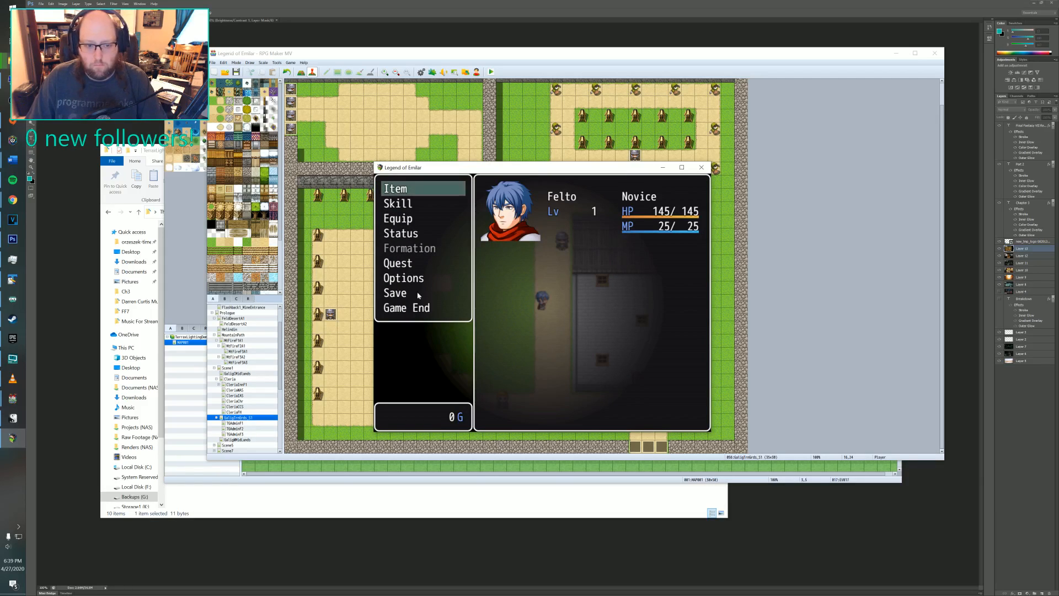
left_click(701, 168)
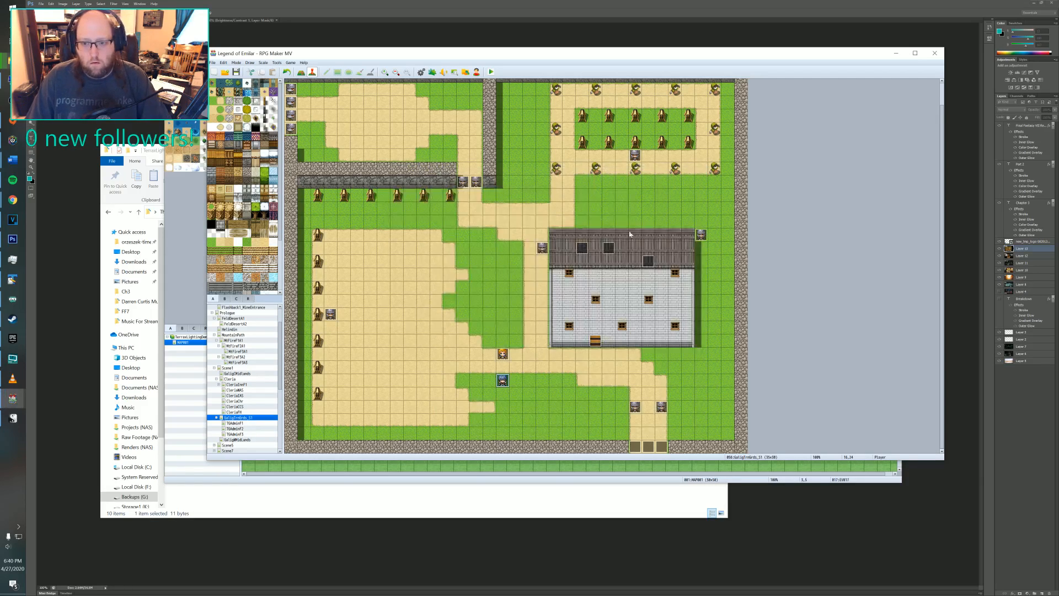
- Review the commands of roof event EV019 and delete the Wait command that directly follows the SetDay common event
double_click(582, 250)
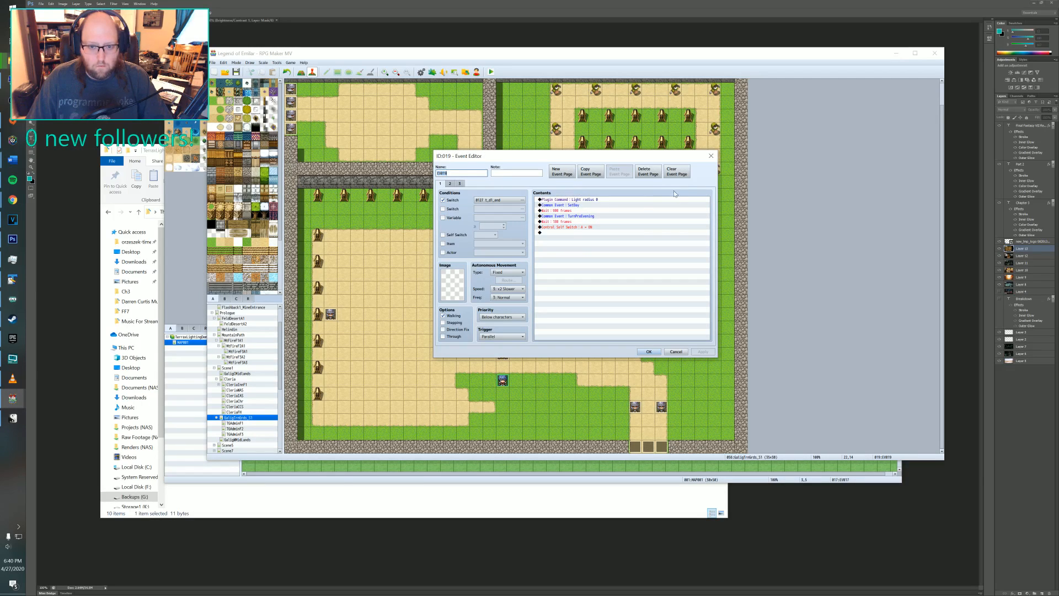
left_click(581, 206)
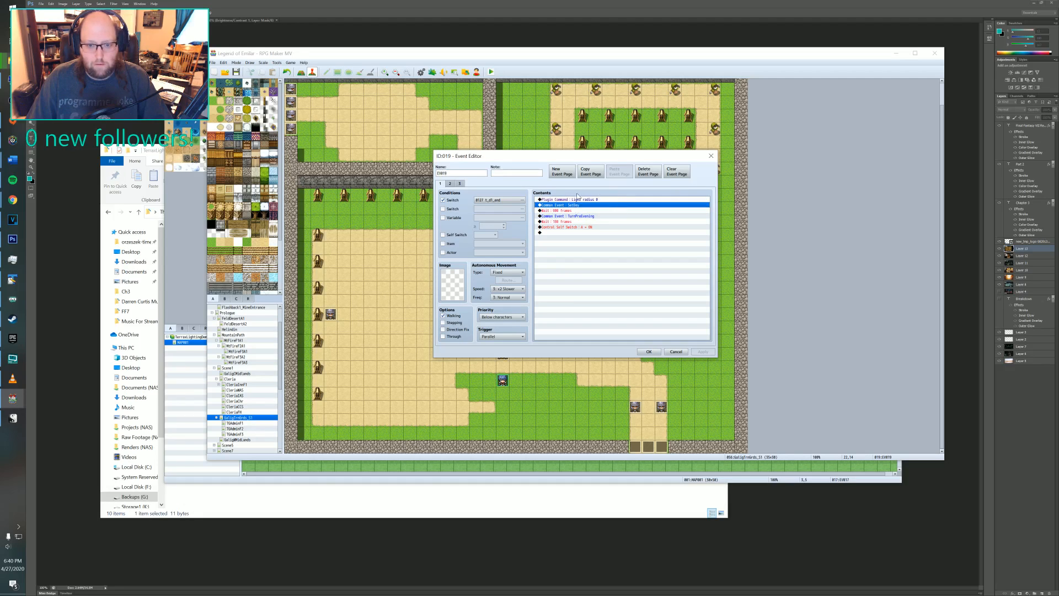
left_click(565, 200)
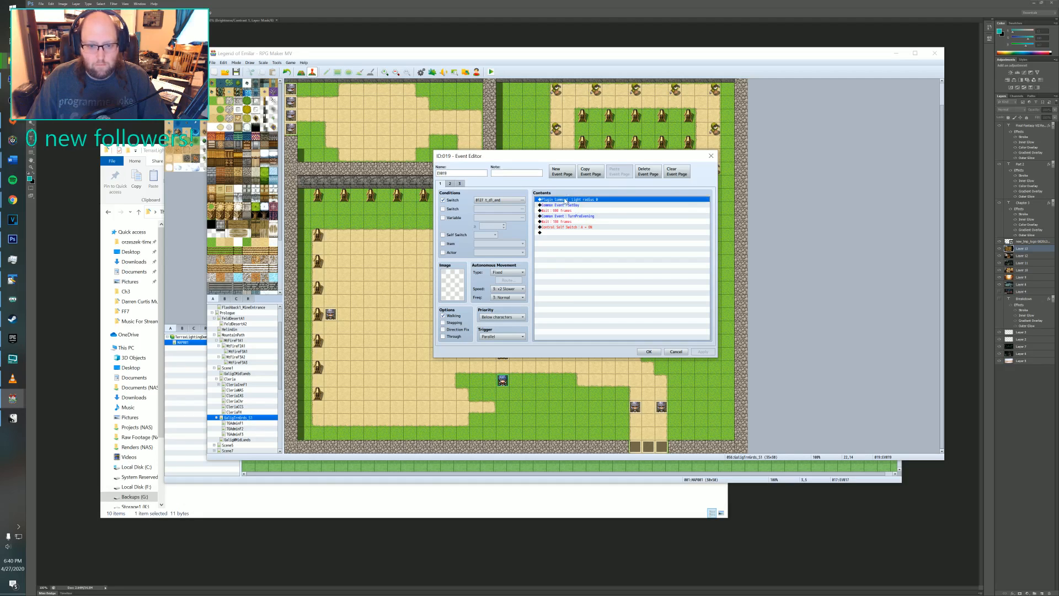
left_click(548, 205)
left_click(571, 216)
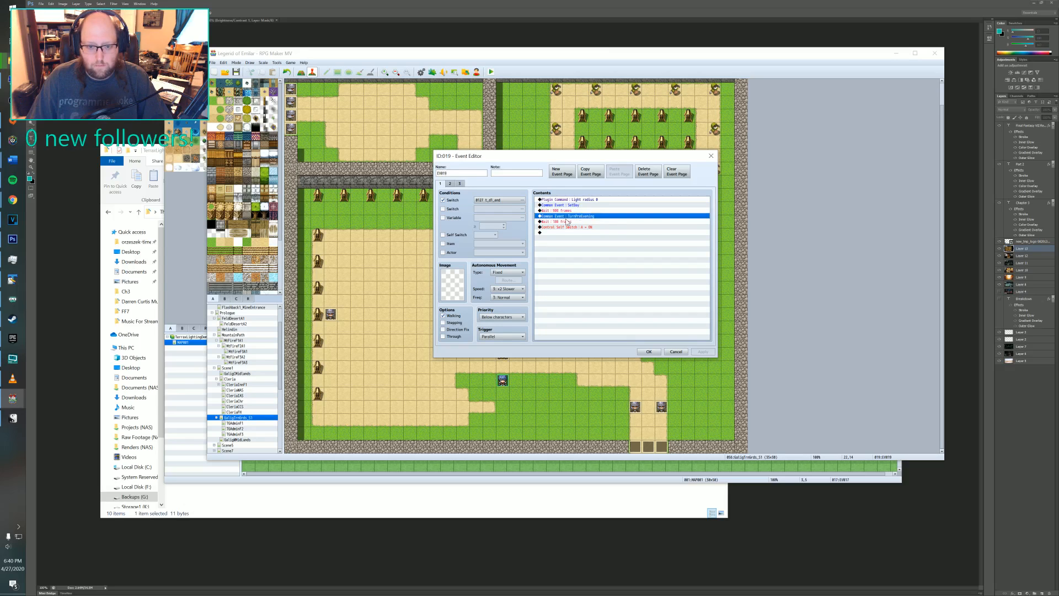
left_click(567, 221)
left_click(564, 228)
left_click(556, 216)
double_click(555, 211)
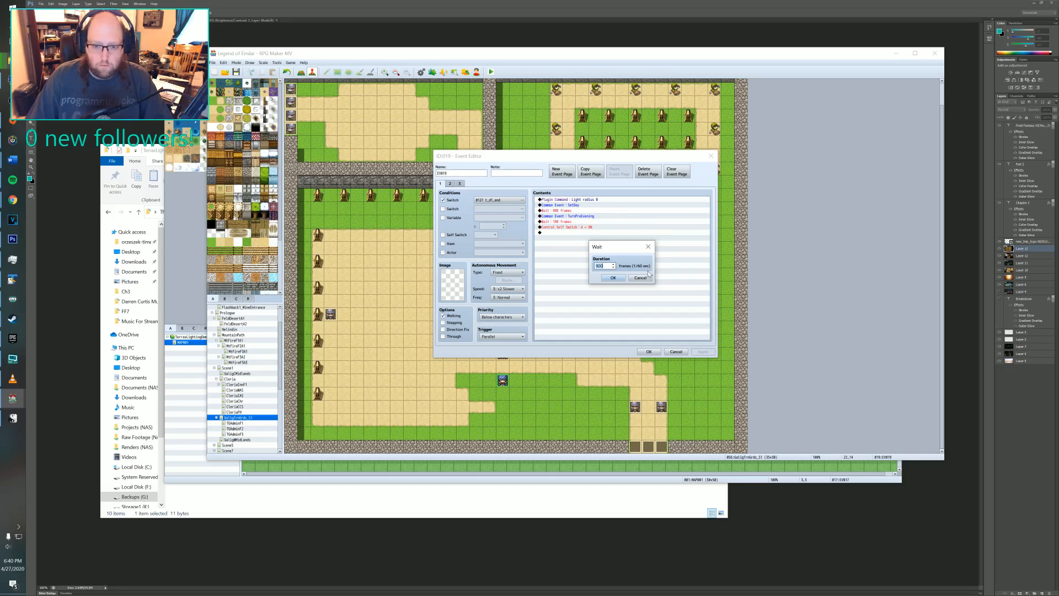
left_click(642, 277)
key("Delete")
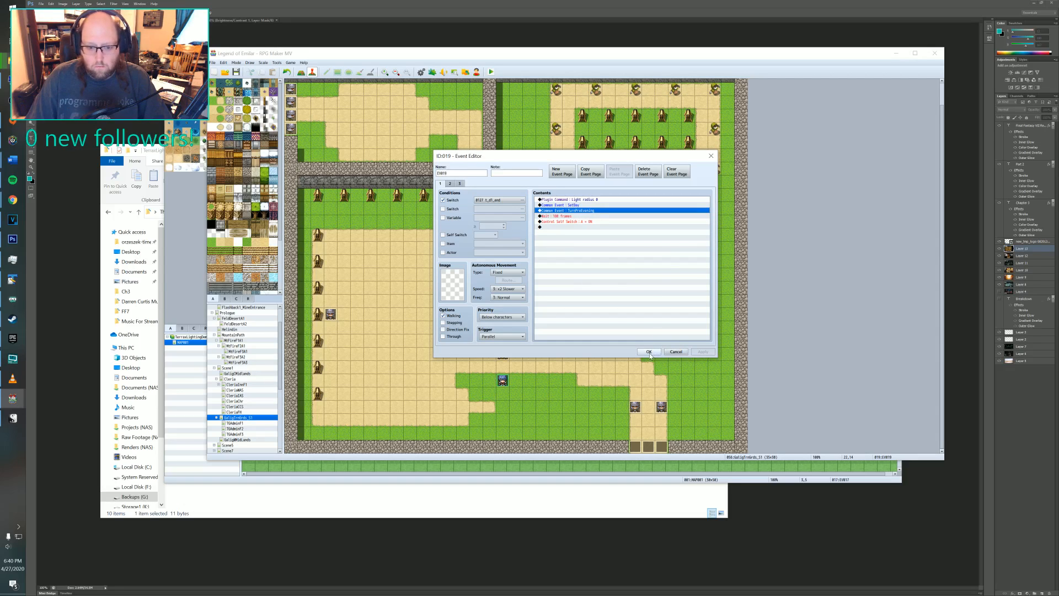
left_click(649, 352)
- Recheck the light plugin commands of roof event EV020 and the updated command list of EV019
double_click(646, 262)
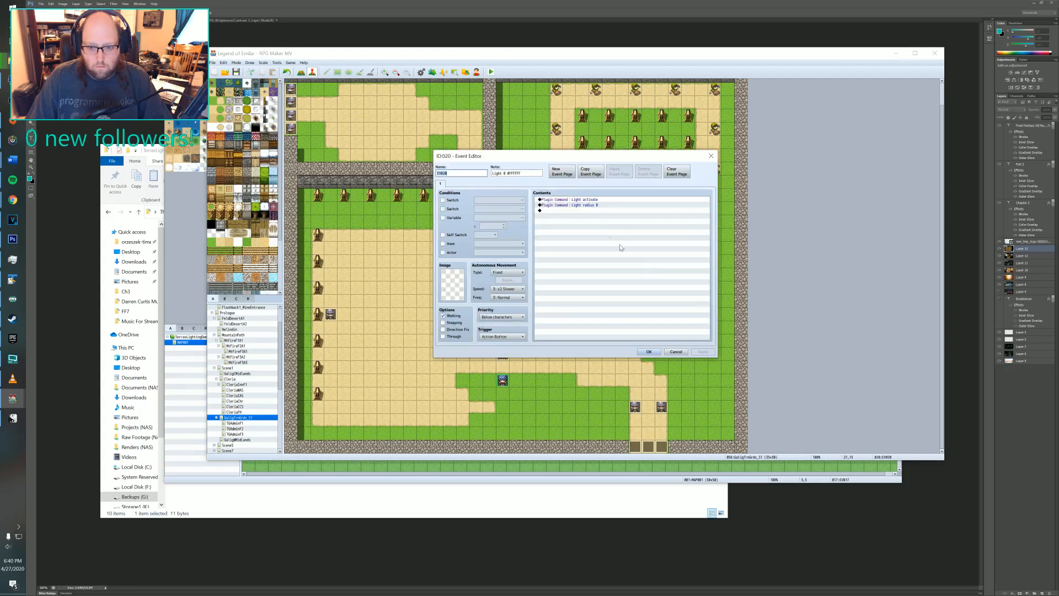
left_click(649, 352)
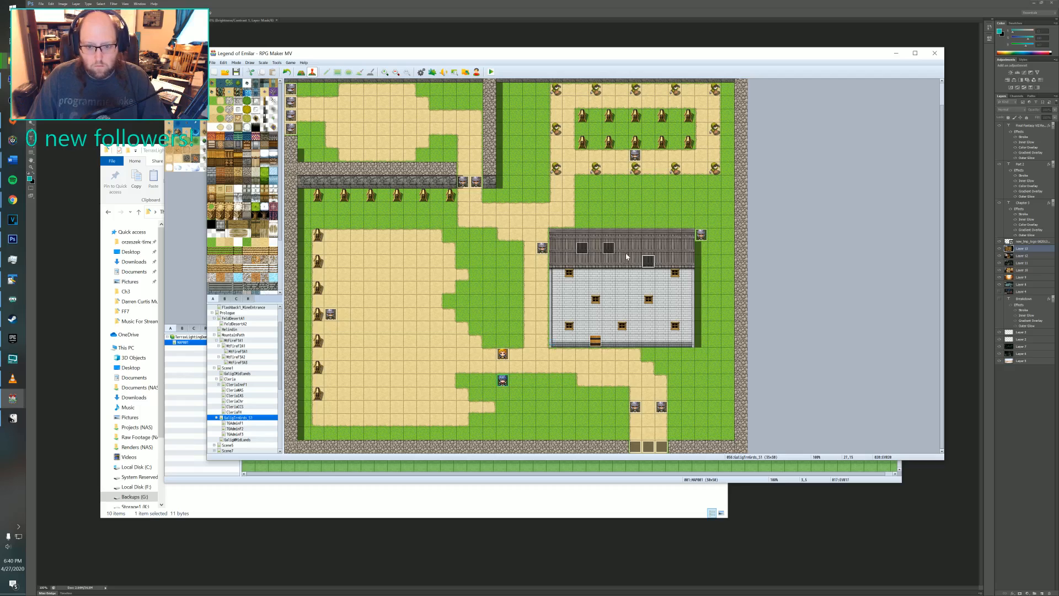
double_click(582, 249)
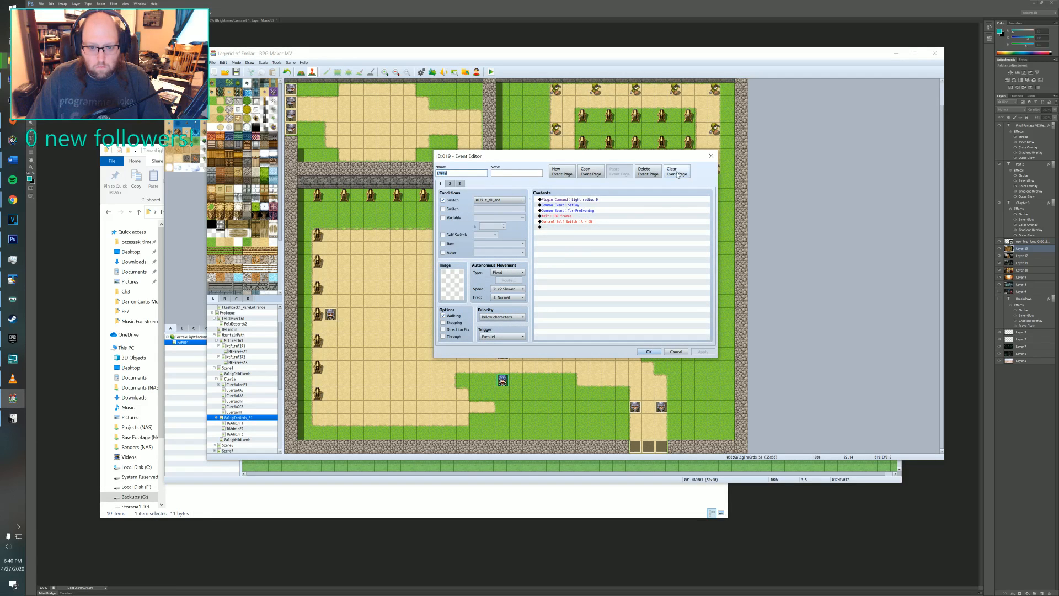
left_click(711, 156)
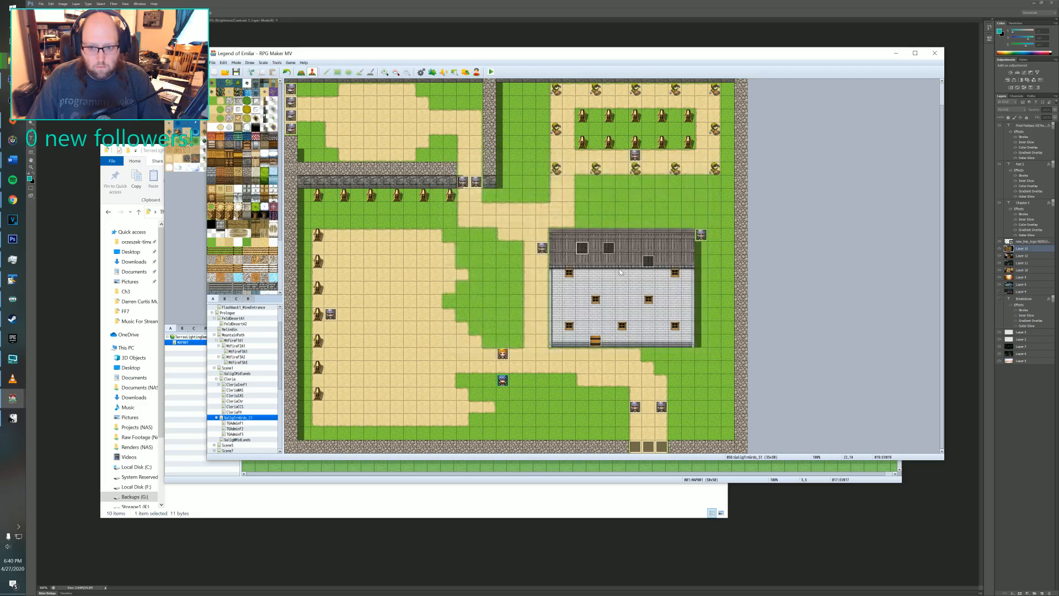
- Change the Control Switches command of the character event EV015 to turn on switch 0127 t_d1_end
double_click(503, 355)
left_click(588, 199)
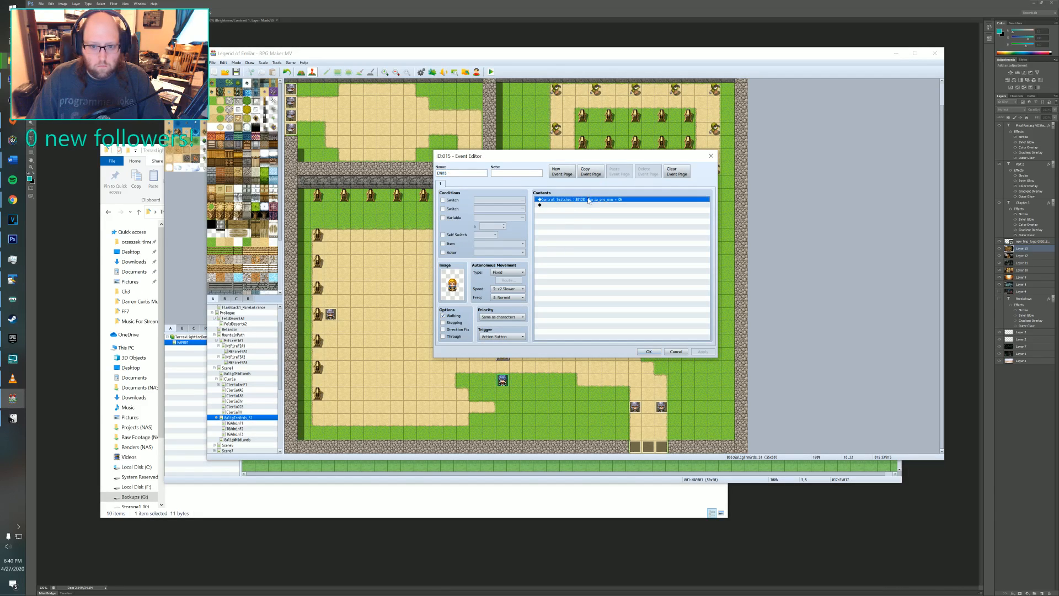
key("Return")
left_click(625, 256)
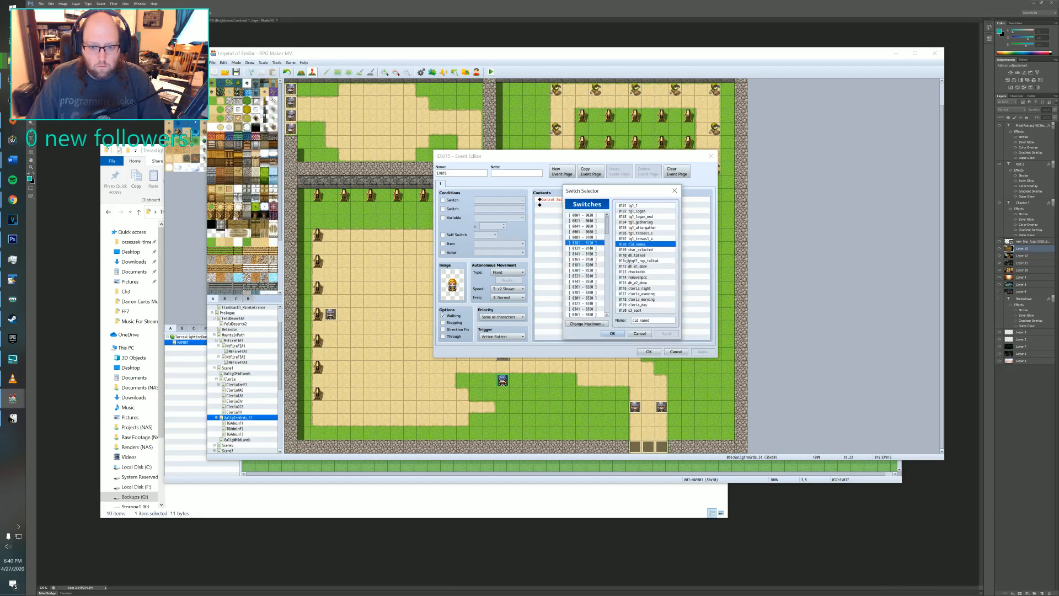
left_click(582, 249)
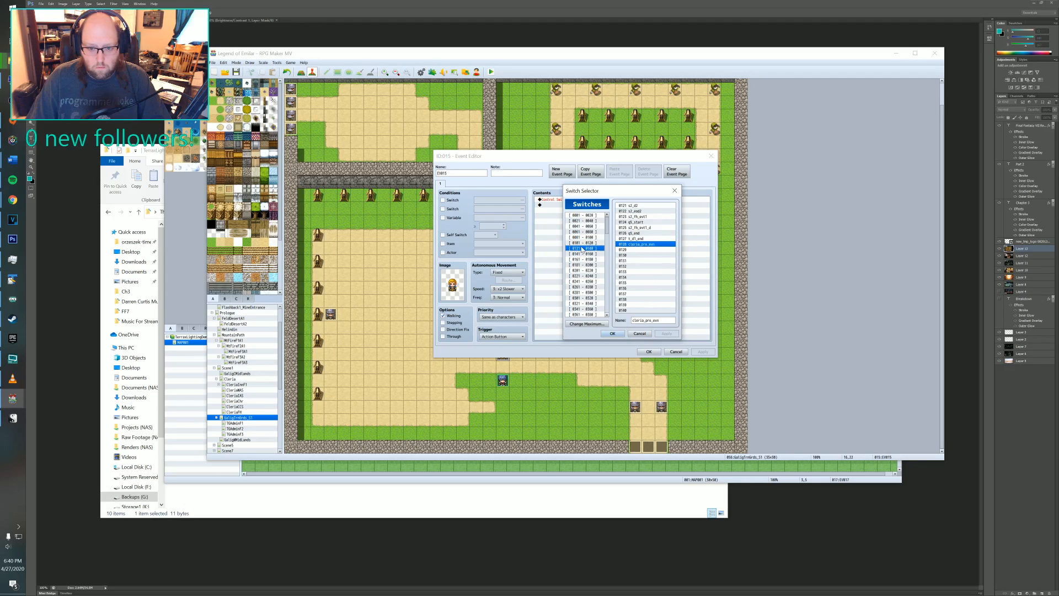
left_click(637, 238)
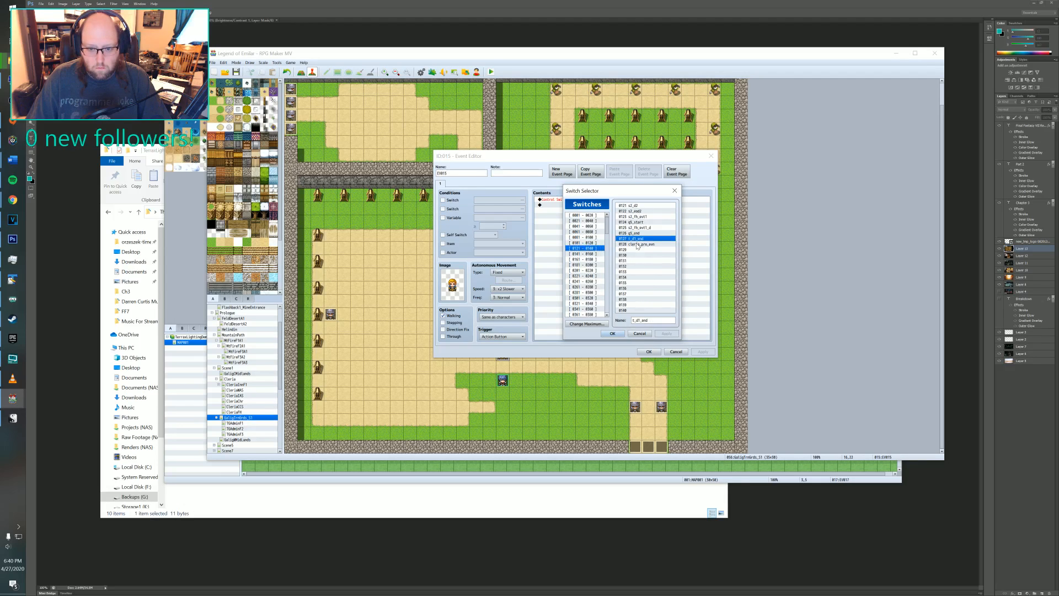
left_click(612, 333)
left_click(627, 292)
left_click(700, 350)
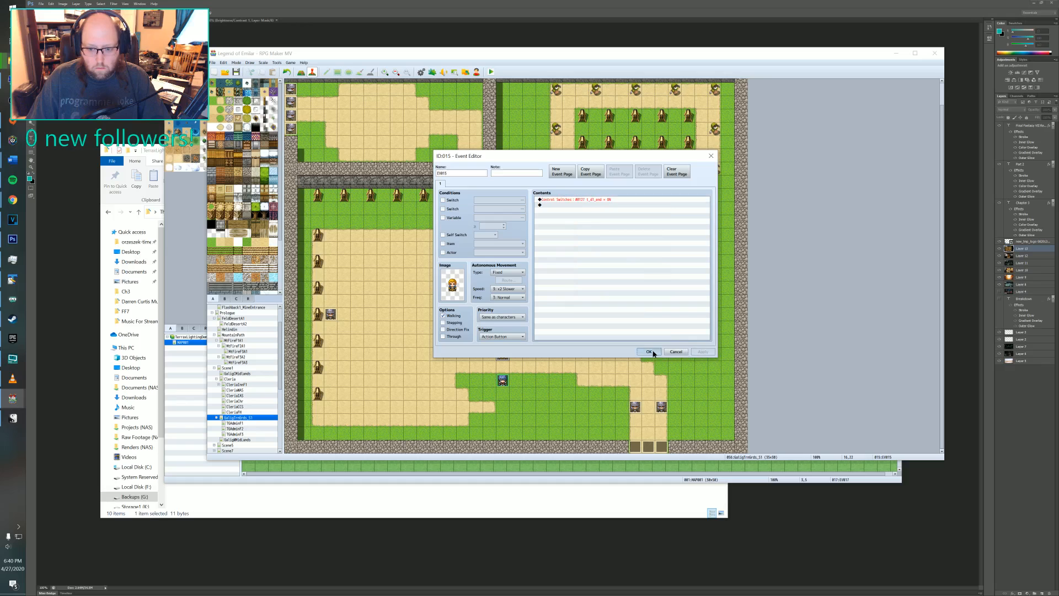
left_click(650, 352)
- Playtest from a new game and interact with the character on the path to trigger its lighting switch
left_click(491, 72)
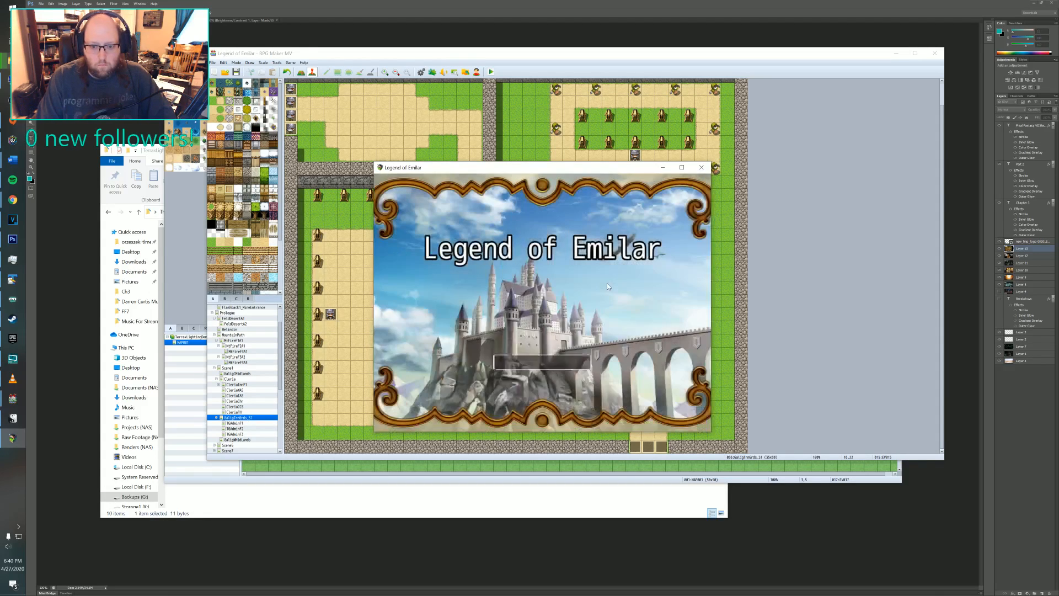
key("Return")
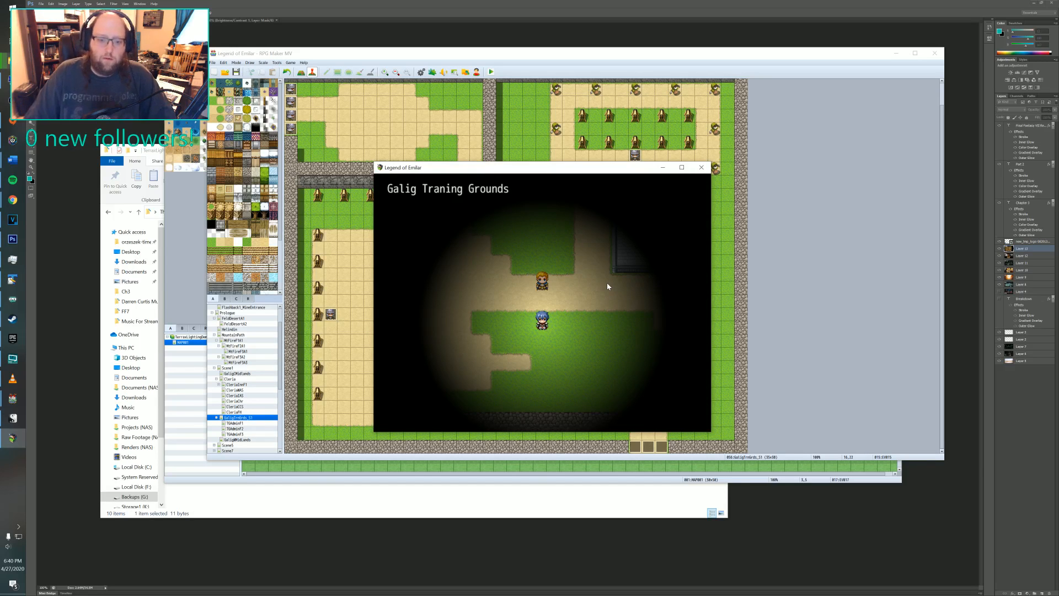
left_click(608, 286)
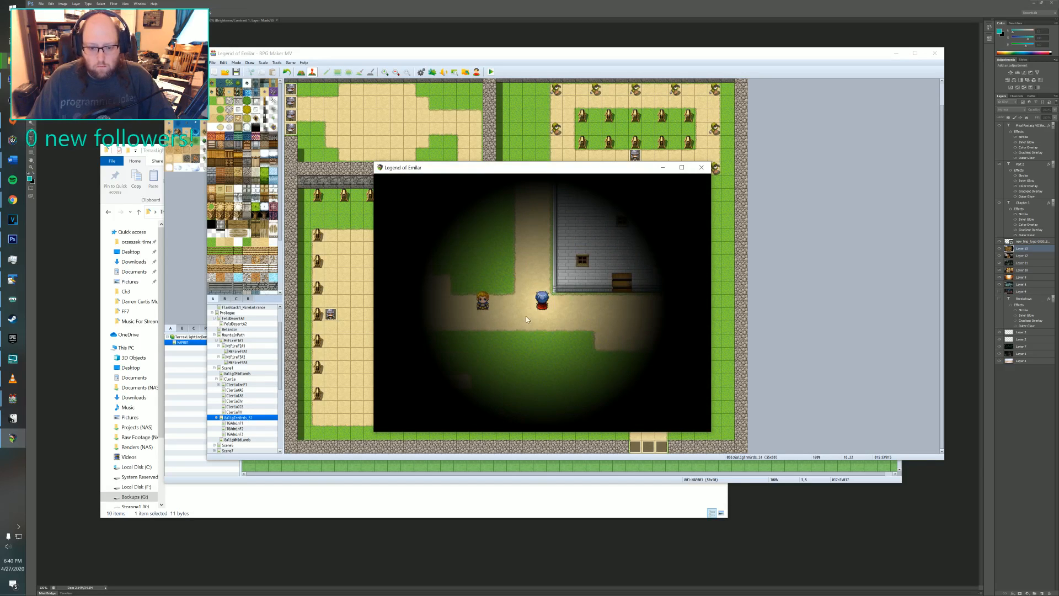
left_click(525, 317)
left_click(504, 310)
left_click(543, 283)
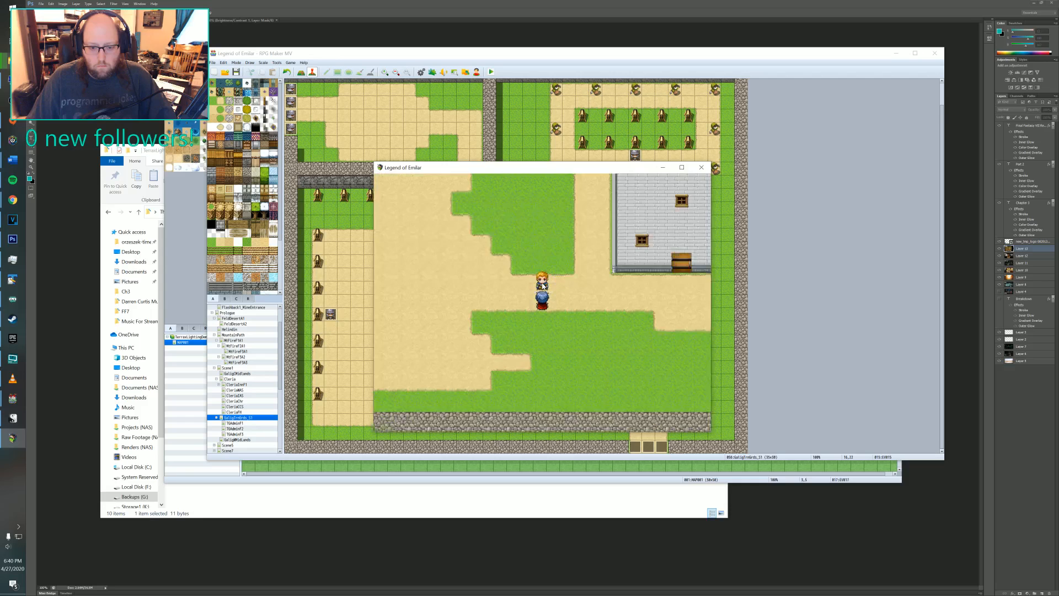
- Walk around the building and the grass to watch the evening tint fade, then leave the training grounds through the south exit
left_click(578, 310)
left_click(532, 242)
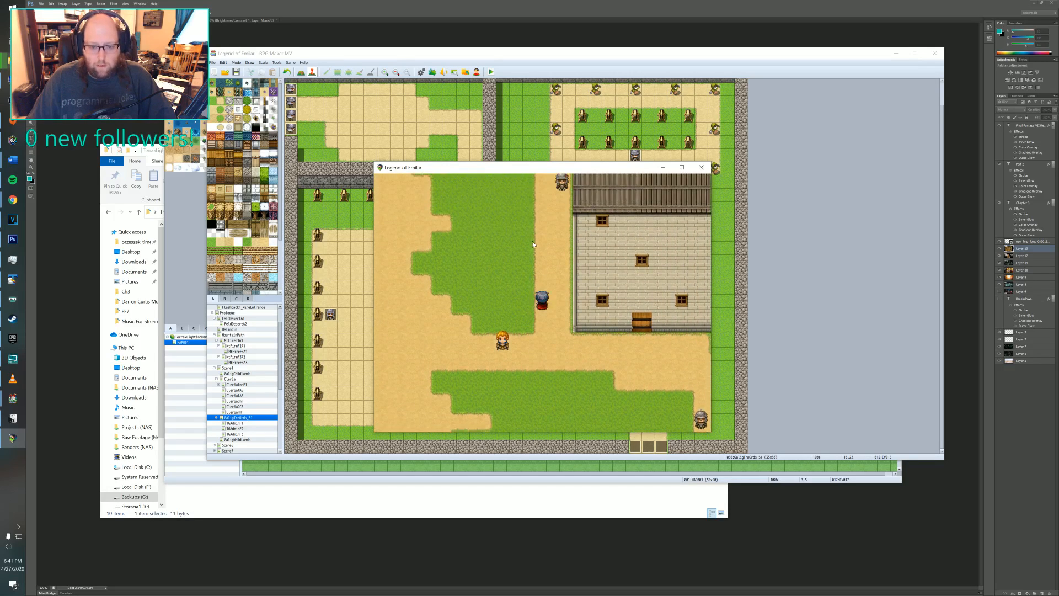
left_click(497, 264)
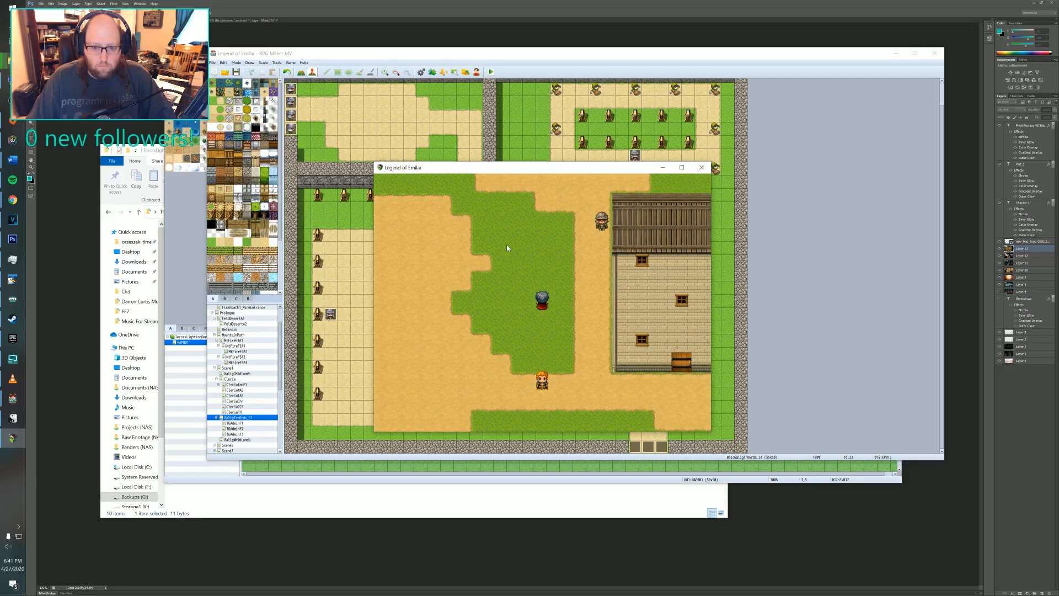
left_click(580, 326)
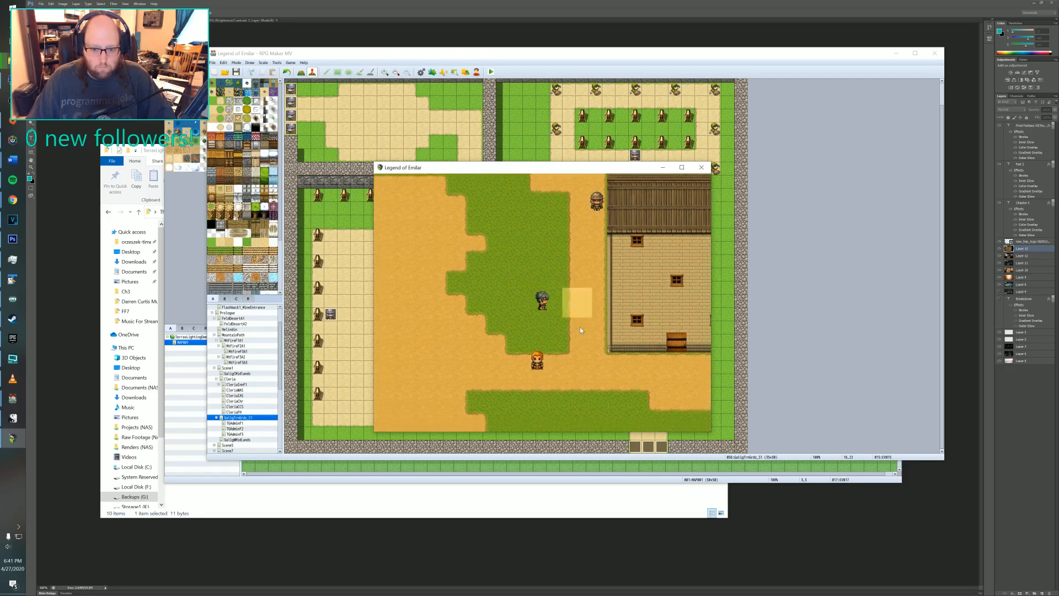
left_click(580, 384)
left_click(607, 310)
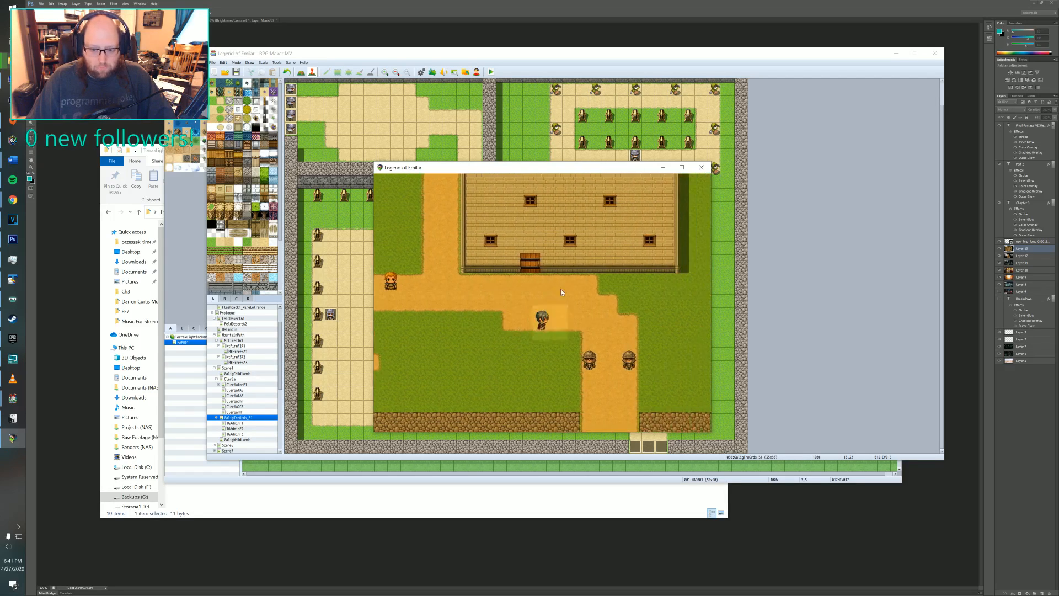
left_click(479, 310)
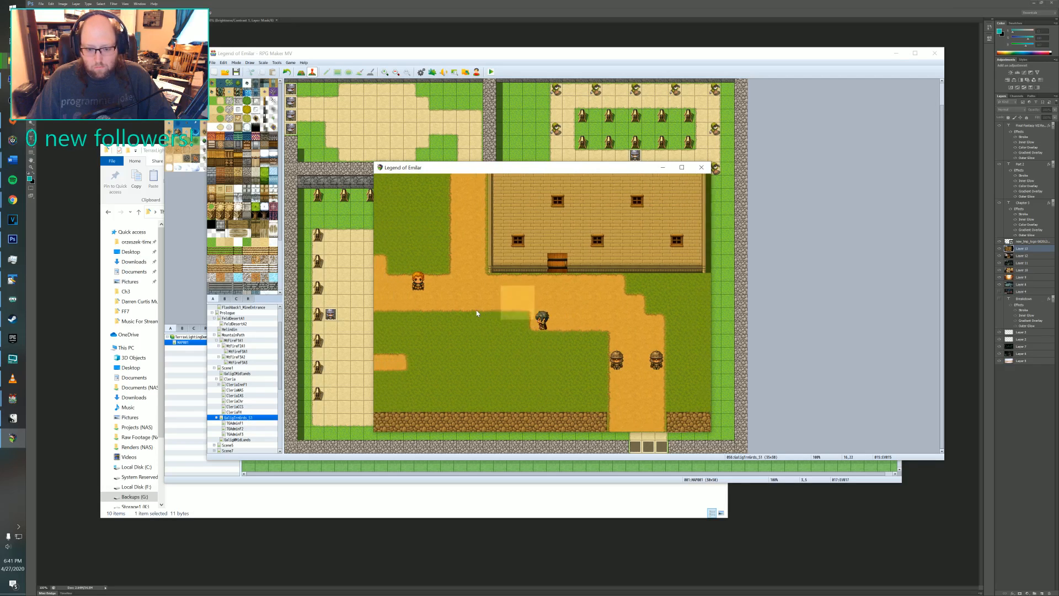
left_click(465, 223)
left_click(514, 200)
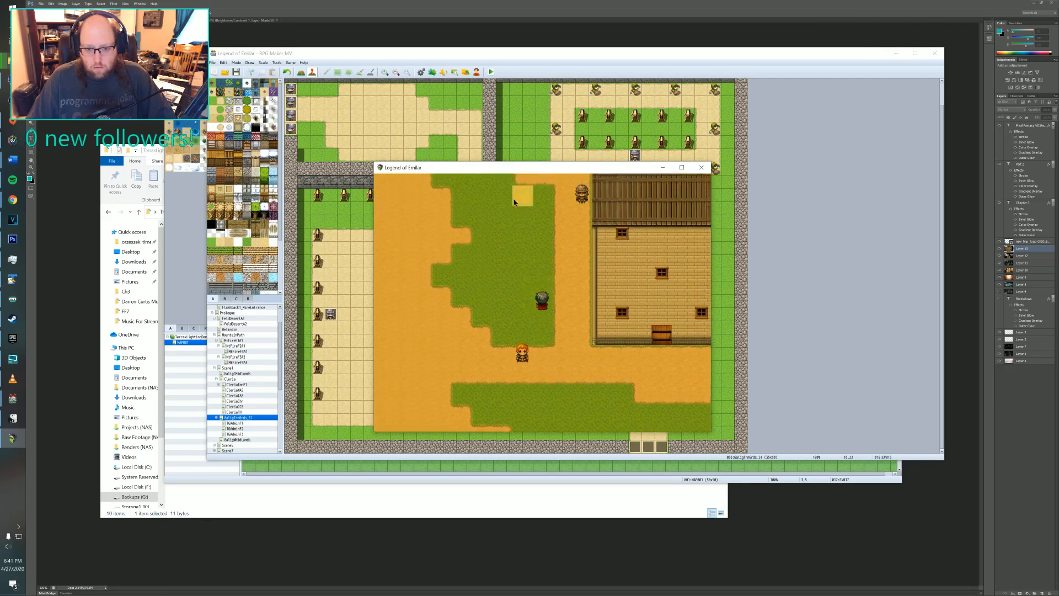
left_click(557, 364)
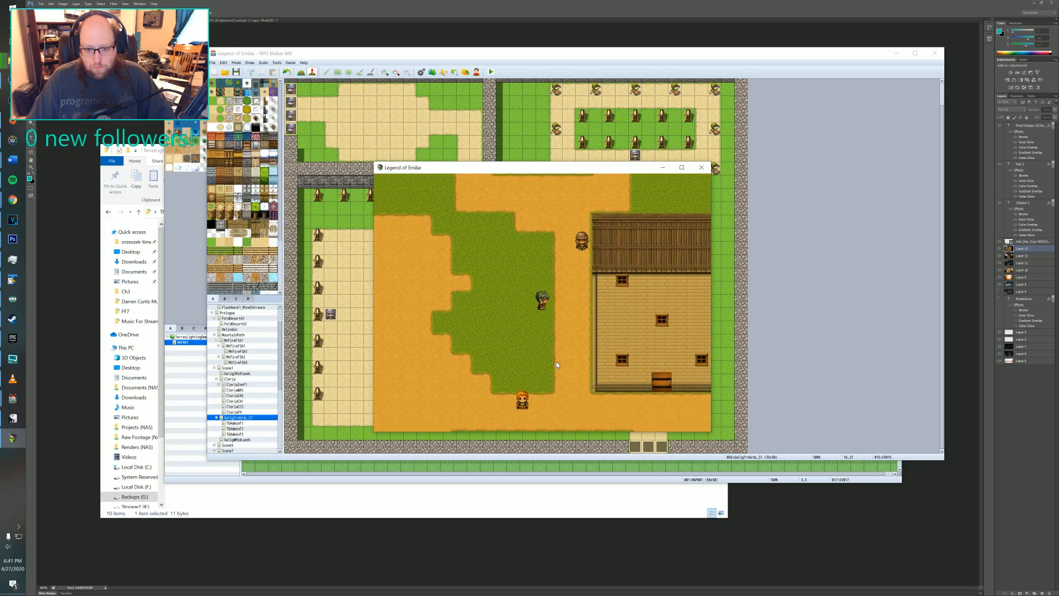
left_click(616, 298)
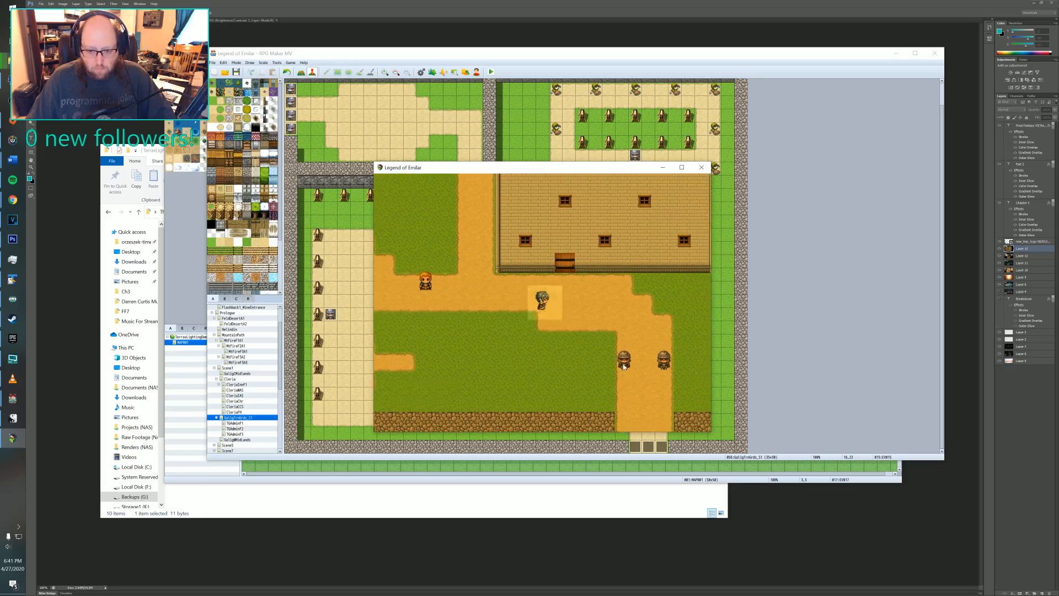
left_click(634, 382)
left_click(593, 420)
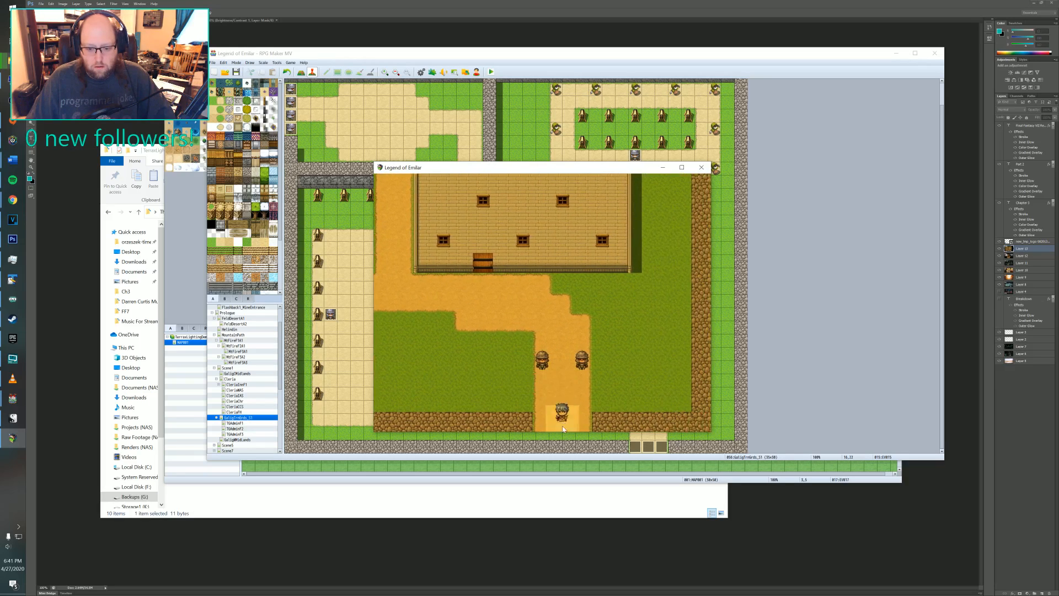
- Walk along the dirt path of the adjoining woodland map to check its lighting, and close the playtest
left_click(535, 311)
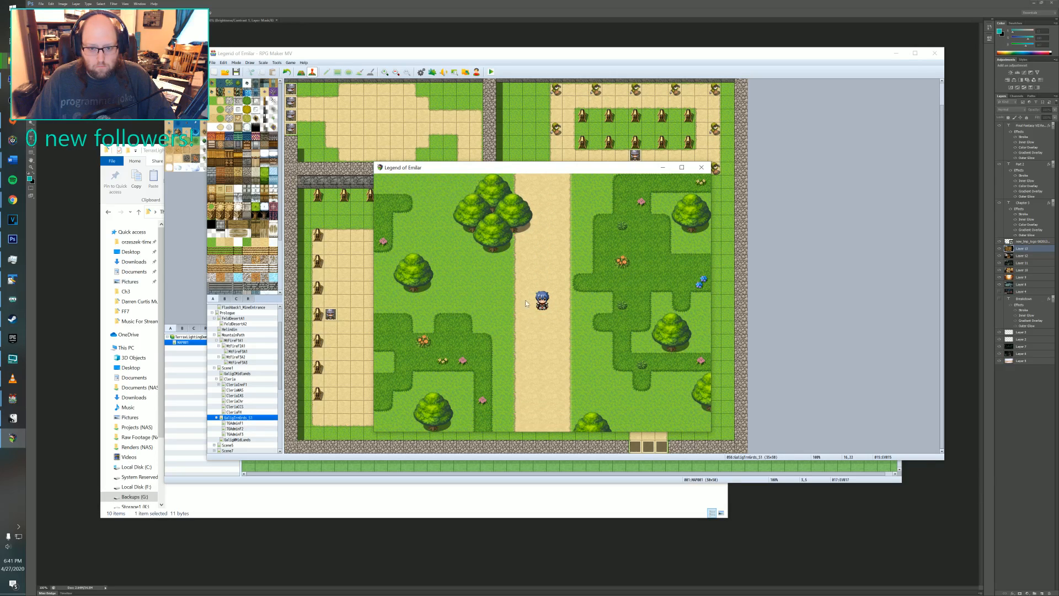
left_click(547, 224)
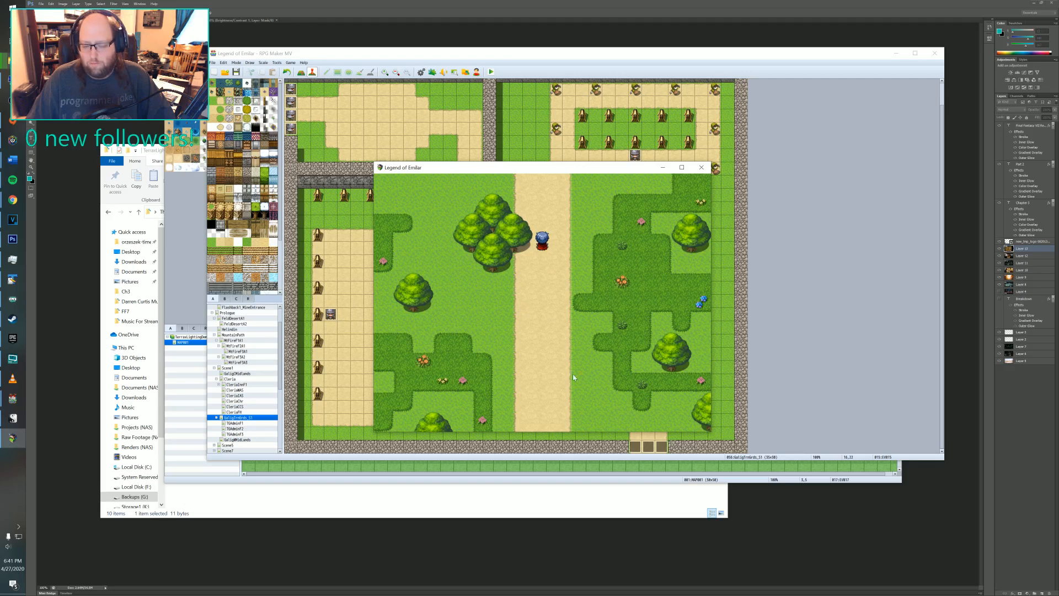
left_click(548, 321)
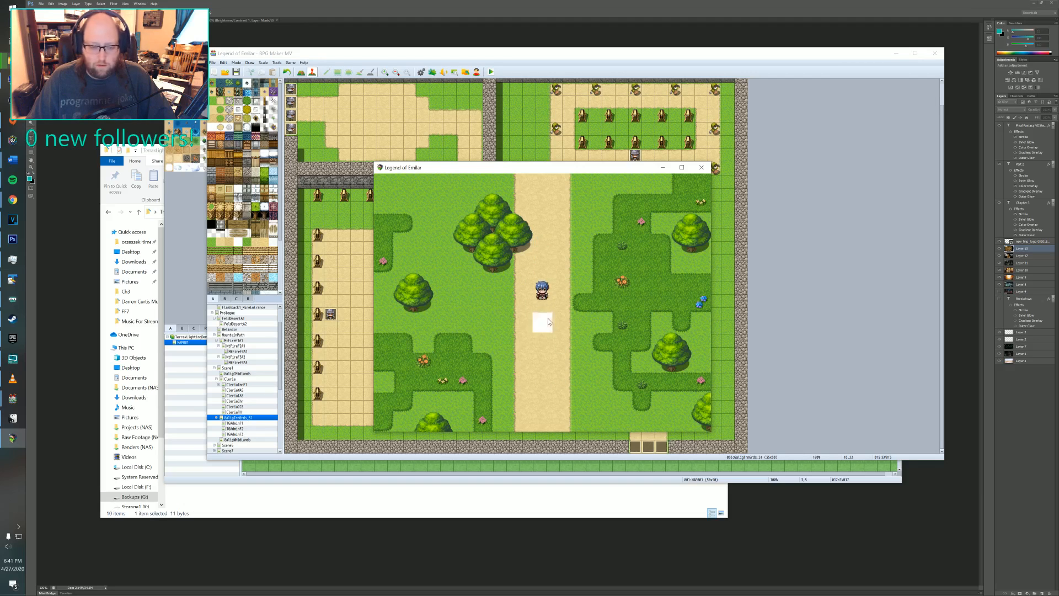
left_click(701, 167)
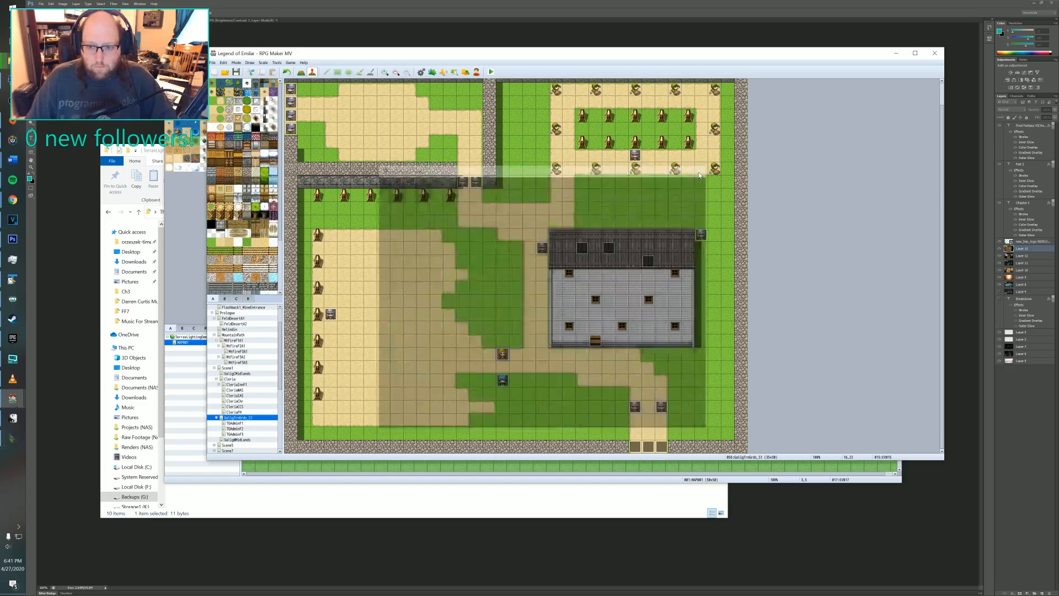
- Open event EV005 on the GaligMidLands map and make its first page require switch 0127 t_d1_end
left_click(234, 424)
left_click(235, 439)
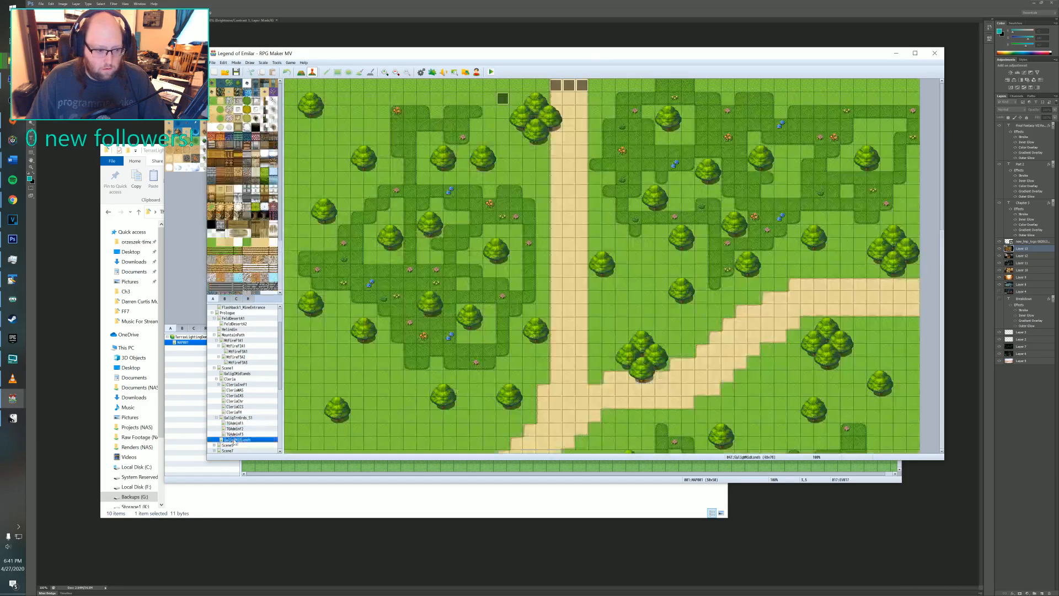
double_click(502, 101)
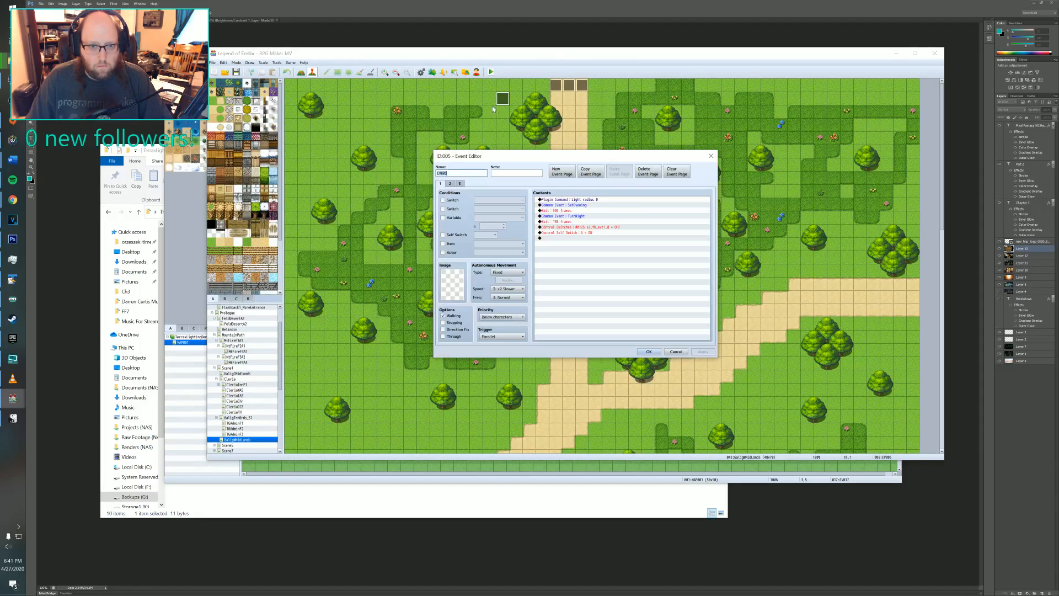
left_click(443, 201)
left_click(491, 200)
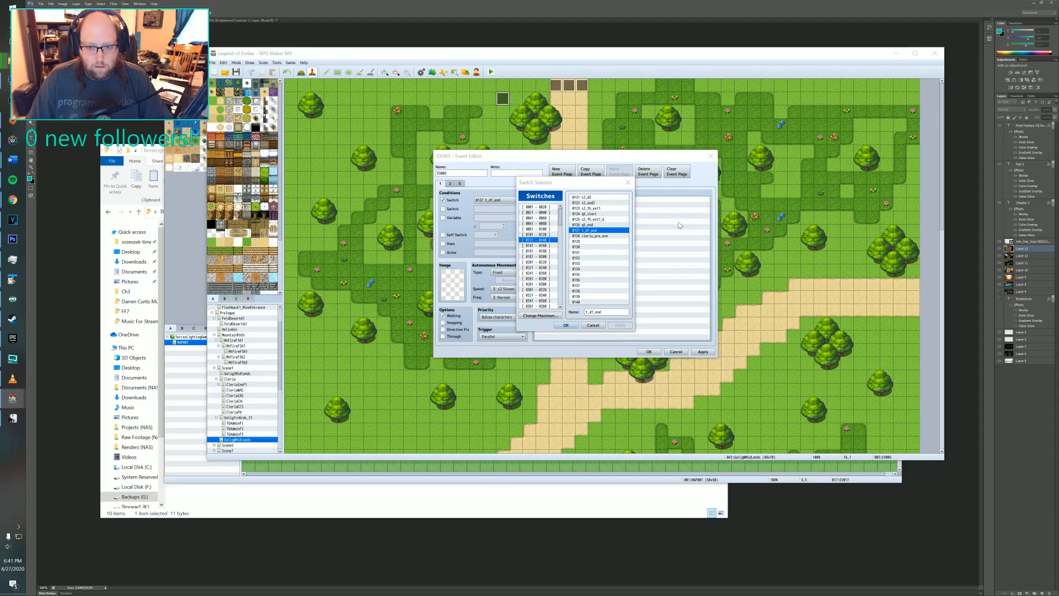
left_click(565, 325)
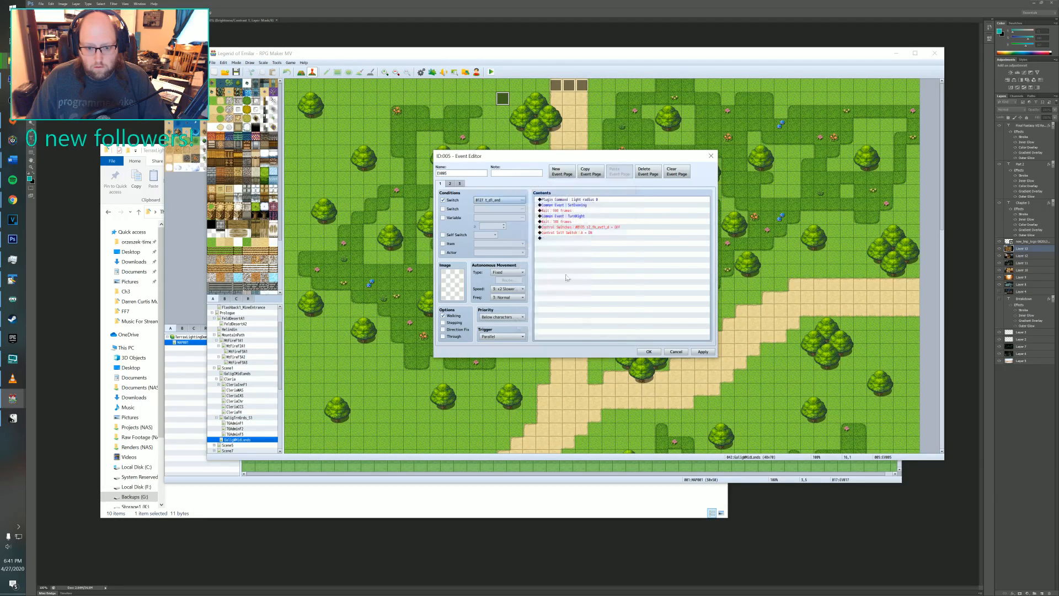
- Delete the Light radius plugin command from EV005's first page and set its first Wait to 220 frames
left_click(589, 200)
key("Delete")
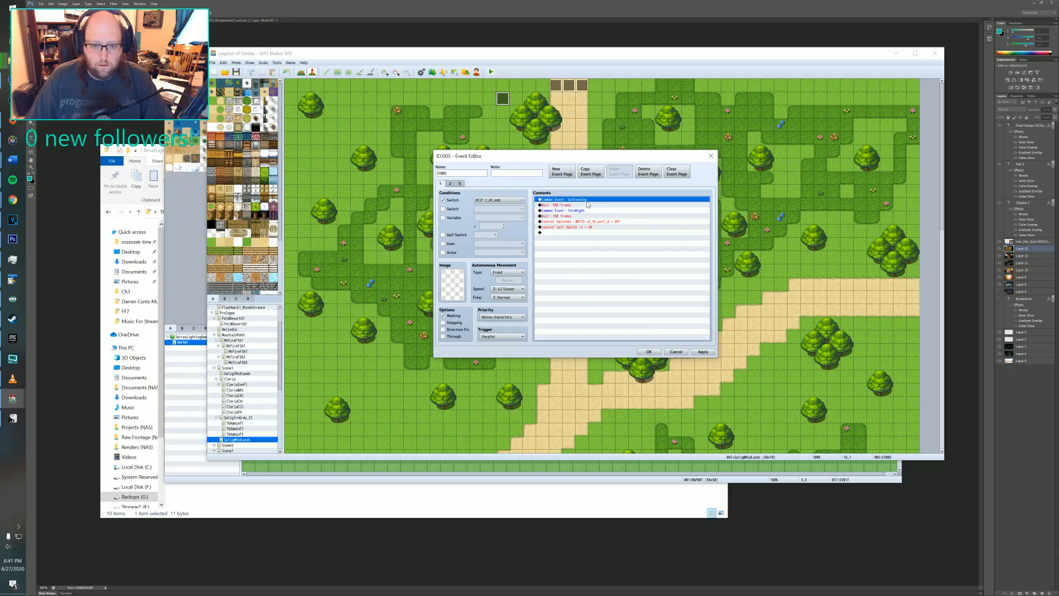
left_click(567, 211)
double_click(566, 207)
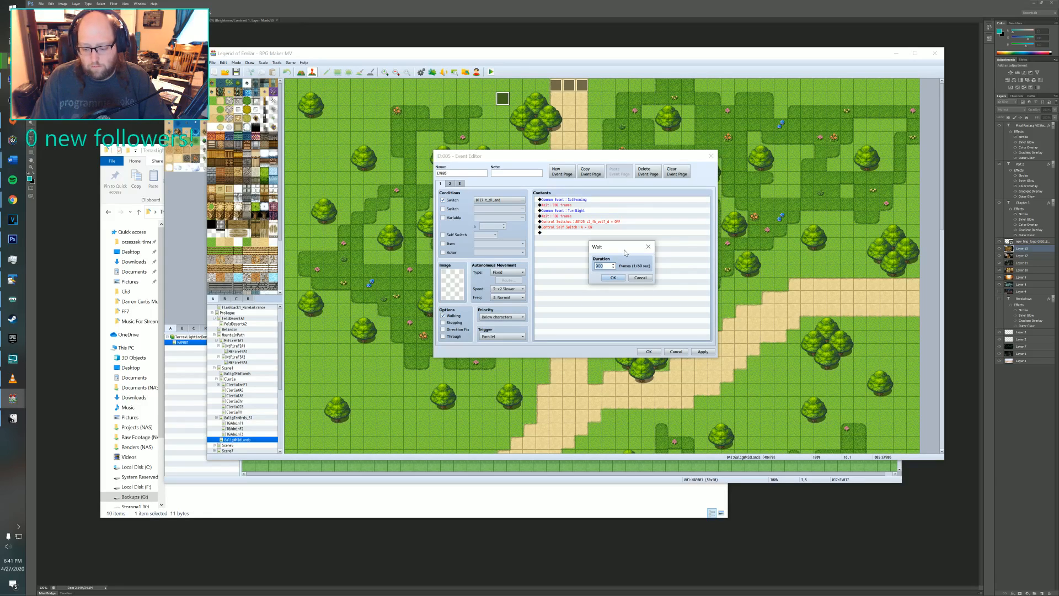
type("220")
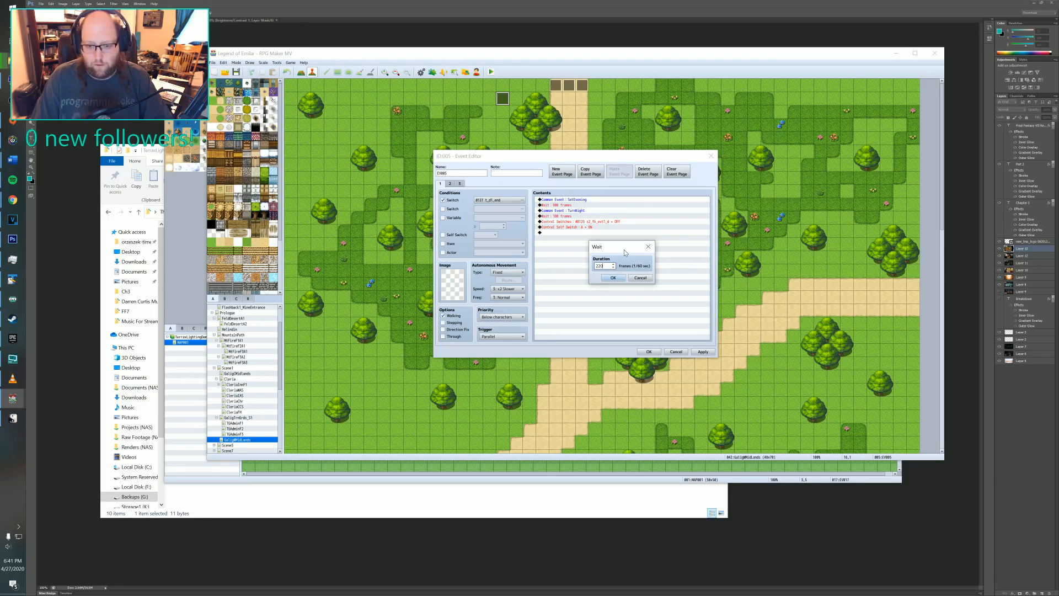
left_click(607, 277)
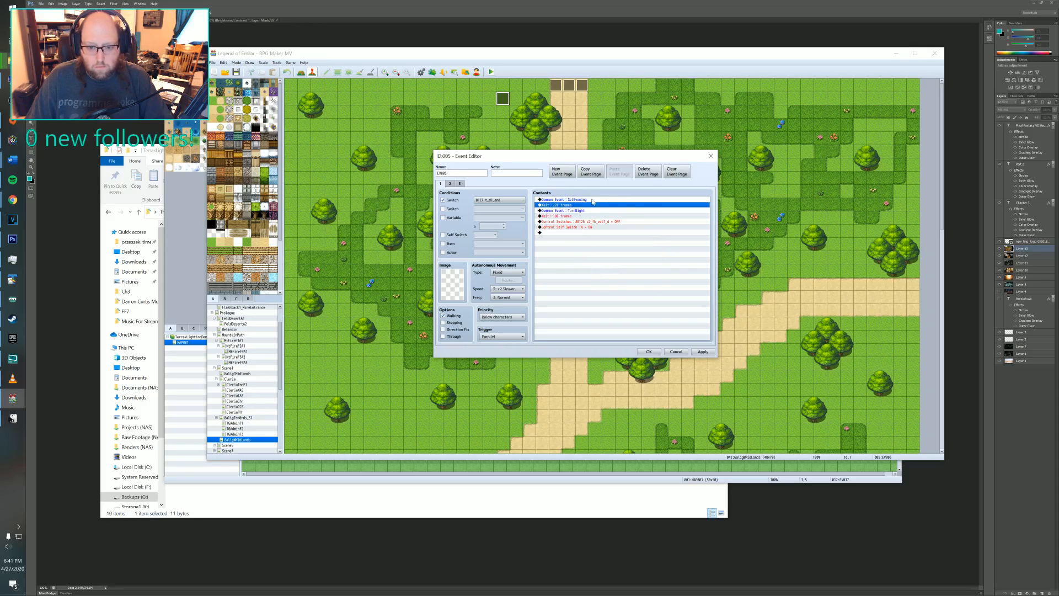
- Replace the TurnNight common event call in EV005 with TurnEvening and save the event
left_click(562, 201)
double_click(561, 211)
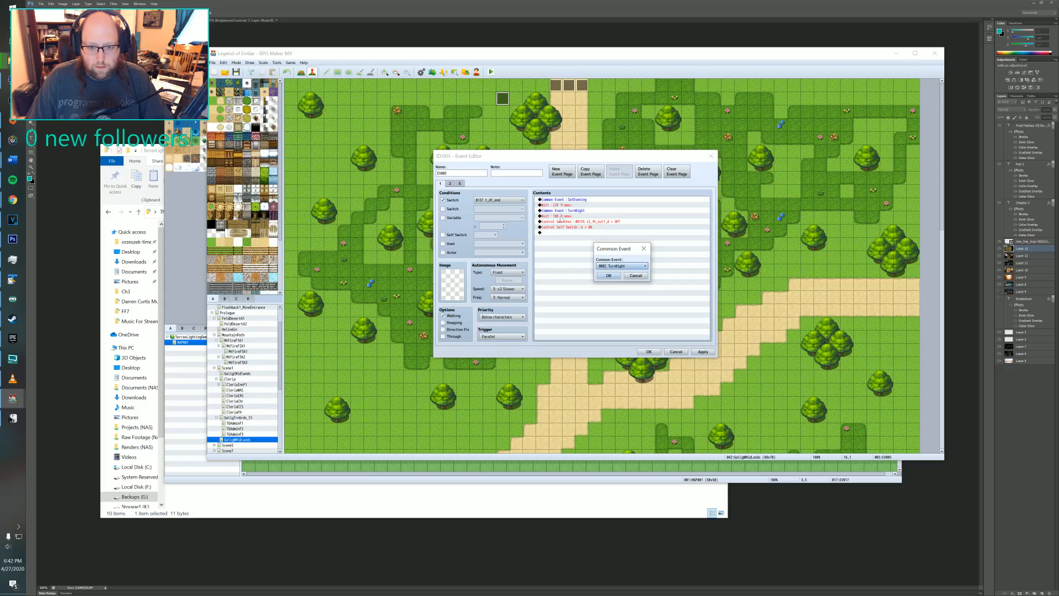
left_click(620, 265)
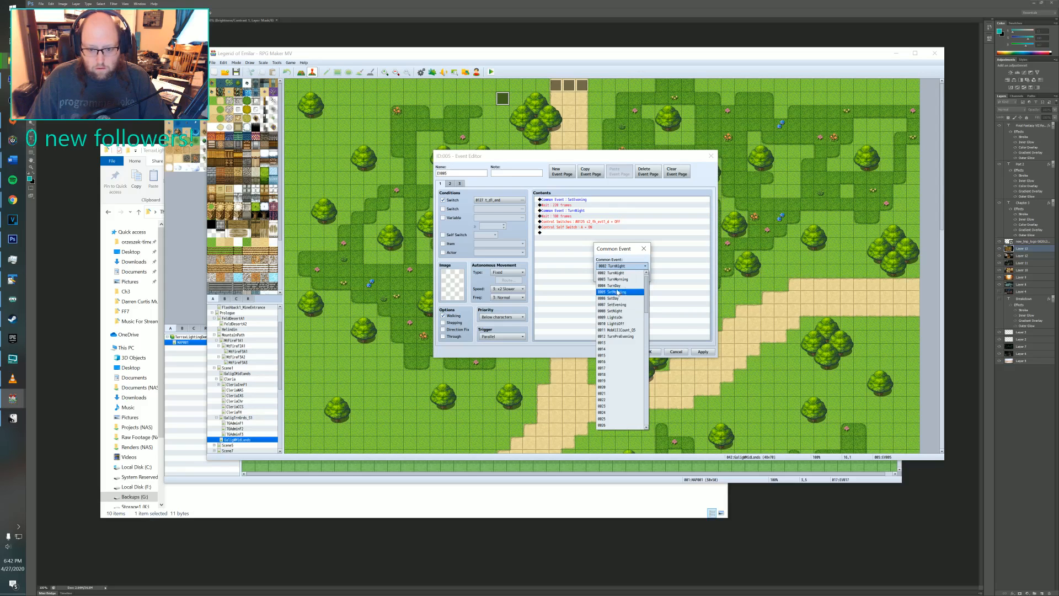
scroll(616, 282, "up", 1)
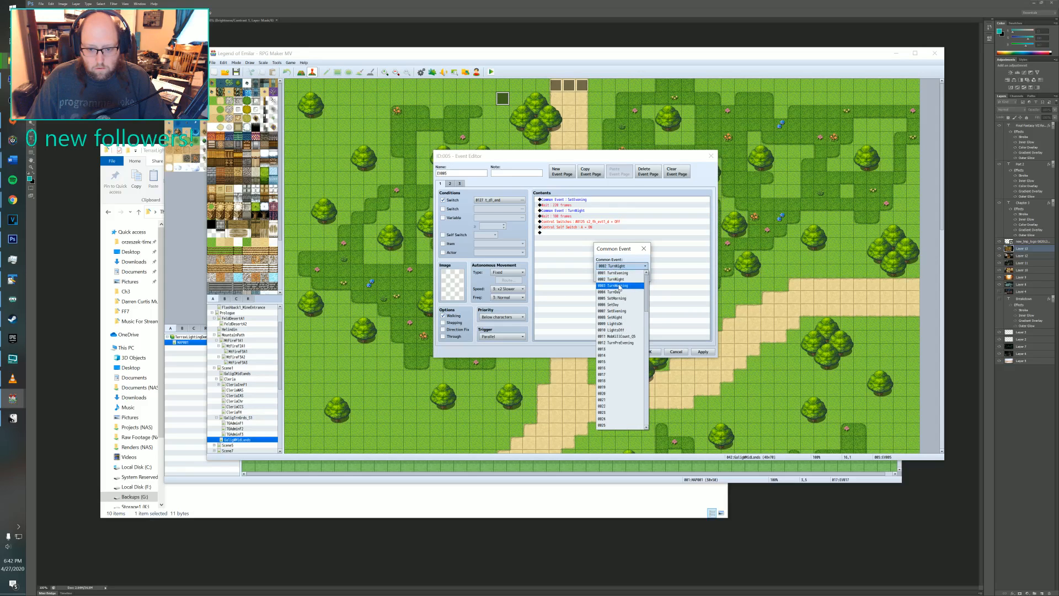
left_click(616, 274)
left_click(609, 276)
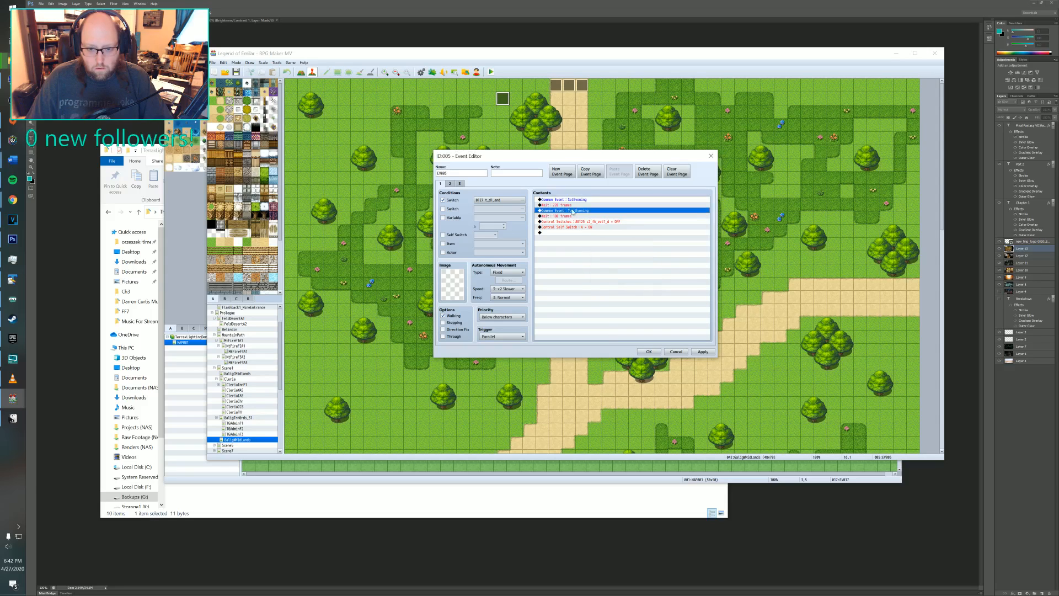
double_click(572, 199)
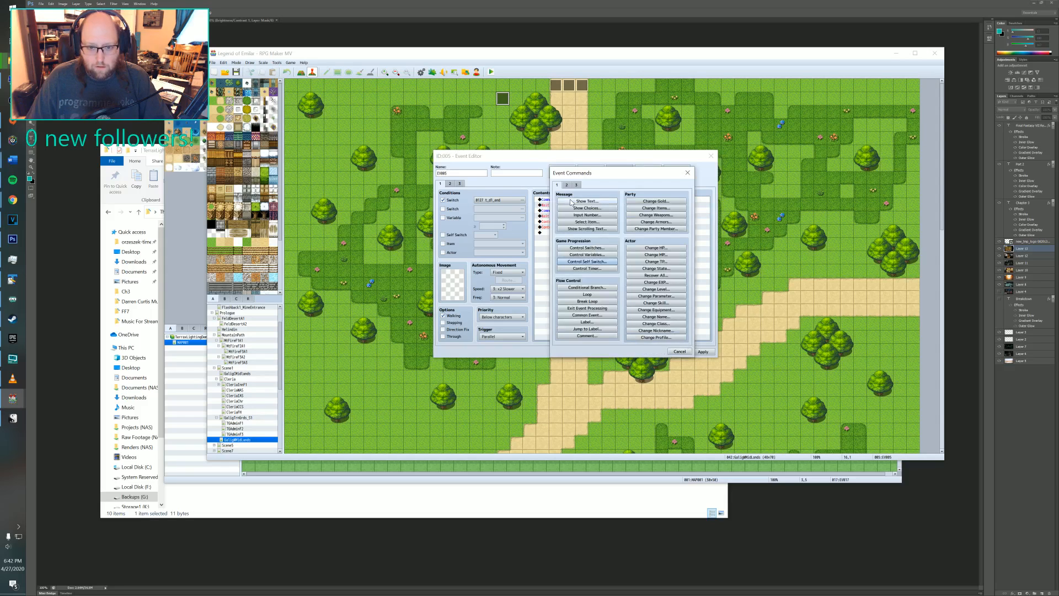
left_click(687, 173)
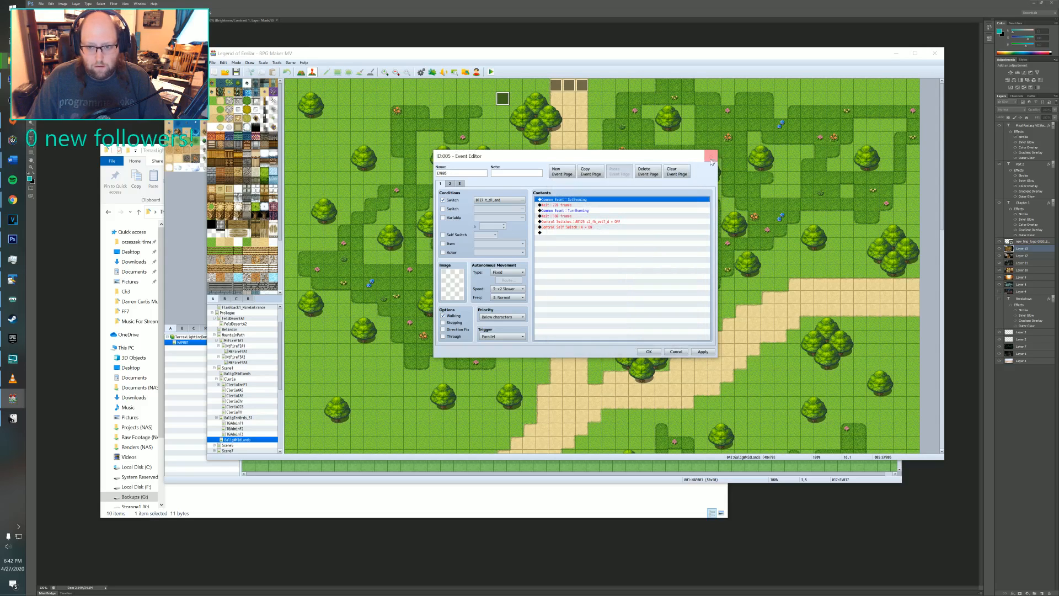
left_click(650, 352)
- Duplicate the TurnPreEvening common event into the empty slot 0013 of the database
left_click(421, 71)
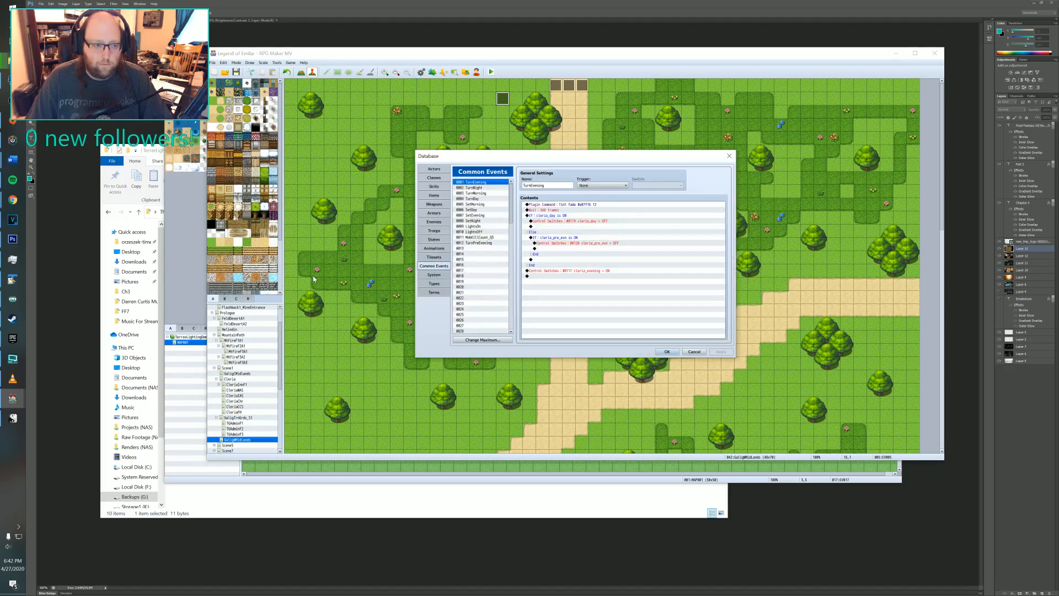
left_click(467, 249)
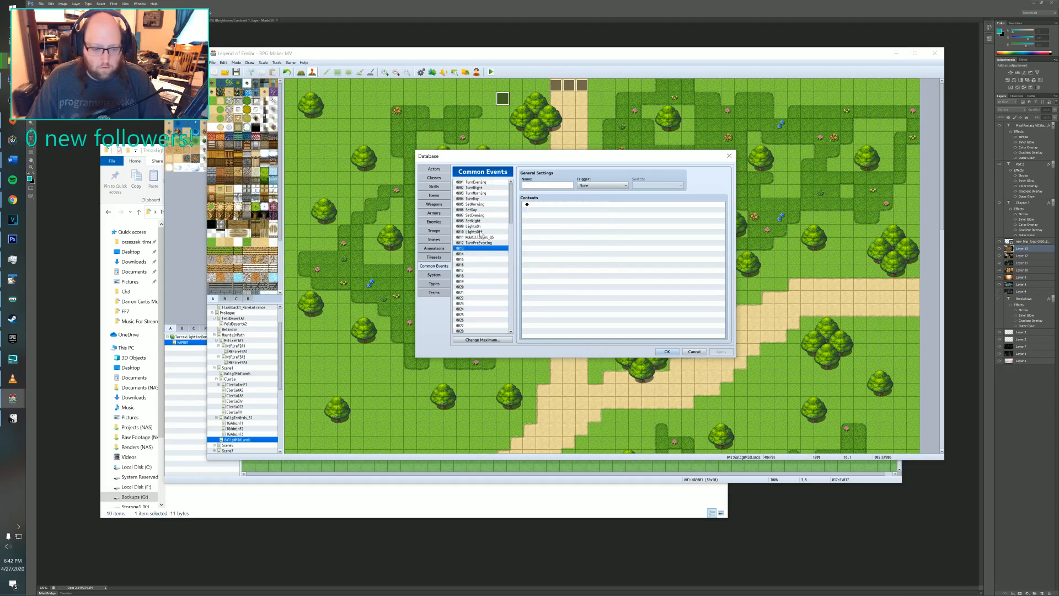
left_click(478, 243)
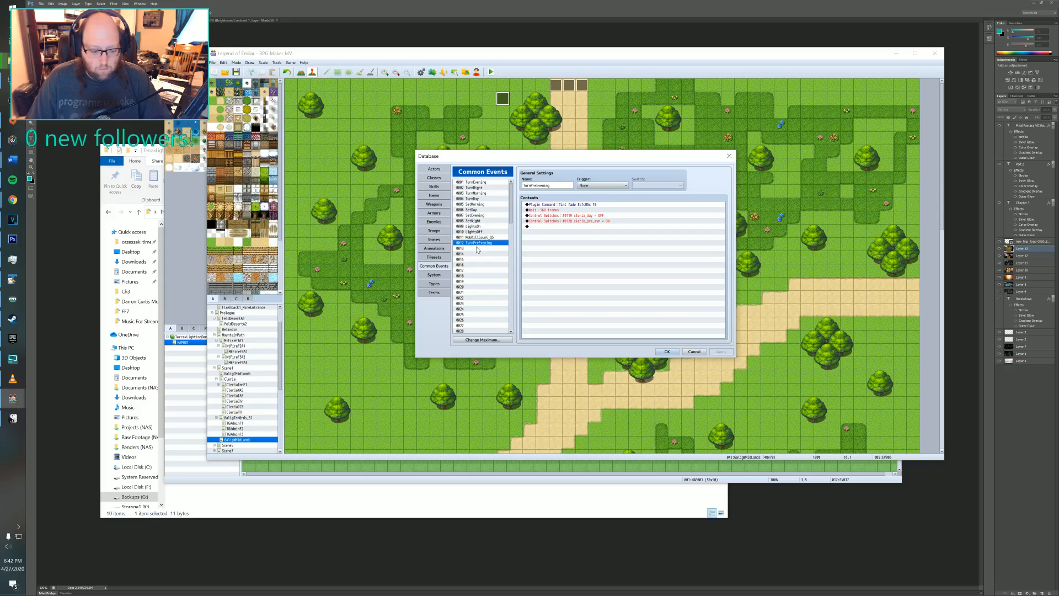
left_click(479, 250)
key("ctrl+v")
- In common event 0013, change the plugin command from Tint fade to Tint set without its duration, and delete the Wait command
left_click(561, 205)
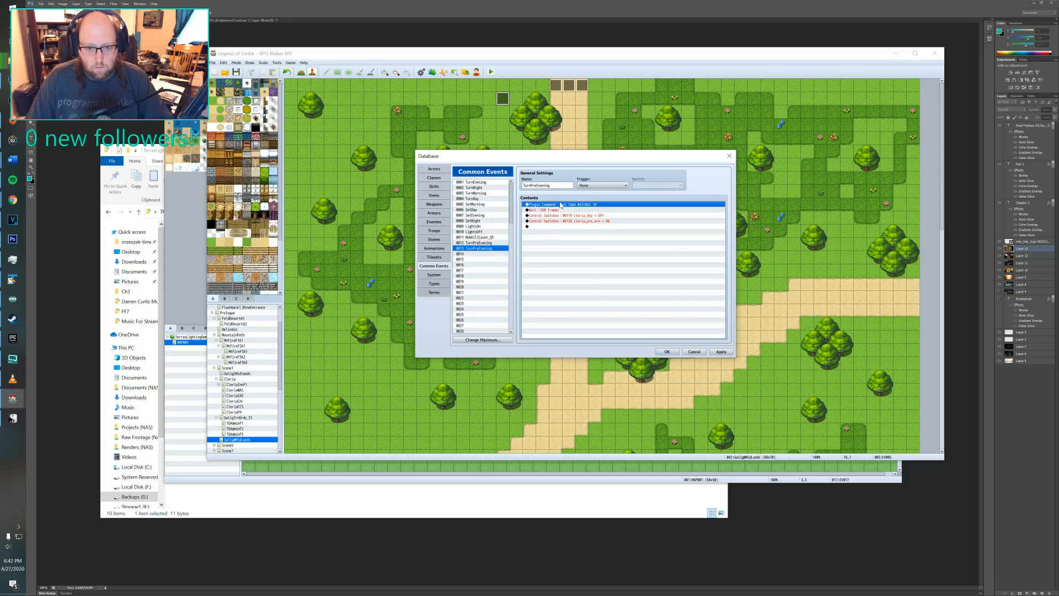
key("Return")
left_click(586, 265)
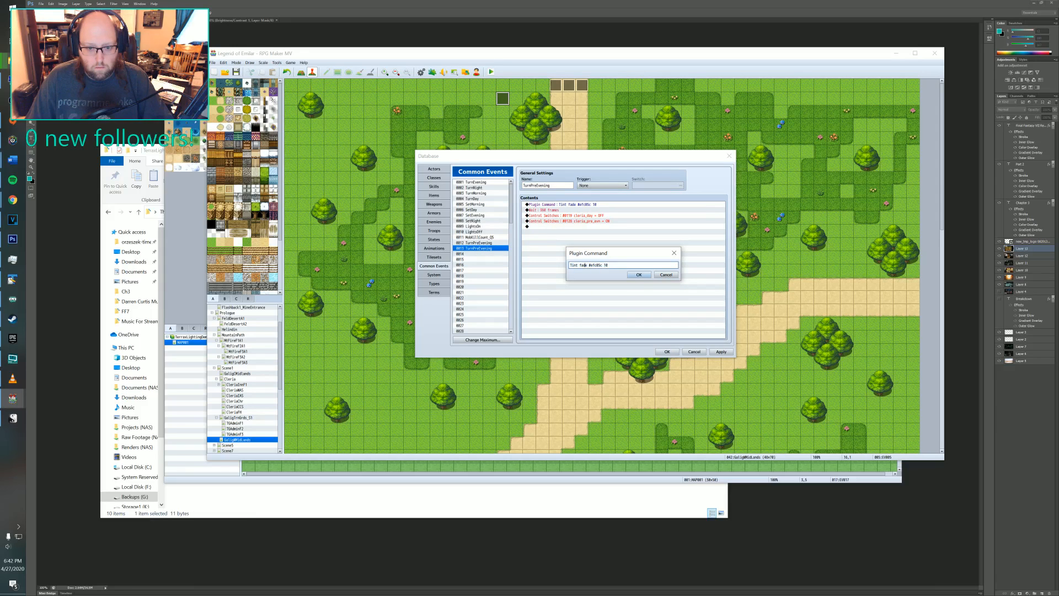
key("BackSpace")
key("BackSpace")
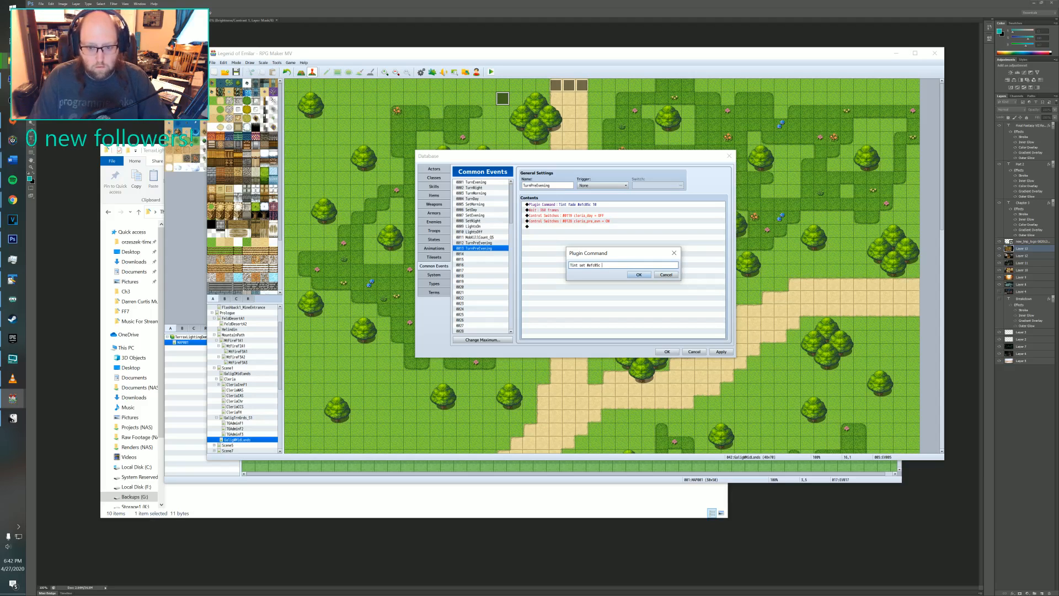
left_click(635, 275)
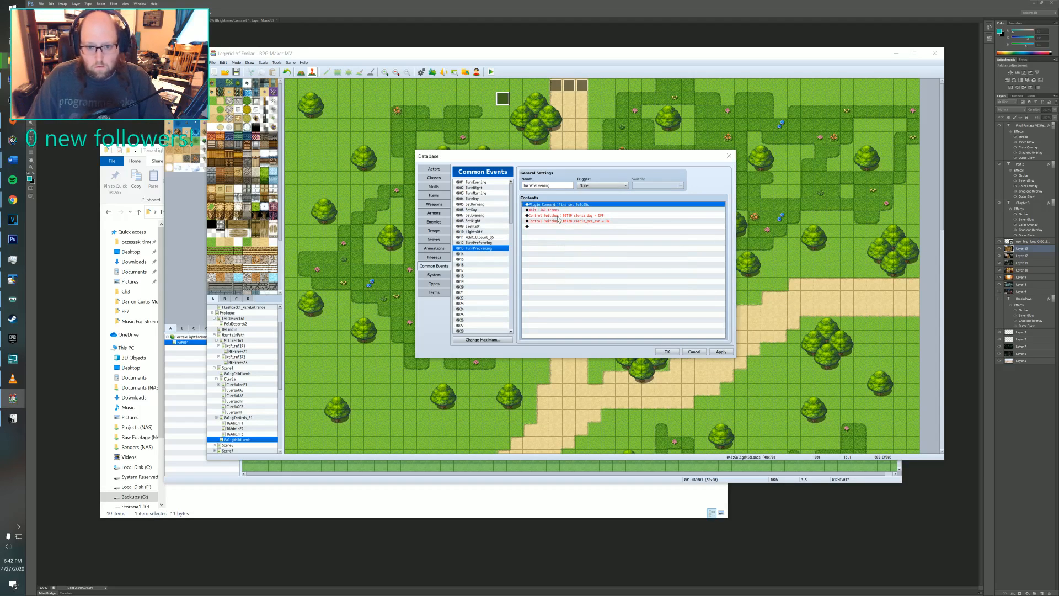
left_click(557, 210)
key("Delete")
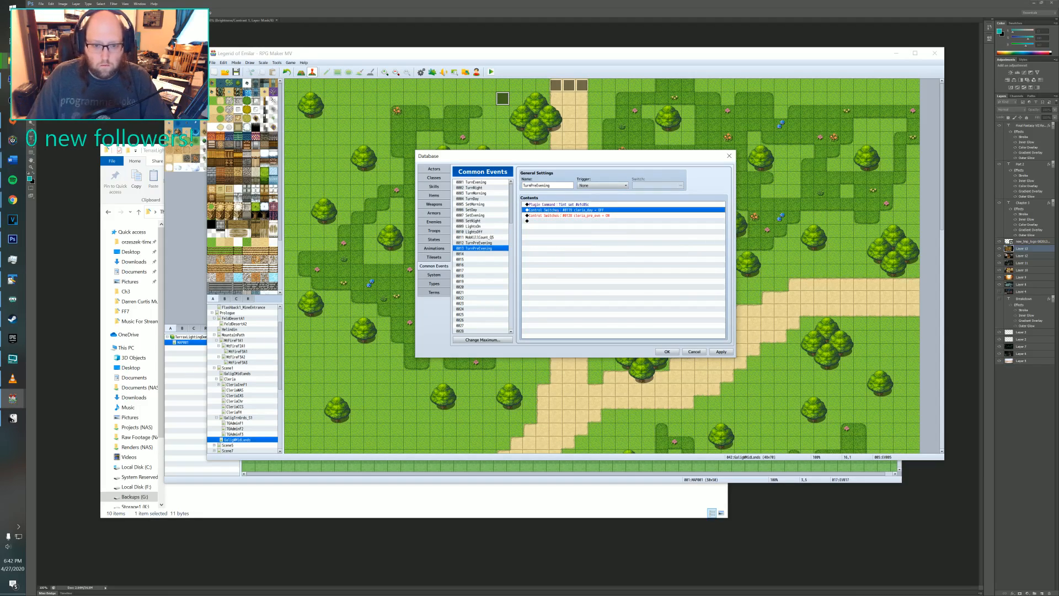
- Rename common event 0013 to SetPreEvening and save the database changes
left_click_drag(552, 186, 494, 190)
key("Home")
key("Delete")
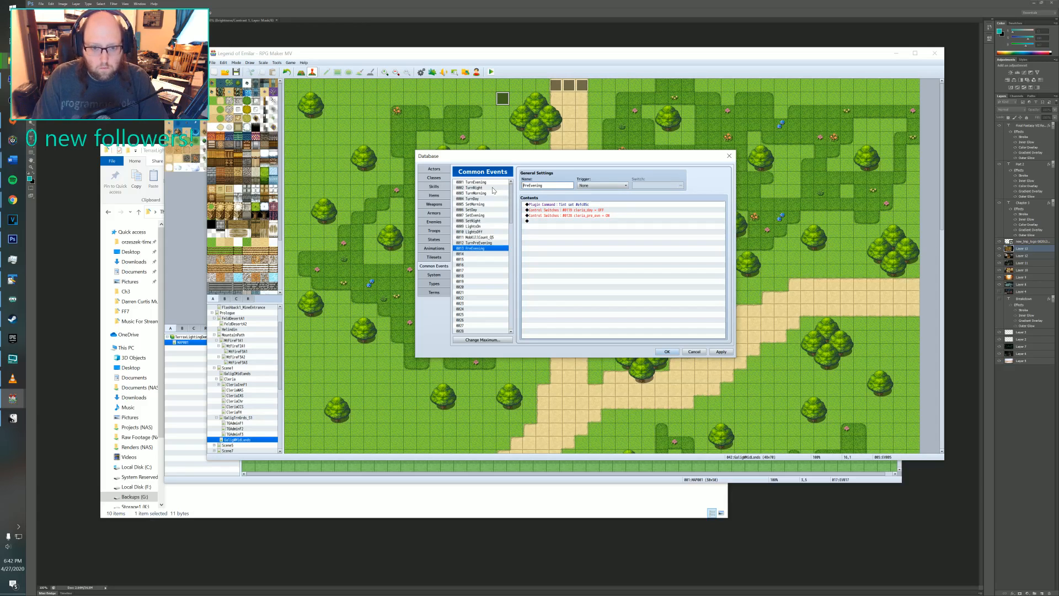
type("$")
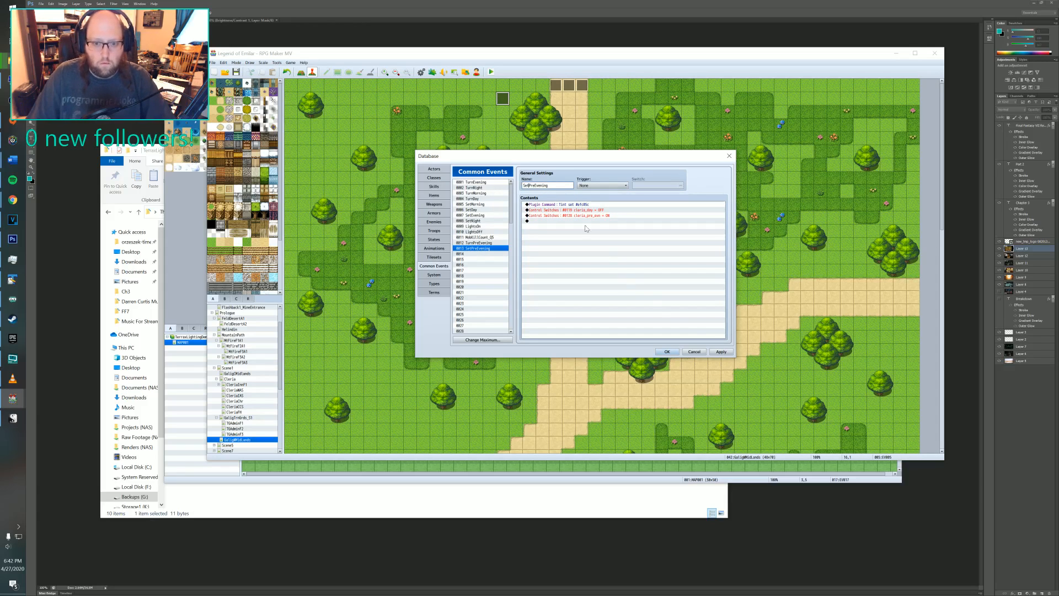
left_click(667, 352)
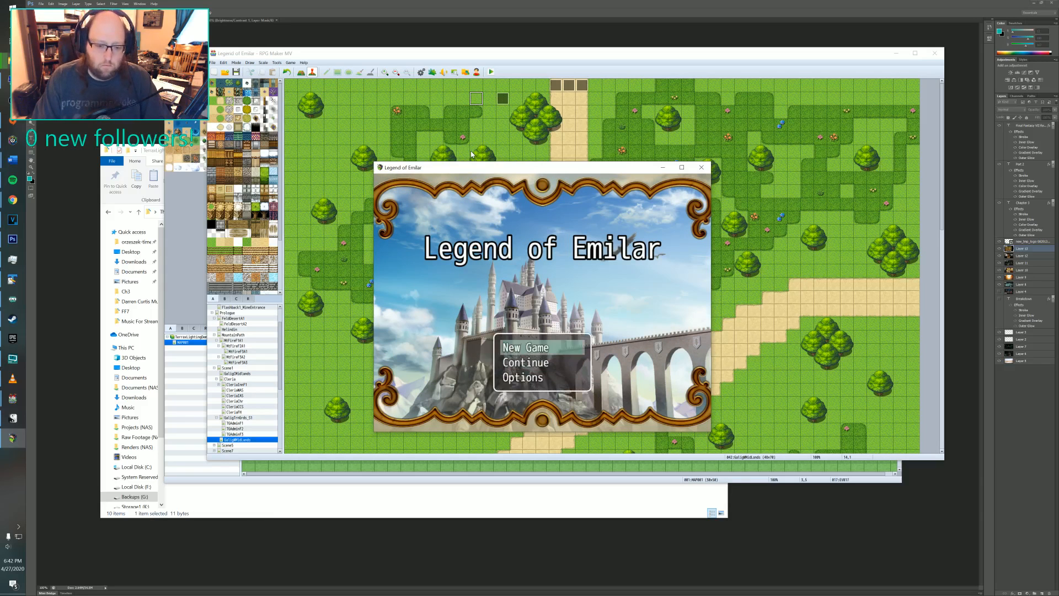
- Start a new game in the playtest and interact with the character on the path to trigger its lighting switch
key("Return")
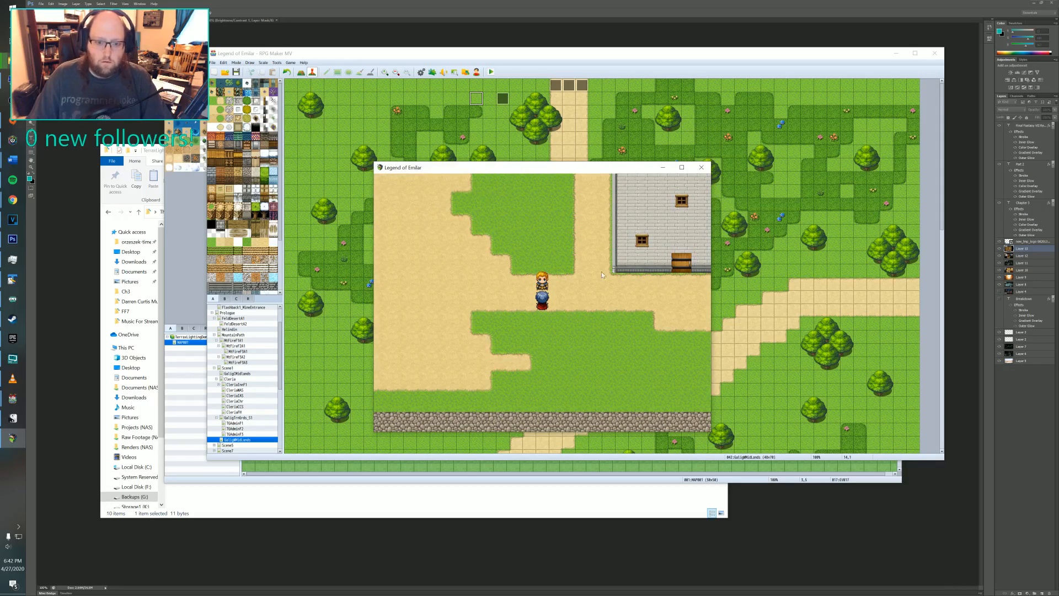
left_click(639, 319)
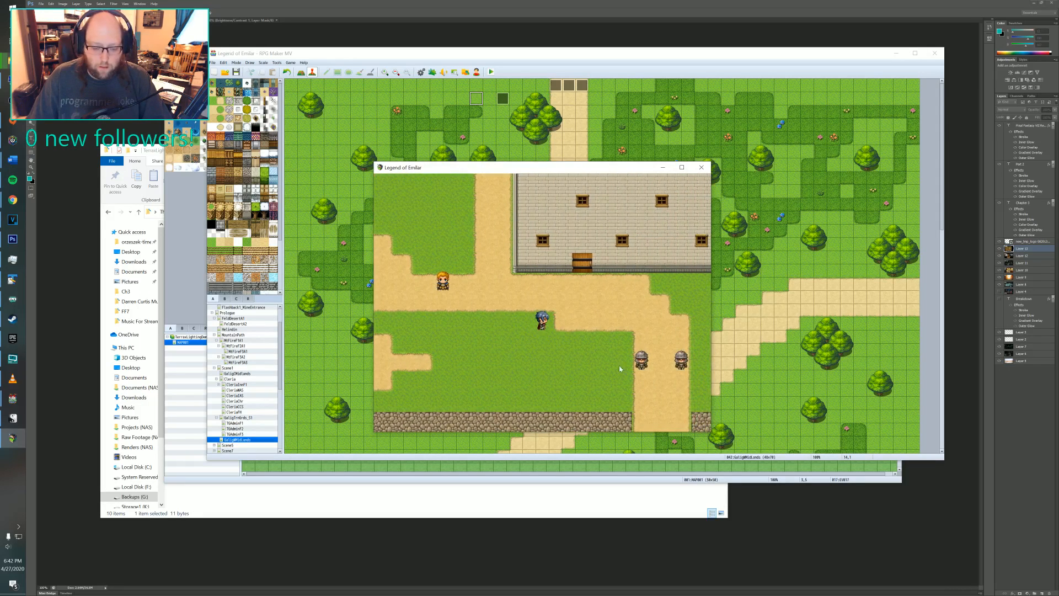
left_click(459, 243)
- Walk north over the grass and back past the building to watch the tint fade, then leave through the south exit
left_click(531, 209)
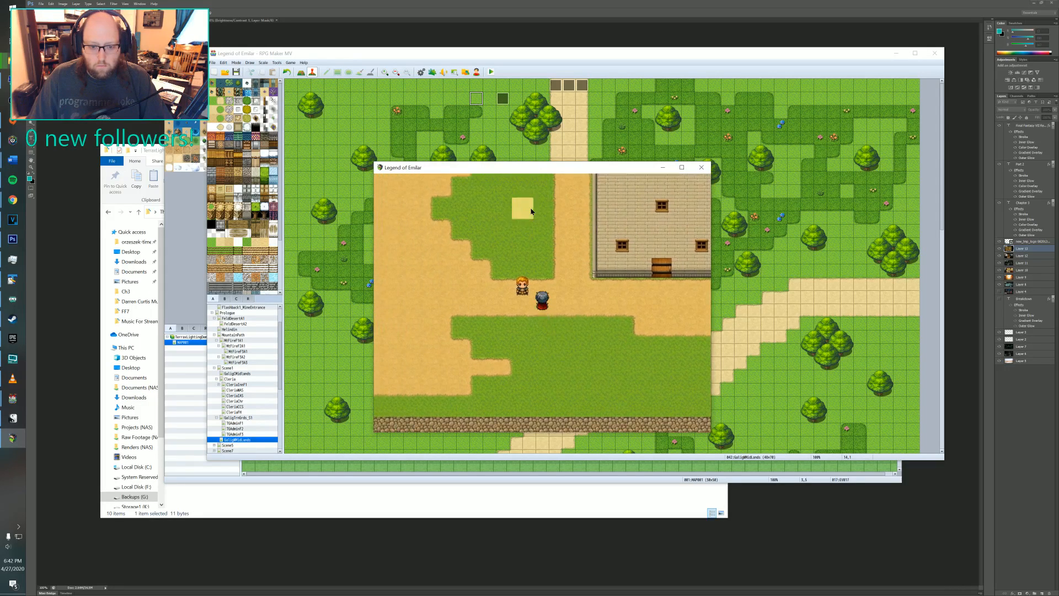
left_click(531, 209)
left_click(550, 216)
left_click(553, 215)
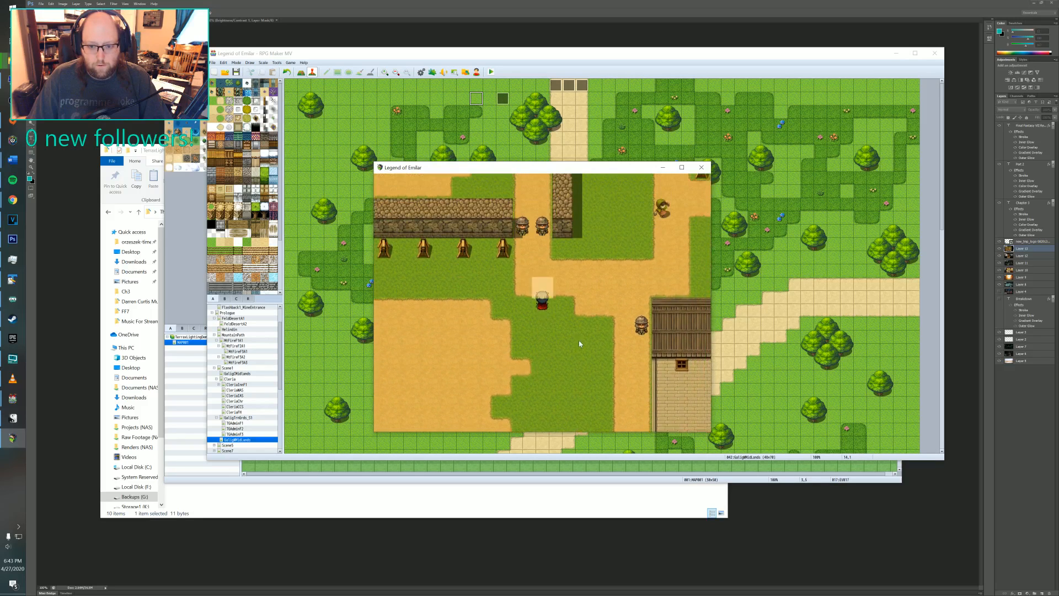
left_click(581, 356)
left_click(581, 370)
left_click(598, 379)
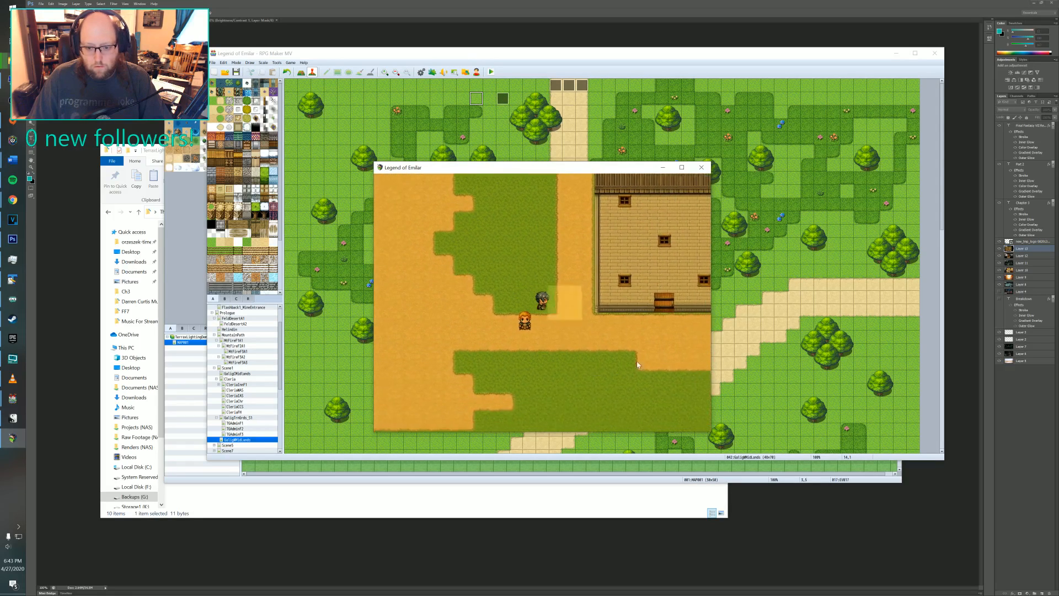
left_click(636, 346)
left_click(651, 346)
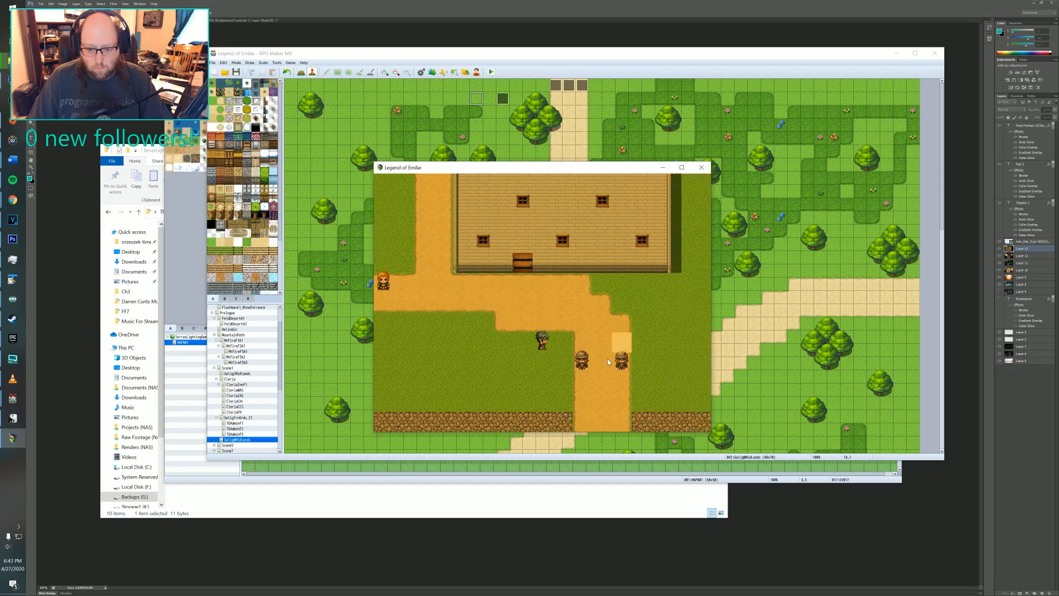
left_click(560, 404)
left_click(564, 424)
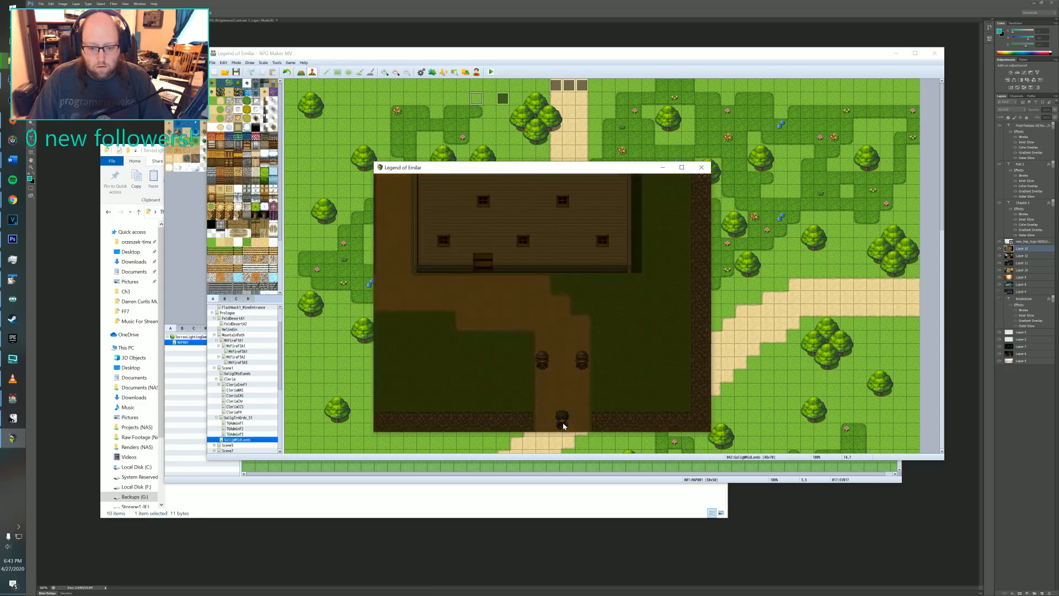
- Check the lighting on the Galig West Midlands path, then end the playtest and reopen the Galig training grounds map
left_click(544, 307)
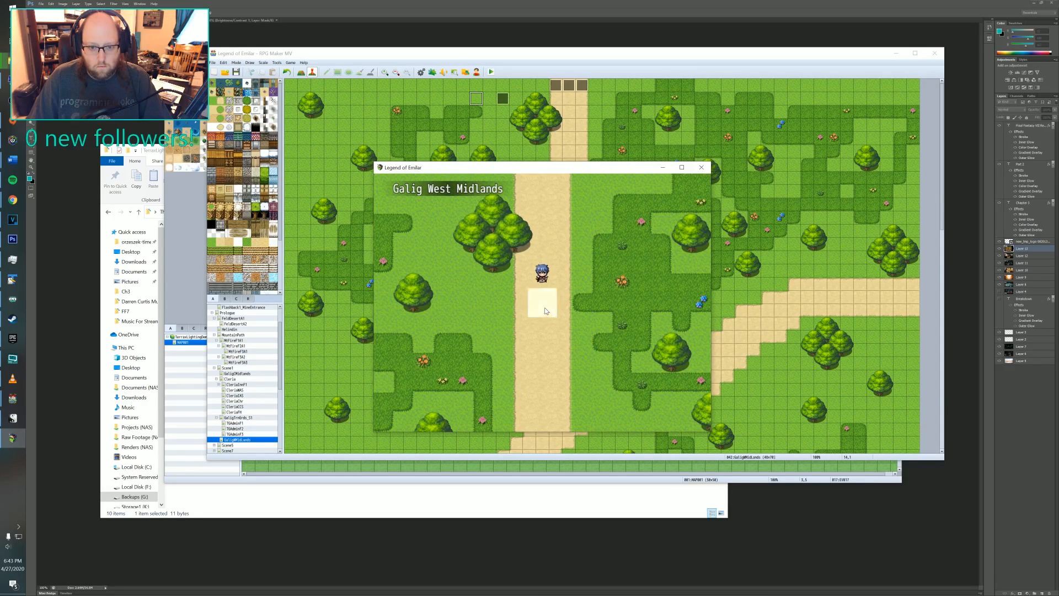
left_click(701, 167)
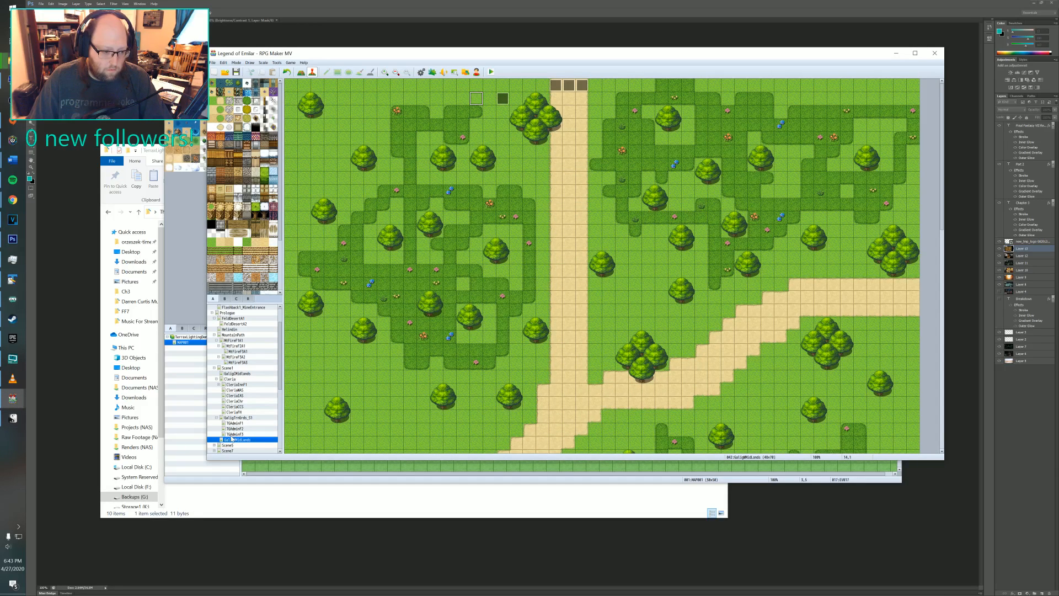
left_click(235, 418)
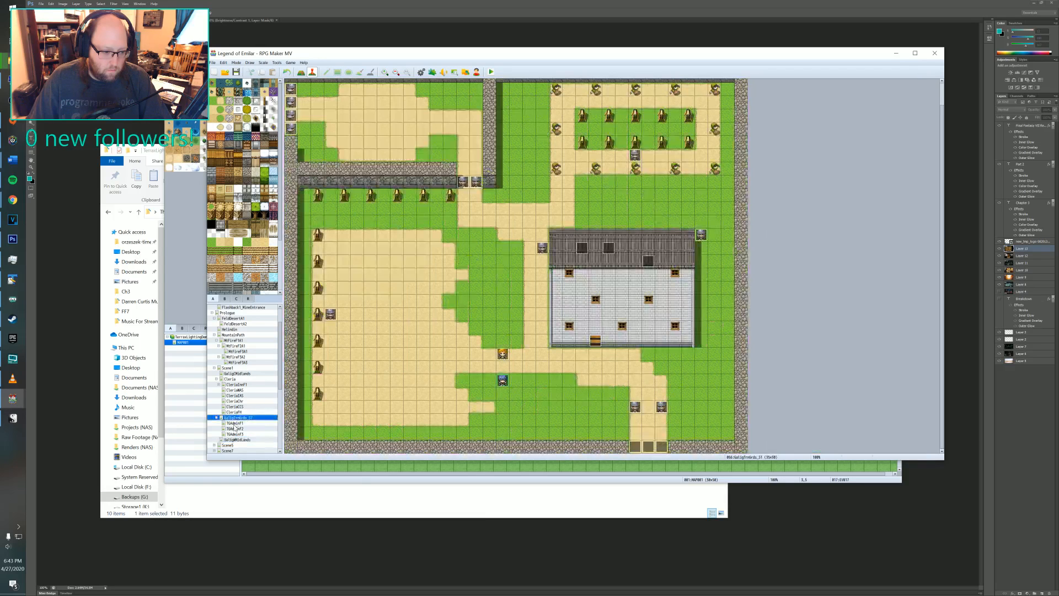
- Inspect the contents of the three events on the building's roof, ending with the one holding the Light activate and Light radius plugin commands
double_click(652, 263)
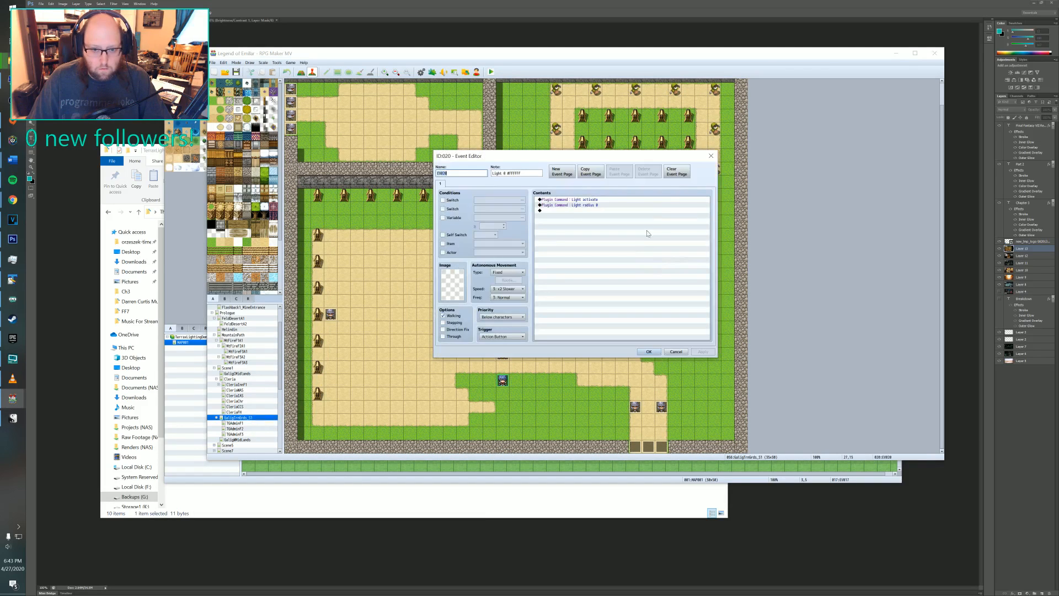
left_click(710, 158)
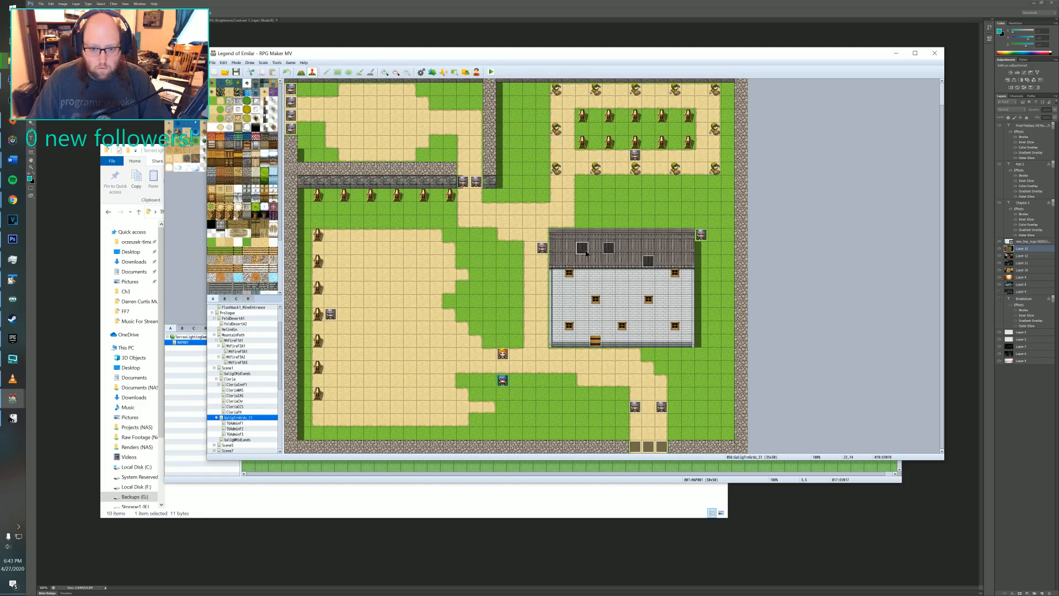
double_click(585, 251)
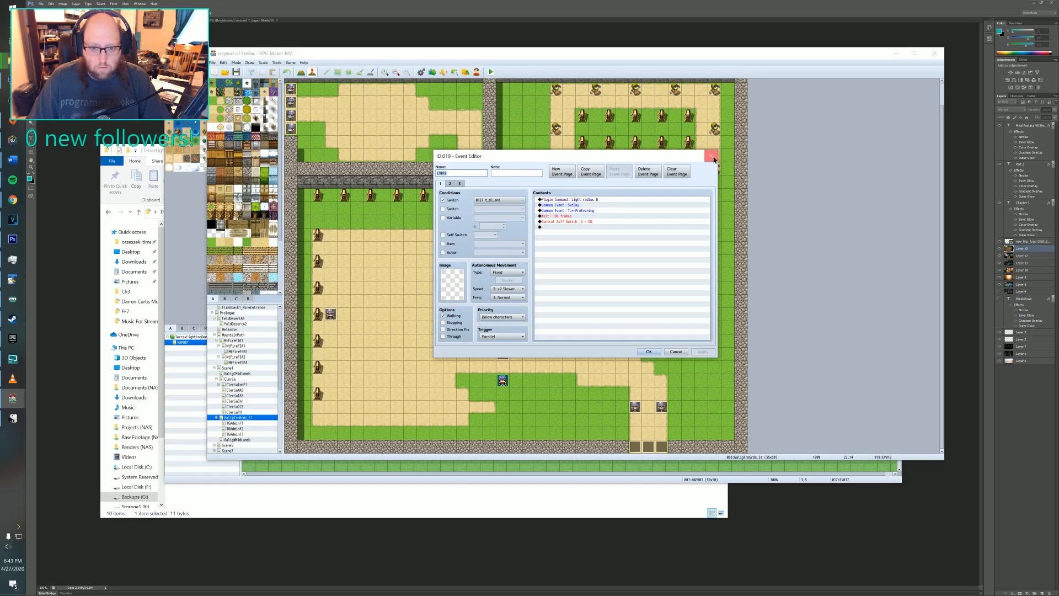
left_click(711, 156)
double_click(612, 247)
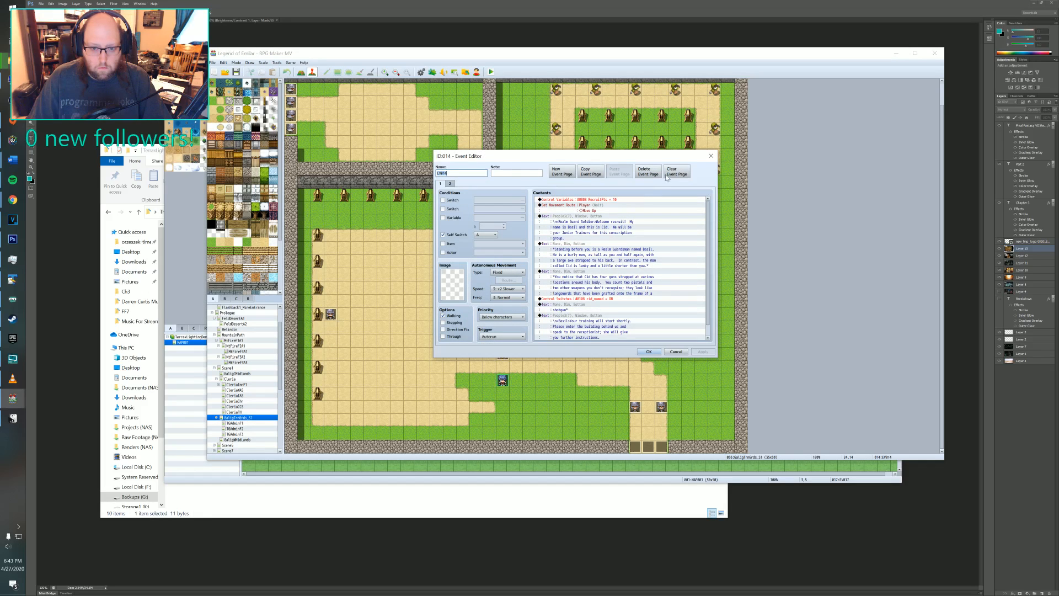
left_click(712, 157)
double_click(650, 261)
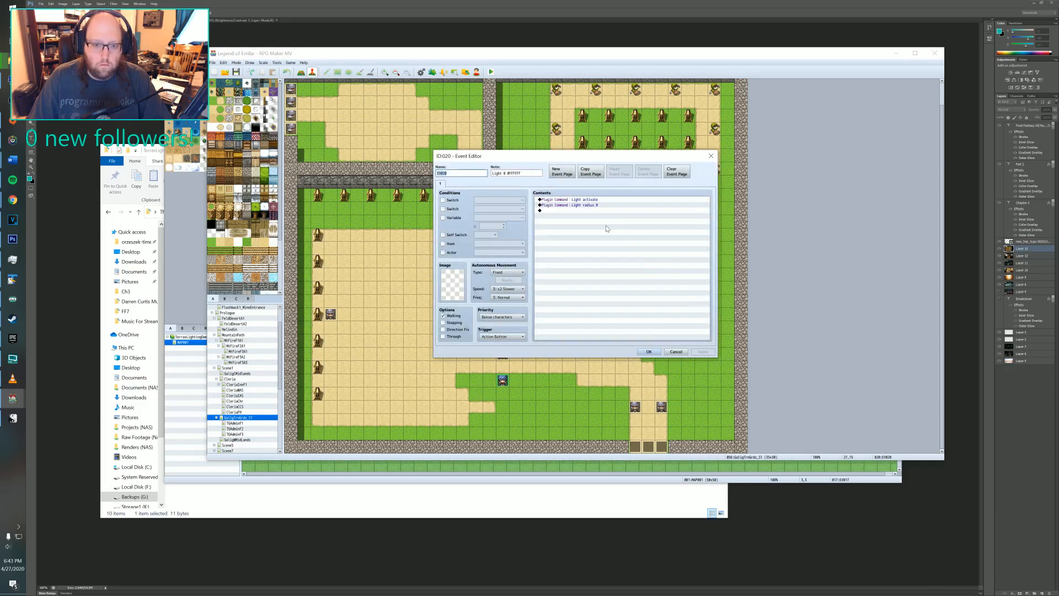
left_click(711, 156)
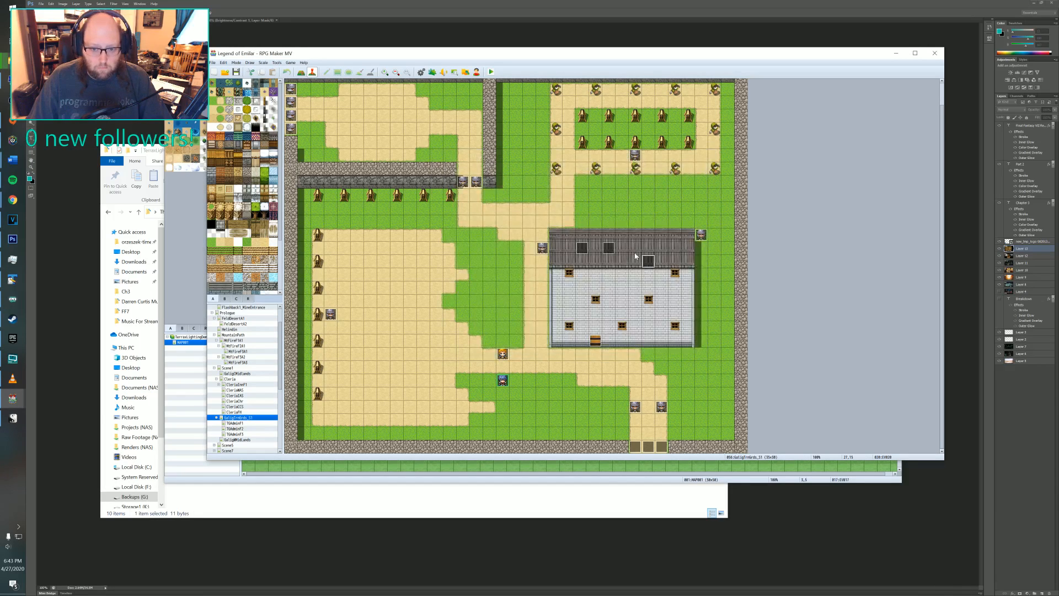
- In the GaligMidLands map, move the lighting event next to the tree cluster and paste the copied light-activation event directly below it
left_click(236, 440)
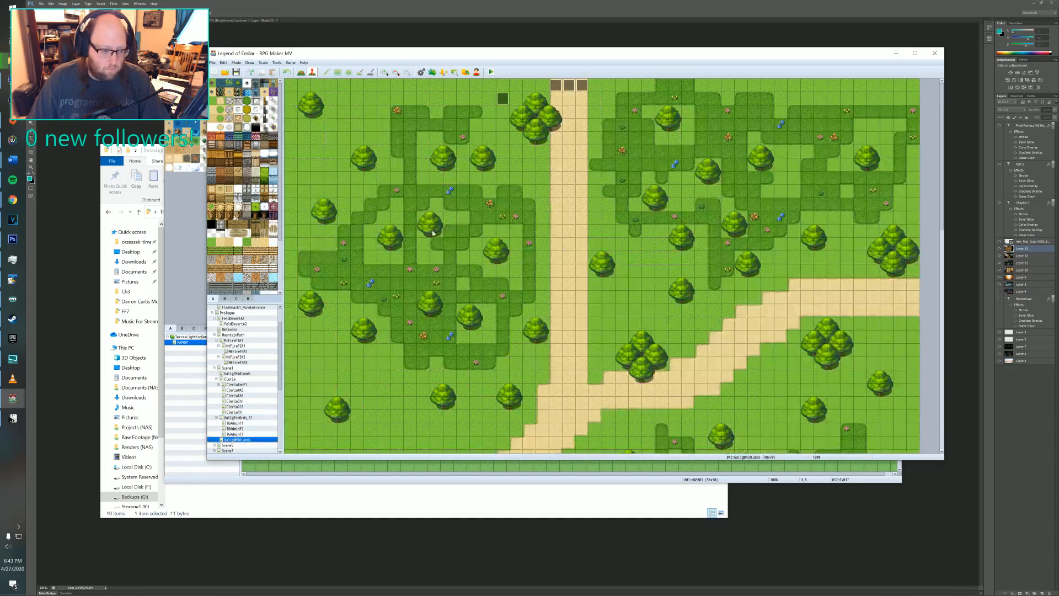
left_click_drag(497, 103, 518, 118)
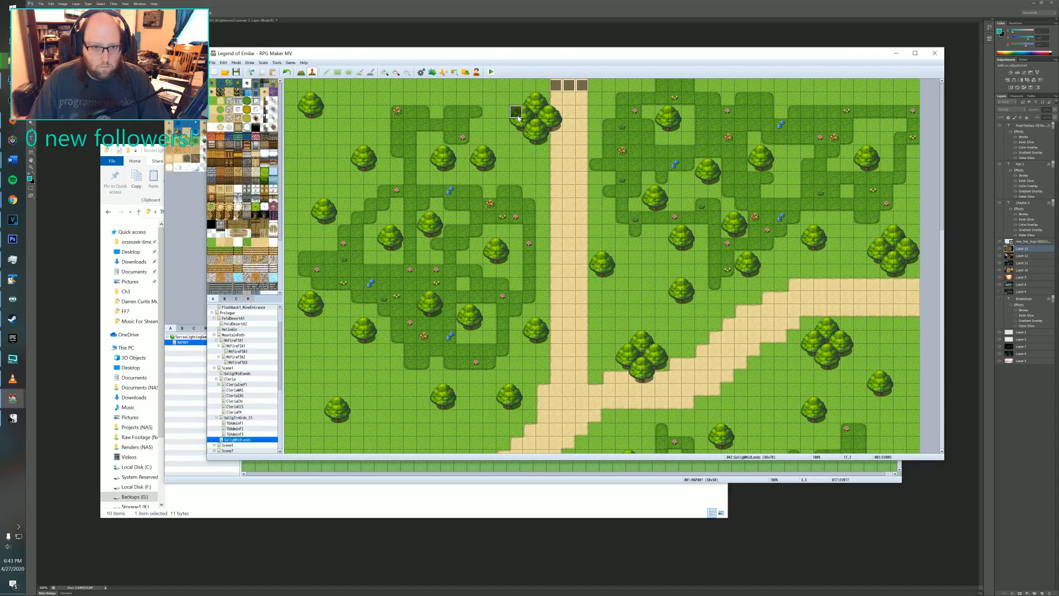
left_click(517, 125)
key("ctrl+v")
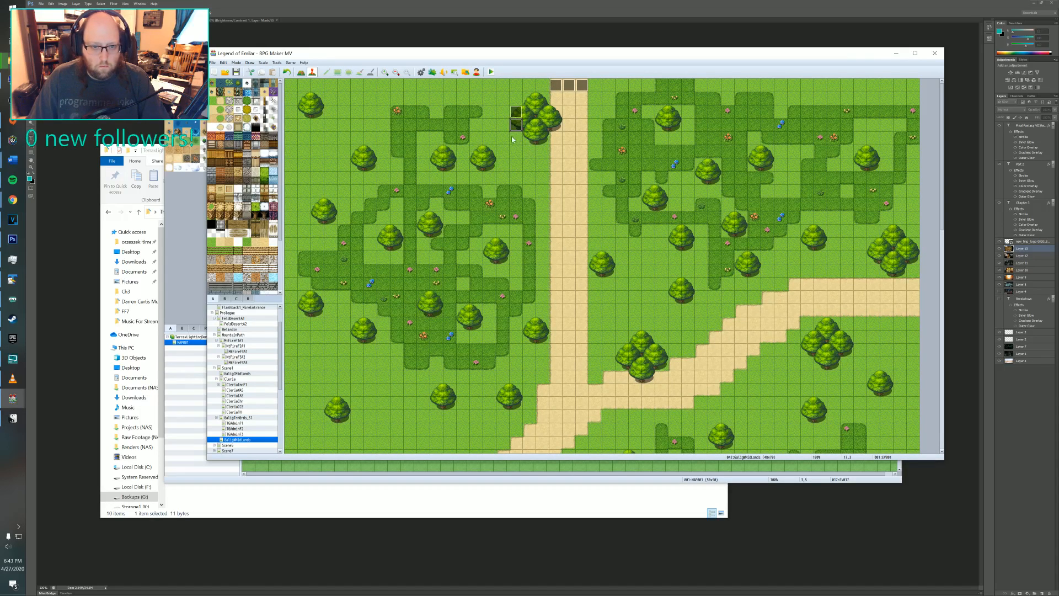
- Playtest a new game and walk past the building, leaving the training grounds through the south exit while the tint fades
left_click(492, 72)
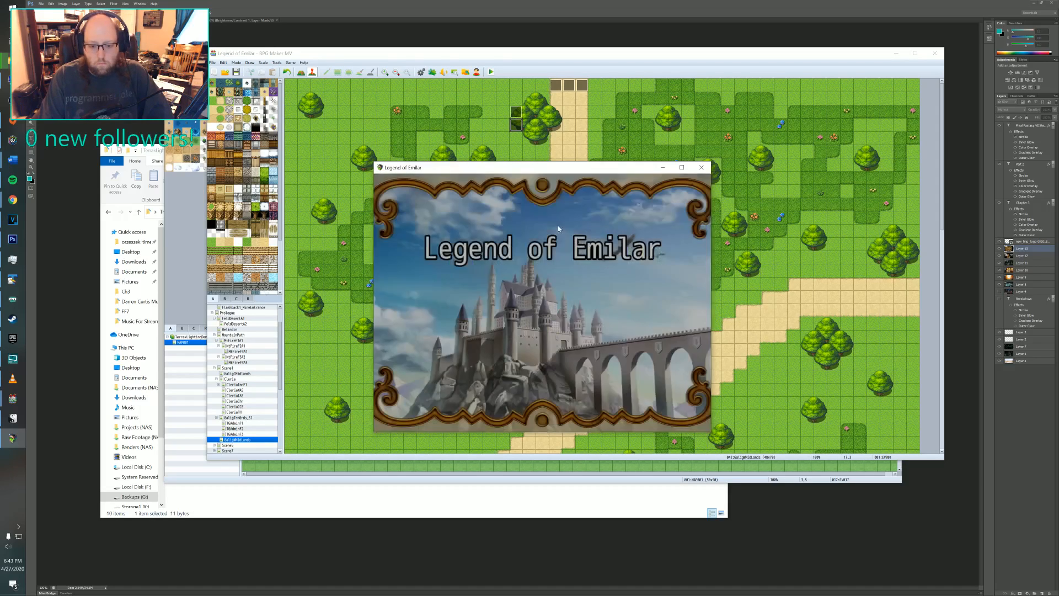
key("Up")
key("Return")
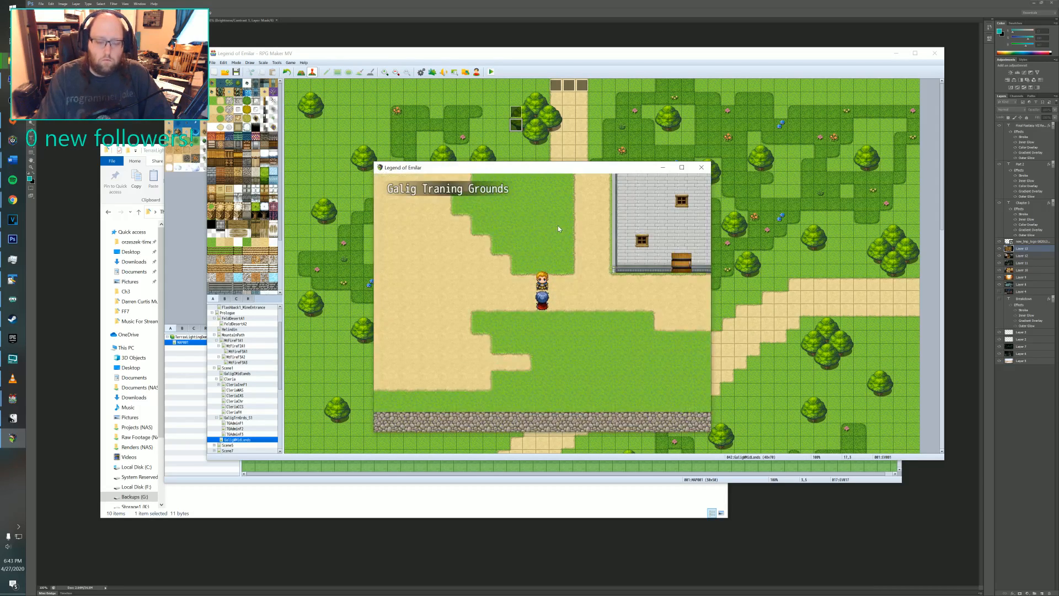
left_click(597, 290)
left_click(645, 312)
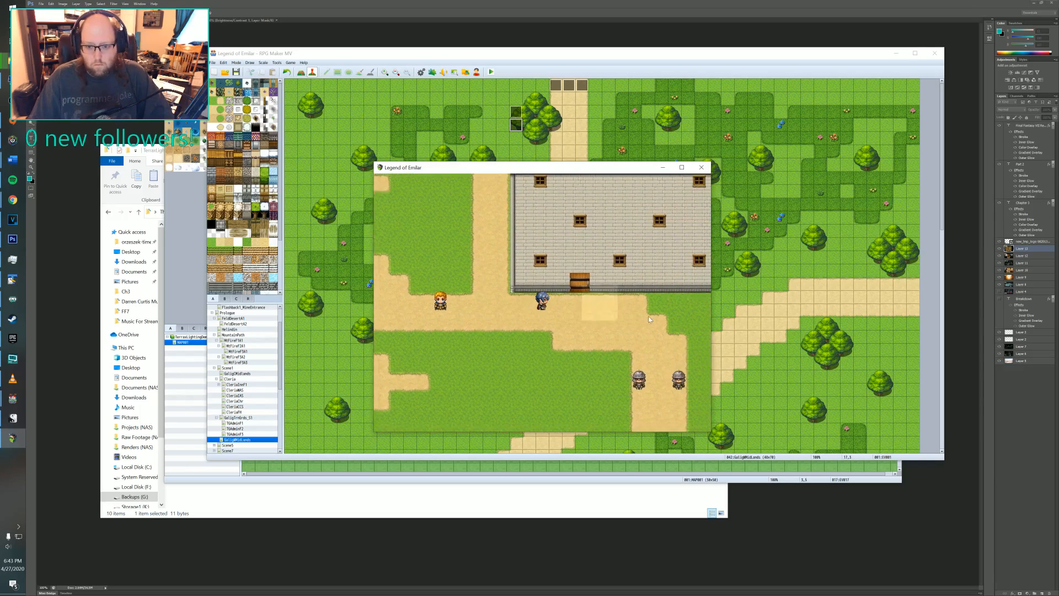
left_click(591, 366)
left_click(567, 391)
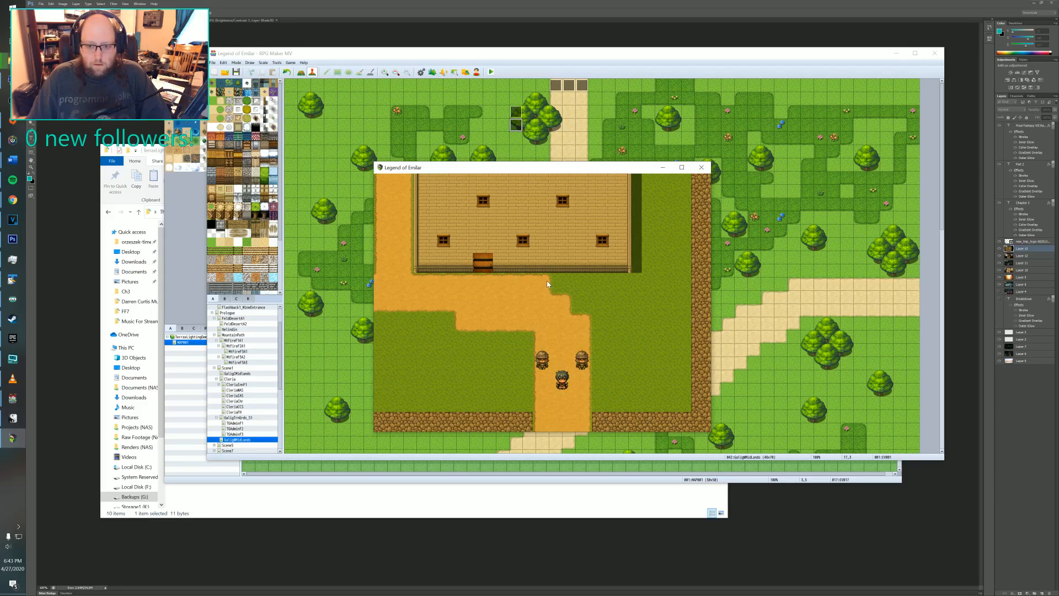
left_click(566, 424)
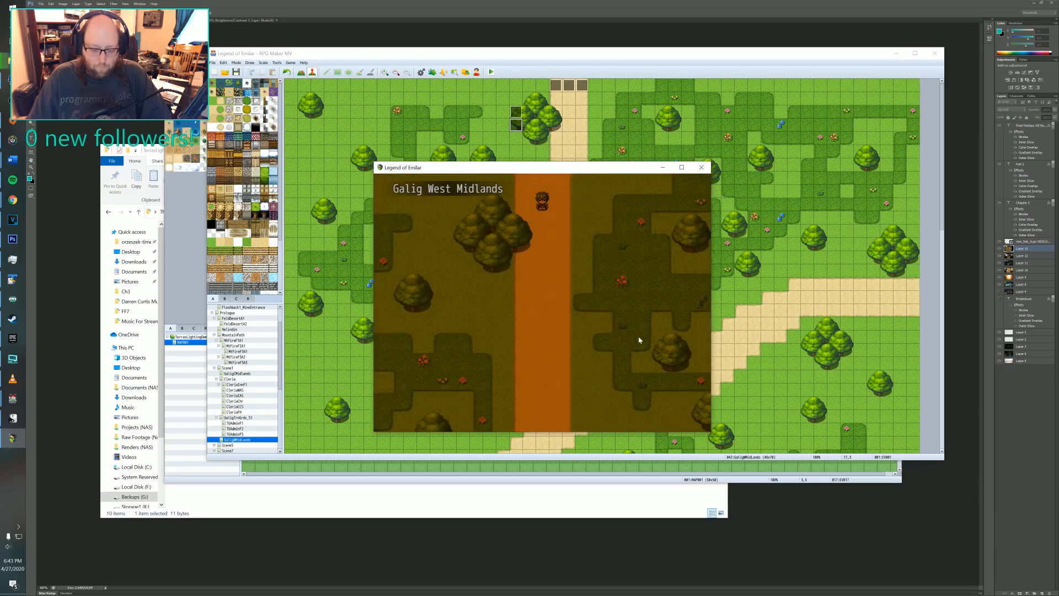
- Walk up and down the Galig West Midlands path and onto the western grass to examine the tint transition
left_click(545, 325)
left_click(535, 362)
left_click(527, 266)
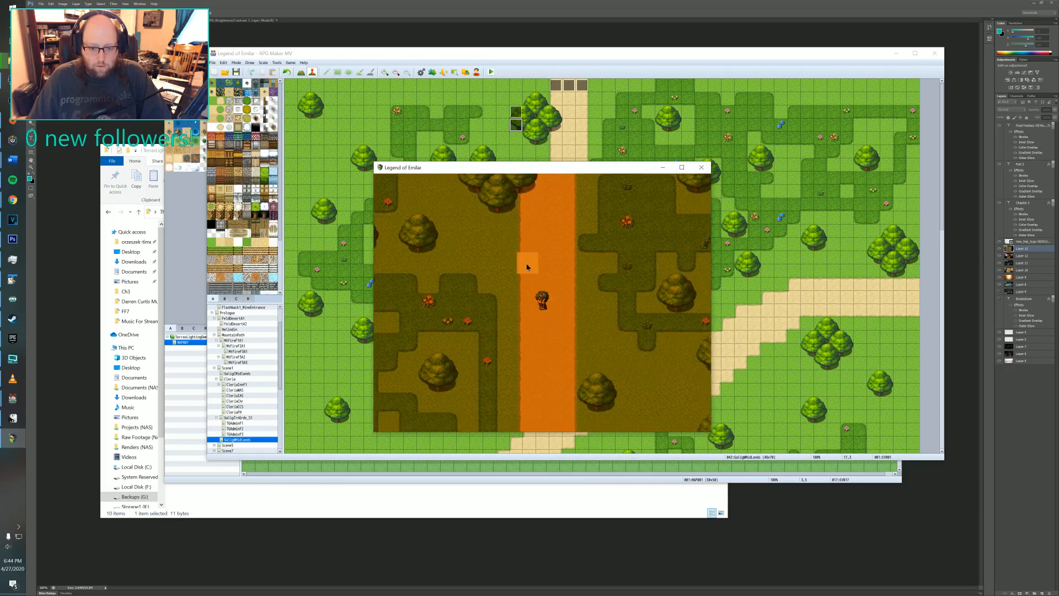
left_click(544, 255)
left_click(571, 240)
left_click(545, 343)
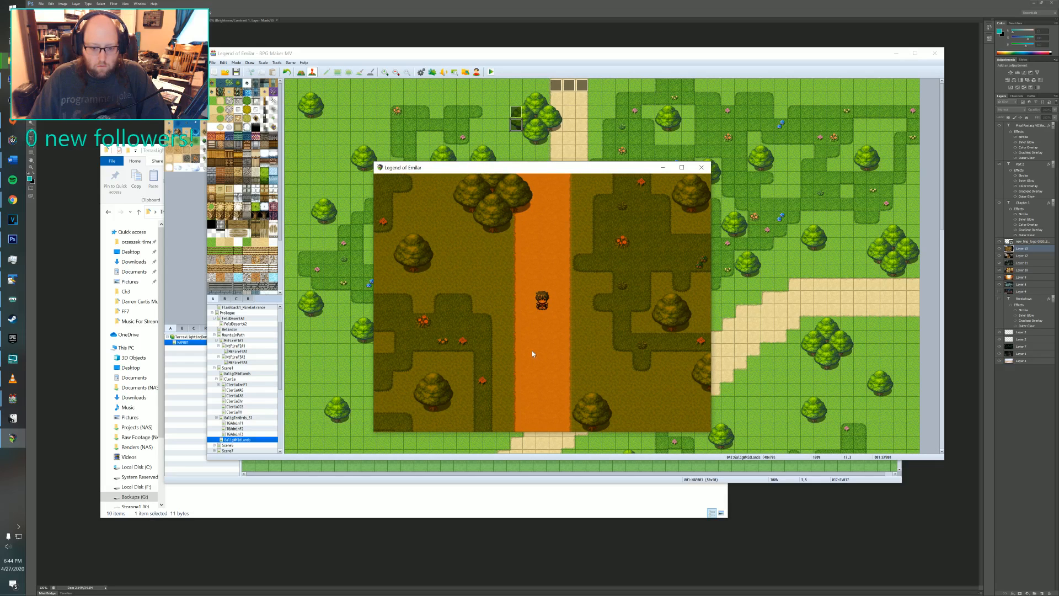
left_click(520, 336)
left_click(505, 310)
left_click(505, 300)
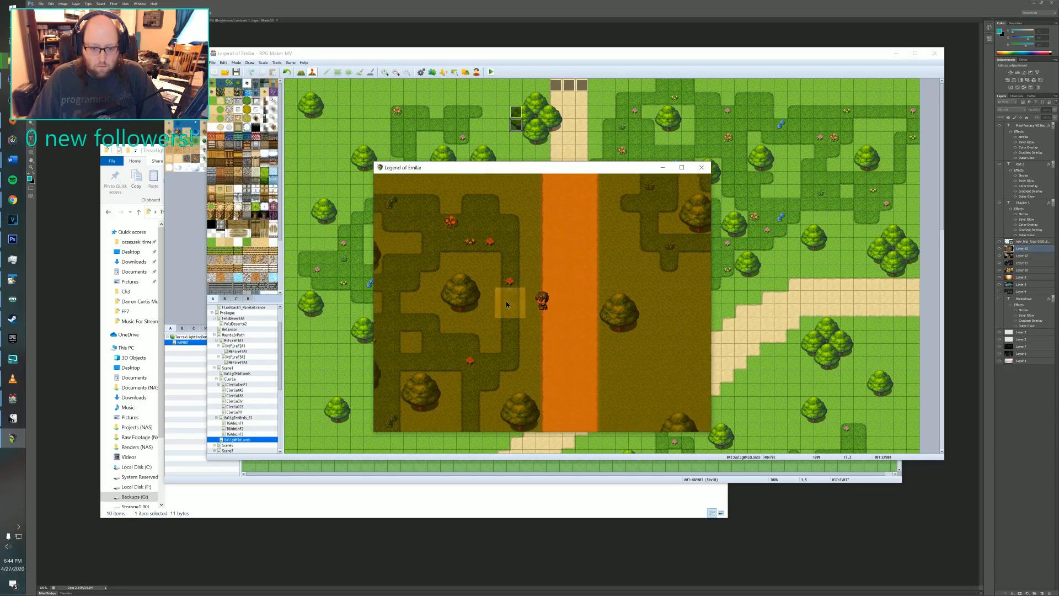
left_click(513, 334)
left_click(530, 342)
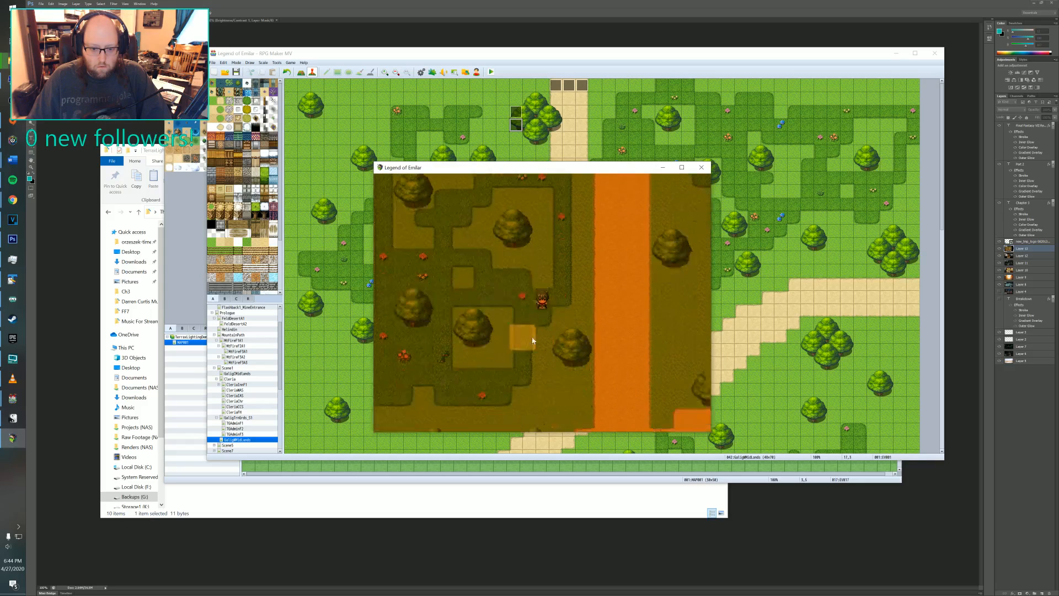
- Return north to the training grounds, walk around to check that the evening tint carries over, and end the playtest
left_click(630, 299)
left_click(637, 290)
mouse_move(637, 291)
left_mouse_down()
mouse_move(570, 228)
mouse_move(518, 225)
mouse_move(582, 291)
mouse_move(561, 298)
mouse_move(507, 224)
mouse_move(546, 191)
left_mouse_up()
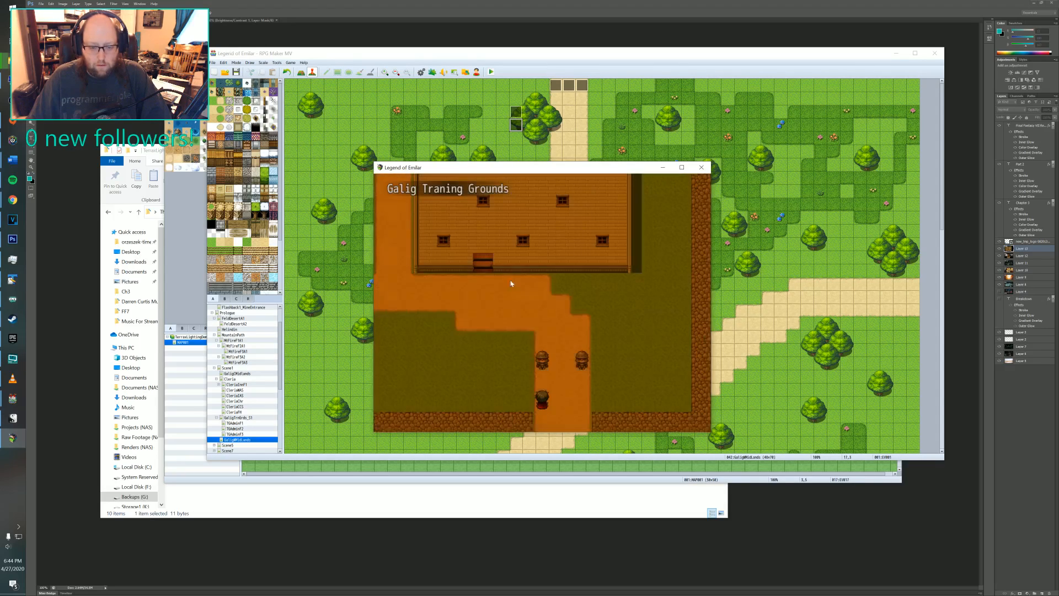
mouse_move(506, 290)
left_mouse_down()
mouse_move(492, 299)
mouse_move(521, 302)
left_mouse_up()
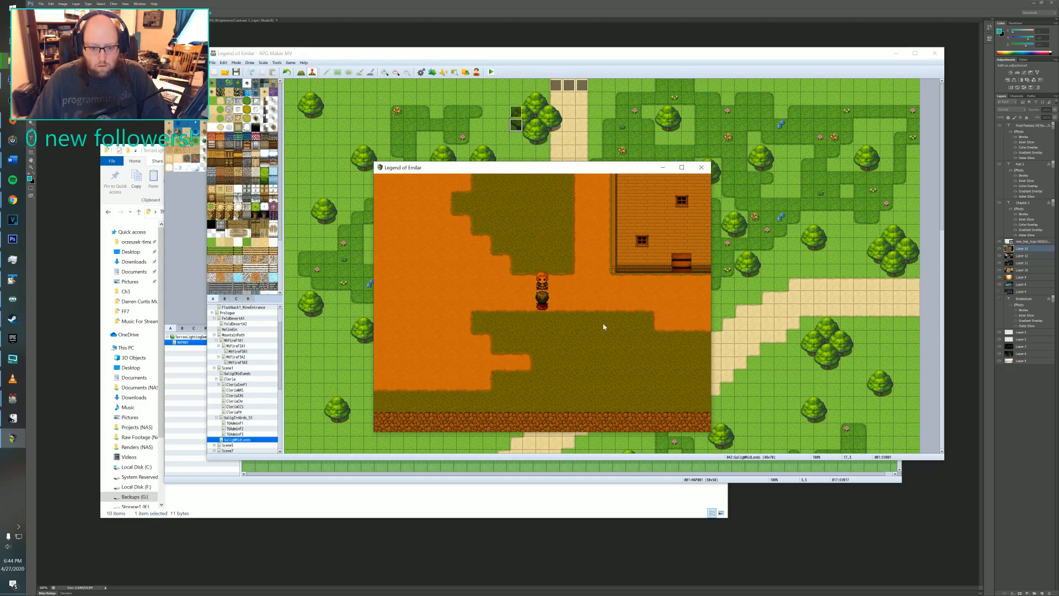
left_click(599, 306)
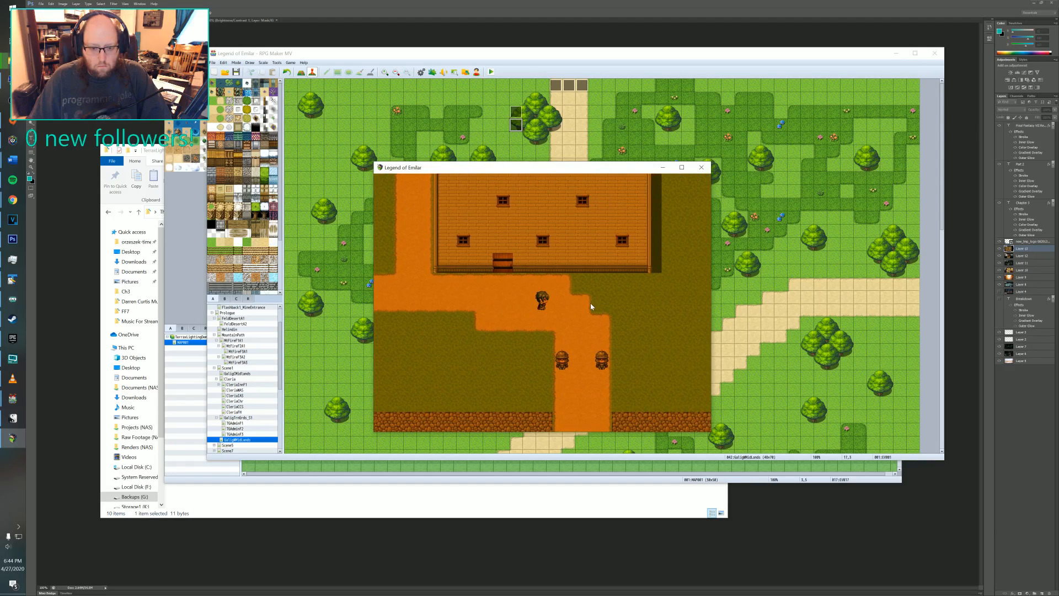
left_click(701, 168)
- Change the first common event call in the GaligMidLands lighting event EV005 to 0013 SetPreEvening and confirm the event
double_click(516, 112)
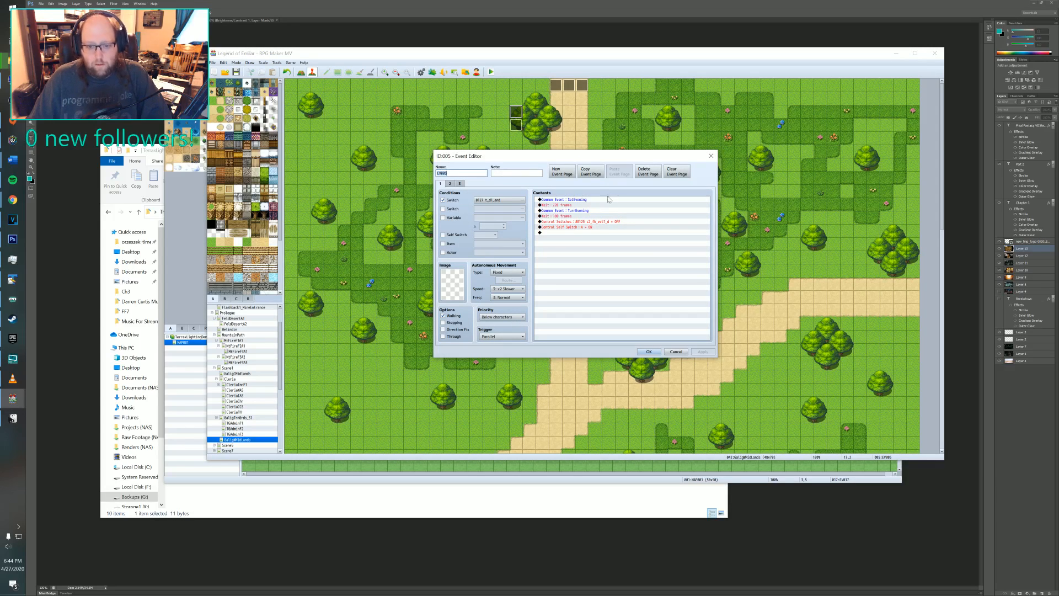
left_click(578, 199)
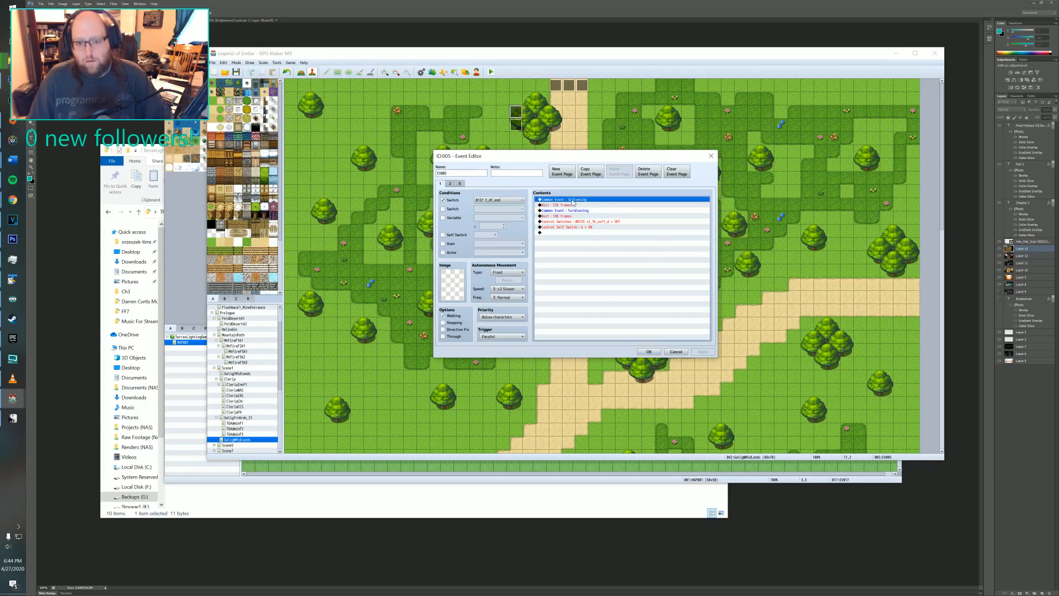
double_click(578, 200)
left_click(608, 267)
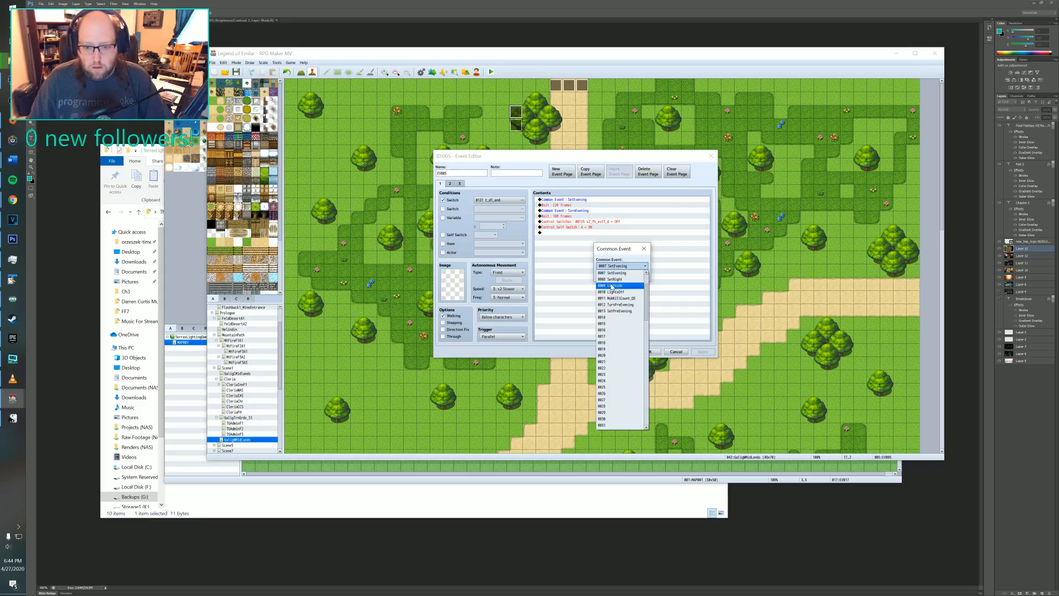
left_click(613, 312)
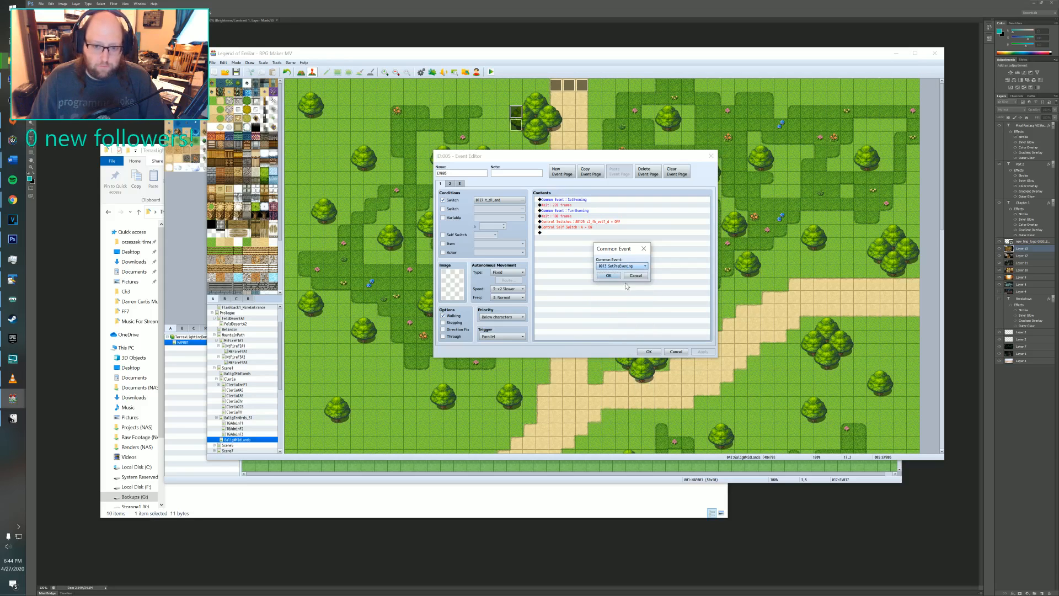
left_click(608, 276)
left_click(700, 352)
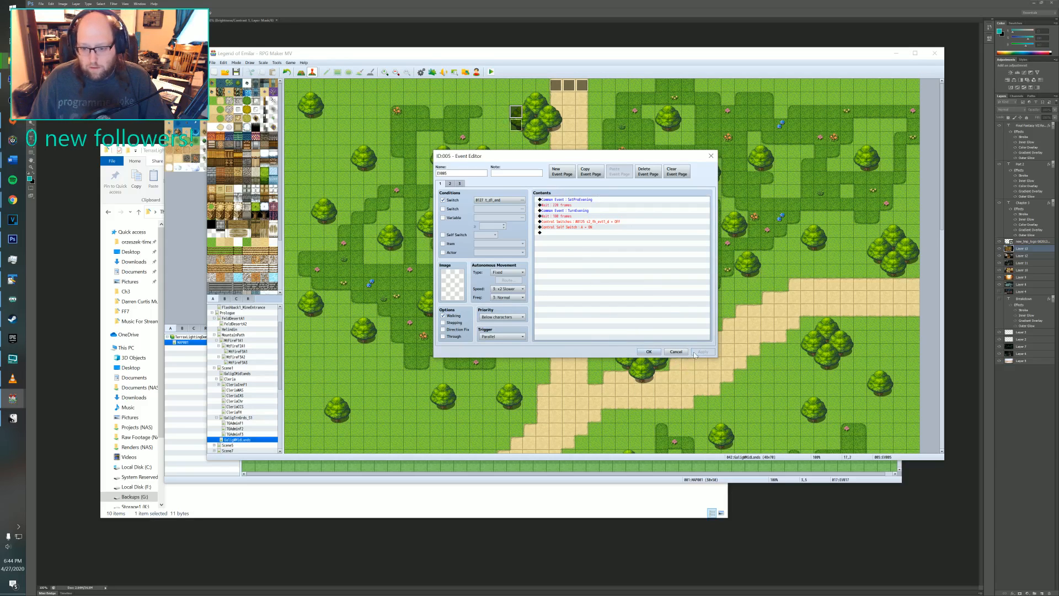
left_click(649, 351)
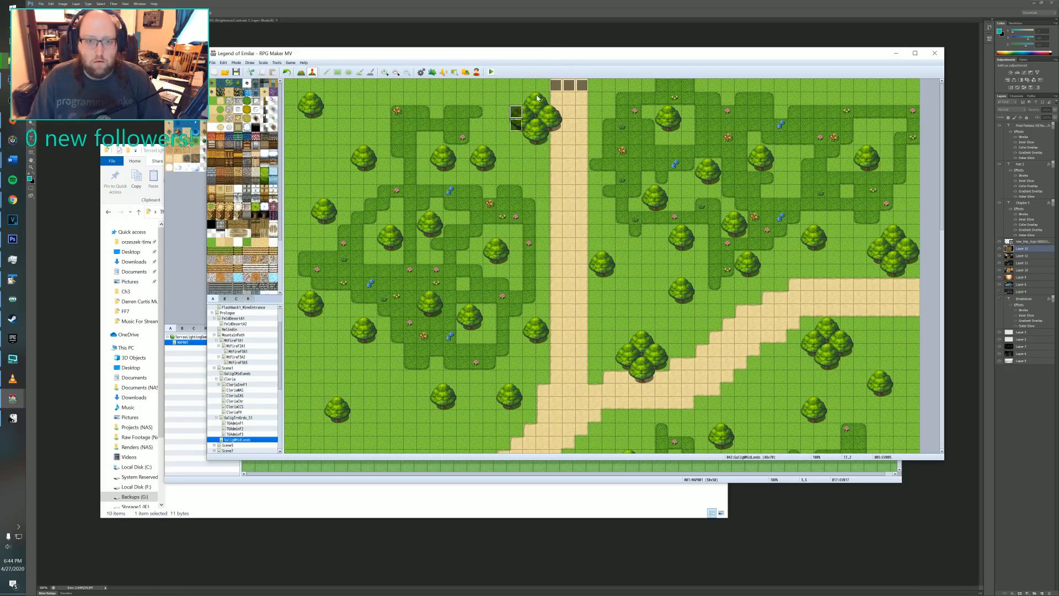
- Playtest another new game and walk from the starting character past the building to the guarded south exit
key("ctrl+r")
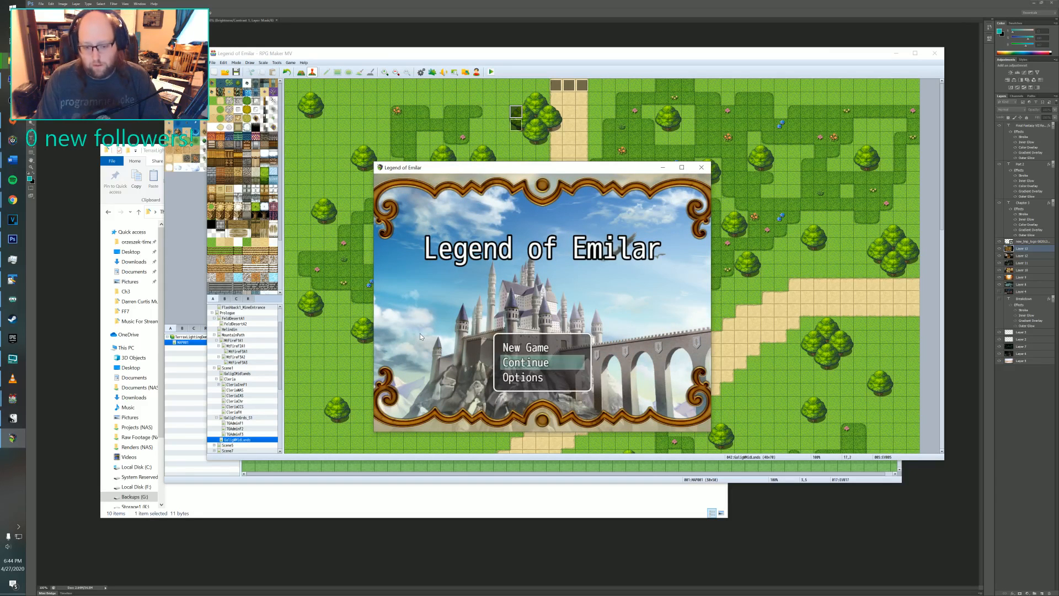
key("Return")
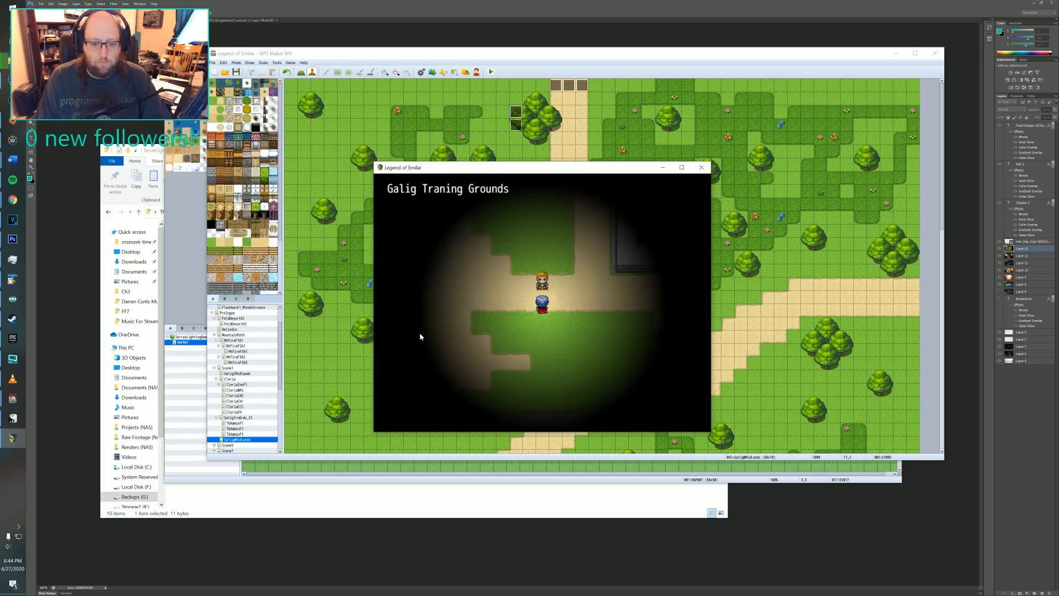
key("Right")
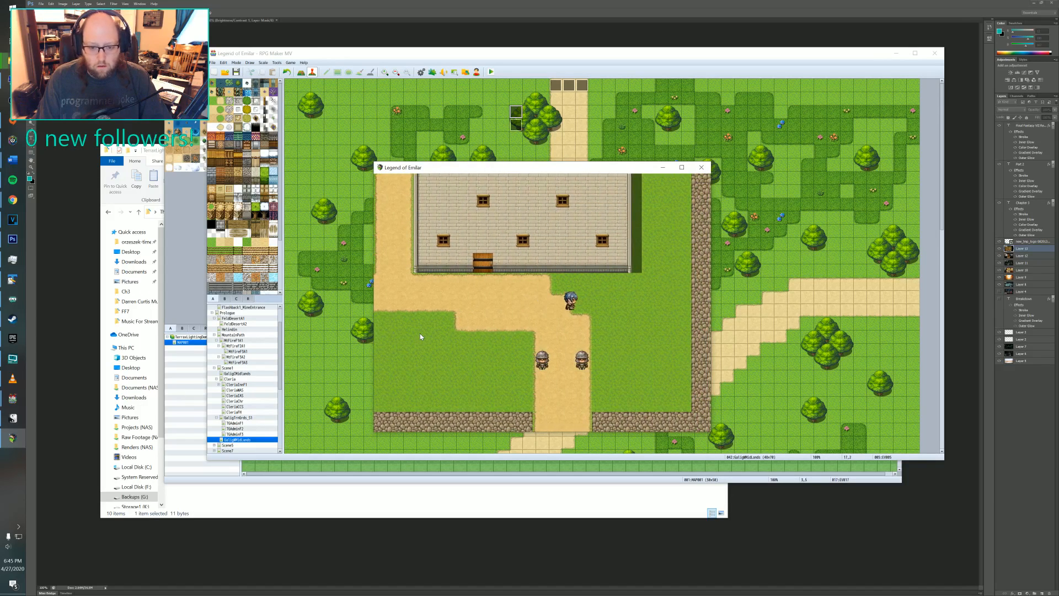
key("Down")
key("Down")
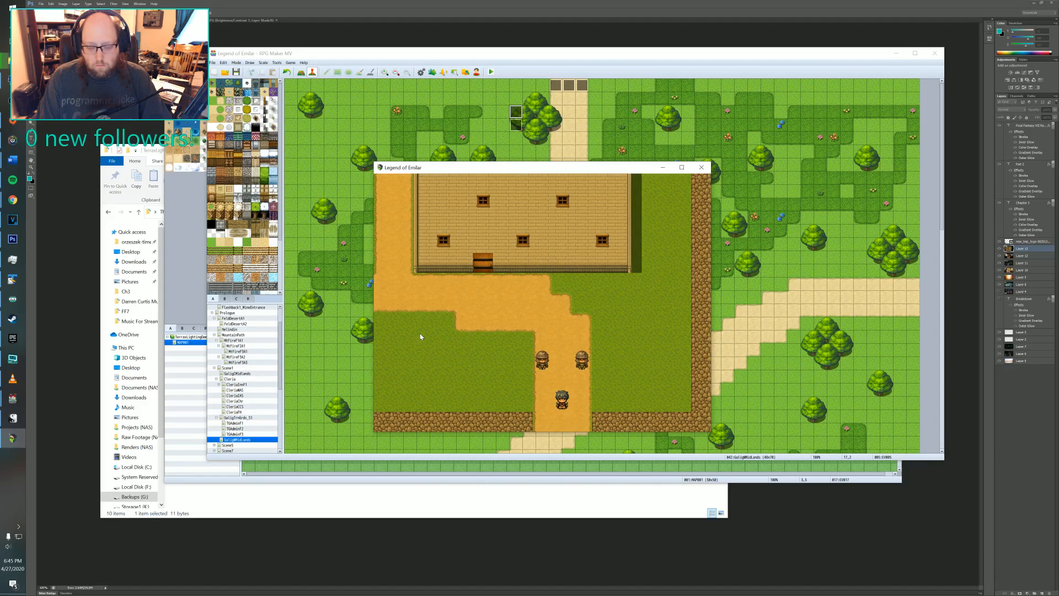
key("Down")
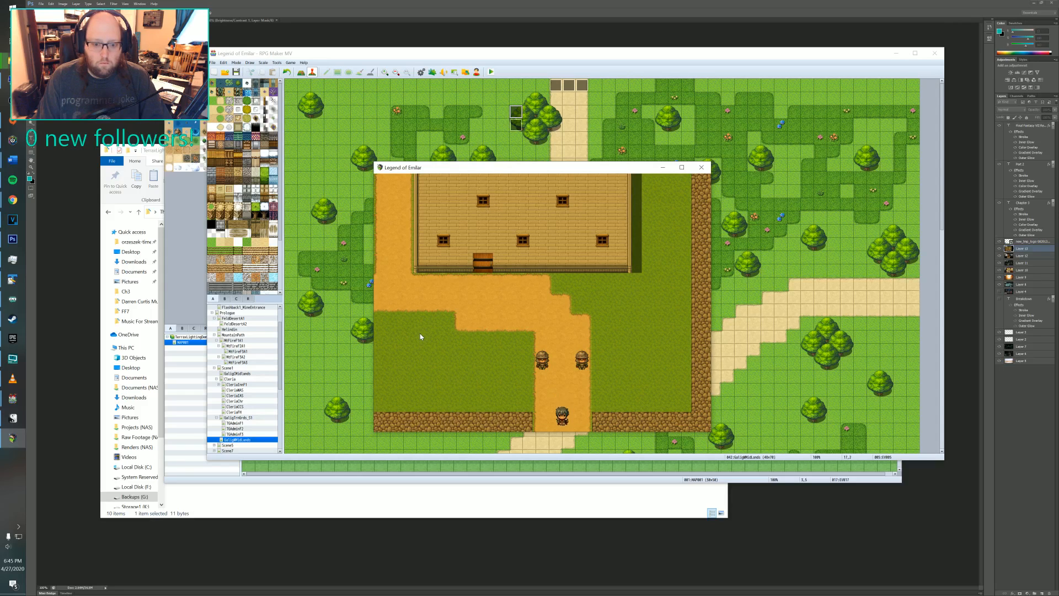
- Cross into Galig West Midlands and follow the path south to check the pre-evening tint on the new map
key("Down")
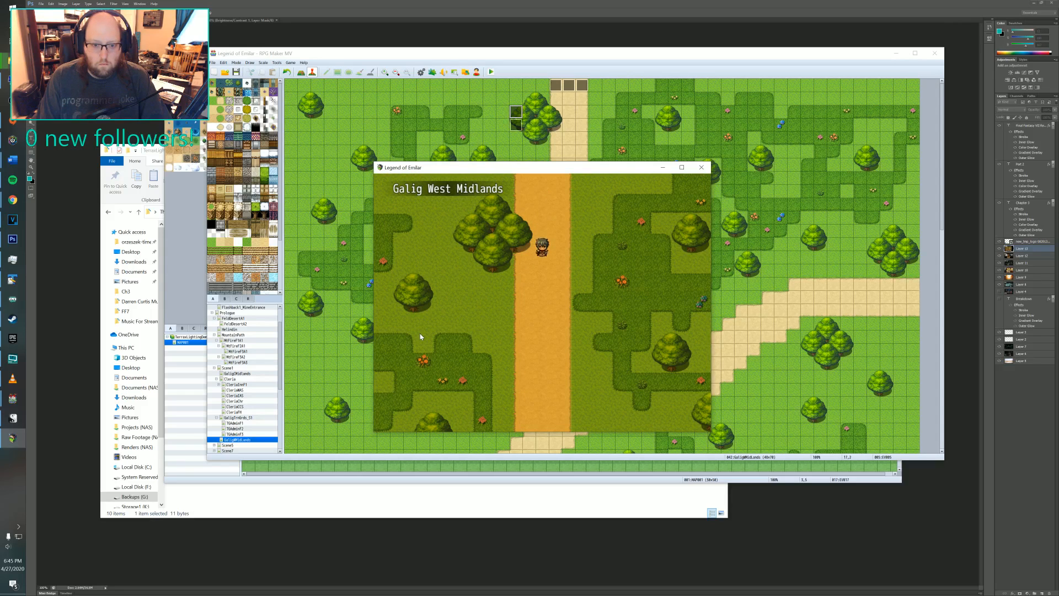
key("Down")
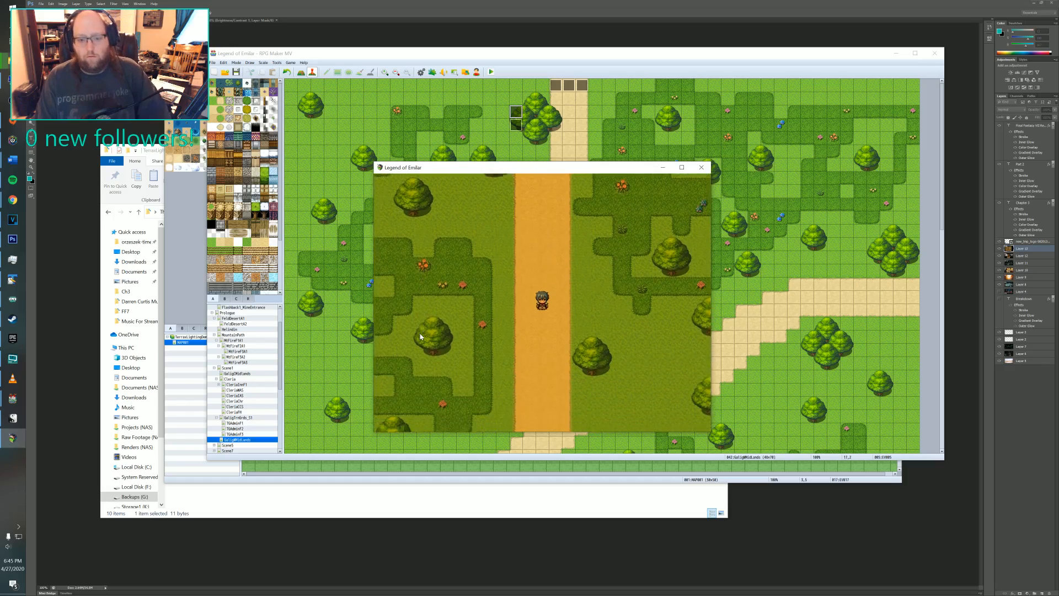
key("Down")
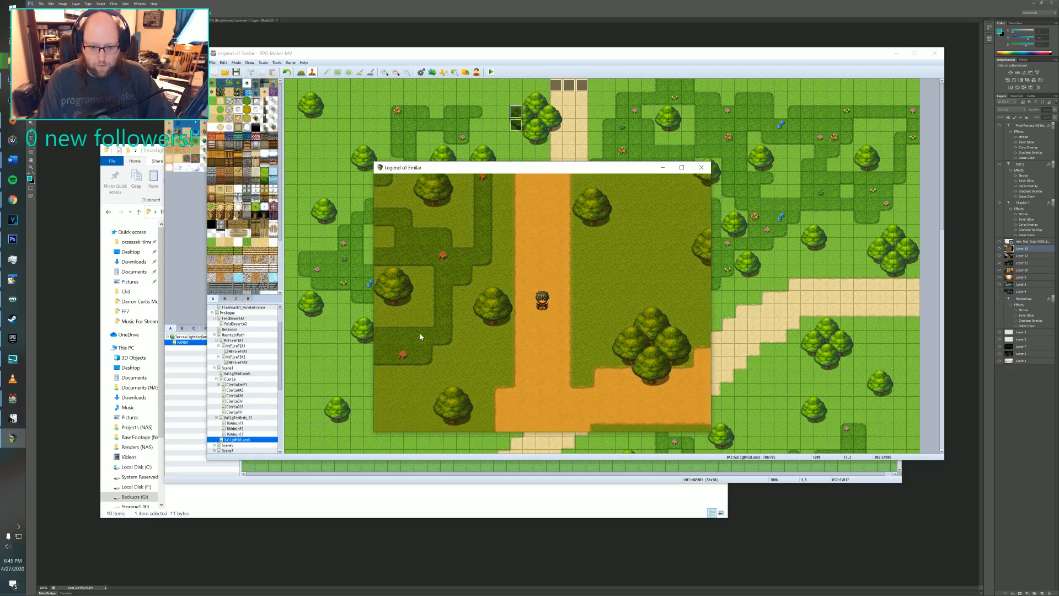
- Follow the dirt path east to the edge of Galig West Midlands, watching how the evening tint progresses
key("Right")
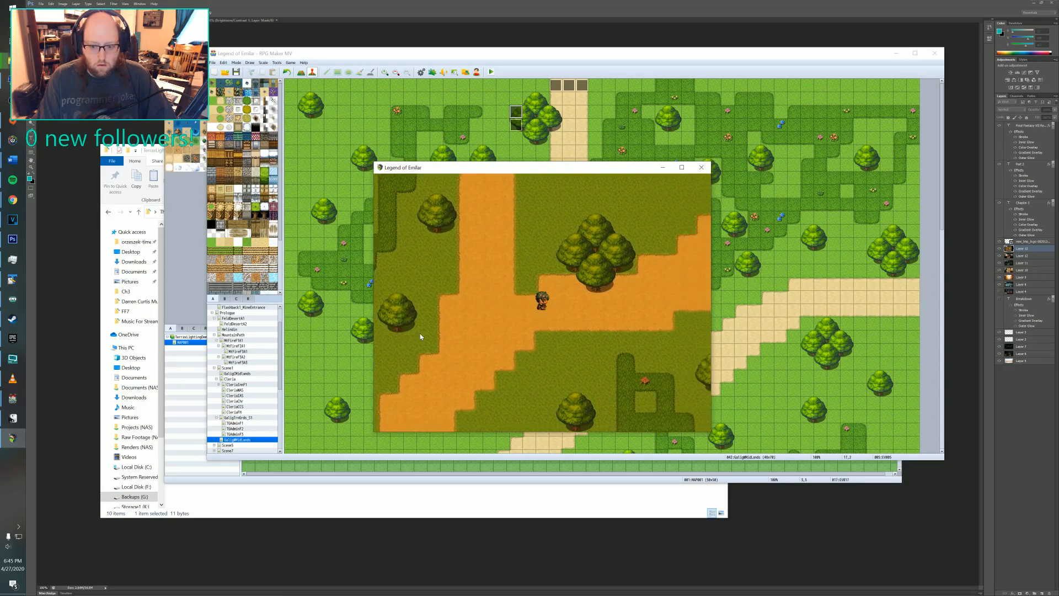
key("Up")
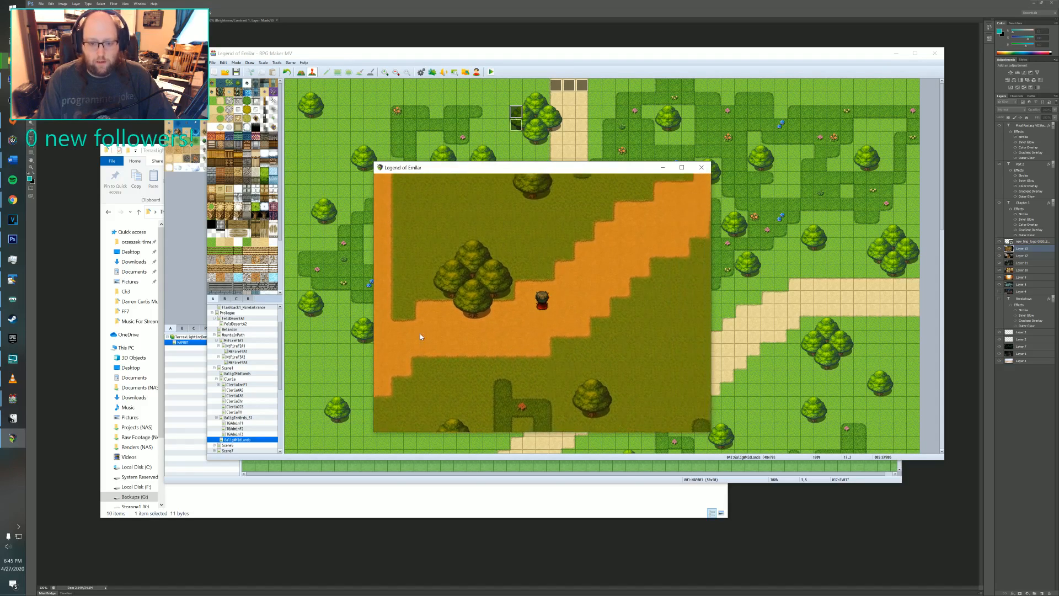
key("Right")
key("Up")
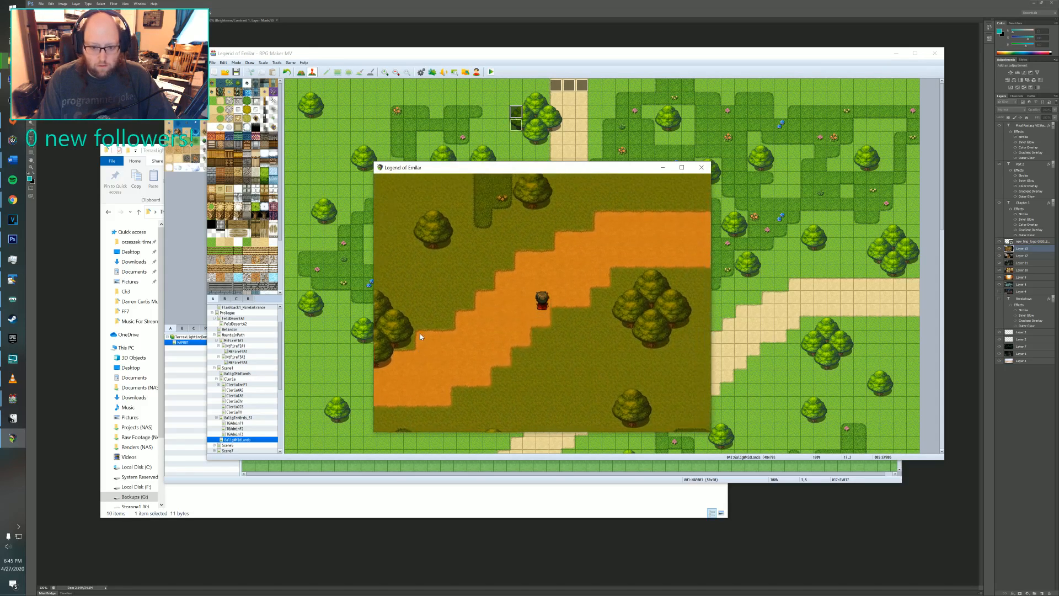
key("Right")
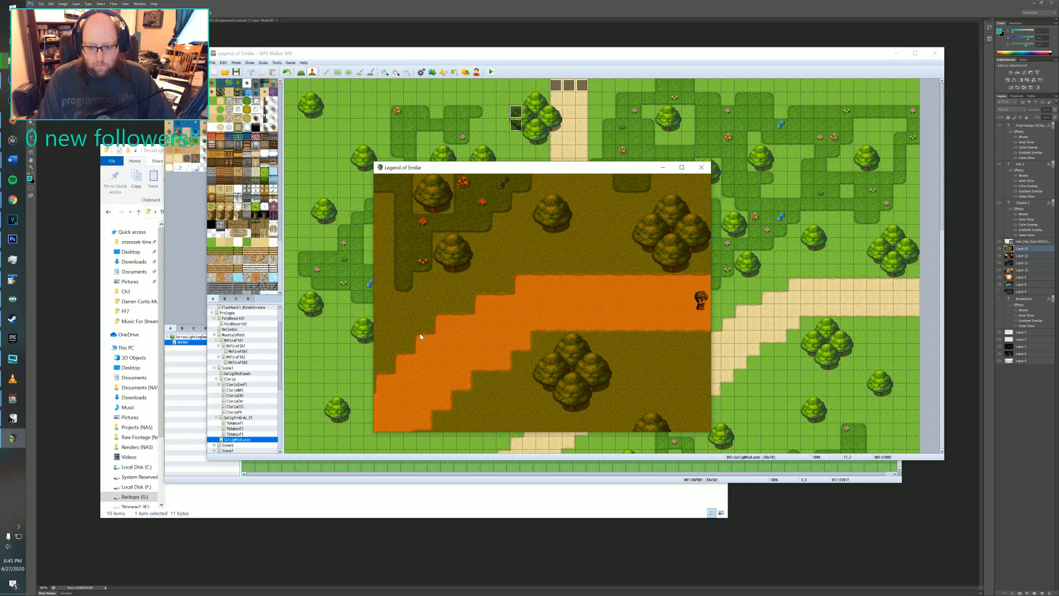
key("Up")
key("Down")
key("Up")
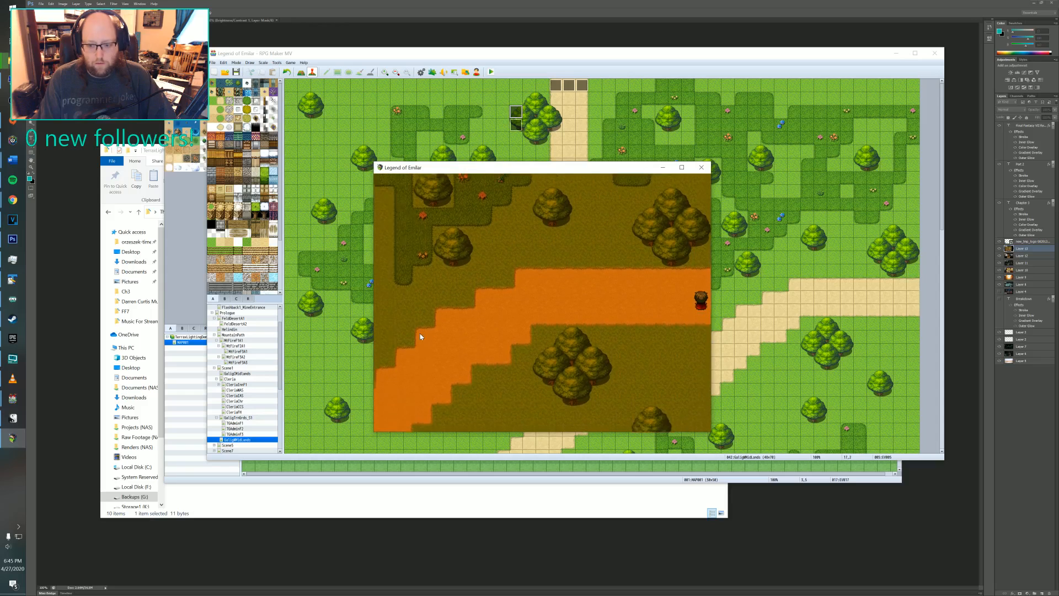
key("Down")
- Walk back west and north through the trees to check the tint across the map, and end the playtest
key("Left")
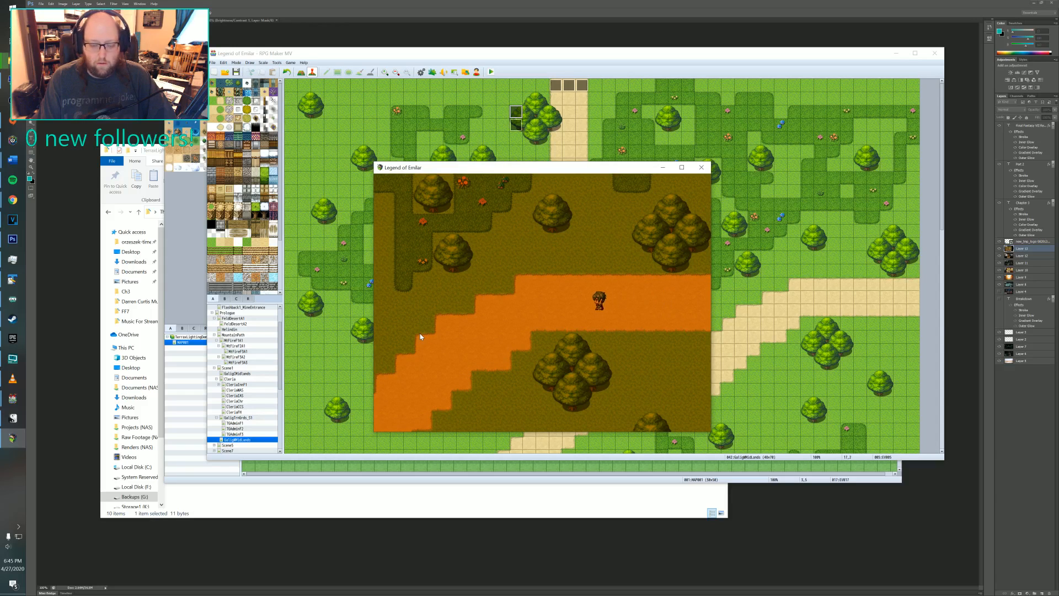
key("Down")
key("Left")
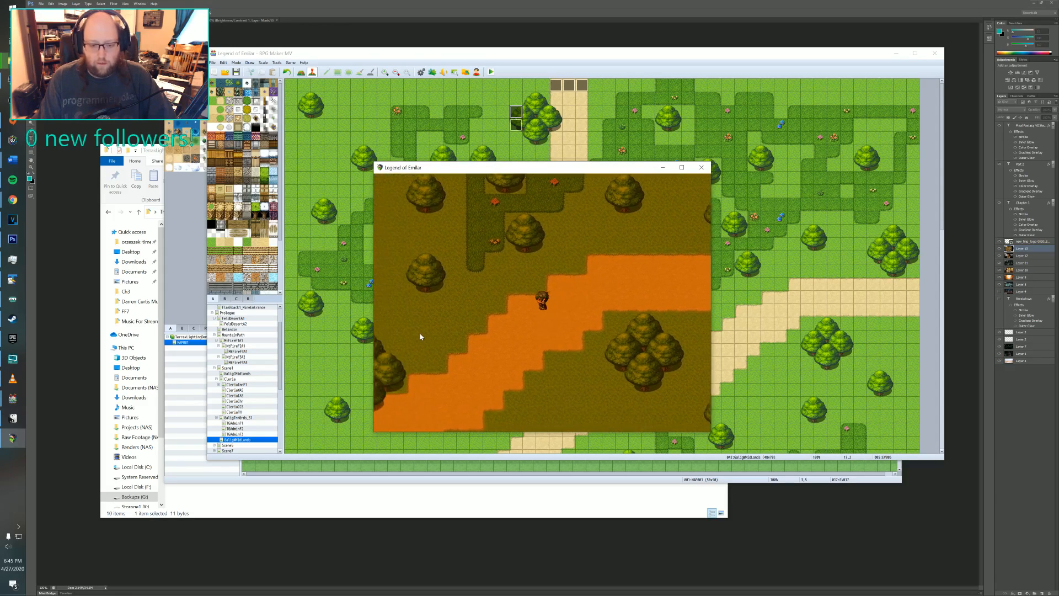
key("Up")
key("Left")
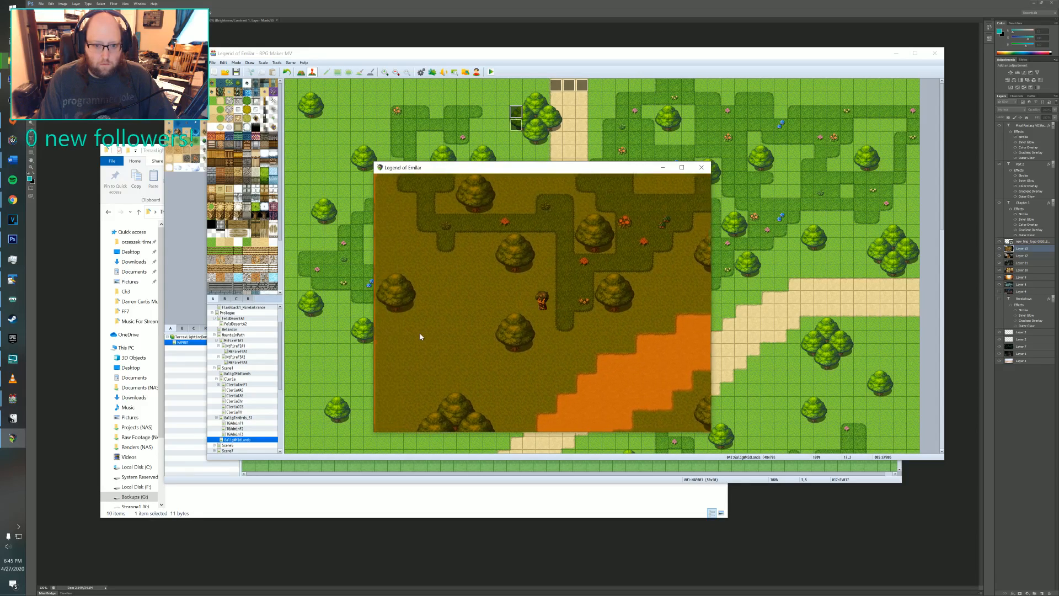
key("Left")
key("Up")
key("Left")
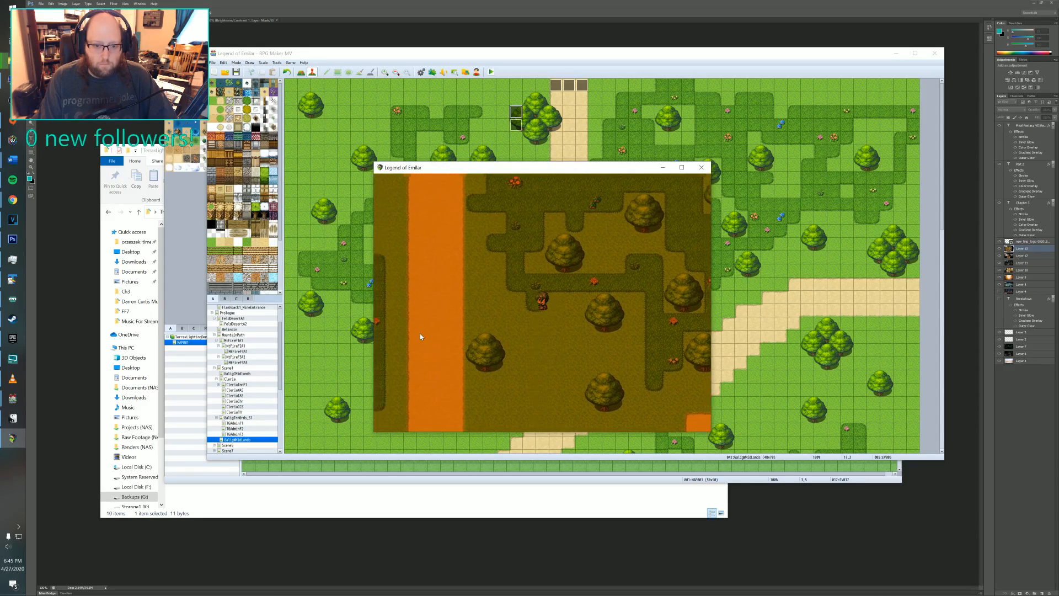
key("Left")
key("Up")
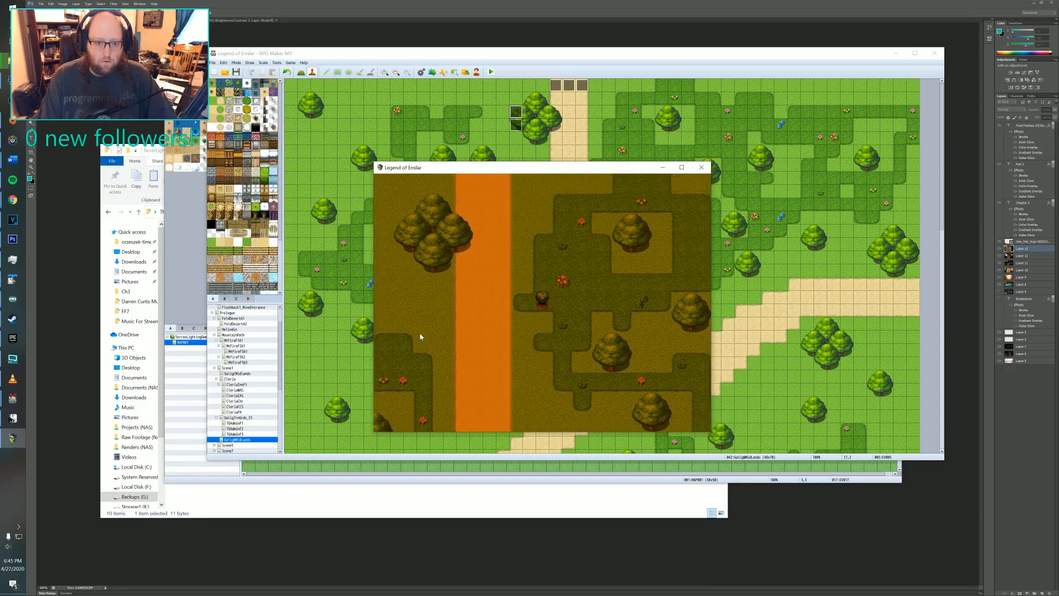
left_click(701, 167)
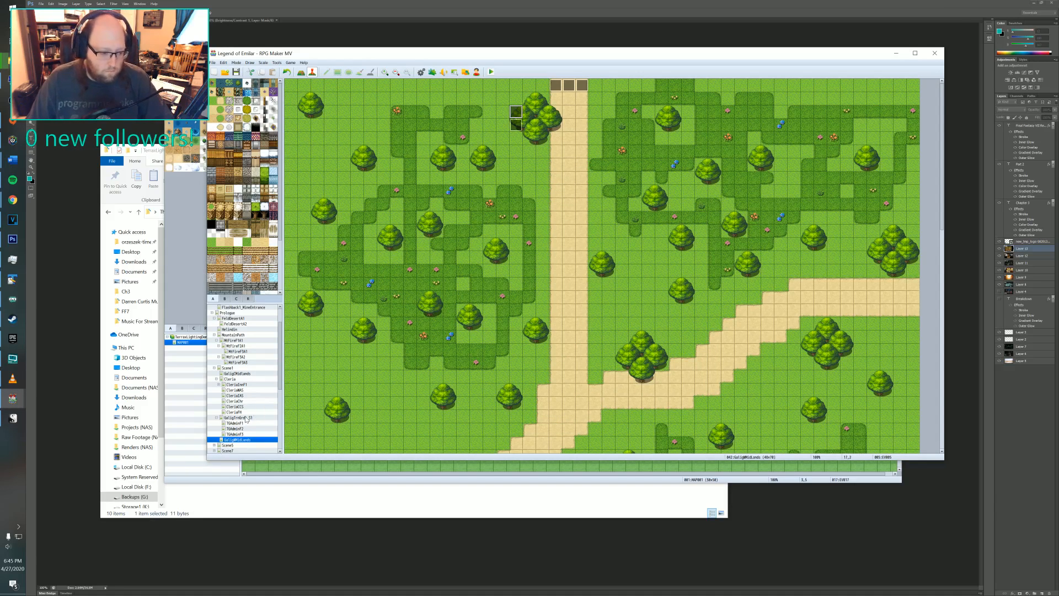
- Create an event on the top tile of the path's east edge in GaligMidLands that transfers the player to Cleria's west entrance
middle_click(833, 356)
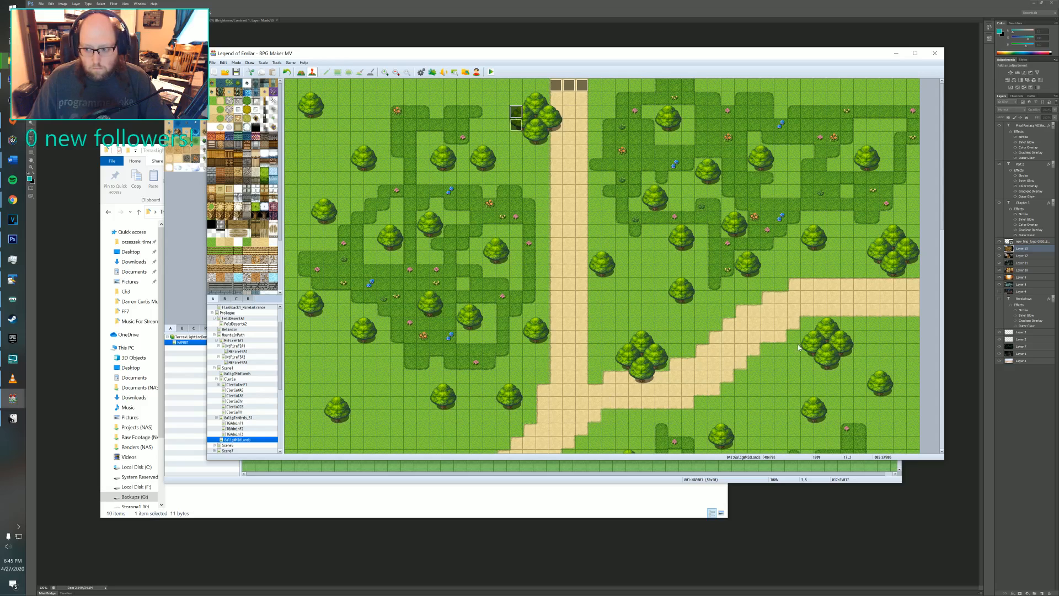
double_click(916, 283)
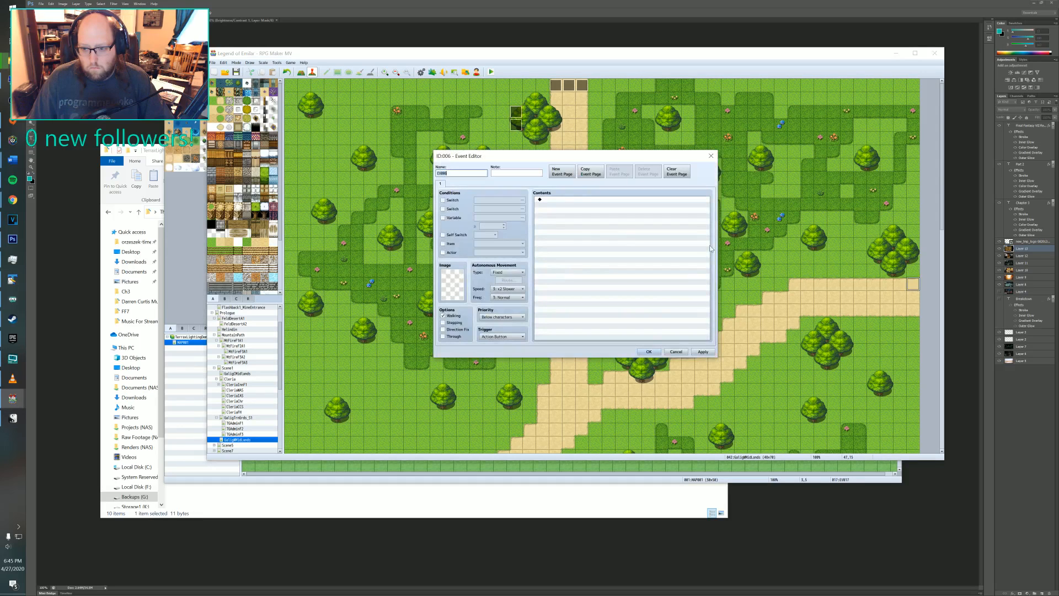
double_click(568, 200)
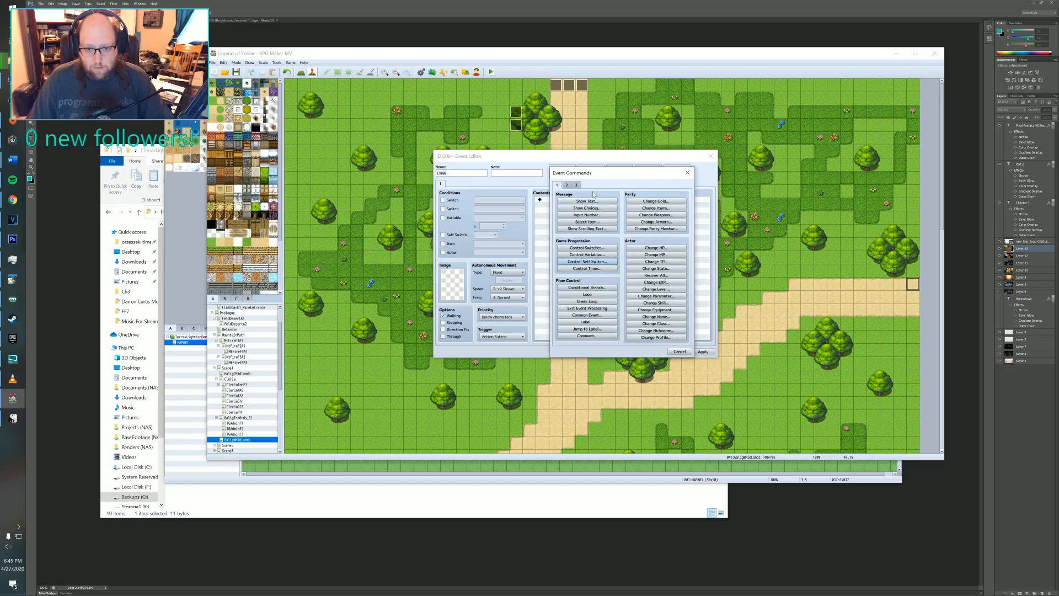
left_click(566, 186)
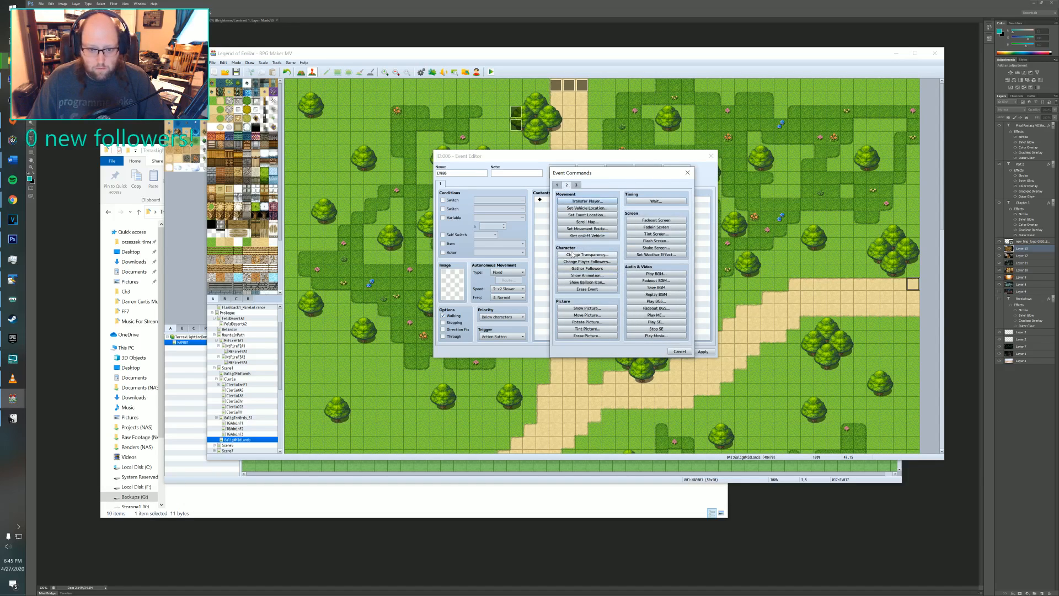
left_click(600, 201)
left_click(643, 243)
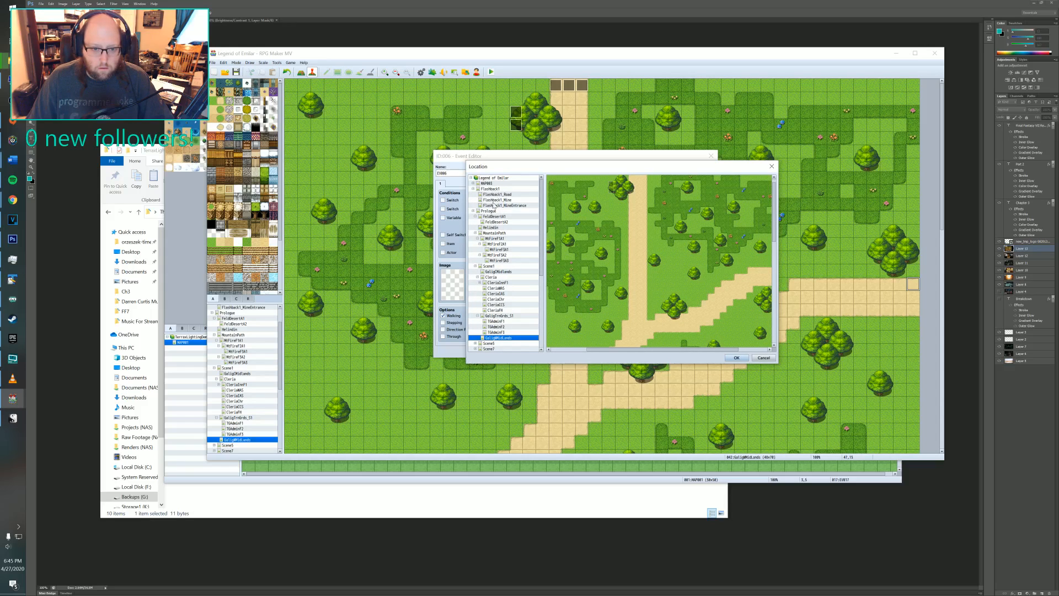
left_click(495, 277)
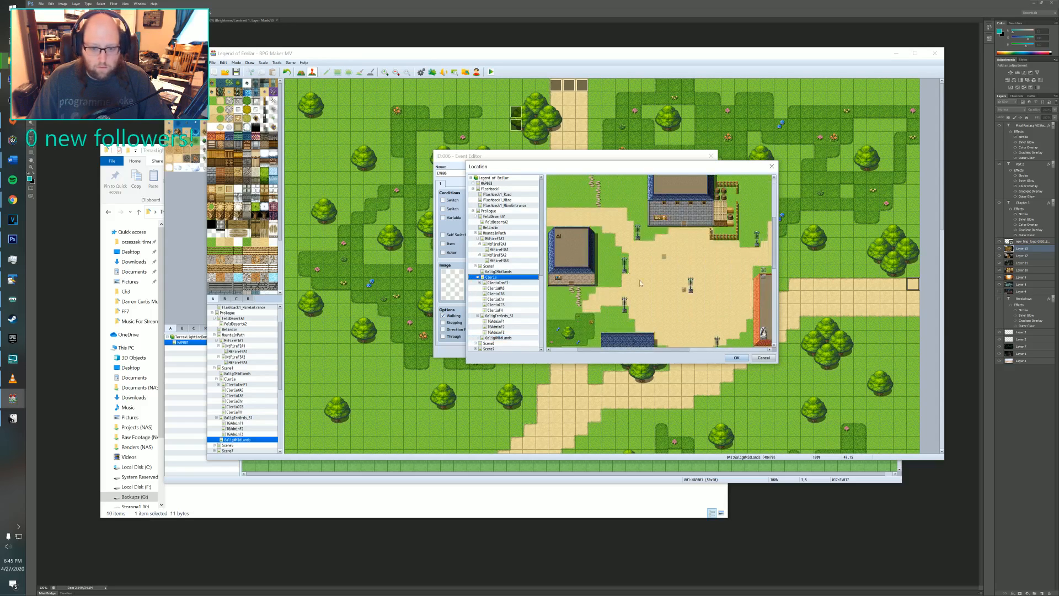
left_click(557, 247)
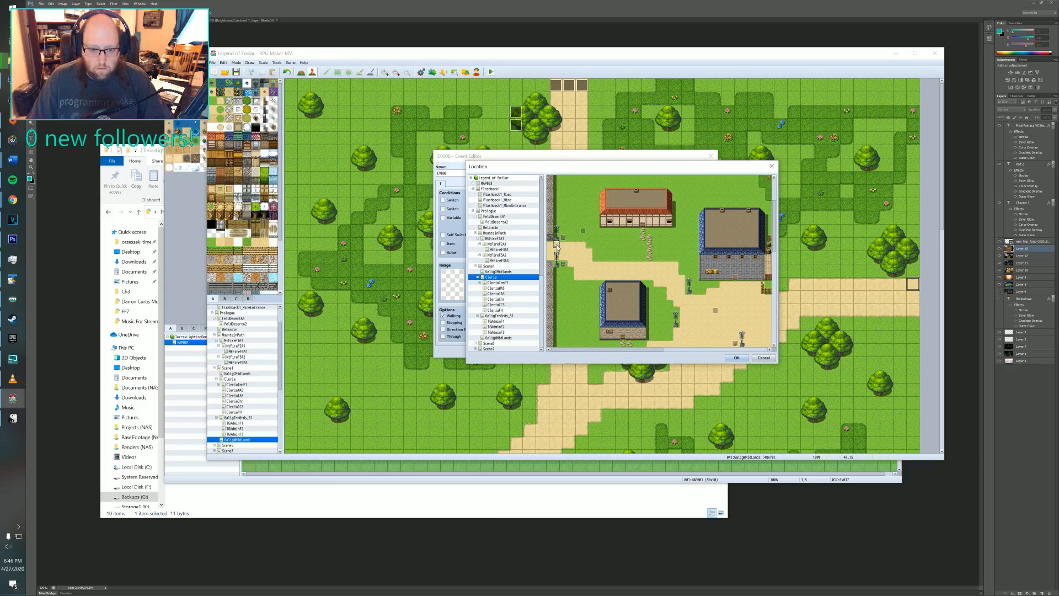
double_click(556, 246)
left_click(623, 304)
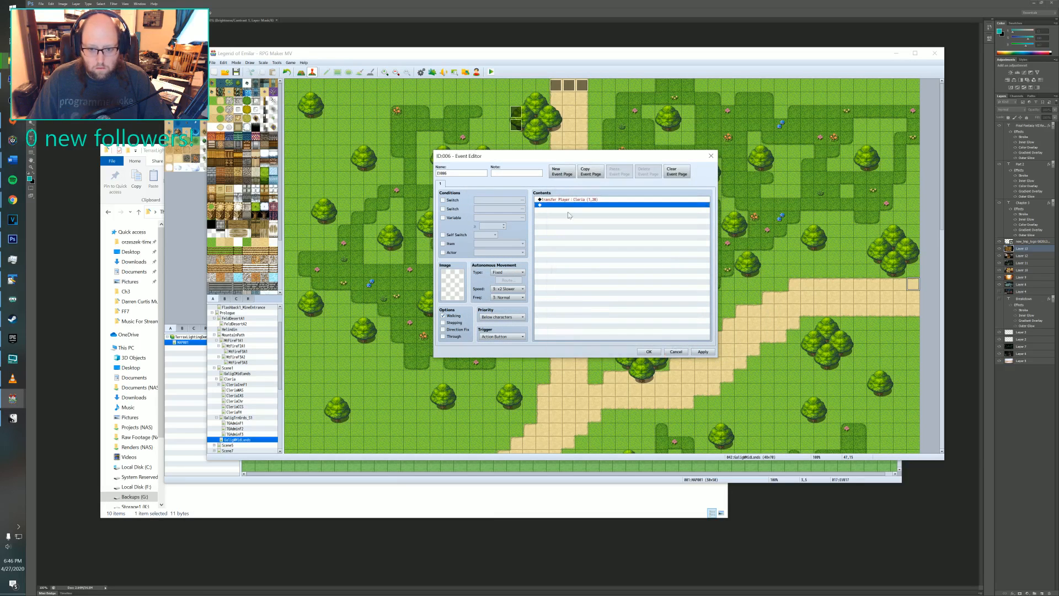
left_click(649, 352)
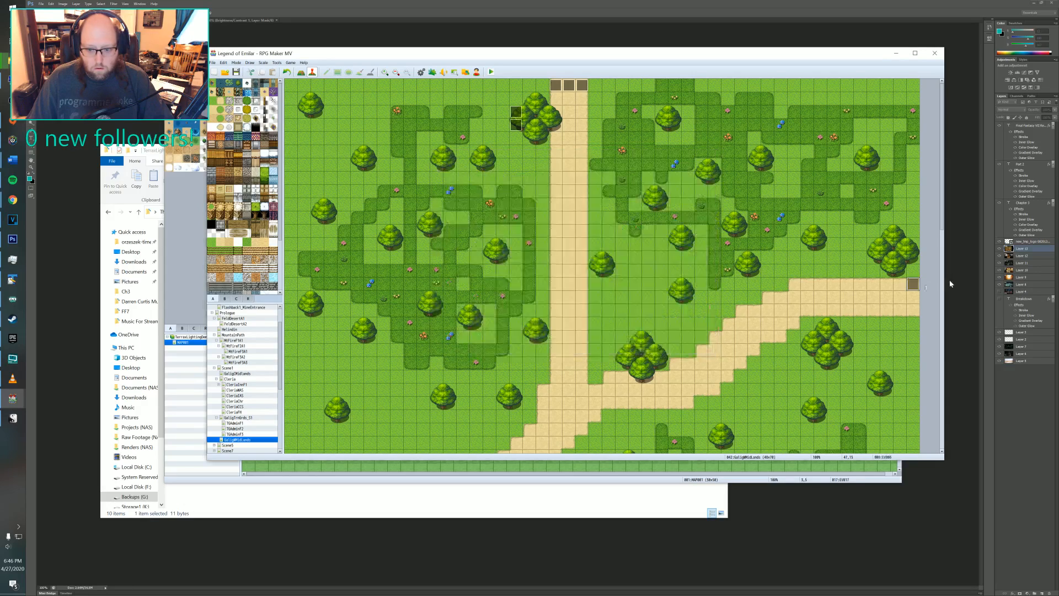
- Set the new transfer event's trigger to Player Touch and its priority to Same as characters
double_click(913, 284)
left_click(502, 336)
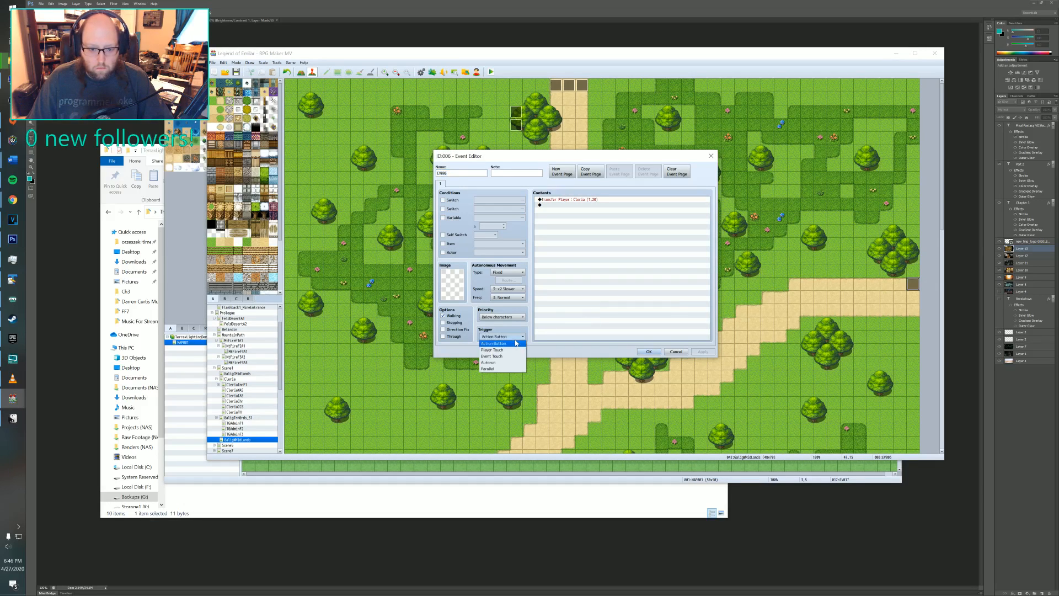
left_click(496, 350)
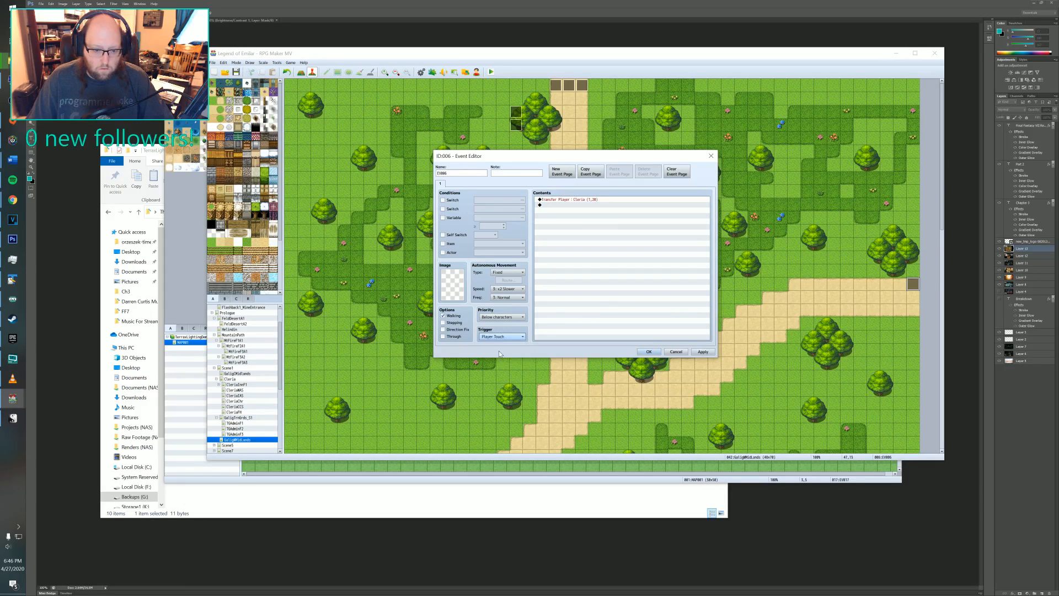
left_click(648, 352)
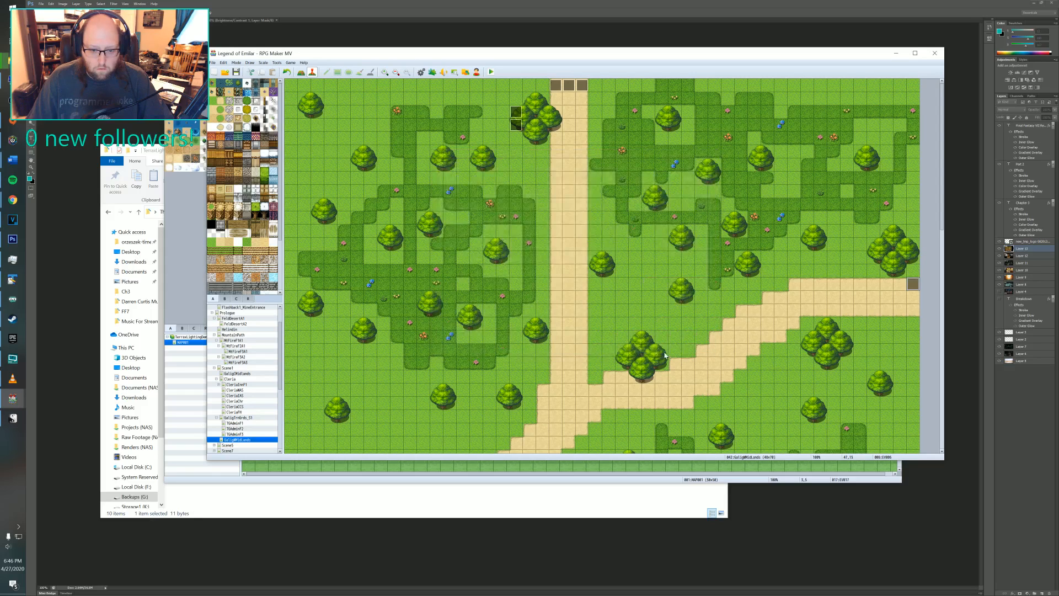
double_click(910, 284)
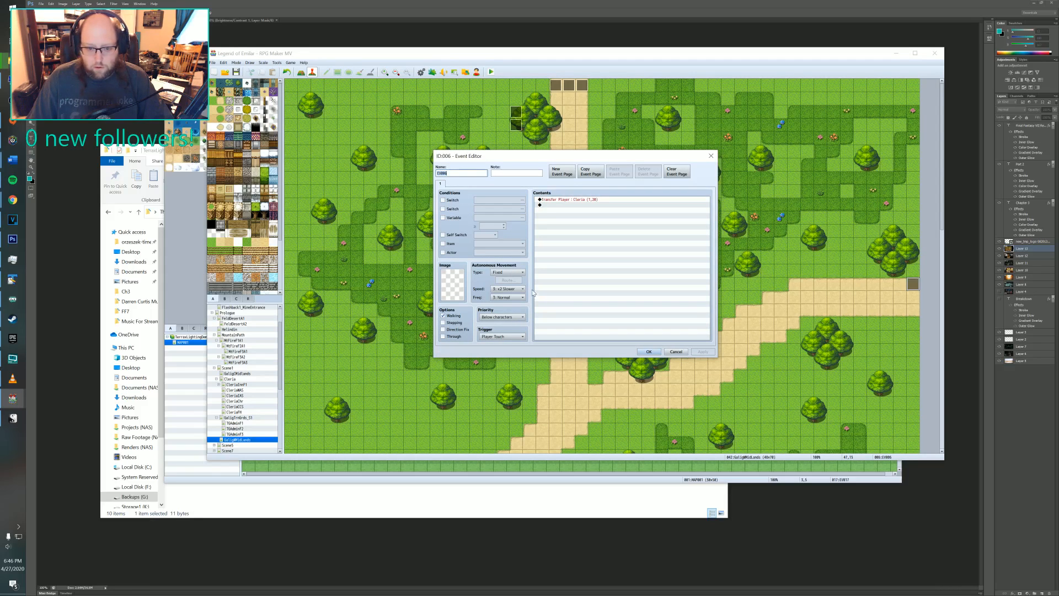
left_click(502, 317)
left_click(497, 331)
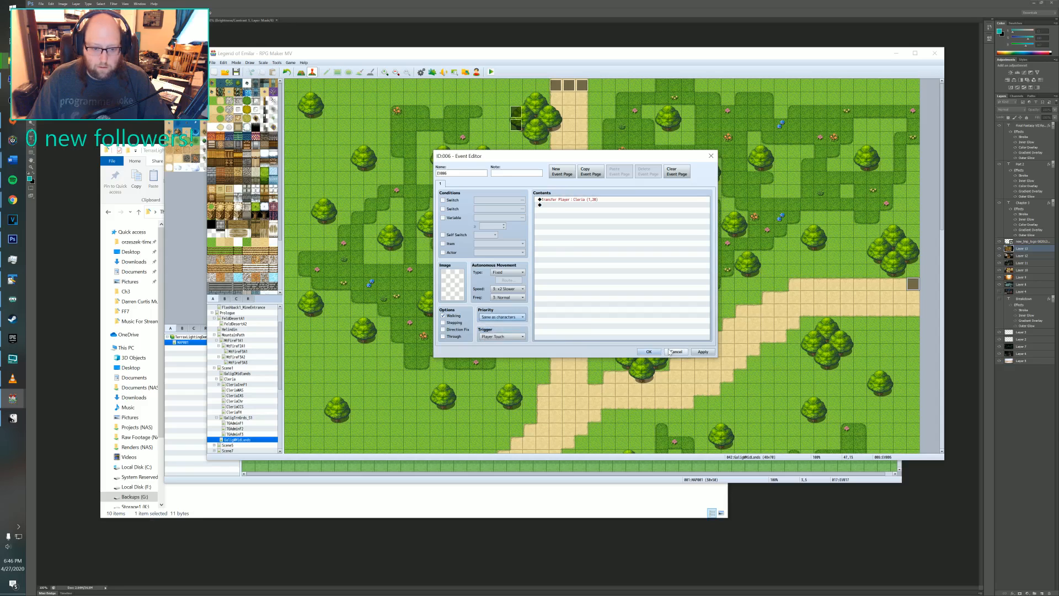
left_click(648, 352)
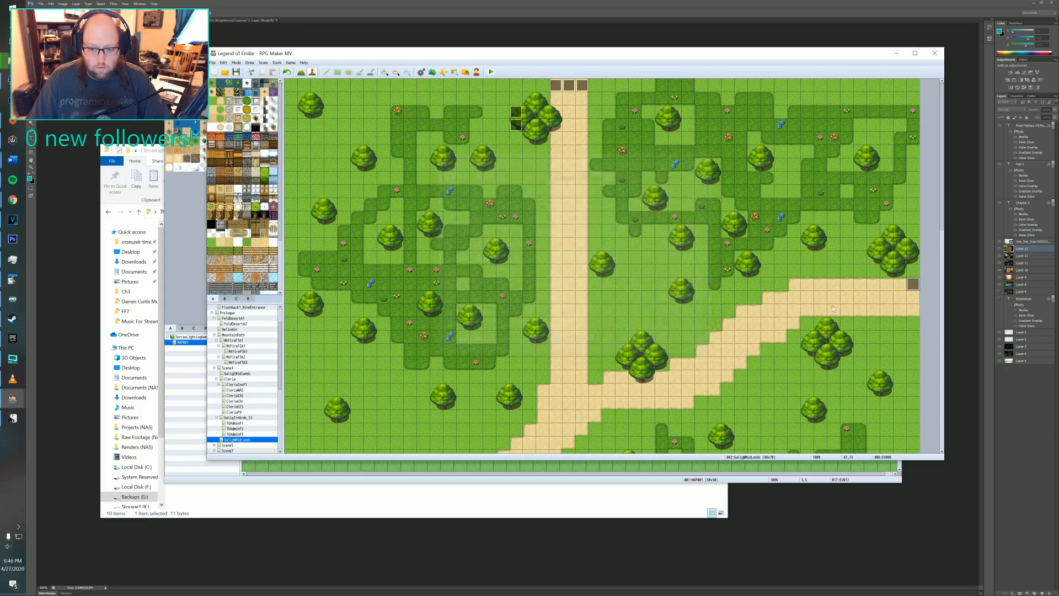
- Copy the Cleria transfer event onto the two path tiles directly below it on the map's east edge
key("ctrl+c")
left_click(913, 299)
key("ctrl+v")
left_click(913, 310)
key("ctrl+v")
- Move the middle transfer event's destination one tile lower at Cleria's west entrance and confirm the event
left_click(913, 301)
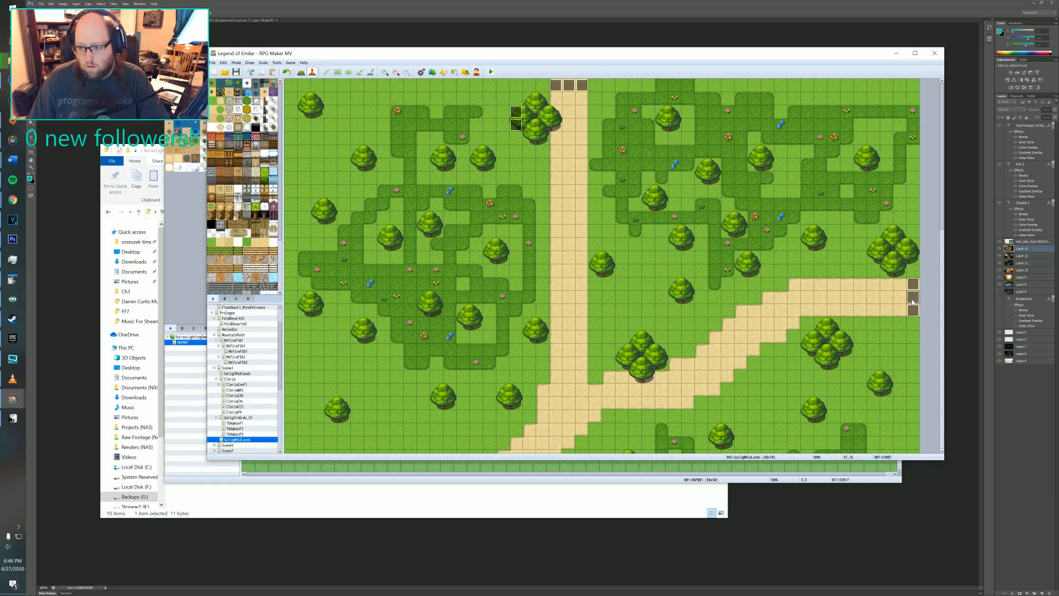
key("Return")
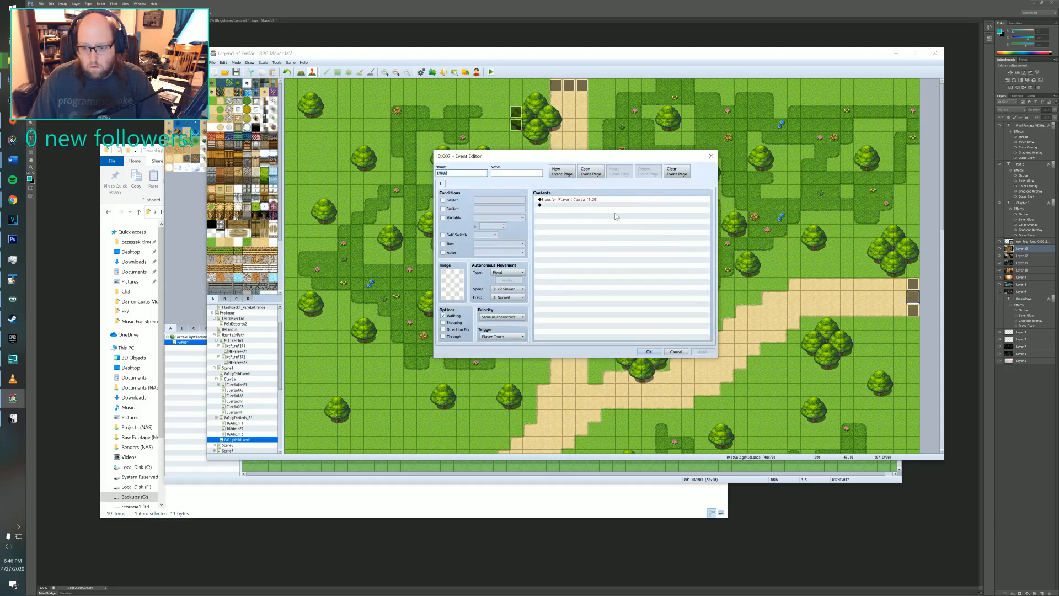
double_click(589, 201)
left_click(618, 243)
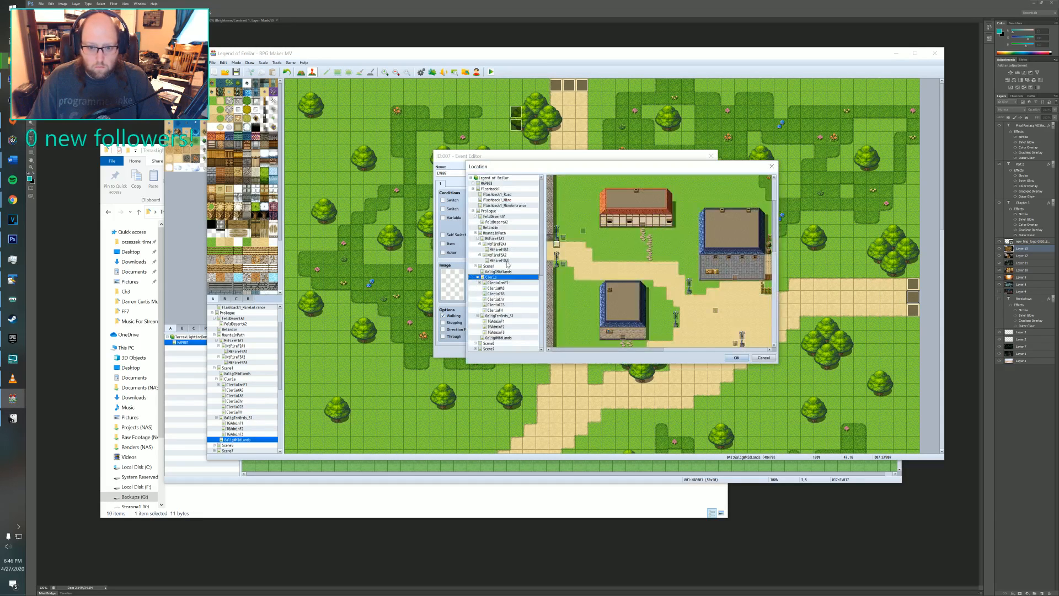
left_click(738, 358)
left_click(621, 308)
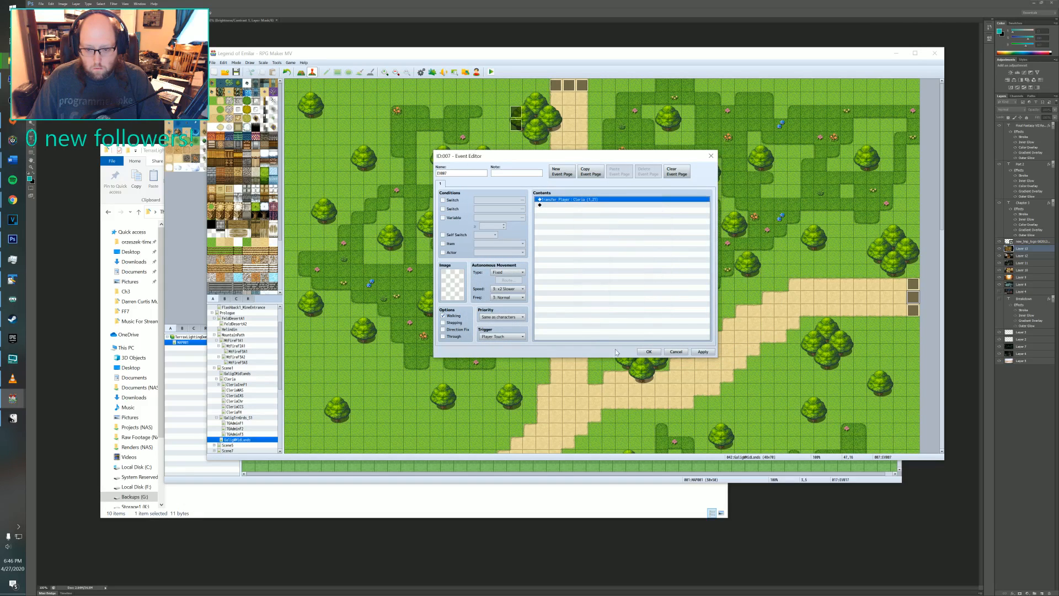
left_click(648, 351)
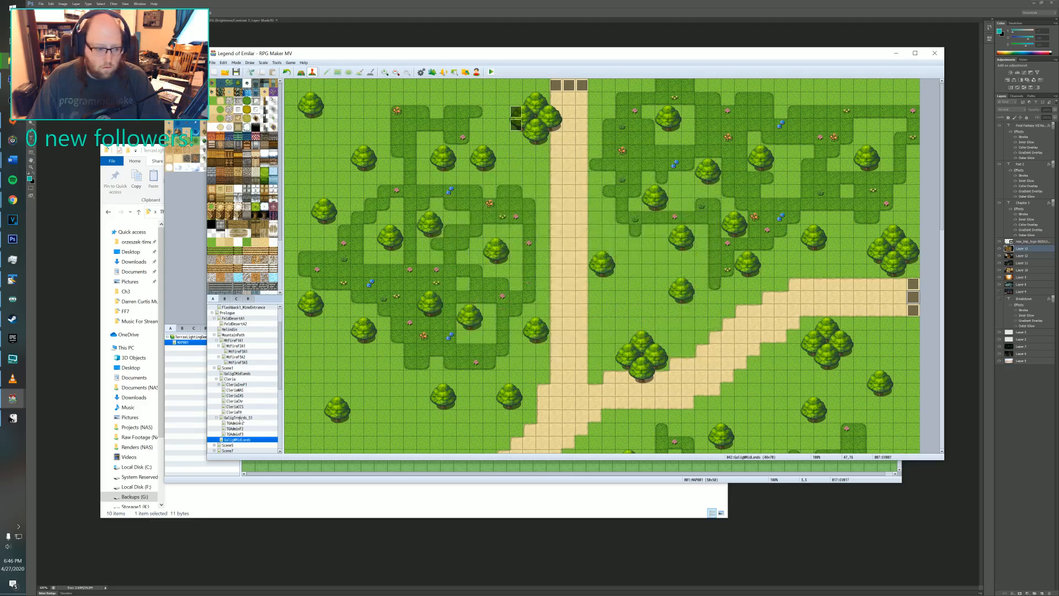
- Move the bottom Cleria transfer event's destination two tiles lower, onto the lowest path tile of Cleria's west entrance, and confirm the event
left_click(228, 379)
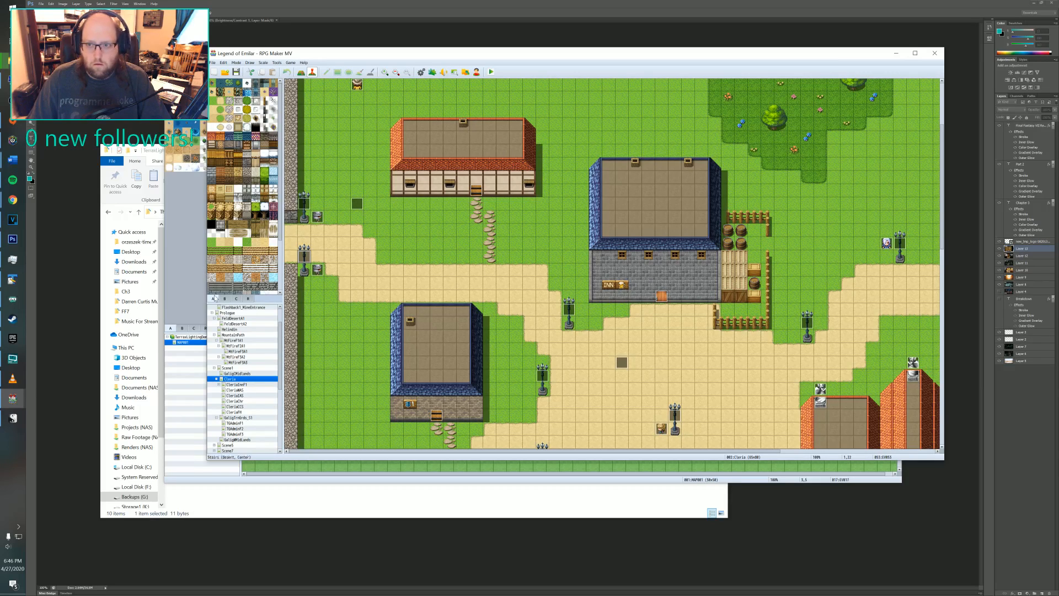
left_click(235, 440)
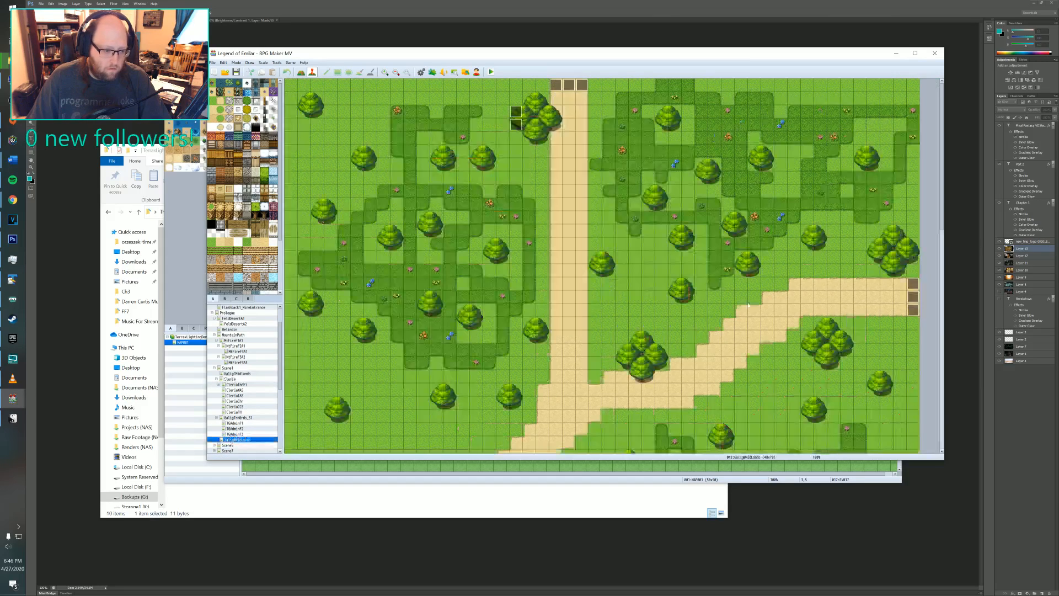
double_click(913, 310)
double_click(572, 200)
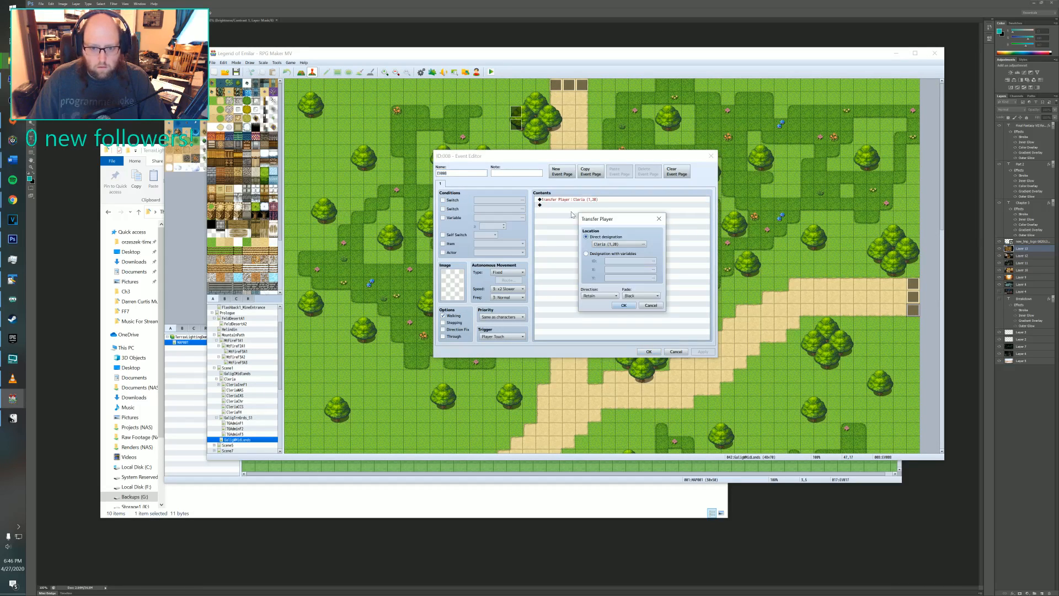
left_click(617, 244)
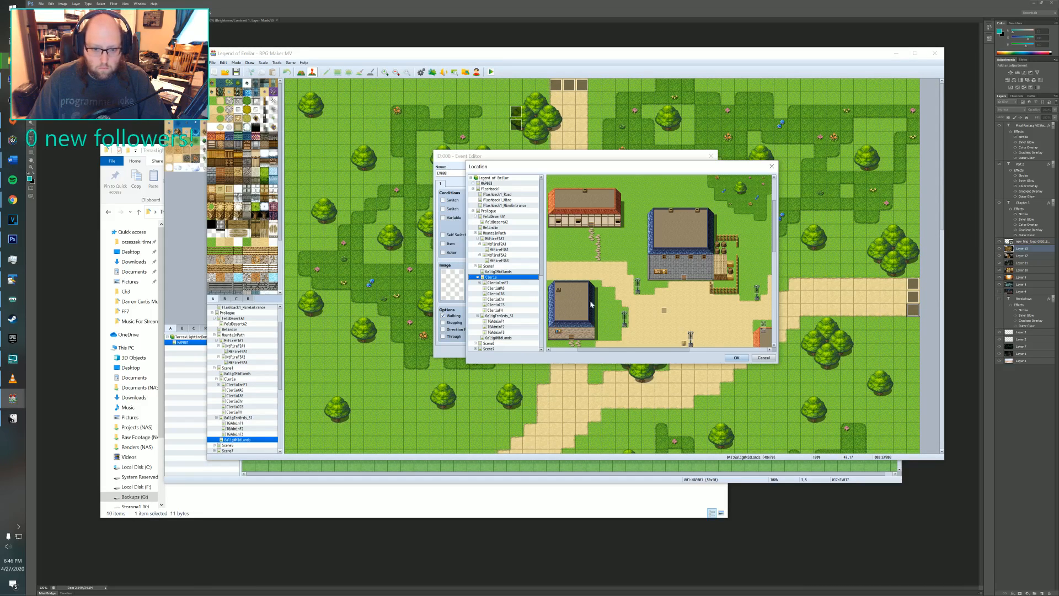
left_click(549, 304)
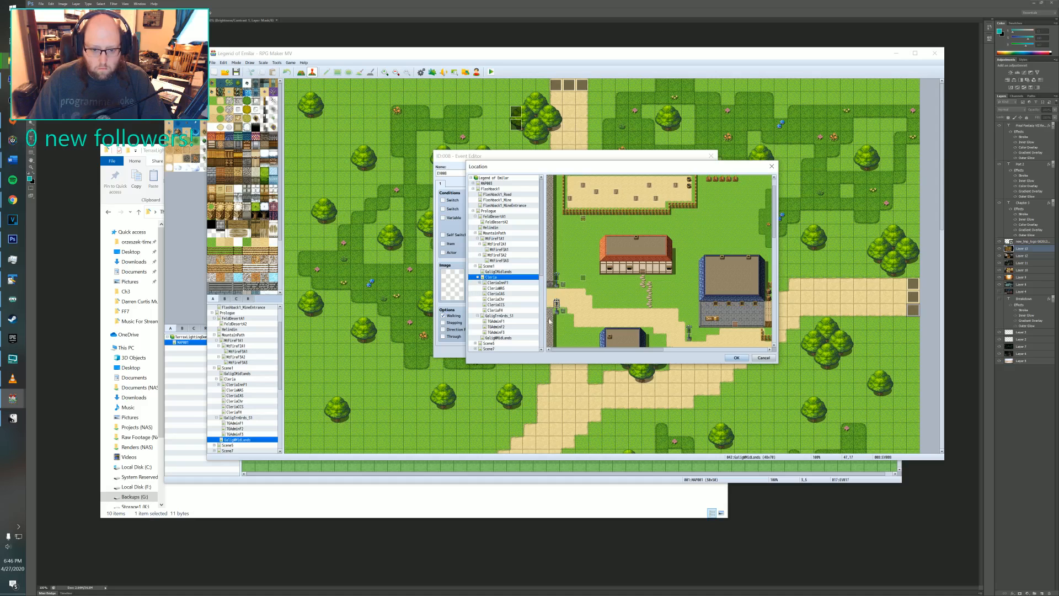
left_click(736, 357)
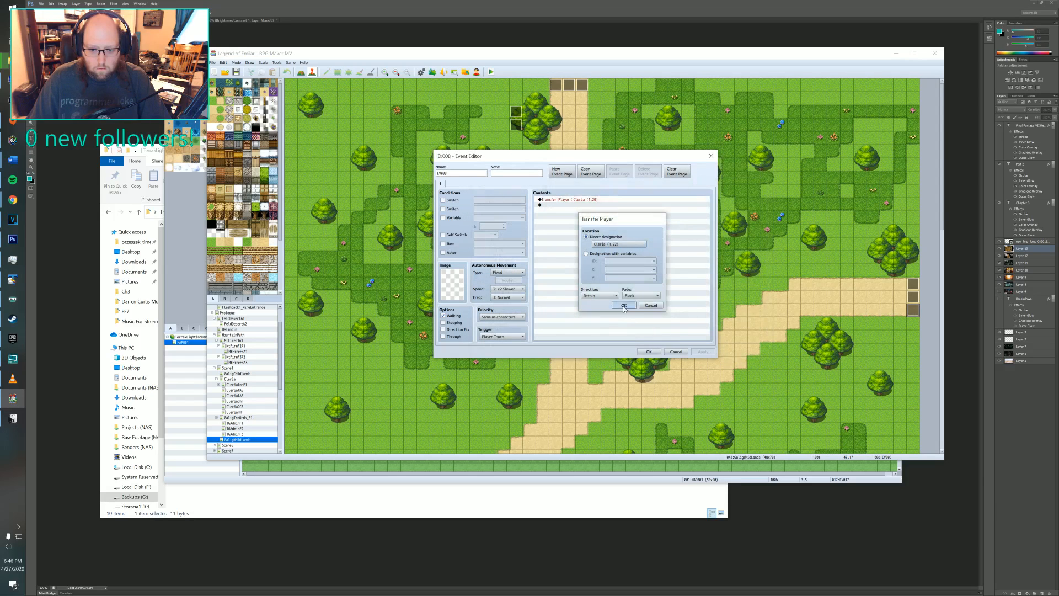
left_click(622, 310)
left_click(703, 352)
left_click(651, 352)
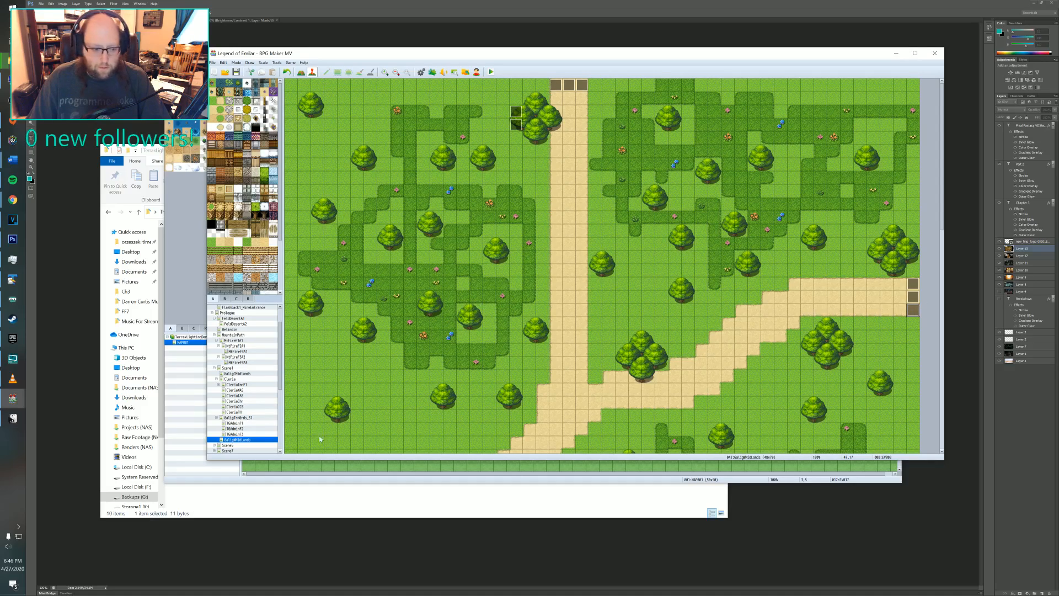
- Paste the copied transfer event onto the three path tiles at the west edge of the Cleria map
left_click(232, 379)
left_click(234, 384)
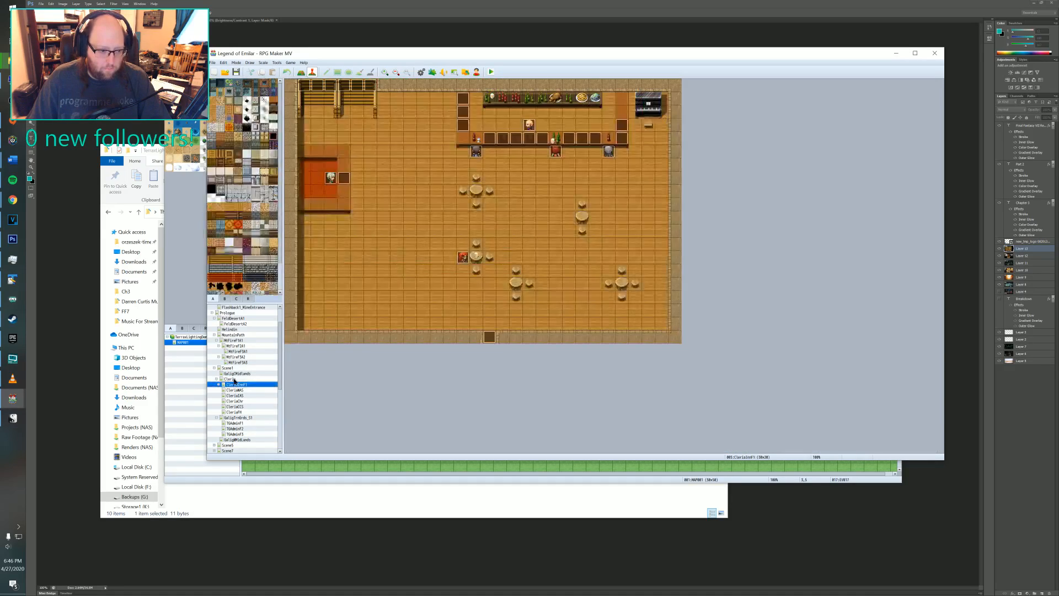
left_click(233, 379)
scroll(350, 328, "down", 1)
double_click(291, 316)
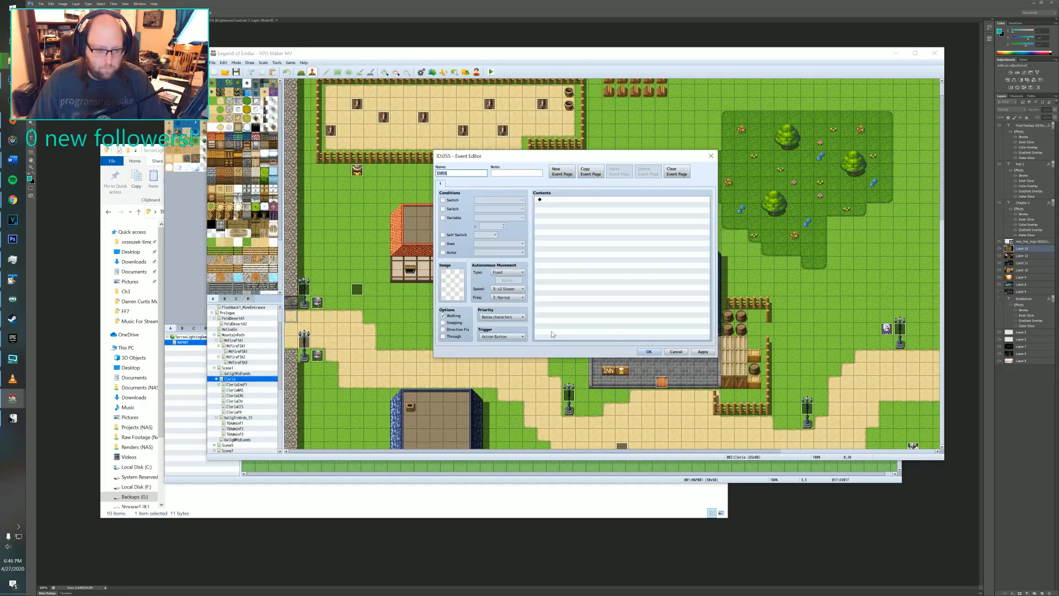
left_click(675, 351)
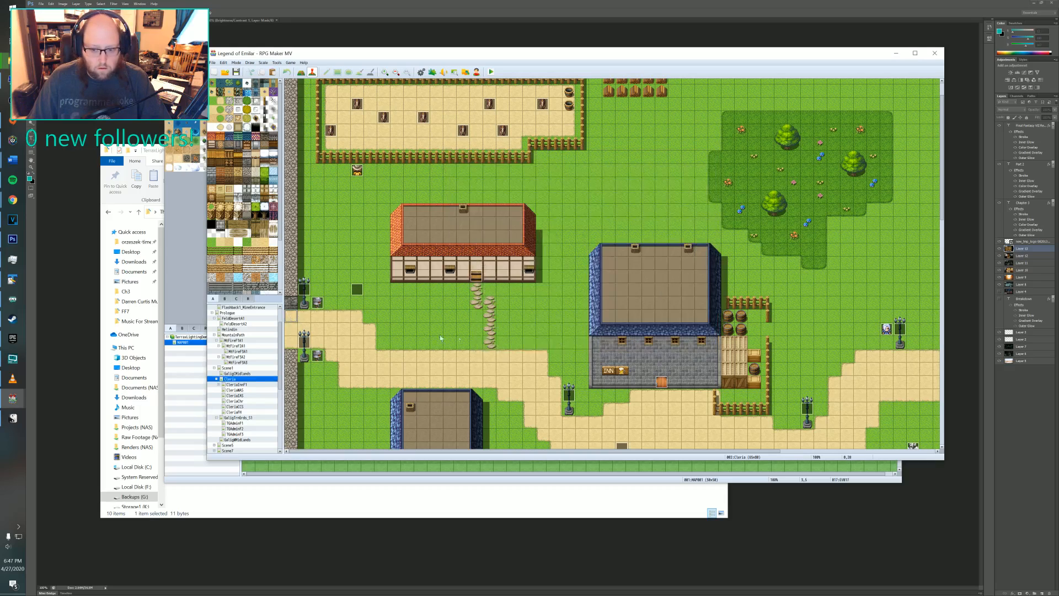
key("ctrl+v")
left_click(293, 329)
key("ctrl+v")
left_click(292, 342)
key("ctrl+v")
- Redirect Cleria's top west-edge transfer event to the top path tile just inside GaligMidLands' east edge
left_click(293, 317)
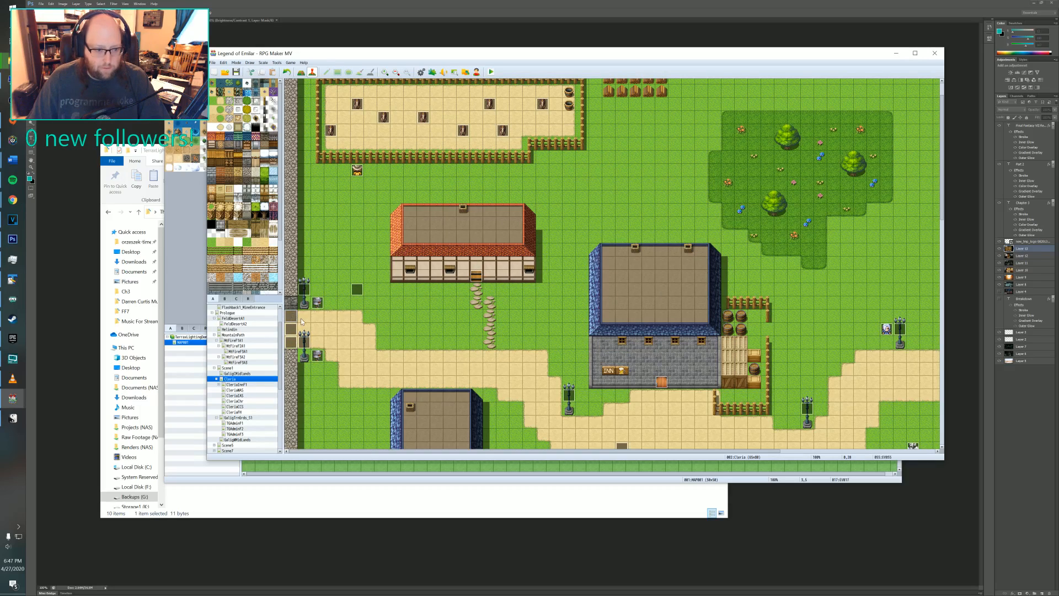
double_click(290, 317)
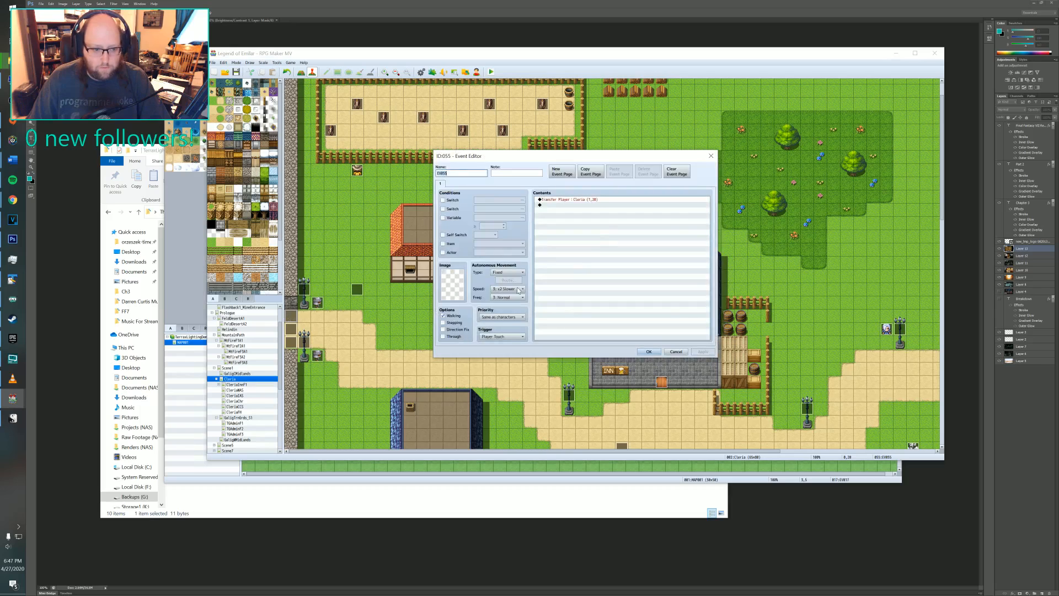
double_click(593, 199)
left_click(606, 244)
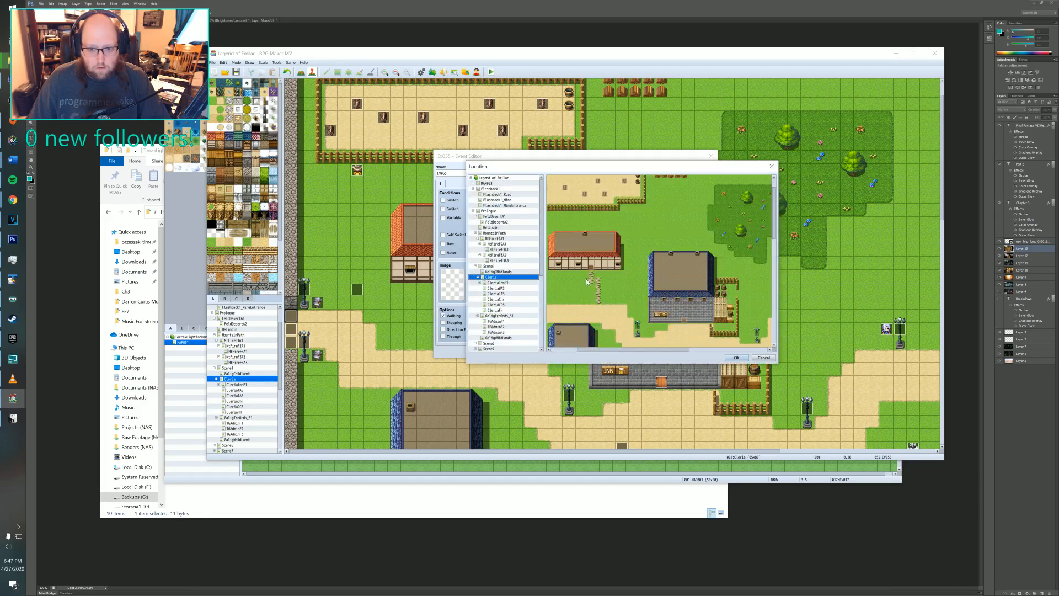
scroll(513, 265, "down", 3)
left_click(524, 305)
left_click(754, 303)
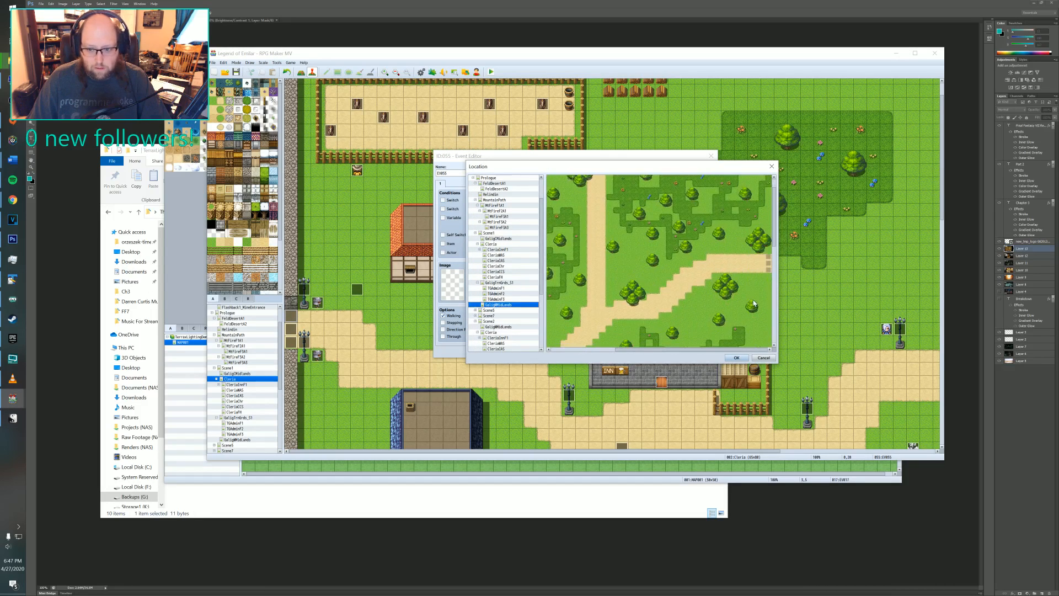
left_click(763, 258)
left_click(736, 358)
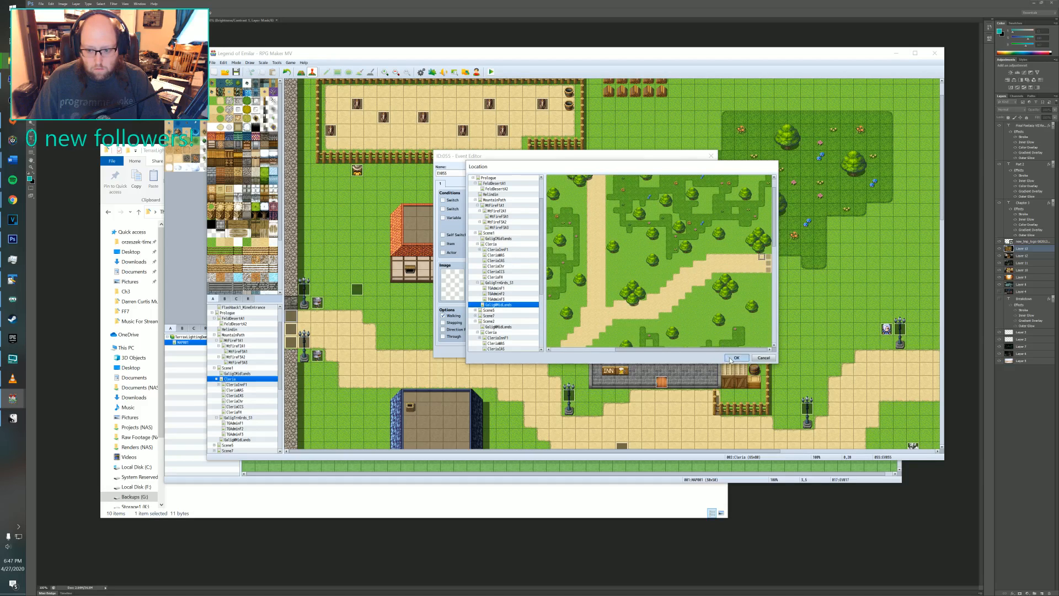
left_click(623, 305)
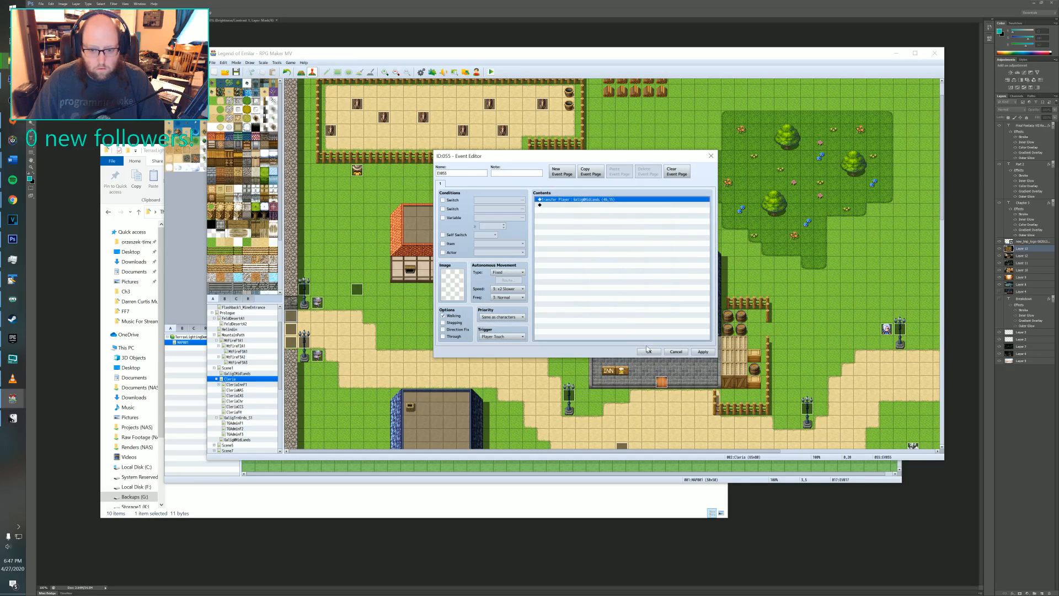
left_click(649, 352)
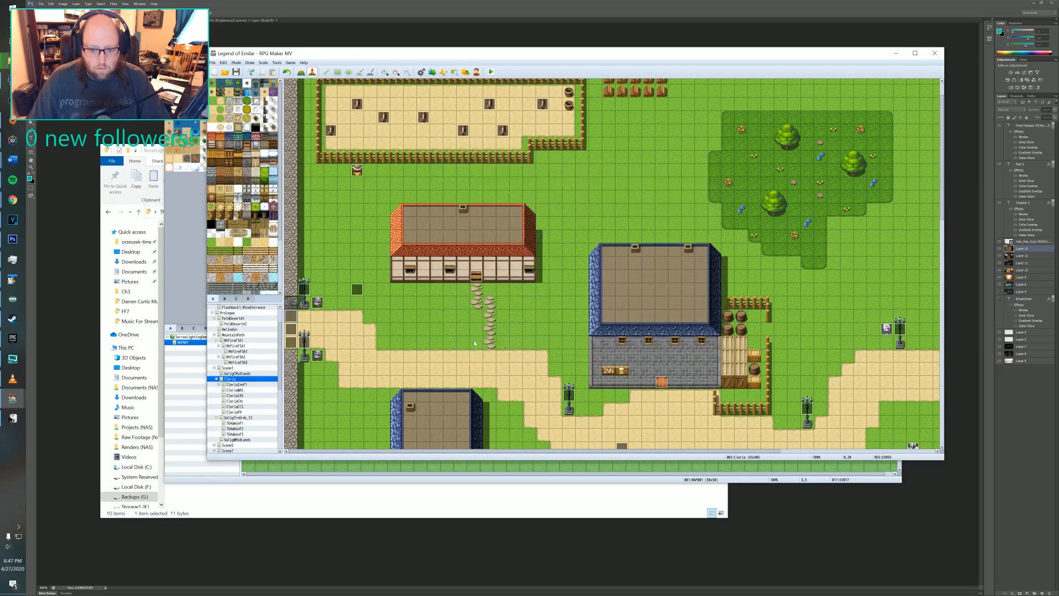
- Redirect Cleria's middle west-edge transfer event to the middle path tile just inside GaligMidLands' east edge
double_click(294, 331)
double_click(571, 199)
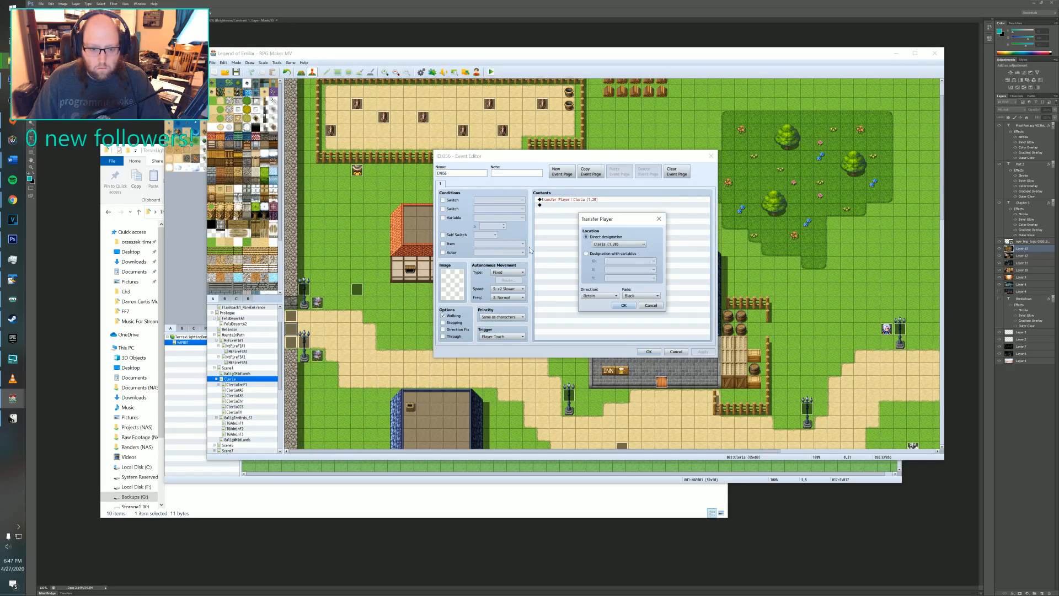
left_click(644, 244)
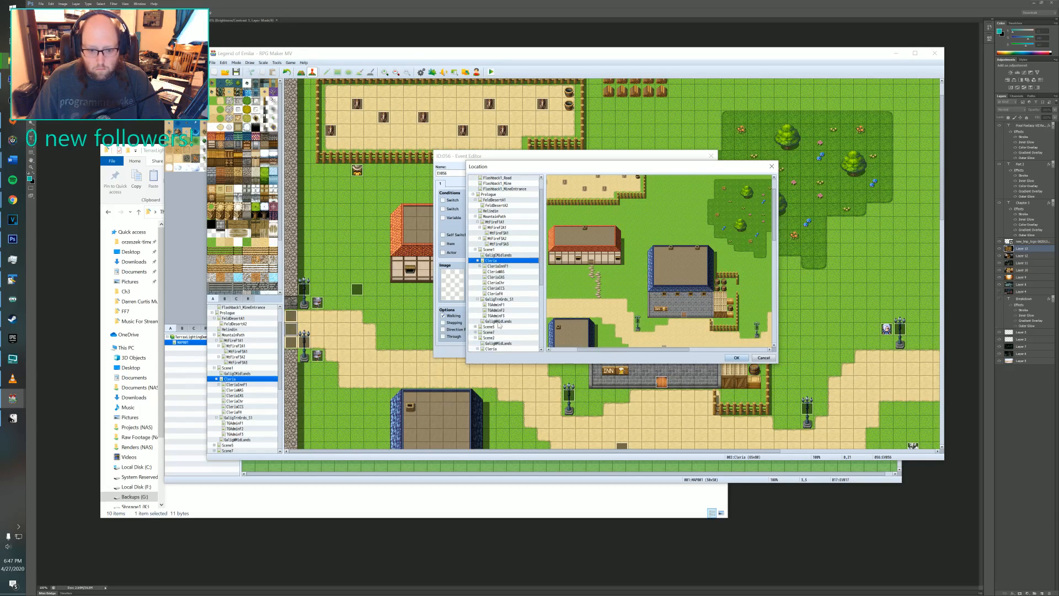
left_click(499, 321)
left_click(764, 261)
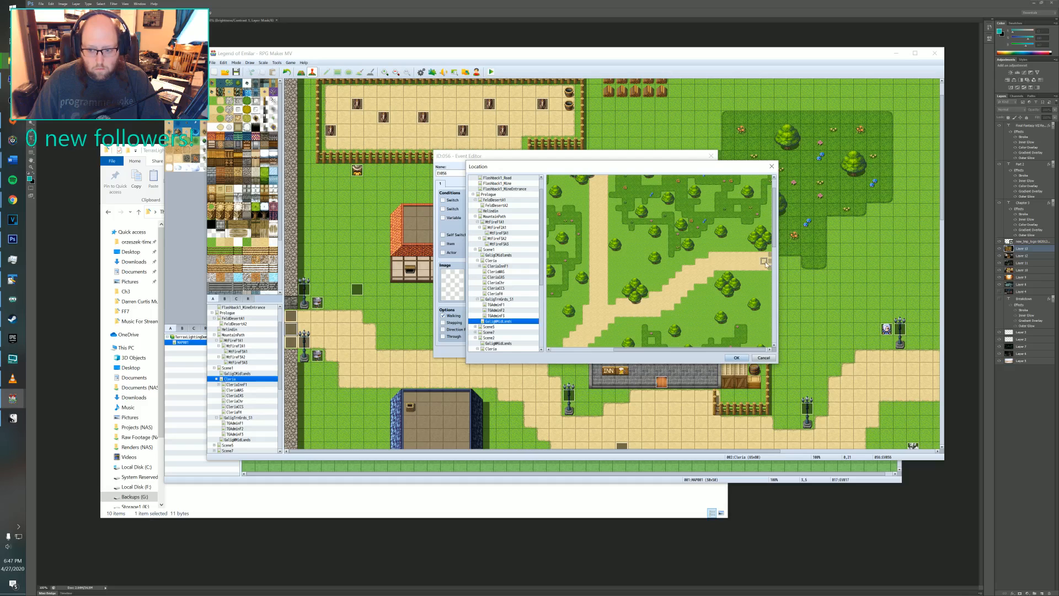
left_click(736, 358)
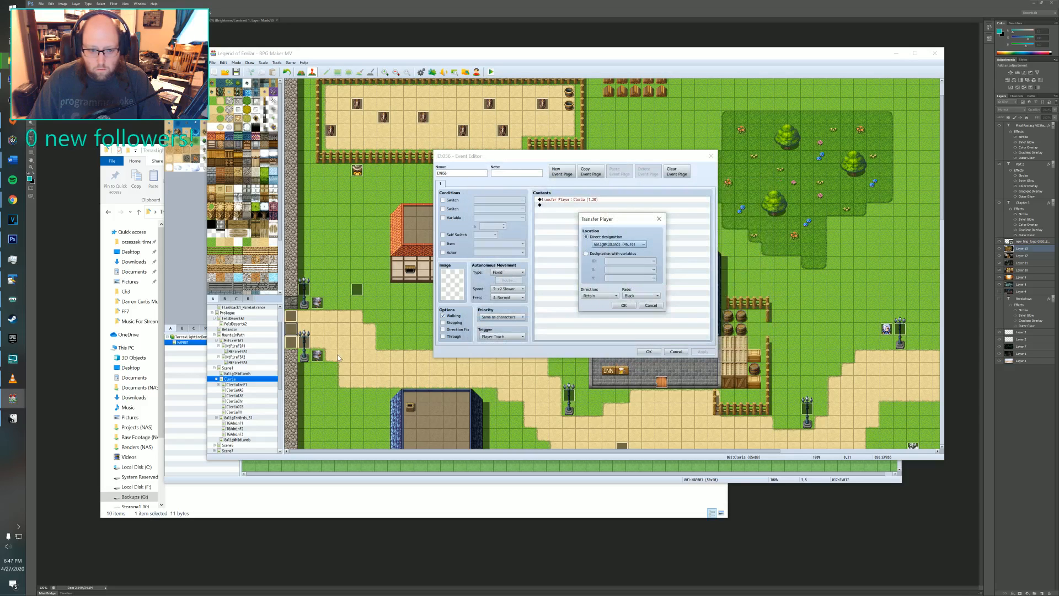
left_click(624, 305)
left_click(649, 351)
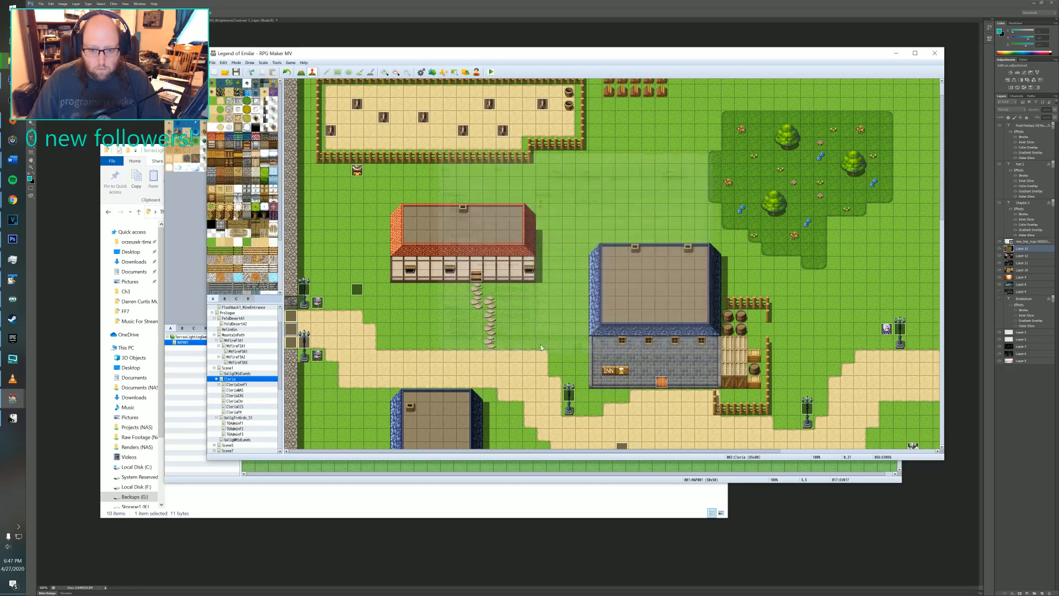
- Redirect Cleria's bottom west-edge transfer event to the lowest path tile just inside GaligMidLands' east edge
left_click(292, 343)
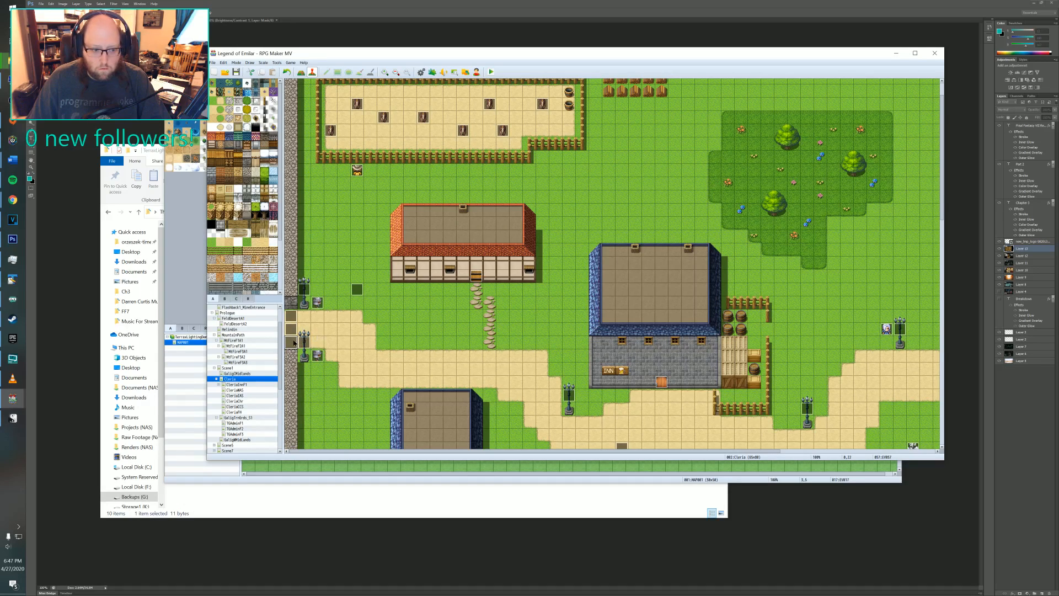
double_click(293, 342)
double_click(575, 199)
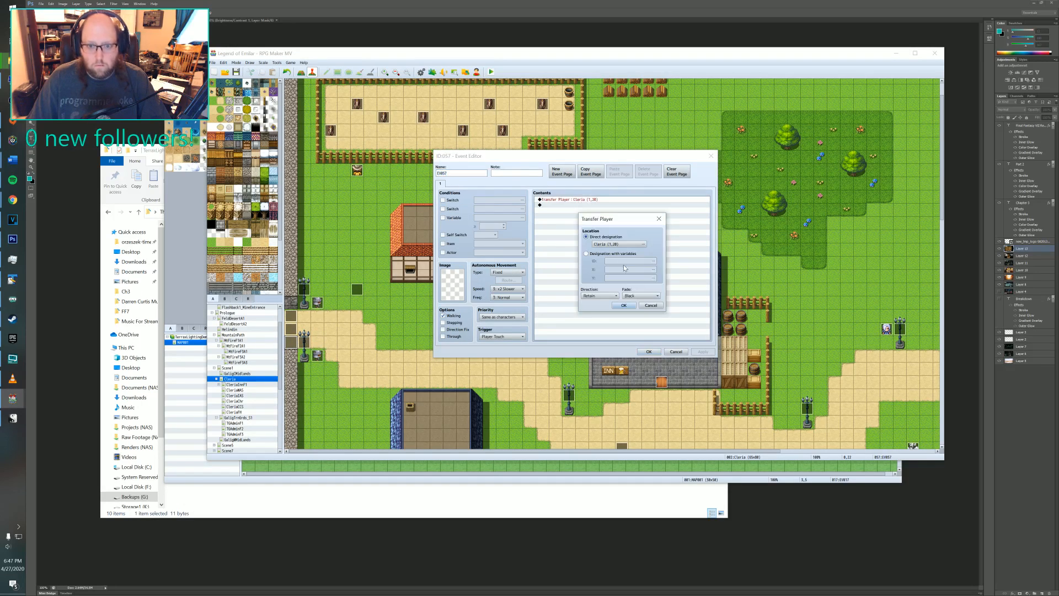
left_click(588, 219)
left_click(493, 338)
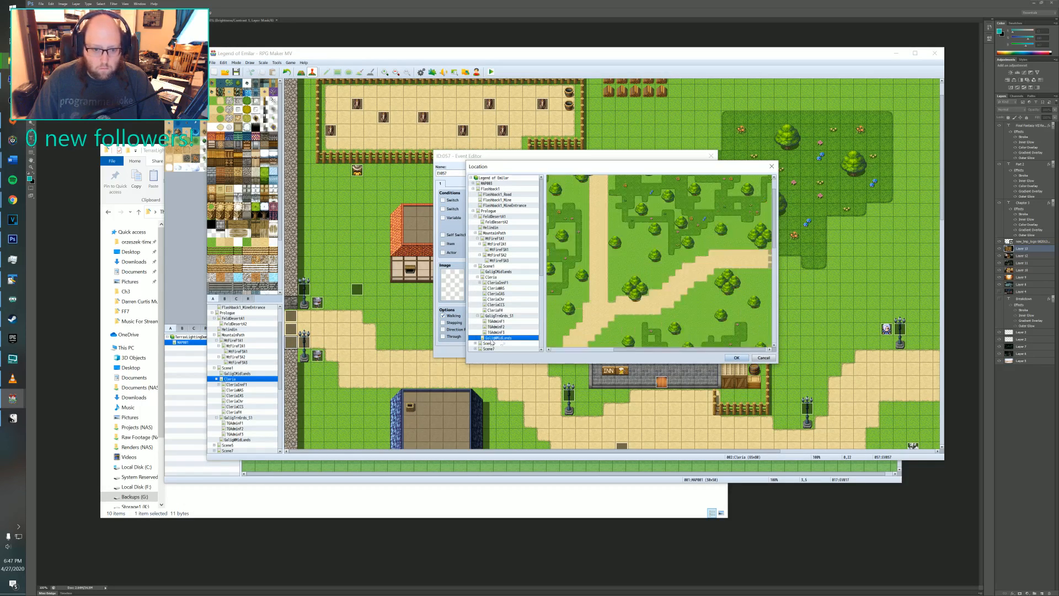
left_click(763, 265)
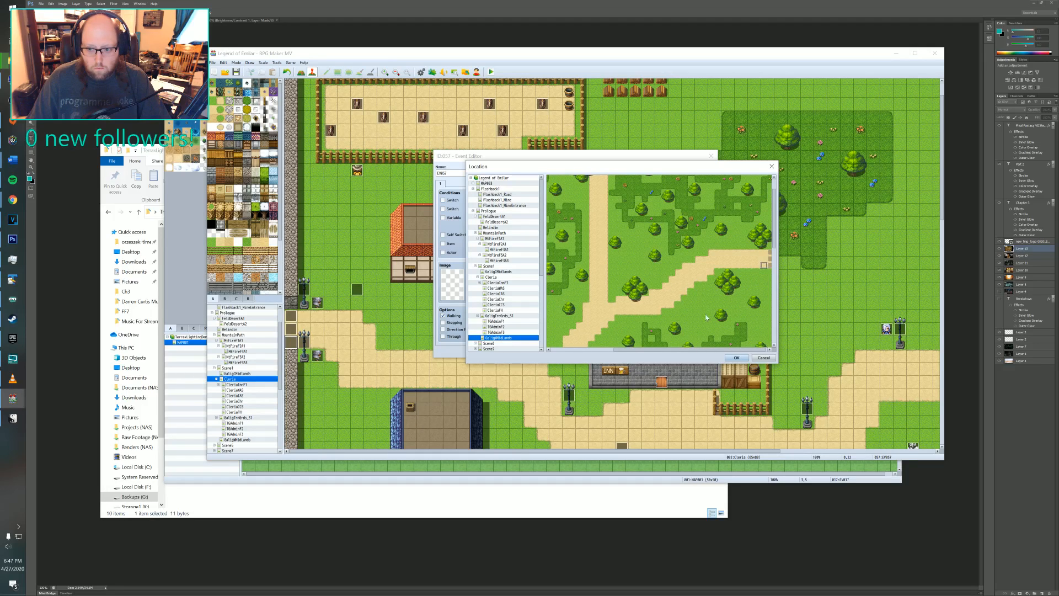
left_click(736, 358)
left_click(624, 305)
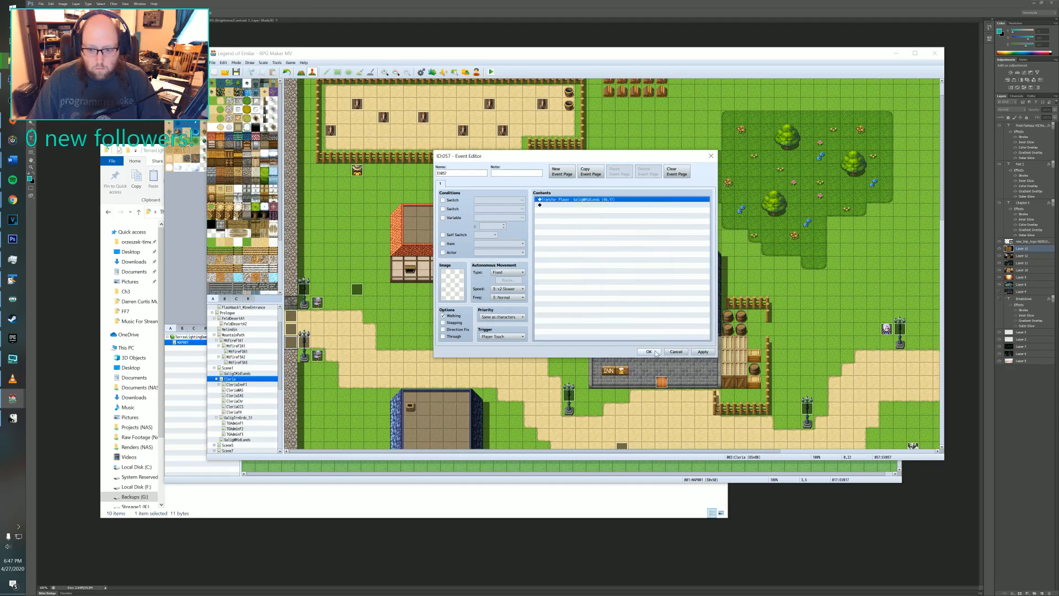
left_click(649, 351)
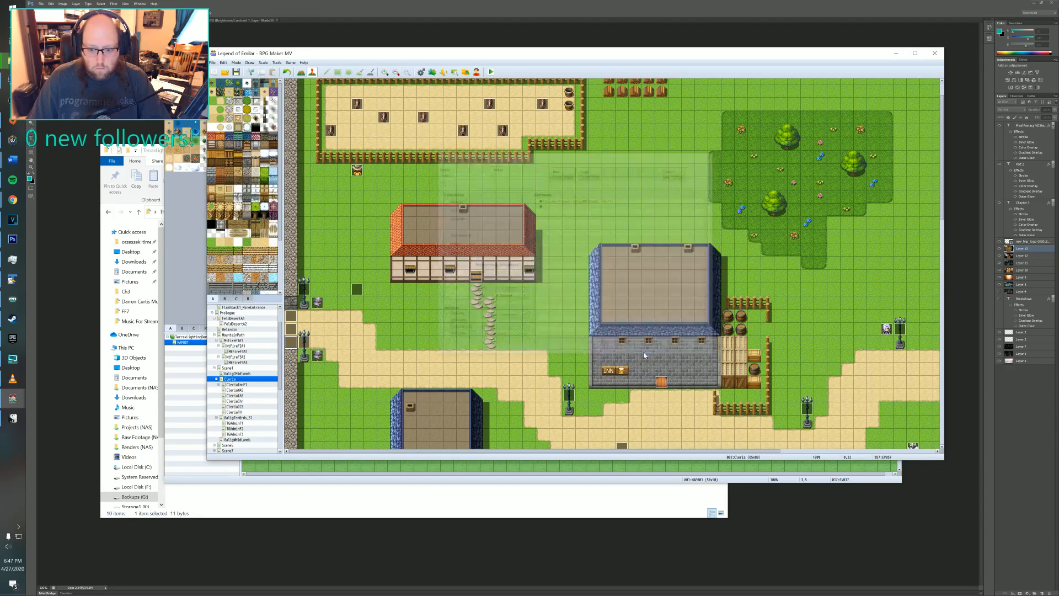
- Make page 1 of Cleria's lighting event conditional on switch 0129, naming that switch t_d1_end2
double_click(357, 289)
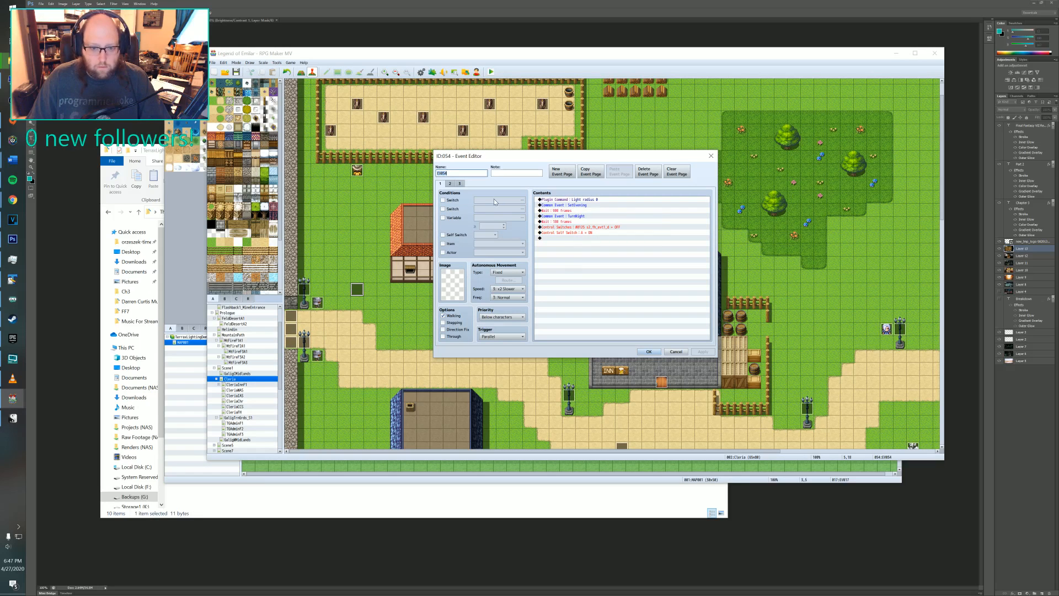
left_click(450, 184)
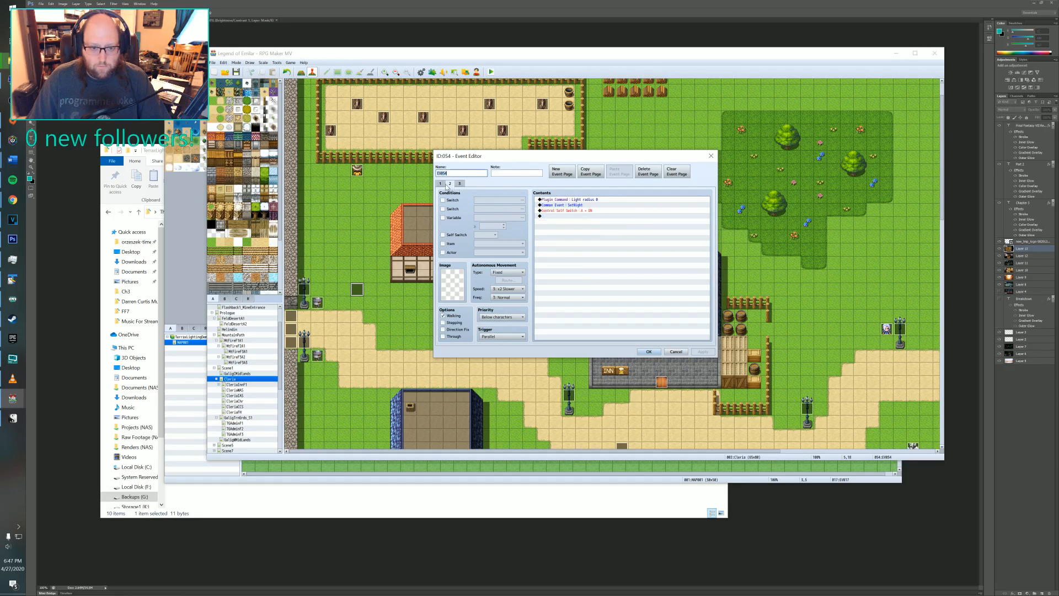
left_click(460, 184)
left_click(440, 184)
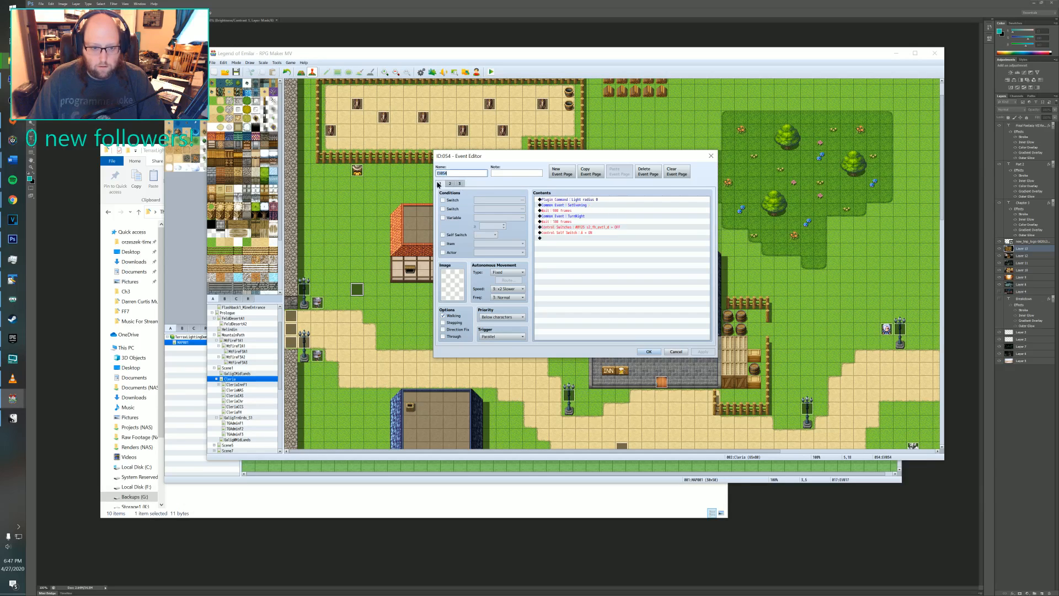
left_click(443, 200)
left_click(500, 201)
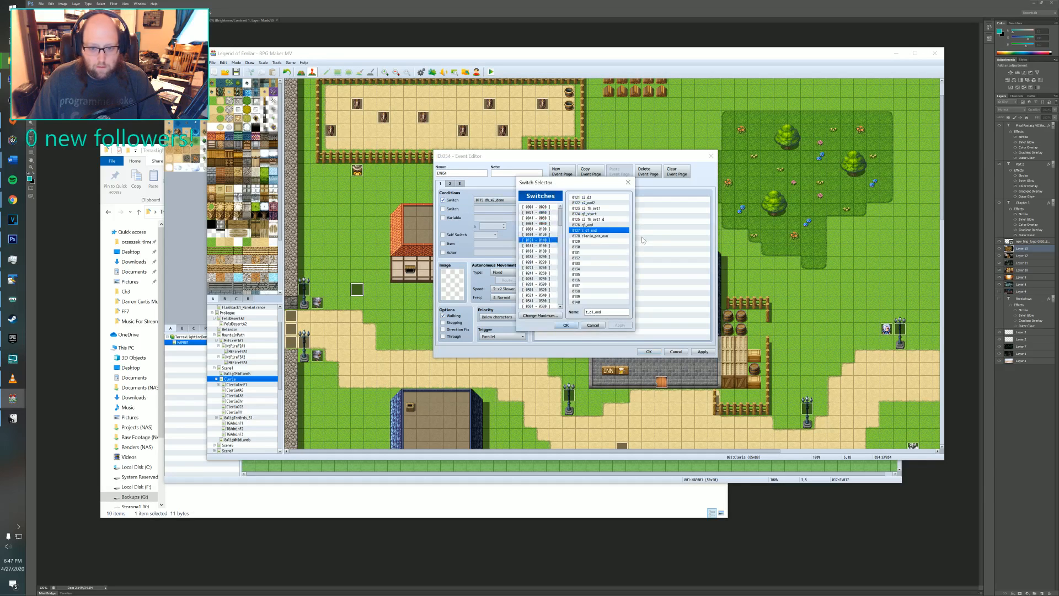
left_click(593, 242)
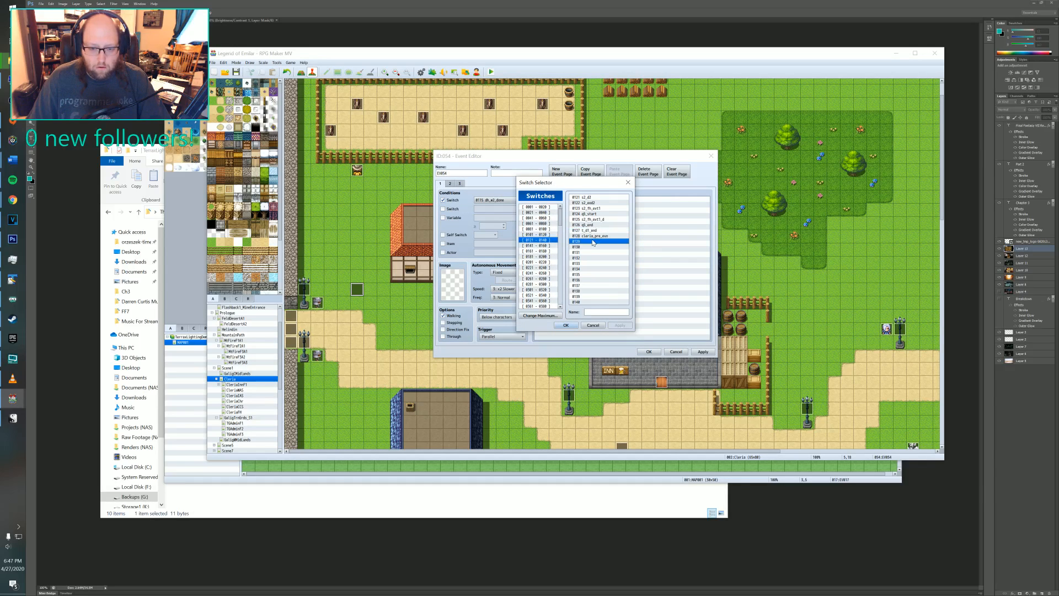
left_click(602, 312)
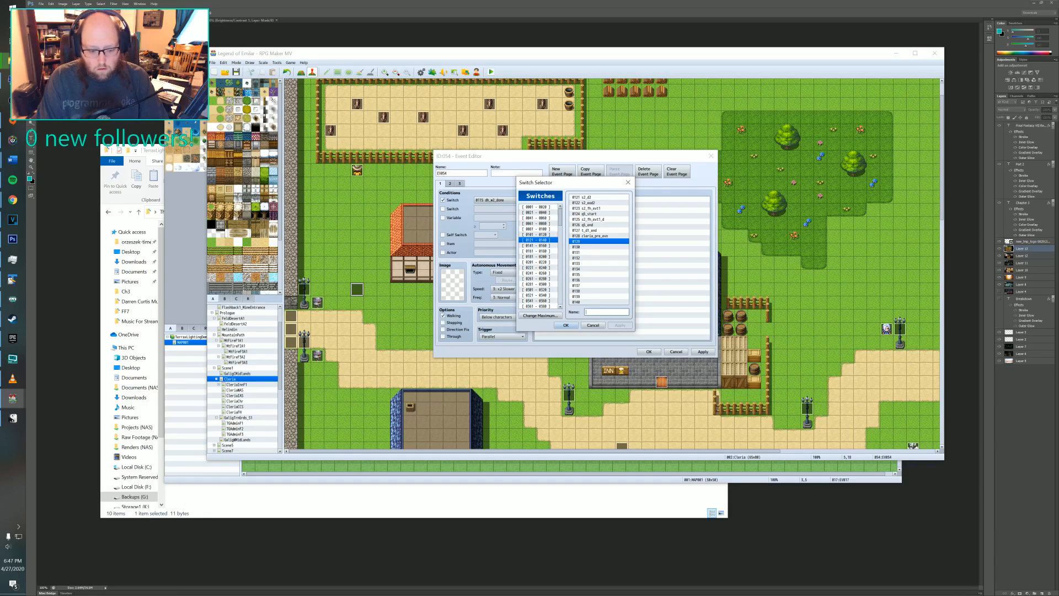
type("t_d1_end2")
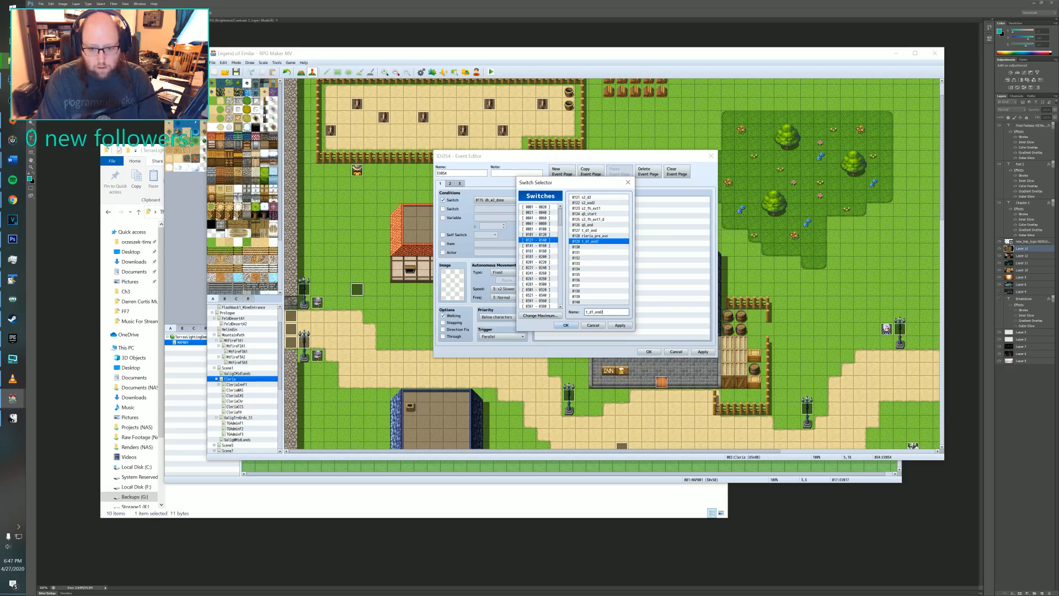
left_click(618, 325)
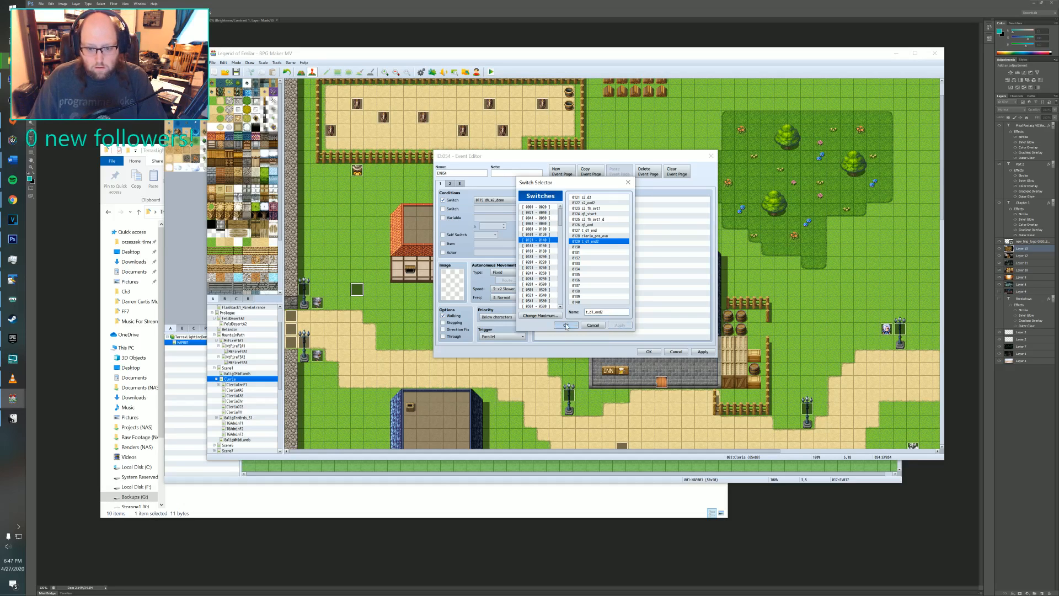
left_click(566, 326)
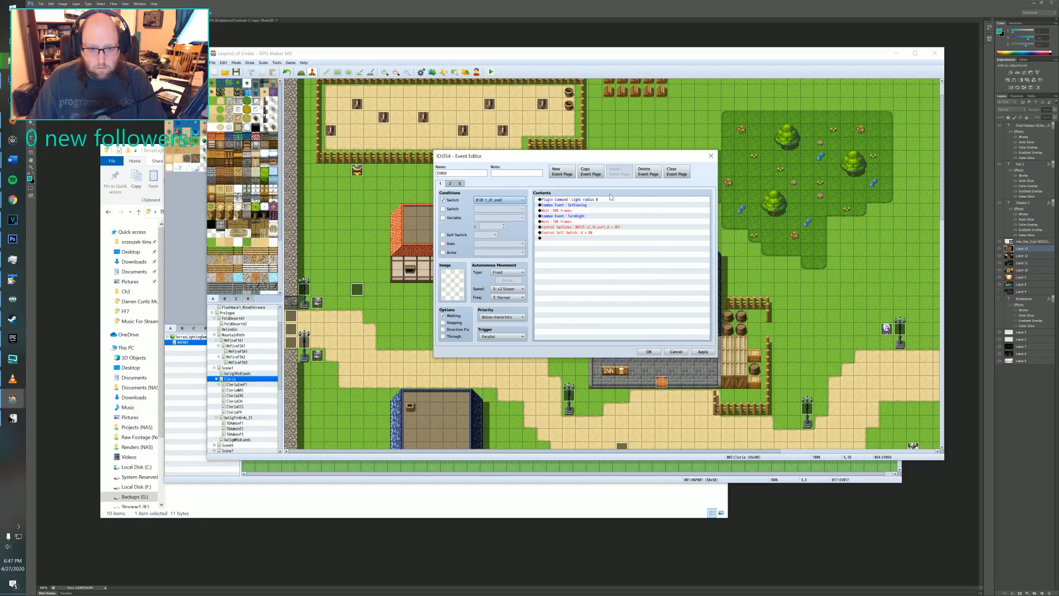
- Set the wait after the SetEvening common event on page 1 to 115 frames
left_click(596, 199)
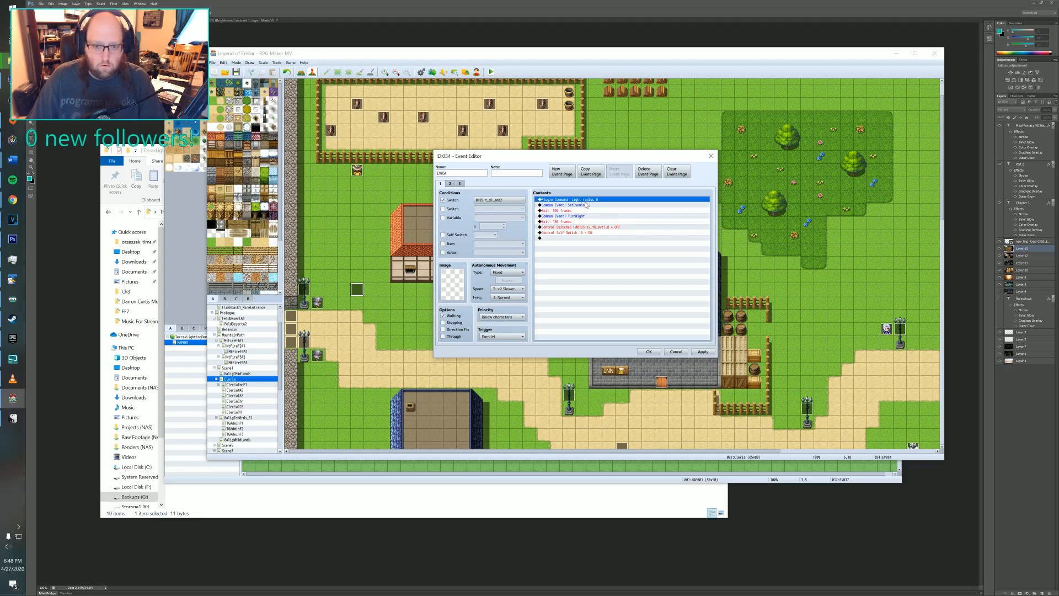
left_click(554, 212)
double_click(555, 213)
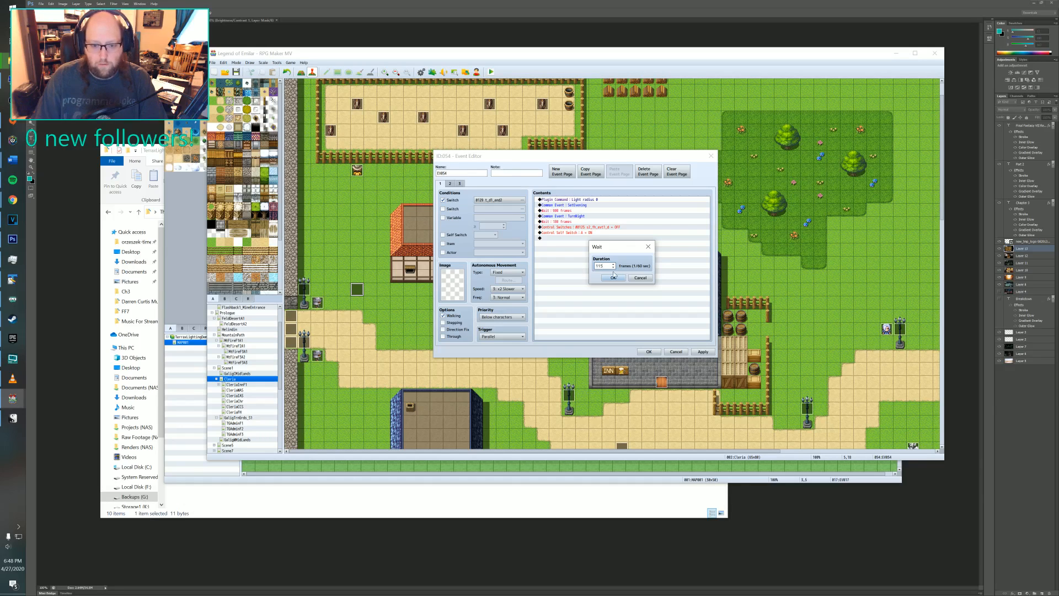
left_click(613, 278)
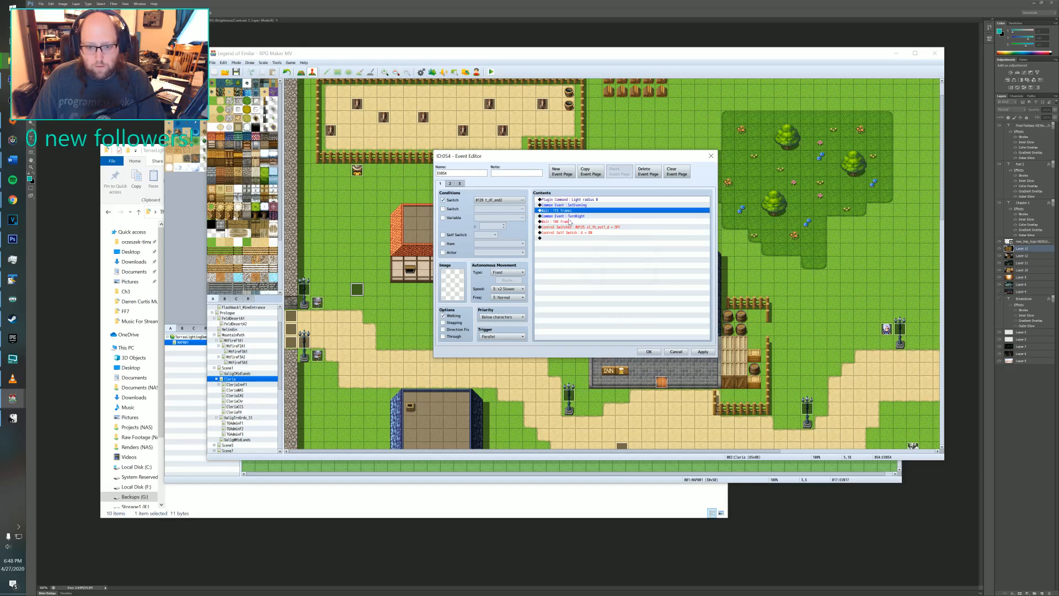
- Delete the Control Switches command from page 1, check the event's other pages, and save the event
left_click(571, 227)
key("Delete")
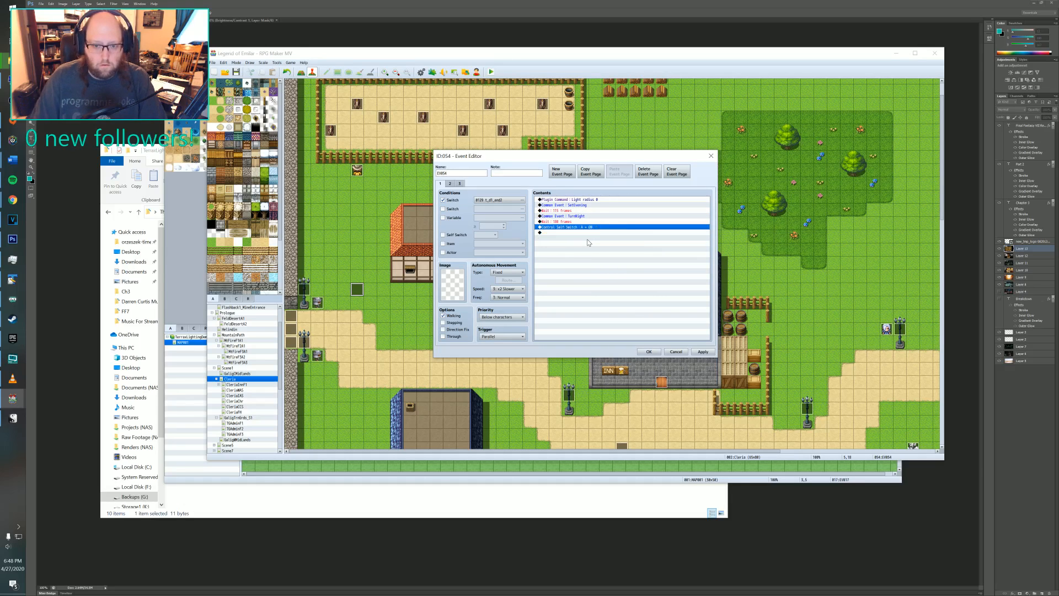
left_click(460, 184)
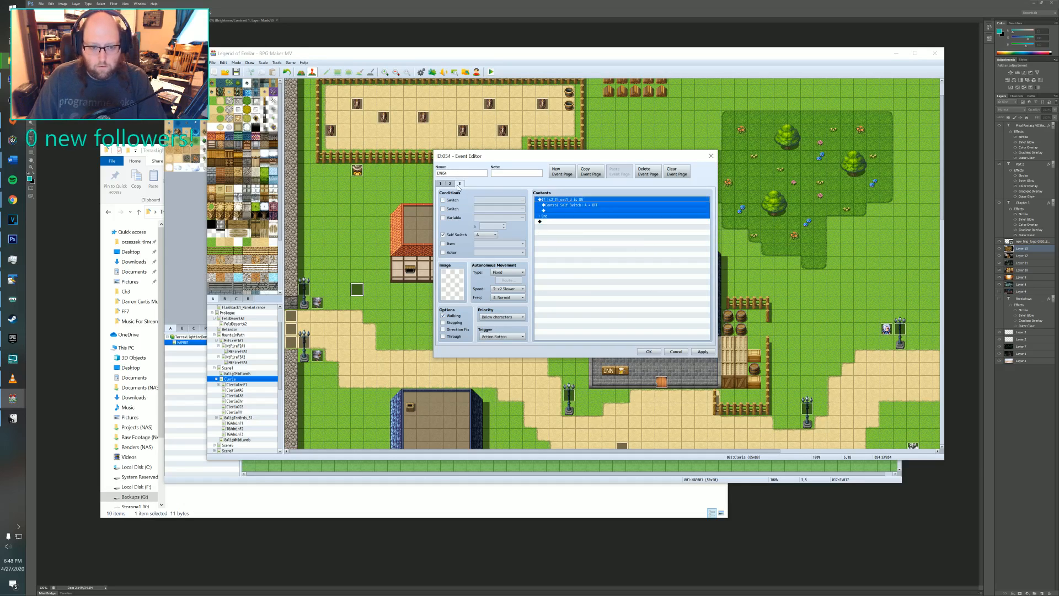
left_click(452, 184)
left_click(462, 184)
left_click(559, 206)
left_click(441, 184)
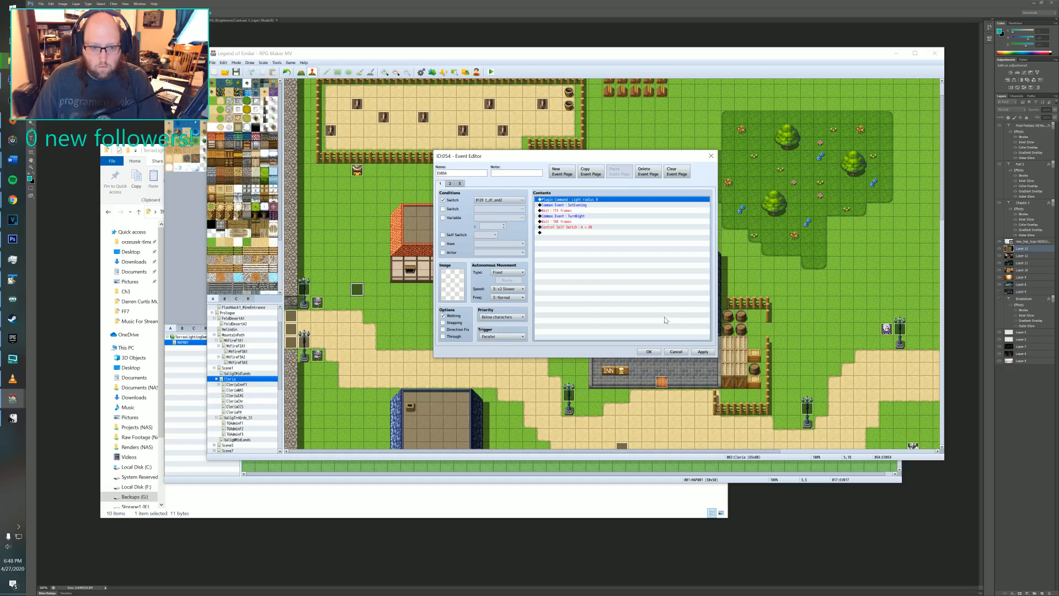
left_click(703, 352)
left_click(647, 352)
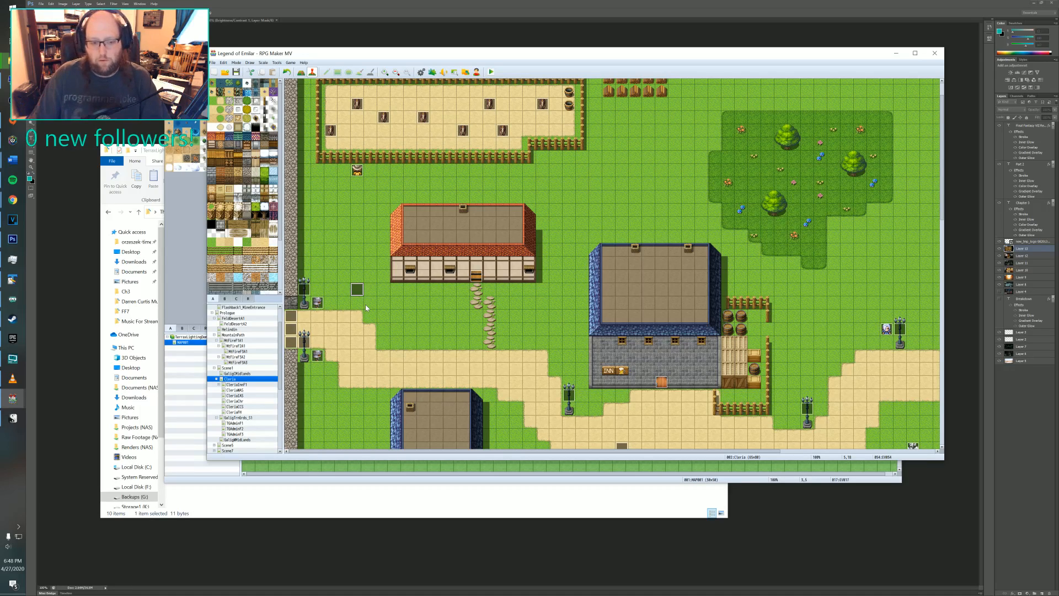
- Inspect the light events on the three lamp posts along Cleria's western path and briefly launch a playtest
left_click(306, 291)
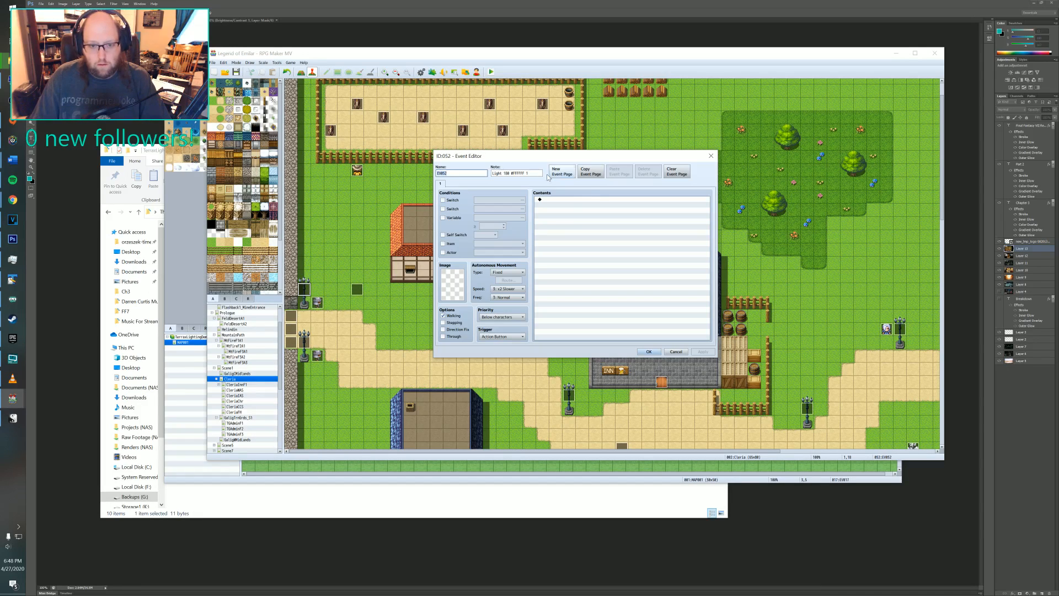
left_click(711, 155)
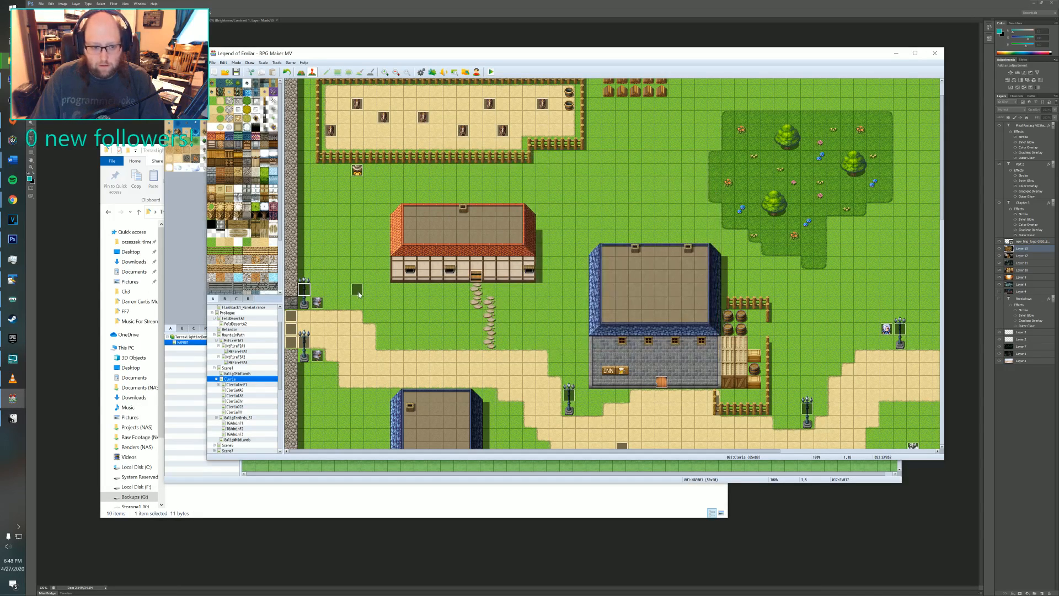
double_click(305, 342)
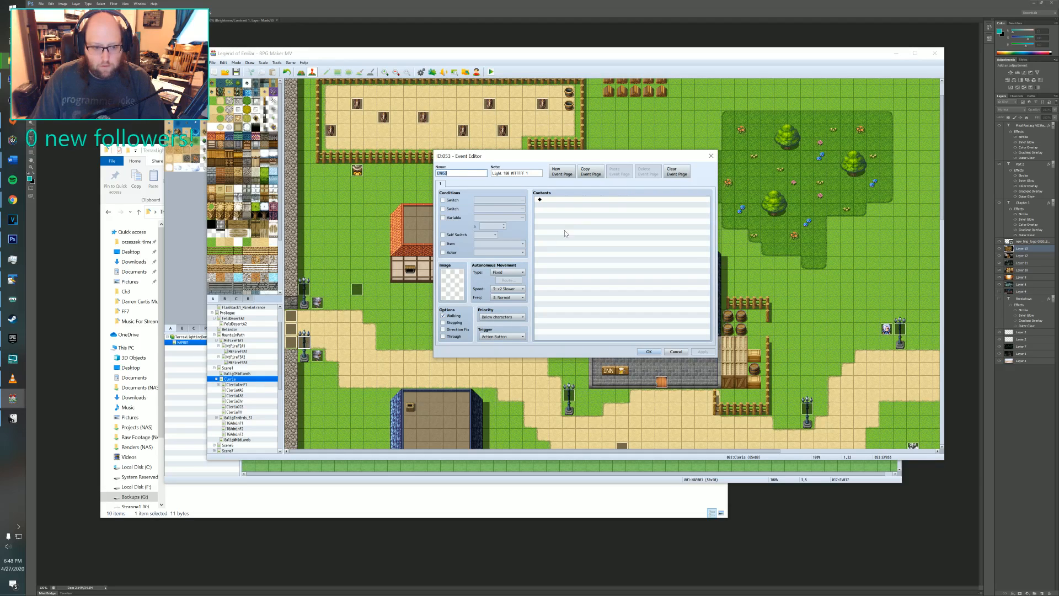
left_click(711, 156)
double_click(574, 388)
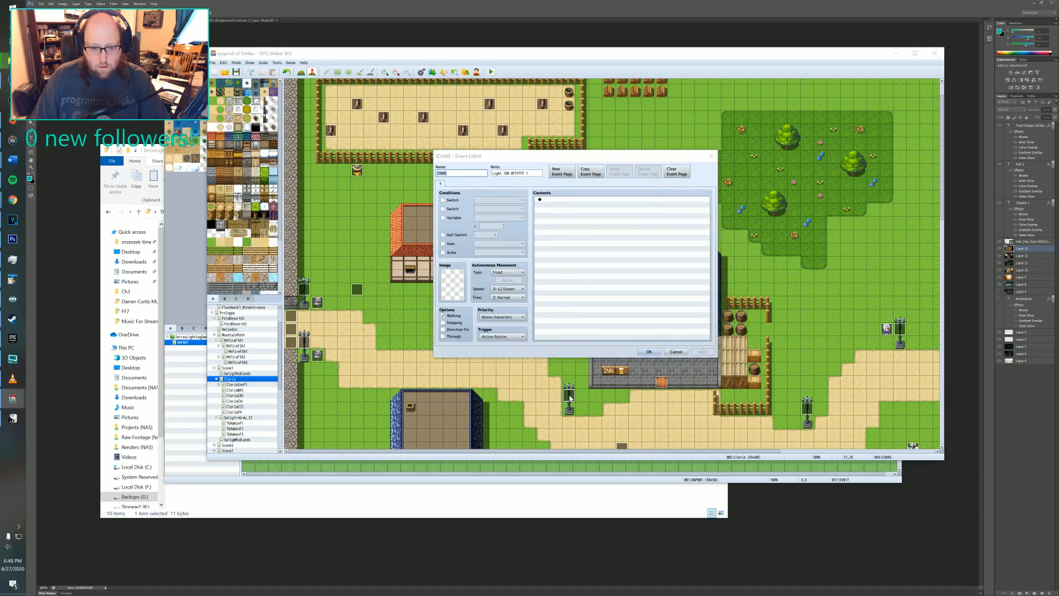
left_click(711, 156)
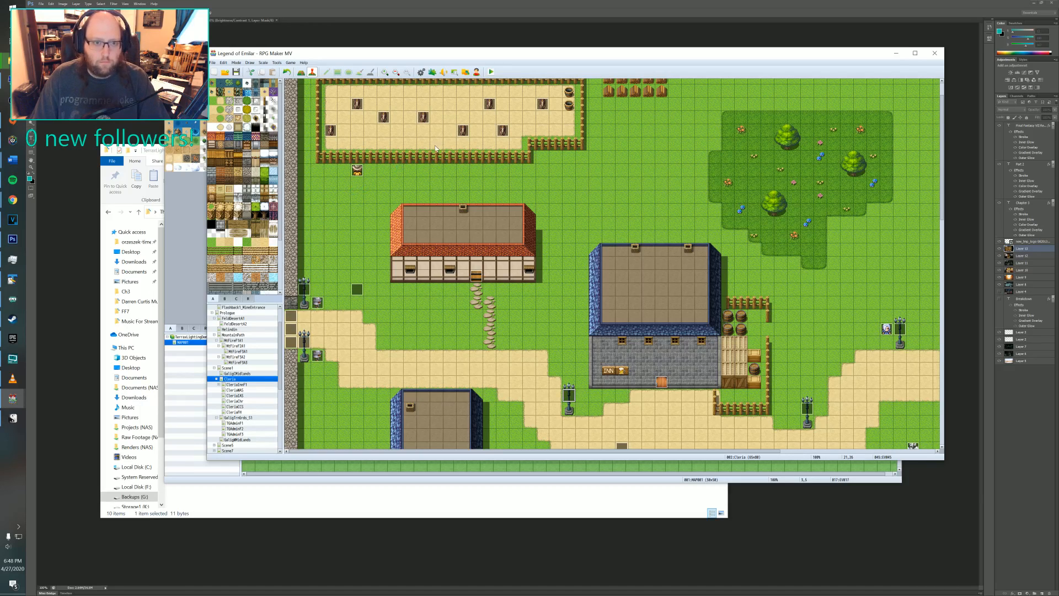
left_click(490, 72)
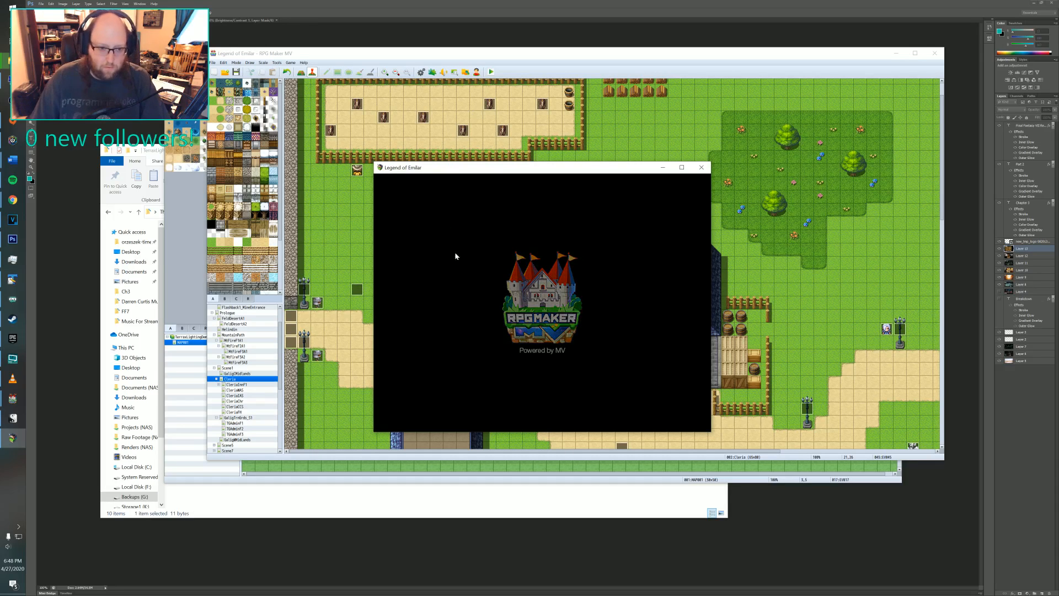
left_click(702, 168)
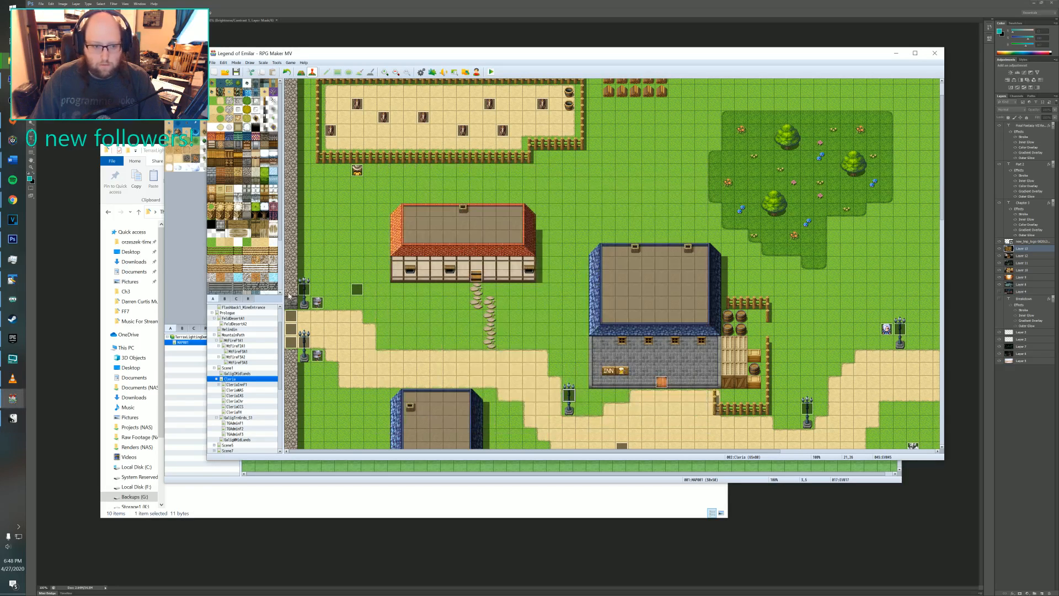
- Change the Control Switches command in GaligMidLands' lighting event to turn switch 0129 t_d1_end2 OFF
left_click(236, 440)
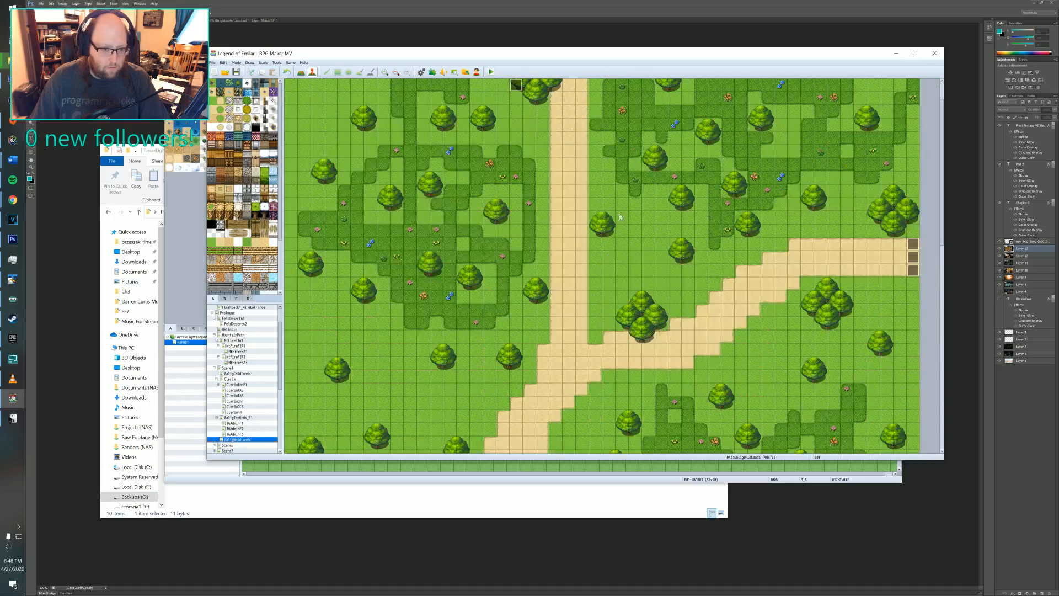
scroll(542, 135, "up", 1)
double_click(522, 103)
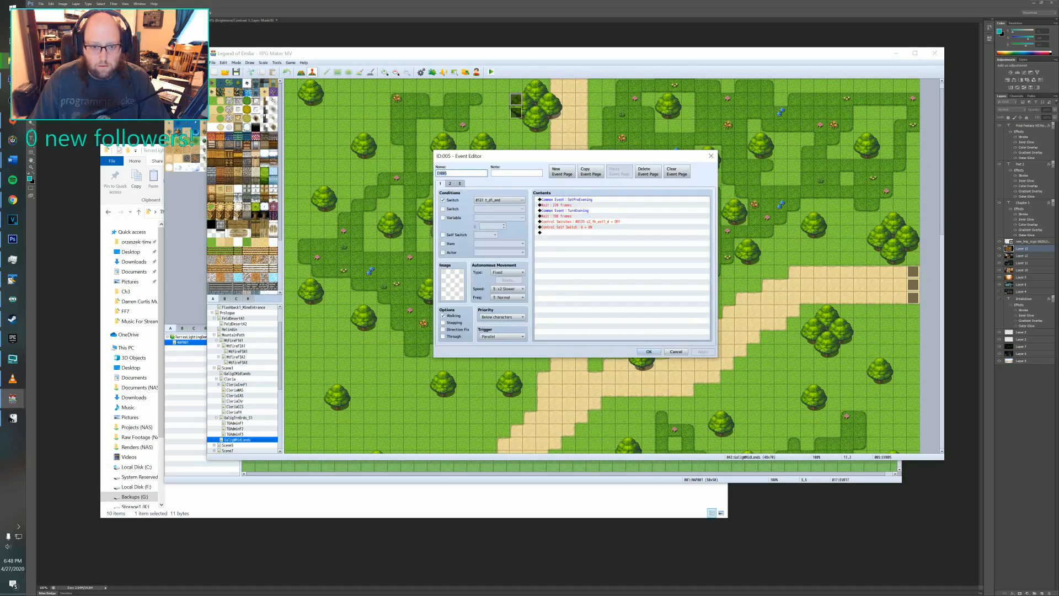
left_click(568, 226)
left_click(571, 222)
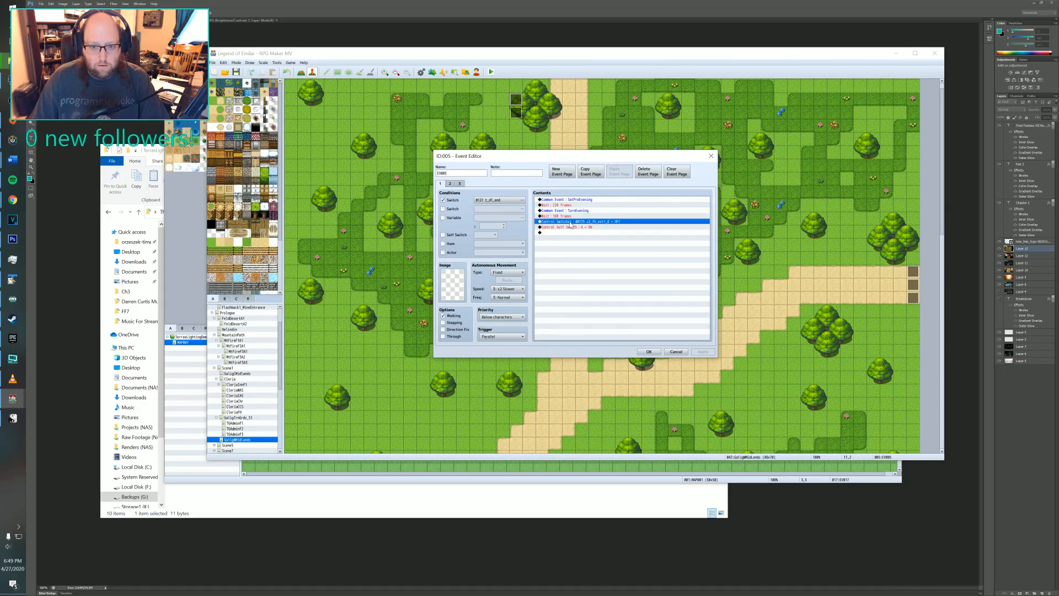
double_click(569, 222)
left_click(629, 251)
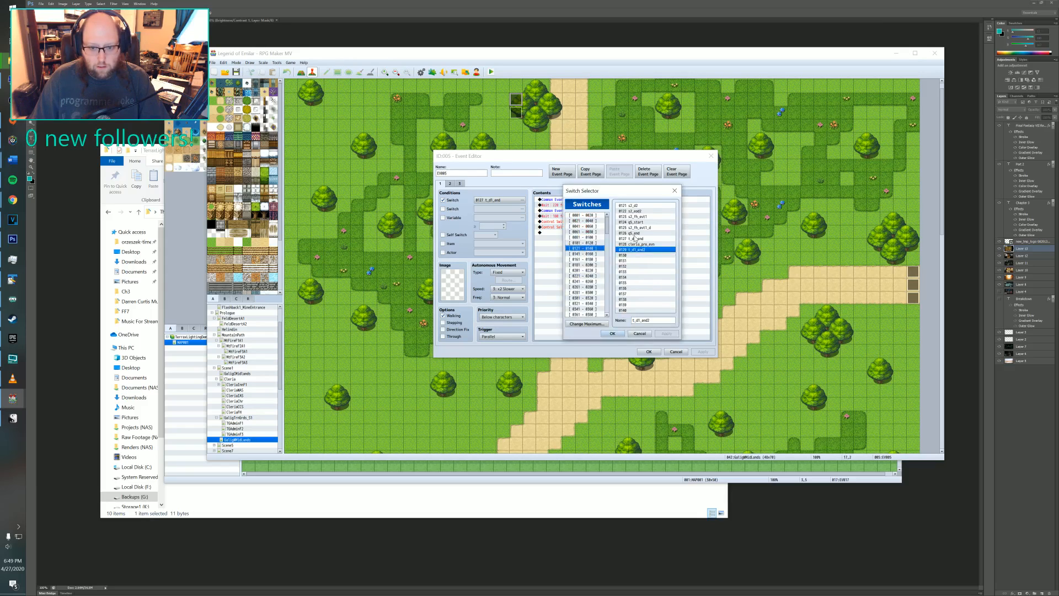
left_click(612, 333)
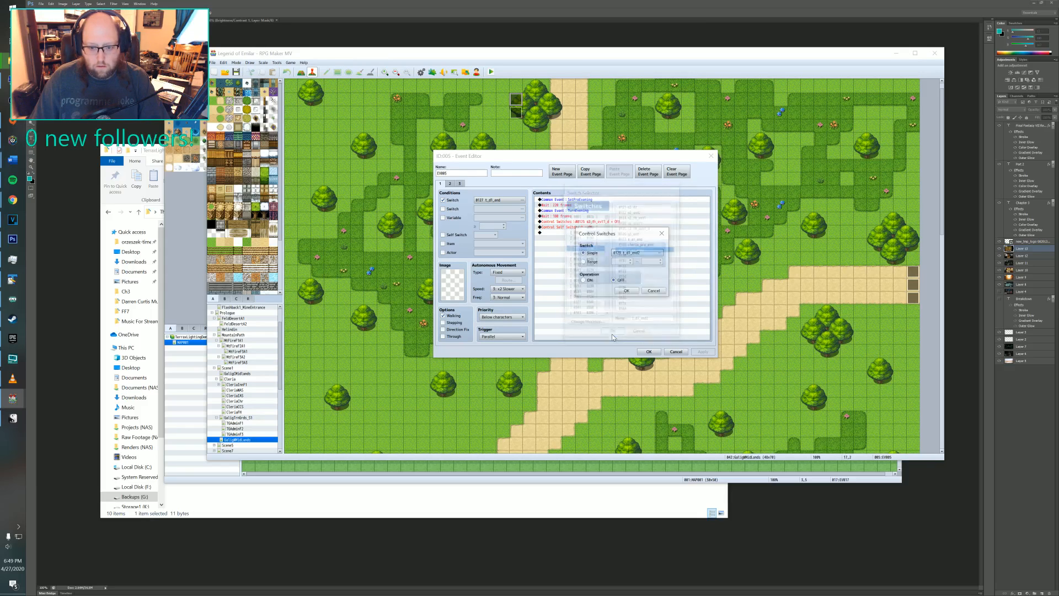
left_click(626, 290)
- Delete pages 2 and 3 of GaligMidLands' lighting event and save it with only its first page
left_click(450, 183)
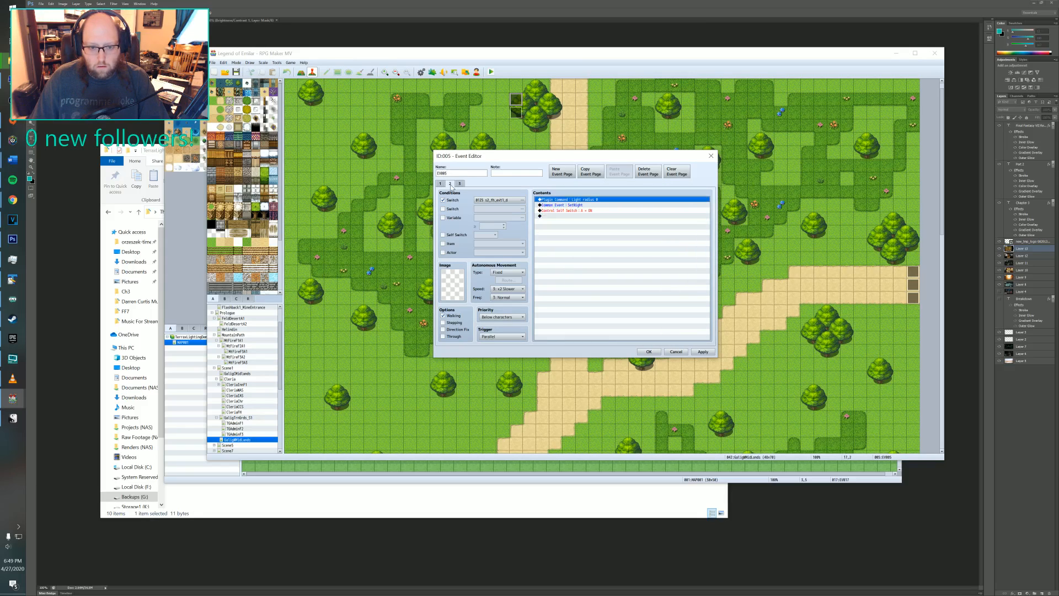
left_click(565, 211, "shift")
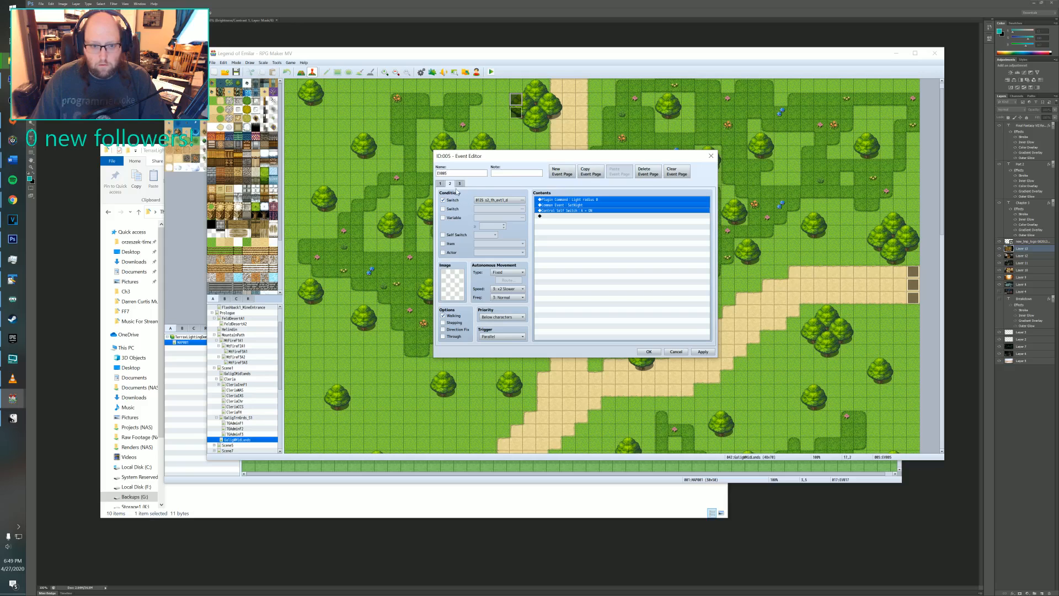
left_click(648, 171)
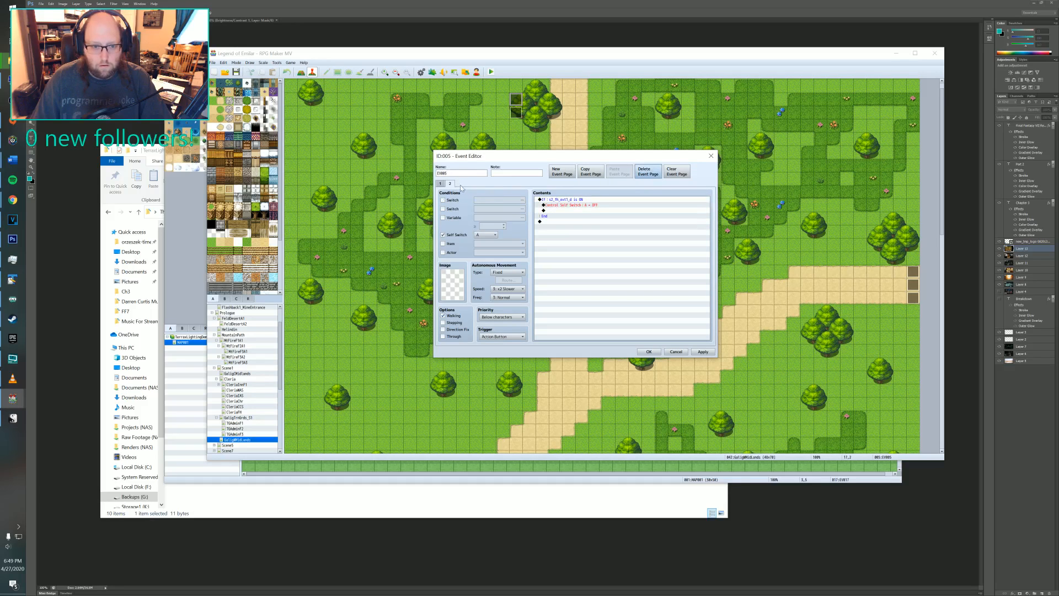
left_click(653, 173)
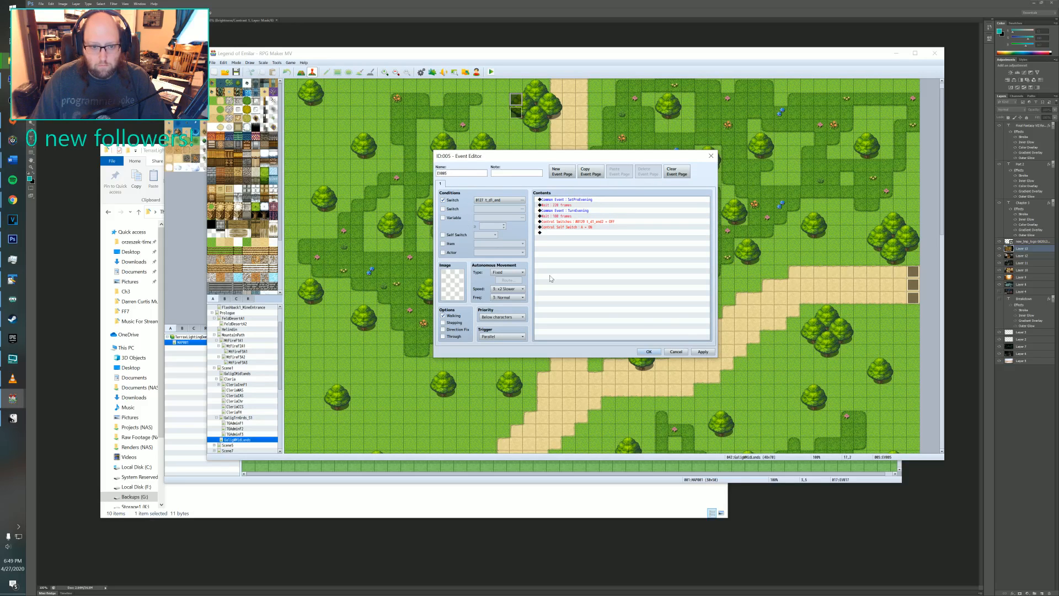
left_click(640, 351)
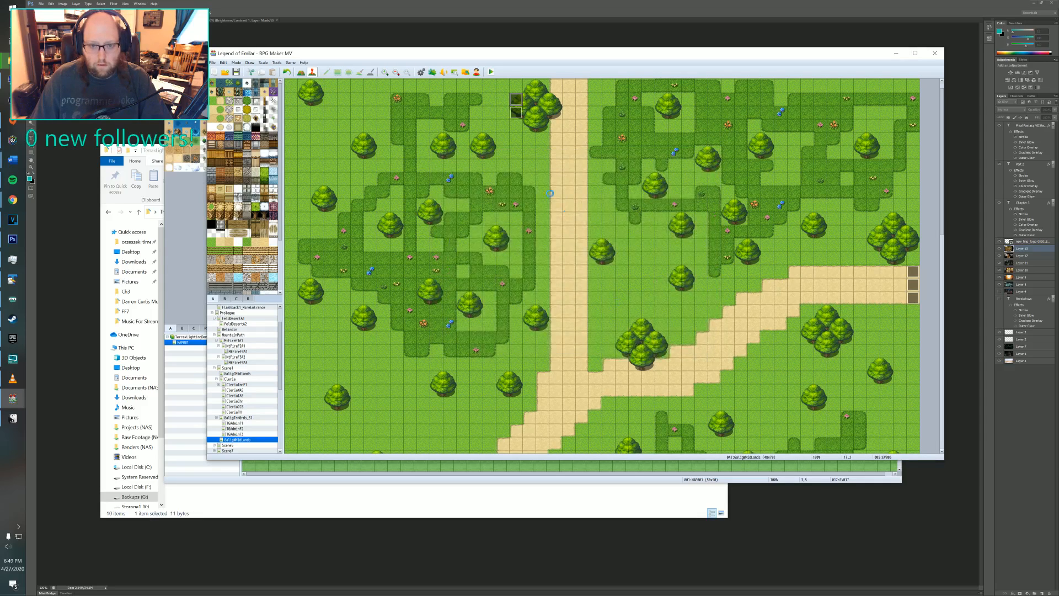
- Start a playtest of Legend of Emilar
left_click(491, 72)
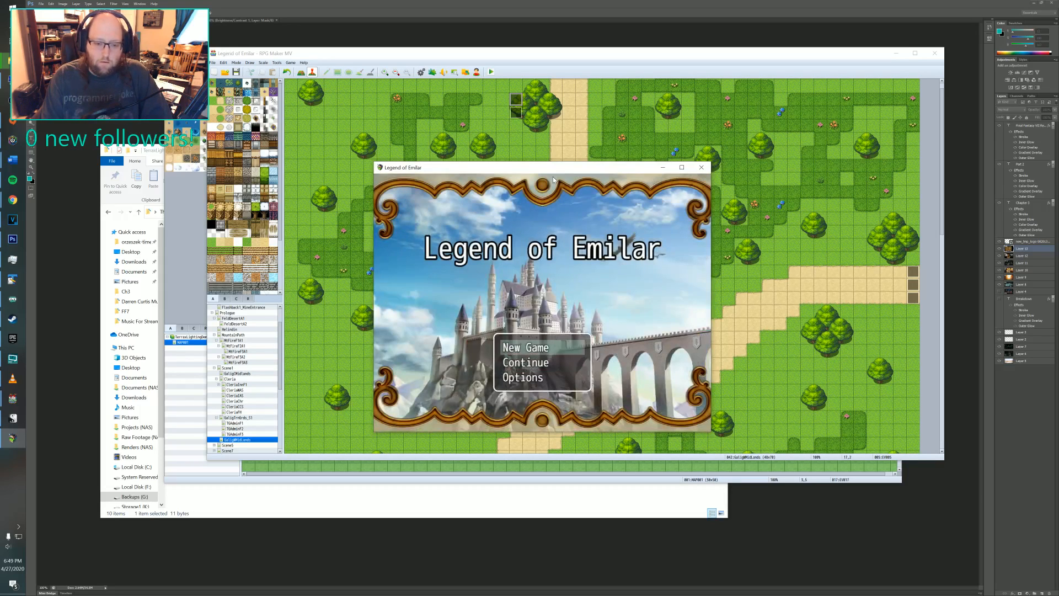
- Start a new game in the playtest and walk the hero past the guards out the training grounds' south gate
key("Return")
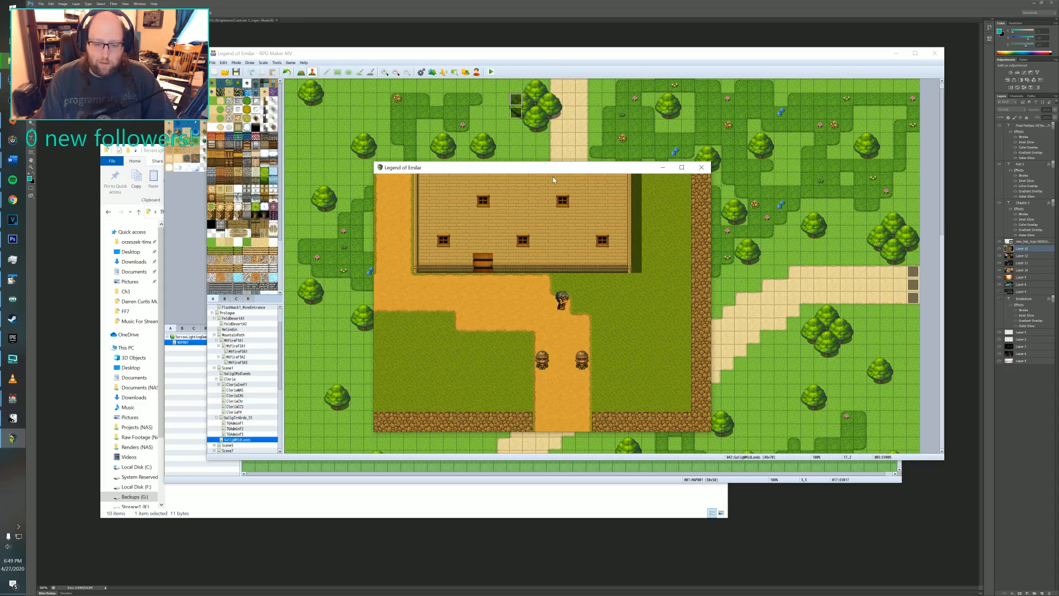
key("Down")
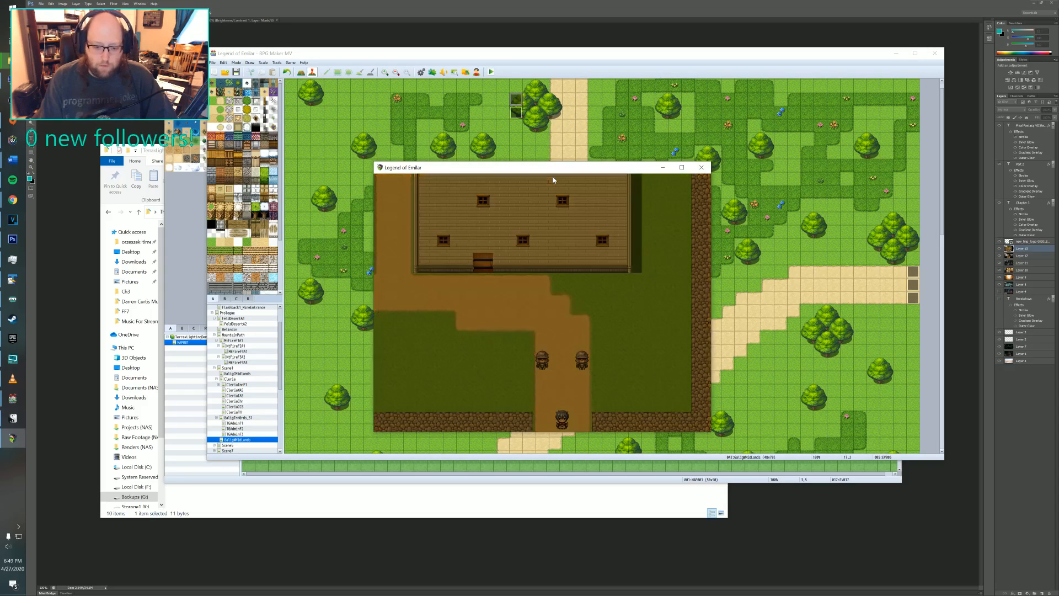
key("Down")
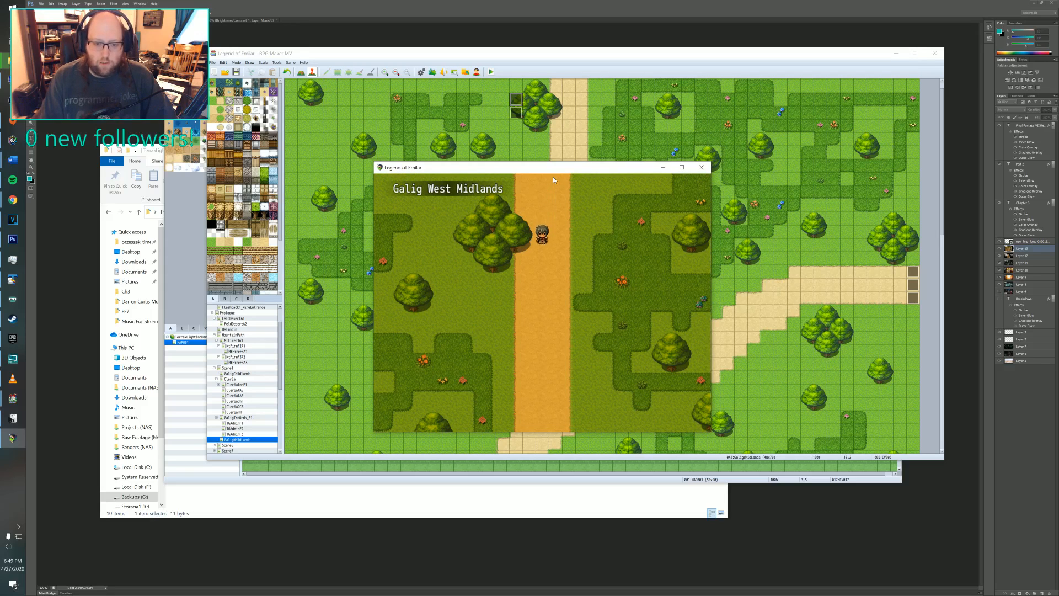
- Check the evening tint while walking south and northeast along the Galig West Midlands paths, and end the playtest
key("Down")
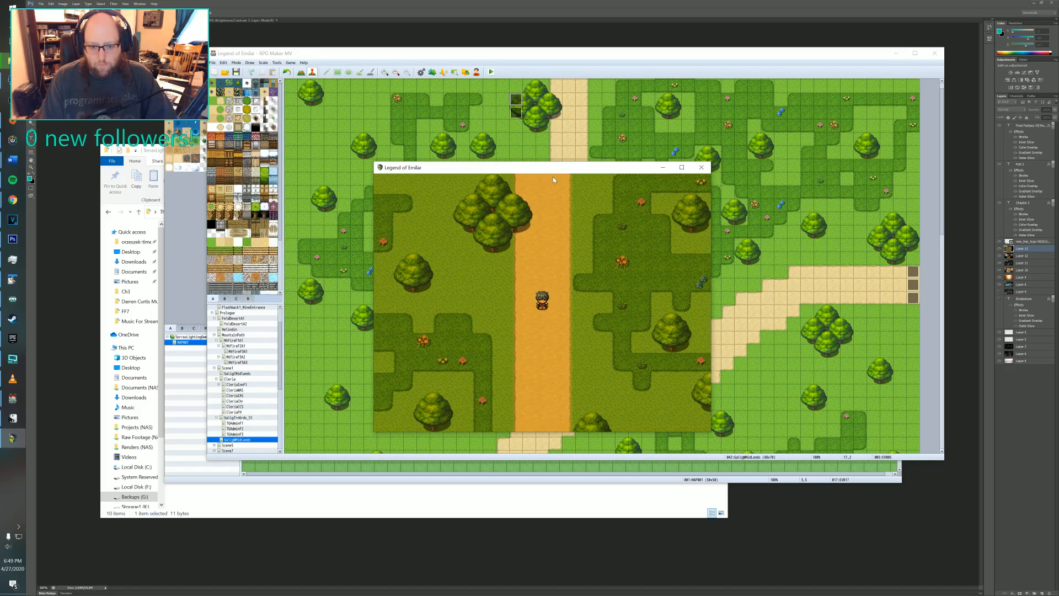
key("Down")
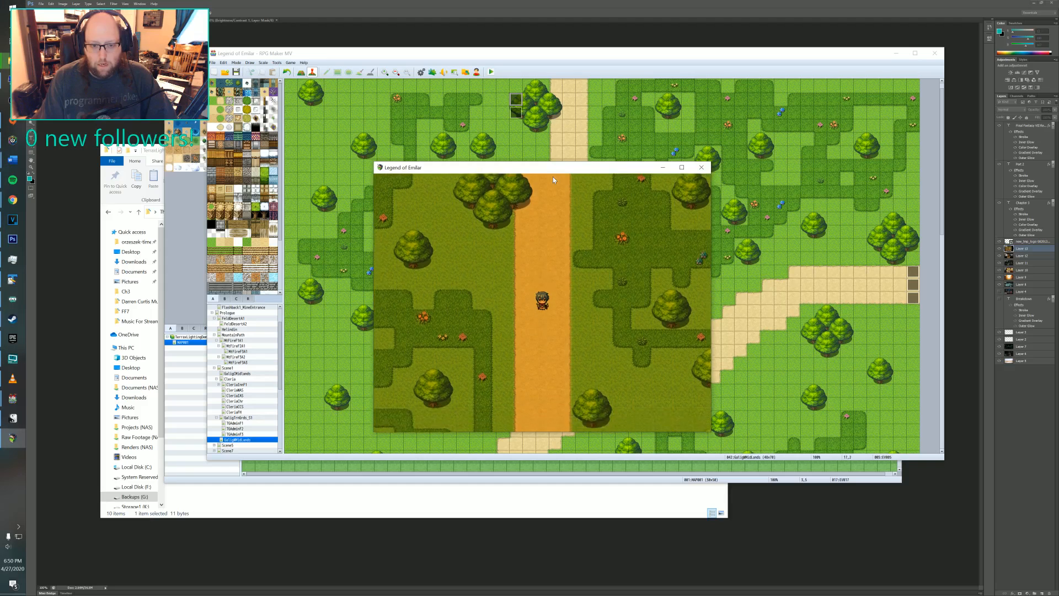
key("Down")
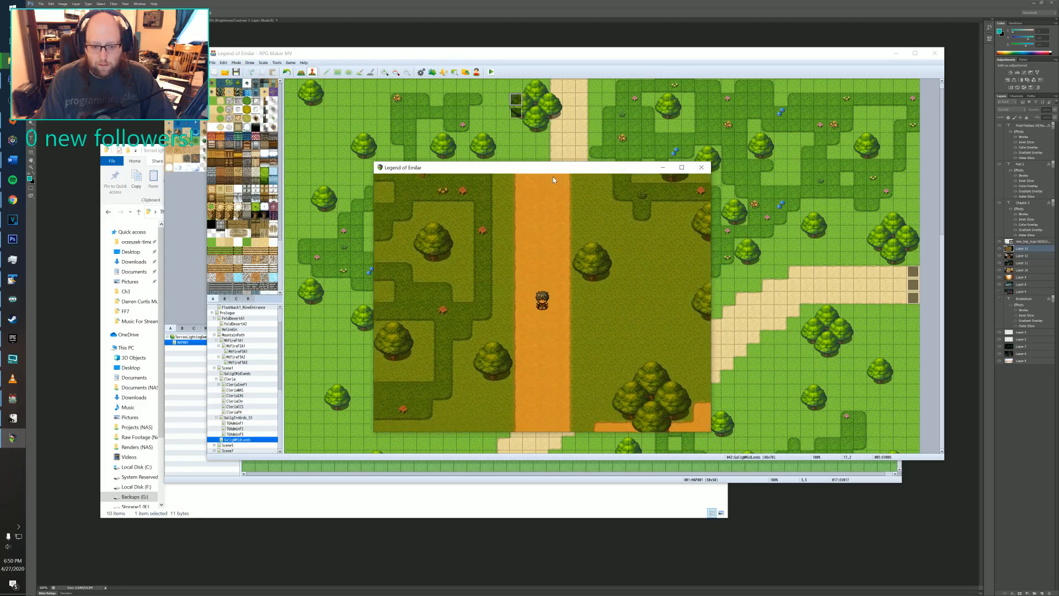
key("Down")
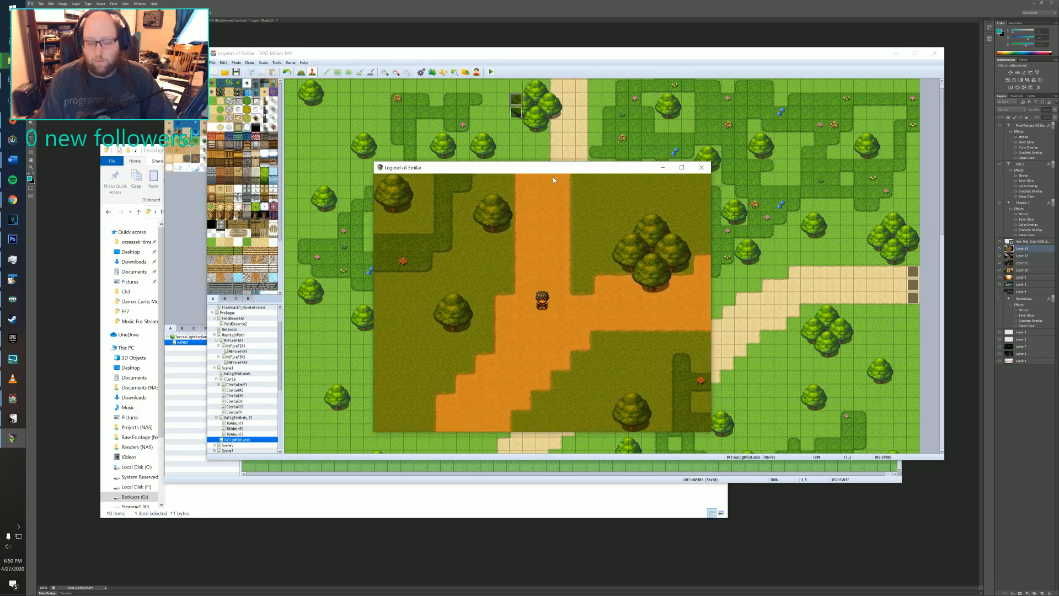
key("Right")
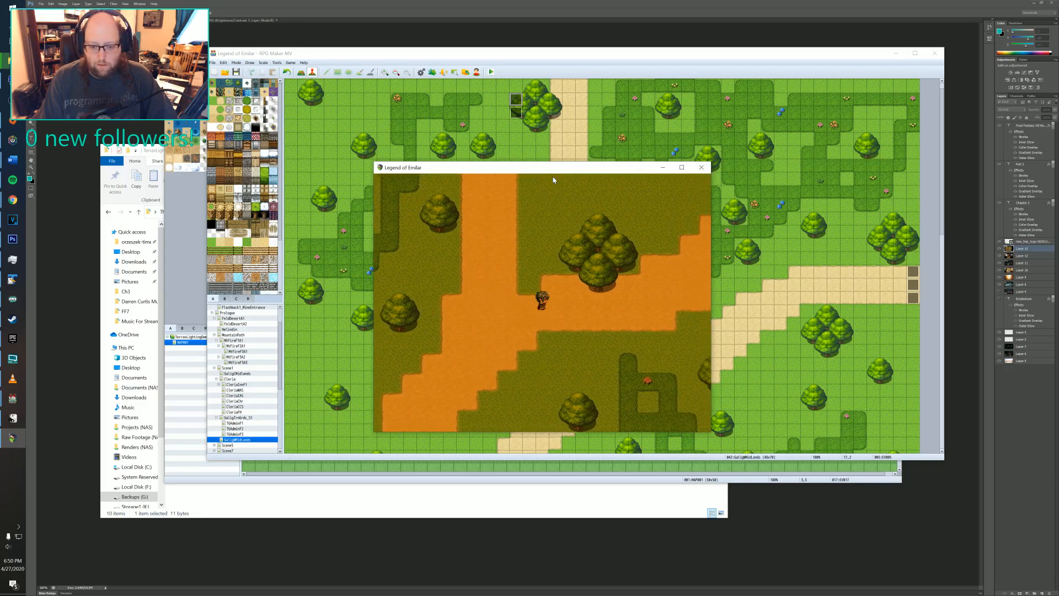
key("Right")
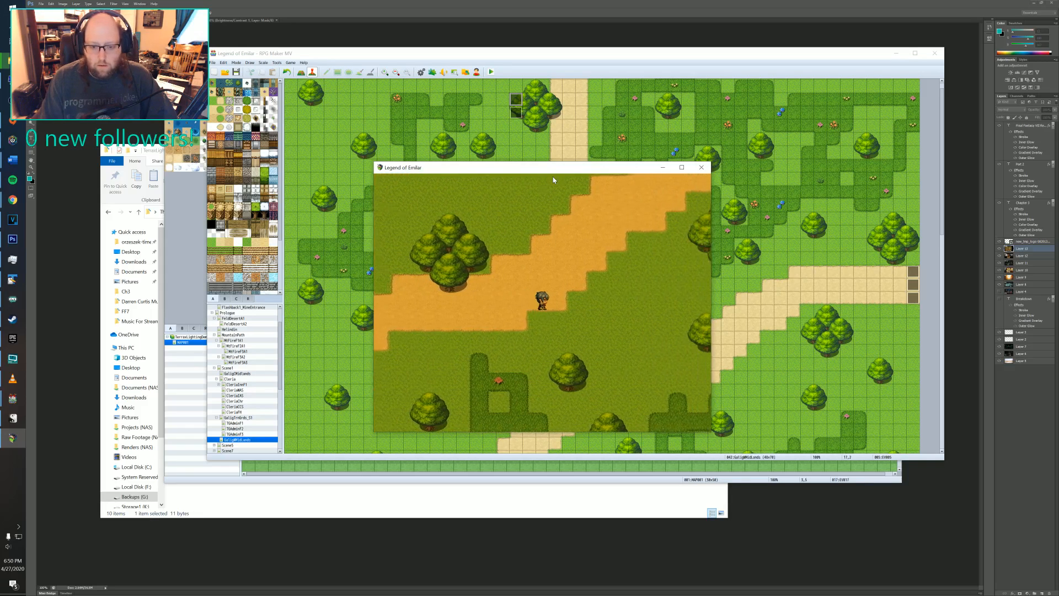
key("Up")
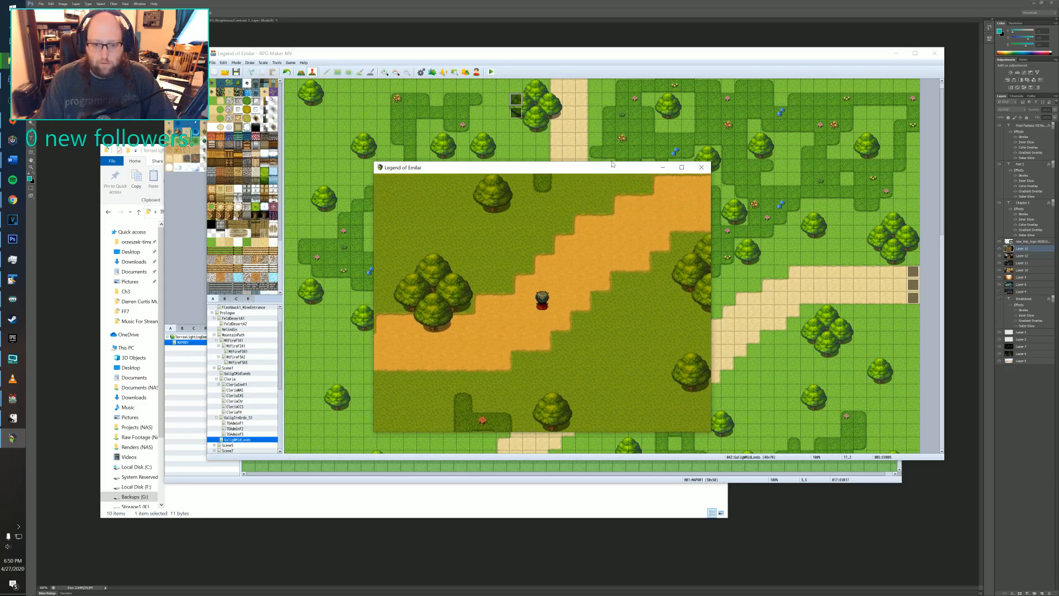
left_click(701, 168)
- Add an empty second page to map event 005 with the Self Switch A condition, and save the event
double_click(517, 104)
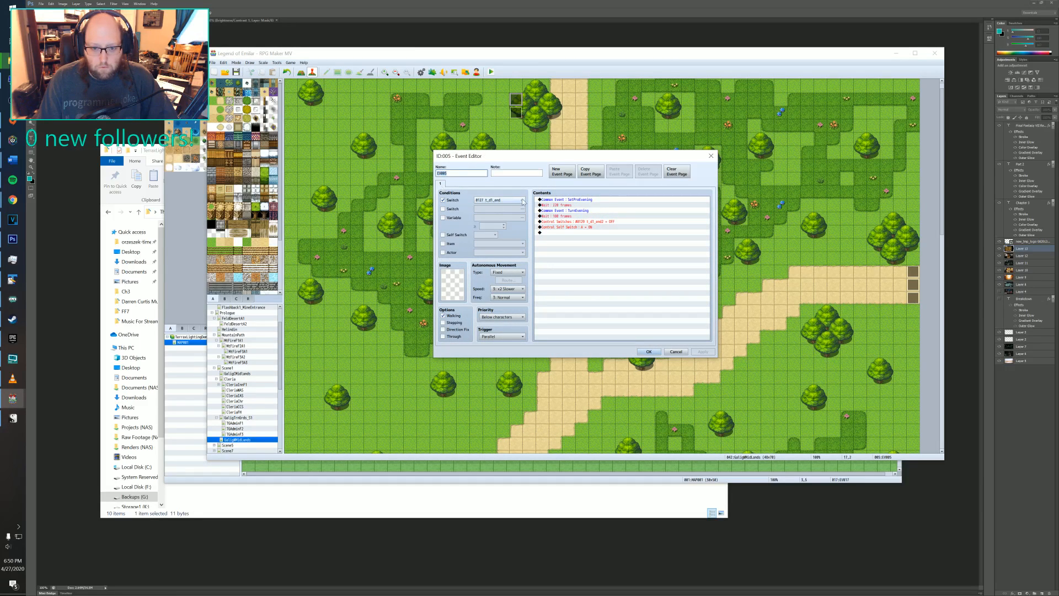
left_click(562, 172)
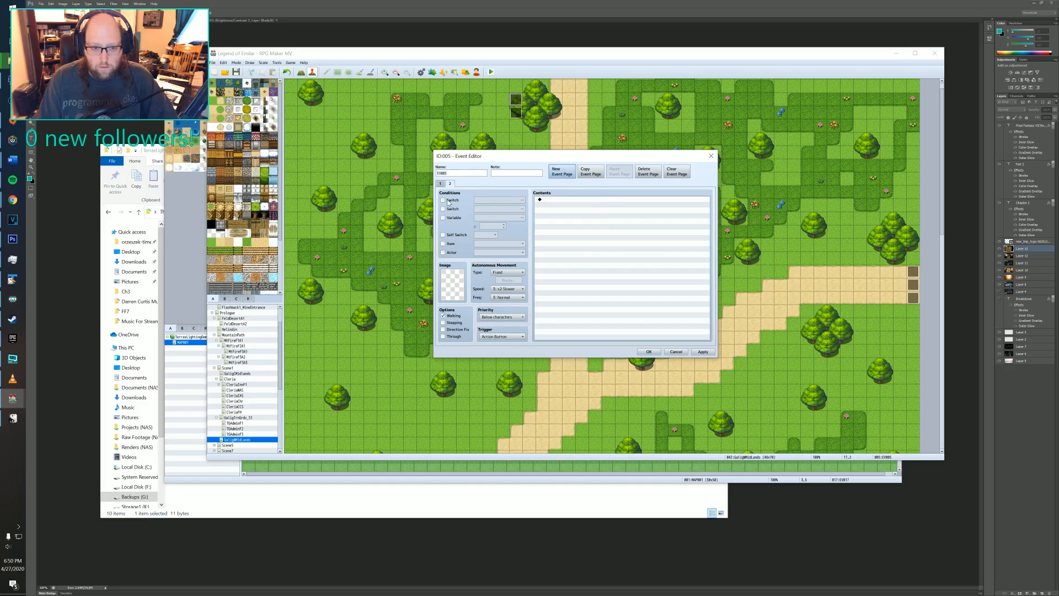
left_click(443, 234)
left_click(579, 202)
double_click(573, 202)
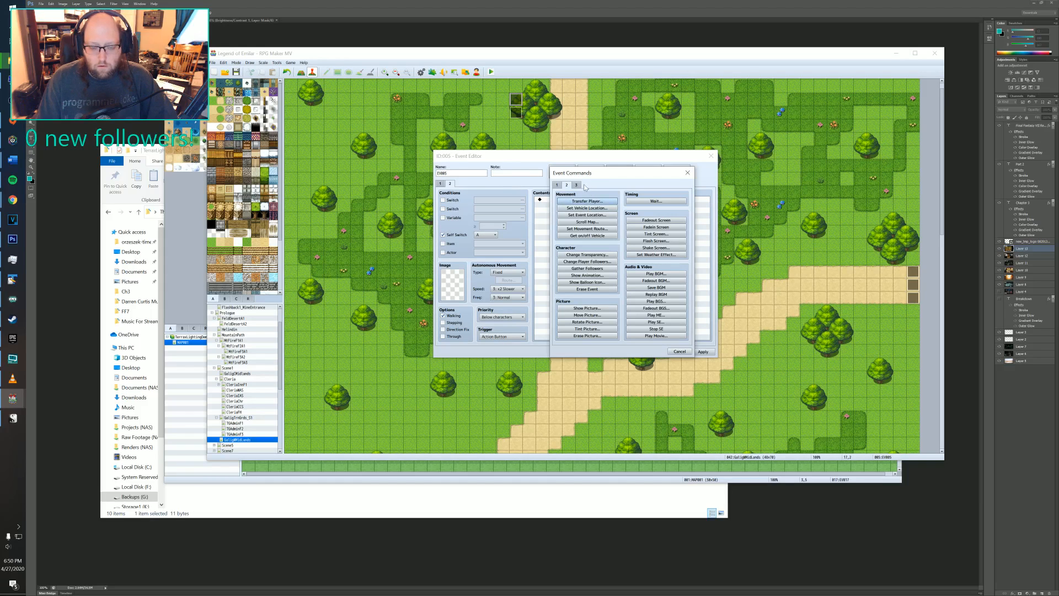
left_click(679, 351)
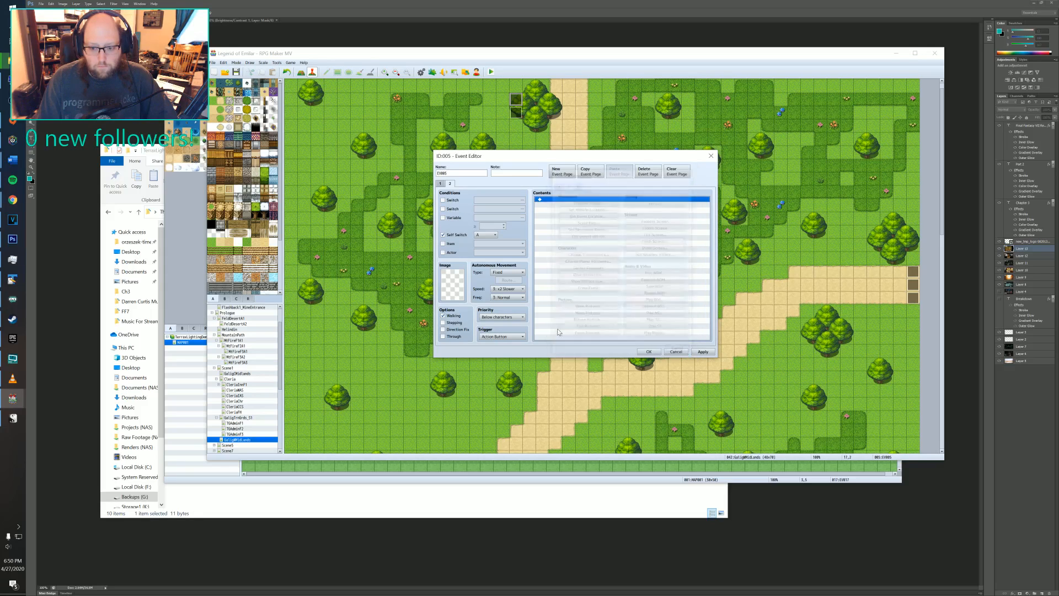
left_click(440, 184)
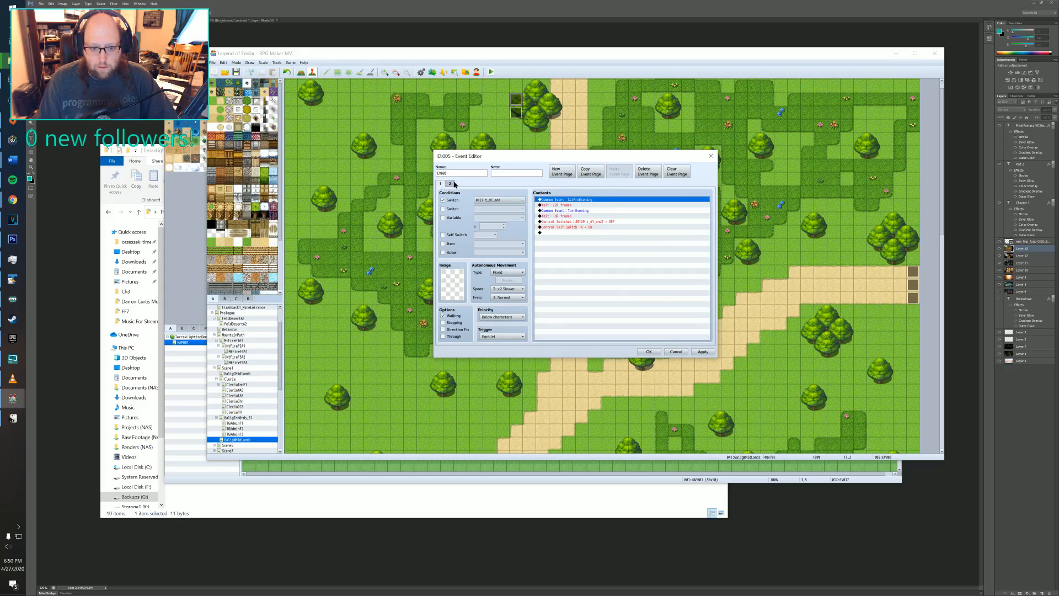
left_click(452, 184)
left_click(649, 352)
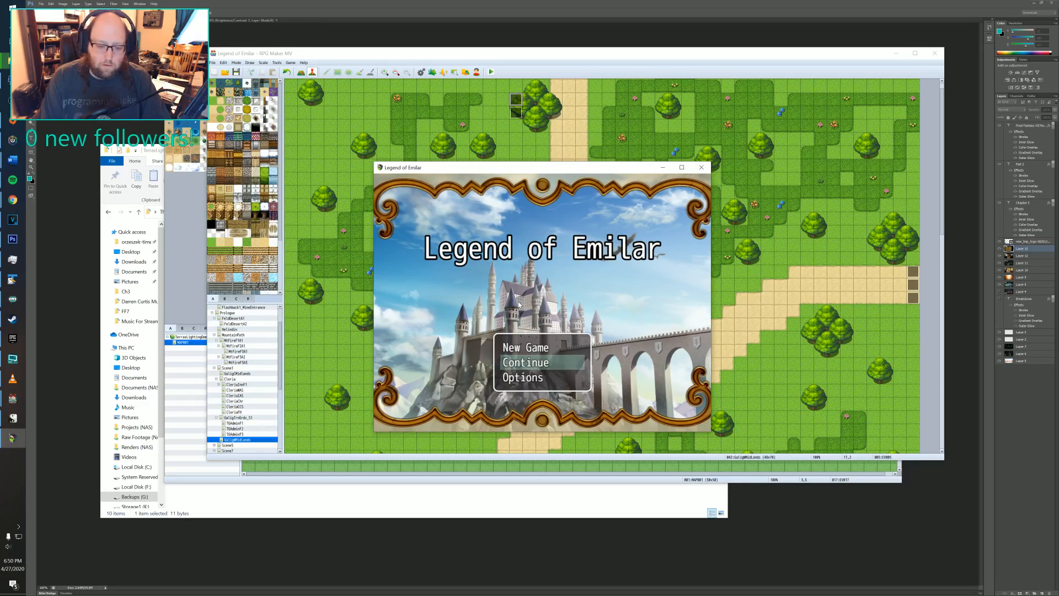
- Start a new game in a fresh playtest and walk east through Galig Training Grounds toward the gate guards
key("Up")
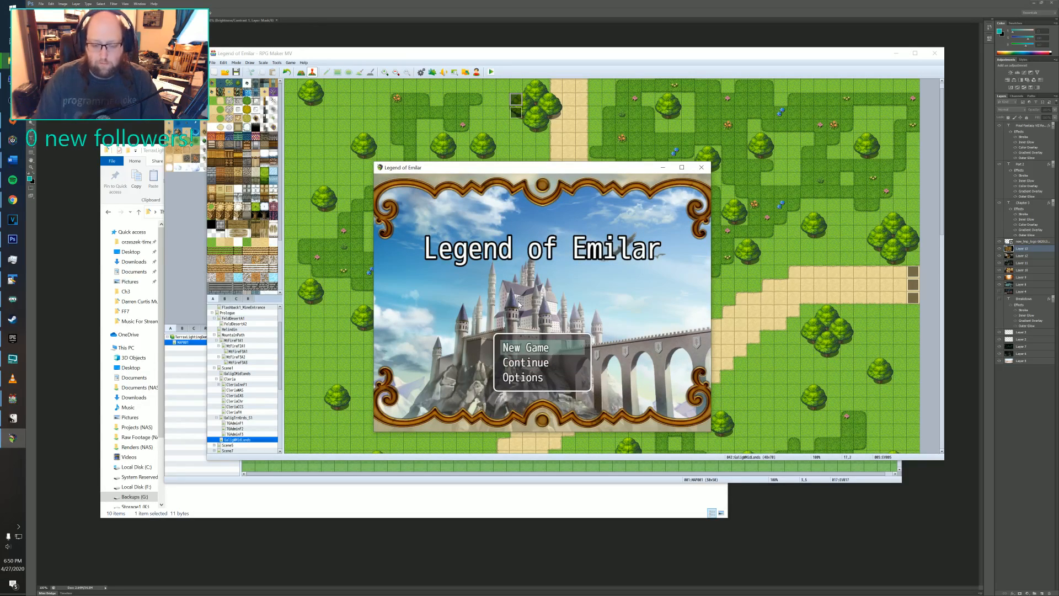
key("Return")
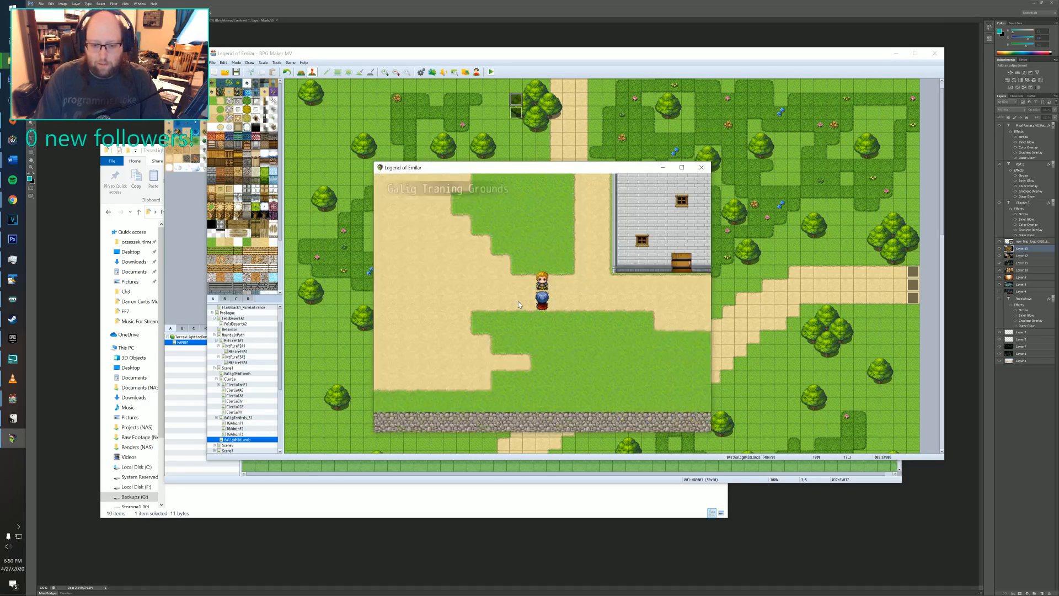
key("Right")
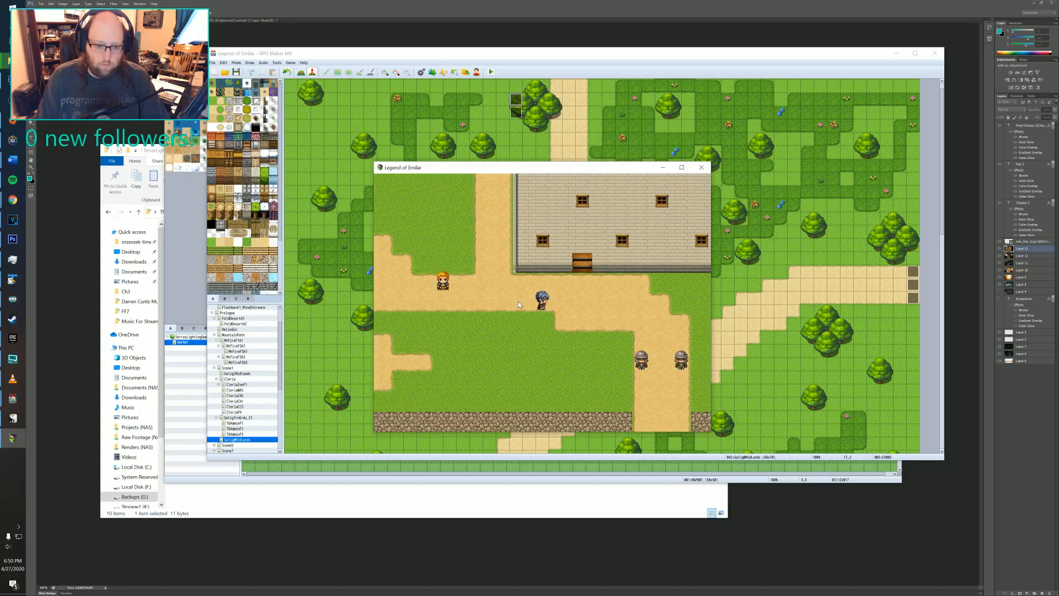
key("Right")
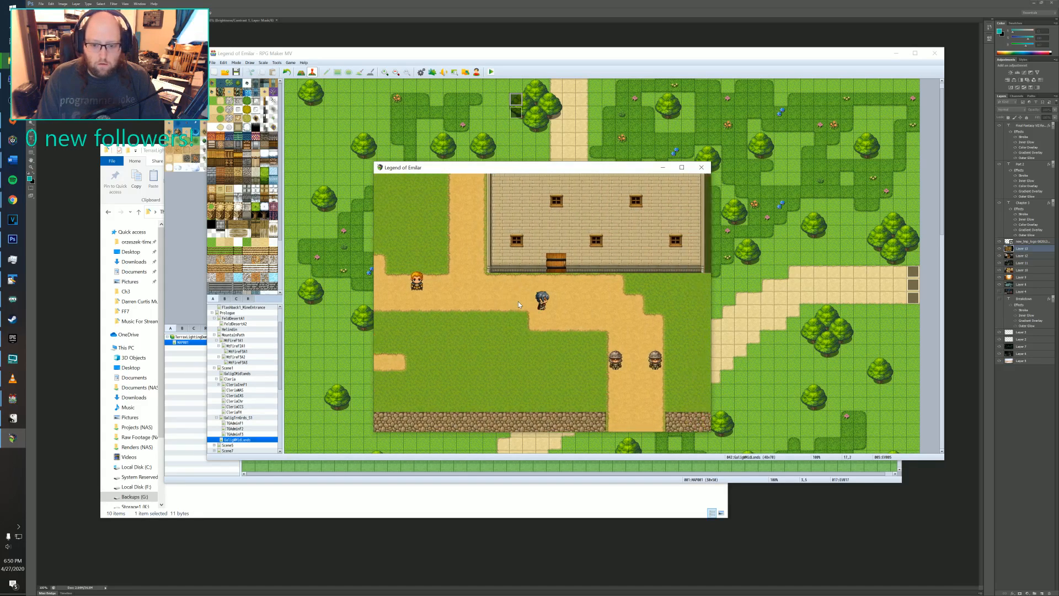
key("Right")
key("Down")
key("Left")
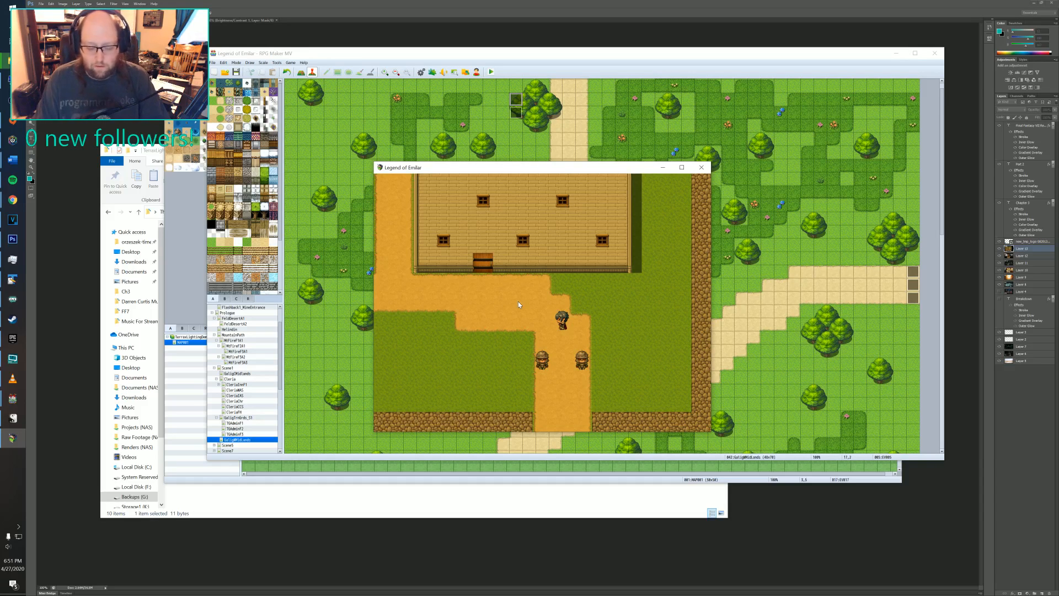
- Walk the hero south between the two guards and leave the training grounds through the gate
key("Down")
key("Down")
key("Down")
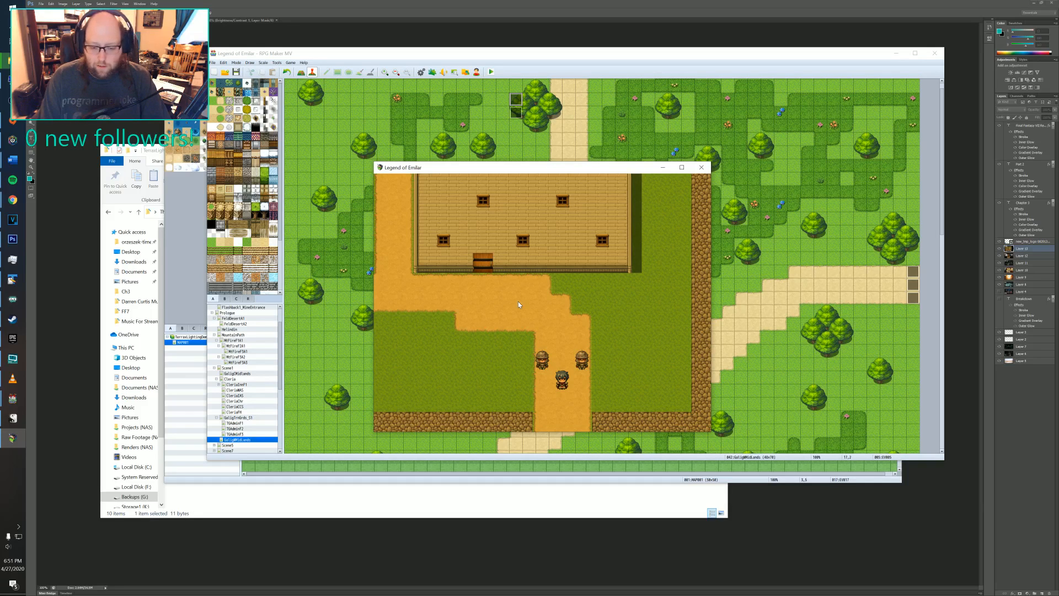
key("Down")
key("Down")
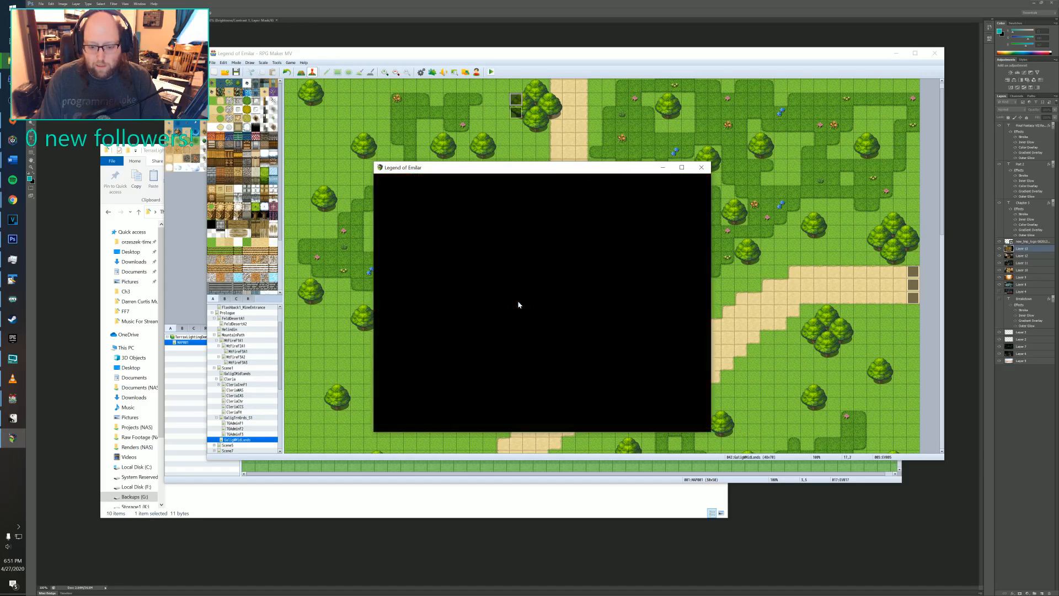
- Walk south through Galig West Midlands to the fork and onto its eastern branch, checking the evening tint
key("Down")
key("Down")
key("Down")
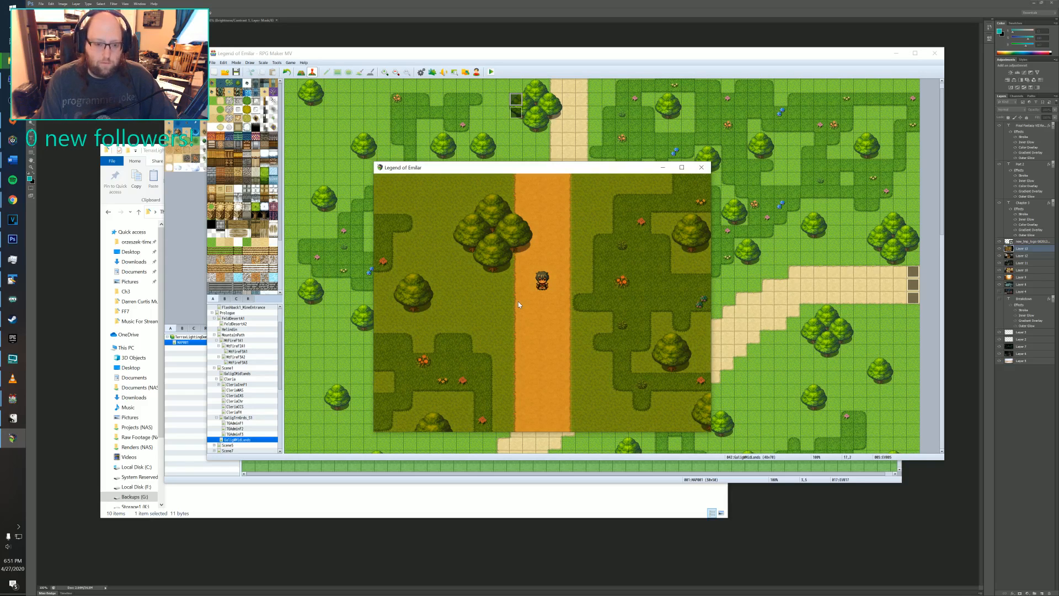
key("Down")
key("Down")
key("Down")
key("Down")
key("Down")
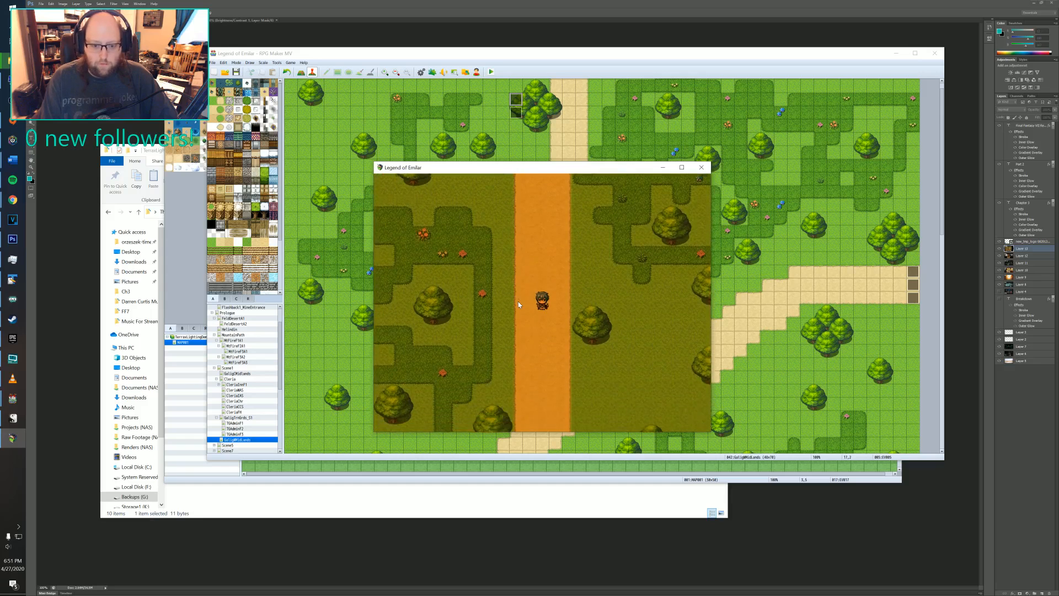
key("Down")
key("Down")
key("Down")
key("Down")
key("Down")
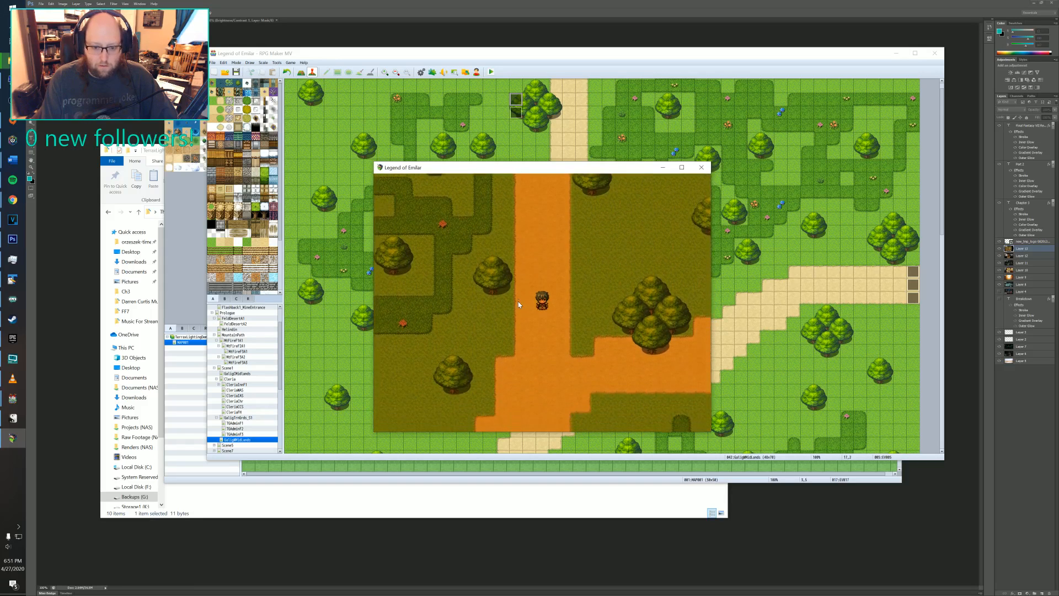
key("Down")
key("Down")
key("Down")
key("Down")
key("Down")
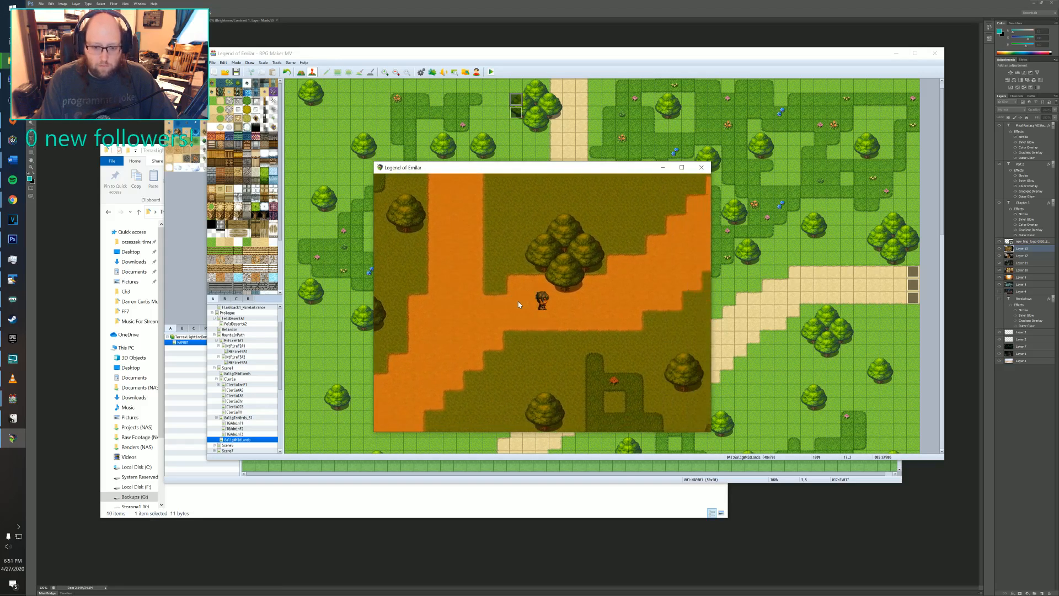
- Lead the hero northeast past the tree cluster and back onto the diagonal dirt path in the Midlands
key("Right")
key("Right")
key("Right")
key("Up")
key("Up")
key("Up")
key("Up")
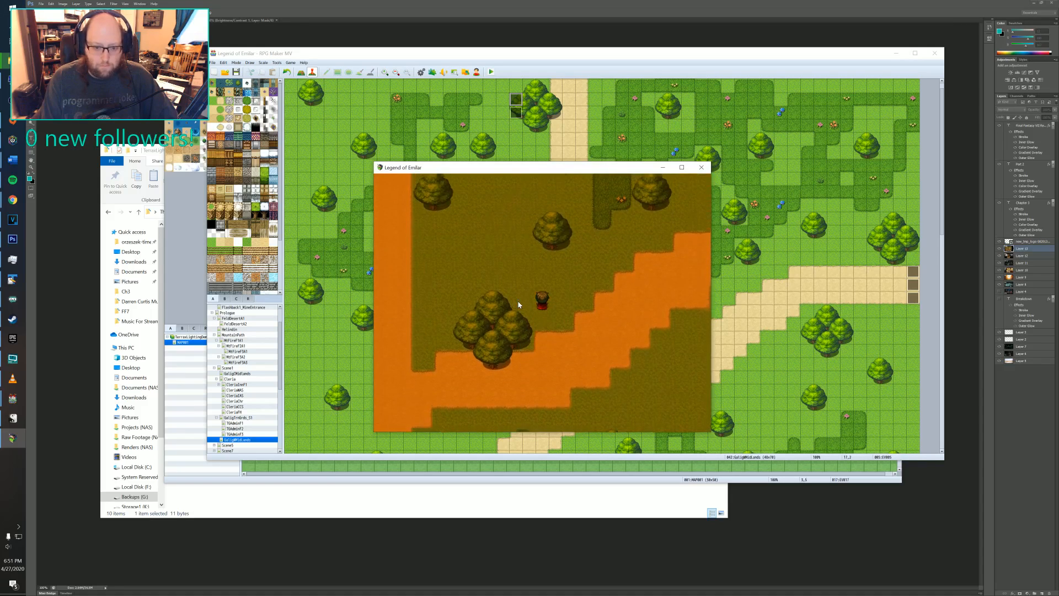
key("Up")
key("Up")
key("Right")
key("Right")
key("Right")
key("Right")
key("Right")
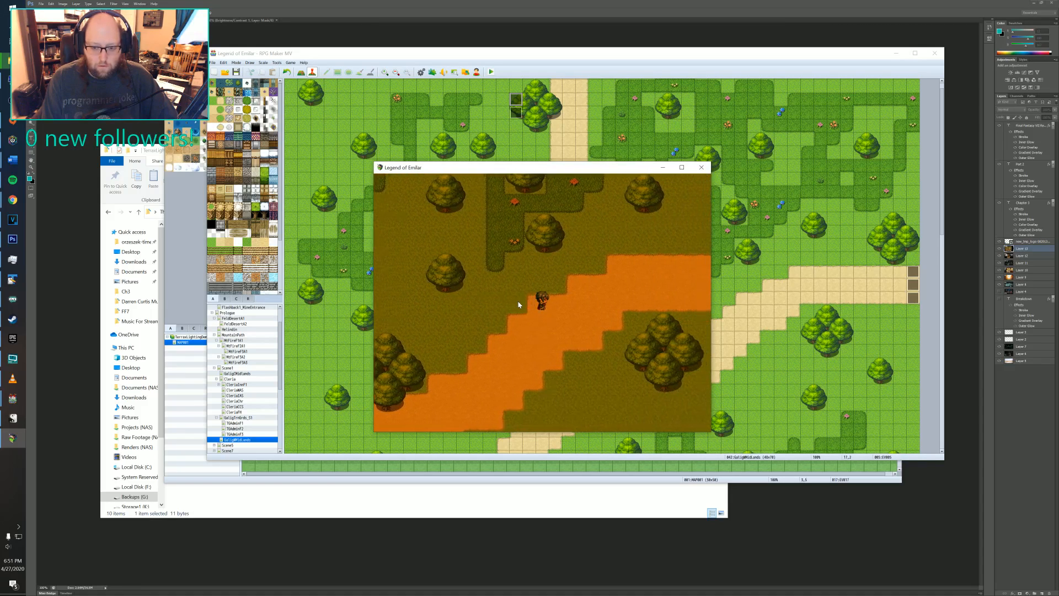
- Follow the dirt path east to the Midlands map edge and enter Cleria
key("Right")
key("Right")
key("Right")
key("Right")
key("Right")
key("Right")
key("Up")
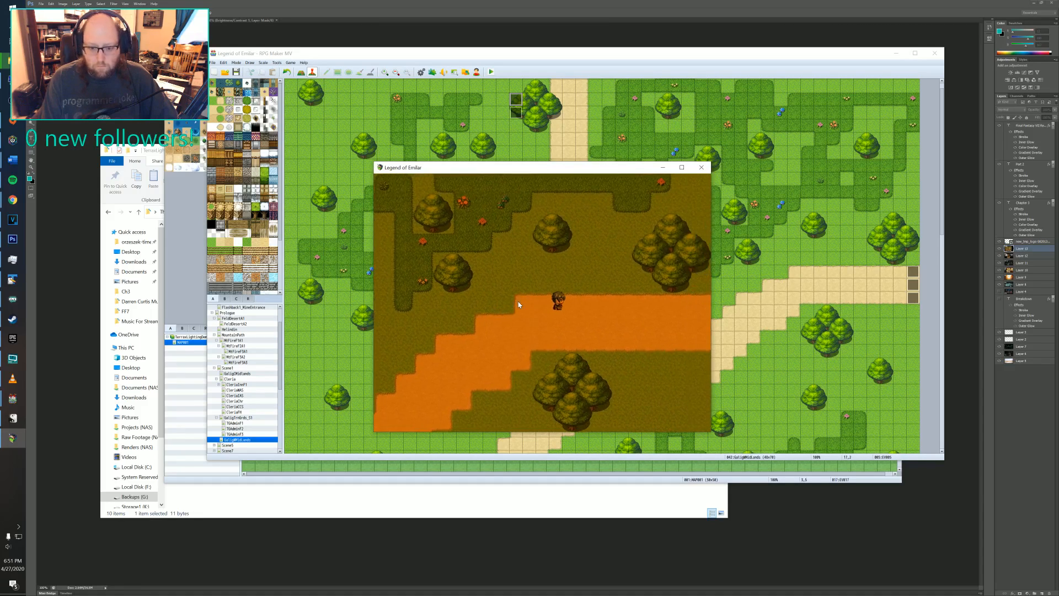
key("Up")
key("Right")
key("Right")
key("Right")
key("Right")
key("Right")
key("Right")
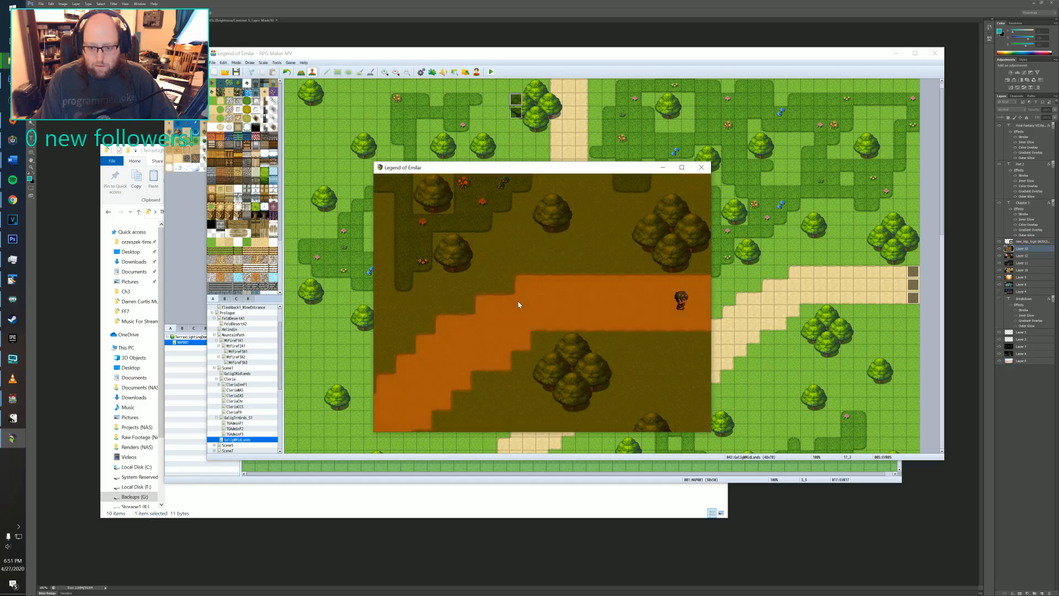
key("Right")
key("Right")
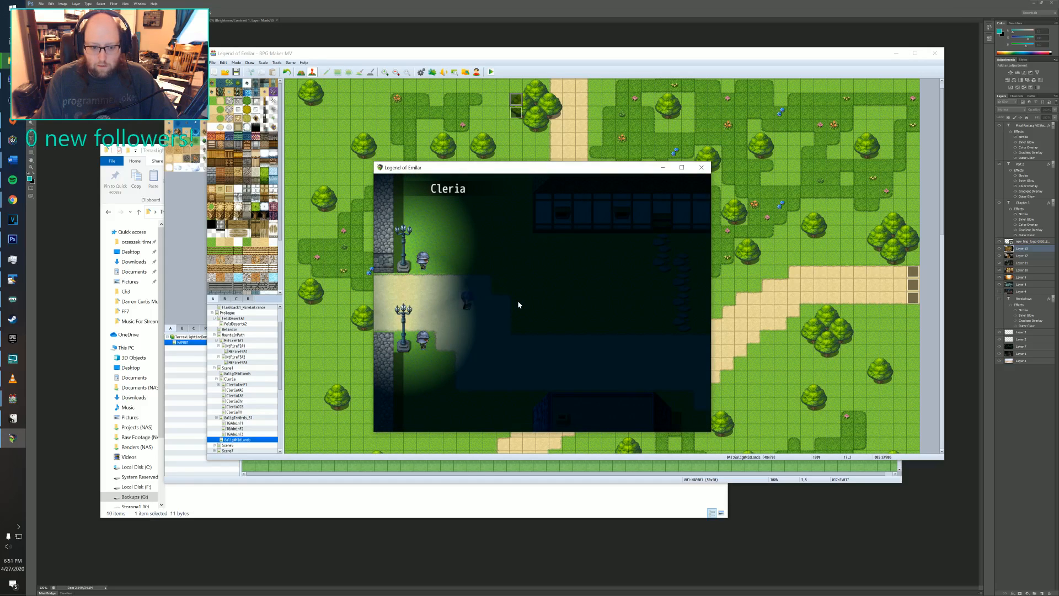
- Walk from Cleria's west entrance southeast along the street to inspect the night lighting, and open the game menu
key("Right")
key("Right")
key("Down")
key("Down")
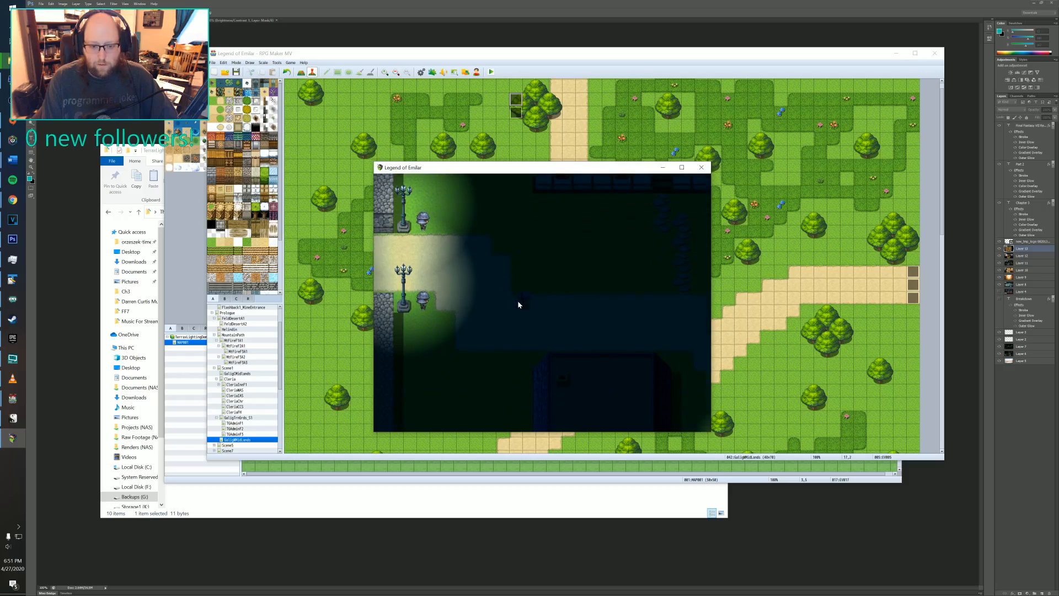
key("Right")
key("Right")
key("Right")
key("Right")
key("Right")
key("Right")
key("Right")
key("Right")
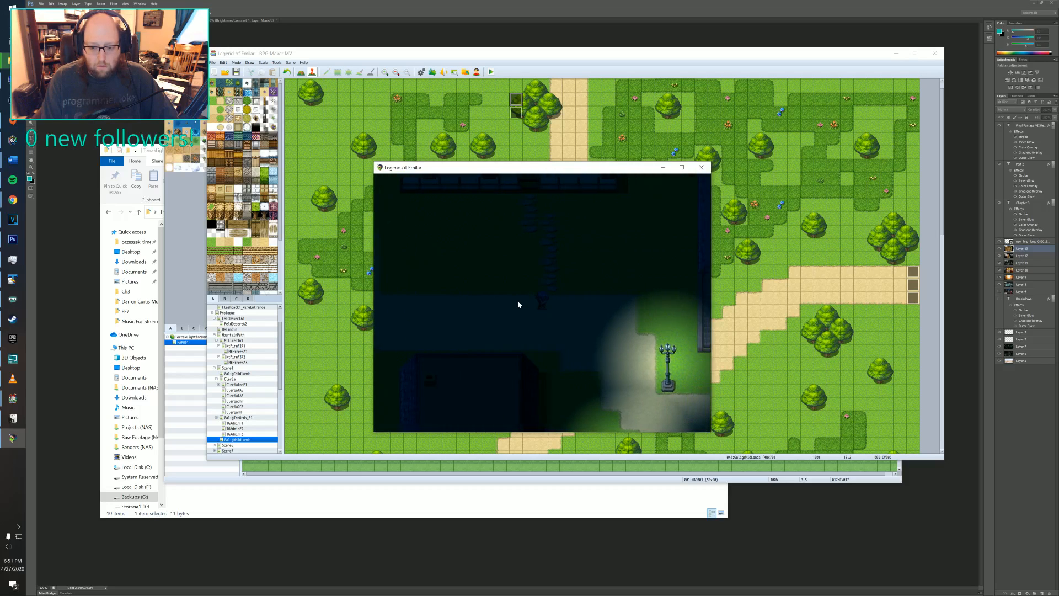
key("Escape")
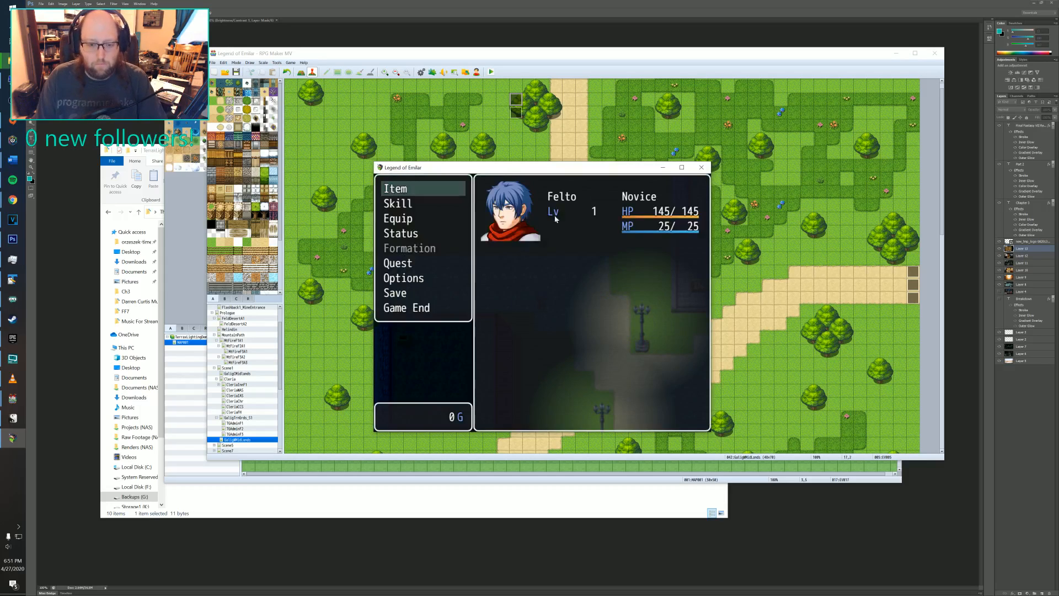
- End the playtest and review the first-page commands of lighting event EV054 near Cleria's west entrance
key("alt+F4")
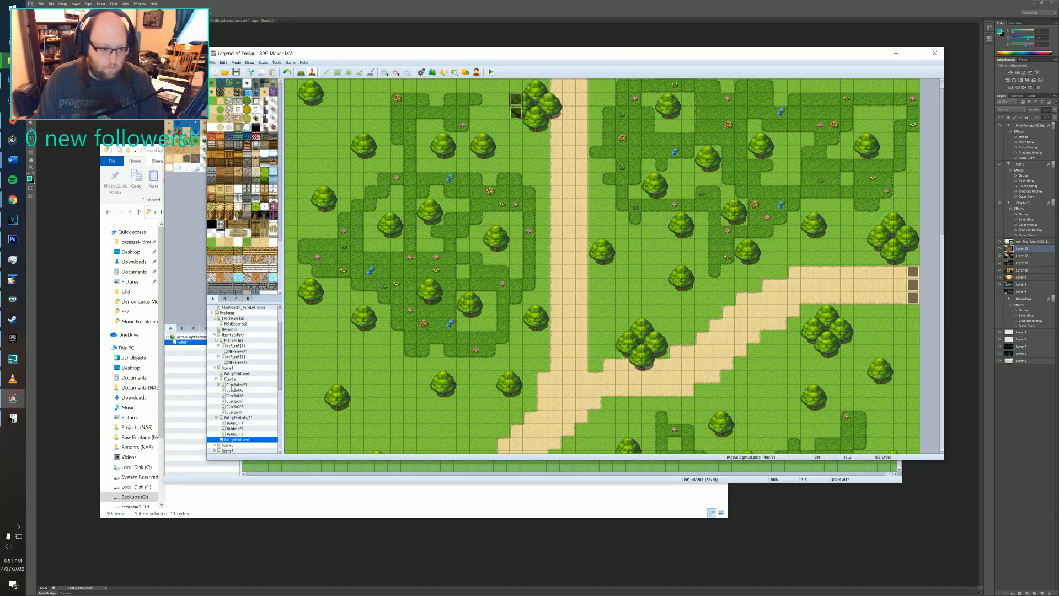
left_click(231, 379)
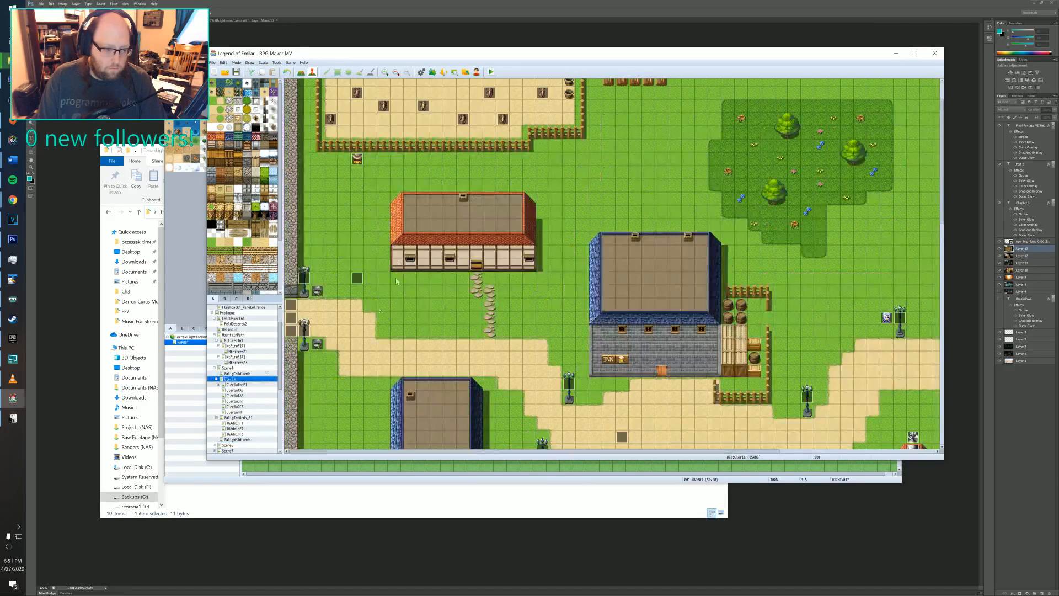
double_click(360, 281)
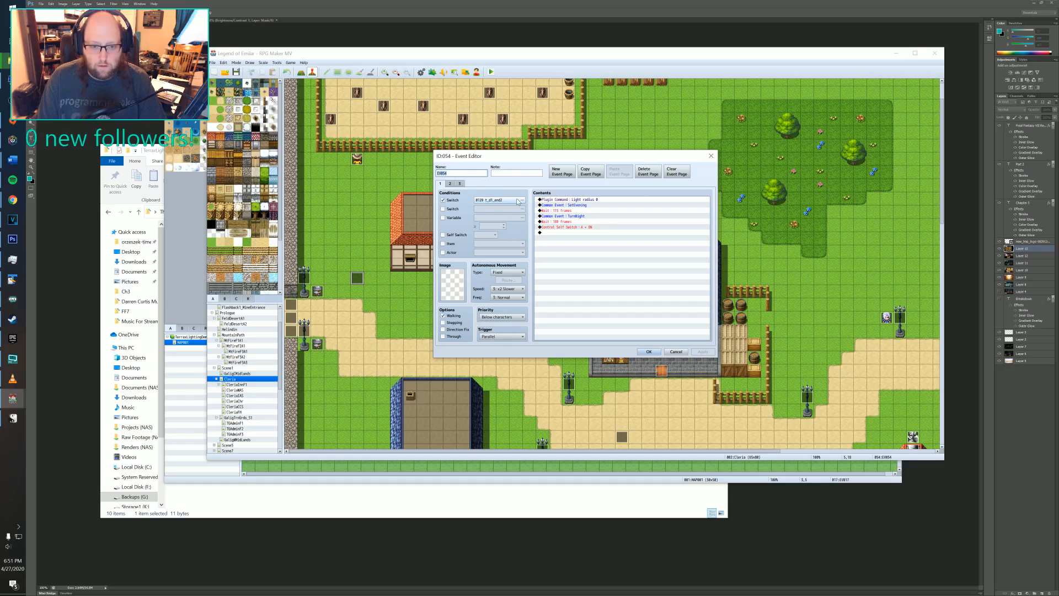
left_click(591, 201)
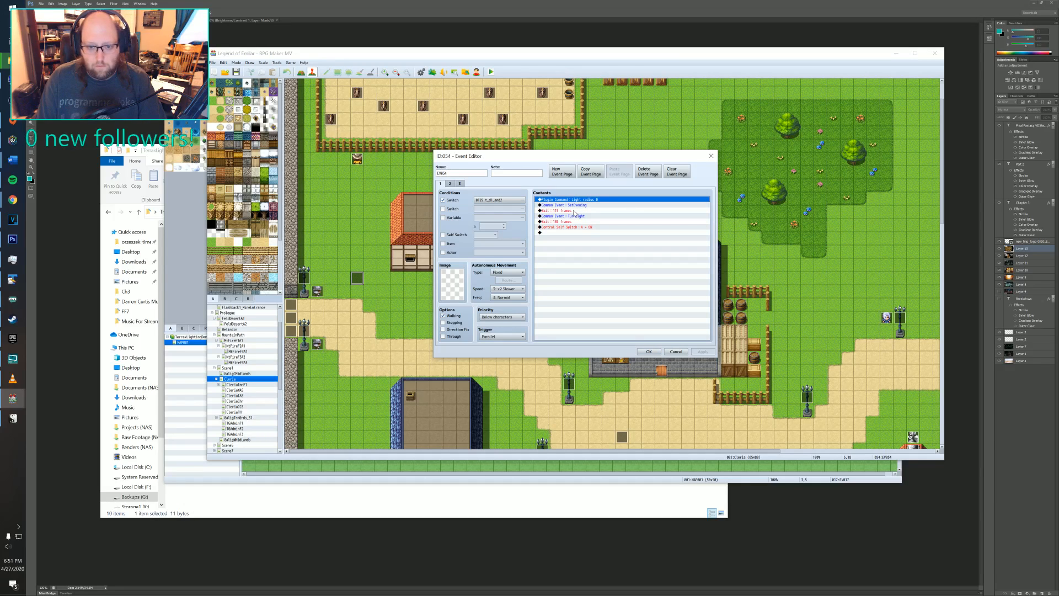
left_click(576, 206)
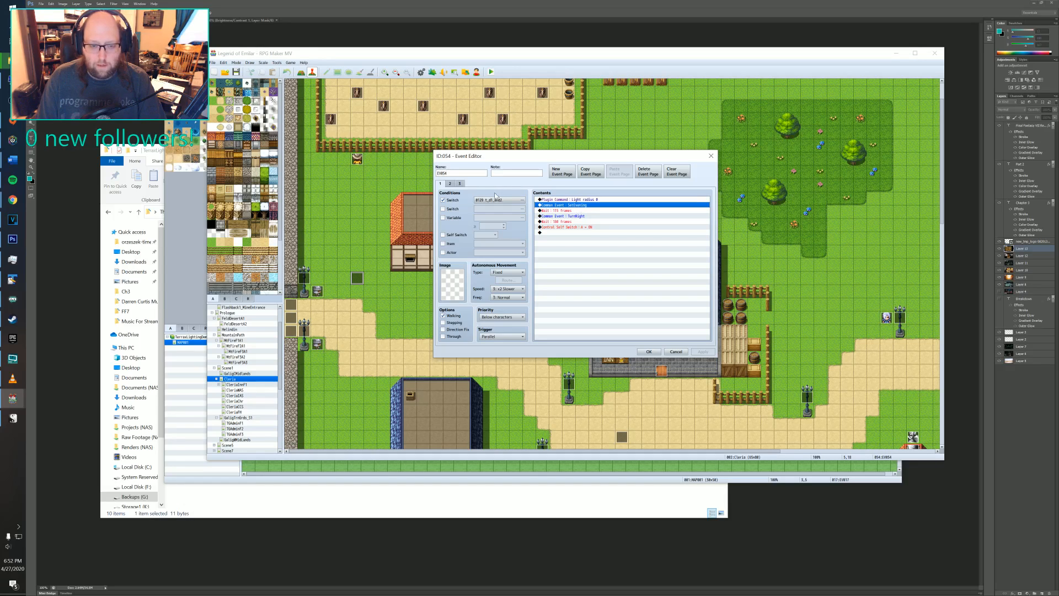
- Delete the second page, the unconditional SetNight one, from Cleria's lighting event EV054 and save the event
left_click(459, 185)
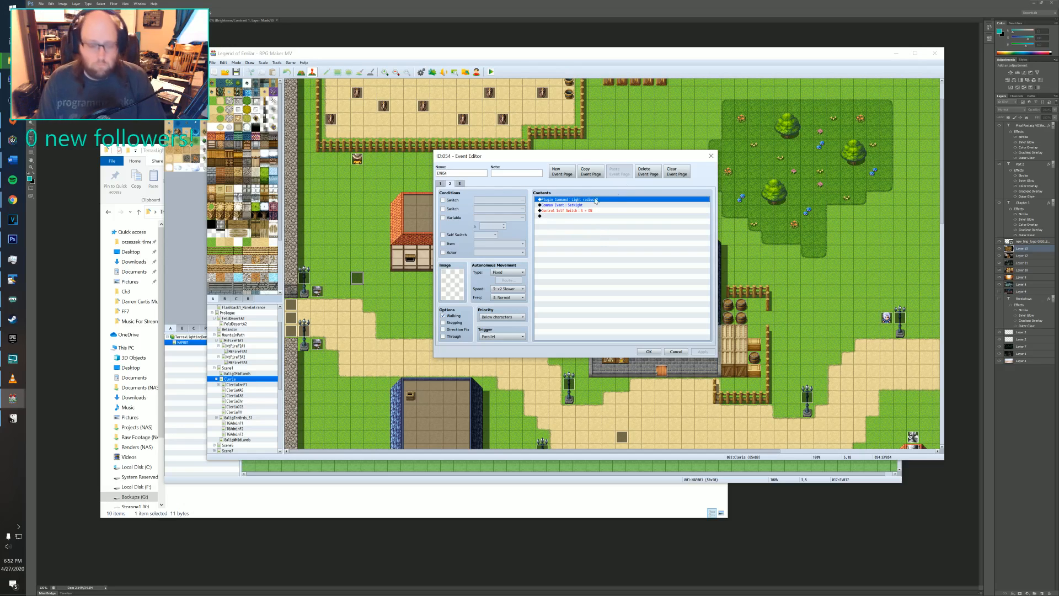
left_click(649, 173)
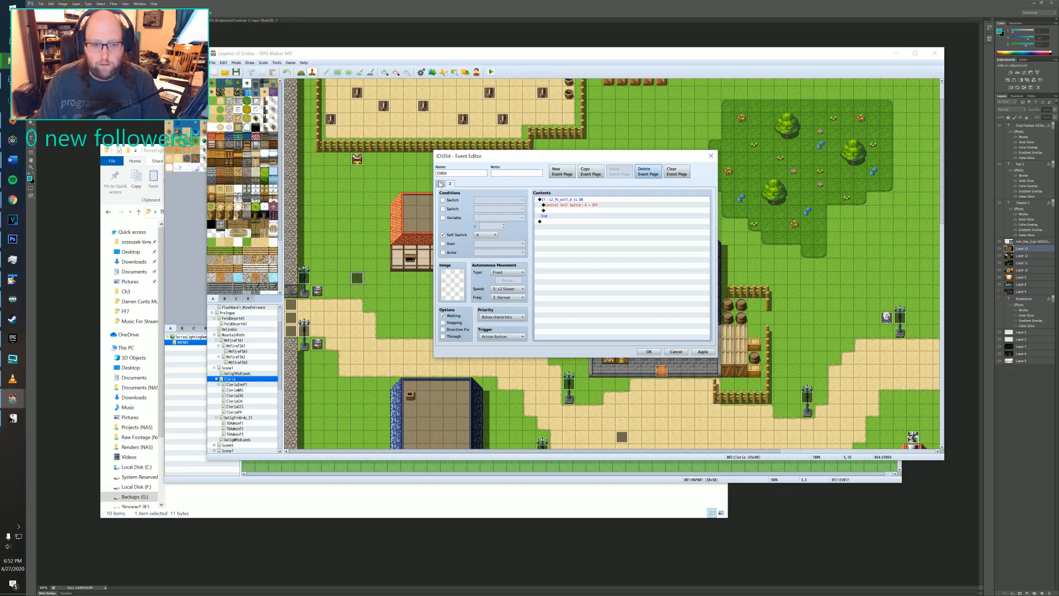
left_click(441, 187)
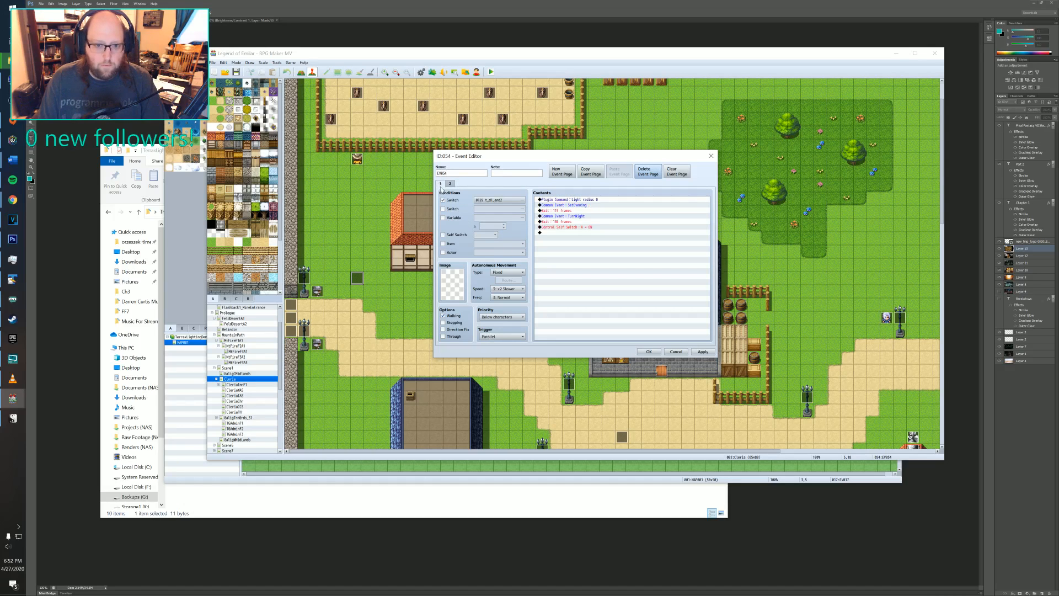
left_click(703, 351)
left_click(654, 352)
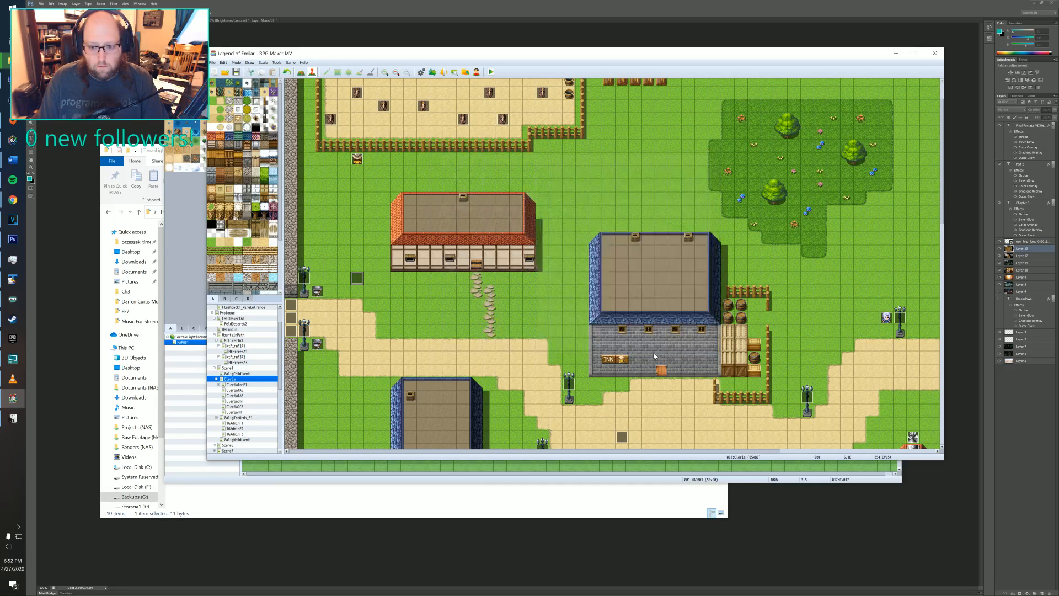
- Start a playtest with a new game and talk to the orange-haired villager above the hero
left_click(490, 72)
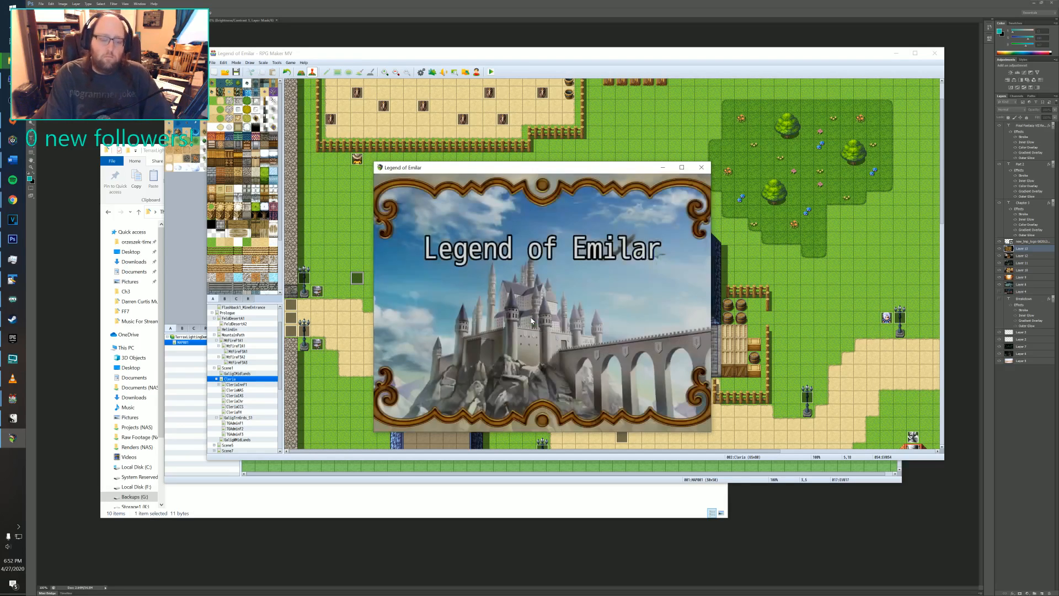
key("Up")
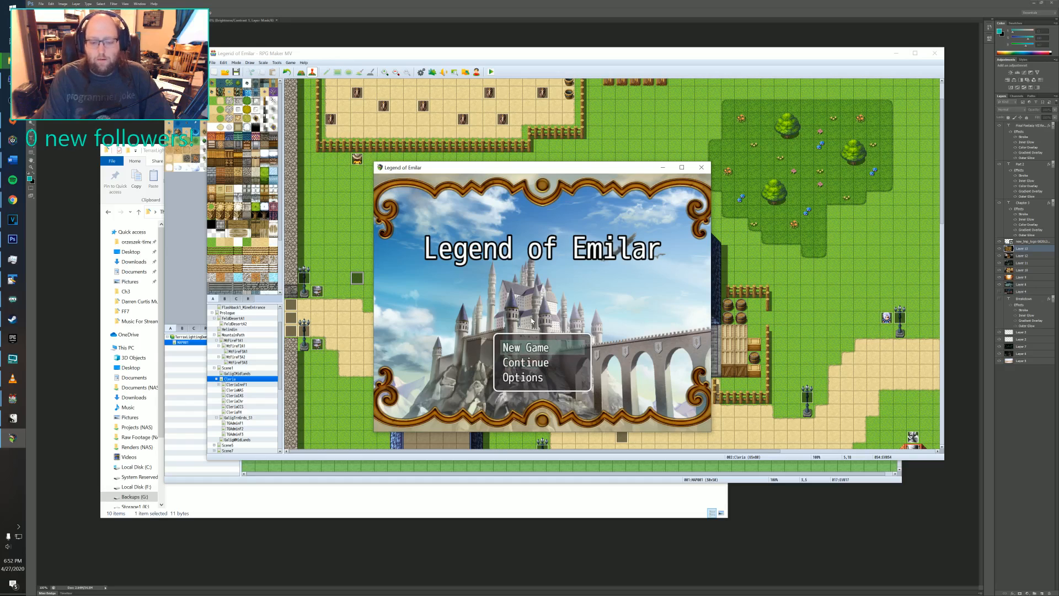
key("Return")
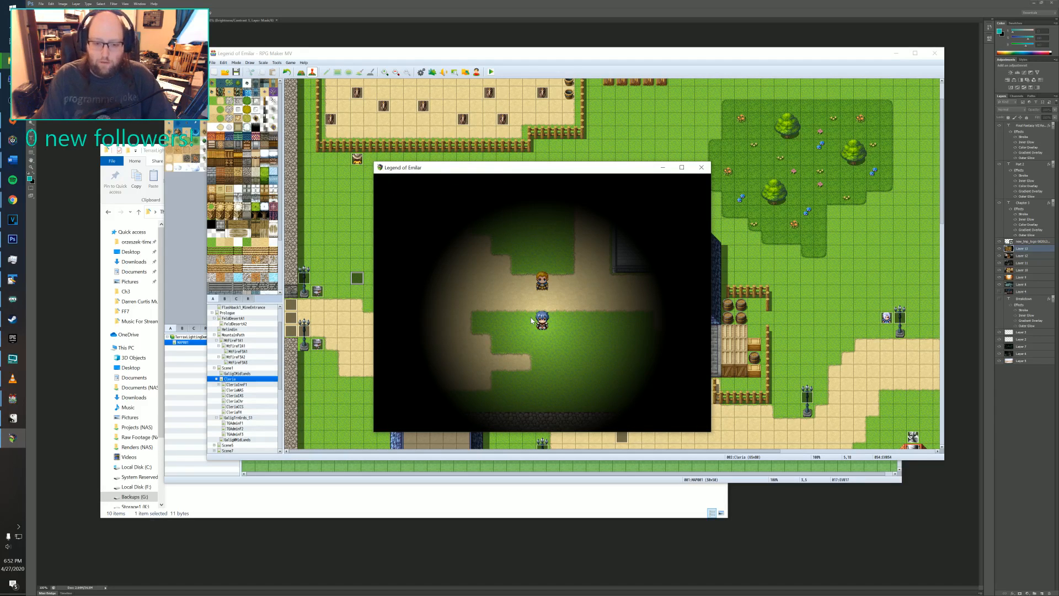
key("Up")
key("Return")
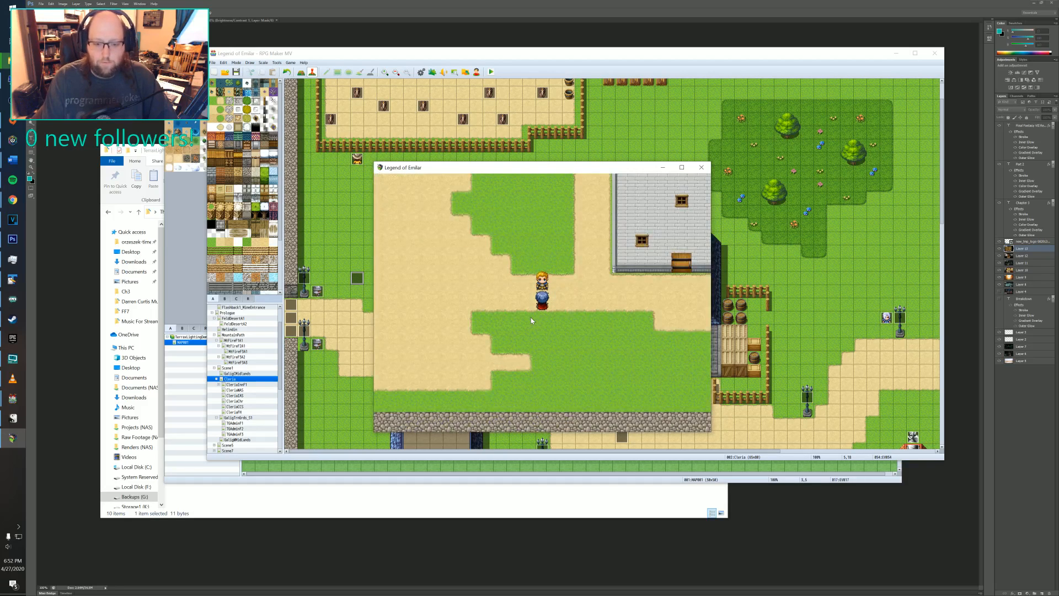
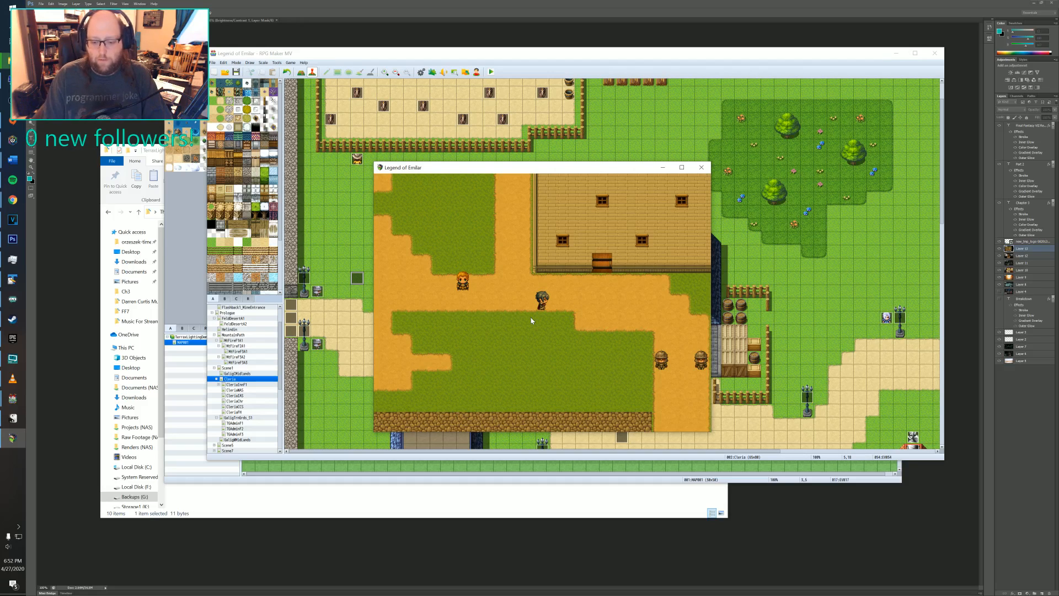
- Walk the hero east past the wooden building and south between the two guards into Galig West Midlands
key("Right")
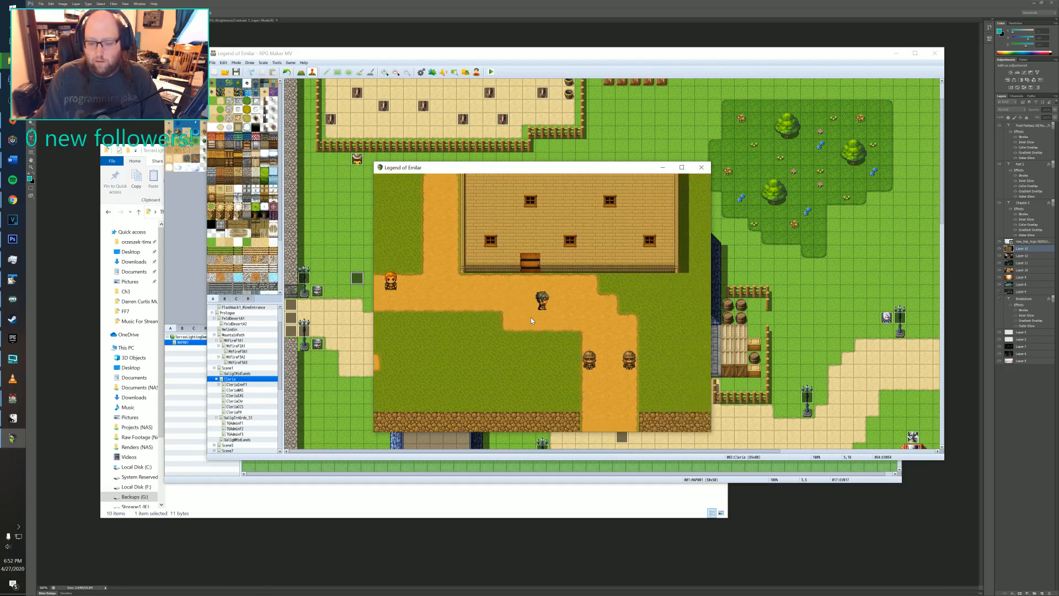
key("Down")
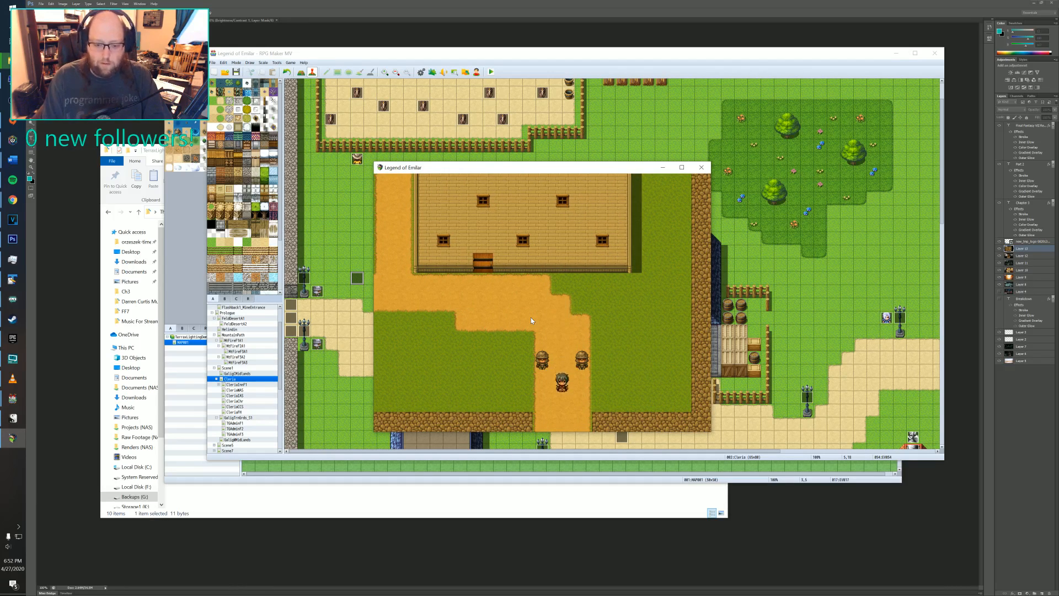
key("Down")
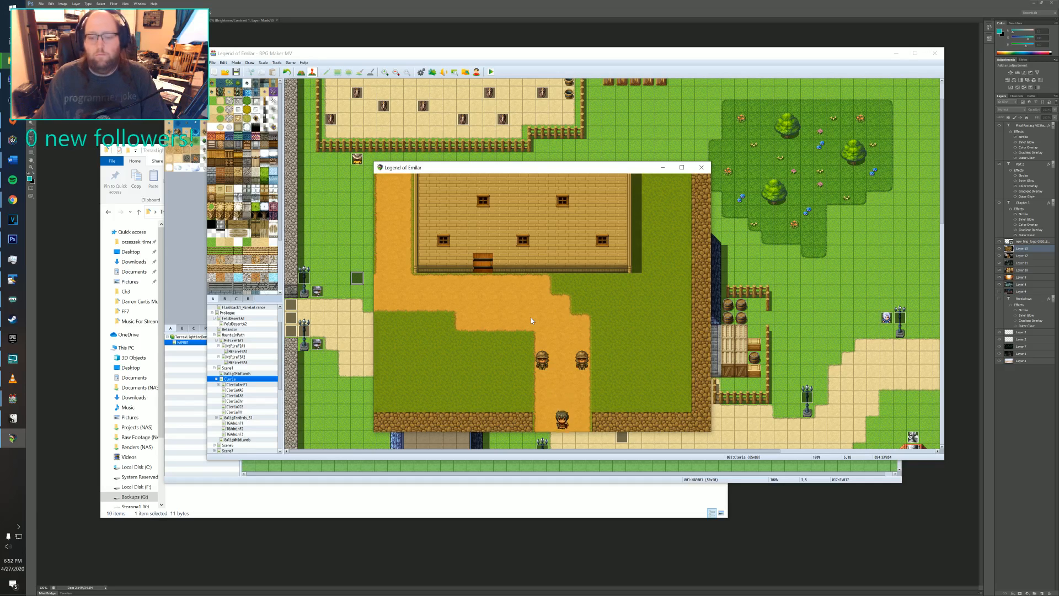
key("Down")
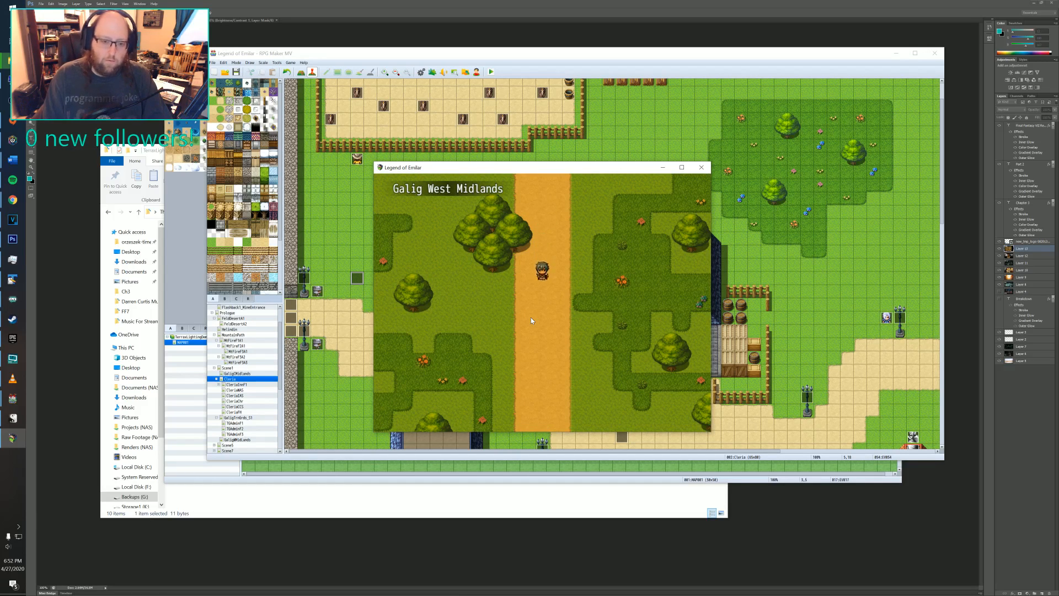
- Walk south down the Midlands dirt path to the fork and east past the tree cluster, watching the tint
key("Down")
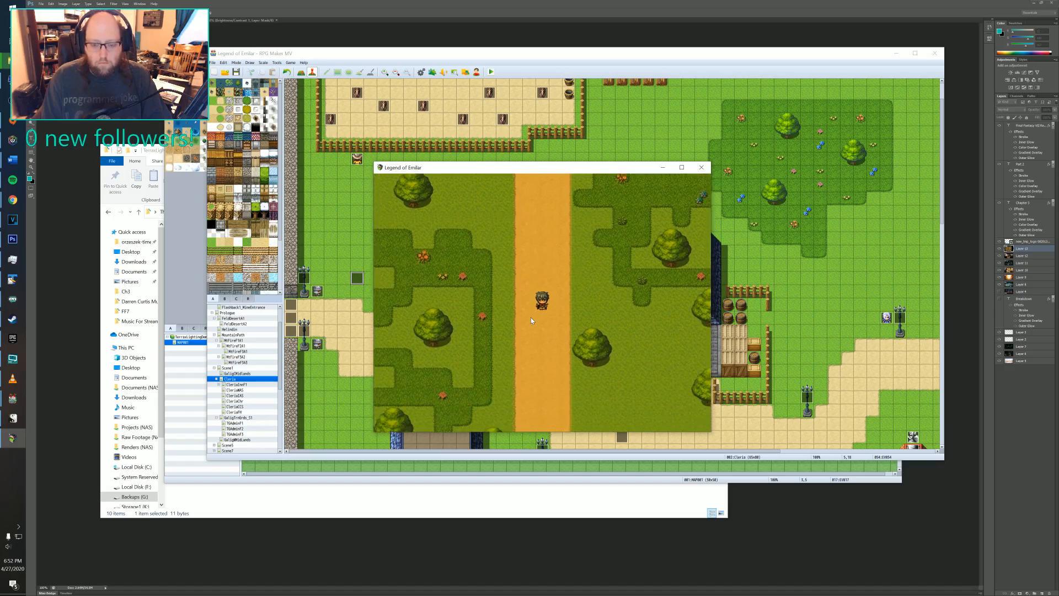
key("Down")
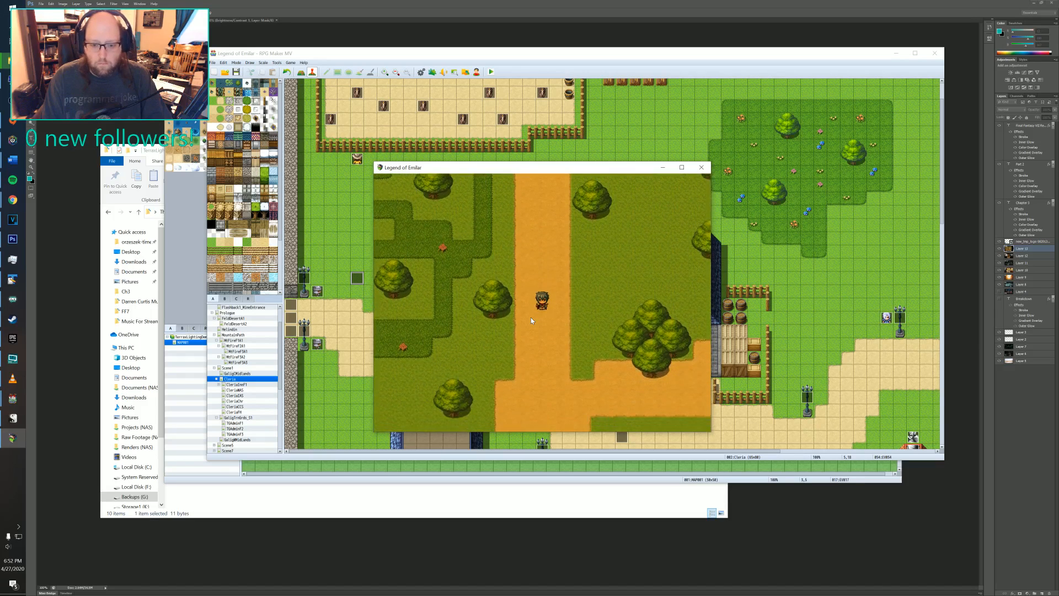
key("Down")
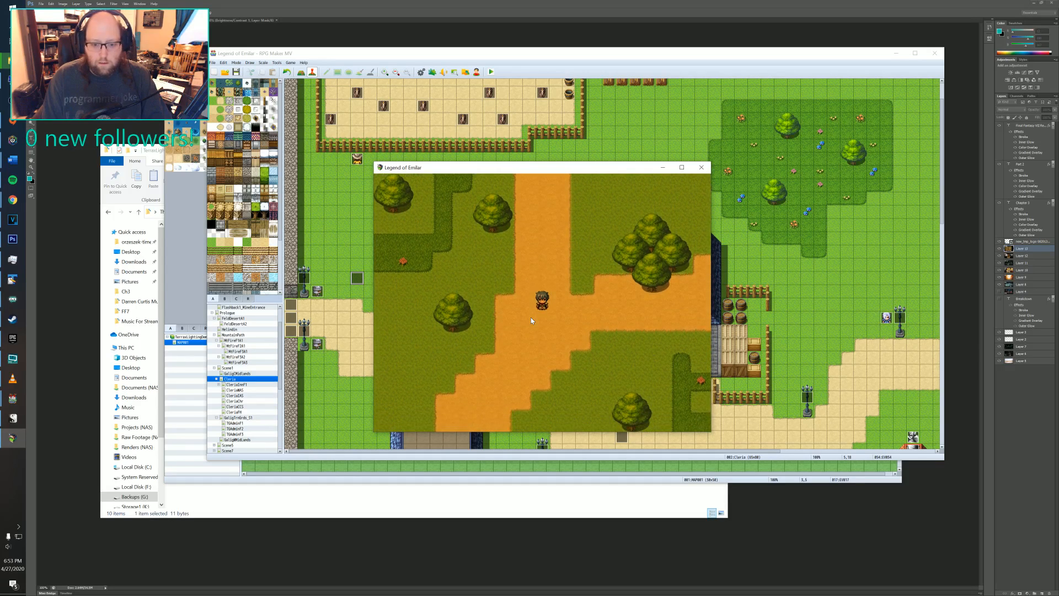
key("Right")
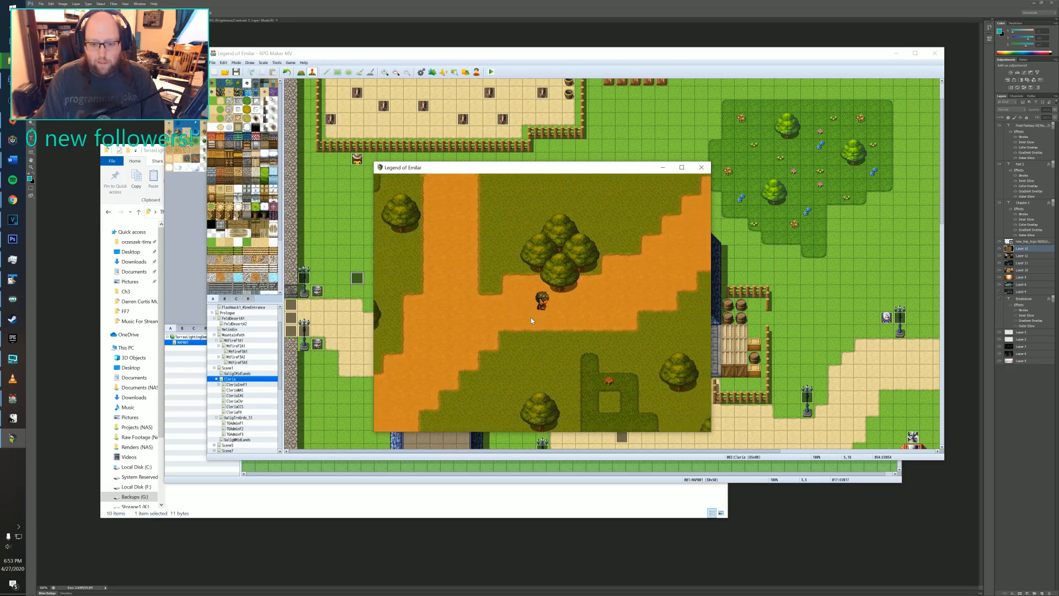
key("Right")
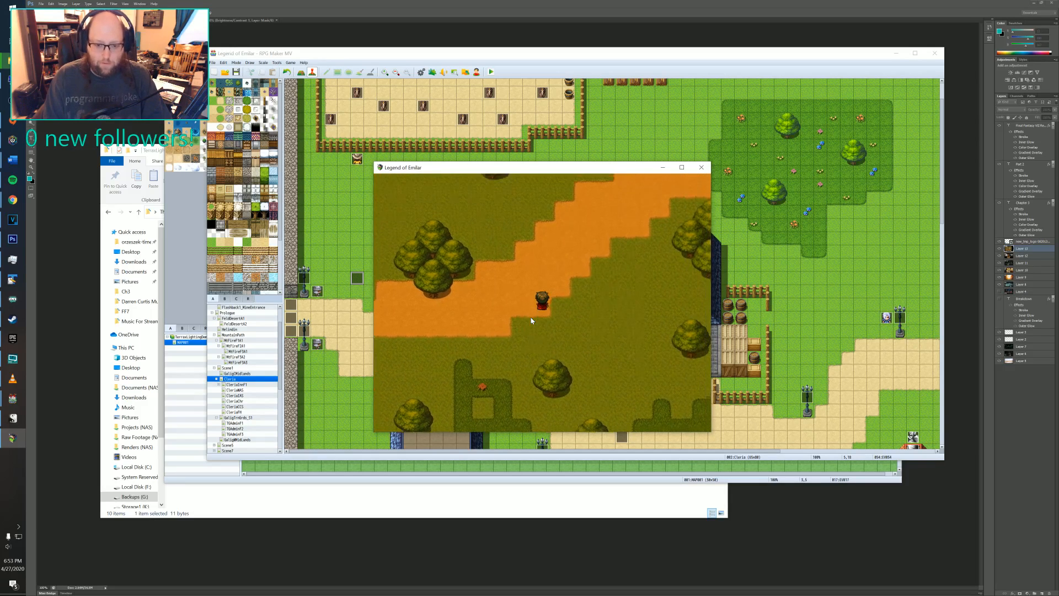
- Follow the diagonal dirt path northeast until it straightens toward the Midlands' east edge, checking the evening tint
key("Up")
key("Up")
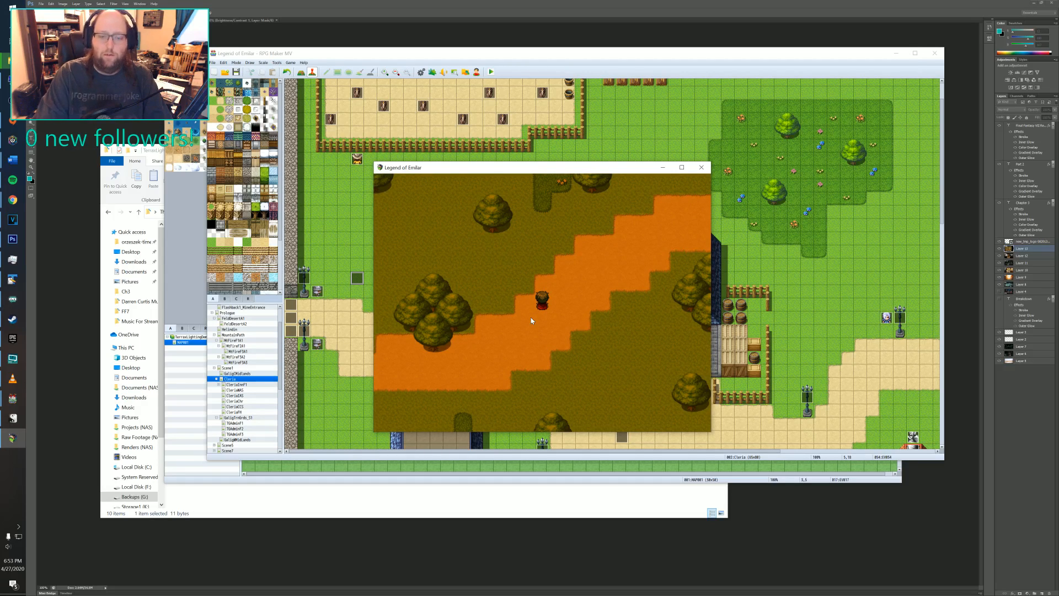
key("Up")
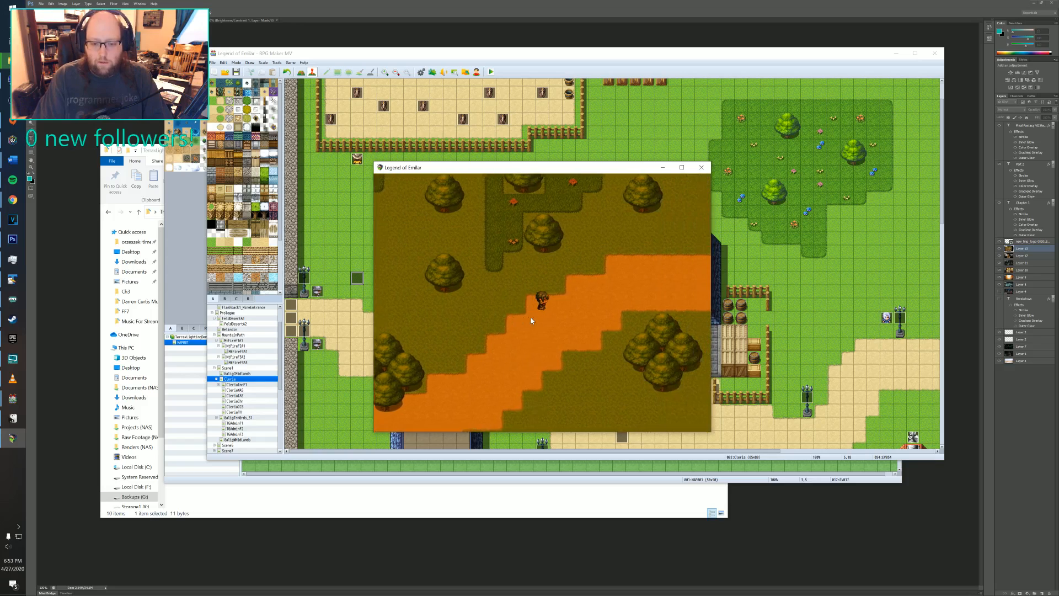
key("Right")
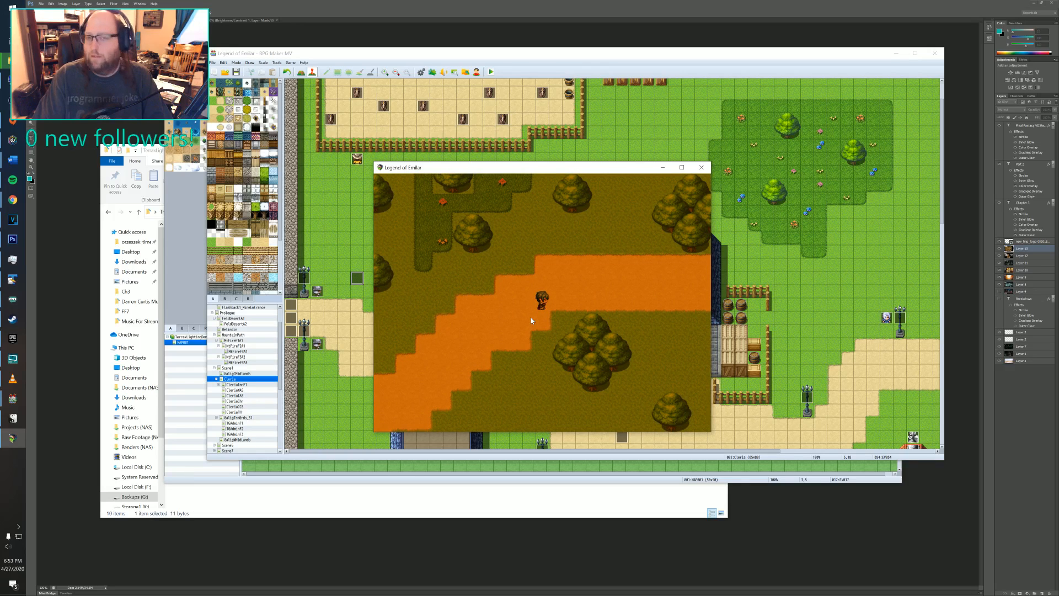
key("Up")
key("Right")
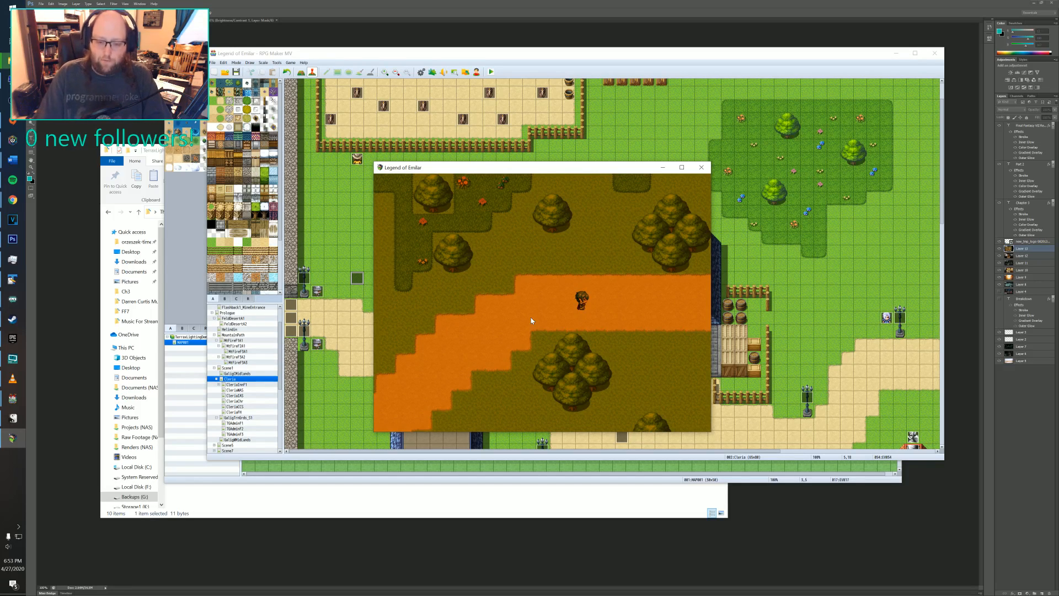
- Enter Cleria from the Midlands, walk east from its entrance to check the lighting, and end the playtest
key("Right")
key("Right")
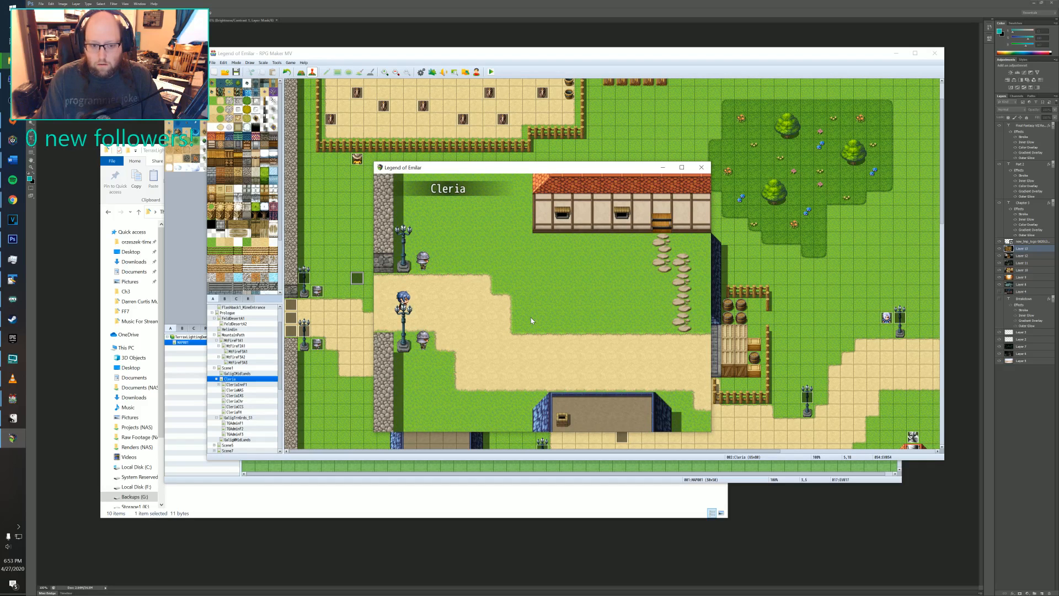
key("Right")
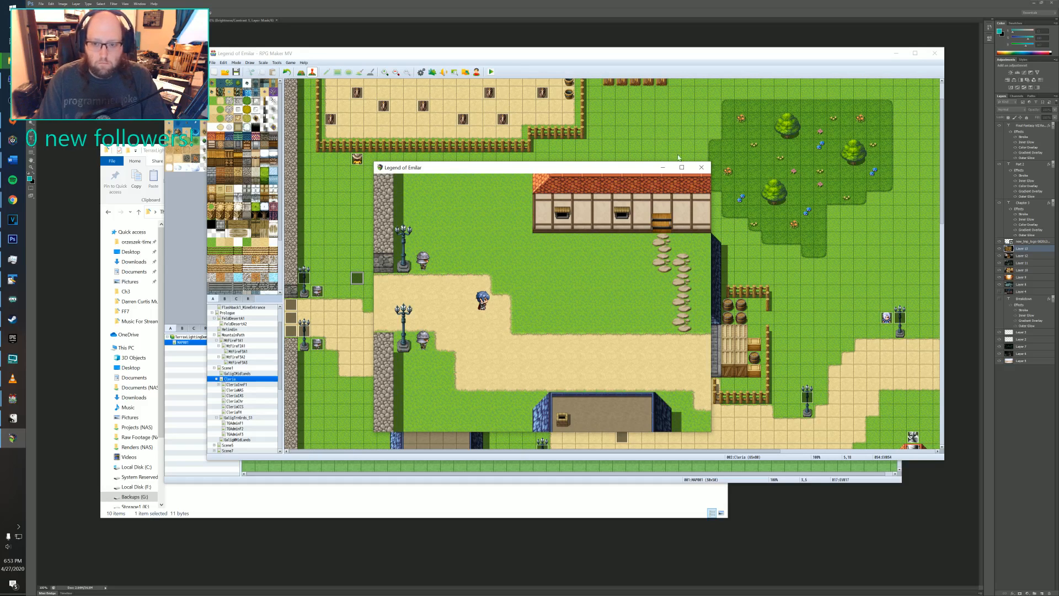
left_click(701, 168)
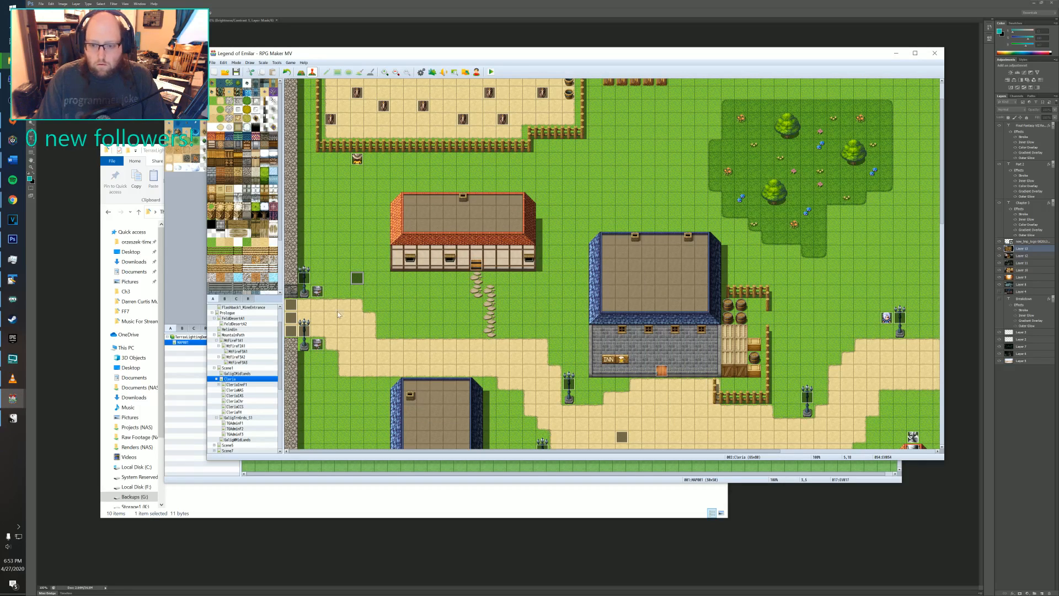
- Review both pages of Cleria's lighting event EV054 without changing them, and open the Galig West Midlands map
double_click(356, 278)
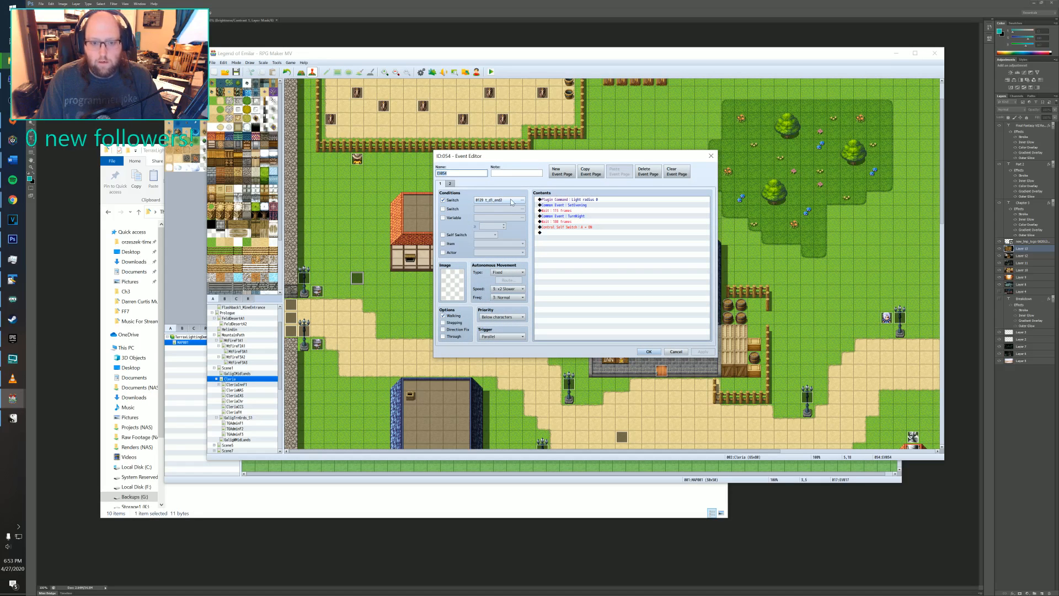
left_click(582, 206)
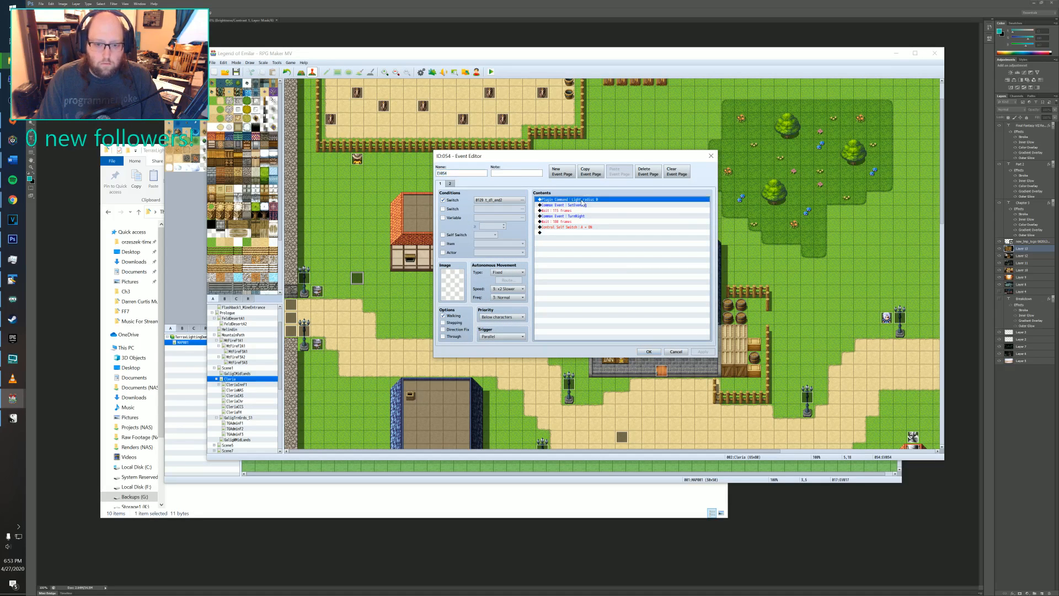
left_click(451, 185)
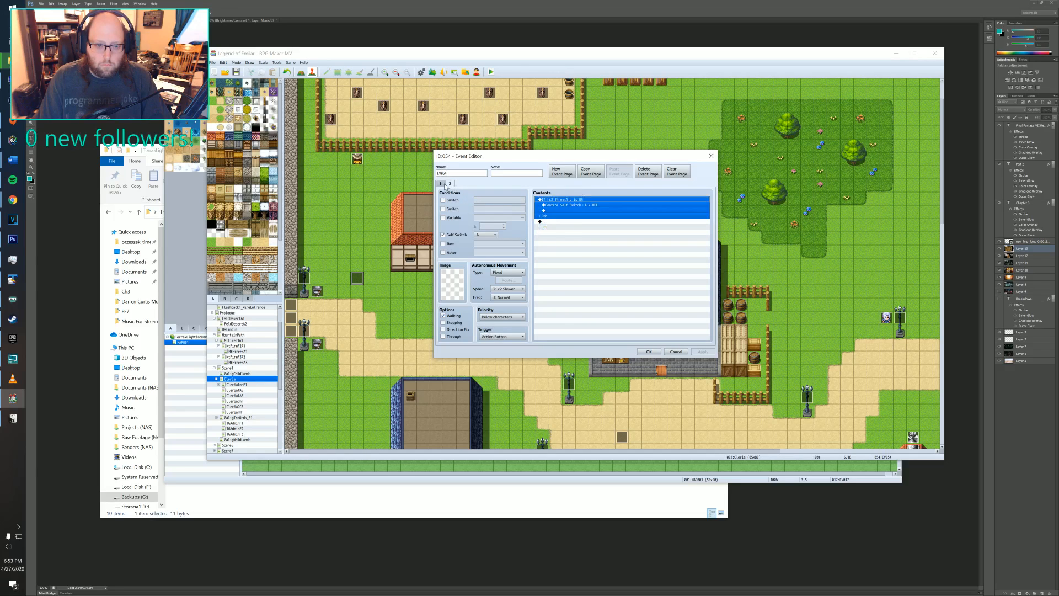
left_click(441, 185)
left_click(711, 155)
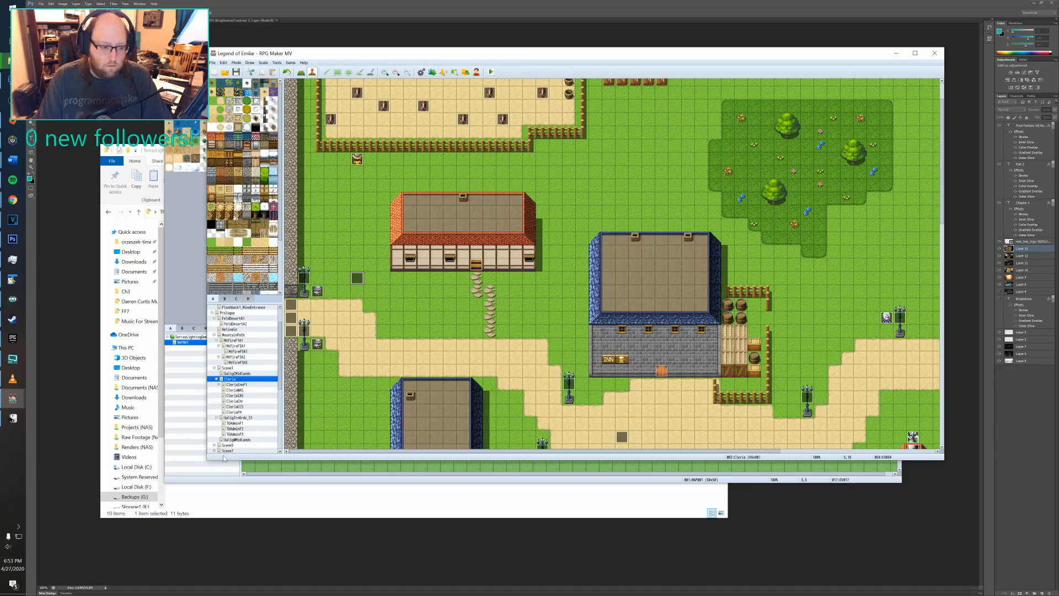
left_click(236, 440)
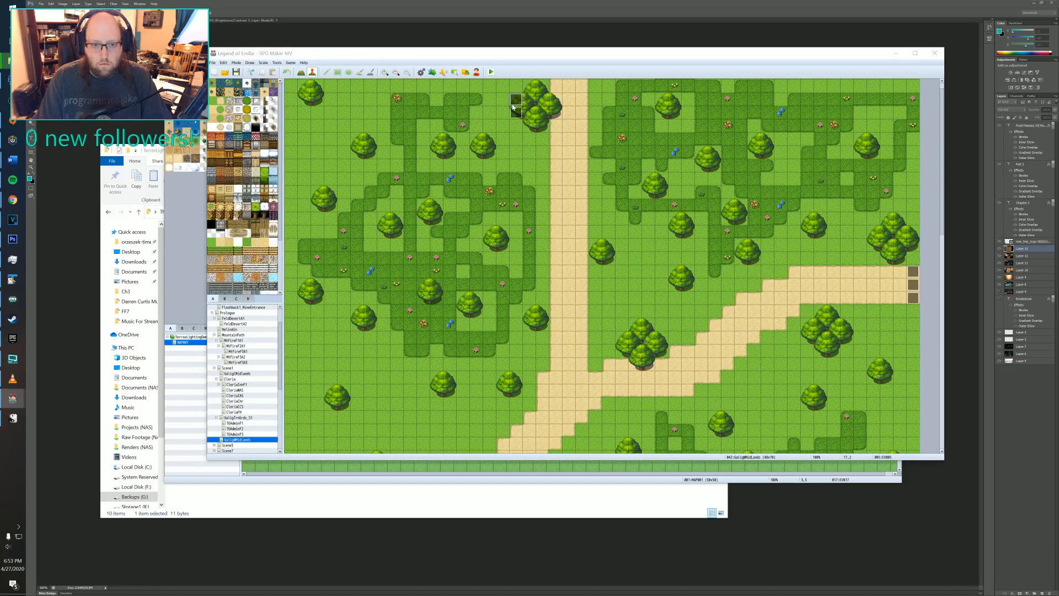
- In the Midlands lighting event EV005, change the Control Switches command on page 1 to turn its switch ON
double_click(513, 108)
left_click(589, 222)
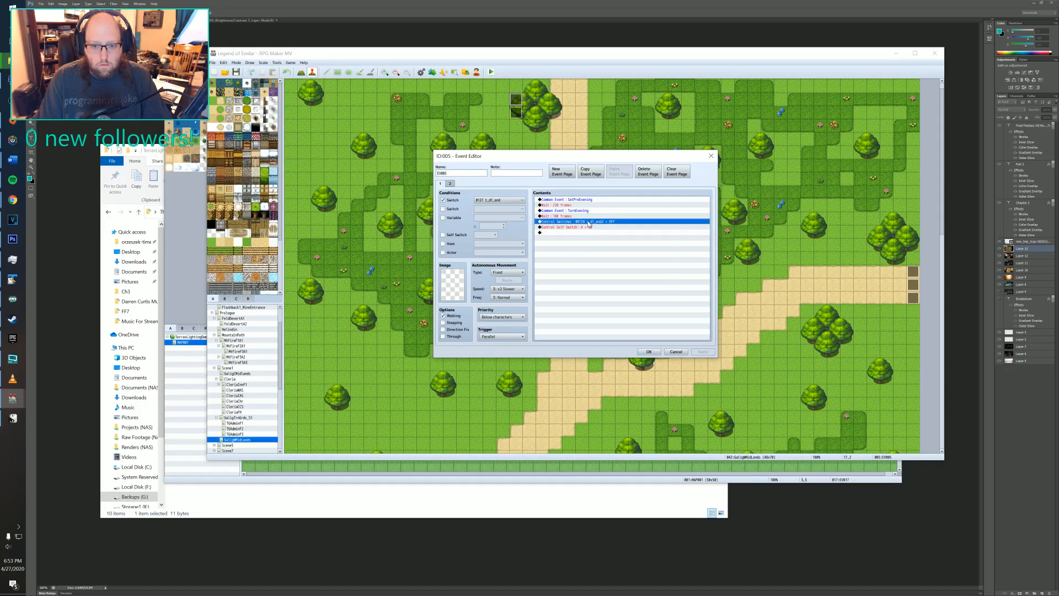
double_click(588, 222)
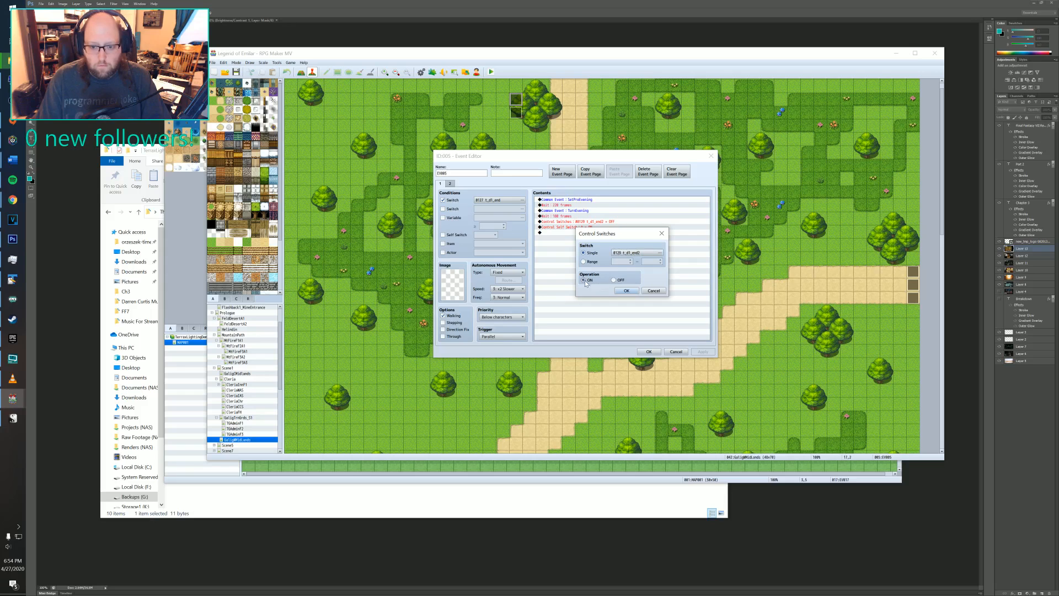
left_click(626, 291)
left_click(703, 351)
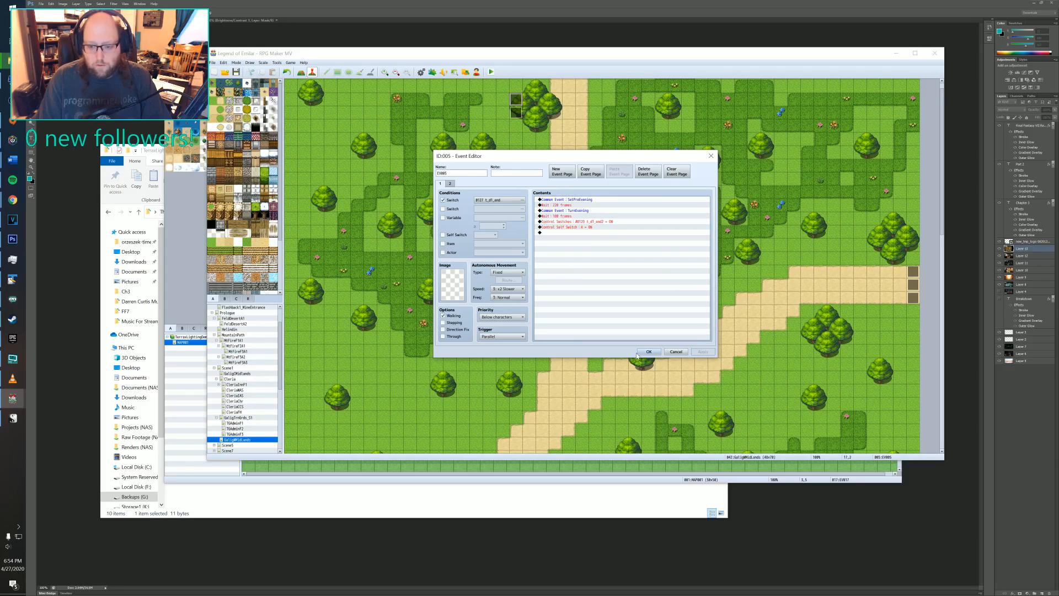
left_click(649, 351)
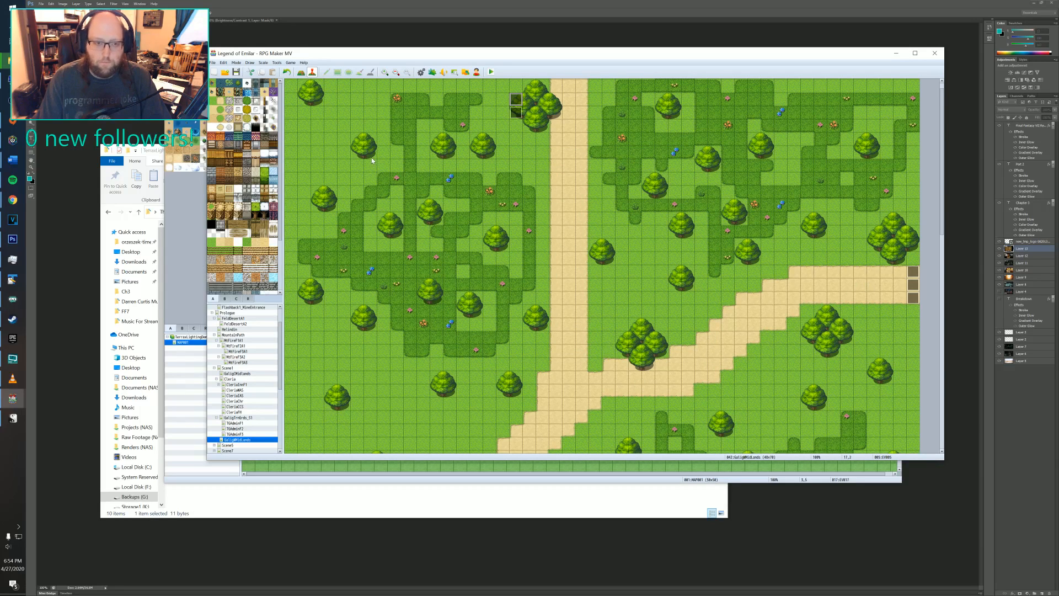
- Save the project changes, launch a playtest and start a new game
left_click(491, 73)
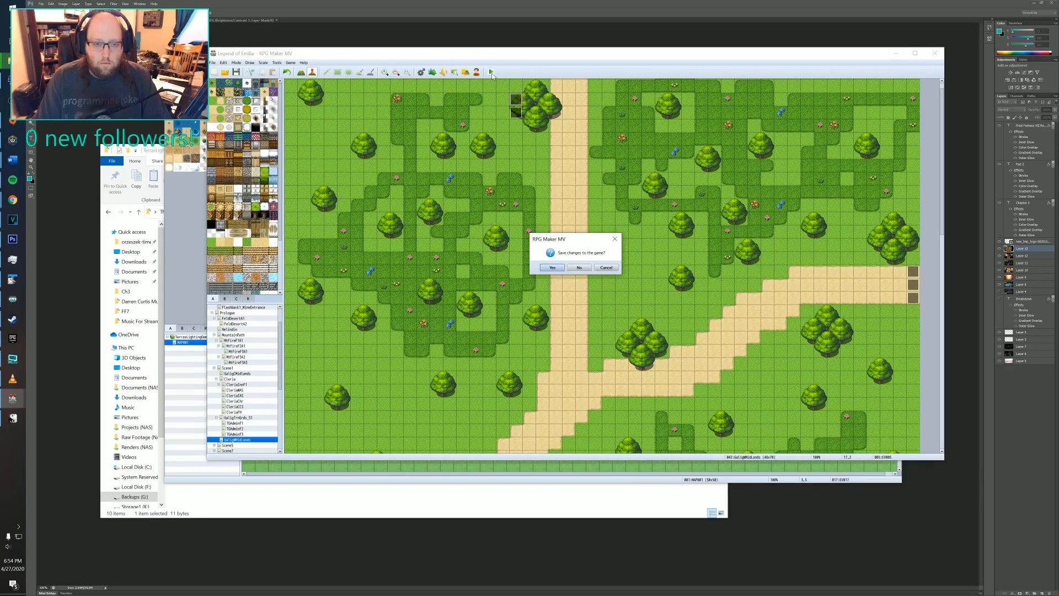
left_click(552, 267)
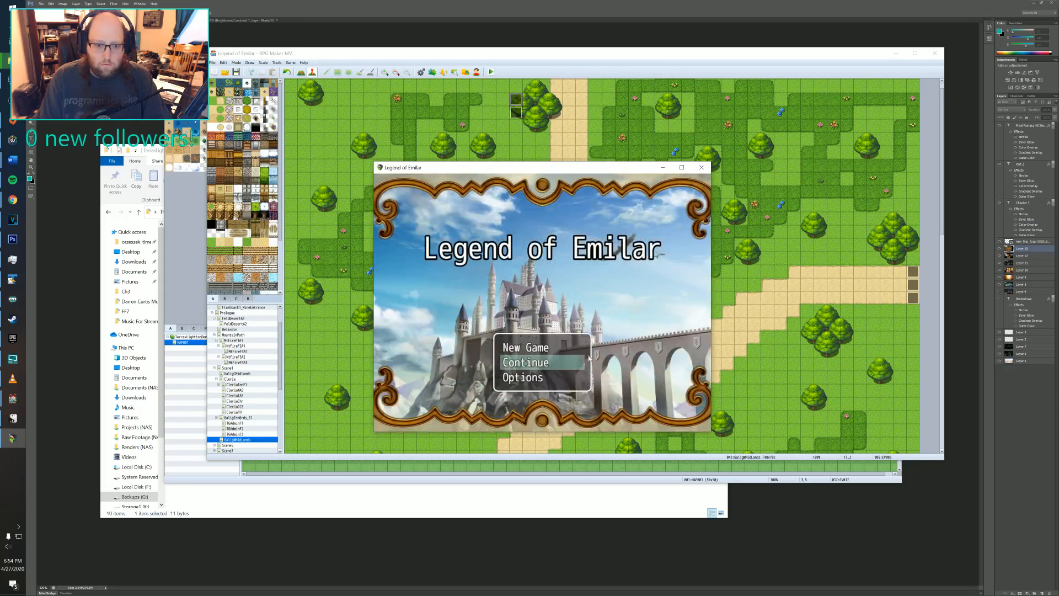
double_click(572, 350)
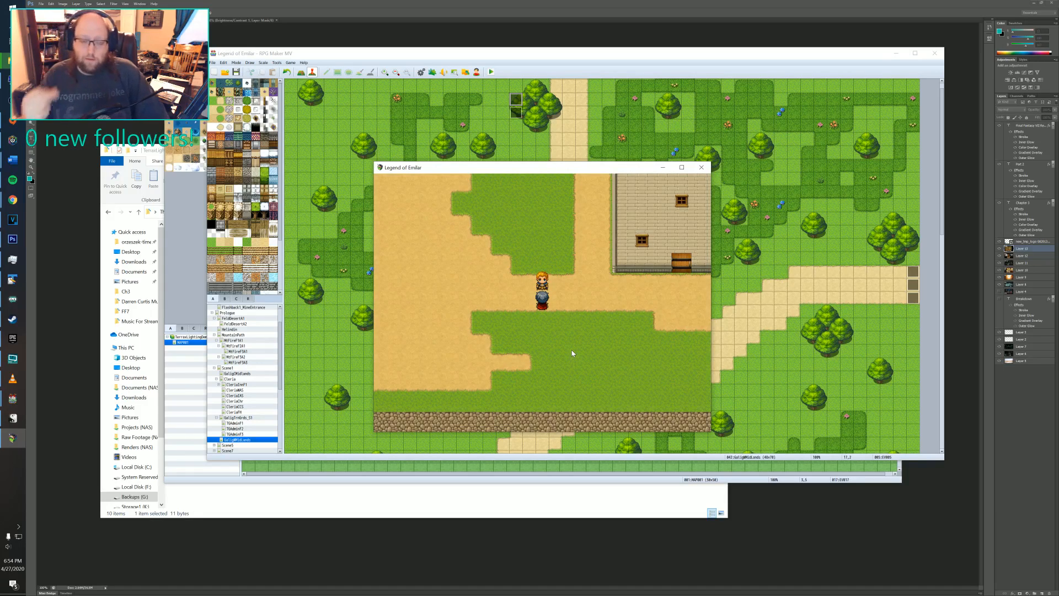
- Walk east through the starting town and leave between the two guards at its south exit into the Midlands
key("Right")
key("Right")
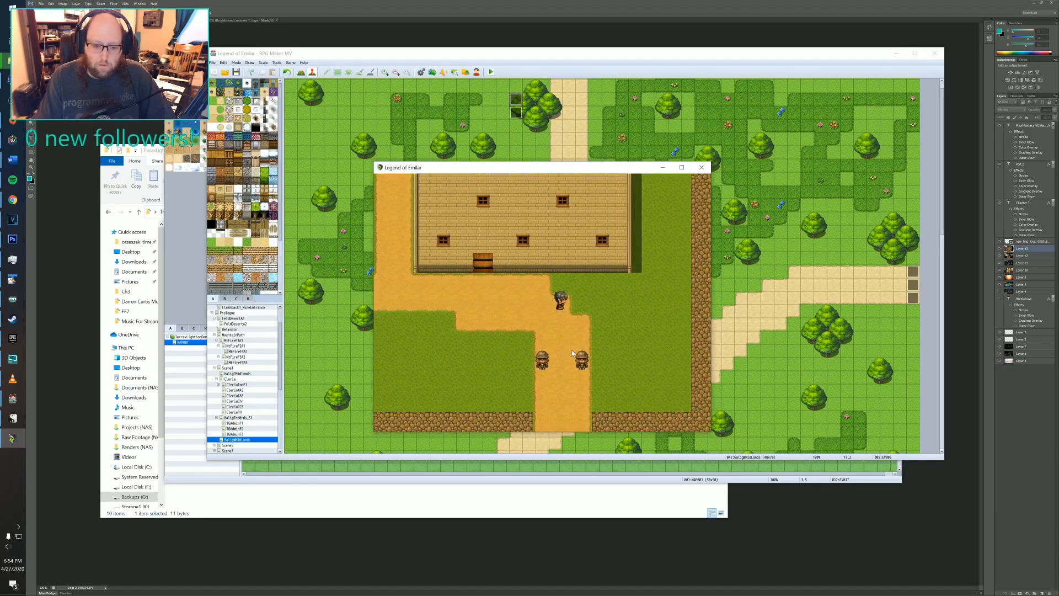
key("Down")
key("Down")
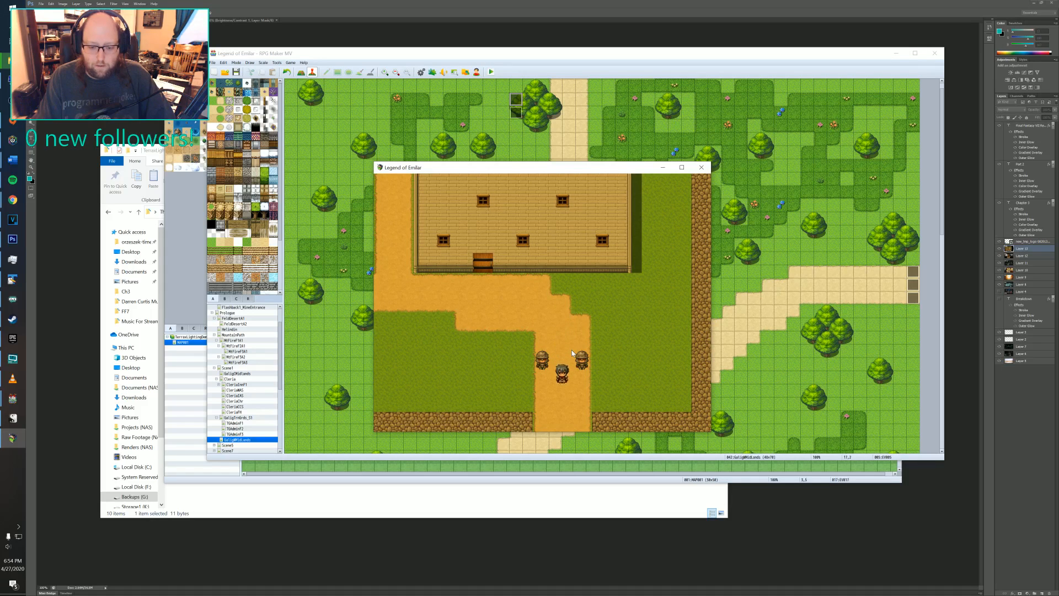
key("Down")
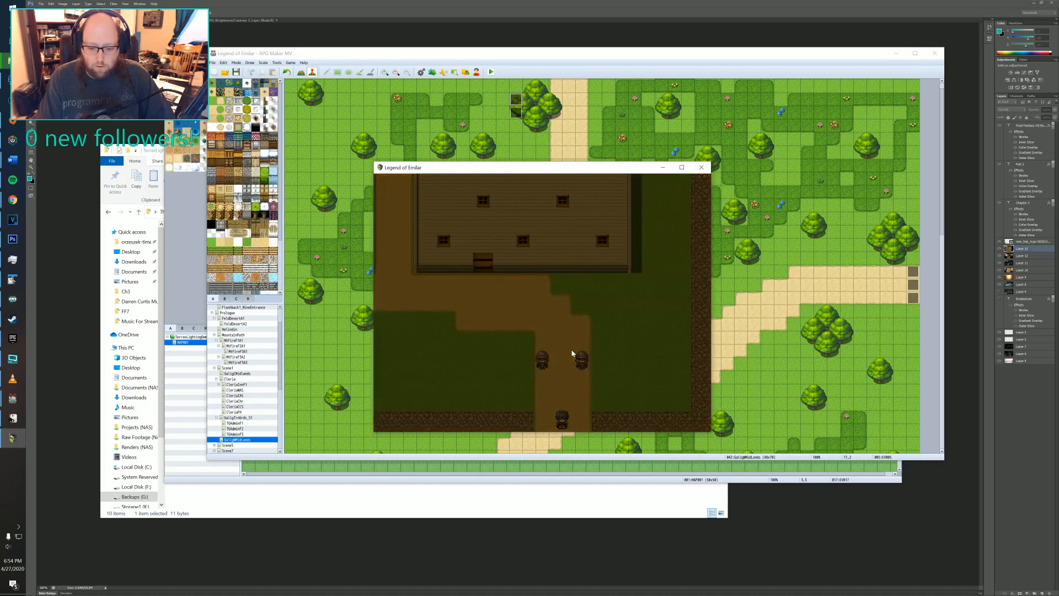
key("Down")
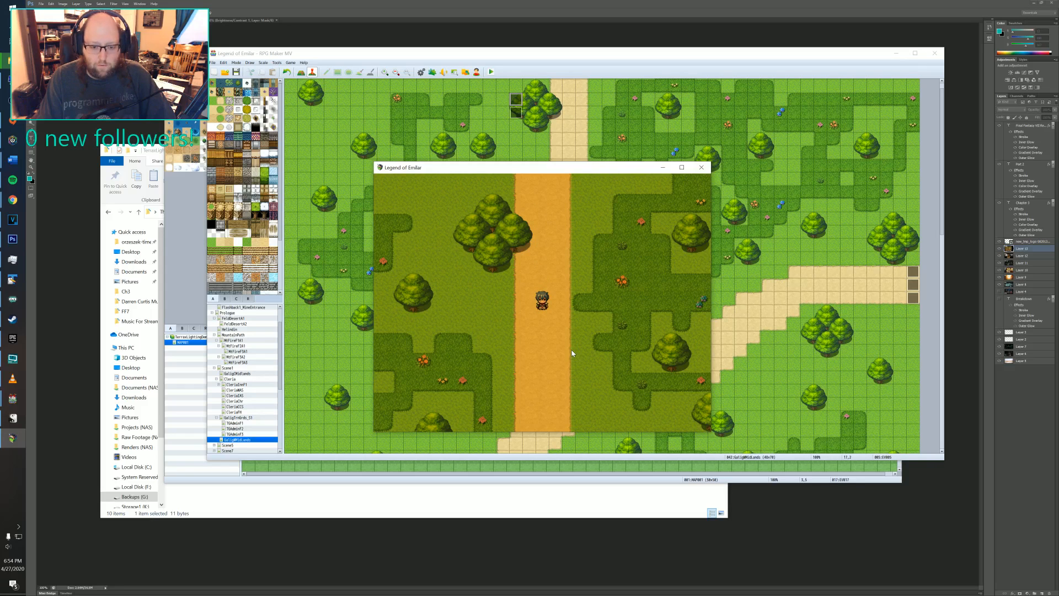
- Walk back and forth along the northern part of the Midlands dirt path, checking how the evening tint develops
key("Down")
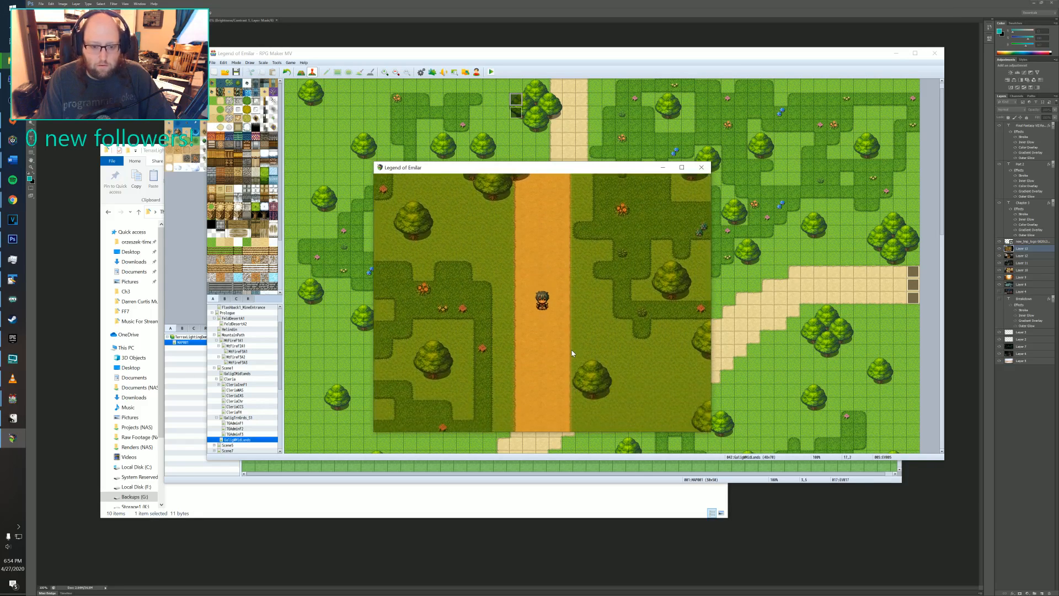
key("Up")
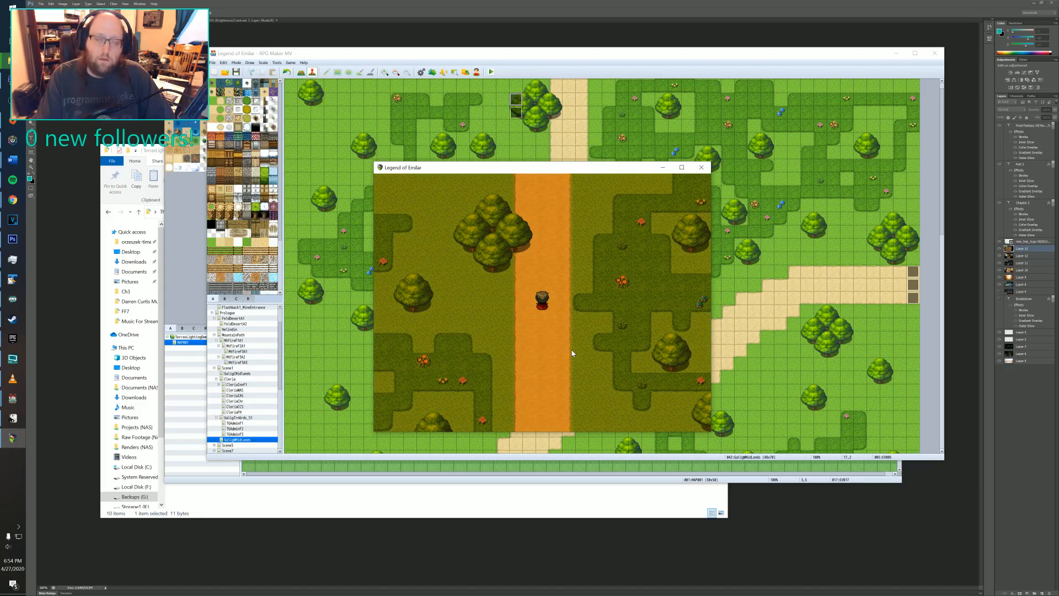
key("Down")
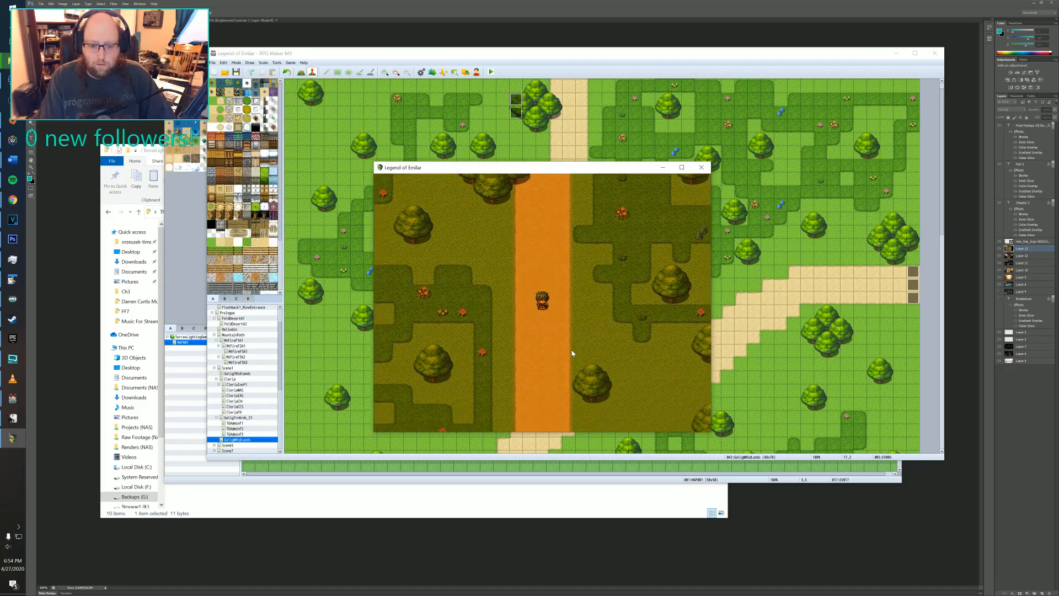
- Cut southeast through the trees to the diagonal dirt path and follow it east into Cleria, watching the tint
key("Right")
key("Down")
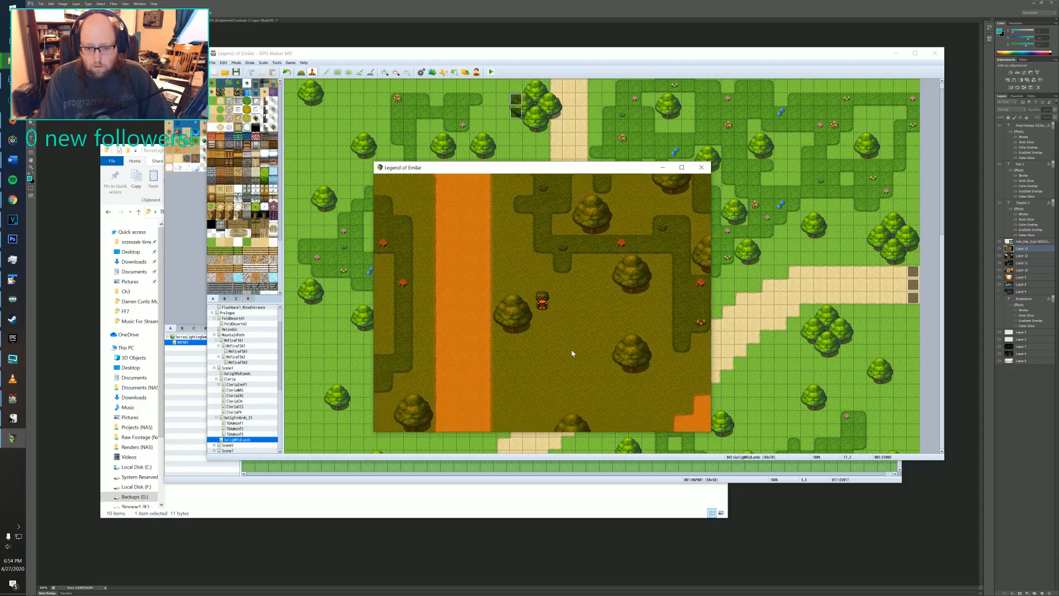
key("Right")
key("Down")
key("Right")
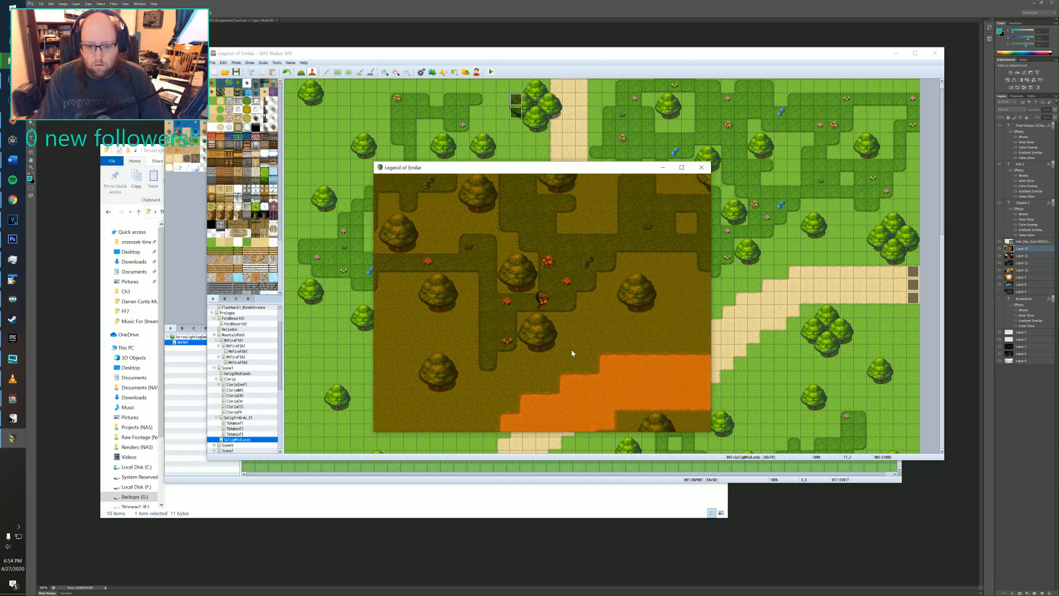
key("Right")
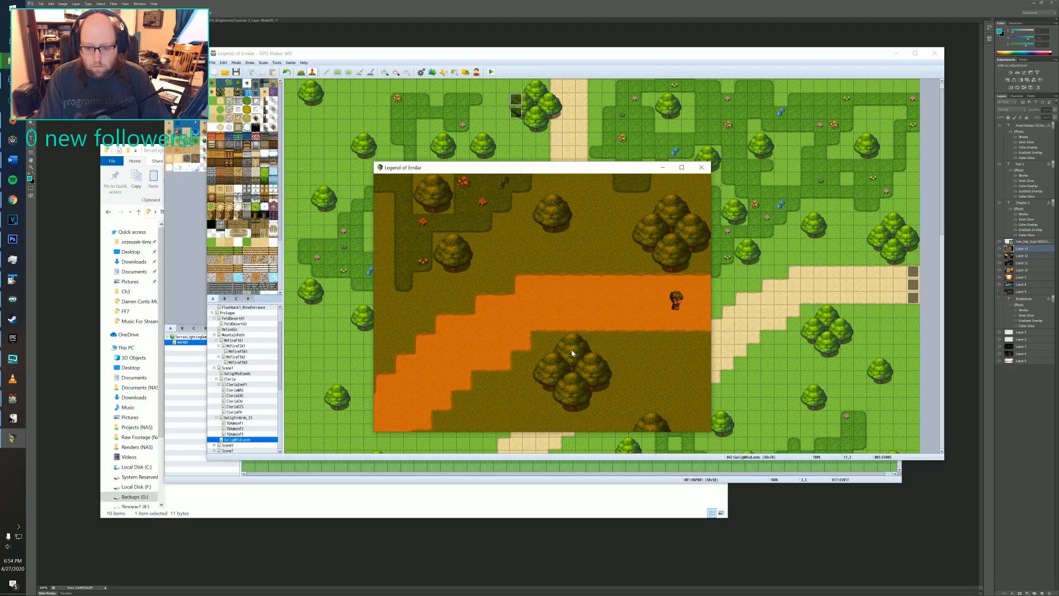
key("Right")
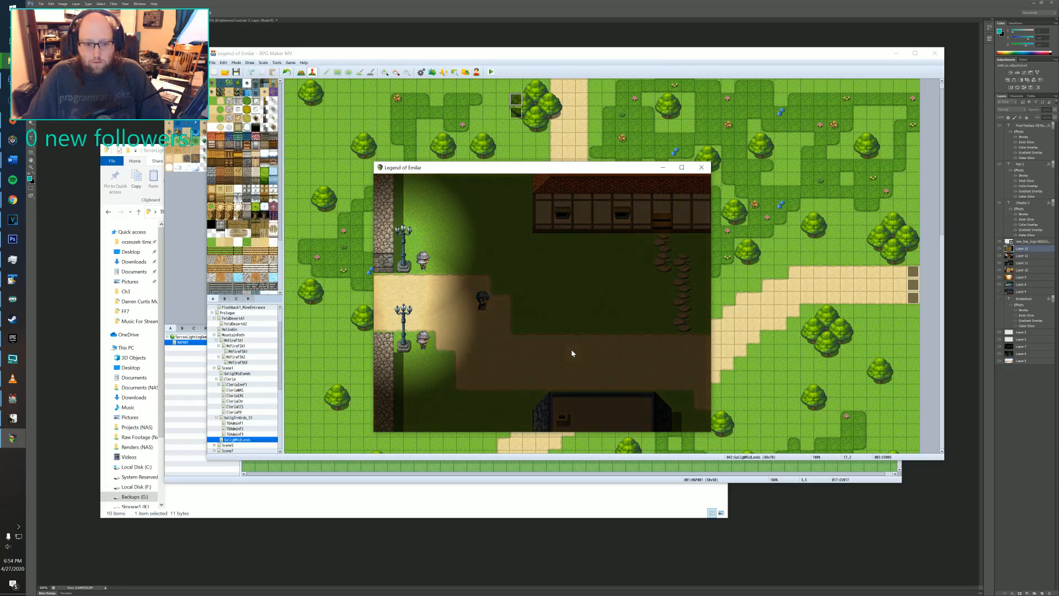
- Walk southeast from Cleria's entrance past the first lampposts, checking the change to night and the lamp glow
key("Right")
key("Down")
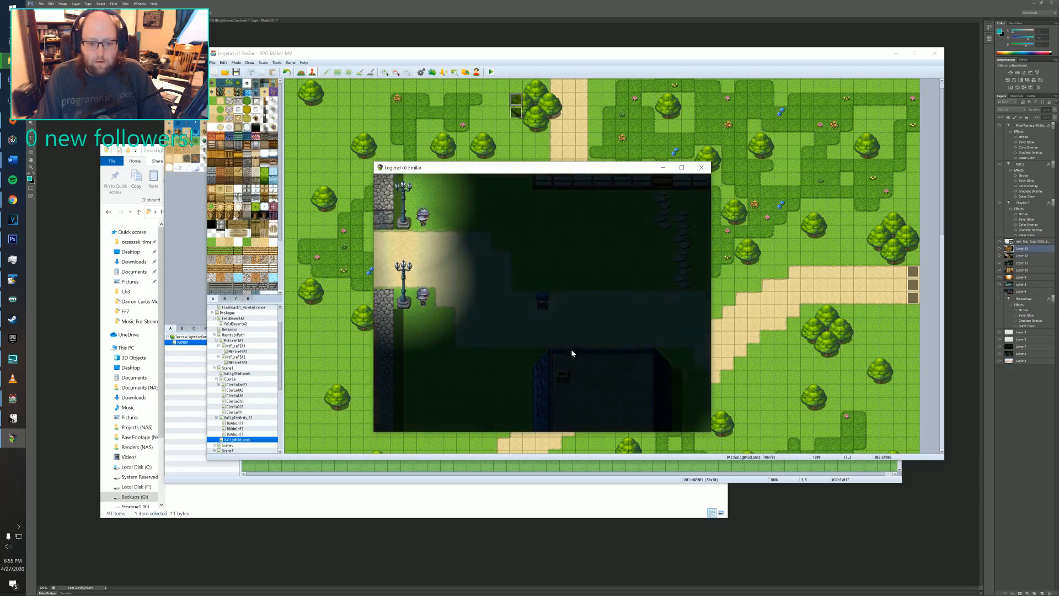
key("Right")
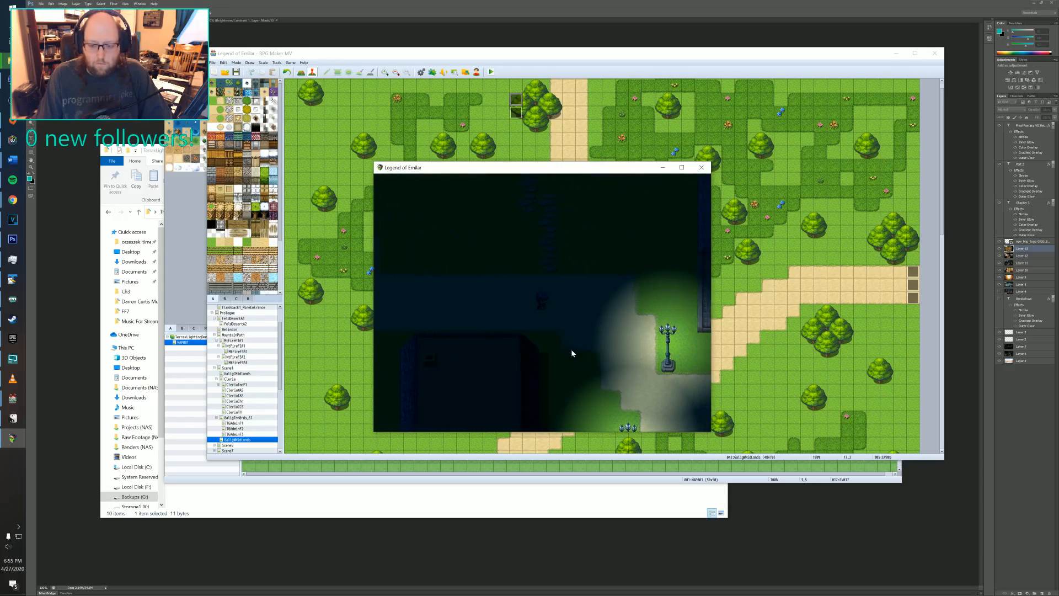
key("Down")
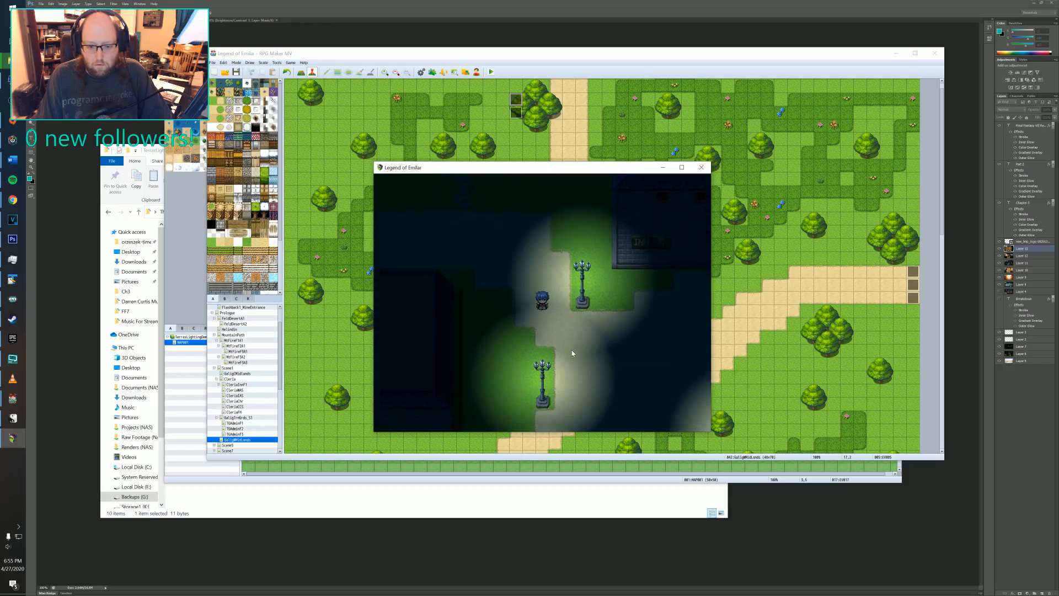
key("Right")
key("Down")
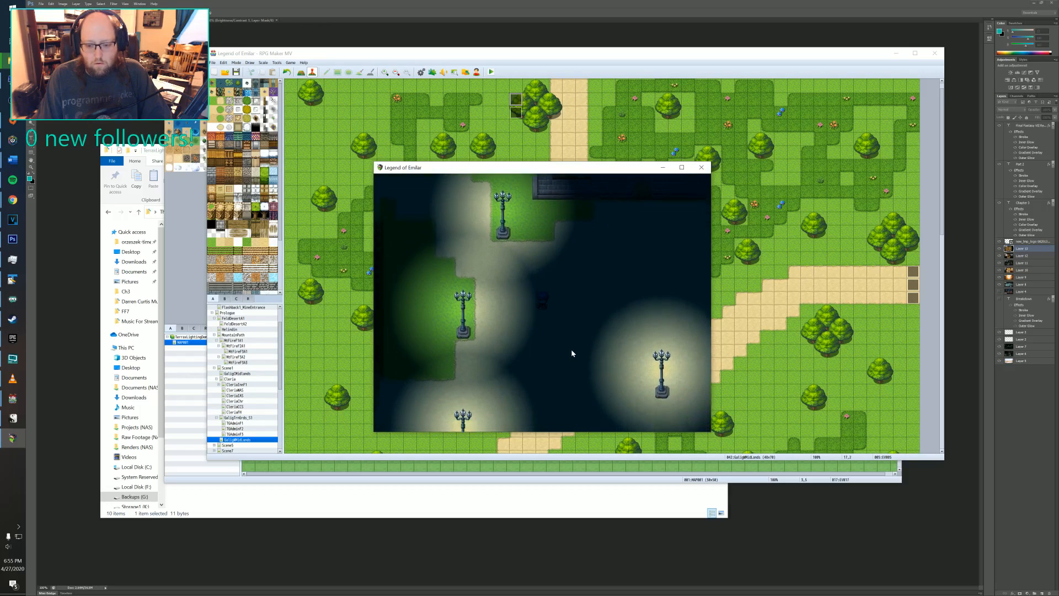
- Continue southeast across Cleria's dark plaza past its standalone lamppost, and advance Kireth's dialogue
key("Down")
key("Right")
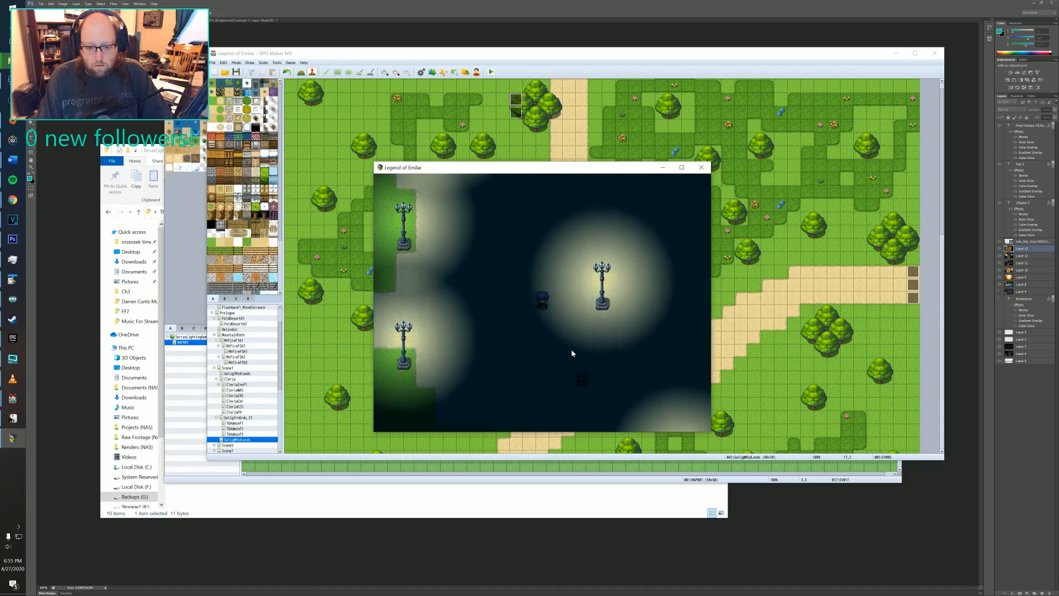
key("Down")
key("Right")
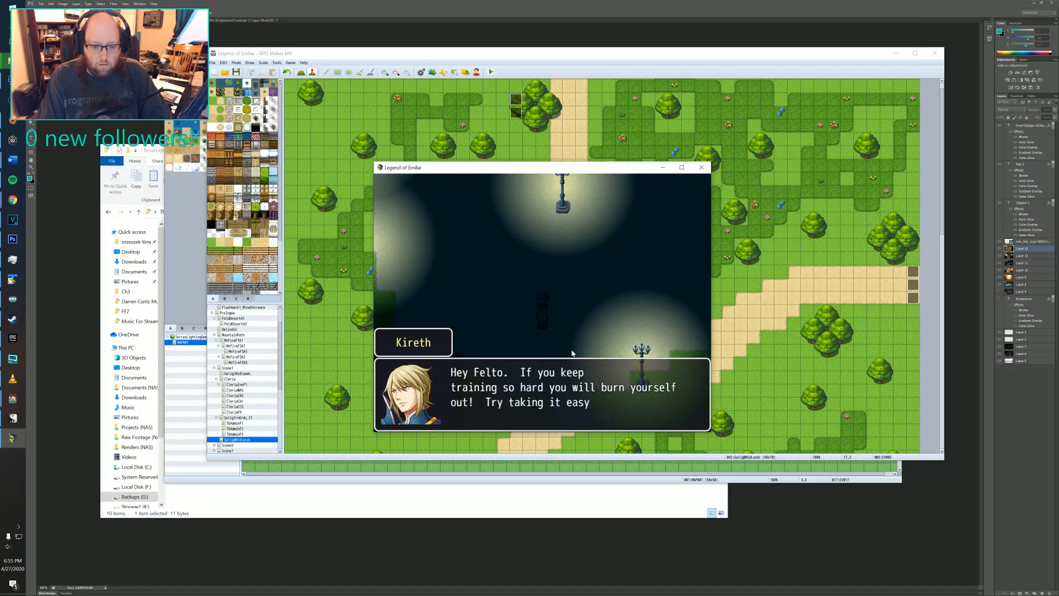
key("Return")
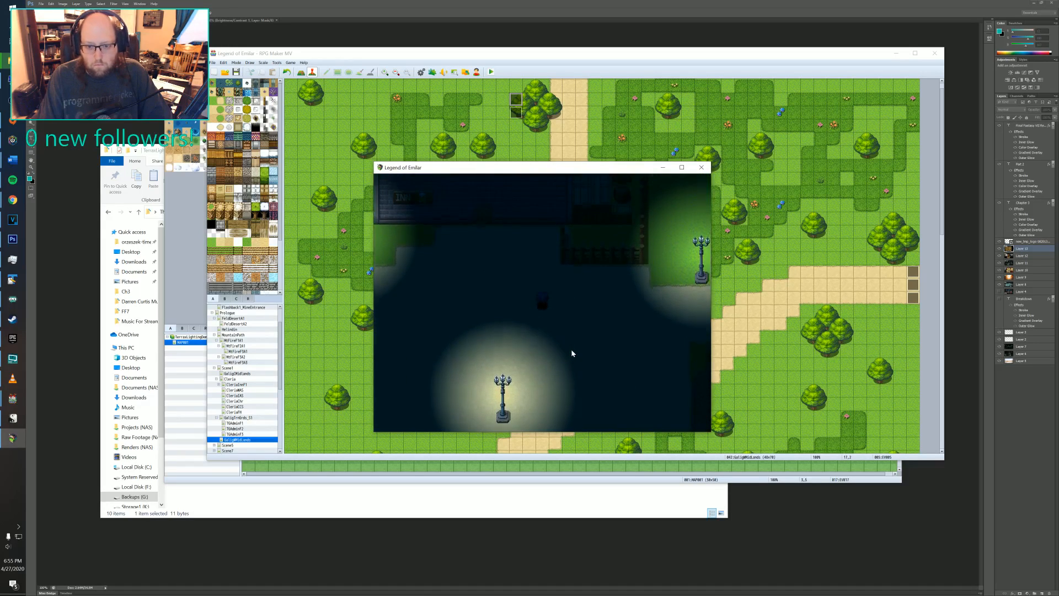
- Walk northeast from the plaza past the lampposts on the grass, checking the night lighting around each lamp
key("Right")
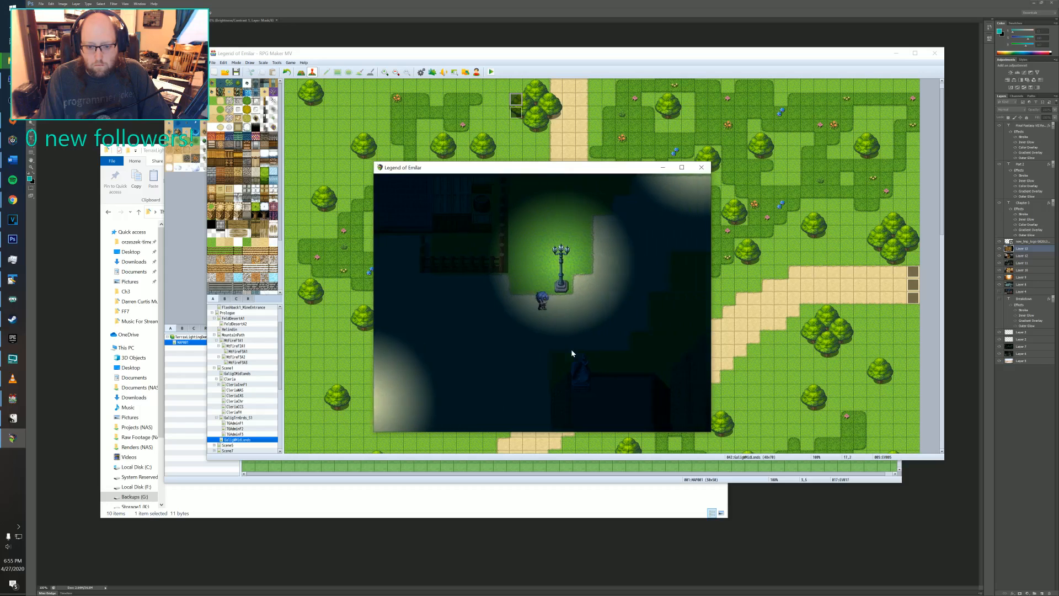
key("Up")
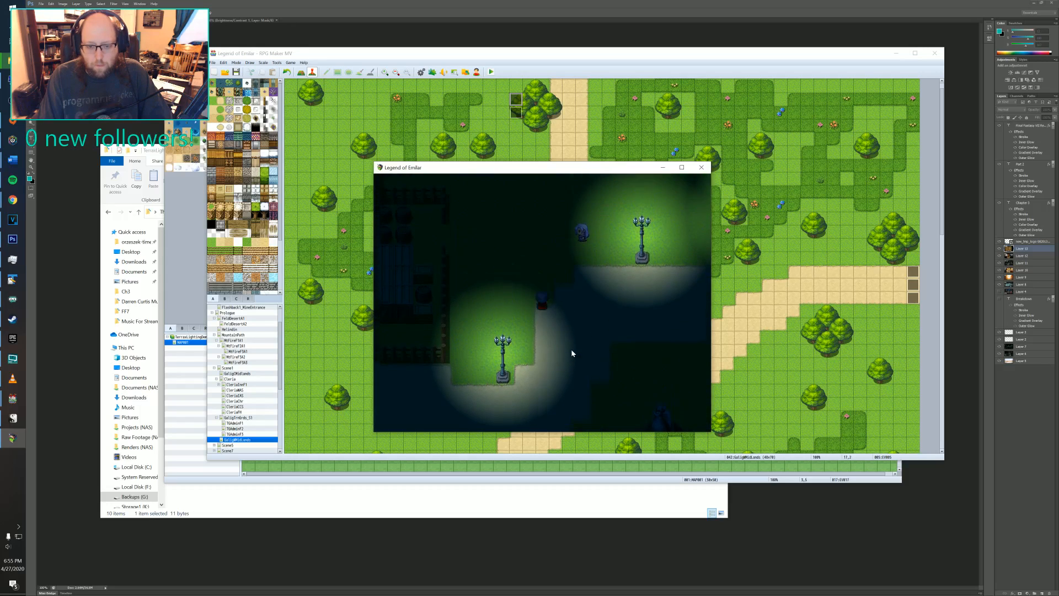
key("Right")
key("Up")
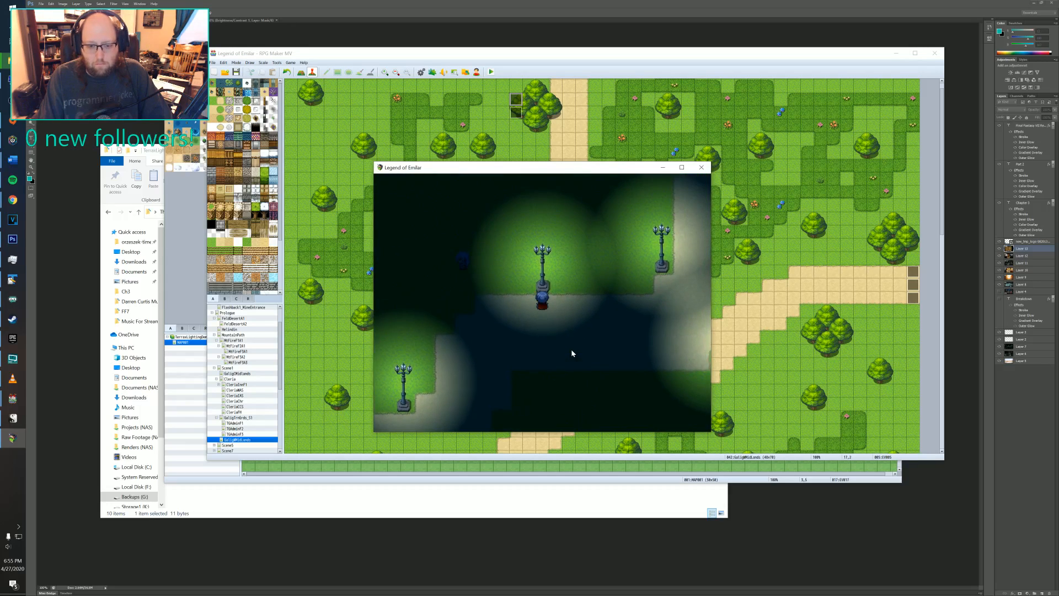
key("Right")
key("Right")
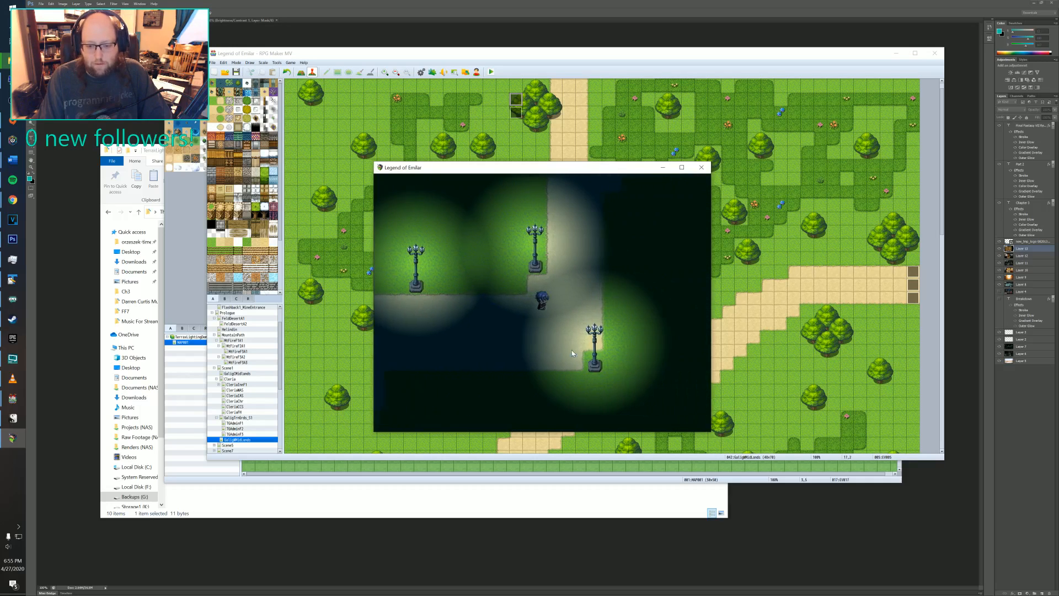
- Pace west and east between the neighbouring grass lampposts, examining how their light circles behave during movement
key("Up")
key("Down")
key("Left")
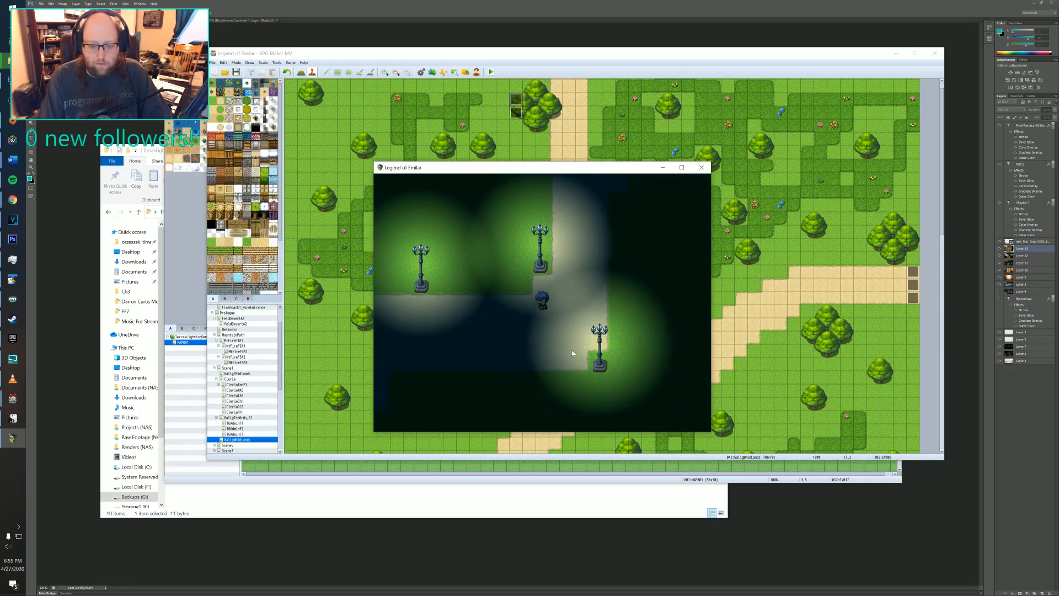
key("Left")
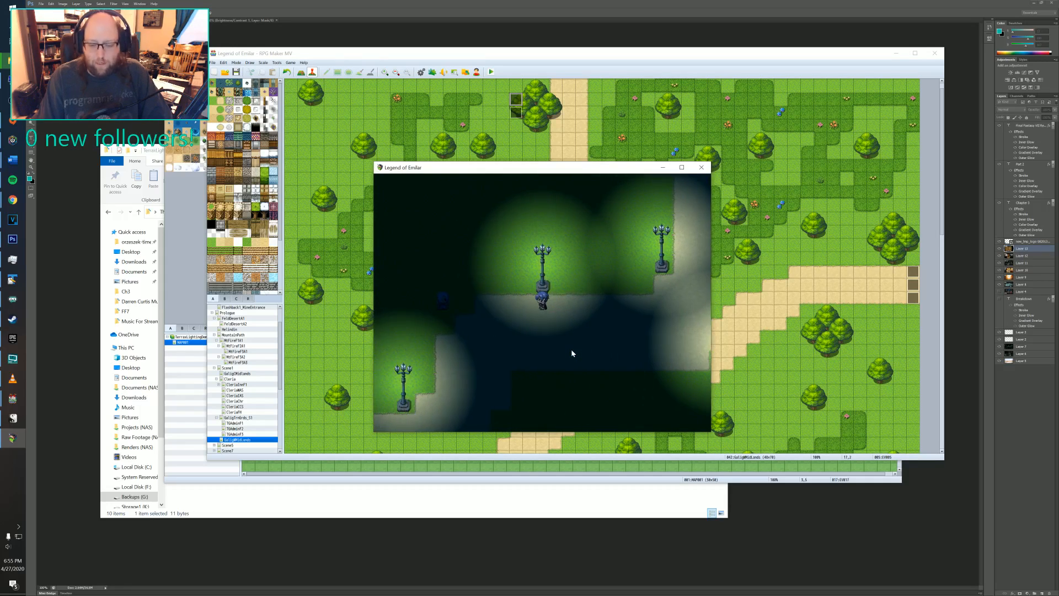
key("Right")
key("Left")
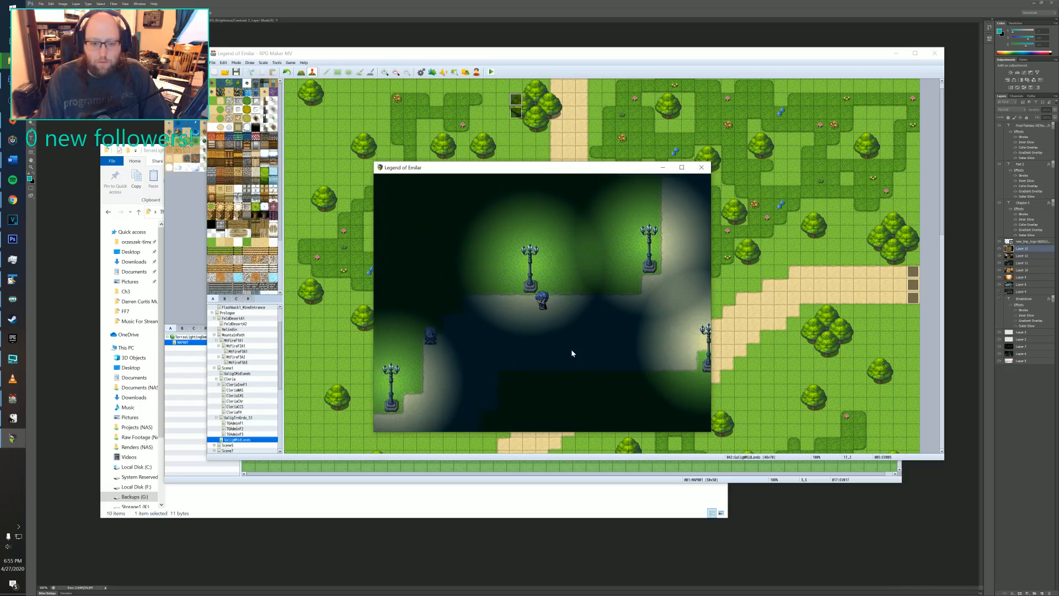
- Walk north and northeast past the lampposts on the grass onto Cleria's unlit path, checking the darkness between lamps
key("Up")
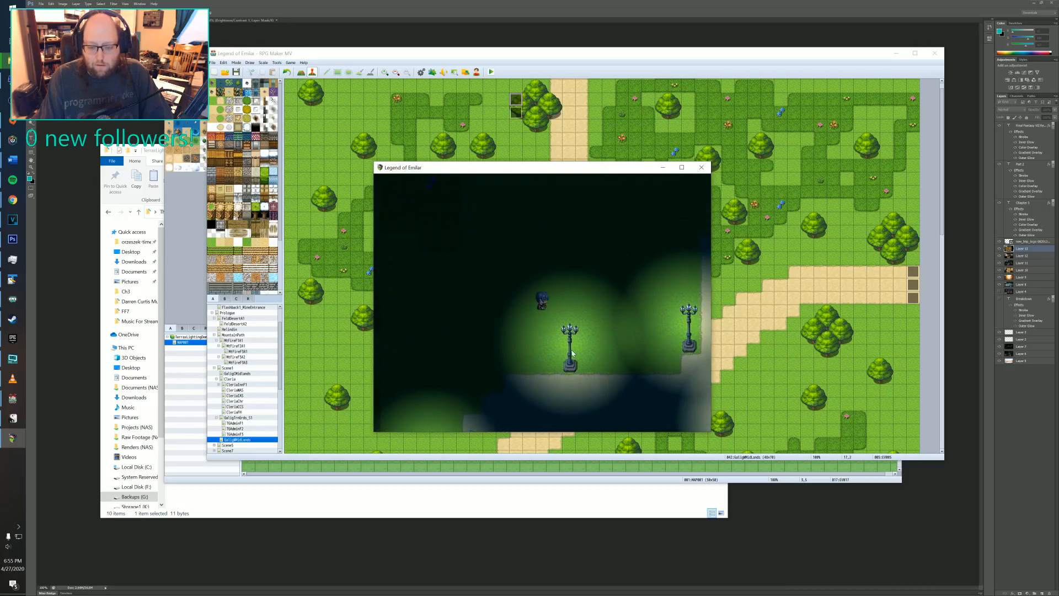
key("Right")
key("Right")
key("Up")
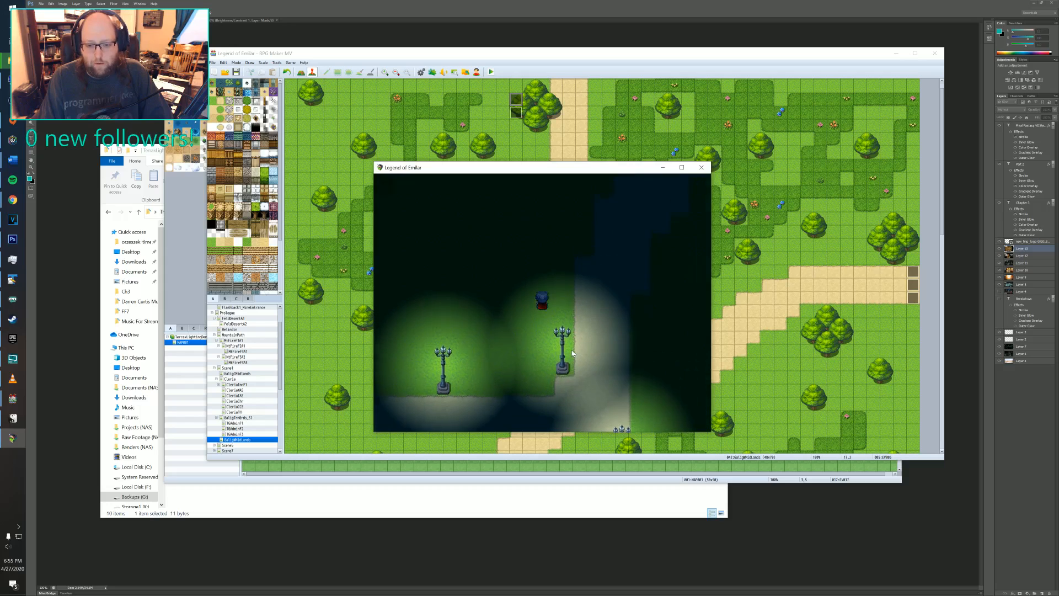
key("Up")
key("Right")
key("Up")
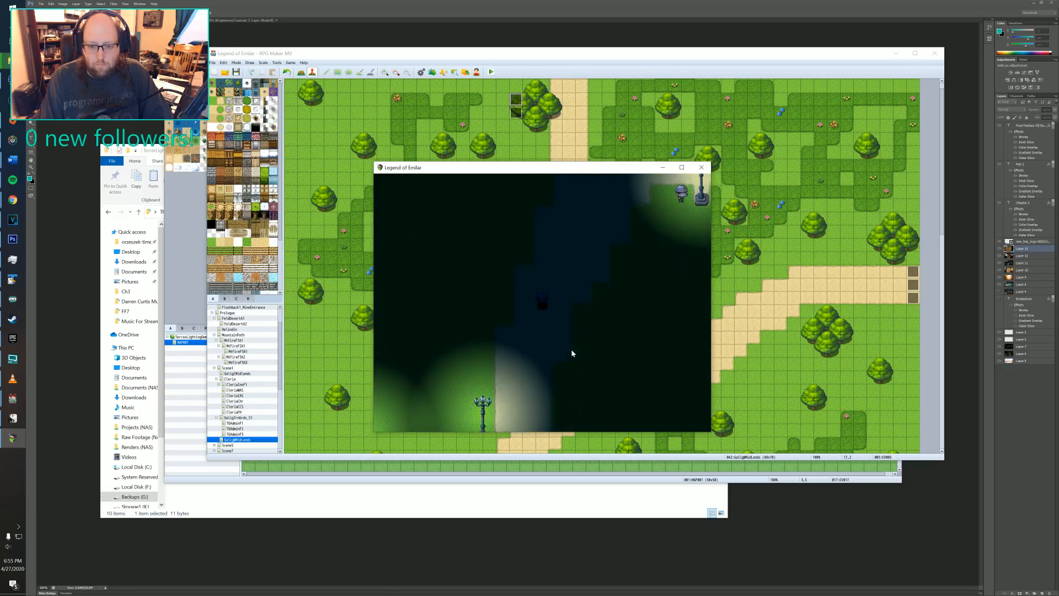
- Approach the guarded, lamp-lit gate along the stone wall, inspect its lighting, and end the playtest
key("Right")
key("Up")
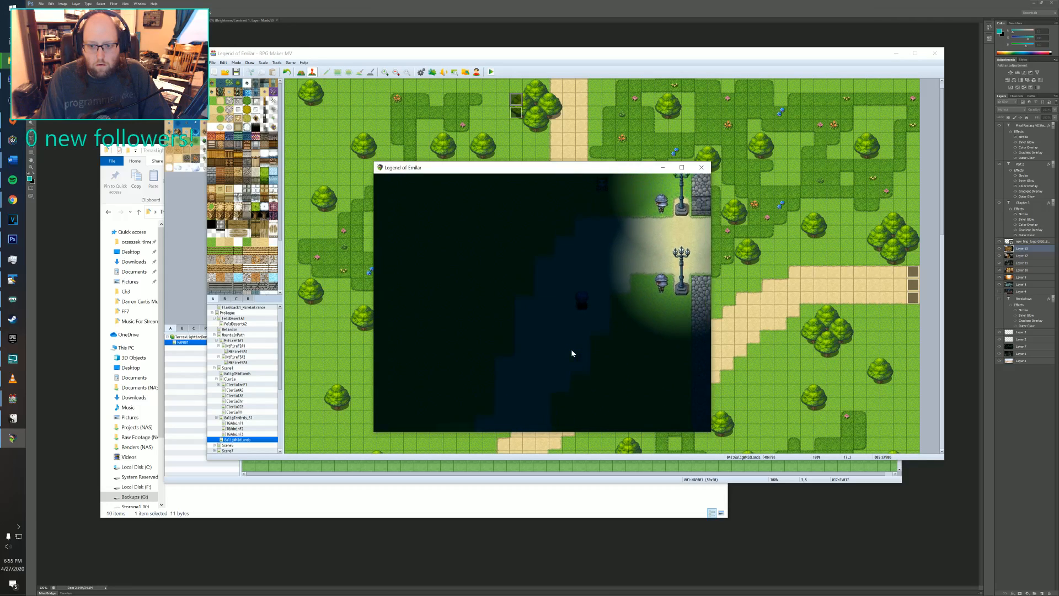
key("Up")
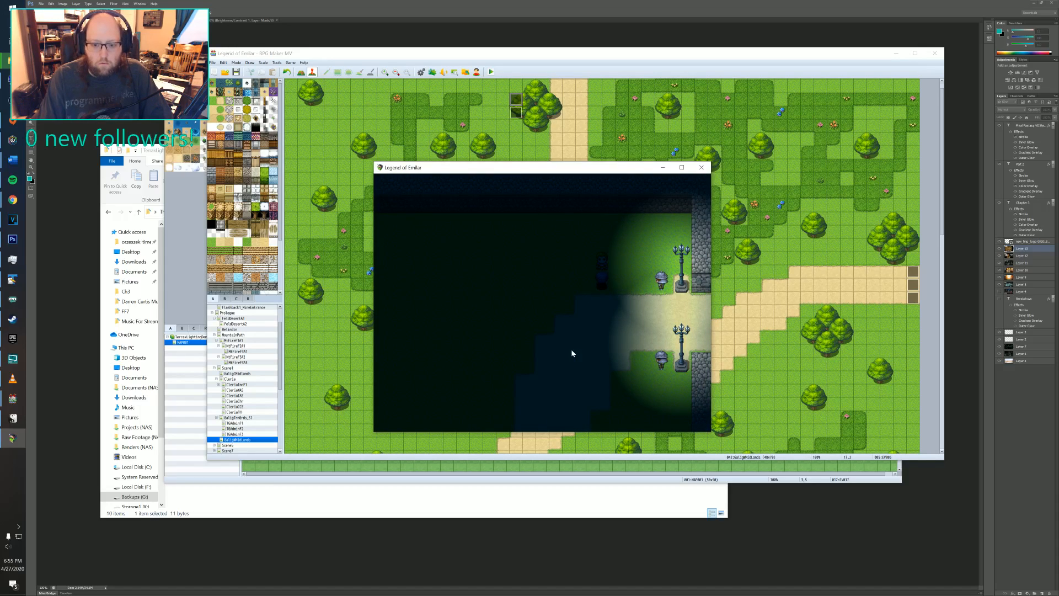
key("Down")
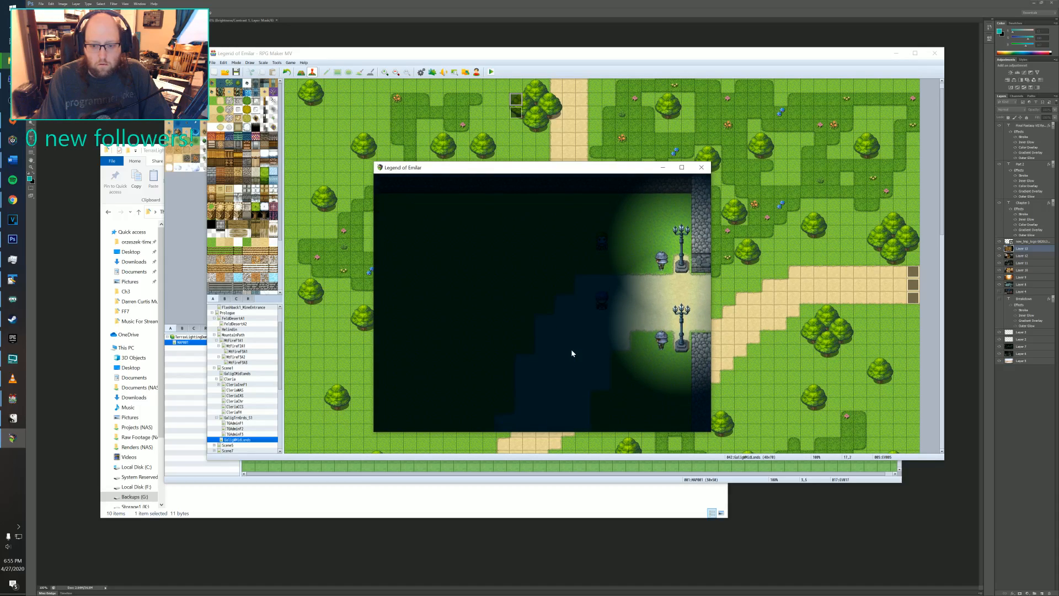
key("Escape")
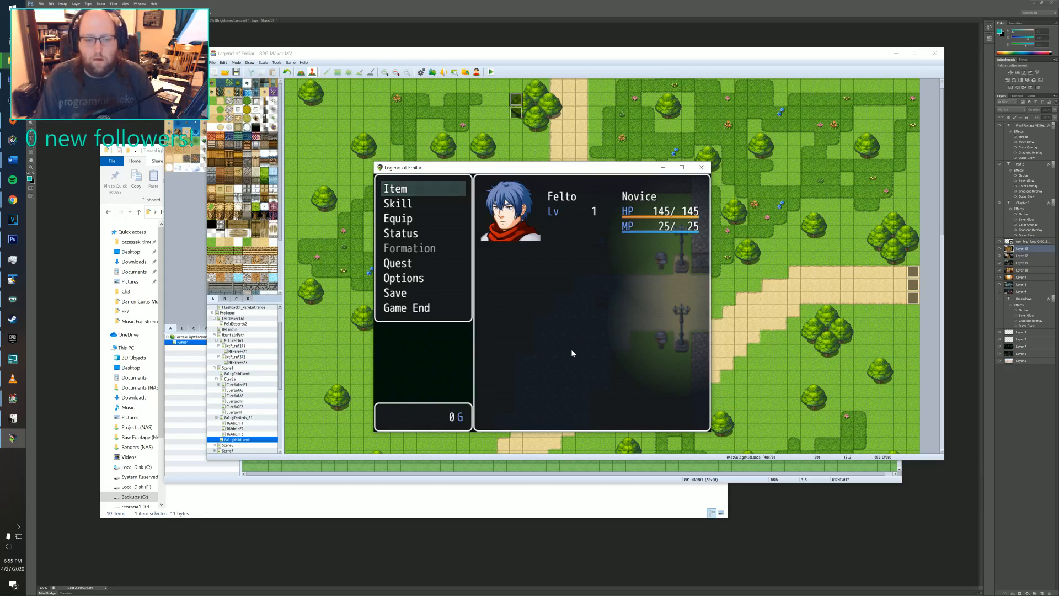
left_click(701, 167)
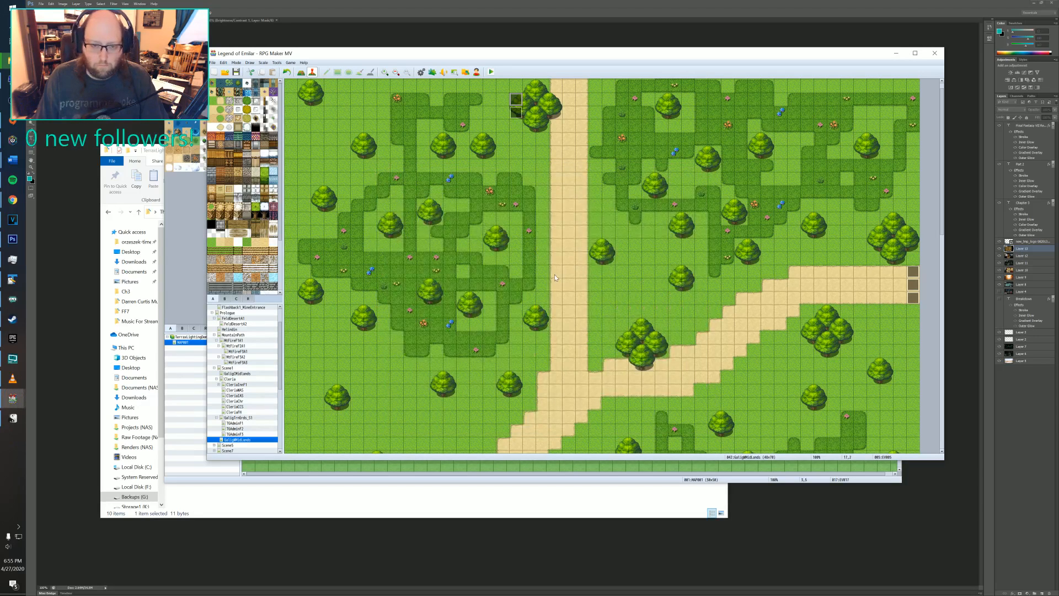
- Check the night 1 notes in the Scrivener game outline, and return to the RPG Maker MV project
scroll(574, 208, "up", 1)
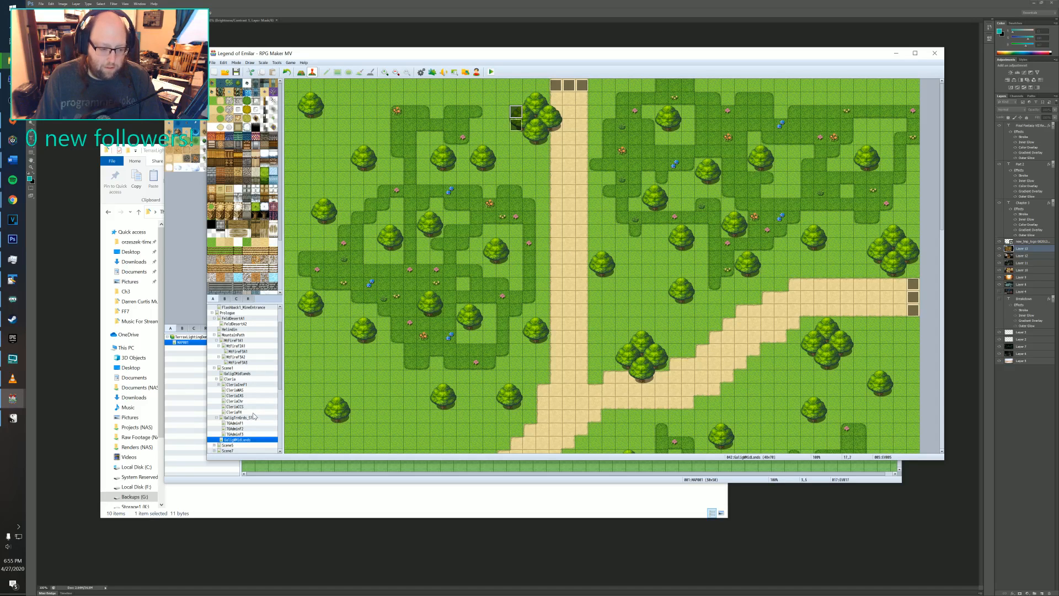
left_click(9, 424)
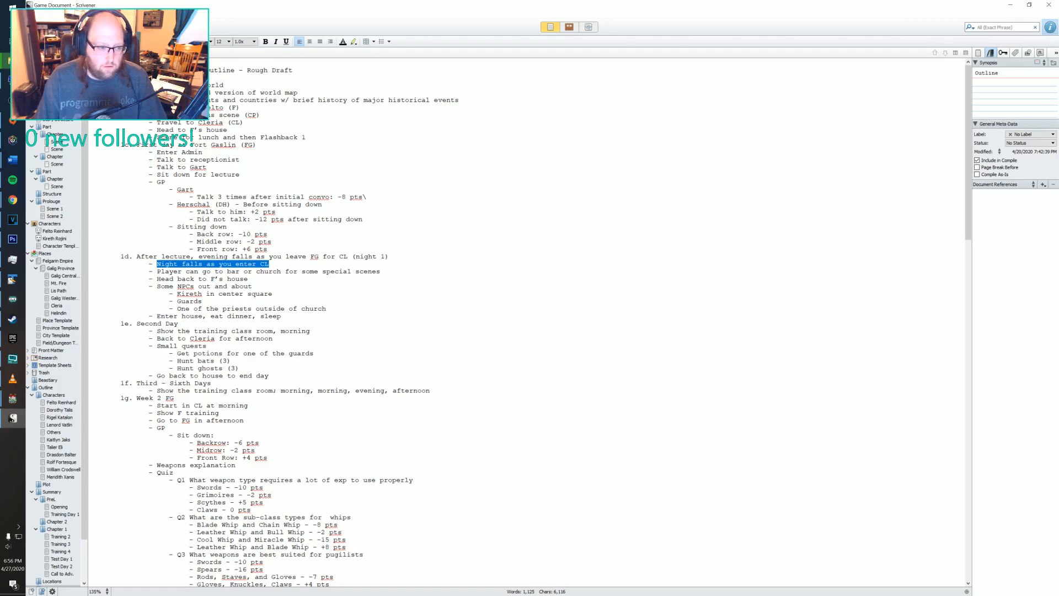
key("alt+Tab")
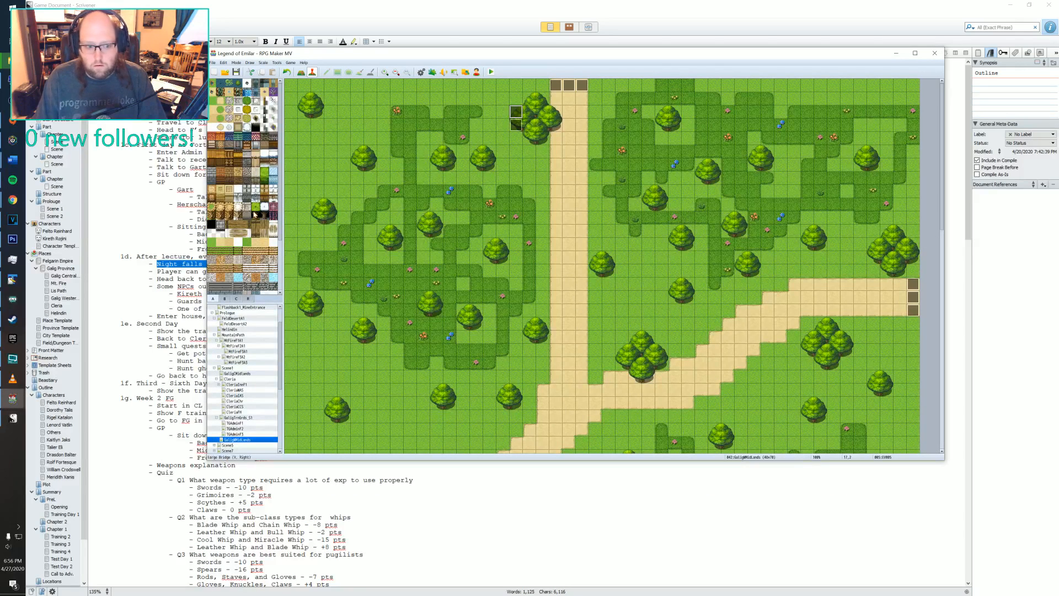
- Load the Cleria map and open Kireth's event EV020 beside the plaza's standalone lamppost
left_click(239, 434)
scroll(248, 417, "down", 2)
scroll(248, 418, "up", 3)
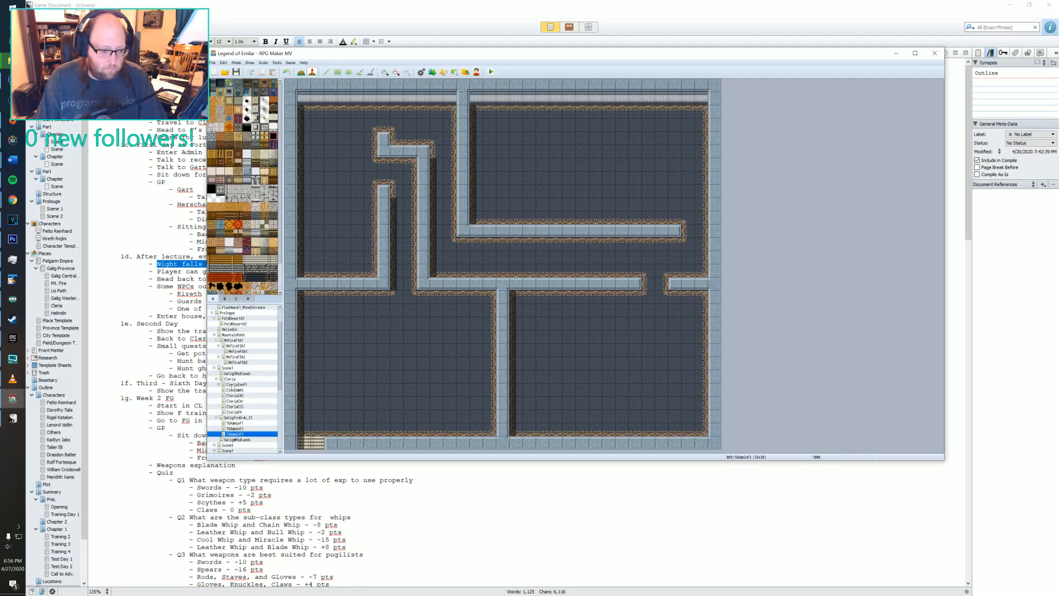
left_click(229, 379)
scroll(614, 290, "down", 5)
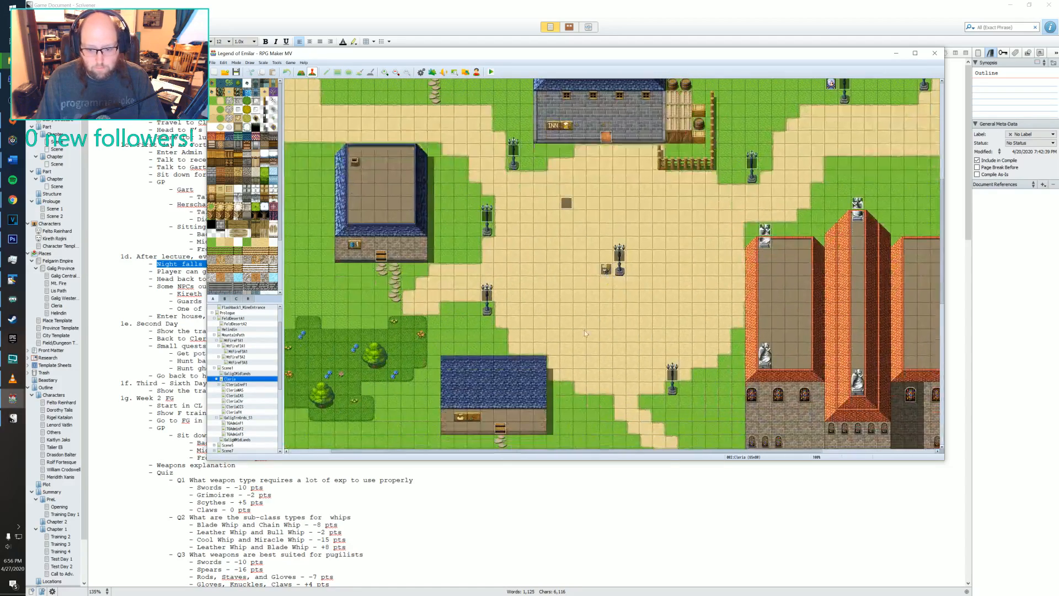
double_click(606, 269)
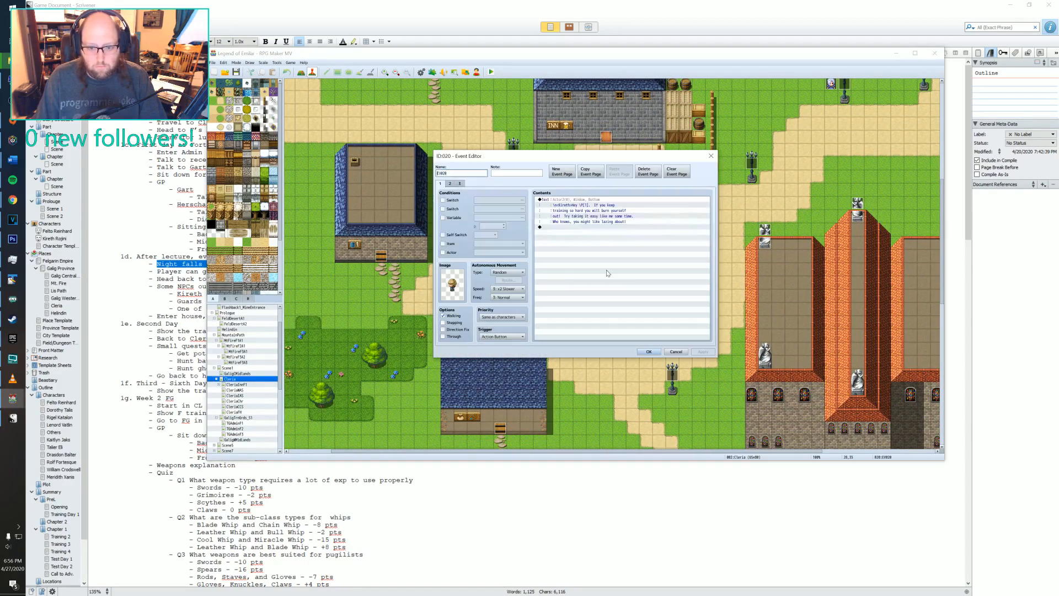
- Review the conditions and dialogue on Kireth's three existing event pages
left_click(580, 205)
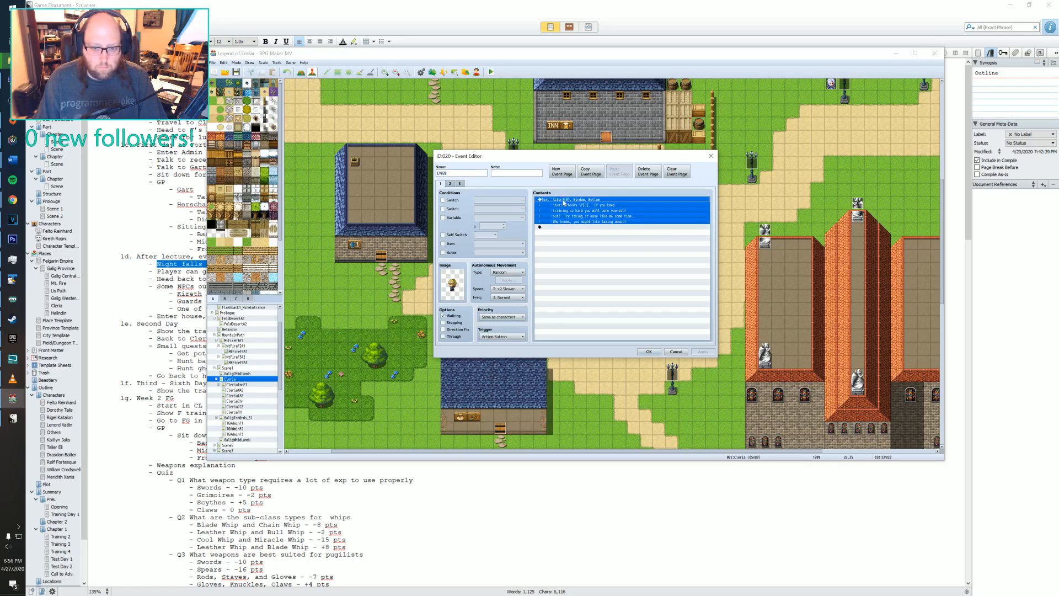
left_click(449, 183)
left_click(461, 183)
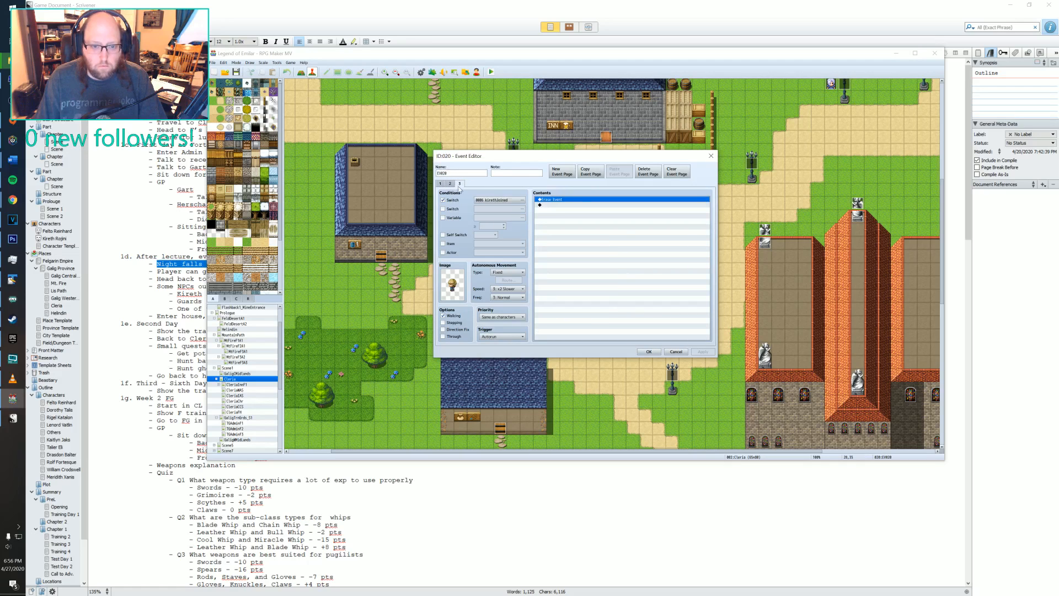
left_click(450, 184)
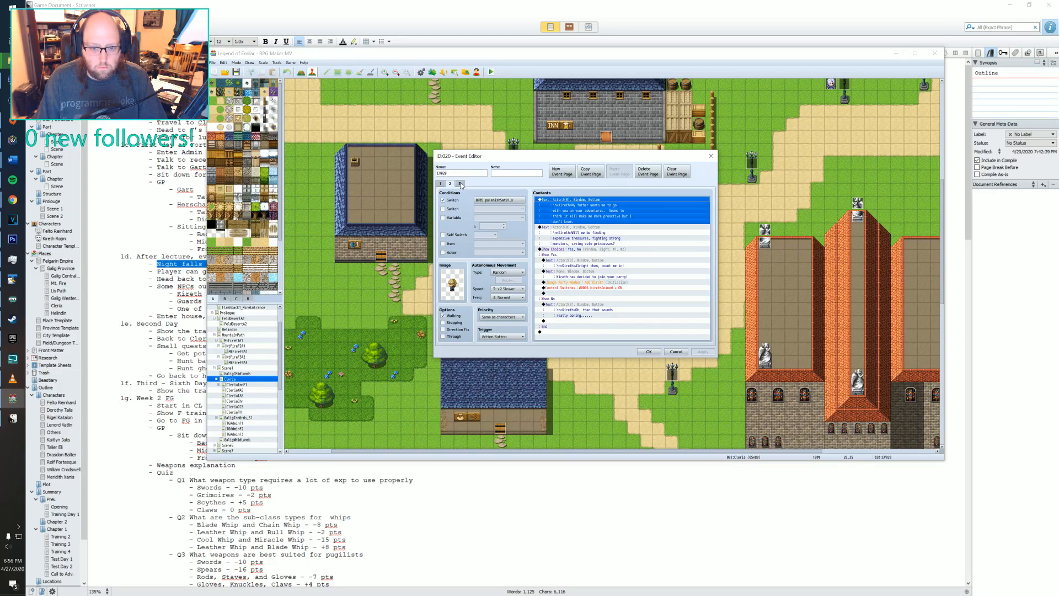
left_click(460, 184)
left_click(444, 184)
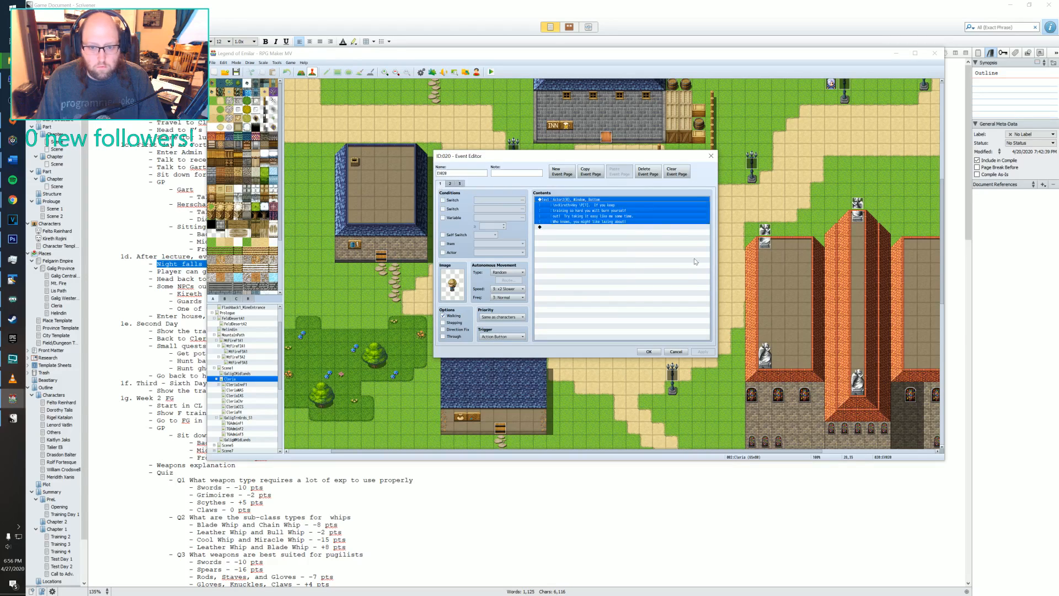
left_click(624, 216)
left_click(586, 201)
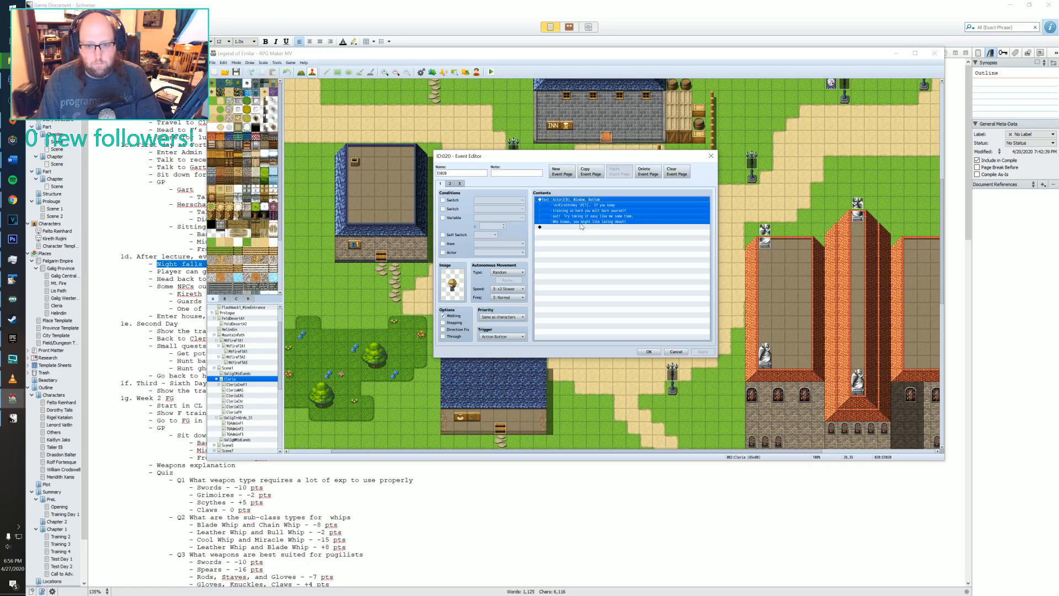
- Add a fourth page after the last one in Kireth's event, conditioned on switch 0129
left_click(561, 172)
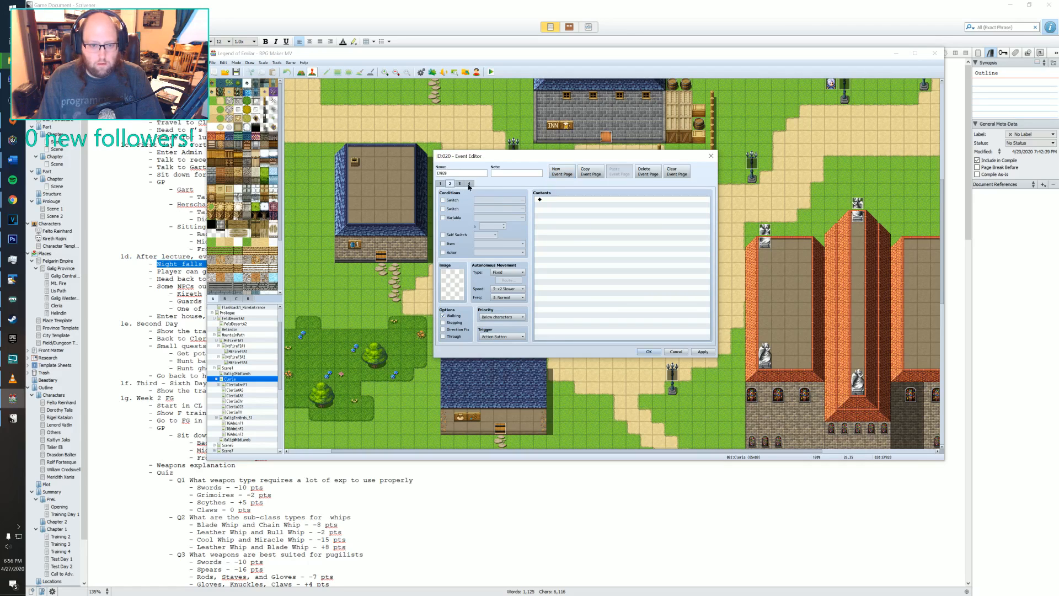
left_click(648, 172)
left_click(461, 183)
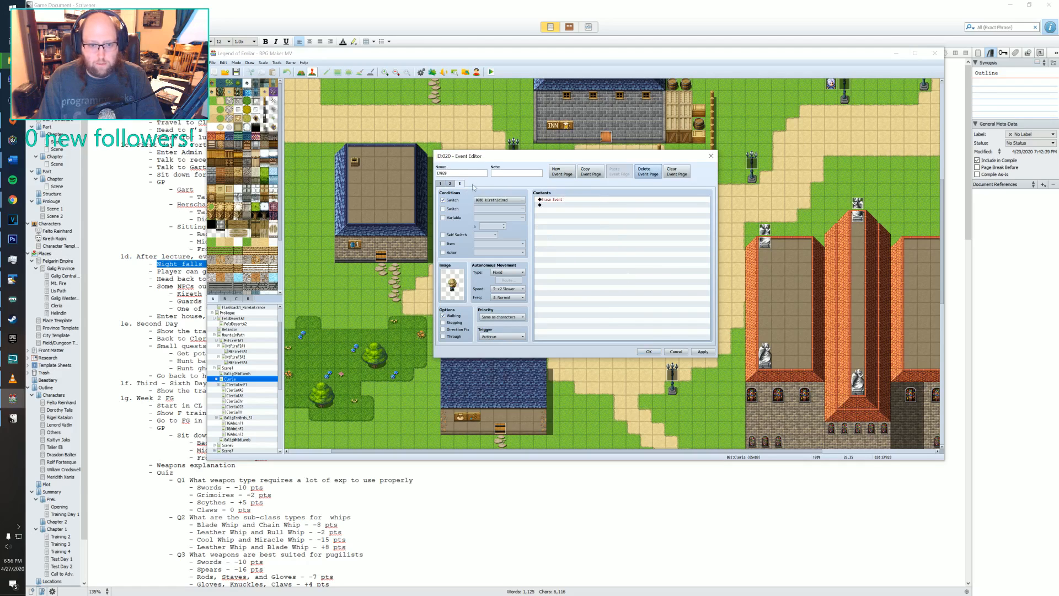
left_click(562, 174)
left_click(443, 200)
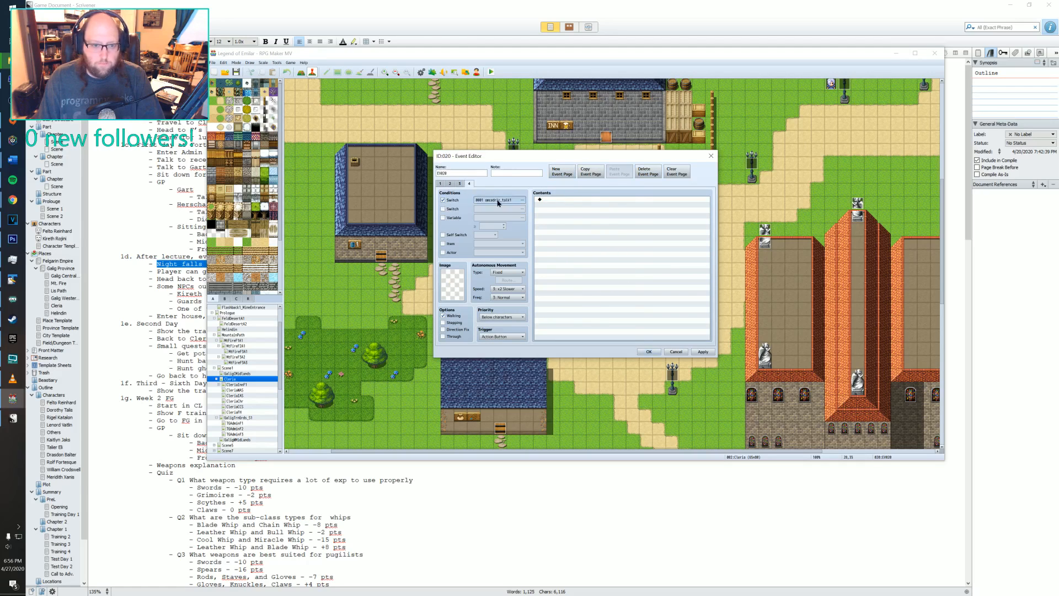
left_click(499, 200)
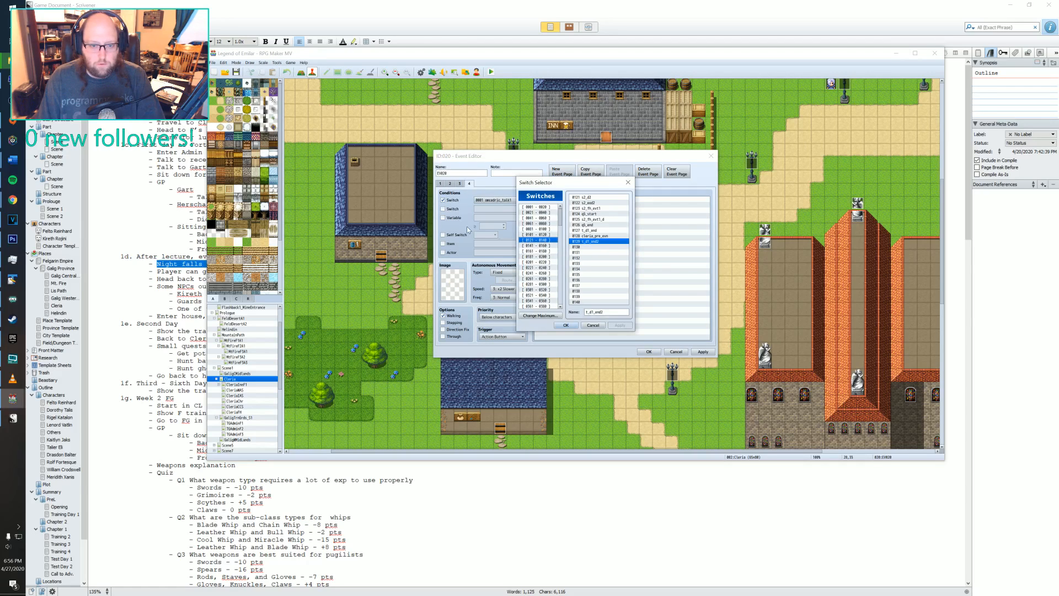
left_click(565, 325)
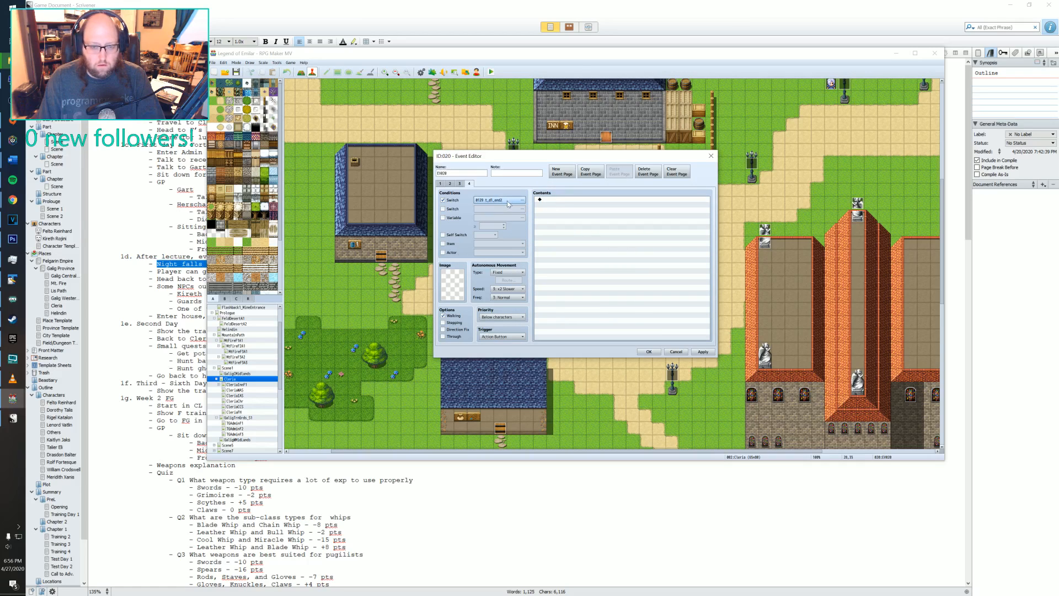
- Assign Kireth's blond sprite from the Actor2 sheet as the fourth page's image
double_click(453, 283)
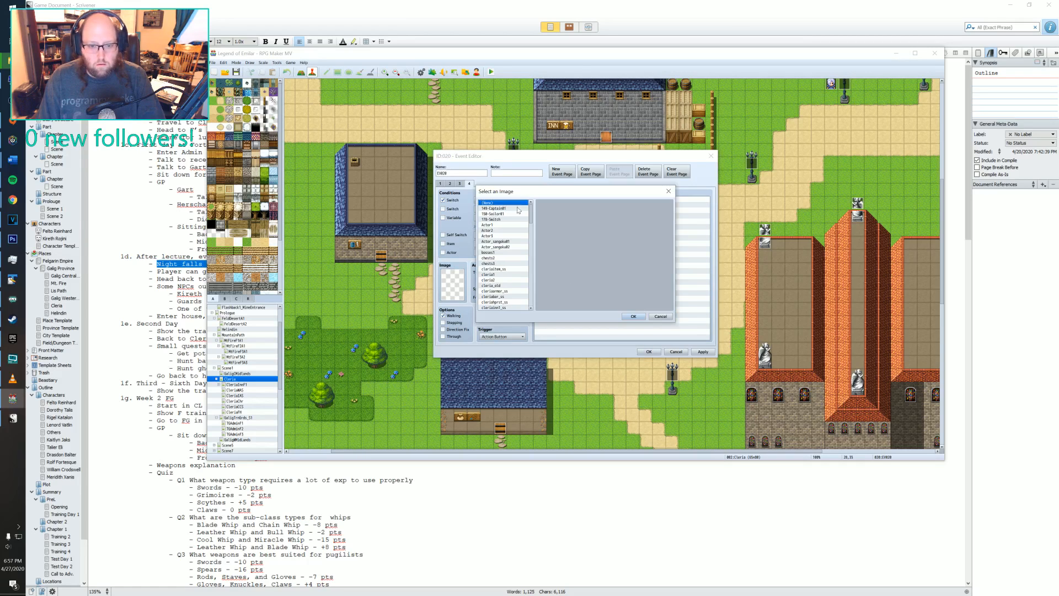
left_click(493, 230)
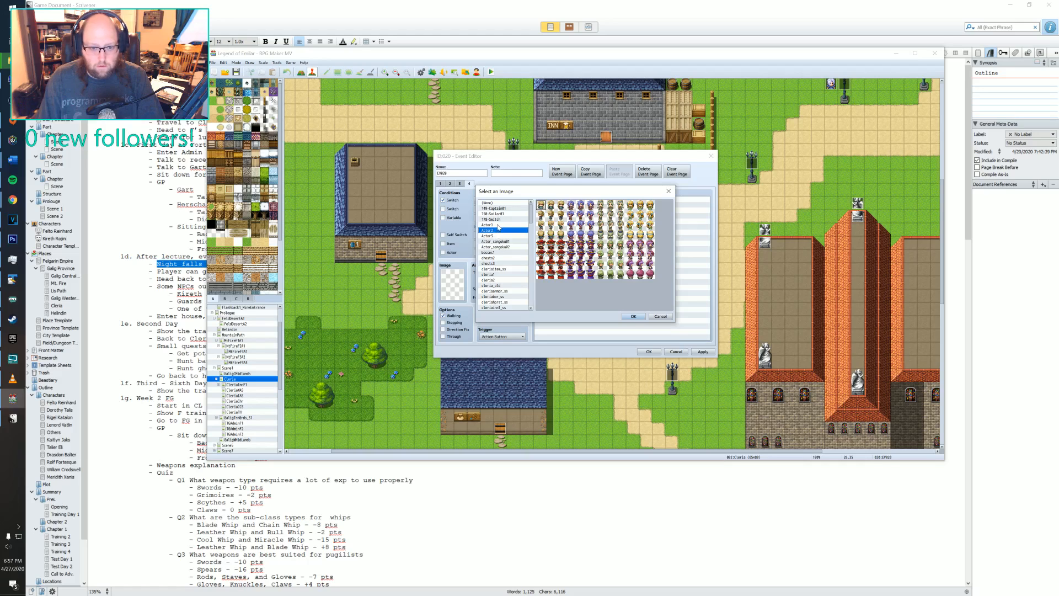
left_click(497, 225)
left_click(512, 231)
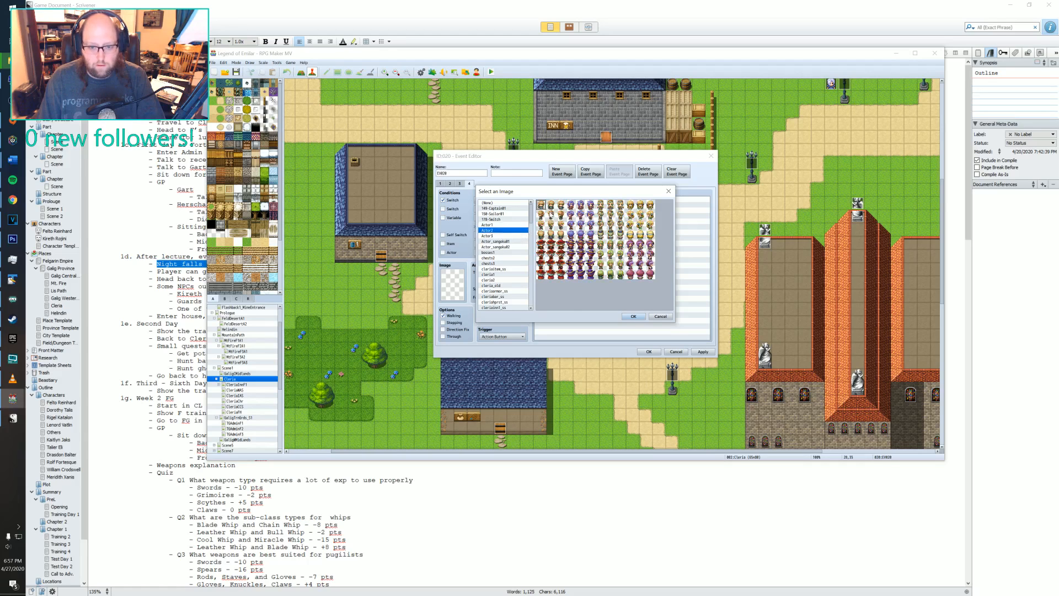
left_click(633, 316)
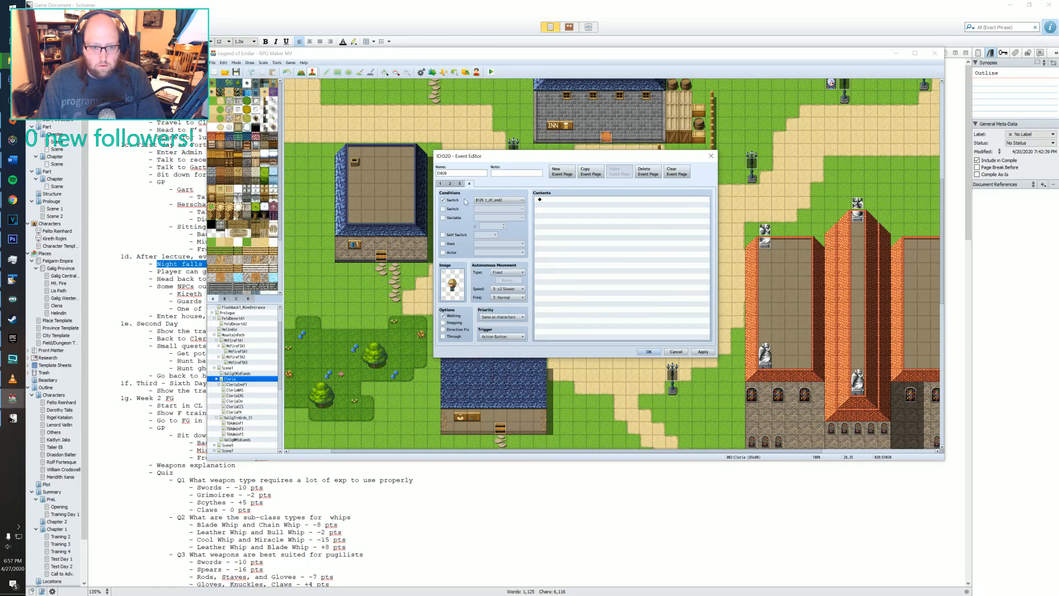
- Set the fourth page's autonomous movement type to Random, matching Kireth's first page
left_click(440, 185)
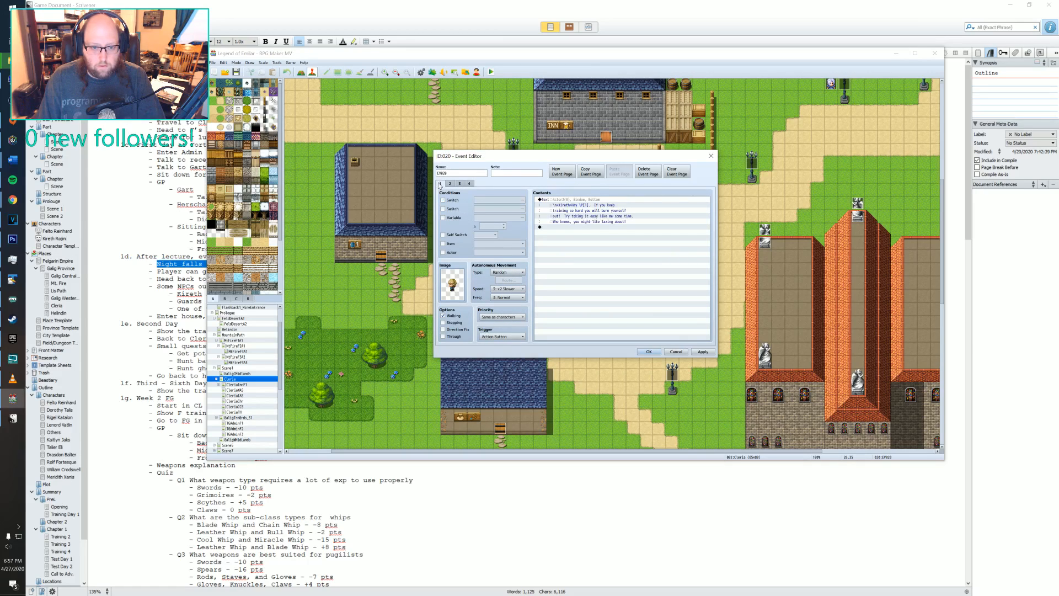
left_click(470, 184)
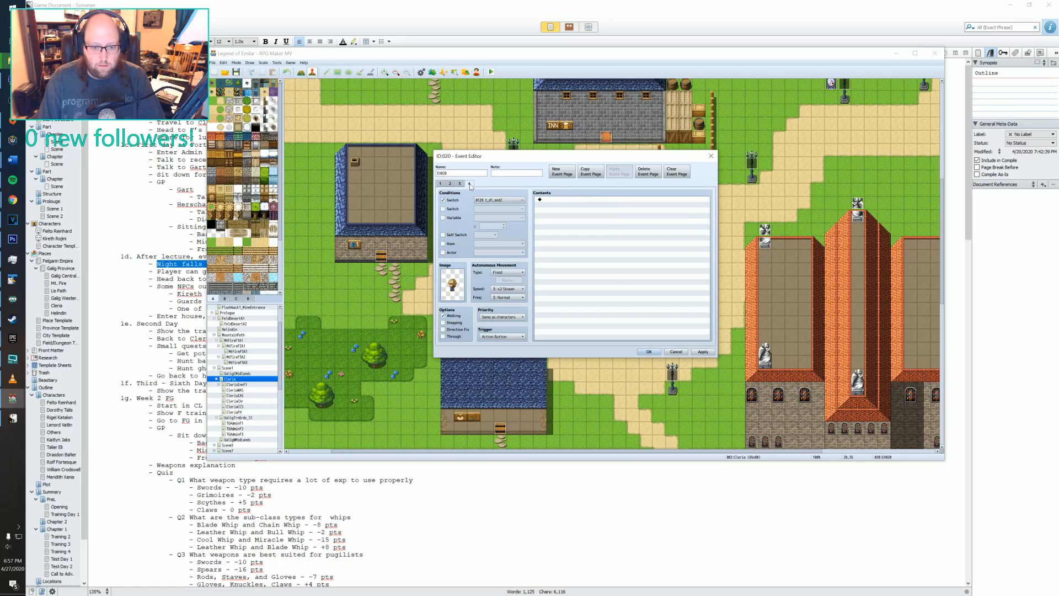
left_click(507, 272)
left_click(505, 285)
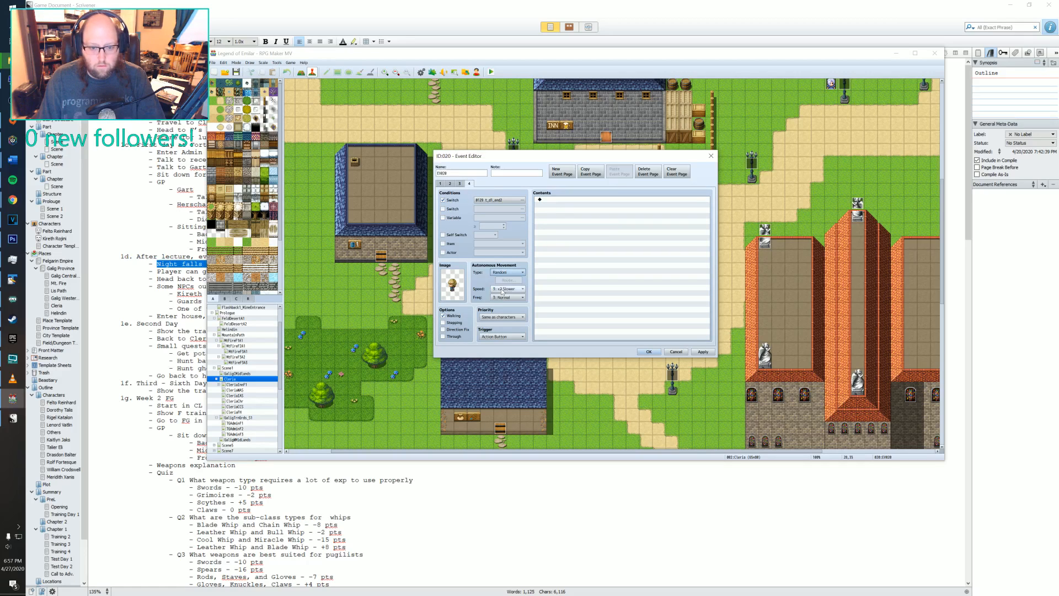
- Add a Show Text message to Kireth's fourth page: "\n<Kireth>Man, that lecture was crazy boring. Like we didn't already know all of that crap."
left_click(555, 198)
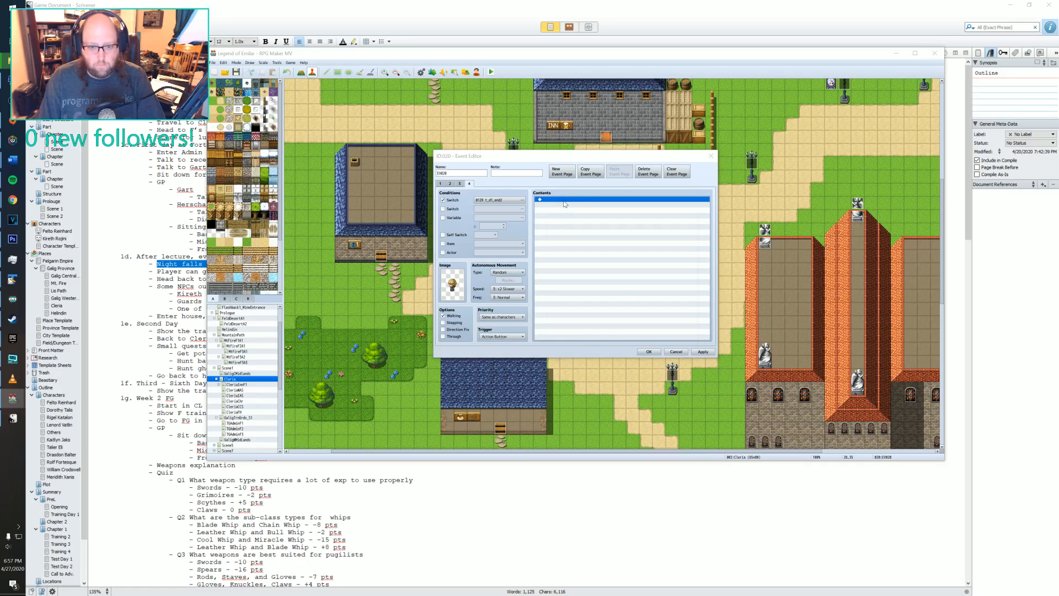
double_click(565, 202)
left_click(557, 185)
left_click(587, 208)
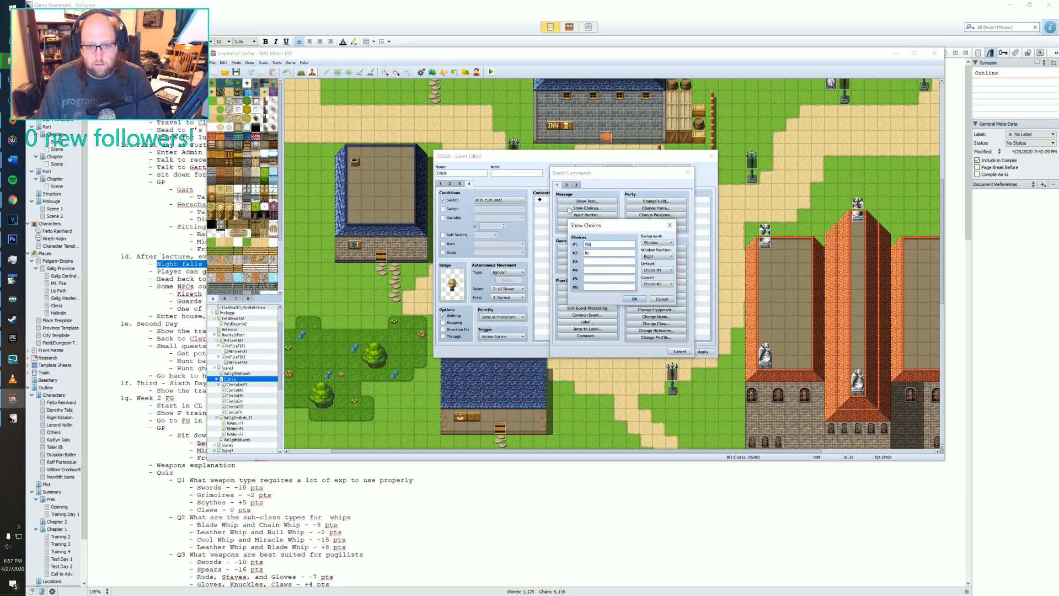
left_click(669, 225)
left_click(587, 202)
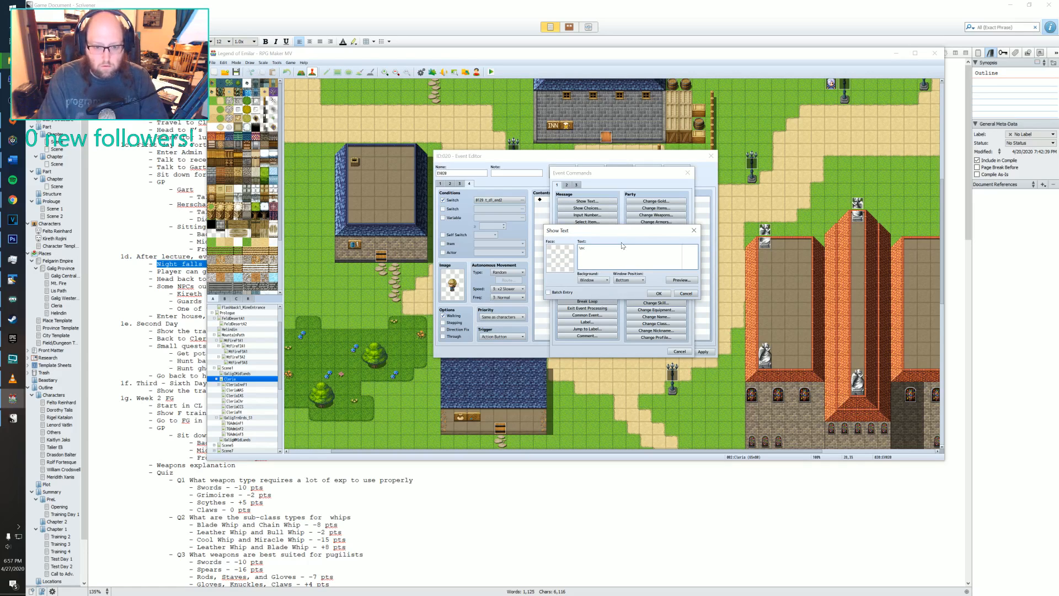
type("<Kireth>Man, that lecture was crazy boring.  Like we")
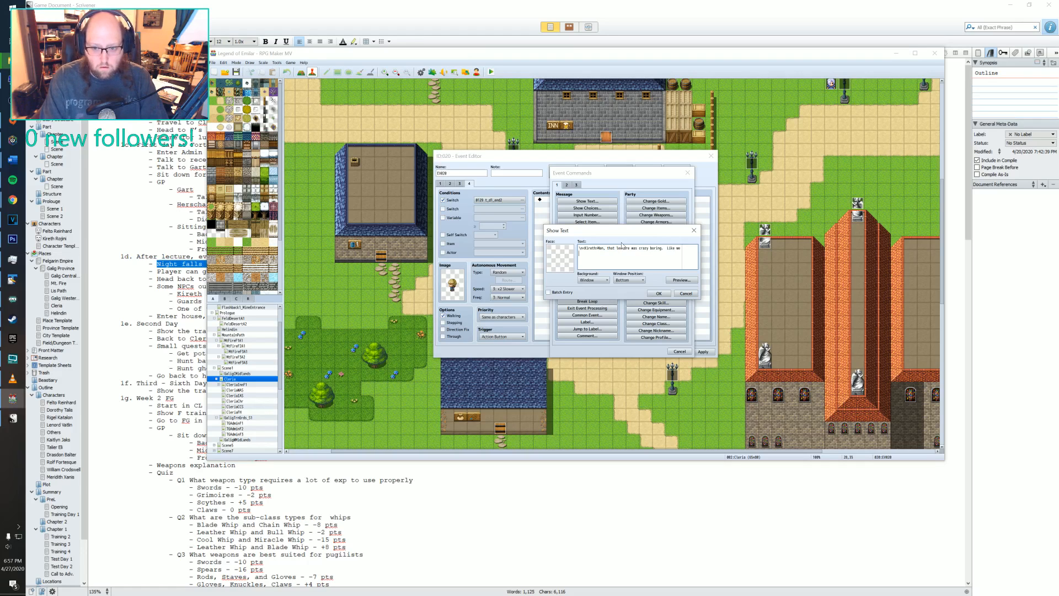
type("didn't already know all of that")
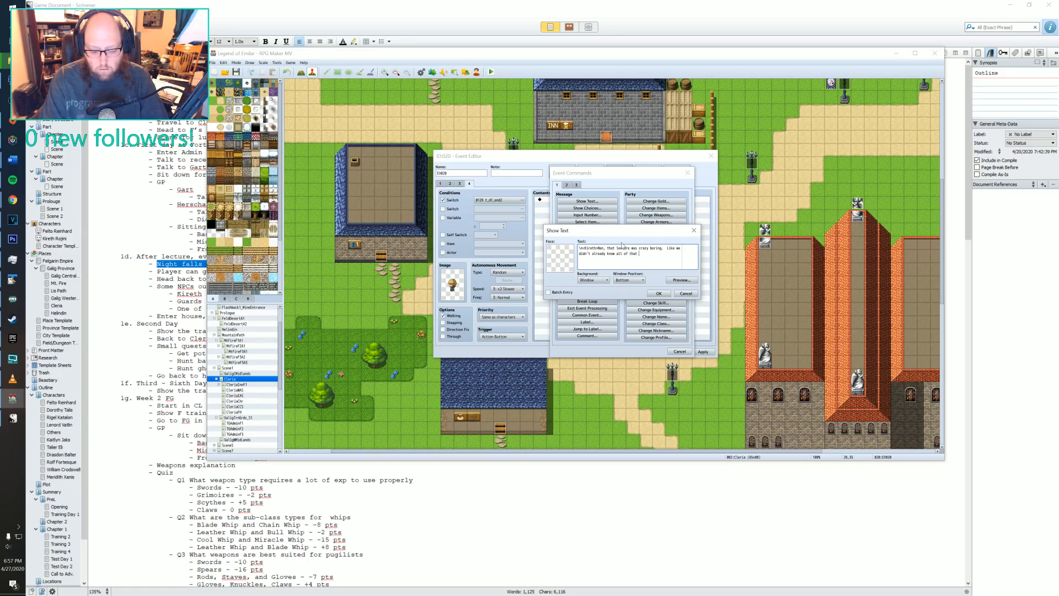
type("crap.  Nex")
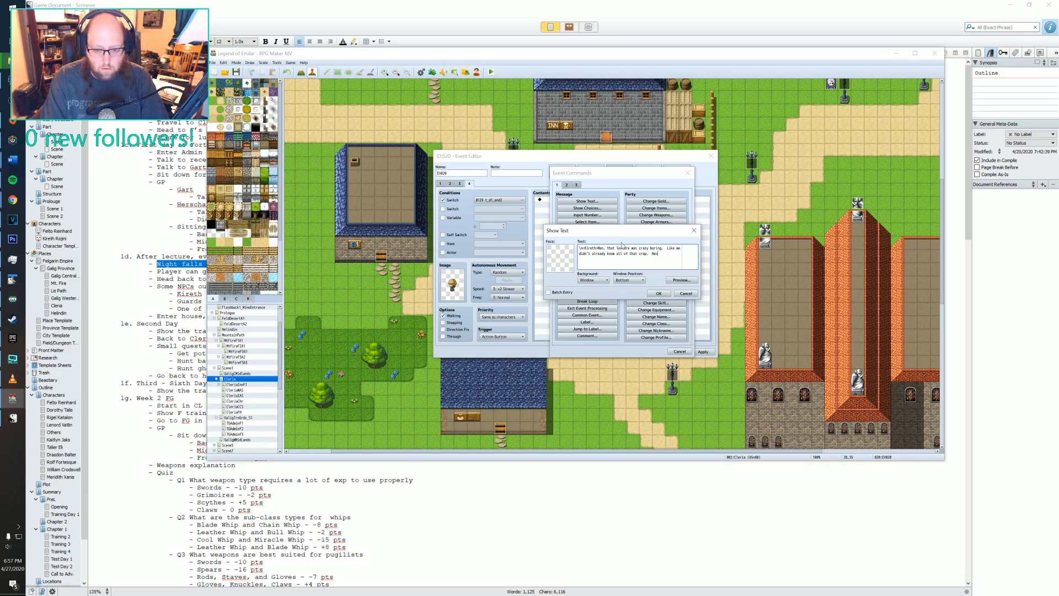
- Continue the message with "Next week we're going over weapons though, so hopefully it's not going to be such a snooze fest."
type("t week we're")
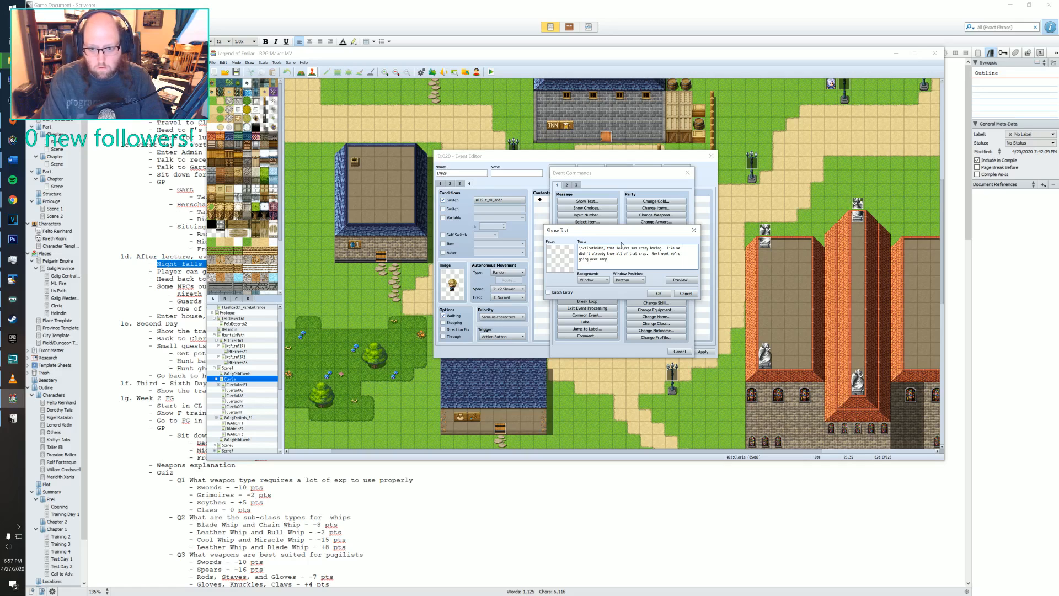
type("ons though.")
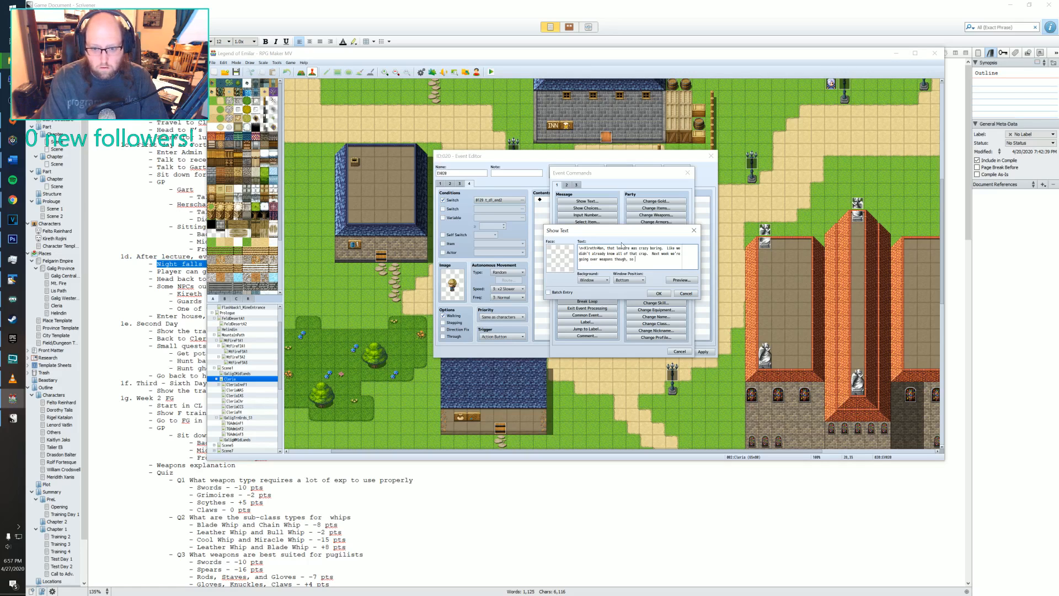
type(" its more")
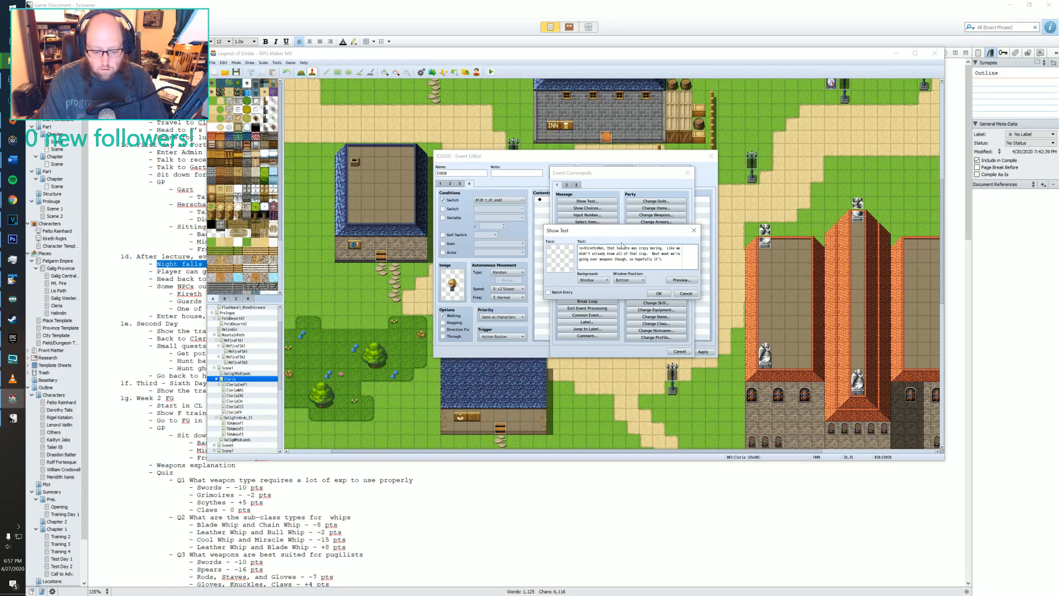
type(" more")
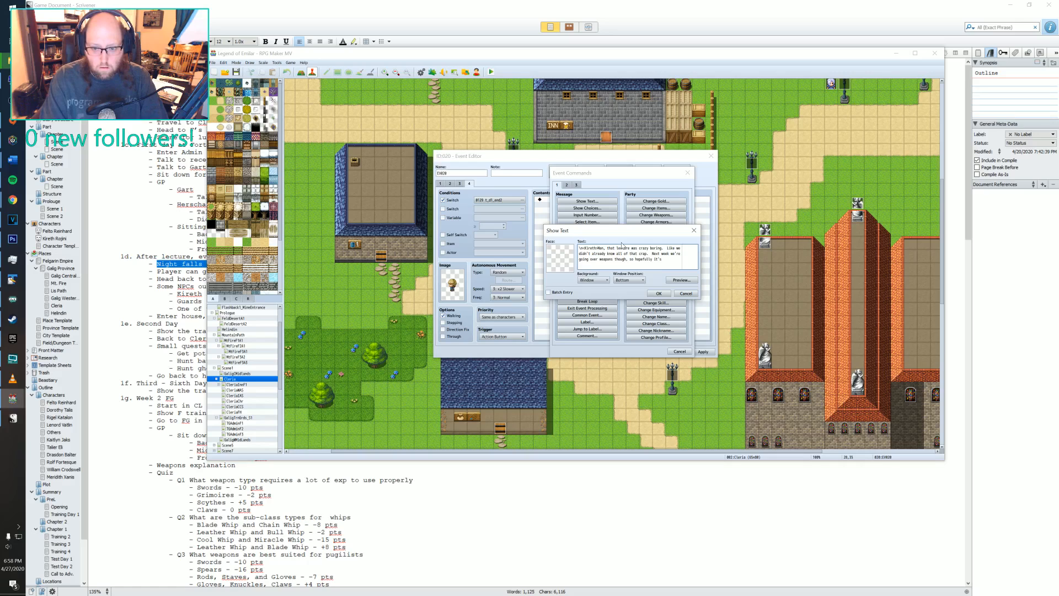
type(" going")
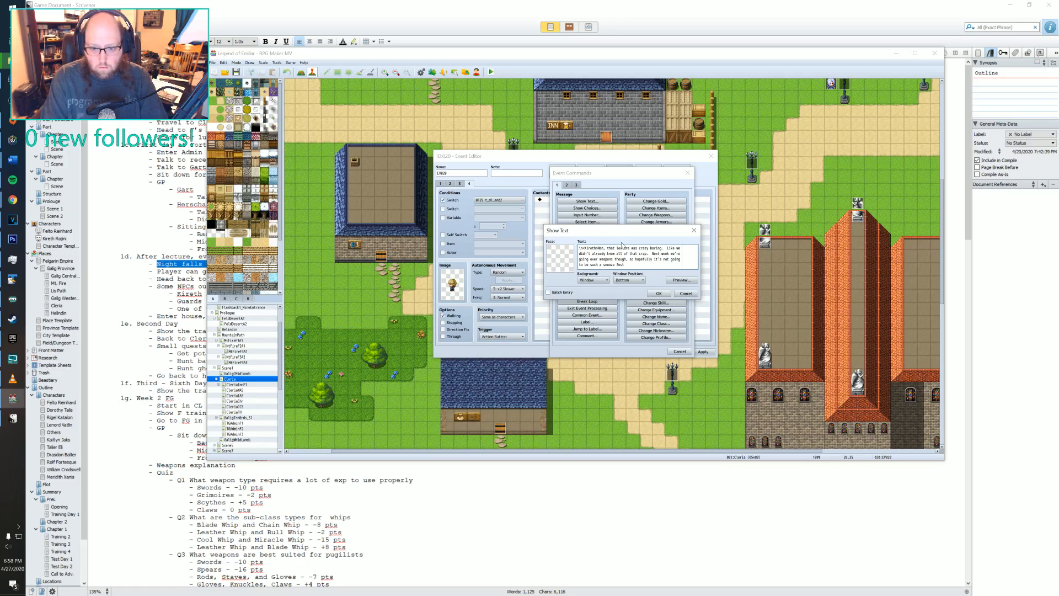
- Set the message's face image to Kireth's blond portrait, the first face on the Actor2 sheet
double_click(566, 261)
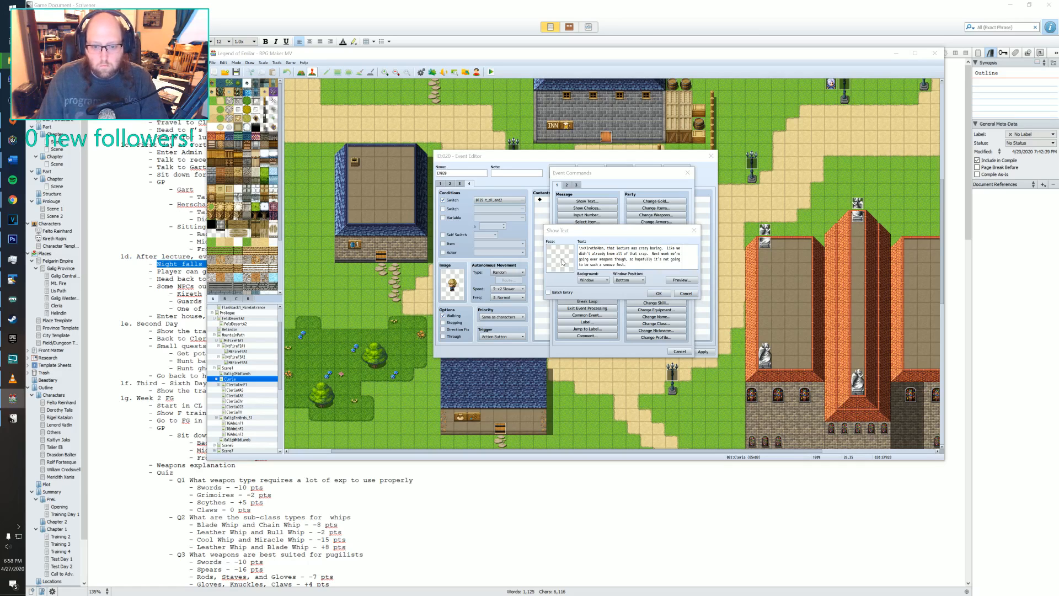
left_click(543, 282)
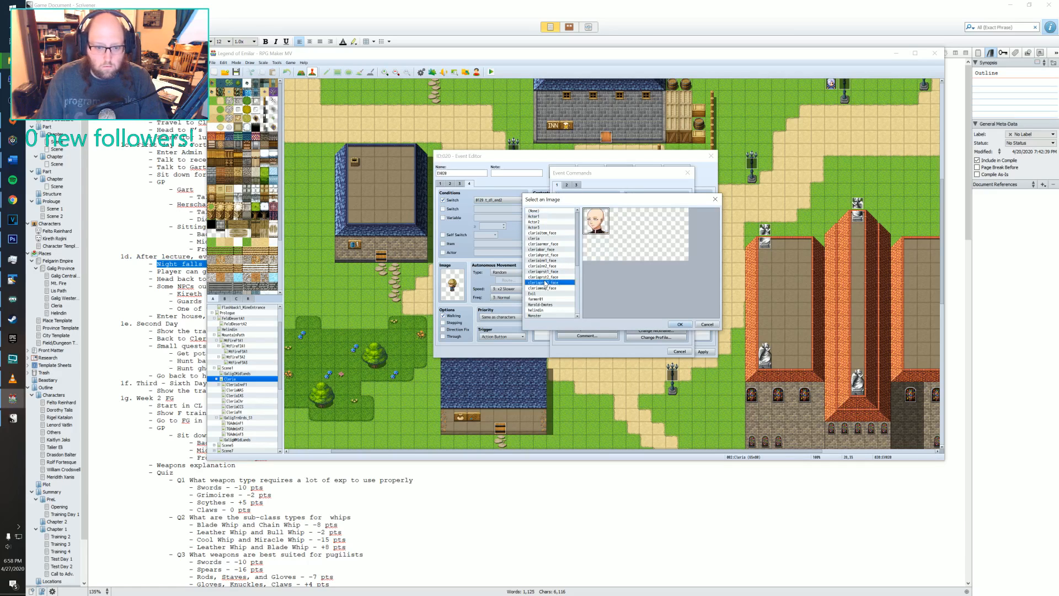
left_click(543, 217)
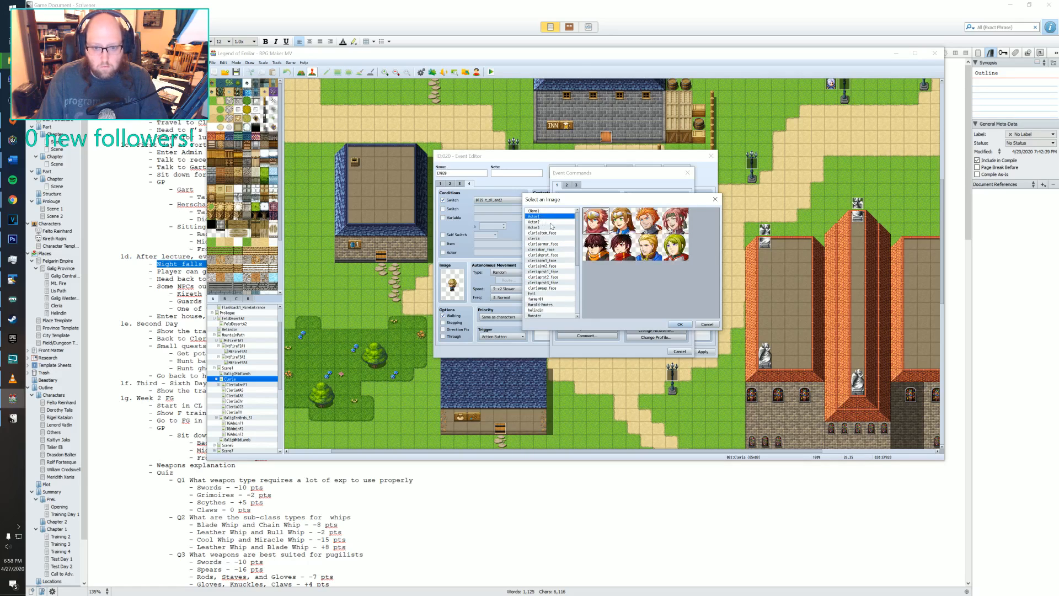
left_click(551, 223)
left_click(597, 226)
left_click(679, 324)
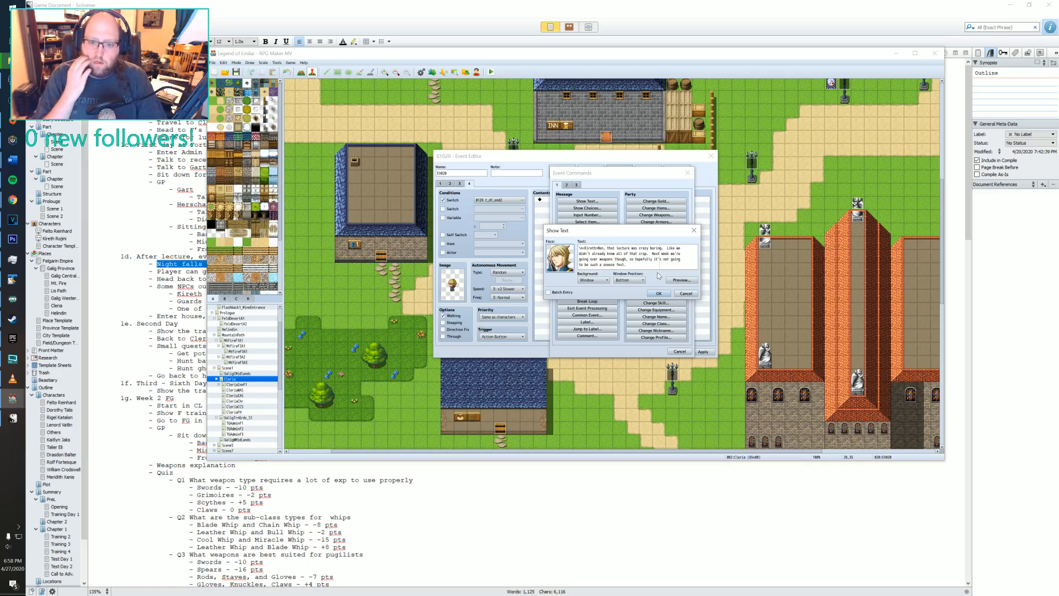
- Turn on batch entry, rebreak the dialogue into shorter lines that fit beside the portrait, and save Kireth's event
left_click(549, 292)
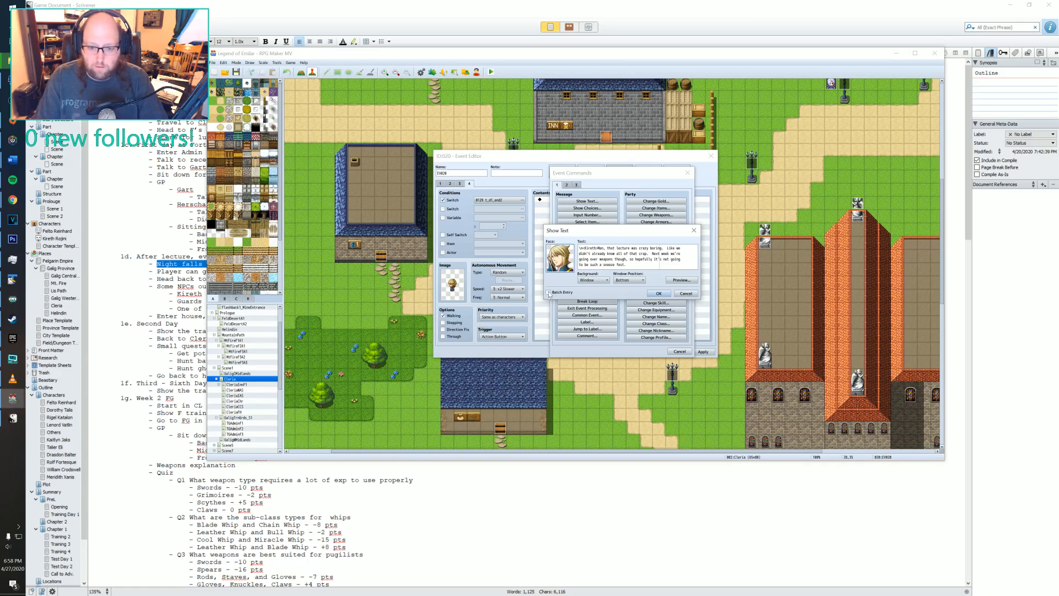
left_click(649, 248)
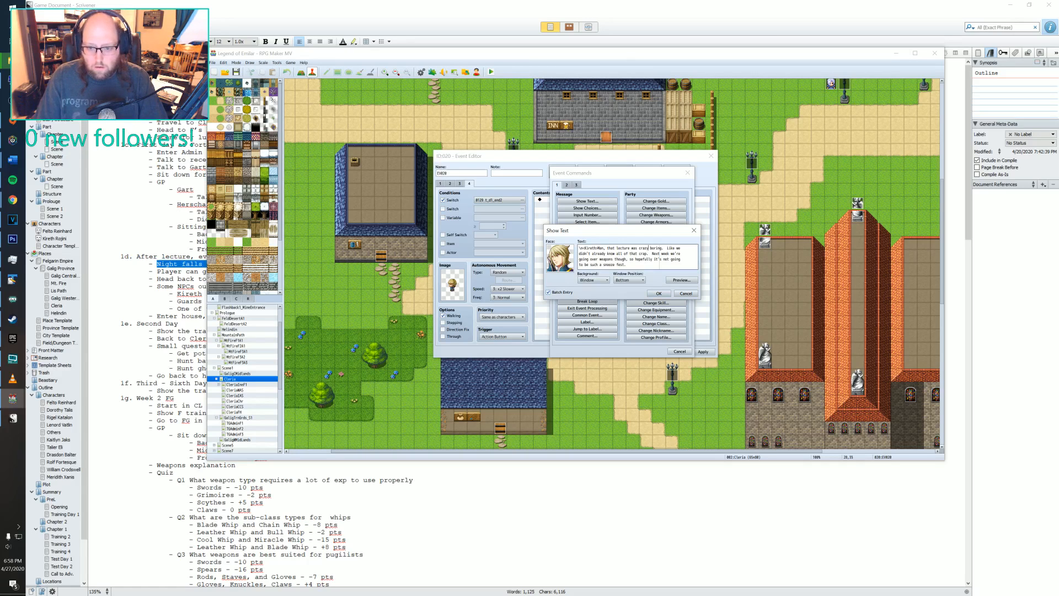
key("Return")
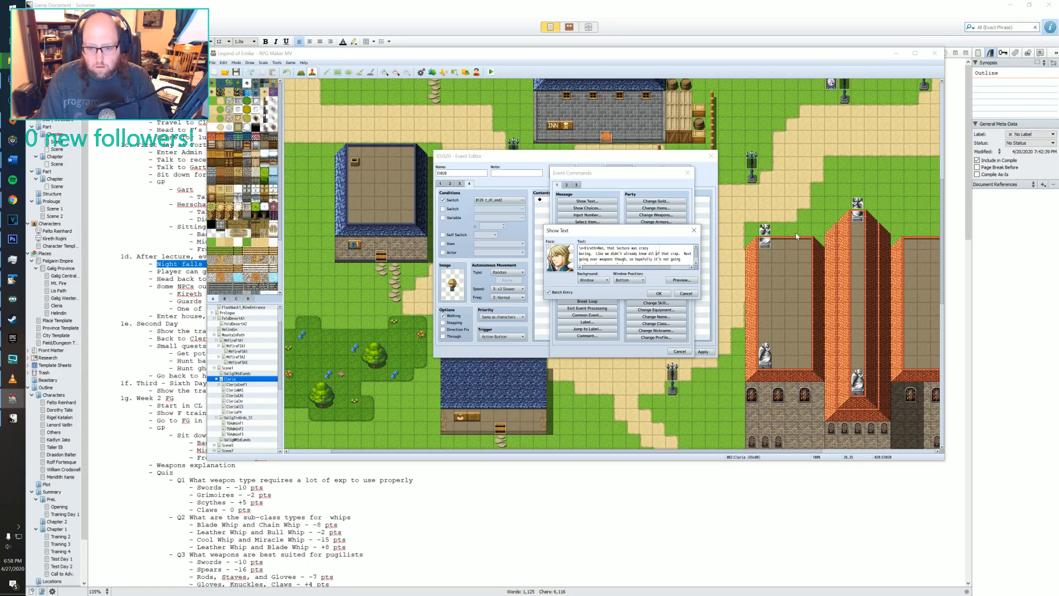
key("Delete")
key("Return")
key("End")
key("Delete")
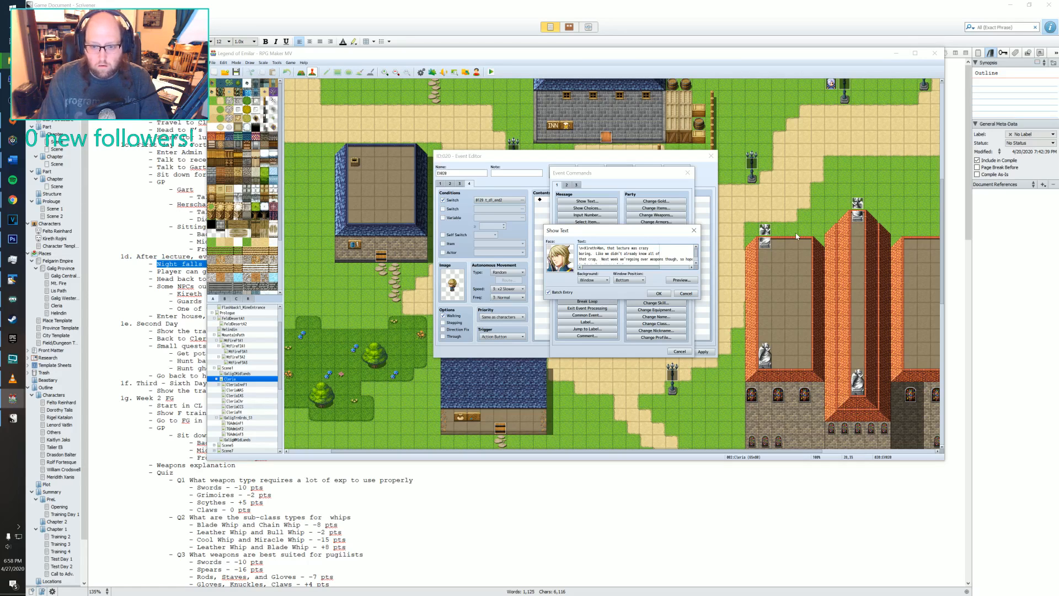
key("Delete")
key("Return")
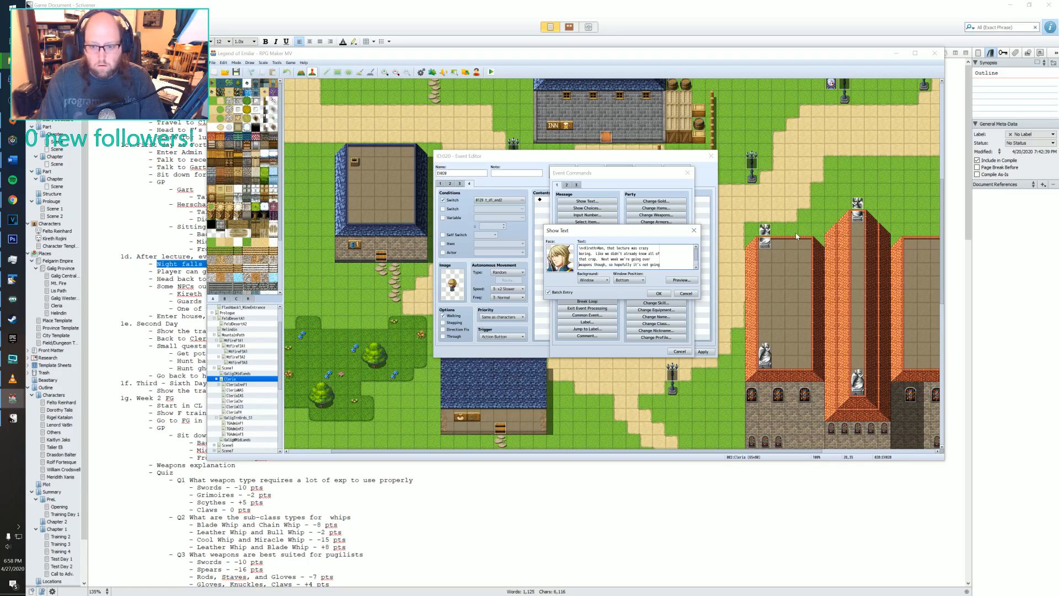
key("Delete")
key("Return")
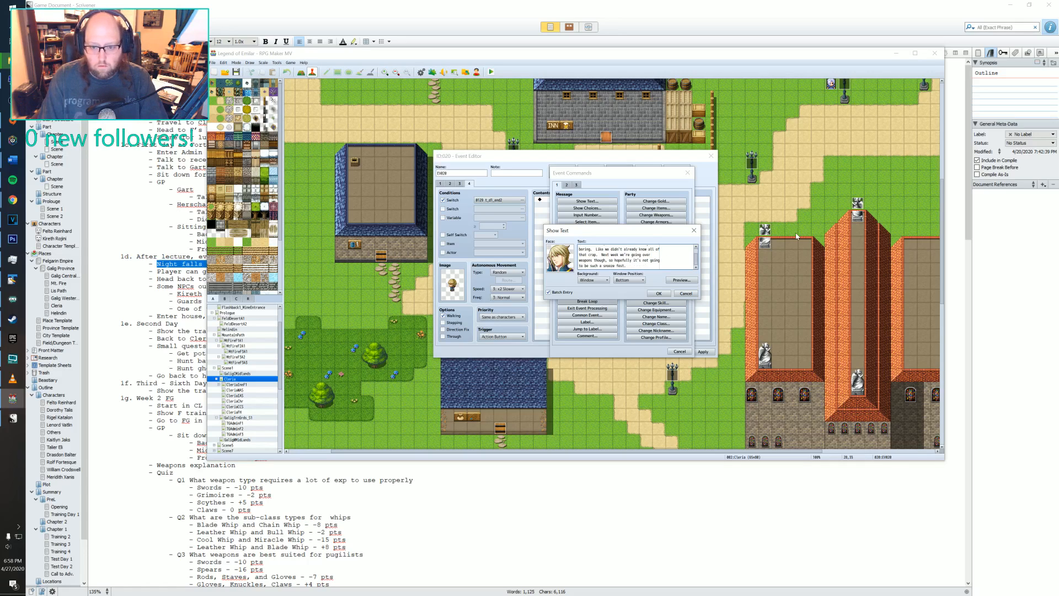
left_click(656, 293)
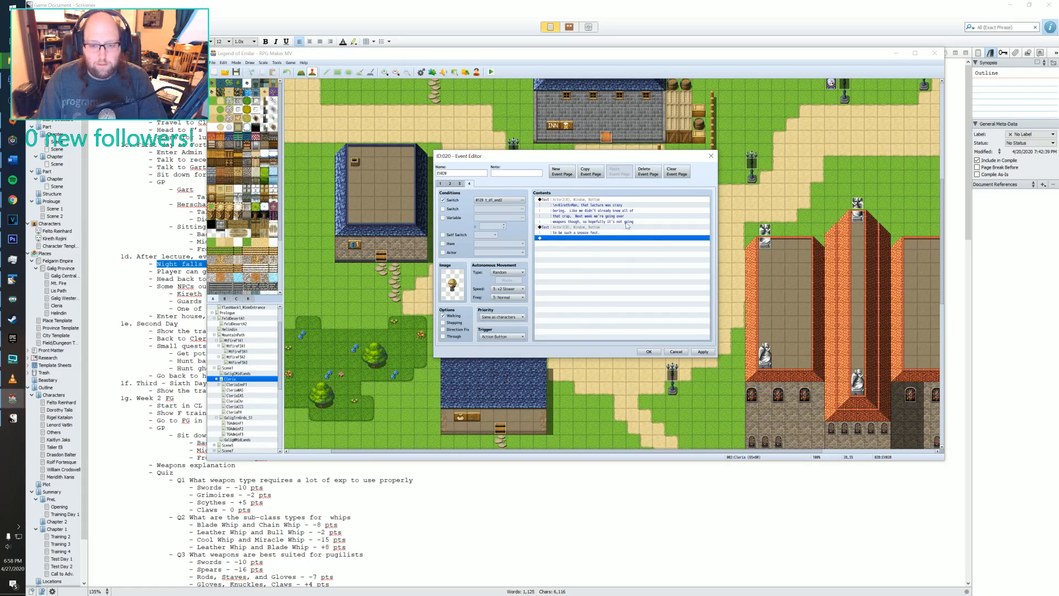
left_click(703, 351)
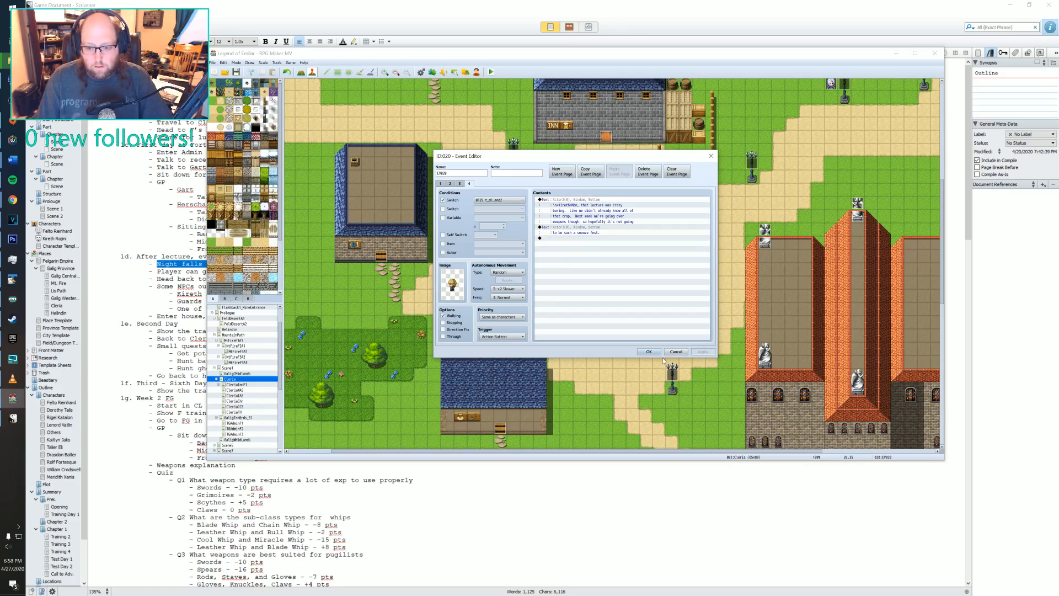
left_click(649, 351)
- Add a blank ninth page conditioned on switch 0129, with the Action Button trigger, to the purple-haired NPC's event near the lamppost east of the inn
scroll(617, 349, "down", 10)
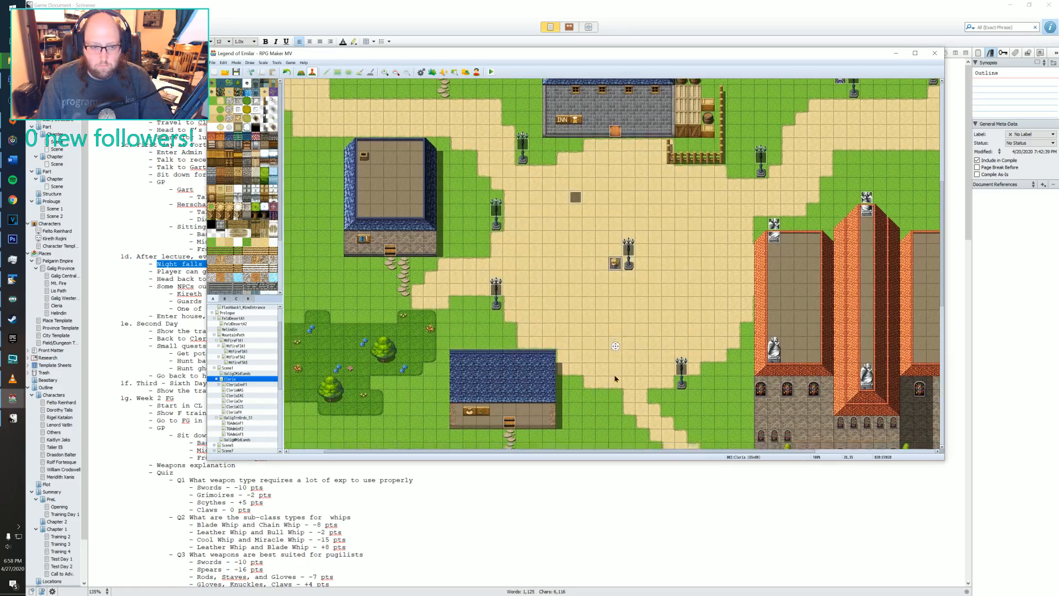
scroll(481, 409, "up", 10)
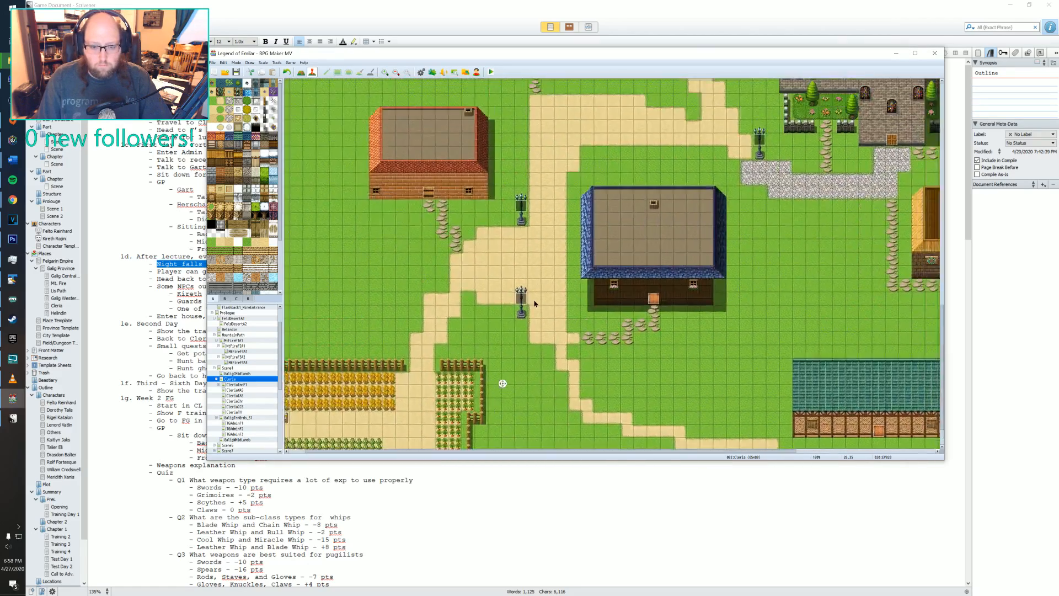
scroll(681, 262, "up", 2)
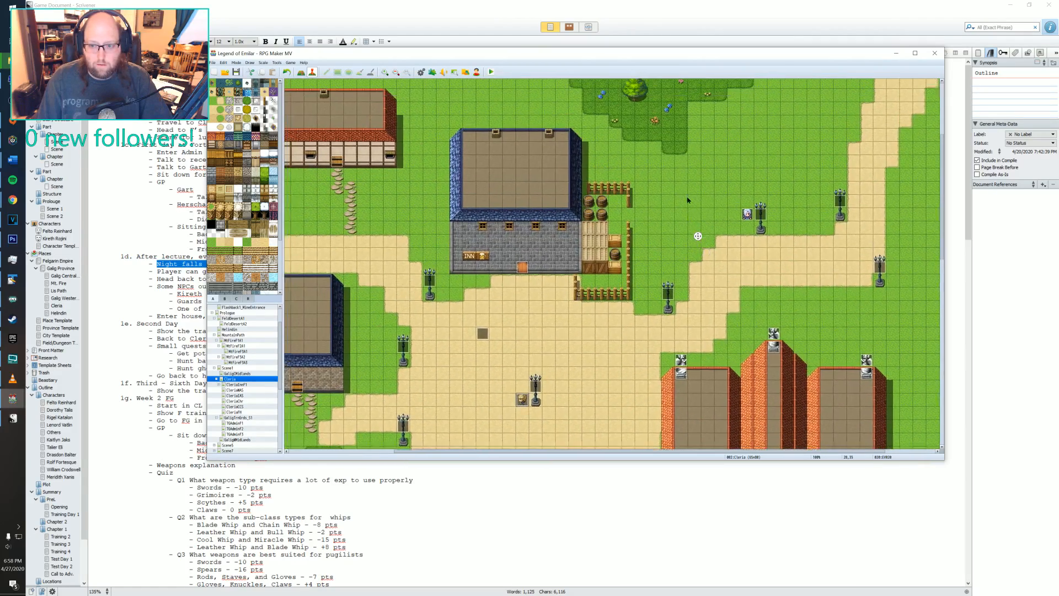
double_click(757, 253)
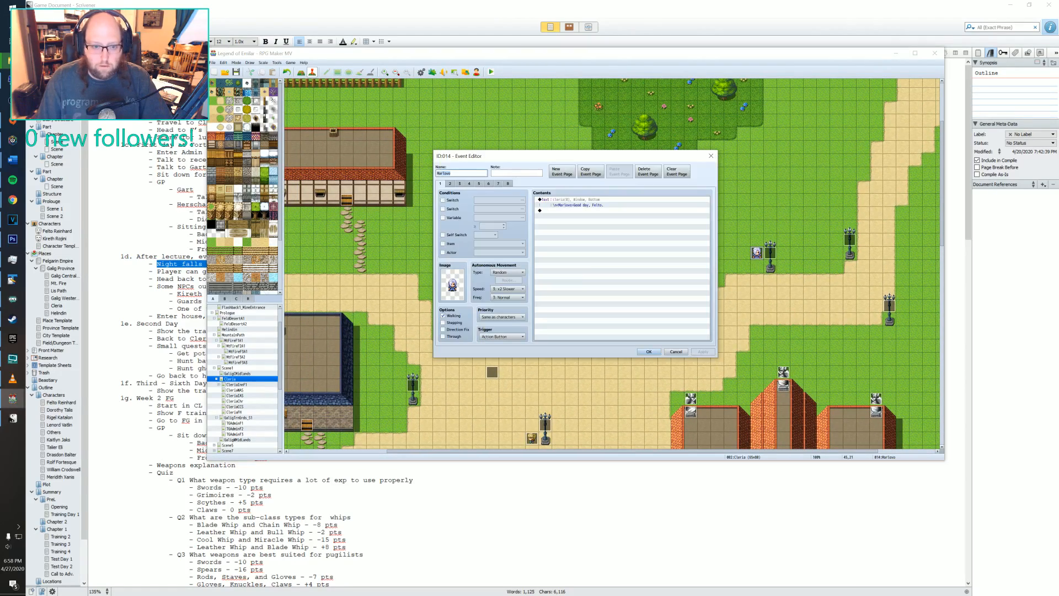
left_click(507, 184)
left_click(440, 183)
left_click(506, 183)
left_click(561, 171)
left_click(443, 200)
left_click(490, 200)
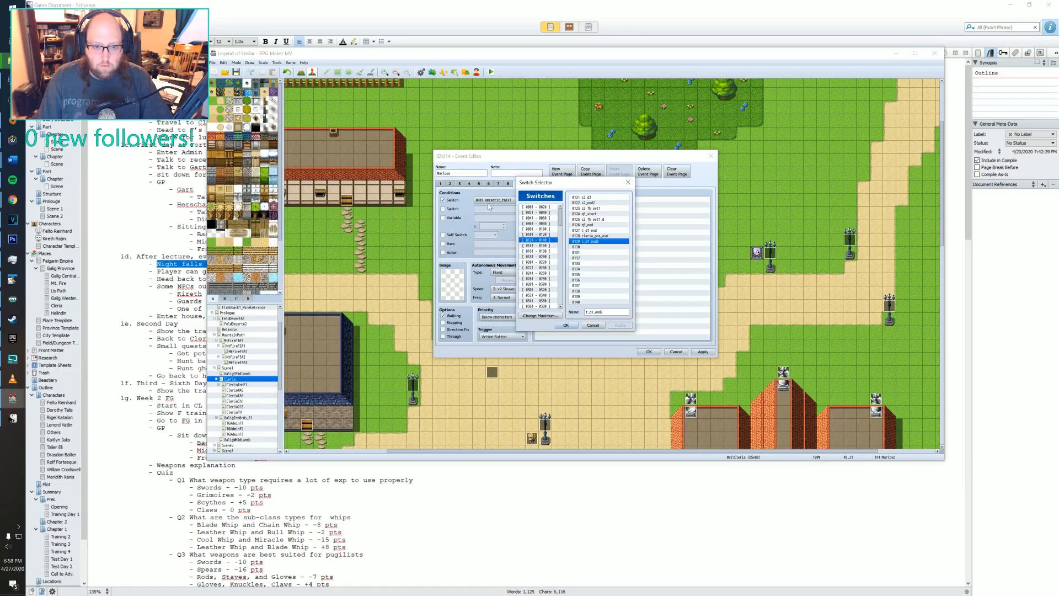
left_click(566, 325)
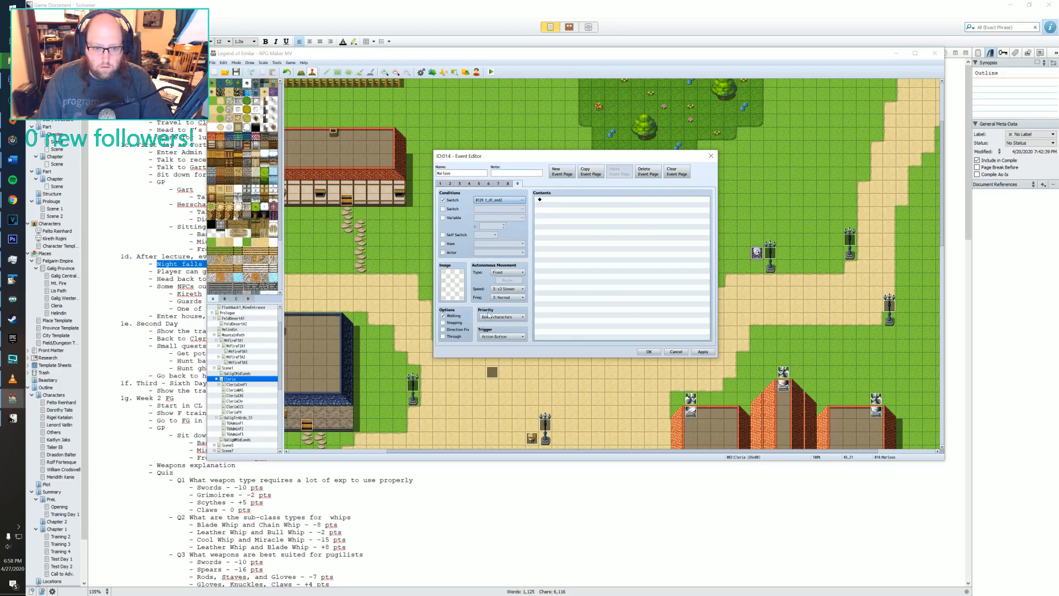
left_click(509, 337)
left_click(509, 342)
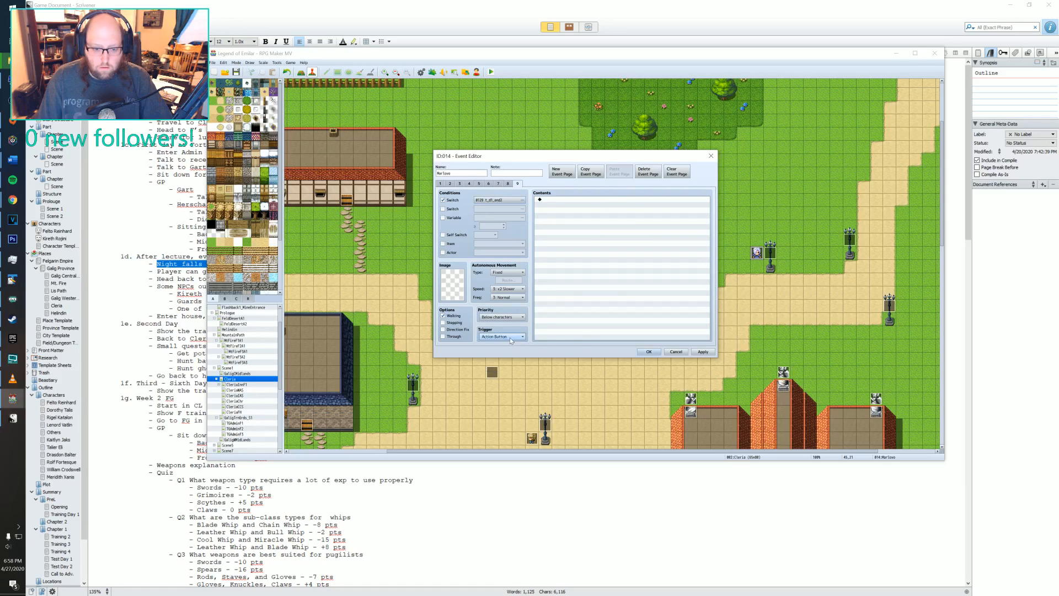
left_click(704, 352)
left_click(674, 353)
- Open the other Cleria map, listed under a later scene, and examine the events placed around its town square
scroll(640, 386, "down", 10)
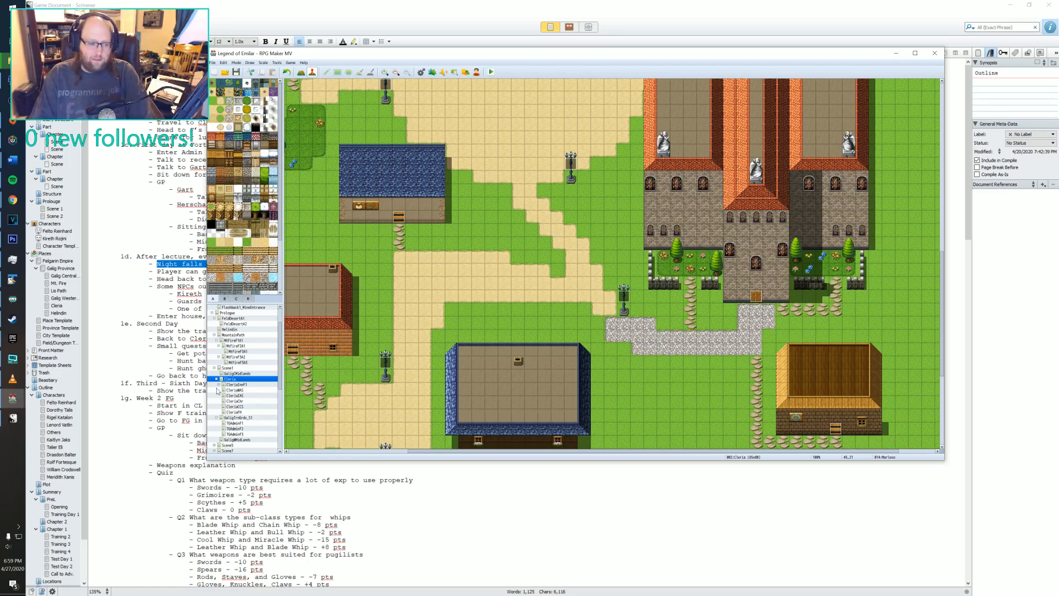
scroll(220, 391, "down", 5)
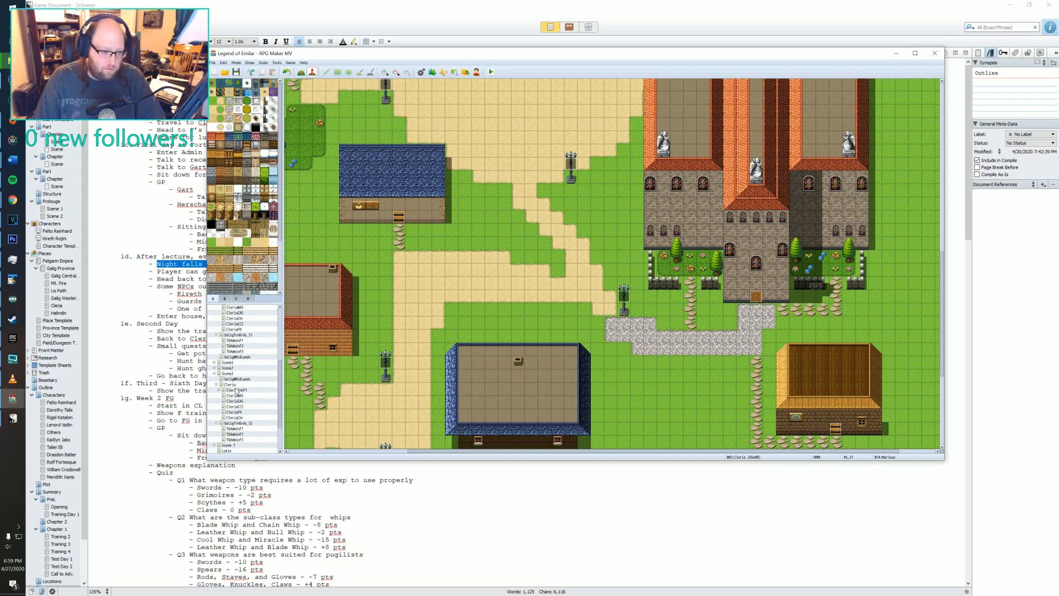
scroll(245, 382, "down", 2)
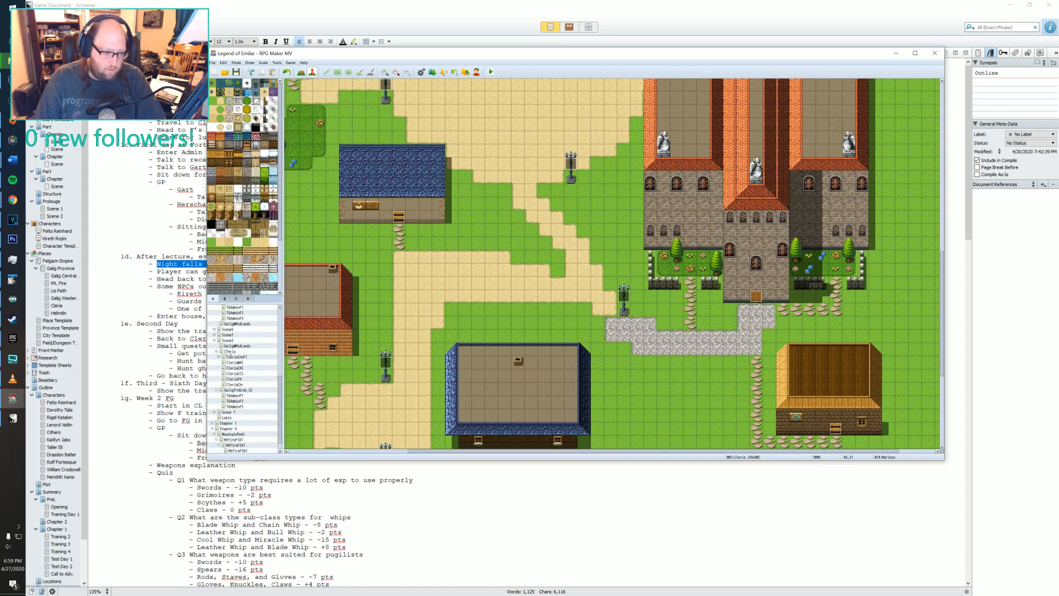
left_click(229, 352)
scroll(642, 381, "down", 4)
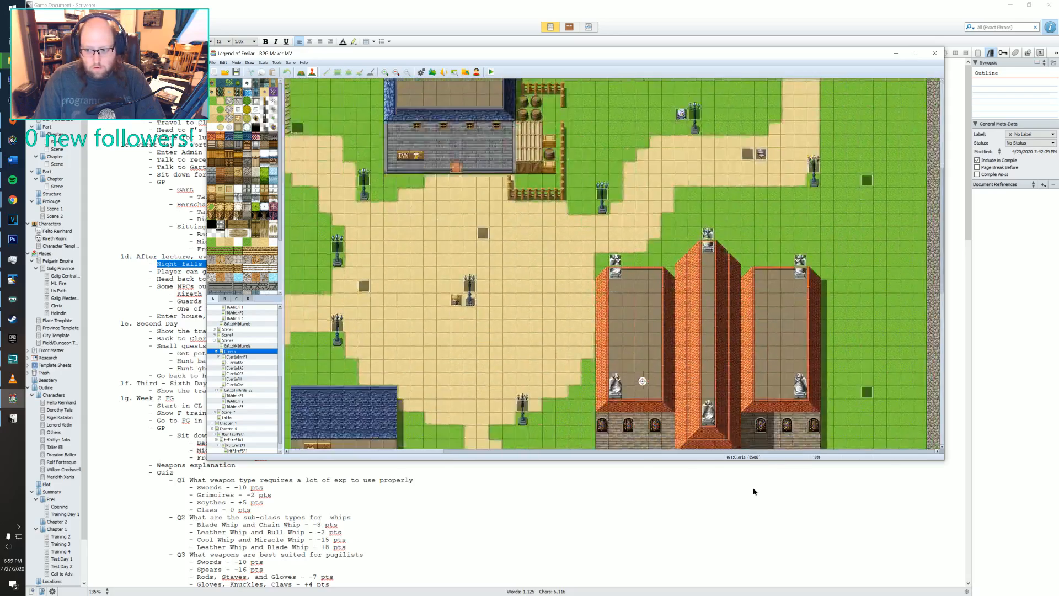
scroll(643, 380, "down", 3)
scroll(754, 491, "down", 1)
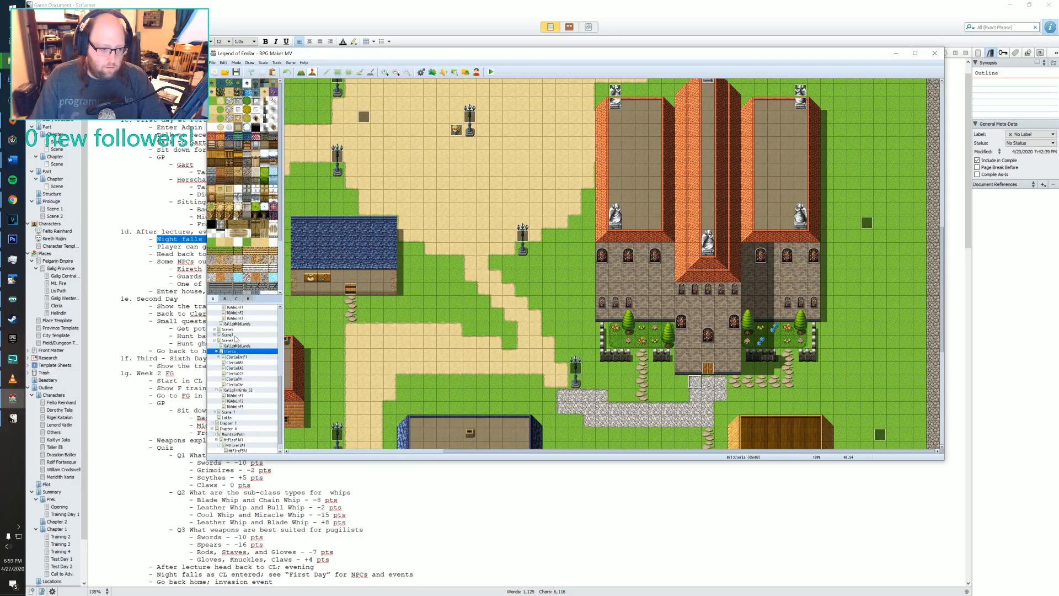
- Create an event just outside the church door on the Scene 1 Cleria map, with a second page conditioned on switch 0129
scroll(239, 356, "up", 5)
left_click(236, 351)
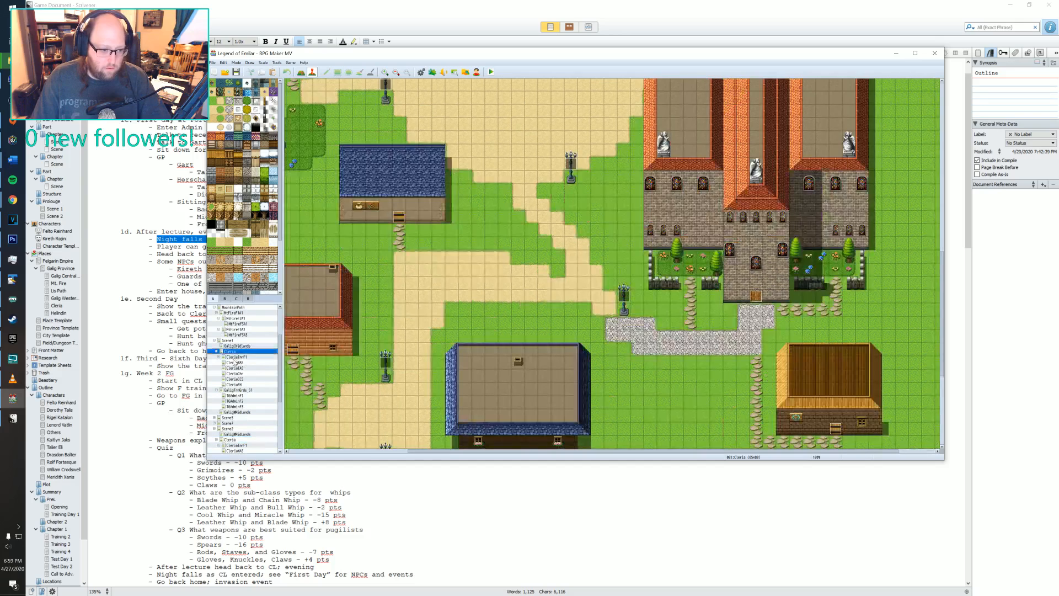
double_click(742, 309)
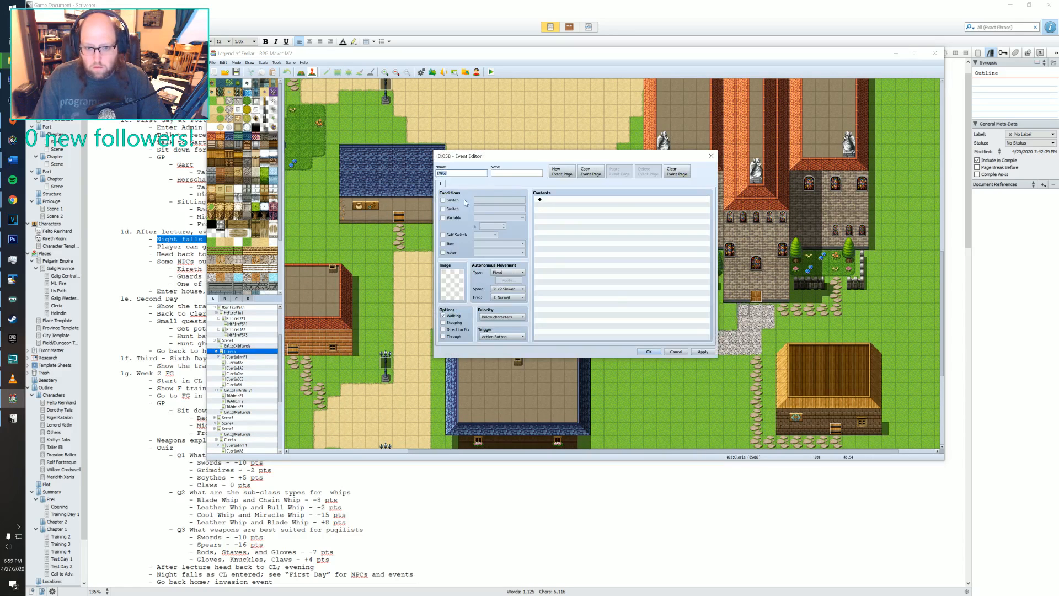
left_click(562, 171)
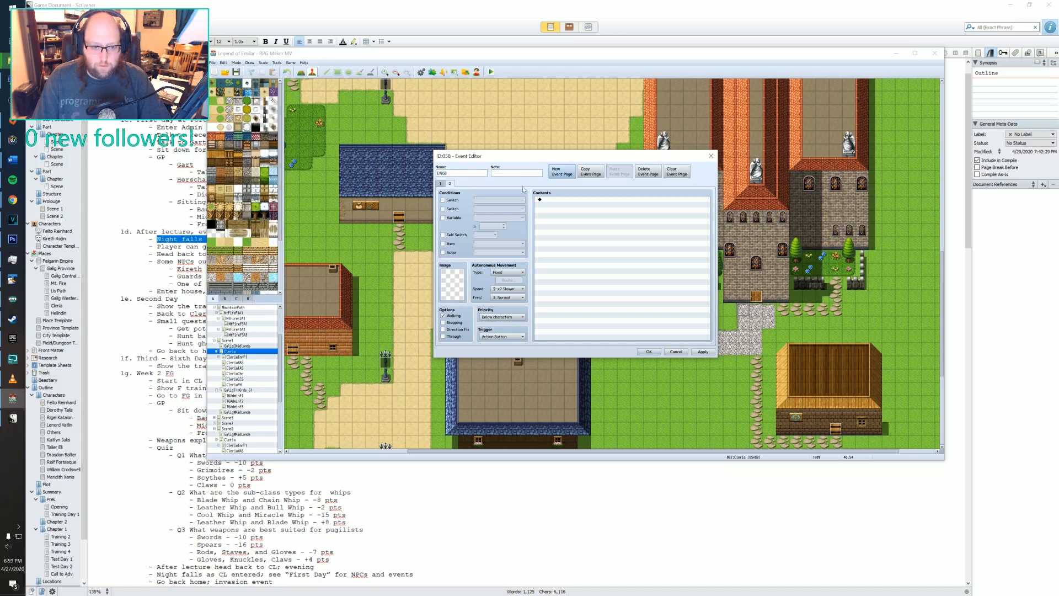
left_click(442, 200)
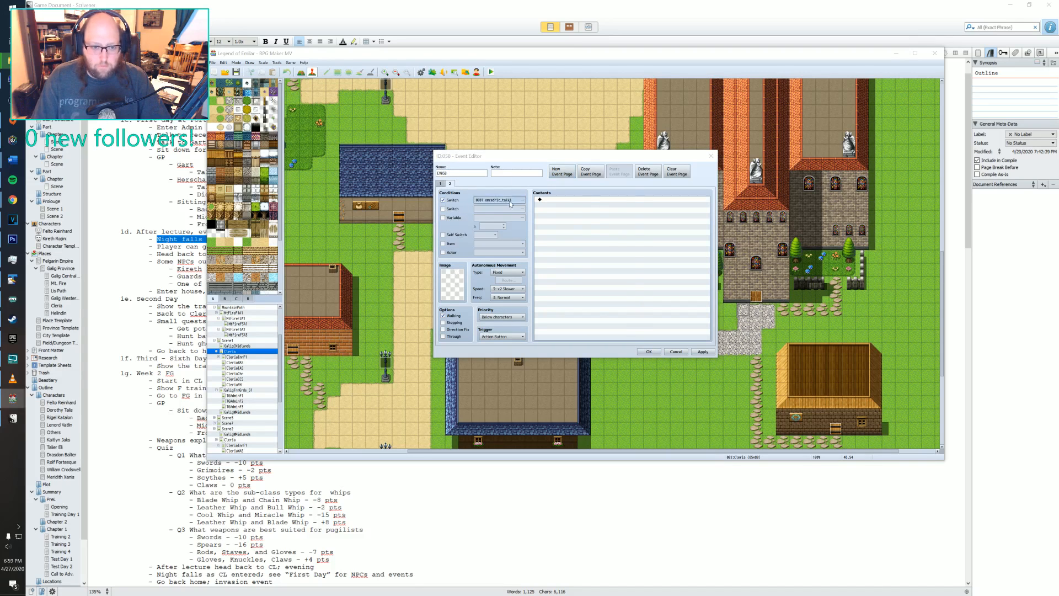
left_click(500, 200)
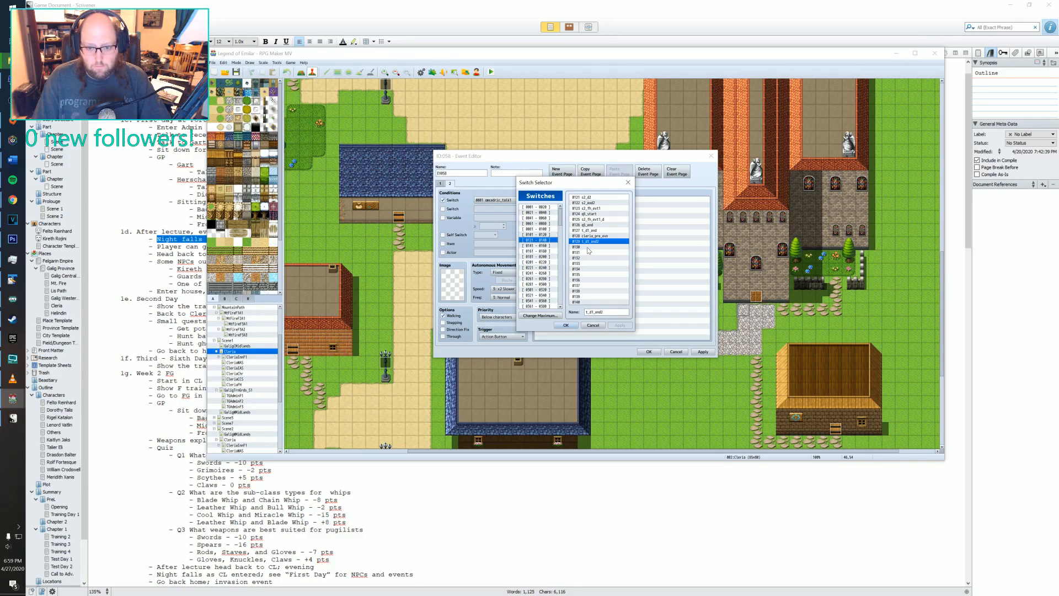
left_click(566, 327)
- Give the new event's second page the red-haired man's sprite from the Cleria character sheet and save the event
double_click(454, 284)
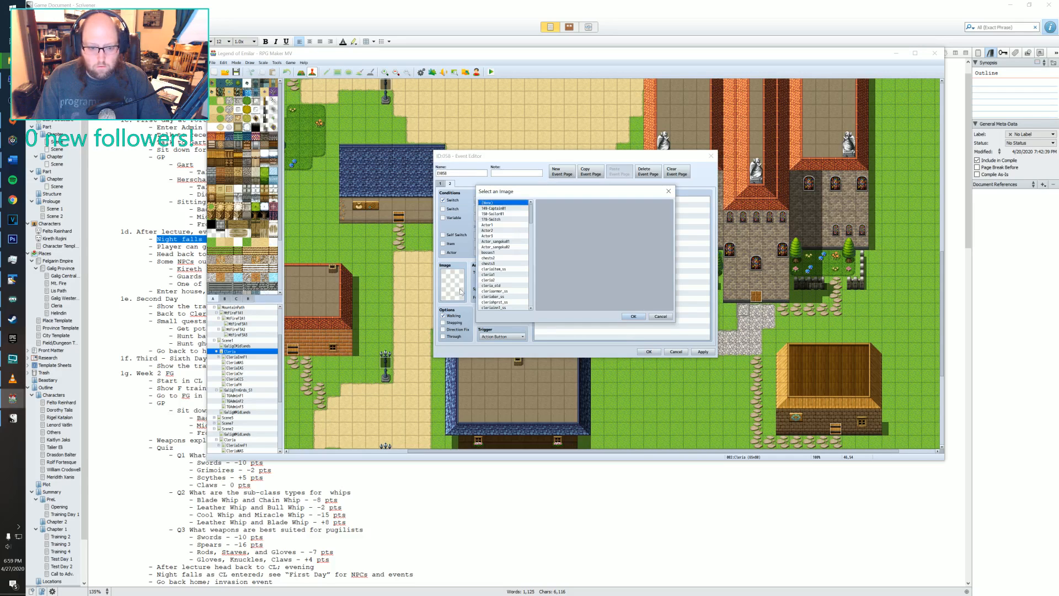
left_click(500, 242)
scroll(500, 237, "down", 2)
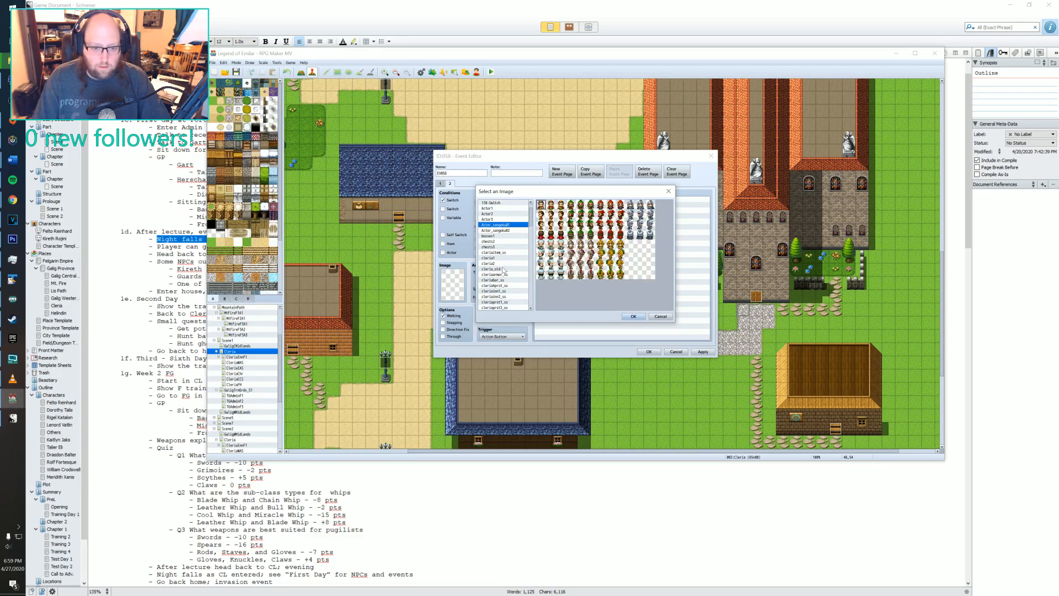
left_click(496, 237)
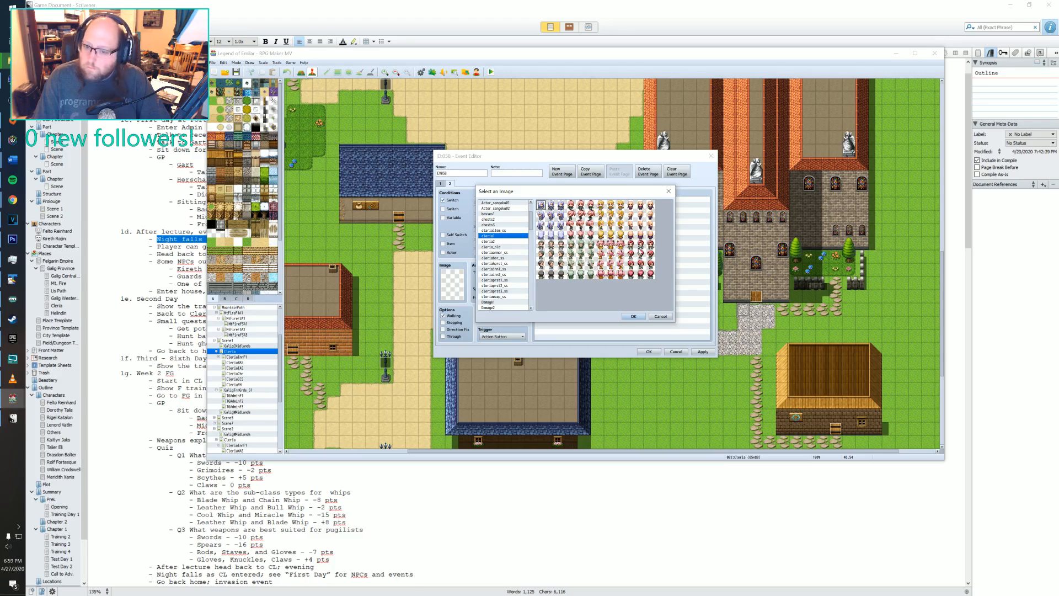
left_click(641, 243)
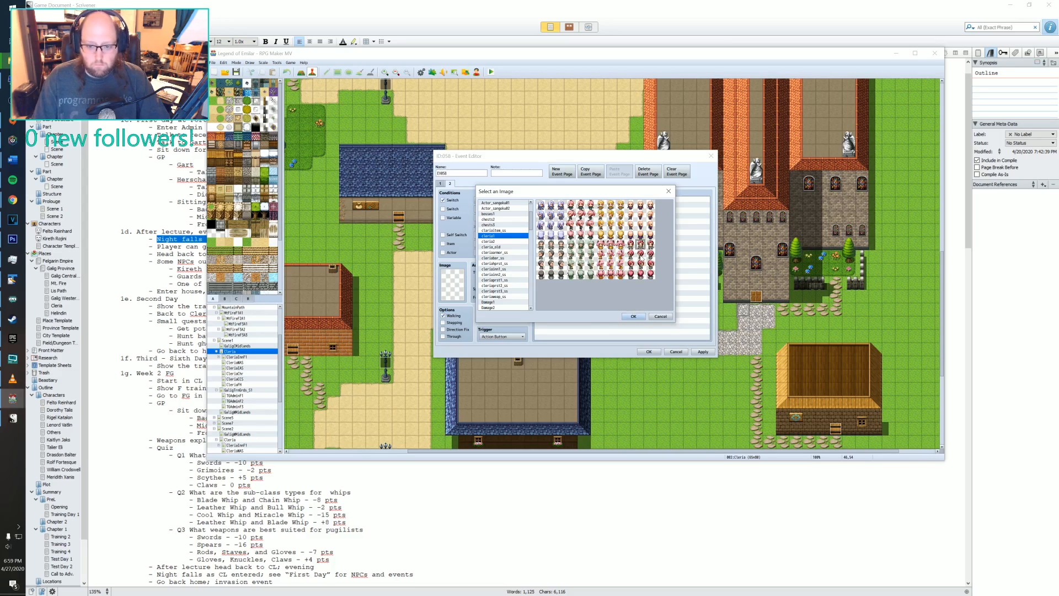
left_click(632, 315)
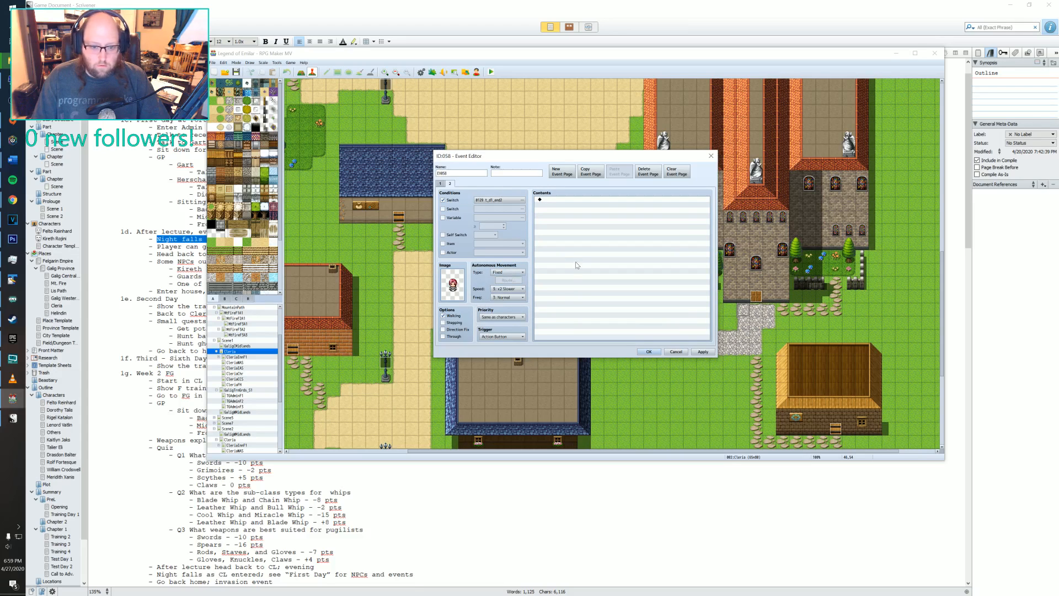
left_click(554, 201)
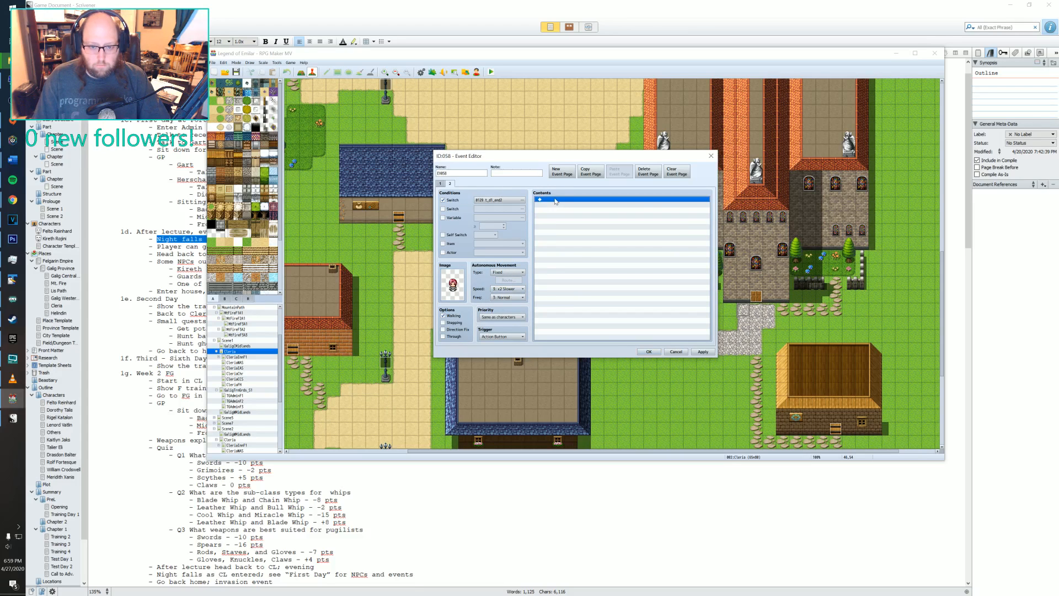
left_click(648, 352)
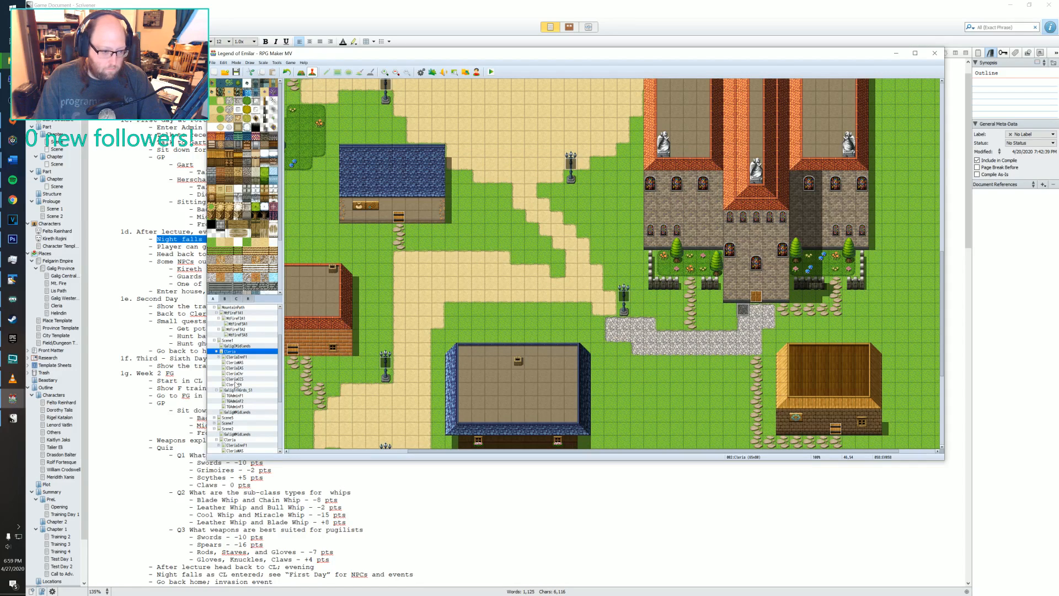
- Check the name and dialogue of the red-haired priest's event on the church interior map, and return to the Cleria map
left_click(235, 374)
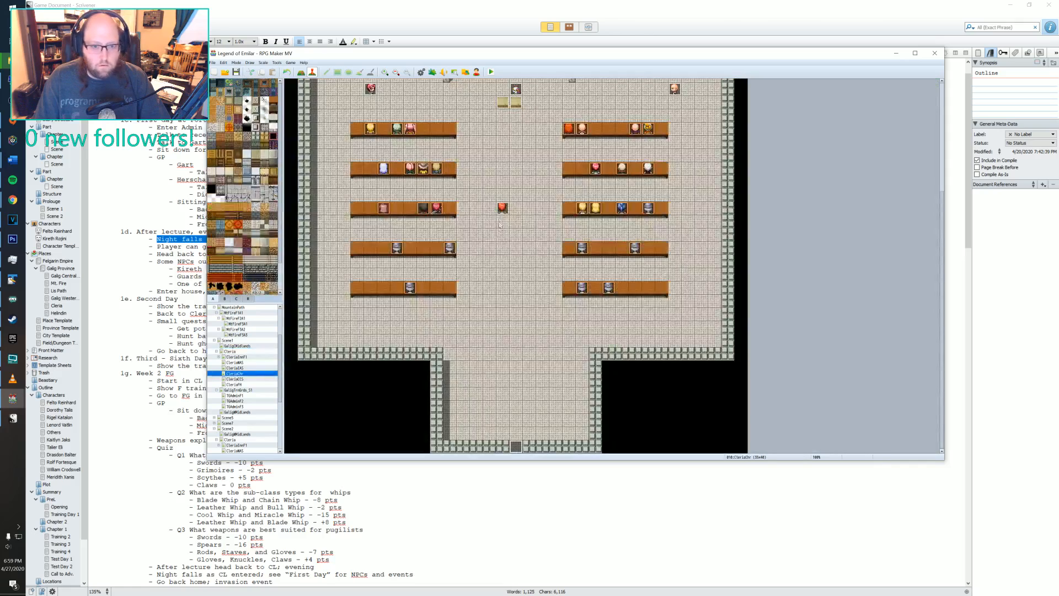
scroll(499, 224, "up", 3)
double_click(372, 177)
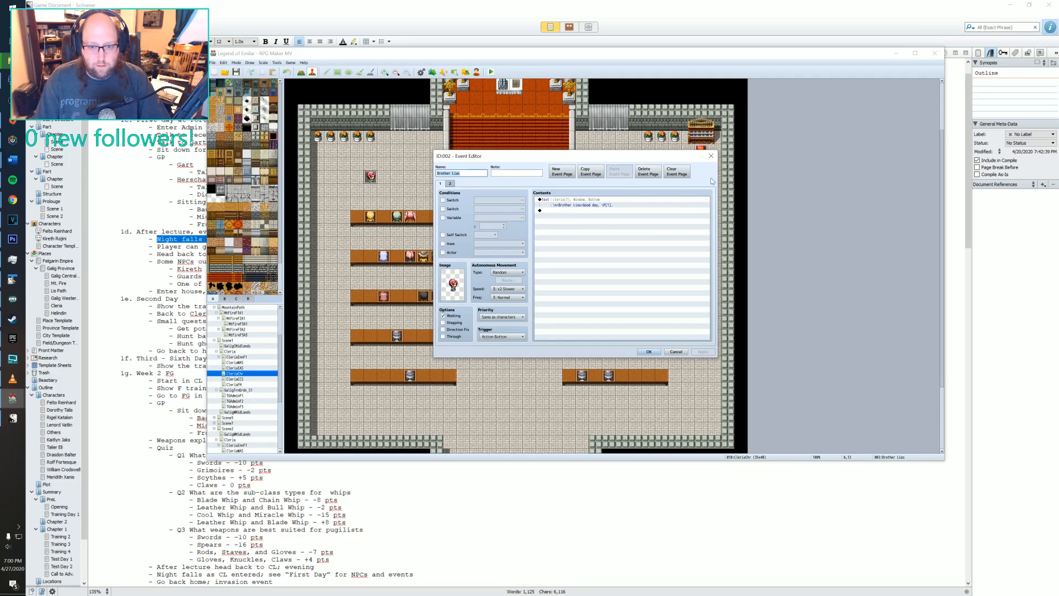
left_click(711, 156)
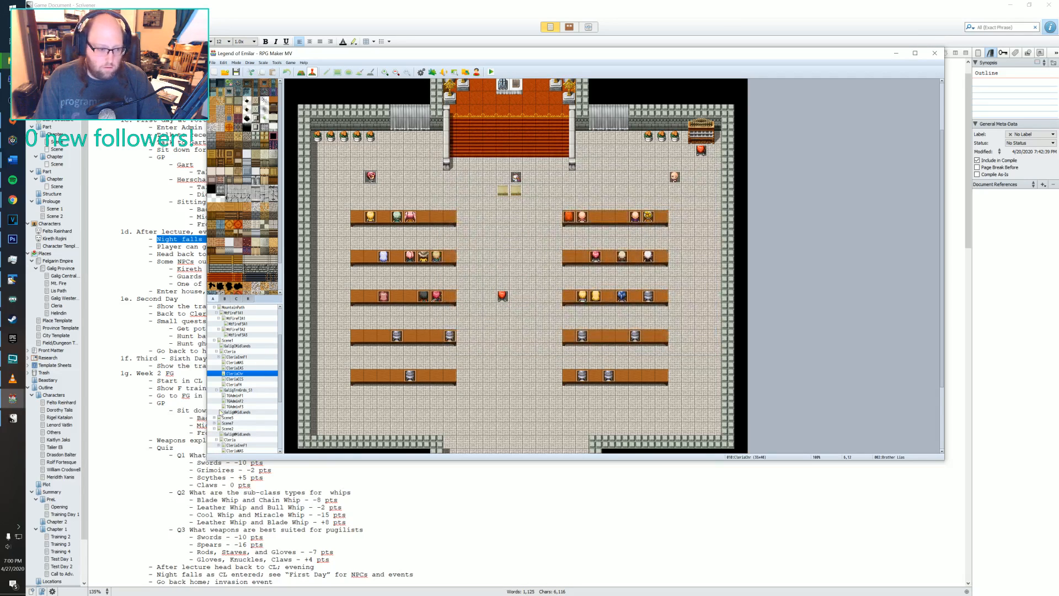
left_click(236, 358)
key("Up")
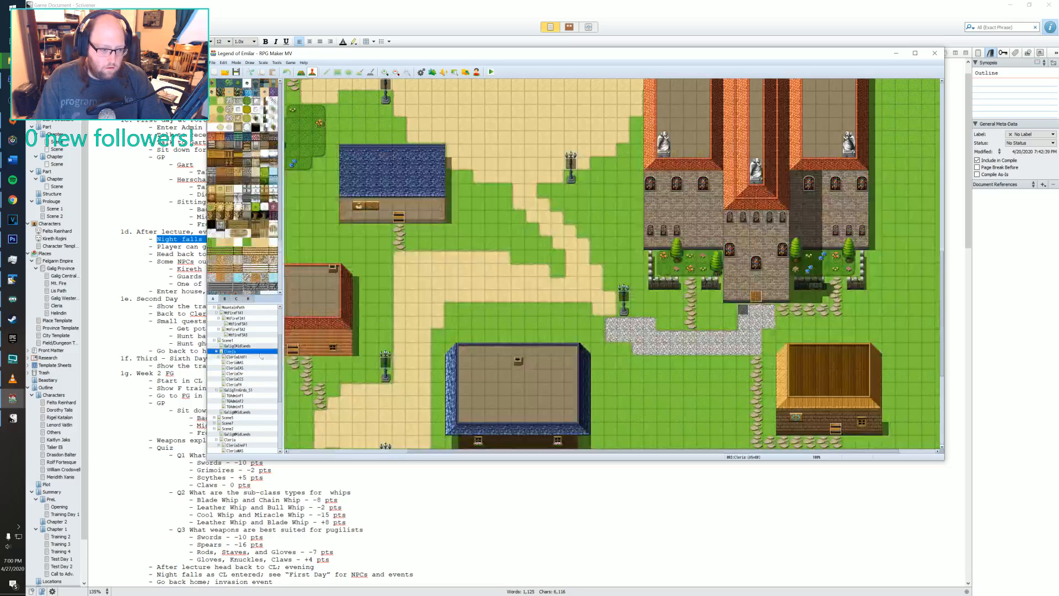
- Add a Show Text command to the second page of the church-front event, using the red-haired man's face from the cleria sheet
double_click(743, 312)
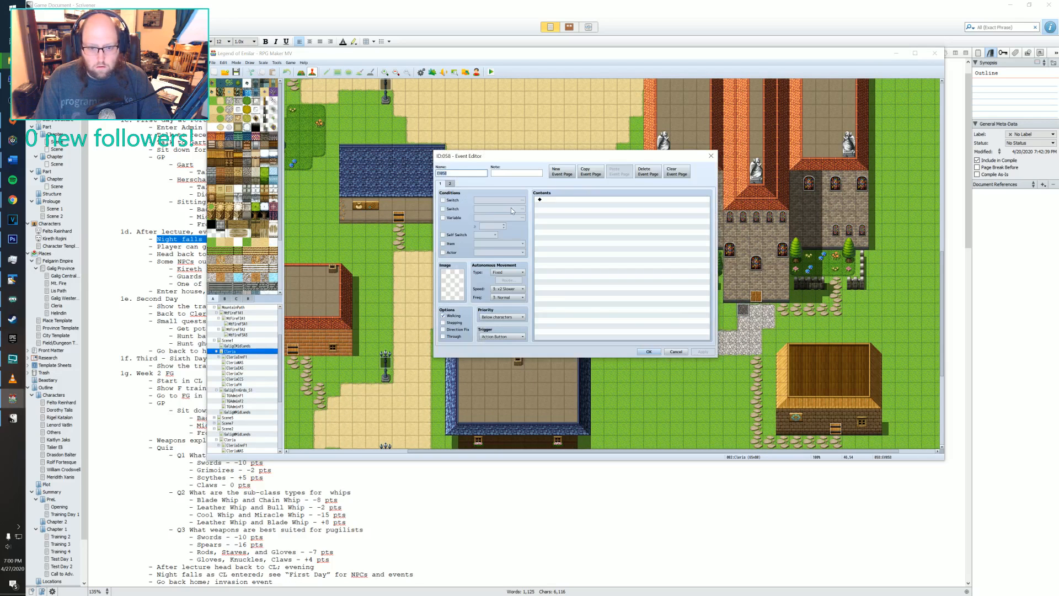
double_click(461, 283)
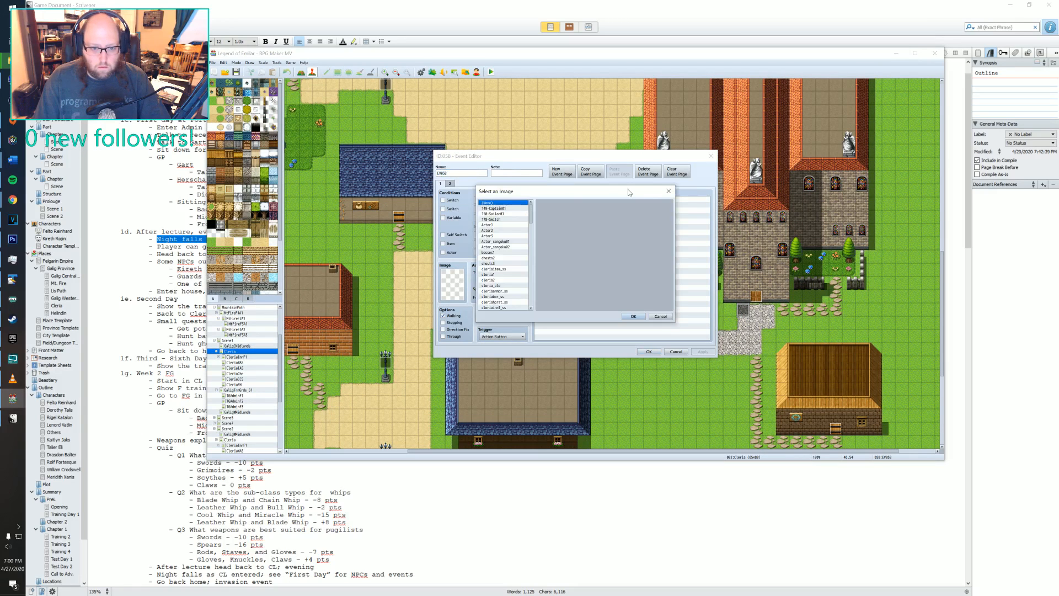
left_click(666, 192)
left_click(454, 184)
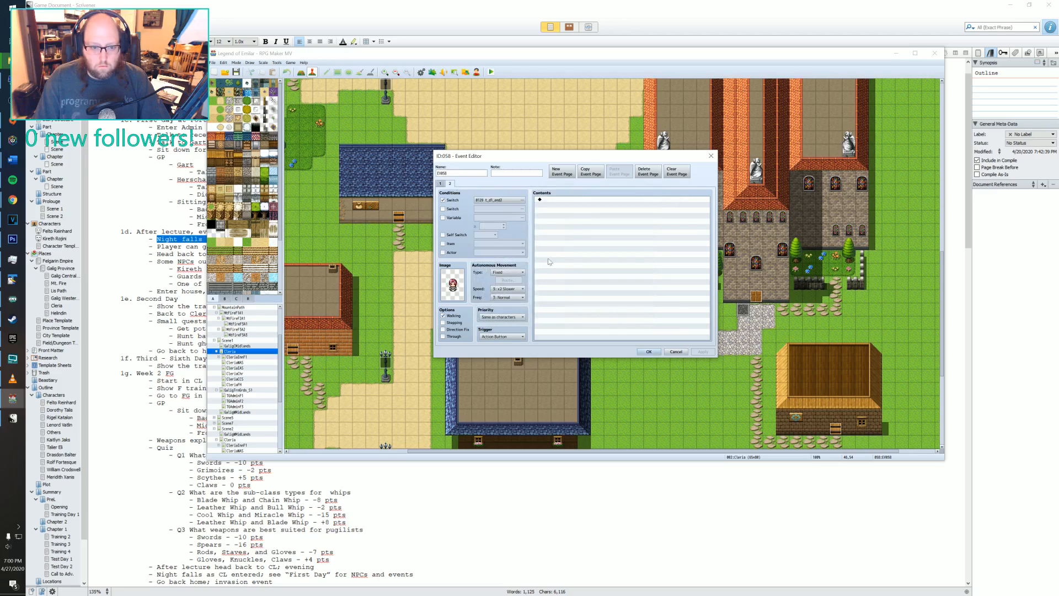
left_click(574, 202)
double_click(565, 201)
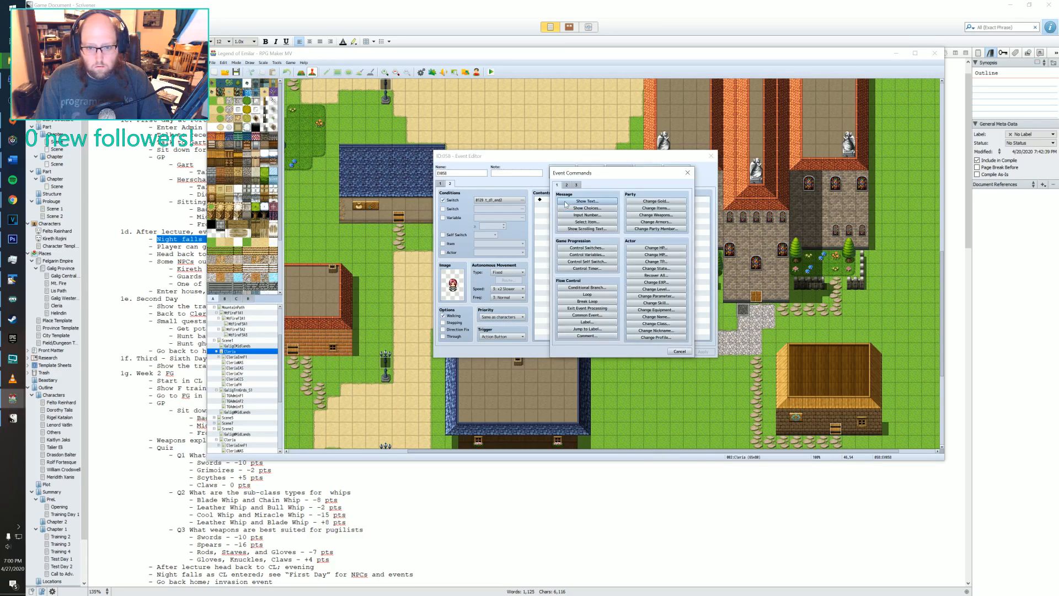
left_click(565, 202)
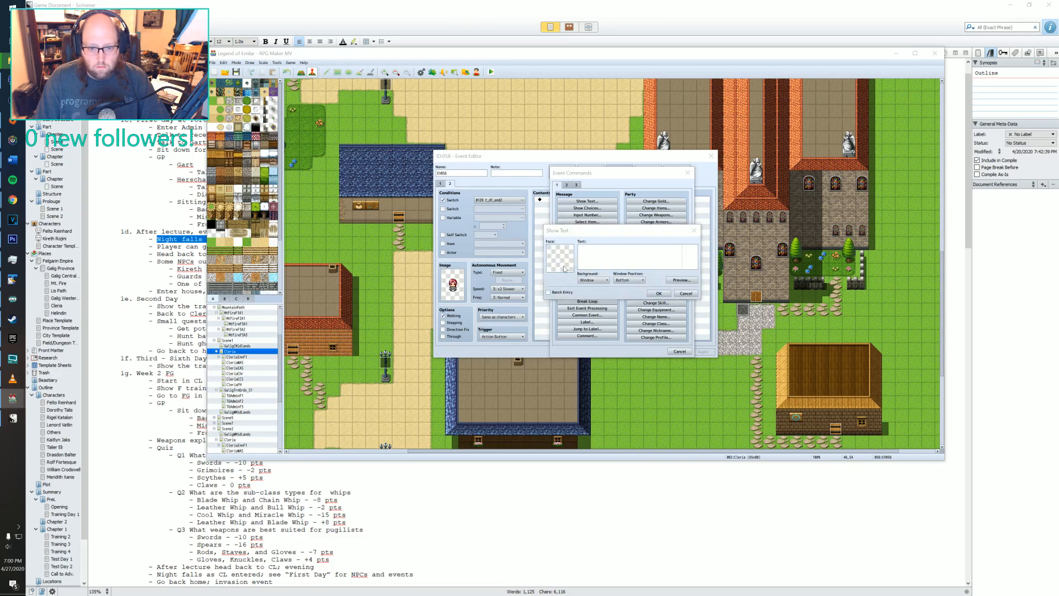
double_click(565, 269)
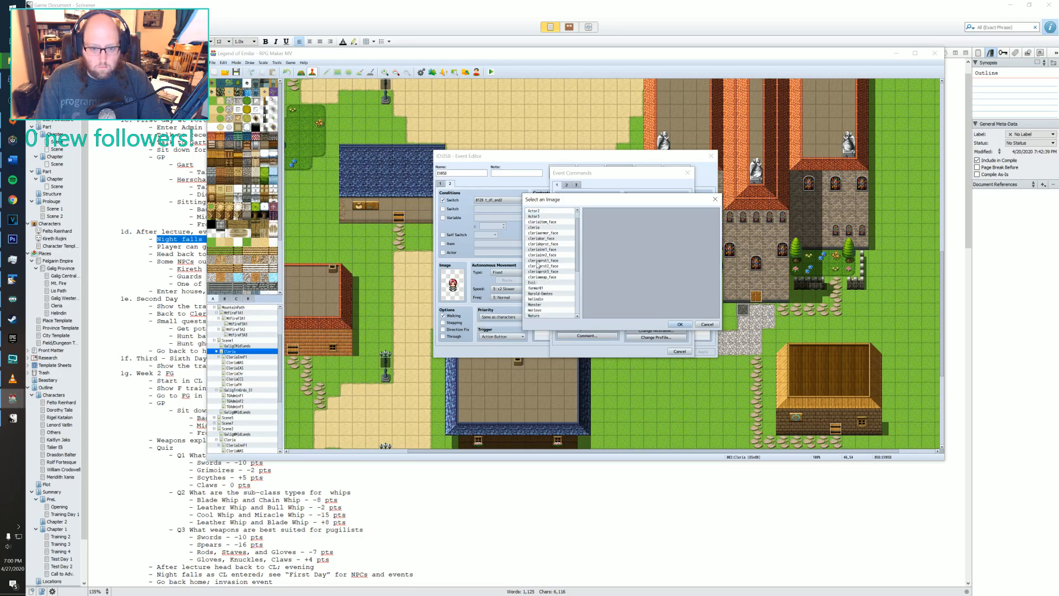
scroll(536, 244, "down", 1)
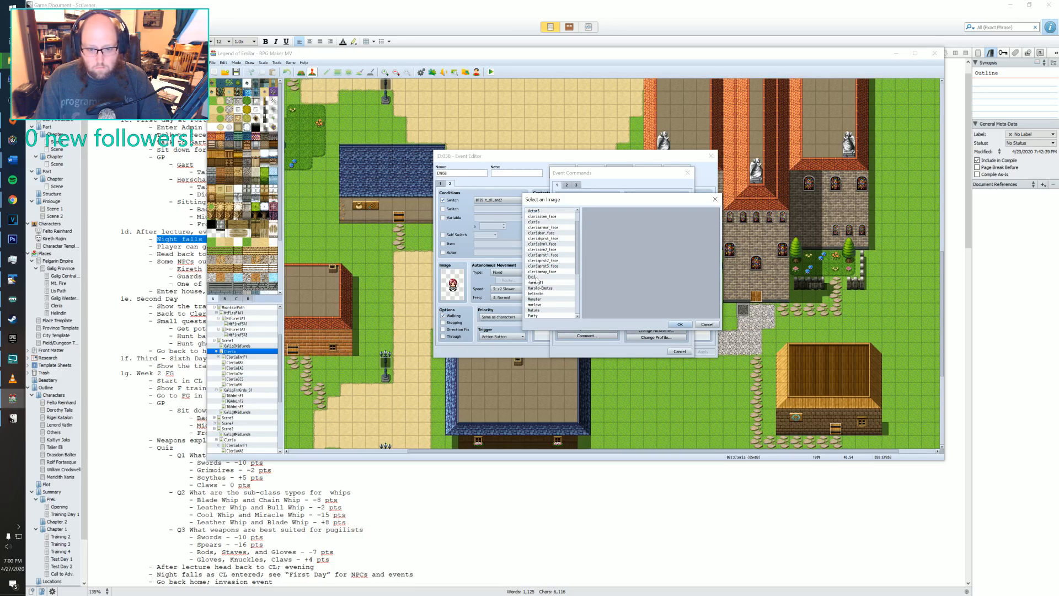
left_click(535, 222)
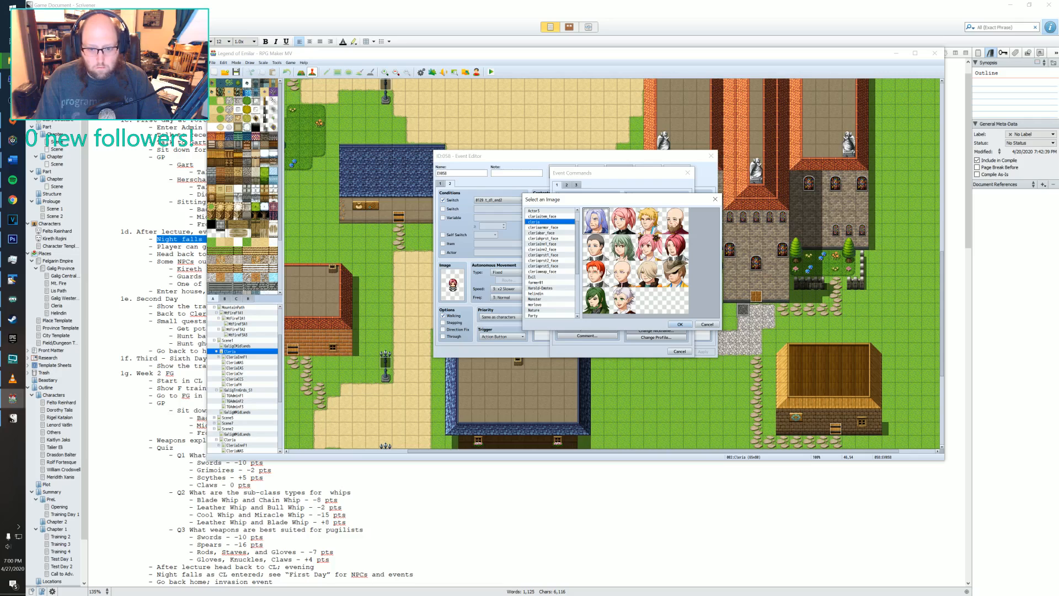
left_click(672, 252)
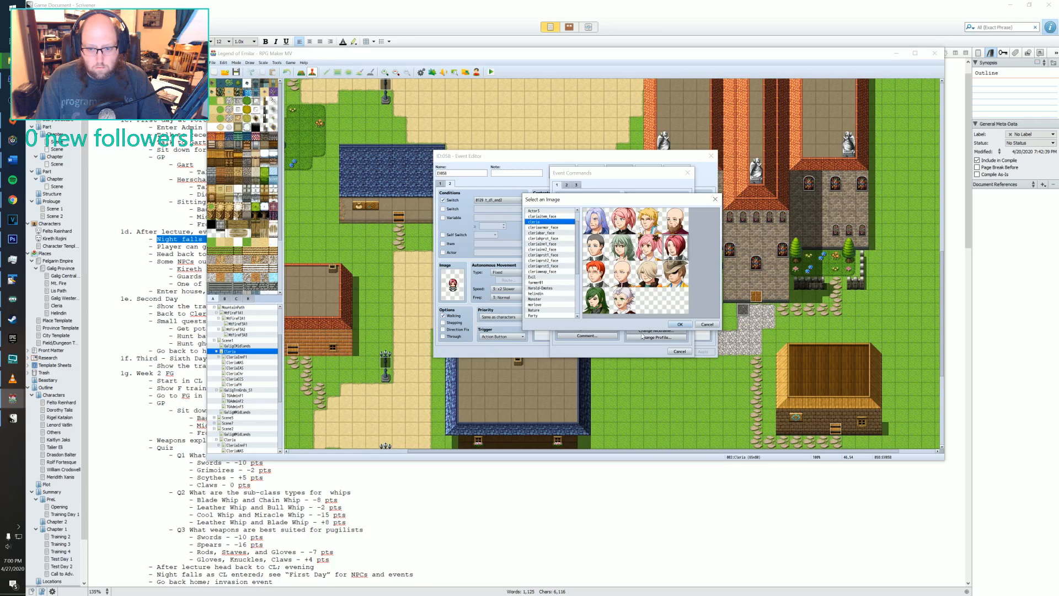
left_click(680, 324)
- Enter the message "\n<Brother Lias>Hello Felto, attending service tonight?" across two lines and save the event
type("\\")
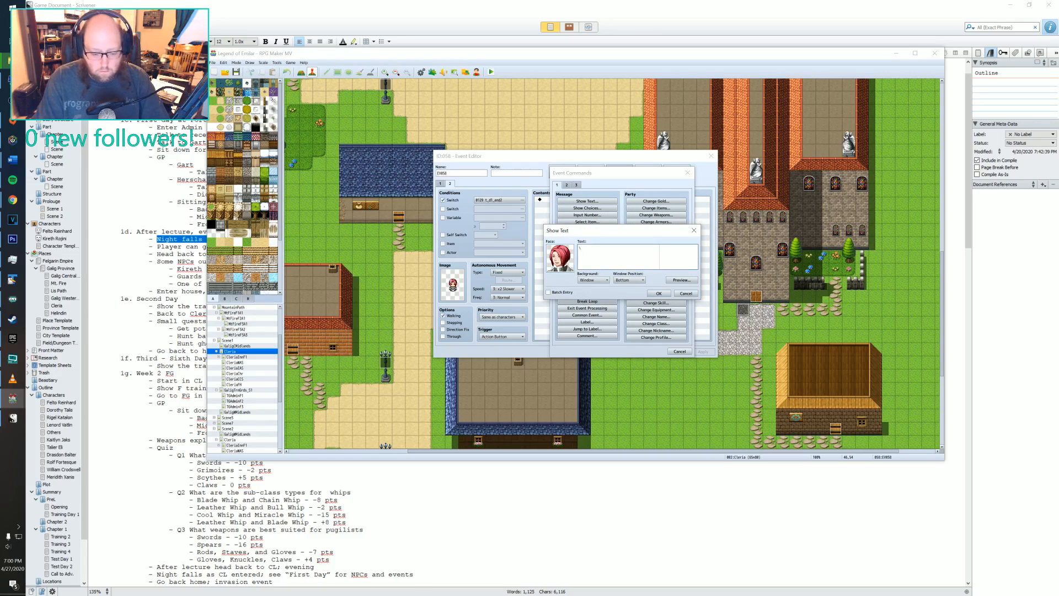
type("n<Brother Lias>Hello Felto, attending")
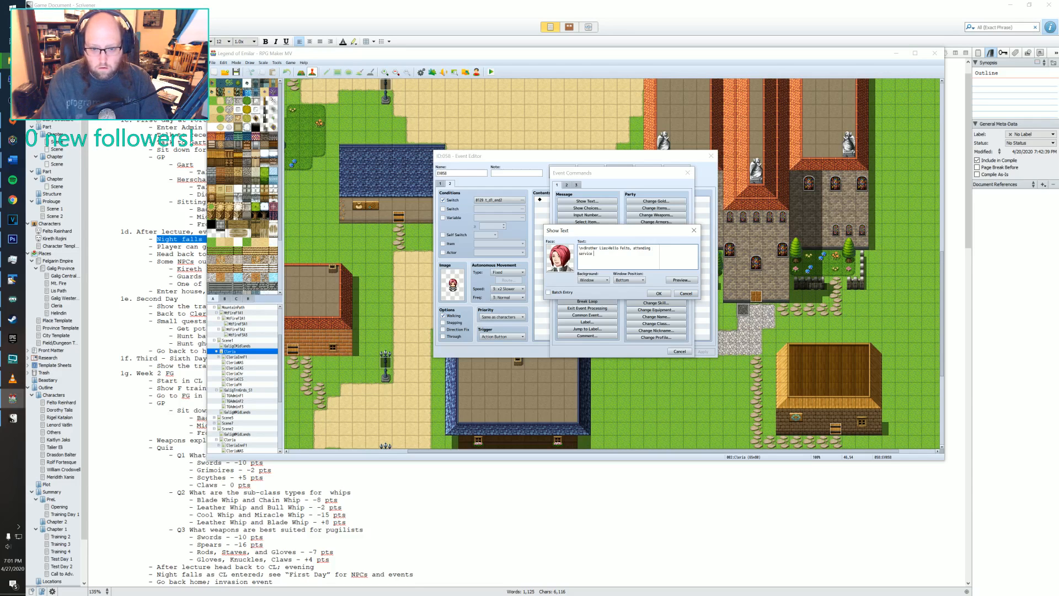
type("?")
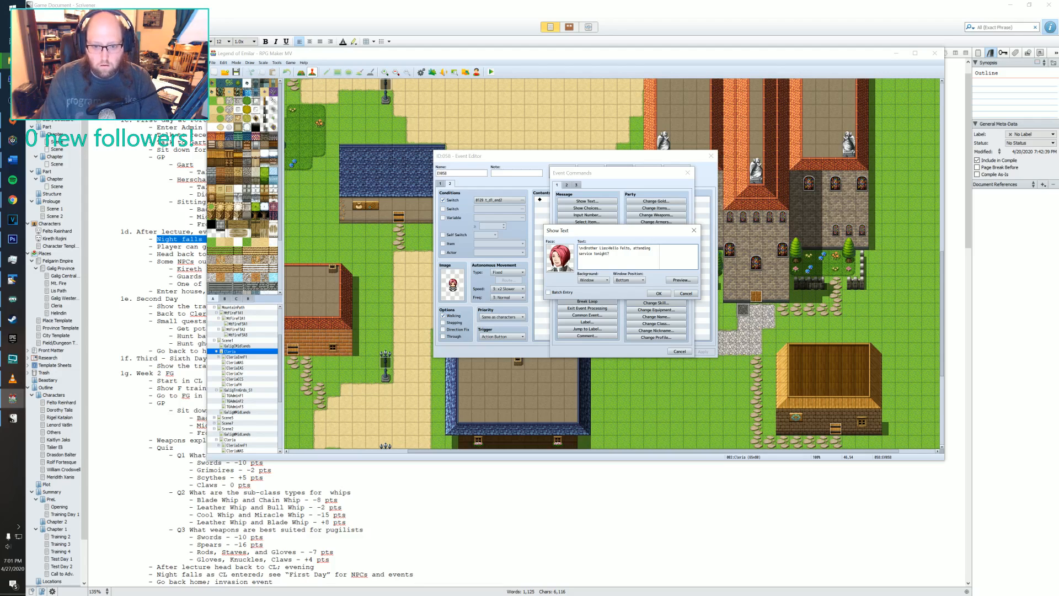
left_click(669, 295)
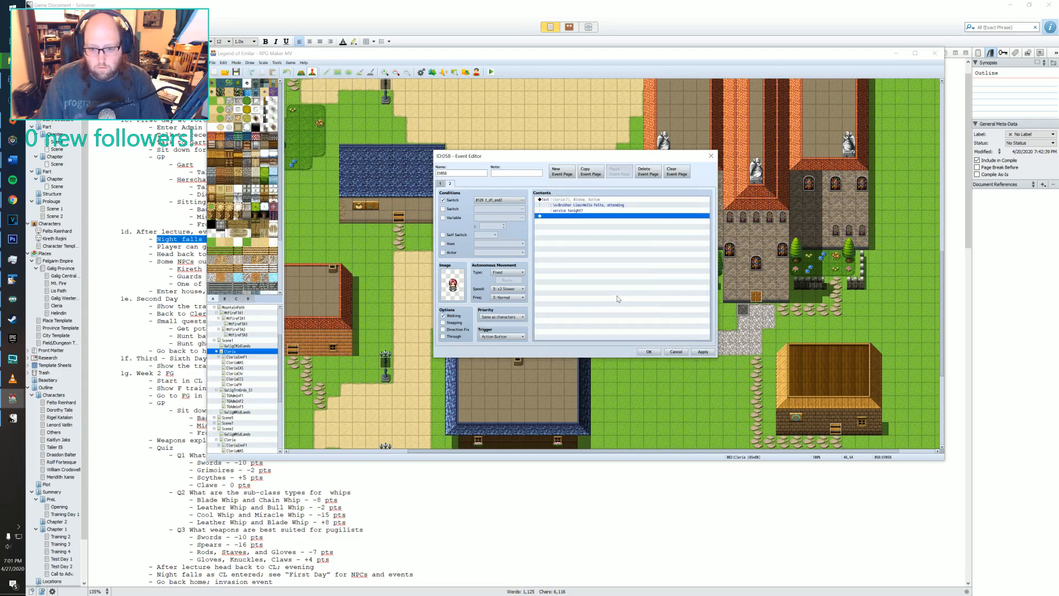
left_click(649, 351)
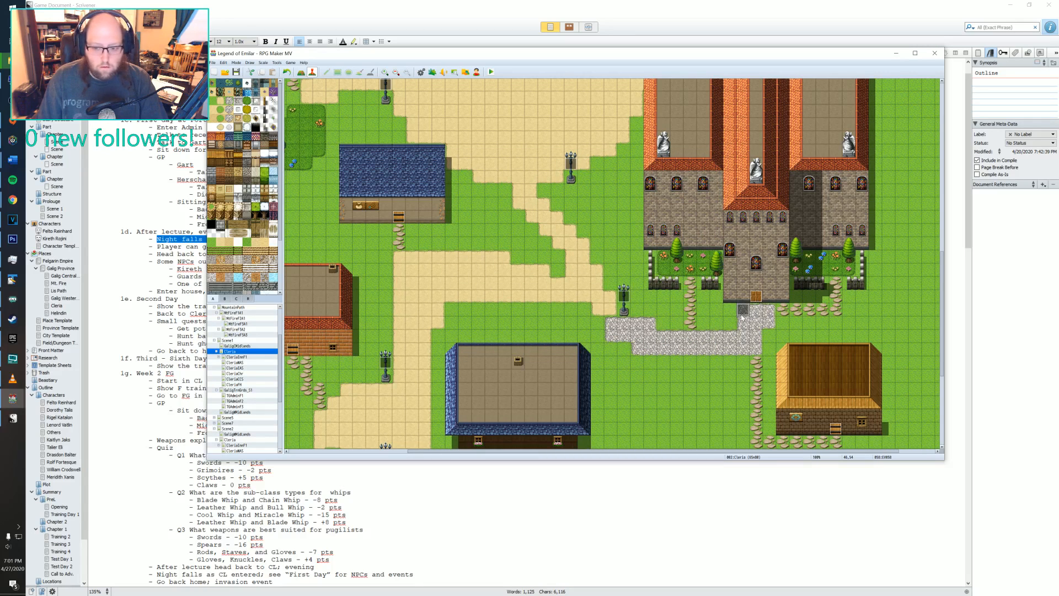
- Open the map properties of the Cleria church interior and preview its autoplay background music, cancelling the audio selection
left_click(236, 357)
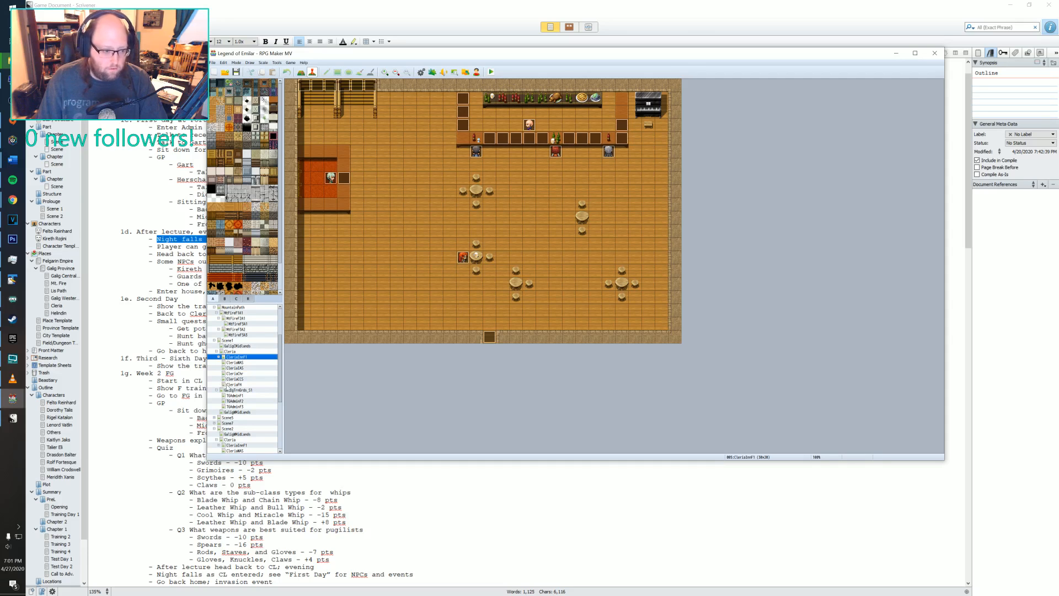
left_click(237, 368)
left_click(236, 374)
right_click(236, 375)
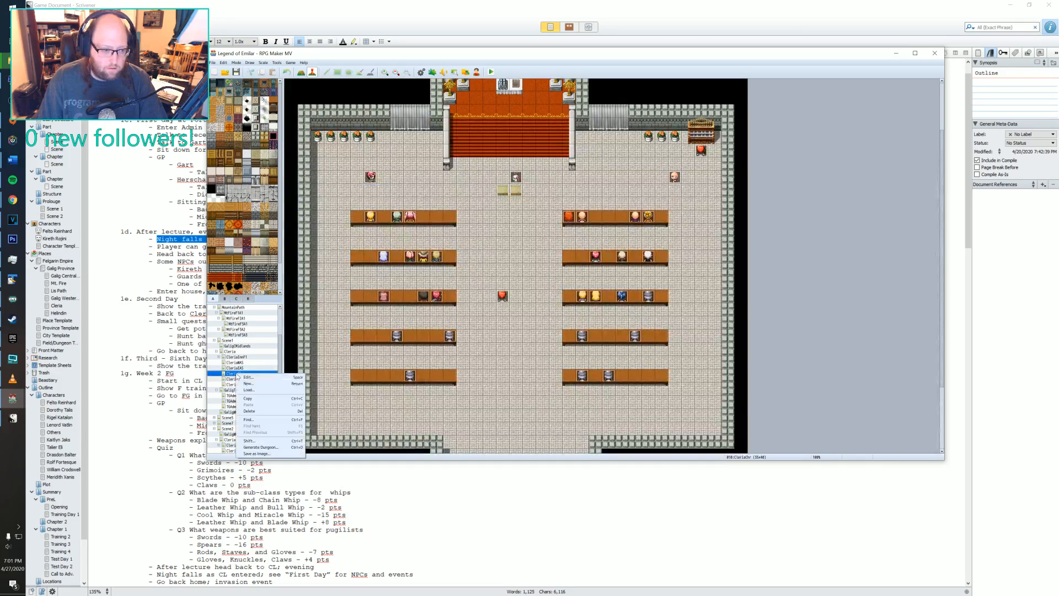
left_click(257, 379)
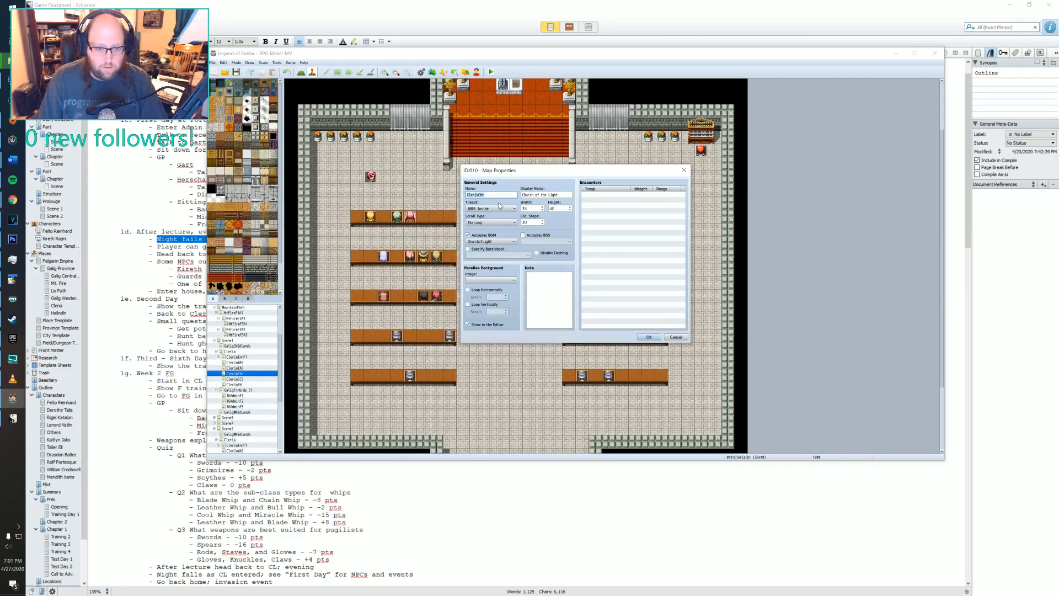
left_click(488, 242)
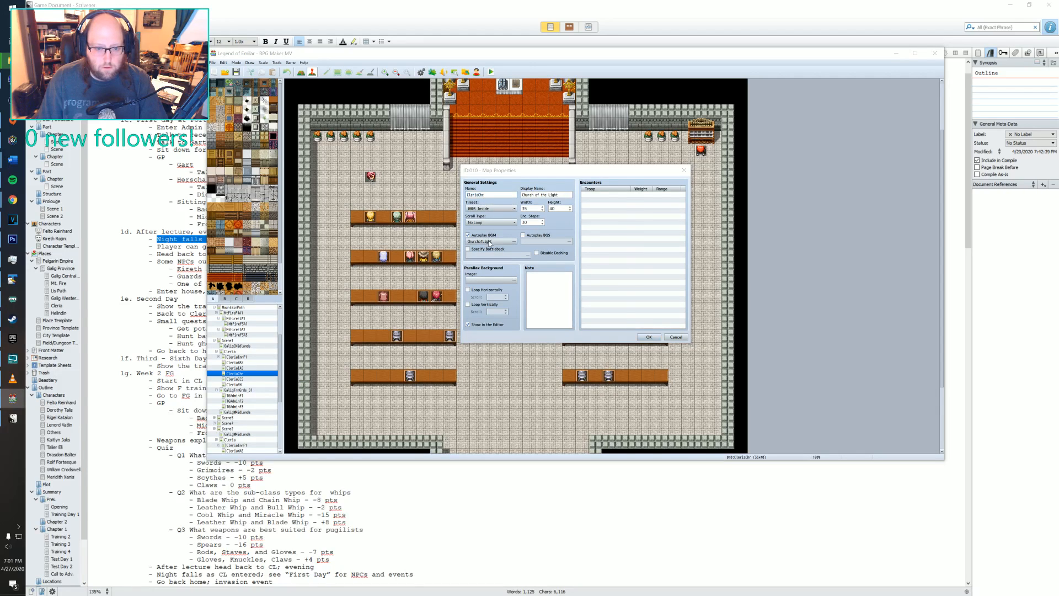
left_click(604, 204)
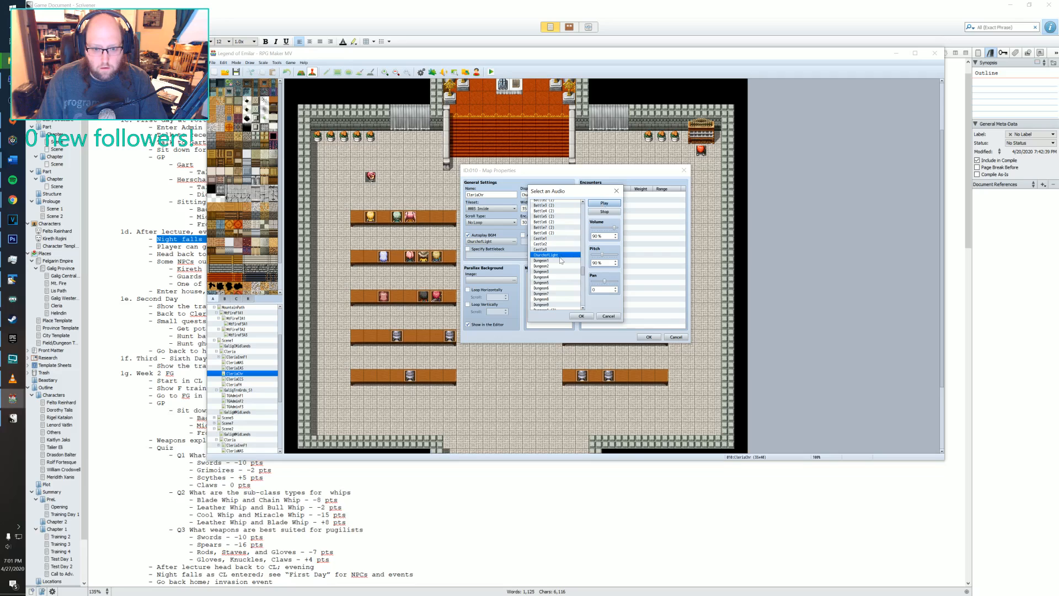
left_click(609, 317)
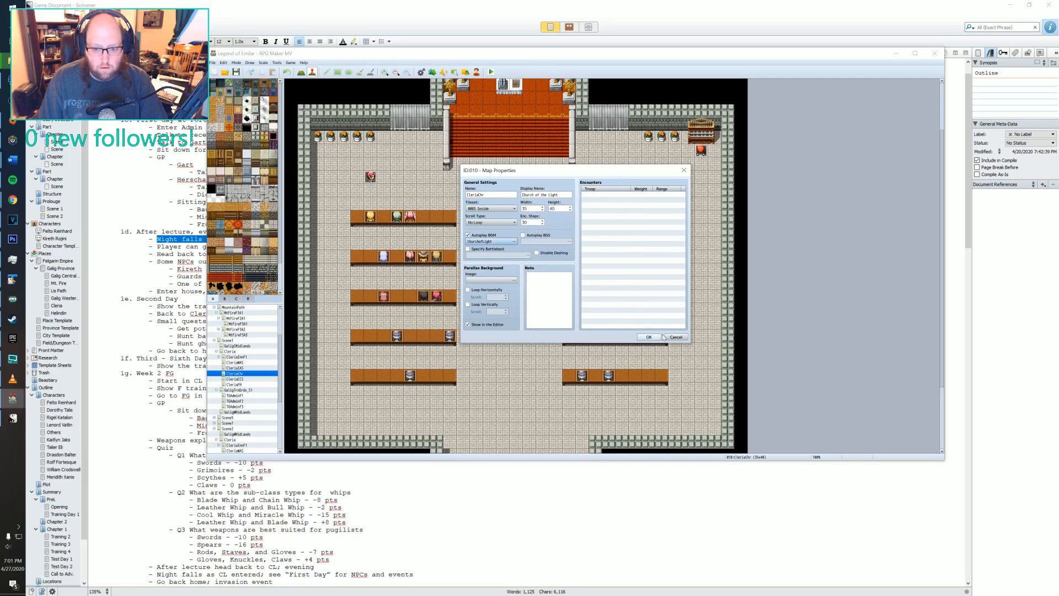
- Toggle the church map's Autoplay BGM off and on, recheck its selected track, and cancel the map properties
left_click(488, 238)
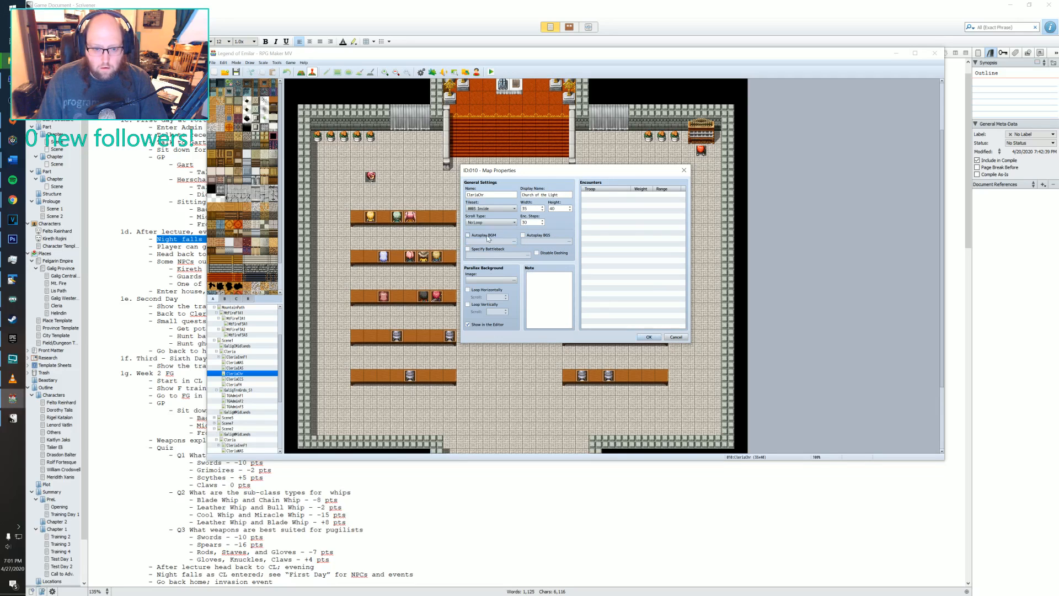
left_click(483, 238)
left_click(486, 242)
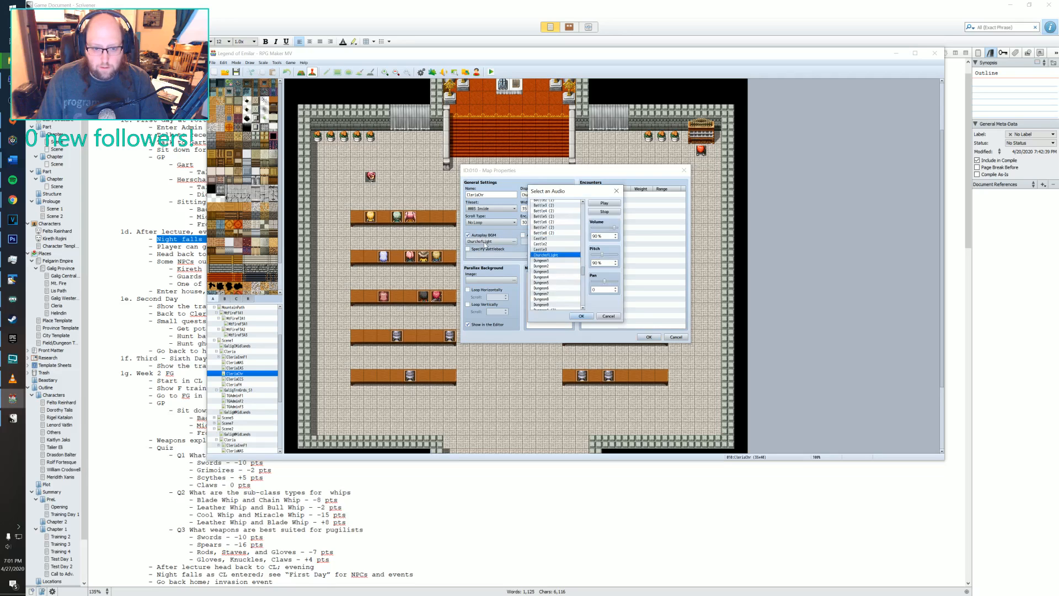
left_click(608, 316)
left_click(676, 337)
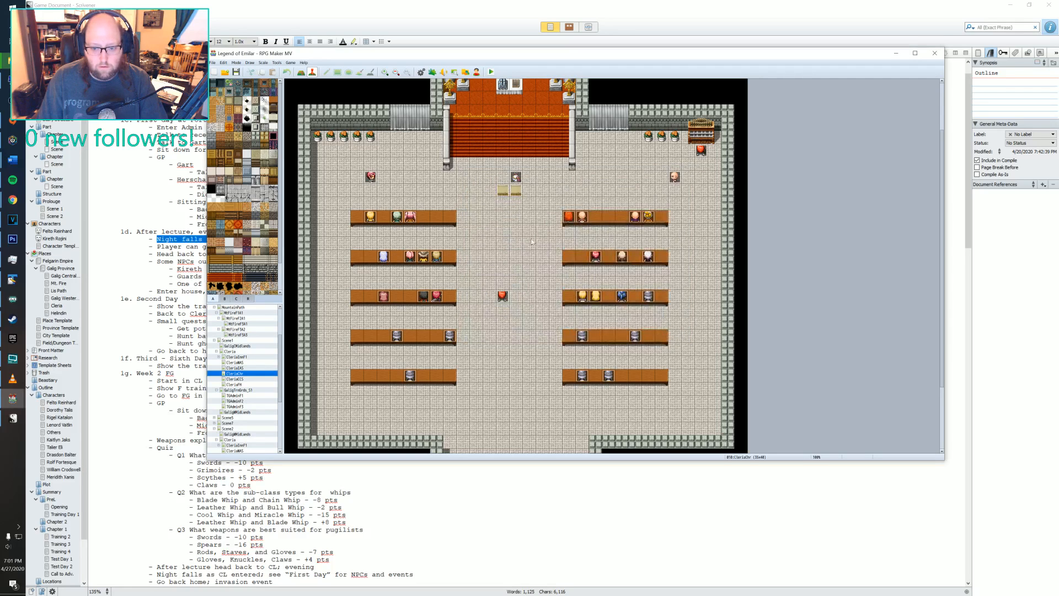
- Look through the BGM tracks in Sound Test for suitable church music, and close it
left_click(444, 72)
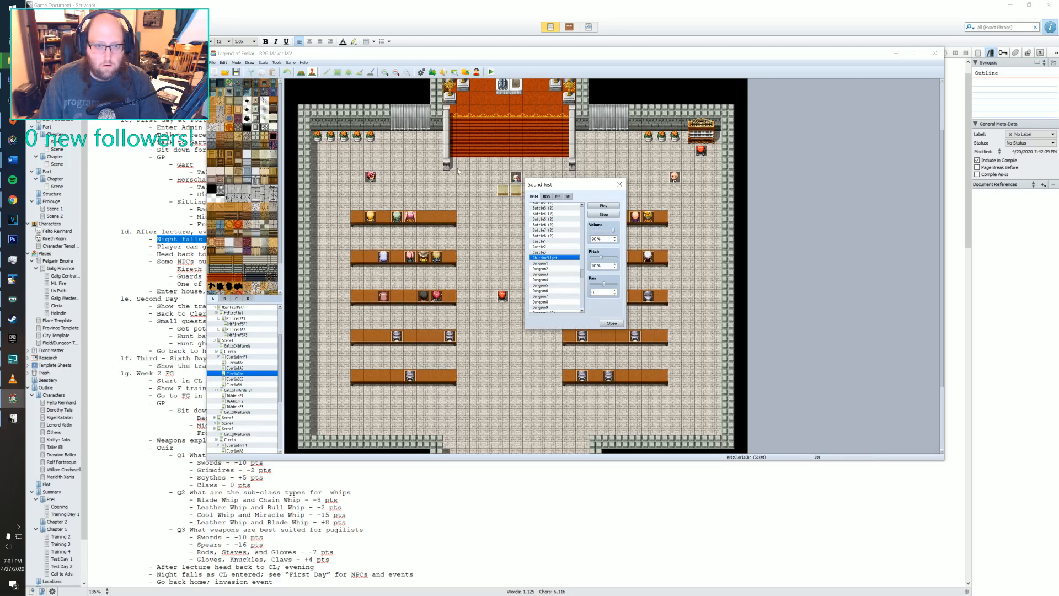
left_click(603, 214)
scroll(554, 274, "down", 9)
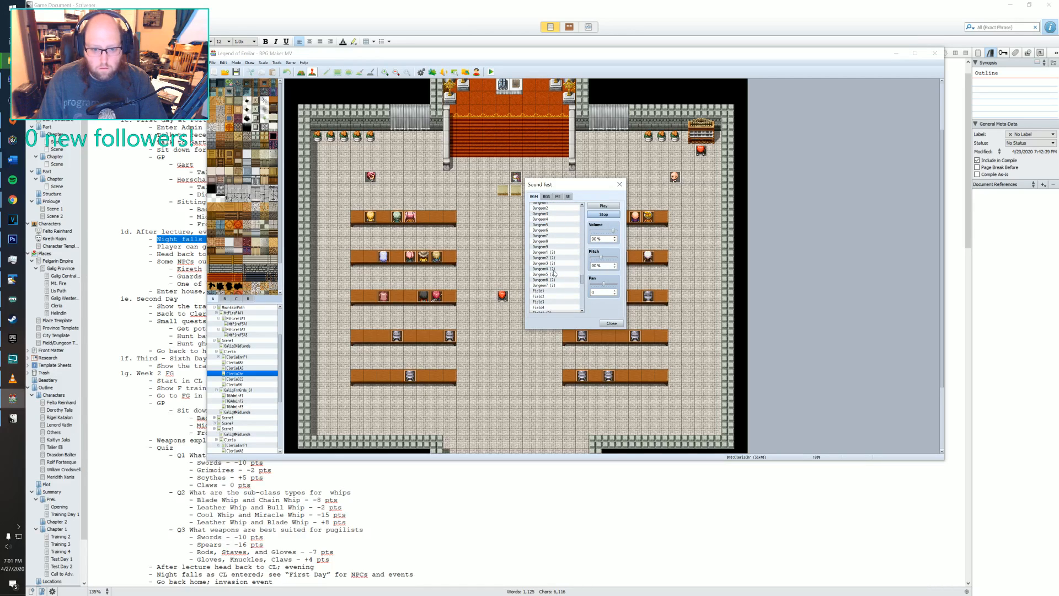
scroll(554, 269, "down", 10)
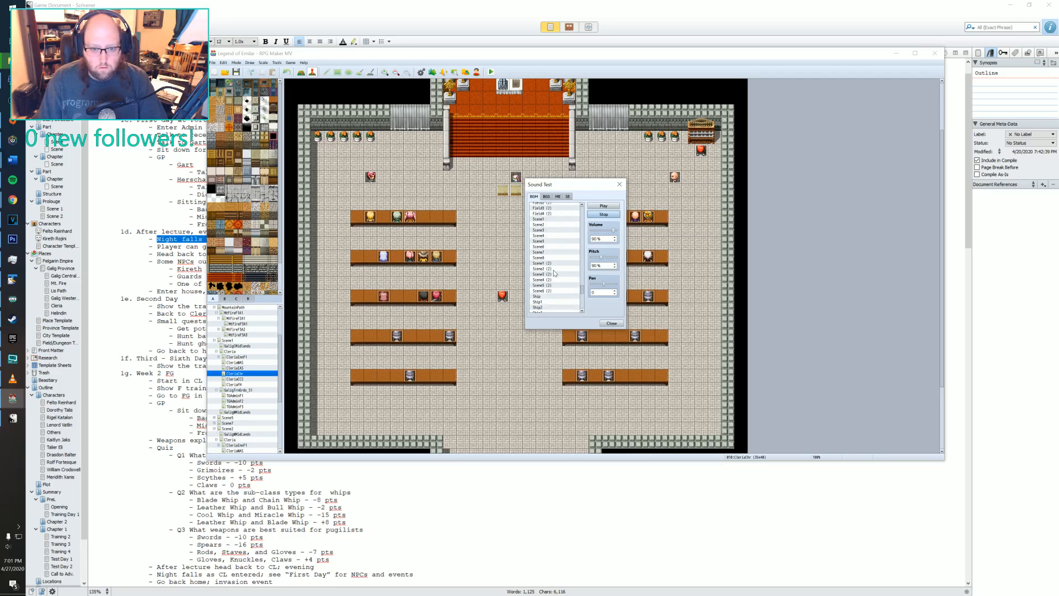
scroll(554, 275, "up", 20)
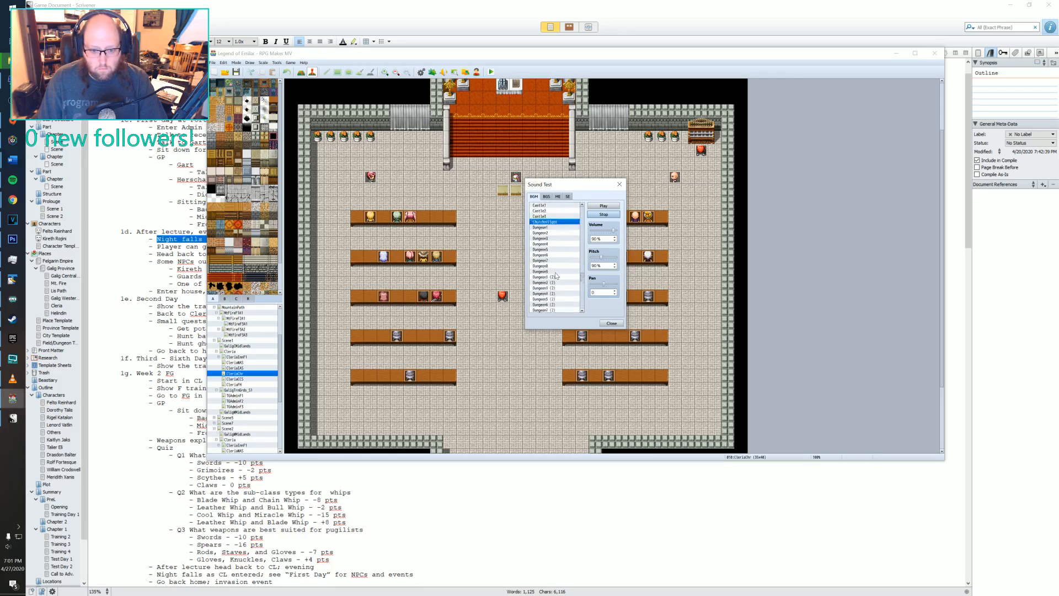
scroll(556, 276, "down", 15)
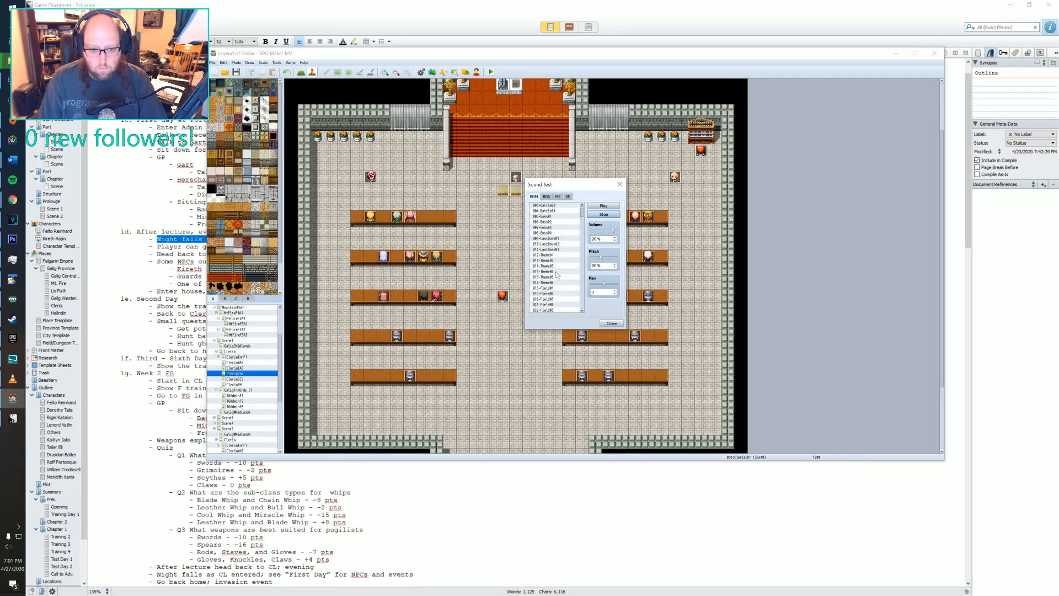
left_click(611, 324)
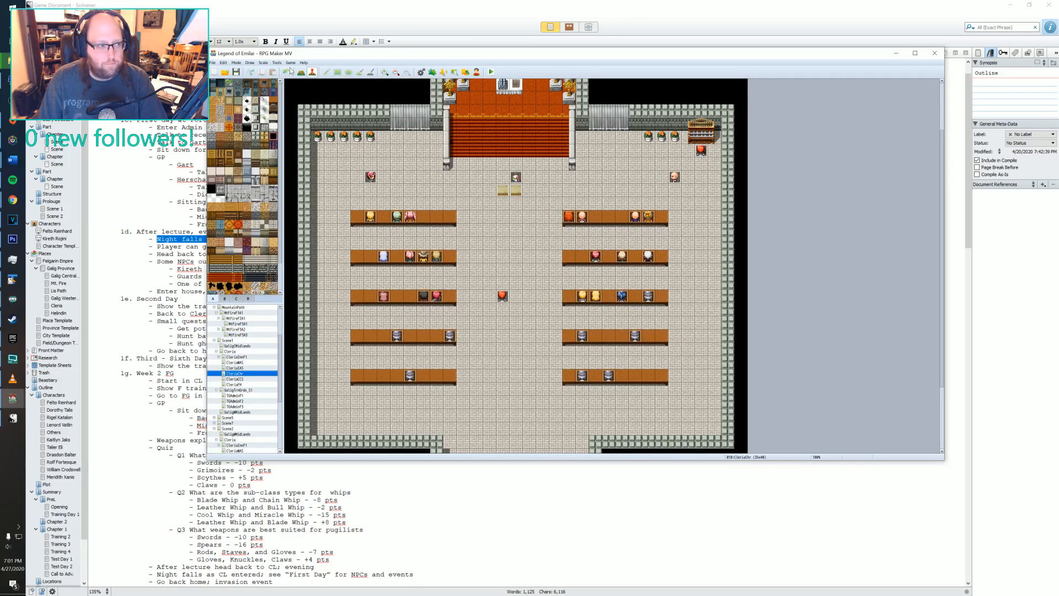
- Switch to VLC media player to look over its playlist, and minimise it
mouse_move(65, 238)
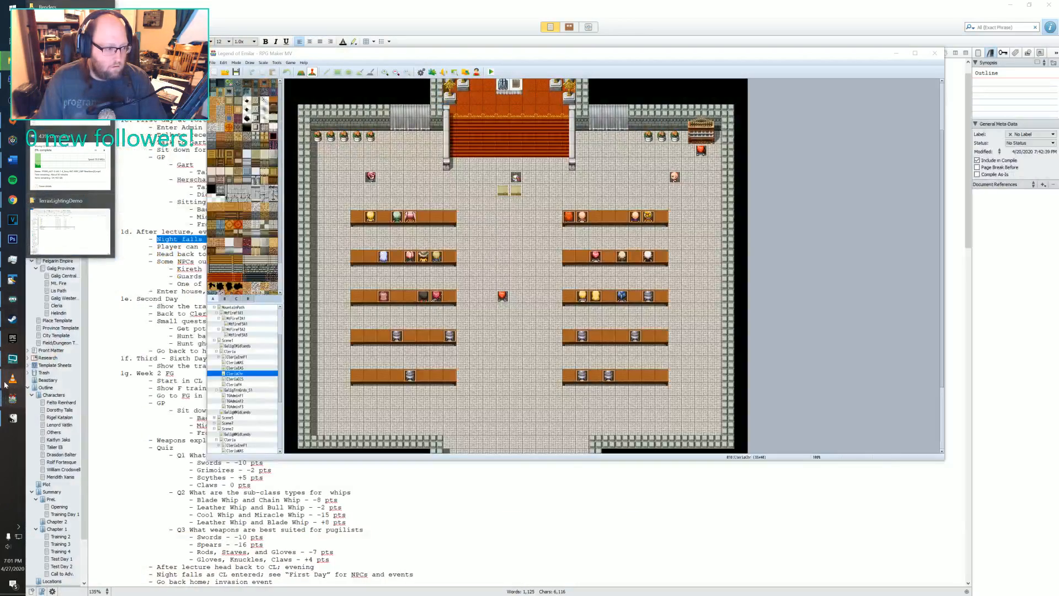
left_click(13, 379)
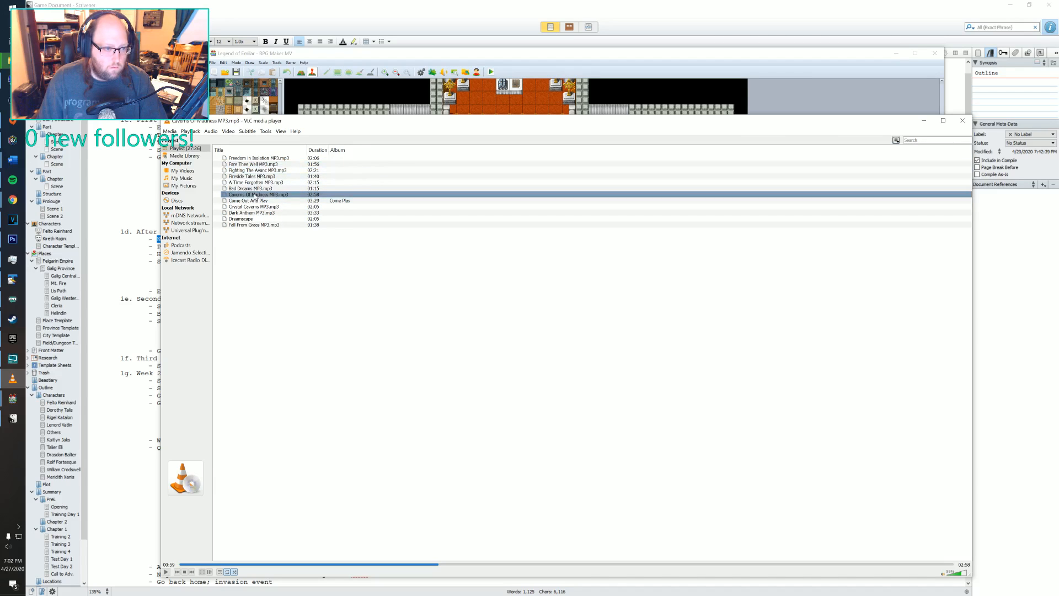
left_click(924, 121)
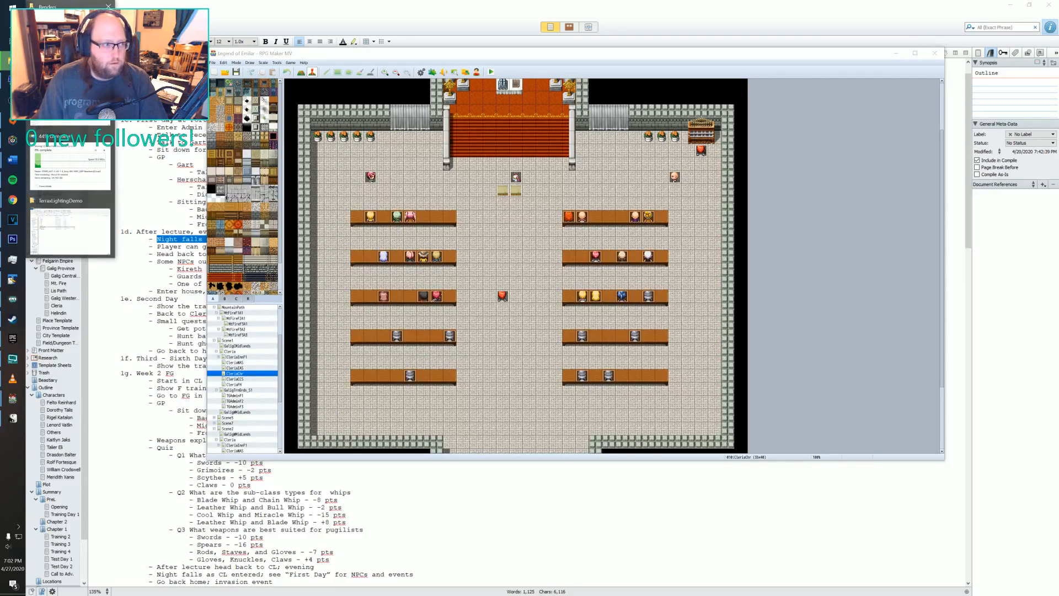
- Switch to File Explorer, play Camelot Monastery MP3.mp3 from the Darren Curtis Music folder, and stop playback in VLC
left_click(65, 156)
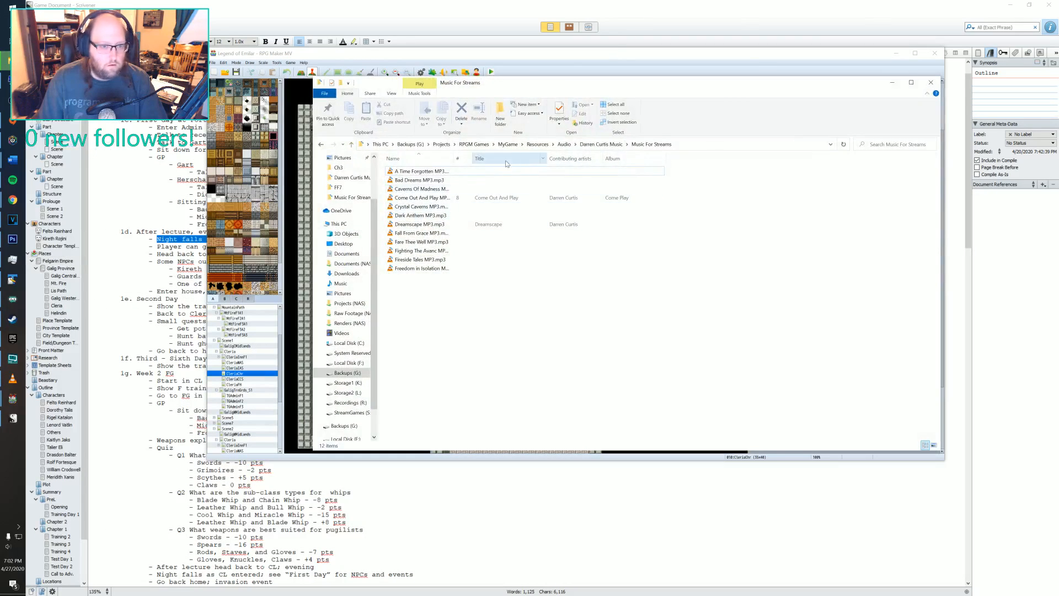
left_click(601, 144)
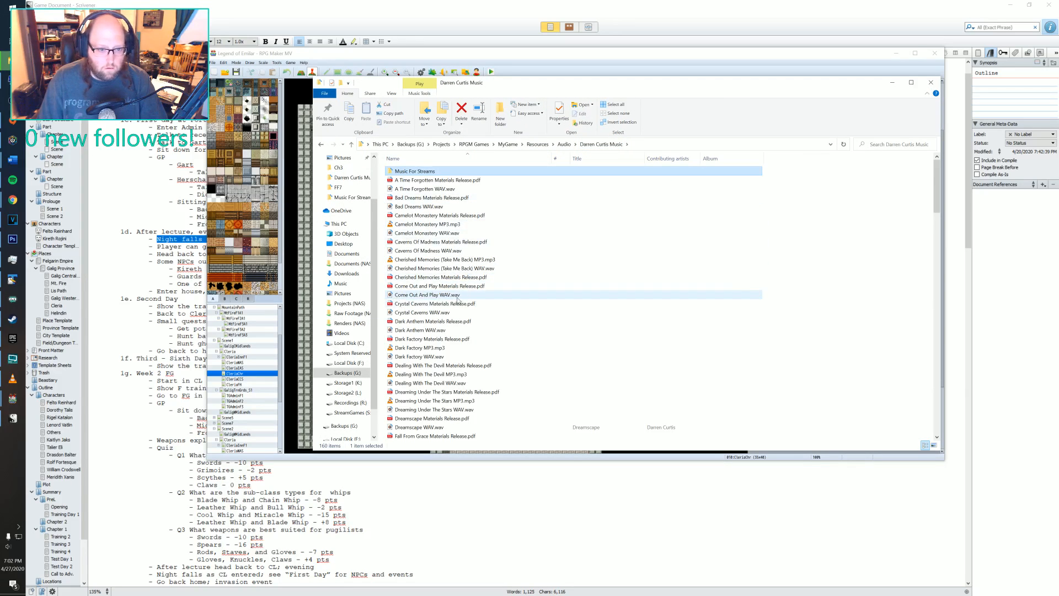
left_click(428, 226)
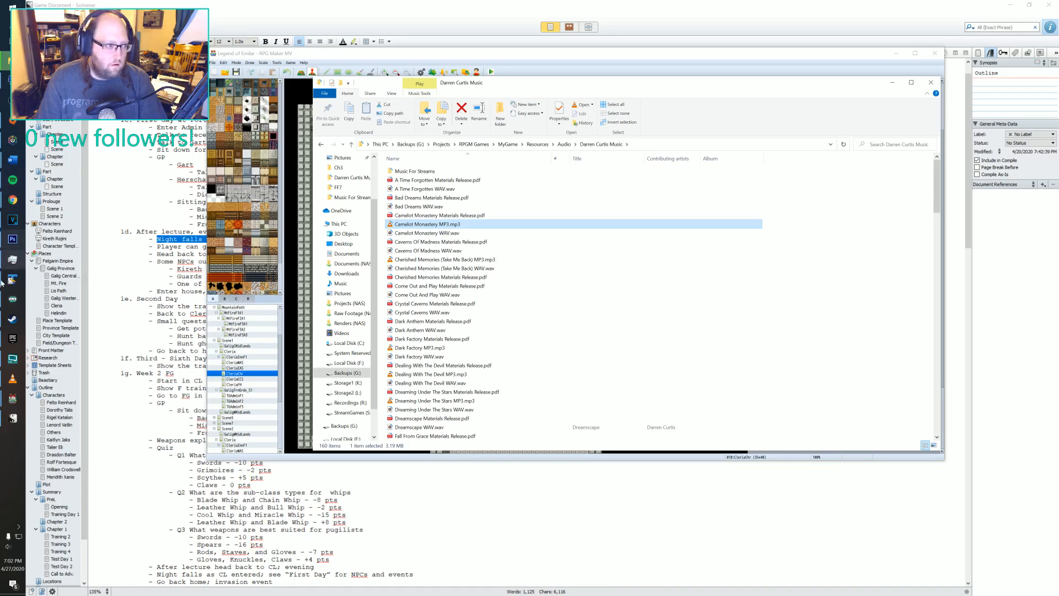
left_click(16, 377)
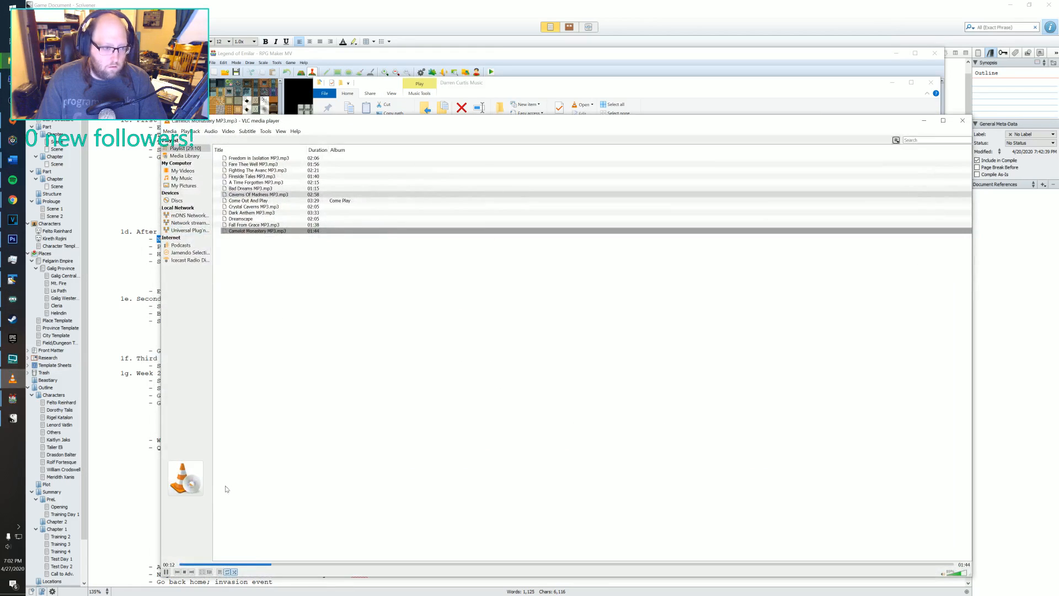
left_click(184, 572)
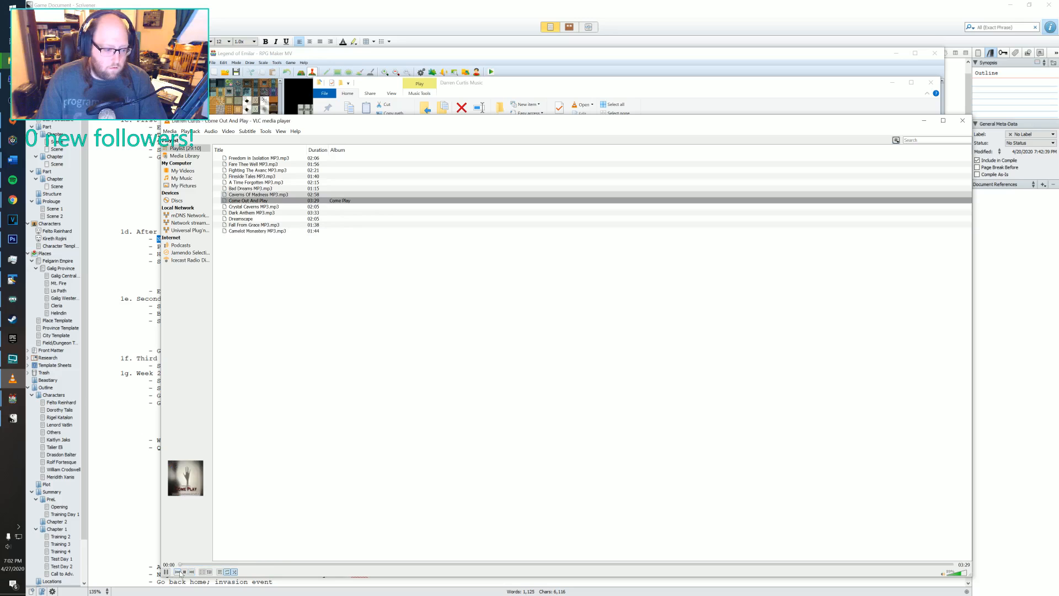
left_click(923, 119)
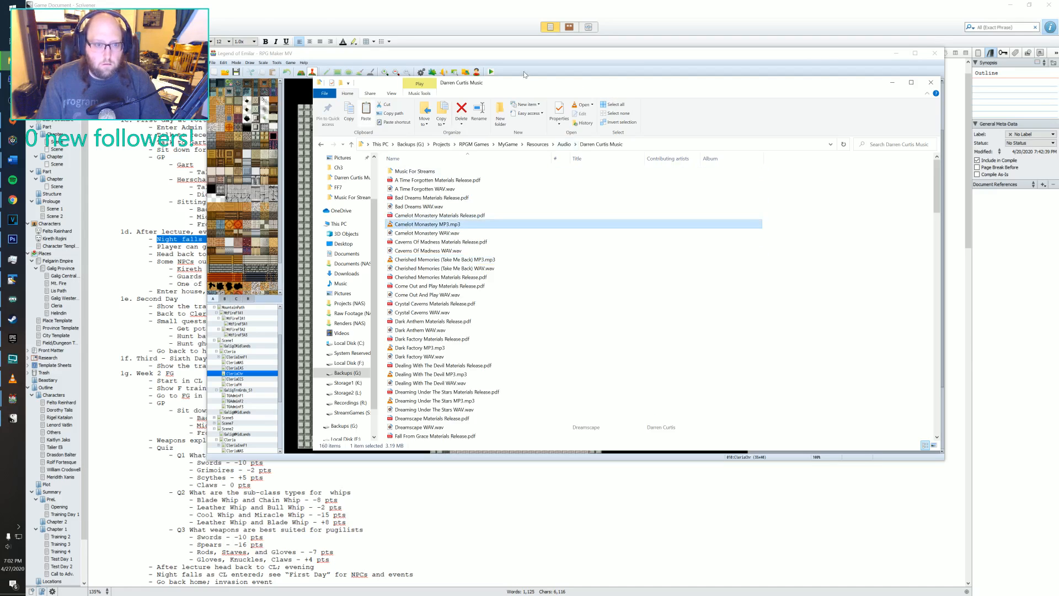
- In the second File Explorer window, open the MyGame project folder inside RPGM Games under Documents
left_click_drag(520, 86, 555, 147)
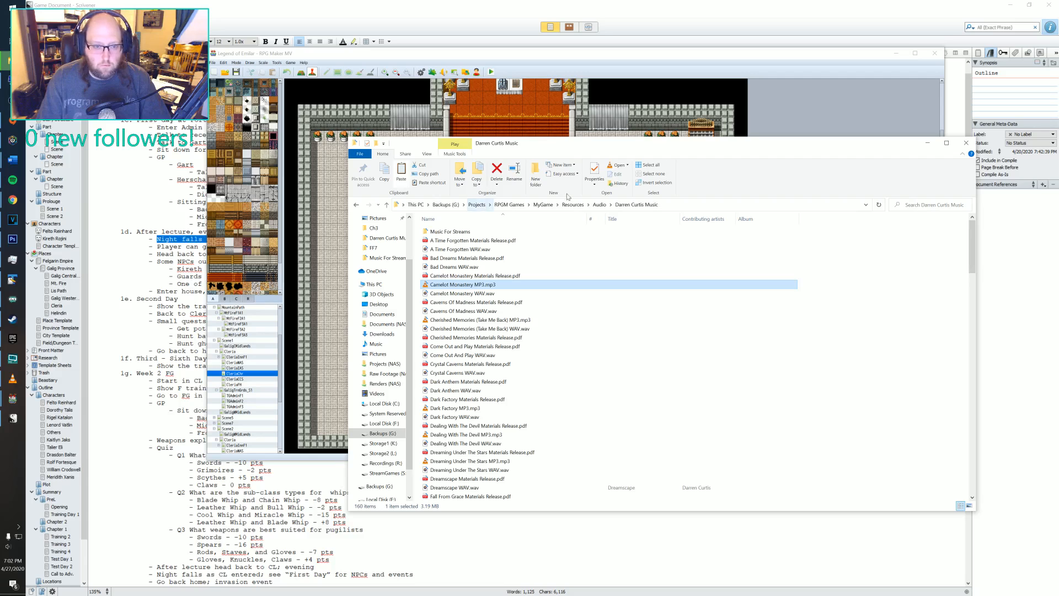
left_click(8, 63)
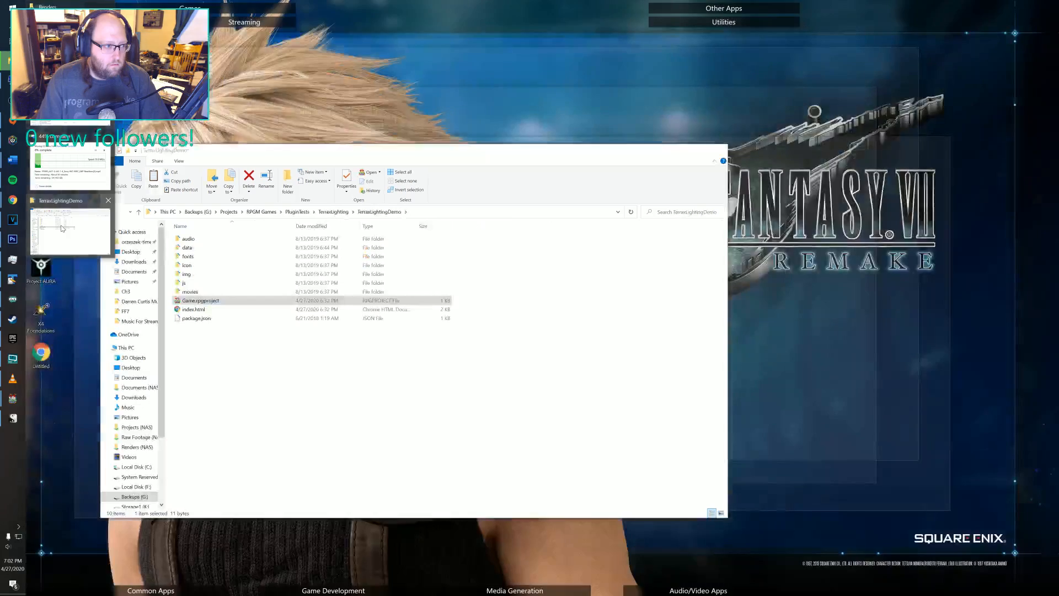
left_click(70, 229)
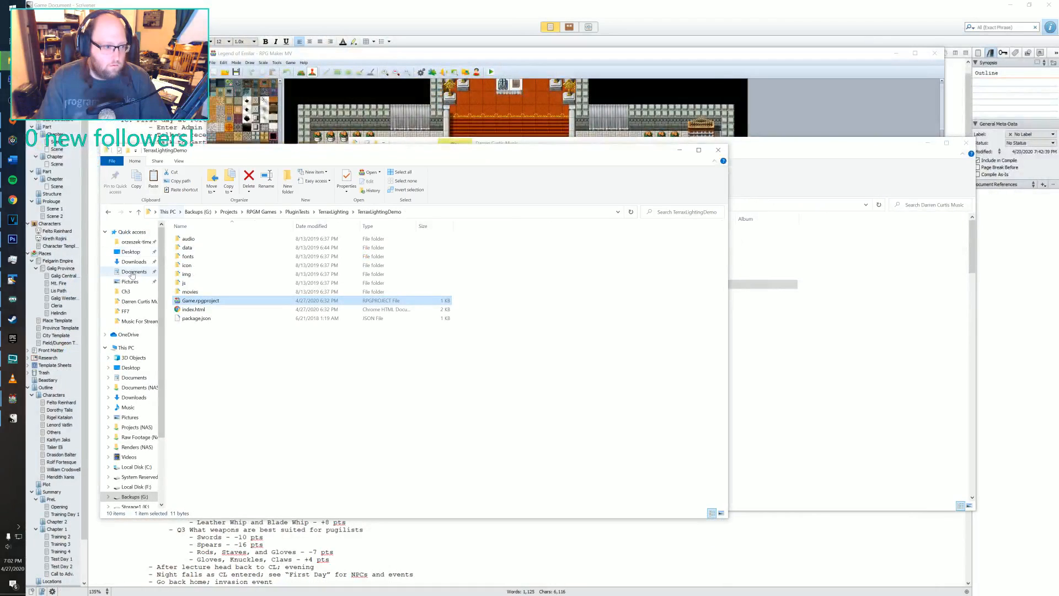
left_click(131, 251)
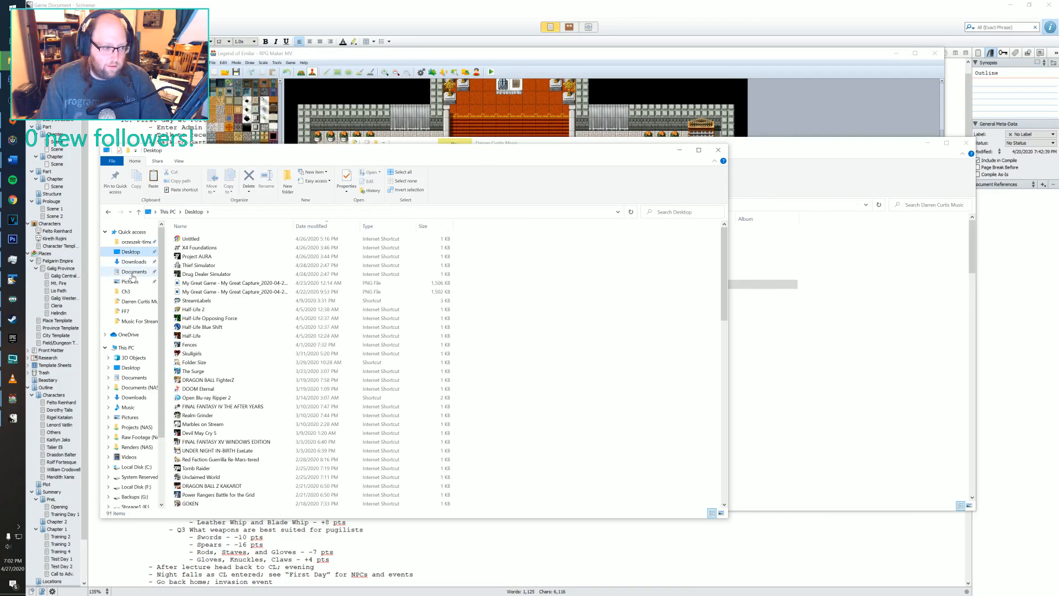
left_click(133, 273)
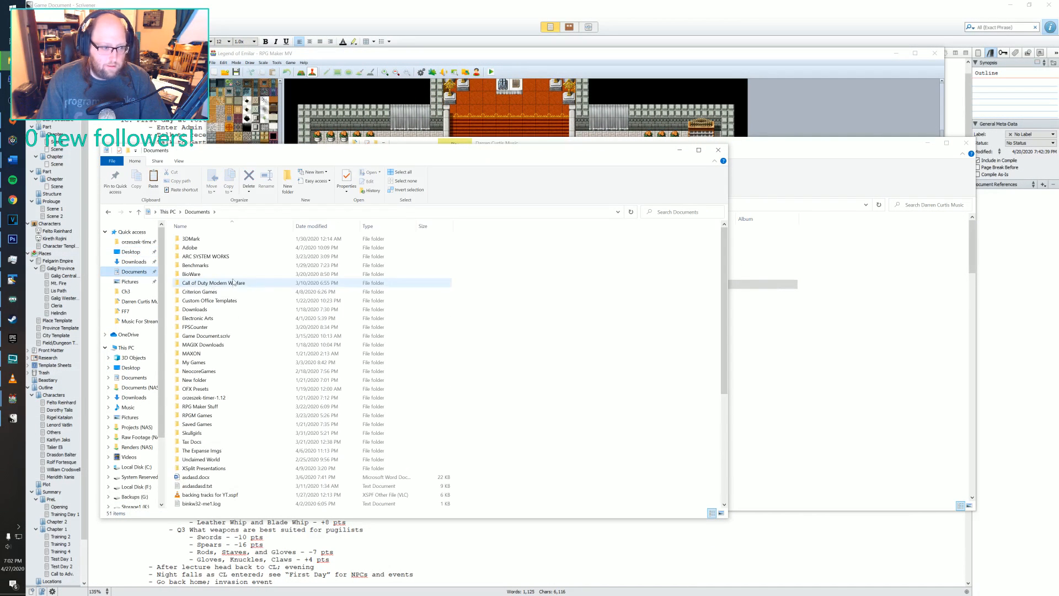
double_click(208, 418)
double_click(210, 248)
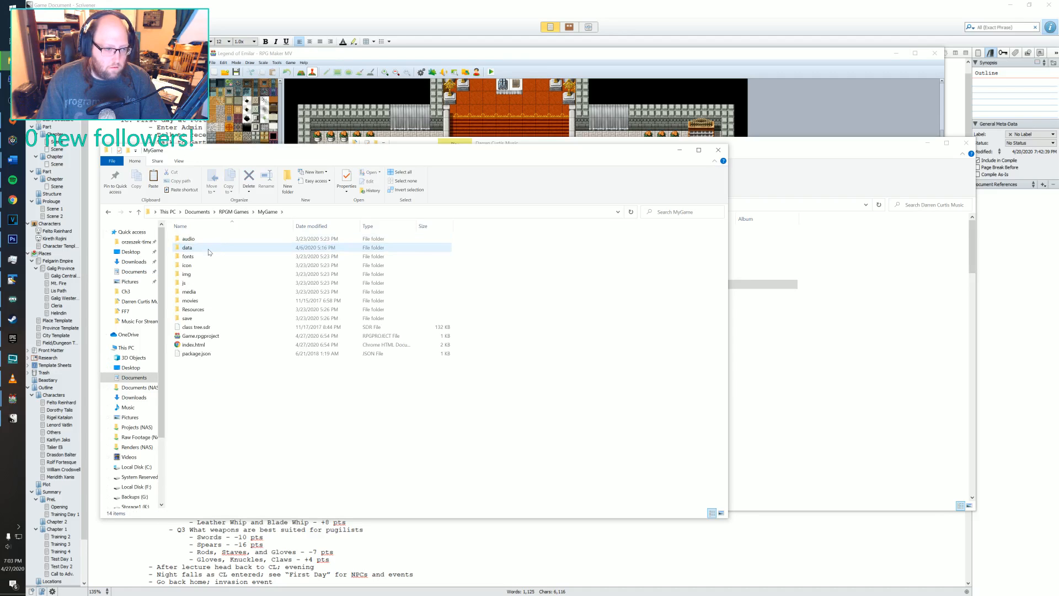
- Paste Camelot Monastery MP3.mp3 into the MyGame project's audio\bgm folder
double_click(194, 291)
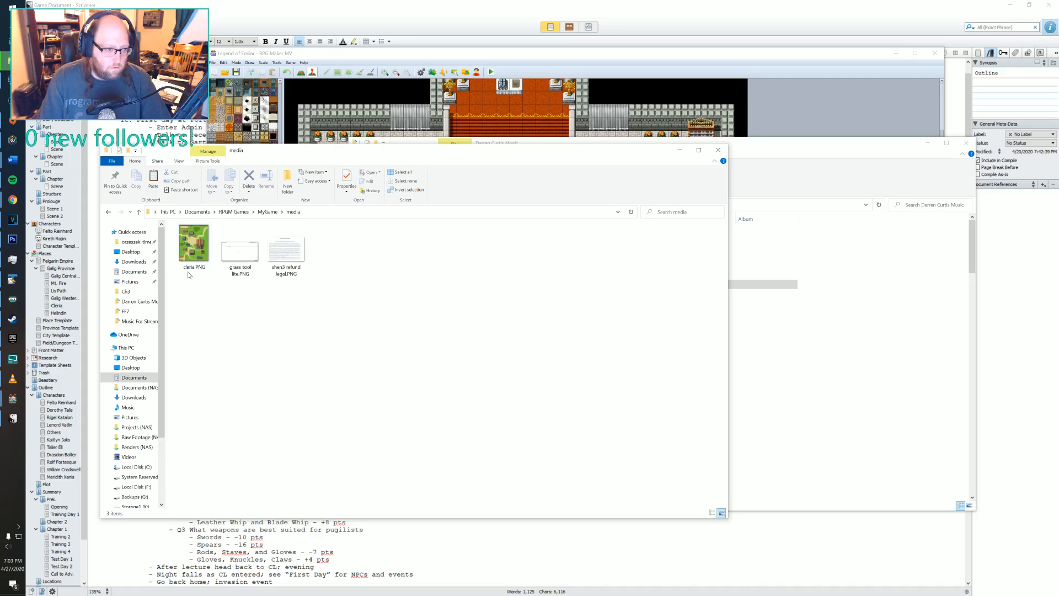
key("alt+Left")
double_click(199, 239)
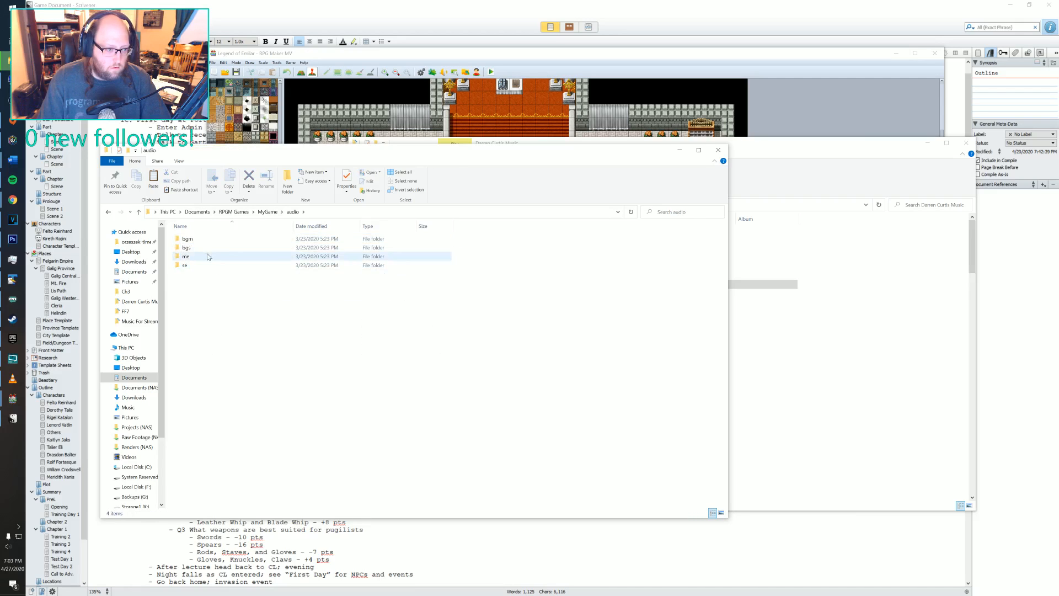
double_click(201, 239)
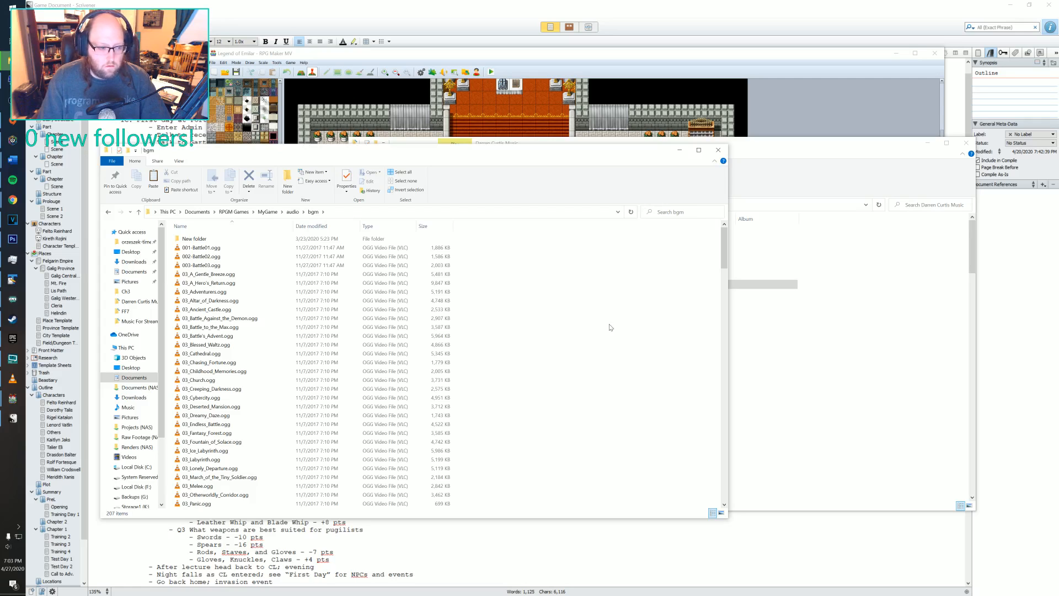
key("ctrl+v")
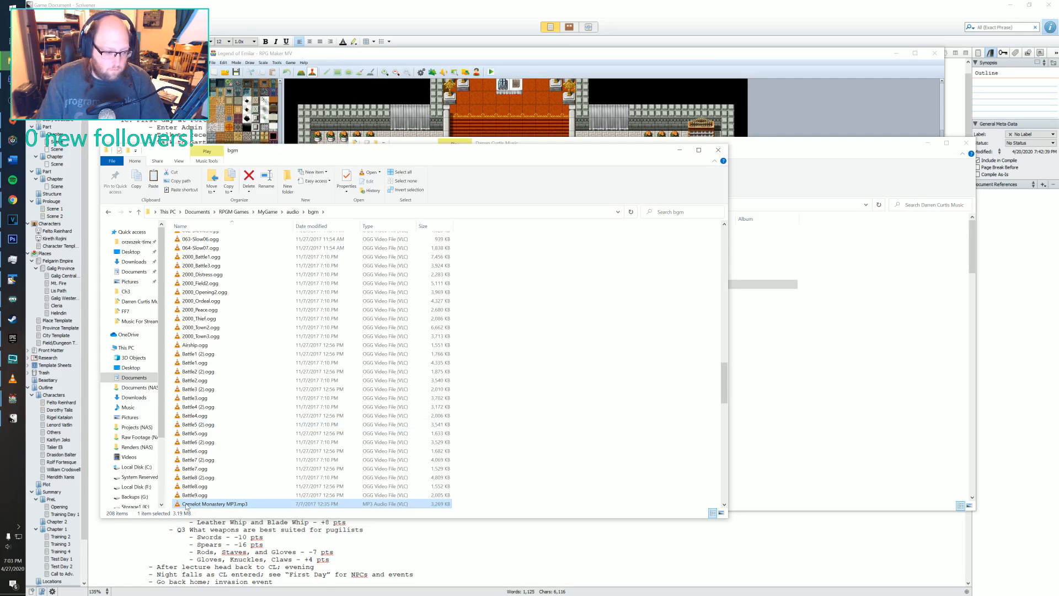
- Rename the copied Camelot Monastery MP3.mp3 in the bgm folder as DC_CM_CoLServ.mp3
right_click(186, 506)
left_click(225, 484)
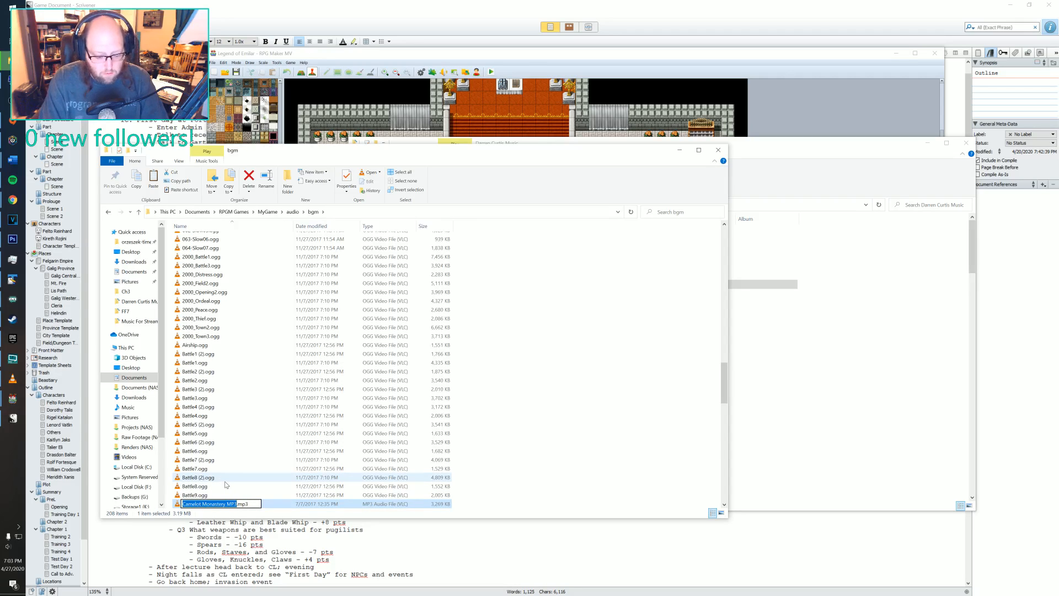
type("DC_")
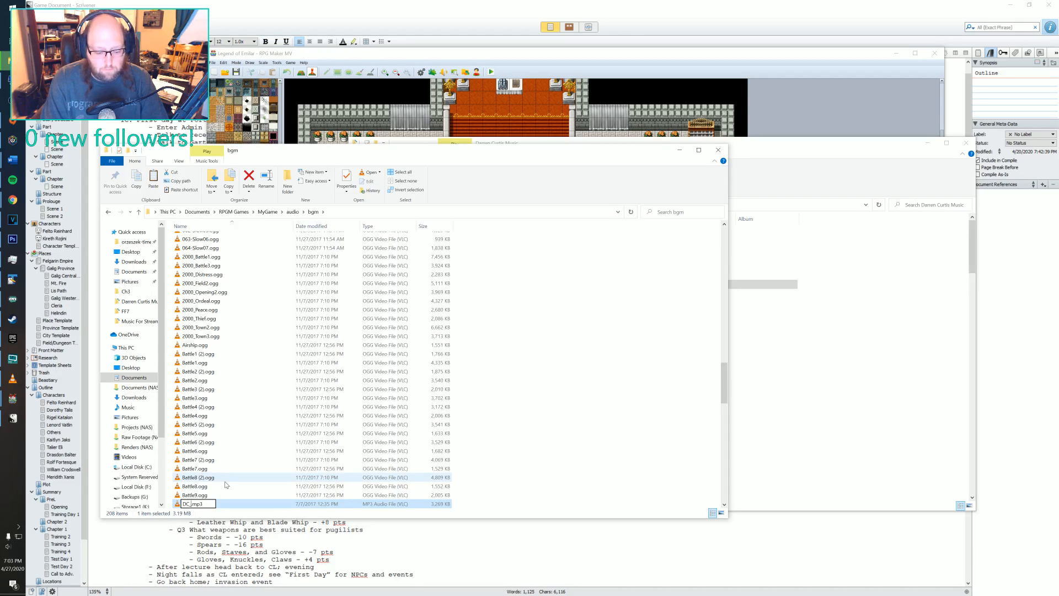
left_click_drag(425, 154, 413, 81)
right_click(179, 435)
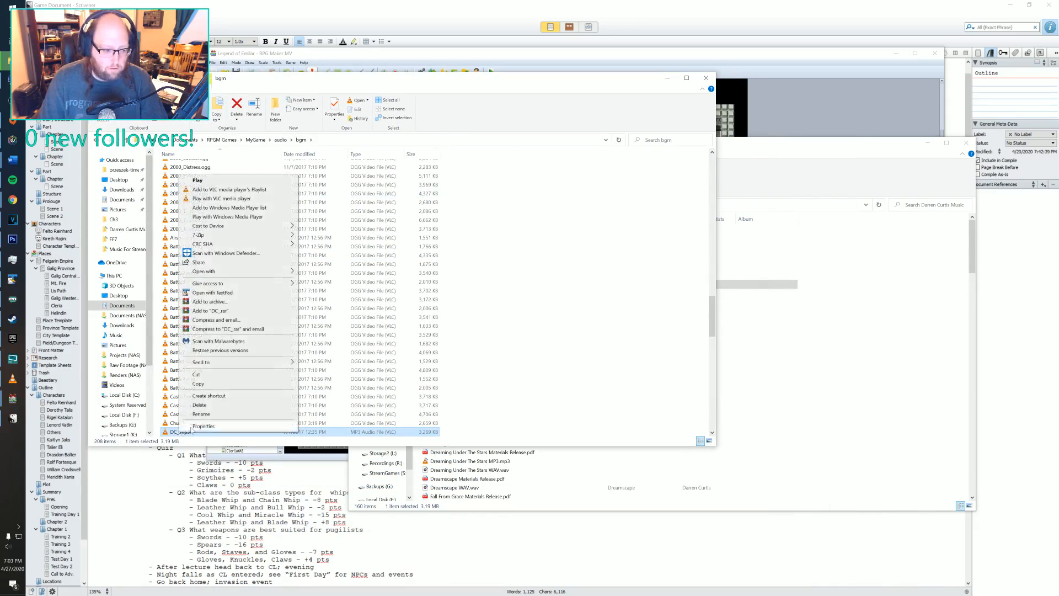
left_click(211, 415)
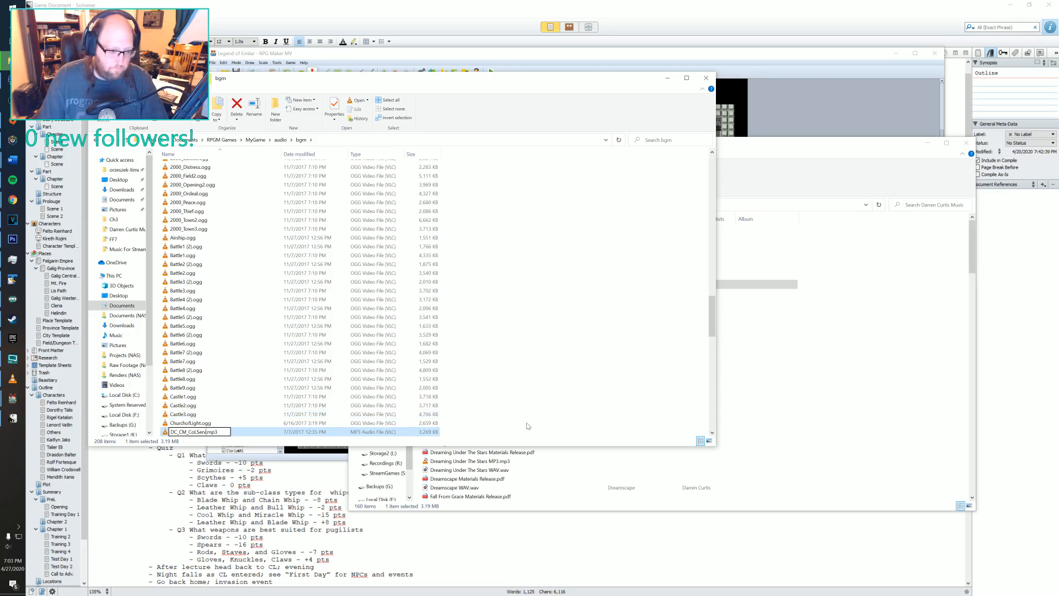
left_click(543, 314)
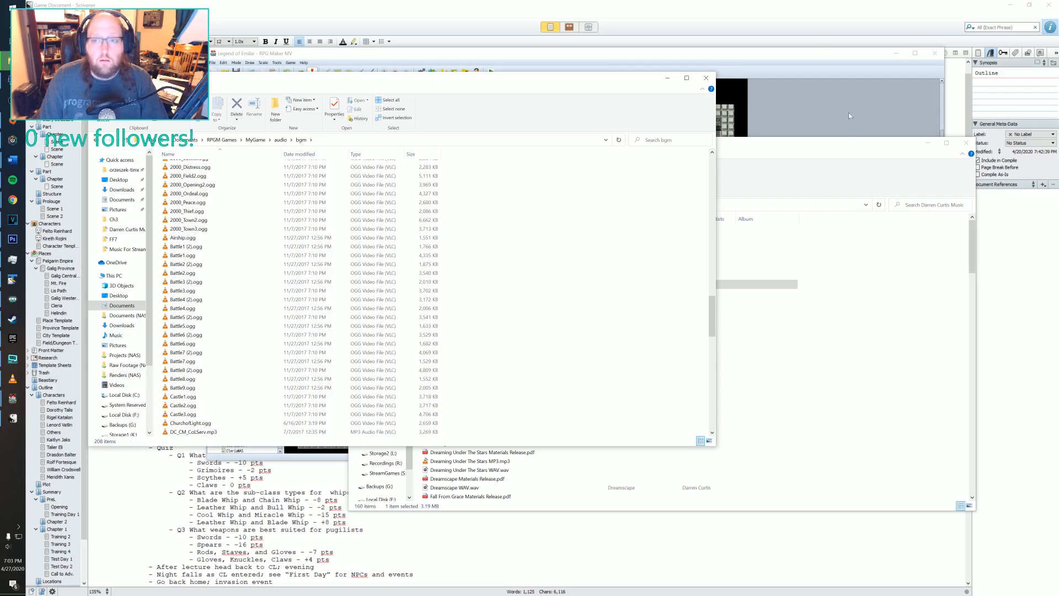
- Switch to RPG Maker MV and look through the audio/bgm files in the Resource Manager for the renamed track
left_click(815, 48)
key("alt+Tab")
key("Tab")
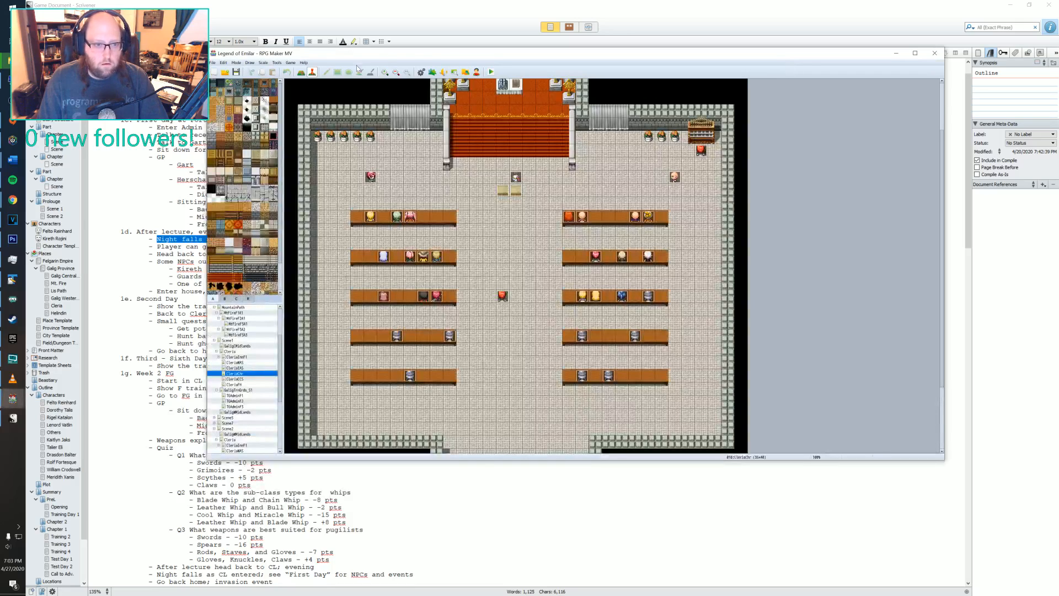
left_click(455, 73)
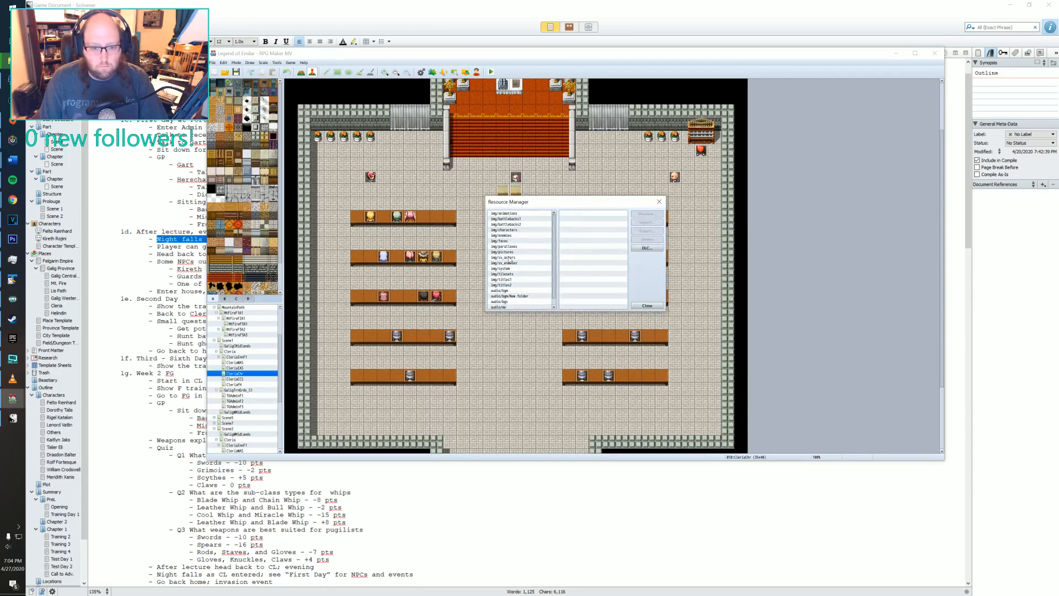
scroll(510, 264, "down", 1)
left_click(510, 285)
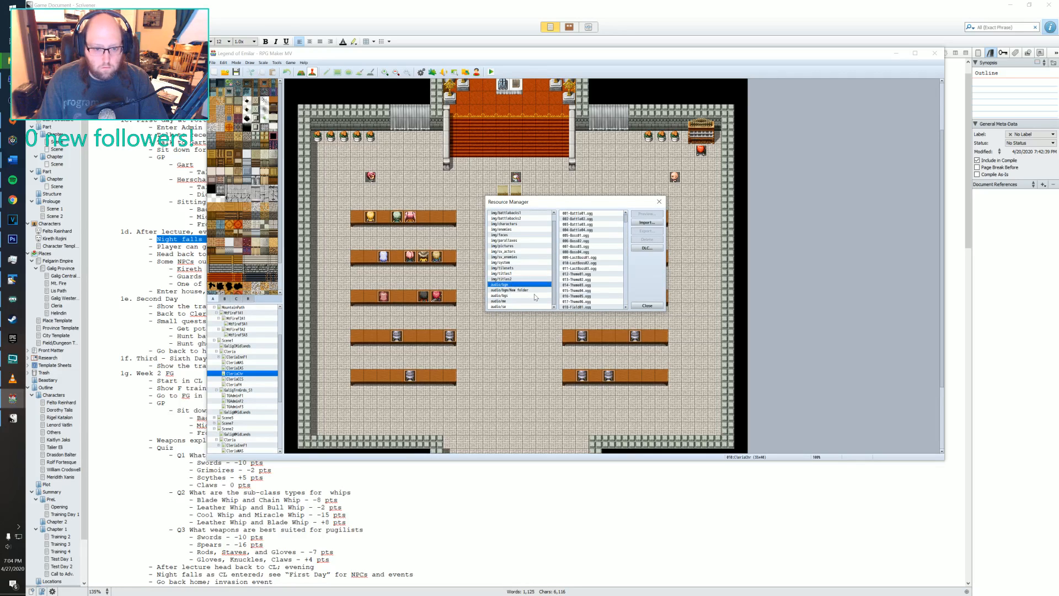
scroll(614, 257, "down", 10)
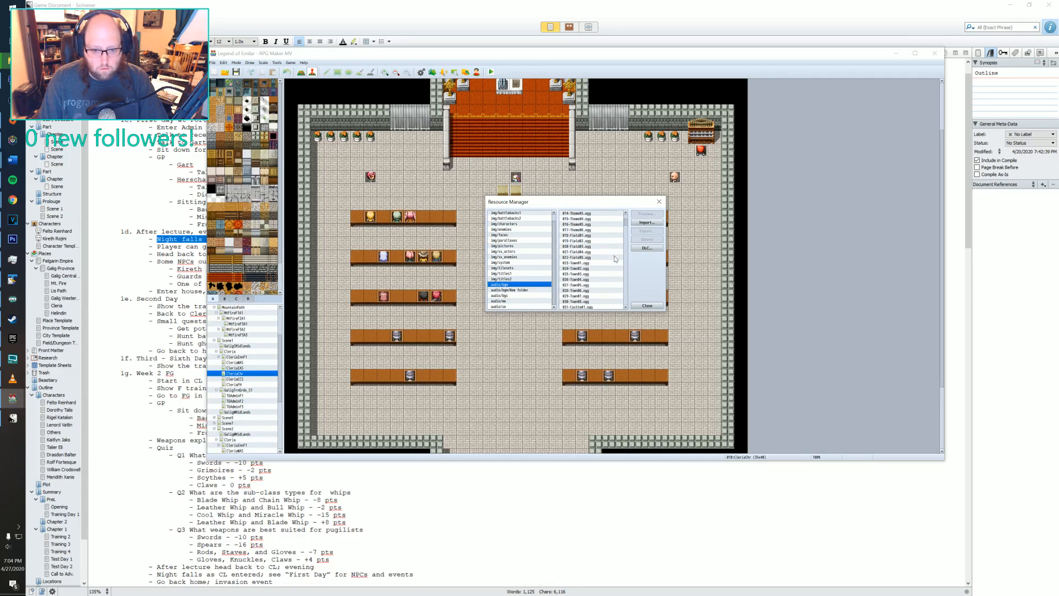
scroll(611, 255, "down", 10)
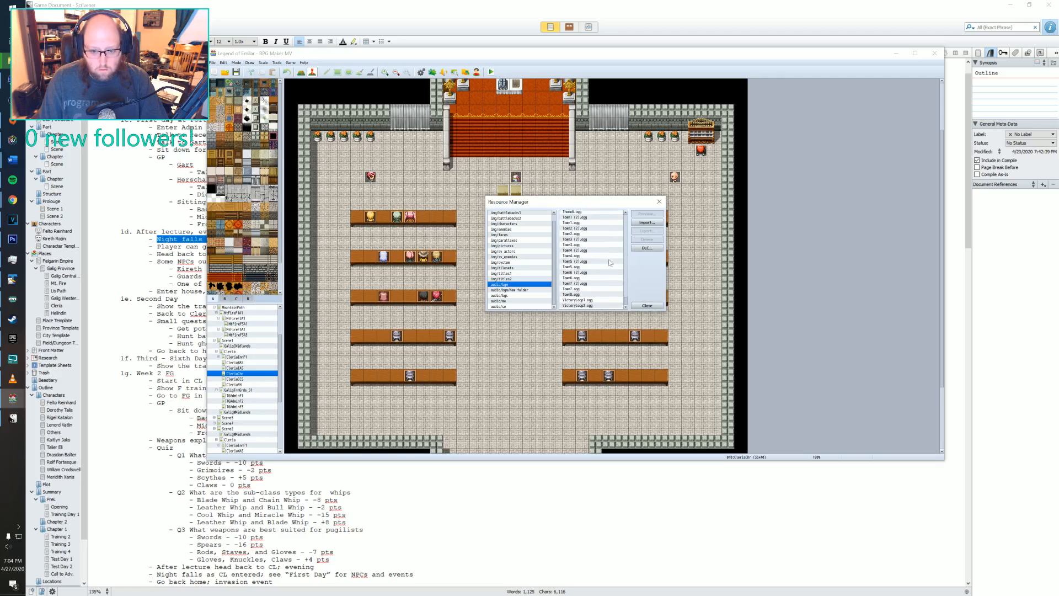
scroll(604, 275, "up", 10)
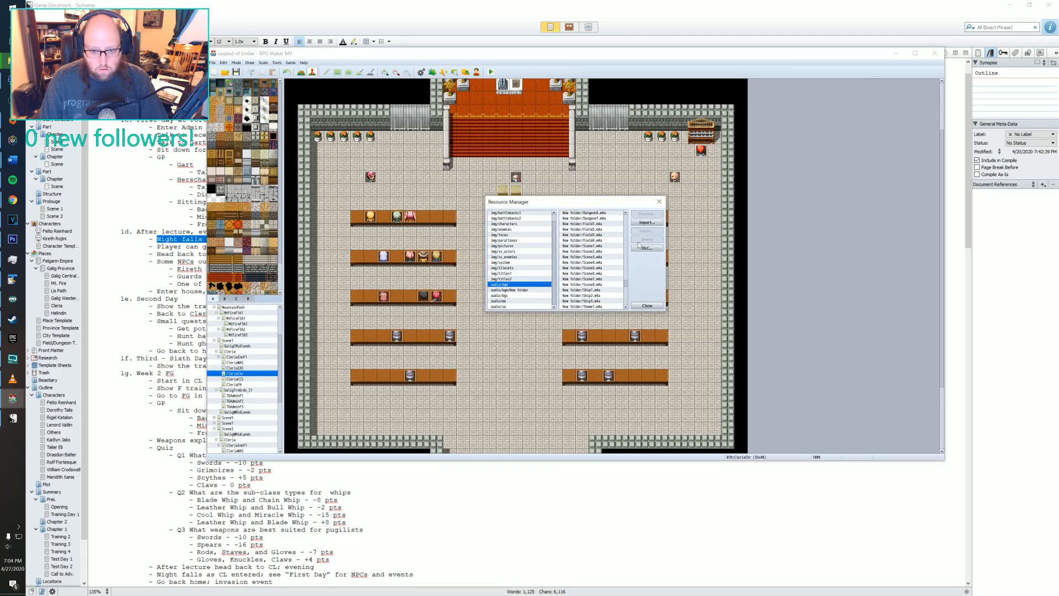
- Import DC_CM_CoLServ.mp3 from the project's bgm folder into the audio/bgm resources and close the Resource Manager
left_click(646, 222)
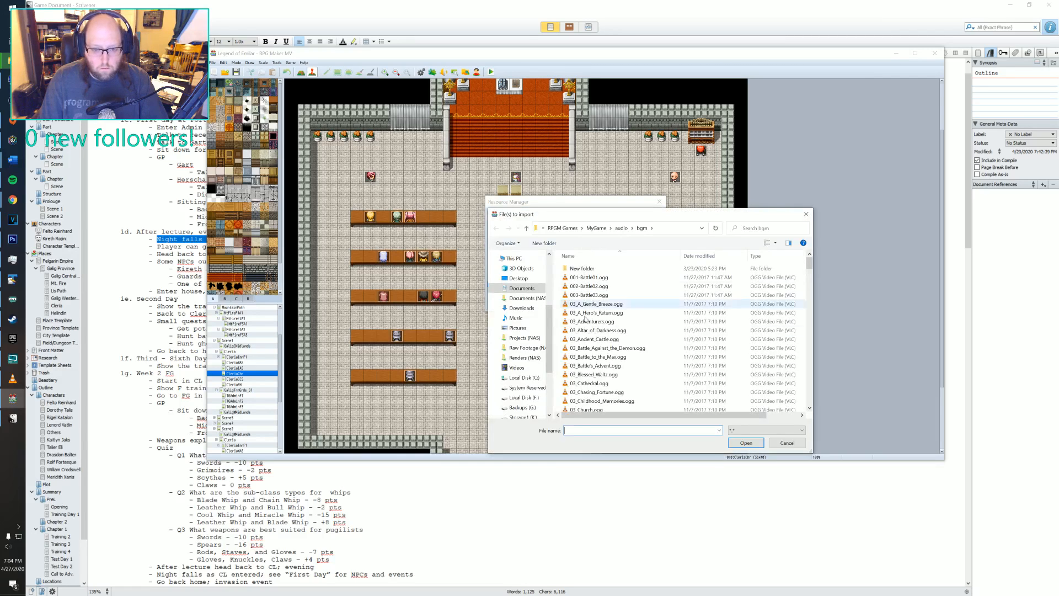
left_click_drag(809, 265, 807, 406)
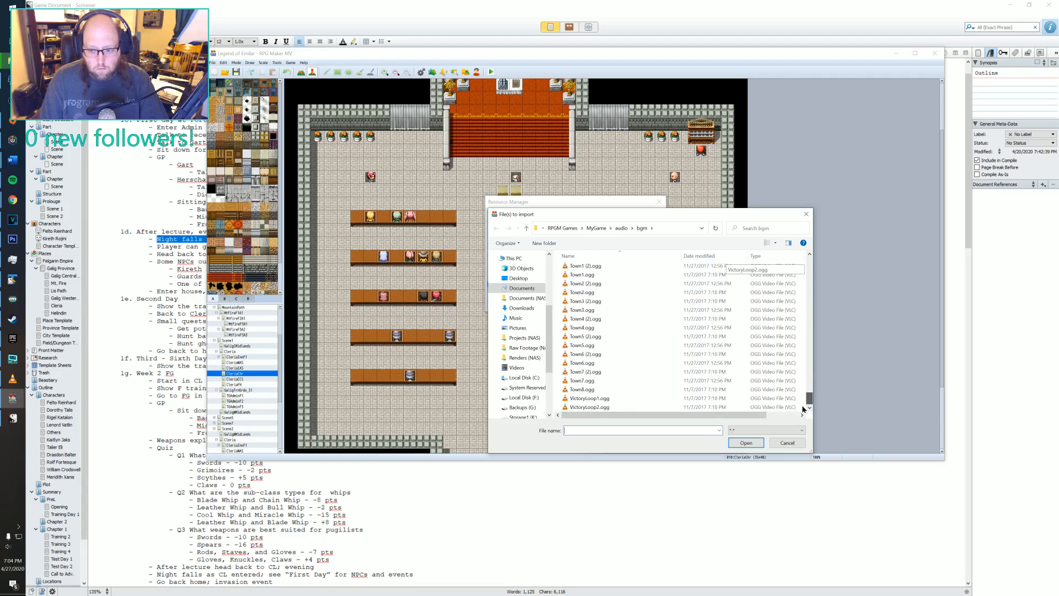
scroll(599, 406, "up", 10)
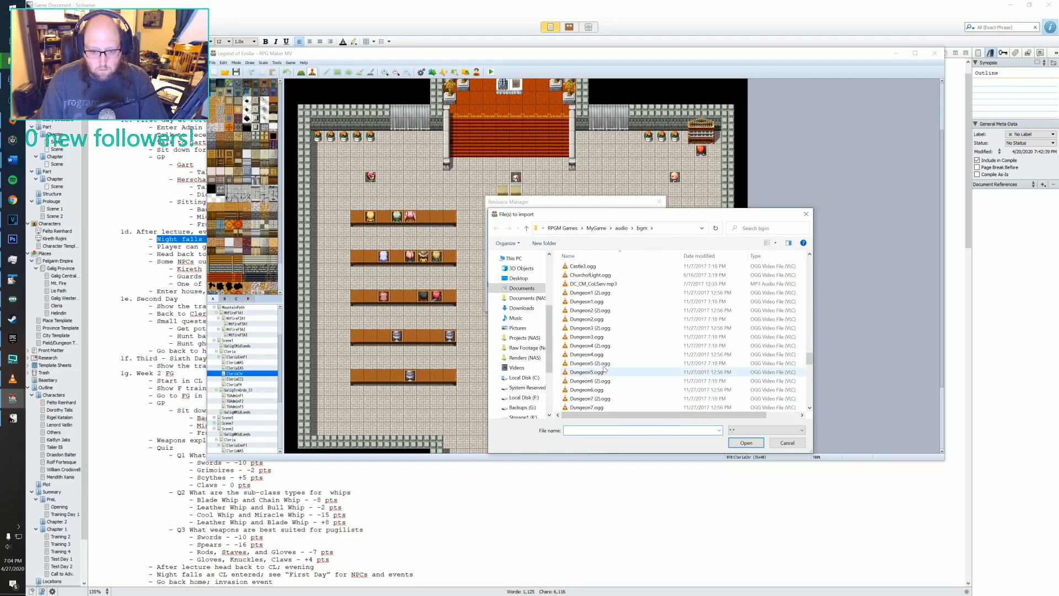
left_click(597, 320)
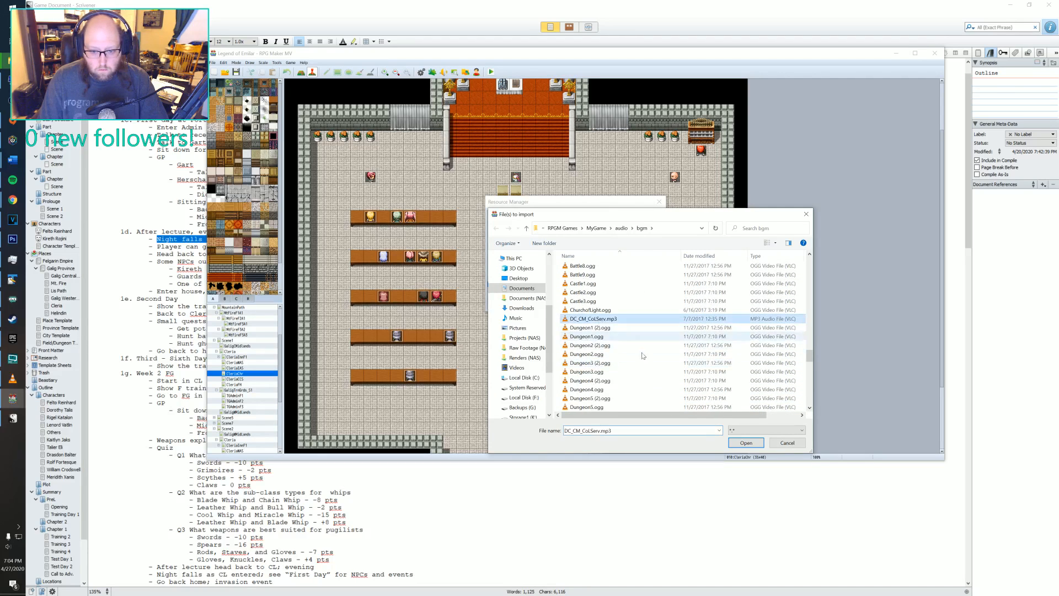
left_click(741, 442)
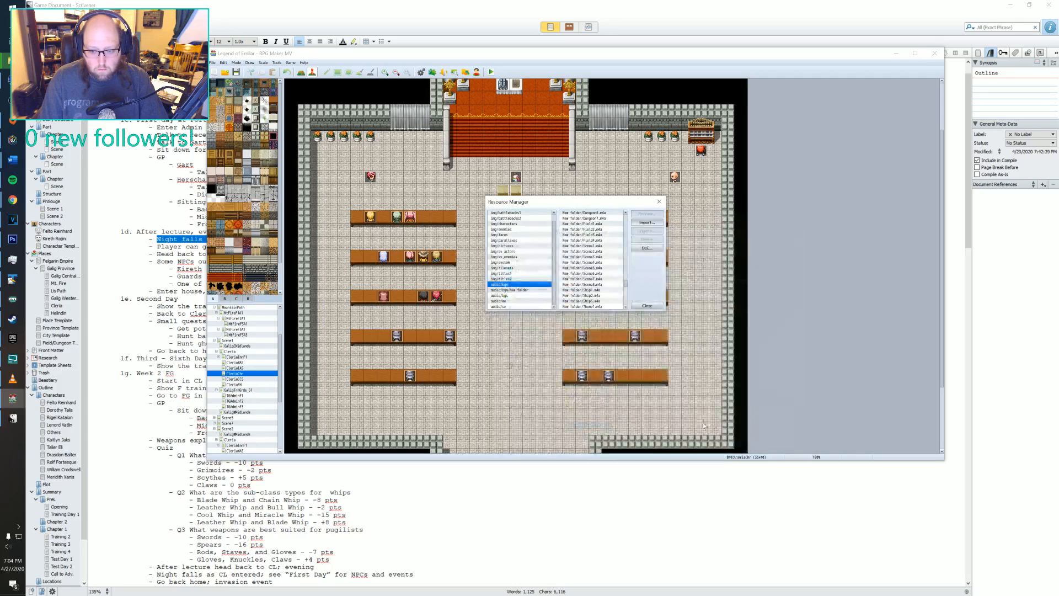
left_click(646, 306)
- Create a new event near the church hall's lower-left corner with a Parallel trigger and Same as characters priority
scroll(487, 316, "down", 2)
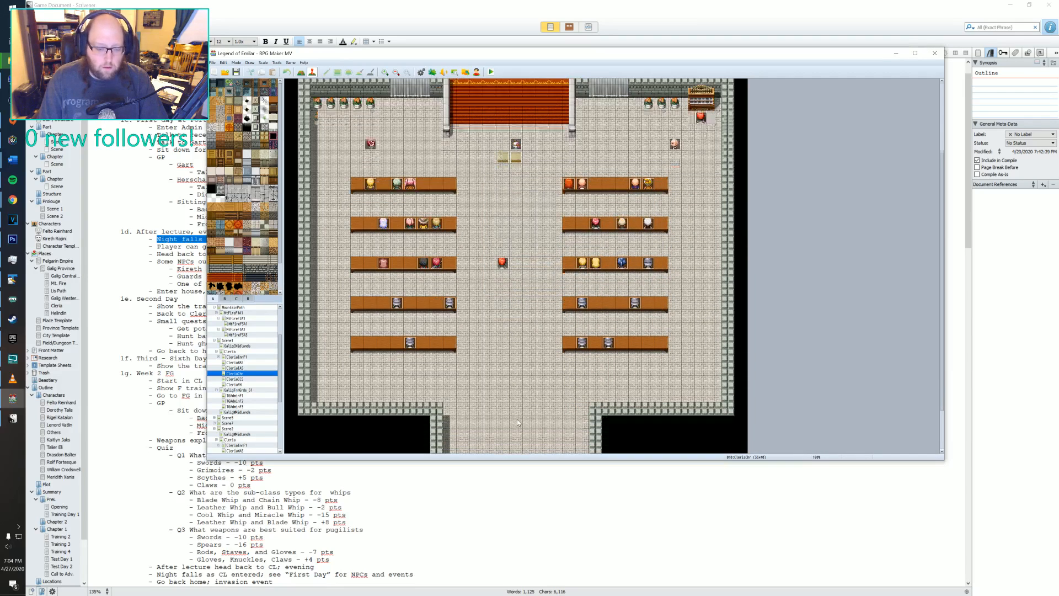
double_click(316, 384)
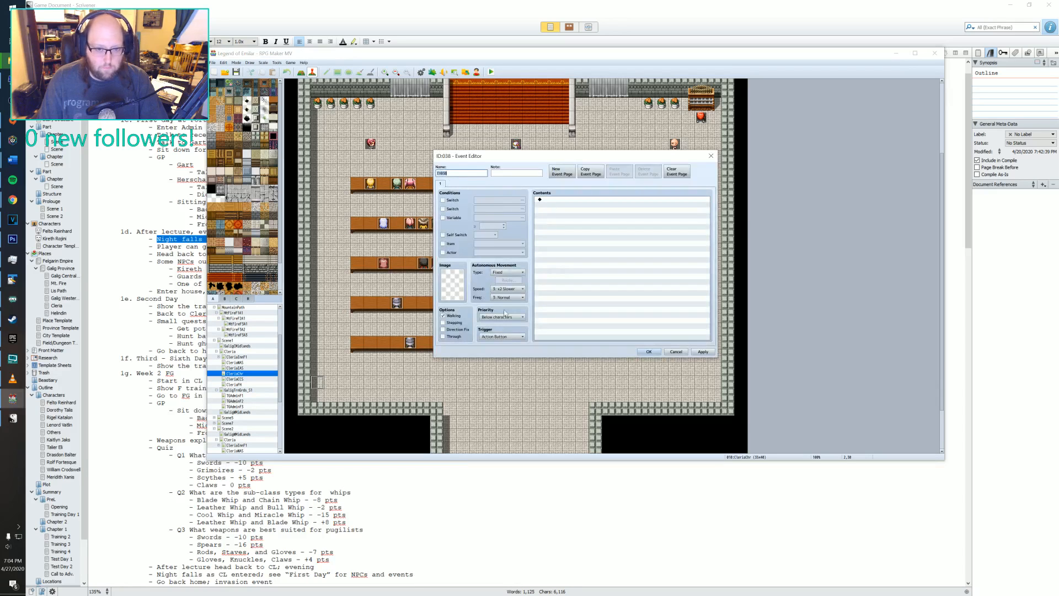
left_click(497, 336)
left_click(499, 368)
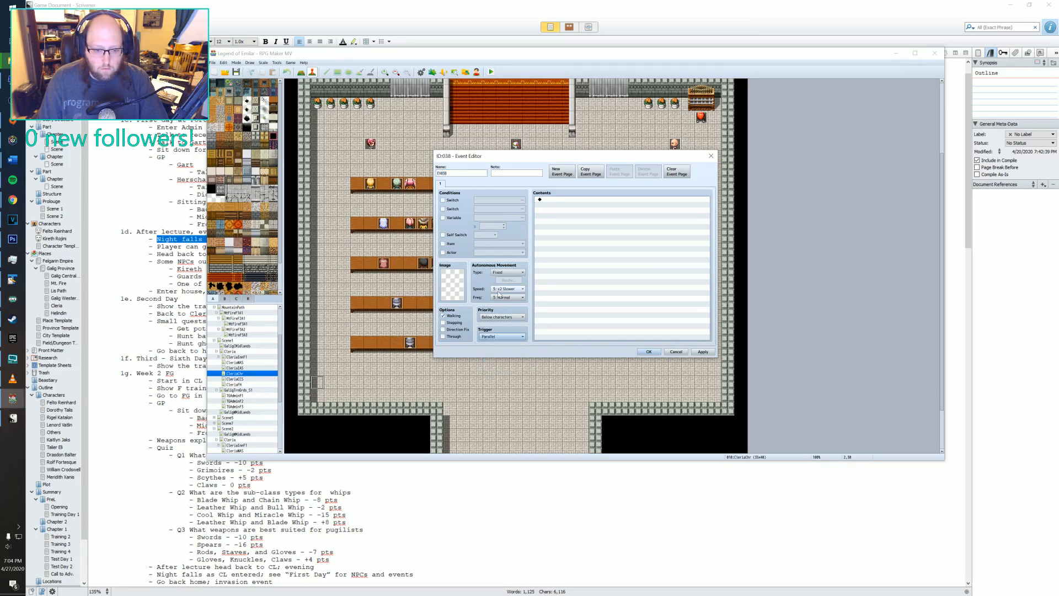
left_click(496, 318)
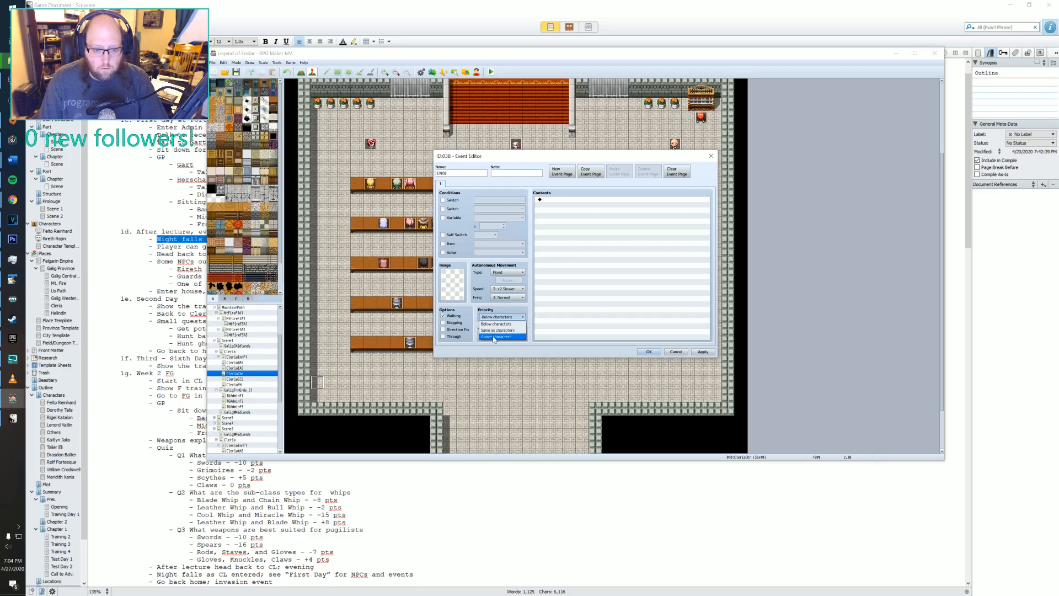
left_click(497, 330)
- Add a Play BGM command to the new event, look through its track list for DC_CM_CoLServ, and accept it with None selected
double_click(563, 202)
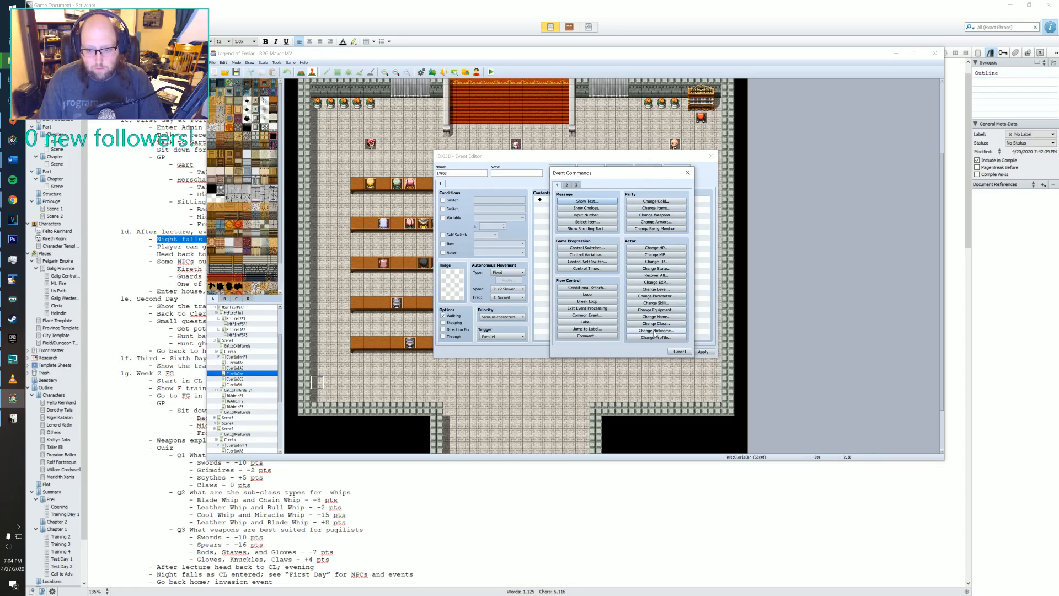
left_click(567, 185)
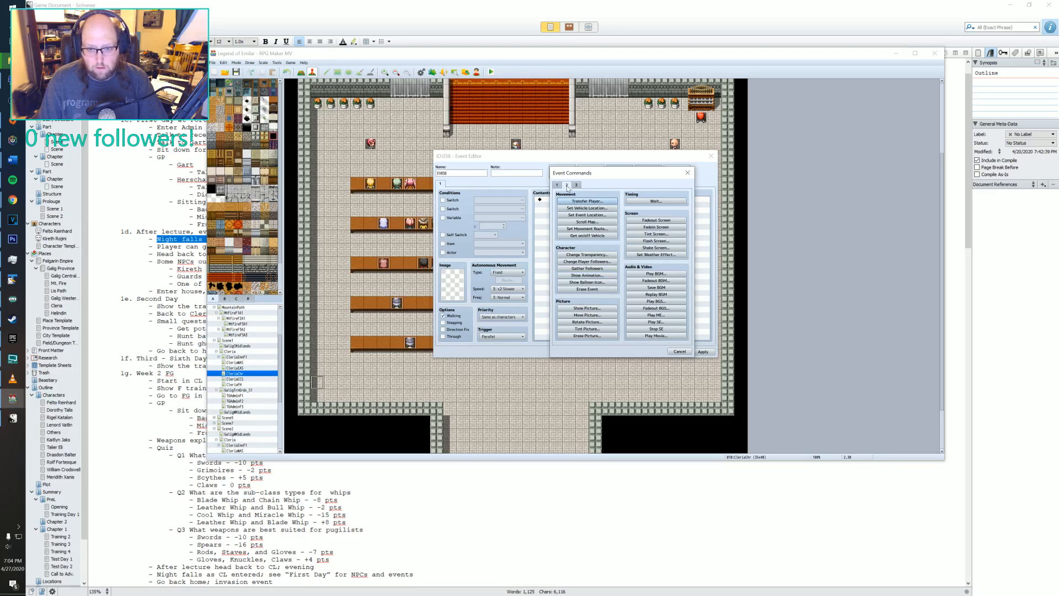
left_click(658, 275)
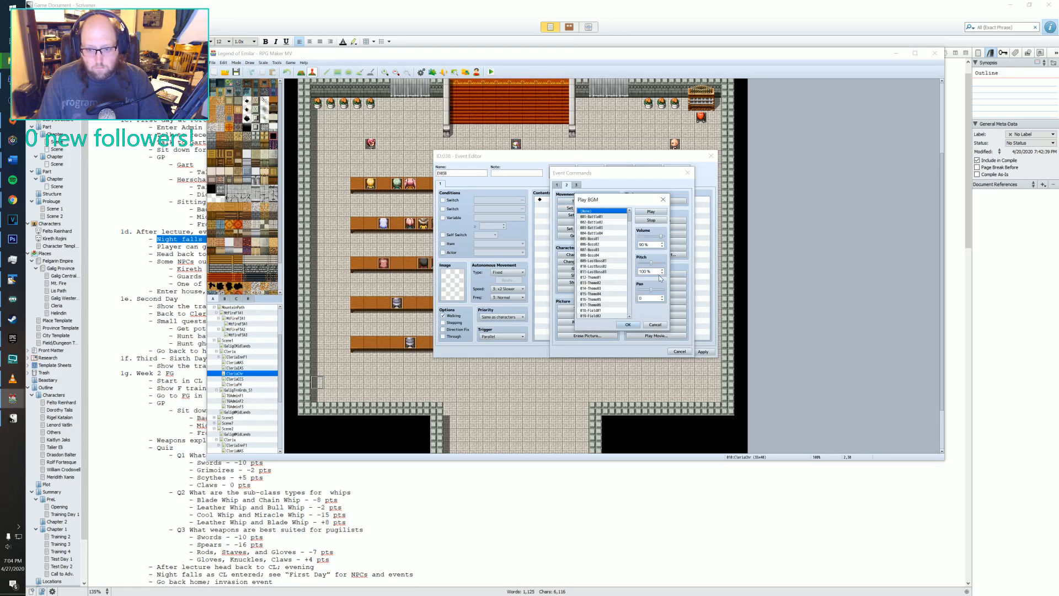
left_click_drag(628, 220, 628, 334)
scroll(611, 312, "up", 15)
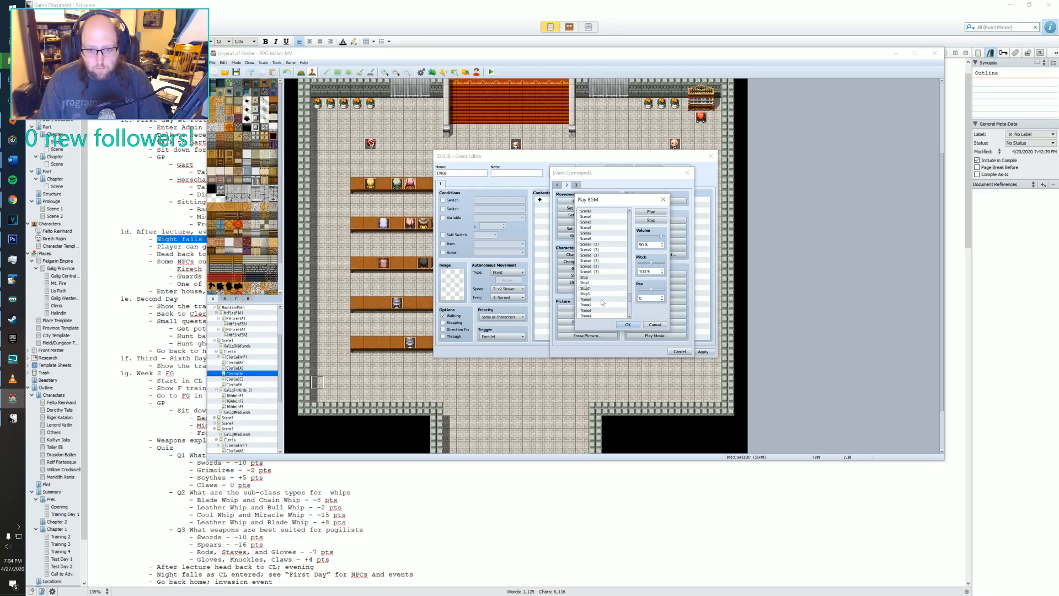
scroll(611, 312, "down", 10)
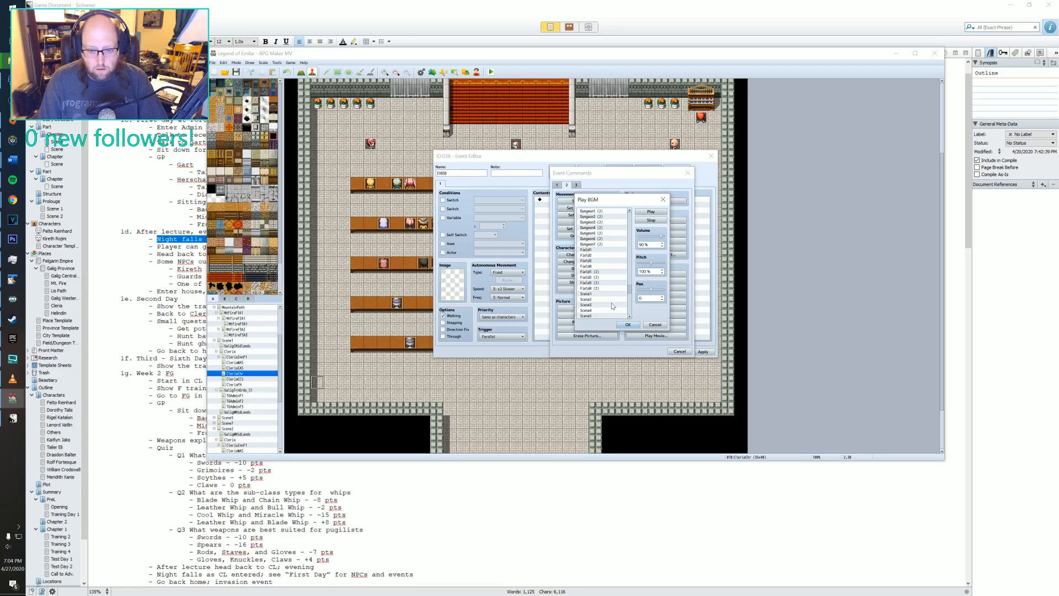
scroll(612, 306, "down", 10)
scroll(611, 306, "up", 20)
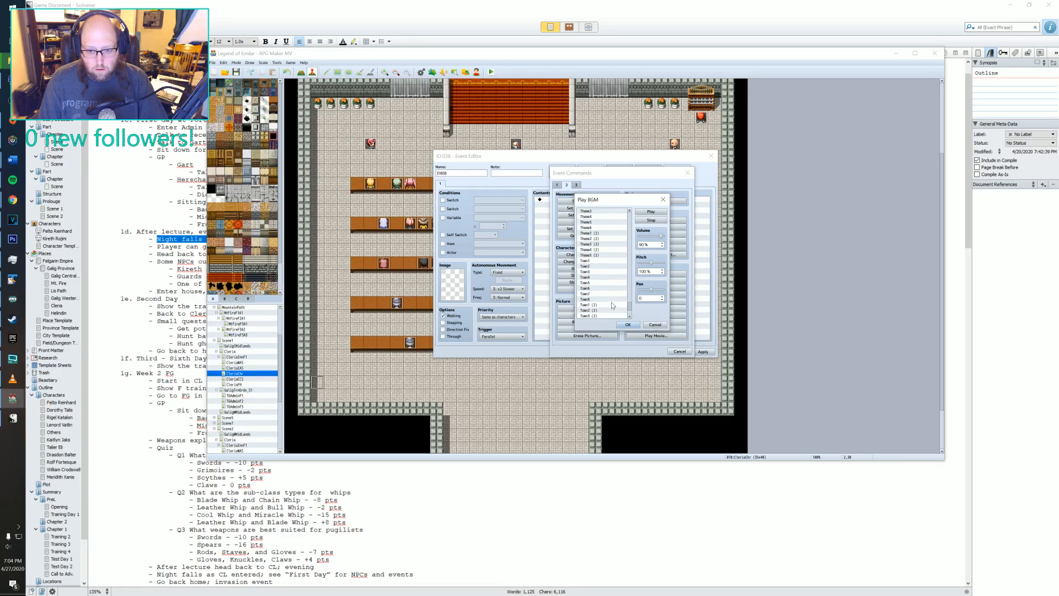
scroll(609, 303, "up", 20)
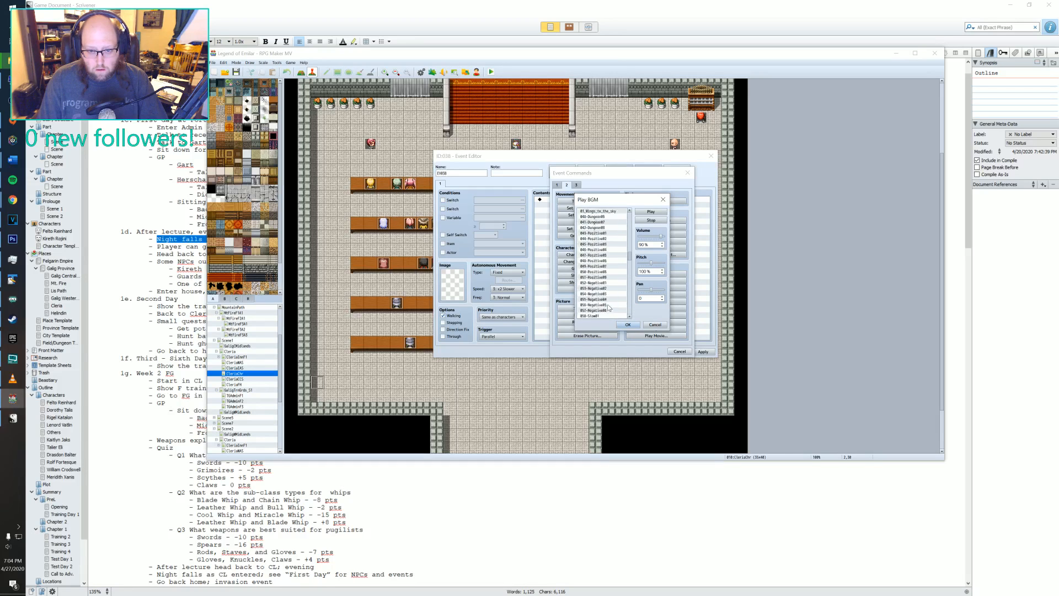
scroll(612, 303, "down", 10)
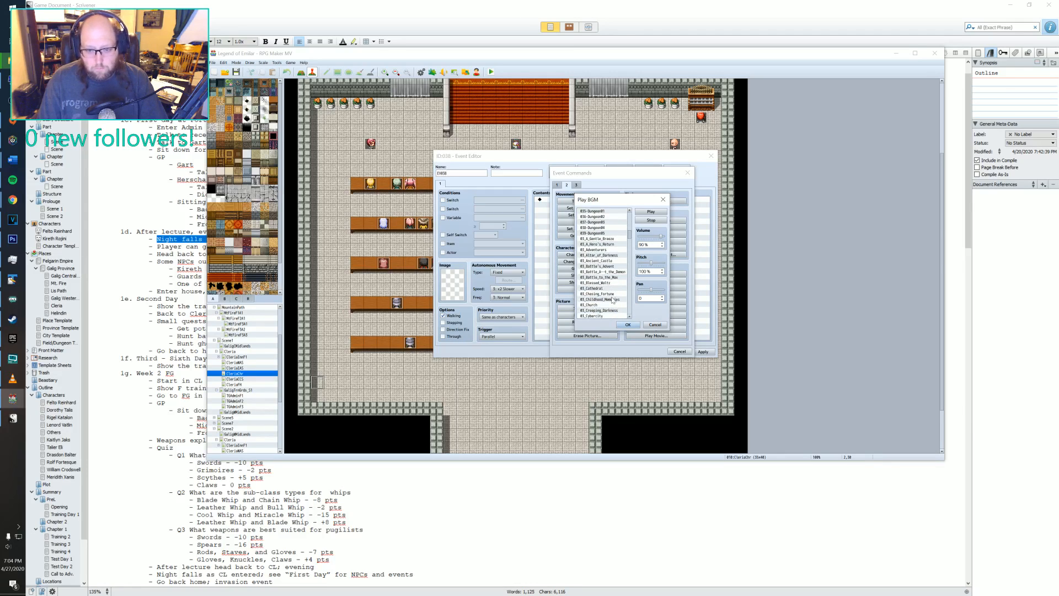
scroll(617, 264, "down", 3)
scroll(616, 261, "up", 2)
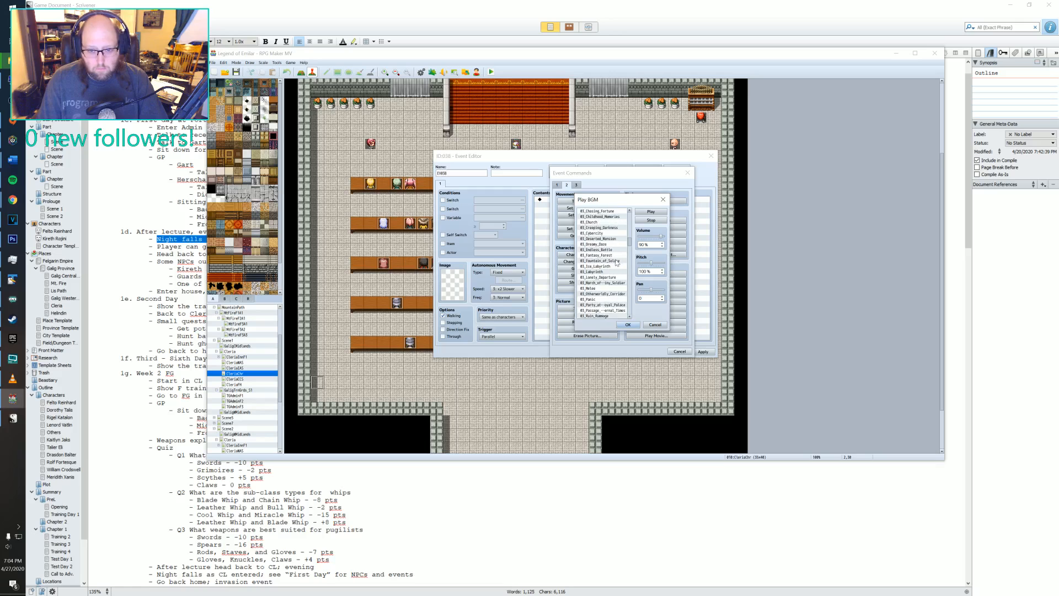
scroll(617, 262, "down", 8)
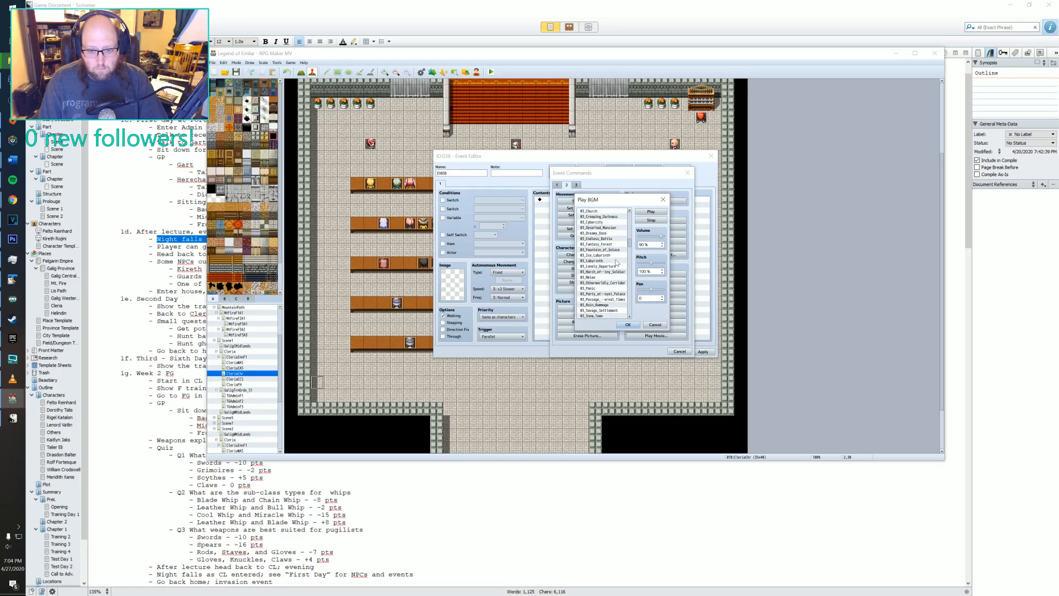
scroll(617, 262, "down", 8)
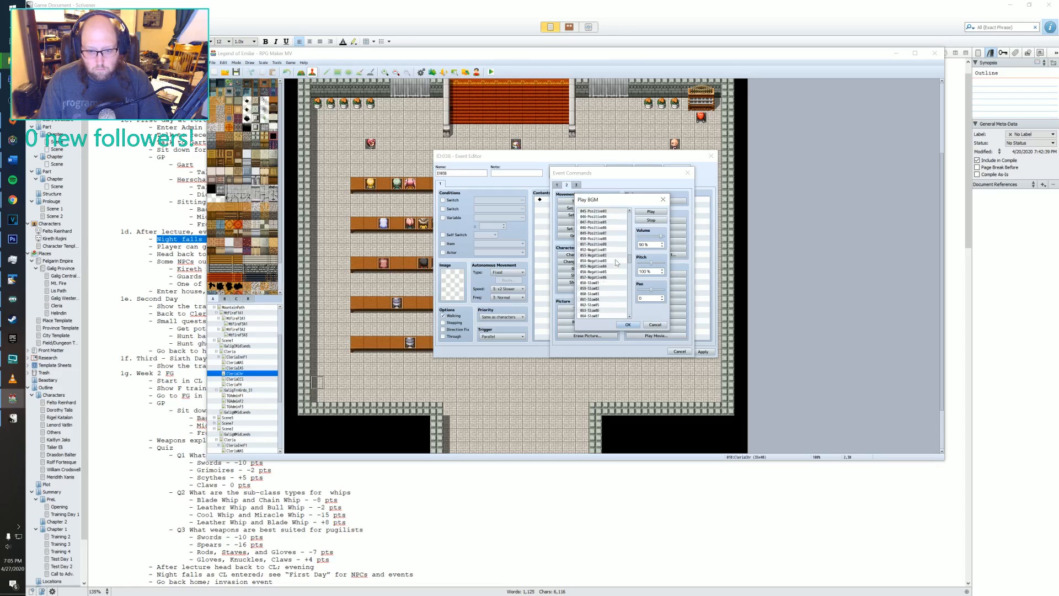
scroll(616, 263, "down", 2)
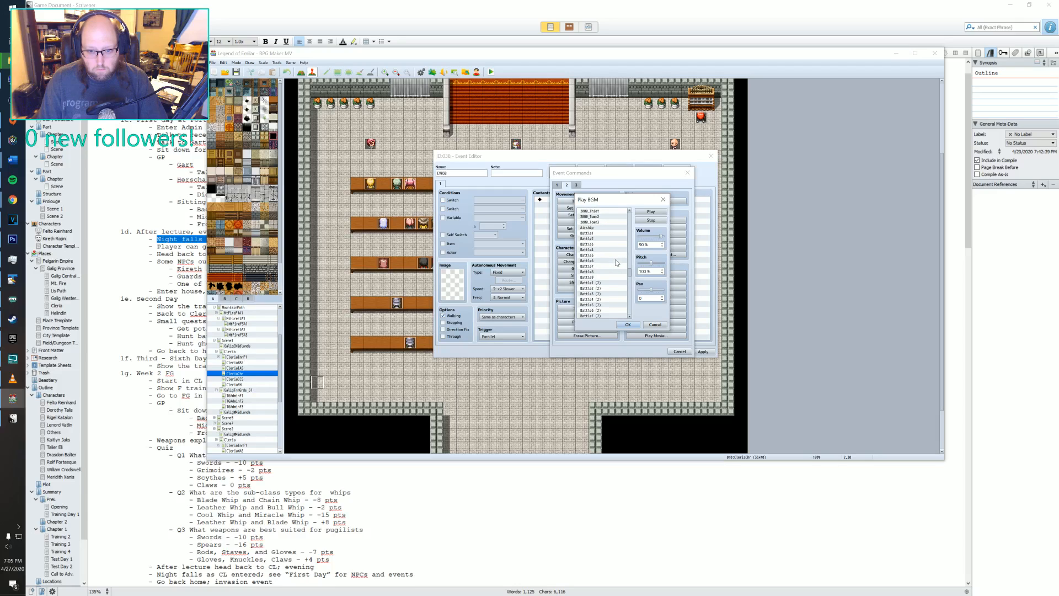
scroll(617, 263, "down", 10)
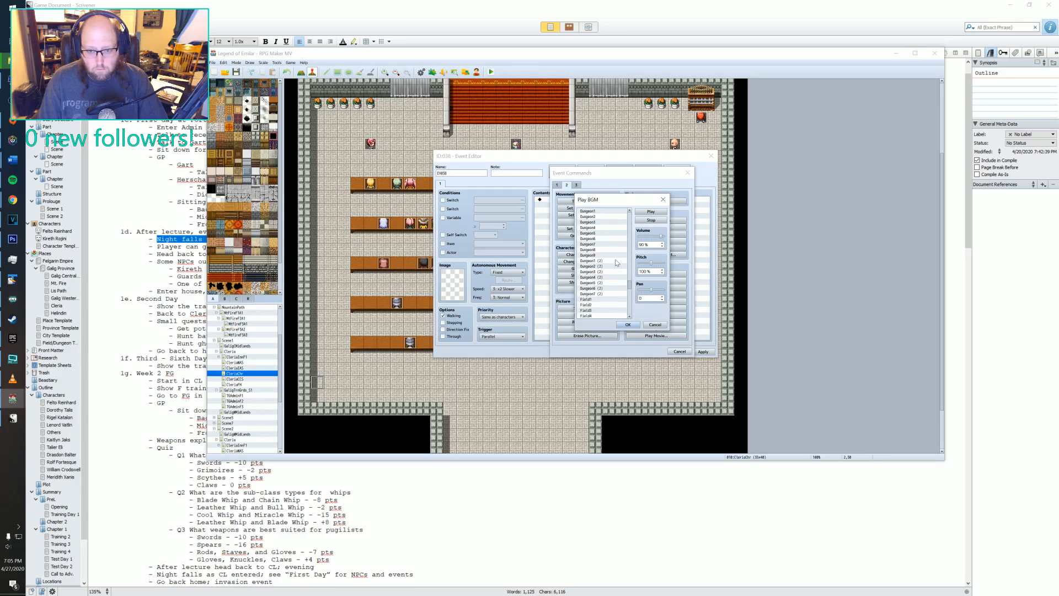
scroll(617, 262, "up", 4)
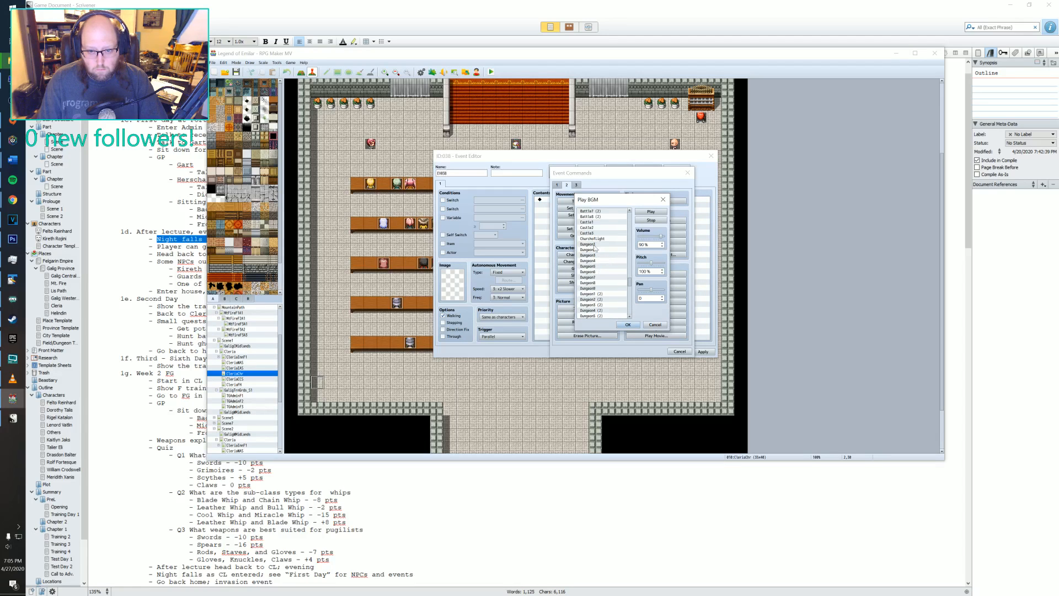
scroll(591, 298, "down", 2)
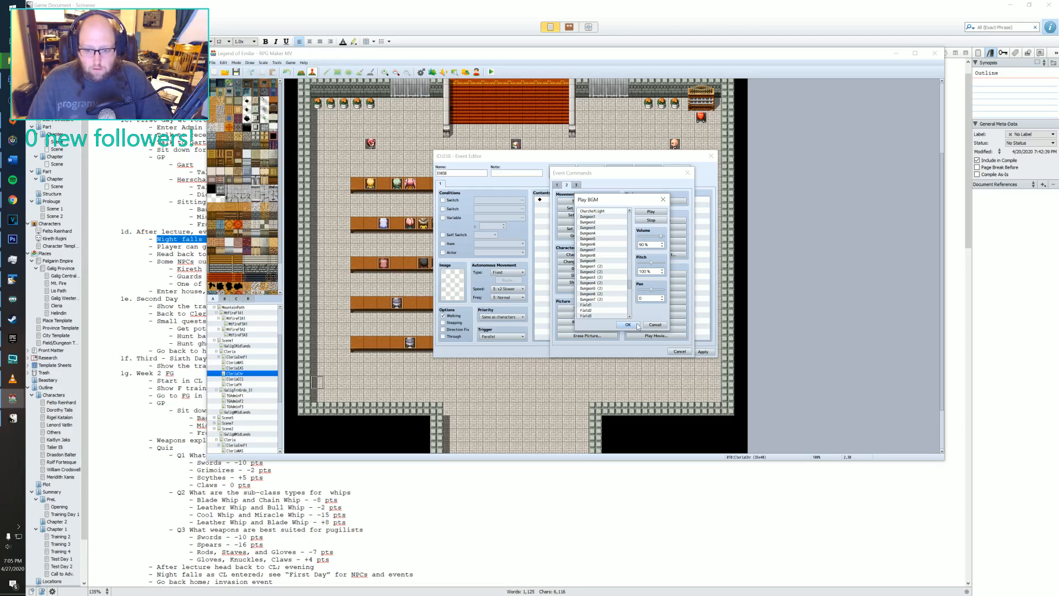
left_click(628, 324)
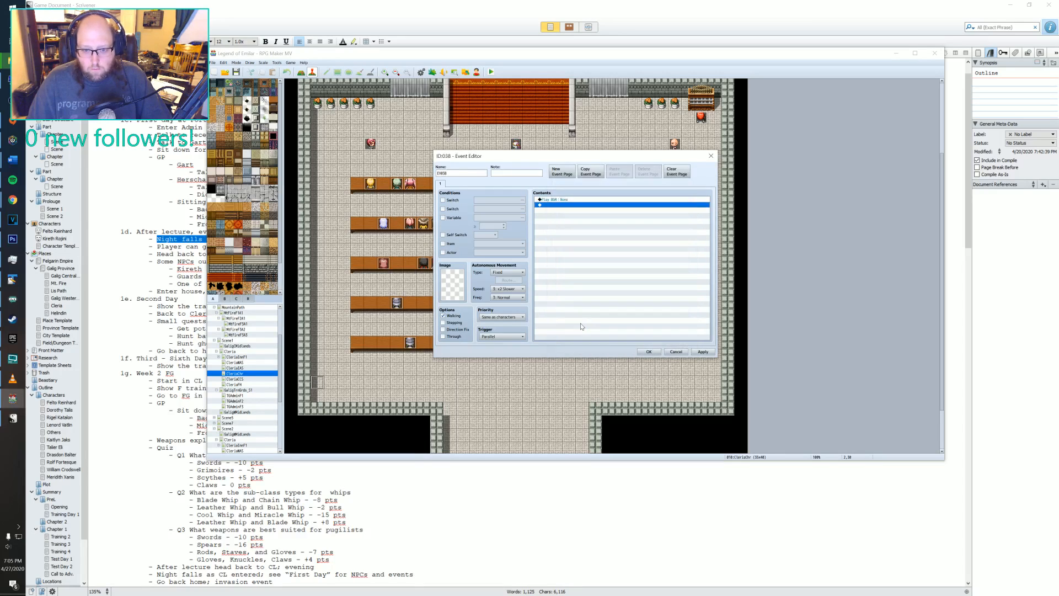
left_click(651, 352)
- Check the audio/bgm files in the Resource Manager for the imported DC_CM_CoLServ.mp3
left_click(465, 72)
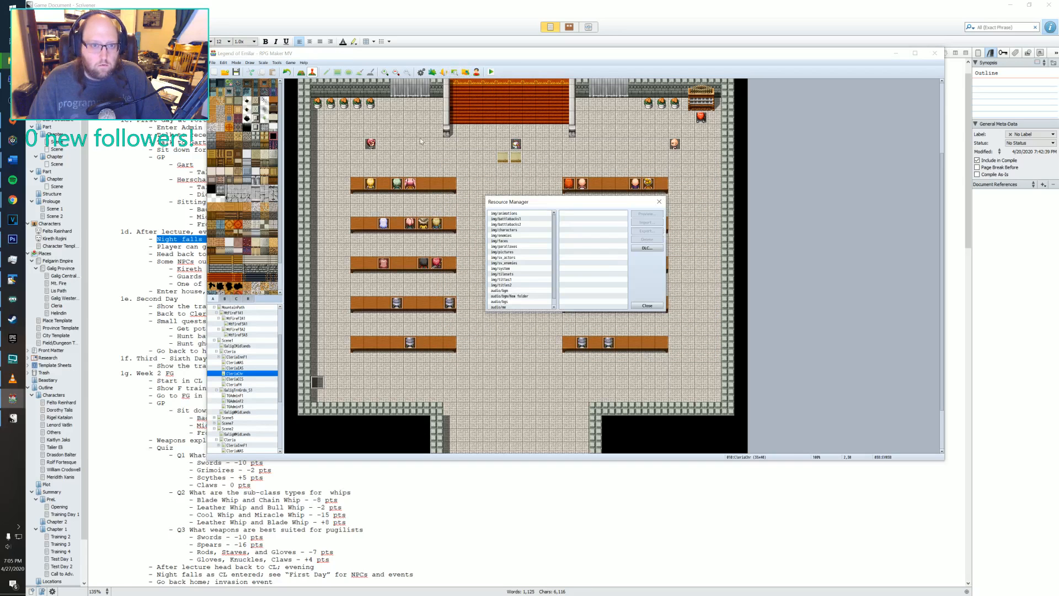
left_click(520, 290)
scroll(522, 288, "down", 1)
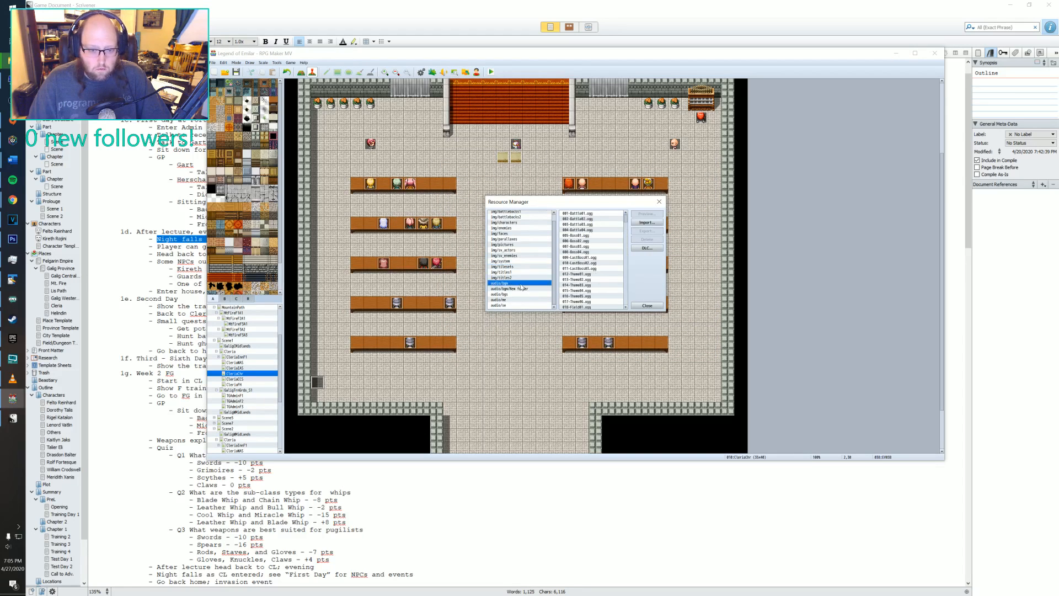
left_click(599, 249)
scroll(598, 256, "down", 10)
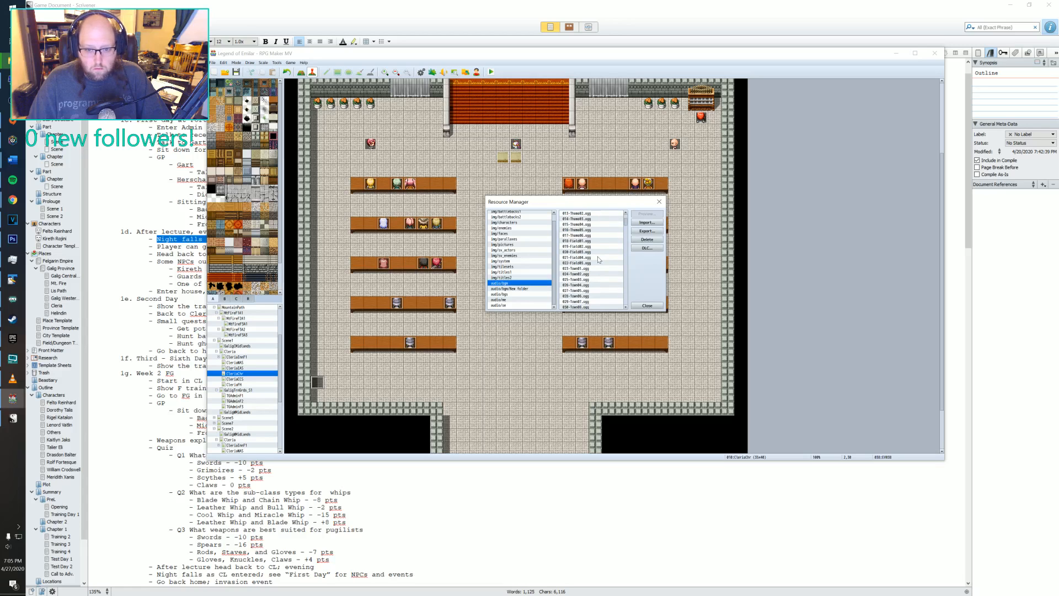
scroll(599, 259, "down", 4)
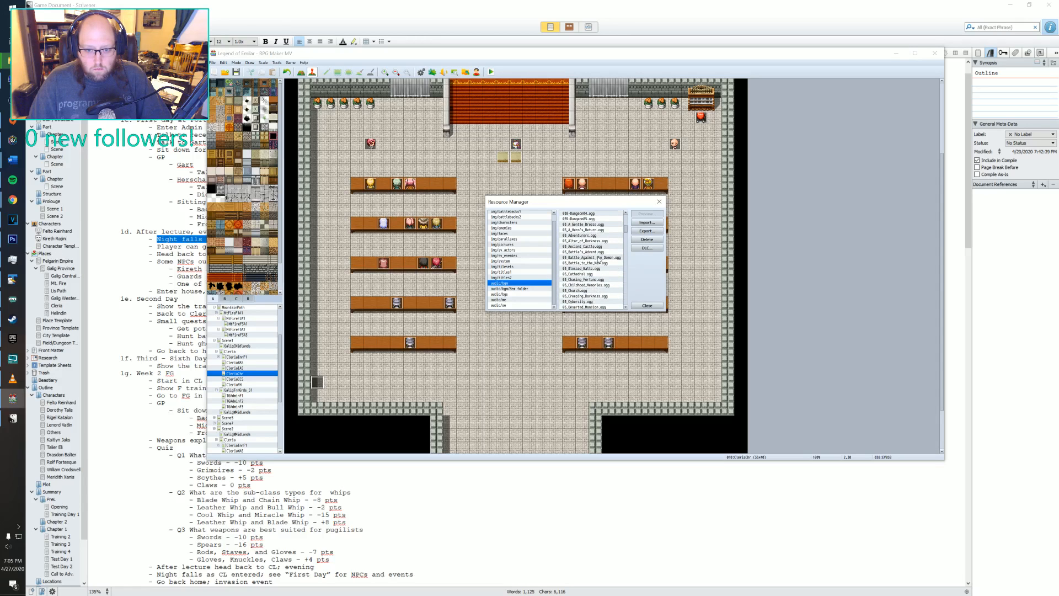
scroll(599, 259, "down", 10)
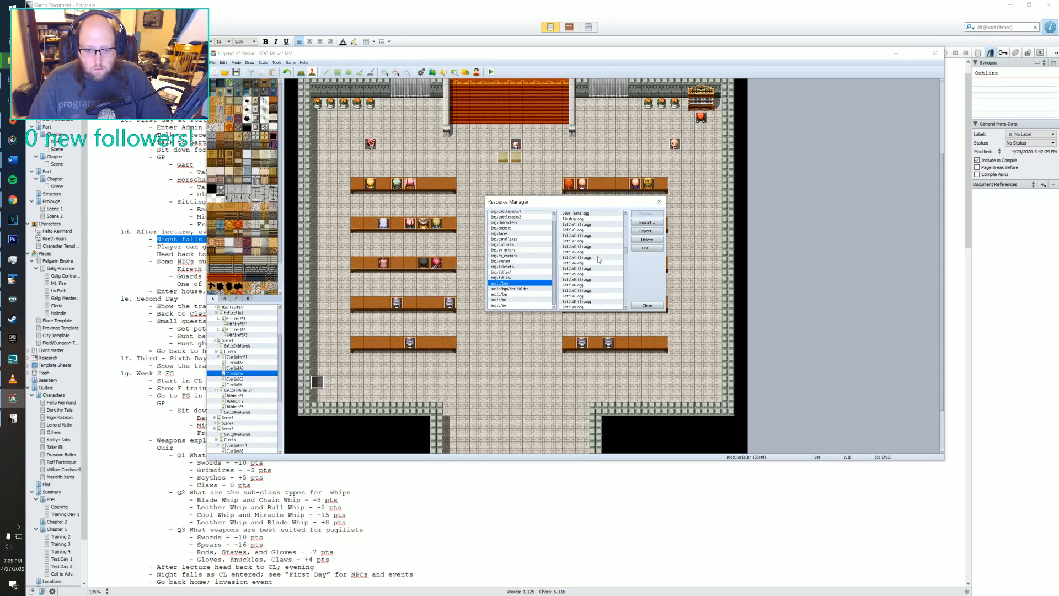
scroll(599, 259, "down", 5)
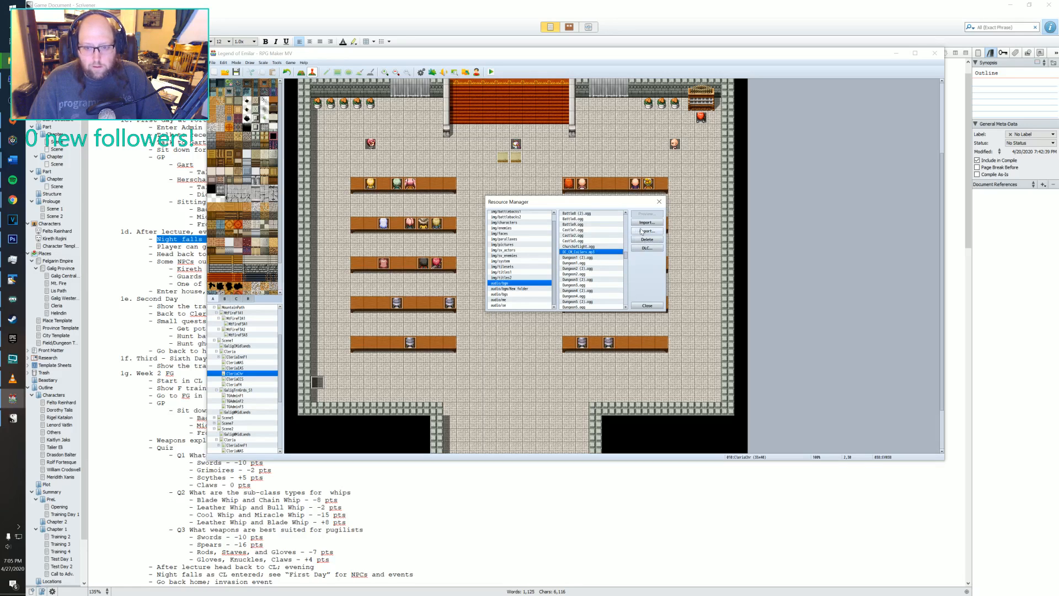
left_click(647, 306)
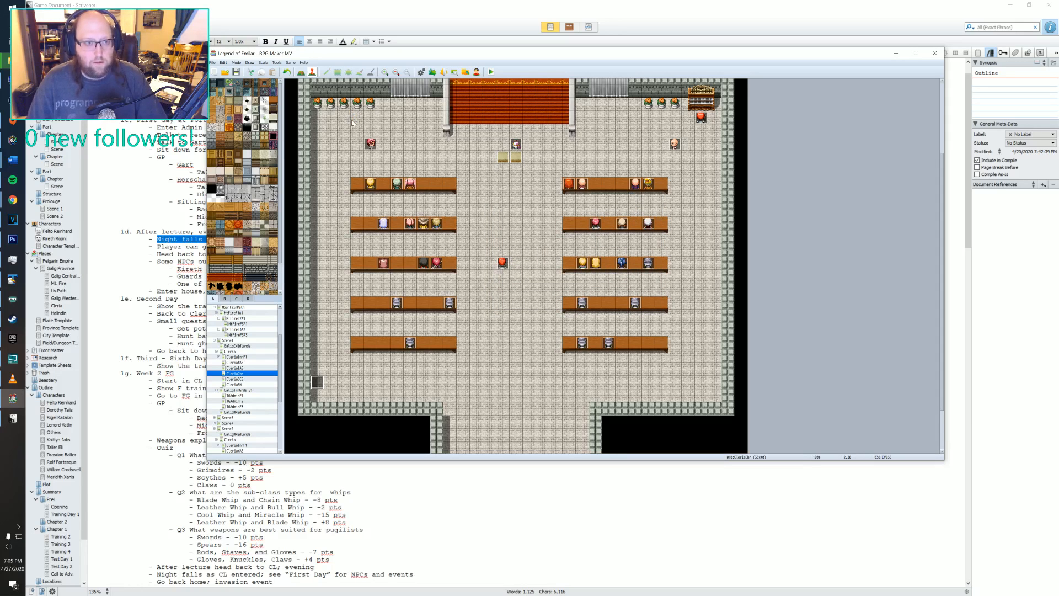
- Reopen the new event's Play BGM command and check the end of its track list for DC_CM_CoLServ without changing the selection
double_click(332, 404)
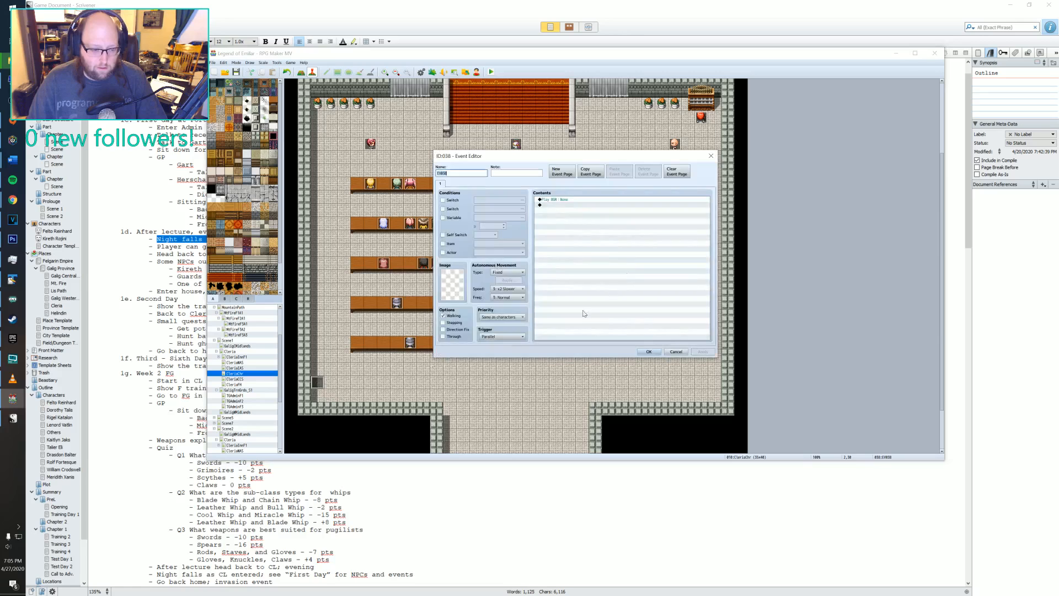
double_click(560, 202)
left_click_drag(629, 217, 614, 334)
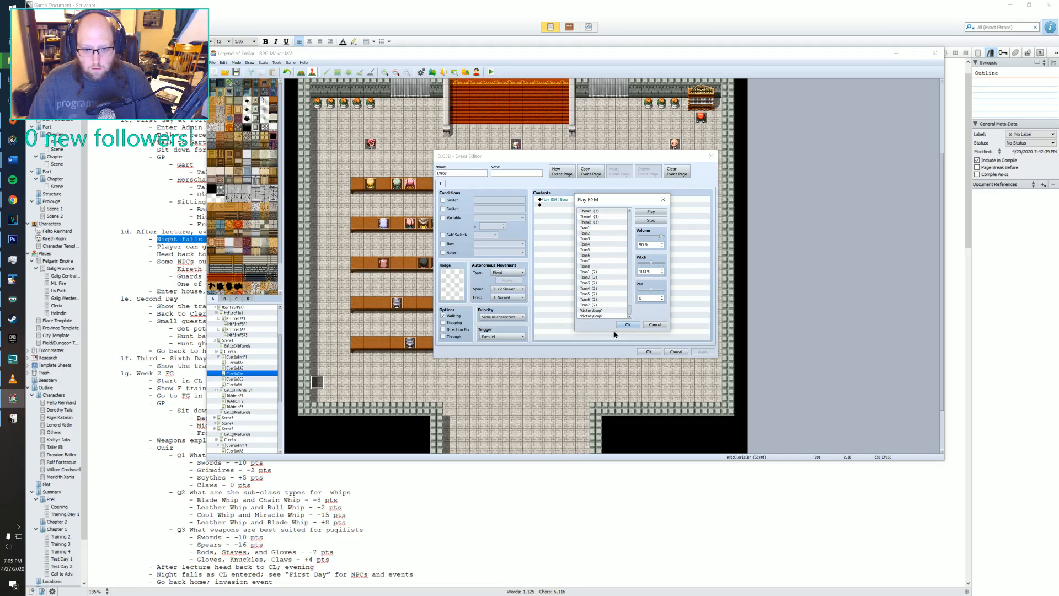
left_click(651, 325)
left_click(649, 352)
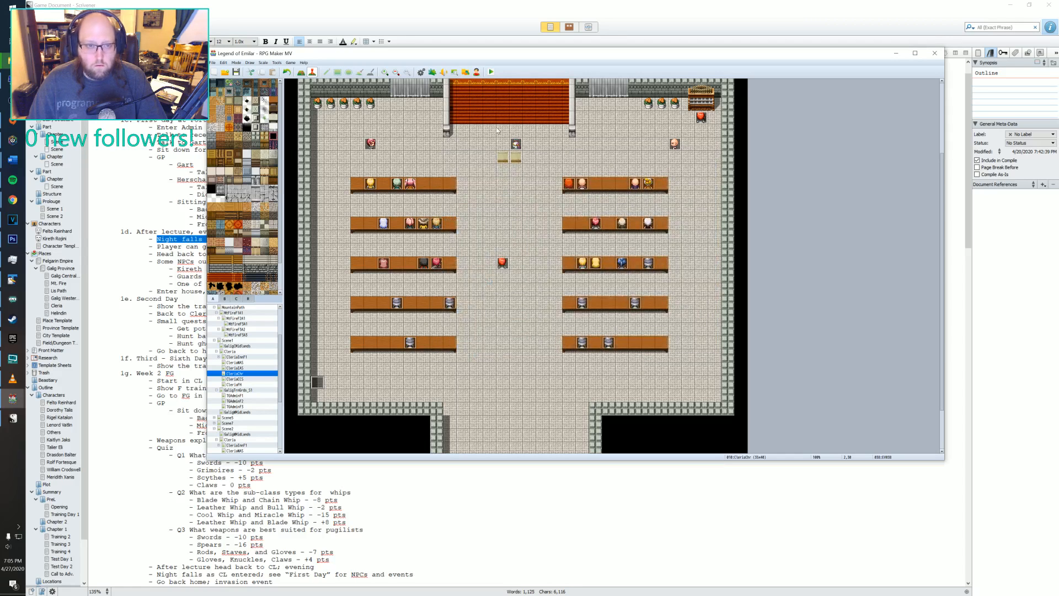
- Close the Legend of Emilar project window in RPG Maker MV, saving the changes to the game
left_click(936, 55)
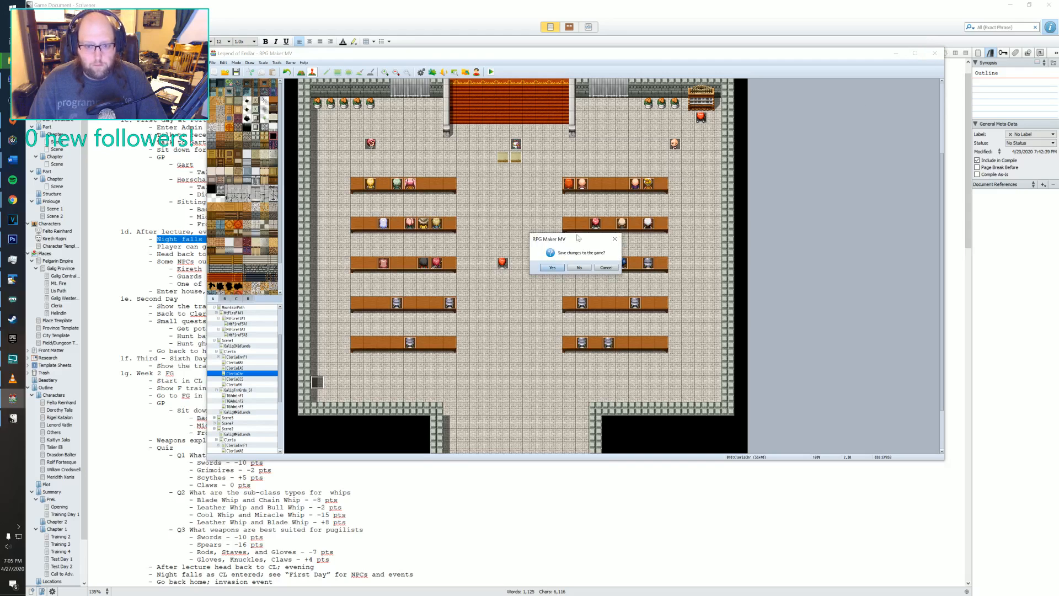
left_click(553, 267)
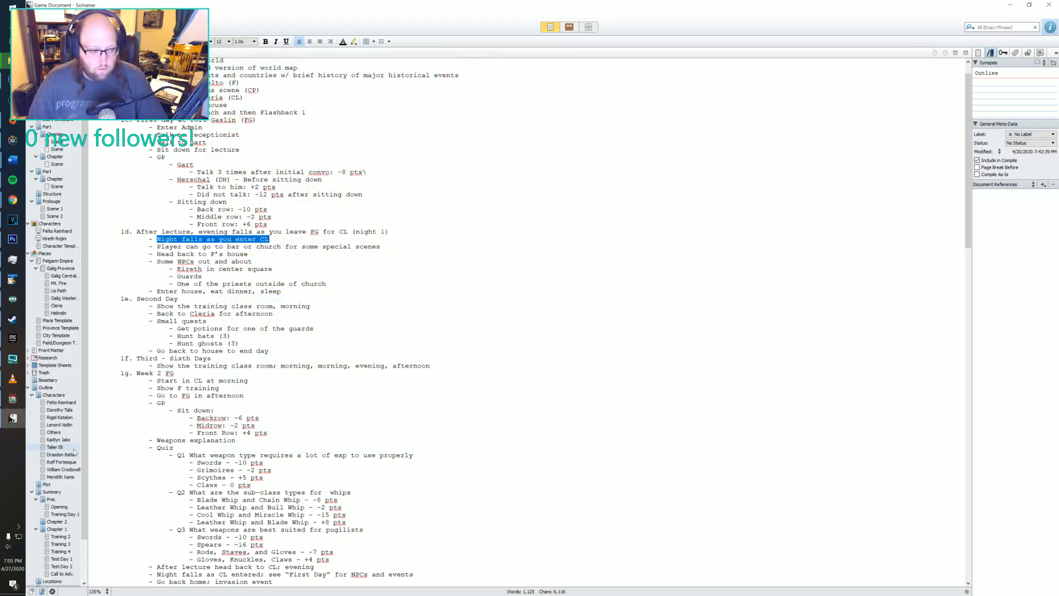
- Minimize Scrivener and Photoshop to reach the desktop, cancelling Photoshop's foreground Color Picker
key("alt+Tab")
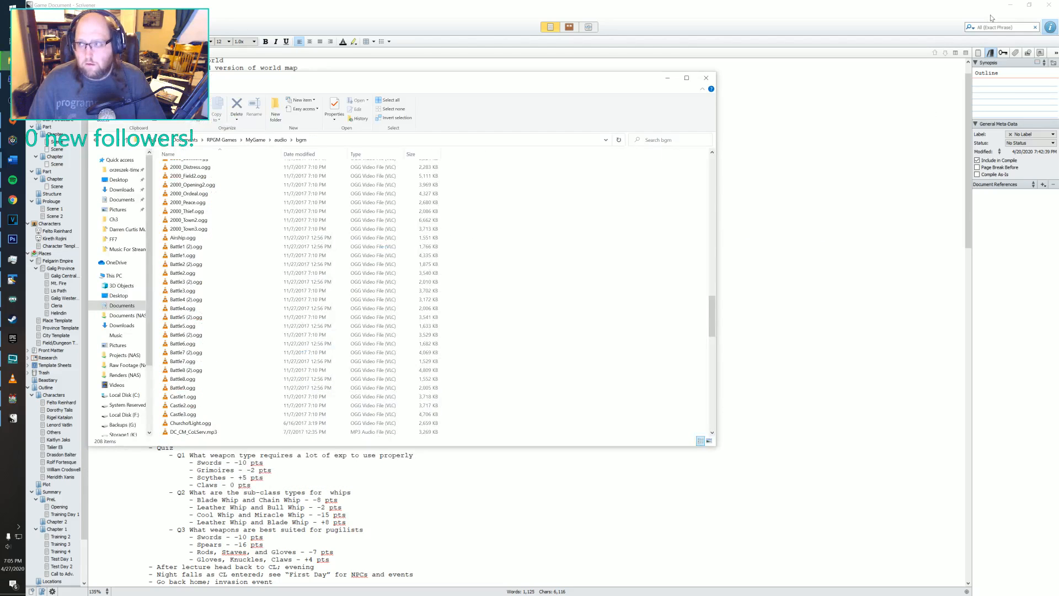
left_click(1006, 7)
left_click(1018, 32)
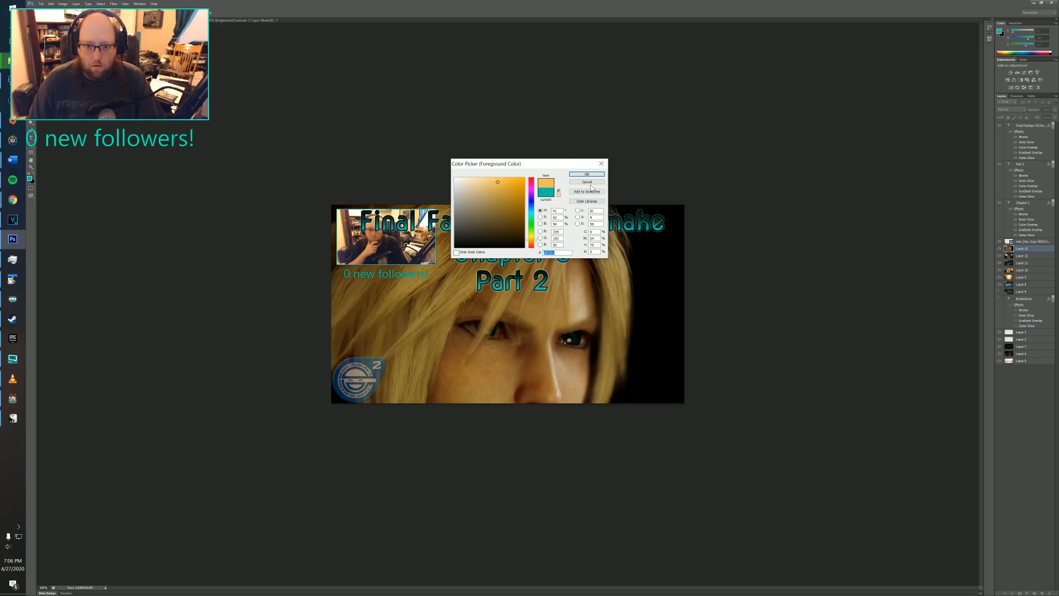
left_click(589, 183)
left_click(1035, 4)
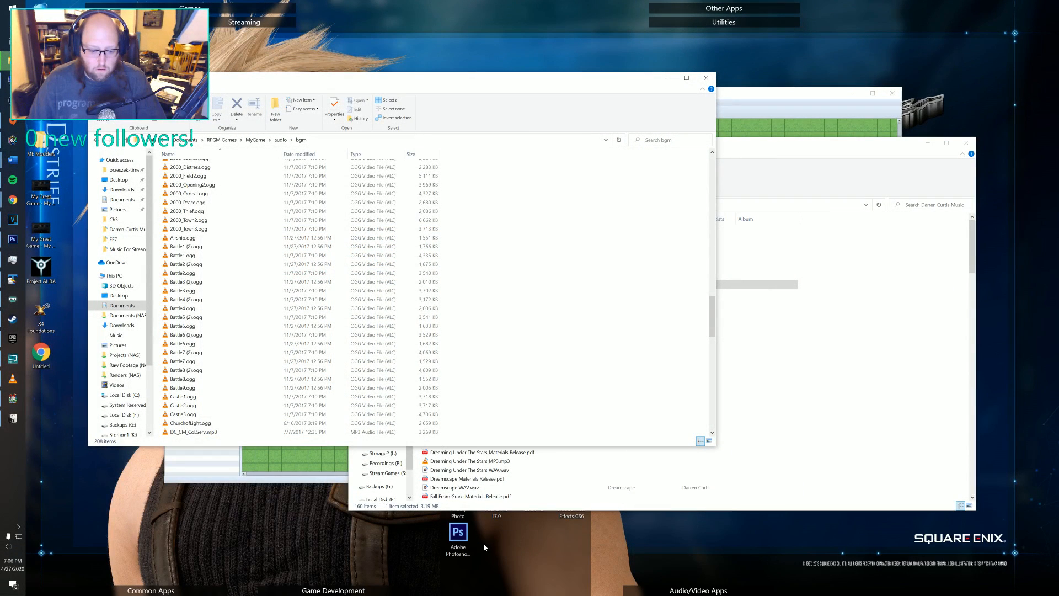
- Try to relaunch RPG Maker MV from the Game Development group on the desktop
mouse_move(333, 589)
left_click(281, 507)
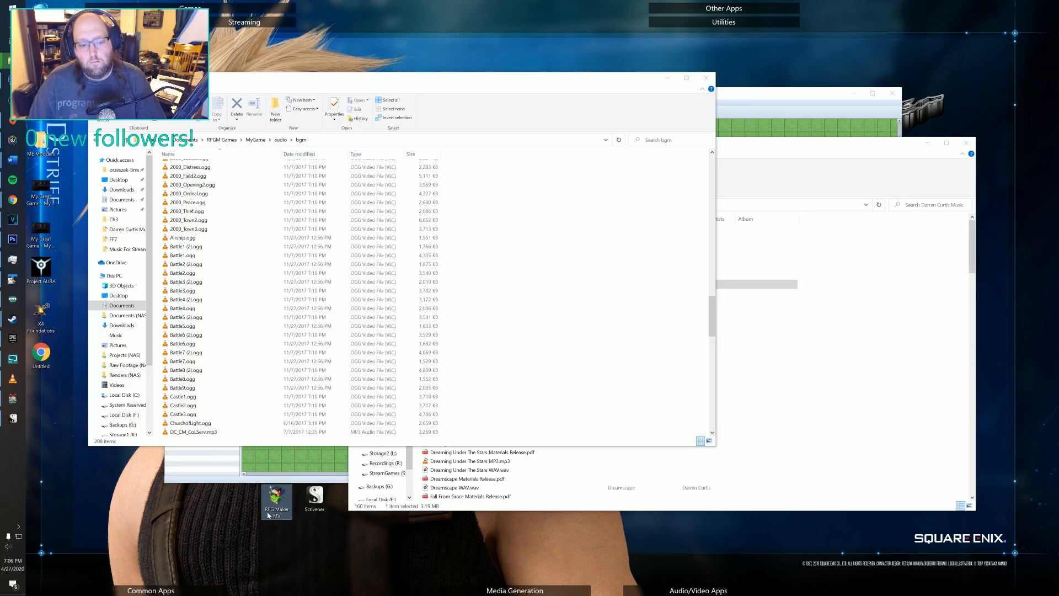
right_click(273, 508)
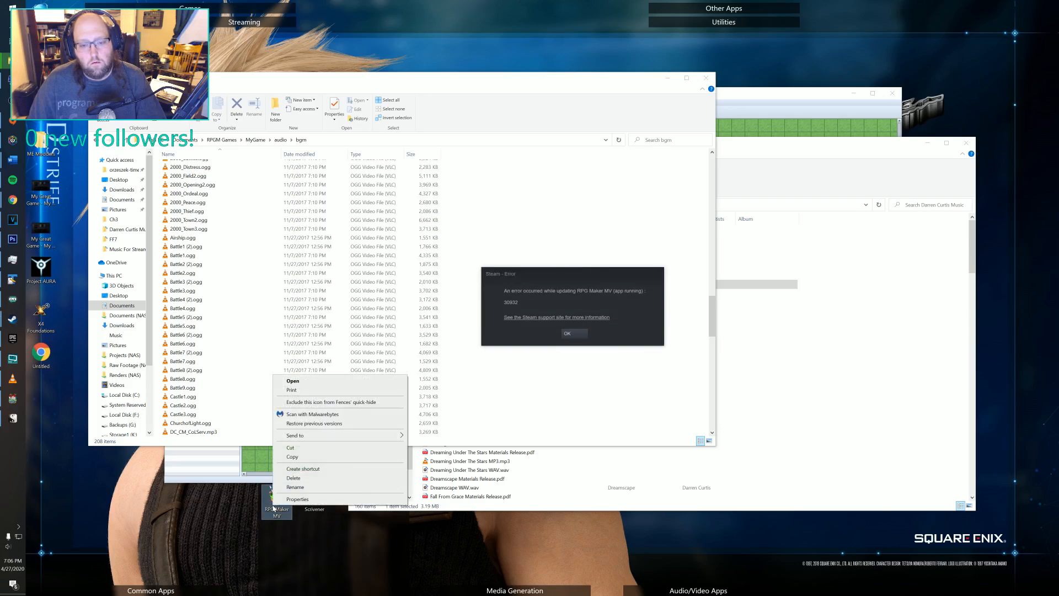
left_click(592, 348)
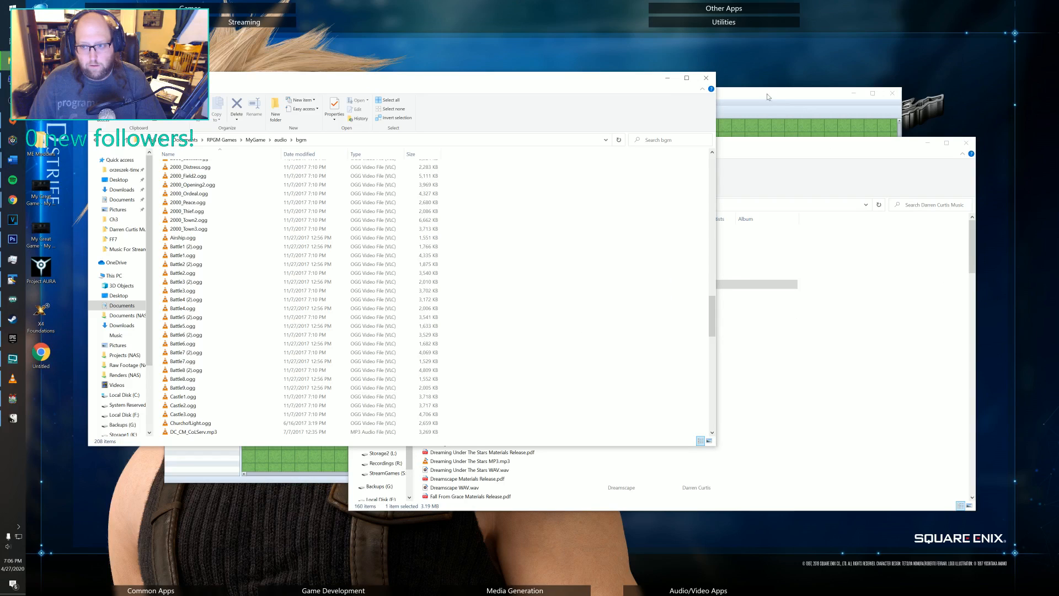
- Open Game.rpgproject from the MyGame folder under Projects\RPGM Games on the Backups (G:) drive
left_click(774, 136)
left_click(907, 166)
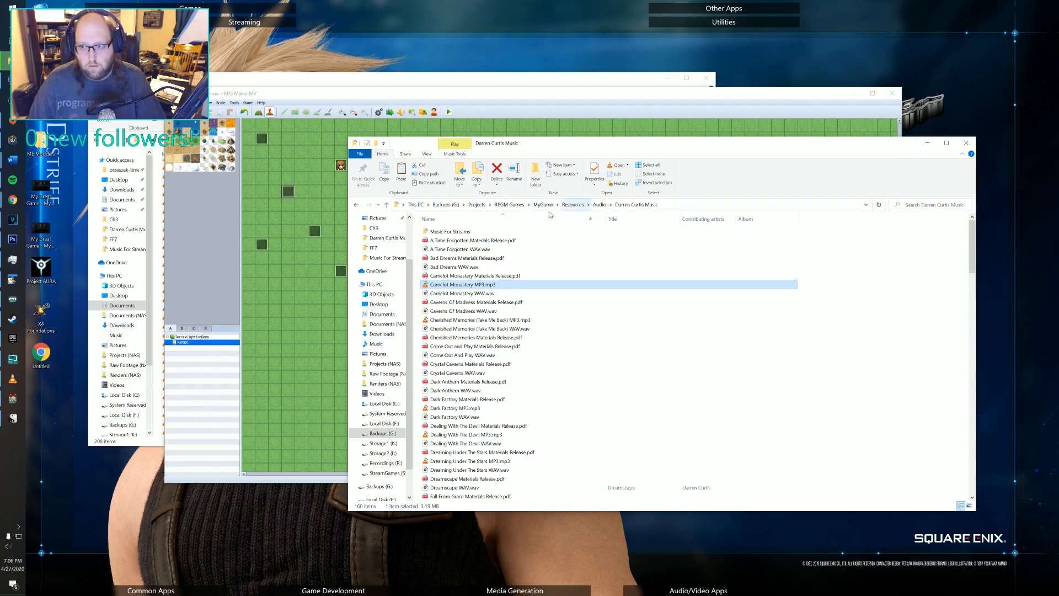
left_click(543, 205)
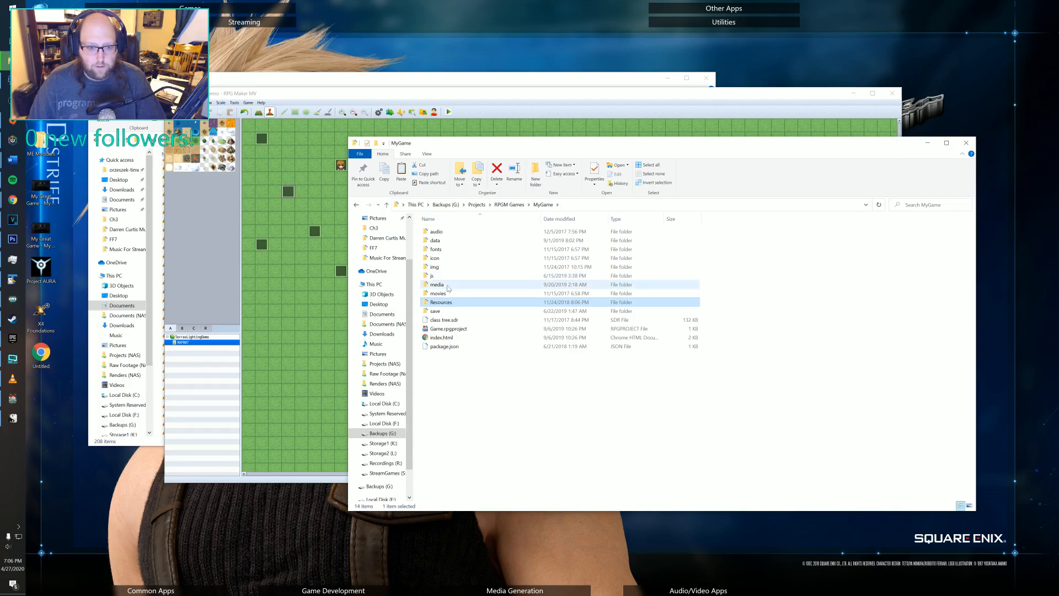
double_click(447, 329)
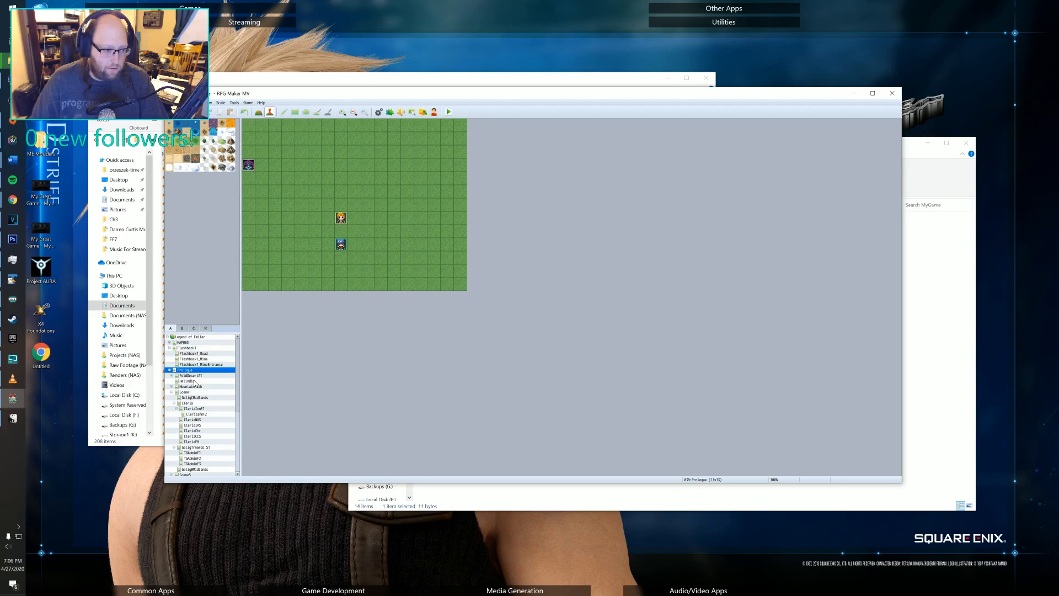
- Look through the opened project's map list and view the inn, house and church maps under Scene1
scroll(194, 383, "down", 2)
scroll(196, 409, "down", 2)
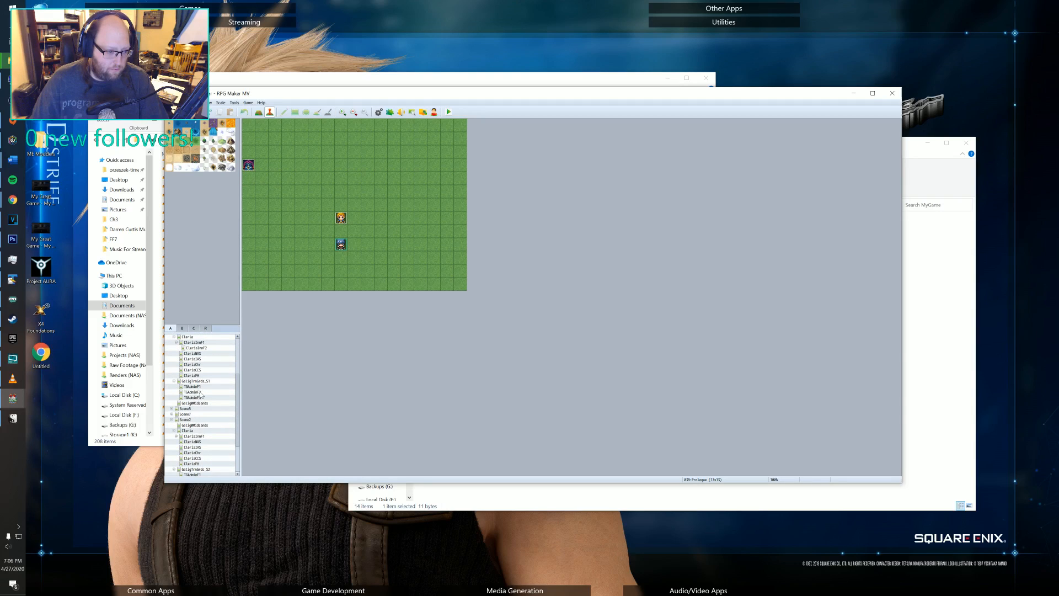
scroll(200, 395, "down", 3)
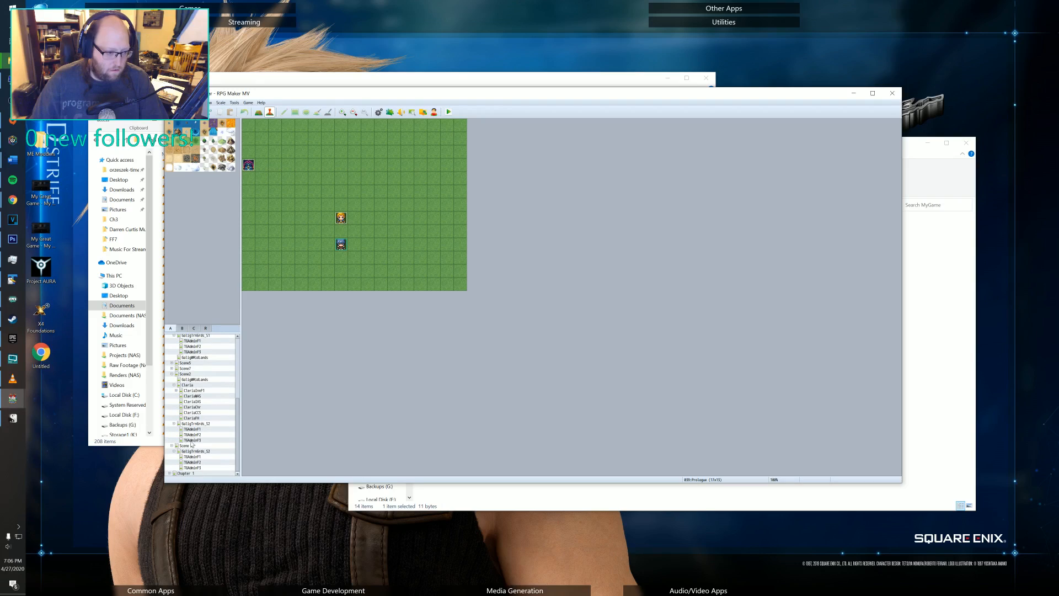
scroll(200, 439, "up", 1)
scroll(199, 405, "up", 12)
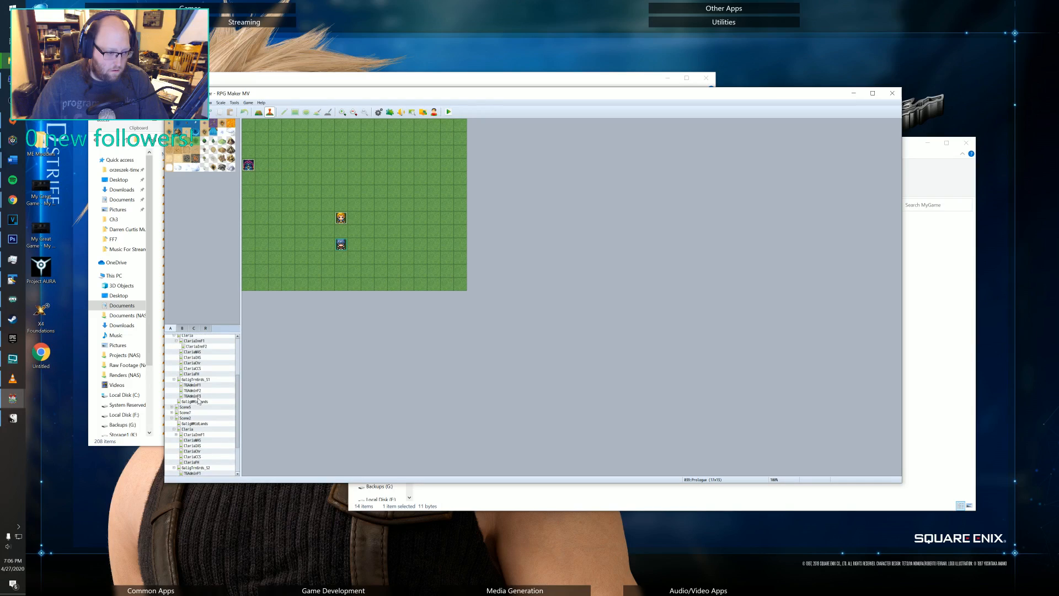
scroll(197, 401, "down", 3)
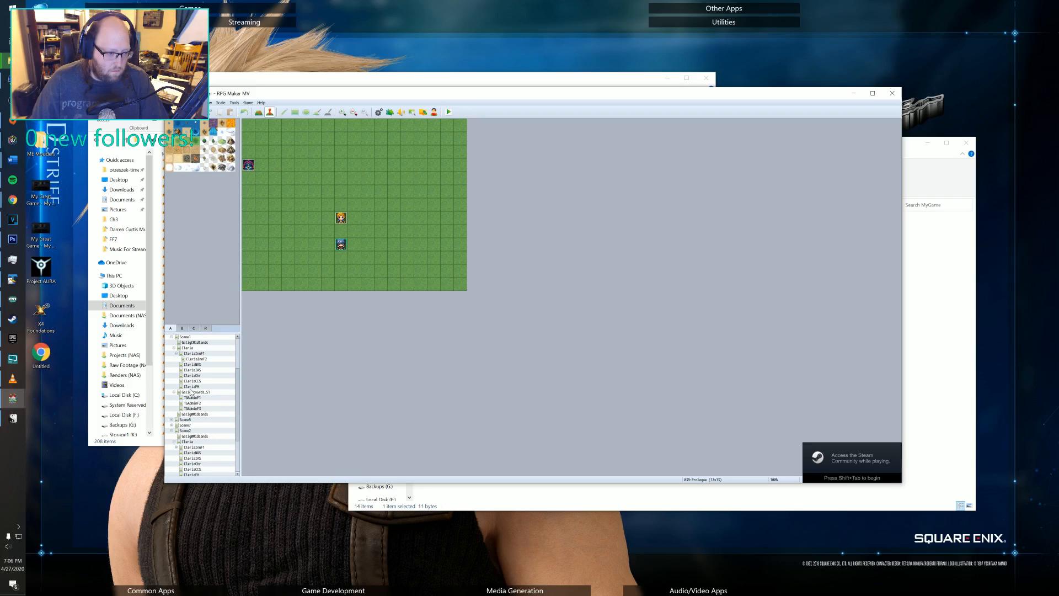
right_click(191, 355)
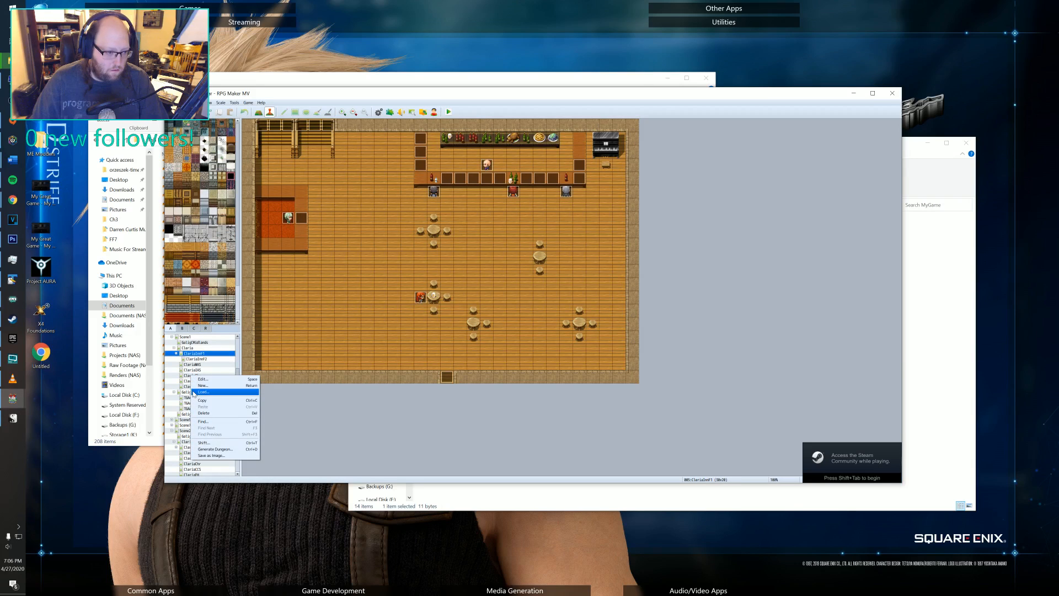
left_click(183, 386)
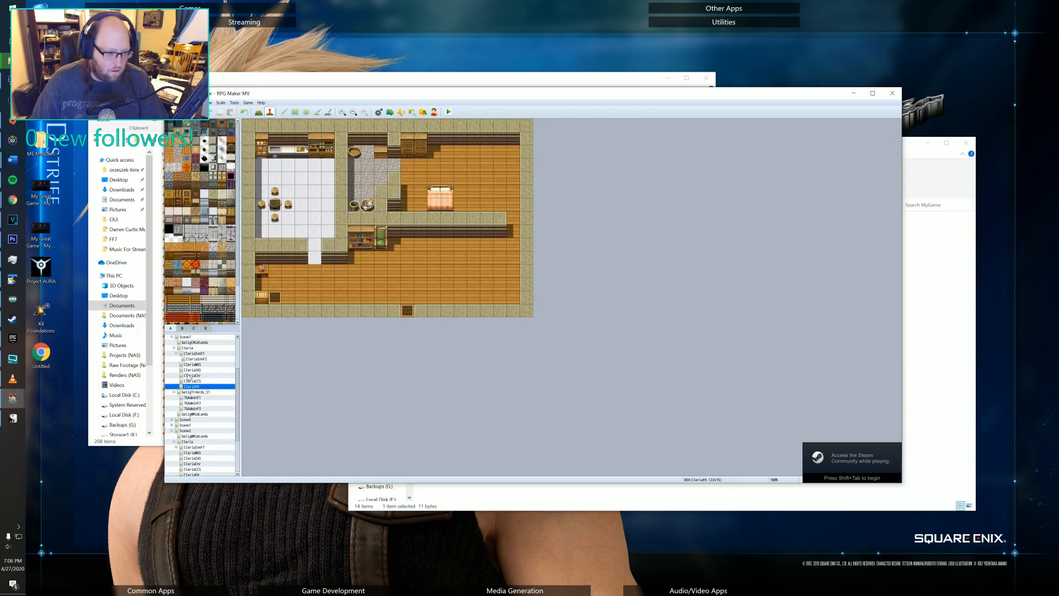
left_click(190, 376)
scroll(424, 416, "down", 2)
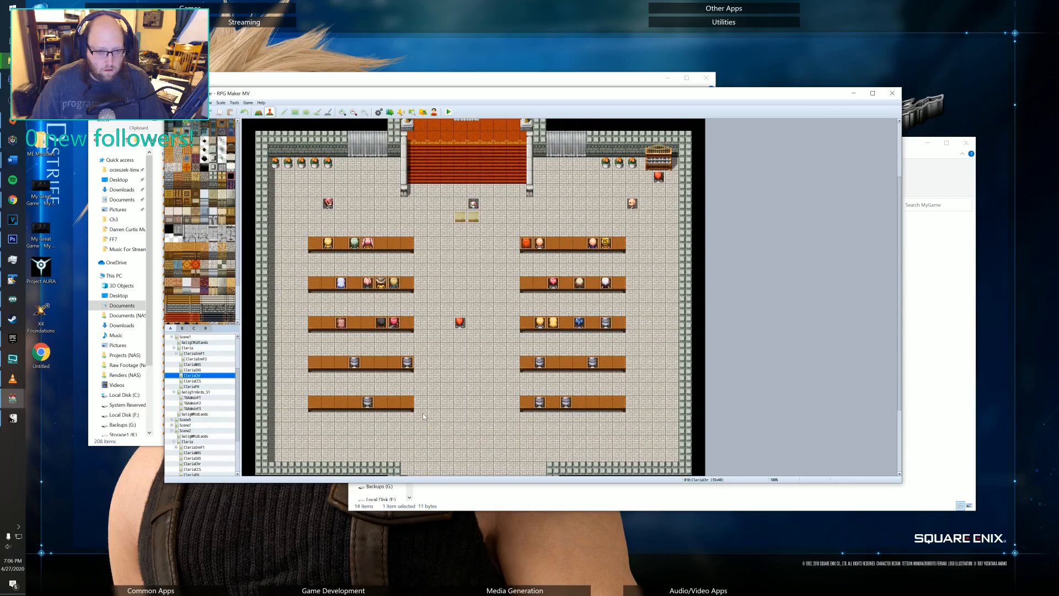
- Examine the outdoor Cleria town map under Scene1, covering its square, church and houses
left_click(190, 348)
left_click(191, 353)
left_click(192, 349)
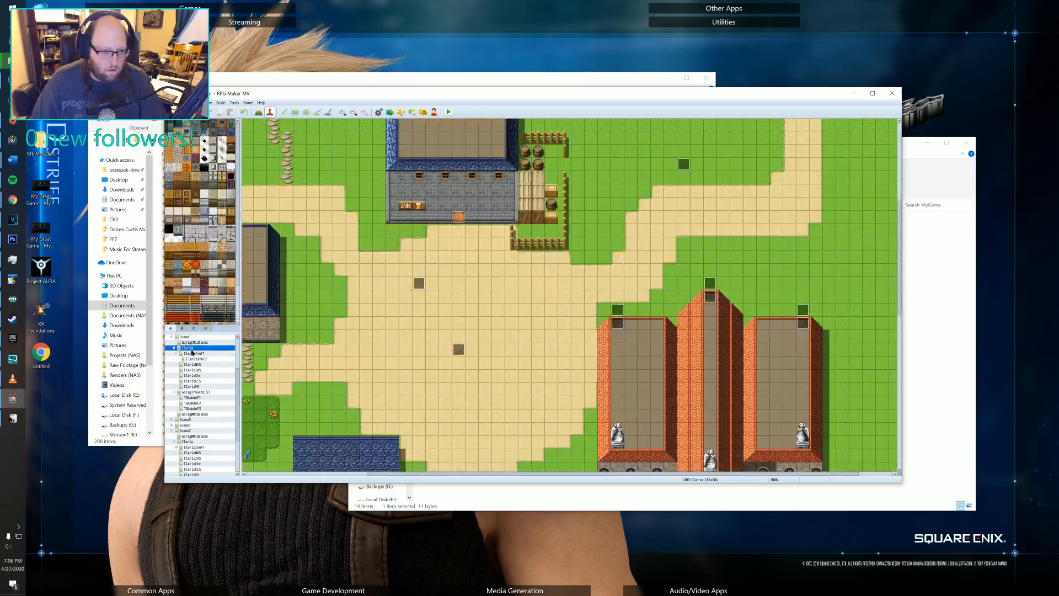
middle_click_drag(451, 356, 478, 452)
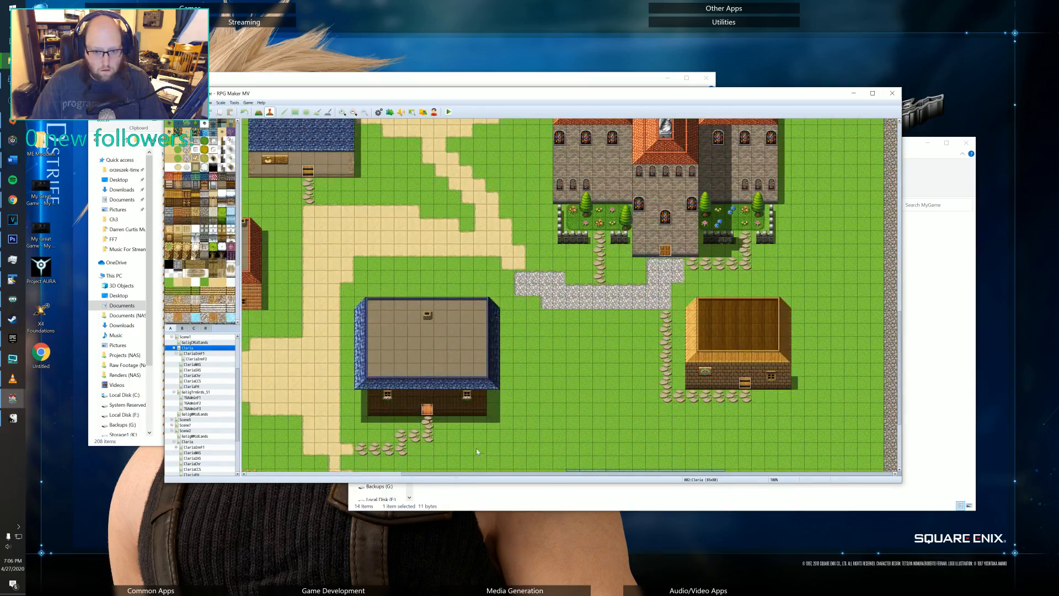
middle_click_drag(579, 450, 422, 440)
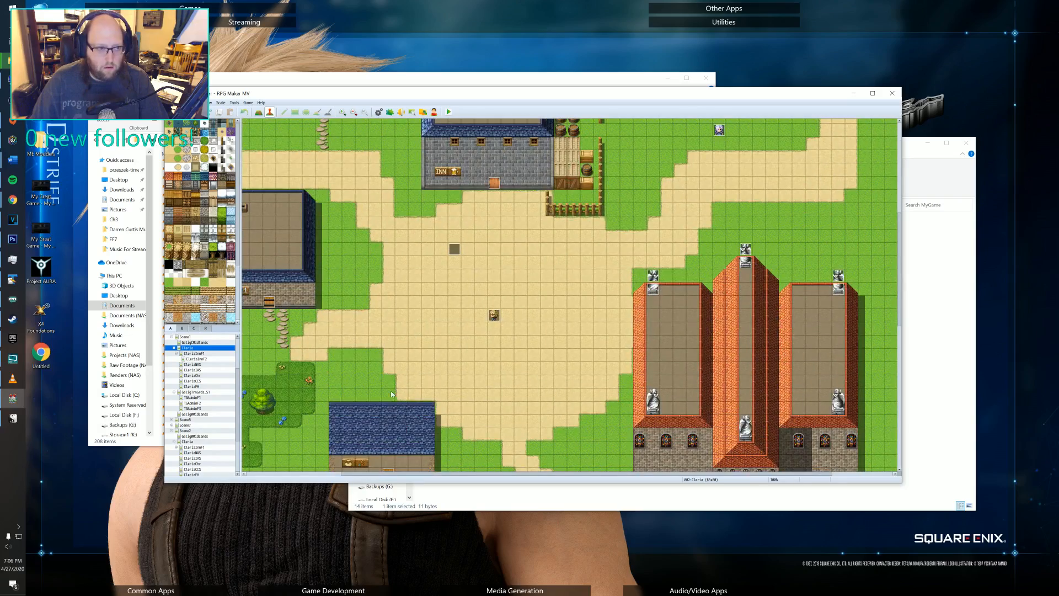
middle_click_drag(382, 353, 324, 428)
middle_click_drag(318, 375, 323, 433)
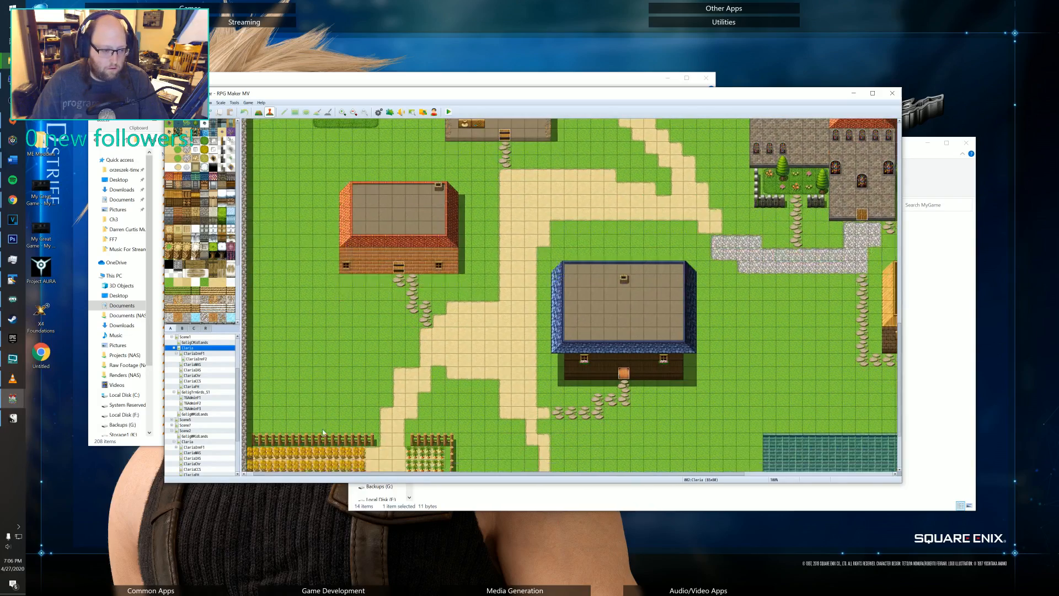
- Collapse Scene1, inspect the Cleria town map under Scene2, and close the project opened from the backup drive
left_click(196, 353)
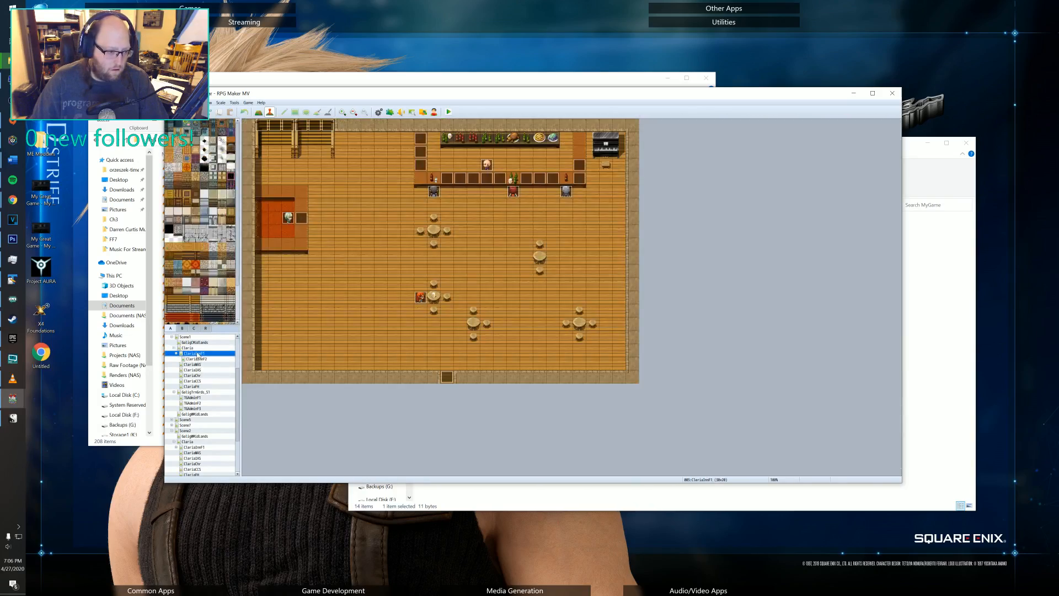
scroll(171, 375, "up", 2)
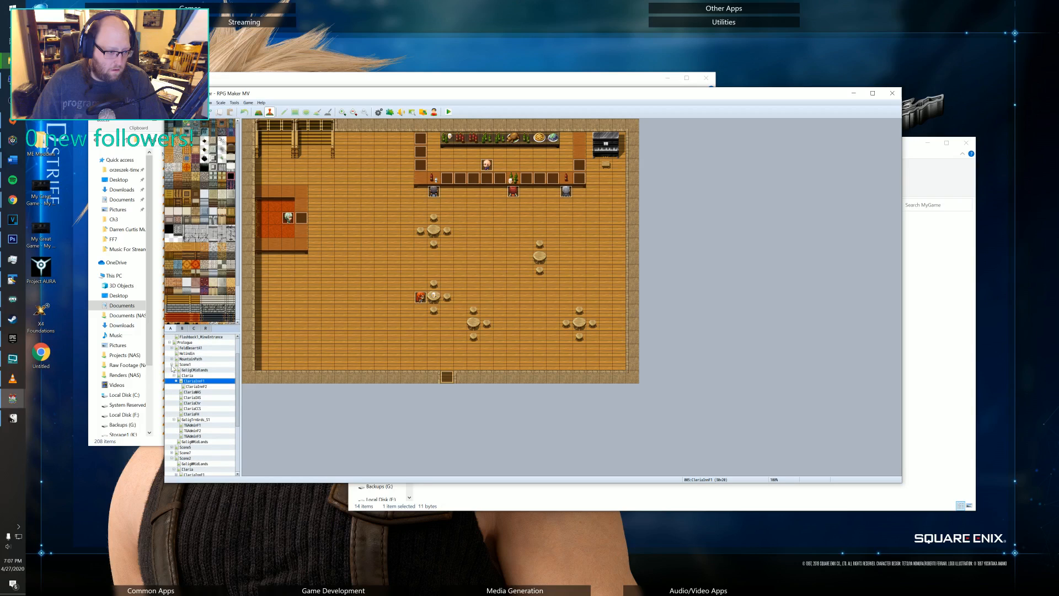
left_click(172, 365)
left_click(190, 381)
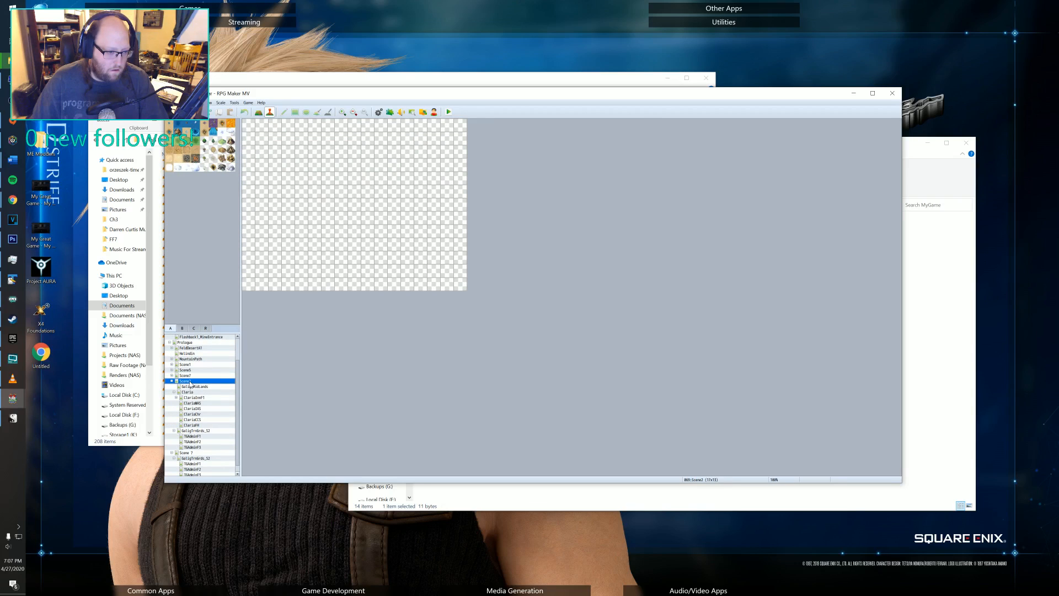
left_click(191, 386)
left_click(189, 392)
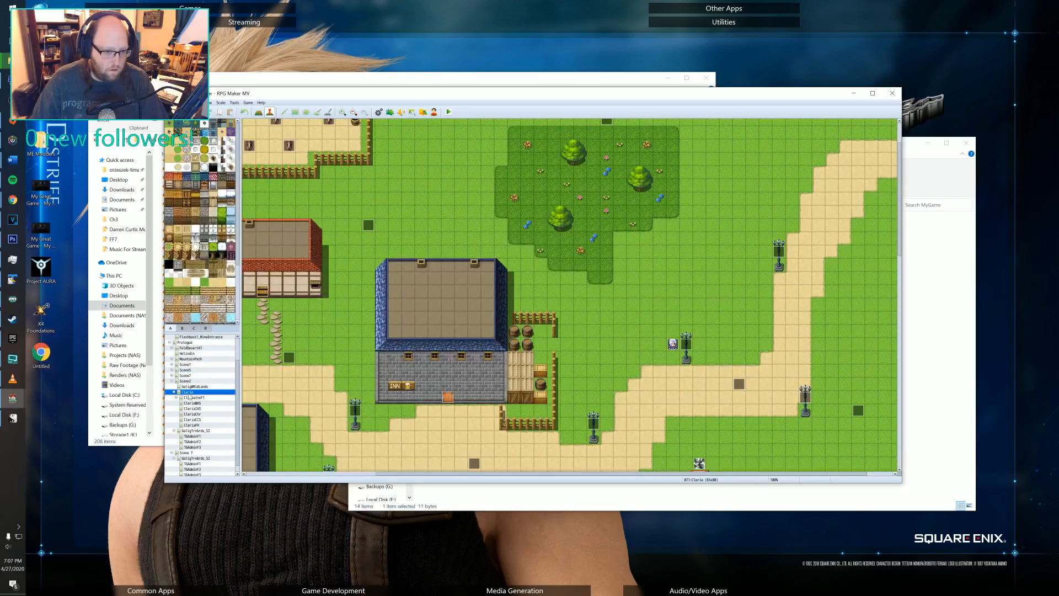
scroll(618, 388, "up", 5)
scroll(584, 413, "left", 4)
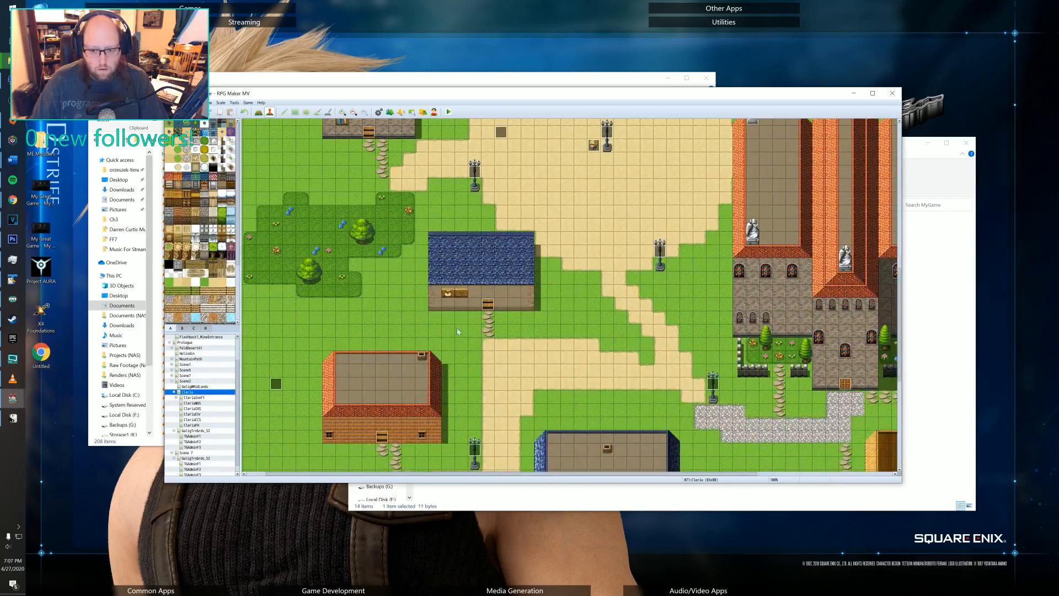
scroll(457, 332, "up", 6)
scroll(201, 384, "up", 2)
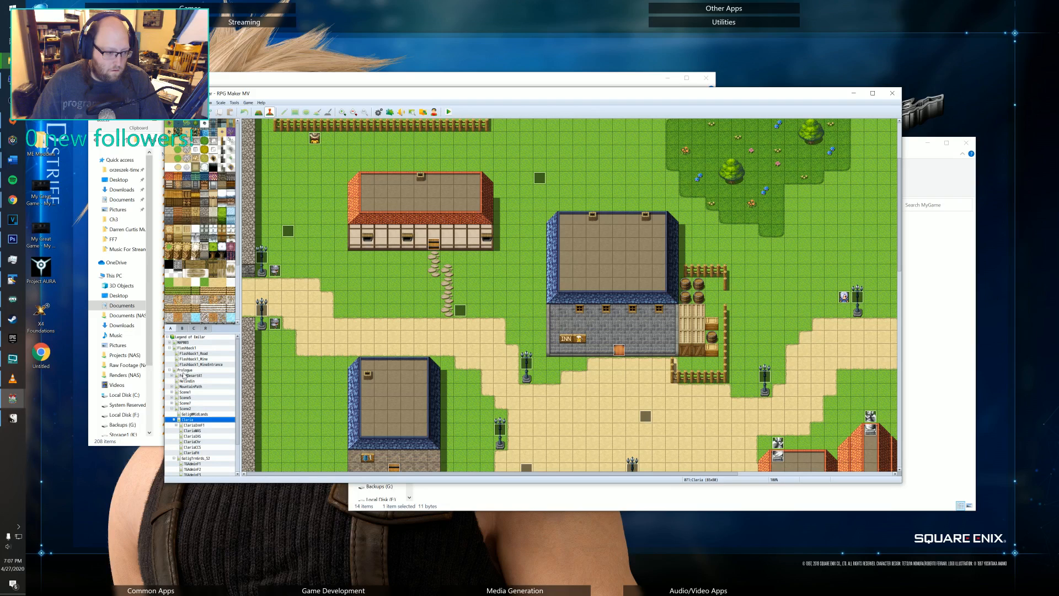
left_click(891, 92)
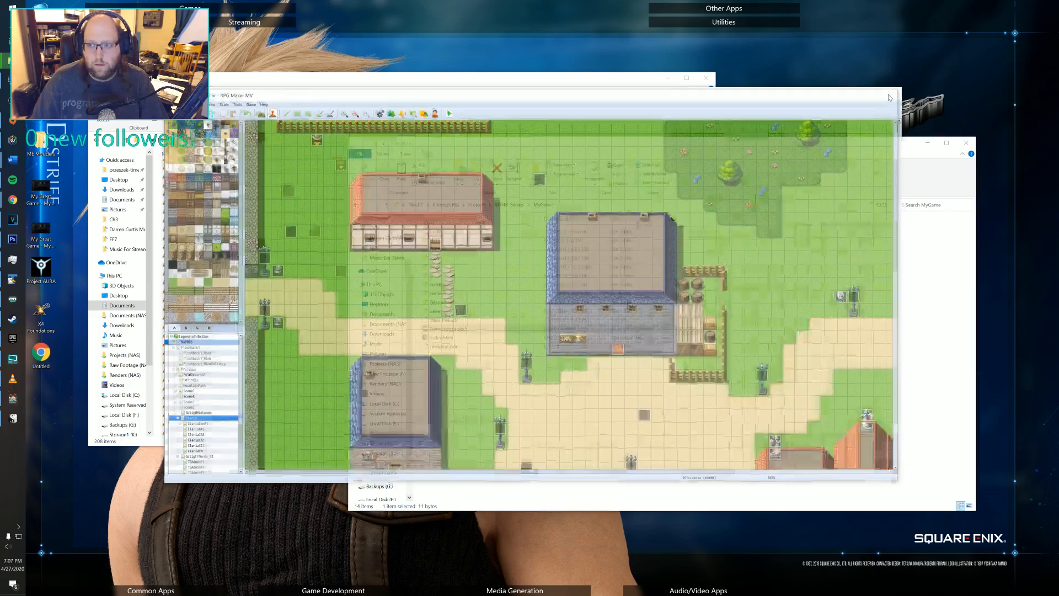
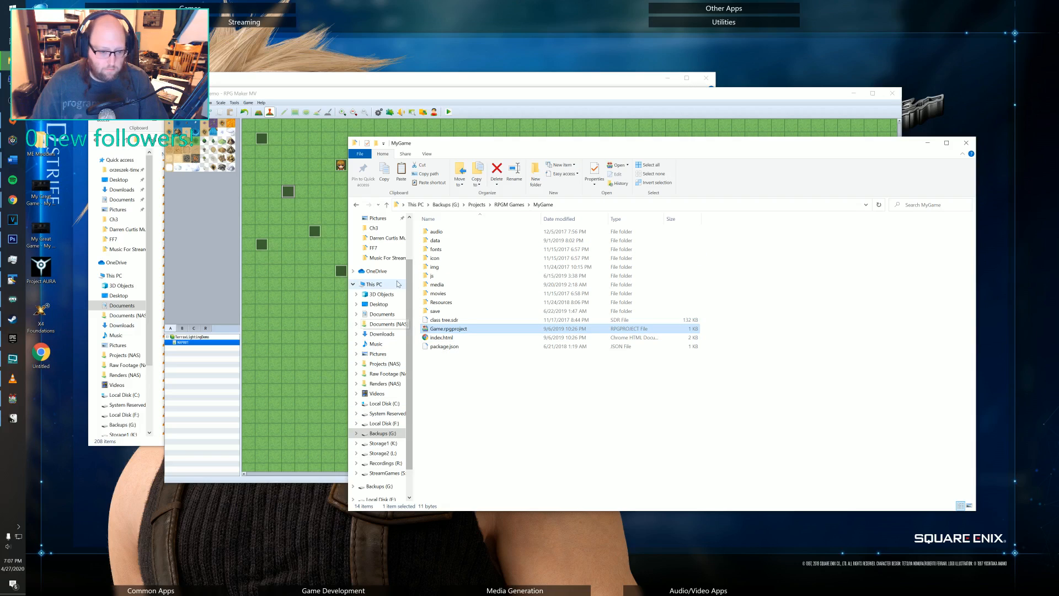
- Open Game.rpgproject from the Documents copy of the project, in RPGM Games\MyGame
left_click(382, 314)
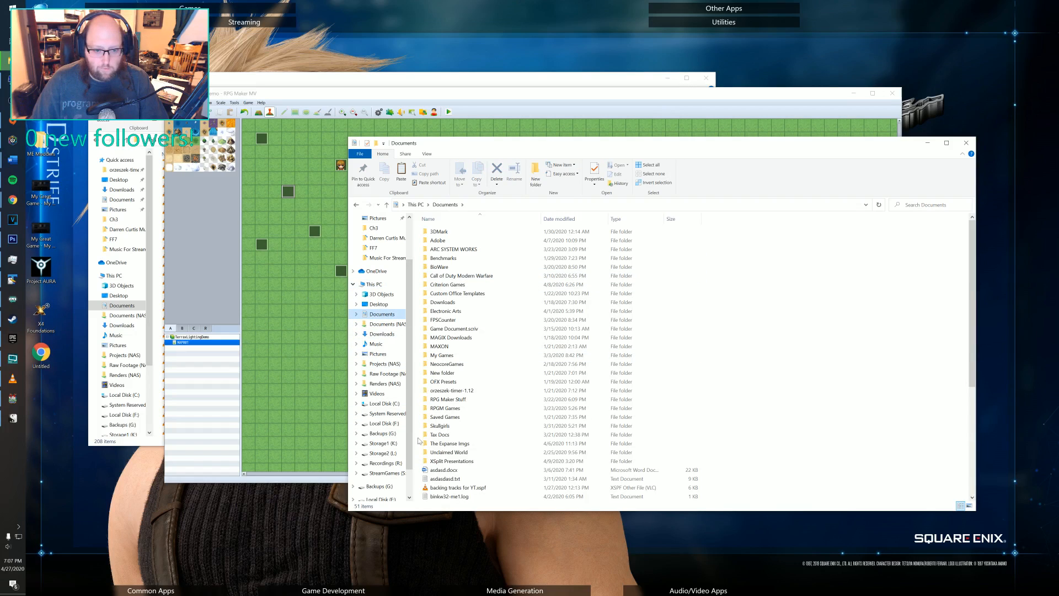
double_click(445, 414)
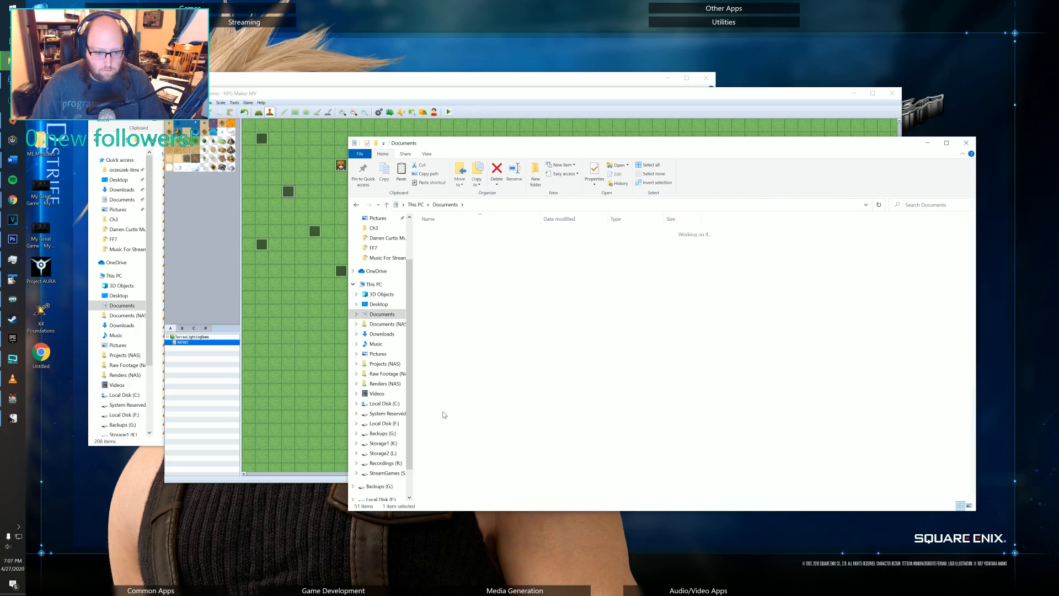
double_click(434, 240)
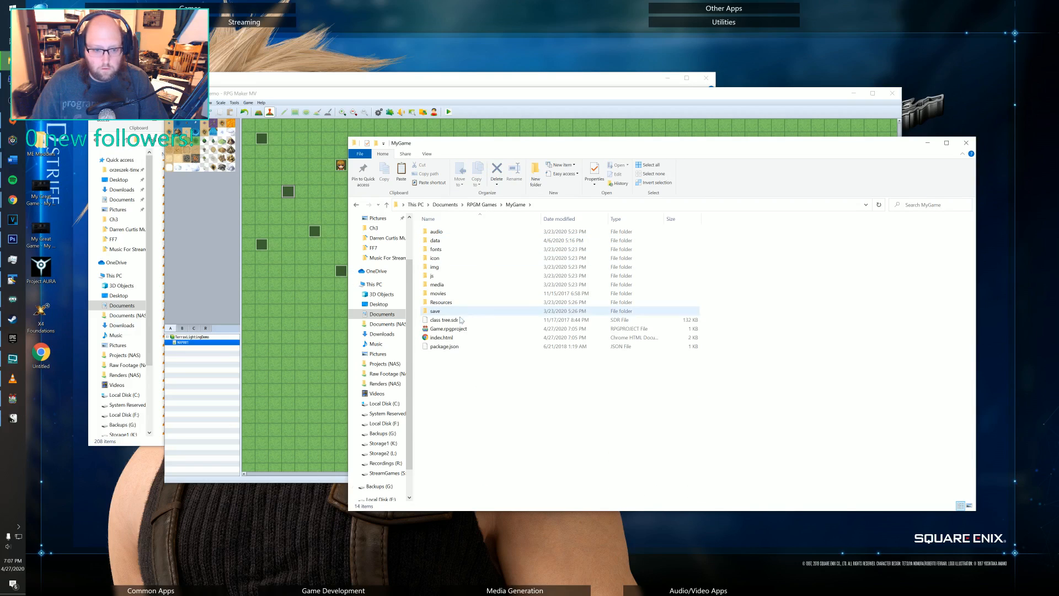
double_click(448, 329)
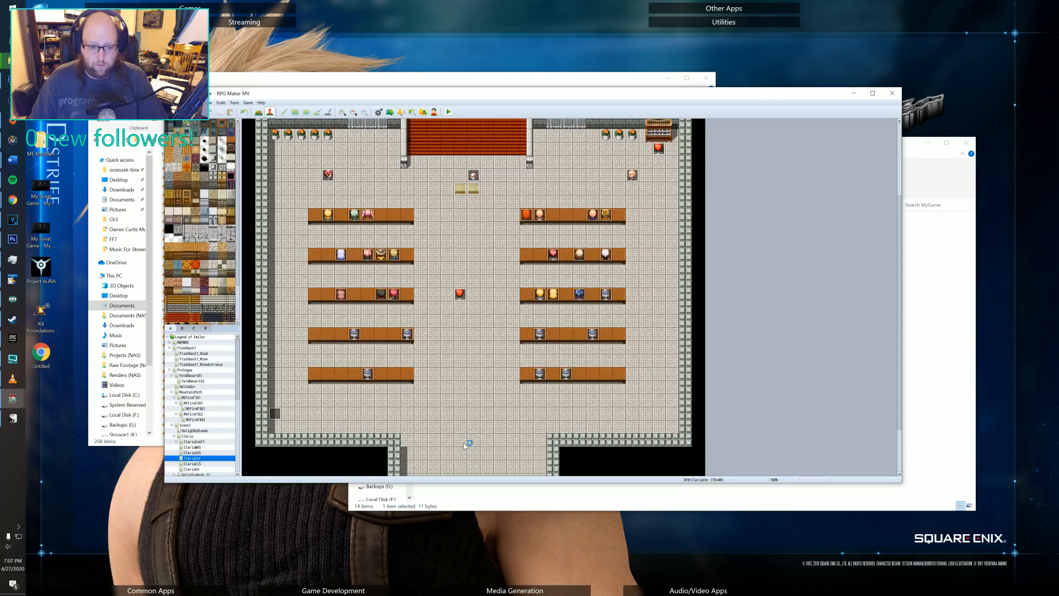
- Search the church event's Play BGM track list for DC_CM_CoLServ, keeping None selected and confirming the event
double_click(274, 415)
double_click(513, 231)
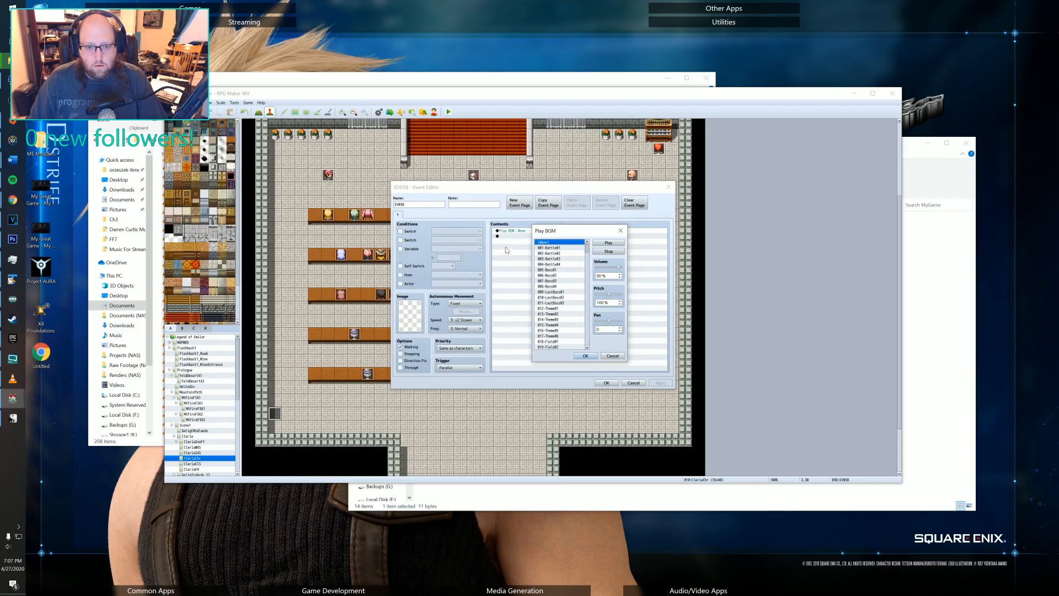
scroll(564, 293, "down", 11)
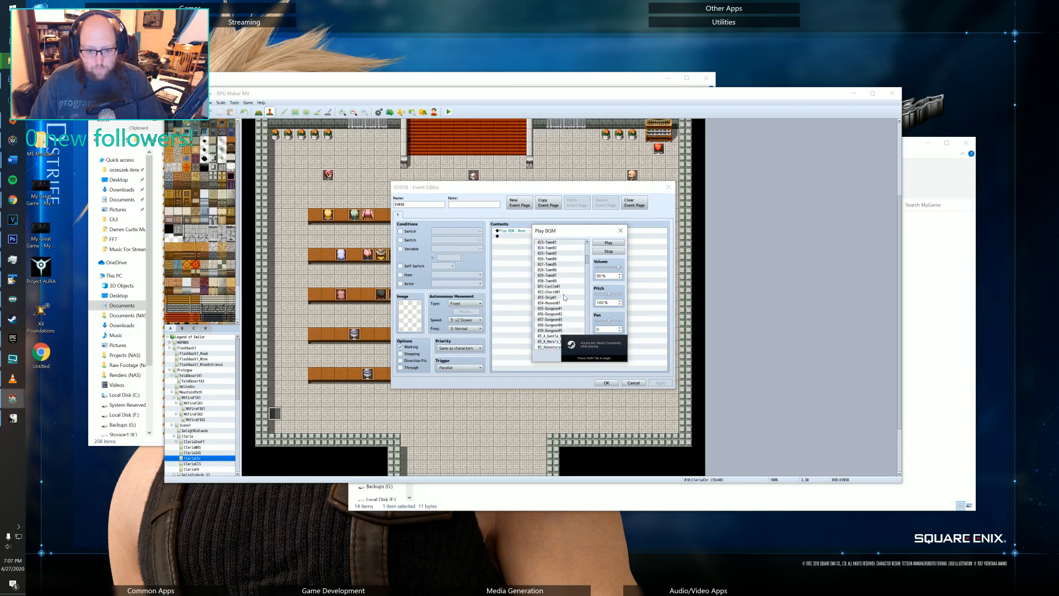
scroll(563, 296, "down", 15)
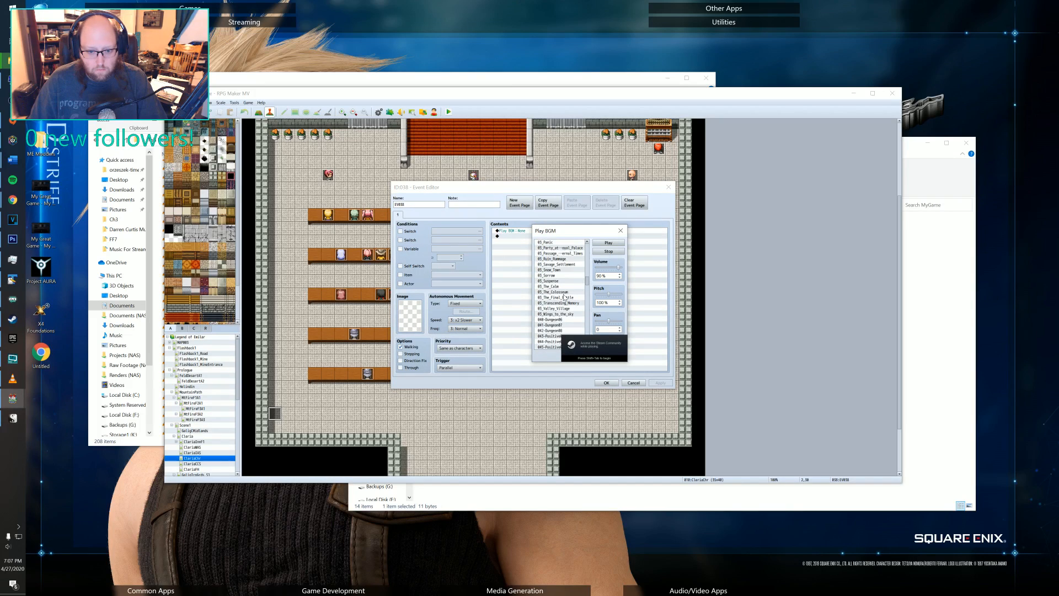
scroll(564, 296, "down", 8)
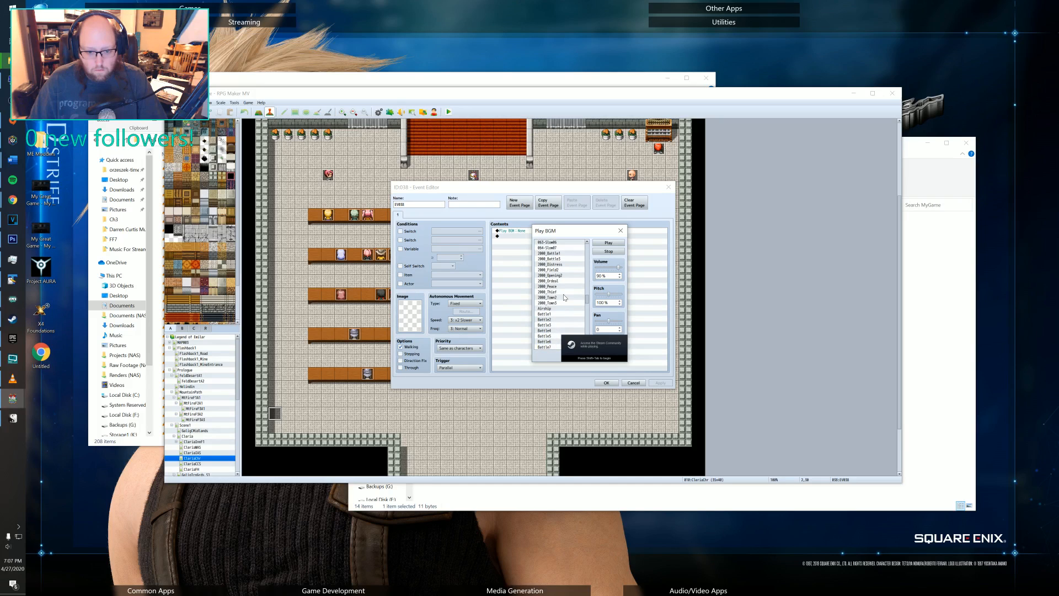
scroll(564, 297, "down", 7)
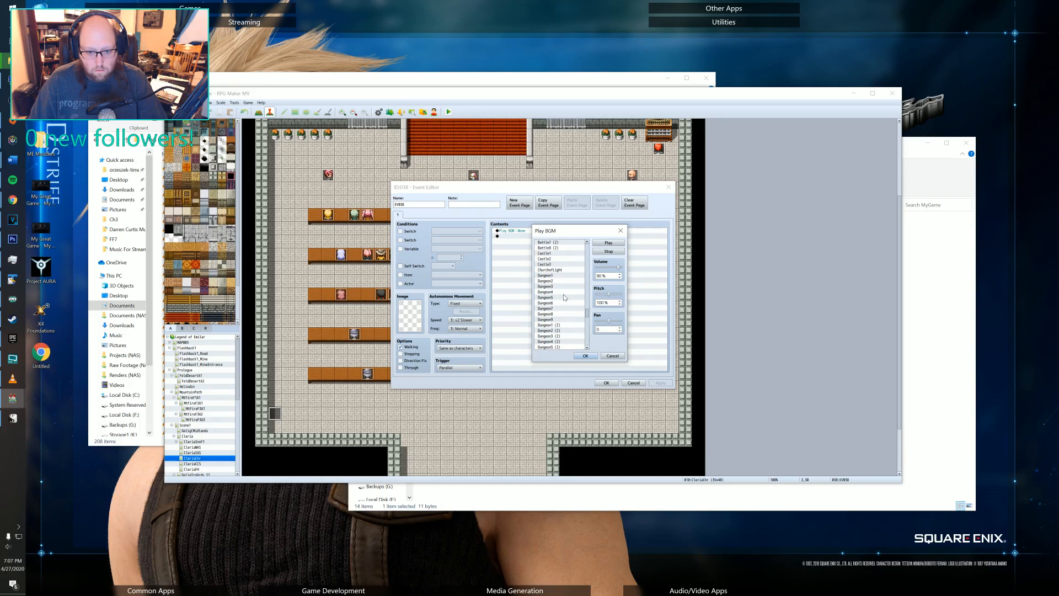
scroll(563, 296, "down", 8)
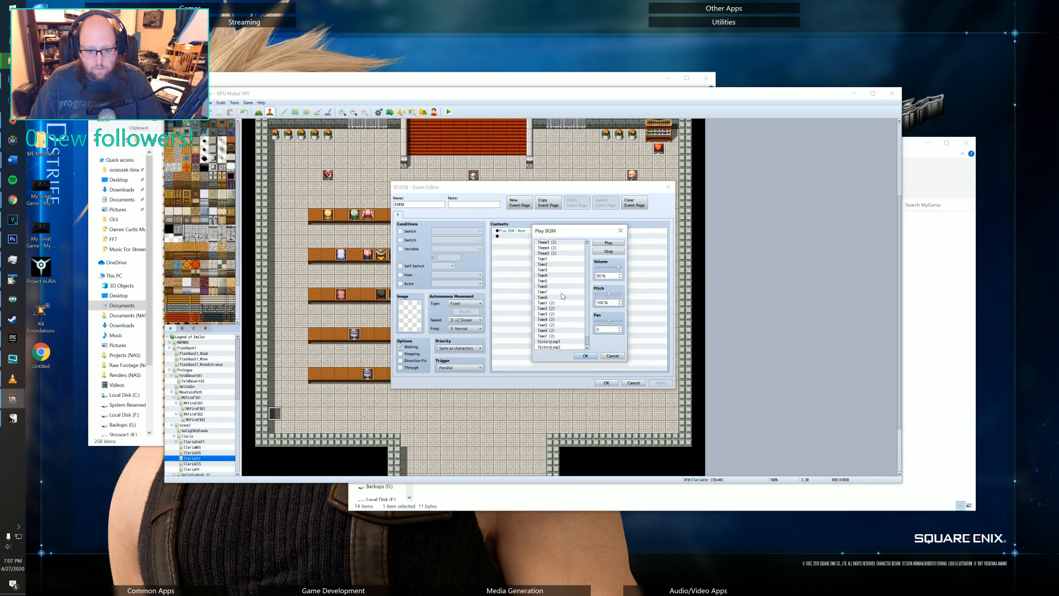
scroll(561, 296, "up", 20)
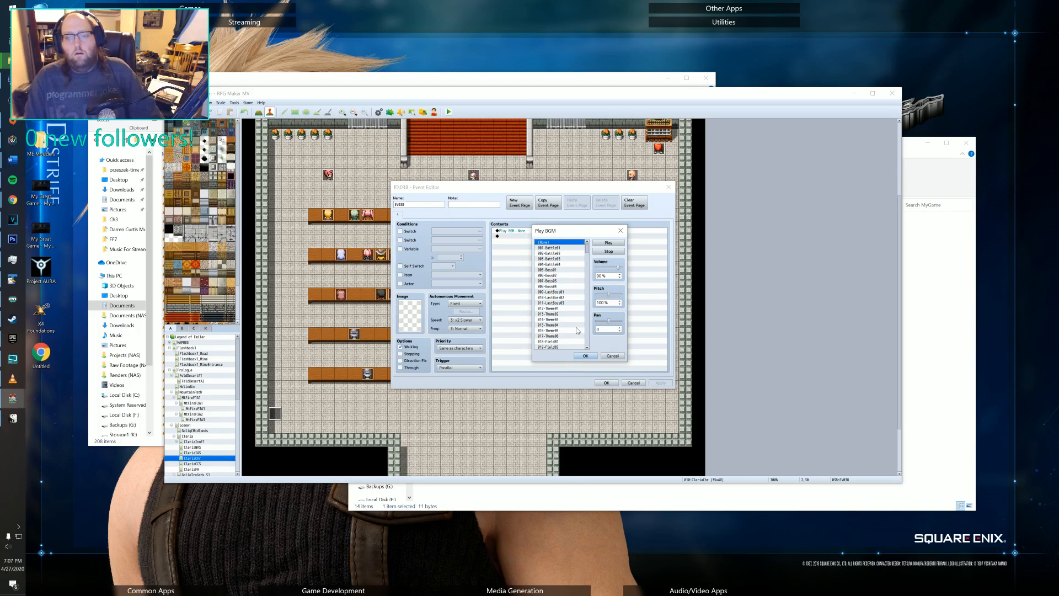
left_click(587, 356)
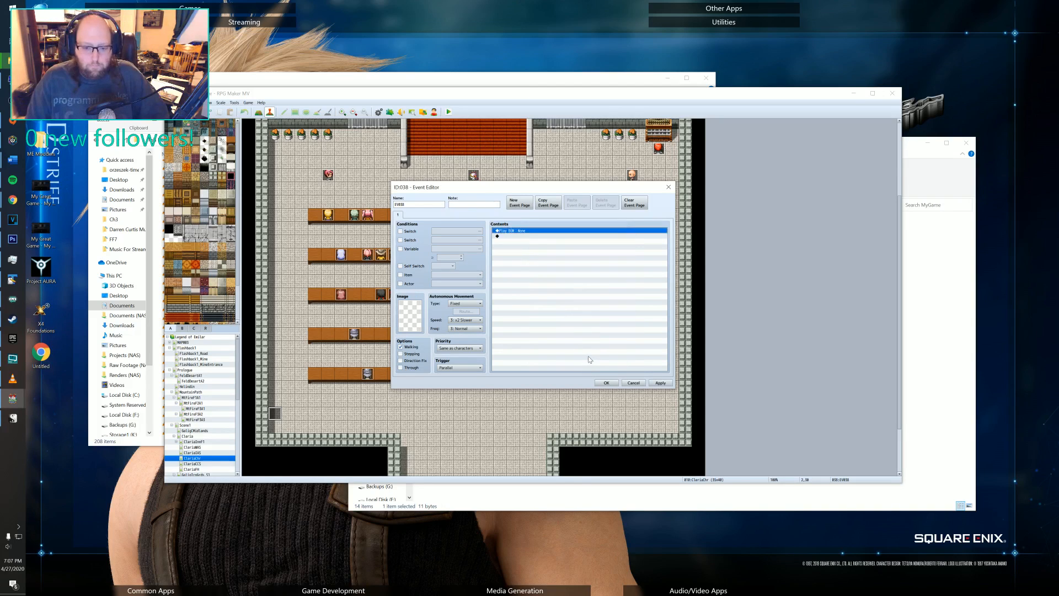
left_click(606, 383)
- Look for the DC_CM_CoLServ track in the audio/bgm folder of the Resource Manager
left_click(422, 113)
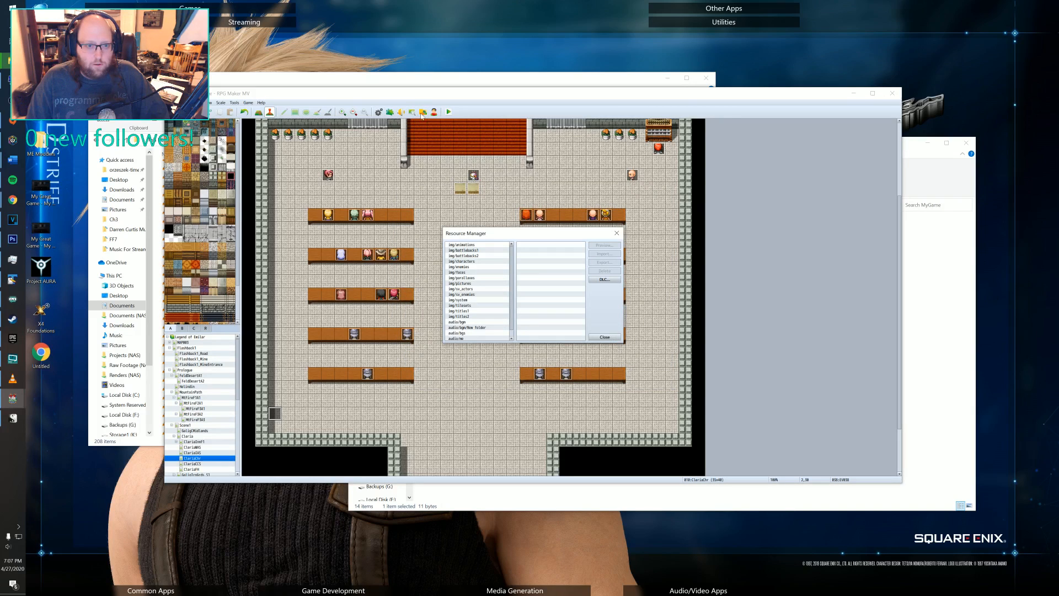
left_click(481, 278)
scroll(482, 287, "down", 1)
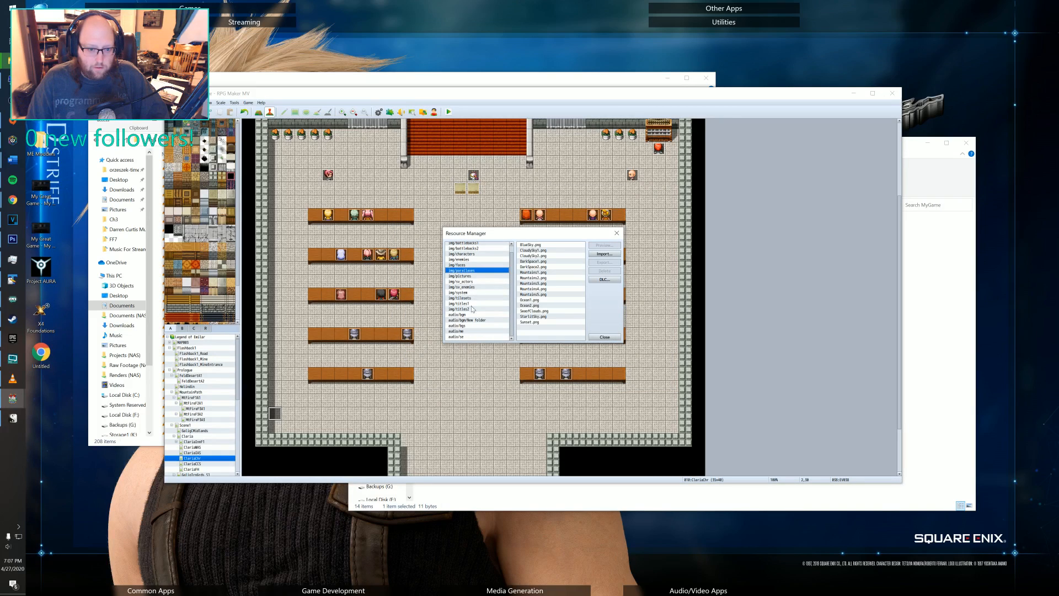
left_click(460, 315)
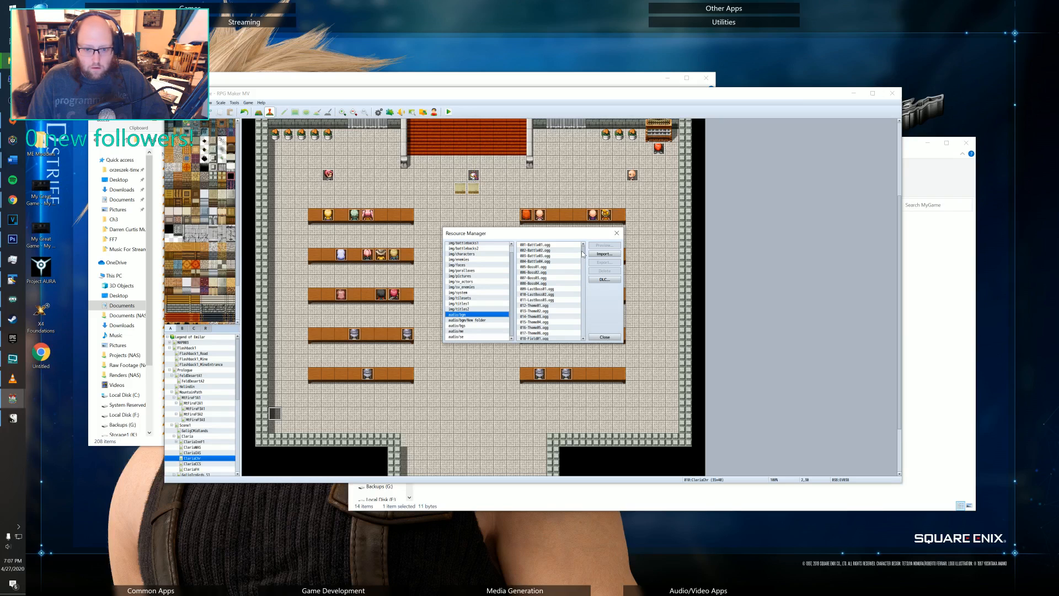
left_click_drag(586, 253, 584, 289)
left_click(543, 276)
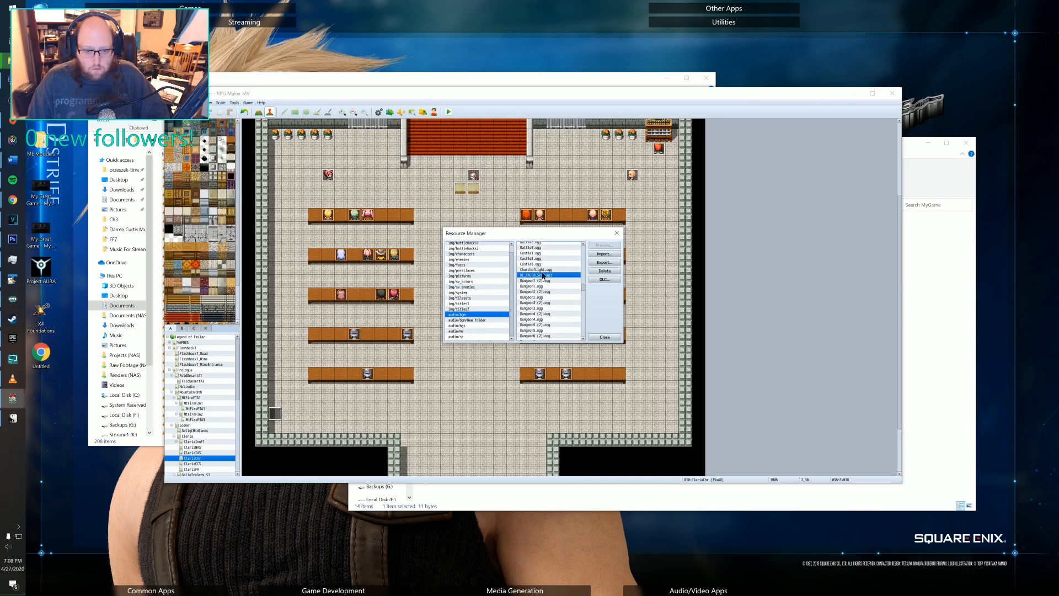
scroll(563, 271, "up", 6)
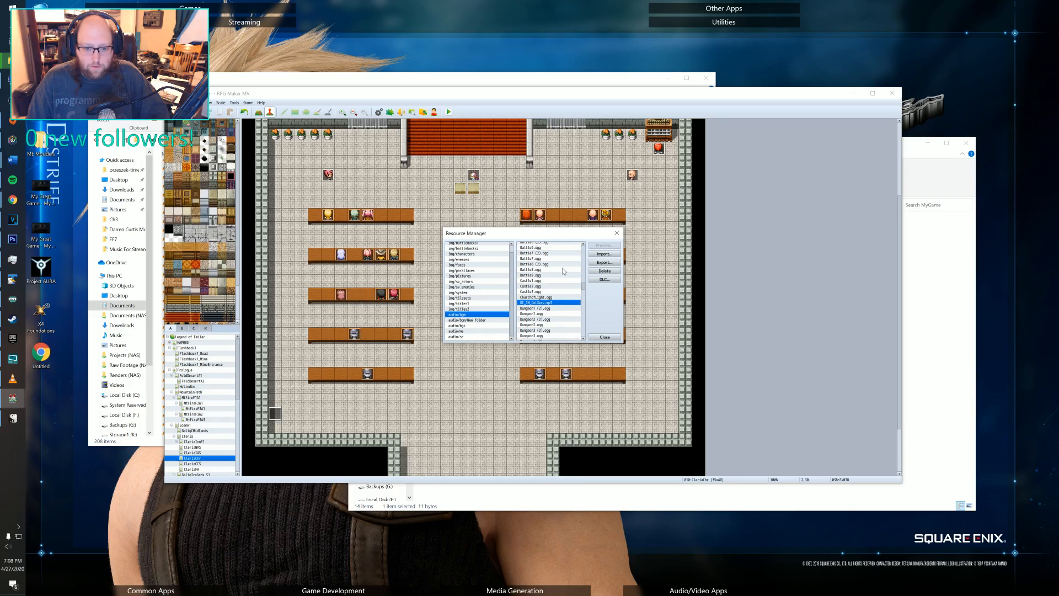
scroll(562, 267, "down", 5)
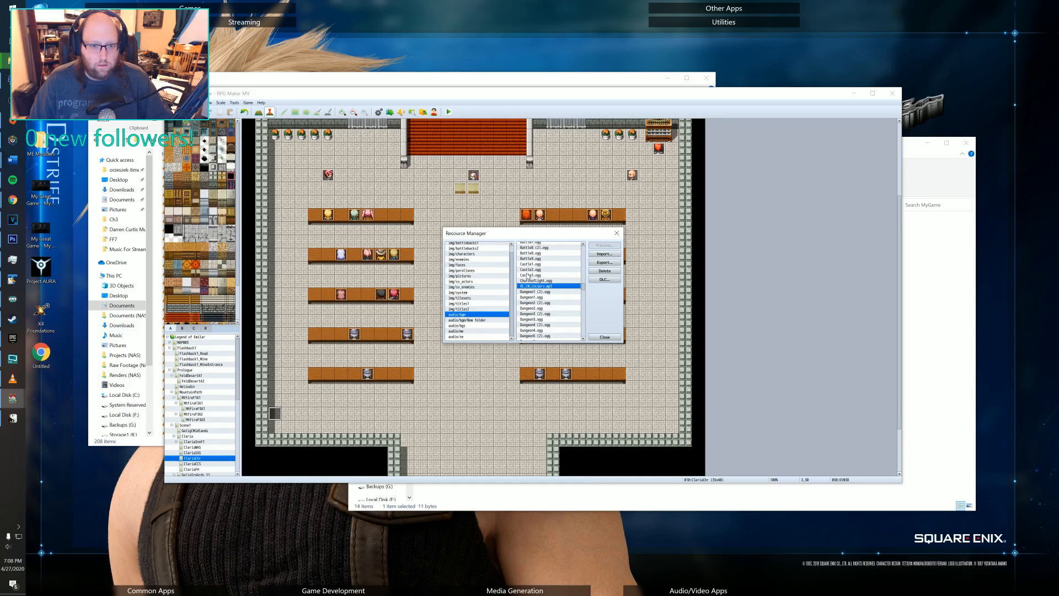
- Switch to VLC media player and start adding a source file to a Convert / Save job
left_click(10, 381)
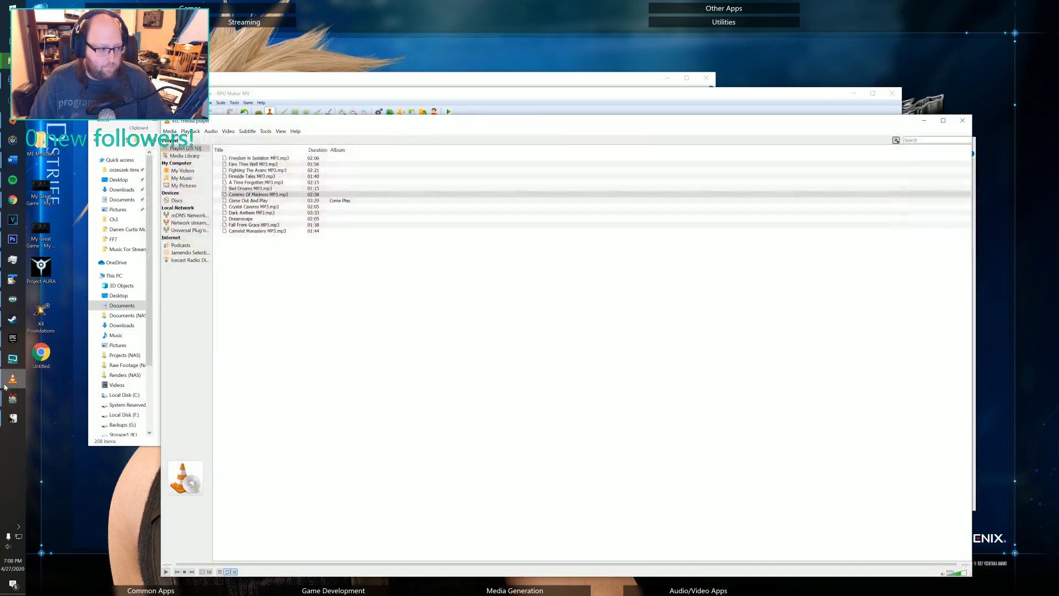
right_click(254, 231)
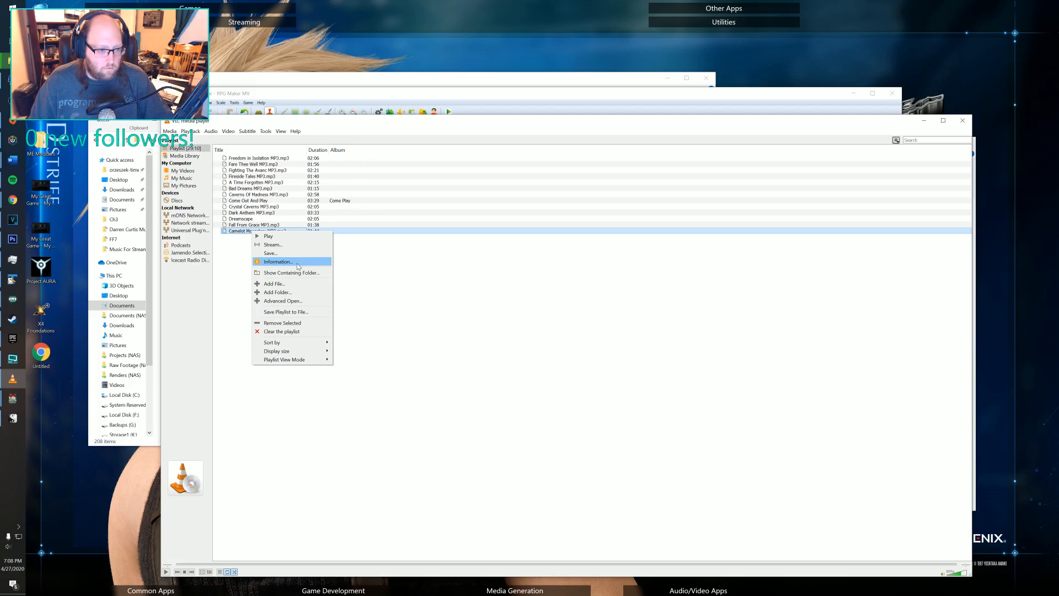
left_click(169, 131)
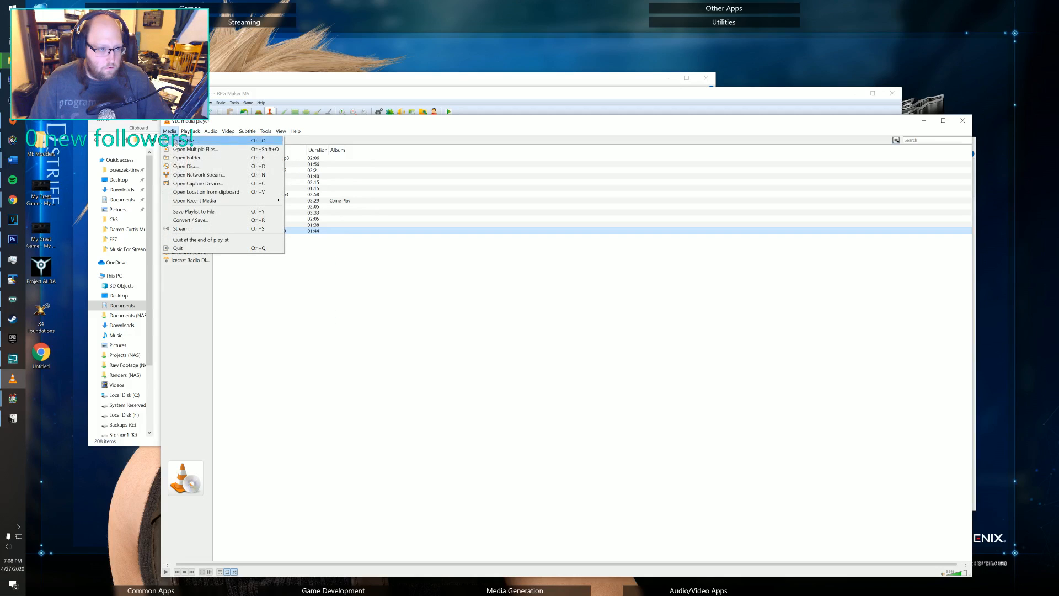
left_click(200, 221)
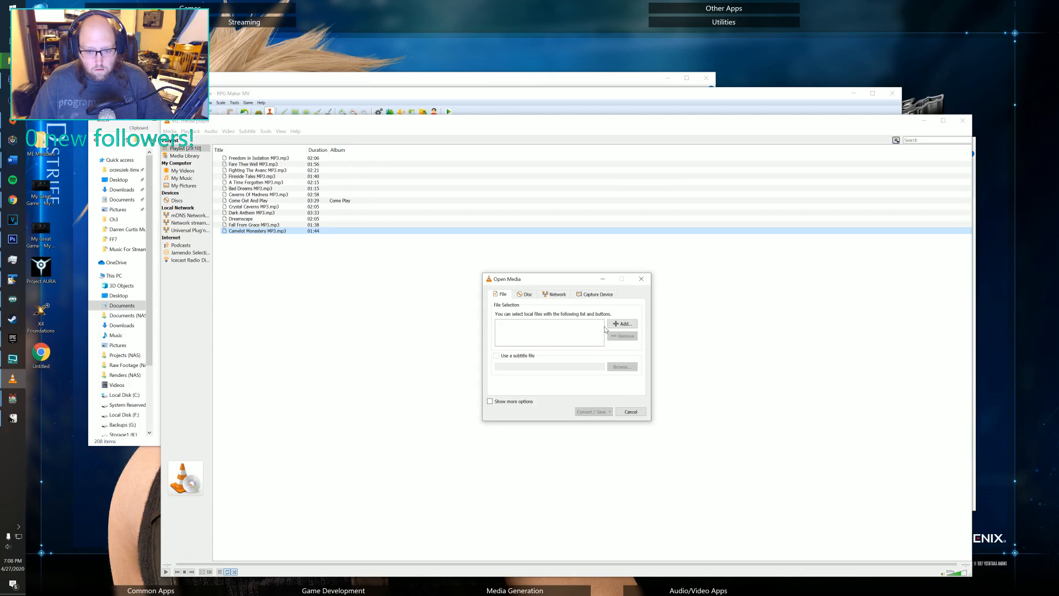
left_click(622, 324)
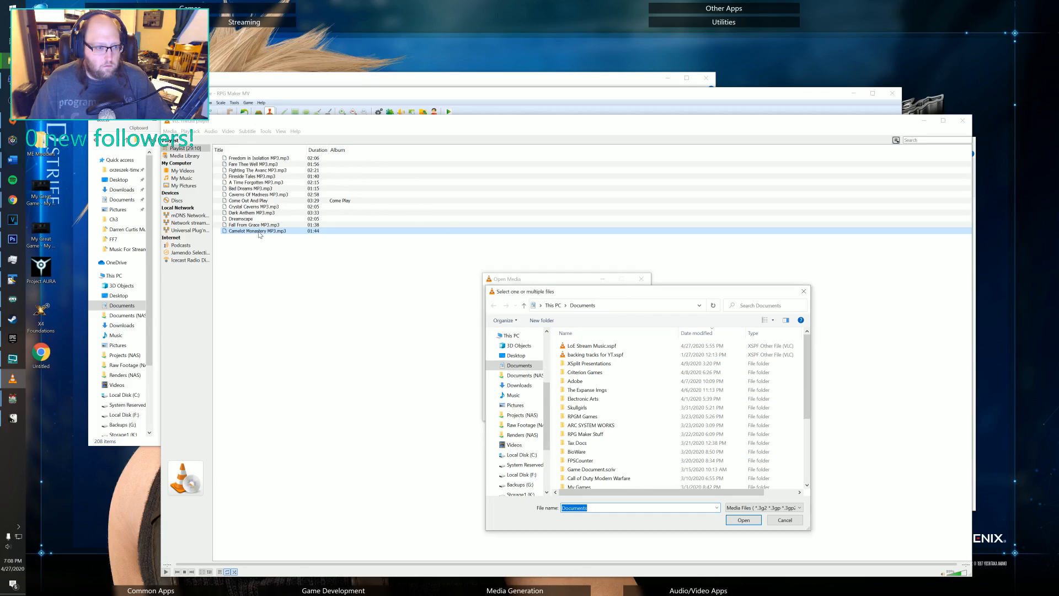
- Switch to the bgm folder in File Explorer, find DC_CM_CoLServ.mp3 and copy the folder's full path
left_click(9, 60)
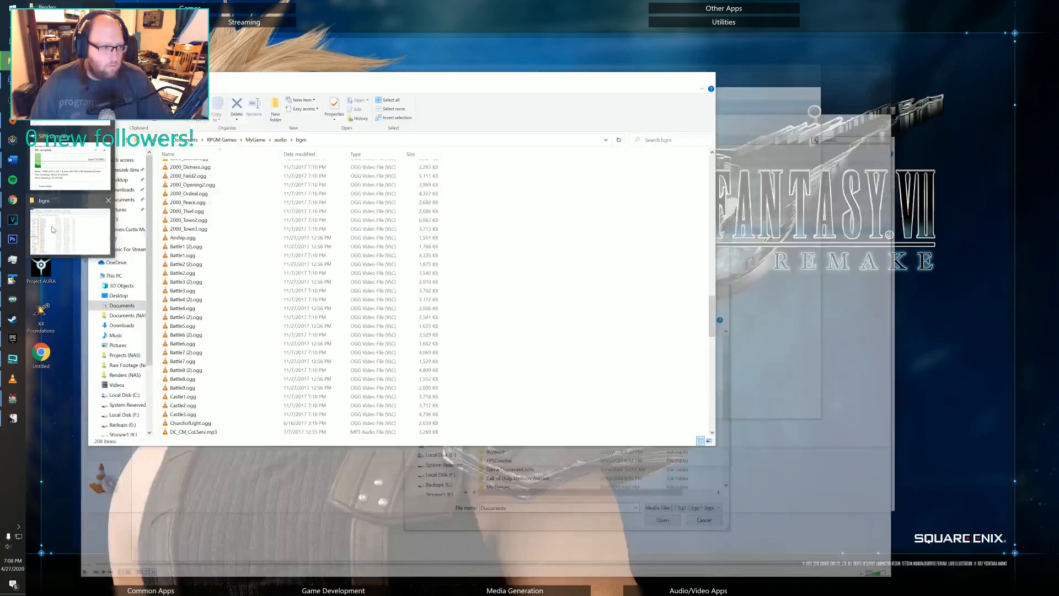
left_click(70, 231)
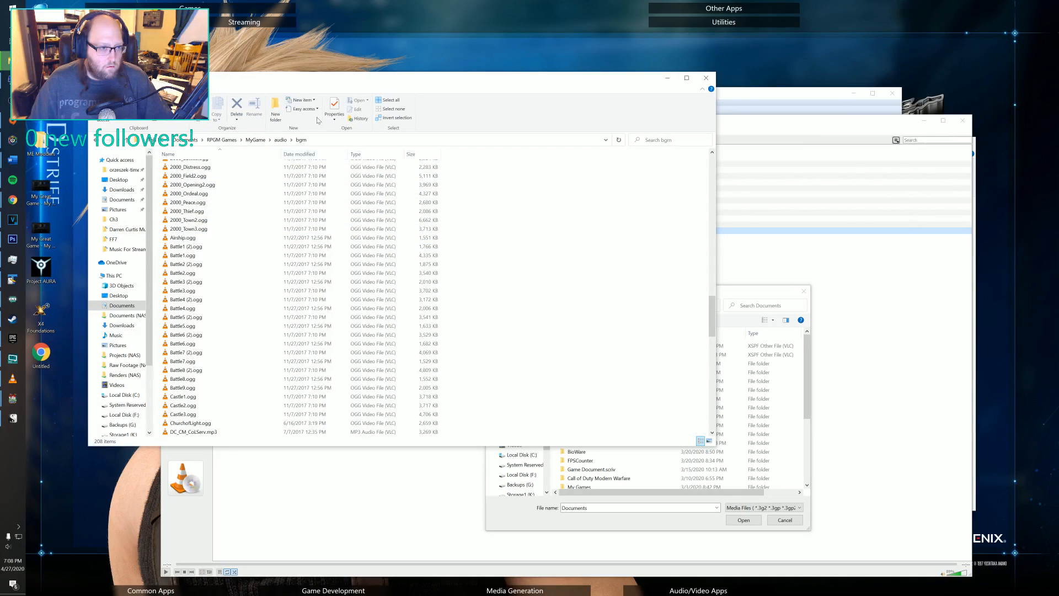
left_click_drag(304, 83, 465, 92)
left_click(367, 441)
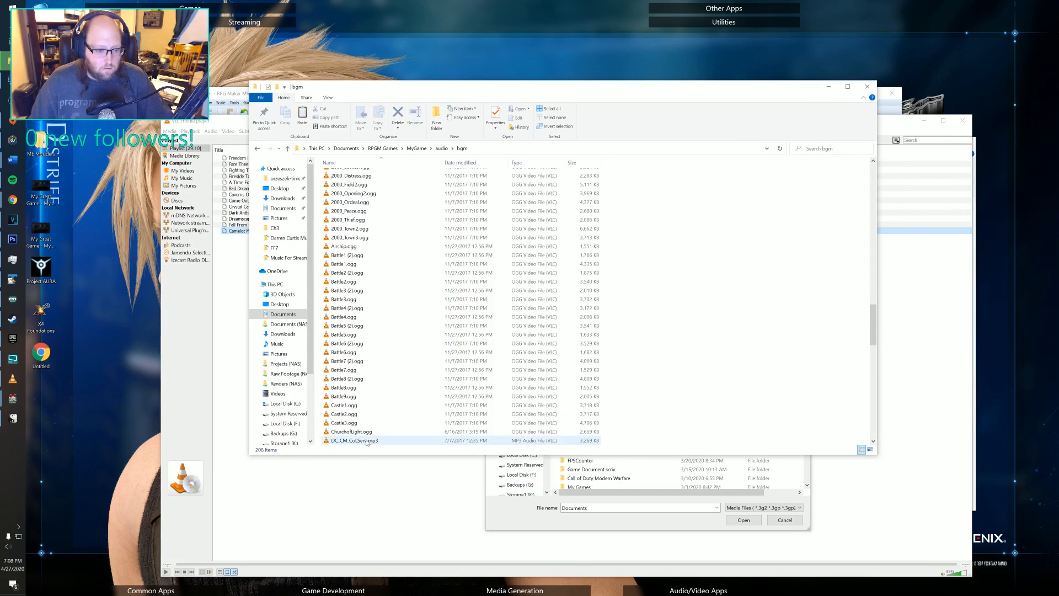
left_click(684, 149)
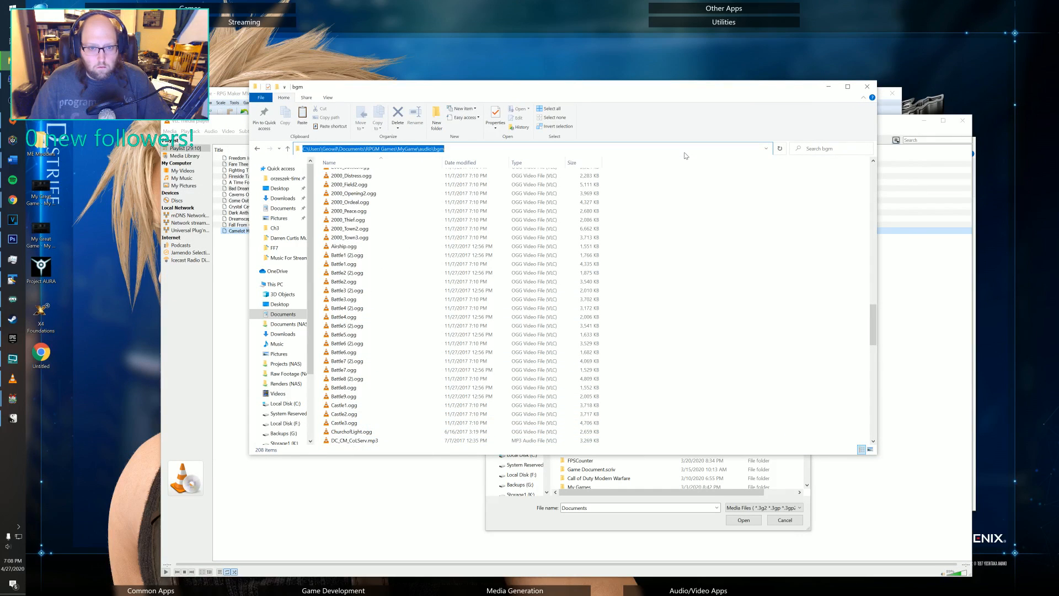
- Add DC_CM_CoLServ.mp3 from the copied bgm folder path as the conversion source, sorting the files by modification date
left_click(640, 516)
left_click(624, 308)
key("ctrl+v")
key("Return")
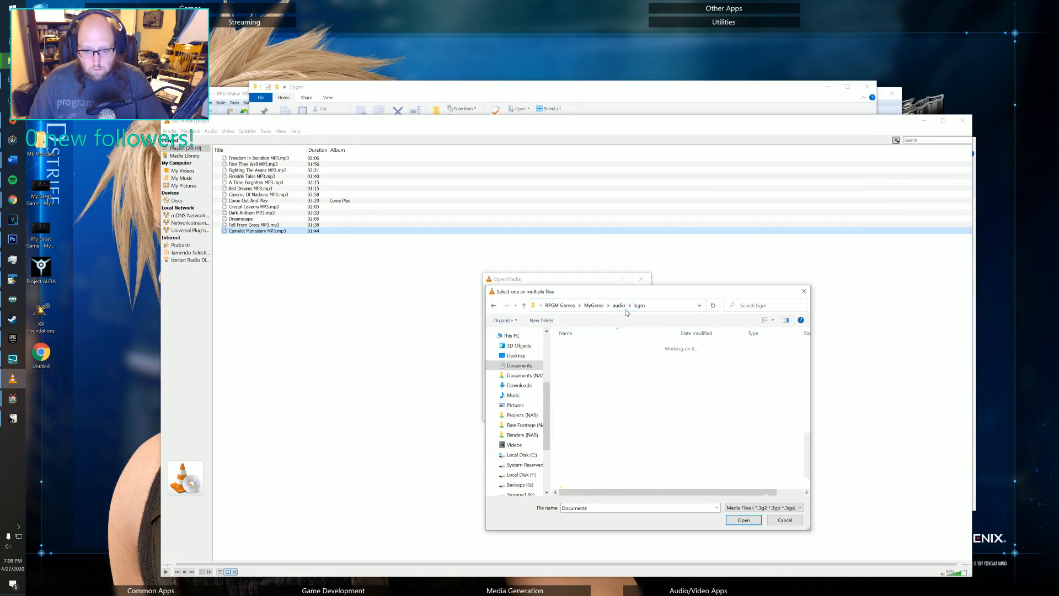
scroll(607, 397, "down", 20)
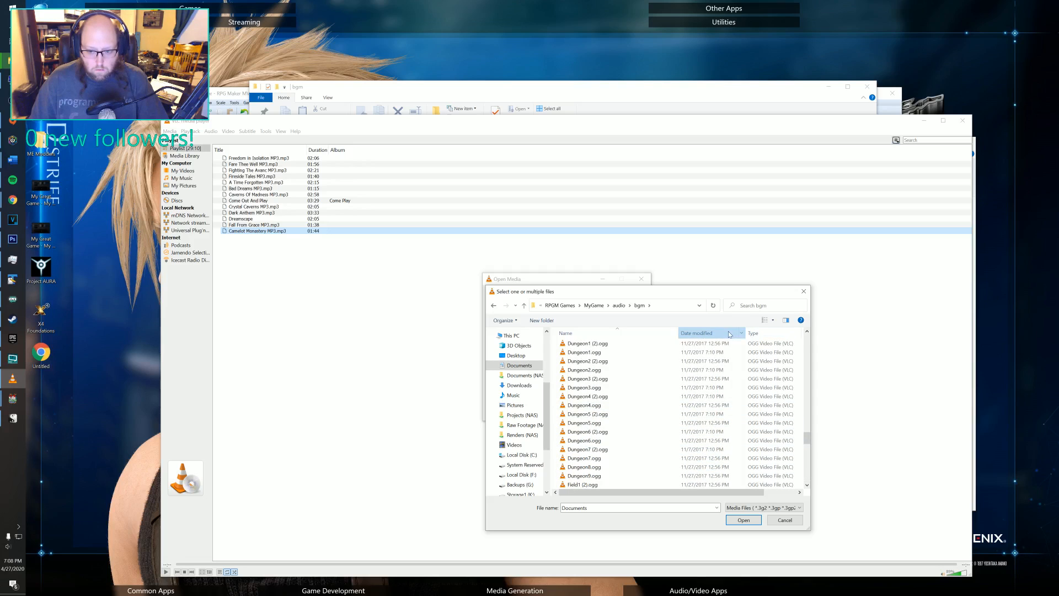
left_click(696, 333)
left_click(699, 333)
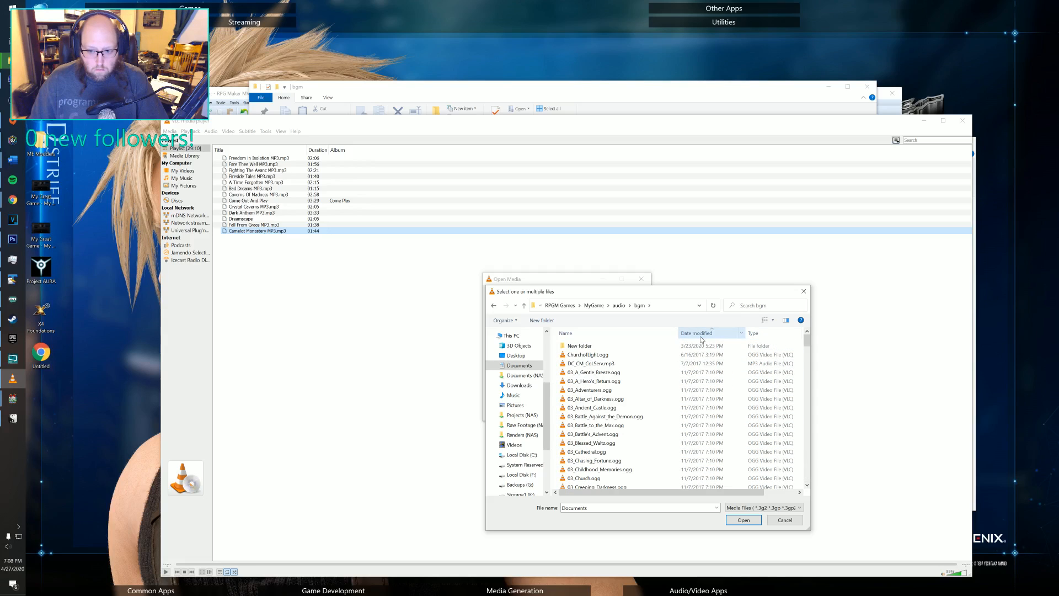
left_click(704, 363)
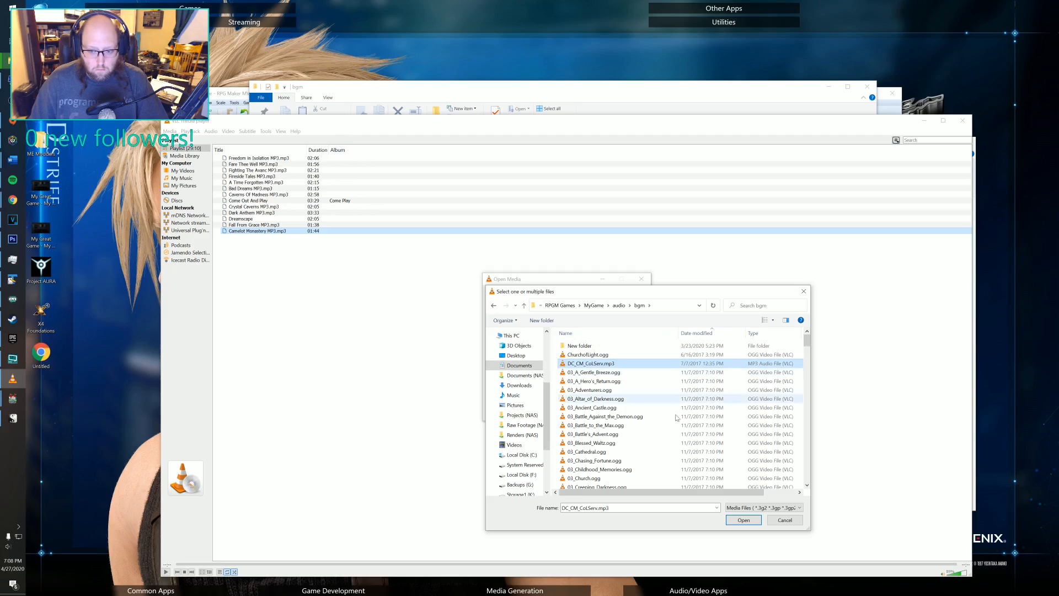
left_click(744, 519)
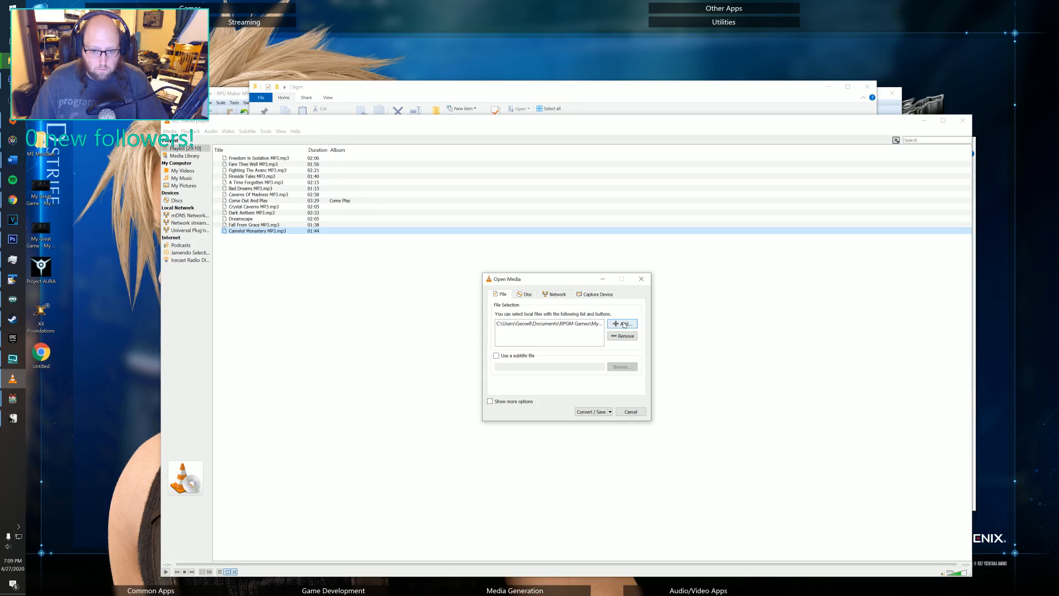
- Continue to the conversion settings and choose the Audio - Vorbis (OGG) profile
left_click(610, 411)
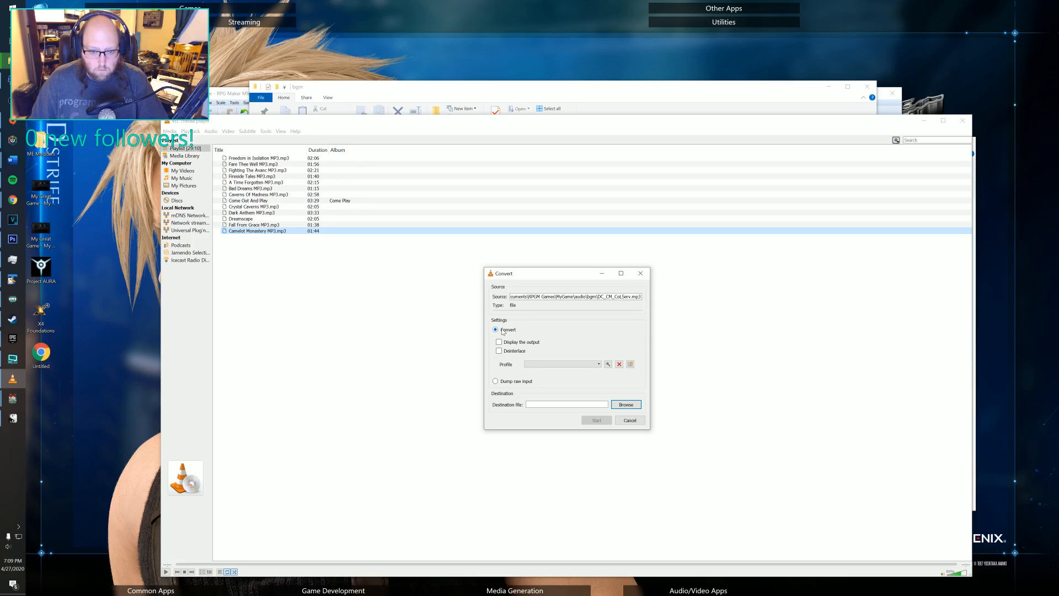
left_click(562, 364)
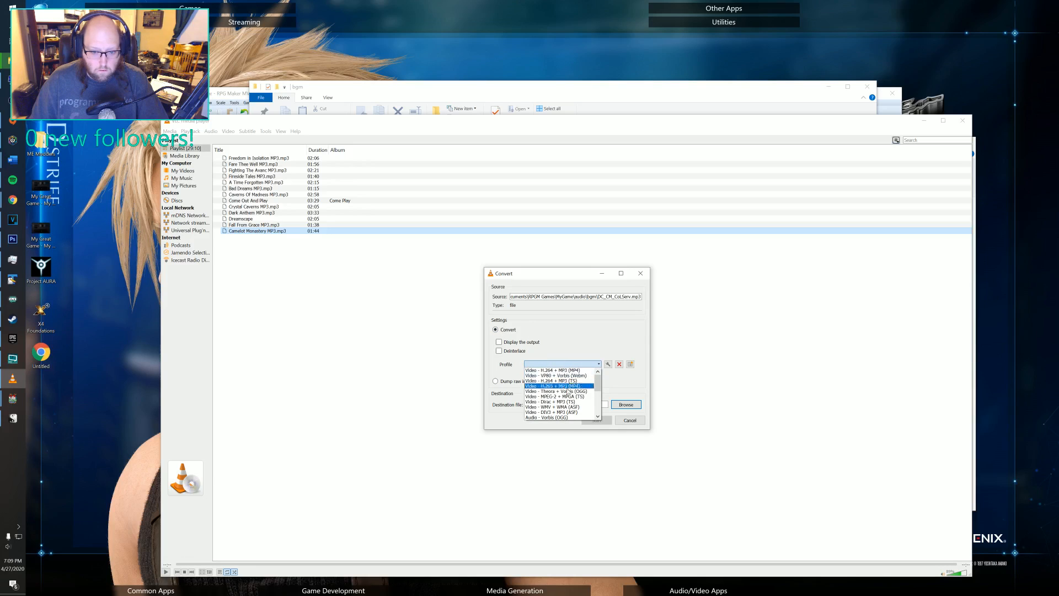
scroll(568, 403, "down", 2)
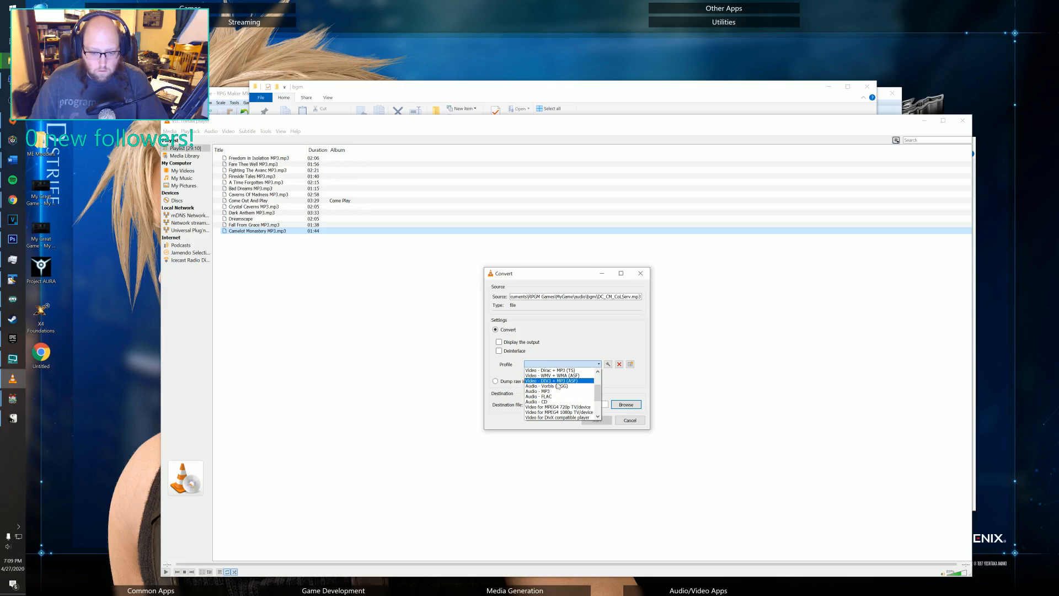
left_click(557, 386)
- Edit the Vorbis (OGG) profile to a 256 kb/s bitrate and a 48000 Hz sample rate, keeping the Vorbis codec, and save it
left_click(608, 364)
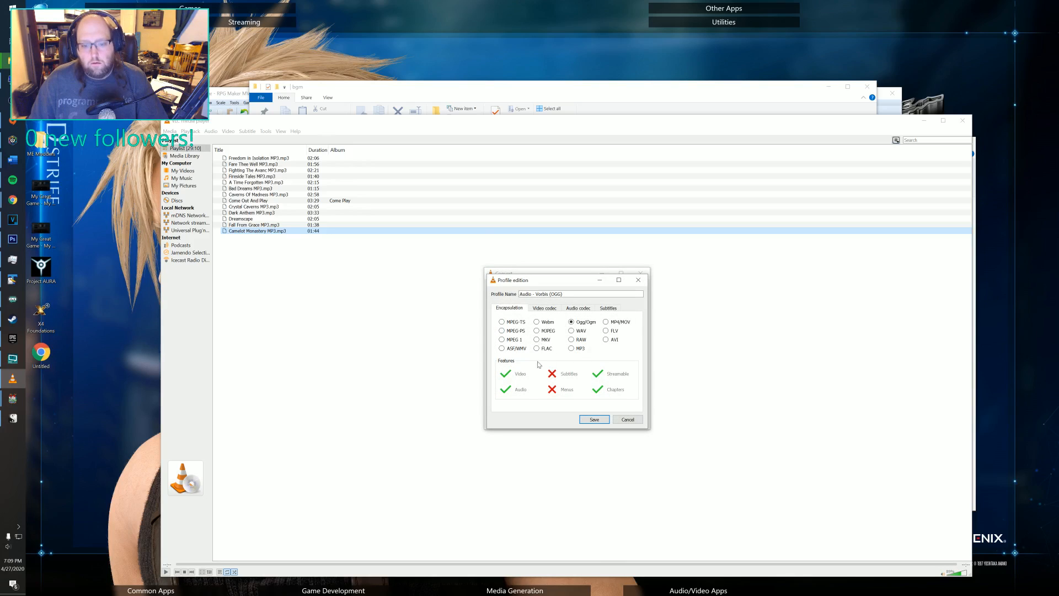
left_click(545, 308)
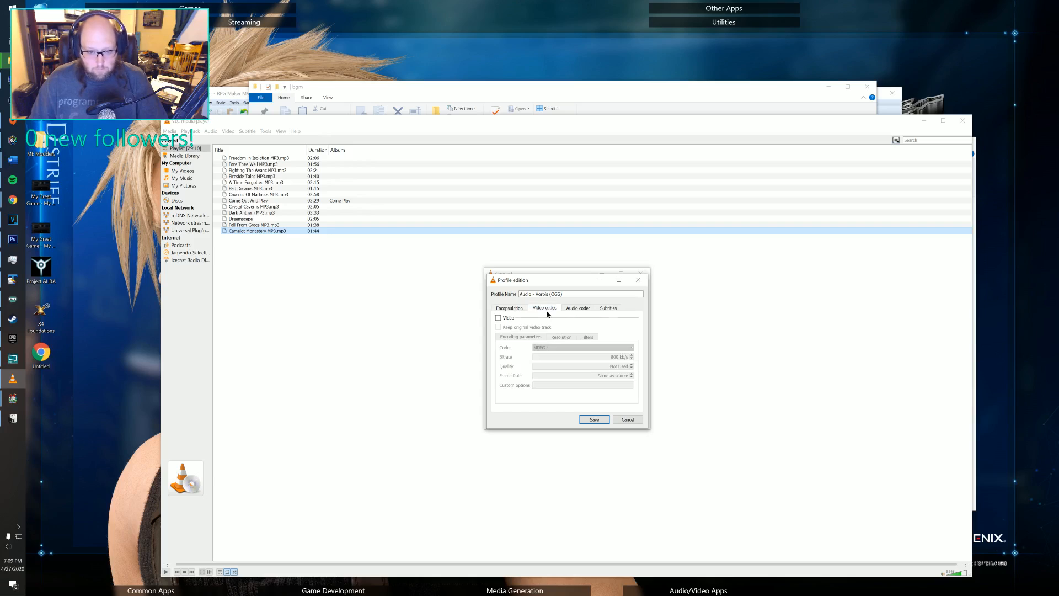
left_click(579, 311)
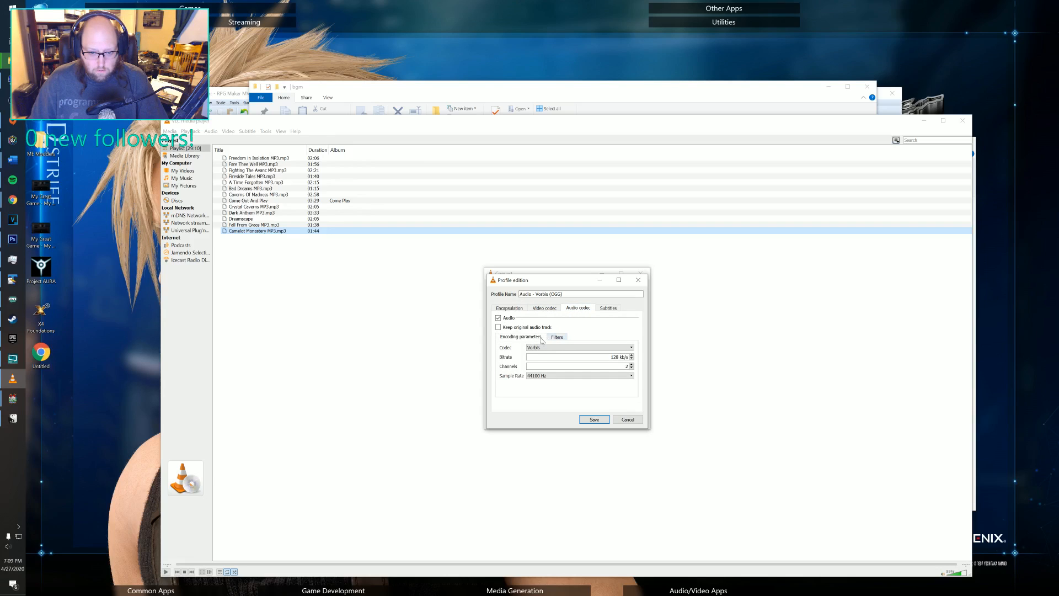
left_click(516, 329)
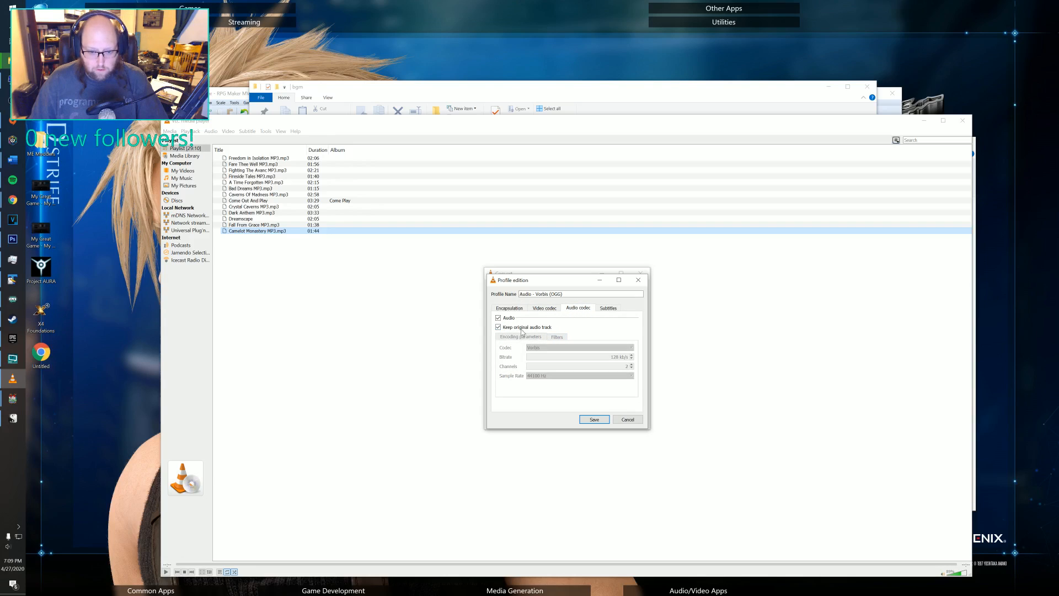
left_click(515, 329)
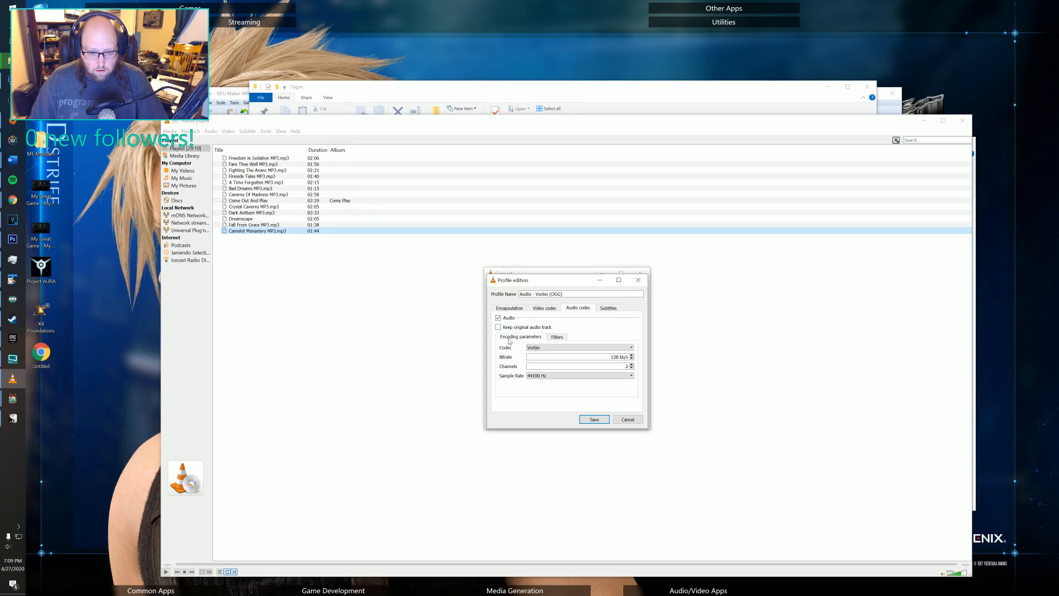
left_click(557, 338)
left_click(531, 338)
scroll(546, 349, "down", 2)
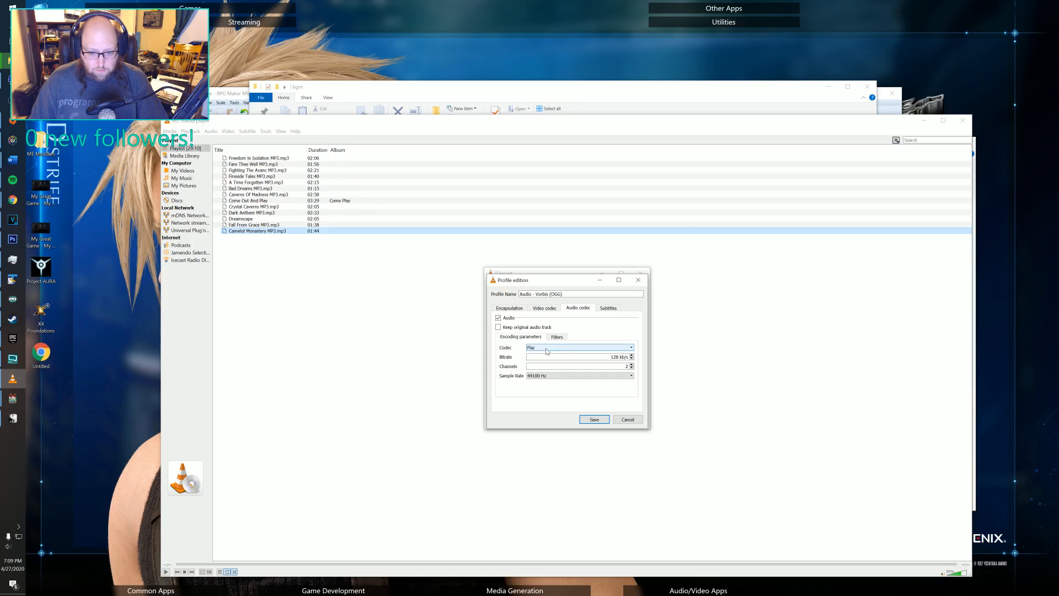
key("Tab")
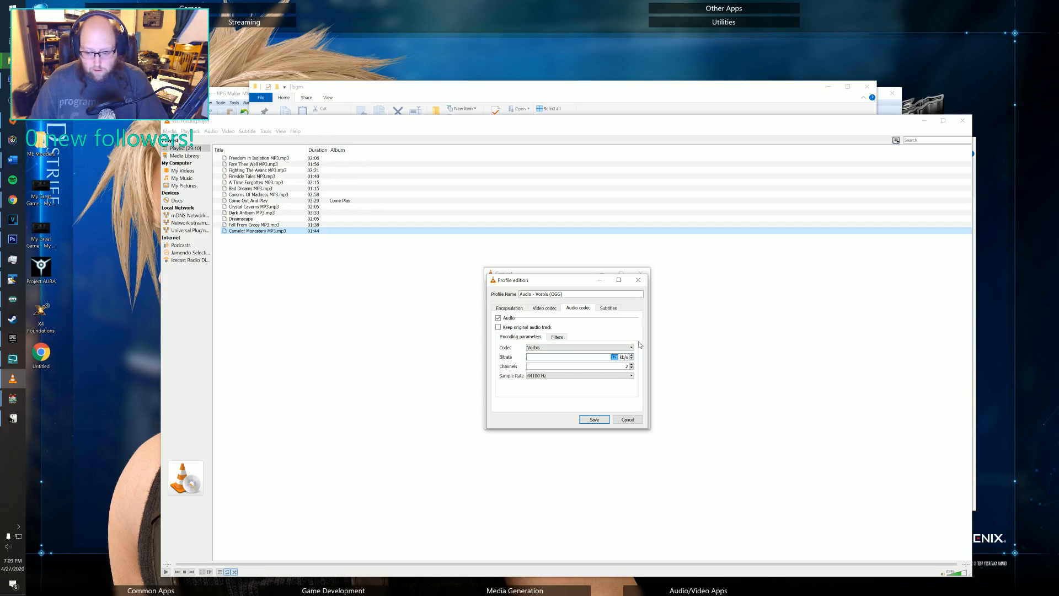
type("2")
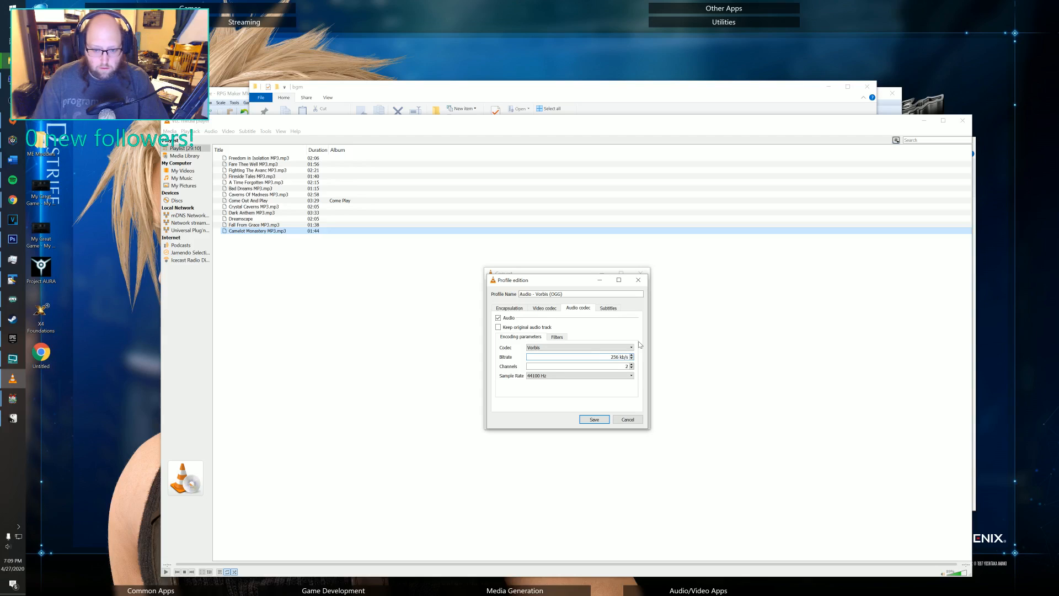
left_click(543, 376)
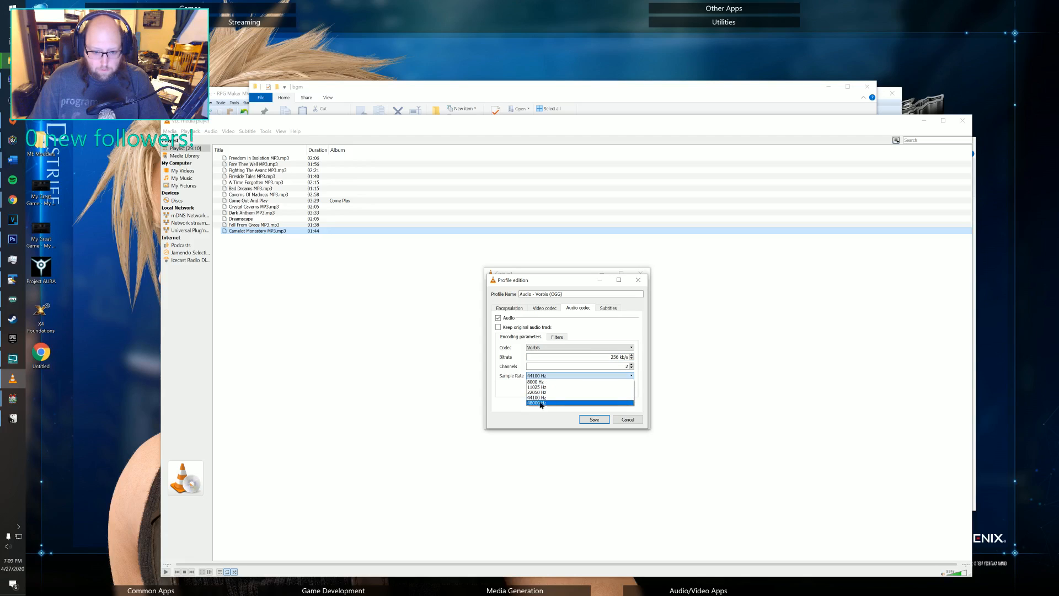
left_click(538, 403)
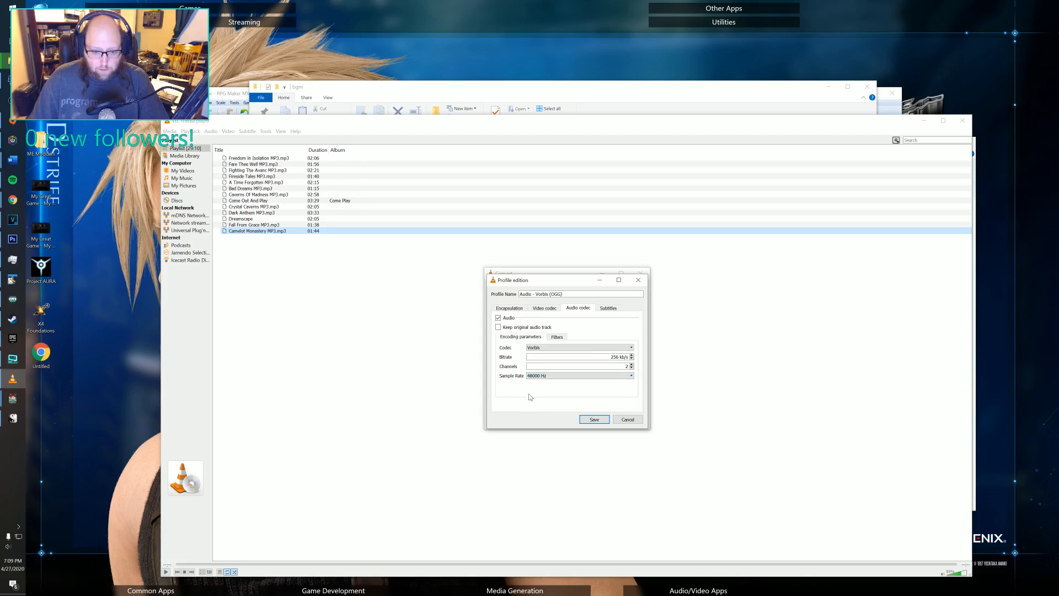
left_click(595, 420)
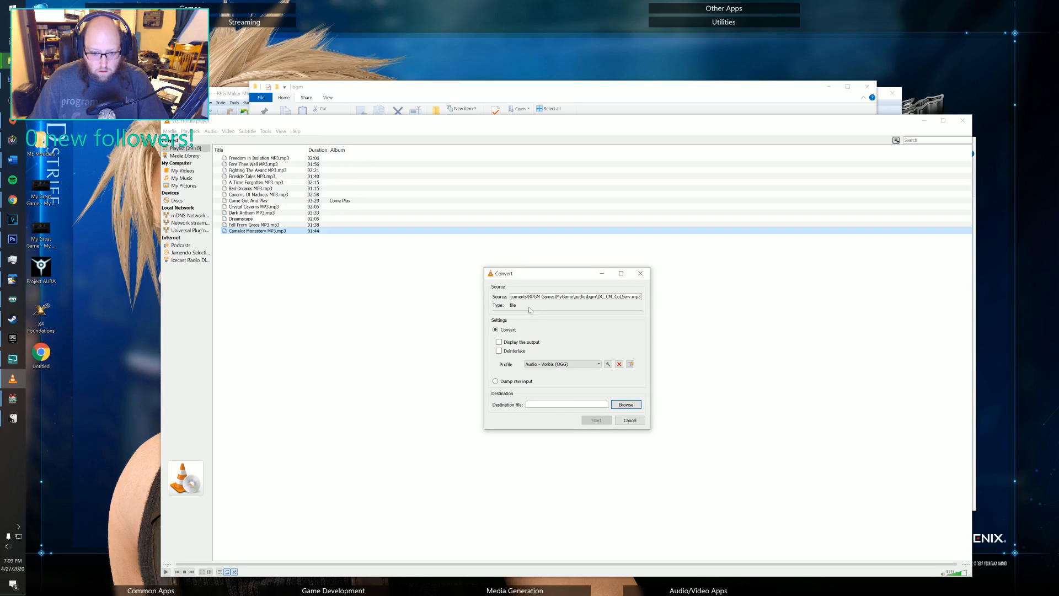
- Set the destination file to DC_CM_CoLServ.ogg in the bgm folder, dropping the mp3 extension, and start the conversion
left_click(625, 404)
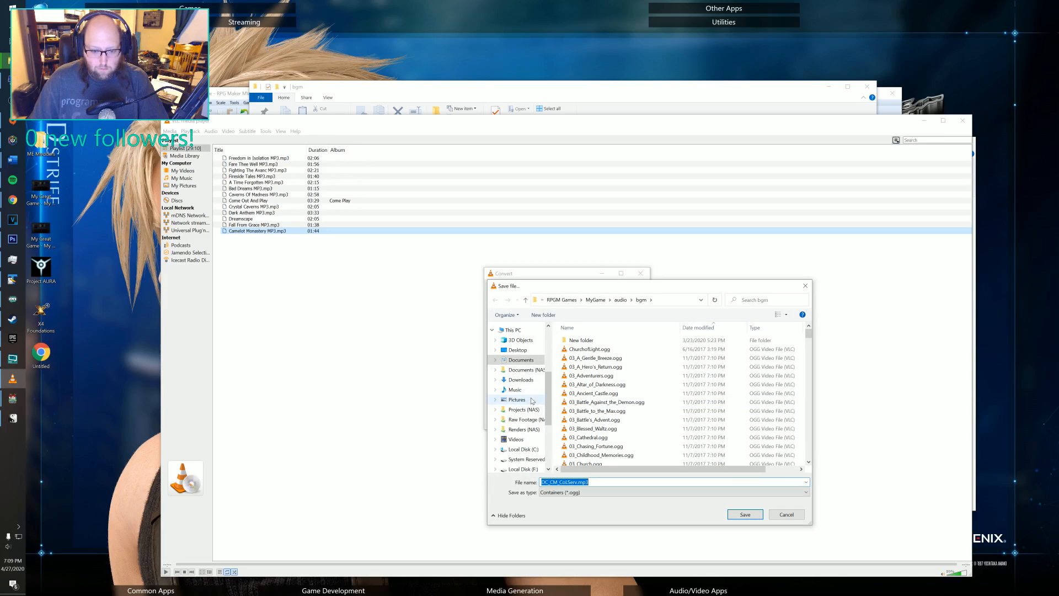
left_click(578, 482)
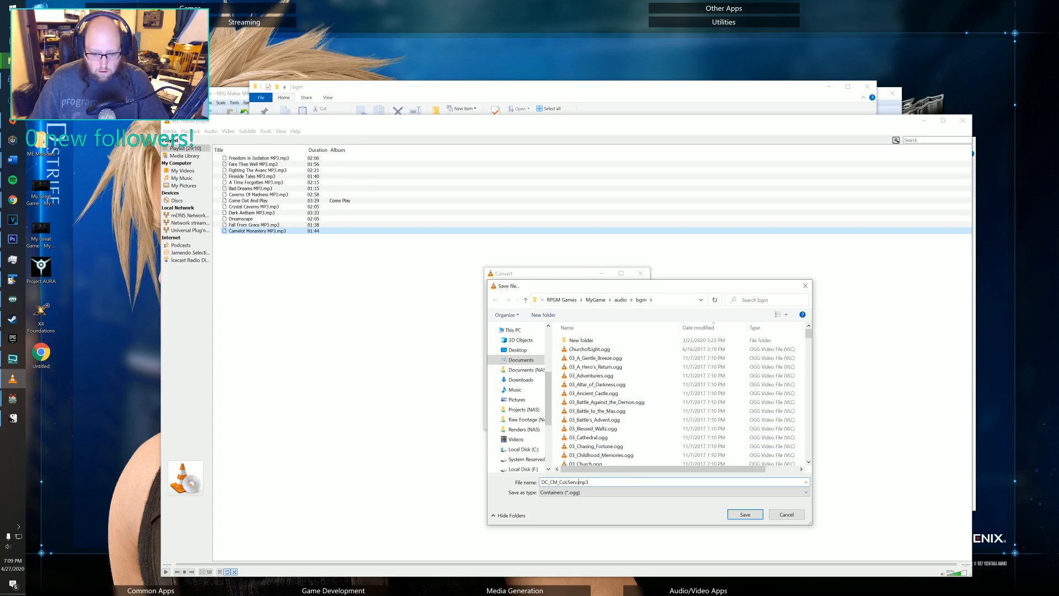
key("Delete")
key("Delete")
key("Delete")
key("BackSpace")
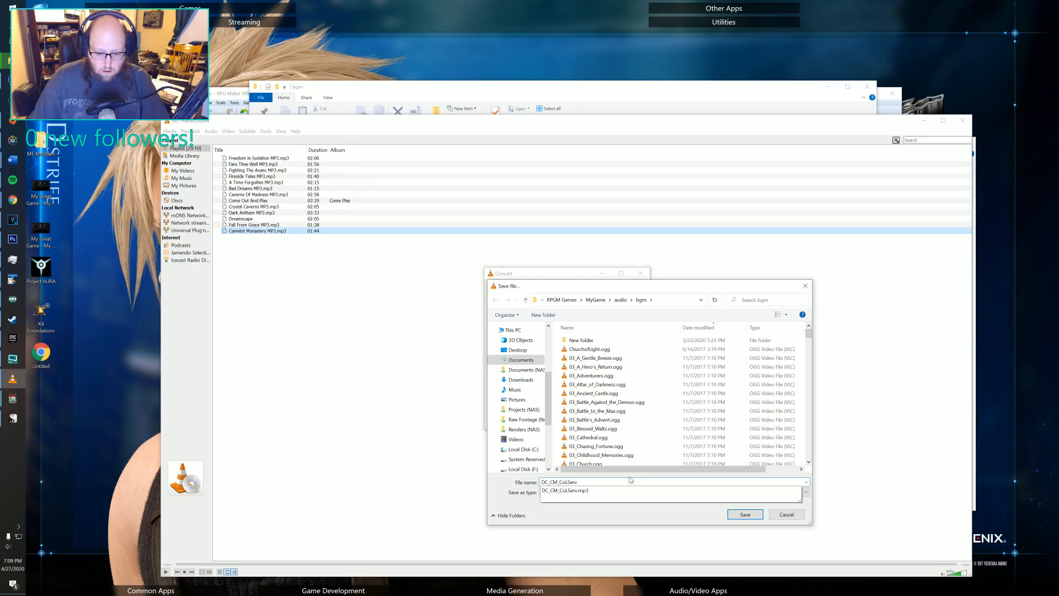
key("Return")
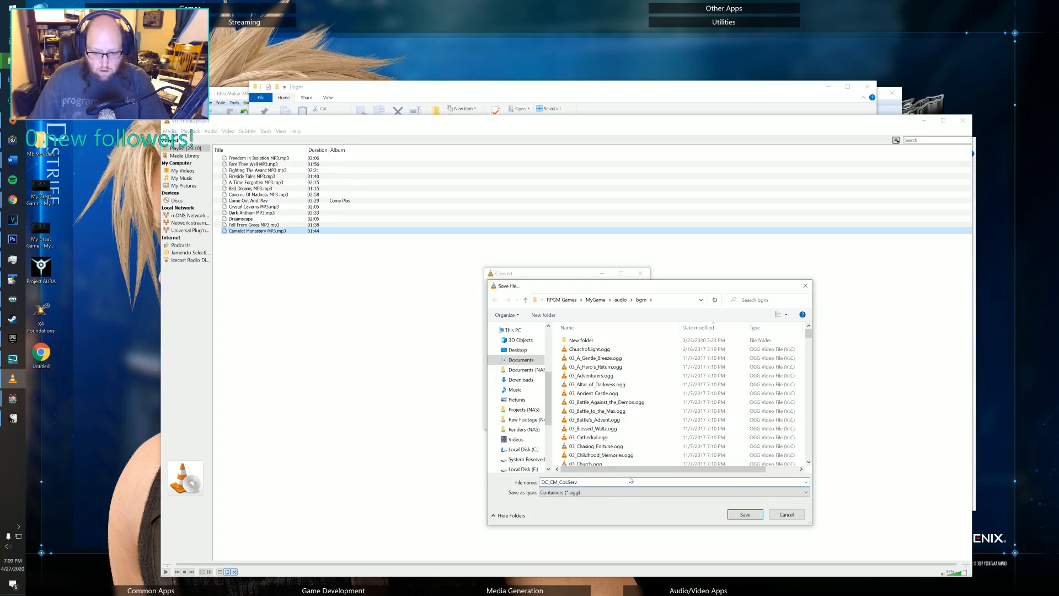
left_click(745, 514)
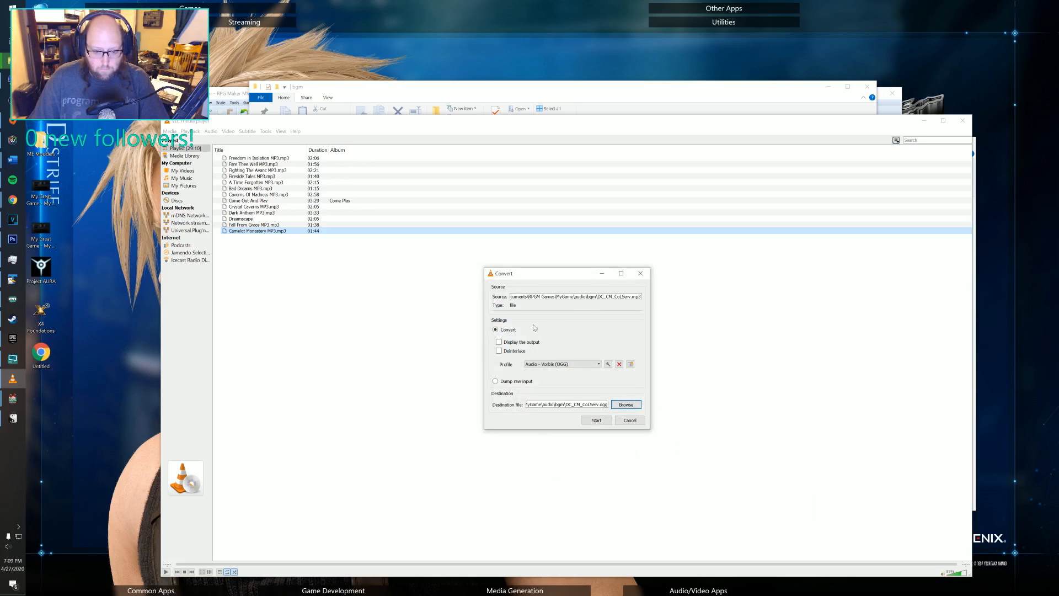
left_click(597, 420)
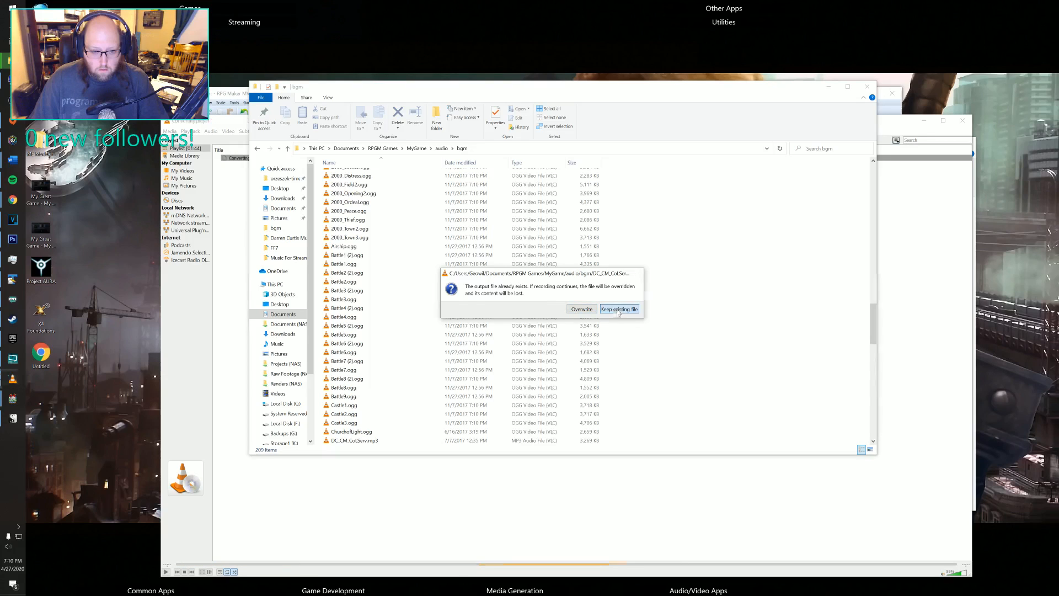
- Convert DC_CM_CoLServ.mp3 to OGG in the project's bgm folder, overwriting the existing output file
left_click(619, 310)
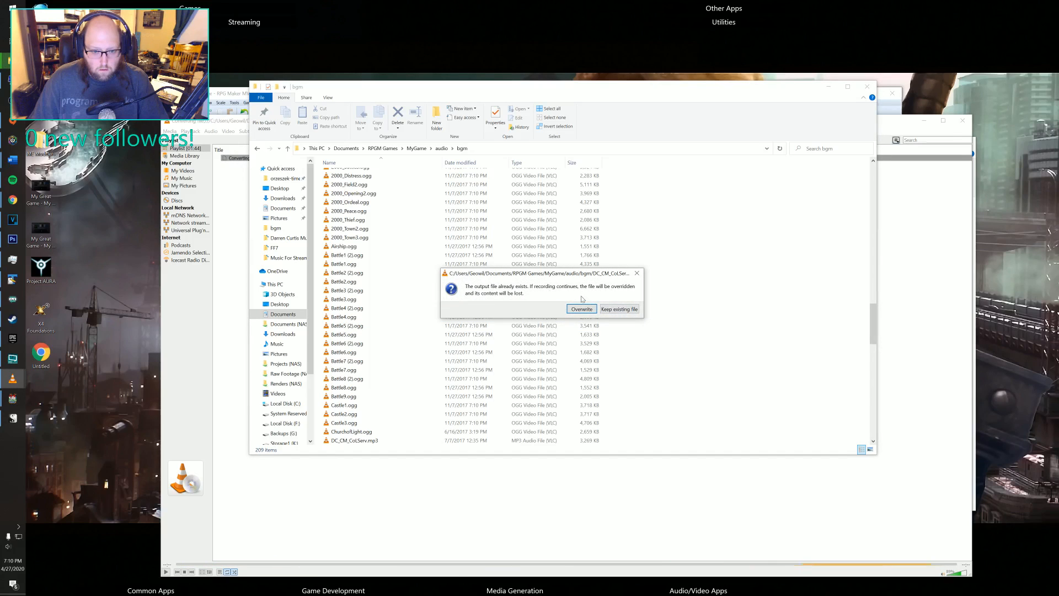
left_click(582, 310)
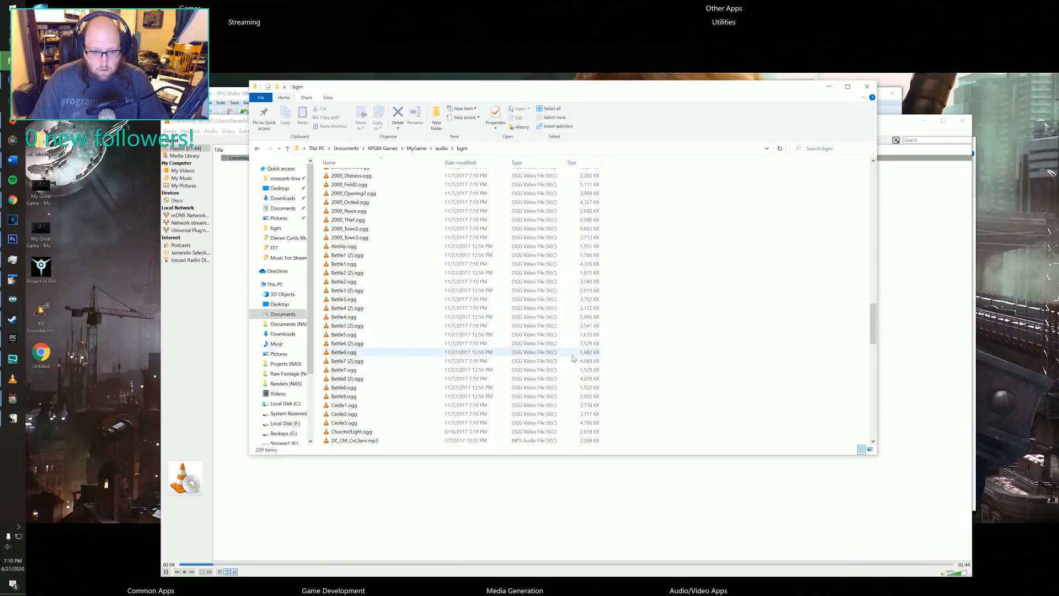
scroll(703, 383, "down", 7)
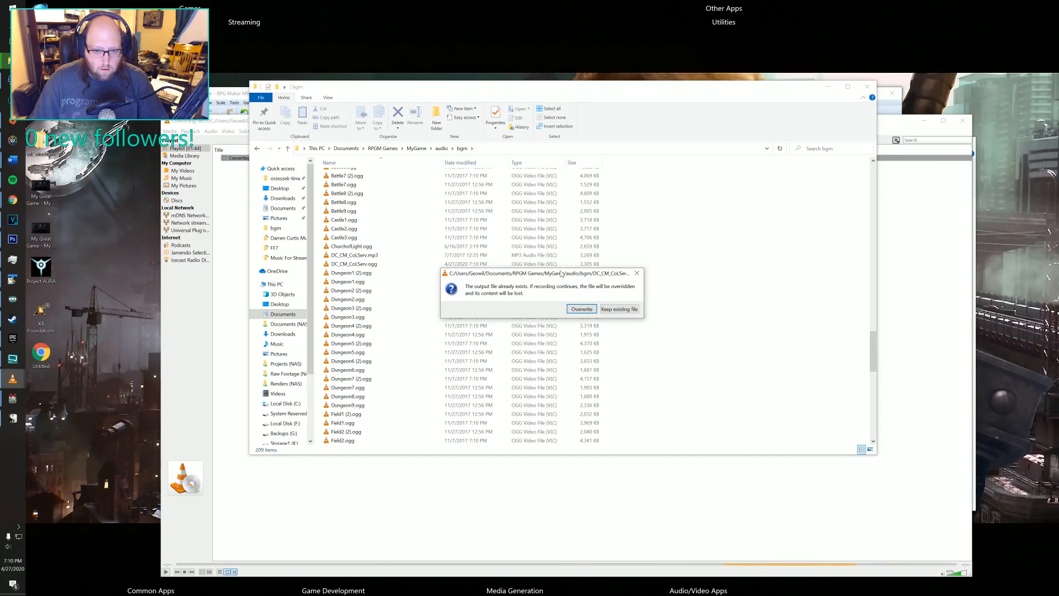
- Dismiss the repeated overwrite prompts, keeping the existing converted file, and close VLC
left_click(636, 273)
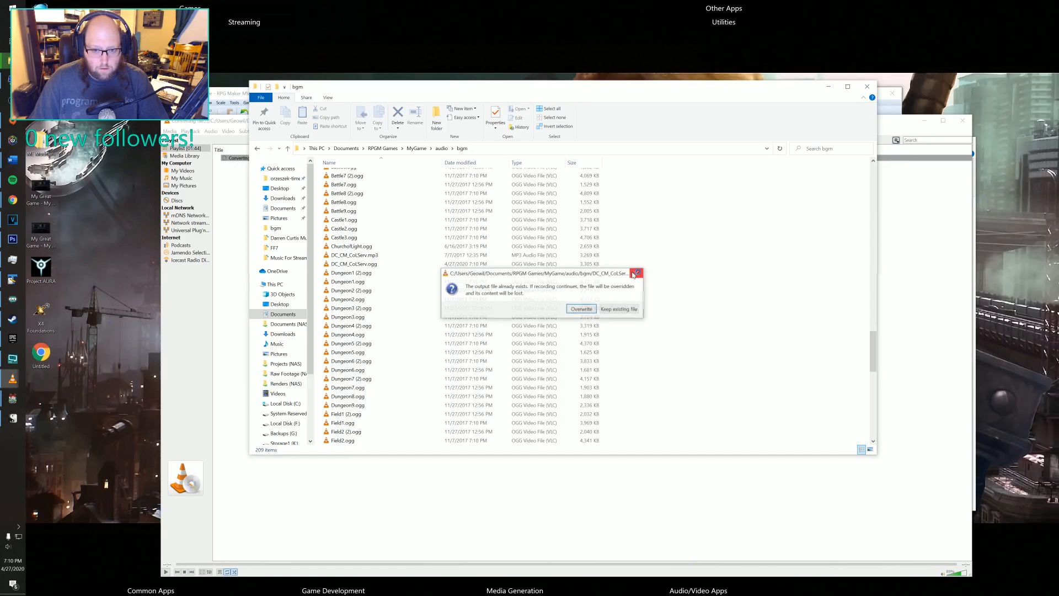
left_click(633, 272)
left_click(634, 273)
left_click(635, 273)
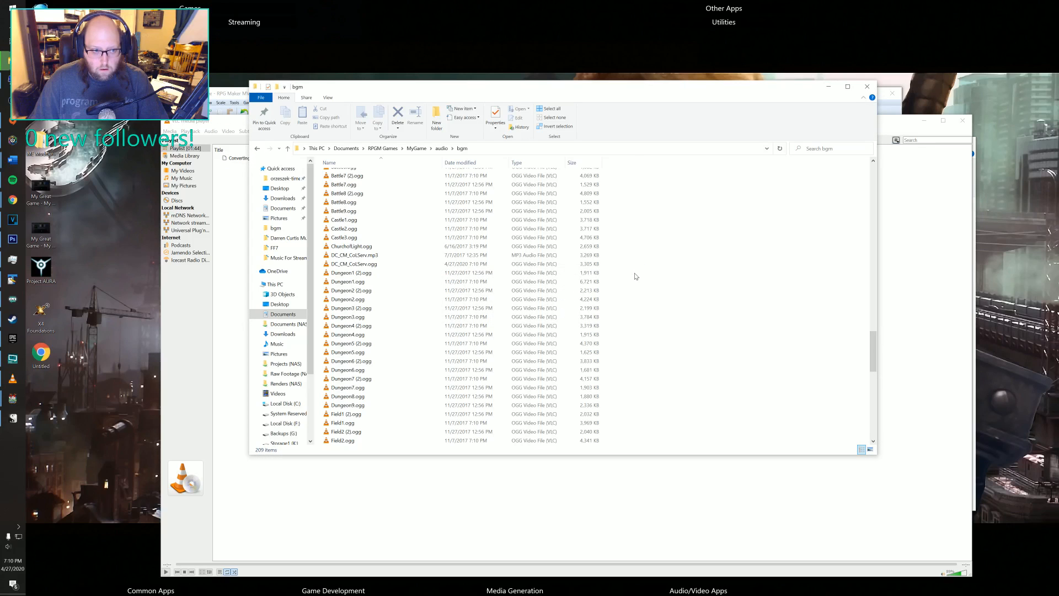
left_click(635, 273)
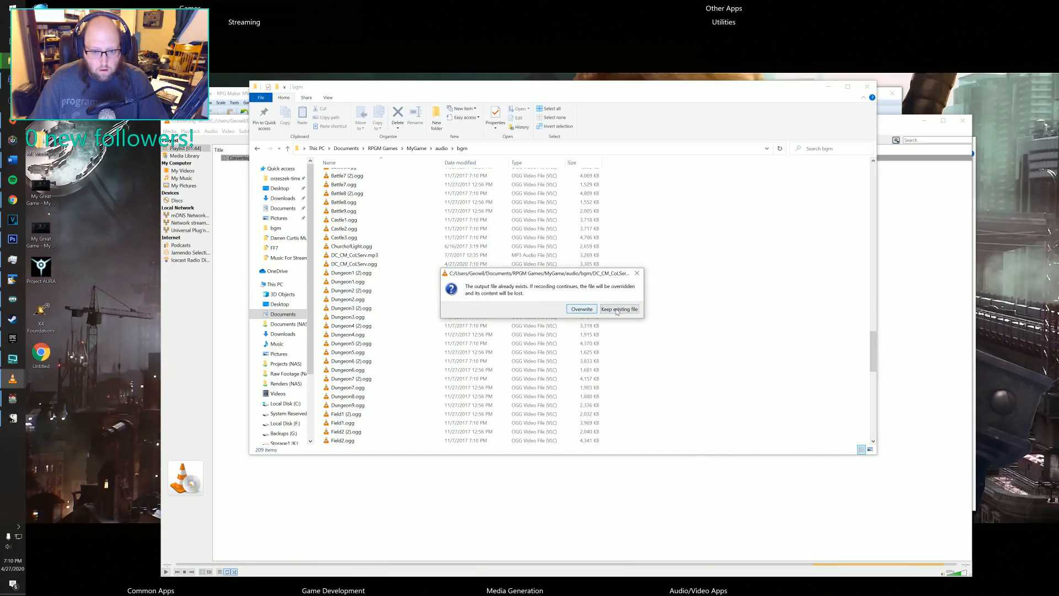
left_click(620, 309)
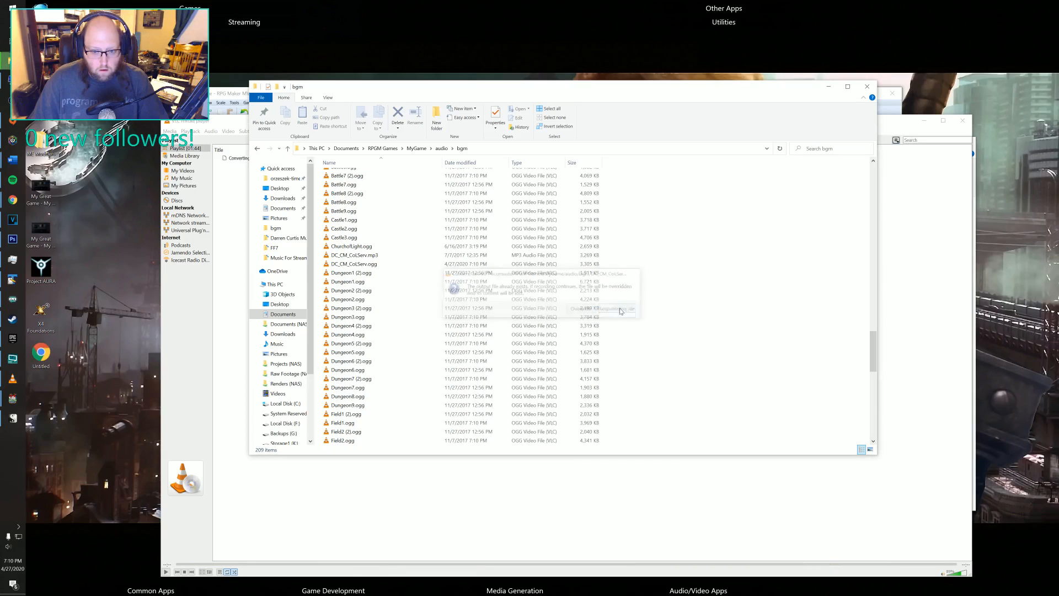
left_click(918, 134)
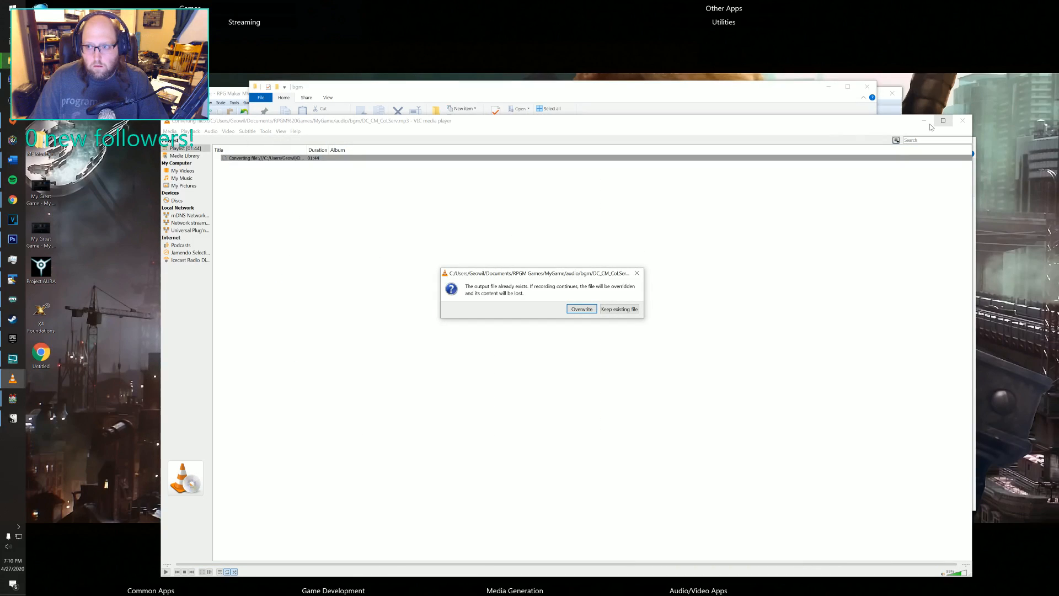
left_click(620, 310)
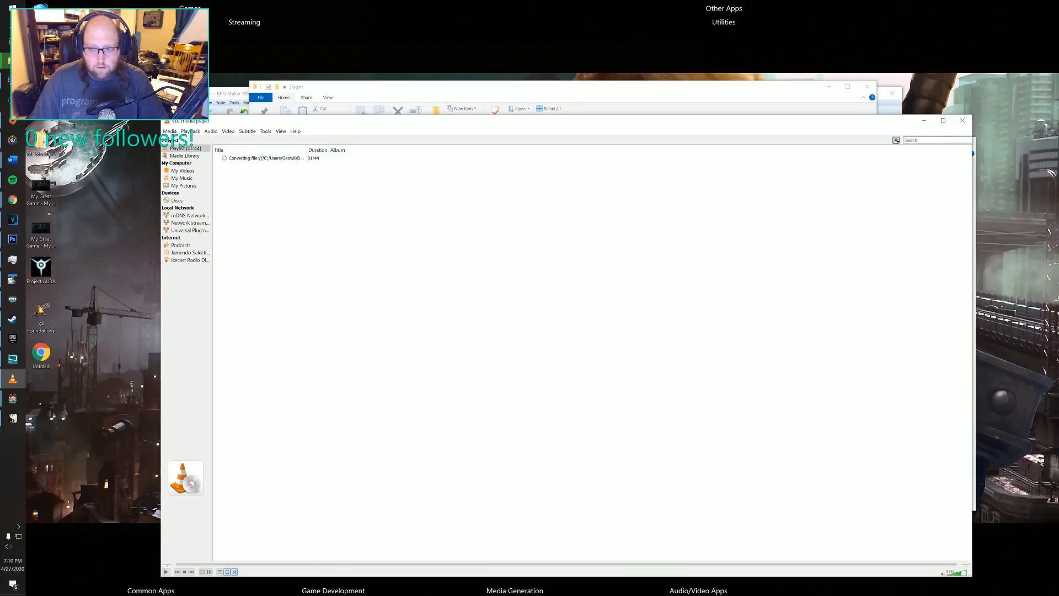
left_click(963, 121)
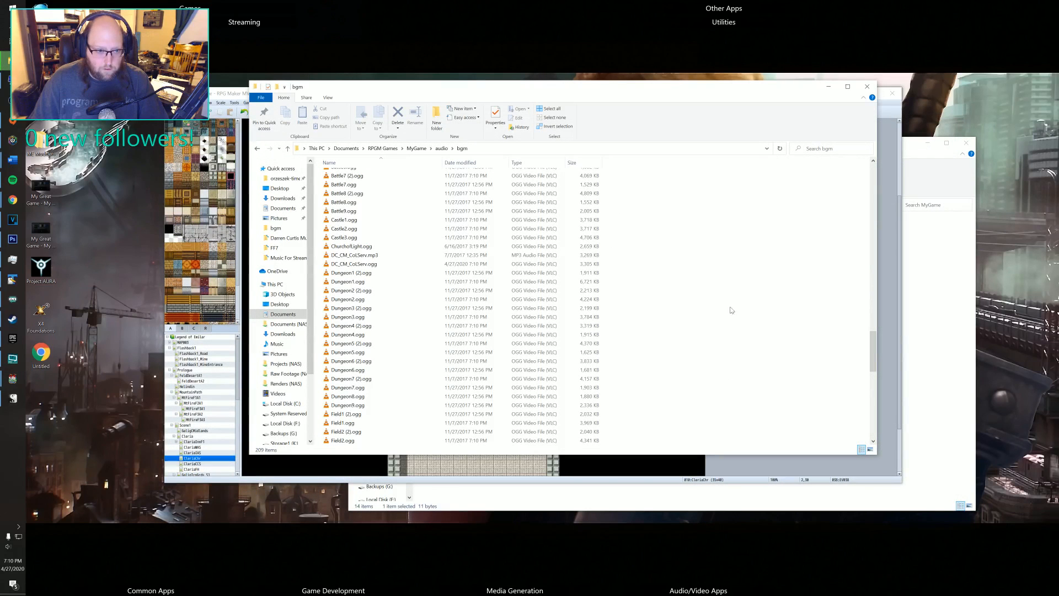
- Play DC_CM_CoLServ.ogg from the bgm folder to check the conversion, and close the player
double_click(368, 265)
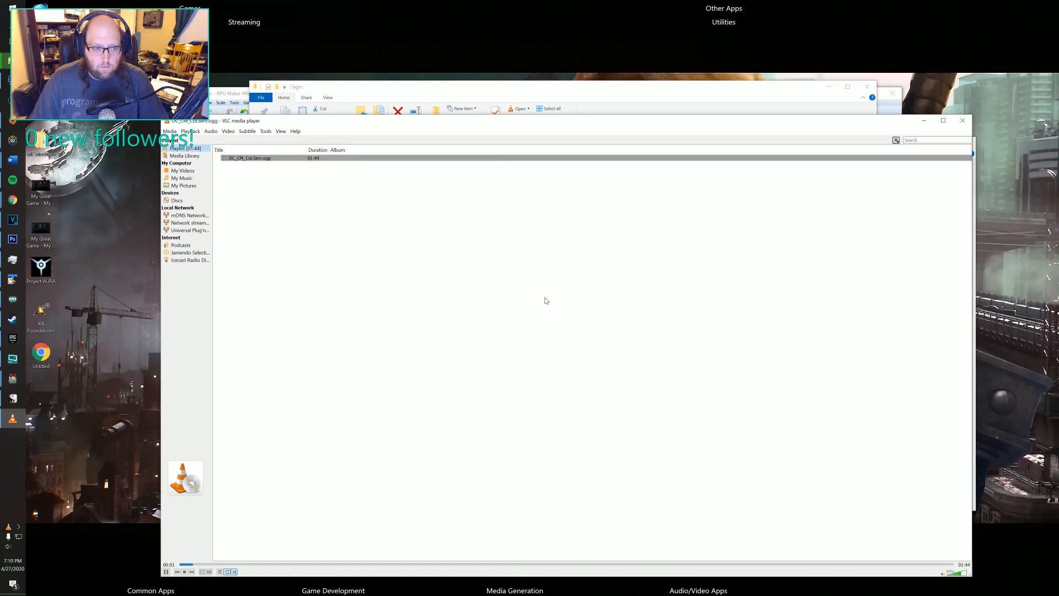
left_click(962, 120)
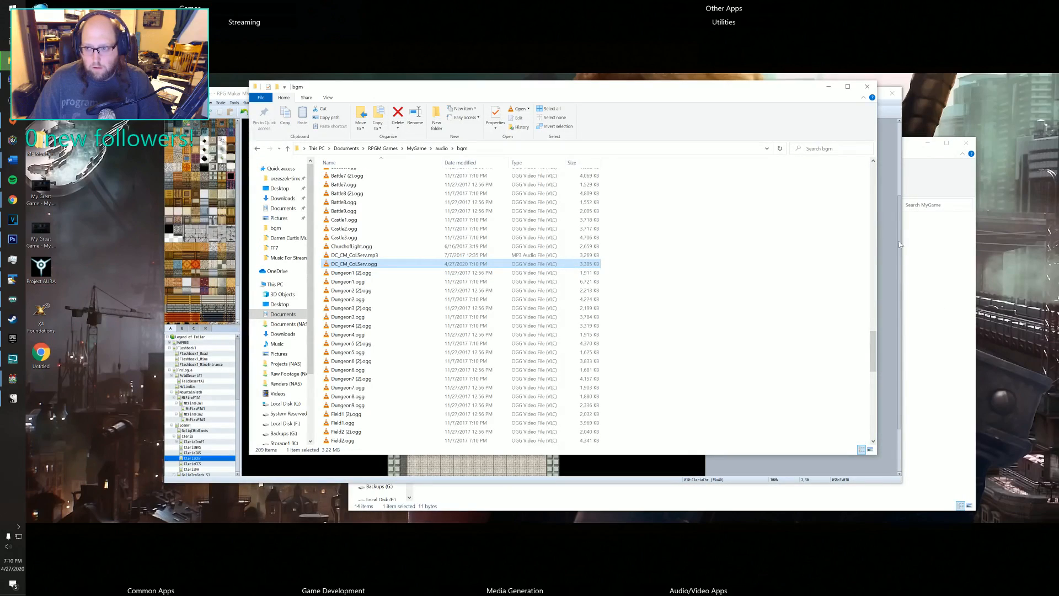
- Switch to RPG Maker MV, delete the old DC_CM_CoLServ track from the audio/bgm resources, and close the Resource Manager
left_click(889, 224)
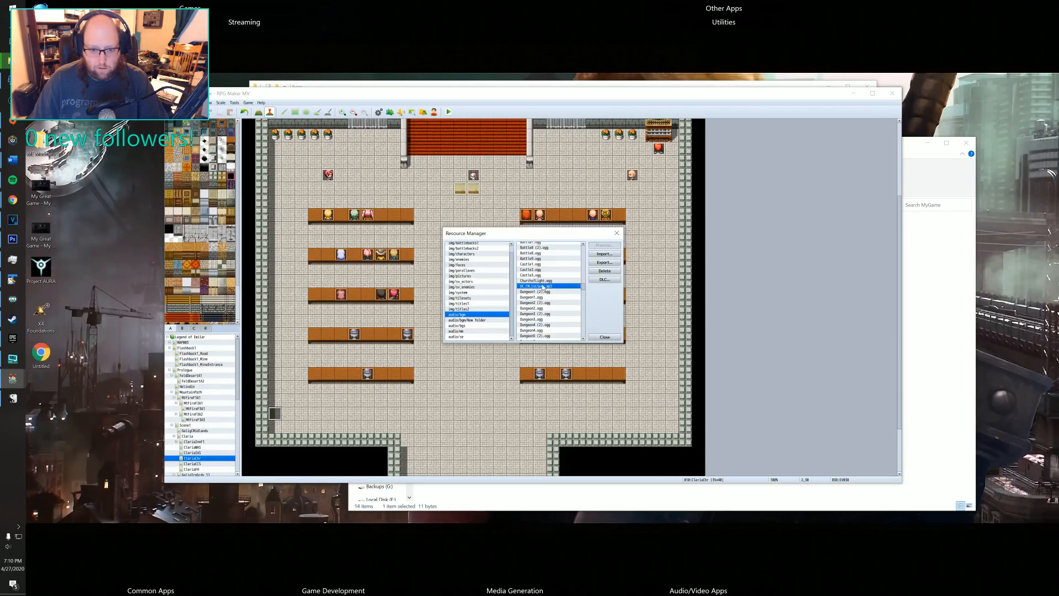
left_click(615, 272)
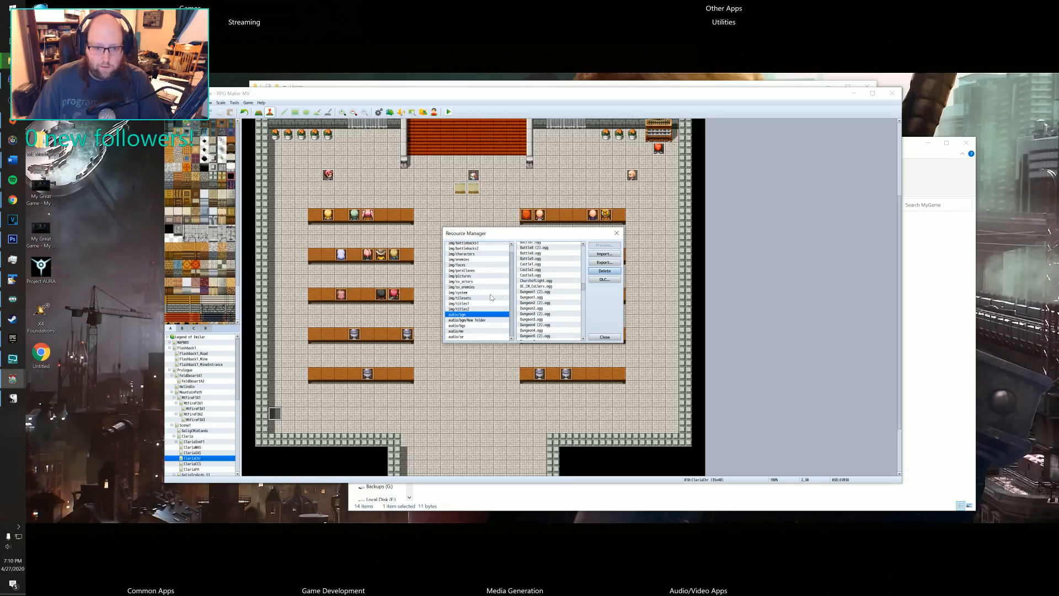
left_click(543, 286)
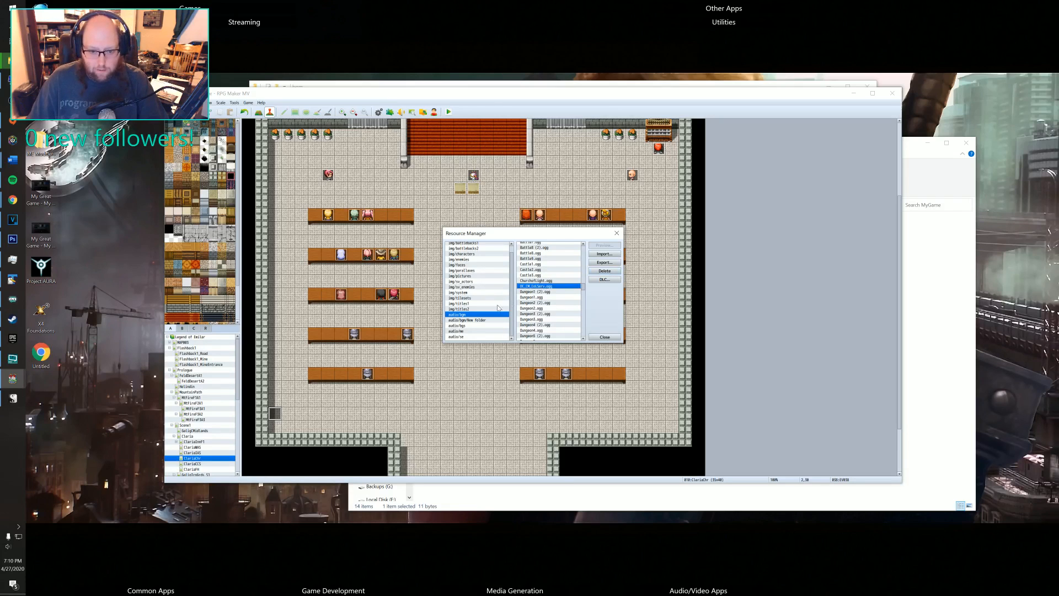
left_click(604, 337)
- Choose DC_CM_CoLServ as the track for the Play BGM command in the event at the hall's lower-left corner
double_click(275, 413)
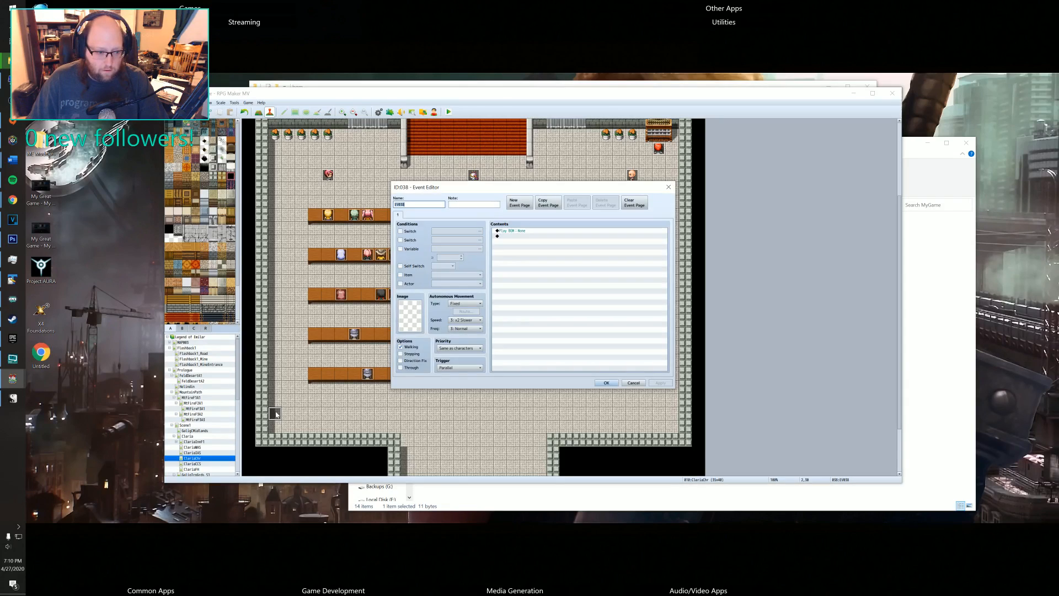
double_click(512, 232)
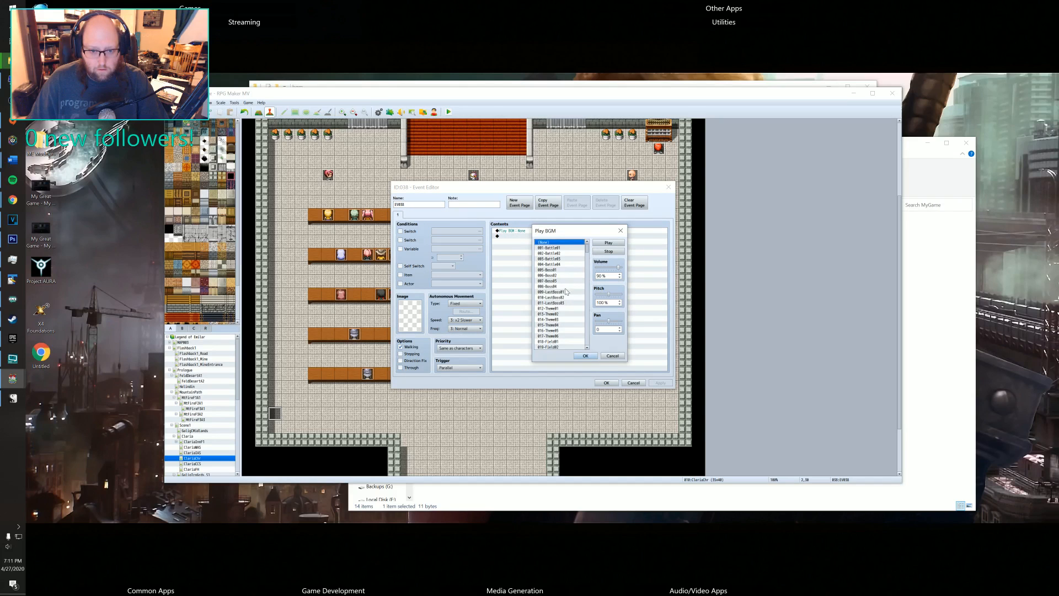
scroll(565, 297, "down", 15)
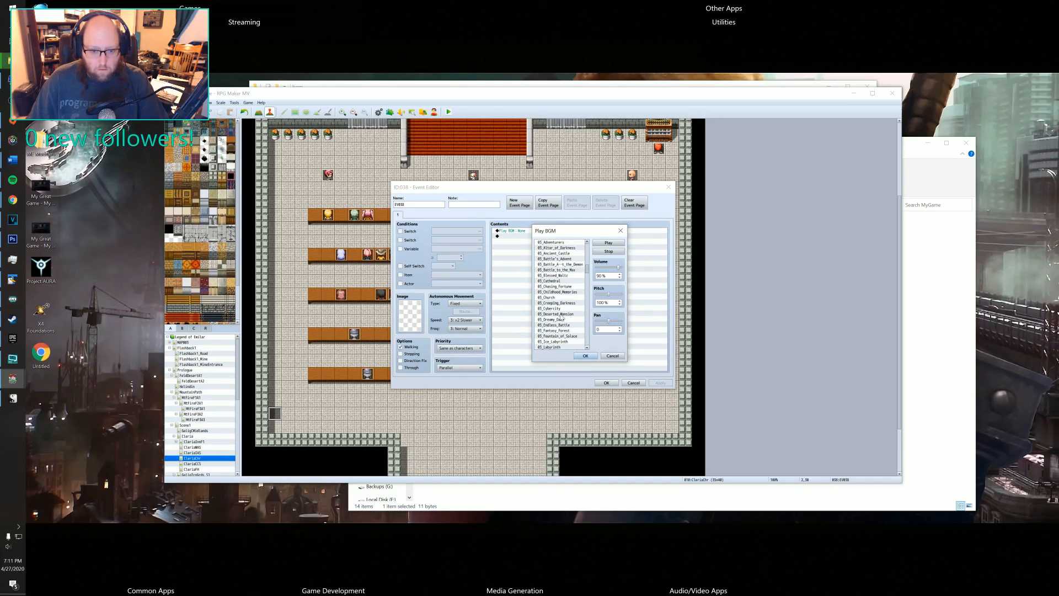
scroll(561, 317, "down", 12)
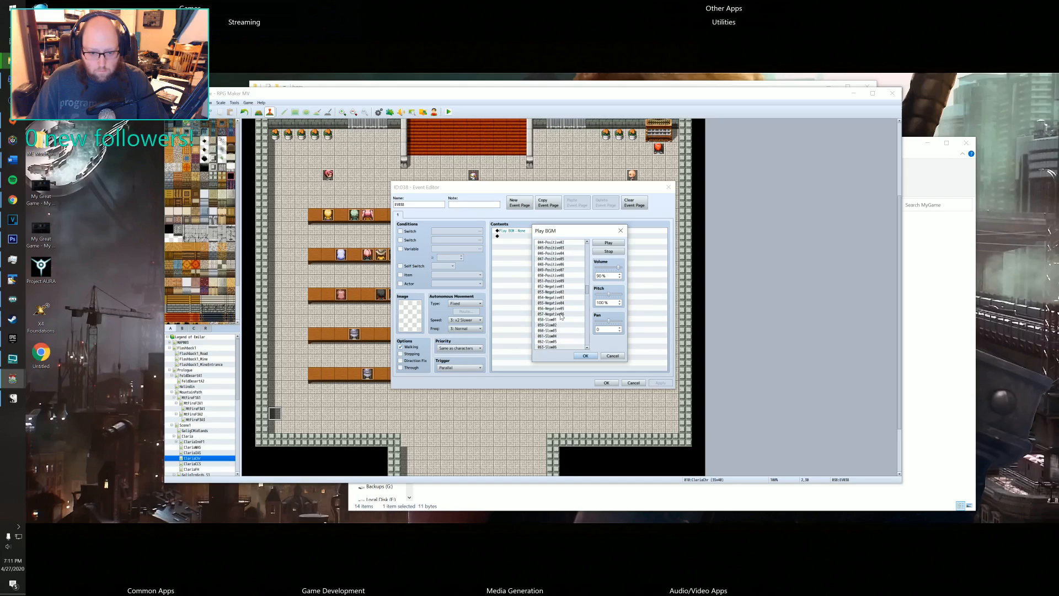
scroll(561, 316, "down", 15)
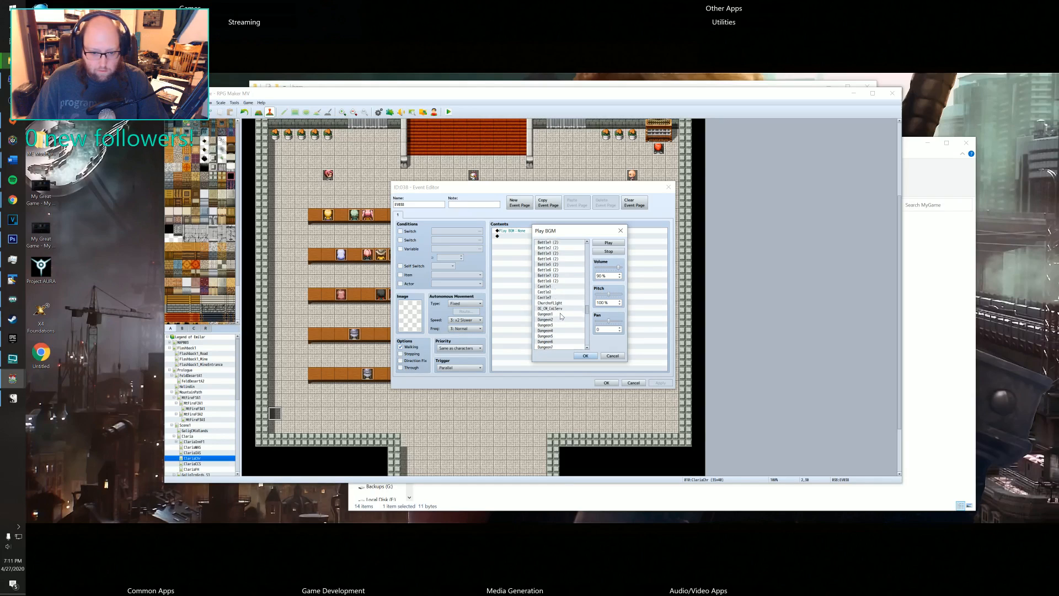
scroll(560, 313, "down", 1)
left_click(562, 304)
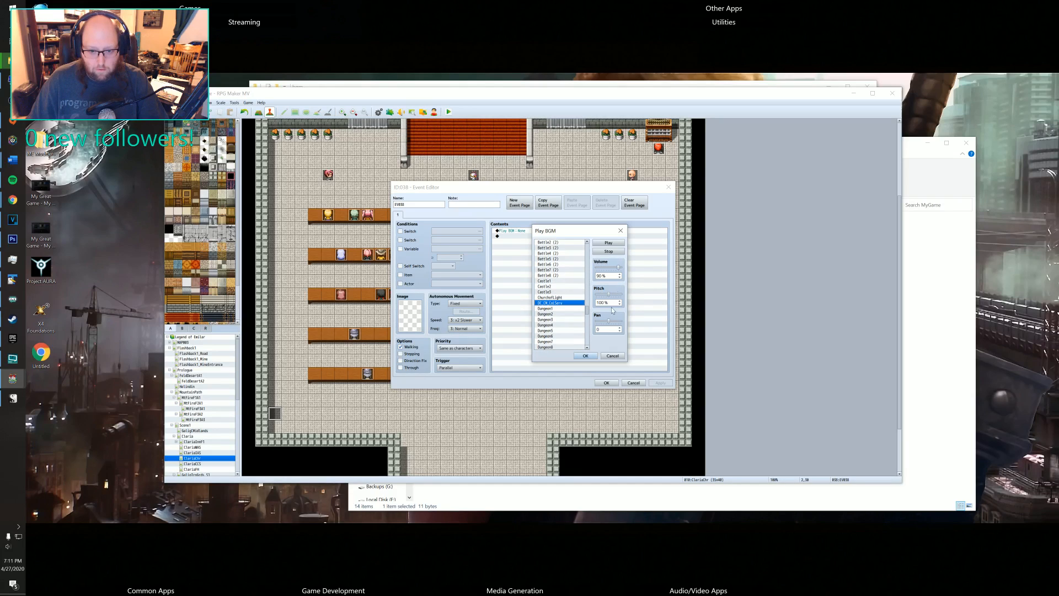
- Preview the chosen track and lower its BGM volume to 40%, applying it to the Play BGM command
left_click(620, 269)
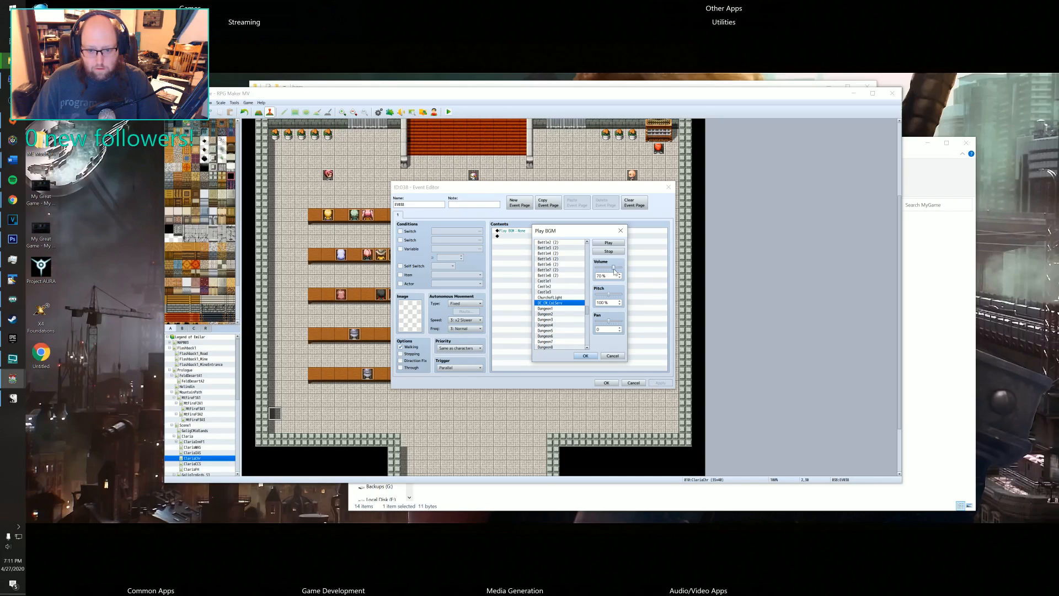
left_click(609, 244)
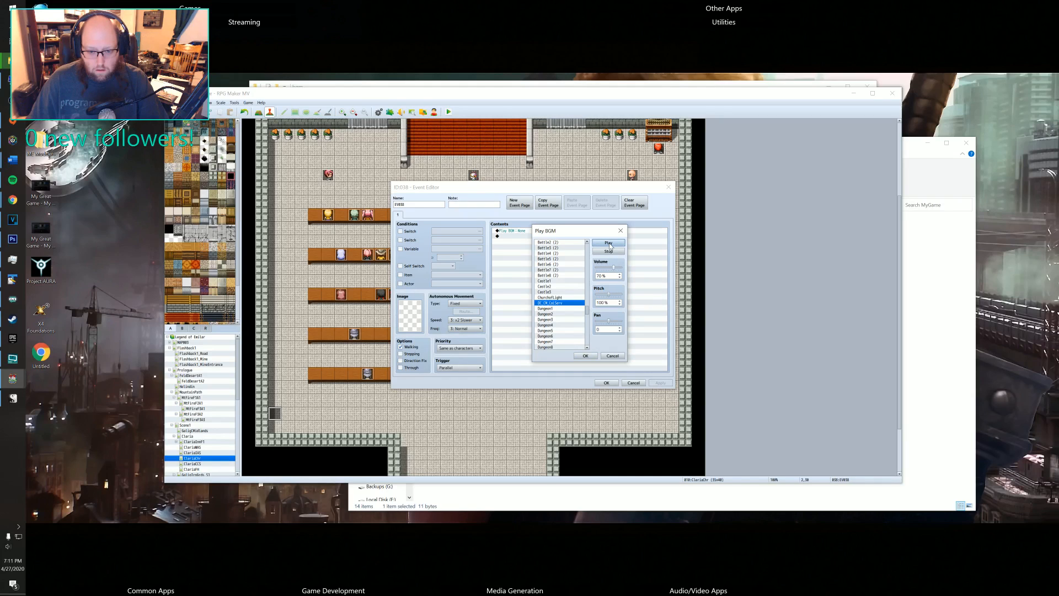
left_click_drag(614, 270, 609, 270)
left_click(586, 355)
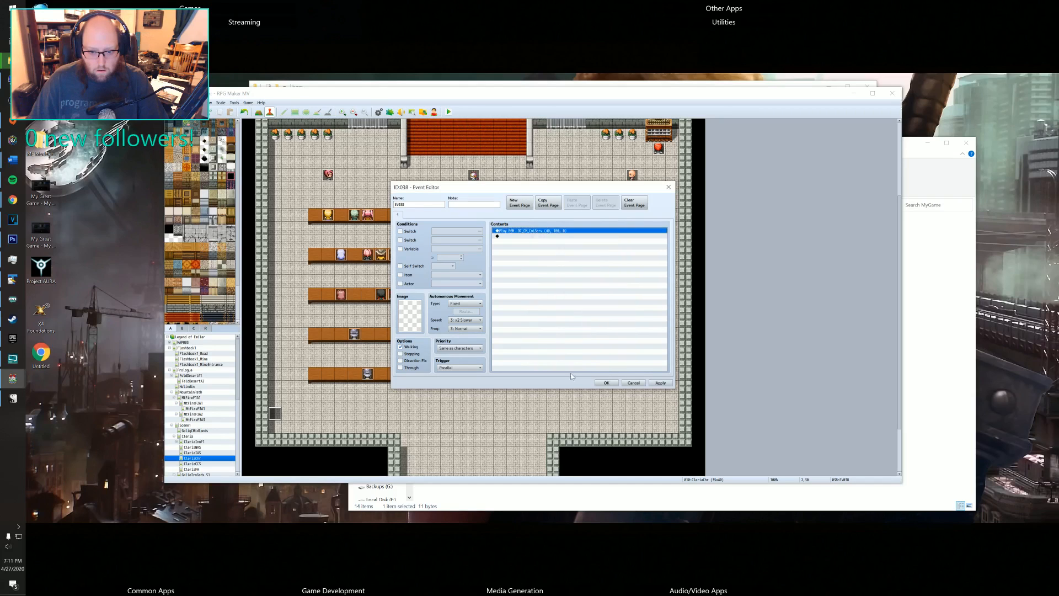
- Add a Control Self Switch command that sets A to ON after the Play BGM command
left_click(511, 237)
double_click(511, 240)
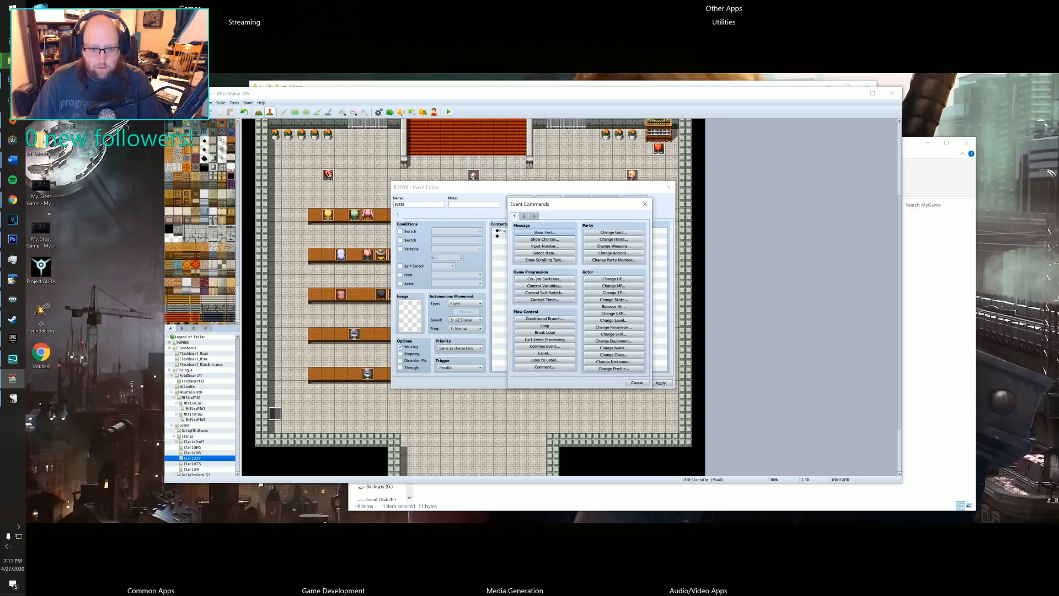
left_click(563, 281)
left_click(611, 322)
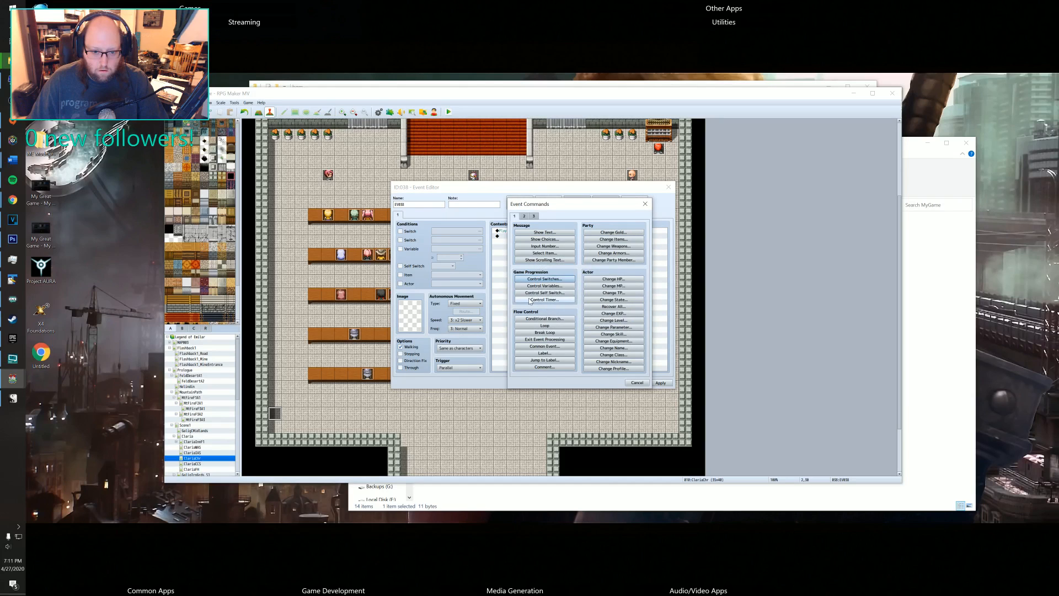
left_click(538, 293)
left_click(572, 317)
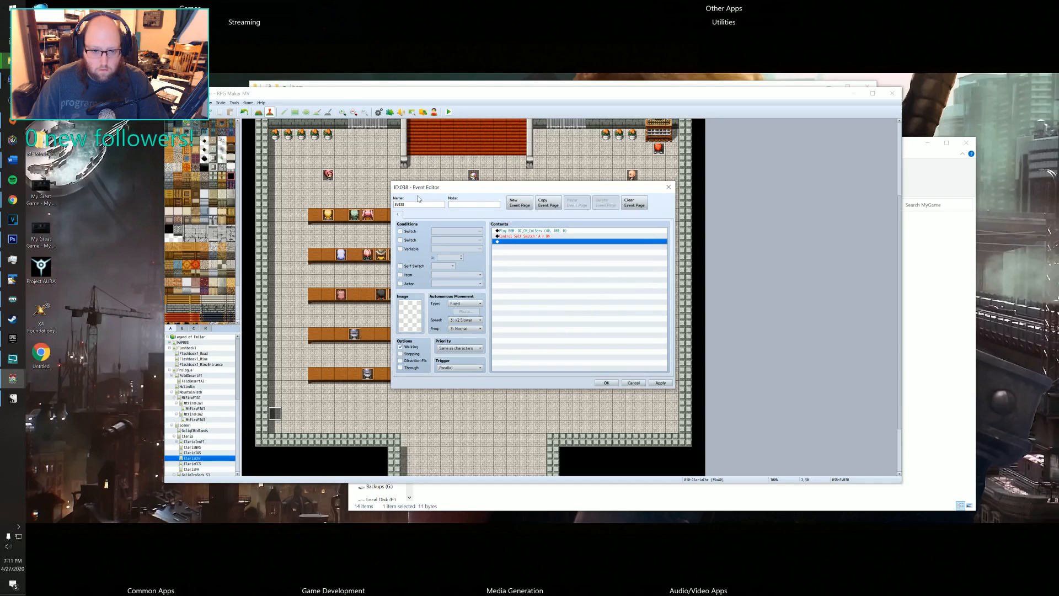
- Add a second, empty event page conditioned on self switch A and save the event
left_click(519, 202)
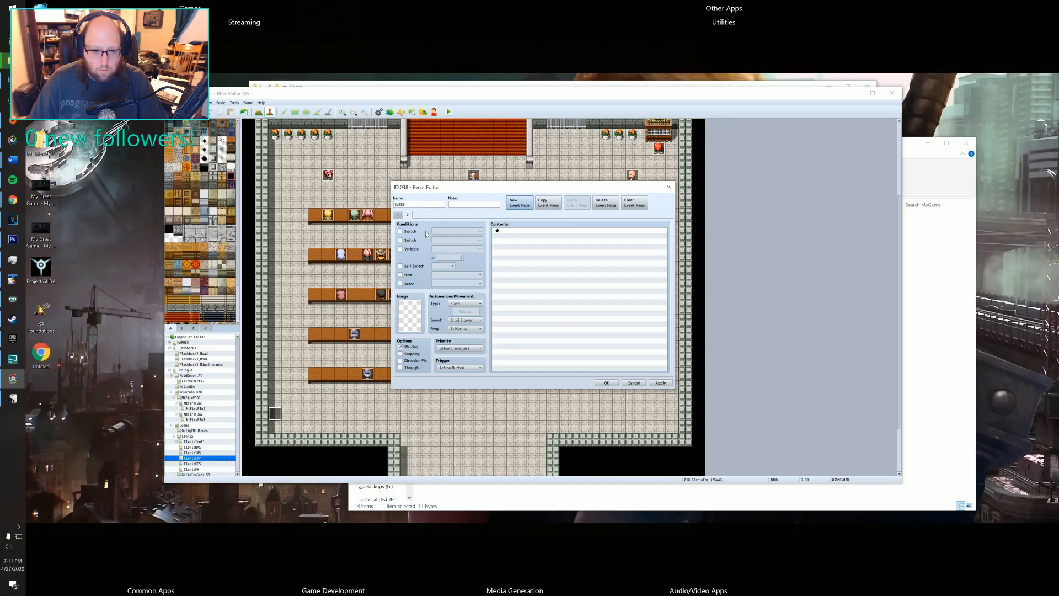
left_click(407, 266)
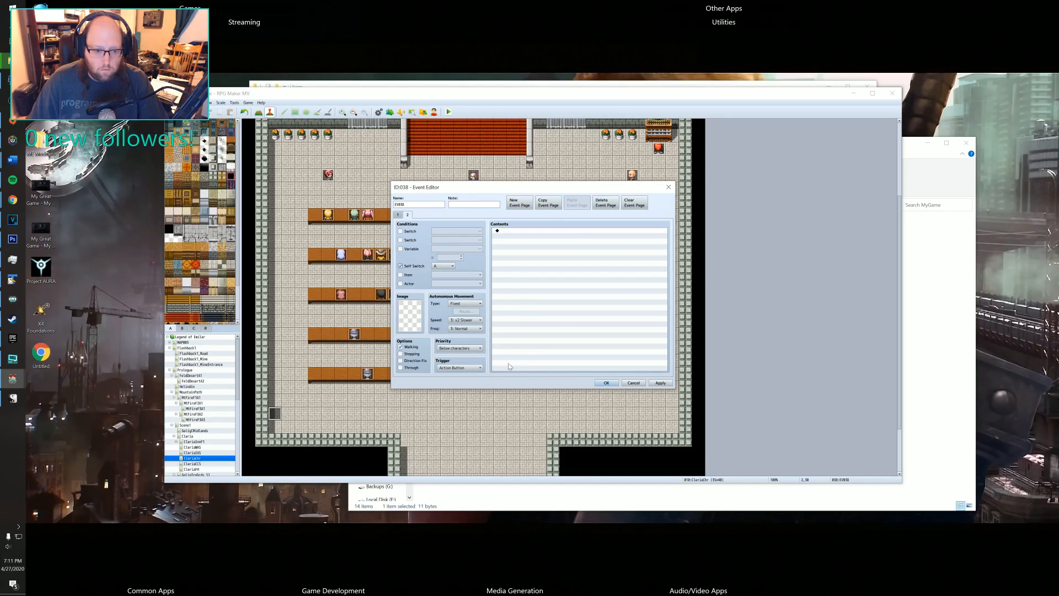
left_click(606, 382)
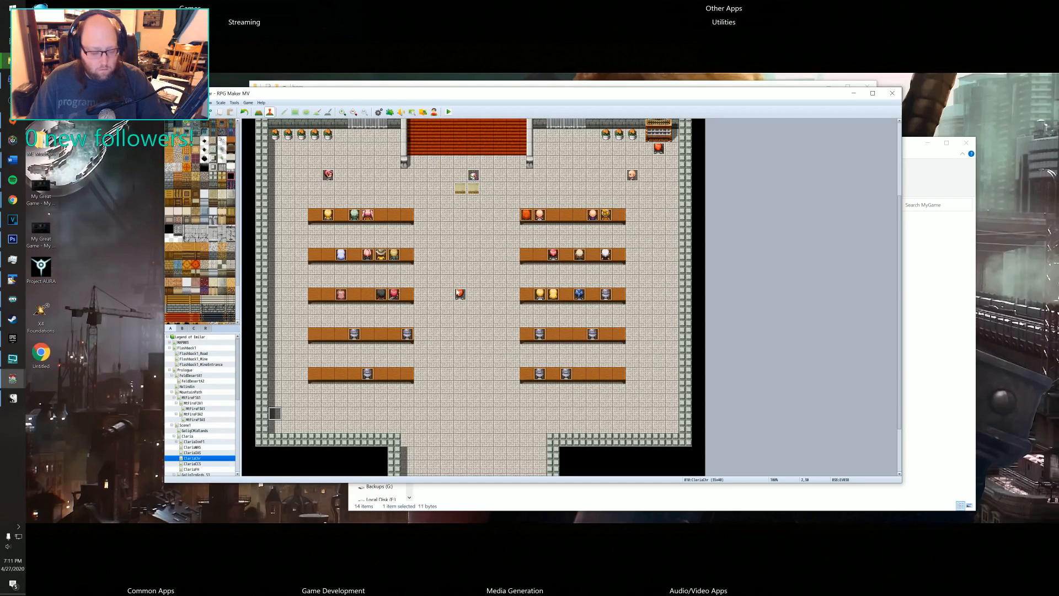
- Delete the character event at the hall's front center and the three seated character events on the front-left bench
left_click(472, 180)
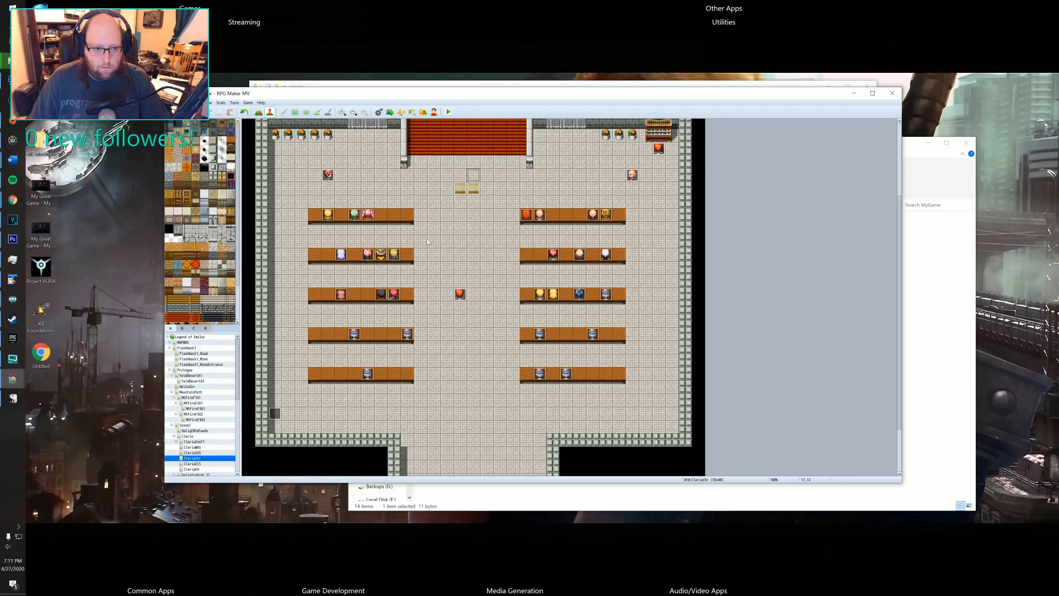
left_click(367, 217)
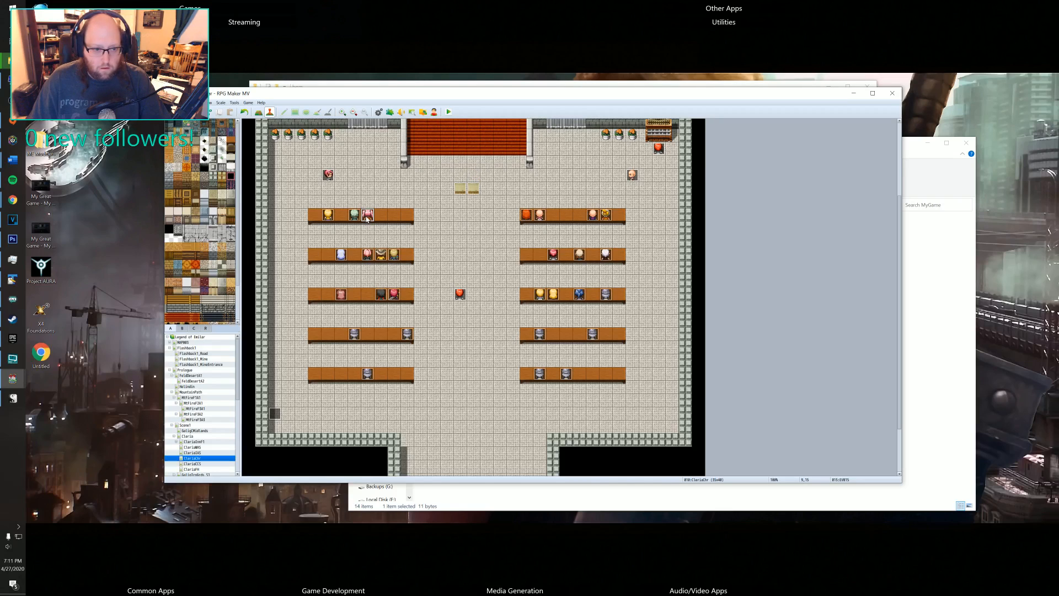
key("Delete")
left_click(353, 219)
key("Delete")
left_click(329, 217)
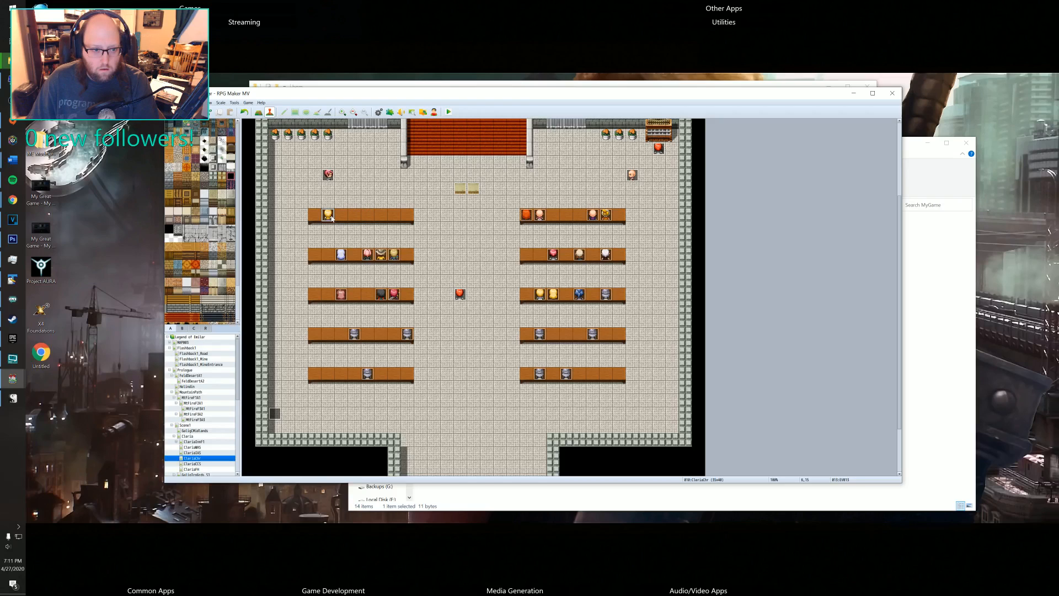
key("Delete")
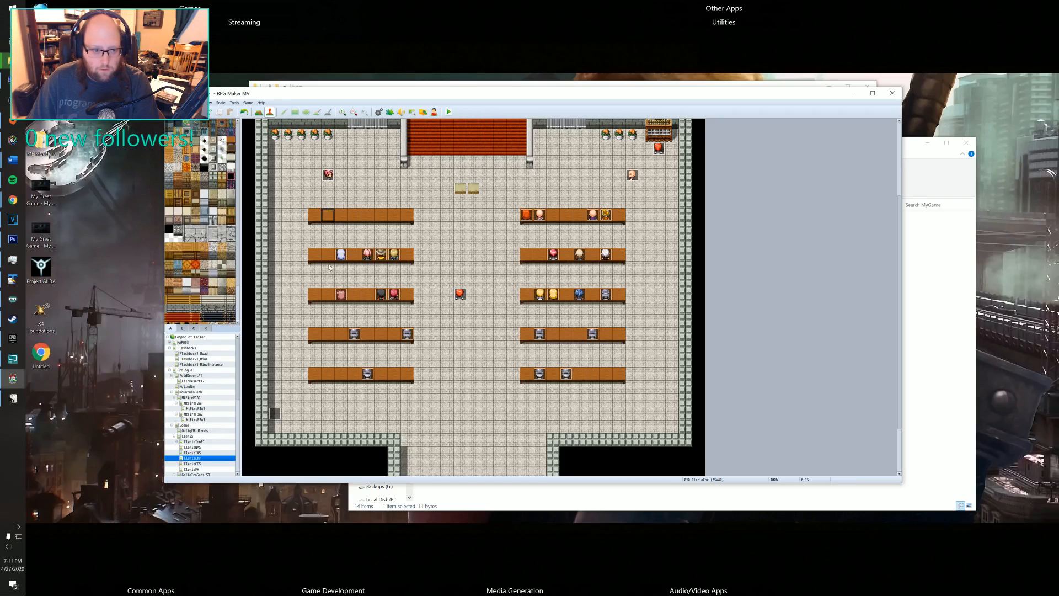
- Thin out the character events on the remaining benches and delete the one standing at the hall's front left
left_click(368, 255)
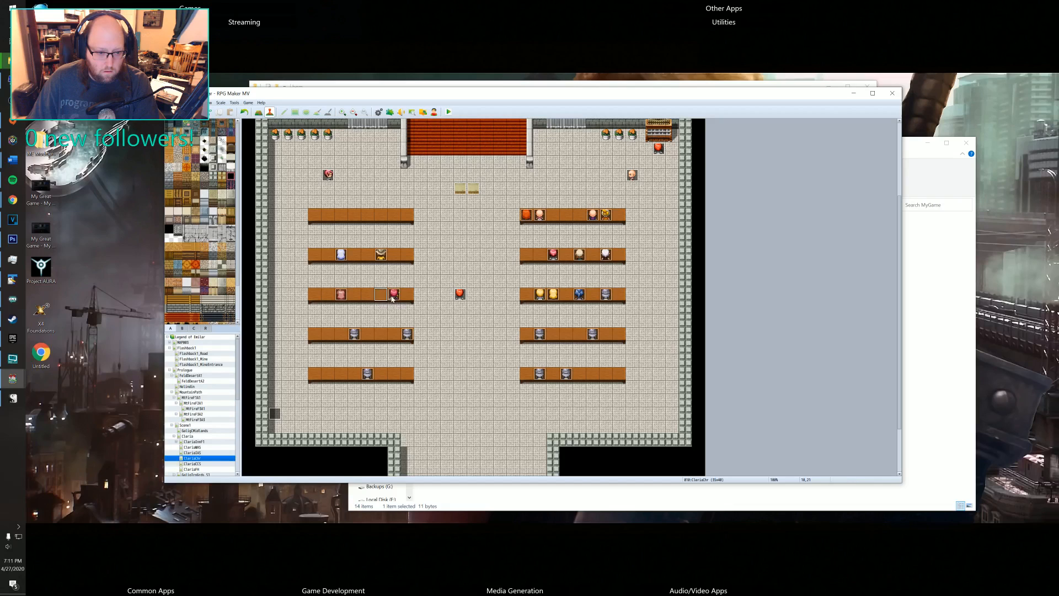
left_click(540, 295)
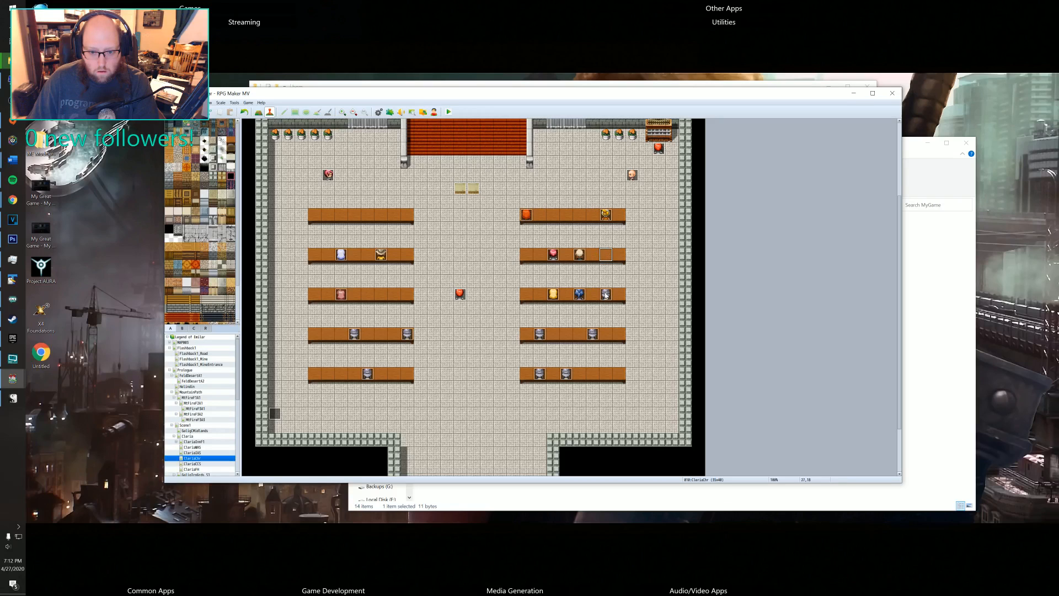
left_click(592, 338)
key("Delete")
left_click(540, 379)
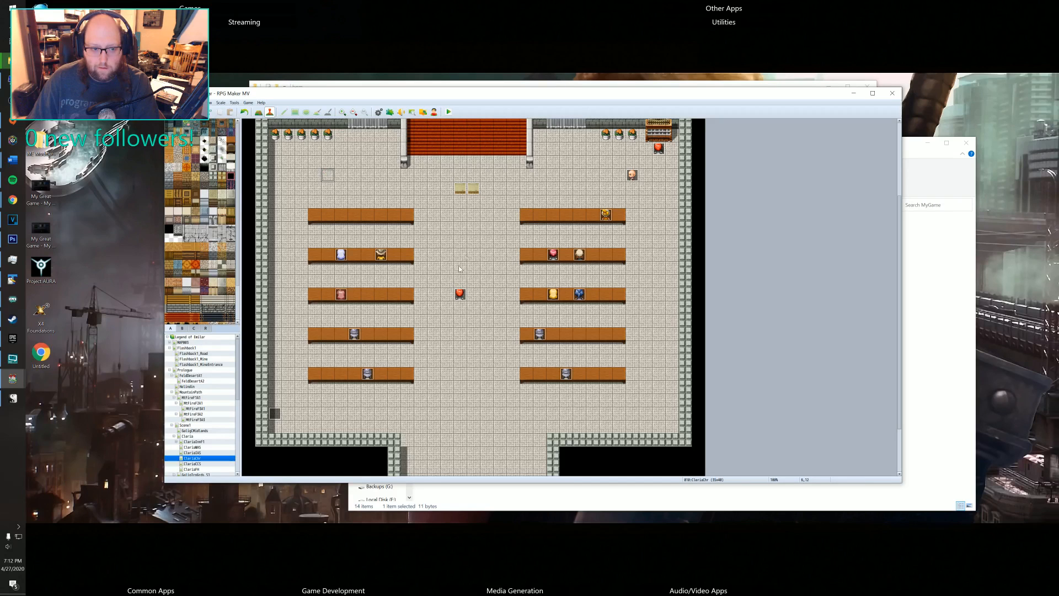
scroll(499, 194, "up", 3)
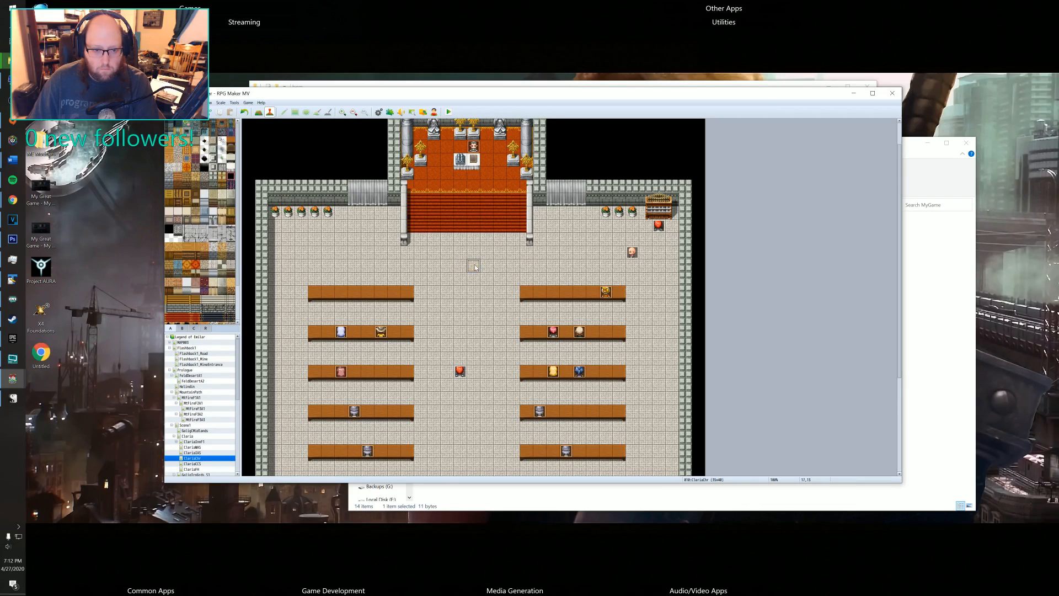
scroll(461, 269, "down", 1)
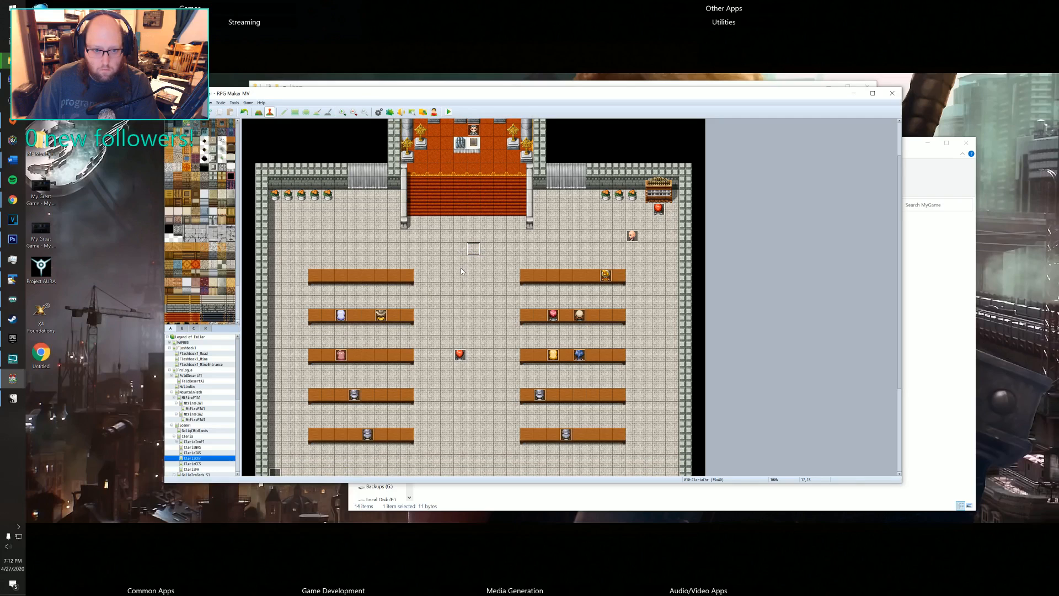
scroll(679, 214, "down", 3)
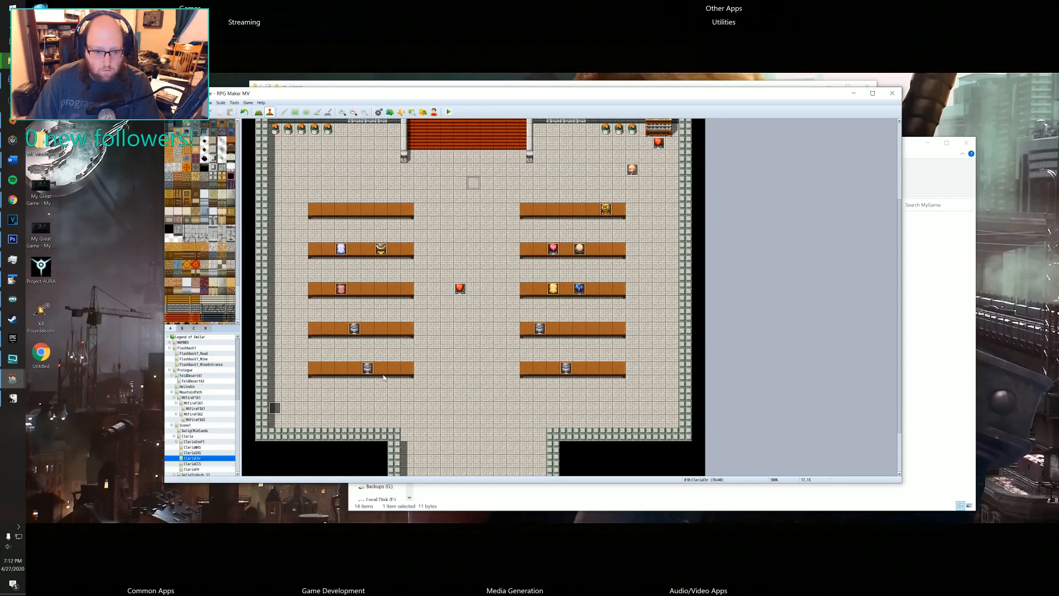
scroll(377, 333, "up", 4)
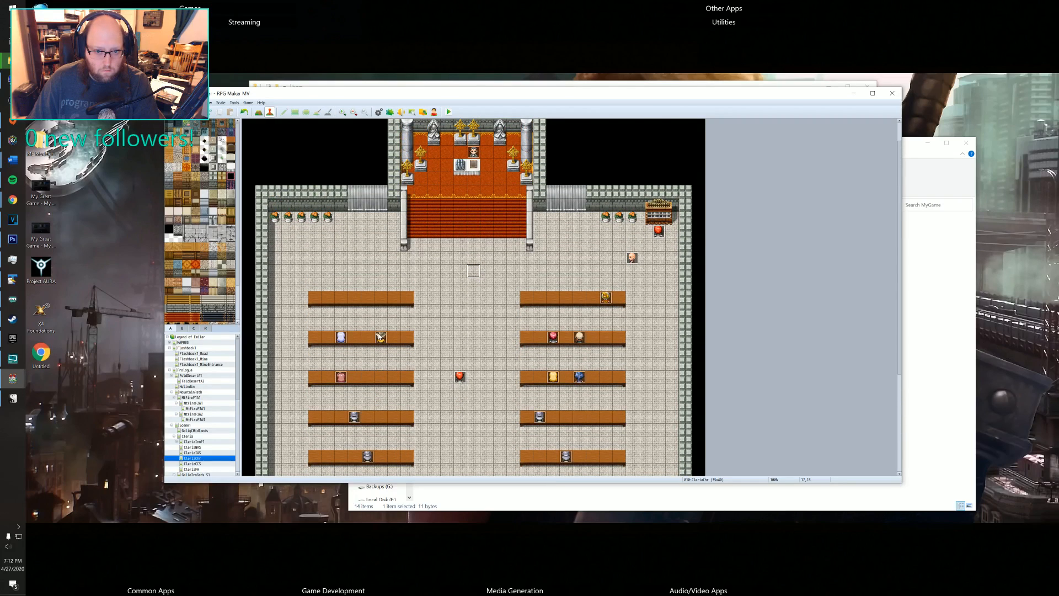
scroll(380, 331, "down", 4)
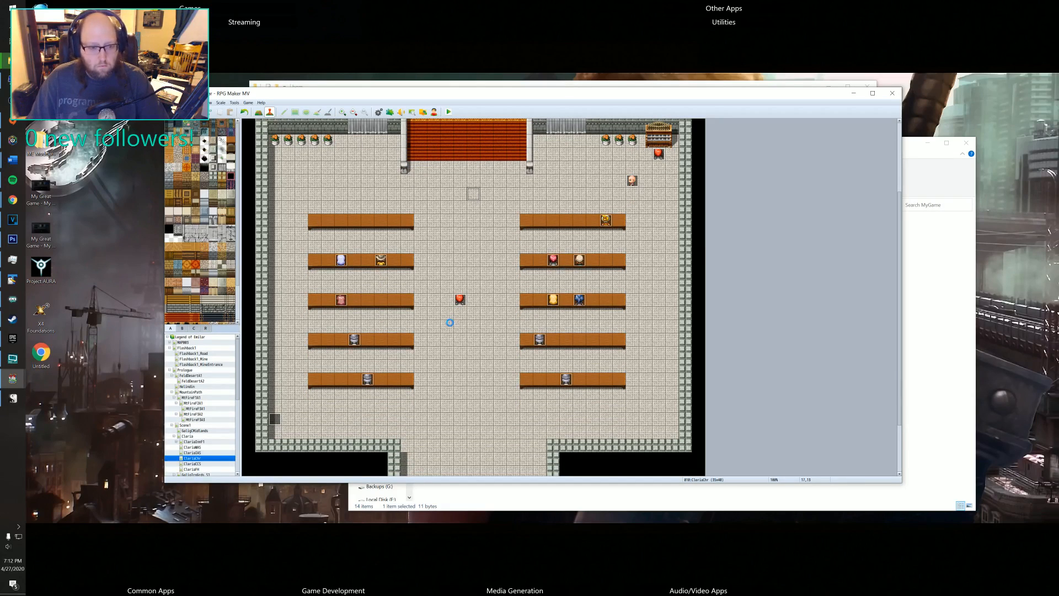
scroll(456, 165, "down", 2)
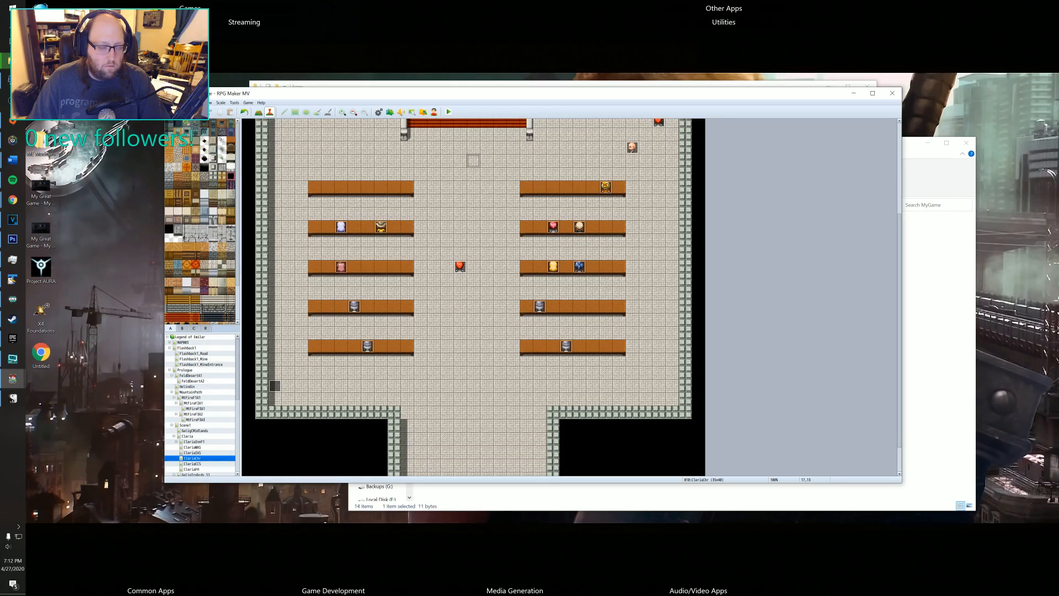
- Launch a playtest of Legend of Emilar and start a new game
left_click(449, 112)
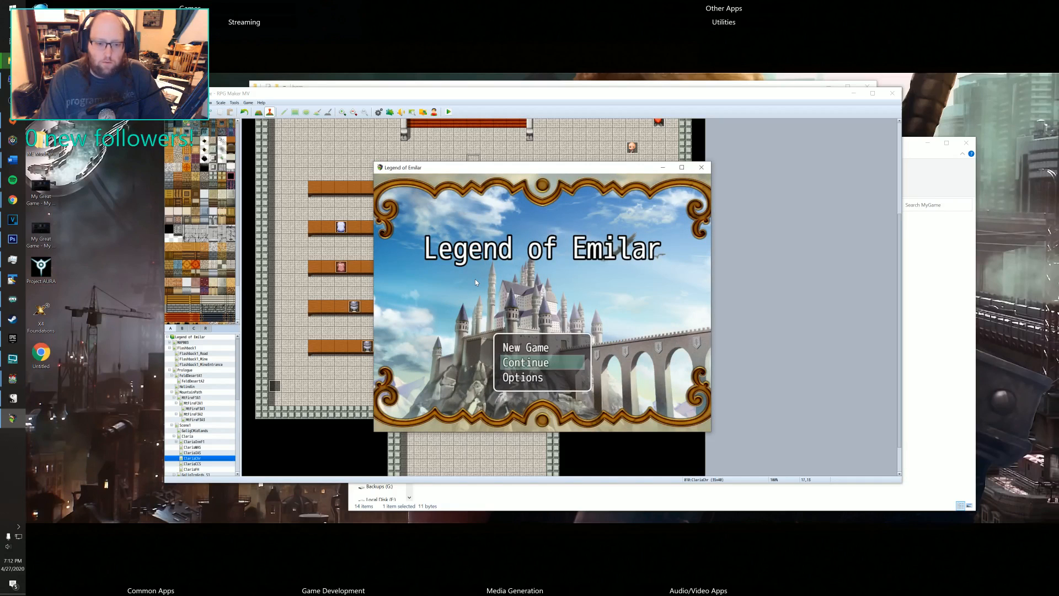
key("Up")
key("Return")
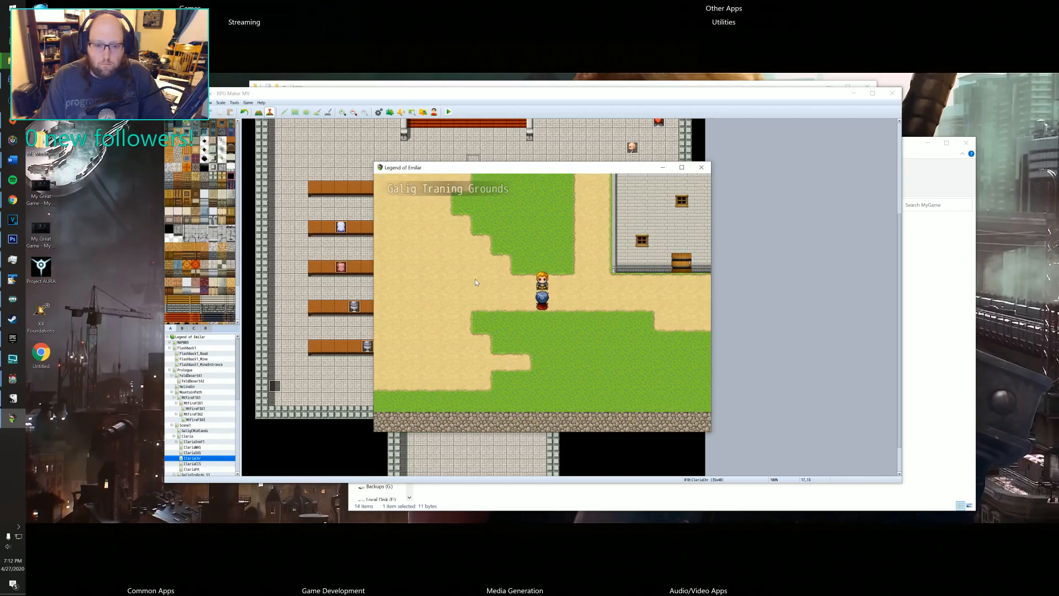
- Walk the character east past the buildings and out the south exit of the training grounds into Galig West Midlands
key("Right")
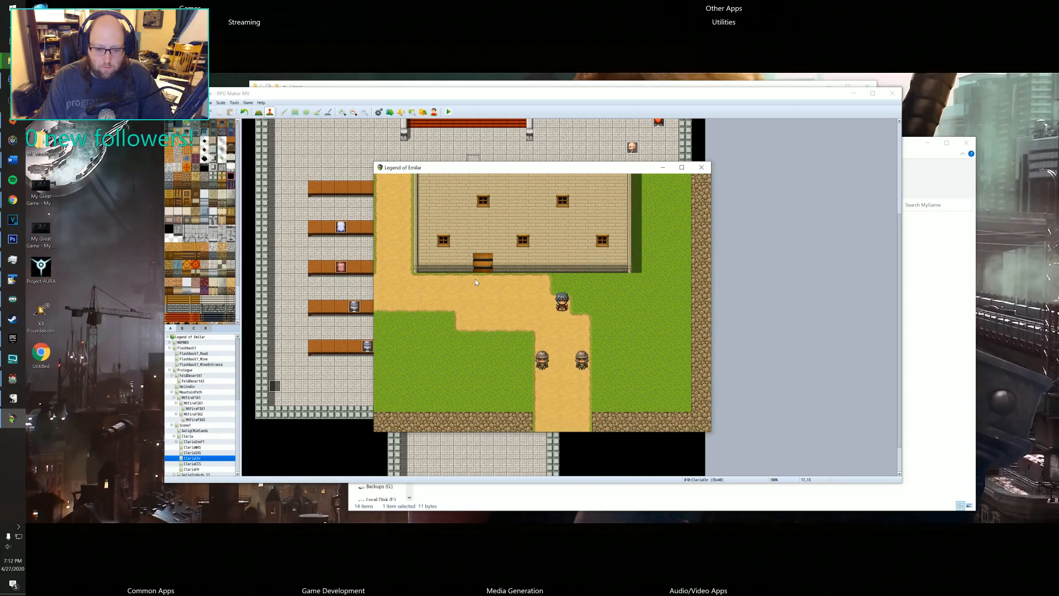
key("Down")
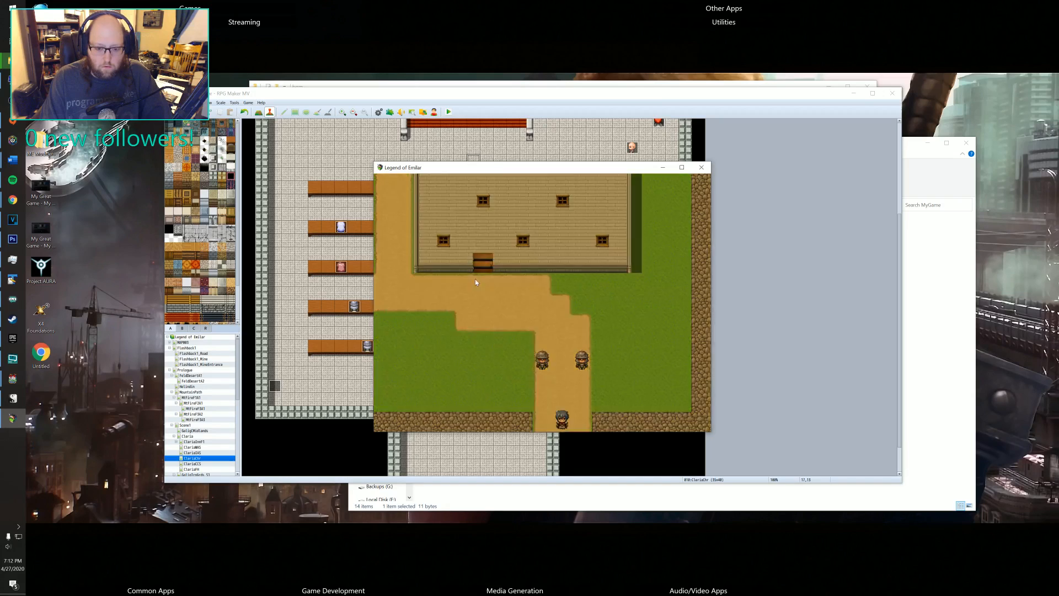
key("Down")
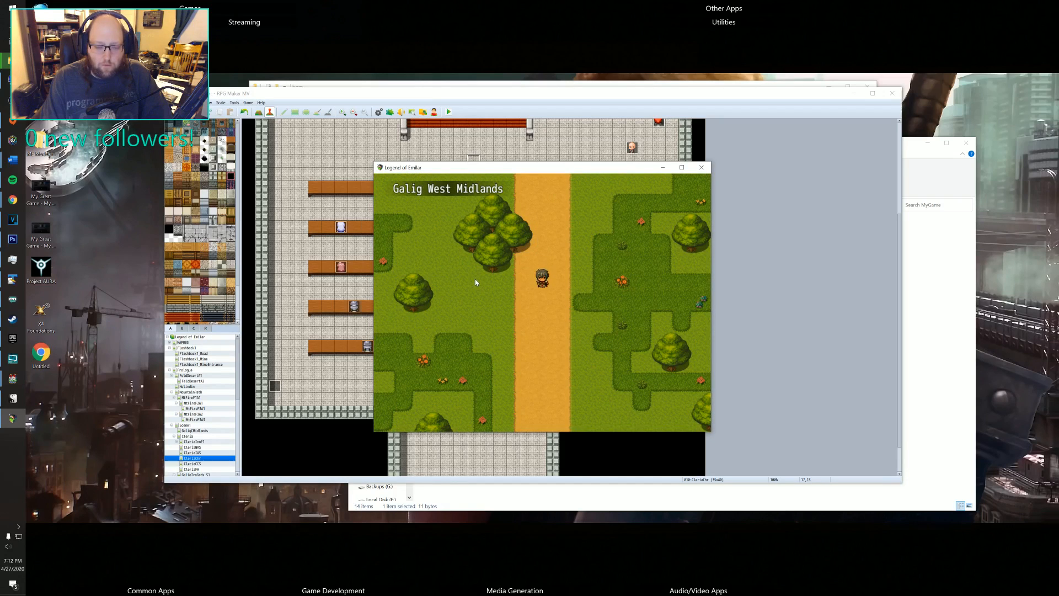
- Cross Galig West Midlands southeast to the diagonal dirt road and follow it east into Cleria
key("Right")
key("Right")
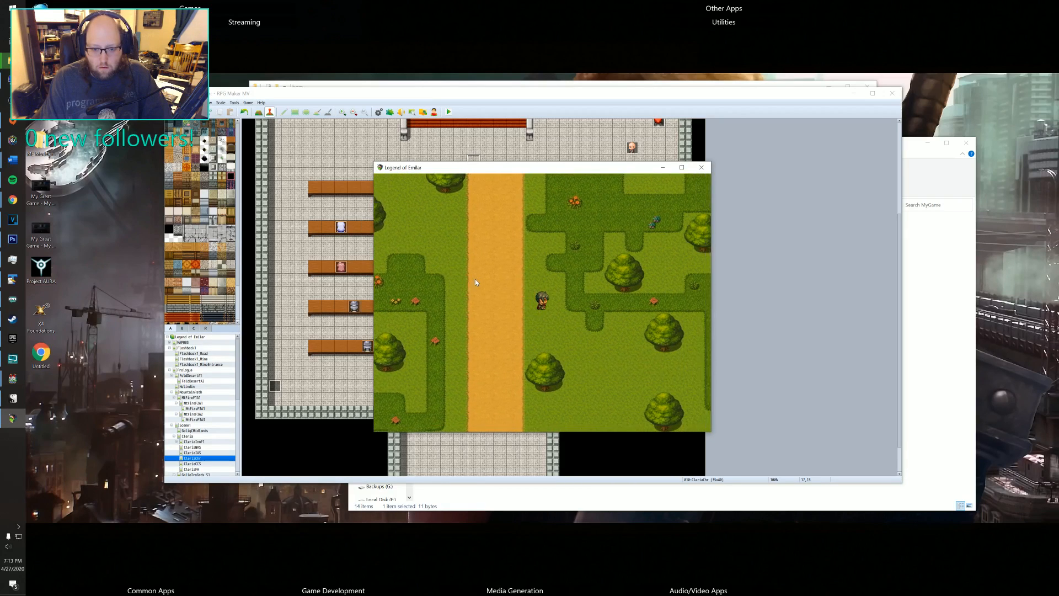
key("Down")
key("Right")
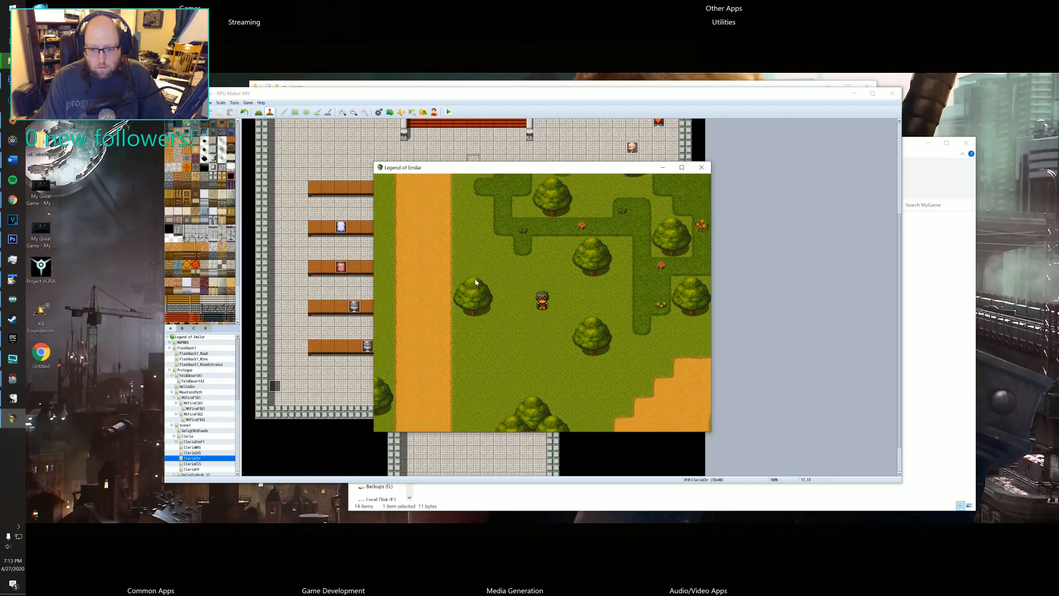
key("Down")
key("Right")
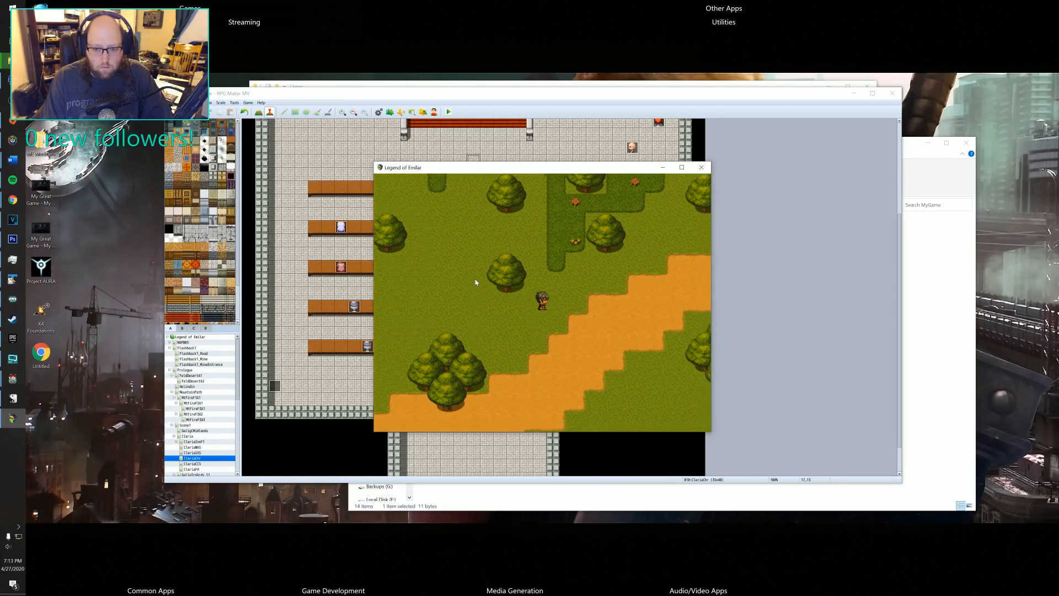
key("Up")
key("Right")
key("Up")
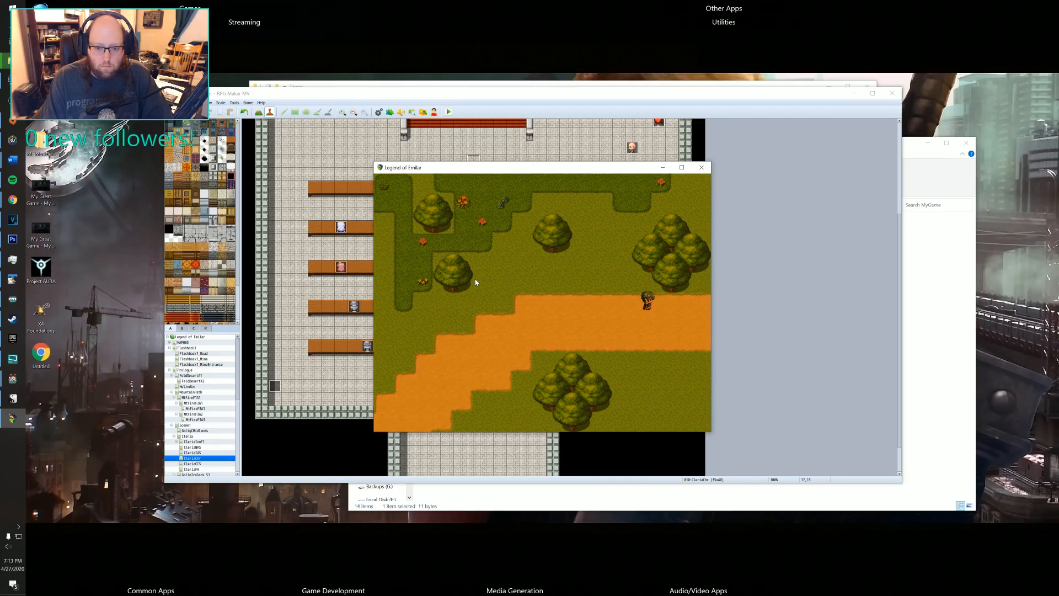
key("Right")
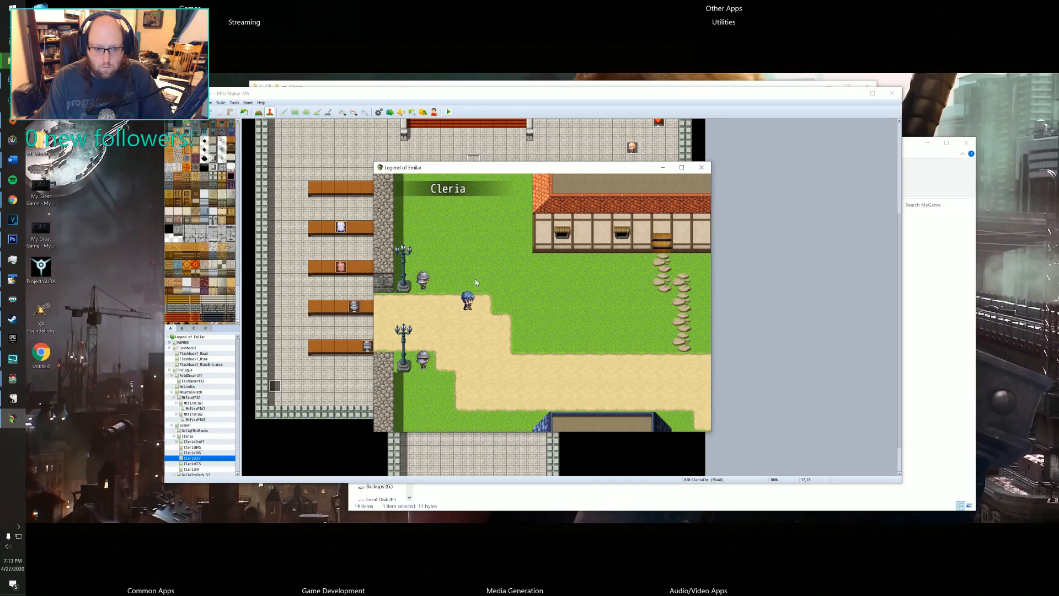
key("Down")
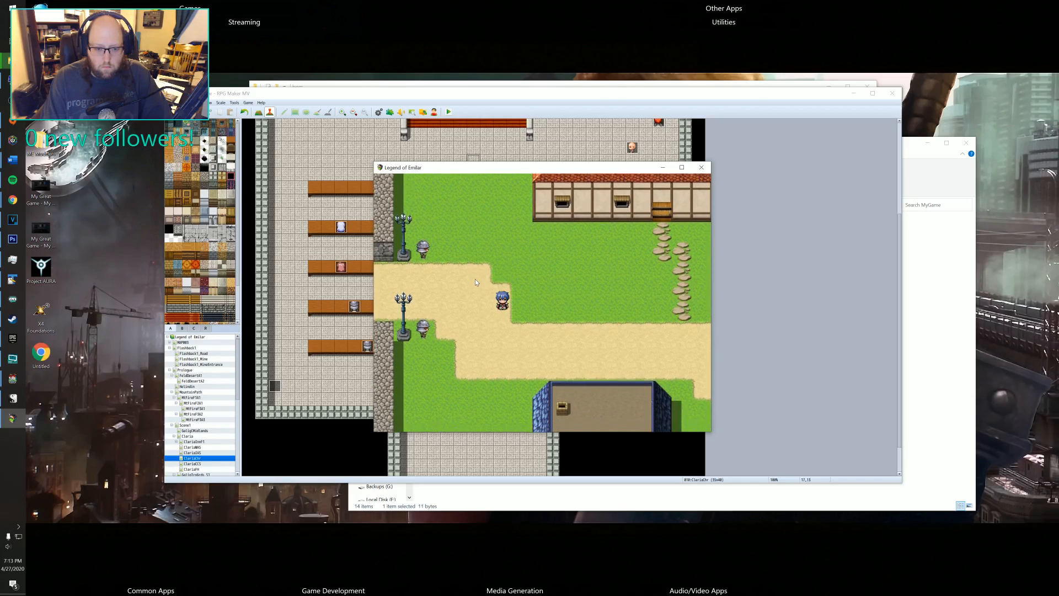
key("Up")
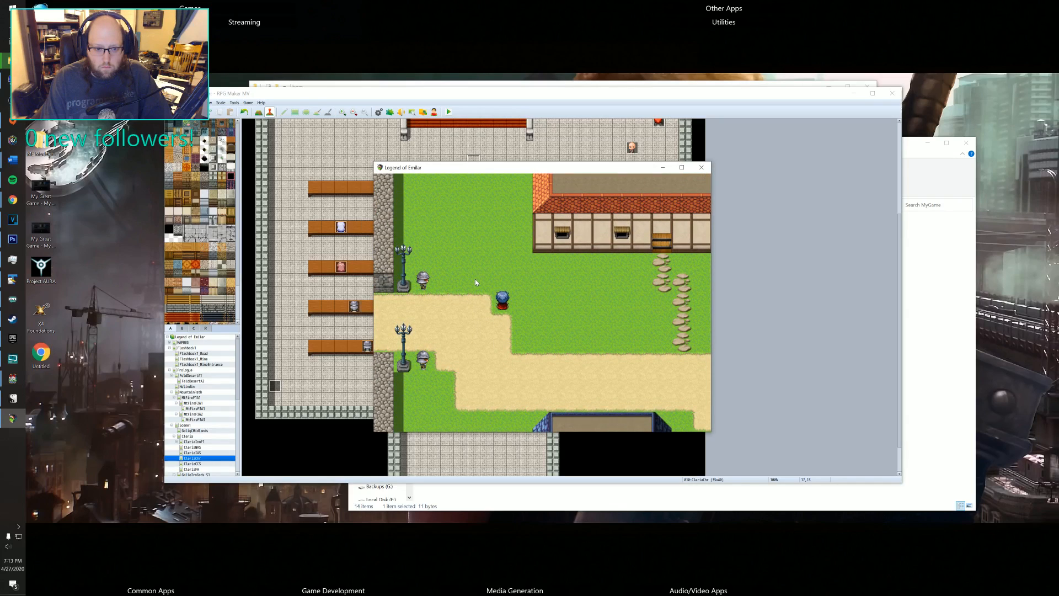
key("Down")
key("Right")
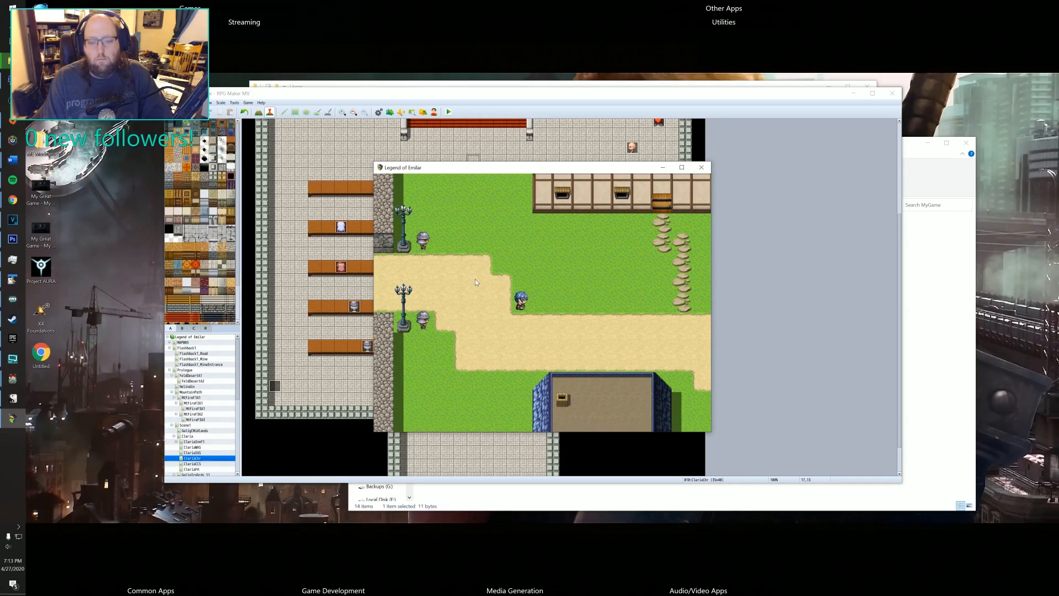
key("Up")
key("Left")
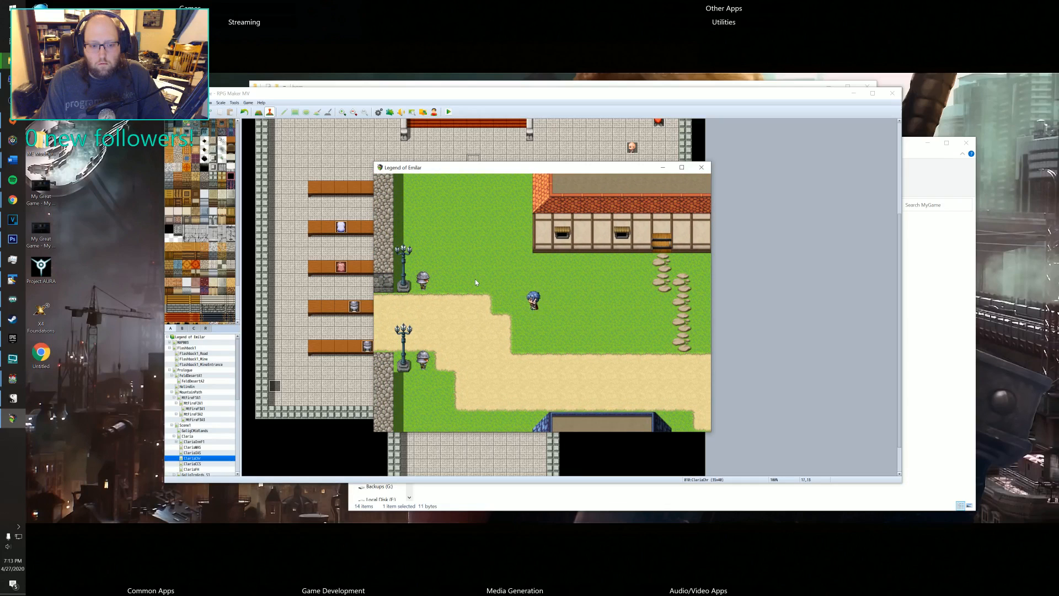
key("Down")
key("Left")
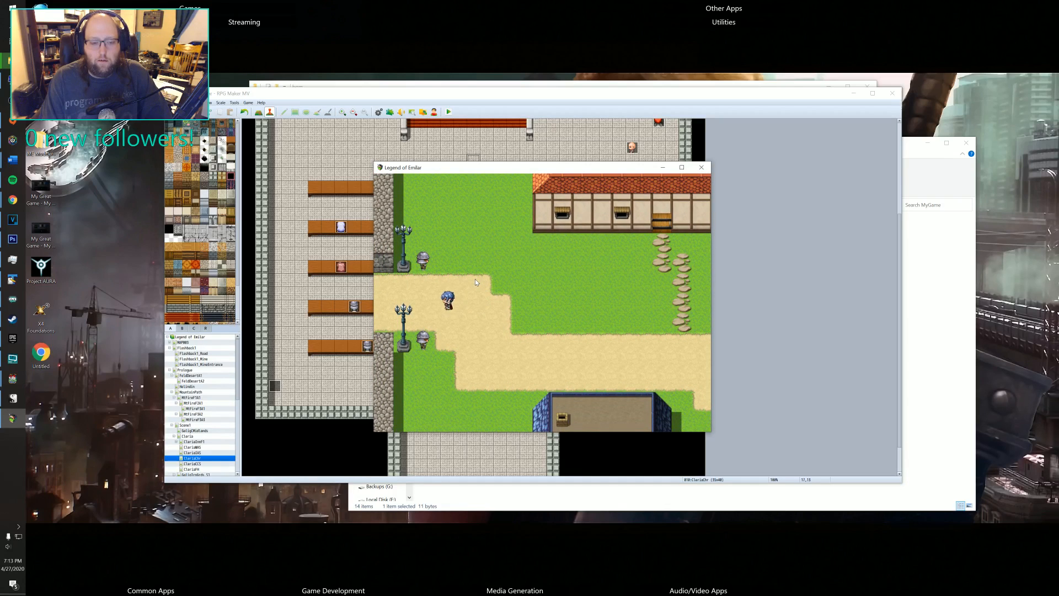
- Leave Cleria through its west gate into Galig West Midlands and walk back into town
key("Left")
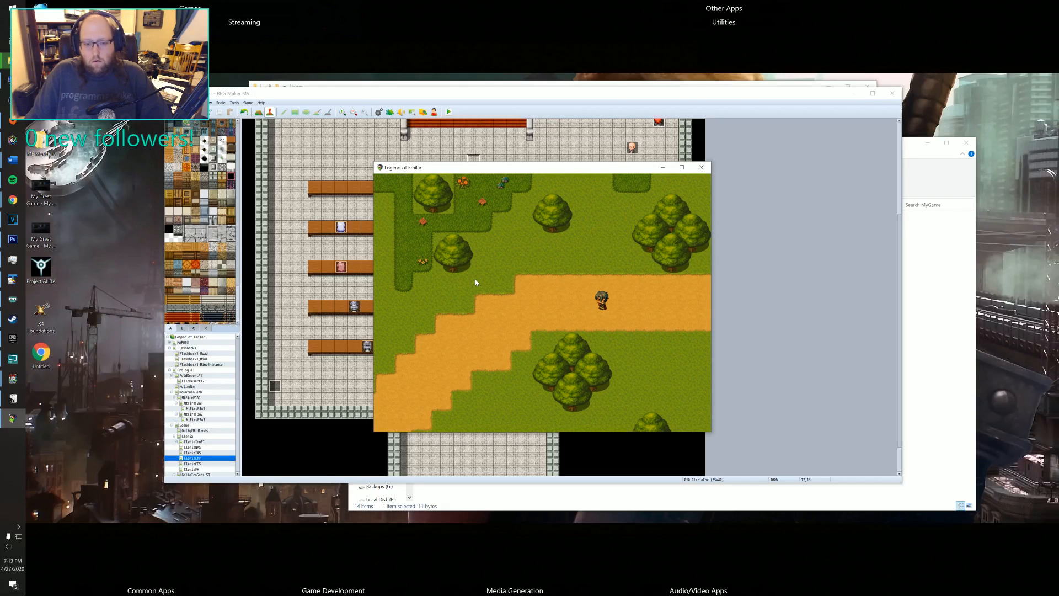
key("Left")
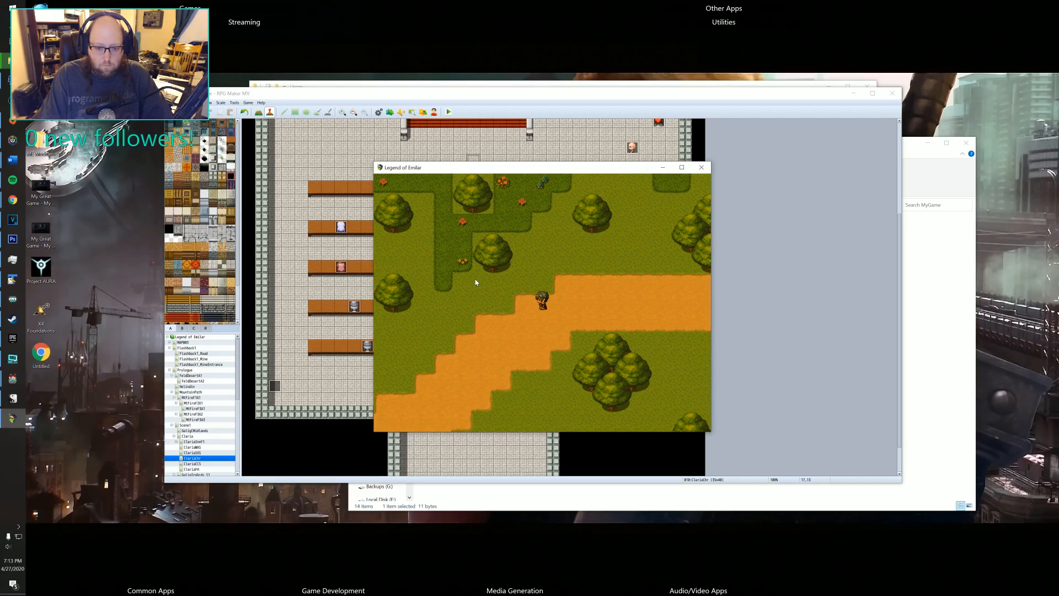
key("Right")
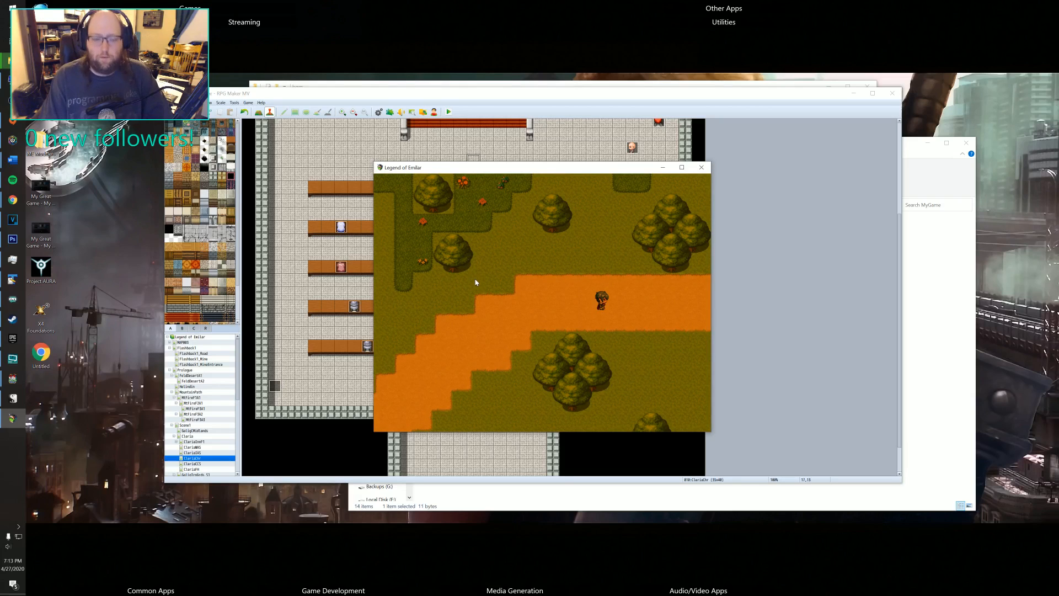
key("Right")
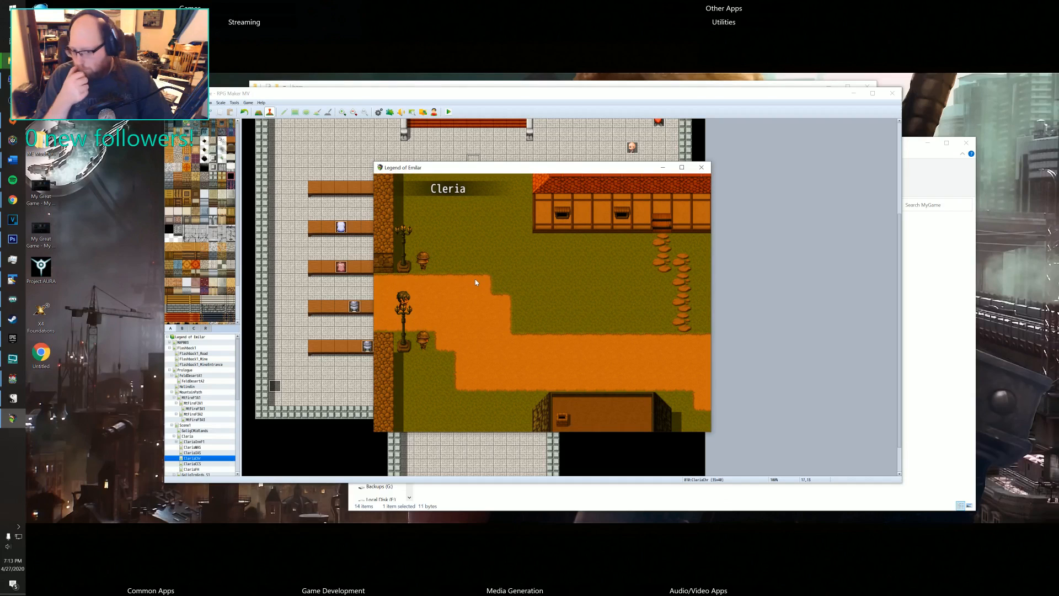
- Walk the character from Cleria's west gate east along the dirt road, turning south past the inn
key("Right")
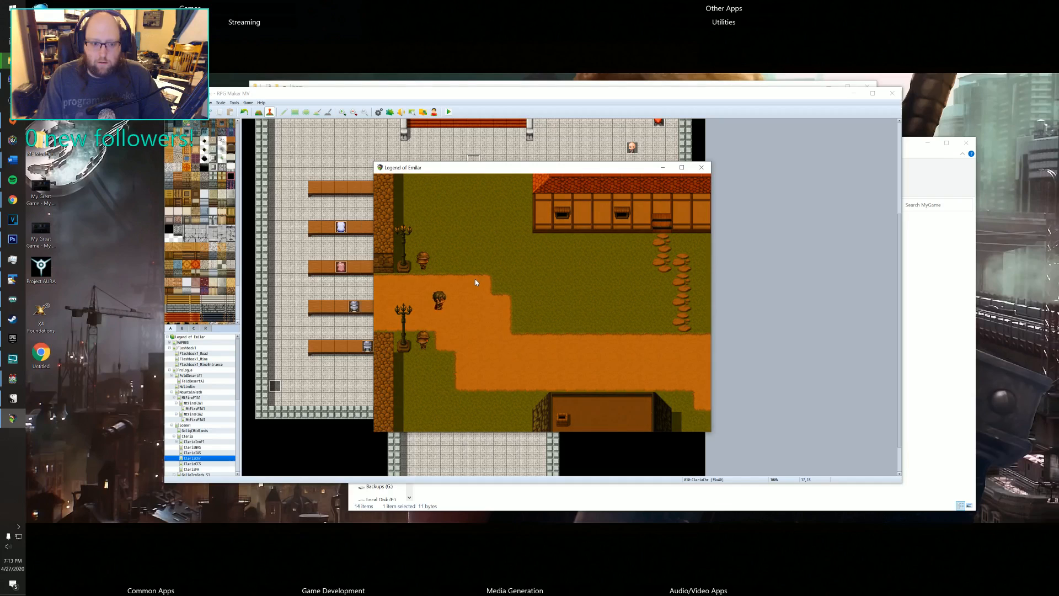
key("Up")
key("Right")
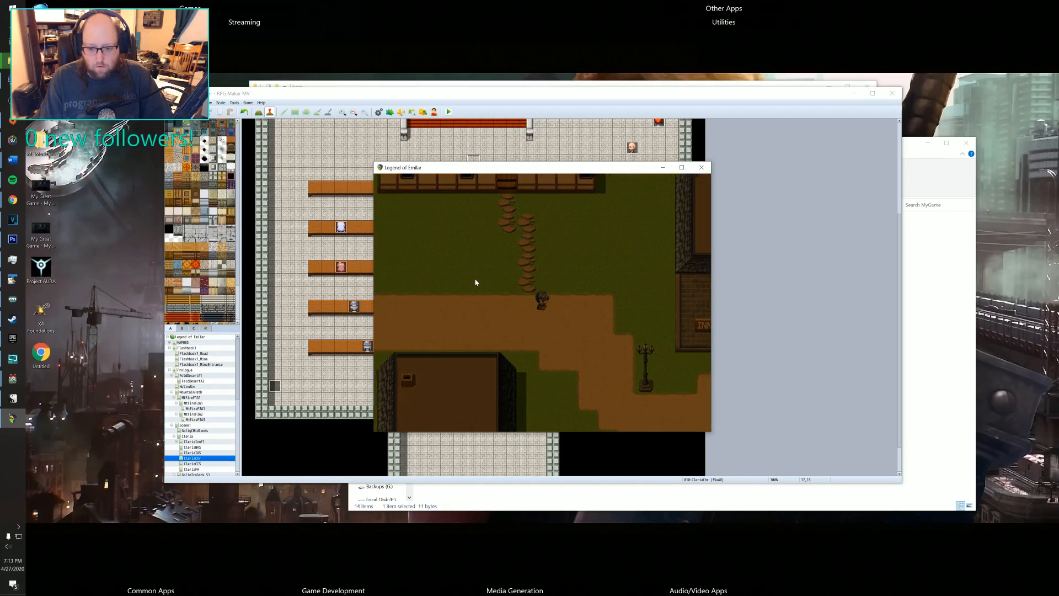
key("Down")
key("Right")
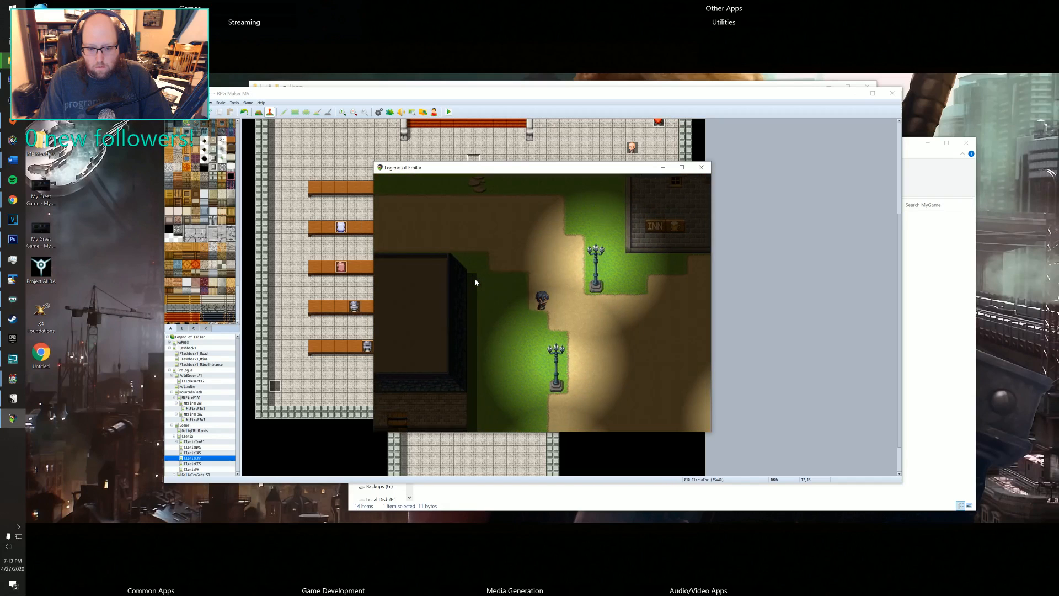
key("Down")
key("Down")
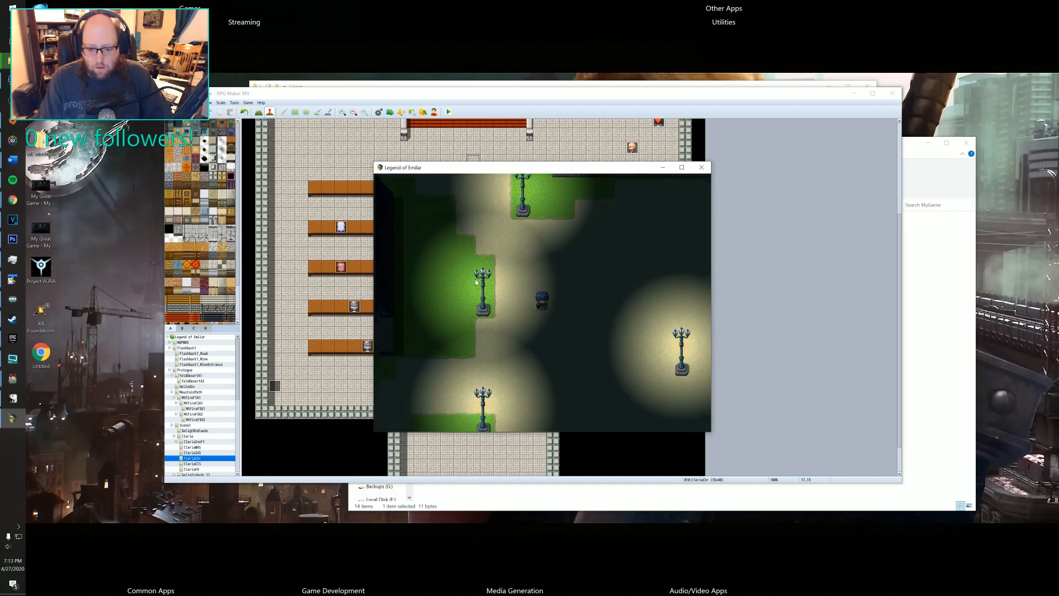
- Walk east to the lamp post in the dark square, approach Kireth to the south and go through his dialogue
key("Right")
key("Right")
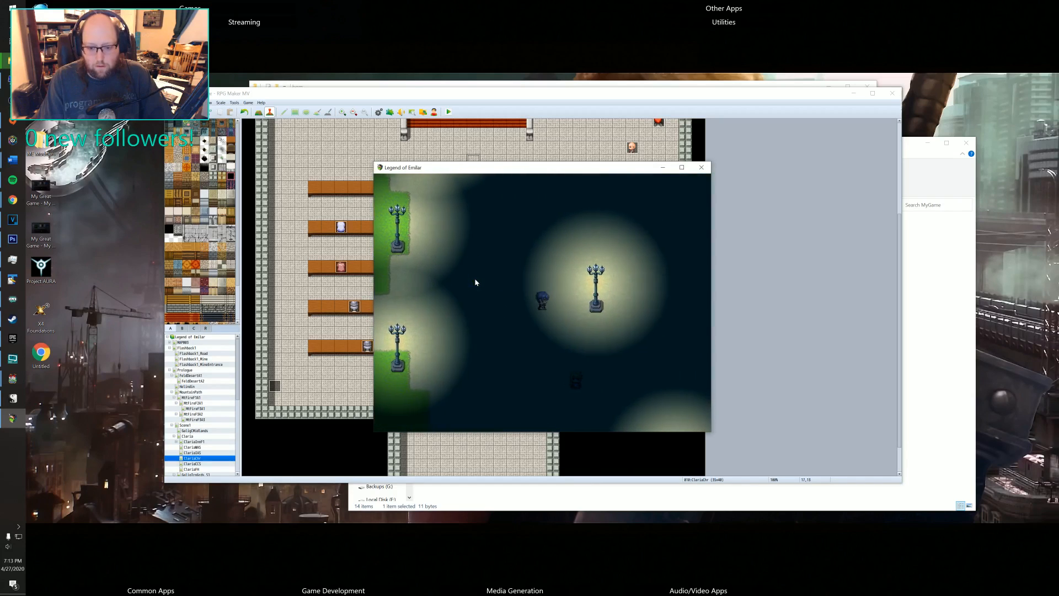
key("Down")
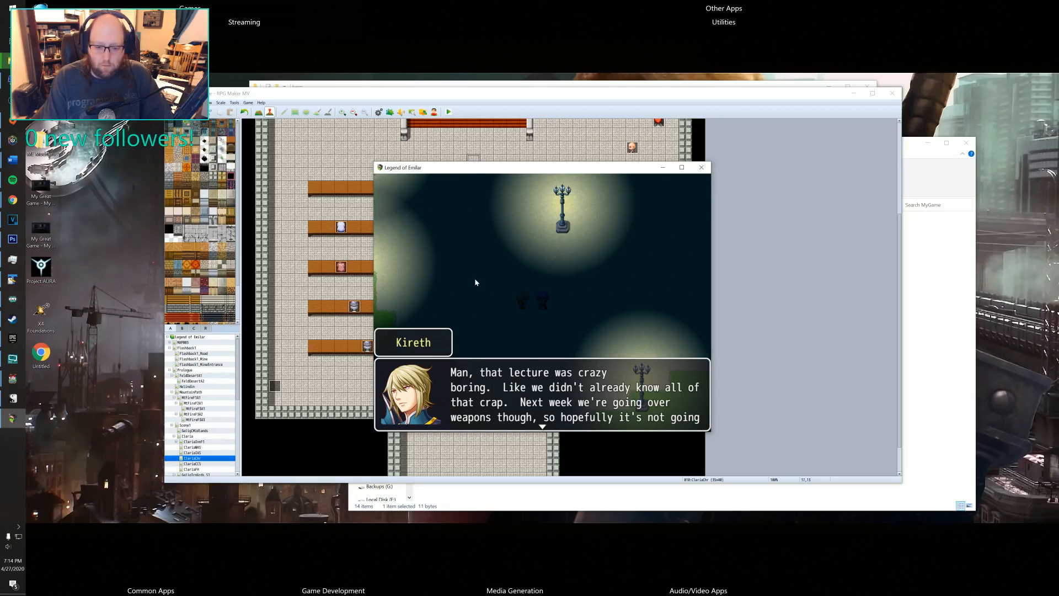
key("Return")
key("Return")
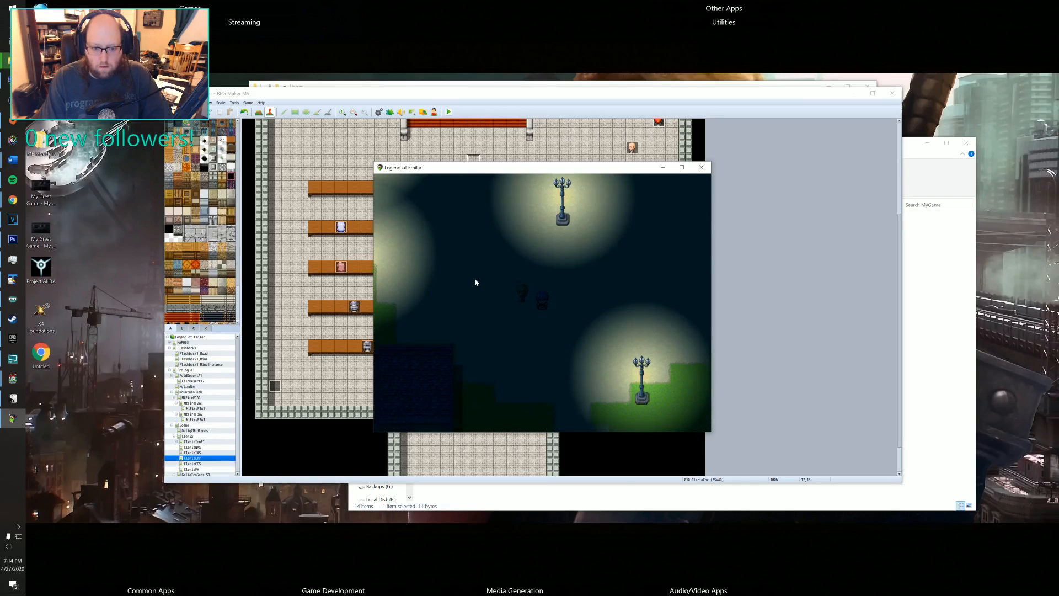
- Walk southeast past the lamp posts to the church, go through Brother Lias's greeting and enter the Church of the Light
key("Down")
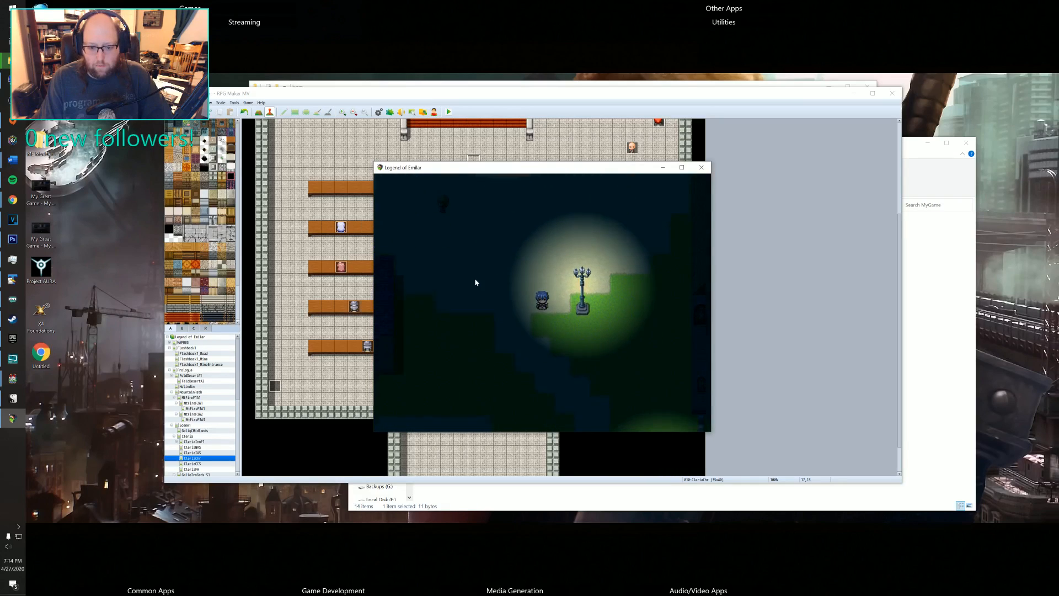
key("Right")
key("Right")
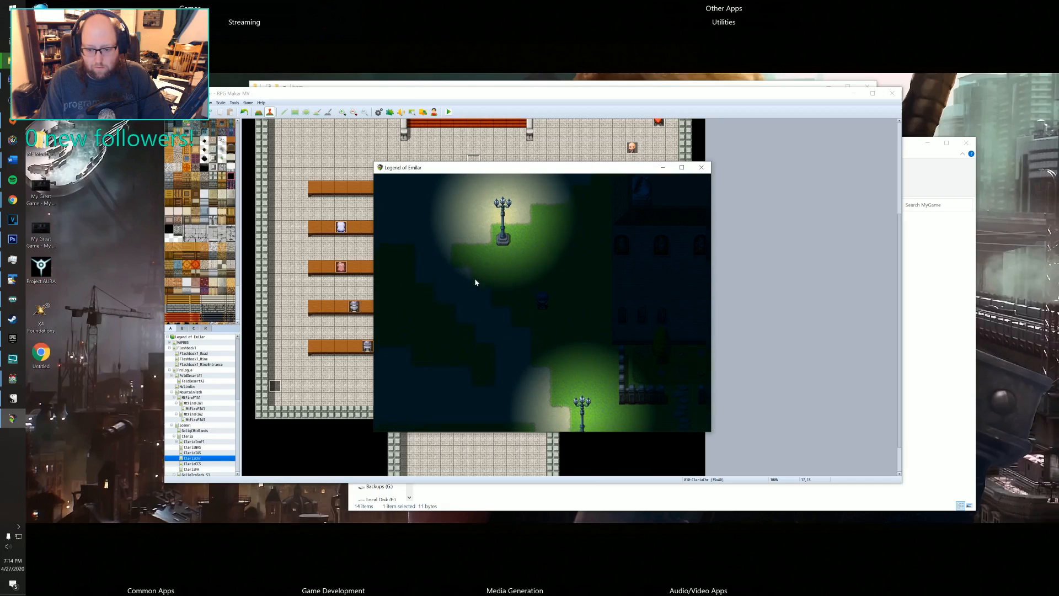
key("Down")
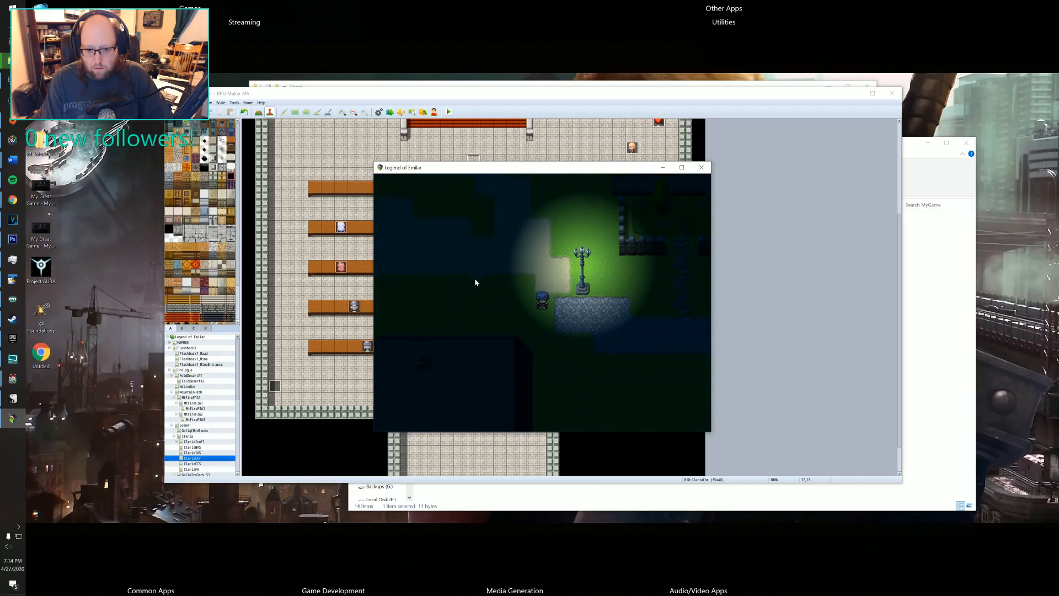
key("Right")
key("Right")
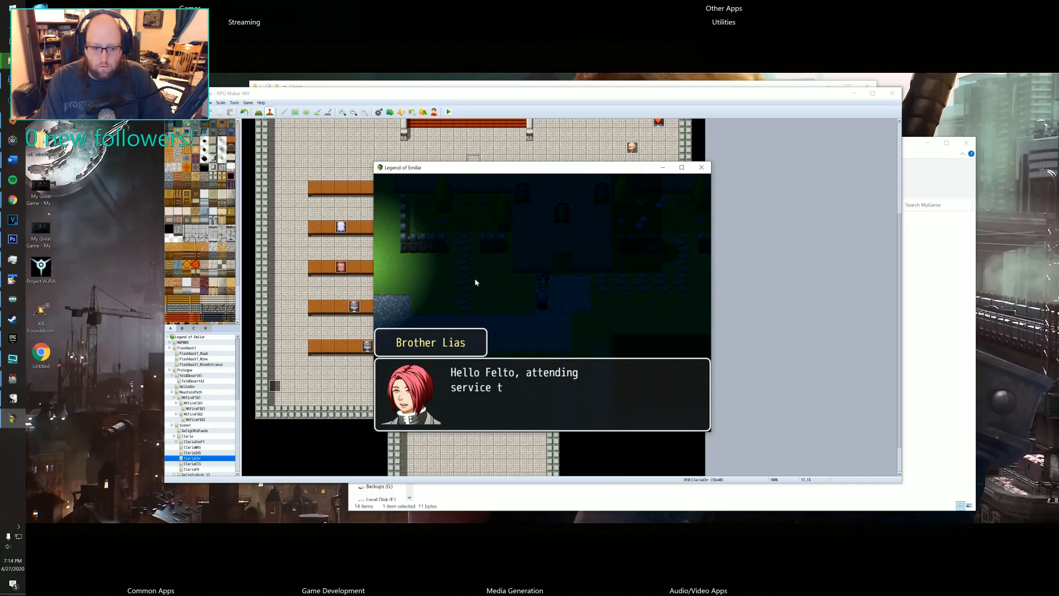
key("Return")
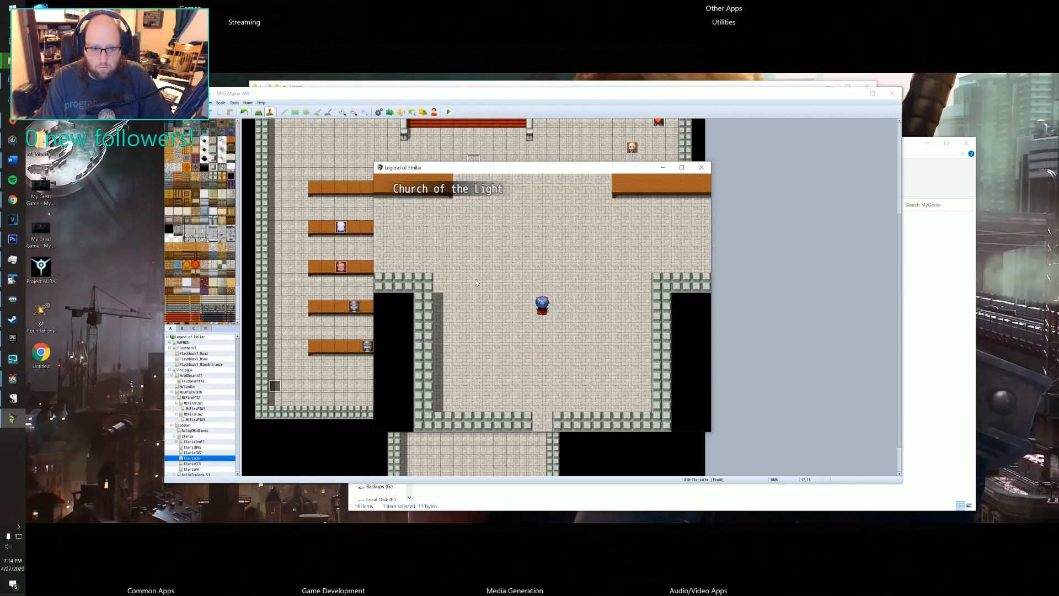
- Walk up the church's central aisle to Brother Randal and go through his dialogue
key("Up")
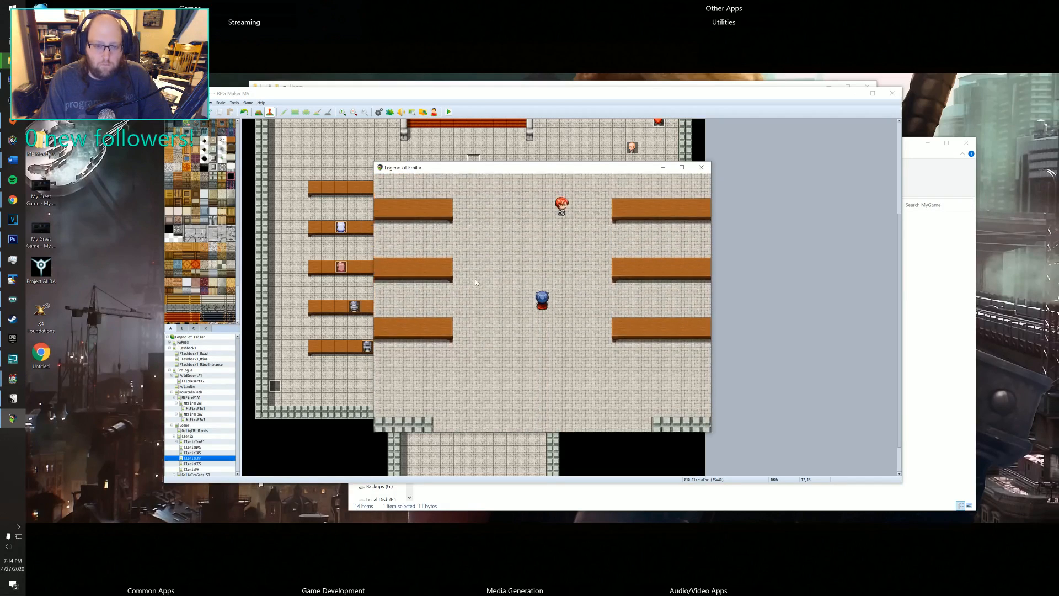
key("Right")
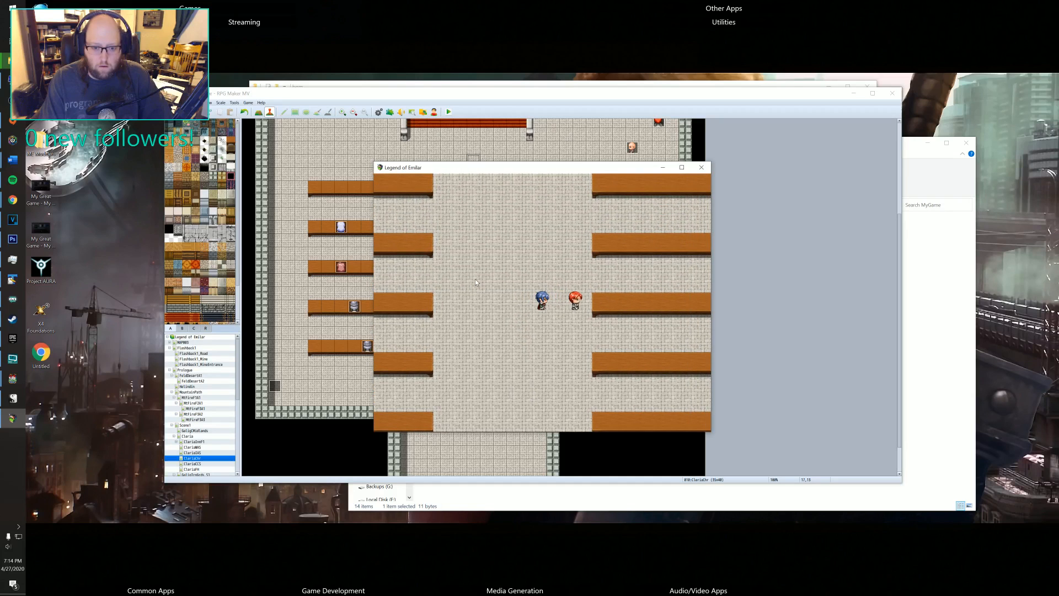
key("Right")
key("Return")
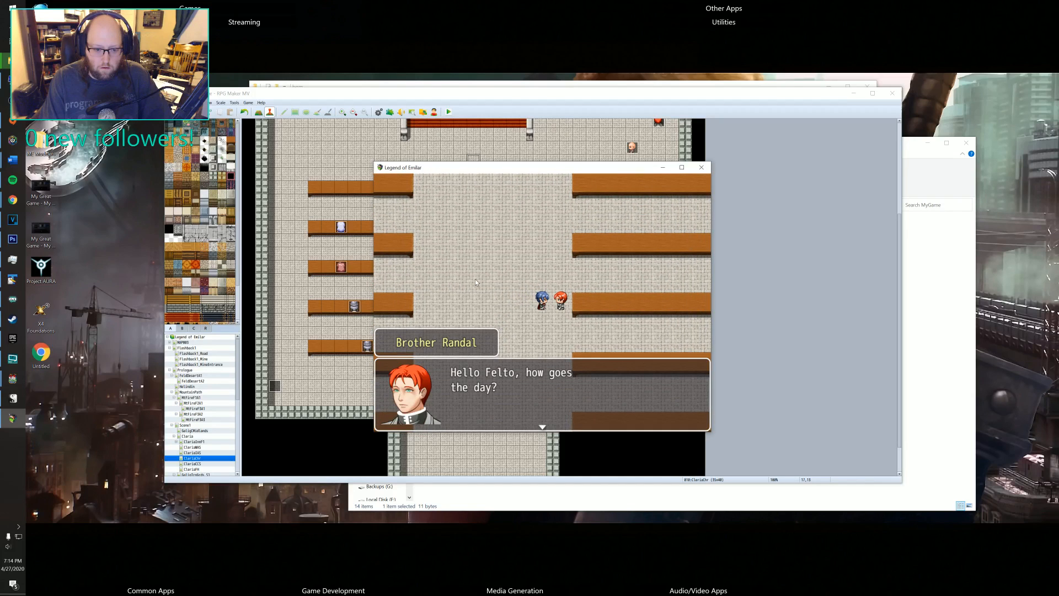
key("Return")
- Walk up the aisle past the front pews and check the pew rows on the west side
key("Up")
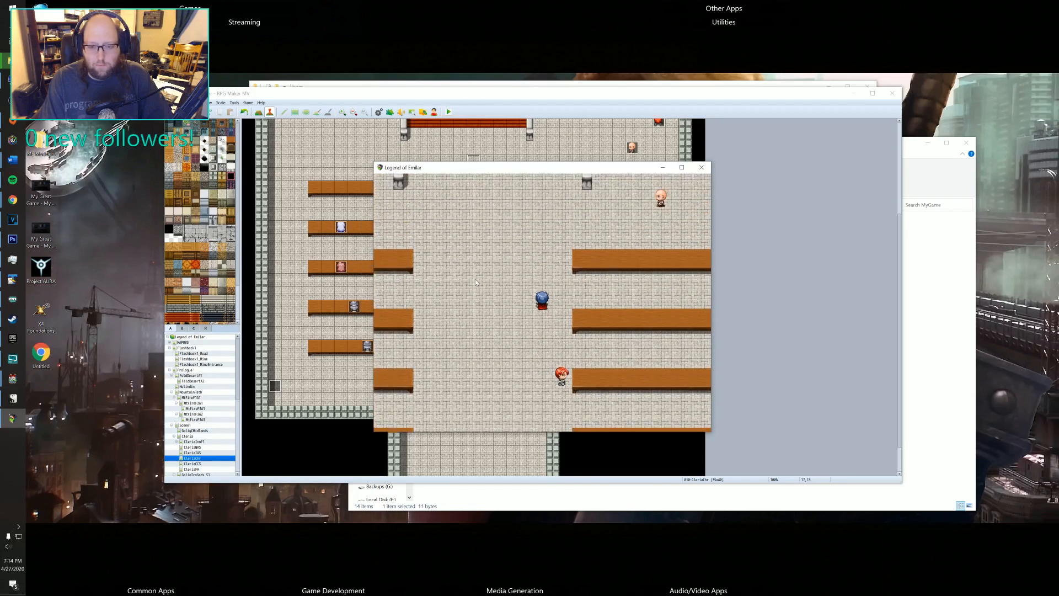
key("Left")
key("Down")
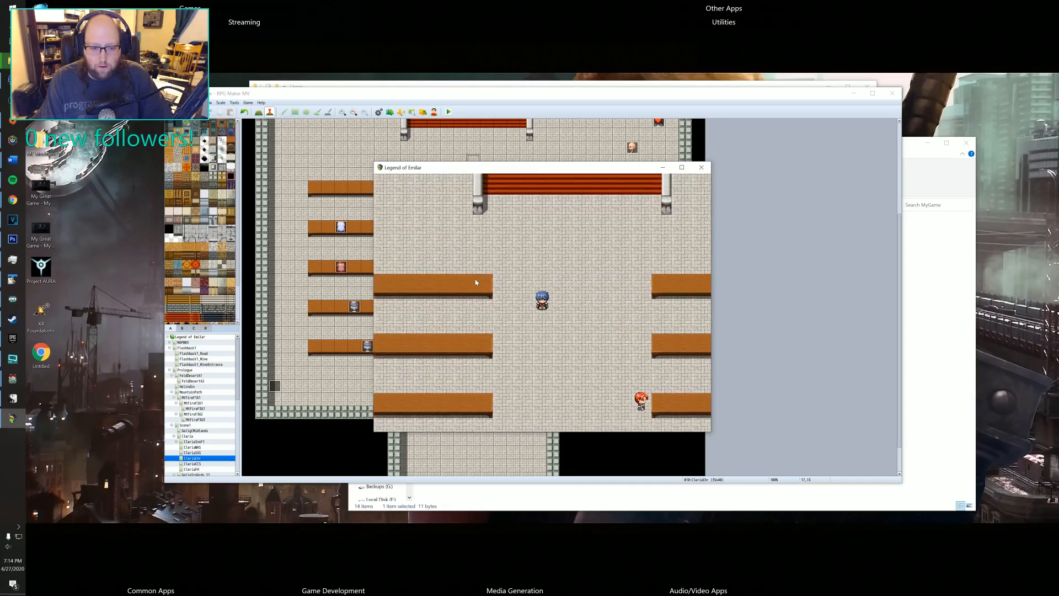
key("Left")
key("Right")
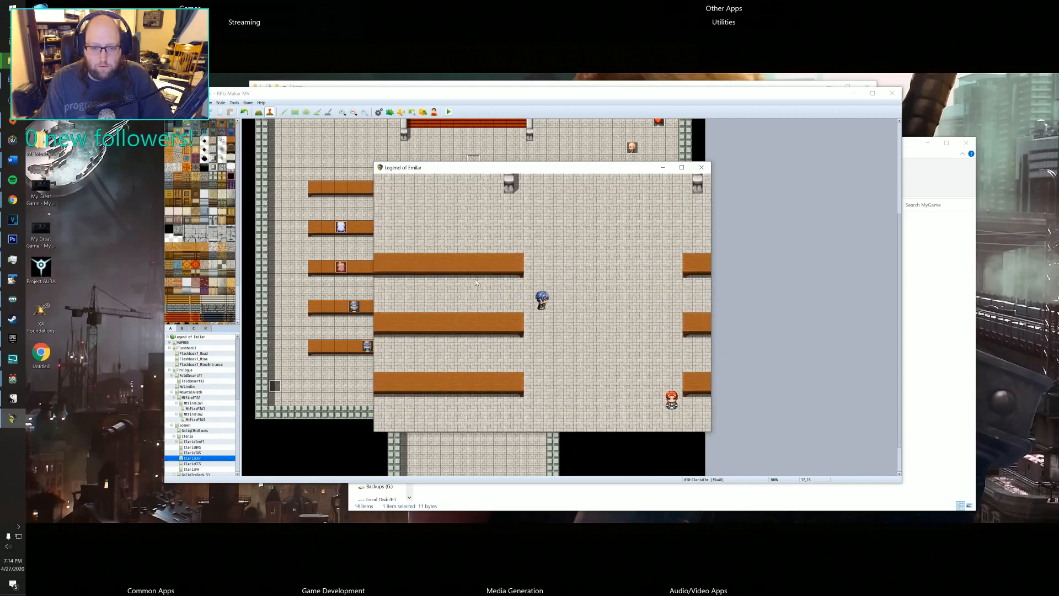
- Walk up to the altar steps and east to the red-haired character at the cabinet in the church's northeast corner
key("Up")
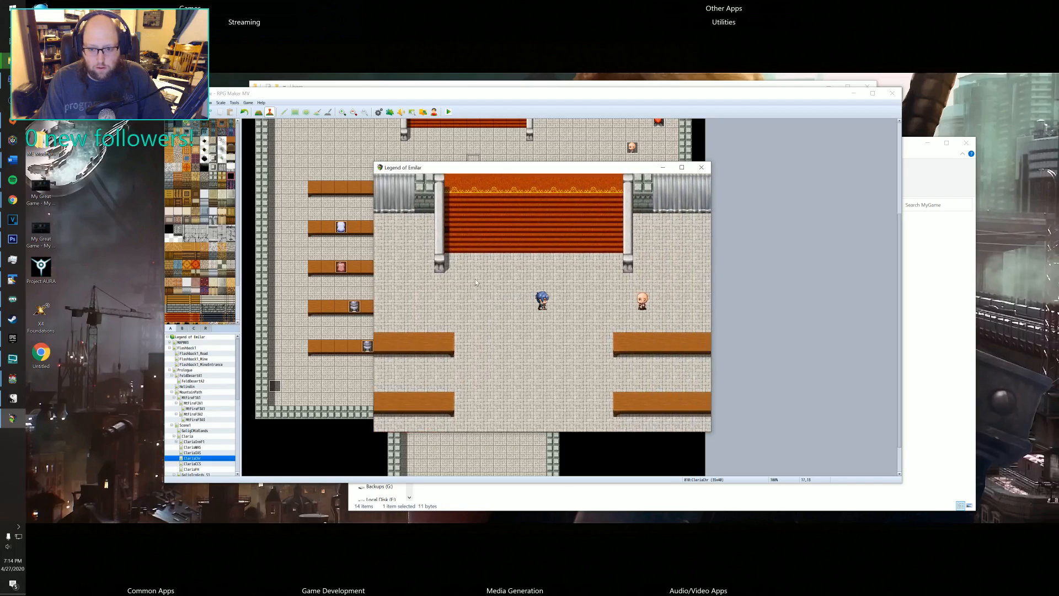
key("Right")
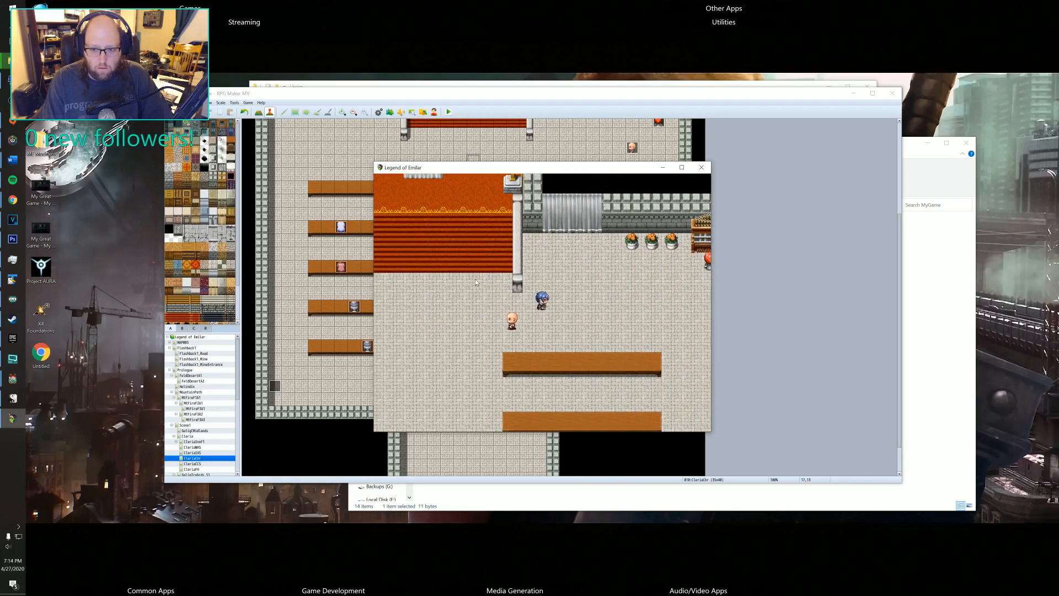
key("Right")
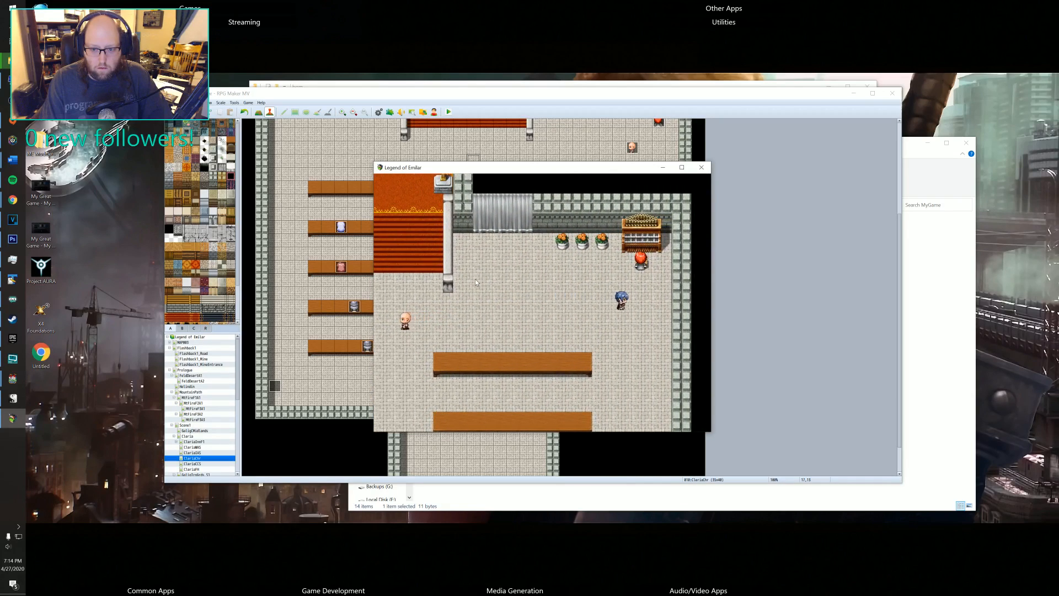
key("Up")
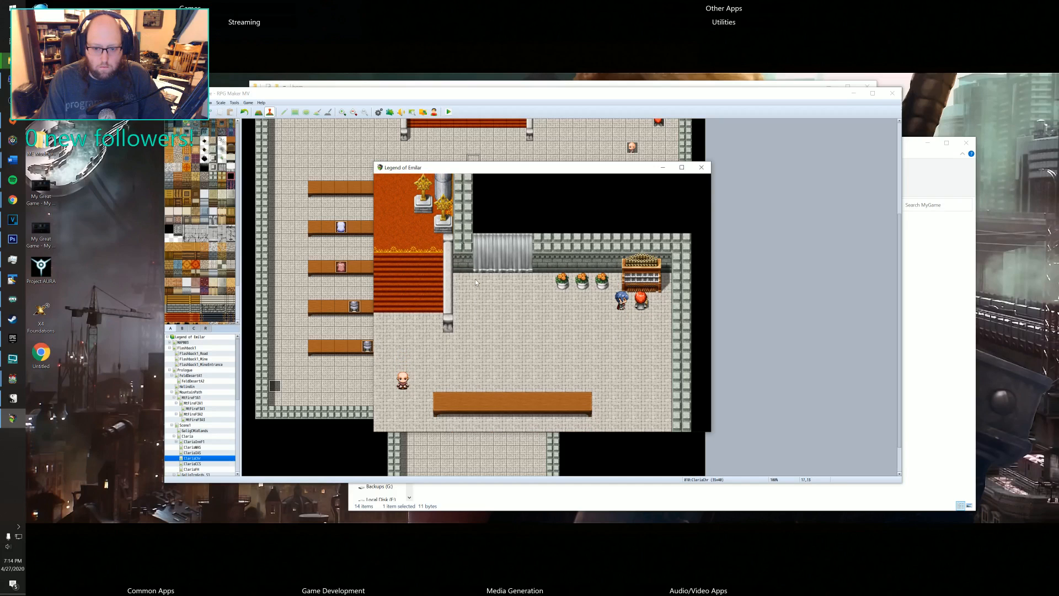
- Walk back southwest to Sister Vality in the central aisle and go through her dialogue
key("Down")
key("Left")
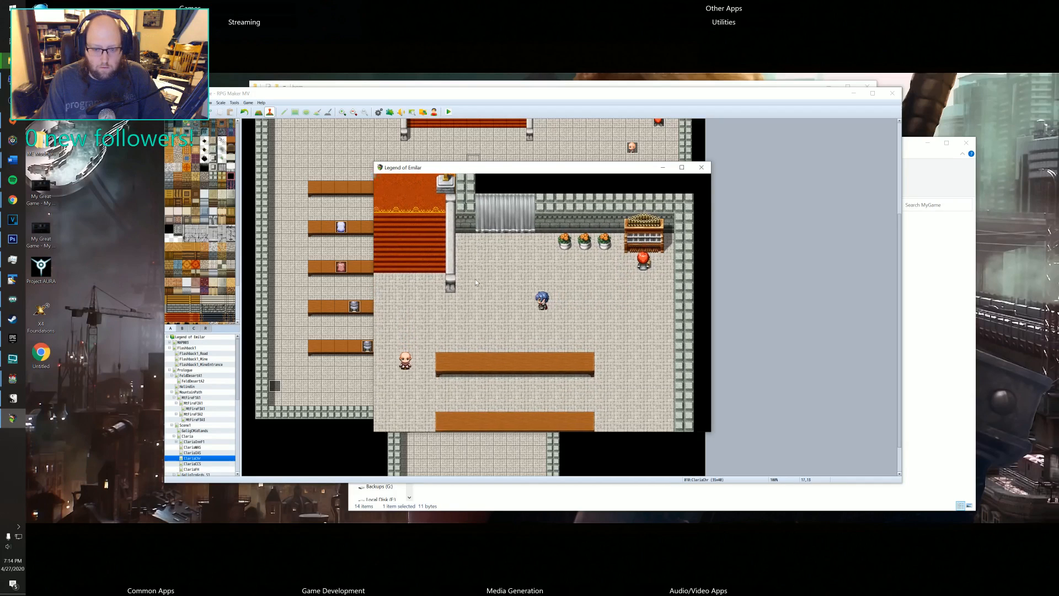
key("Left")
key("Down")
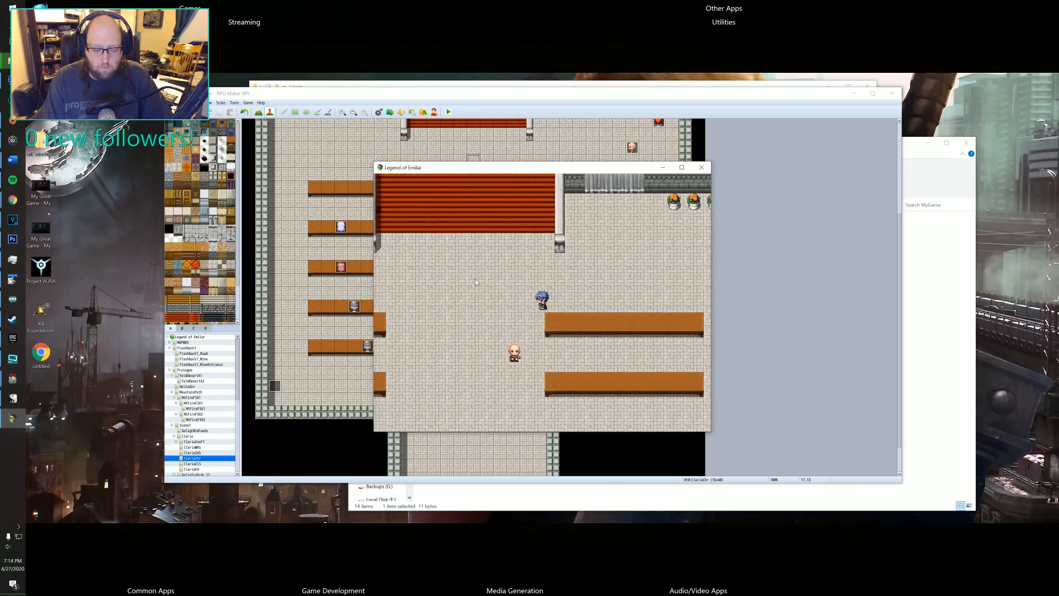
key("Left")
key("Down")
key("Return")
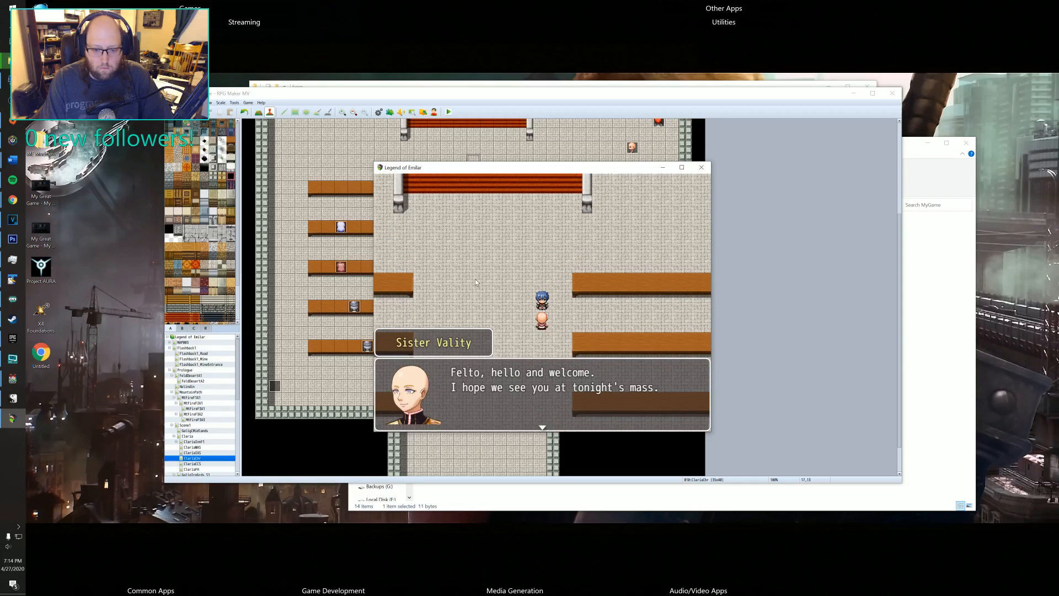
key("Return")
- Walk down the aisle to Brother Randal by the east pews and end the playtest
key("Down")
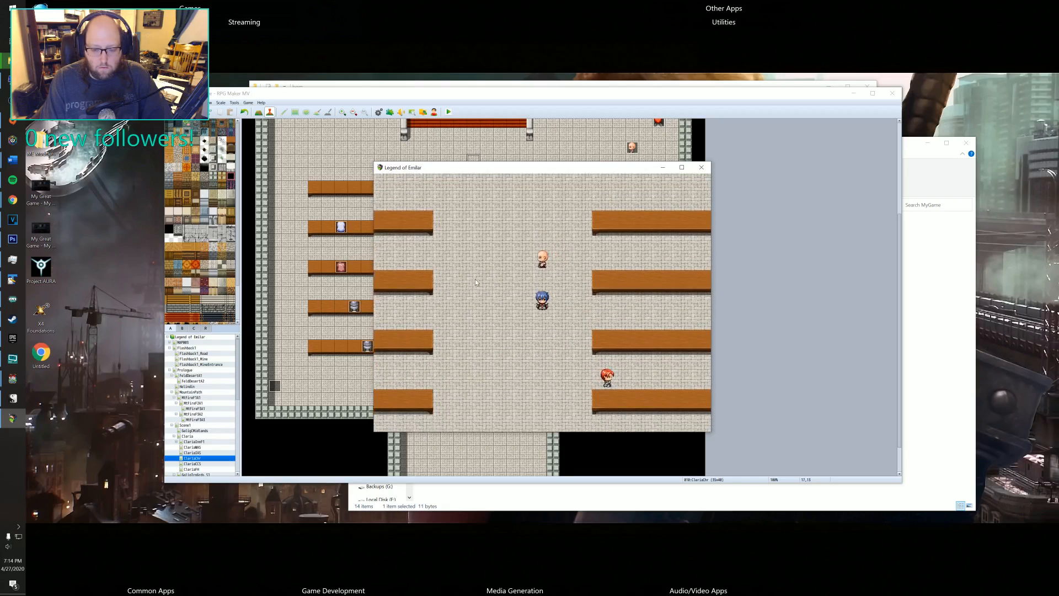
key("Down")
key("Right")
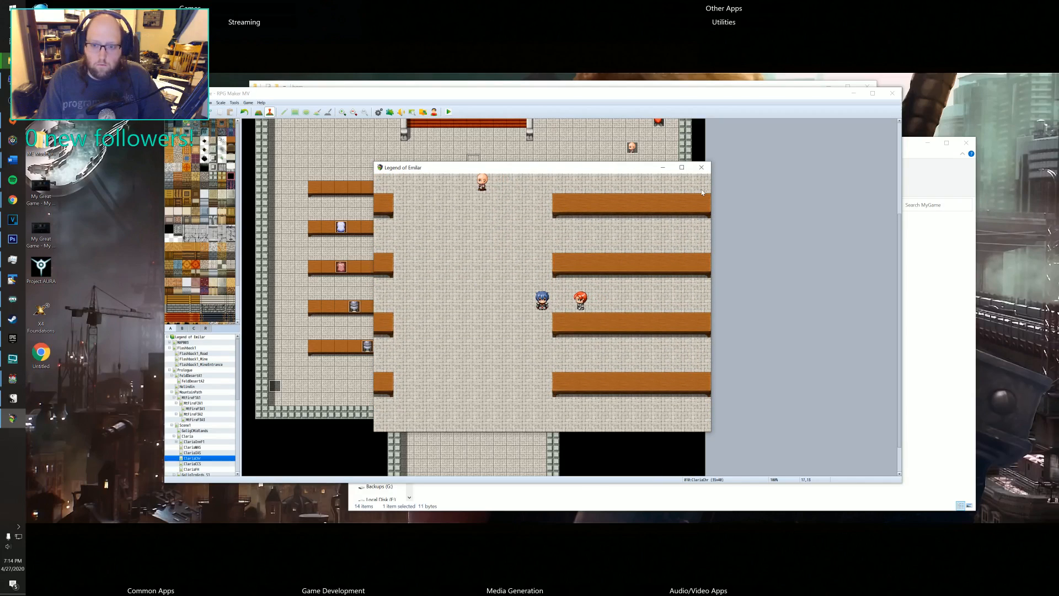
left_click(702, 166)
- Check the settings of the red-haired character event below the cabinet on the church map, leaving them unchanged
scroll(620, 276, "up", 1)
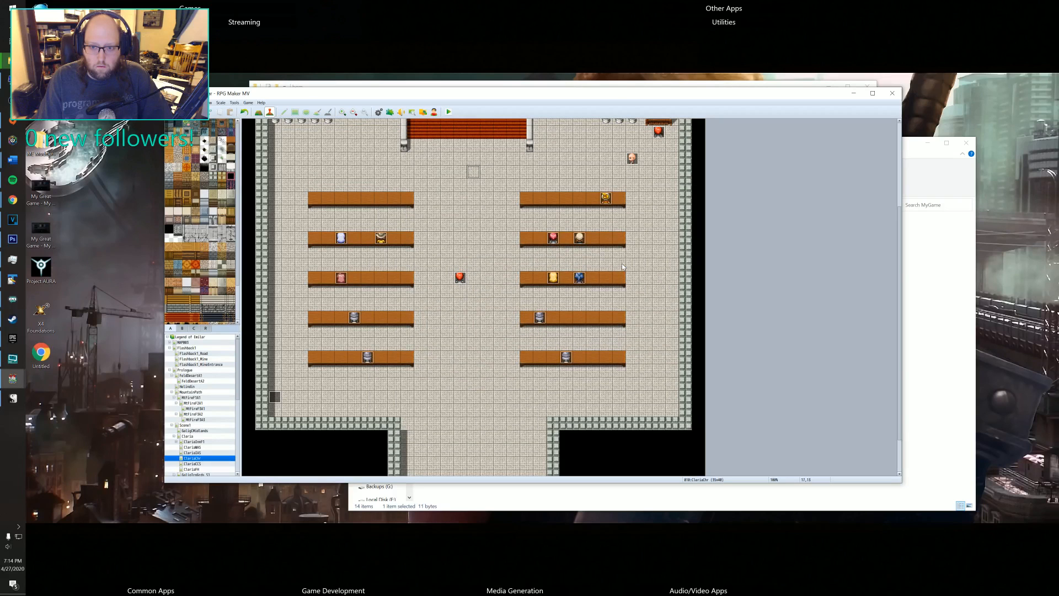
scroll(618, 196, "up", 1)
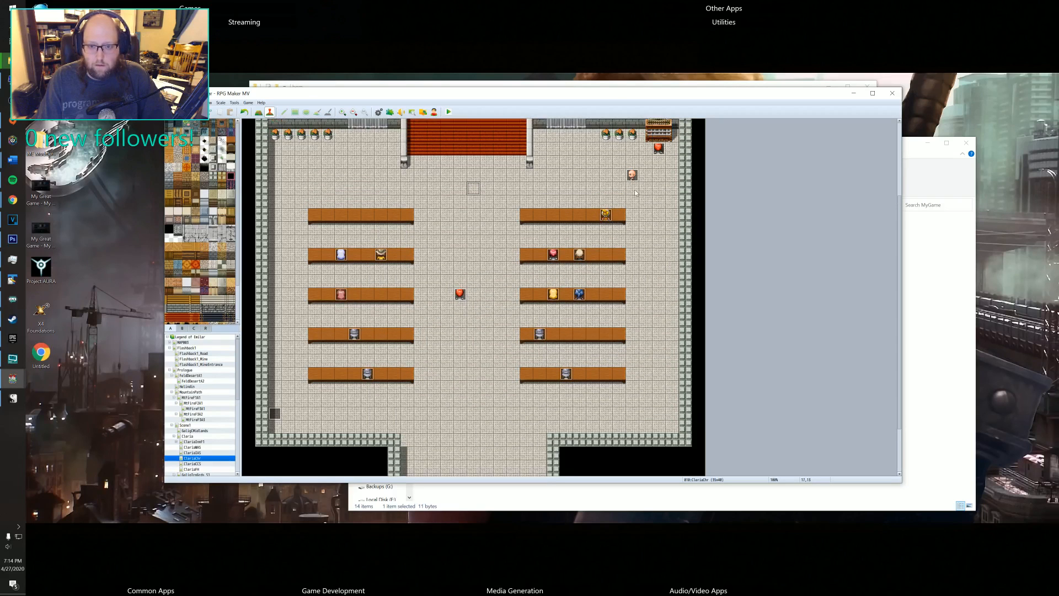
double_click(658, 148)
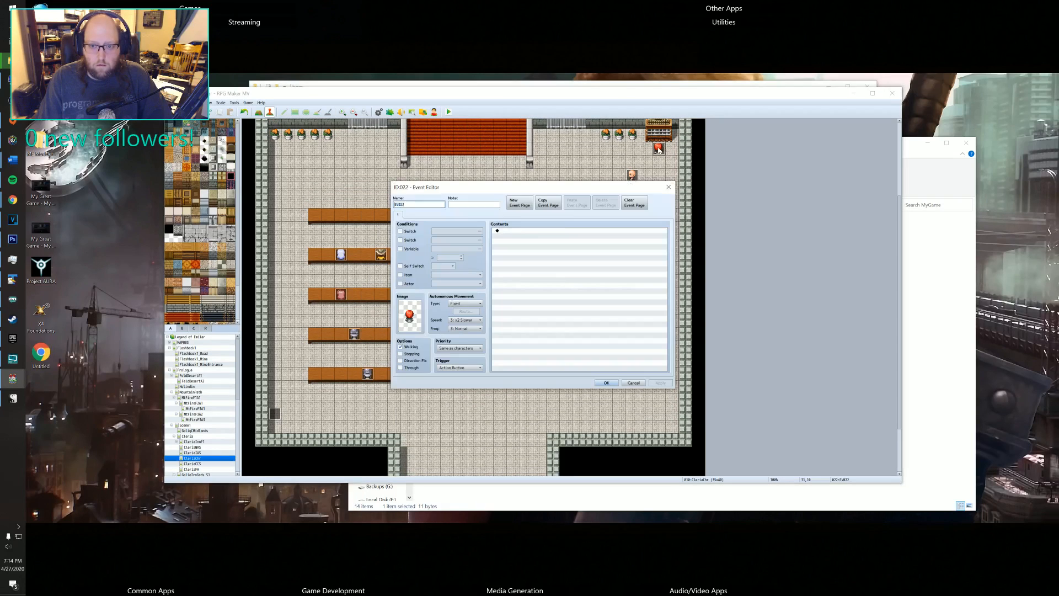
left_click(669, 187)
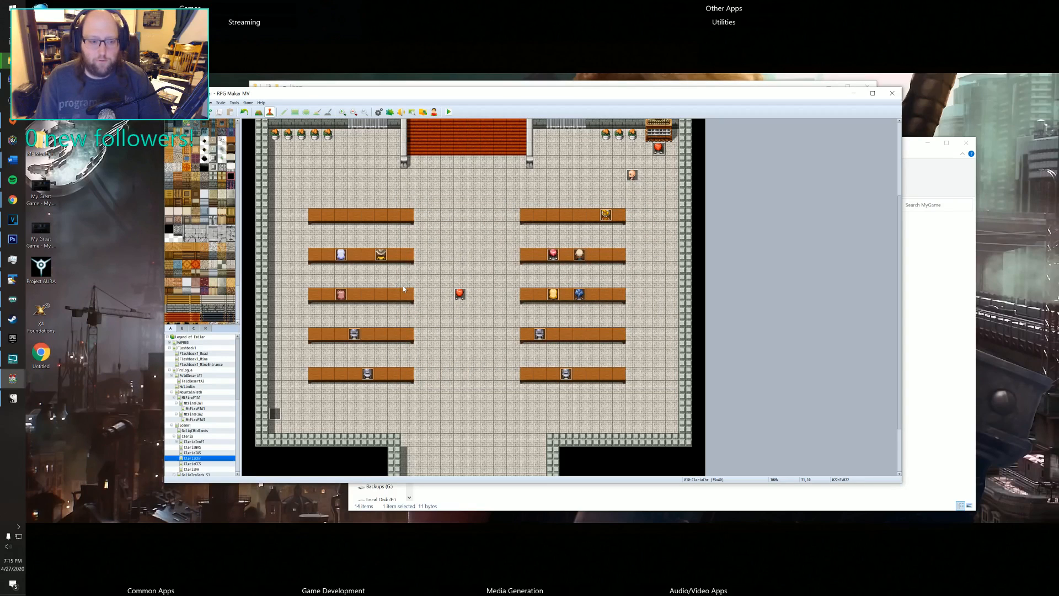
- Set the switch condition of the lavender-haired character event in the second west pew to 0129 t_d1_end2
scroll(324, 300, "up", 1)
double_click(342, 270)
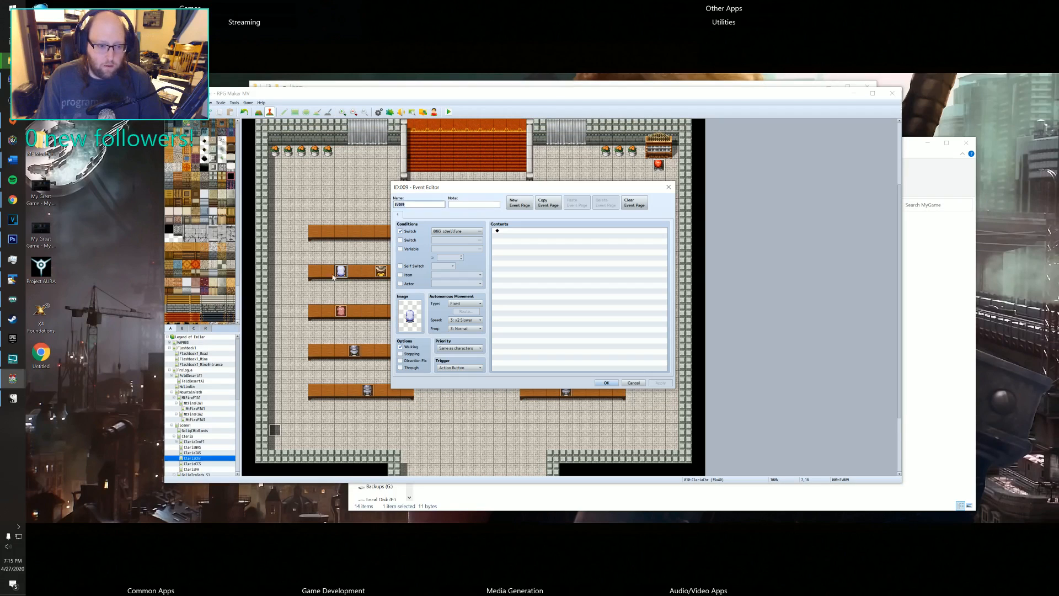
left_click(450, 231)
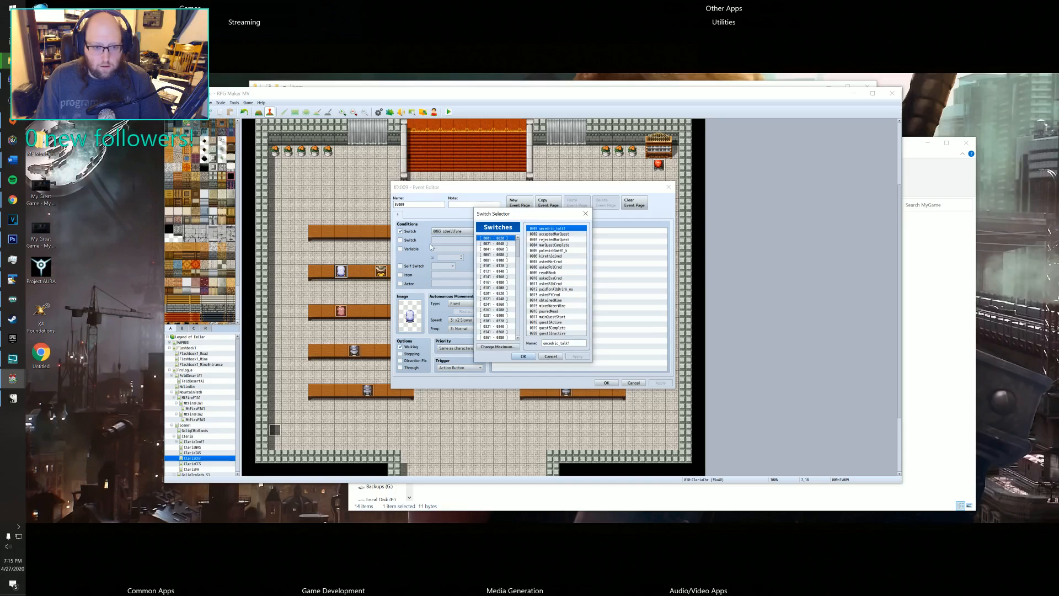
left_click(503, 244)
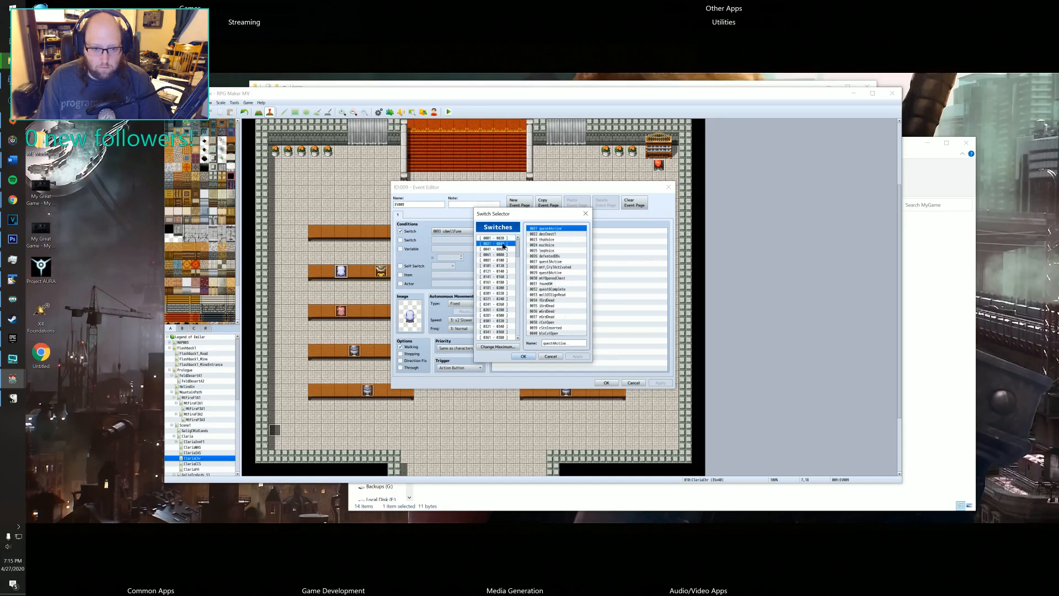
left_click(503, 271)
left_click(547, 272)
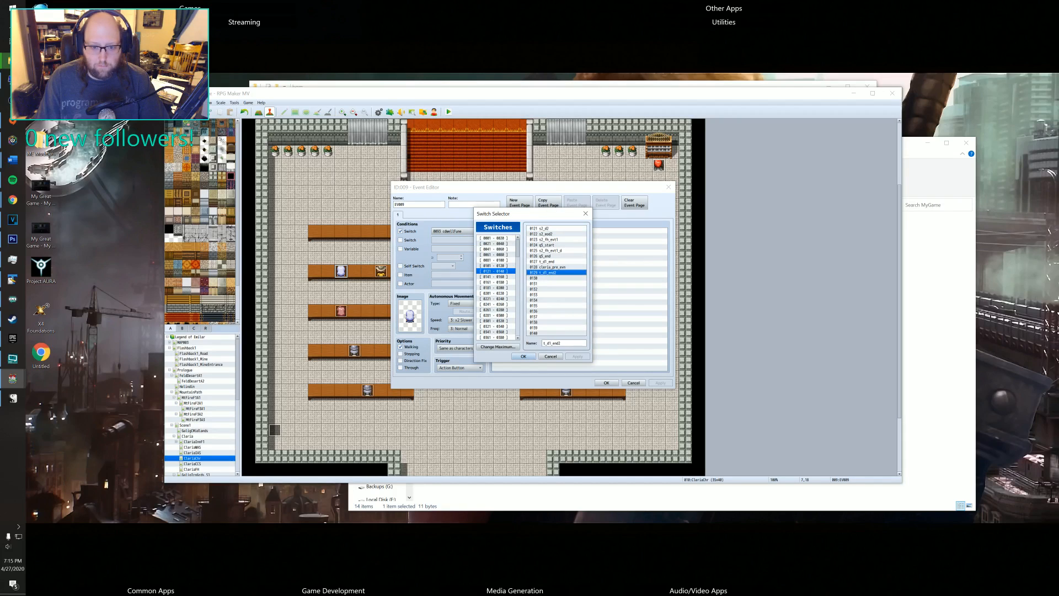
left_click(531, 357)
left_click(607, 383)
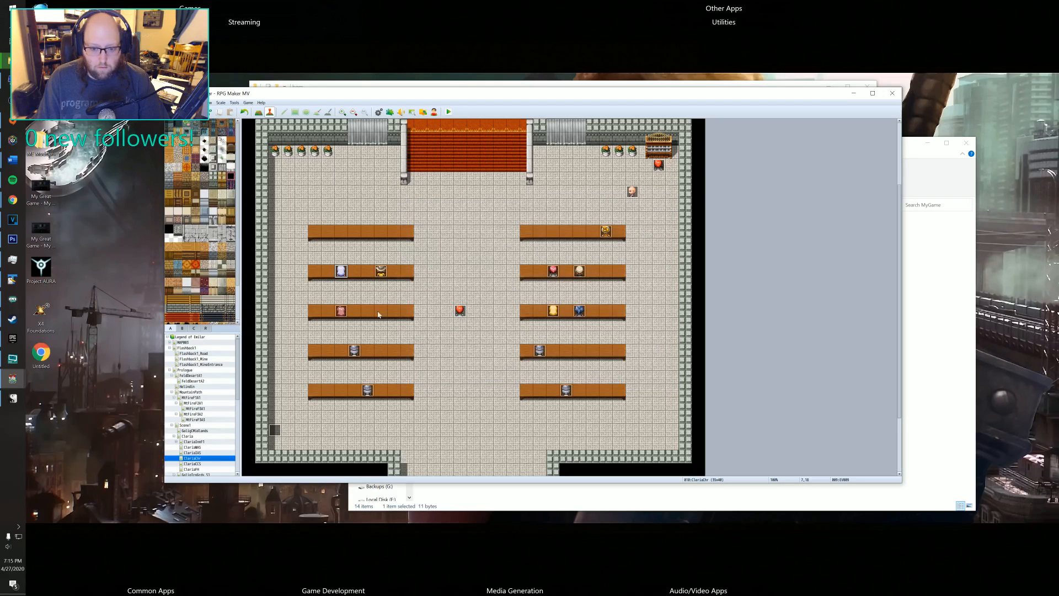
- Set the switch condition of the brown-haired character event in the second west pew to 0129 t_d1_end2
double_click(381, 271)
left_click(458, 232)
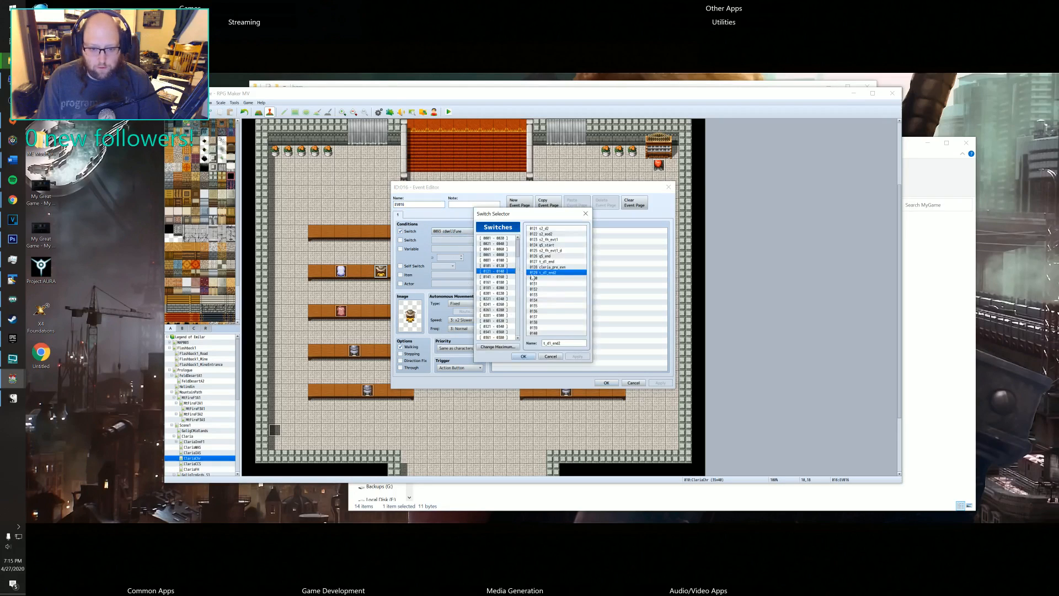
left_click(523, 357)
left_click(606, 383)
- Move the brown-haired character up to the front west pew and the lavender-haired one to the aisle end of the second west pew
left_click_drag(380, 276, 383, 234)
left_click(341, 271)
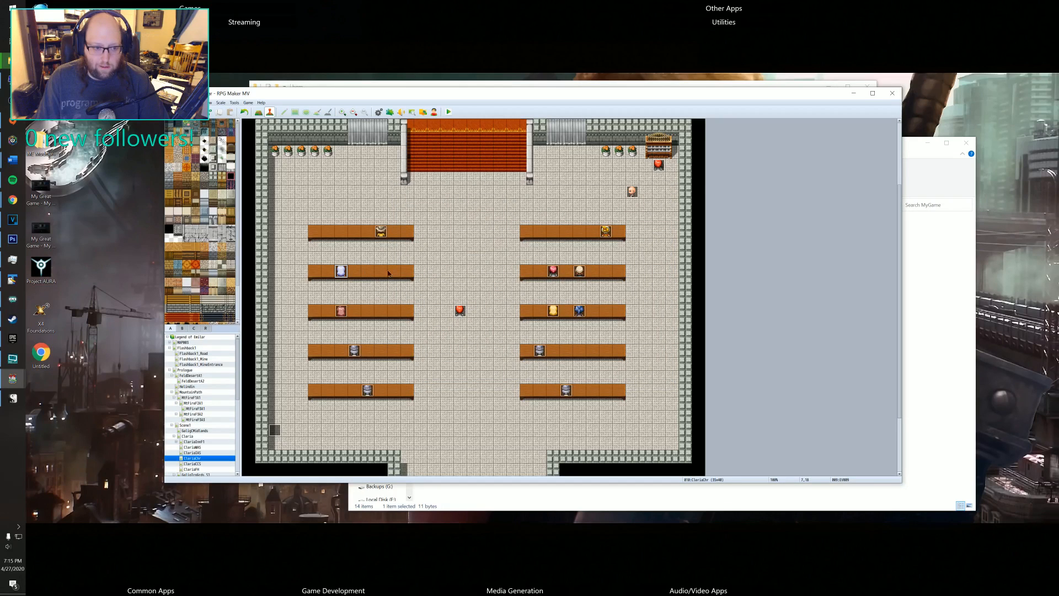
left_click_drag(404, 275, 406, 274)
- Set the third west pew's pink character to switch 0129 t_d1_end2 and move it forward to the second west pew
double_click(340, 312)
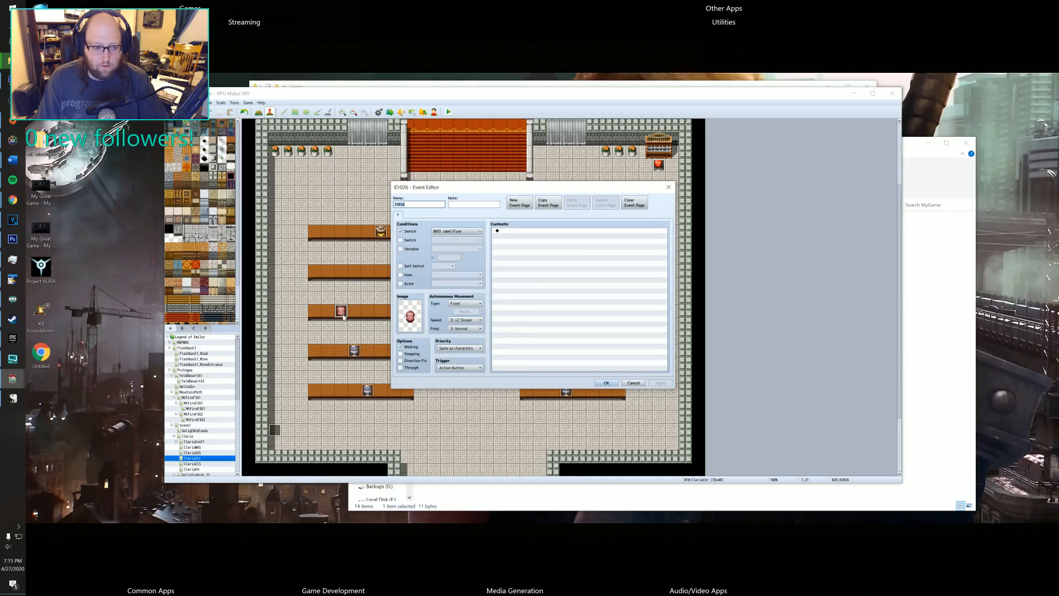
left_click(464, 233)
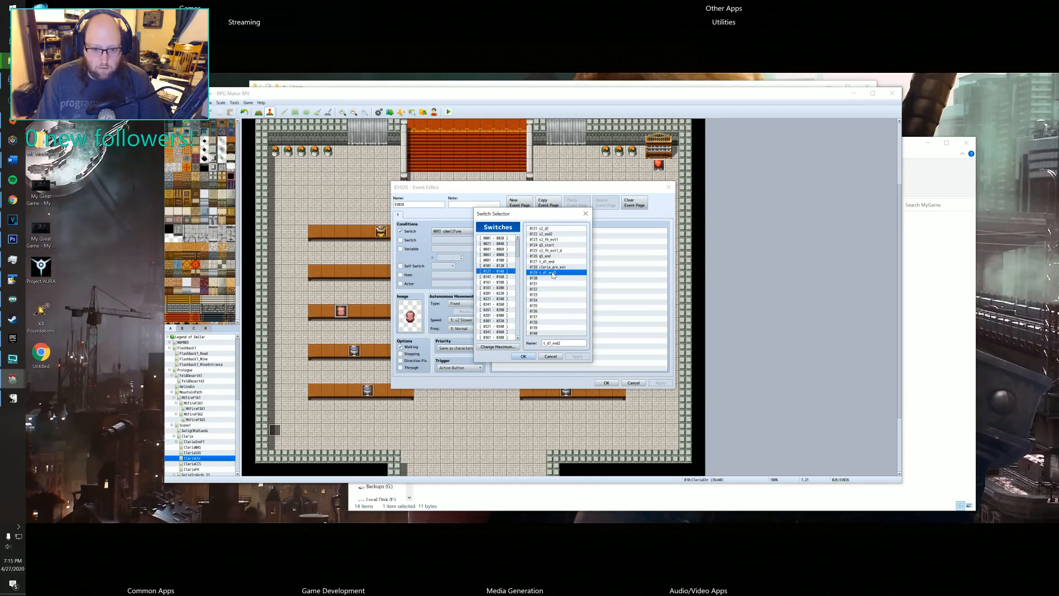
left_click(523, 357)
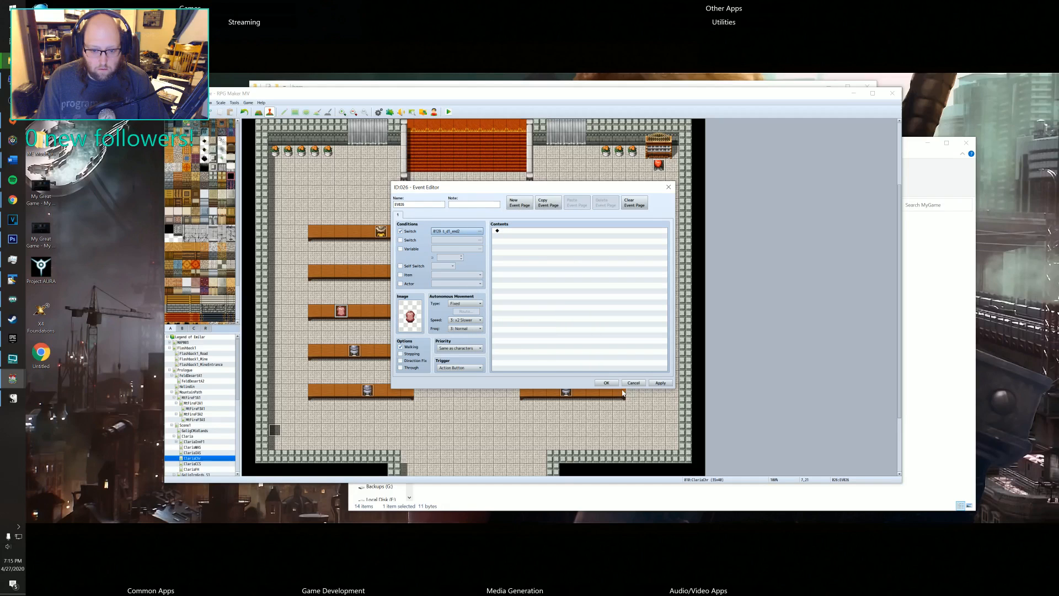
left_click(607, 383)
left_click_drag(347, 314, 348, 275)
- Set the fourth west pew's grey character to switch 0129 t_d1_end2 and move it to the front west pew
double_click(354, 351)
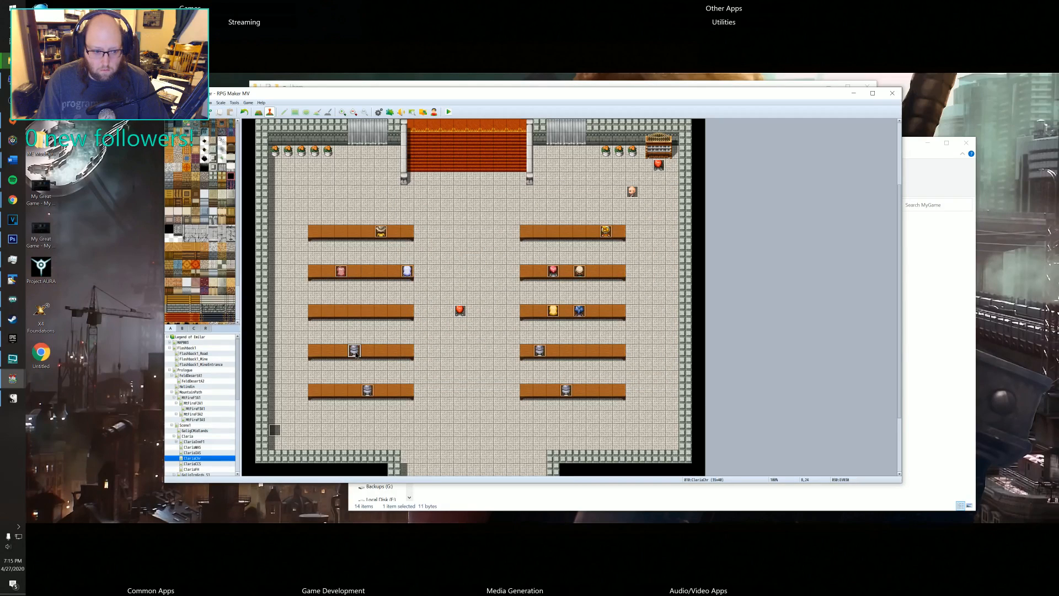
left_click(450, 231)
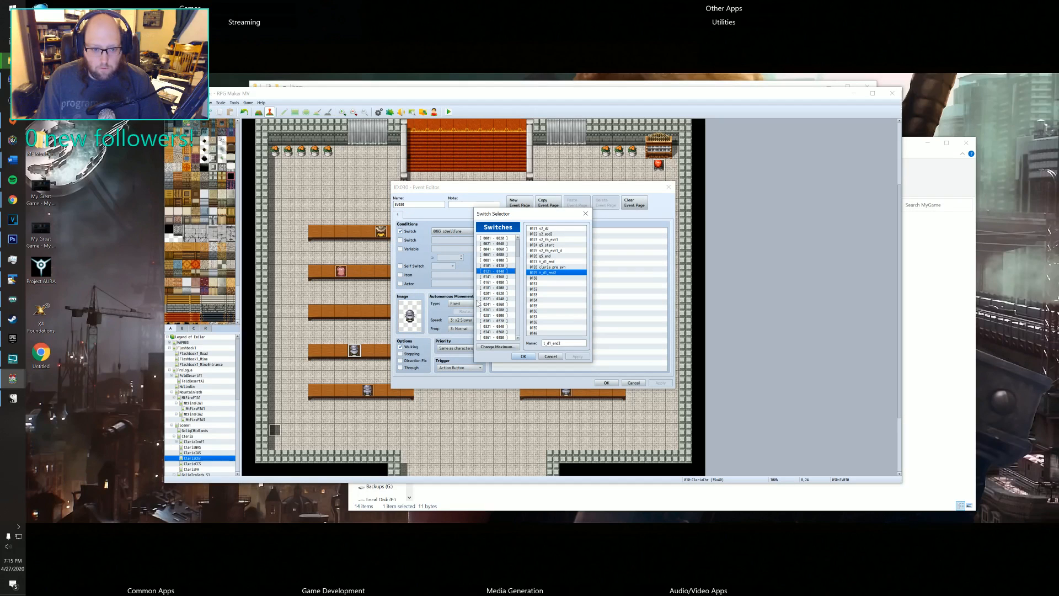
double_click(533, 277)
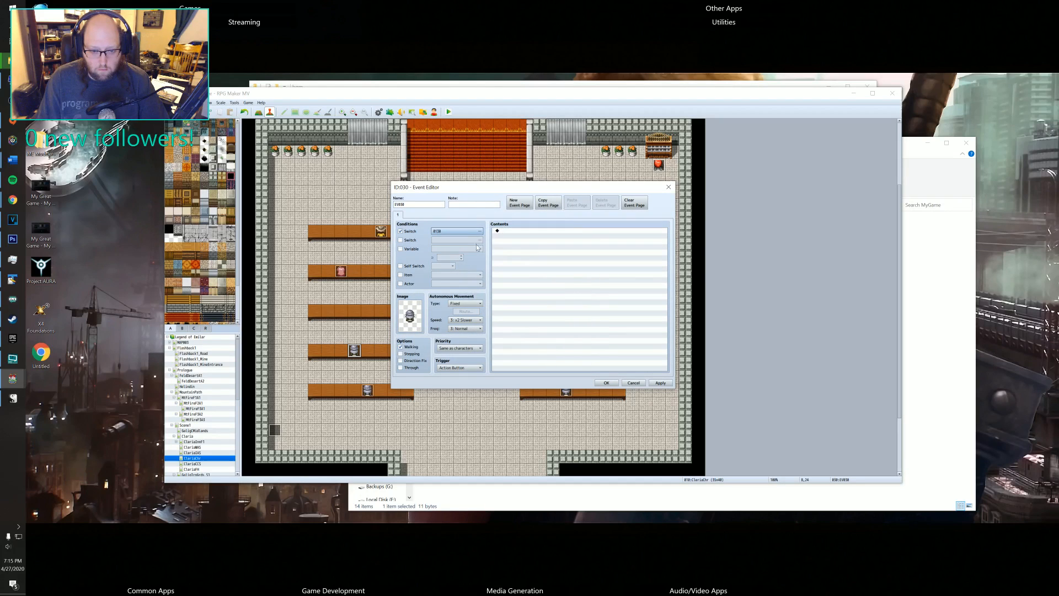
left_click(463, 233)
left_click(544, 273)
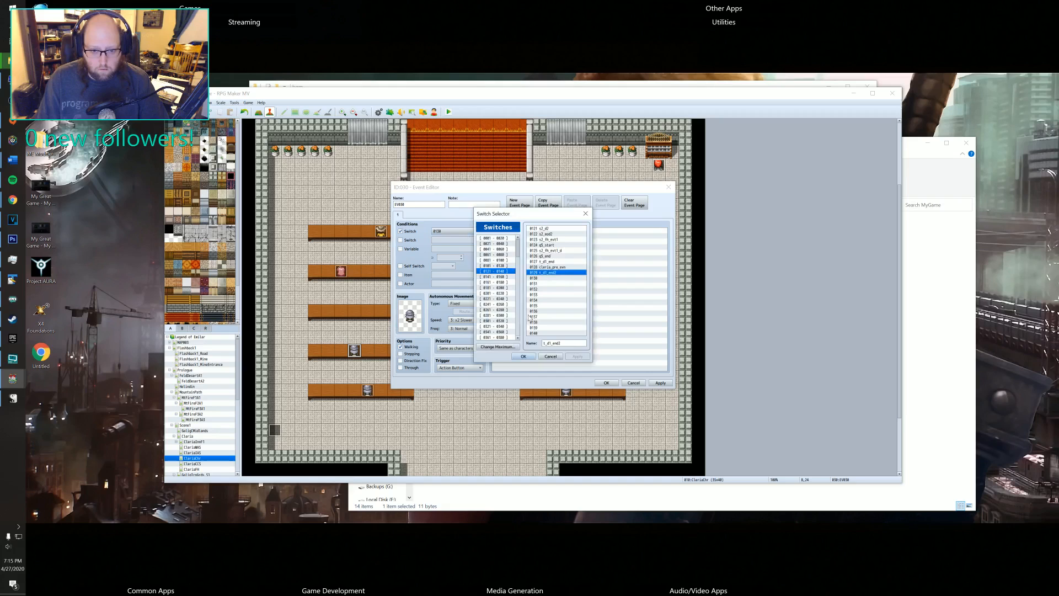
left_click(527, 356)
left_click(606, 383)
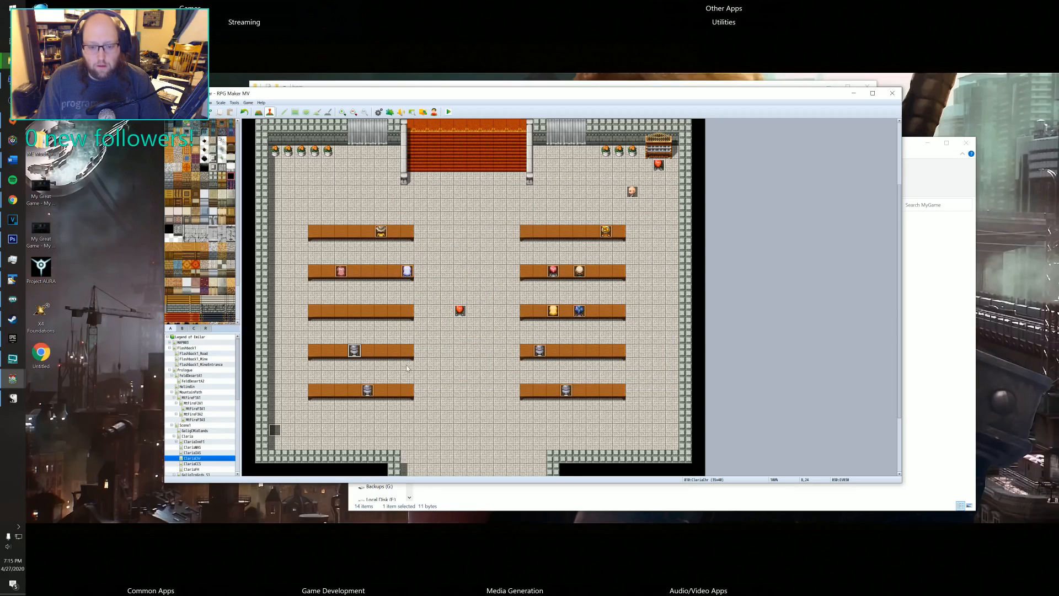
left_click_drag(351, 350, 354, 234)
- Set the rear west pew's grey character to switch 0129 t_d1_end2 and move it to the aisle end of the third west pew
left_click(367, 394)
double_click(367, 394)
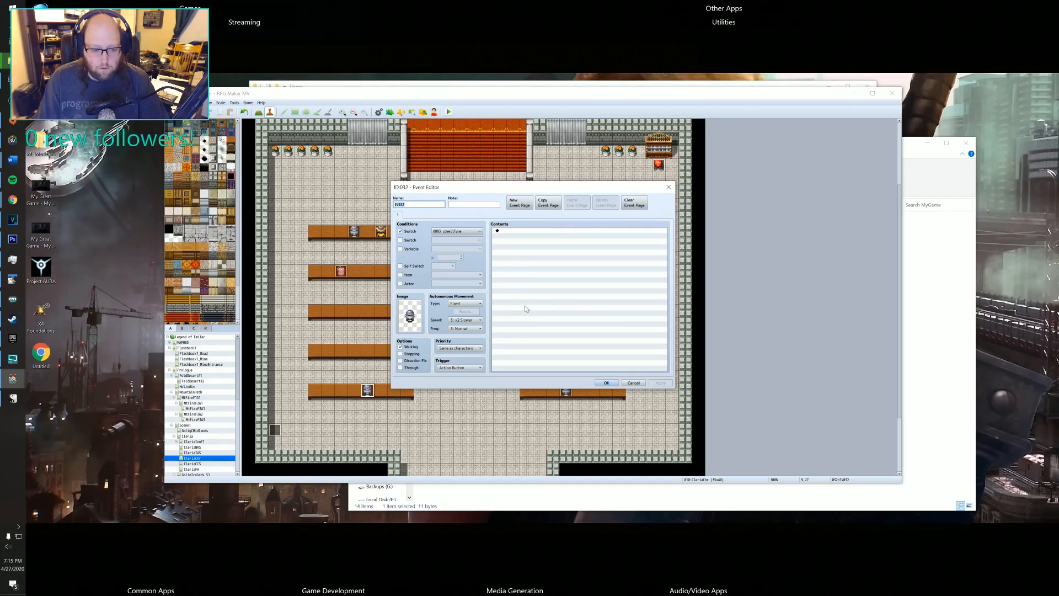
left_click(456, 234)
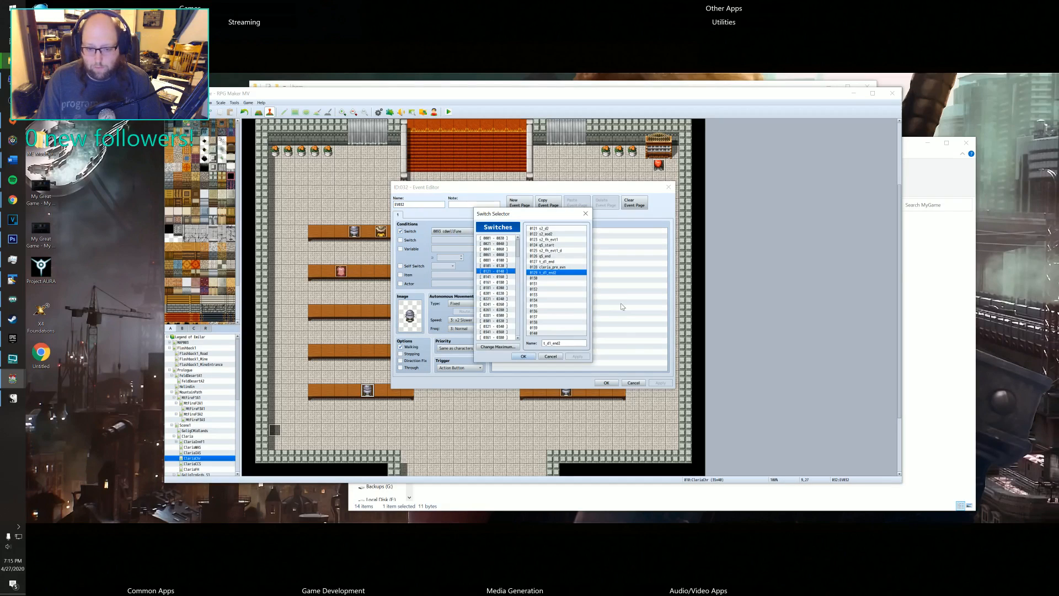
left_click(523, 355)
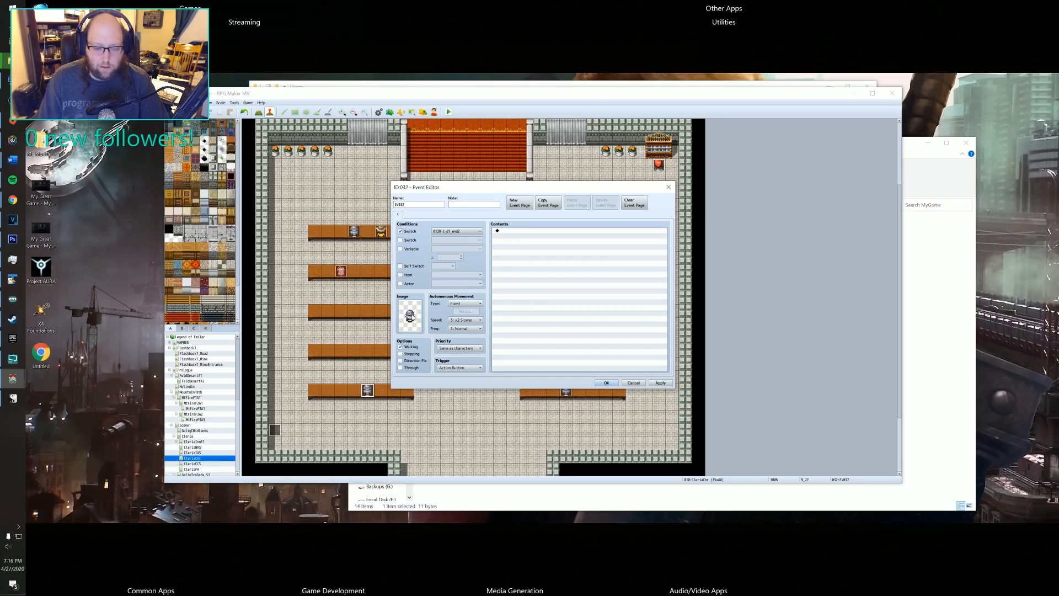
double_click(409, 319)
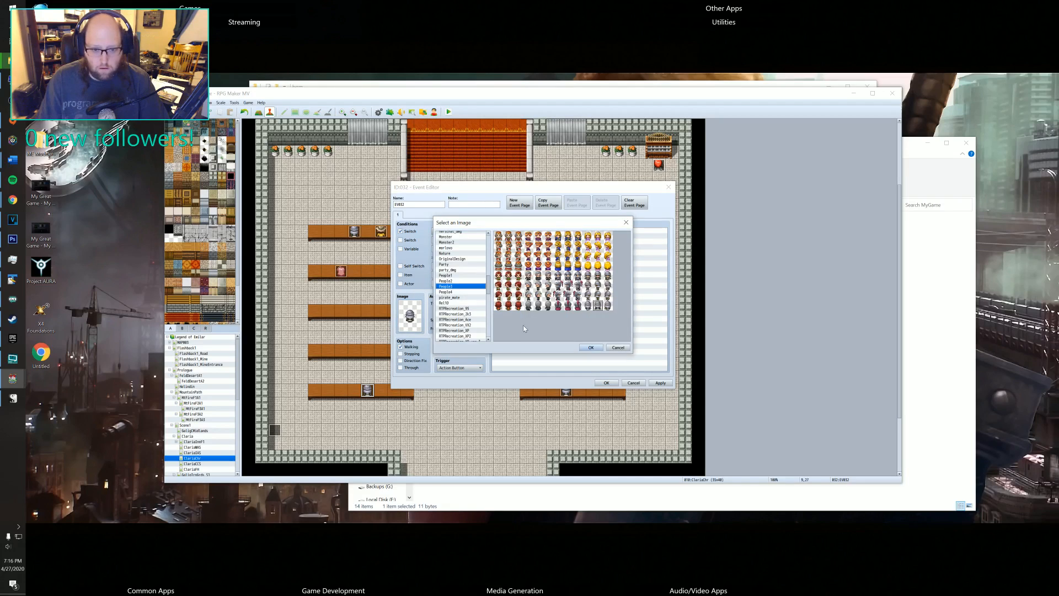
left_click(618, 348)
left_click(461, 232)
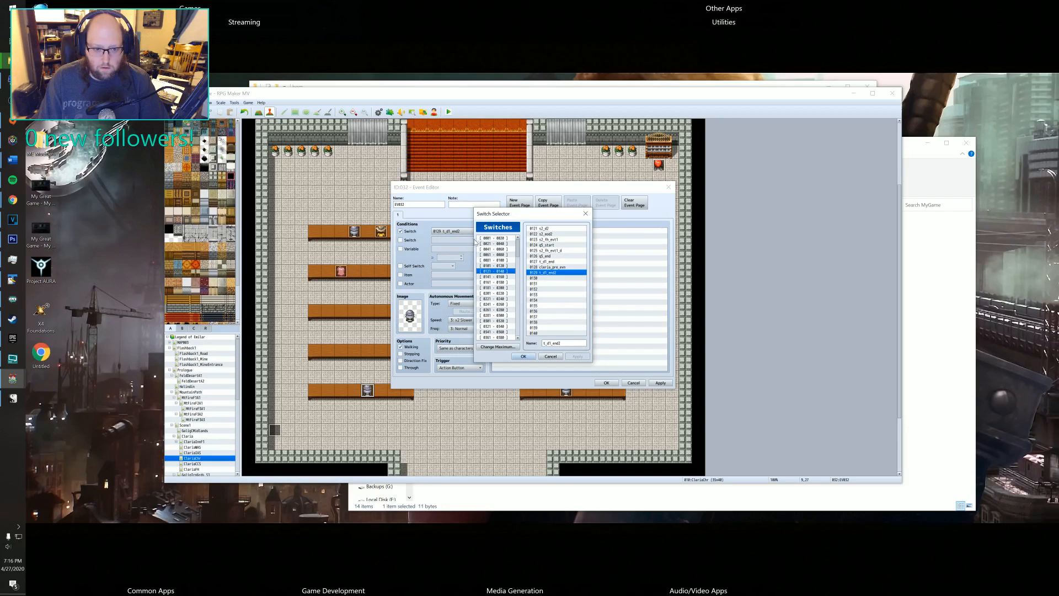
left_click(524, 356)
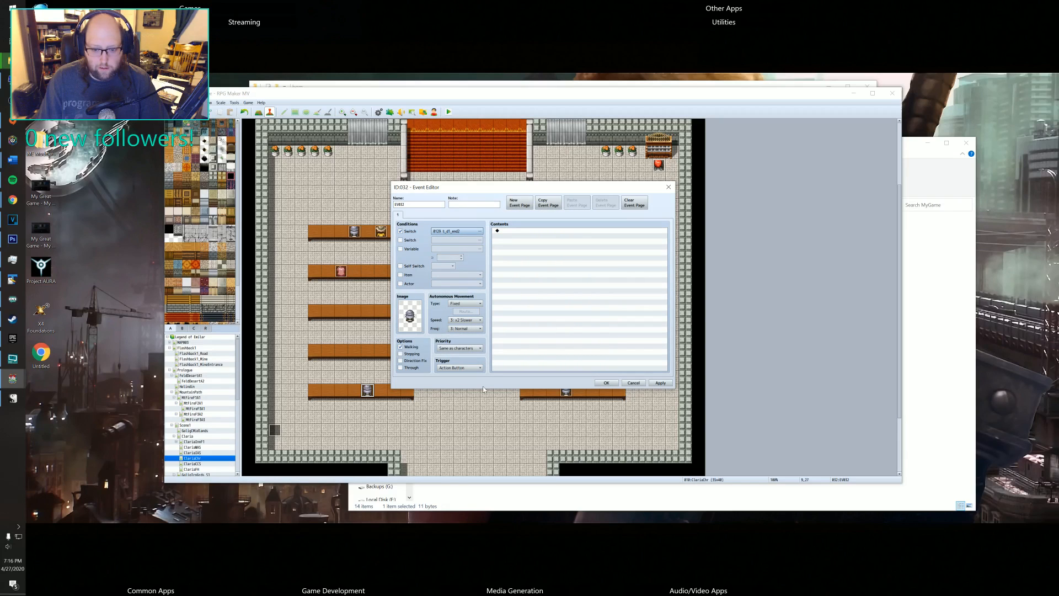
left_click(606, 382)
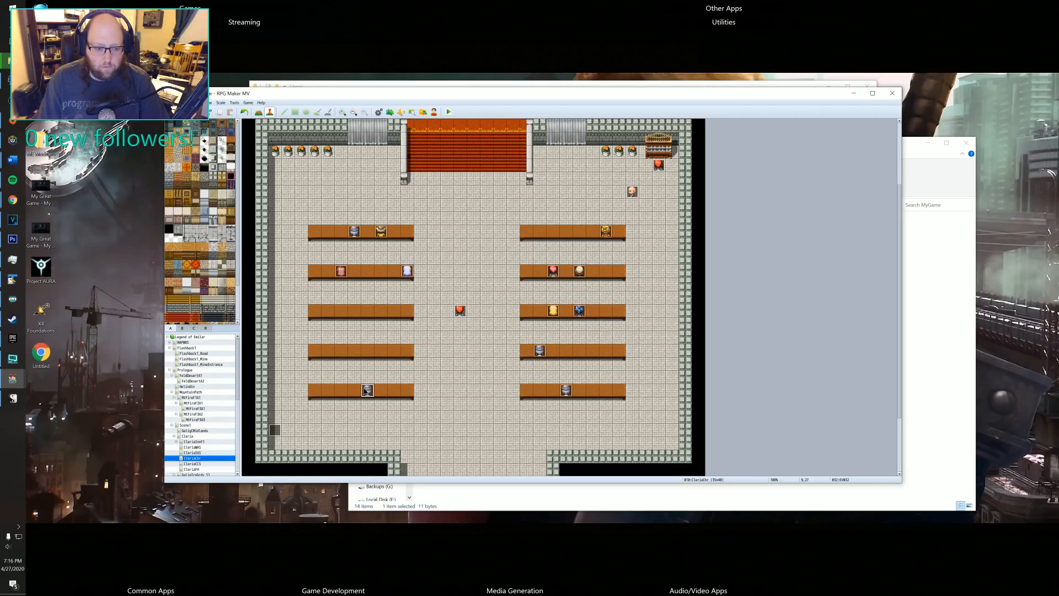
left_click_drag(366, 391, 407, 311)
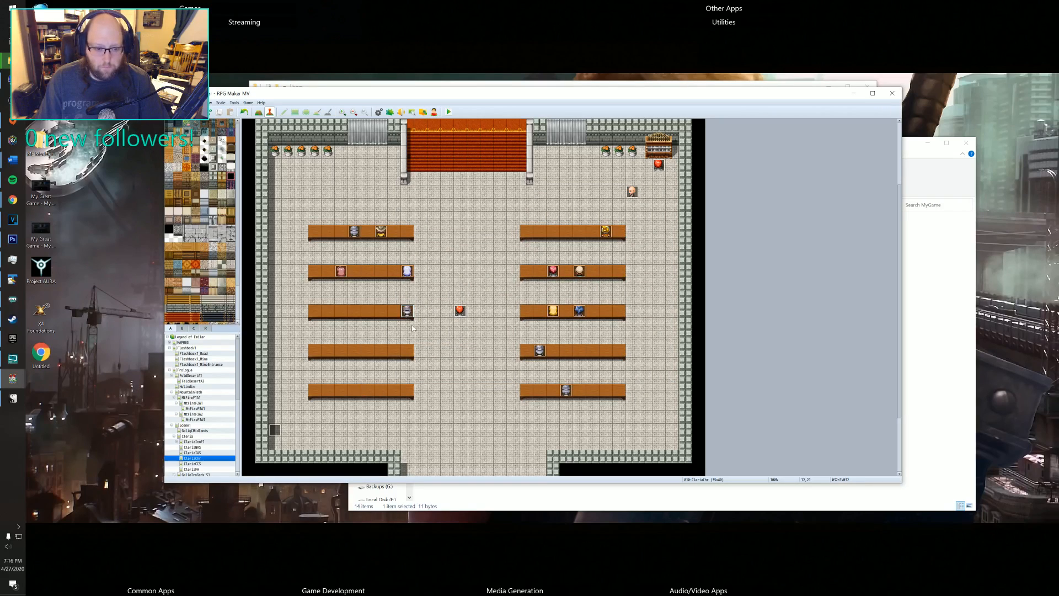
- Set the second east pew's pale-haired character to switch 0129 t_d1_end2 and move it to the aisle end of the front east pew
double_click(581, 271)
left_click(453, 231)
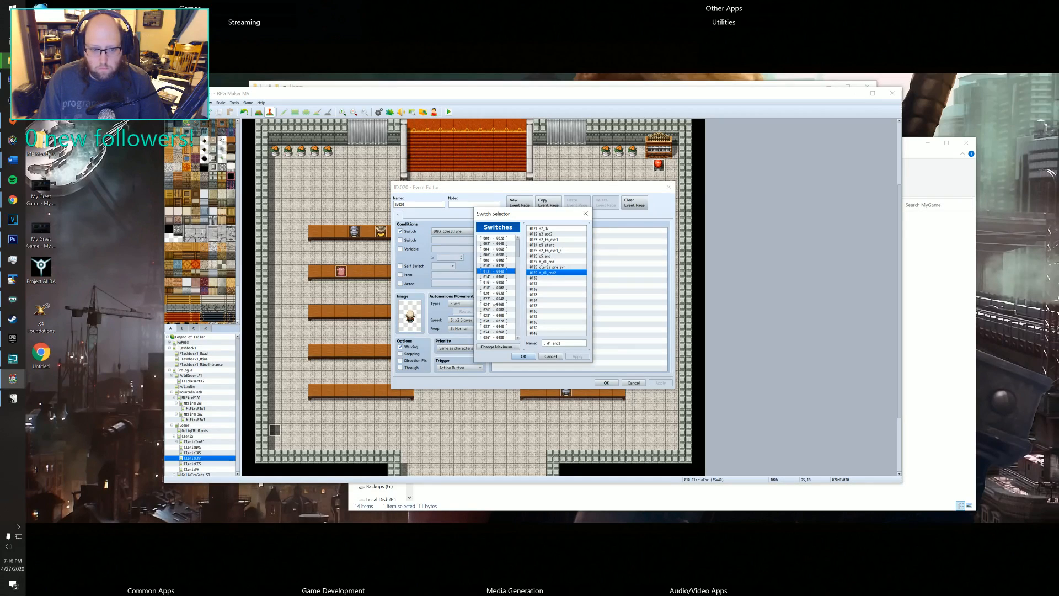
left_click(524, 357)
left_click(606, 382)
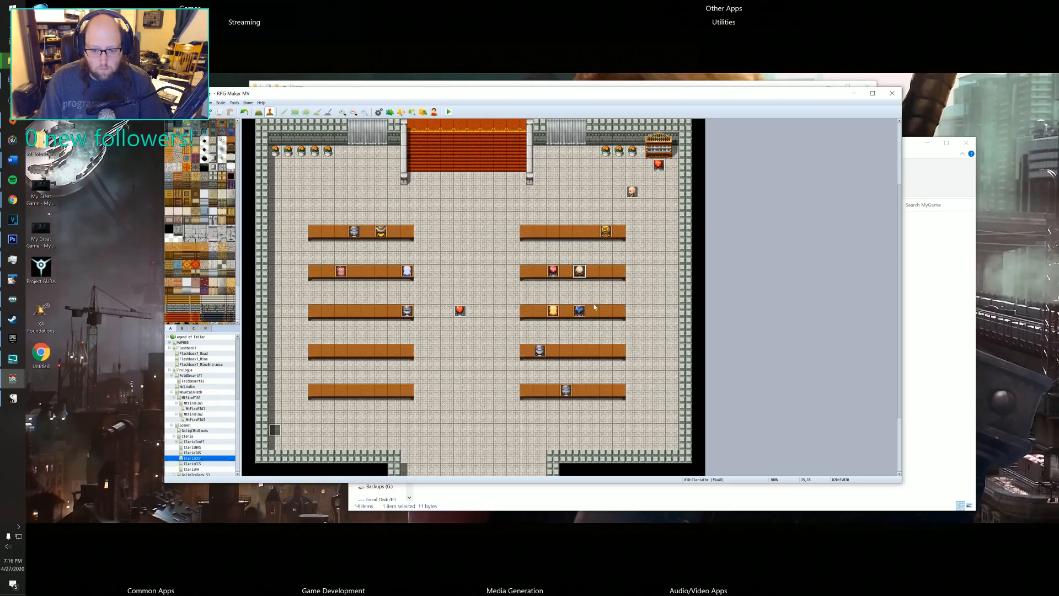
left_click_drag(581, 273, 528, 233)
- Set the front east pew's golden character to switch 0129 t_d1_end2 and move it to the wall end of the second east pew
left_click(607, 232)
double_click(606, 232)
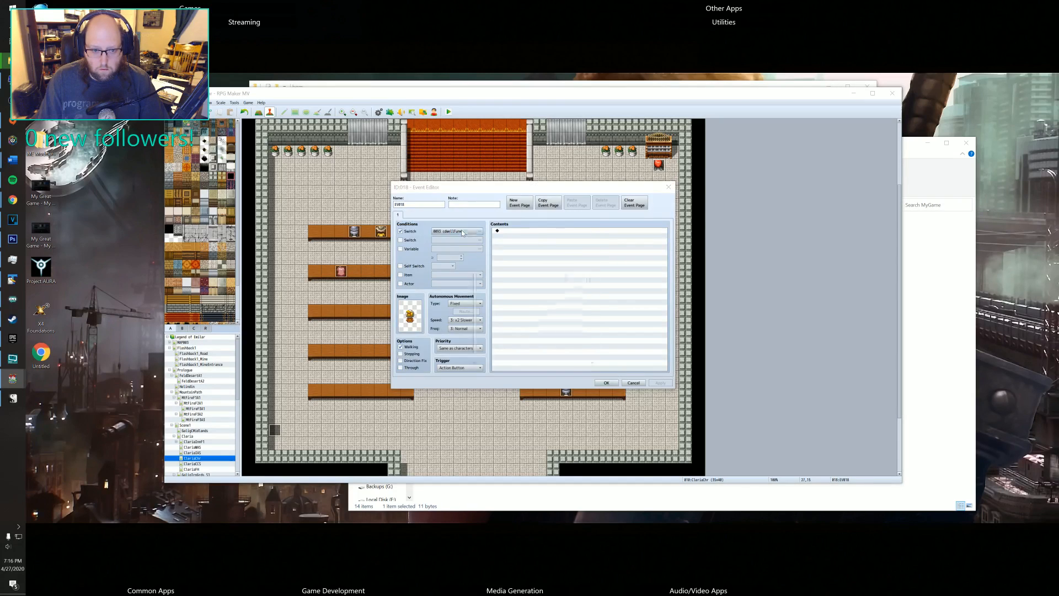
left_click(461, 231)
double_click(576, 340)
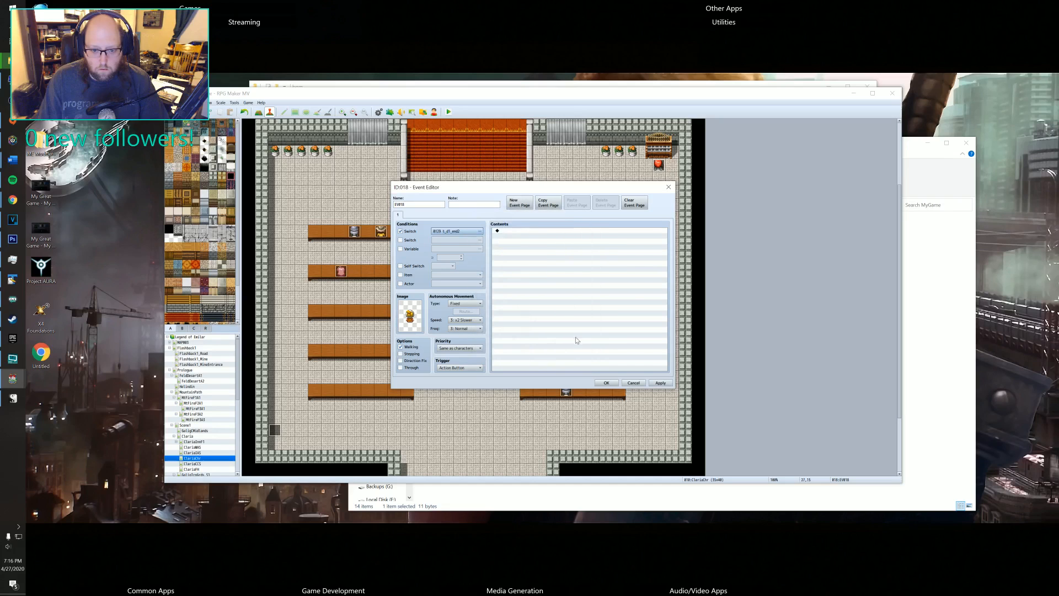
left_click(610, 384)
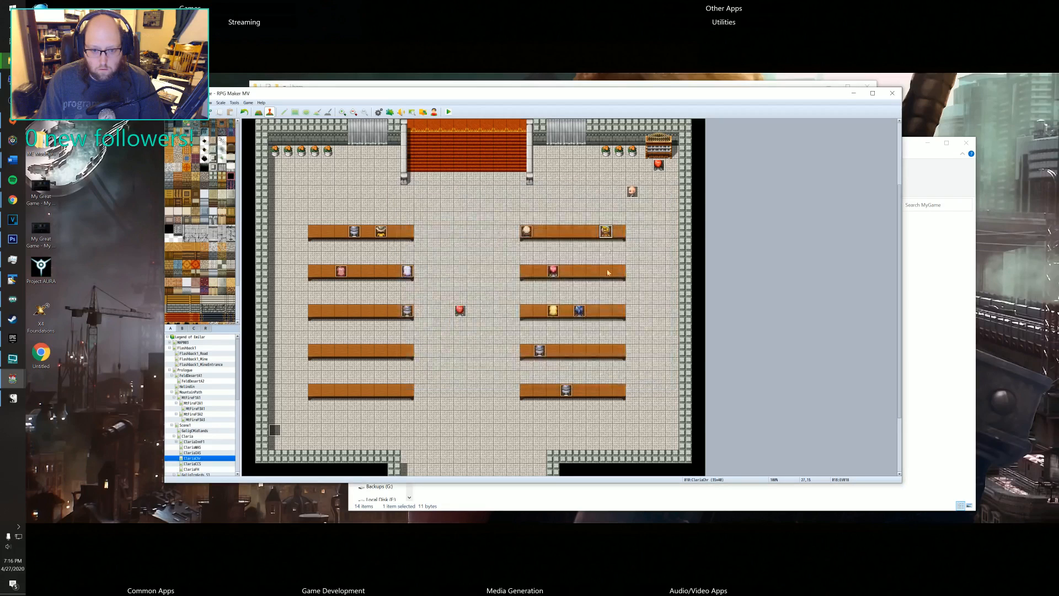
- Set the switch condition of the red-haired character in the second east pew to 0129 t_d1_end2, keeping its current image
double_click(553, 270)
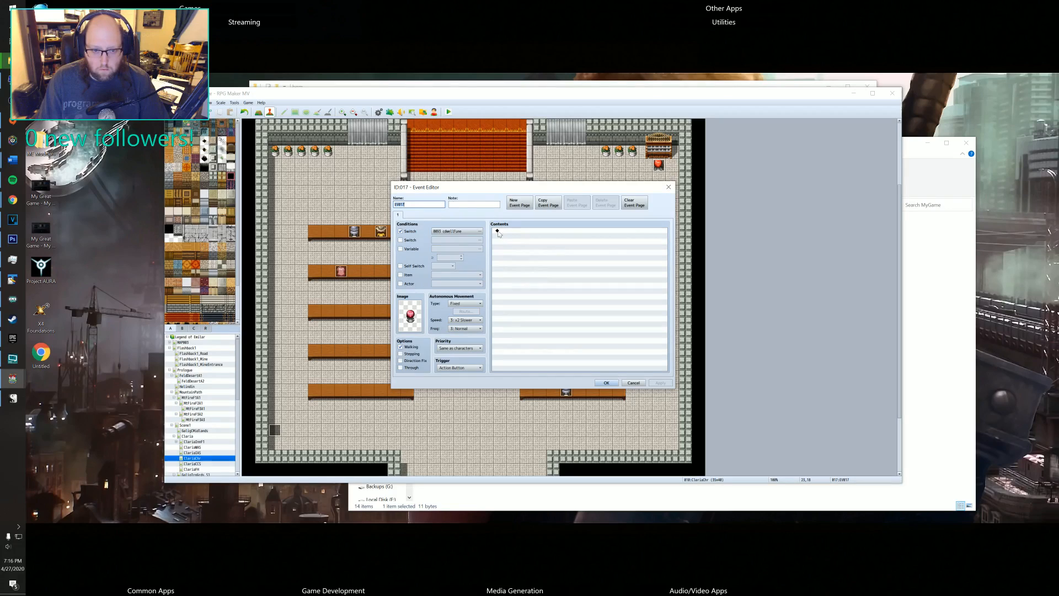
double_click(409, 324)
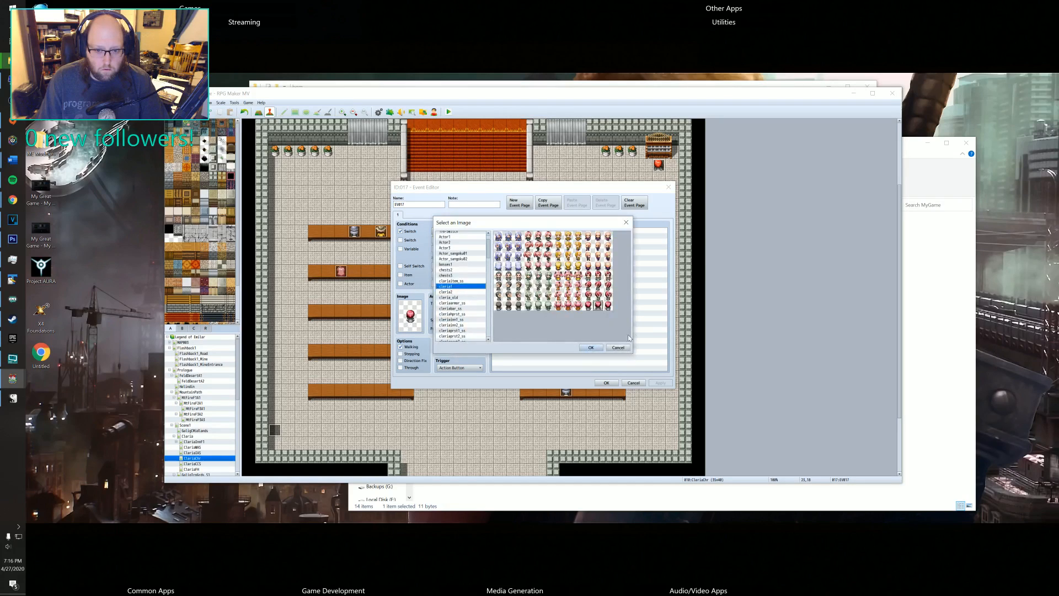
left_click(589, 347)
left_click(464, 231)
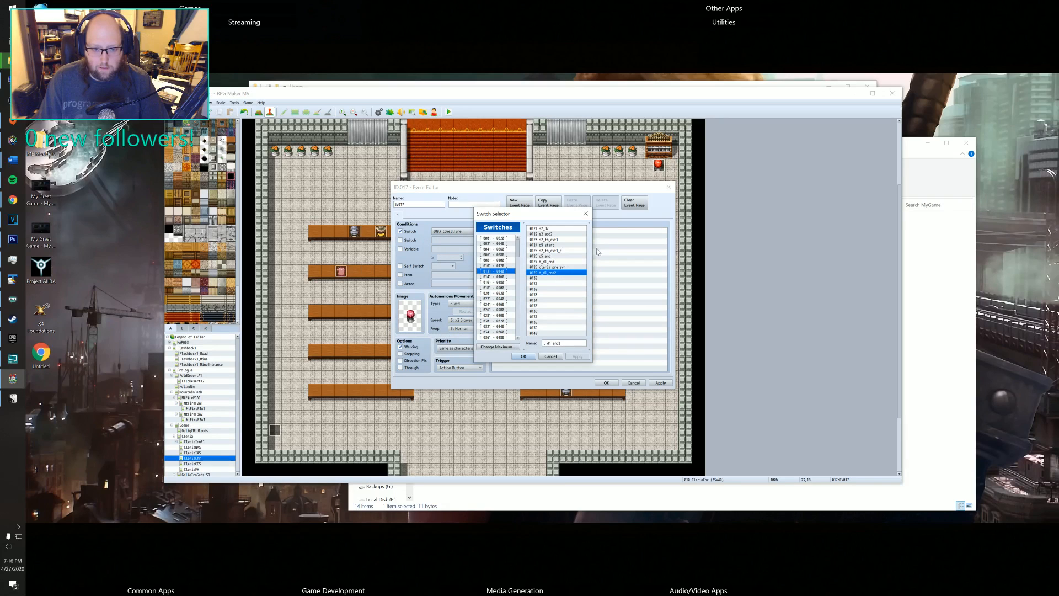
left_click(522, 355)
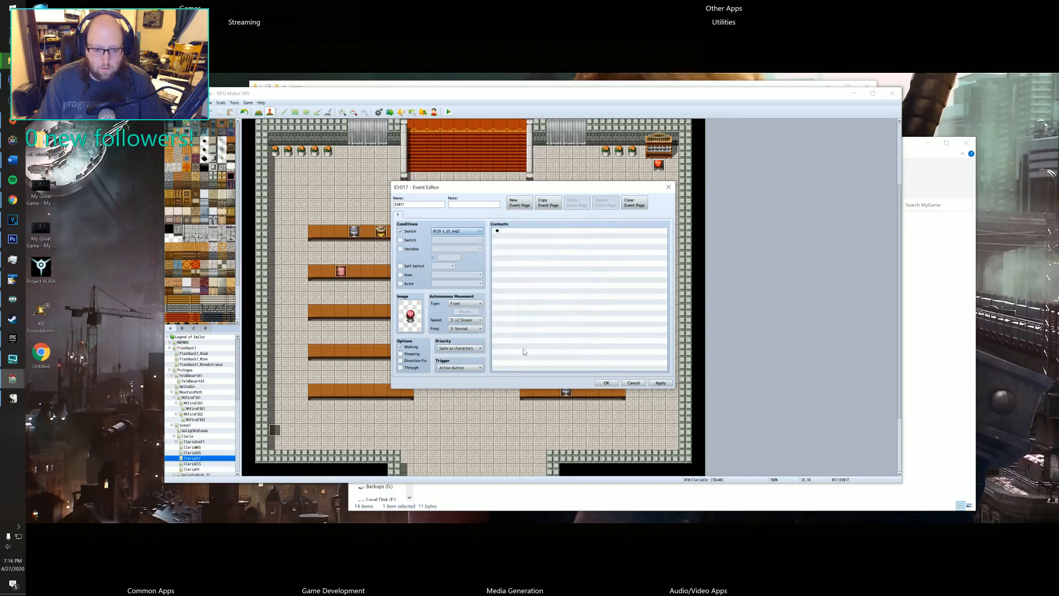
left_click(603, 382)
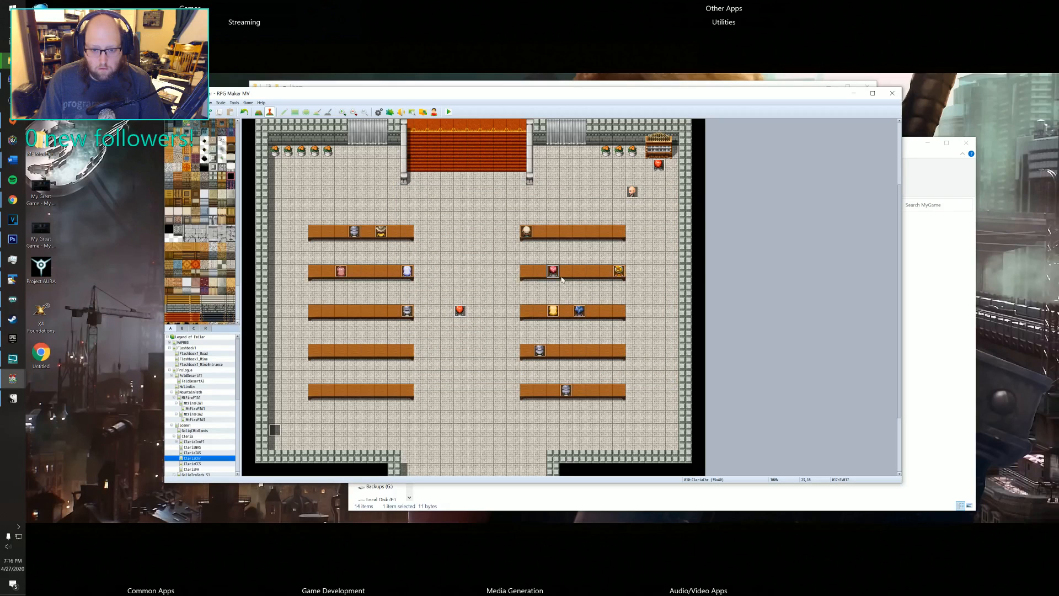
- Set the third east pew's blond character to switch 0129 t_d1_end2 and move it to the fifth seat from the aisle in the front east pew
double_click(552, 311)
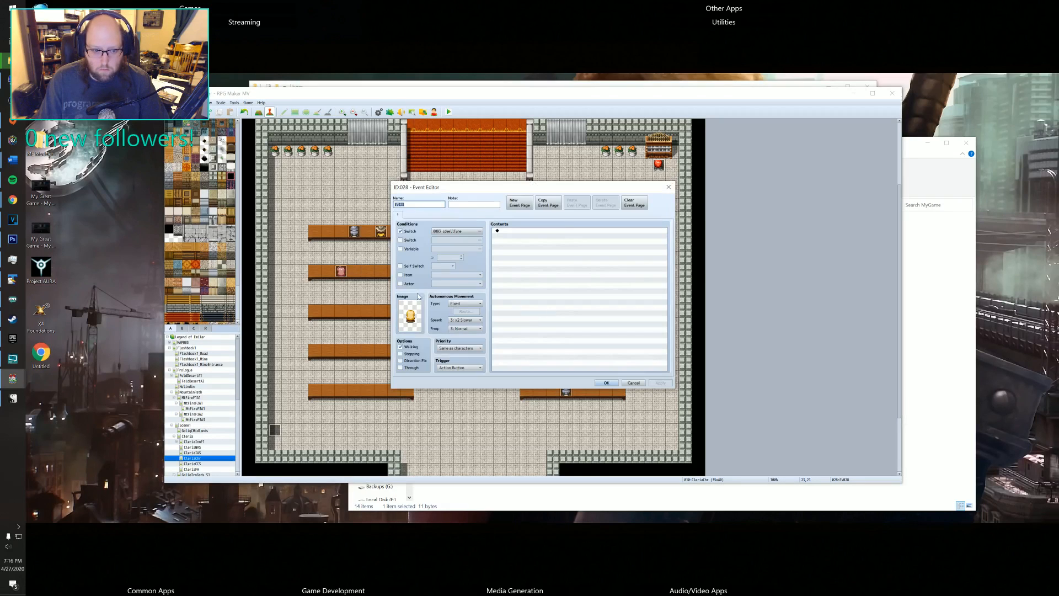
left_click(457, 232)
left_click(523, 356)
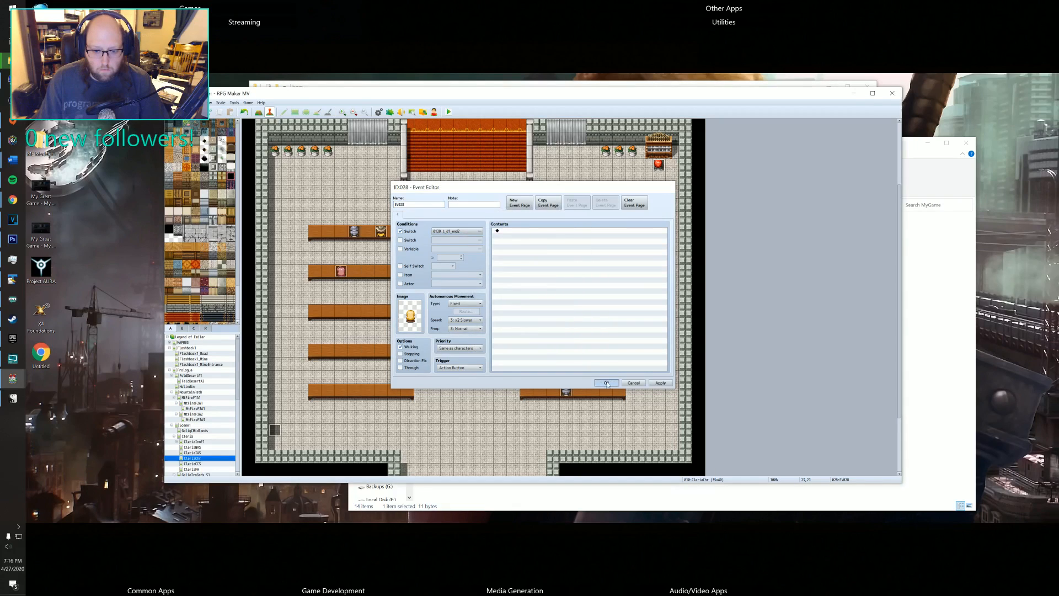
left_click(606, 382)
left_click_drag(553, 310, 579, 231)
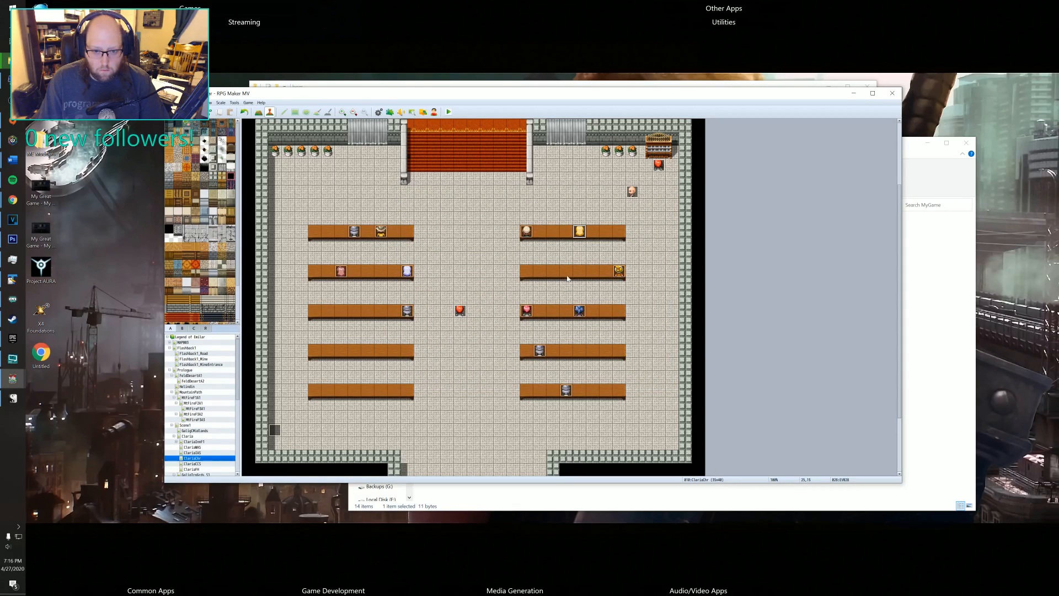
- Set the third east pew's blue character to switch 0129 t_d1_end2 and move it to the fourth seat from the aisle in the second east pew
double_click(580, 310)
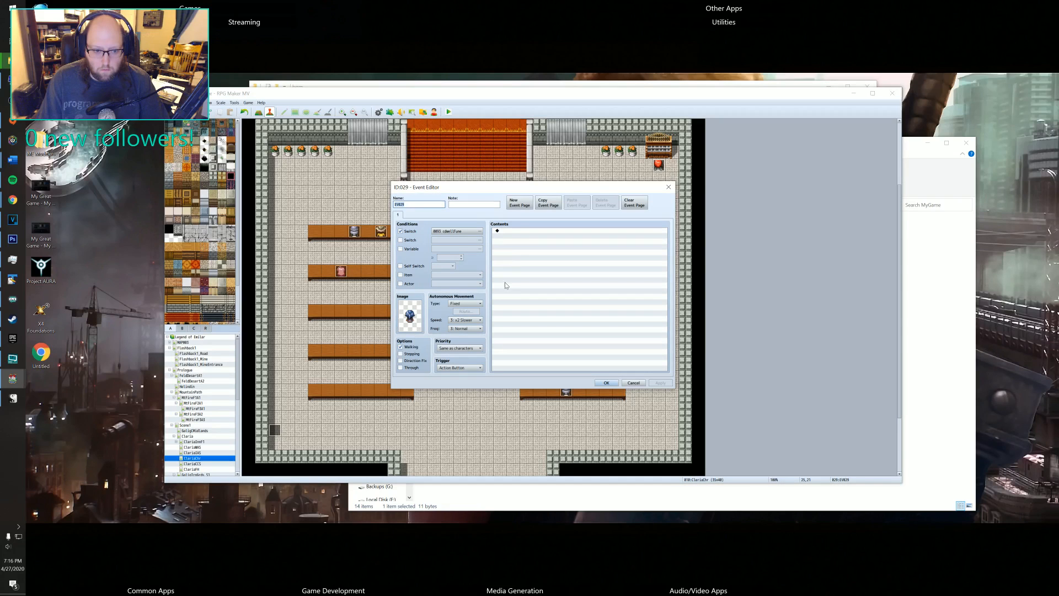
double_click(514, 230)
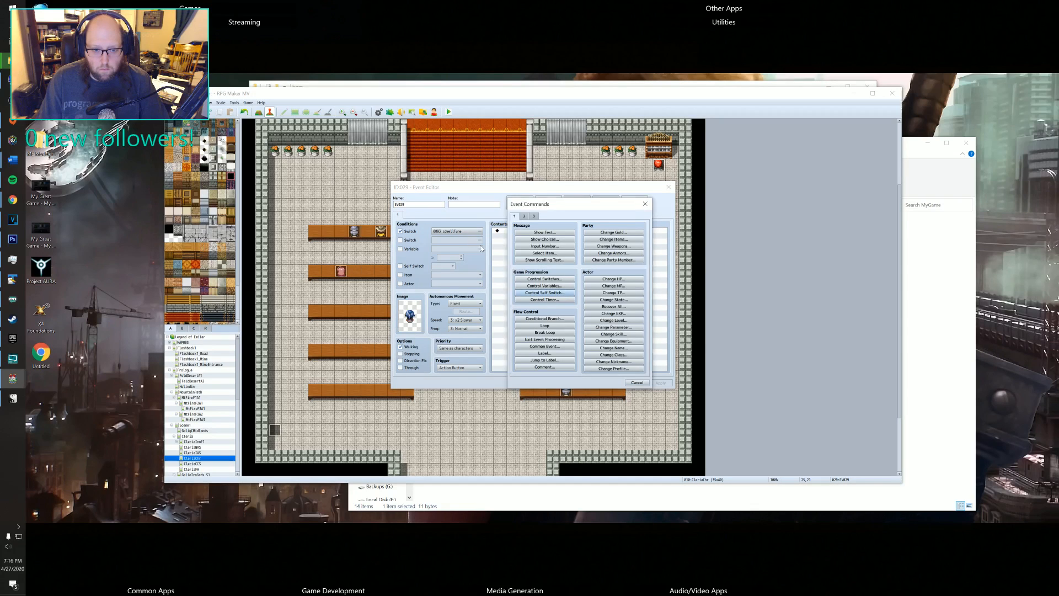
left_click(637, 382)
left_click(479, 231)
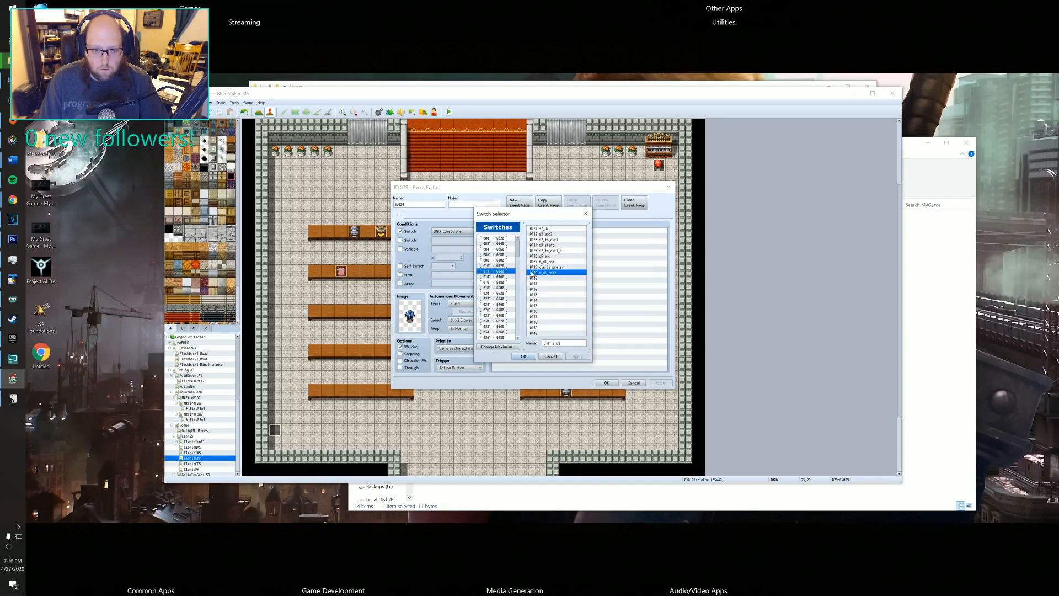
left_click(551, 356)
left_click(610, 383)
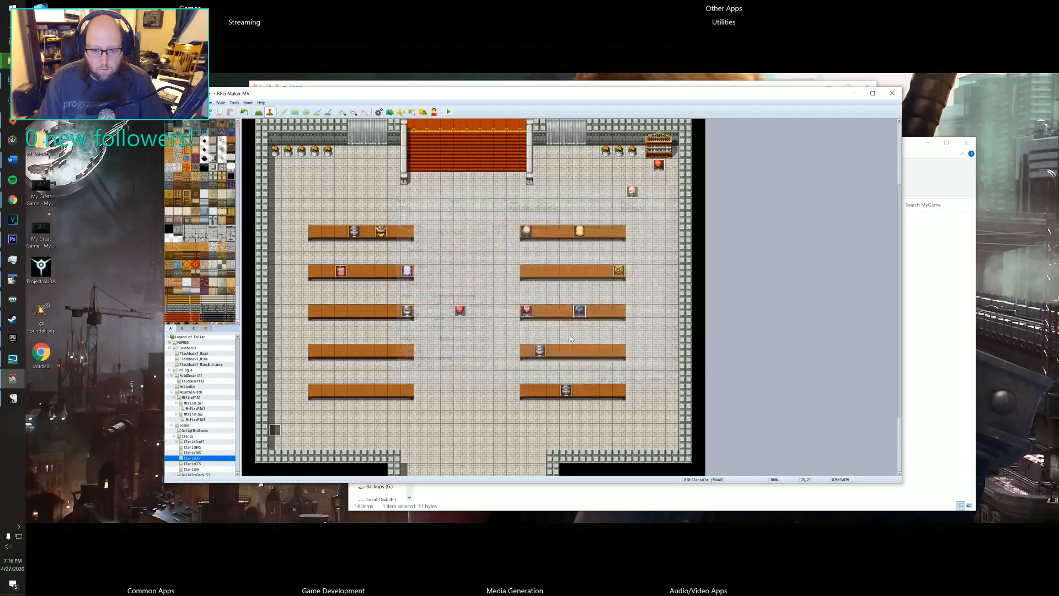
left_click_drag(578, 312, 566, 270)
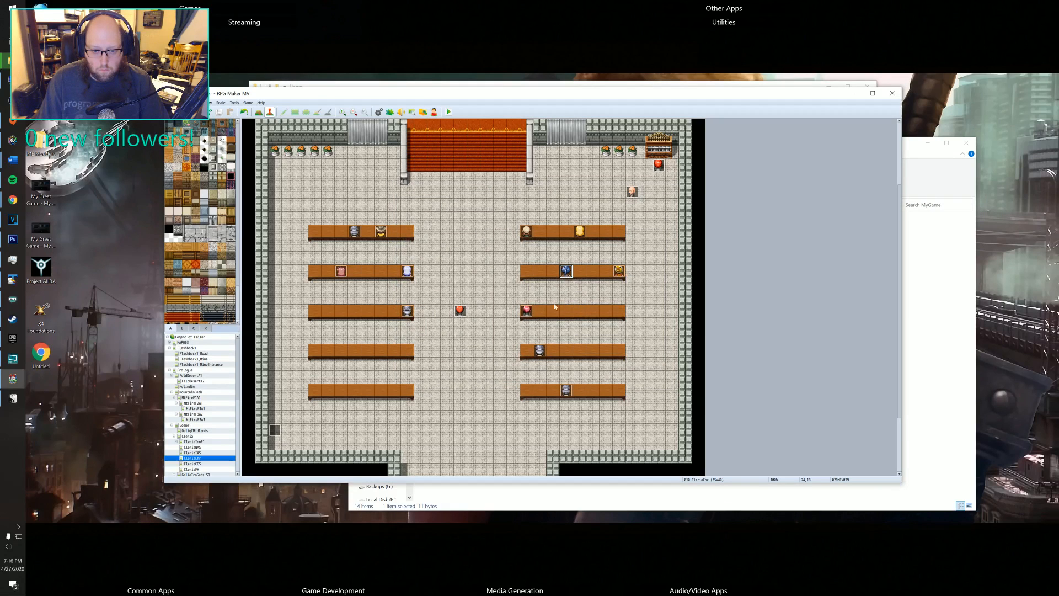
- Set the switch condition of the grey character in the fourth east pew to 0129 t_d1_end2
double_click(539, 350)
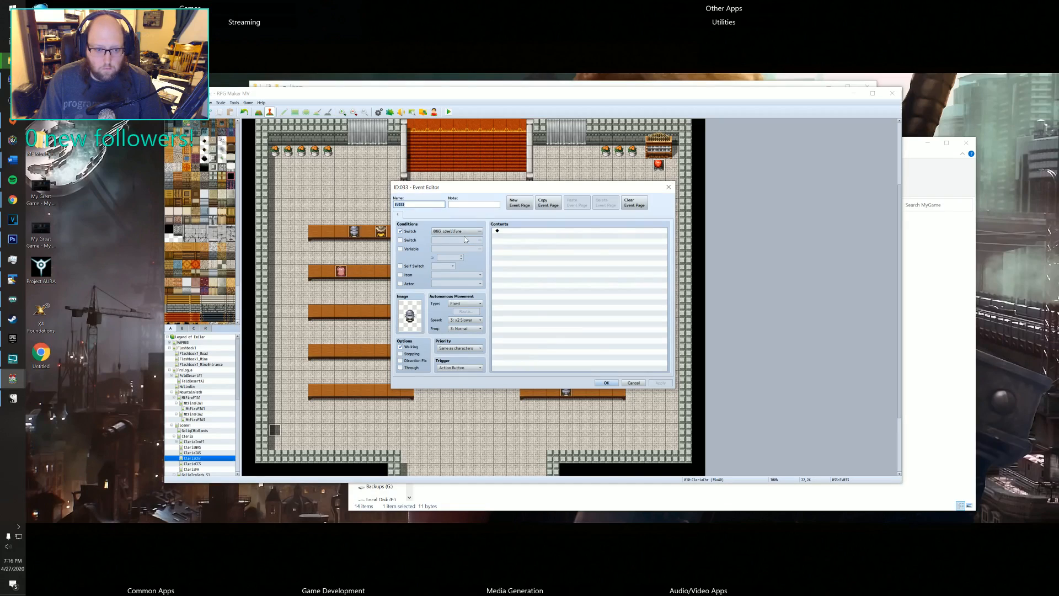
left_click(464, 232)
left_click(529, 359)
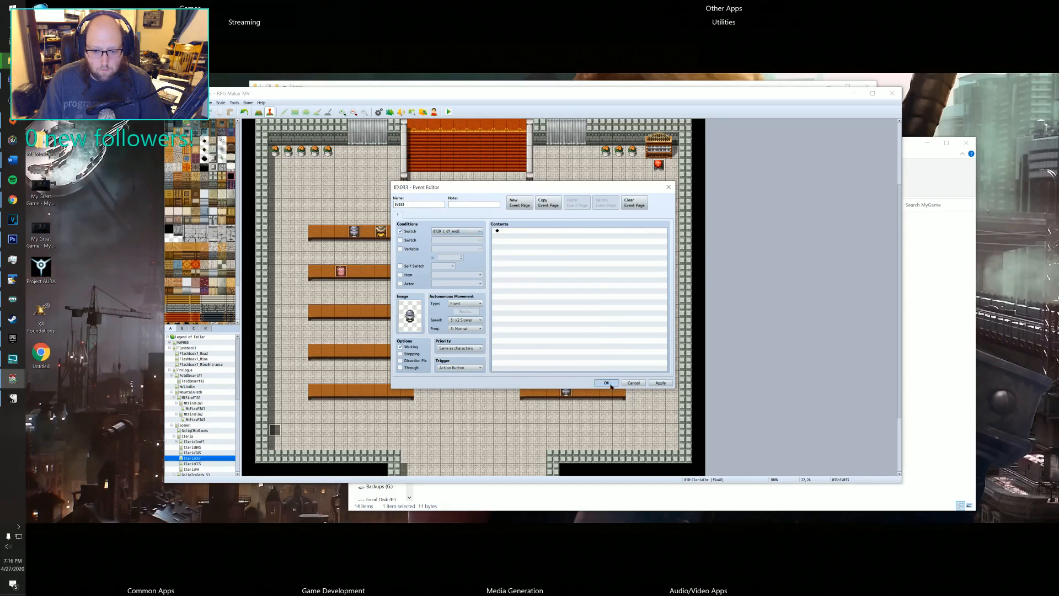
left_click(609, 384)
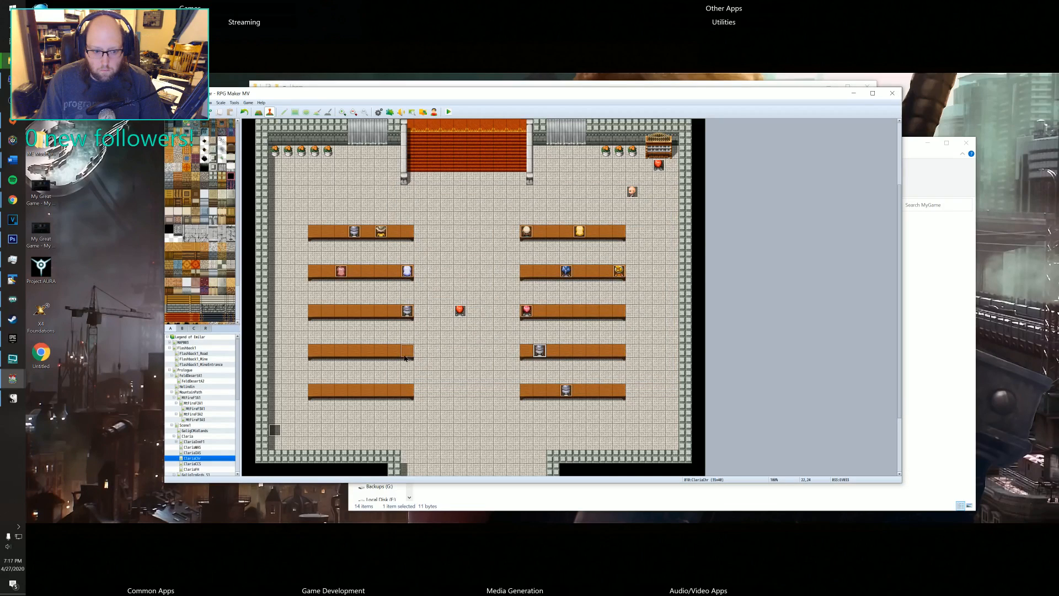
- Set the rear east pew's grey character to switch 0129 t_d1_end2 and move it to the wall end of the front east pew
double_click(566, 391)
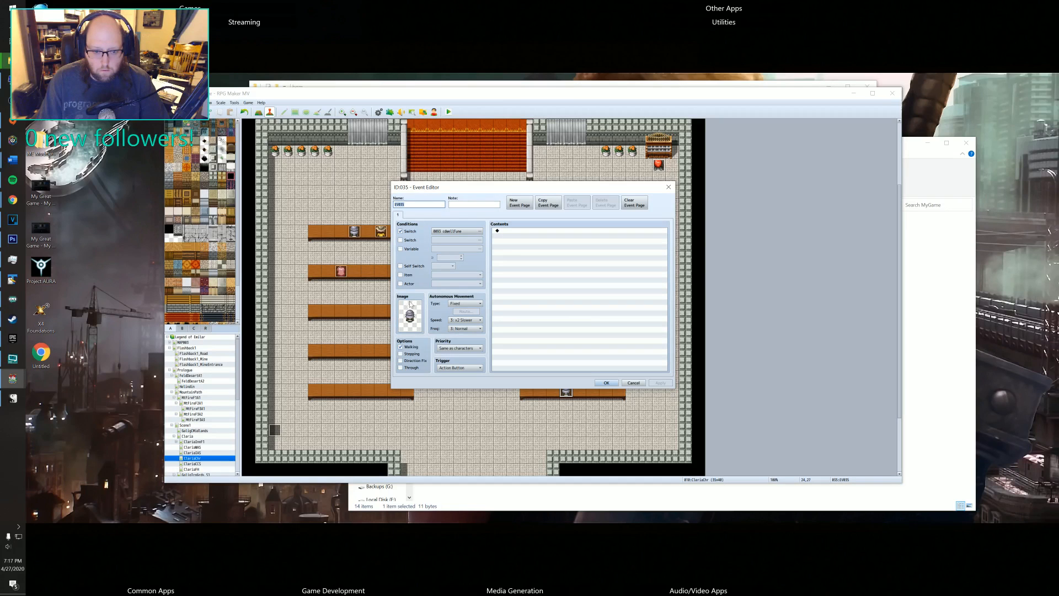
left_click(460, 231)
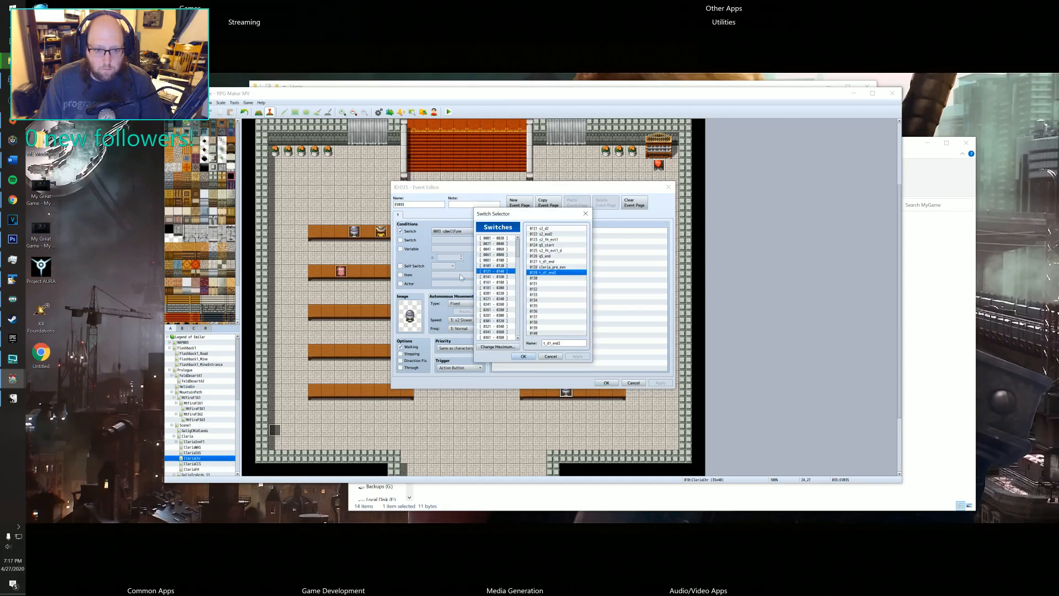
left_click(523, 355)
left_click(606, 382)
left_click_drag(569, 391, 619, 231)
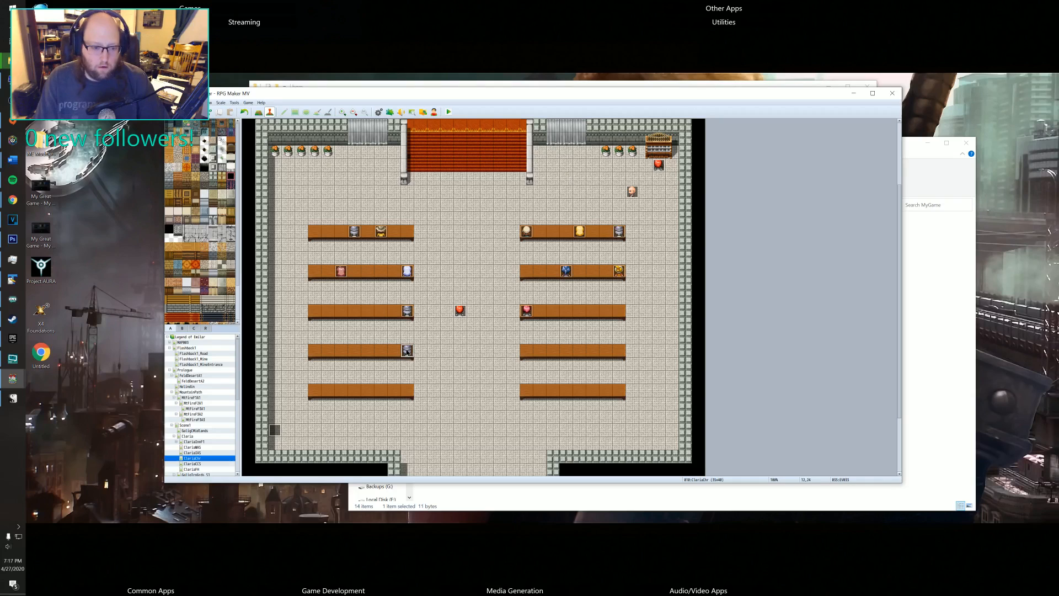
- Move the fourth west pew's grey character to the fifth seat from the wall in the third west pew, and review the seating across the church
left_click_drag(408, 351, 367, 311)
scroll(497, 276, "up", 3)
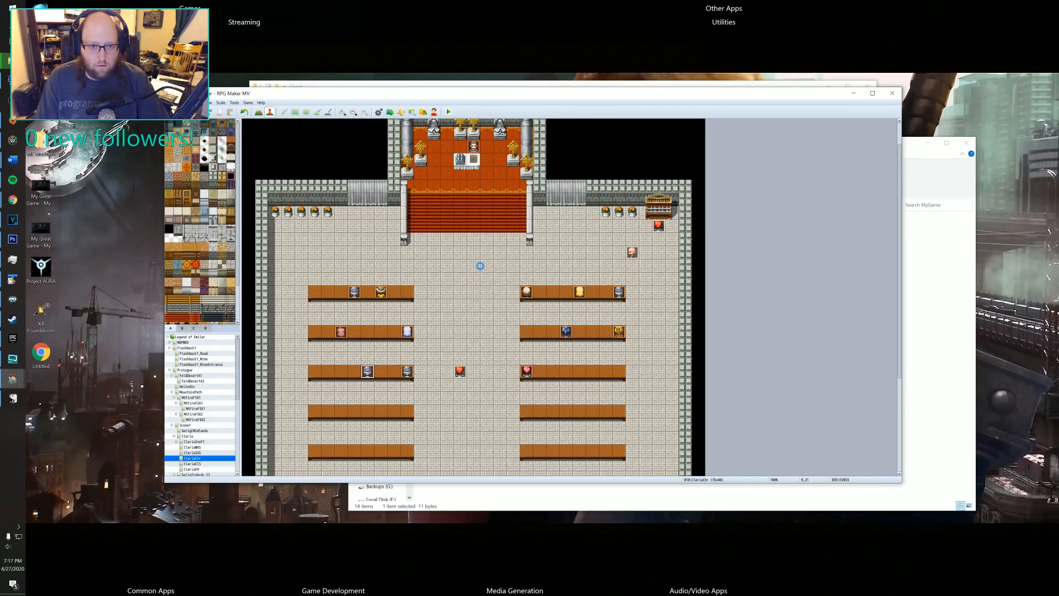
scroll(465, 298, "up", 2)
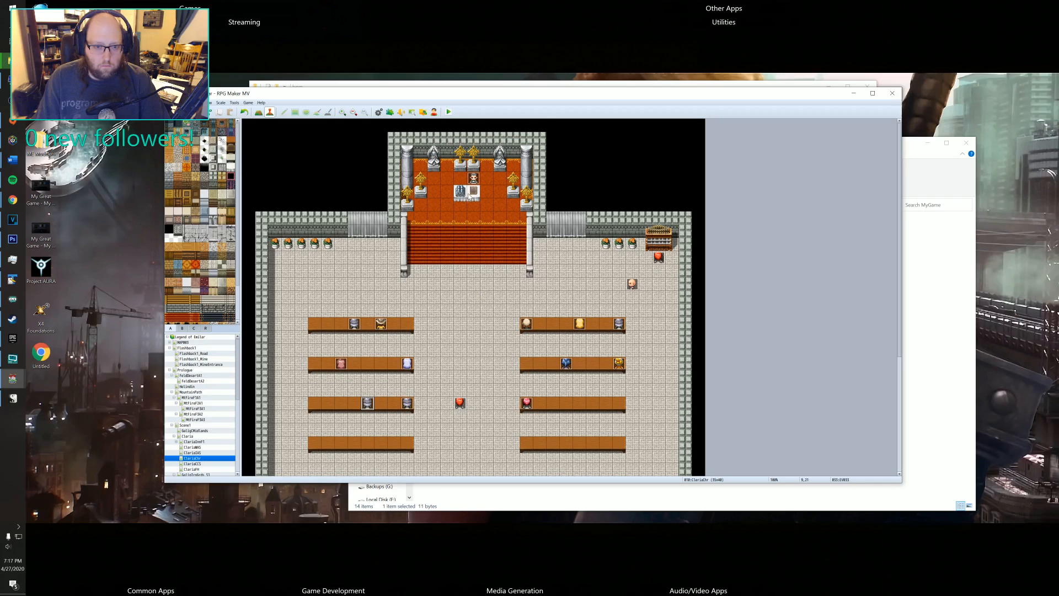
scroll(462, 299, "down", 5)
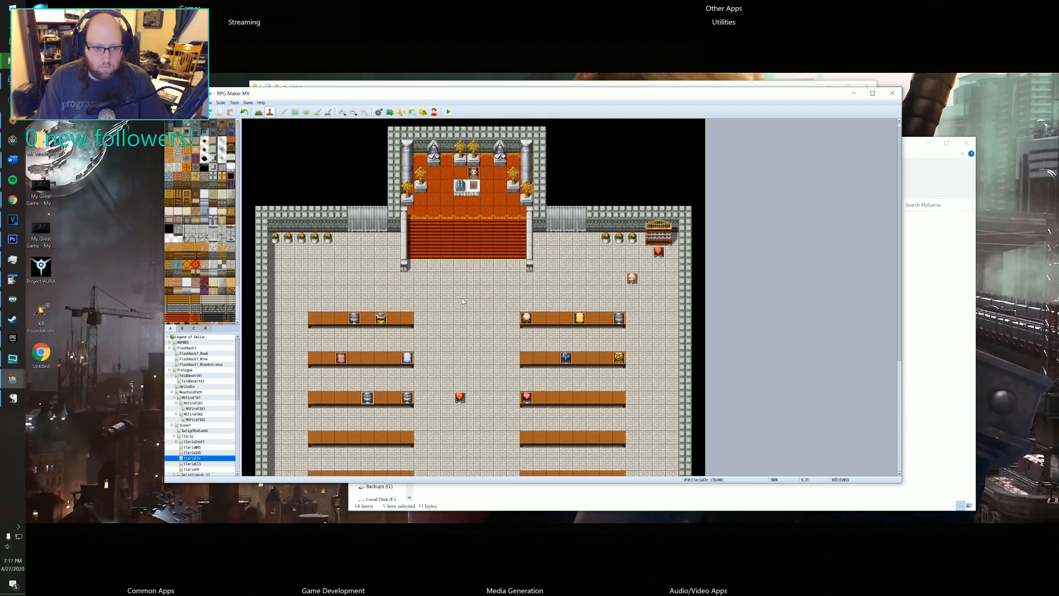
scroll(462, 298, "down", 2)
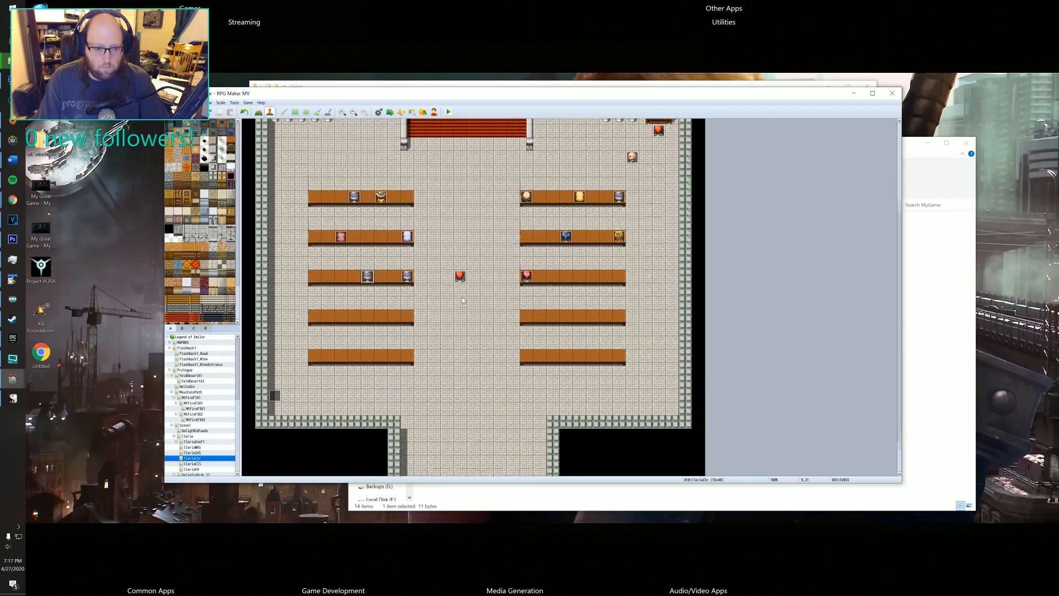
scroll(462, 298, "up", 5)
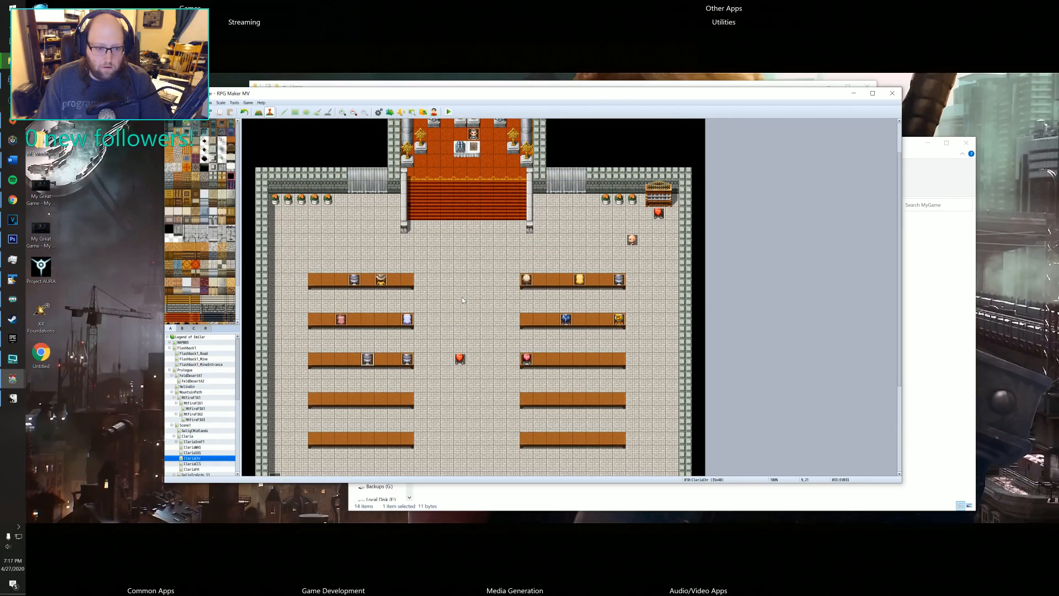
scroll(477, 288, "up", 1)
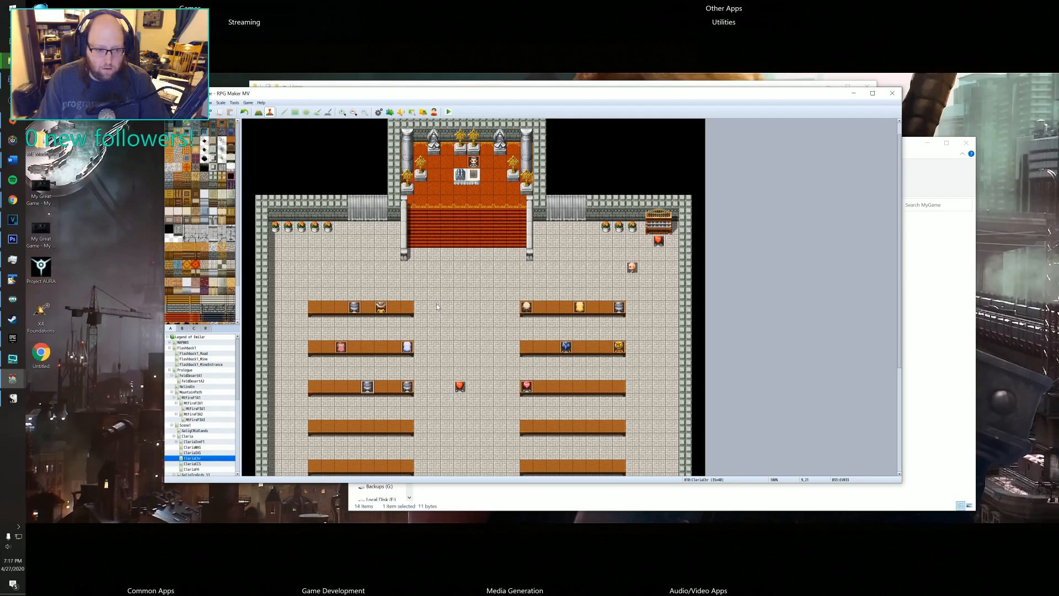
scroll(437, 307, "down", 2)
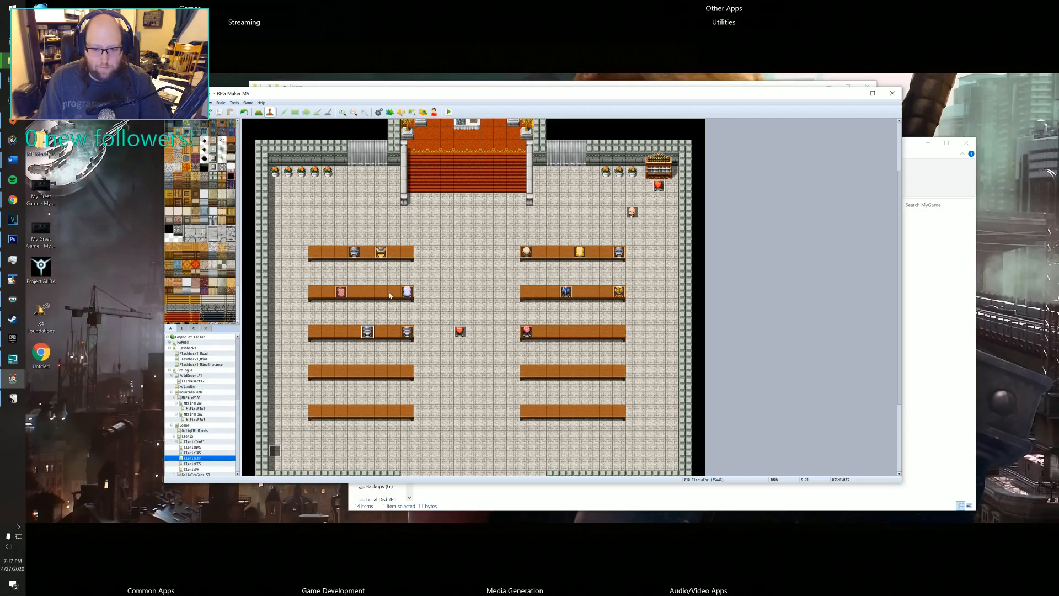
scroll(397, 296, "up", 1)
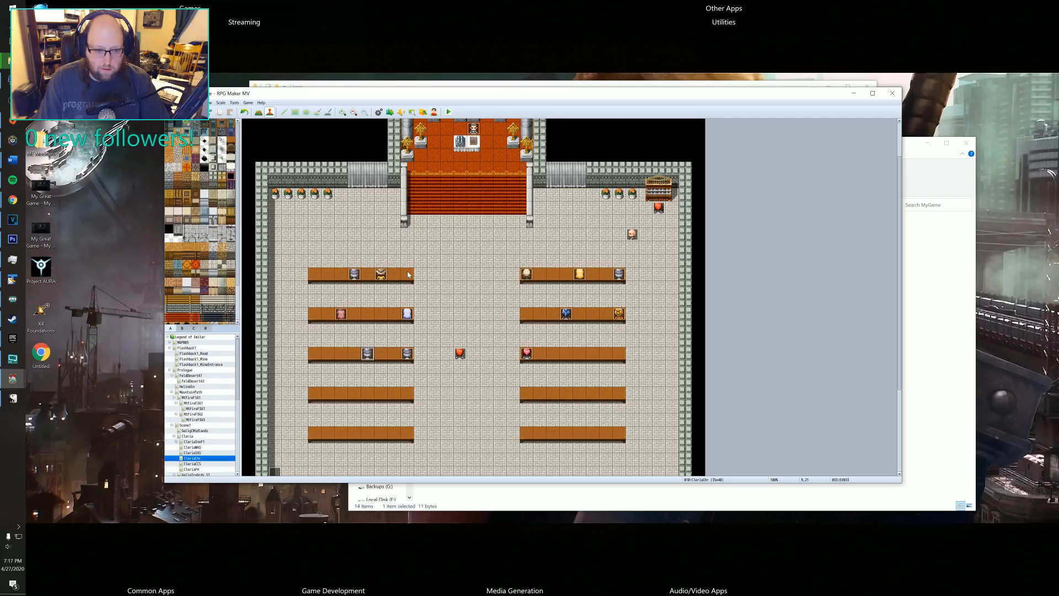
- Create an event at the aisle end of the front west pew with a Player Touch trigger and Same as characters priority
double_click(407, 276)
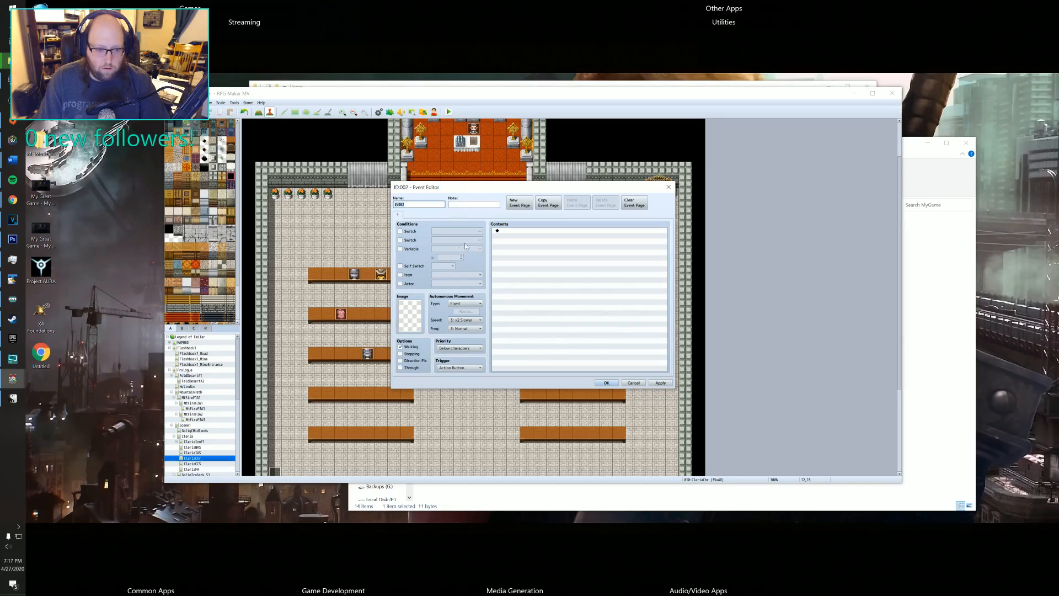
left_click(459, 367)
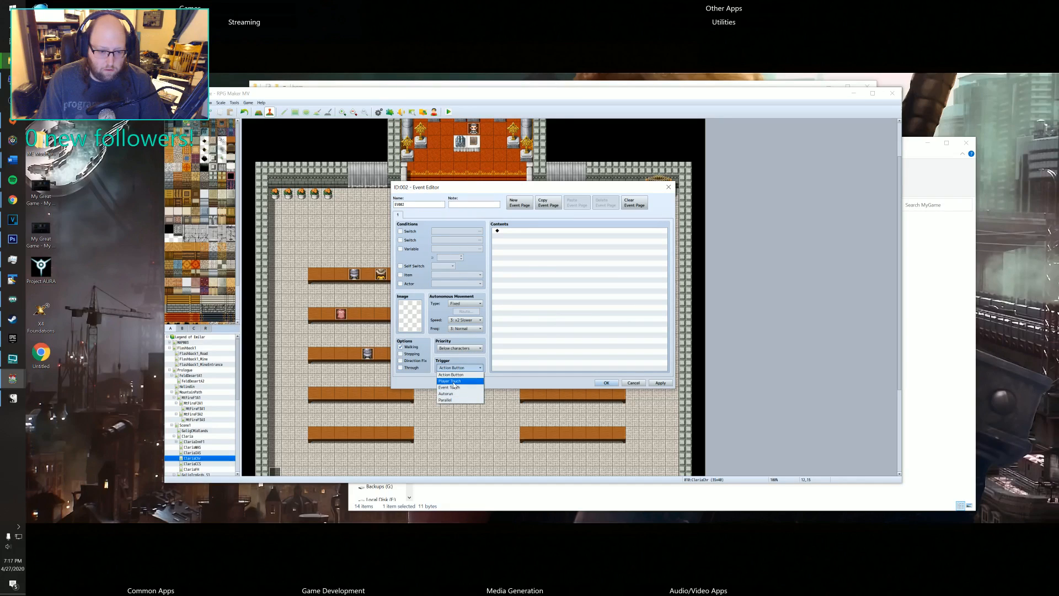
left_click(454, 381)
left_click(460, 348)
left_click(462, 361)
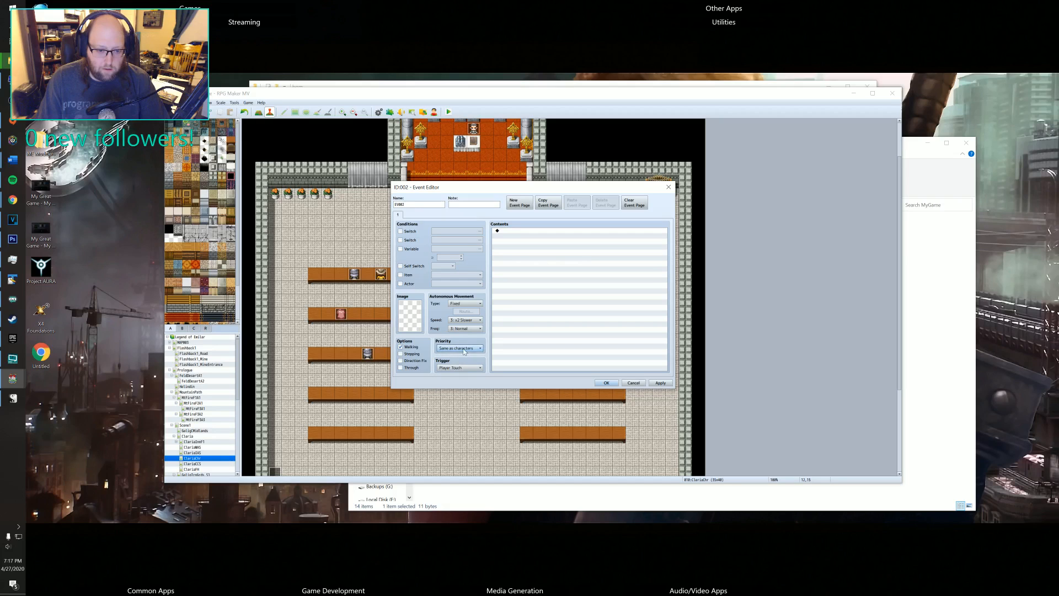
- Add a Show Text command to the new event using the dark-haired man's face from the claria set, leaving the text blank, and save the event
left_click(529, 232)
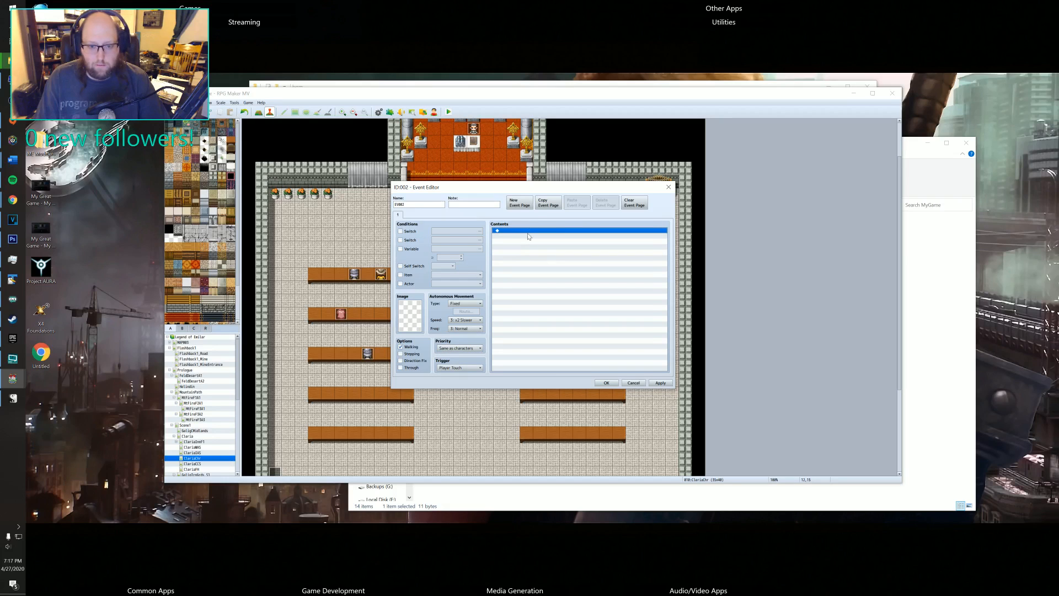
double_click(528, 236)
left_click(544, 233)
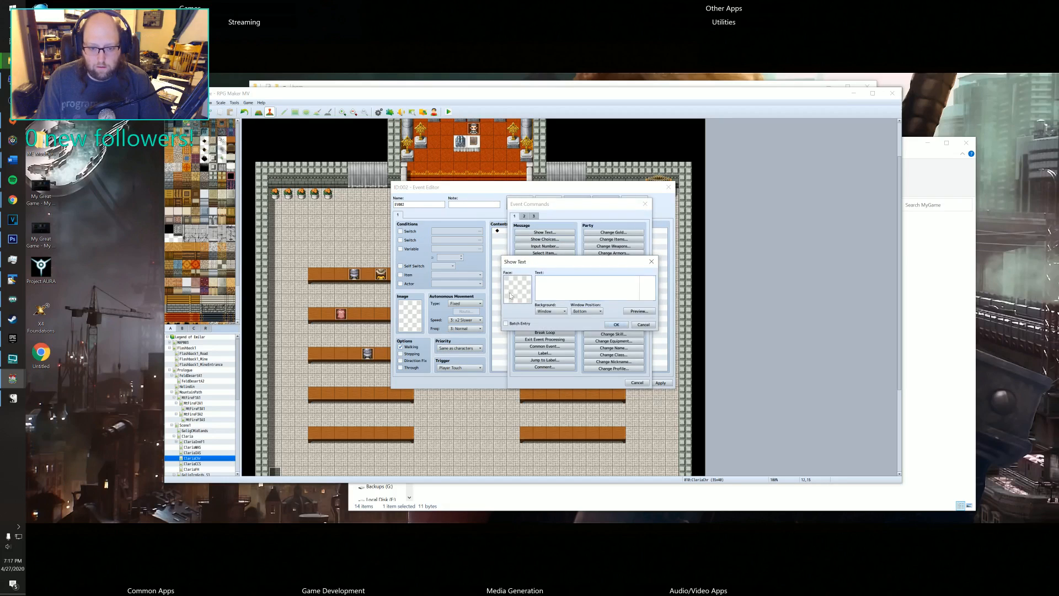
double_click(510, 296)
left_click(499, 258)
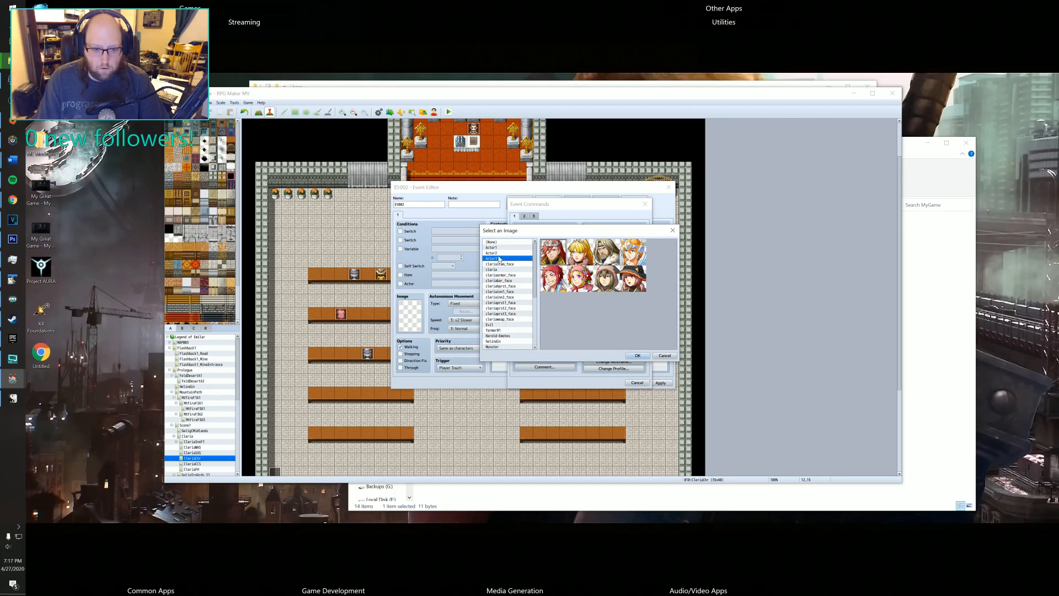
left_click(495, 269)
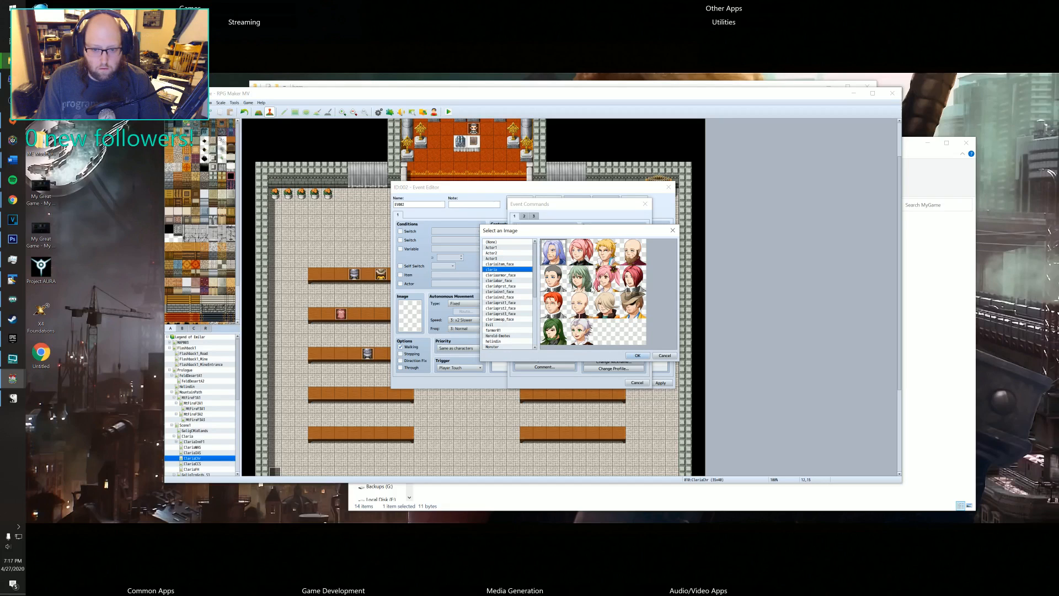
left_click(553, 279)
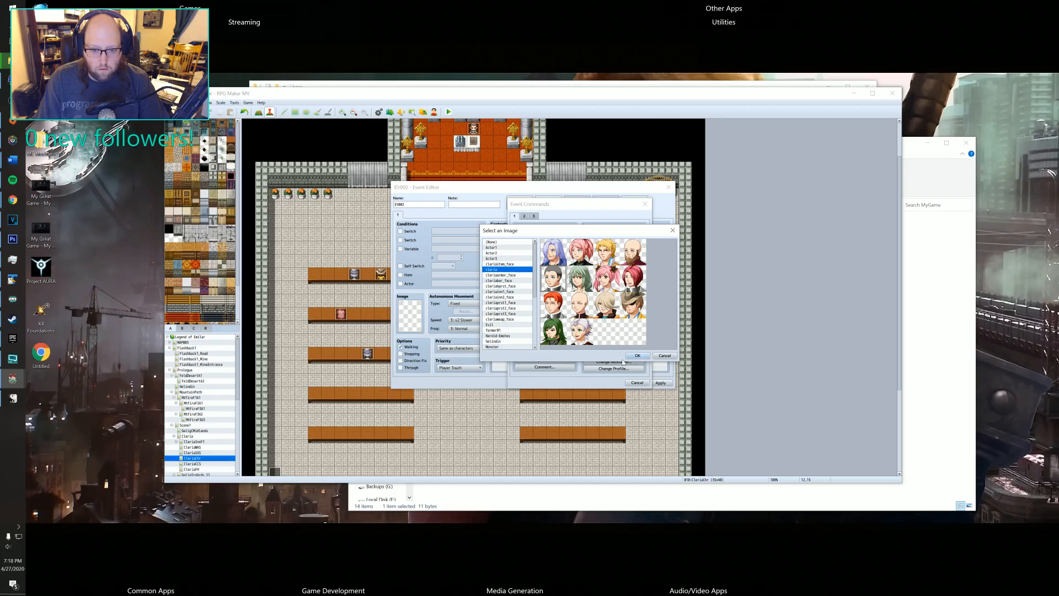
left_click(637, 355)
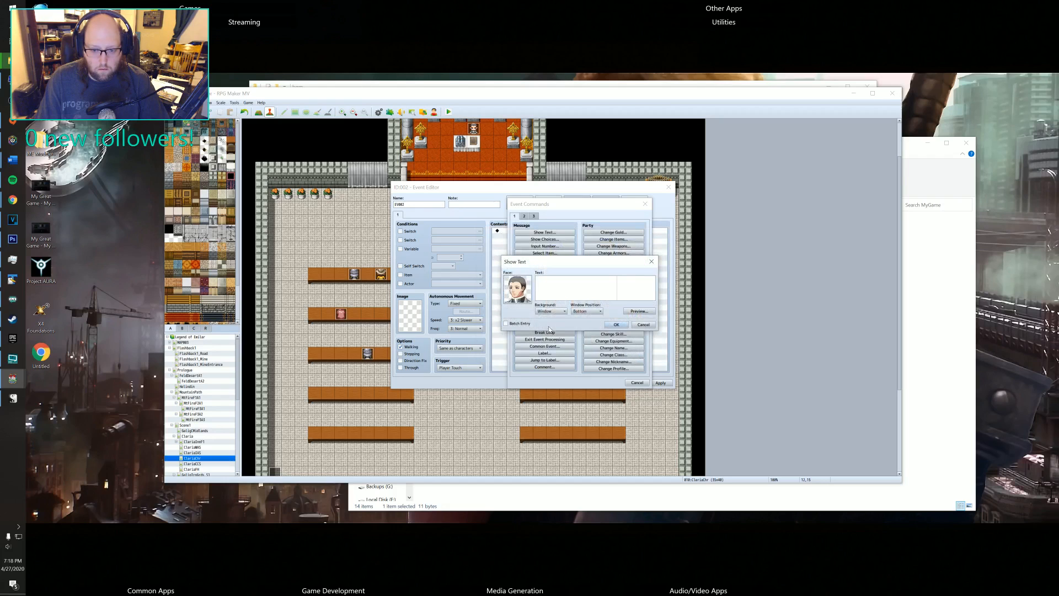
left_click(616, 324)
left_click(609, 382)
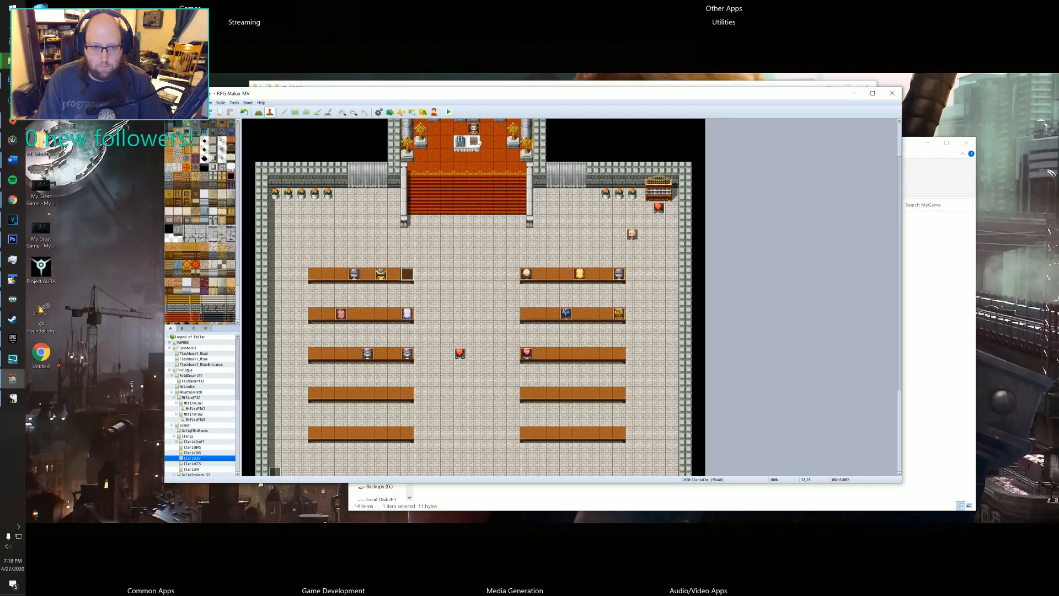
- Set the front west pew event's Show Text message to "\n<Father Yulan>Test" and apply the change
double_click(462, 153)
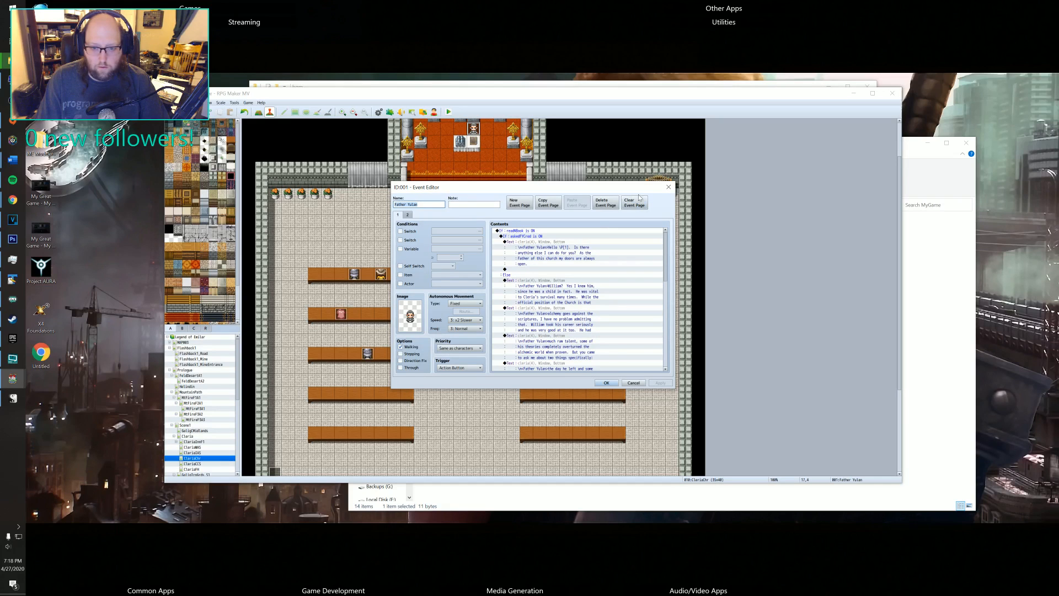
left_click(668, 187)
double_click(408, 274)
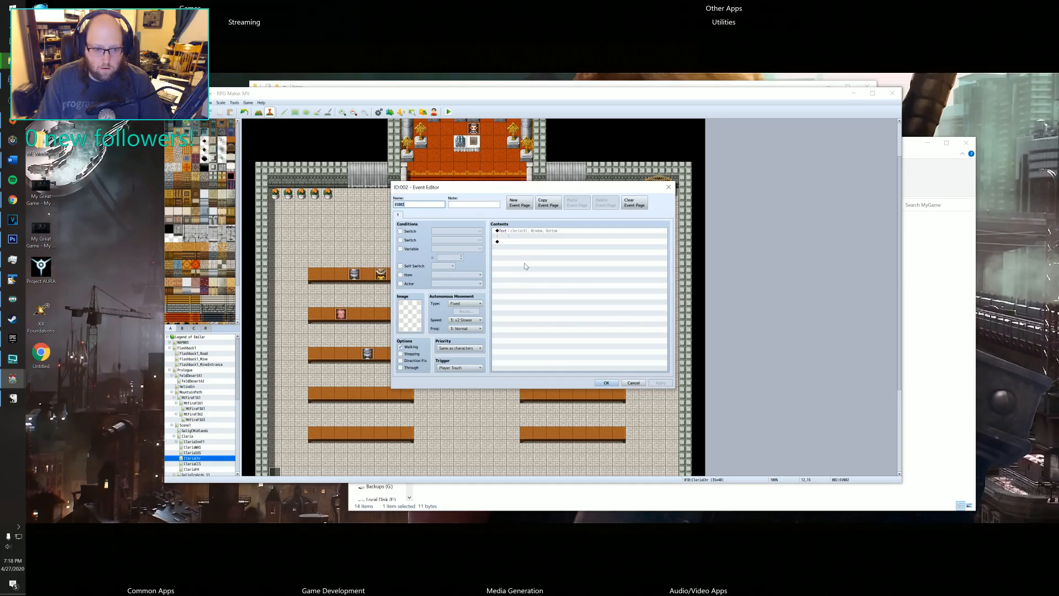
double_click(522, 237)
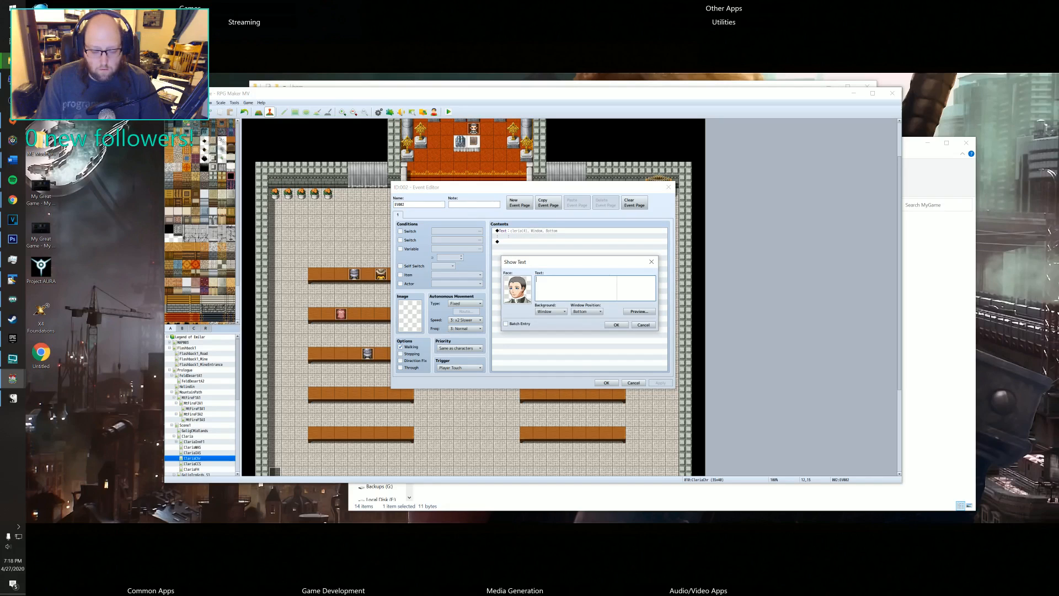
type("<Father")
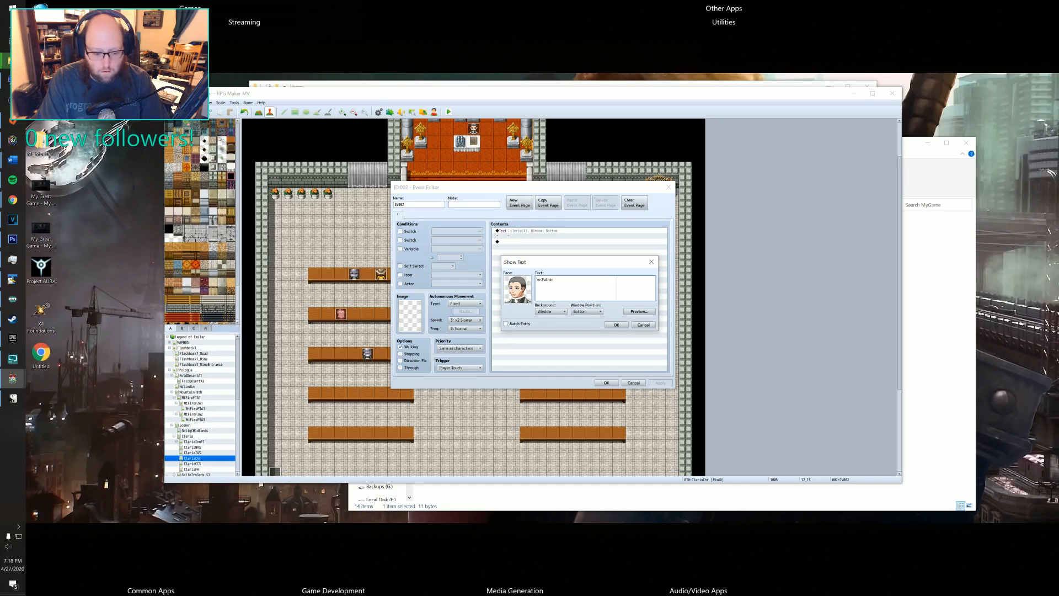
type(">Yulan>")
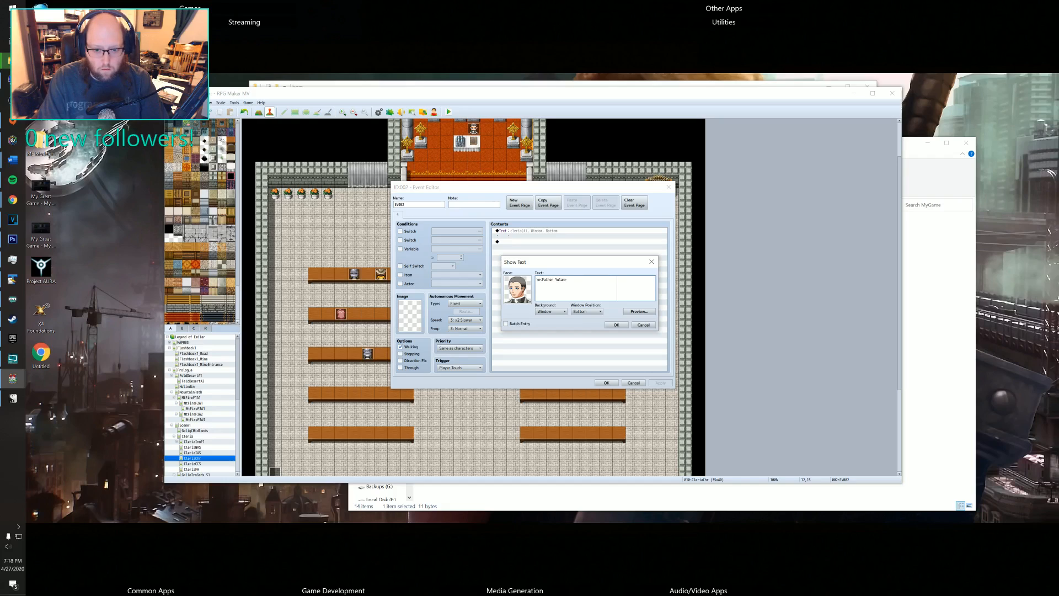
type("Test")
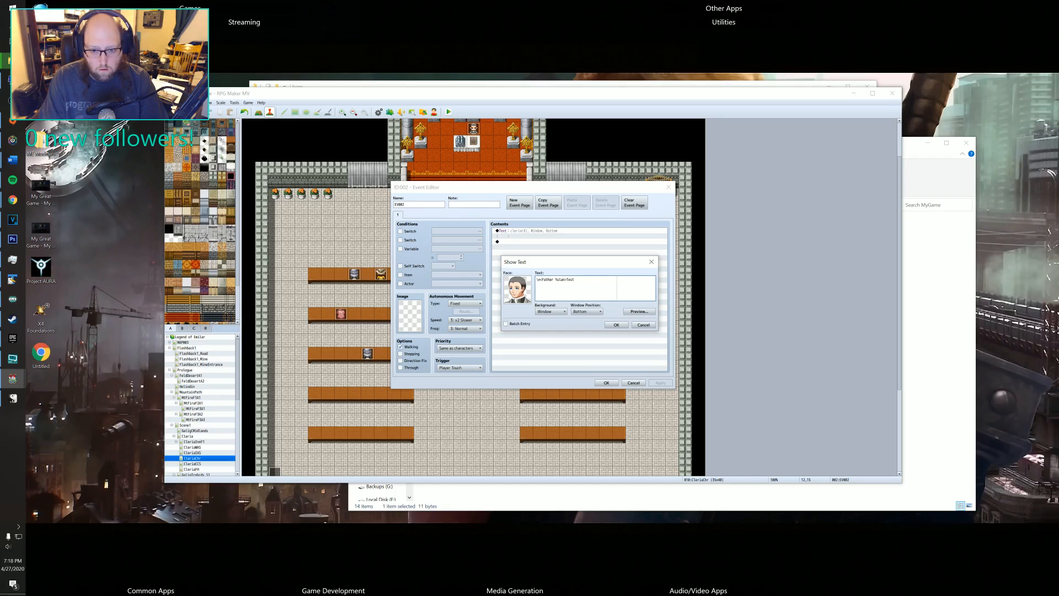
left_click(616, 325)
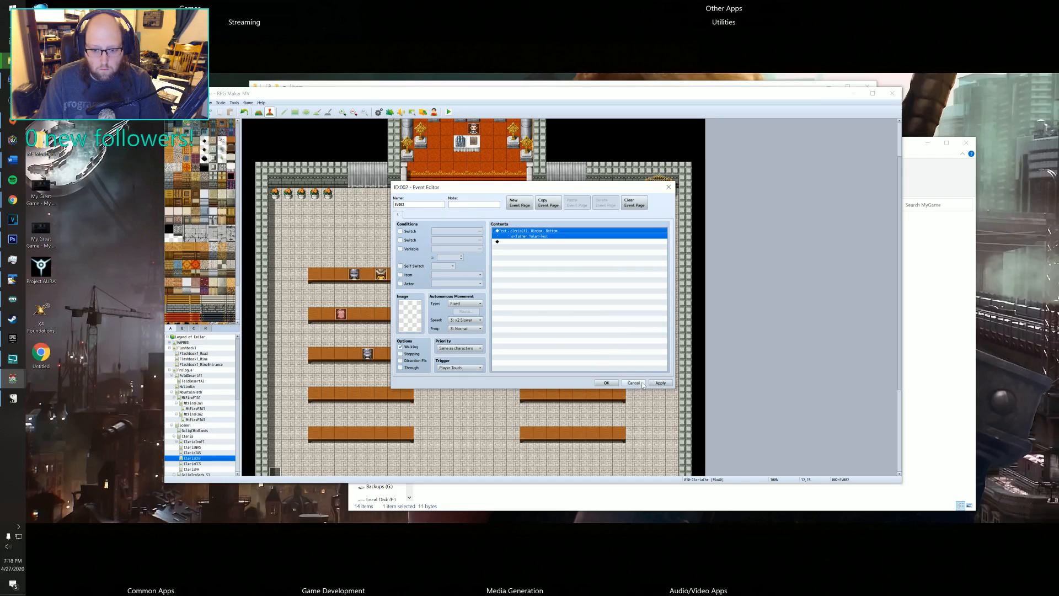
left_click(660, 383)
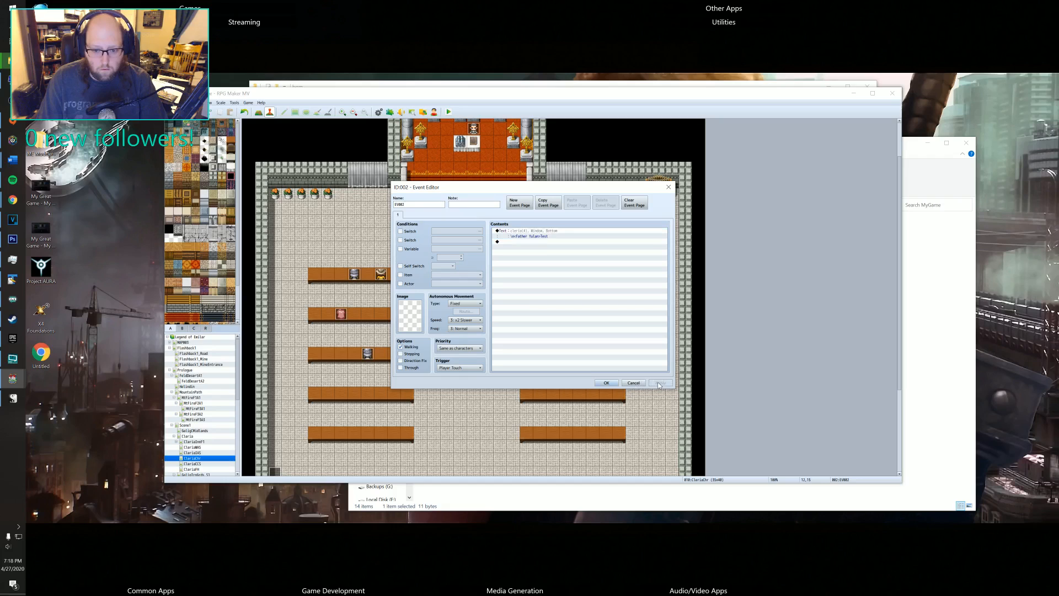
- Add a Control Self Switch command after the message that turns self switch A ON
double_click(517, 244)
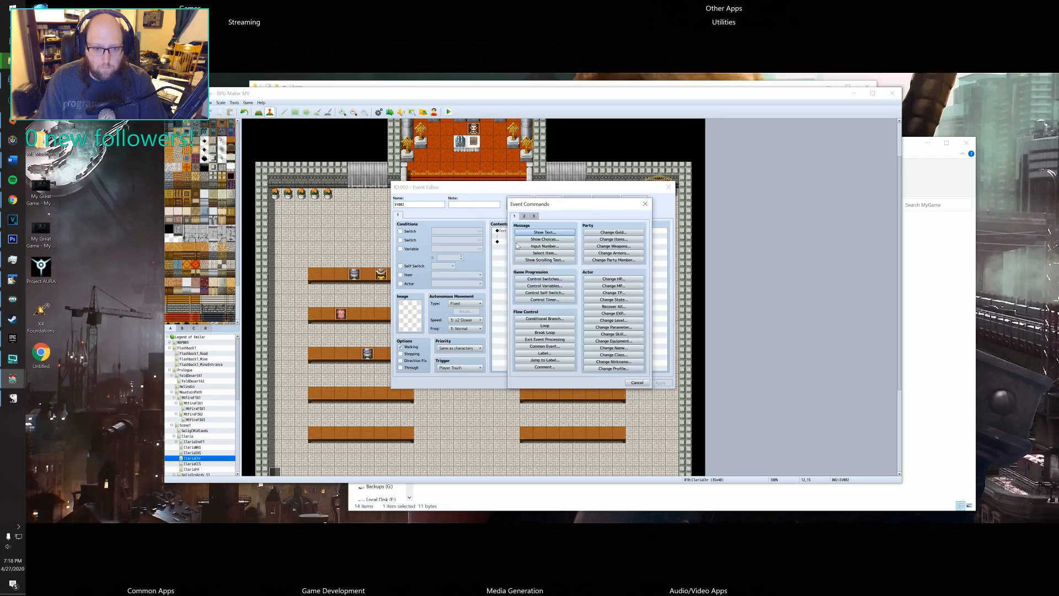
left_click(548, 293)
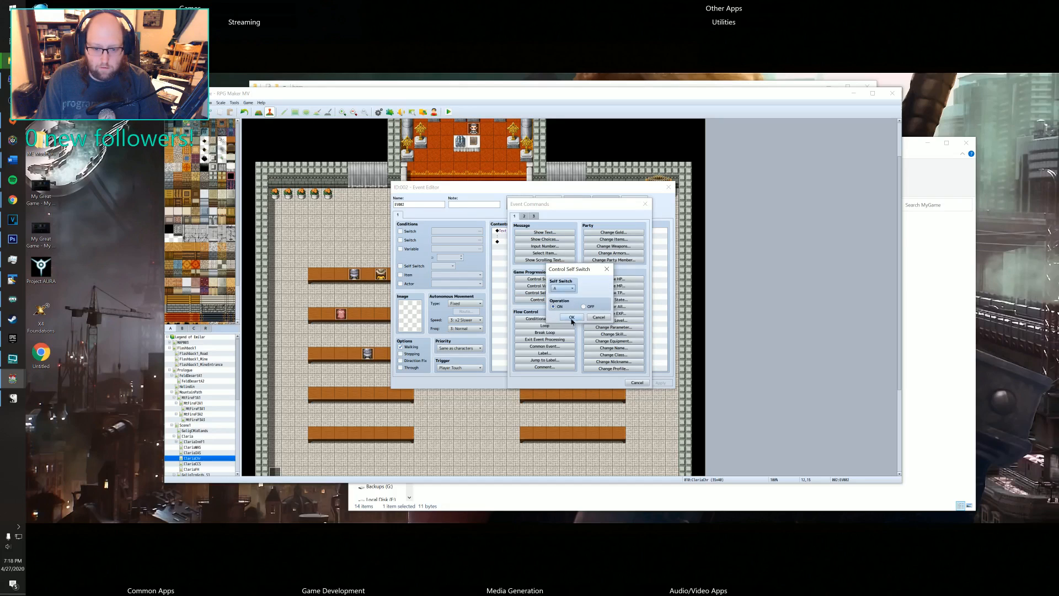
left_click(571, 318)
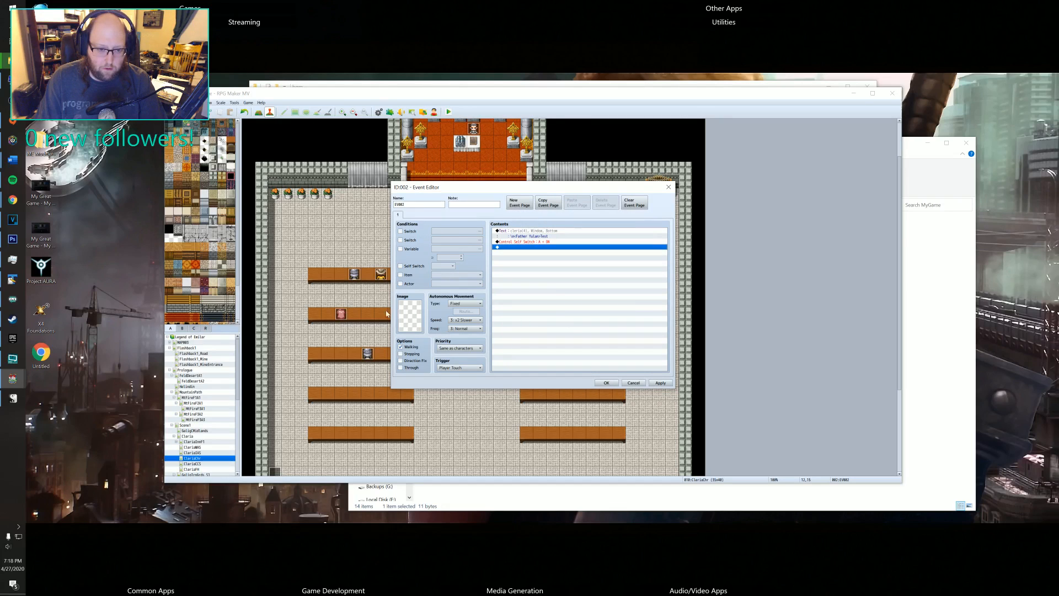
- Add a blank second event page conditioned on self switch A with the Action Button trigger, and save the event
left_click(518, 203)
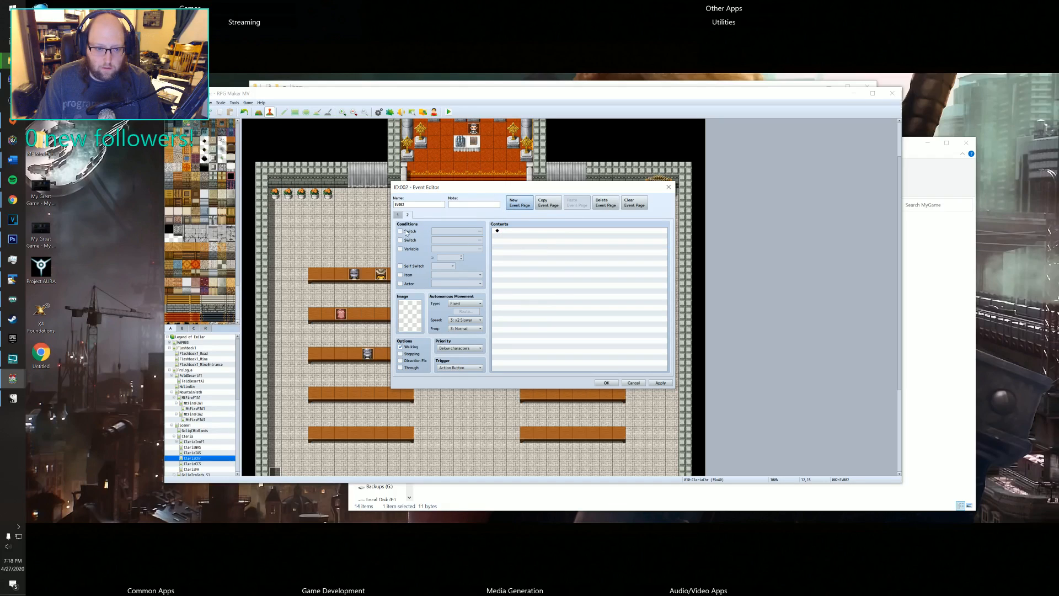
left_click(458, 367)
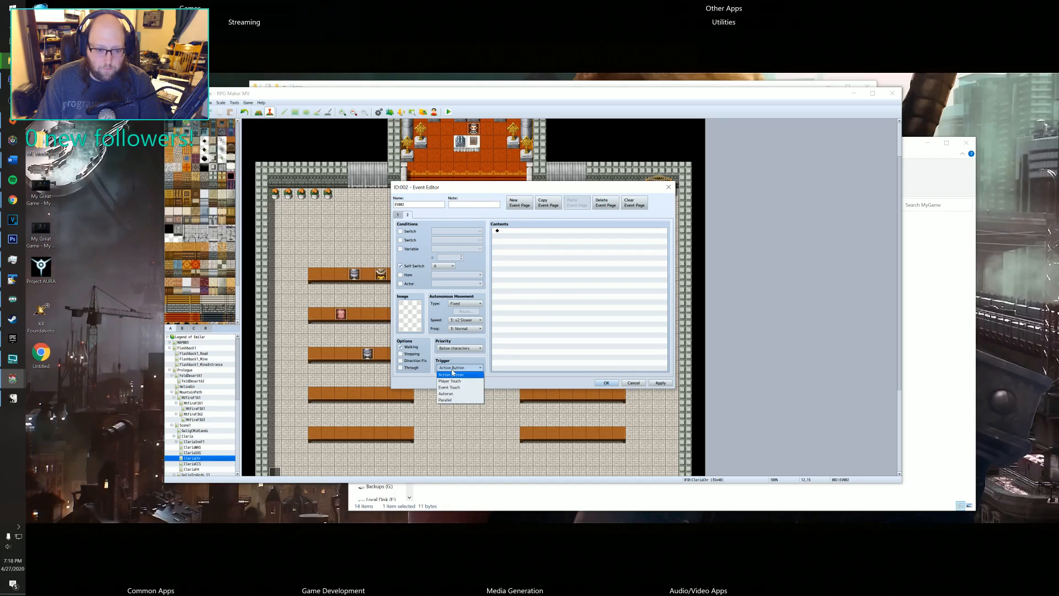
left_click(458, 373)
left_click(458, 345)
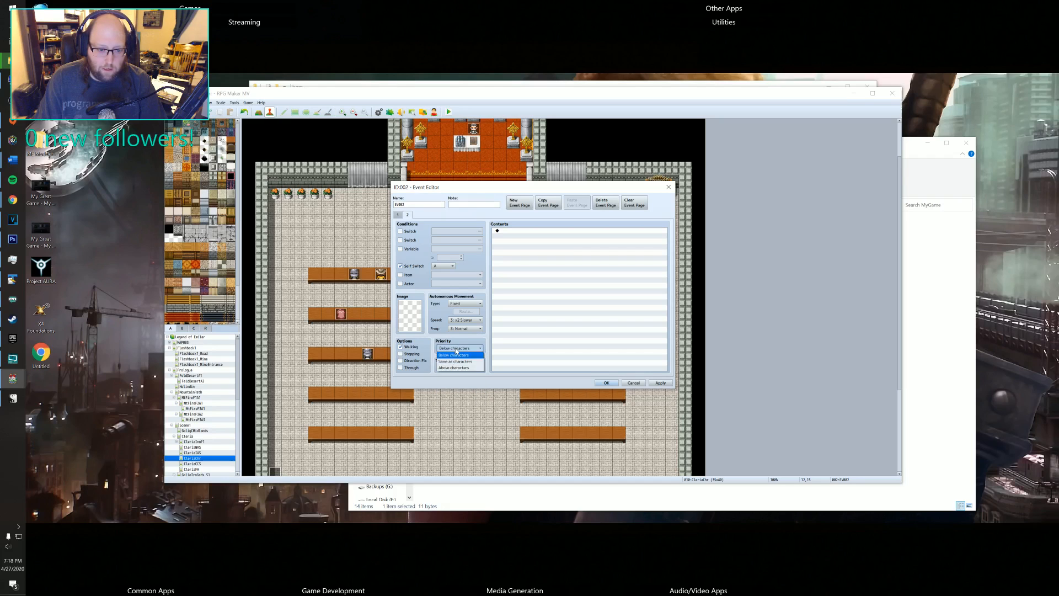
left_click(460, 349)
left_click(605, 383)
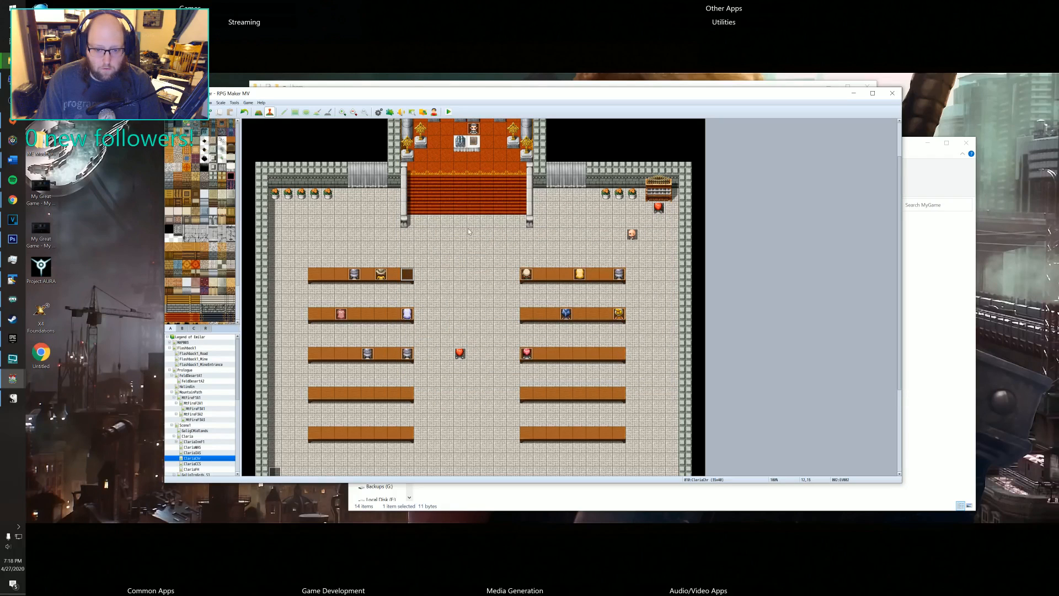
- In the Galig midlands map's evening event, delete the Wait command after the TurnEvening common event and save the event
left_click(449, 114)
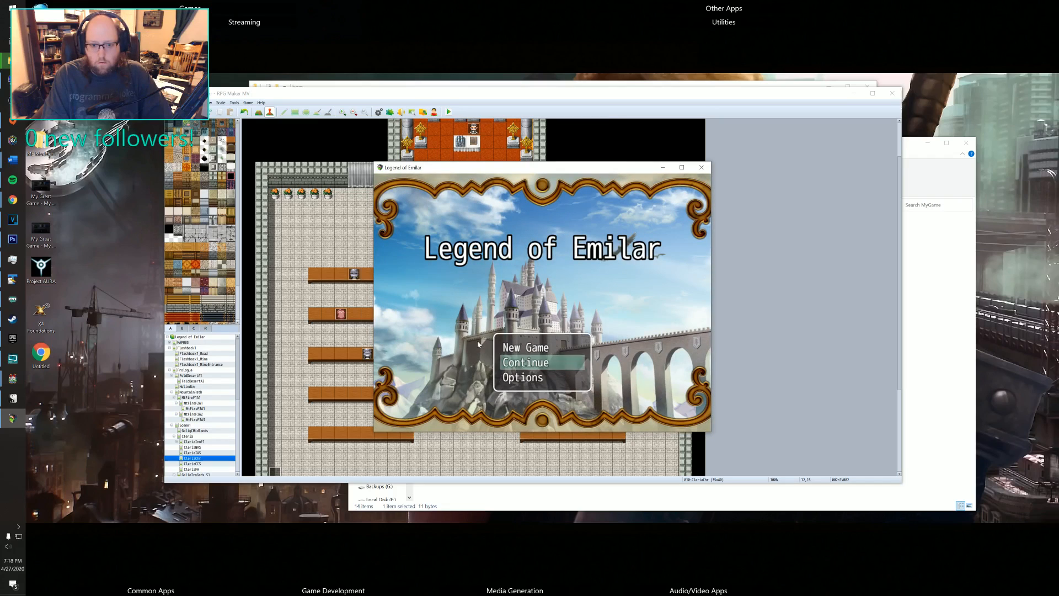
key("alt+F4")
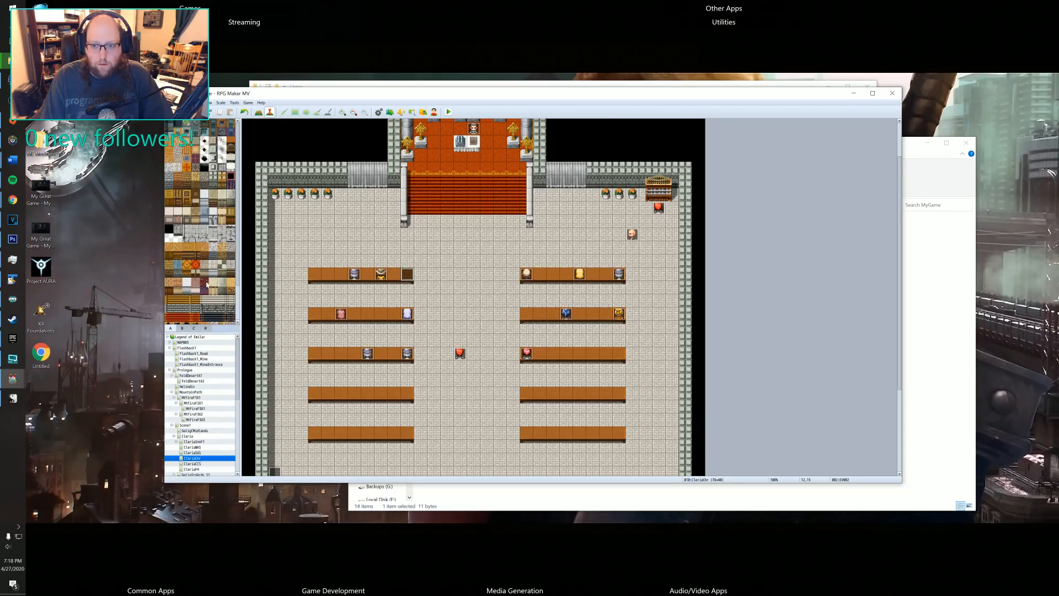
scroll(197, 443, "down", 2)
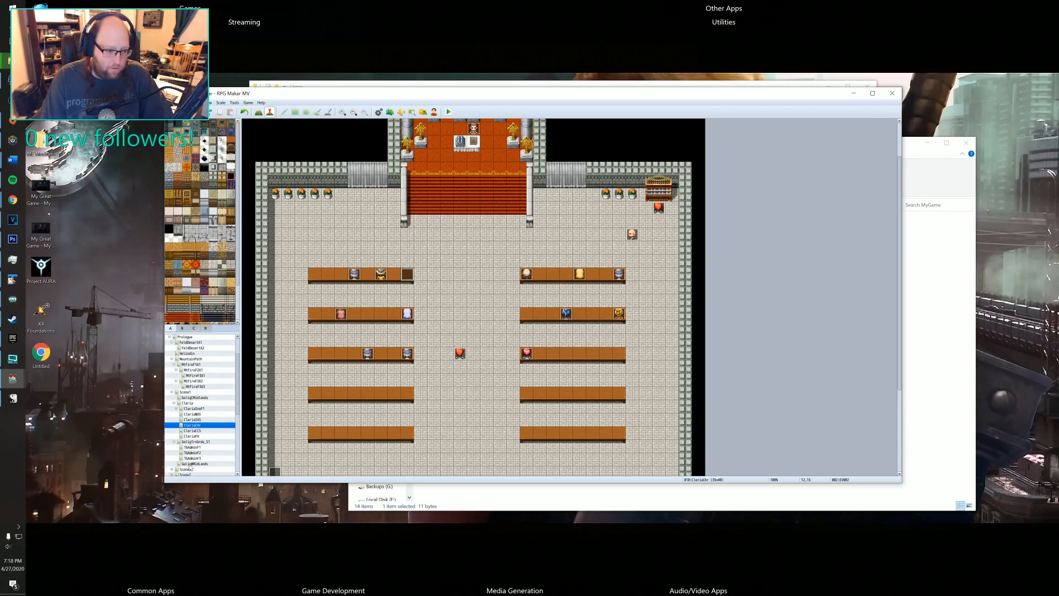
left_click(190, 464)
double_click(476, 153)
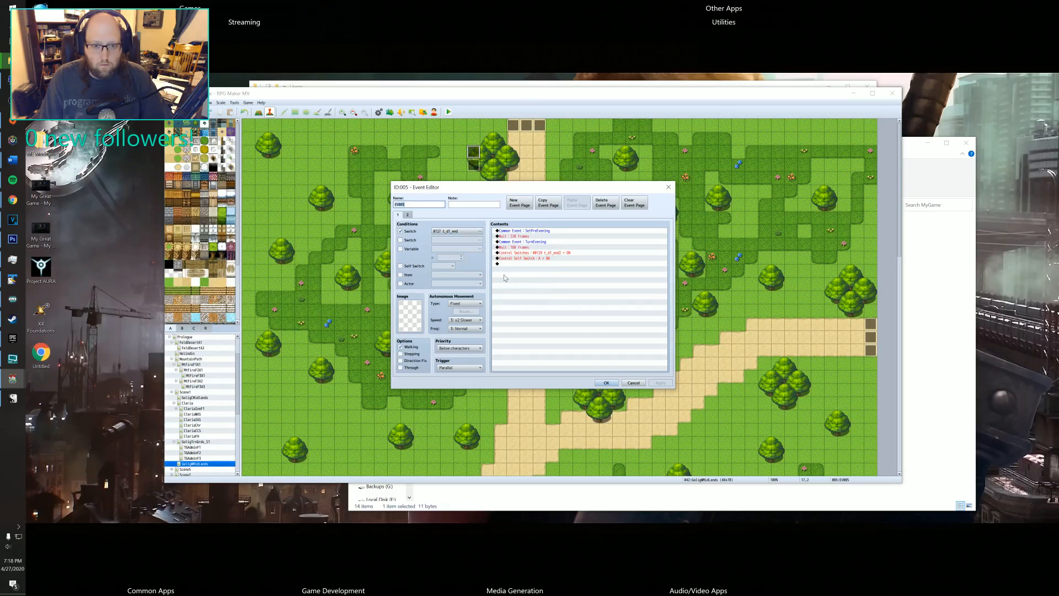
left_click(517, 248)
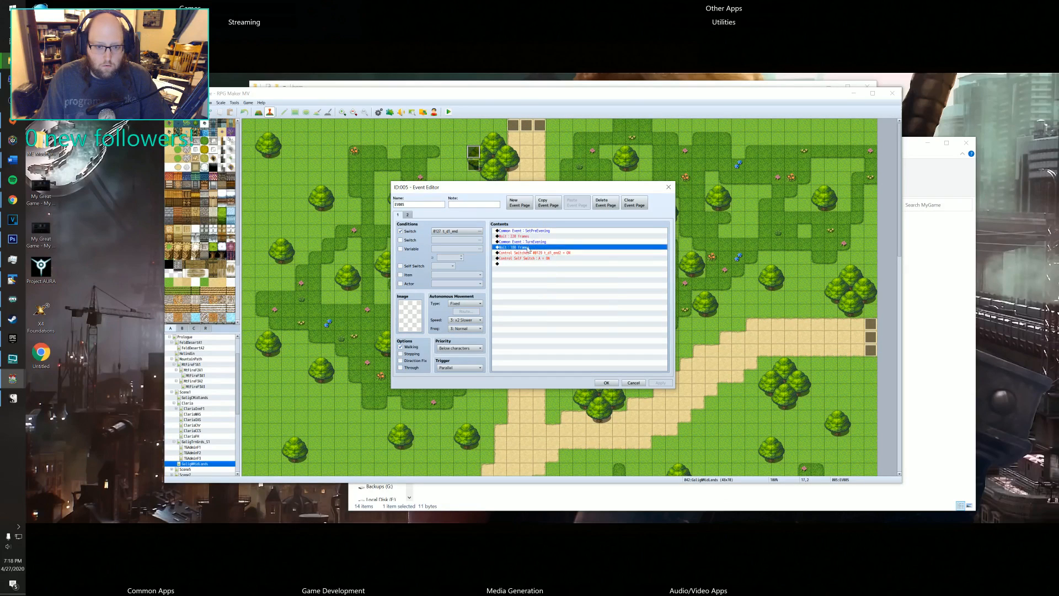
double_click(528, 248)
left_click(594, 306)
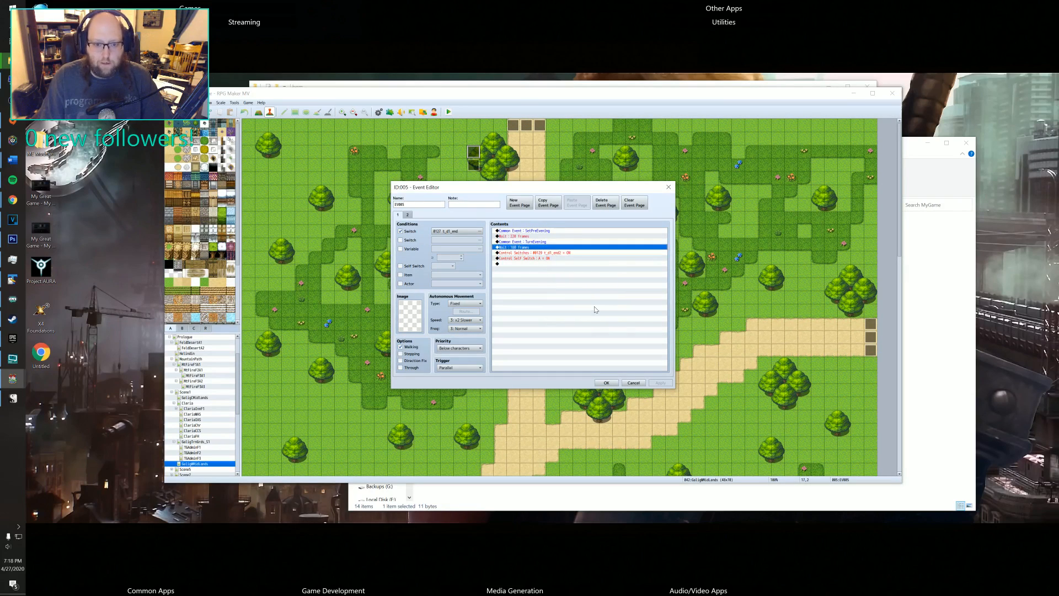
key("Delete")
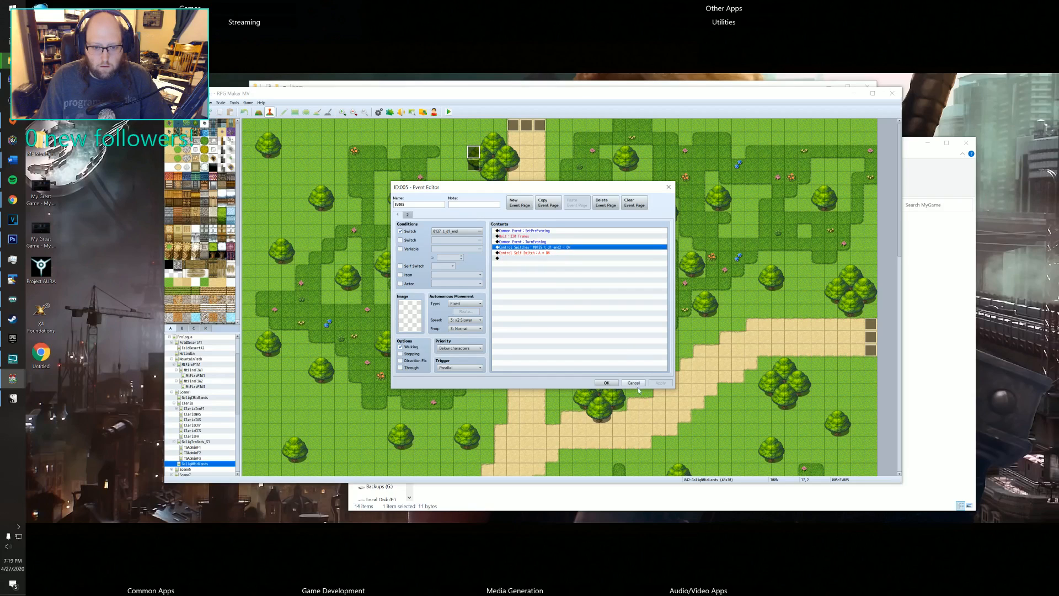
left_click(408, 216)
left_click(399, 215)
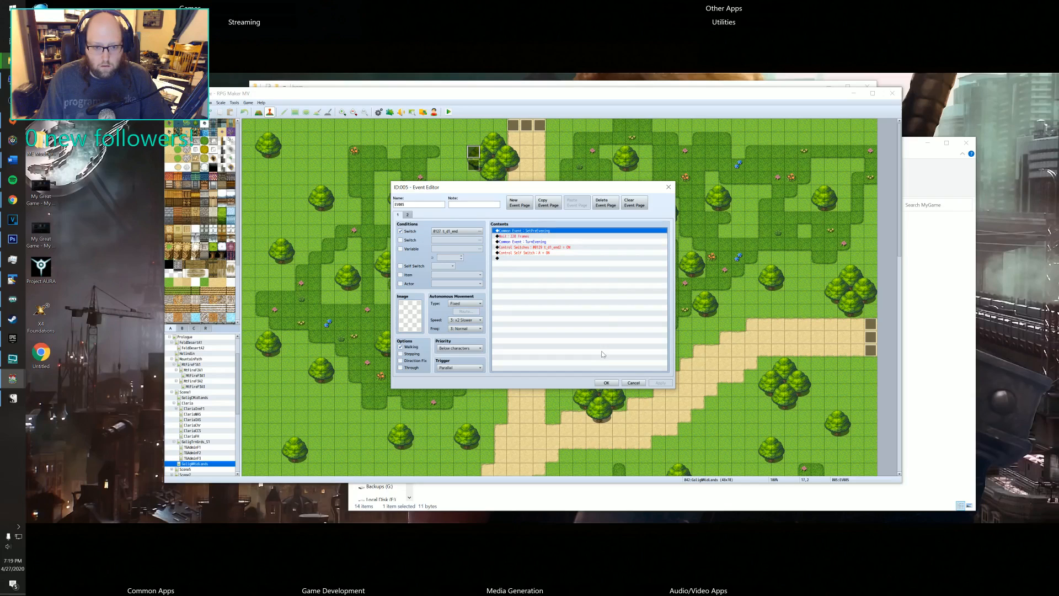
left_click(607, 383)
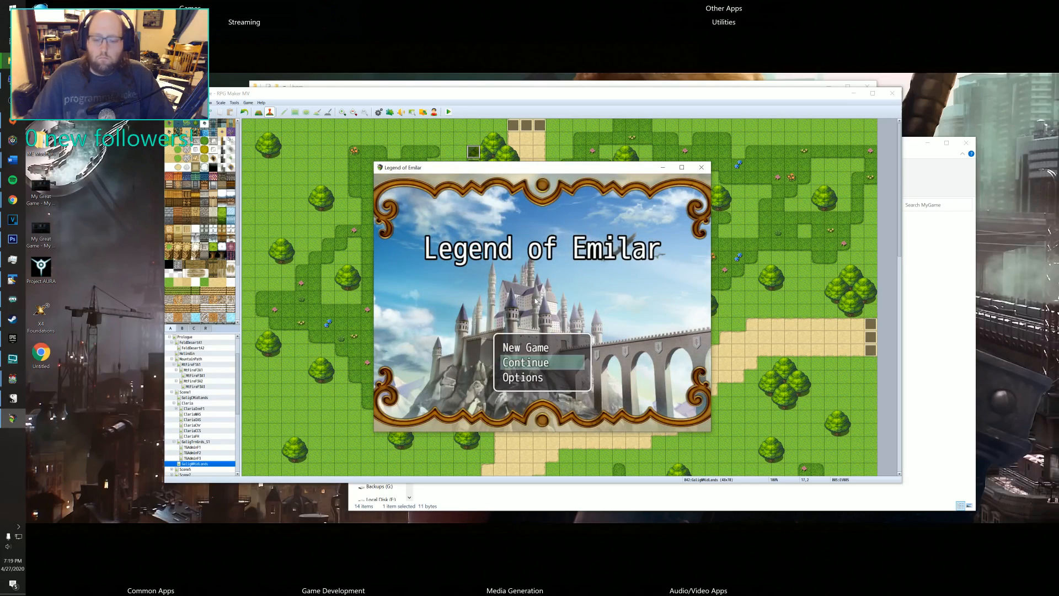
- Continue the saved game in a playtest and walk the hero south past the two guards into Galig West Midlands
key("Return")
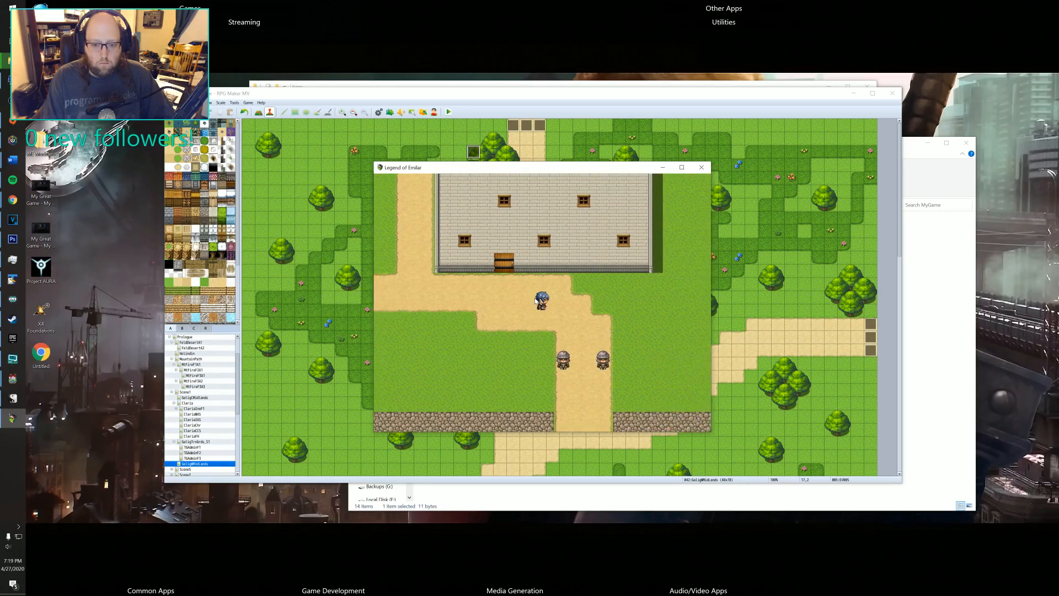
key("Down")
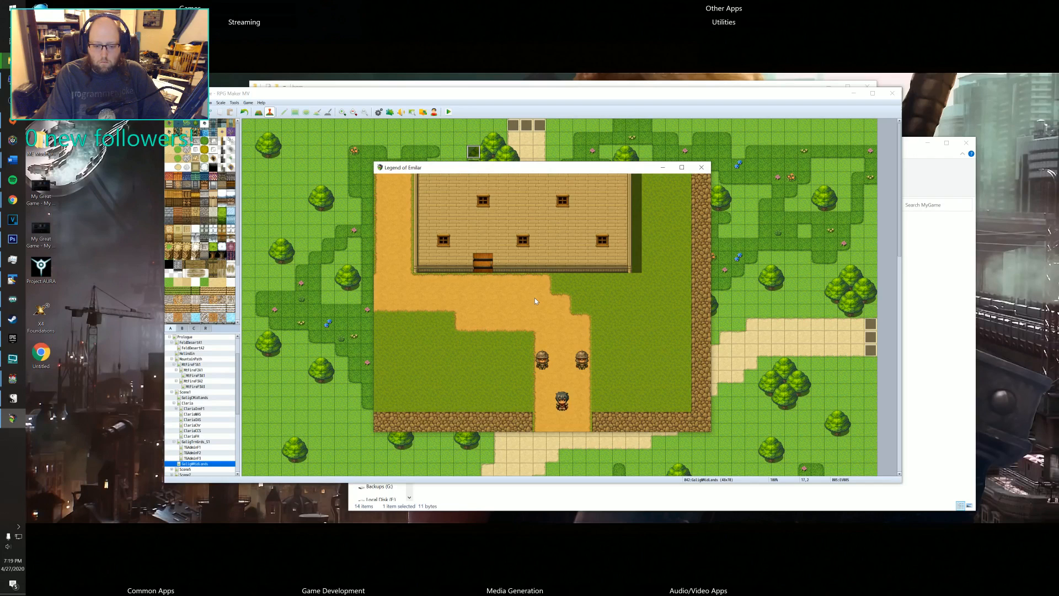
key("Down")
key("Down")
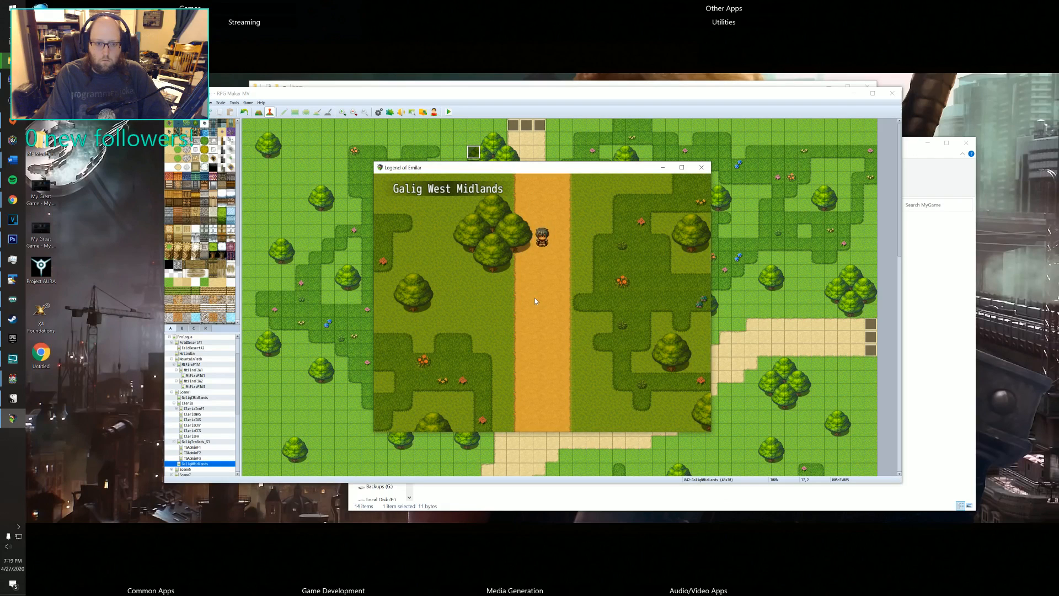
- Walk the hero south and then east along the dirt path through Galig West Midlands into the town of Cleria
key("Down")
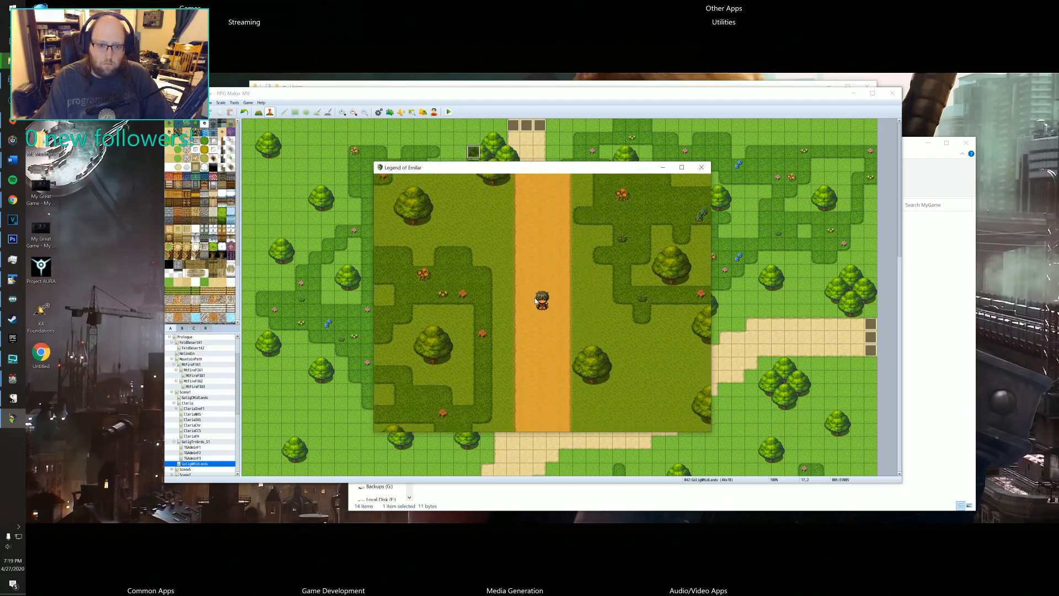
key("Down")
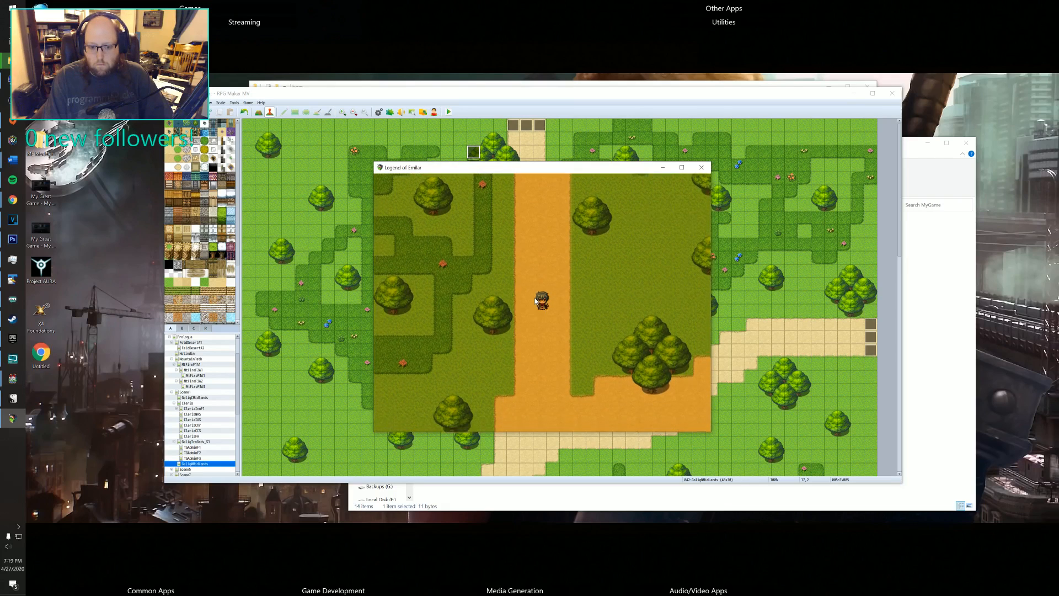
key("Right")
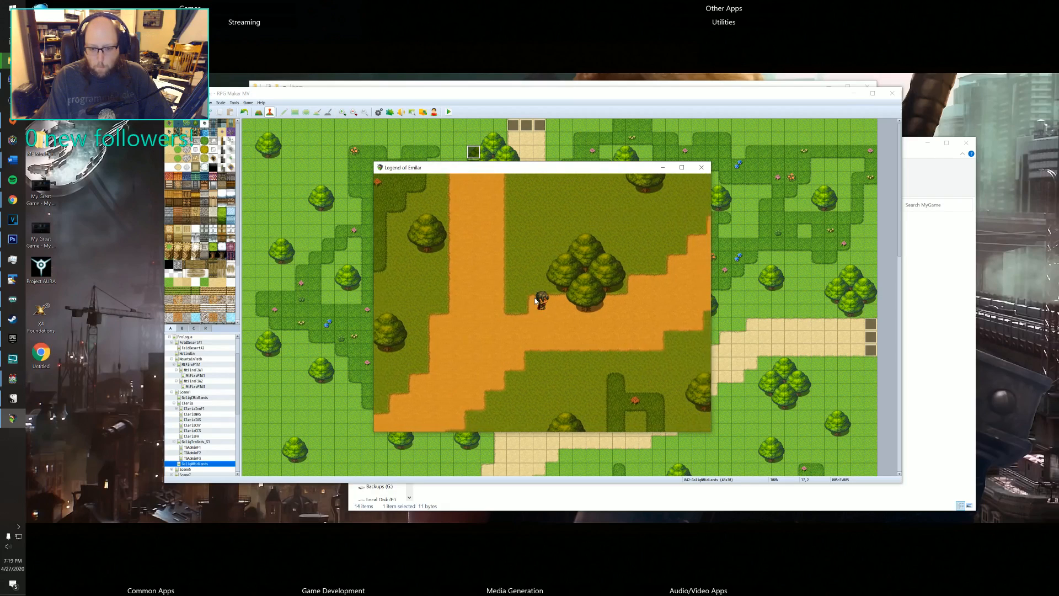
key("Right")
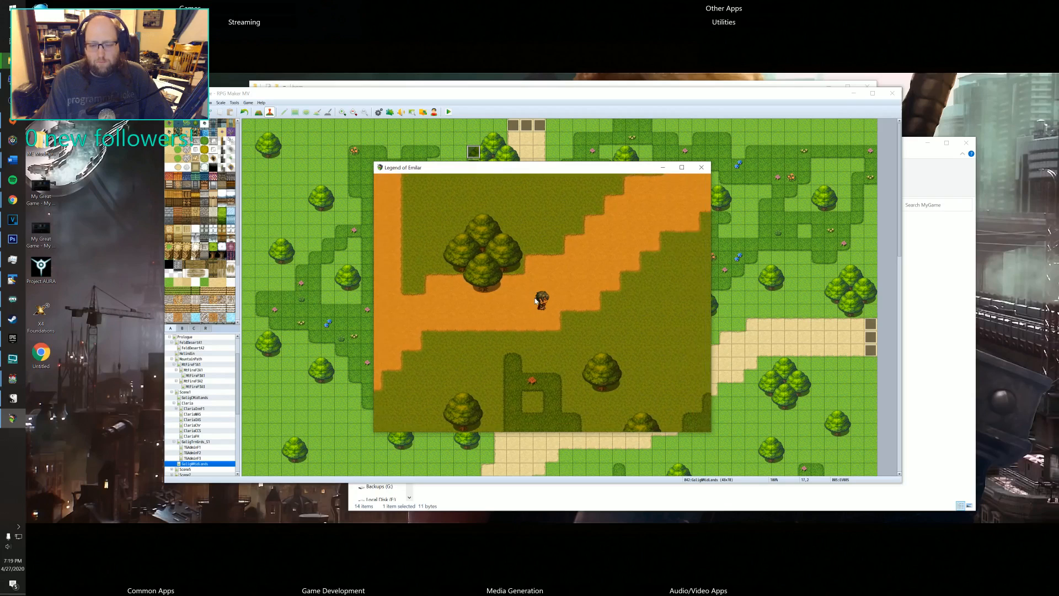
key("Up")
key("Right")
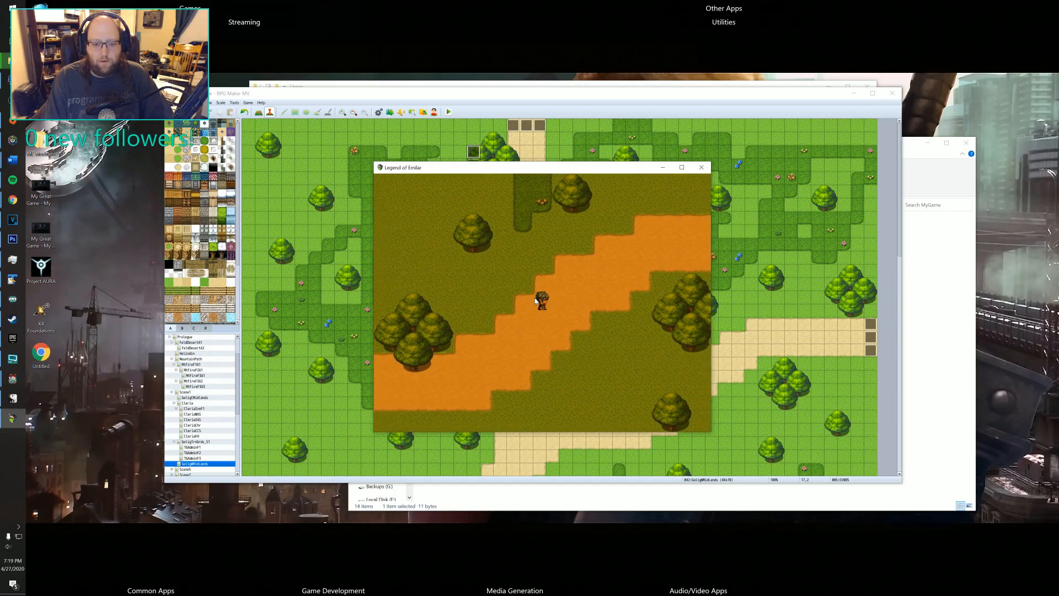
key("Up")
key("Up")
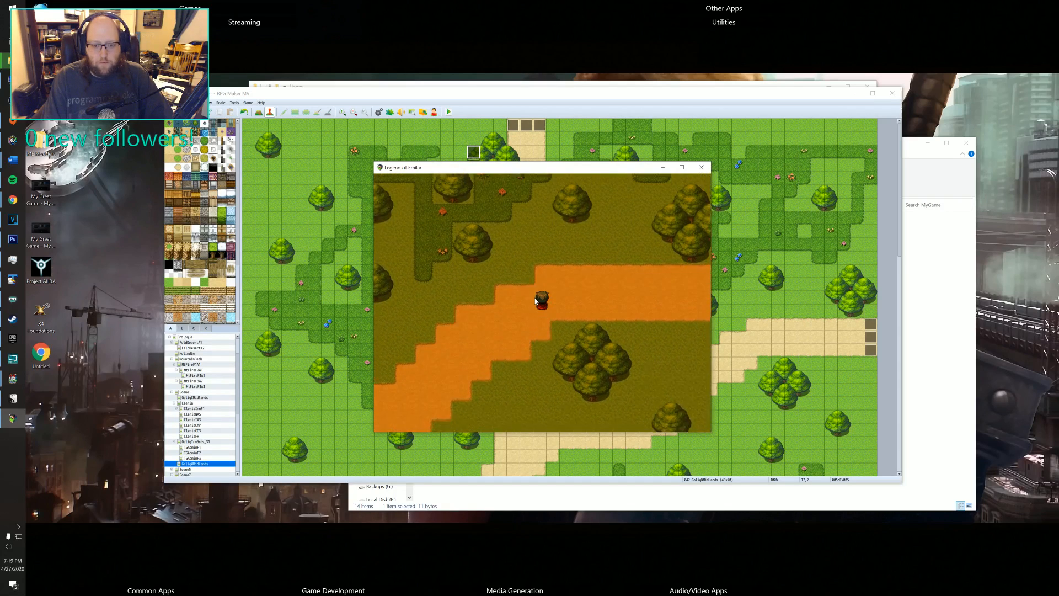
key("Right")
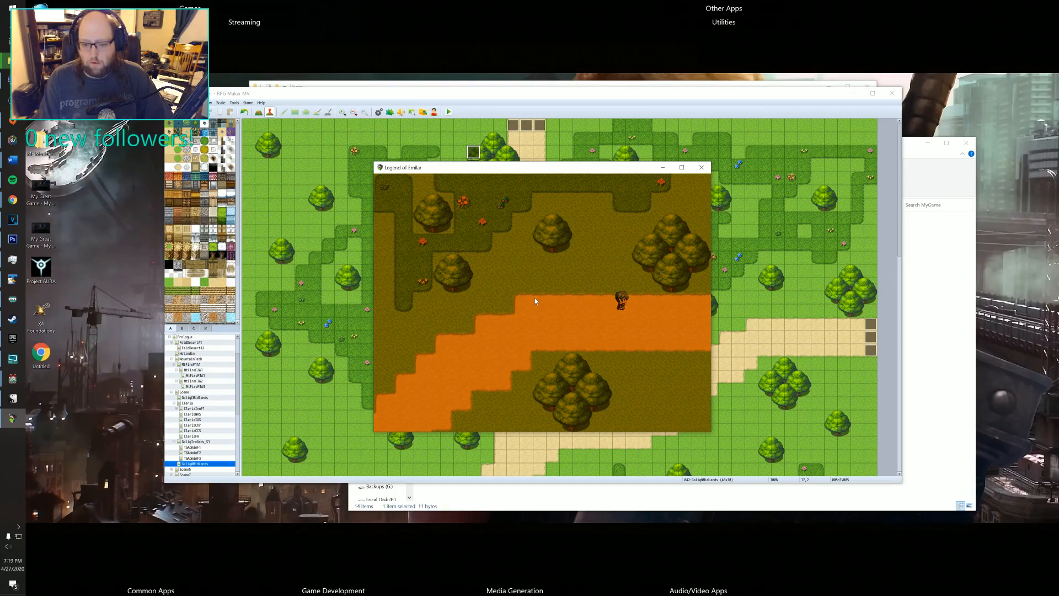
key("Right")
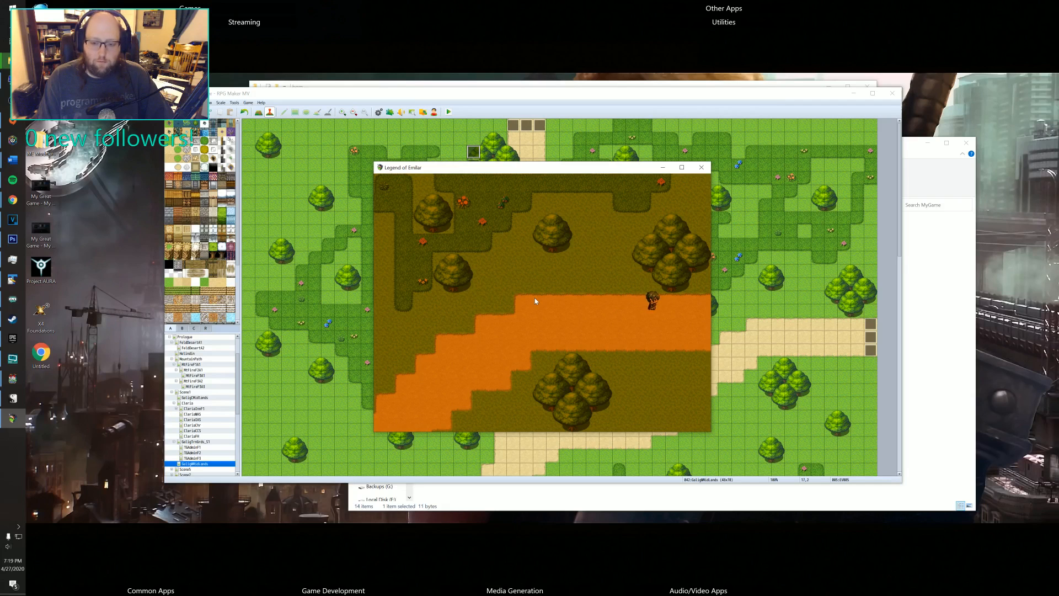
key("Right")
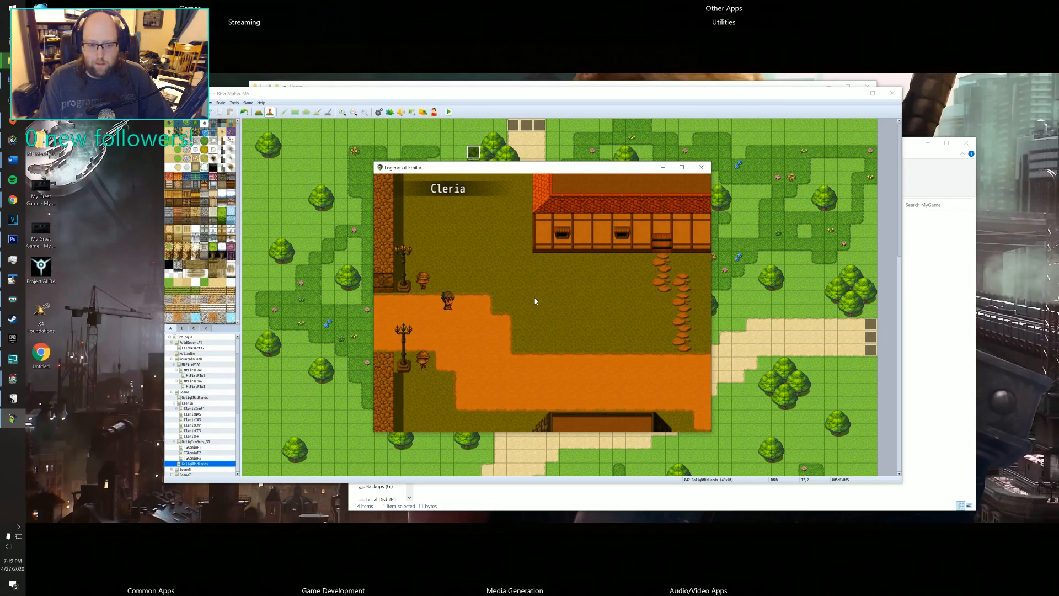
- Walk the hero east through Cleria and southeast past the inn to the lamppost in the open square
key("Down")
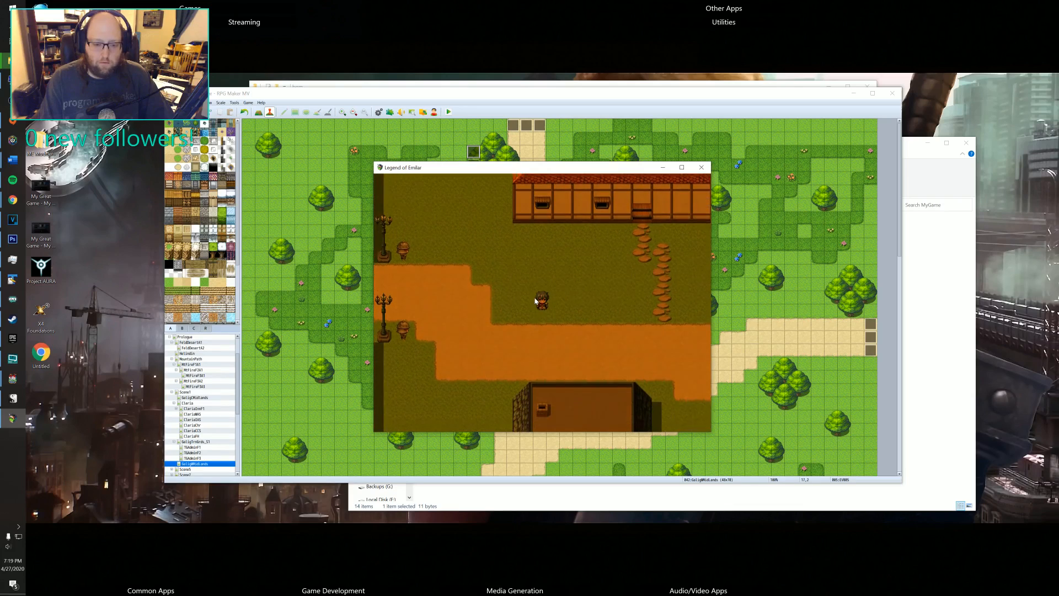
key("Right")
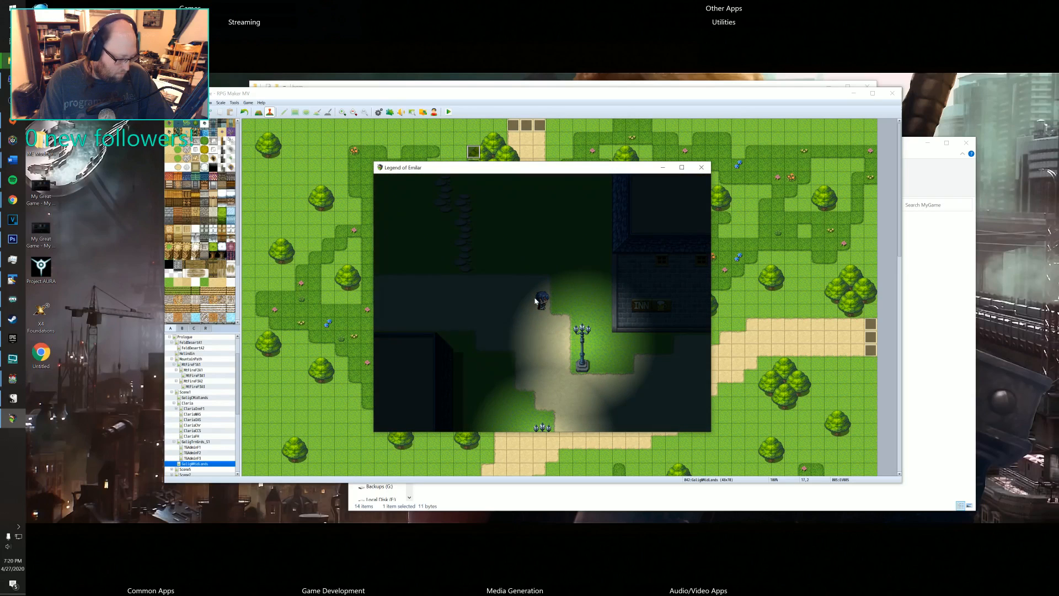
key("Right")
key("Down")
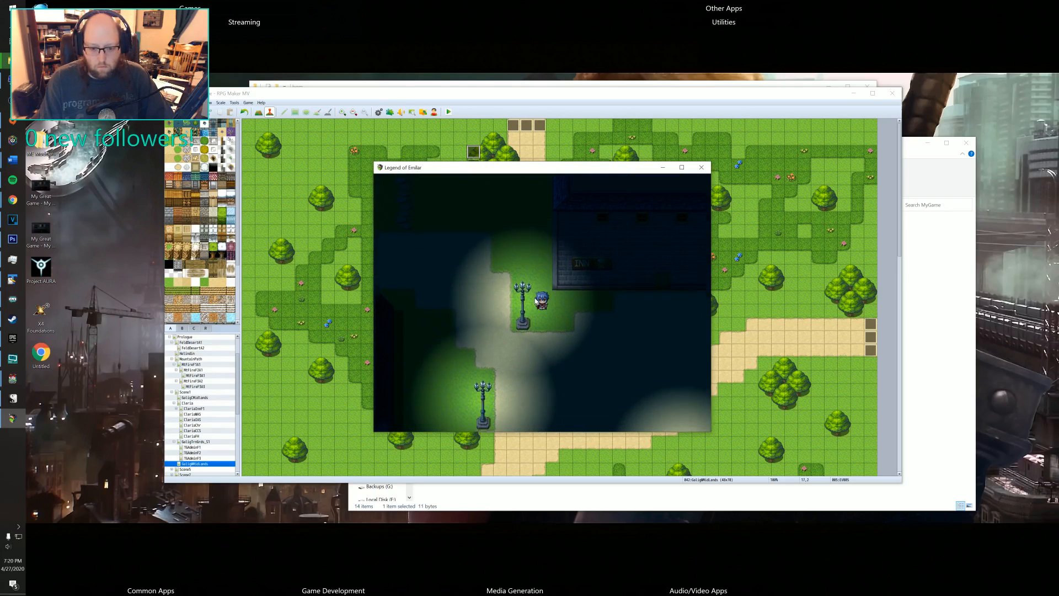
key("Down")
key("Right")
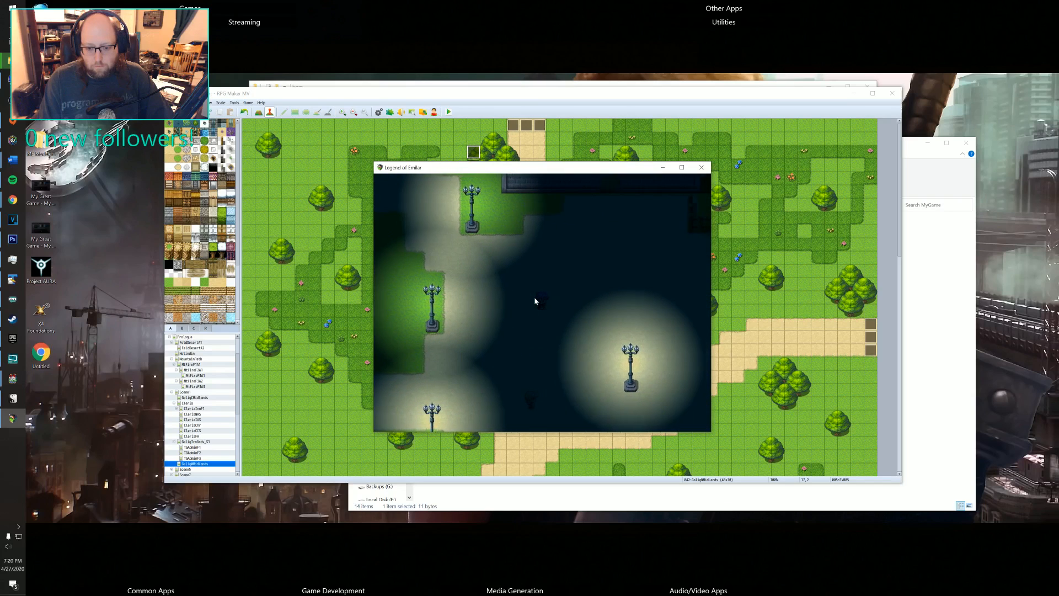
key("Down")
key("Right")
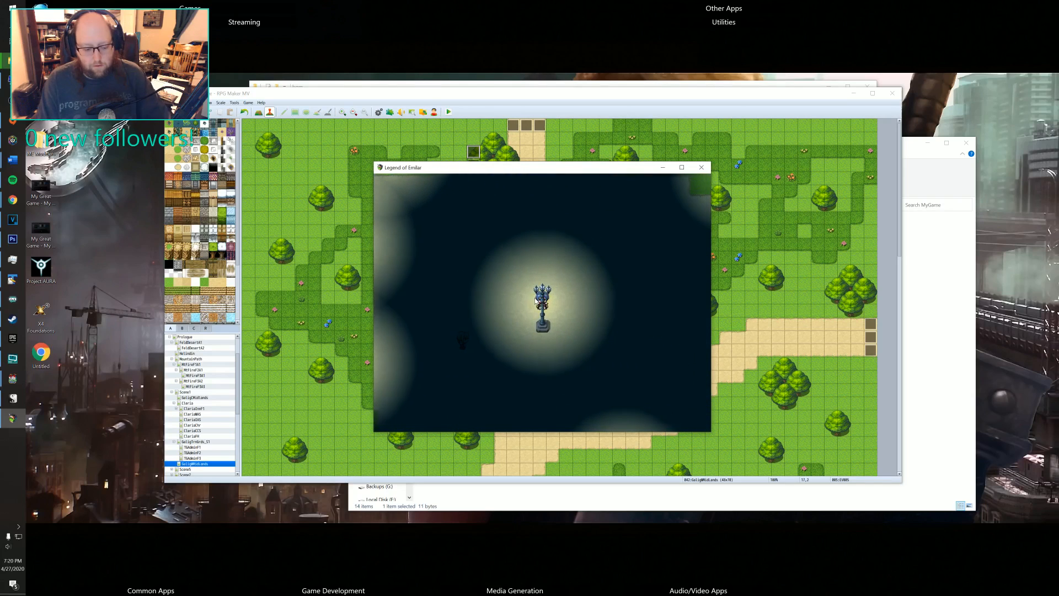
- Continue southeast from the square's lamppost and along the stone path, and enter the Church of the Light
key("Right")
key("Down")
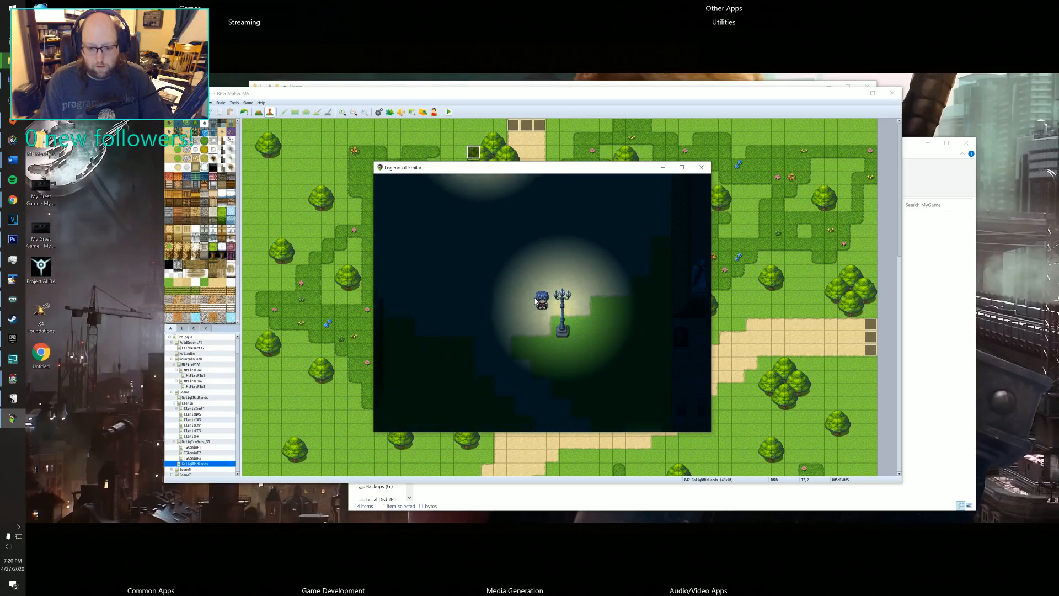
key("Down")
key("Right")
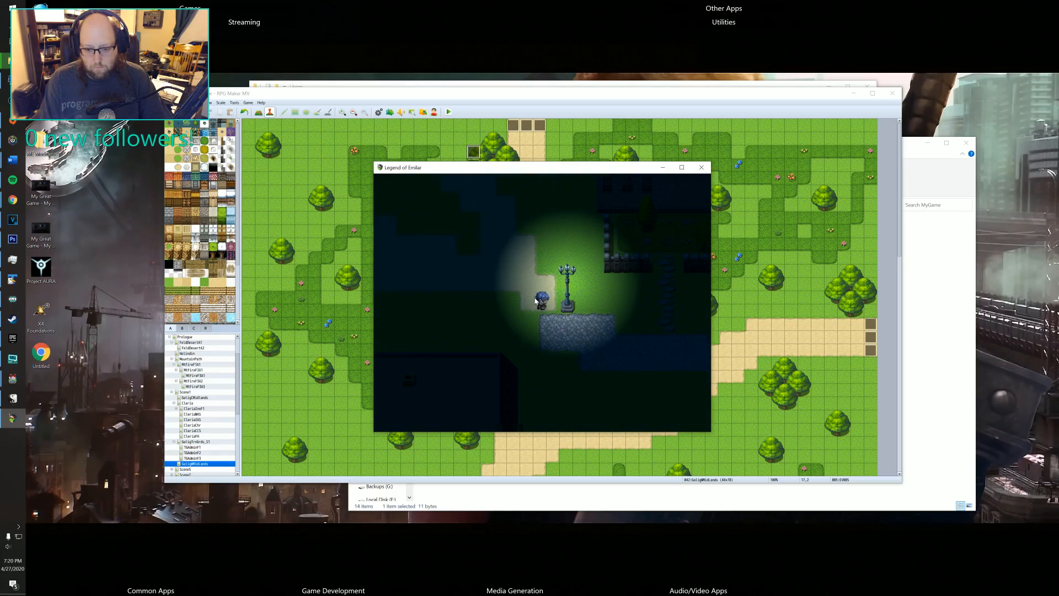
key("Up")
key("Right")
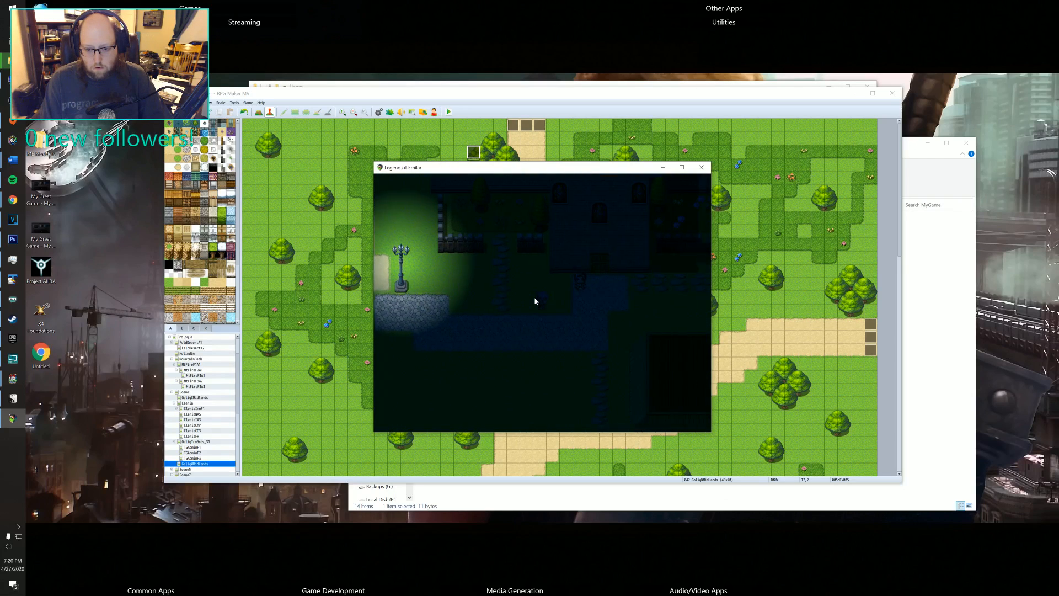
key("Up")
key("Left")
key("Up")
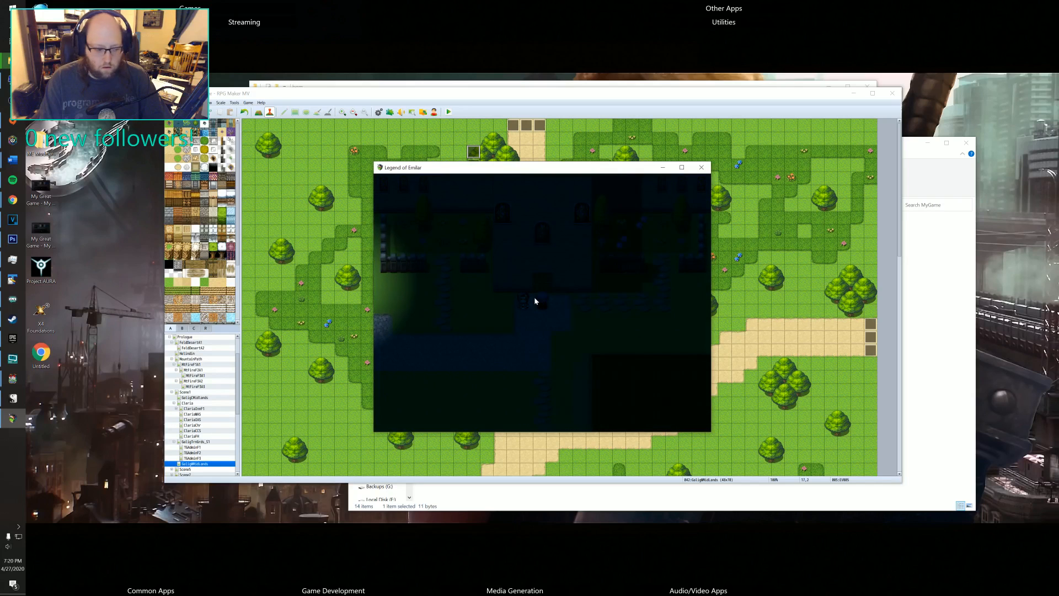
key("Up")
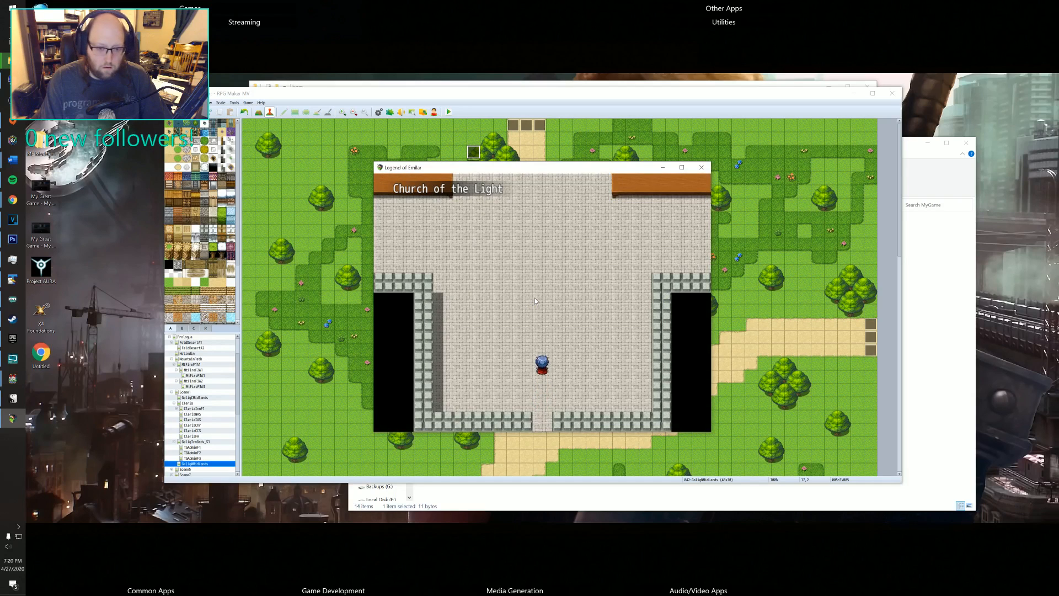
- Walk up the church aisle to the aisle end of the west front pew, trigger its test dialogue and dismiss the message
key("Up")
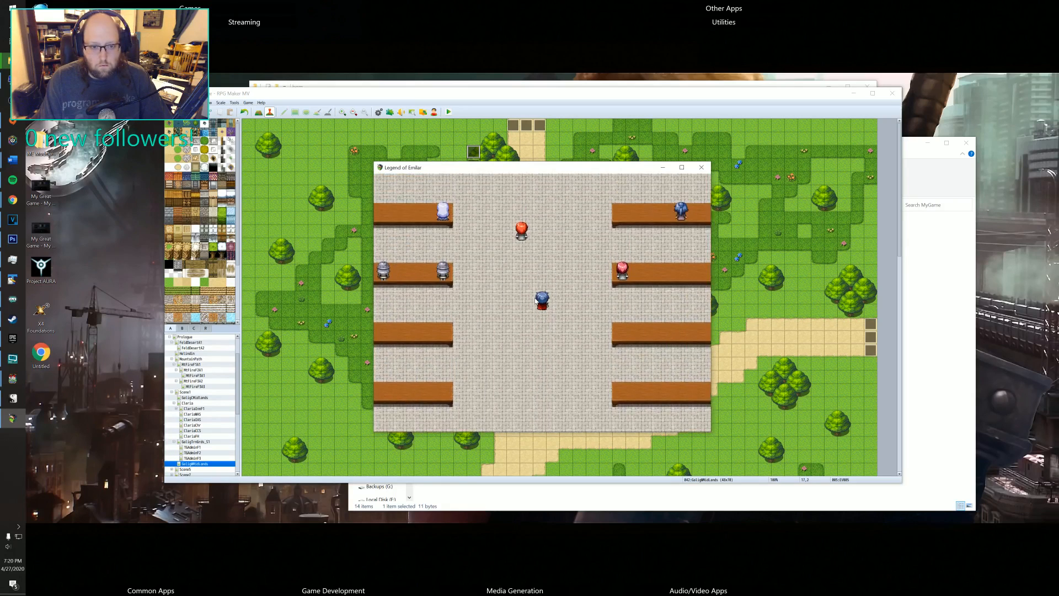
key("Up")
key("Left")
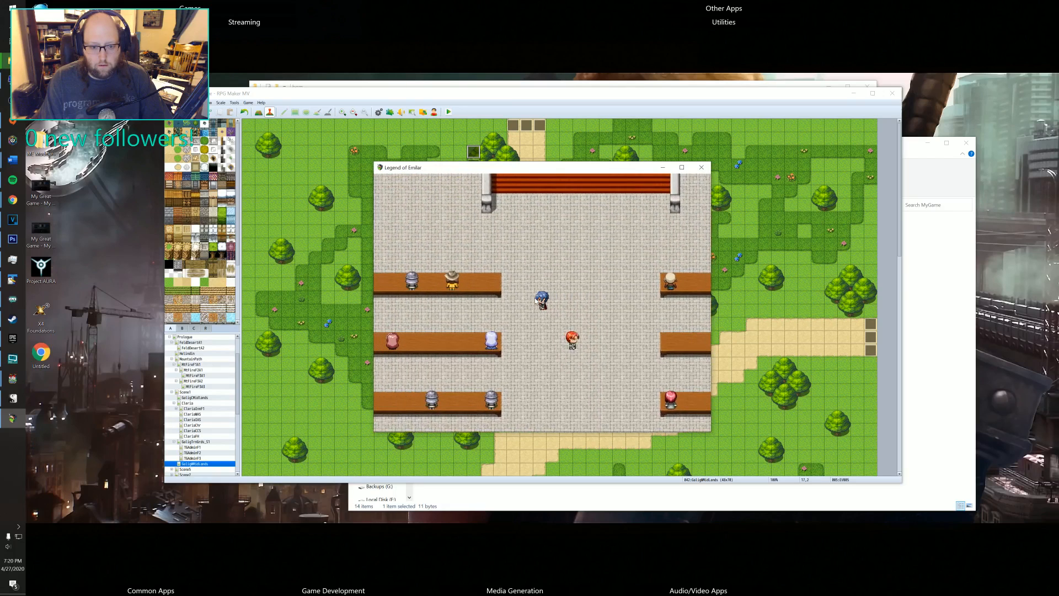
key("Left")
key("Up")
key("Return")
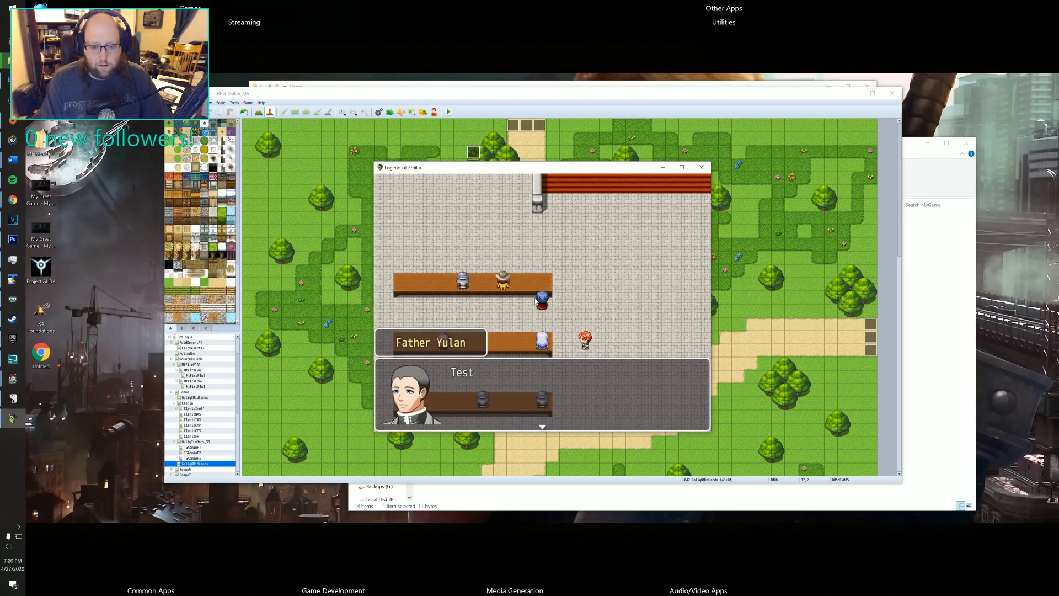
key("Return")
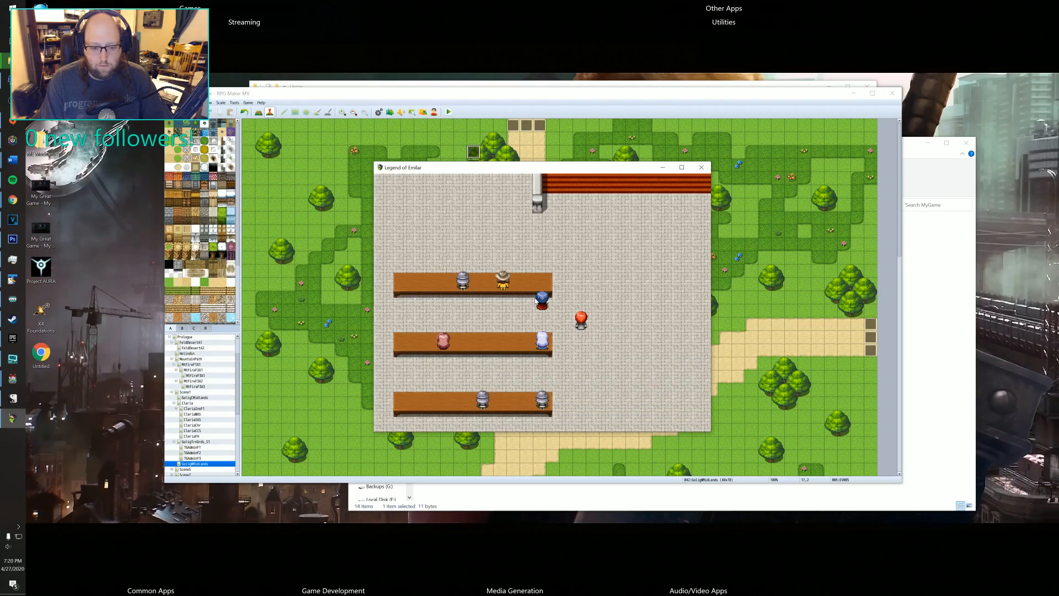
- Walk around the aisle end of the west front pew to its north side to test for a repeated dialogue
key("Right")
key("Right")
key("Up")
key("Up")
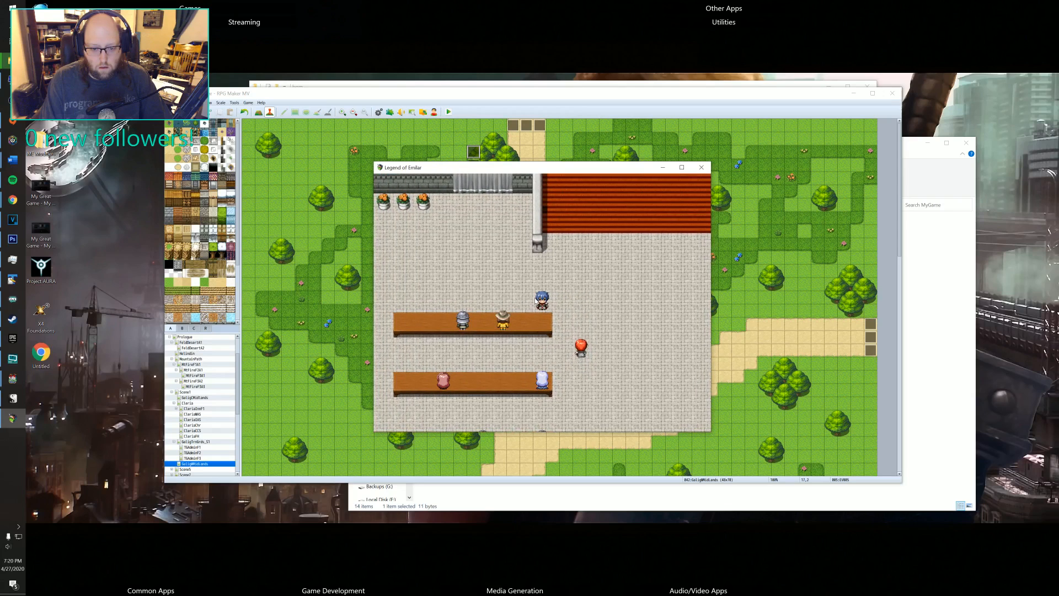
key("Right")
key("Down")
key("Up")
key("Left")
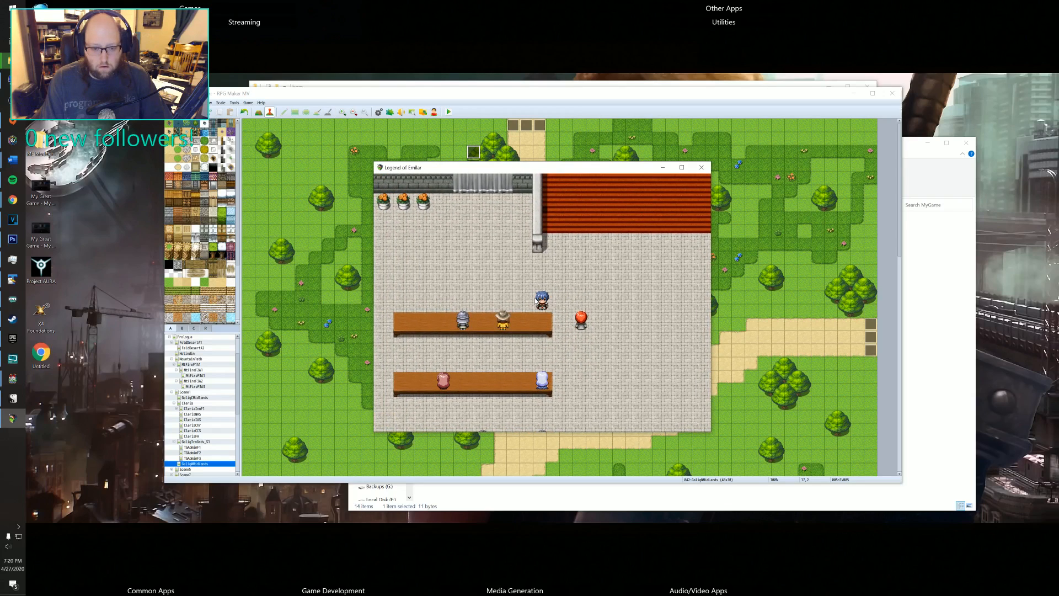
- Return behind the west front pew's aisle end and face the pew again to recheck the dialogue trigger
key("Right")
key("Right")
key("Right")
key("Down")
key("Down")
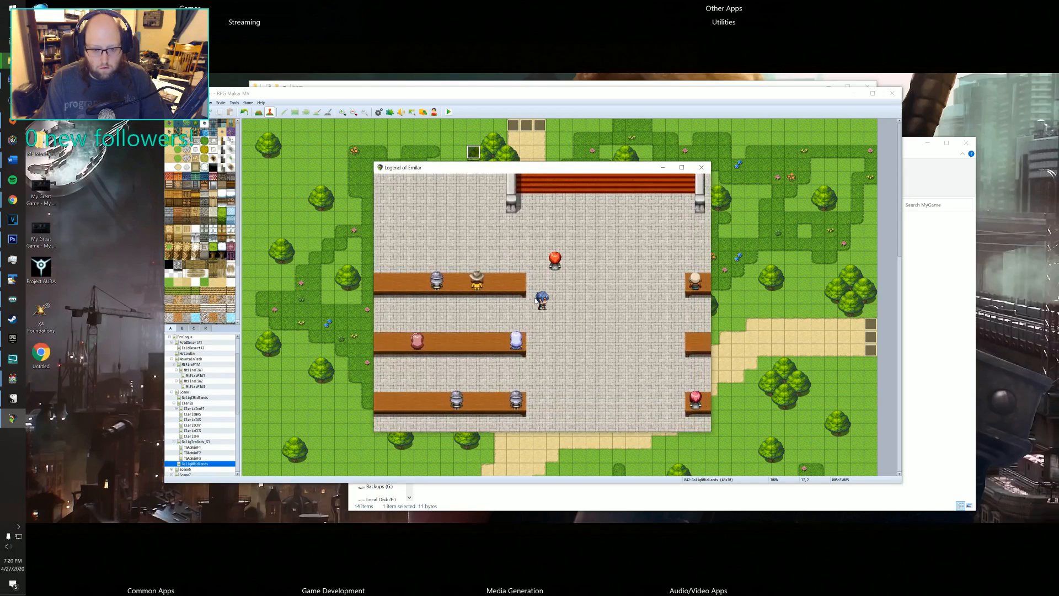
key("Left")
key("Left")
key("Left")
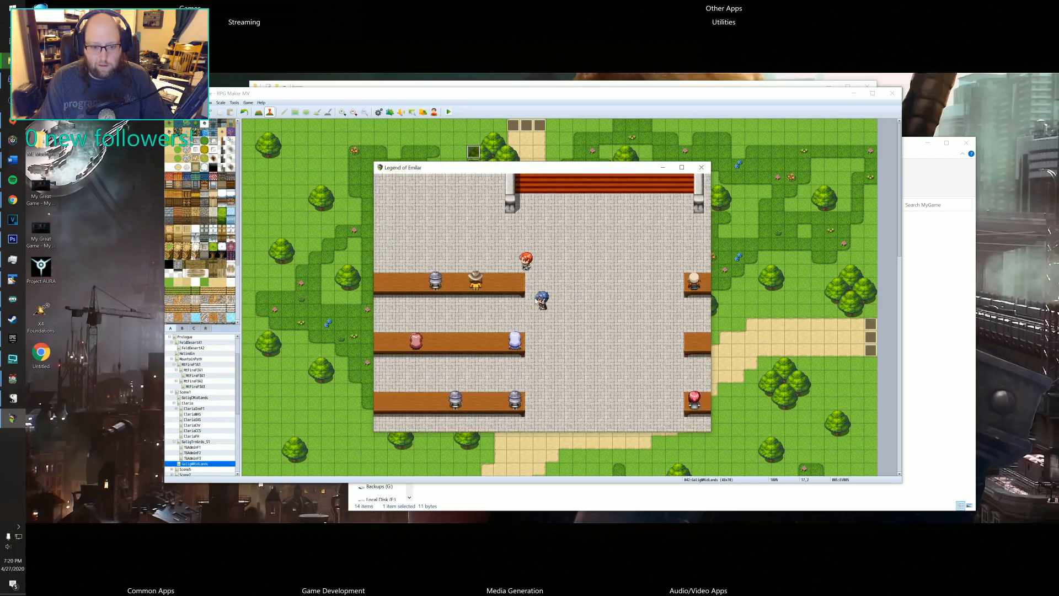
key("Up")
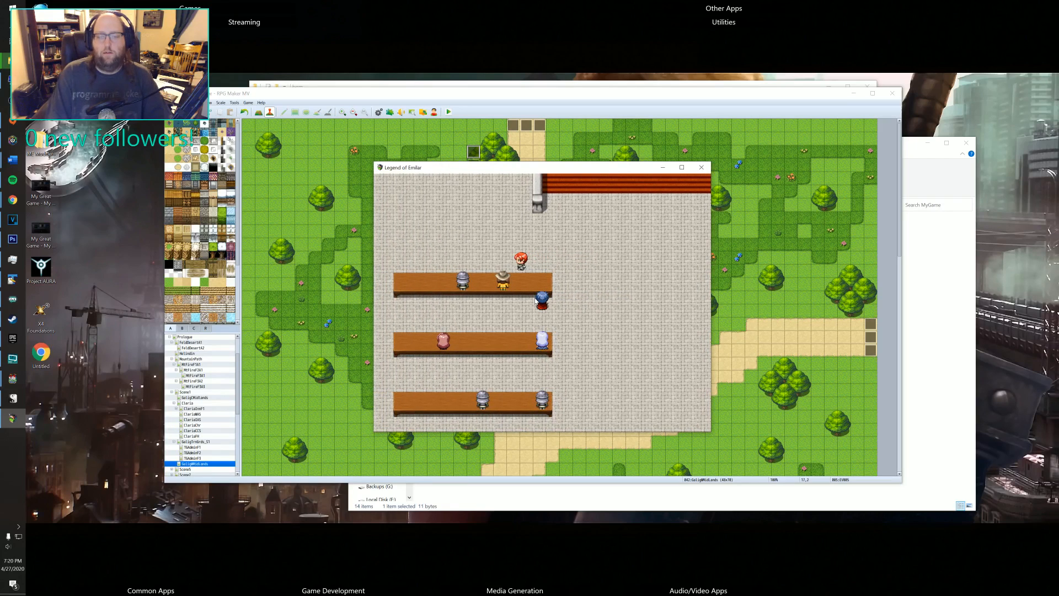
- Cross the aisle to the east front pew and walk the hero behind it to its far end
key("Right")
key("Right")
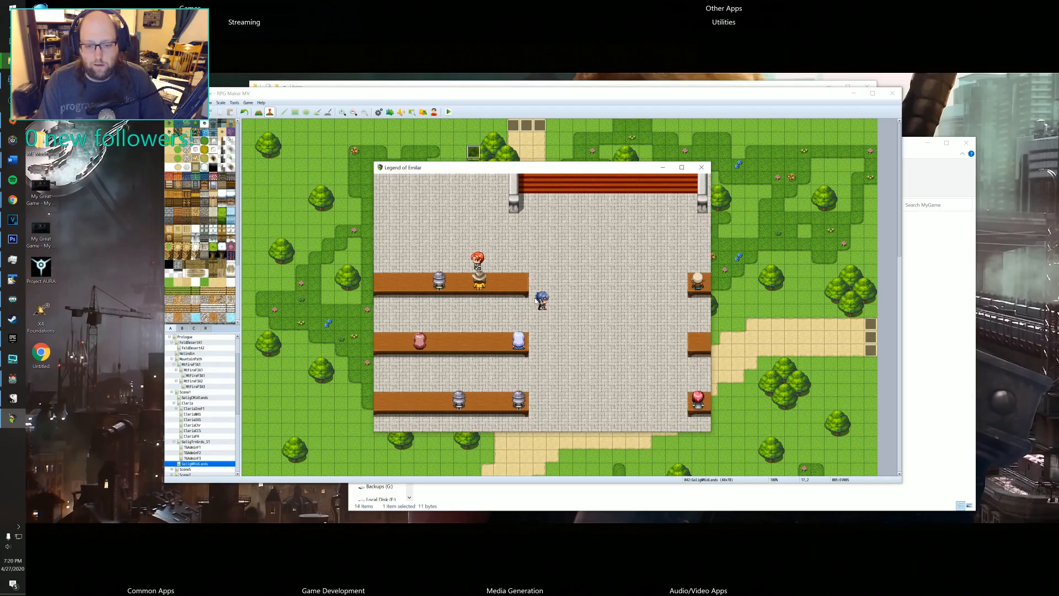
key("Up")
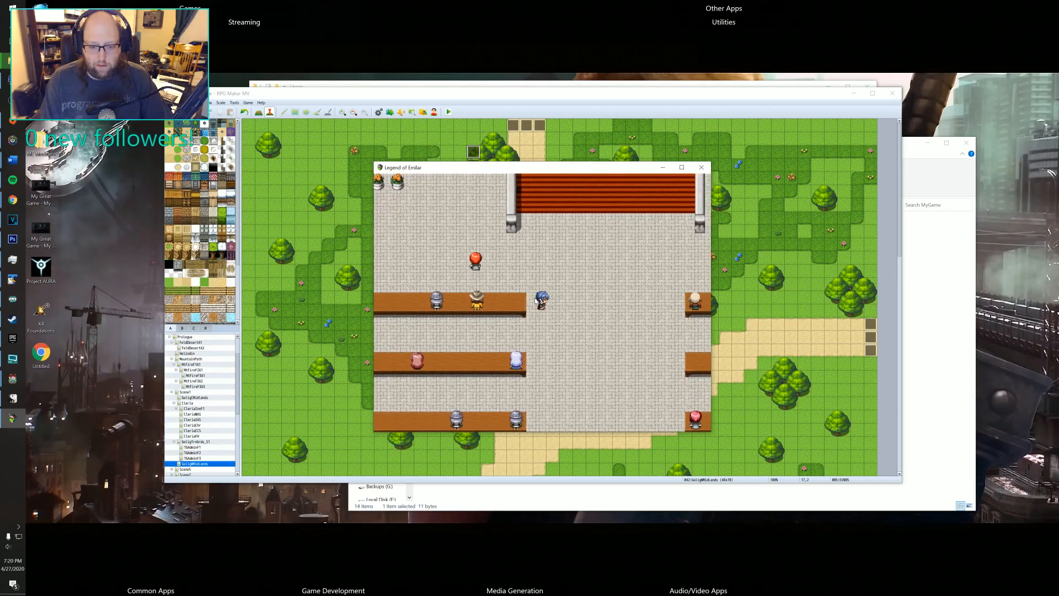
key("Right")
key("Right")
key("Right")
key("Right")
key("Right")
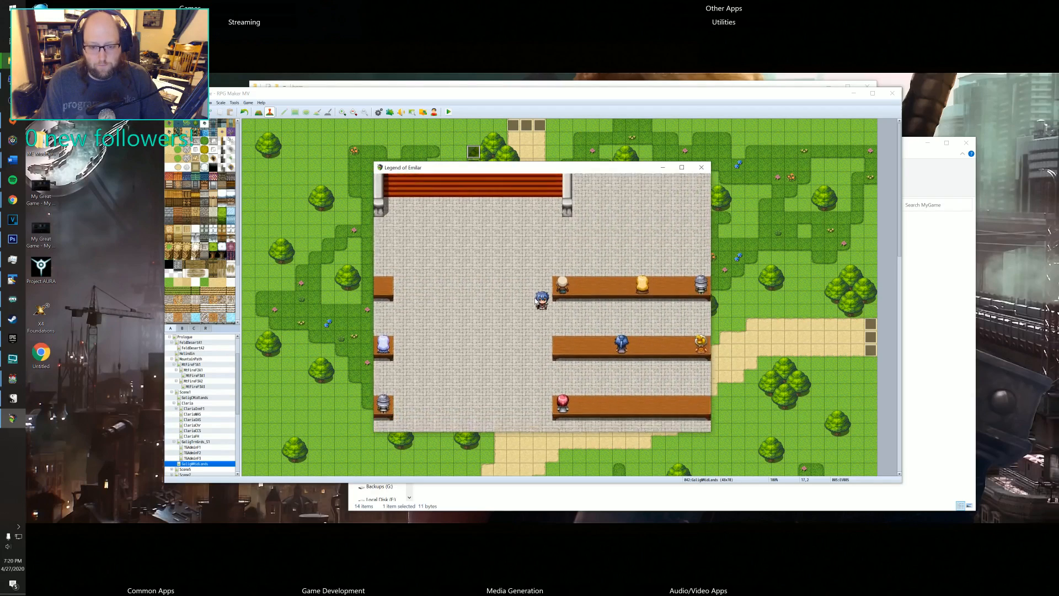
key("Down")
key("Right")
key("Right")
key("Right")
key("Right")
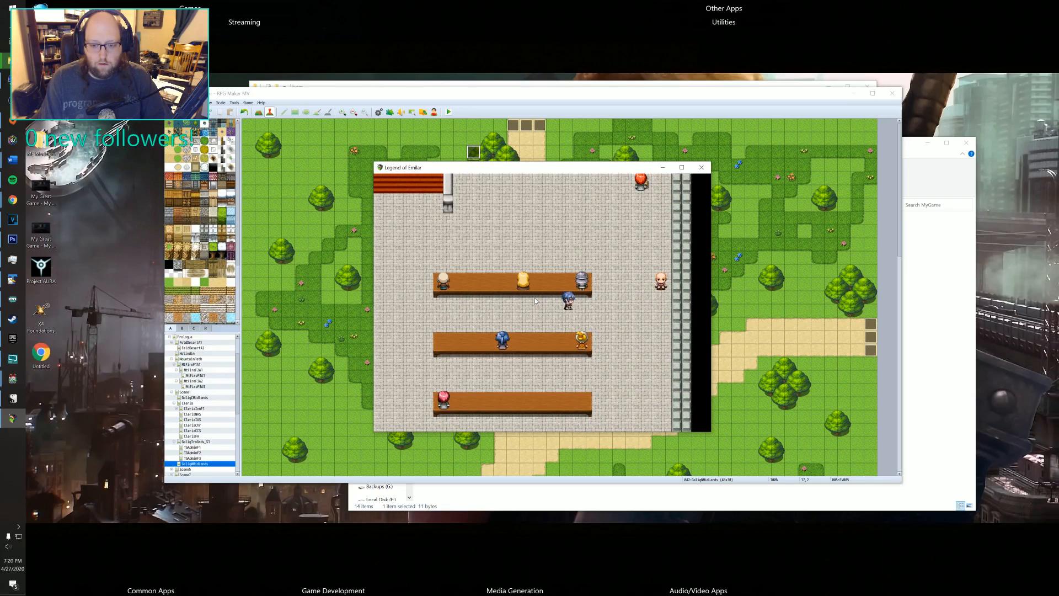
- Walk the hero back west behind the east front pew and across the aisle toward the west pews
key("Left")
key("Left")
key("Left")
key("Left")
key("Left")
key("Left")
key("Left")
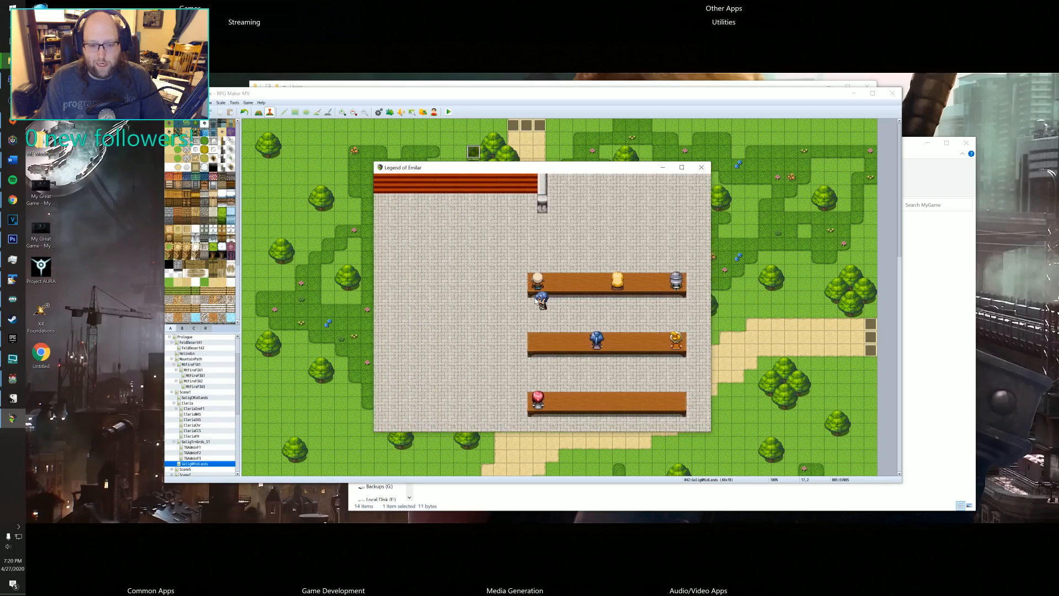
key("Left")
key("Left")
key("Left")
key("Left")
key("Left")
key("Left")
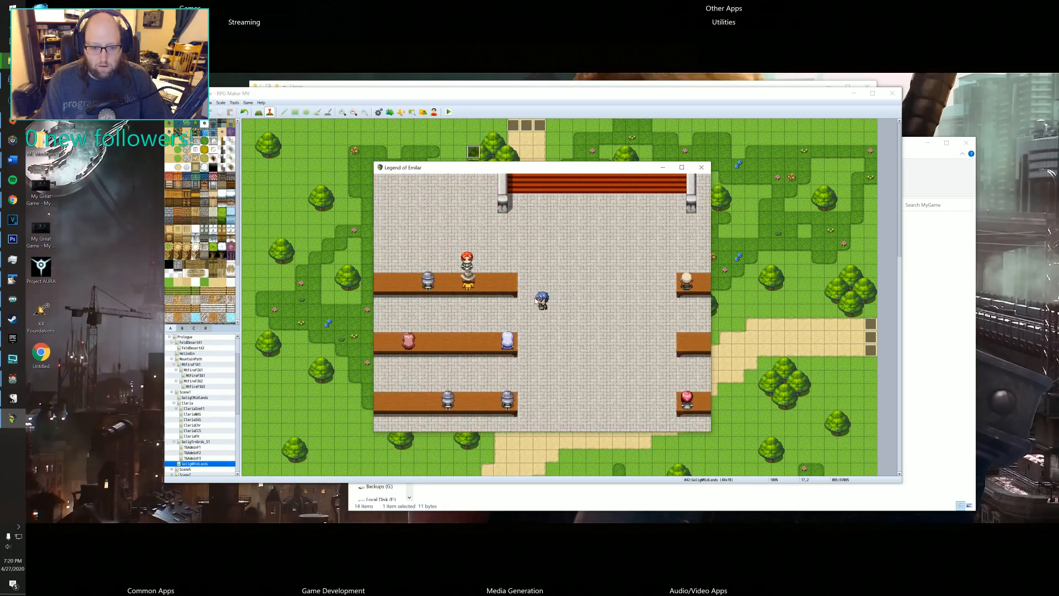
- Walk the hero north past the front pews to the foot of the red altar stairs
key("Up")
key("Up")
key("Up")
key("Up")
key("Up")
key("Up")
key("Up")
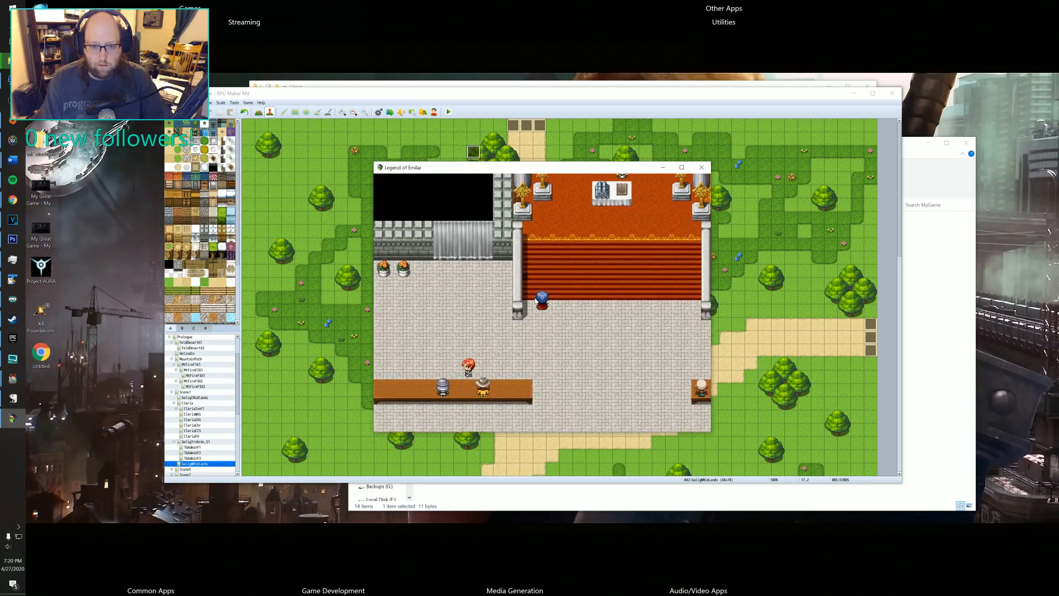
- Walk the hero south from the altar stairs to the west front pew's aisle end and end the playtest
key("Down")
key("Down")
key("Down")
key("Down")
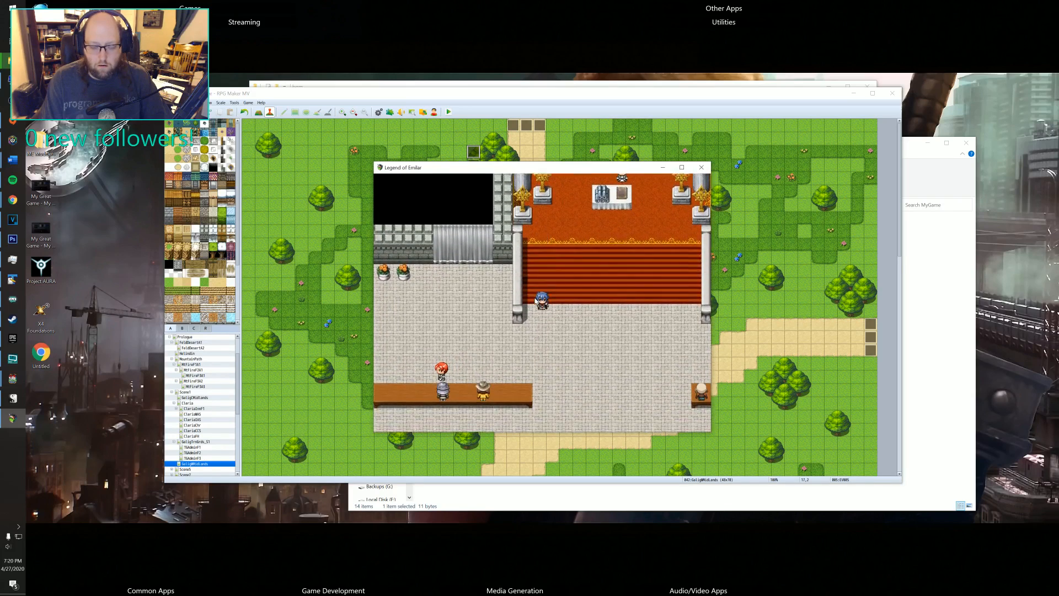
key("Down")
key("Down")
key("Down")
key("Down")
key("Down")
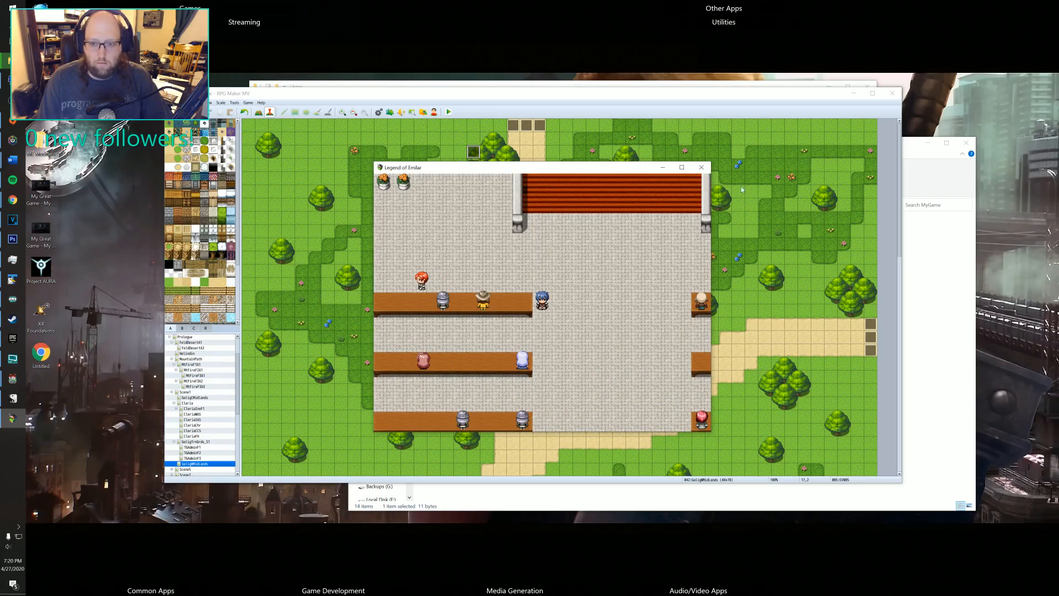
left_click(701, 167)
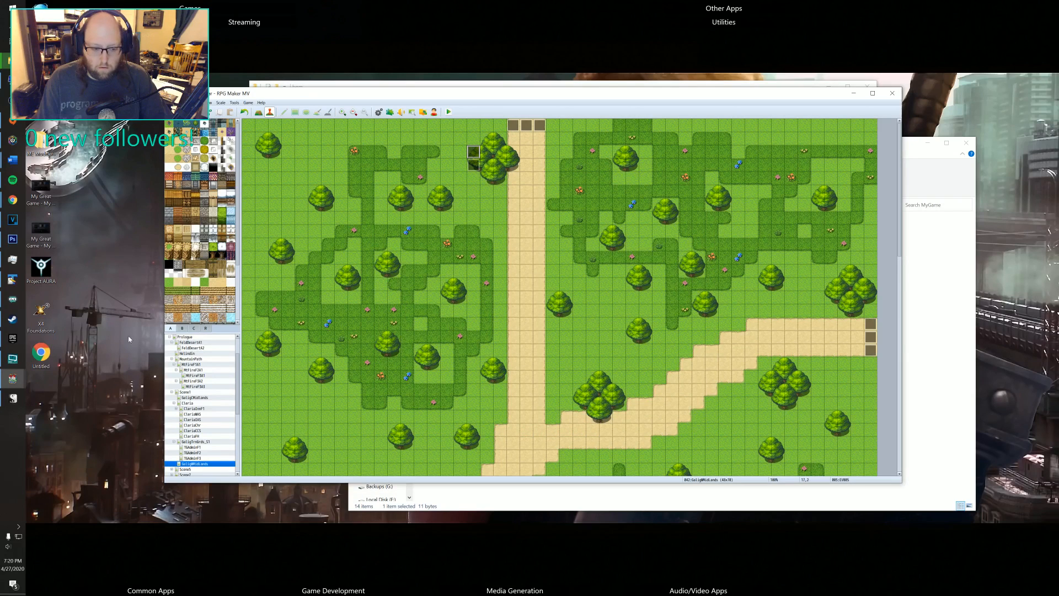
- Open the front pew dialogue event on the church map, check its message, and begin inserting a movement command before it
scroll(201, 431, "down", 2)
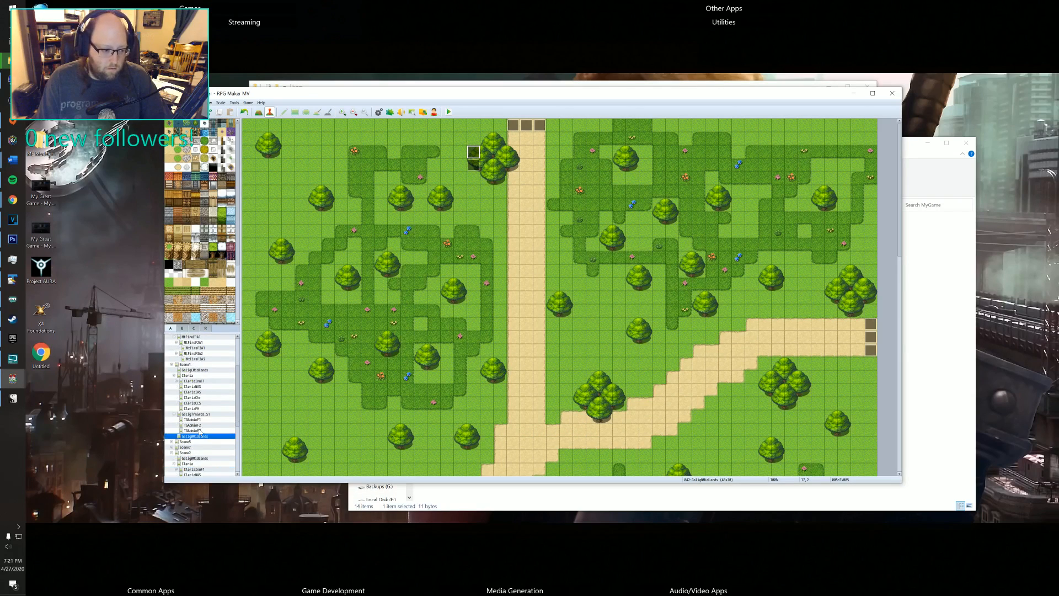
left_click(199, 397)
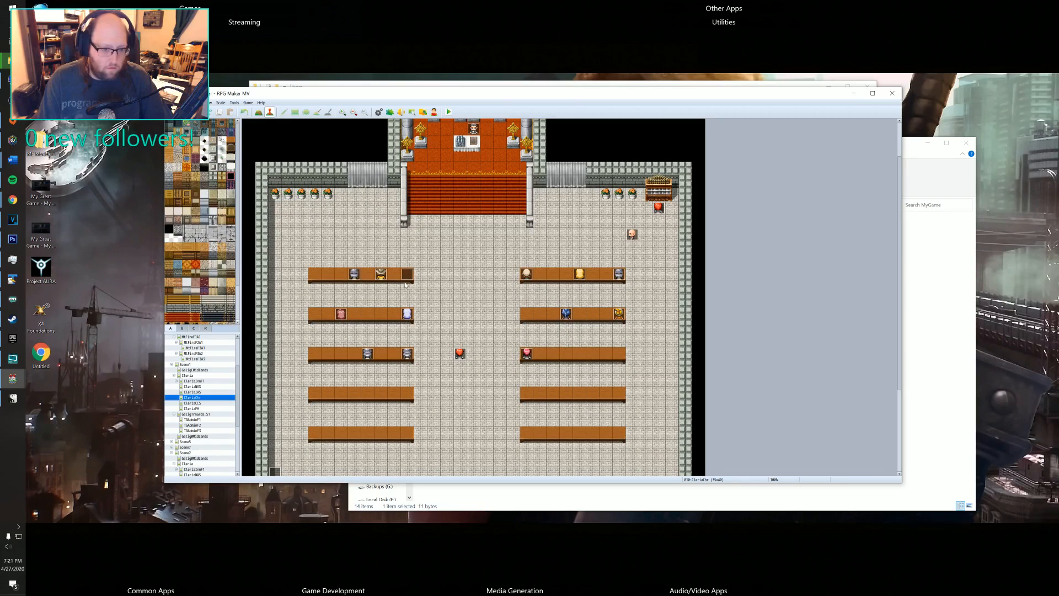
double_click(420, 274)
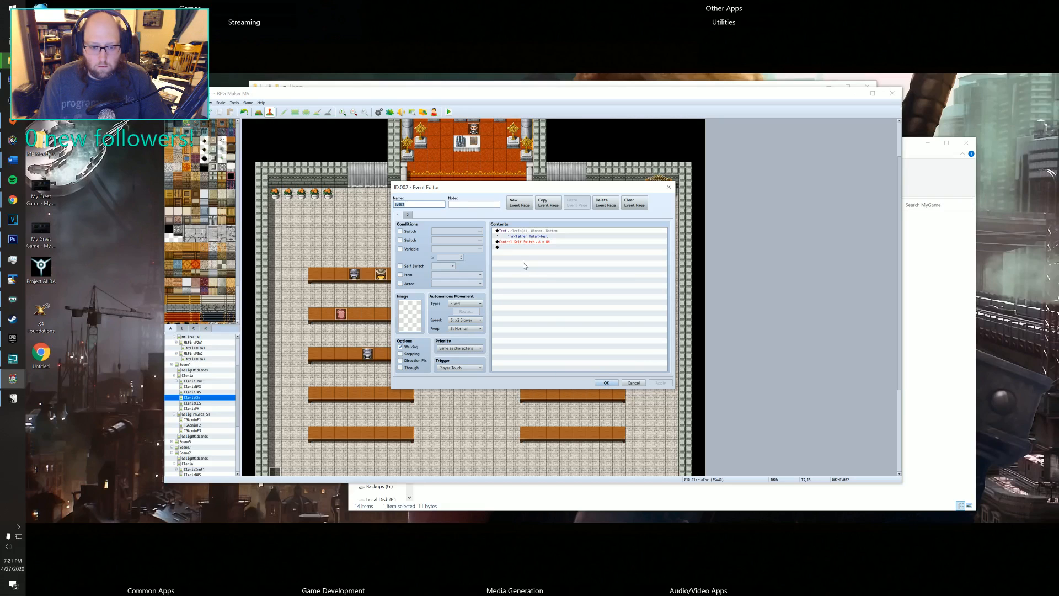
double_click(518, 234)
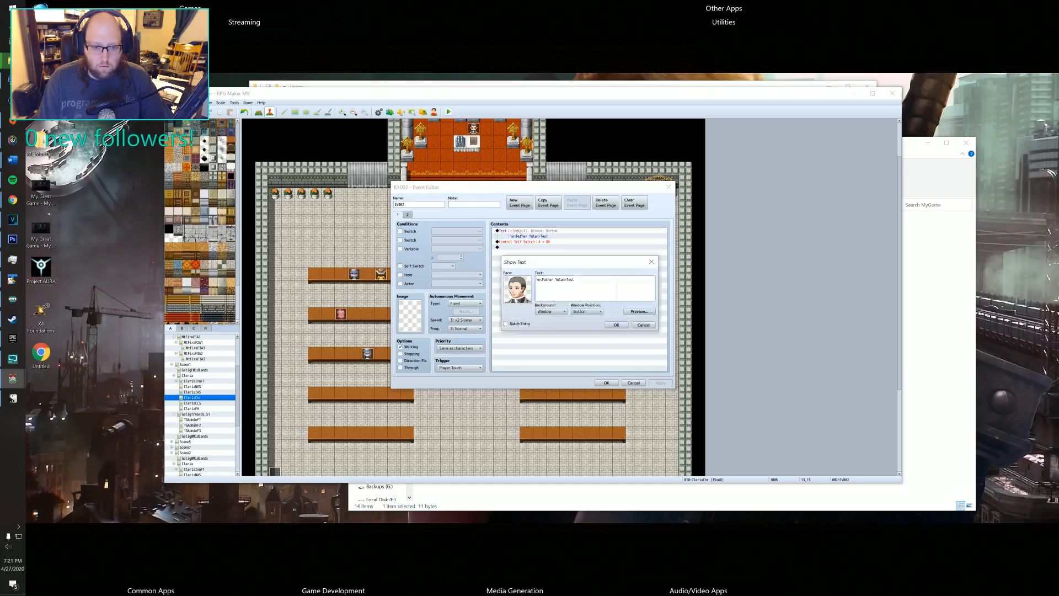
key("Escape")
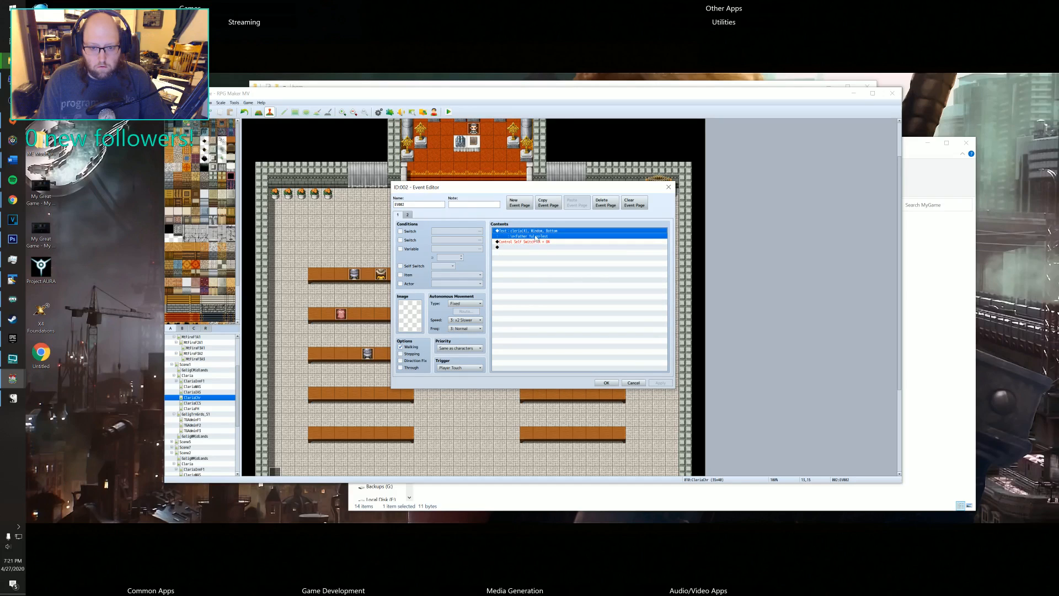
double_click(531, 231)
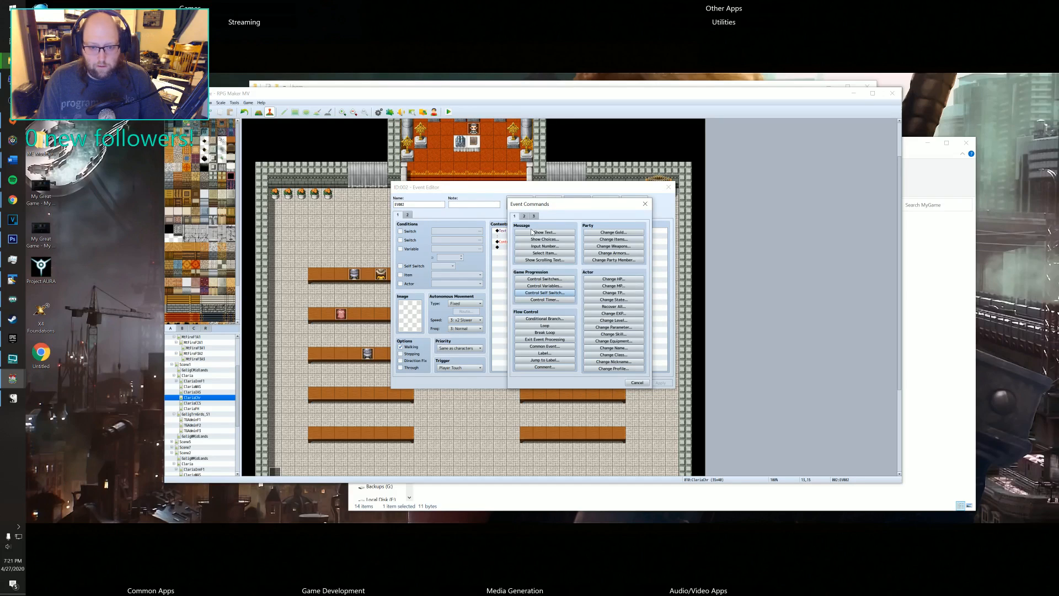
left_click(524, 216)
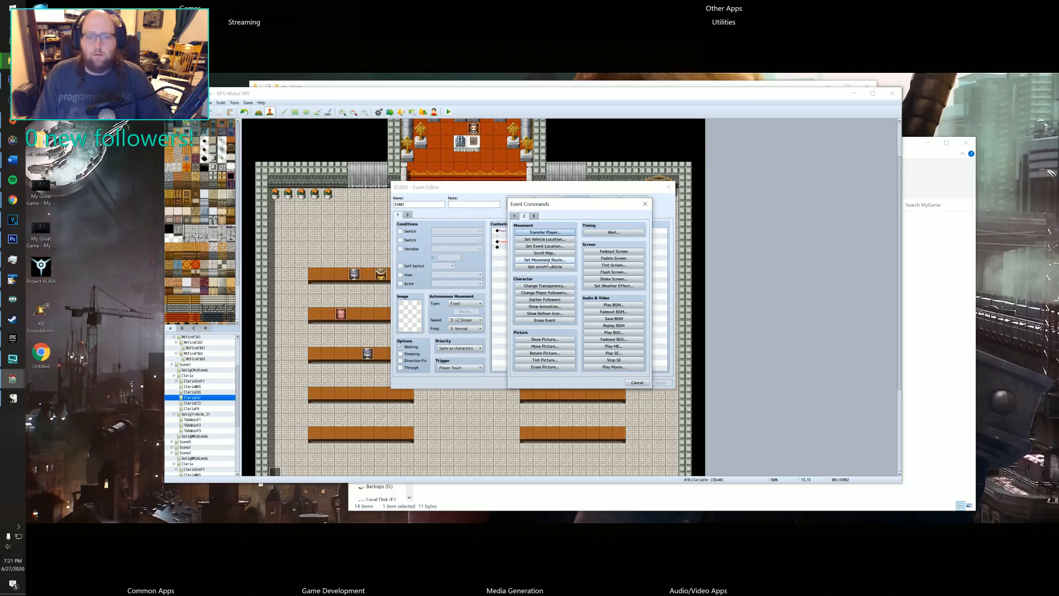
left_click(545, 260)
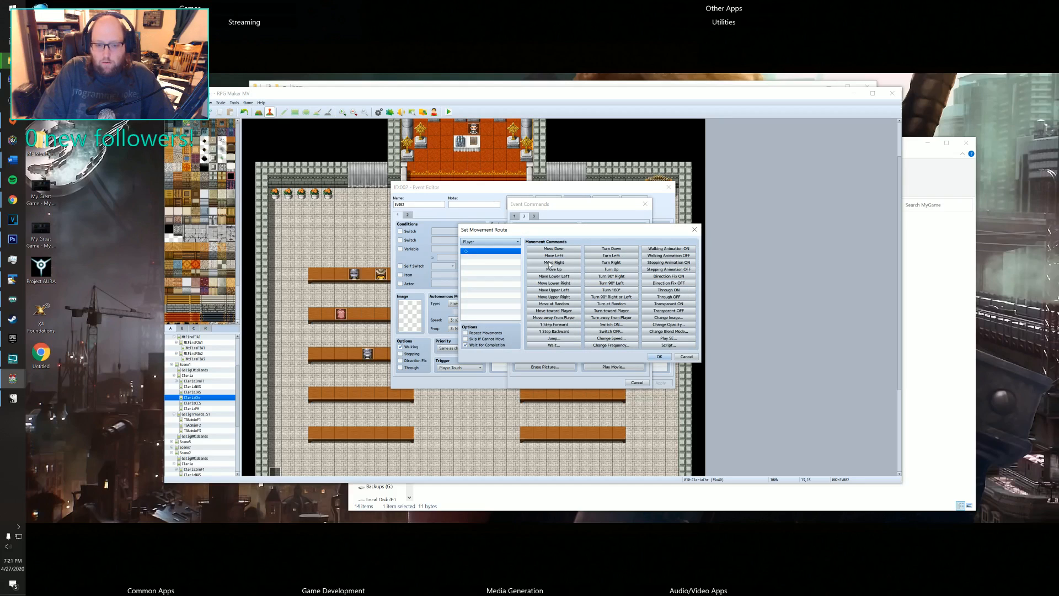
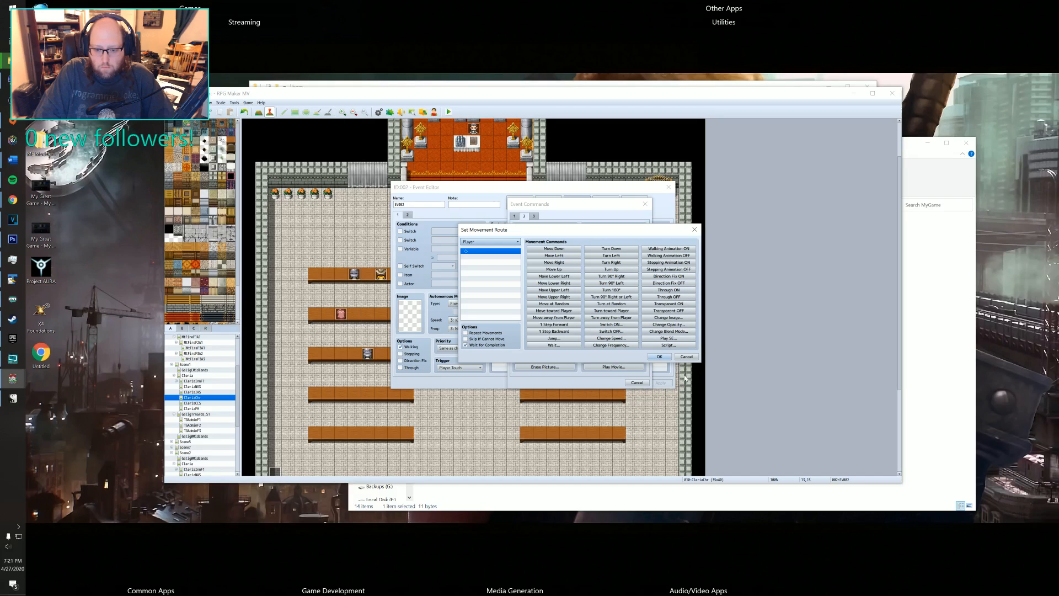
left_click(686, 357)
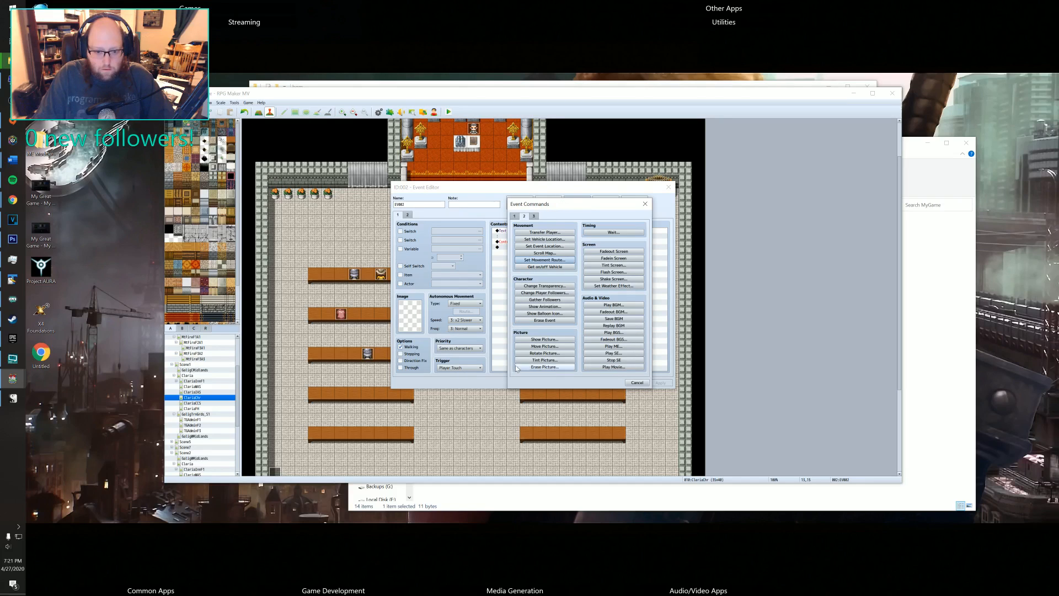
left_click(545, 253)
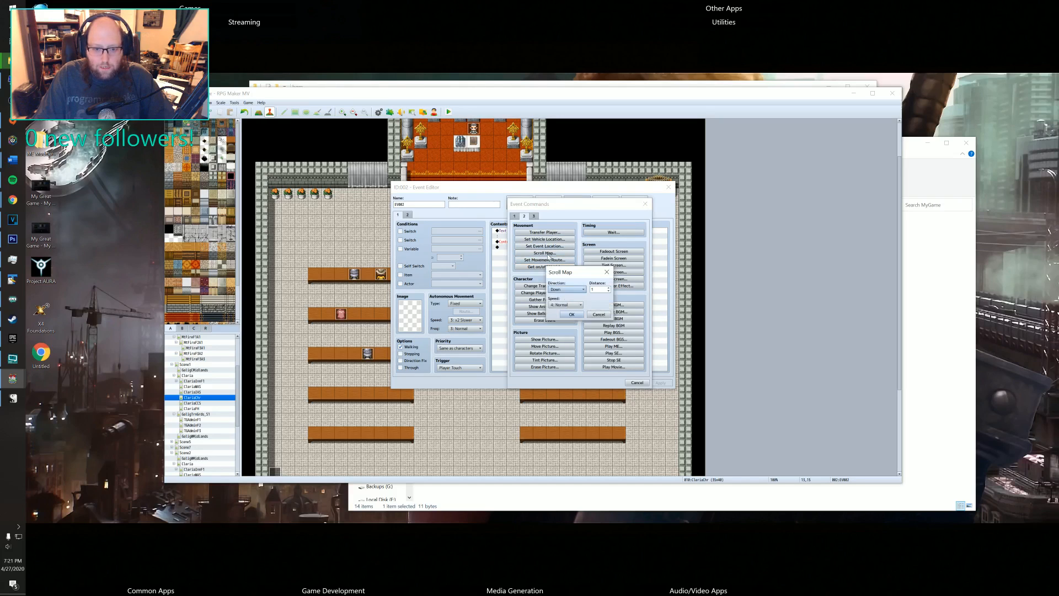
left_click(598, 315)
left_click(515, 216)
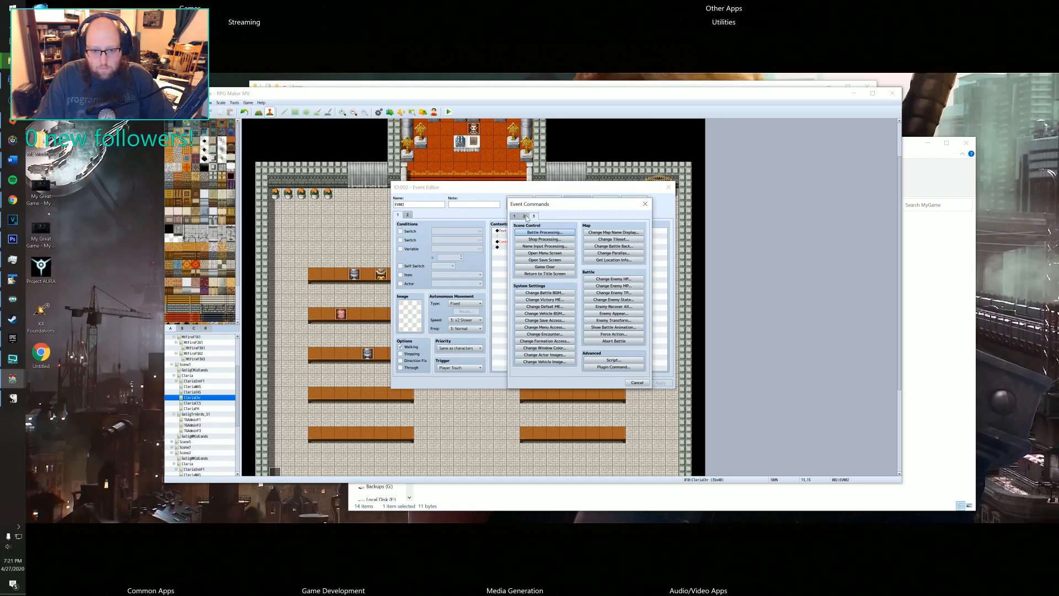
left_click(524, 215)
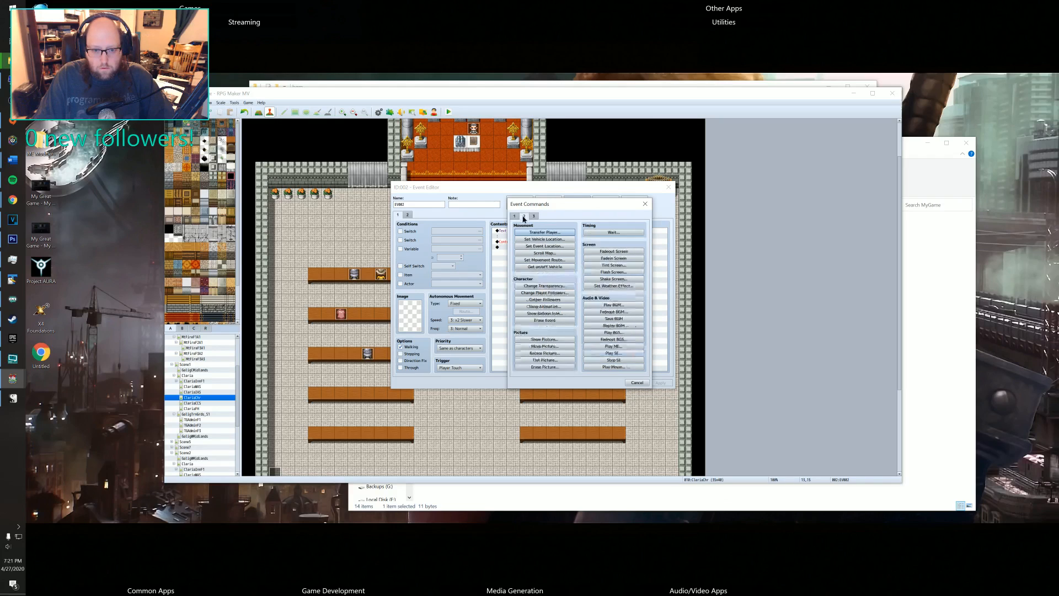
- Insert a Scroll Map command with direction Up and distance 10 before the event's message, and save the event
left_click(545, 252)
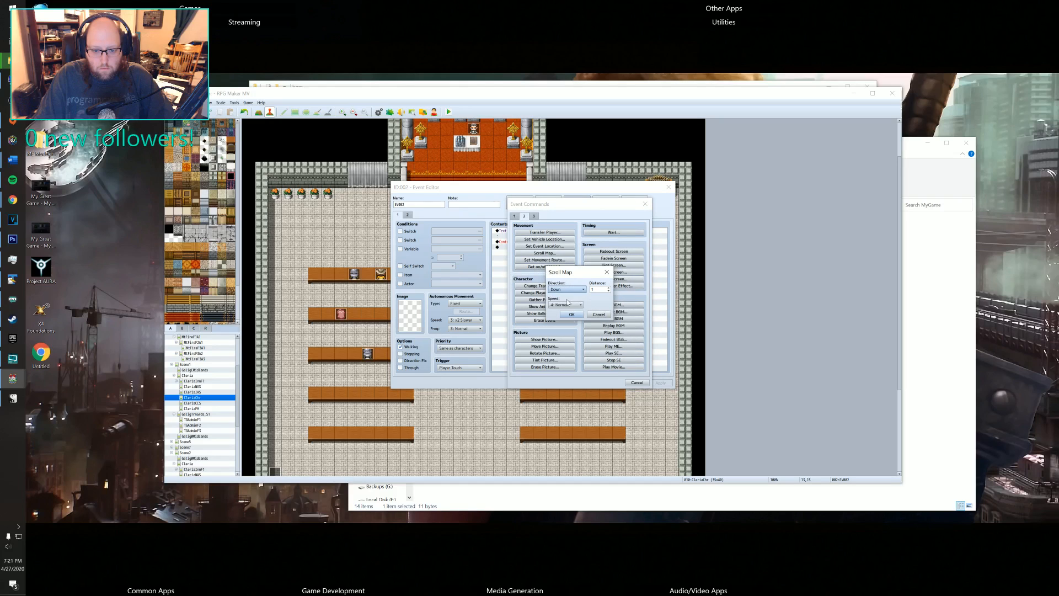
left_click(566, 289)
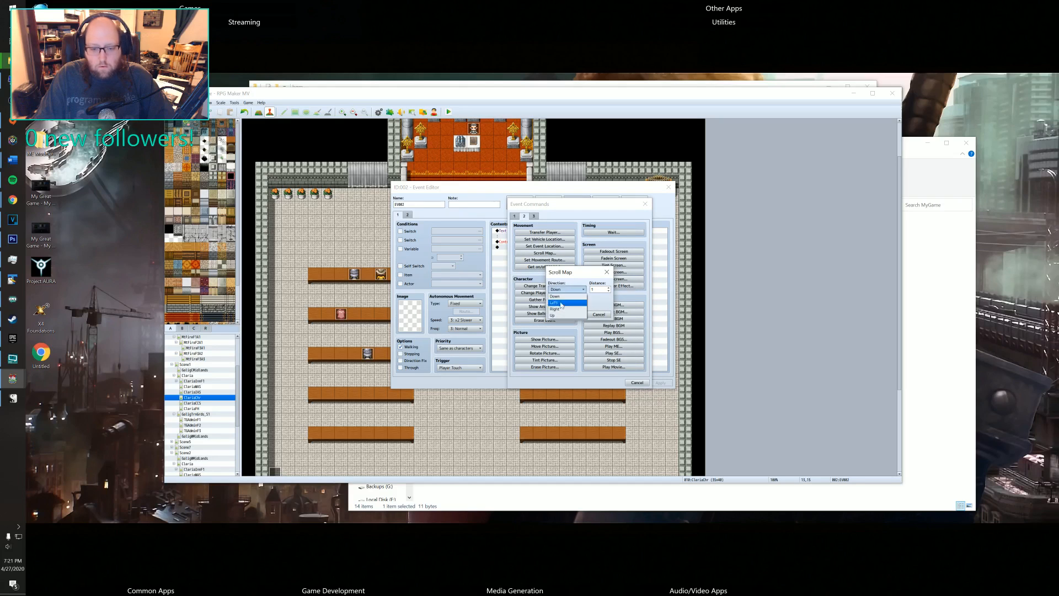
left_click(555, 316)
key("Tab")
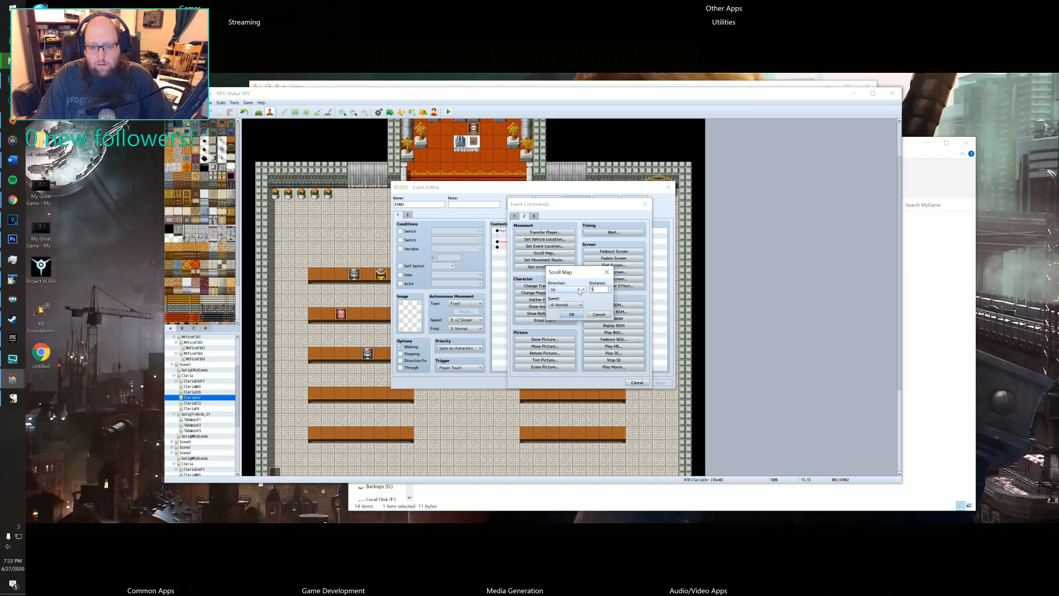
type("10")
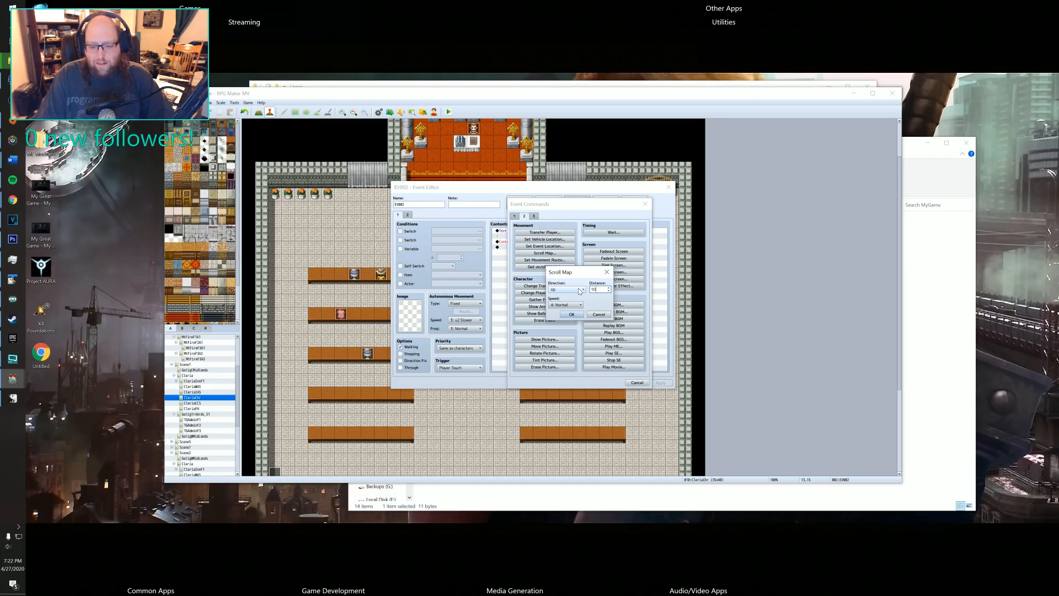
left_click(571, 304)
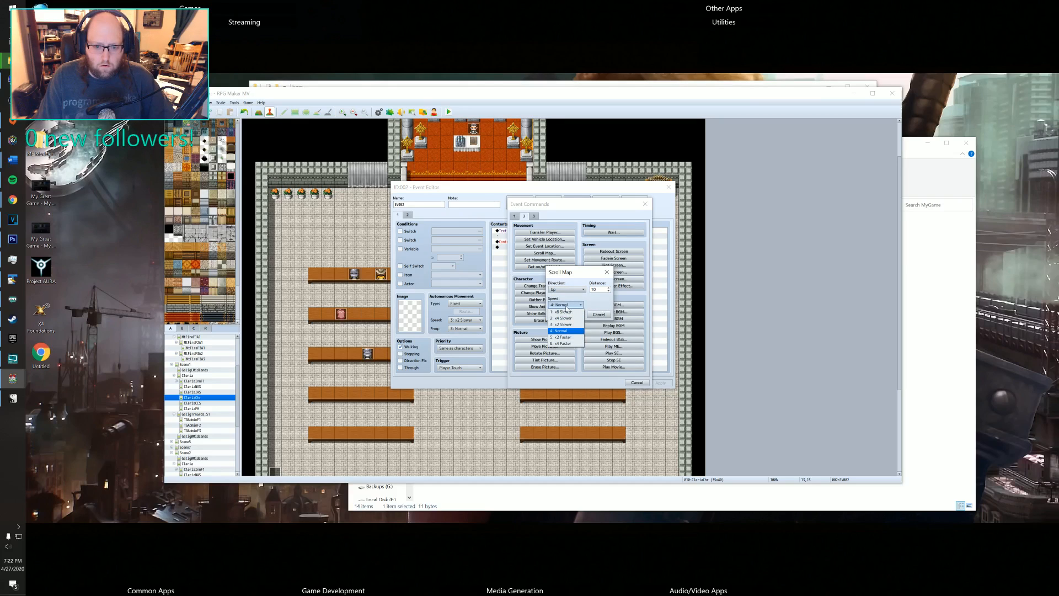
left_click(568, 312)
left_click(571, 314)
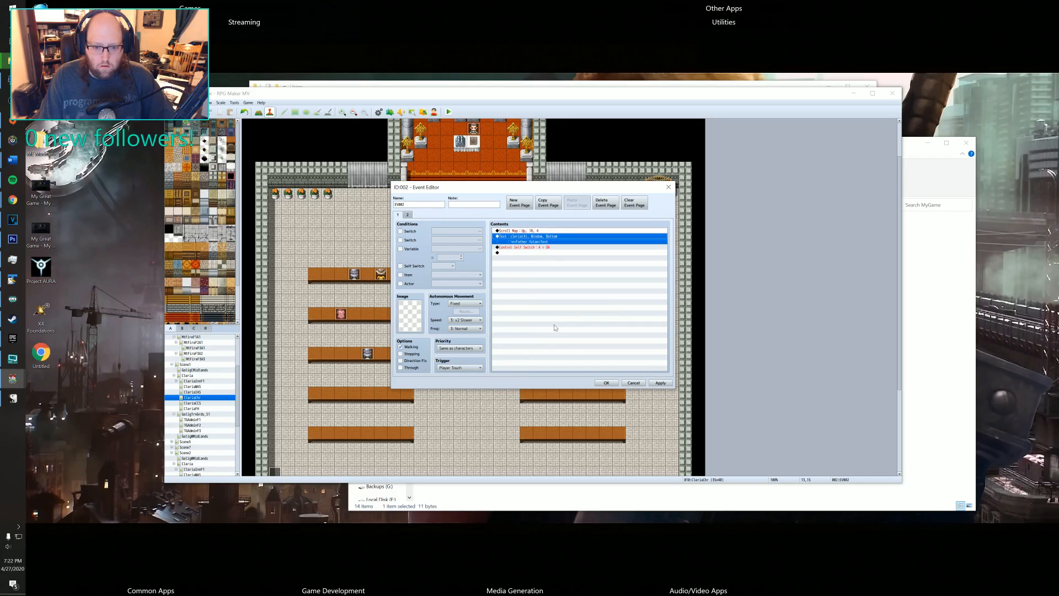
left_click(660, 382)
left_click(606, 382)
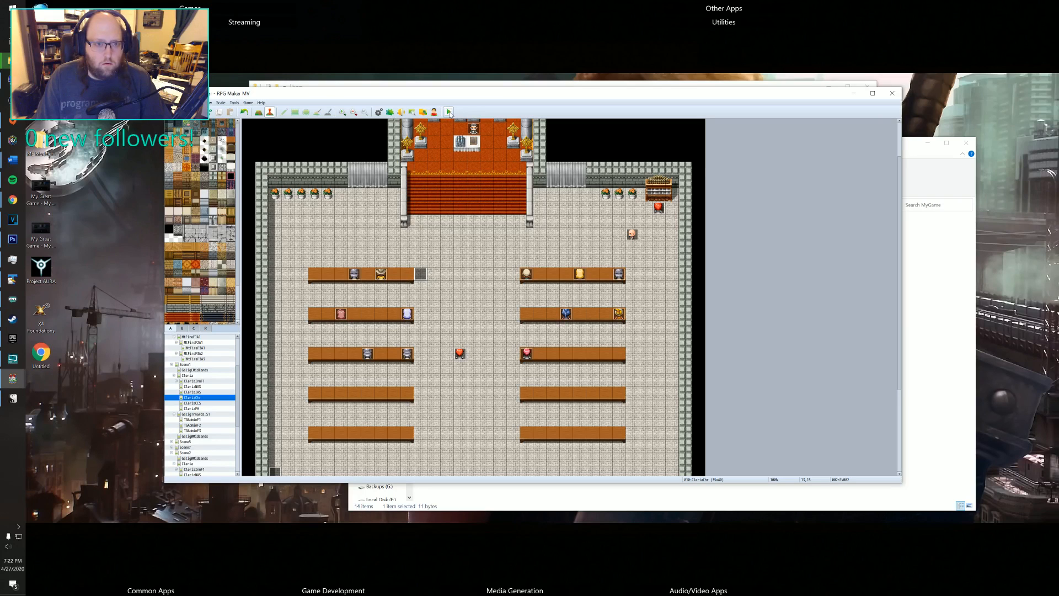
- Playtest a new game and walk the hero out of the training grounds' south gate into Galig West Midlands
left_click(449, 112)
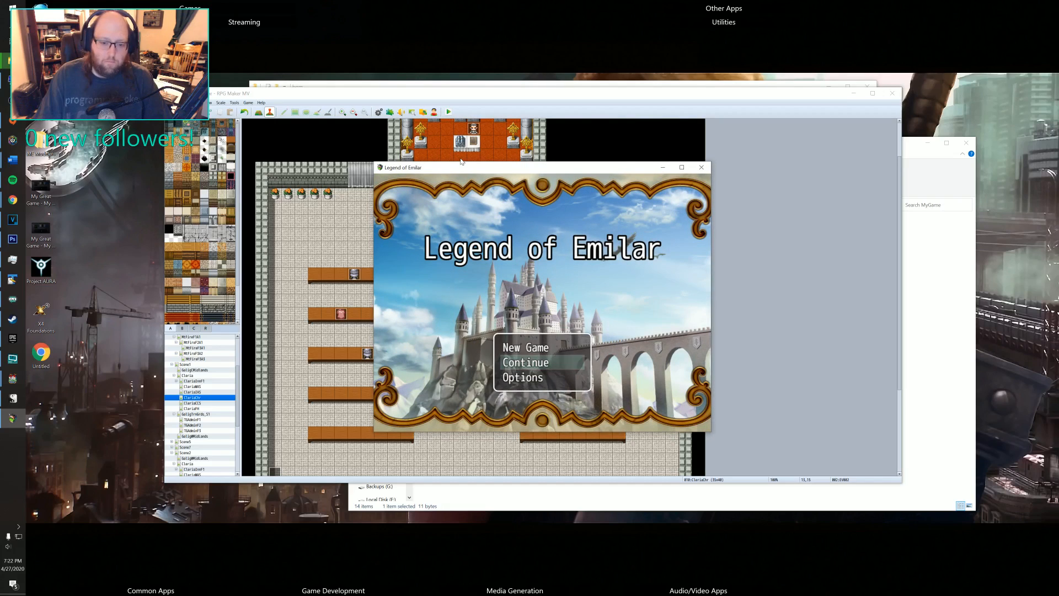
key("Up")
key("Return")
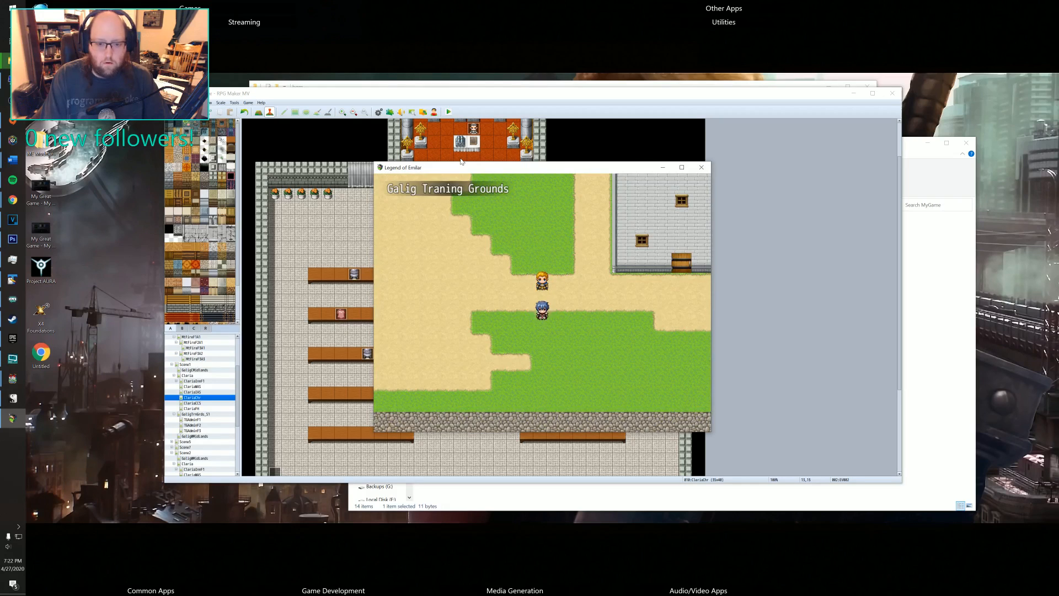
key("Right")
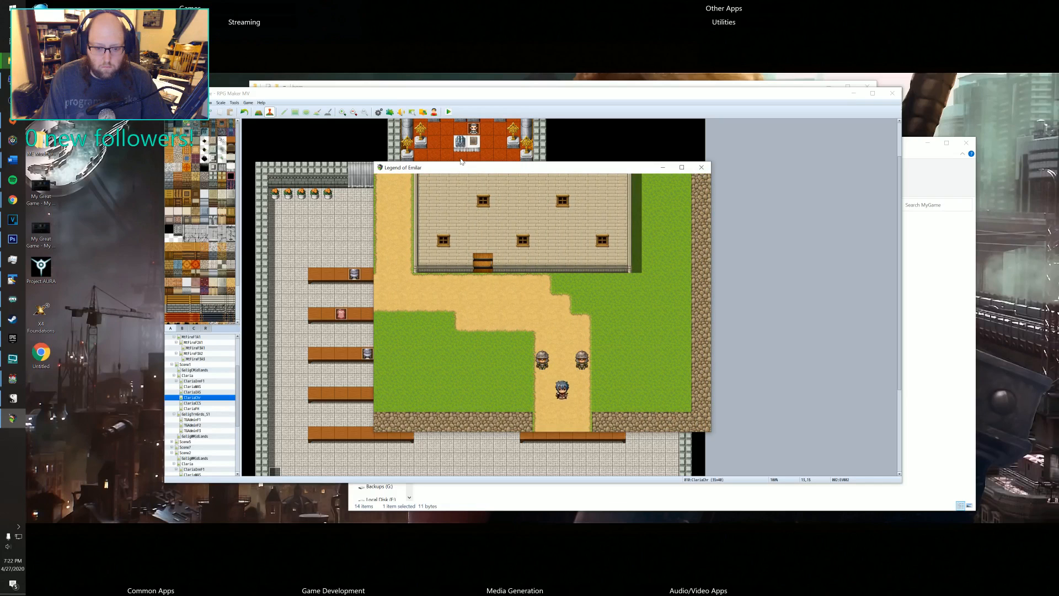
key("Down")
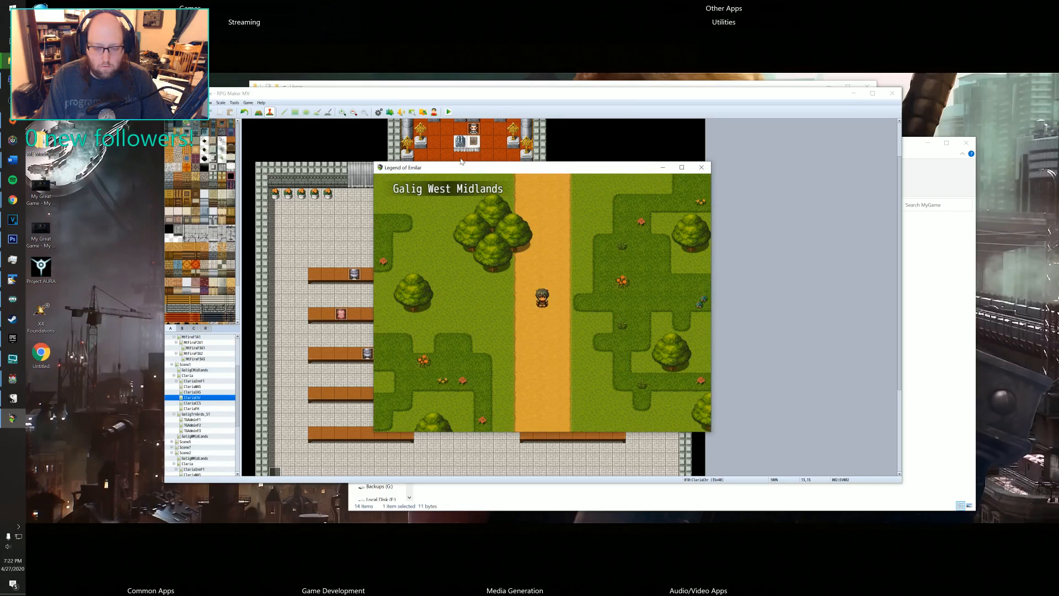
- Follow the dirt path south and east across Galig West Midlands to bring the hero into Cleria
key("Down")
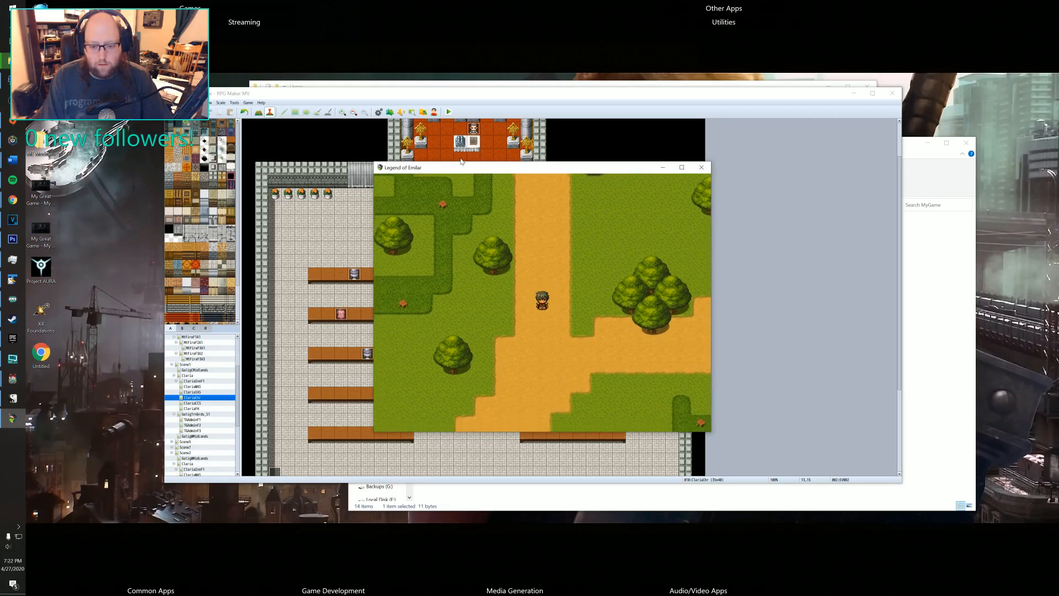
key("Right")
key("Down")
key("Right")
key("Up")
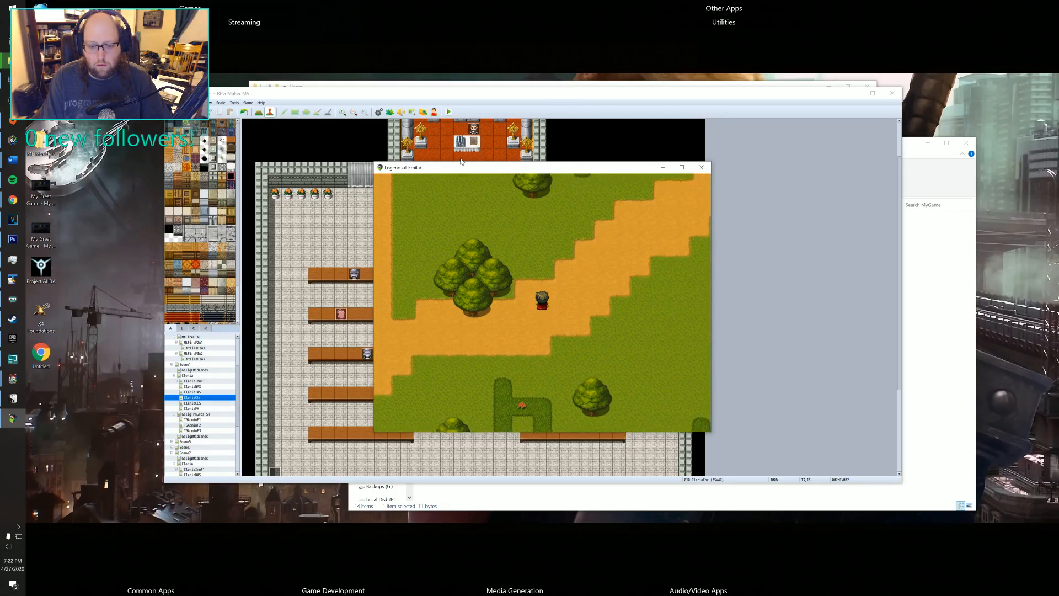
key("Up")
key("Right")
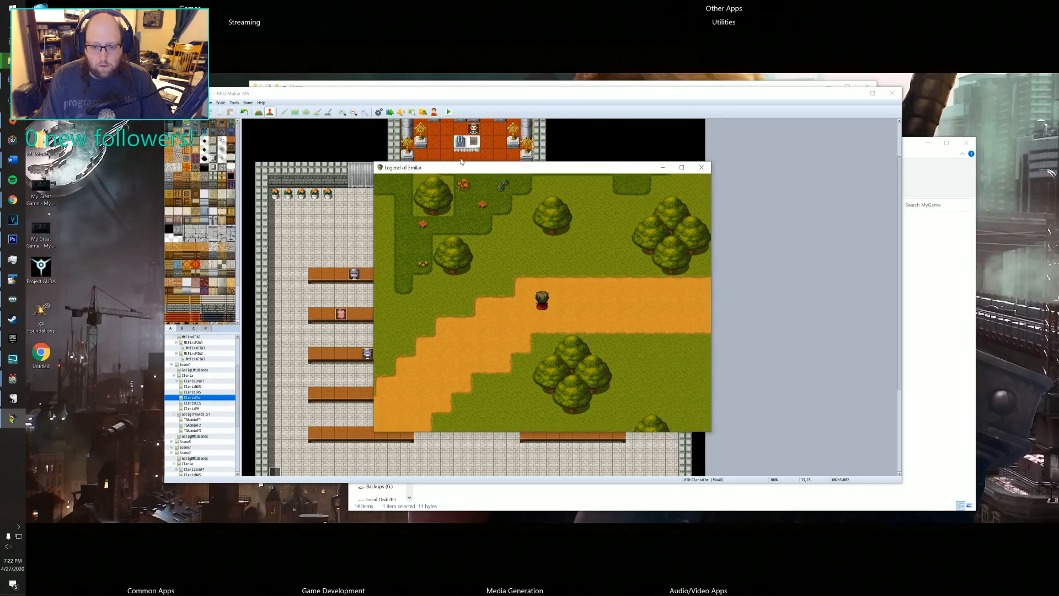
key("Right")
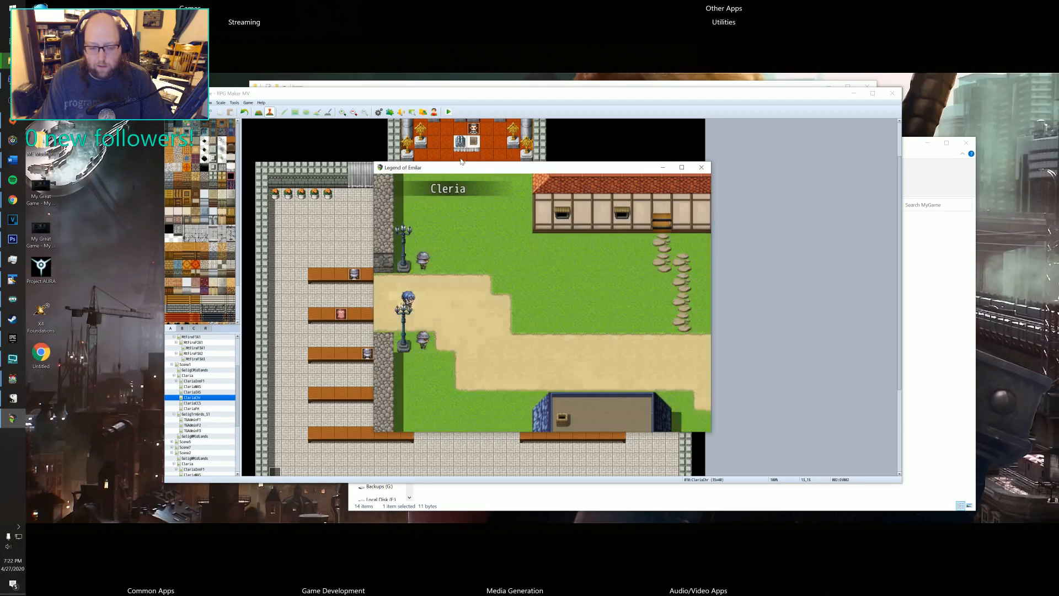
- Walk the hero a short way into Cleria and back out west onto the Galig West Midlands path
key("Right")
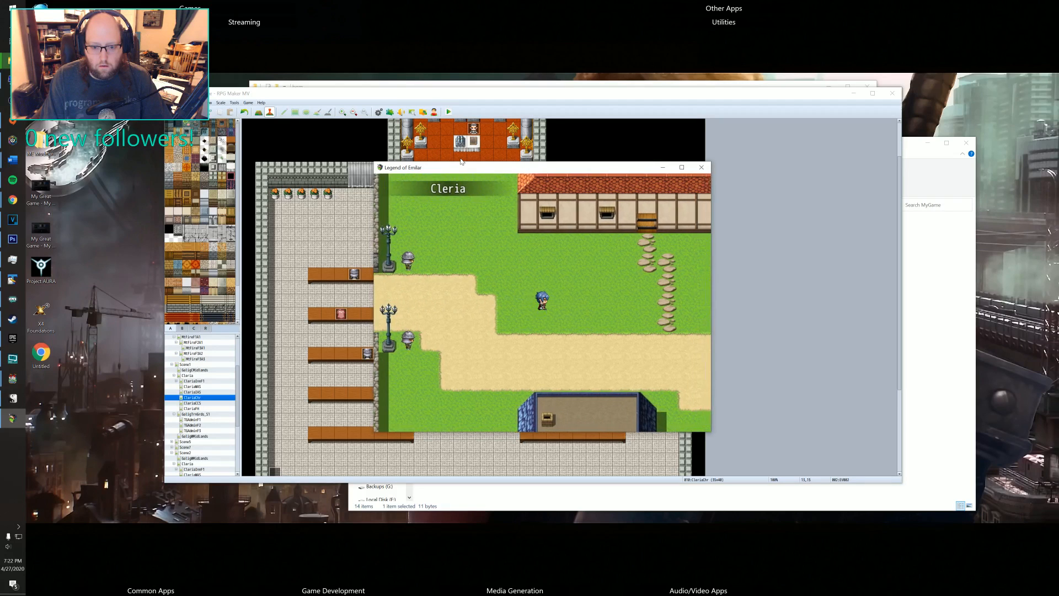
key("Left")
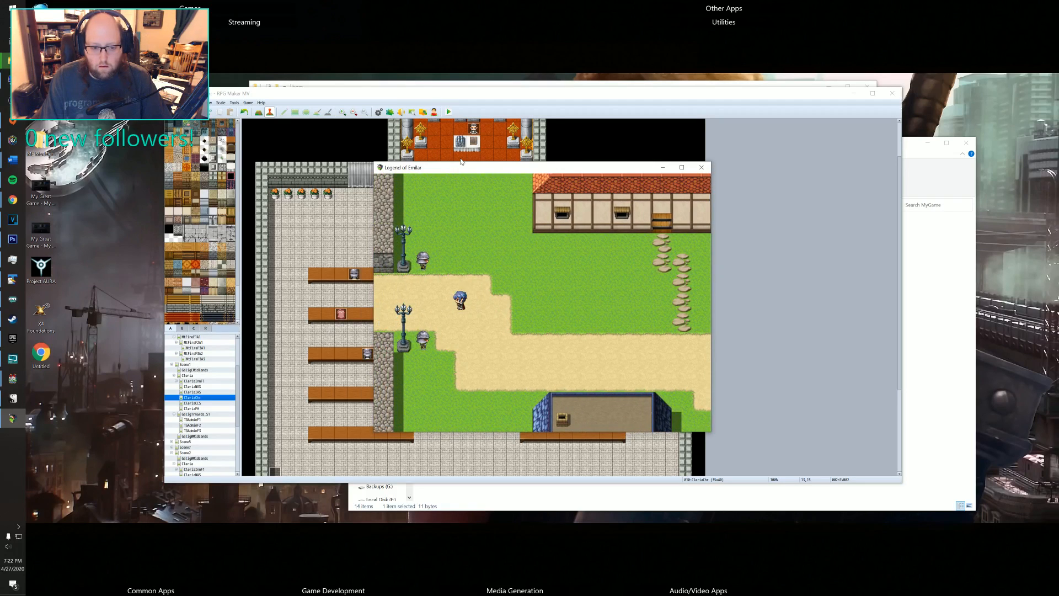
key("Left")
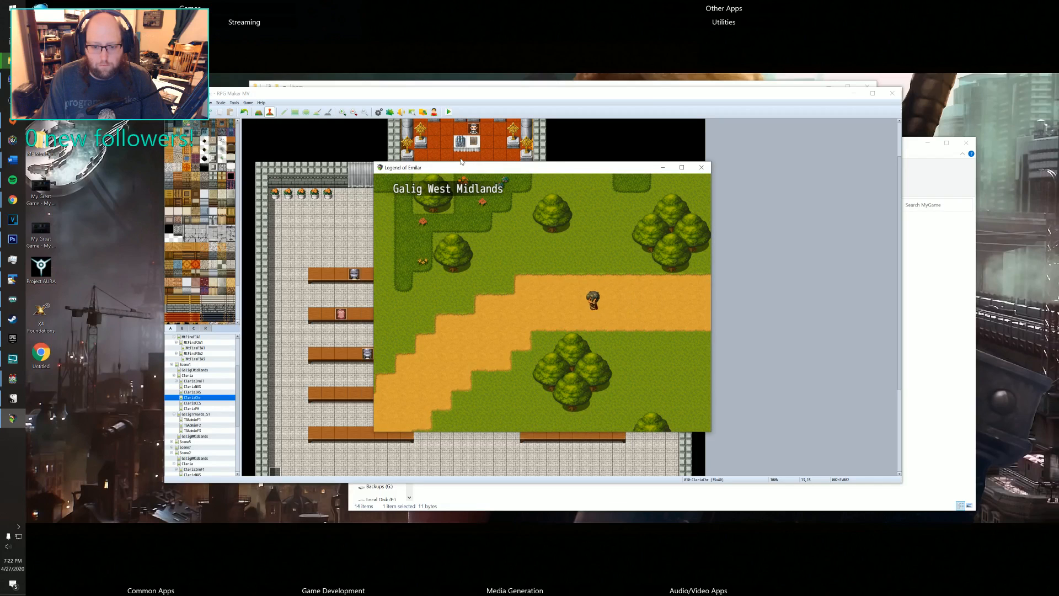
key("Left")
key("Down")
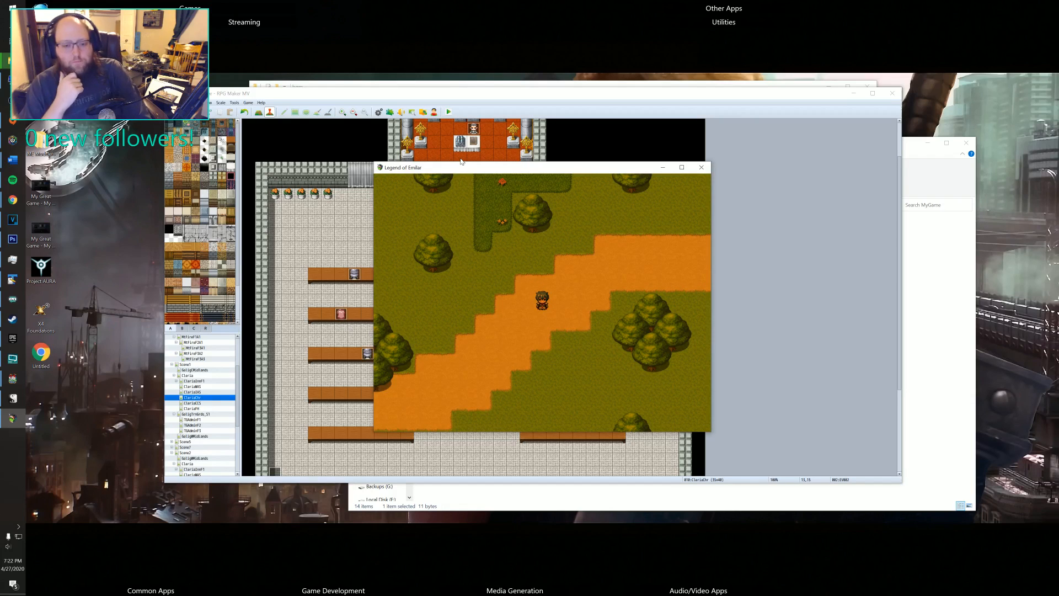
- Follow the dirt path northeast across Galig West Midlands to bring the hero back into Cleria
key("Up")
key("Right")
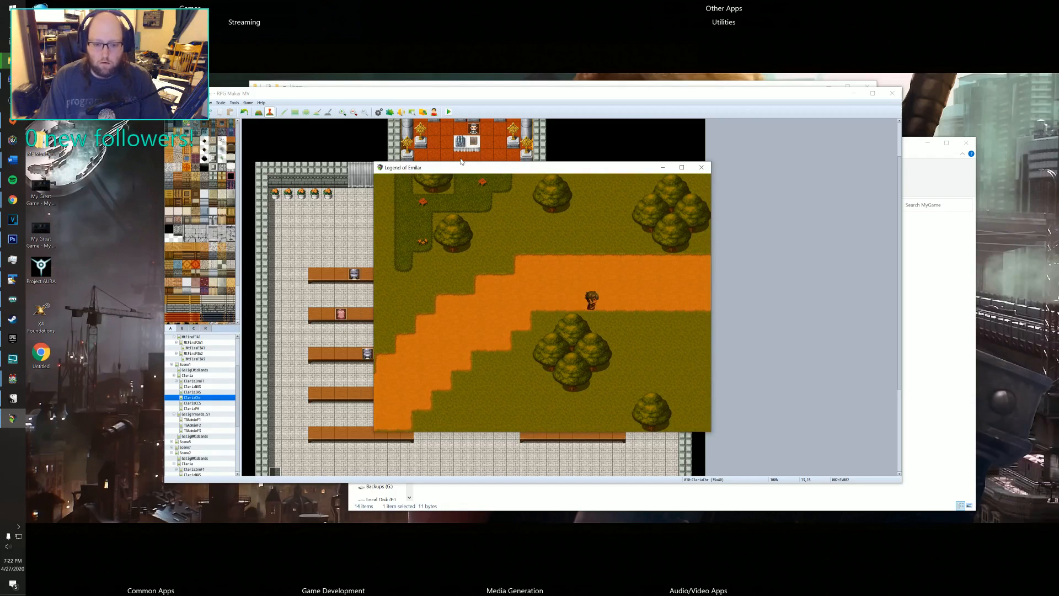
key("Up")
key("Right")
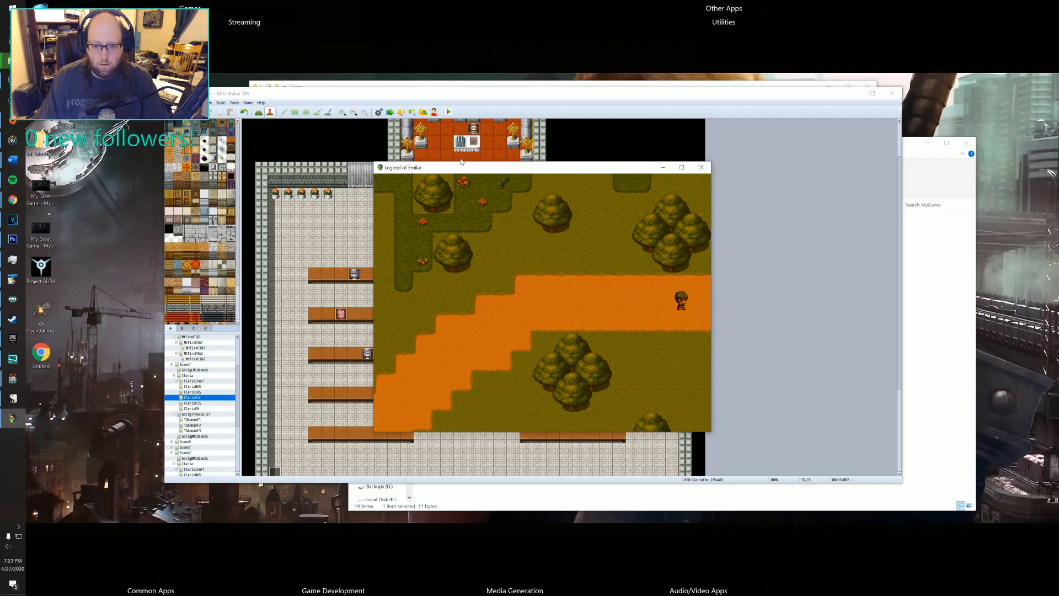
key("Right")
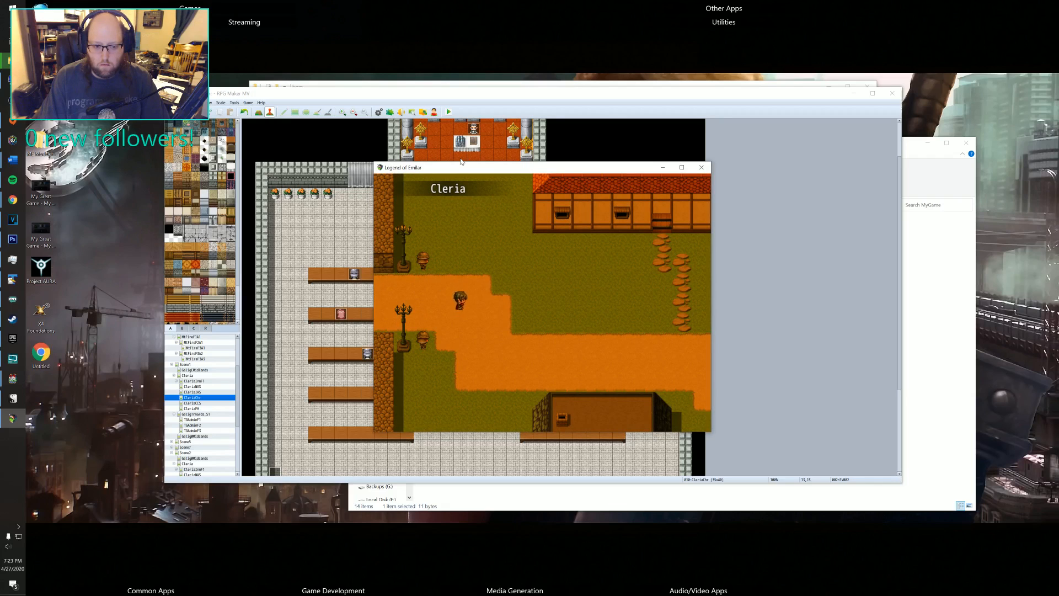
- Walk the hero southeast through Cleria's town square to the church and enter the Church of the Light
key("Down")
key("Right")
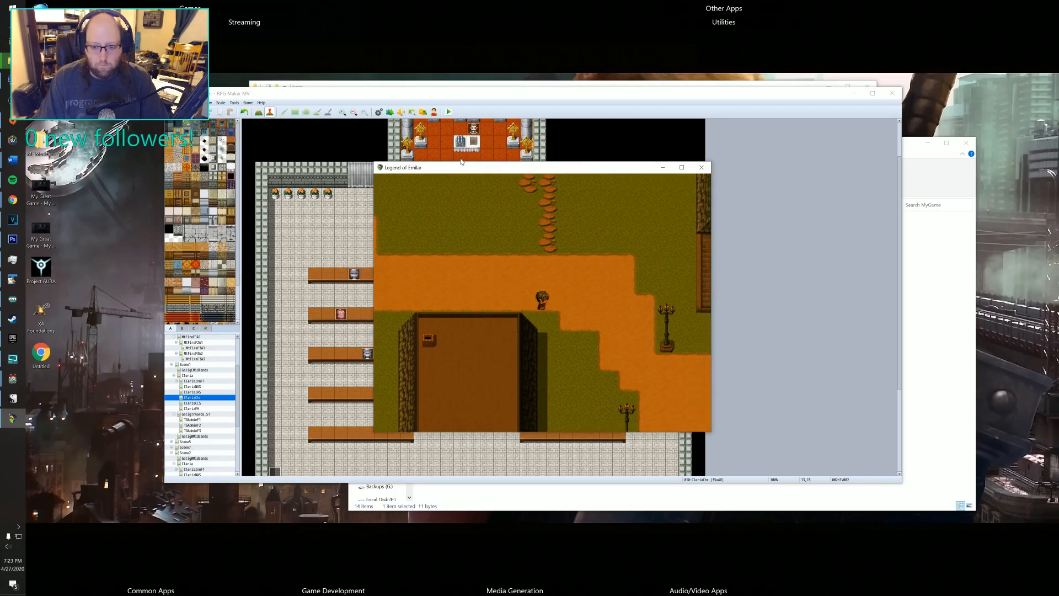
key("Down")
key("Right")
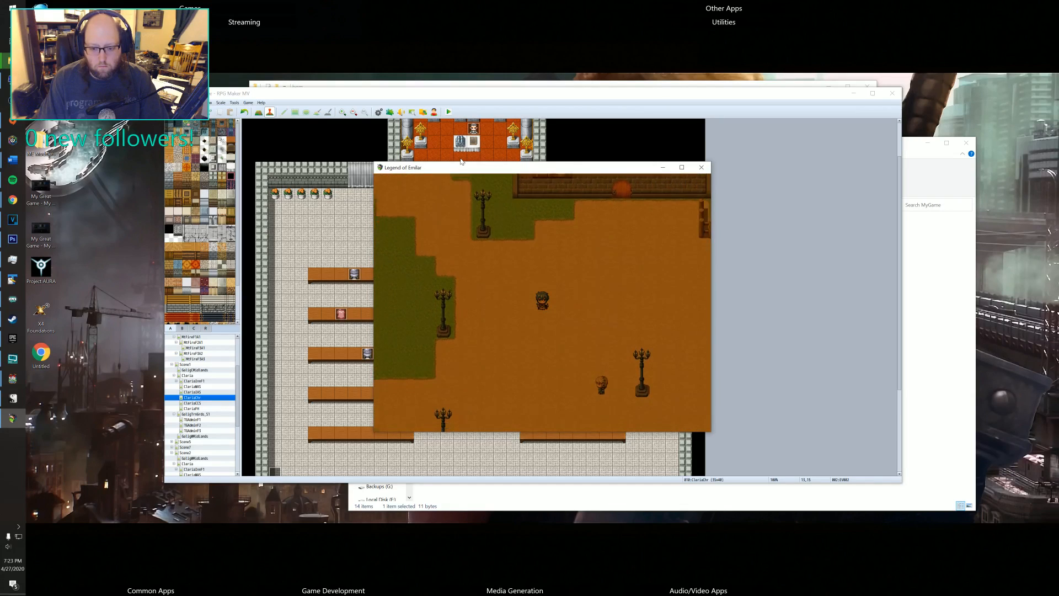
key("Down")
key("Right")
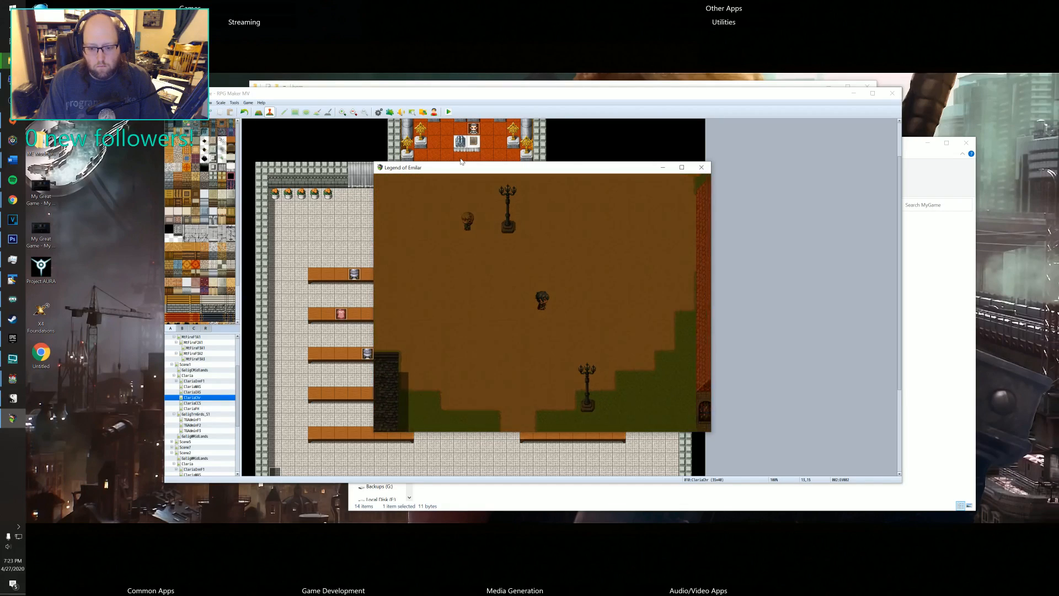
key("Down")
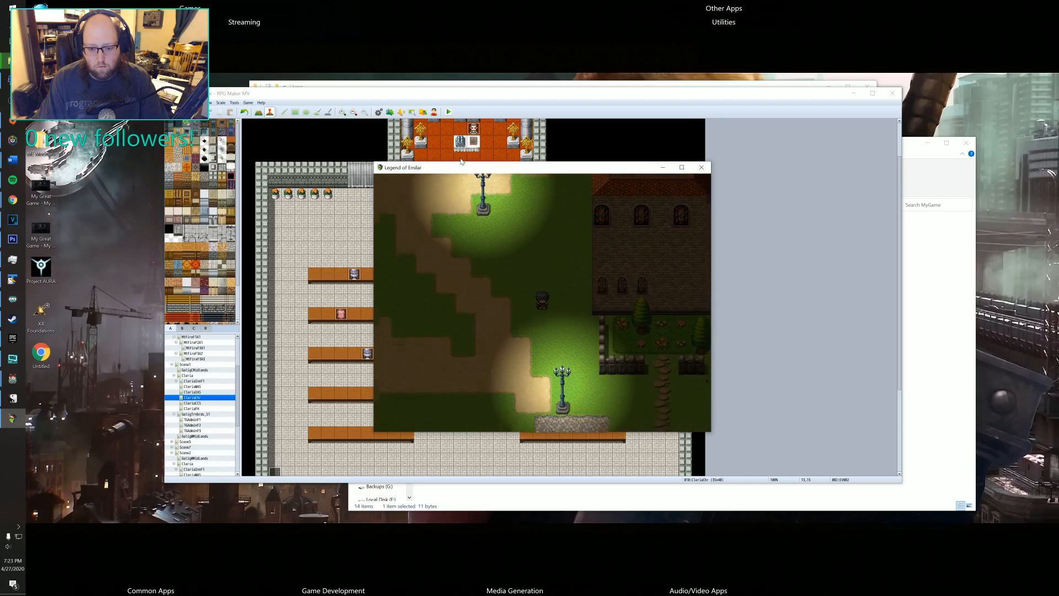
key("Down")
key("Right")
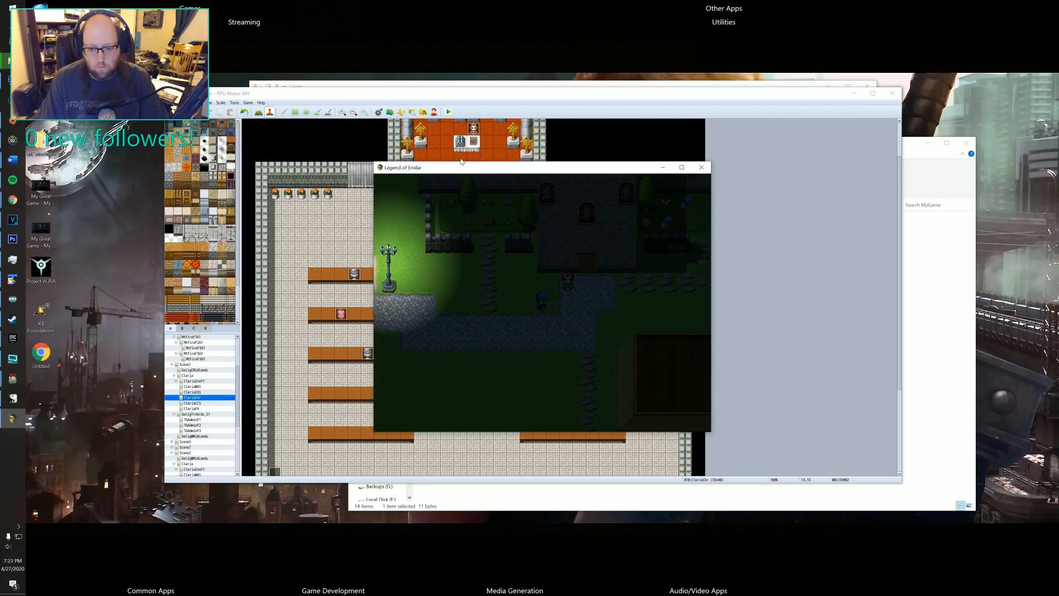
key("Up")
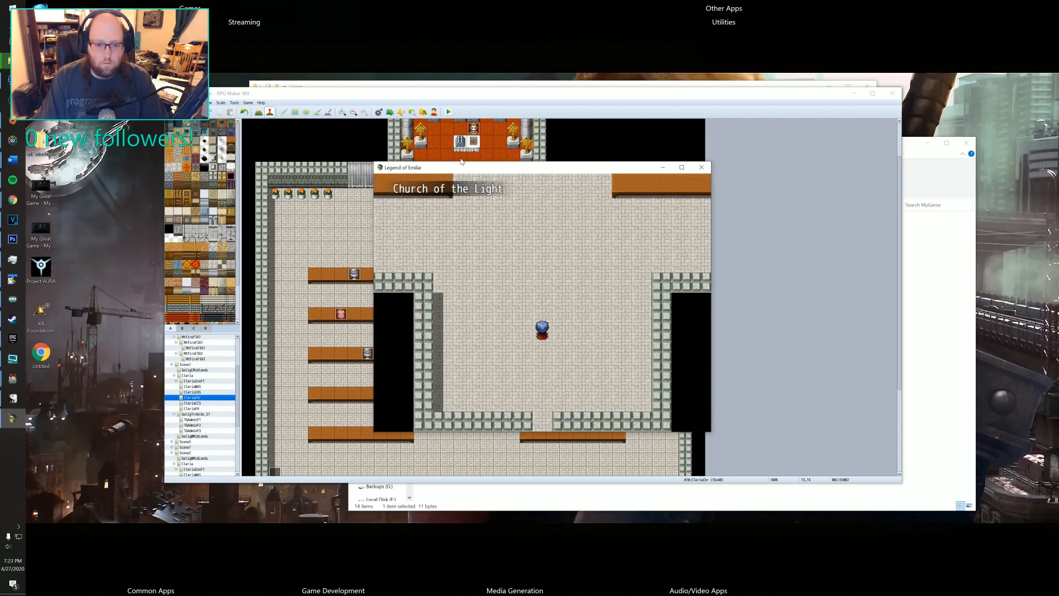
- Walk the hero up the church aisle between the pews to test the dialogue event, and end the playtest
key("Up")
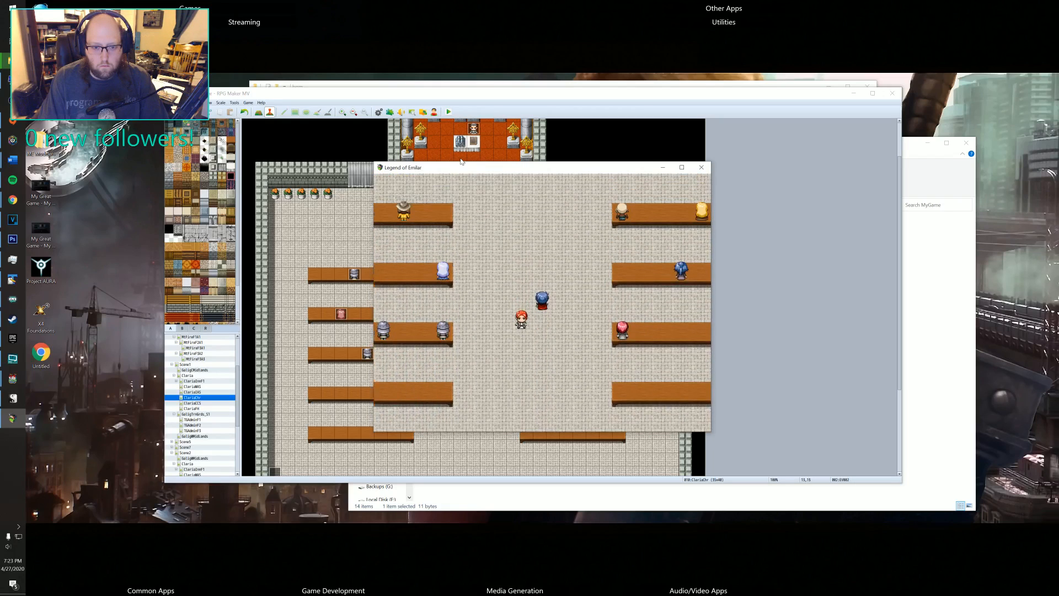
key("Left")
key("Up")
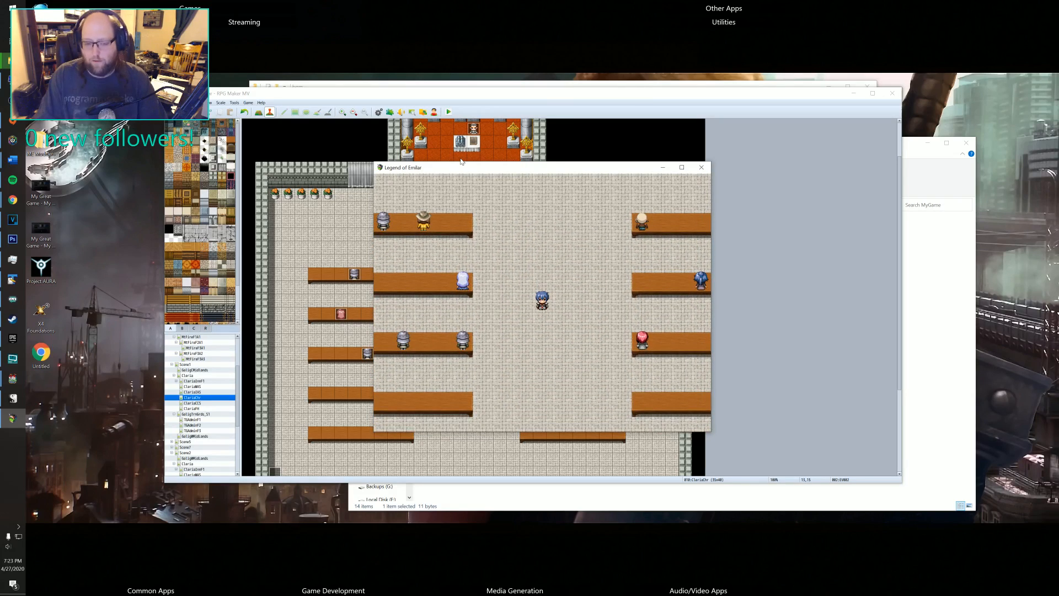
left_click(702, 167)
- Check the Scroll Map settings in the event beside the front-left pew and close the event without changes
double_click(421, 276)
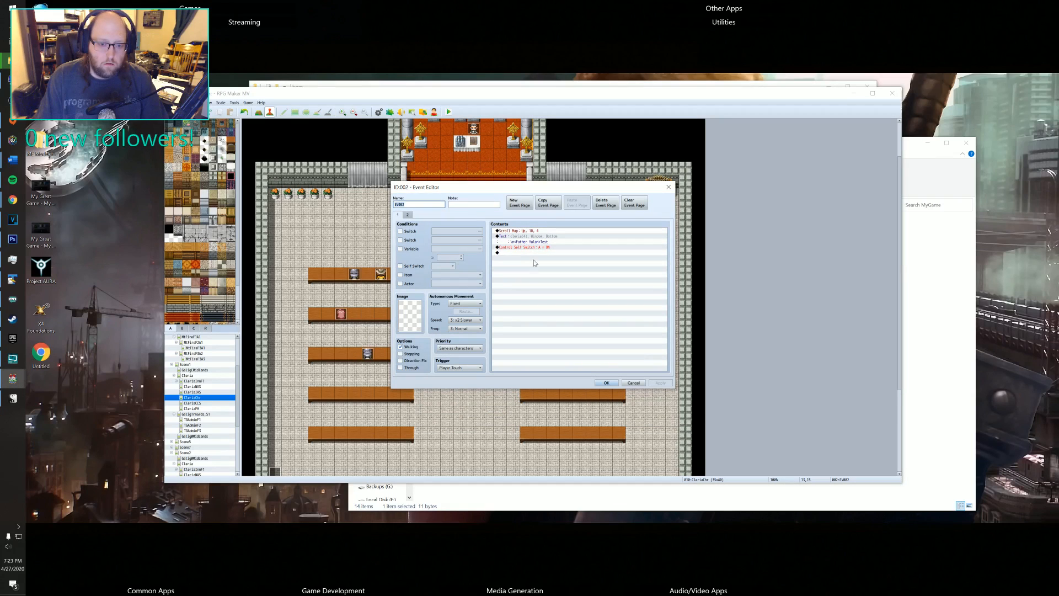
double_click(508, 231)
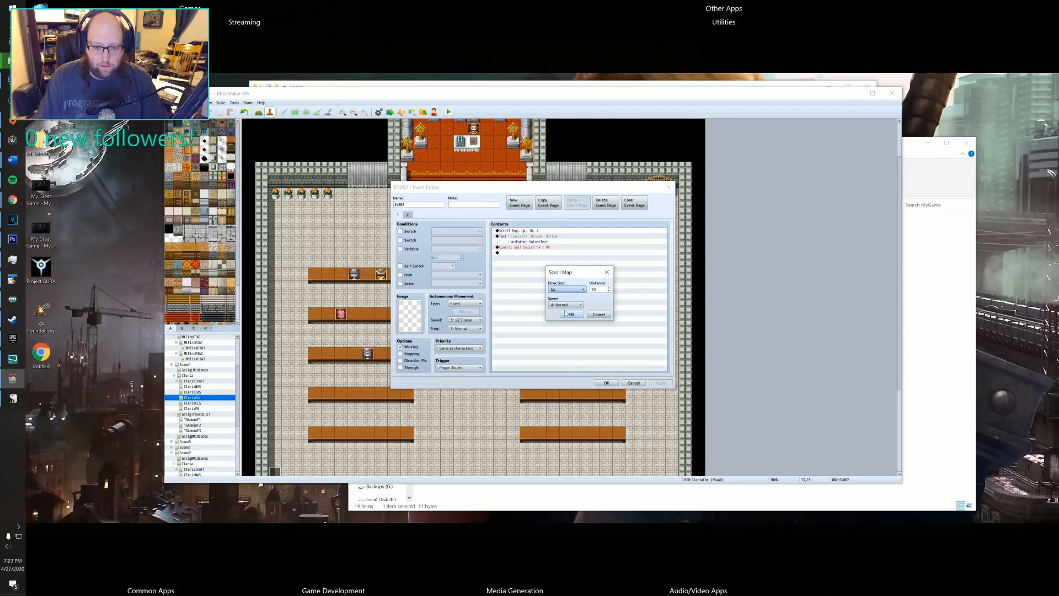
left_click(598, 314)
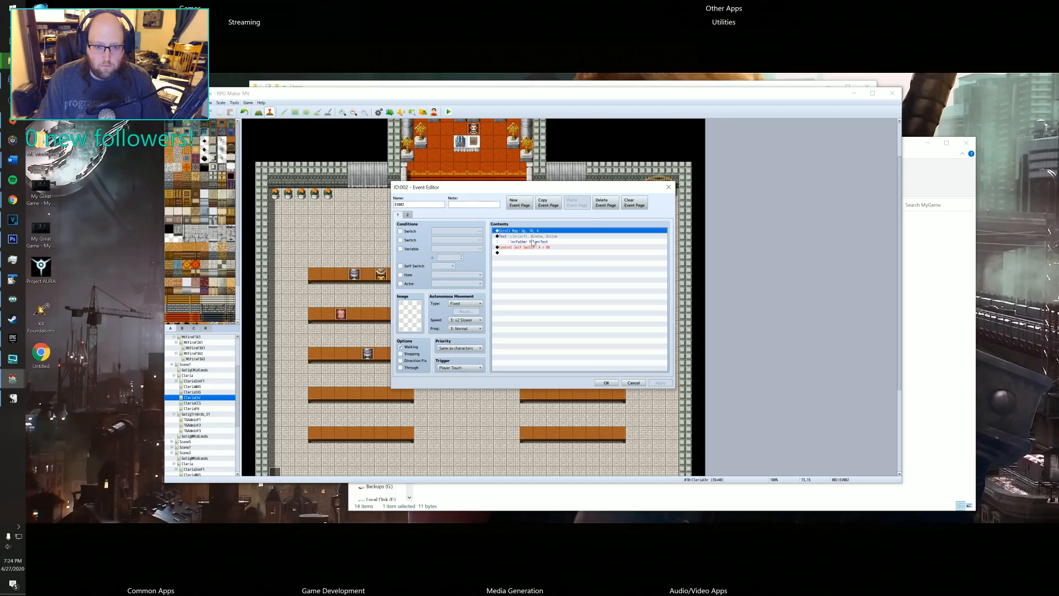
left_click(668, 188)
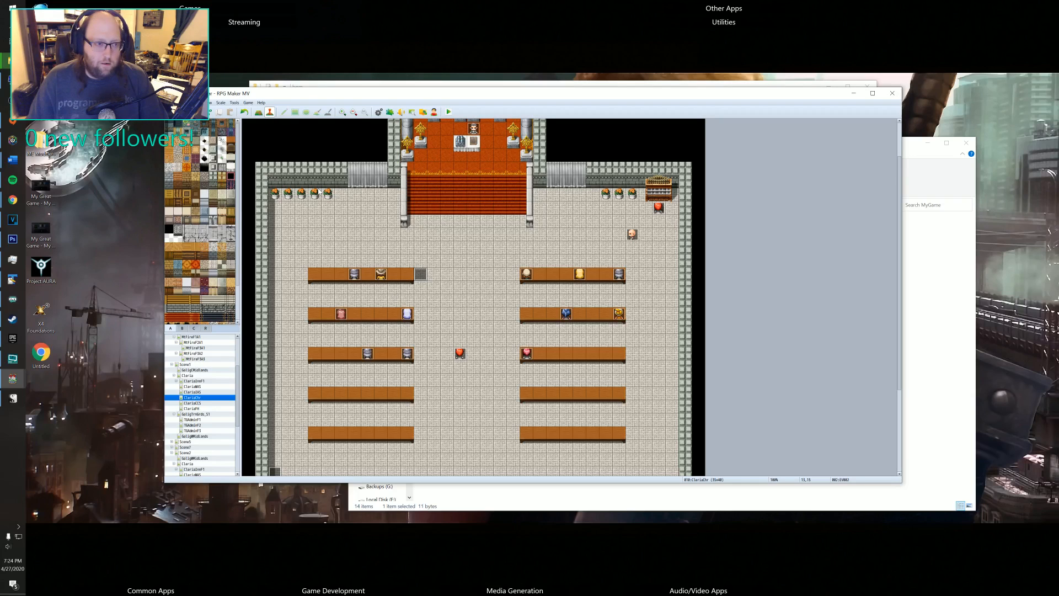
- Look over the church map, and switch to Scrivener to read the story outline from the first night through Week 3
scroll(549, 249, "up", 3)
scroll(547, 250, "down", 4)
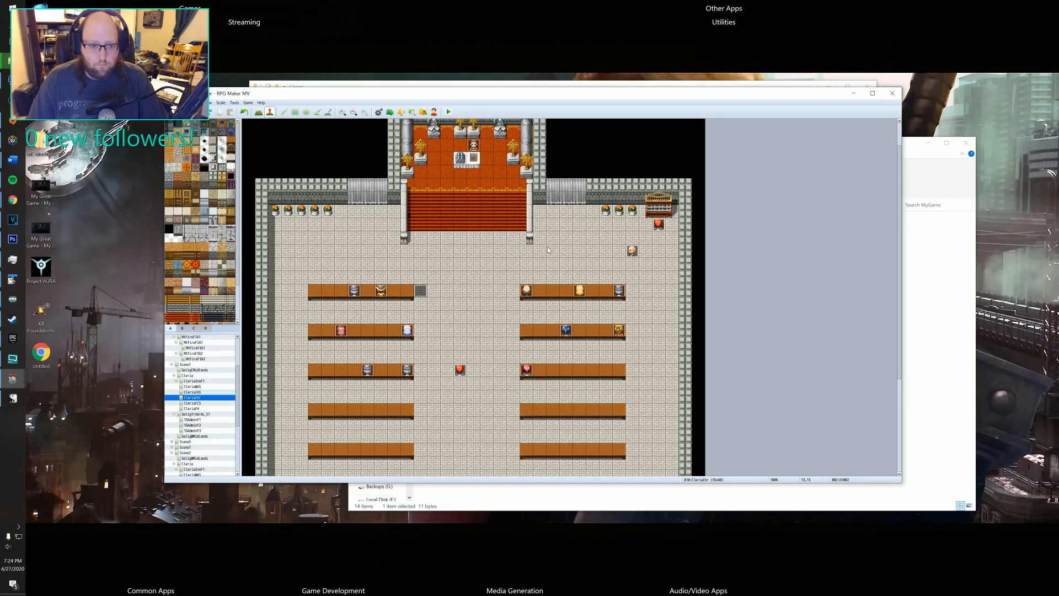
scroll(547, 249, "down", 3)
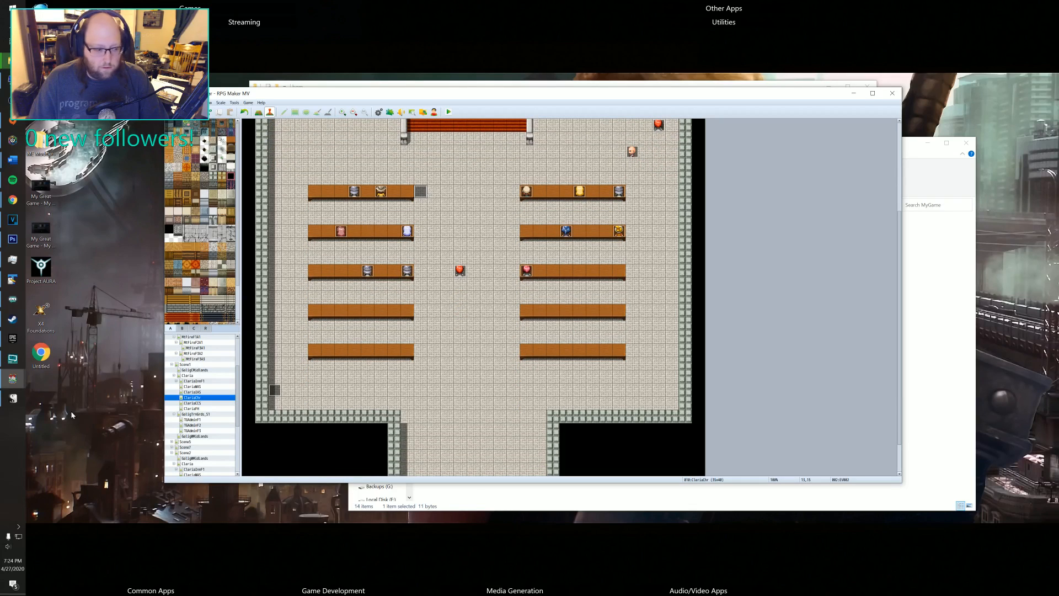
left_click(13, 397)
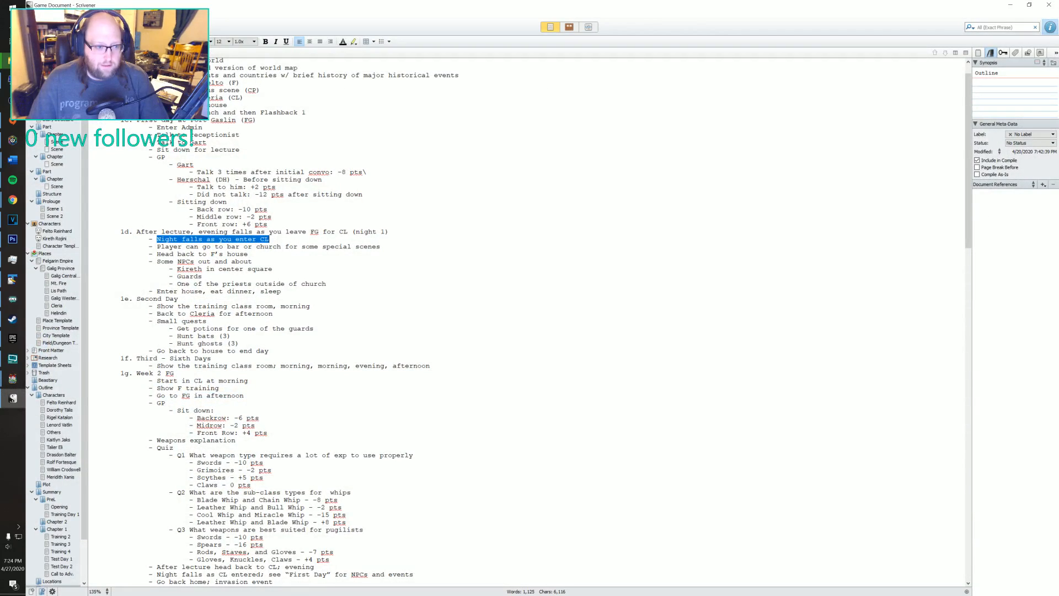
scroll(529, 322, "down", 5)
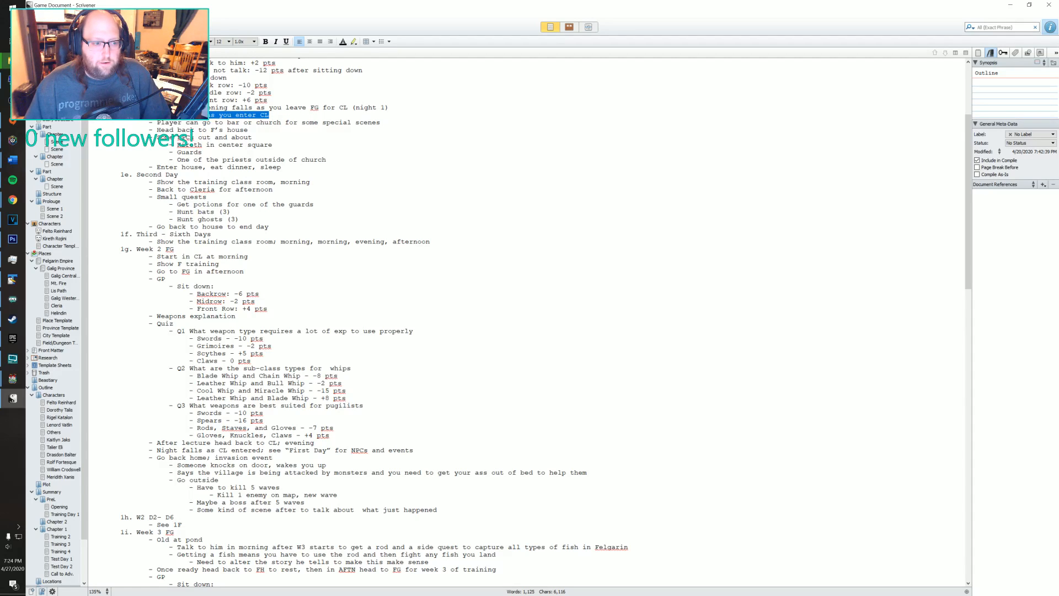
scroll(546, 322, "down", 2)
scroll(546, 323, "up", 2)
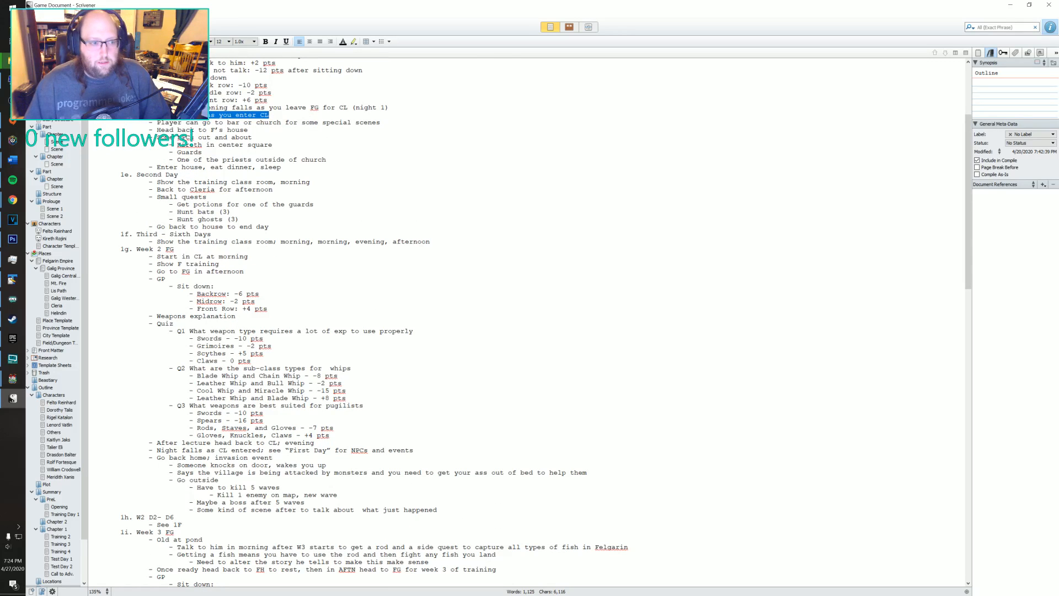
mouse_move(17, 195)
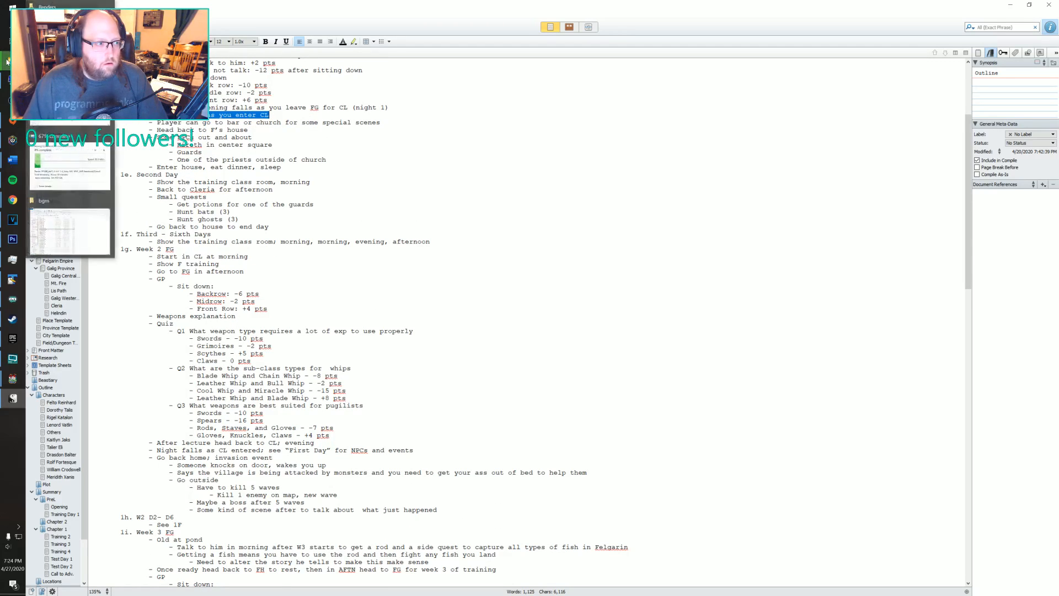
mouse_move(12, 379)
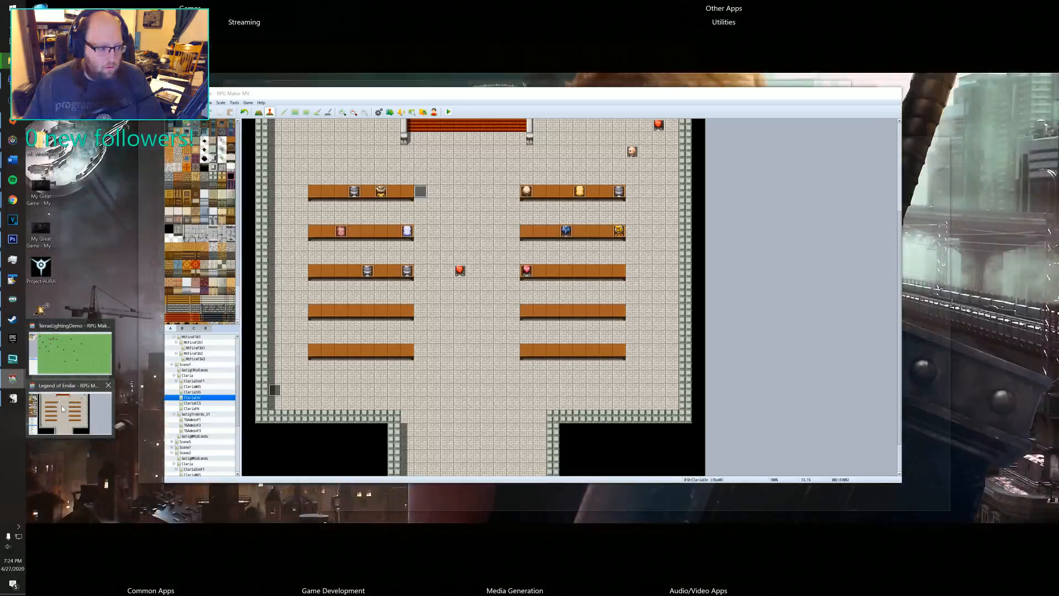
- Return to the Legend of Emilar project in RPG Maker MV and look at the database's common events
left_click(62, 409)
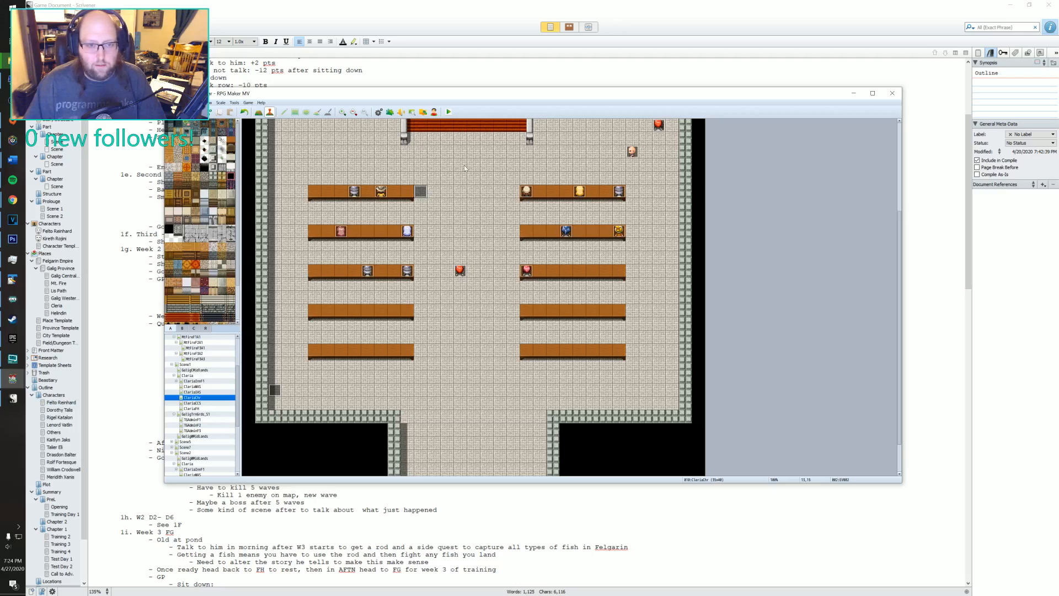
left_click(379, 113)
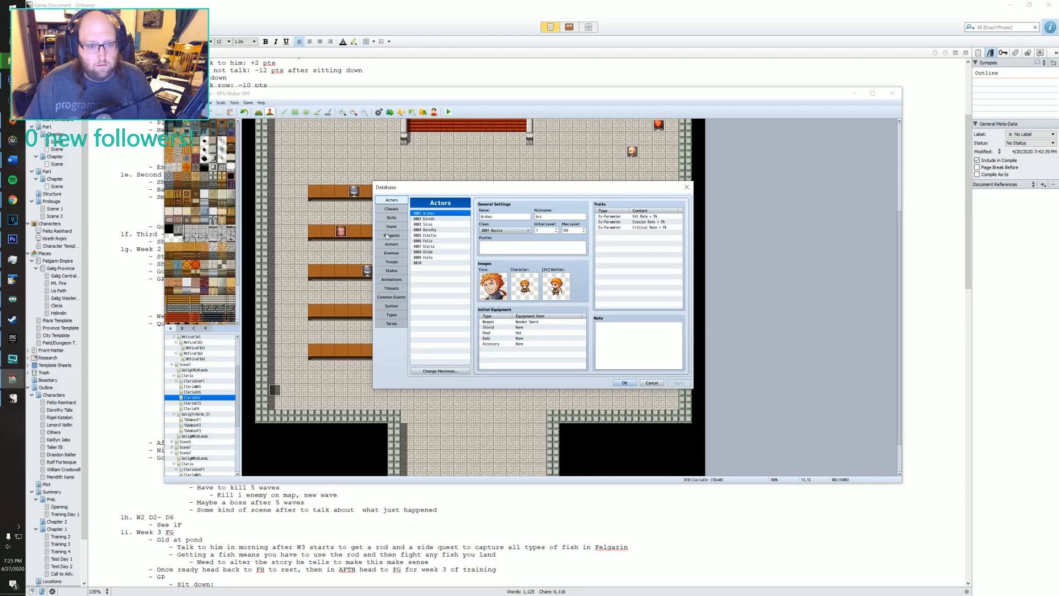
left_click(394, 298)
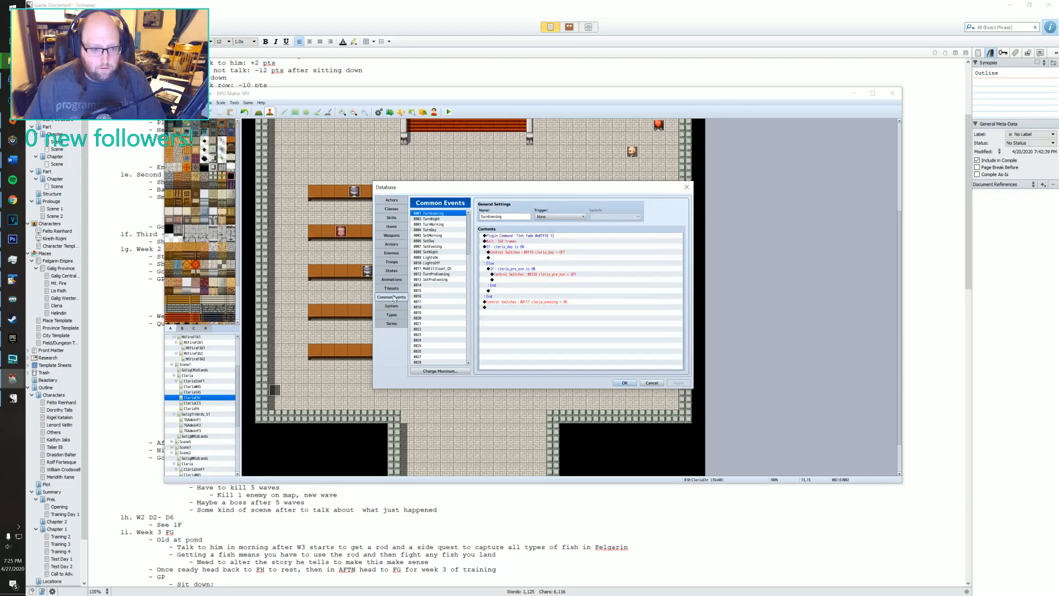
left_click(686, 187)
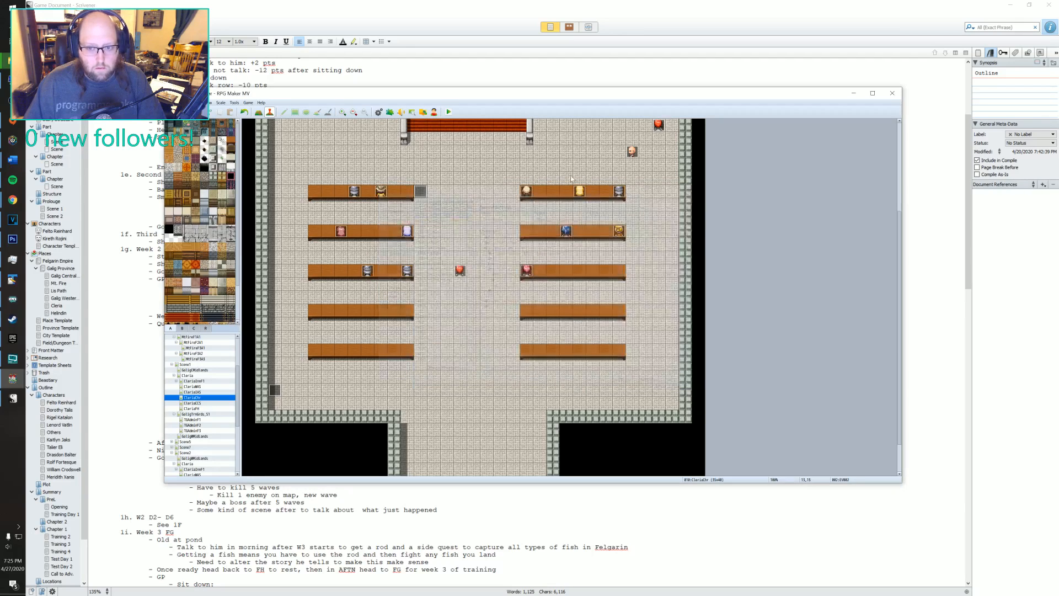
- Open the Quest 9 entry in the parameters of the YEP_QuestJournal plugin
left_click(390, 113)
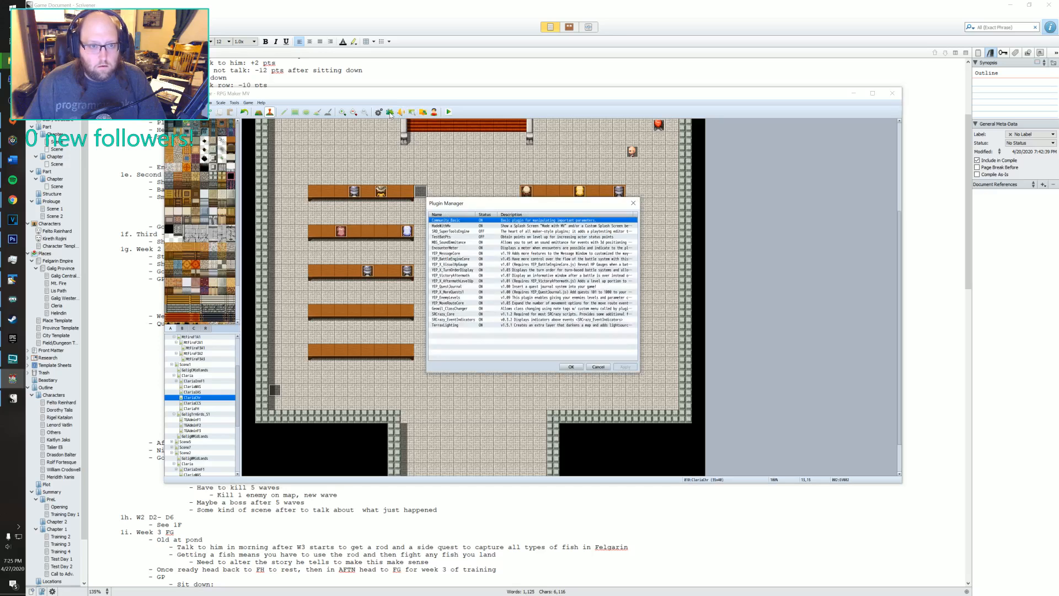
left_click(447, 286)
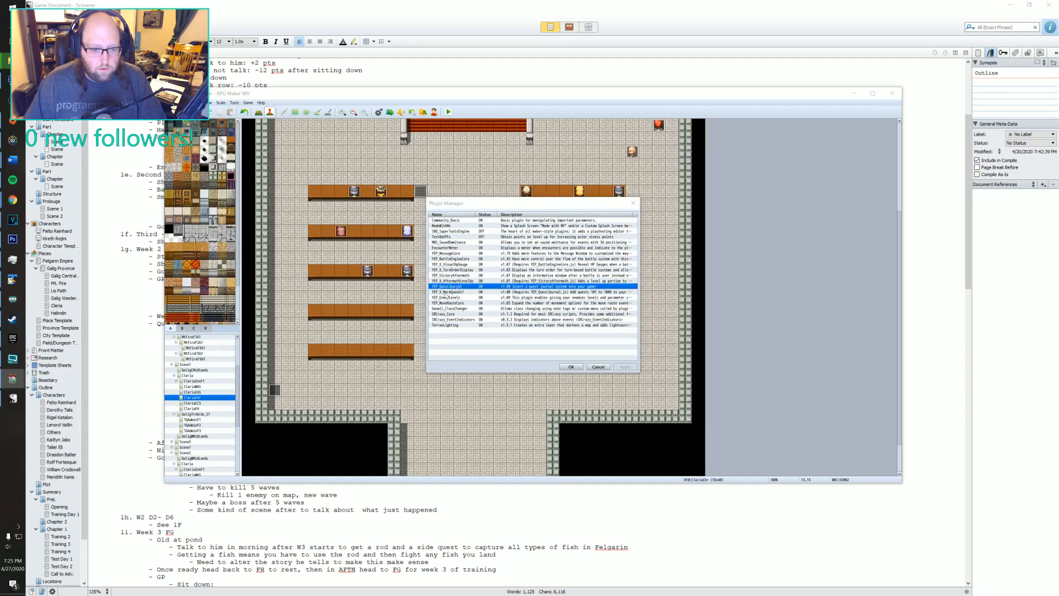
double_click(457, 287)
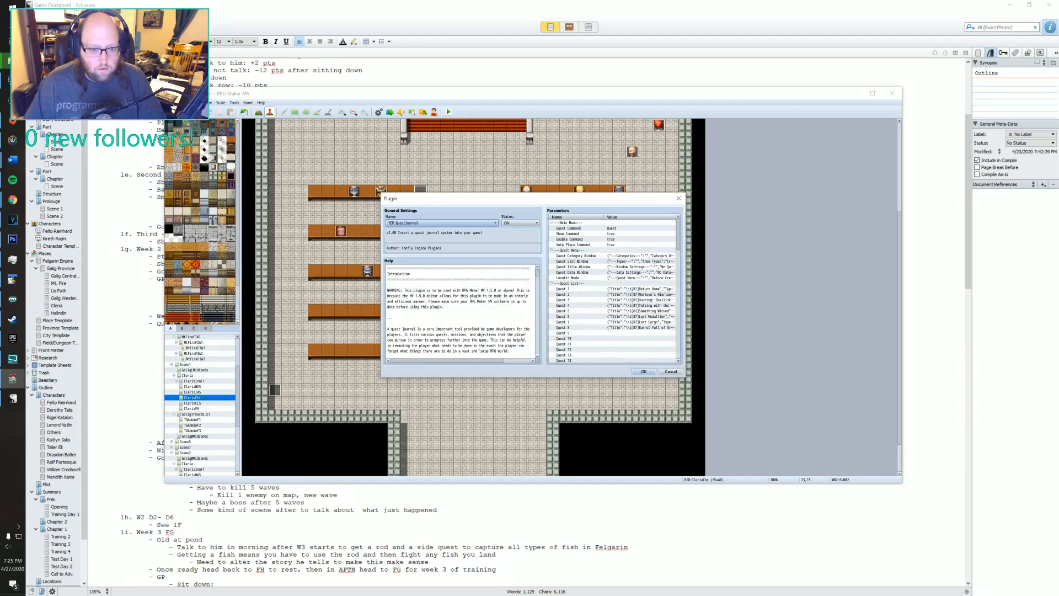
left_click(597, 333)
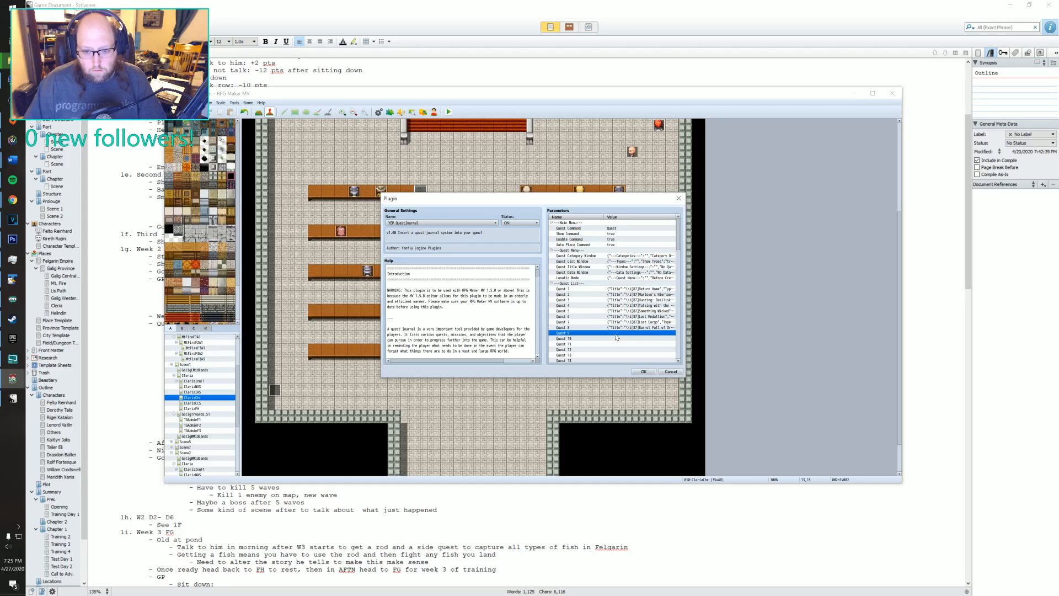
double_click(616, 336)
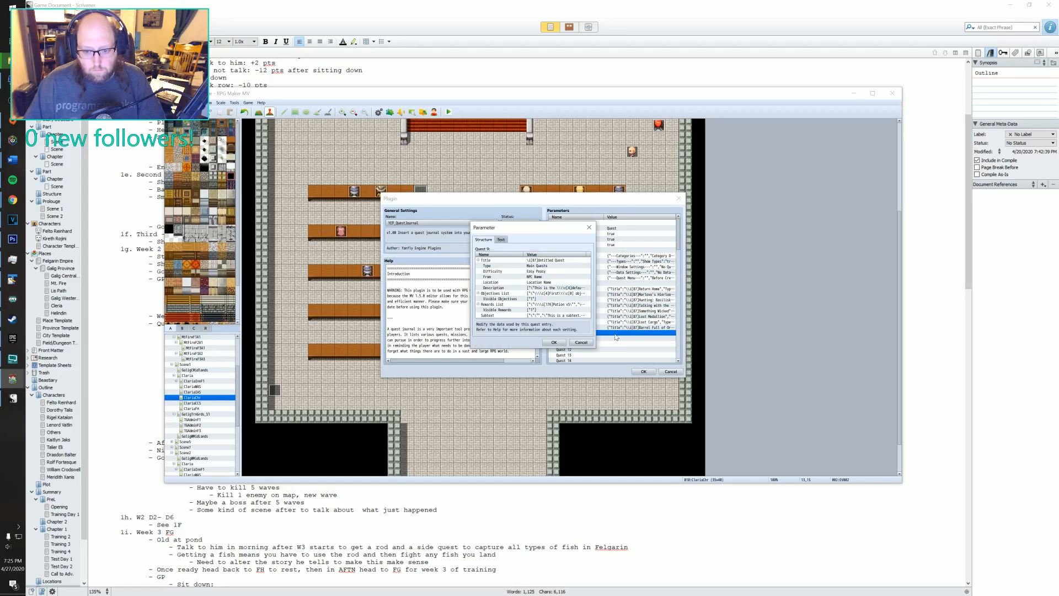
- Title the Quest 9 entry "The spooks must go!", keeping the icon code in front of the title
left_click(546, 266)
left_click(546, 261)
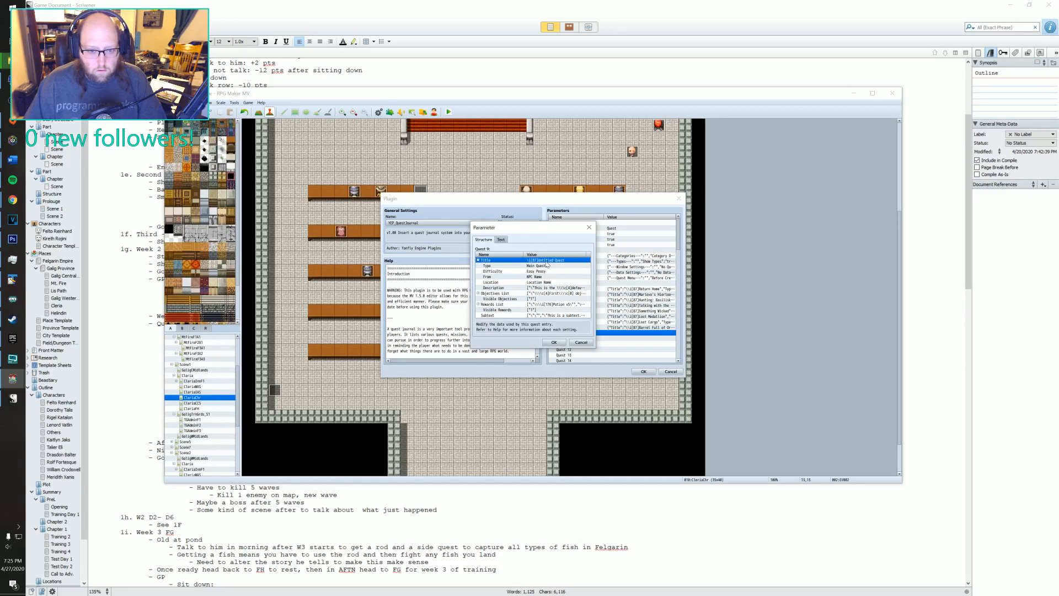
double_click(546, 260)
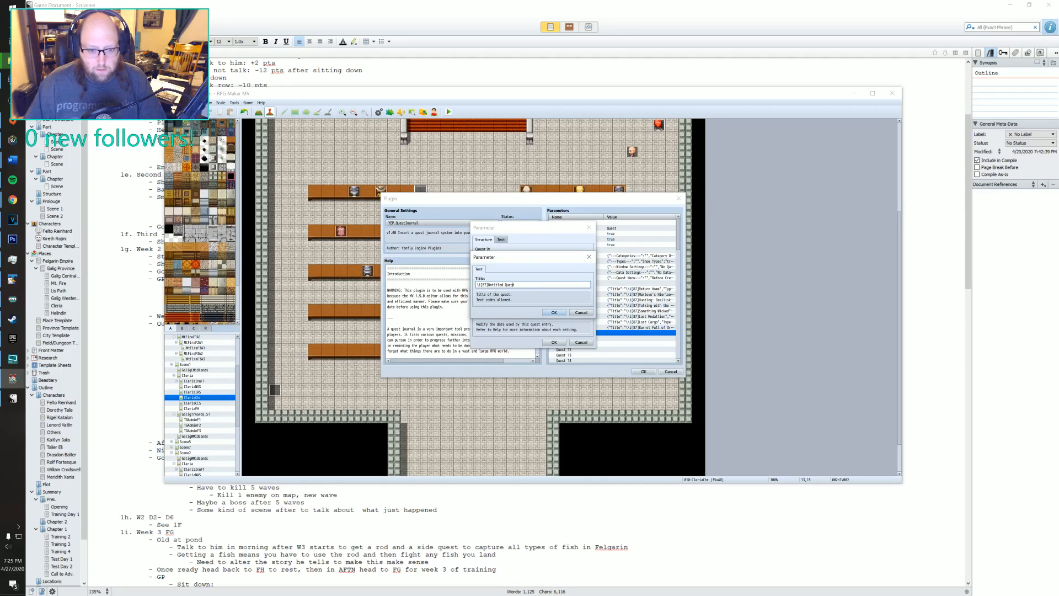
left_click_drag(488, 285, 515, 285)
key("BackSpace")
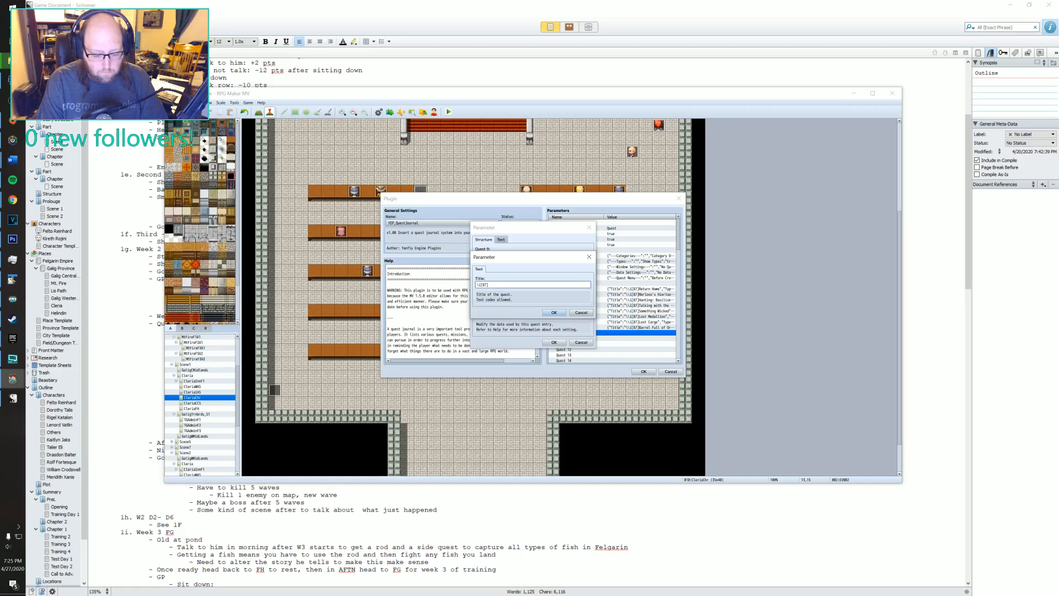
type("The Sp")
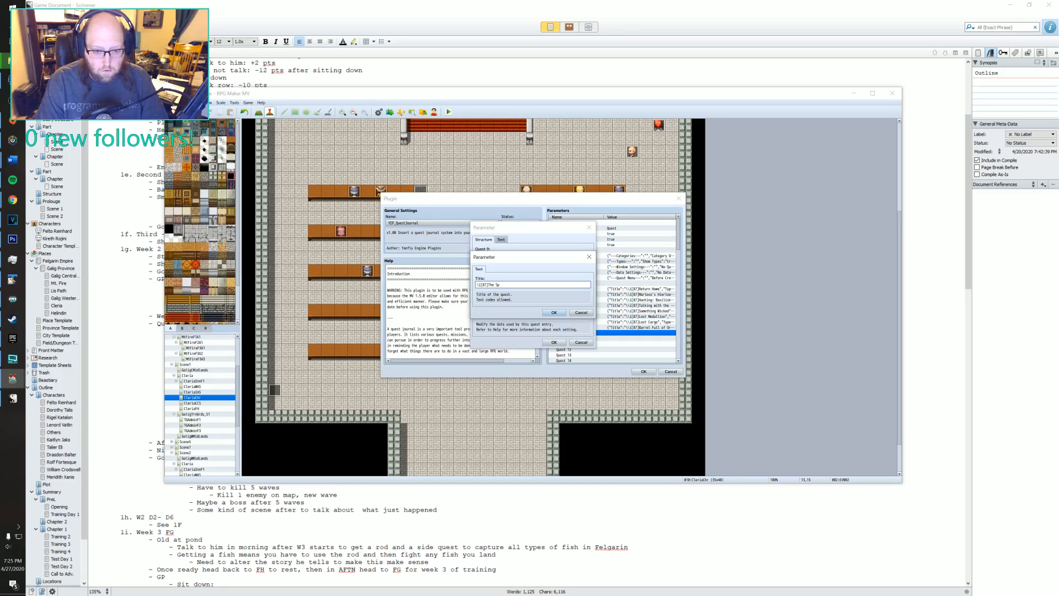
type("ooks")
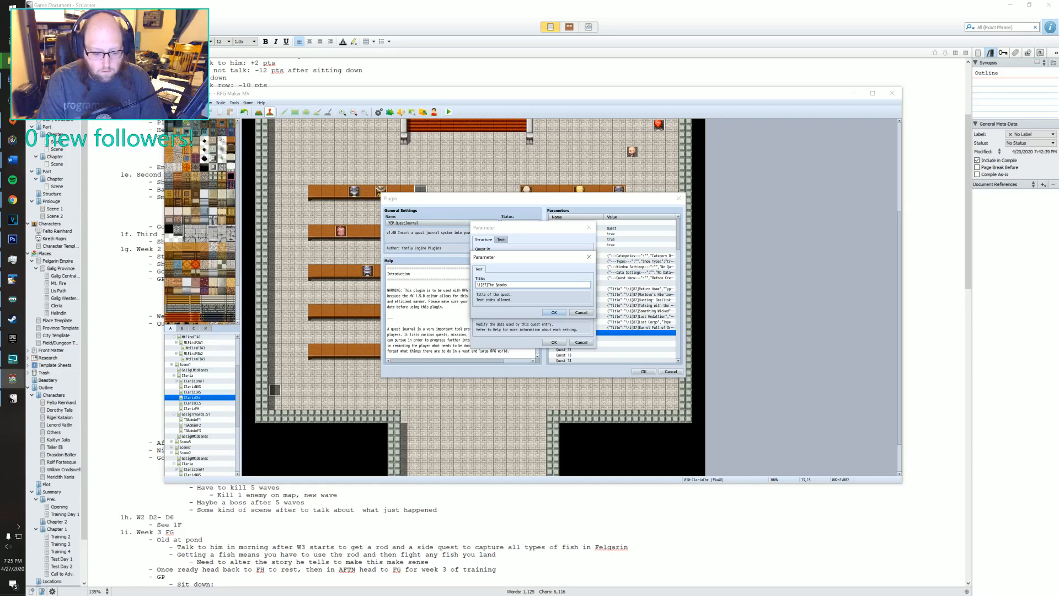
key("BackSpace")
key("BackSpace")
key("BackSpace")
key("BackSpace")
key("BackSpace")
key("BackSpace")
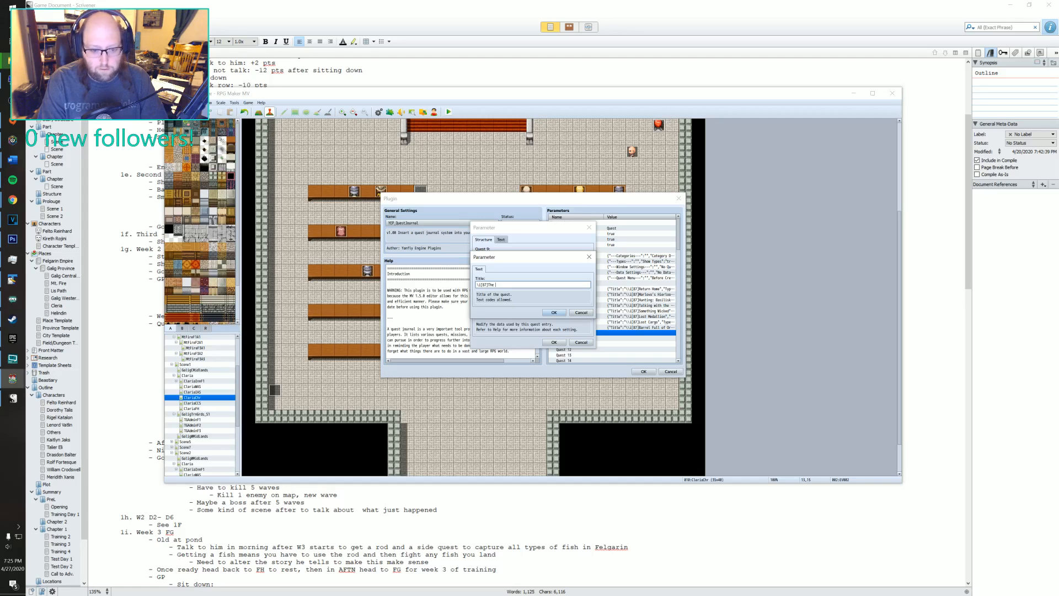
type("spooks must g")
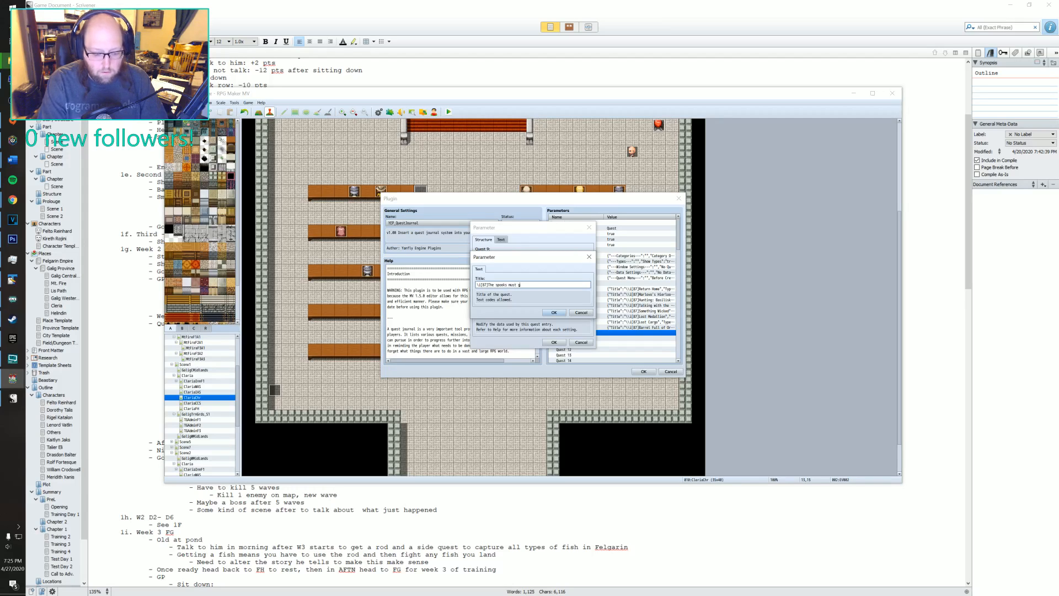
type("o!")
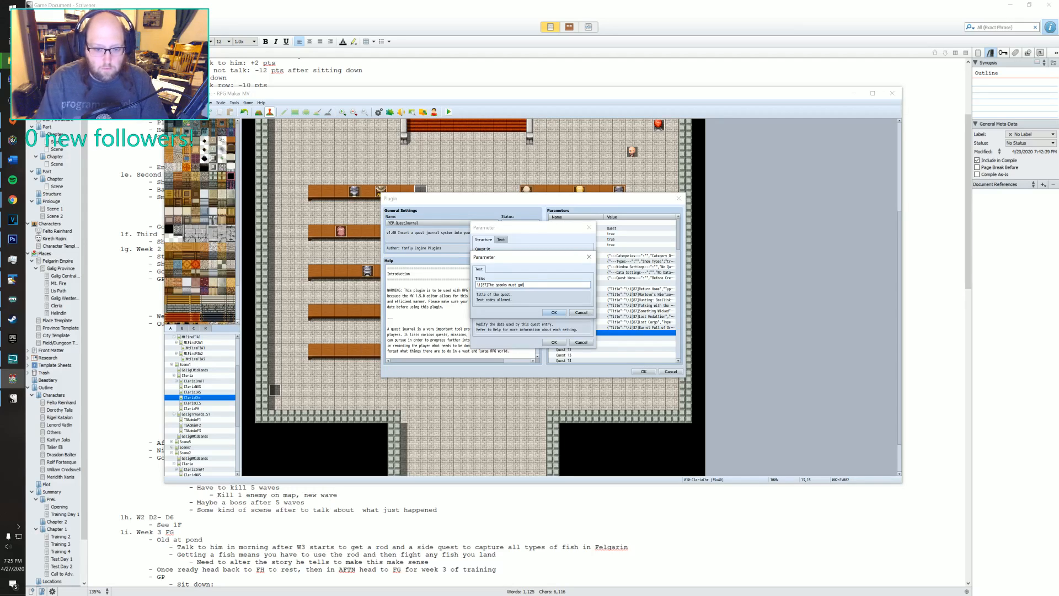
left_click(553, 312)
- Set the type of the Quest 9 entry to Side Quests
left_click(531, 267)
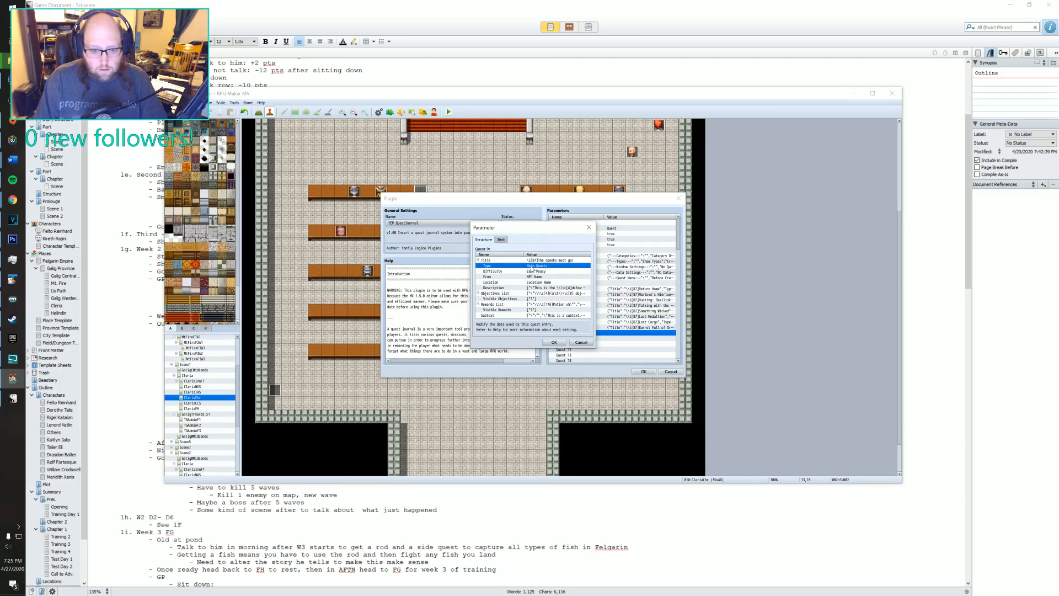
double_click(531, 270)
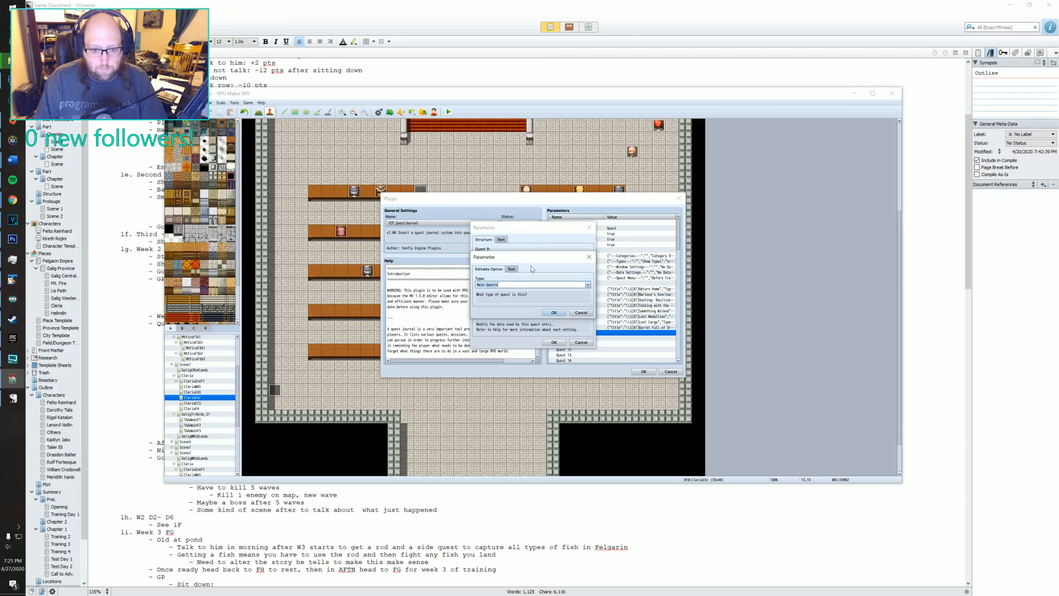
left_click(589, 287)
left_click(490, 298)
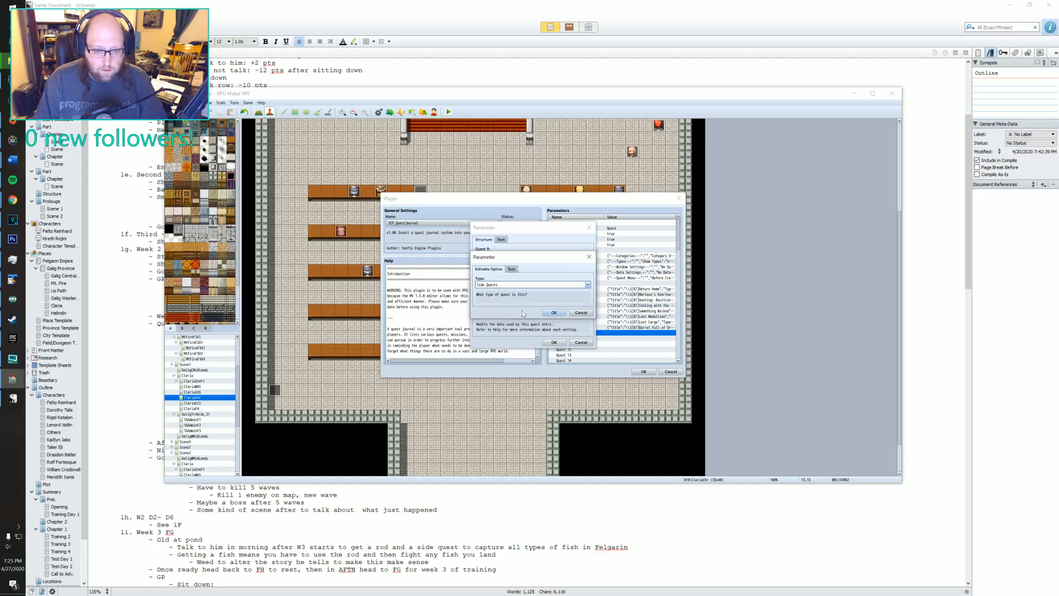
left_click(554, 313)
- Apply the Quest 9 entry and check how the difficulty is written in the Quest 8 entry
double_click(542, 276)
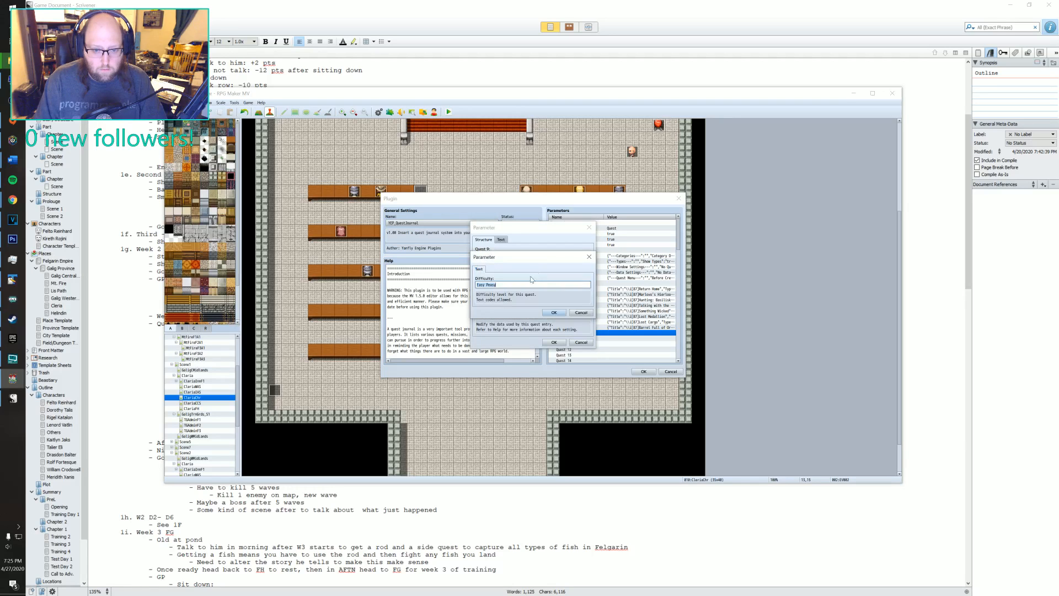
left_click(548, 314)
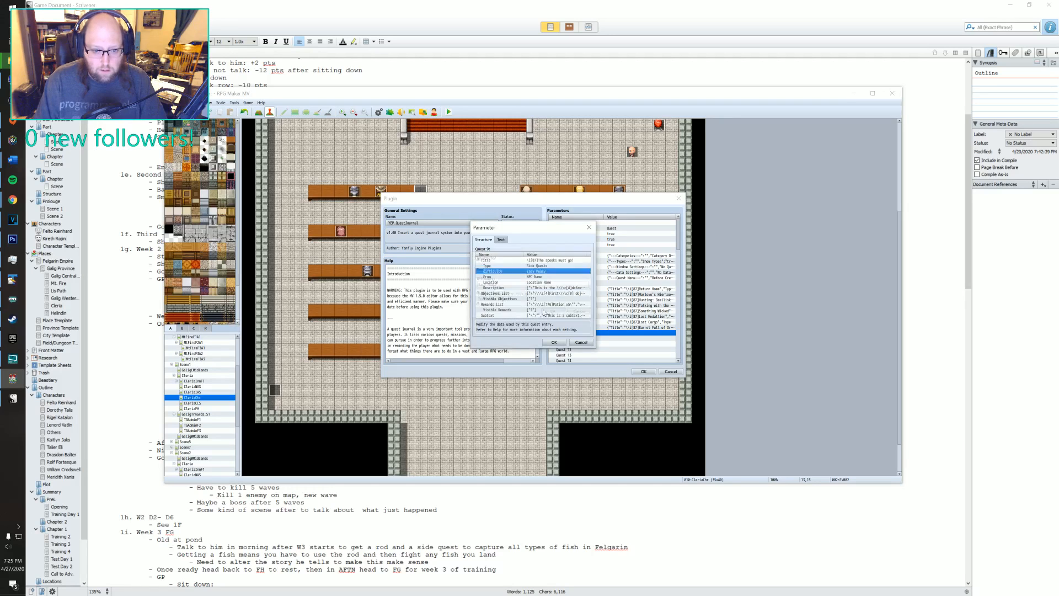
double_click(543, 272)
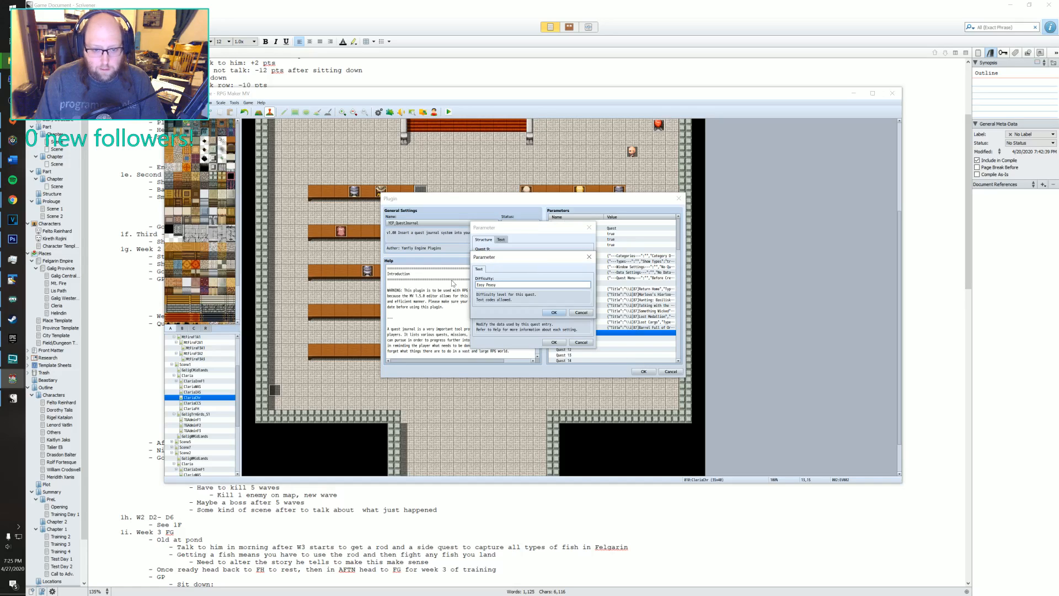
left_click_drag(508, 286, 475, 285)
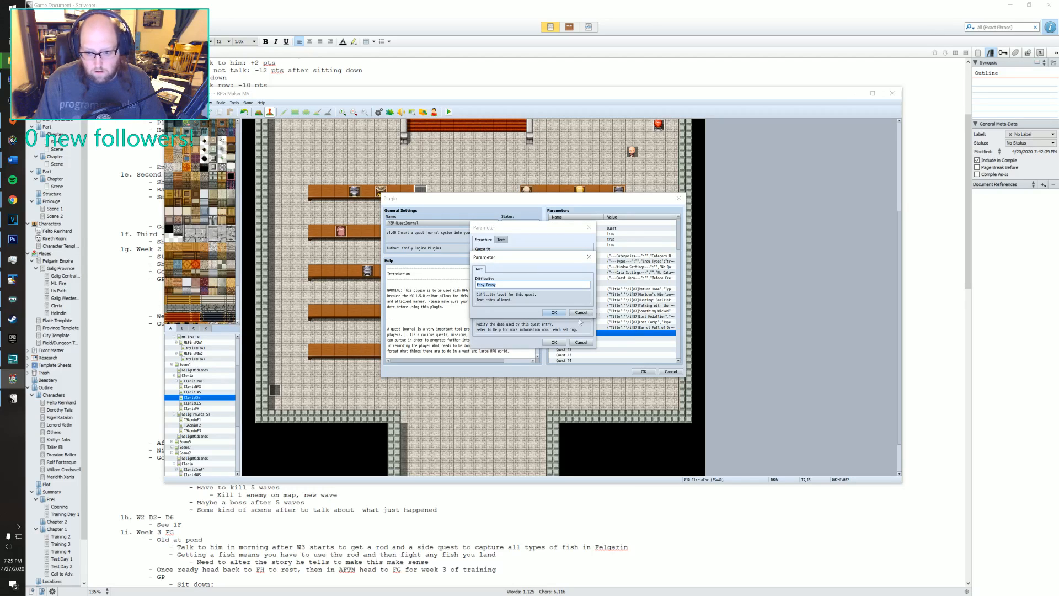
left_click(554, 313)
left_click(554, 342)
double_click(649, 327)
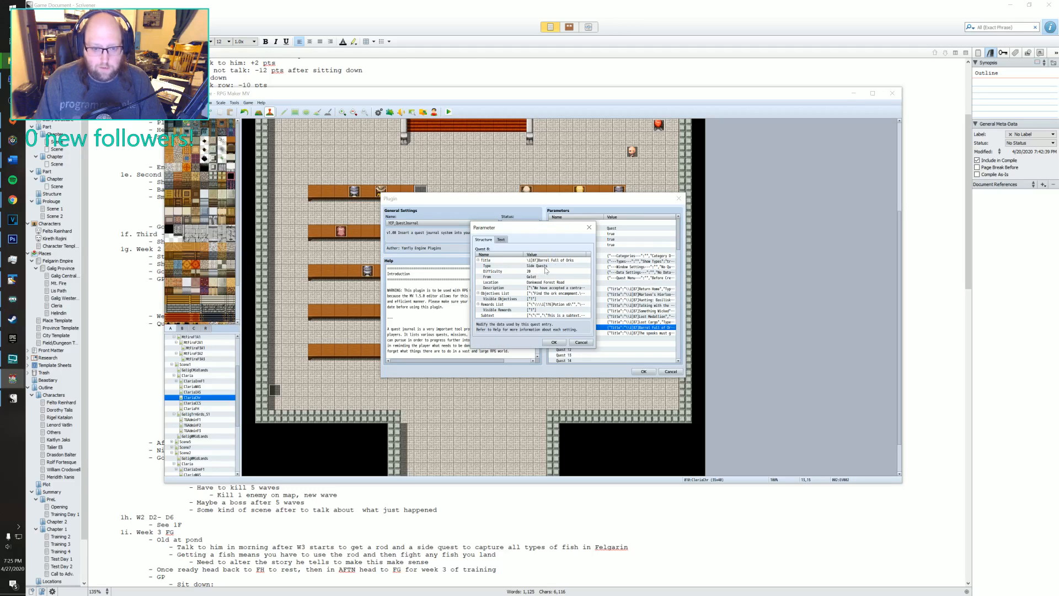
left_click(554, 342)
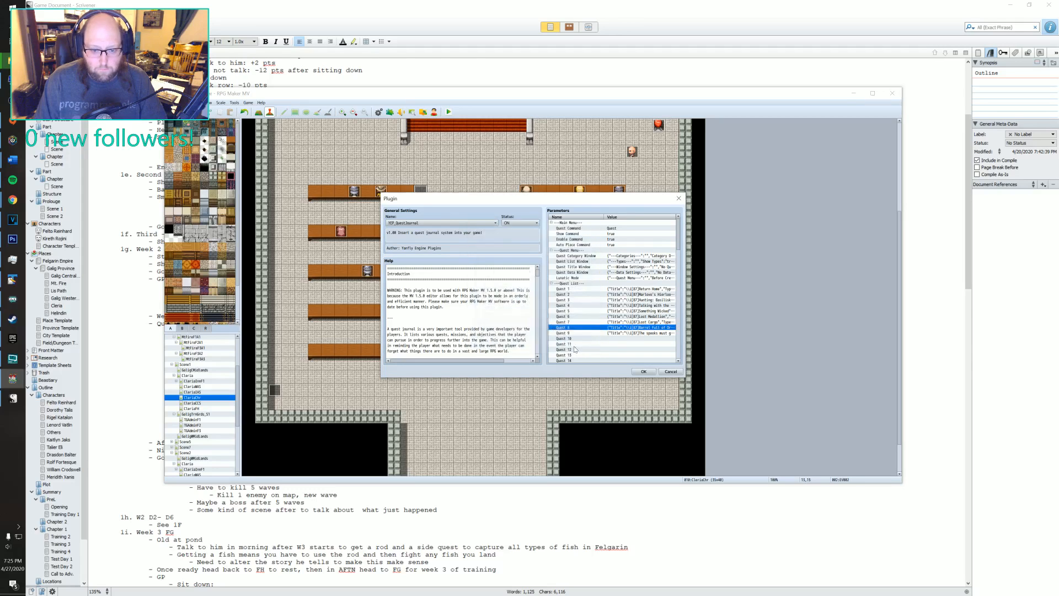
- Replace the placeholder difficulty of the Quest 9 entry with a short rating
double_click(640, 333)
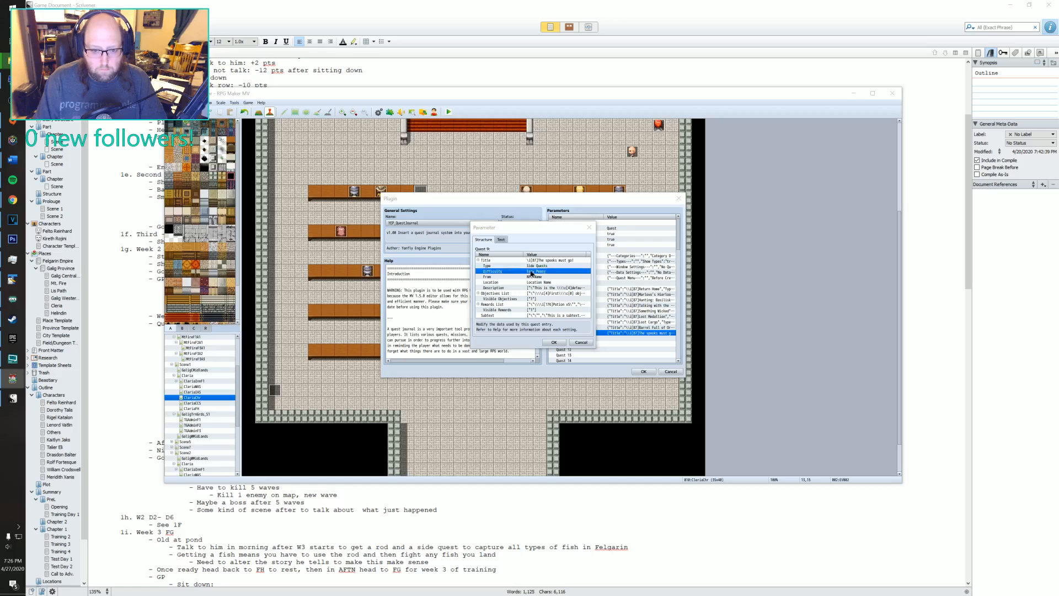
double_click(530, 270)
left_click_drag(497, 285, 460, 285)
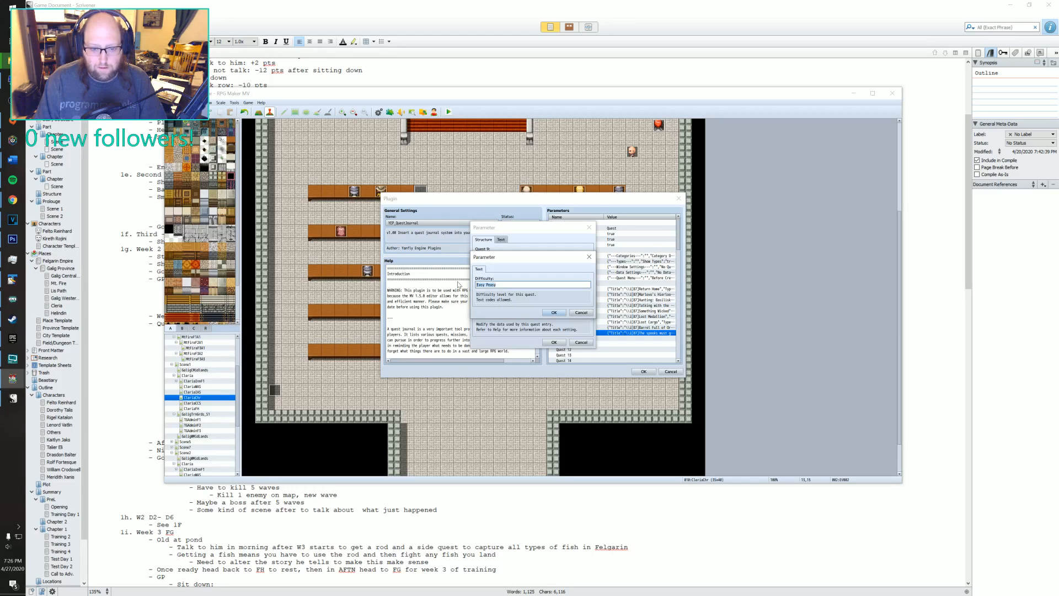
type("32")
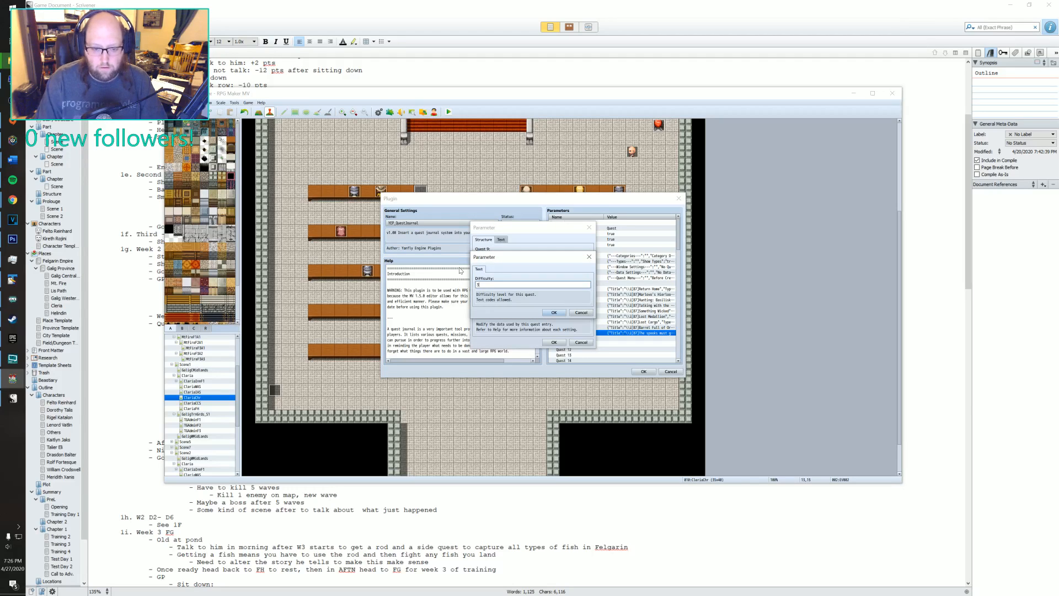
left_click(556, 312)
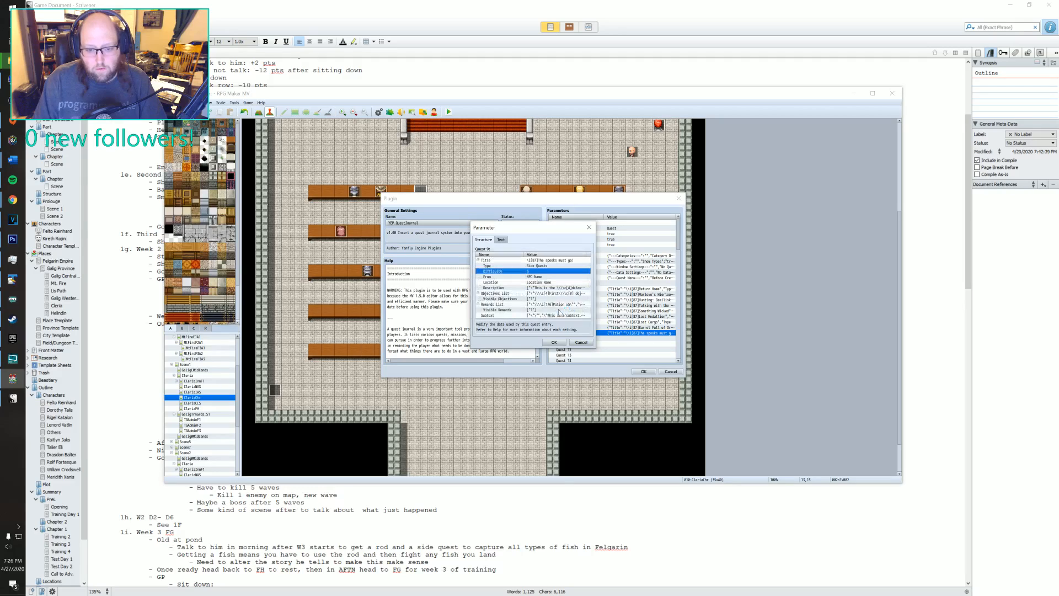
- Leave the quest giver of Quest 9 at its placeholder, and save the entry and the plugin settings
left_click(528, 277)
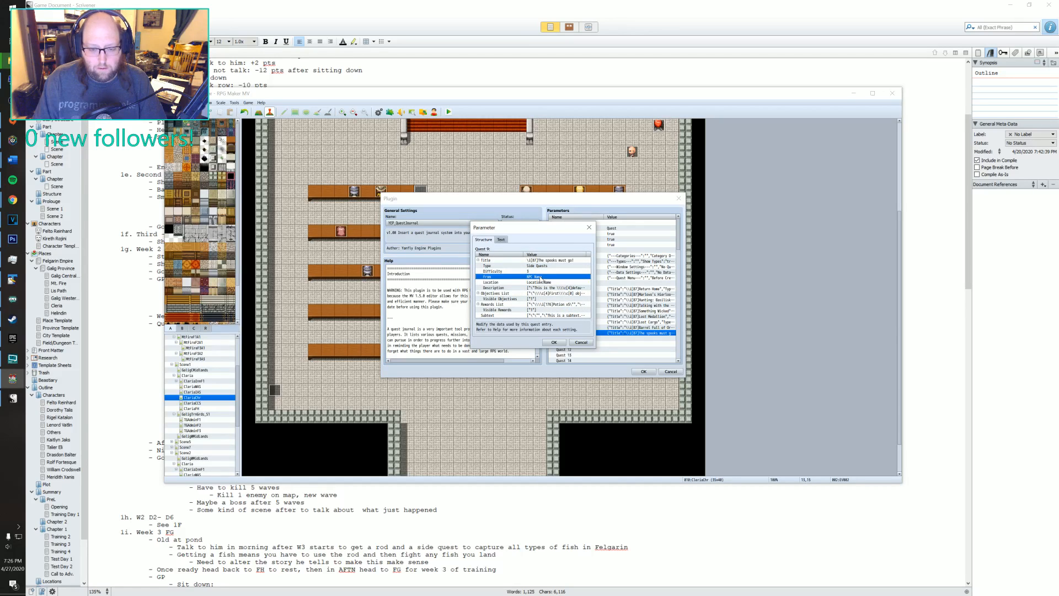
double_click(541, 276)
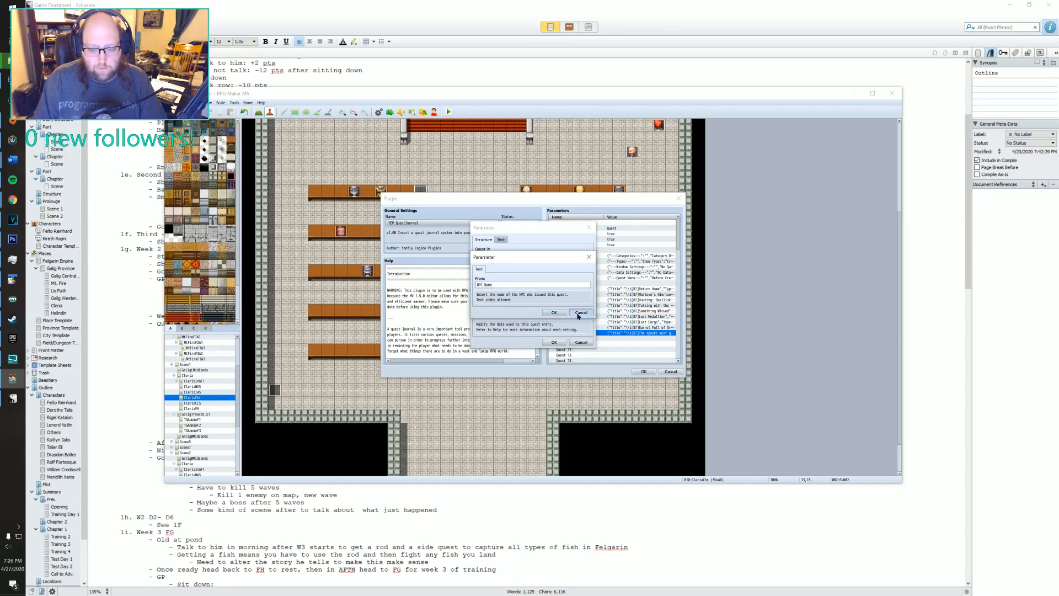
left_click(580, 313)
left_click(554, 342)
left_click(643, 371)
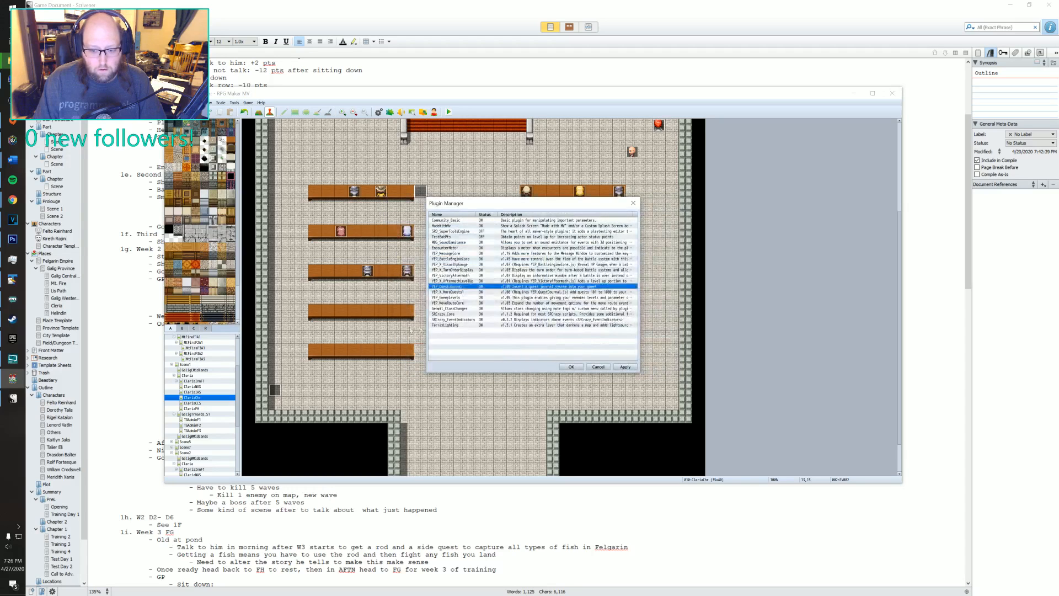
left_click(571, 367)
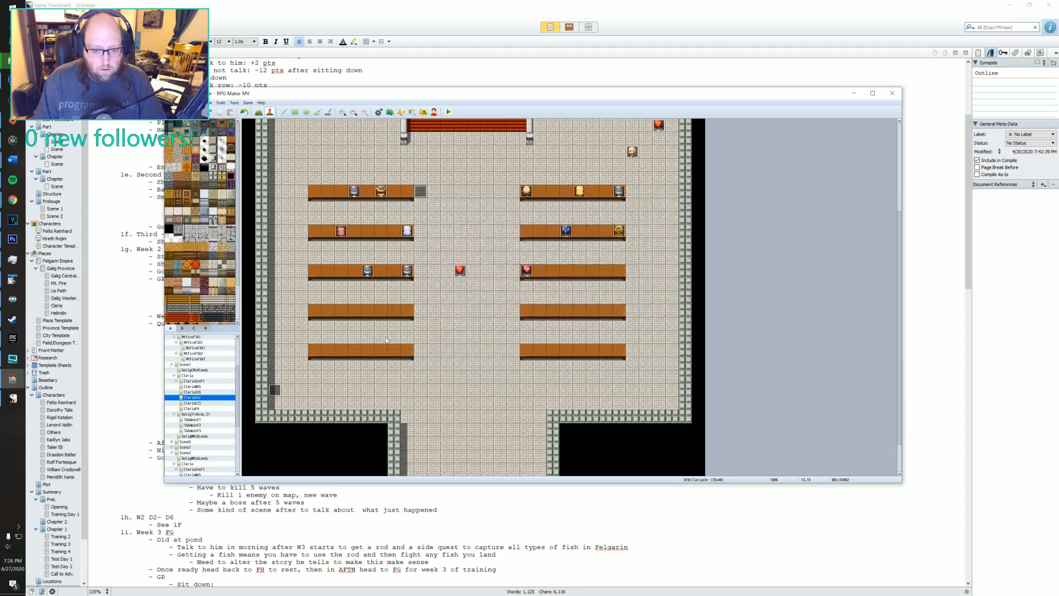
- Open the Claria town map and read the dialogue of the warrior event just below the path at the eastern gate
left_click(193, 381)
left_click(189, 375)
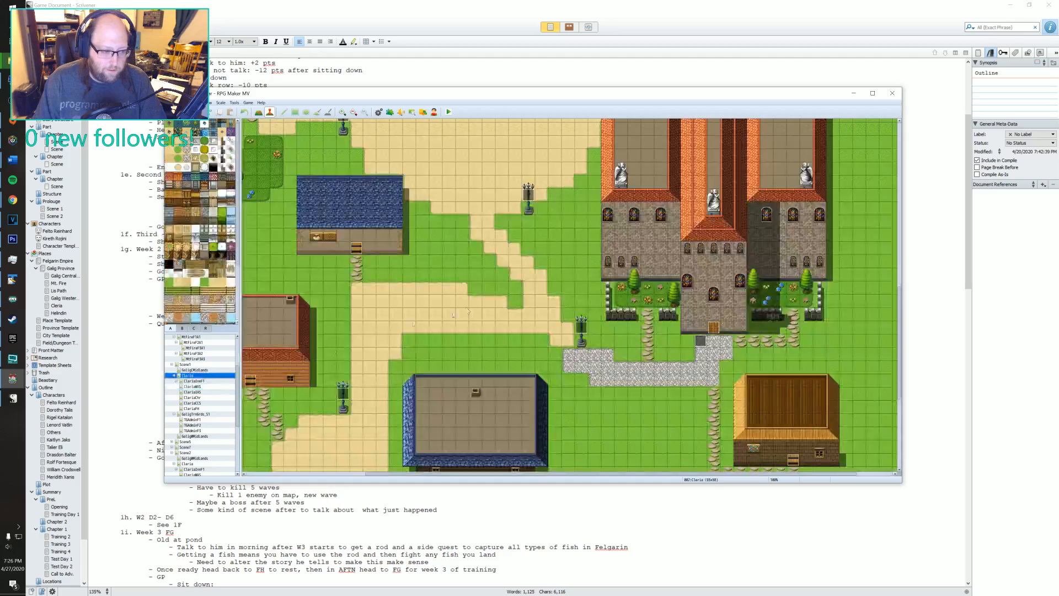
middle_click_drag(468, 312, 772, 143)
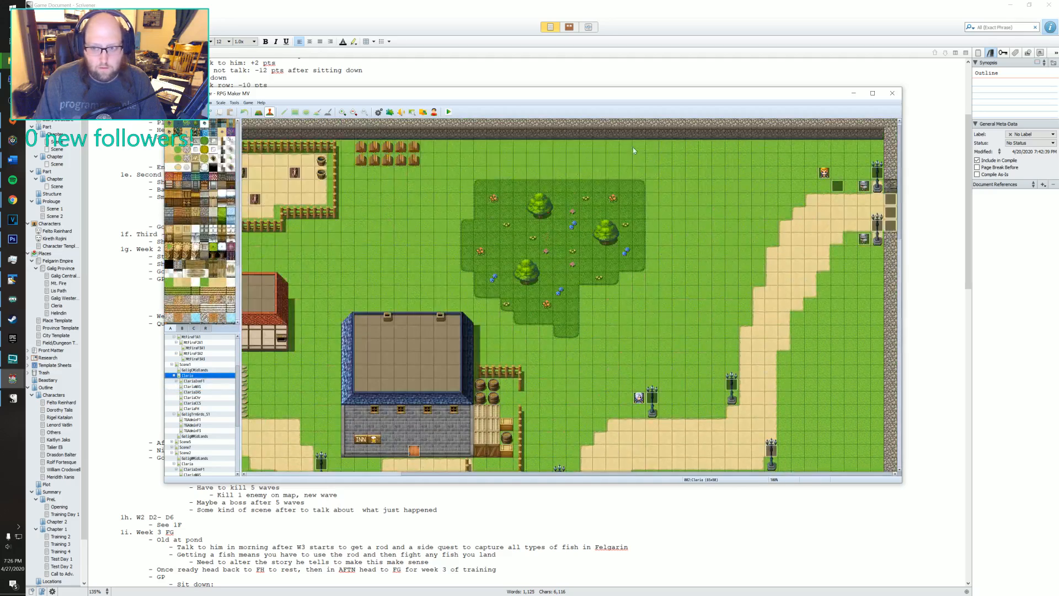
double_click(863, 239)
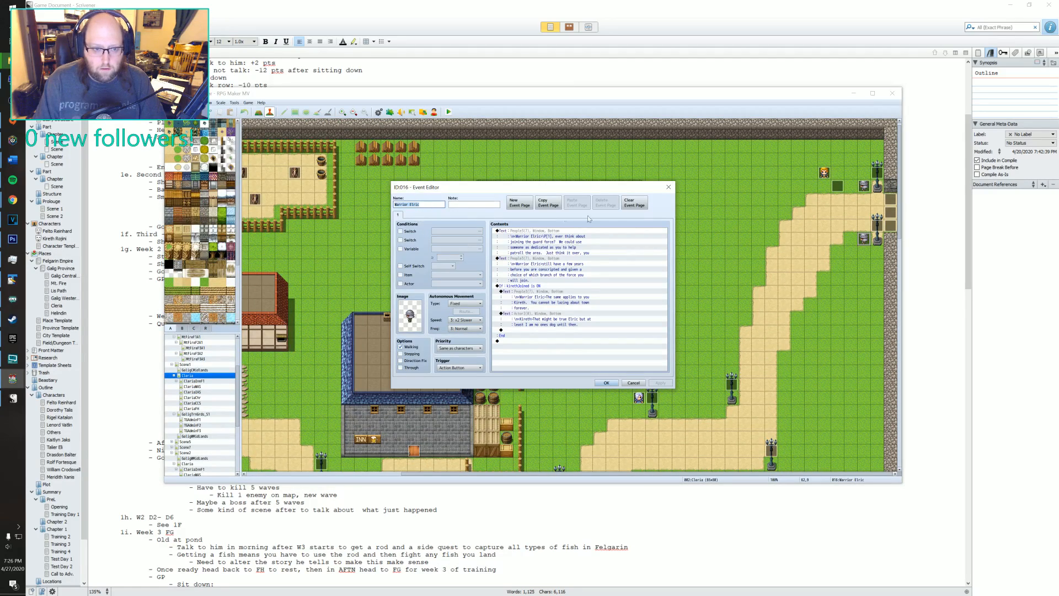
left_click(669, 188)
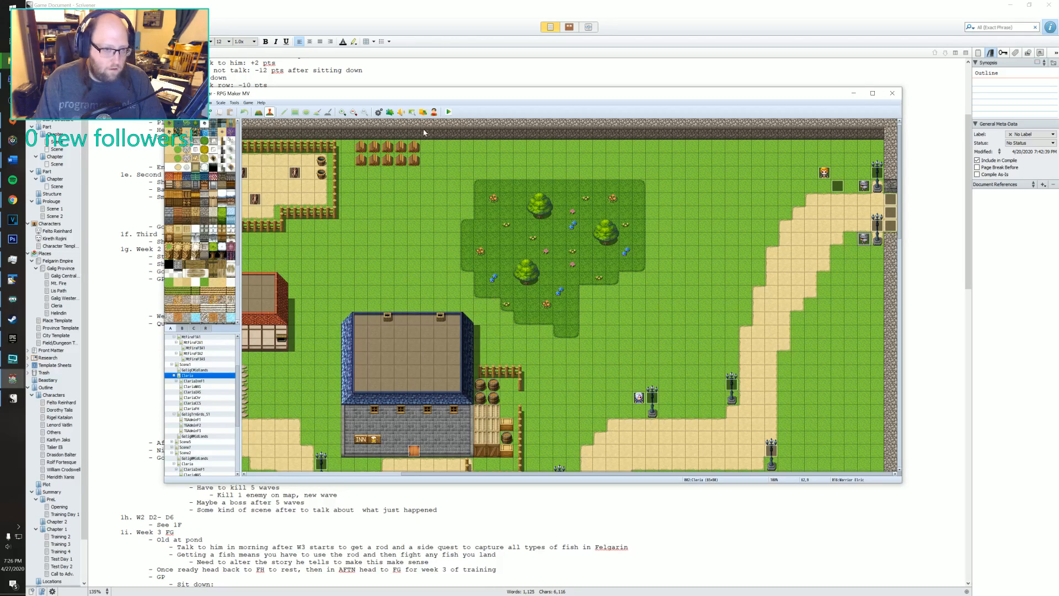
- Open the Quest 9 entry in the YEP_QuestJournal plugin settings
left_click(389, 112)
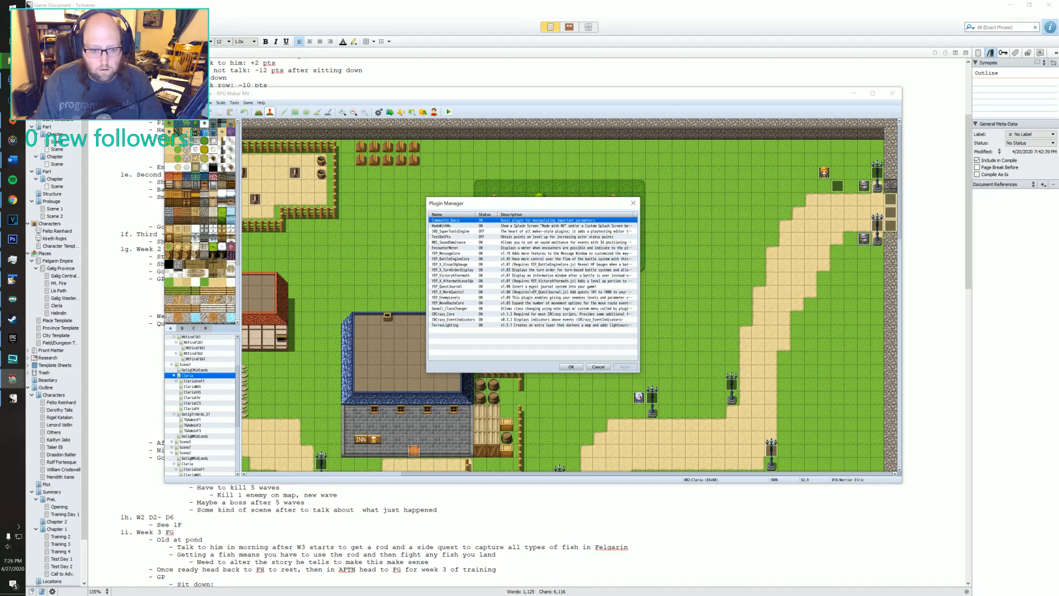
double_click(440, 281)
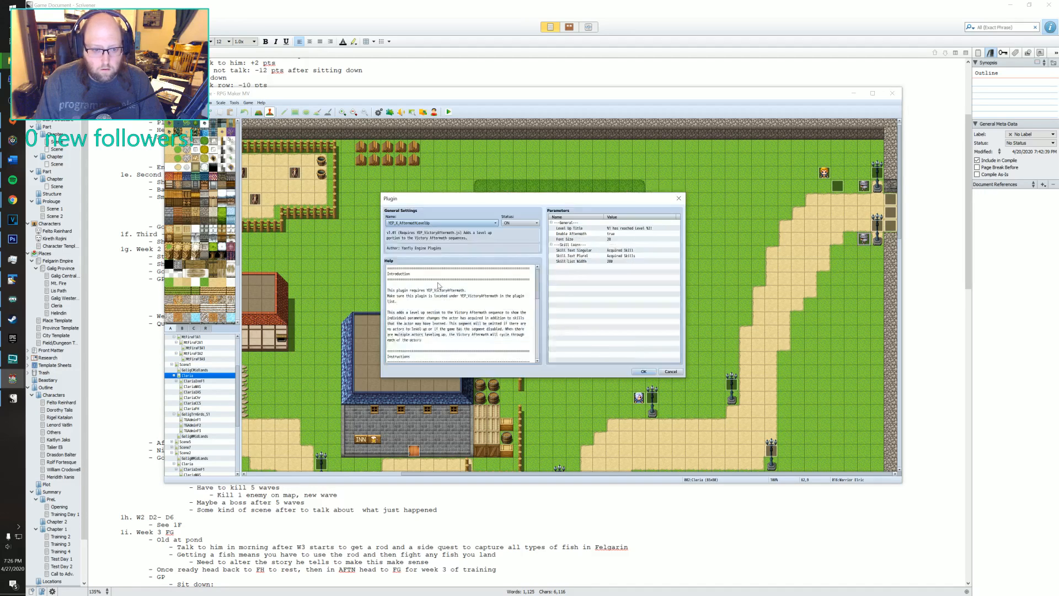
left_click(644, 371)
left_click(444, 286)
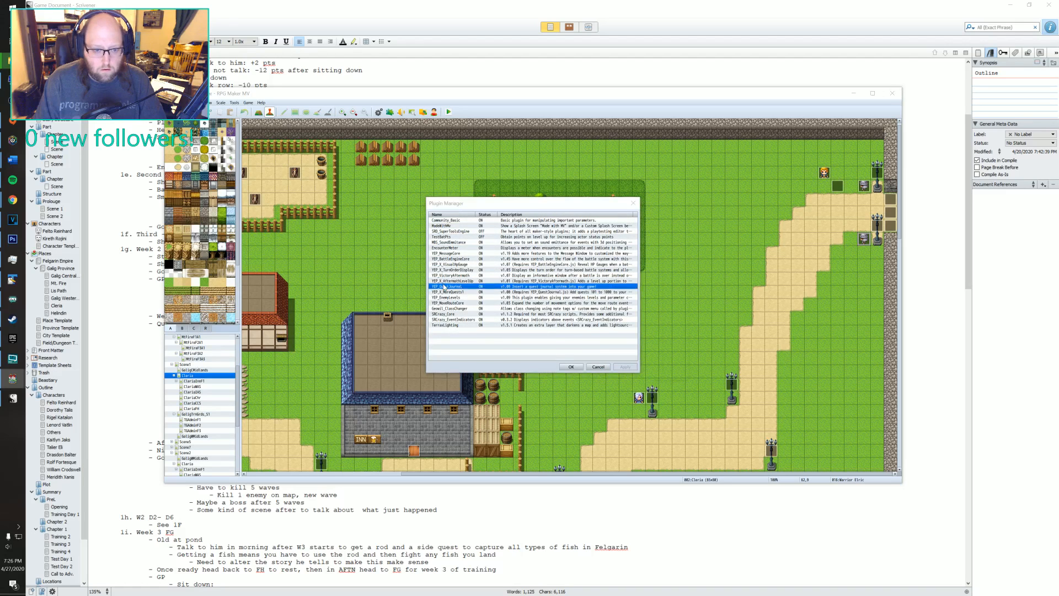
double_click(444, 286)
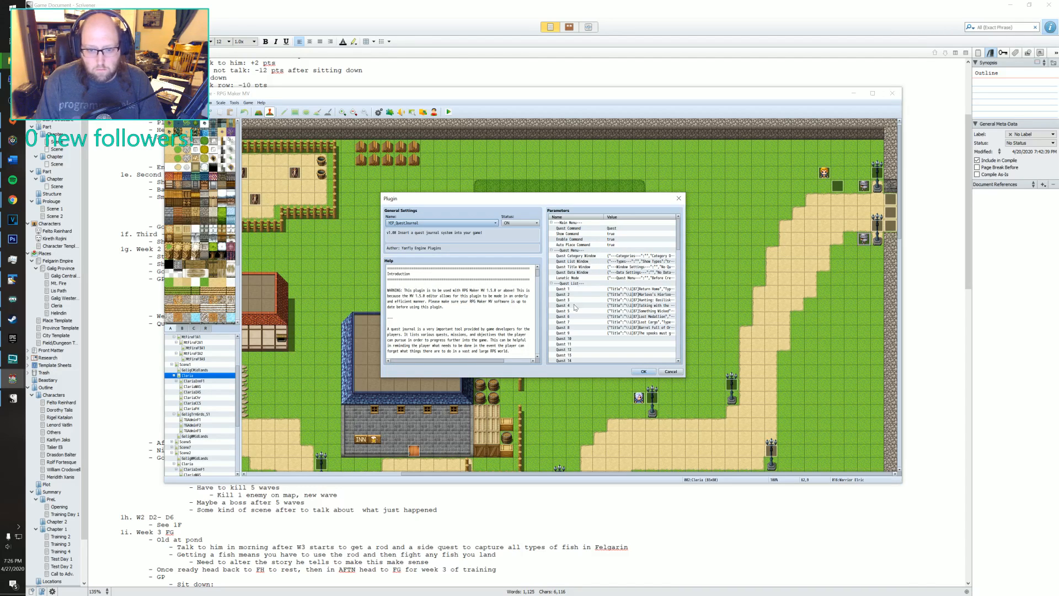
left_click(634, 334)
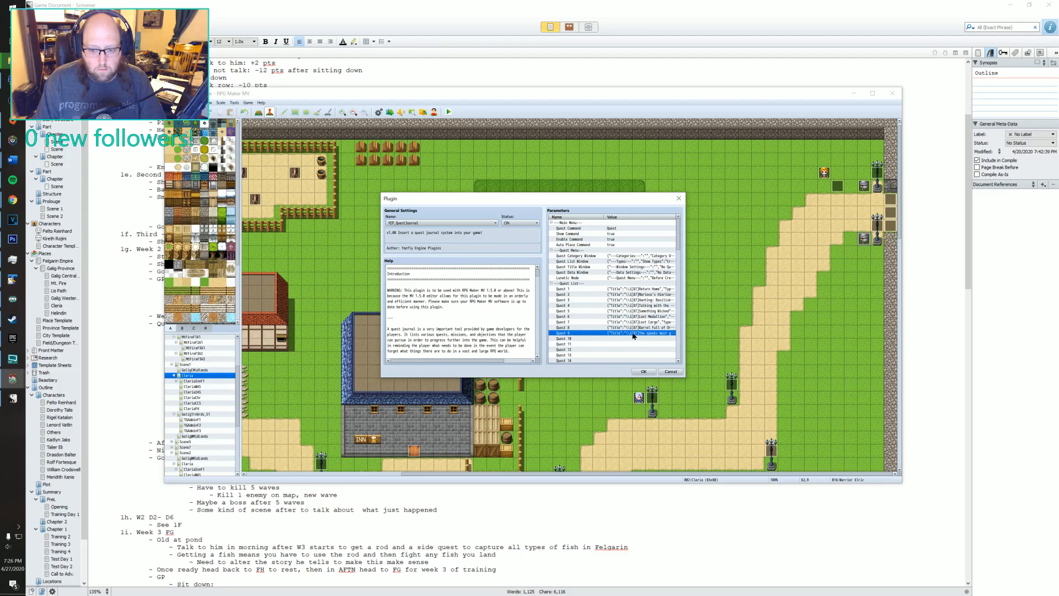
double_click(633, 333)
- Set the quest giver of Quest 9 to "Warrior Elric"
double_click(533, 277)
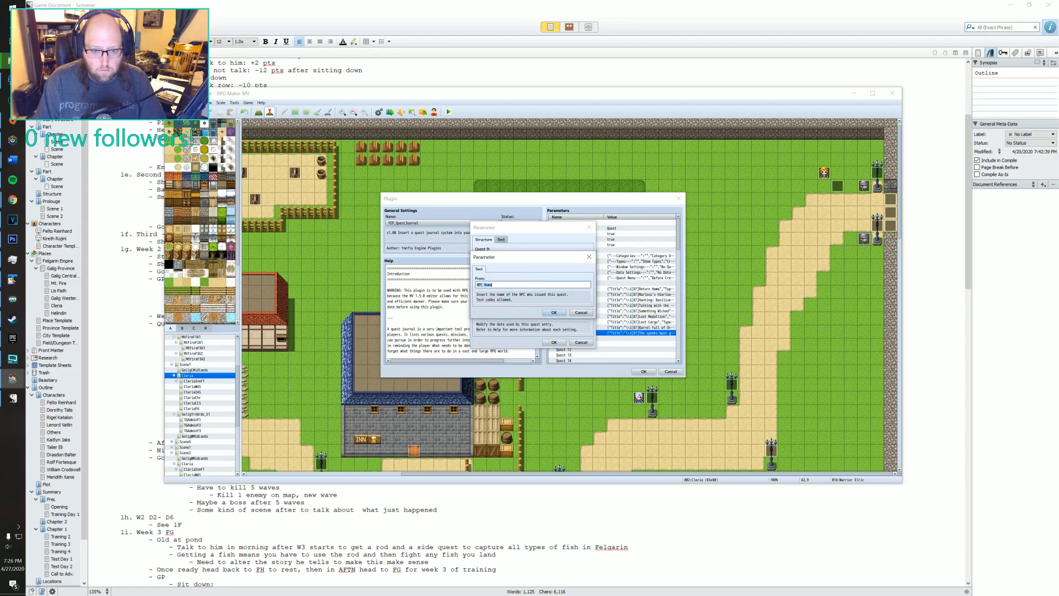
type("Warrio")
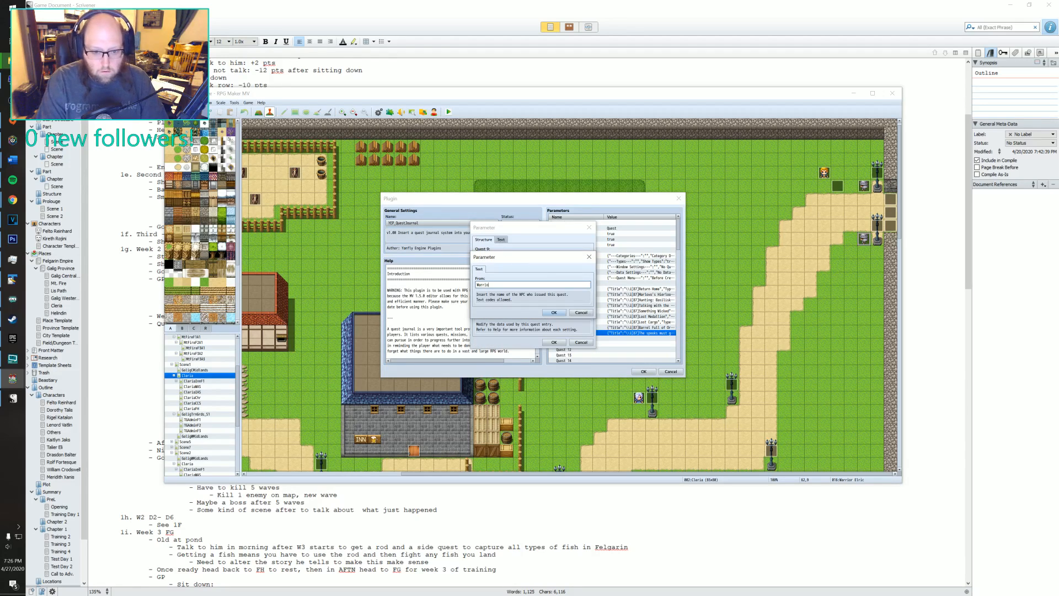
type("r Elric")
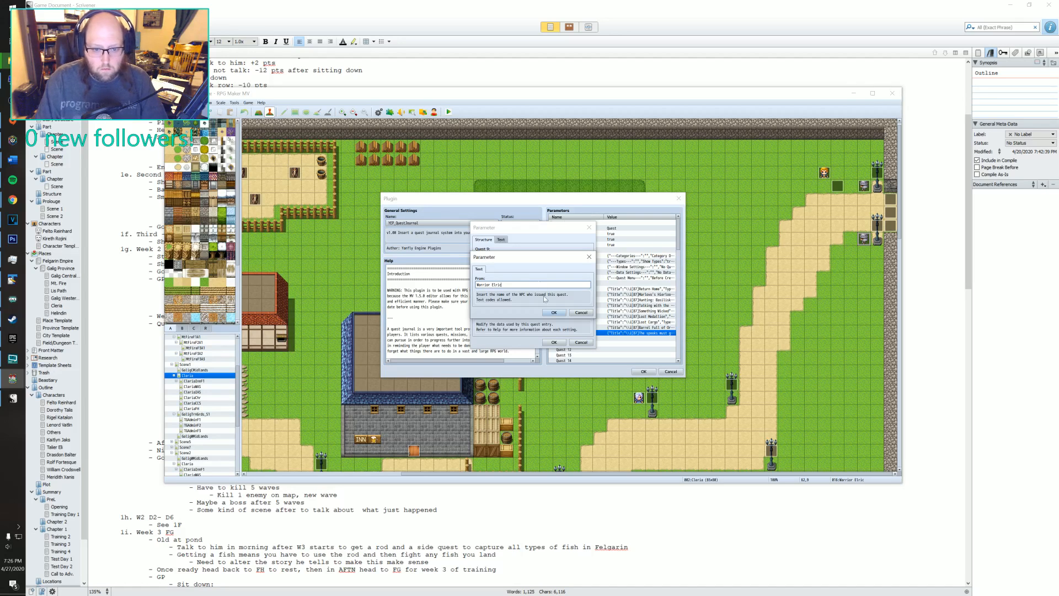
left_click(552, 312)
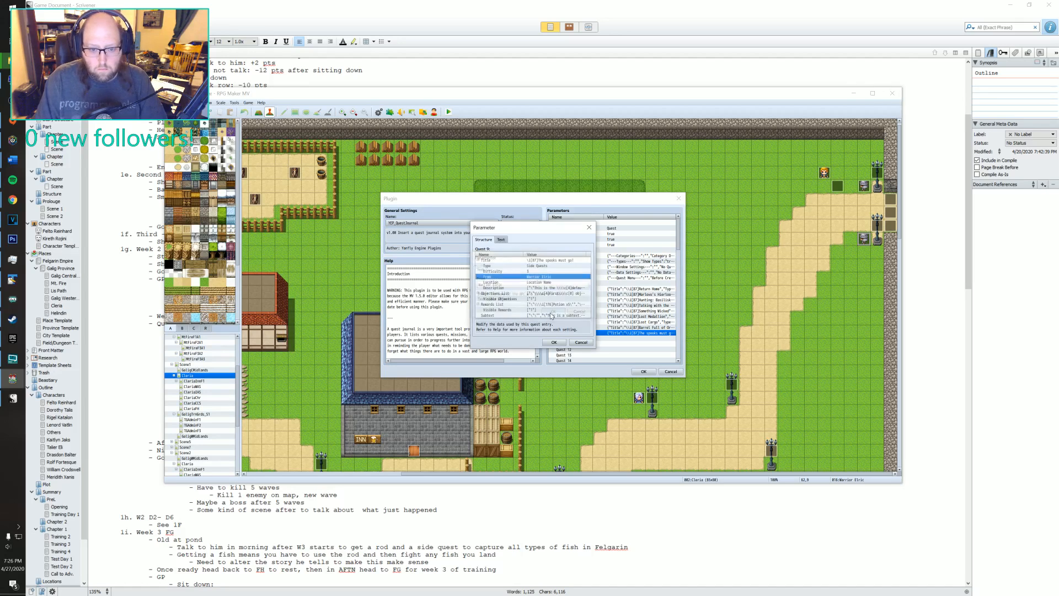
- Replace the placeholder location of Quest 9 with "Cleria"
double_click(550, 282)
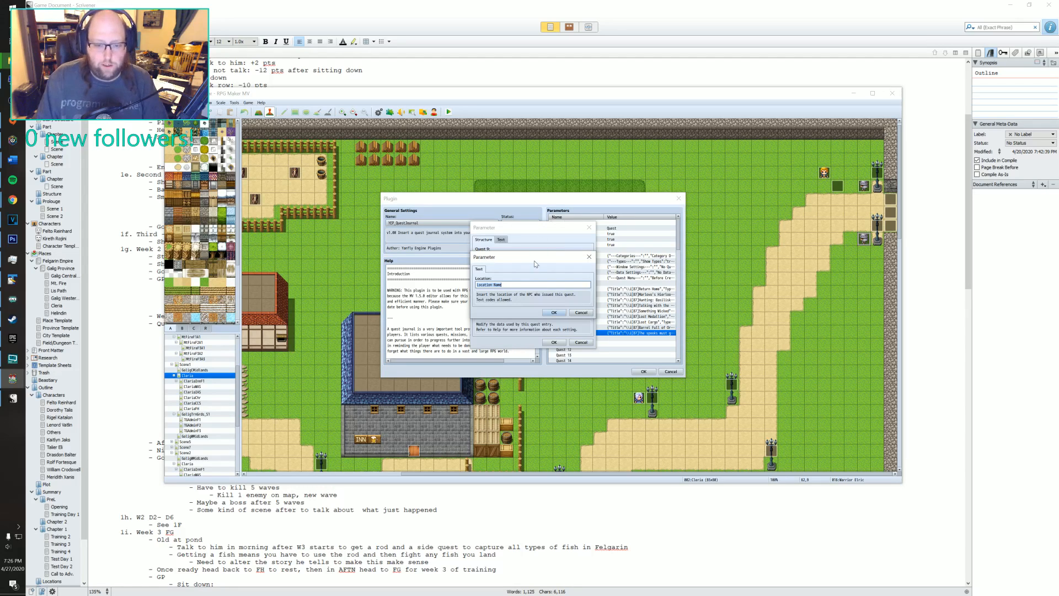
key("BackSpace")
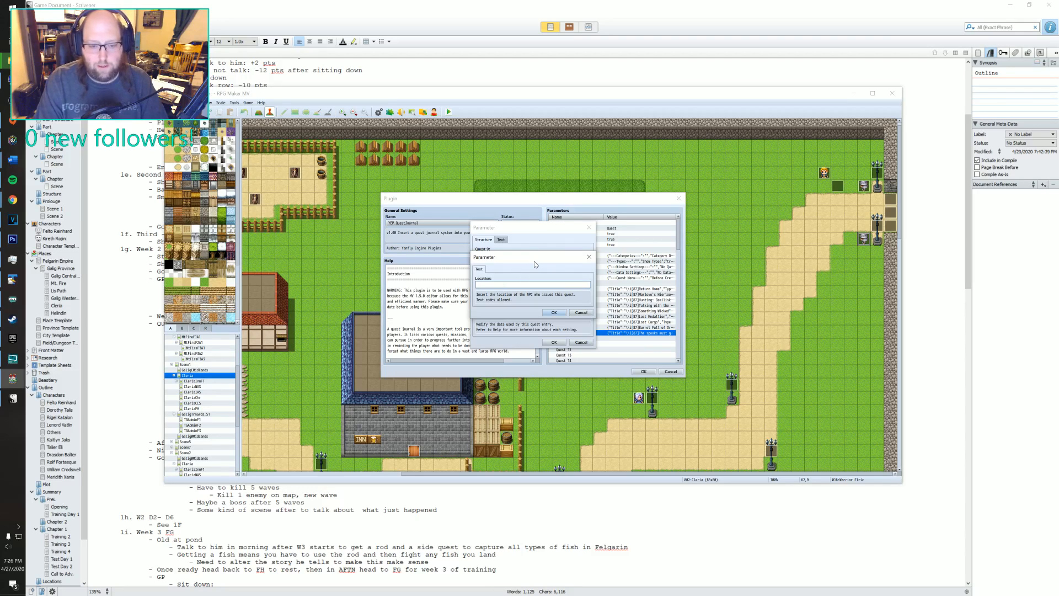
type("Cleria")
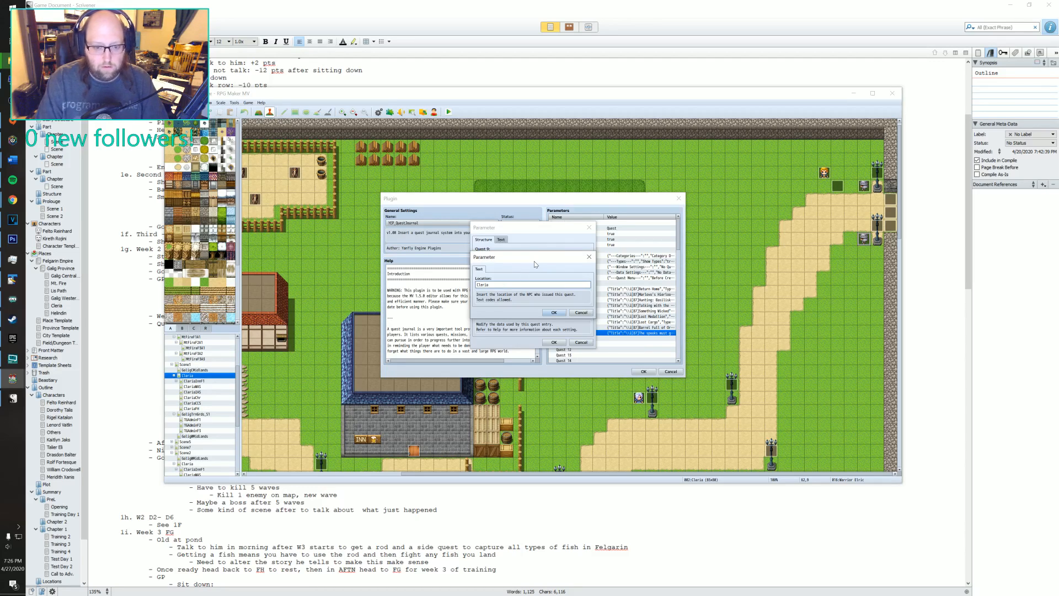
left_click(545, 312)
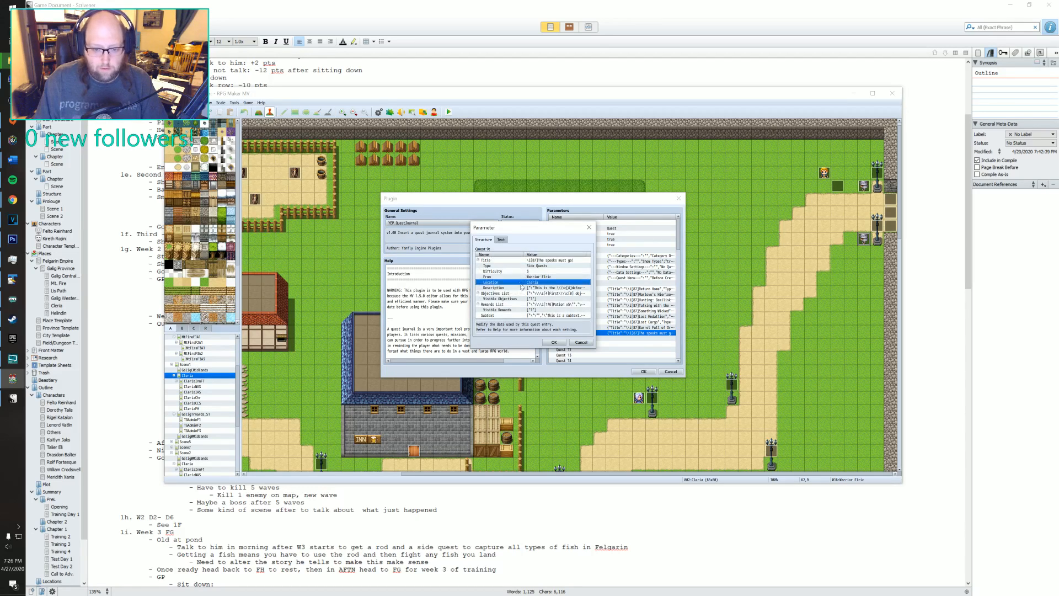
- Replace Quest 9's first placeholder description with "Warrior Elric asked if I could kill some Ghosts in the fields around Cleria for him."
left_click(542, 287)
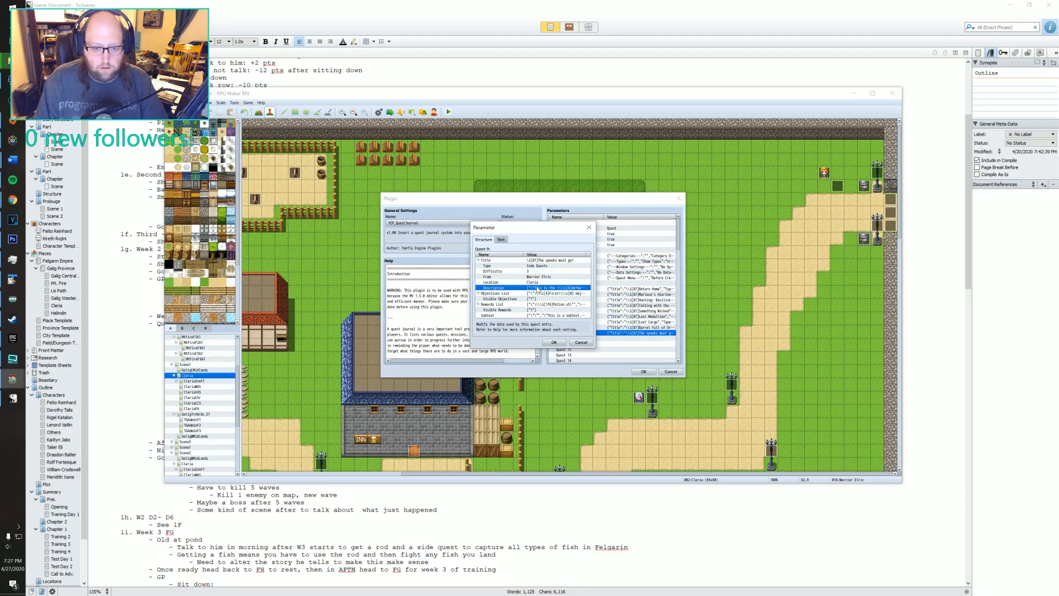
double_click(531, 288)
key("End")
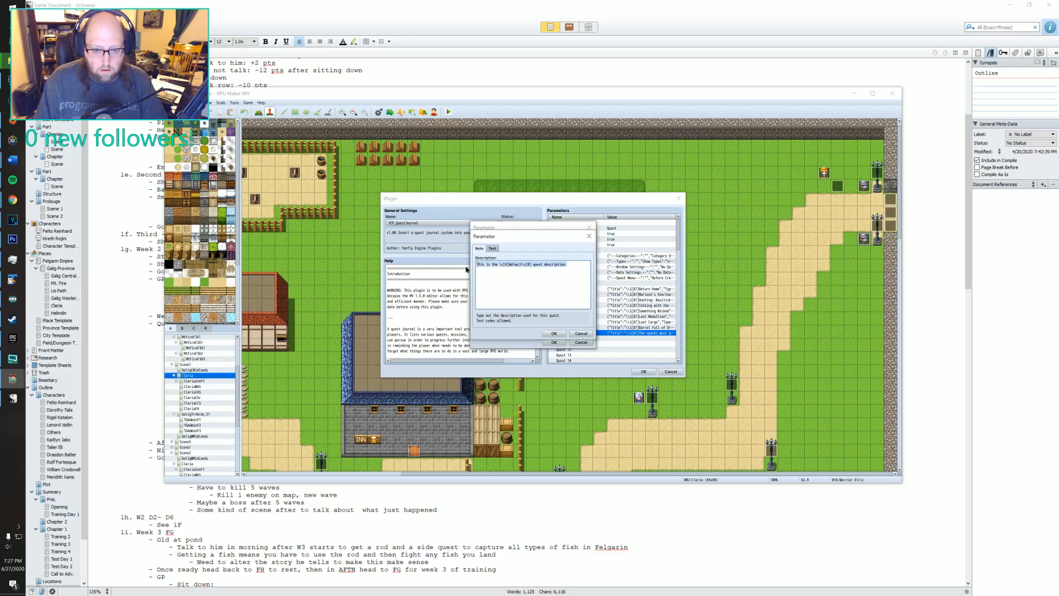
left_click_drag(567, 264, 451, 264)
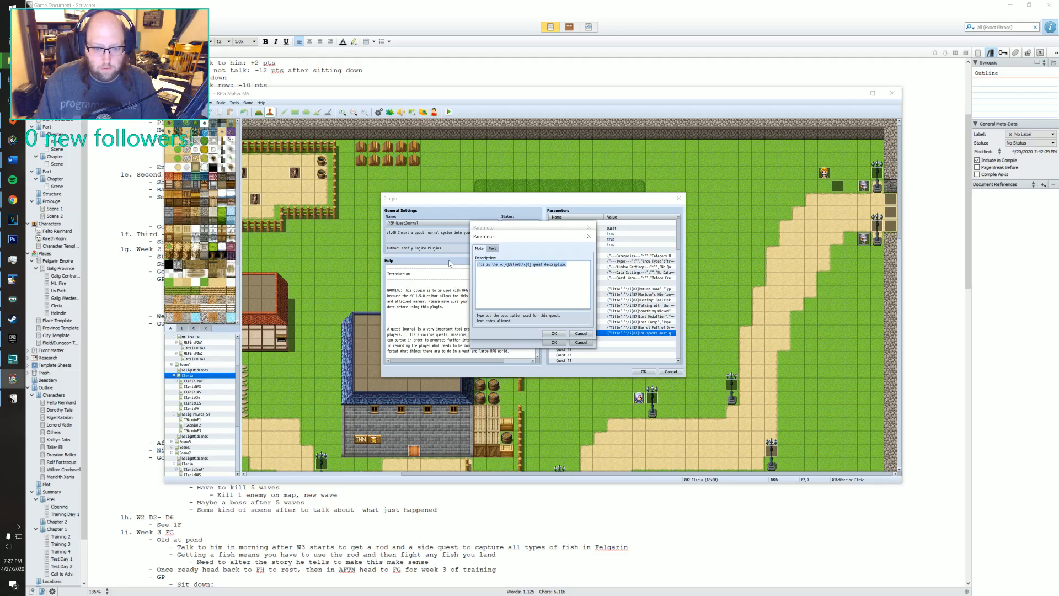
key("BackSpace")
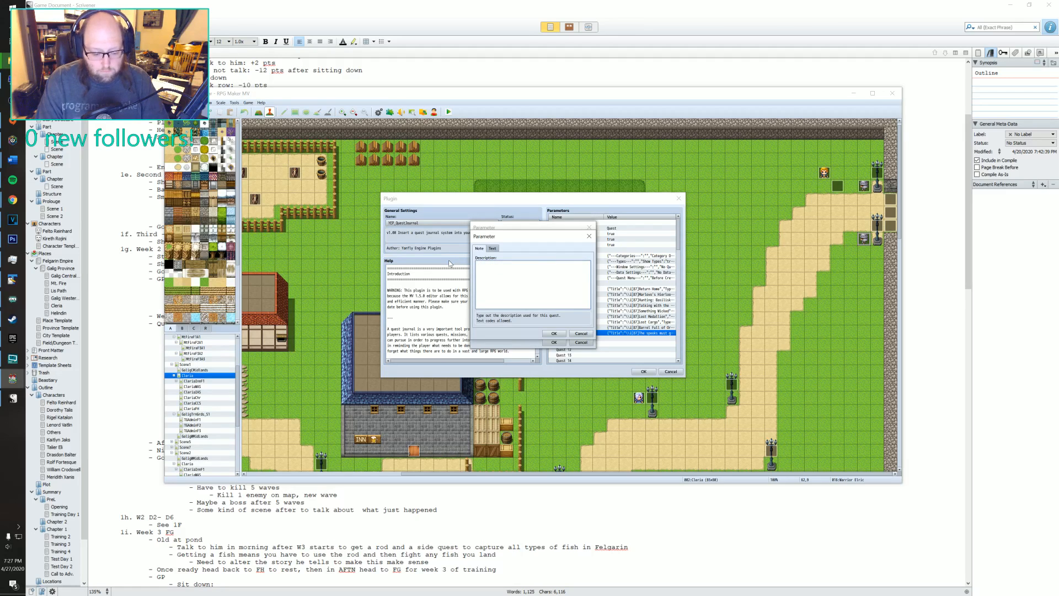
key("BackSpace")
key("BackSpace")
key("BackSpace")
key("BackSpace")
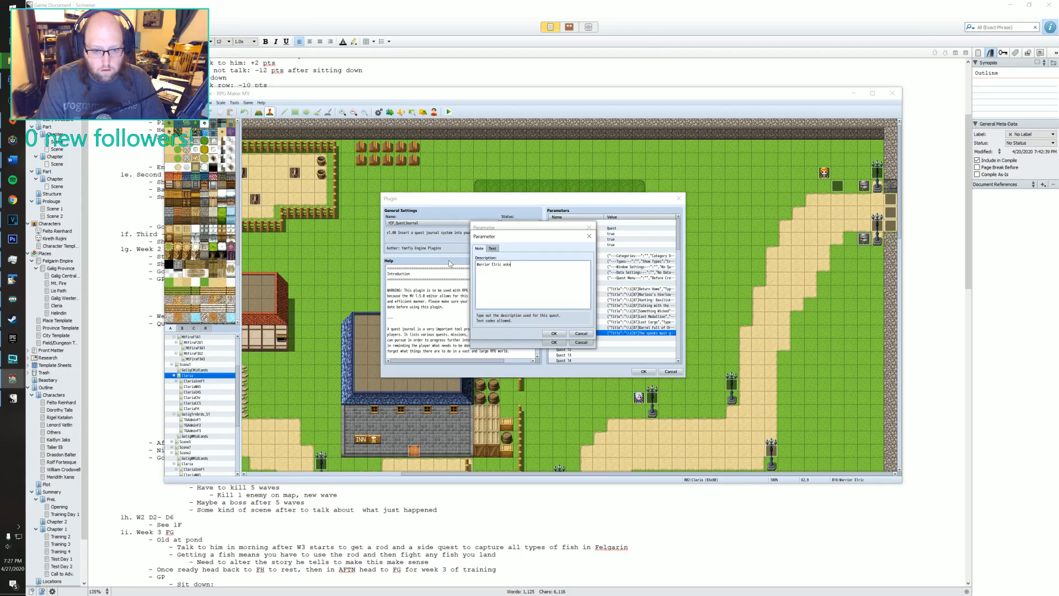
type("Elric asked if I could ")
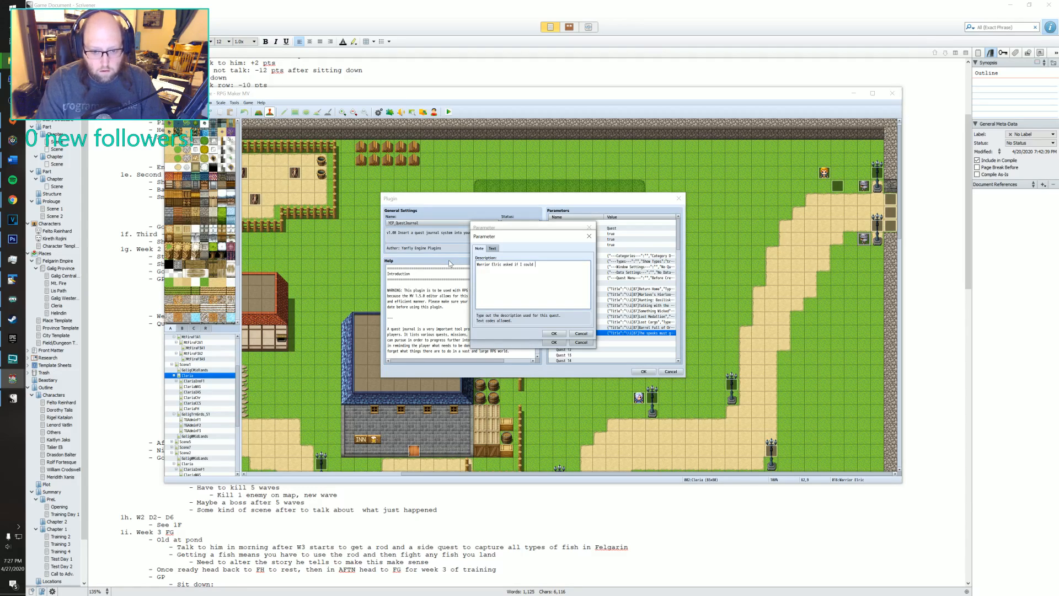
type("kill some")
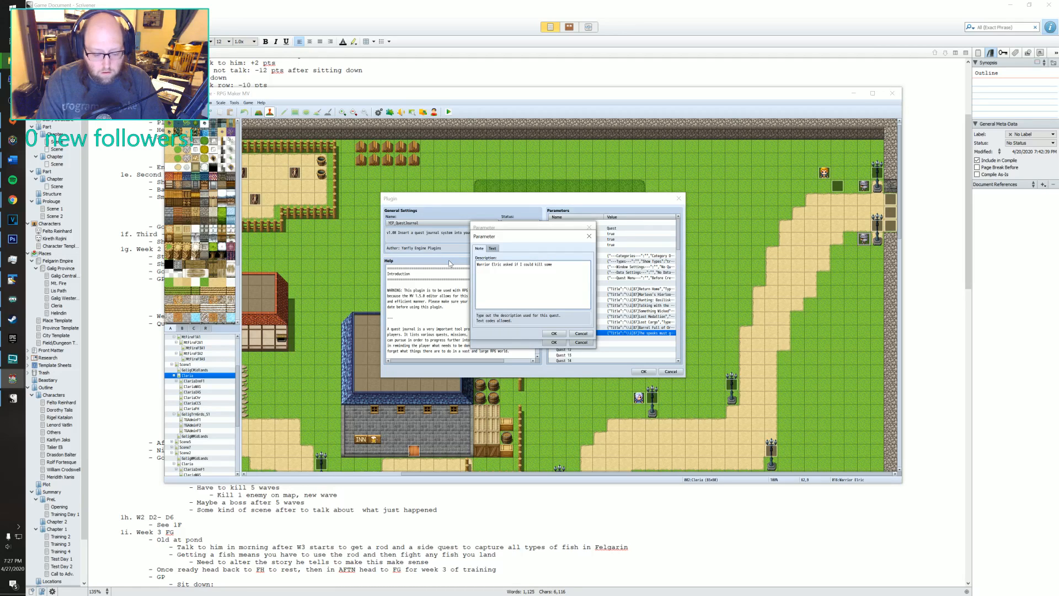
type(" Ghosts")
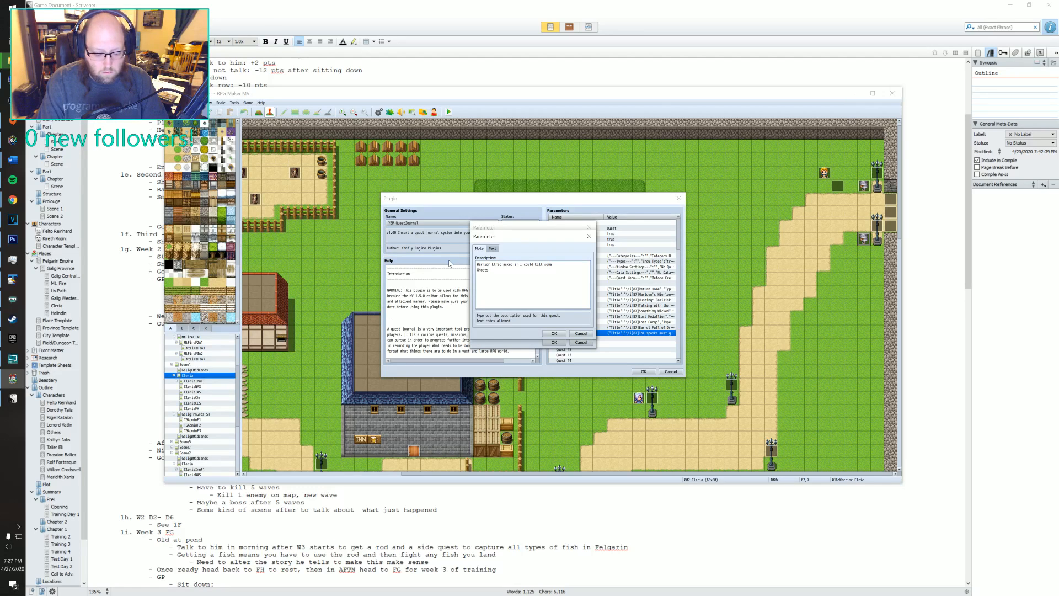
type("in the fields")
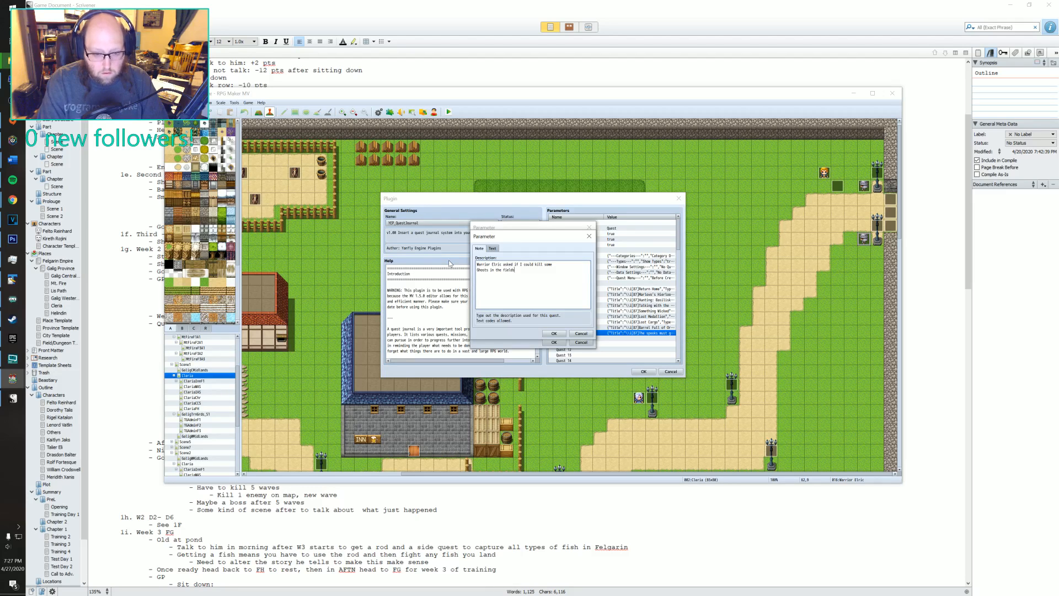
type(" aroun")
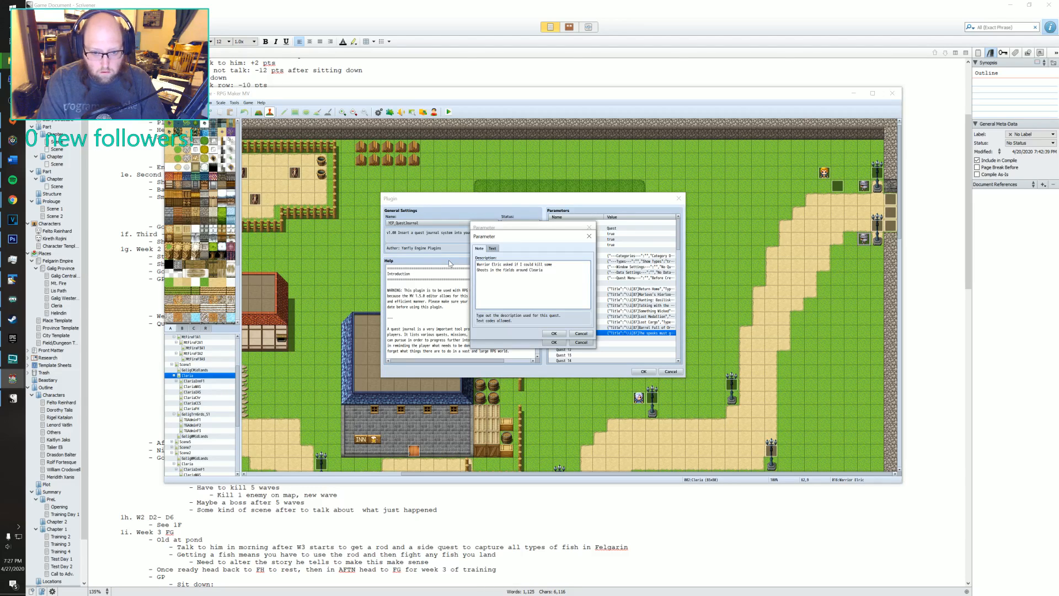
type("d Cleria for h")
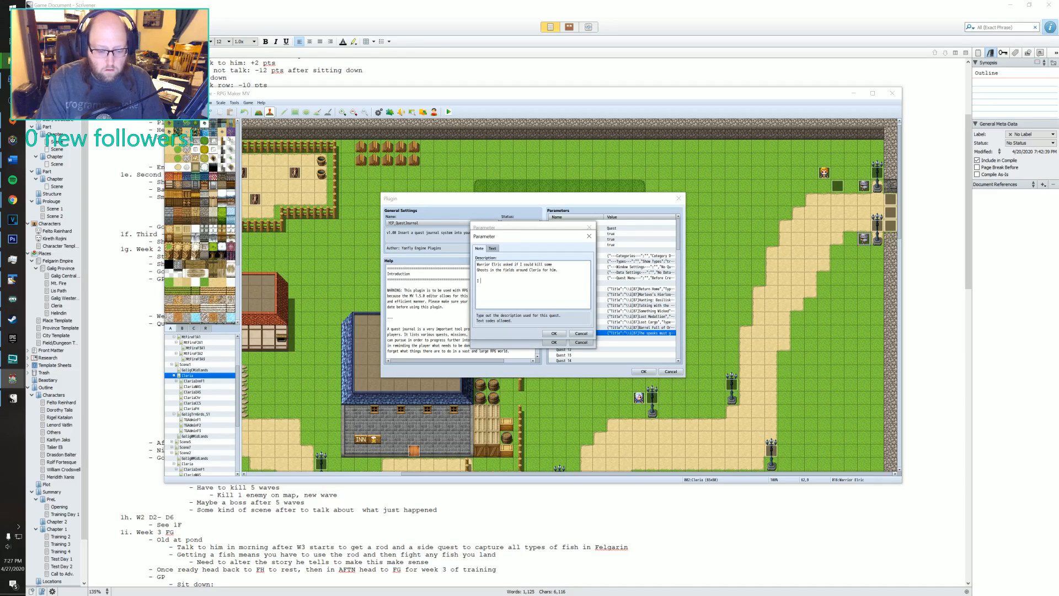
- Add a separate paragraph "I need to kill 5 of them." to the first description and apply it
type("im.  I need to ki")
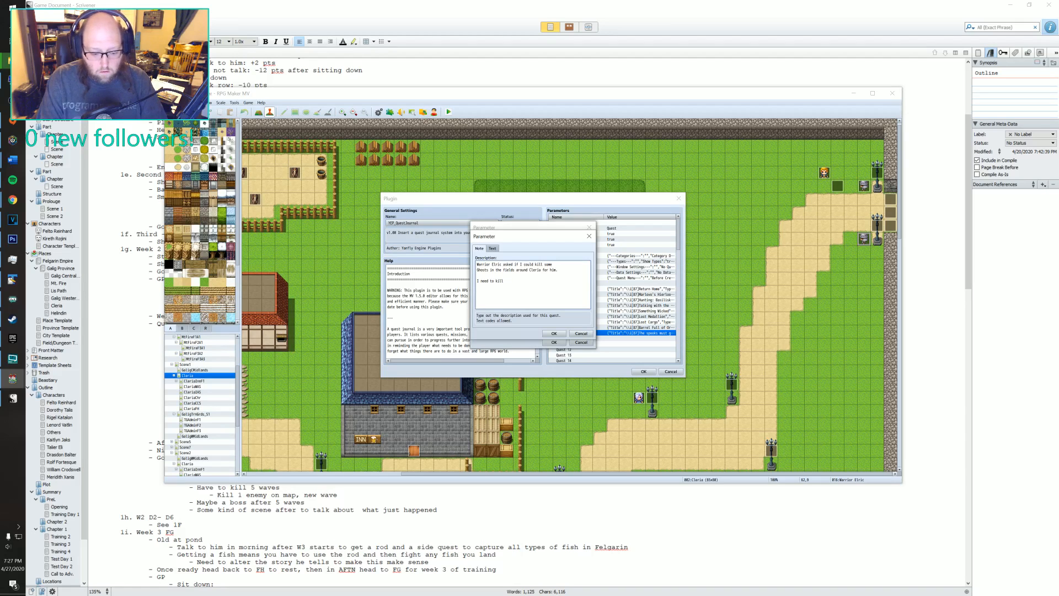
type("ll 3 of th")
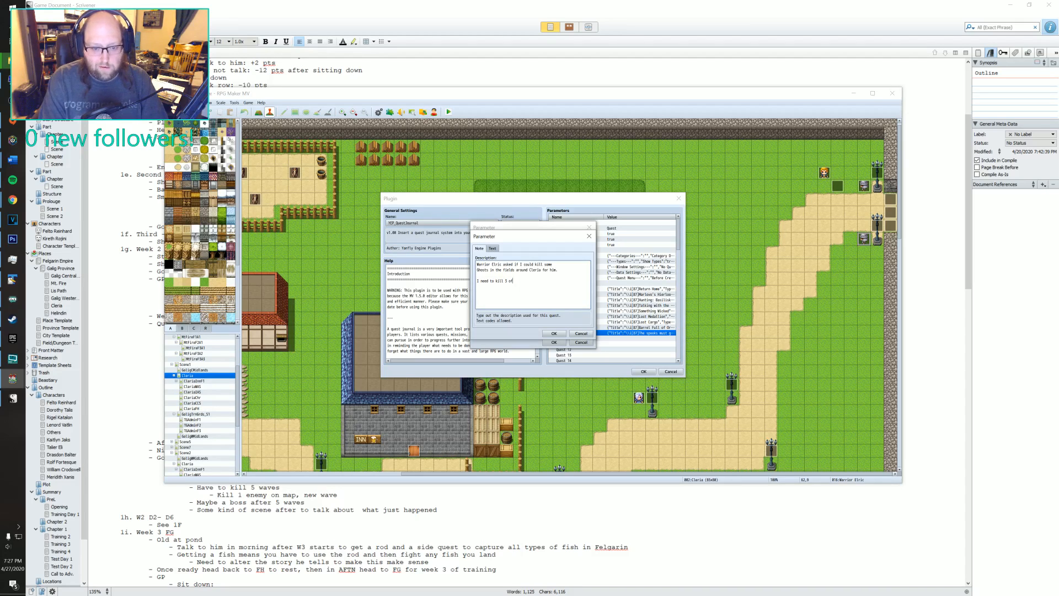
key("BackSpace")
type("5 of them.")
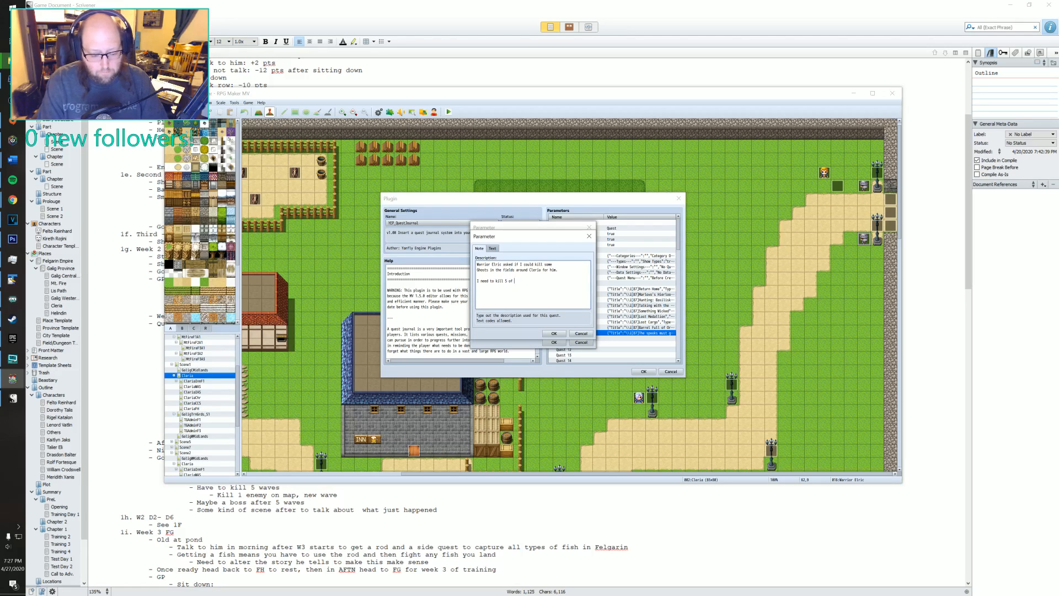
left_click(557, 334)
- Clear the placeholder text of the second description entry and apply Quest 9's description list
left_click(520, 260)
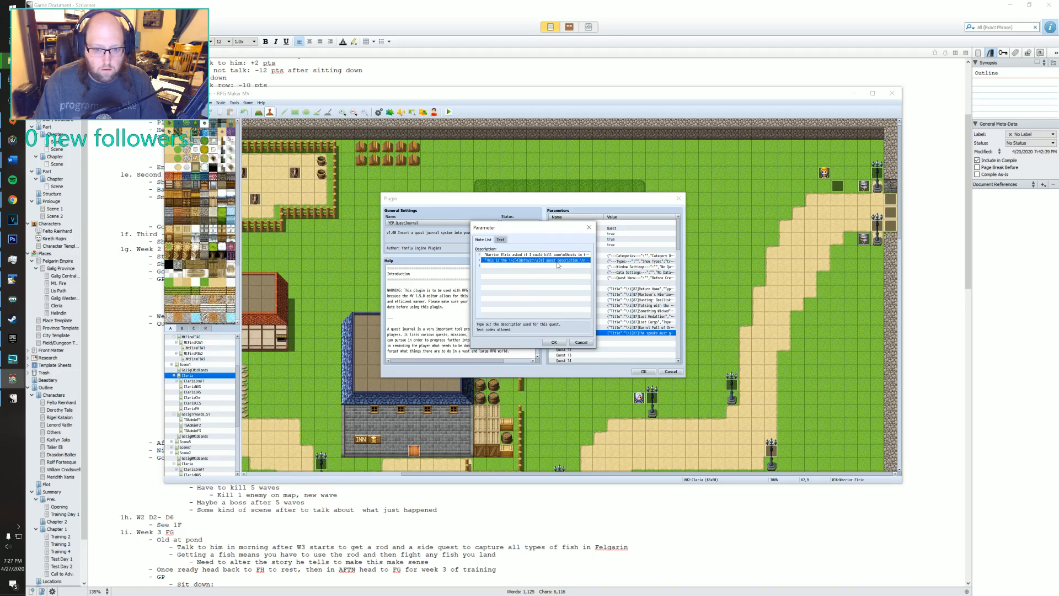
double_click(557, 265)
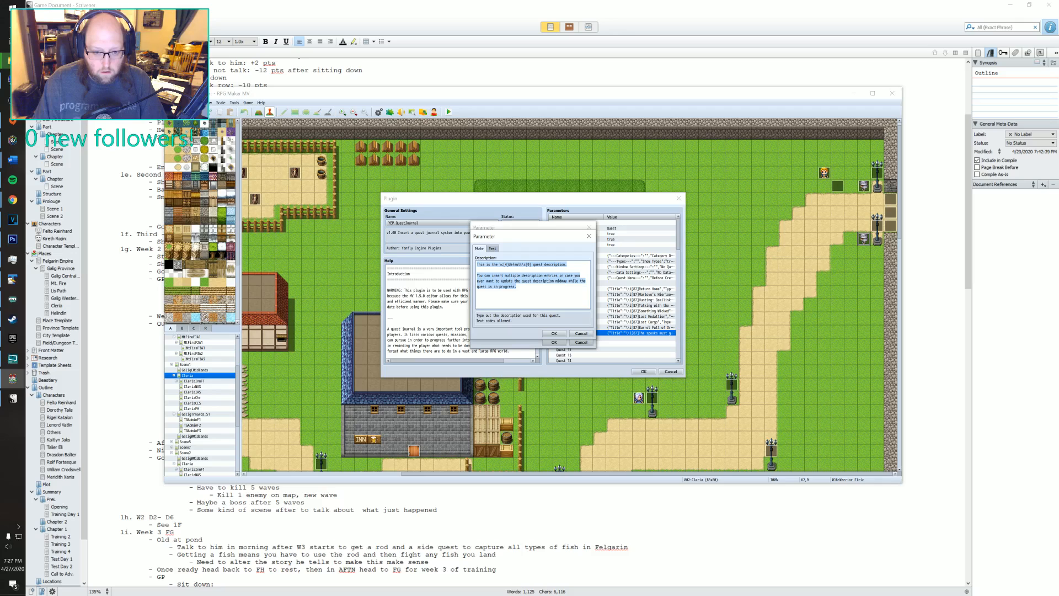
left_click(554, 333)
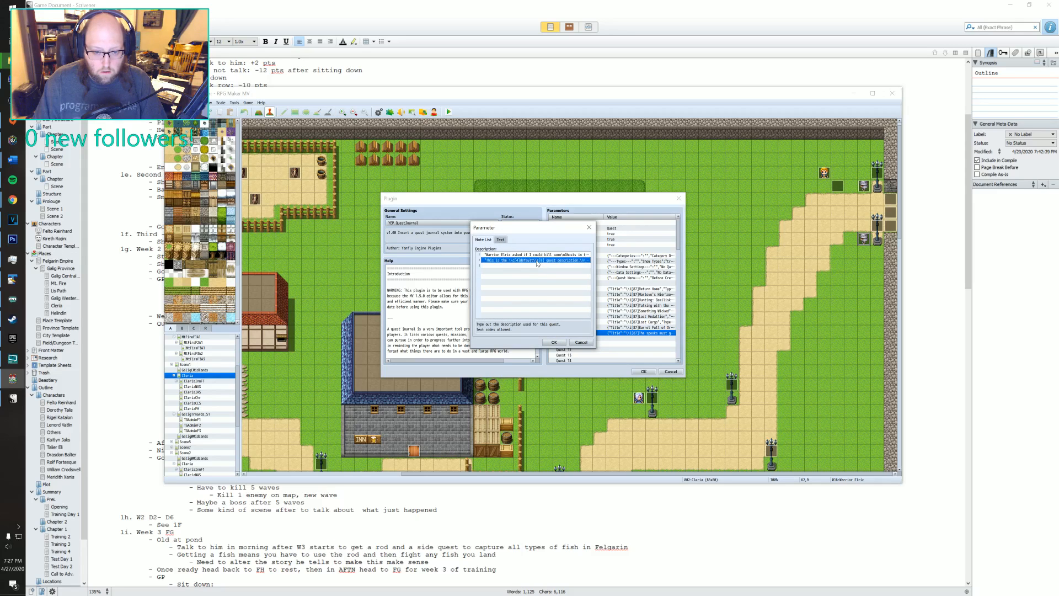
double_click(537, 263)
left_click(537, 271)
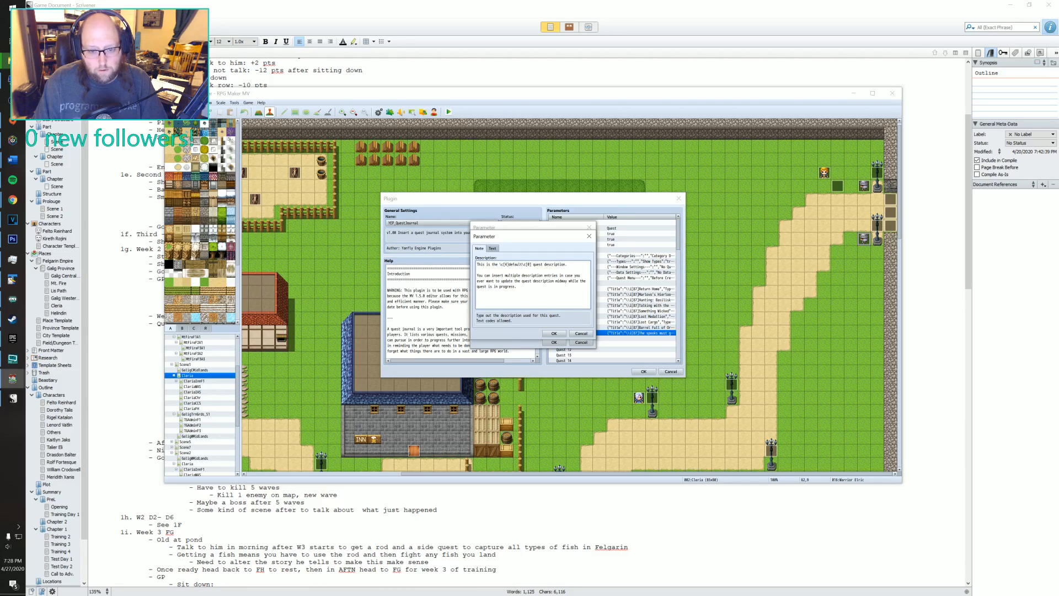
key("ctrl+a")
key("Delete")
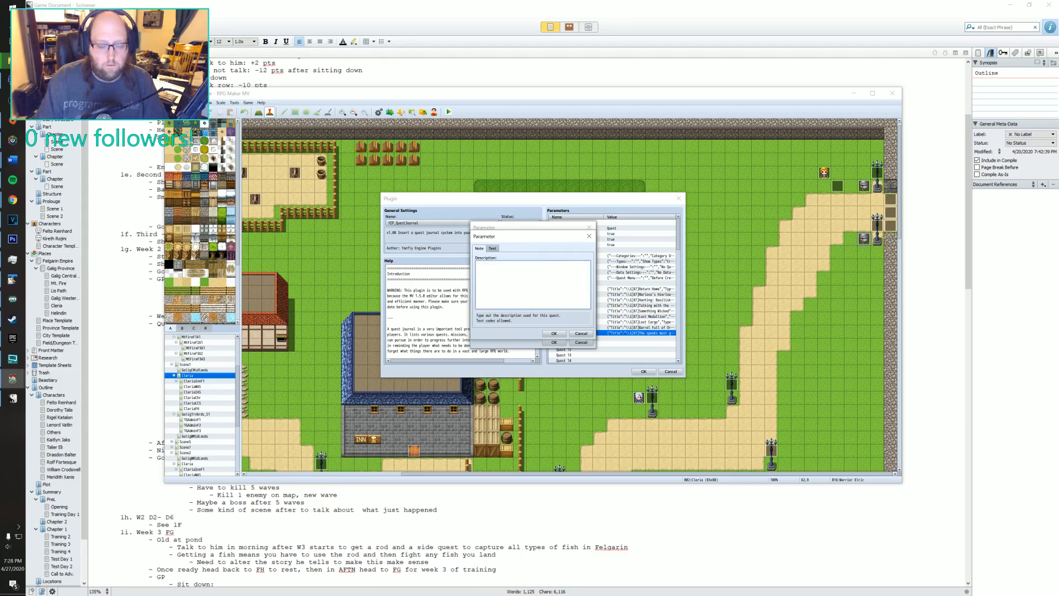
left_click(554, 333)
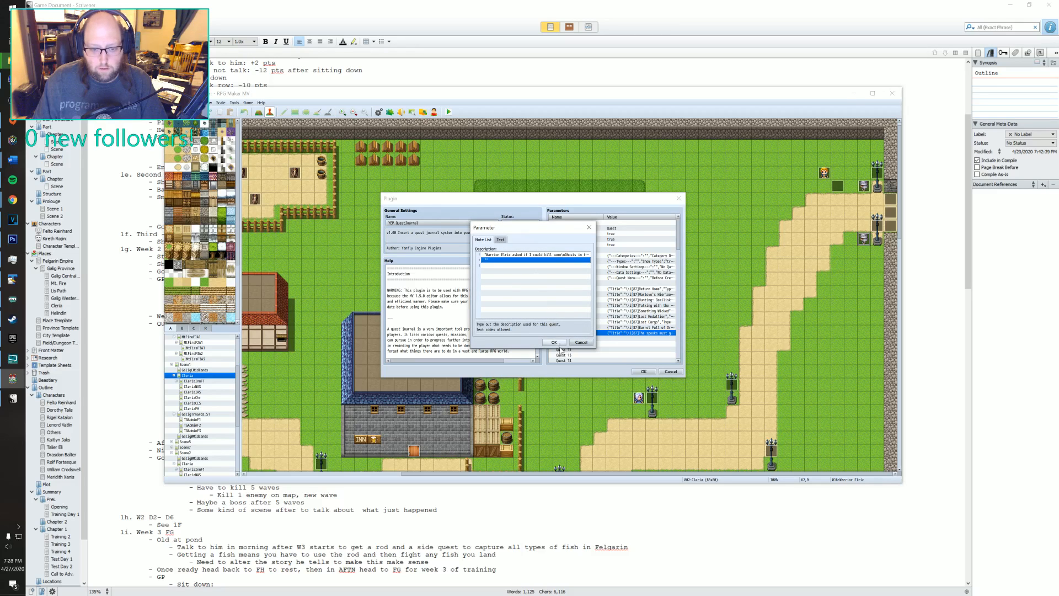
left_click(554, 342)
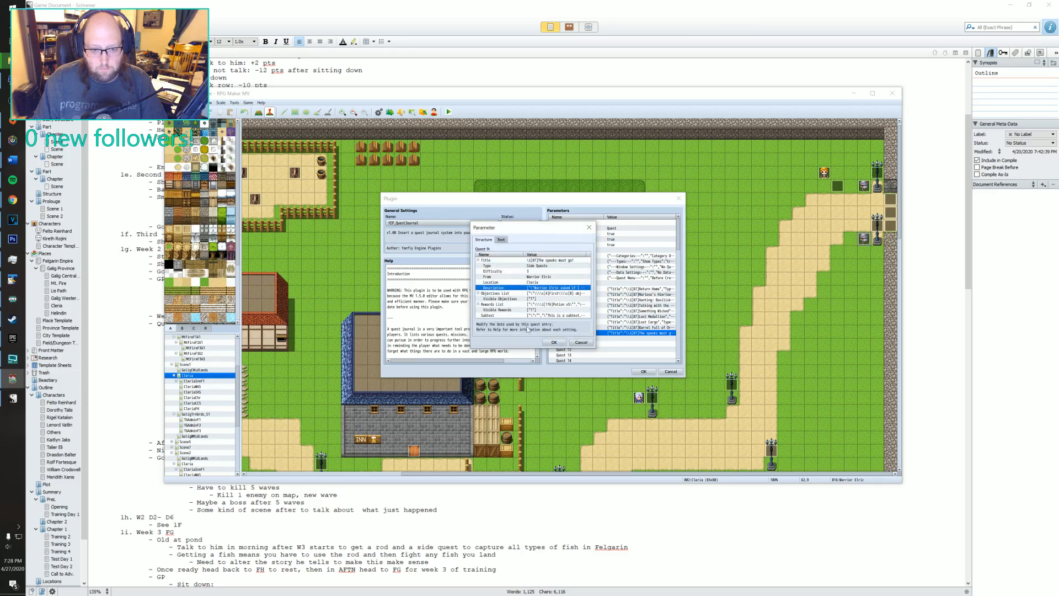
- Replace the first placeholder entry in Quest 9's objectives list with "Kill 5 Ghosts"
left_click(554, 294)
double_click(554, 295)
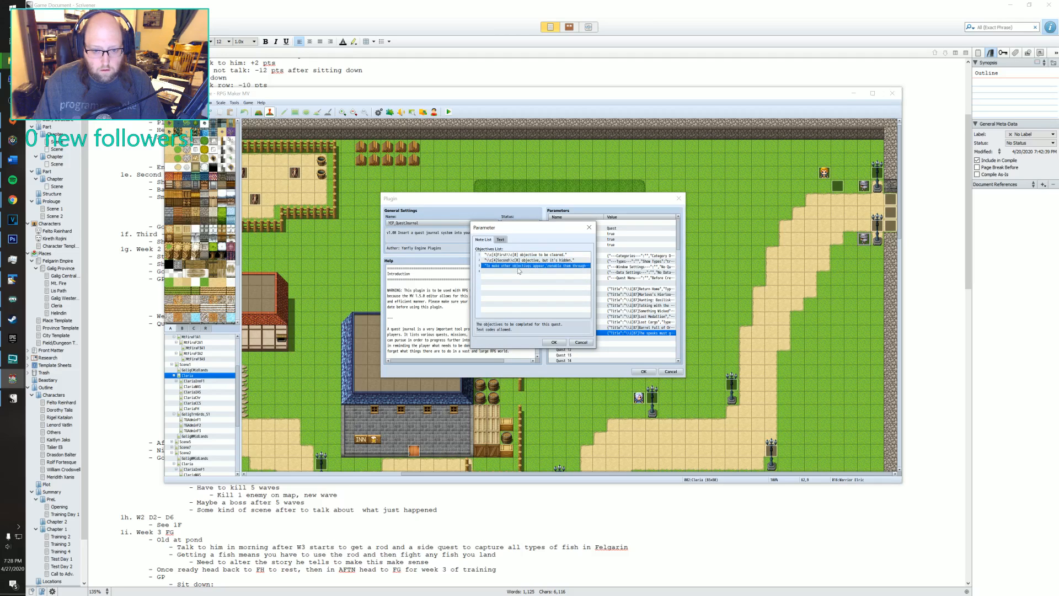
double_click(521, 254)
left_click(517, 264)
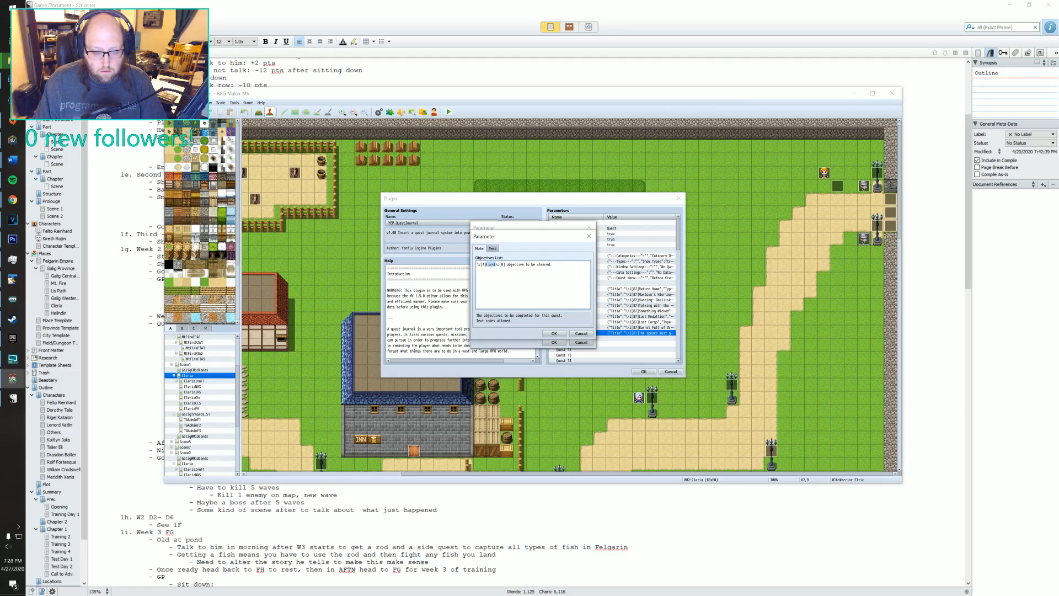
left_click(486, 264)
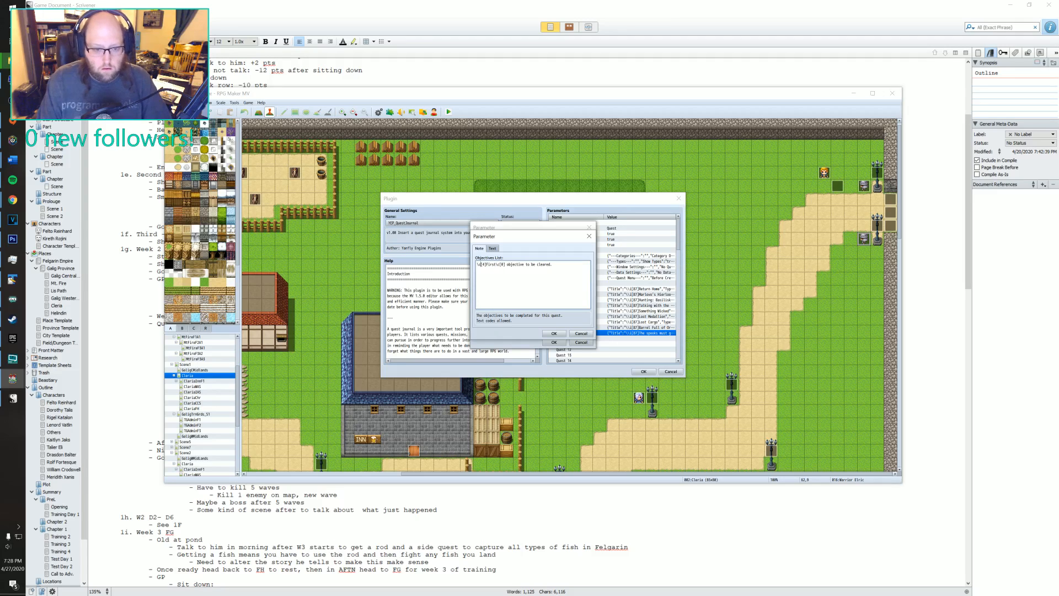
key("Delete")
key("Delete")
key("Delete")
key("Delete")
key("Delete")
key("Delete")
key("Delete")
key("Delete")
key("Delete")
key("Delete")
key("Delete")
key("Delete")
key("Delete")
key("Delete")
key("Delete")
key("Delete")
key("Delete")
key("Delete")
key("Delete")
key("Delete")
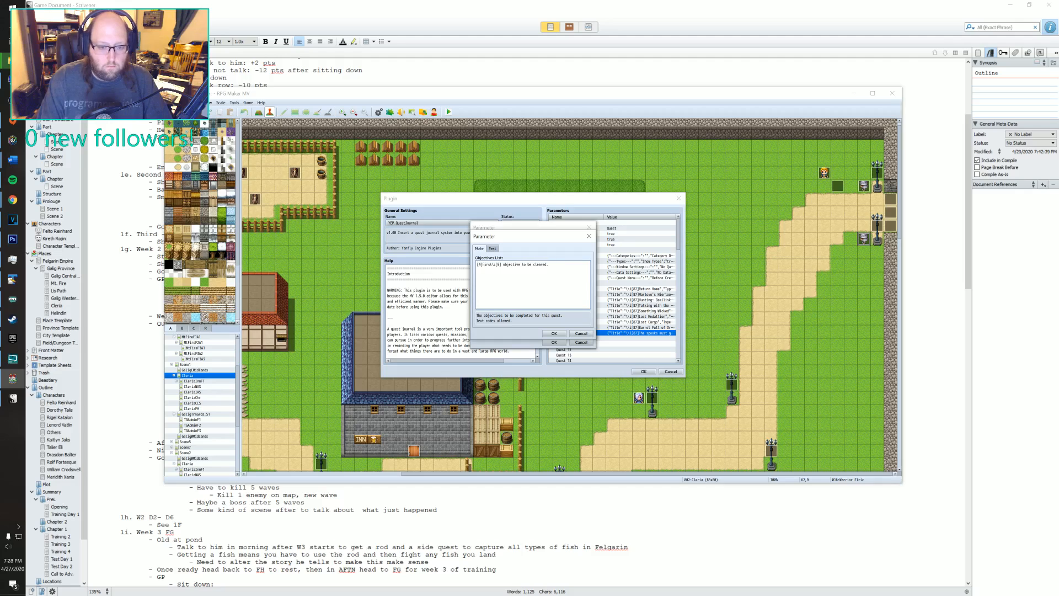
key("Delete")
key("Delete")
key("Delete")
key("Delete")
key("Delete")
key("Delete")
key("Delete")
key("Delete")
key("Delete")
key("Delete")
key("Delete")
key("Delete")
key("Delete")
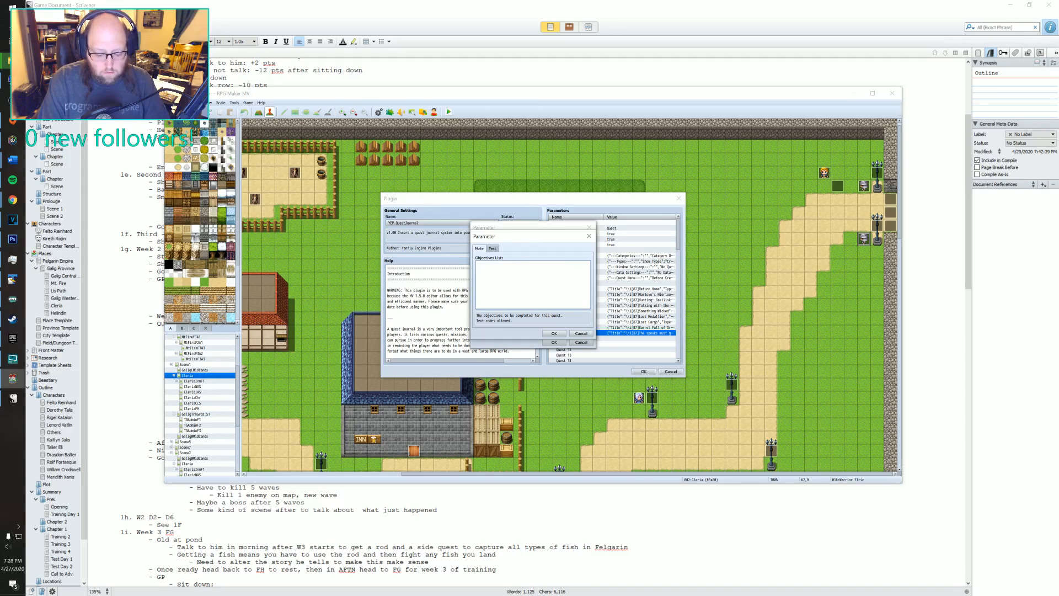
type("Kill 5 Gho")
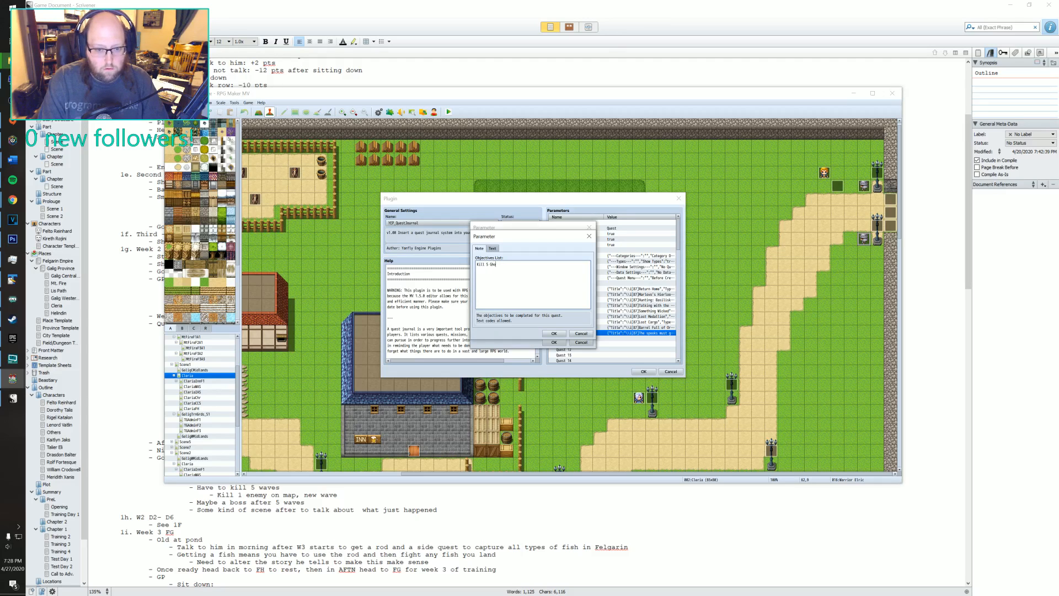
type("sts")
left_click(554, 333)
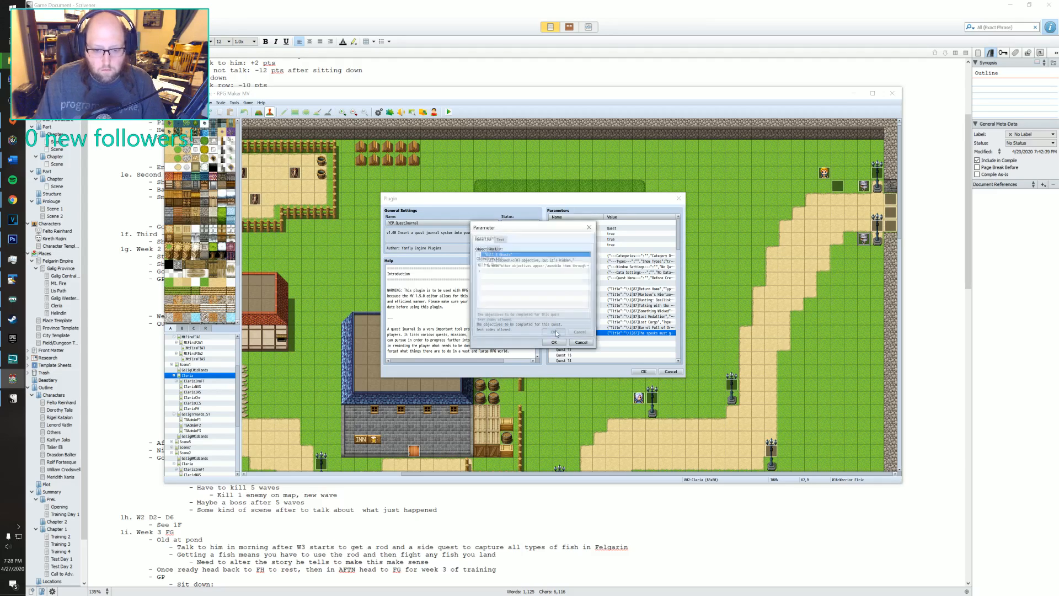
- Delete the two remaining placeholder objectives of Quest 9 and apply the objectives list
left_click(525, 260)
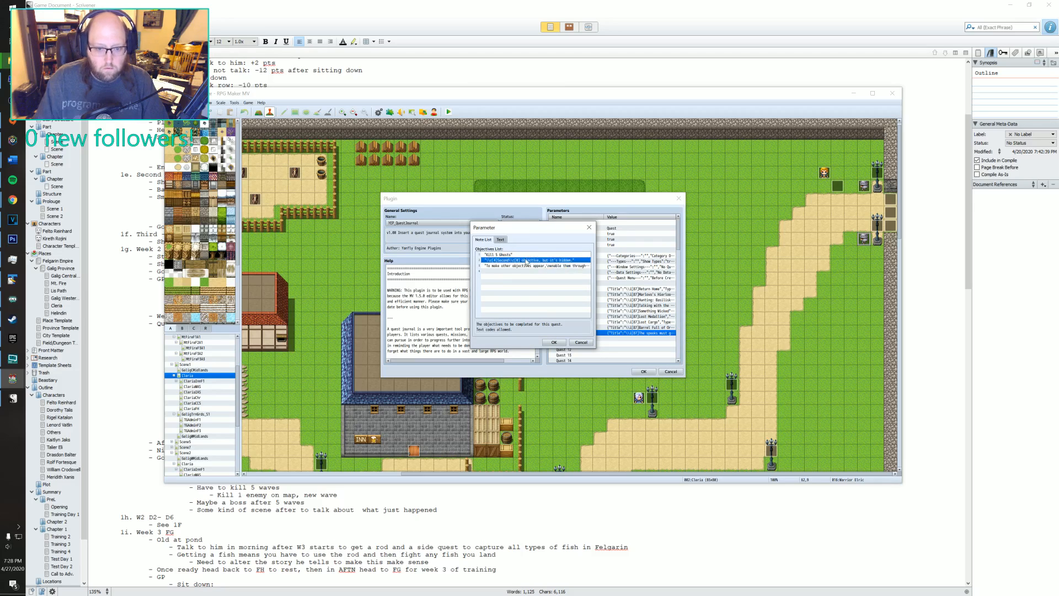
key("Delete")
key("Delete")
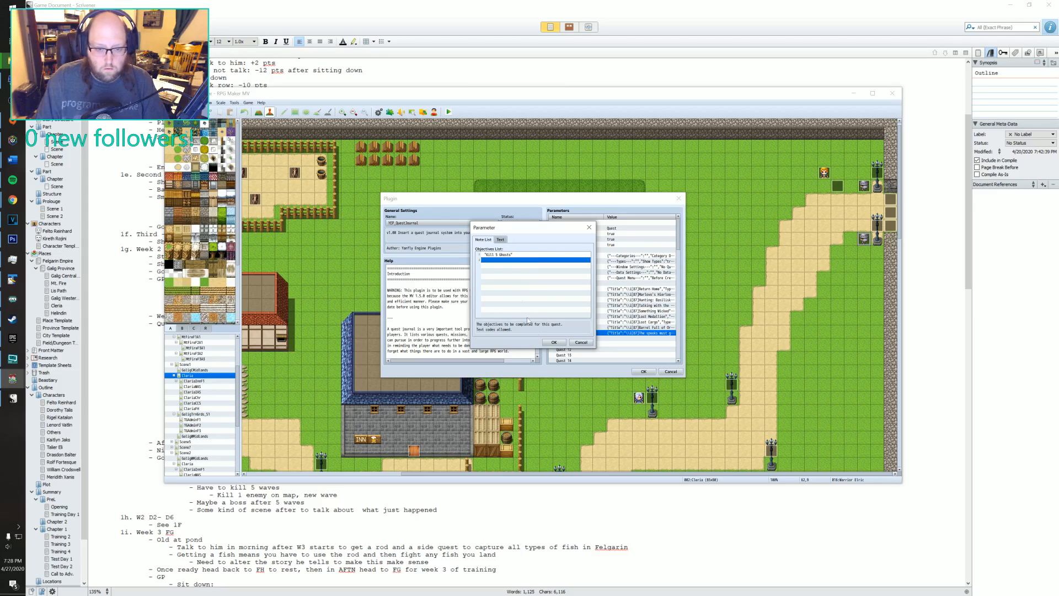
left_click(554, 342)
- Open Quest 9's rewards list and select the third placeholder entry about making other rewards appear
left_click(535, 298)
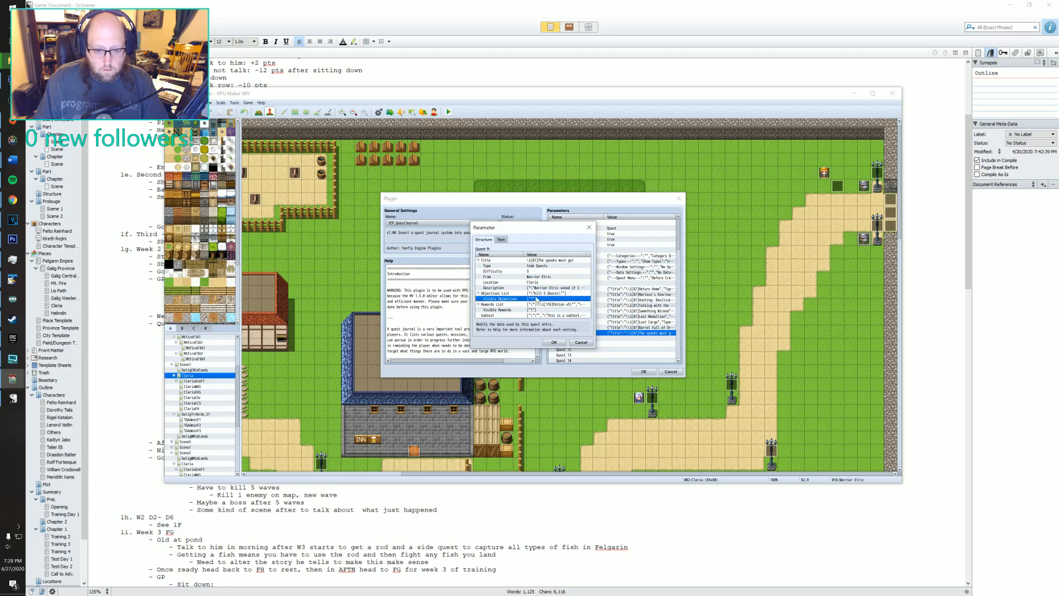
left_click(552, 303)
double_click(552, 304)
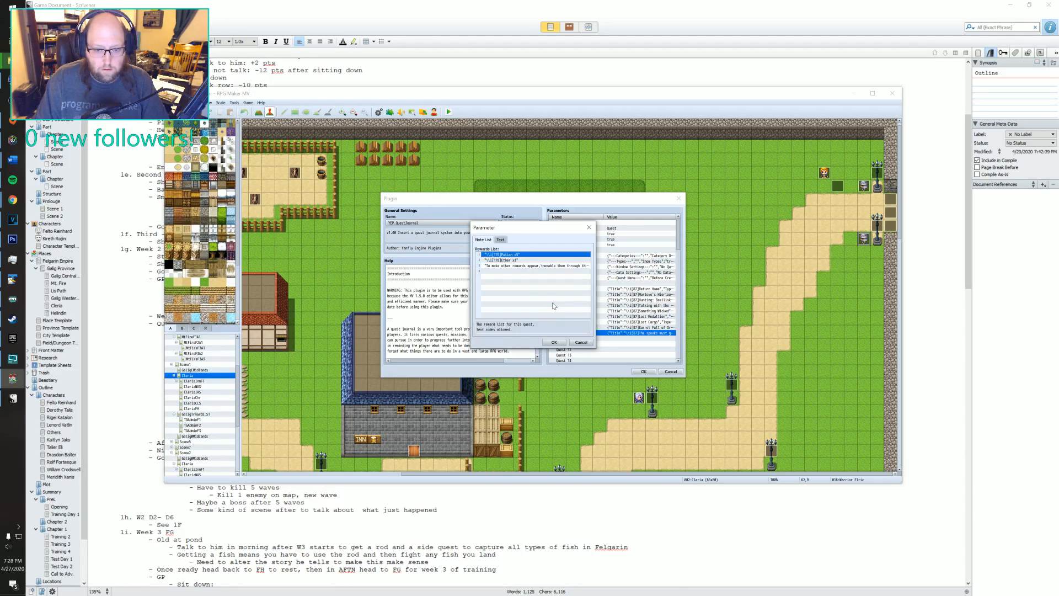
left_click(503, 266)
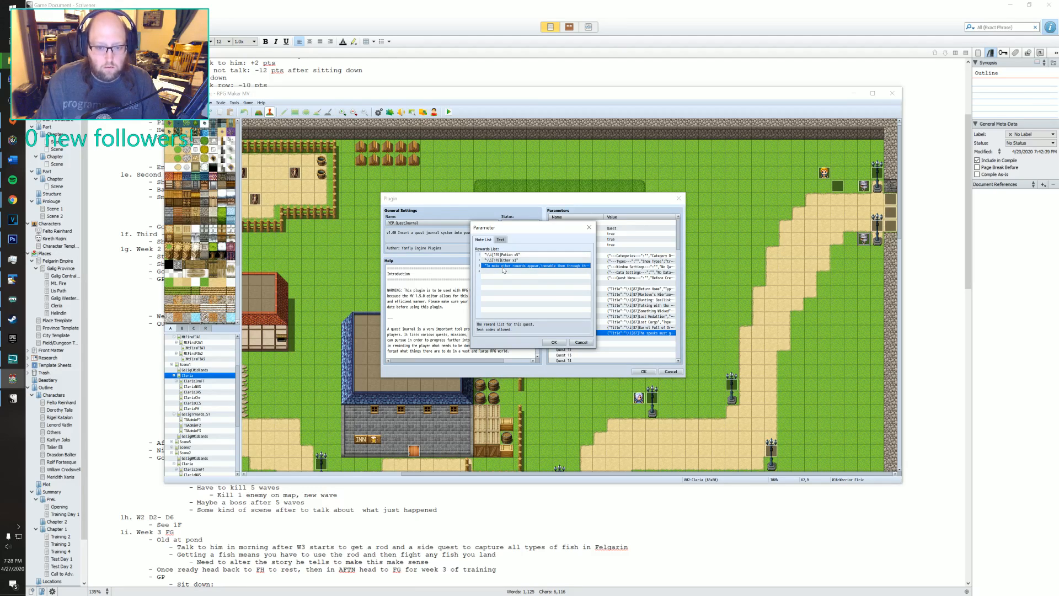
- Clear the placeholder text from the third entry of Quest 9's rewards list
double_click(503, 269)
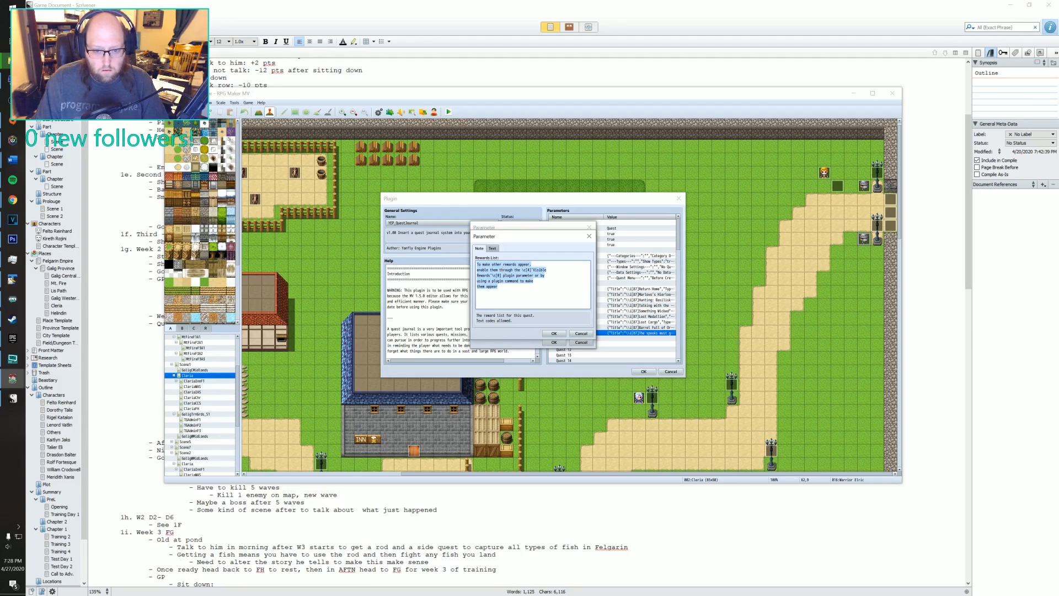
left_click(503, 271)
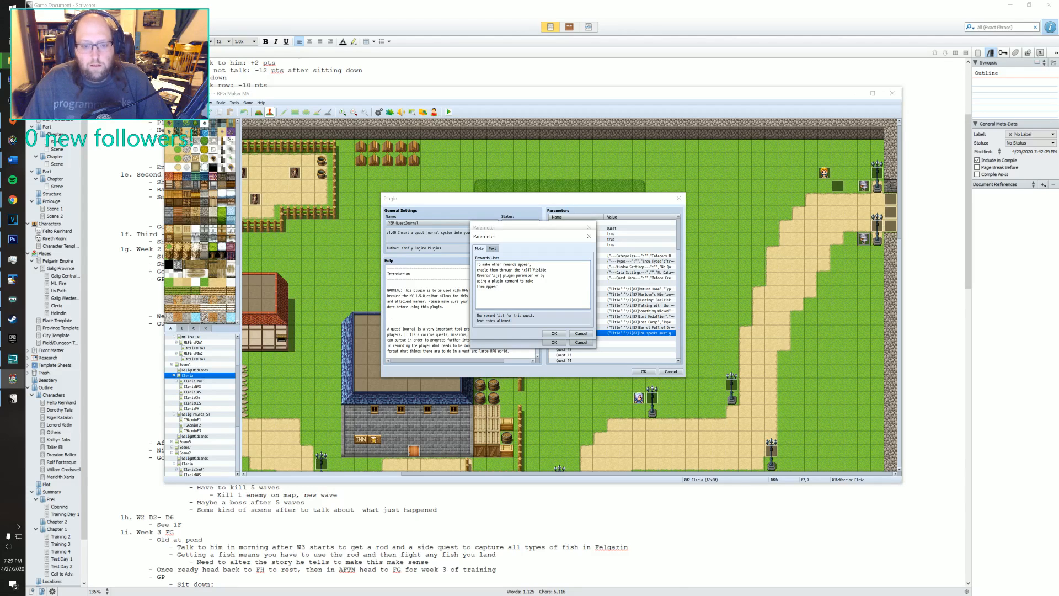
key("ctrl+a")
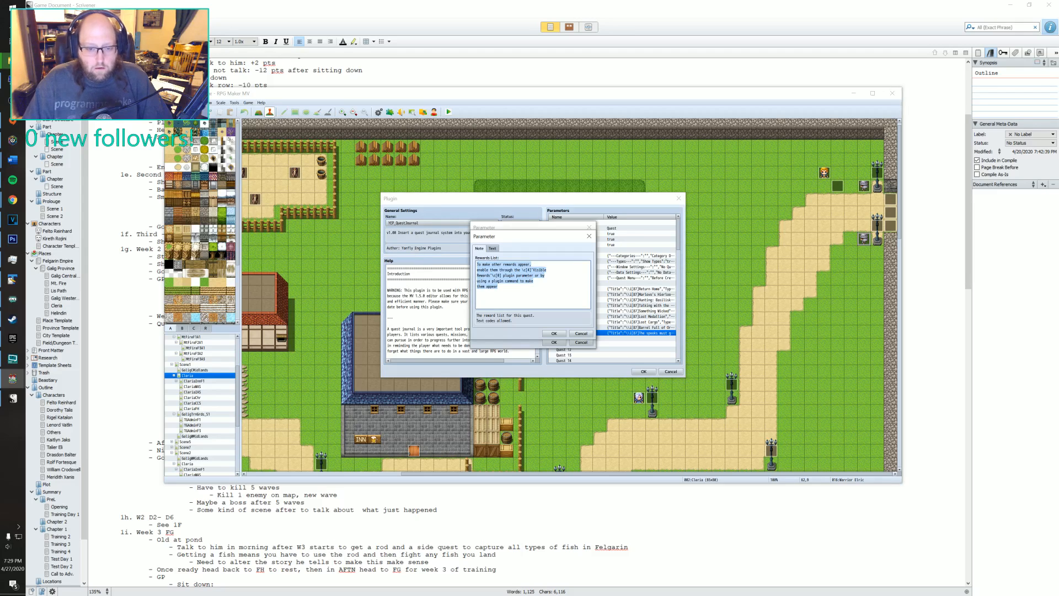
key("Delete")
left_click(553, 333)
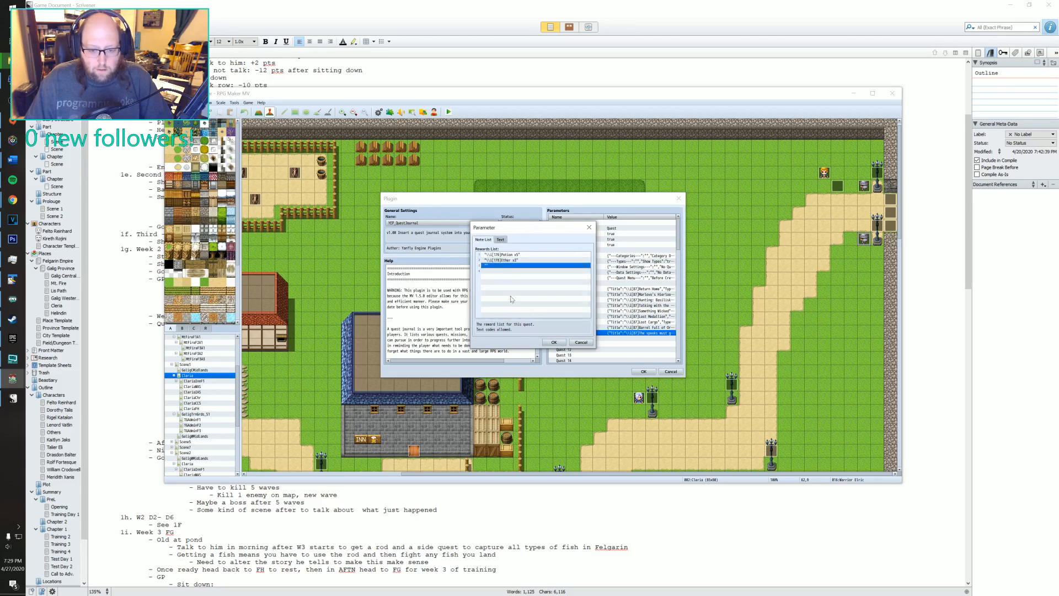
- Replace the Potion entry in Quest 9's rewards list with 256
left_click(502, 254)
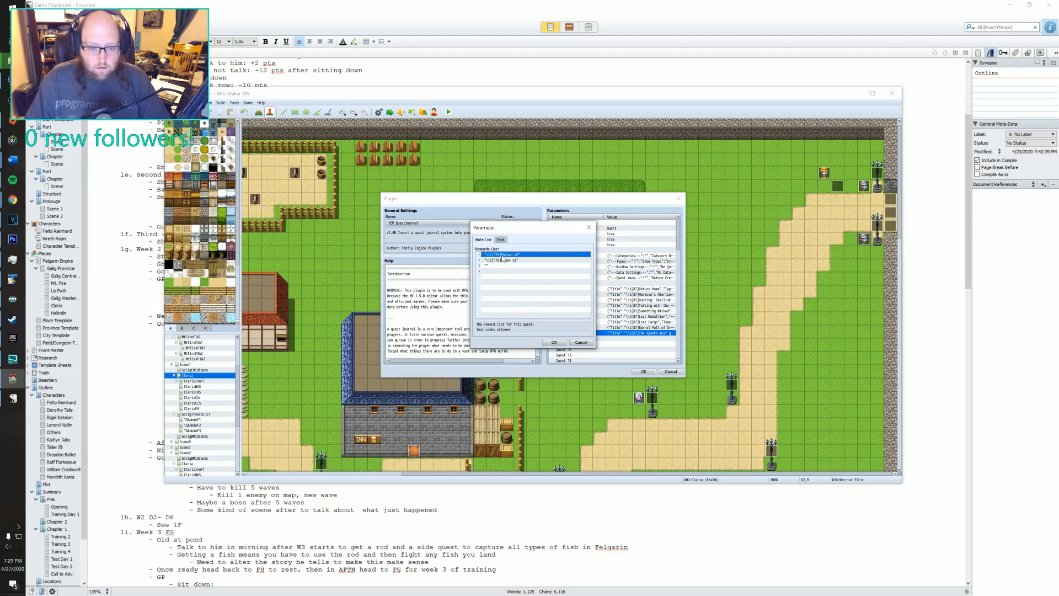
double_click(502, 255)
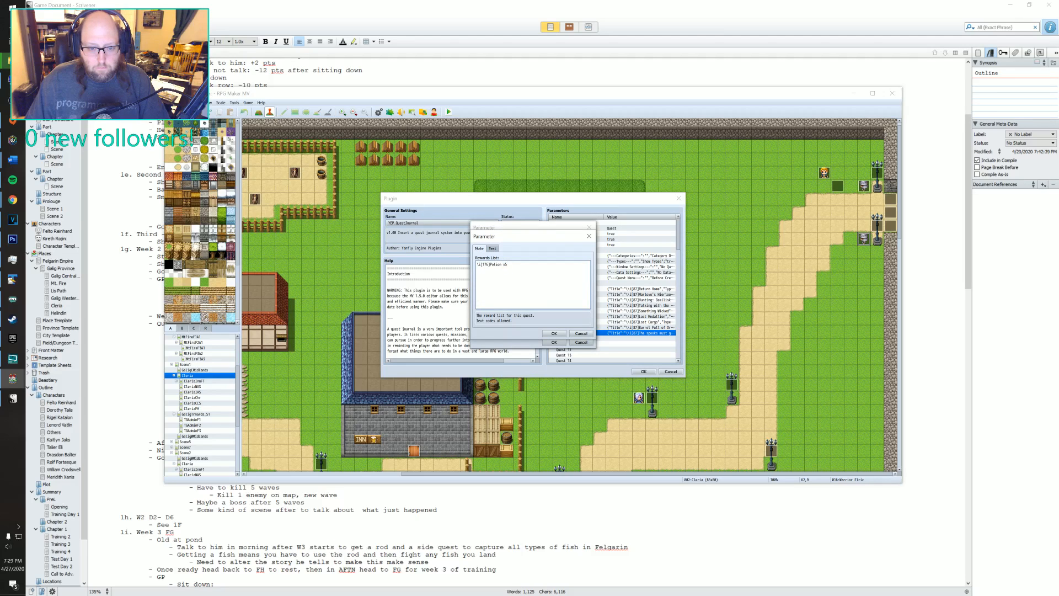
key("ctrl+a")
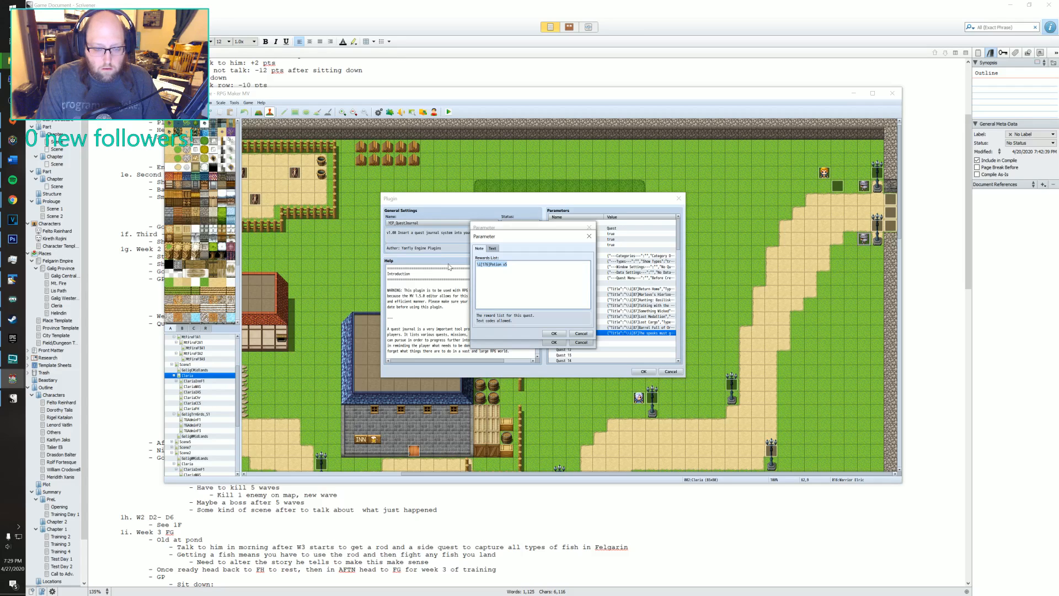
key("Delete")
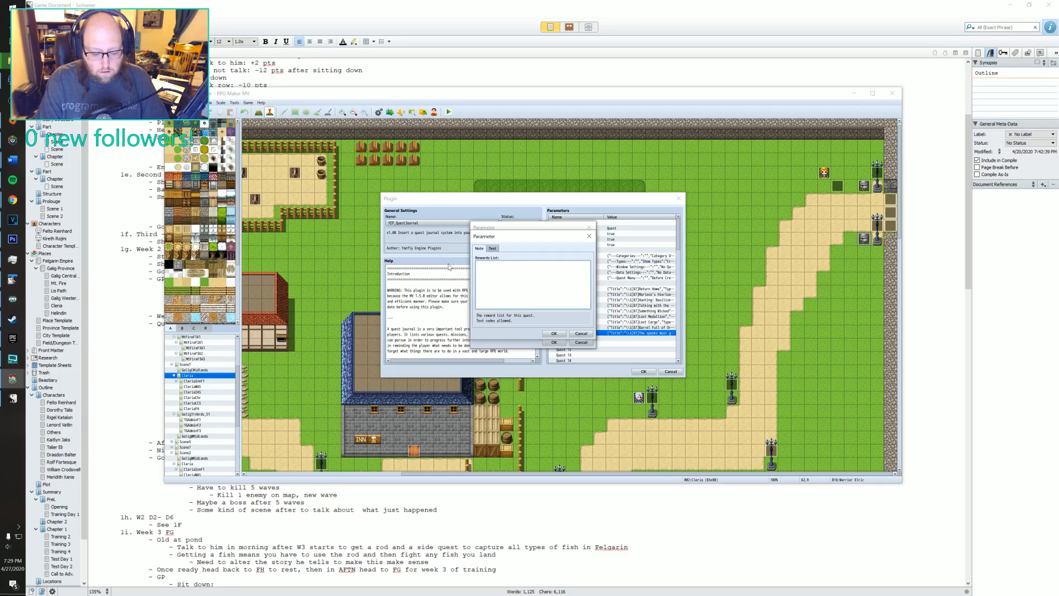
type("256")
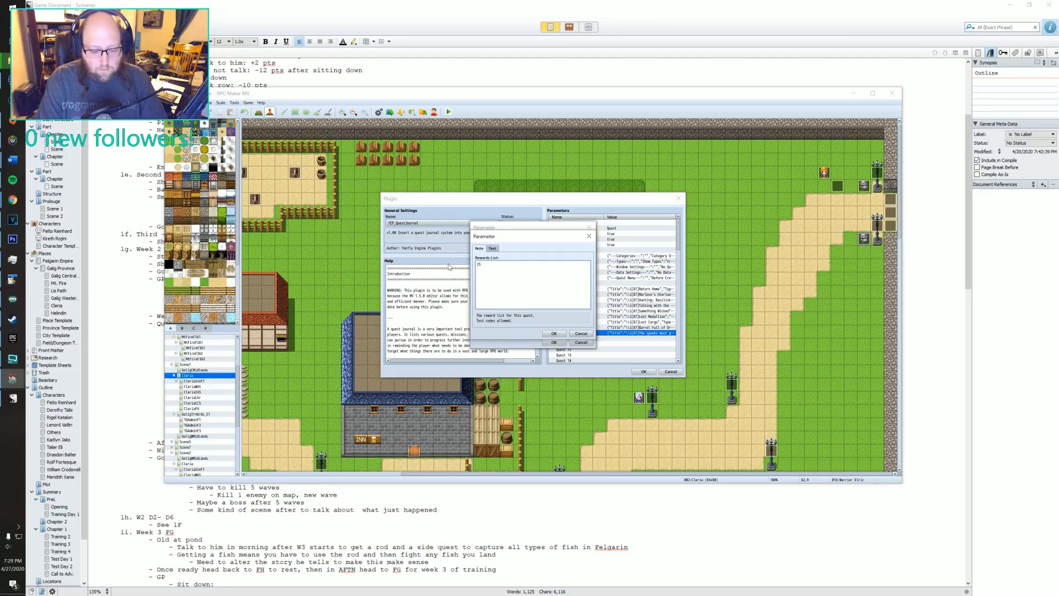
left_click(554, 333)
- Check the Ether entry in Quest 9's rewards list and save the list
left_click(501, 261)
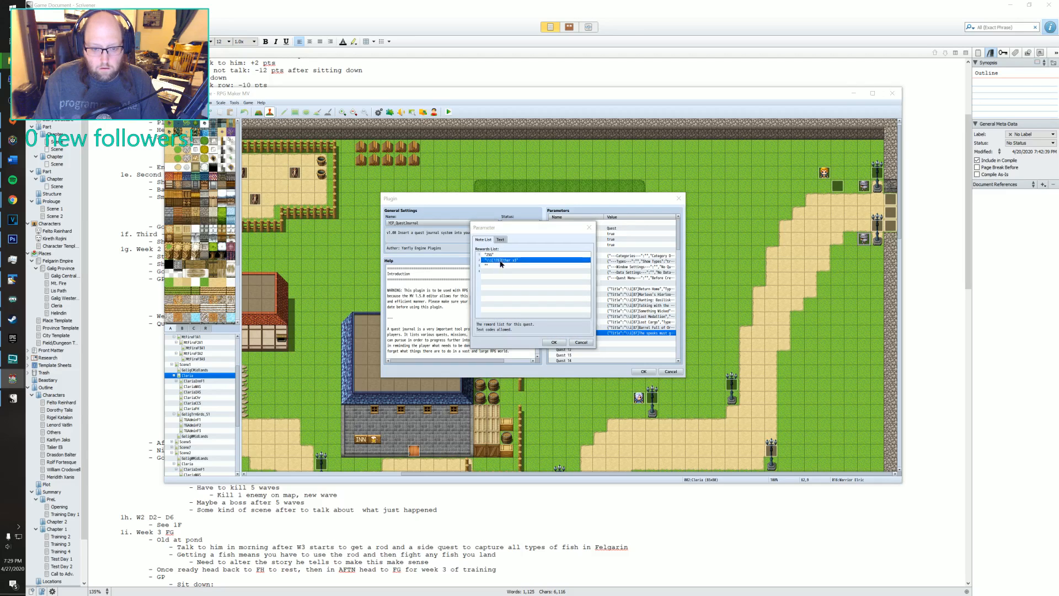
double_click(501, 260)
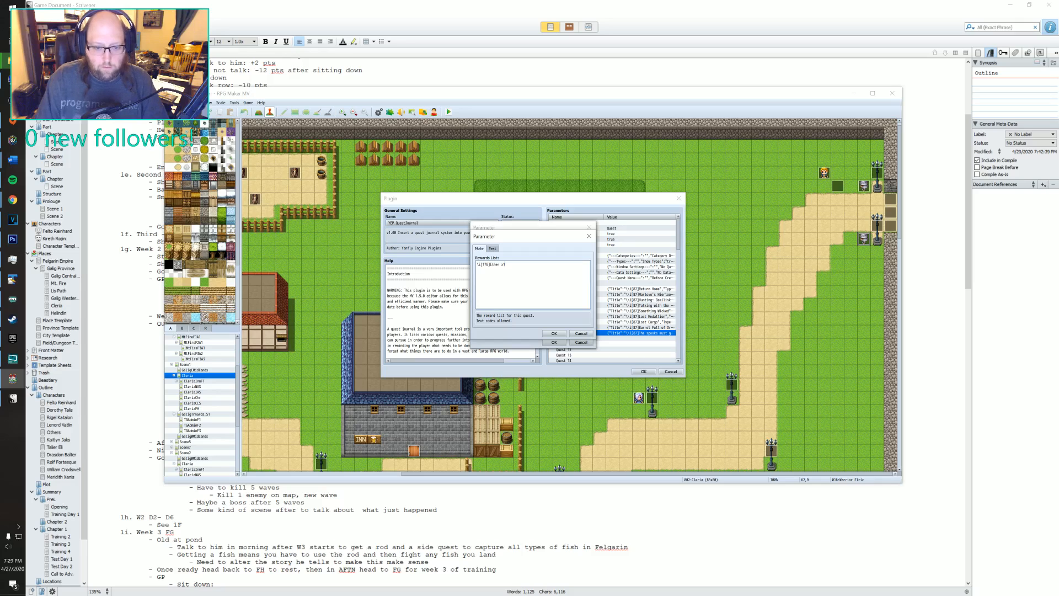
left_click(554, 333)
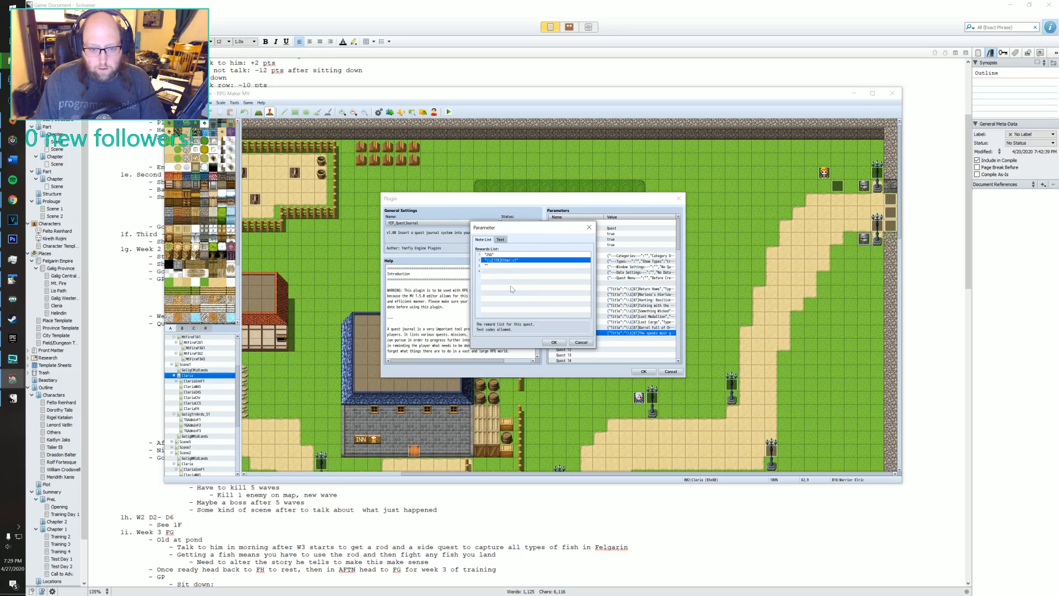
left_click(554, 343)
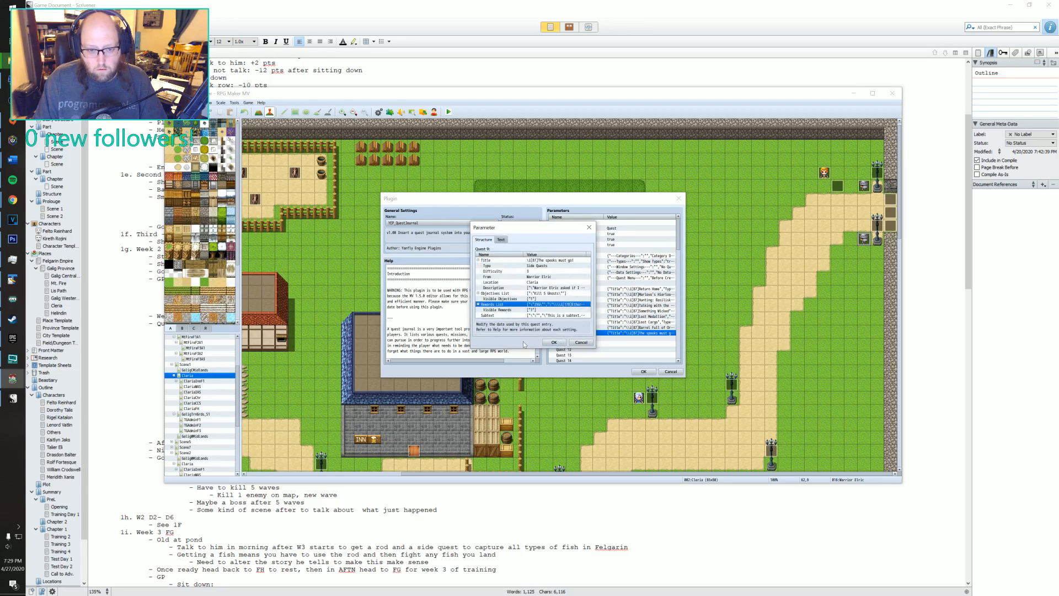
- Check which reward is set as visible from the start for Quest 9
left_click(533, 311)
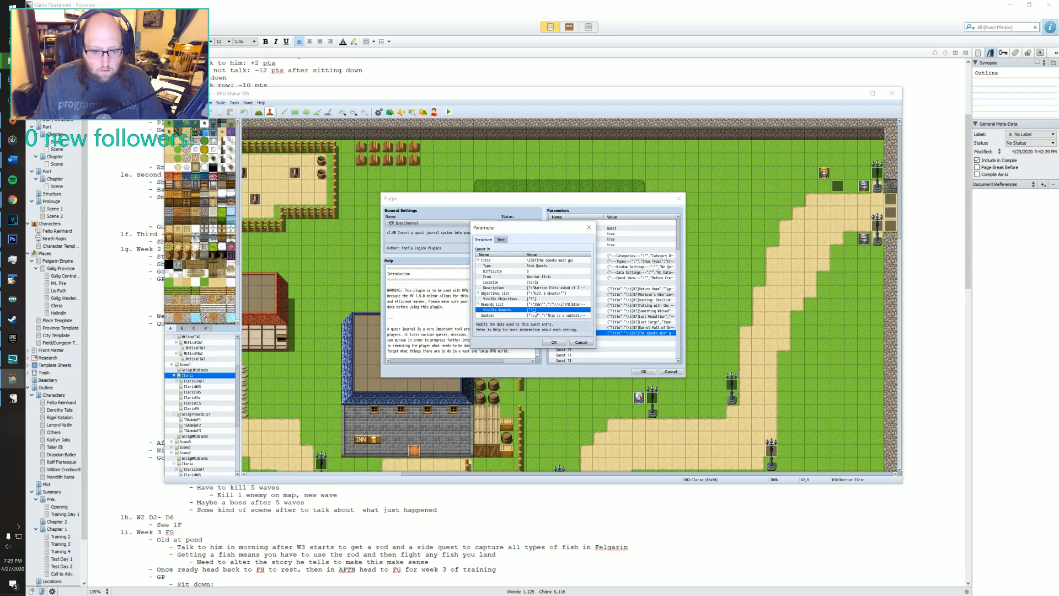
double_click(533, 310)
double_click(497, 258)
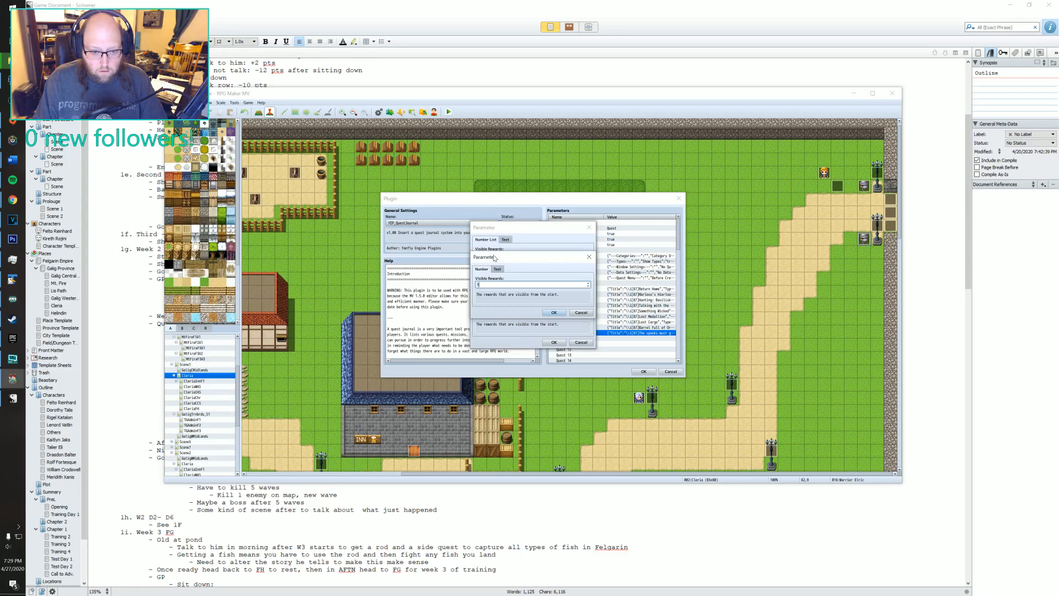
key("Return")
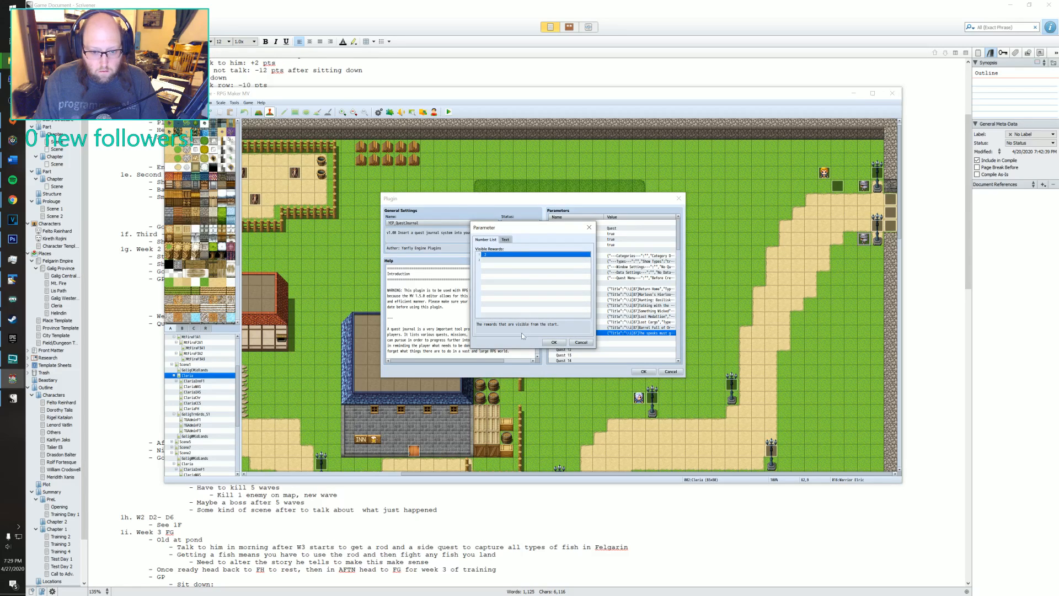
left_click(552, 342)
- Delete the placeholder paragraph from Quest 9's subtext and save the quest entry
left_click(559, 315)
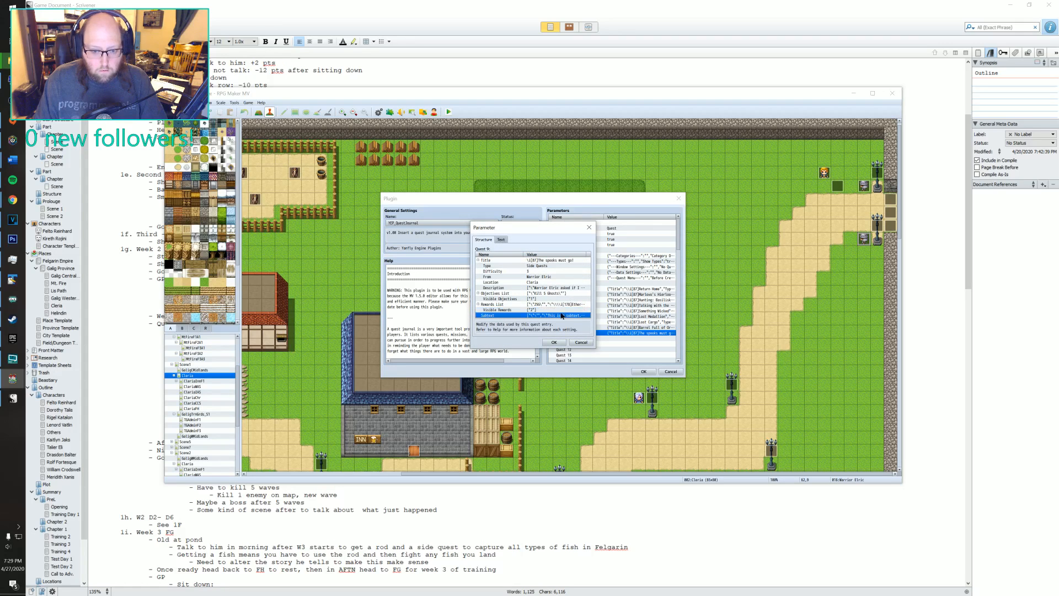
double_click(558, 316)
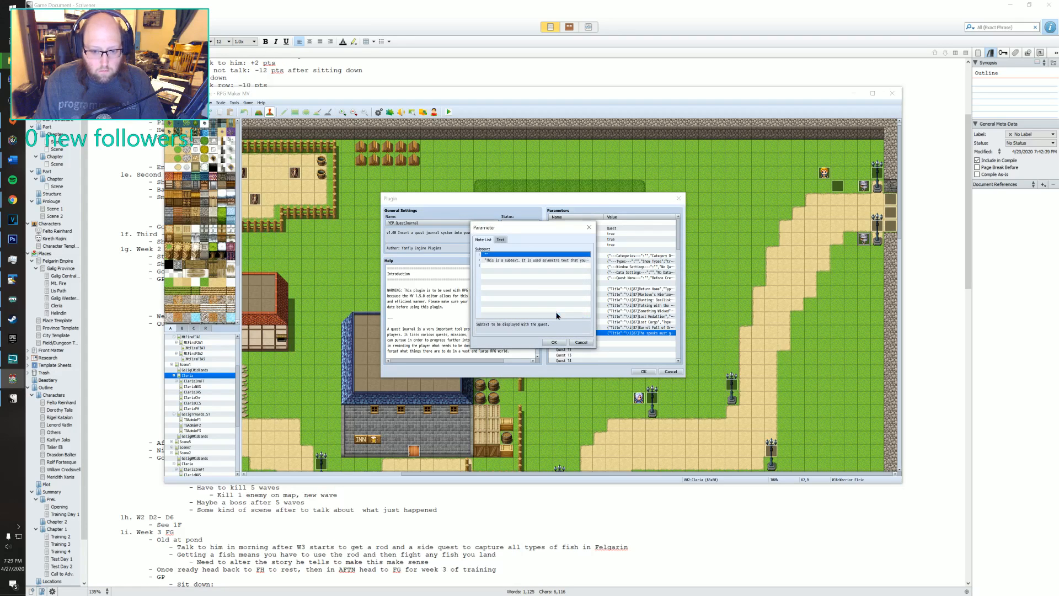
left_click(532, 260)
double_click(533, 260)
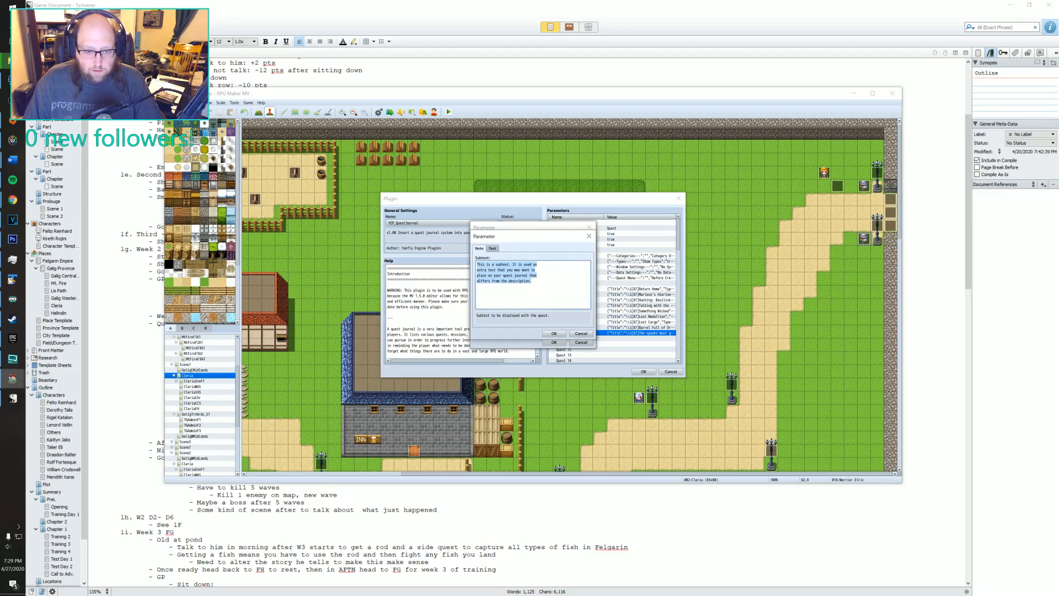
left_click_drag(539, 282, 452, 249)
key("BackSpace")
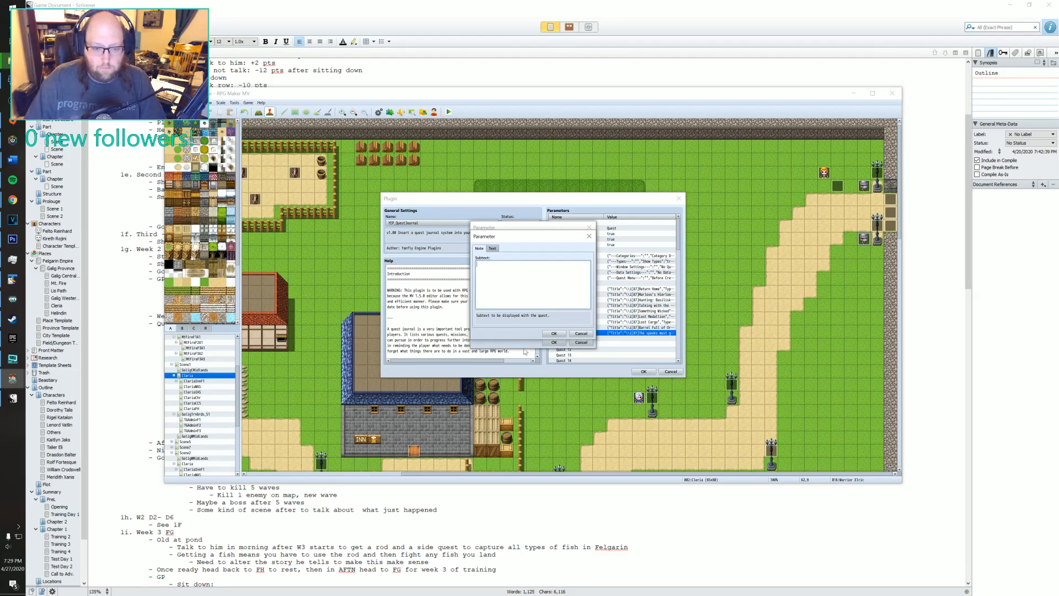
left_click(553, 333)
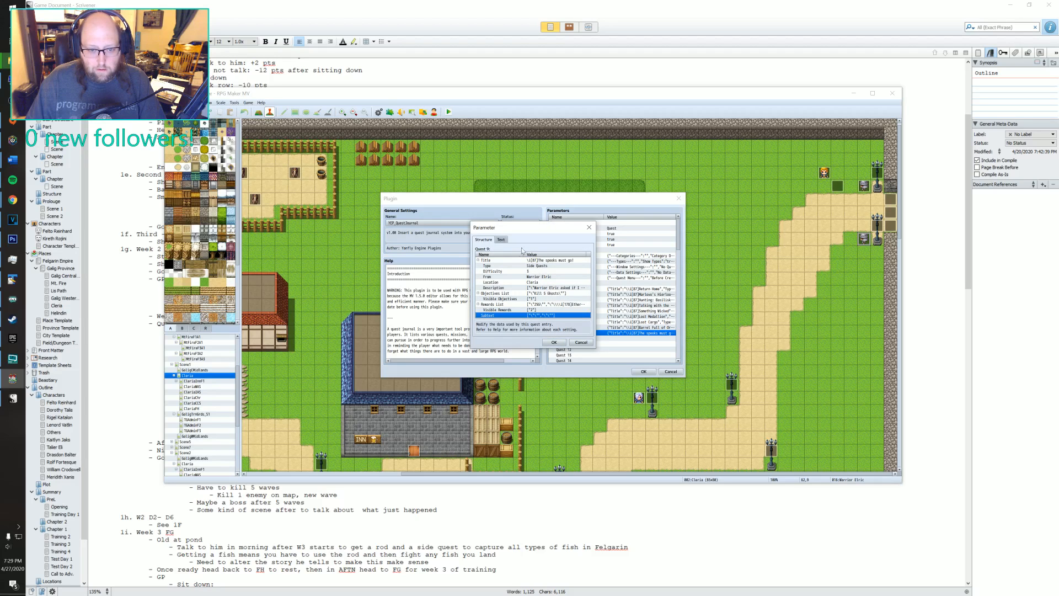
left_click(555, 342)
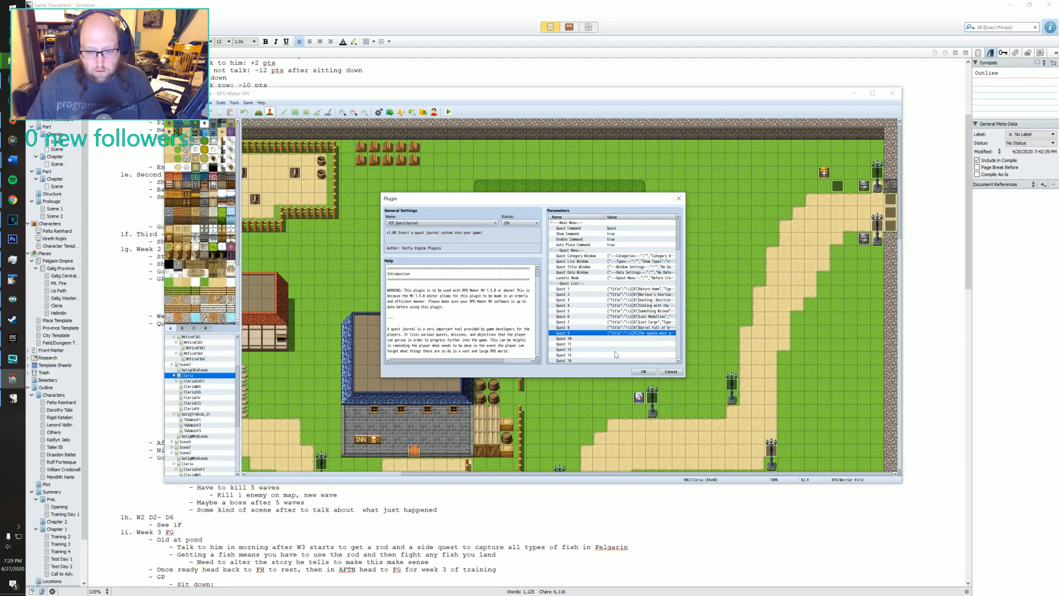
- Copy the Quest 9 entry into the empty Quest 10 slot
left_click(632, 339)
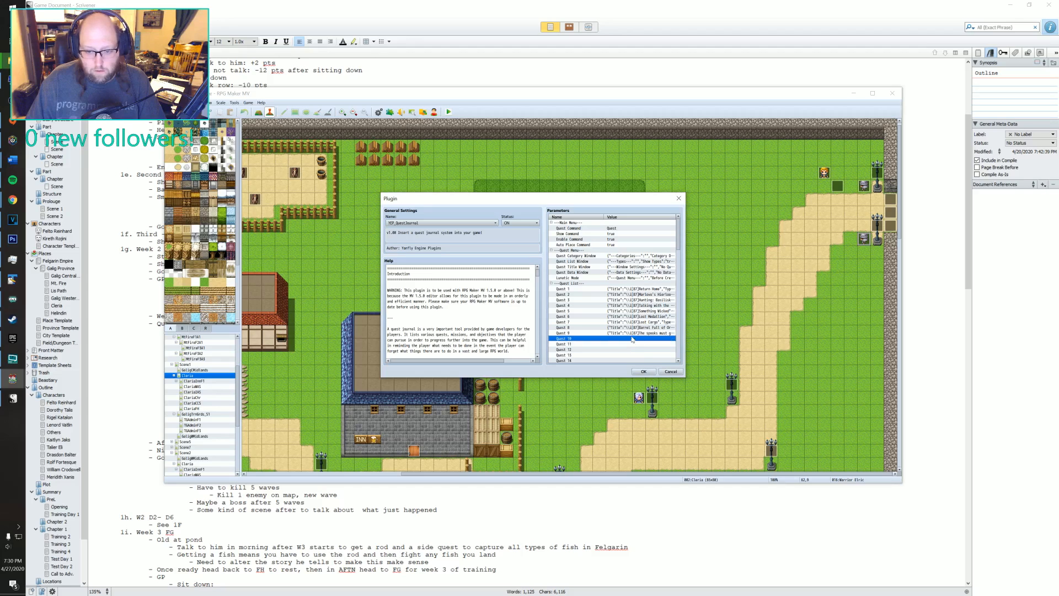
left_click(624, 334)
key("ctrl+c")
left_click(622, 338)
key("ctrl+v")
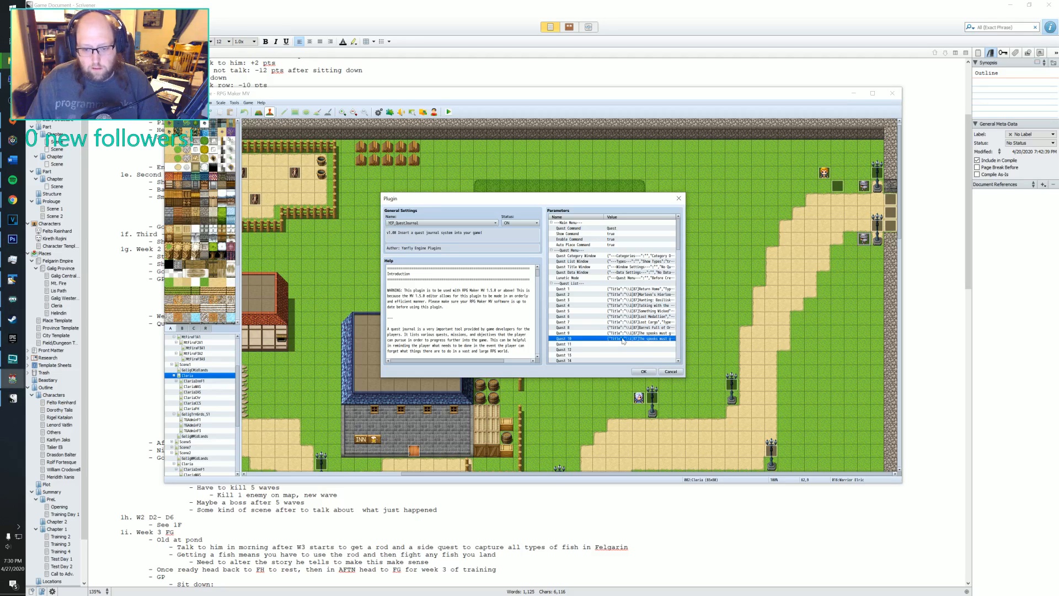
- Change Quest 10's title text to "Bat-Away", keeping the icon code in front of it
double_click(623, 339)
left_click(555, 262)
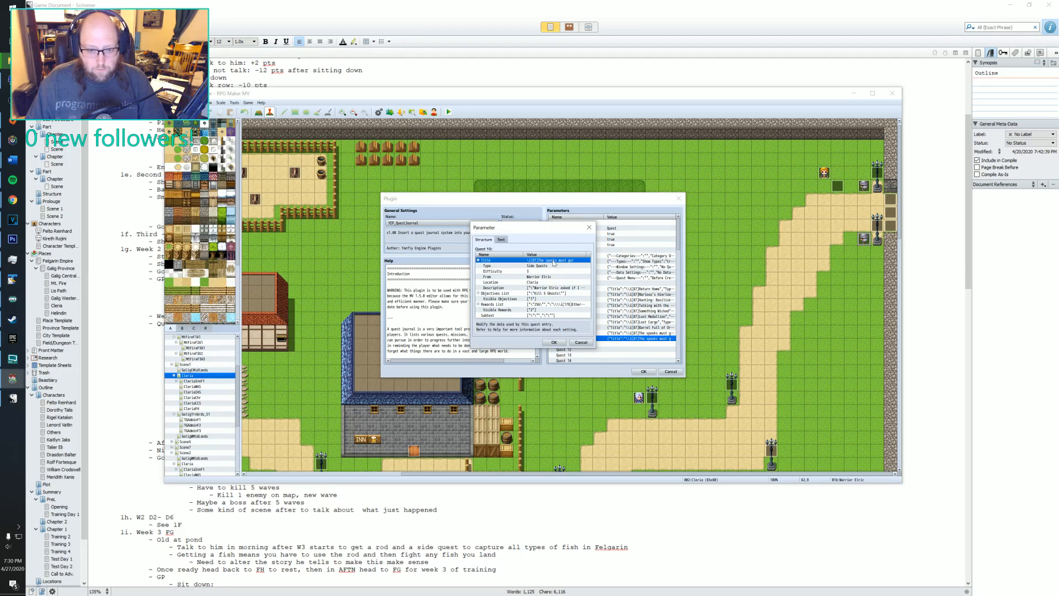
double_click(540, 262)
left_click(530, 285)
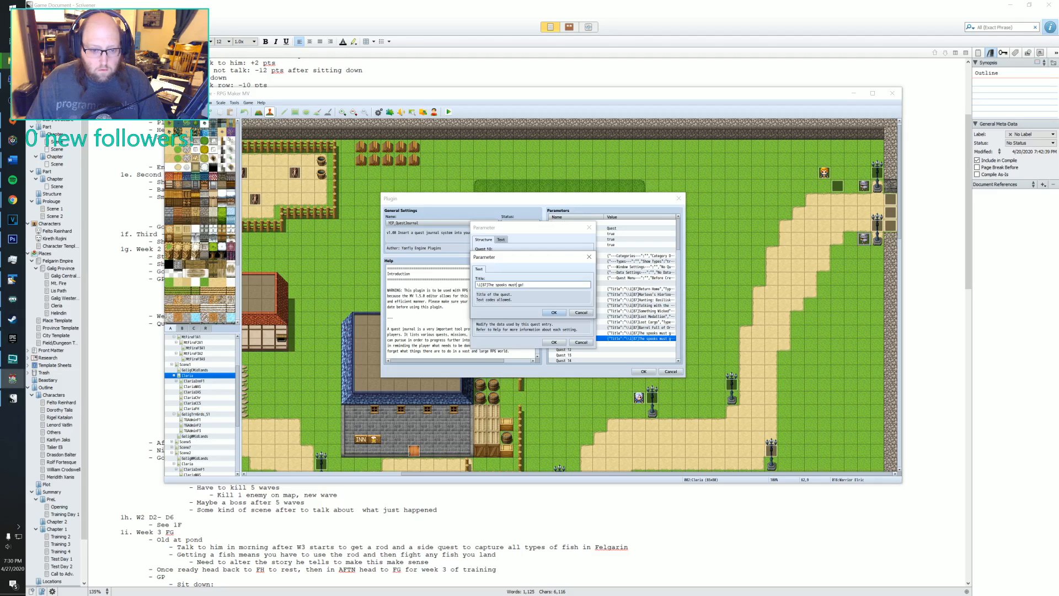
left_click_drag(497, 285, 541, 289)
key("BackSpace")
key("BackSpace")
key("BackSpace")
key("BackSpace")
key("BackSpace")
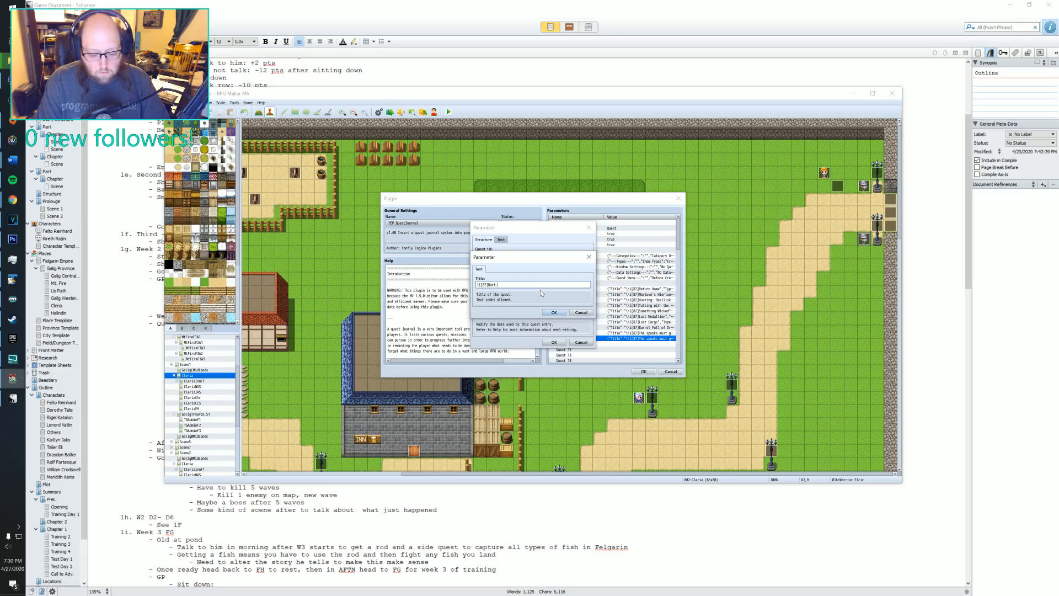
key("BackSpace")
key("BackSpace")
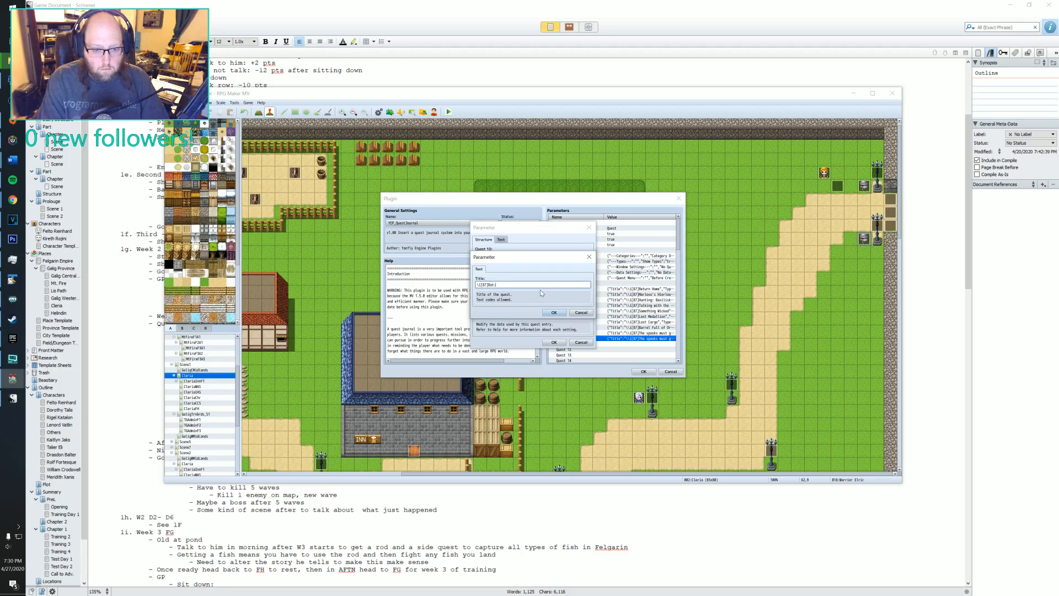
type("Awa")
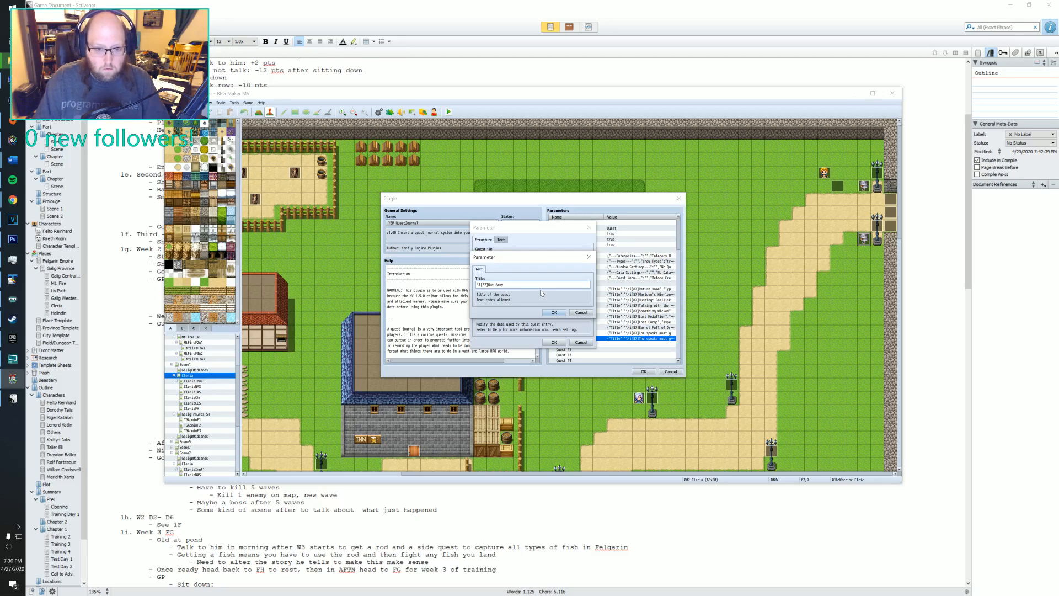
type("y")
left_click(554, 313)
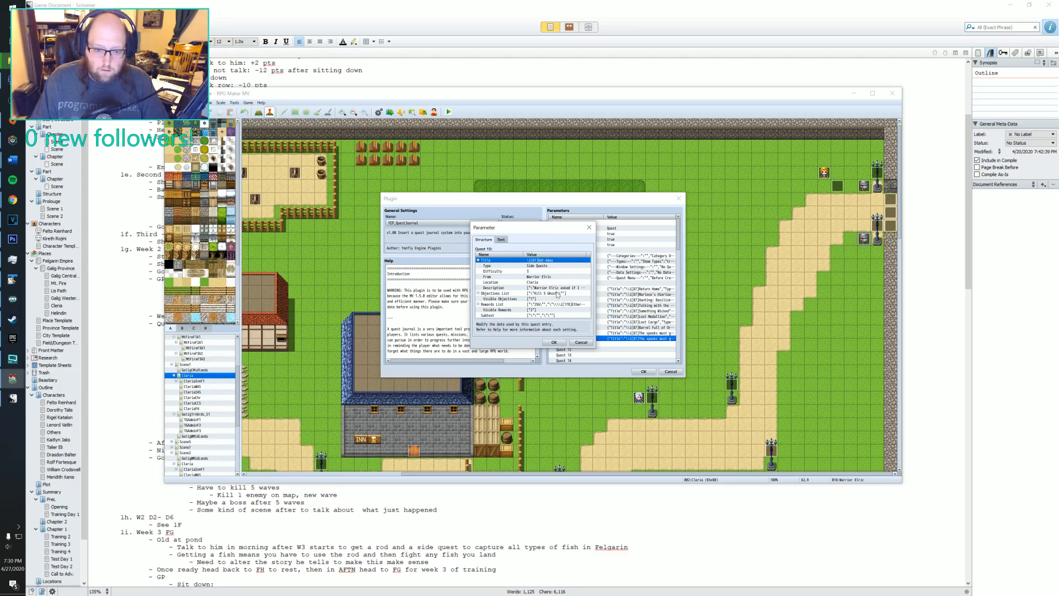
- Replace "Ghosts" with "Bats" in Quest 10's description text and save the description
left_click(546, 293)
key("Up")
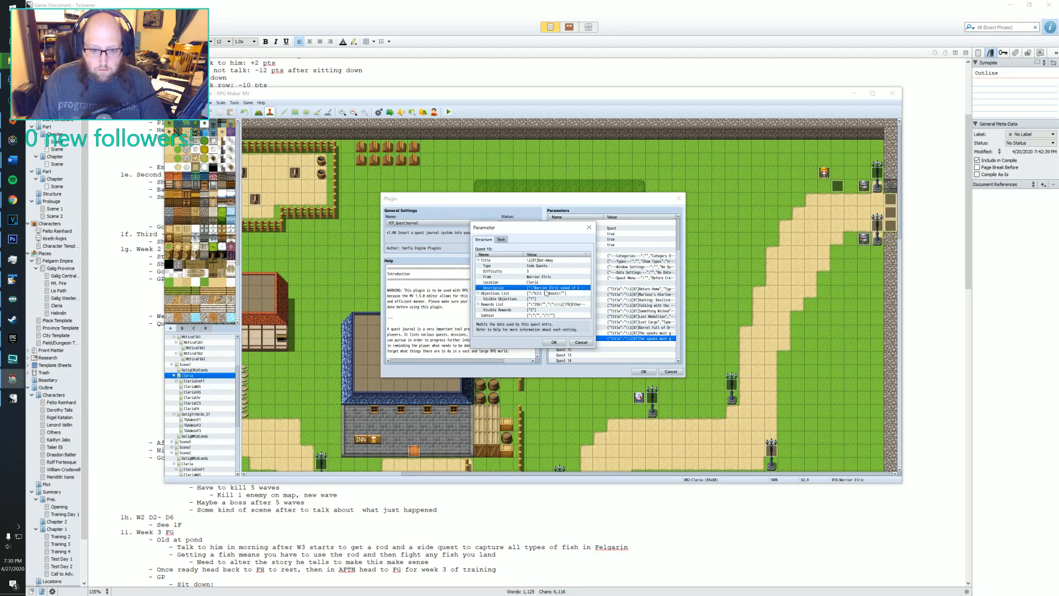
key("Return")
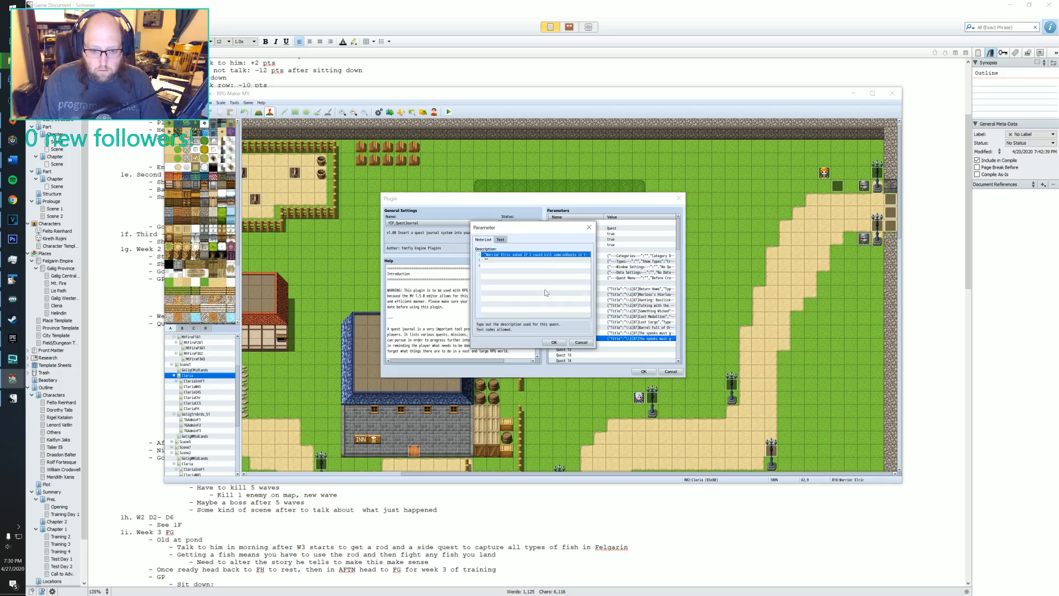
double_click(538, 255)
double_click(483, 270)
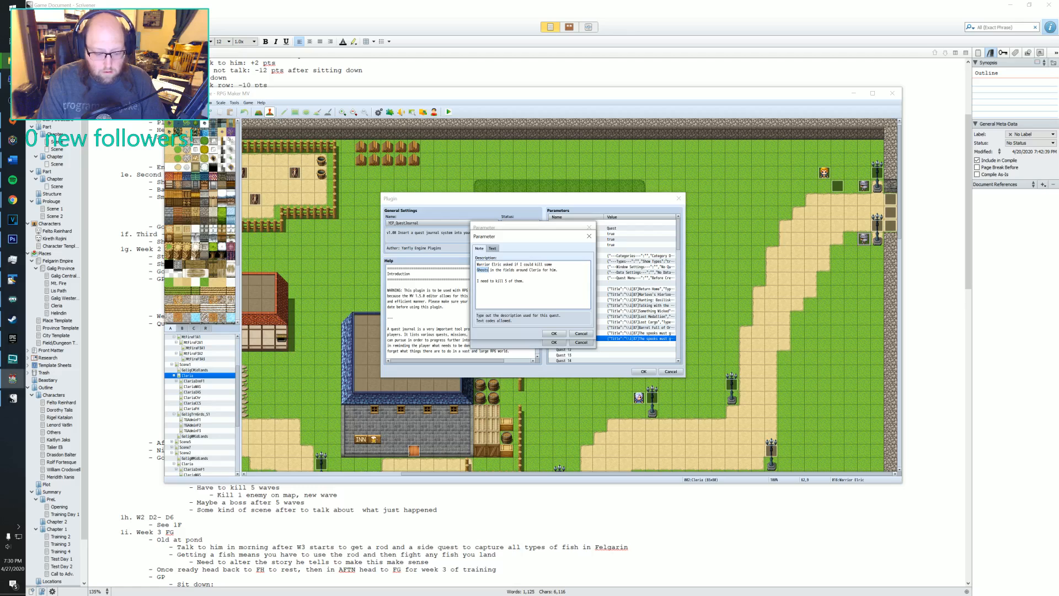
type("Bat")
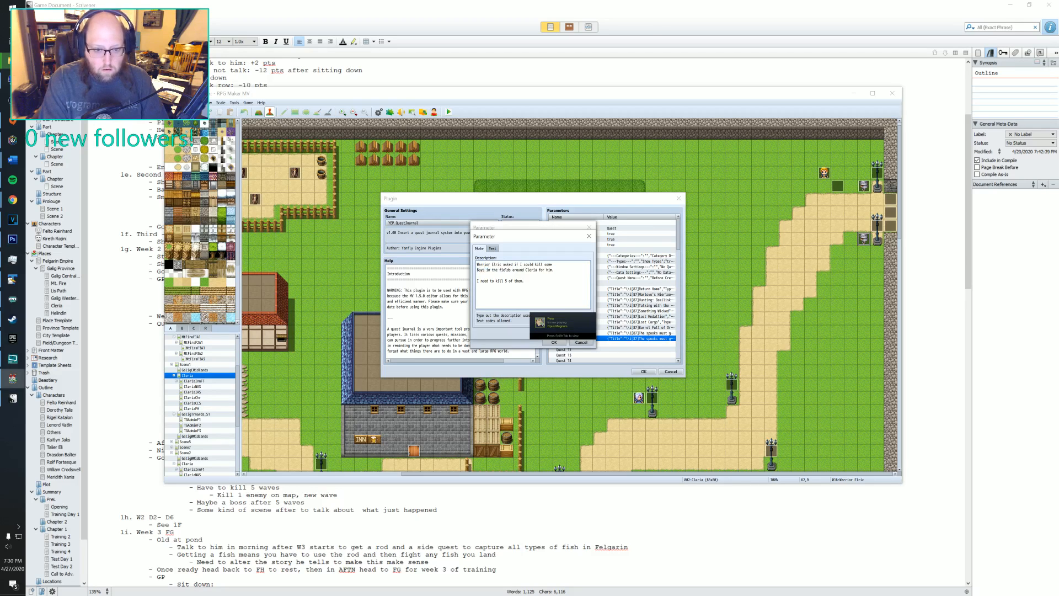
type("s")
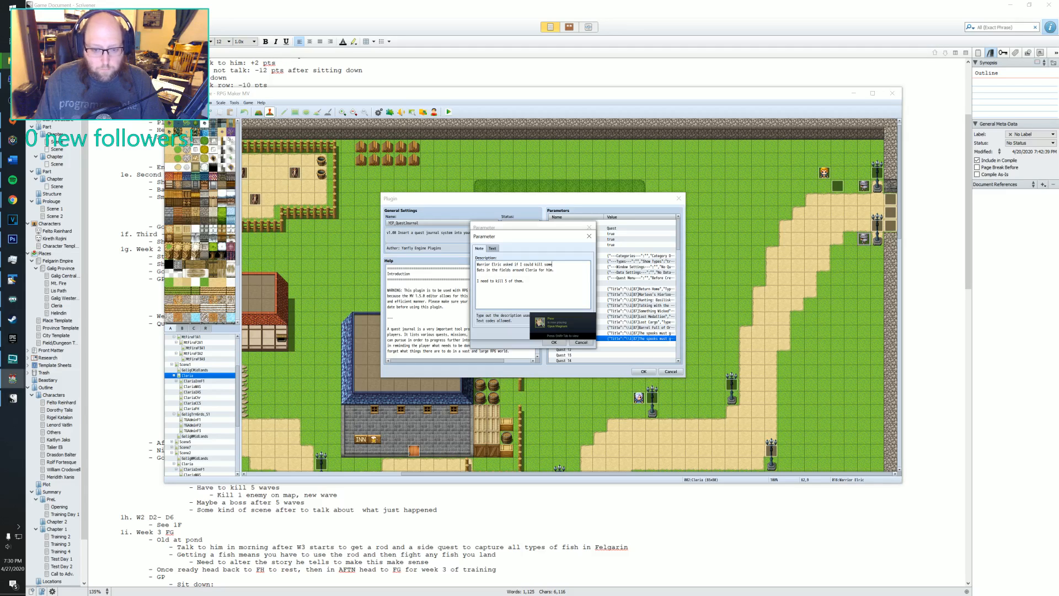
left_click(554, 342)
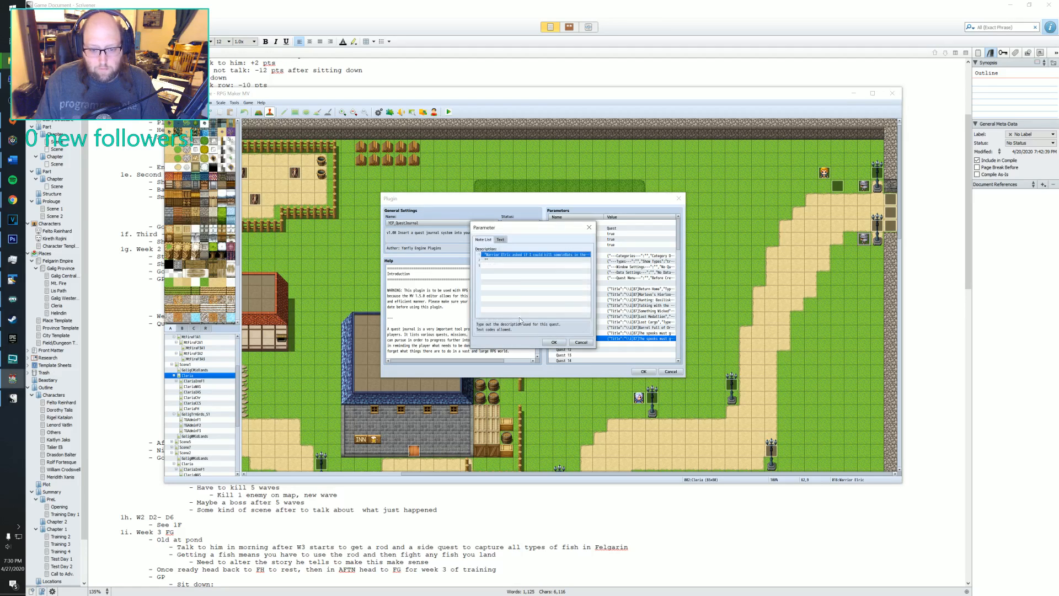
left_click(554, 342)
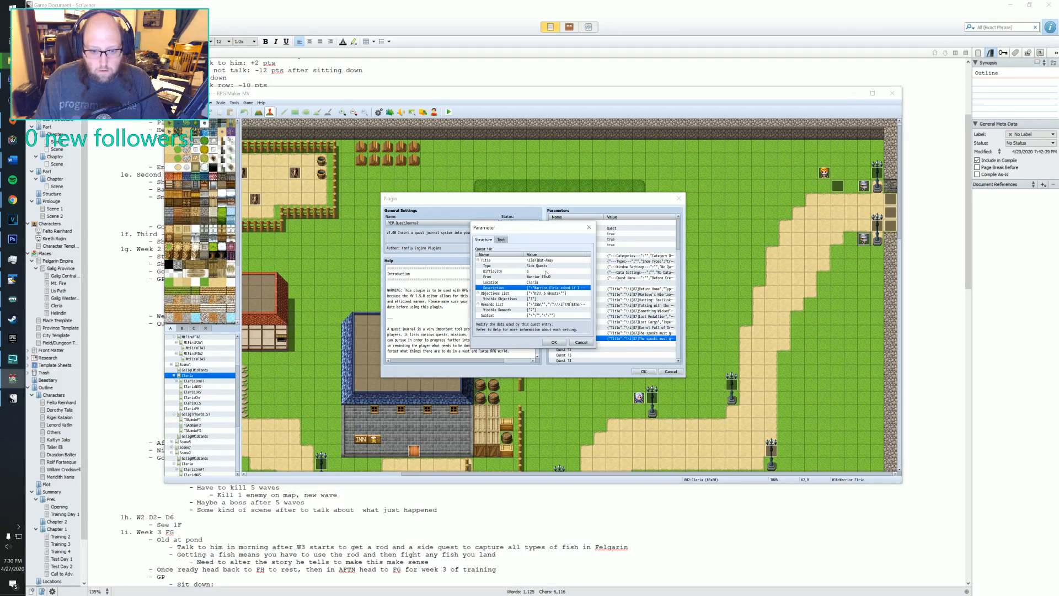
- Change Quest 10's objective text to "Kill 5 Bats" and save the objectives list
double_click(496, 293)
double_click(496, 260)
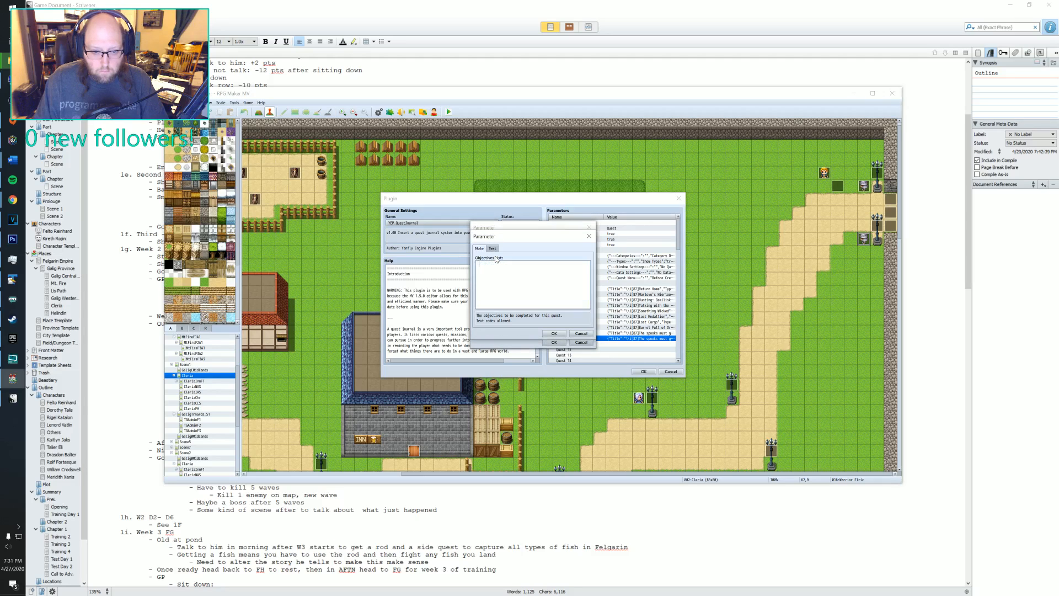
type("Kill 5 Ghosts")
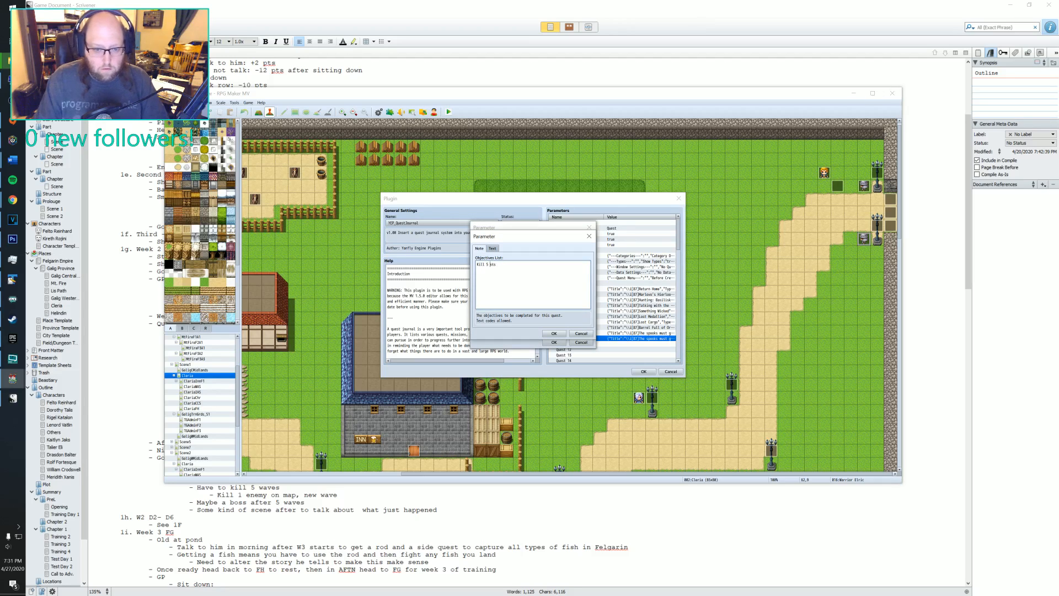
type("Bat")
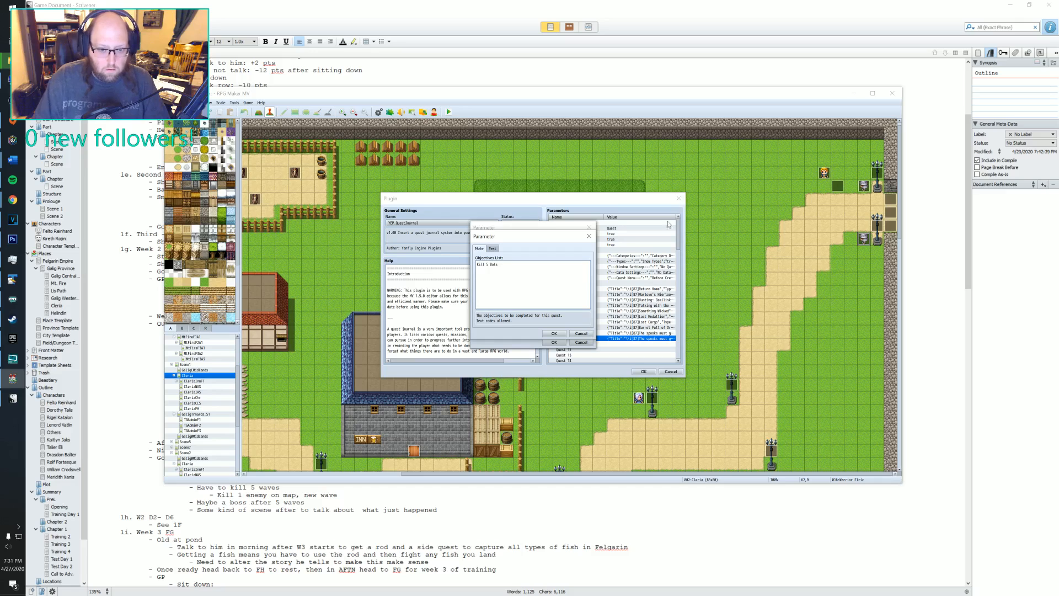
left_click(554, 333)
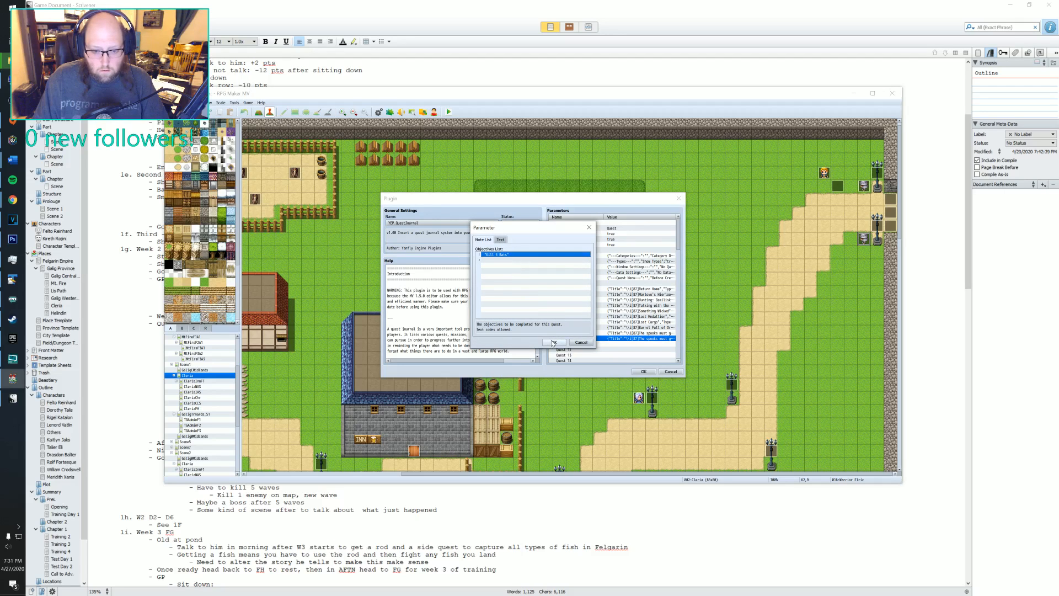
left_click(554, 342)
- Save the Quest 10 entry and the quest journal plugin settings, closing the plugin manager
left_click(544, 304)
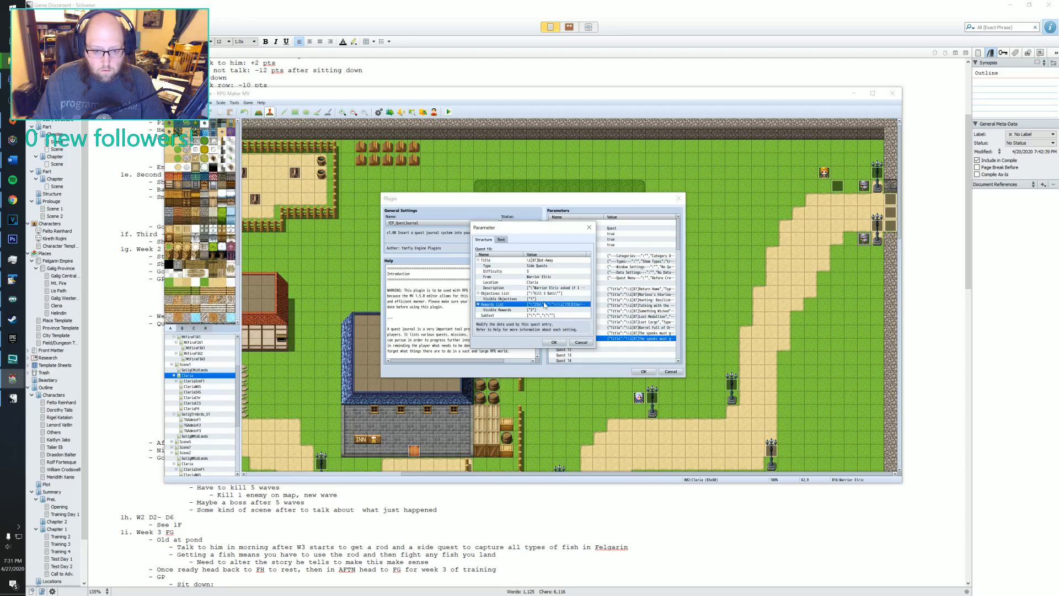
left_click(554, 342)
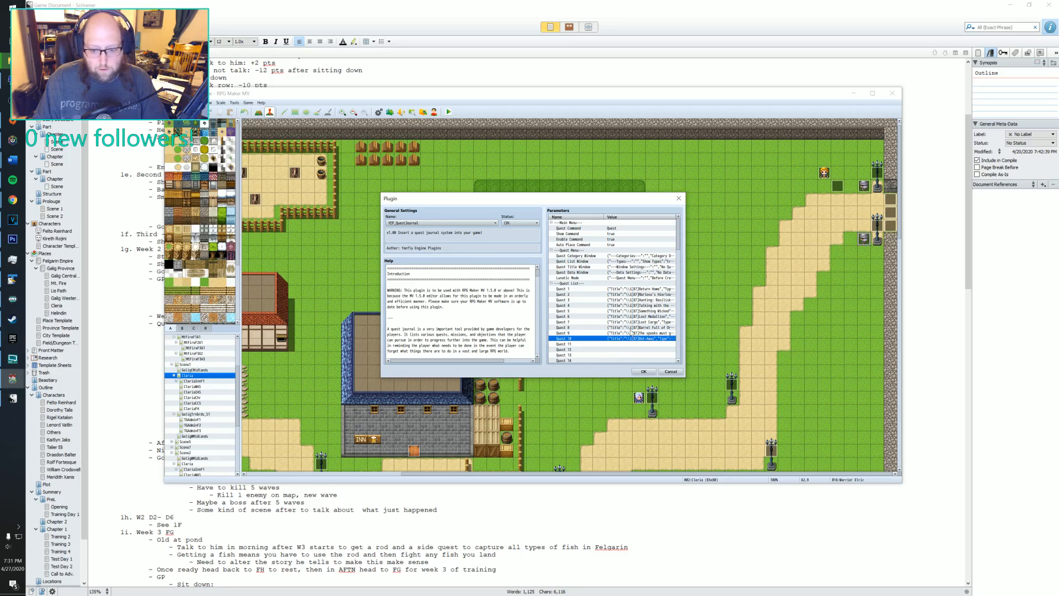
left_click(643, 371)
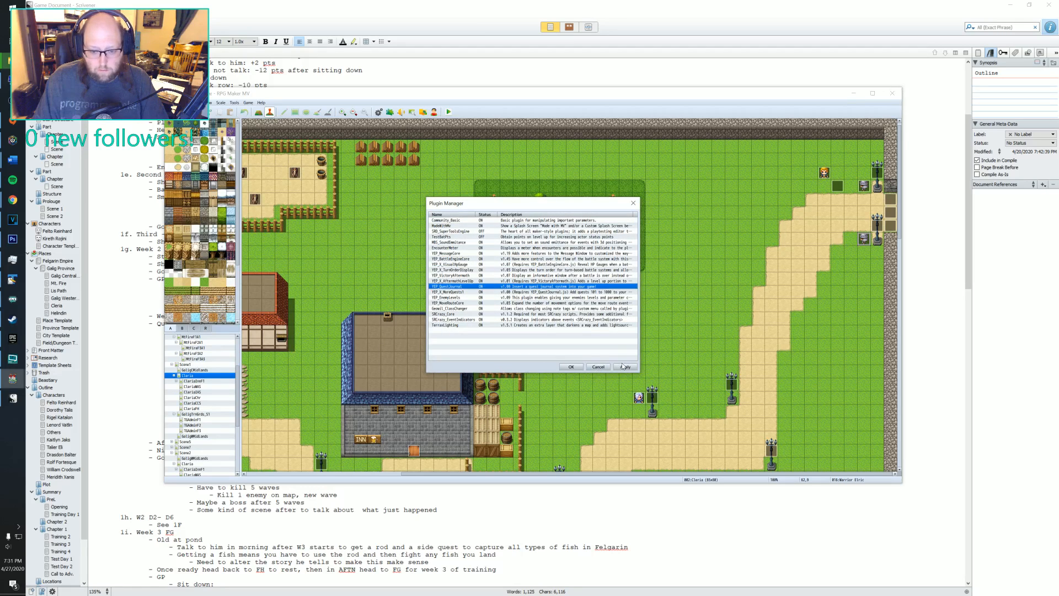
left_click(582, 367)
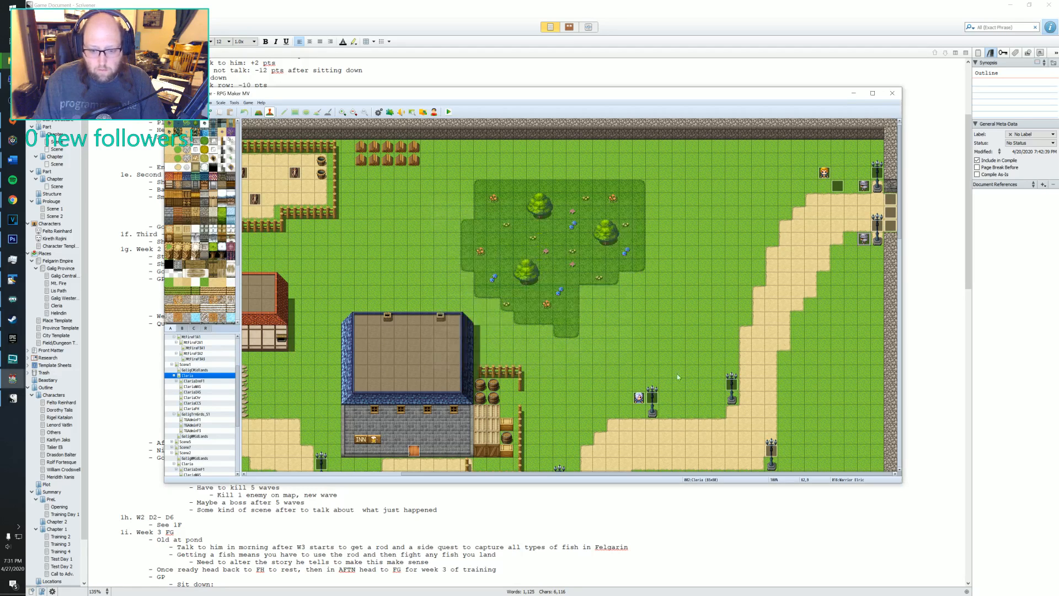
- Add a second page to the Warrior Elric event, conditioned on empty switch 0130, naming the switch "cl_w1_d2"
double_click(864, 240)
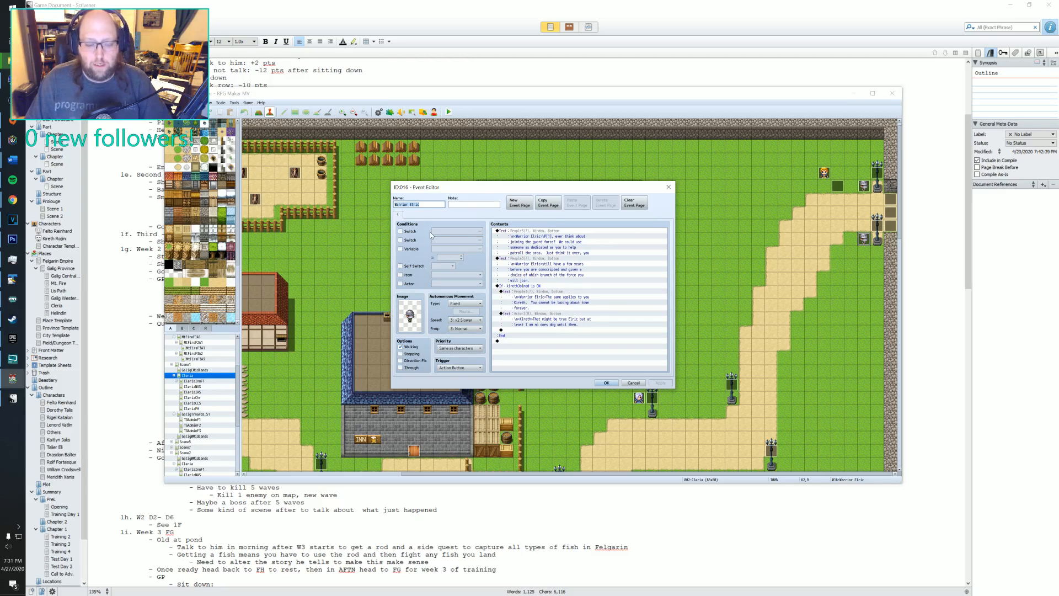
left_click(521, 205)
left_click(401, 231)
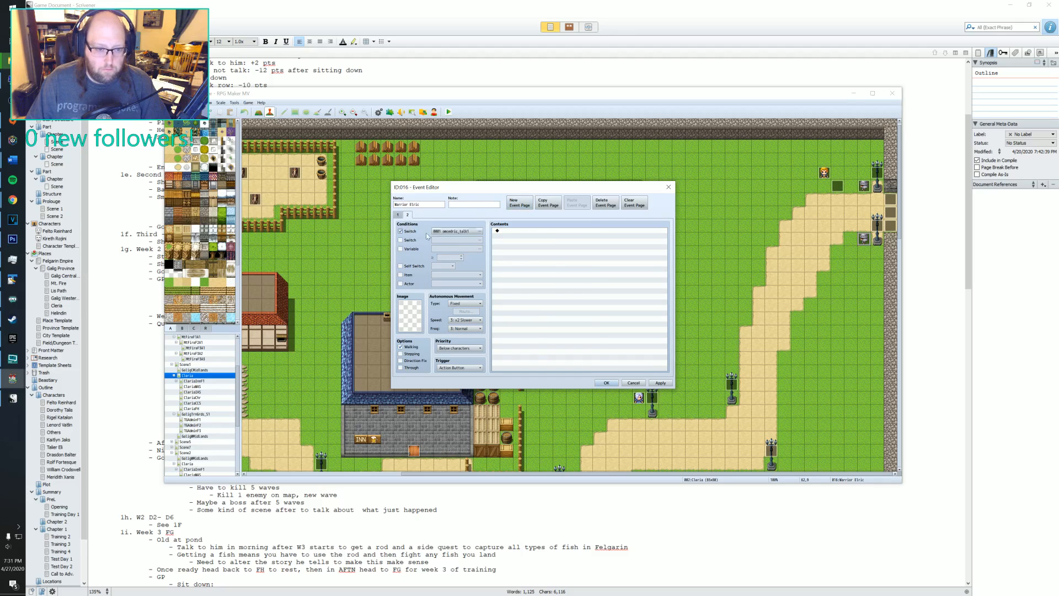
left_click(458, 231)
left_click(496, 271)
left_click(556, 272)
left_click(556, 278)
left_click(546, 343)
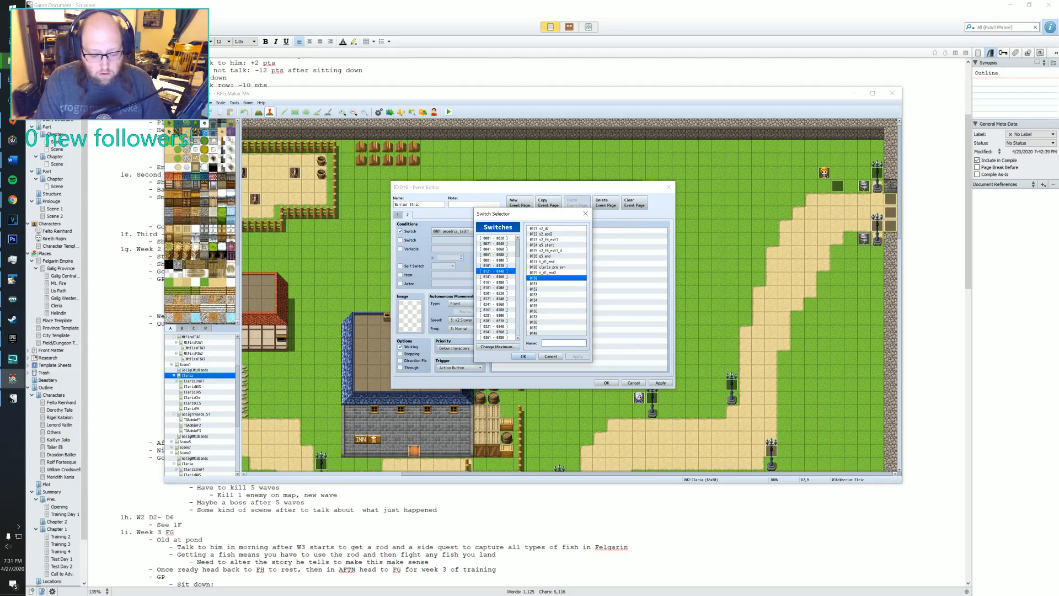
type("cl_w1_d2")
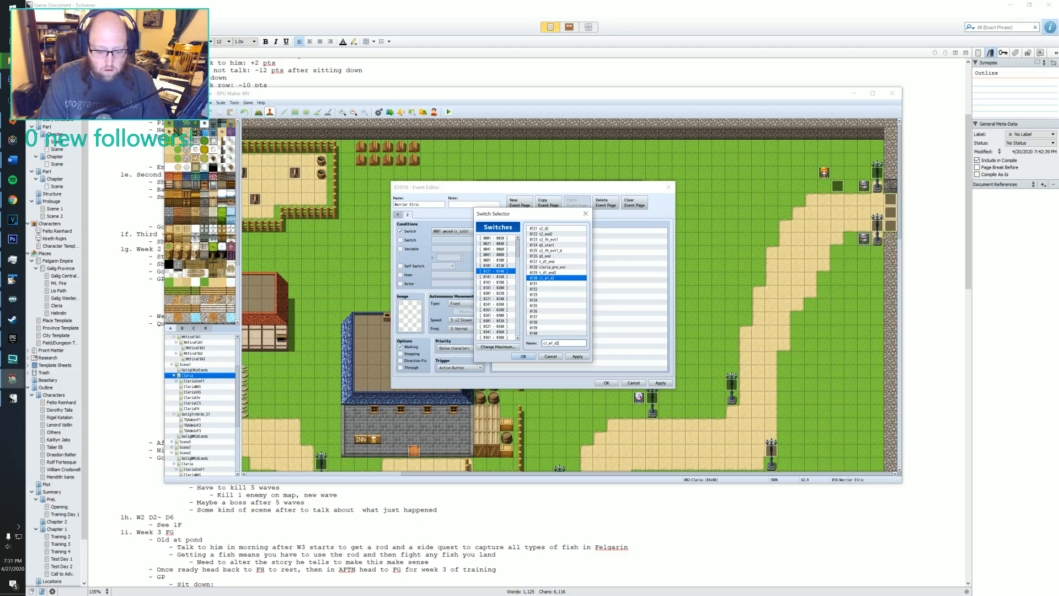
left_click(528, 358)
- Set the second event page's image to the helmeted guard sprite from the People3 character sheet
double_click(419, 312)
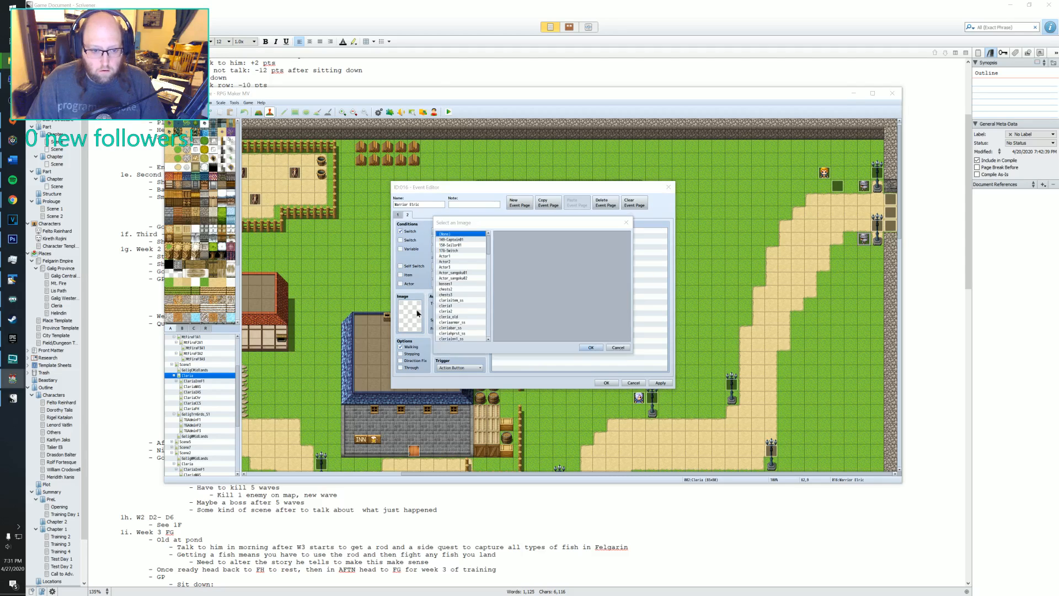
left_click(454, 262)
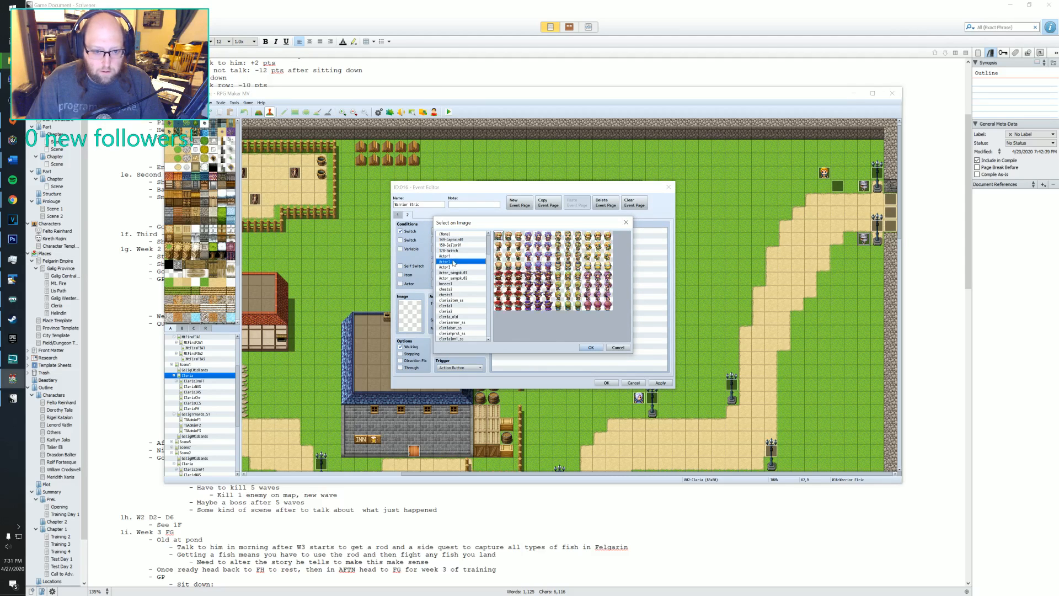
left_click(464, 267)
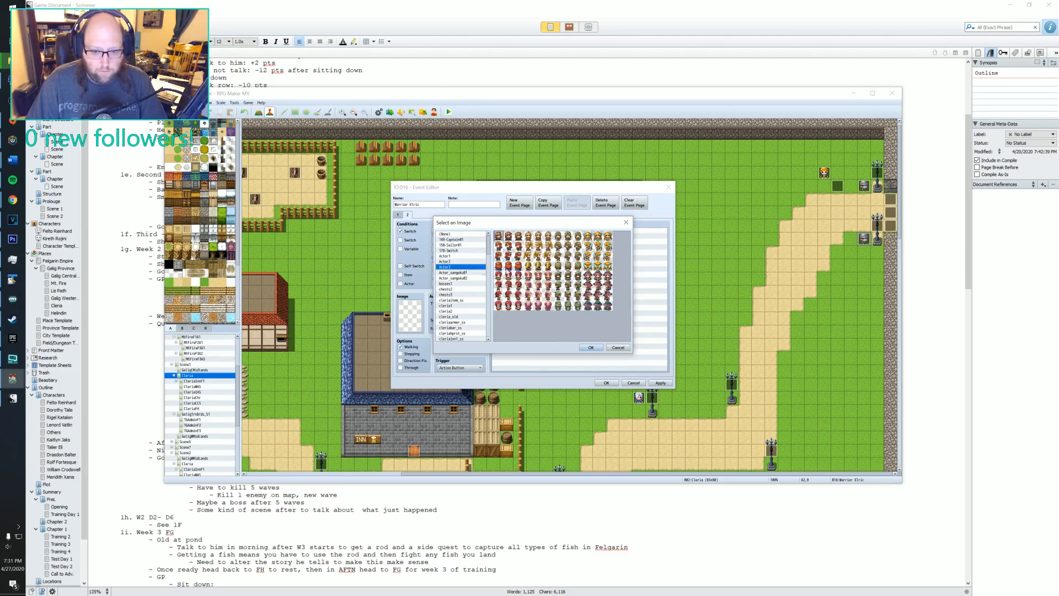
scroll(458, 309, "down", 10)
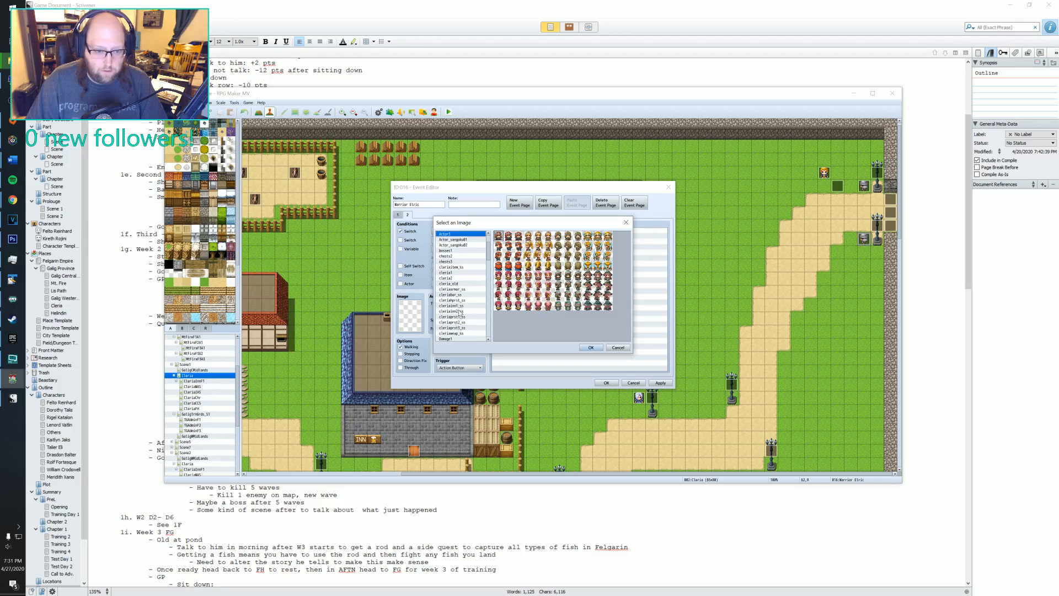
scroll(459, 309, "down", 5)
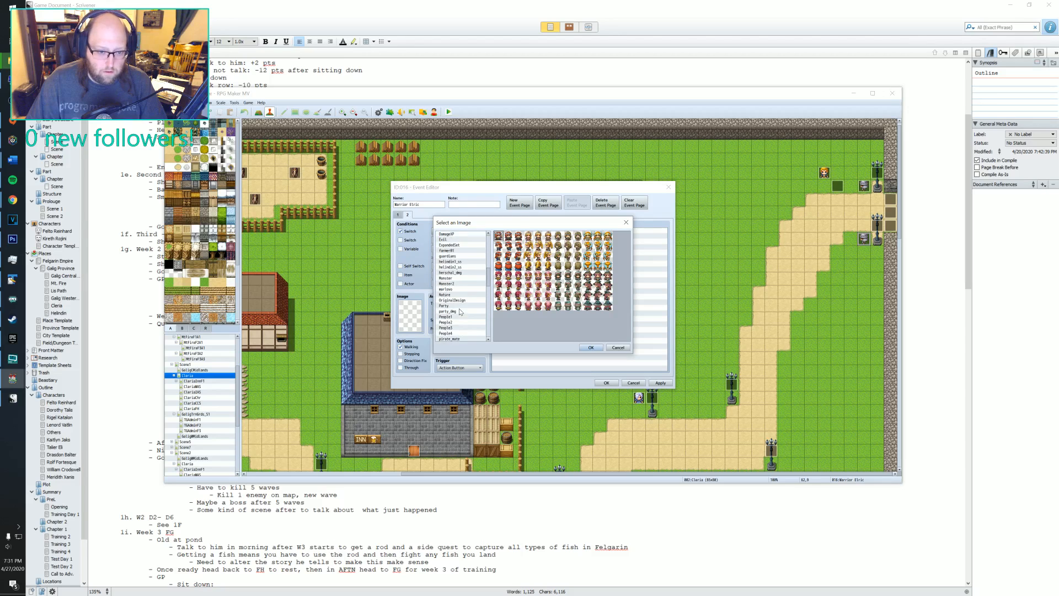
left_click(459, 291)
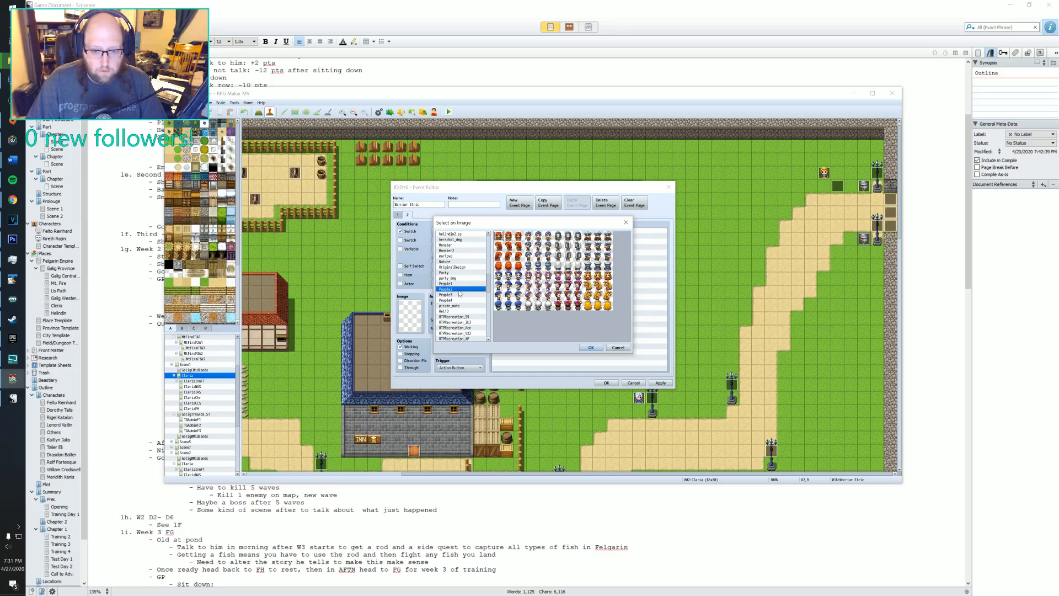
left_click(459, 283)
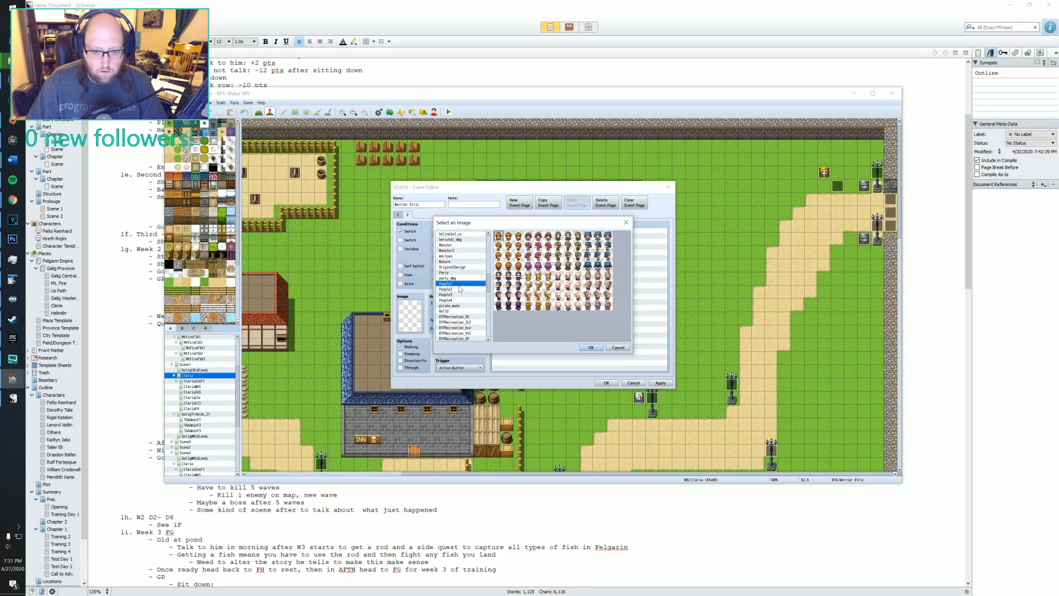
left_click(460, 294)
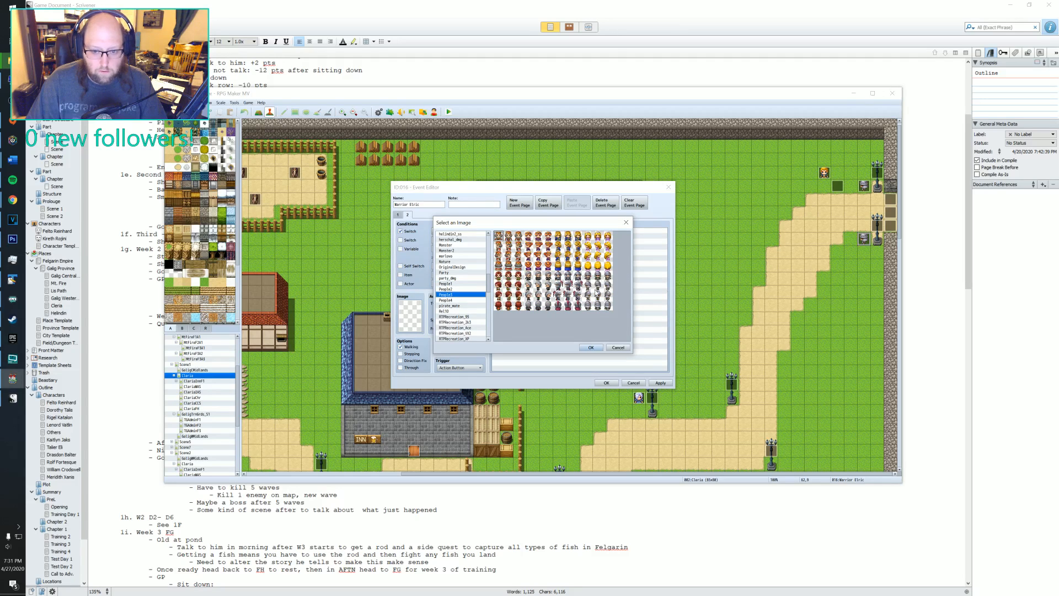
left_click(598, 286)
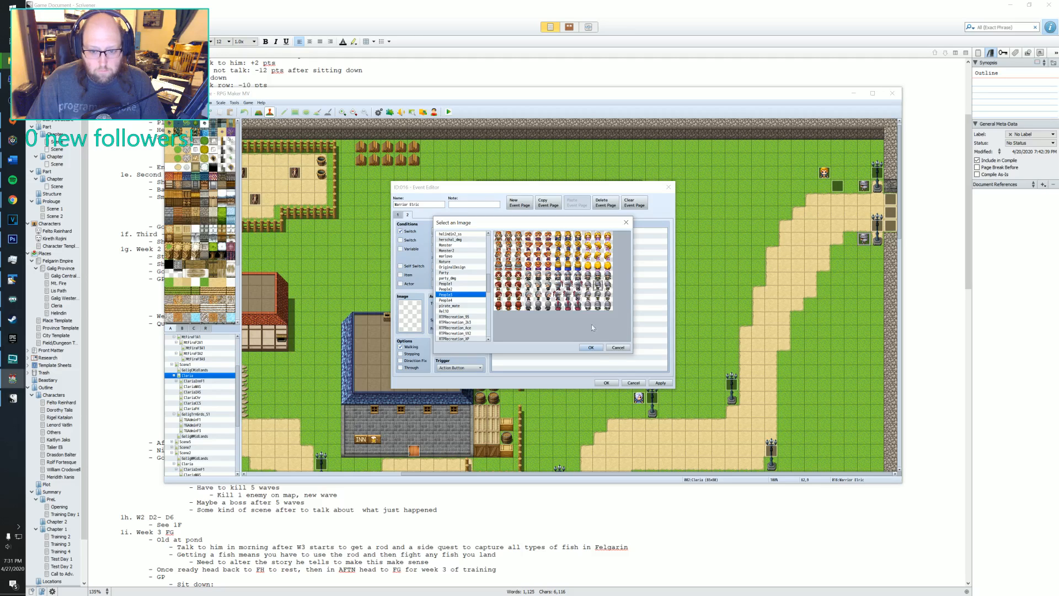
left_click(590, 348)
- Add a Show Text command to the second event page, using the helmeted guard face from People3
double_click(516, 235)
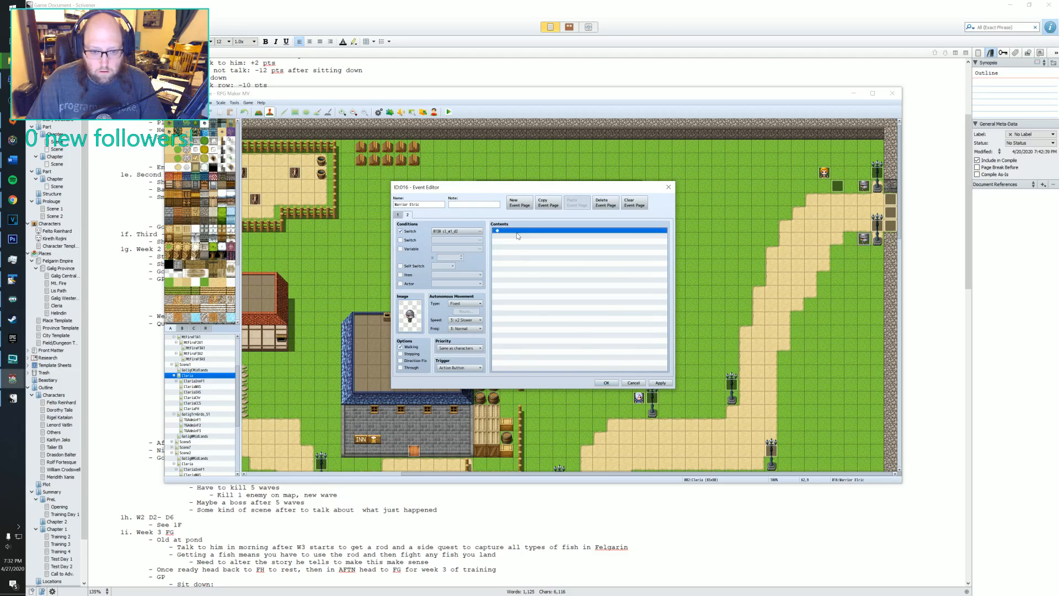
left_click(534, 239)
left_click(616, 250)
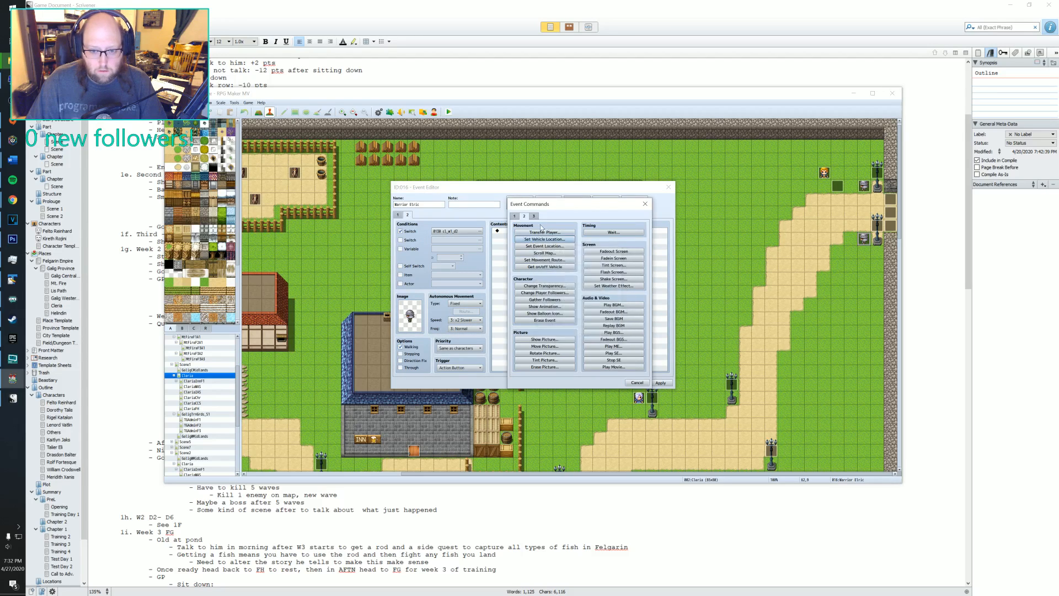
left_click(514, 216)
left_click(534, 233)
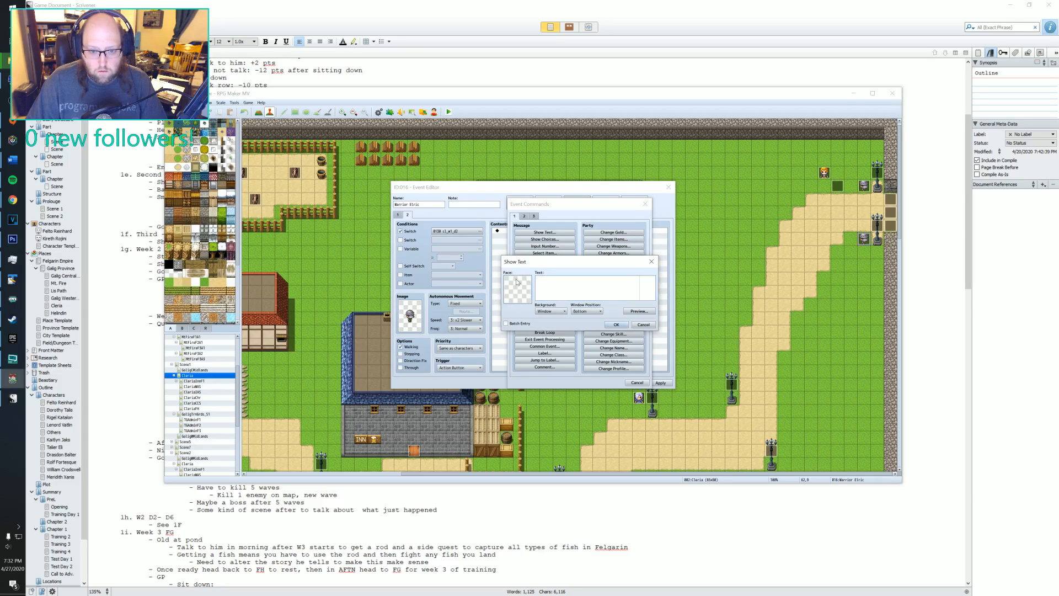
double_click(518, 290)
left_click(501, 297)
scroll(502, 307, "down", 5)
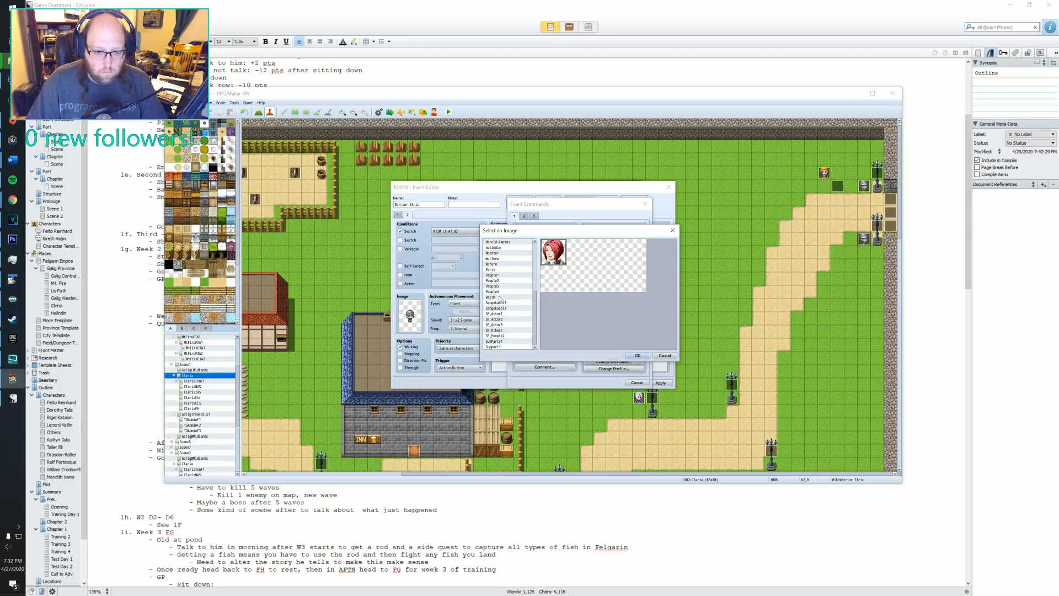
left_click(499, 286)
left_click(632, 274)
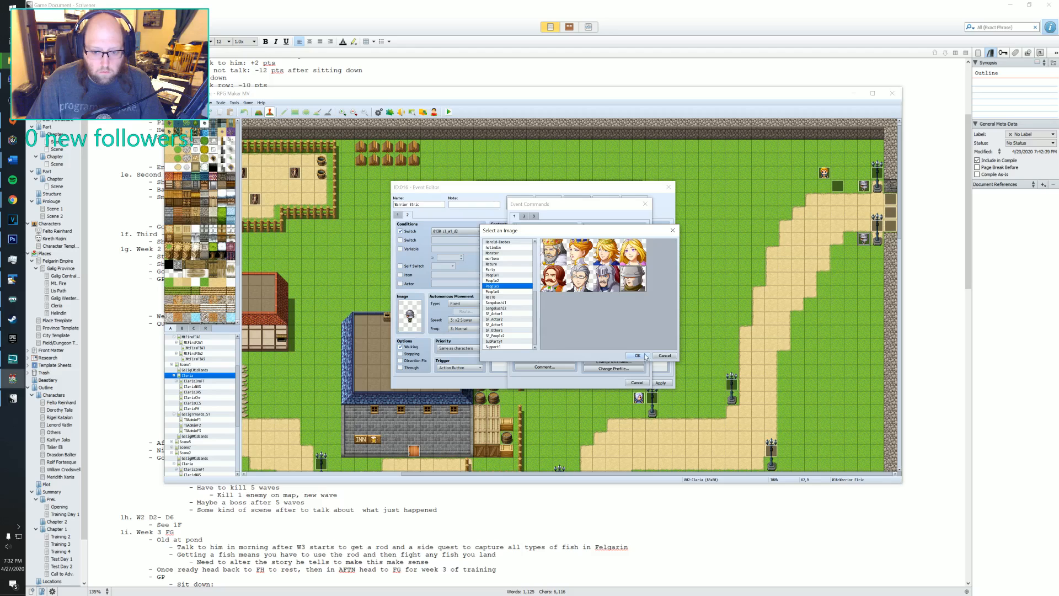
left_click(637, 355)
- Begin the message with the speaker tag "\n<Warrior Elric>" and "Felto! Just the guy I wanted to see. Hey, I"
type("<Wa")
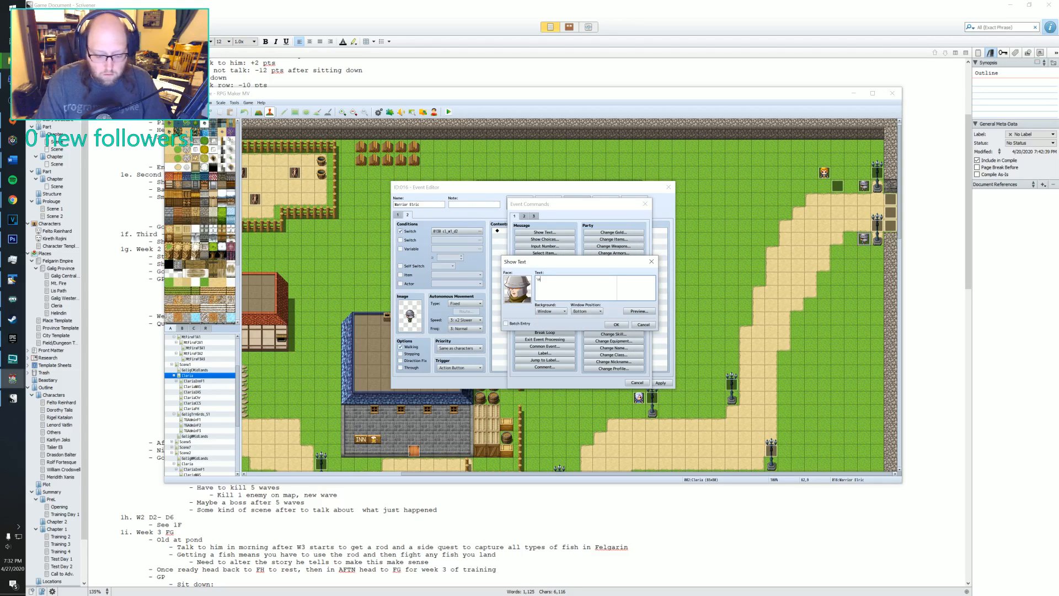
type("rrior elri")
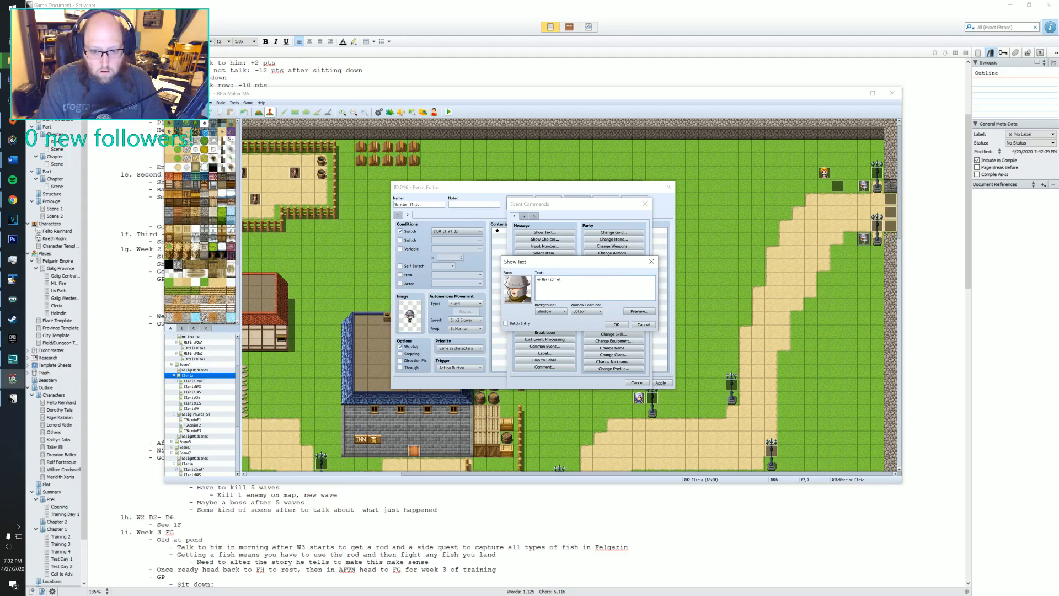
key("BackSpace")
type("Elric>")
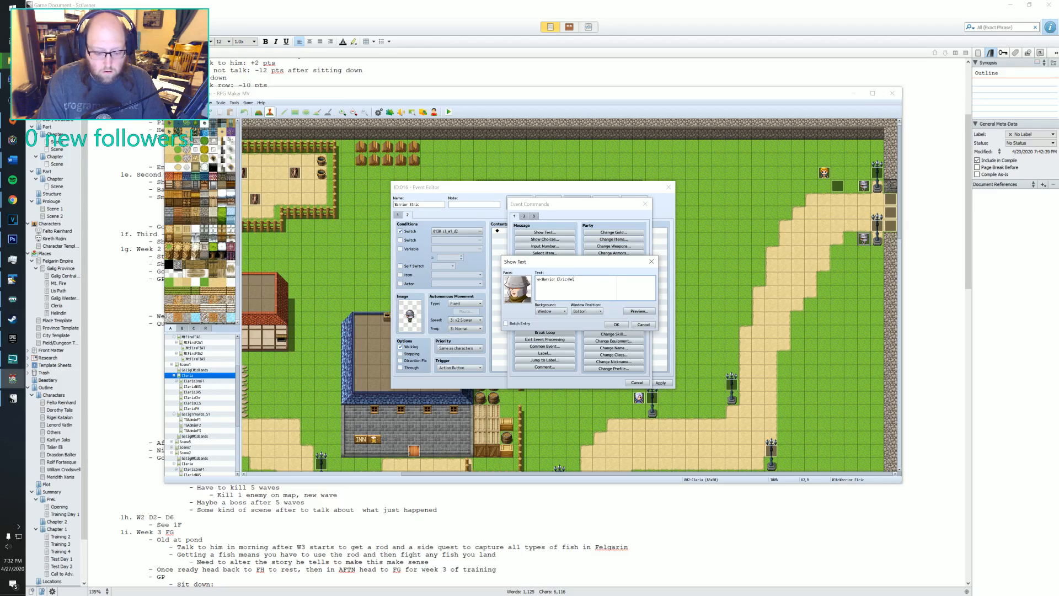
type("F")
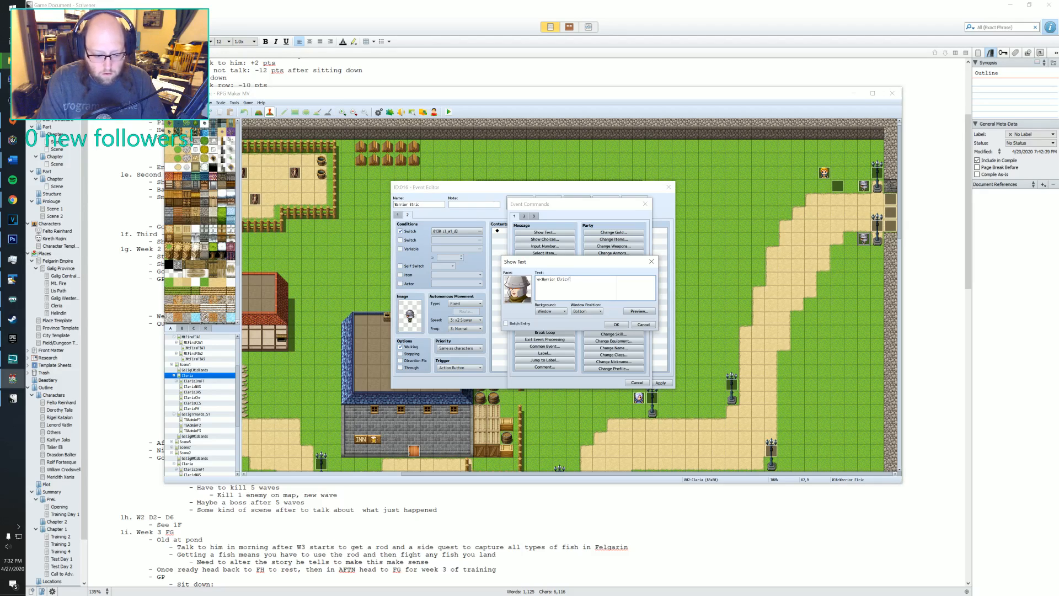
type("elto!! Just the guy I")
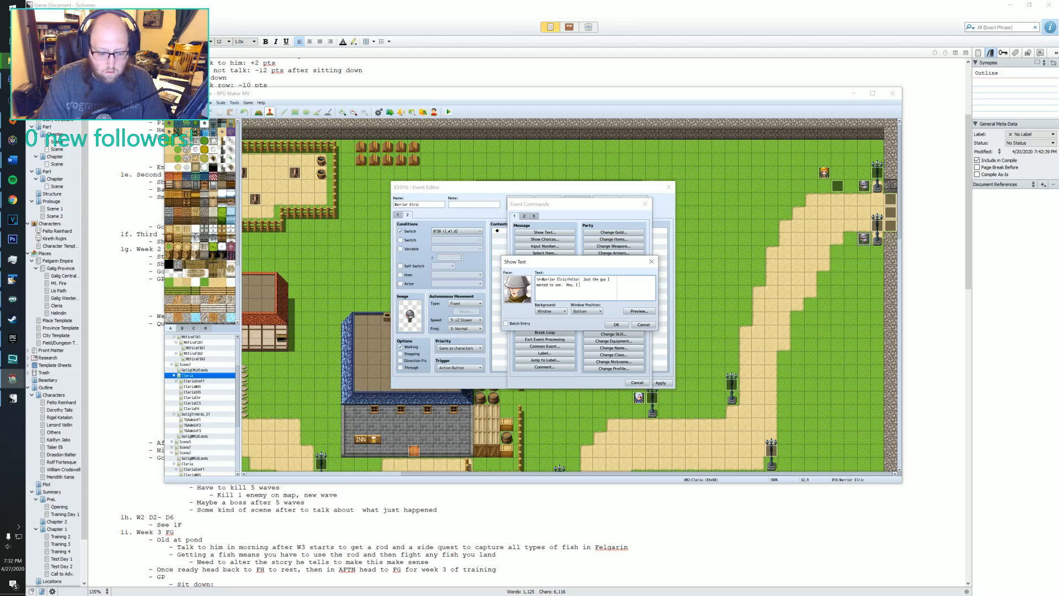
- Continue the message with "have a problem. I was tasked to kill some monsters around the village but I have an important matter to" and save it
type("have a")
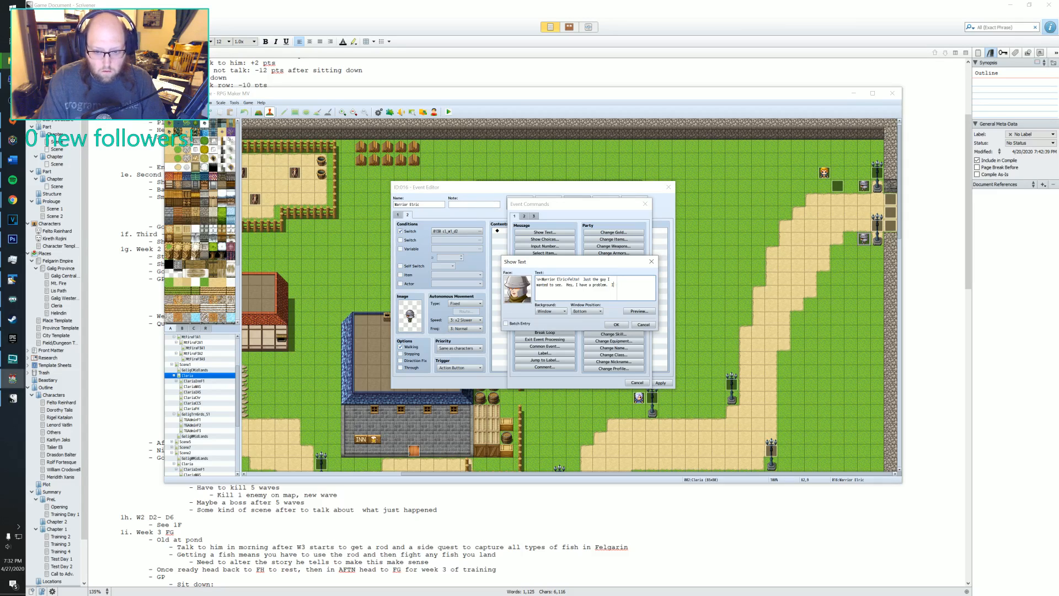
type("problem. I was tas")
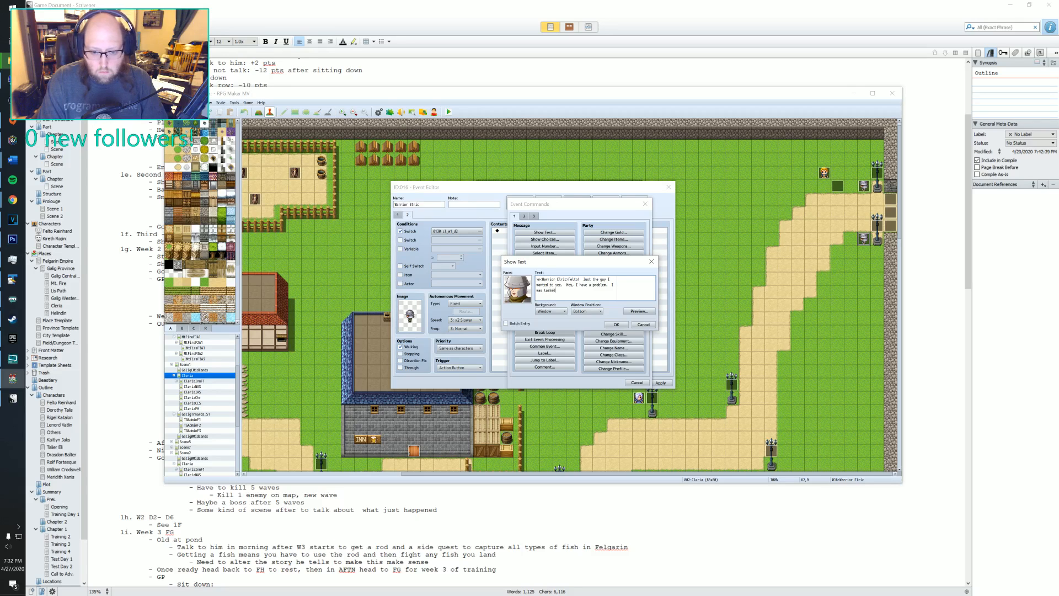
type("ked to kill some")
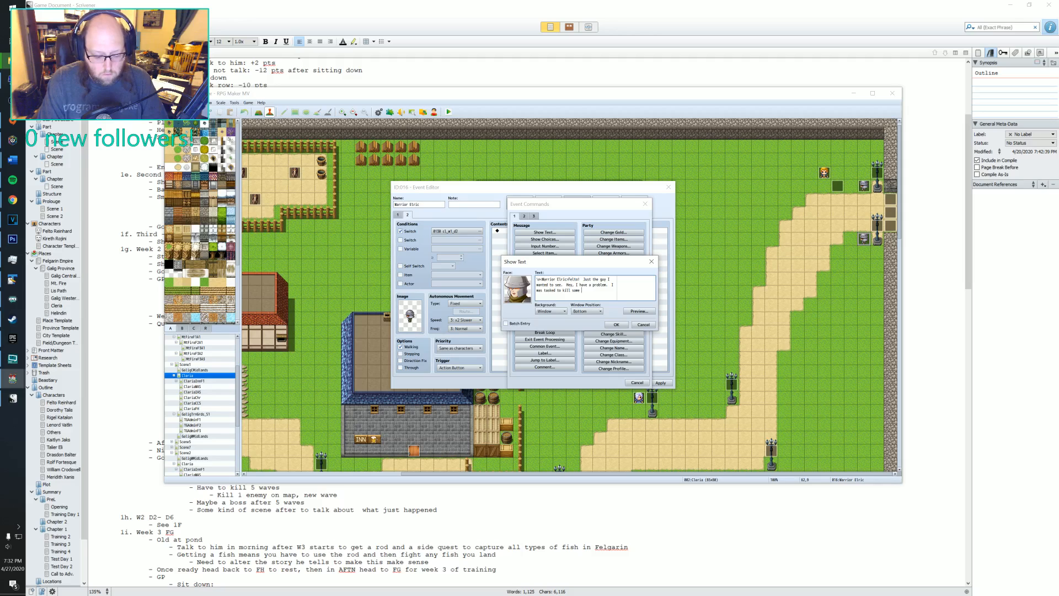
type(" m")
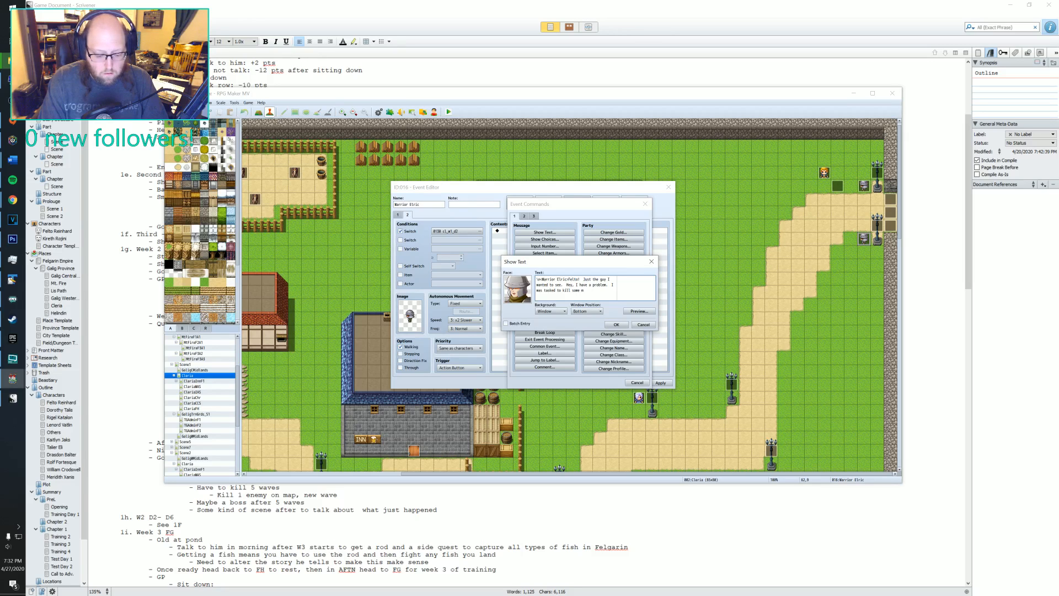
type("onsters ar")
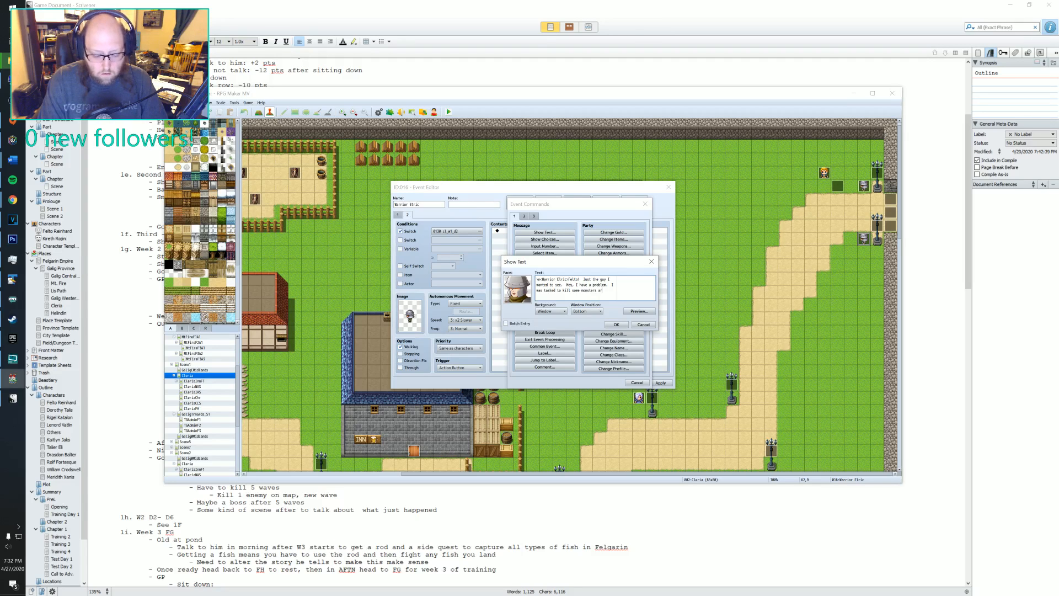
type("ound")
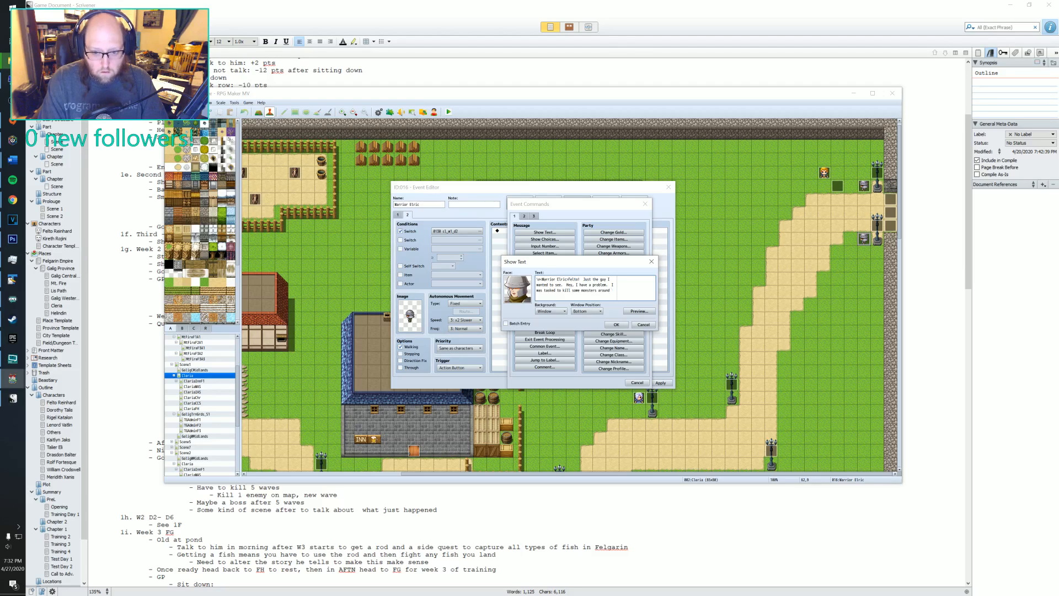
type(" thev")
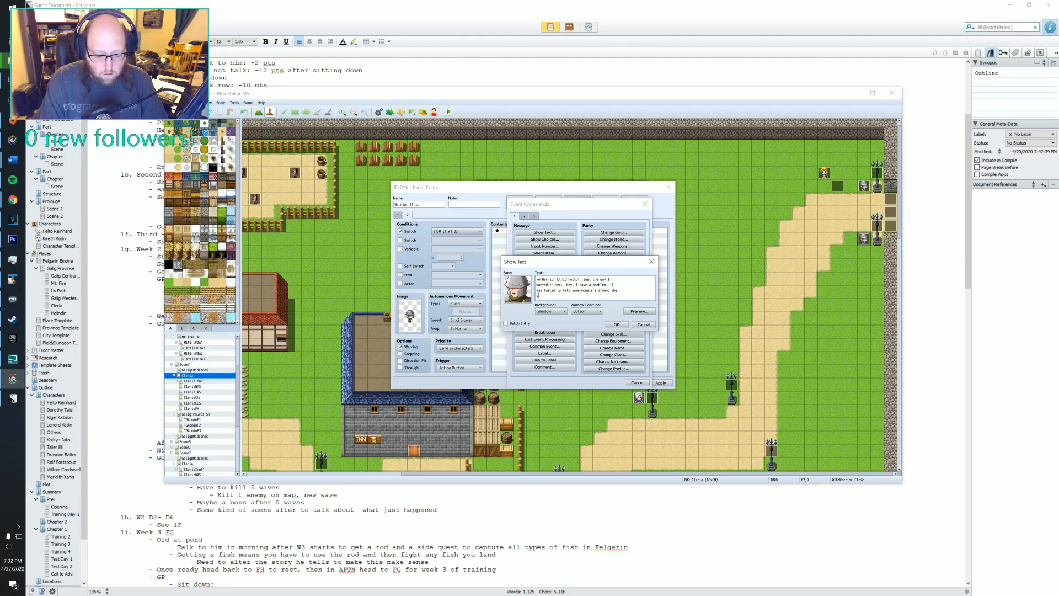
type("illage but ")
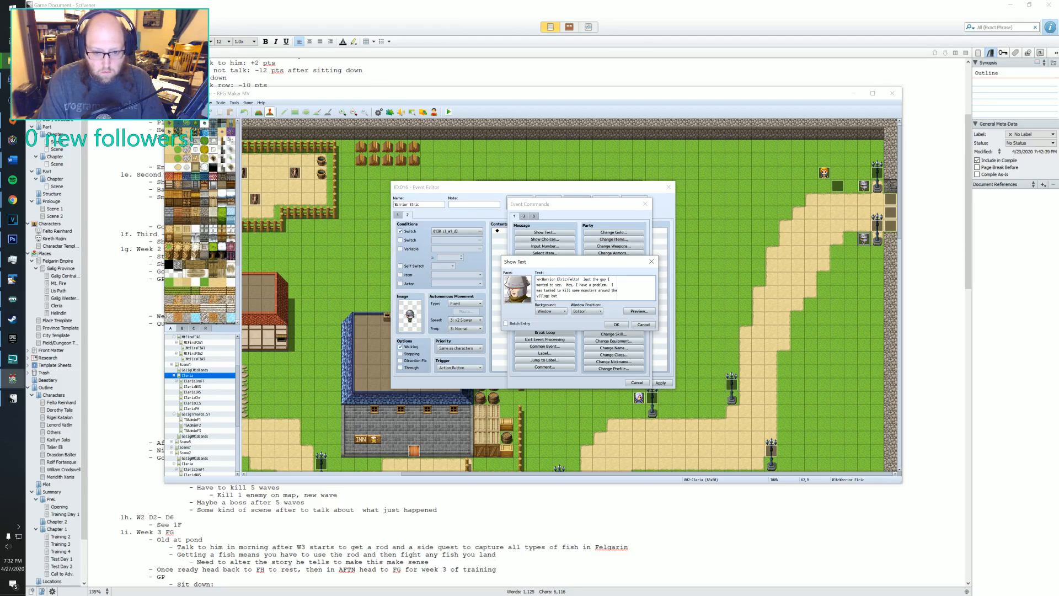
type("I have an important matter to")
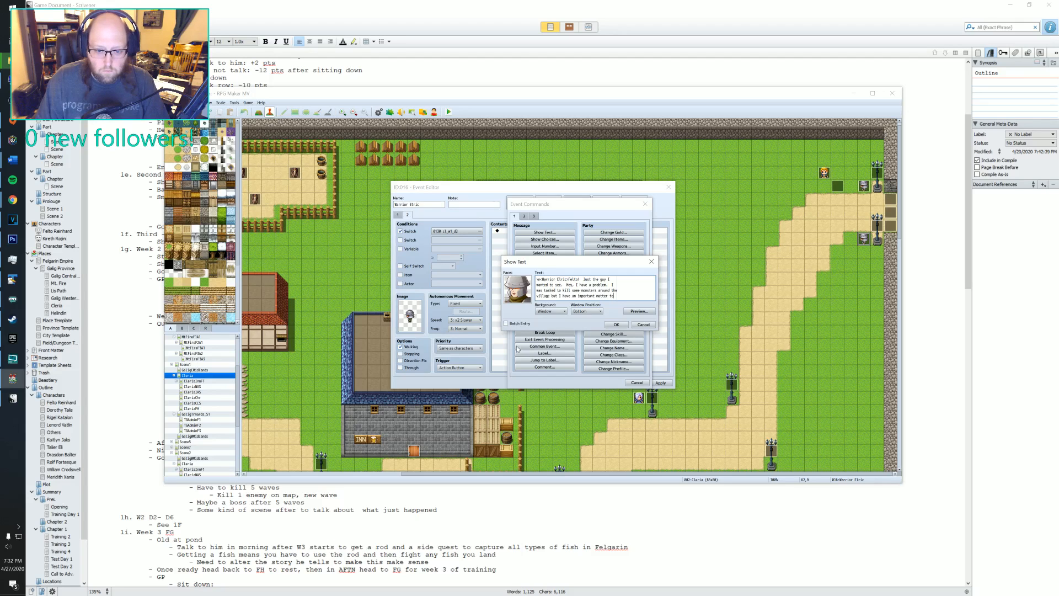
left_click(506, 323)
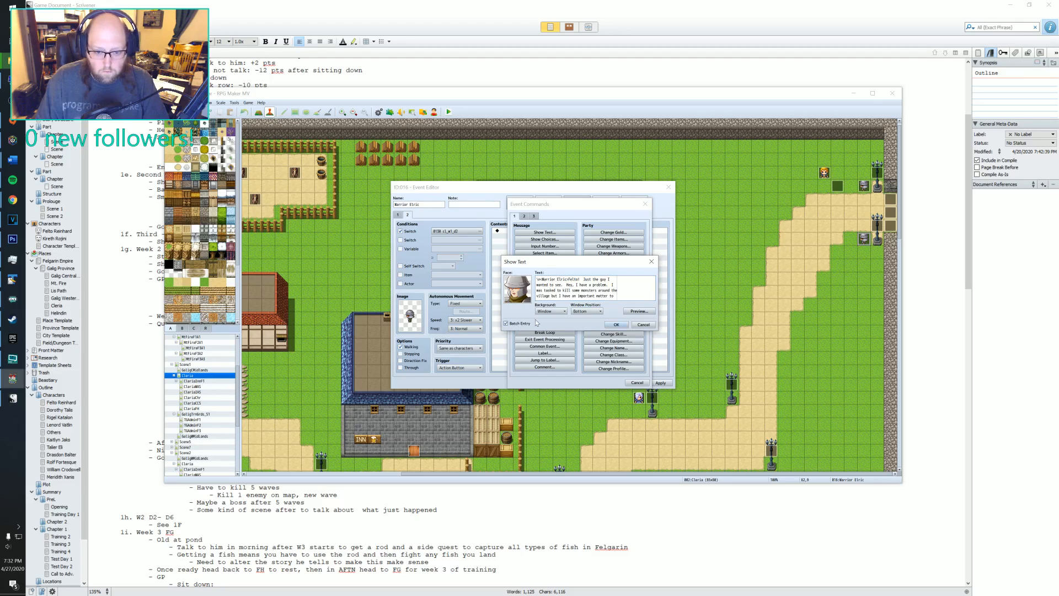
key("Return")
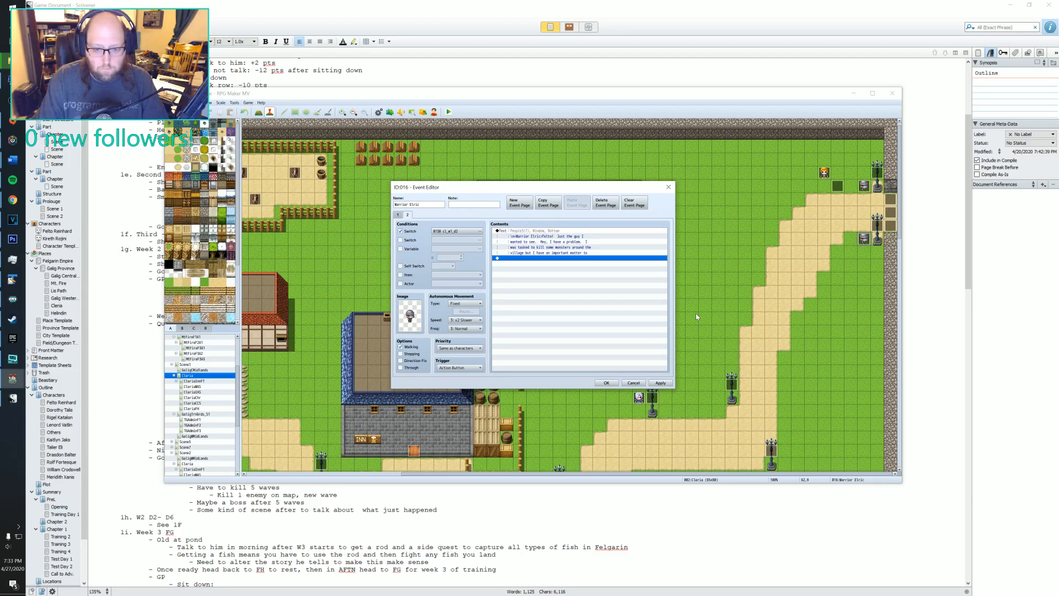
- Reopen the message with Batch Entry enabled and start a second message, "\n<Warrior Elric>attend to. Can I get you", on a new line
double_click(560, 231)
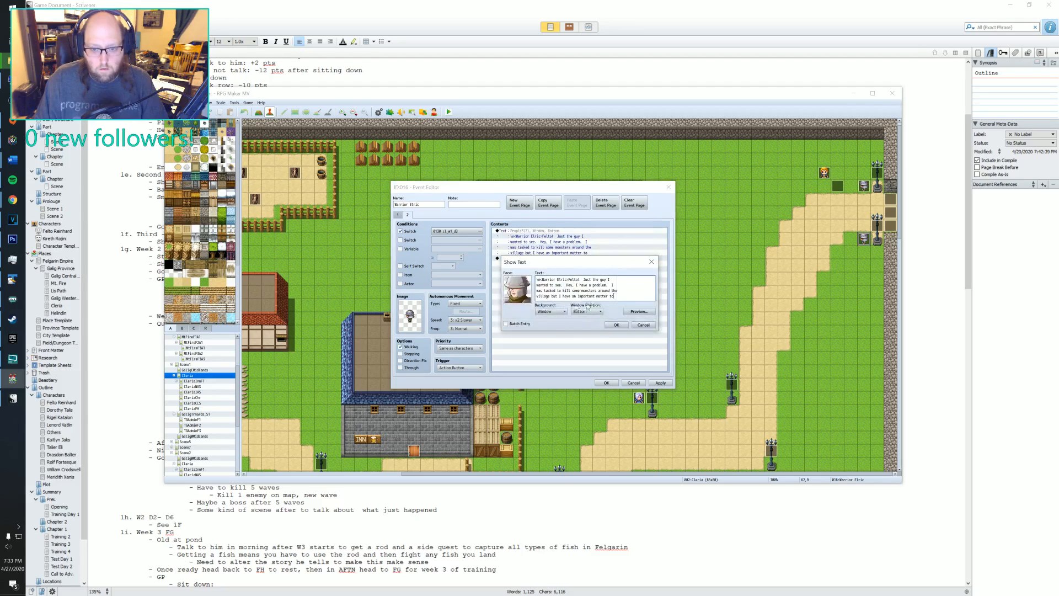
left_click(506, 323)
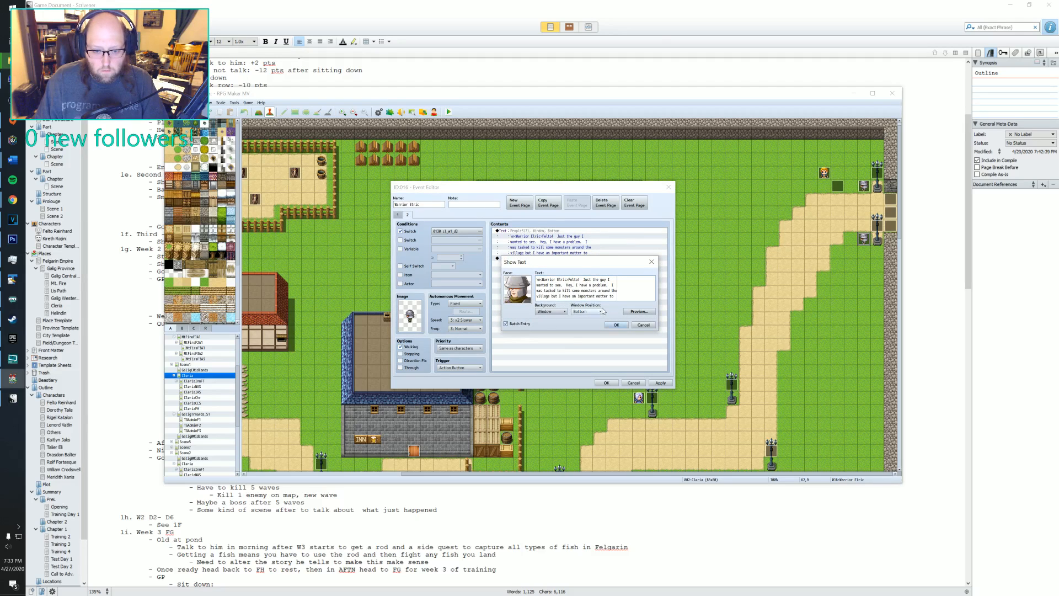
key("Return")
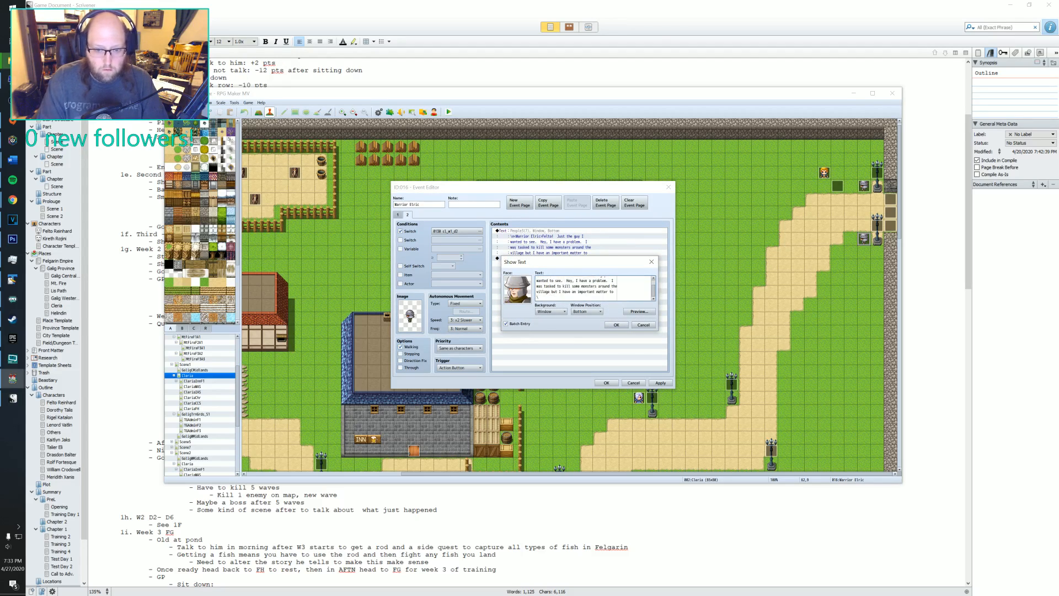
type("\\")
type("c")
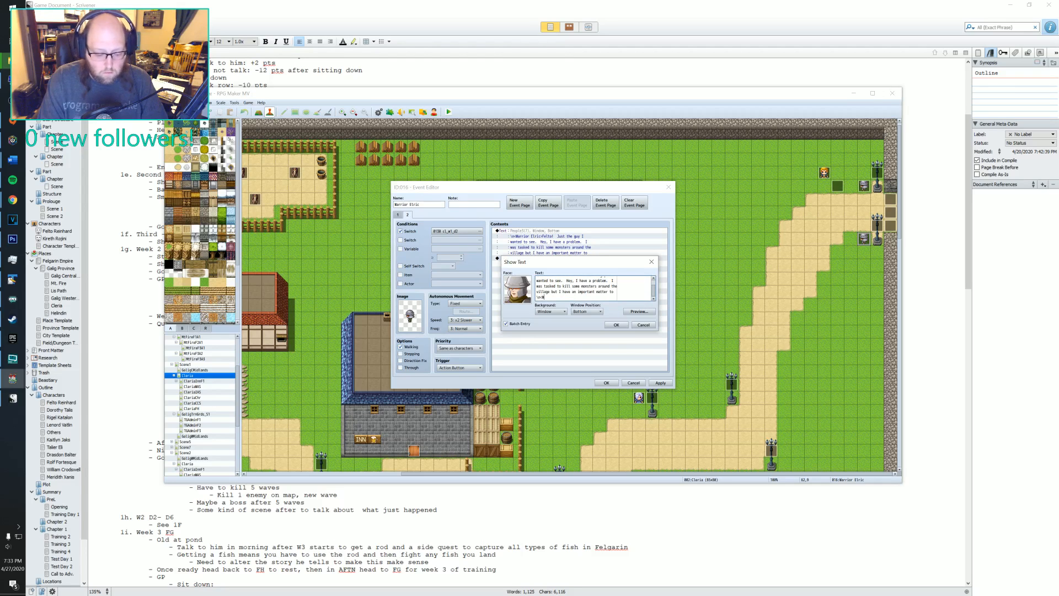
type("<Warrior Elr")
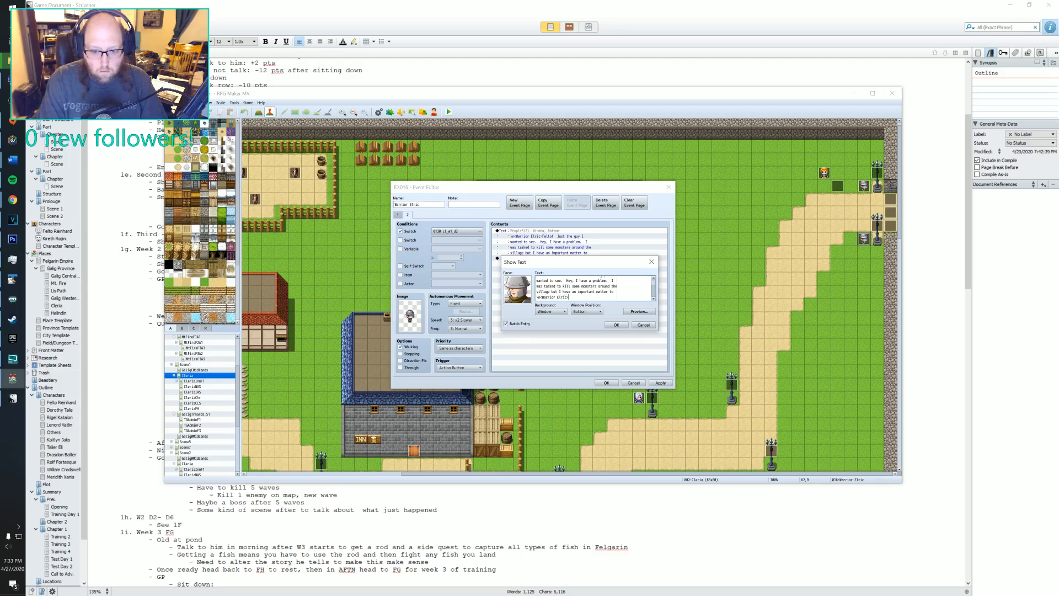
type("ic>attend to.  Can I get you")
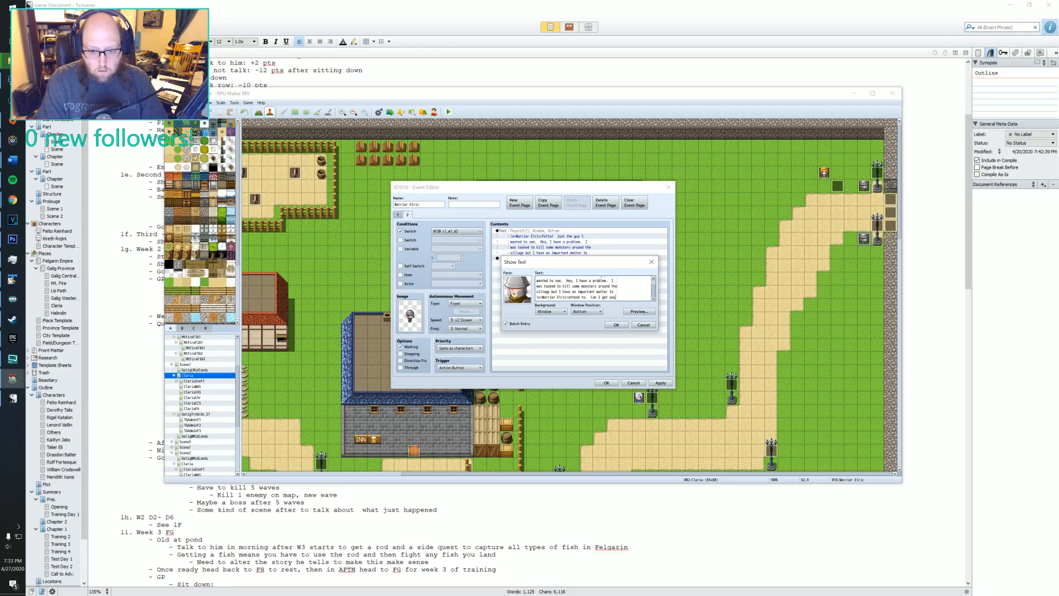
- Finish the second message with the lines "to deal with them for me? It's not much," and "I need to kill five bats and ghosts."
key("Return")
type("to deal with them for me?  It's not much.")
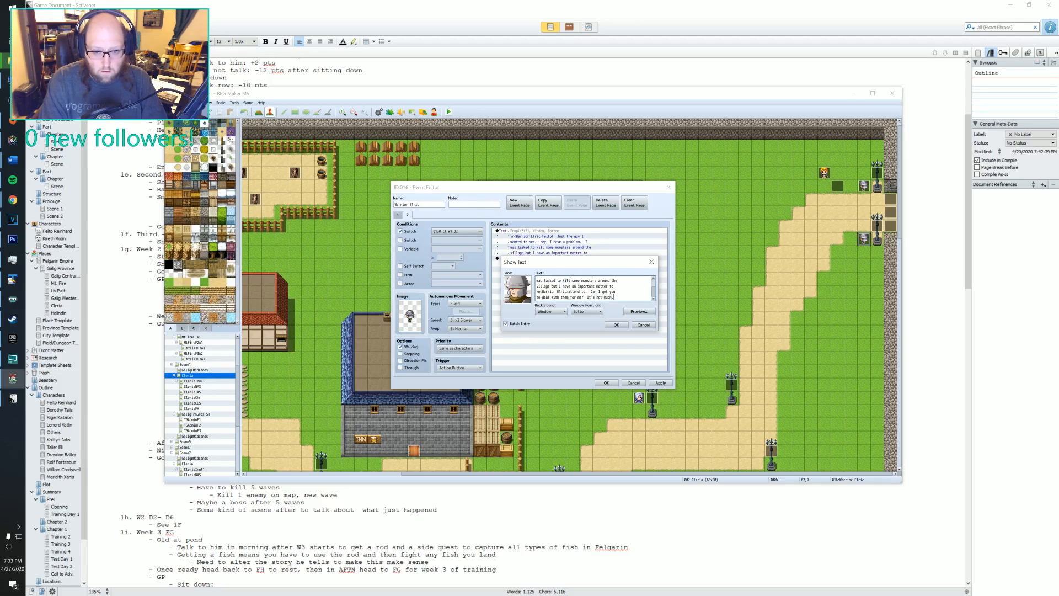
key("Return")
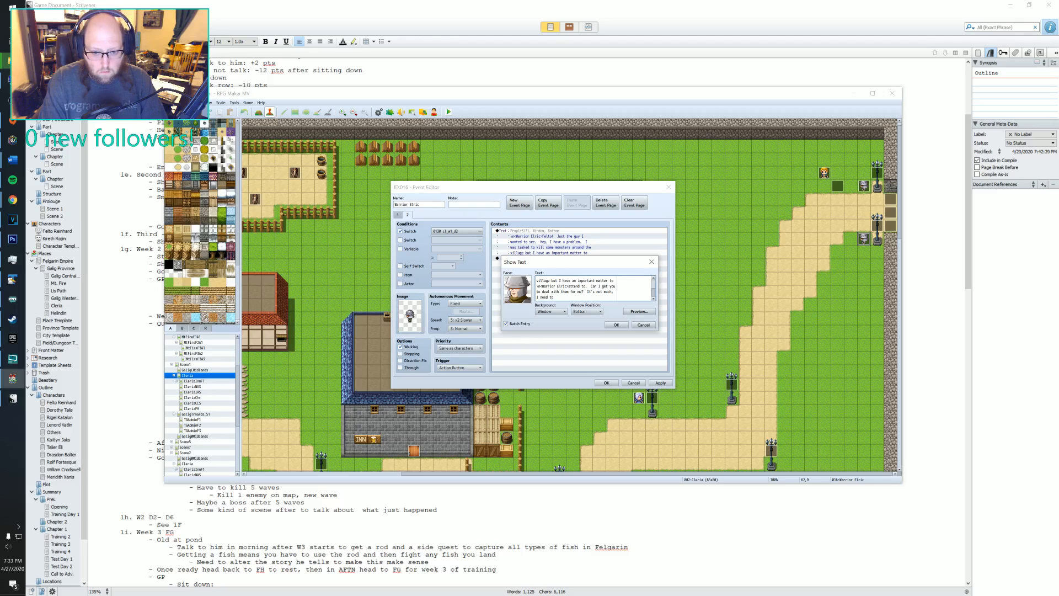
type("I need to kill five bats and ghosts.")
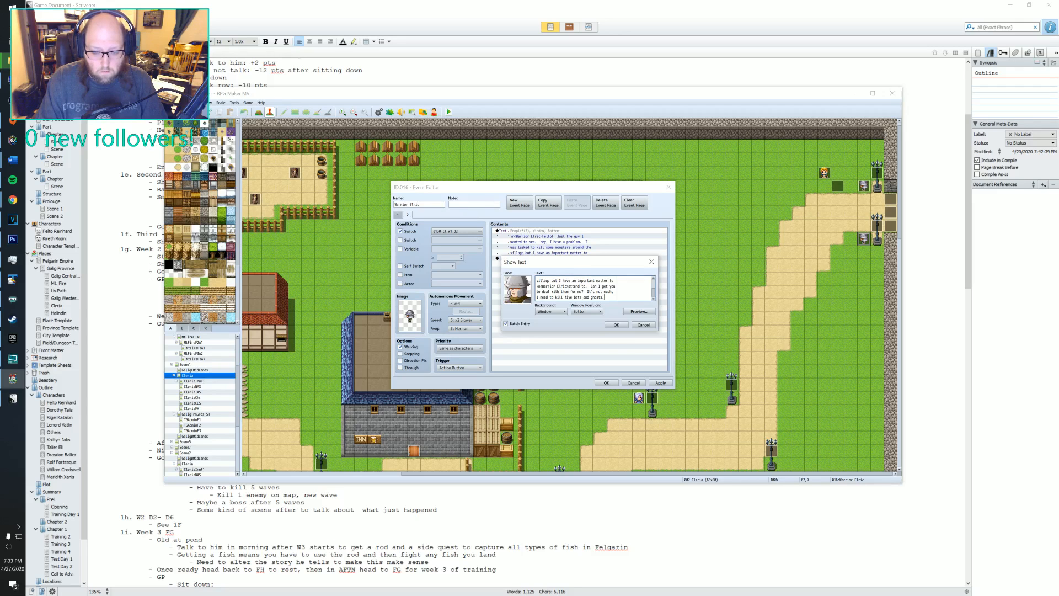
- Leave a blank line and start a third message with "\n<Warrior Elric>So, what do you say?"
key("Return")
key("Return")
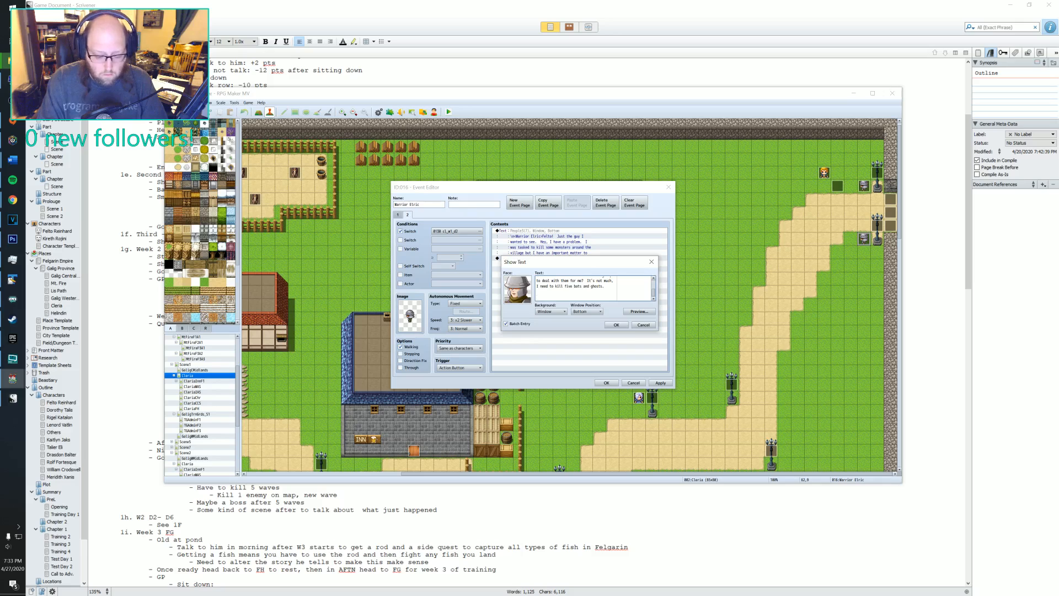
type("<Wa")
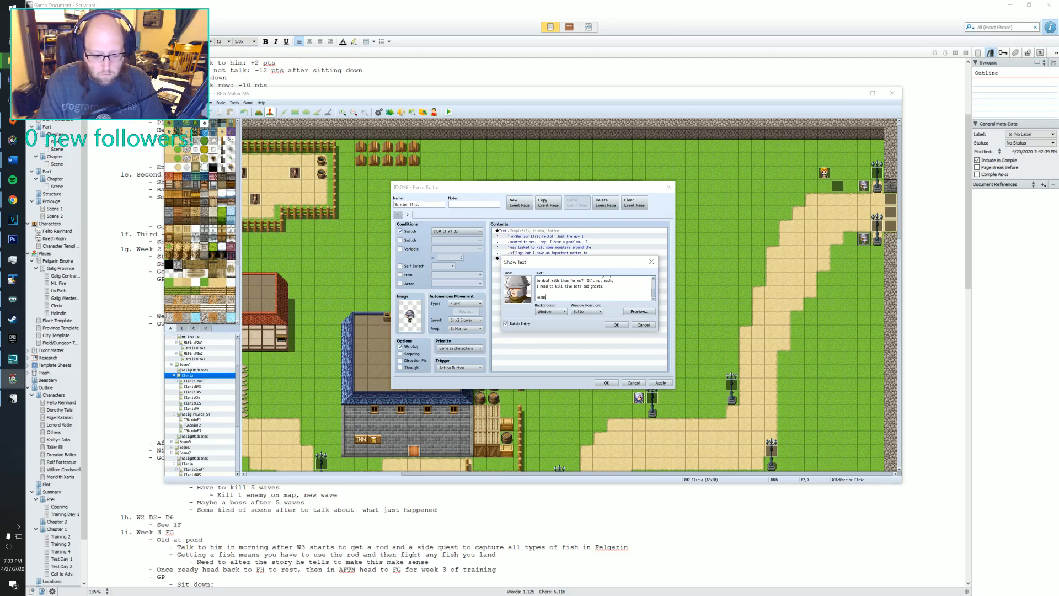
type("rrior Elric")
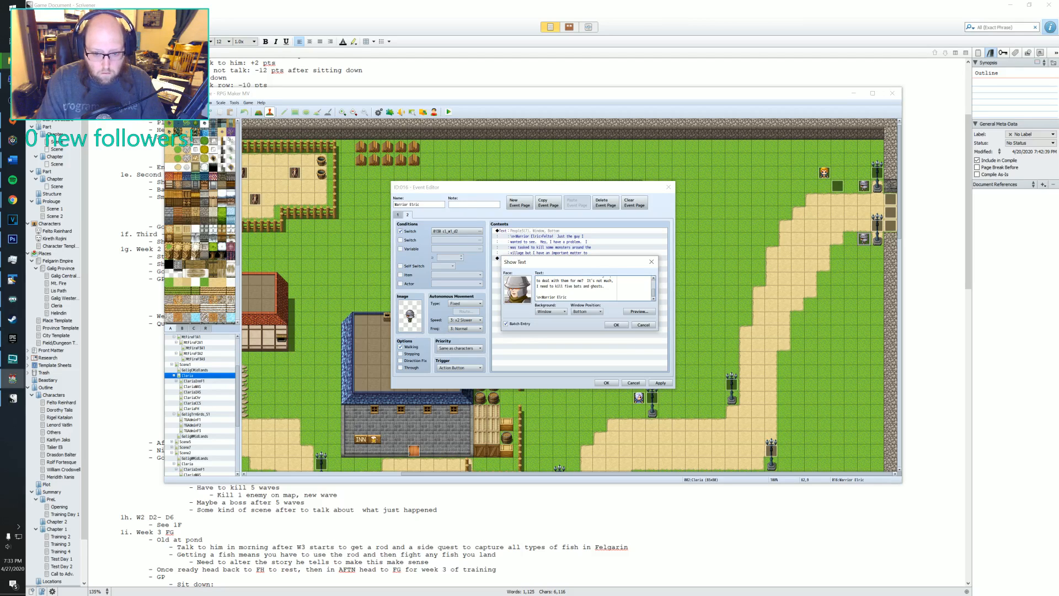
type(">So, what do you say")
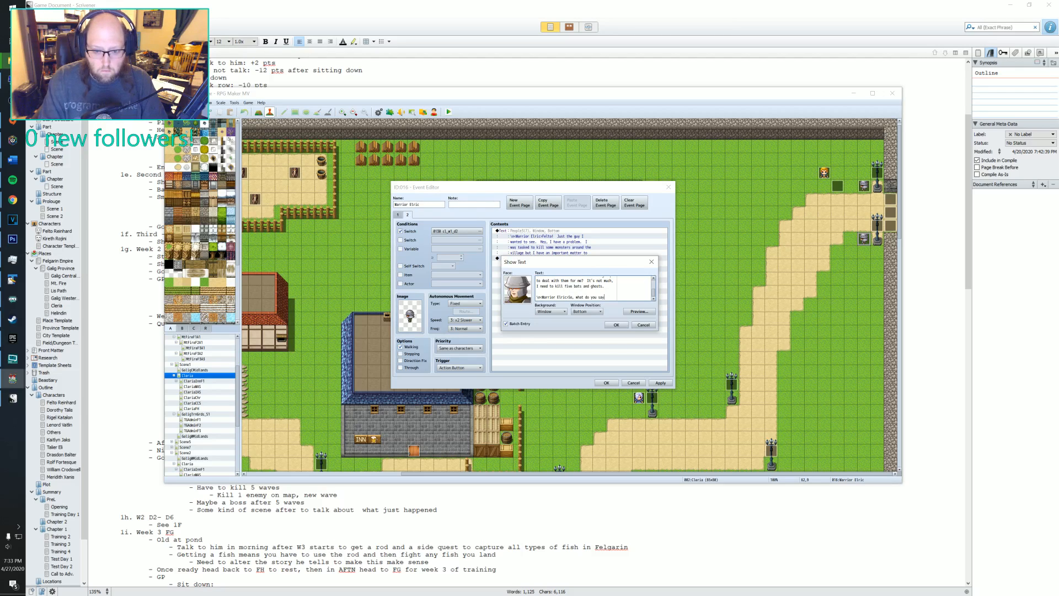
type("?  I")
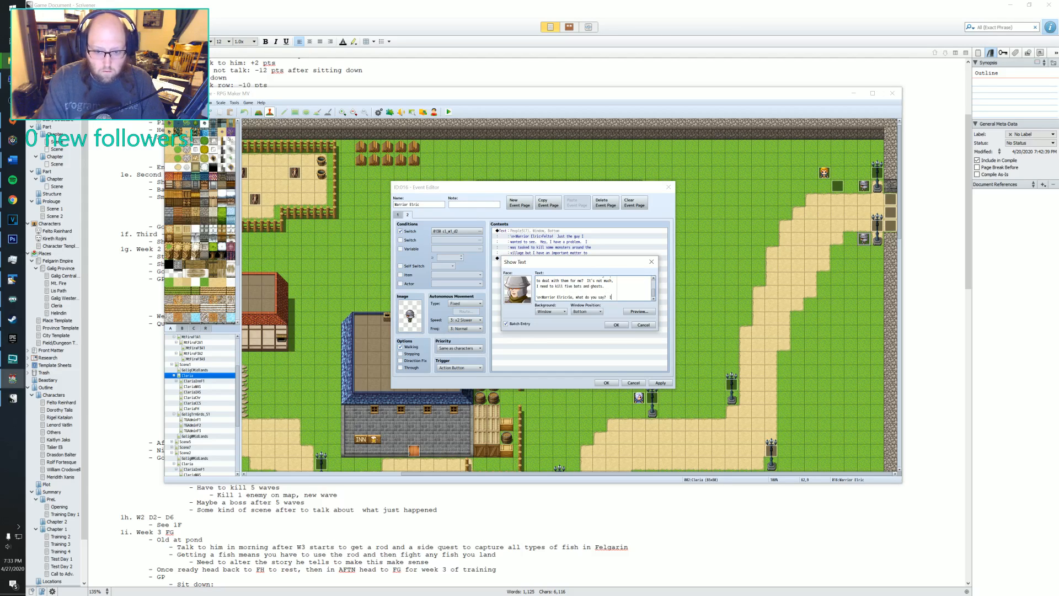
- Complete the third message with "I'll even throw in 50G and 2 ethers for your trouble." and save the batch of messages
type(" wi;ll")
key("BackSpace")
key("BackSpace")
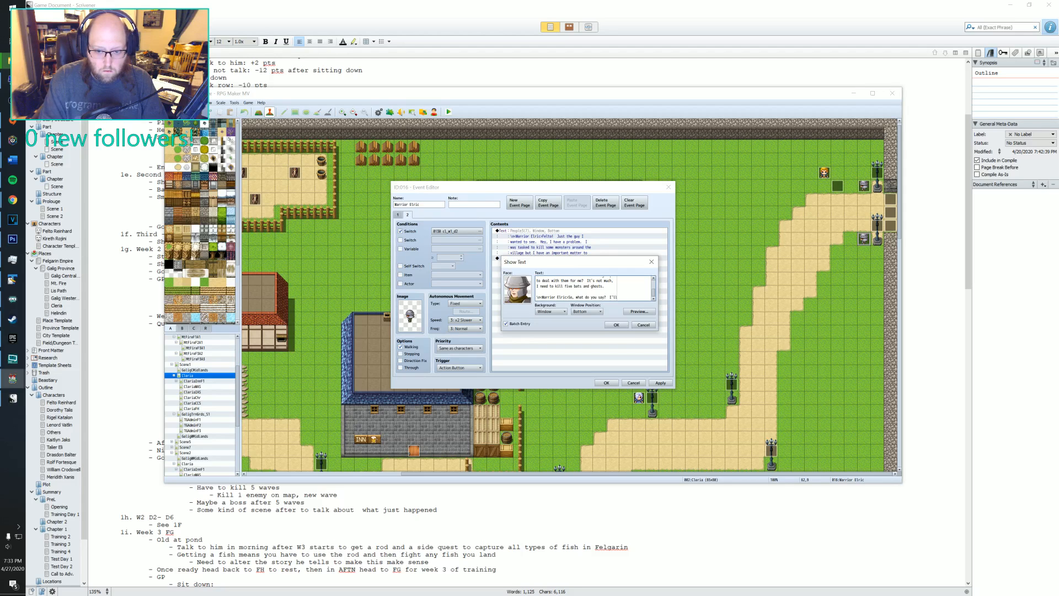
key("Return")
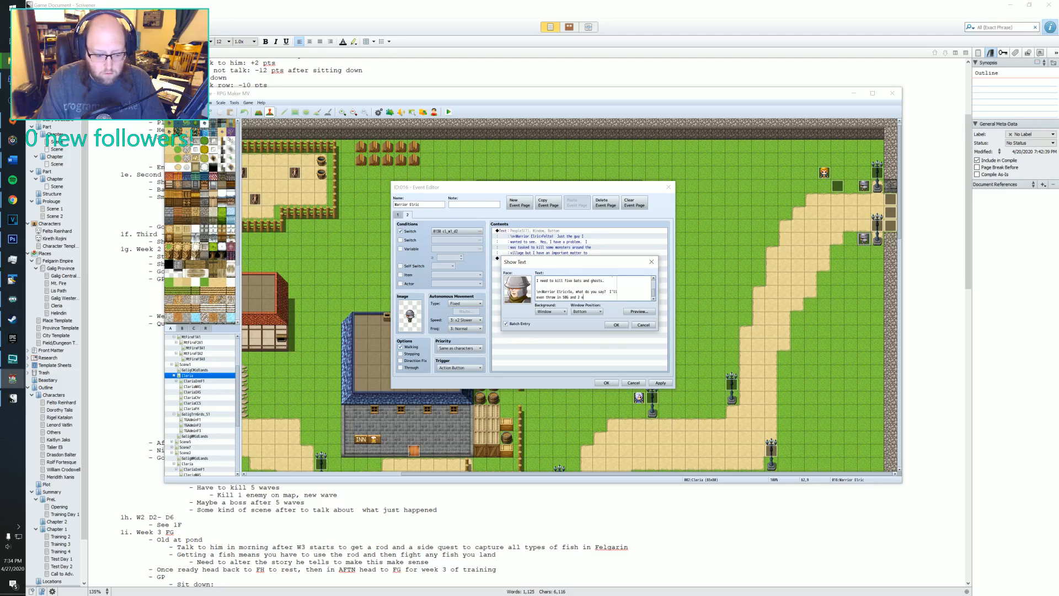
type("rs for y")
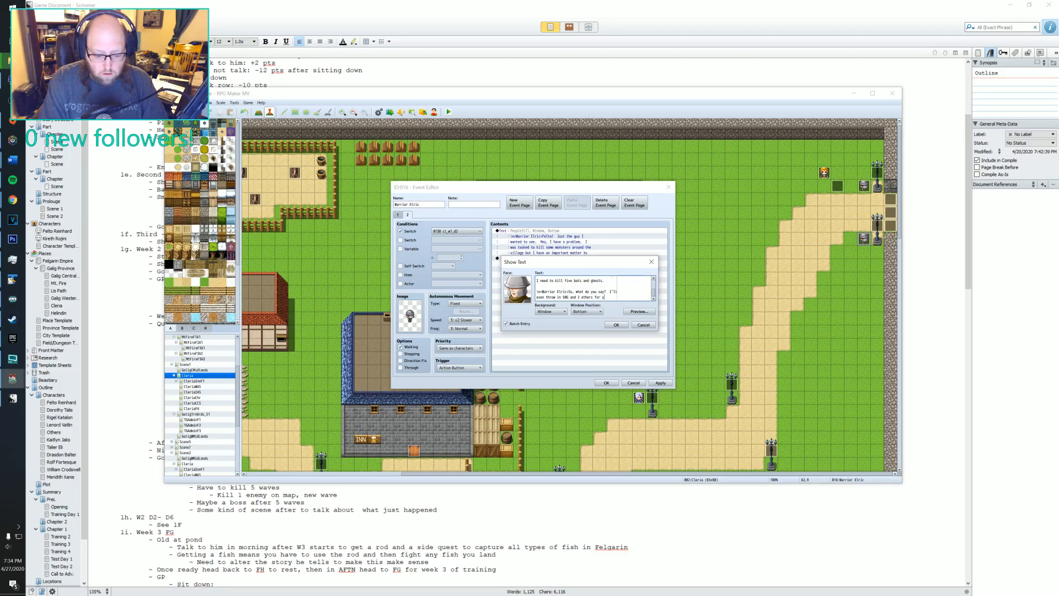
type("our trouble?")
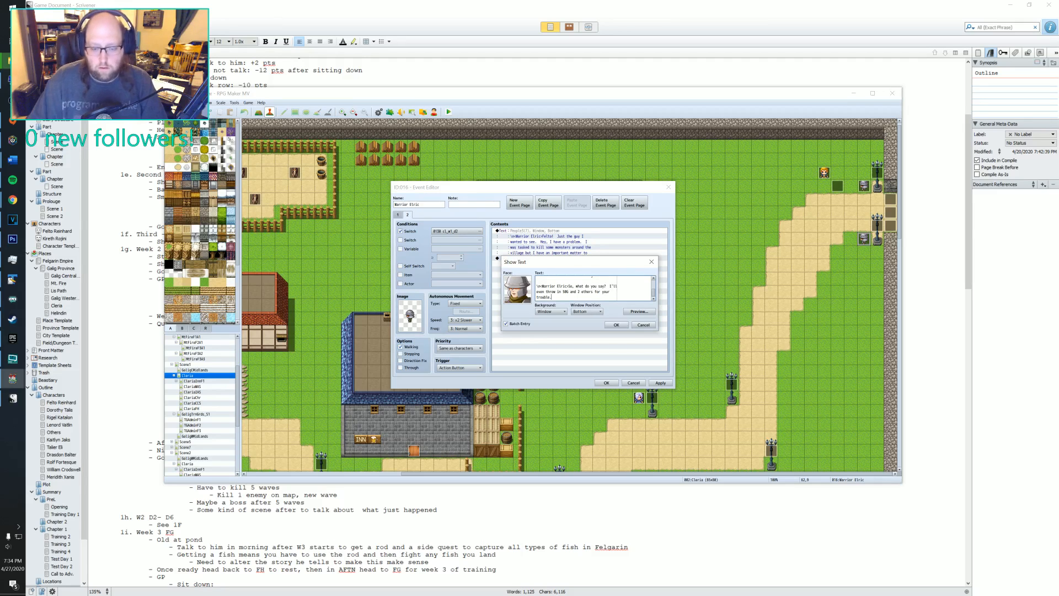
left_click(616, 325)
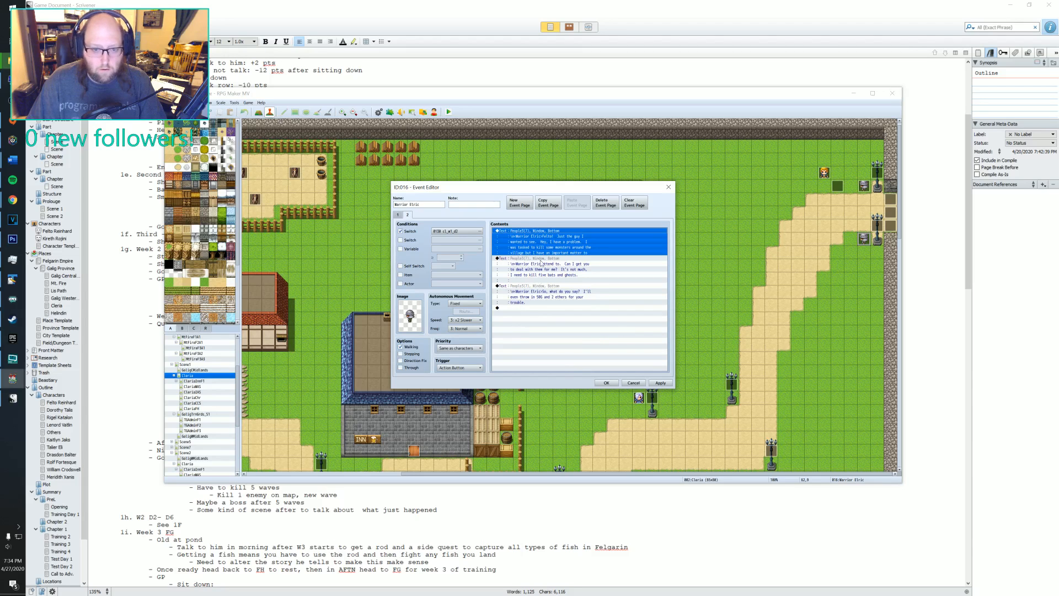
- Add a Show Choices command after the third message and set its first choice to "Sure, I need some exercise anyway"
left_click(514, 308)
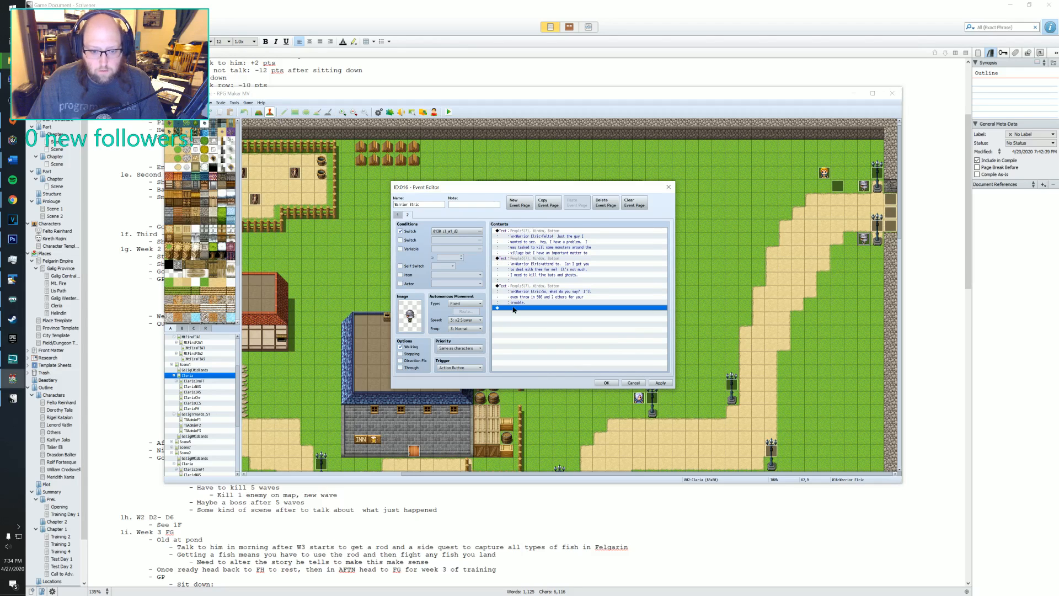
double_click(514, 309)
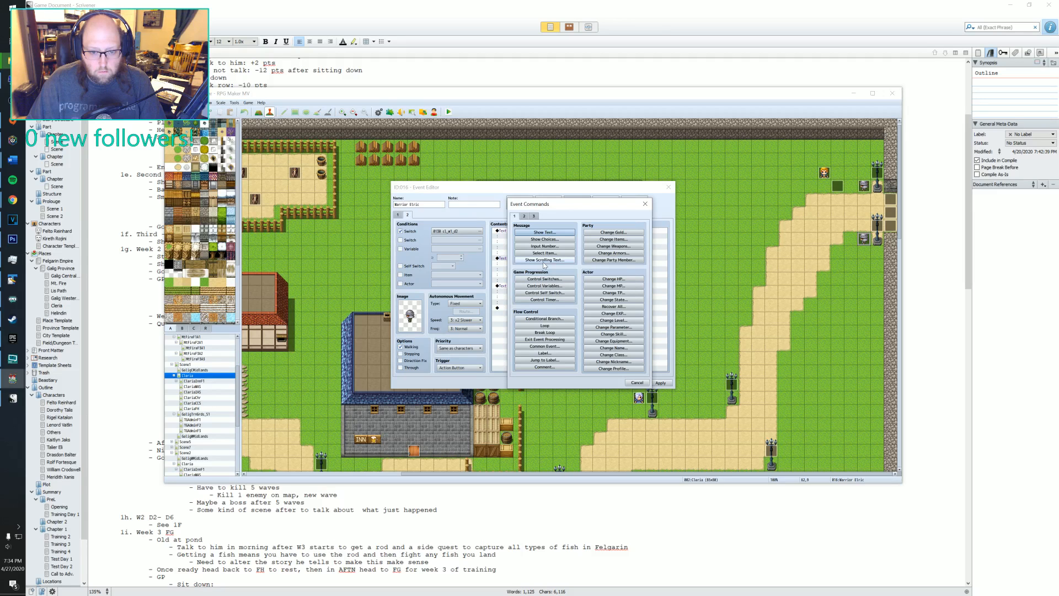
left_click(545, 239)
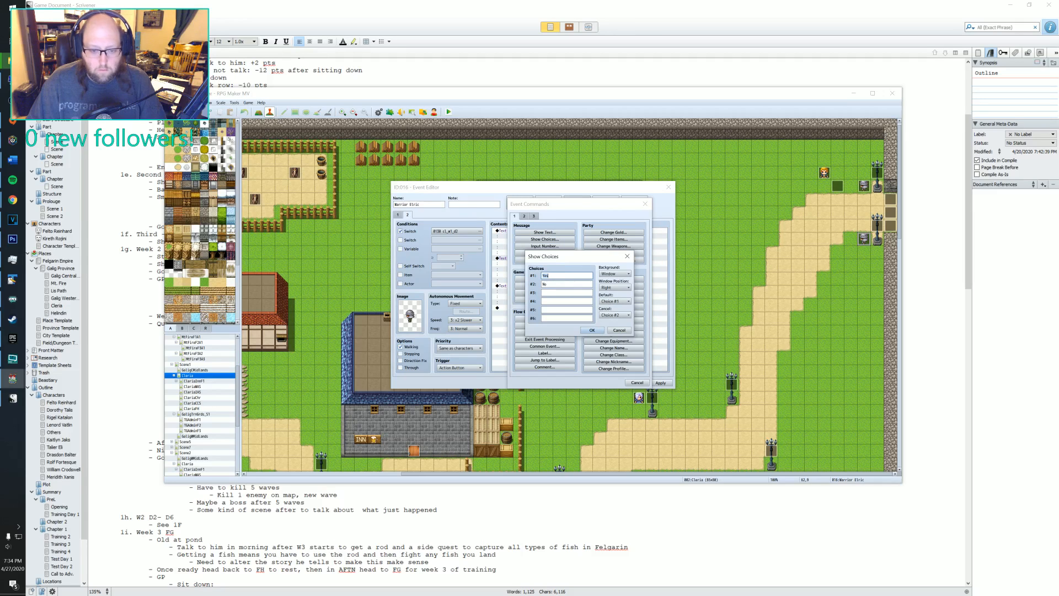
type("Sure, I need some")
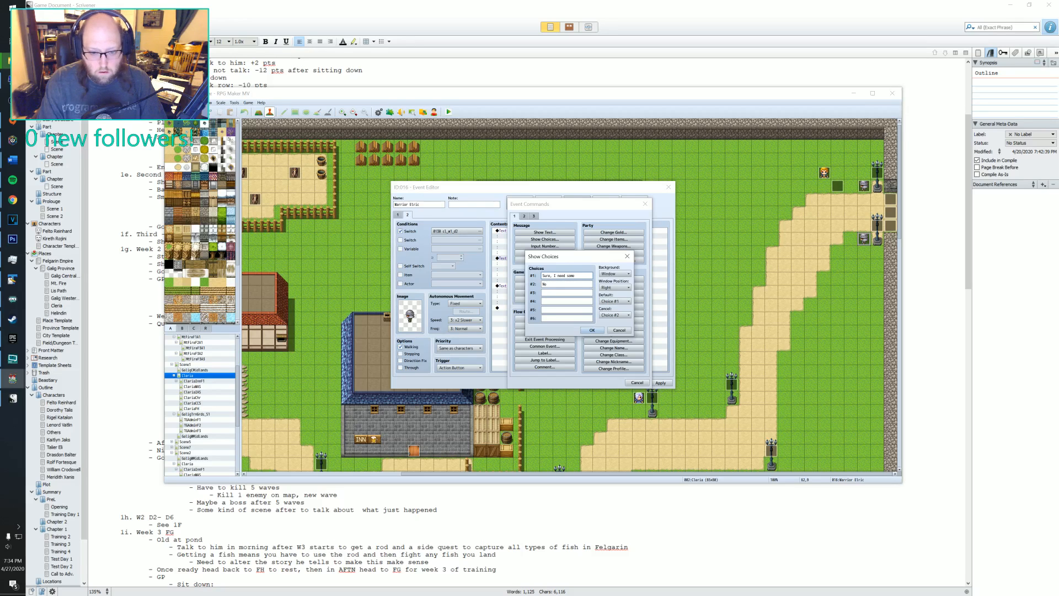
key("BackSpace")
key("BackSpace")
key("BackSpace")
key("BackSpace")
key("BackSpace")
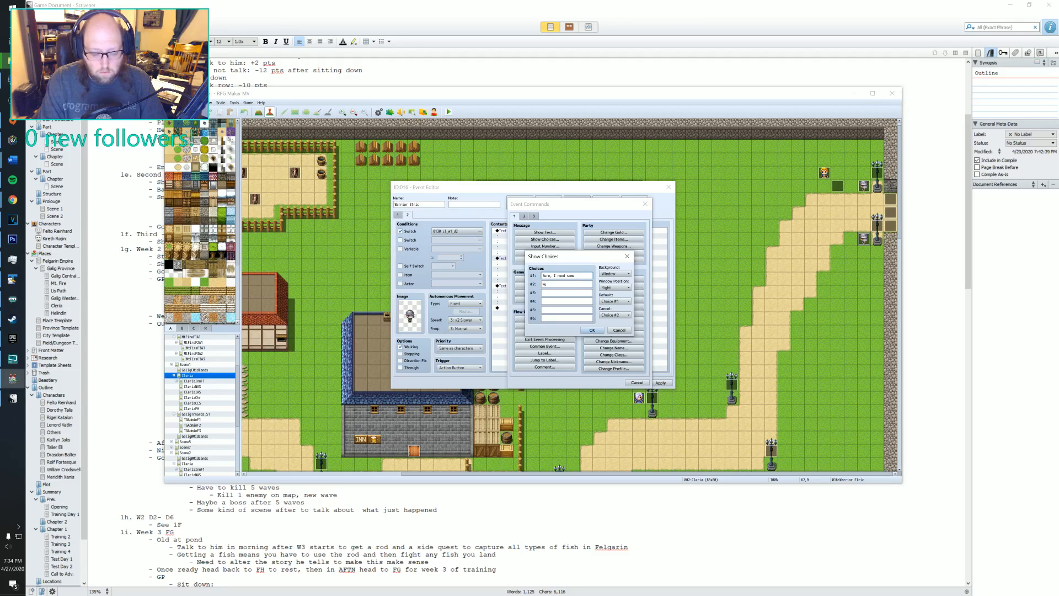
type("some exercise anyway")
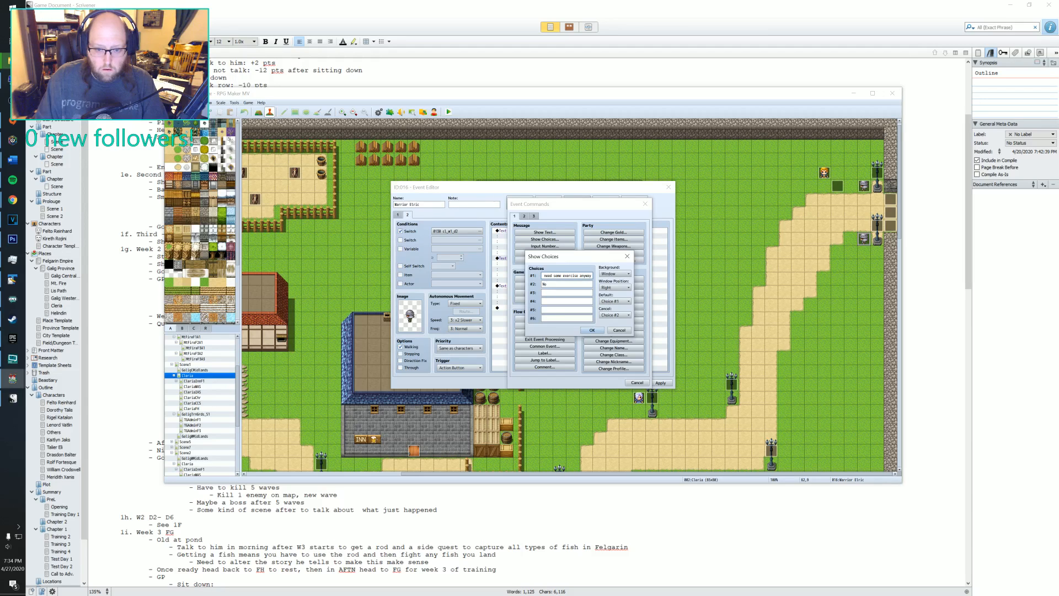
- Set the second choice to "No, you're on the Guard Force. Do it yourself." and confirm the choices
key("Tab")
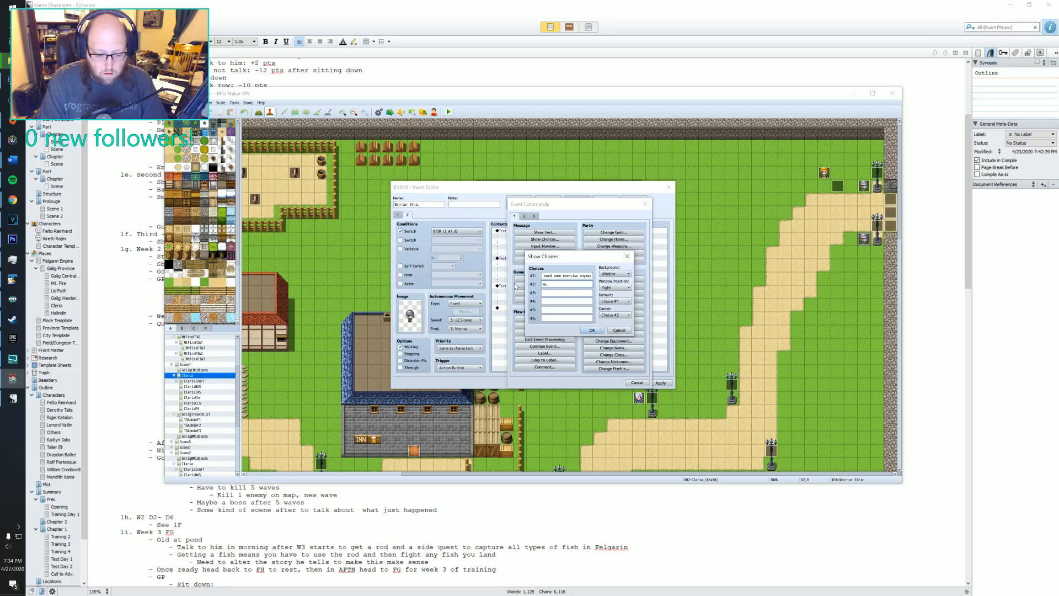
type(", you're")
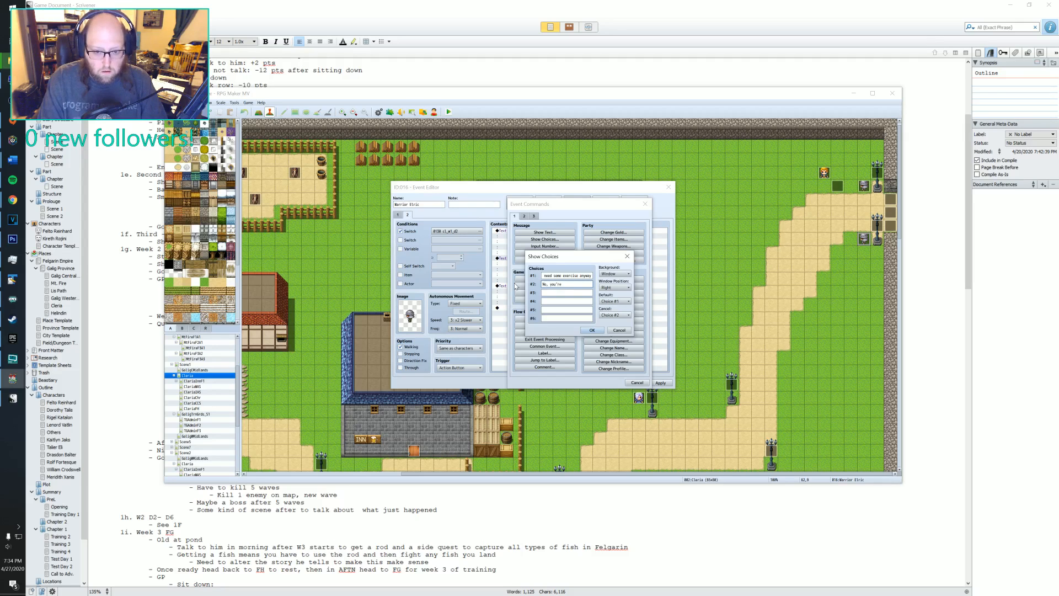
type(" on the Guard For")
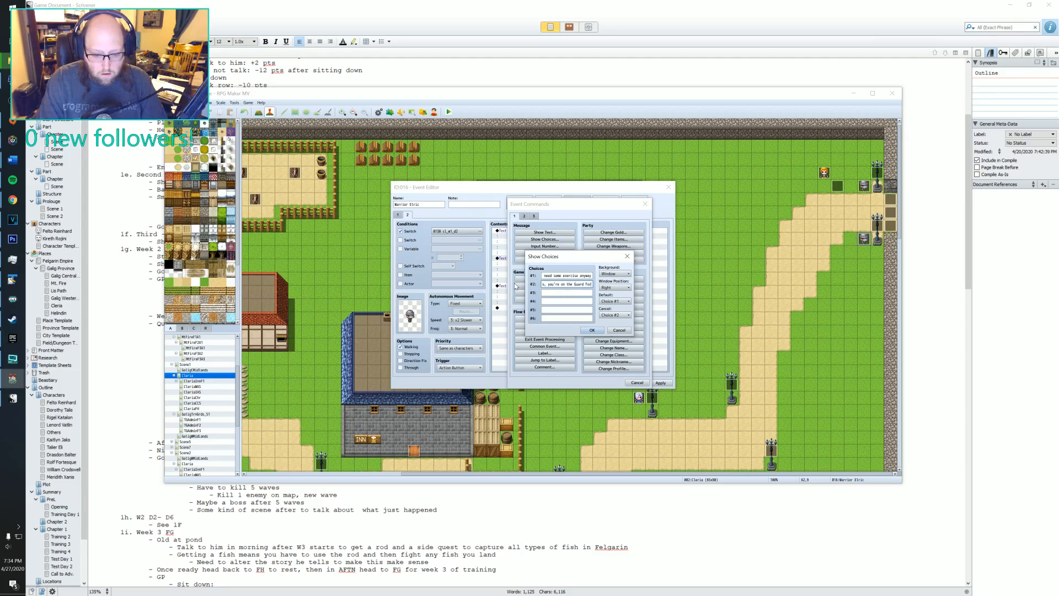
type("ce.")
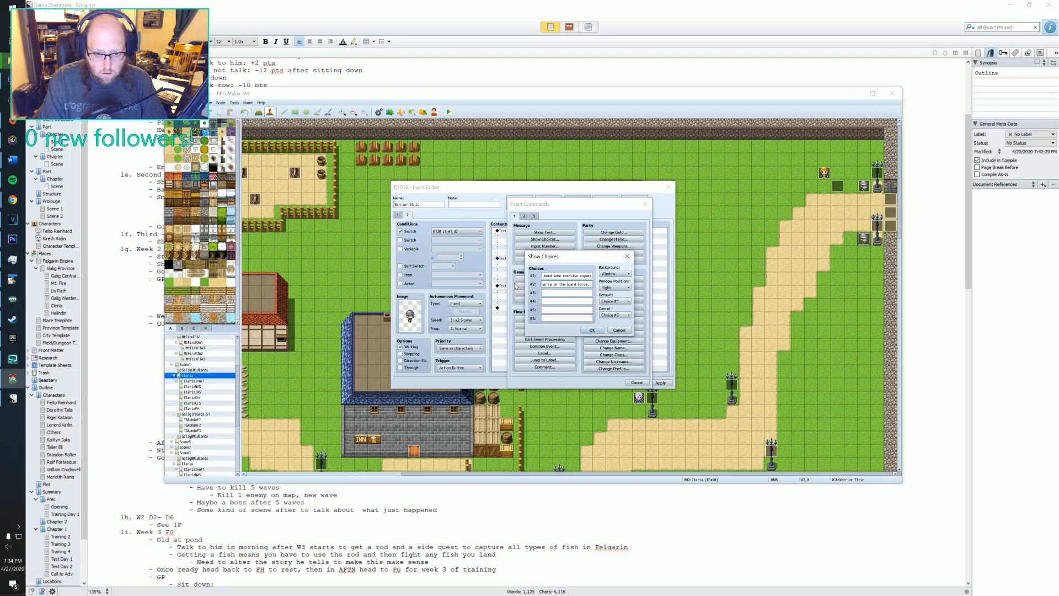
type("  Do it yourself.")
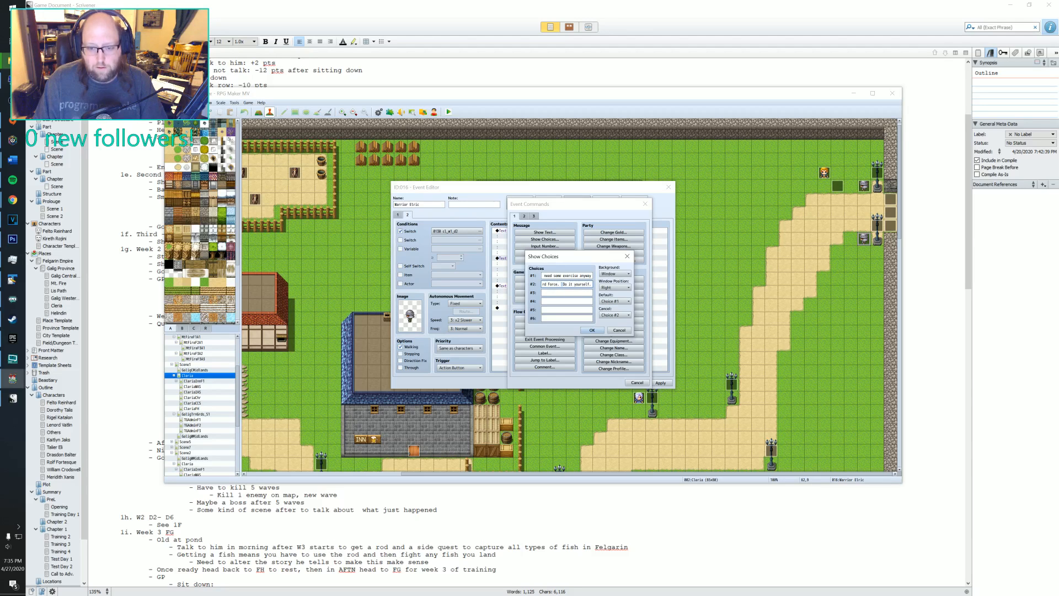
key("Home")
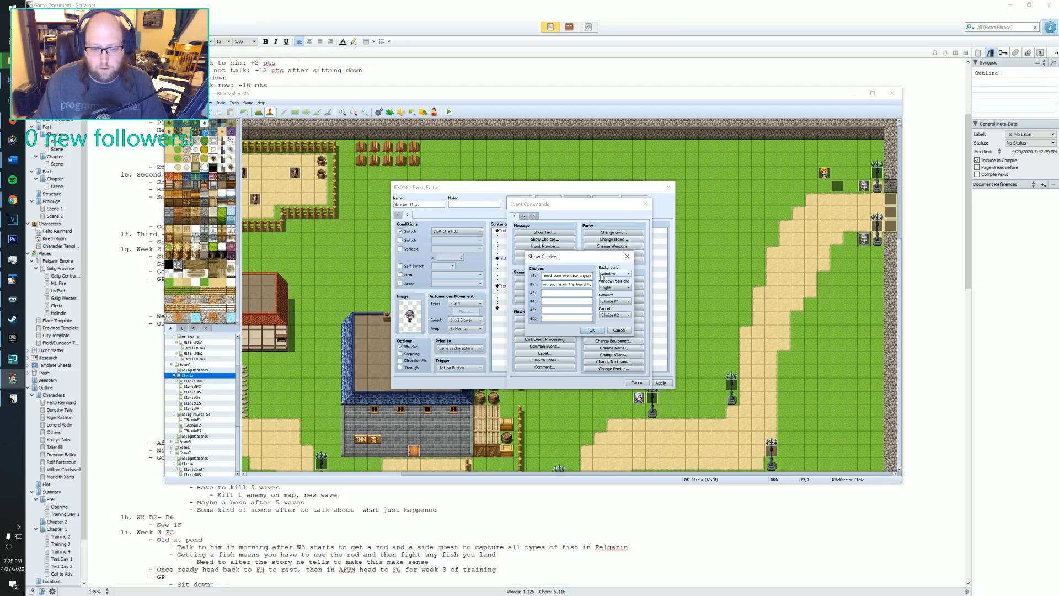
key("shift+Tab")
key("Home")
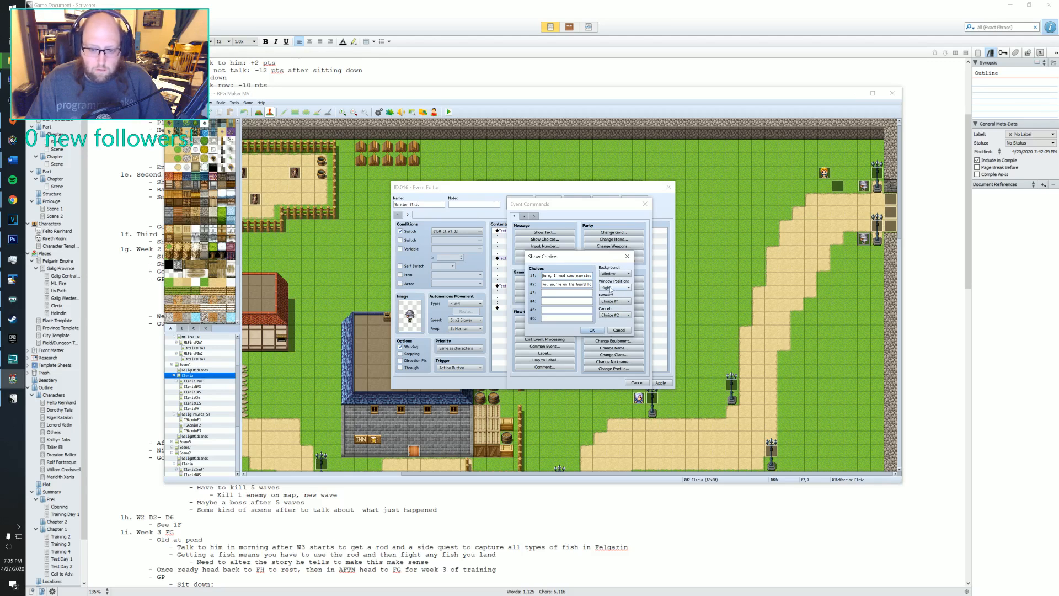
left_click(592, 330)
- Copy Warrior Elric's first message into the empty branch of the "No" choice
left_click(522, 330)
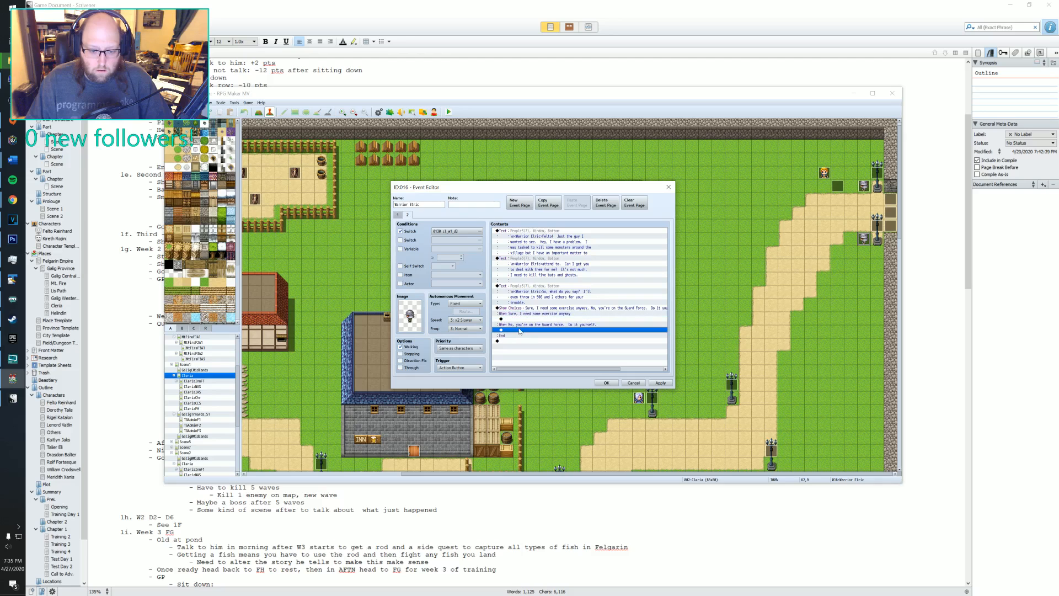
left_click(521, 232)
key("ctrl+c")
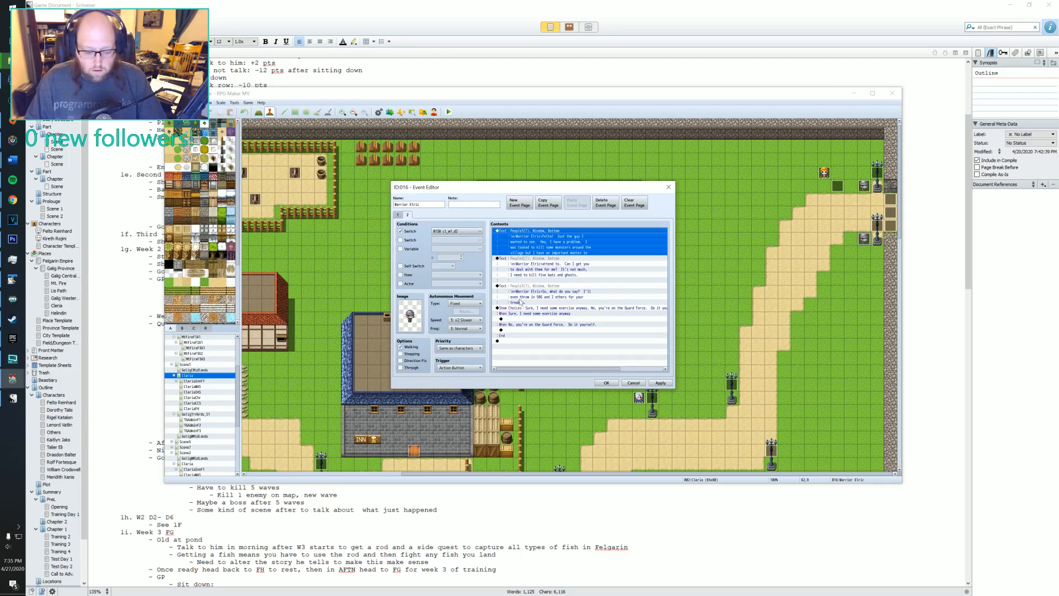
left_click(519, 329)
key("ctrl+v")
- Replace the dialogue after the name tag in the "No" branch message with "Come on, man! Don't be" and "like that." on two lines
double_click(520, 331)
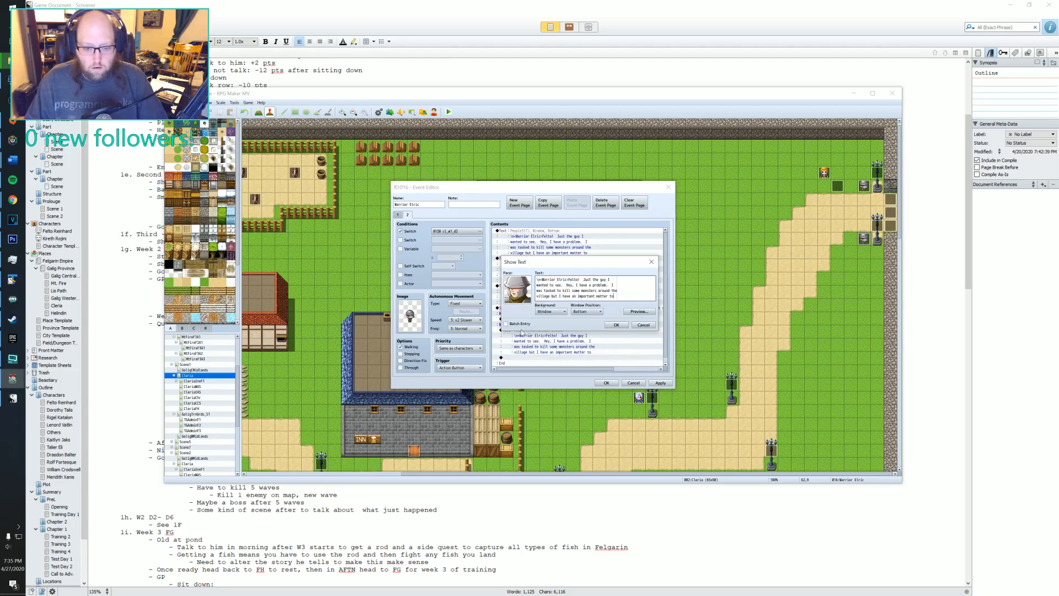
left_click_drag(568, 280, 614, 297)
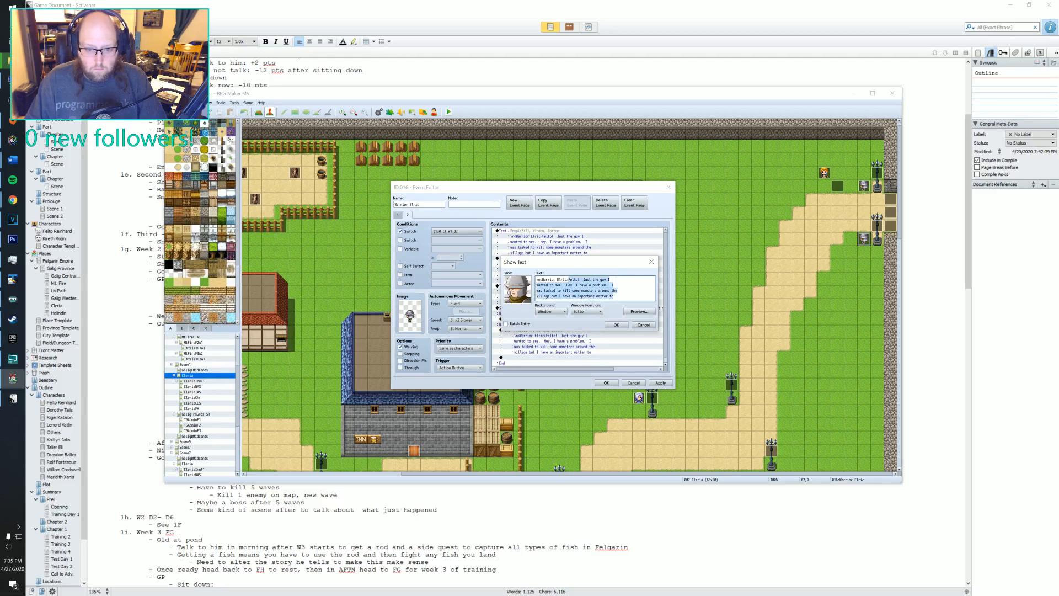
type("Come")
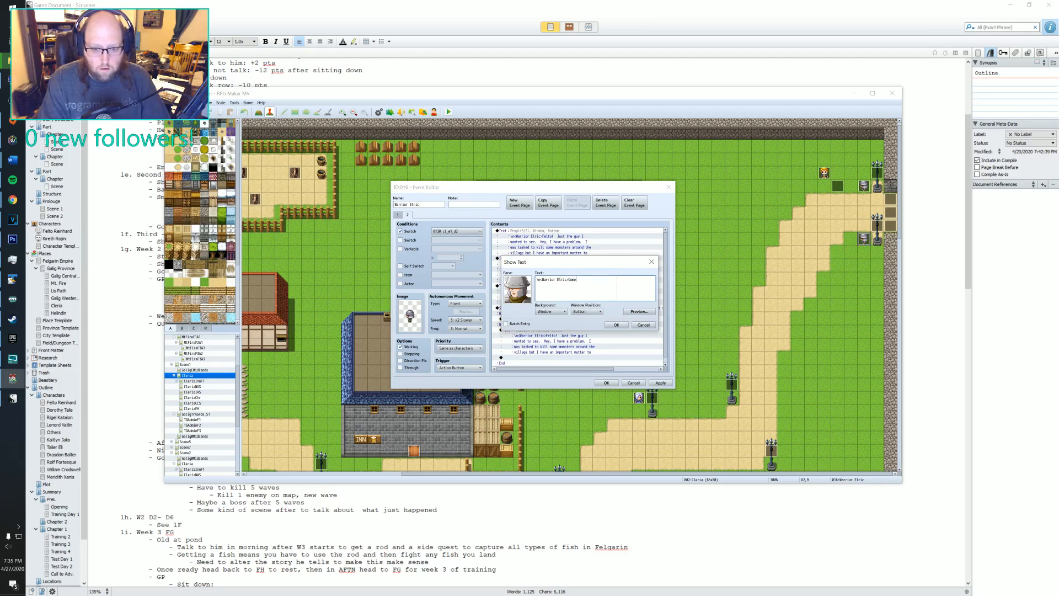
key("BackSpace")
key("BackSpace")
key("BackSpace")
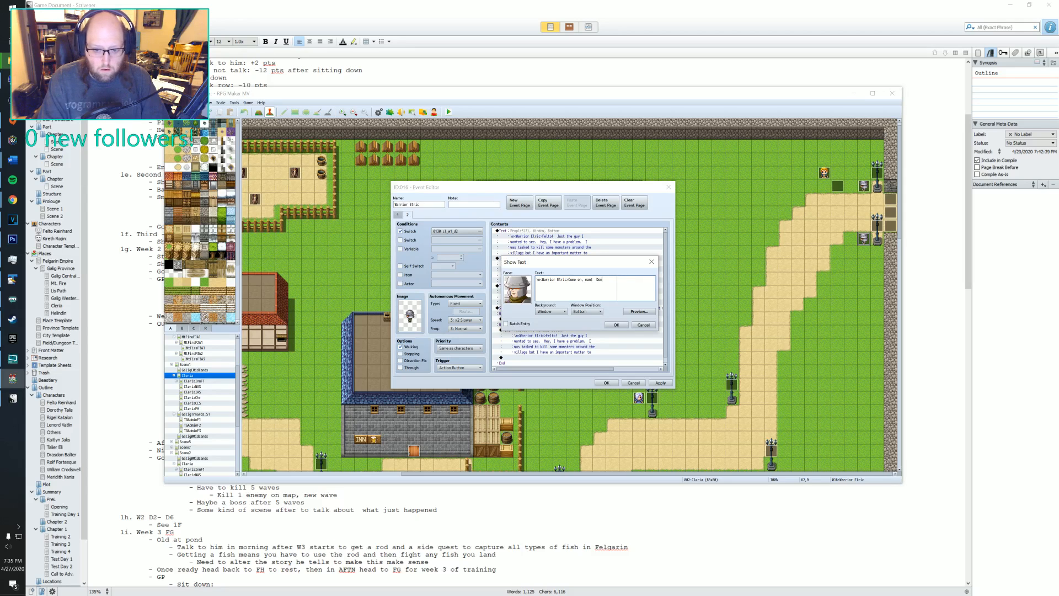
type("'t be")
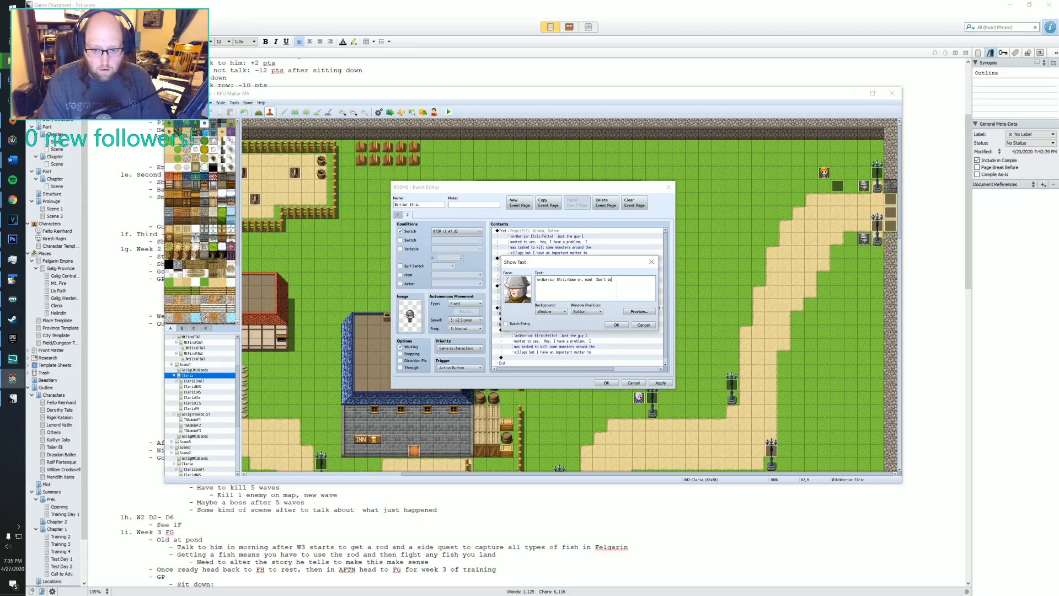
key("Return")
type("like that.")
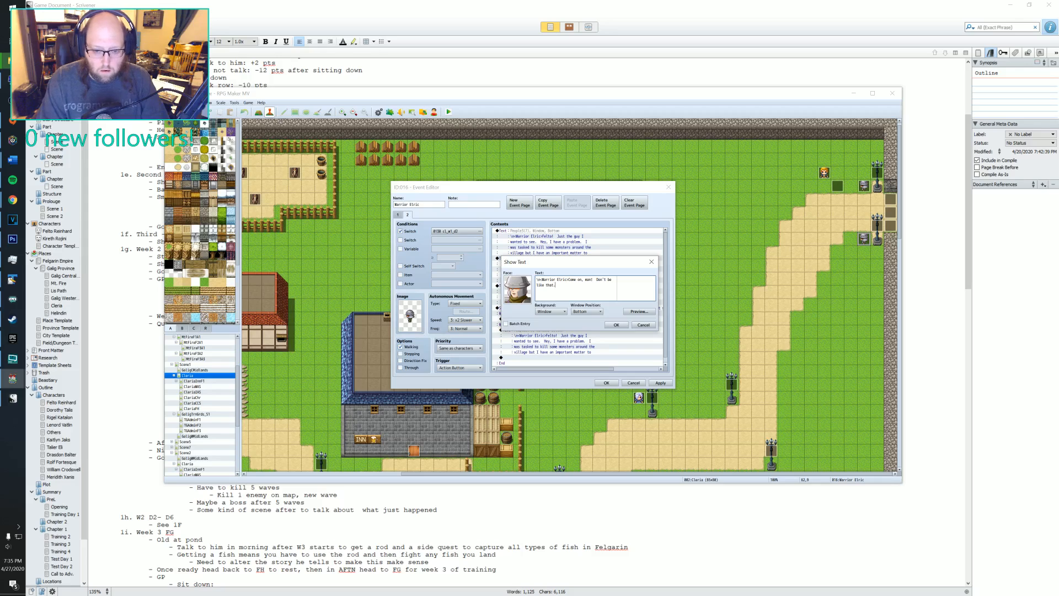
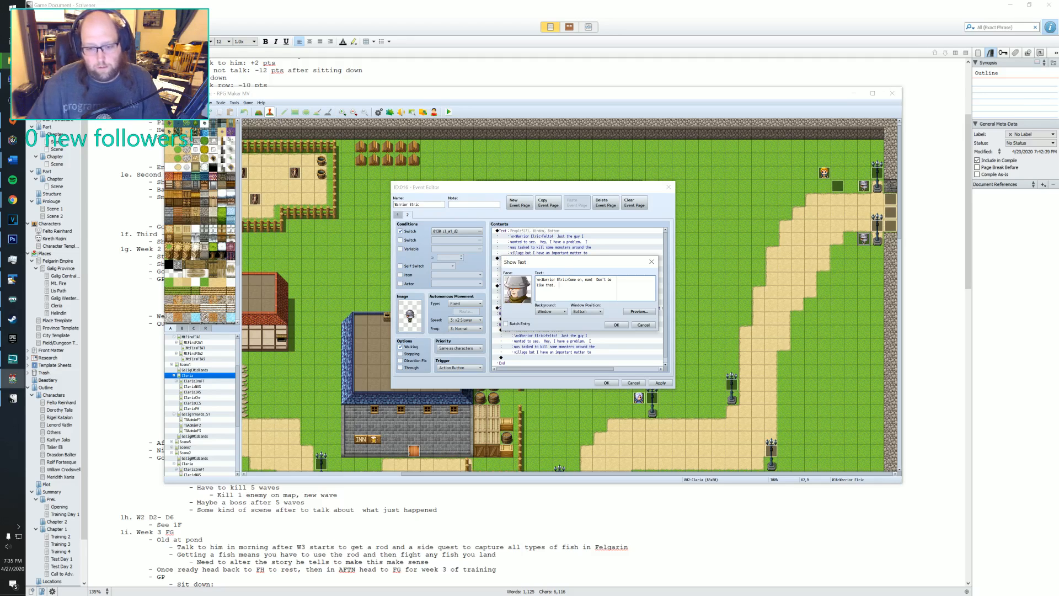
left_click(618, 326)
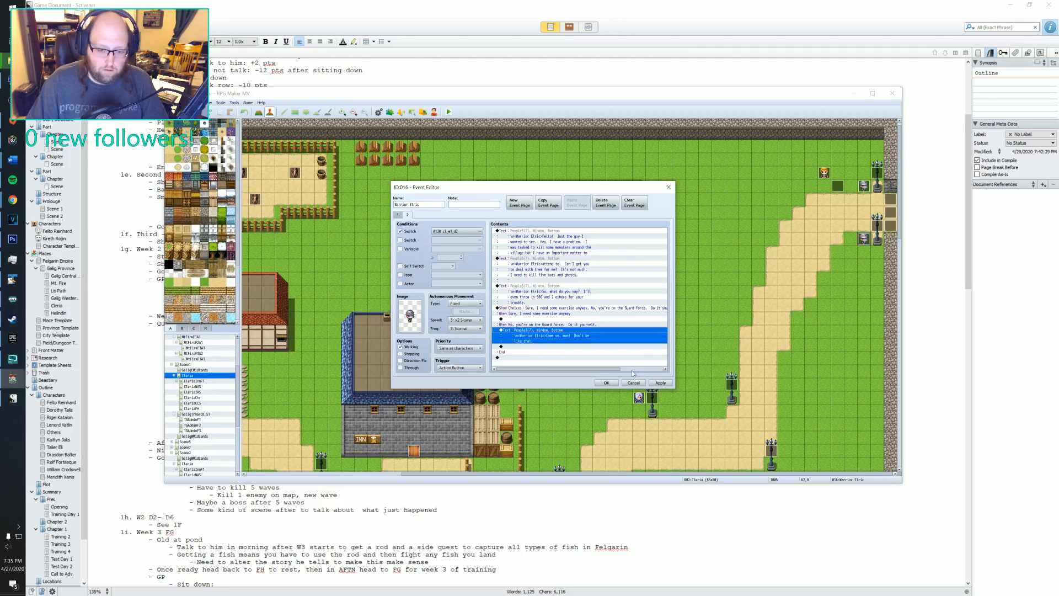
left_click(521, 319)
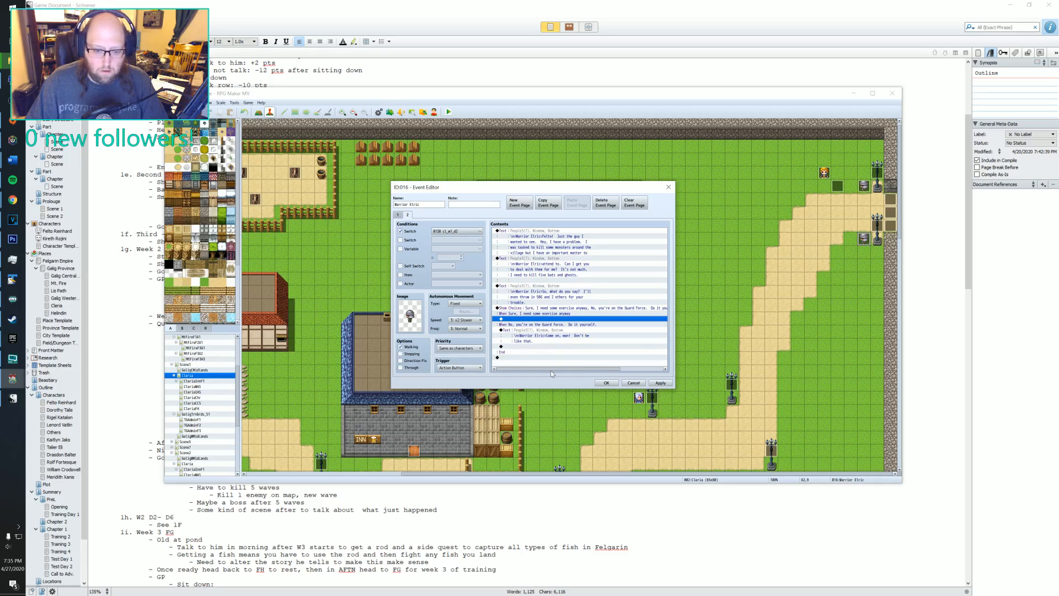
double_click(551, 319)
left_click(537, 232)
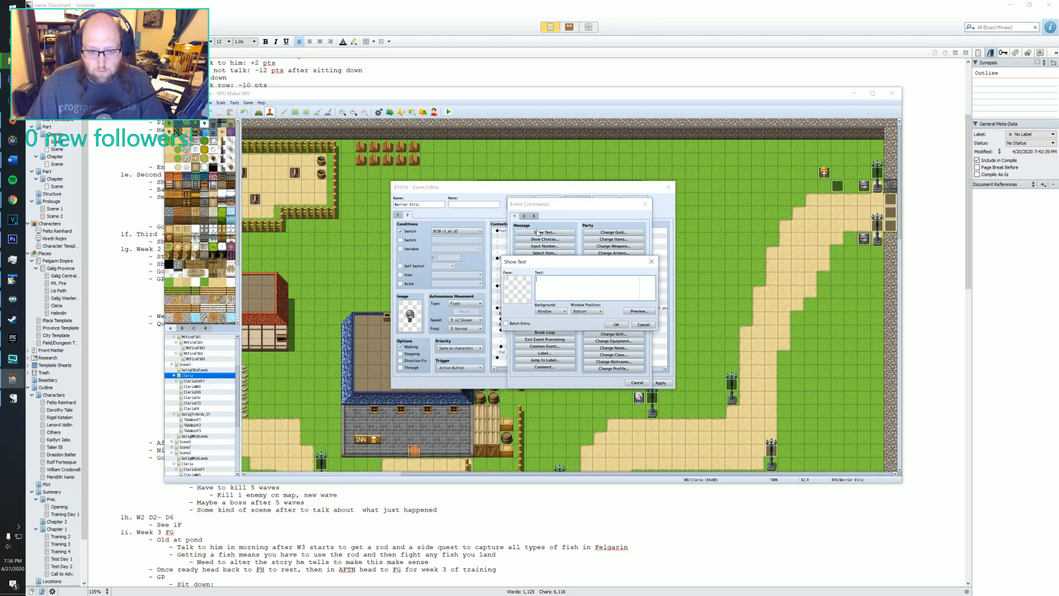
left_click(643, 325)
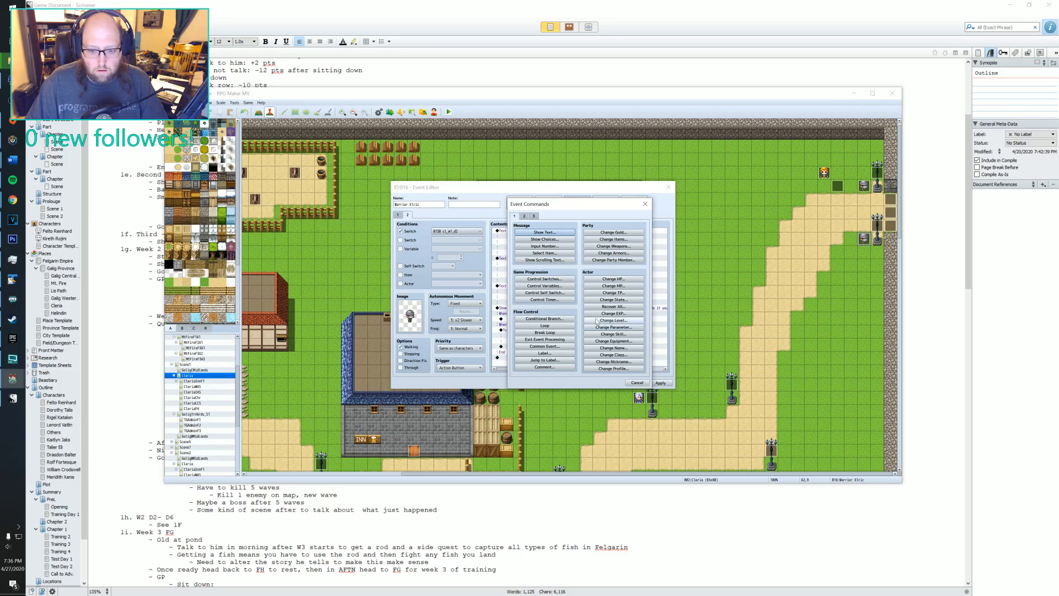
left_click(637, 383)
- Paste the copied message into the "Sure" branch, change its dialogue to "Awesome! Thanks buddy, I owe you big time for this!" and save the event
left_click(532, 324)
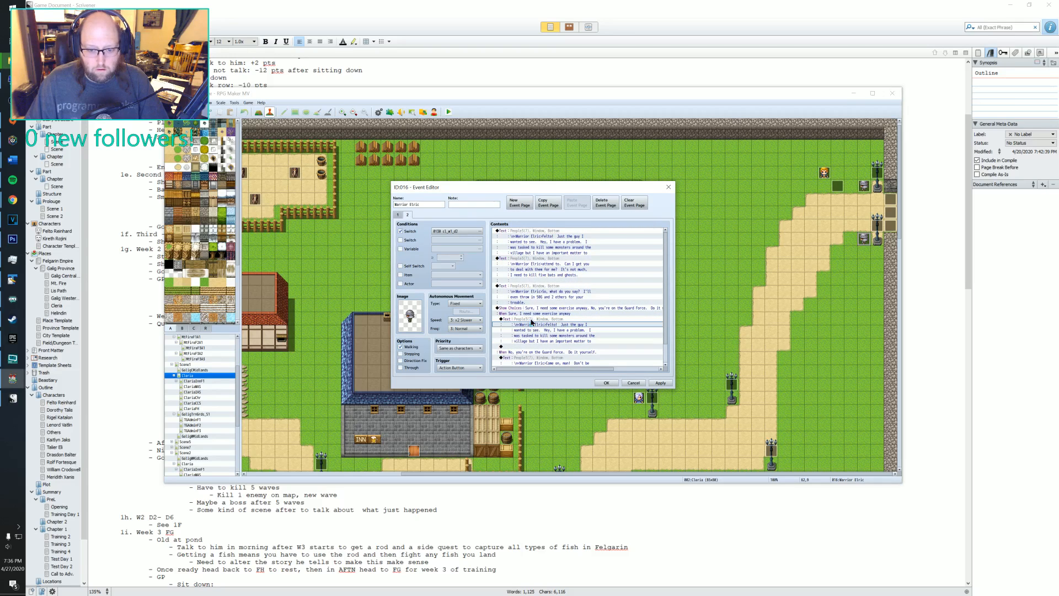
double_click(532, 323)
left_click_drag(569, 280, 616, 297)
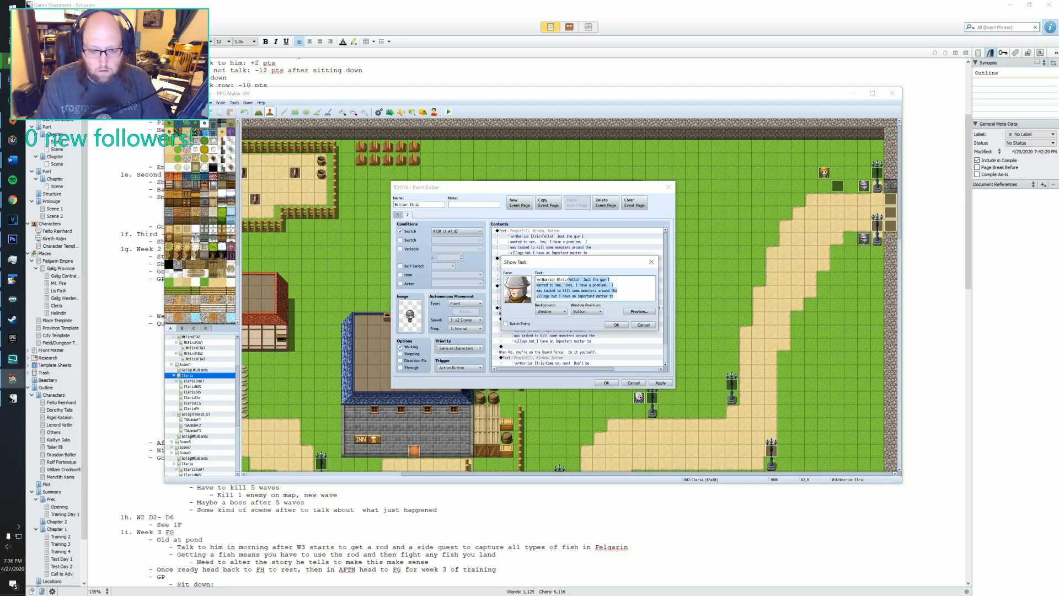
type("Am")
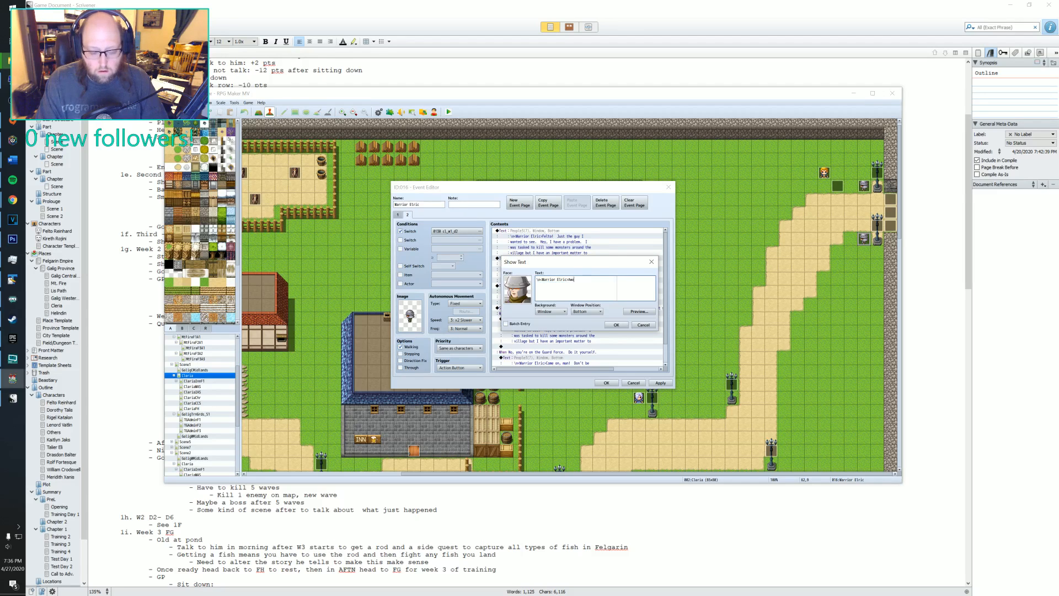
type("esome!  Than")
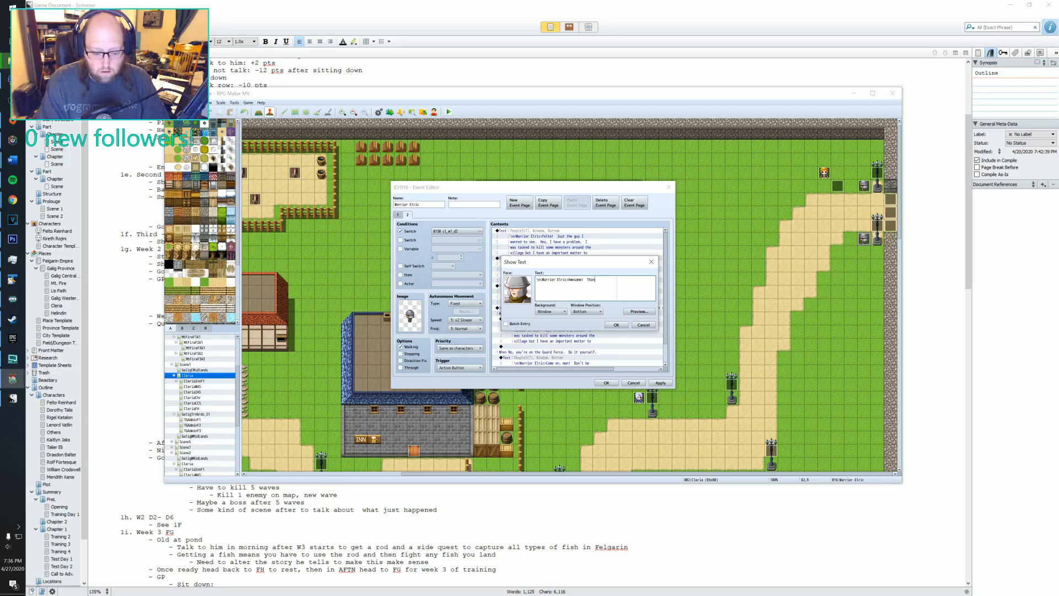
type("ks buddy,")
key("Return")
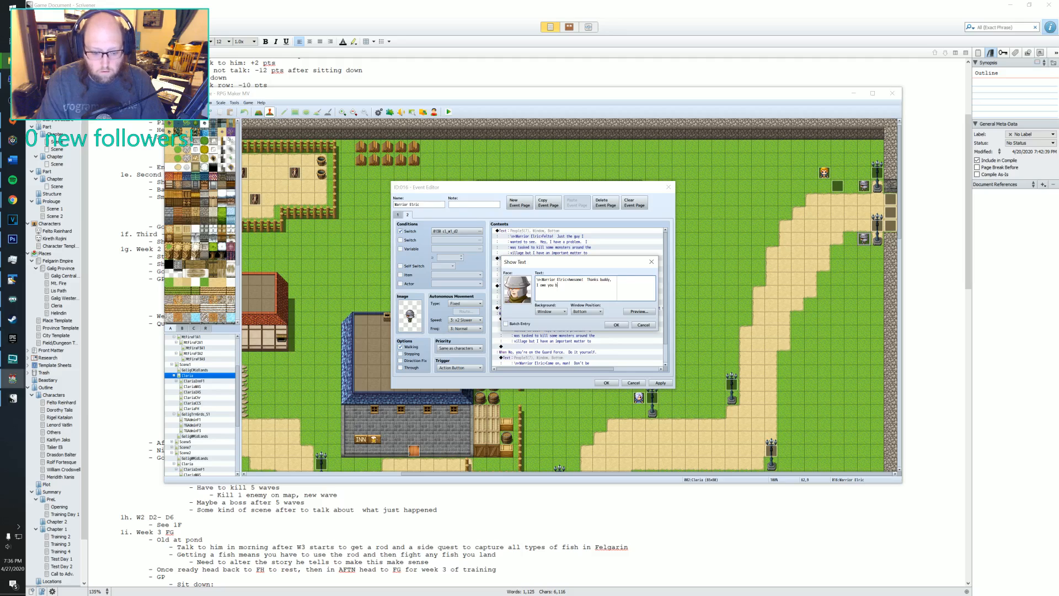
type("time for this")
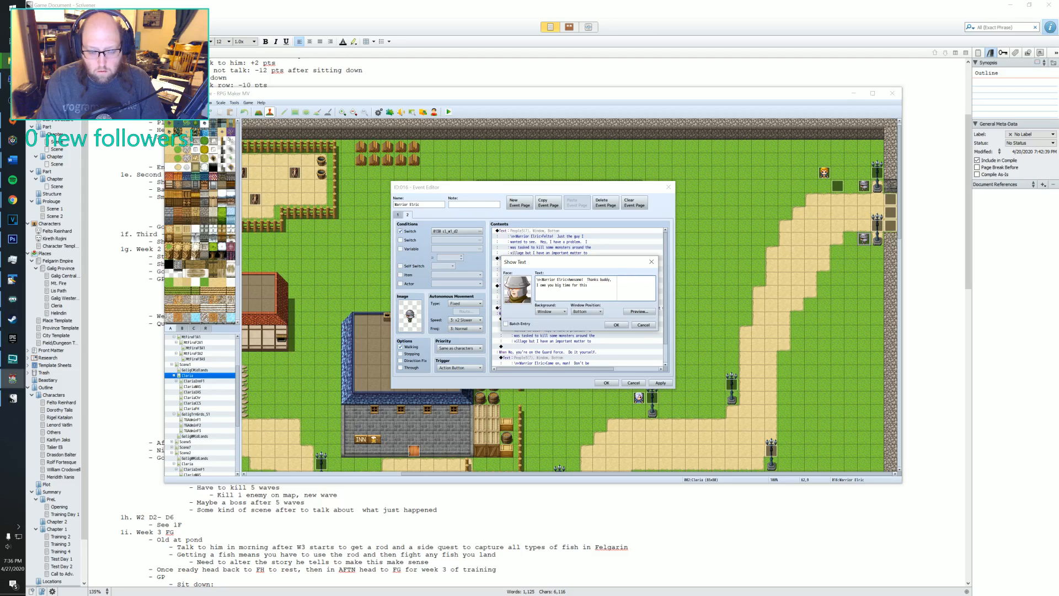
type("!")
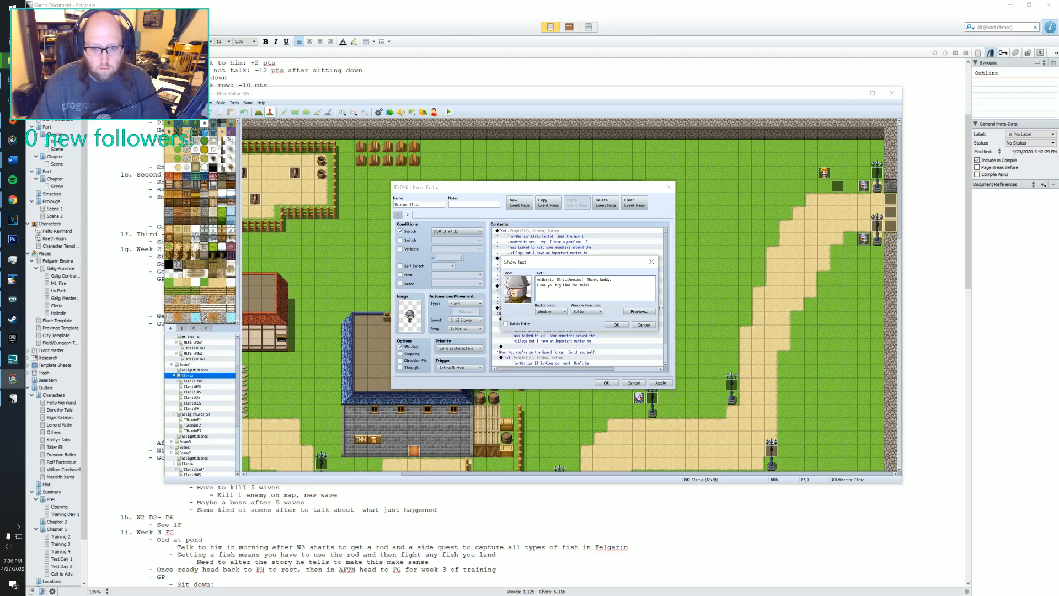
left_click(622, 326)
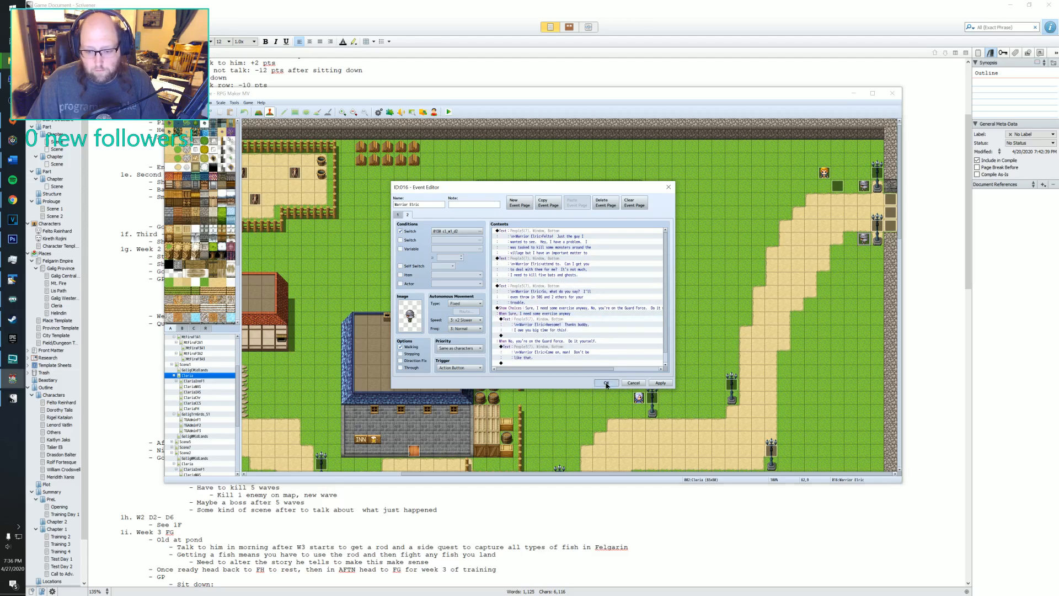
left_click(606, 383)
- Examine the event indicator comment and dialogue on page 2 of the Marlous event, leaving the event unchanged
double_click(503, 316)
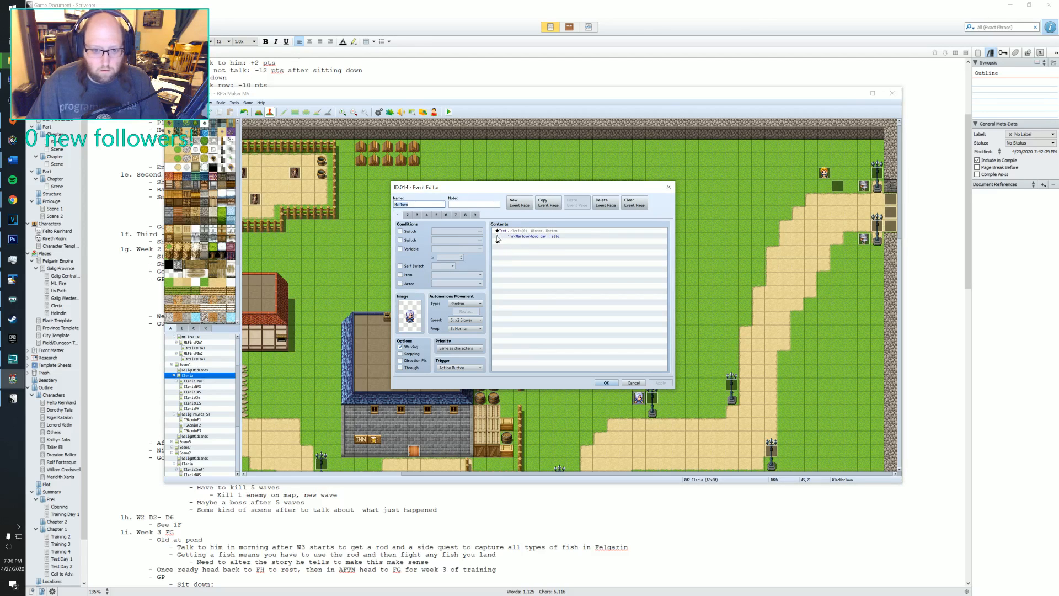
left_click(407, 215)
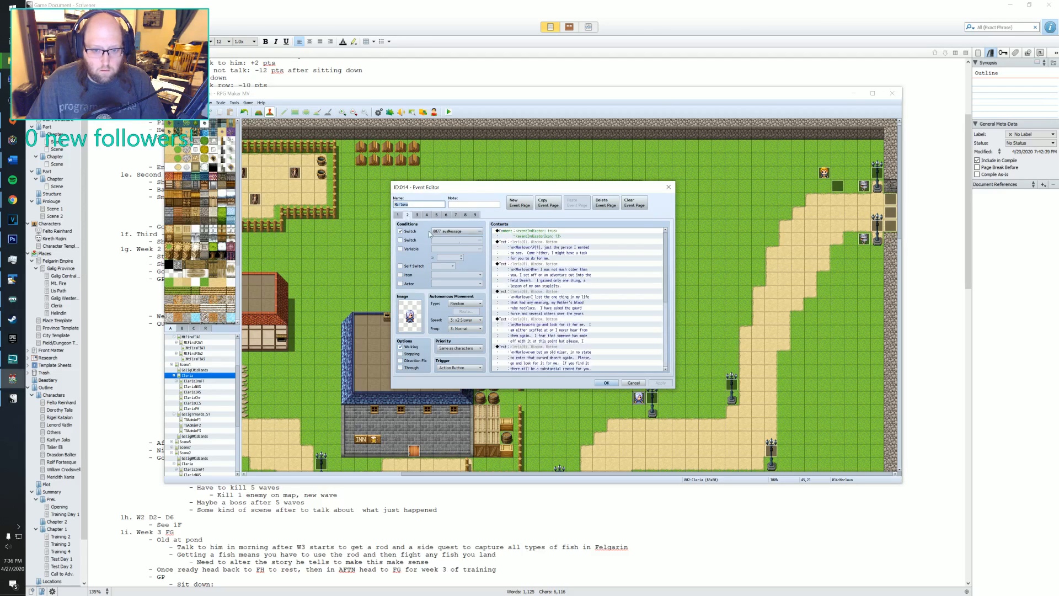
left_click(511, 238)
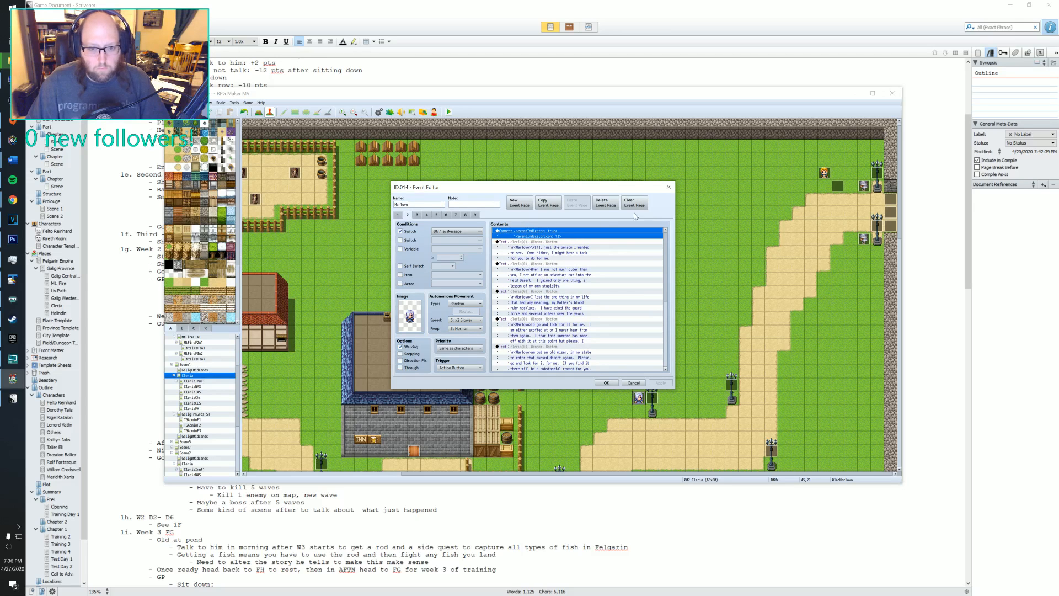
left_click(669, 187)
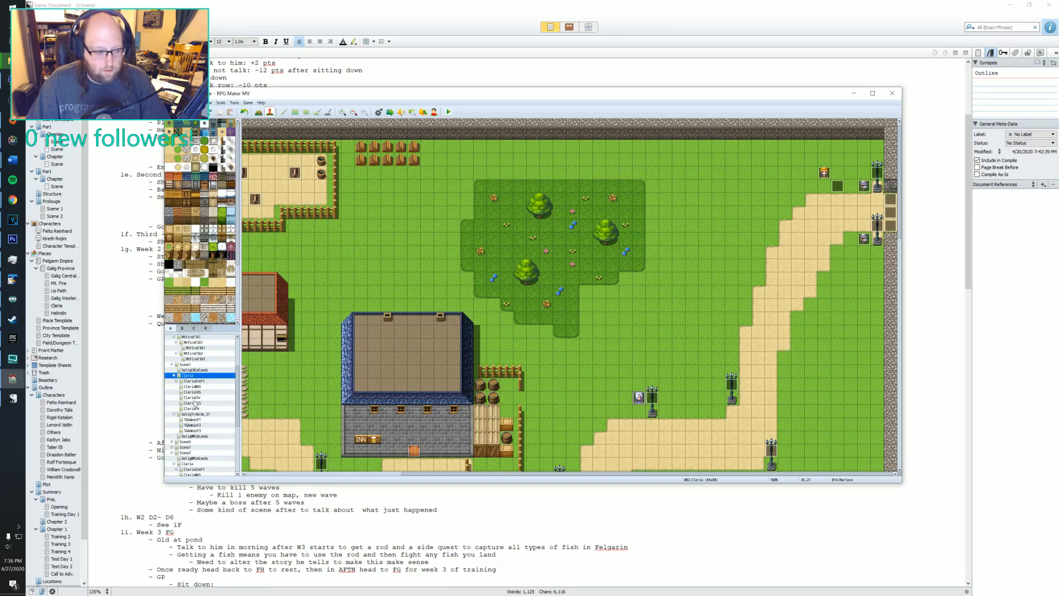
- Open Scene1's GaligMidlands map and review the dialogue events of the two guards at the road's east end
left_click(193, 365)
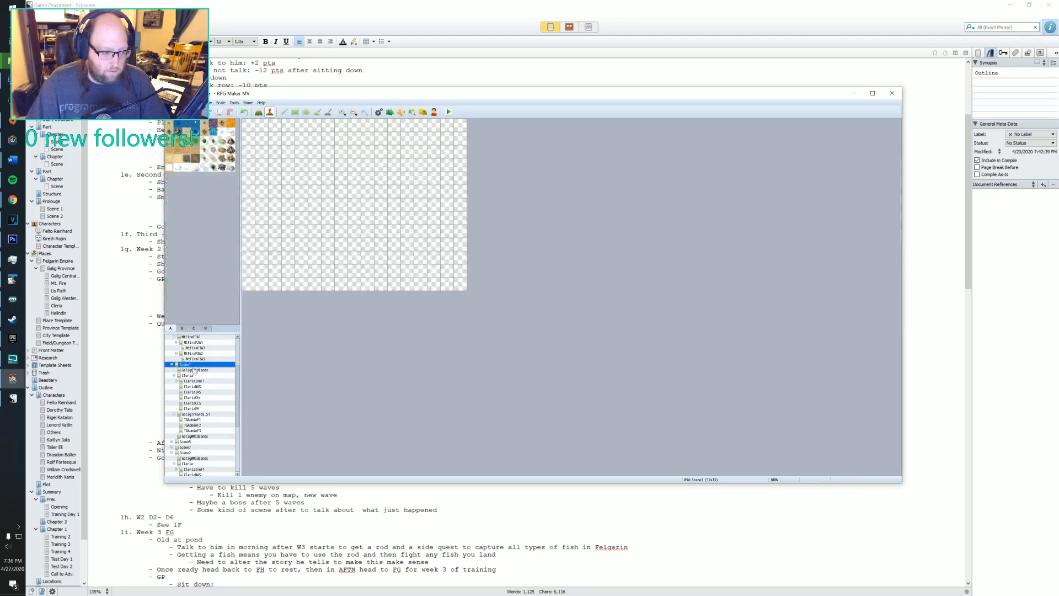
left_click(193, 370)
middle_click(689, 374)
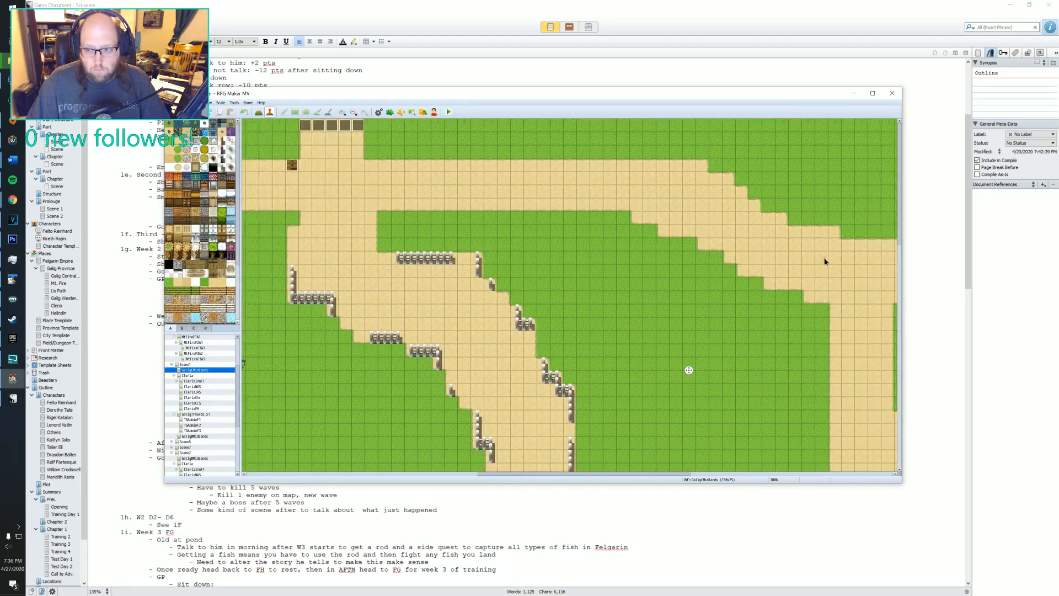
middle_click(826, 261)
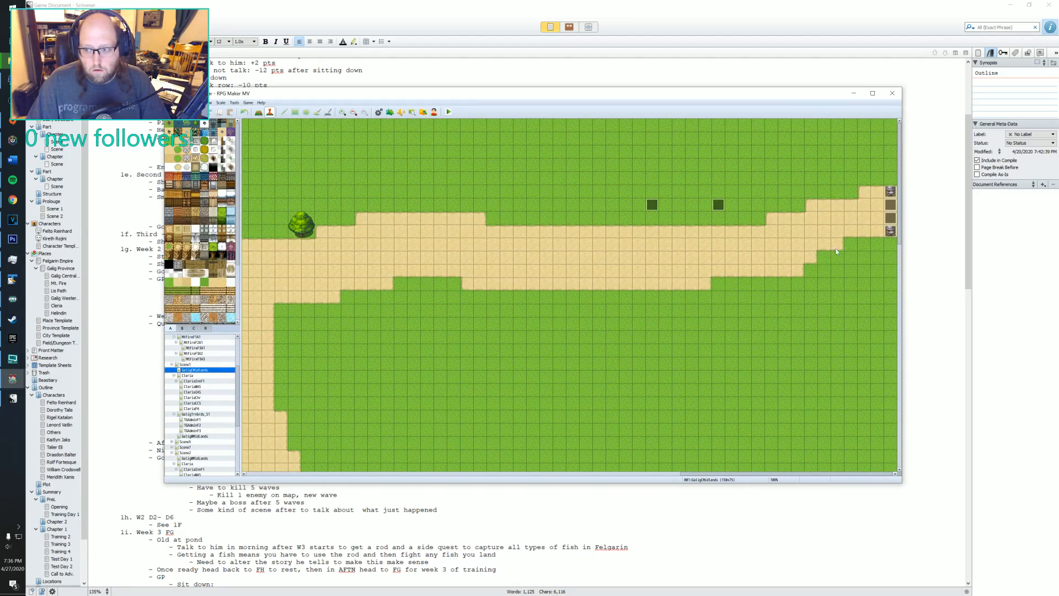
double_click(889, 231)
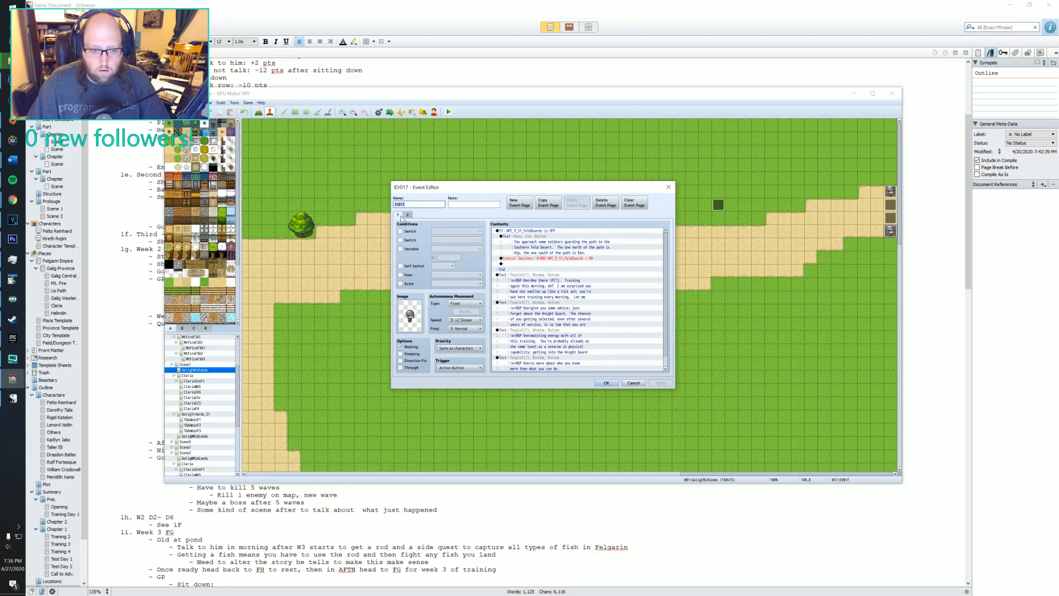
left_click(407, 215)
left_click(398, 214)
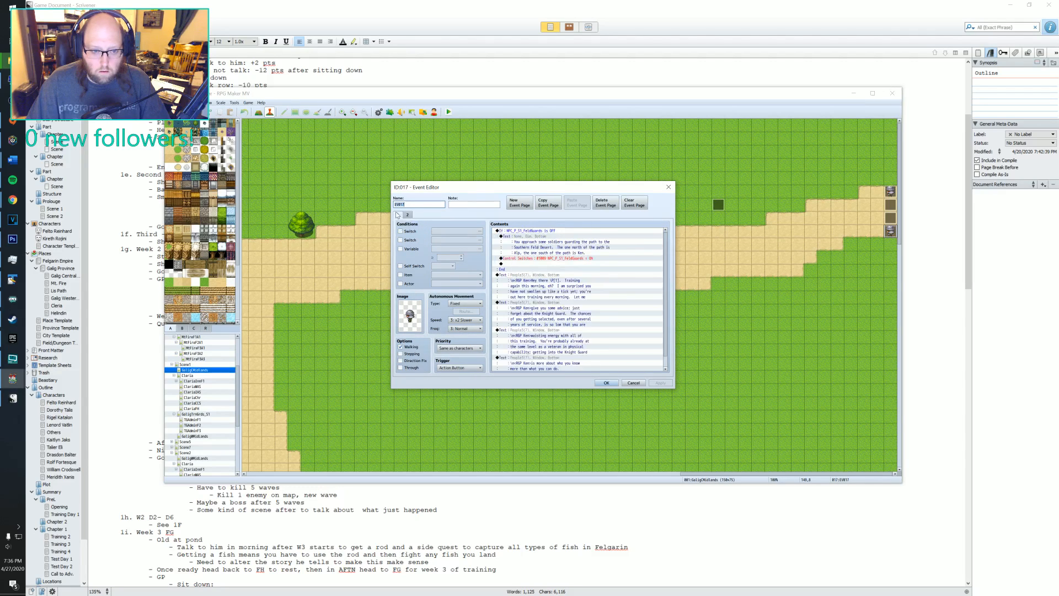
scroll(572, 270, "down", 1)
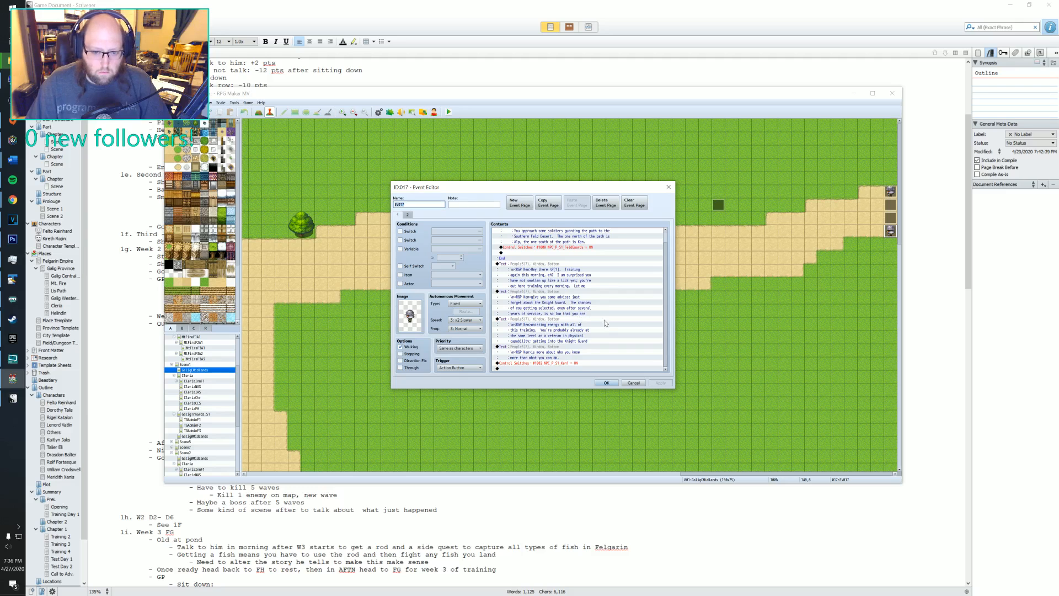
left_click(668, 186)
double_click(892, 192)
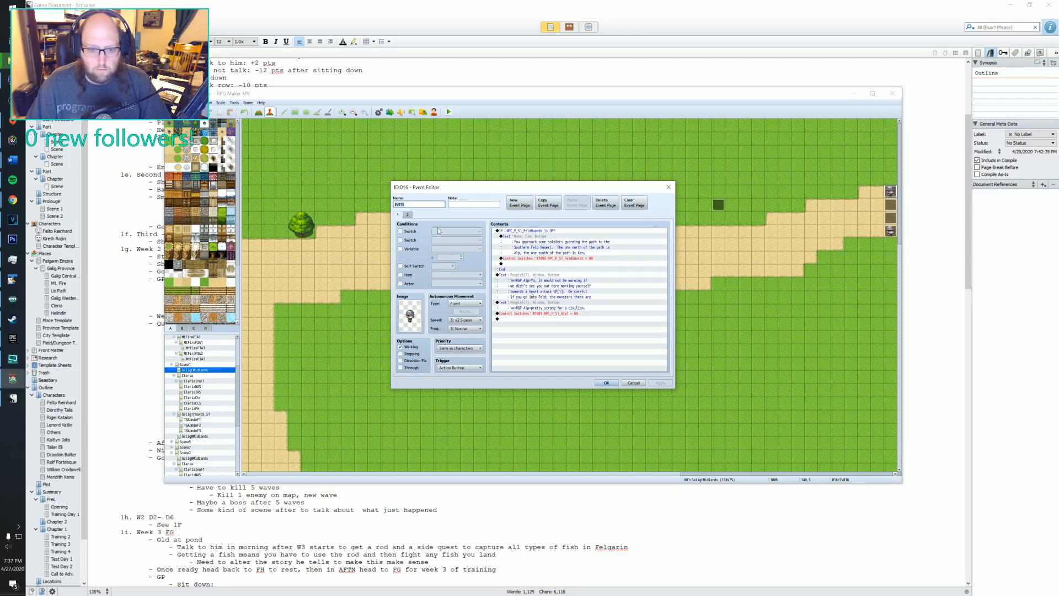
left_click(668, 187)
- Look through Scene2's GaligMidlands map and the maps grouped under the neighbouring scenes
scroll(208, 426, "down", 6)
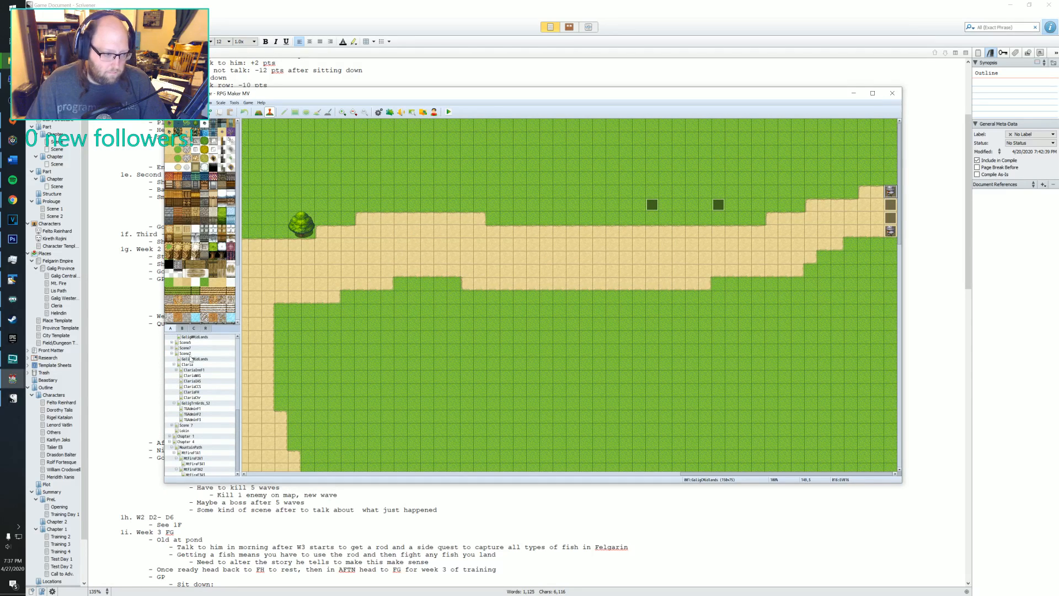
left_click(191, 358)
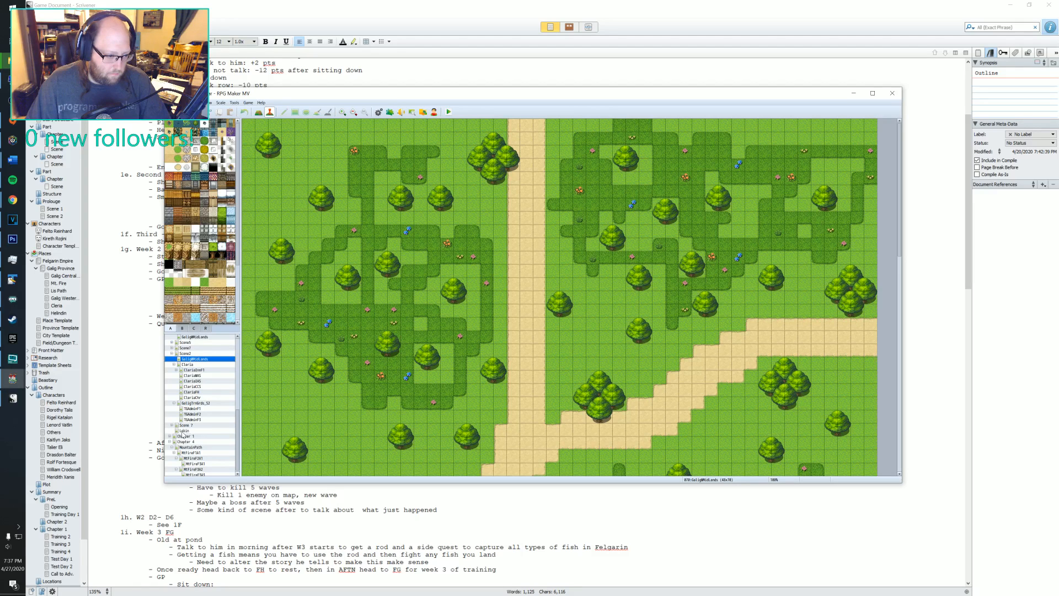
scroll(188, 414, "up", 2)
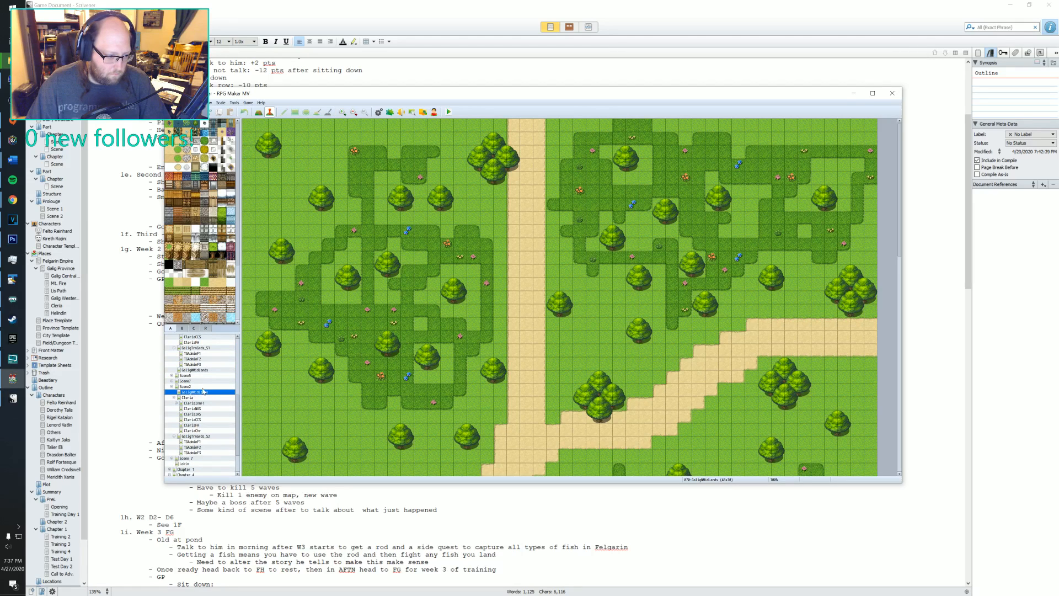
left_click(171, 376)
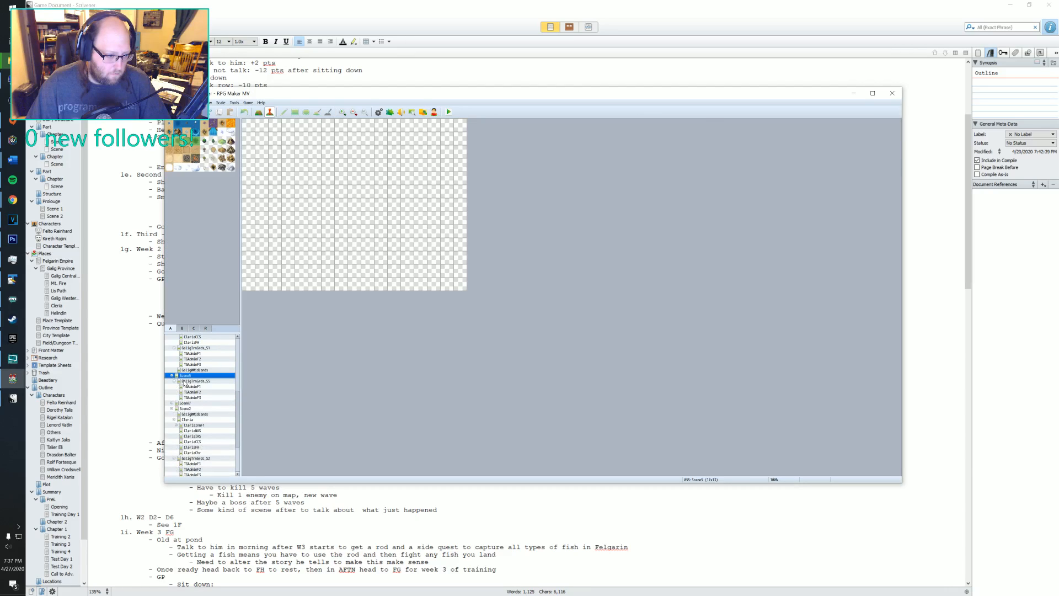
left_click(188, 382)
left_click(176, 403)
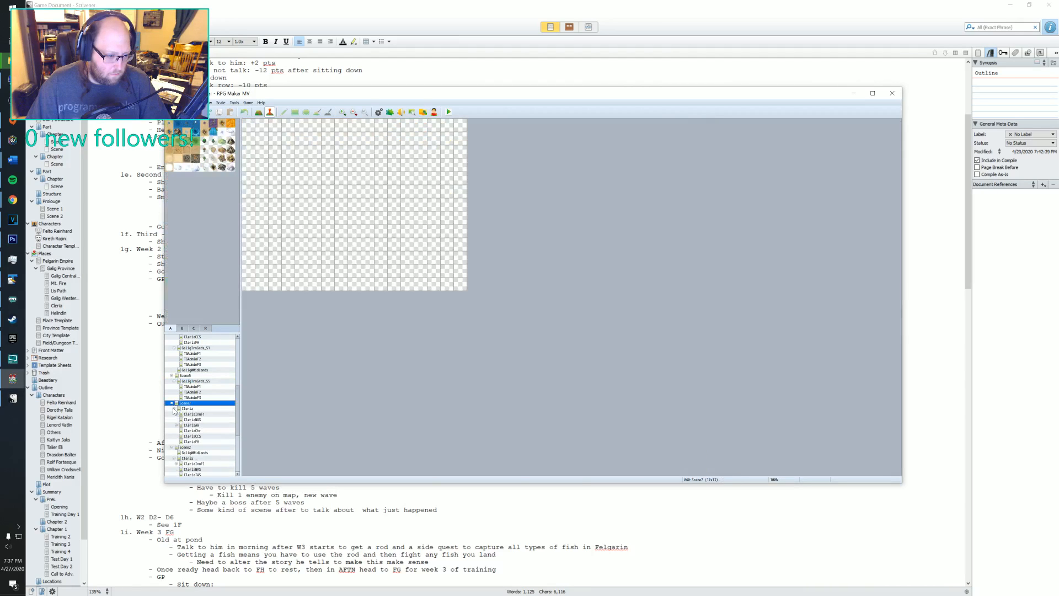
- Browse the remaining chapters in the map tree, checking the maps listed with the Darkwood areas, including Trian
scroll(193, 419, "down", 4)
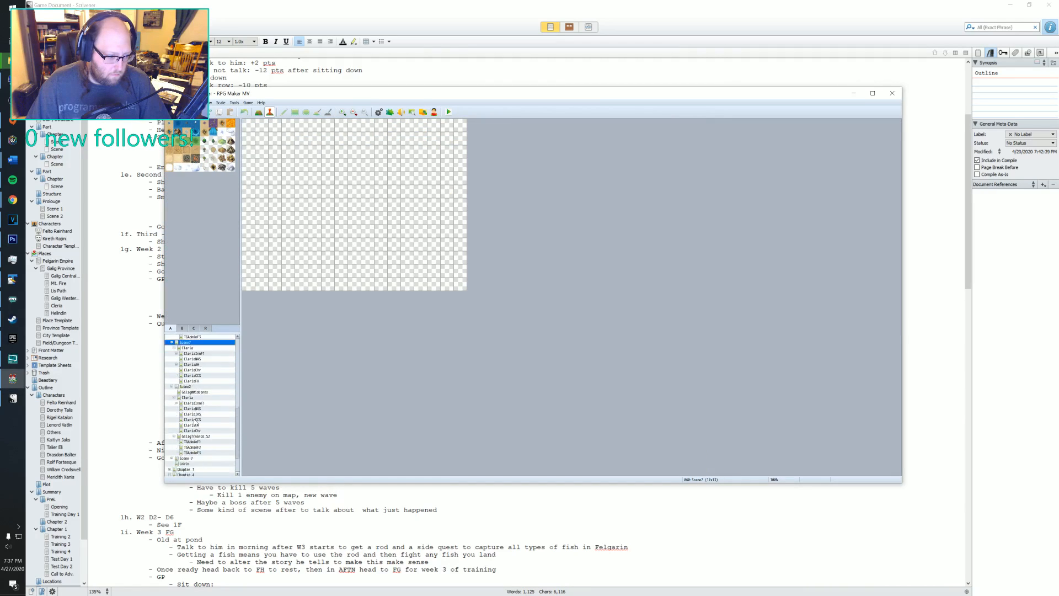
scroll(193, 420, "down", 2)
left_click(177, 440)
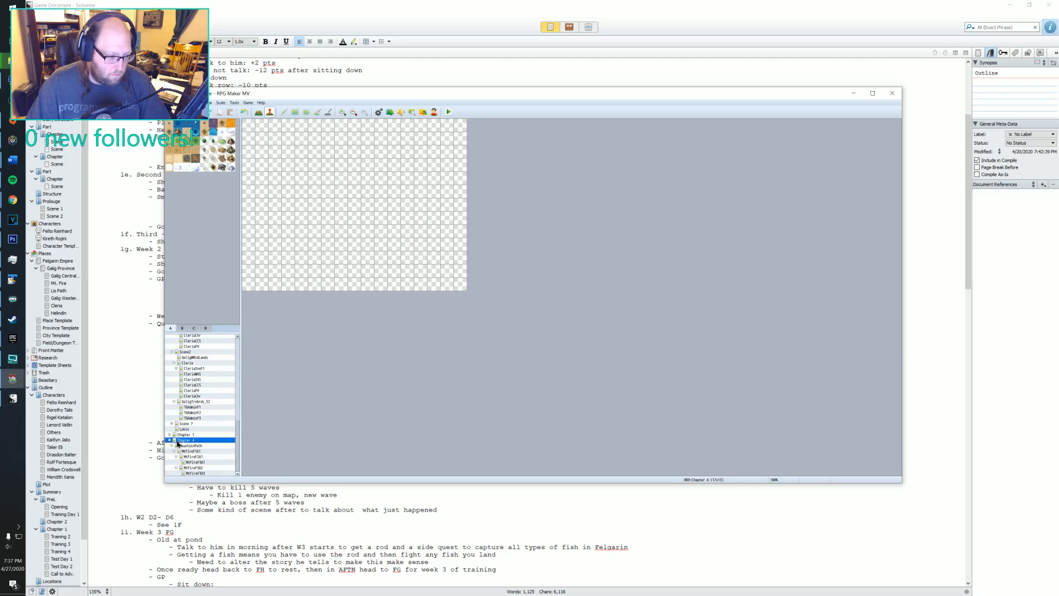
left_click(169, 435)
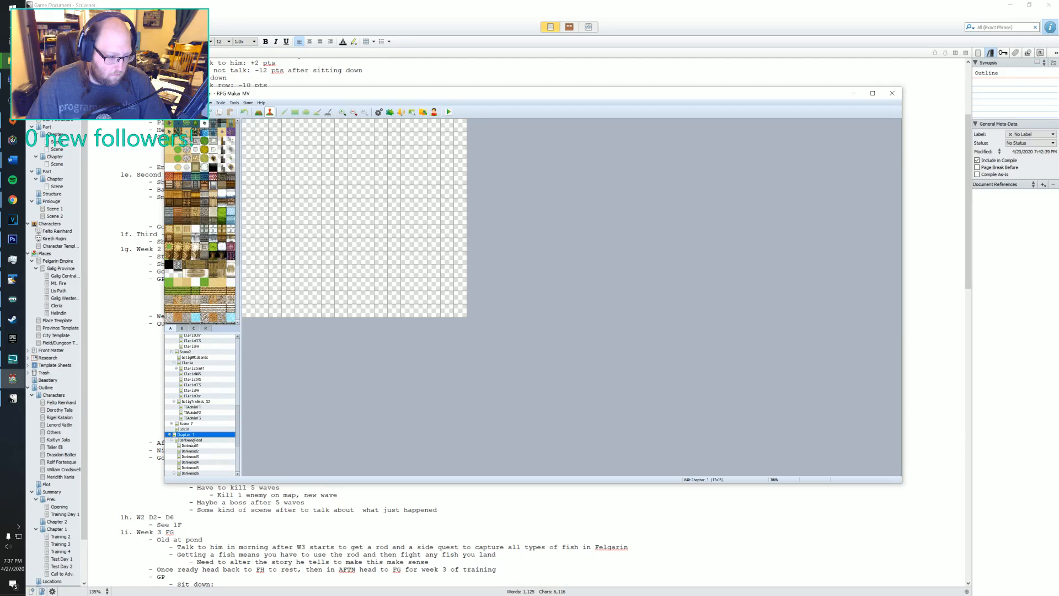
scroll(197, 440, "down", 4)
scroll(199, 423, "down", 1)
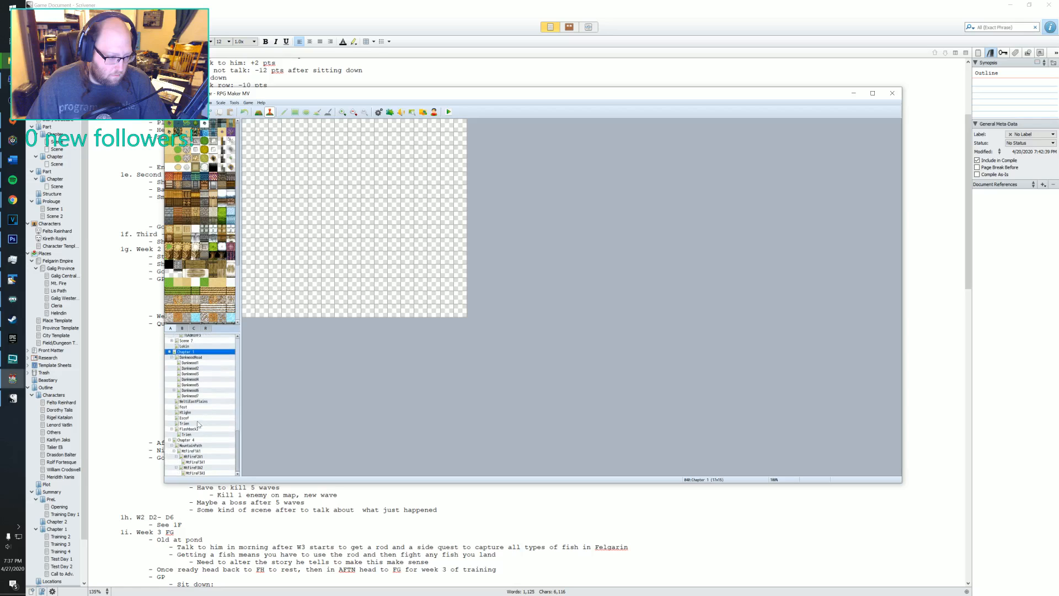
left_click(191, 408)
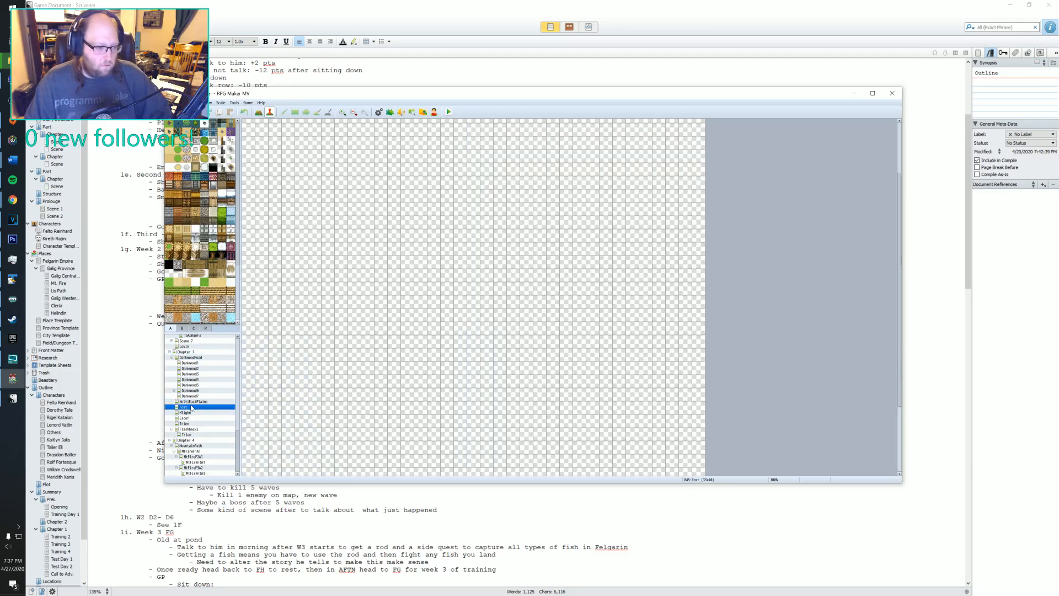
left_click(194, 424)
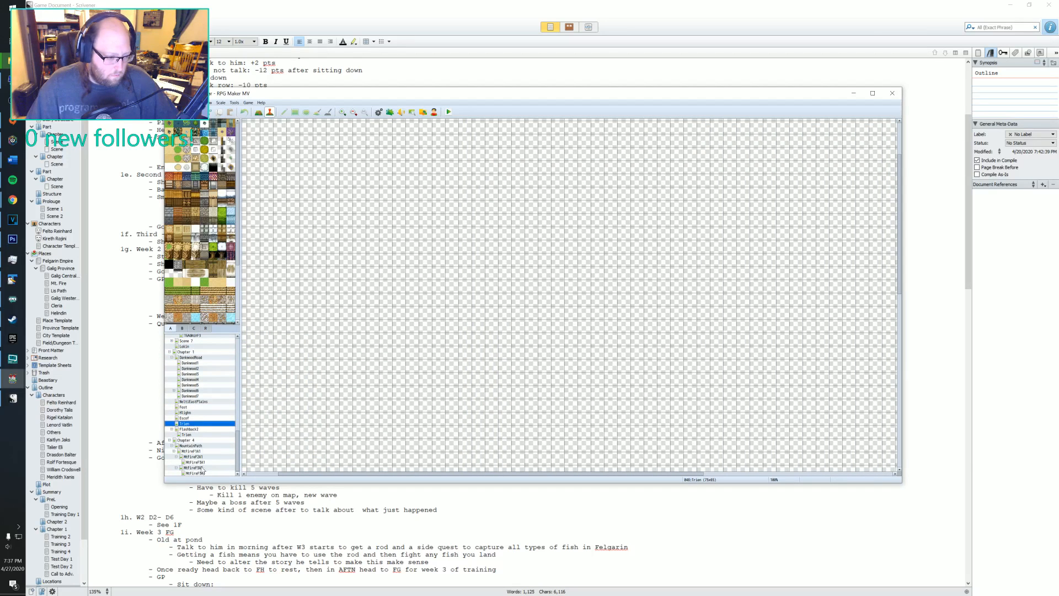
scroll(195, 474, "up", 10)
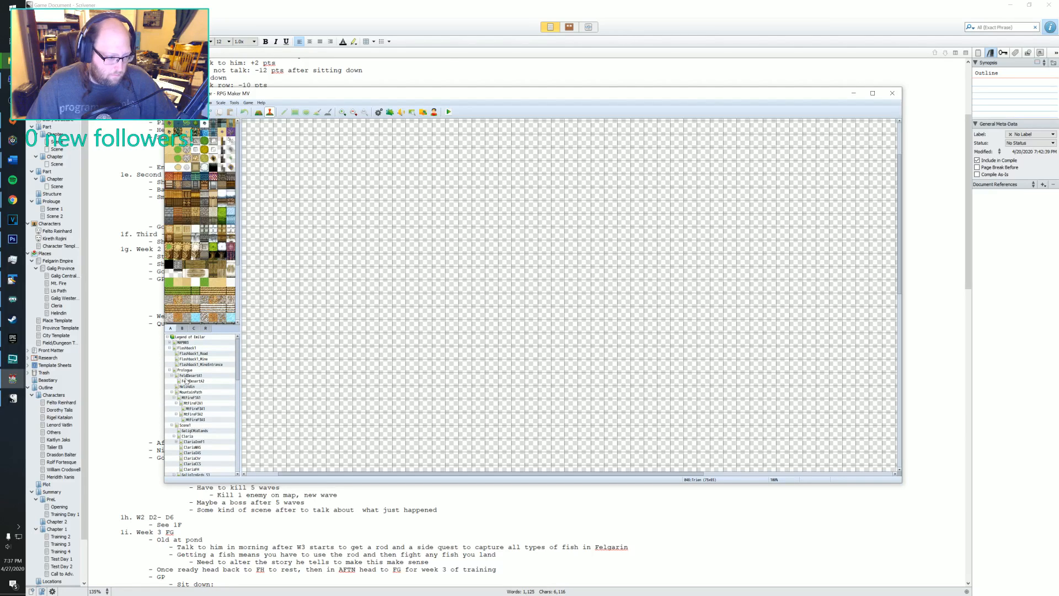
- Return to Scene1's GaligMidlands map under Prologue and review both pages of the northern guard's event at the east exit
left_click(187, 370)
scroll(186, 424, "down", 2)
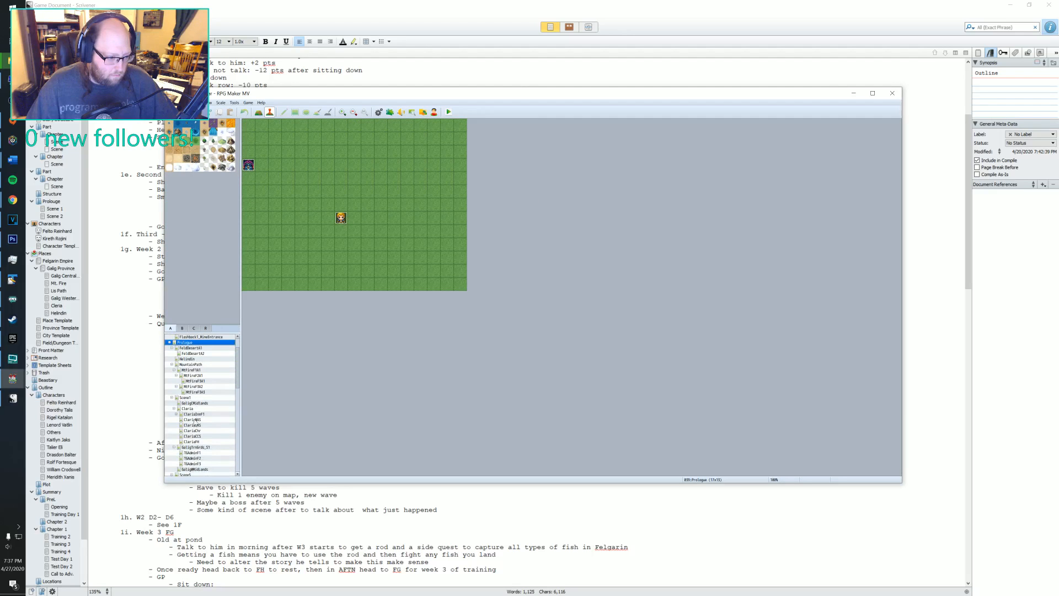
left_click(194, 403)
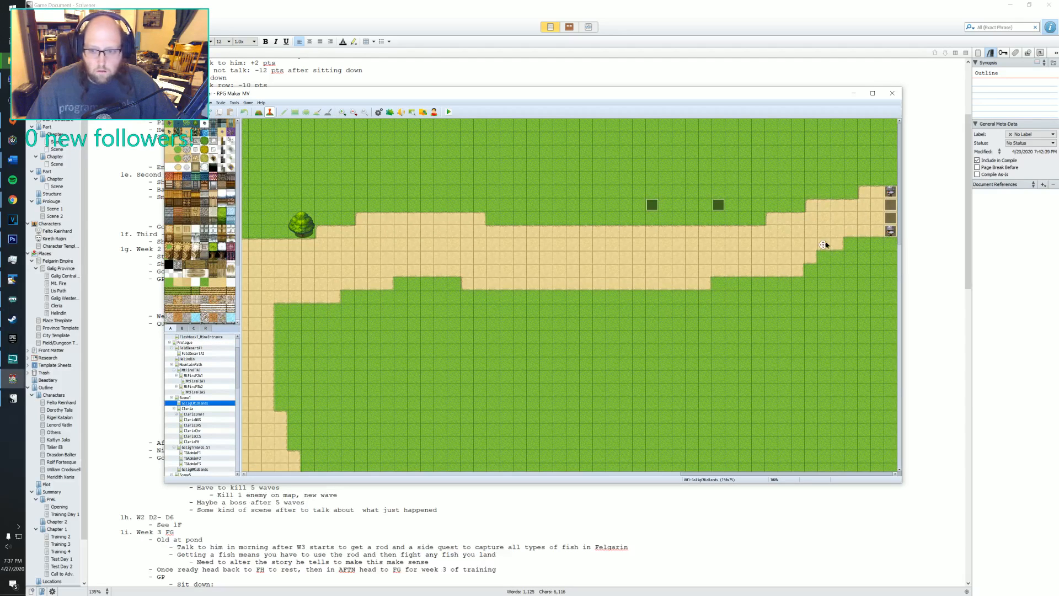
double_click(890, 192)
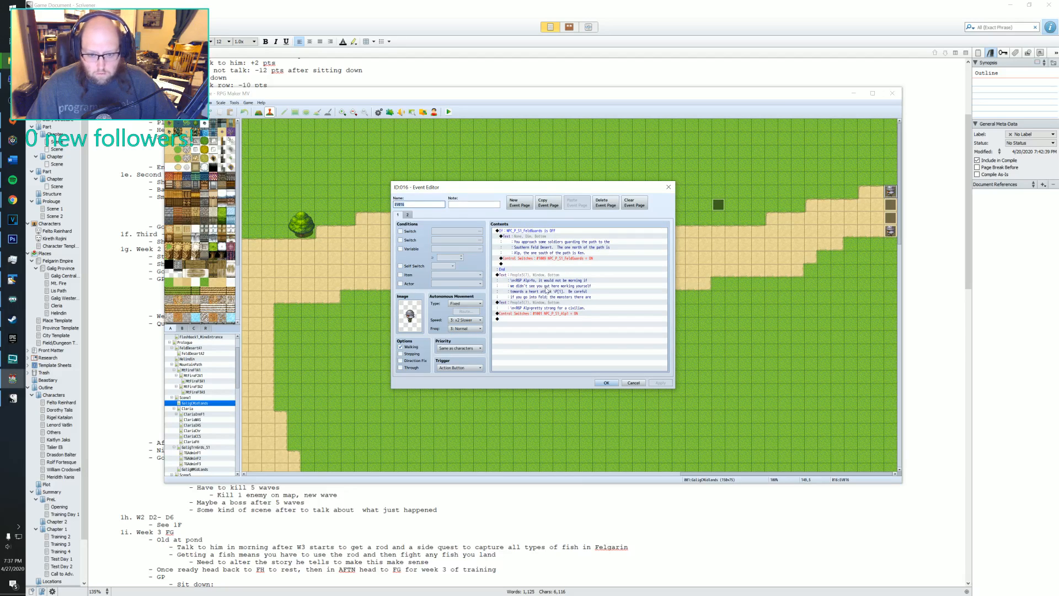
left_click(408, 215)
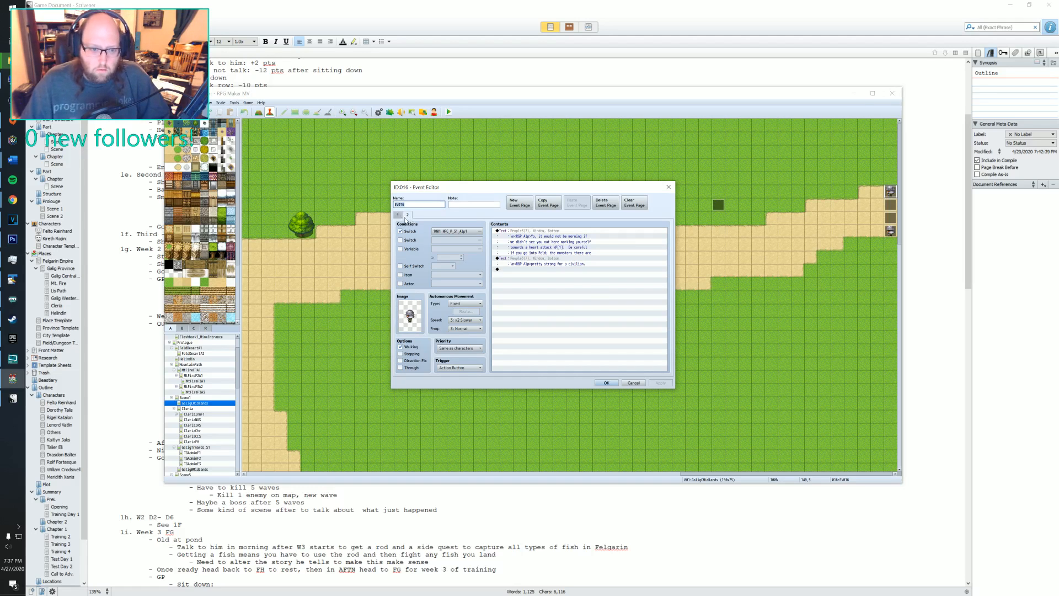
left_click(398, 215)
left_click(669, 188)
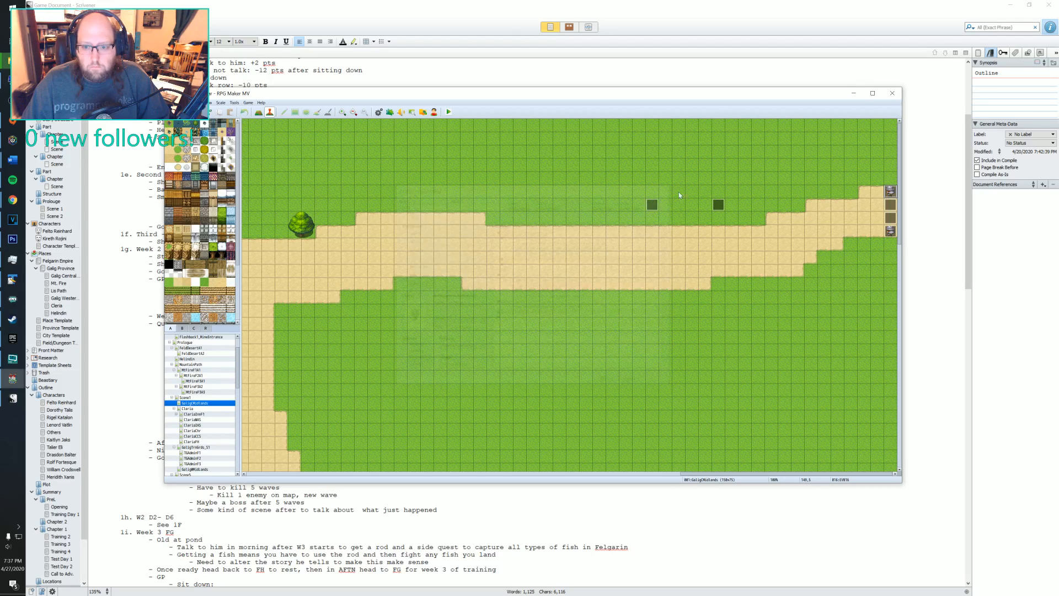
- Read the dialogue and switch commands on both pages of the southern guard's event at the east exit
double_click(891, 231)
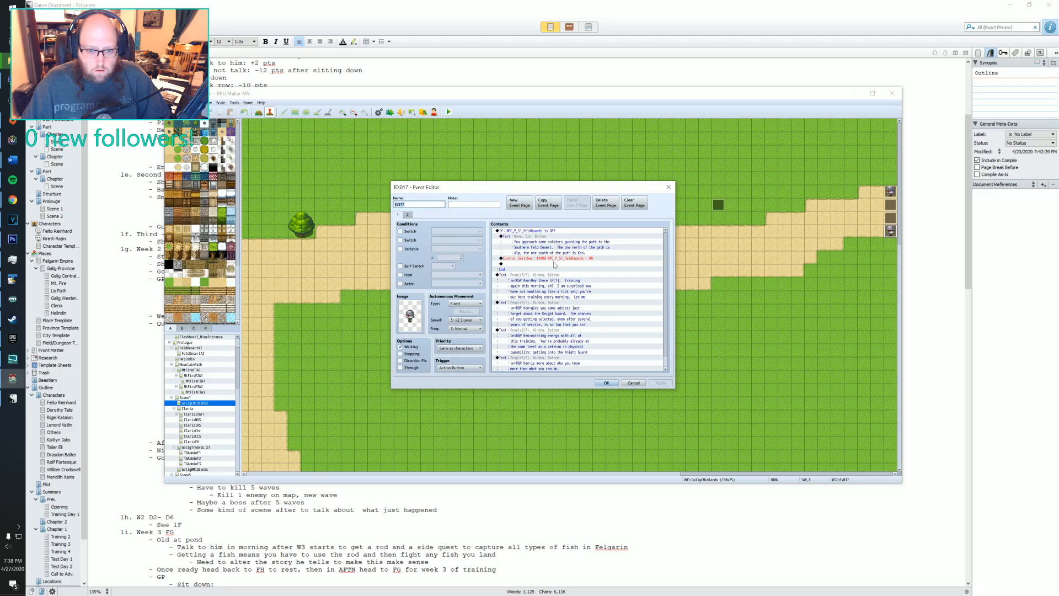
scroll(554, 265, "down", 2)
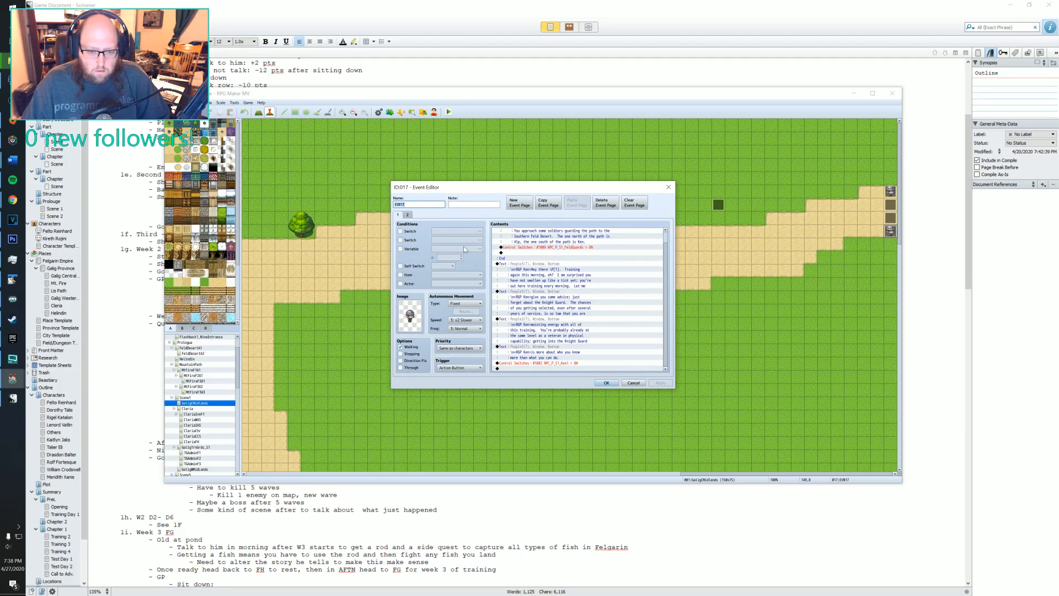
left_click(408, 215)
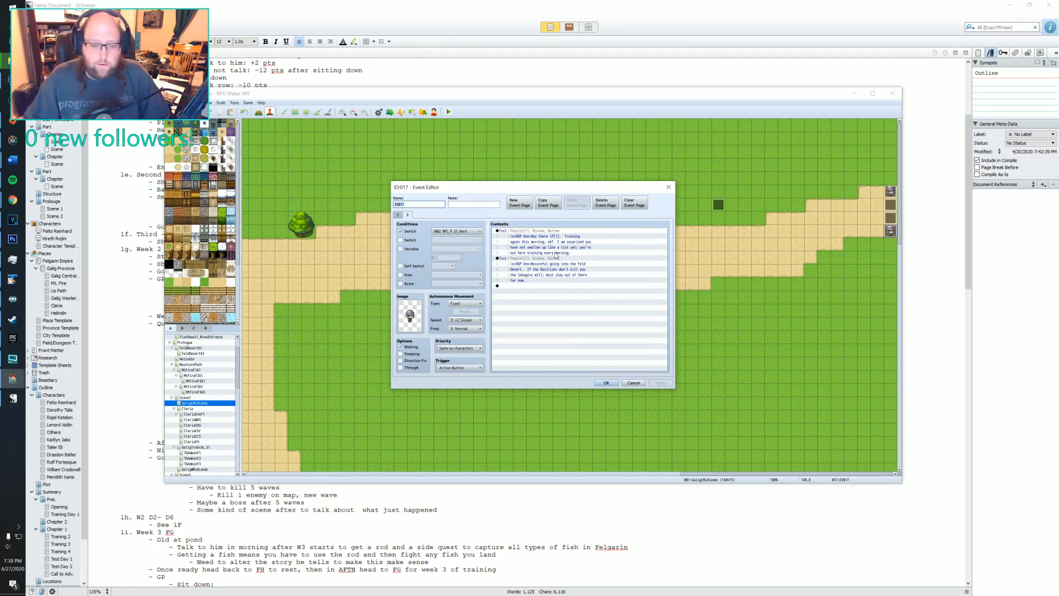
left_click(671, 189)
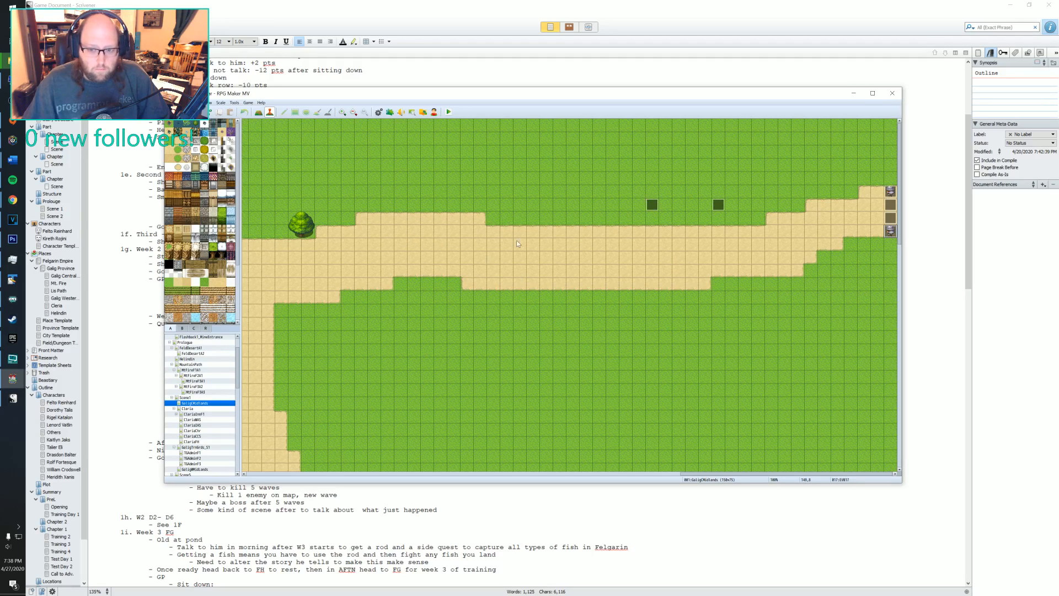
- Check the contents of the two imageless events above the road on the GaligMidlands map
double_click(717, 204)
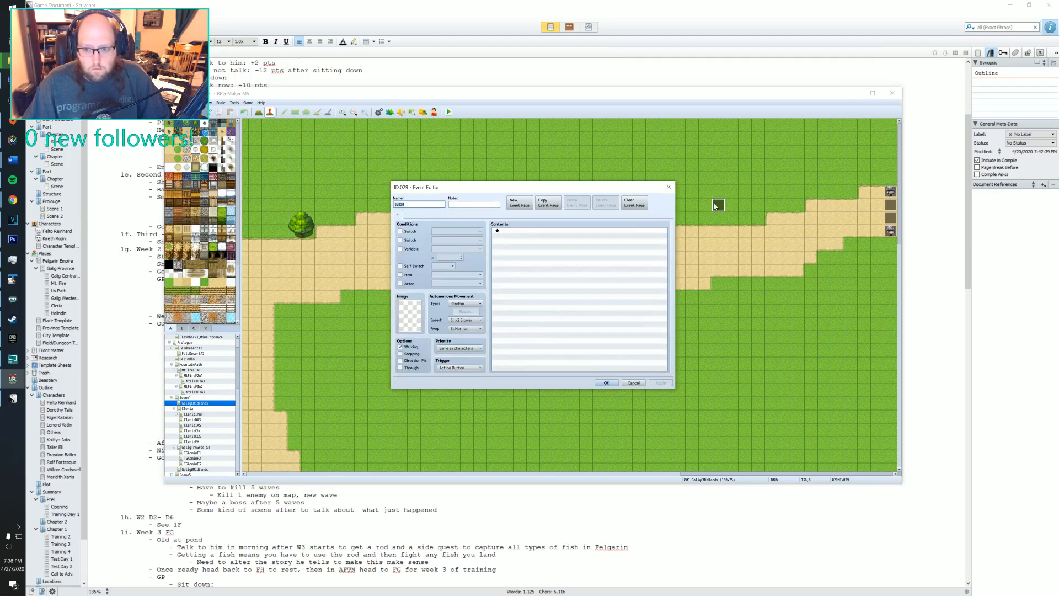
left_click(668, 189)
double_click(651, 204)
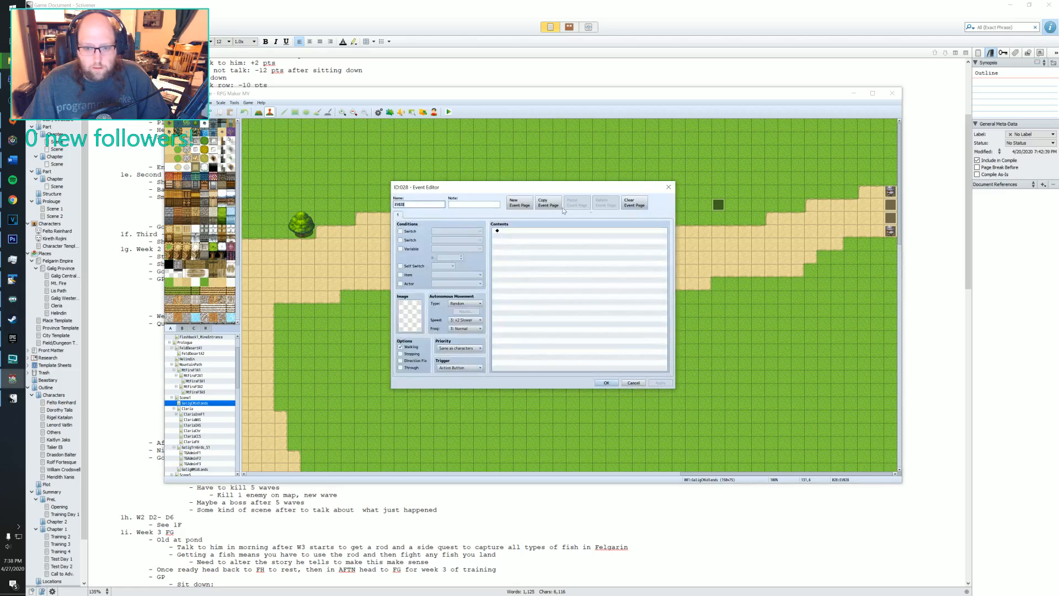
left_click(669, 187)
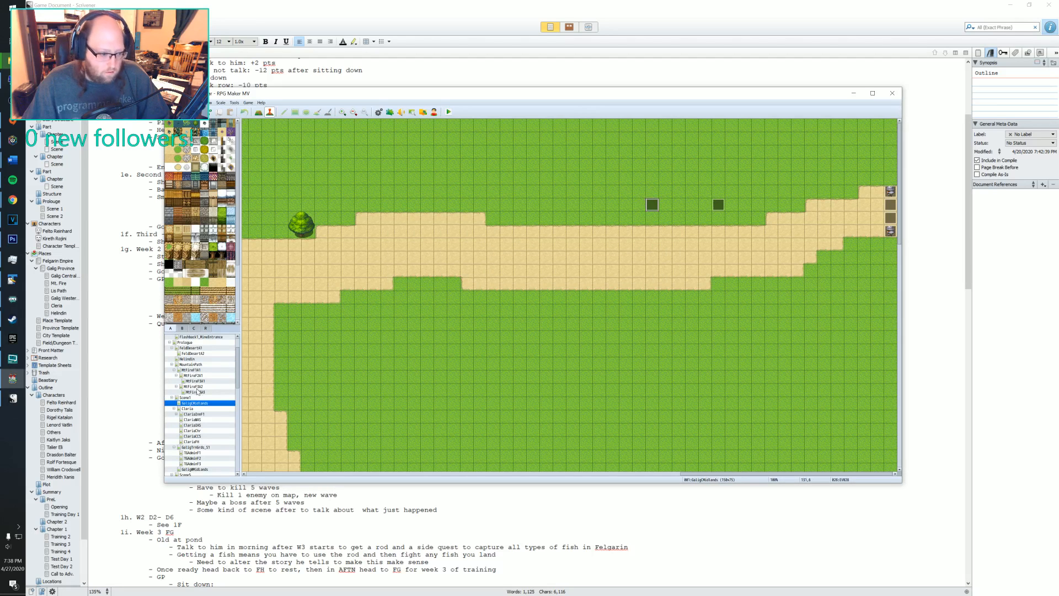
- Compare Scene1's GaligMidlands map with the wooded midlands map listed at the end of the same scene
left_click(185, 397)
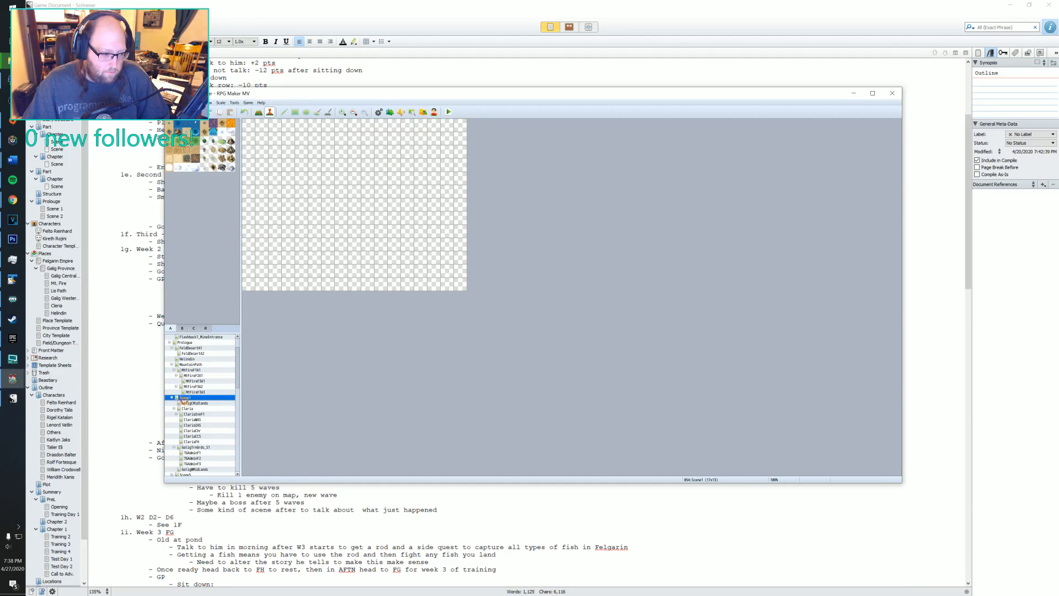
left_click(190, 403)
scroll(193, 394, "down", 6)
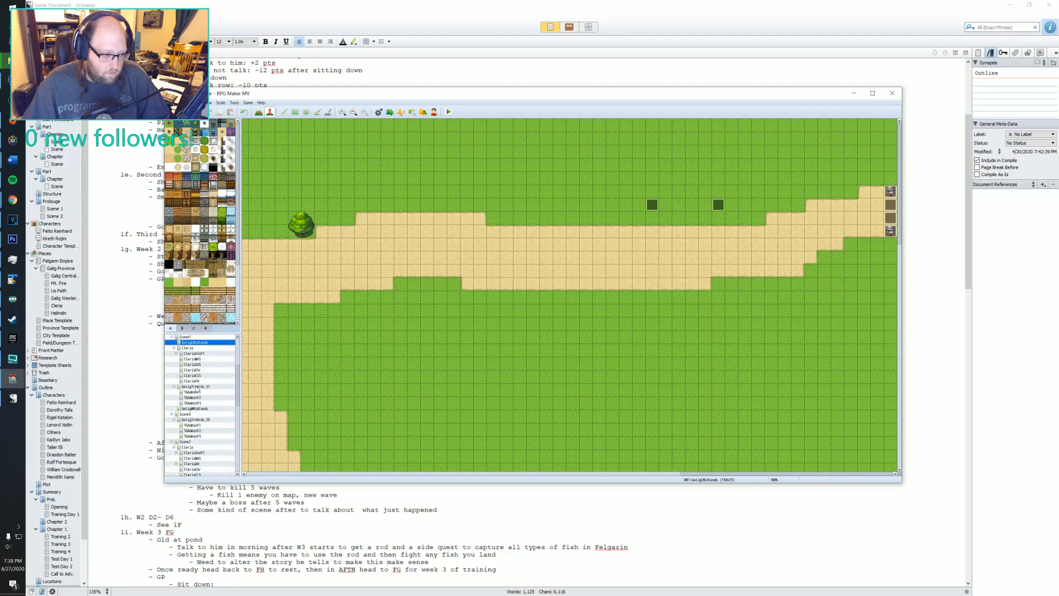
left_click(196, 375)
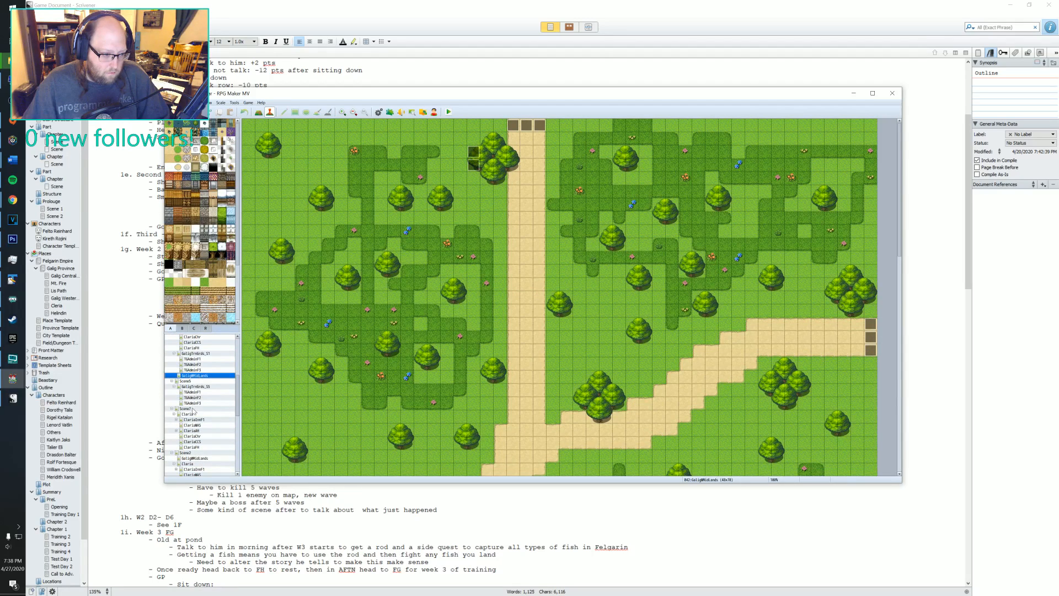
scroll(192, 410, "down", 4)
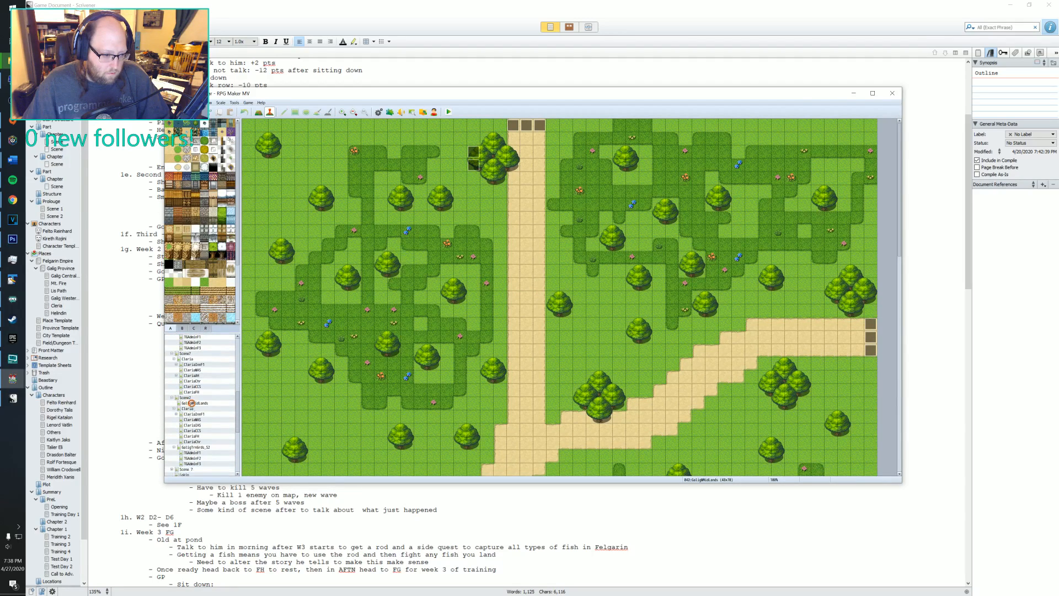
- Check Scene2's midlands map, its training grounds and the last training grounds admin floor
left_click(192, 404)
scroll(193, 409, "down", 2)
left_click(196, 414)
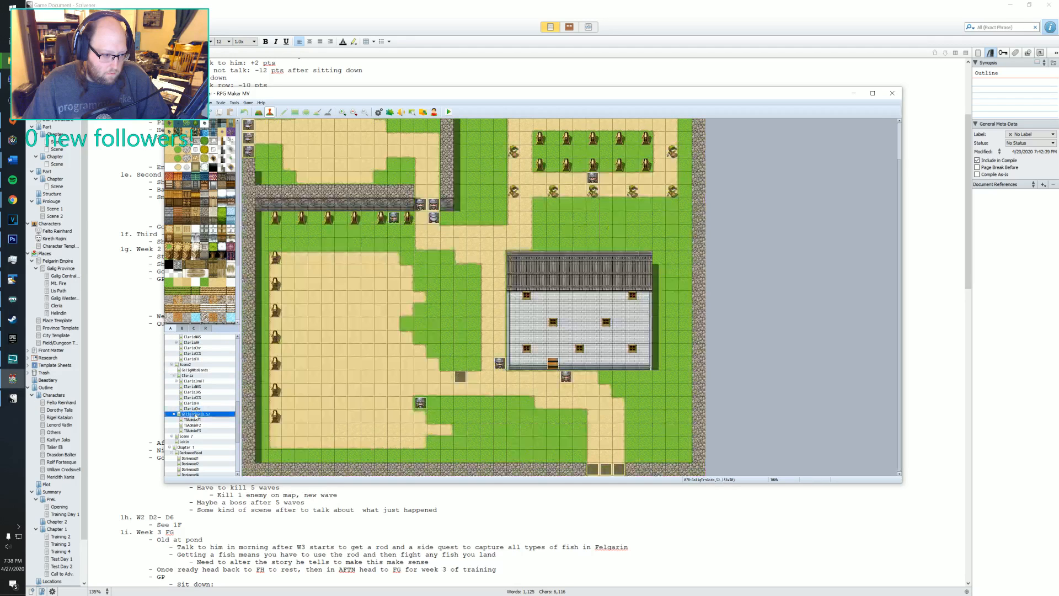
left_click(191, 432)
scroll(190, 409, "up", 2)
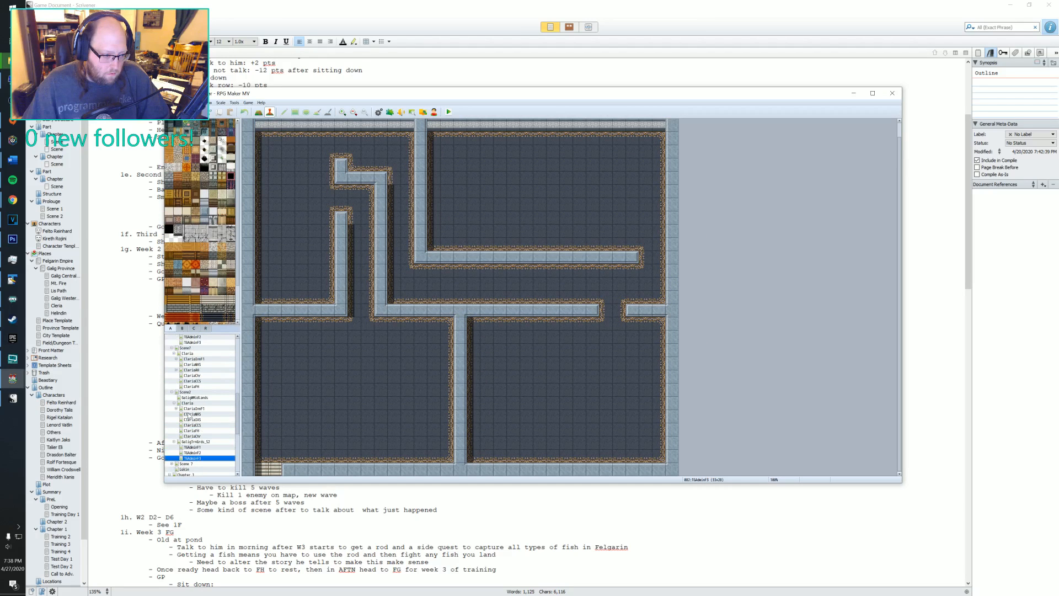
scroll(189, 407, "down", 2)
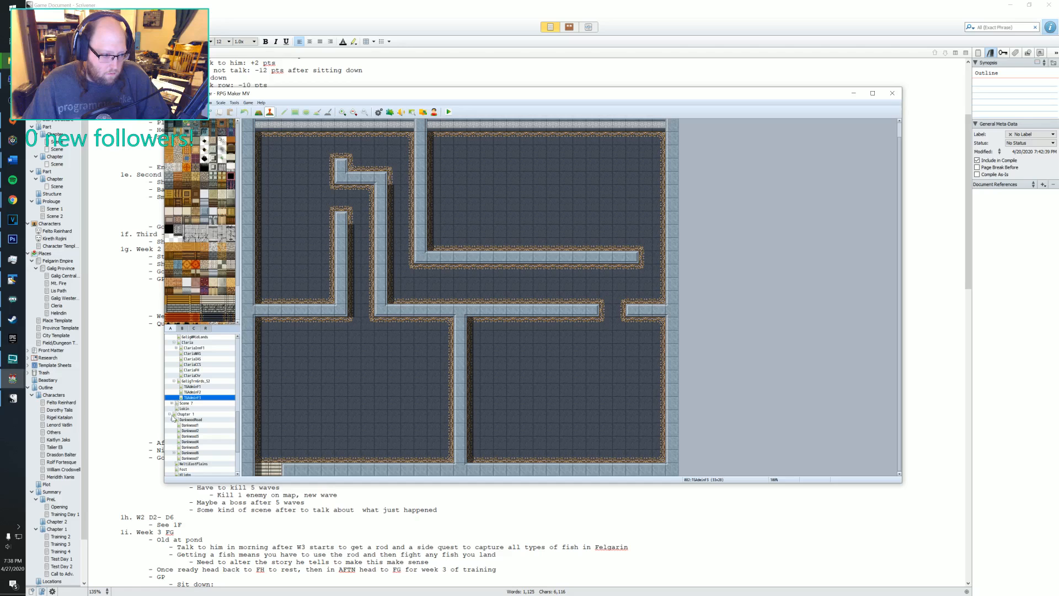
- Expand Scene 7 to view its training grounds, and check the Chapter 1 map and Chapter 4's MountainPath
left_click(171, 403)
left_click(190, 409)
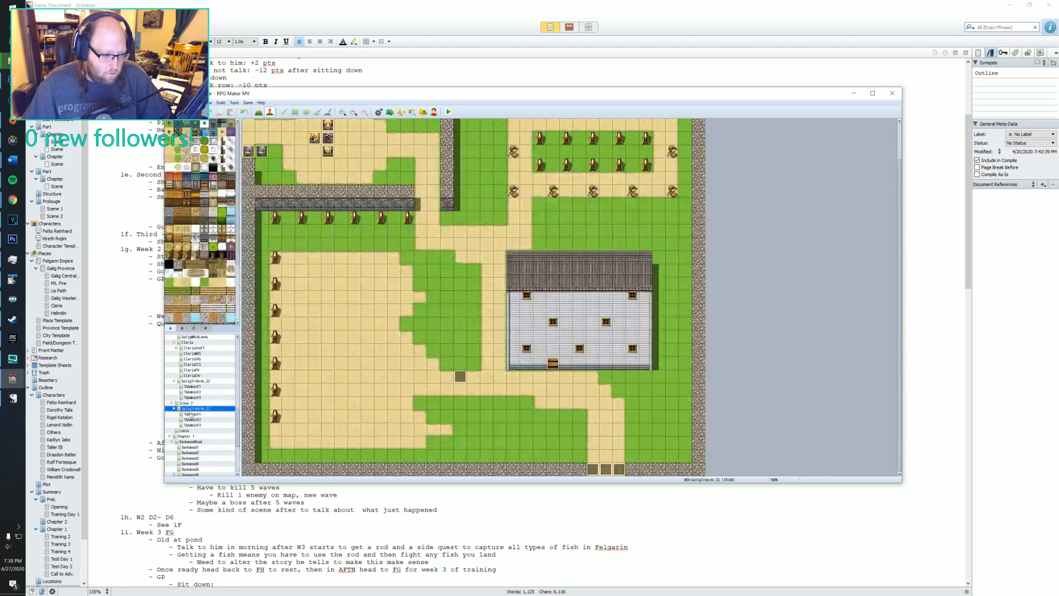
left_click(171, 436)
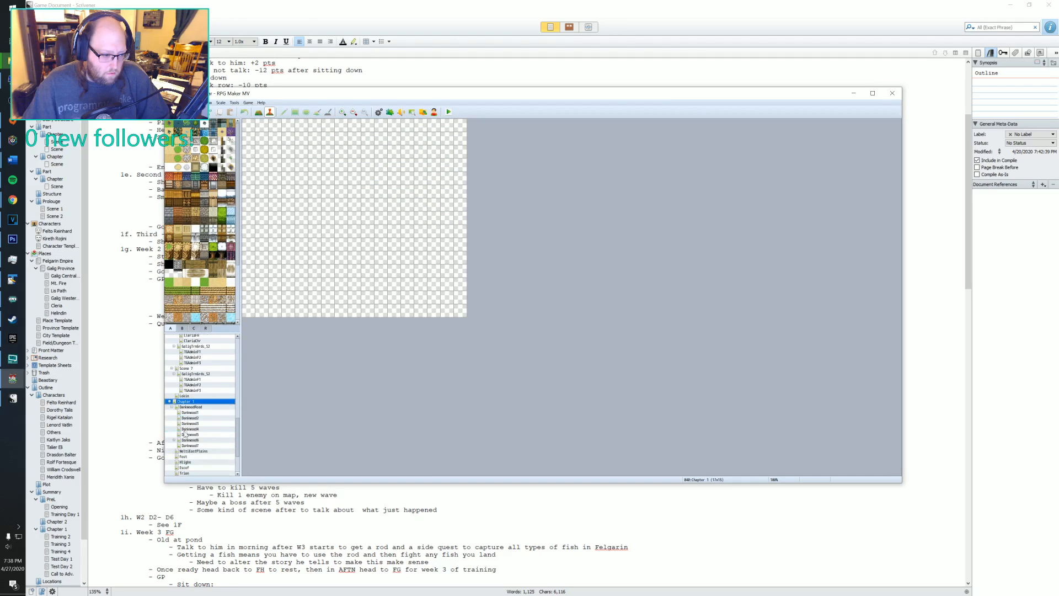
scroll(194, 417, "down", 5)
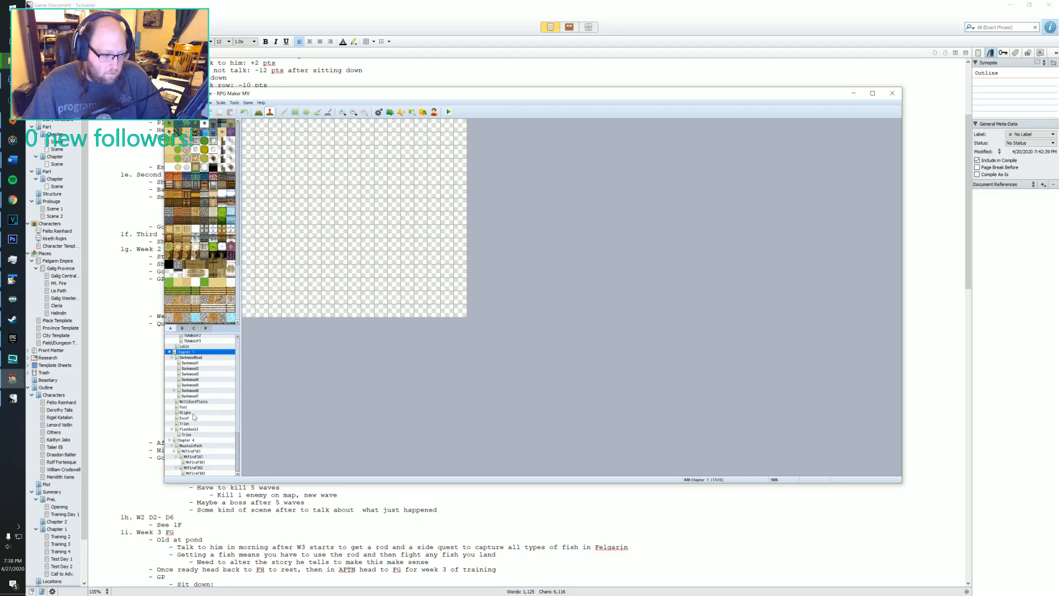
left_click(189, 445)
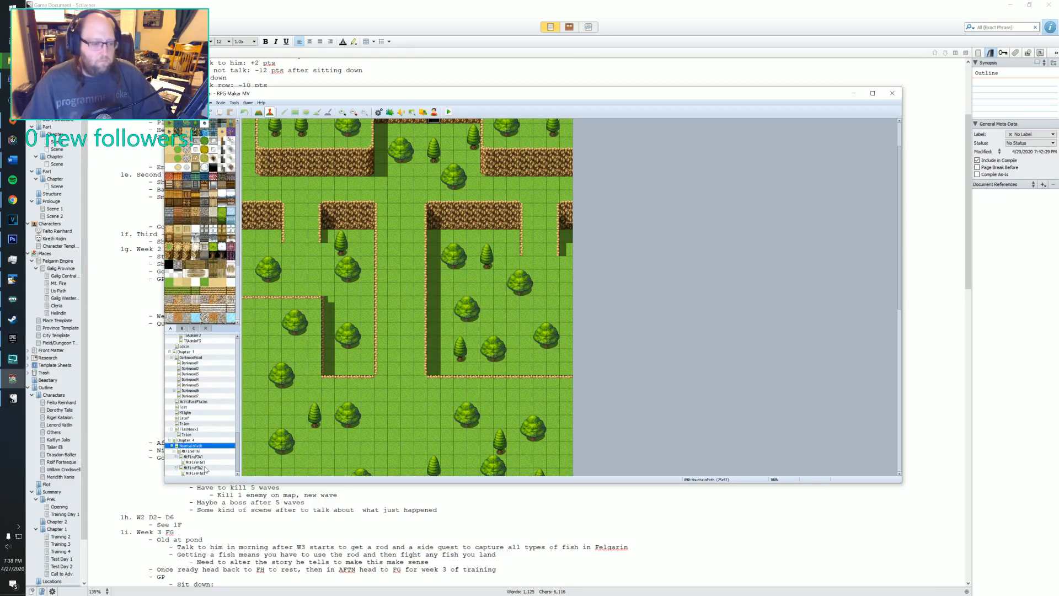
- Compare the first map in the project with the child map nested under it
scroll(197, 436, "up", 10)
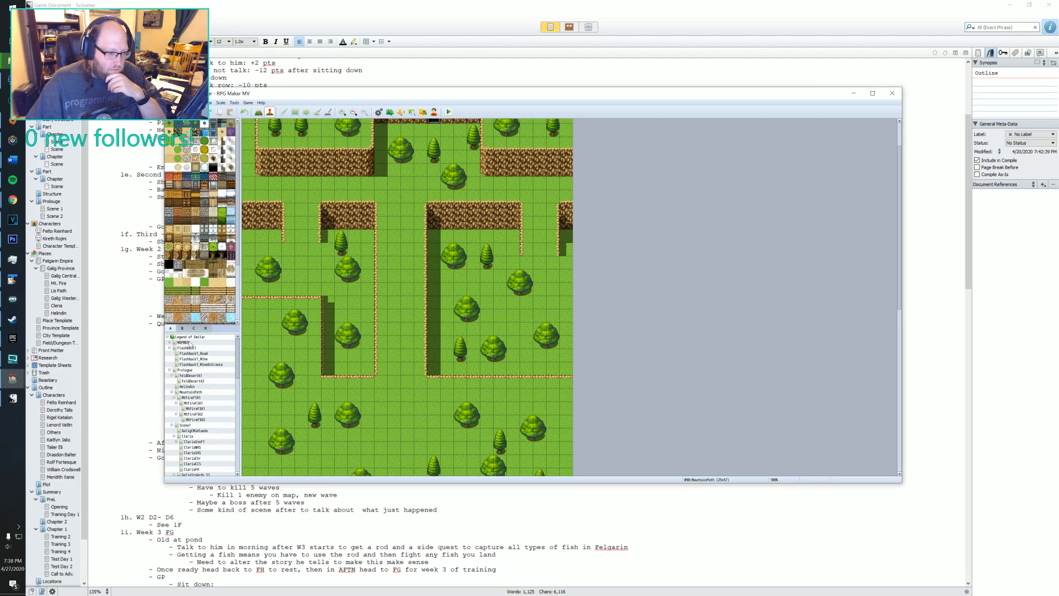
left_click(188, 342)
left_click(169, 342)
left_click(182, 348)
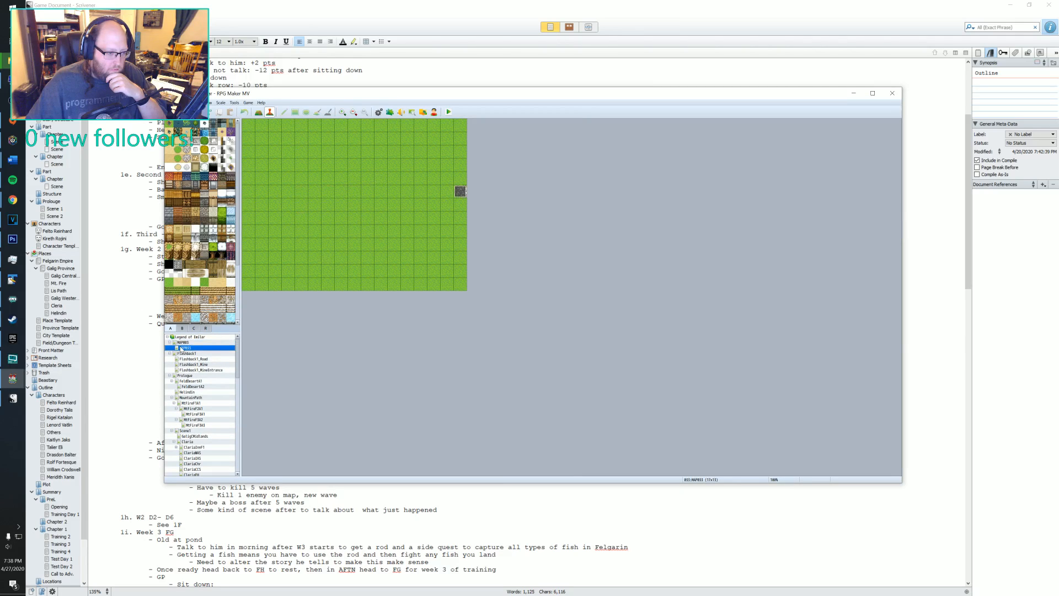
left_click(181, 343)
left_click(182, 348)
left_click(180, 342)
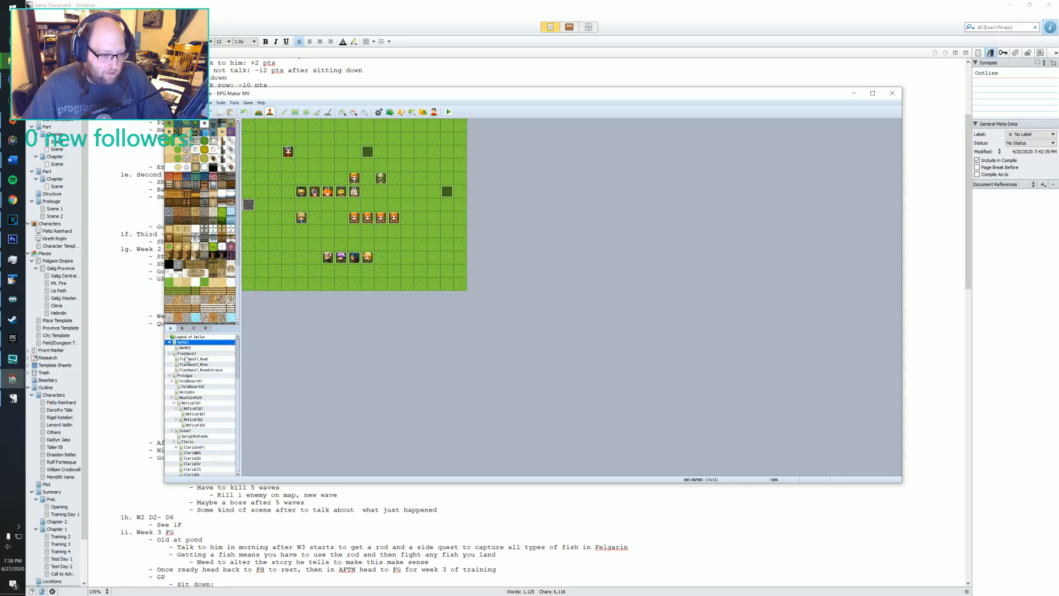
- Look through Flashback1_Road and the Prologue's desert, Helindin and MountainPath maps, ending on Scene1's GaligMidlands map
left_click(186, 359)
left_click(182, 376)
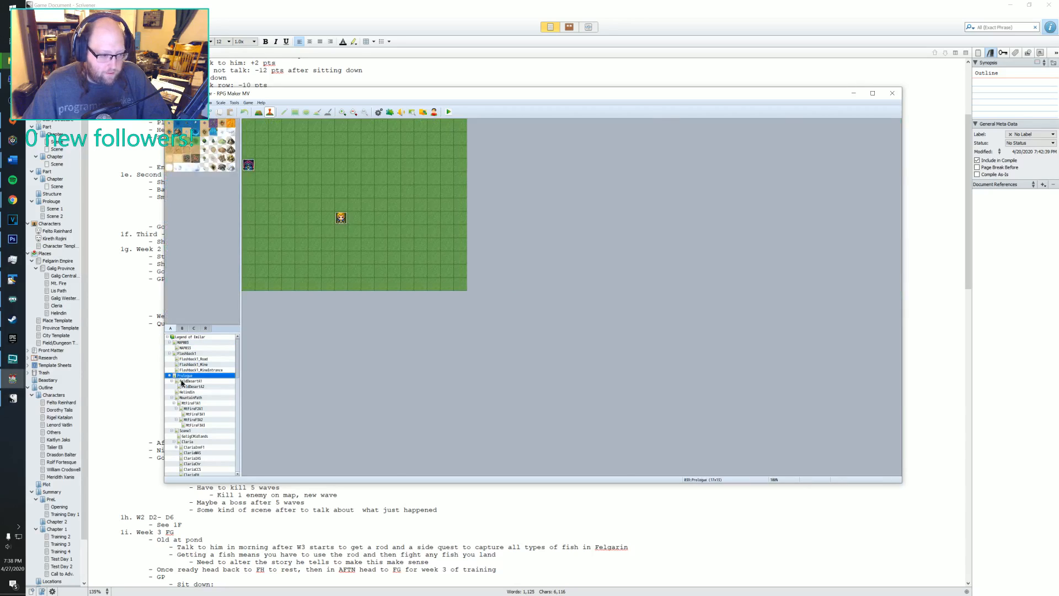
left_click(183, 381)
left_click(184, 386)
left_click(183, 392)
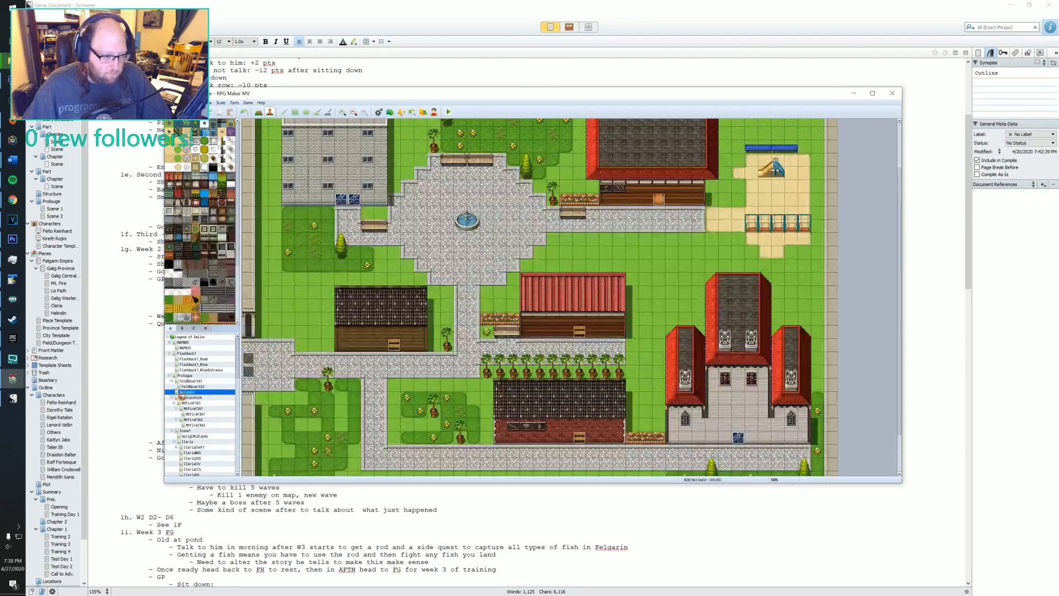
left_click(183, 397)
scroll(185, 408, "down", 2)
left_click(188, 408)
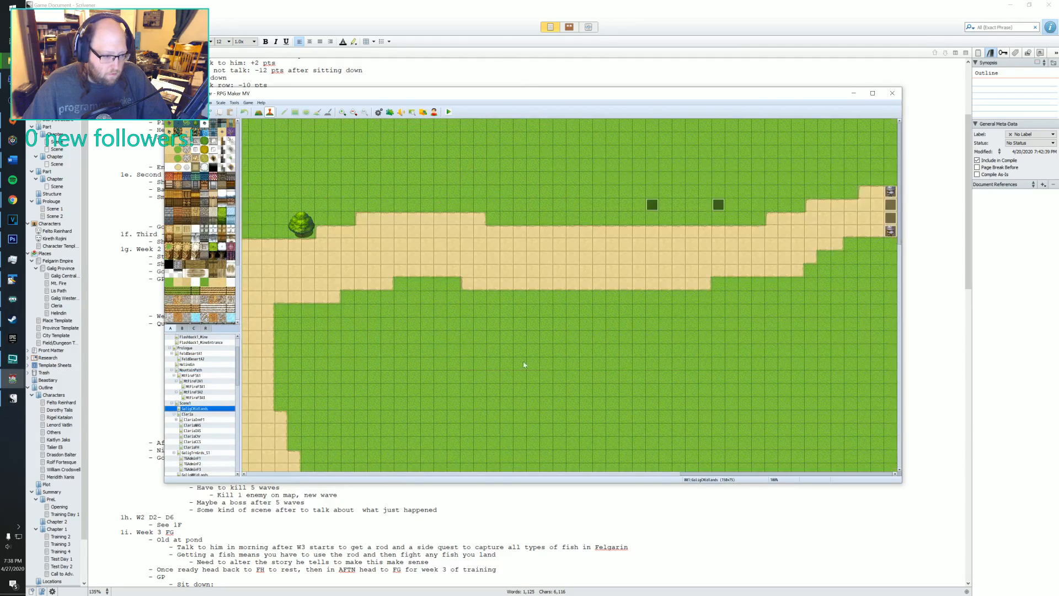
- Reread the dialogue on both pages of the southern guard's event at the east exit
double_click(891, 230)
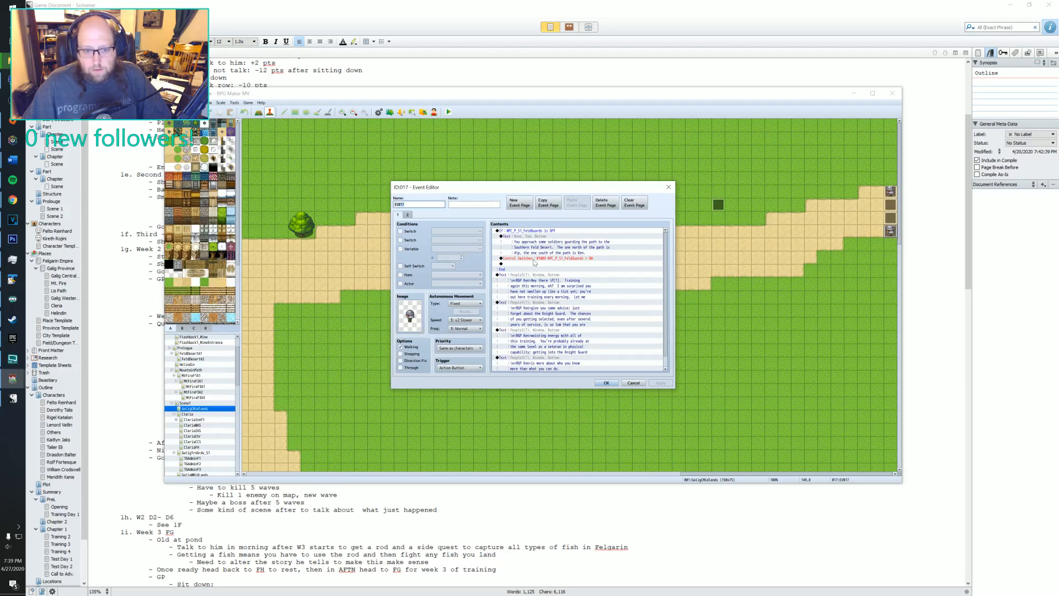
scroll(530, 257, "down", 1)
scroll(530, 258, "up", 1)
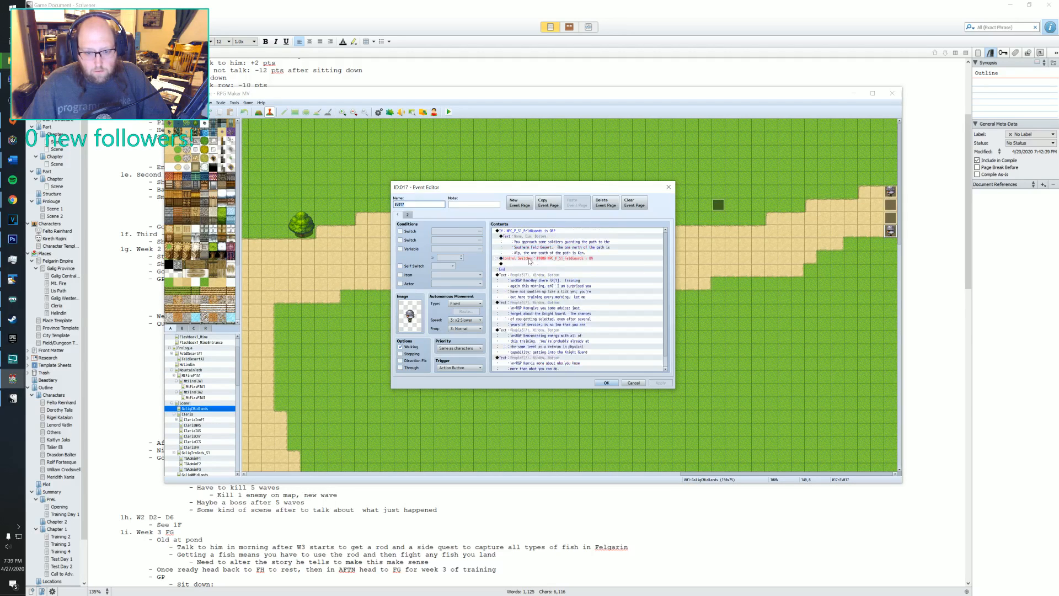
left_click(407, 215)
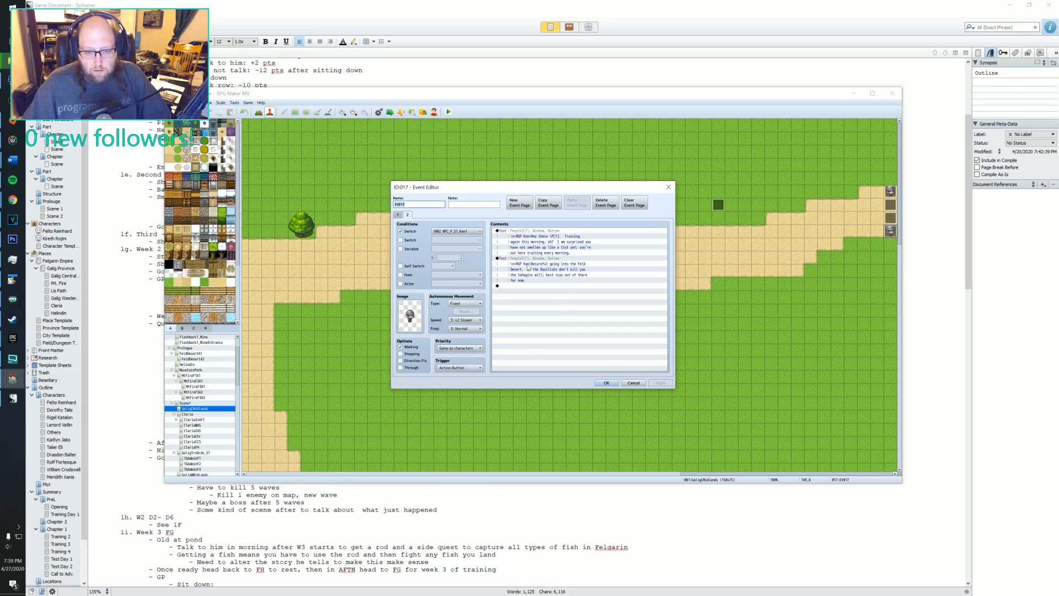
left_click(668, 187)
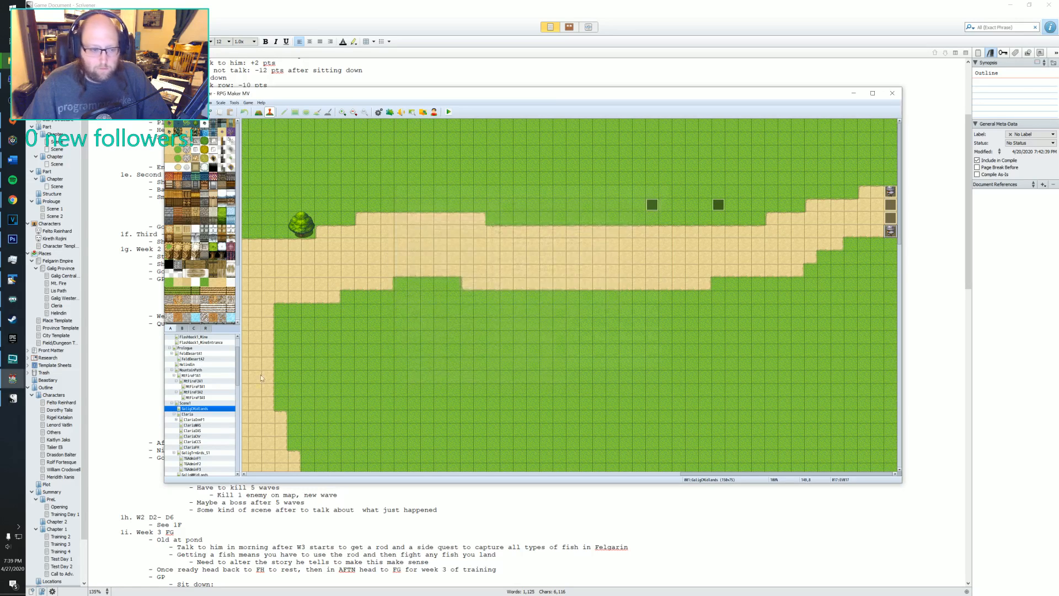
- Look through Claria and its interior maps, including the inn, in the scene listed just above Scene2
scroll(200, 409, "down", 4)
scroll(200, 410, "down", 2)
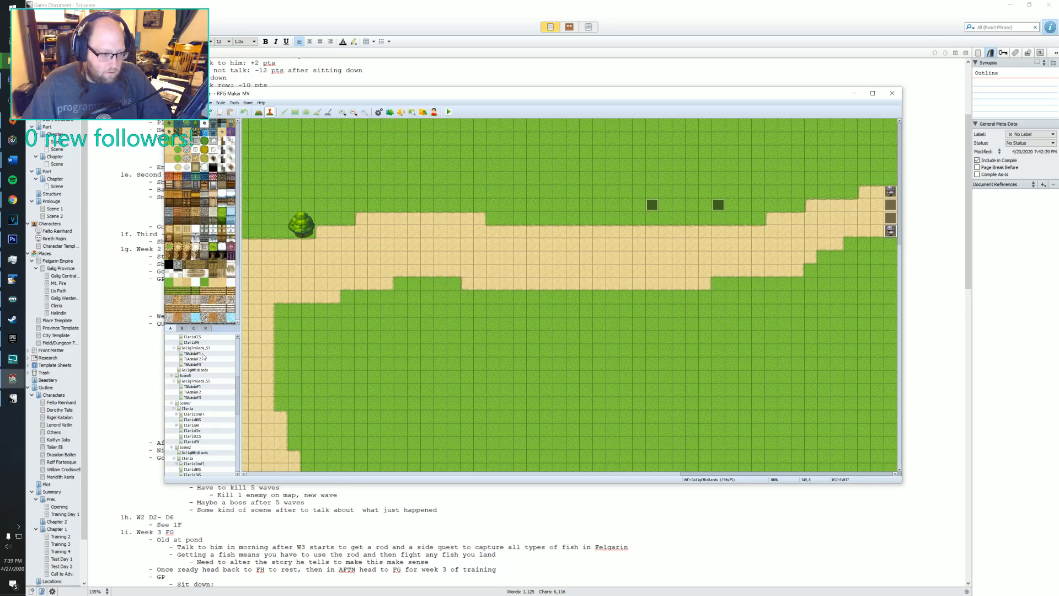
scroll(202, 356, "down", 2)
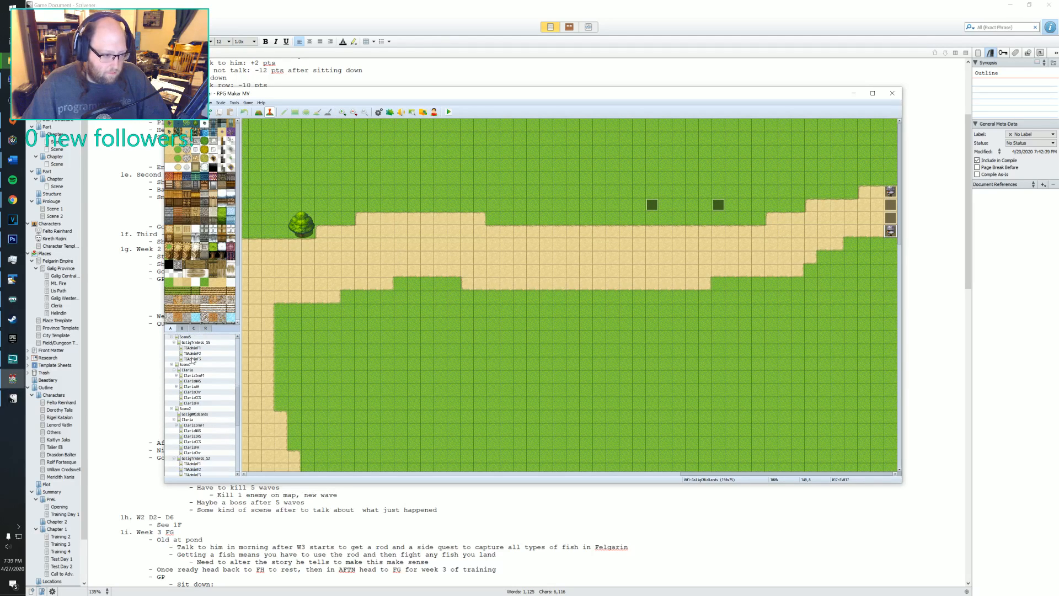
scroll(193, 361, "up", 1)
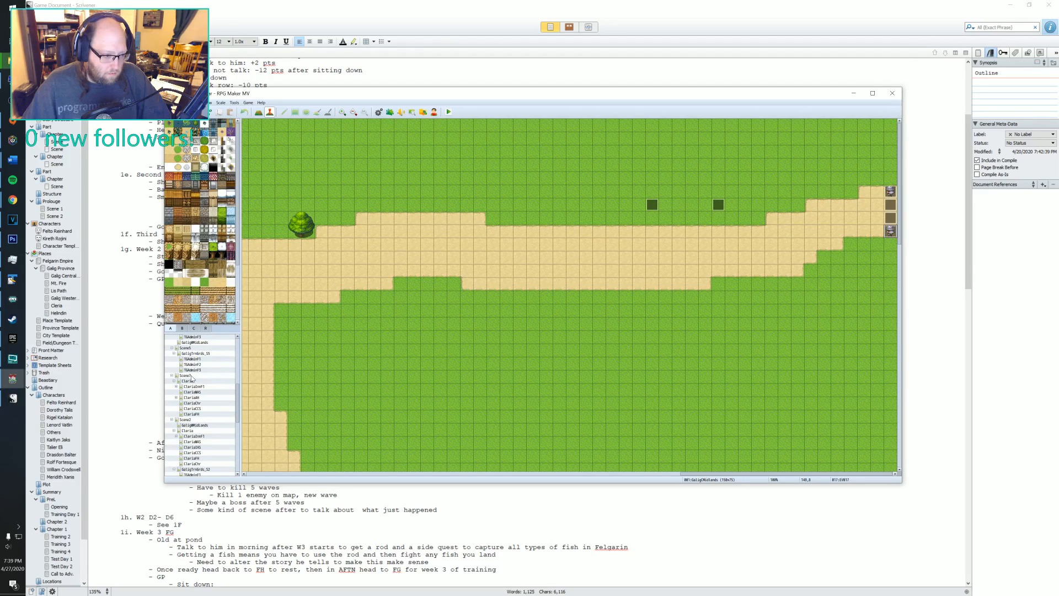
left_click(189, 381)
left_click(194, 387)
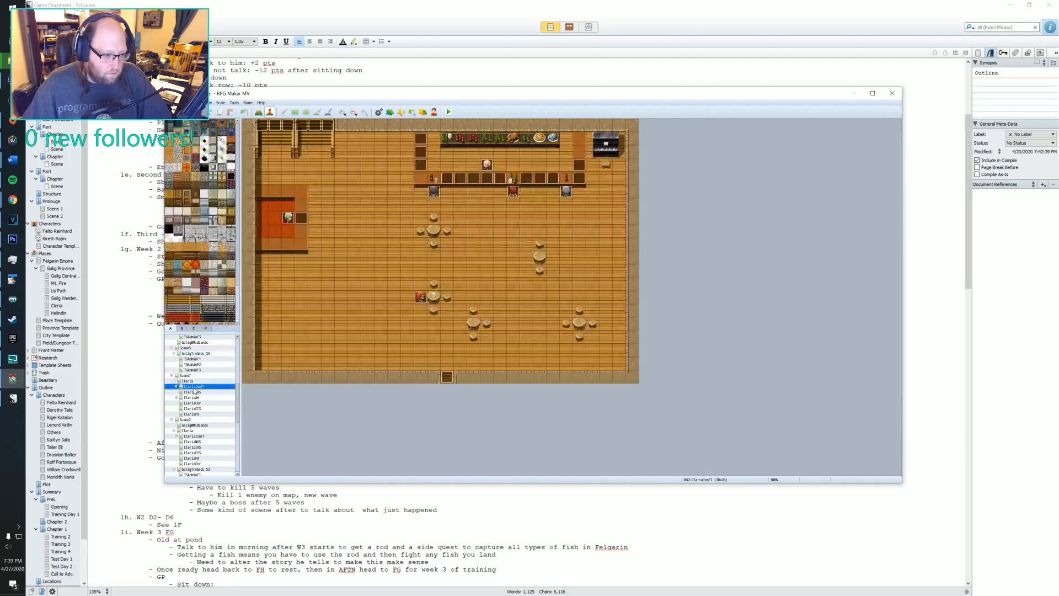
left_click(193, 392)
left_click(193, 413)
- Check Scene2's midlands map, its Claria town map and the first floor of the Claria inn
left_click(191, 420)
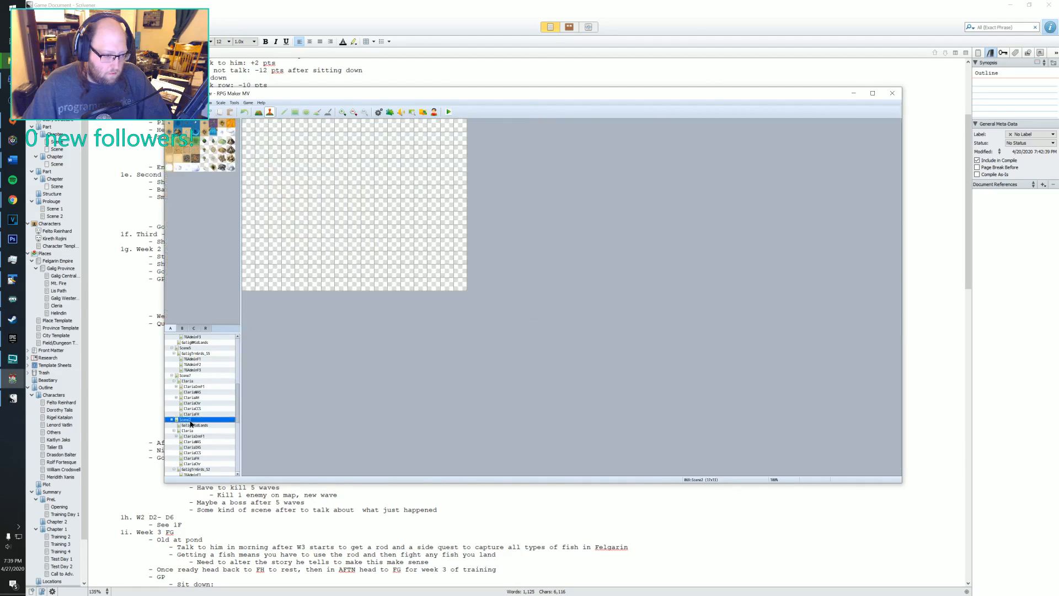
left_click(191, 424)
left_click(189, 430)
scroll(193, 431, "down", 3)
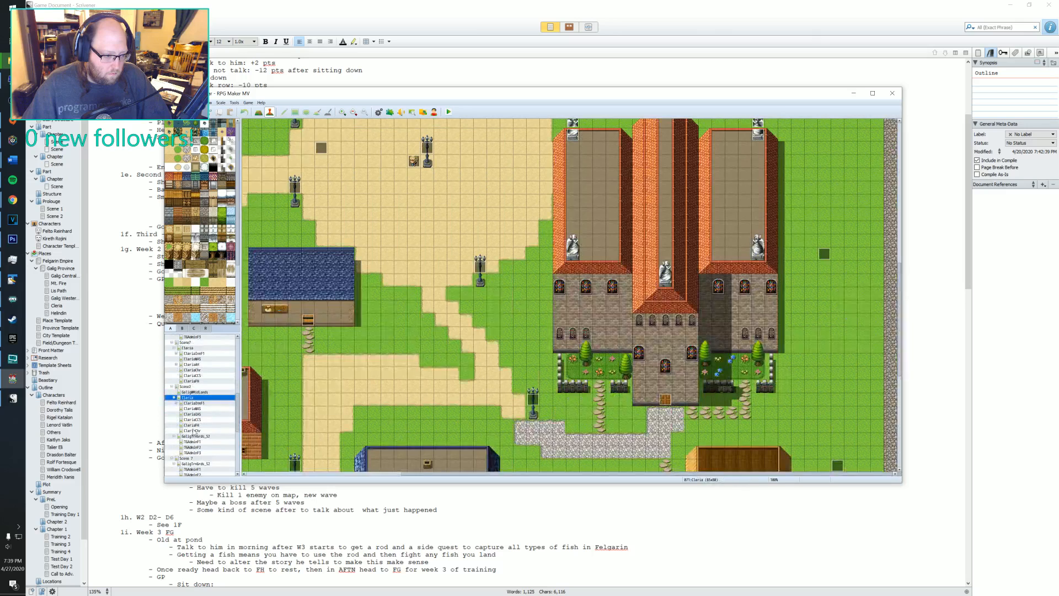
scroll(193, 425, "down", 2)
left_click(187, 369)
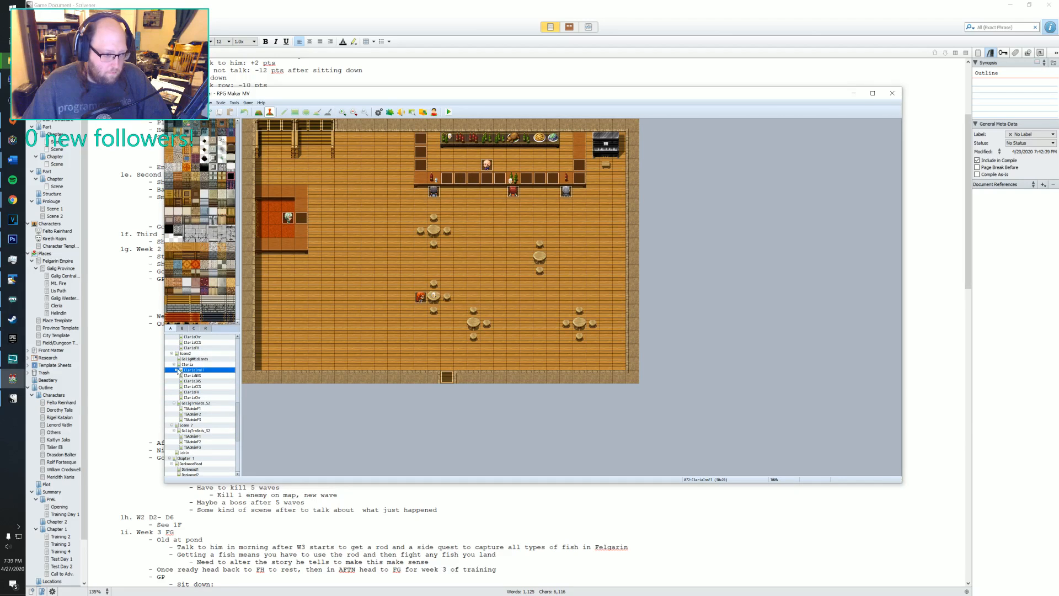
- Examine Scene 7's training grounds, the cave maps nested under Darkwood6 and the Flashback2 map
scroll(186, 412, "down", 2)
left_click(177, 397)
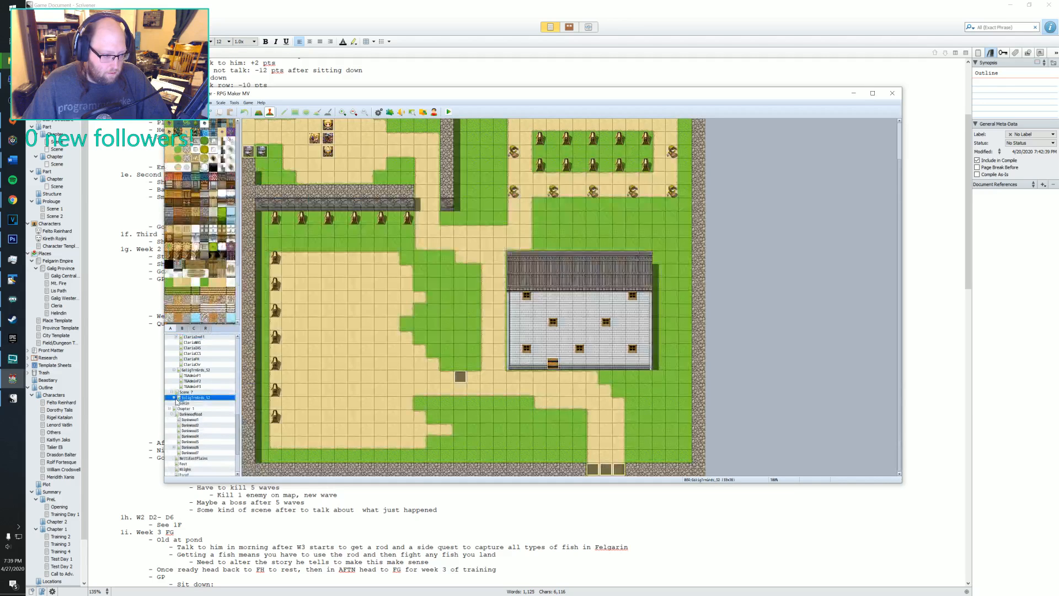
left_click(174, 397)
scroll(190, 411, "down", 2)
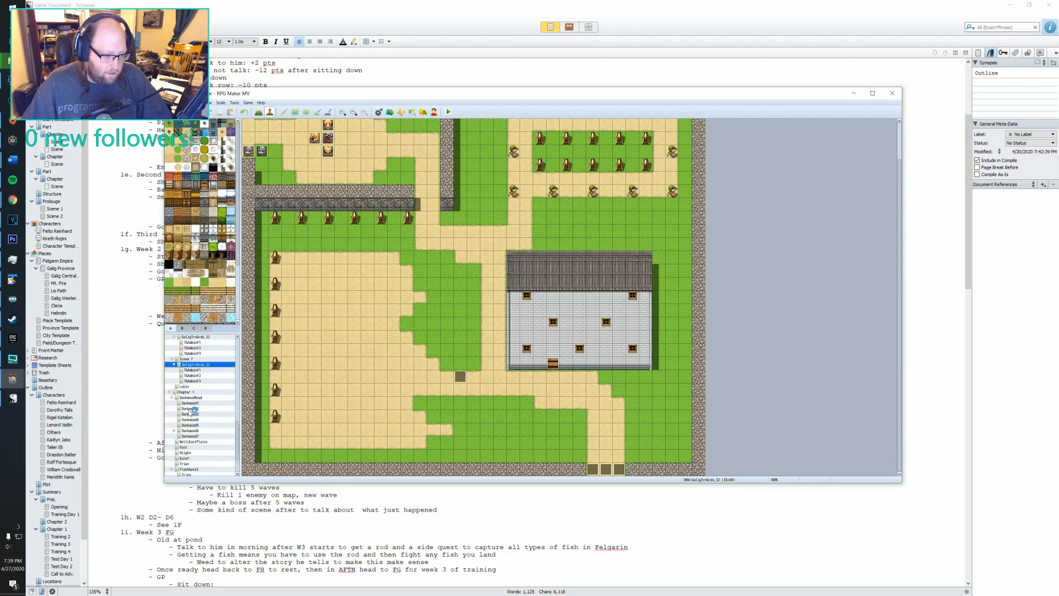
scroll(193, 409, "down", 2)
left_click(175, 398)
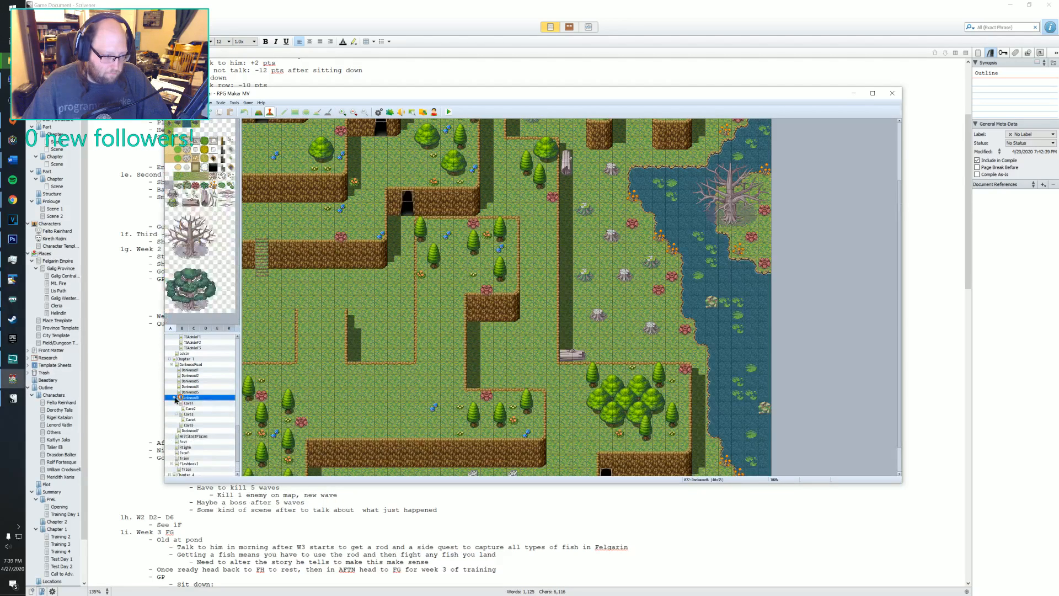
left_click(174, 397)
left_click(172, 436)
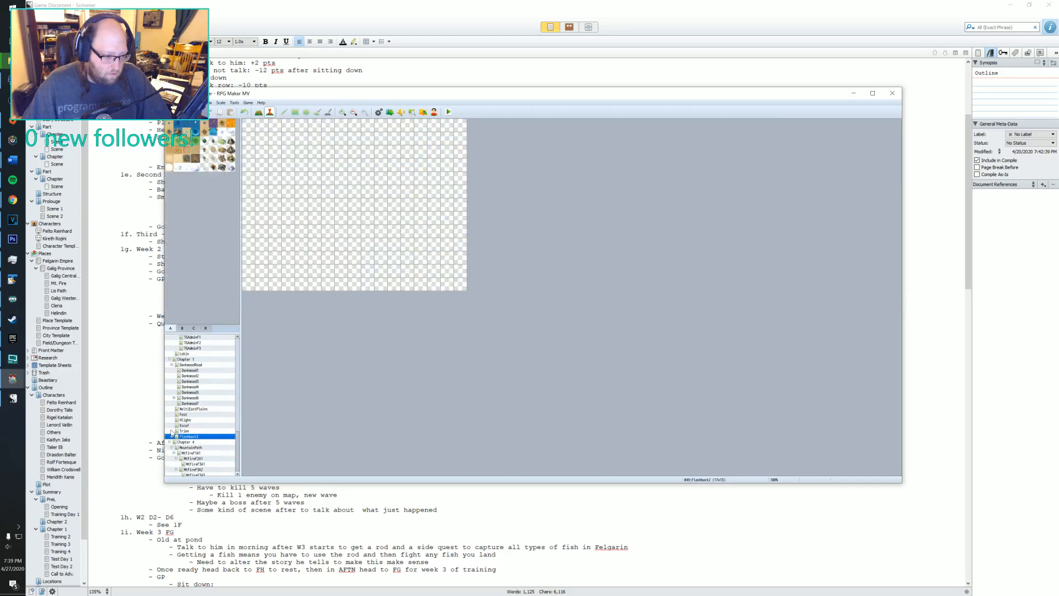
scroll(183, 444, "down", 2)
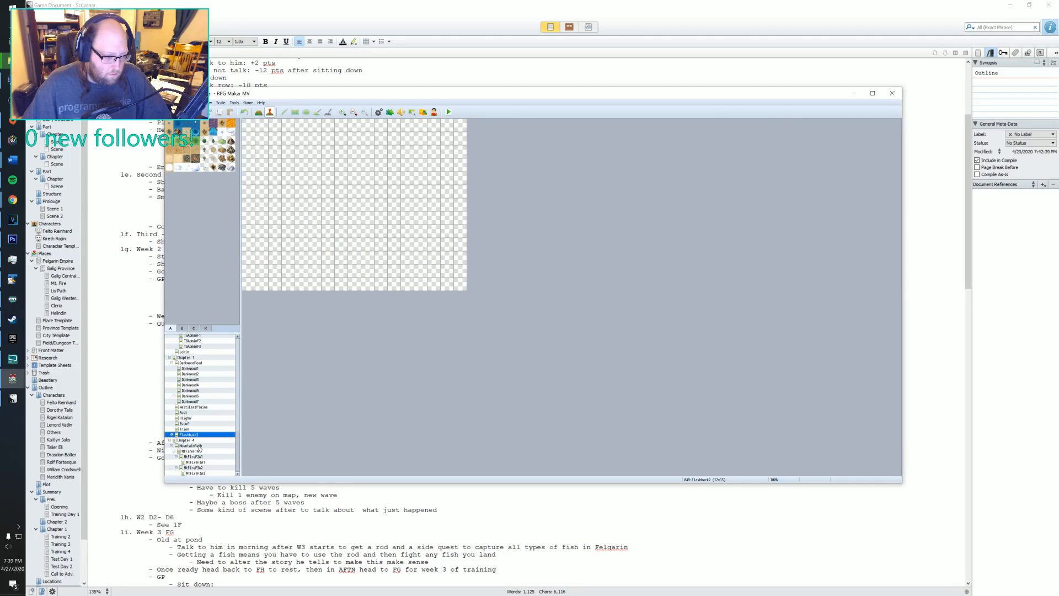
- Look through the map list and check the Darkwood road and the Darkwood maps up to Darkwood7
scroll(188, 447, "up", 15)
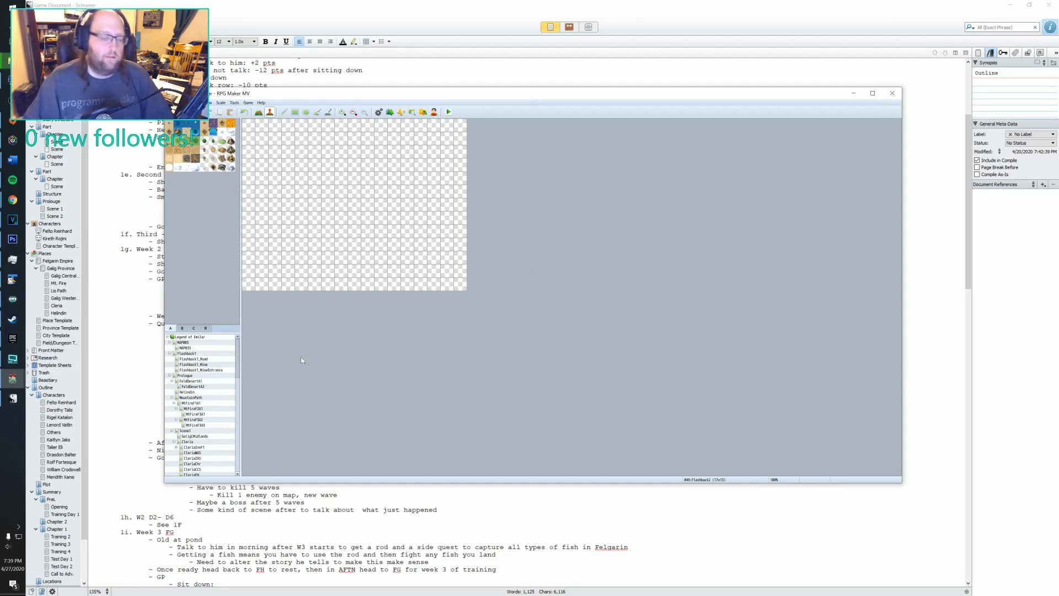
scroll(205, 412, "down", 2)
scroll(206, 413, "down", 2)
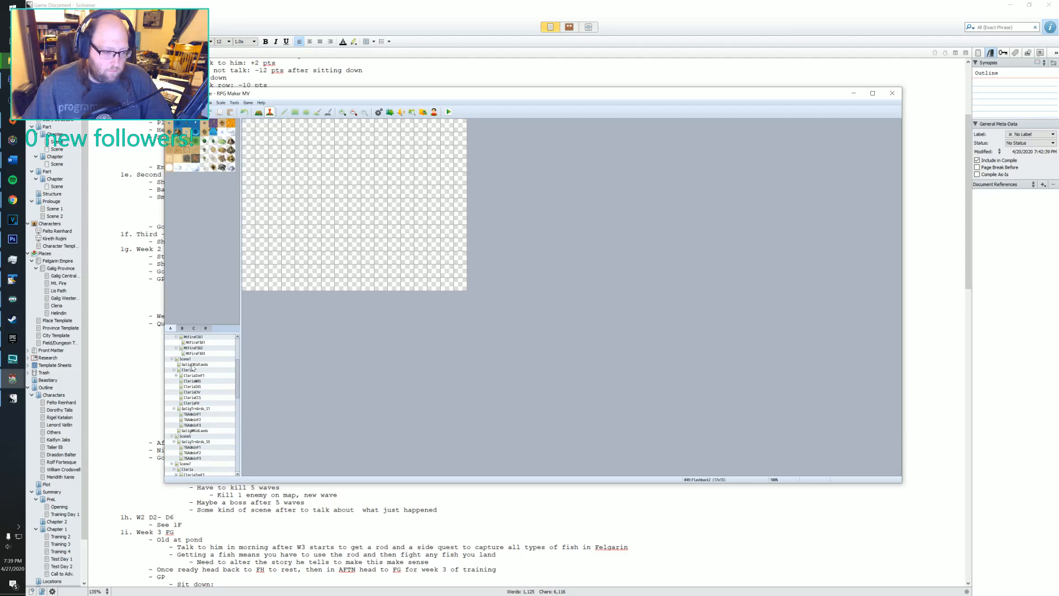
scroll(197, 434, "down", 3)
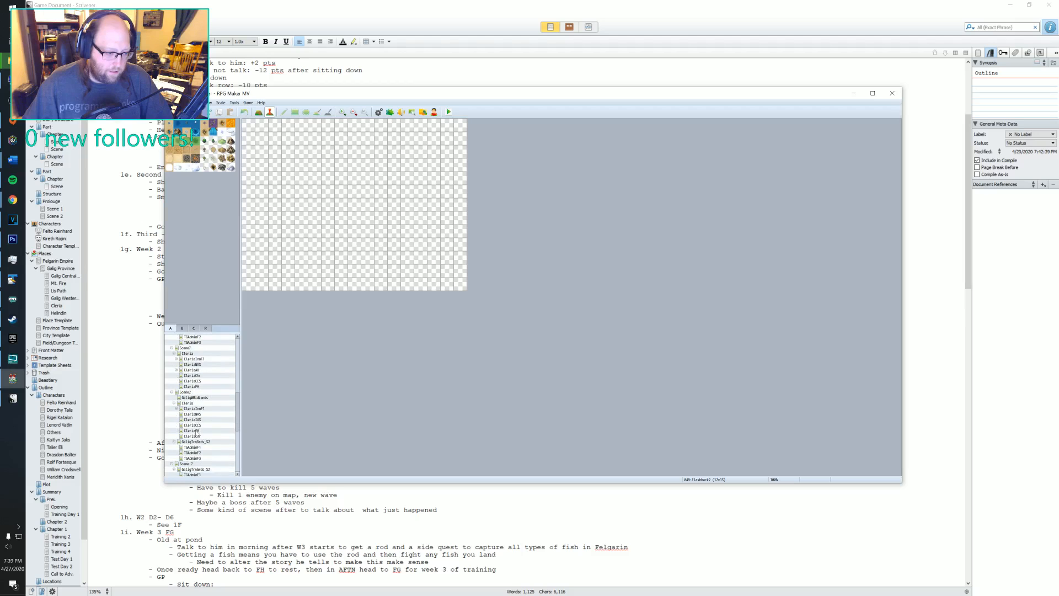
scroll(197, 434, "down", 6)
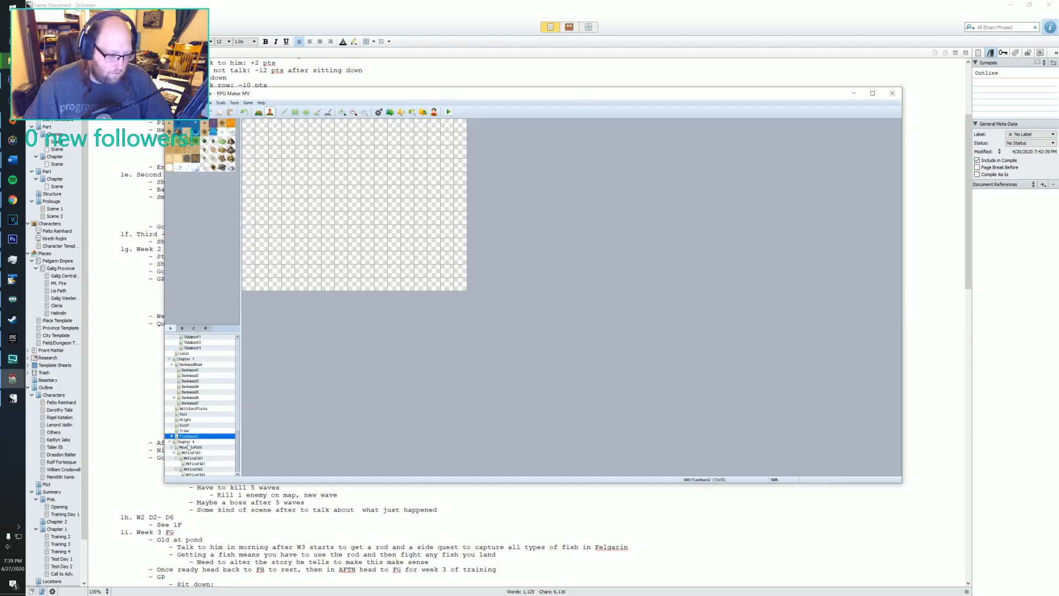
left_click(190, 370)
left_click(190, 364)
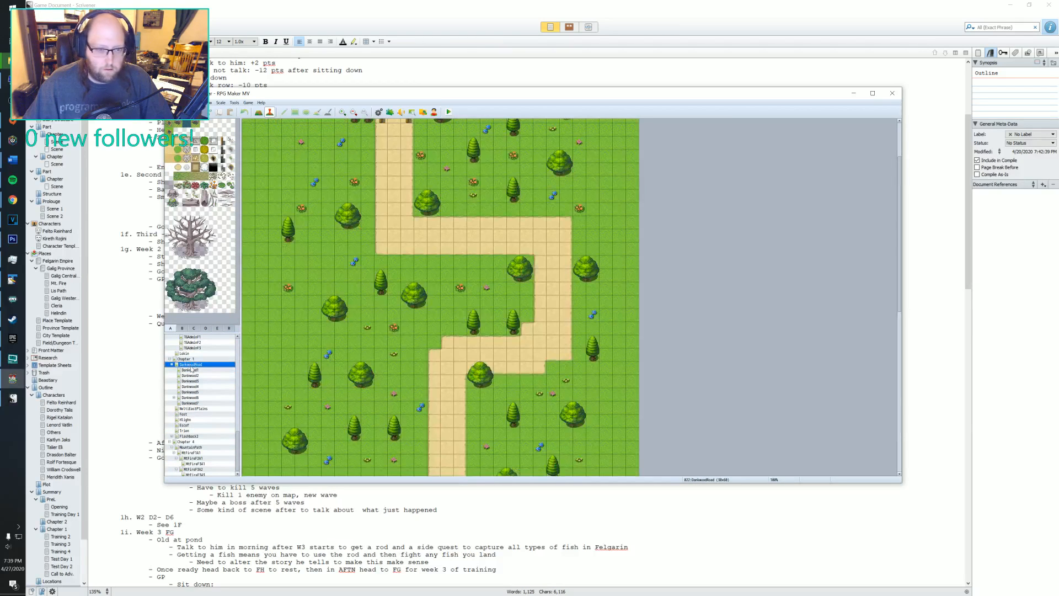
left_click(191, 370)
left_click(190, 381)
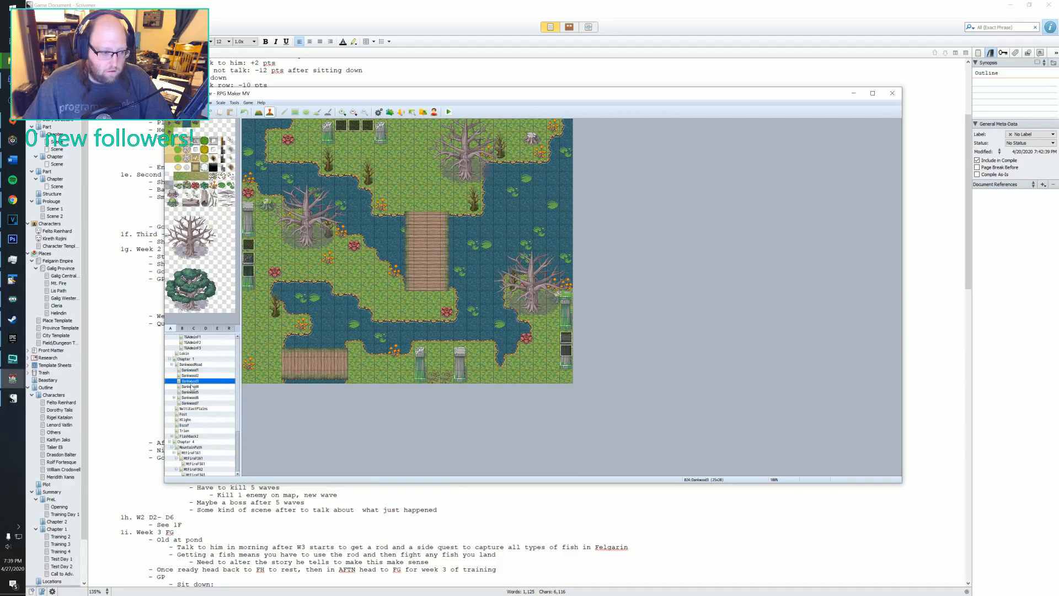
left_click(190, 386)
left_click(190, 391)
left_click(190, 397)
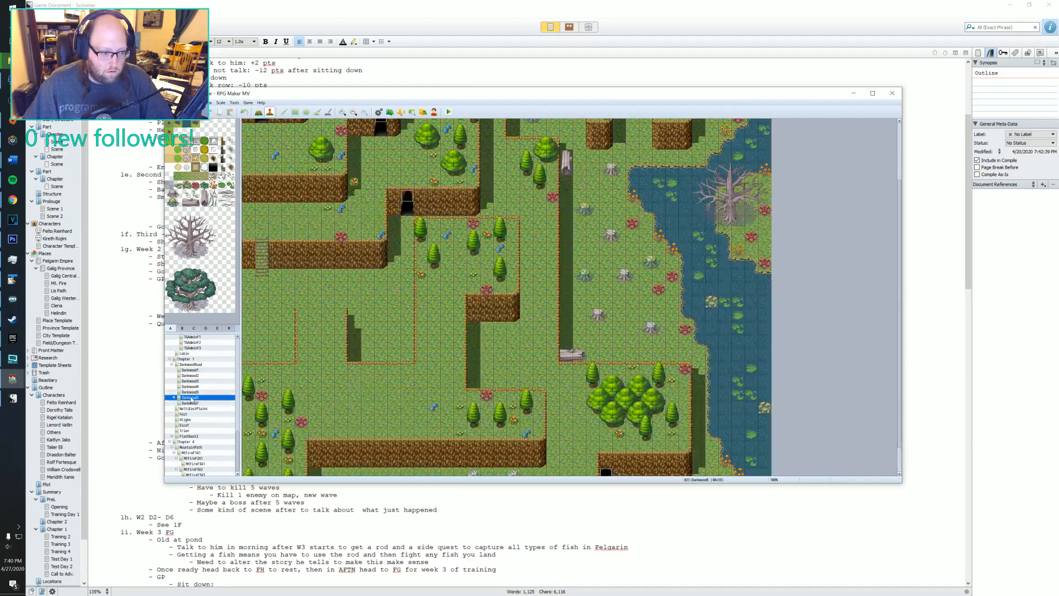
left_click(188, 403)
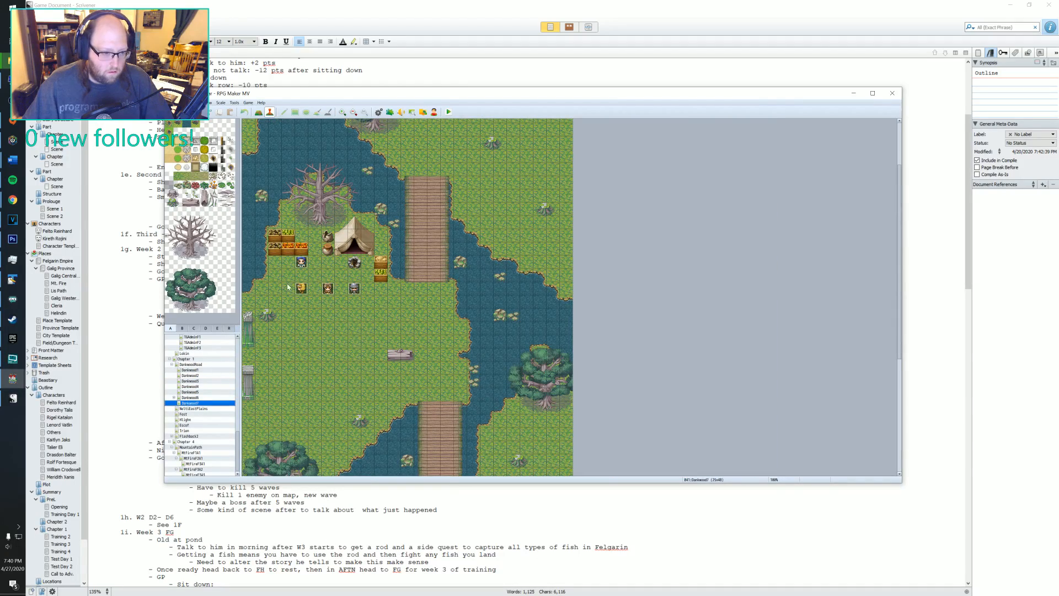
- Check the events beside the Darkwood7 camp tent and read the knight's quest dialogue across its event pages
double_click(329, 288)
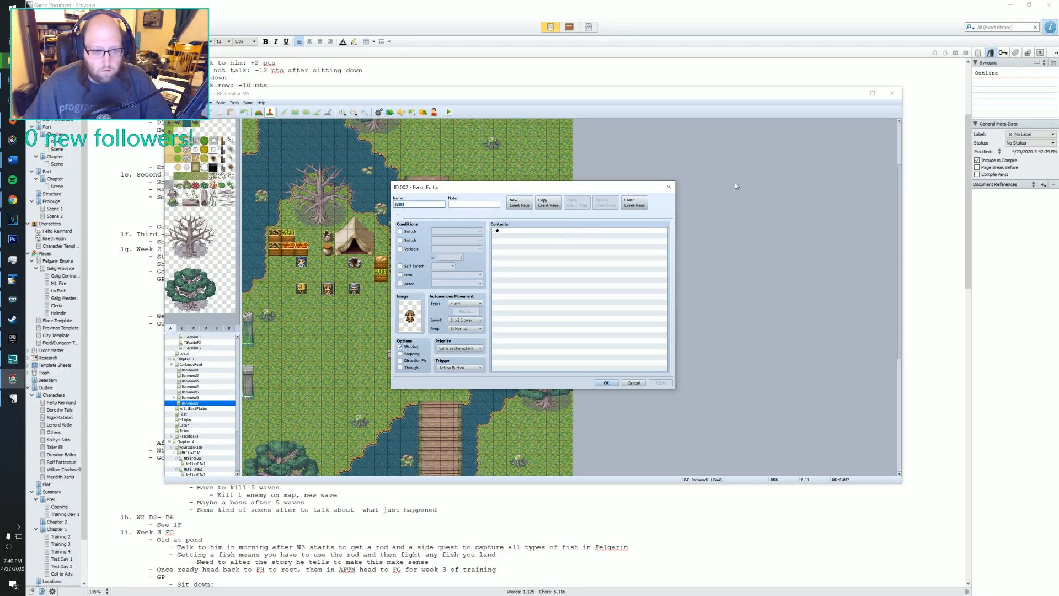
left_click(669, 187)
double_click(380, 288)
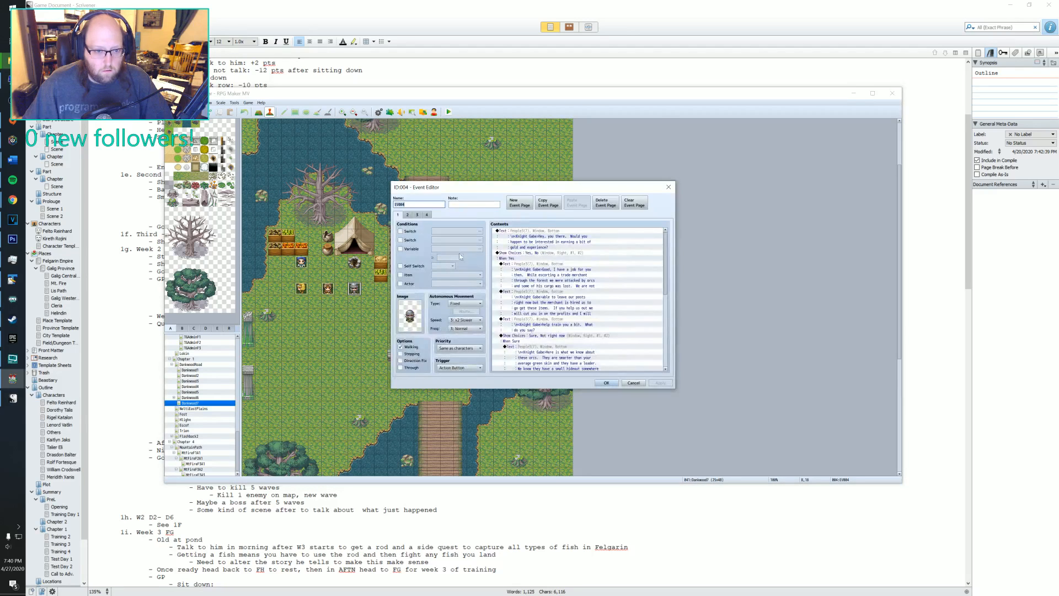
left_click(408, 215)
left_click(418, 215)
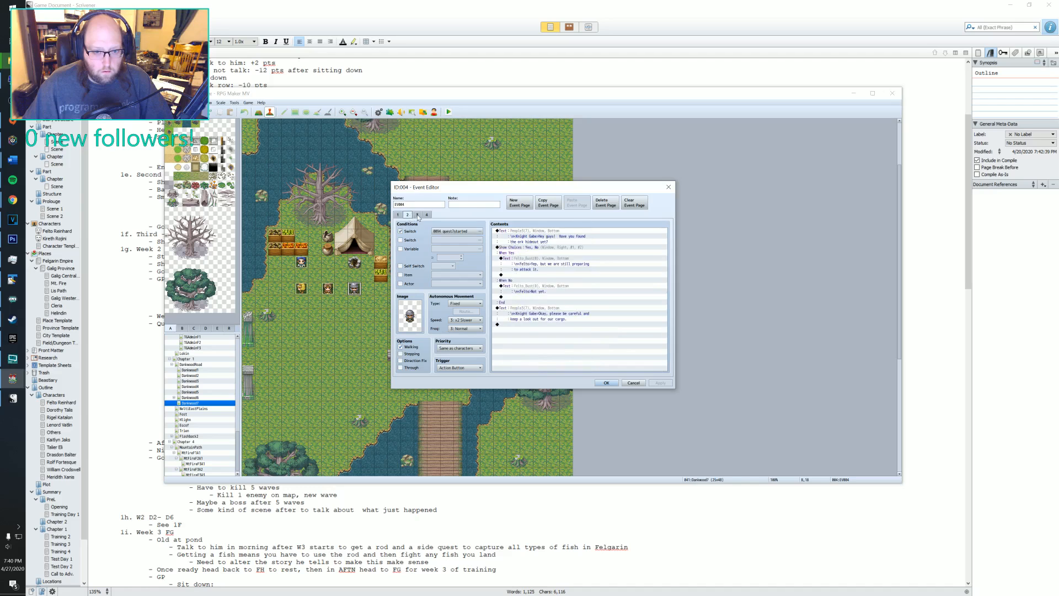
left_click(426, 214)
left_click(408, 215)
left_click(398, 214)
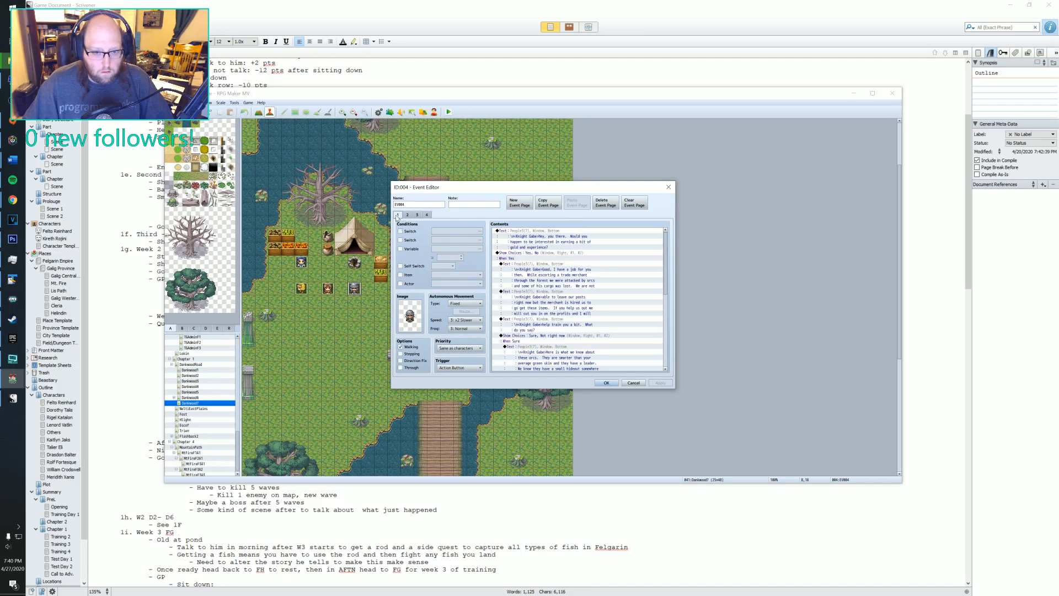
scroll(561, 265, "down", 3)
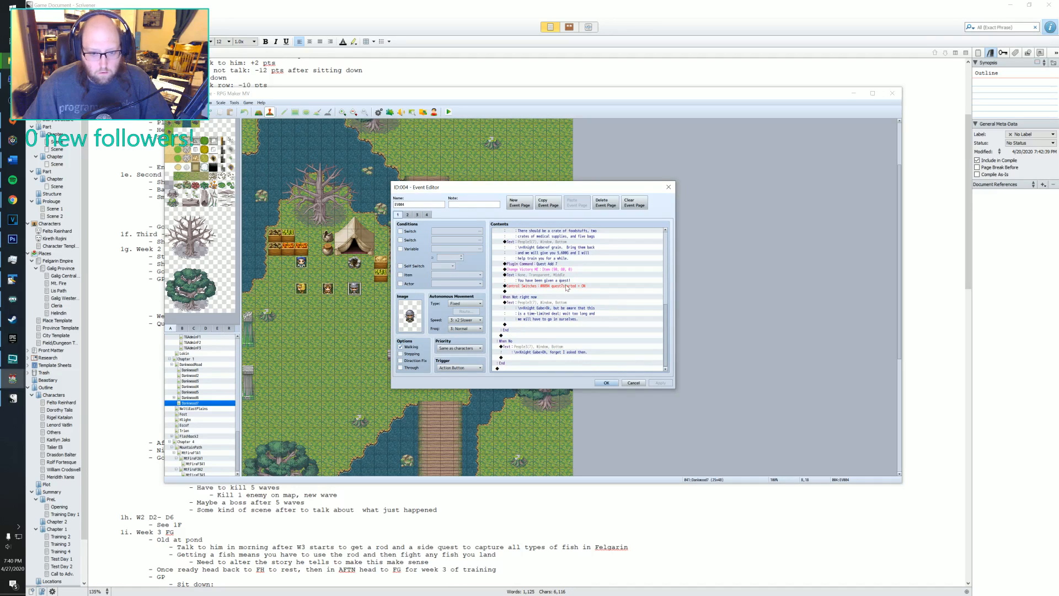
scroll(568, 288, "up", 3)
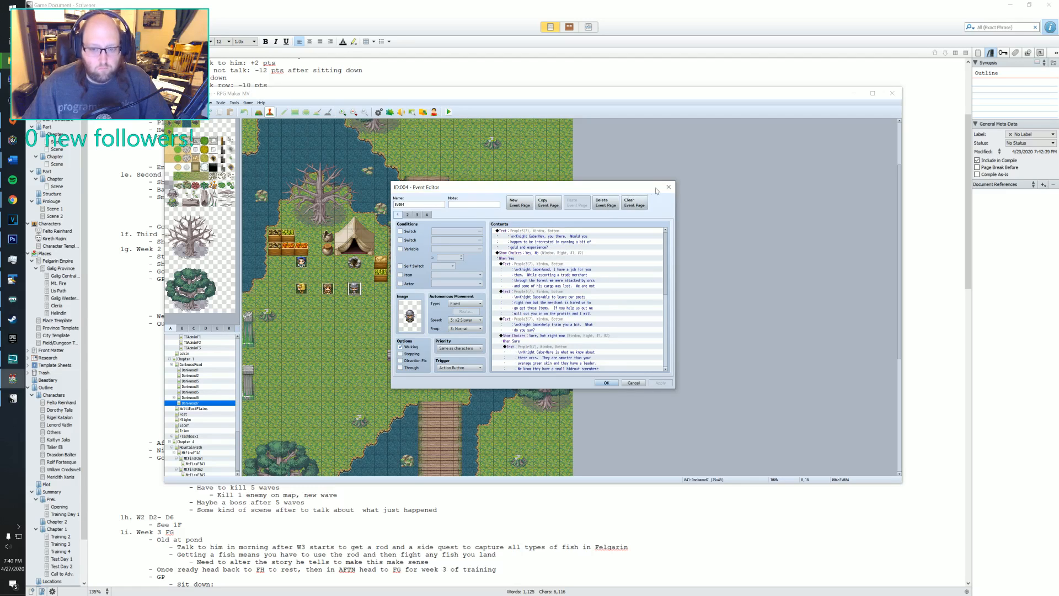
left_click(669, 187)
- Copy the event indicator comment from page 2 of Marlowe's event on Scene1's Claria map
scroll(192, 440, "up", 10)
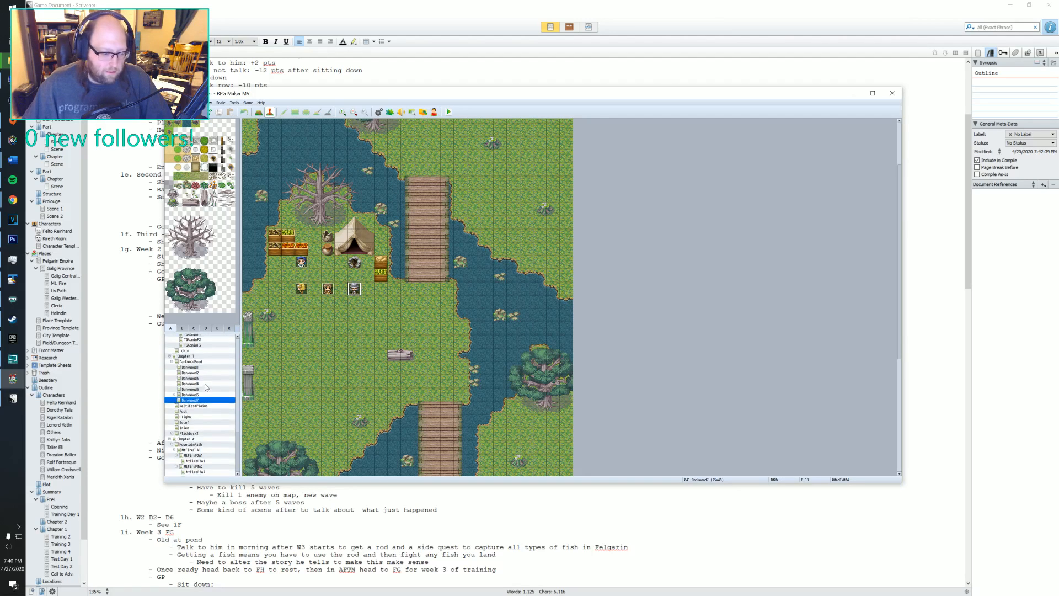
scroll(207, 391, "down", 5)
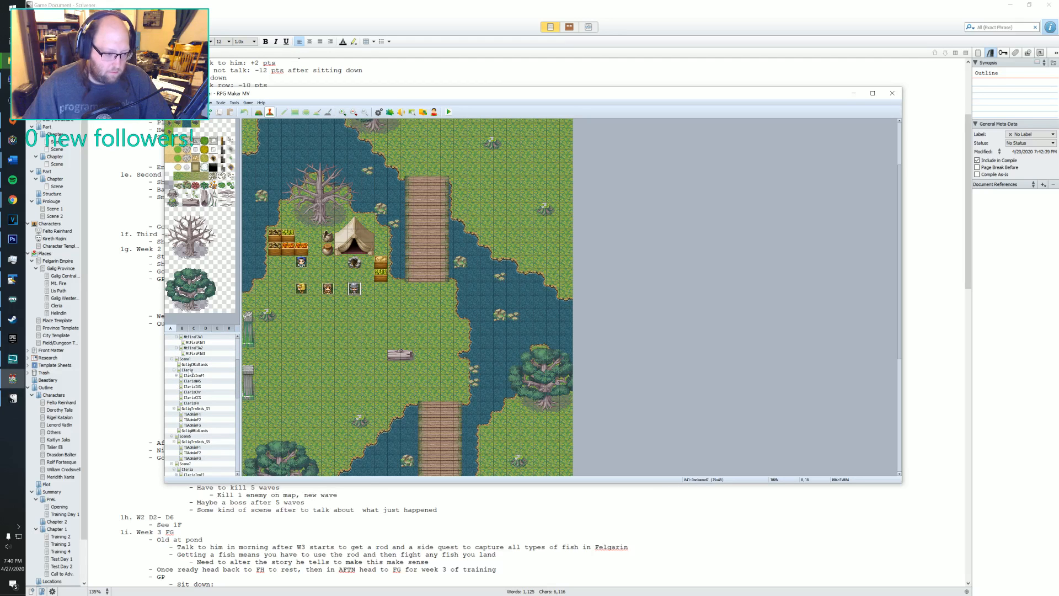
left_click(187, 370)
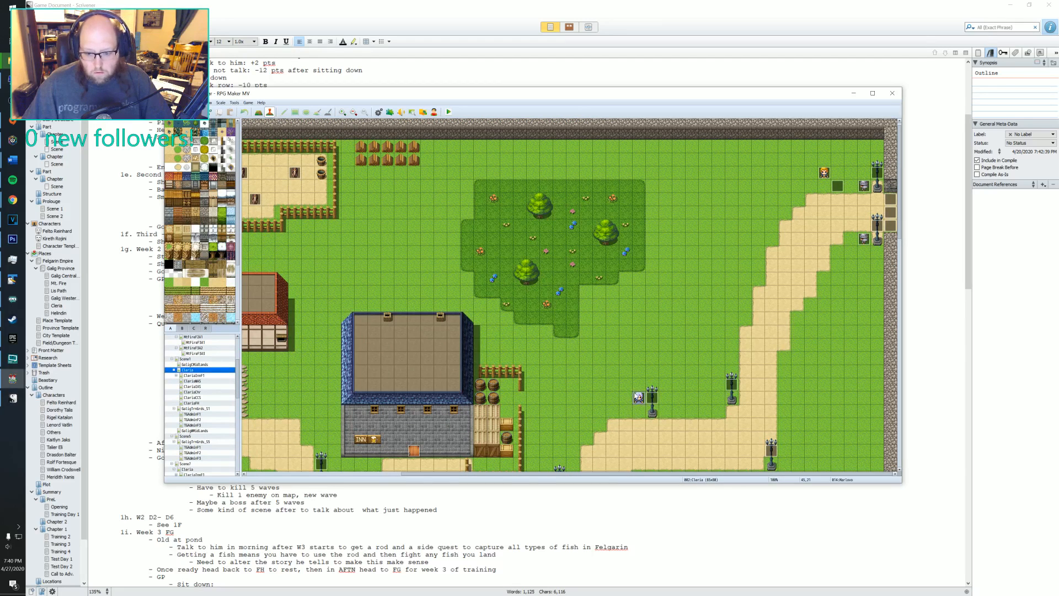
double_click(638, 397)
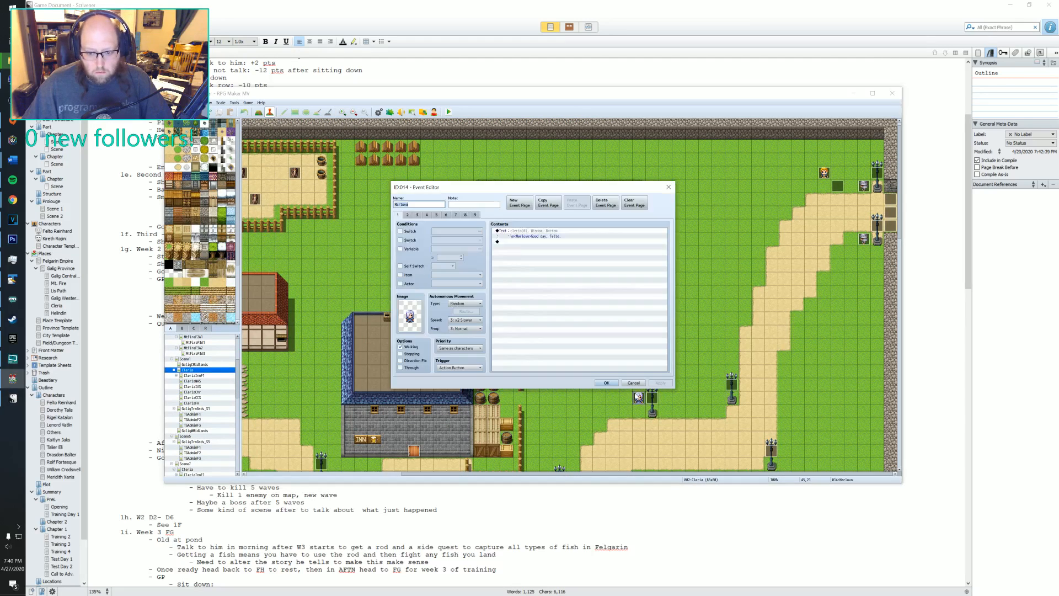
left_click(407, 215)
left_click(522, 236)
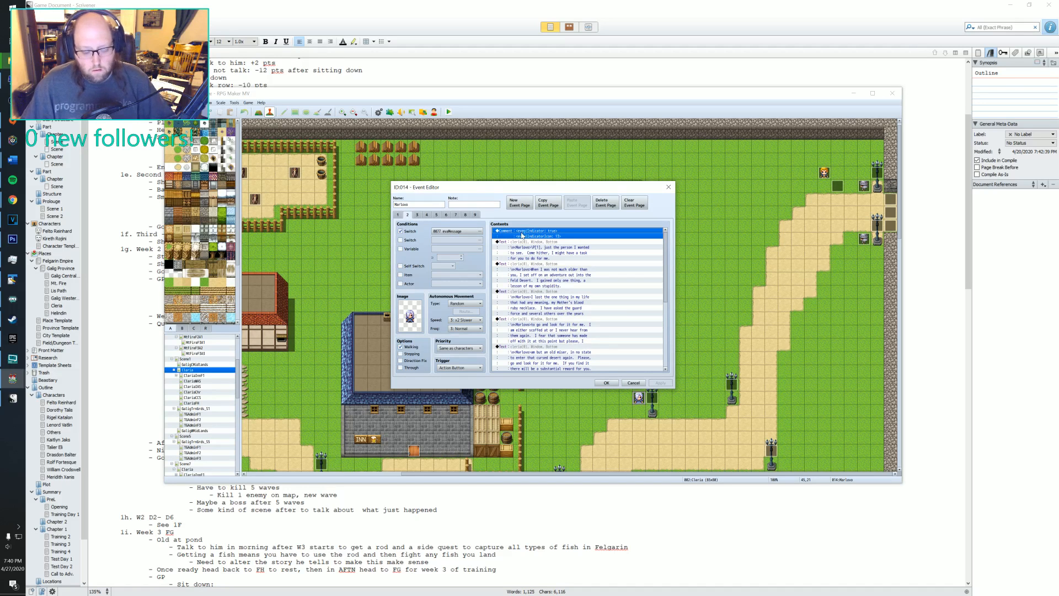
left_click(669, 187)
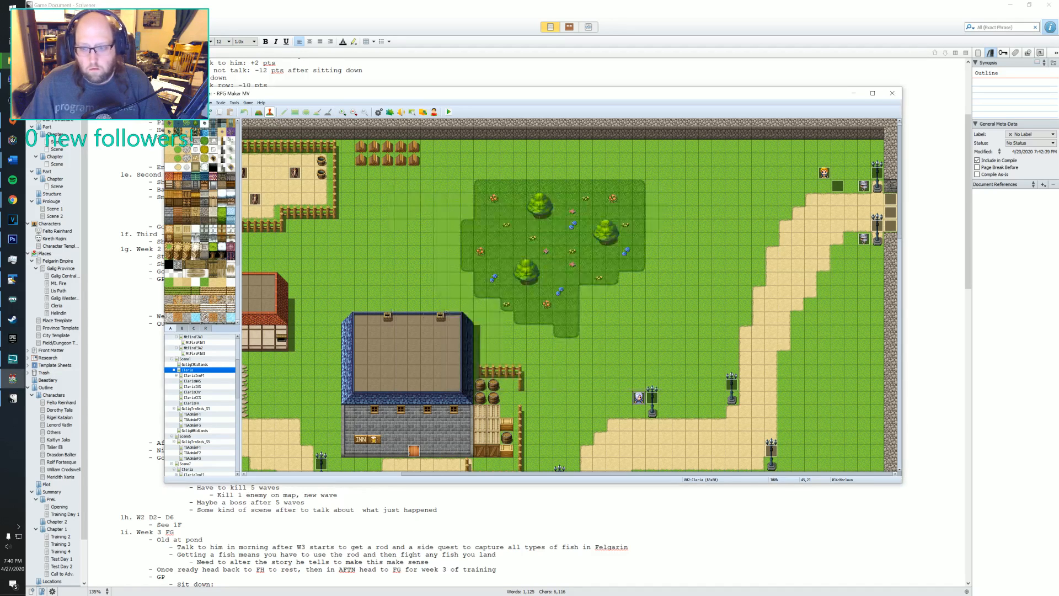
- Insert the comment <eventIndicator: true> <eventIndicatorIcon: 13> before the first text on page 2 of Warrior Elric's event and save the event
double_click(864, 239)
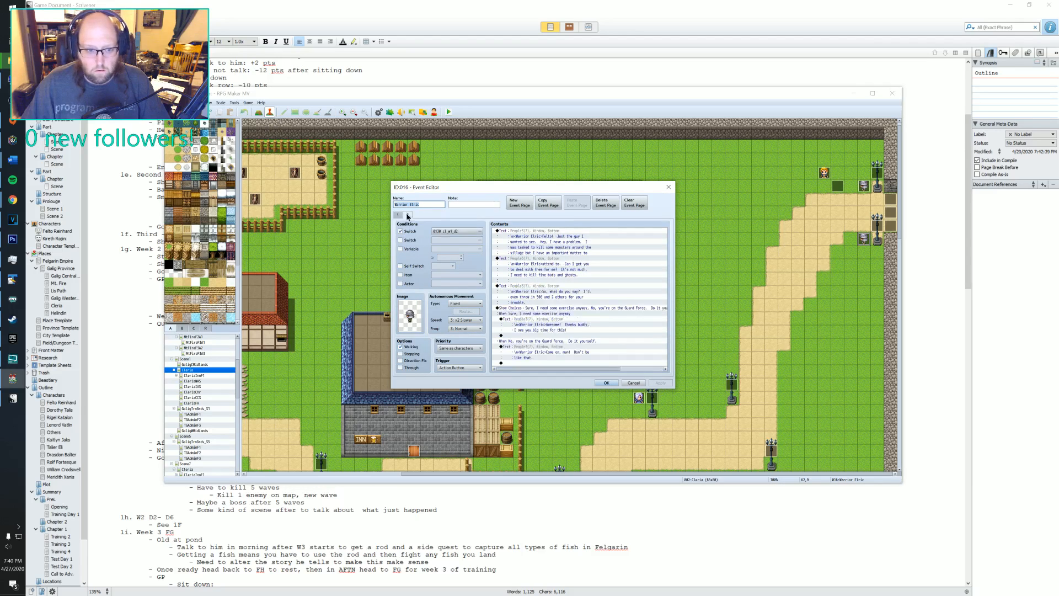
left_click(530, 231)
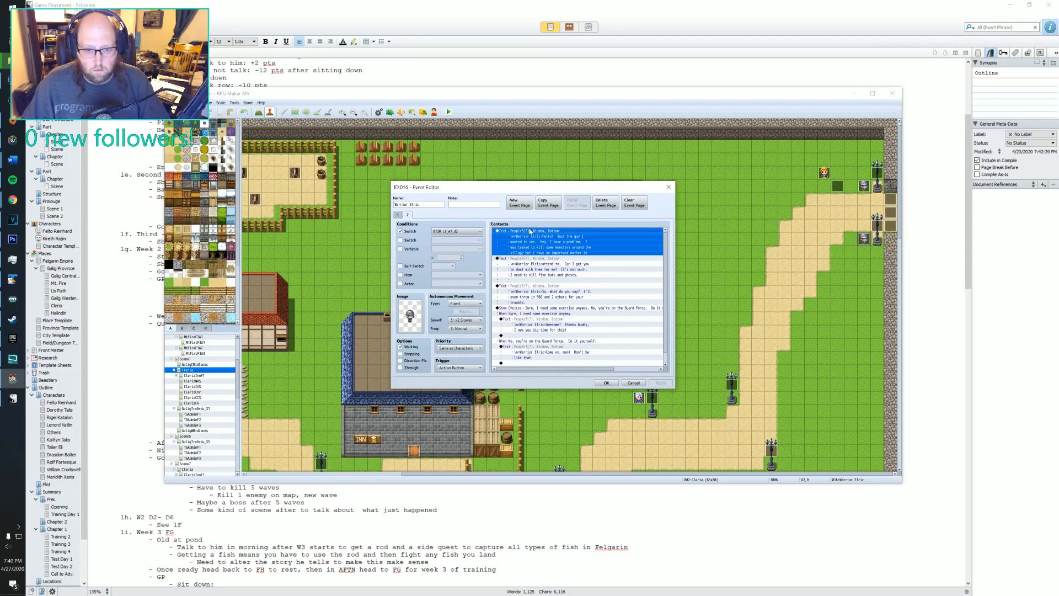
type("<eventIndicator: true> <eventIndicatorIcon: 13>")
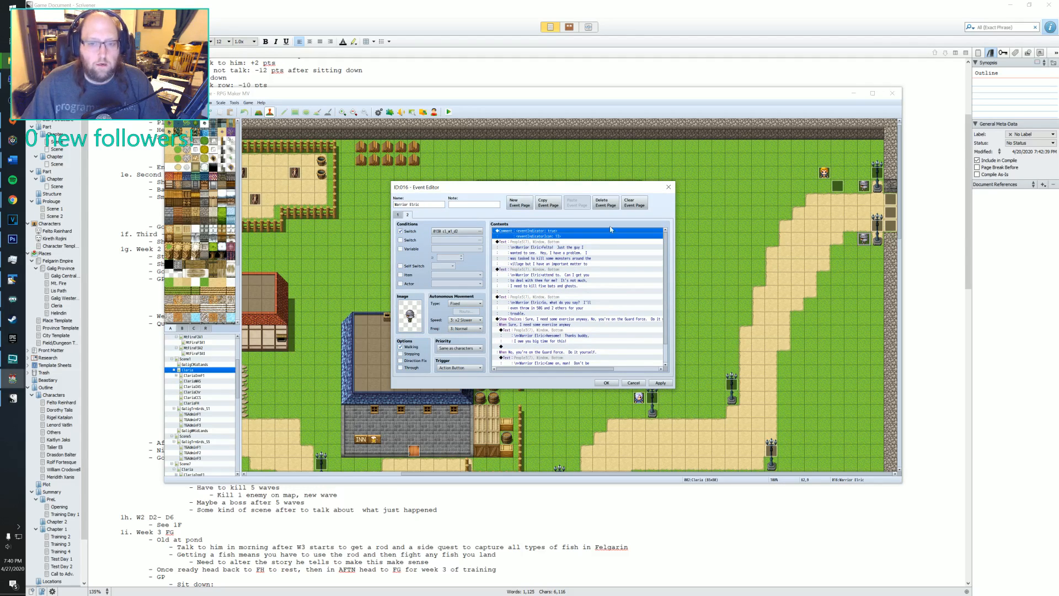
left_click(606, 383)
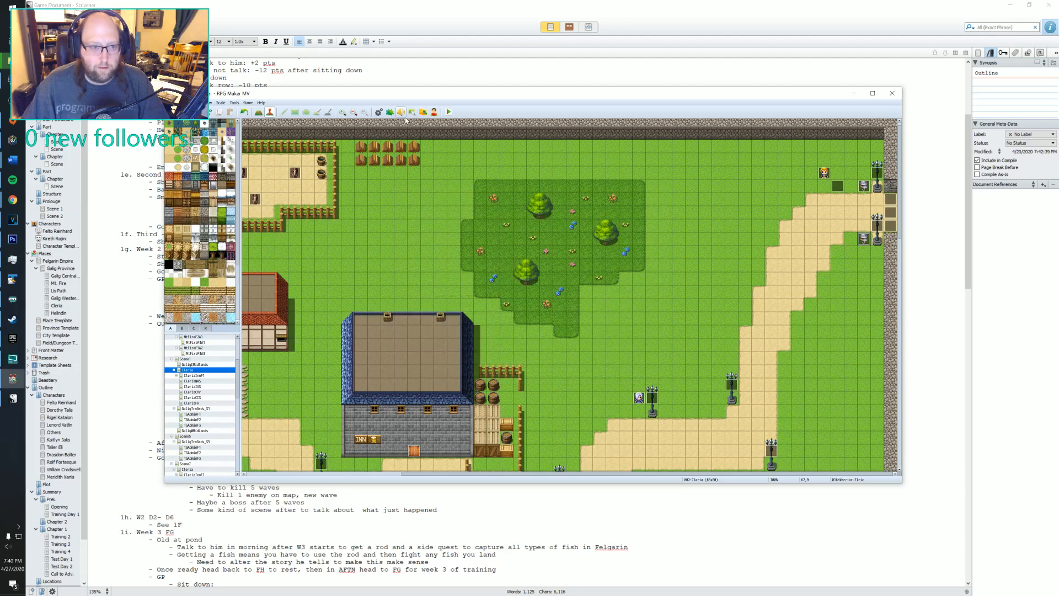
- Look up the indicator icons in the database icon picker and assign the red mark icon to the Wooden Sword
left_click(379, 114)
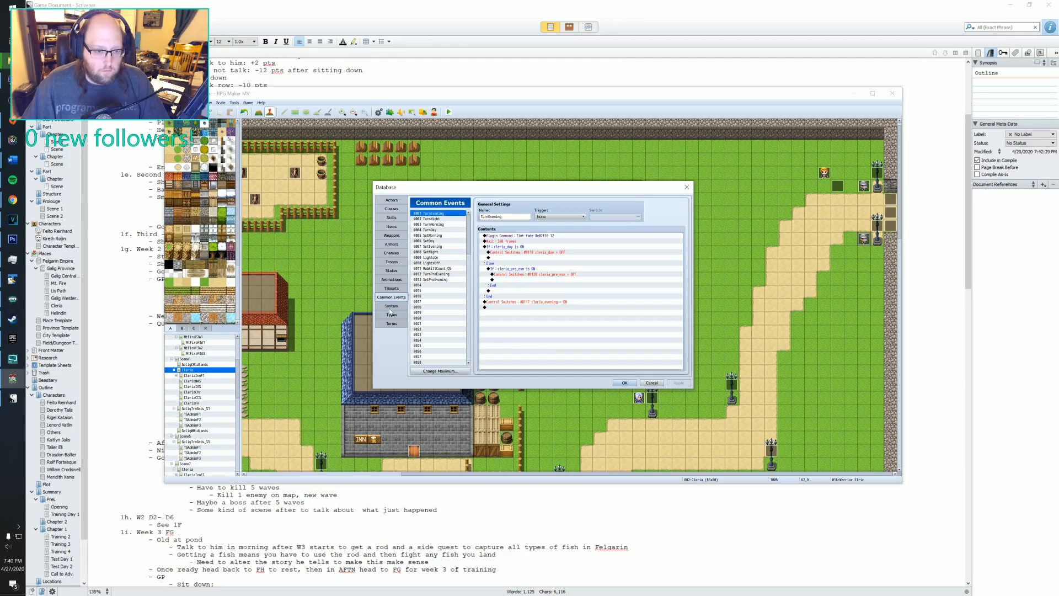
left_click(389, 288)
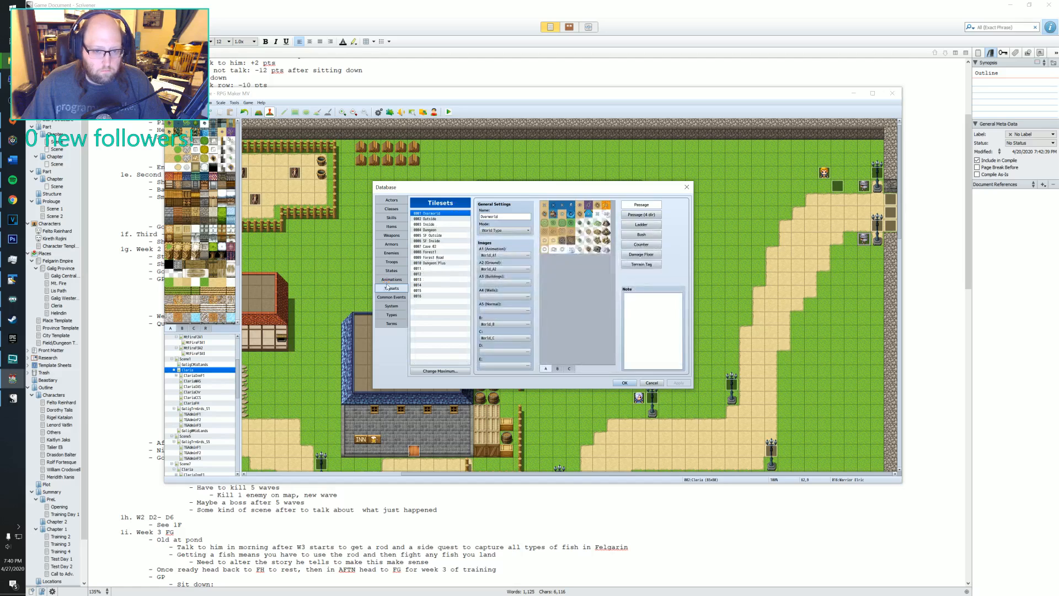
left_click(388, 281)
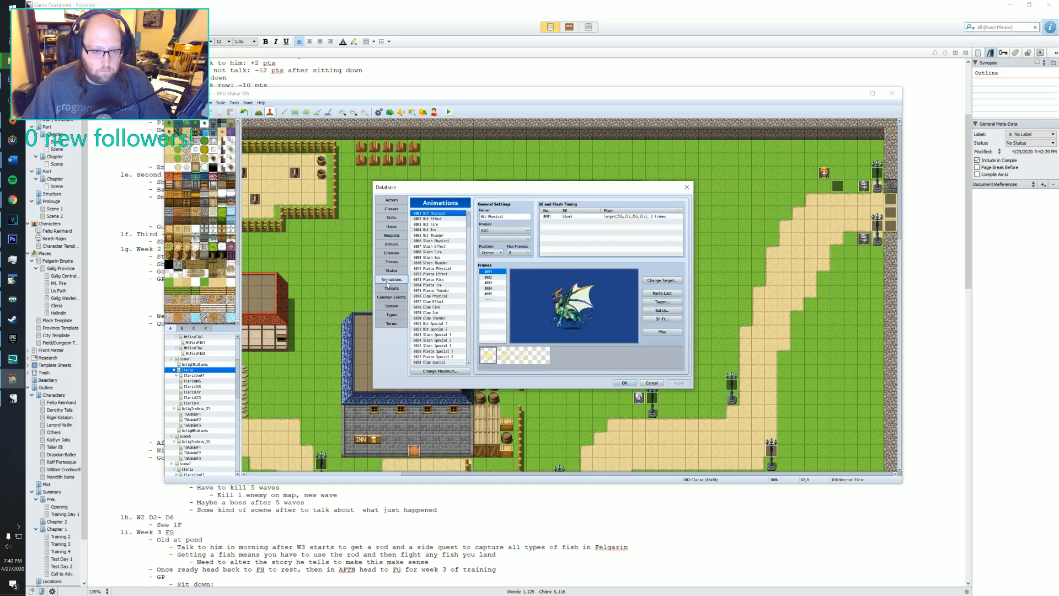
left_click(392, 226)
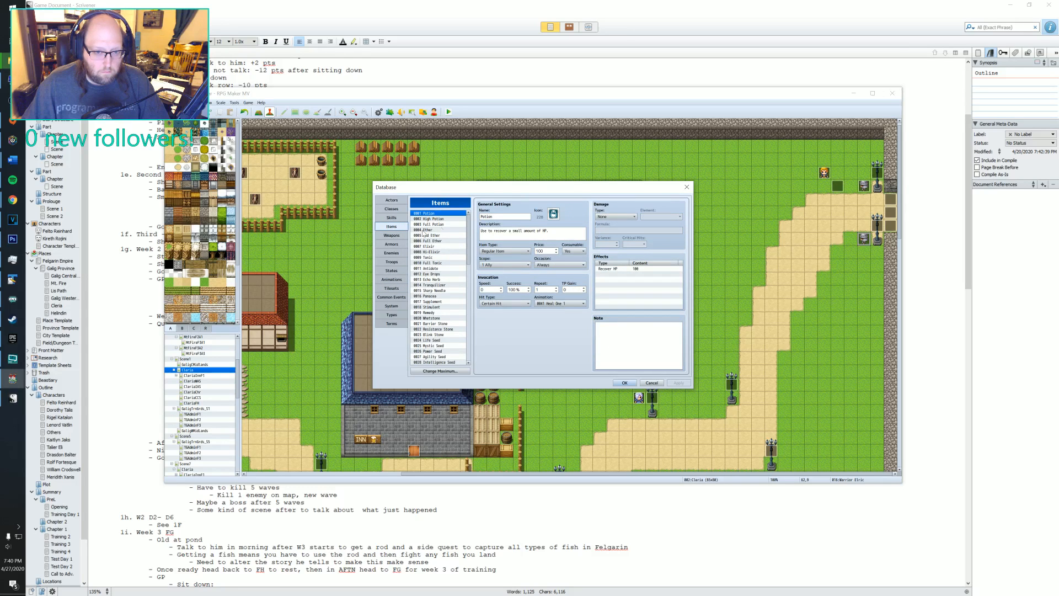
left_click(391, 235)
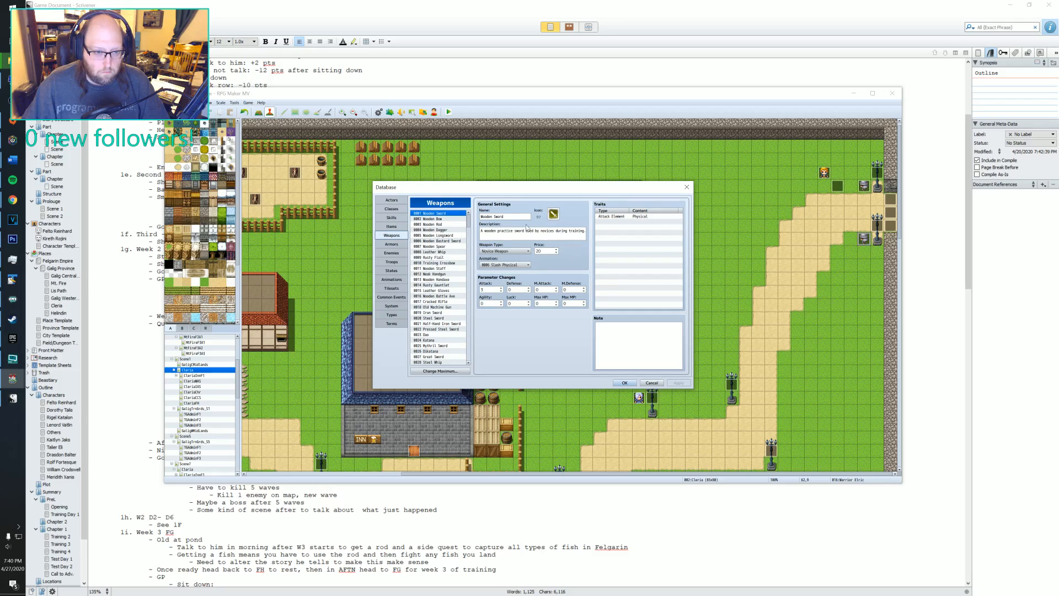
double_click(553, 213)
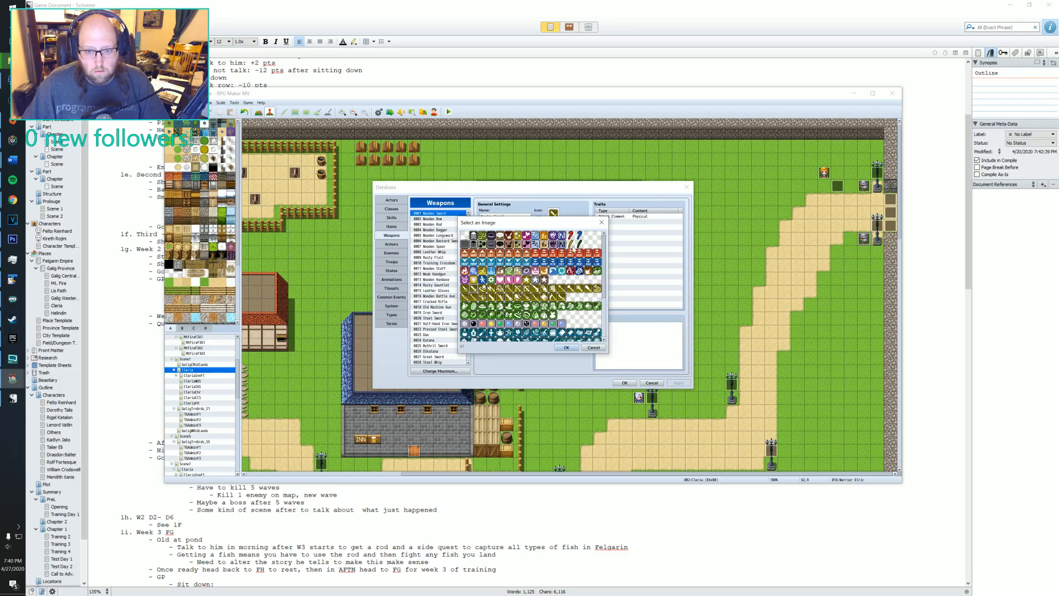
left_click(579, 243)
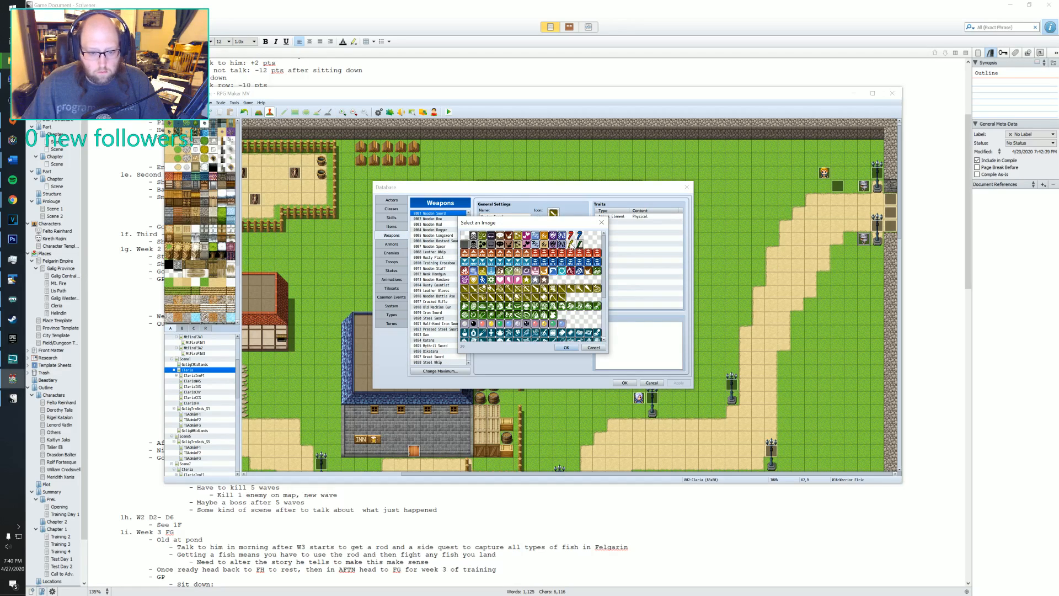
left_click(579, 235)
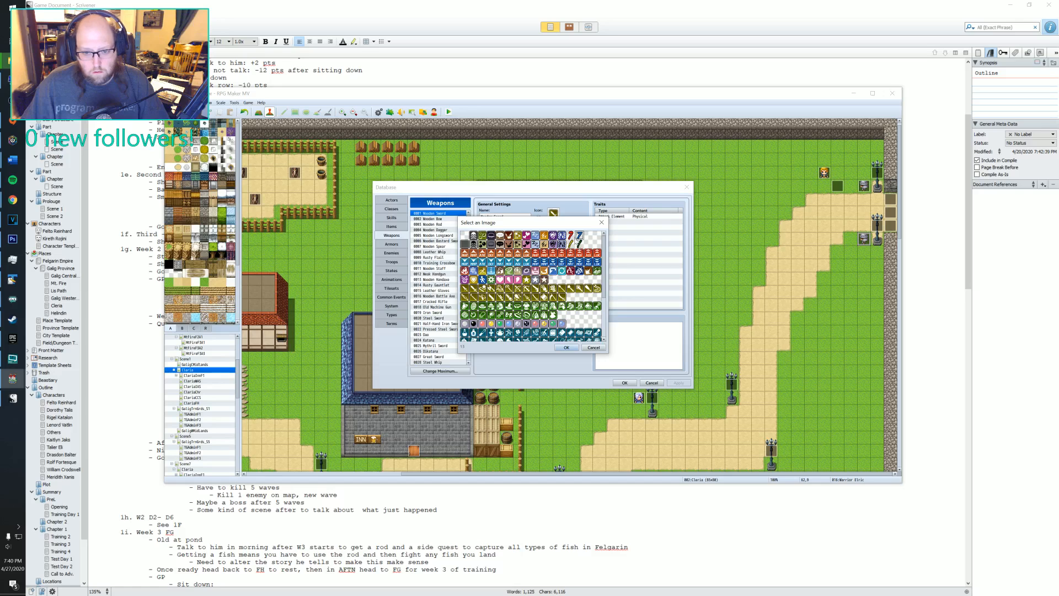
left_click(570, 236)
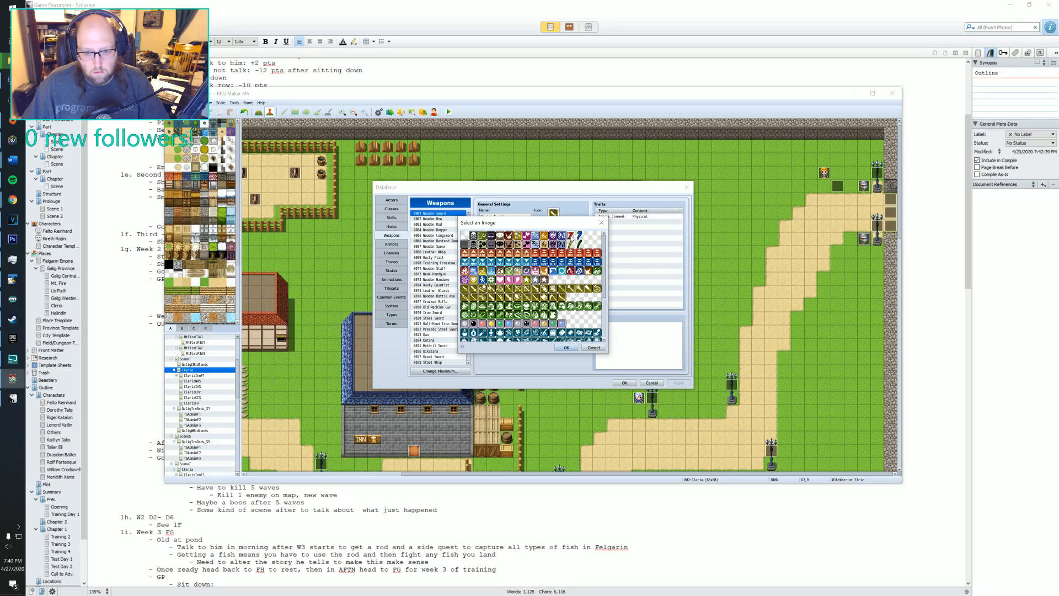
left_click(567, 347)
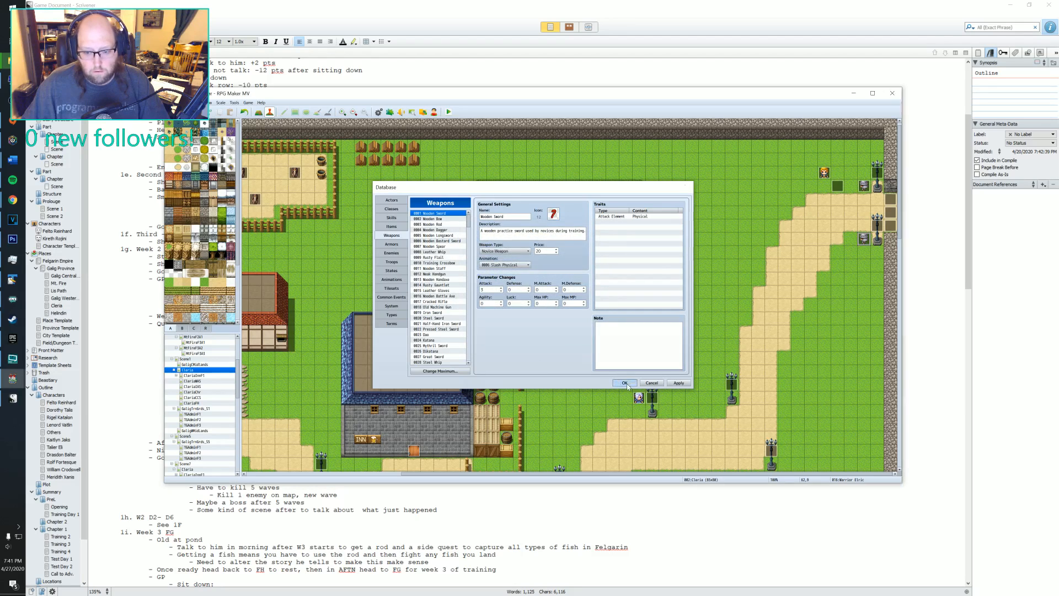
left_click(625, 383)
- Change the last digit of the eventIndicatorIcon number to 2 in the comment on page 2 of Warrior Elric's event
double_click(864, 240)
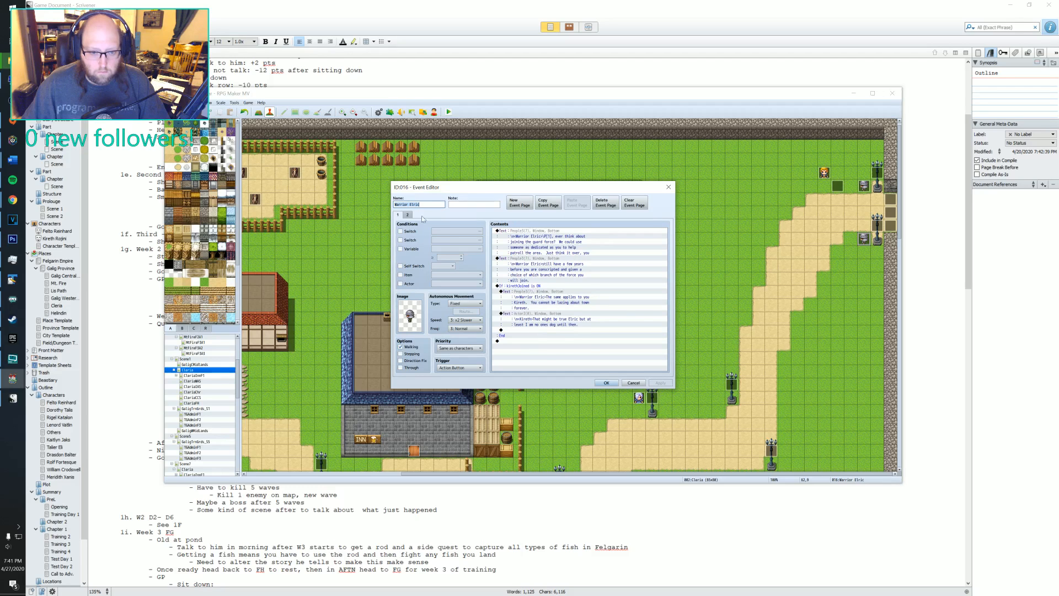
left_click(407, 215)
double_click(547, 233)
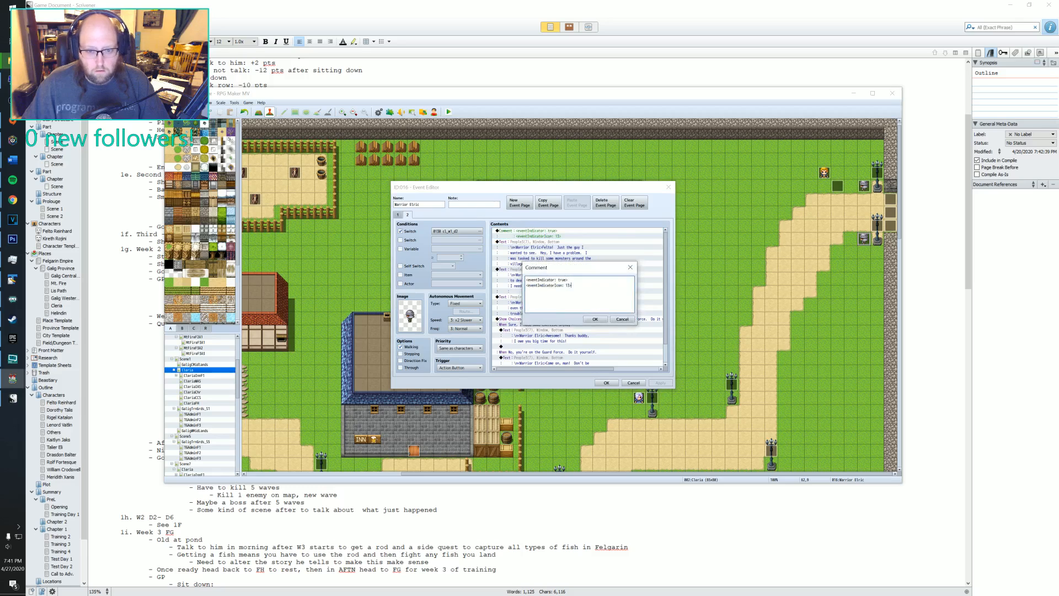
key("BackSpace")
type("2")
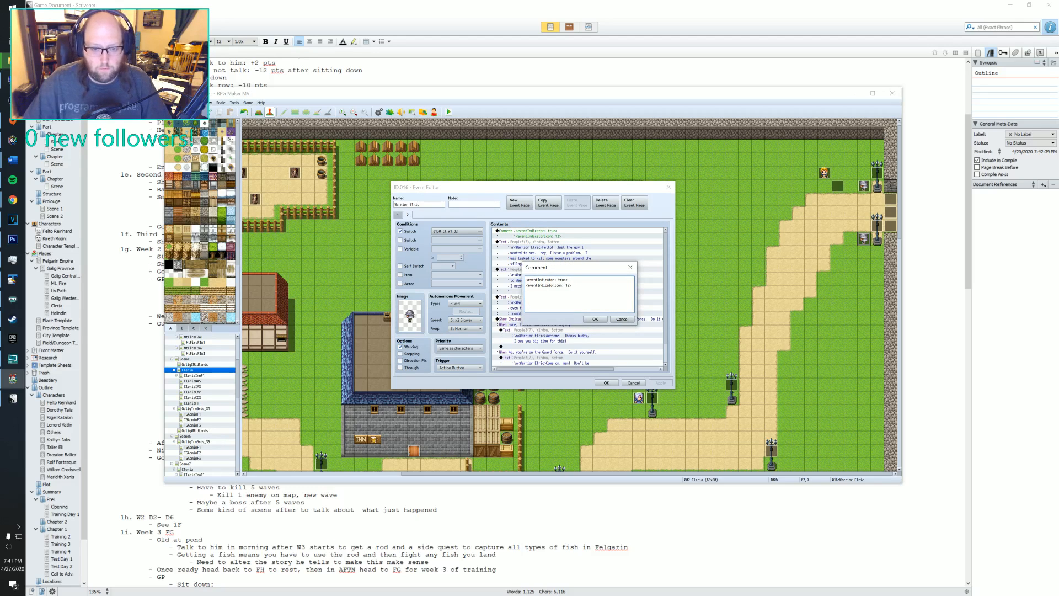
left_click(595, 319)
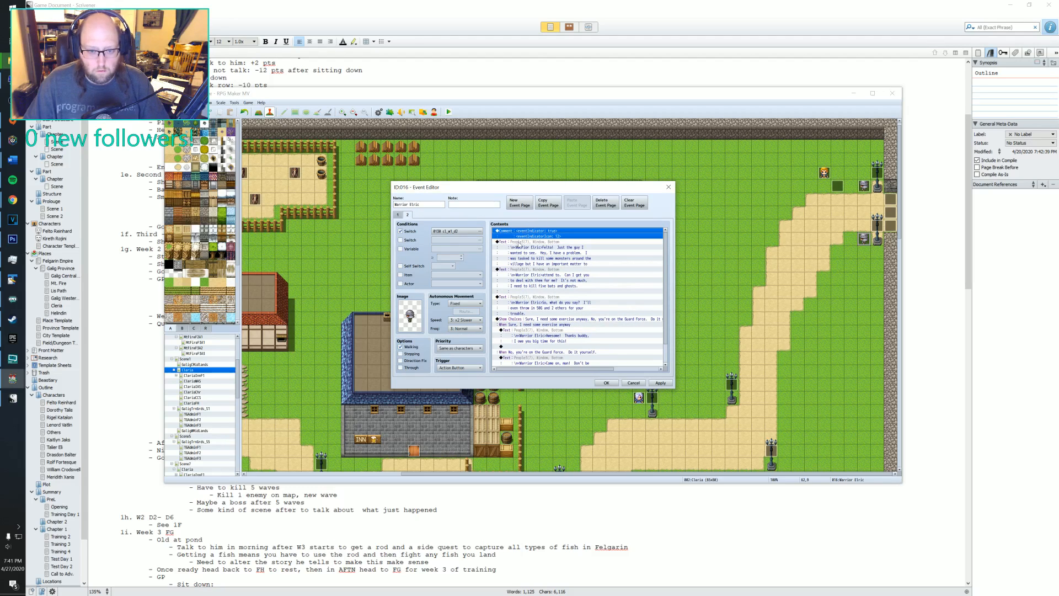
- Under the "Sure, I need some exercise anyway" choice, add a Control Switches command turning ON switch 0131, named sq_1-2_start
scroll(537, 255, "down", 2)
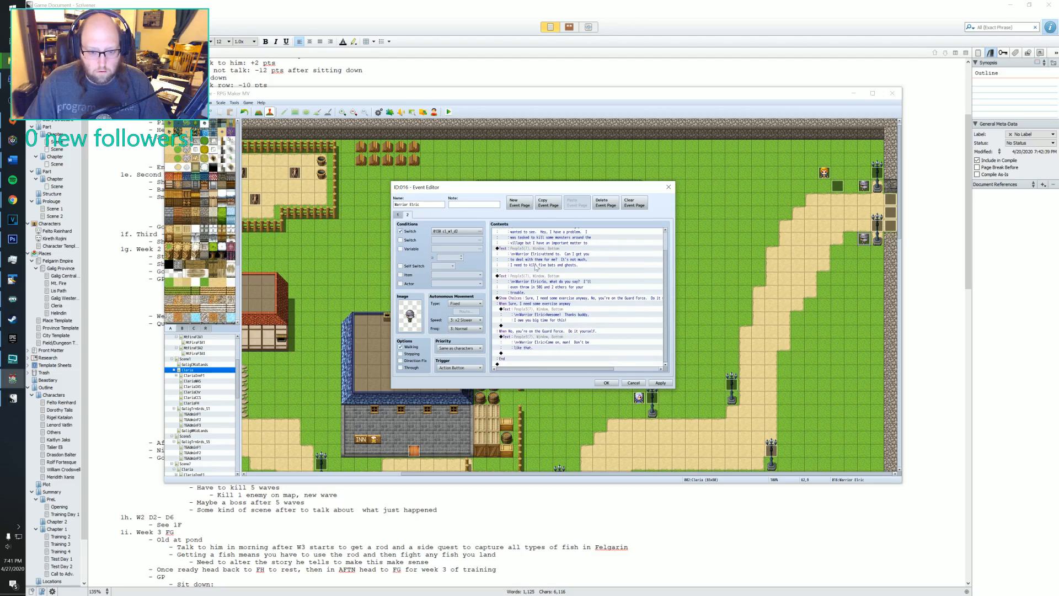
left_click(540, 325)
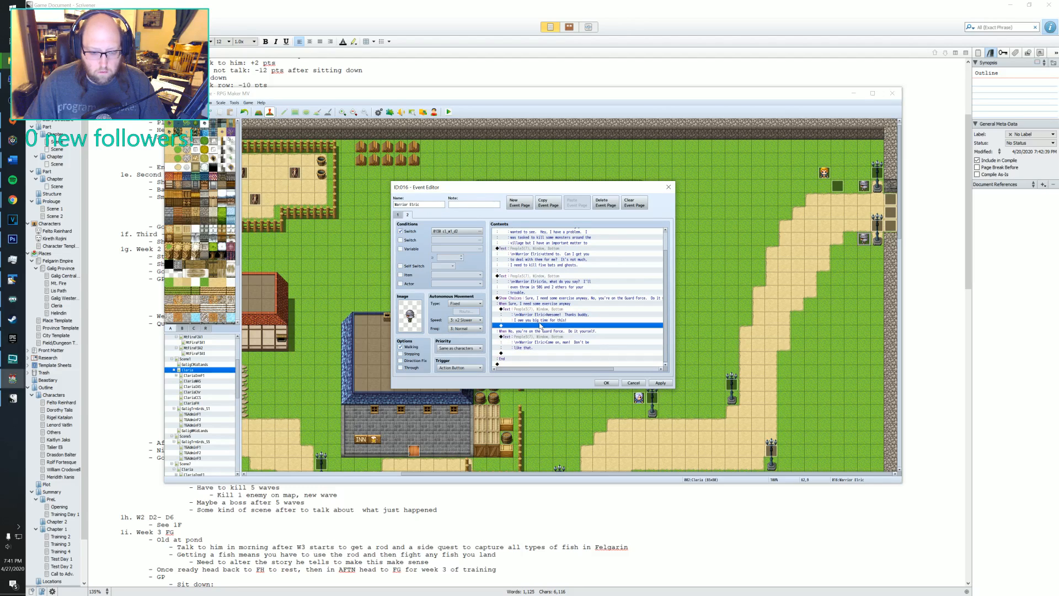
double_click(512, 326)
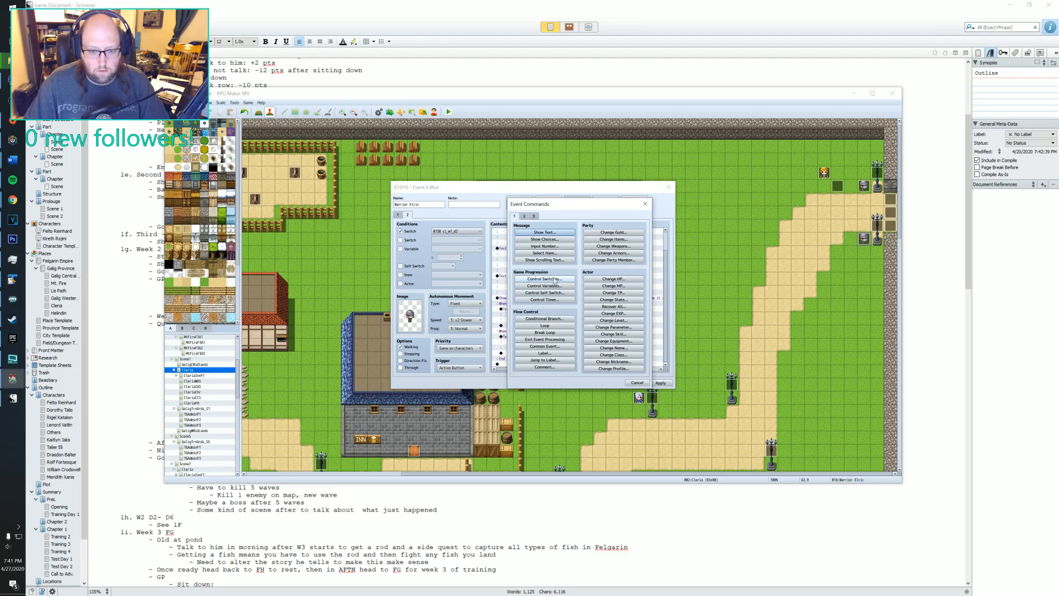
left_click(553, 280)
left_click(578, 287)
left_click(603, 292)
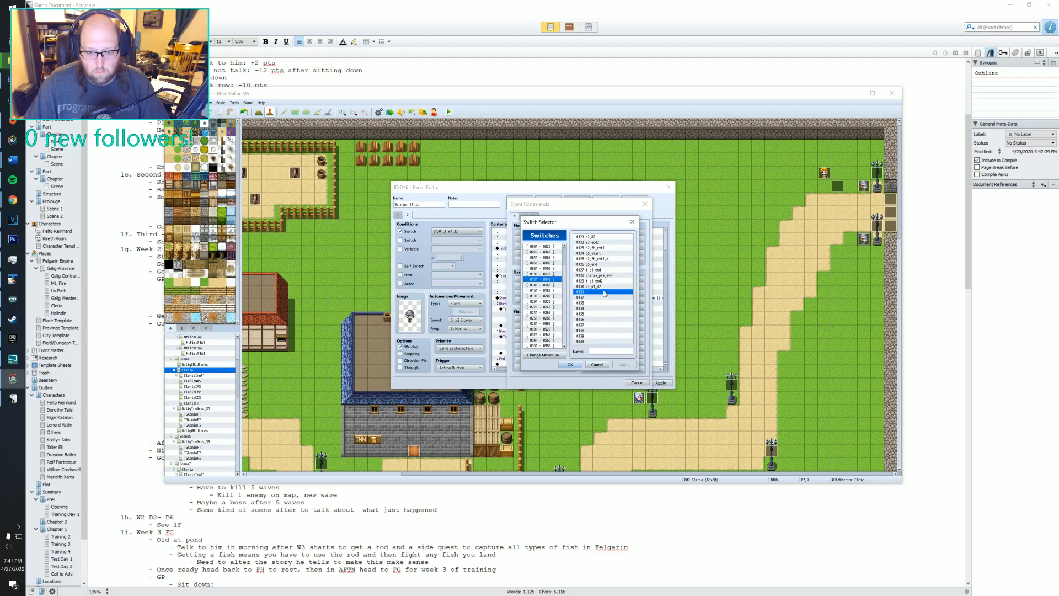
left_click(590, 352)
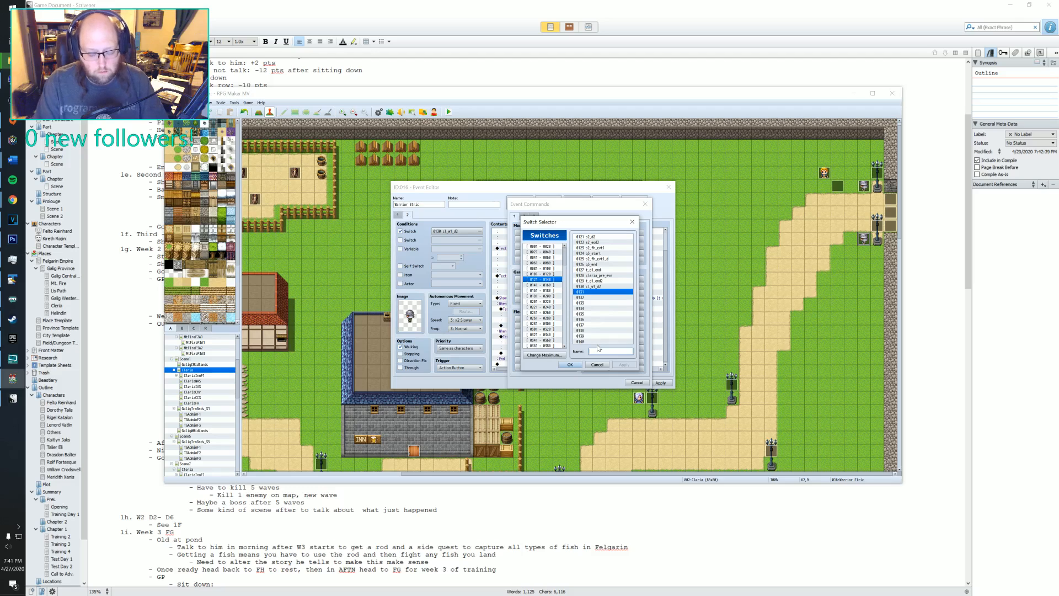
type("sq_1-2_start")
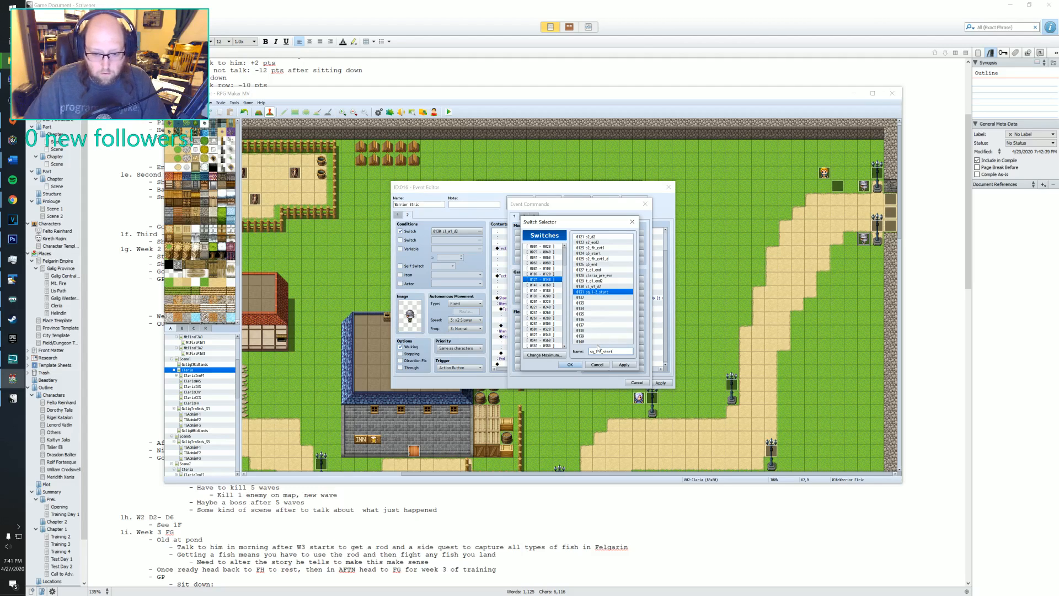
left_click(570, 364)
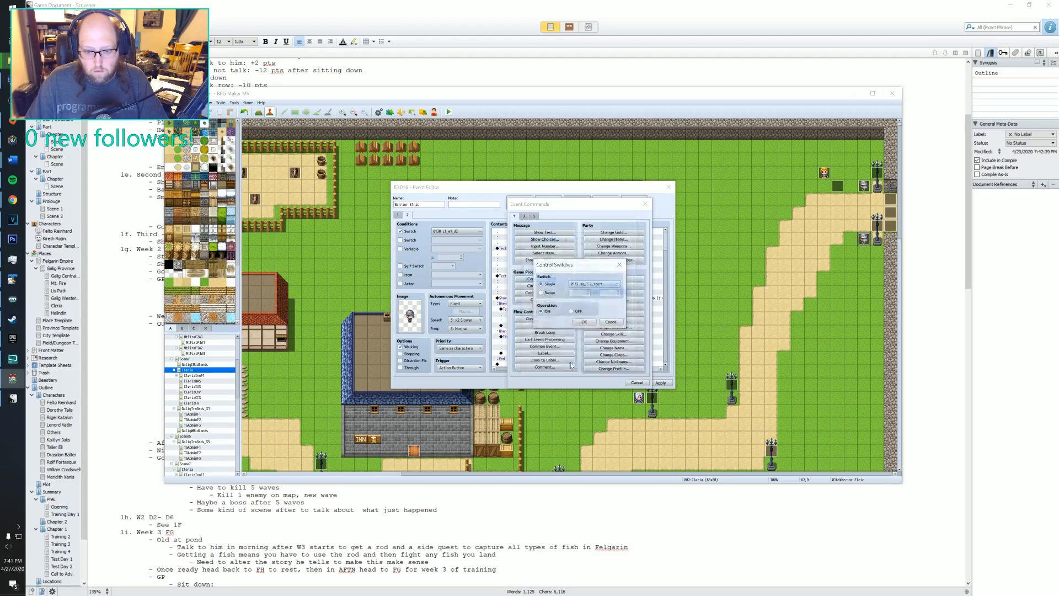
left_click(584, 321)
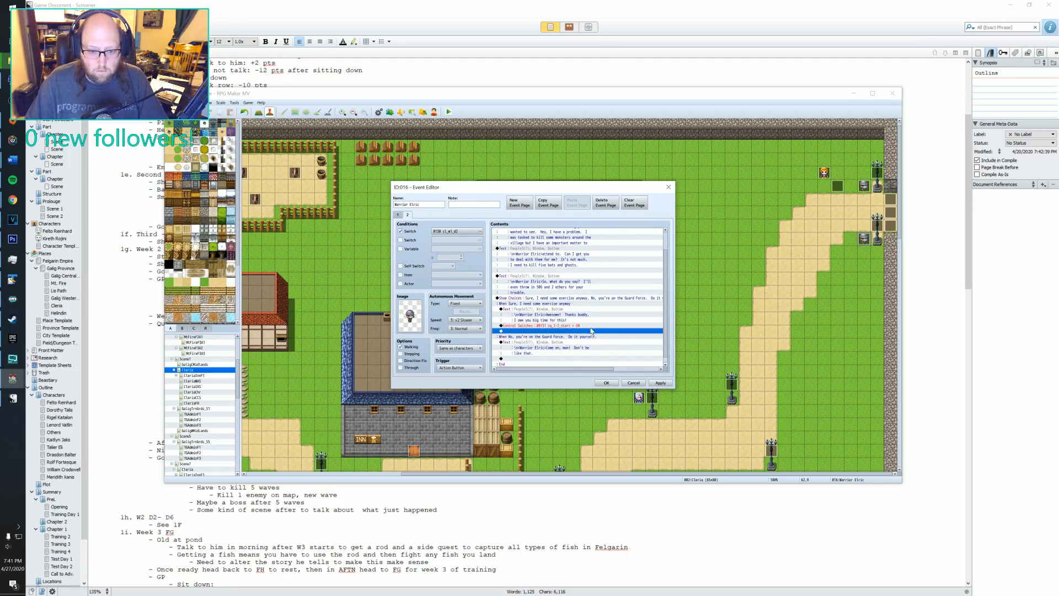
- Reopen the new Control Switches command's switch list and rename switch 0131 to sq_1_start
left_click(563, 327)
double_click(561, 330)
left_click(583, 287)
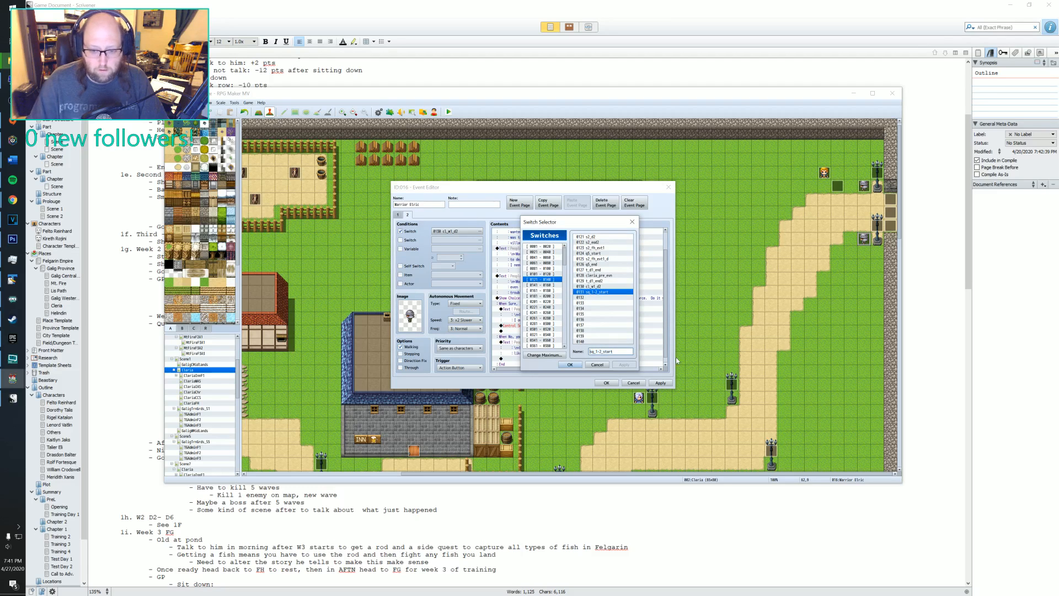
key("BackSpace")
key("BackSpace")
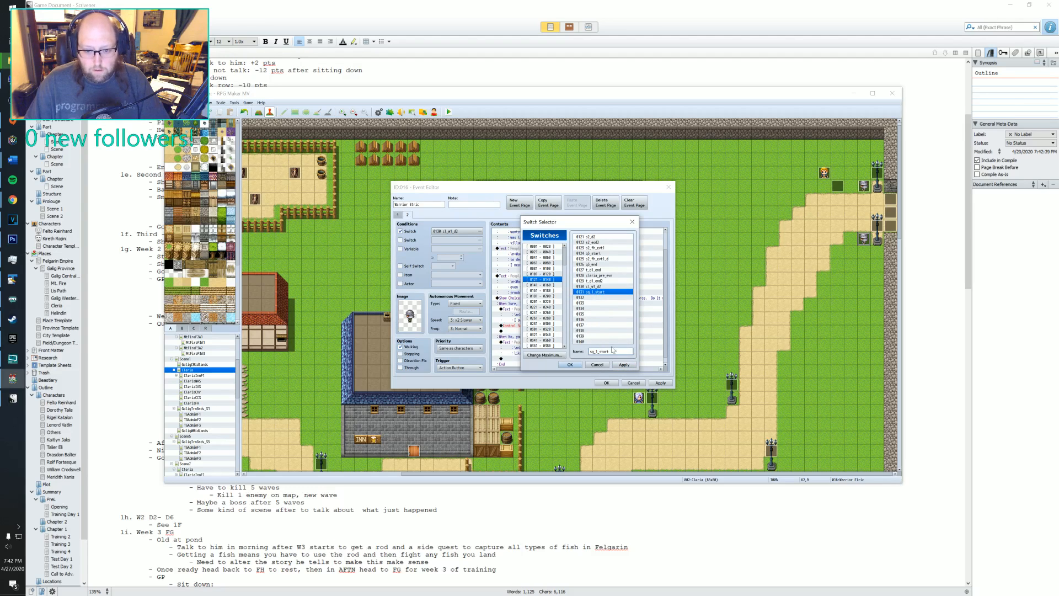
- Name switch 0132 sq_2_start and make the Control Switches command turn that switch ON
left_click(591, 298)
type("sq_1_start")
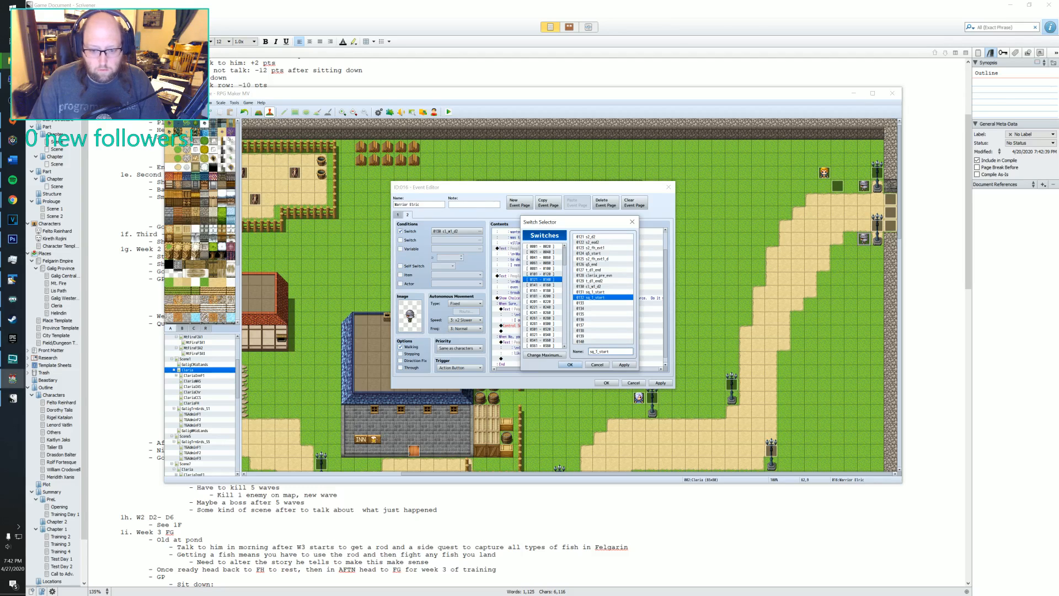
key("Left")
key("Left")
key("Left")
key("Left")
key("Left")
key("Left")
key("BackSpace")
type("2")
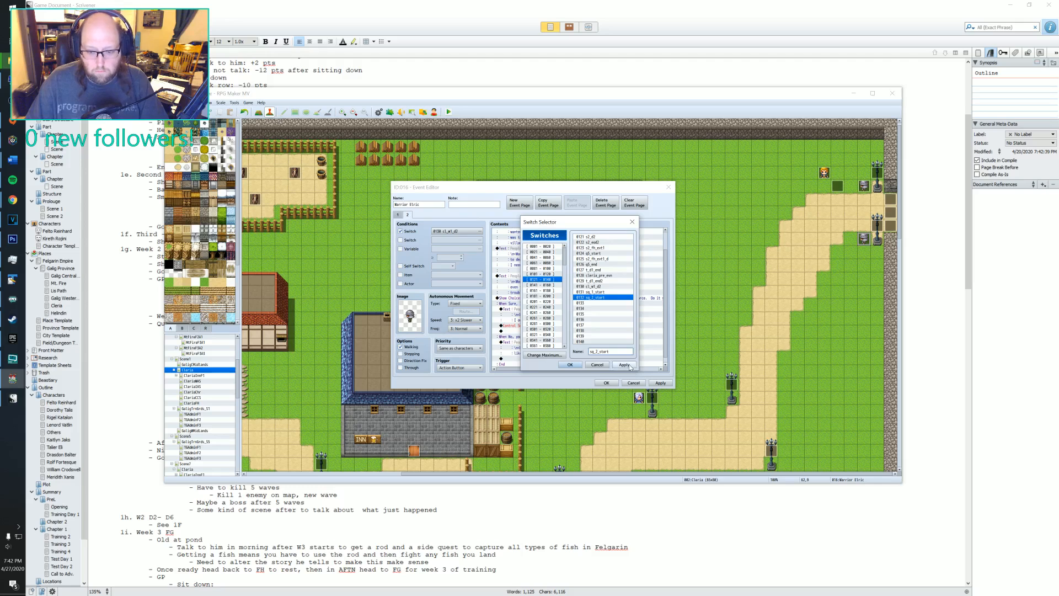
left_click(570, 364)
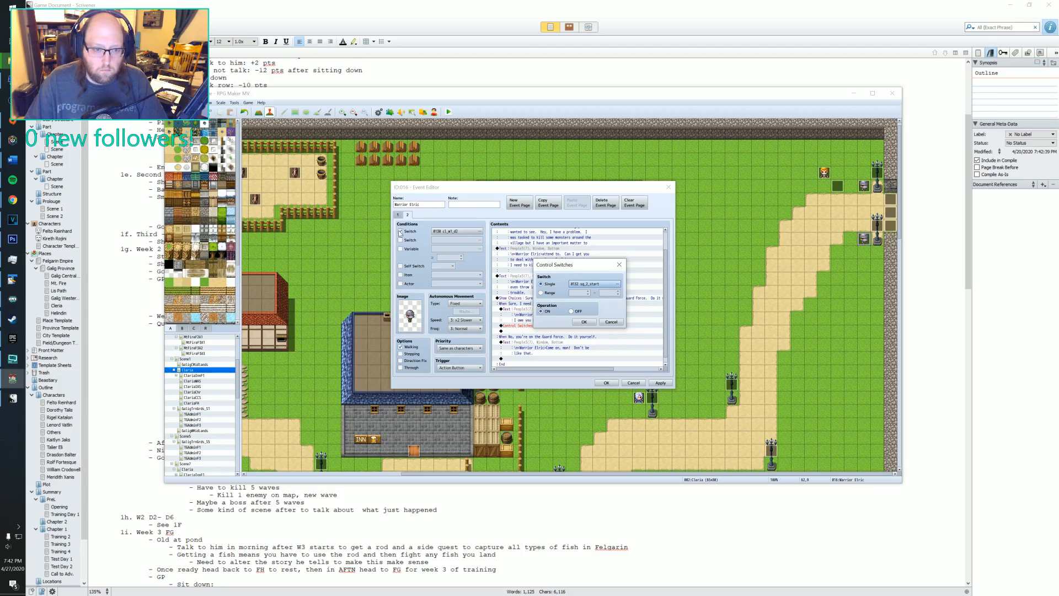
left_click(585, 323)
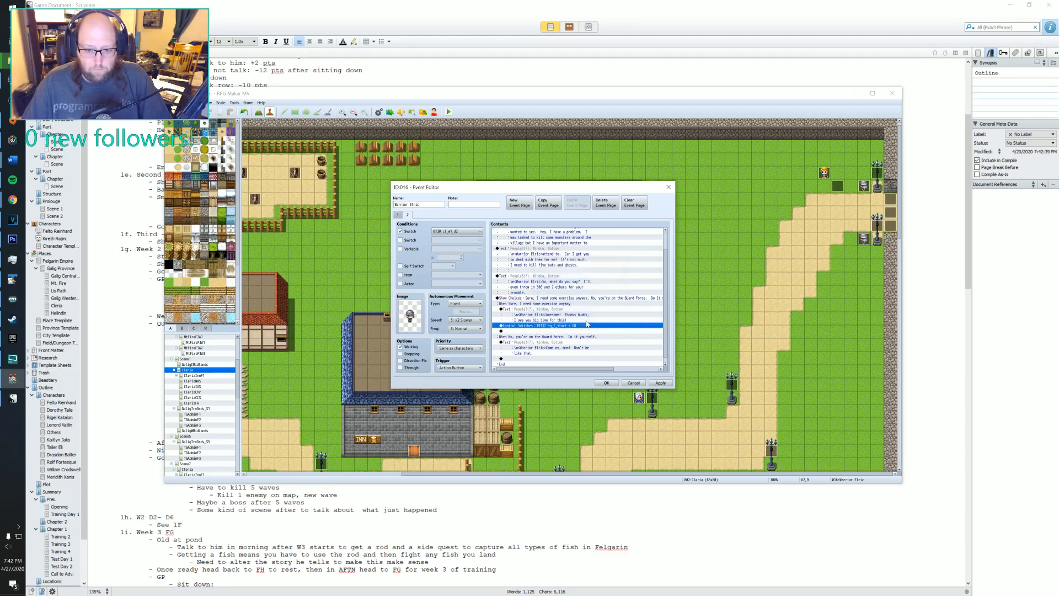
- Duplicate the Control Switches command below itself and set the first copy to turn ON switch 0131 sq_1_start
key("ctrl+c")
left_click(552, 331)
key("ctrl+v")
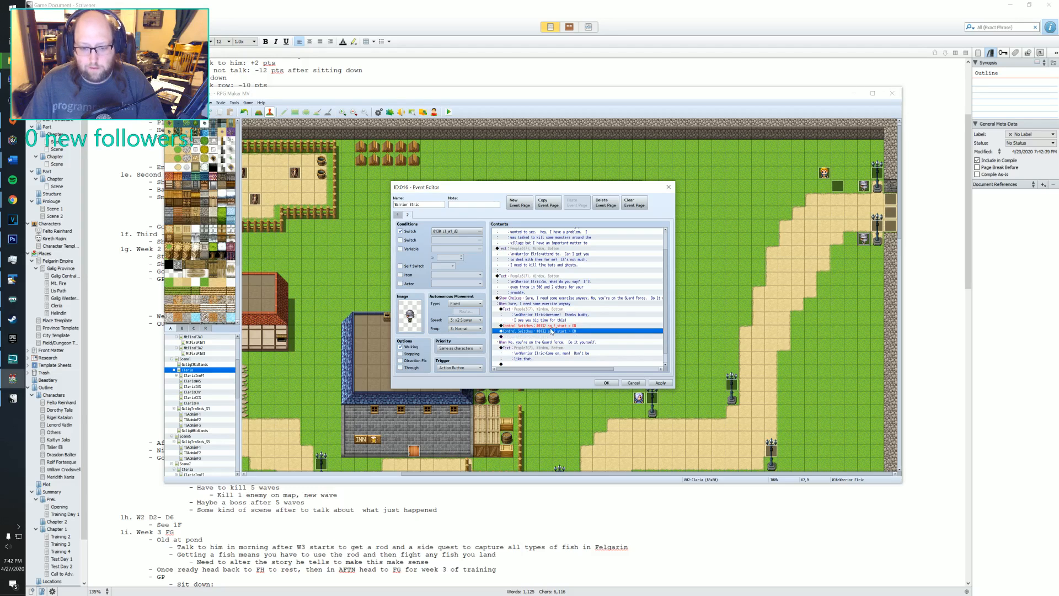
double_click(551, 331)
left_click(611, 323)
left_click(542, 321)
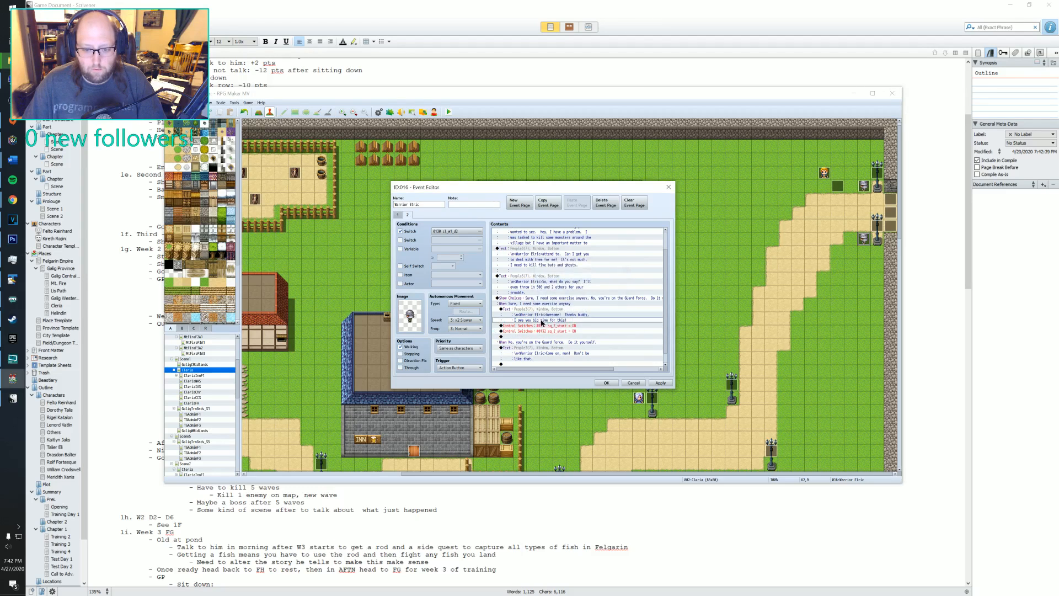
double_click(543, 326)
left_click(596, 307)
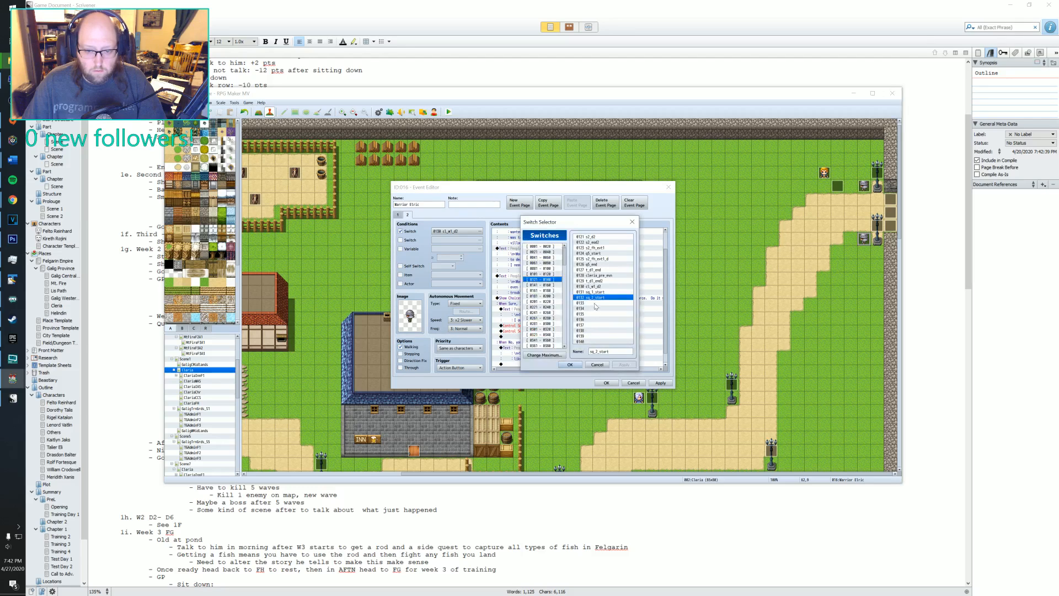
left_click(595, 292)
left_click(570, 365)
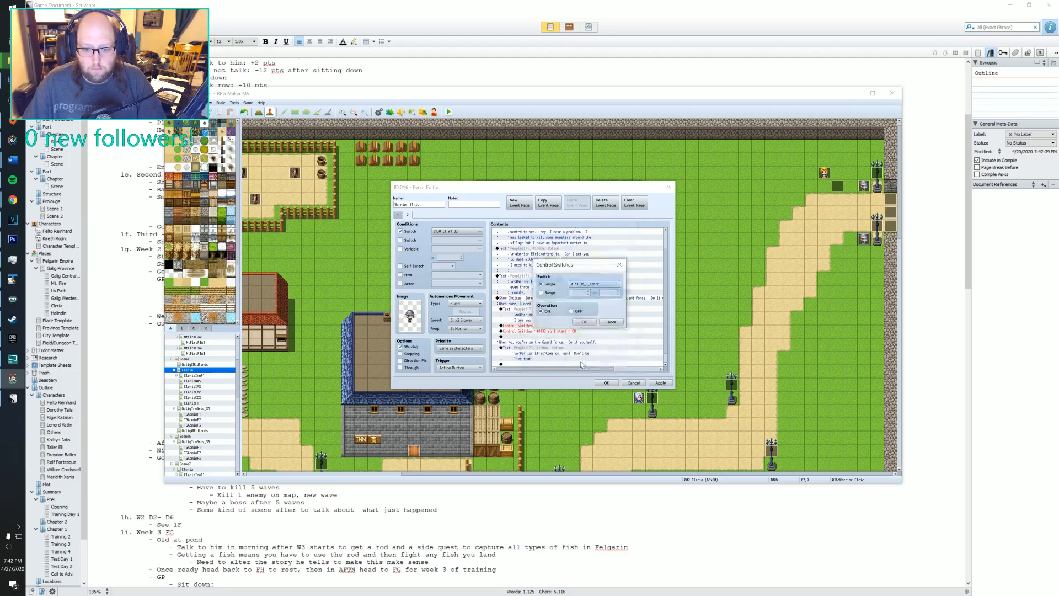
left_click(584, 321)
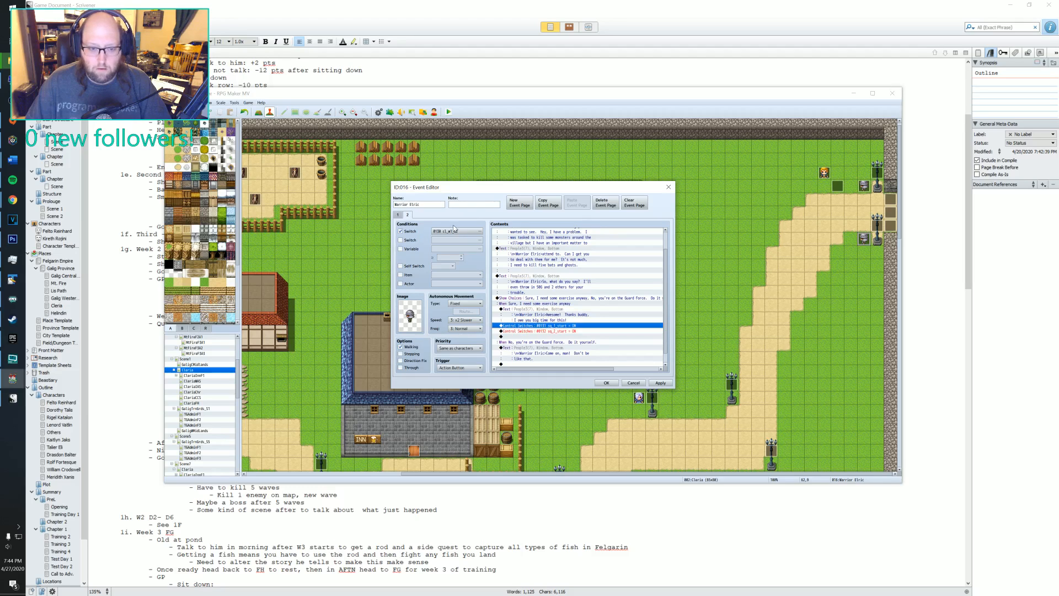
- Add a third page to Warrior Elric's event with switch 0131 sq_1_start as its condition, and save the event
left_click(399, 215)
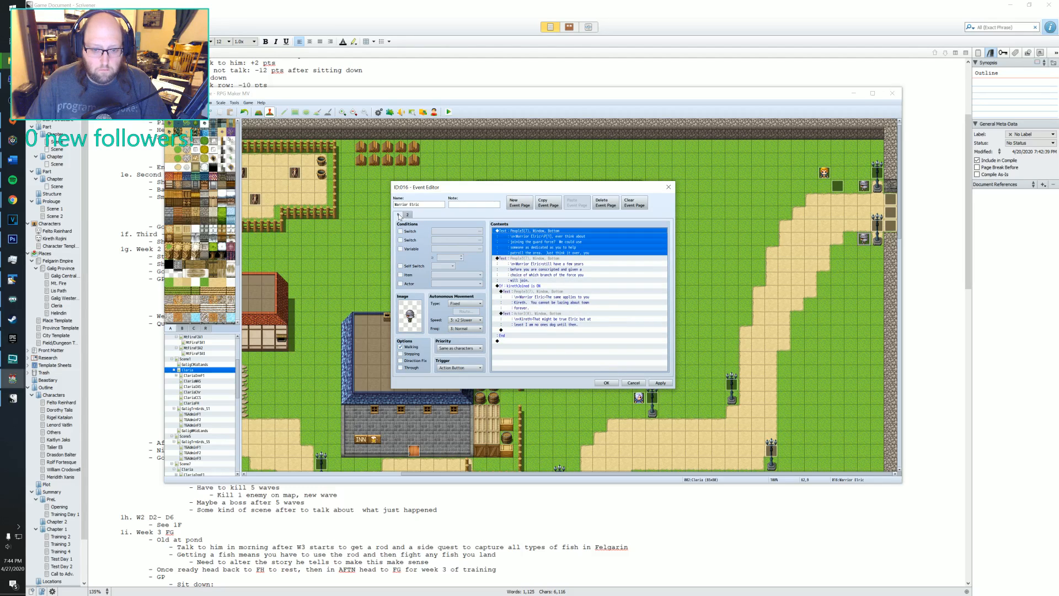
left_click(407, 215)
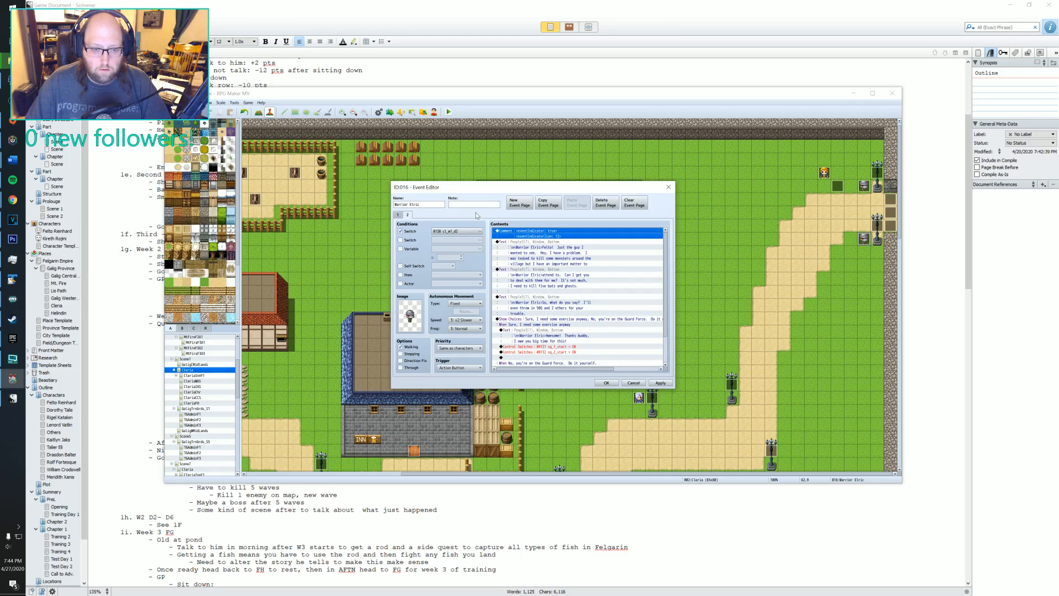
left_click(519, 205)
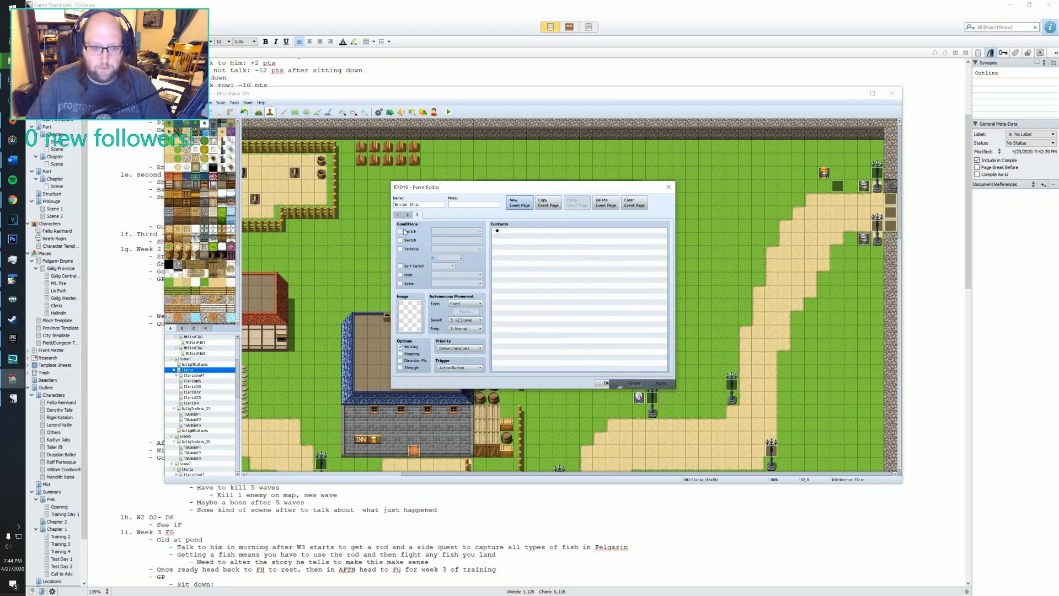
left_click(401, 231)
left_click(455, 231)
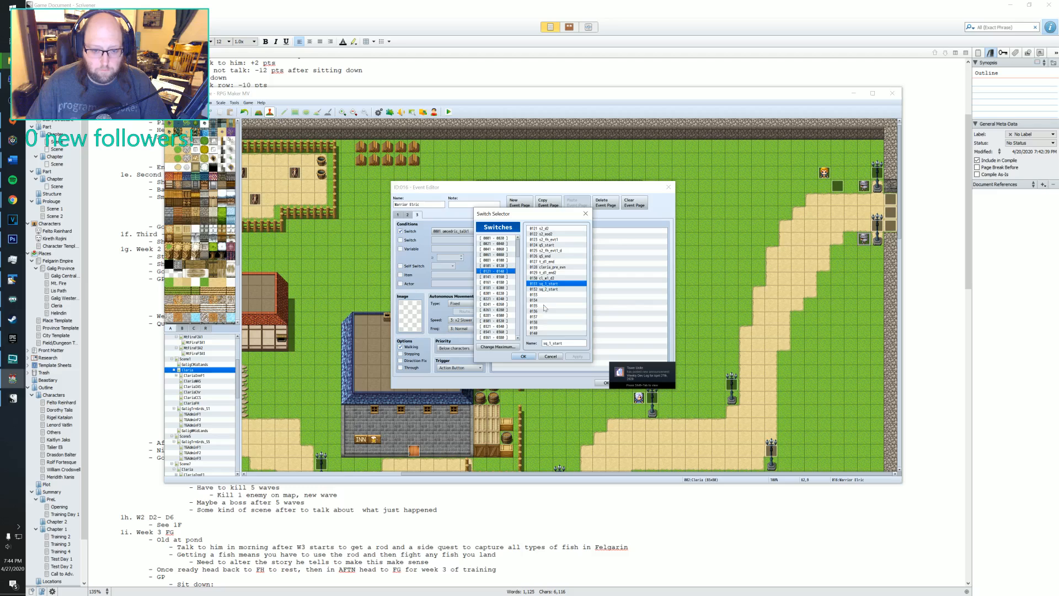
left_click(523, 356)
left_click(407, 215)
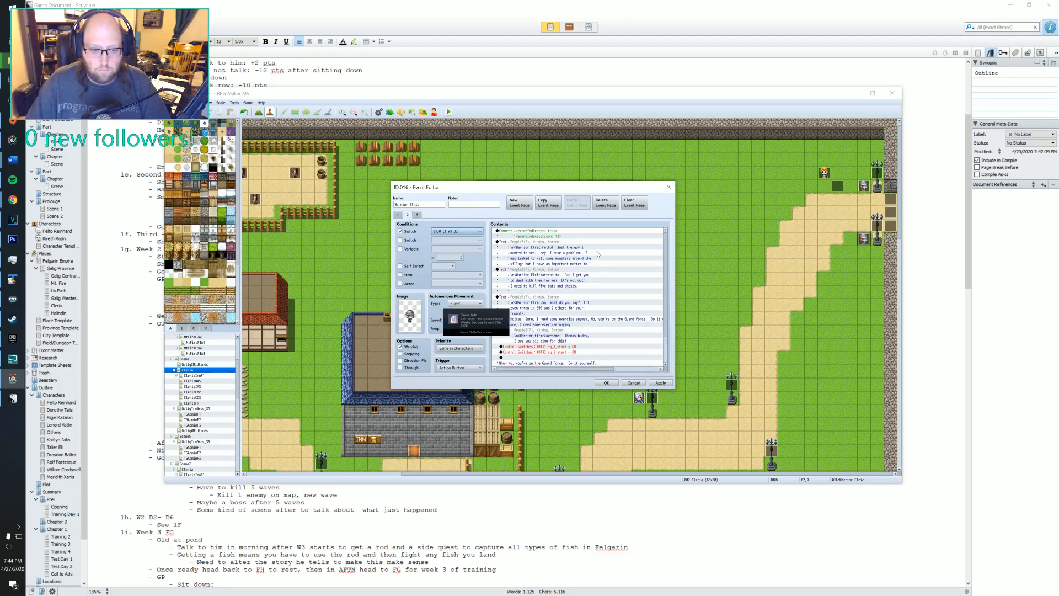
left_click(594, 301)
scroll(590, 305, "down", 2)
left_click(544, 326)
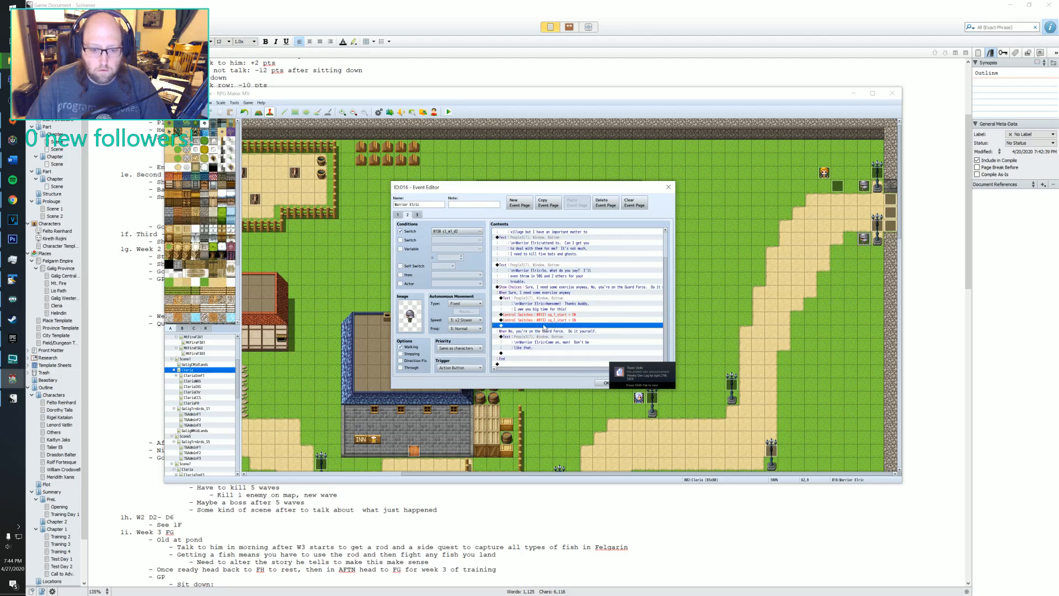
left_click(606, 382)
- On page 2 of Marlowe's event, audition Fanfare1, Fanfare2 and Fanfare3 in the quest-received Play ME command
double_click(639, 397)
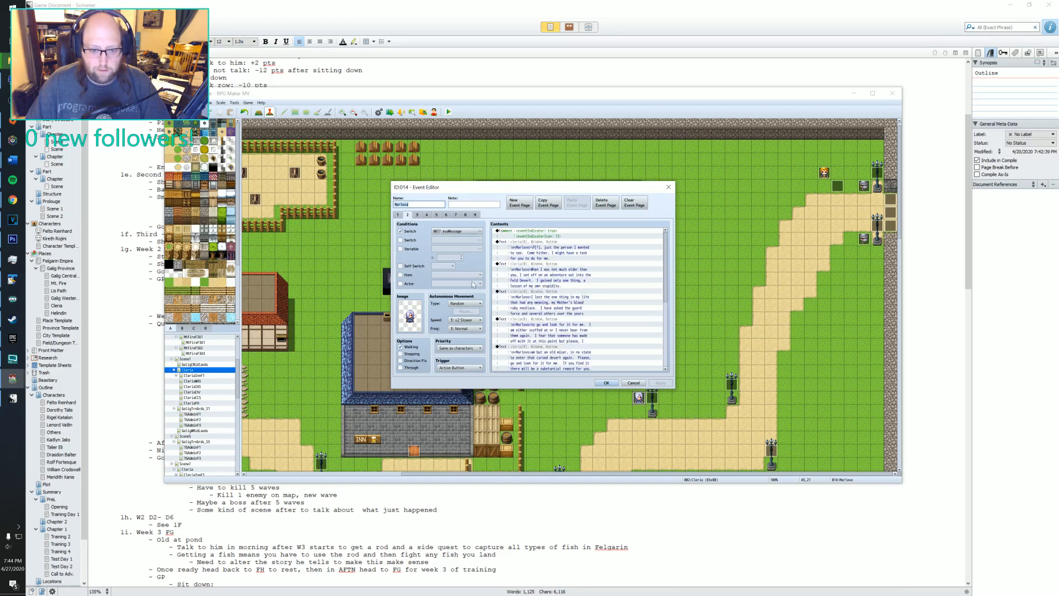
left_click(408, 215)
scroll(569, 291, "down", 8)
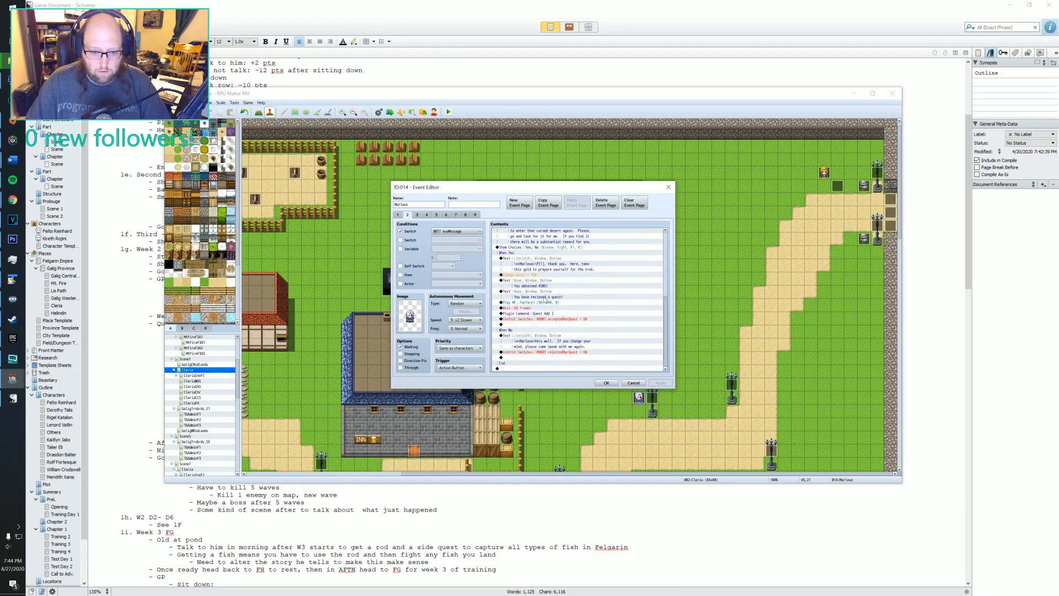
double_click(552, 303)
left_click(610, 245)
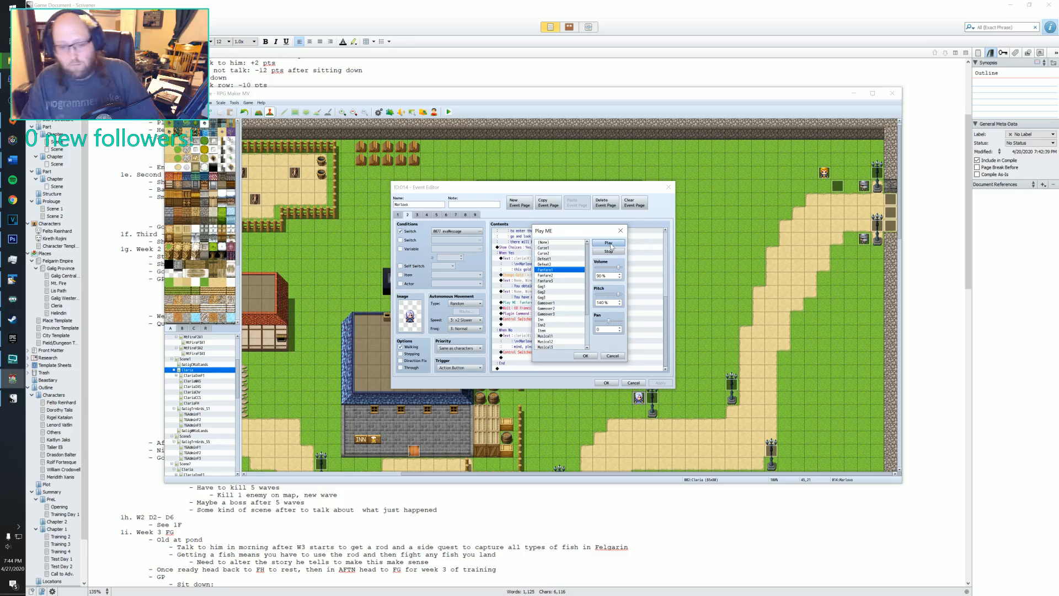
left_click(544, 275)
left_click(606, 243)
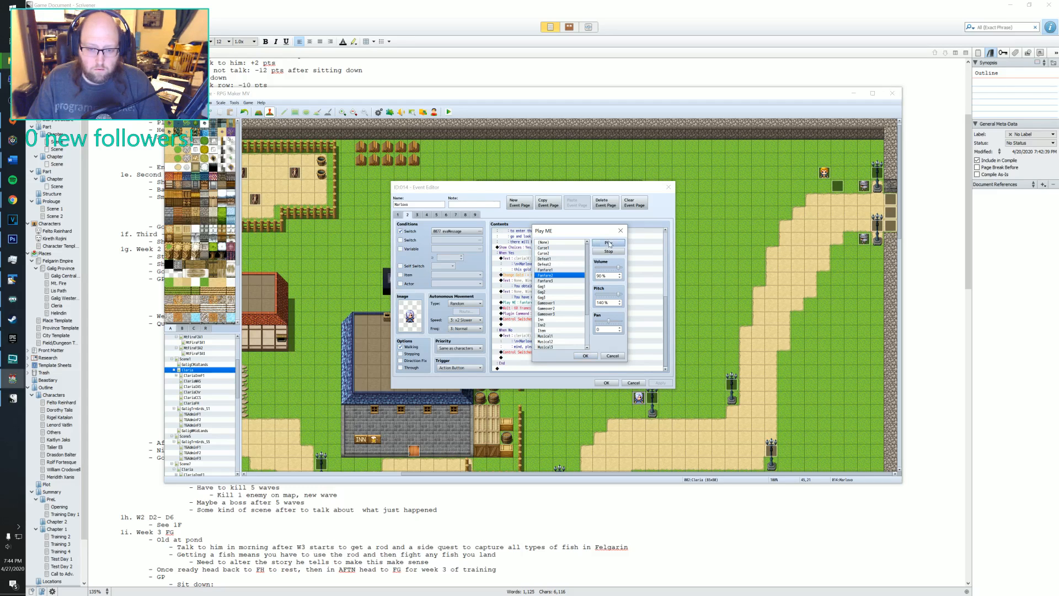
left_click(549, 281)
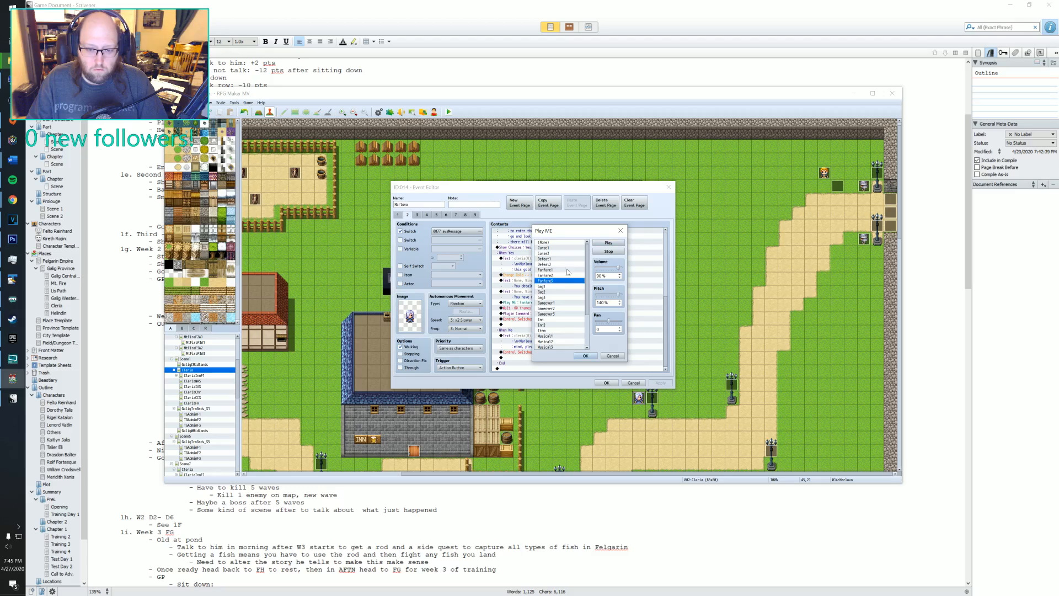
left_click(602, 244)
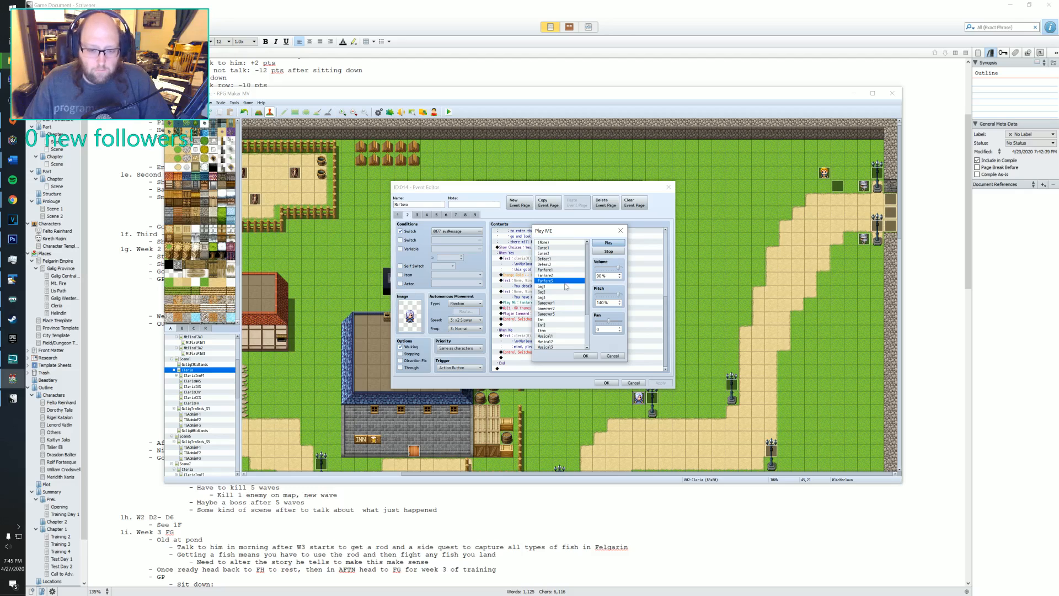
left_click(586, 355)
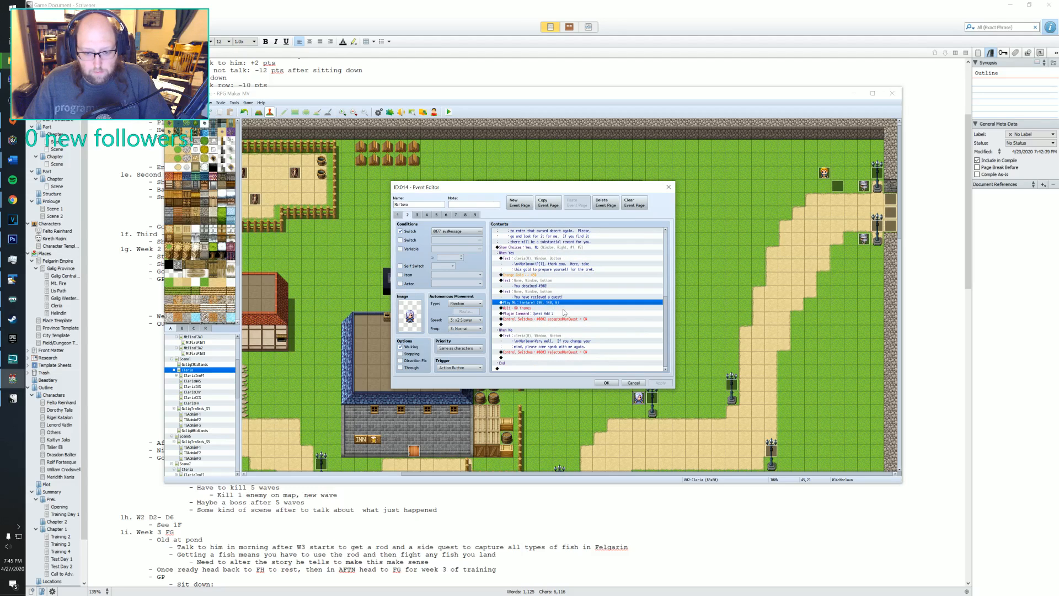
- Copy the quest-received text, Play ME, Wait and Quest Add 2 plugin commands from Marlowe's Yes branch and close the event
left_click(523, 309)
left_click(525, 303)
left_click_drag(526, 304, 522, 315)
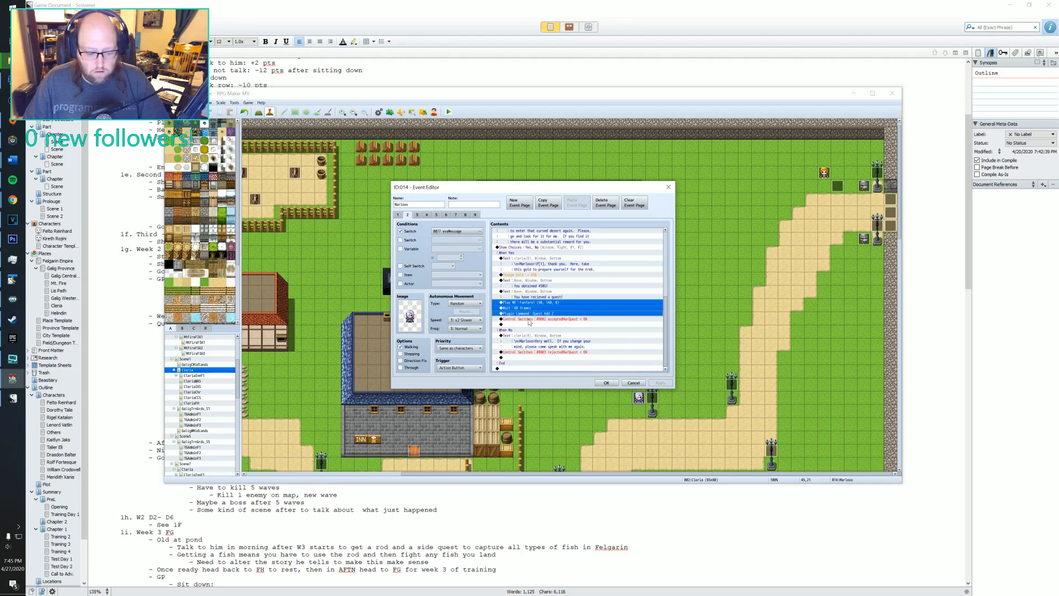
left_click(529, 292)
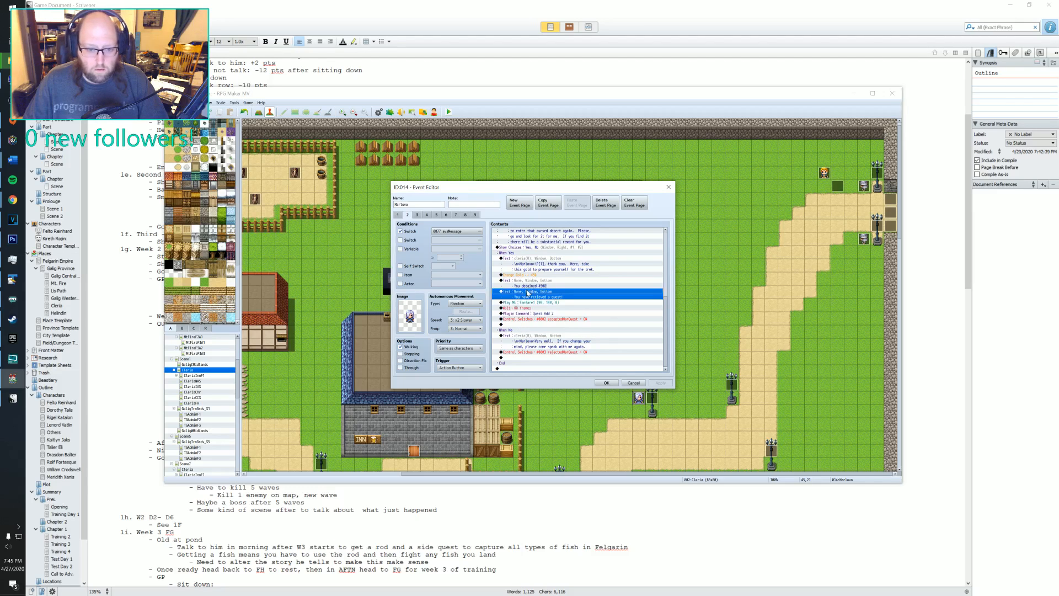
left_click(537, 314, "shift")
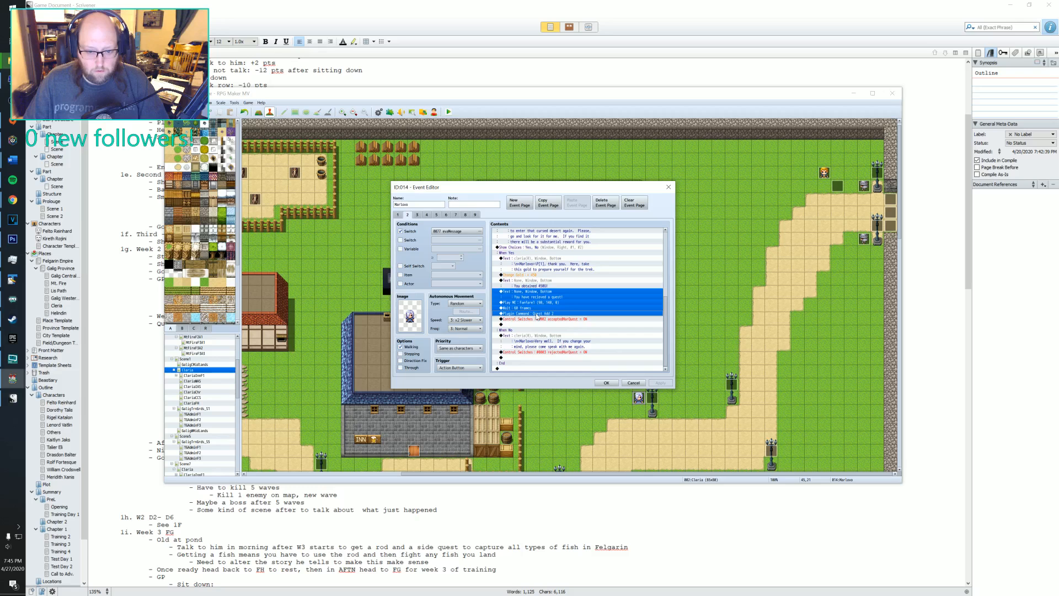
left_click(606, 383)
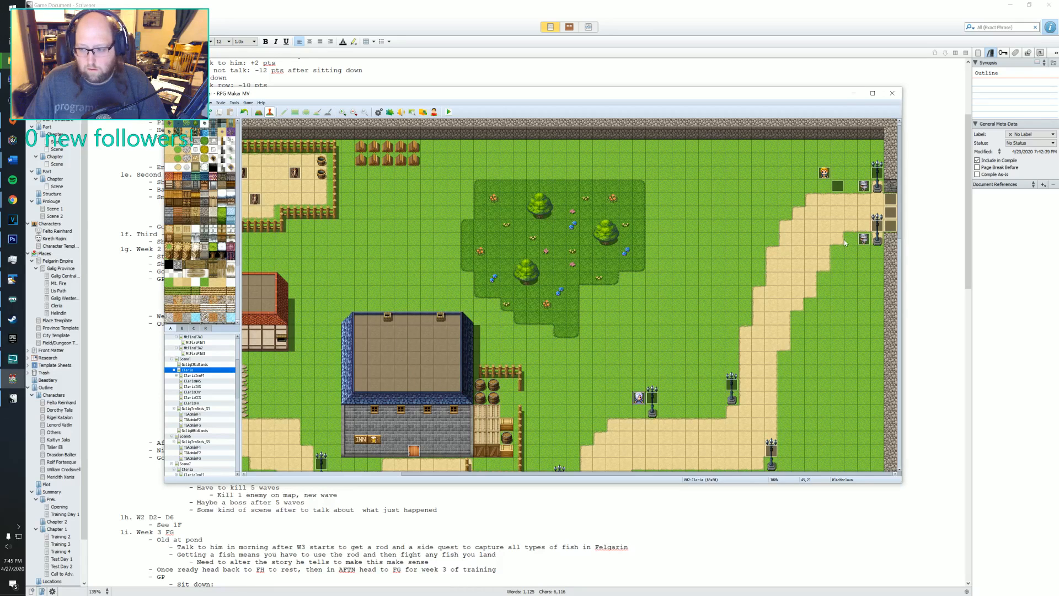
- Paste the copied quest-received commands into page 2 of Warrior Elric's event, above the Control Switches commands in the accept branch
double_click(863, 239)
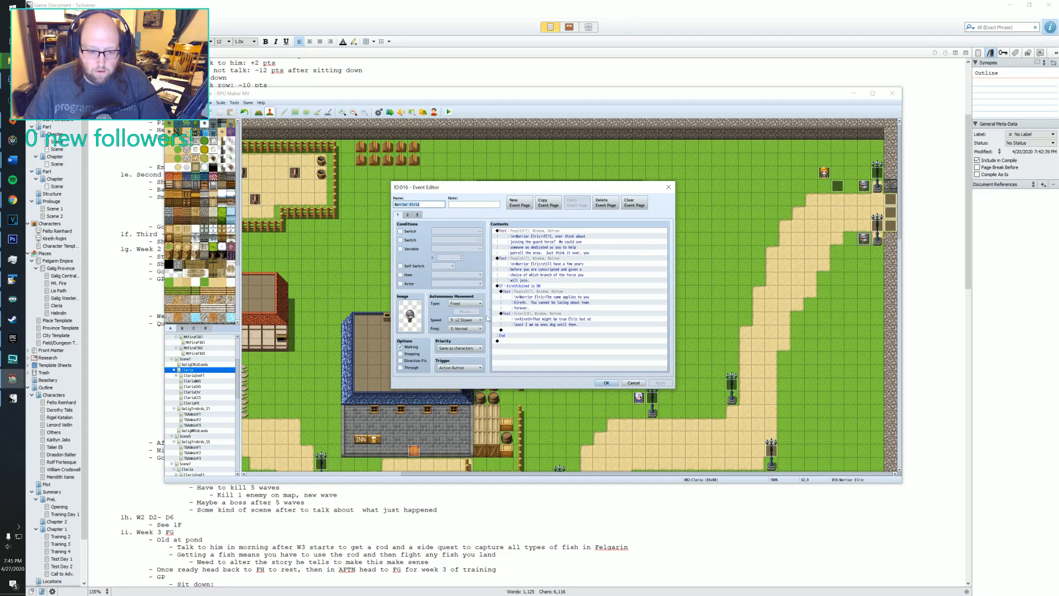
left_click(407, 216)
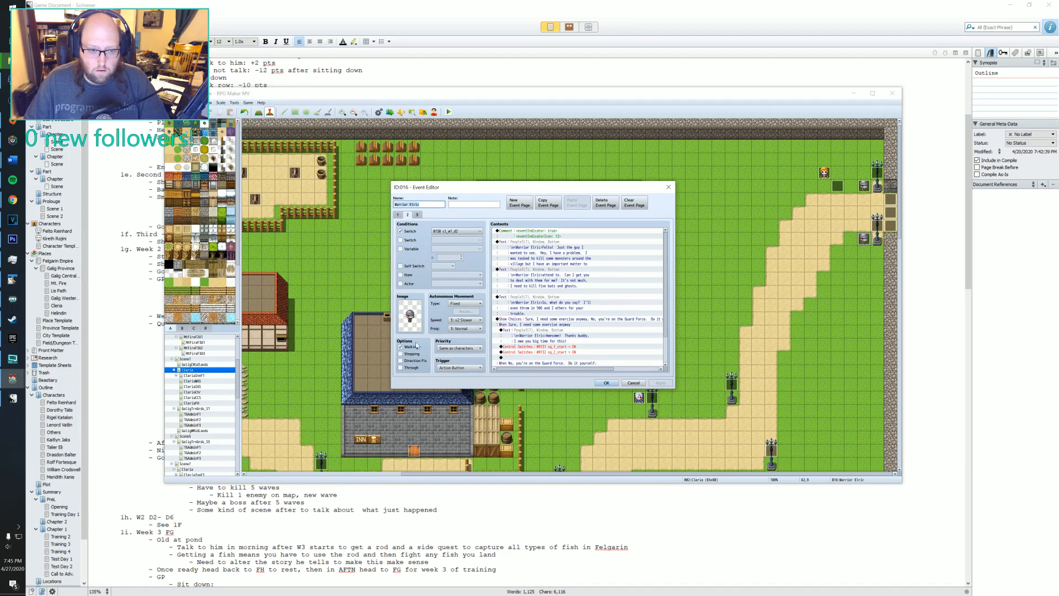
left_click(573, 341)
scroll(574, 346, "down", 3)
left_click(569, 331)
key("ctrl+v")
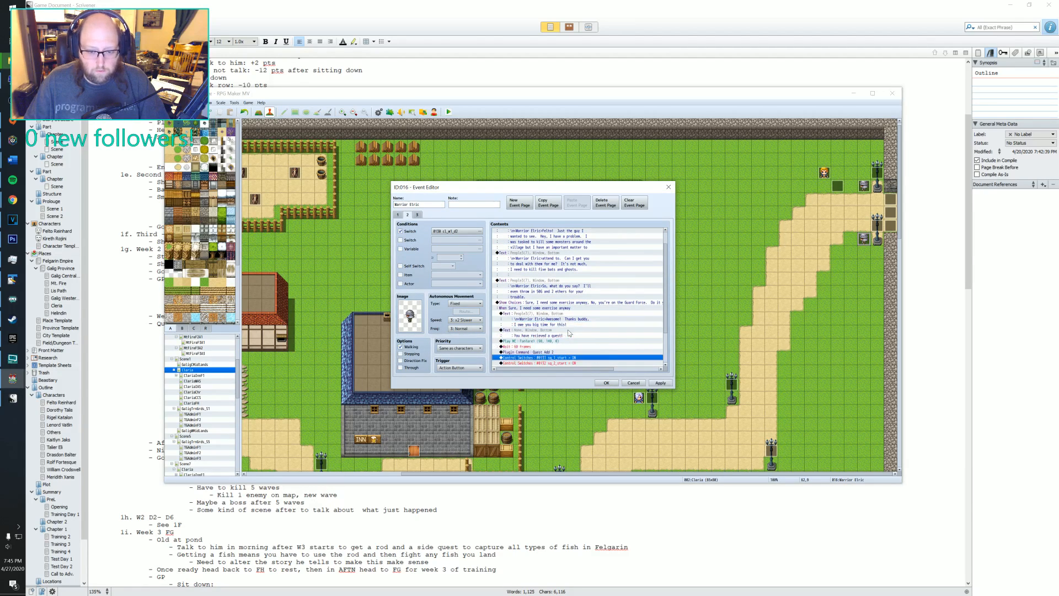
- Change the pasted quest-received message in Warrior Elric's event to "You have recieved some quests!"
left_click(550, 332)
double_click(550, 332)
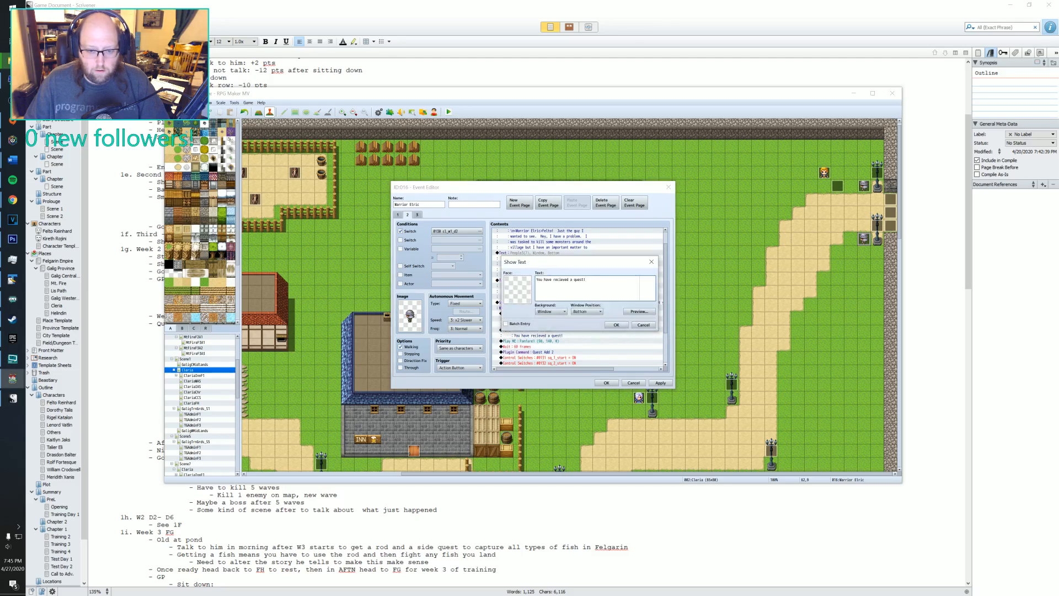
key("BackSpace")
type("some")
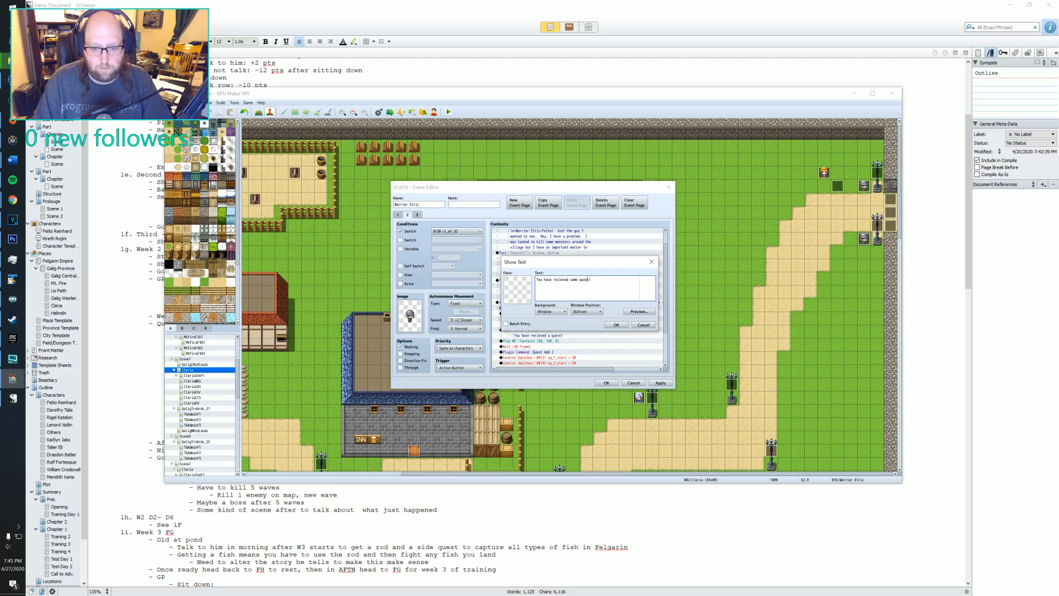
left_click(583, 280)
type("s")
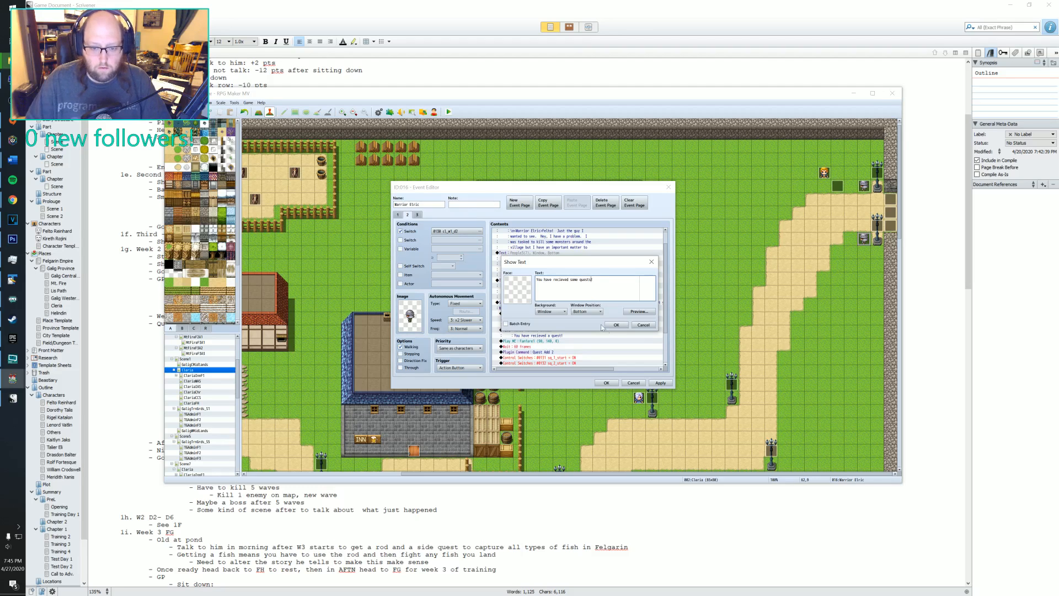
left_click(616, 325)
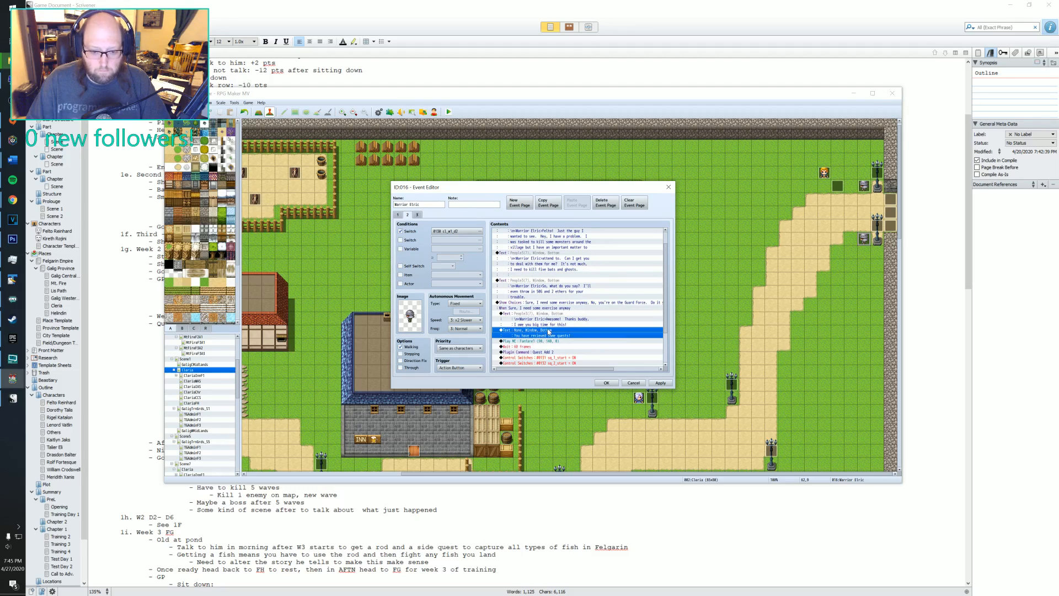
- Set the pasted Play ME command to Fanfare3, lower its pitch and preview the sound
scroll(549, 332, "down", 2)
scroll(562, 306, "down", 1)
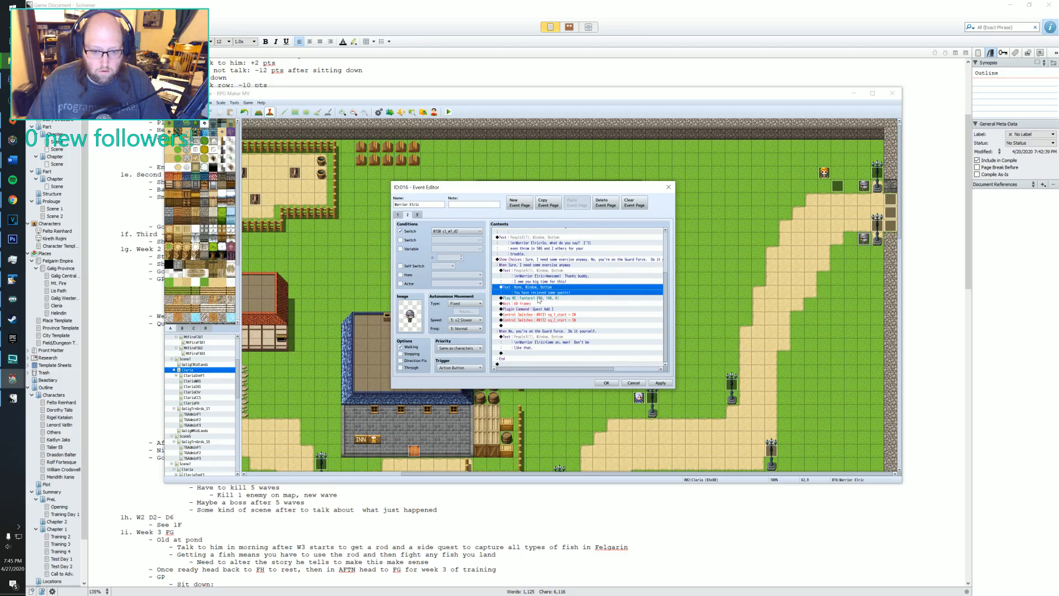
left_click(536, 298)
double_click(528, 298)
left_click(551, 281)
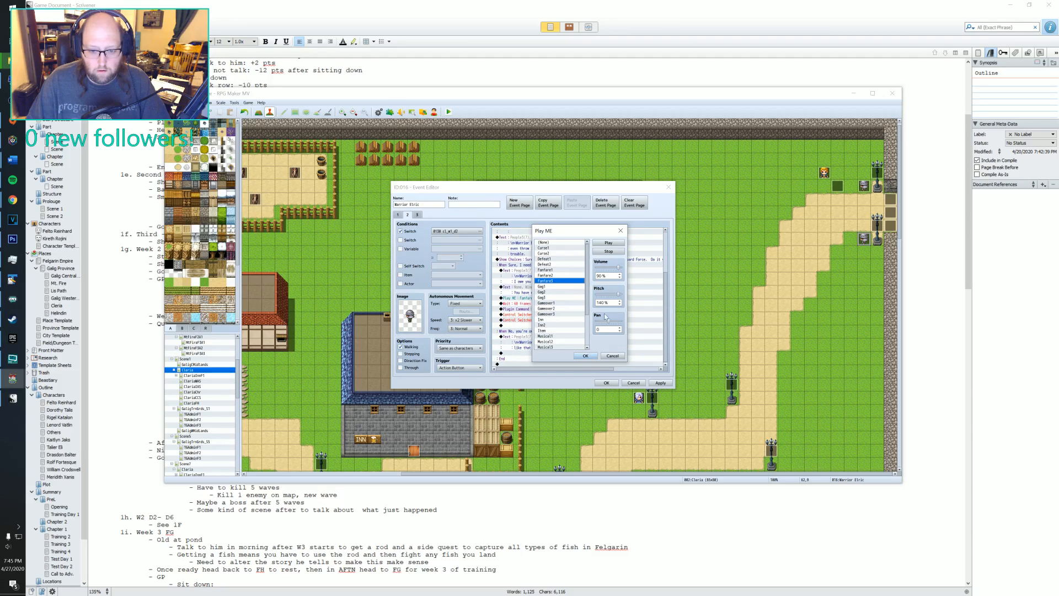
left_click(620, 304)
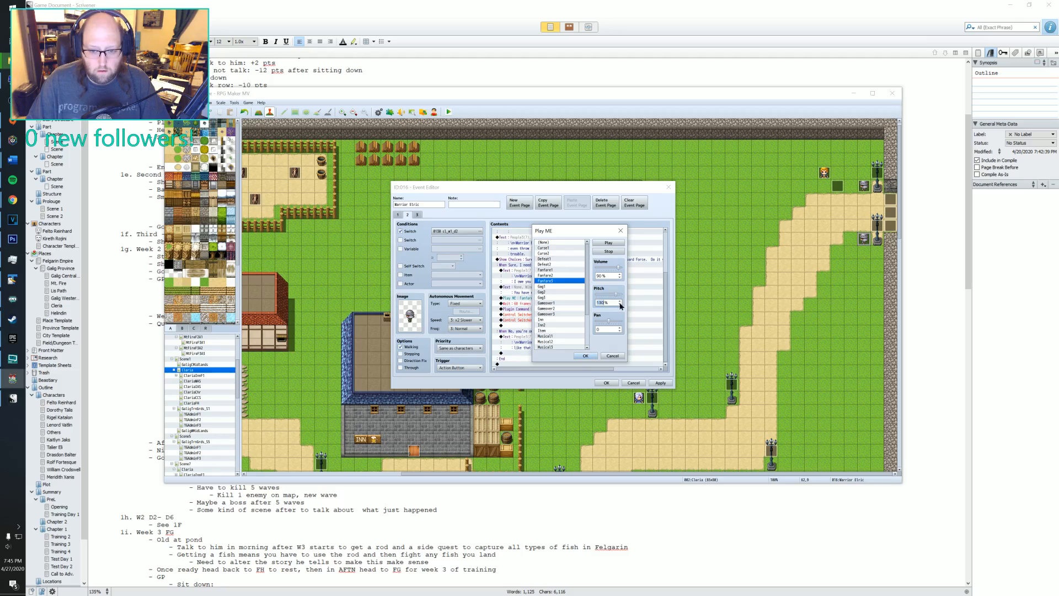
left_click(609, 243)
left_click(585, 356)
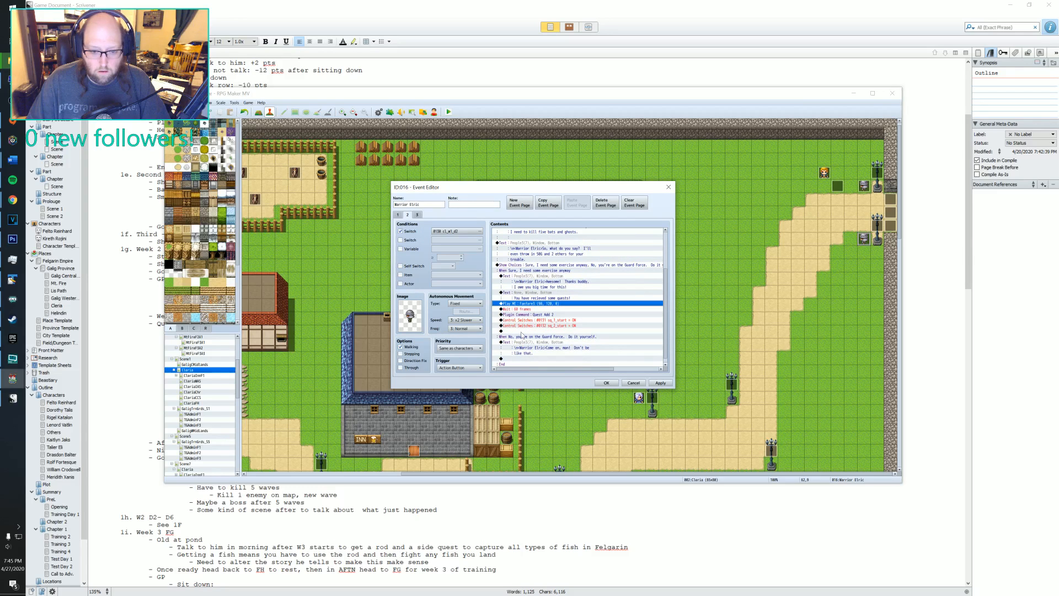
- Change the pasted plugin command in Warrior Elric's accept branch to Quest Add 9
left_click(525, 310)
left_click(525, 315)
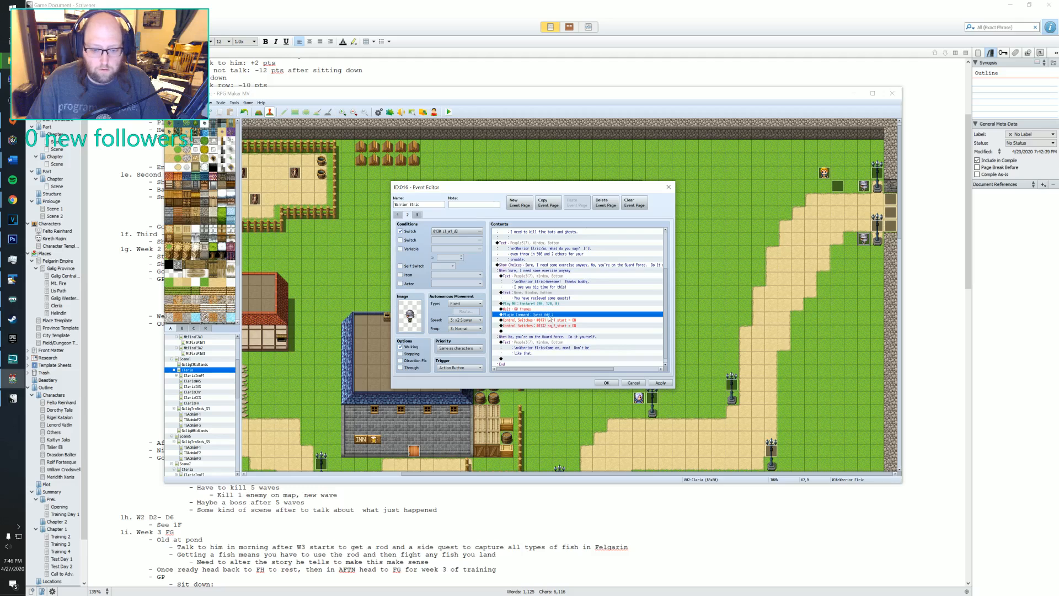
double_click(547, 314)
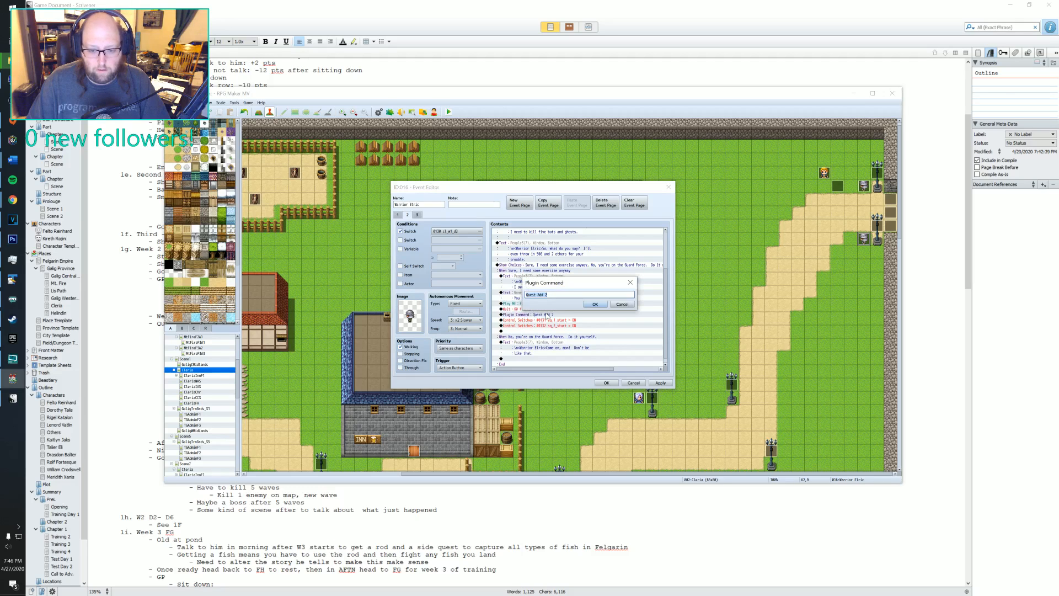
key("Right")
key("BackSpace")
type("8")
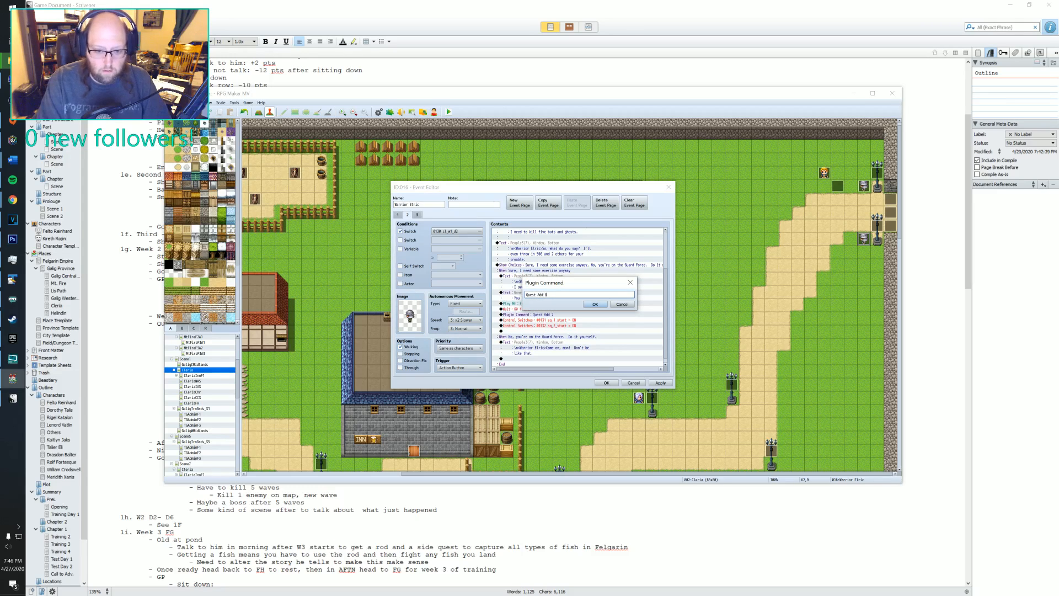
key("BackSpace")
type("9")
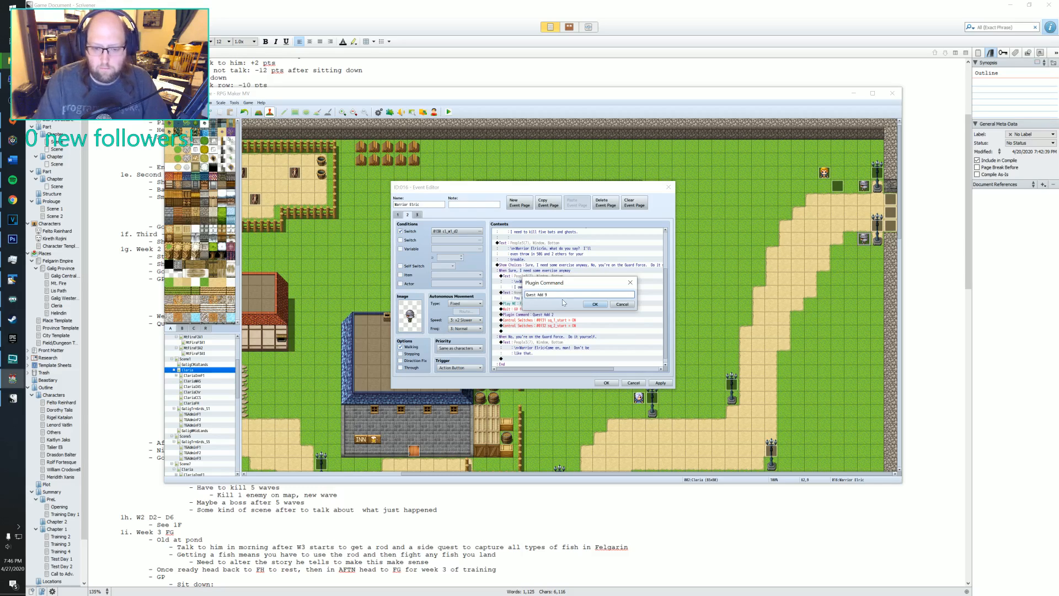
left_click(594, 304)
- Duplicate the Quest Add 9 plugin command and change the second copy to Quest Add 10
key("ctrl+c")
key("ctrl+v")
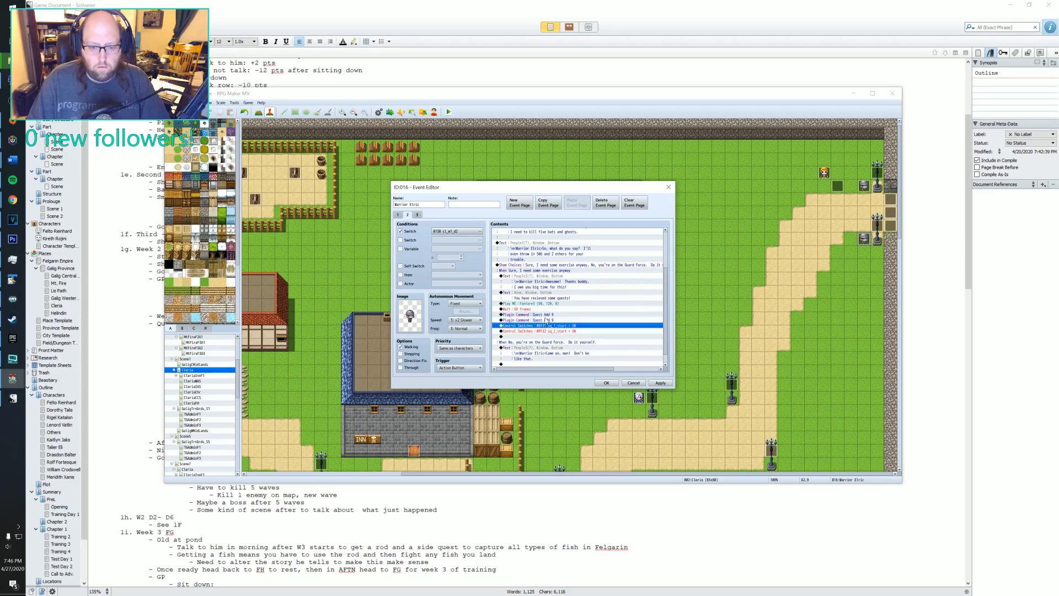
double_click(546, 320)
key("Right")
key("BackSpace")
type("10")
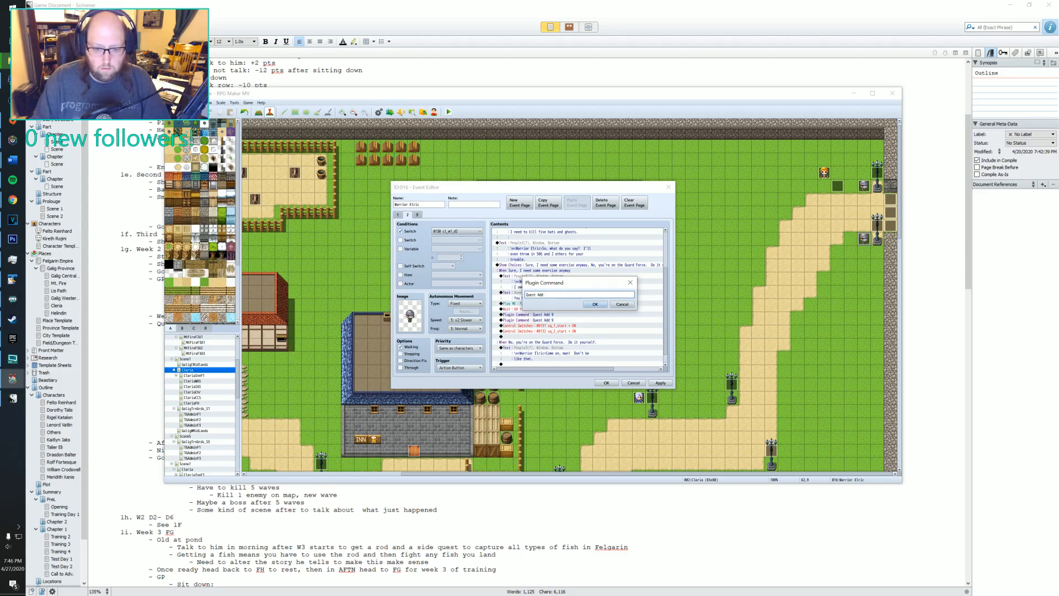
left_click(594, 304)
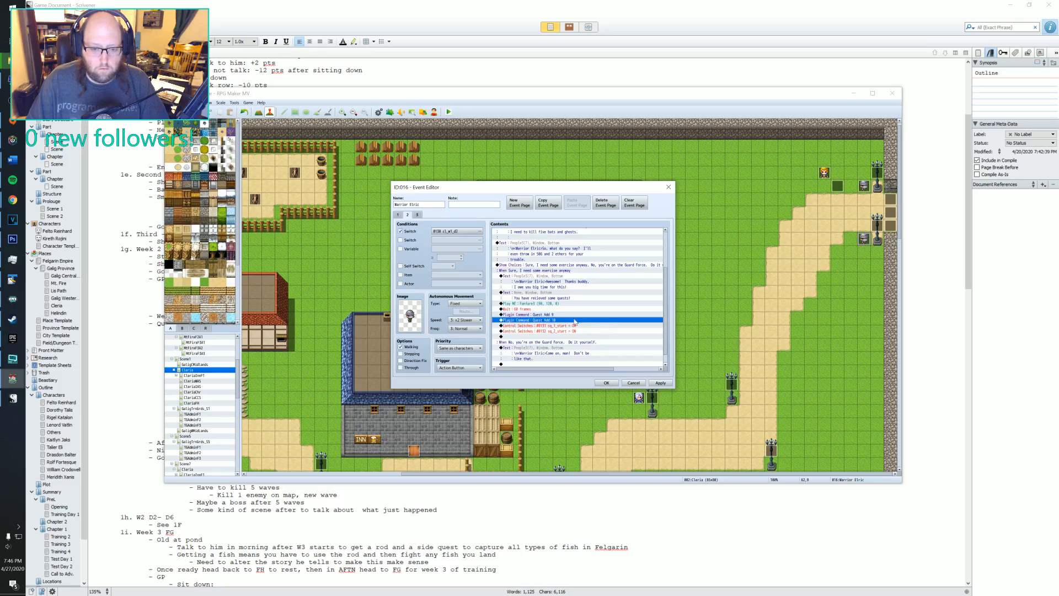
- Copy the eventIndicator comment from page 2 of Warrior Elric's event to the start of page 3
scroll(538, 276, "up", 5)
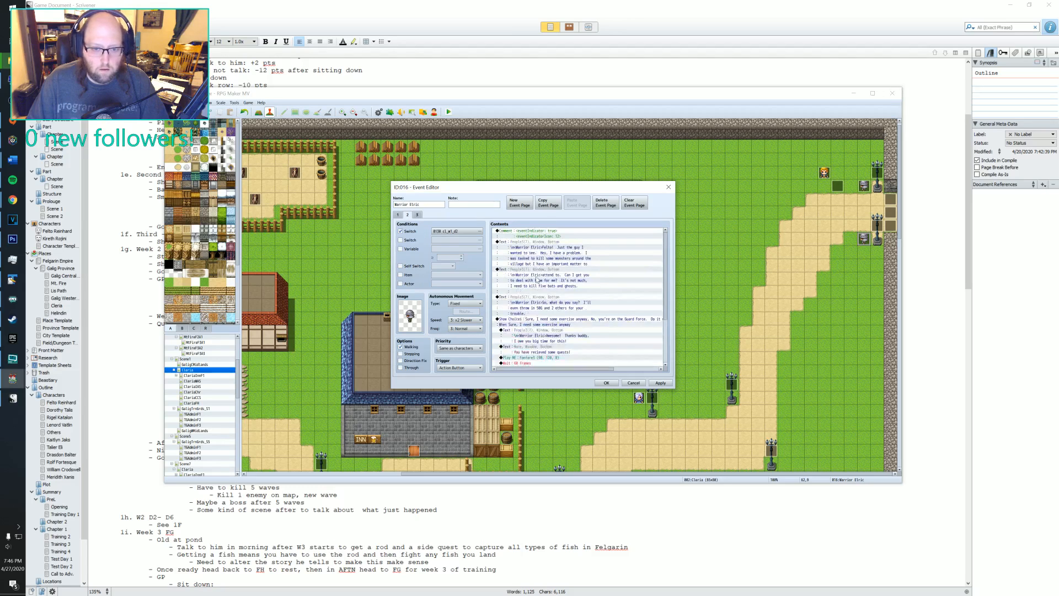
left_click(539, 235)
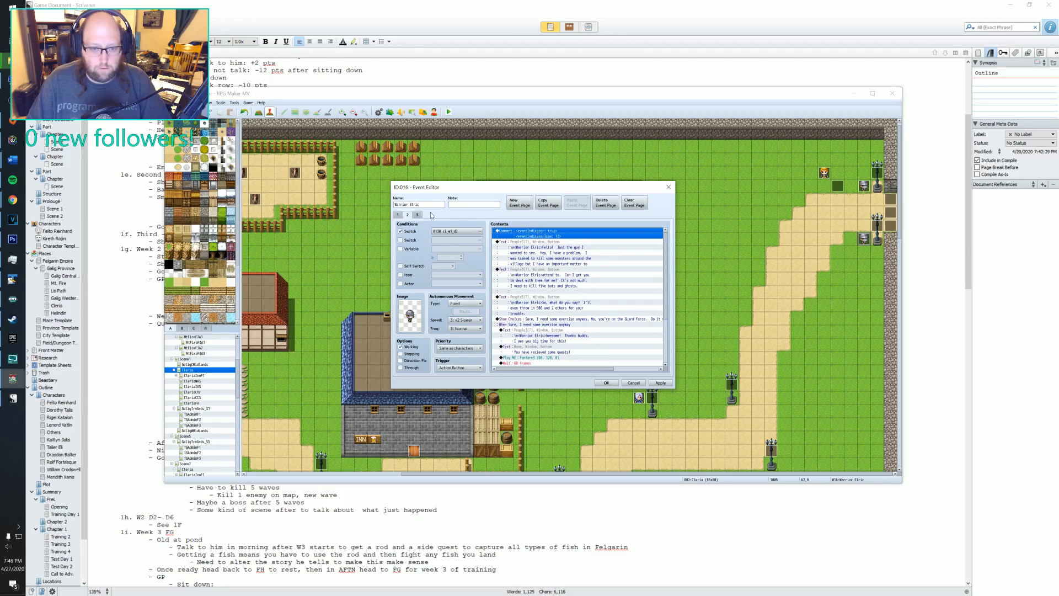
left_click(418, 215)
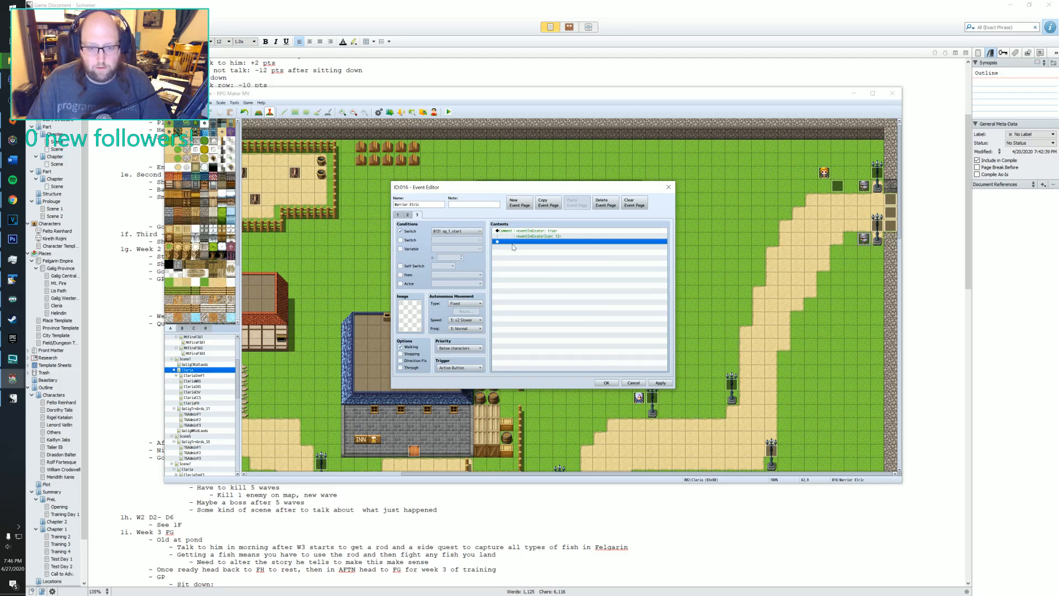
- Copy Warrior Elric's first dialogue text from page 2 and paste it below the comment on page 3
left_click(408, 215)
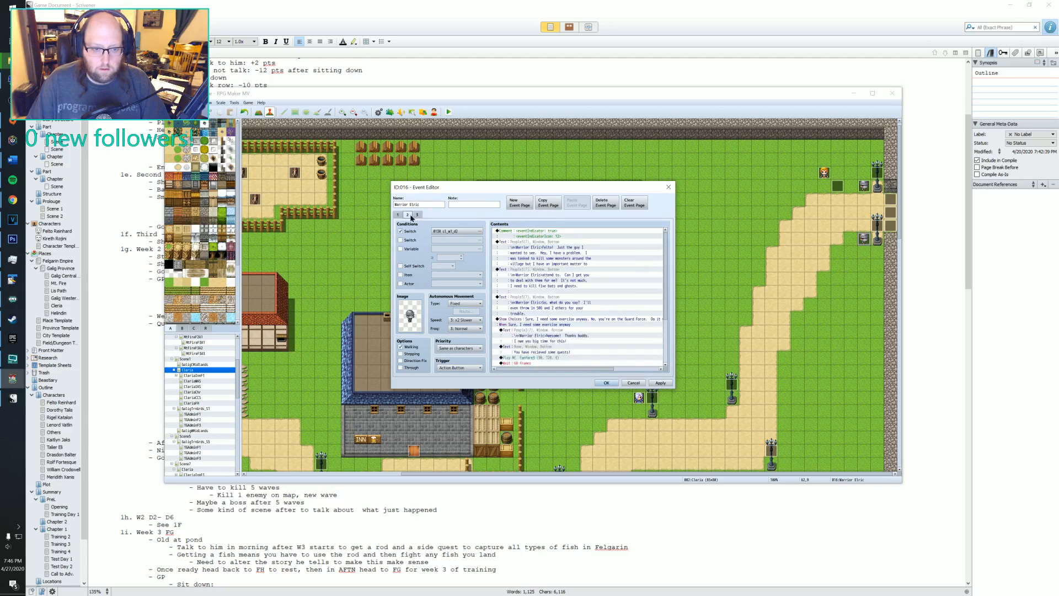
left_click(545, 249)
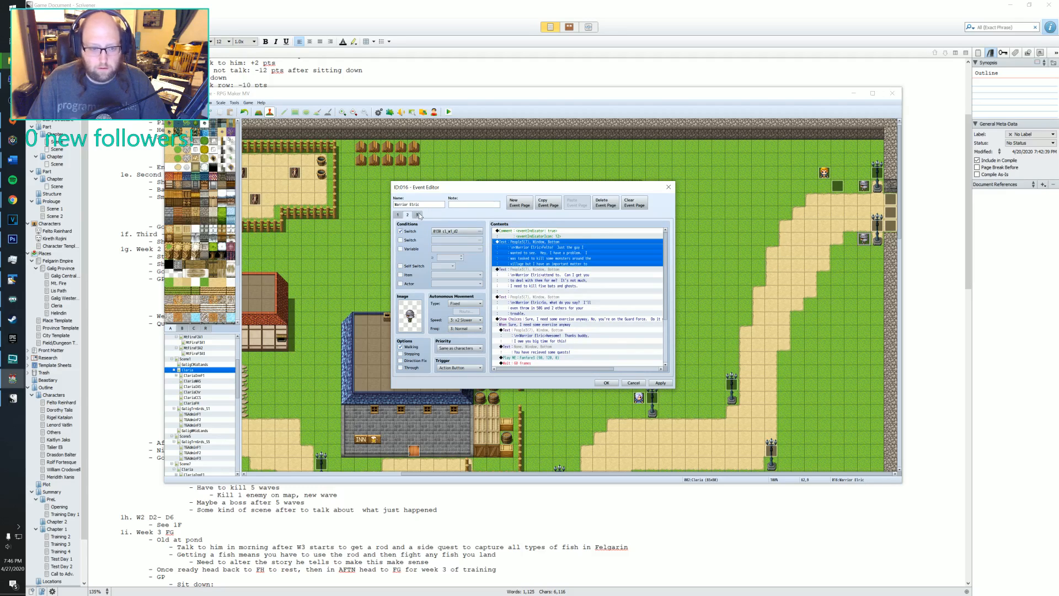
left_click(418, 215)
left_click(513, 246)
key("ctrl+v")
left_click(537, 243)
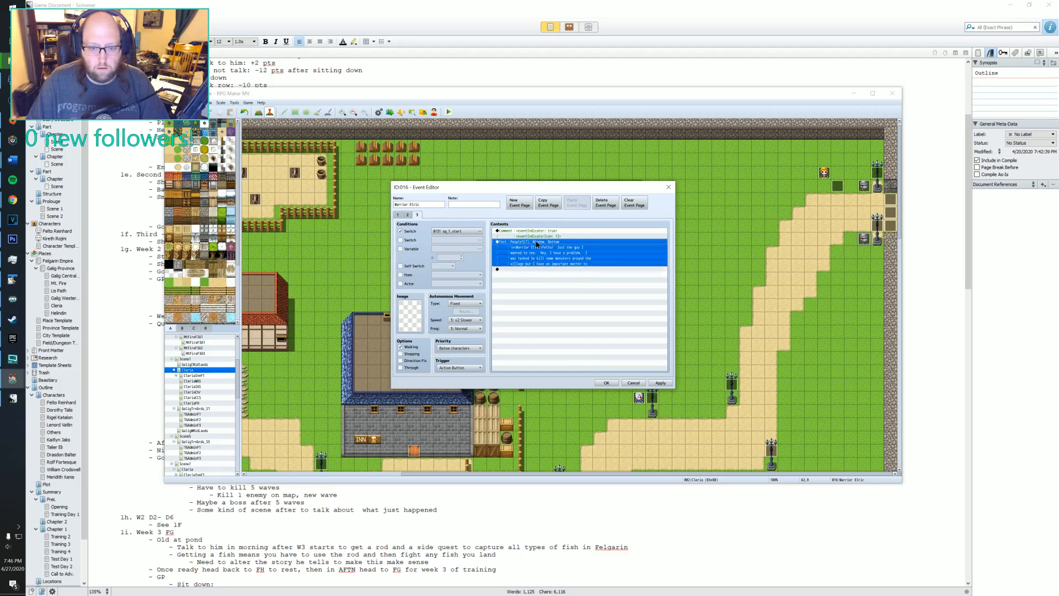
- Delete the pasted dialogue text and the eventIndicator comment from page 3 of Warrior Elric's event
key("Delete")
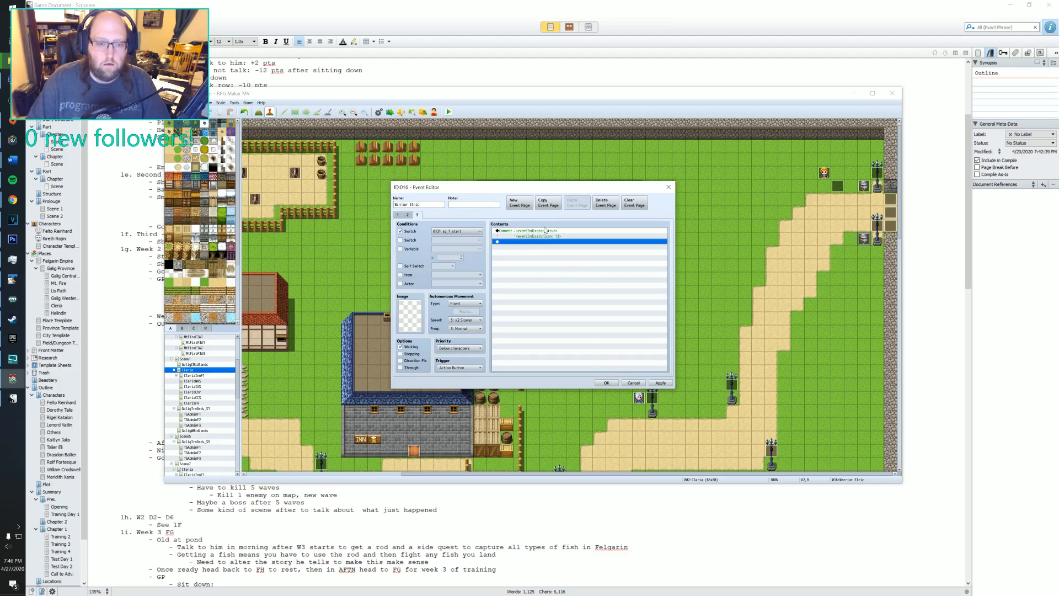
left_click(540, 232)
key("Delete")
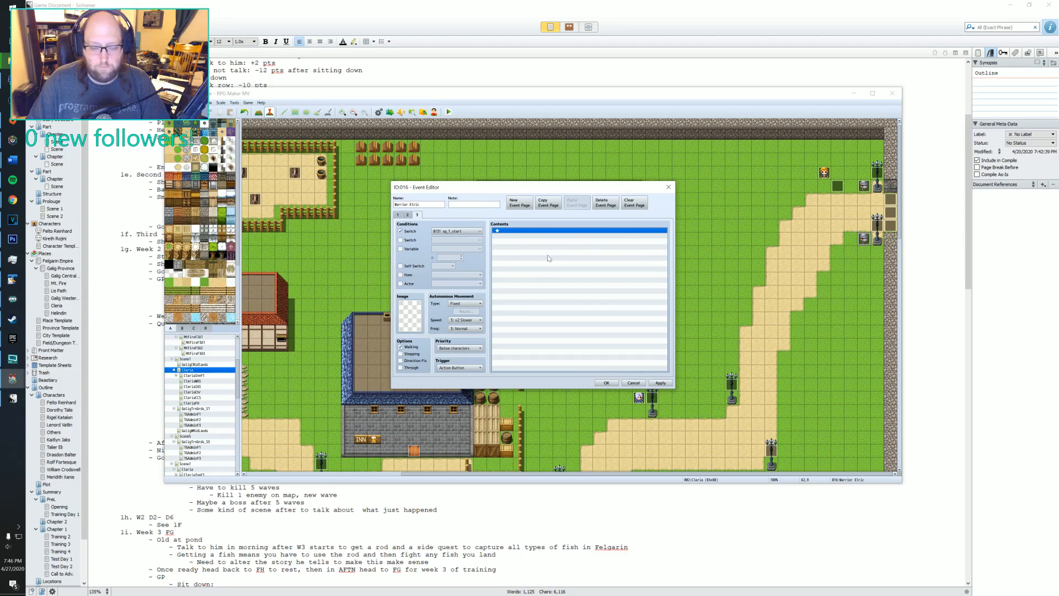
- Duplicate page 3 as page 4, give it the helmeted warrior image from People3 and set its priority to Same as characters
left_click(520, 202)
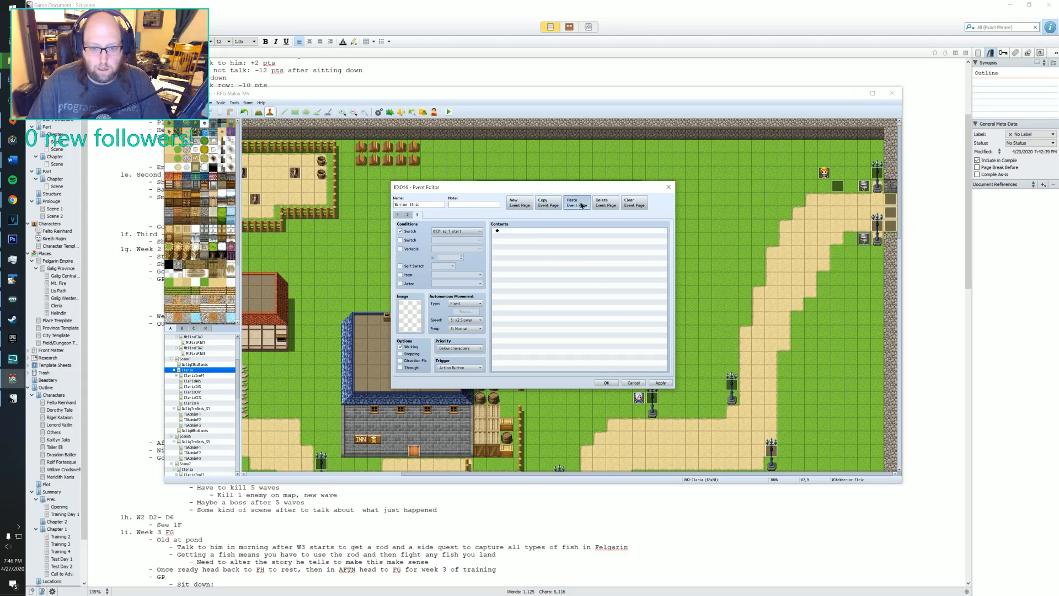
left_click(548, 202)
double_click(405, 312)
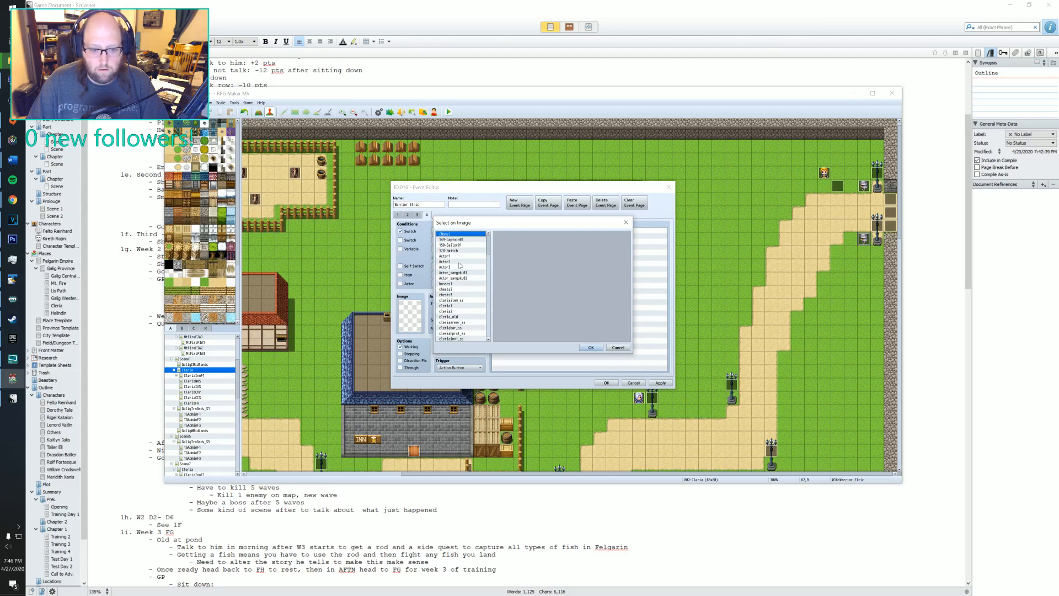
left_click(451, 300)
scroll(455, 268, "down", 2)
scroll(456, 270, "down", 10)
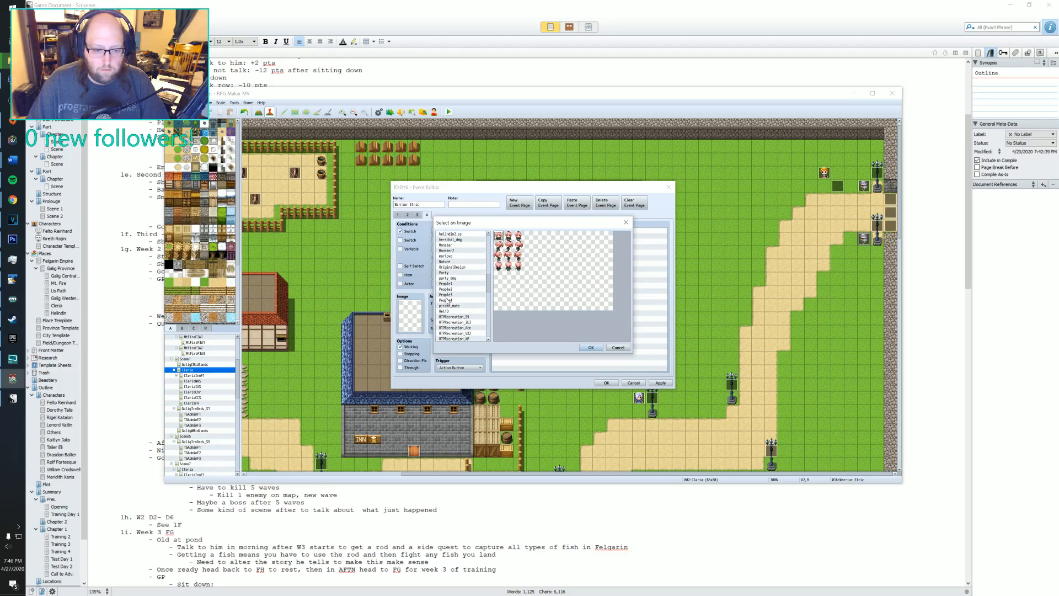
left_click(449, 295)
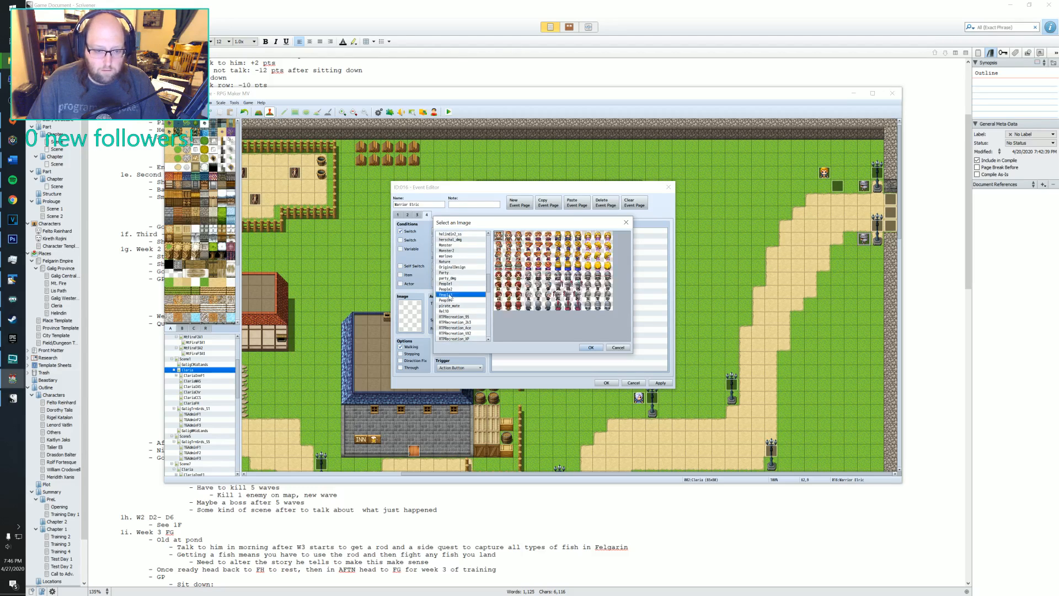
left_click(590, 347)
- Copy the eventIndicator comment from page 2 to the start of page 4
left_click(528, 234)
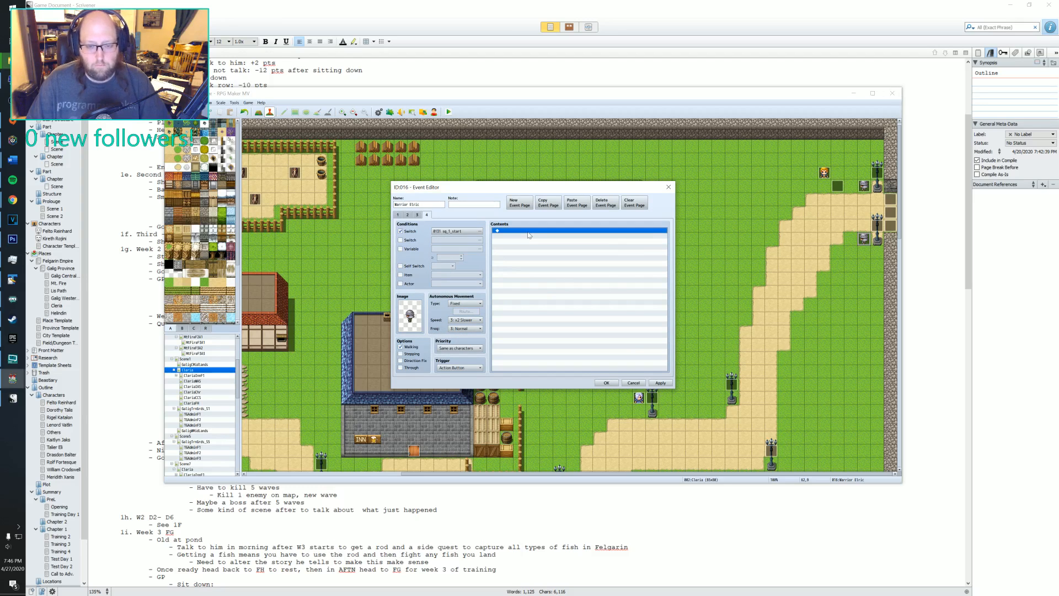
left_click(409, 215)
left_click(425, 215)
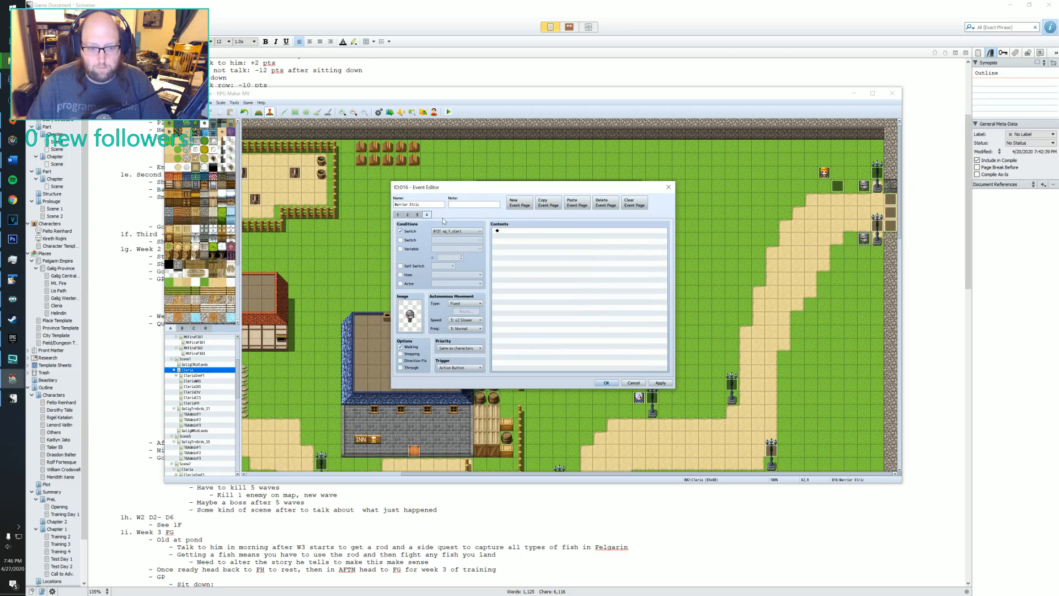
left_click(418, 215)
left_click(407, 214)
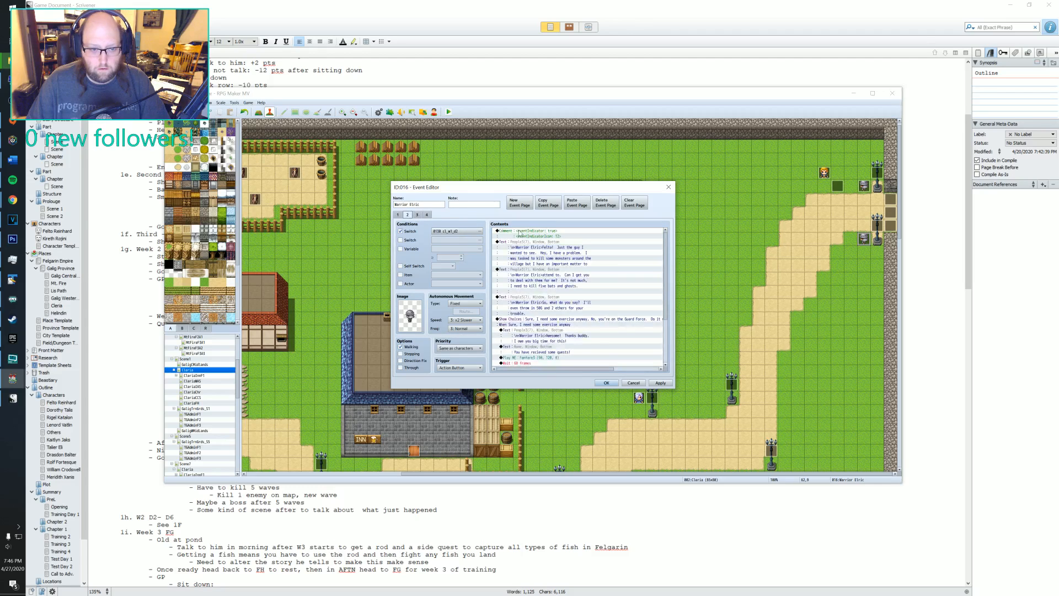
left_click(427, 215)
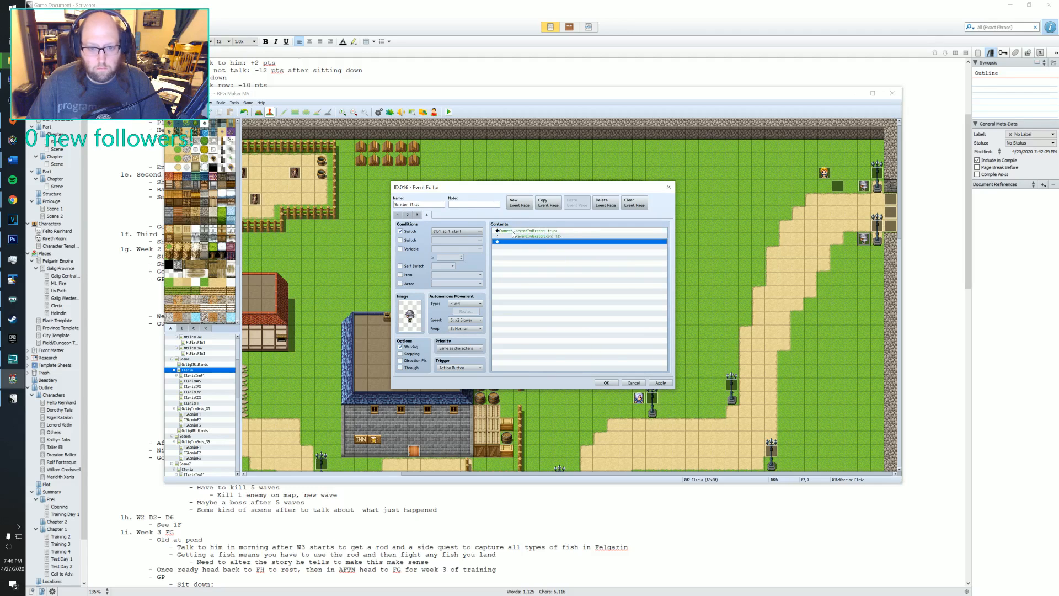
- Change the eventIndicatorIcon number in page 4's comment to 28
left_click(529, 234)
double_click(530, 235)
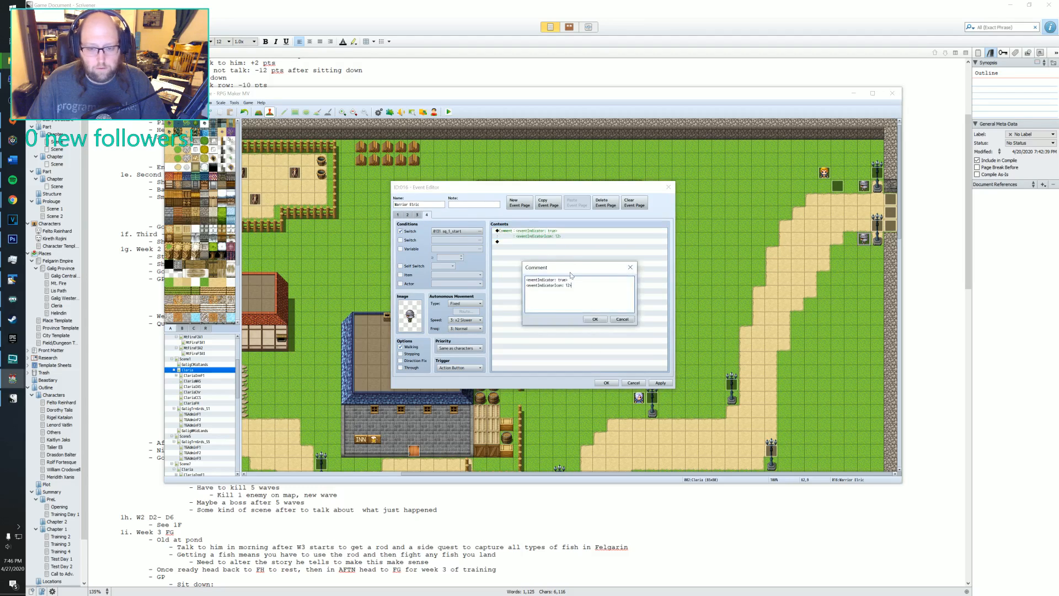
key("Delete")
key("Delete")
type("28")
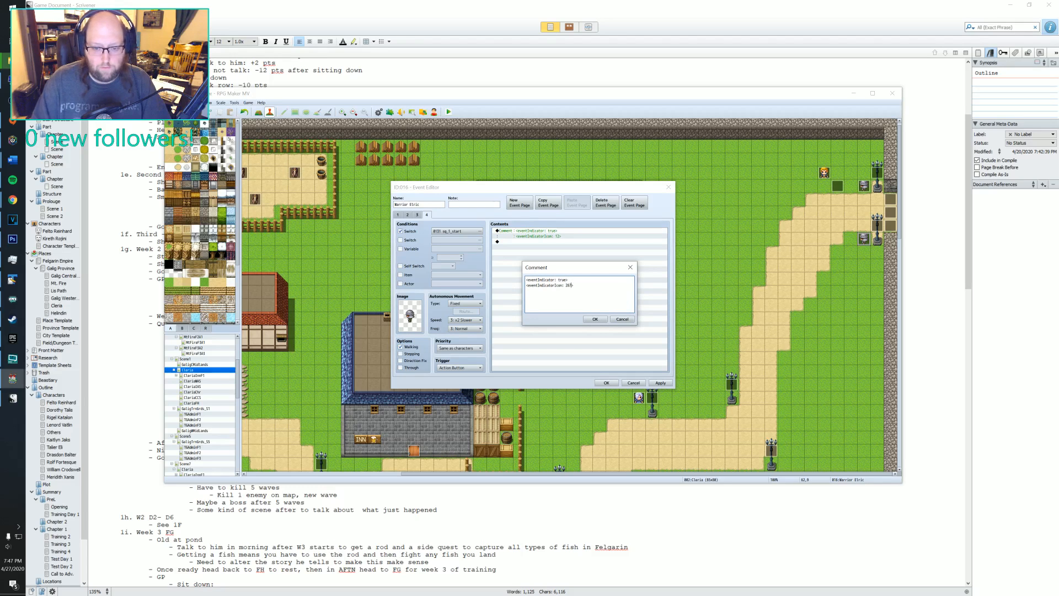
left_click(595, 318)
- From page 4's switch condition, name the empty switch 0133 sq_1_complete
left_click(447, 234)
left_click(555, 295)
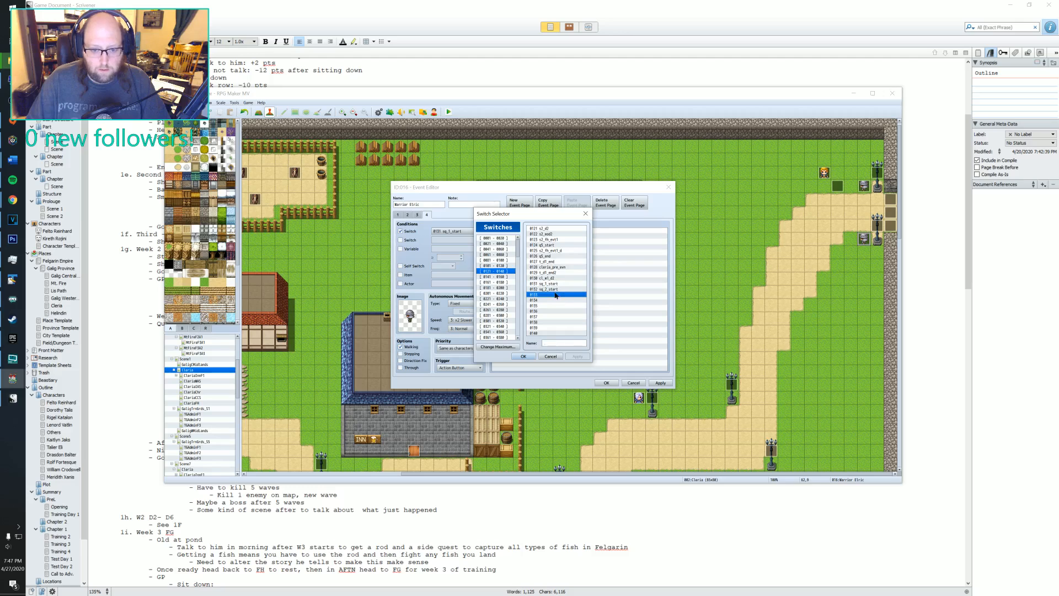
left_click(544, 343)
type("sq_1_Complete")
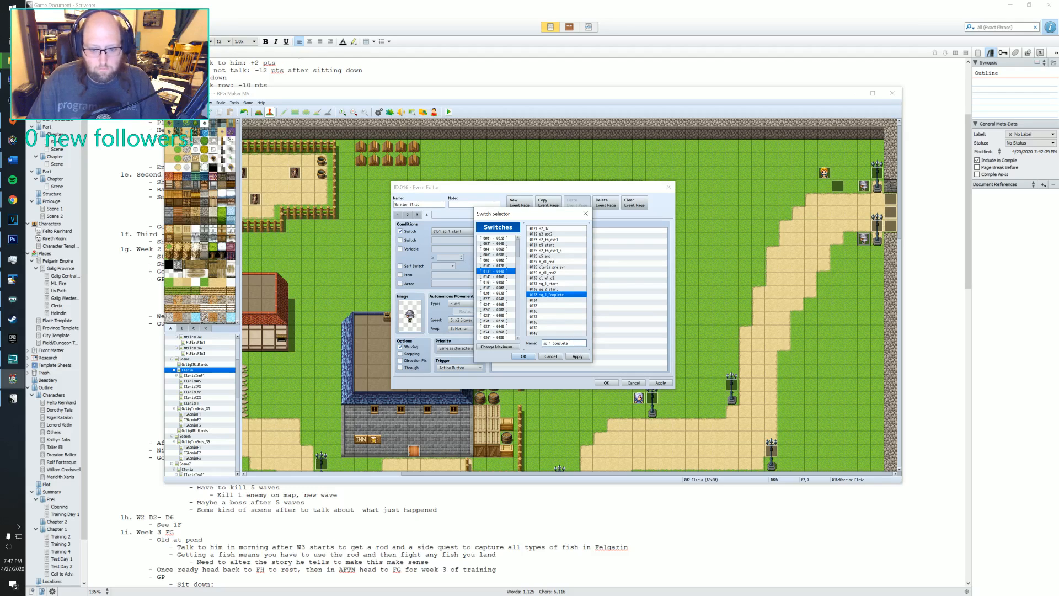
key("BackSpace")
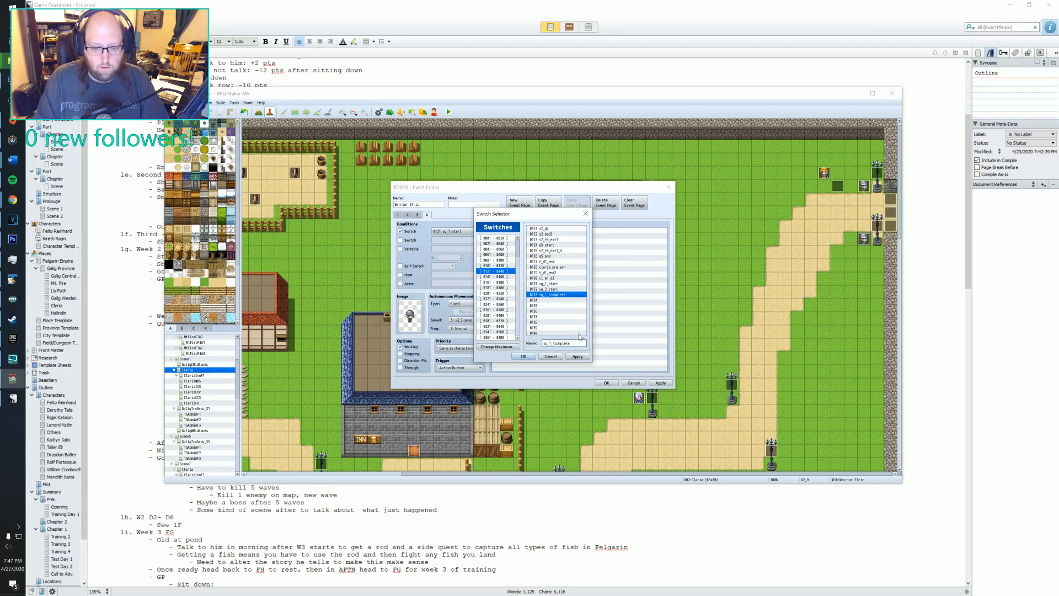
type("c")
left_click(580, 333)
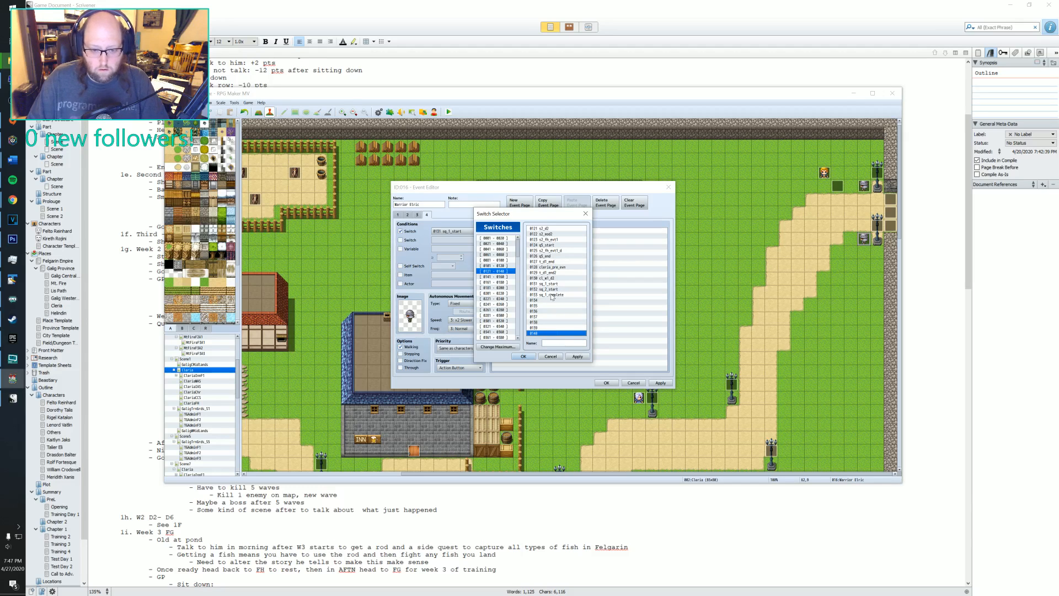
- Copy the name of switch 0133 to switch 0134, change it to sq_2_complete and accept the switch selection
left_click(552, 296)
key("ctrl+c")
left_click(551, 300)
key("ctrl+v")
left_click(568, 343)
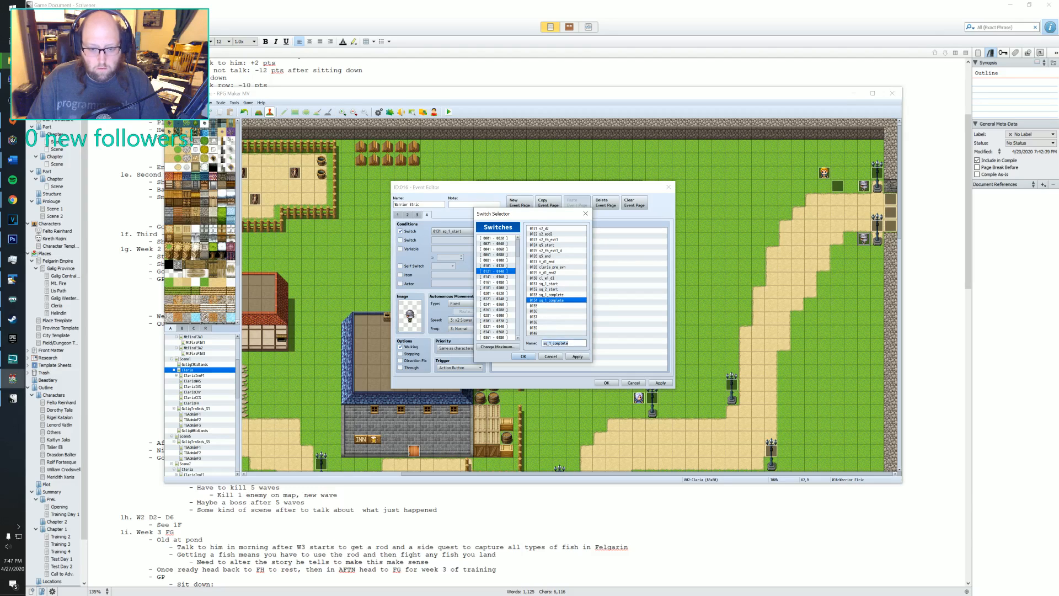
key("BackSpace")
type("2")
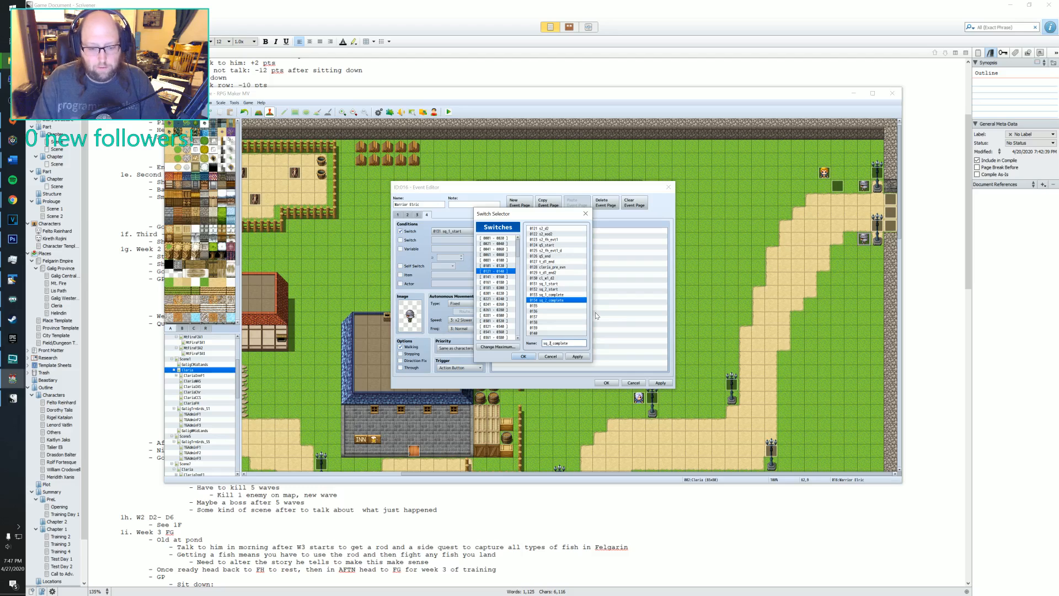
left_click(524, 356)
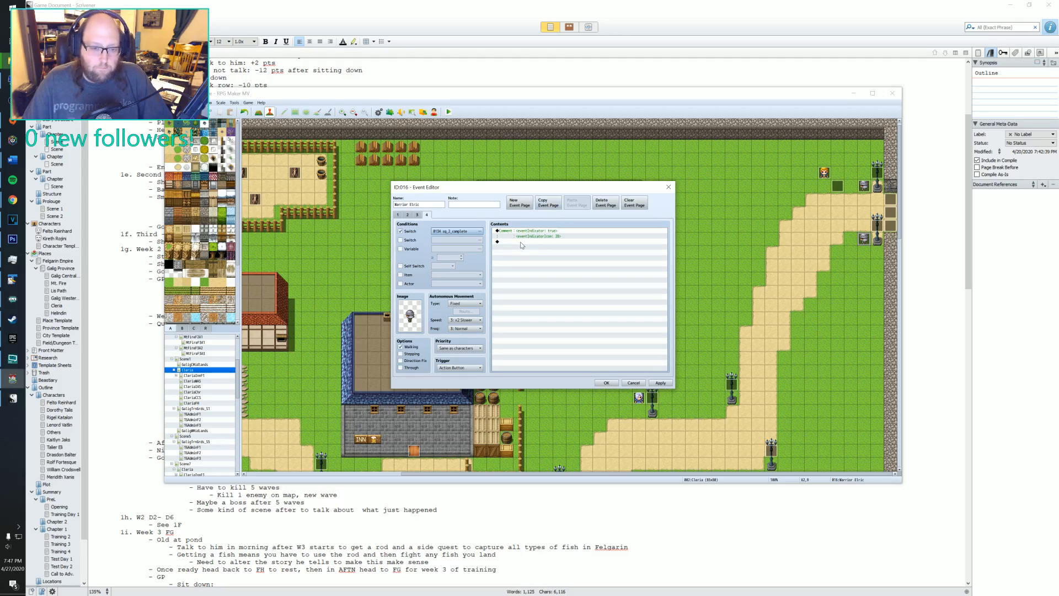
- Set page 4's condition switch to 0133 sq_1_complete
left_click(457, 231)
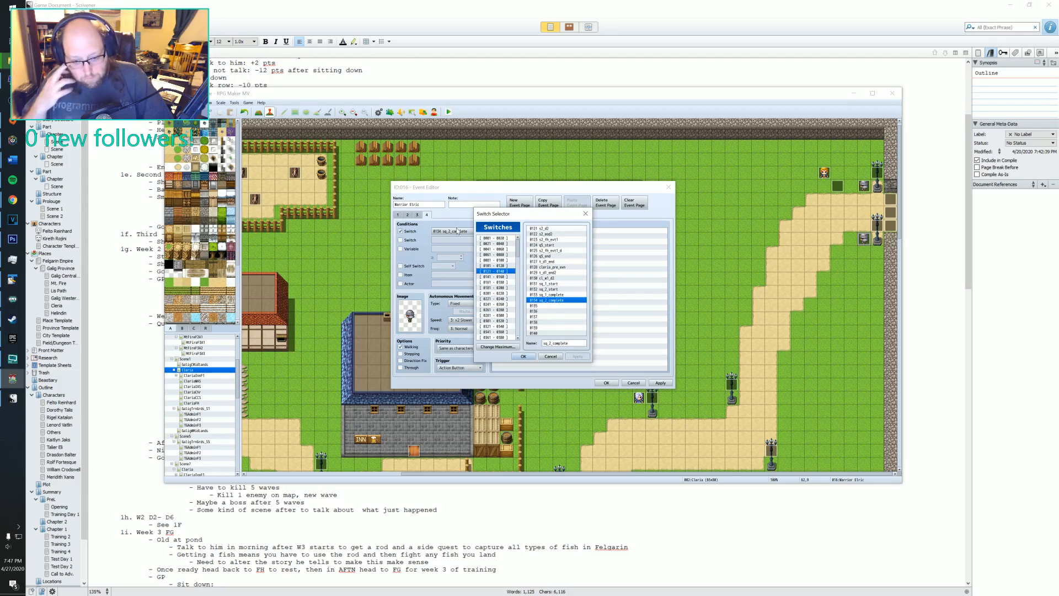
left_click(554, 295)
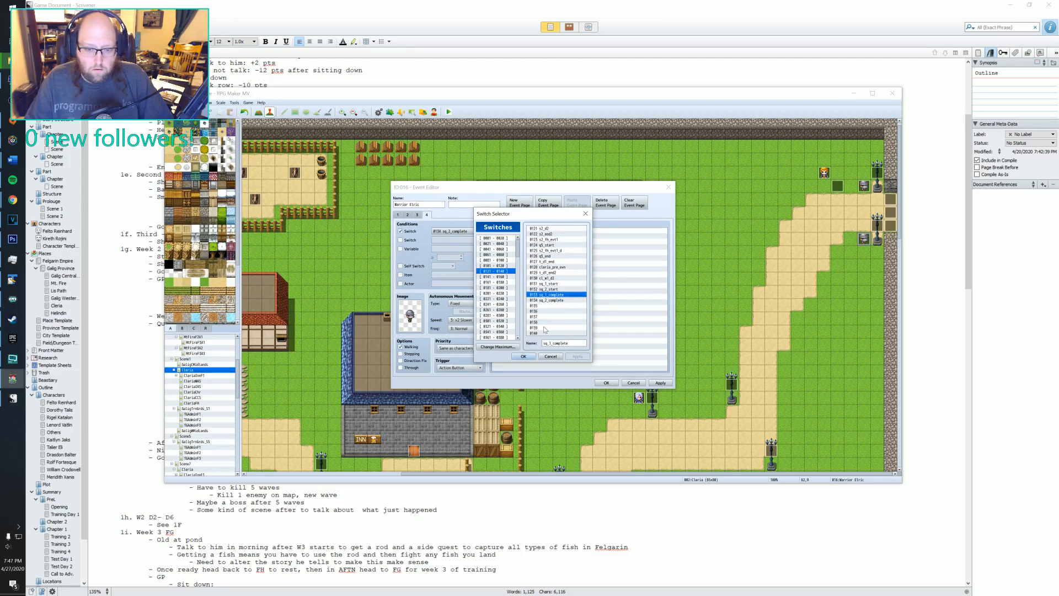
left_click(523, 356)
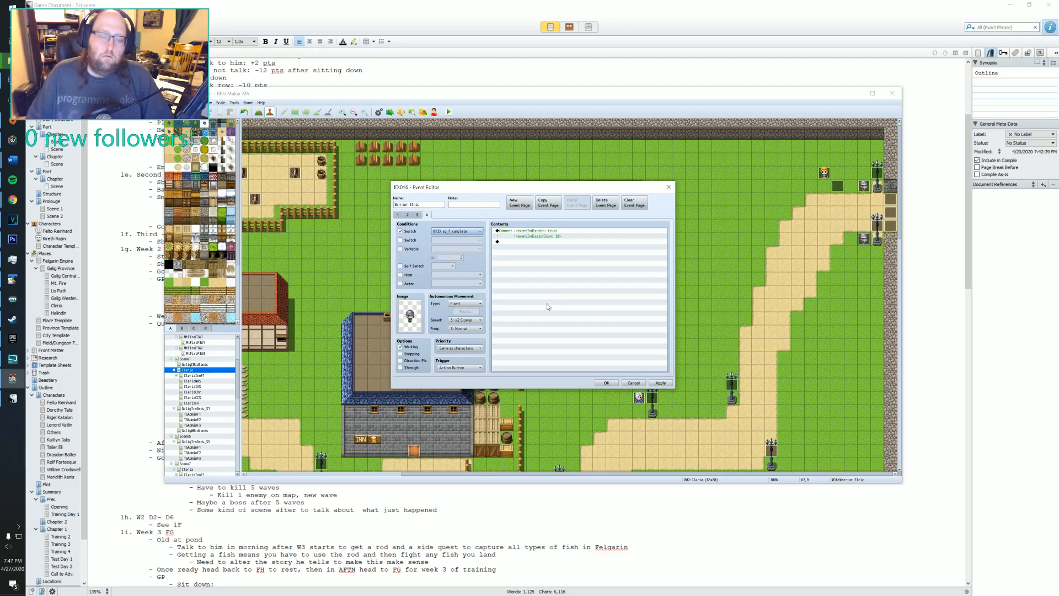
- Duplicate page 4 of Warrior Elric's event as page 5
left_click(546, 231)
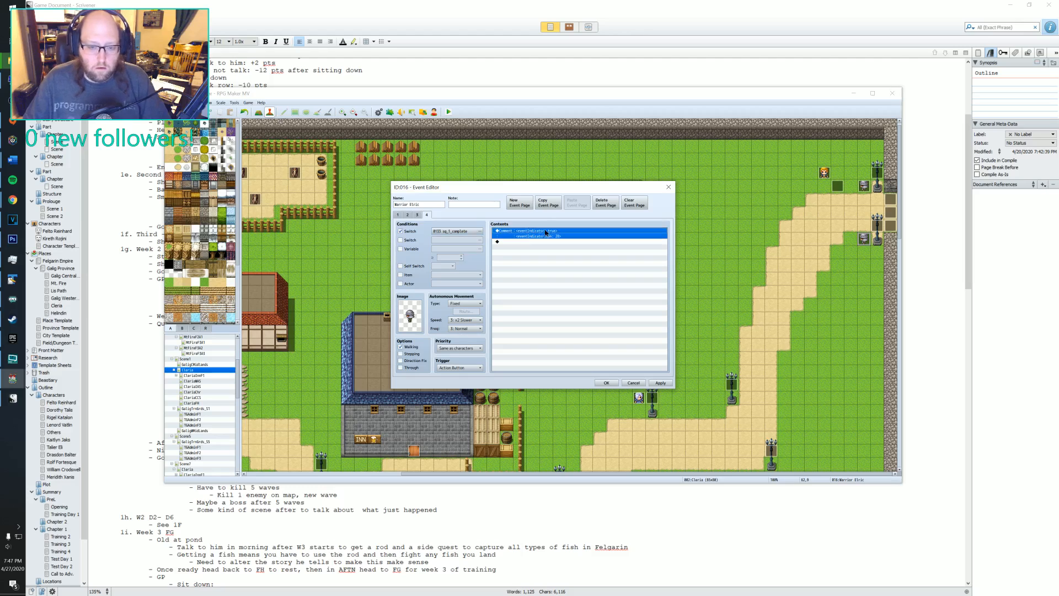
left_click(531, 243)
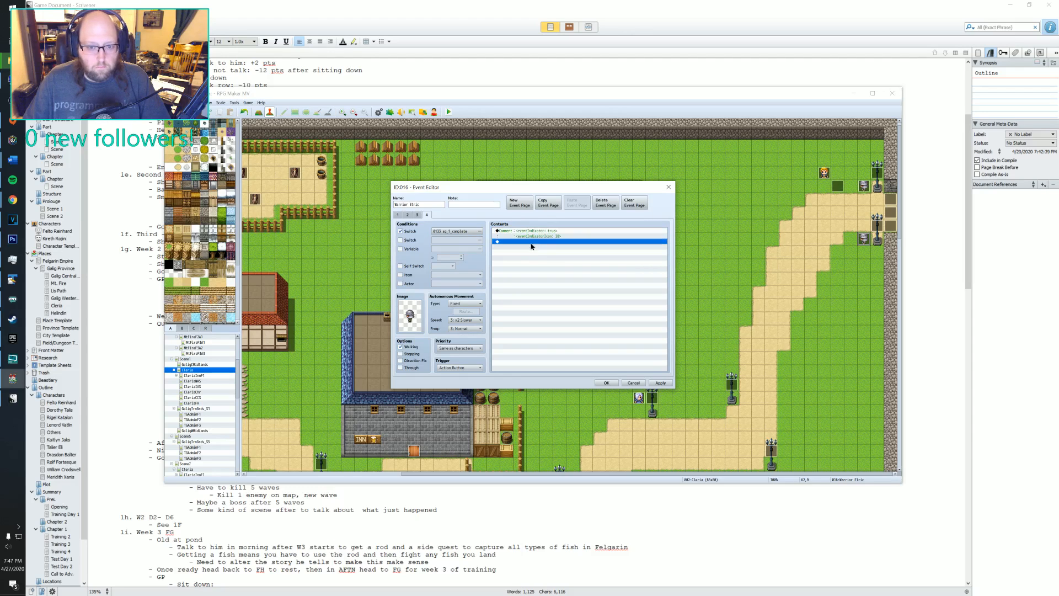
left_click(409, 216)
left_click(417, 214)
left_click(427, 215)
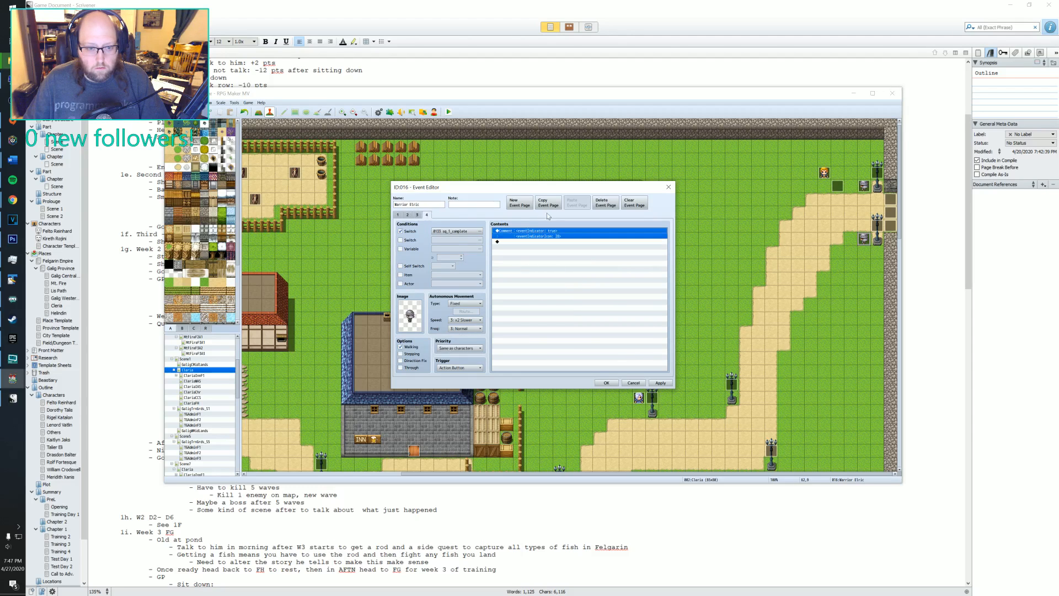
left_click(554, 203)
left_click(576, 202)
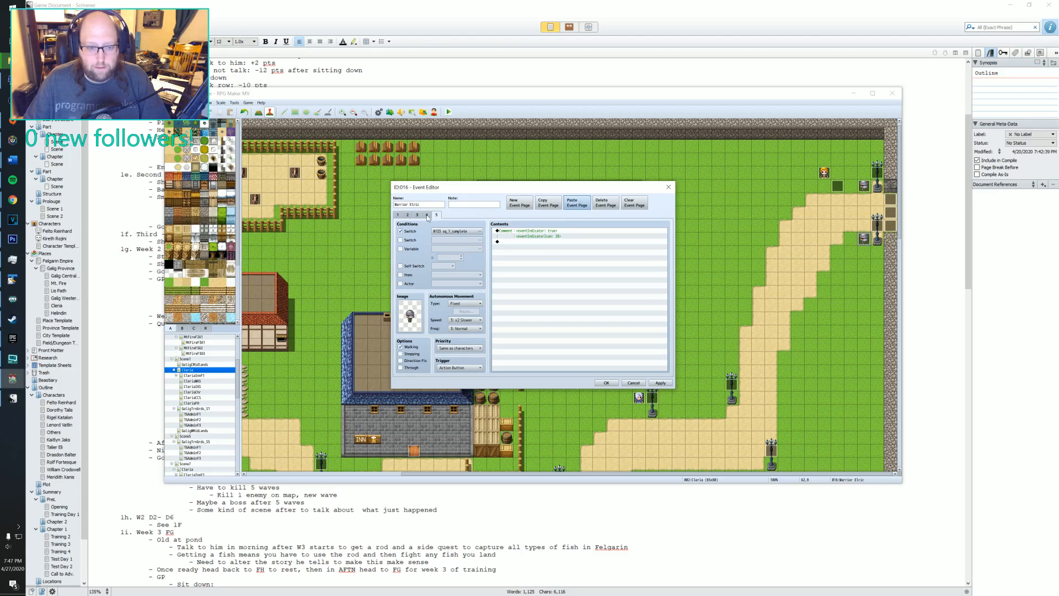
- Copy Warrior Elric's first dialogue text from page 2 and paste it below the comment on page 4
left_click(417, 215)
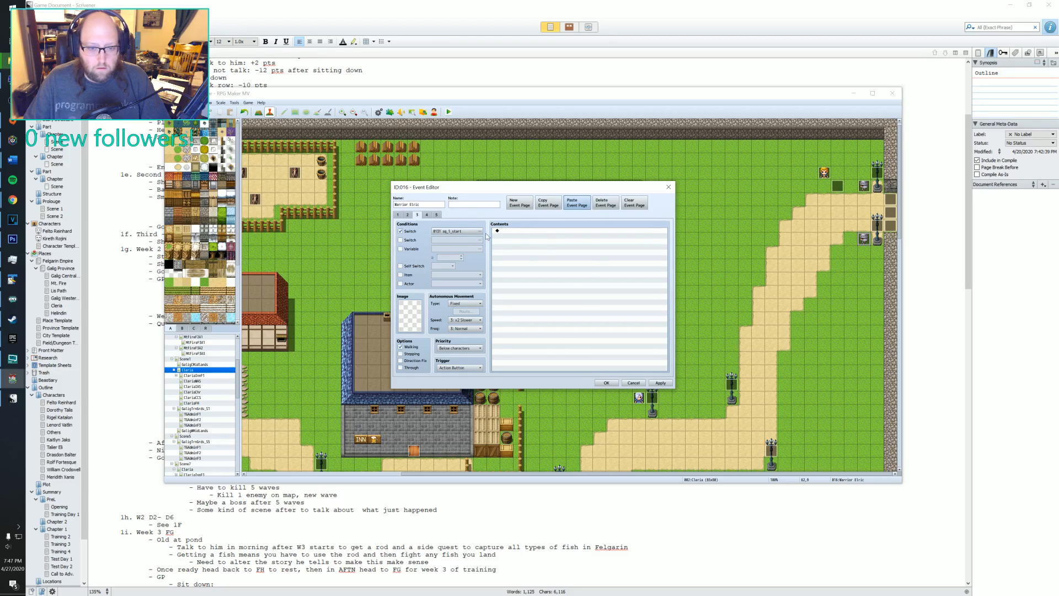
left_click(408, 215)
left_click(519, 249)
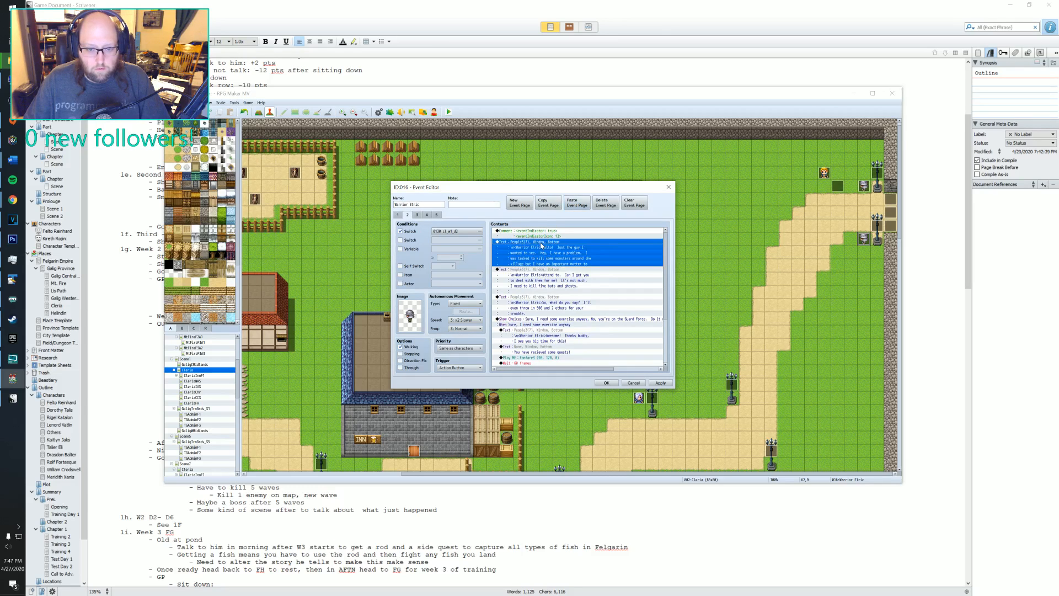
key("ctrl+c")
left_click(427, 215)
left_click(533, 246)
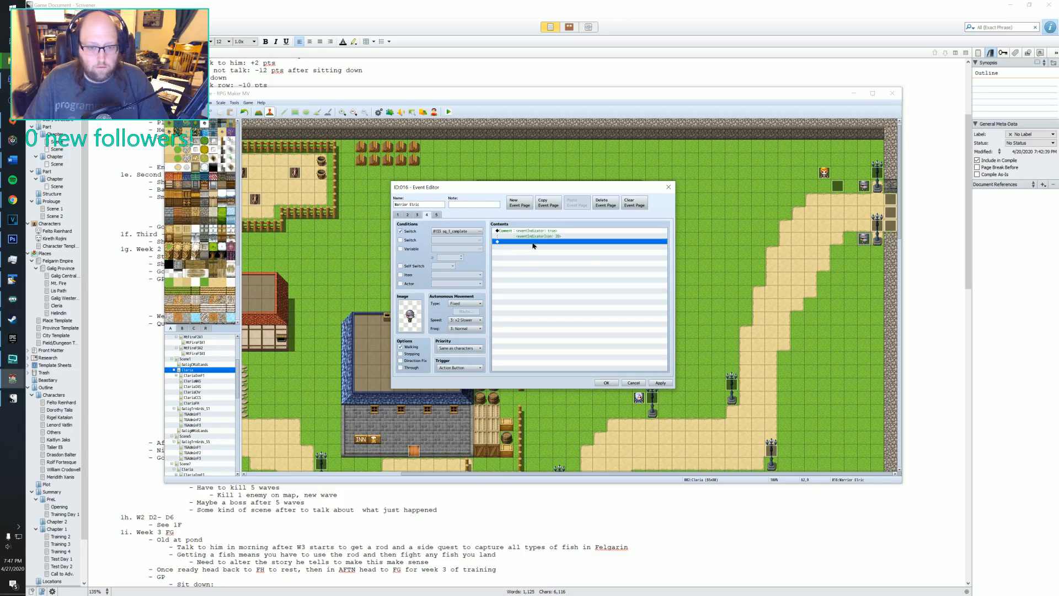
key("ctrl+v")
- Replace the pasted page 4 dialogue after the Warrior Elric name tag with "So you killed the ghosts? Excellent."
double_click(533, 246)
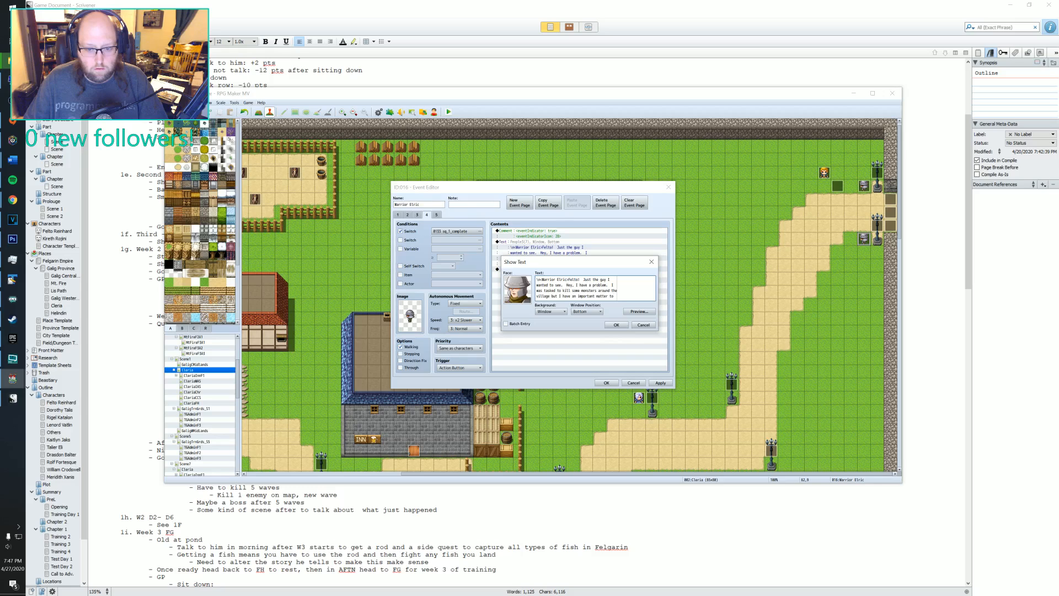
left_click_drag(569, 279, 615, 296)
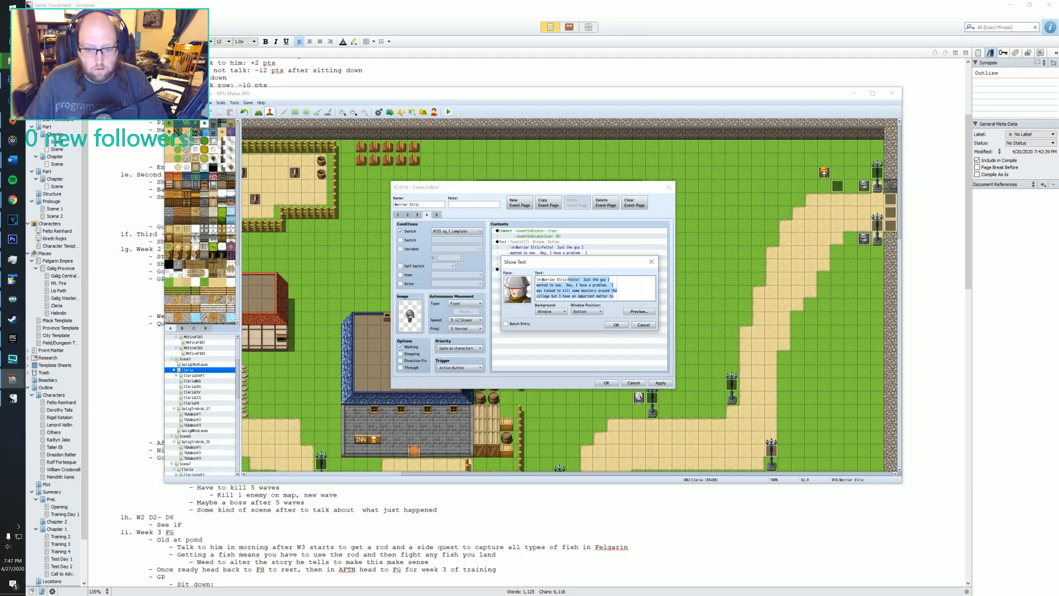
key("BackSpace")
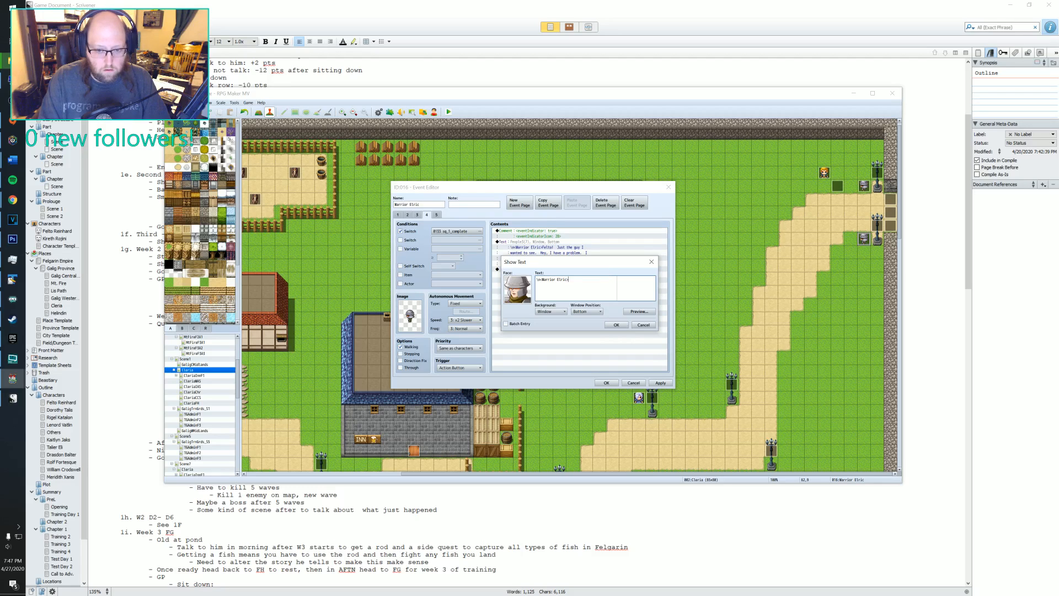
type("So")
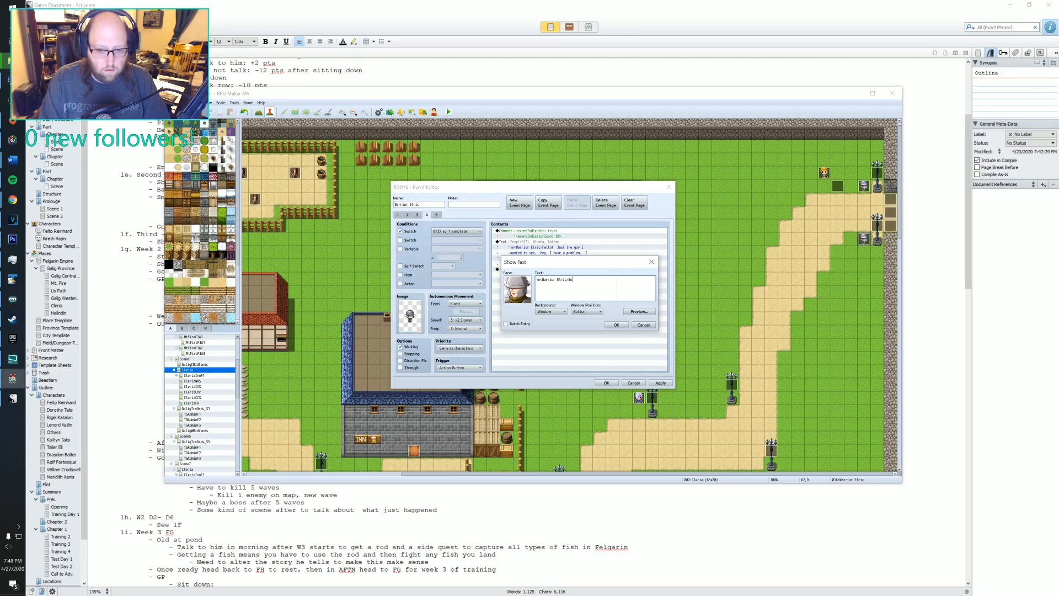
type(" you killed the ghosts?")
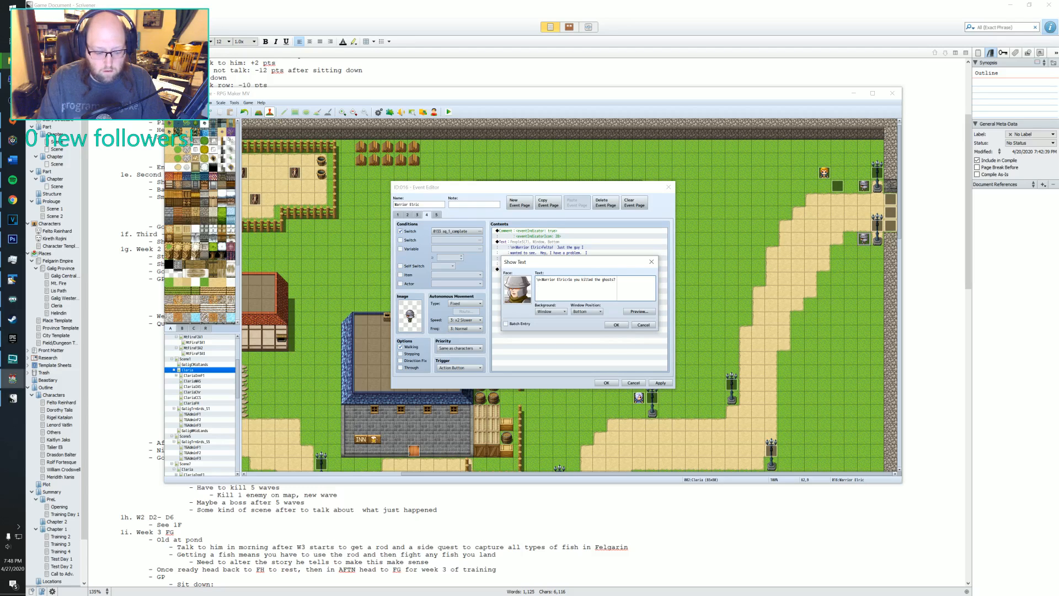
type(" Excellent.  ")
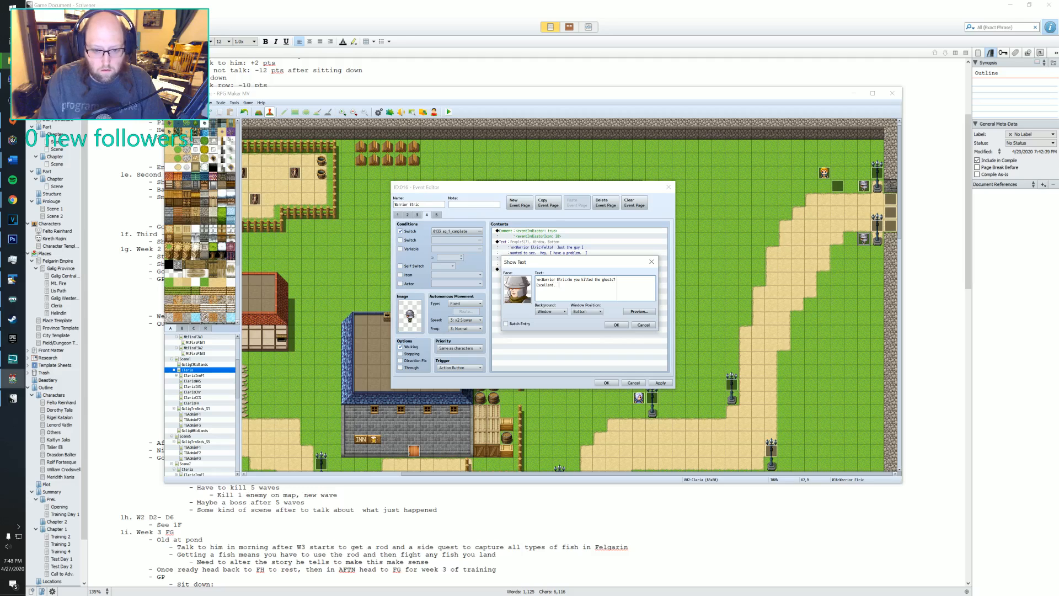
- Continue the dialogue with "Here is half of the reward I promised you. Let me know when you have killed the bats too." and accept it
type("Here is half of the reward")
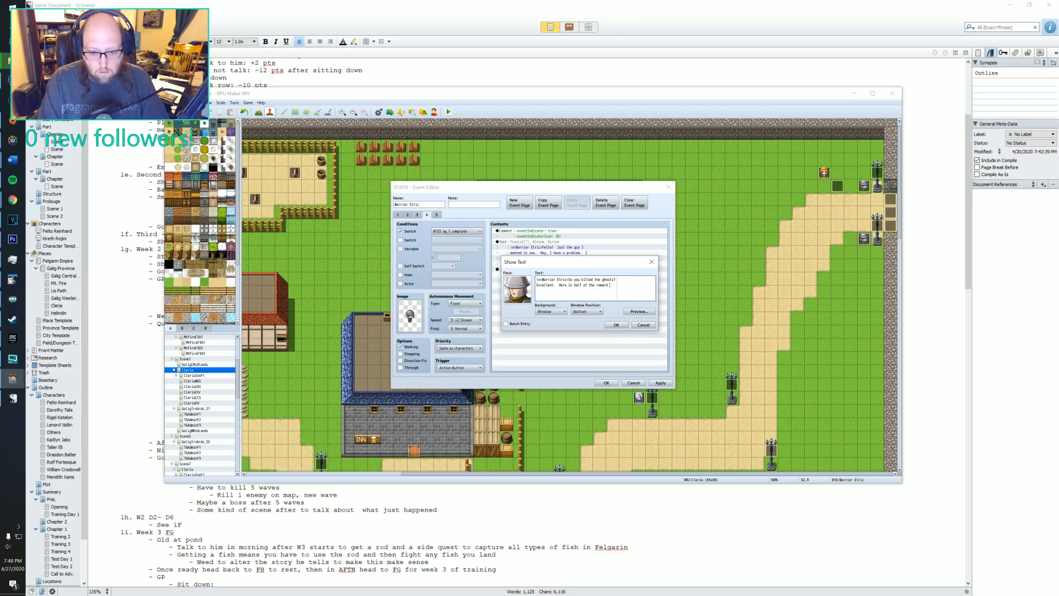
type("romised you.  Let")
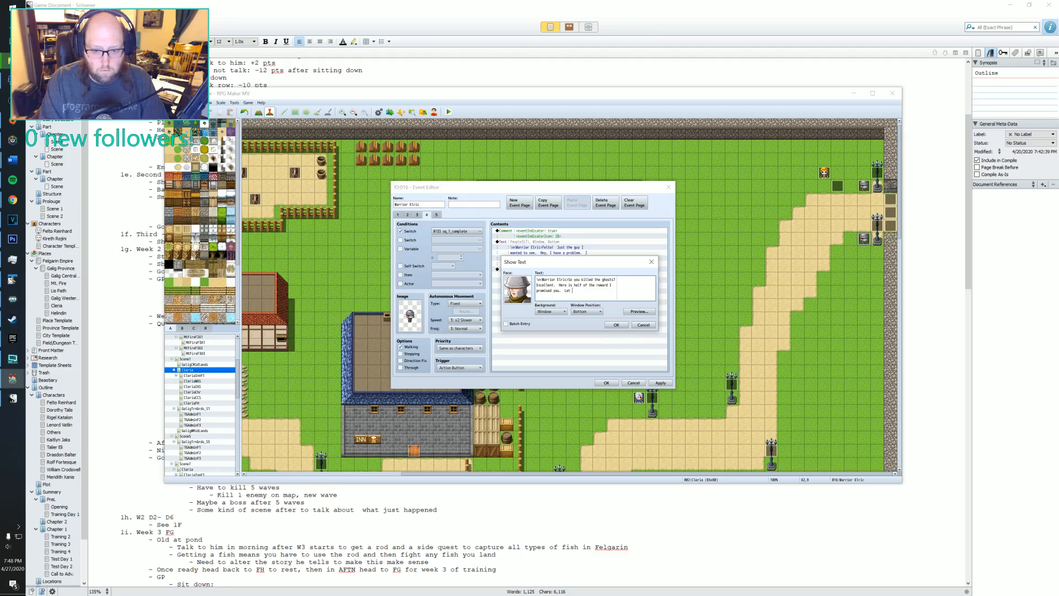
type("when you have")
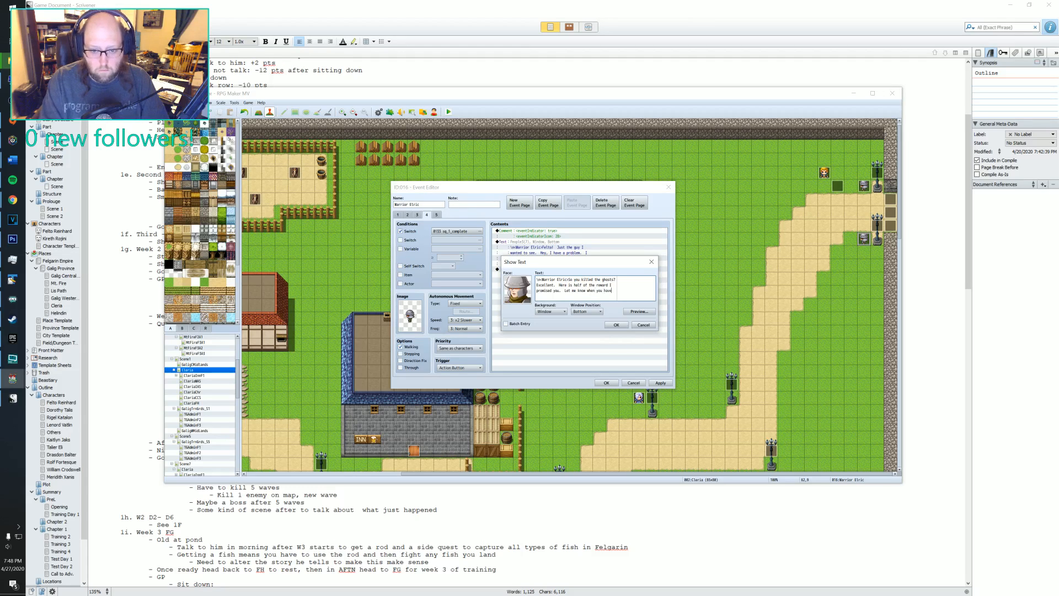
type(" killed the bats too.")
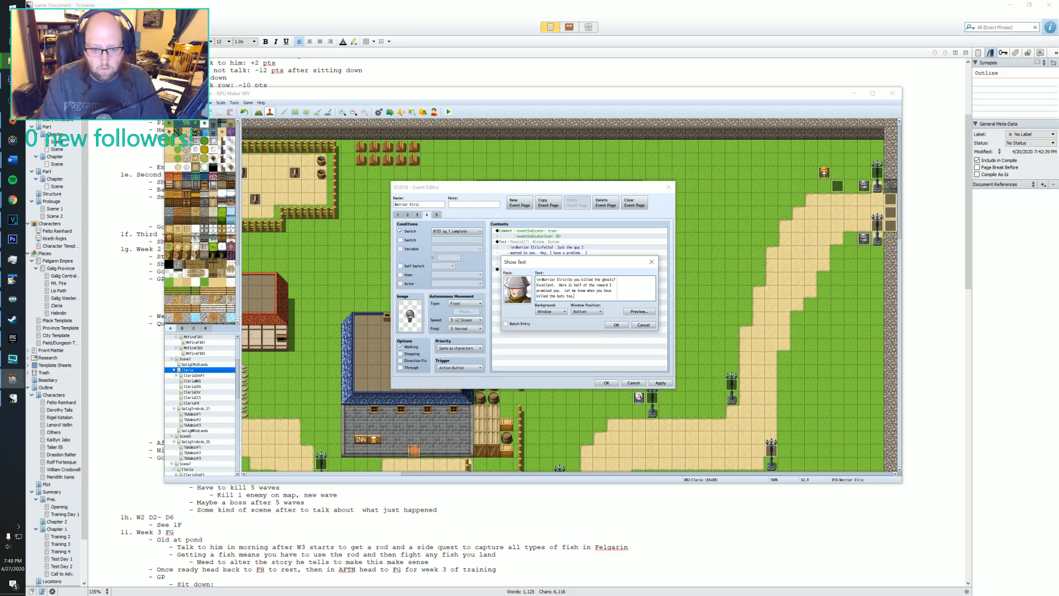
left_click(617, 325)
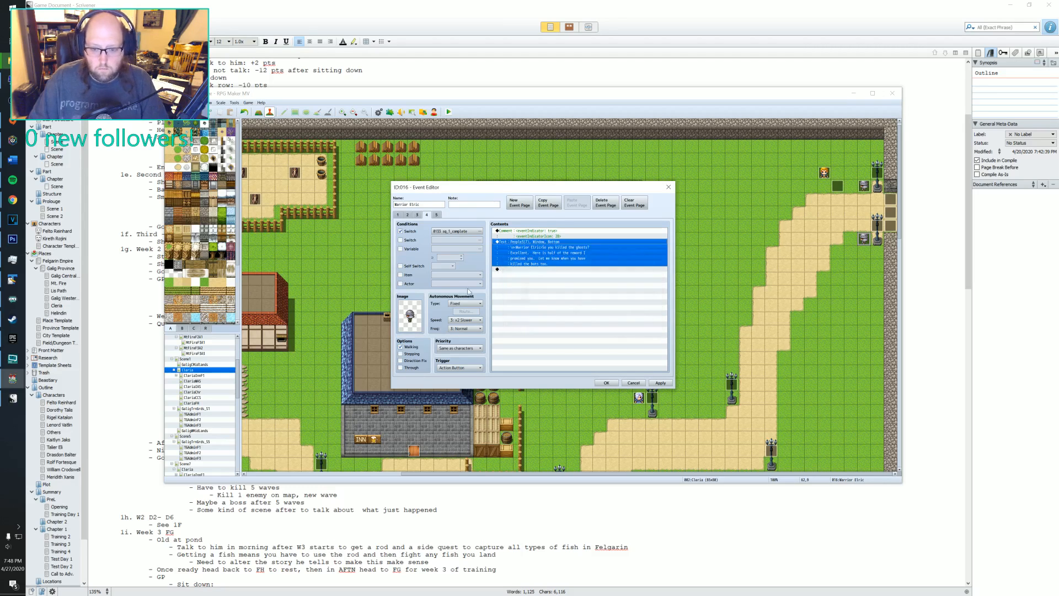
left_click(525, 270)
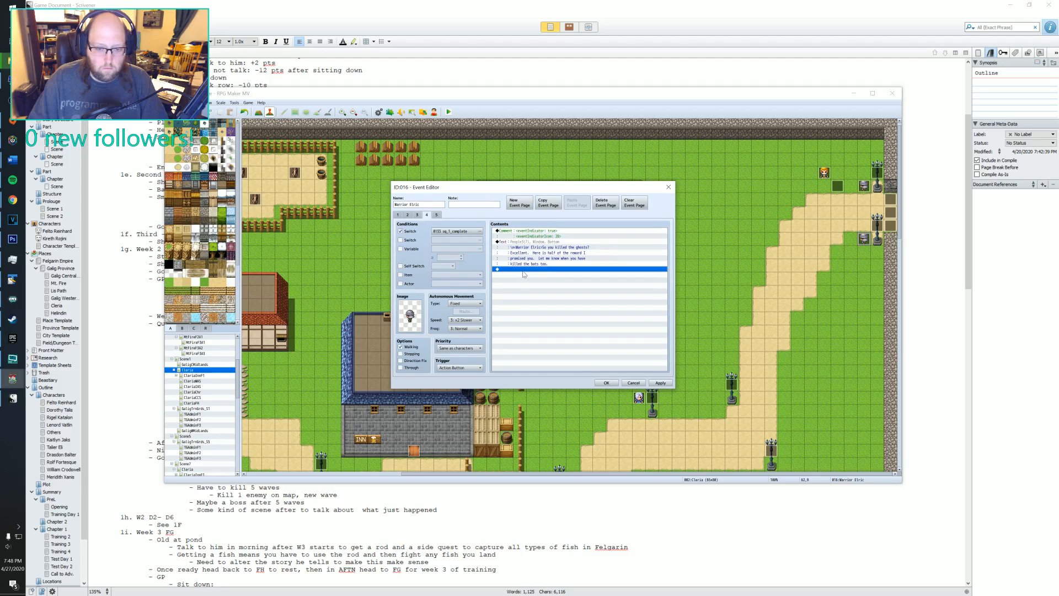
double_click(524, 271)
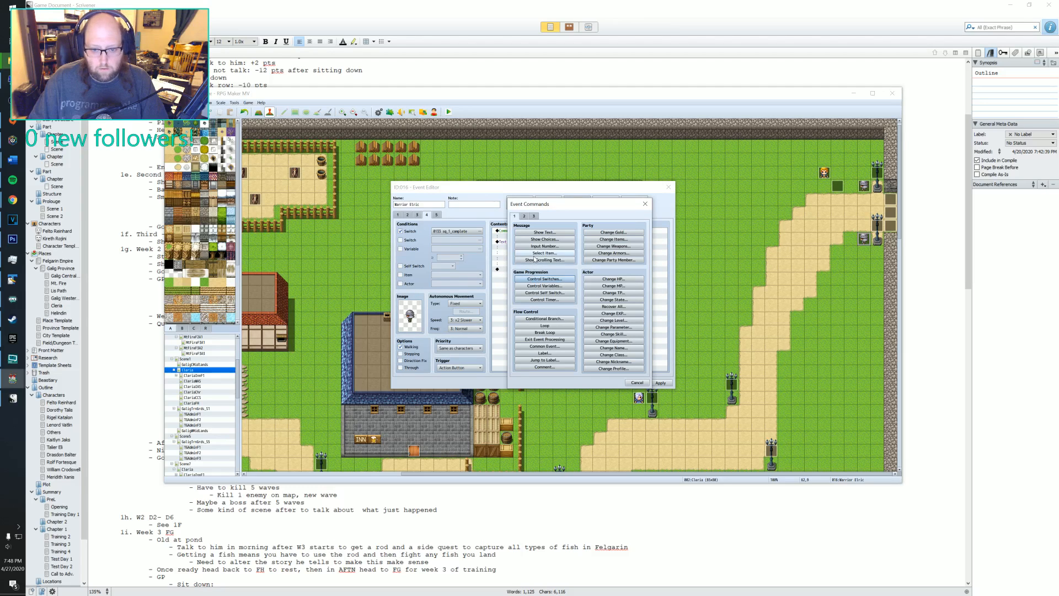
left_click(635, 382)
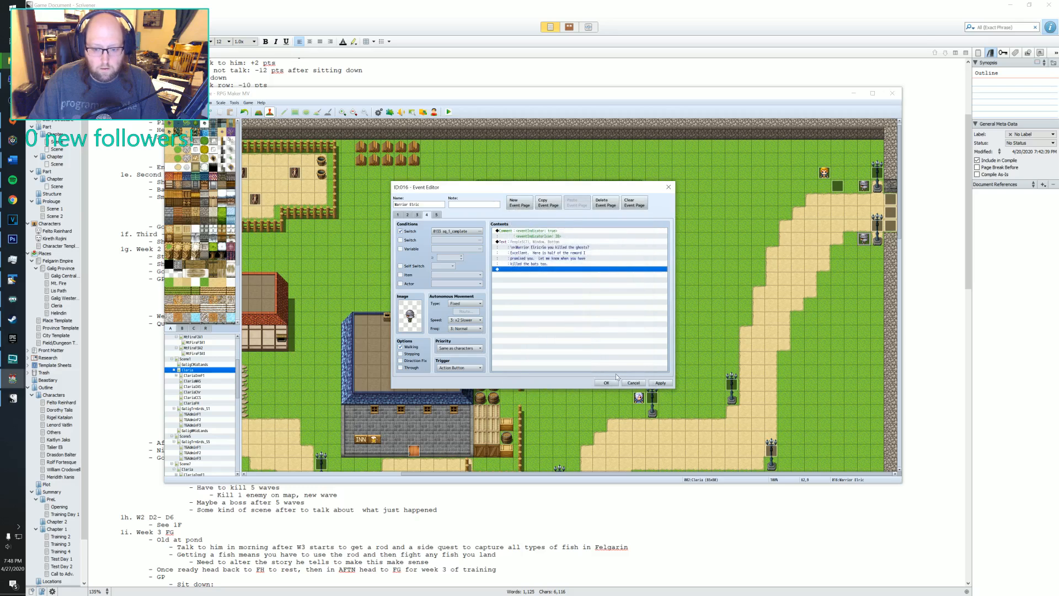
- Accept the changes to Warrior Elric's event and open page 2 of Marlowe's event on the map
left_click(609, 383)
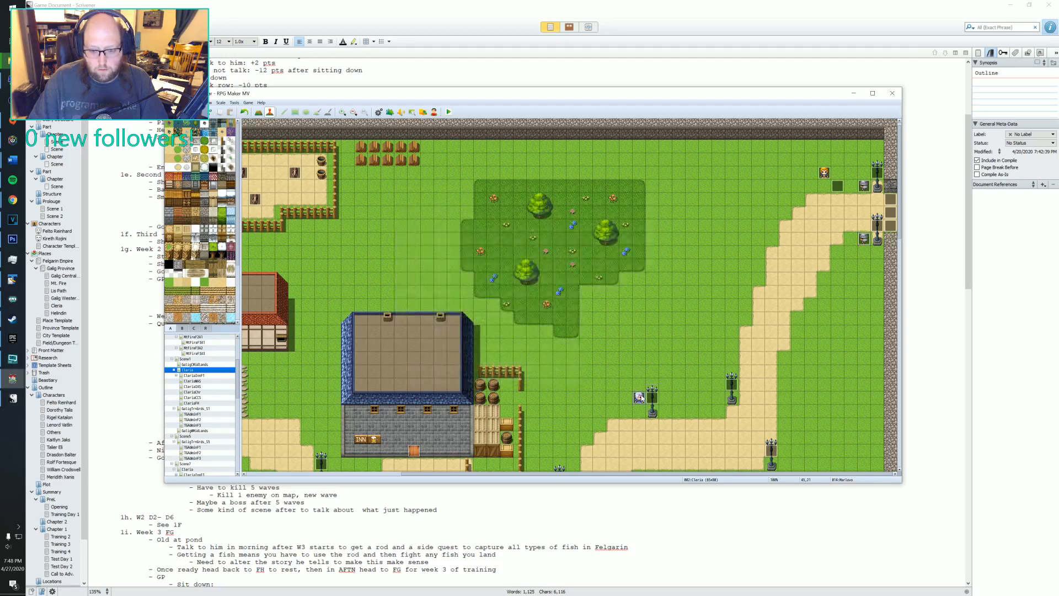
double_click(639, 397)
left_click(408, 214)
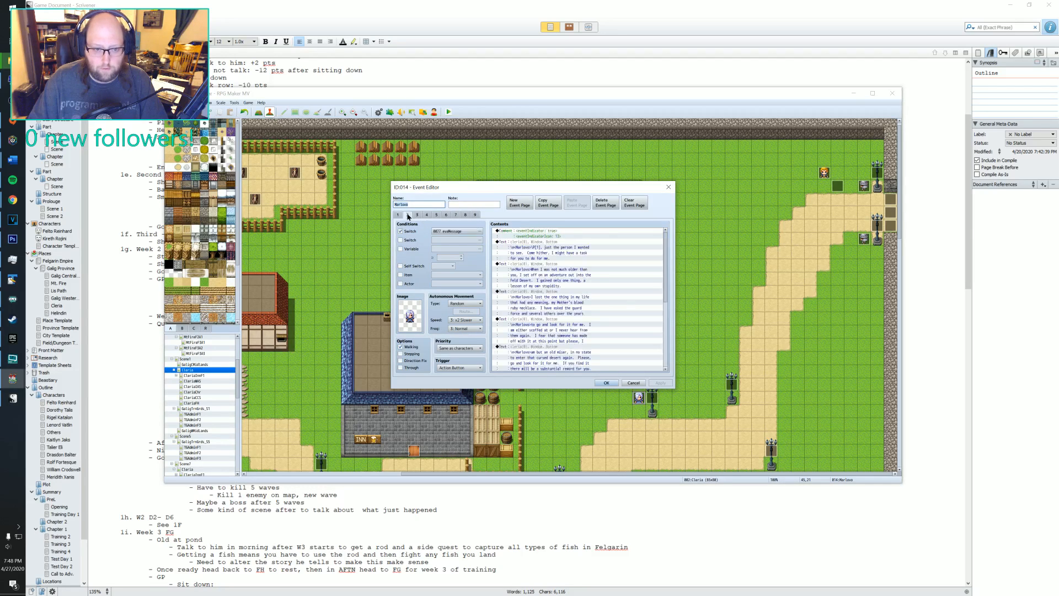
- Examine how the quest commands, rewards and switches are set up on pages 2 to 7 of Marlowe's event
scroll(534, 310, "down", 8)
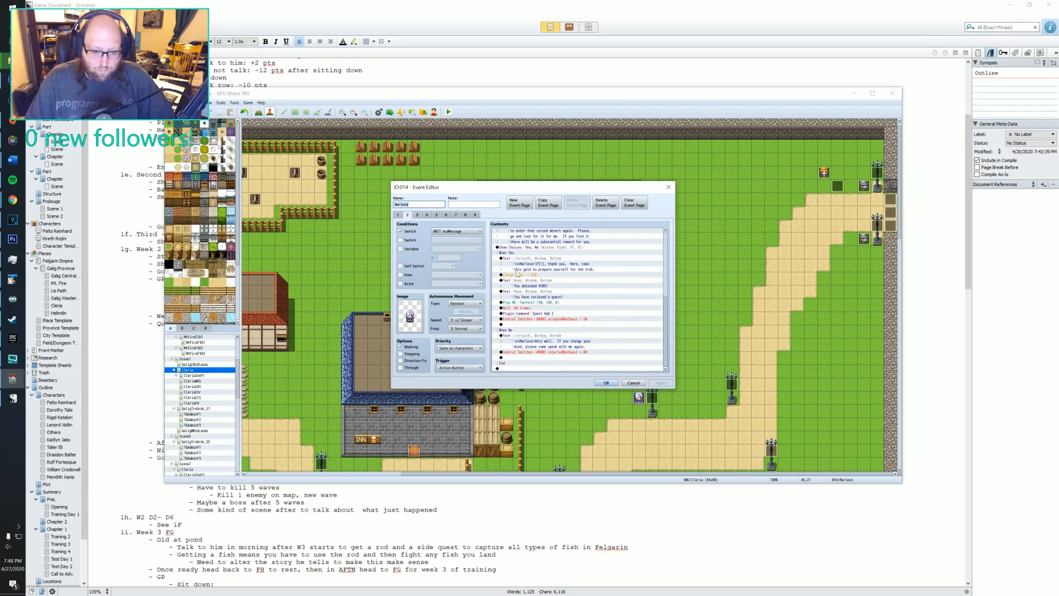
left_click(417, 214)
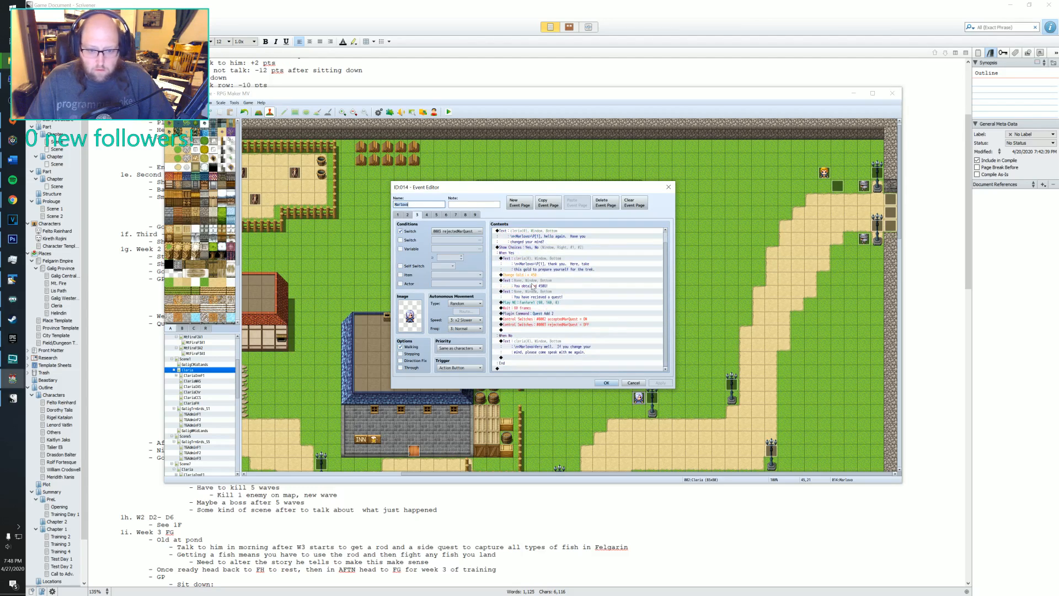
scroll(540, 298, "up", 1)
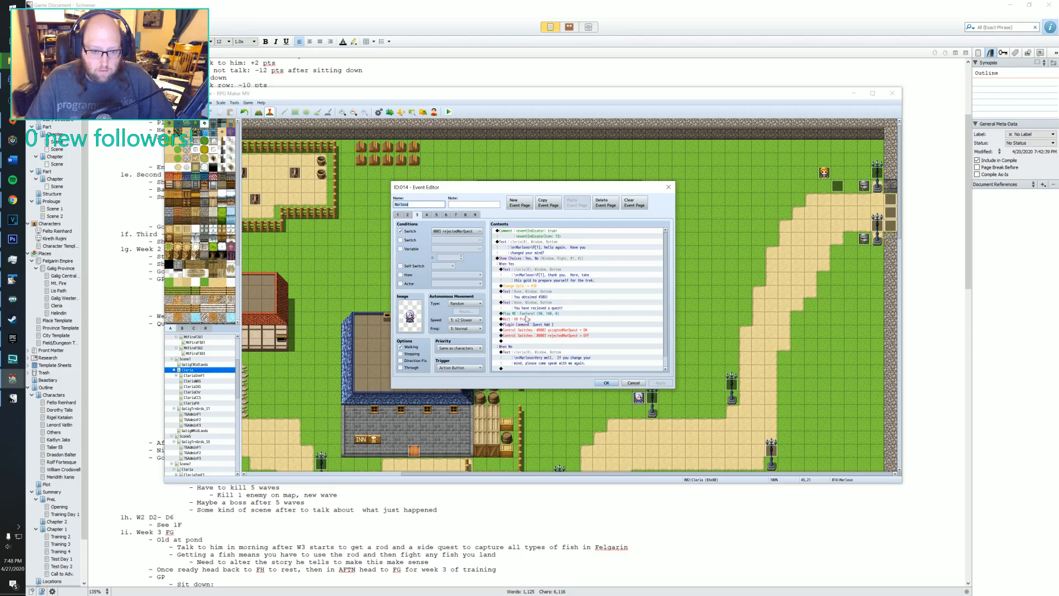
scroll(574, 321, "down", 1)
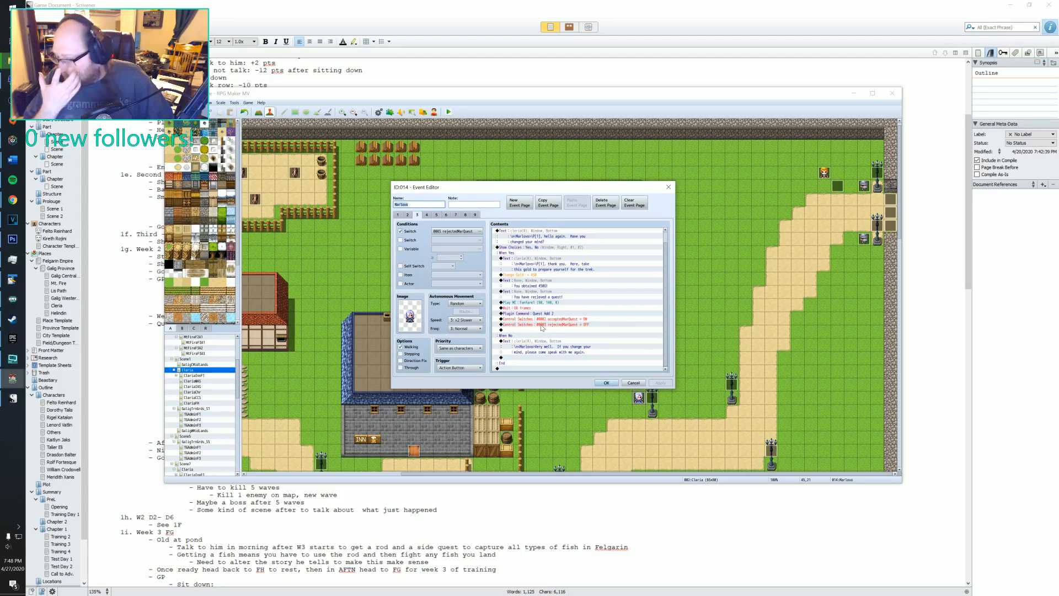
left_click(427, 216)
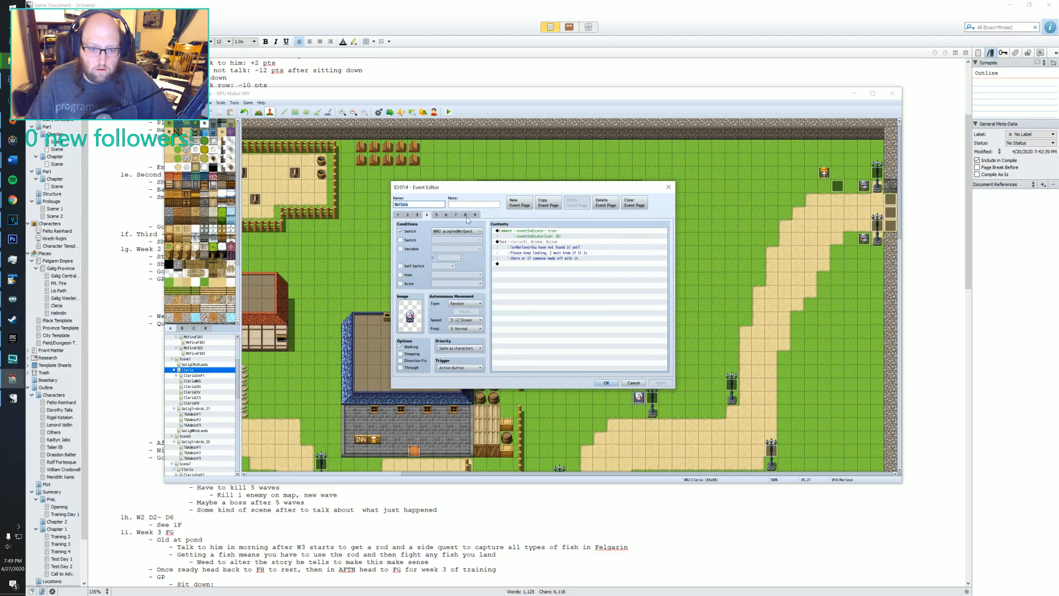
left_click(437, 215)
scroll(574, 270, "down", 3)
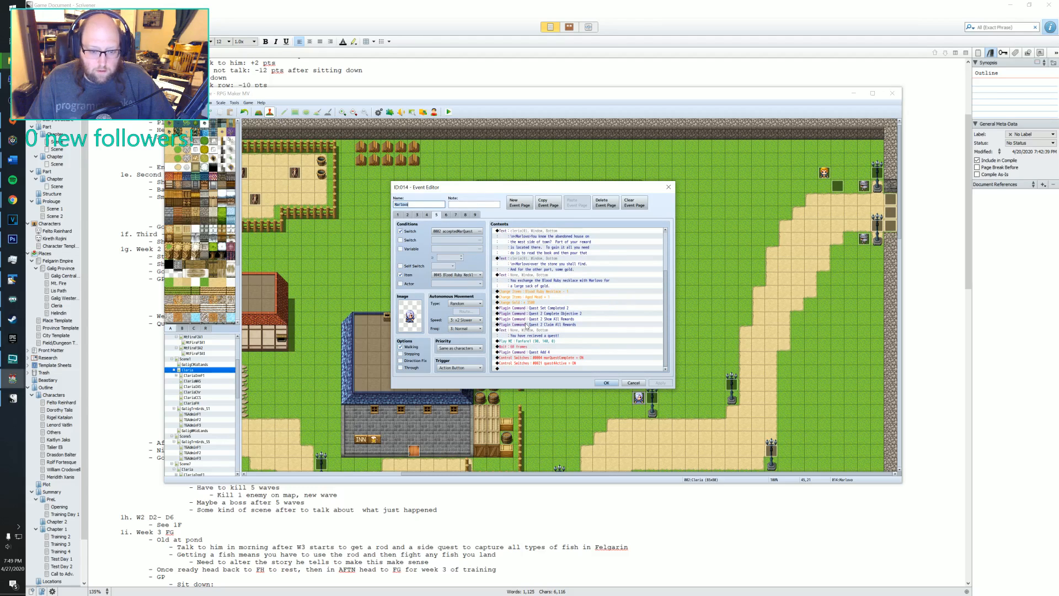
scroll(528, 326, "up", 2)
left_click(446, 214)
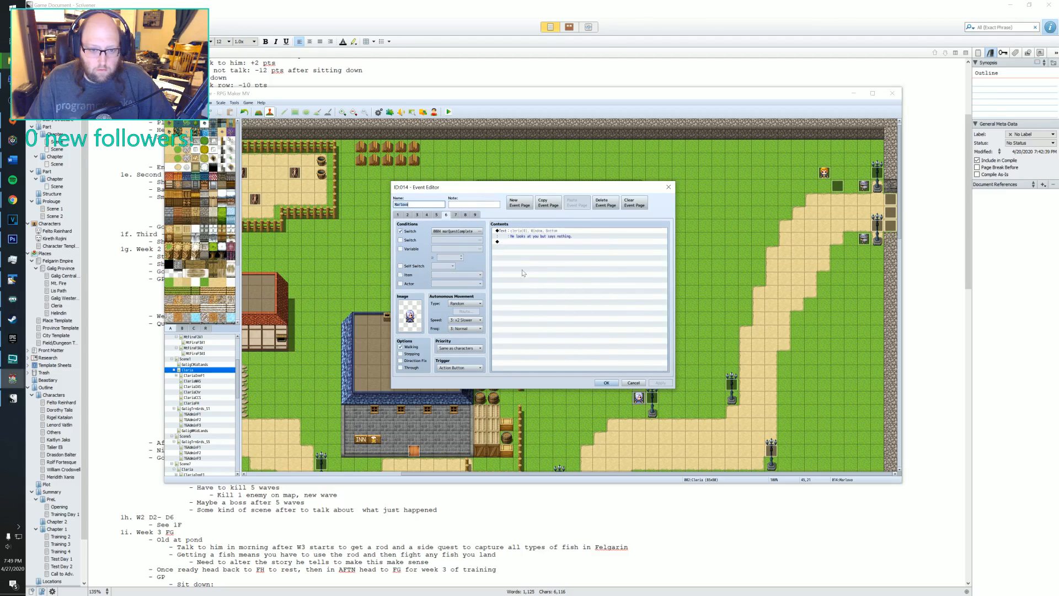
left_click(455, 215)
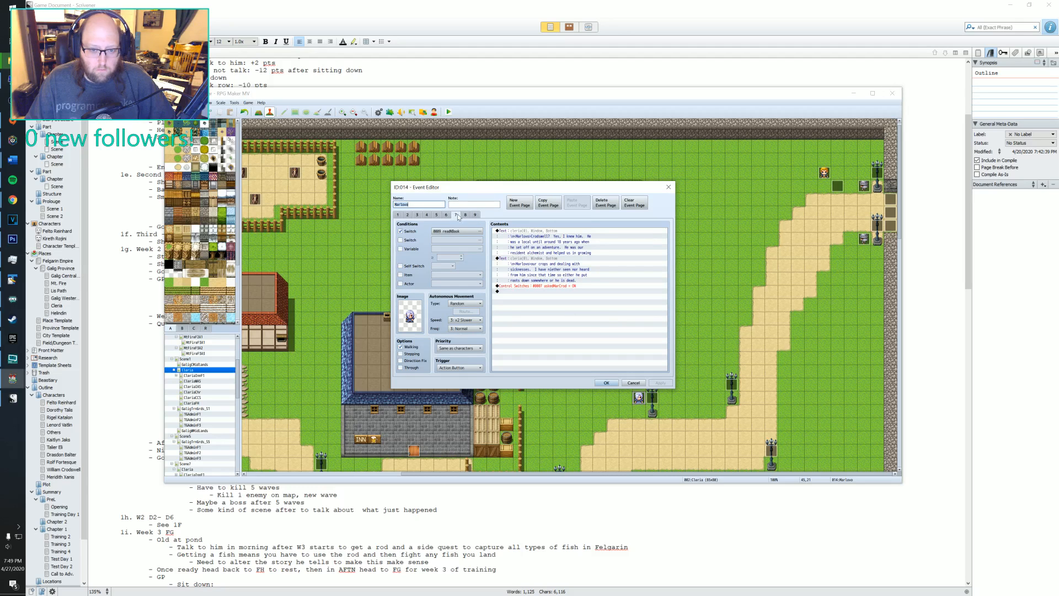
- Copy the four plugin commands from Quest Set Completed to Quest 2 Claim All Rewards on page 5 of Marlowe's event, then close it
left_click(436, 216)
scroll(567, 287, "down", 3)
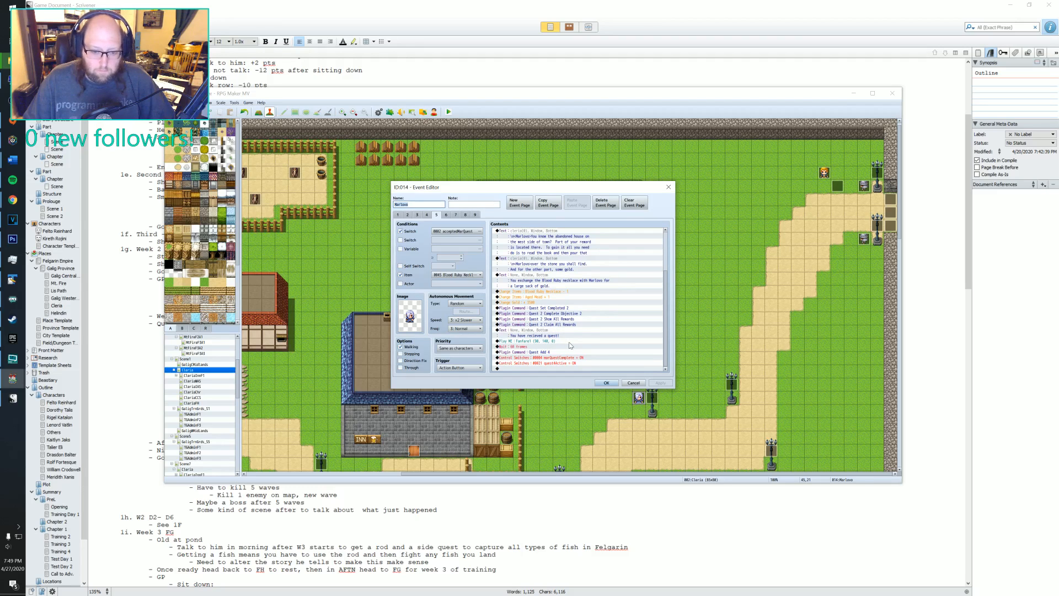
scroll(570, 345, "up", 3)
scroll(570, 345, "down", 2)
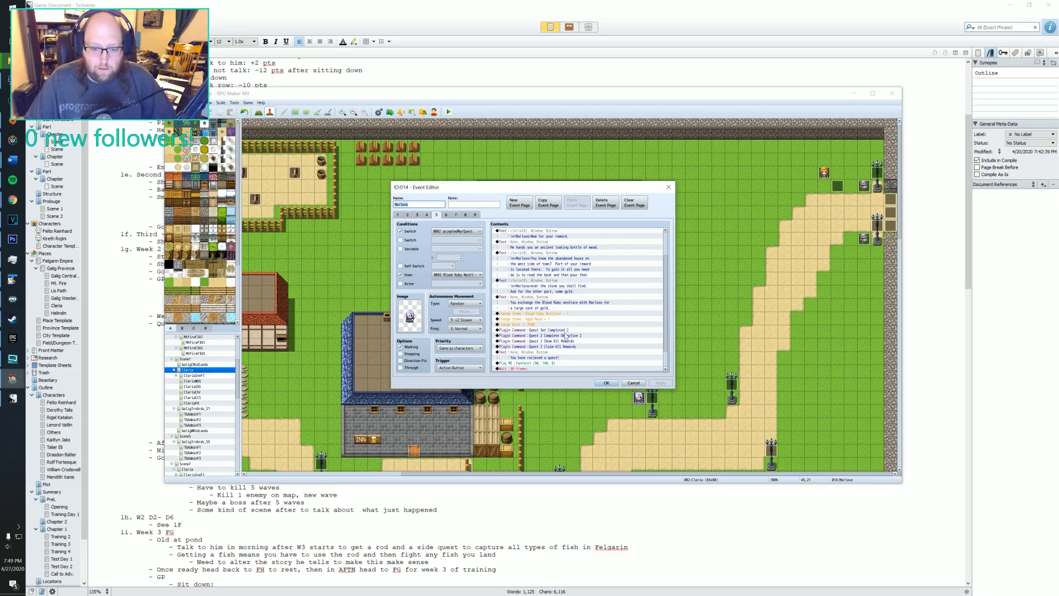
left_click(561, 328)
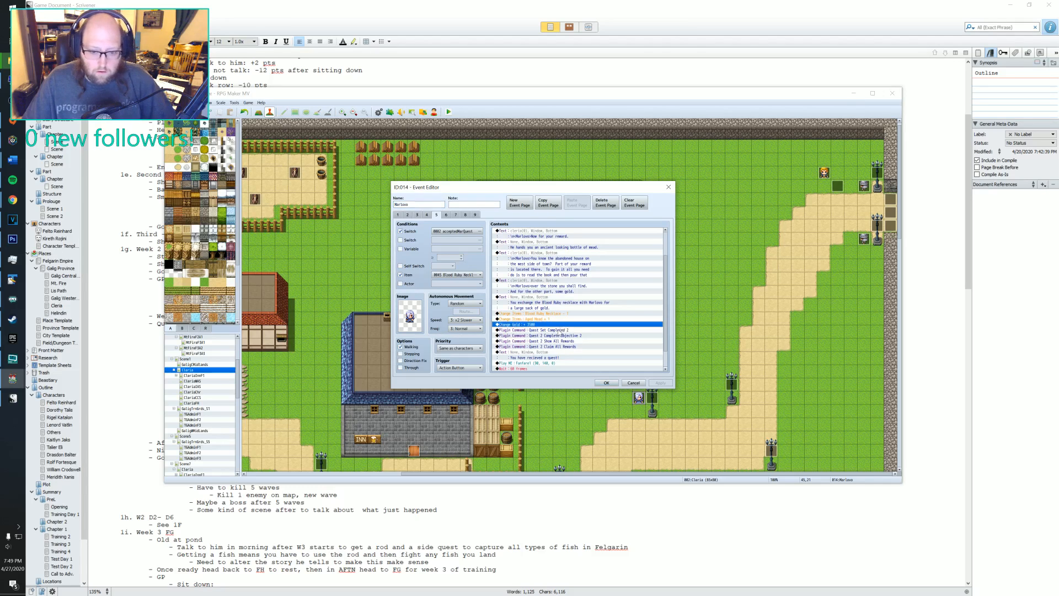
left_click(546, 348, "shift")
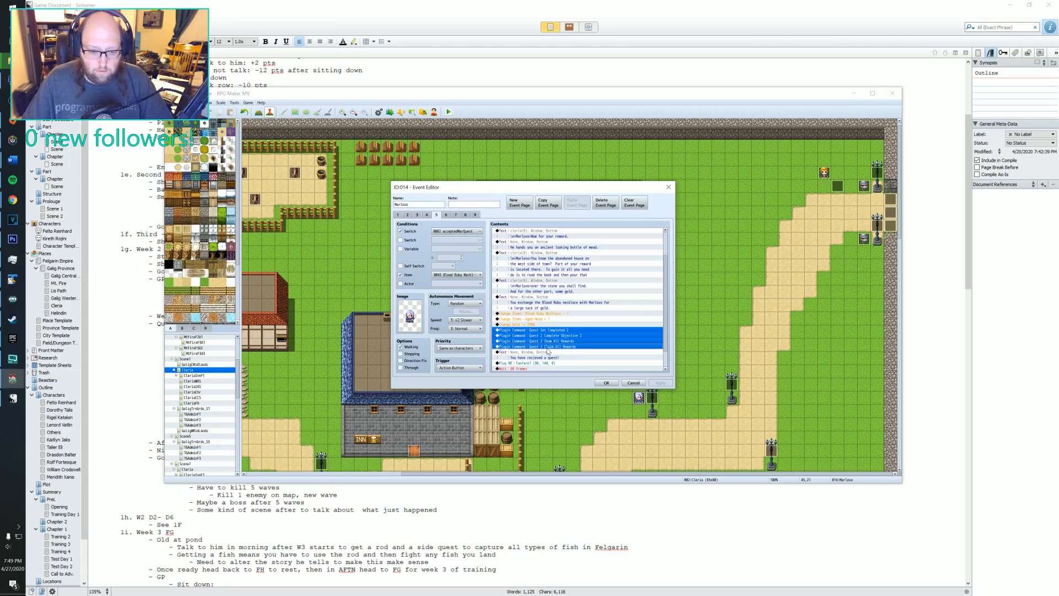
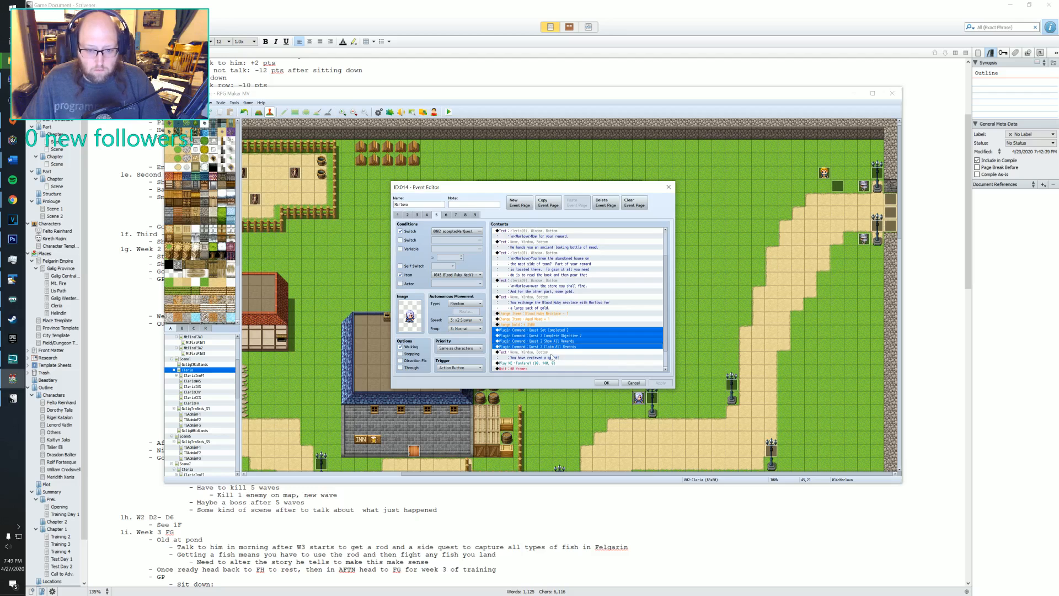
left_click(606, 383)
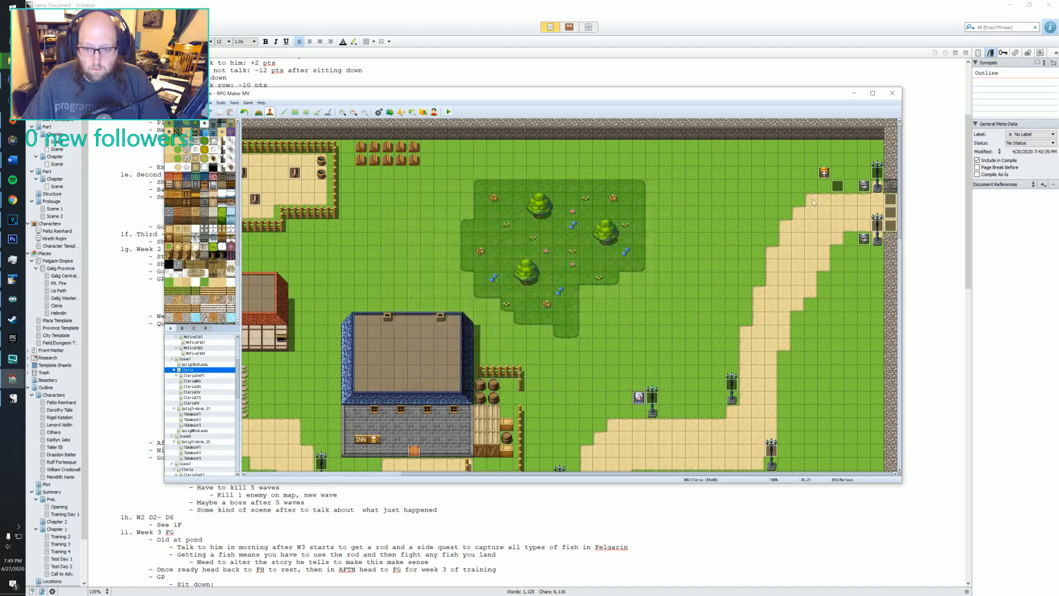
- Paste the copied quest plugin commands below the dialogue on page 4 of Warrior Elric's event
double_click(501, 258)
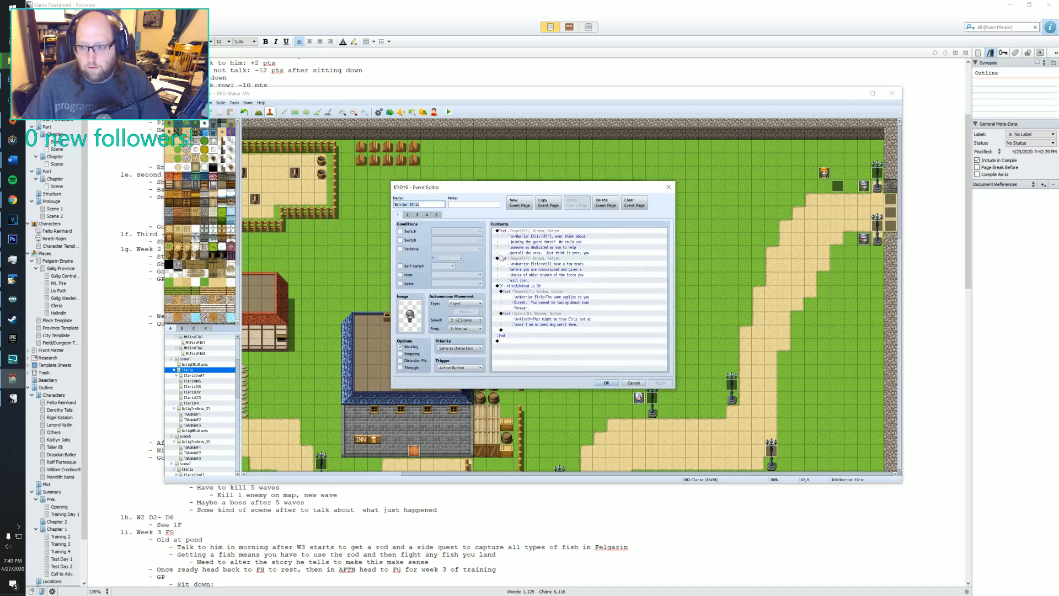
left_click(420, 214)
left_click(426, 215)
left_click(541, 269)
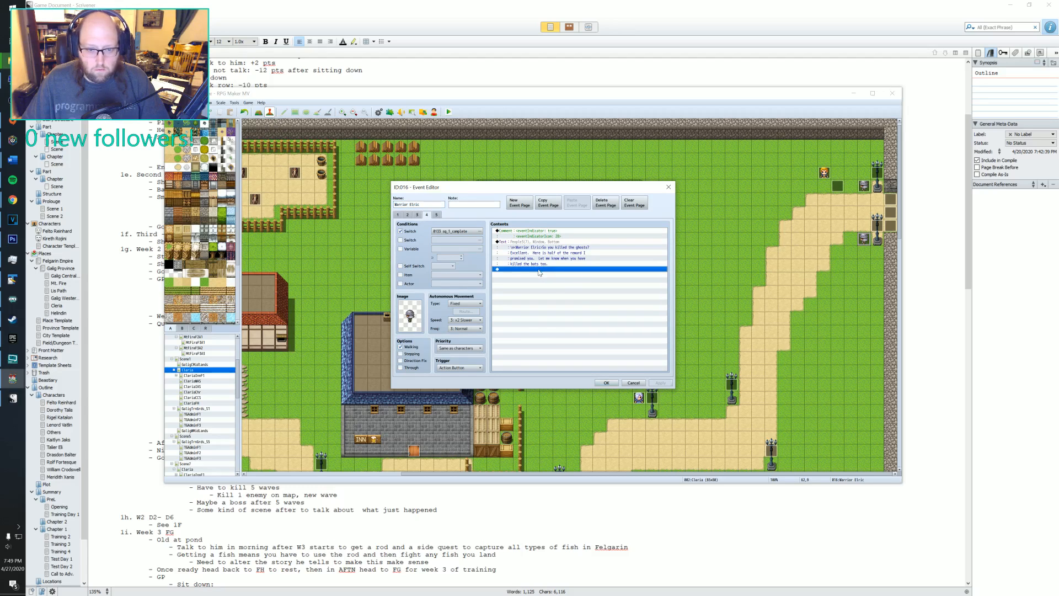
key("ctrl+v")
- Clear the quest number from the pasted Quest Set Completed plugin command on page 4
left_click(540, 269)
double_click(524, 270)
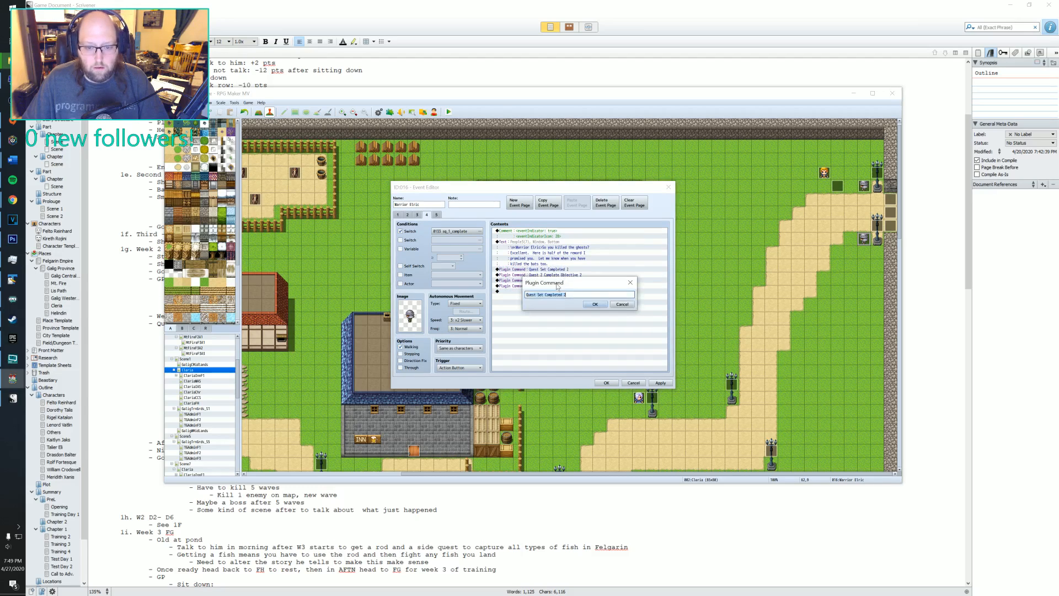
key("Right")
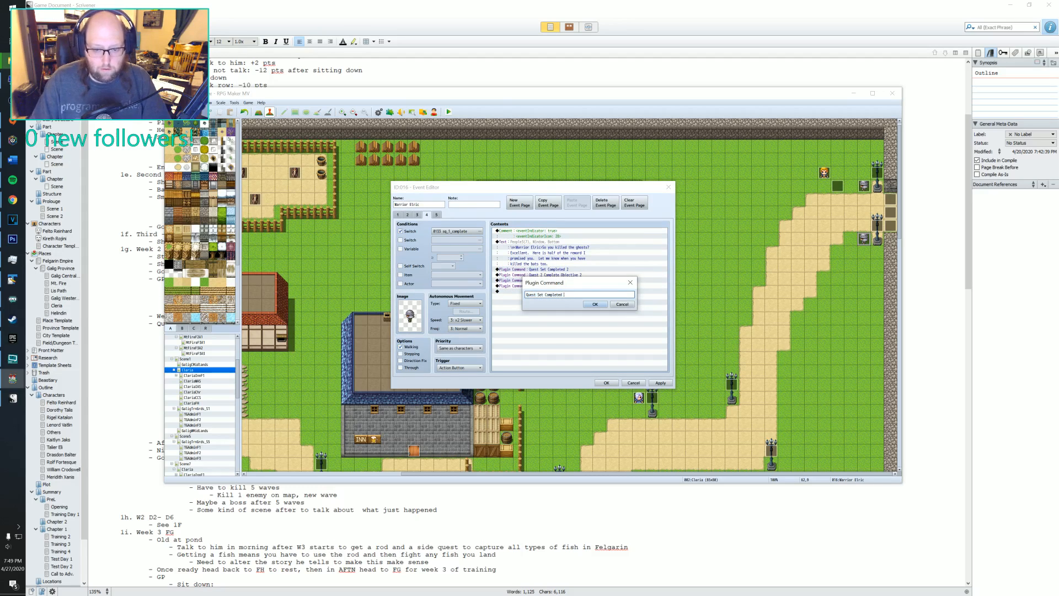
- Set the Quest Set Completed plugin command to quest 9 and the Complete Objective plugin command to objective 1
key("BackSpace")
type("9")
left_click(597, 305)
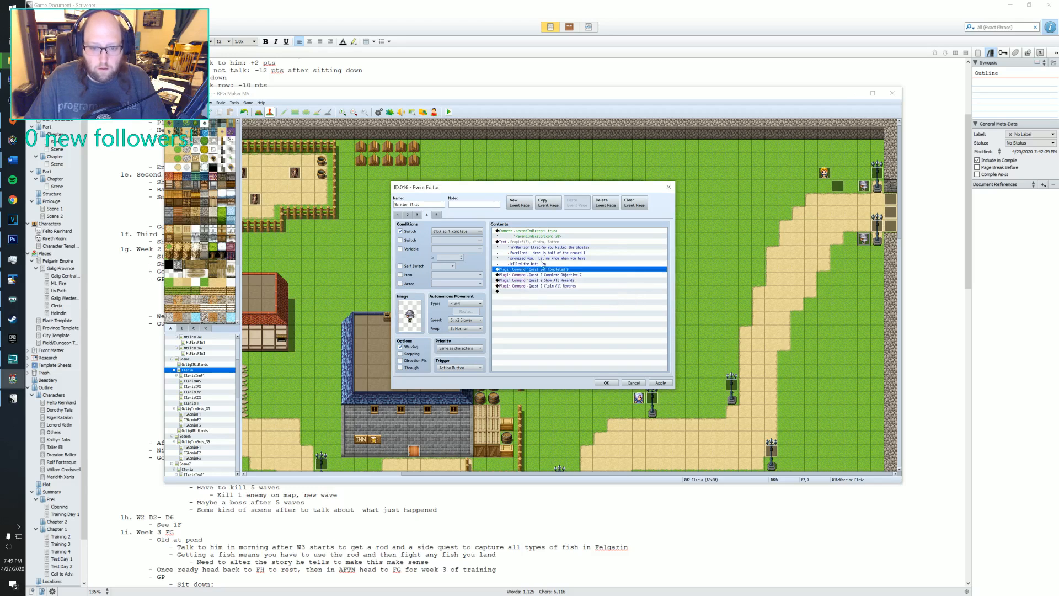
double_click(551, 274)
key("Right")
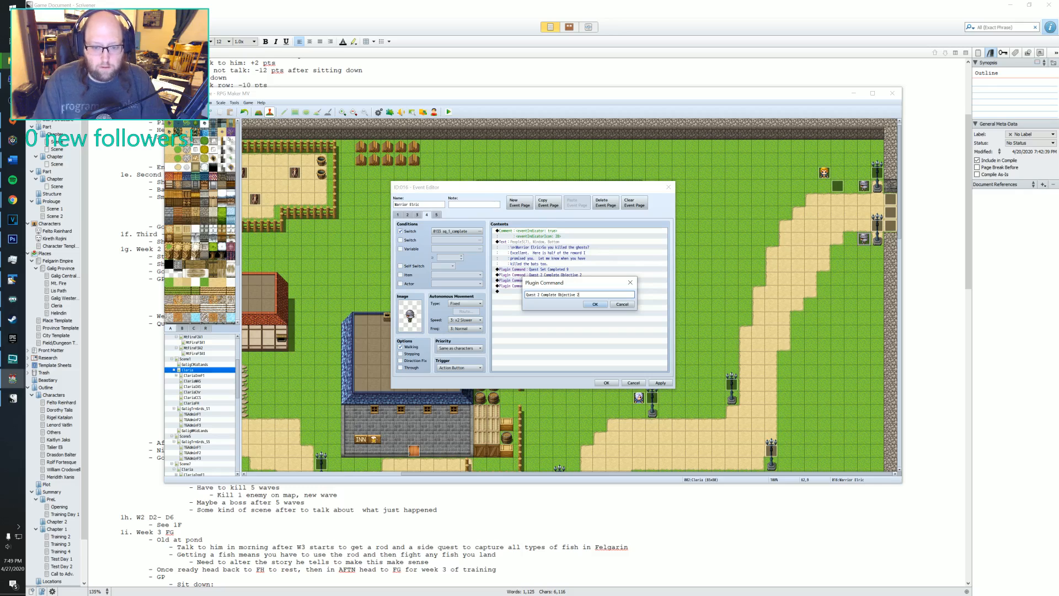
left_click(592, 305)
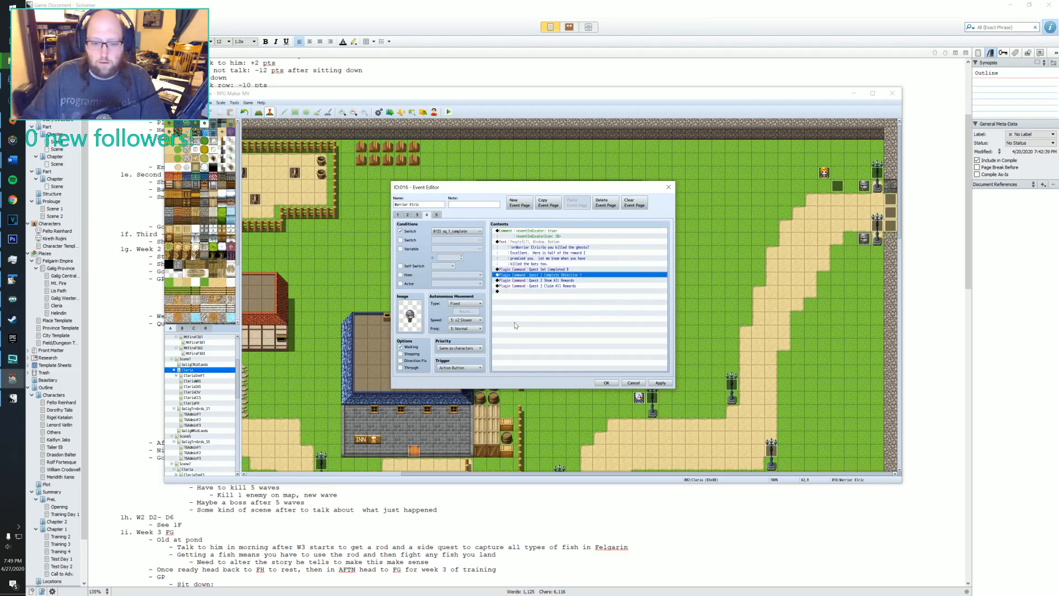
- Change the quest number in the Complete Objective plugin command to 9
left_click(535, 281)
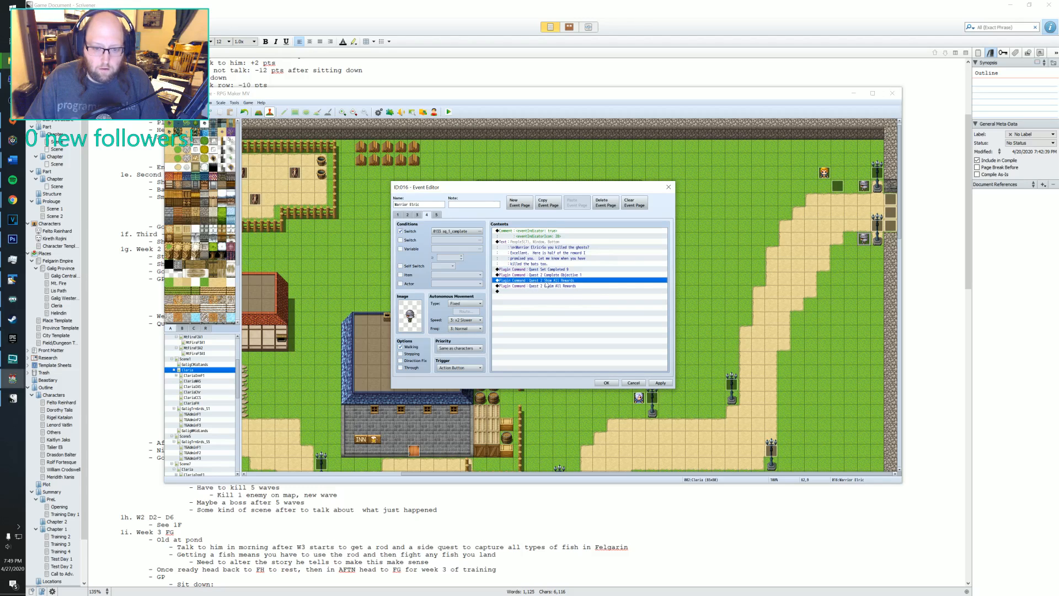
double_click(541, 280)
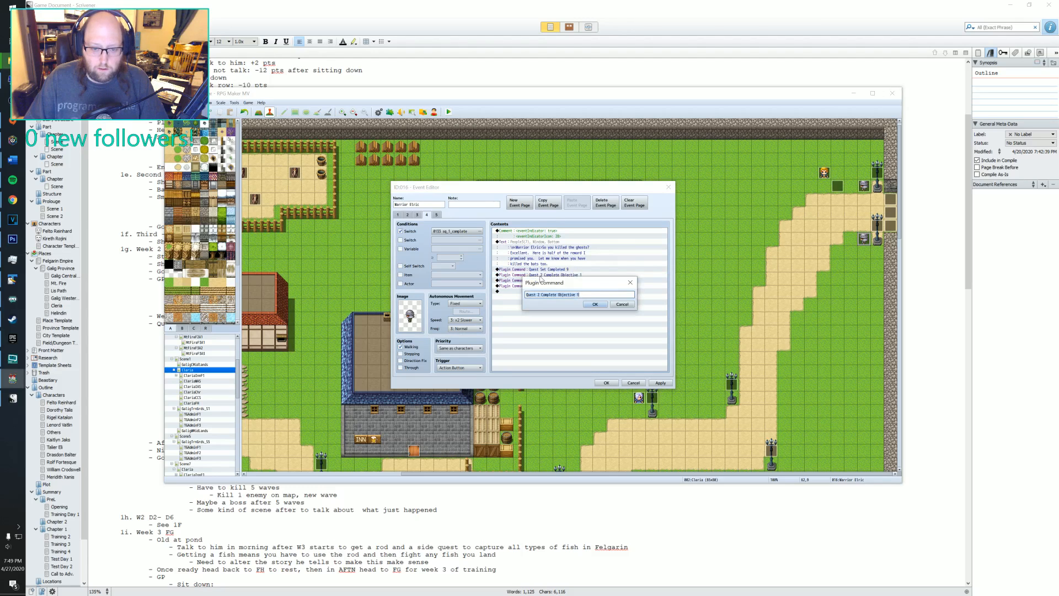
left_click(549, 296)
key("BackSpace")
type("9")
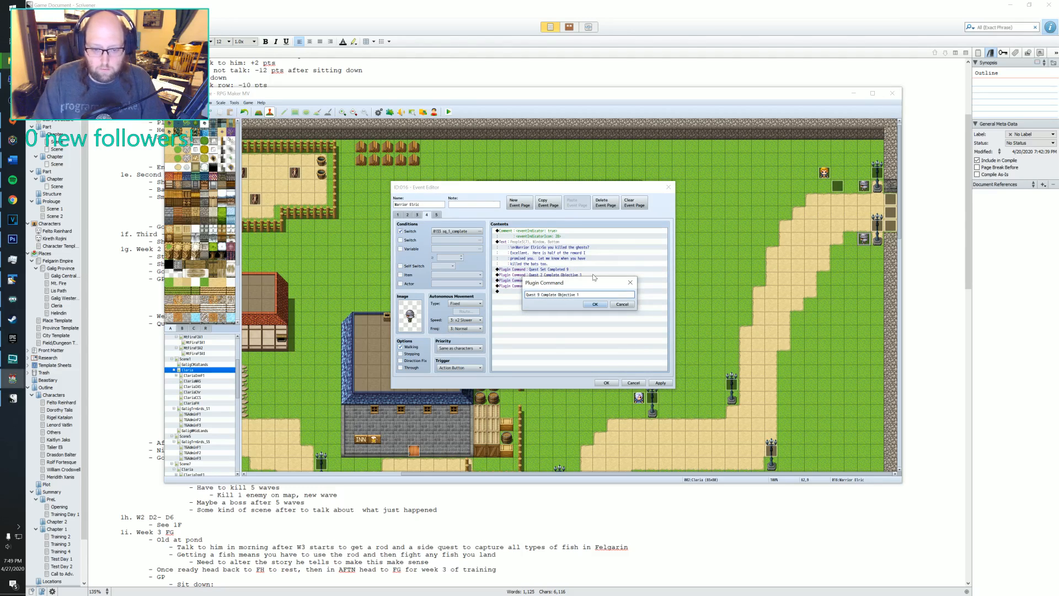
key("Return")
- Change the quest number in the Show All Rewards plugin command to 9
double_click(538, 280)
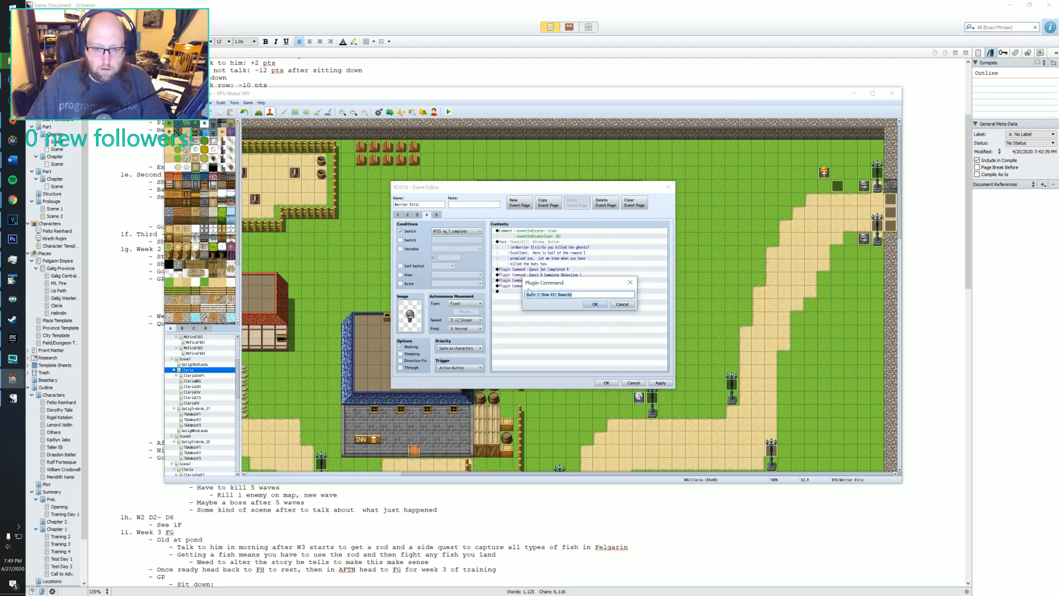
left_click(538, 295)
key("BackSpace")
type("6")
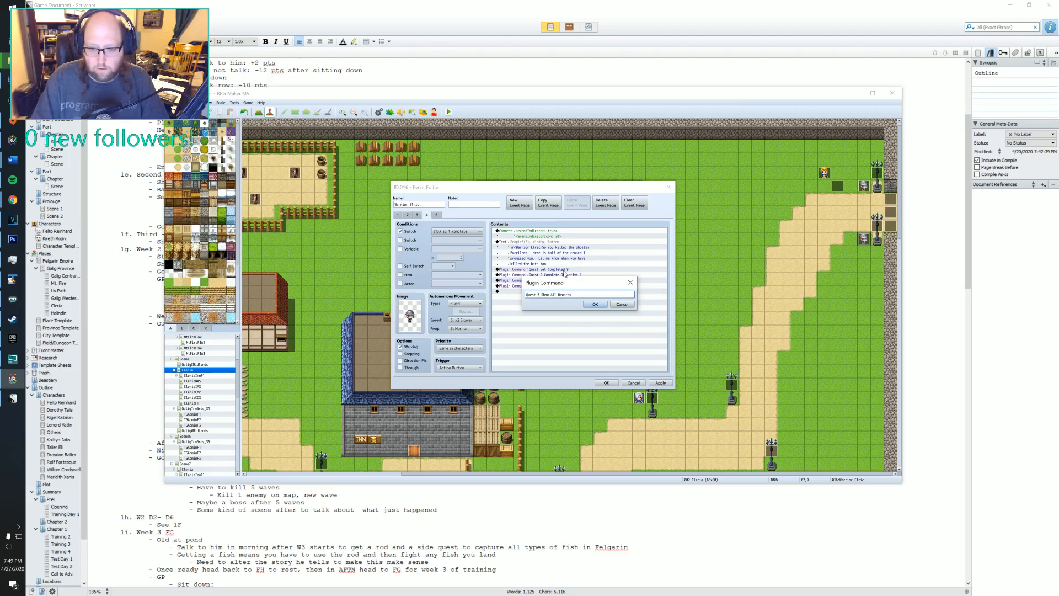
left_click(594, 305)
- Change the quest number in the Claim All Rewards plugin command to 9
double_click(535, 286)
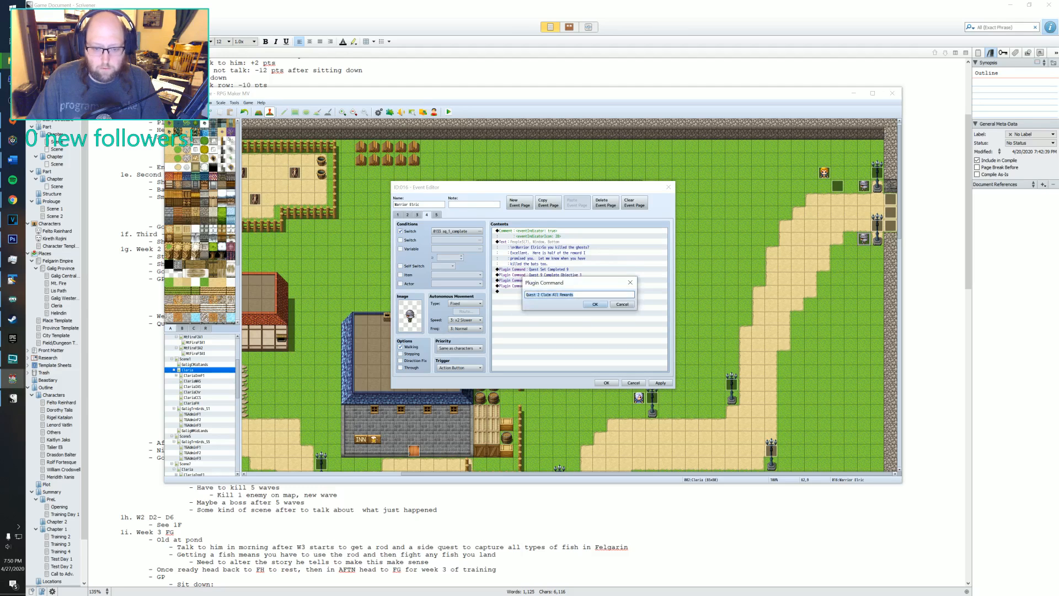
key("Left")
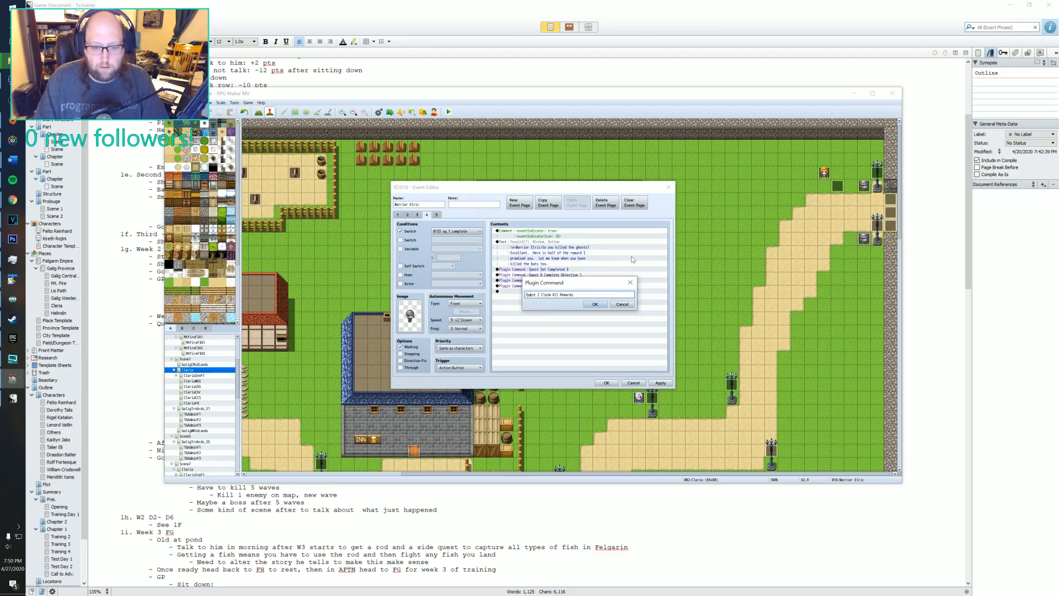
key("Delete")
type("9")
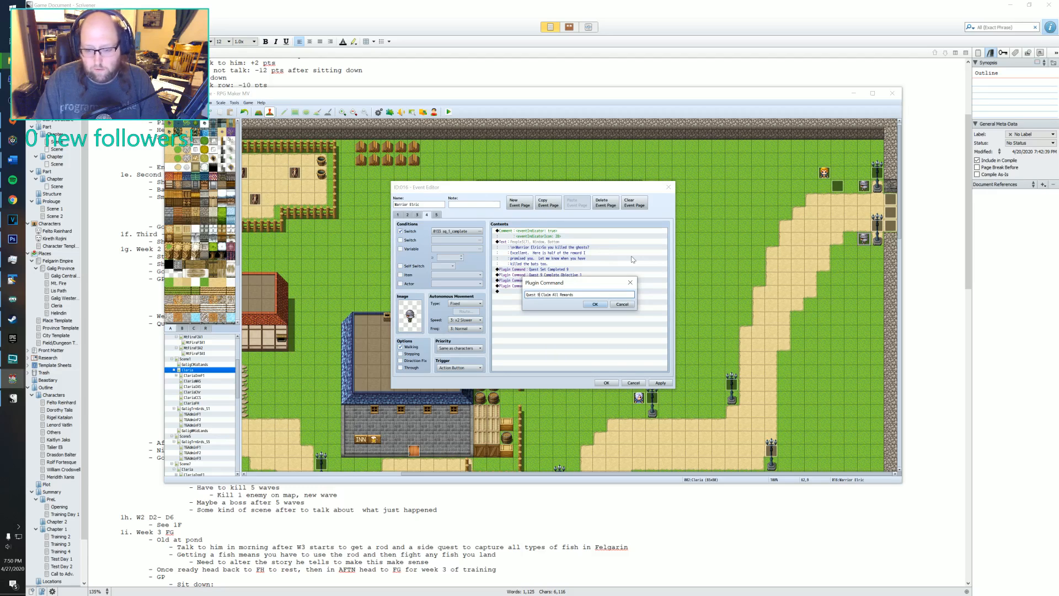
left_click(595, 304)
- Add a Change Gold command after the plugin commands that increases the party's gold by a constant 25
double_click(546, 297)
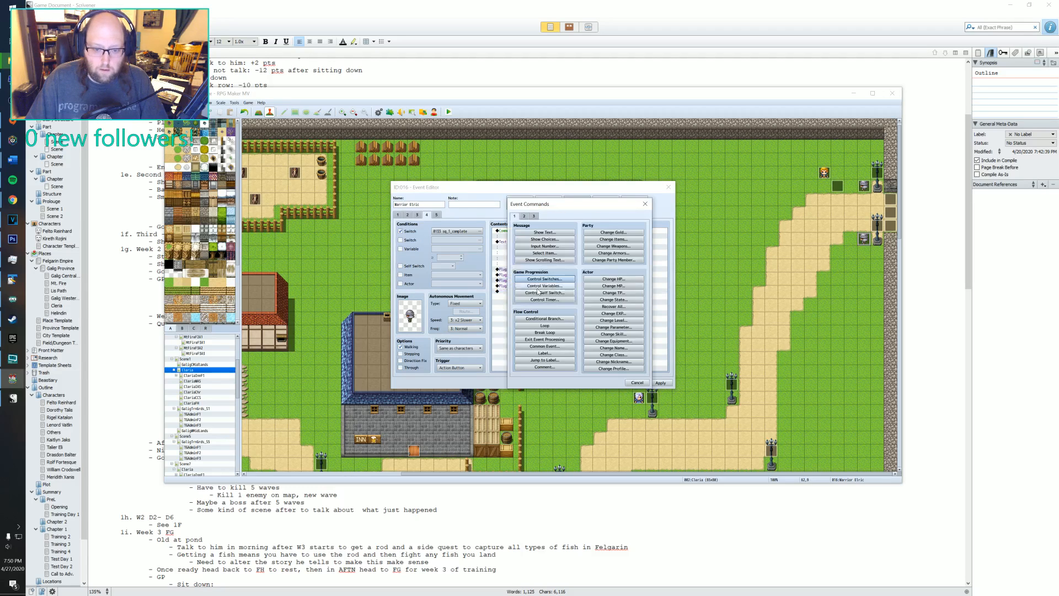
left_click(618, 234)
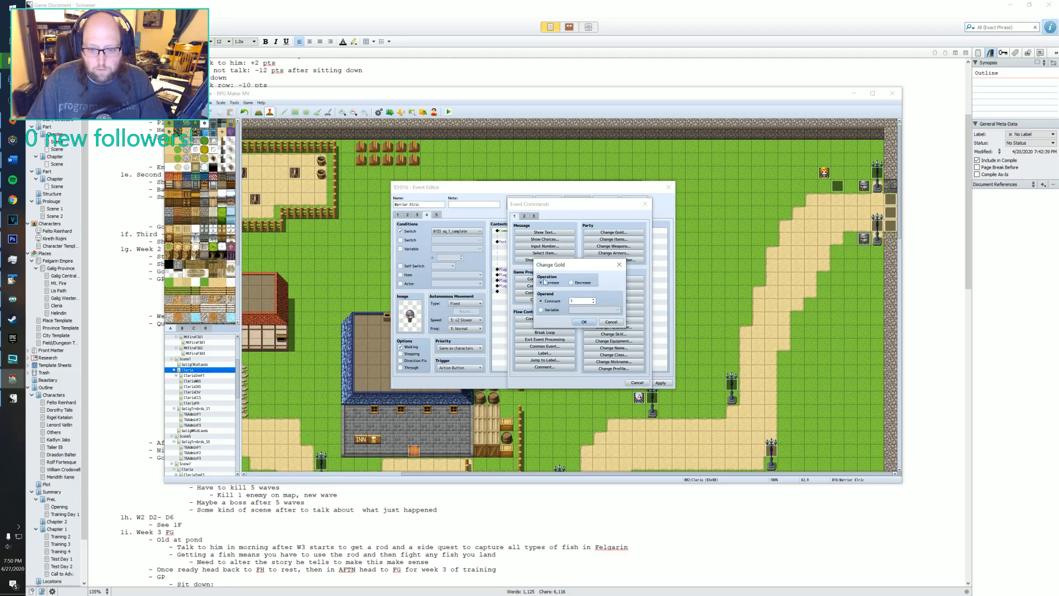
type("25")
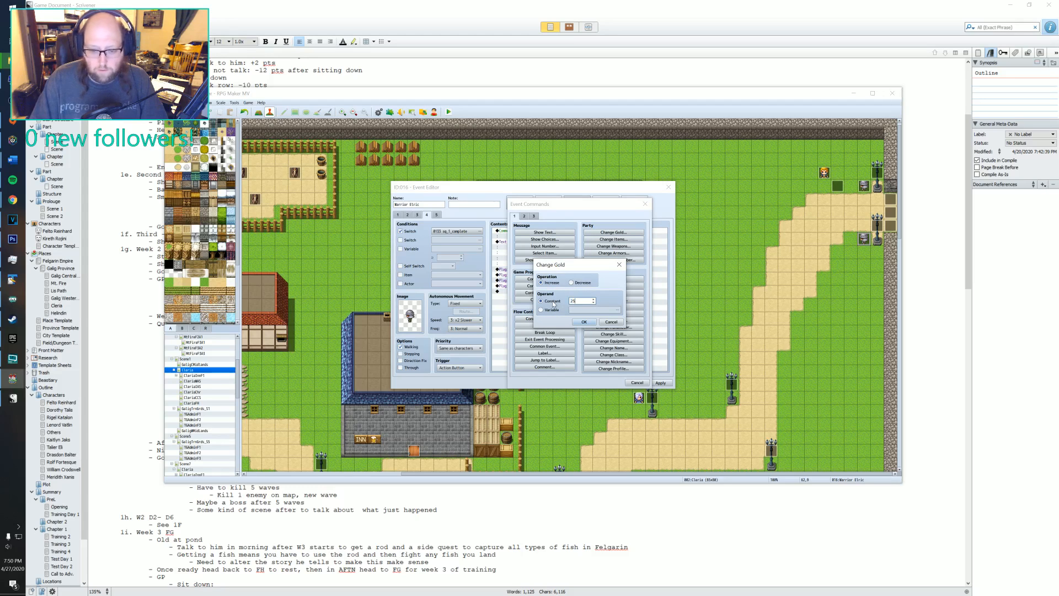
left_click(585, 322)
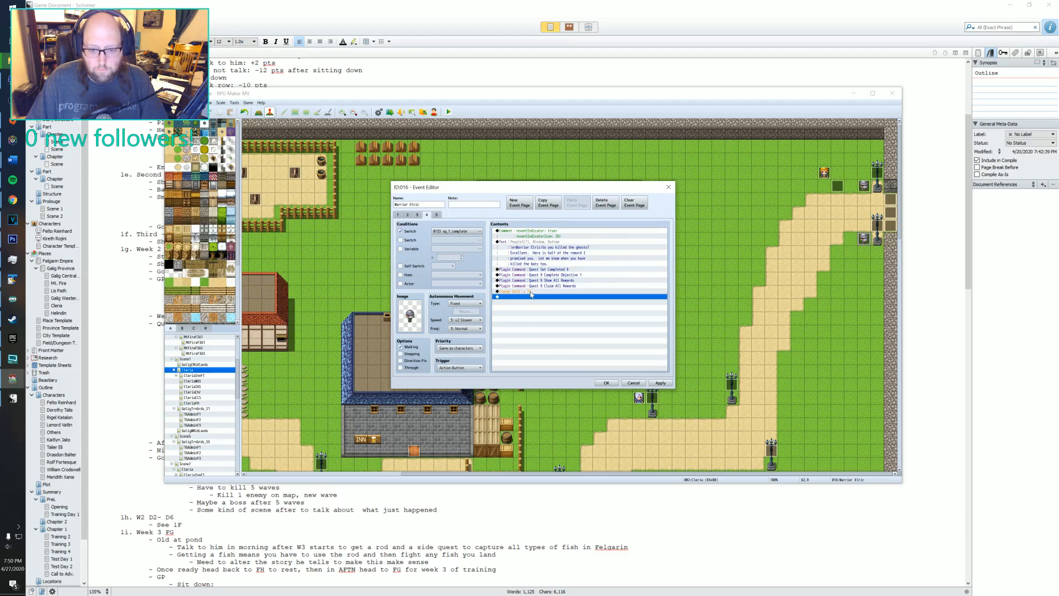
- Add a Change Items command after the gold reward that gives the party one Ether
double_click(532, 297)
left_click(614, 239)
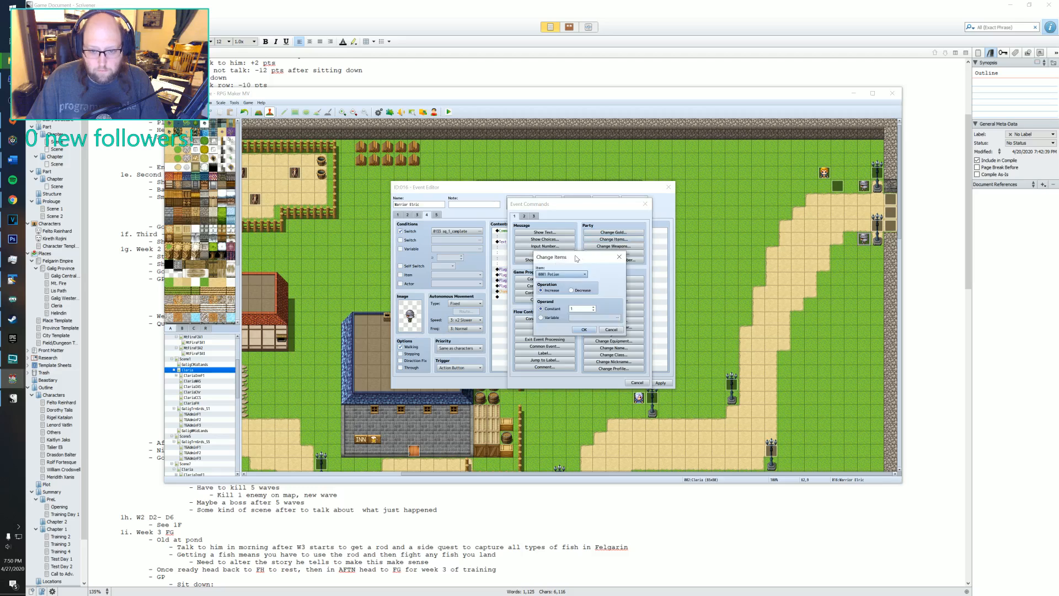
left_click(560, 274)
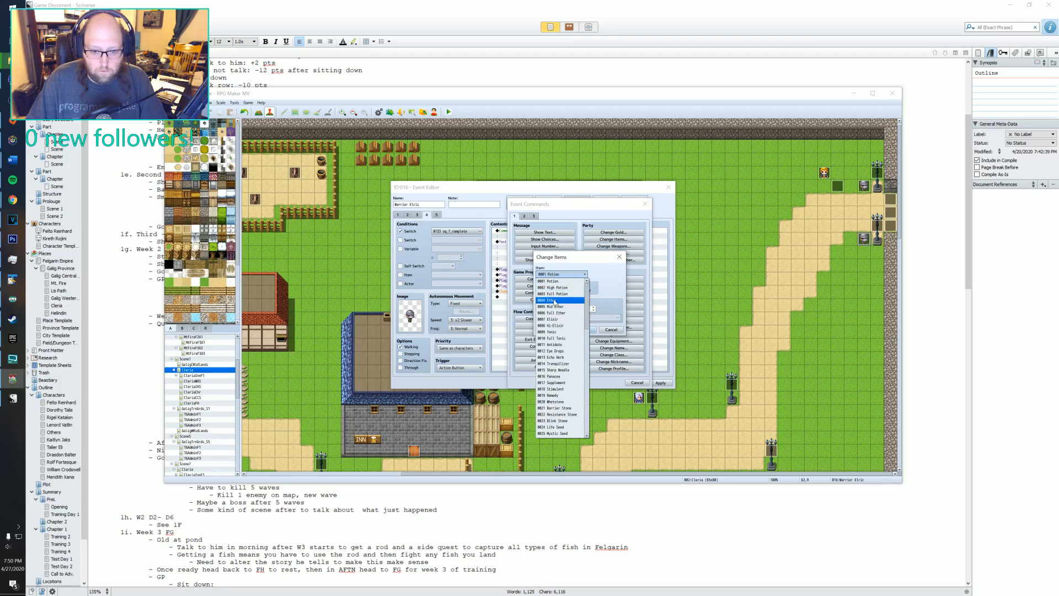
left_click(556, 302)
left_click(584, 329)
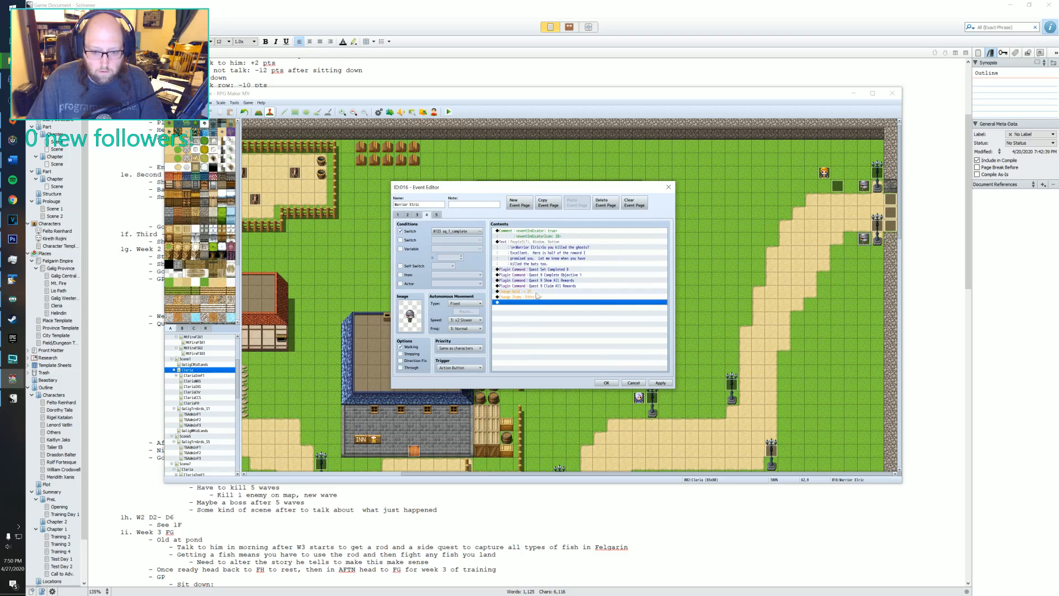
- Name the empty switch 0135 sq_1_end and add a Control Switches command that turns it ON
double_click(525, 303)
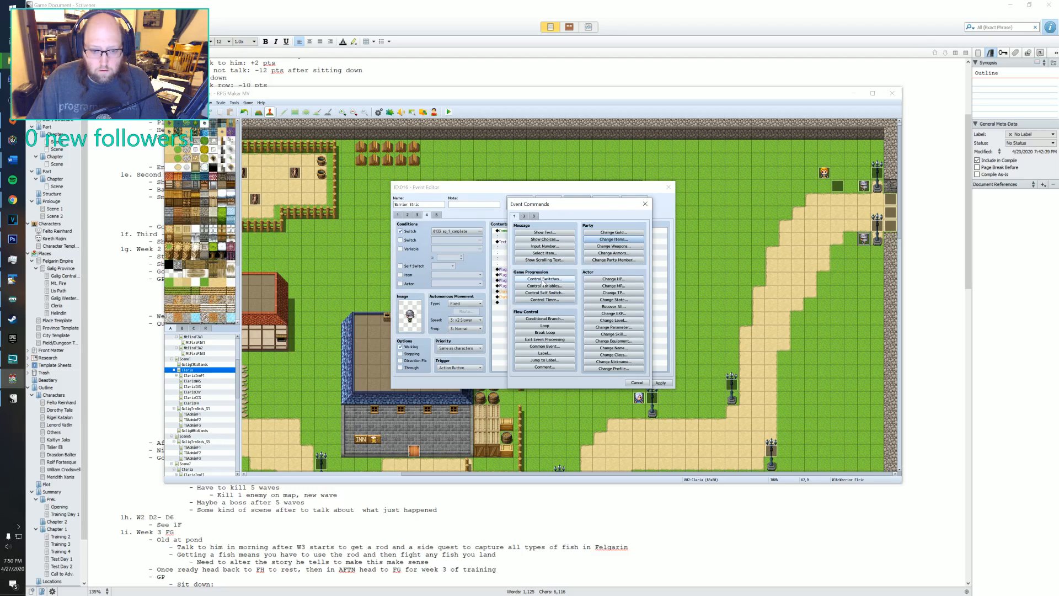
left_click(543, 280)
left_click(585, 288)
left_click(593, 314)
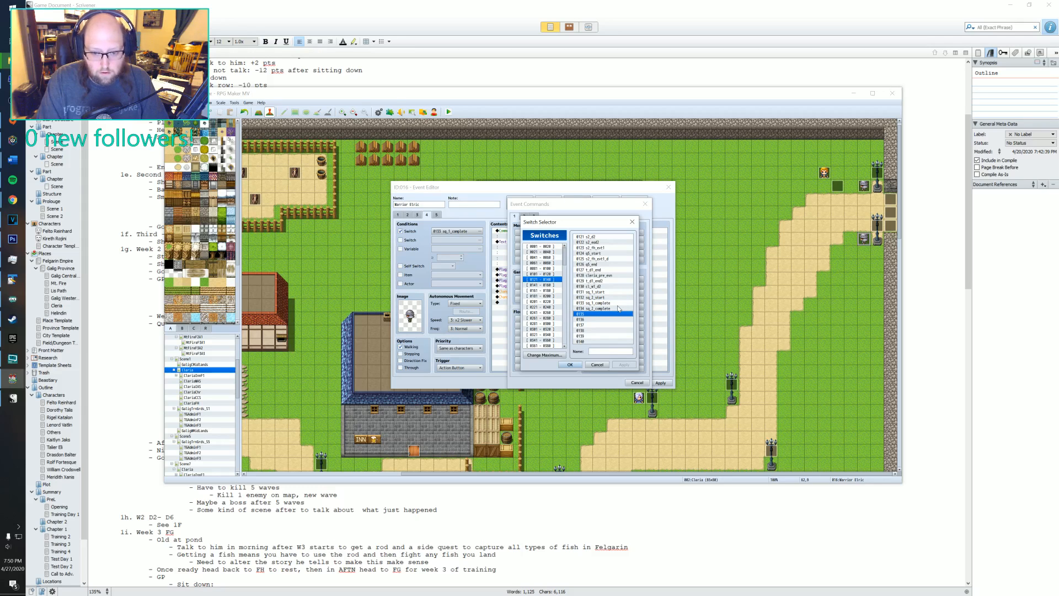
left_click(610, 351)
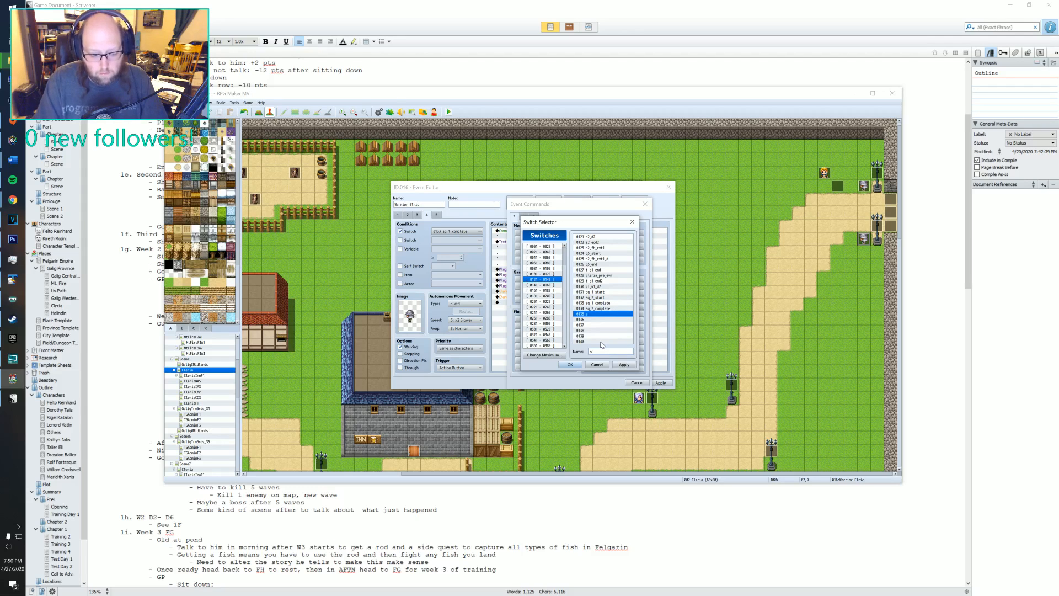
type("sq")
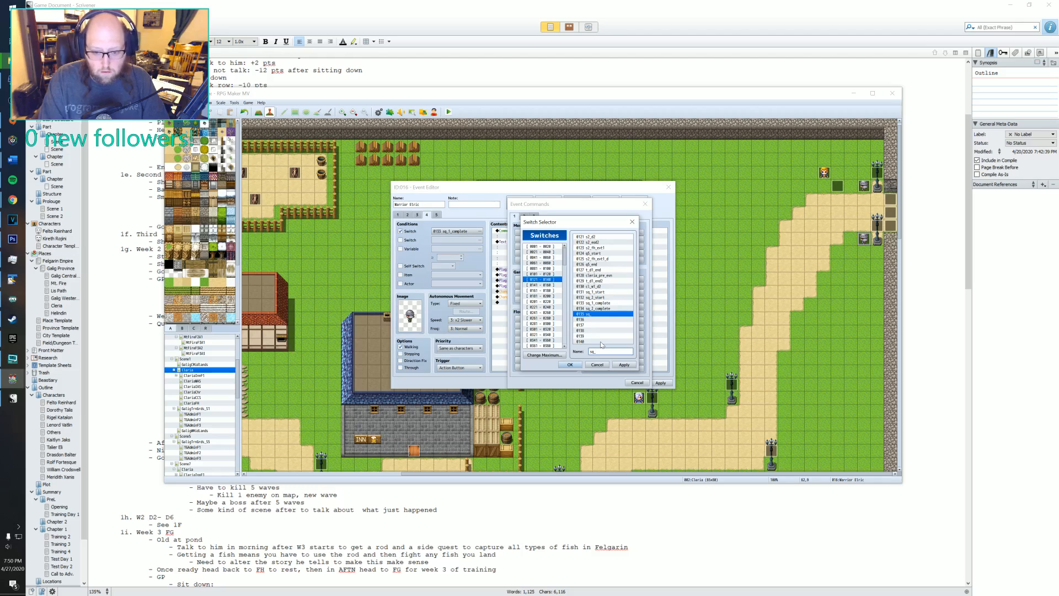
type("_1_end")
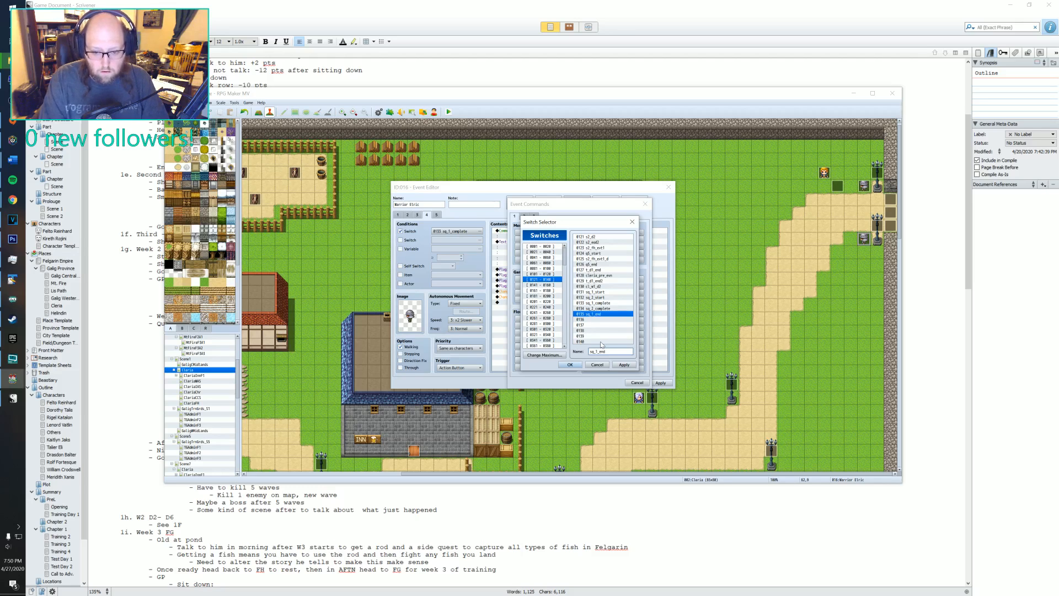
left_click(623, 364)
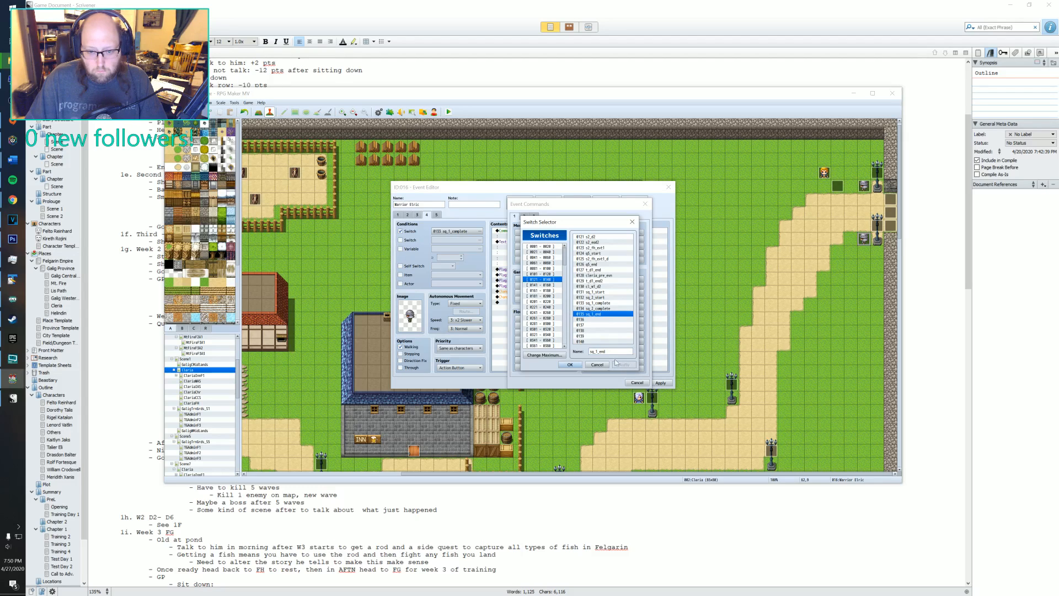
left_click(570, 364)
left_click(584, 321)
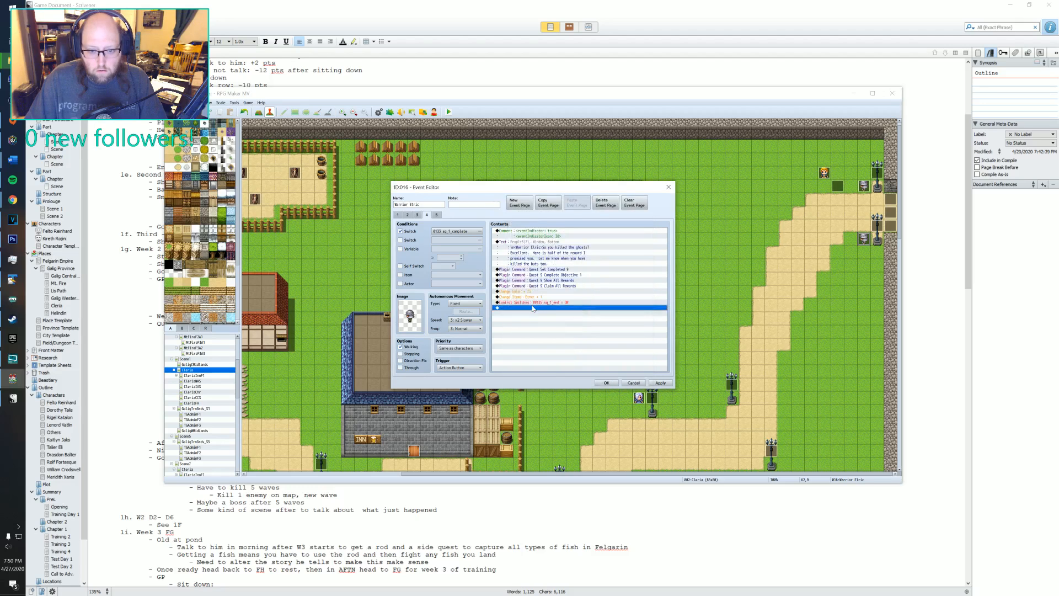
- Add a Control Switches command at the end of the page that turns sq_1_complete OFF
double_click(533, 310)
left_click(554, 279)
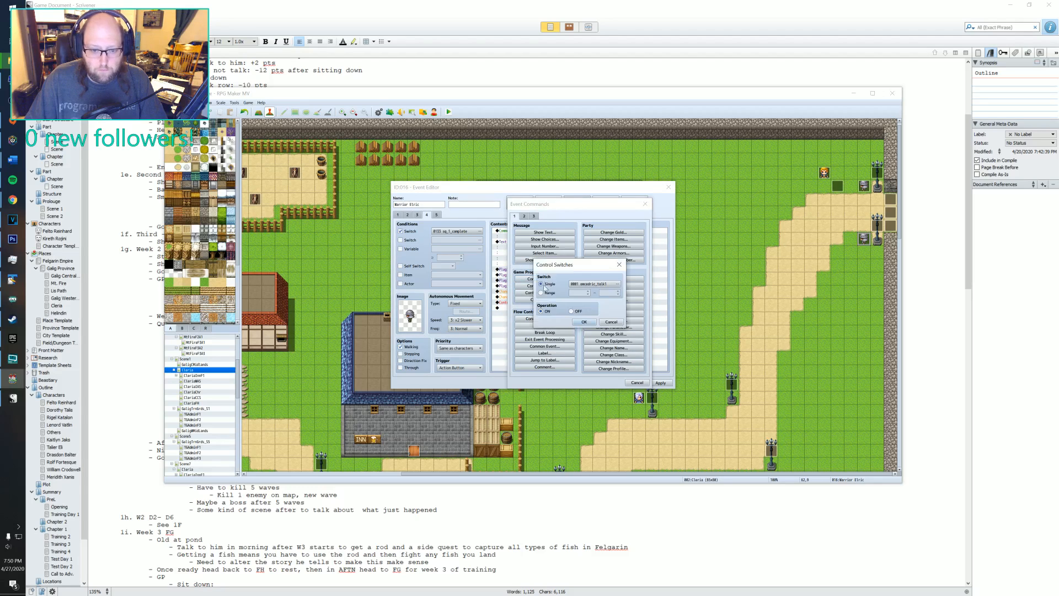
left_click(617, 284)
left_click(593, 302)
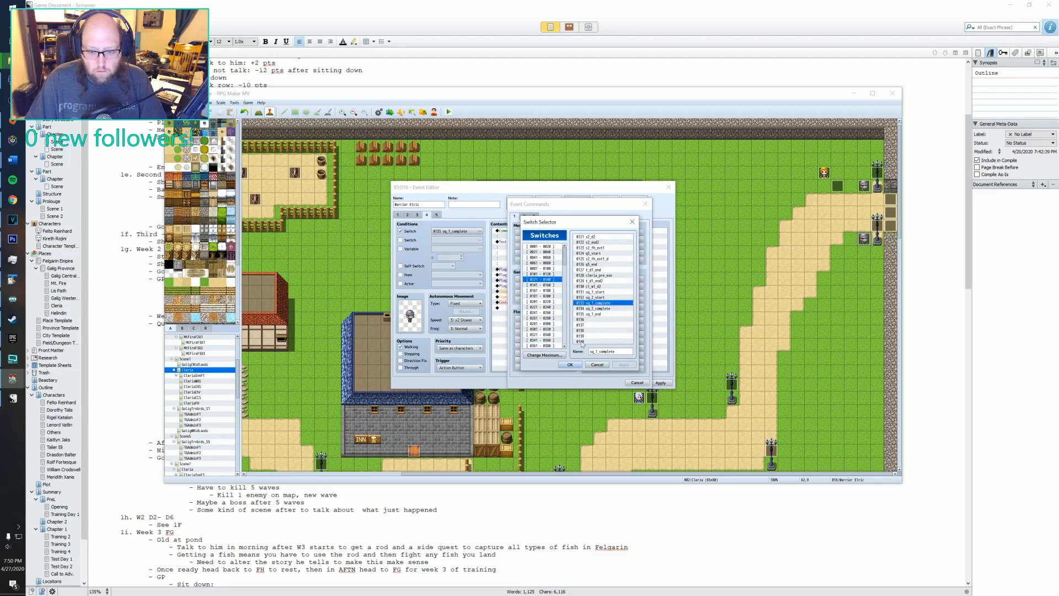
left_click(570, 365)
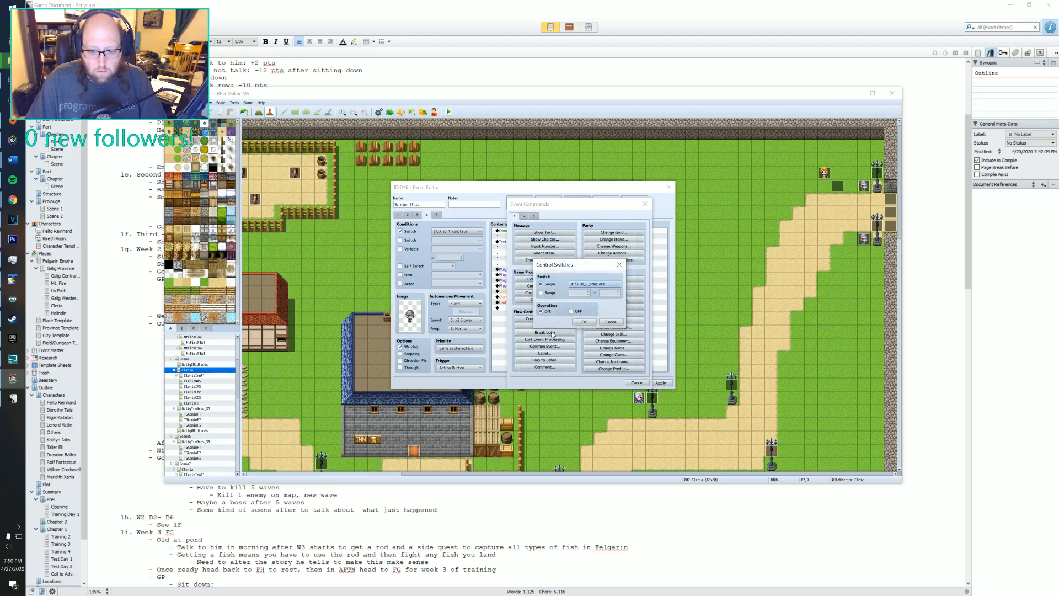
left_click(583, 321)
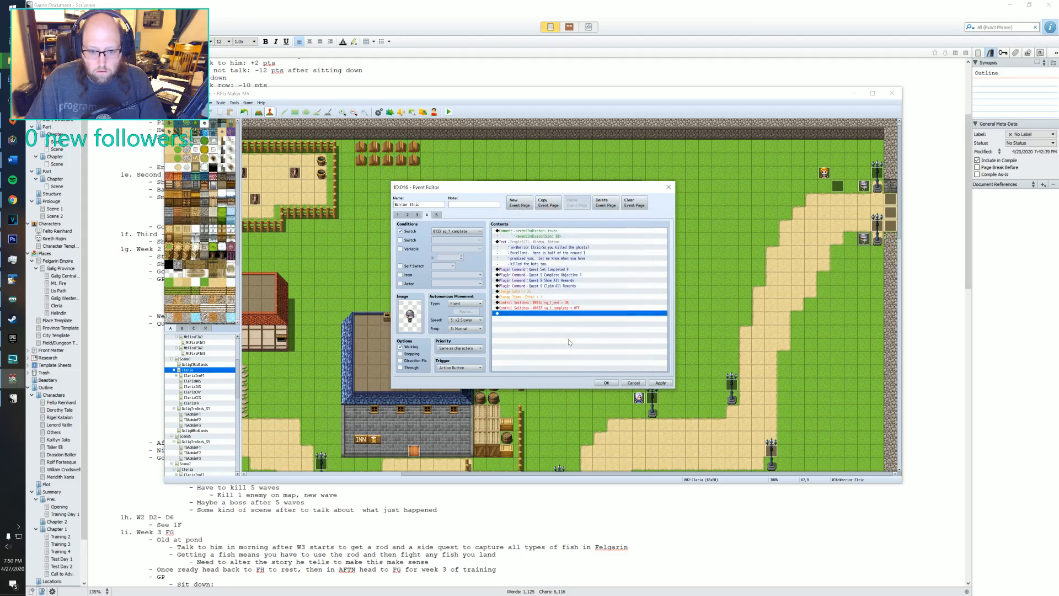
double_click(517, 317)
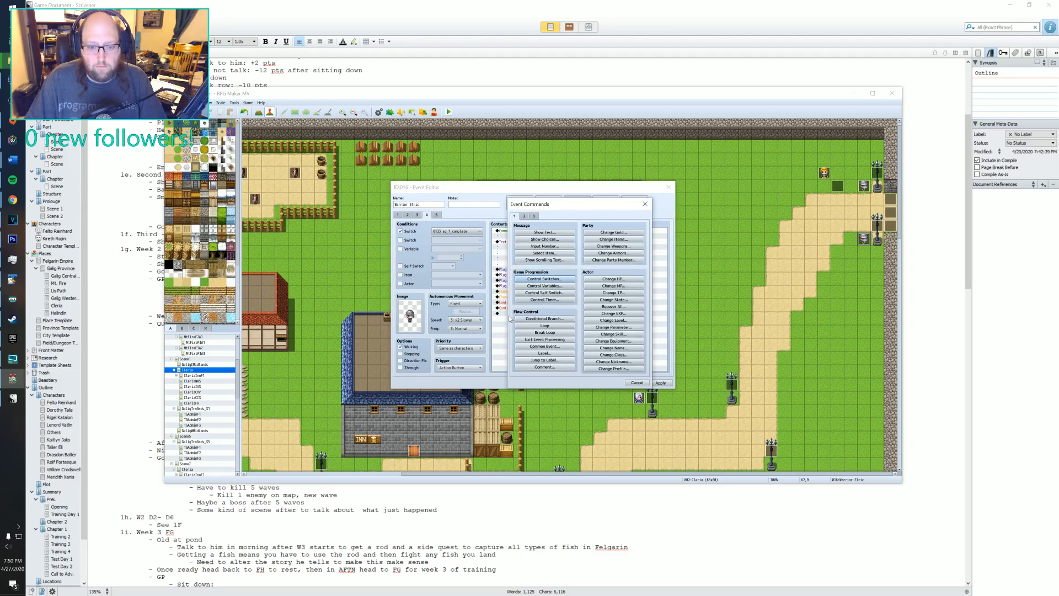
left_click(544, 319)
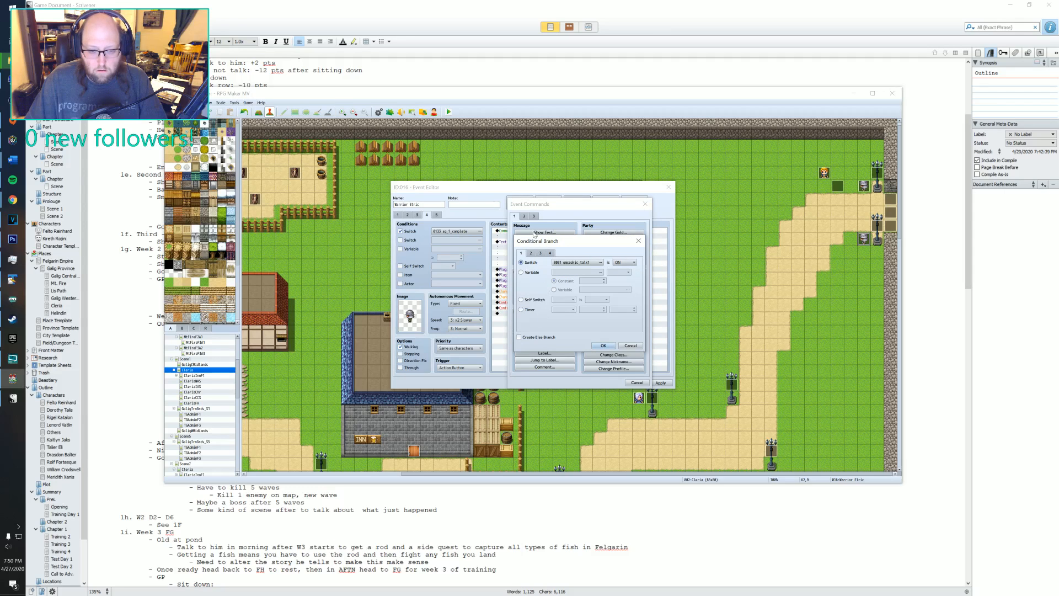
left_click(638, 242)
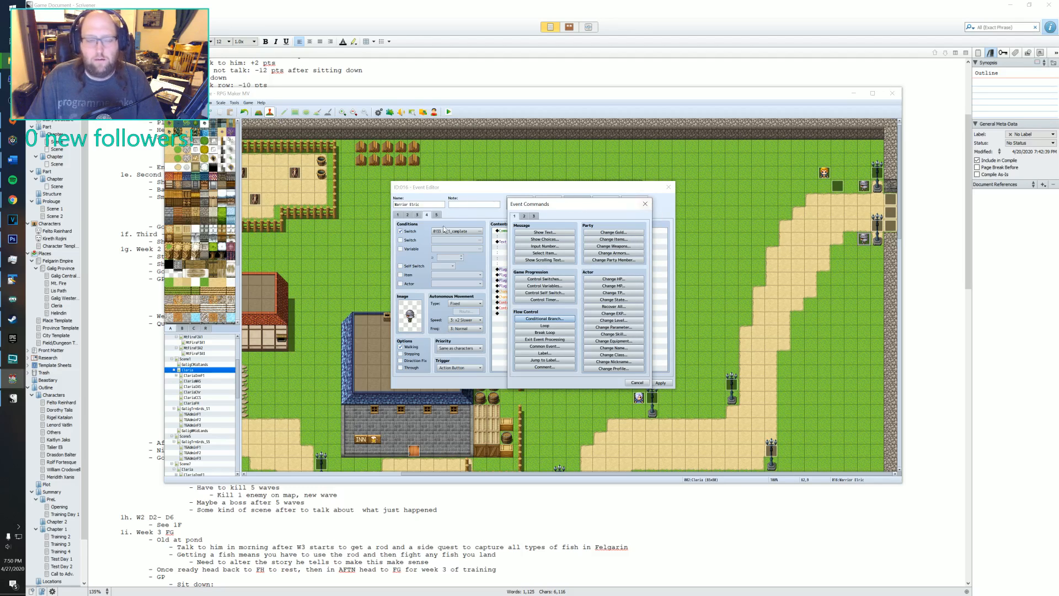
left_click(645, 203)
- Copy all of event page 4's commands and paste them at the start of page 5's contents
left_click(541, 308)
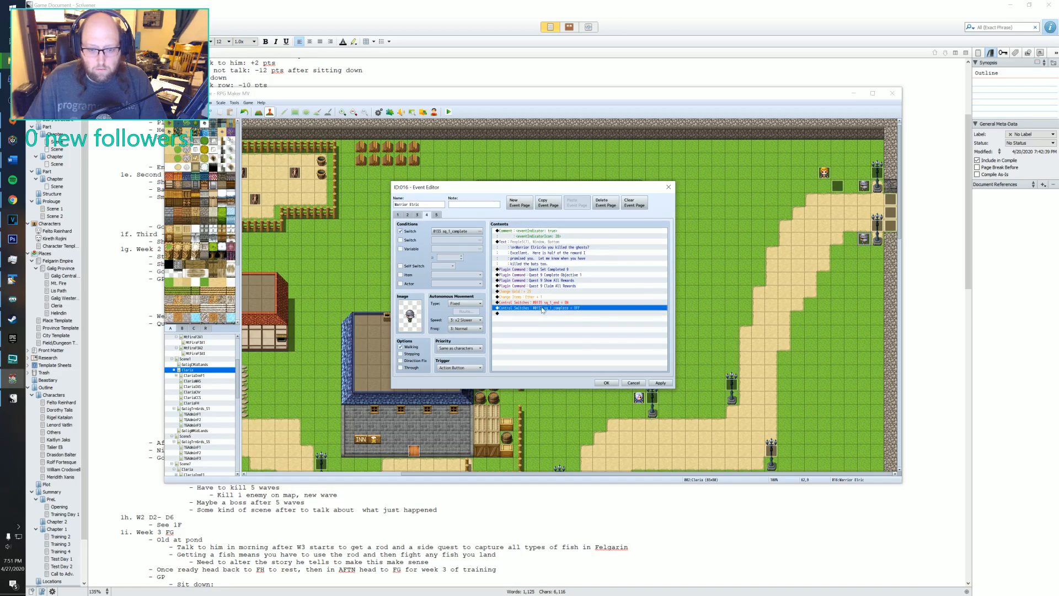
left_click(533, 230, "shift")
left_click(437, 214)
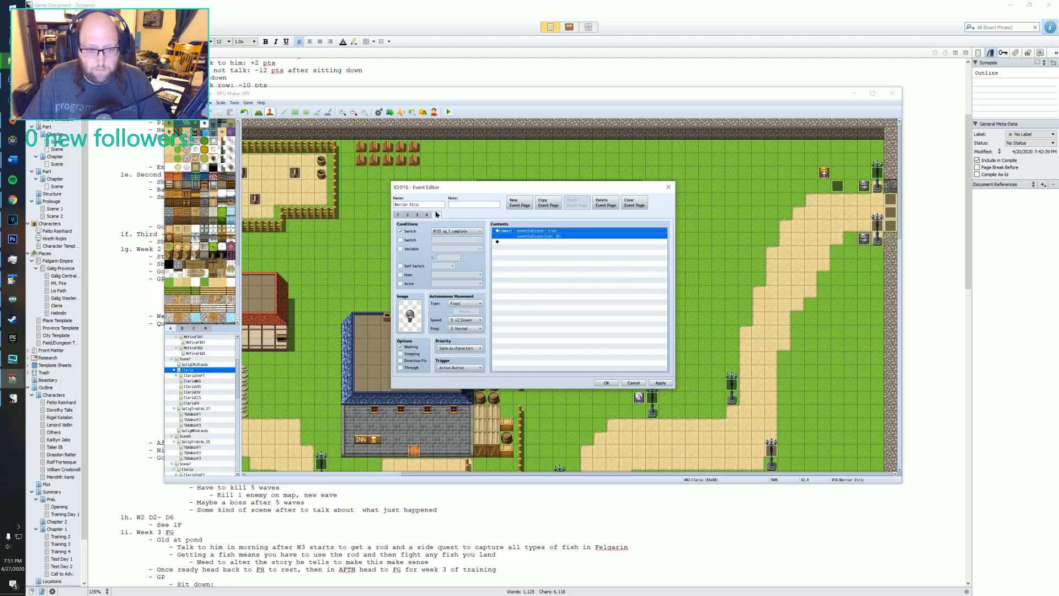
left_click(538, 232)
key("ctrl+v")
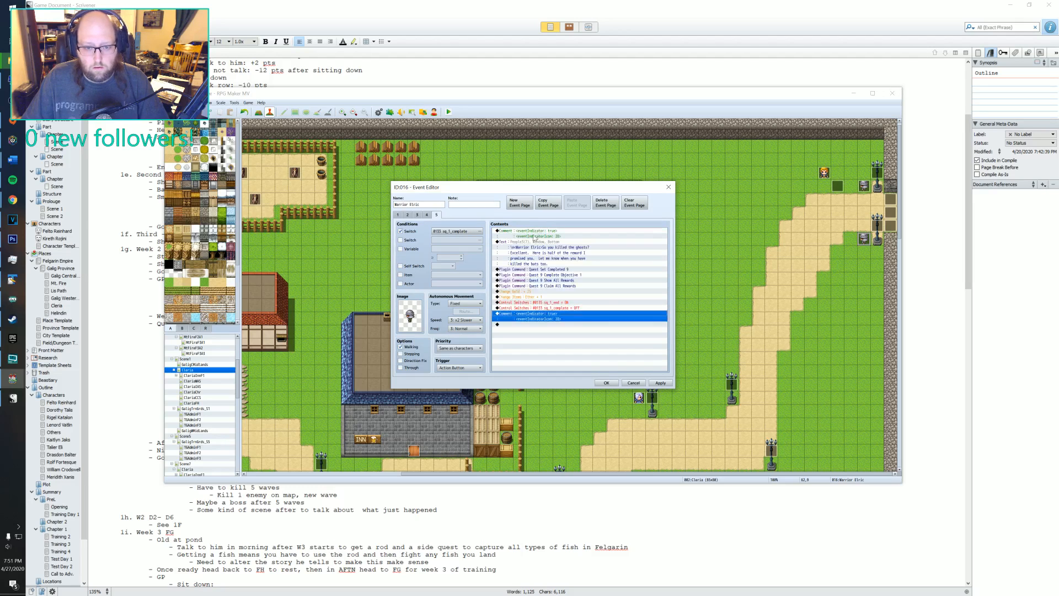
- Edit page 5's dialogue so it asks about killing the bats and says the ghosts remain, swapping the two enemy words
double_click(541, 246)
double_click(608, 279)
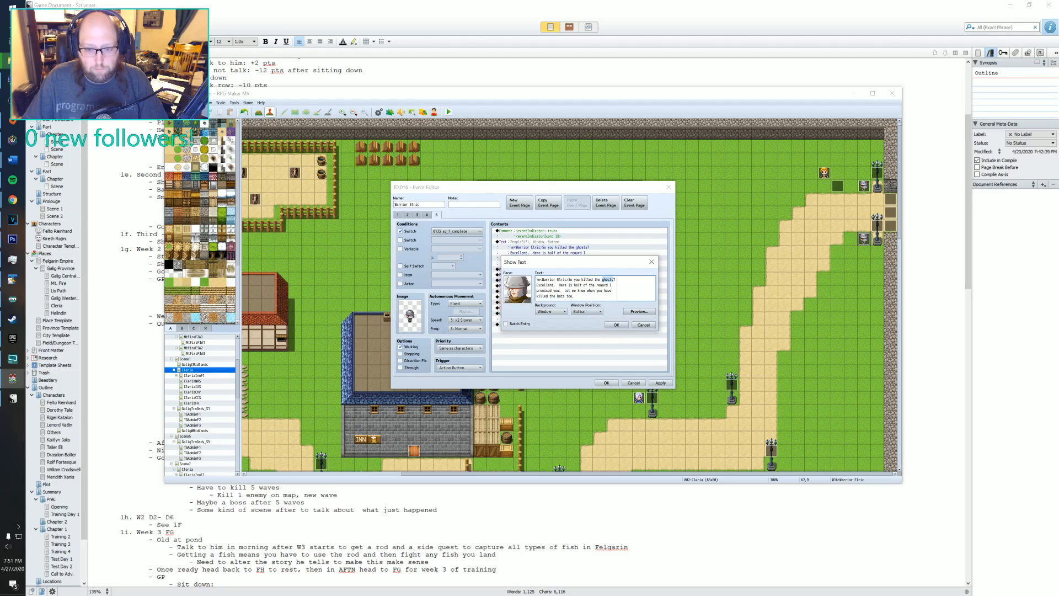
type("bats")
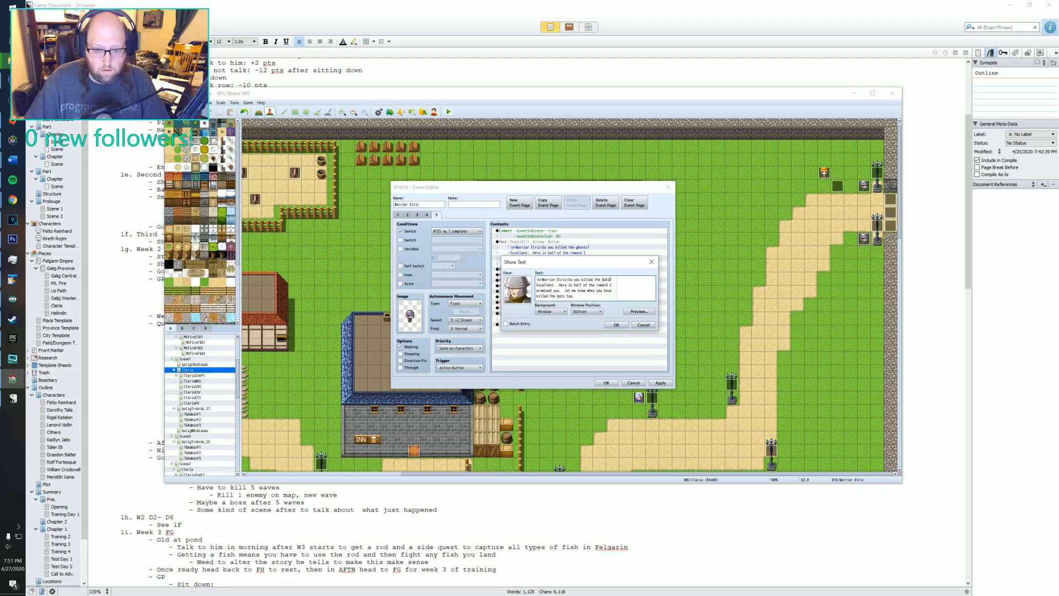
double_click(561, 296)
type("ghosts")
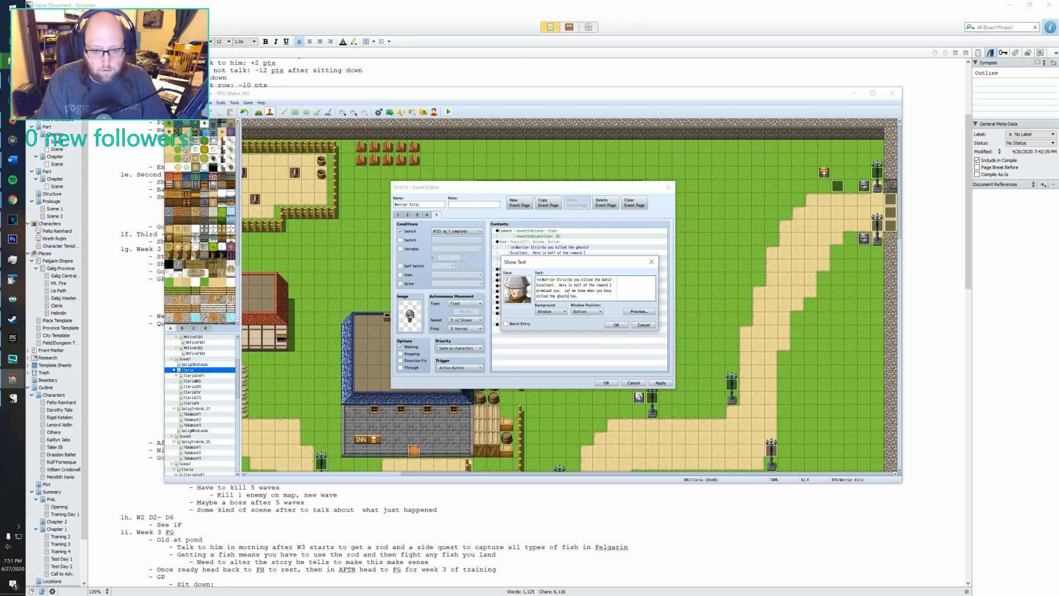
left_click(616, 325)
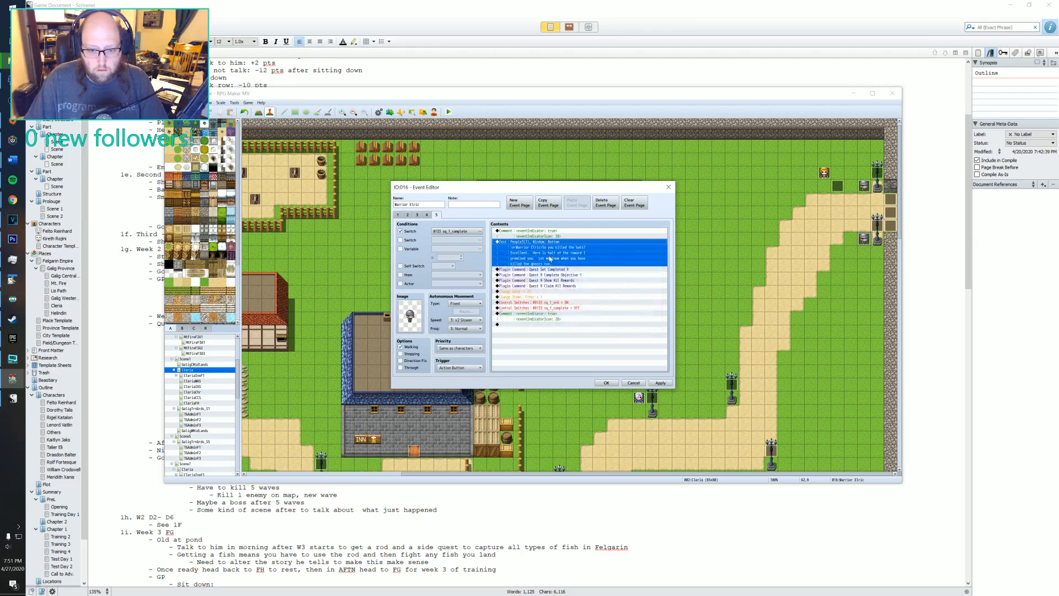
- Delete the Quest 9 plugin commands from page 5 and try to paste them at the end of its contents
left_click(546, 270)
left_click(544, 285, "shift")
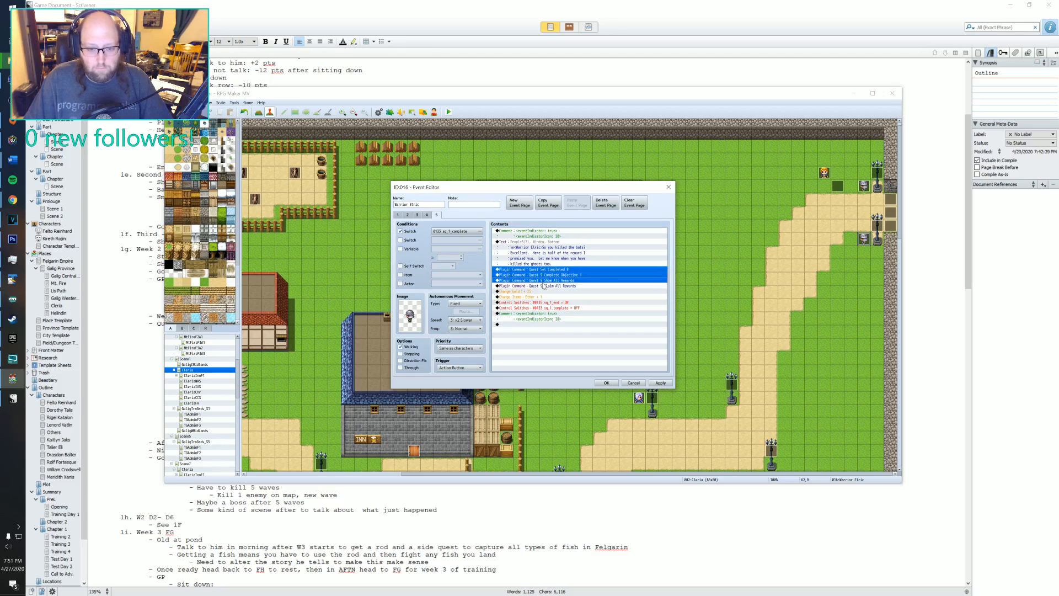
key("Delete")
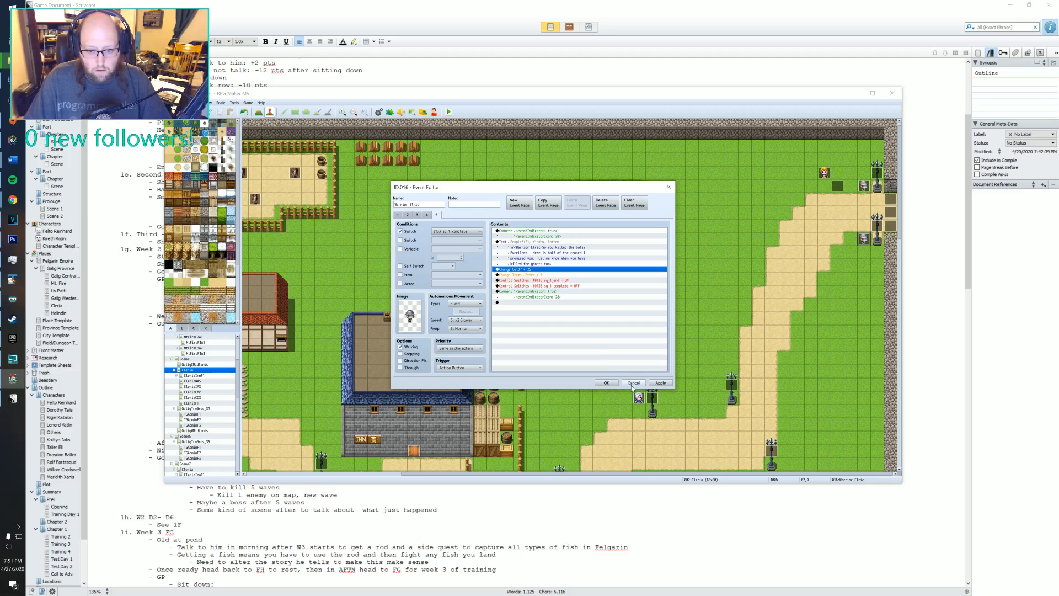
left_click(517, 303)
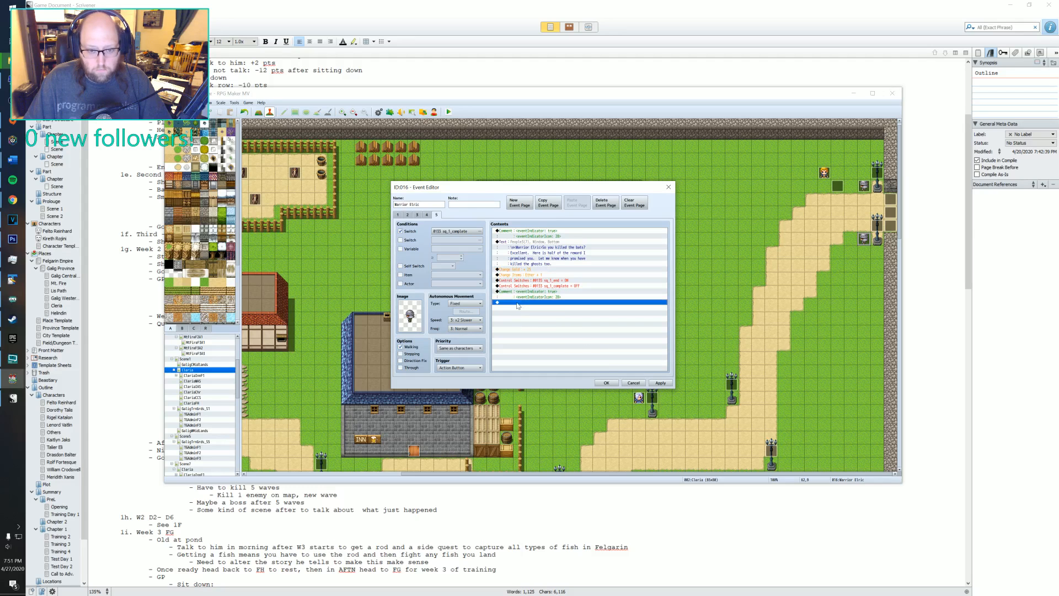
key("ctrl+v")
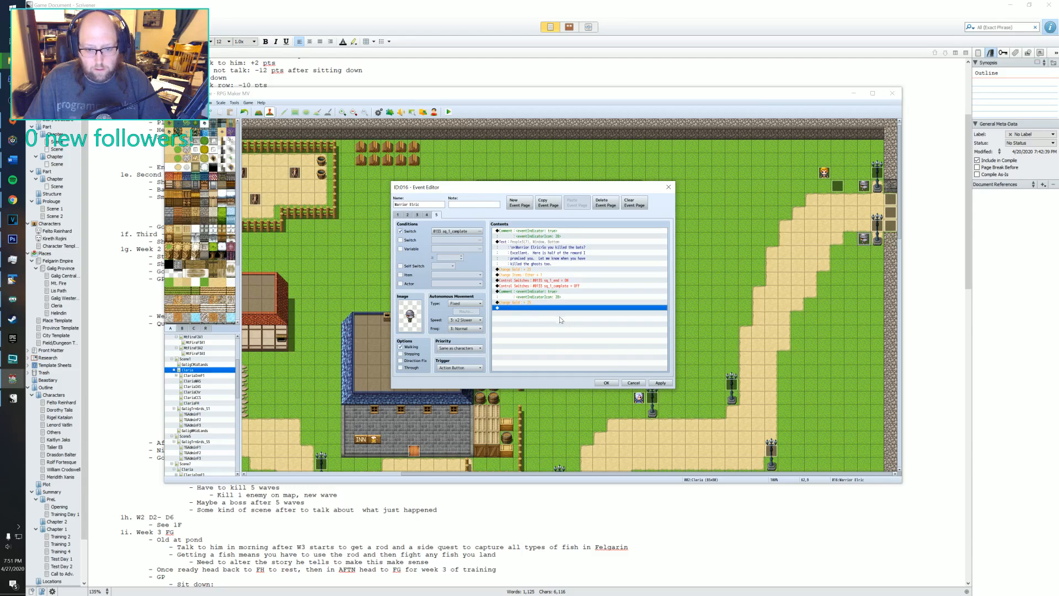
left_click(633, 383)
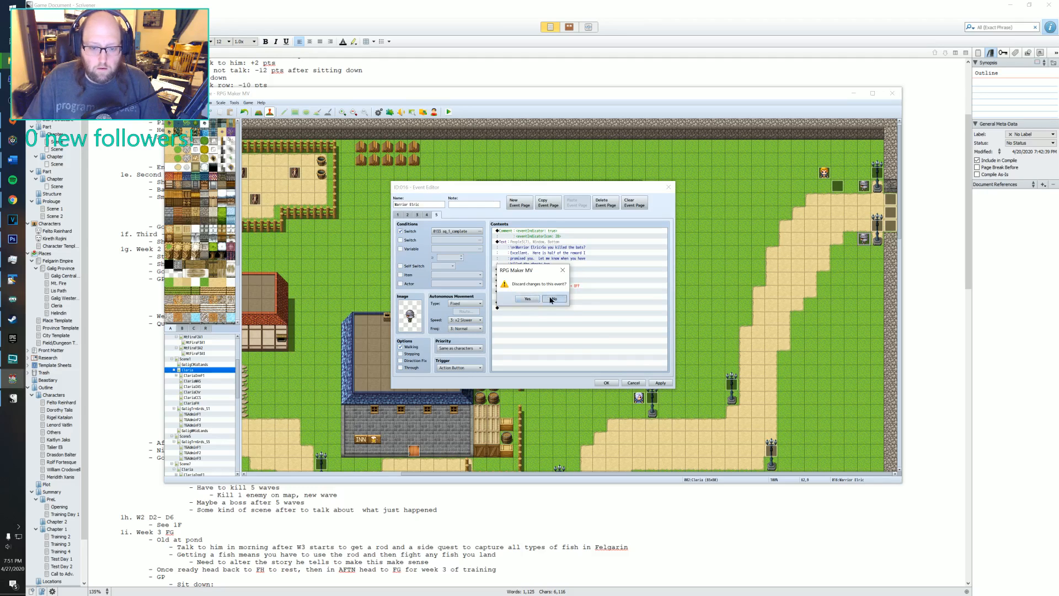
left_click(529, 298)
- Copy page 4's four Quest 9 plugin commands into page 5, replacing the stray Change Gold at the end and again before the first Change Gold
left_click(427, 216)
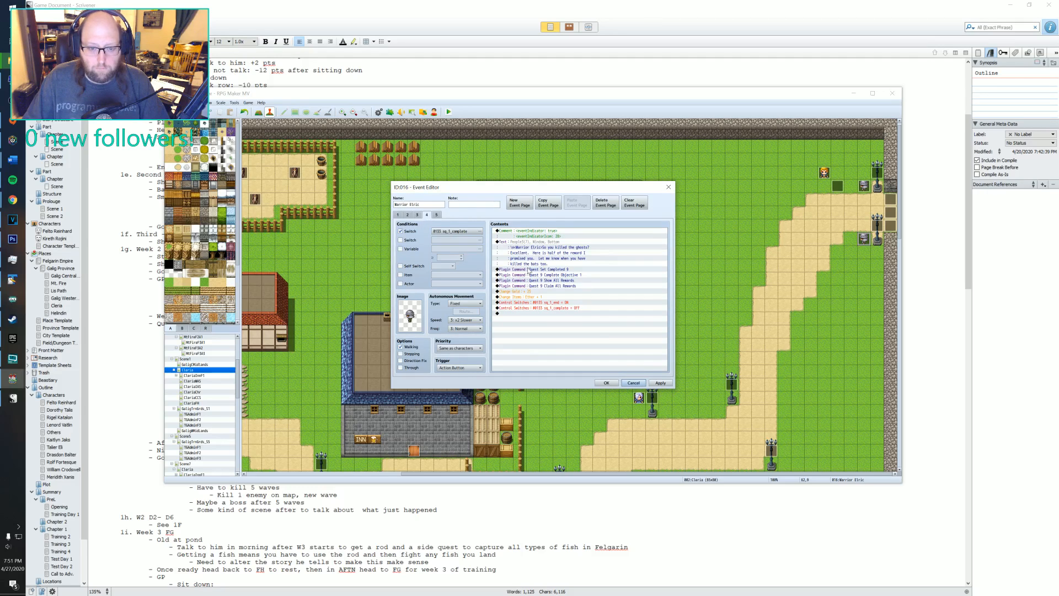
left_click_drag(529, 270, 527, 291)
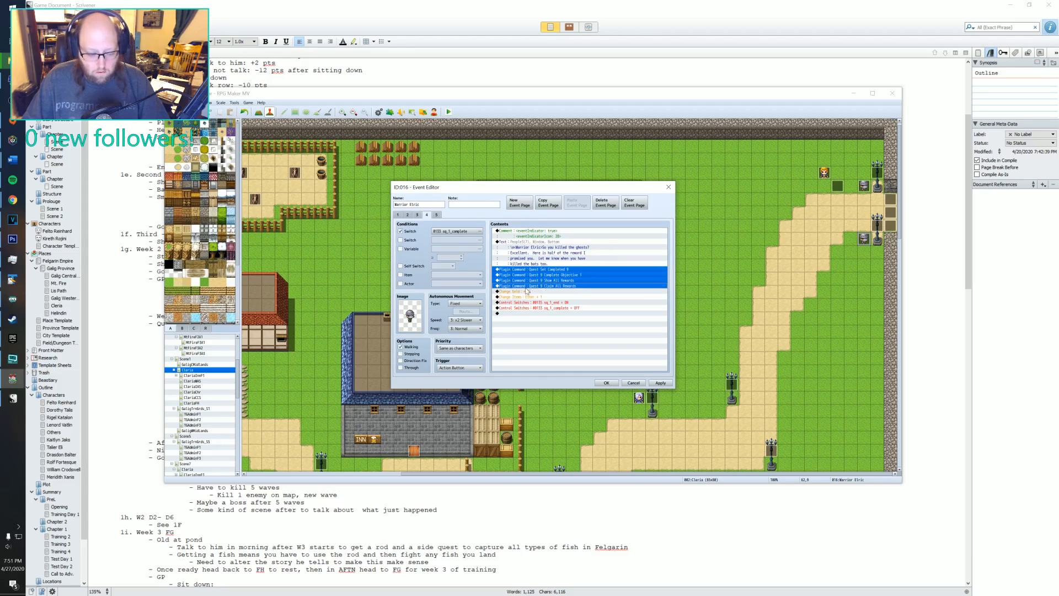
left_click(435, 215)
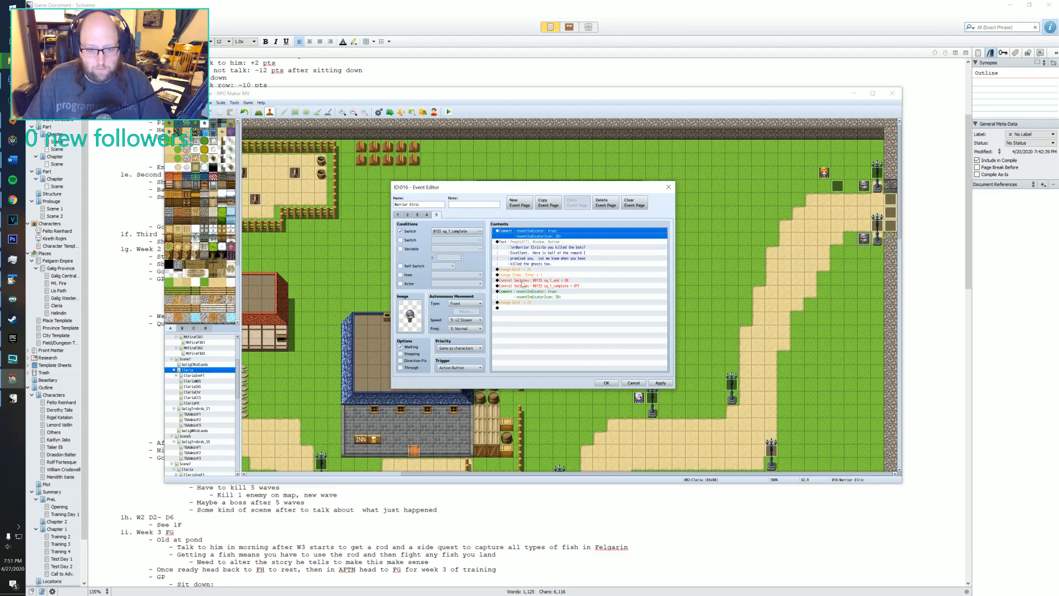
left_click(538, 269)
left_click(525, 302)
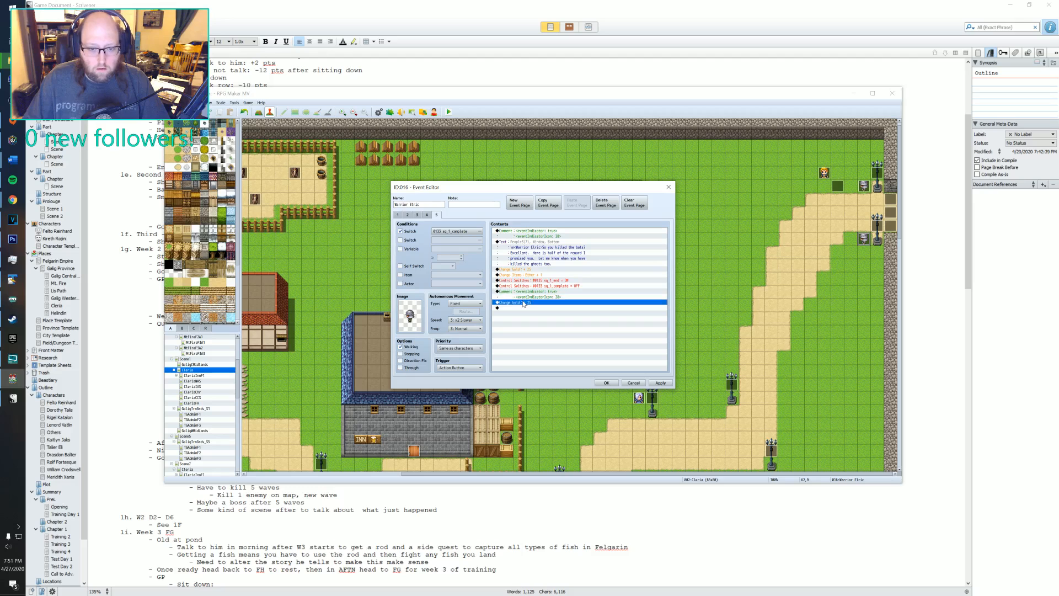
key("Delete")
type("Plugin Command : Quest Set Completed 9 Plugin Command : Quest 9 Complete Objective 1 Plugin Command : Quest 9 Show All Rewards Plugin Command : Quest 9 Claim All Rewards")
left_click(526, 270)
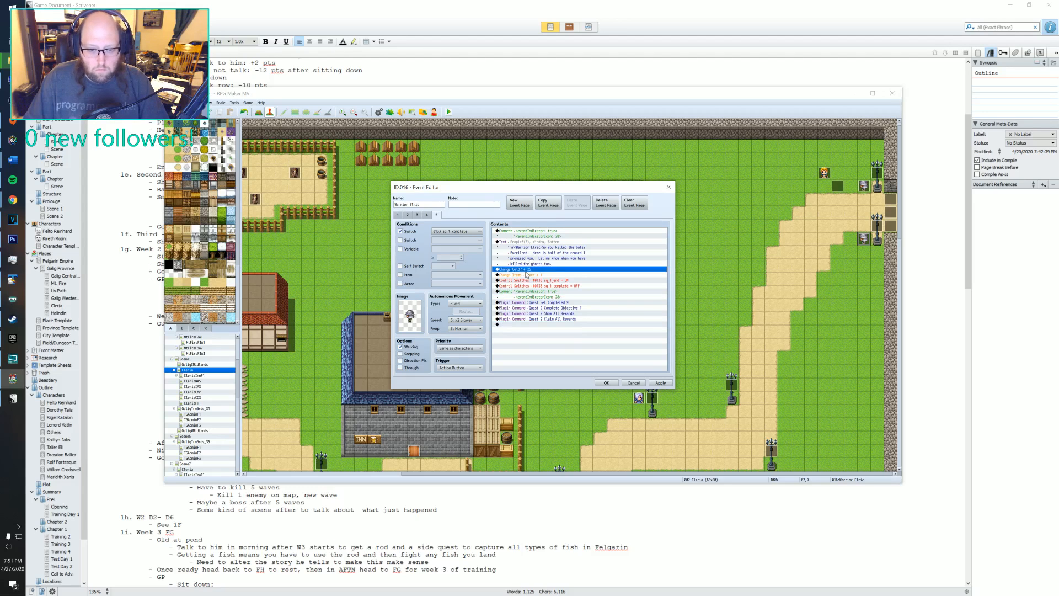
key("ctrl+v")
- Change the first plugin command below the dialogue to Quest Set Completed 10
left_click(545, 269)
double_click(544, 272)
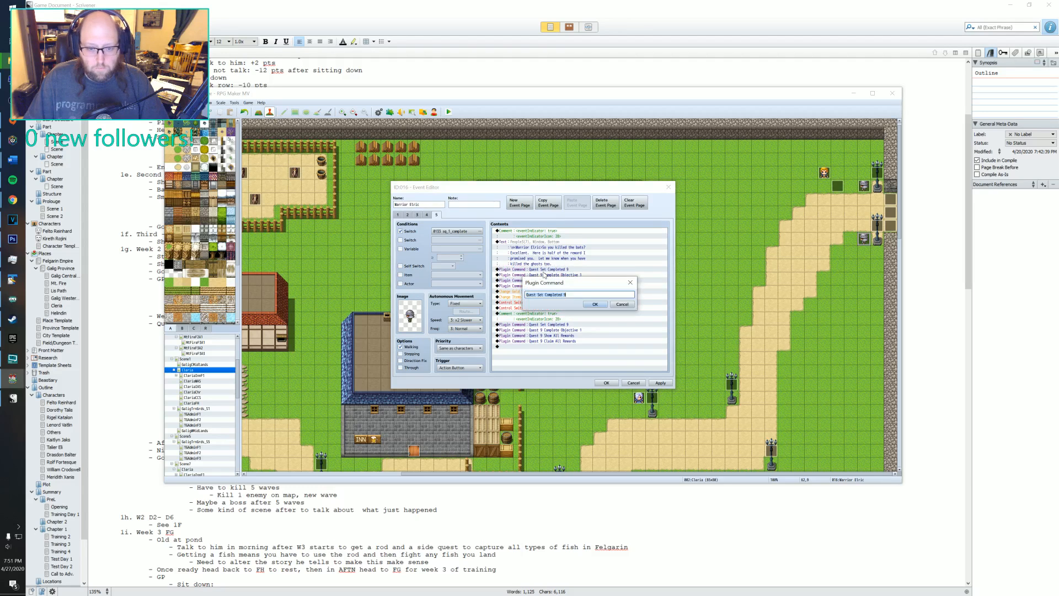
key("End")
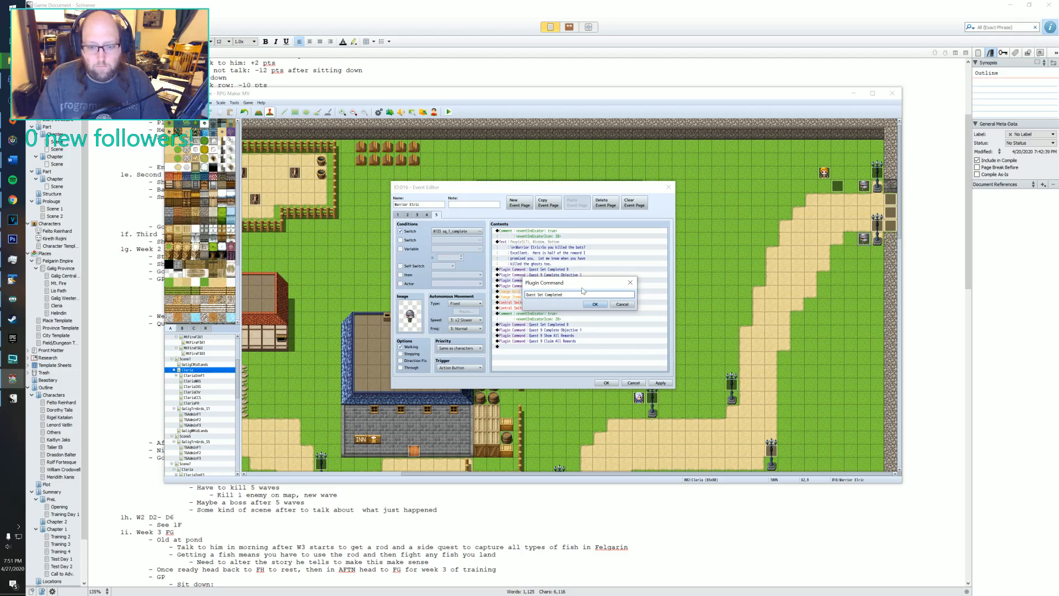
left_click(592, 305)
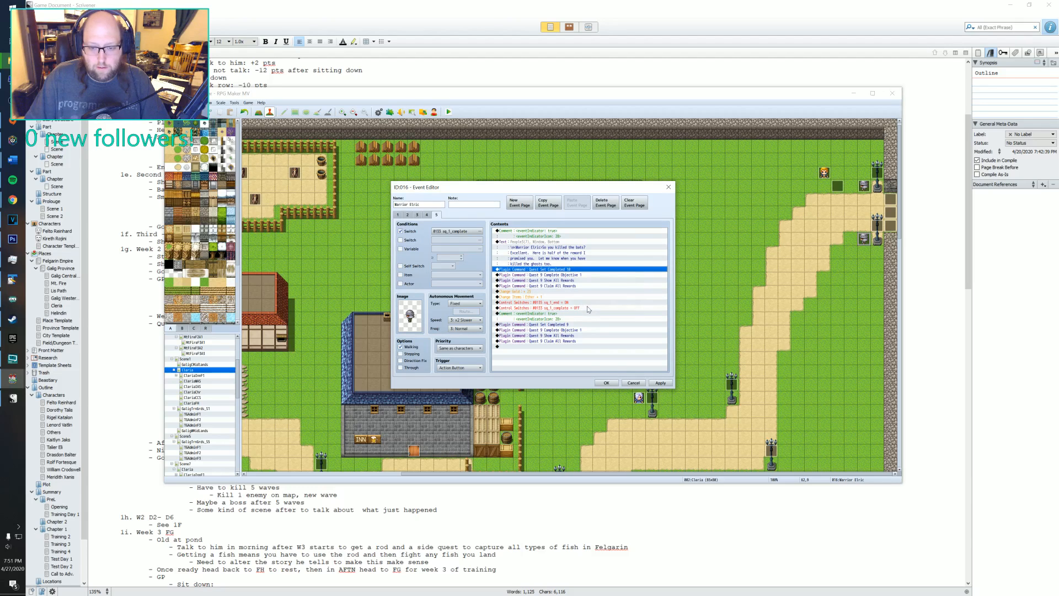
- Change the upper objective plugin command to Quest 10 Complete Objective 1
left_click(563, 275)
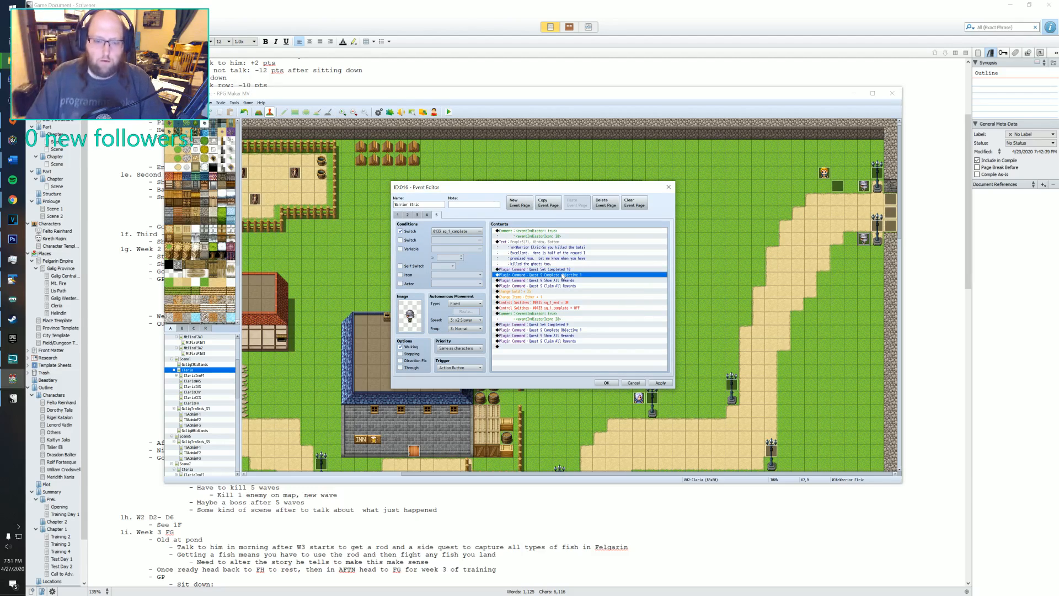
double_click(563, 275)
left_click(537, 295)
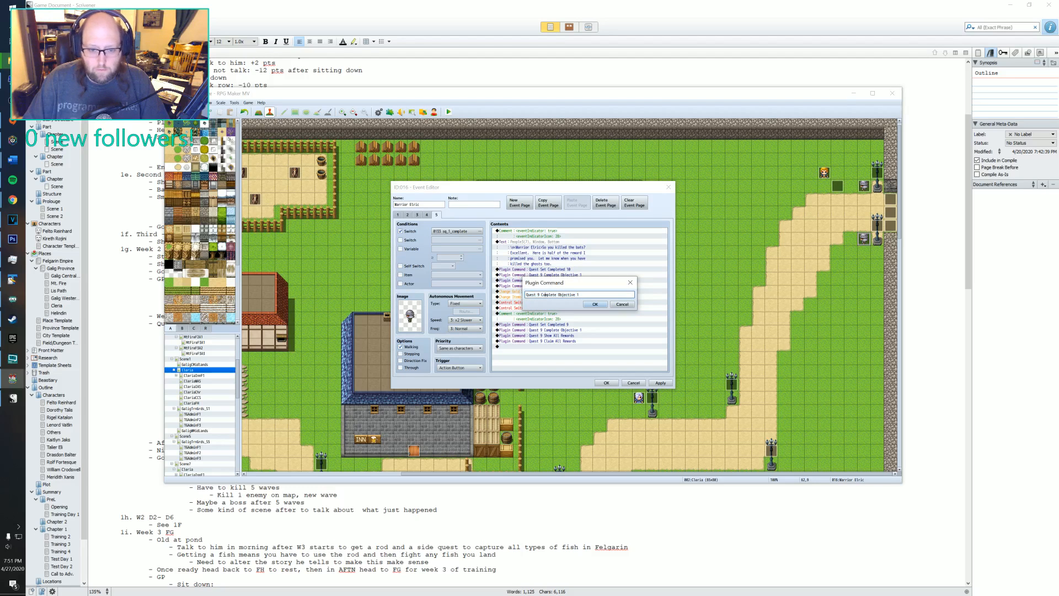
key("shift+End")
type("10")
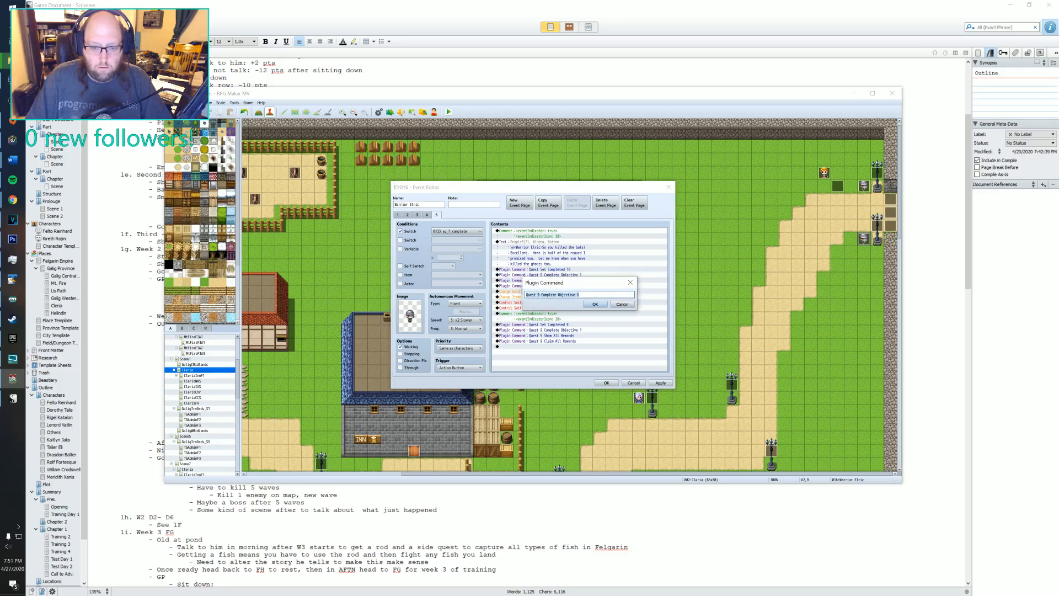
left_click(539, 294)
key("BackSpace")
type("10")
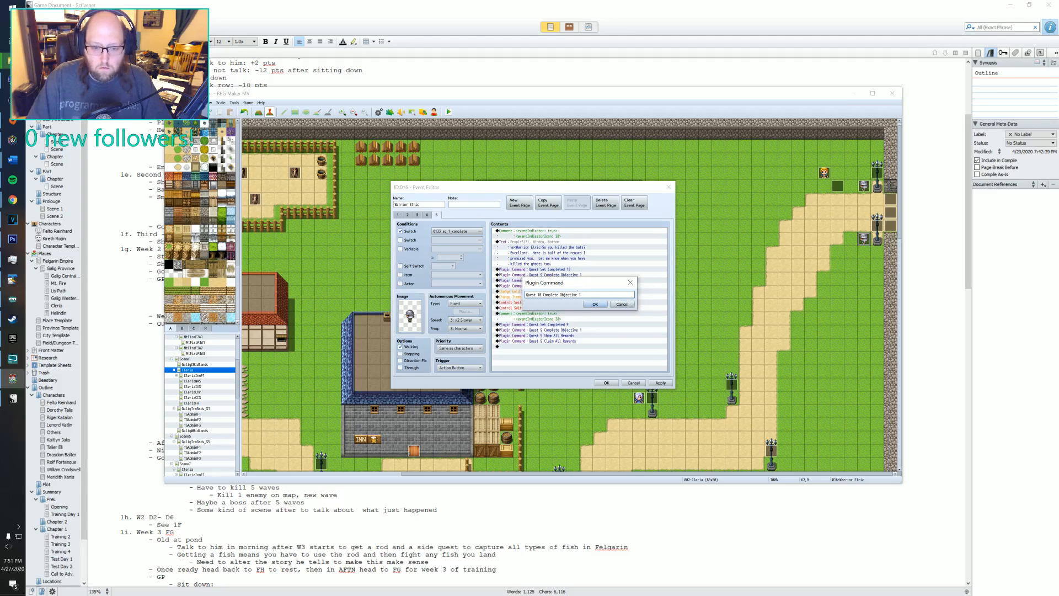
left_click(595, 304)
- Change the upper show-rewards plugin command to Quest 10 Show All Rewards
double_click(515, 280)
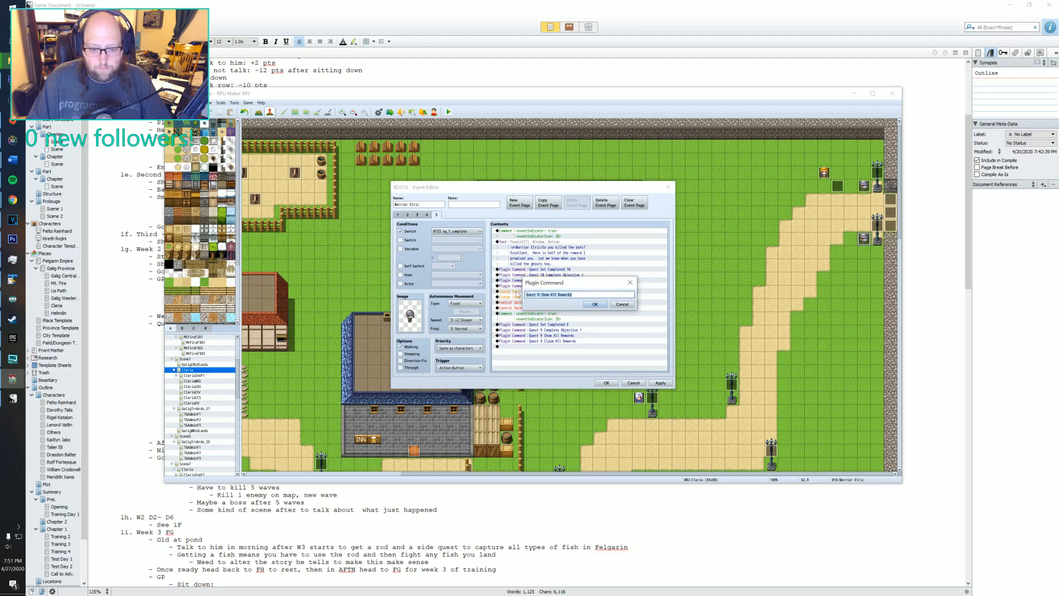
key("Home")
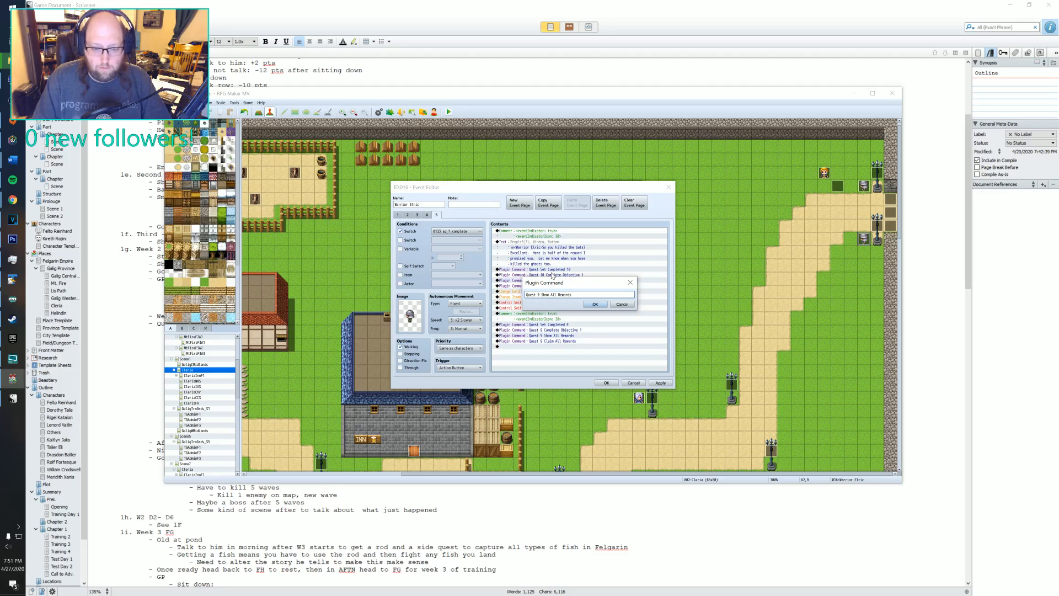
key("Right")
key("Right")
key("Right")
key("Right")
key("Right")
key("Right")
key("Right")
key("BackSpace")
type("10")
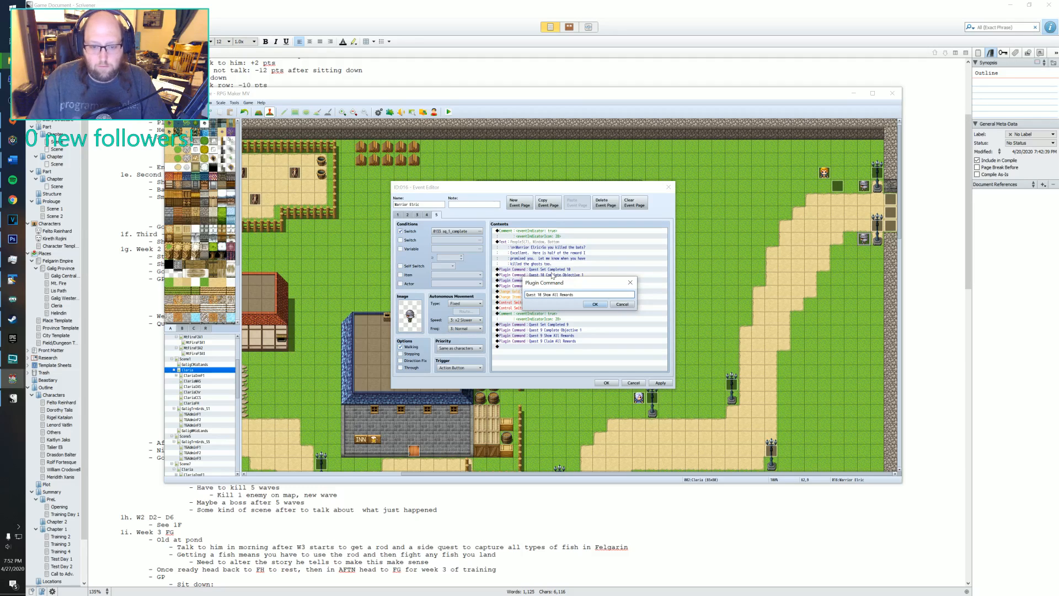
left_click(586, 304)
- Change the upper claim-rewards plugin command to Quest 10 Claim All Rewards
double_click(543, 286)
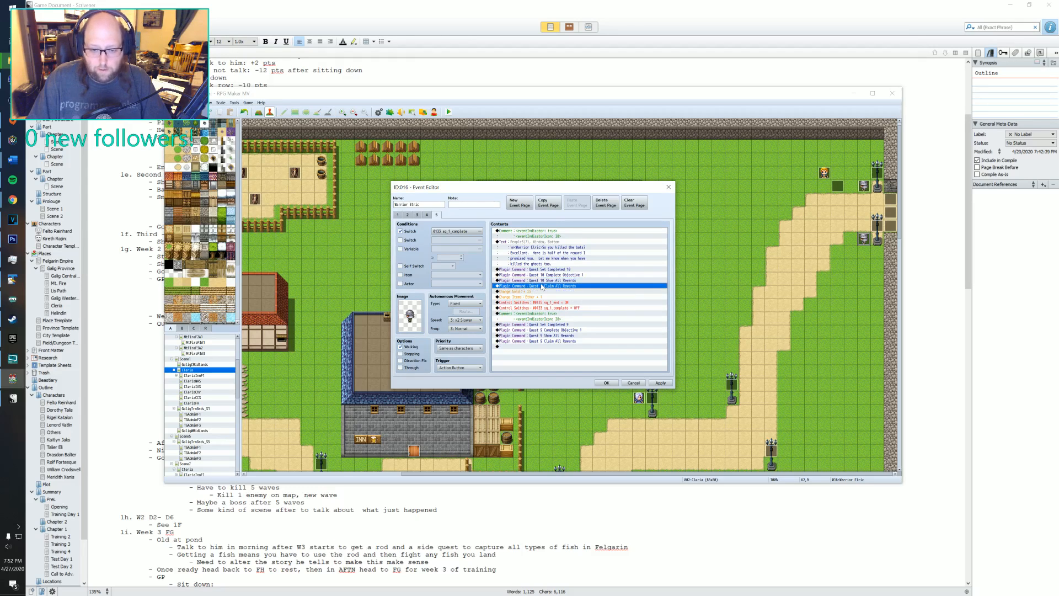
key("Home")
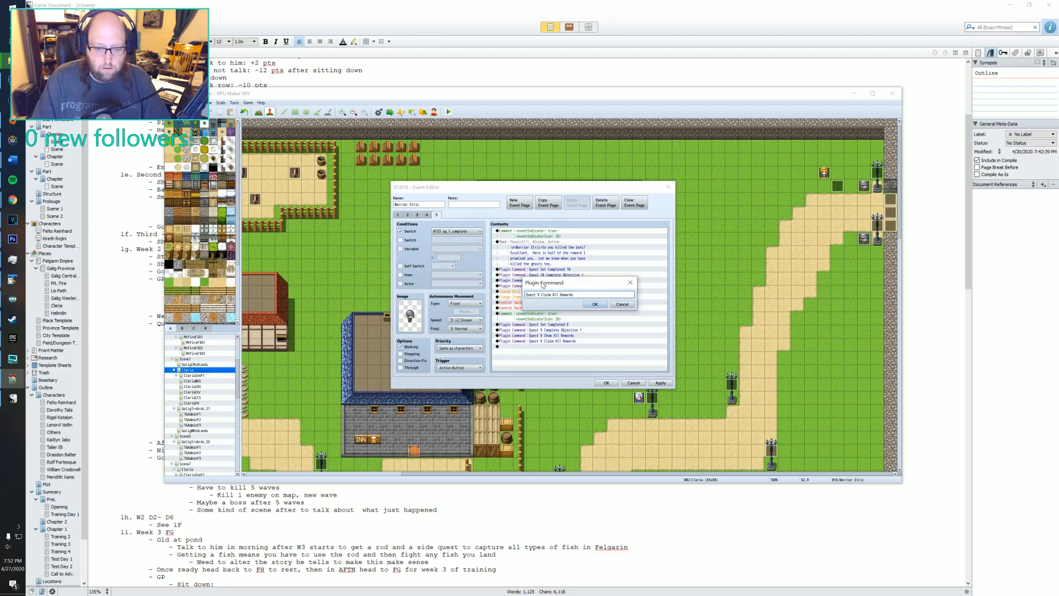
key("Right")
key("Right")
key("Right")
key("Right")
key("Right")
key("Right")
key("Right")
key("BackSpace")
type("10")
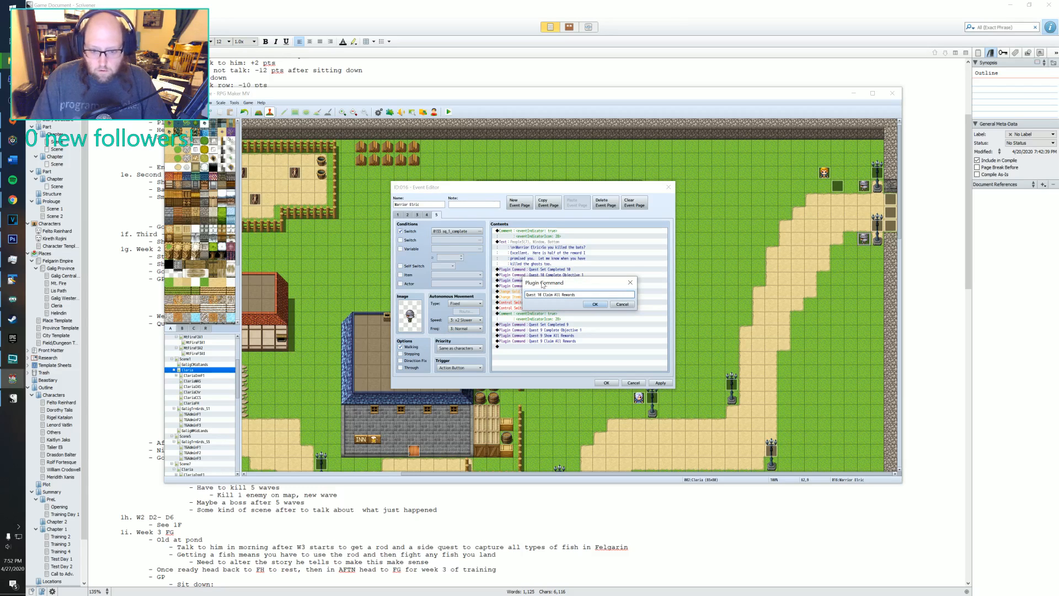
key("Return")
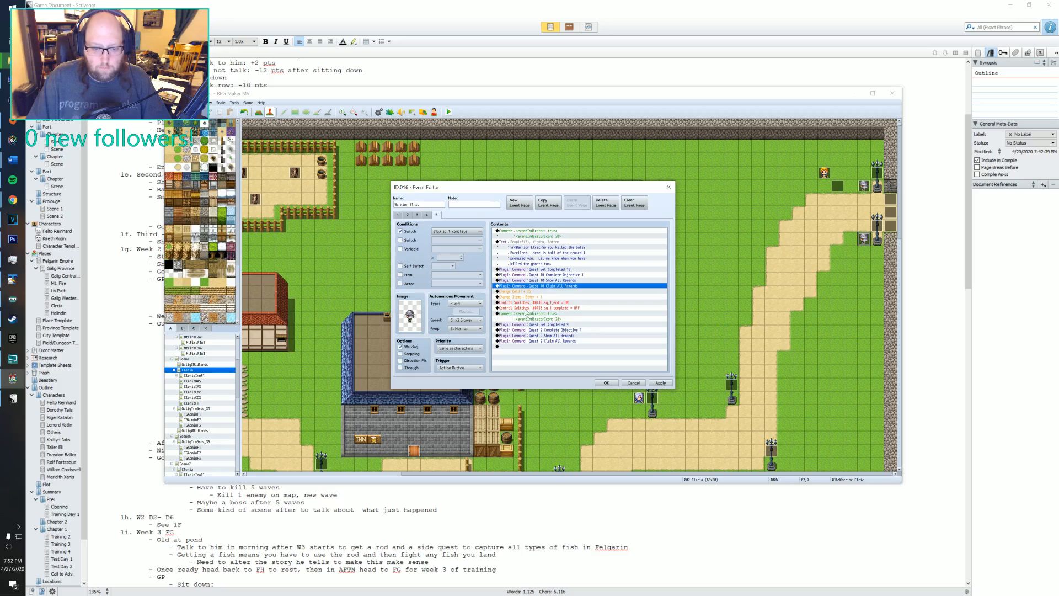
- Copy the two Control Switches commands and paste them at the end of page 5's contents
double_click(550, 304)
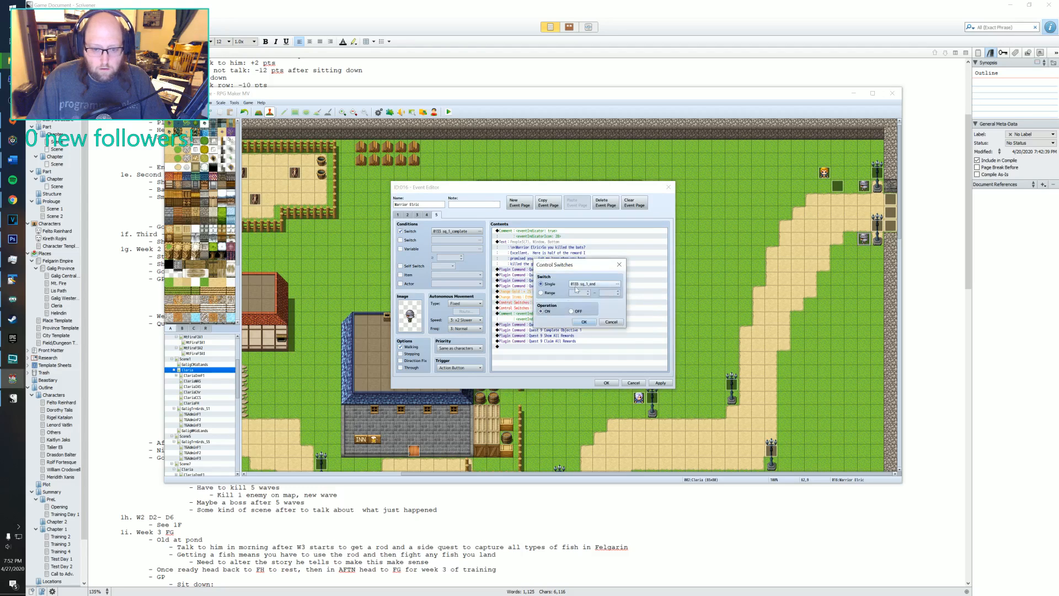
left_click(612, 322)
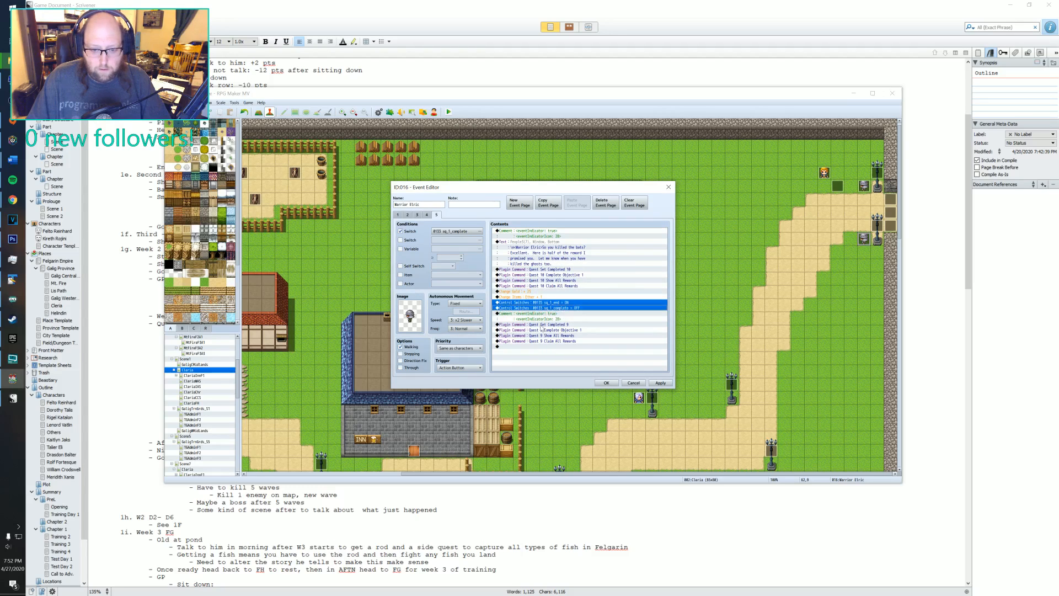
left_click(532, 341)
left_click(532, 346)
key("ctrl+v")
- Copy the Change Gold and Change Items commands to the end of page 5 and delete the second event indicator comment
left_click(528, 291)
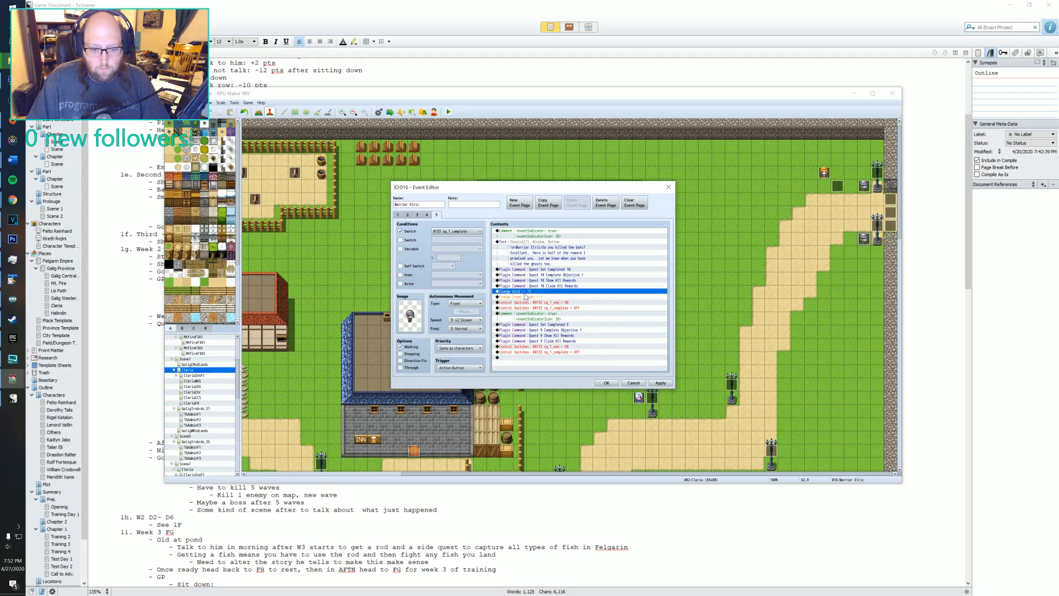
left_click(527, 297, "shift")
key("ctrl+c")
left_click(527, 357)
key("ctrl+v")
left_click(534, 313)
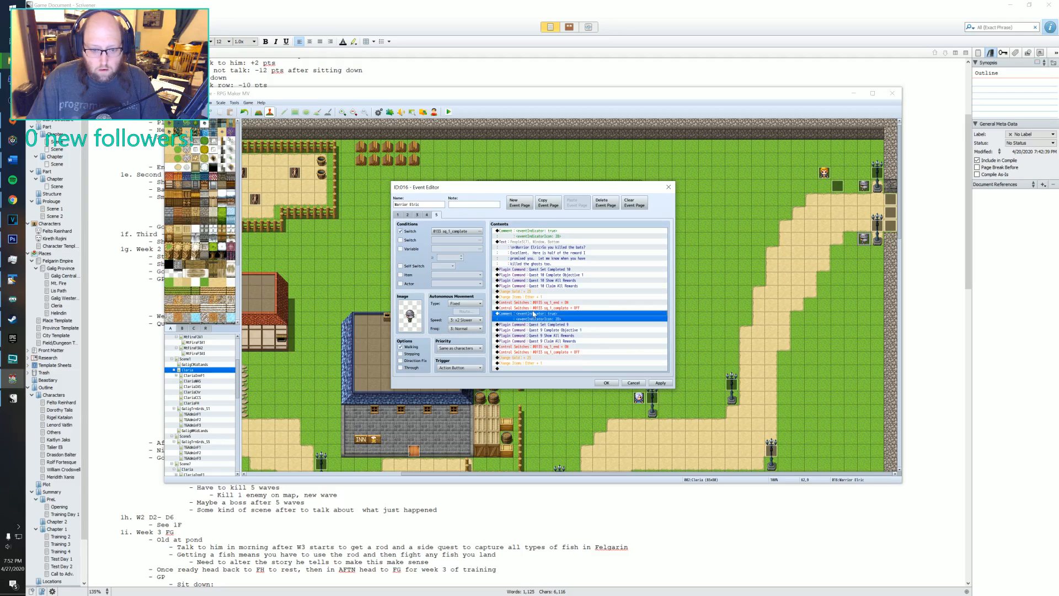
key("Delete")
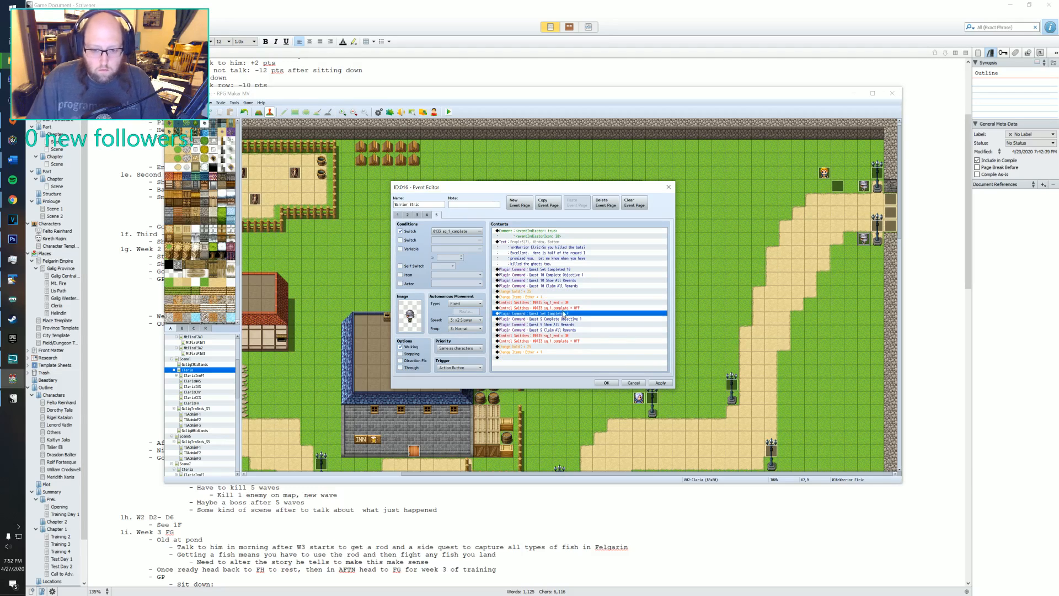
- Name switch 0136 sq_2_end and assign it to the upper Control Switches ON command on page 5
double_click(530, 308)
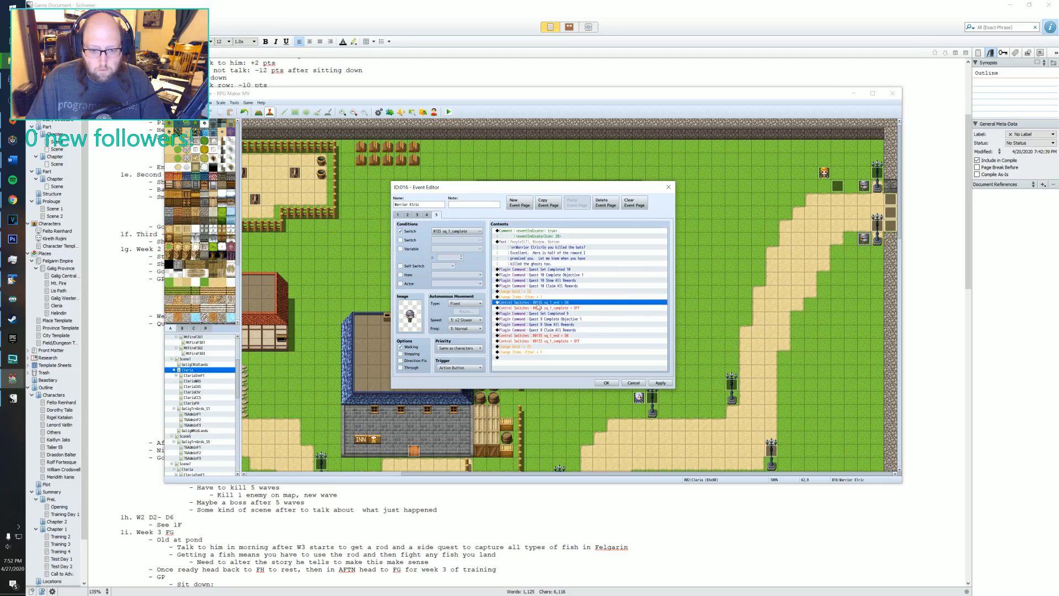
left_click(593, 284)
left_click(587, 319)
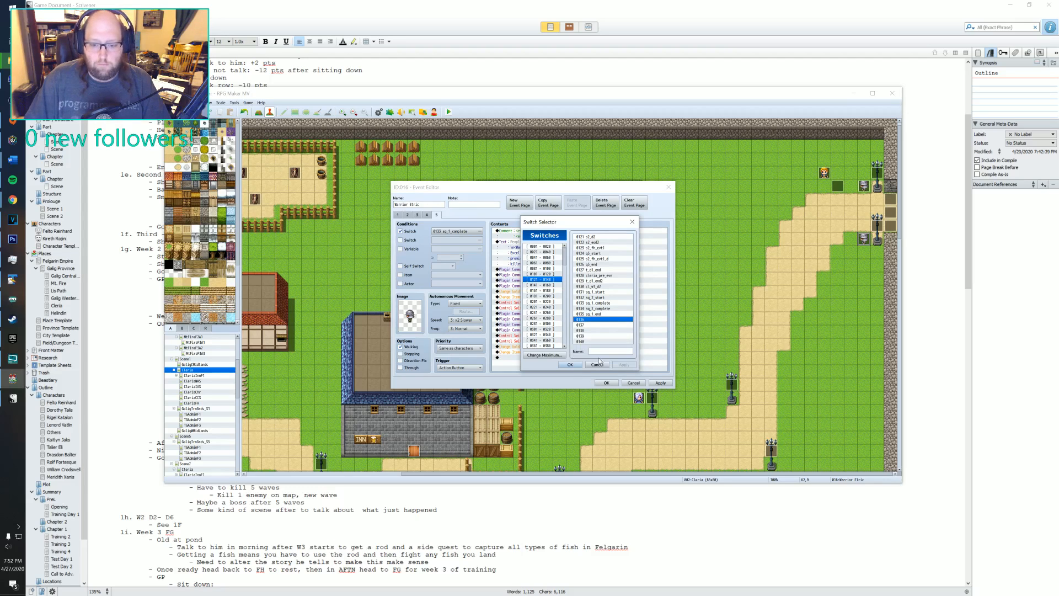
left_click(602, 342)
left_click(589, 319)
left_click(610, 351)
type("sq")
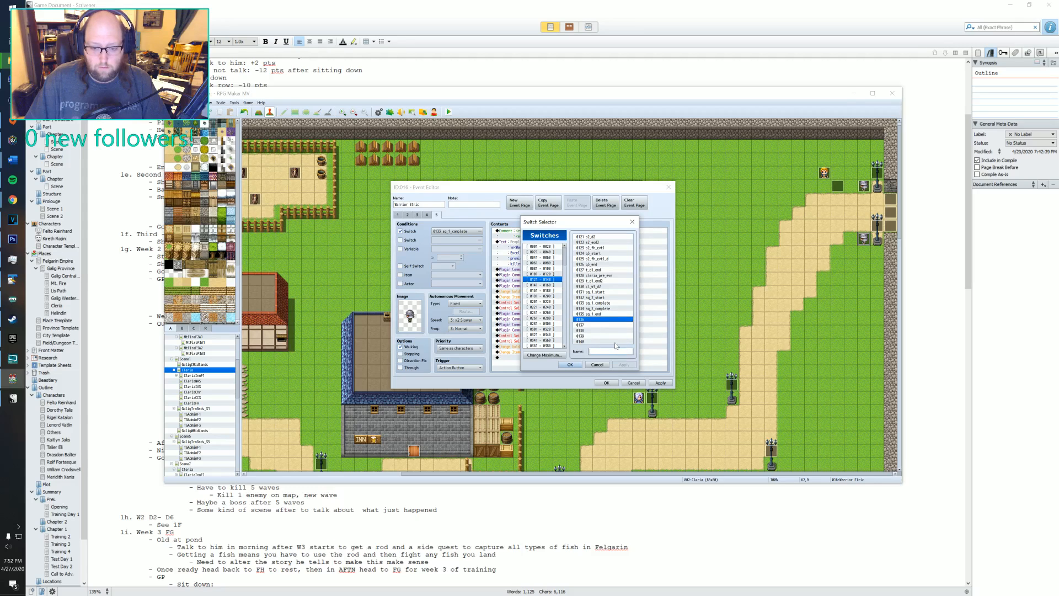
type("_2_end")
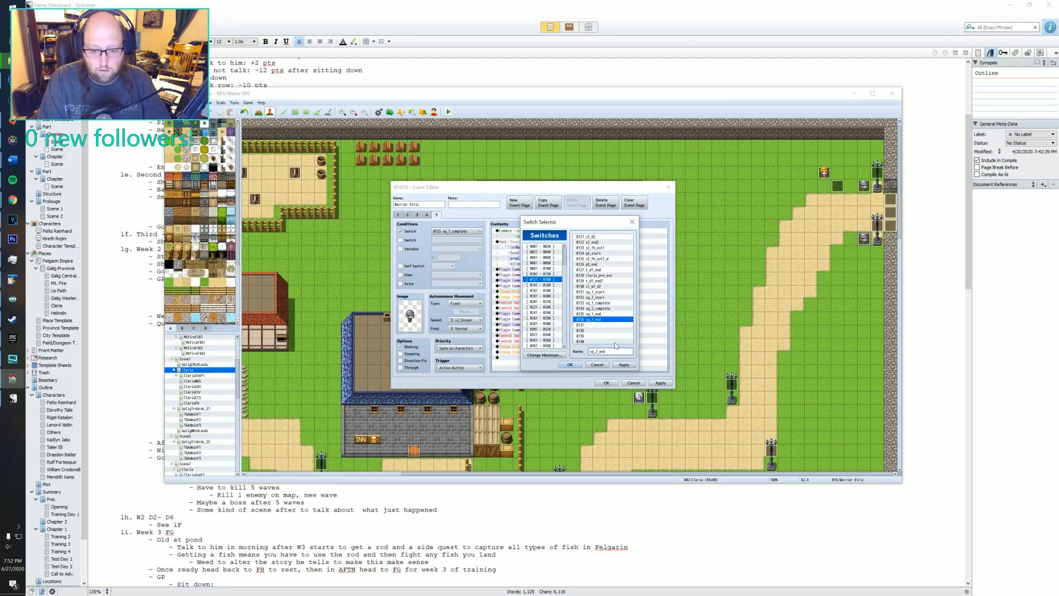
left_click(569, 365)
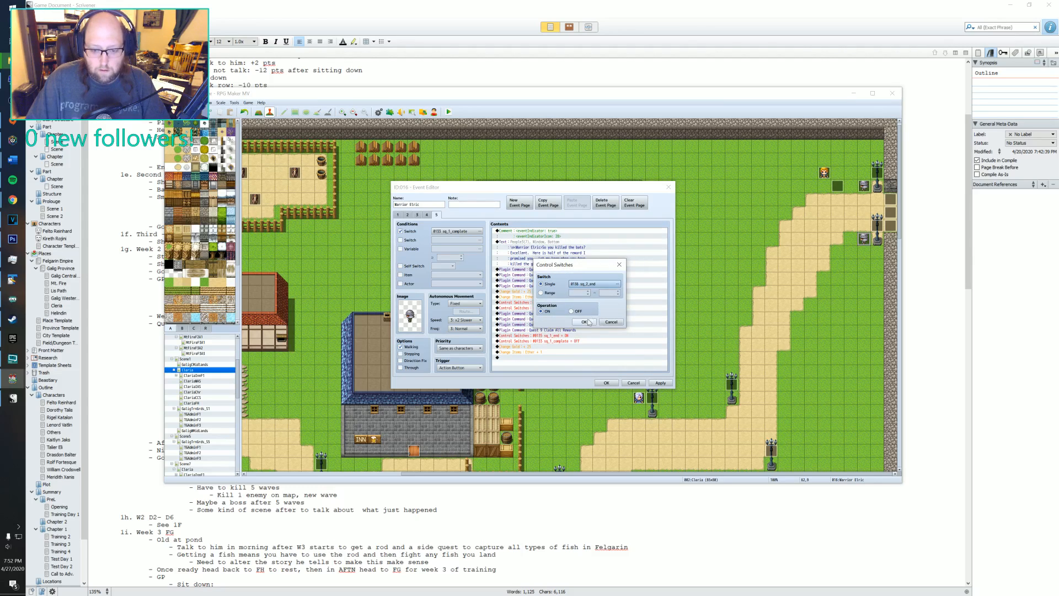
left_click(585, 323)
- Change the upper Control Switches OFF command to use the sq_2_complete switch
double_click(542, 304)
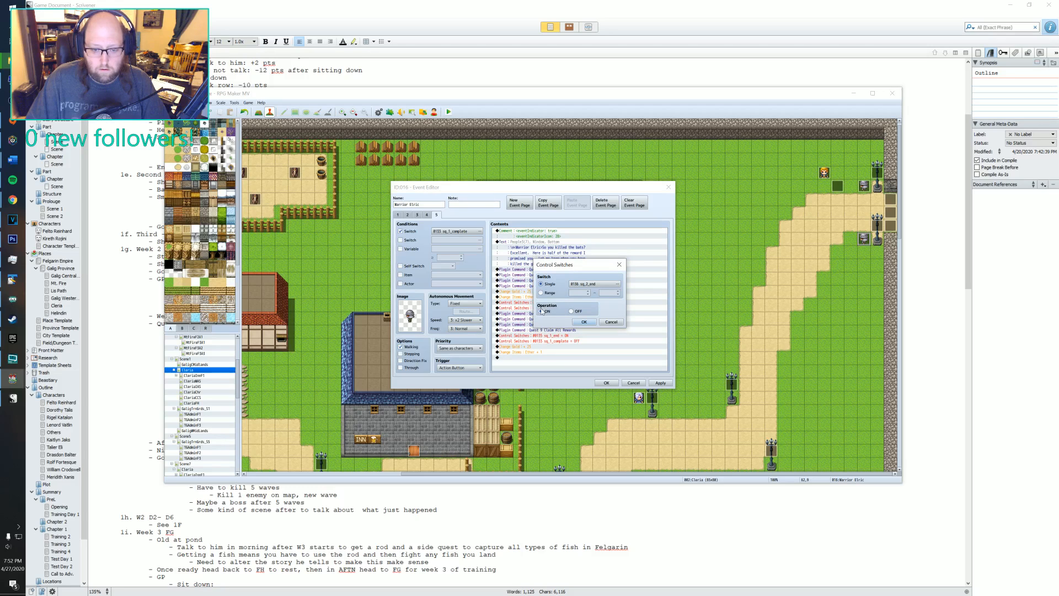
left_click(603, 322)
double_click(540, 309)
left_click(584, 284)
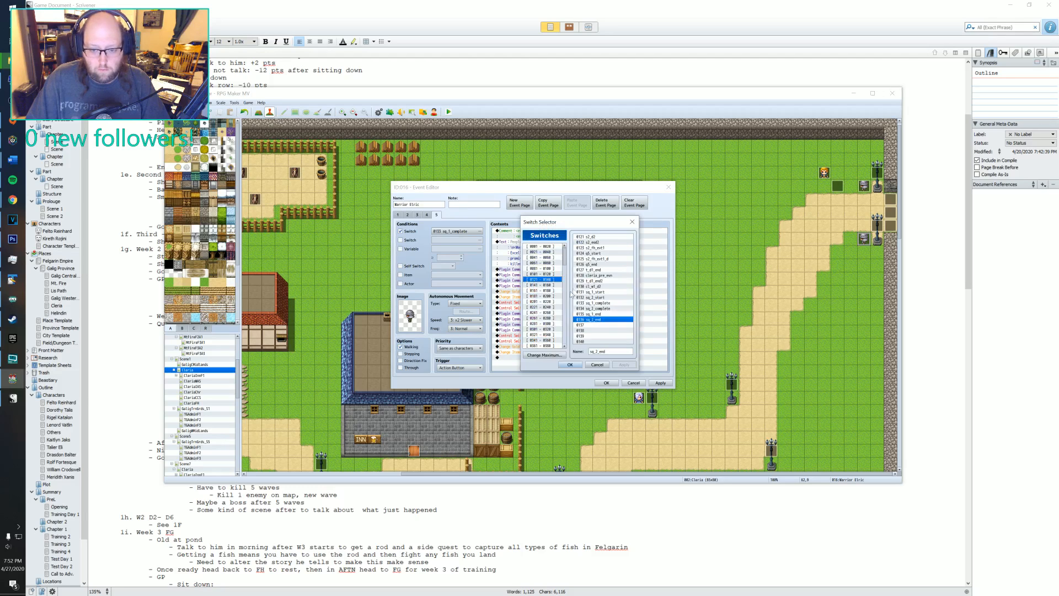
left_click(591, 308)
left_click(570, 364)
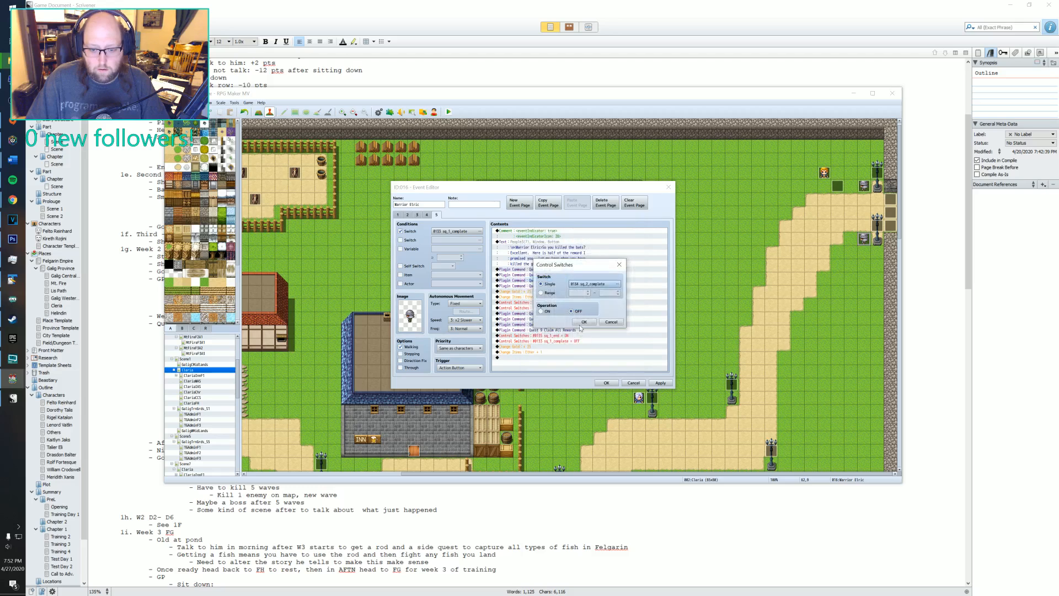
left_click(584, 322)
- Insert a conditional branch for sq_1_complete is ON, without an else branch, above the Quest Set Completed 9 command
left_click(561, 336)
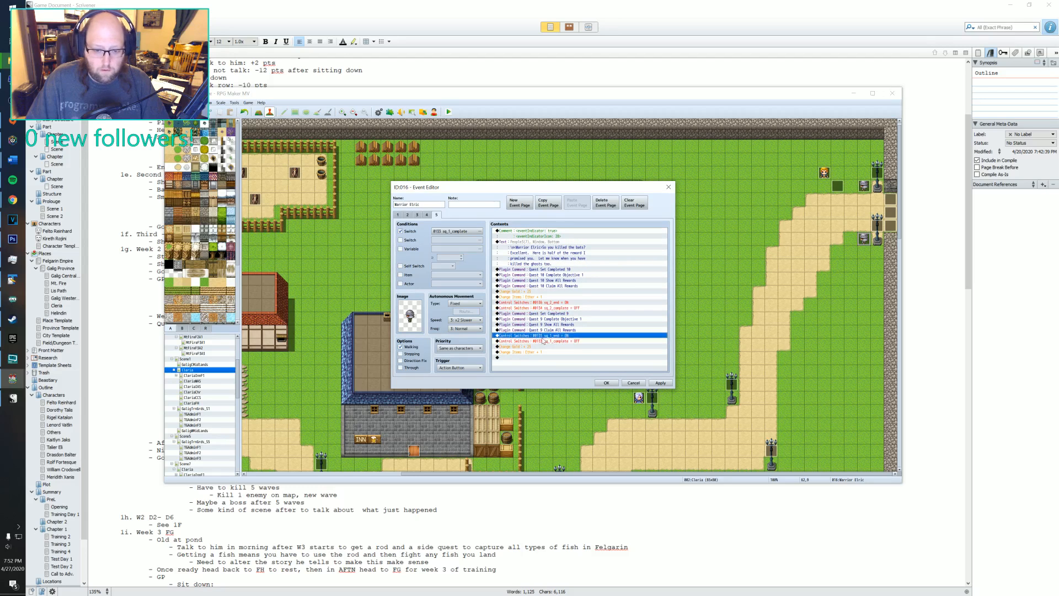
double_click(565, 314)
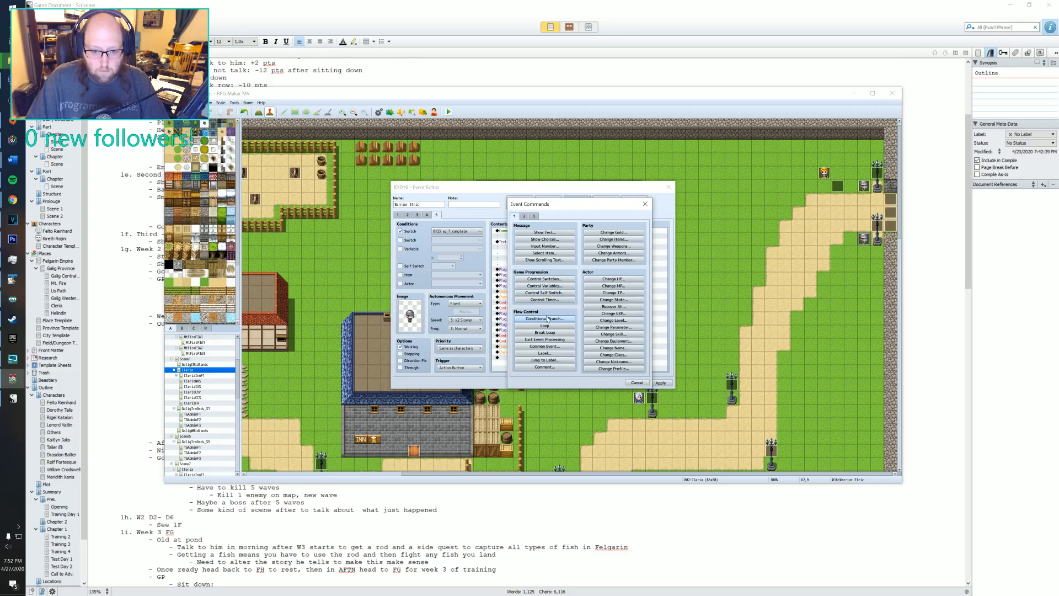
left_click(548, 319)
left_click(550, 262)
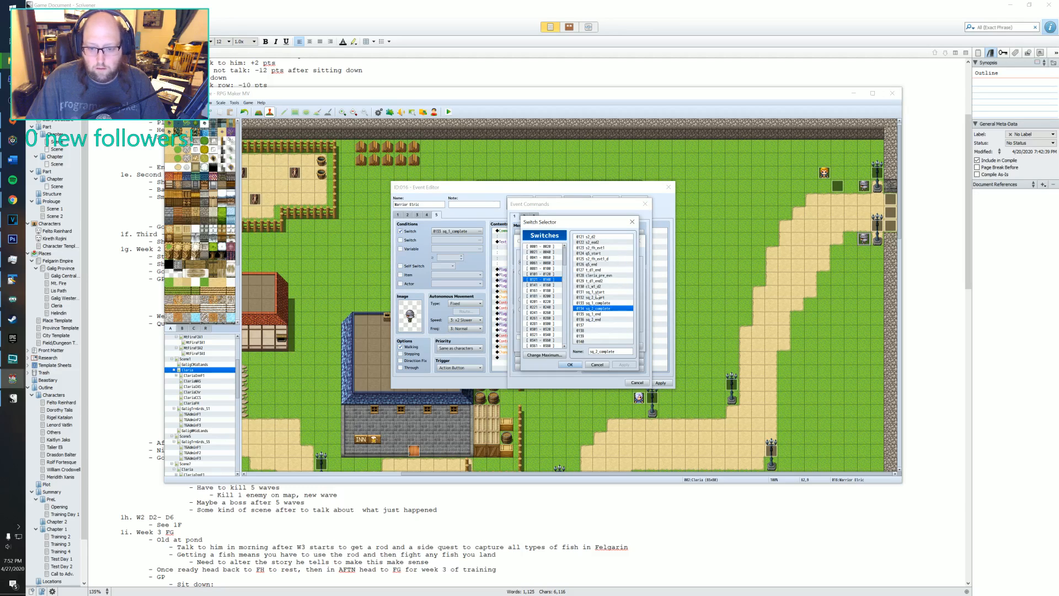
left_click(589, 303)
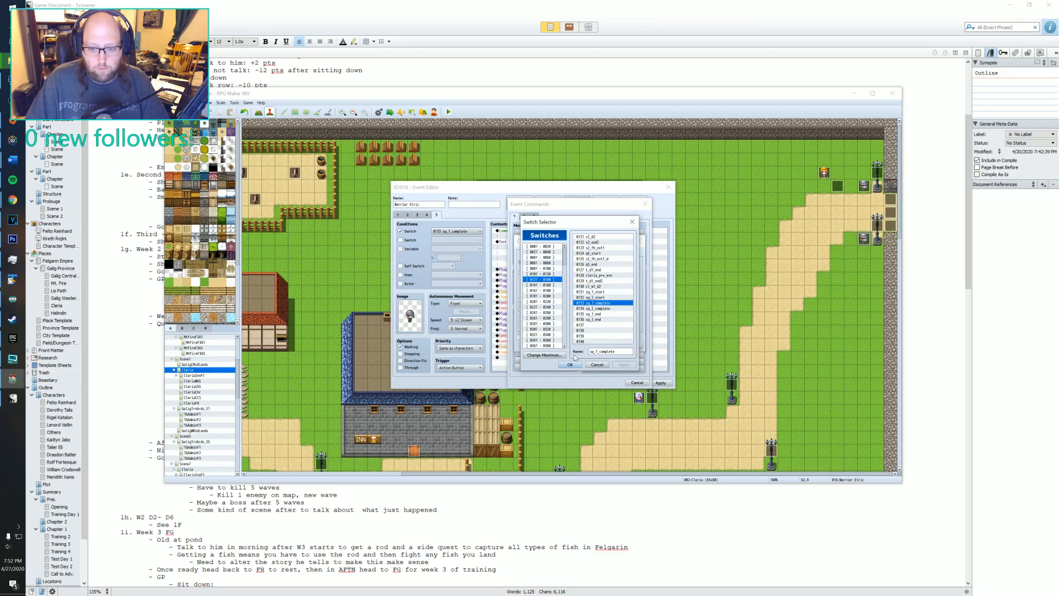
left_click(569, 365)
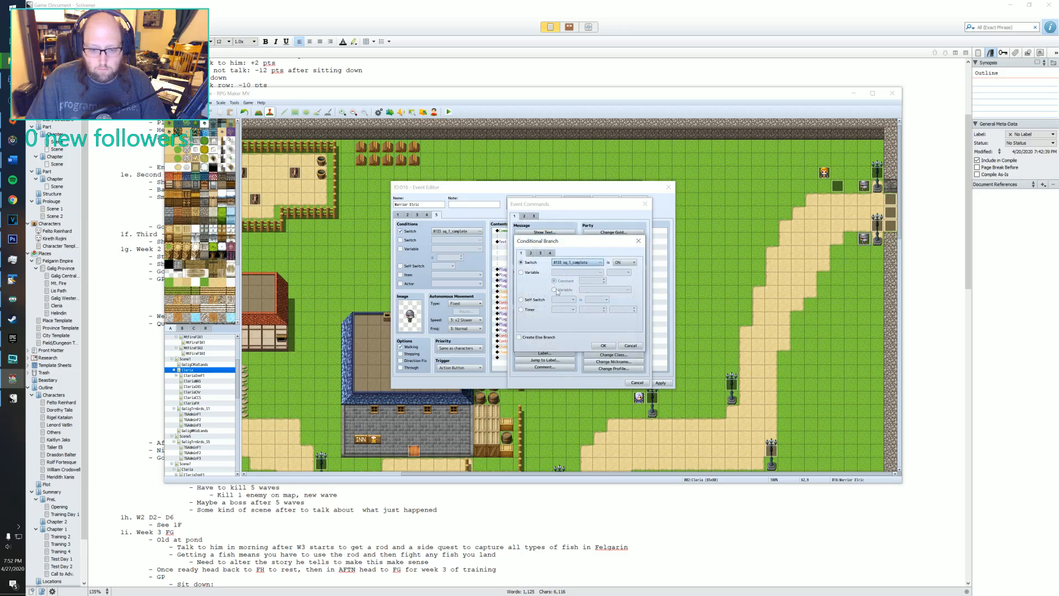
left_click(603, 345)
- Move the Quest 9 plugin commands with their switch, gold and item commands inside the conditional branch, deleting the originals below it
left_click(529, 325)
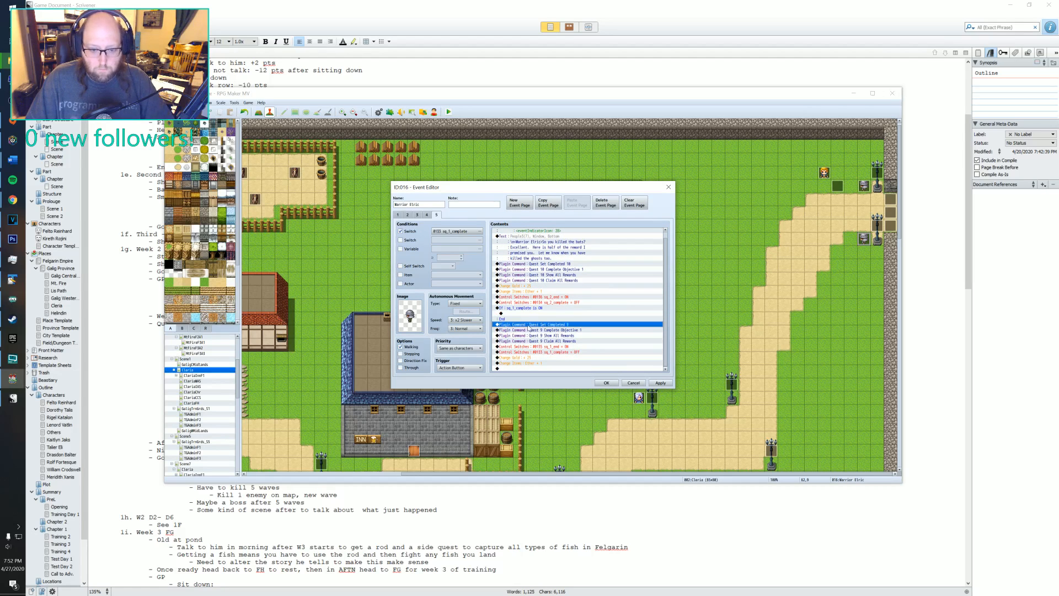
left_click(516, 363, "shift")
key("ctrl+c")
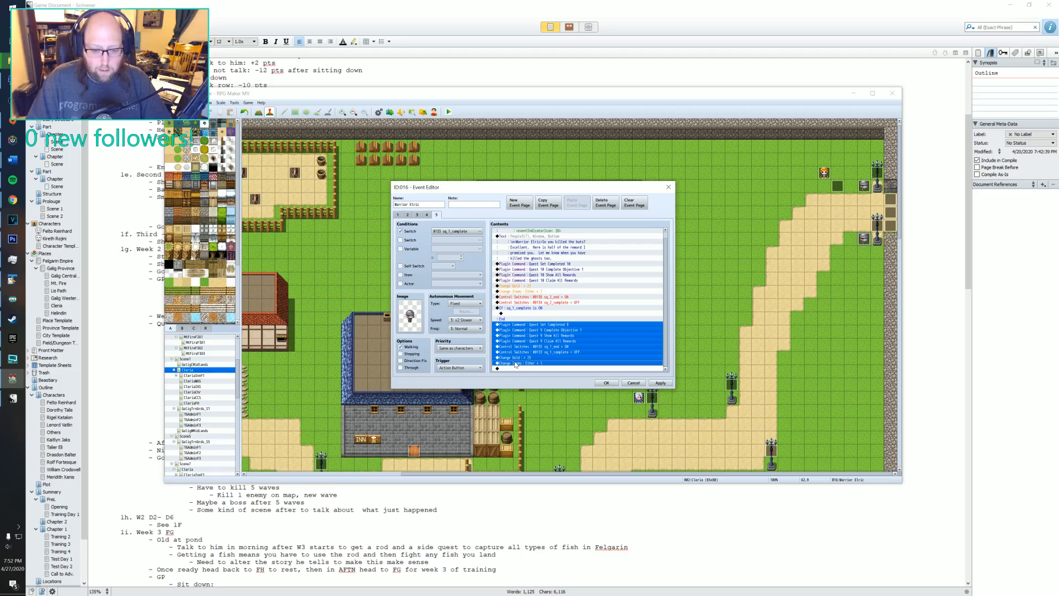
left_click(532, 314)
key("ctrl+v")
scroll(530, 319, "down", 3)
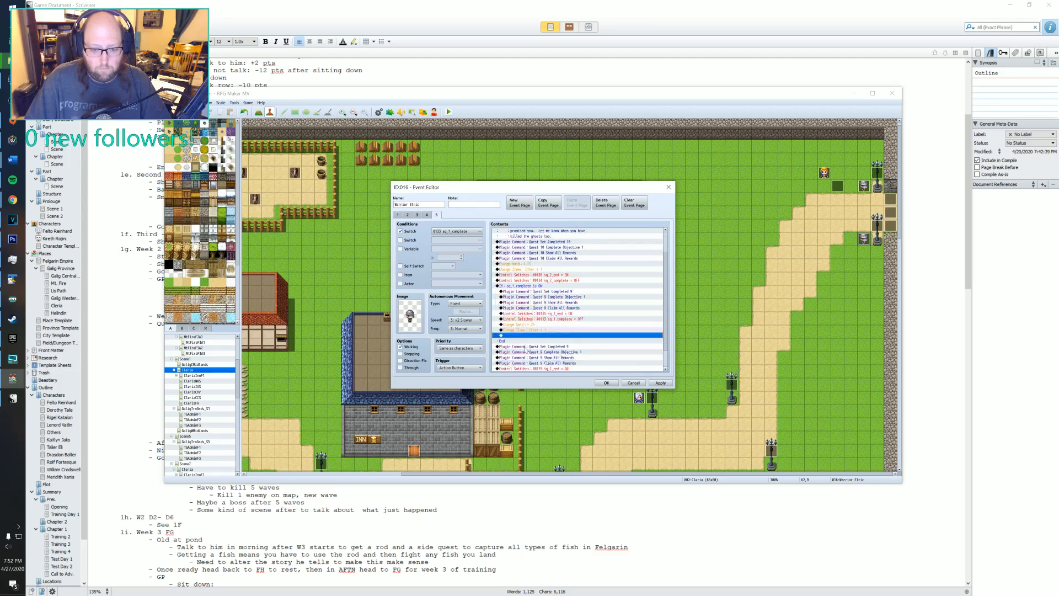
left_click(531, 325)
left_click(525, 363, "shift")
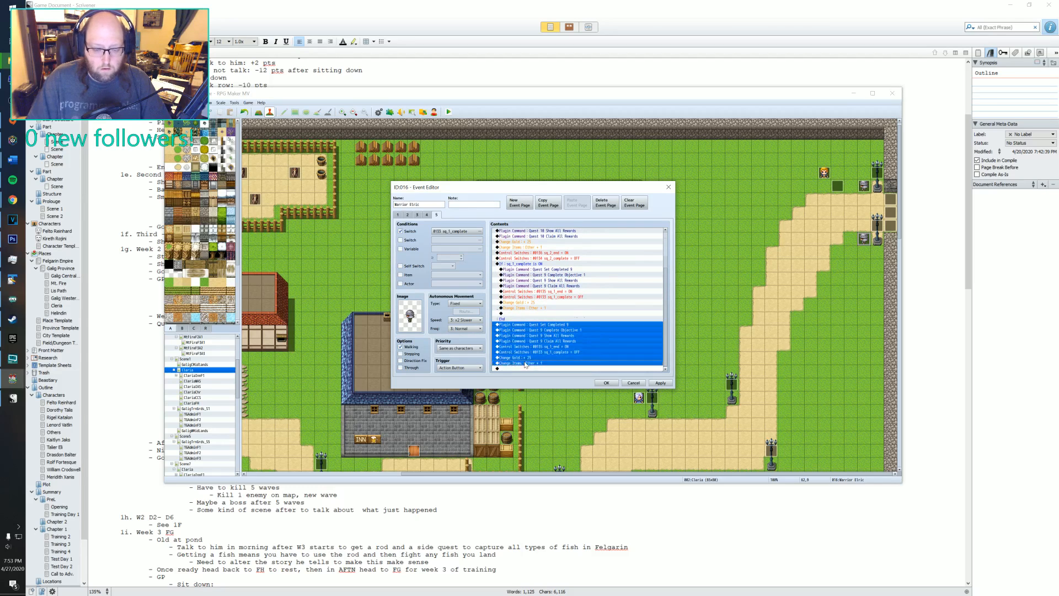
key("Delete")
- Copy the warrior's dialogue from page 4 and paste it at the start of page 5's conditional branch
left_click(427, 214)
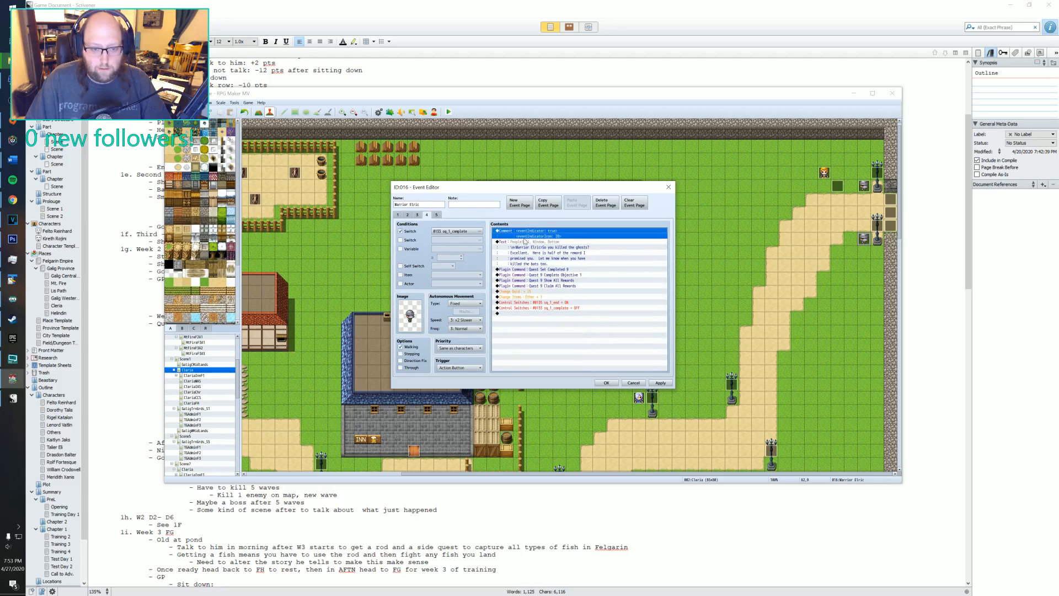
left_click(530, 247)
left_click(436, 215)
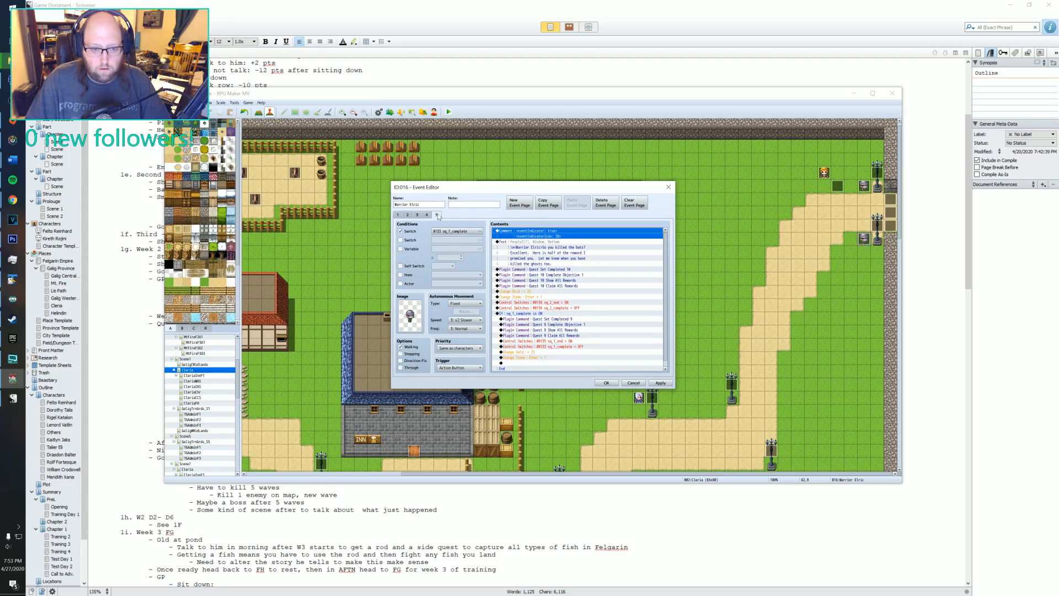
left_click(522, 320)
key("ctrl+v")
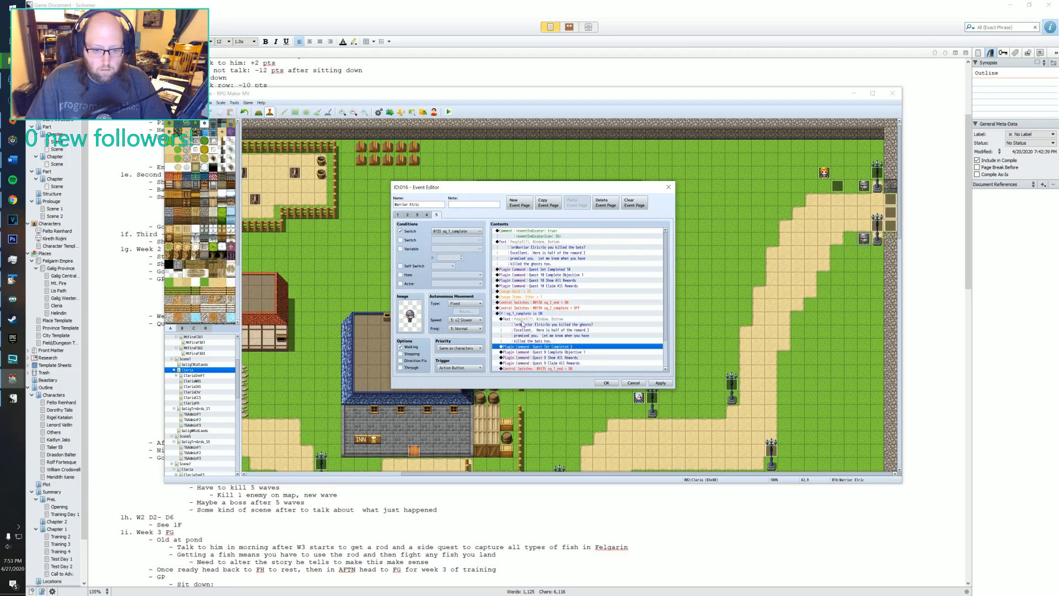
- Replace the opening sentence of the branch's dialogue with "Oh, you got the ghosts too?"
double_click(524, 321)
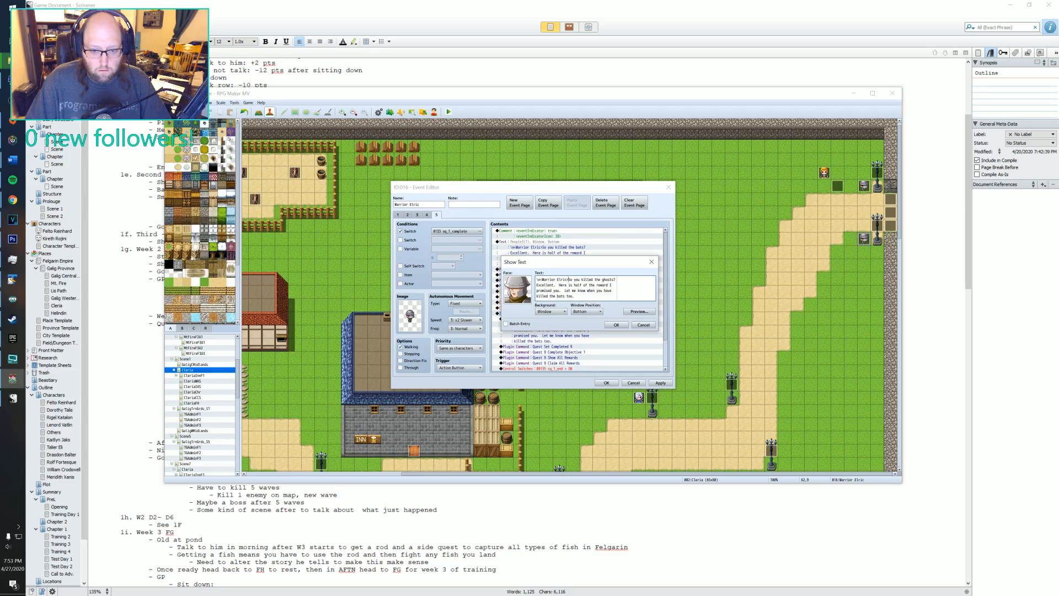
type("Oh, you")
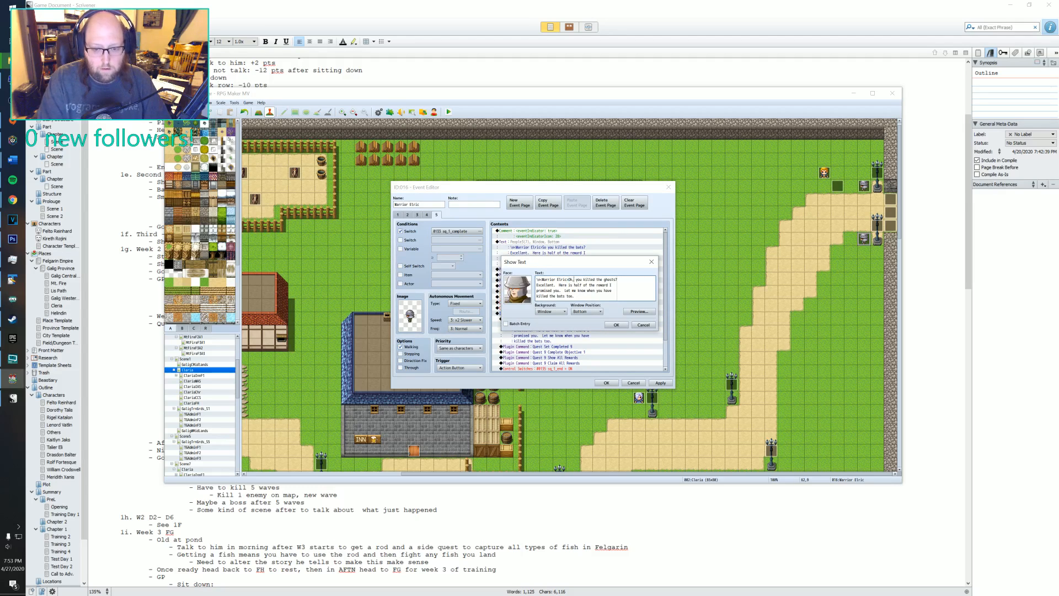
type(" did you")
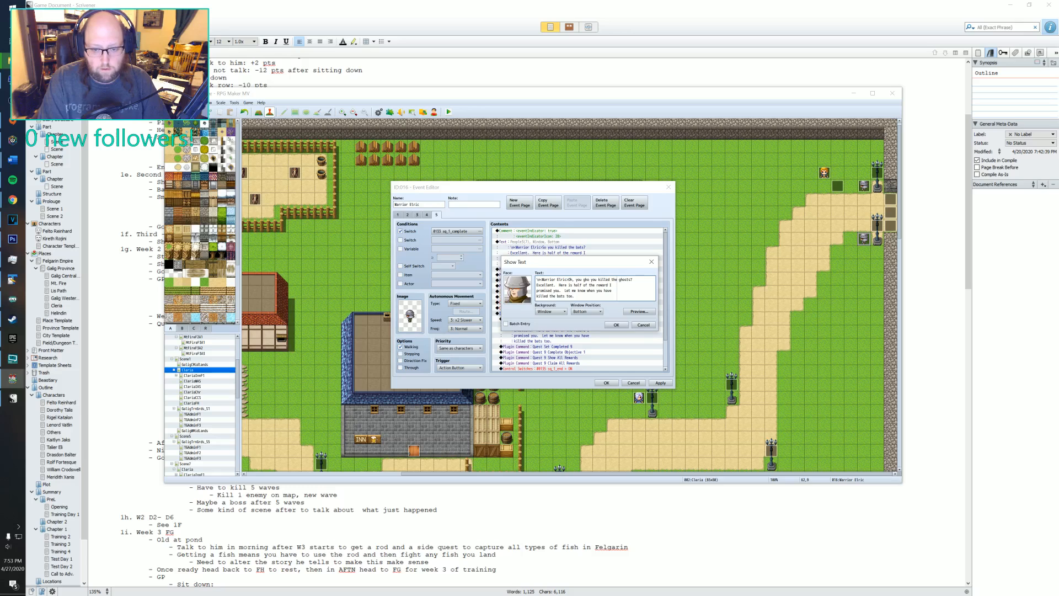
key("BackSpace")
key("BackSpace")
key("BackSpace")
type("got the ")
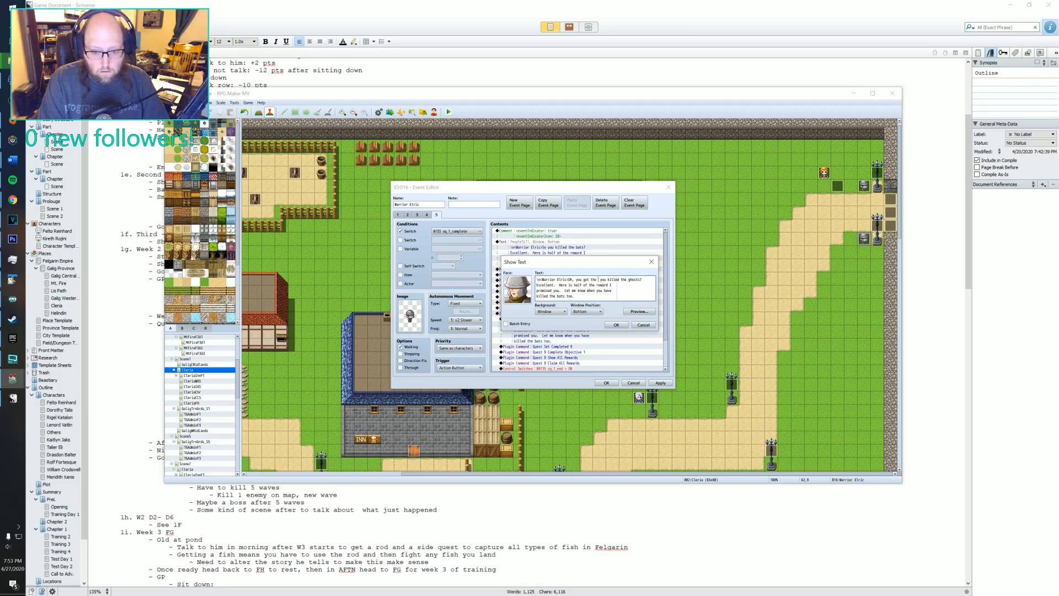
type("ghosts too?")
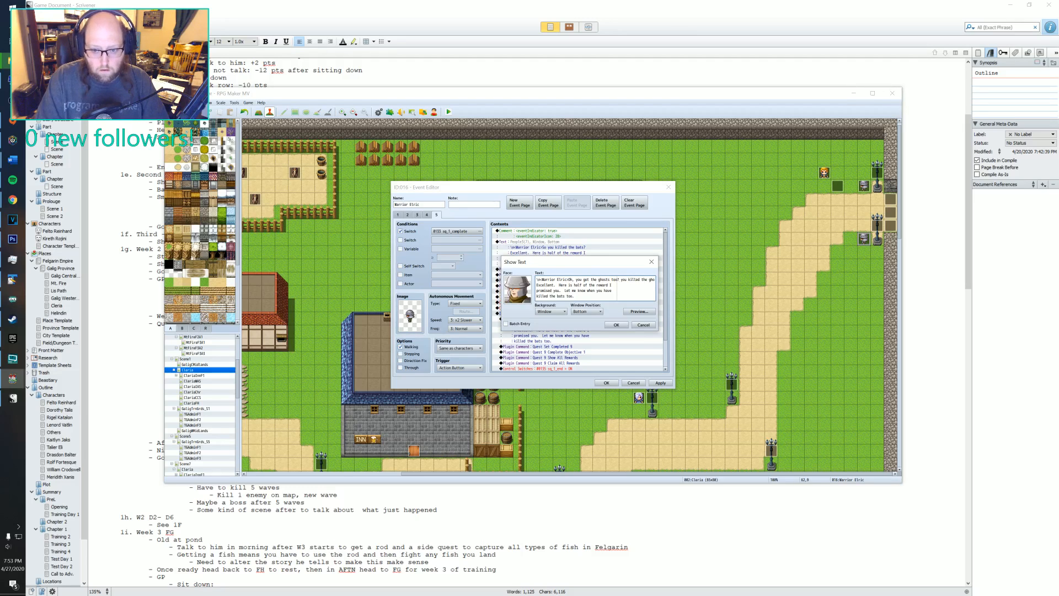
key("Delete")
key("Delete")
key("Delete")
key("Delete")
key("Delete")
key("Delete")
key("Delete")
key("Delete")
key("Delete")
key("Delete")
key("Delete")
key("Delete")
key("Delete")
key("Delete")
key("Delete")
key("Delete")
key("Delete")
key("Delete")
key("Delete")
key("Delete")
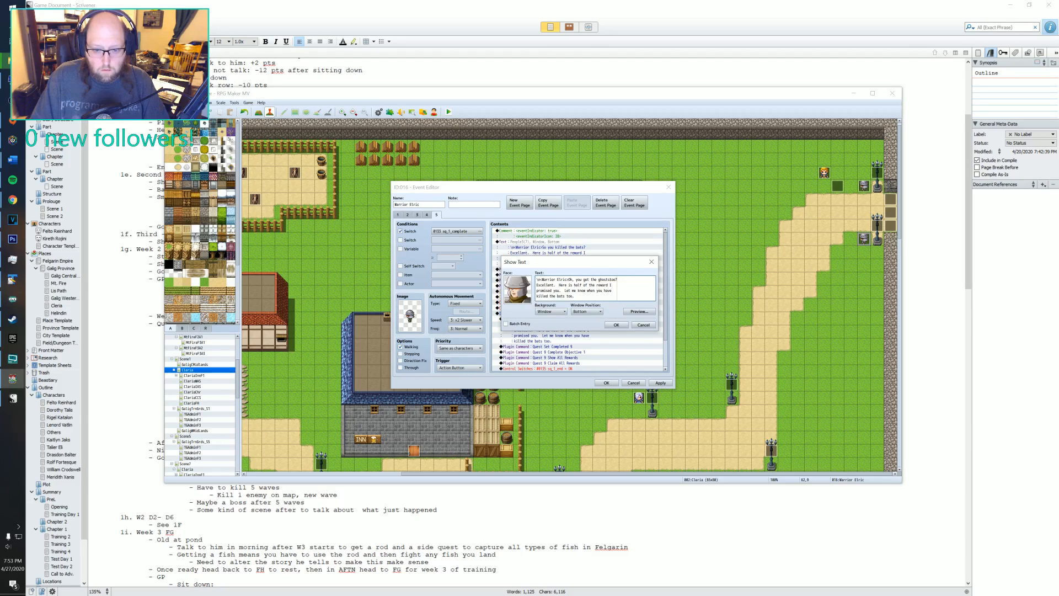
- Remove the closing request about the bats and reword the reward sentence to "Here's the rest of the reward I promised you."
left_click_drag(564, 290, 575, 297)
key("Delete")
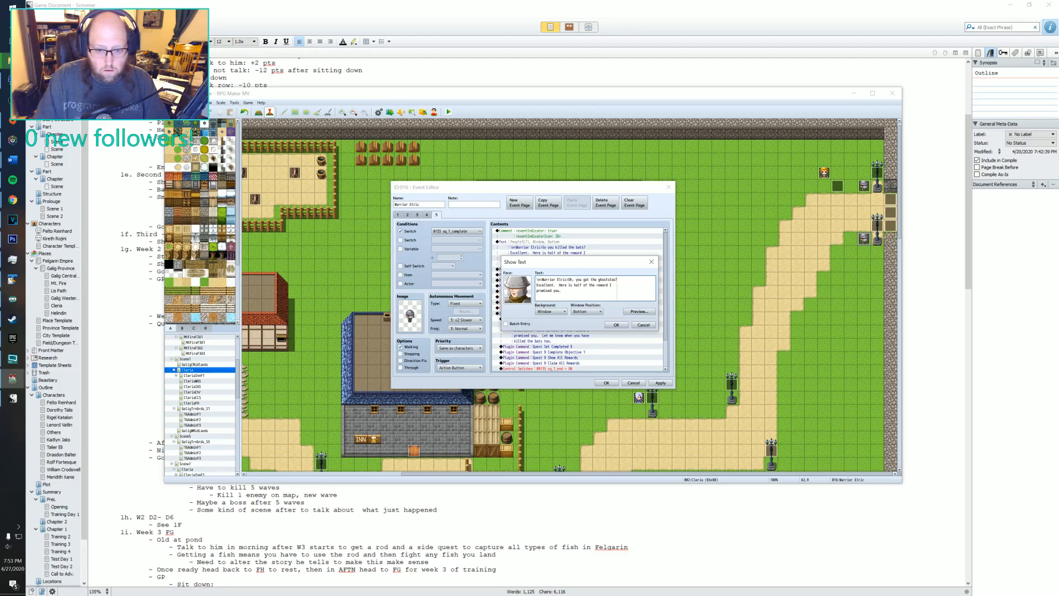
double_click(577, 285)
key("Delete")
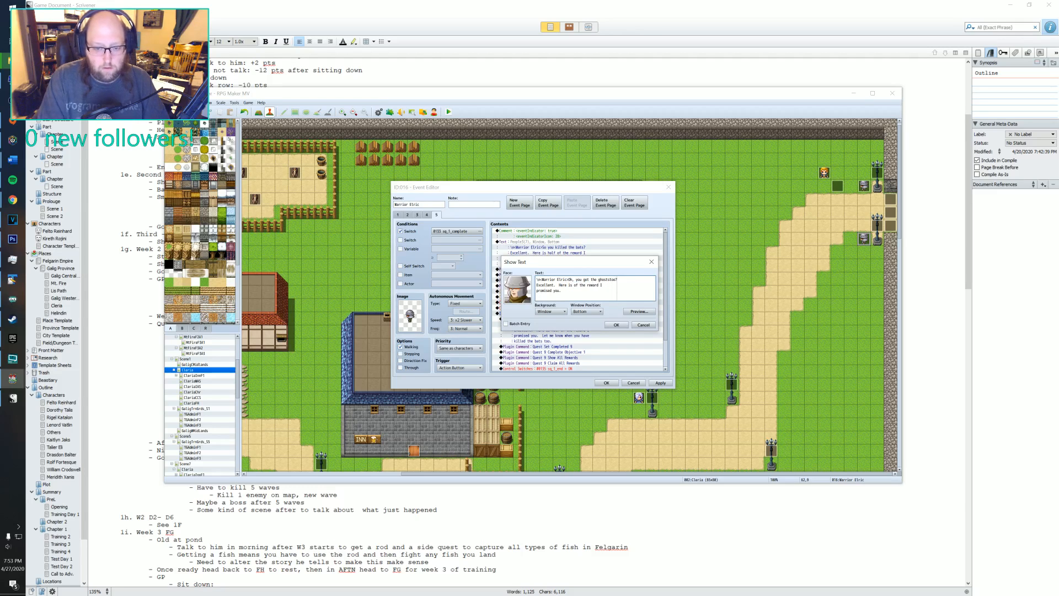
key("BackSpace")
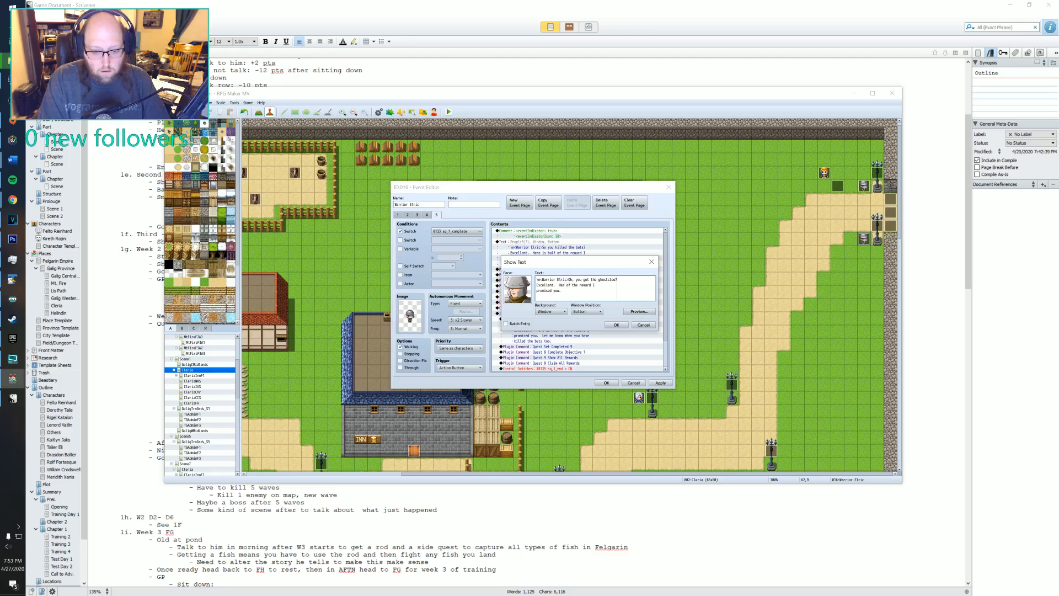
type("'s thje")
key("BackSpace")
key("BackSpace")
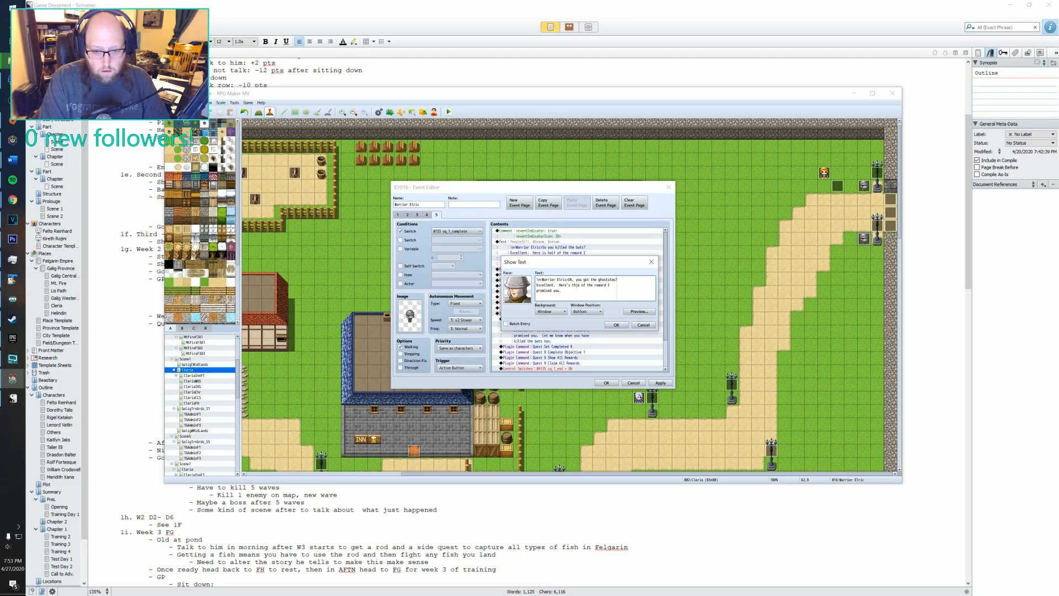
type("e rest of")
key("Delete")
key("Delete")
key("Delete")
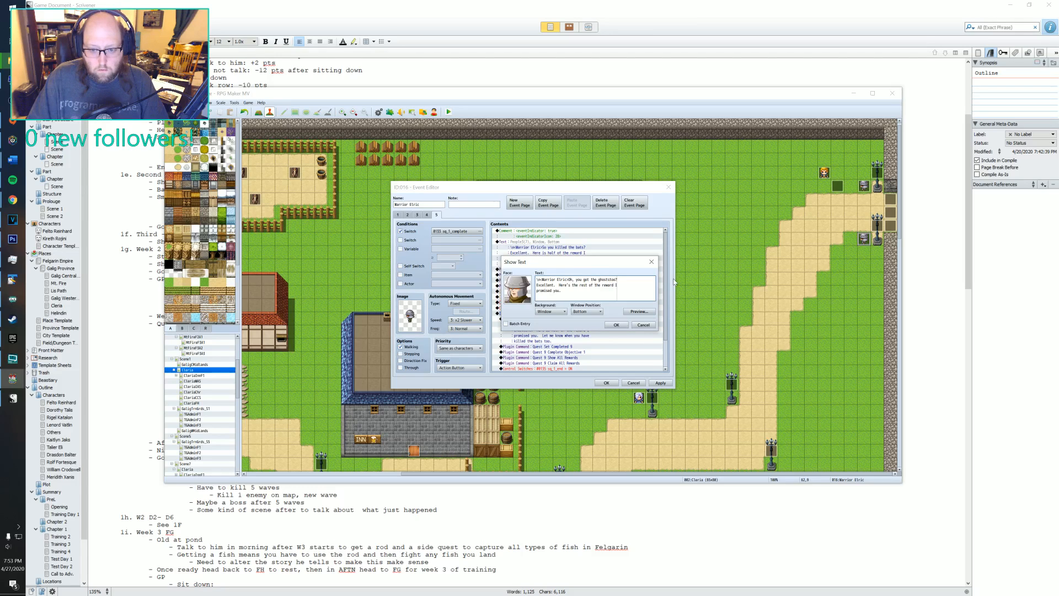
- Rebreak the branch dialogue so its lines start with "too?" and "reward I promised you.", and apply the text
key("Return")
key("End")
key("Delete")
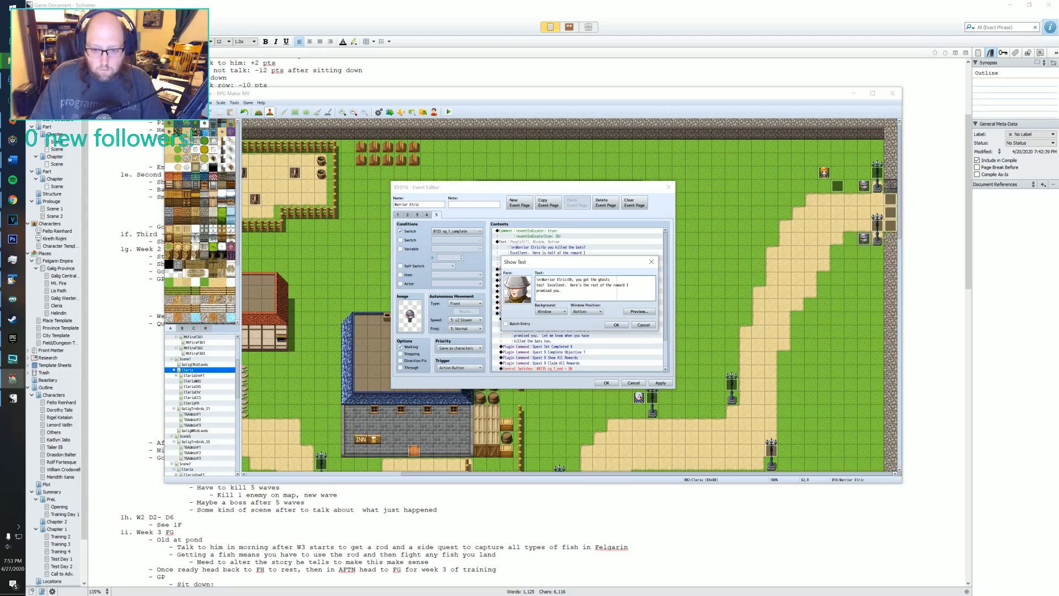
key("Right")
key("Right")
key("Return")
key("End")
key("Delete")
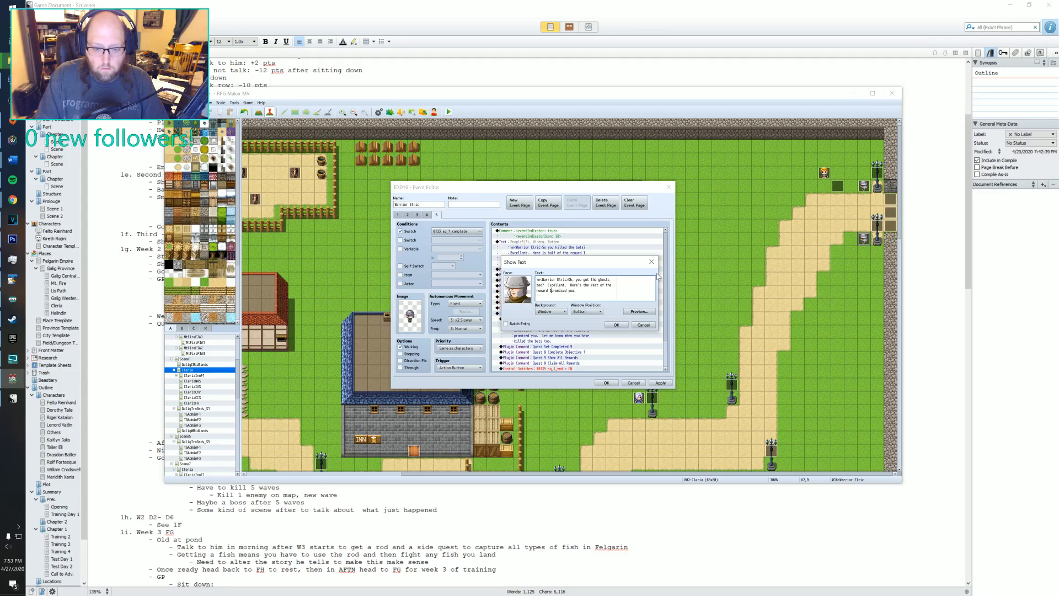
left_click(625, 327)
scroll(552, 309, "down", 2)
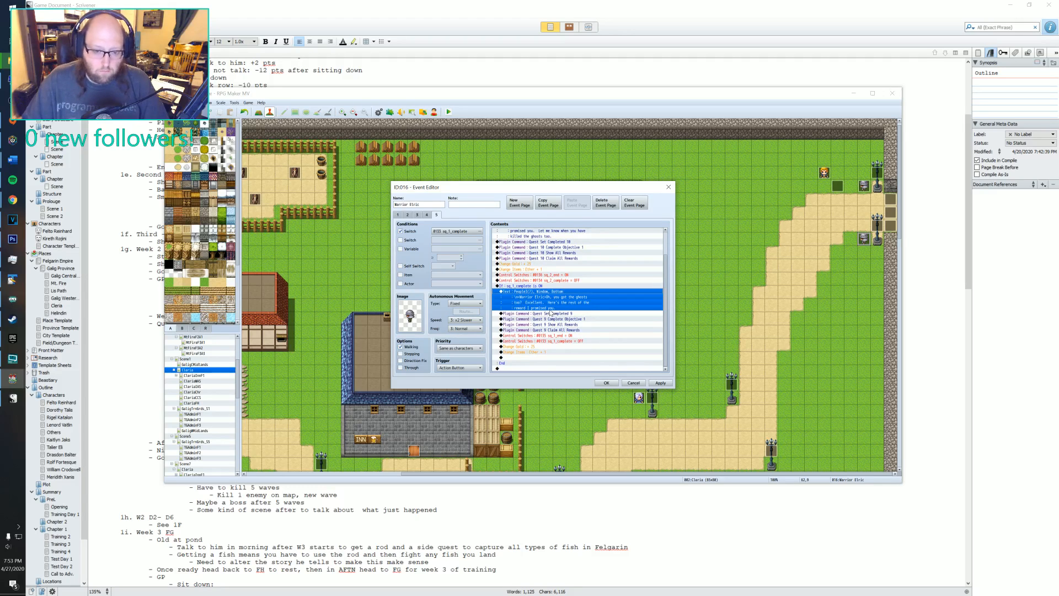
scroll(553, 325, "up", 2)
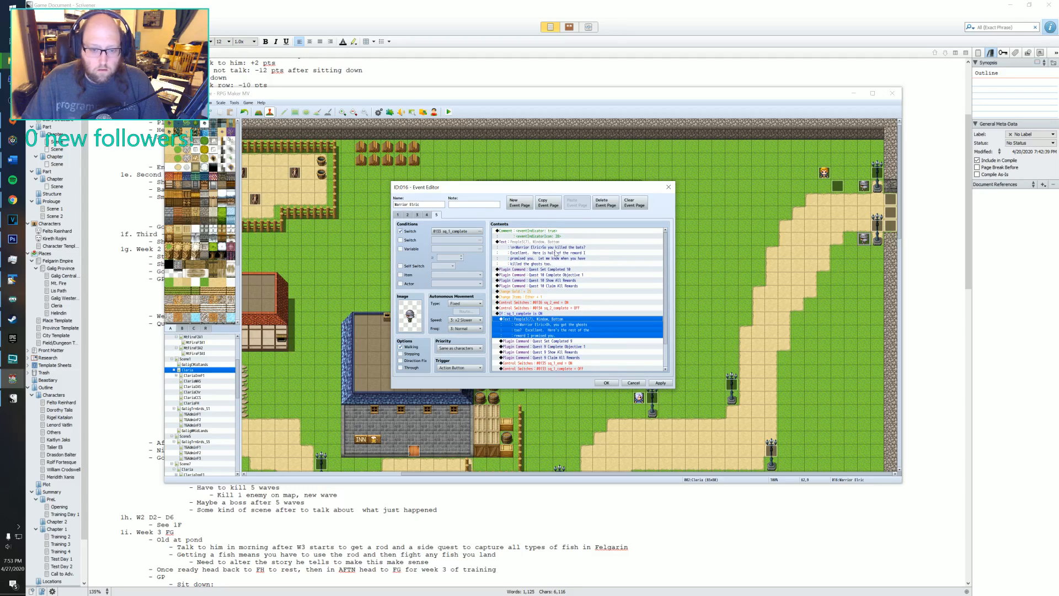
- Set page 5's condition switch to 0134 sq_2_complete
scroll(555, 254, "down", 2)
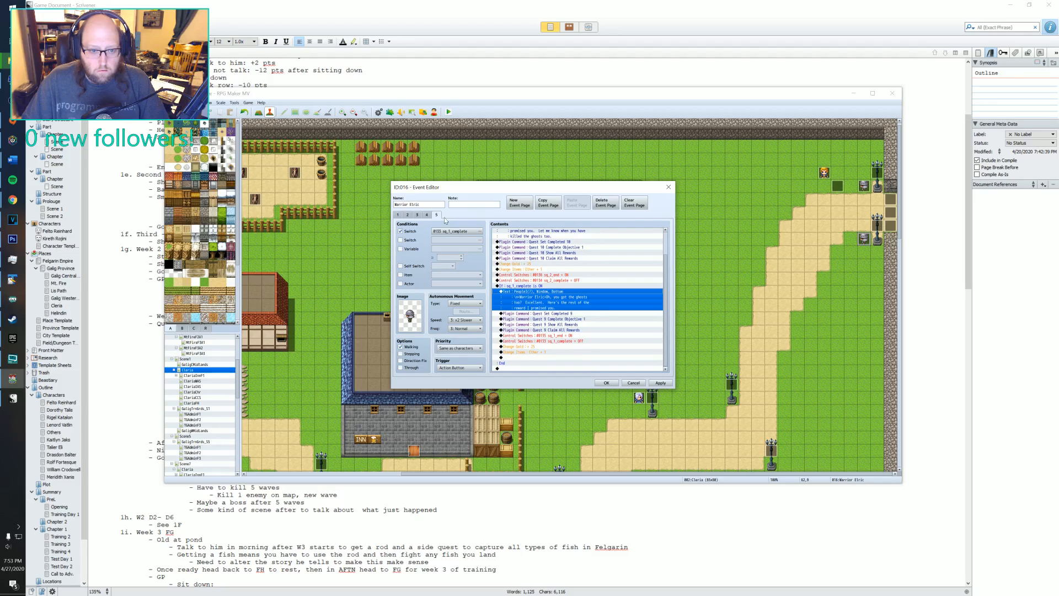
left_click(442, 232)
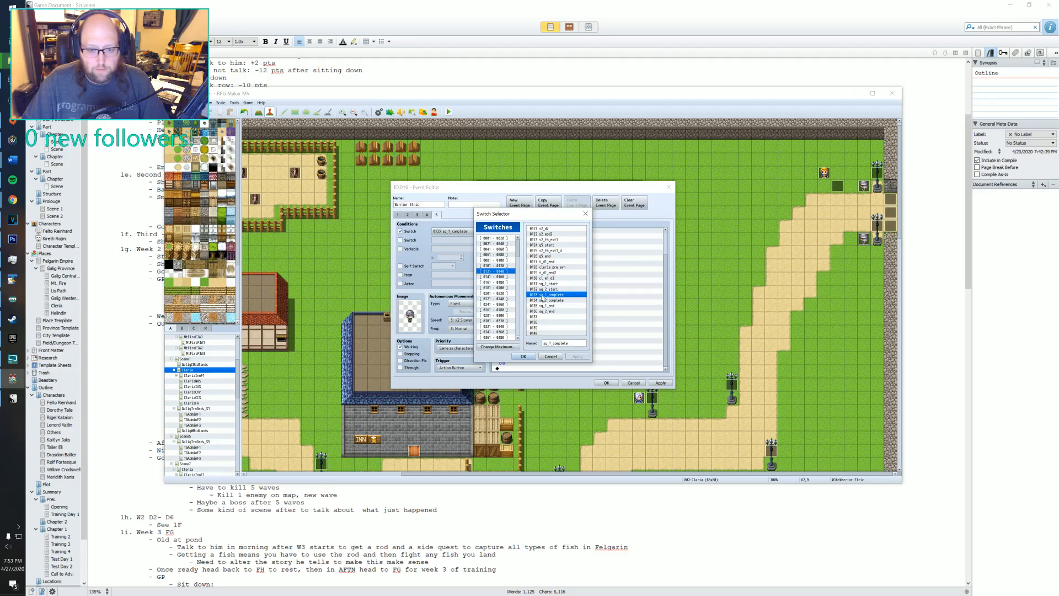
left_click(543, 300)
left_click(524, 356)
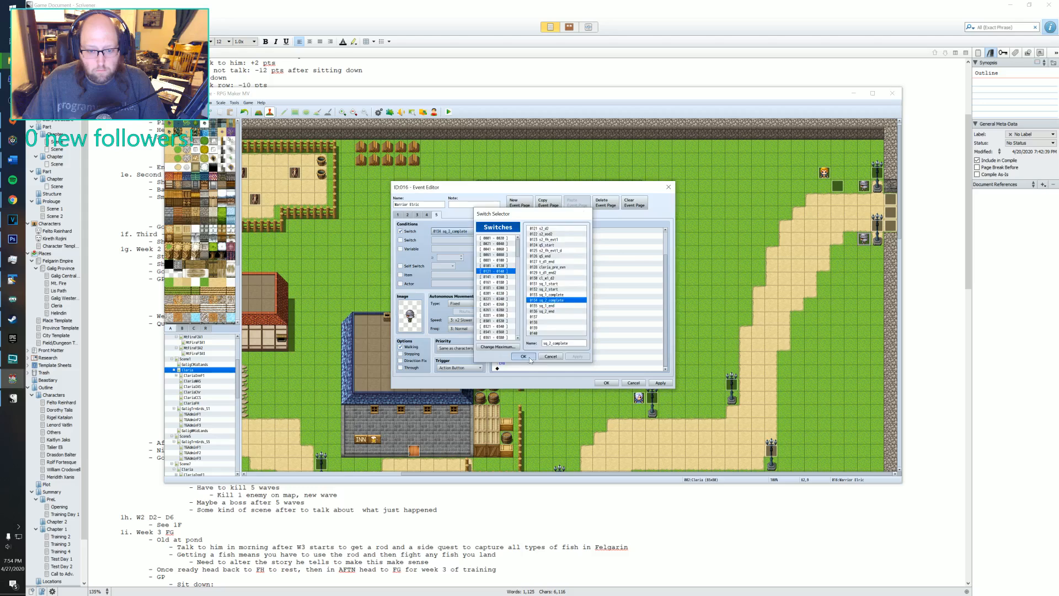
- Name switch 0137 elric_gone and turn it ON at the end of page 2's "Sure, I need some exercise anyway" choice branch
left_click(425, 216)
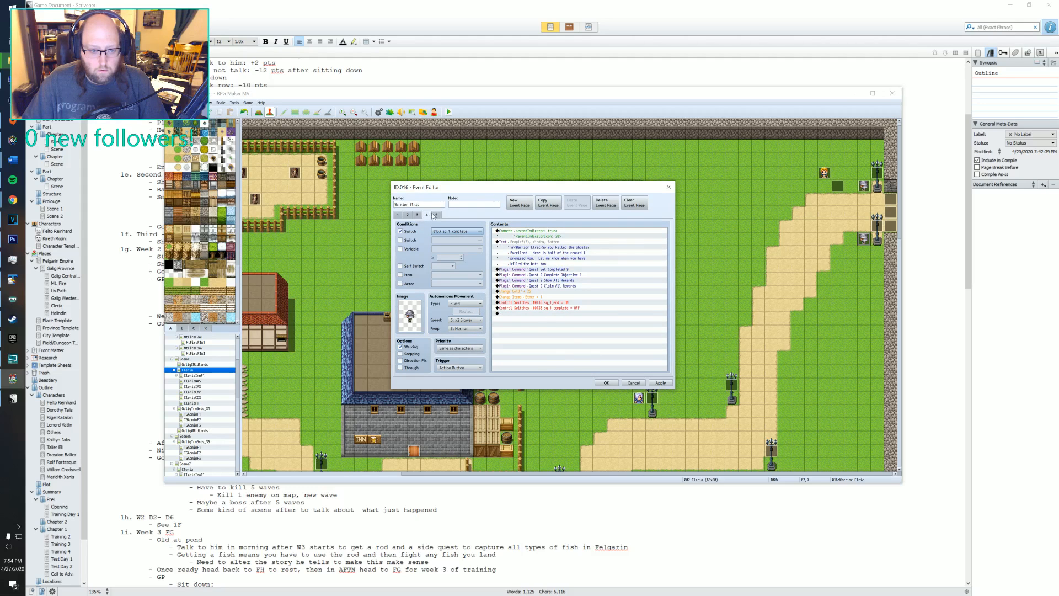
left_click(418, 215)
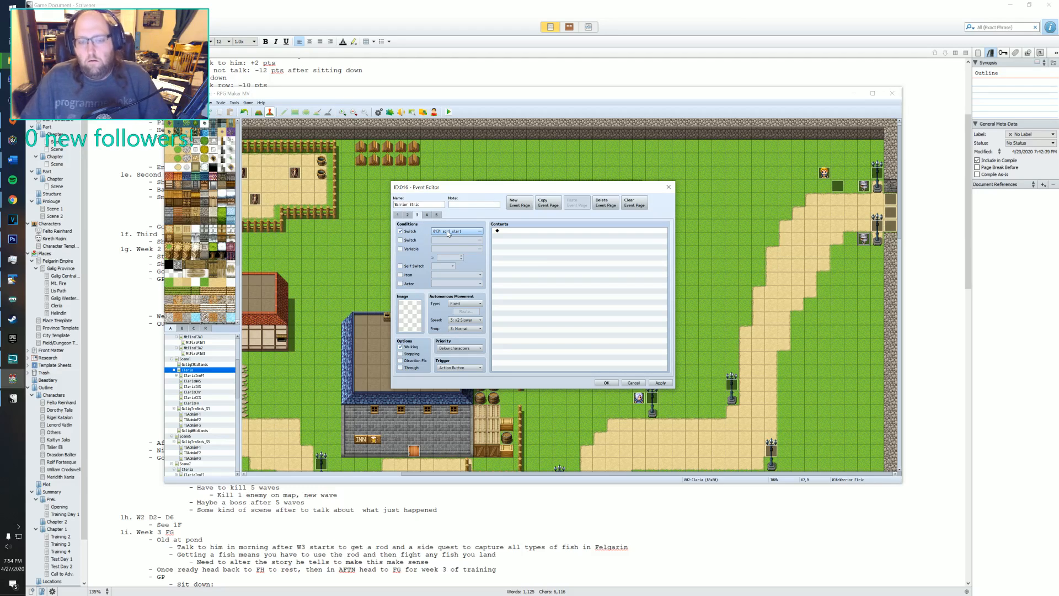
left_click(409, 215)
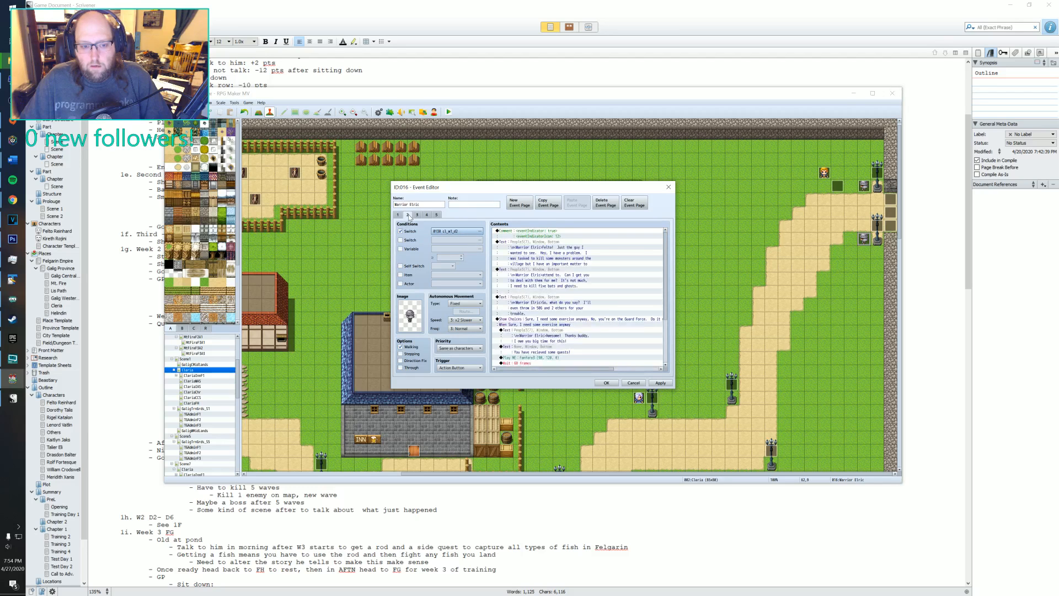
scroll(619, 296, "down", 4)
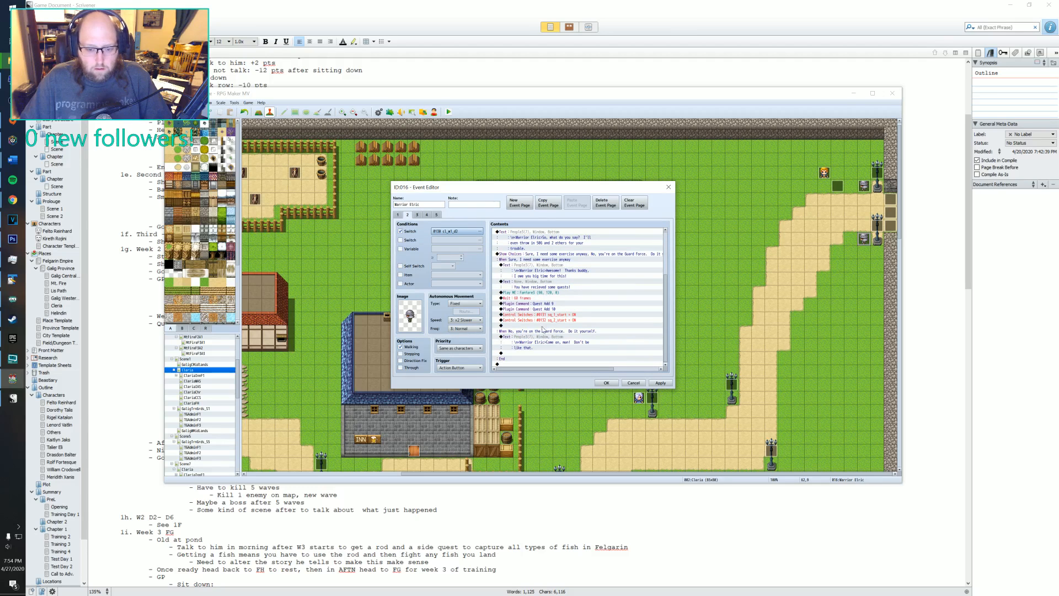
double_click(542, 327)
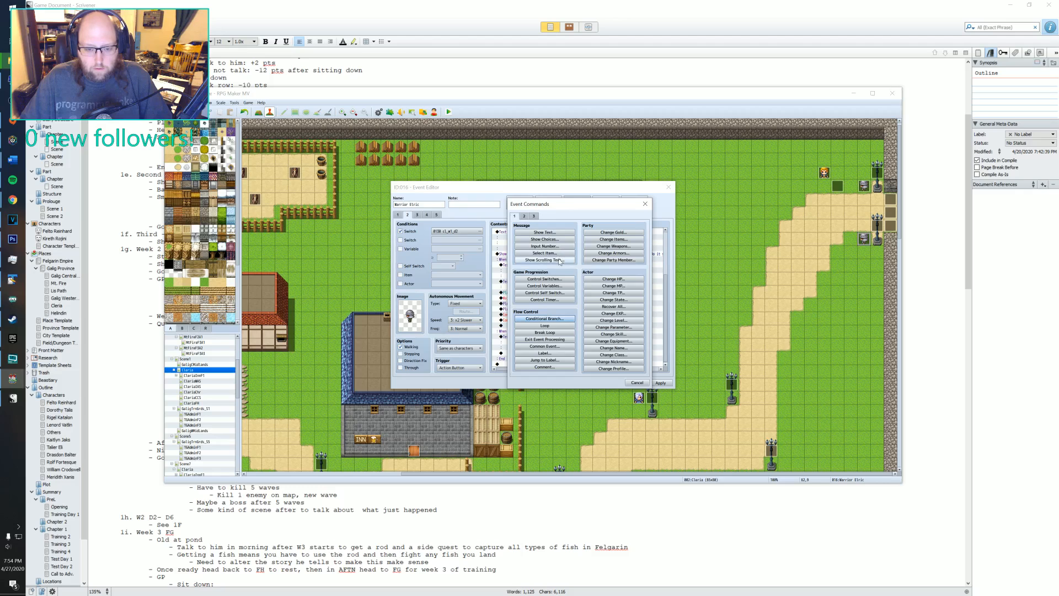
left_click(546, 280)
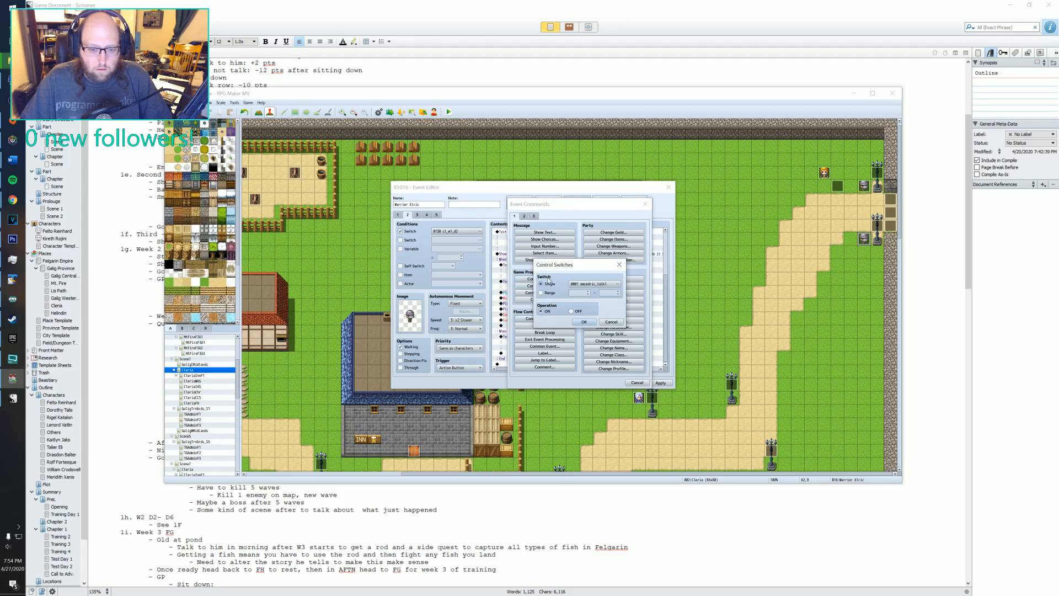
left_click(589, 285)
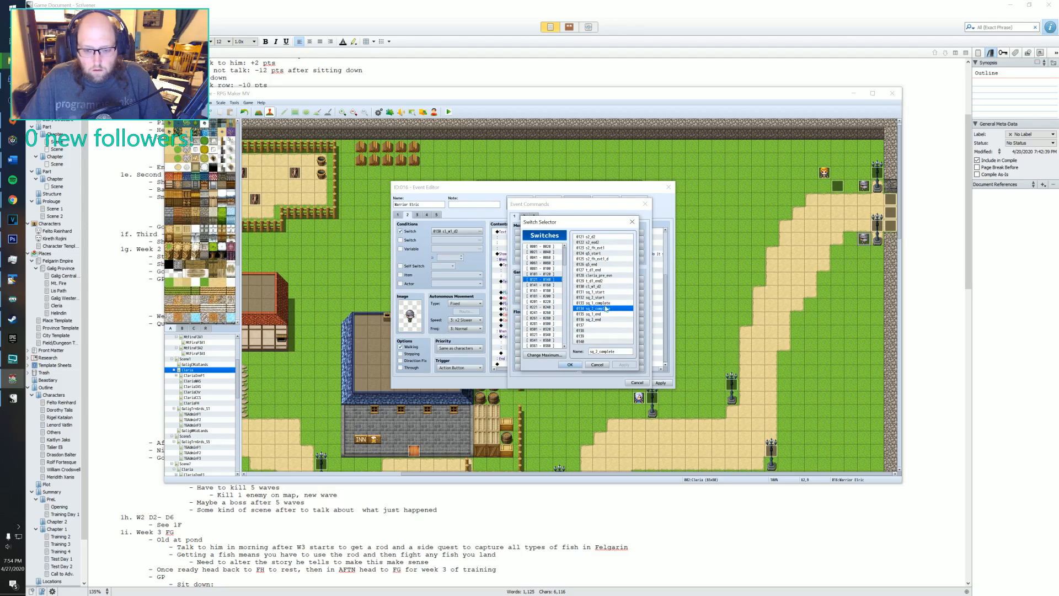
left_click(593, 325)
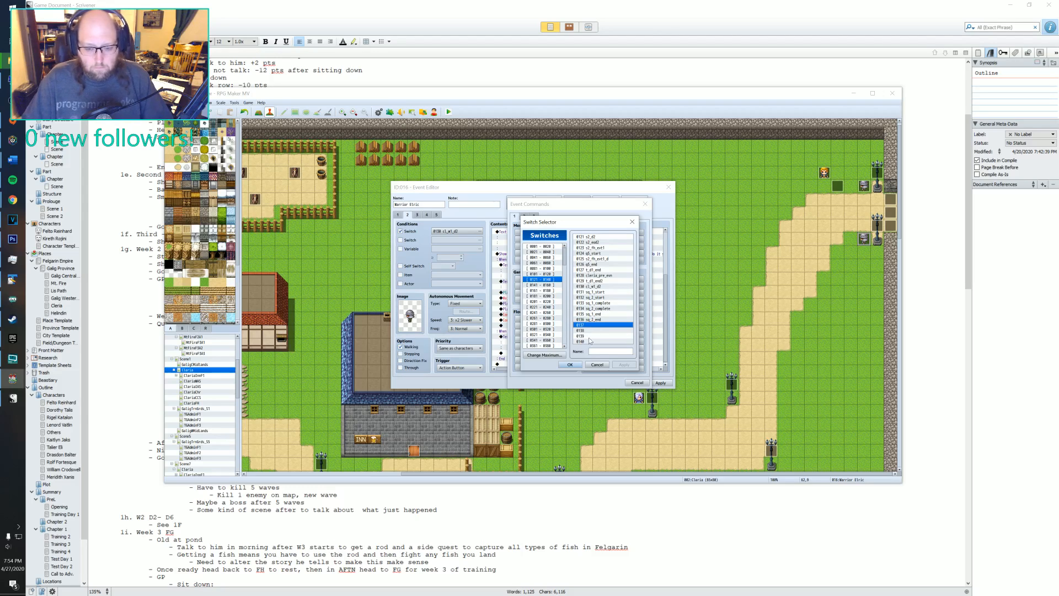
left_click(591, 352)
type("elric_gone")
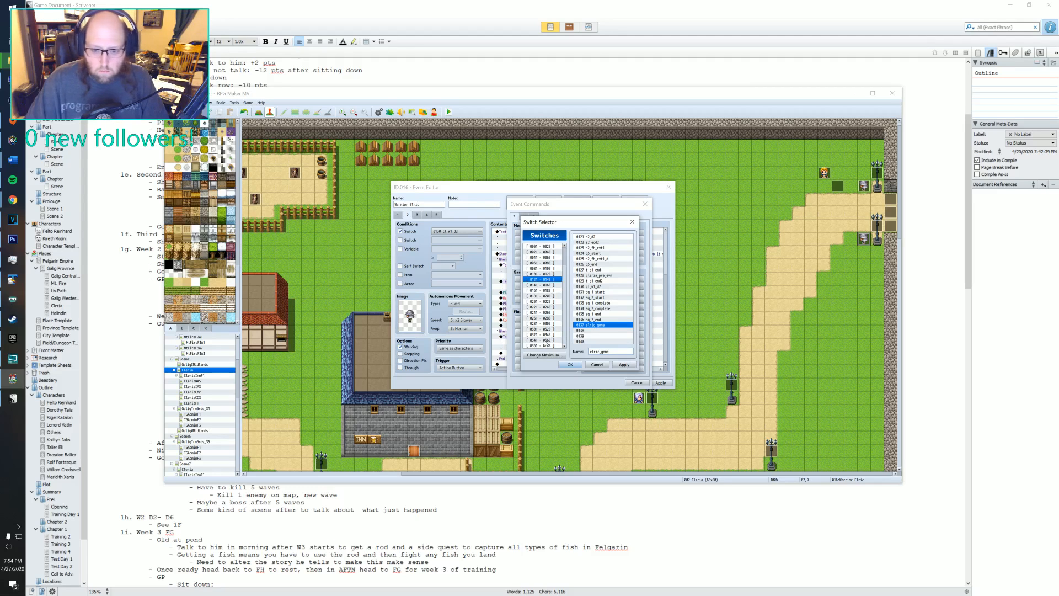
left_click(570, 365)
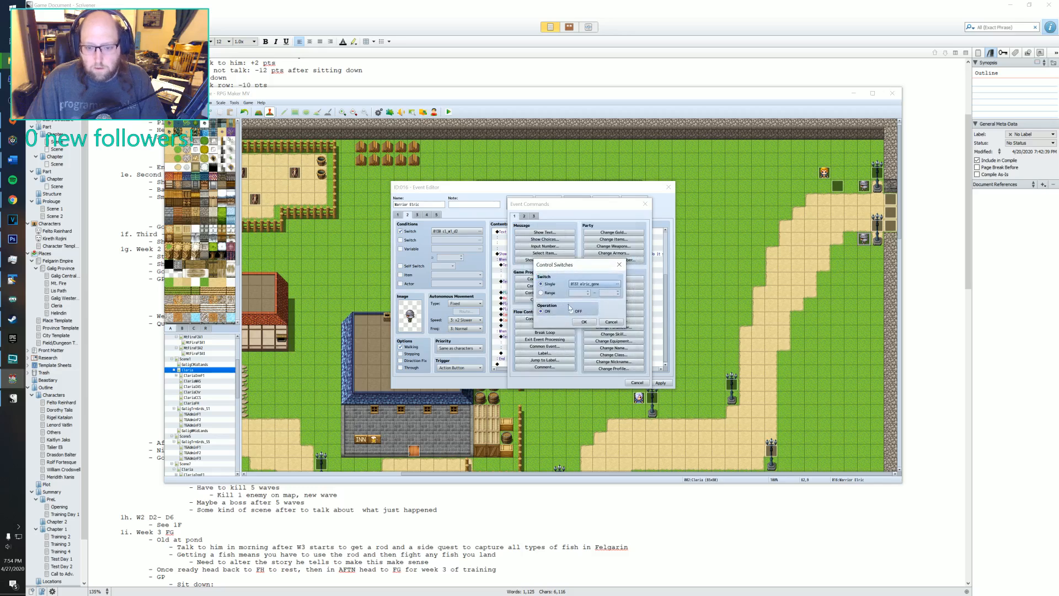
left_click(584, 322)
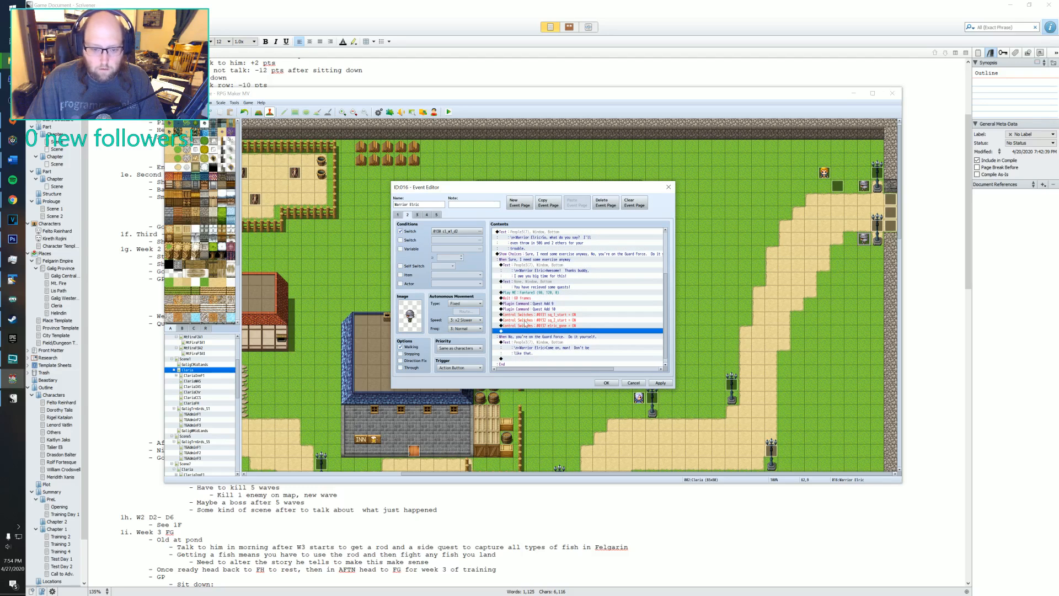
- Set page 3's condition switch to 0137 elric_gone and save the warrior's event
left_click(417, 215)
left_click(460, 231)
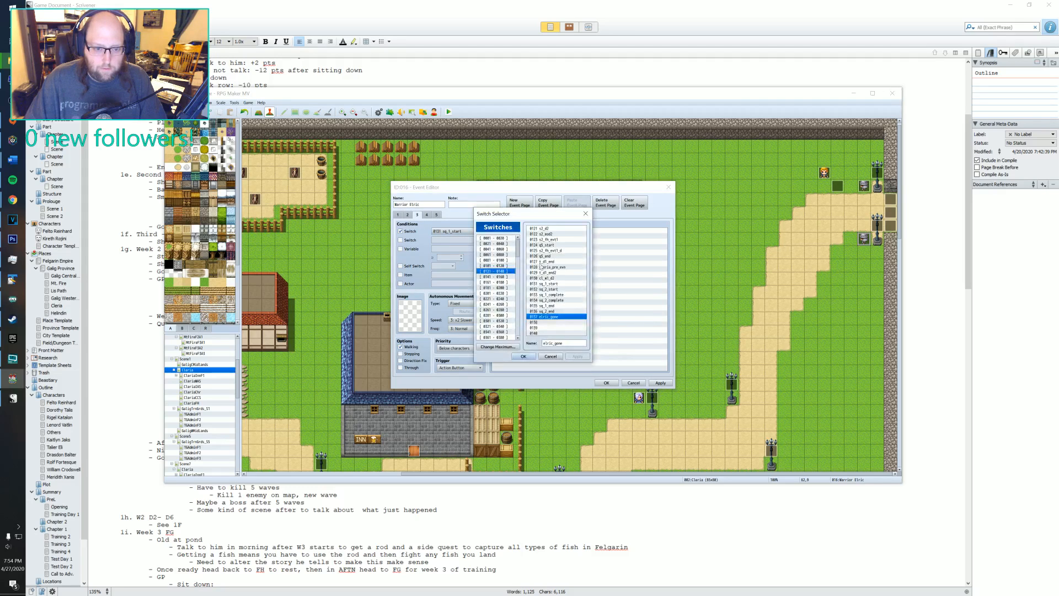
left_click(523, 356)
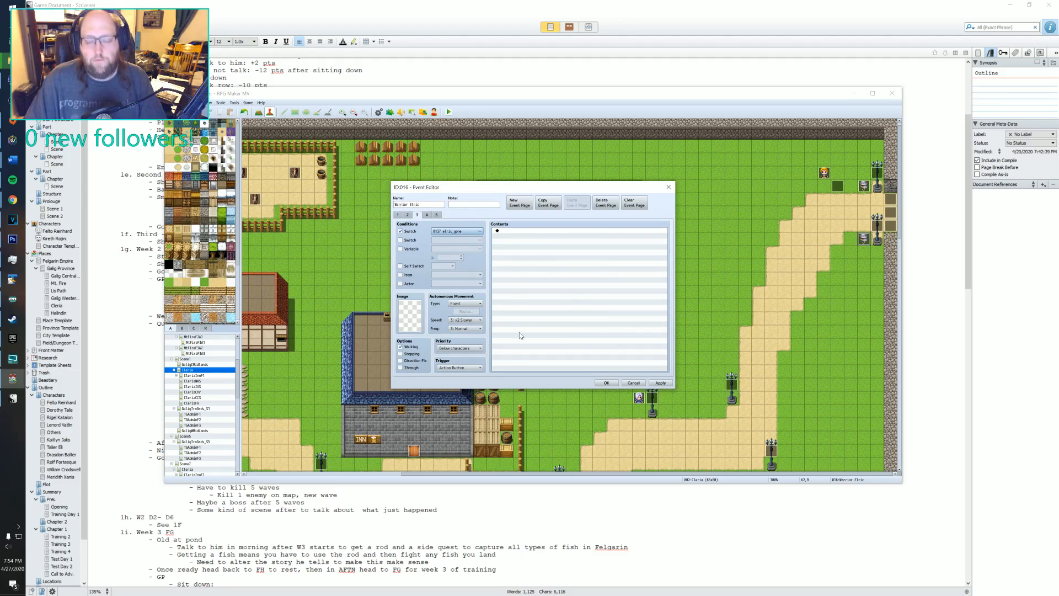
left_click(432, 214)
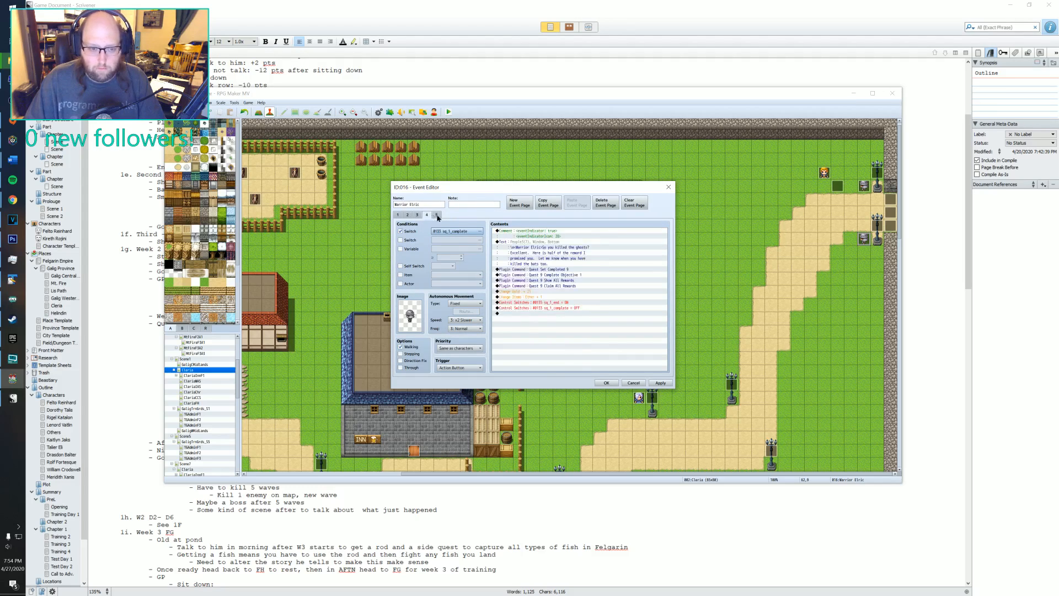
left_click(607, 383)
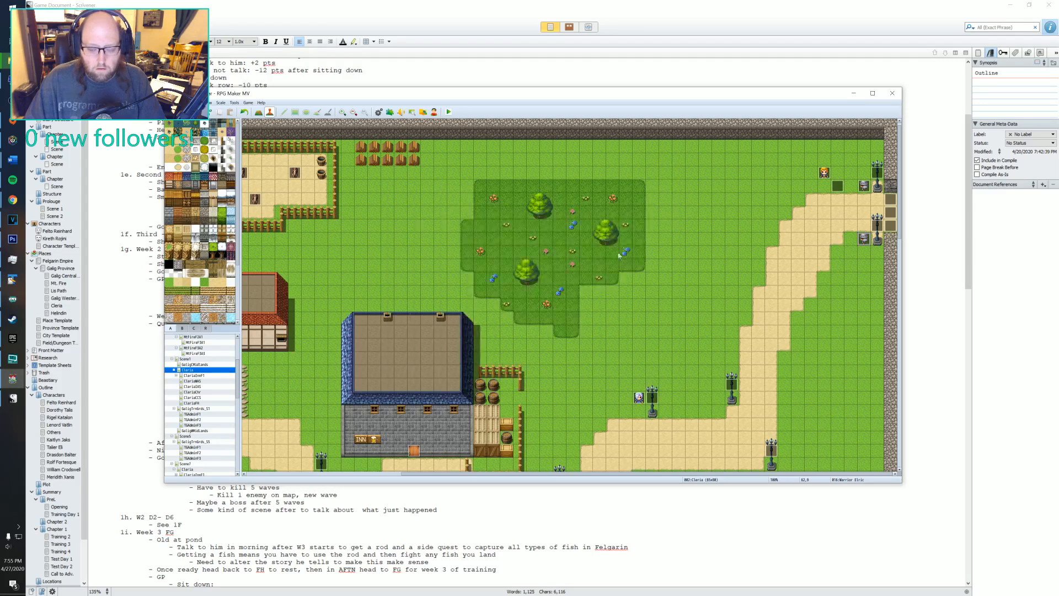
- Open the database's troops and examine the hunting-quest commands on the Basilisk*2 troop's first battle event page
left_click(379, 112)
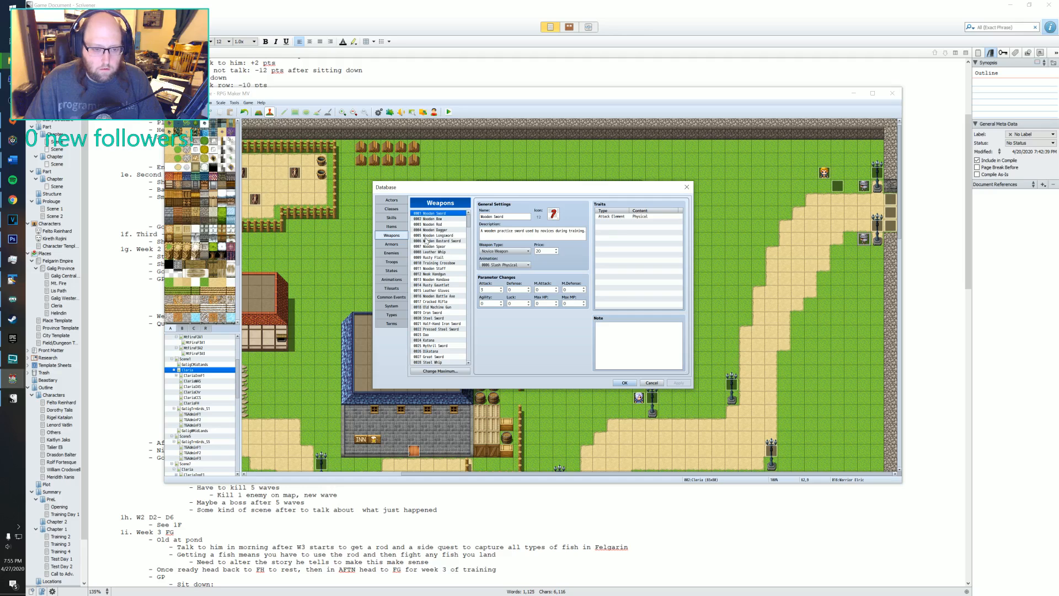
left_click(434, 318)
scroll(434, 309, "down", 1)
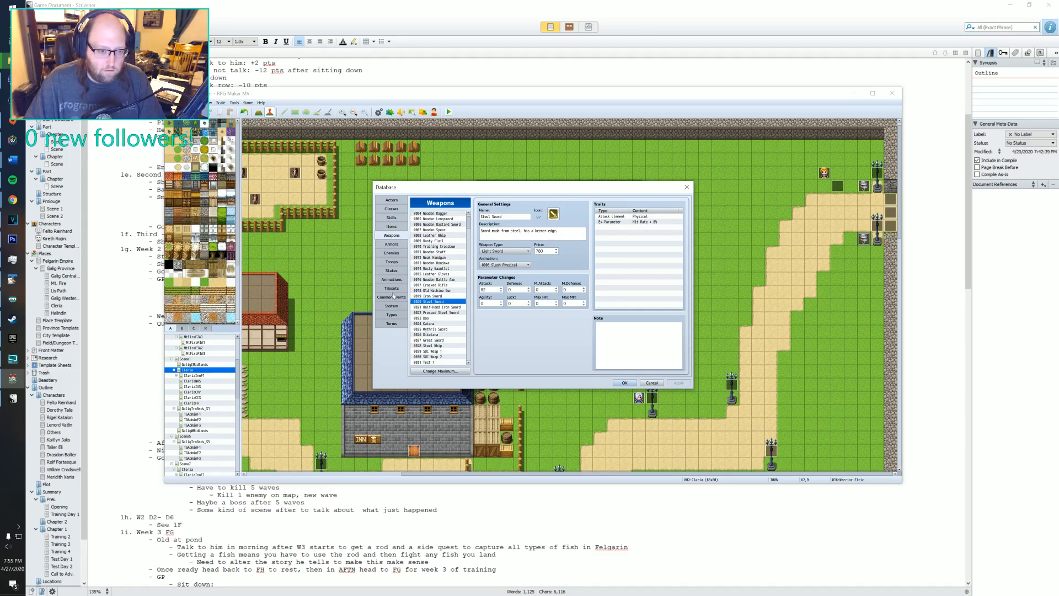
left_click(394, 253)
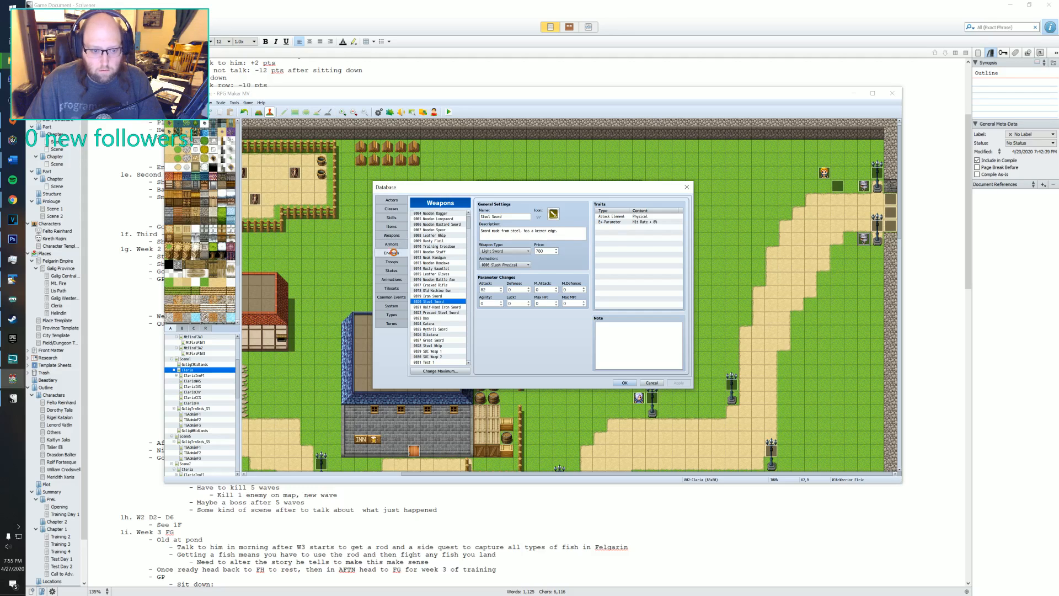
left_click(391, 262)
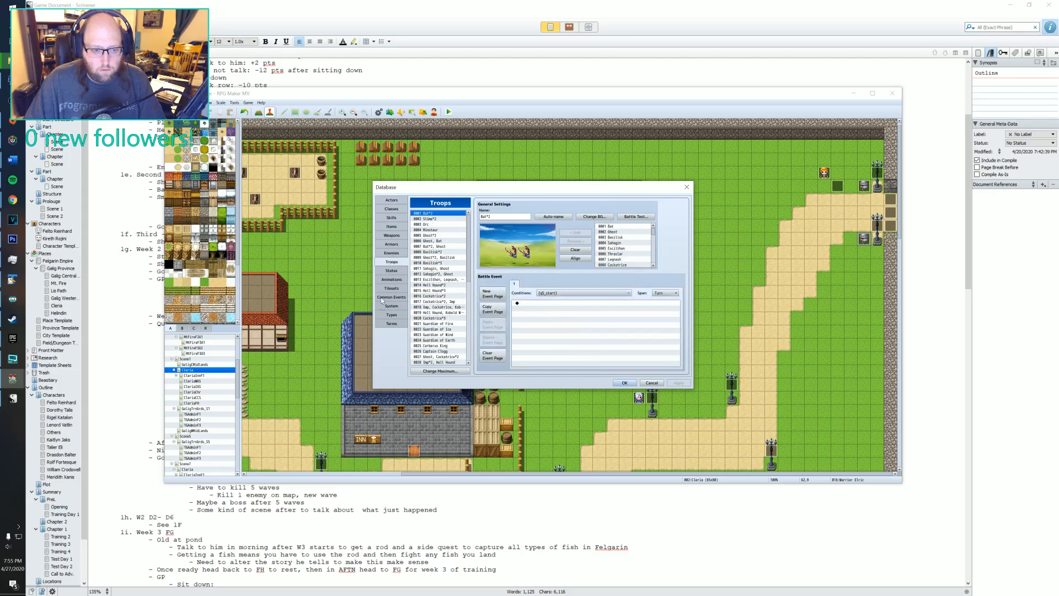
left_click(434, 252)
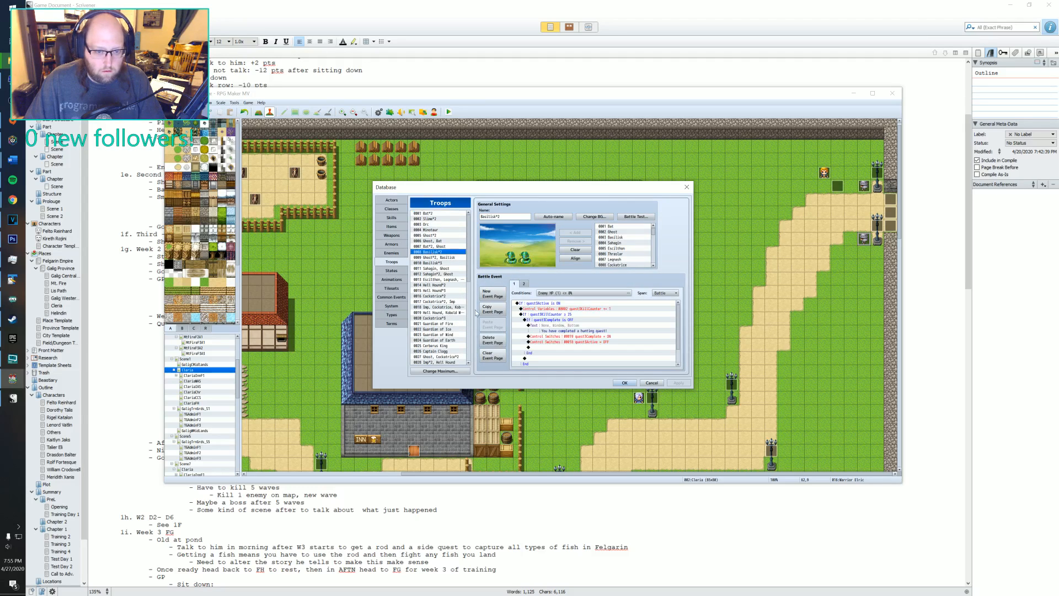
left_click(534, 305)
scroll(548, 333, "down", 1)
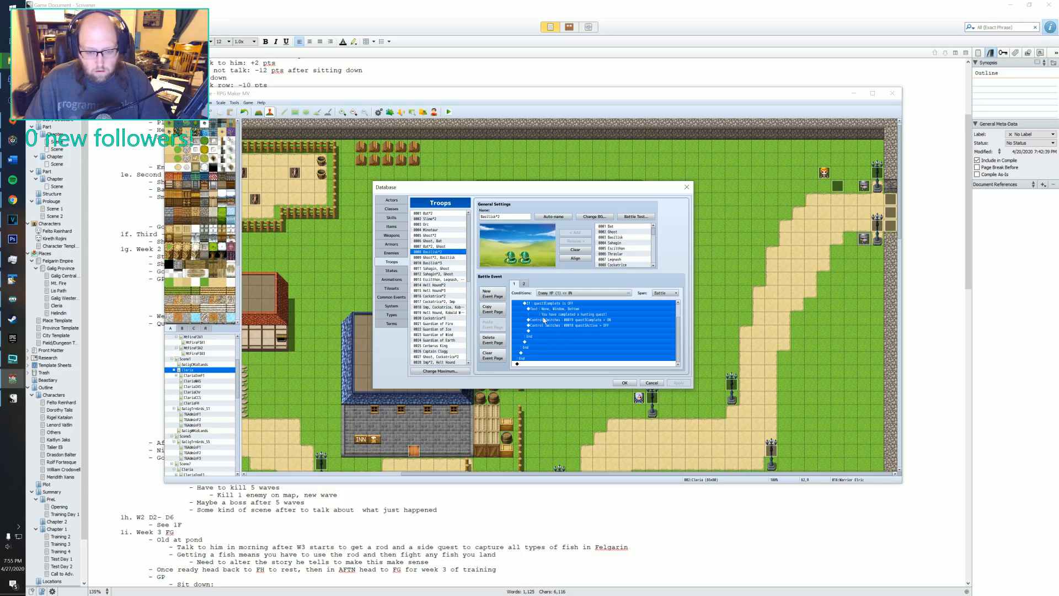
- Compare the conditions and kill-counter commands on the Basilisk*2 troop's two battle event pages
left_click(524, 283)
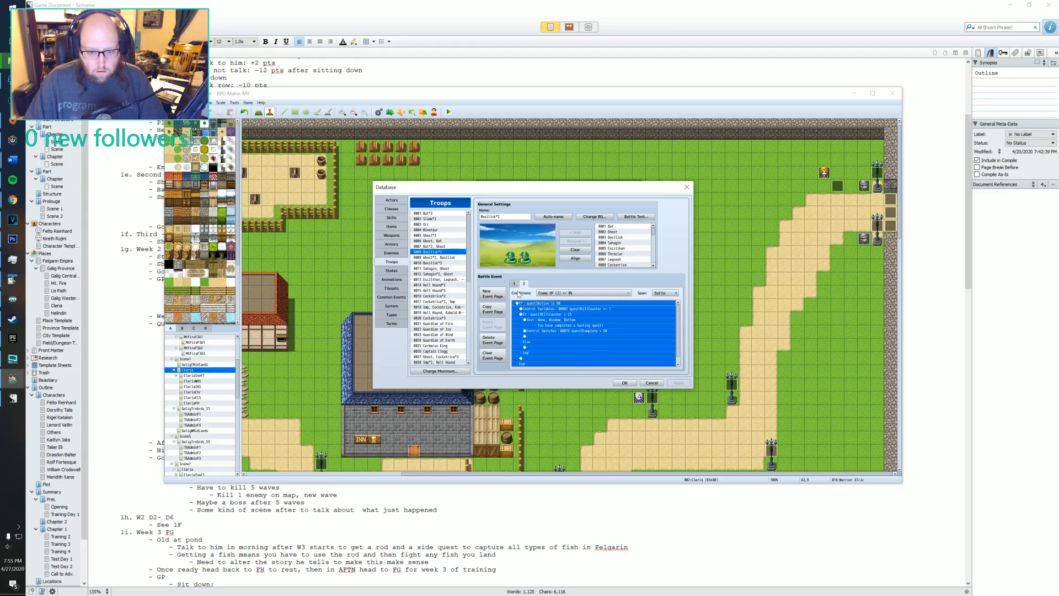
left_click(515, 284)
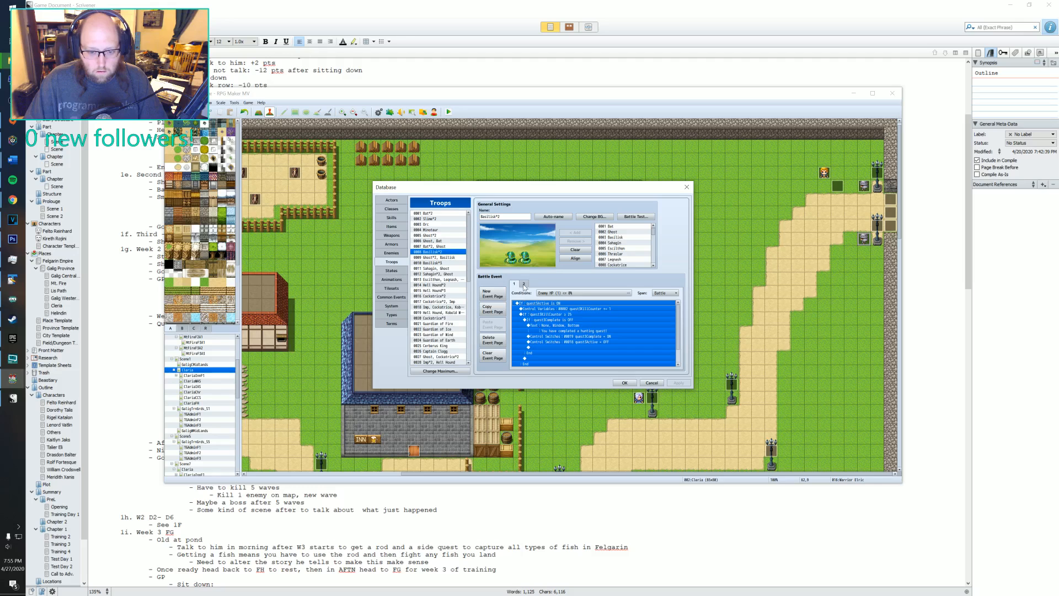
left_click(524, 284)
left_click(514, 284)
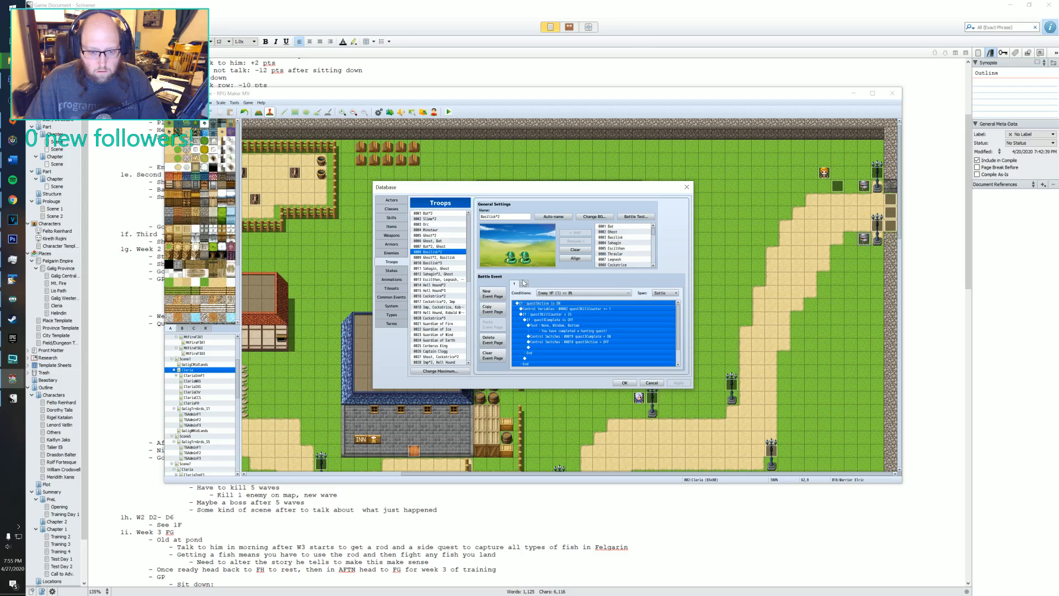
left_click(524, 284)
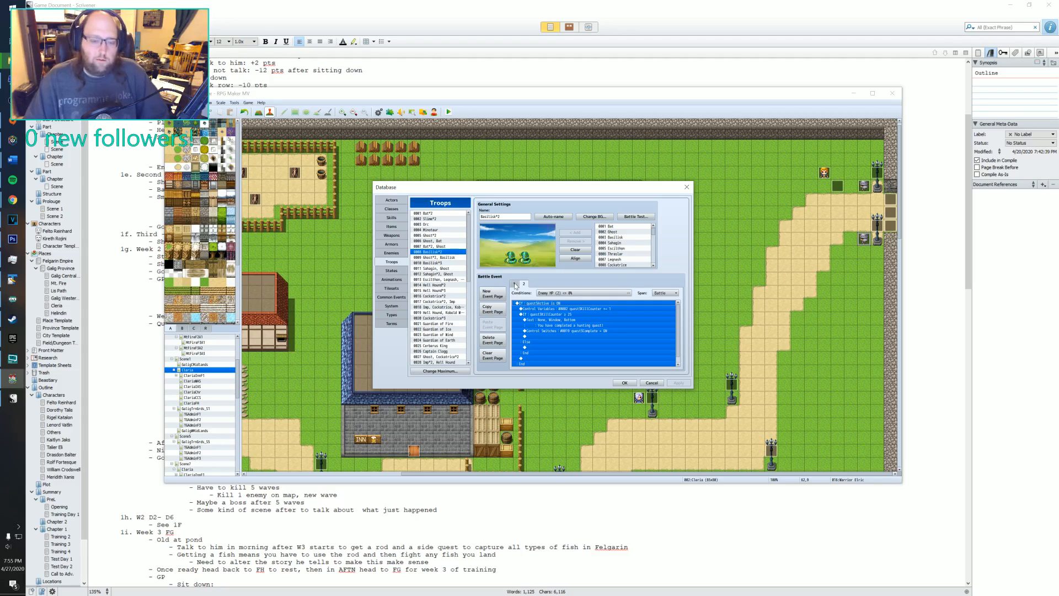
left_click(516, 285)
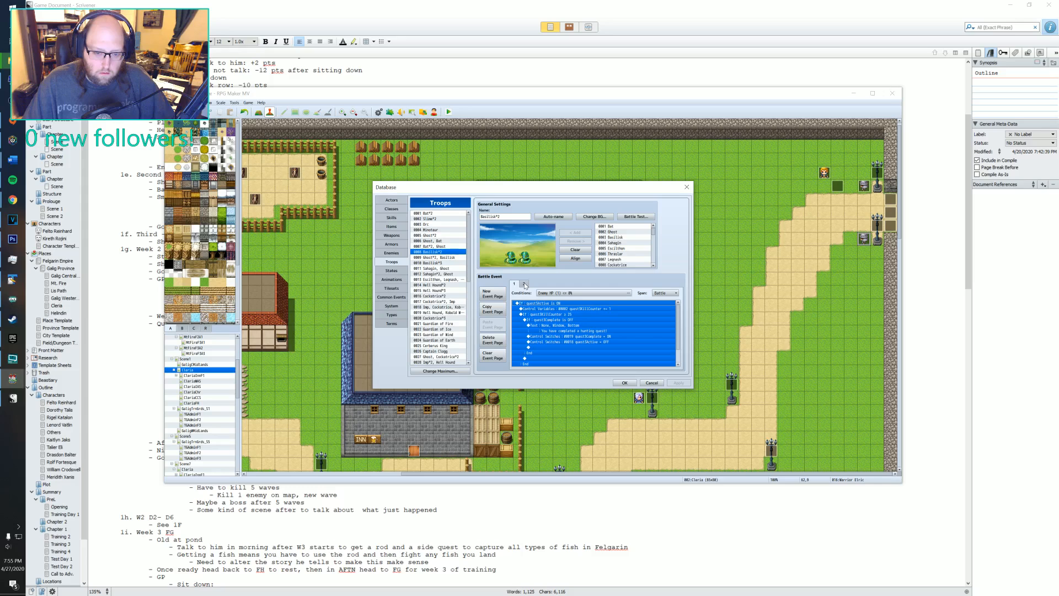
left_click(524, 285)
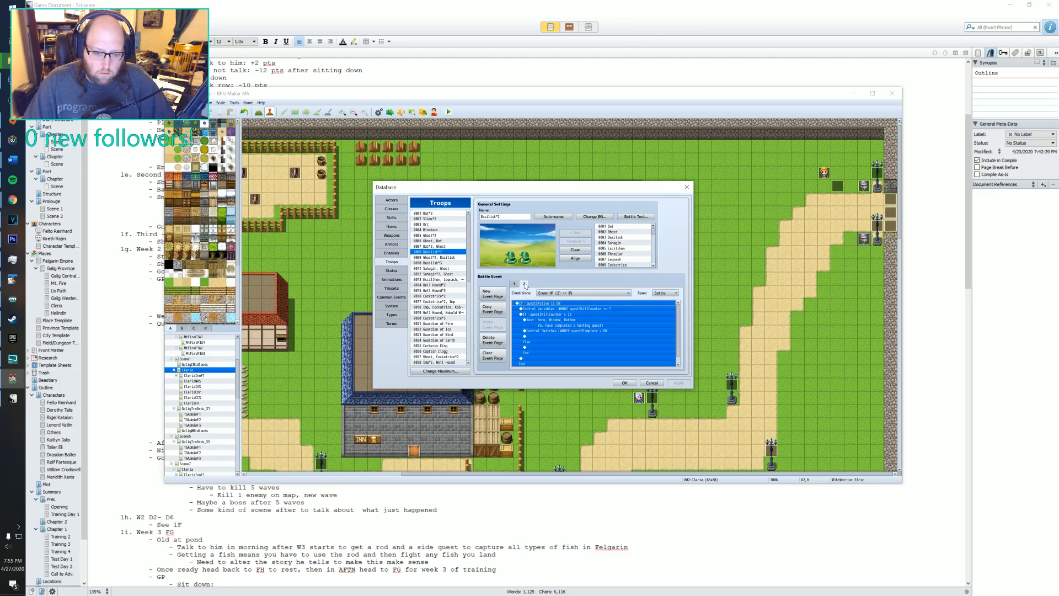
left_click(515, 284)
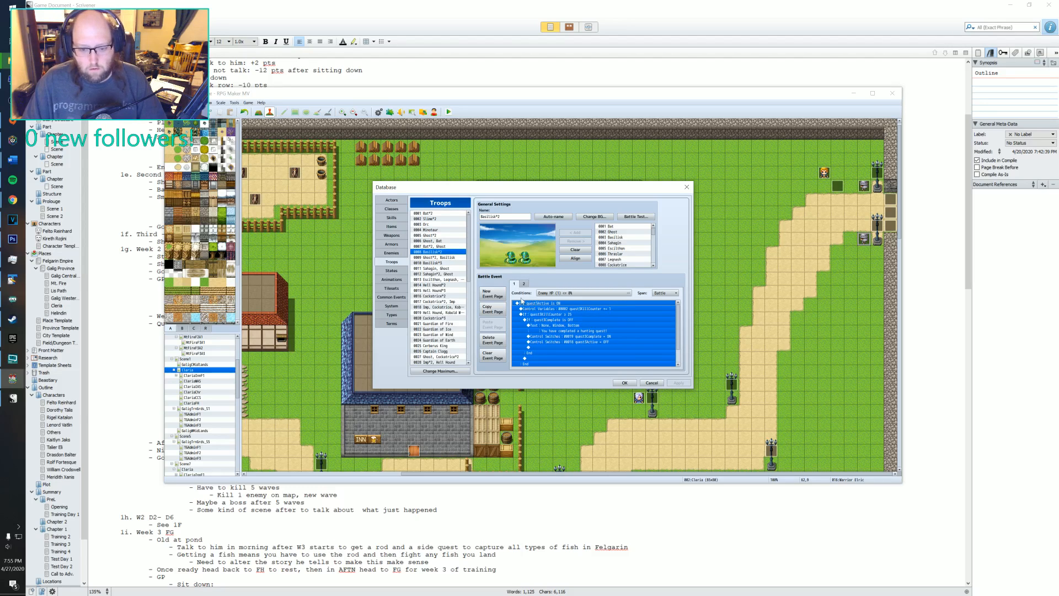
left_click(524, 284)
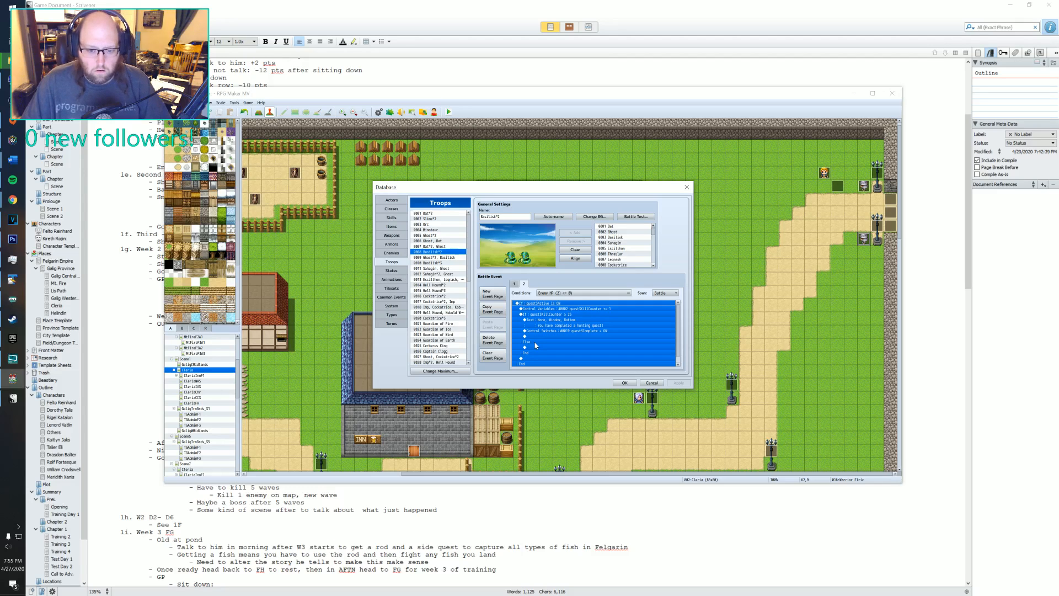
left_click(515, 284)
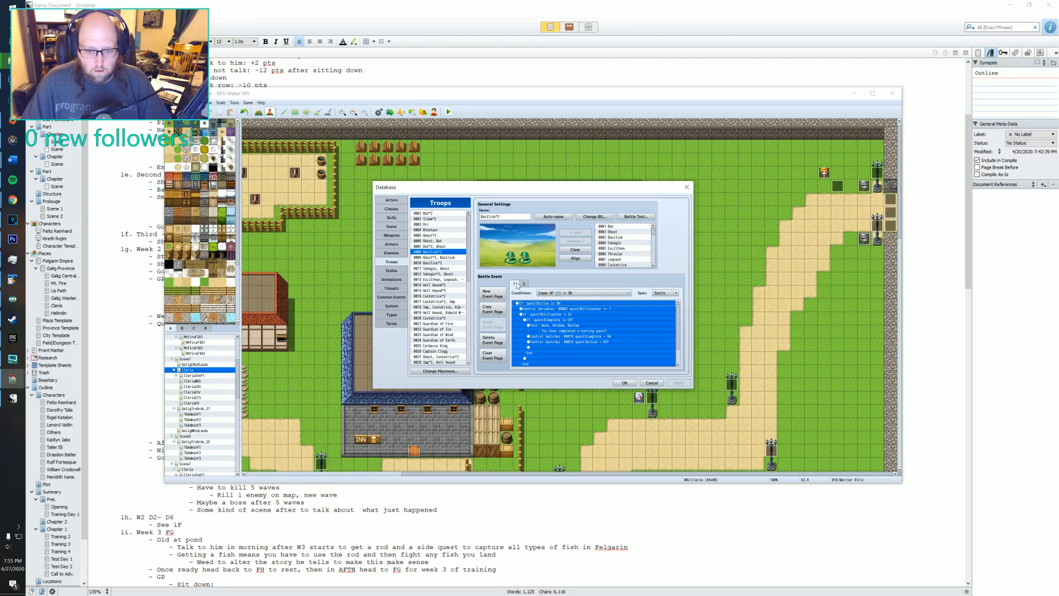
left_click(525, 285)
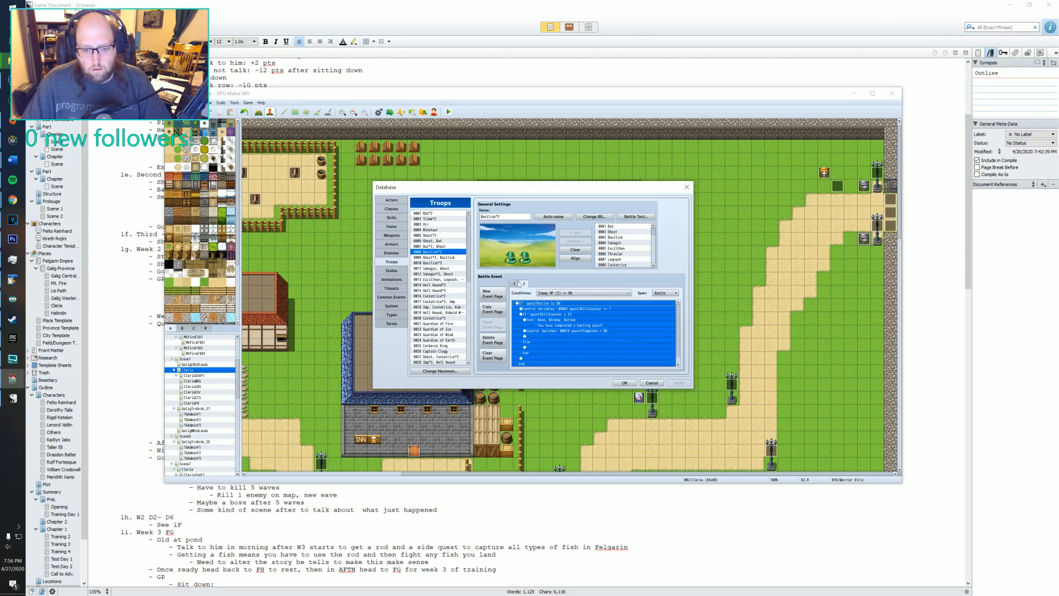
left_click(514, 284)
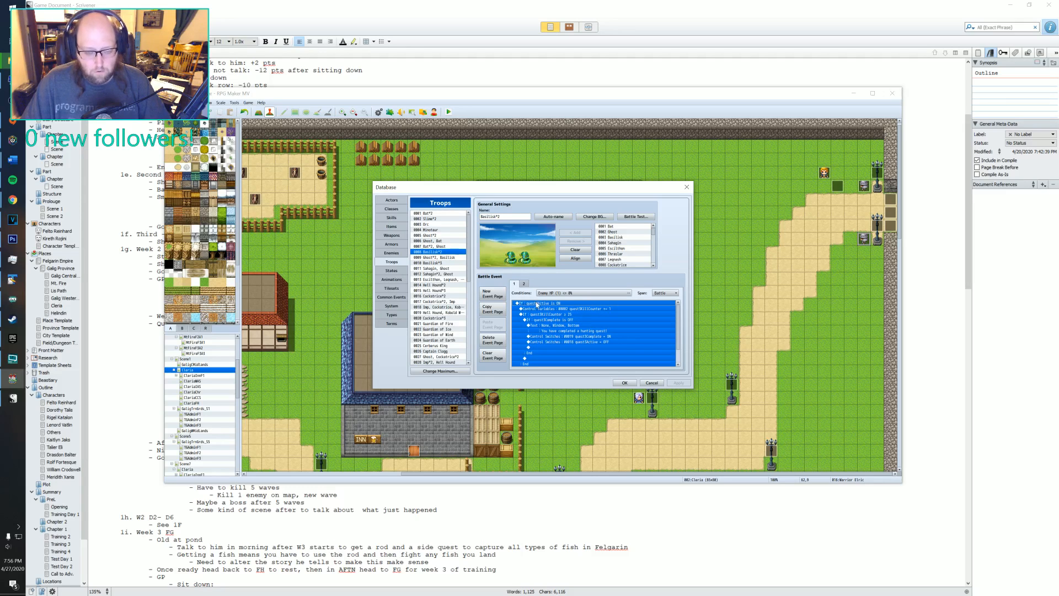
- Paste the copied hunting-quest commands into the Bat*2 troop's battle event page and check the other Ghost troops' battle events for reference
left_click(430, 213)
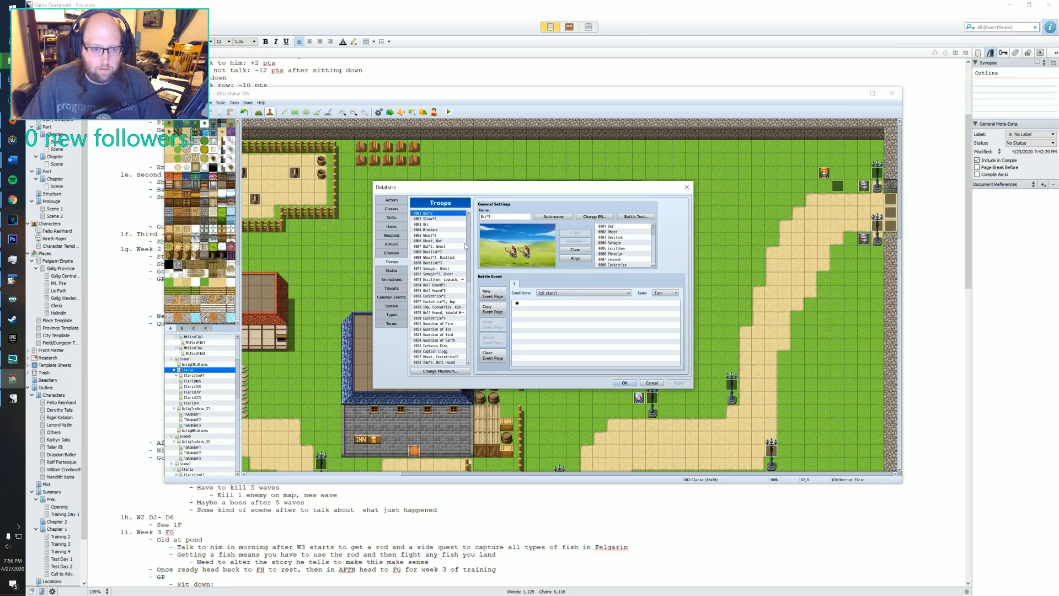
left_click(530, 303)
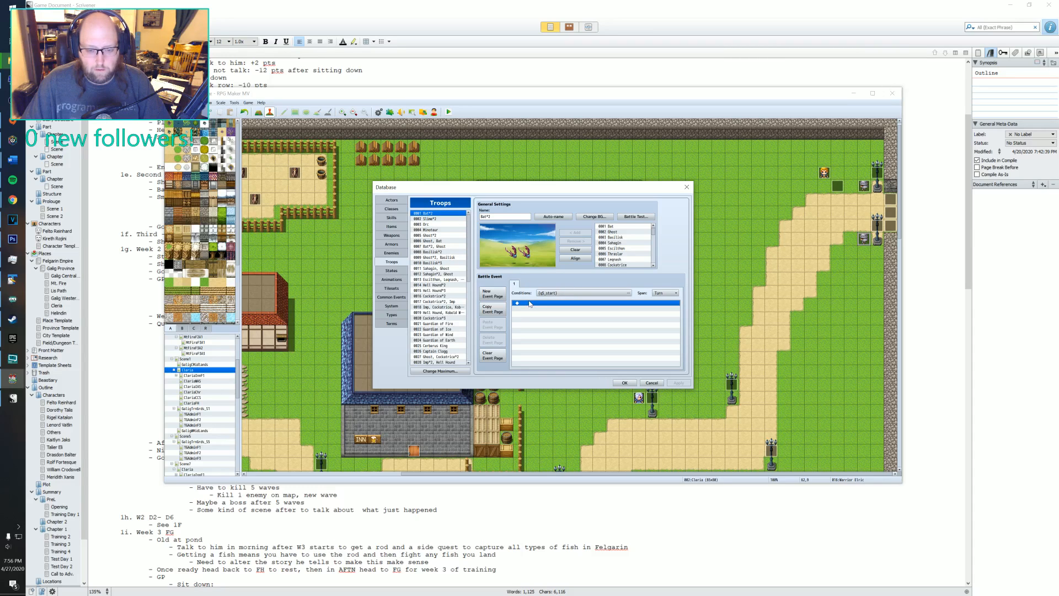
key("ctrl+v")
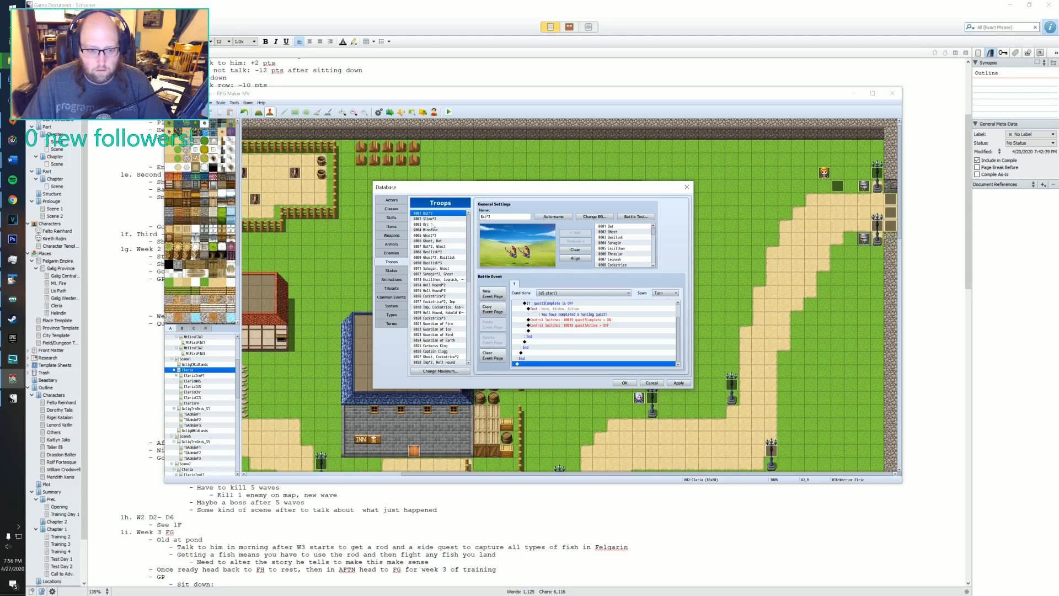
left_click(435, 247)
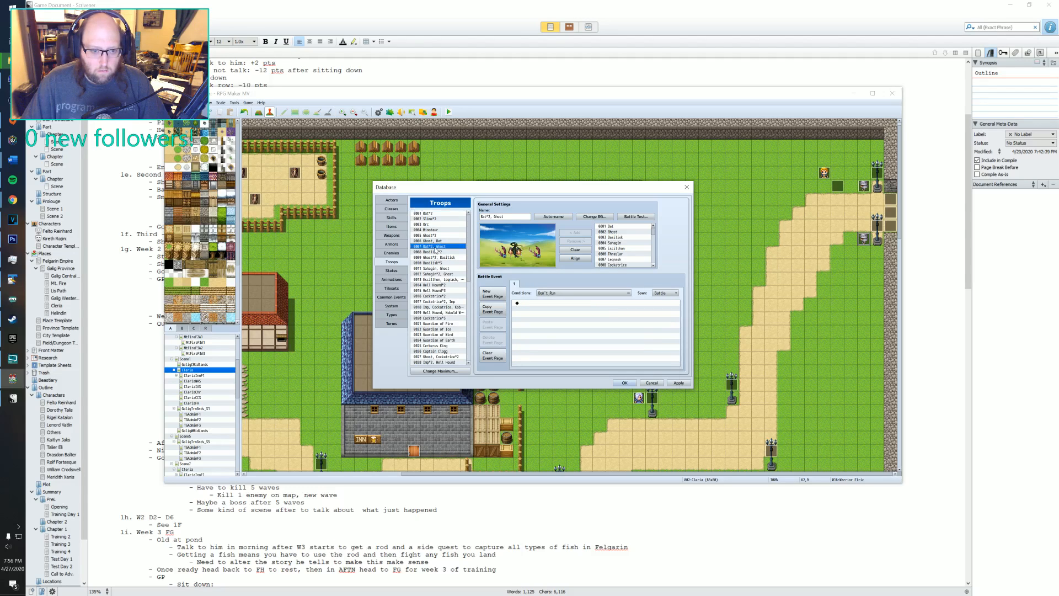
left_click(436, 257)
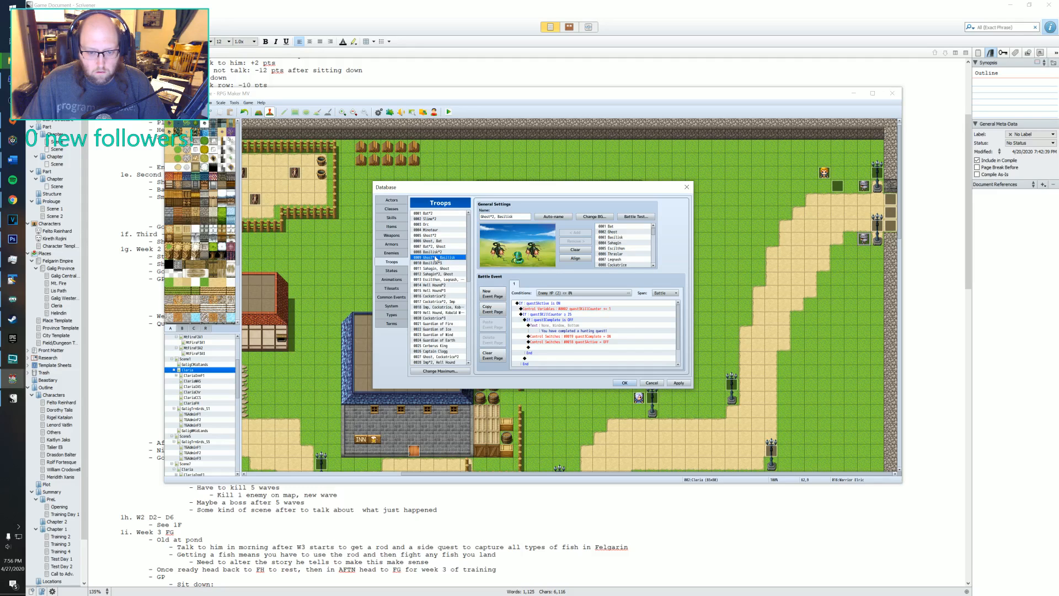
- Add an enemy HP condition to the Bat*2 troop's battle event page: #1 Bat at 0% or below
left_click(426, 214)
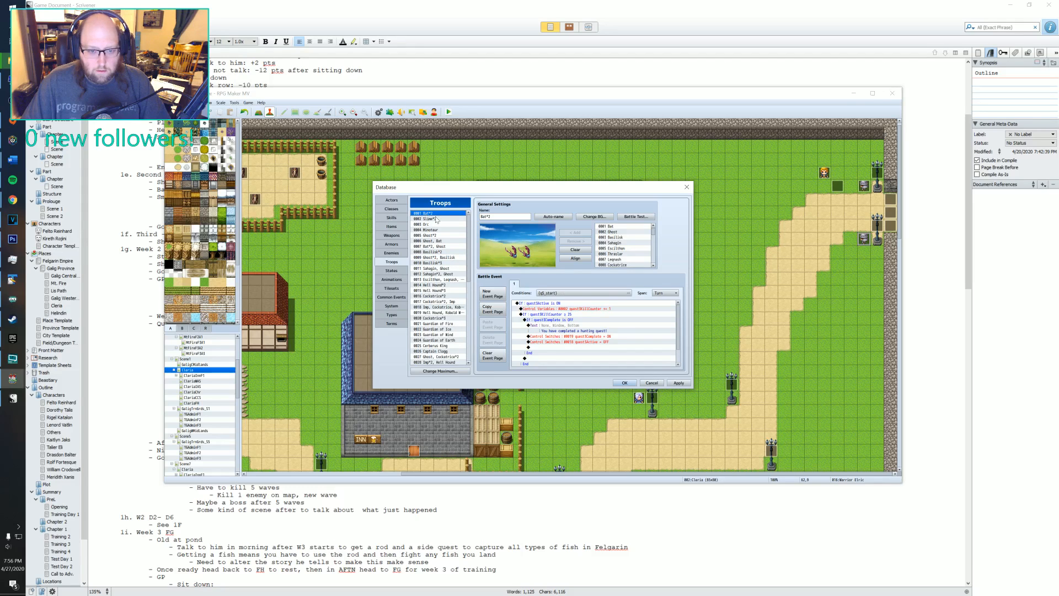
left_click(575, 292)
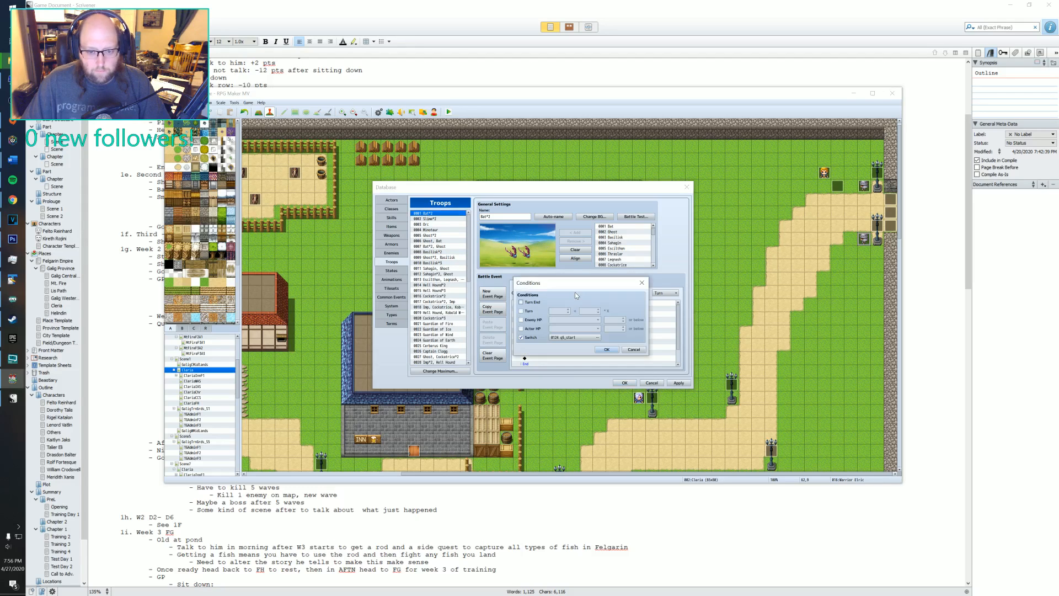
left_click(522, 320)
left_click(576, 320)
left_click(588, 326)
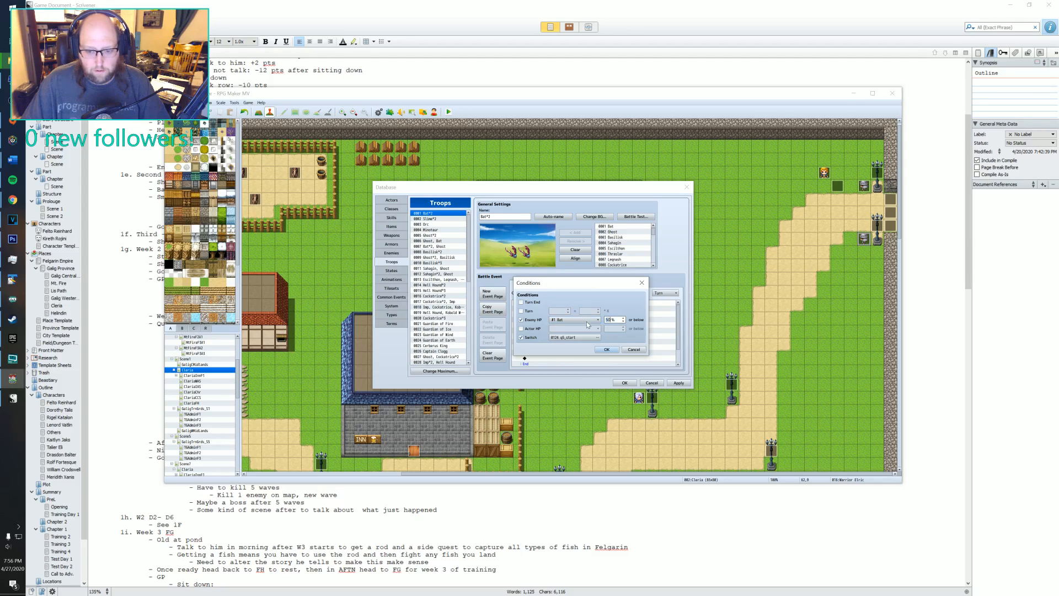
key("BackSpace")
key("BackSpace")
type("0")
left_click(606, 349)
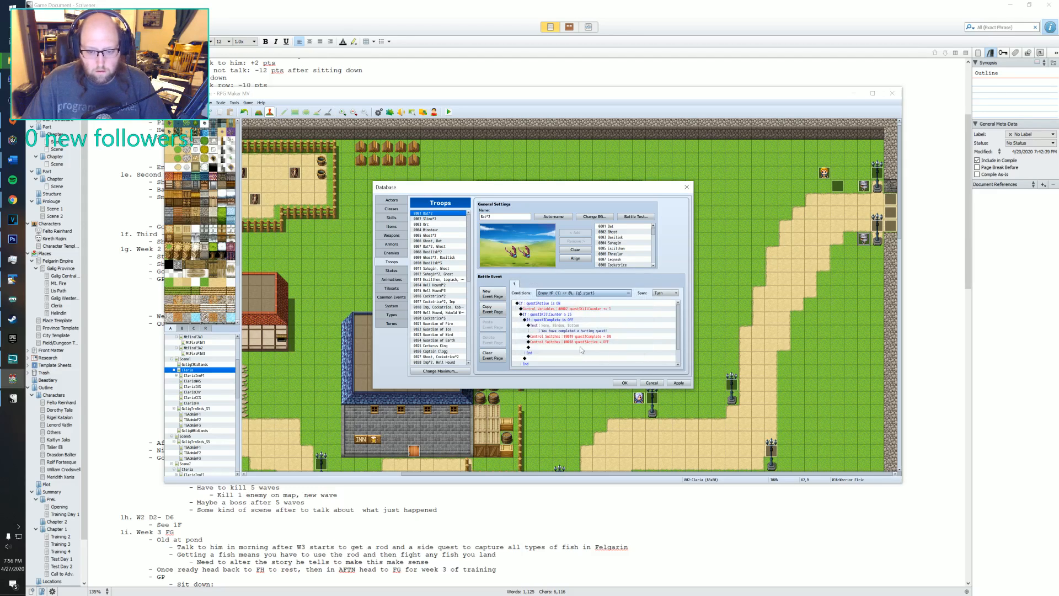
- Compare with the Ghost*2, Basilisk troop's conditions and remove the switch condition from the Bat*2 troop's battle event page
left_click(428, 258)
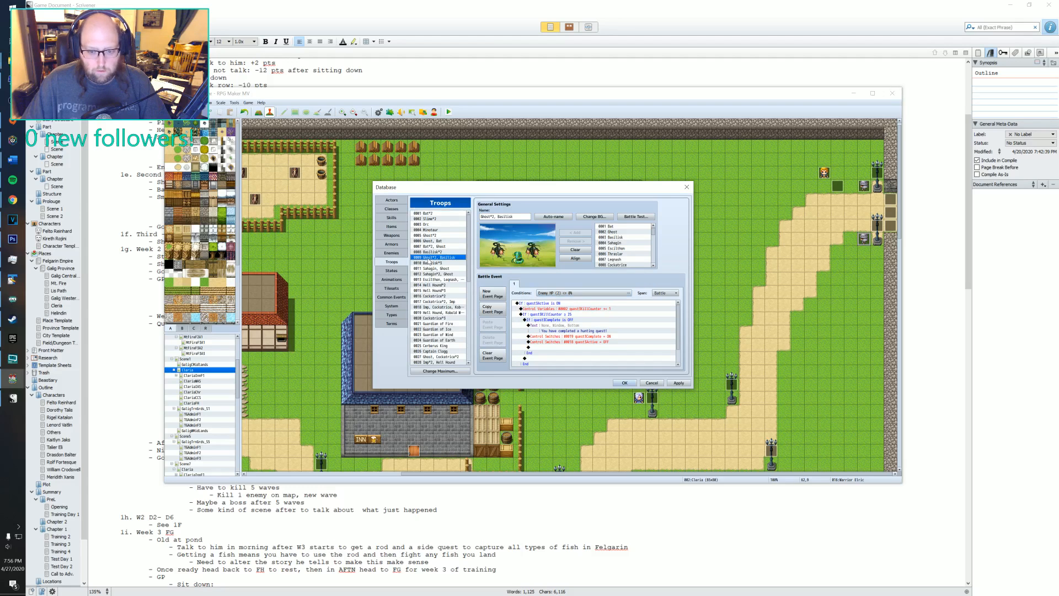
left_click(429, 213)
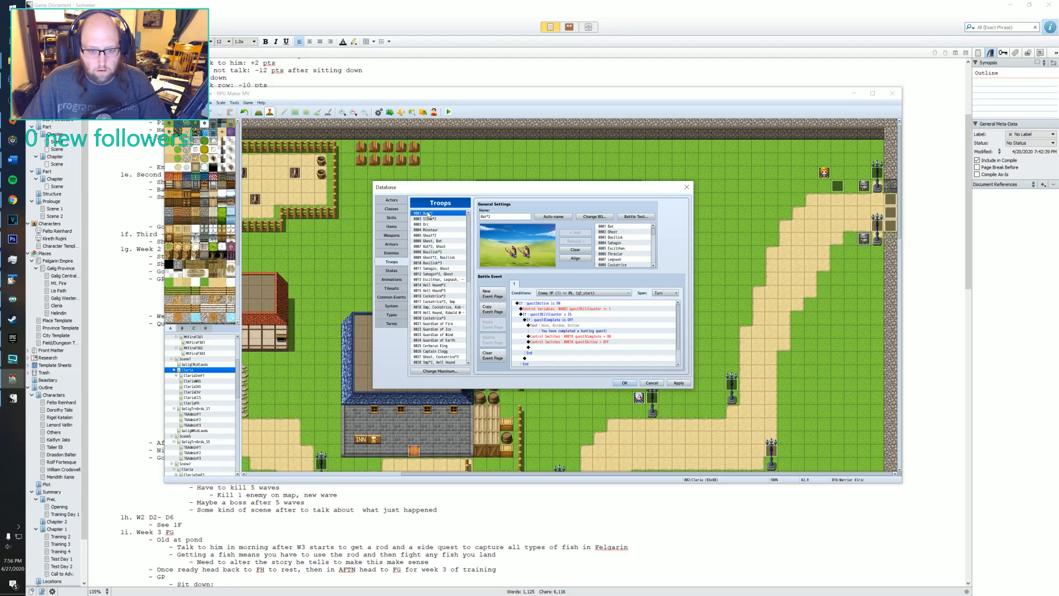
left_click(608, 294)
left_click(521, 337)
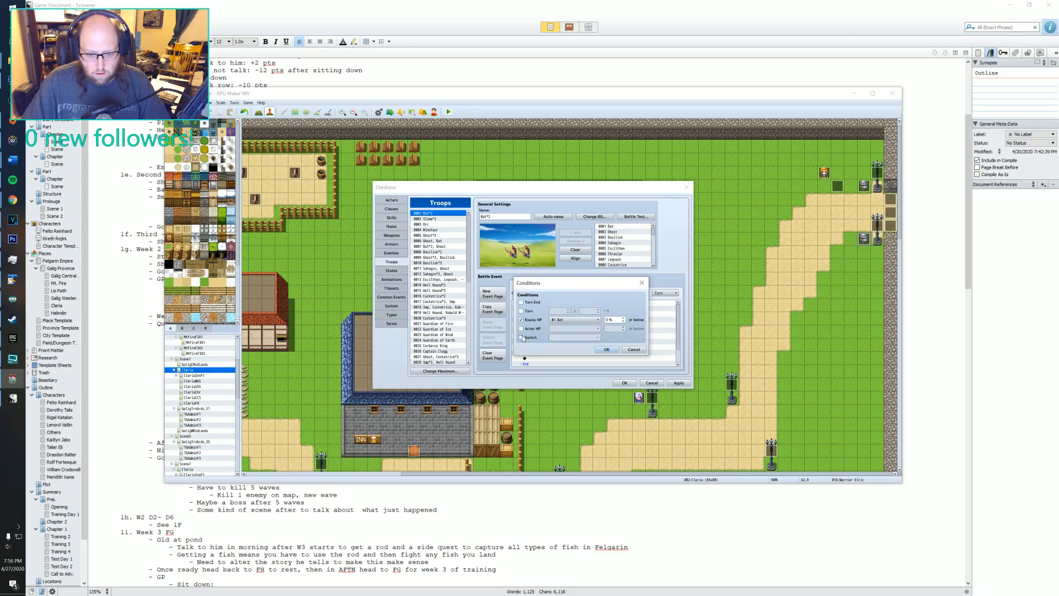
left_click(607, 350)
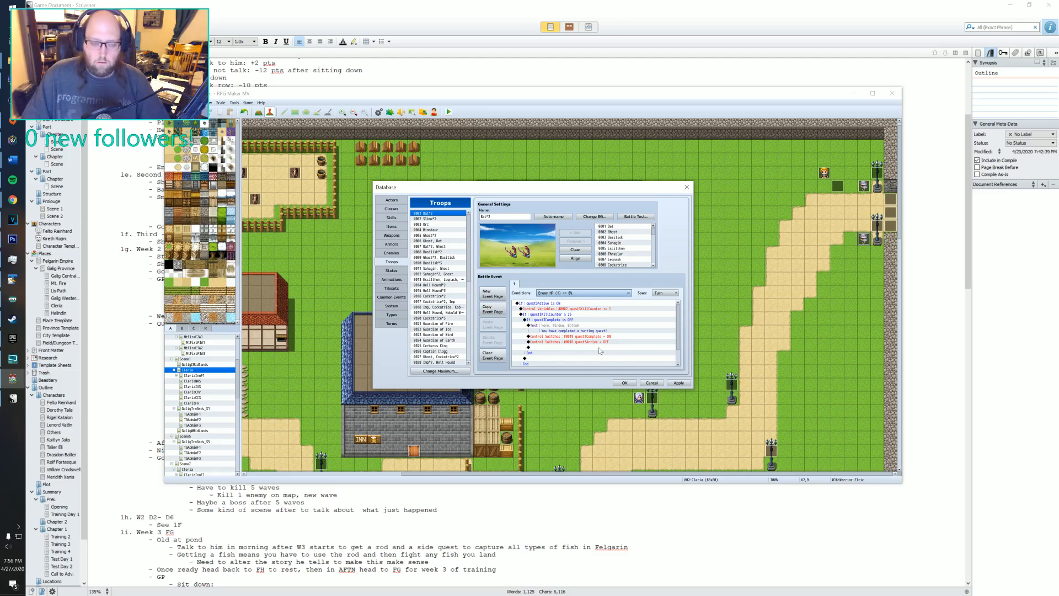
- Name variable 0018 sqKillCounter and make the Bat*2 battle event's Control Variables command add to it instead of questKillCounter
left_click(544, 314)
key("ctrl+a")
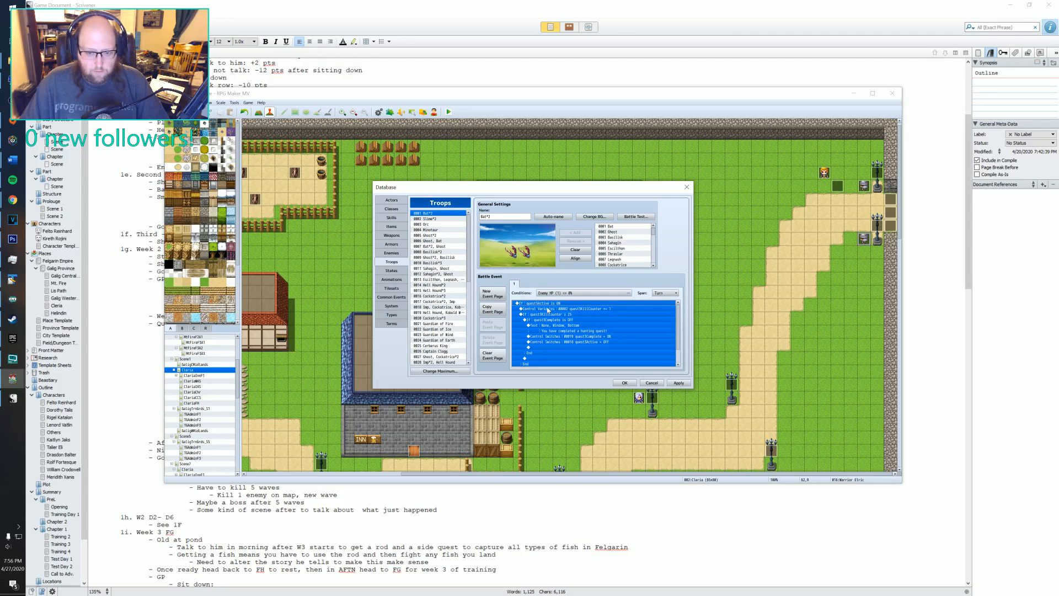
left_click(544, 310)
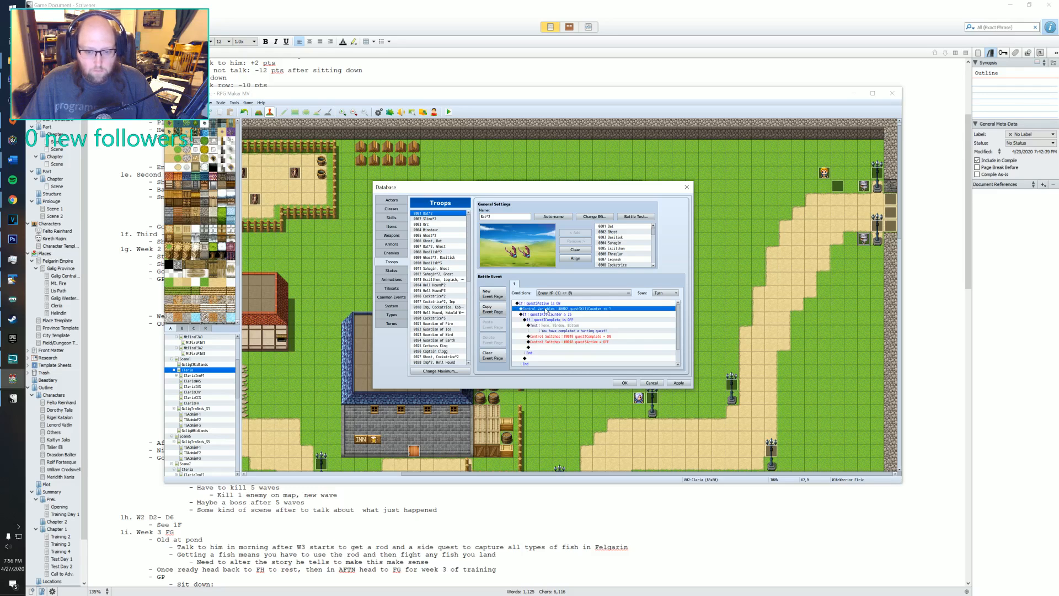
double_click(545, 310)
left_click(575, 294)
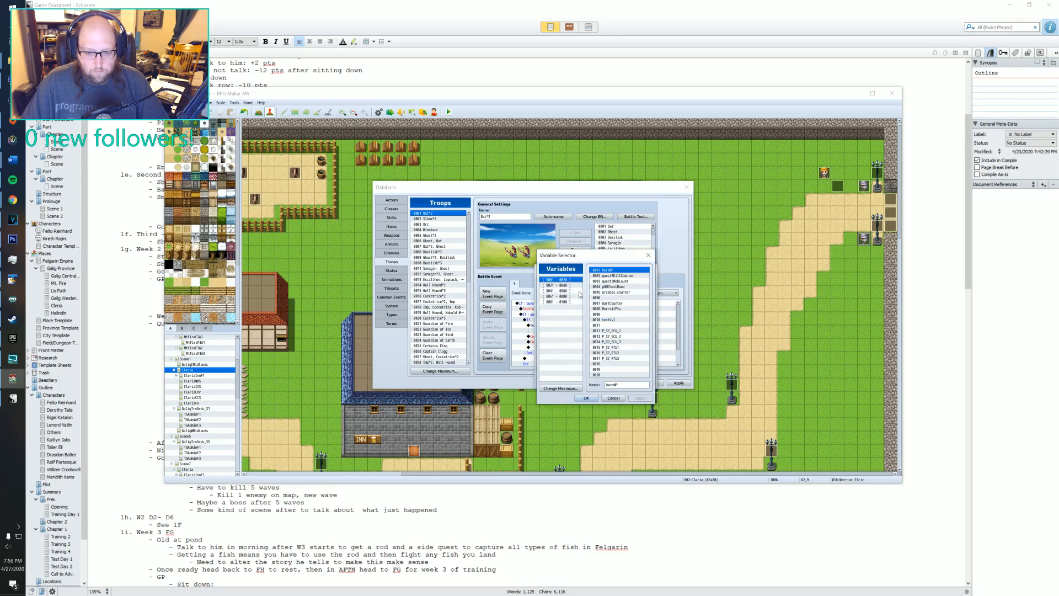
left_click(609, 364)
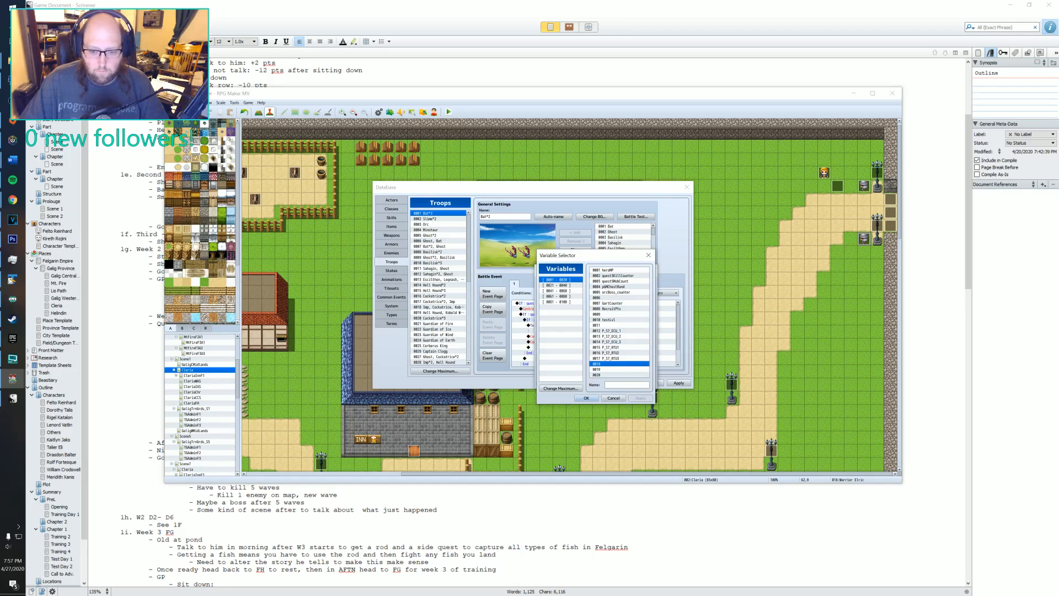
type("quest")
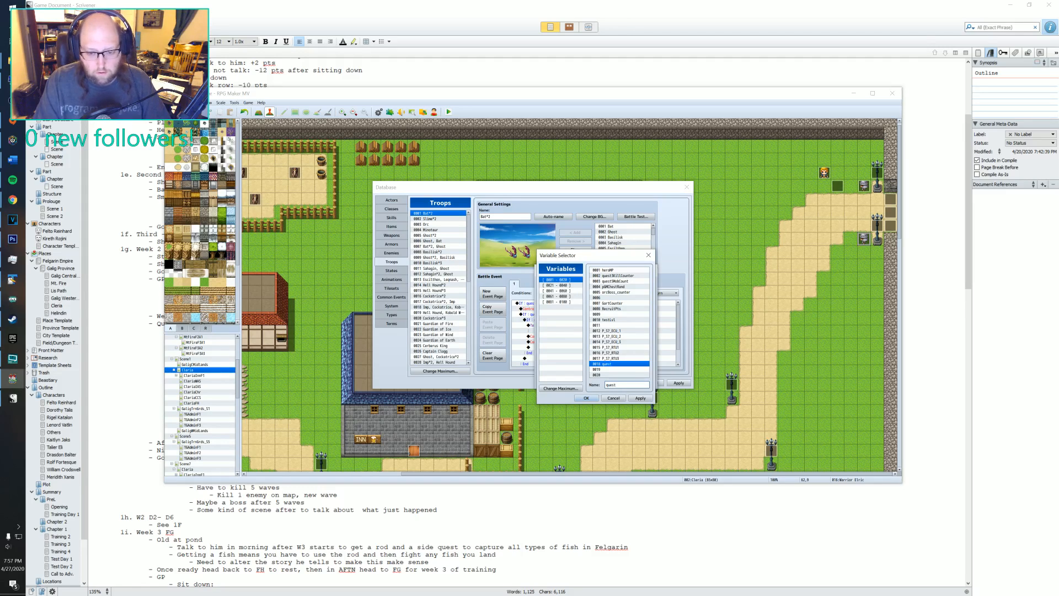
type("1")
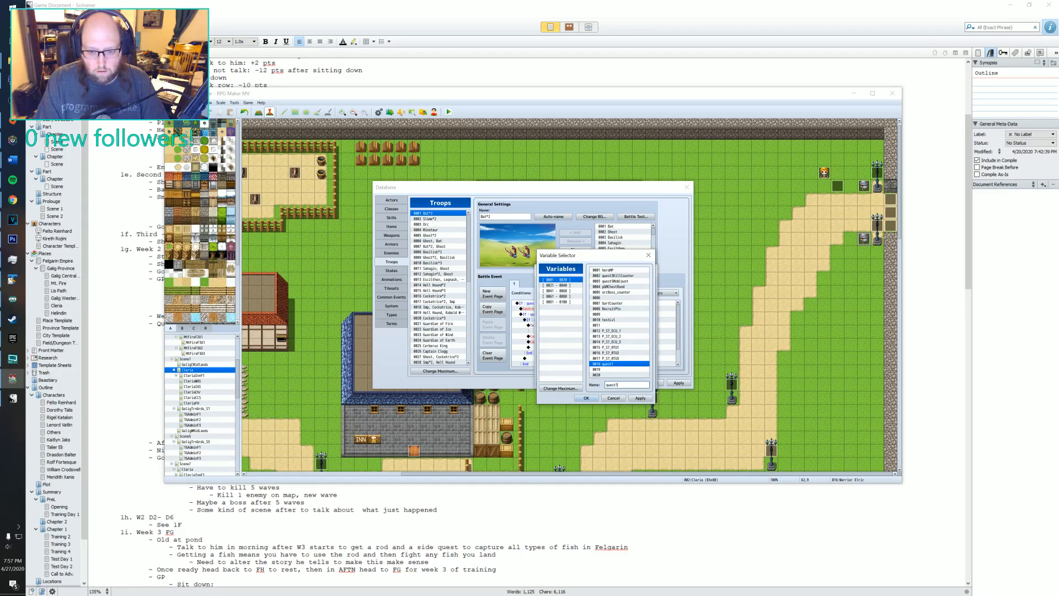
type("KillCounter")
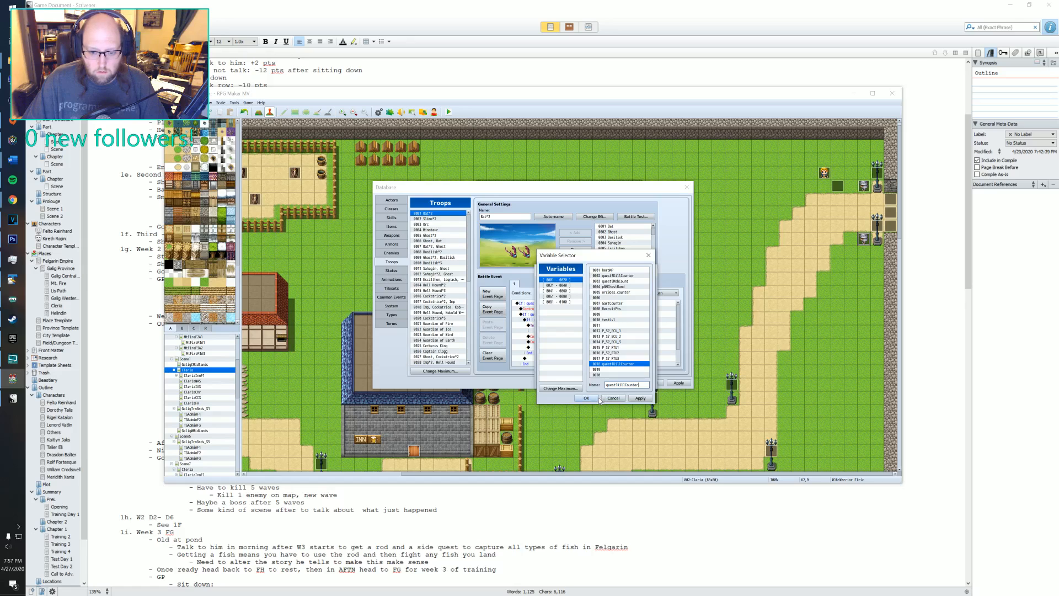
type("s")
key("Right")
key("Right")
key("Right")
key("Right")
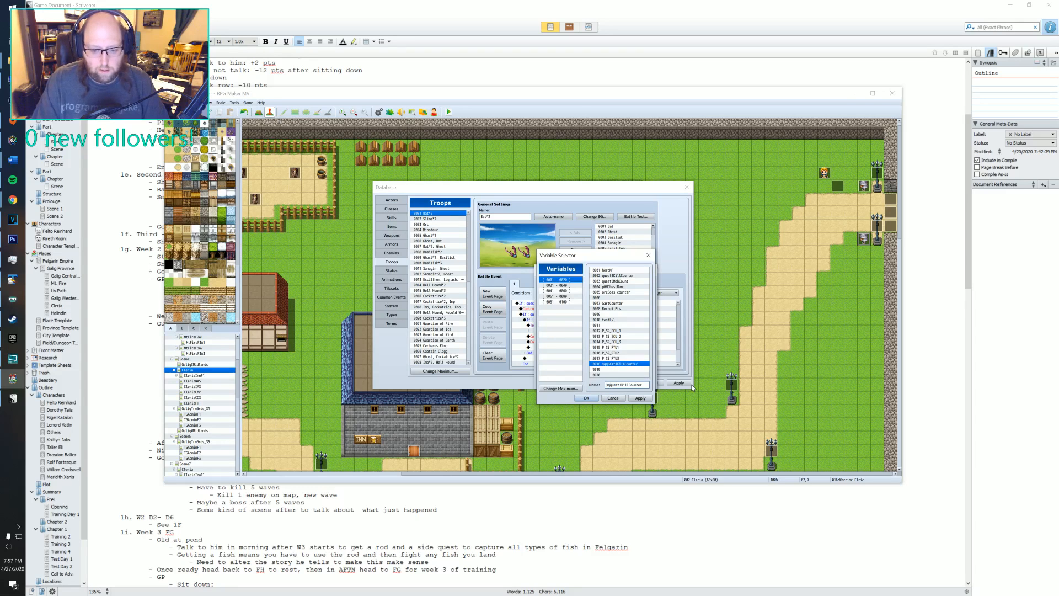
key("BackSpace")
key("BackSpace")
key("BackSpace")
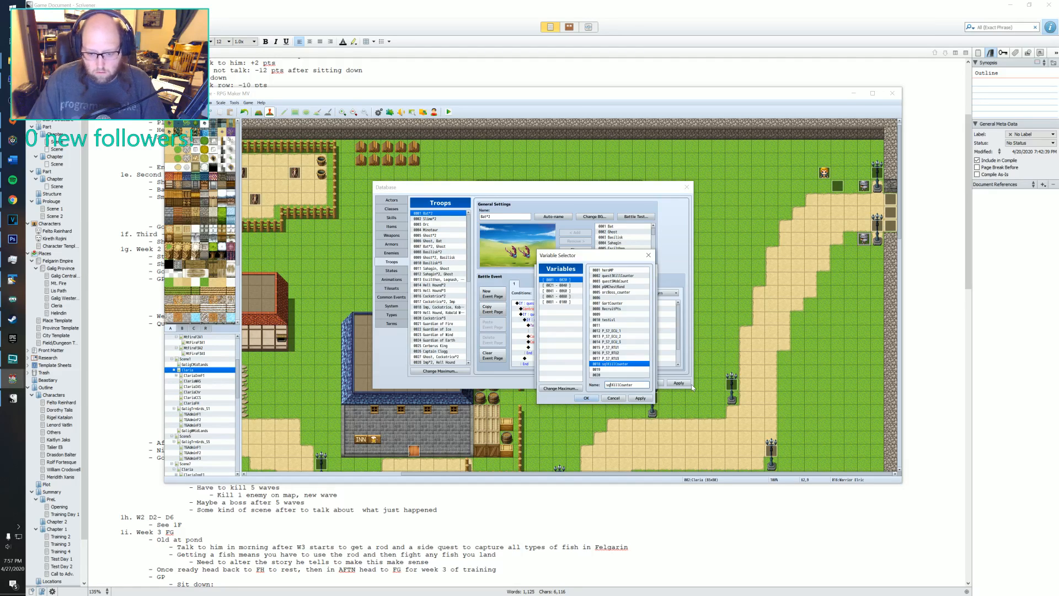
key("Delete")
left_click(587, 398)
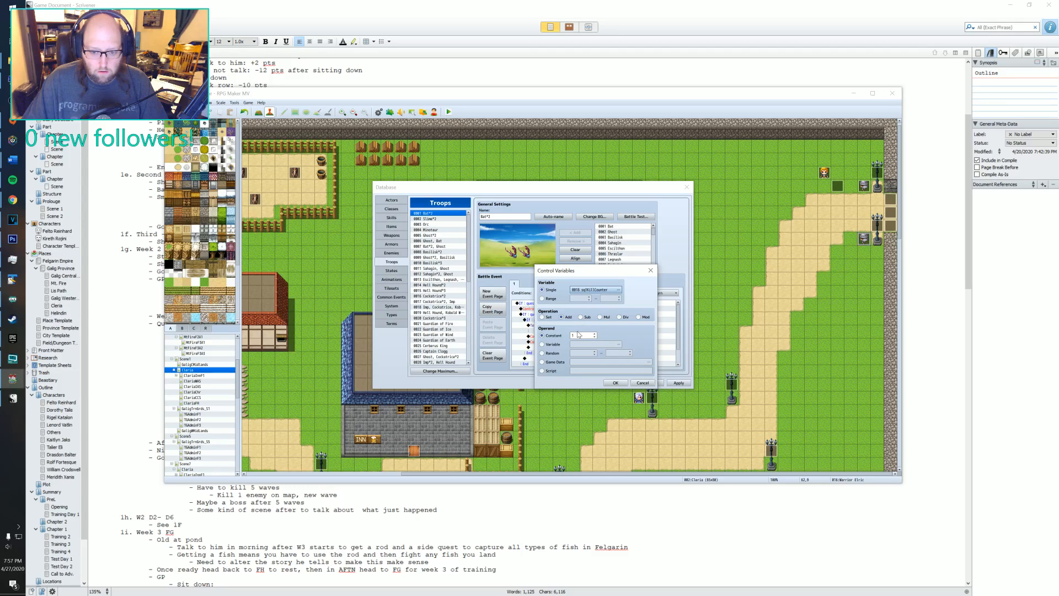
left_click_drag(582, 270, 601, 298)
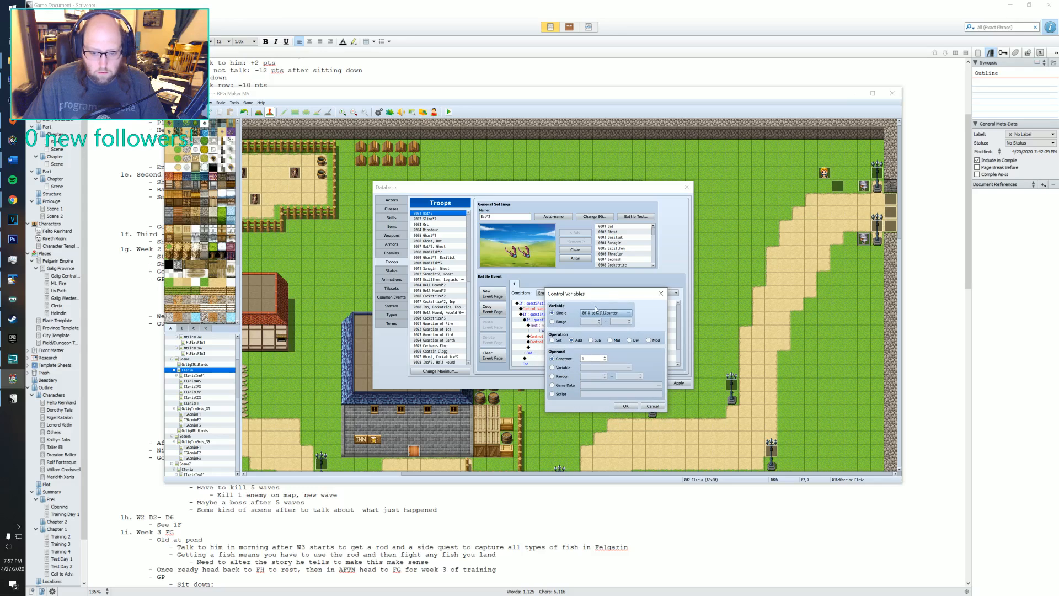
left_click(625, 406)
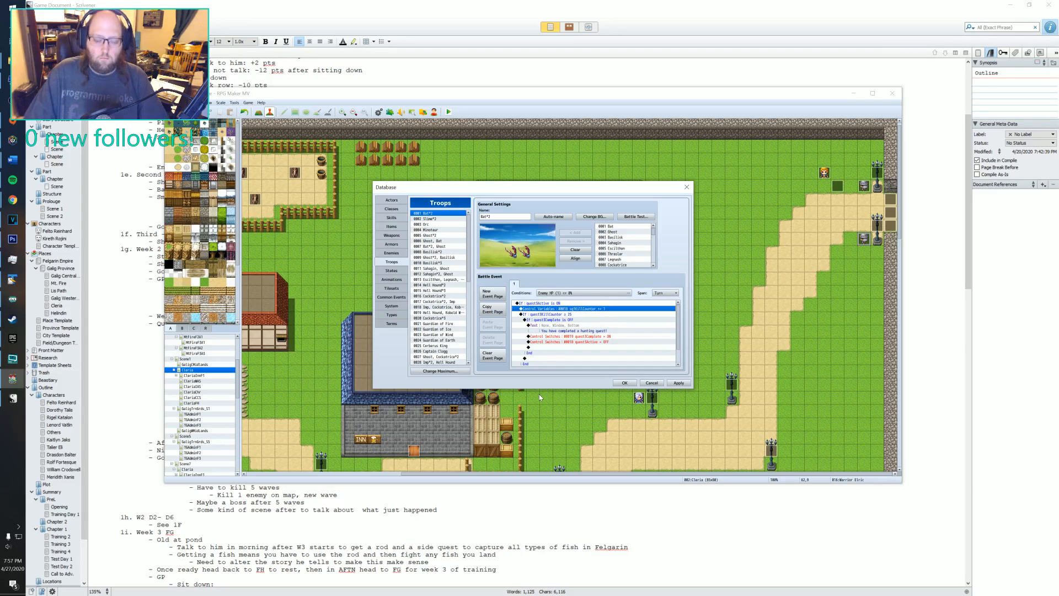
- Change the kill-count conditional branch in the Bat*2 battle event to compare variable 0018 sqKillCounter with the constant 5
double_click(542, 318)
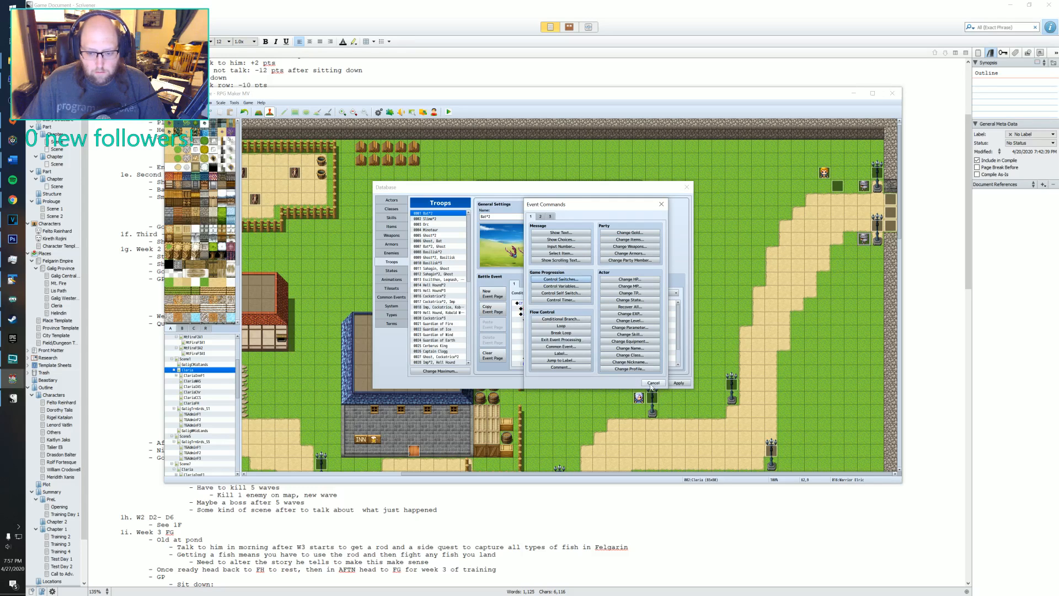
left_click(561, 319)
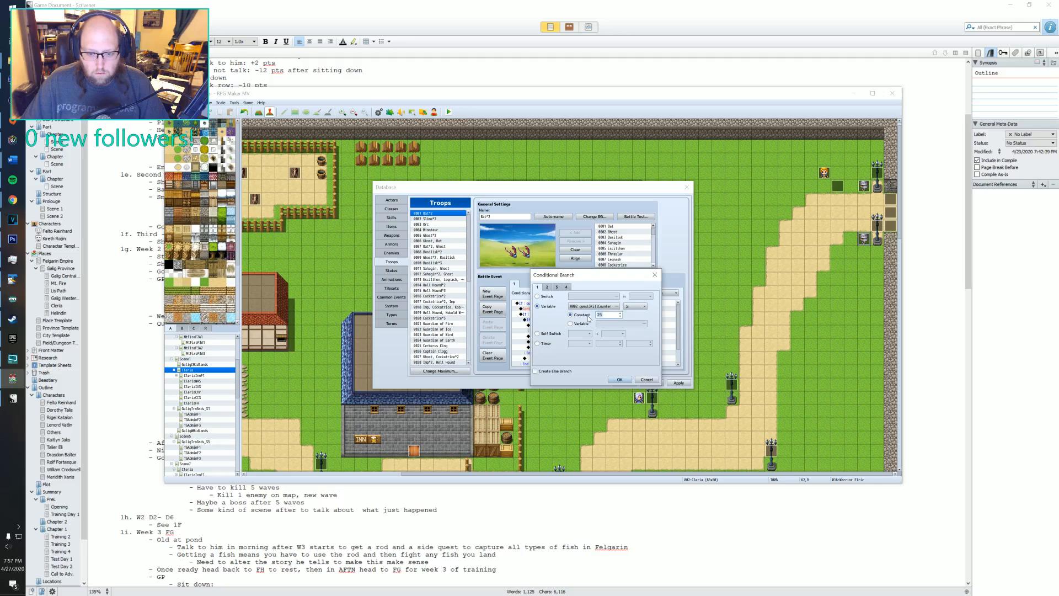
type("52")
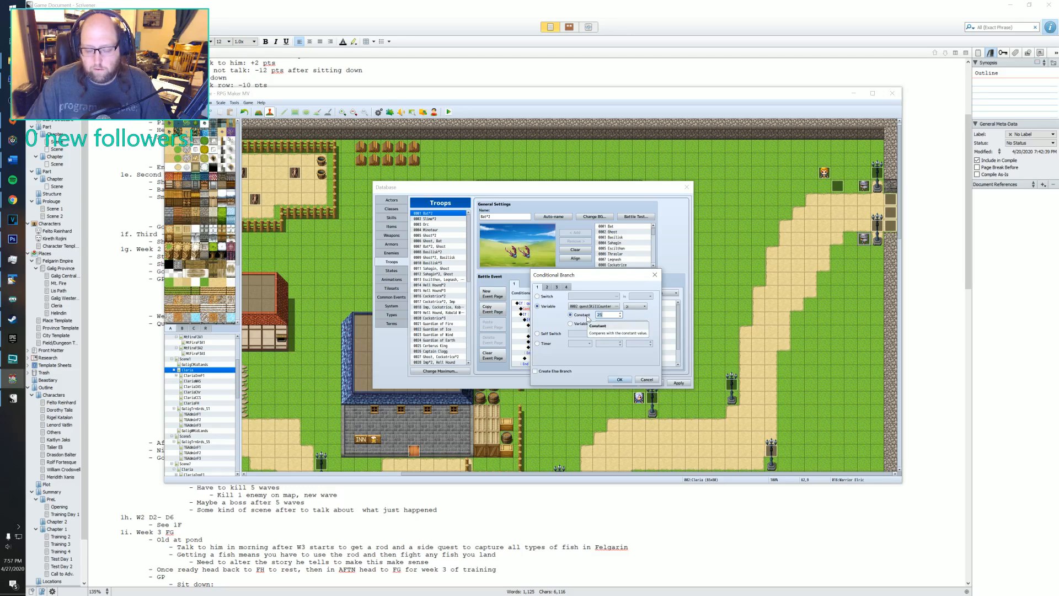
key("BackSpace")
key("BackSpace")
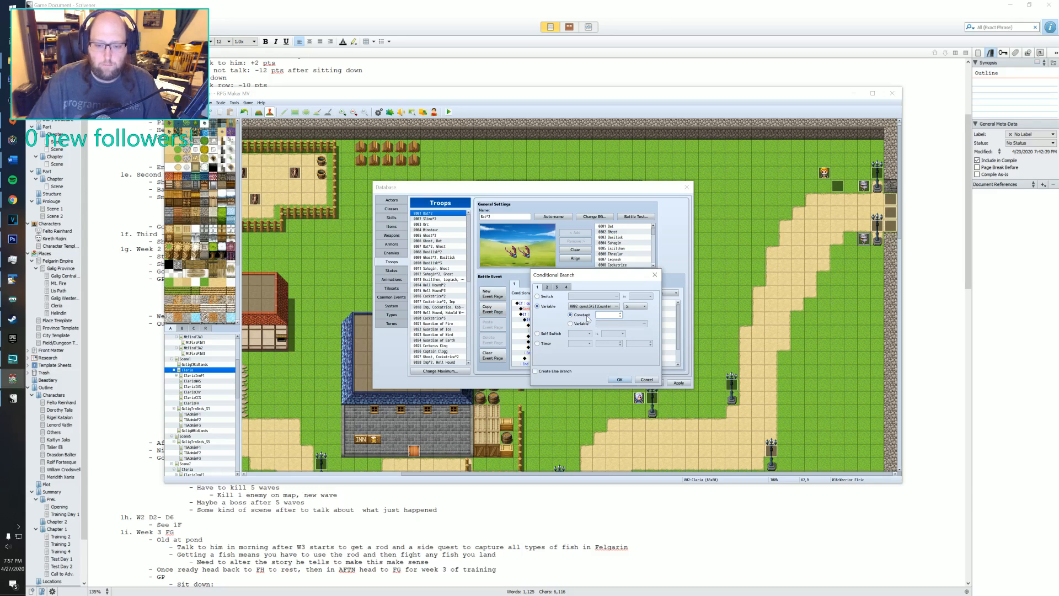
type("5")
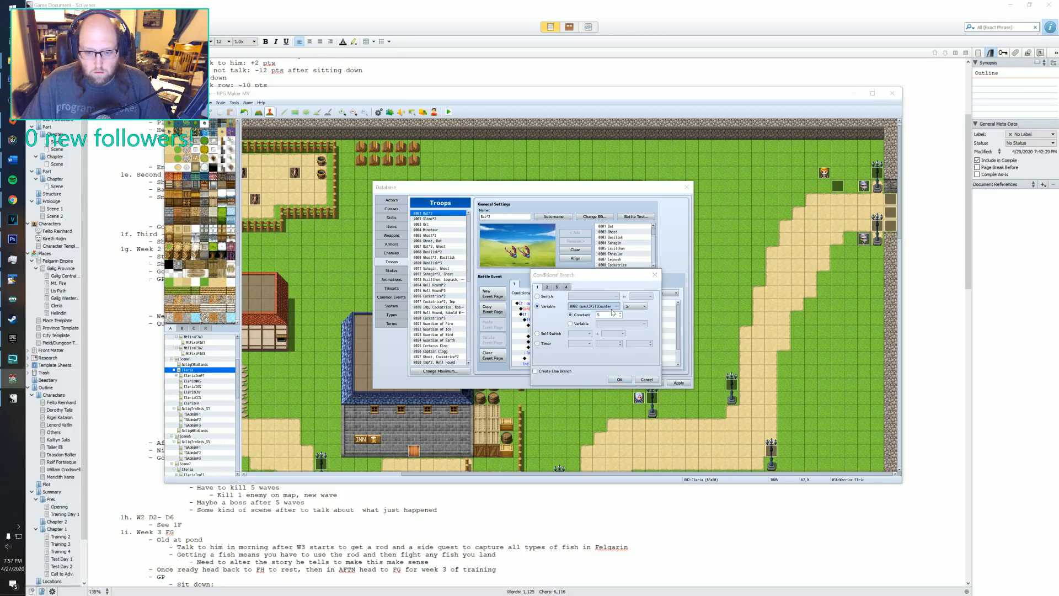
left_click(614, 306)
left_click(606, 364)
left_click(586, 399)
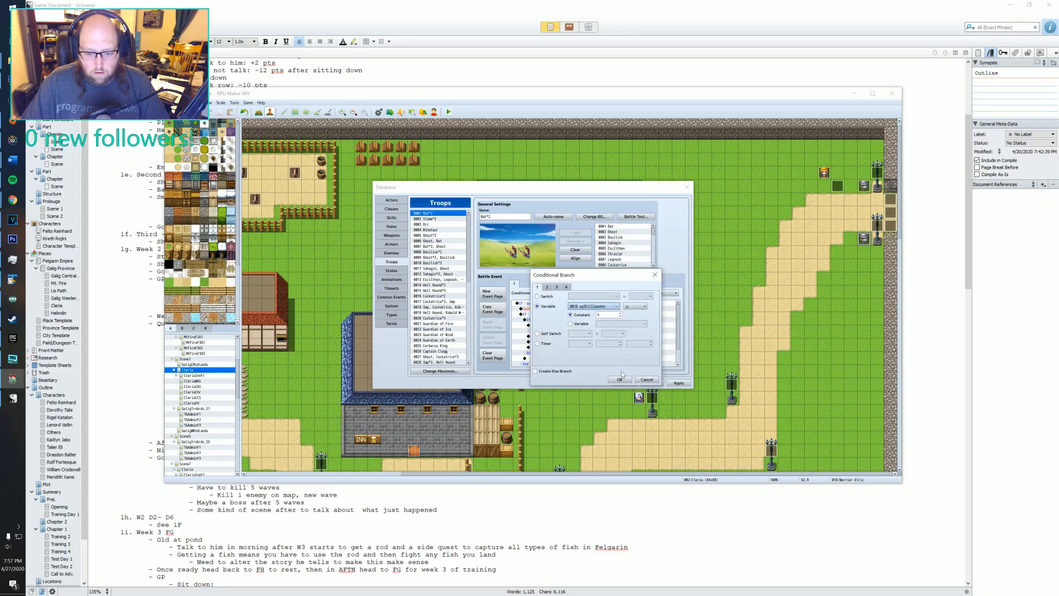
left_click(621, 378)
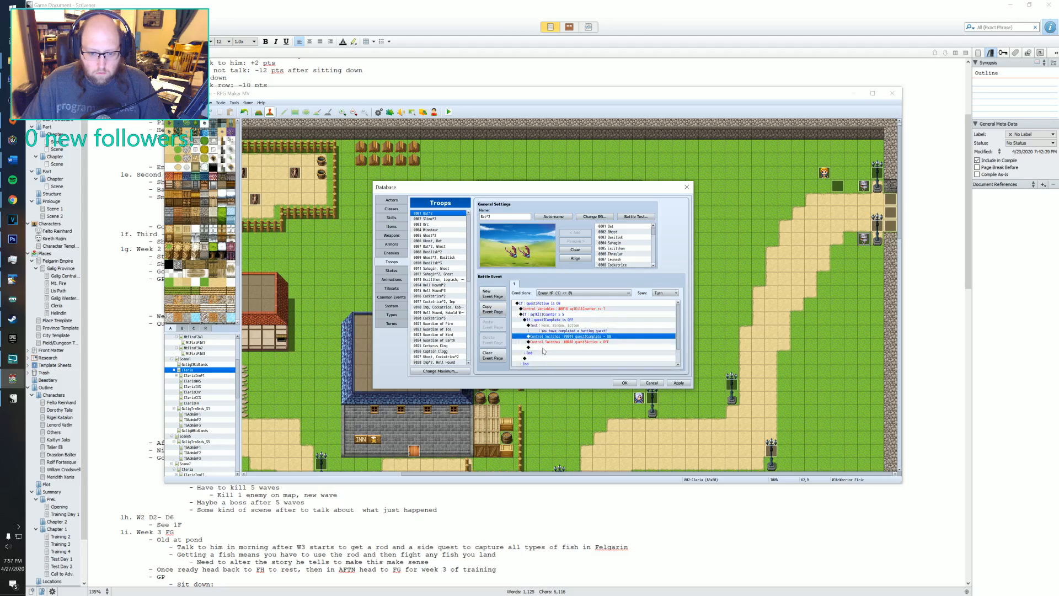
- Review the commands nested inside the sqKillCounter conditional branch of the Bat*2 battle event
left_click(555, 320)
left_click(553, 315)
scroll(551, 329, "down", 2)
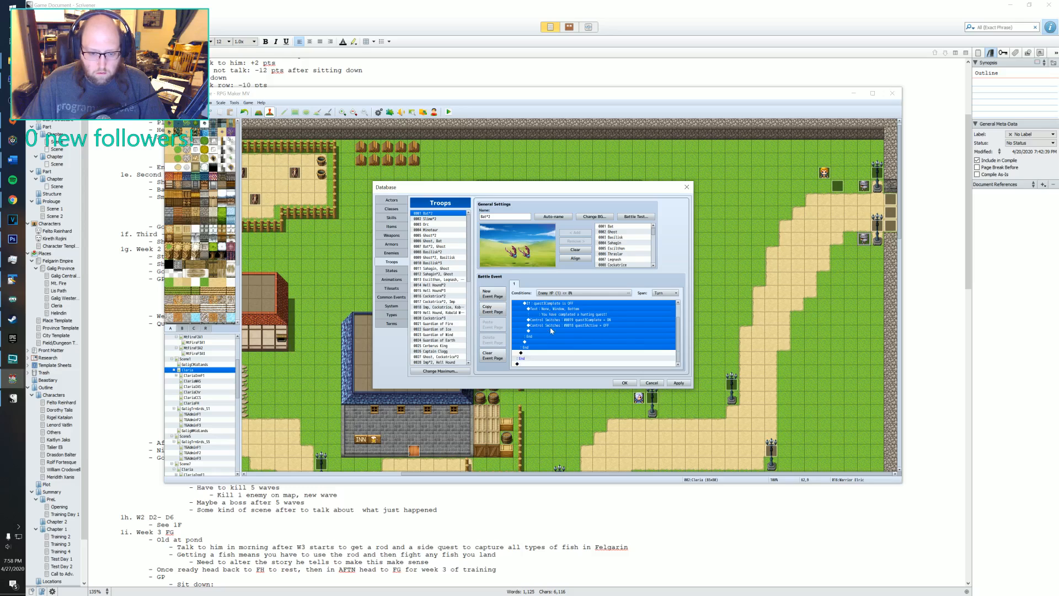
scroll(550, 331, "up", 2)
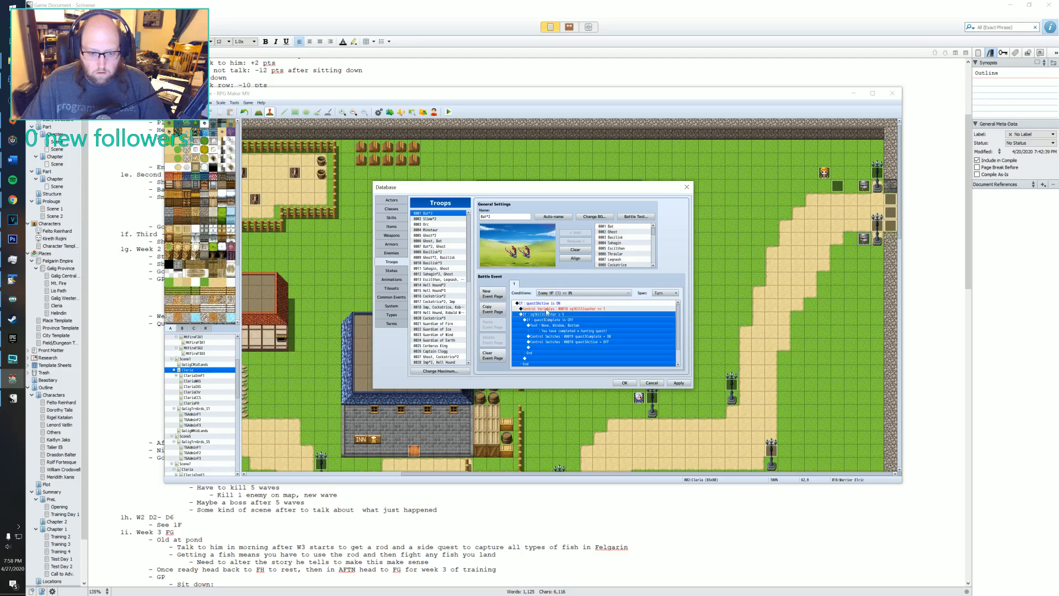
left_click(570, 331)
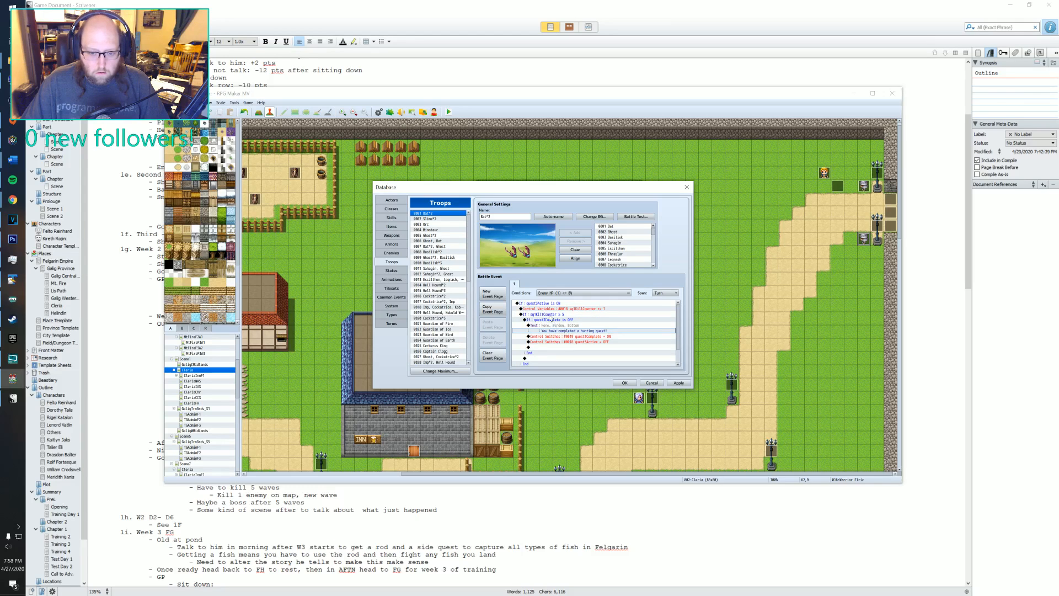
- Change the nested conditional branch in the Bat*2 battle event to check switch 0133 sq_1_complete instead of questComplete
left_click(548, 321)
double_click(548, 322)
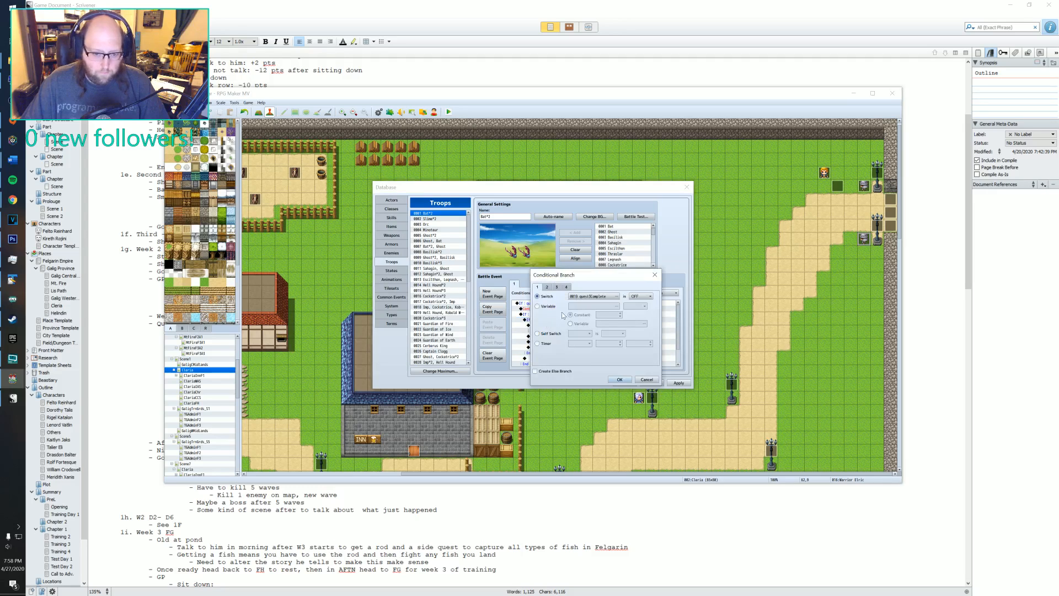
left_click(592, 296)
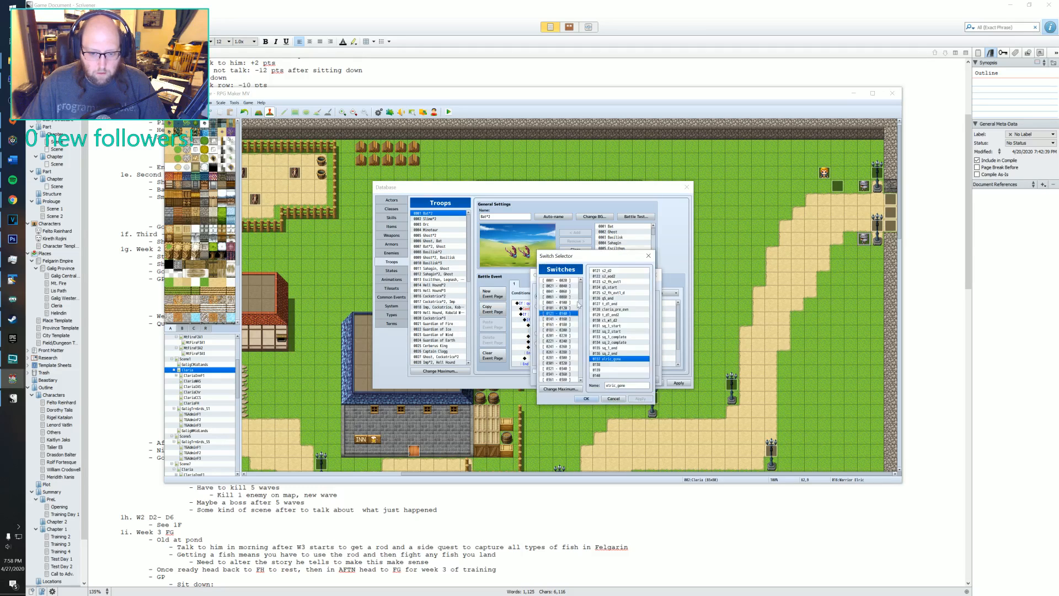
left_click(608, 337)
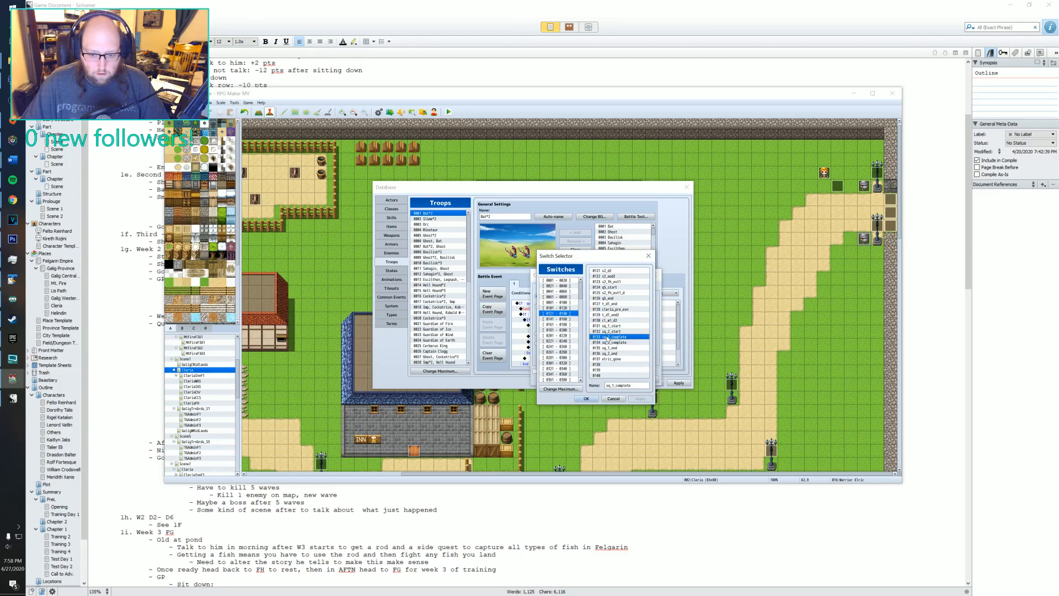
left_click(586, 398)
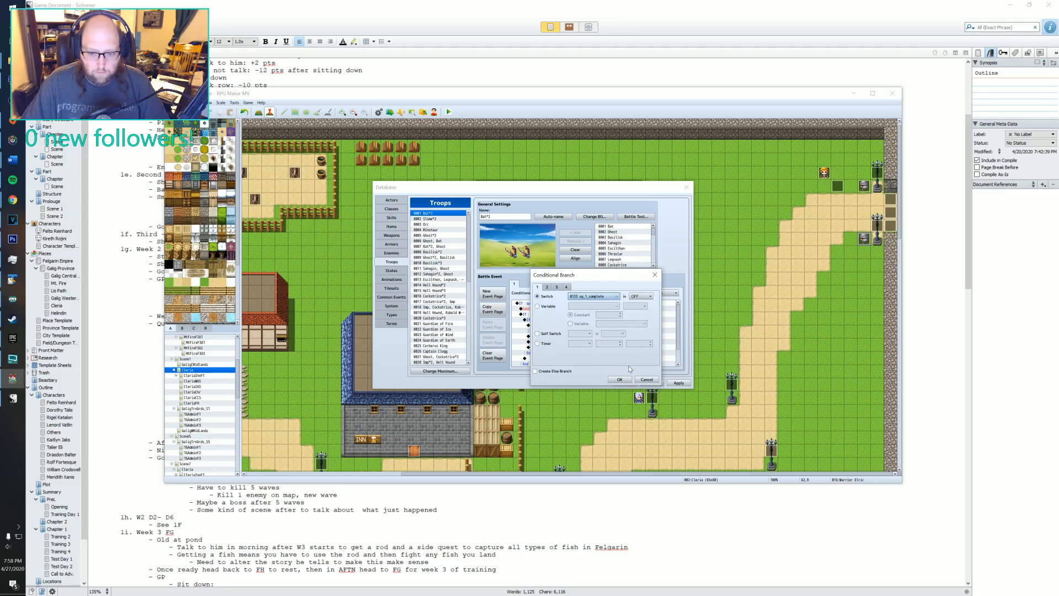
left_click(620, 380)
- Make the questComplete Control Switches command in the Bat*2 battle event control switch 0134 sq_2_complete instead
left_click(551, 328)
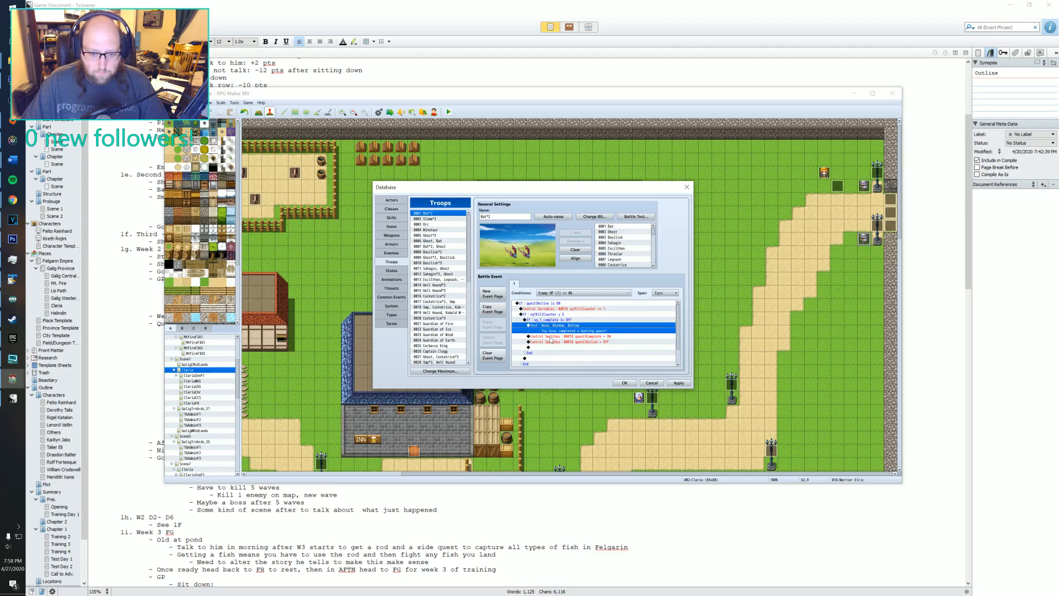
left_click(553, 320)
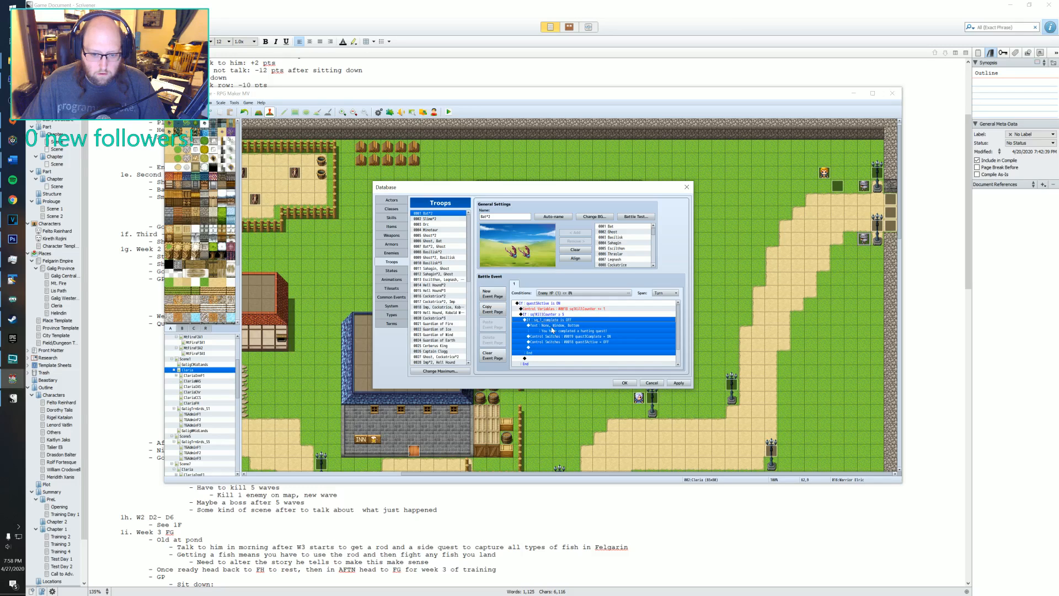
left_click(559, 327)
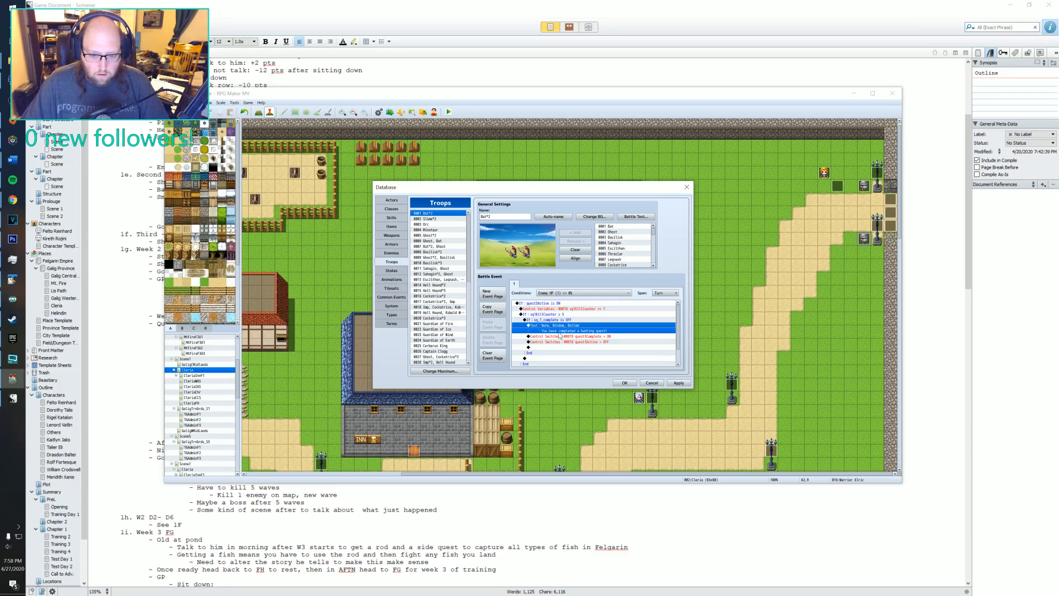
left_click(565, 336)
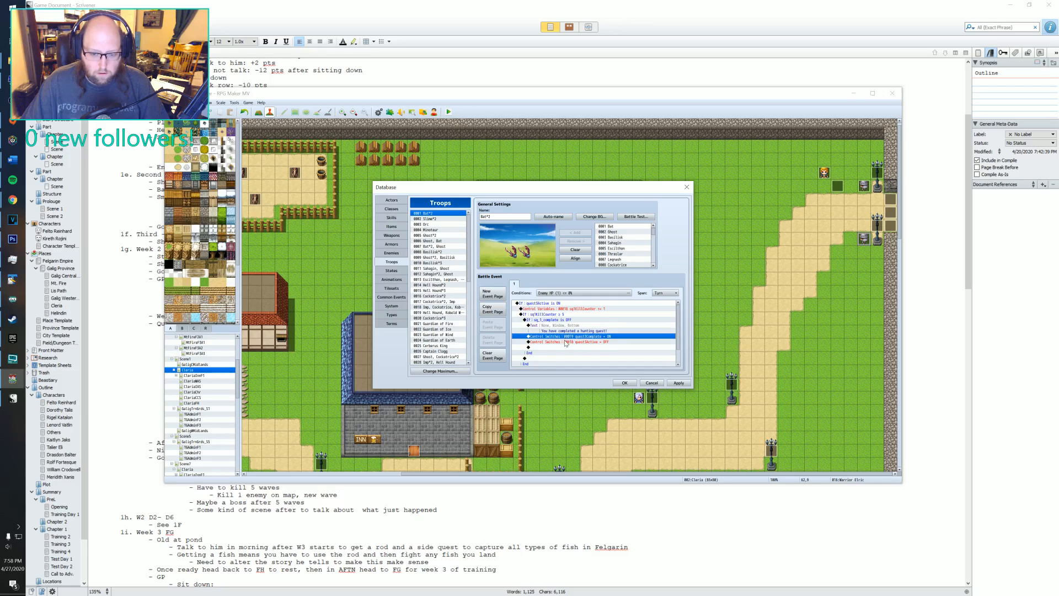
left_click(565, 342)
left_click(577, 330)
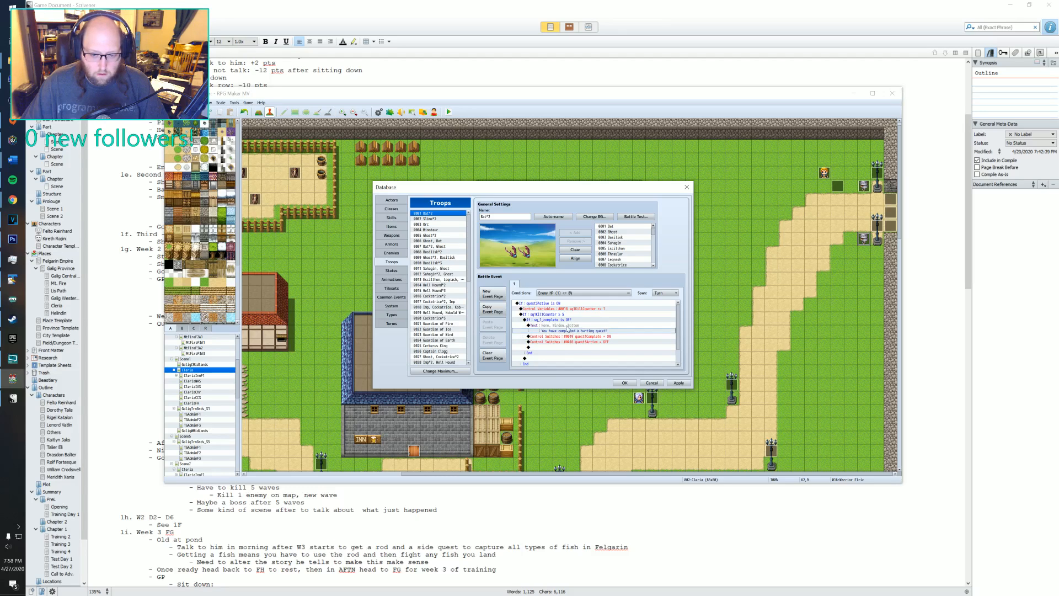
left_click(585, 337)
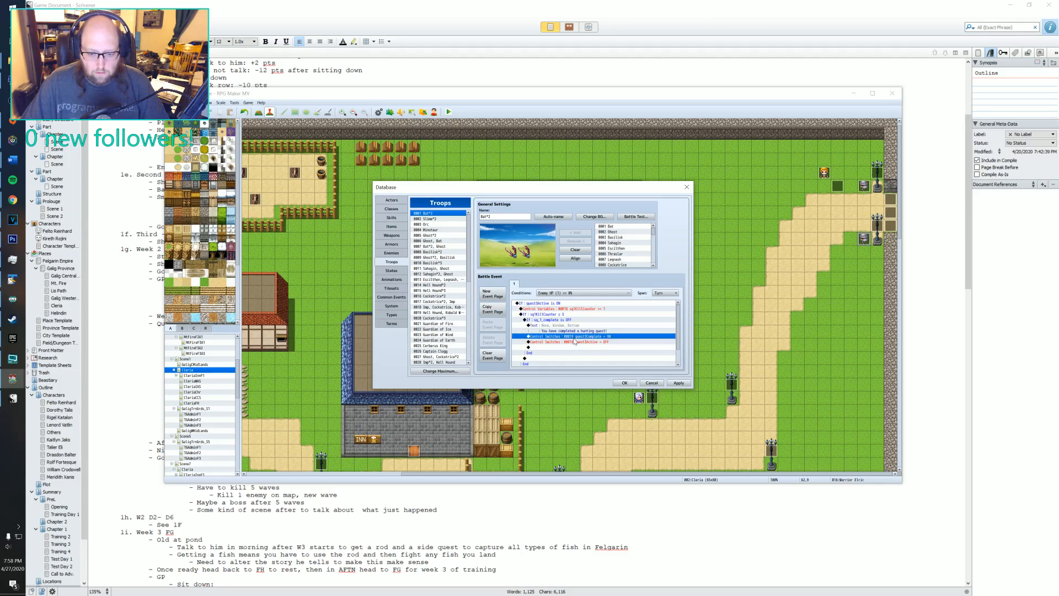
double_click(564, 338)
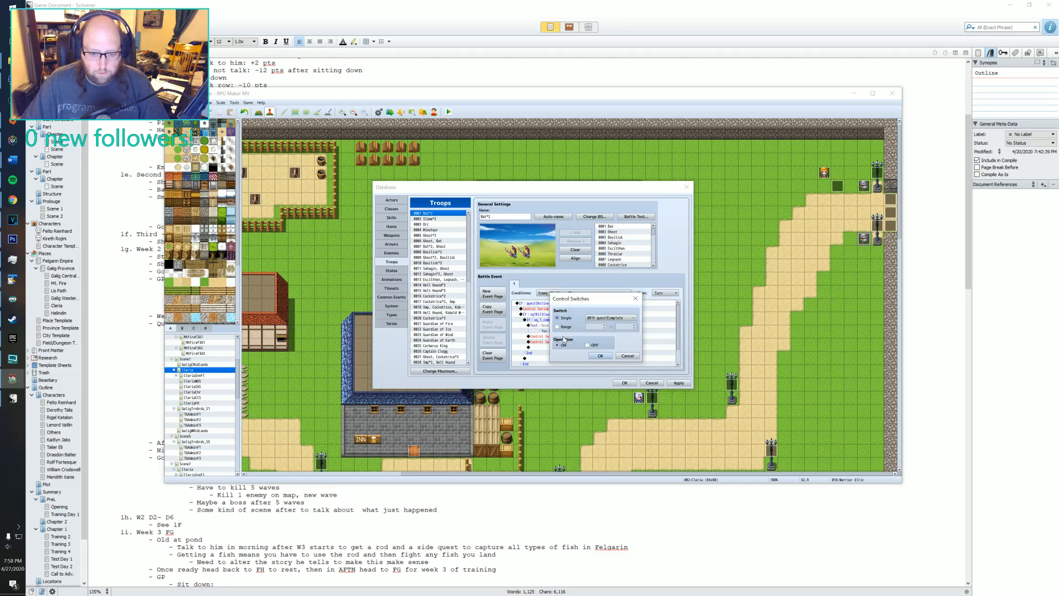
left_click(607, 319)
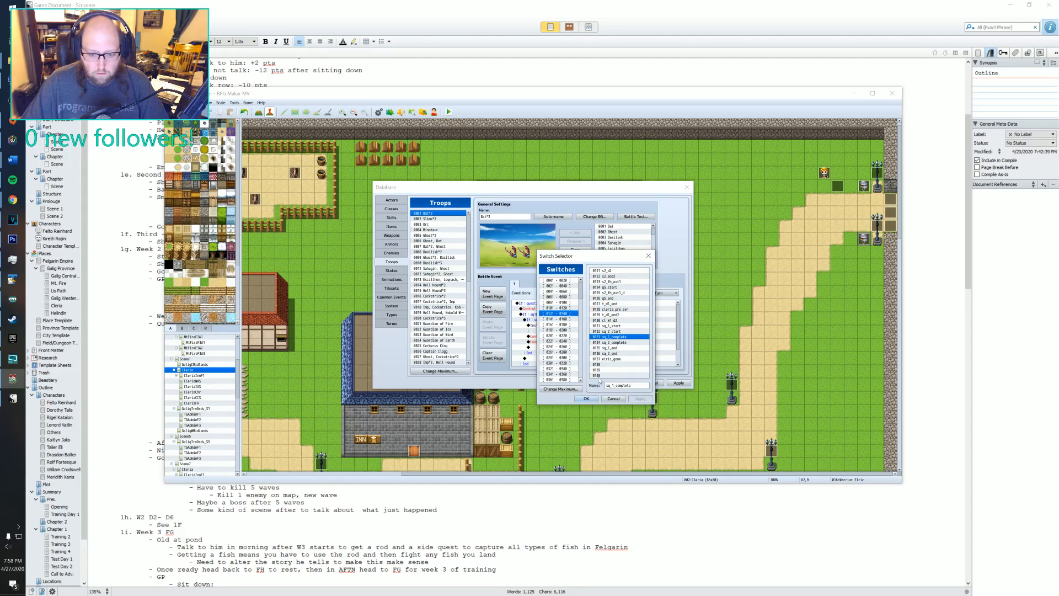
key("Down")
left_click(587, 399)
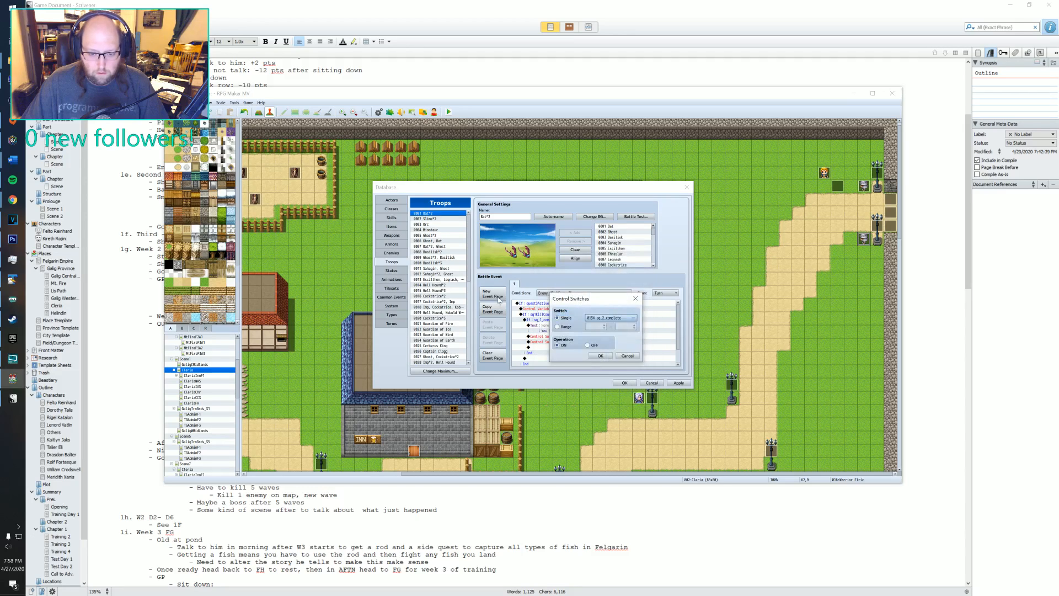
left_click(600, 356)
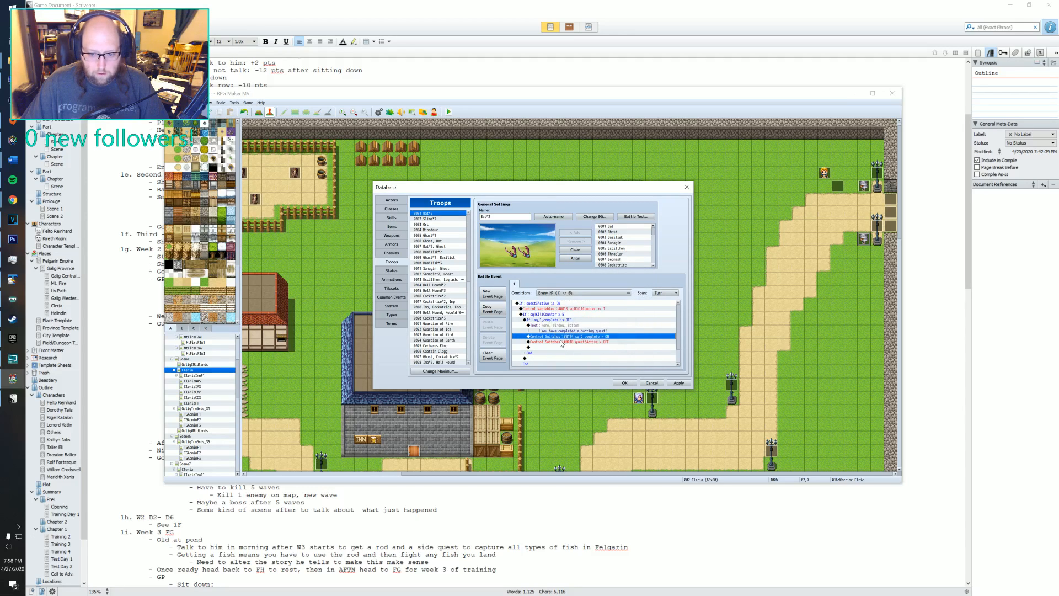
- Make the questActive Control Switches command in the Bat*2 battle event control switch 0132 sq_2_start instead
double_click(562, 342)
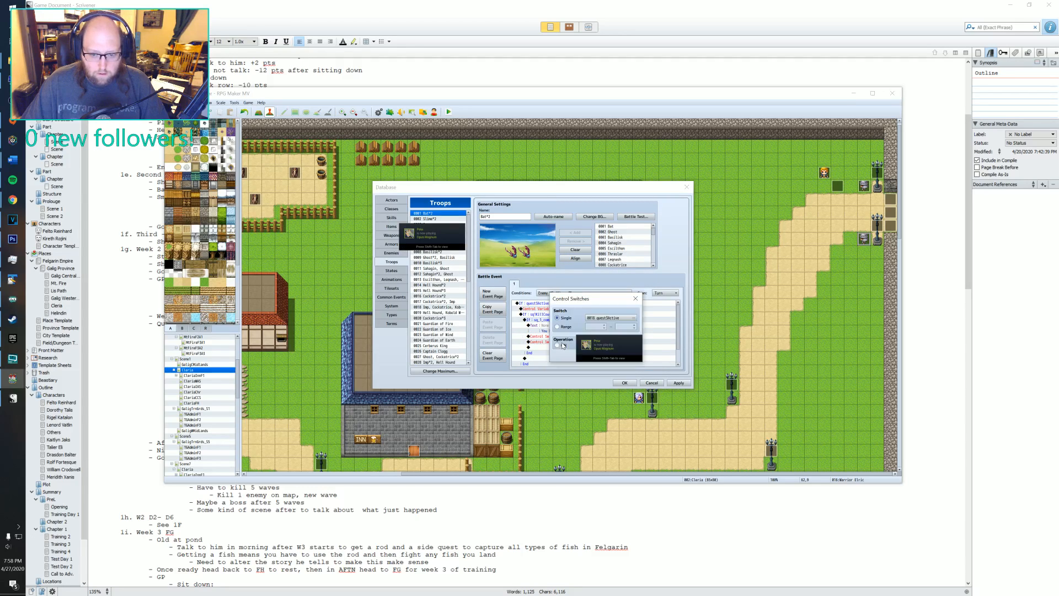
left_click(599, 318)
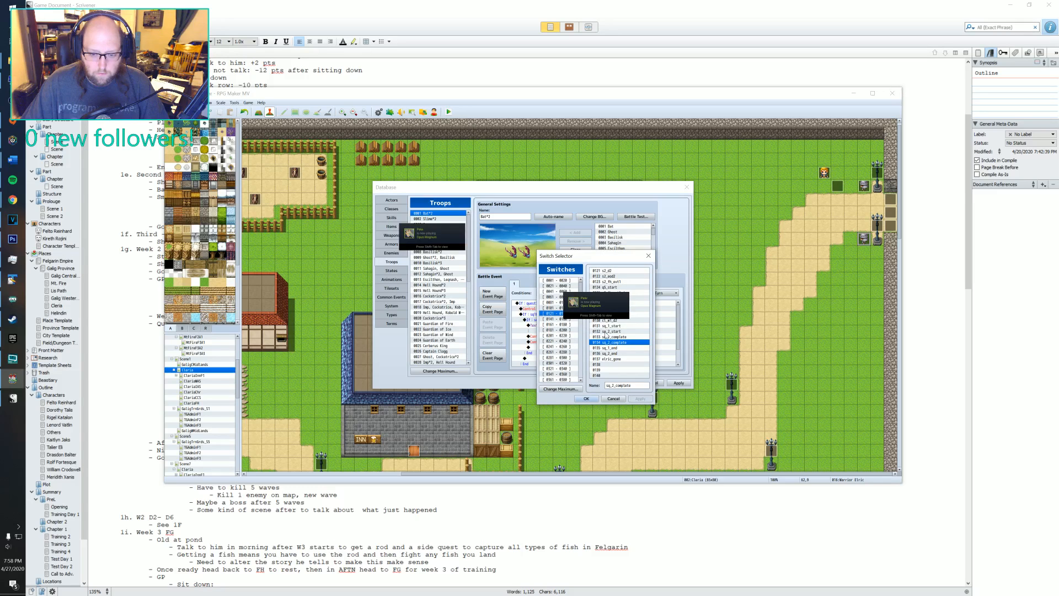
left_click(606, 331)
left_click(587, 399)
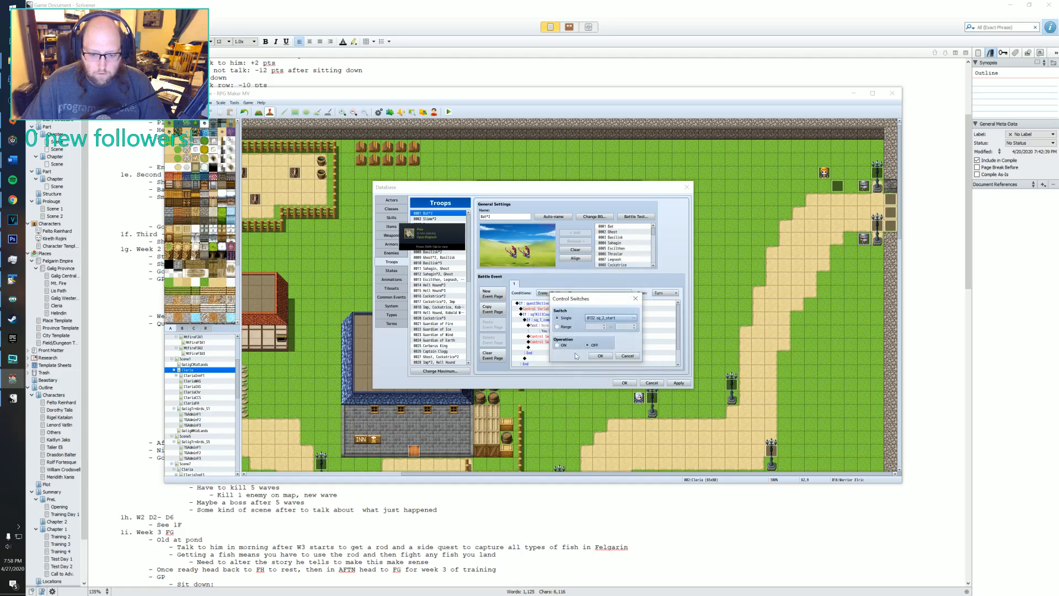
left_click(601, 356)
- Name variable 0019 sq2KillCounter and make the Bat*2 battle event's Control Variables command add to it
double_click(541, 310)
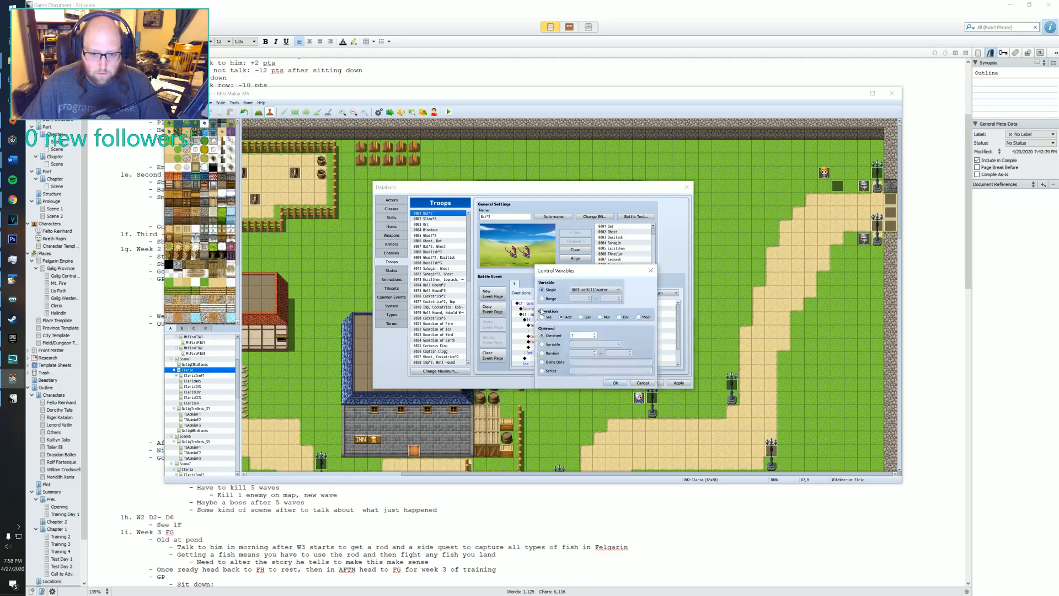
left_click(589, 289)
left_click(609, 369)
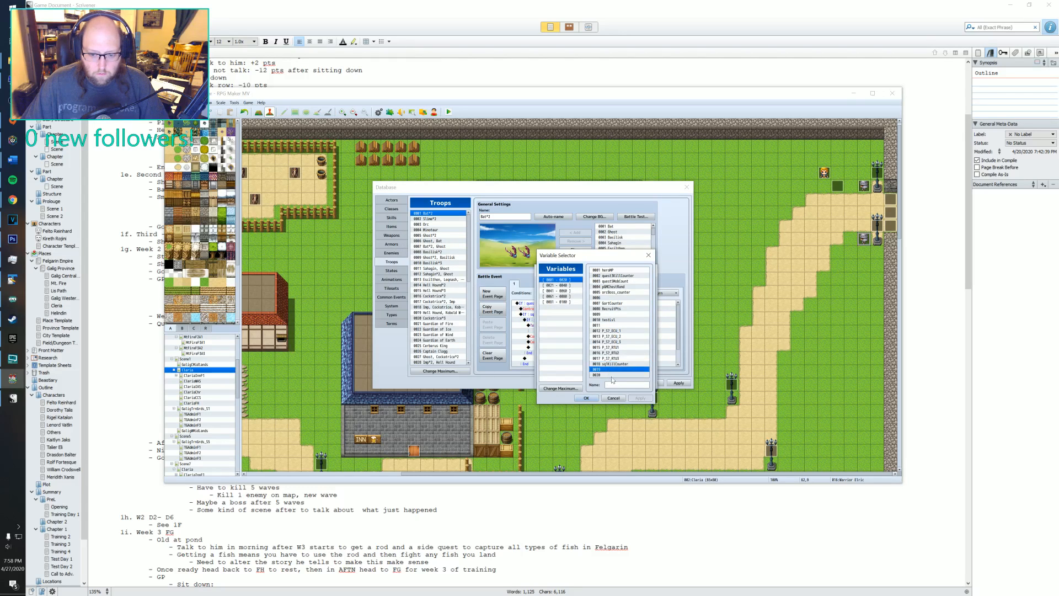
left_click(613, 384)
type("sq3")
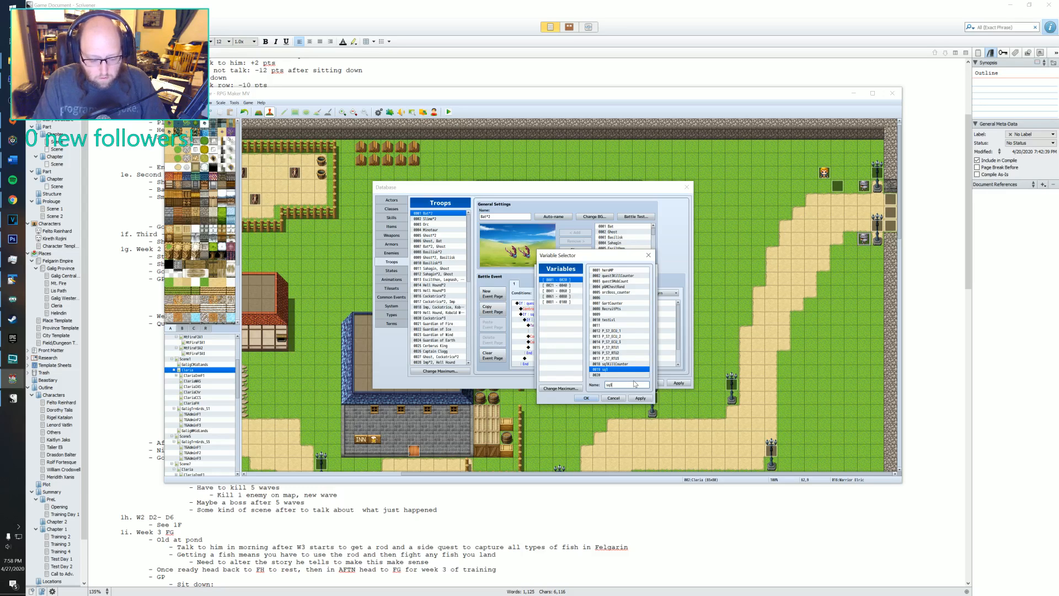
type("SkillCounter")
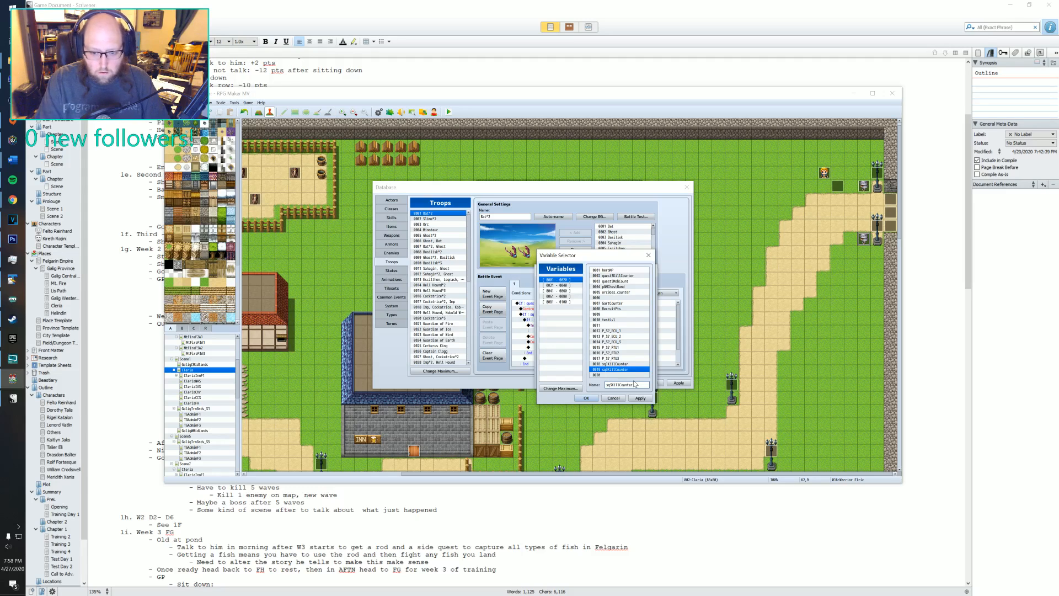
left_click(587, 398)
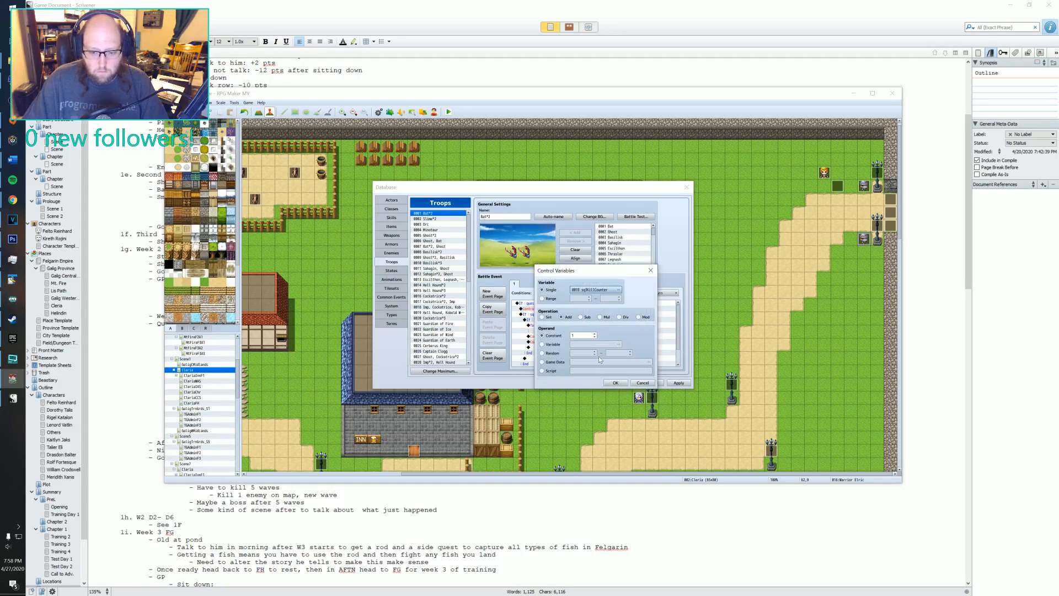
left_click(611, 382)
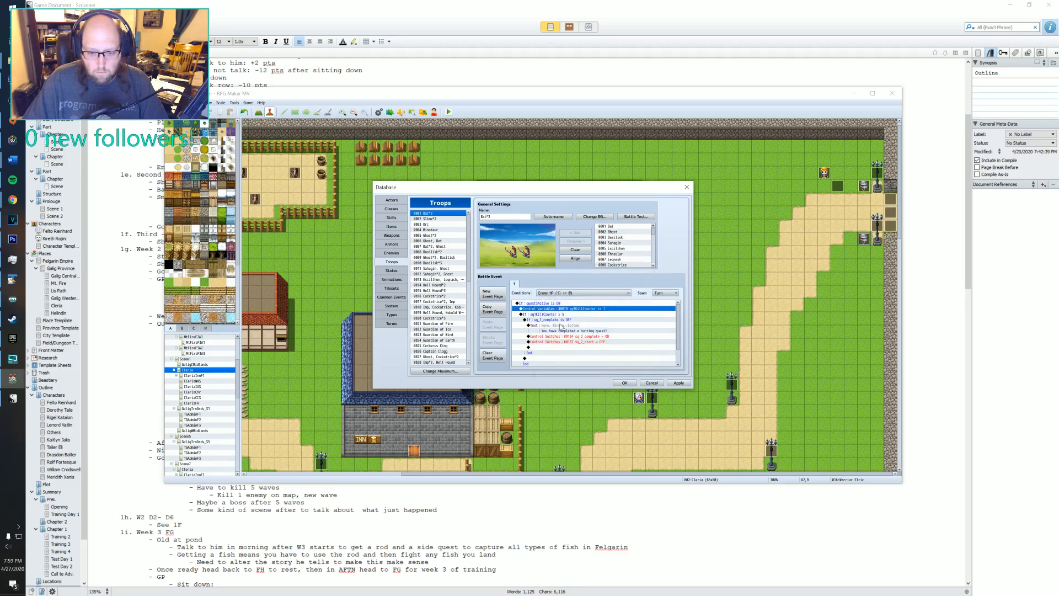
- Change the kill-count conditional branch in the Bat*2 battle event to compare variable 0019 sq2KillCounter
left_click(543, 316)
double_click(541, 319)
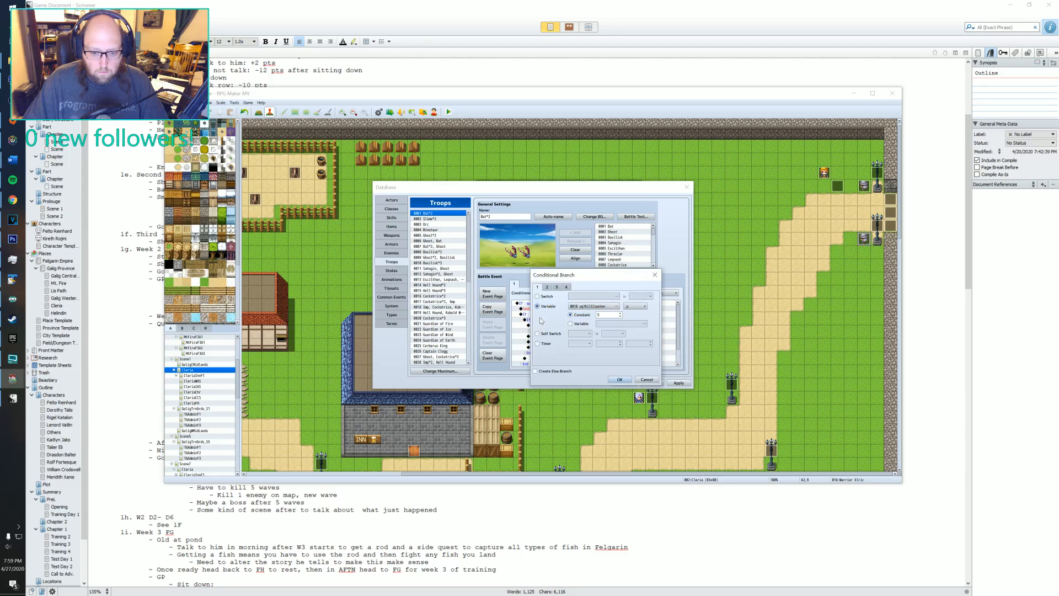
left_click(593, 306)
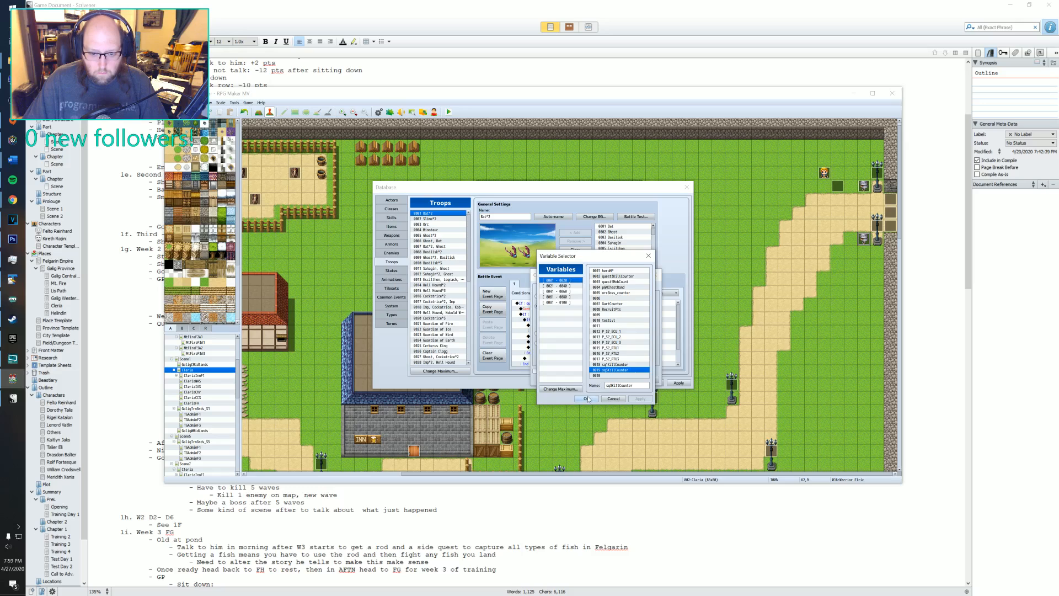
left_click(586, 398)
left_click(619, 379)
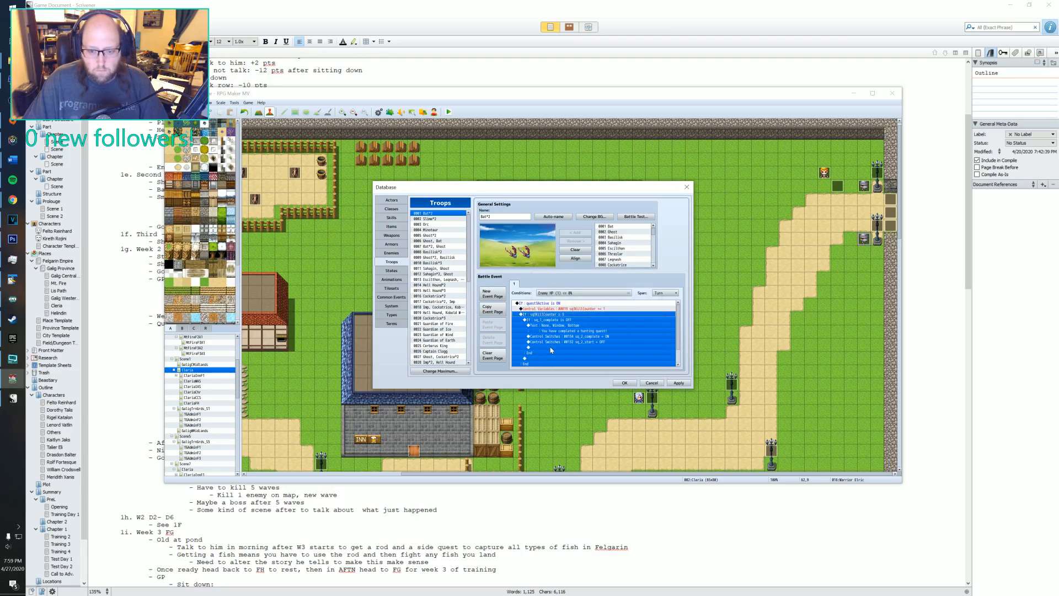
left_click(551, 336)
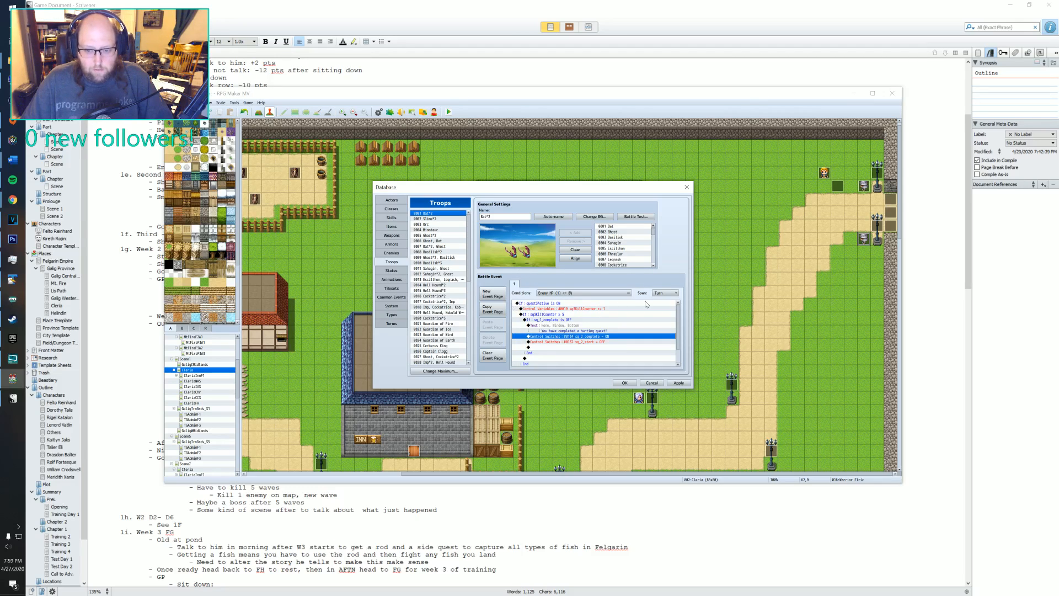
- Duplicate the Bat*2 troop's battle event page and set the copy's Enemy HP condition to enemy #2 Bat
left_click(514, 285)
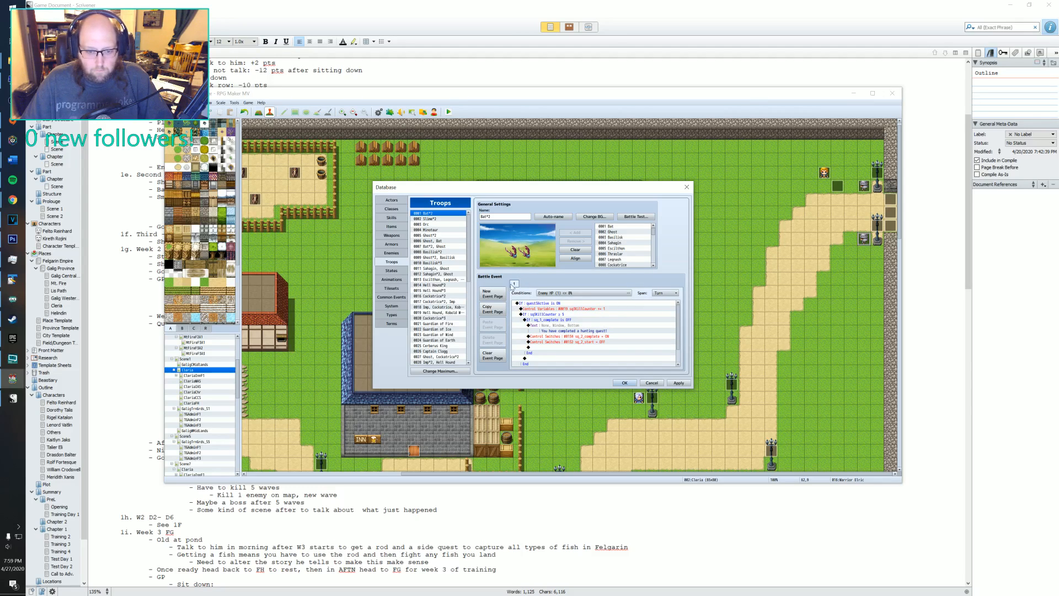
left_click(498, 311)
left_click(498, 324)
left_click(575, 292)
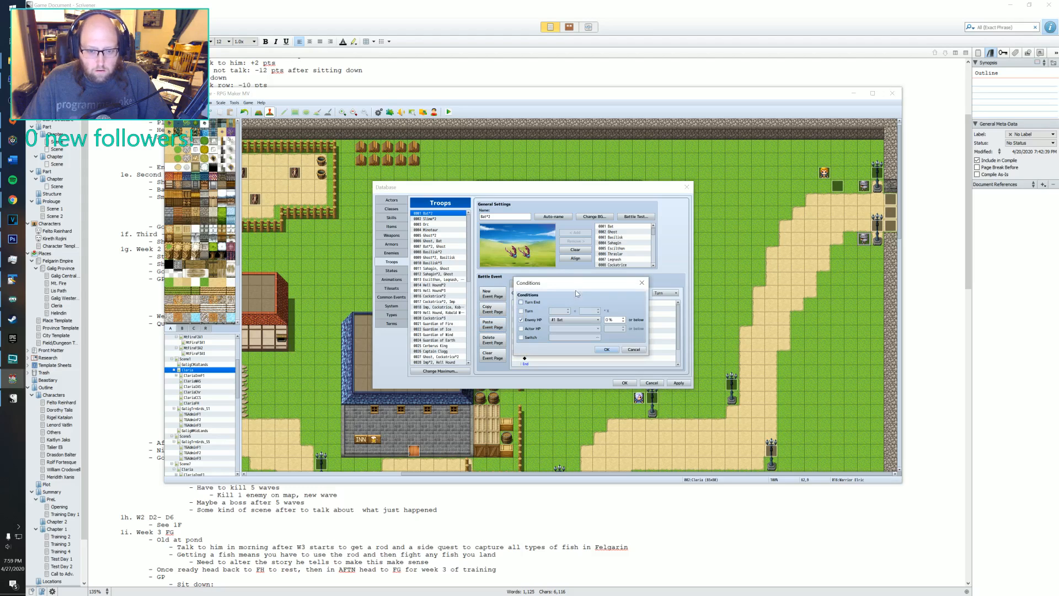
left_click(574, 319)
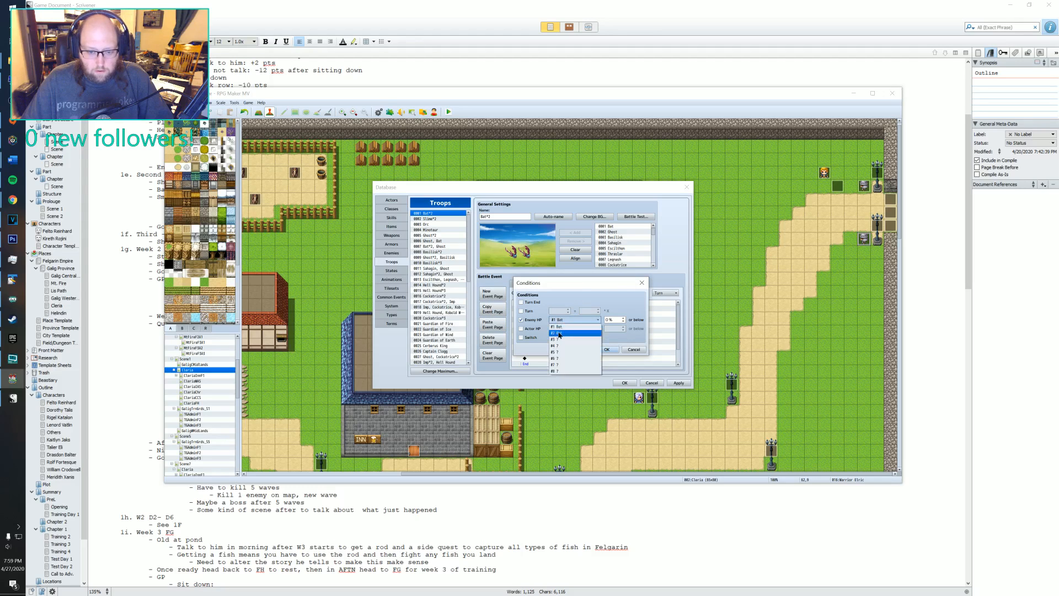
left_click(568, 331)
left_click(607, 350)
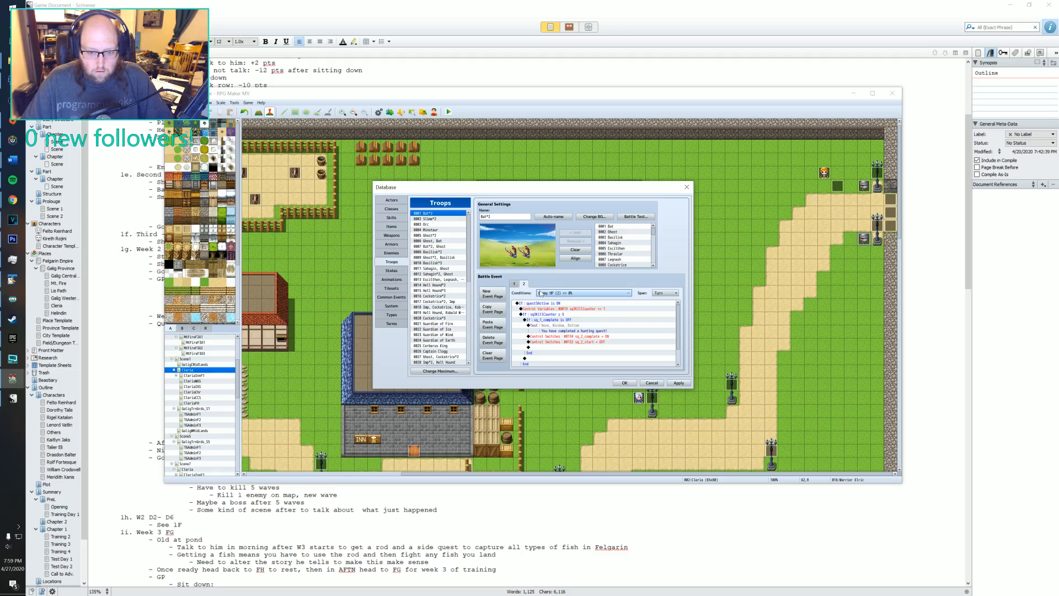
left_click(516, 285)
left_click(523, 284)
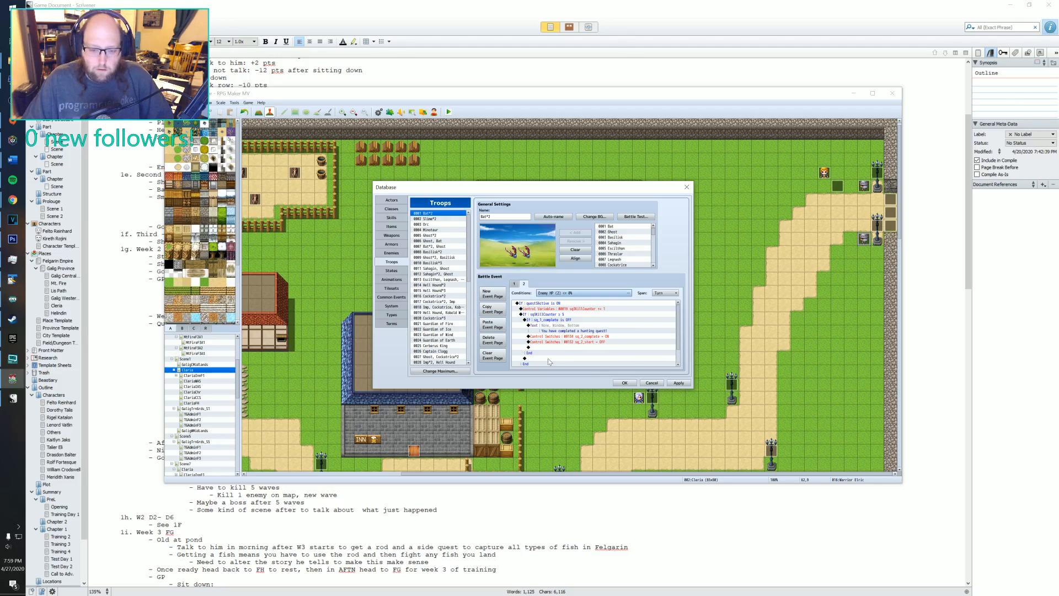
- Add a Control Switches command turning switch 0137 elric_gone OFF after the sq_2_start command on the second Bat*2 event page
double_click(560, 347)
left_click(560, 347)
key("Escape")
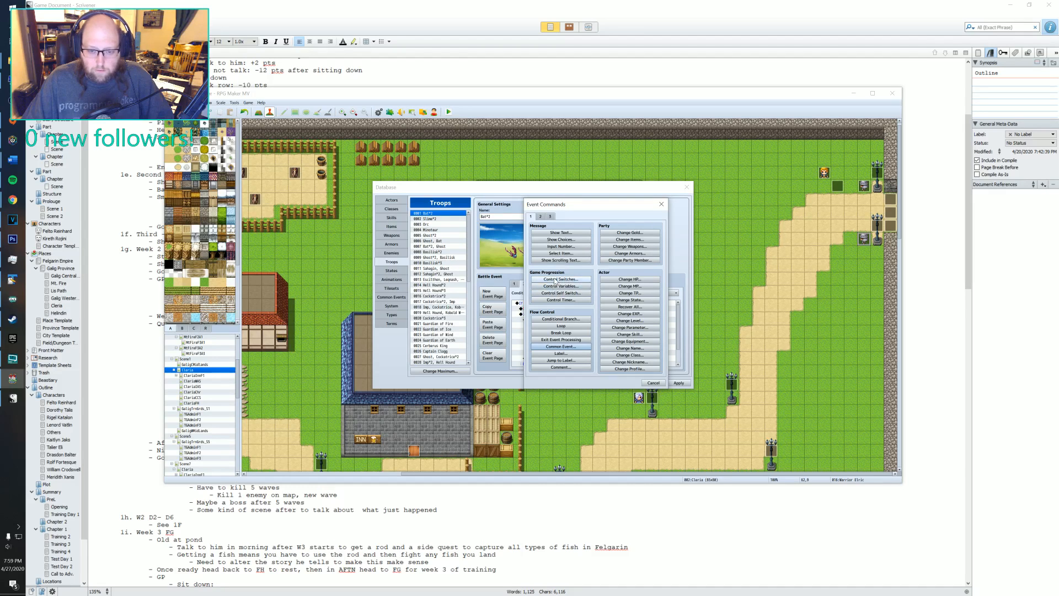
left_click(556, 280)
left_click(590, 285)
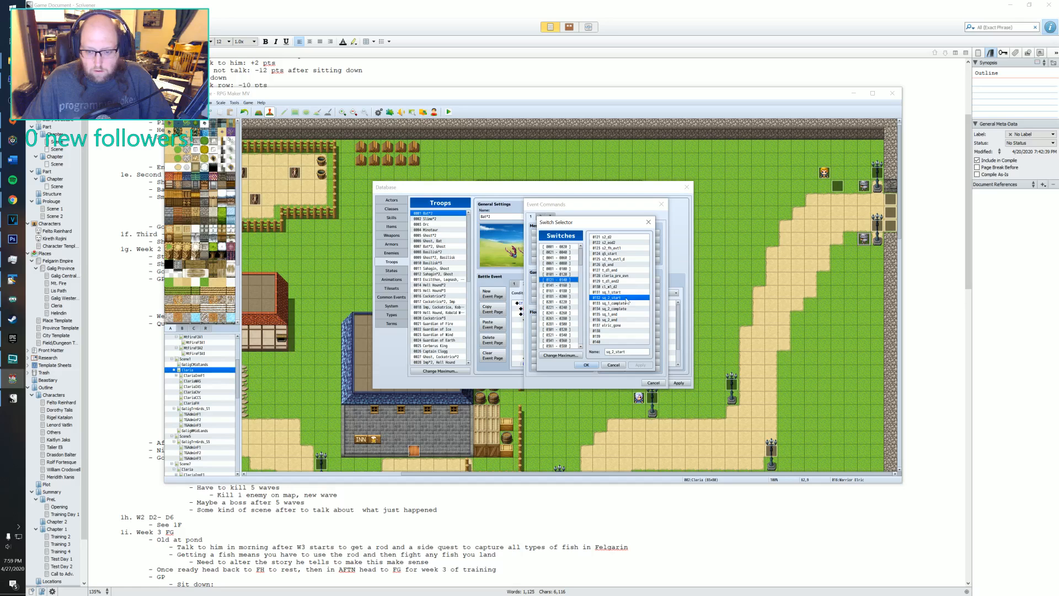
left_click(613, 325)
left_click(587, 364)
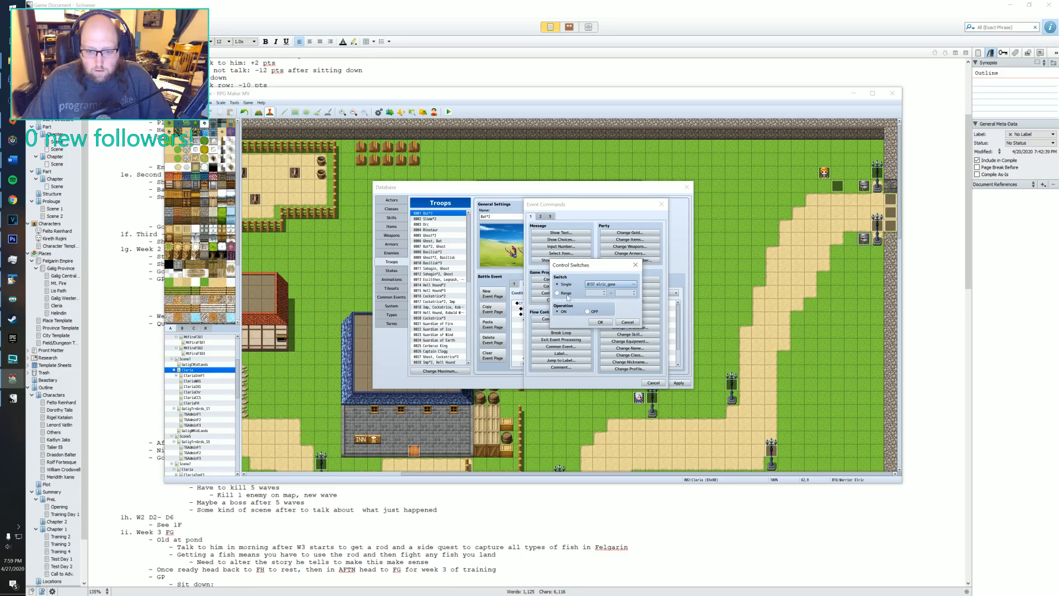
left_click(588, 311)
left_click(600, 322)
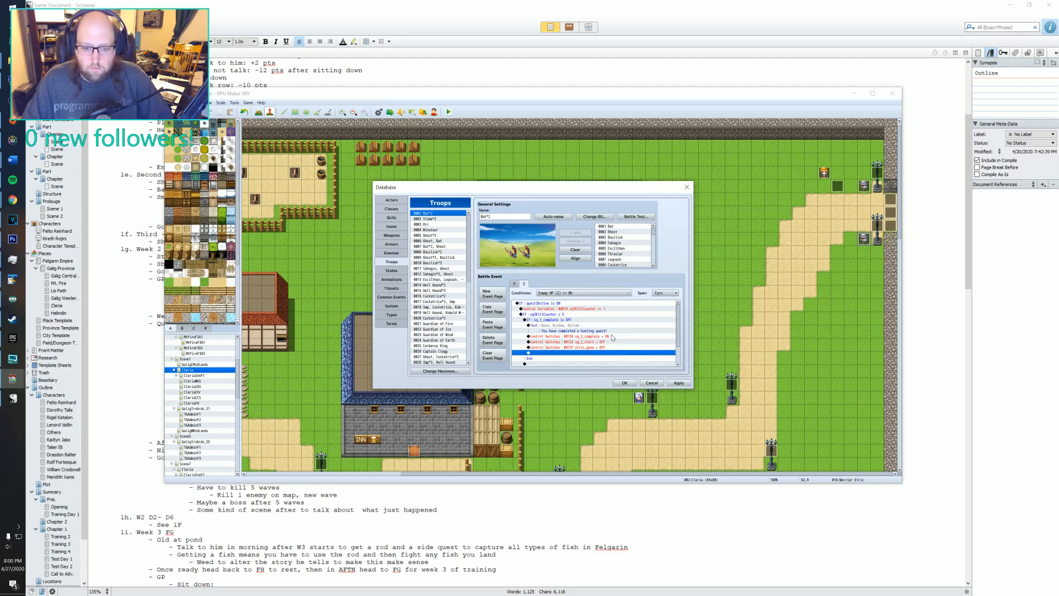
- Change the questActive conditional branch on the second Bat*2 event page to check switch 0132 sq_2_start
left_click(544, 304)
key("ctrl+c")
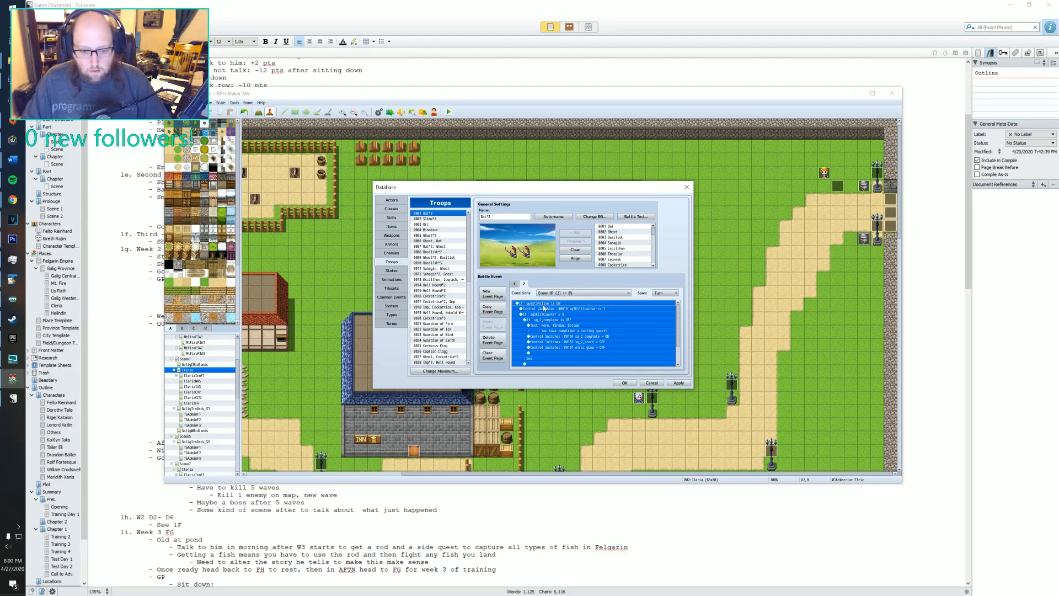
double_click(536, 305)
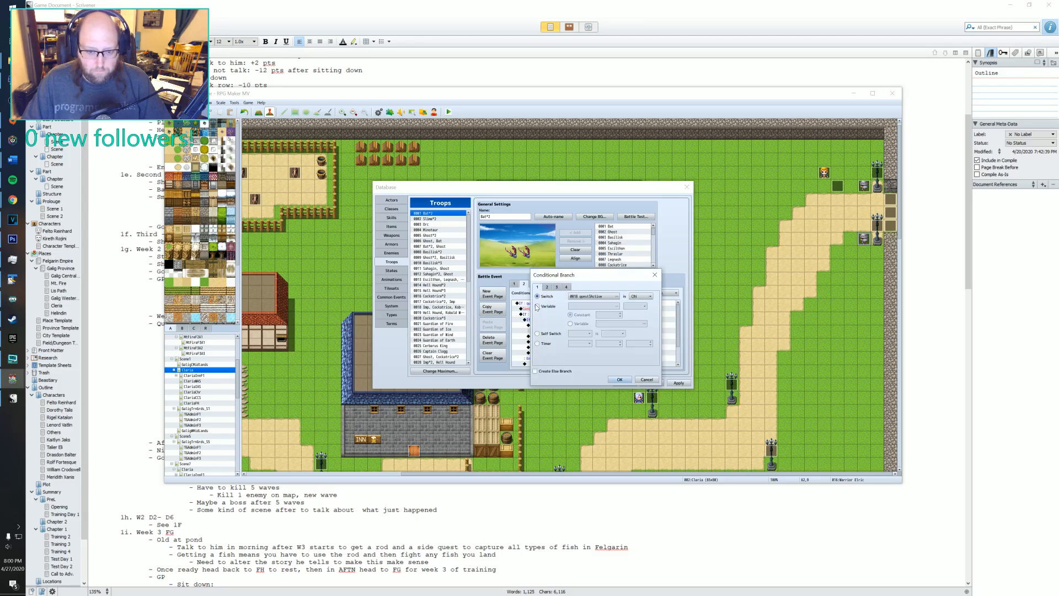
left_click(589, 297)
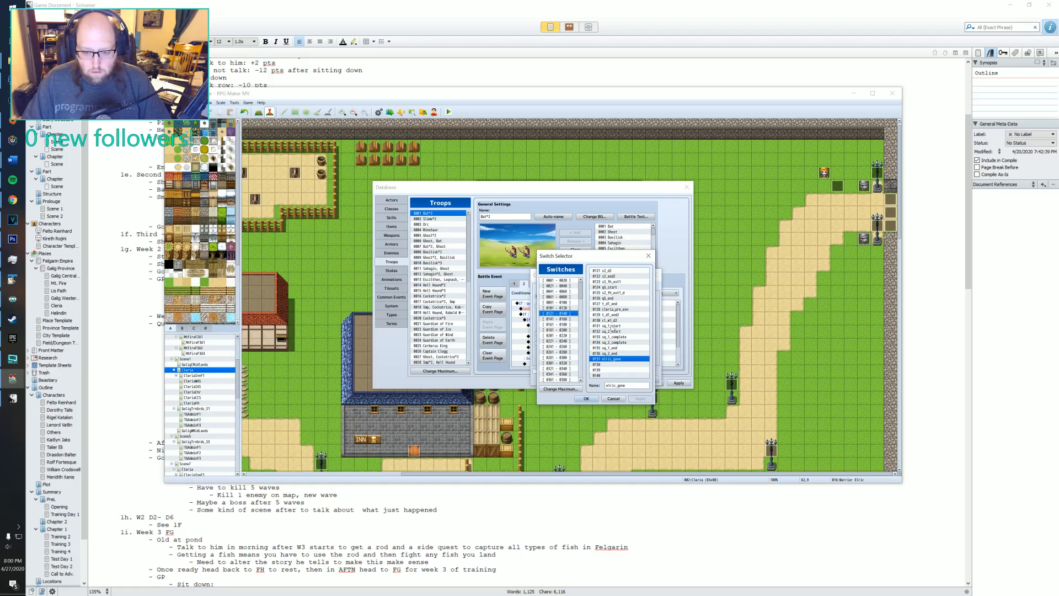
left_click(612, 331)
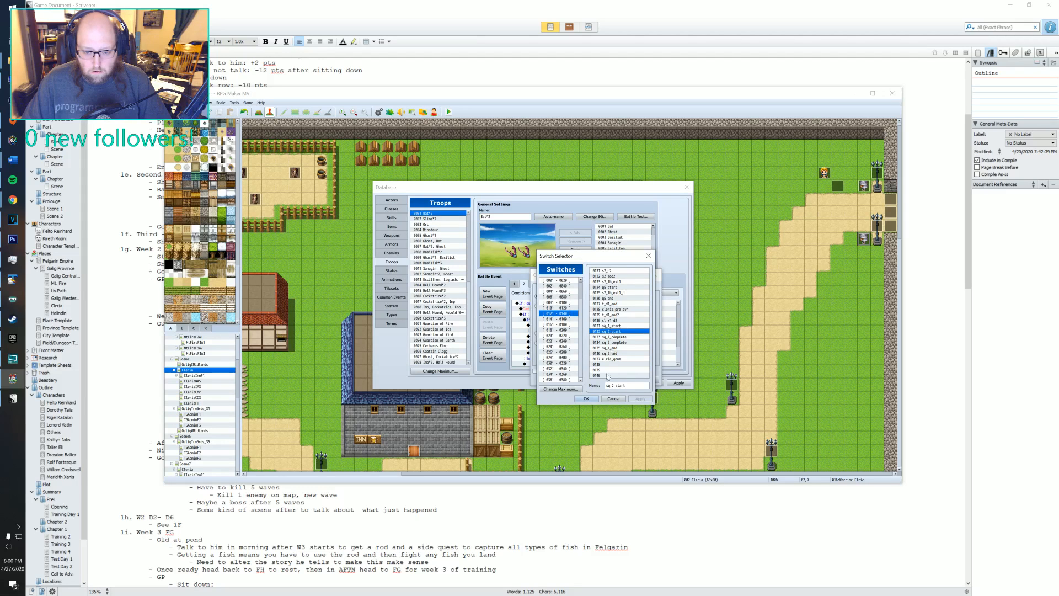
left_click(587, 398)
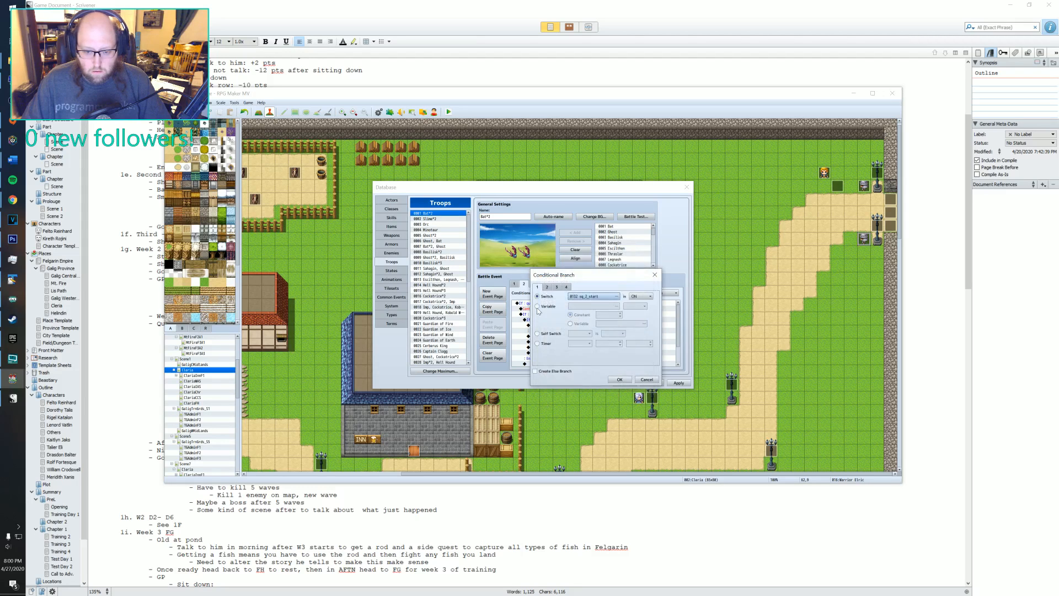
left_click(619, 379)
- Make the questActive conditional branch on the first Bat*2 event page check switch 0132 sq_2_start instead
left_click(515, 284)
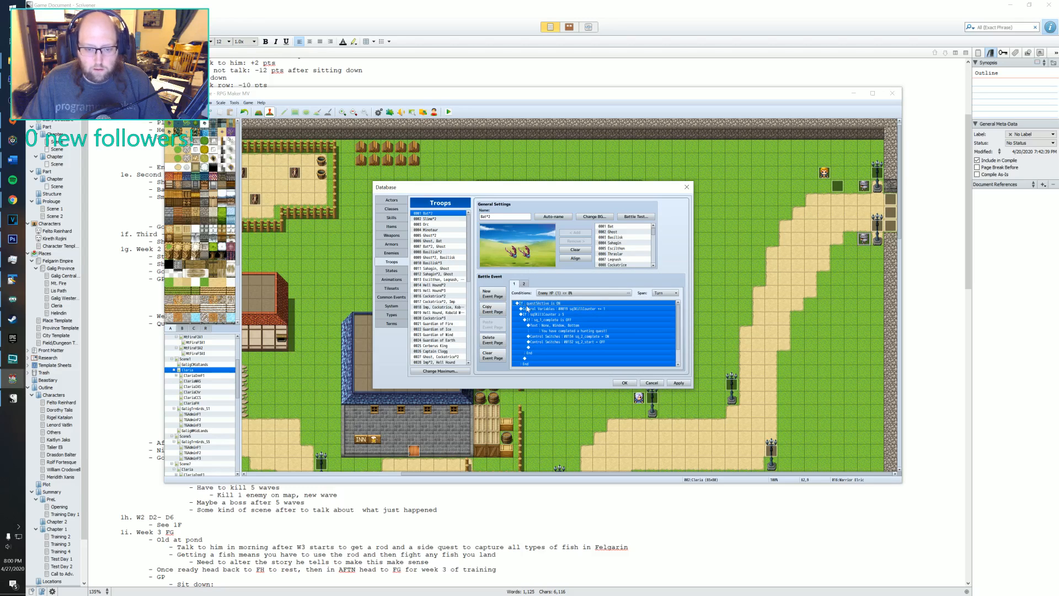
double_click(530, 304)
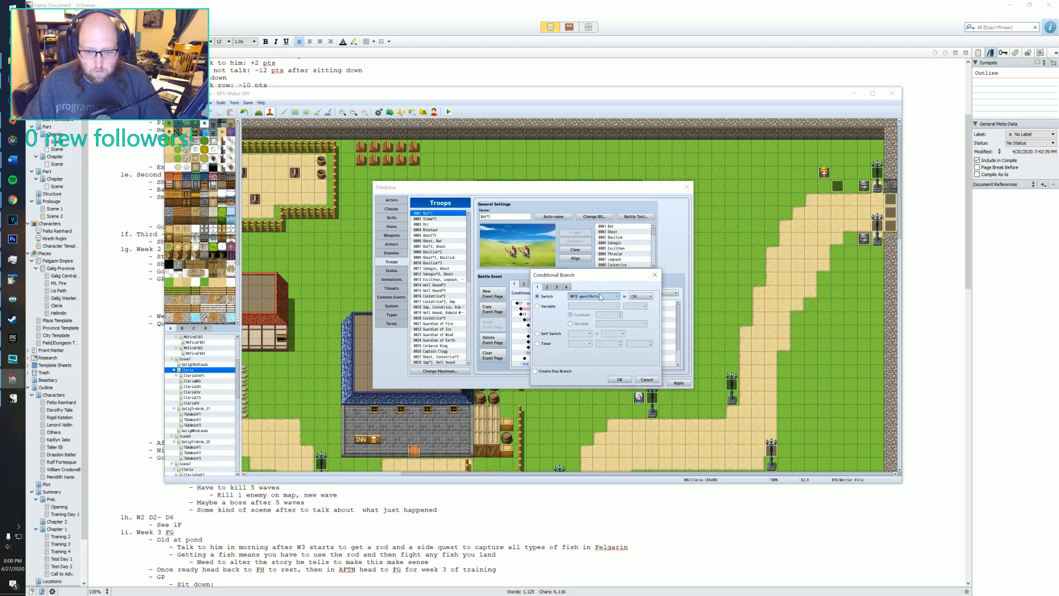
left_click(579, 296)
left_click(586, 398)
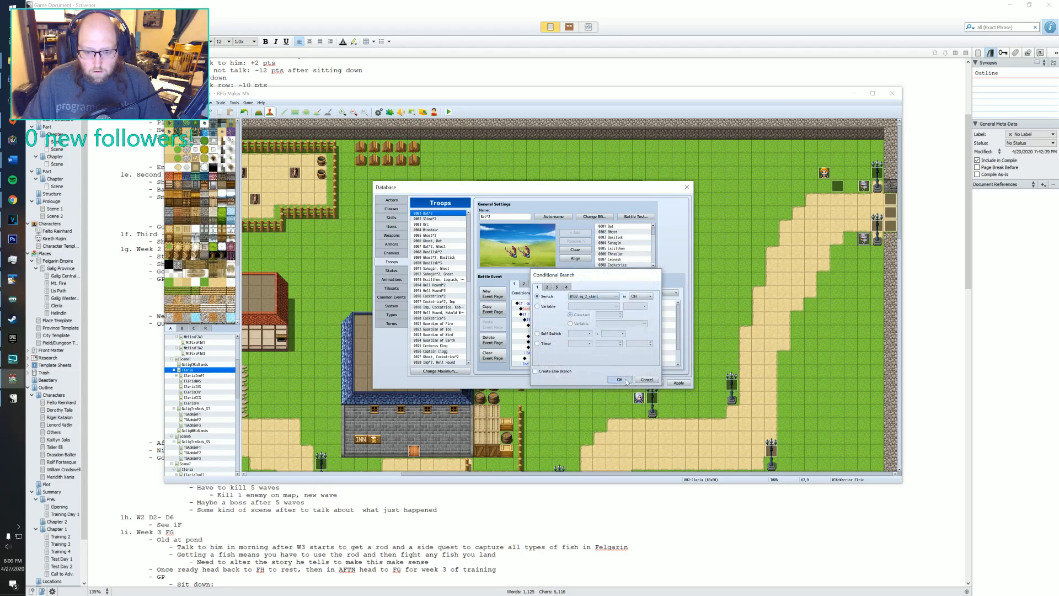
left_click(621, 382)
- Copy the first Bat*2 page's event commands into the battle event of the Ghost, Bat troop
left_click(545, 310)
left_click(545, 304)
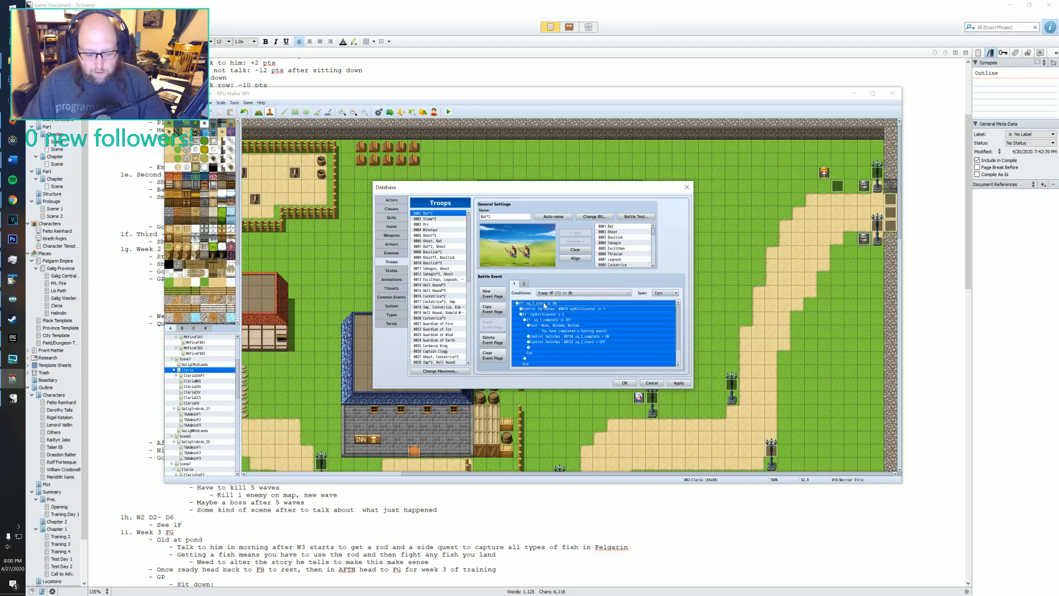
left_click(437, 241)
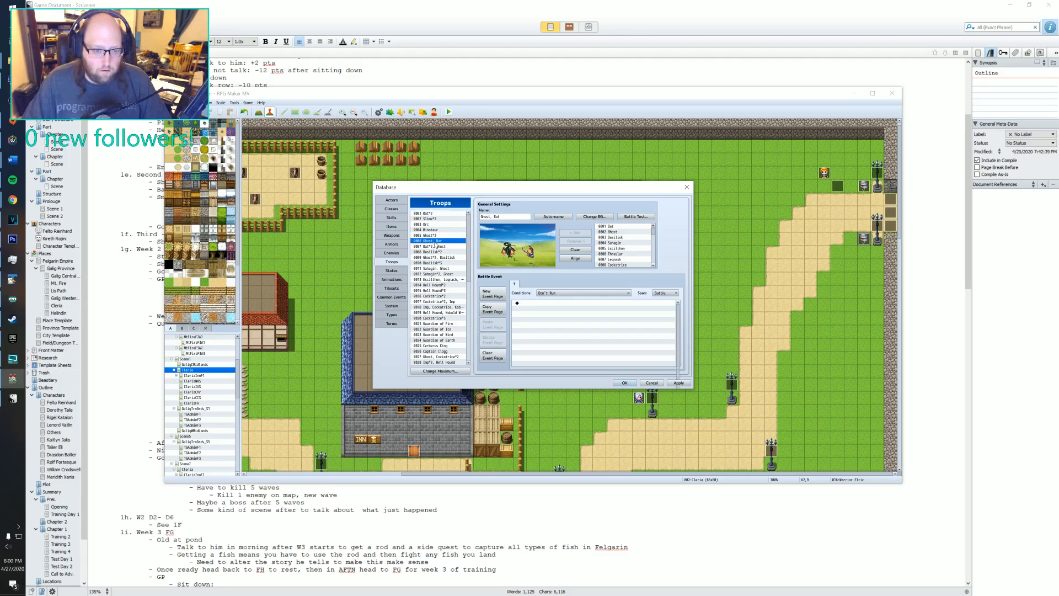
scroll(509, 316, "down", 3)
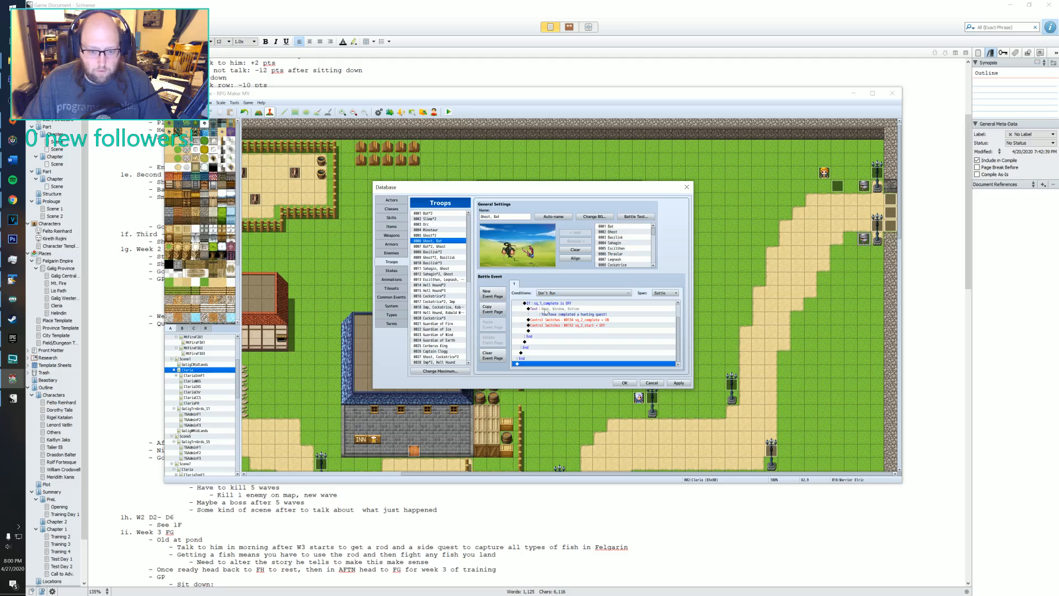
- Set the Ghost, Bat battle event's condition to Enemy HP of #2 Bat at 0% or below
left_click(555, 292)
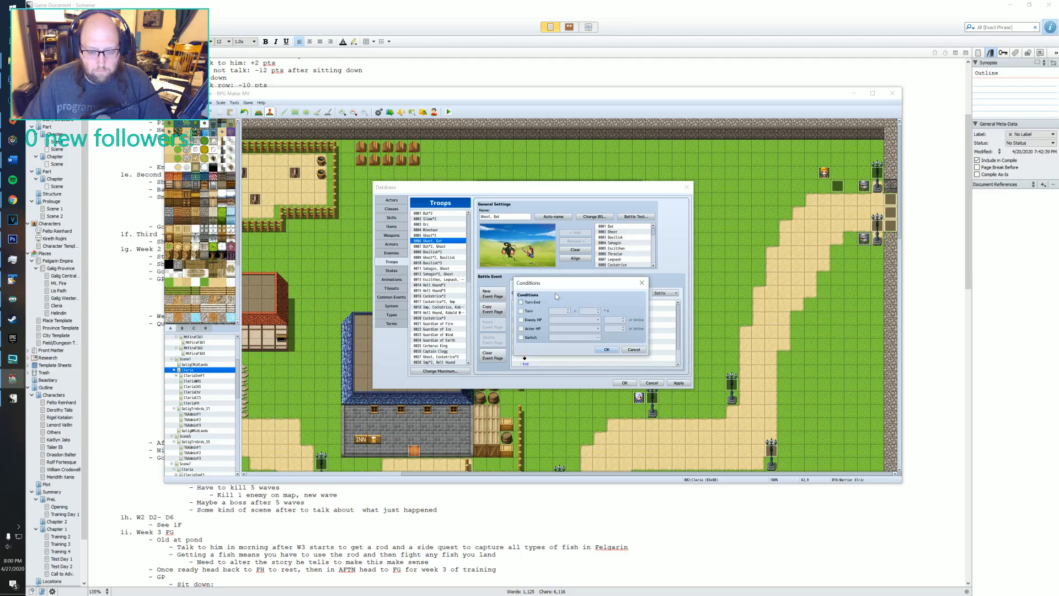
left_click(521, 319)
left_click(561, 320)
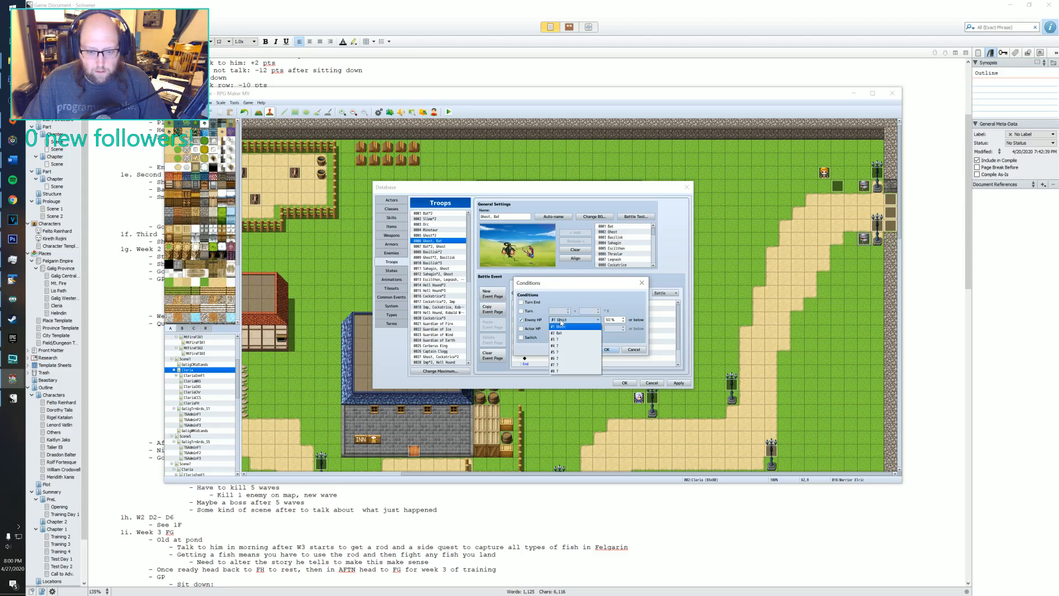
left_click(561, 333)
left_click_drag(617, 320, 576, 320)
type("0")
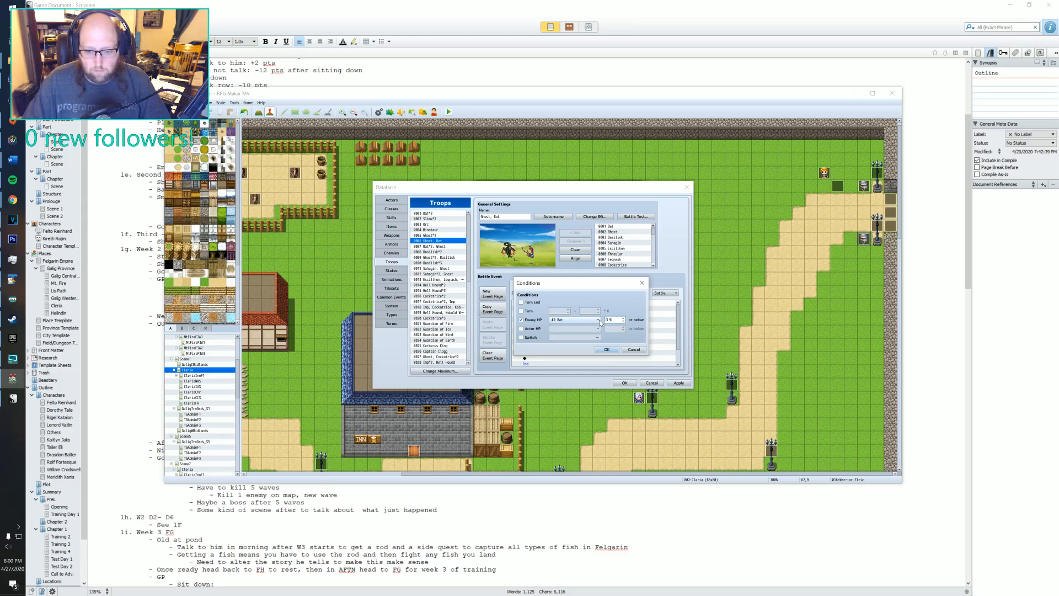
left_click(606, 349)
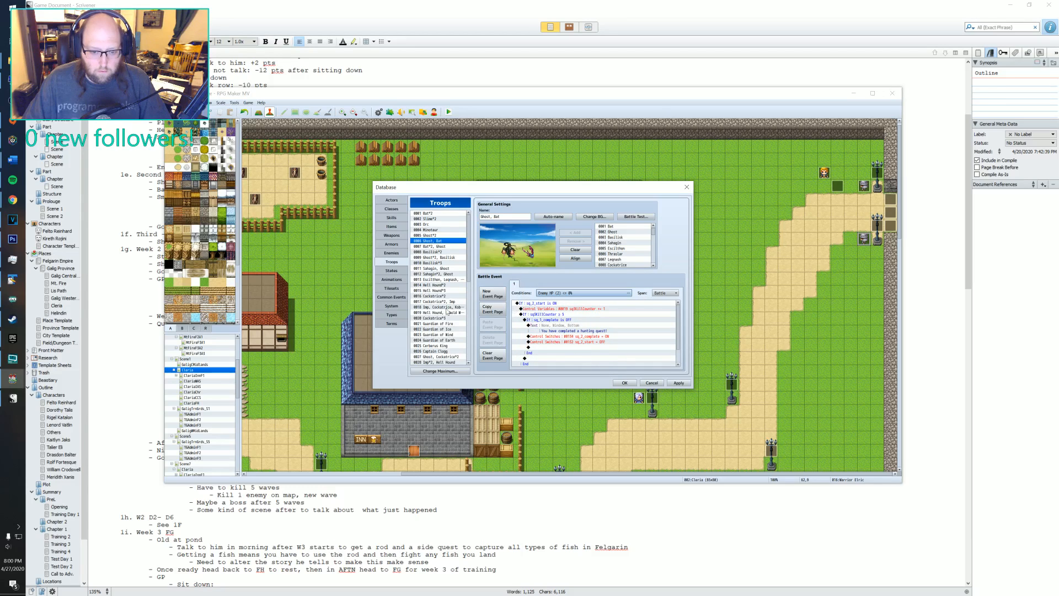
- Paste the copied commands into the Bat*2, Ghost troop's battle event and set its condition to #1 Bat's Enemy HP at 0%
left_click(425, 247)
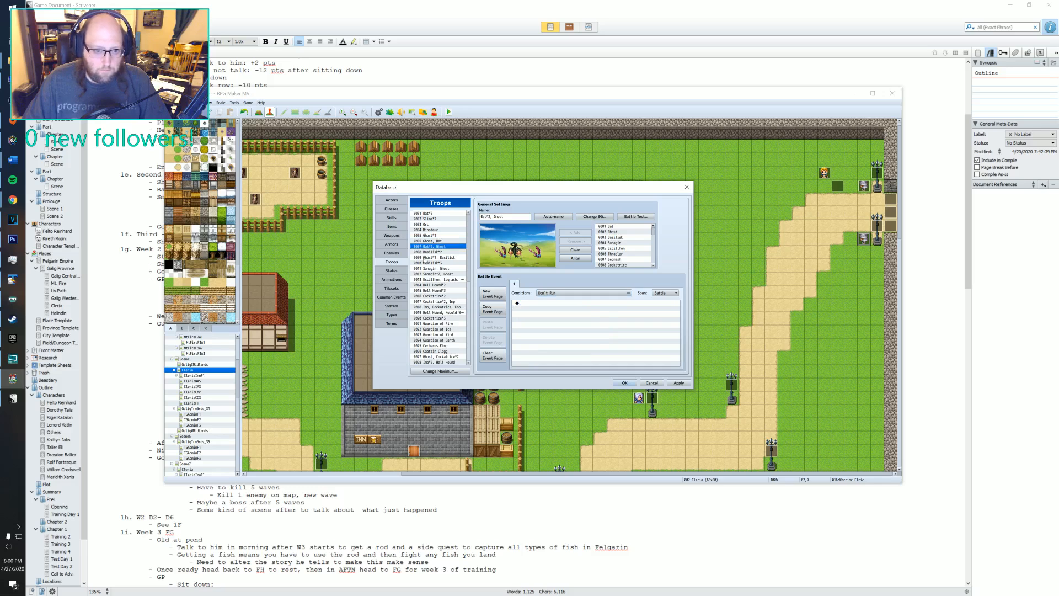
left_click(529, 303)
key("ctrl+v")
left_click(560, 295)
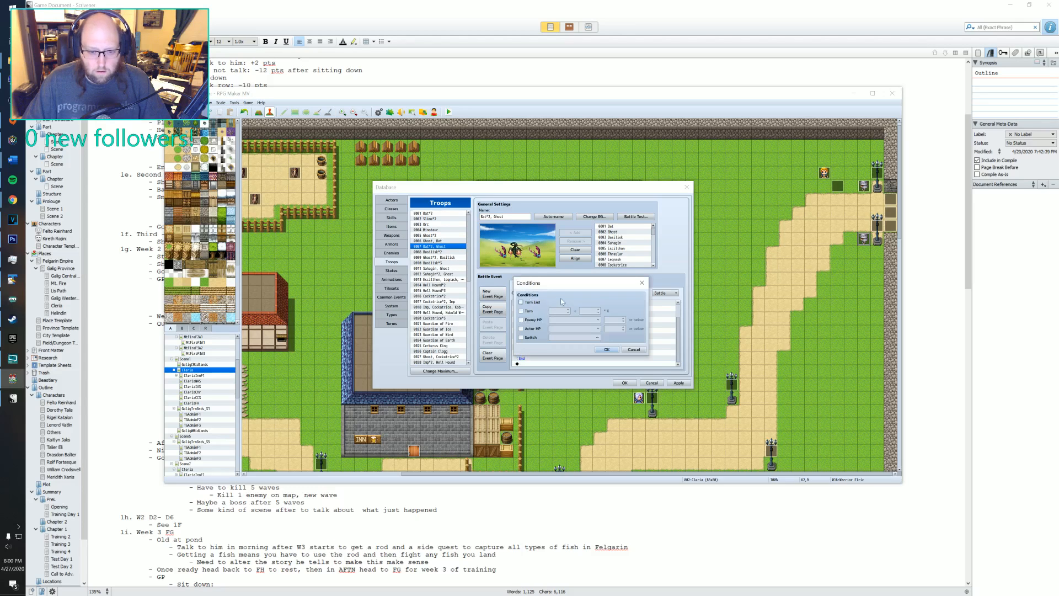
left_click(540, 321)
left_click(566, 320)
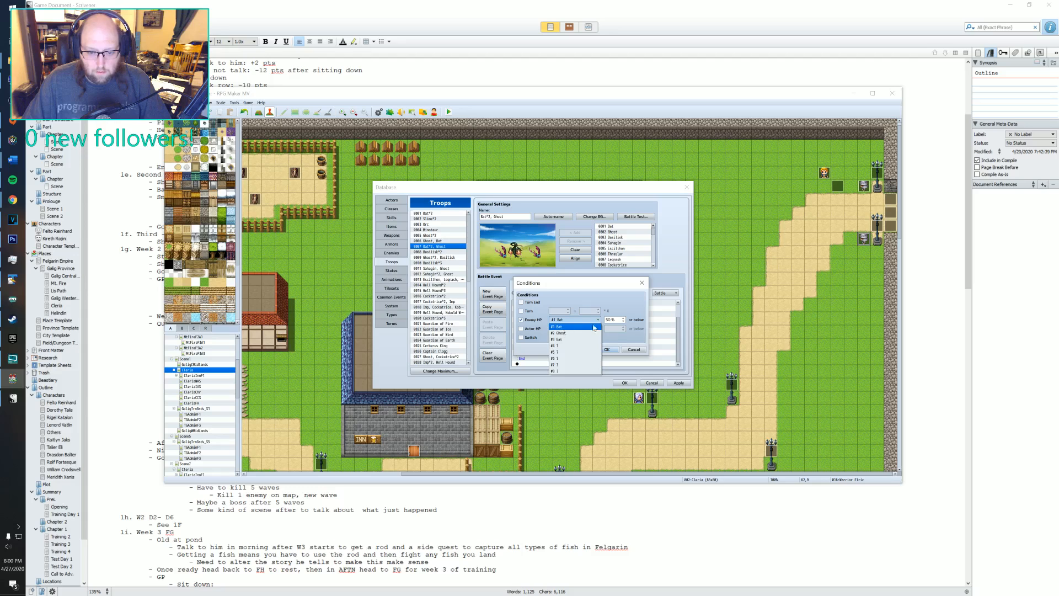
left_click(584, 323)
key("Tab")
type("00")
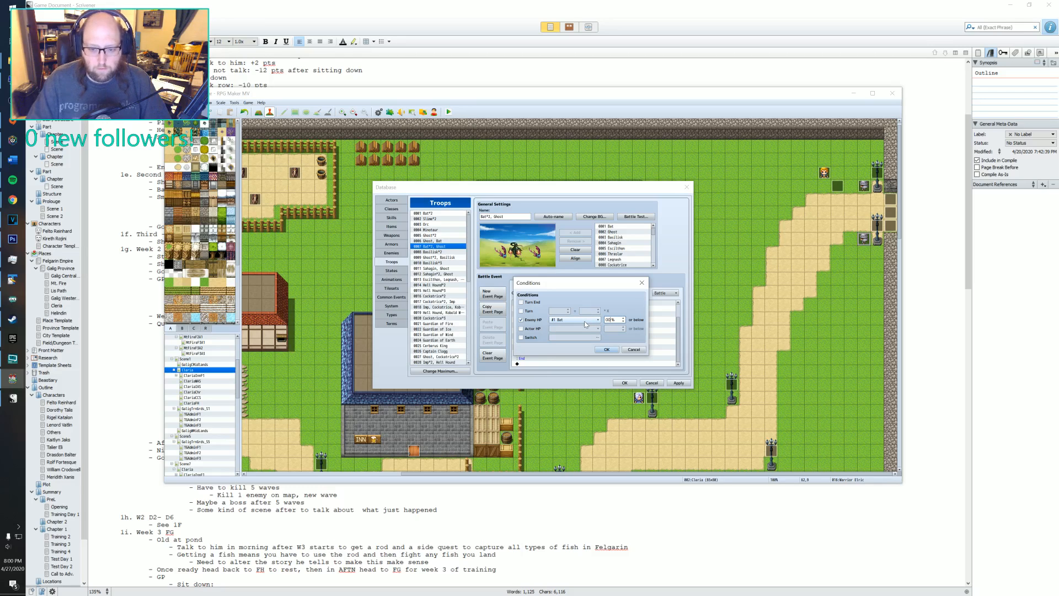
key("Return")
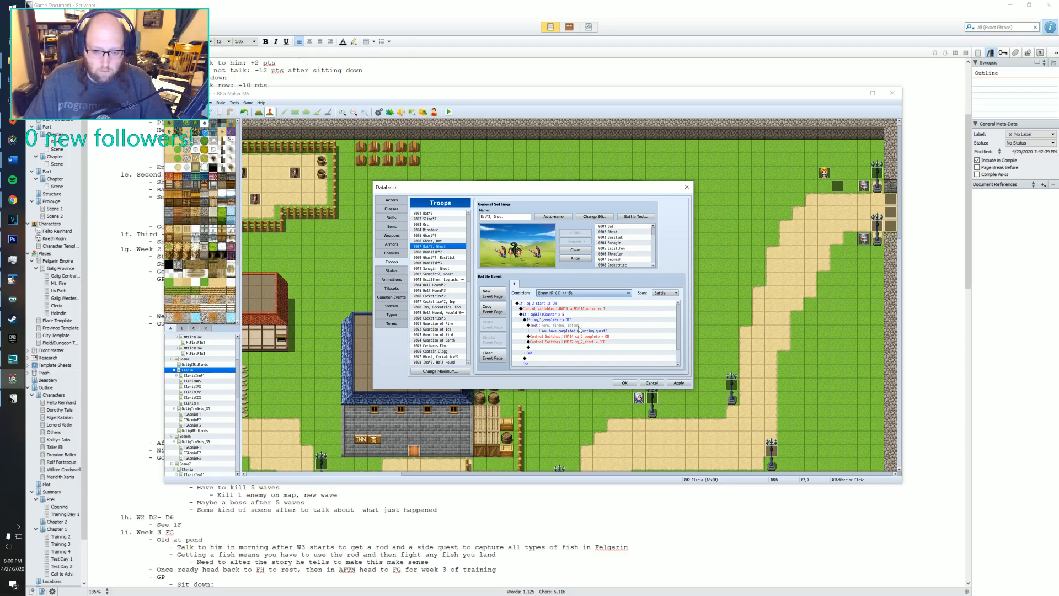
- Duplicate the Bat*2, Ghost event page and set the copy's Enemy HP condition to enemy #3 Bat
left_click(491, 317)
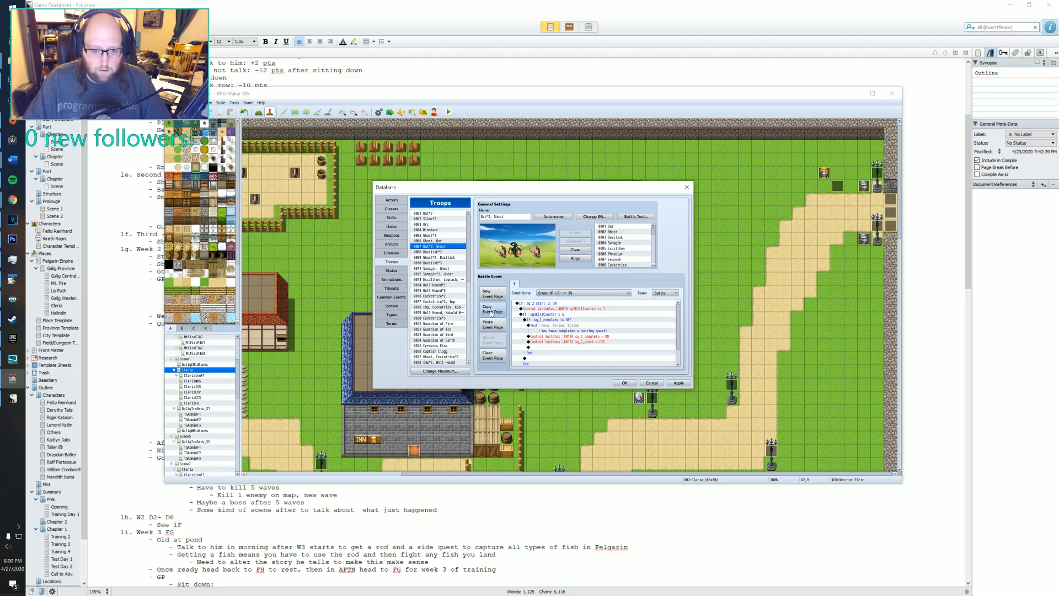
left_click(492, 324)
left_click(552, 295)
left_click(559, 320)
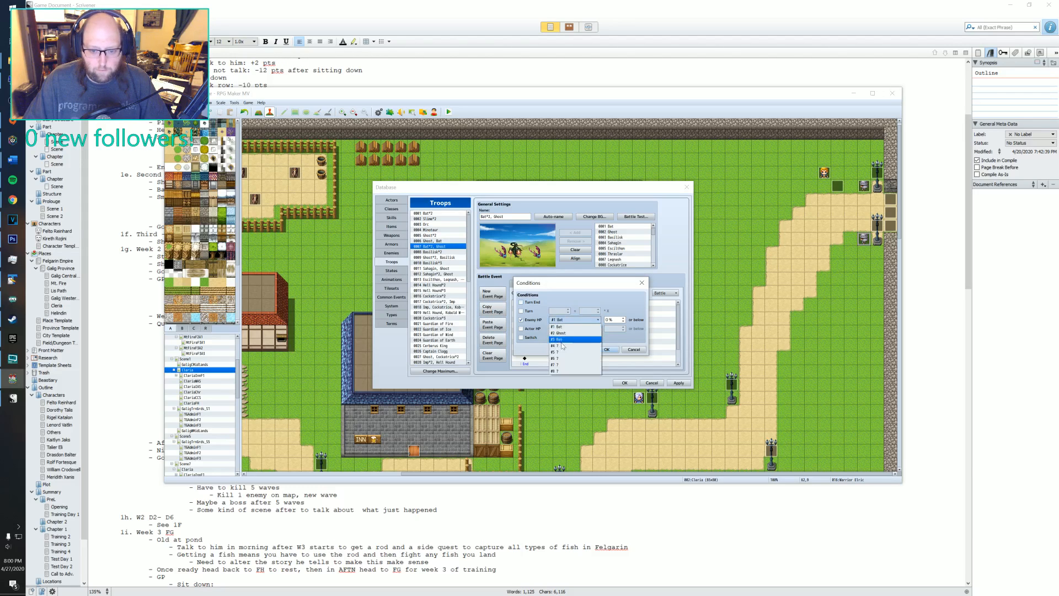
left_click(568, 342)
left_click(607, 350)
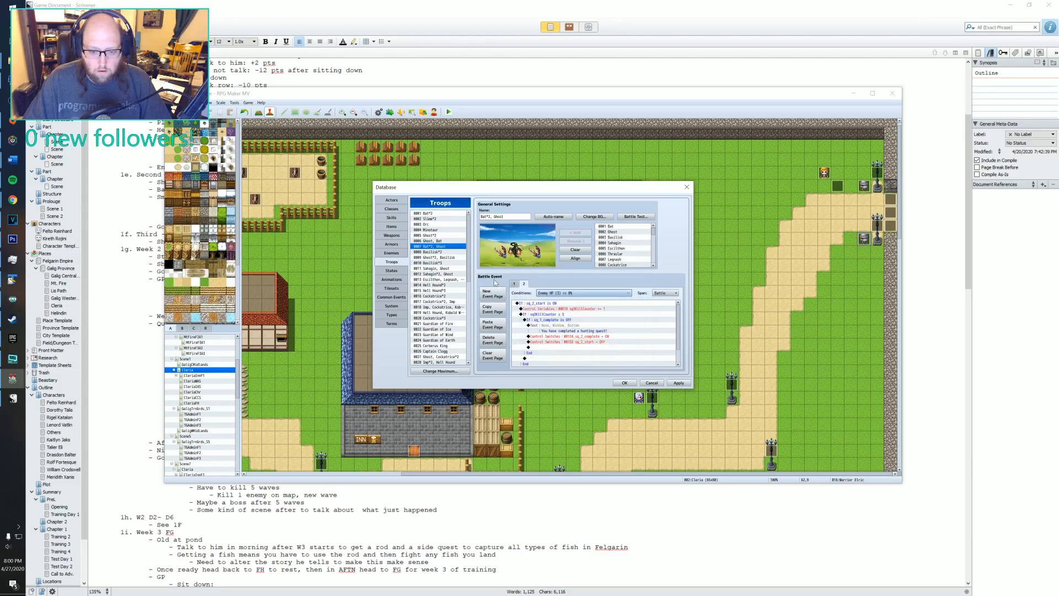
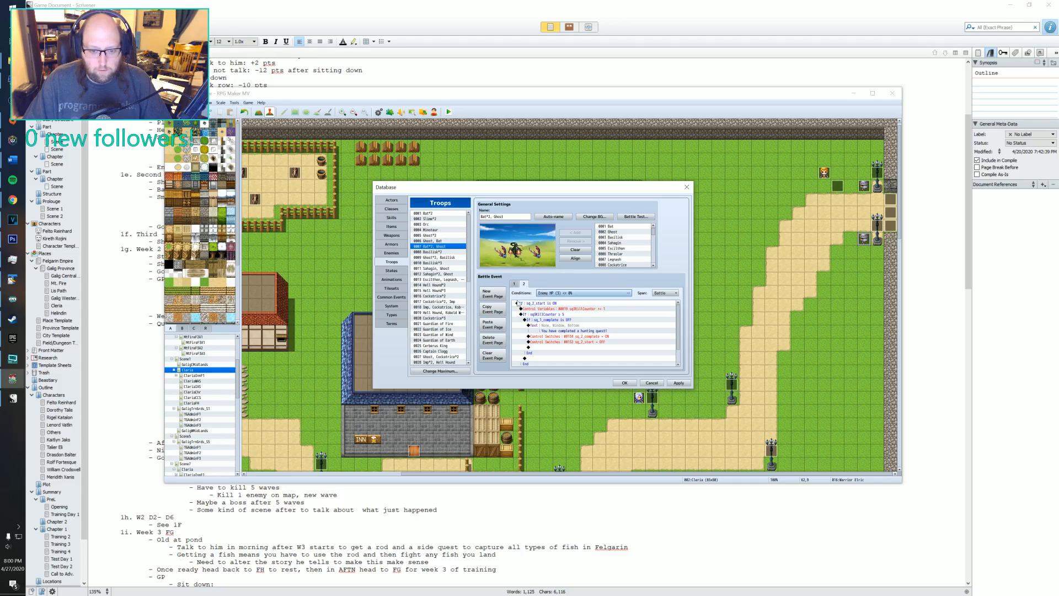
- Paste a third event page for the Bat*2, Ghost troop and set its Enemy HP condition to enemy #2 Ghost
left_click(493, 325)
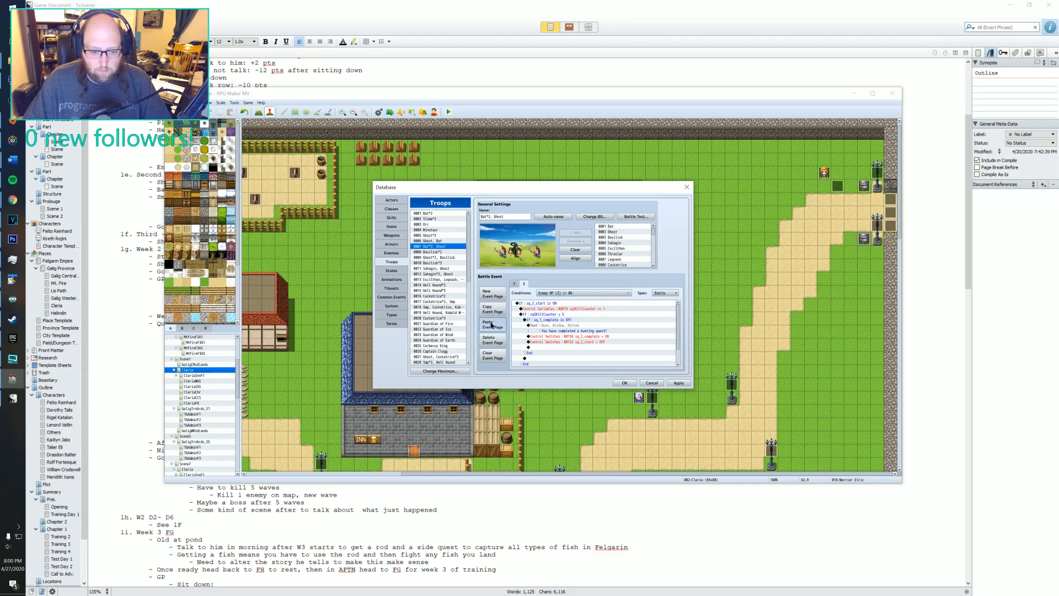
double_click(541, 293)
left_click(570, 319)
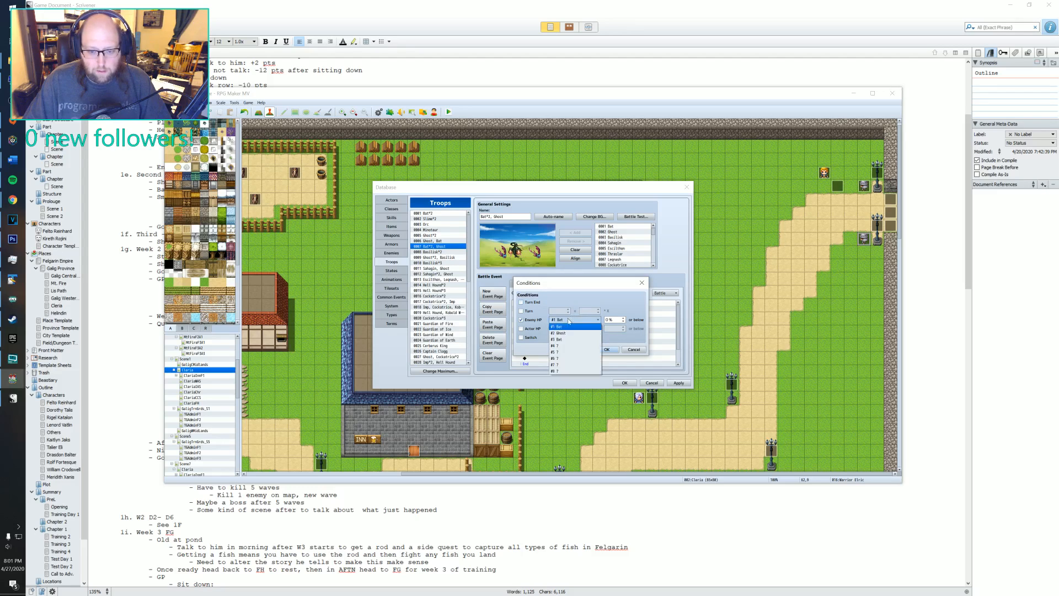
left_click(569, 331)
left_click(607, 349)
- Change the outer conditional branch on the third Bat*2, Ghost event page to check switch 0131 sq_1_start
double_click(527, 302)
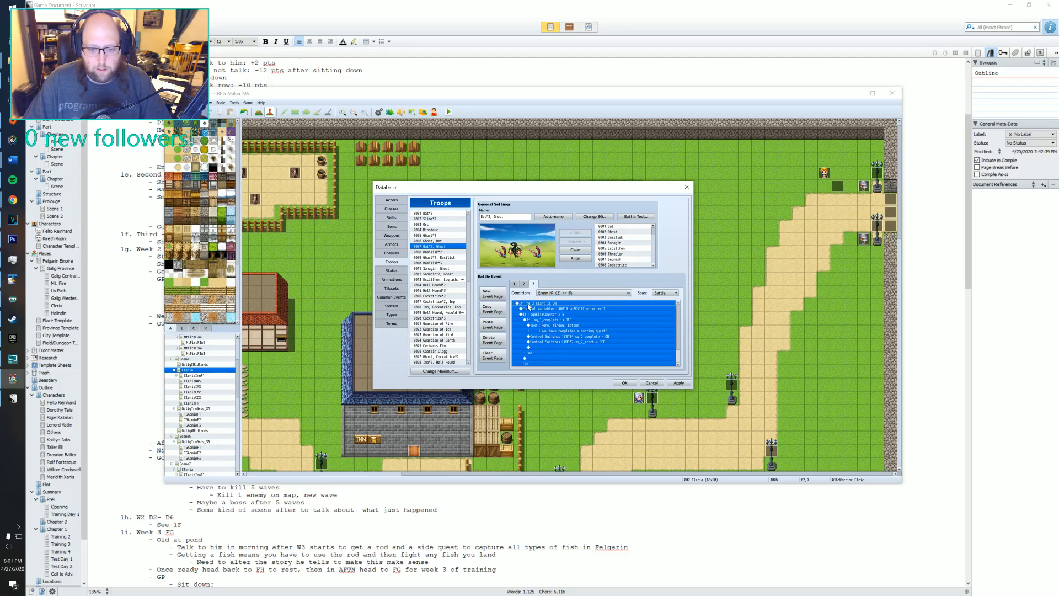
left_click(590, 296)
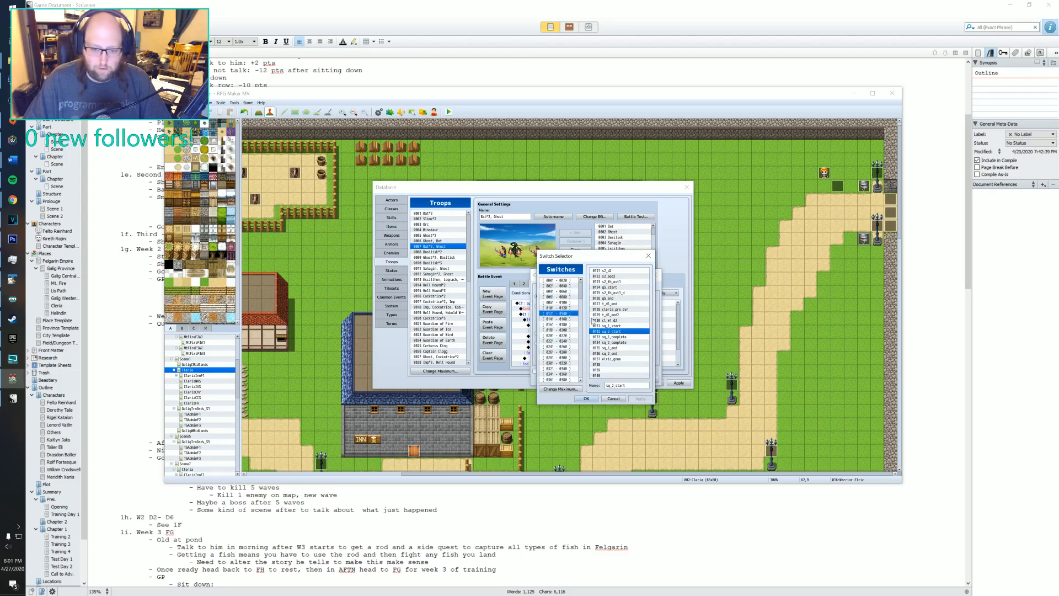
left_click(614, 327)
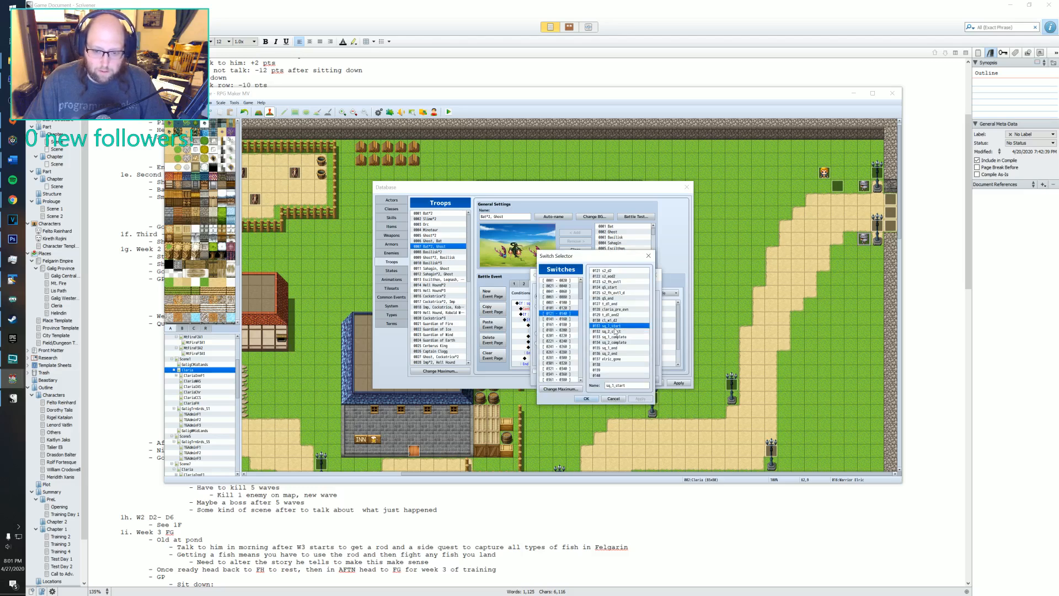
left_click(586, 398)
left_click(619, 381)
- On the third Bat*2, Ghost event page, switch both the kill increment and the counter check to variable 0018 sq1KillCounter
double_click(536, 309)
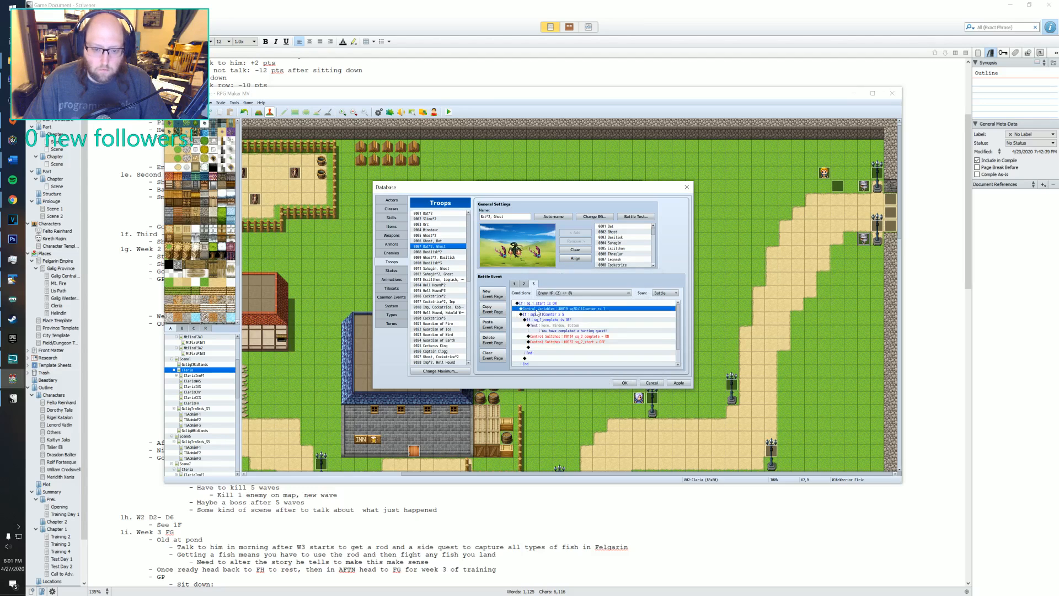
left_click(584, 291)
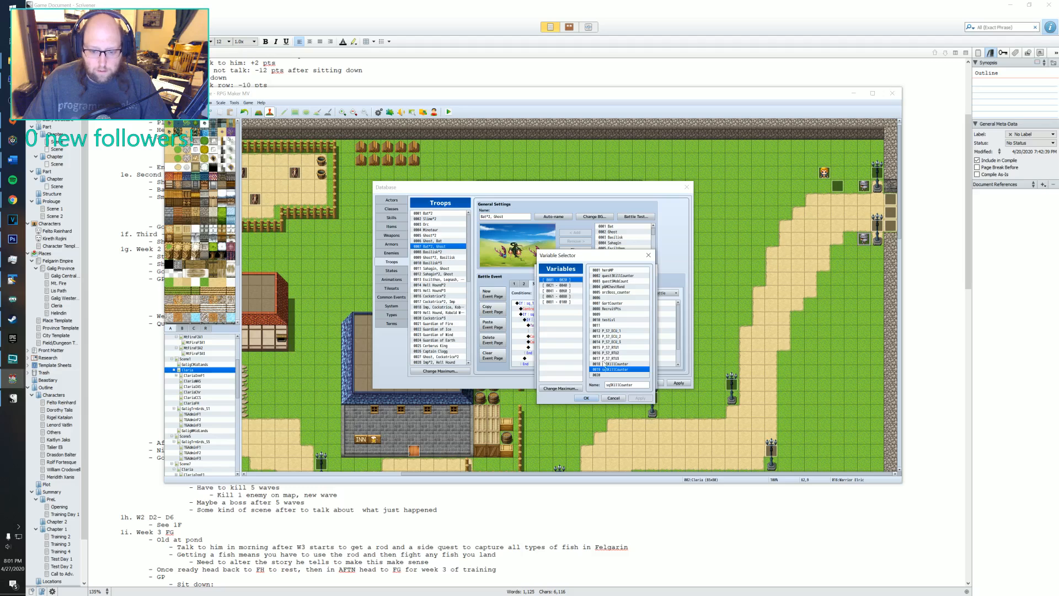
left_click(604, 364)
left_click(586, 398)
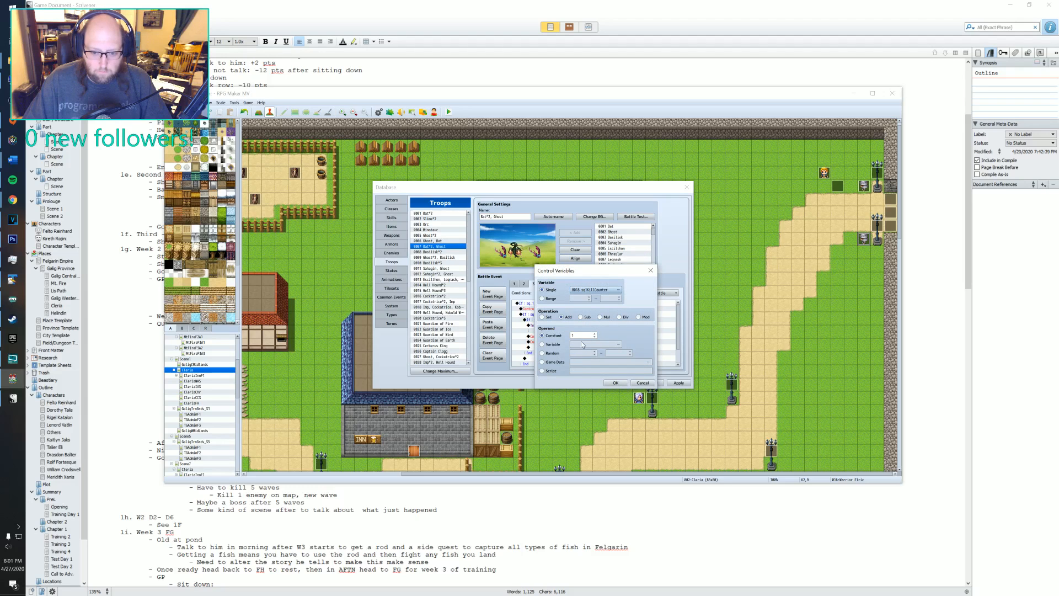
left_click(613, 385)
double_click(541, 315)
left_click(585, 307)
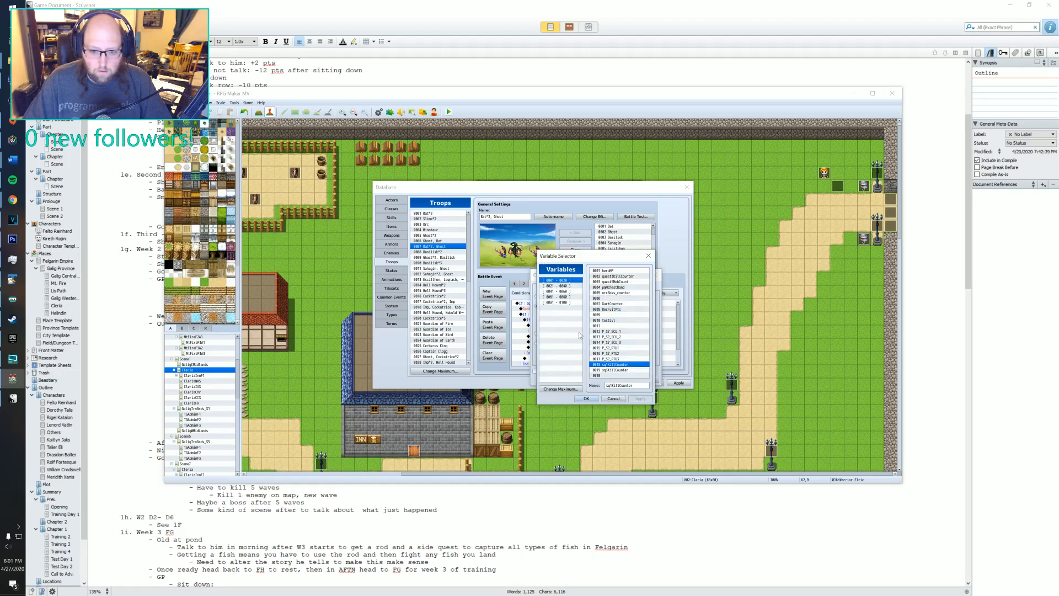
left_click(586, 398)
left_click(610, 376)
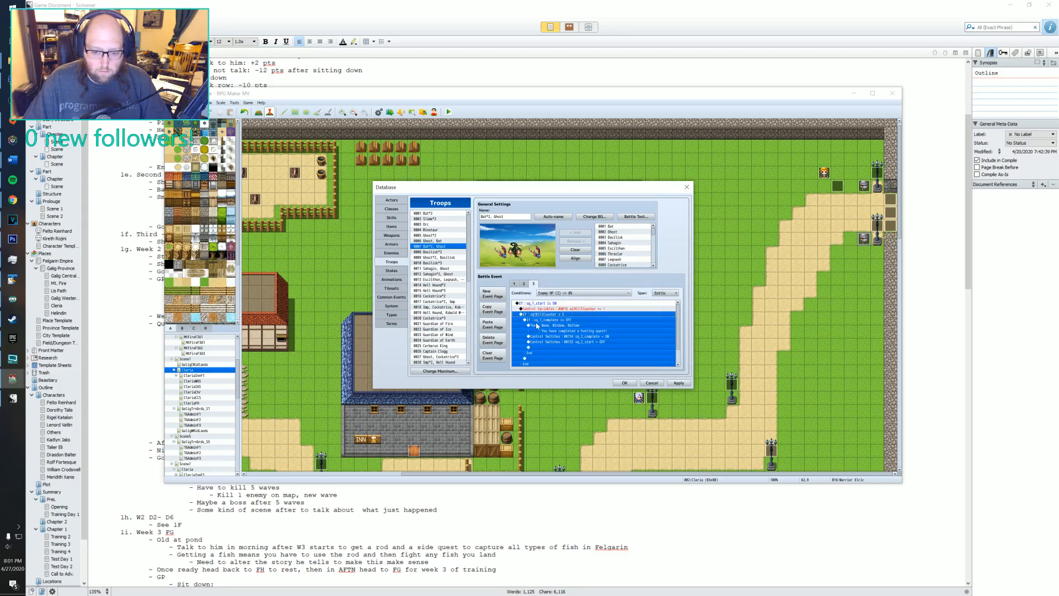
- Point the switch-ON command on the third Bat*2, Ghost event page to switch 0131 sq_1_start
double_click(548, 335)
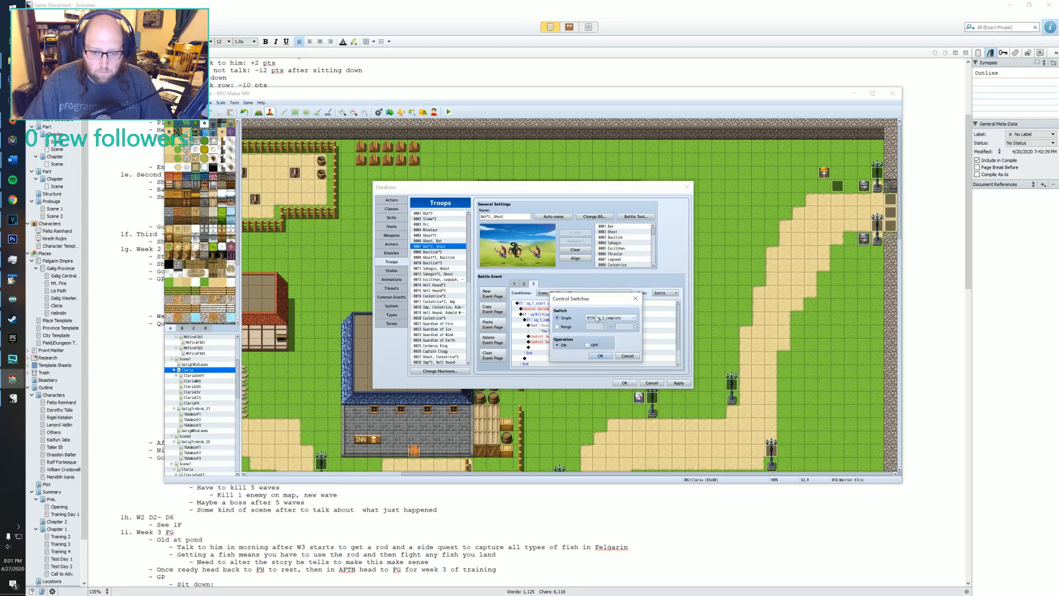
left_click(607, 319)
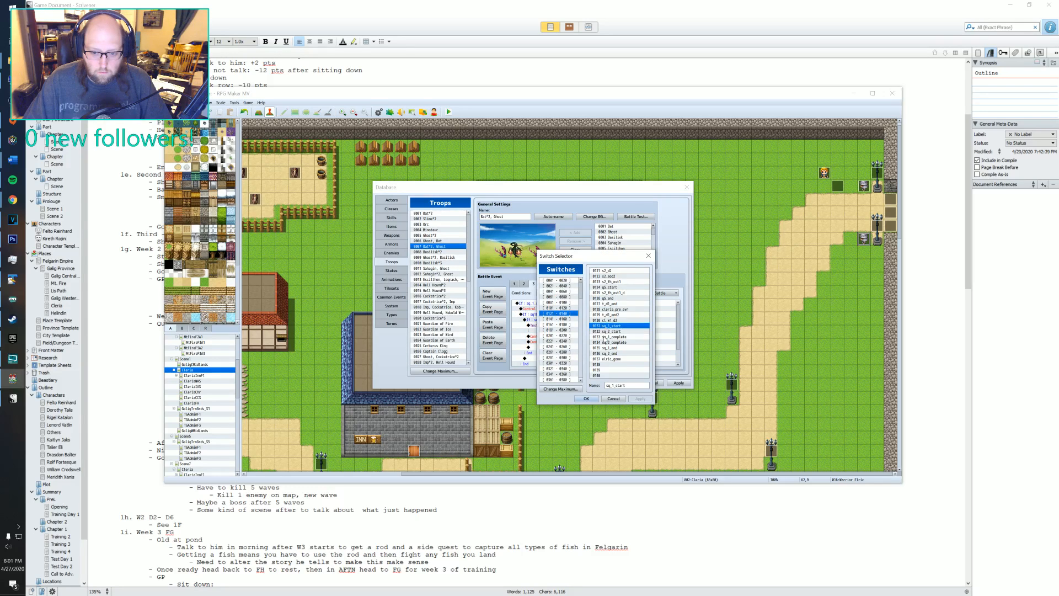
left_click(586, 398)
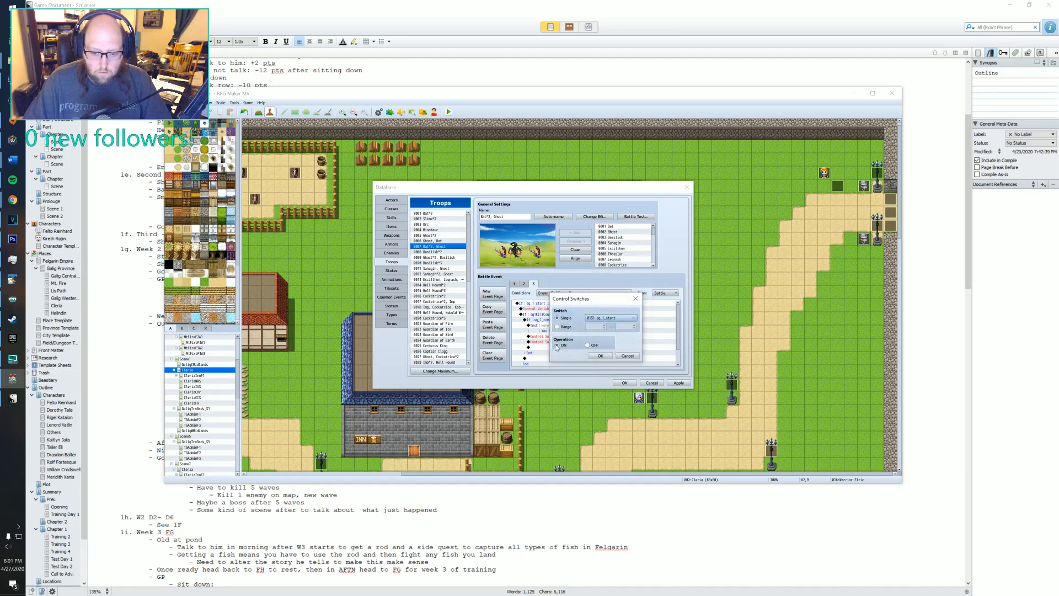
left_click(600, 355)
- Make the switch-ON command on the third Bat*2, Ghost event page turn on 0133 sq_1_complete
left_click(545, 342)
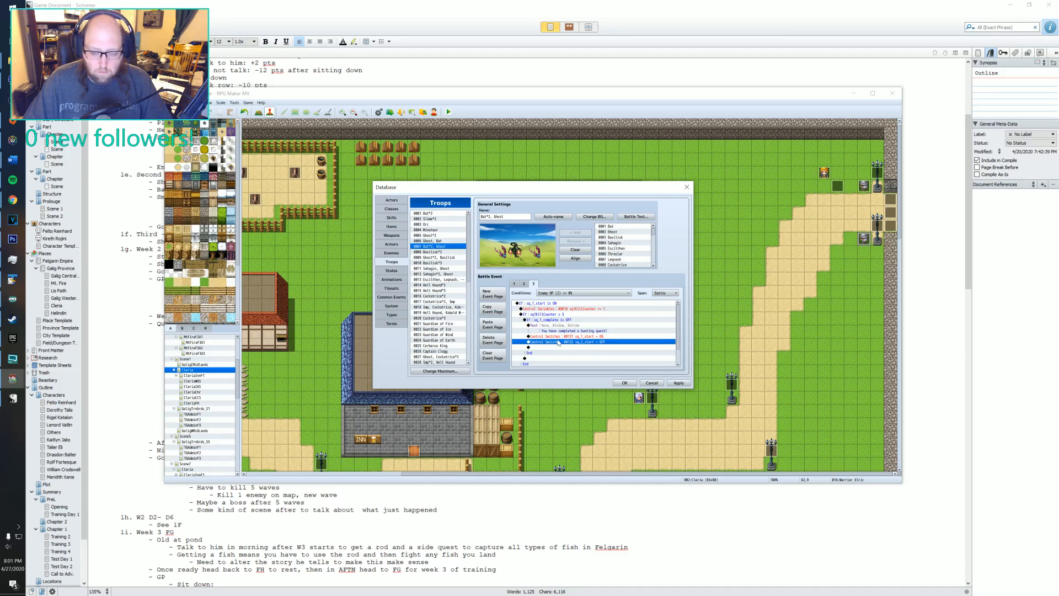
double_click(568, 337)
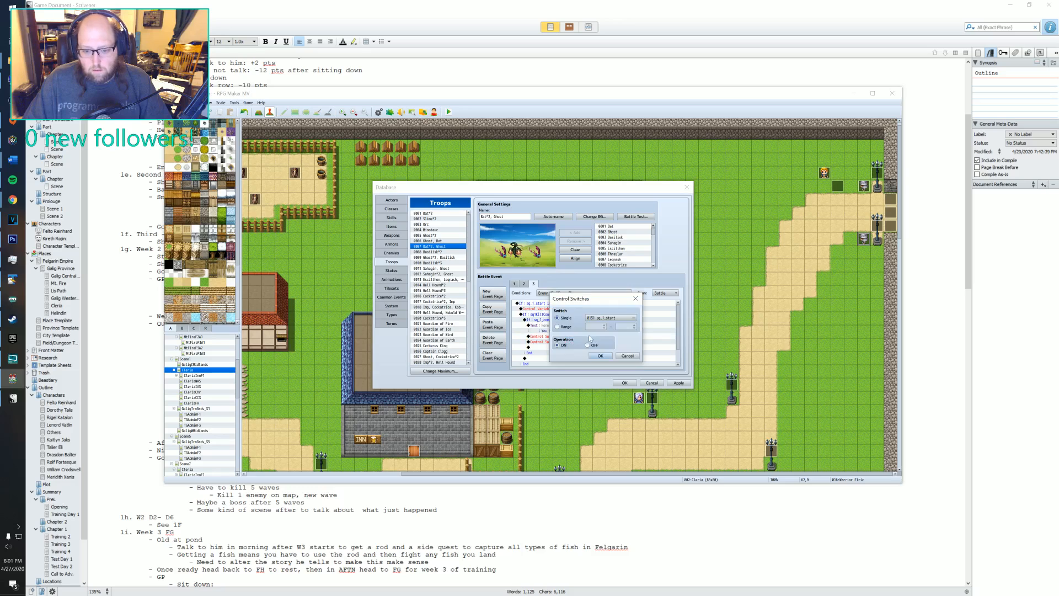
left_click(596, 320)
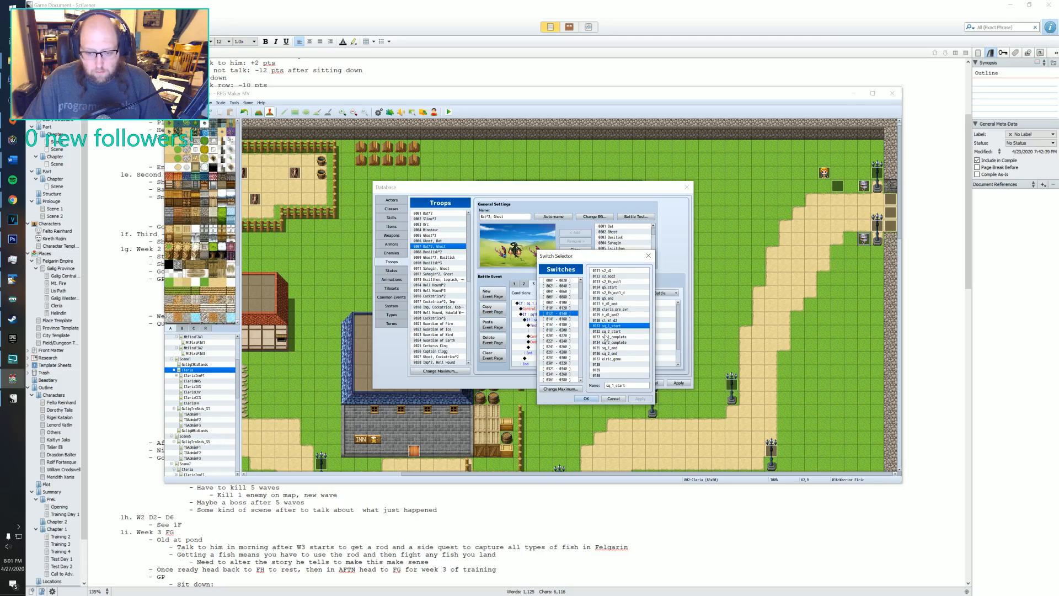
left_click(611, 336)
left_click(586, 398)
left_click(596, 357)
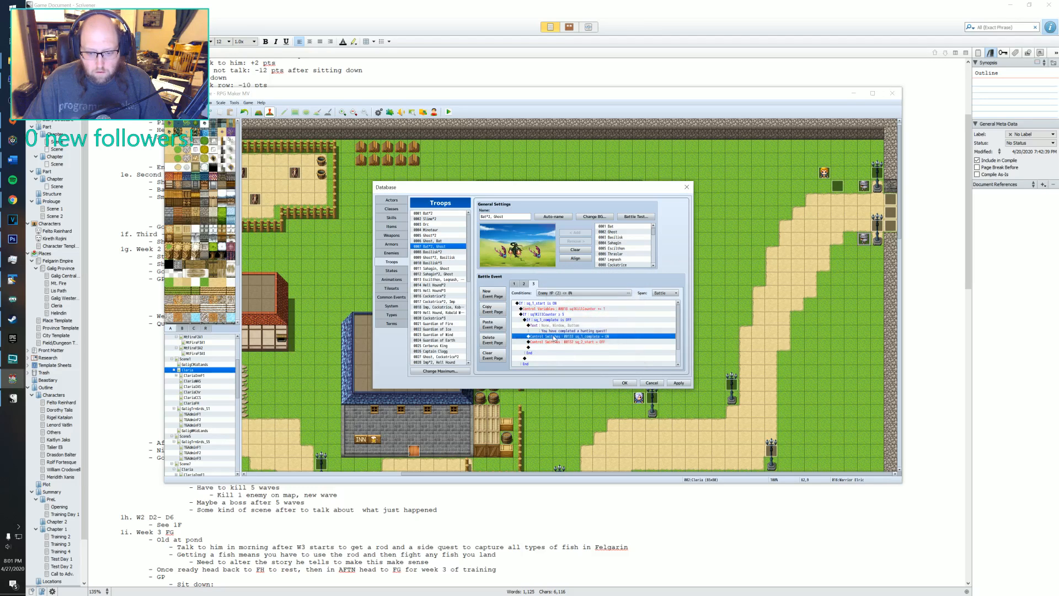
- Make the switch-OFF command on the third Bat*2, Ghost event page turn off 0131 sq_1_start
double_click(554, 337)
left_click(597, 321)
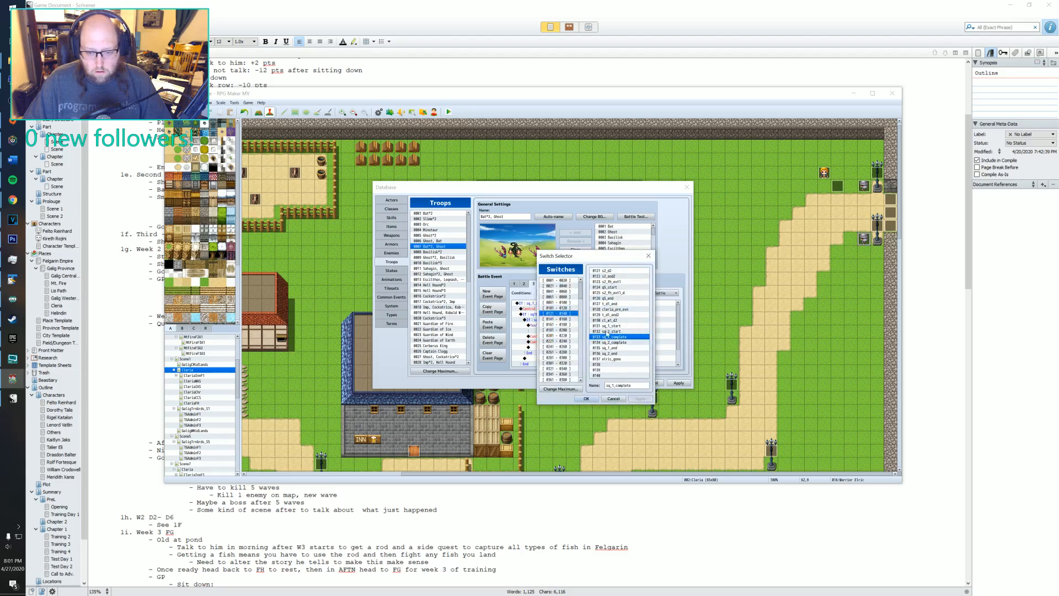
left_click(607, 326)
left_click(587, 398)
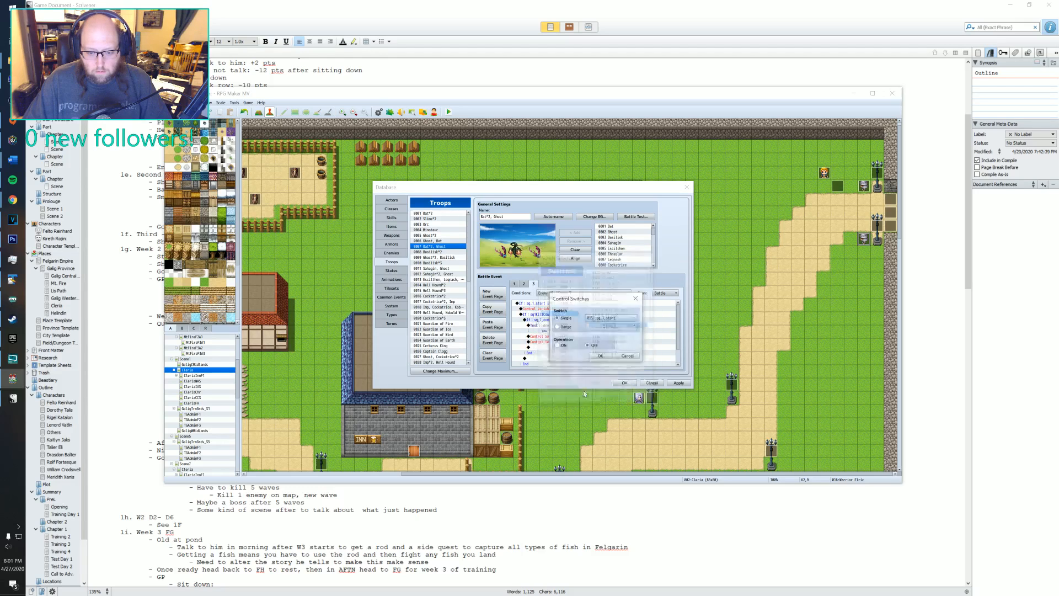
left_click(595, 357)
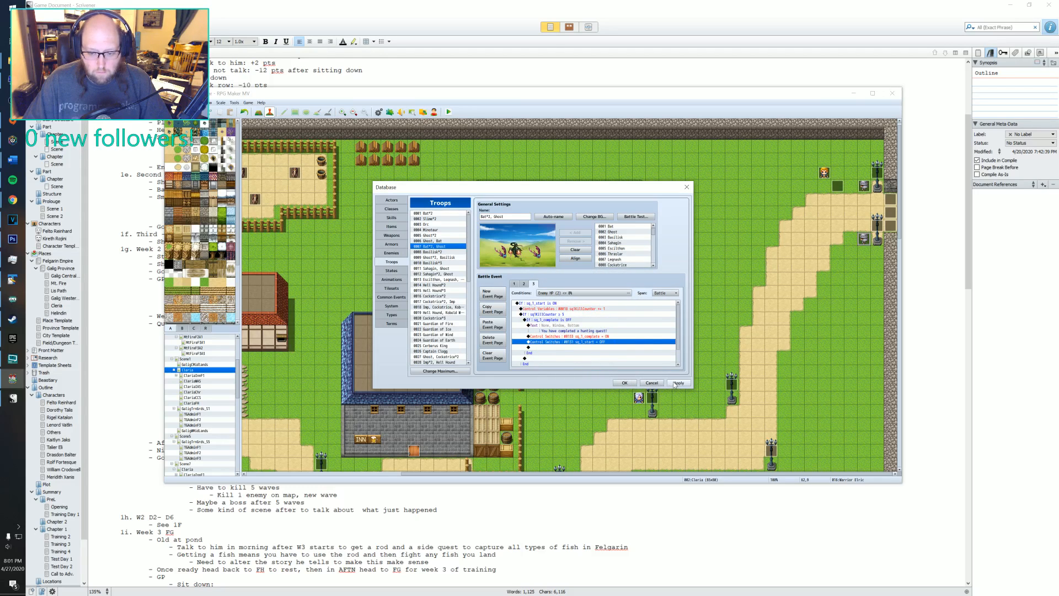
- Replace the Ghost*2 troop's battle event commands with those copied from the third Bat*2, Ghost event page
left_click(525, 284)
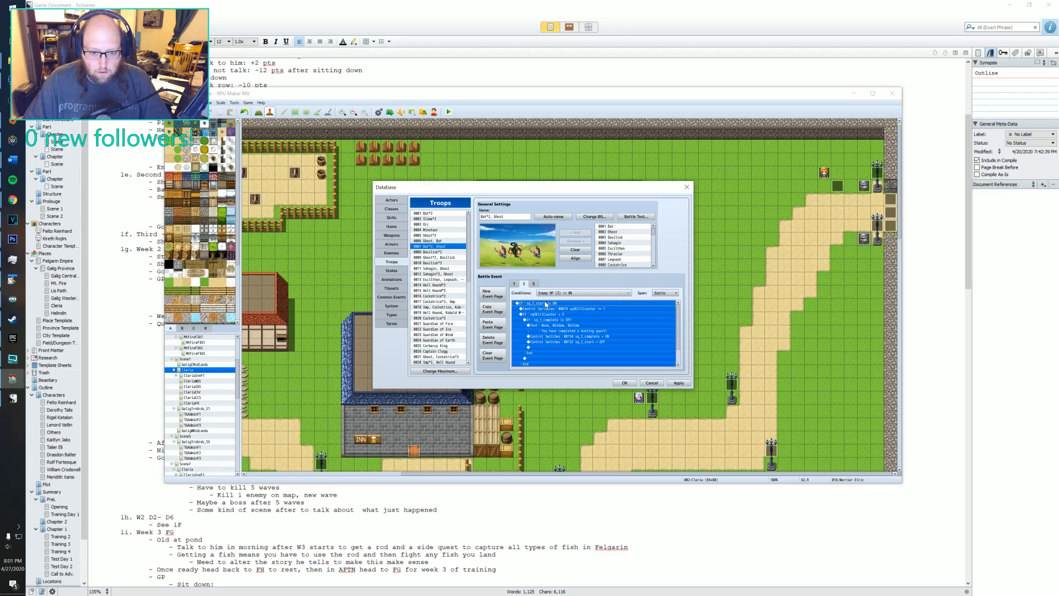
left_click(533, 284)
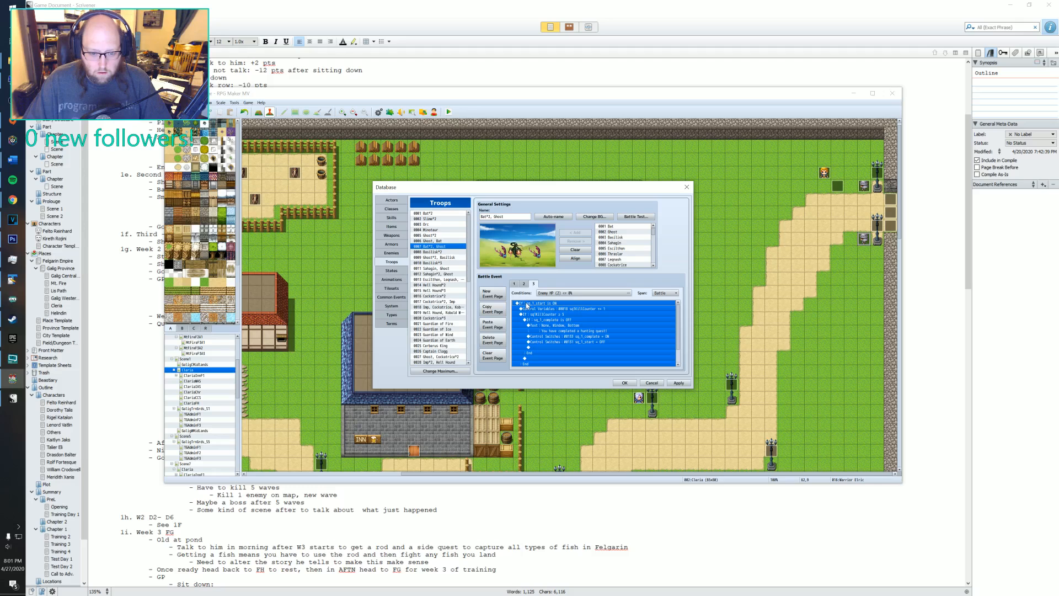
left_click(430, 235)
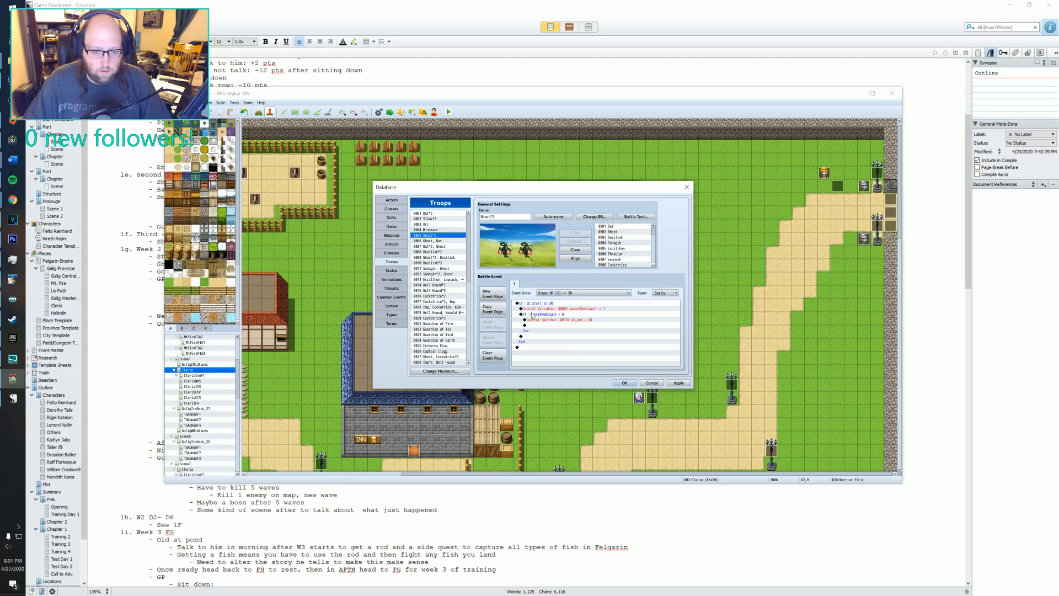
left_click(522, 304)
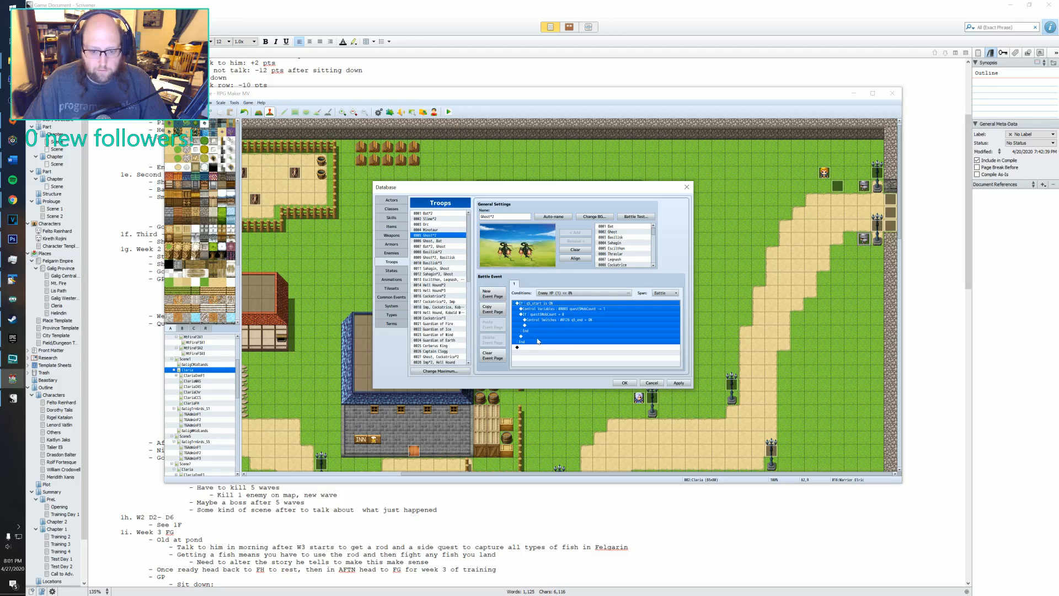
key("Delete")
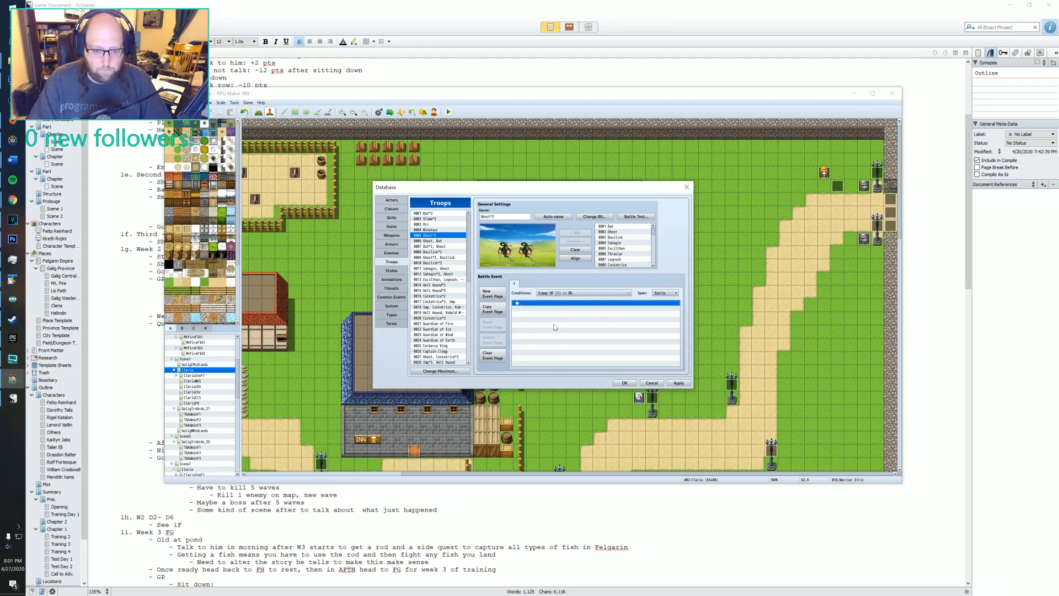
key("ctrl+v")
scroll(552, 329, "up", 2)
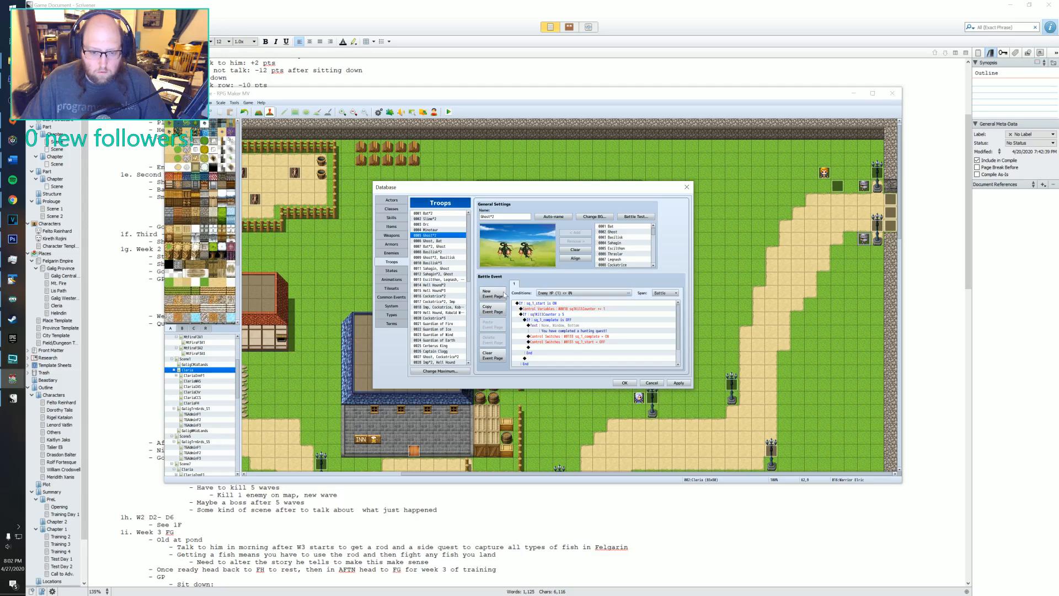
- Duplicate the Ghost*2 event page and set the copy's Enemy HP condition to enemy #2 Ghost
left_click(501, 309)
left_click(493, 324)
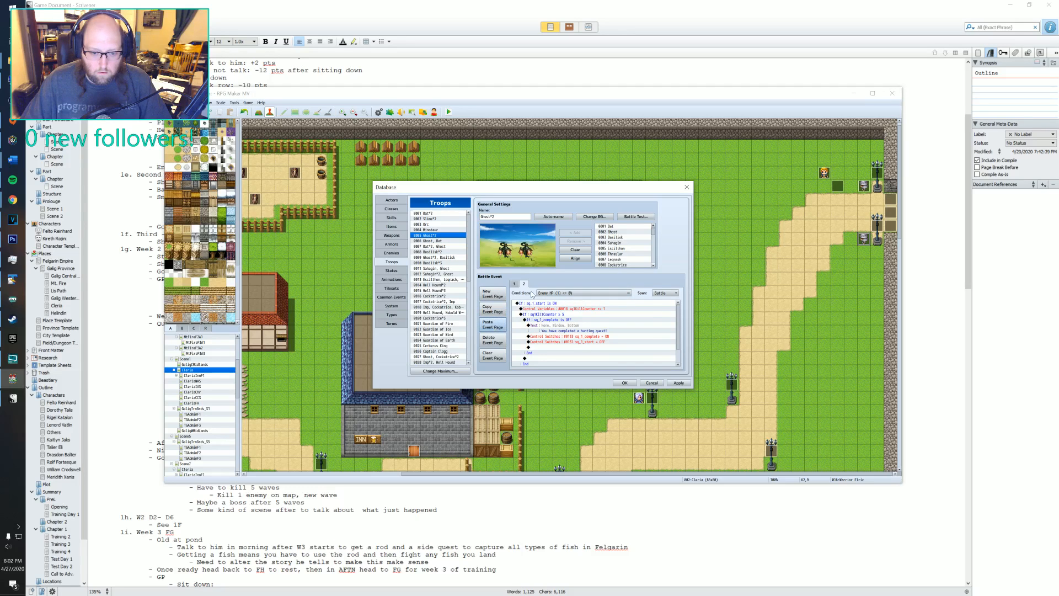
left_click(555, 293)
left_click(563, 325)
left_click(563, 332)
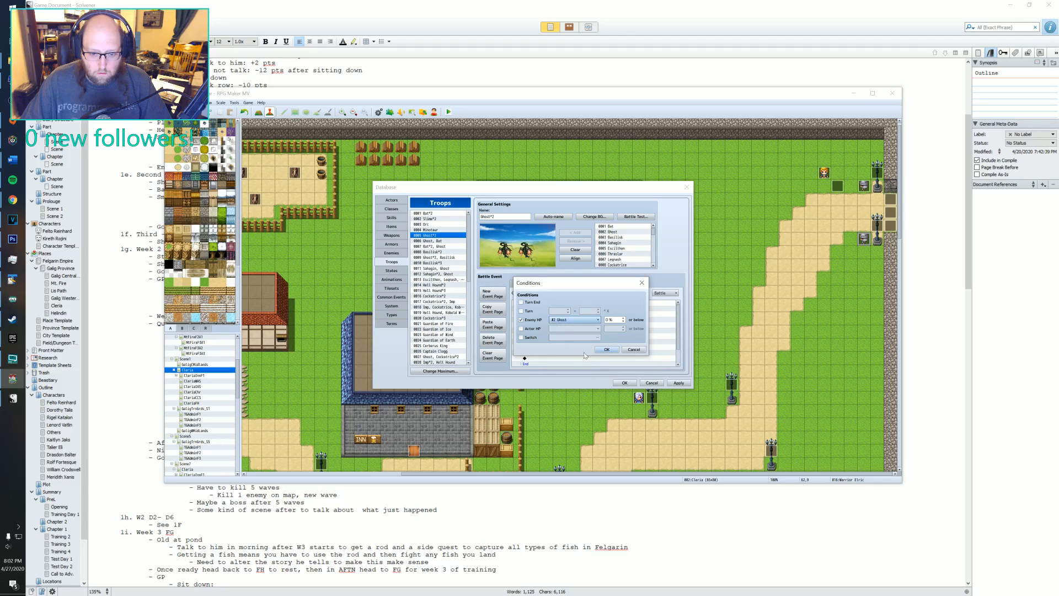
left_click(608, 350)
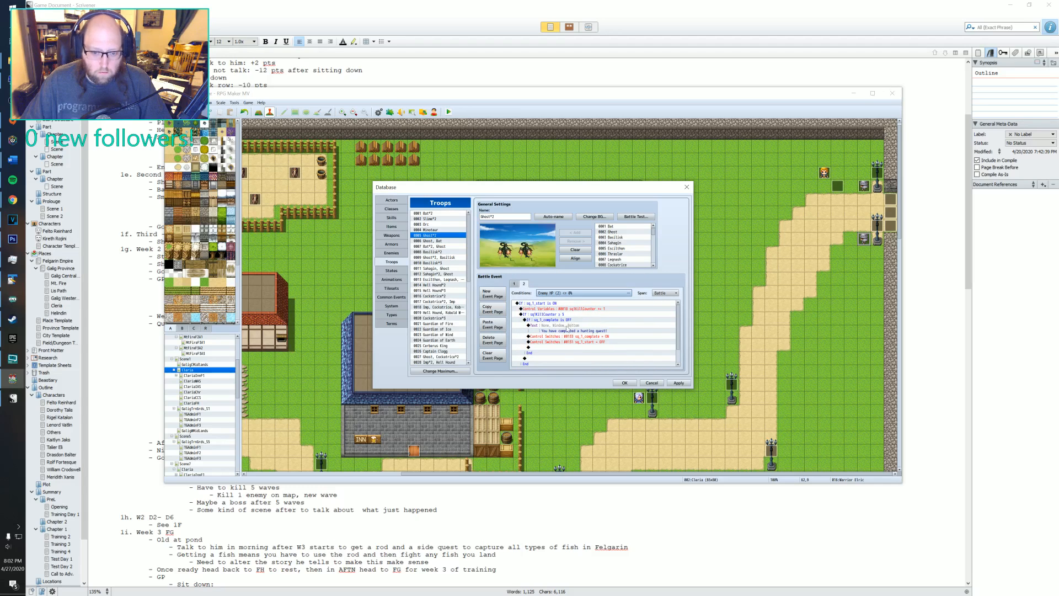
- Add the copied ghost-kill event page to the Ghost, Bat troop with its Enemy HP condition on #1 Ghost at 0%
left_click(428, 241)
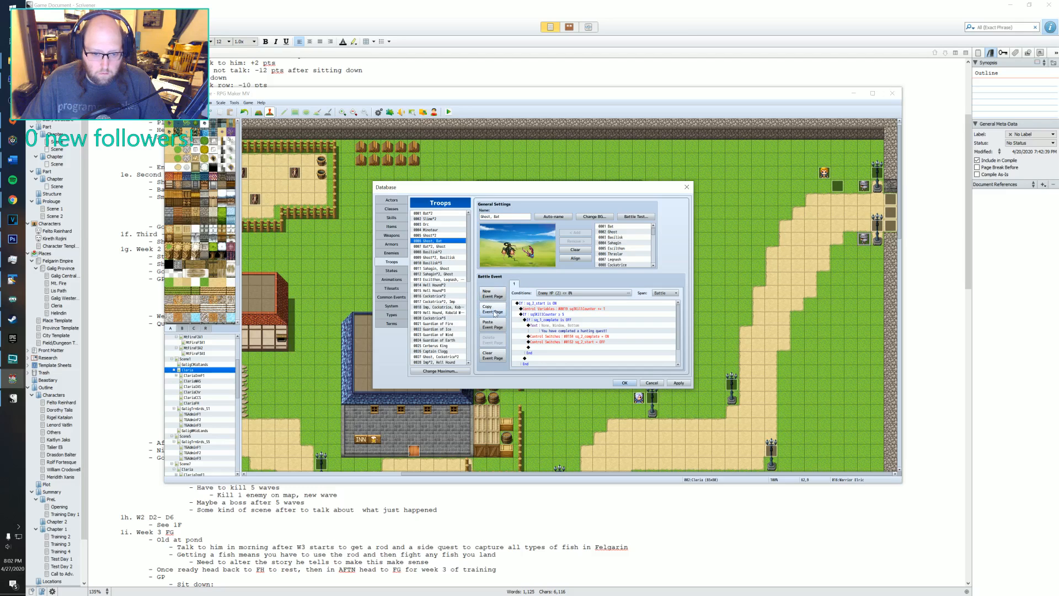
left_click(494, 294)
left_click(553, 293)
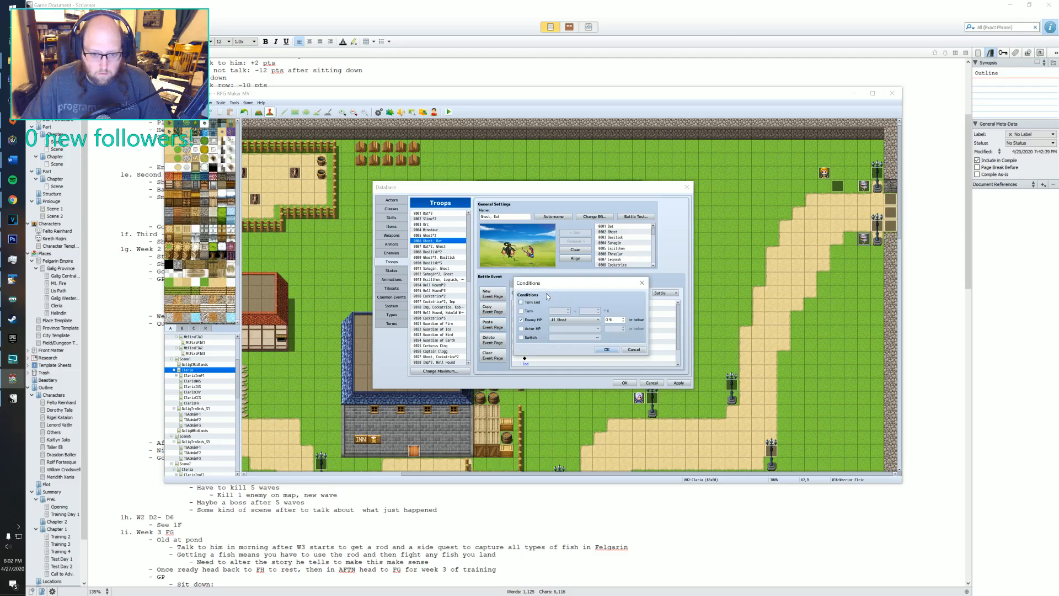
left_click(574, 319)
left_click(568, 325)
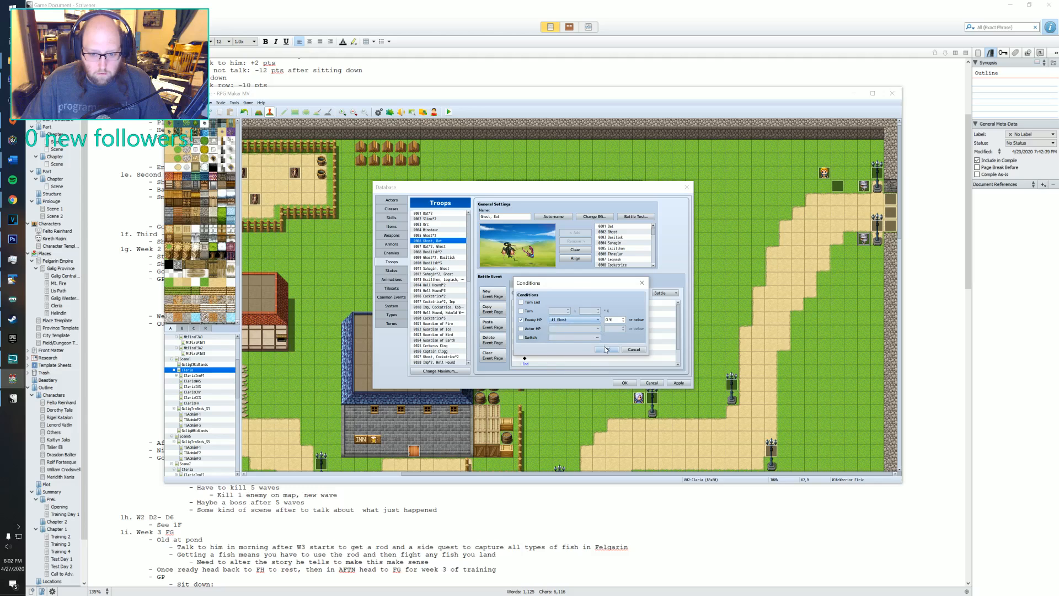
left_click(607, 349)
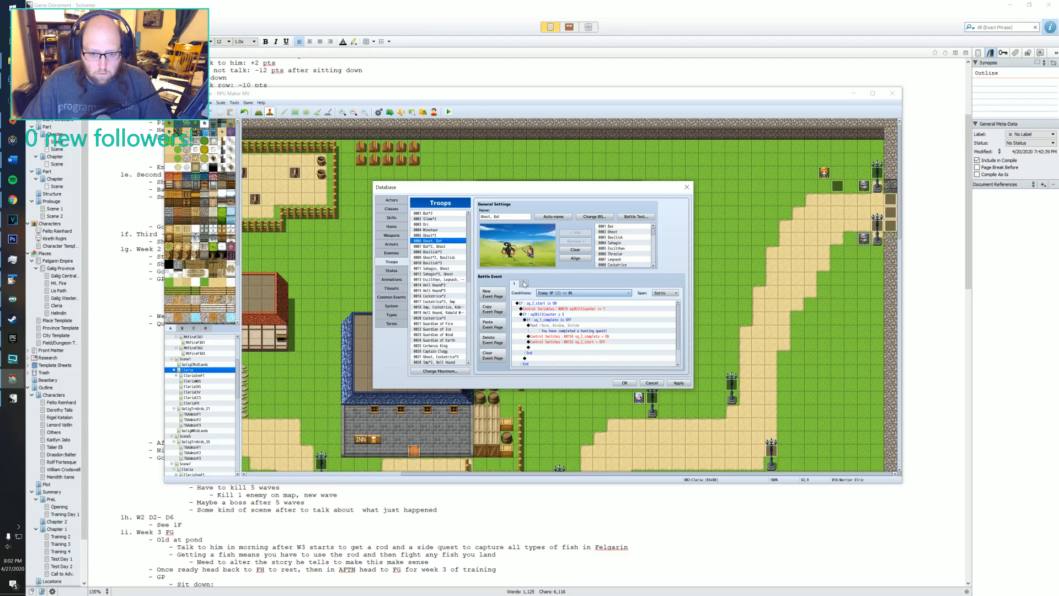
- Paste the ghost-kill event page into the Ghost*2, Basilisk troop and choose the enemy for its Enemy HP condition at 0%
left_click(432, 246)
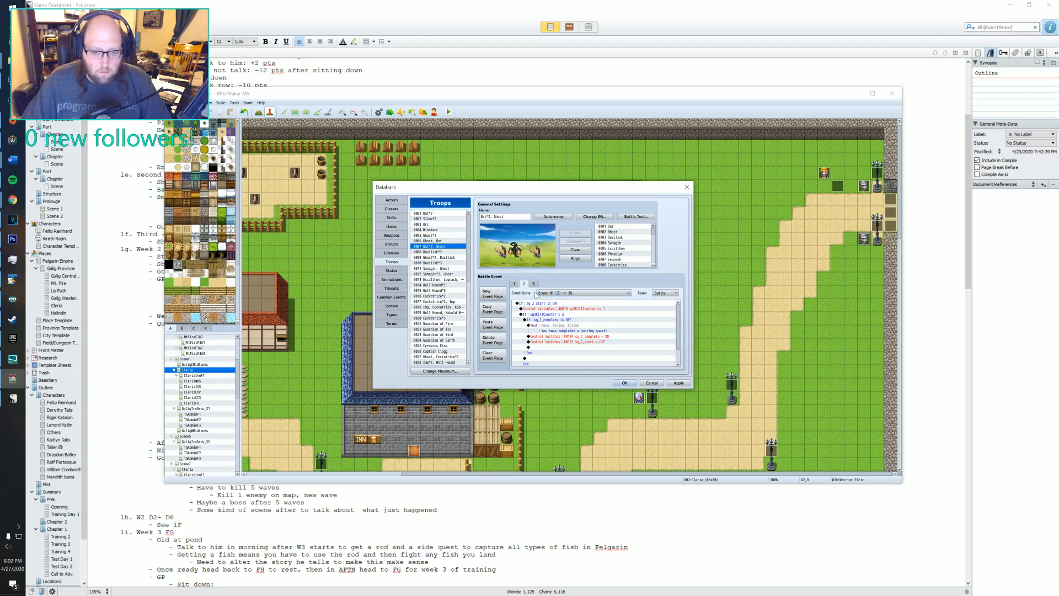
left_click(436, 258)
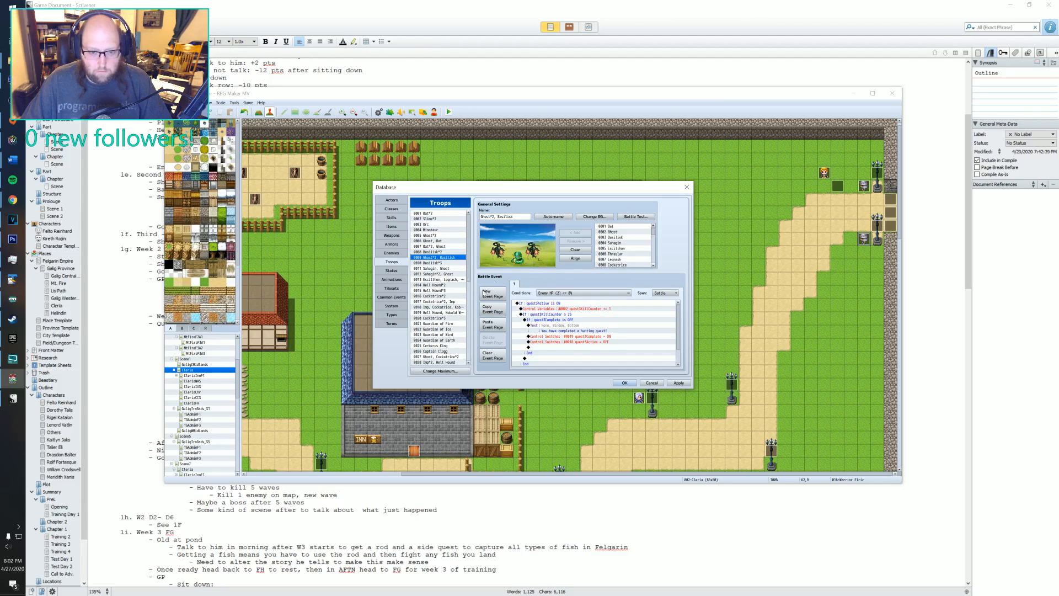
left_click(492, 294)
left_click(492, 325)
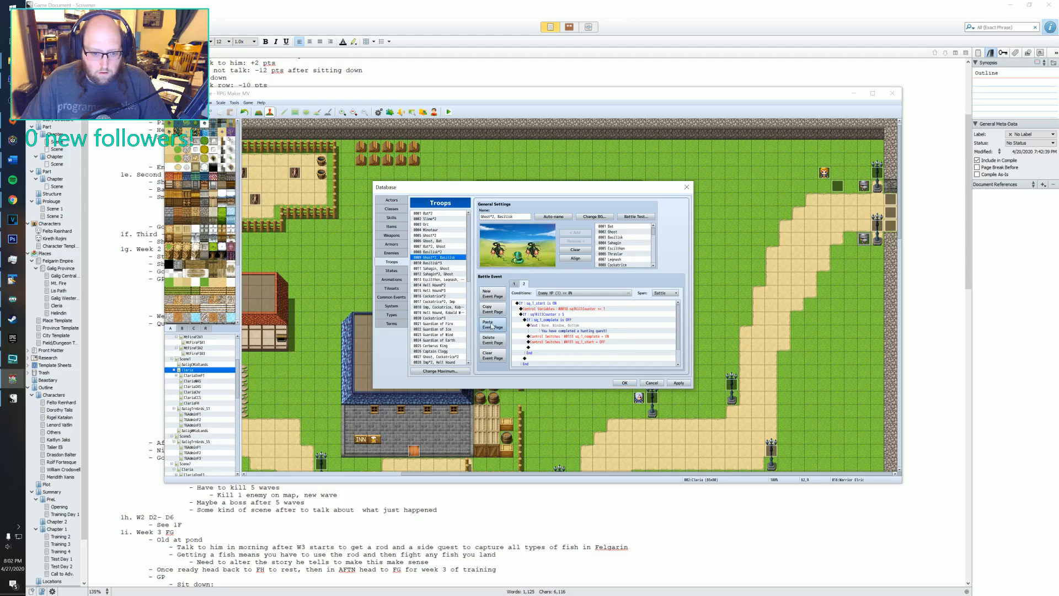
left_click(541, 293)
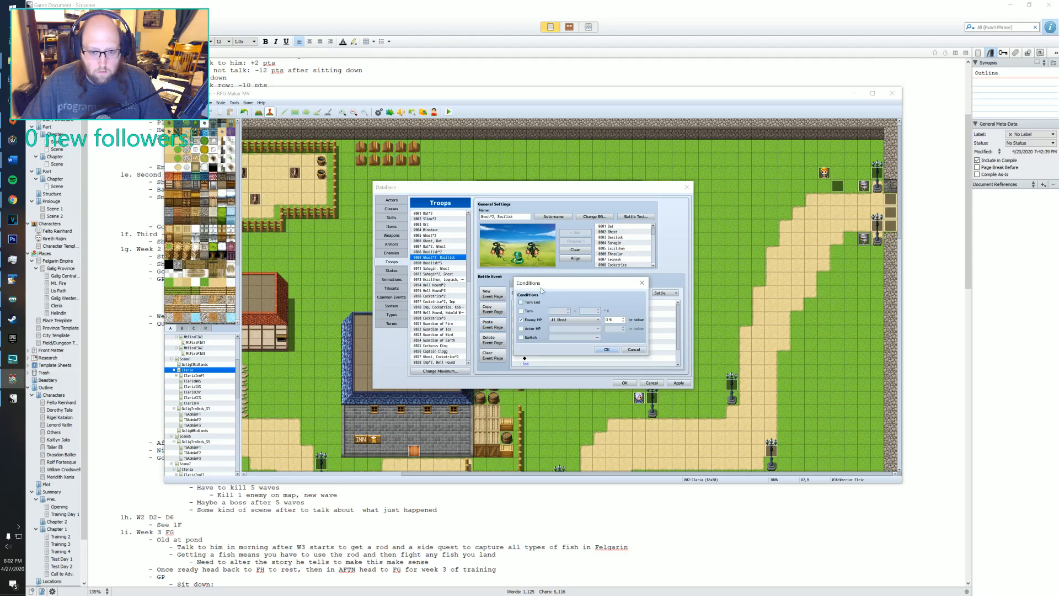
left_click(641, 282)
left_click(547, 293)
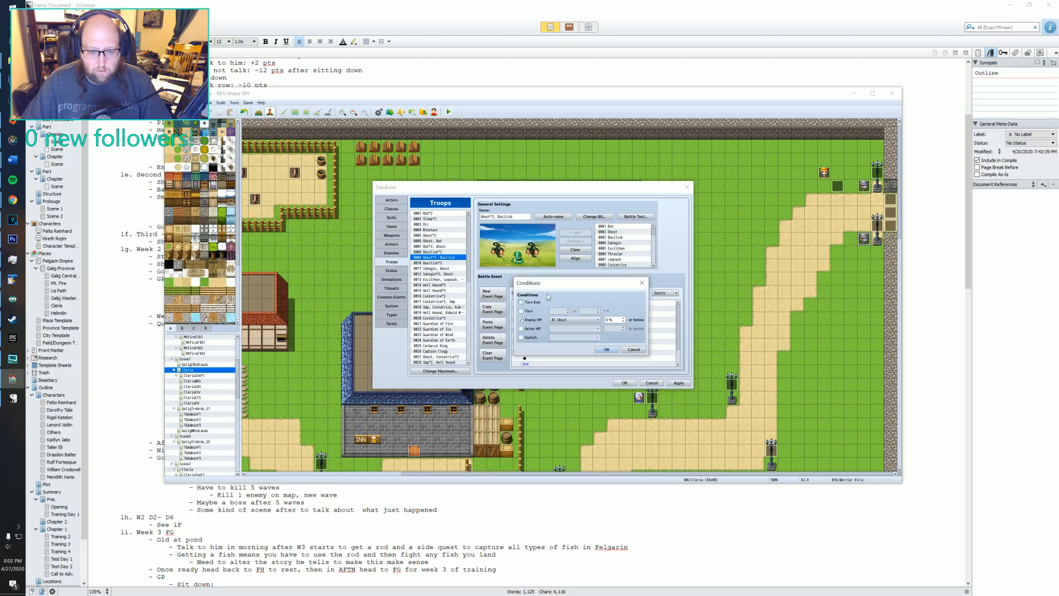
left_click(574, 319)
left_click(573, 336)
left_click(606, 349)
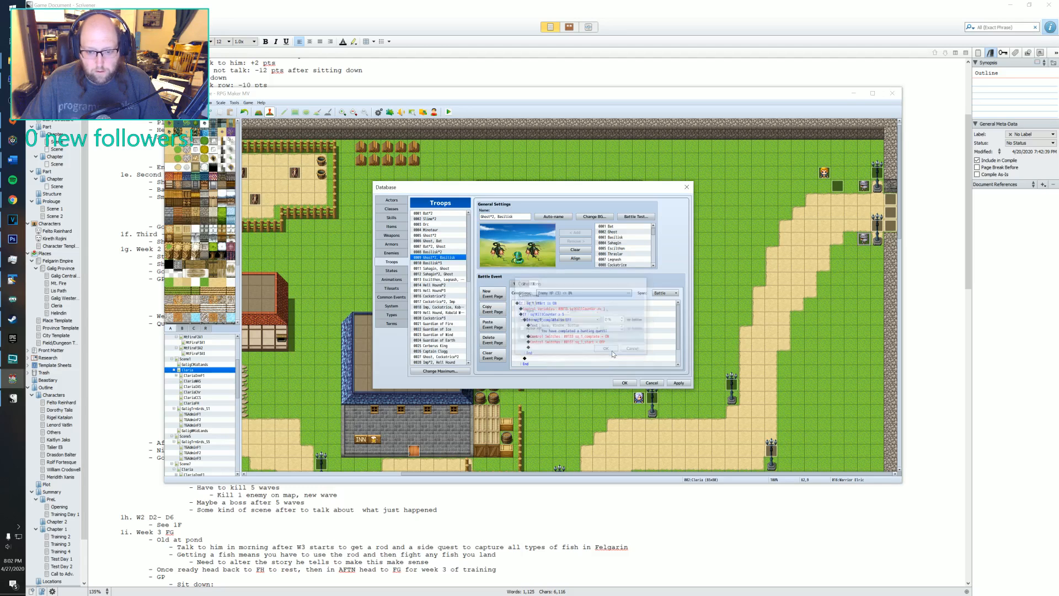
- Add the copied ghost-kill event page to the Sahagin*2, Ghost troop and set its Enemy HP condition to the Ghost at 0%
left_click(436, 274)
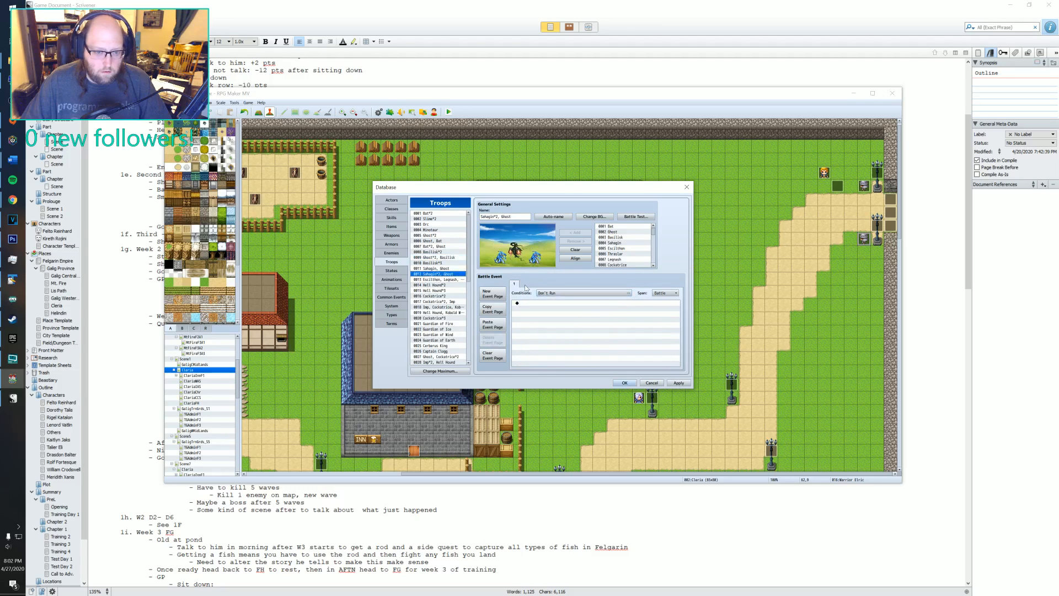
left_click(495, 327)
left_click(561, 293)
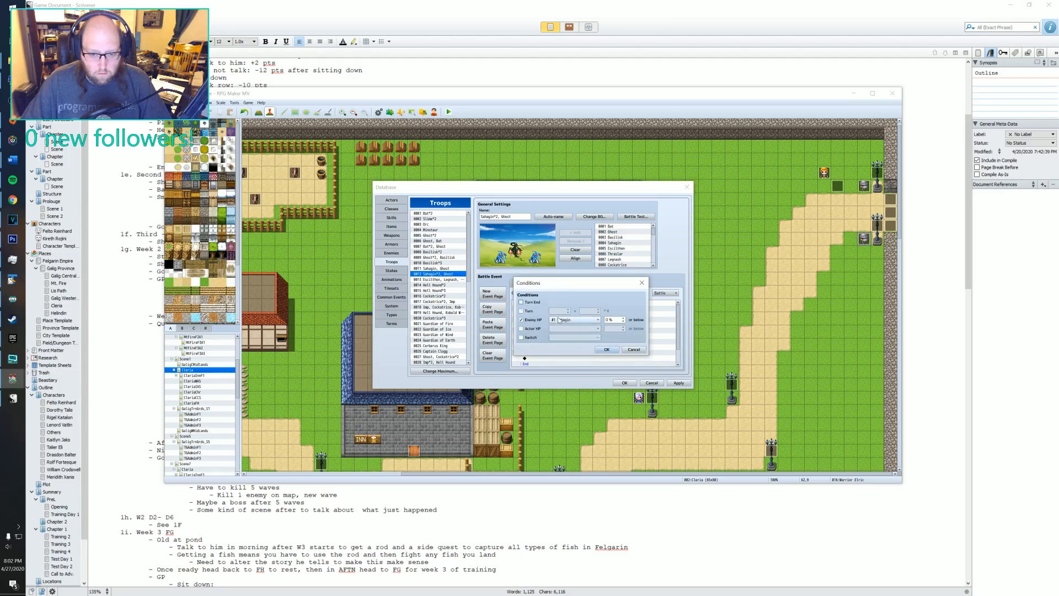
left_click(558, 320)
left_click(558, 334)
left_click(605, 350)
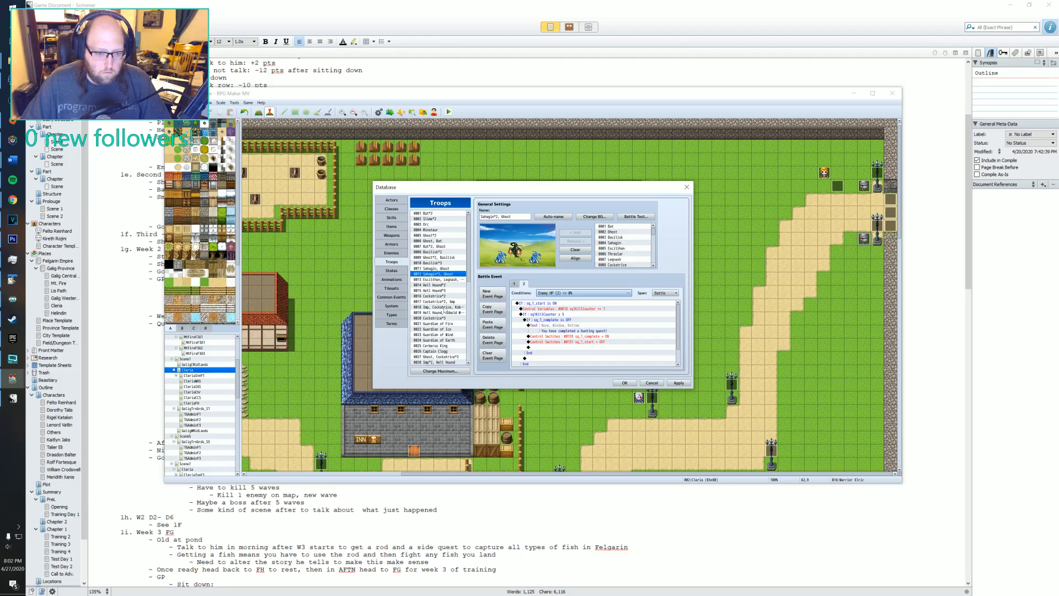
- Review the battle event pages of the first bat and ghost troops, and save the database changes
left_click(435, 220)
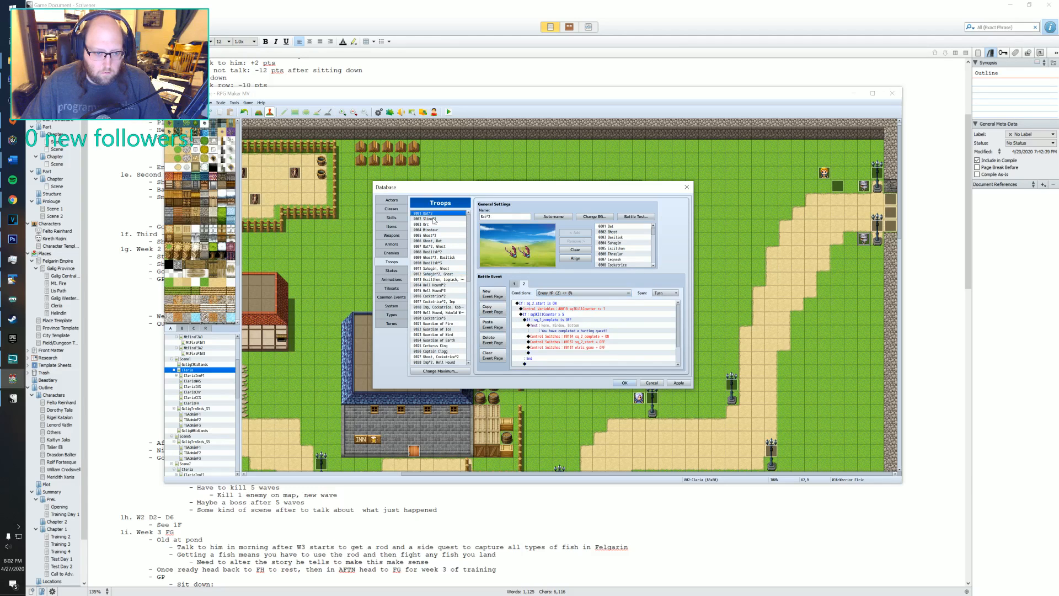
left_click(429, 235)
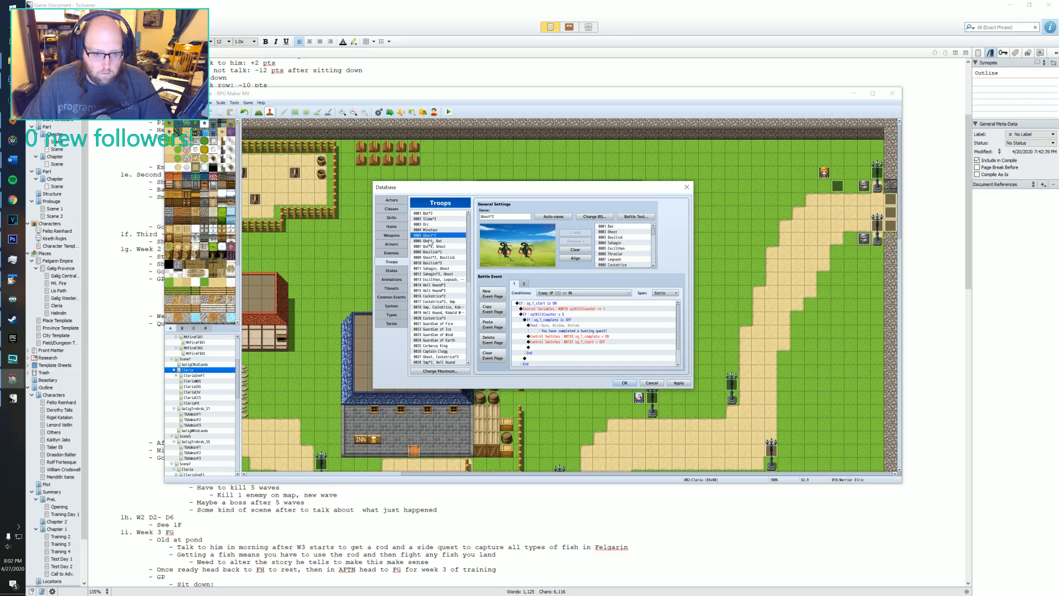
left_click(429, 241)
left_click(430, 246)
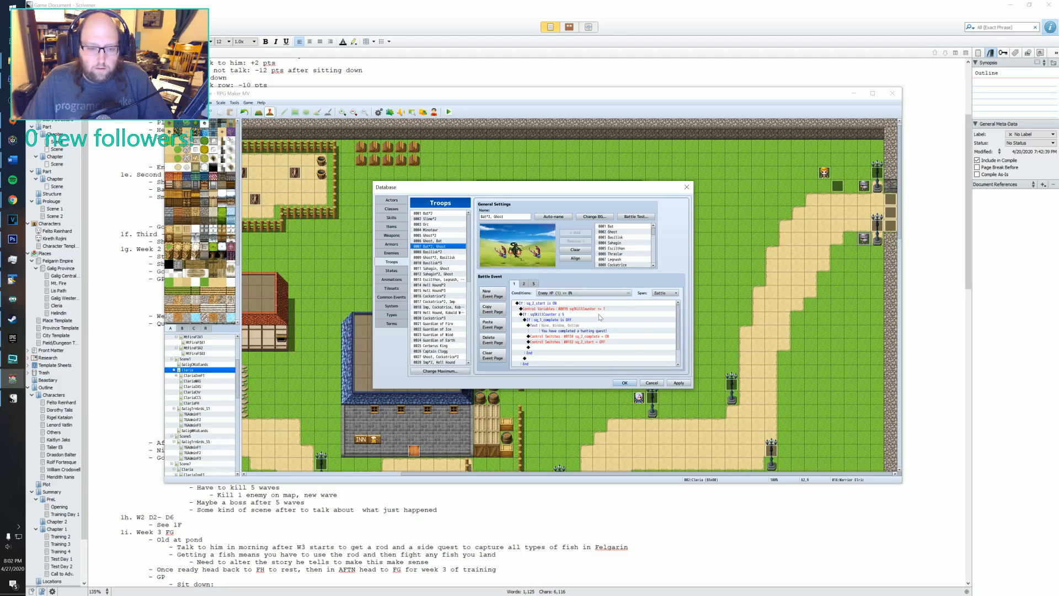
left_click(679, 383)
left_click(625, 382)
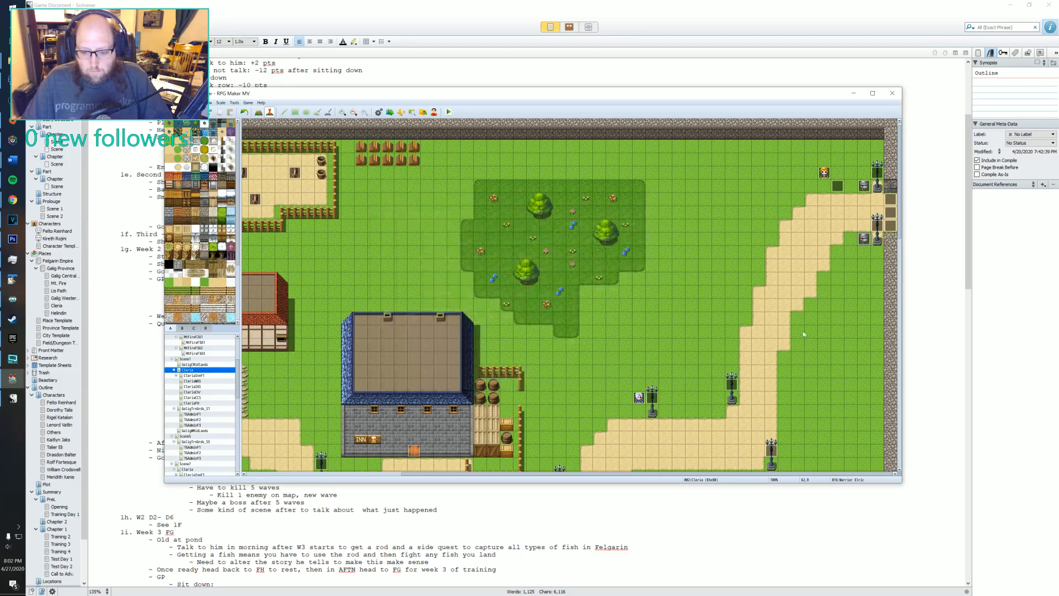
- Examine the quest-completion commands on the fourth and fifth pages of the warrior's event beside the eastern path
double_click(863, 244)
left_click(428, 215)
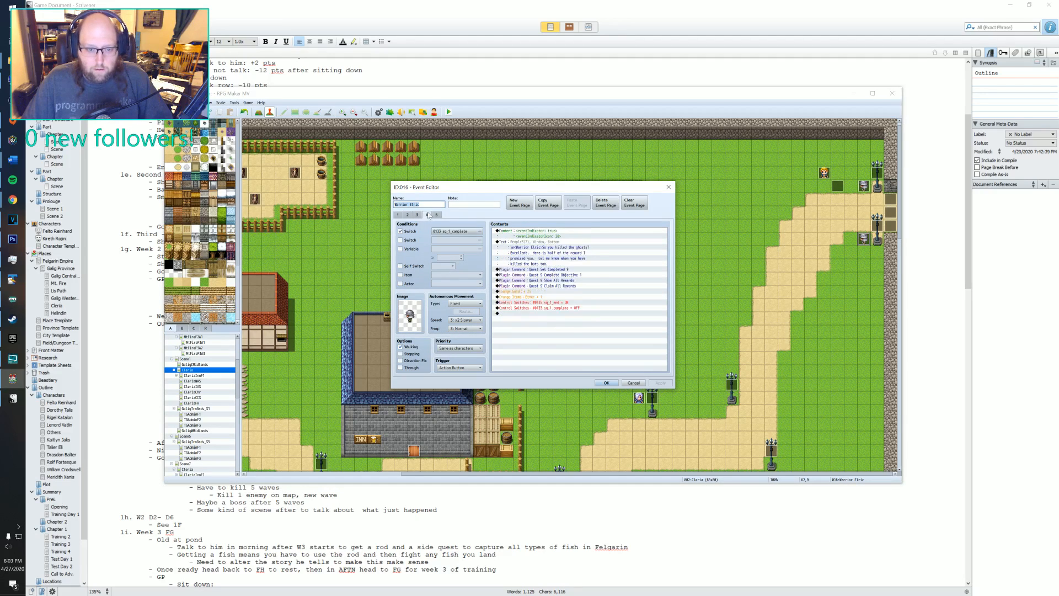
left_click(437, 214)
scroll(563, 330, "down", 2)
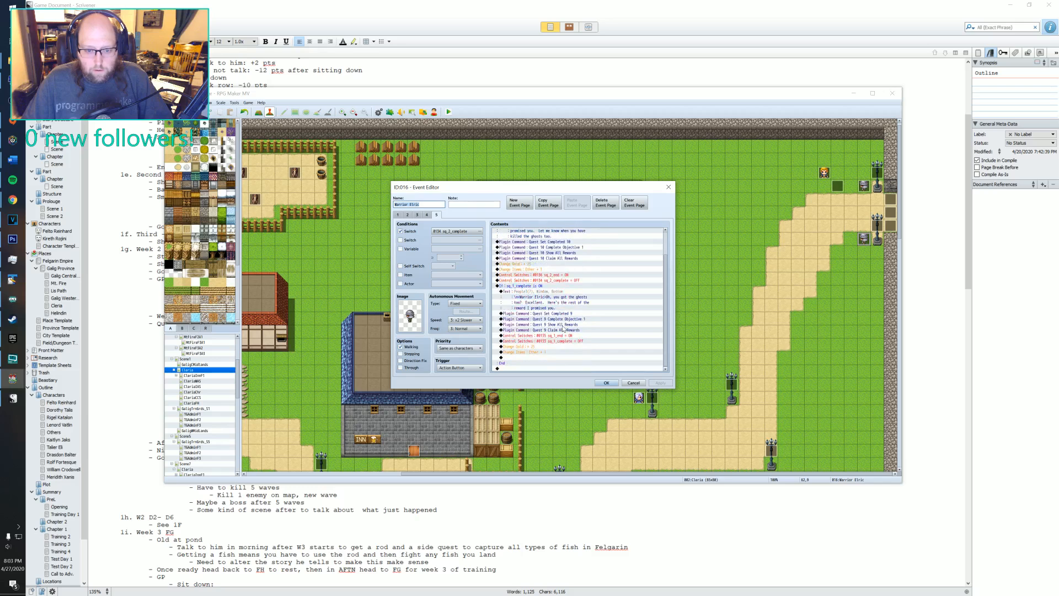
left_click(607, 382)
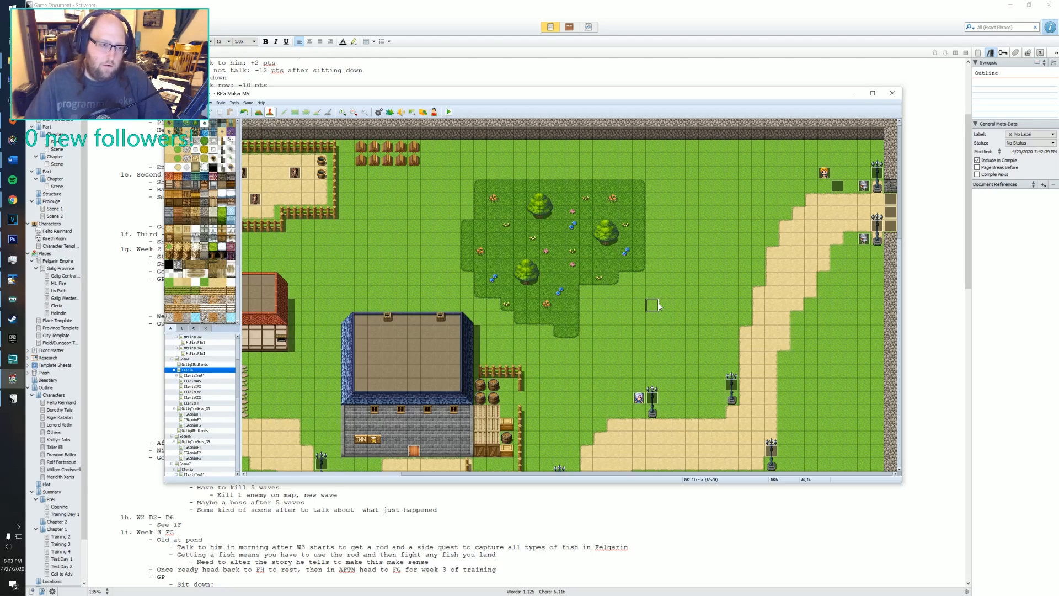
- Add a Control Variables command at the end of the warrior event's fourth page that sets kill-counter variable 0018 to 0
double_click(862, 239)
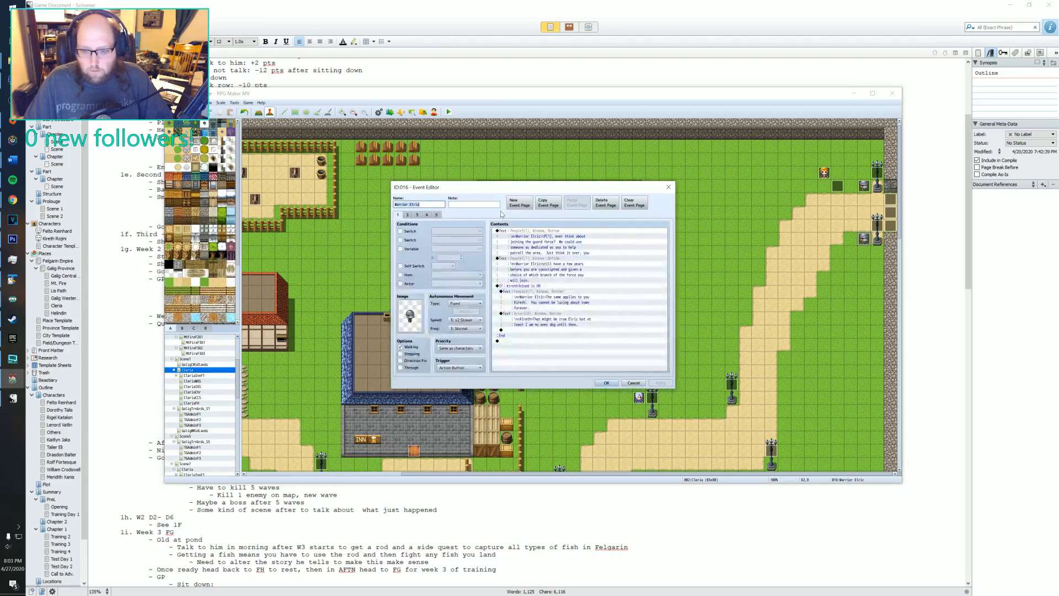
left_click(417, 215)
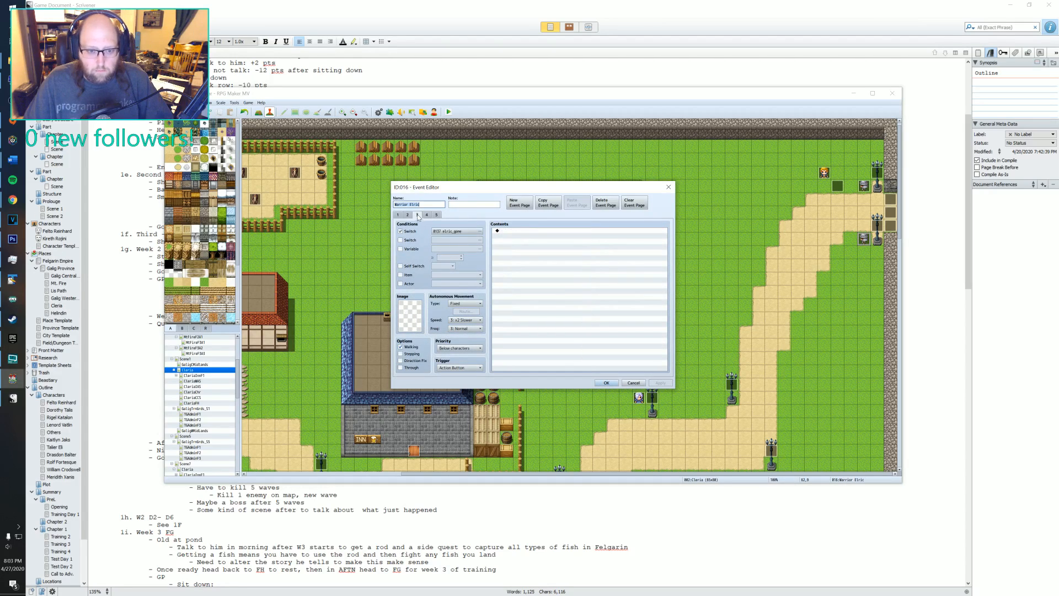
left_click(426, 215)
double_click(548, 313)
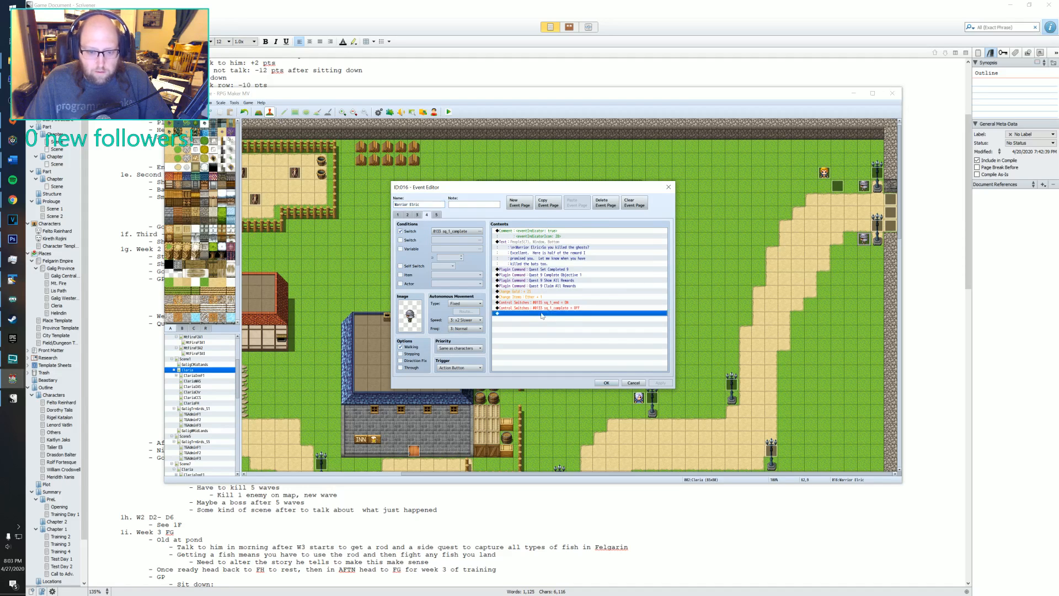
left_click(541, 287)
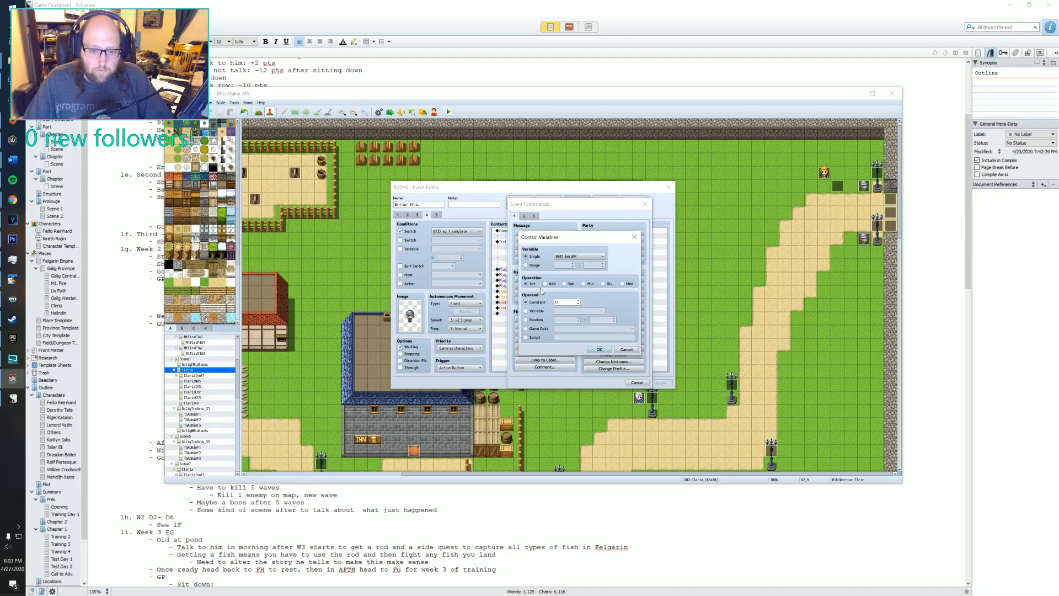
left_click(580, 256)
left_click(598, 330)
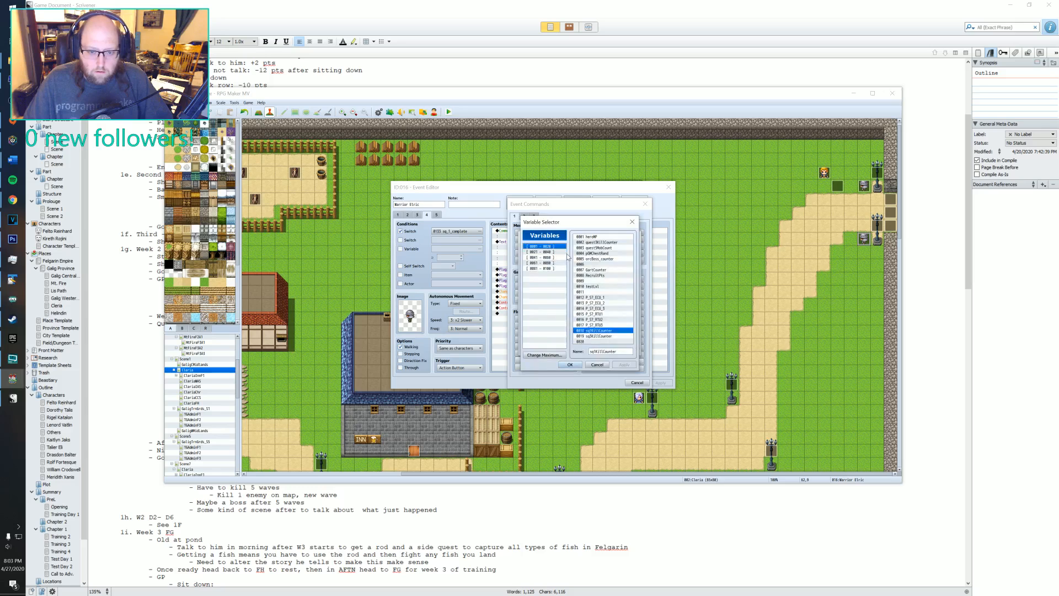
left_click(570, 364)
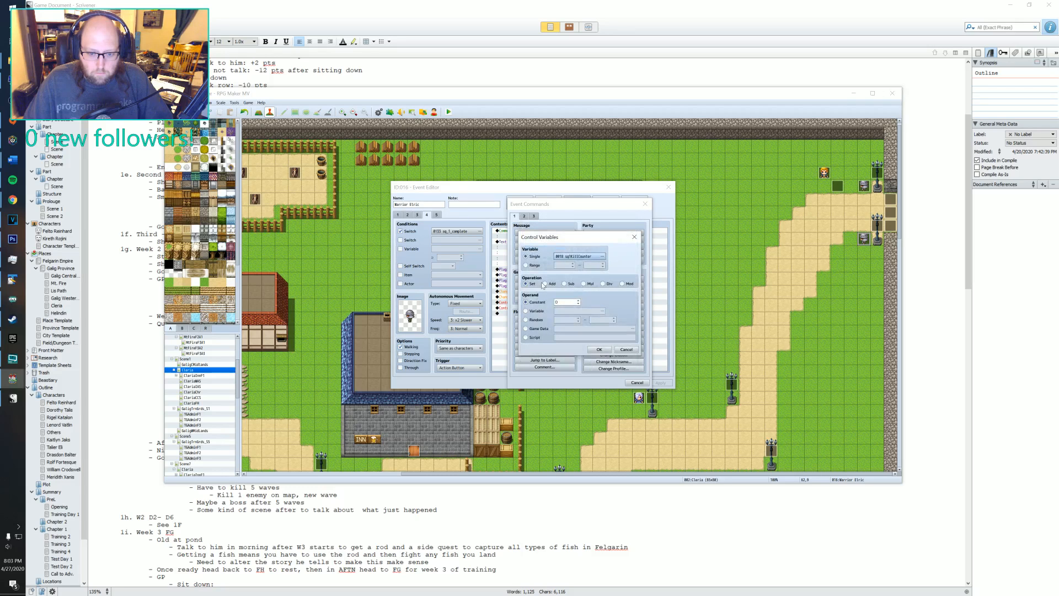
left_click(598, 349)
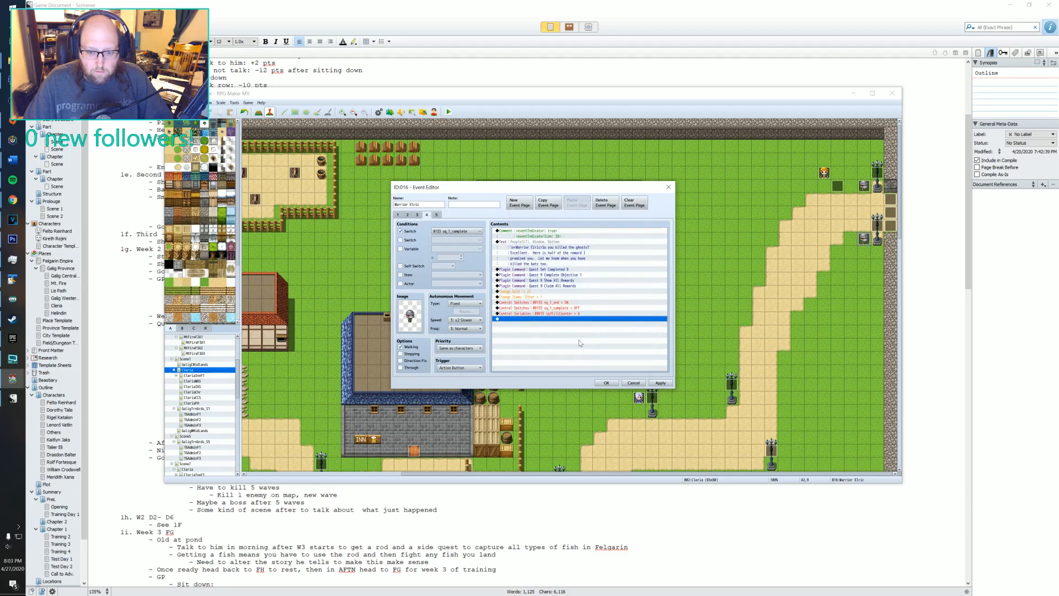
- Add another command to the same page that sets kill-counter variable 0019 to 0, and save the warrior's event
double_click(523, 319)
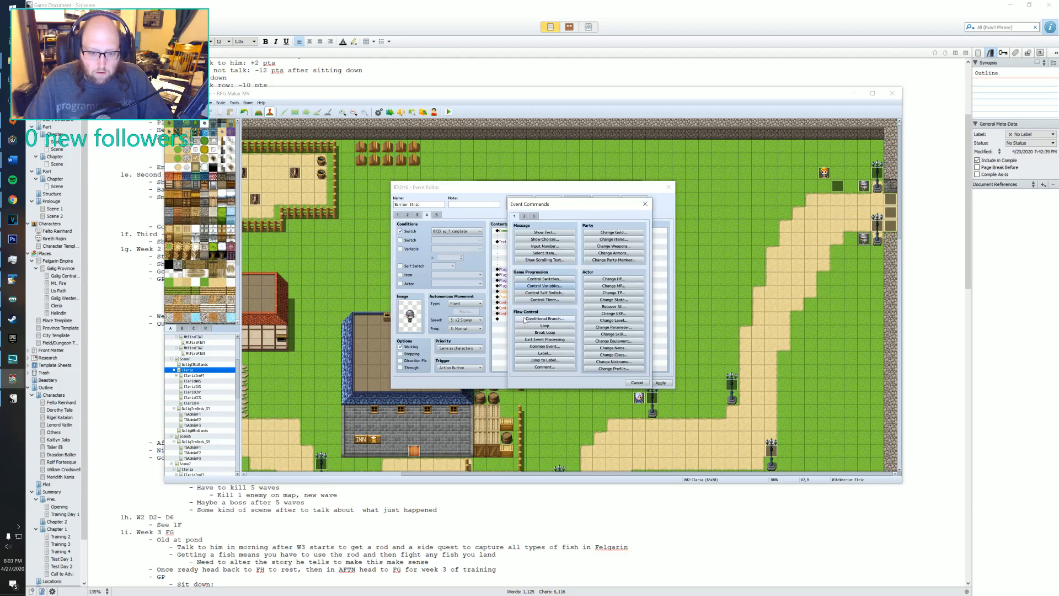
left_click(544, 286)
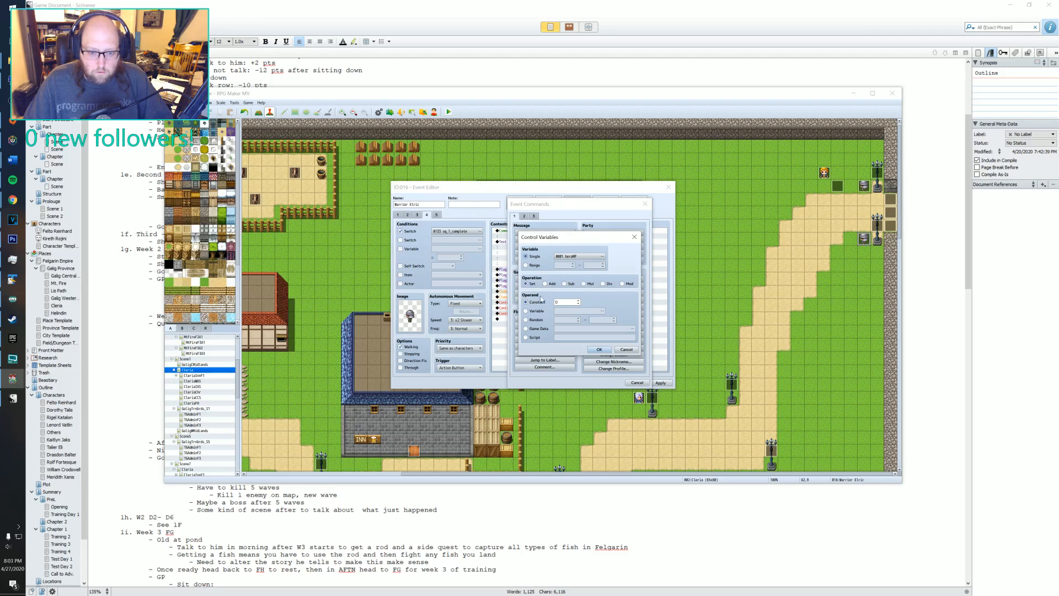
left_click(554, 257)
left_click(597, 335)
left_click(575, 366)
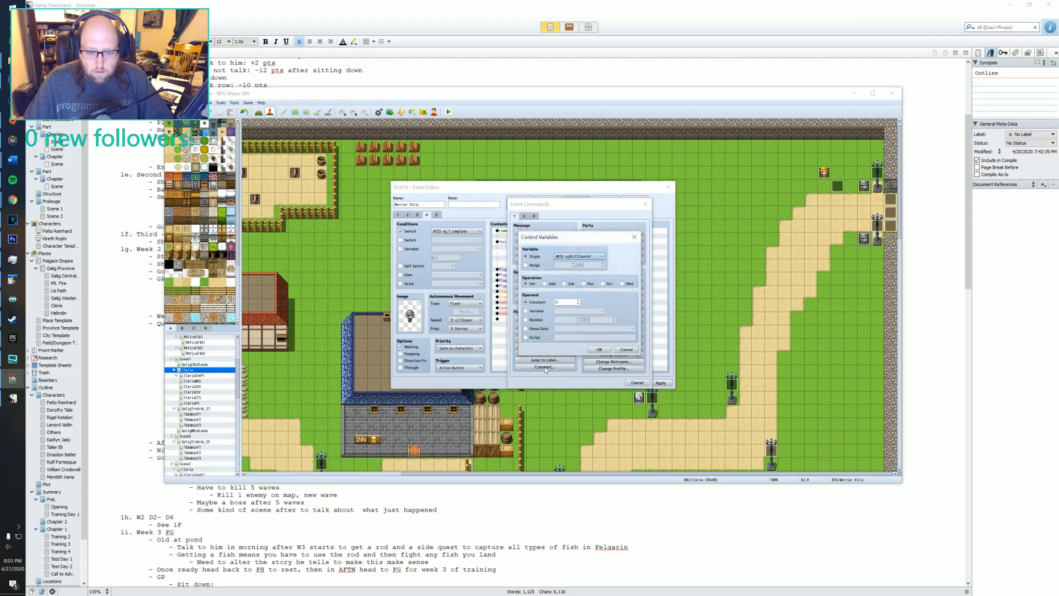
left_click(599, 350)
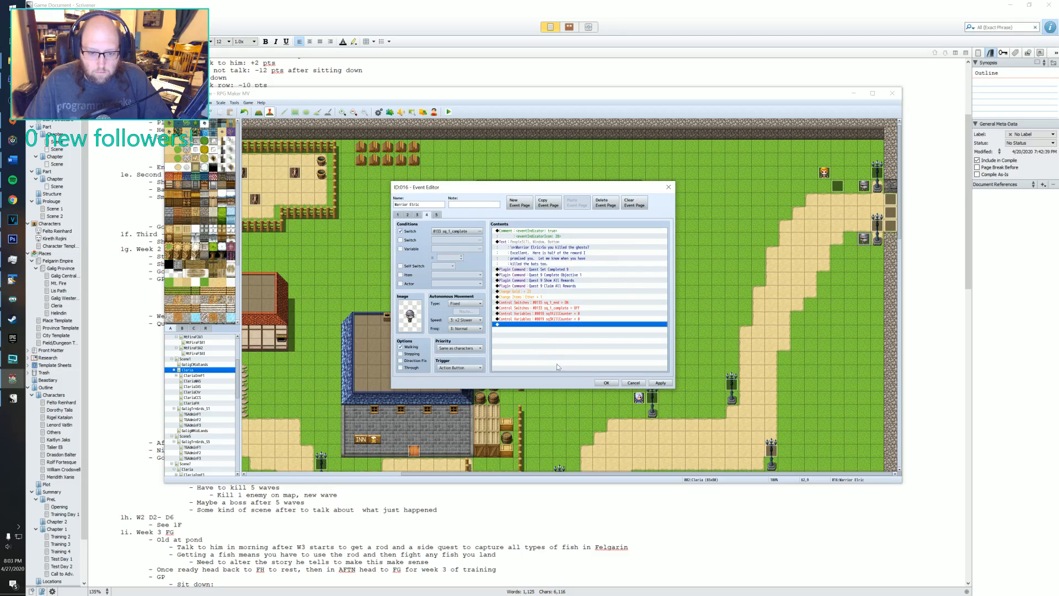
left_click(606, 382)
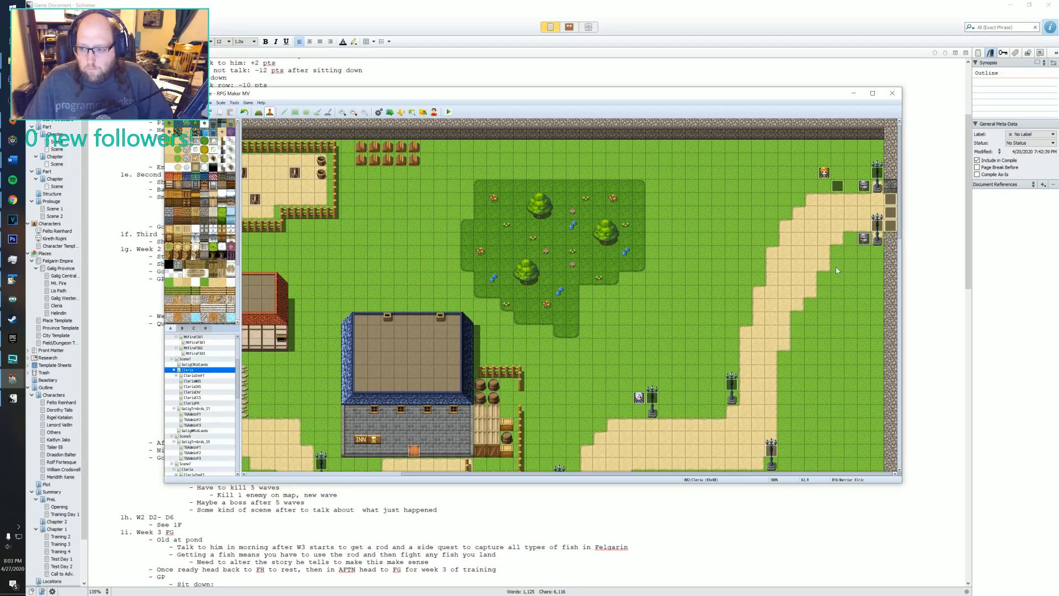
- Look over the whole town map, examining its buildings, paths, gates and placed events
scroll(868, 186, "down", 1)
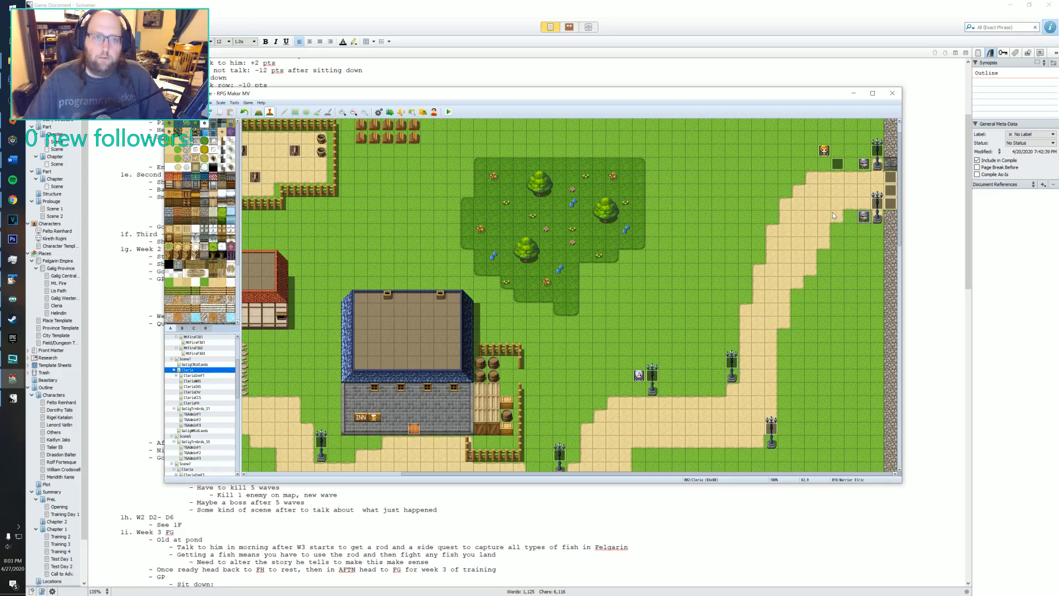
scroll(489, 241, "down", 5)
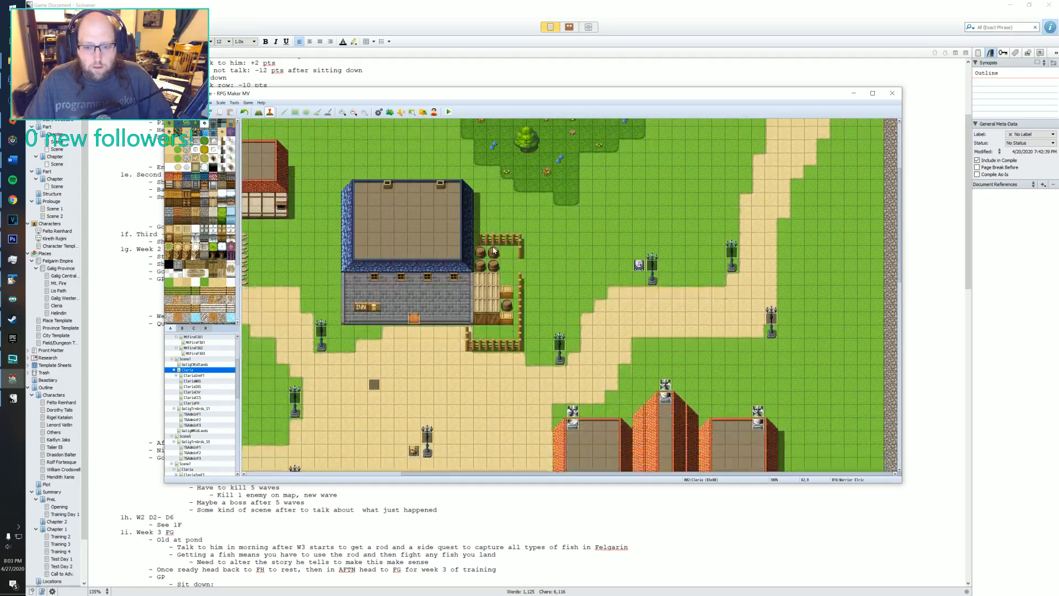
scroll(495, 251, "down", 20)
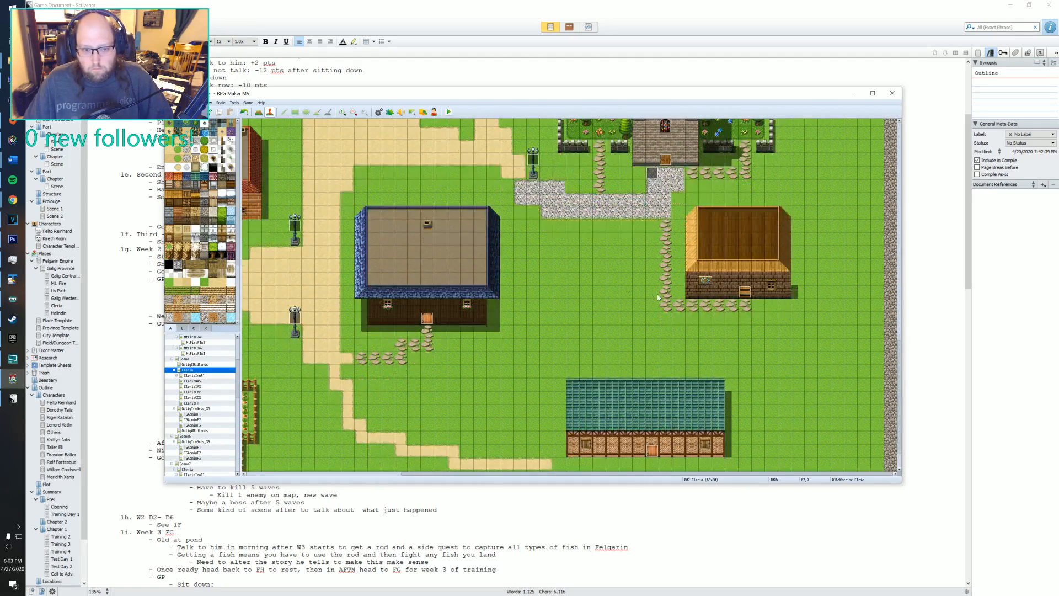
scroll(658, 298, "up", 15)
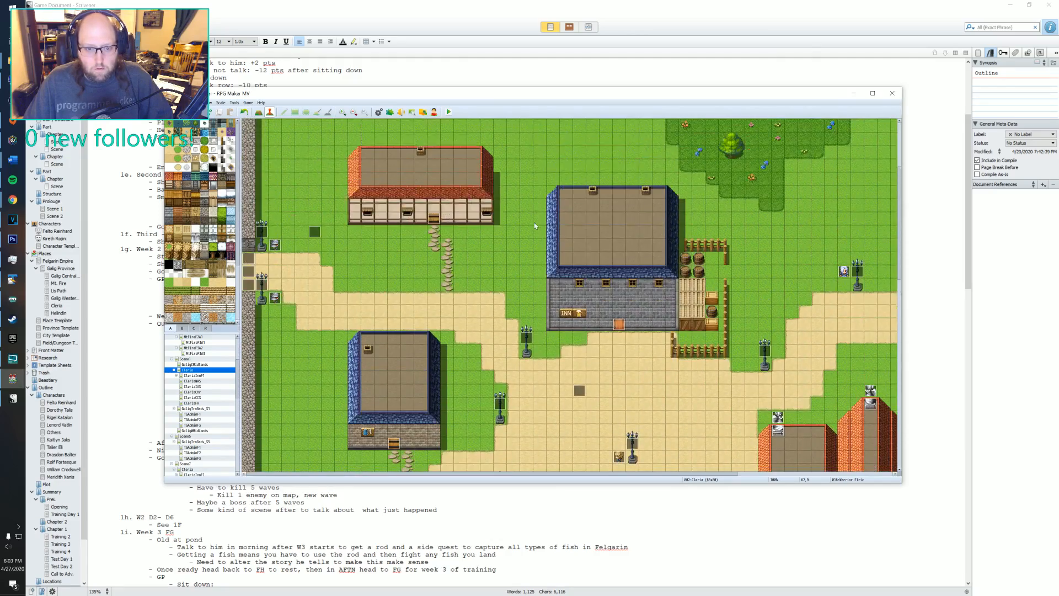
scroll(534, 223, "down", 10)
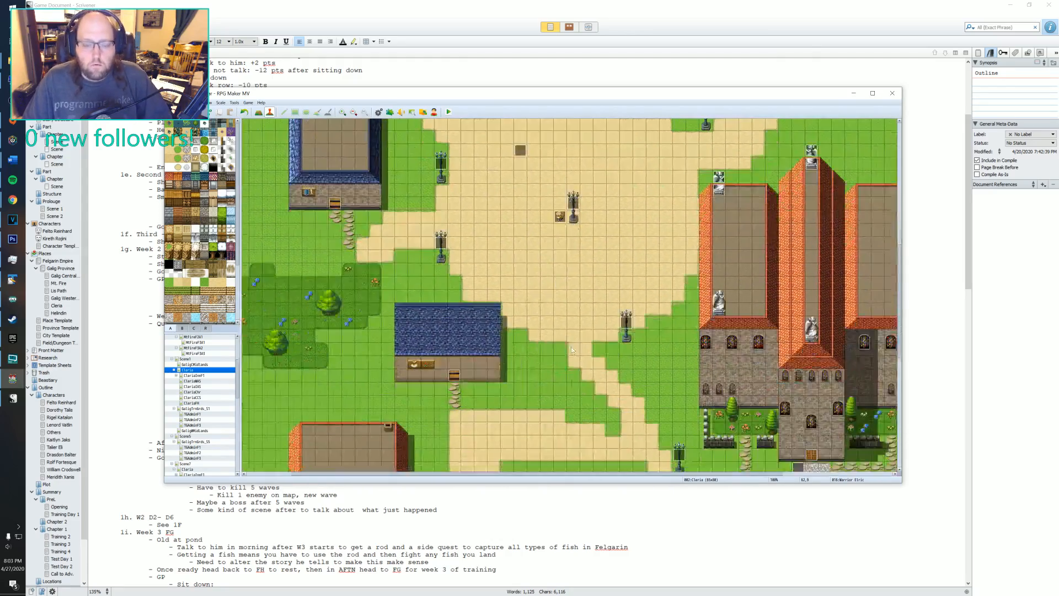
scroll(557, 300, "up", 4)
scroll(620, 273, "up", 11)
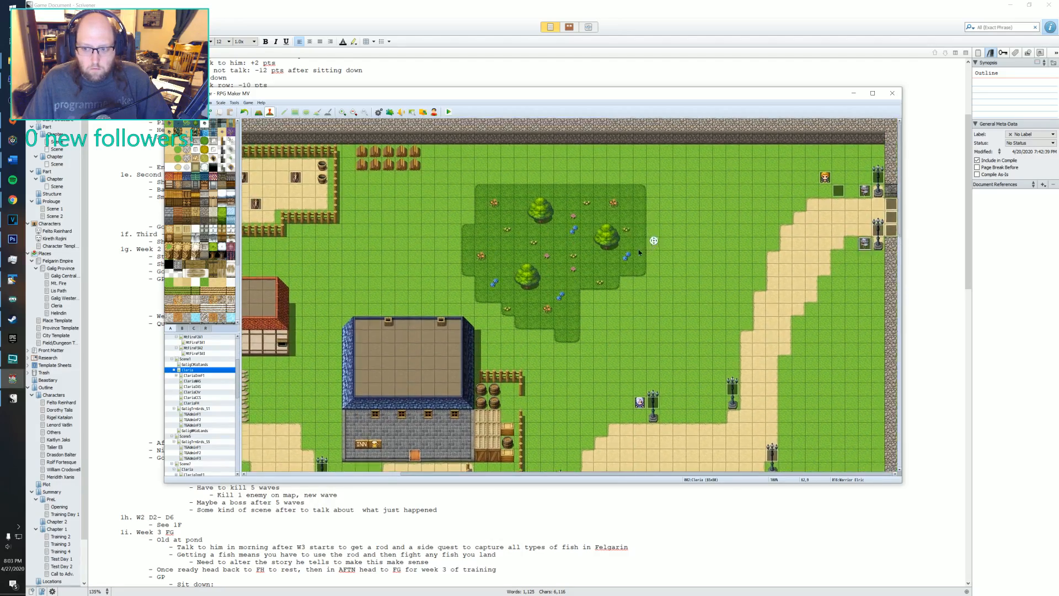
scroll(634, 221, "left", 8, "shift")
scroll(420, 319, "down", 4)
scroll(420, 319, "down", 8)
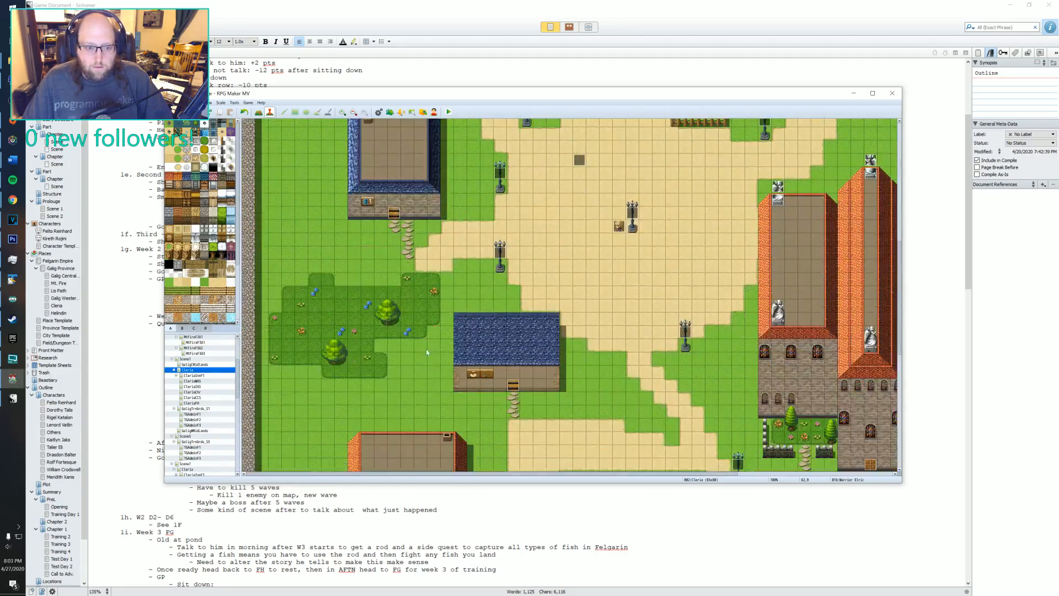
scroll(497, 320, "right", 7, "shift")
scroll(530, 328, "down", 3)
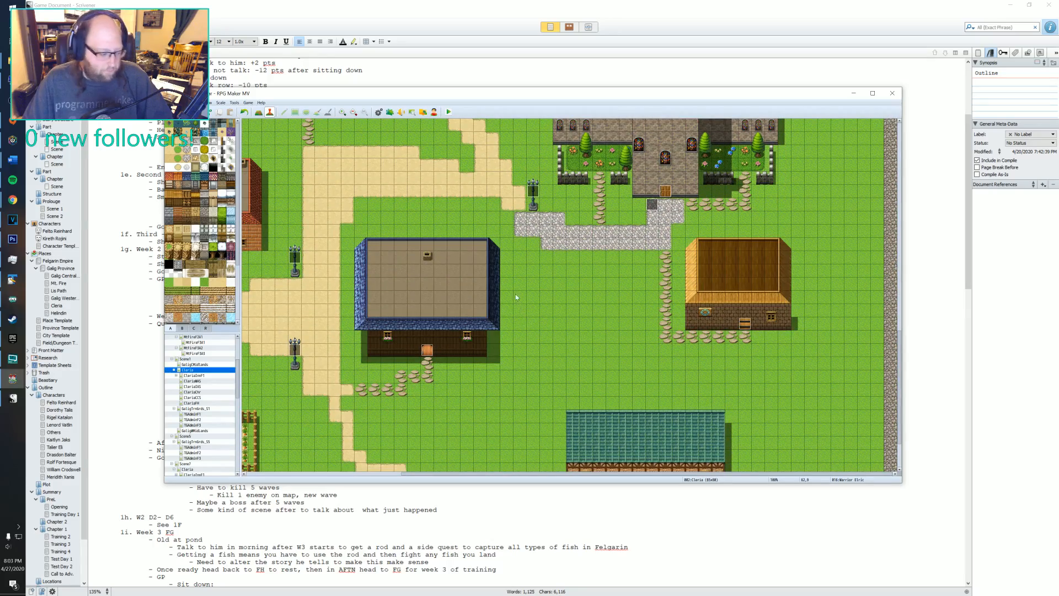
middle_click_drag(587, 343, 614, 183)
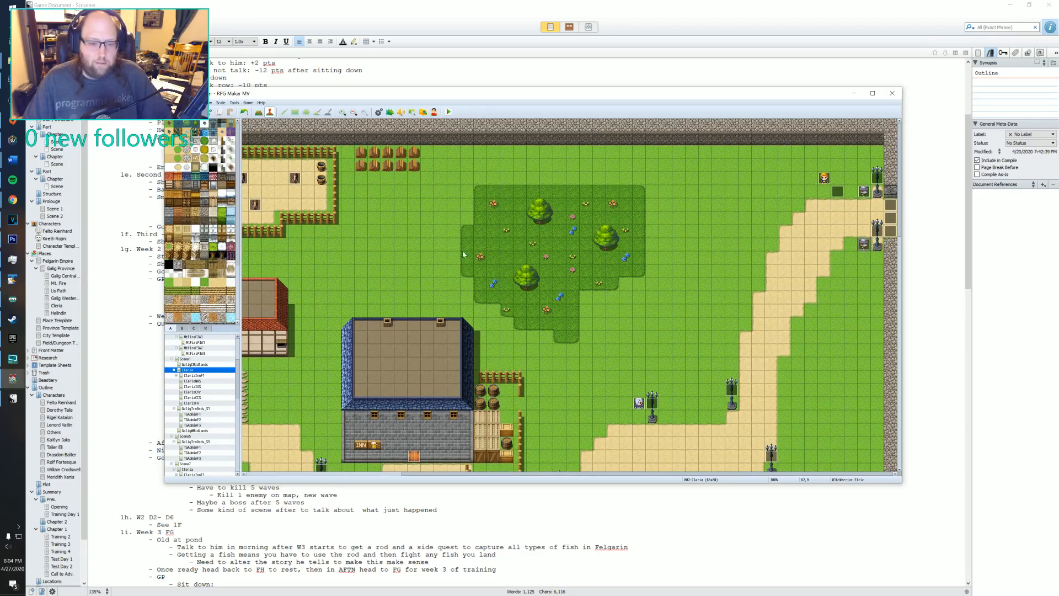
middle_click_drag(463, 251, 433, 417)
middle_click_drag(544, 323, 563, 411)
middle_click_drag(491, 316, 499, 246)
middle_click_drag(495, 258, 586, 270)
middle_click_drag(558, 344, 534, 226)
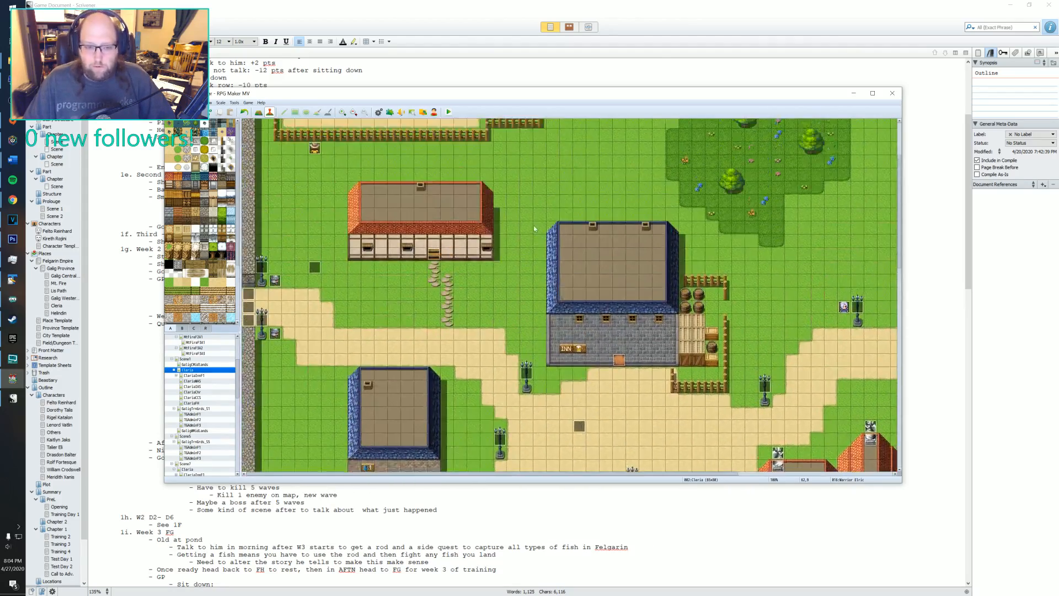
middle_click_drag(473, 324, 475, 272)
middle_click_drag(397, 263, 583, 448)
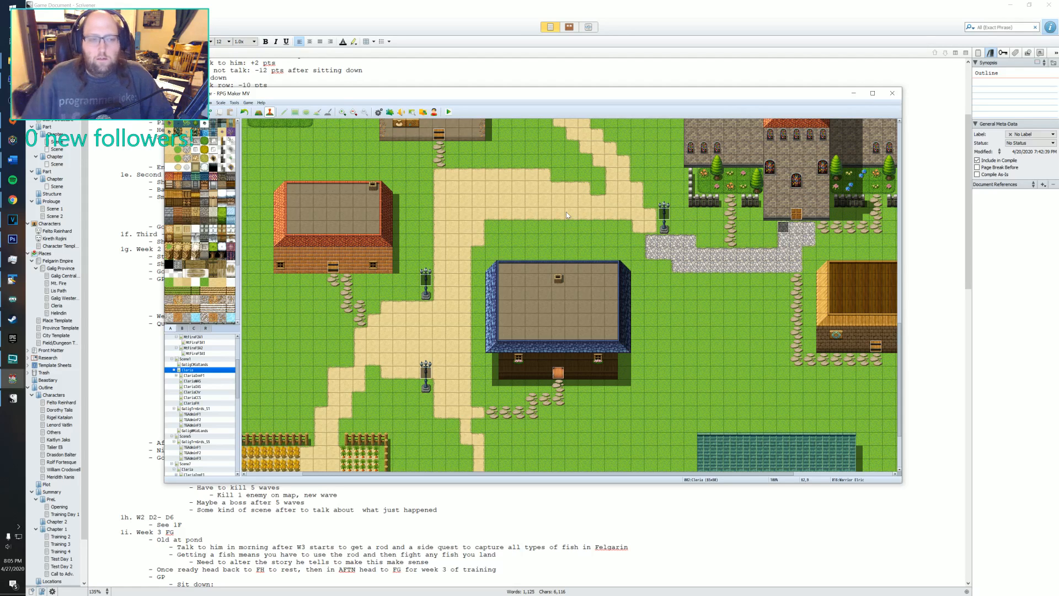
scroll(566, 212, "up", 5)
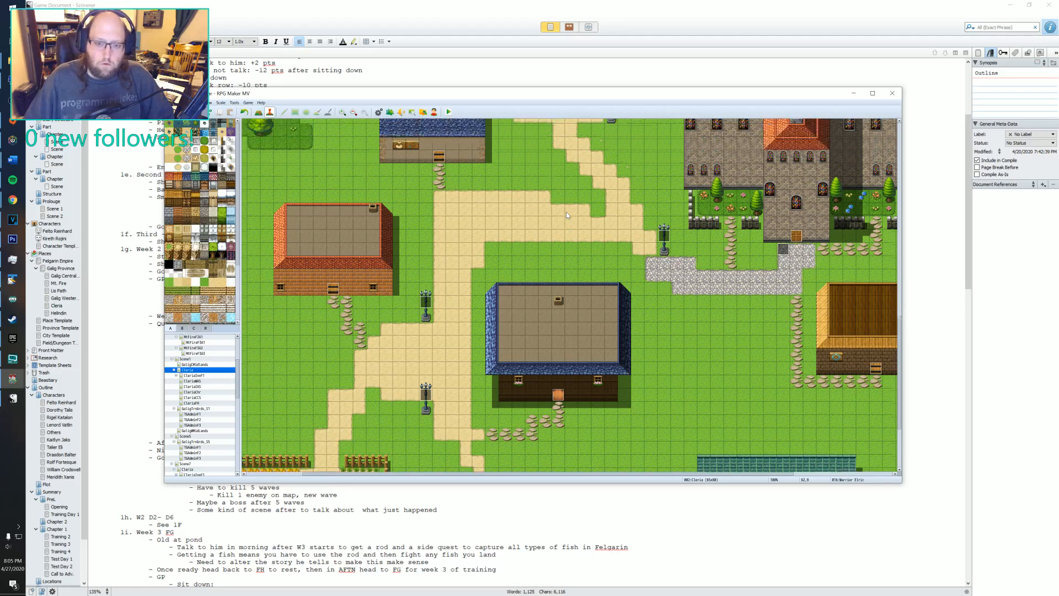
scroll(570, 266, "up", 10)
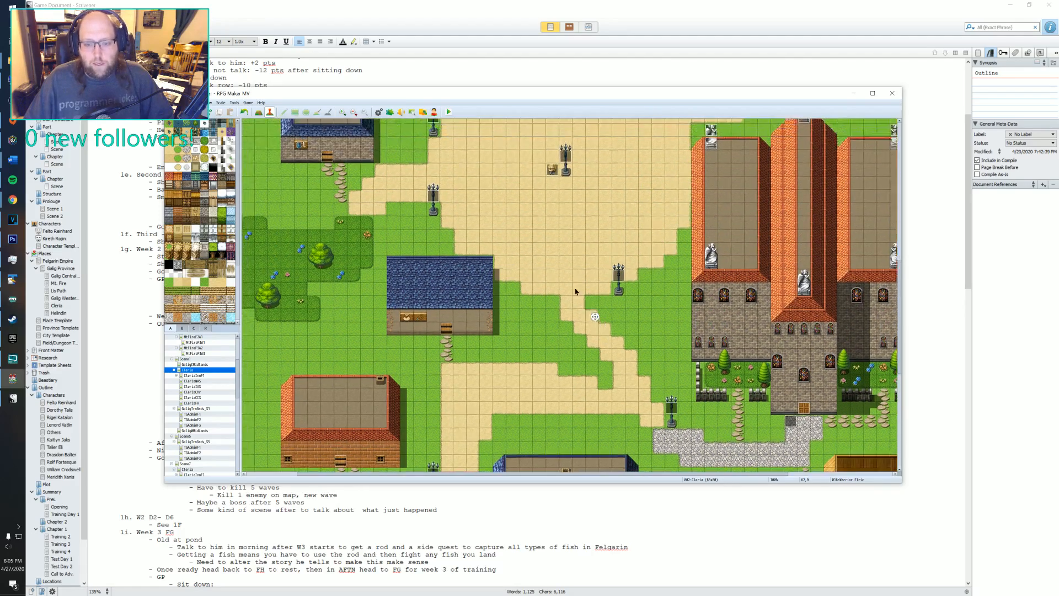
- Survey the Claria town map again, from the southern farm fields and houses to the inn, central square and north-eastern gate
scroll(557, 256, "up", 8)
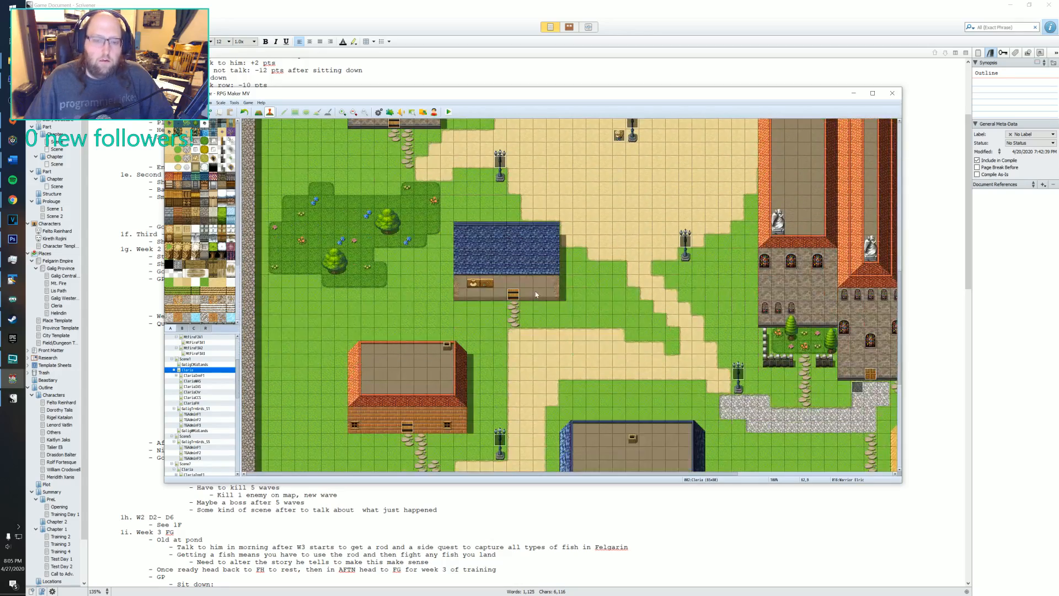
scroll(562, 264, "down", 5)
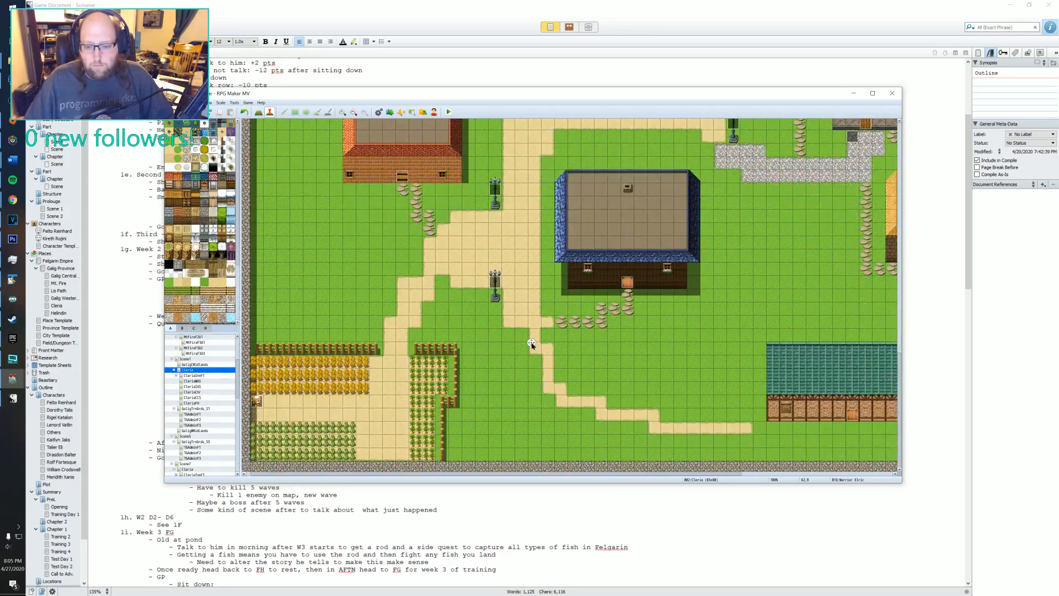
scroll(532, 343, "right", 5)
middle_click_drag(686, 415, 684, 433)
middle_click_drag(679, 353, 677, 389)
mouse_move(798, 401)
middle_mouse_down()
mouse_move(675, 333)
mouse_move(551, 314)
mouse_move(494, 353)
mouse_move(591, 320)
mouse_move(673, 269)
mouse_move(623, 293)
mouse_move(640, 428)
middle_mouse_up()
mouse_move(563, 379)
middle_mouse_down()
mouse_move(633, 398)
mouse_move(599, 376)
mouse_move(581, 312)
middle_mouse_up()
middle_click_drag(476, 353, 545, 246)
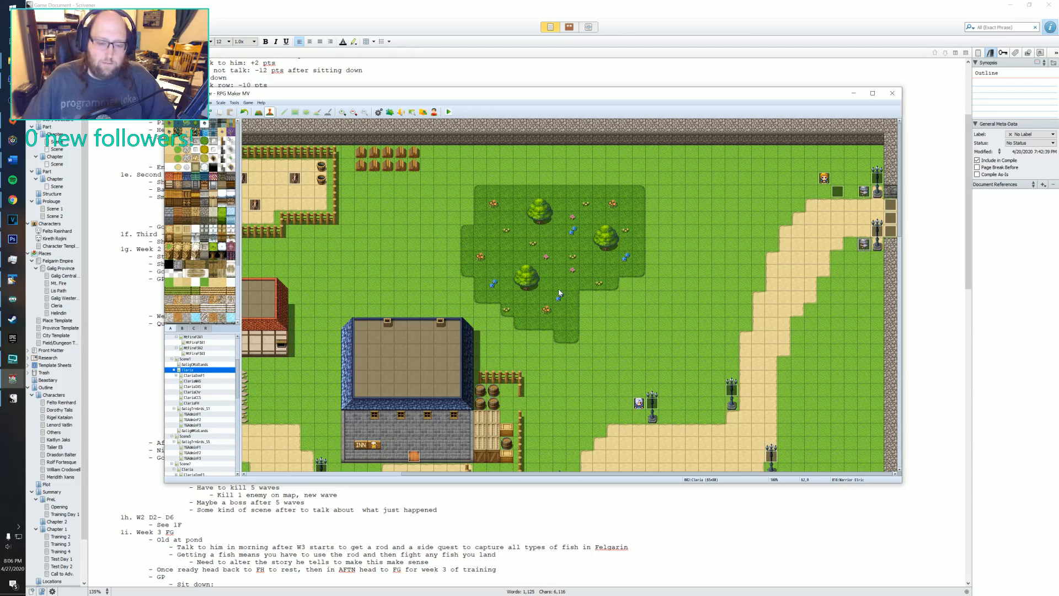
middle_click_drag(627, 247, 595, 353)
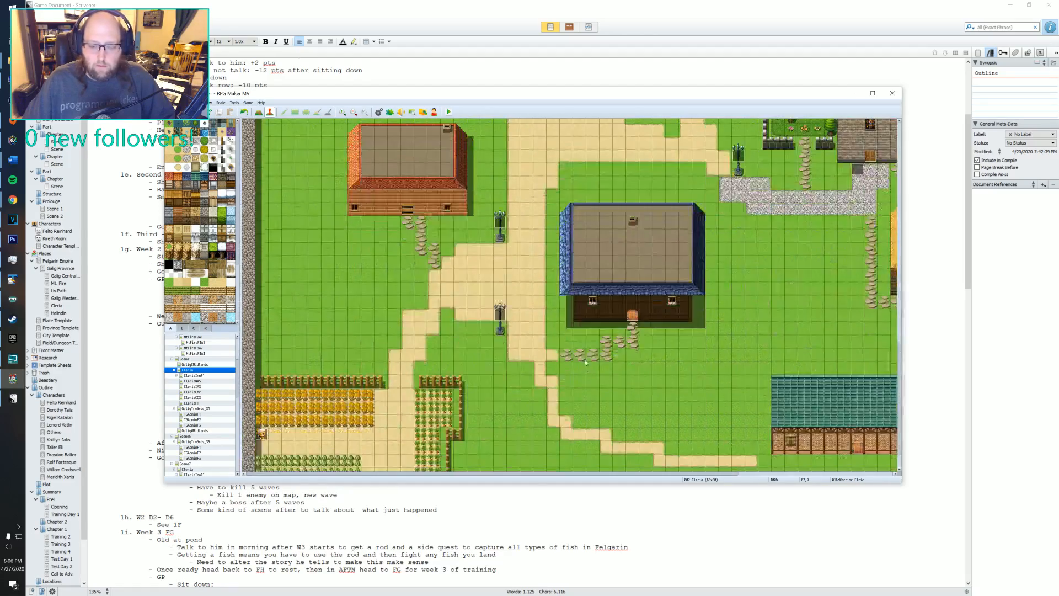
middle_click_drag(639, 297, 623, 348)
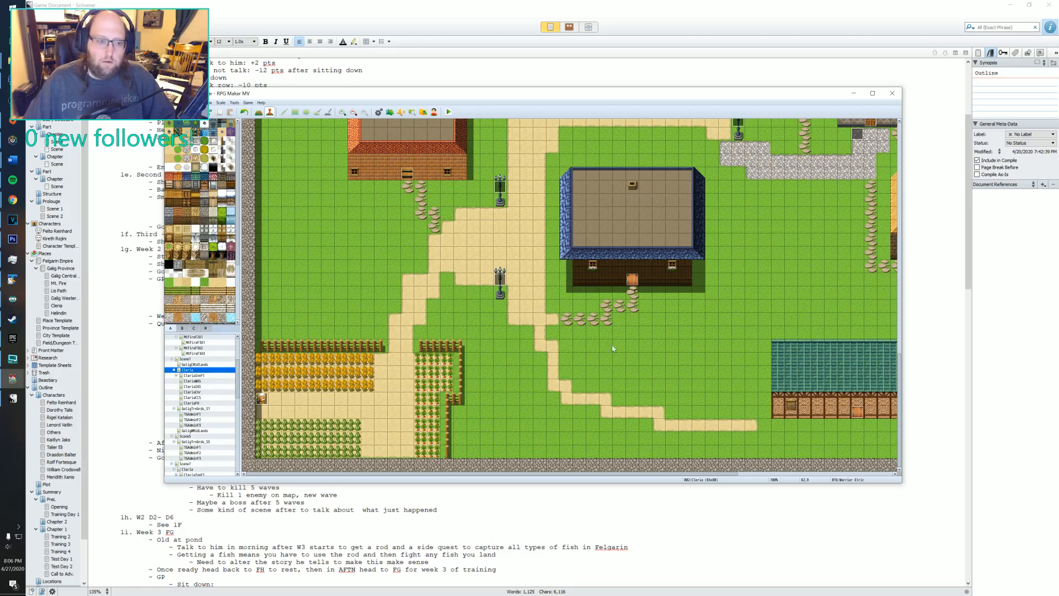
middle_click_drag(514, 370, 529, 276)
middle_click_drag(597, 344, 573, 299)
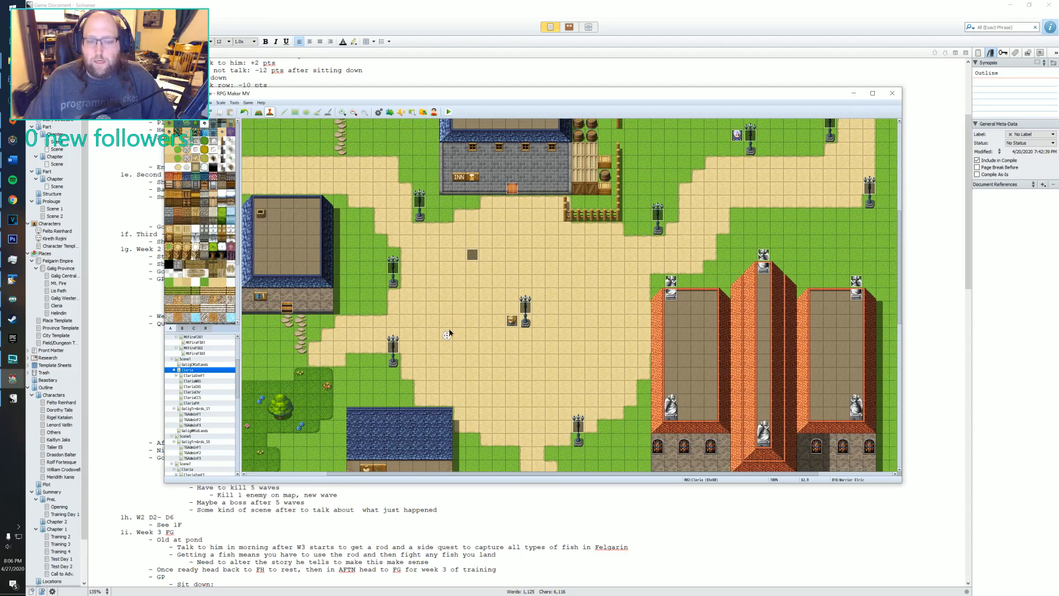
middle_click_drag(450, 331, 452, 225)
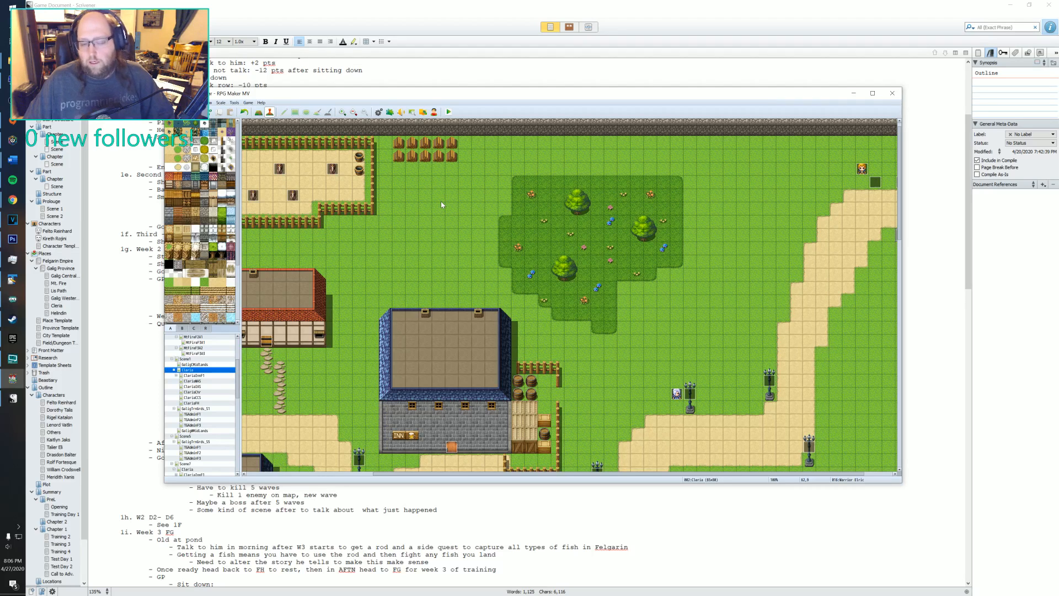
scroll(458, 213, "down", 10)
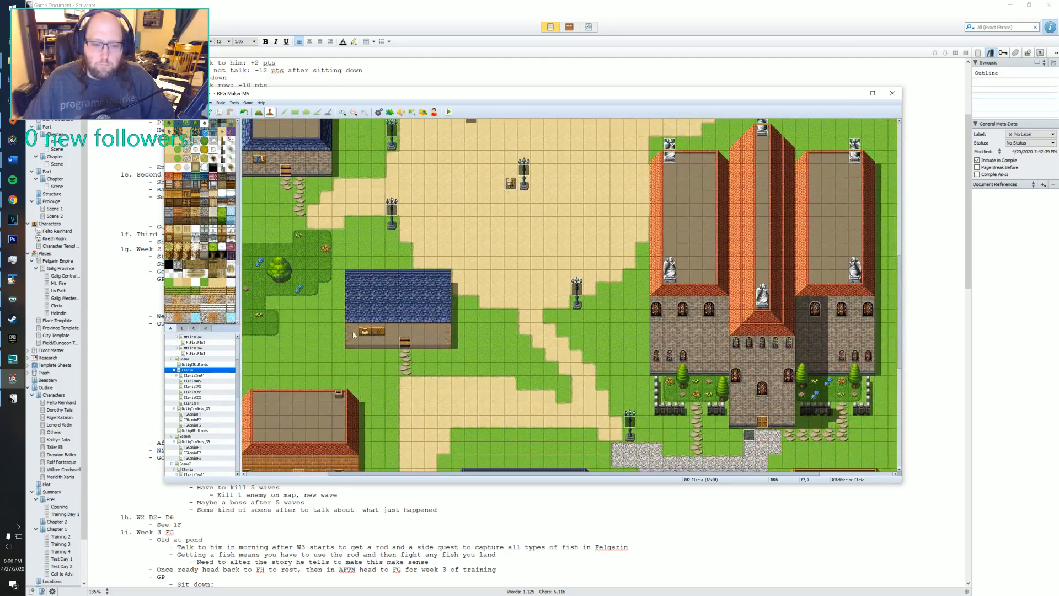
scroll(352, 331, "up", 8)
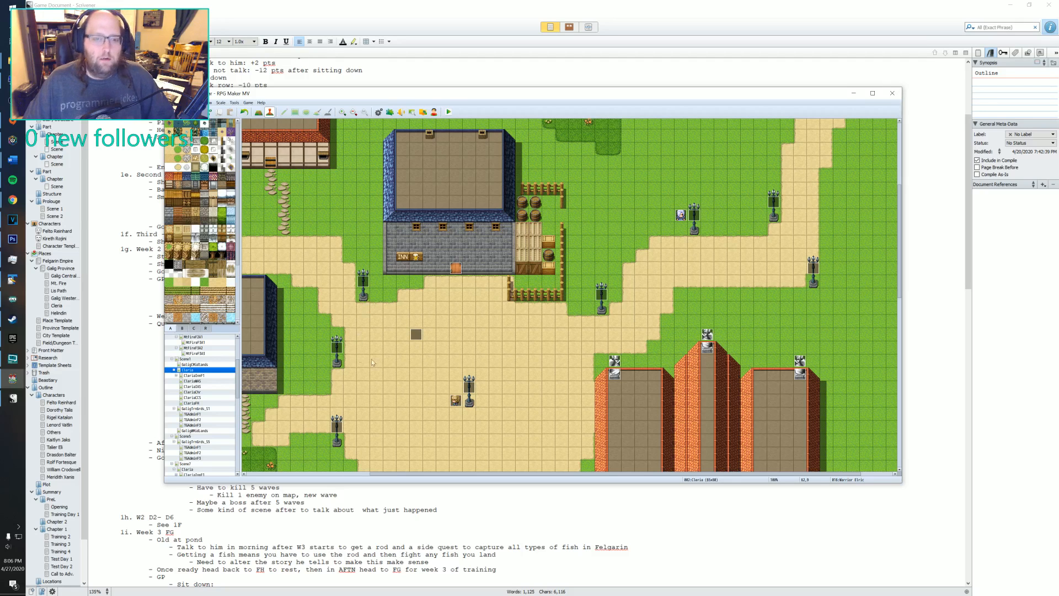
scroll(465, 278, "down", 3)
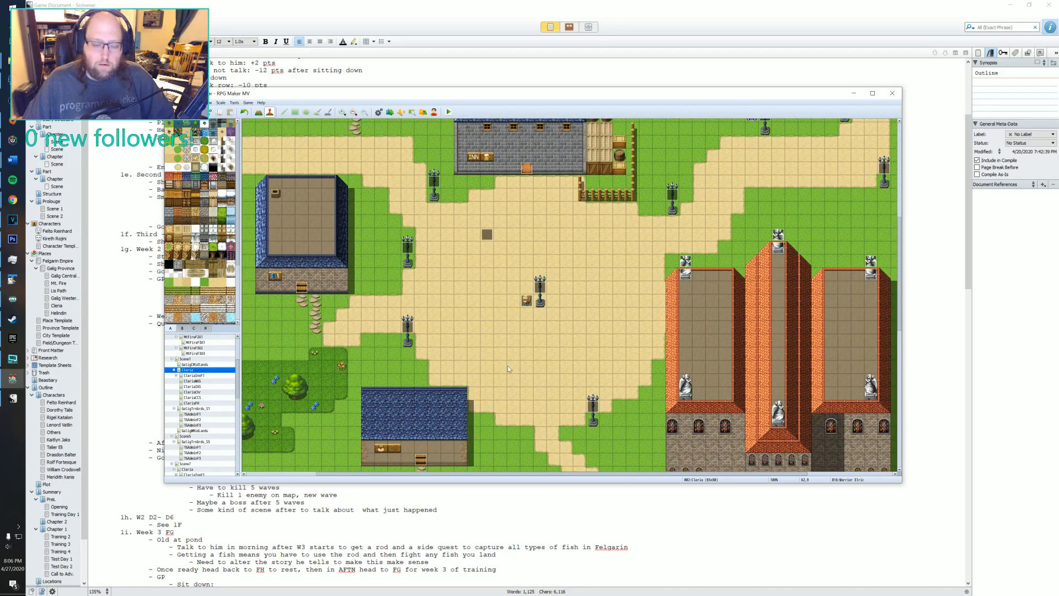
scroll(507, 366, "up", 3)
scroll(465, 283, "up", 5)
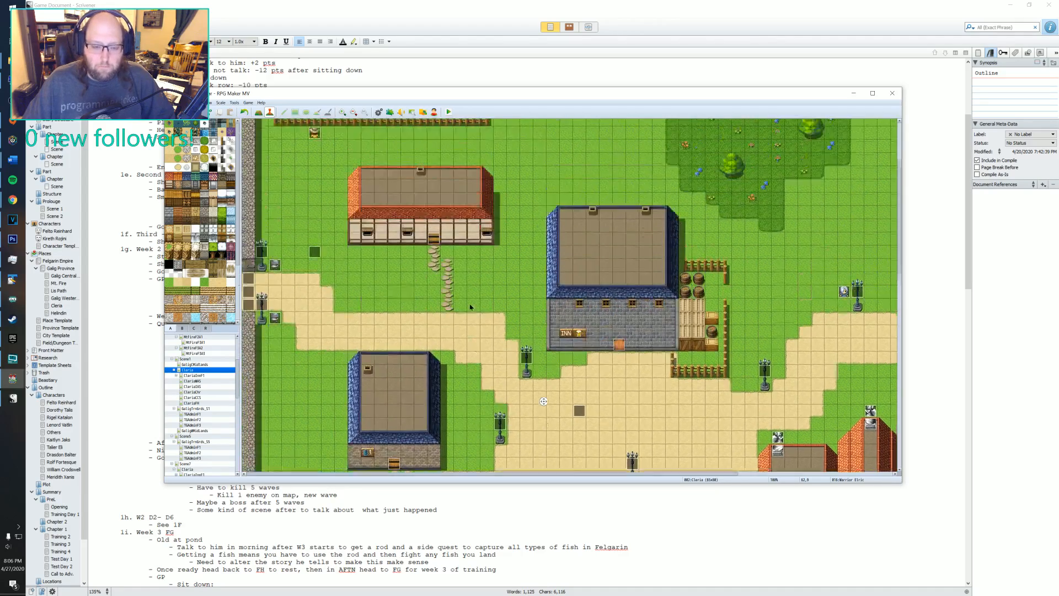
scroll(367, 332, "right", 5)
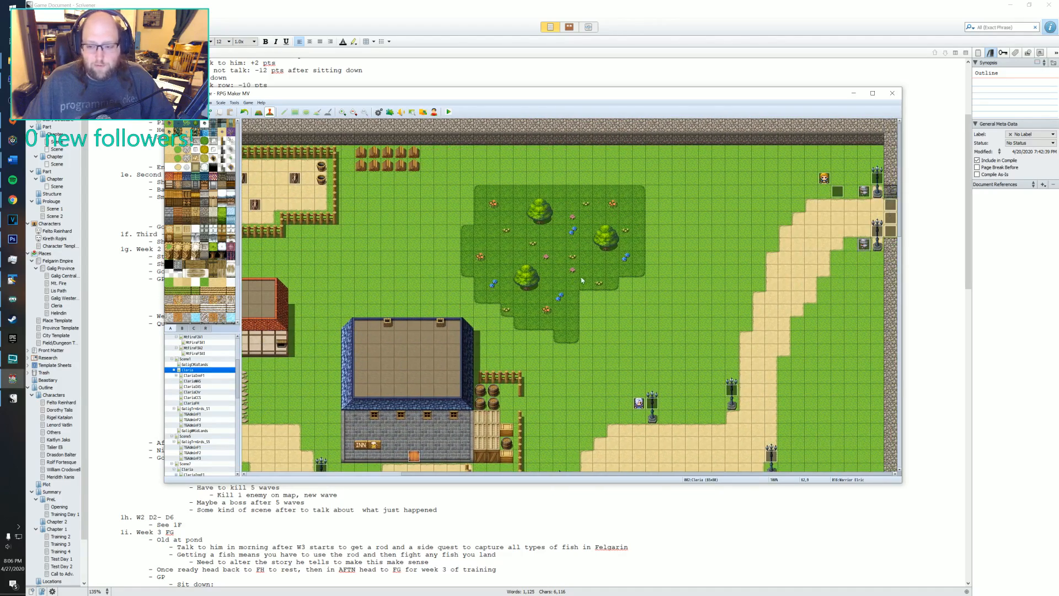
middle_click(501, 245)
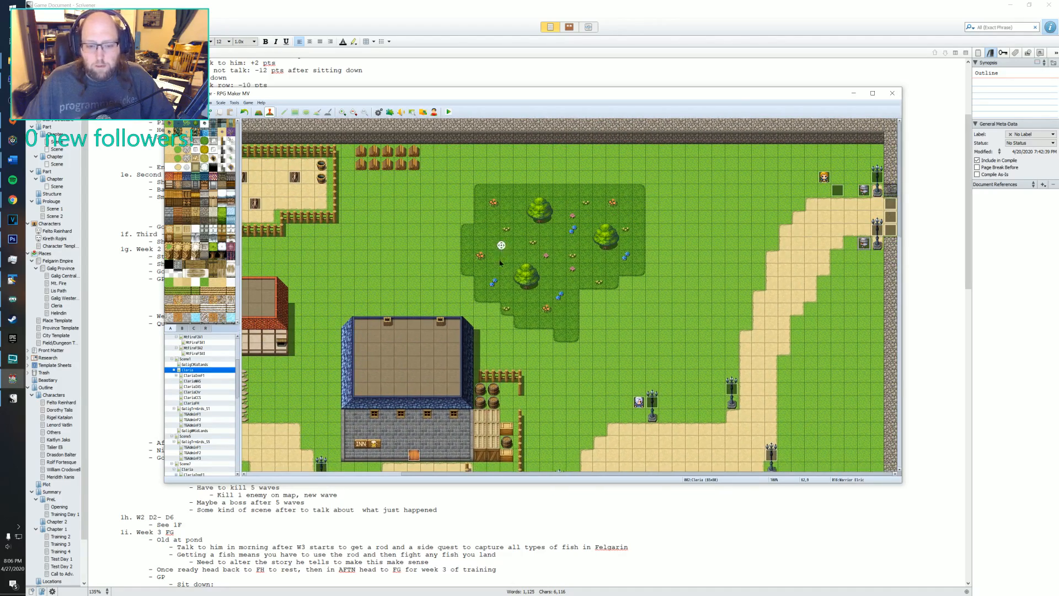
middle_click(481, 353)
middle_click(487, 259)
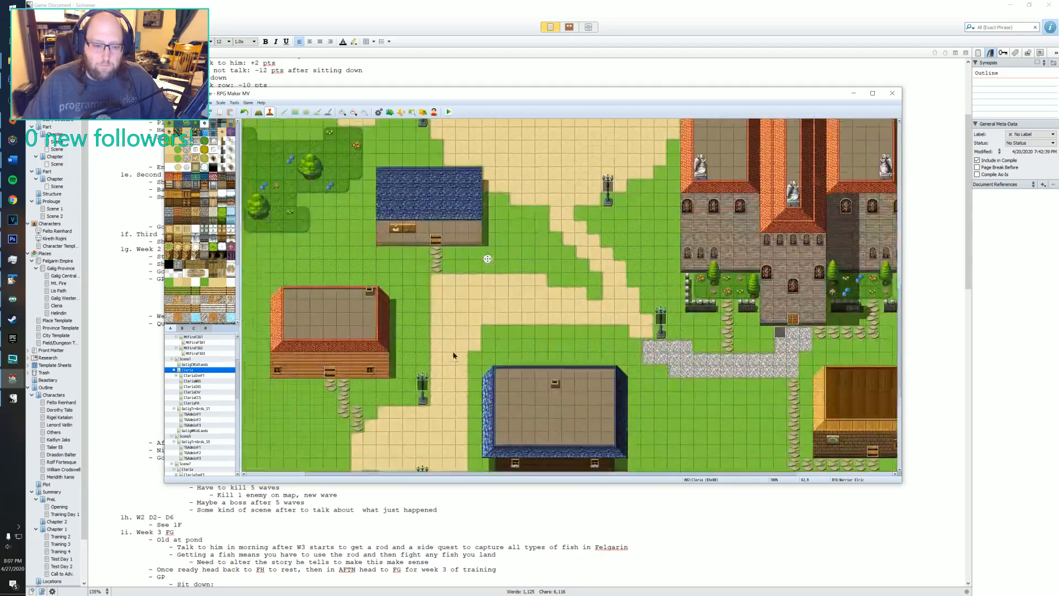
middle_click(569, 353)
middle_click(555, 366)
middle_click(534, 267)
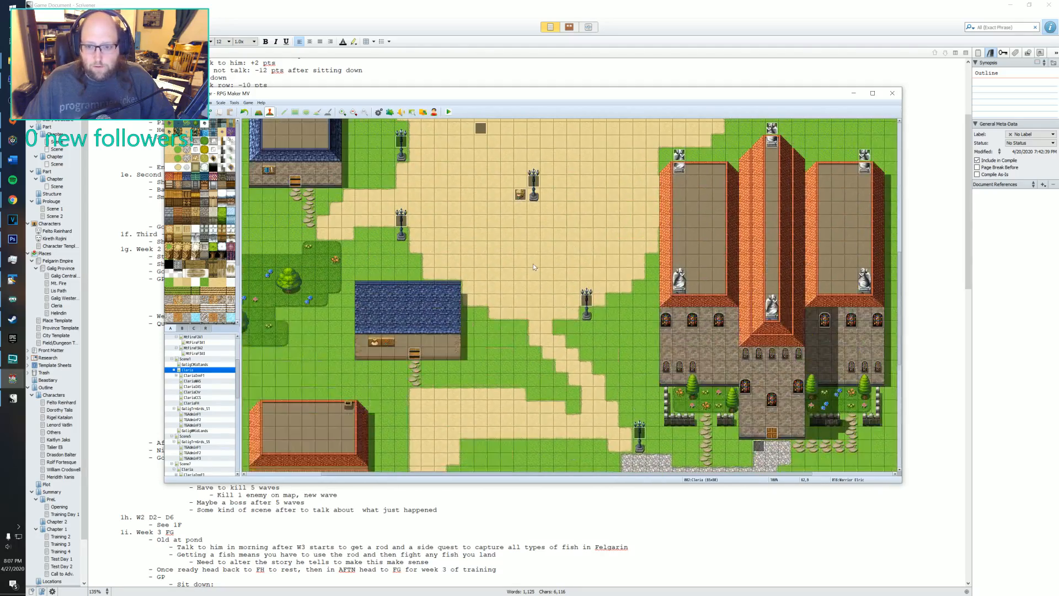
middle_click(548, 382)
middle_click(480, 334)
middle_click(449, 367)
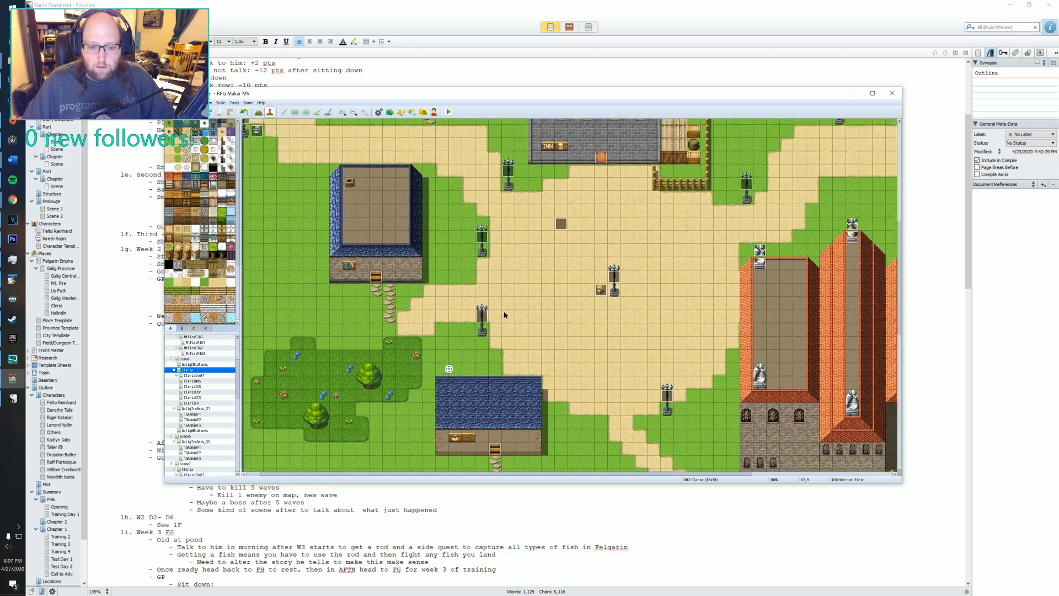
middle_click(501, 312)
middle_click(538, 339)
middle_click(514, 246)
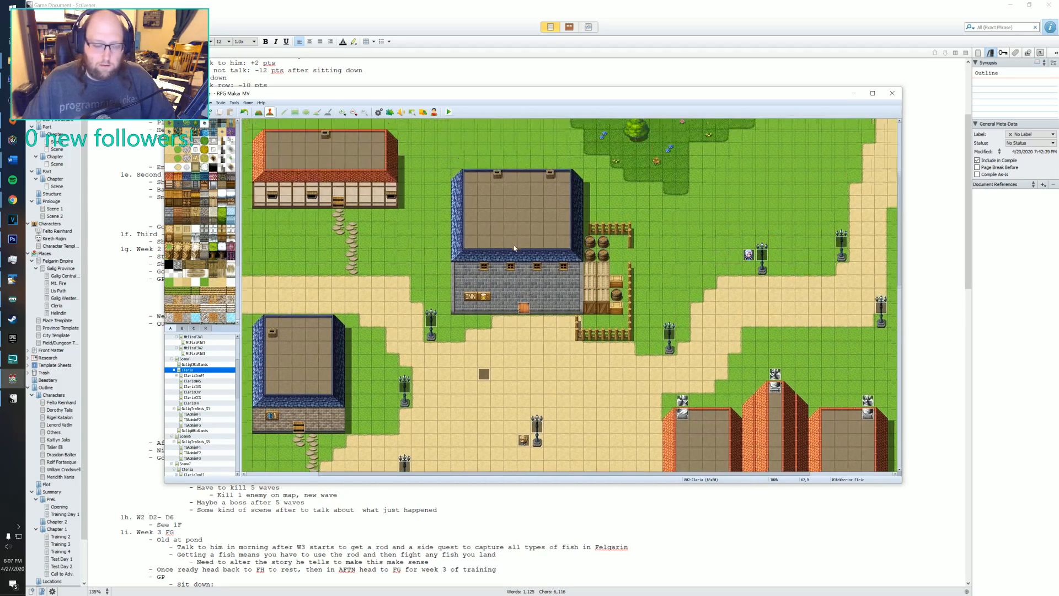
middle_click(434, 342)
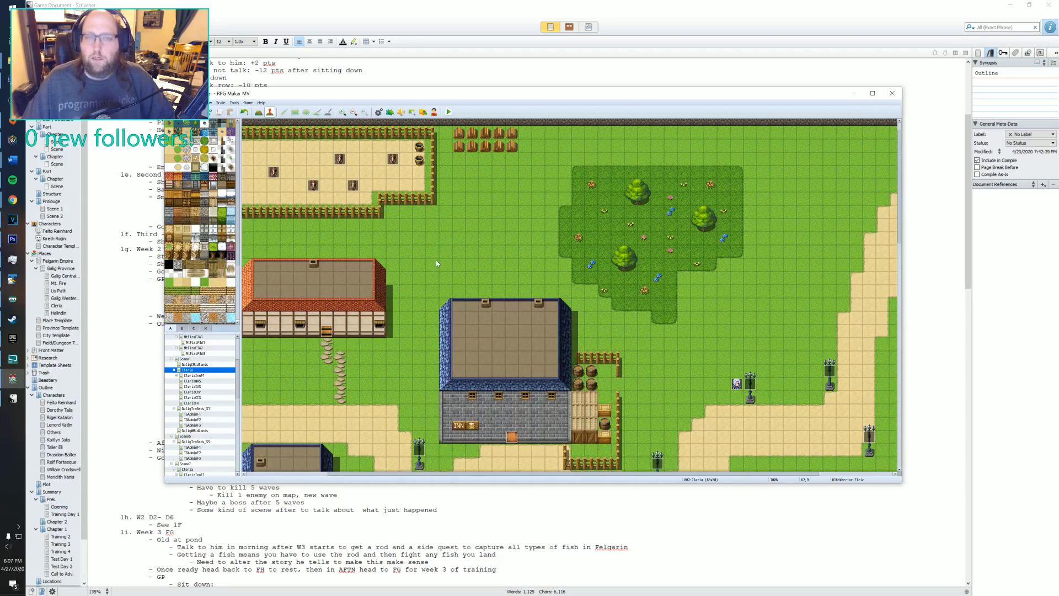
middle_click_drag(572, 275, 546, 250)
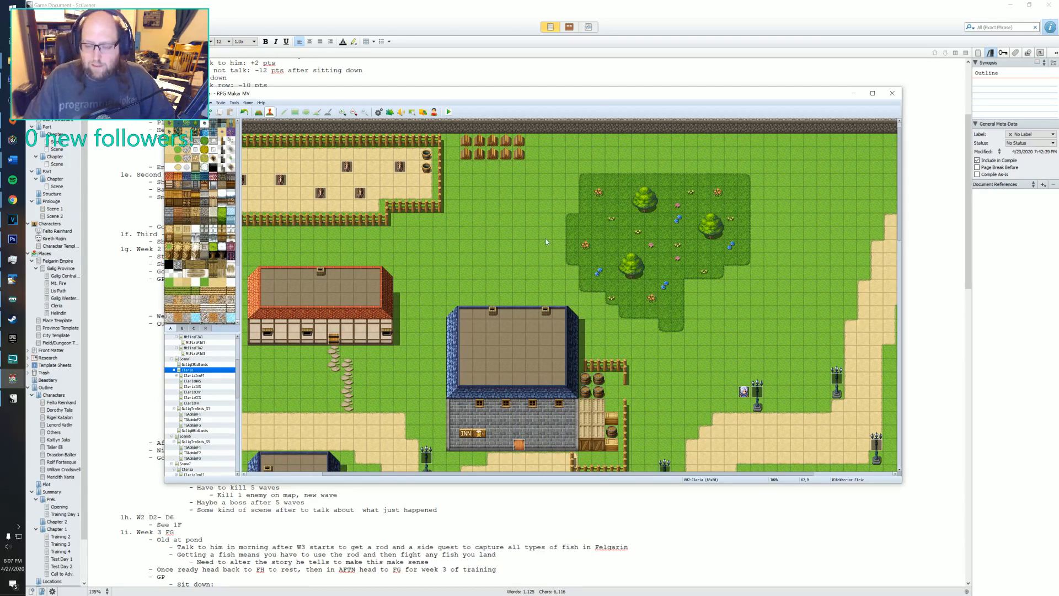
middle_click_drag(545, 239, 561, 364)
middle_click_drag(536, 320, 509, 241)
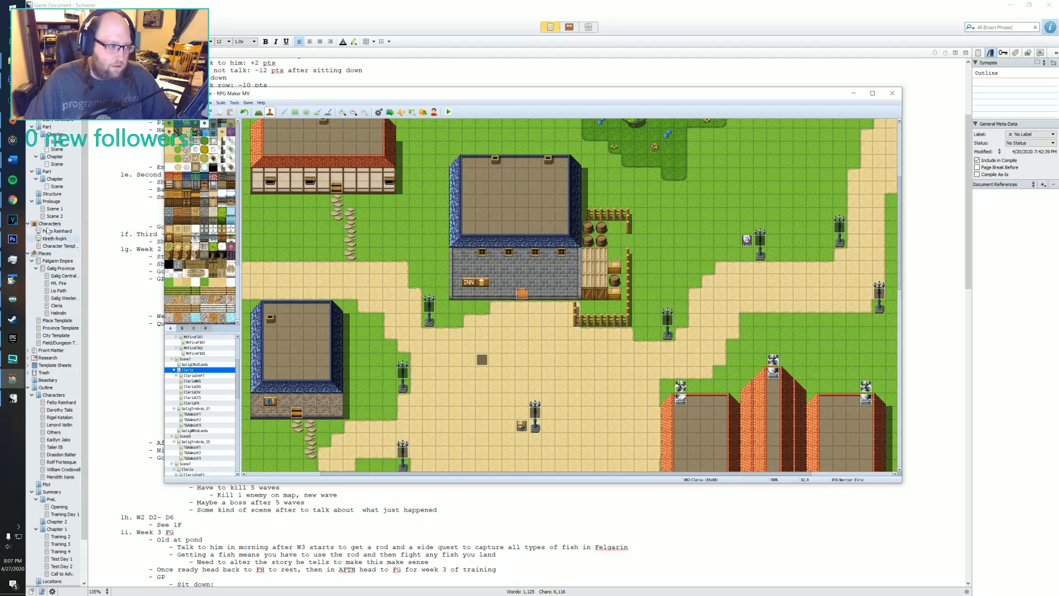
- Switch to the FF7R Theory Video Script document in Word, enlarge its window, skim the script from beginning to end and minimize it
mouse_move(12, 160)
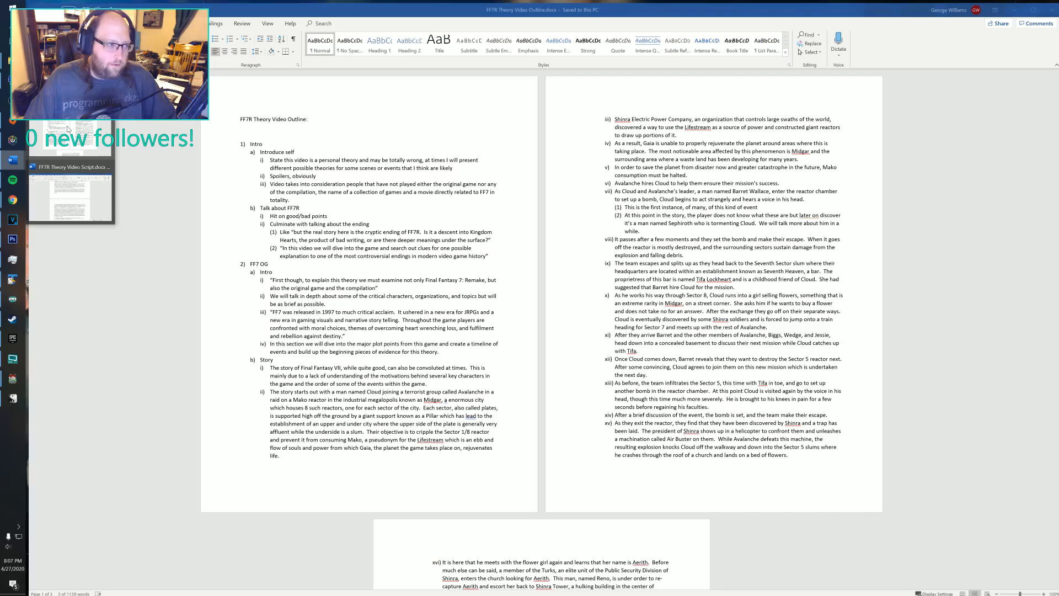
left_click(70, 195)
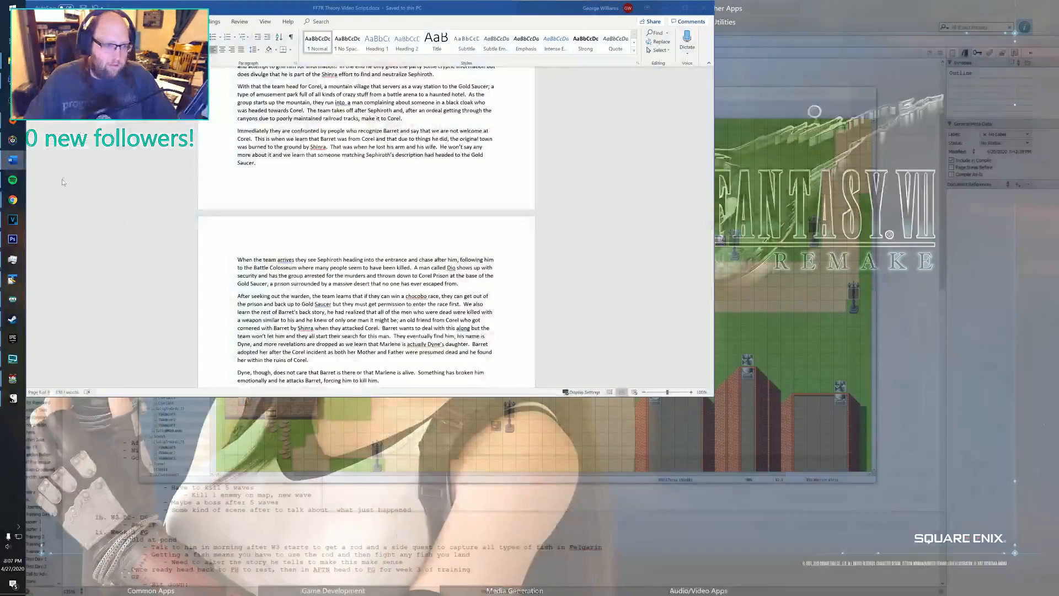
scroll(366, 226, "up", 10)
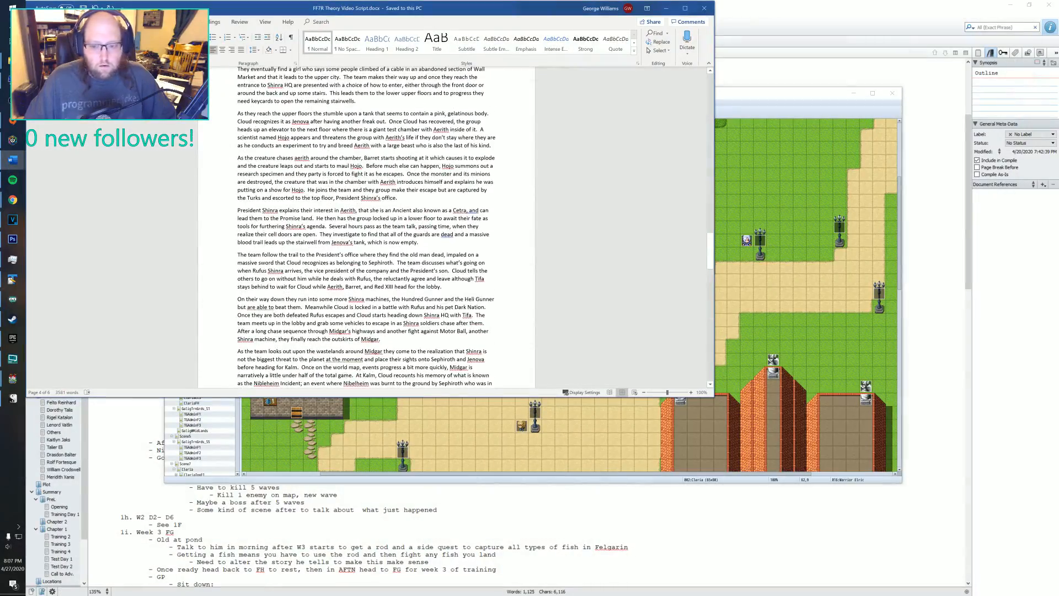
left_click_drag(714, 397, 992, 475)
scroll(535, 340, "up", 3)
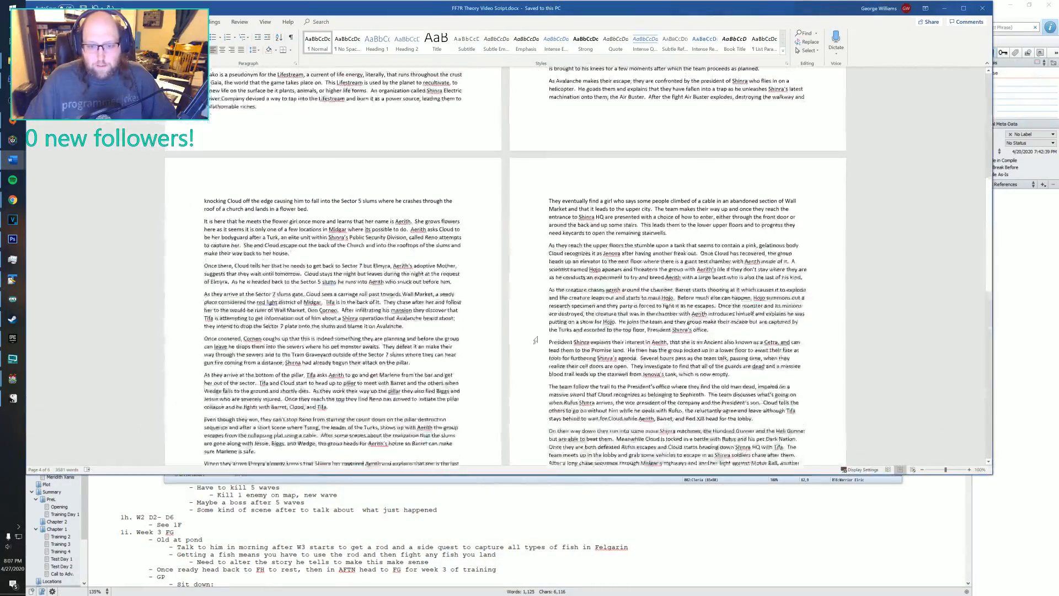
scroll(535, 341, "down", 10)
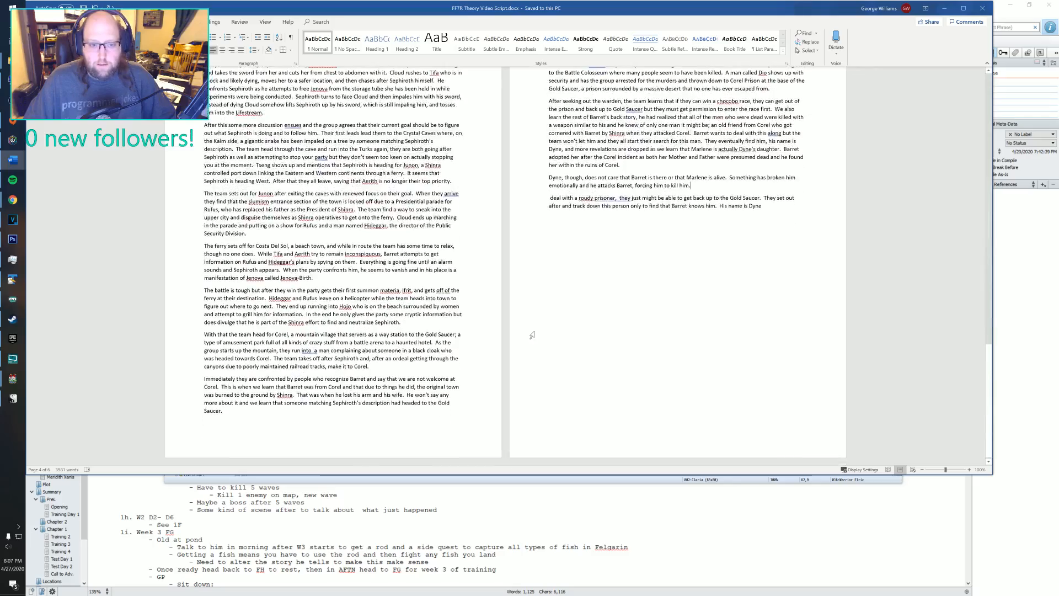
scroll(532, 335, "up", 20)
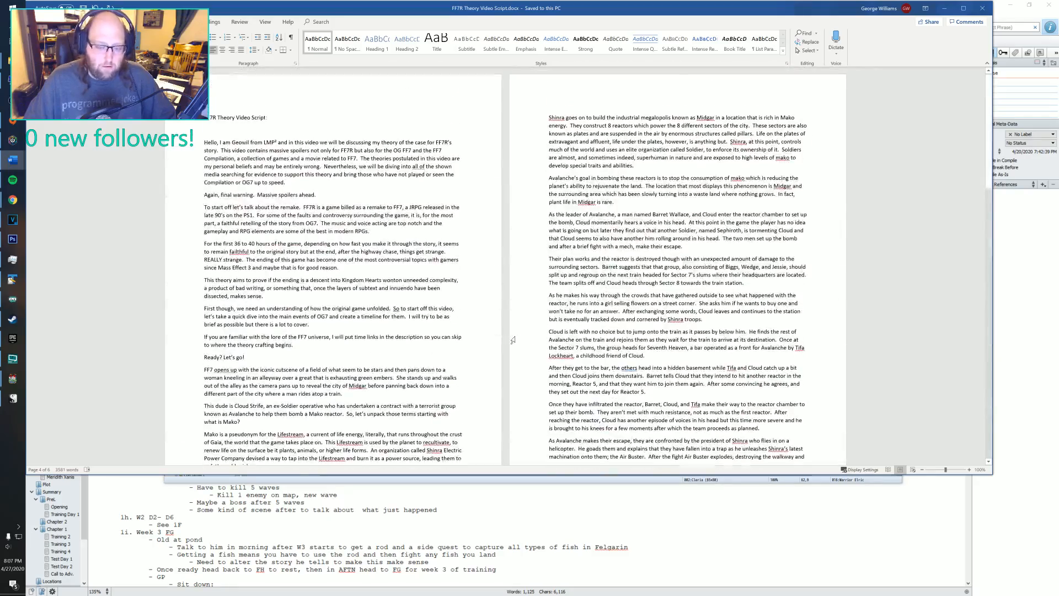
scroll(513, 341, "down", 15)
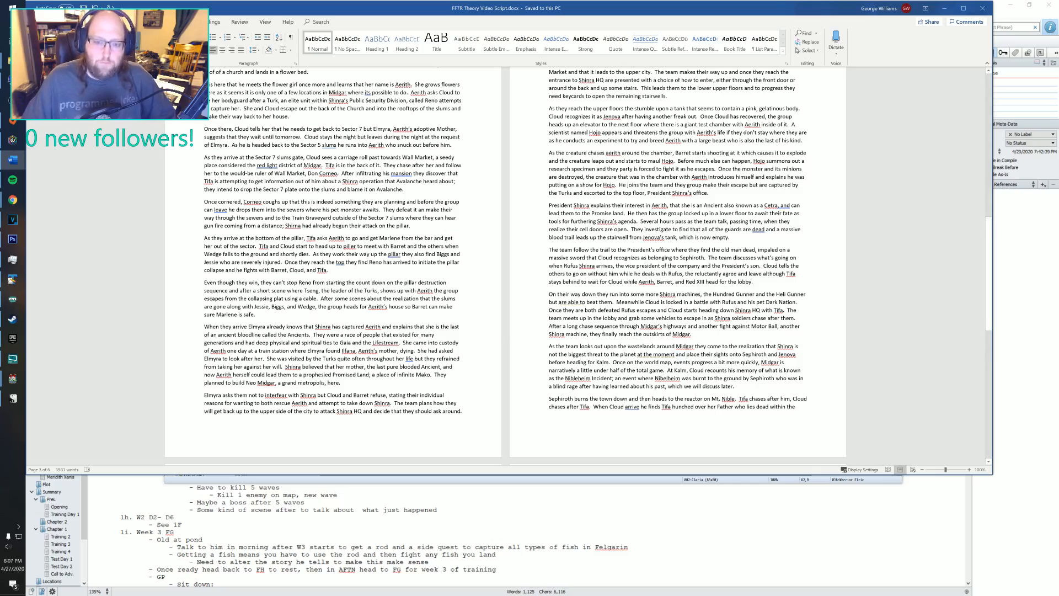
scroll(576, 268, "down", 10)
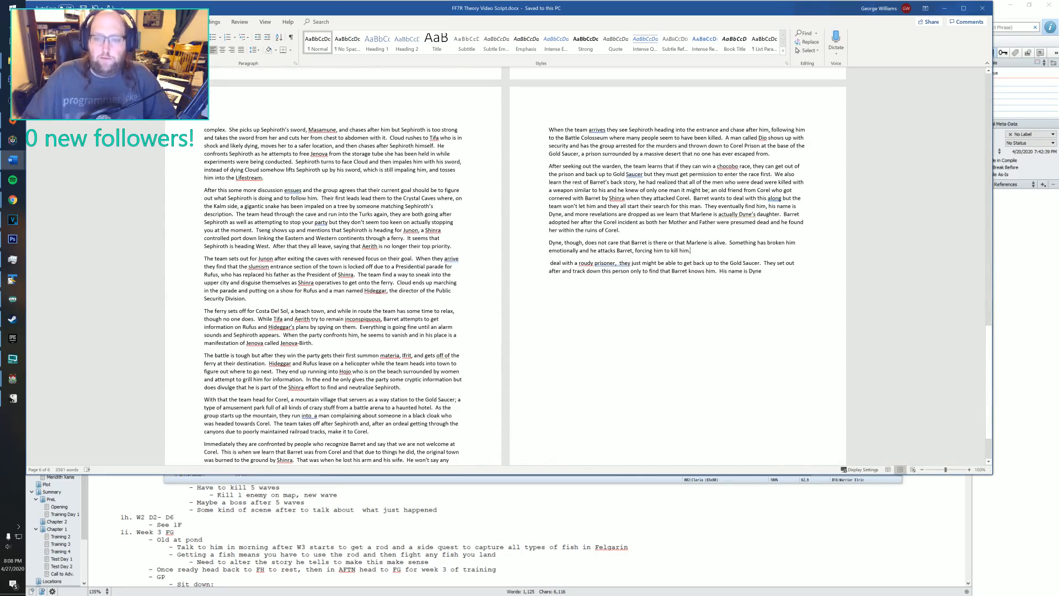
scroll(576, 268, "down", 2)
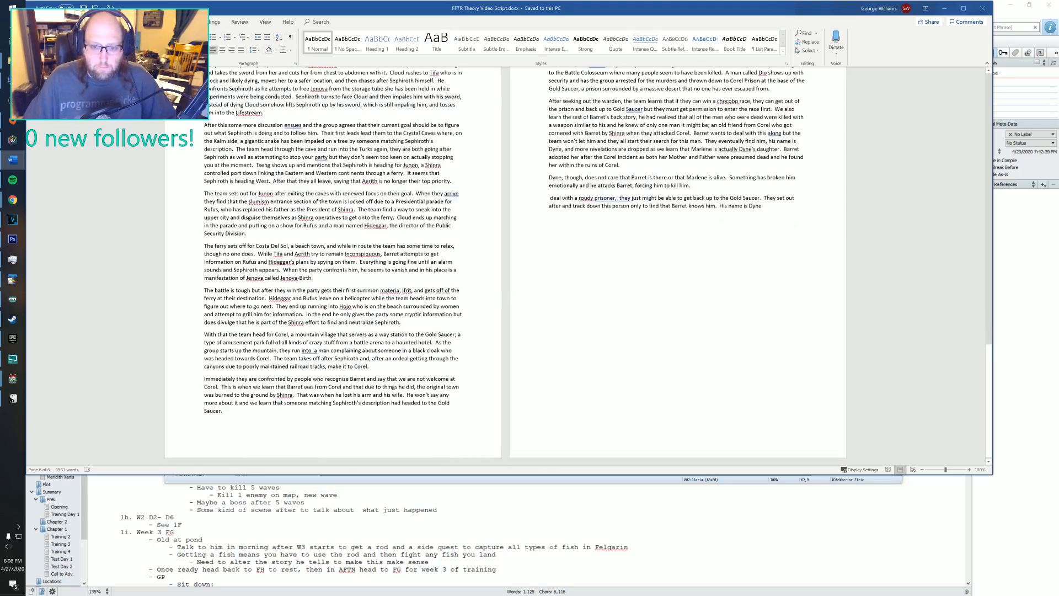
scroll(577, 268, "up", 20)
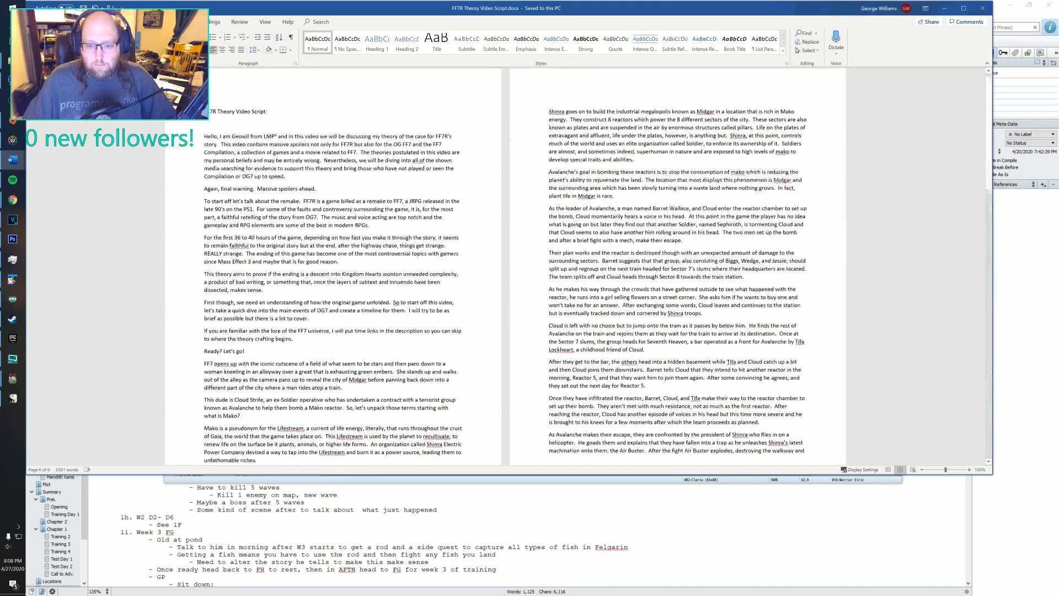
scroll(577, 267, "down", 12)
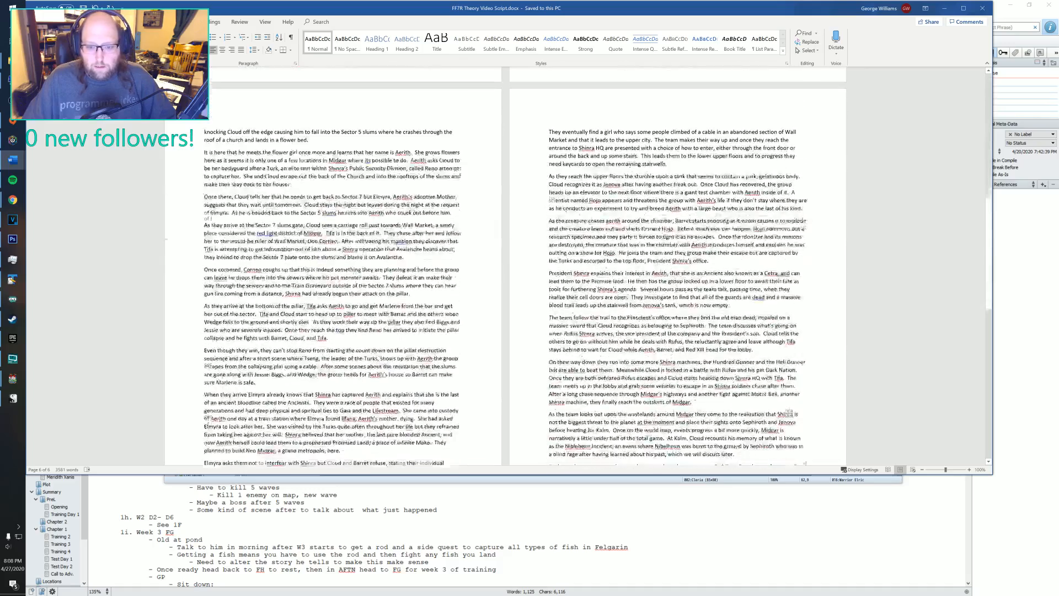
scroll(577, 267, "down", 10)
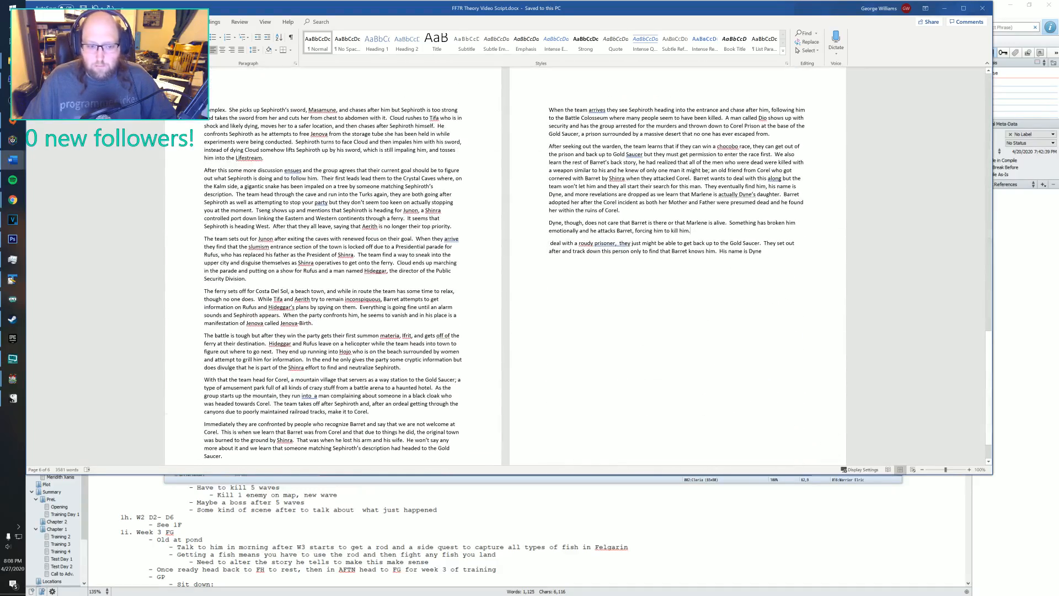
left_click(944, 8)
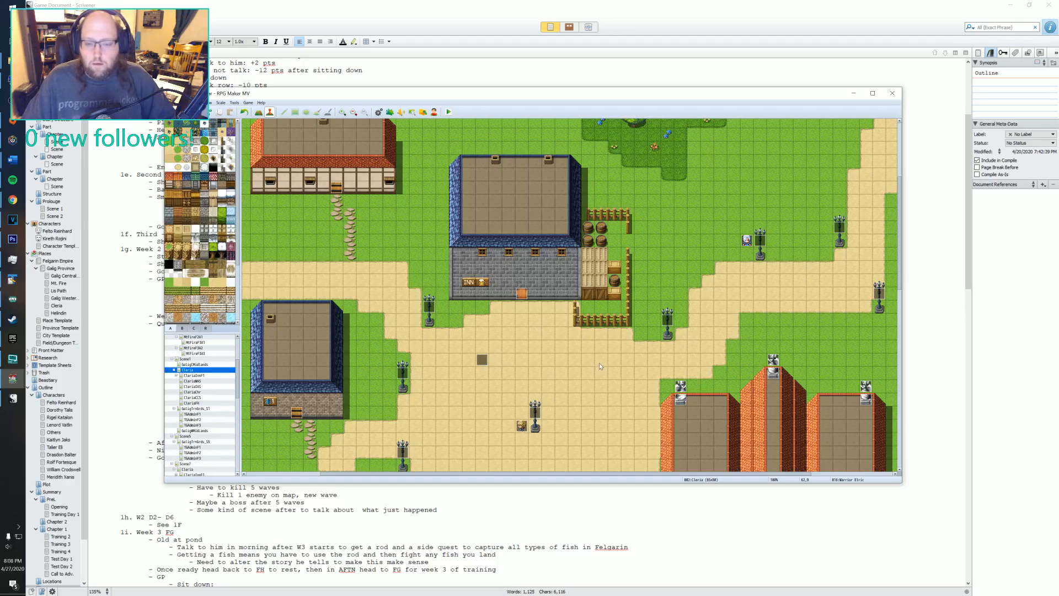
scroll(599, 363, "up", 5)
scroll(601, 364, "down", 4)
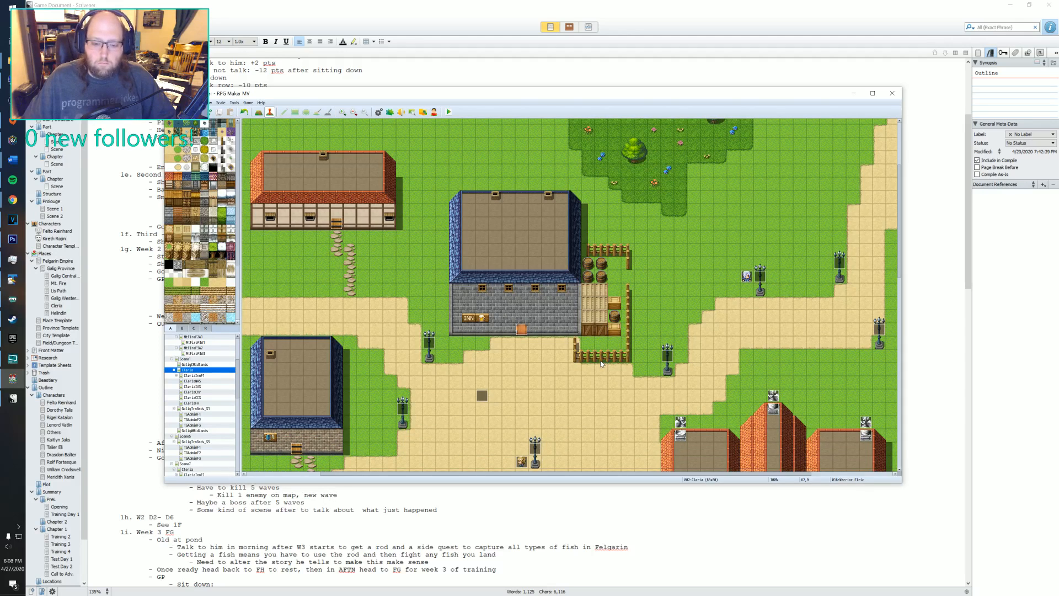
scroll(601, 363, "down", 3)
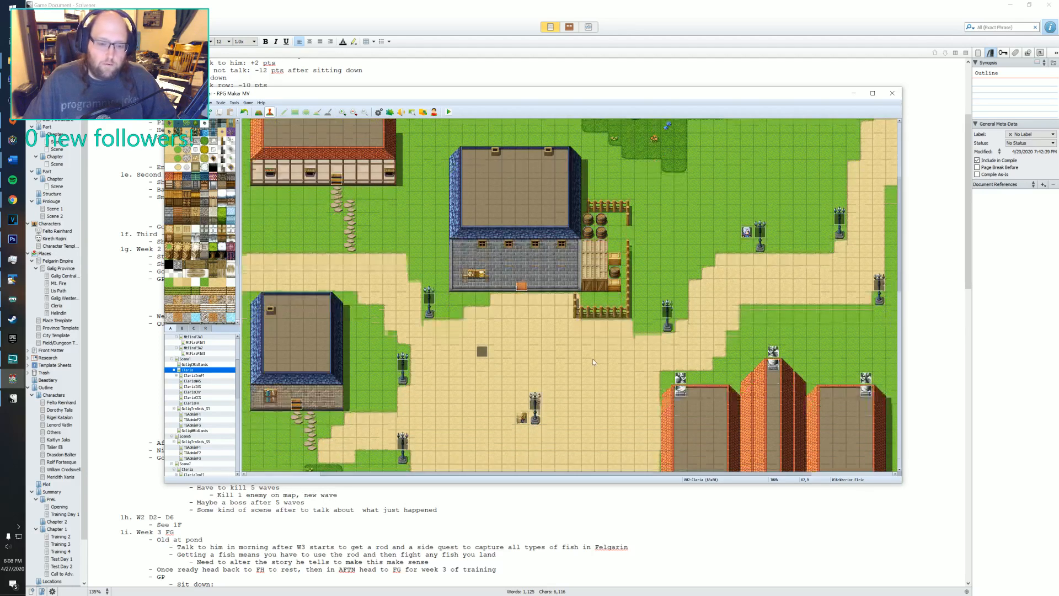
- Examine the Claria map from the central square and large red-roofed building to the southern farm fields and the northern garden
scroll(593, 359, "down", 4)
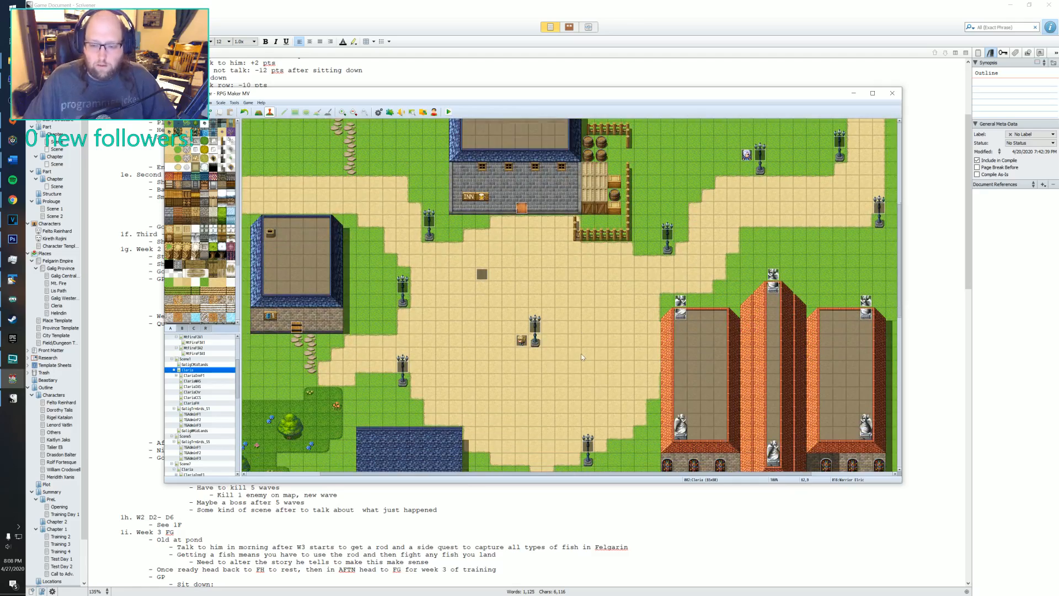
scroll(579, 353, "down", 1)
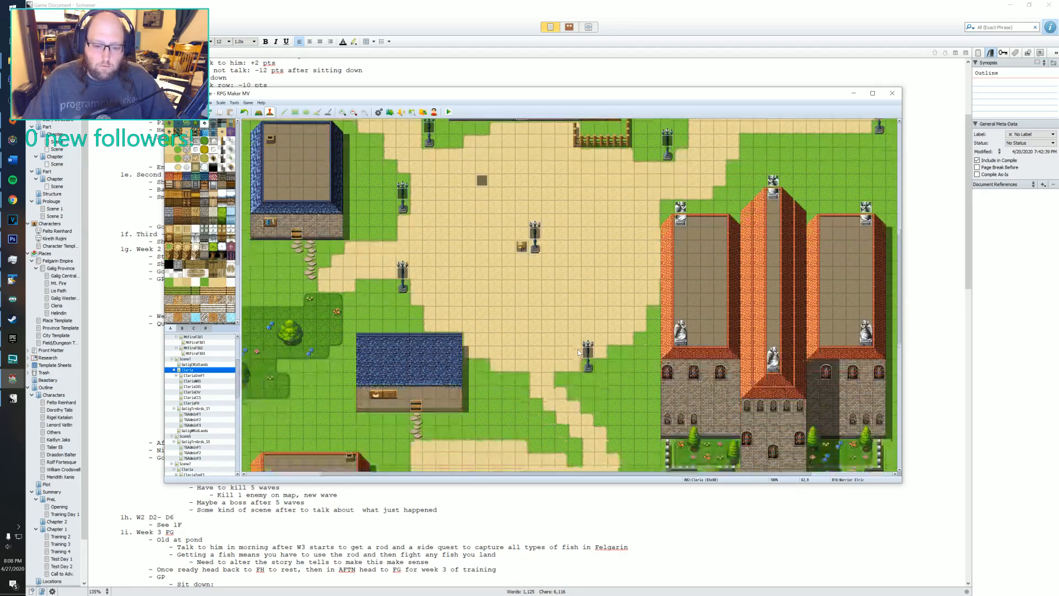
scroll(734, 314, "up", 10)
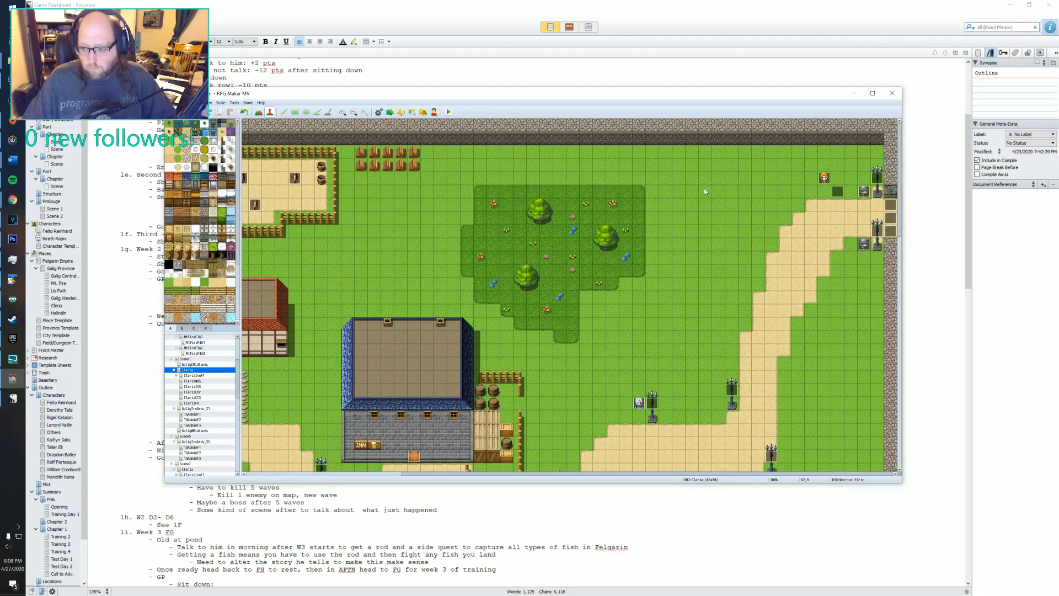
scroll(691, 255, "down", 10)
scroll(526, 331, "down", 5)
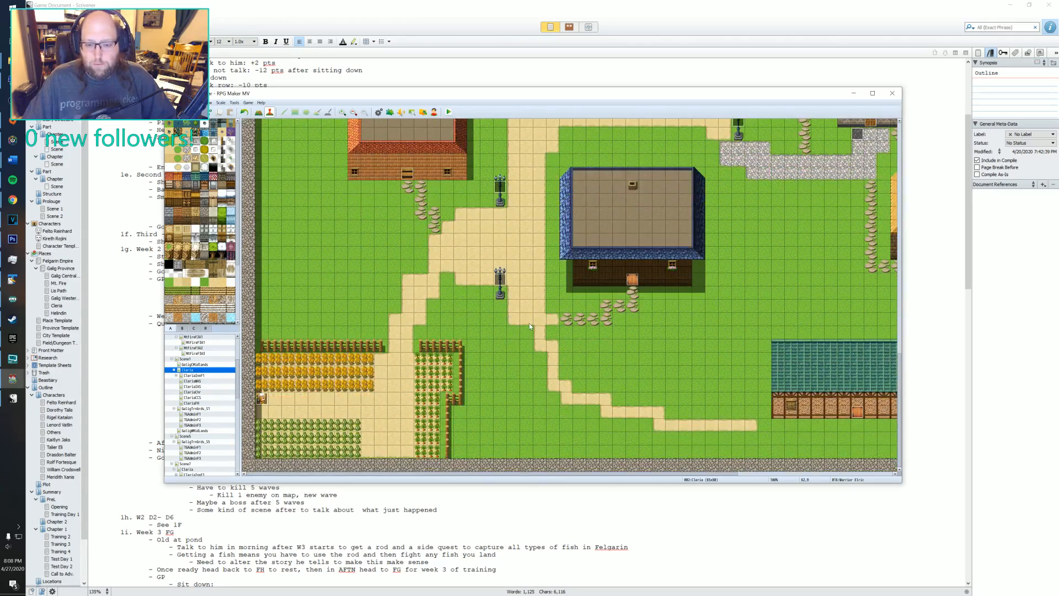
scroll(530, 325, "up", 5)
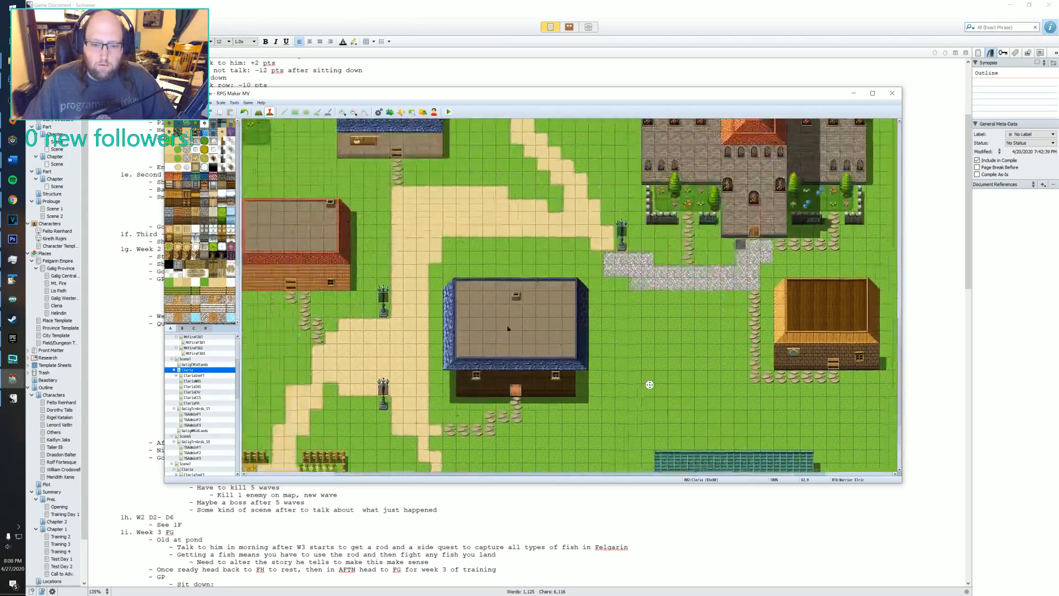
scroll(505, 460, "down", 5)
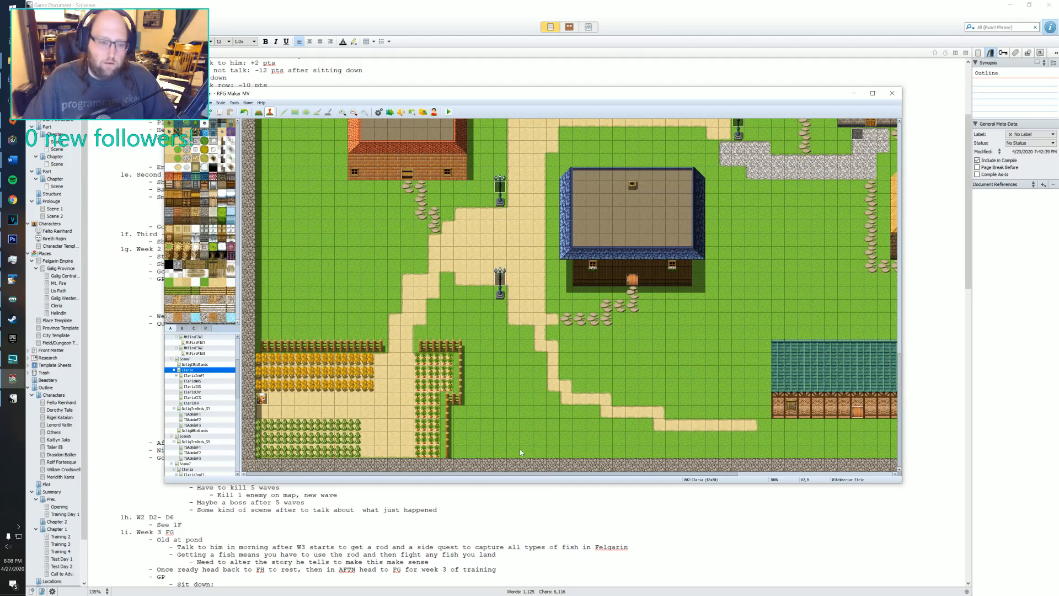
scroll(527, 450, "up", 10)
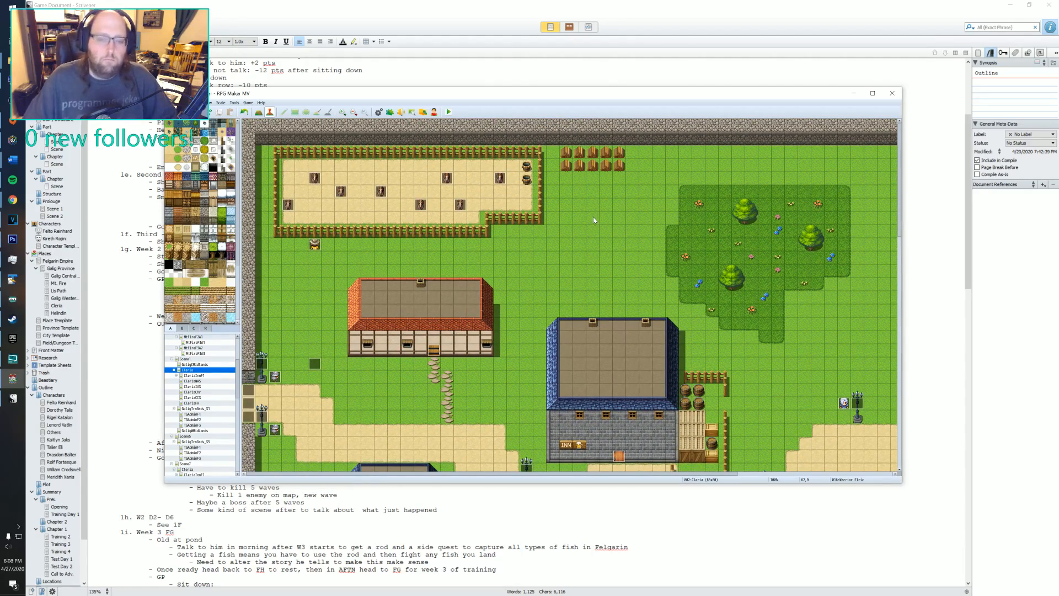
scroll(595, 218, "right", 5)
scroll(595, 218, "down", 11)
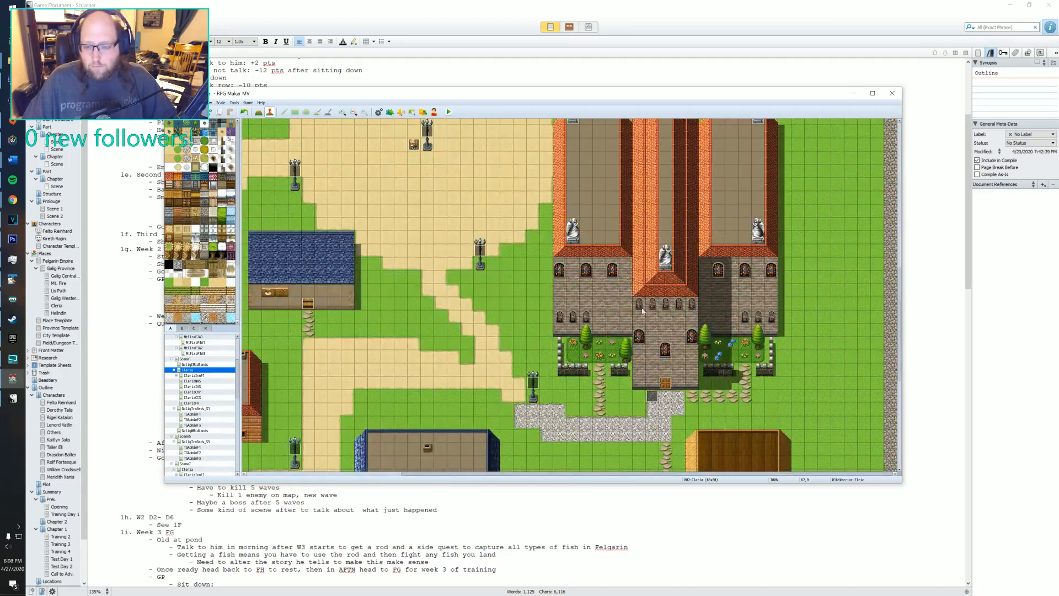
scroll(642, 311, "up", 10)
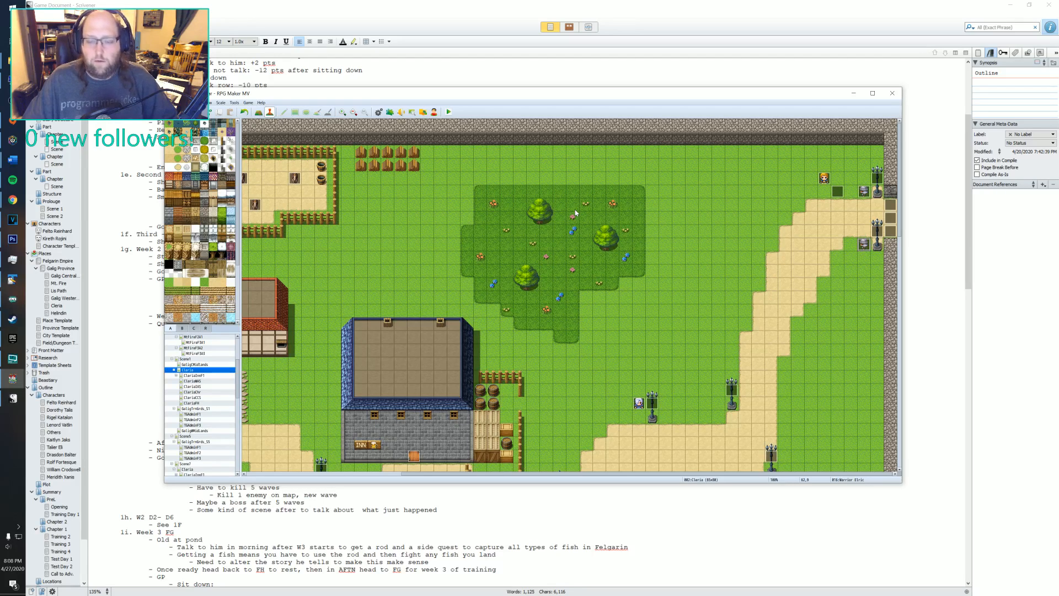
- Look over Claria's western houses, fenced northern yard, inn, square and southern houses, ending at the north-eastern gate
mouse_move(652, 200)
middle_mouse_down()
mouse_move(599, 238)
mouse_move(596, 227)
mouse_move(579, 307)
middle_mouse_up()
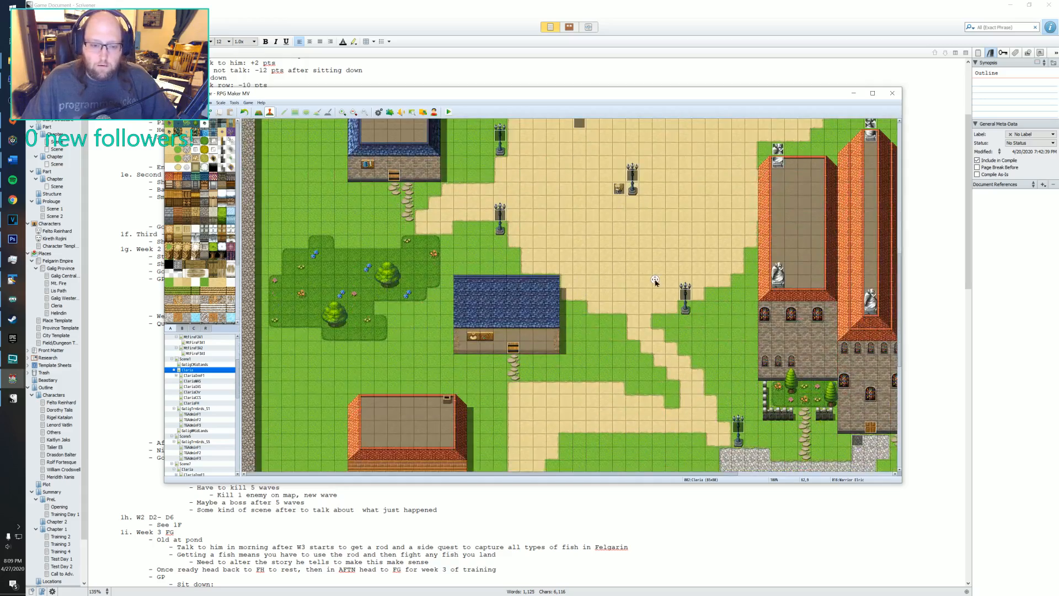
mouse_move(655, 280)
middle_mouse_down()
mouse_move(587, 355)
mouse_move(598, 248)
middle_mouse_up()
mouse_move(559, 284)
middle_mouse_down()
mouse_move(609, 275)
mouse_move(634, 309)
mouse_move(657, 309)
mouse_move(664, 225)
mouse_move(703, 255)
middle_mouse_up()
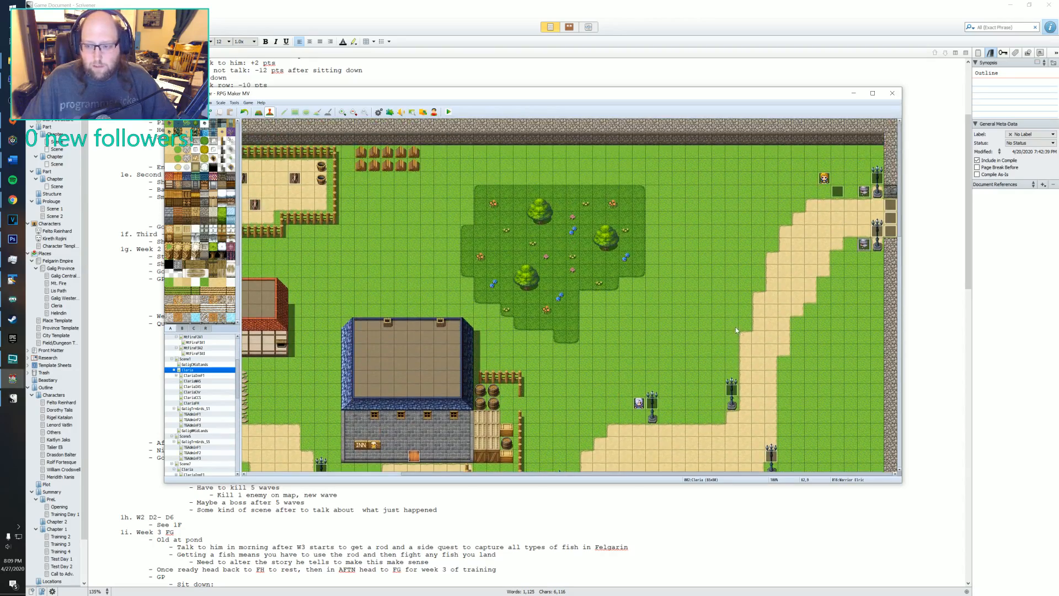
mouse_move(790, 302)
middle_mouse_down()
mouse_move(518, 319)
mouse_move(519, 310)
middle_mouse_up()
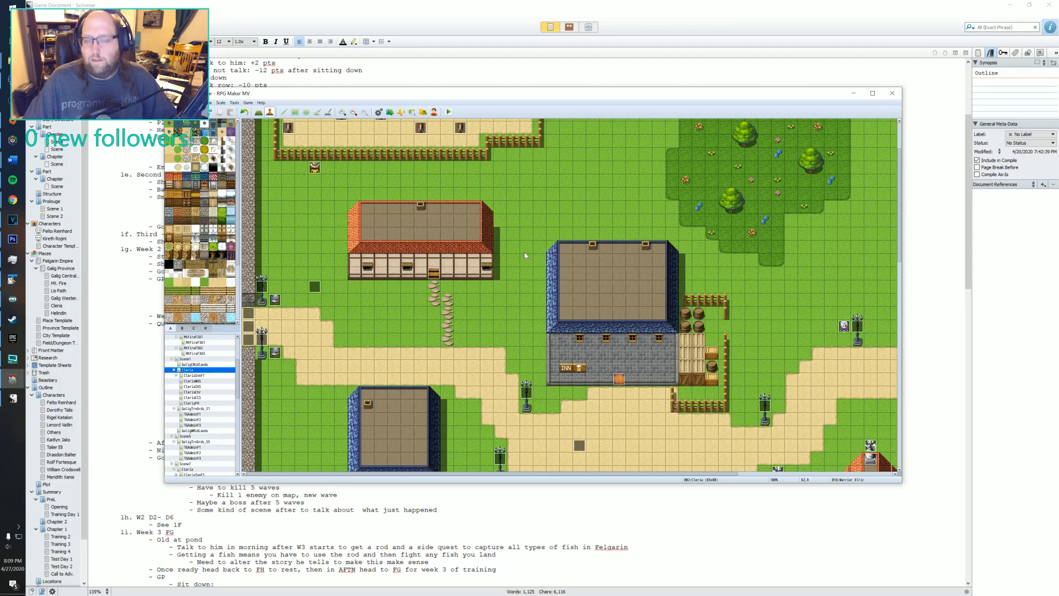
mouse_move(523, 249)
middle_mouse_down()
mouse_move(450, 444)
mouse_move(487, 367)
middle_mouse_up()
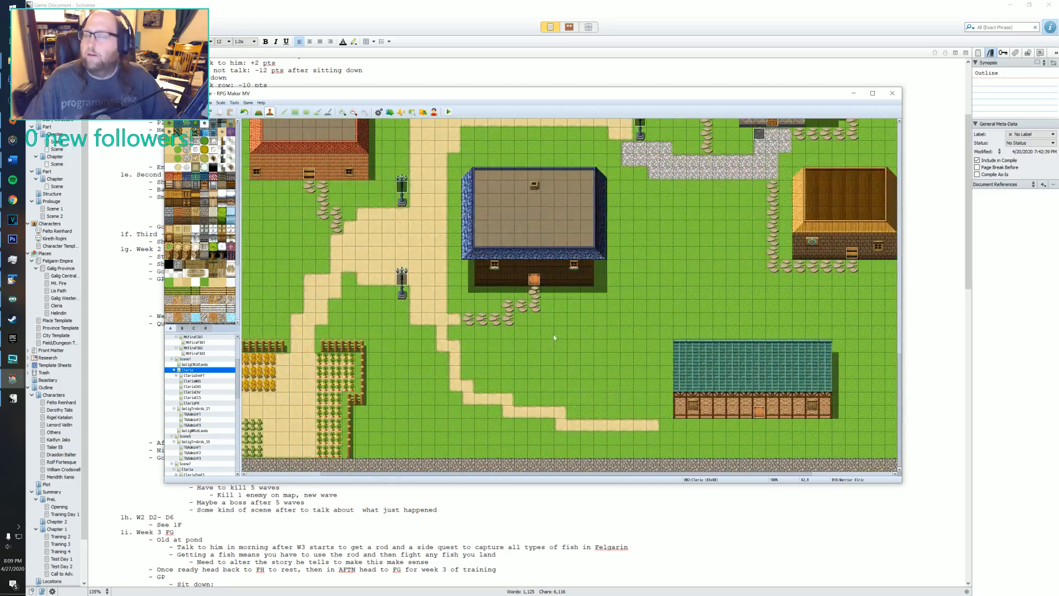
mouse_move(532, 329)
middle_mouse_down()
mouse_move(532, 274)
mouse_move(522, 317)
mouse_move(558, 260)
mouse_move(615, 268)
mouse_move(568, 208)
middle_mouse_up()
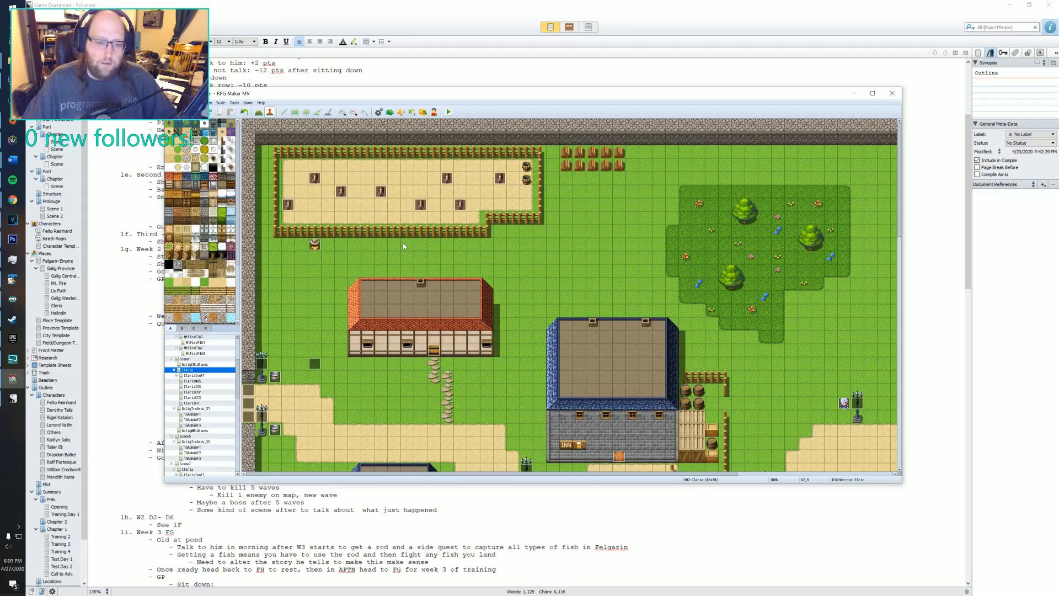
mouse_move(402, 242)
middle_mouse_down()
mouse_move(454, 241)
mouse_move(491, 217)
middle_mouse_up()
mouse_move(492, 217)
middle_mouse_down()
mouse_move(483, 349)
mouse_move(430, 308)
mouse_move(452, 314)
mouse_move(564, 268)
mouse_move(486, 281)
mouse_move(504, 257)
mouse_move(495, 280)
mouse_move(452, 249)
mouse_move(455, 180)
mouse_move(449, 196)
mouse_move(407, 165)
middle_mouse_up()
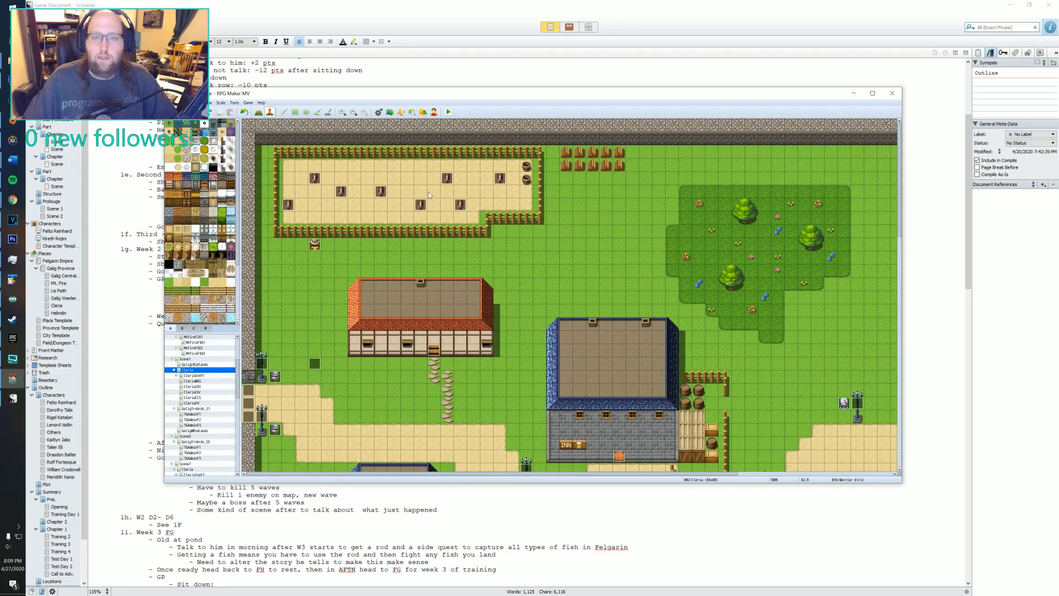
middle_click_drag(485, 212, 601, 381)
middle_click_drag(551, 248, 517, 378)
mouse_move(517, 248)
middle_mouse_down()
mouse_move(517, 381)
mouse_move(506, 367)
mouse_move(506, 246)
middle_mouse_up()
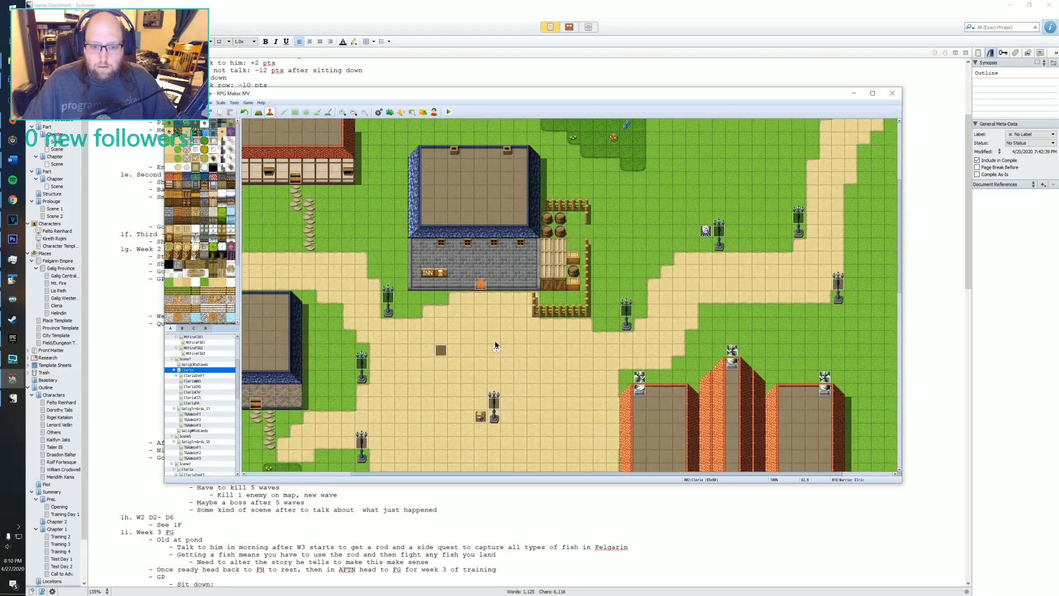
middle_click_drag(497, 347, 470, 227)
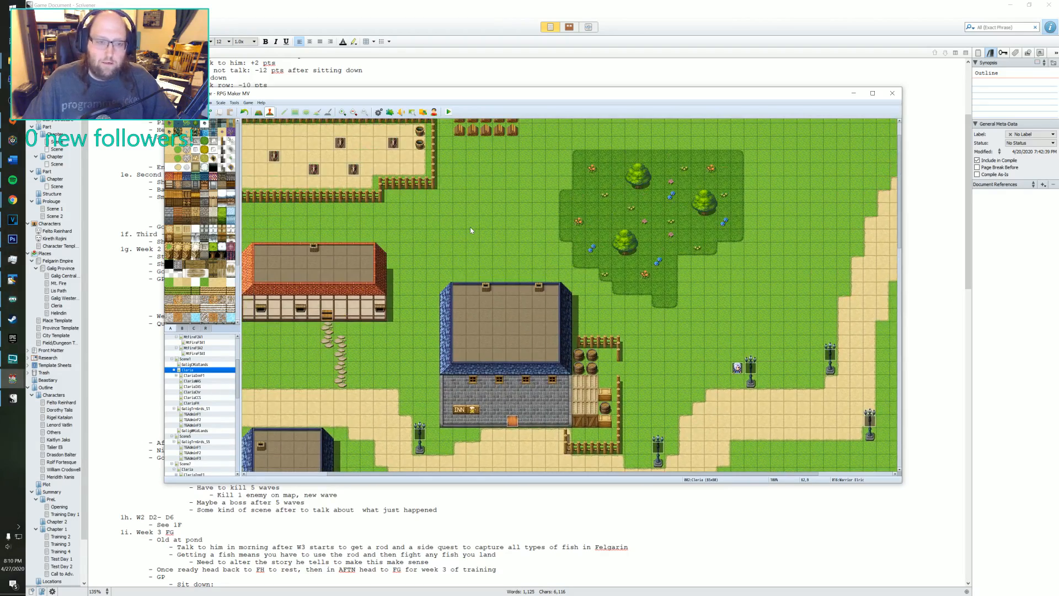
middle_click_drag(465, 223, 435, 364)
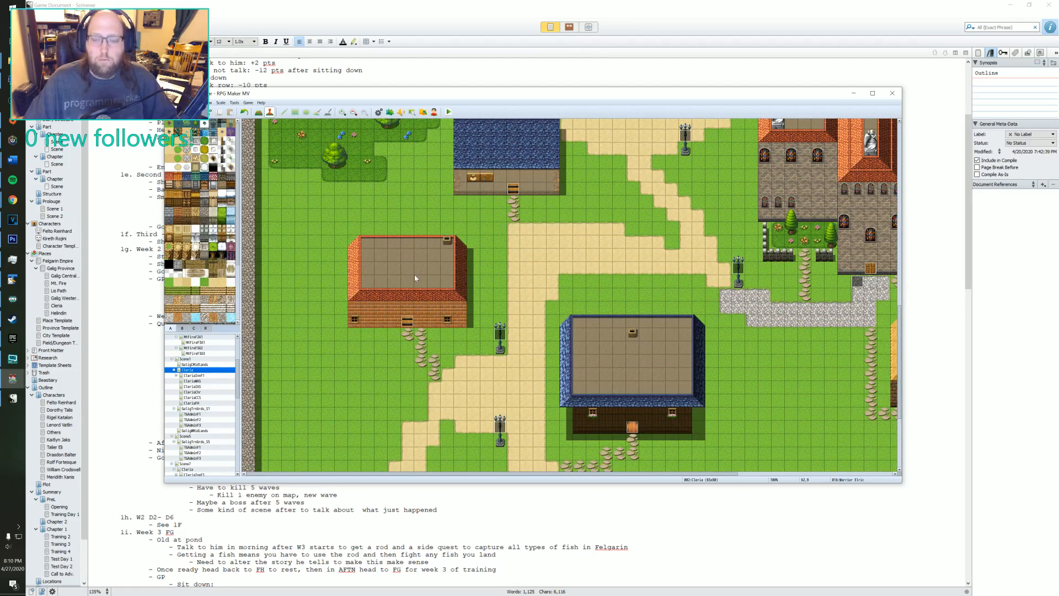
middle_click_drag(612, 314, 637, 214)
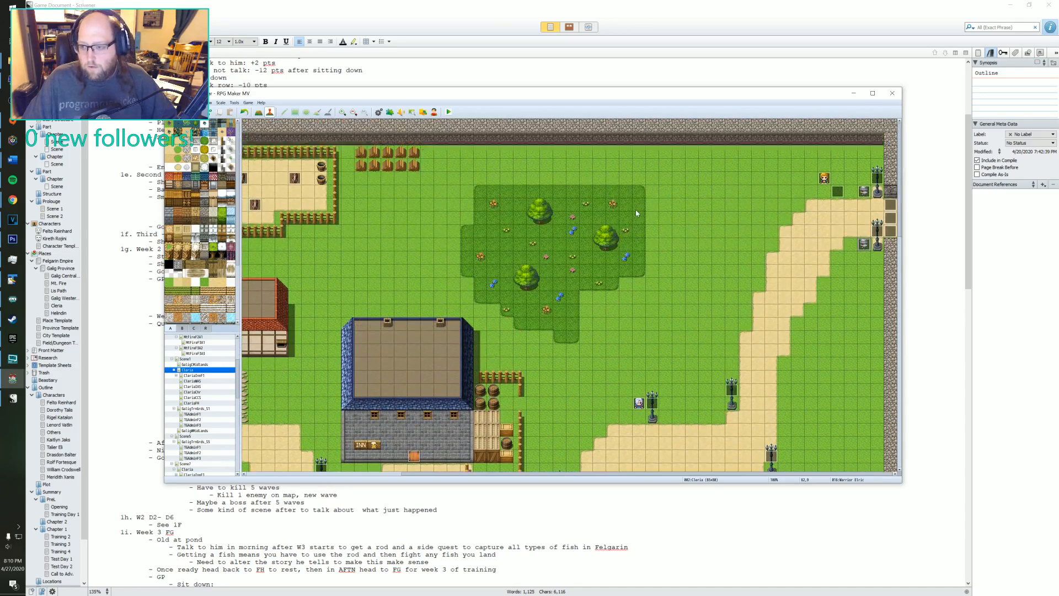